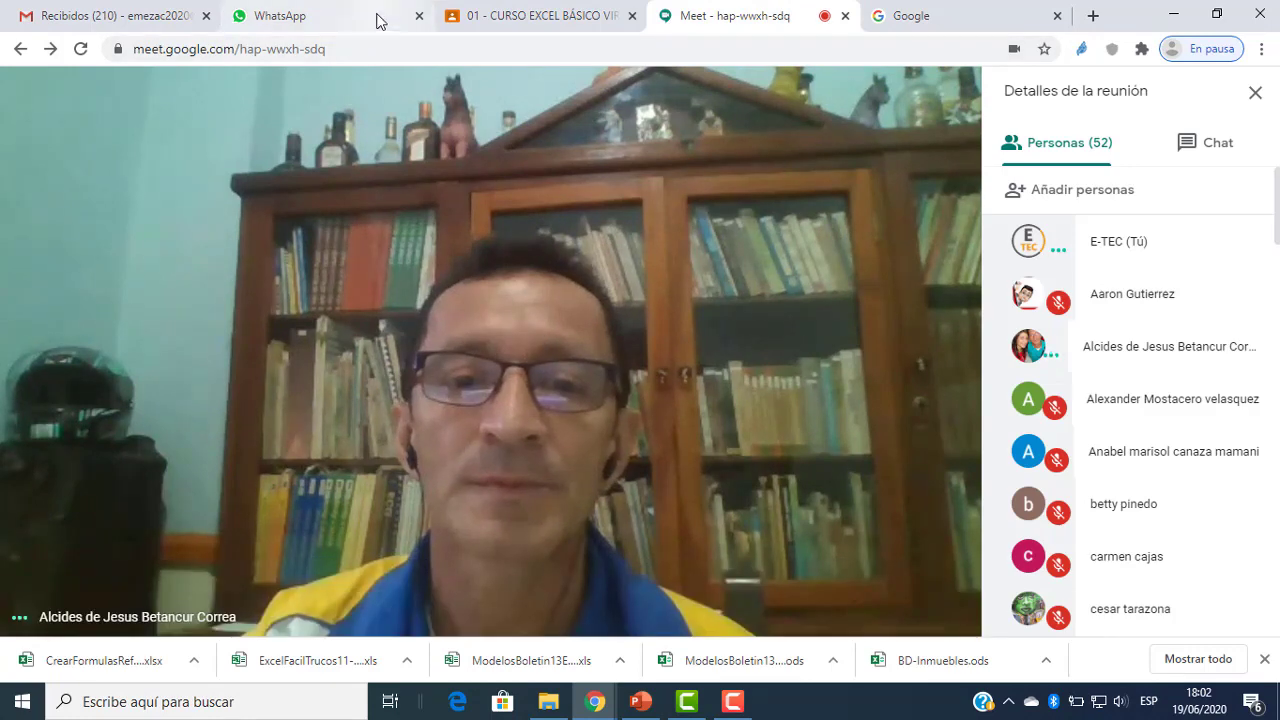
left_click(374, 18)
left_click(518, 12)
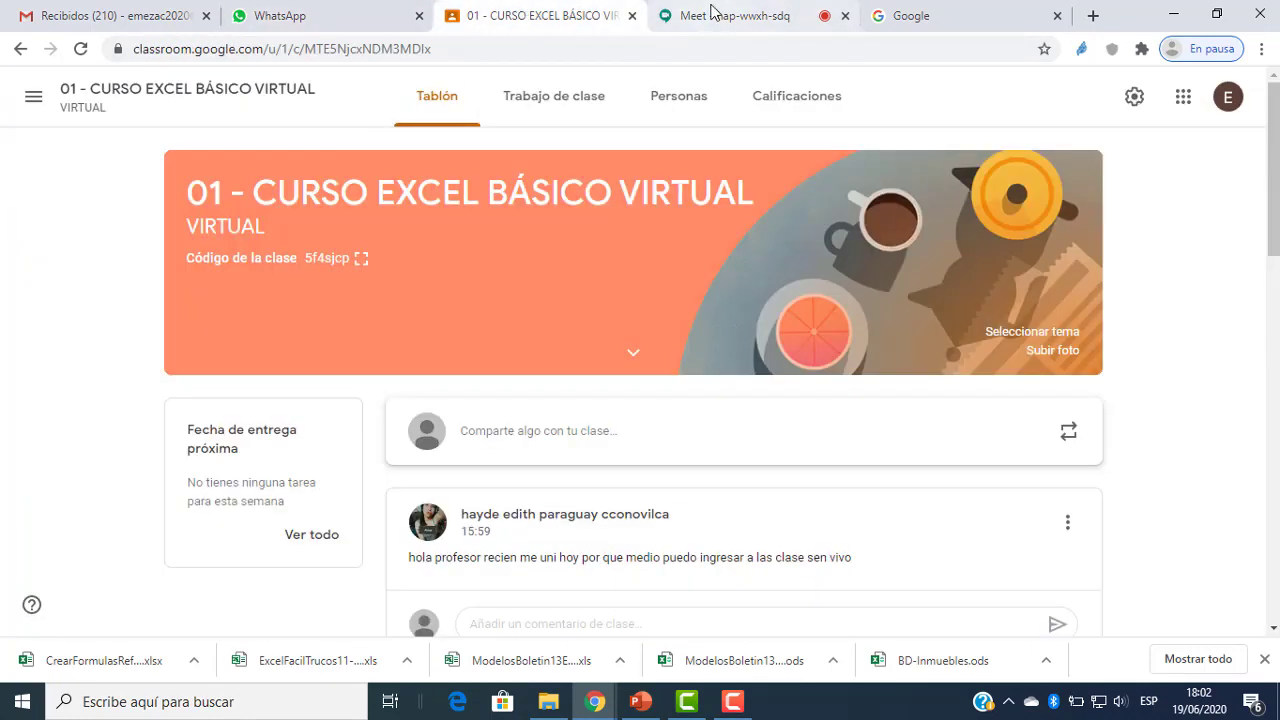
key("ctrl+Tab")
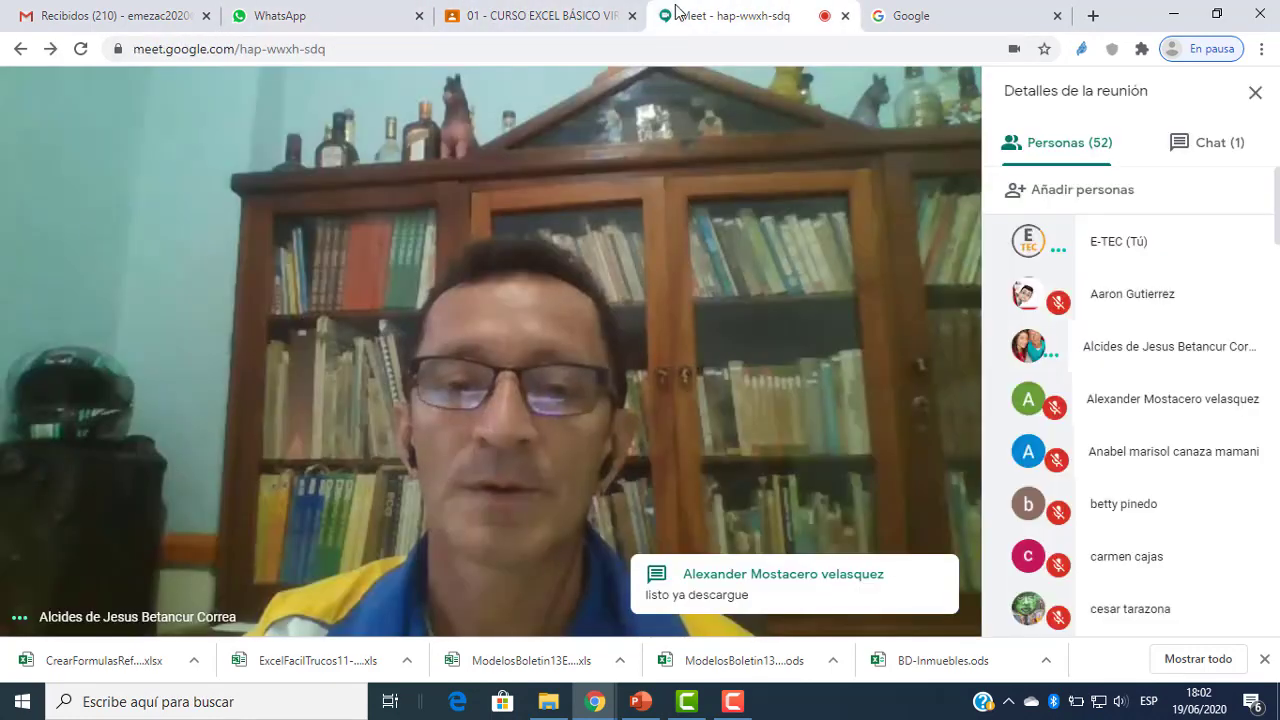
left_click(540, 8)
left_click(402, 10)
left_click(540, 12)
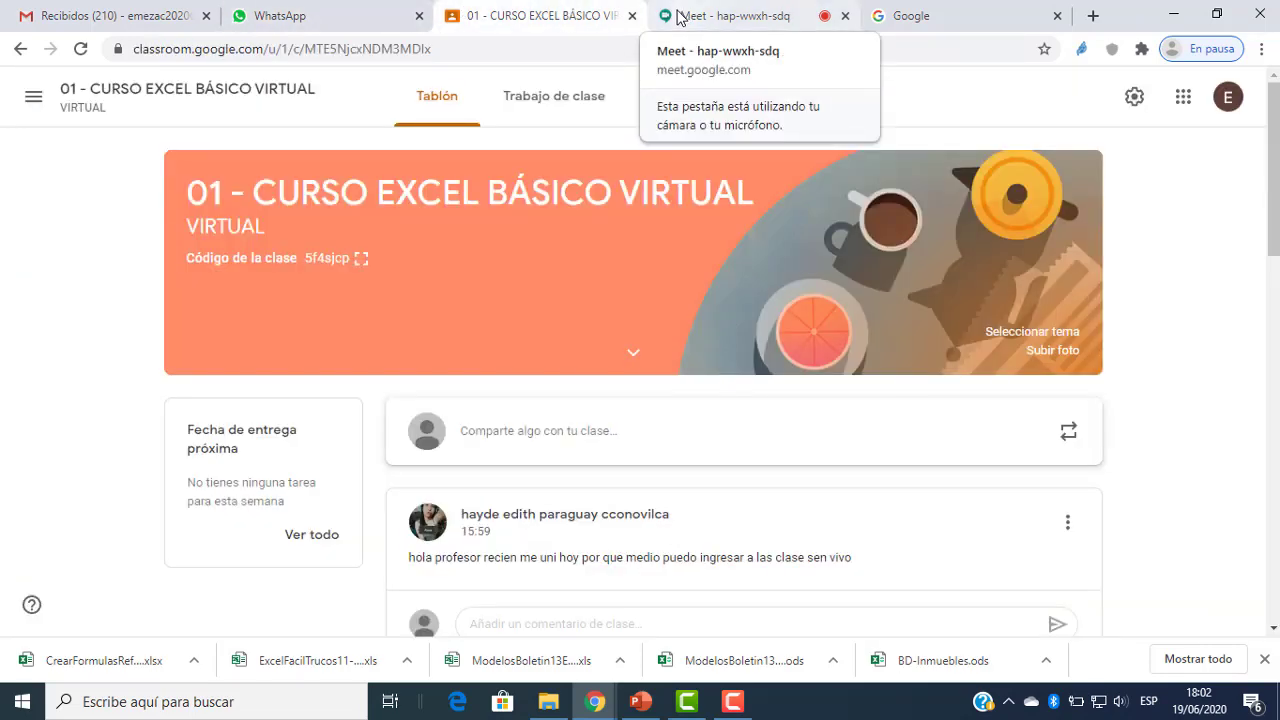
left_click(305, 16)
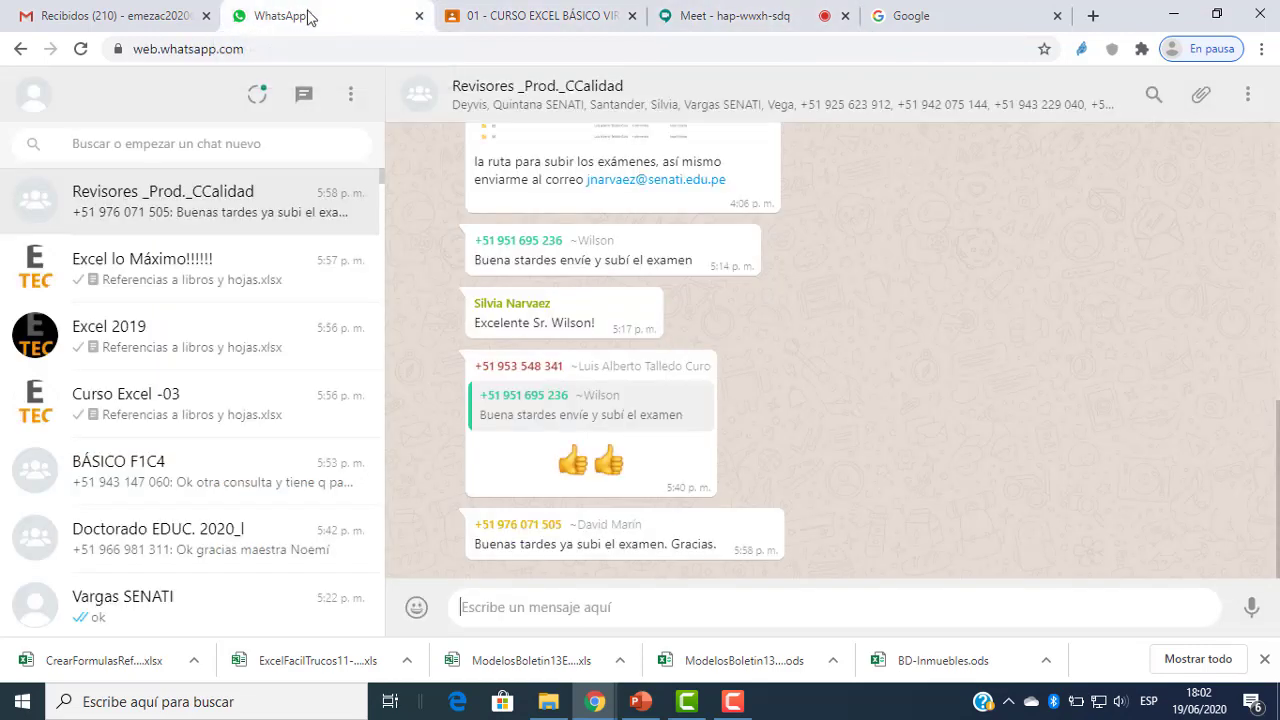
left_click(540, 14)
- Return to the Google Meet call and admit the two people asking to join
left_click(690, 14)
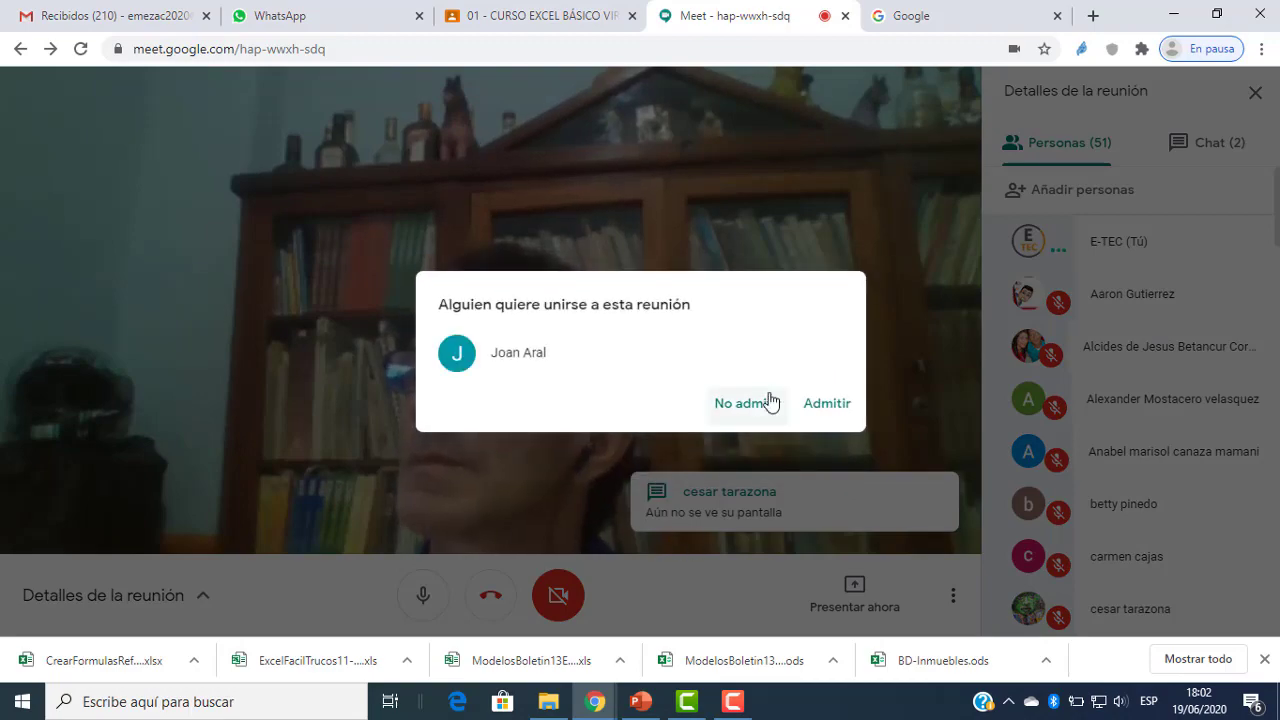
left_click(826, 405)
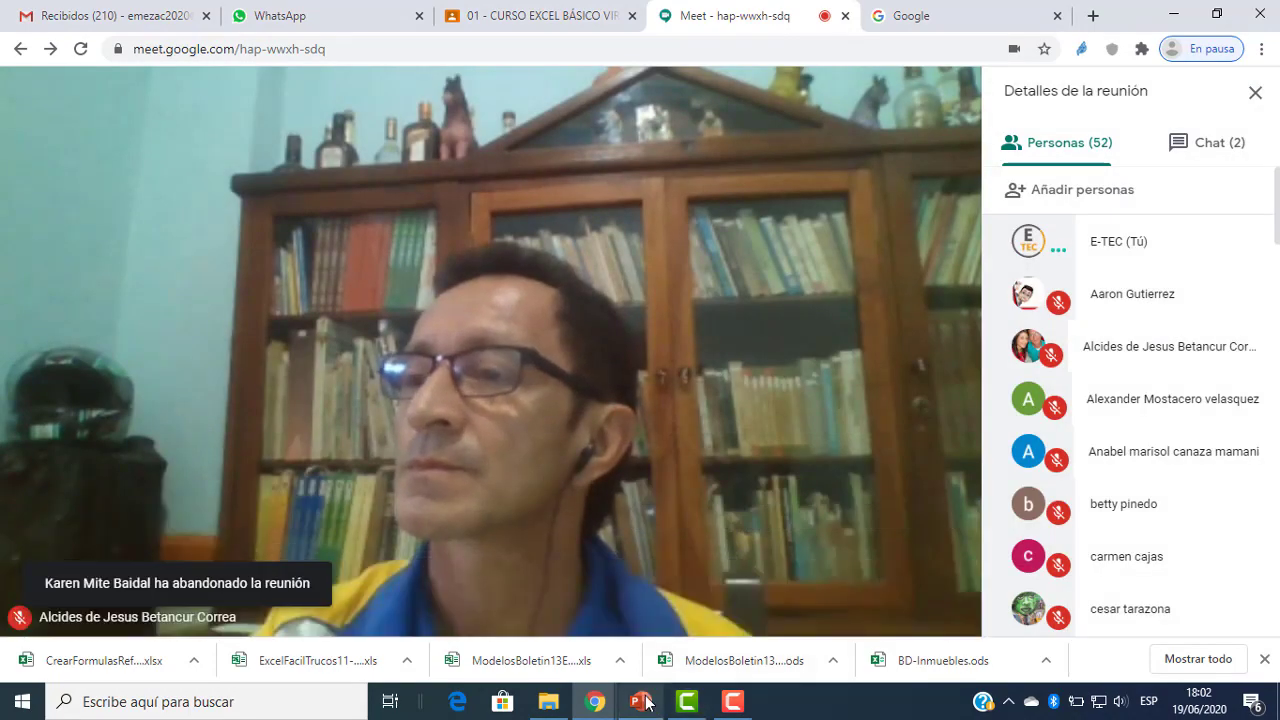
left_click(650, 695)
left_click(656, 682)
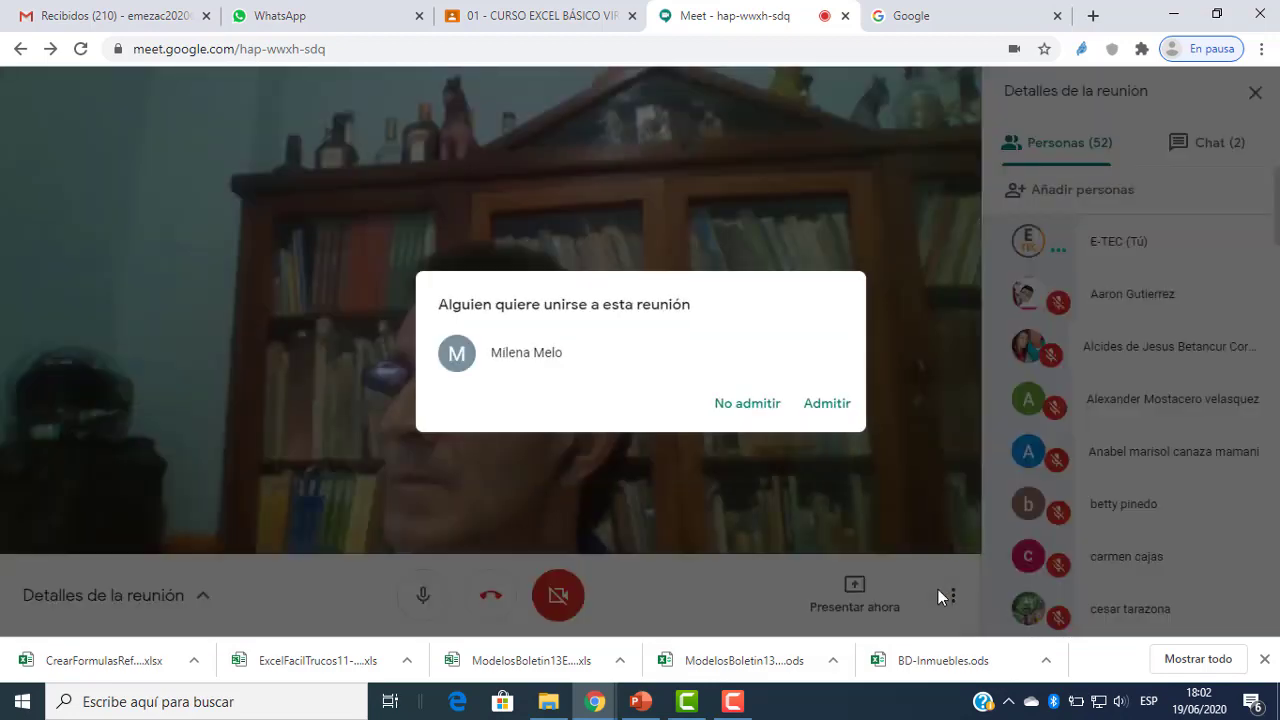
left_click(827, 403)
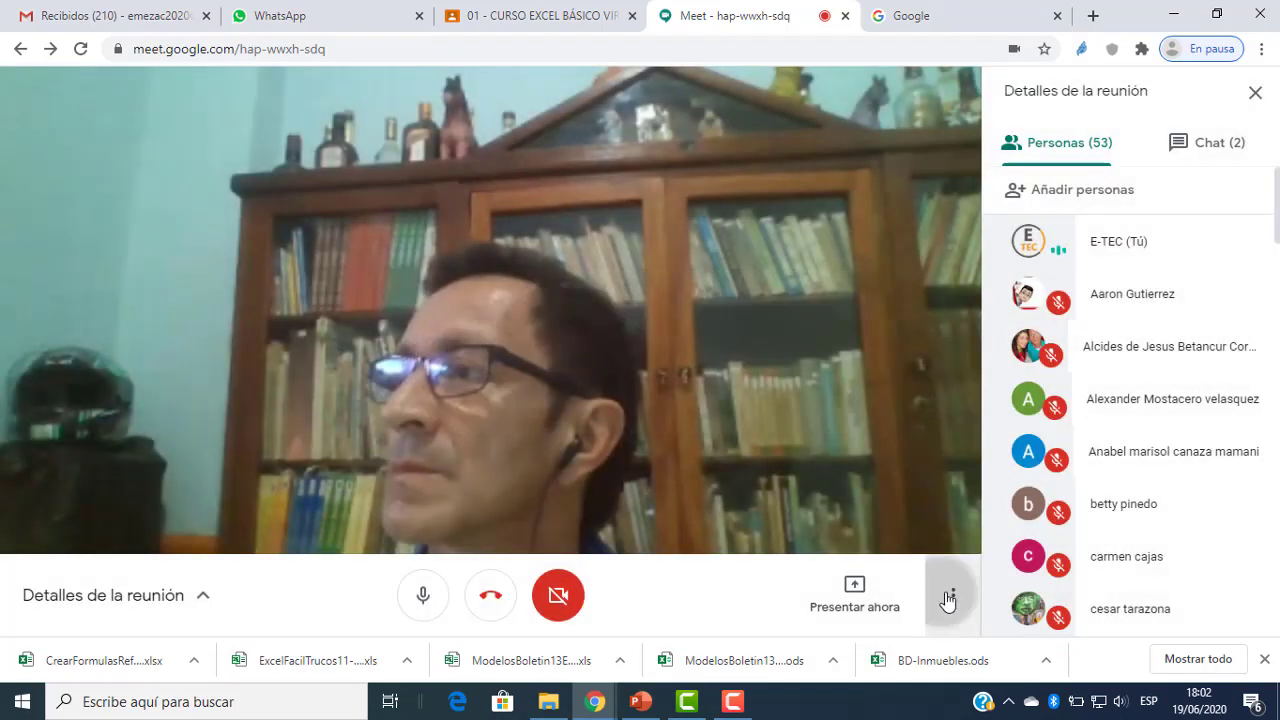
left_click(952, 595)
left_click(882, 268)
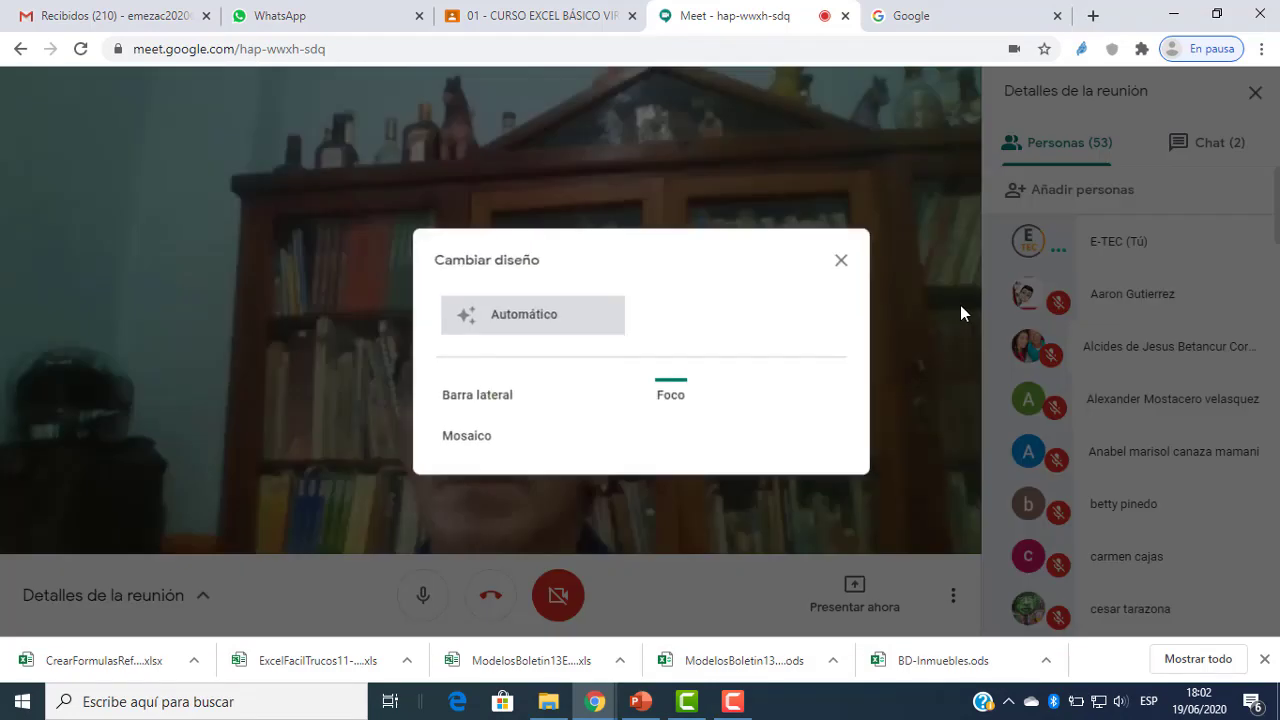
left_click(780, 322)
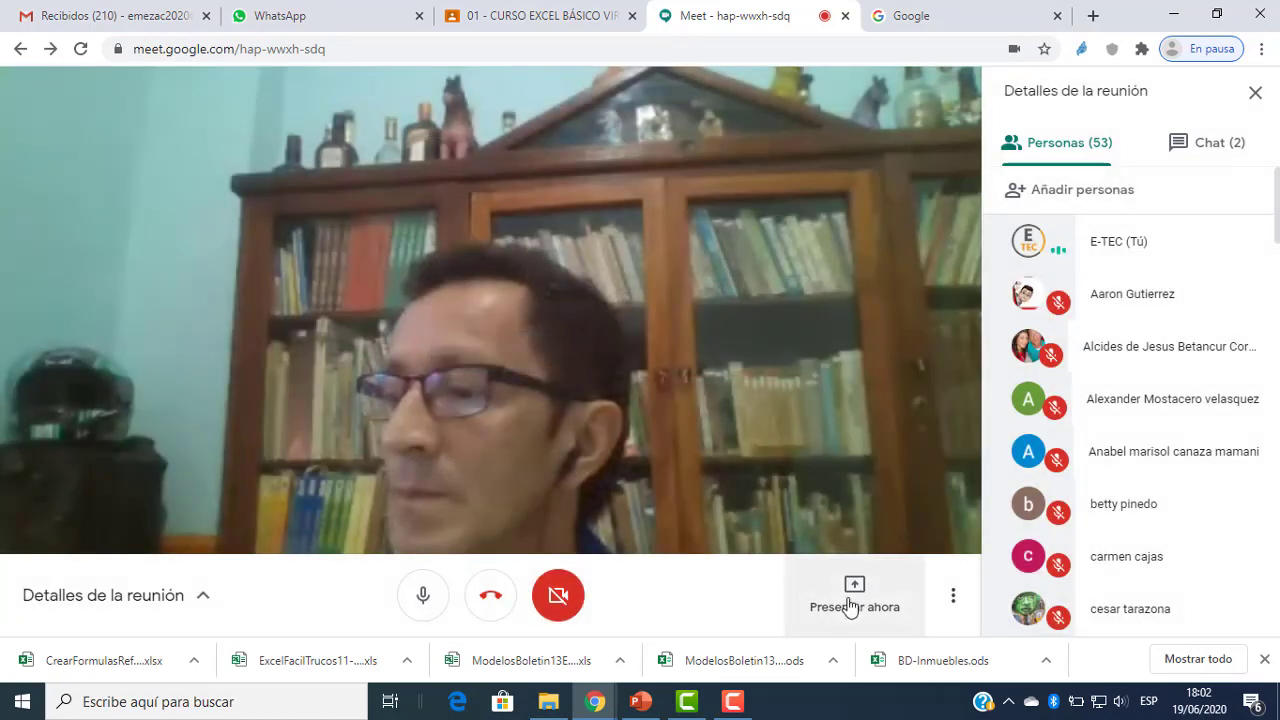
- Present the entire screen to everyone in the meeting
left_click(849, 605)
left_click(826, 436)
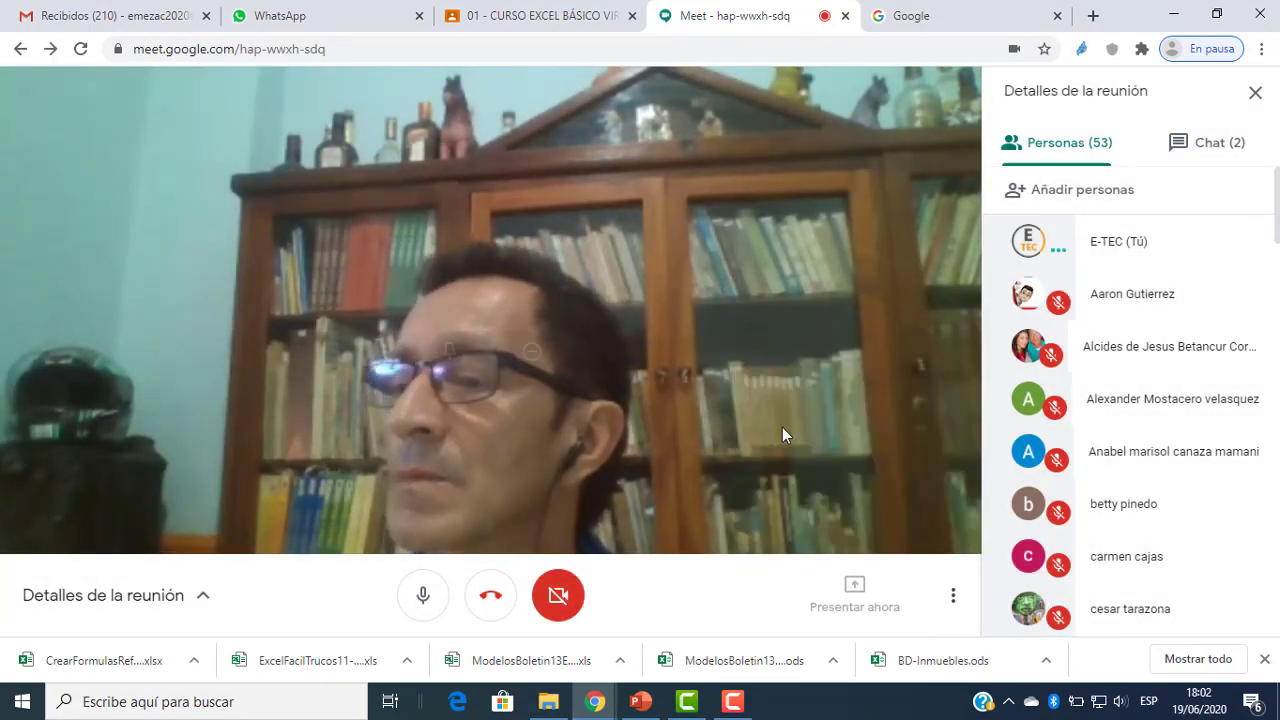
left_click(652, 314)
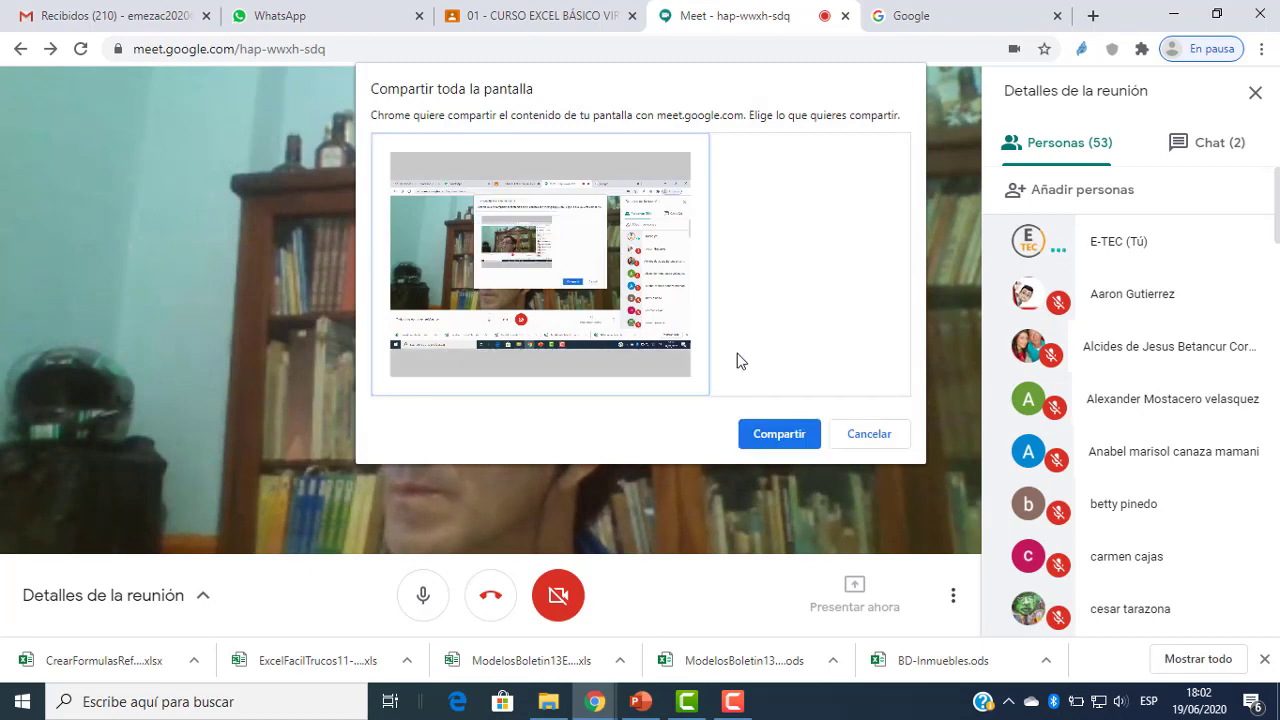
left_click(778, 433)
- Open the workbook Actividad 05 from the Sesión 05 folder inside CURSO EXCEL VIRTUAL and maximize its window
left_click(641, 701)
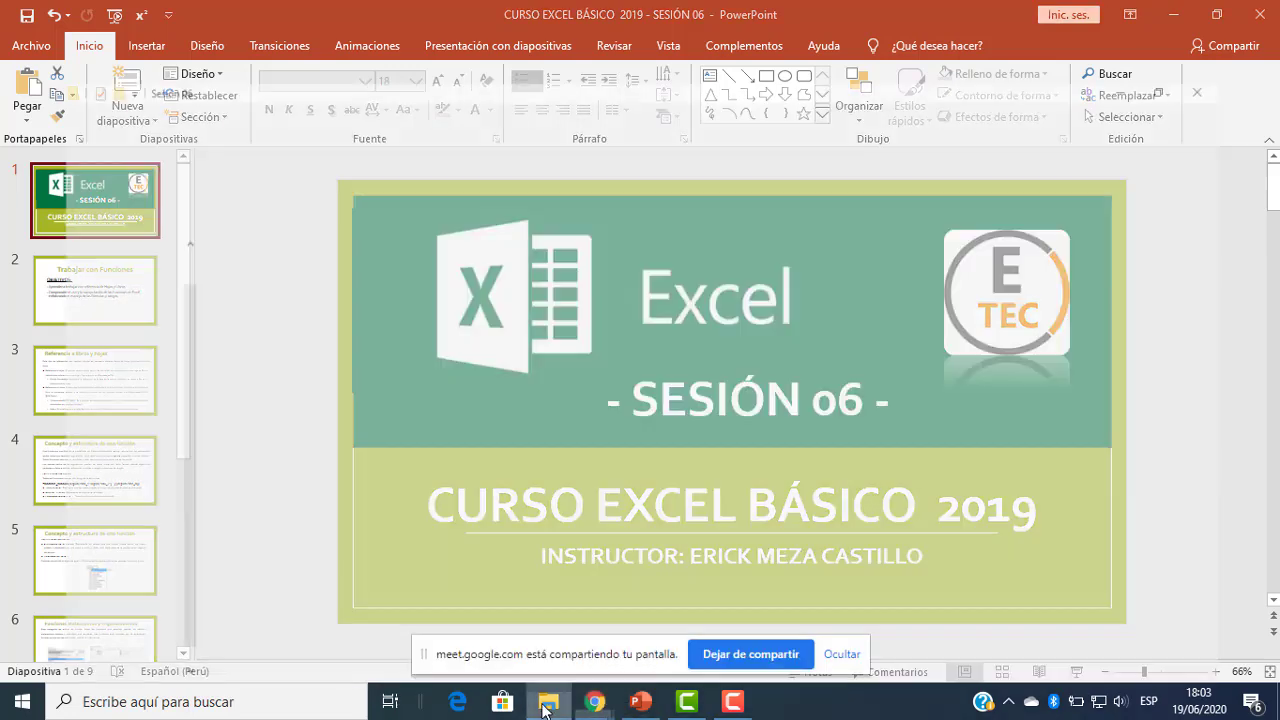
left_click(557, 705)
left_click(310, 358)
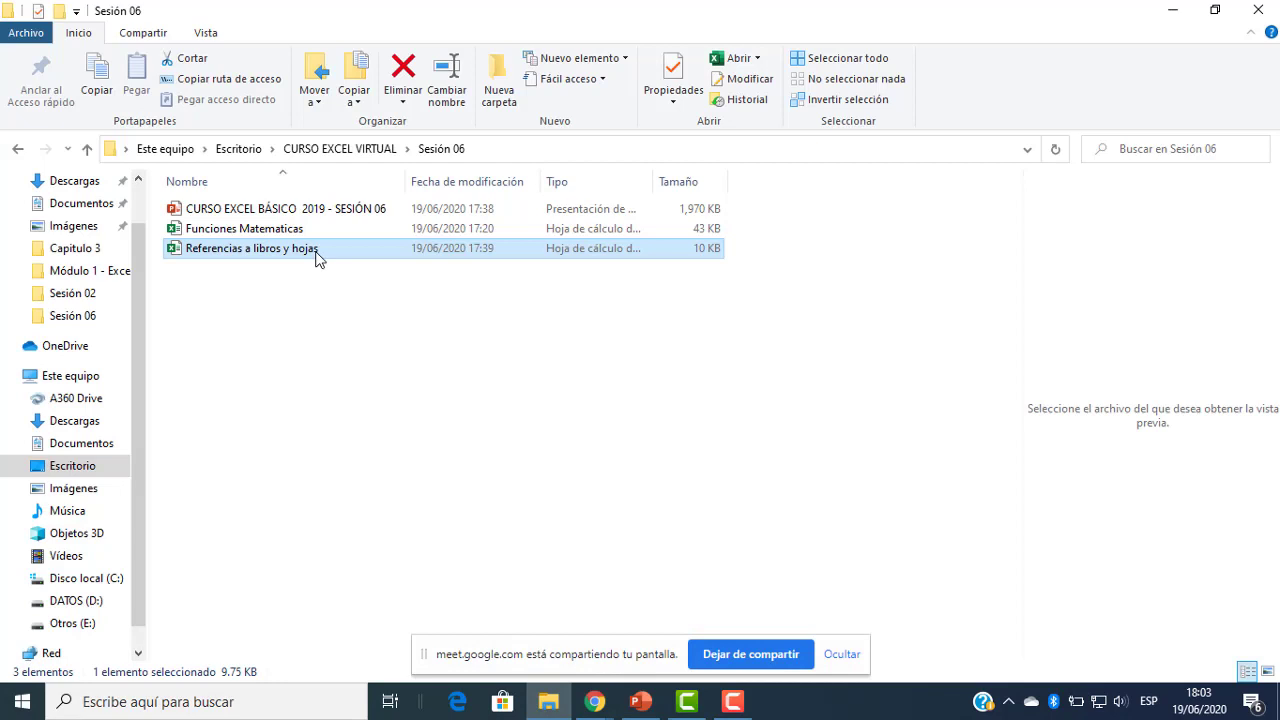
left_click(349, 158)
double_click(233, 309)
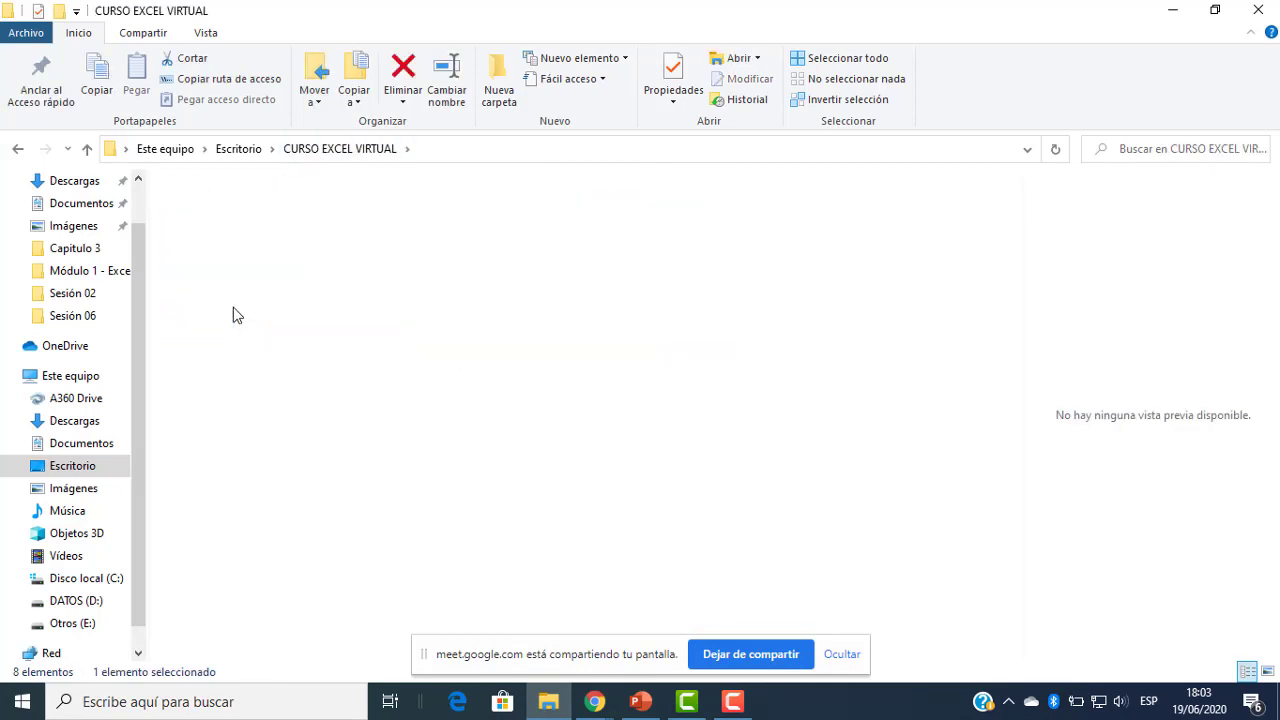
left_click(222, 212)
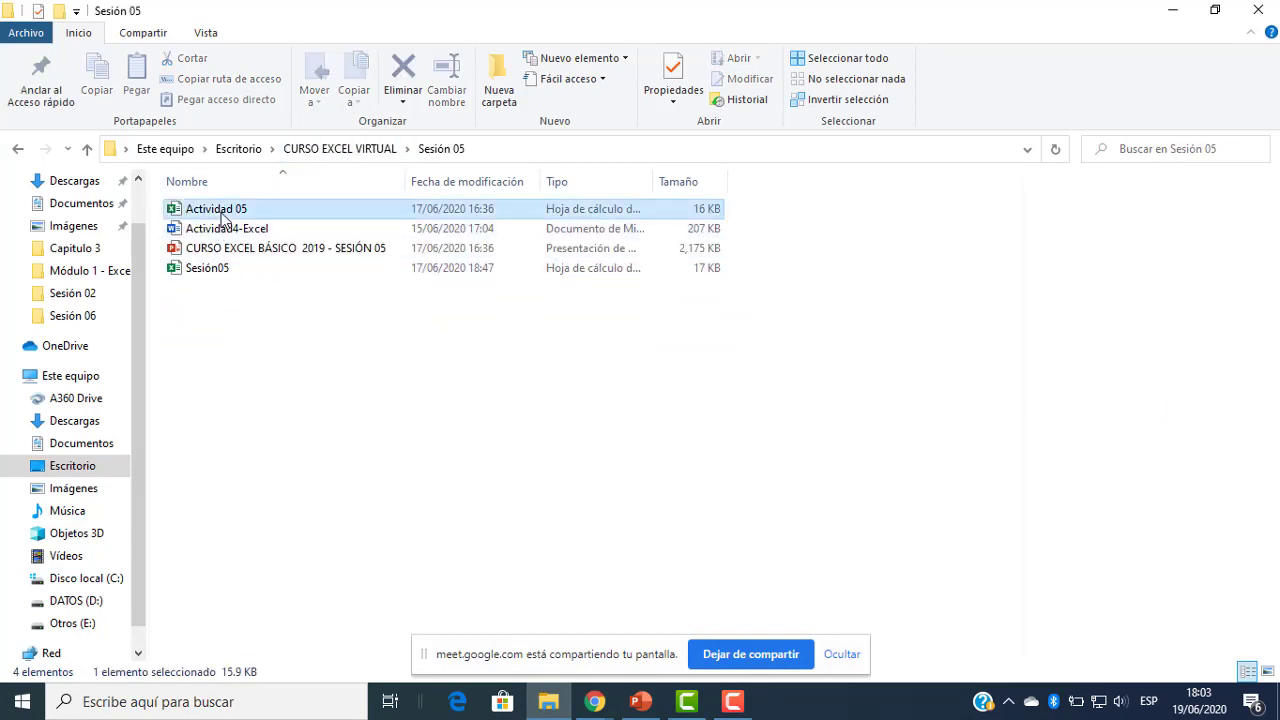
double_click(222, 212)
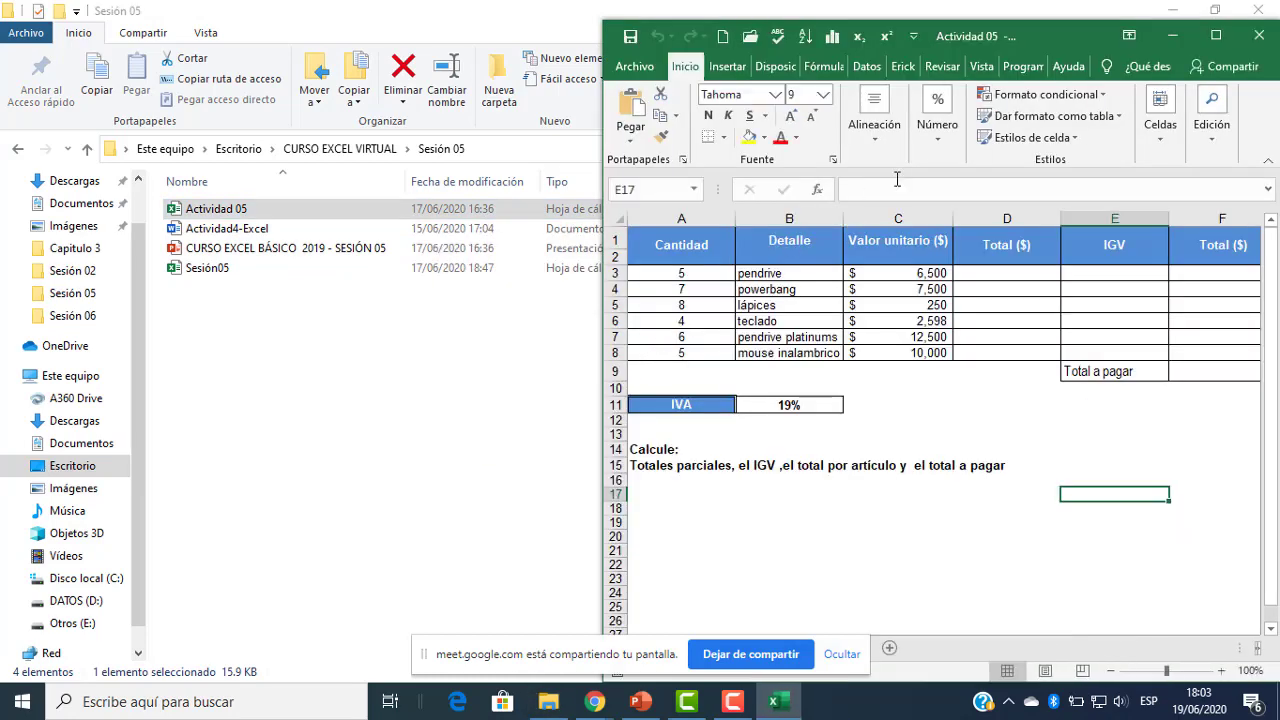
left_click(1216, 35)
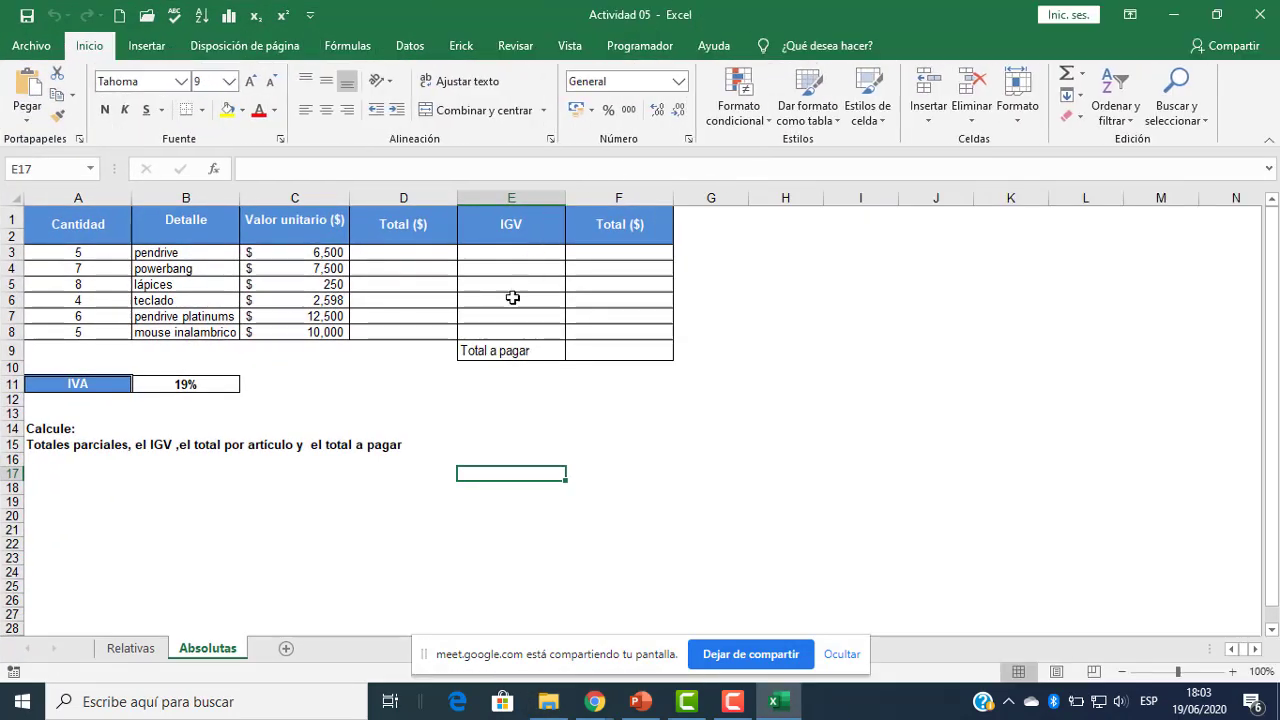
- Show the Relativas worksheet at 130% zoom with the debt table and its instructions in view
left_click(132, 648)
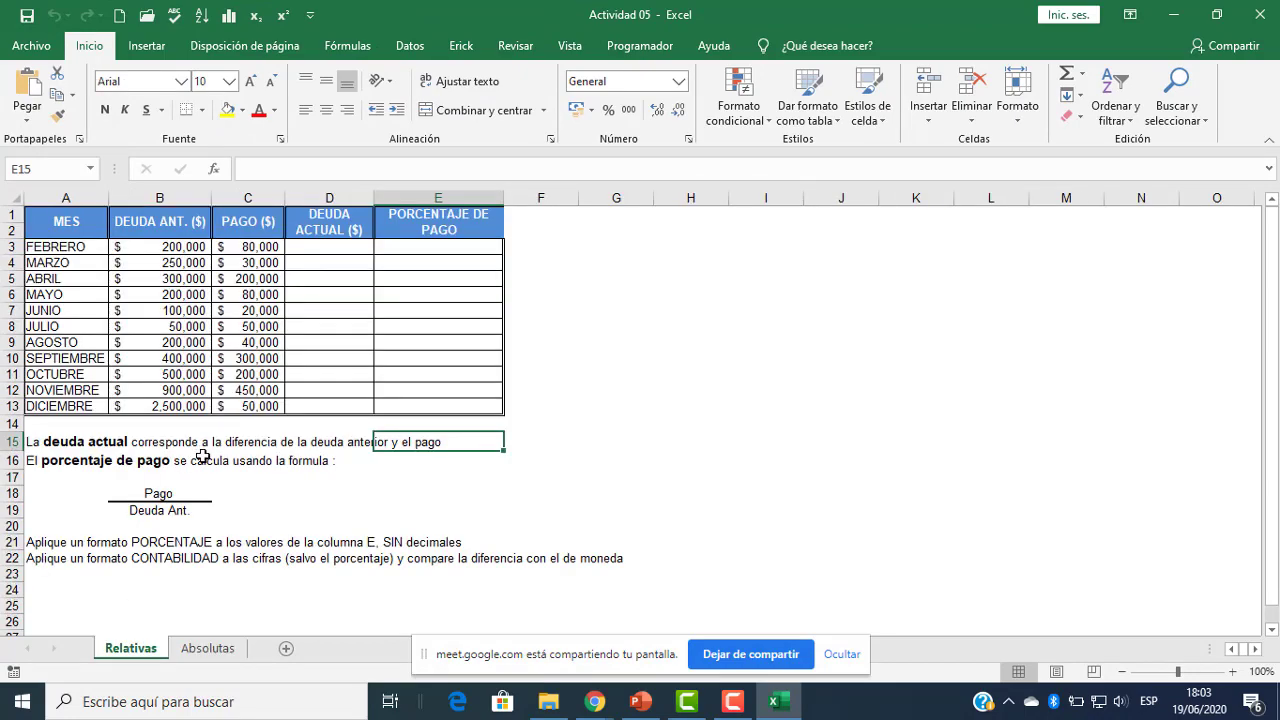
scroll(196, 427, "up", 3)
scroll(190, 424, "up", 1)
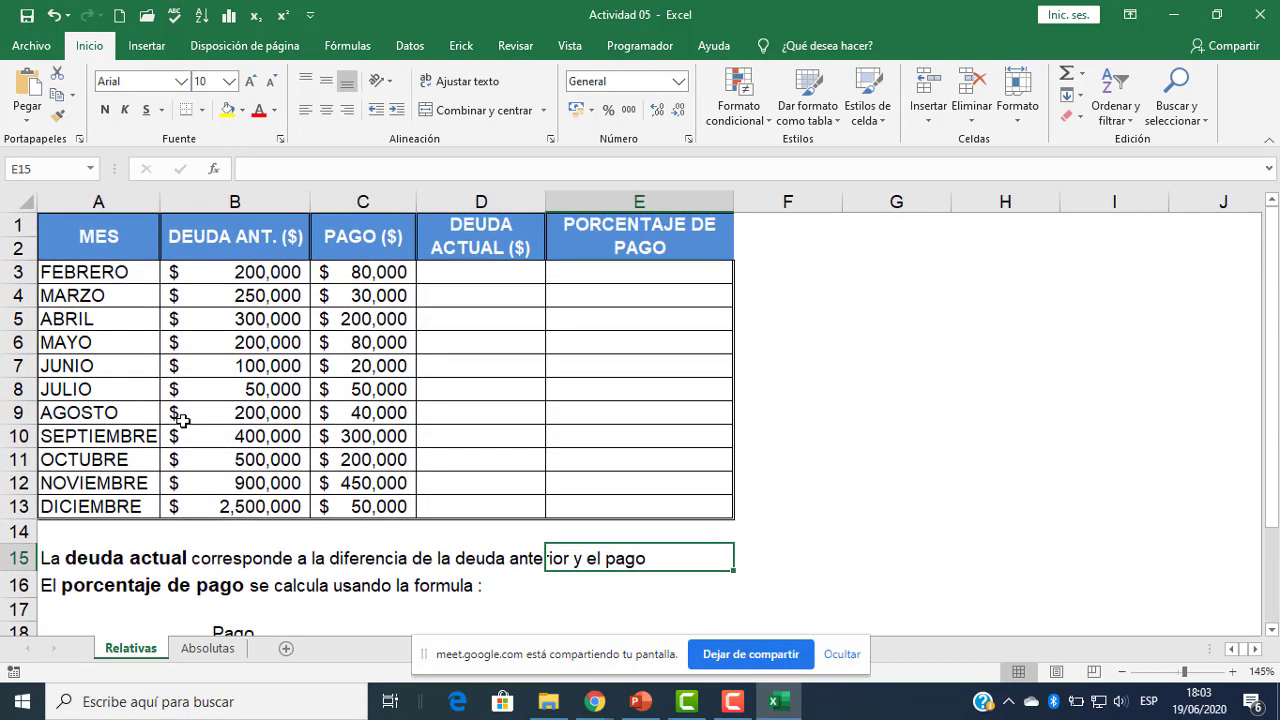
scroll(178, 421, "down", 1)
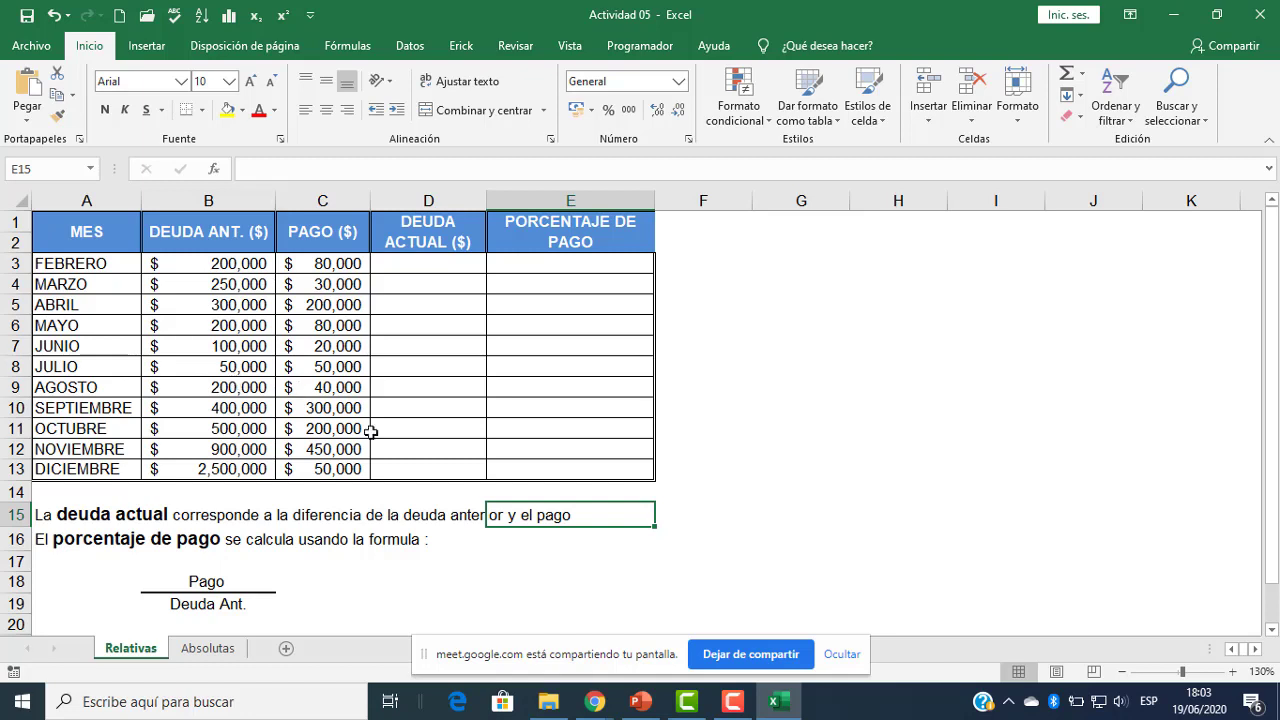
left_click(443, 366)
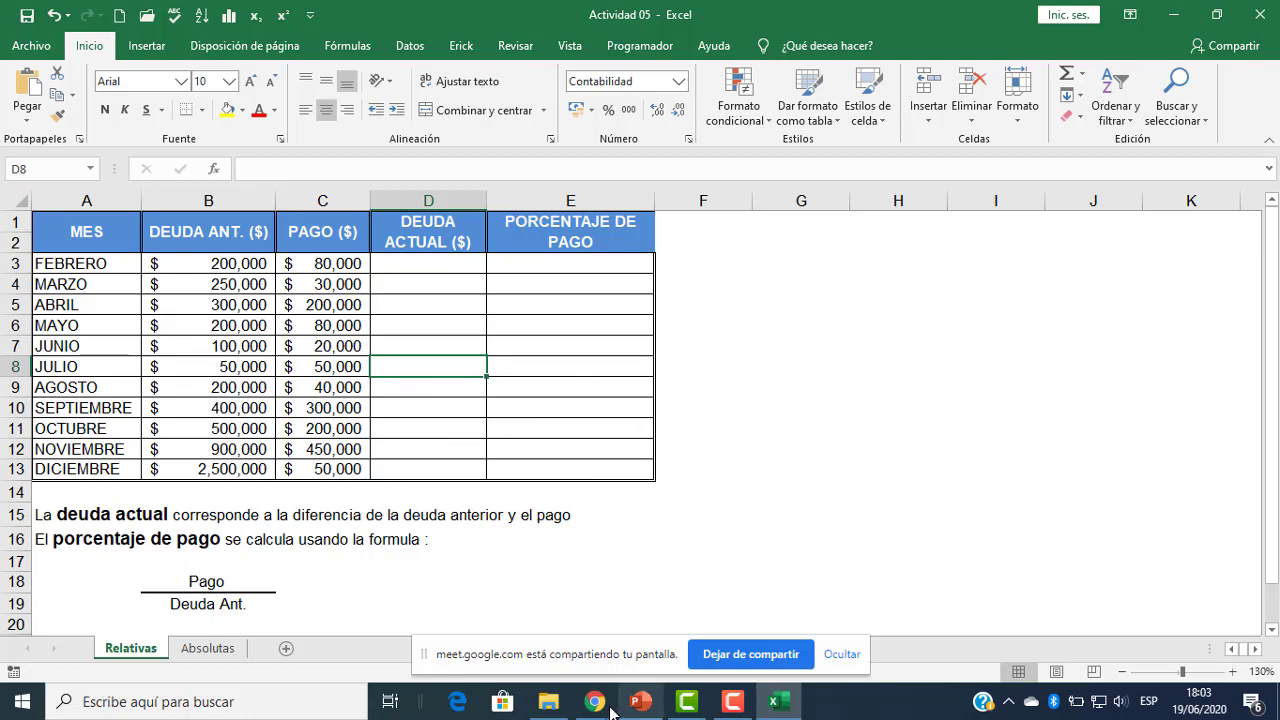
- Switch to the Google Meet call, read the latest chat messages and admit the person asking to join
mouse_move(594, 701)
left_click(472, 619)
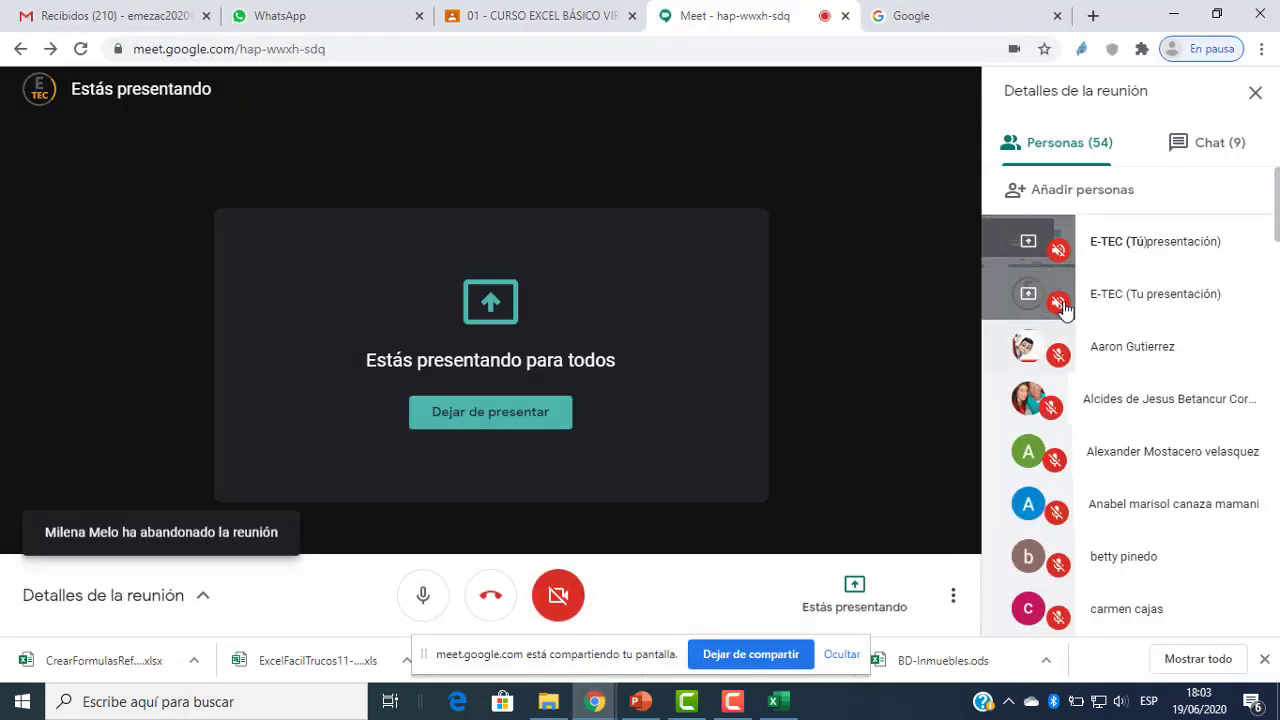
left_click(1214, 148)
scroll(1128, 380, "down", 6)
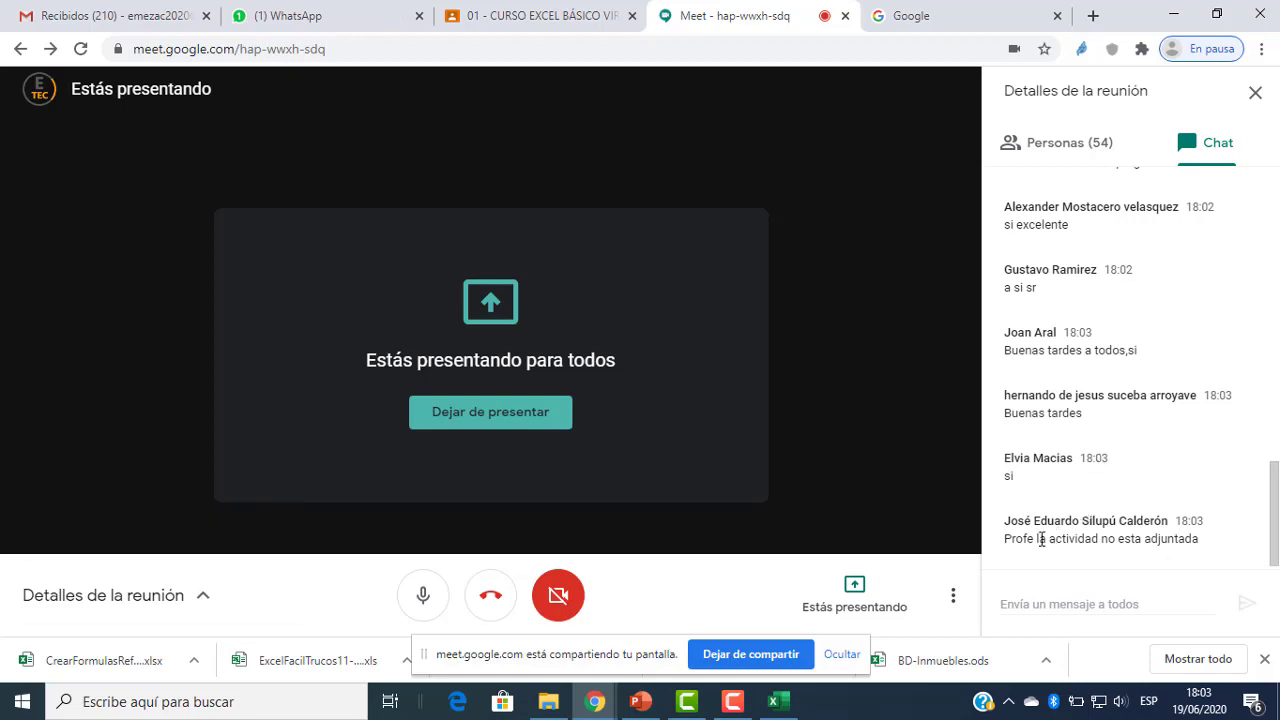
left_click_drag(1020, 522, 1134, 522)
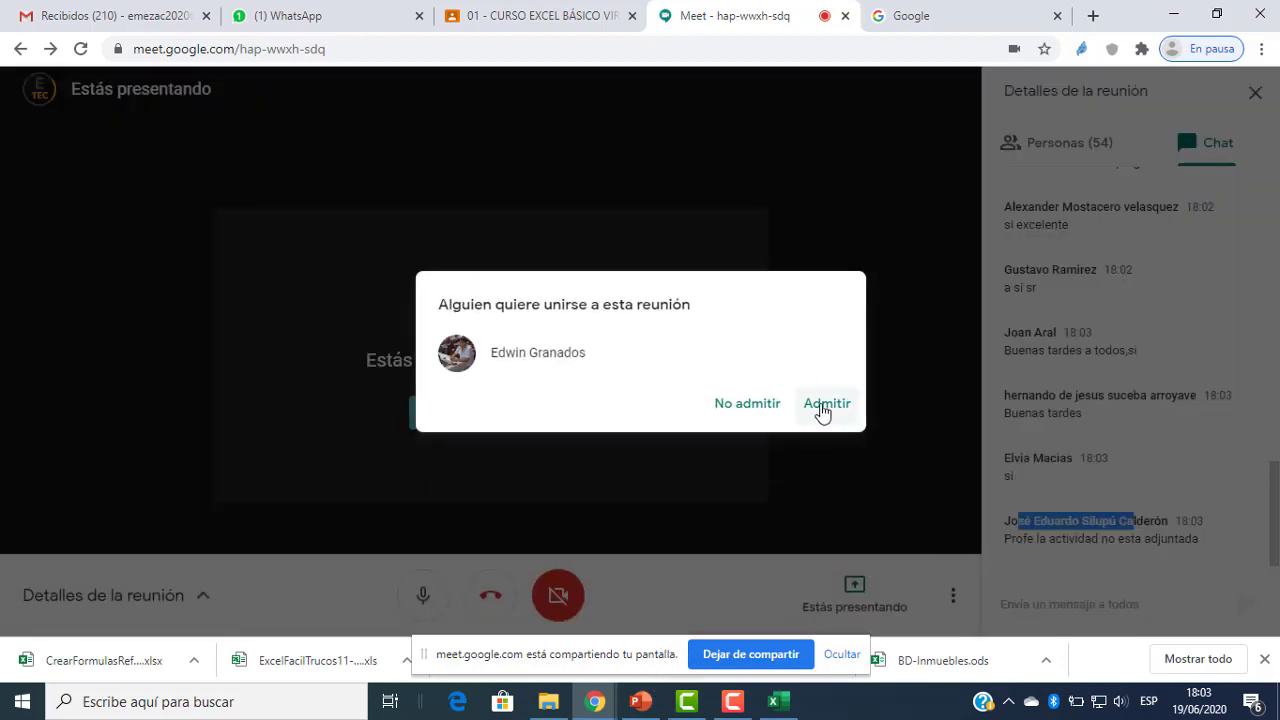
left_click(823, 410)
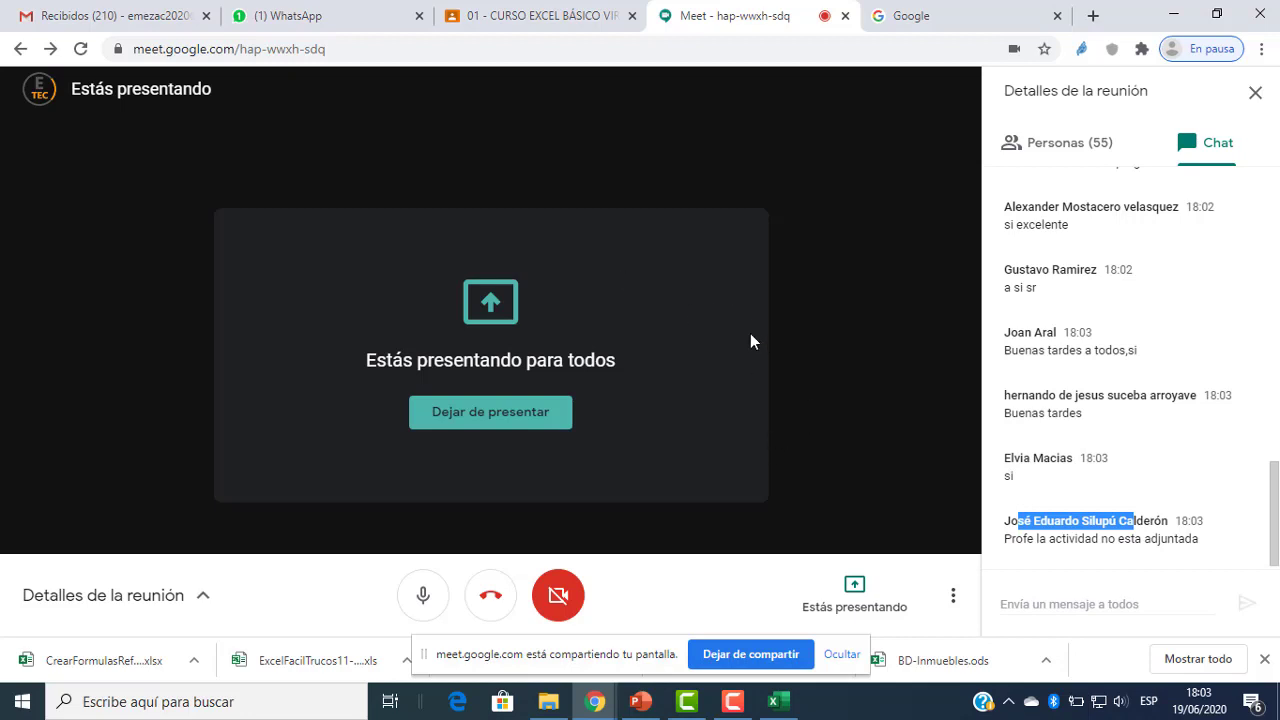
left_click(1036, 508)
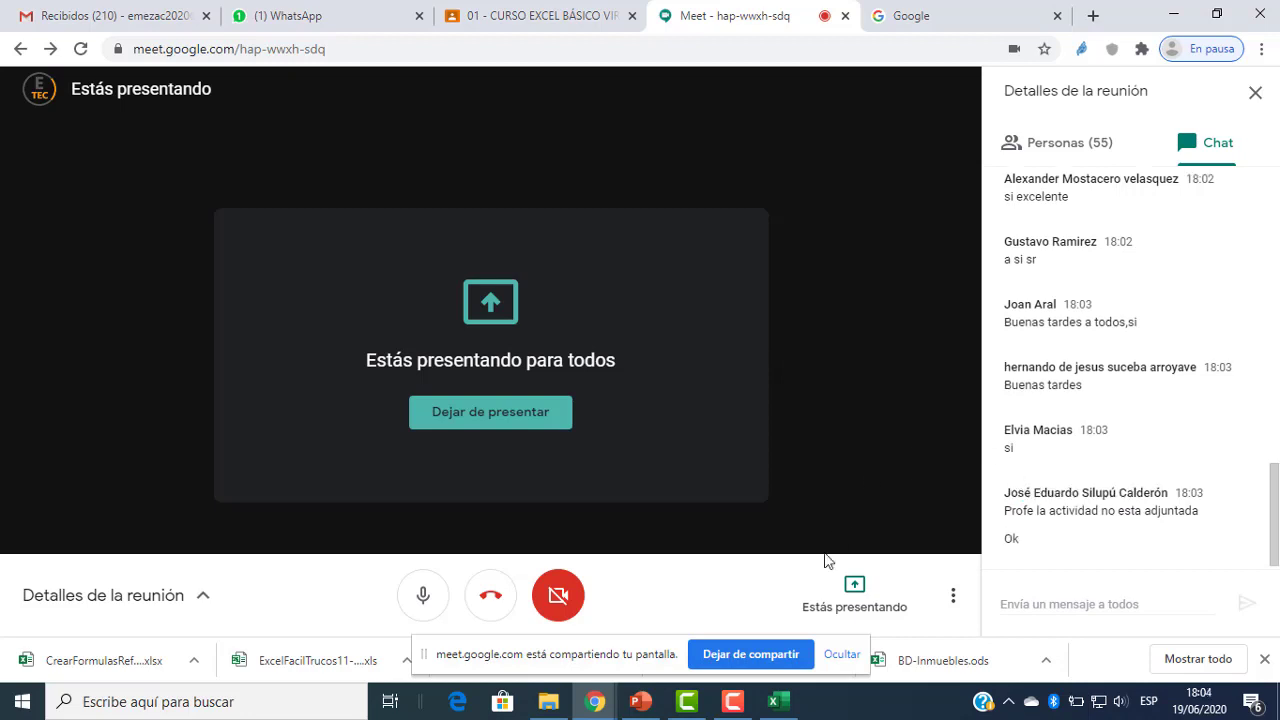
- Back in the Actividad 05 workbook in Excel, enter the formula =B3-C3 in D3 for February's current debt
left_click(773, 701)
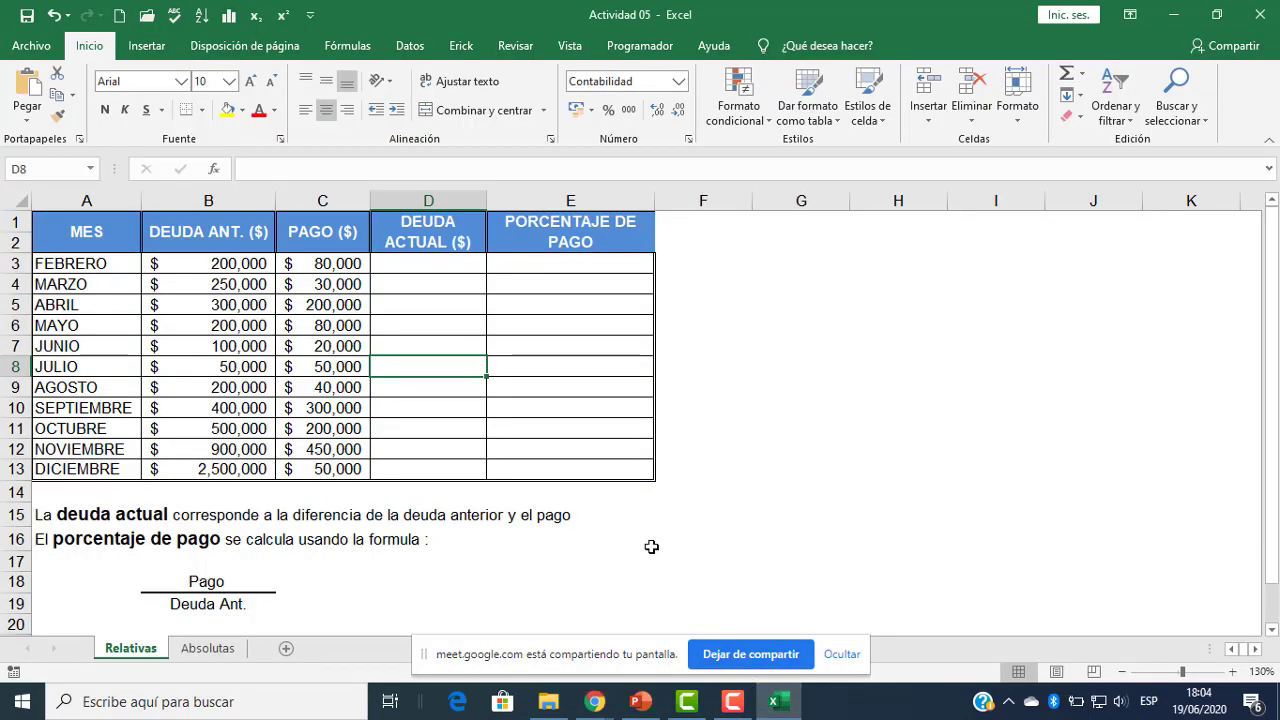
left_click(613, 475)
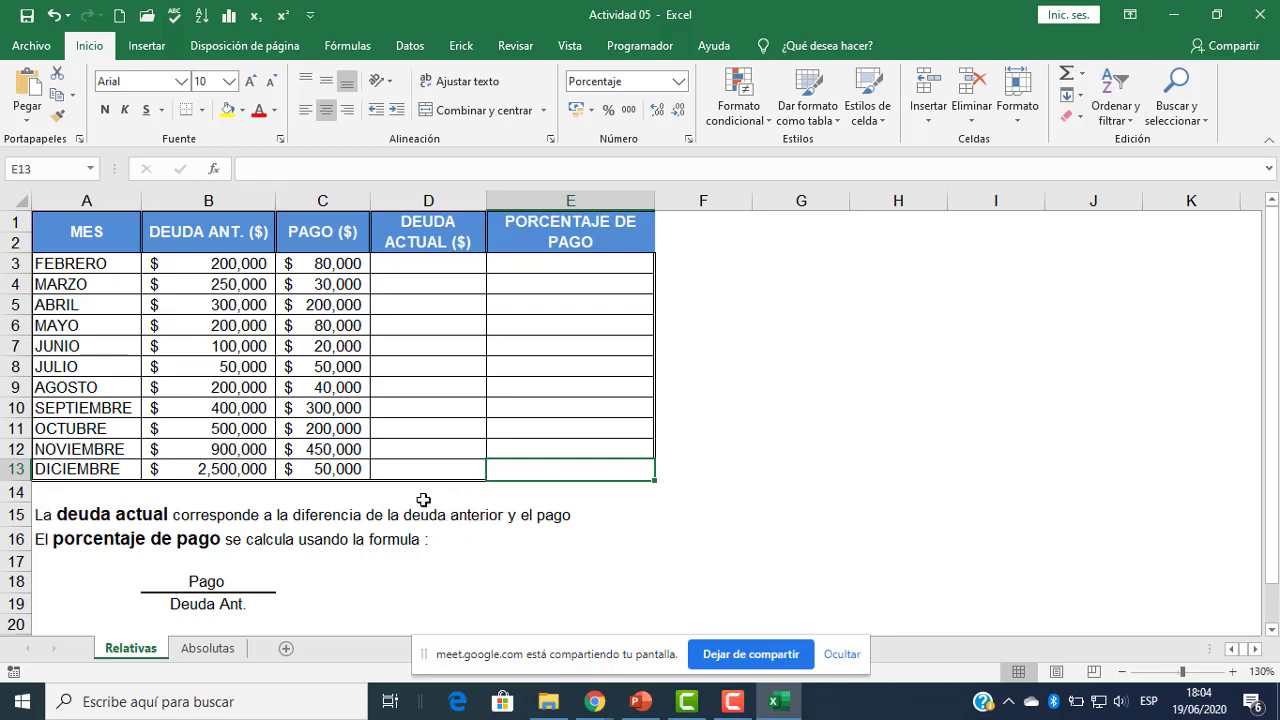
left_click(430, 264)
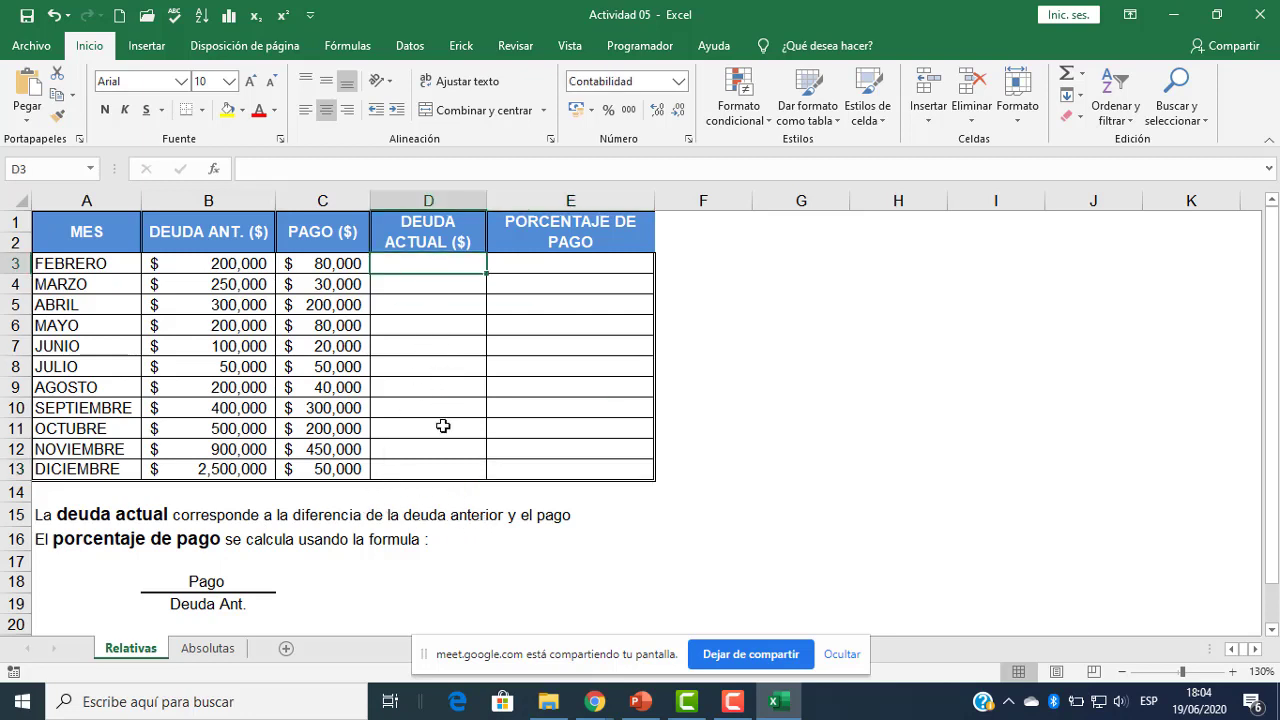
type("=")
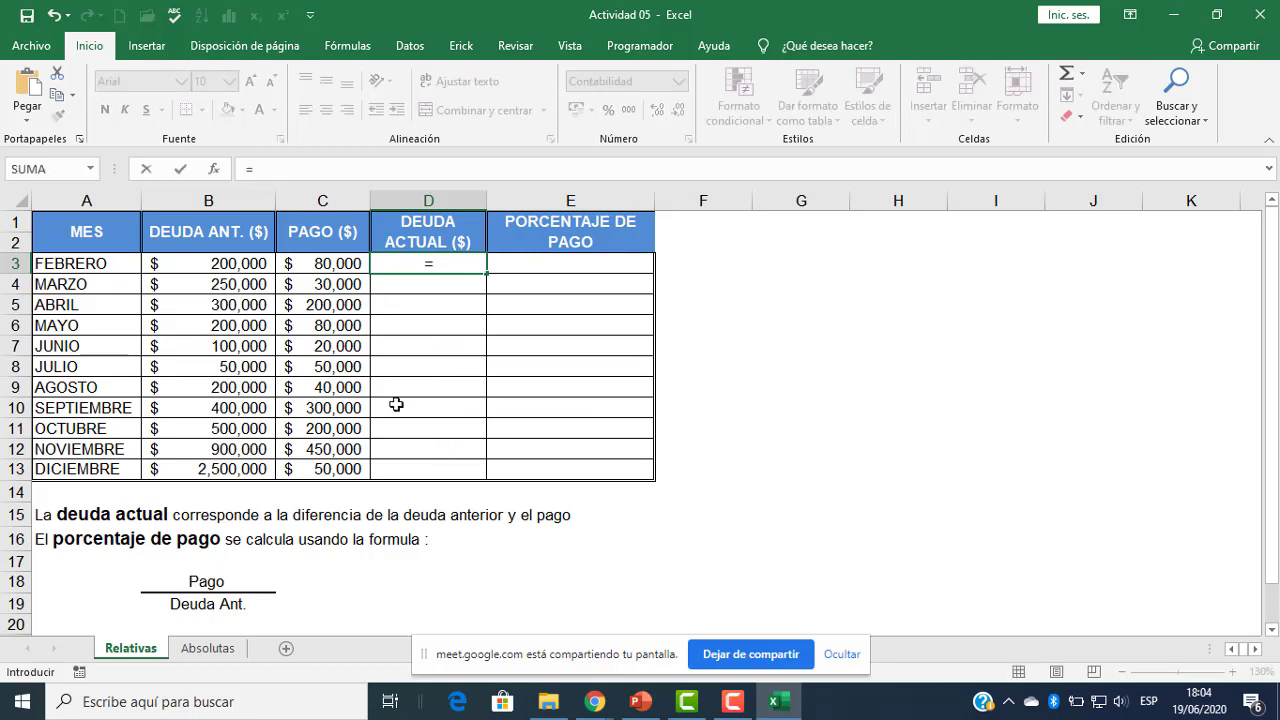
left_click(243, 264)
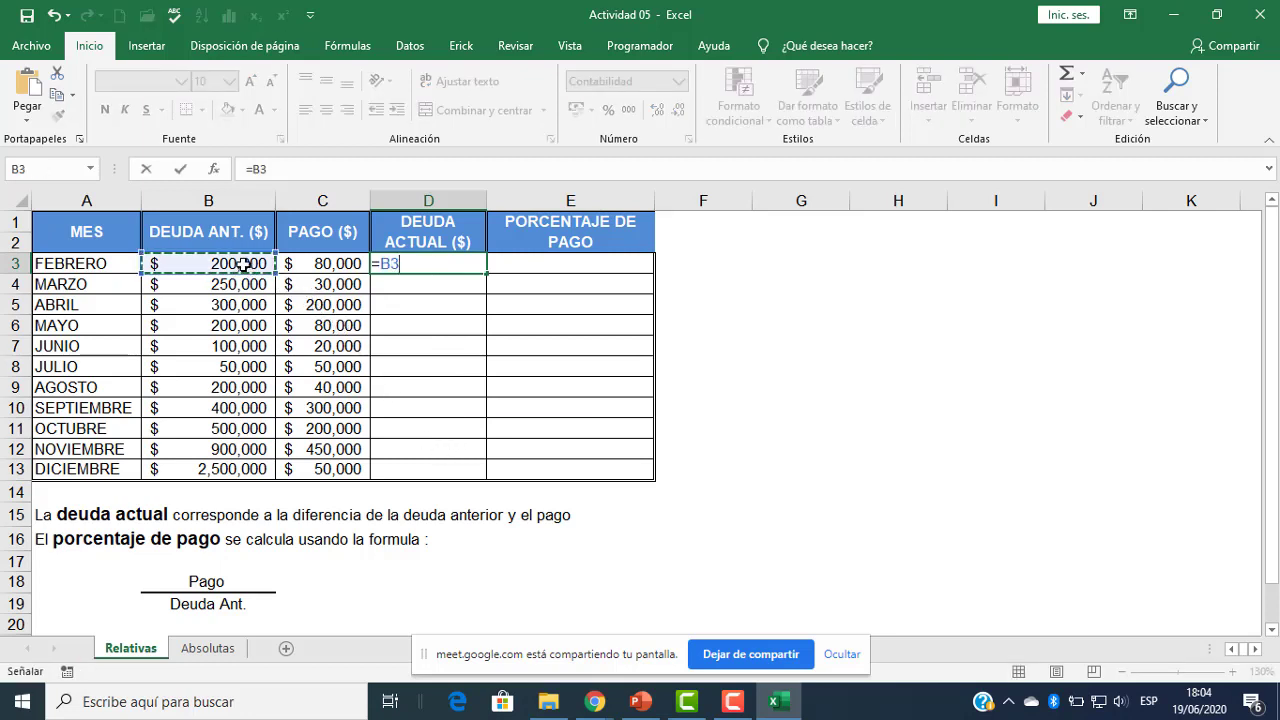
type("-")
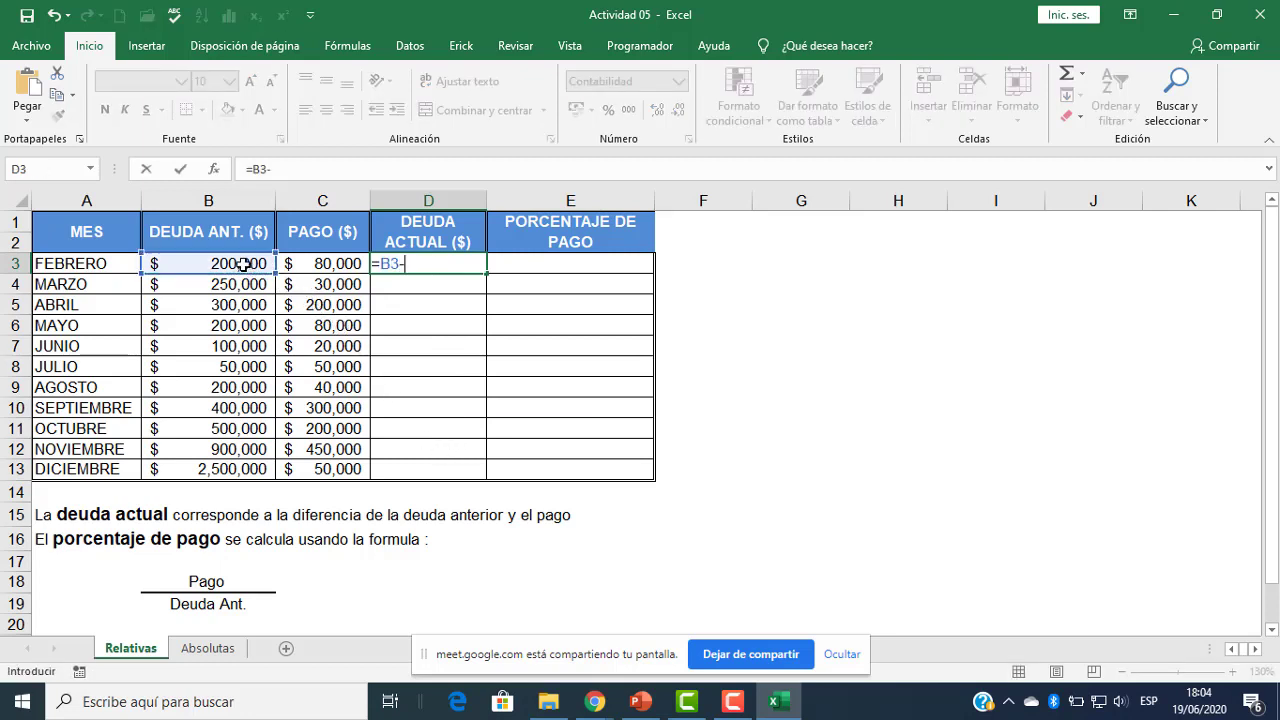
left_click(322, 268)
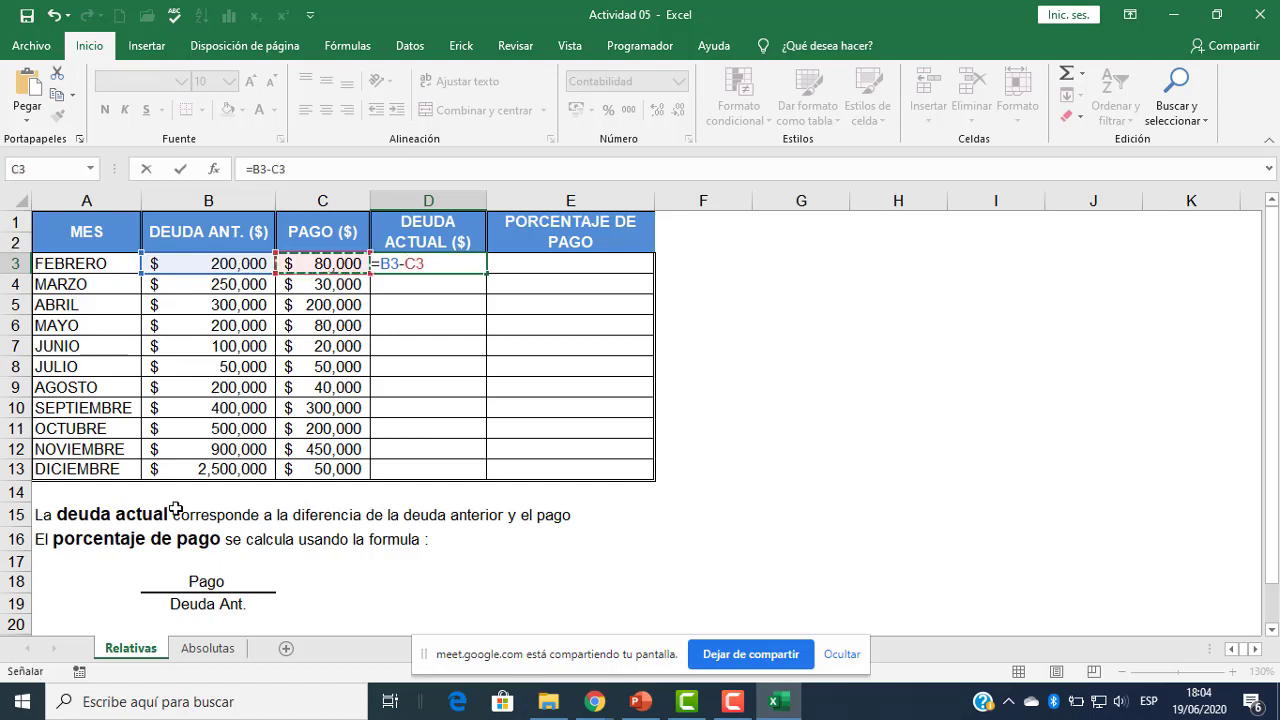
key("Return")
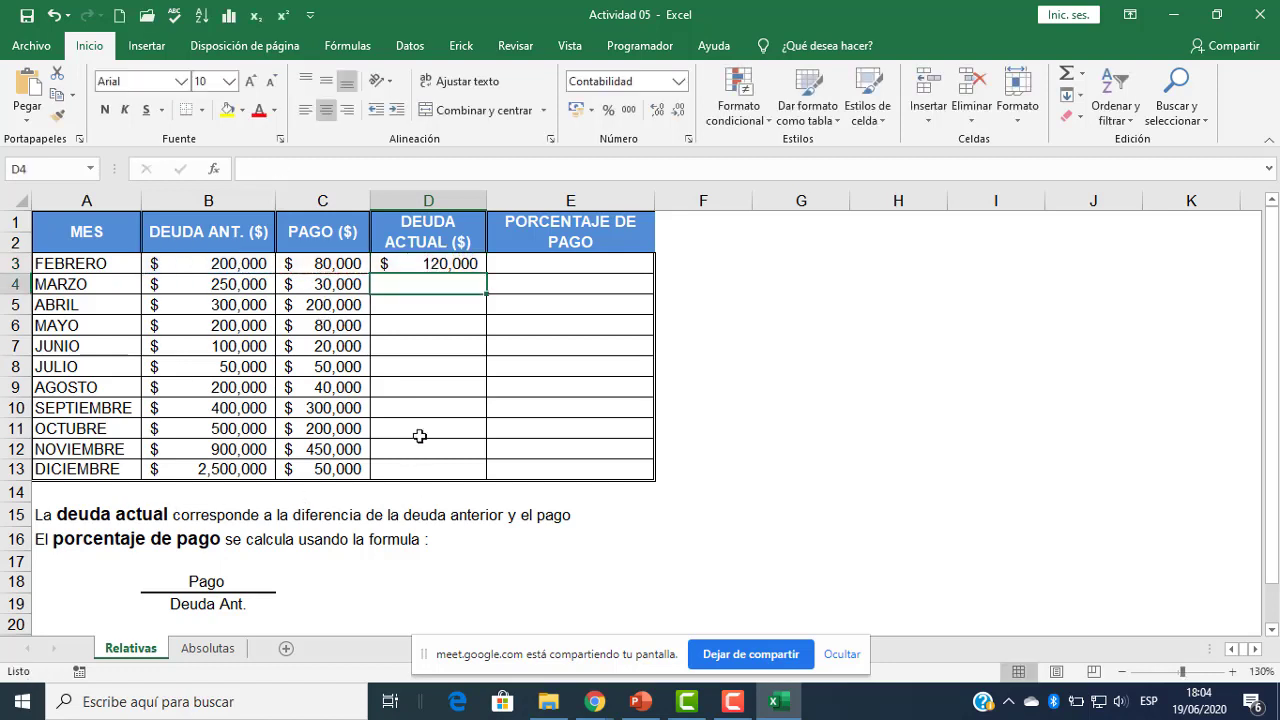
- Copy the current debt formula from D3 down to D13 and check the copied formulas for several months
left_click(457, 265)
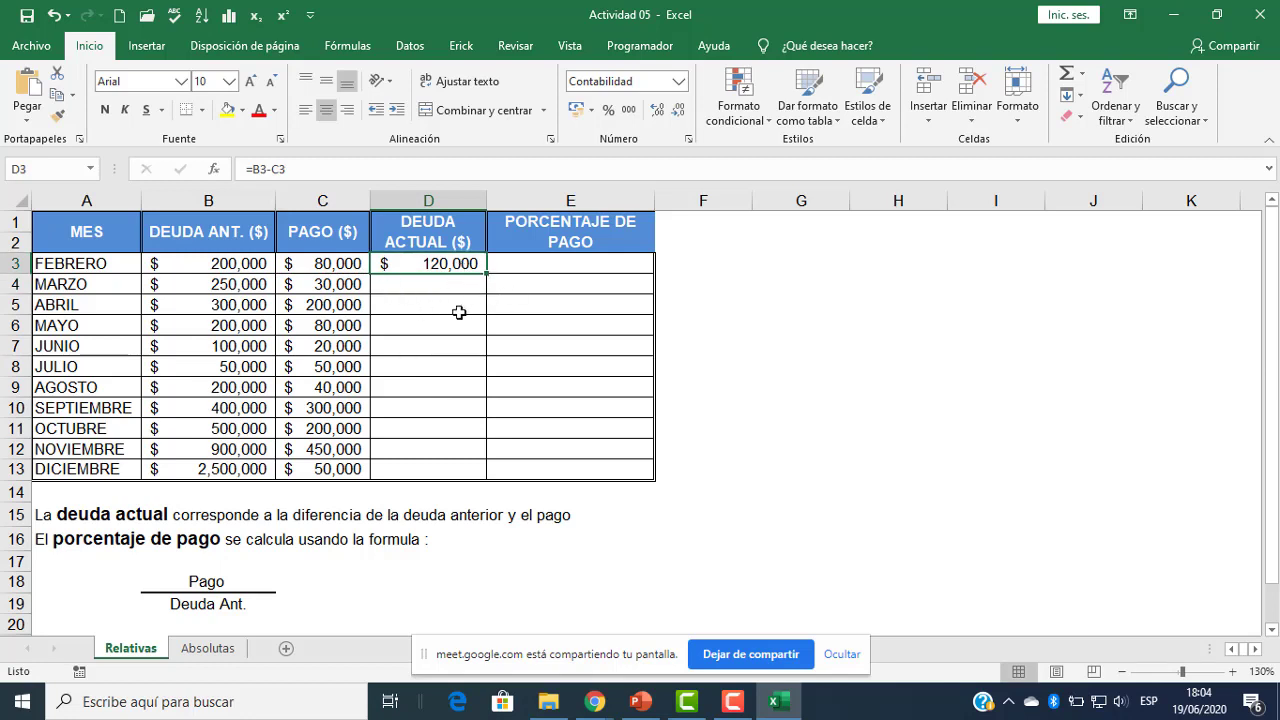
left_click_drag(488, 273, 483, 475)
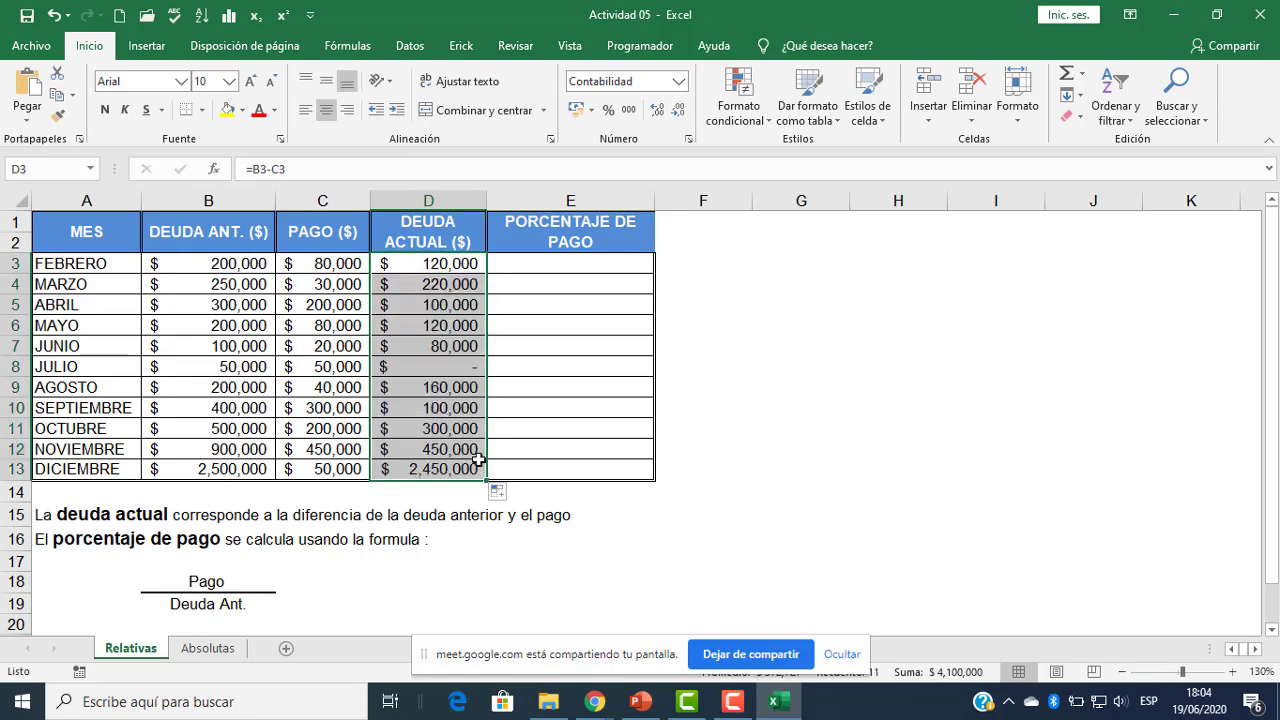
left_click(443, 371)
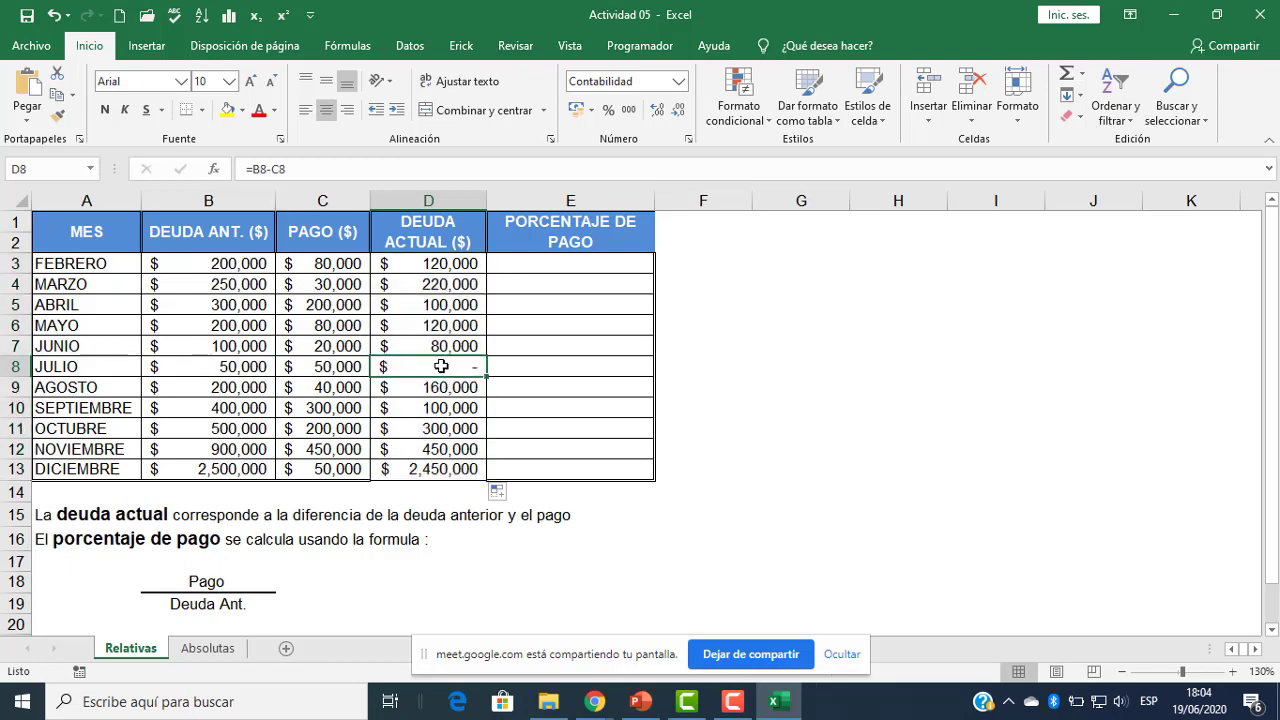
left_click(436, 305)
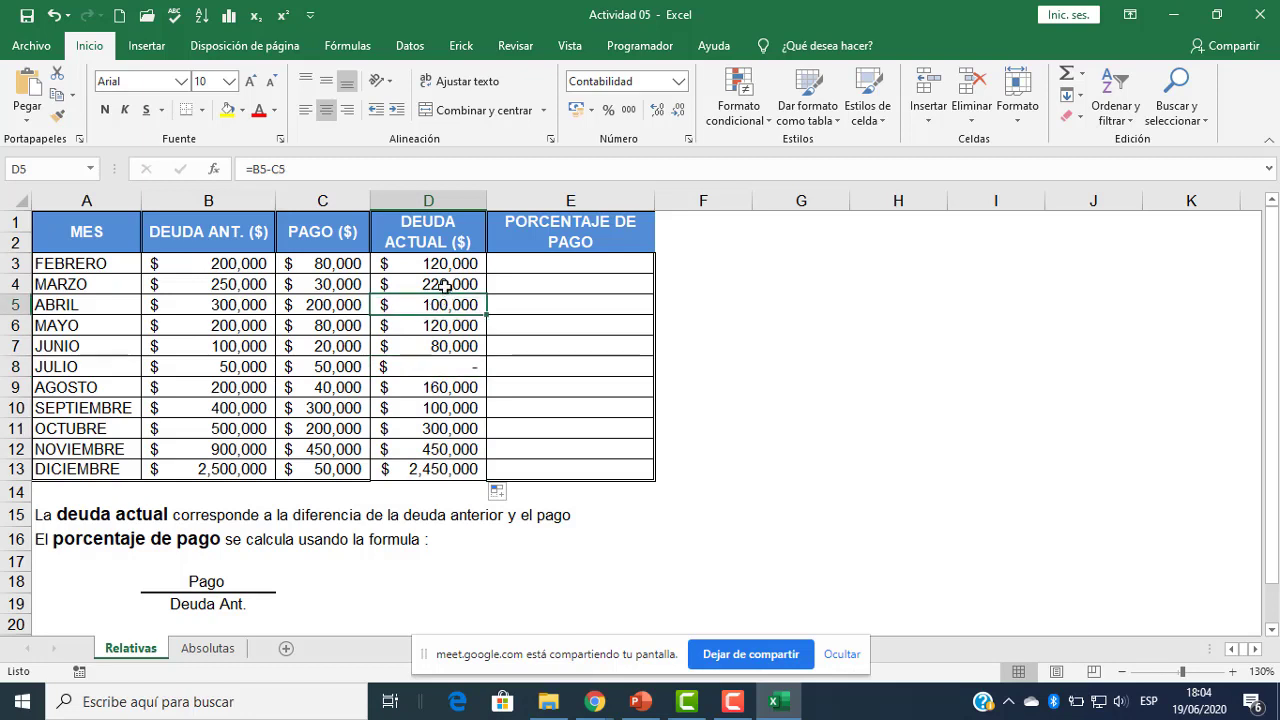
left_click(443, 285)
left_click(438, 325)
left_click(445, 346)
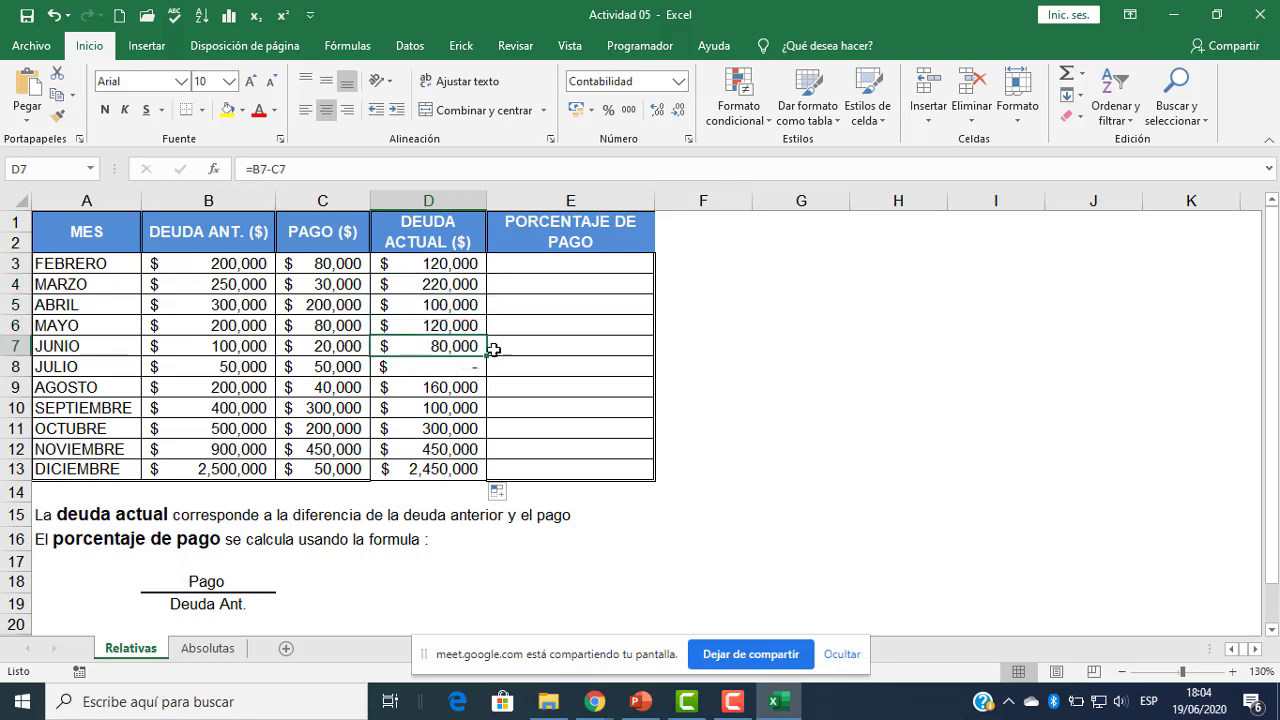
- Select E3, switch to the Google Meet call to admit the person asking to join, and return to Excel
left_click(568, 266)
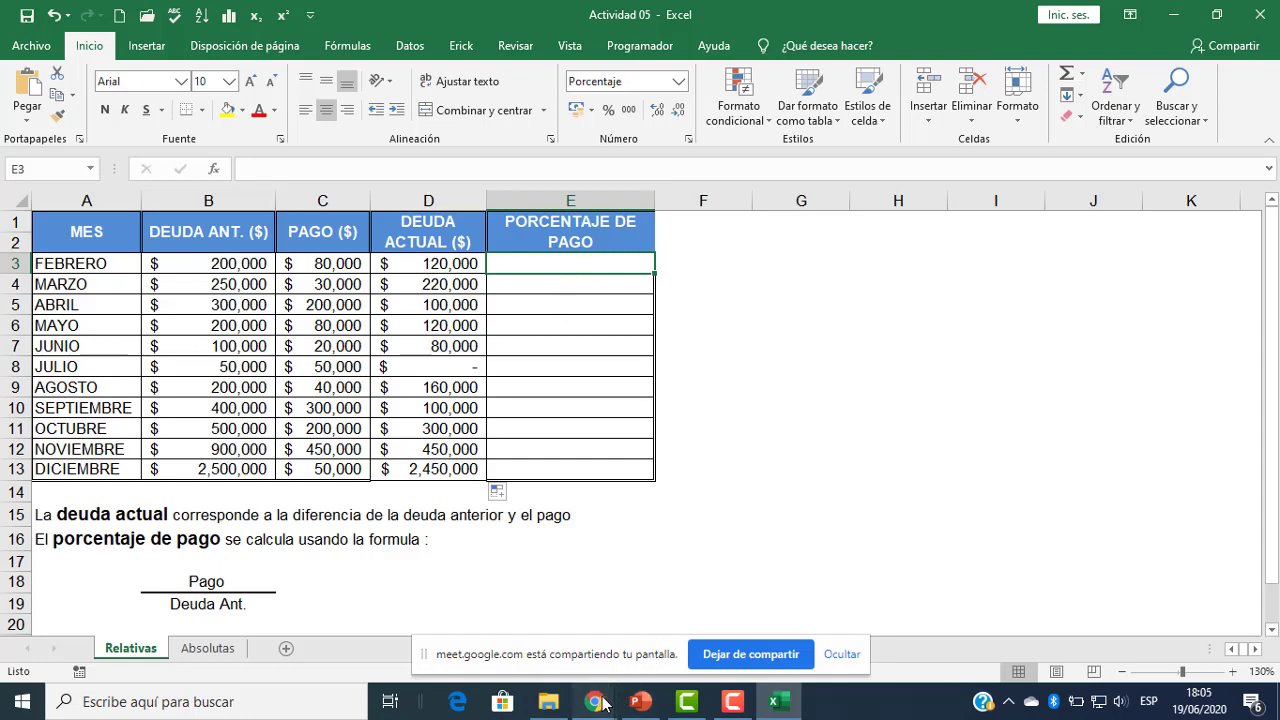
mouse_move(600, 700)
left_click(456, 612)
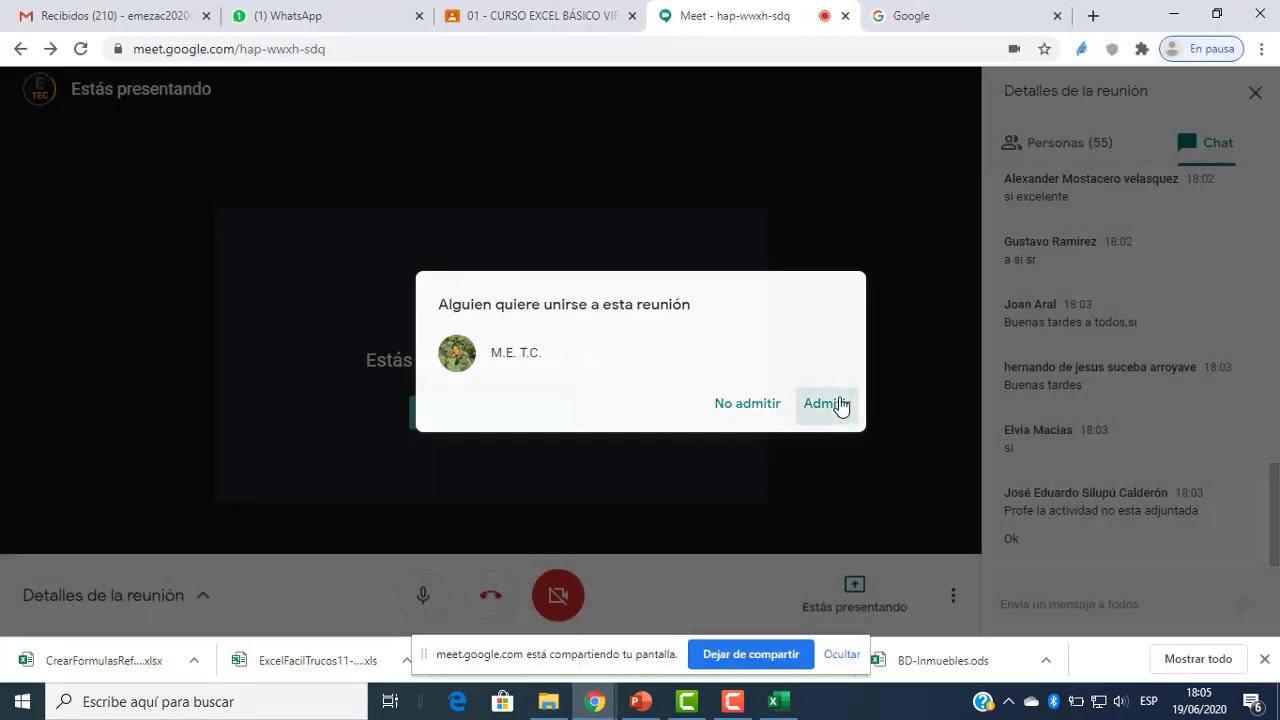
left_click(832, 406)
key("alt+Tab")
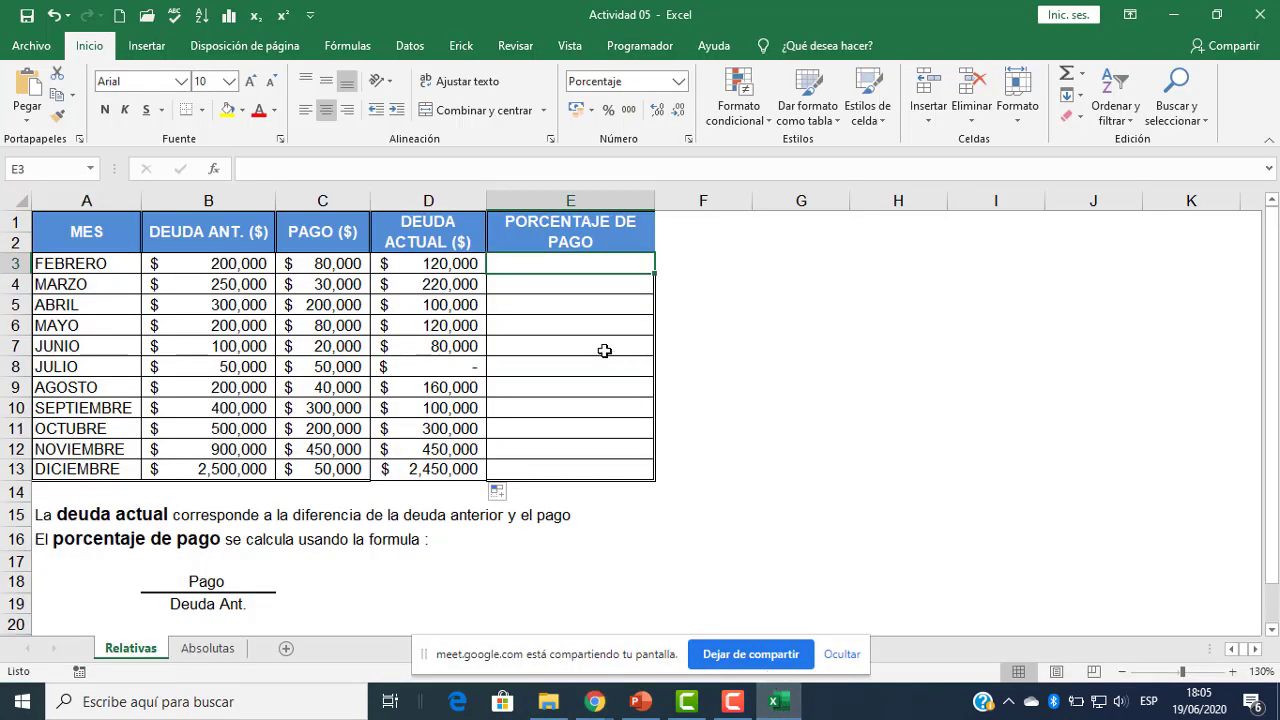
- Enter the formula =C3/D3 in E3 for February's payment percentage
type("=")
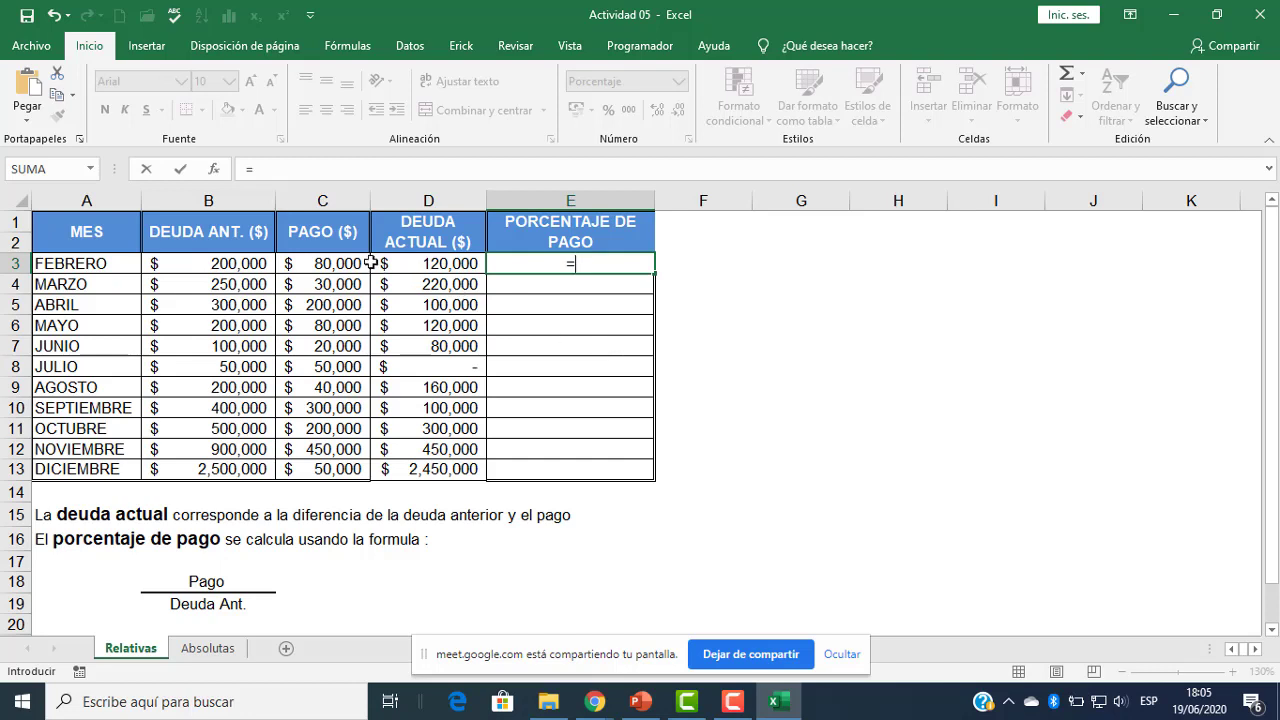
left_click(336, 263)
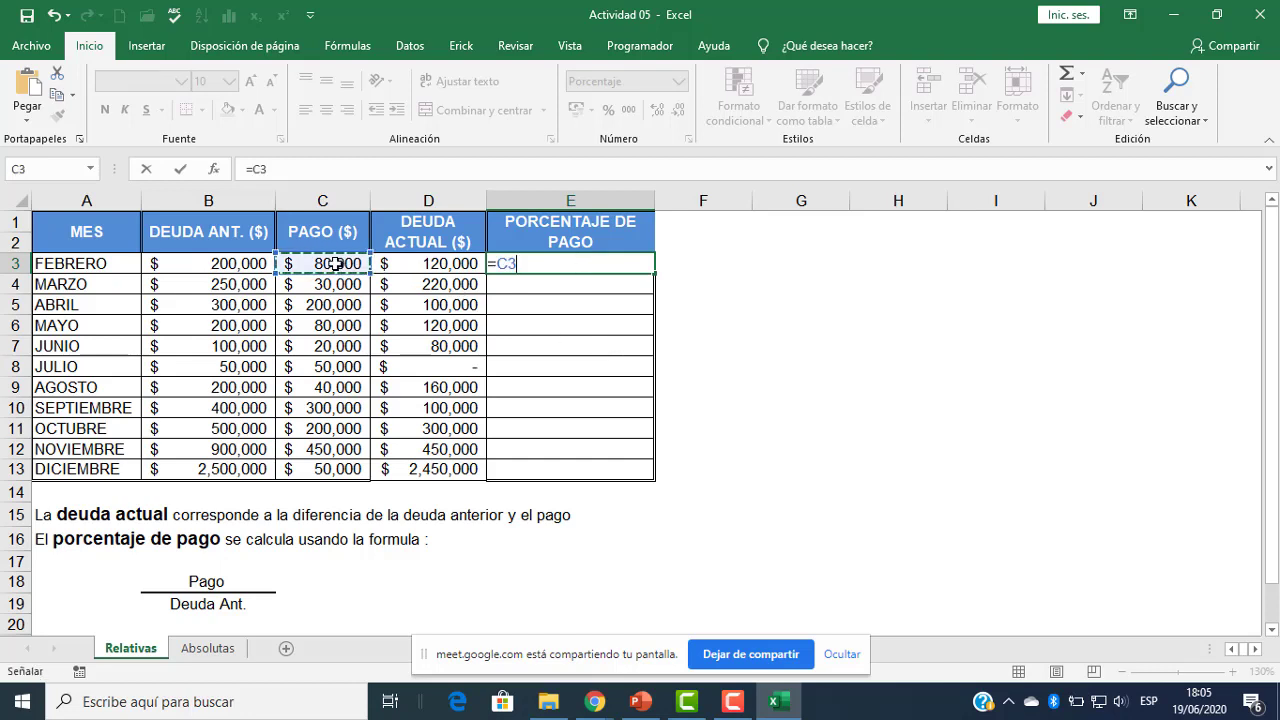
type("/")
left_click(397, 264)
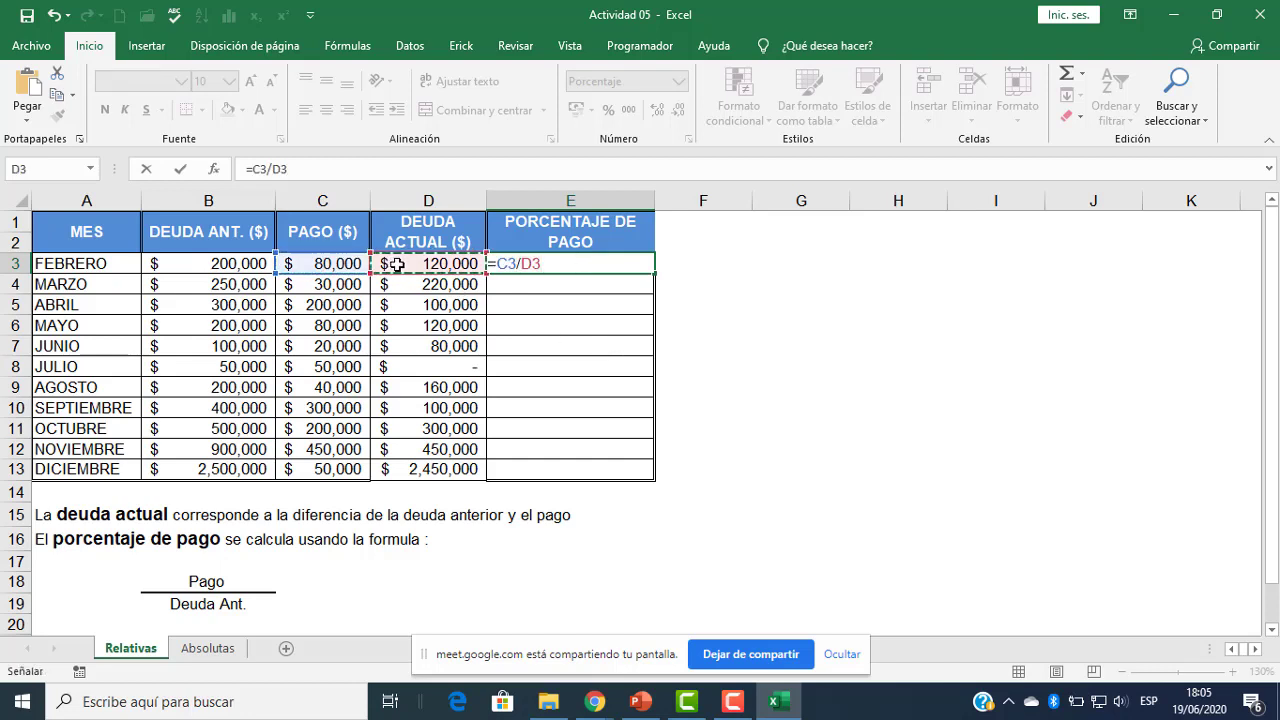
key("Return")
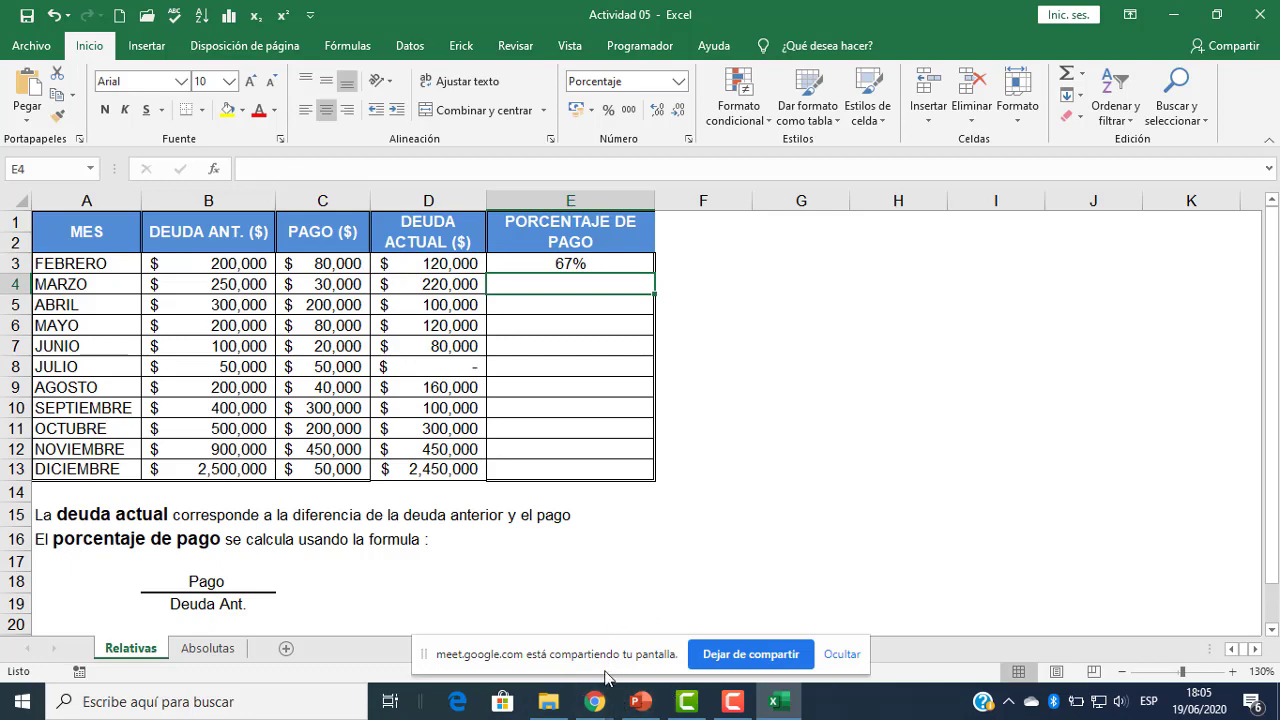
- Switch to the Google Meet call, admit the next person asking to join, and return to the Excel workbook
mouse_move(594, 700)
left_click(440, 610)
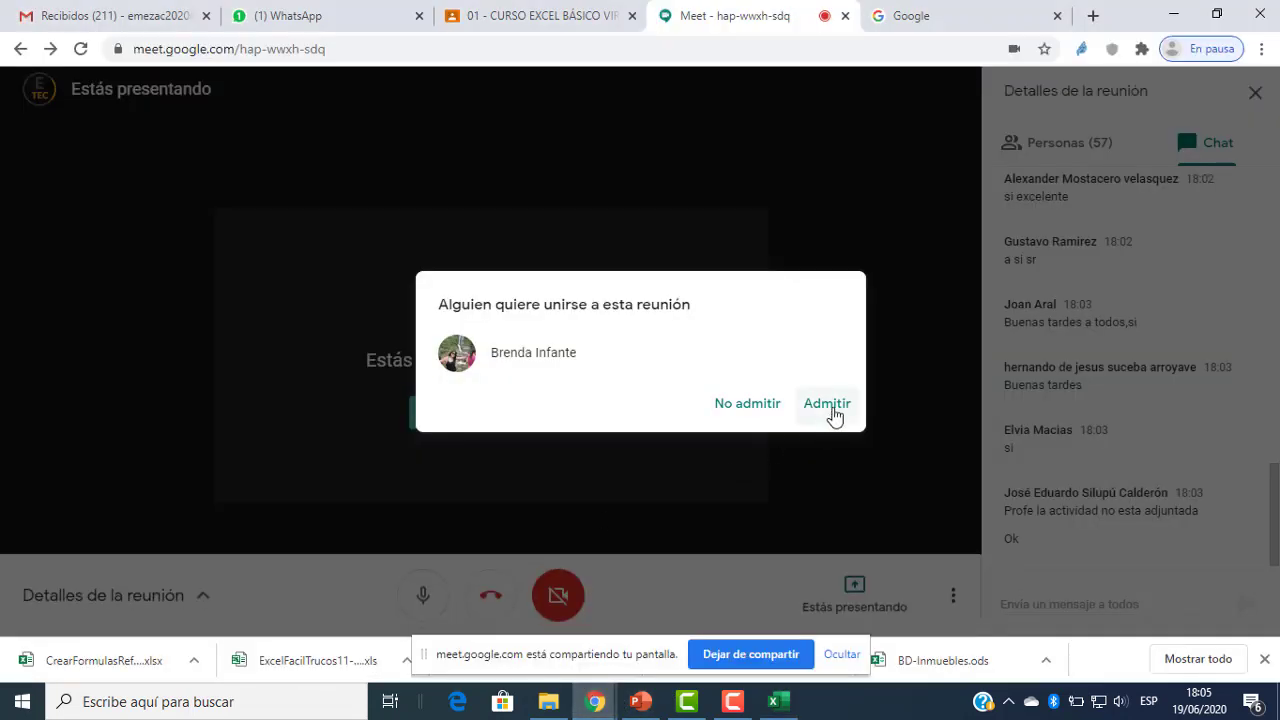
left_click(833, 410)
left_click(775, 701)
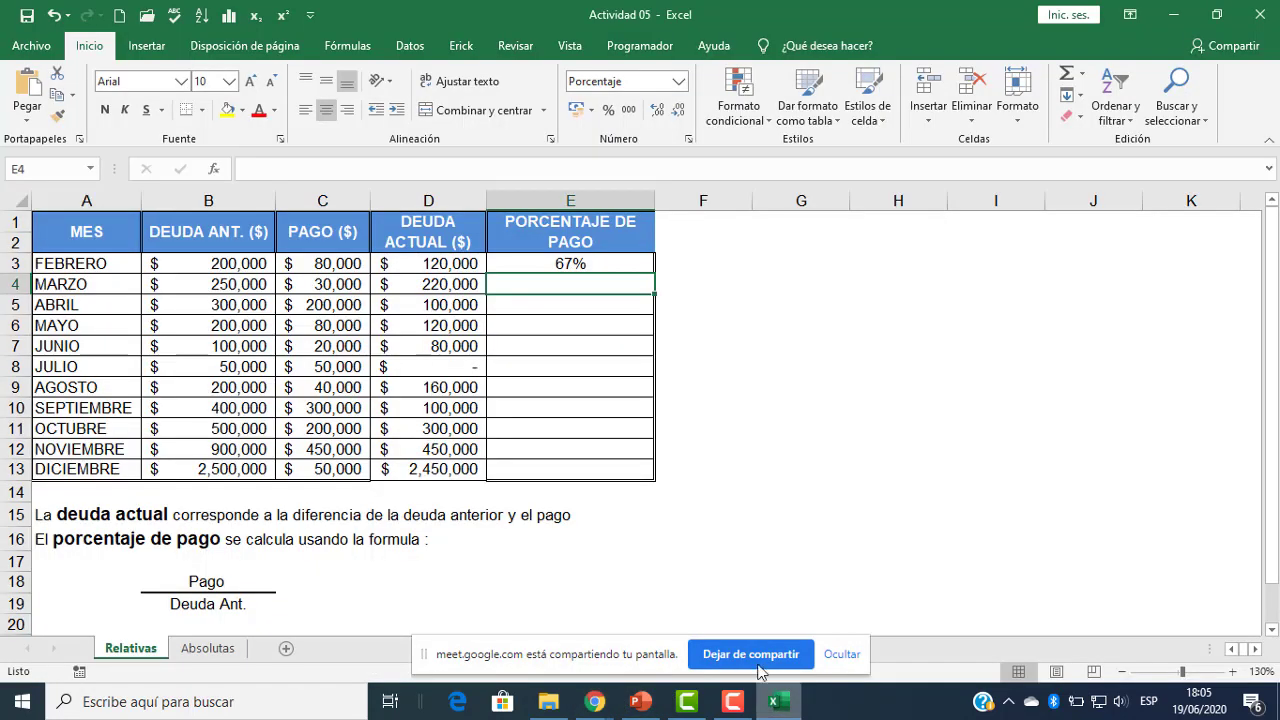
- Copy the payment percentage formula from E3 down to E13 and inspect July's formula in E8
left_click(584, 264)
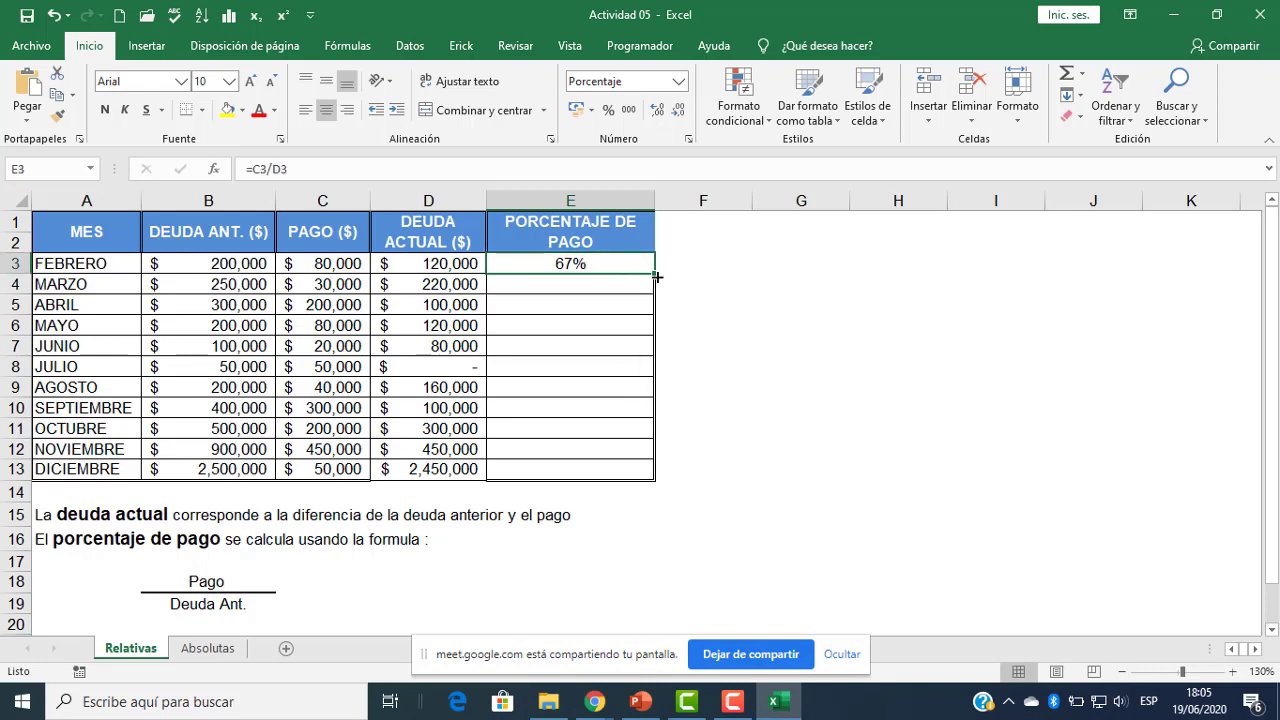
mouse_move(557, 277)
left_mouse_down()
mouse_move(549, 289)
mouse_move(566, 263)
left_mouse_up()
left_click_drag(657, 272, 614, 470)
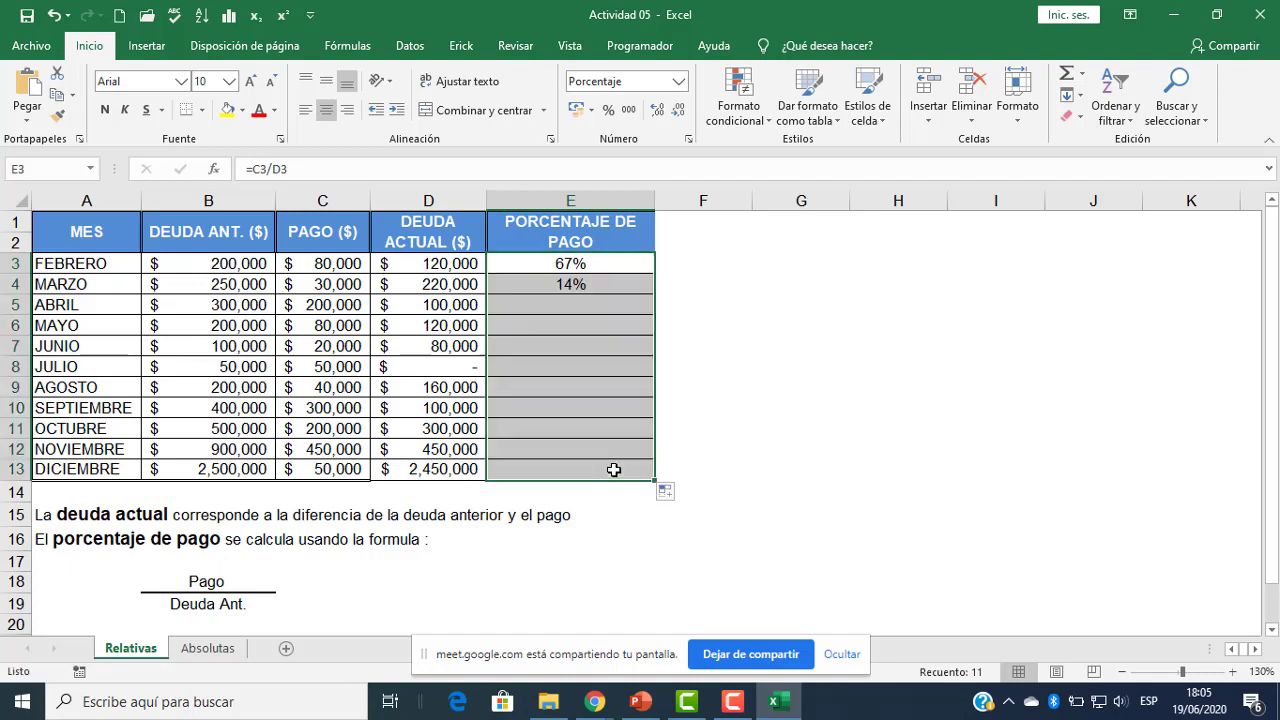
left_click(712, 385)
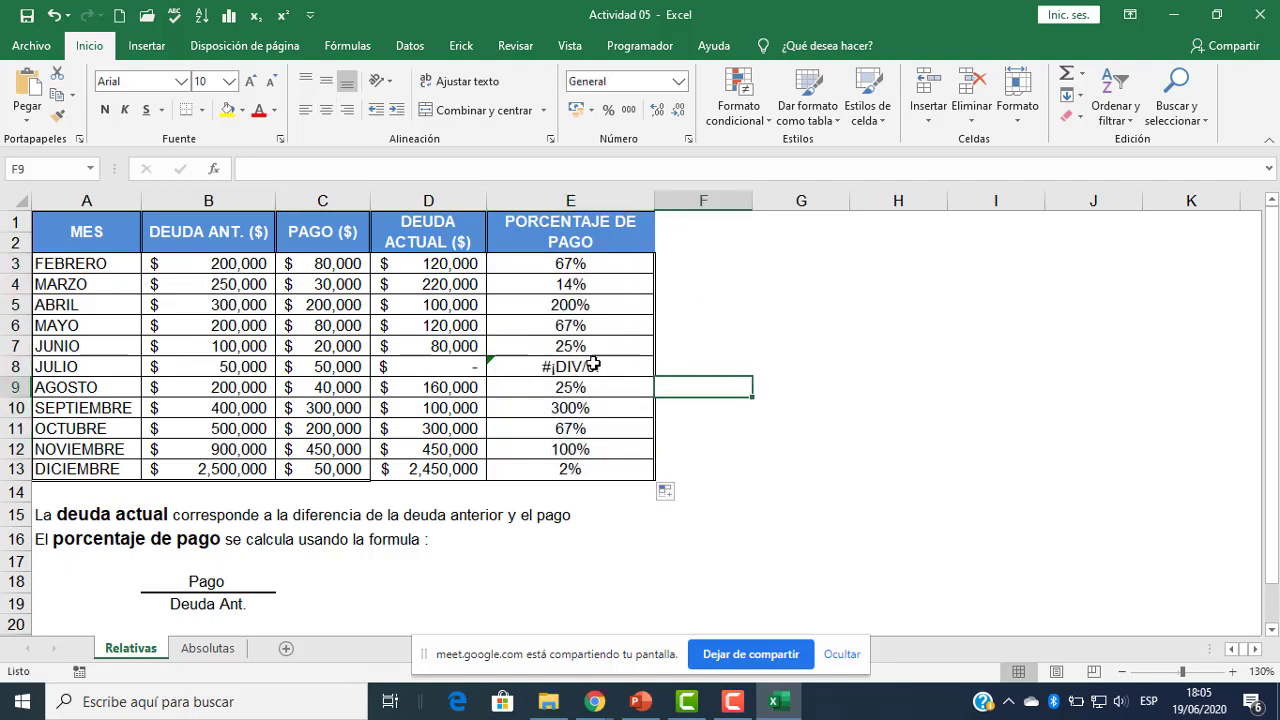
left_click(588, 365)
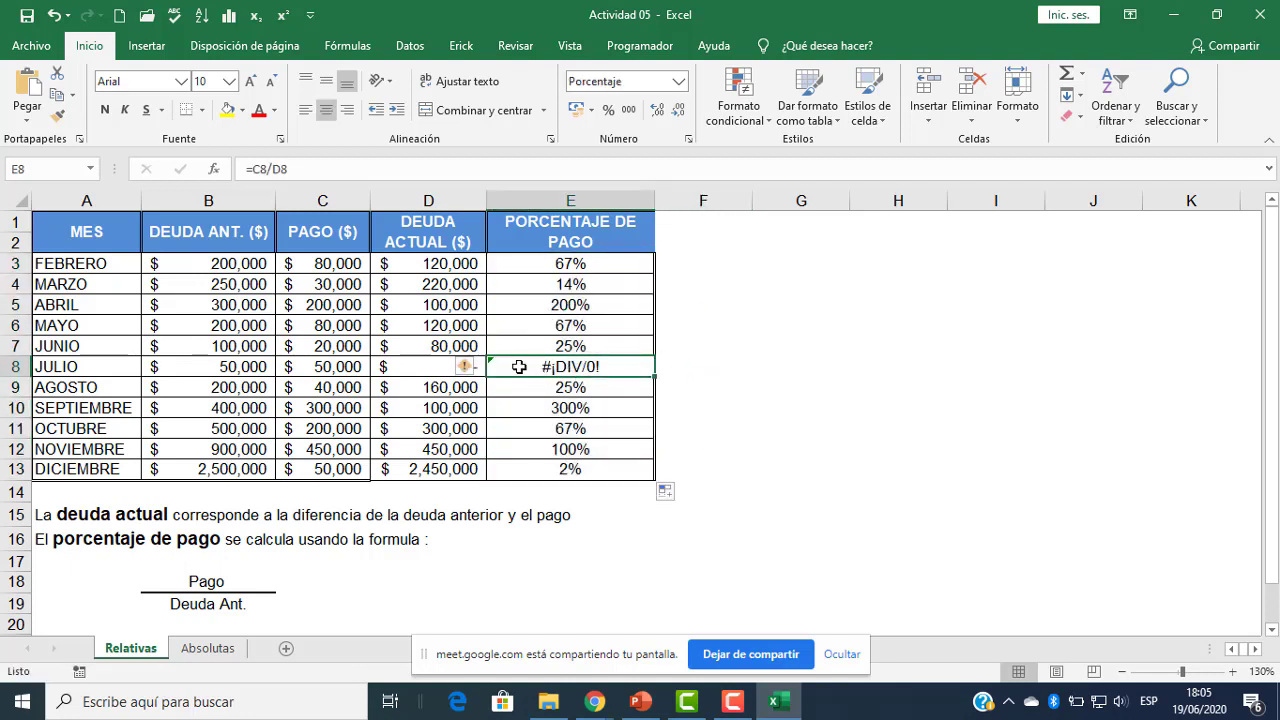
- Switch to Google Meet, admit another person waiting to join the meeting, and go back to Excel
mouse_move(598, 706)
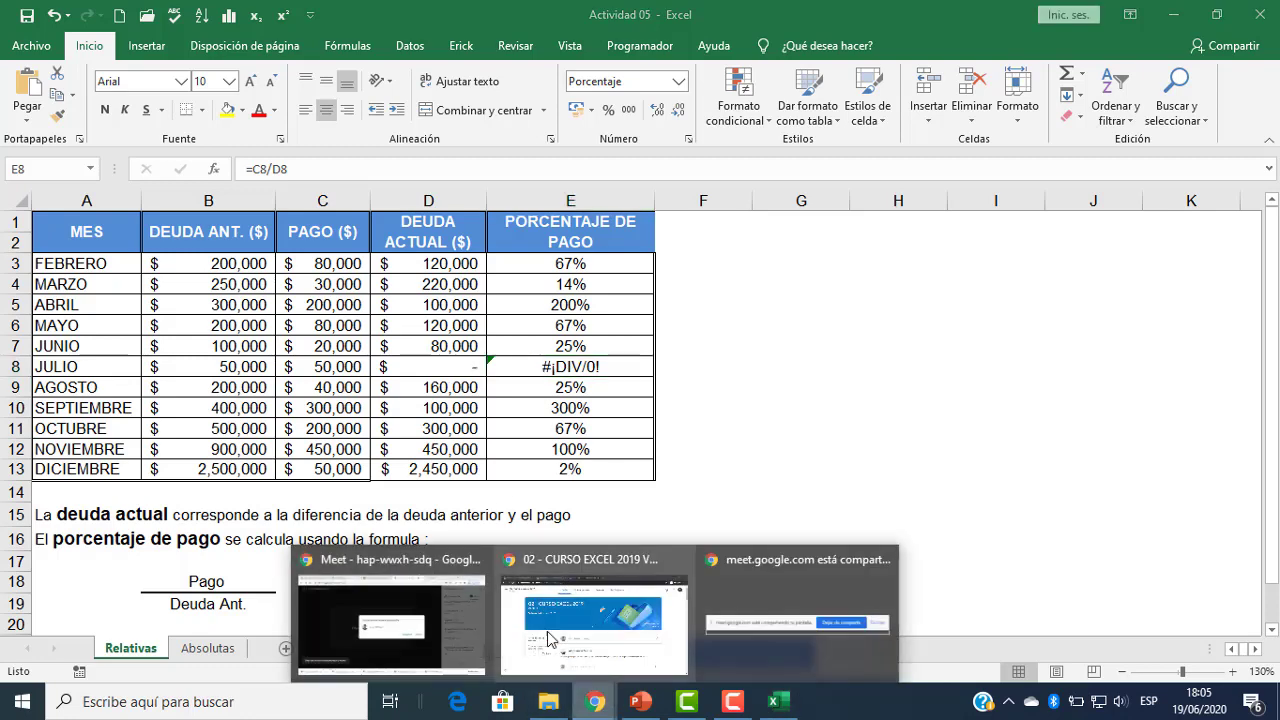
left_click(400, 675)
left_click(827, 404)
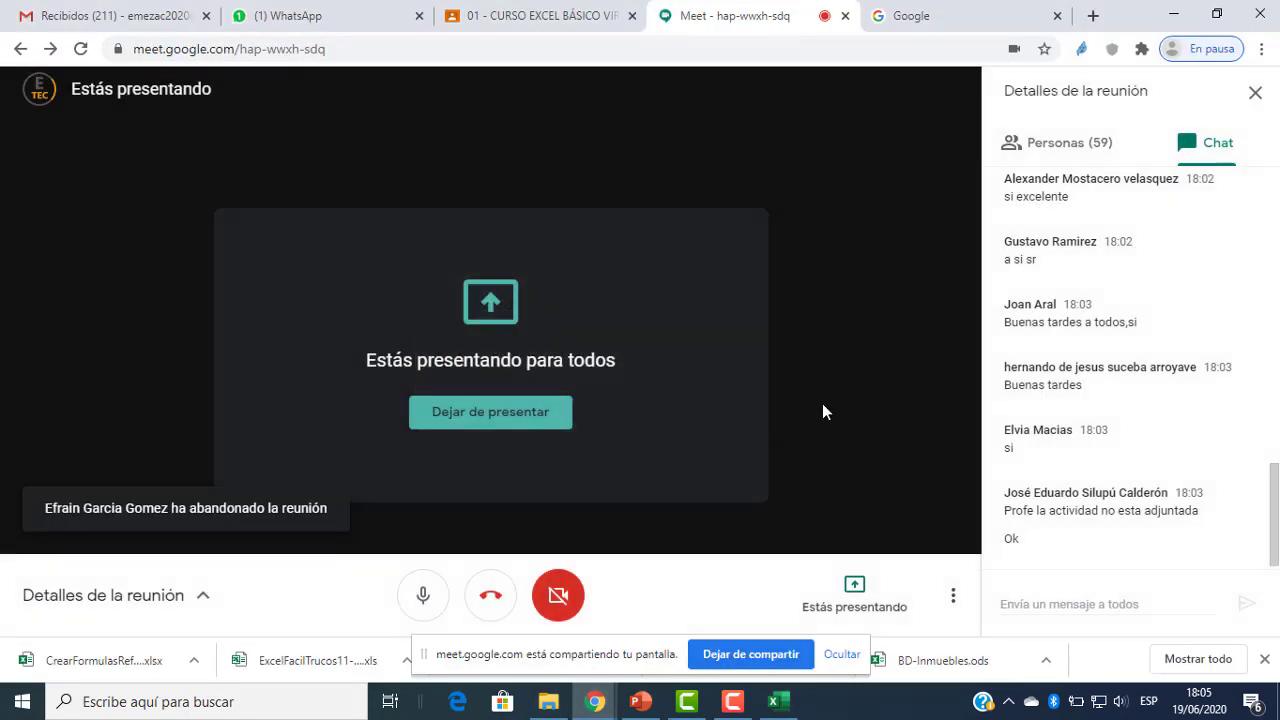
left_click(773, 701)
- Examine the error-checking options for July's payment percentage in E8 without applying any of them
left_click(605, 432)
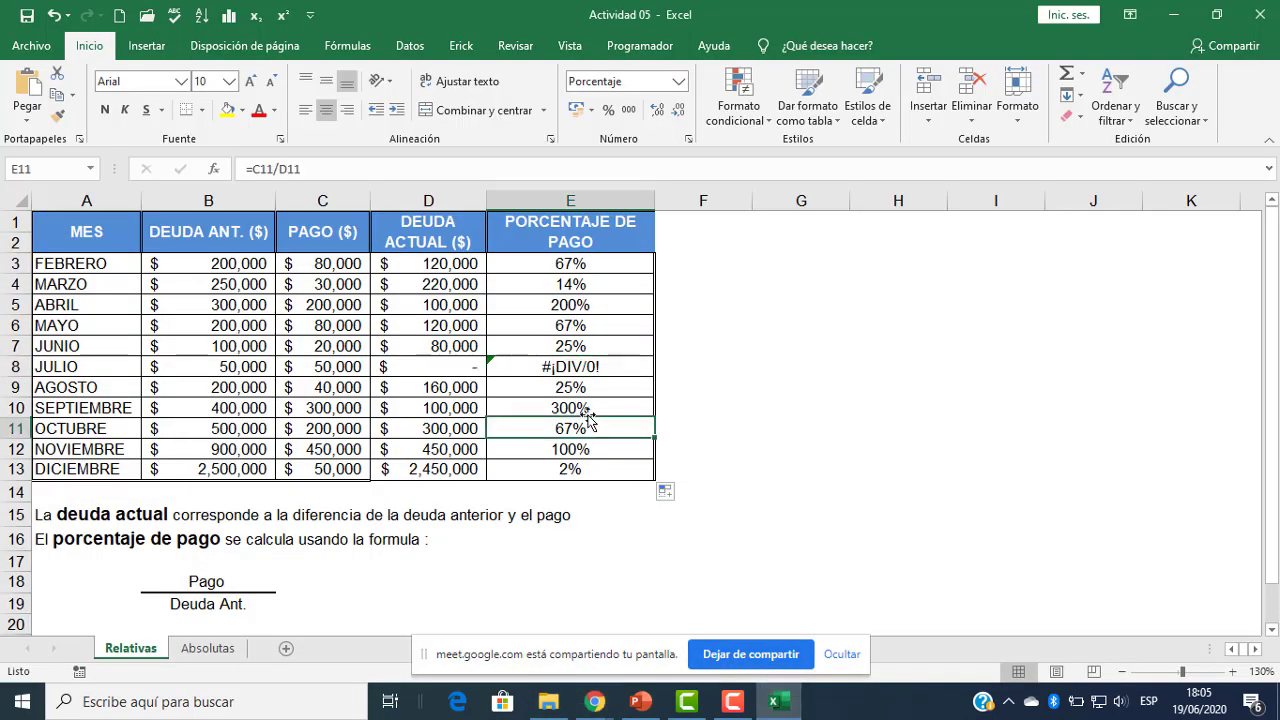
left_click(540, 370)
left_click(466, 367)
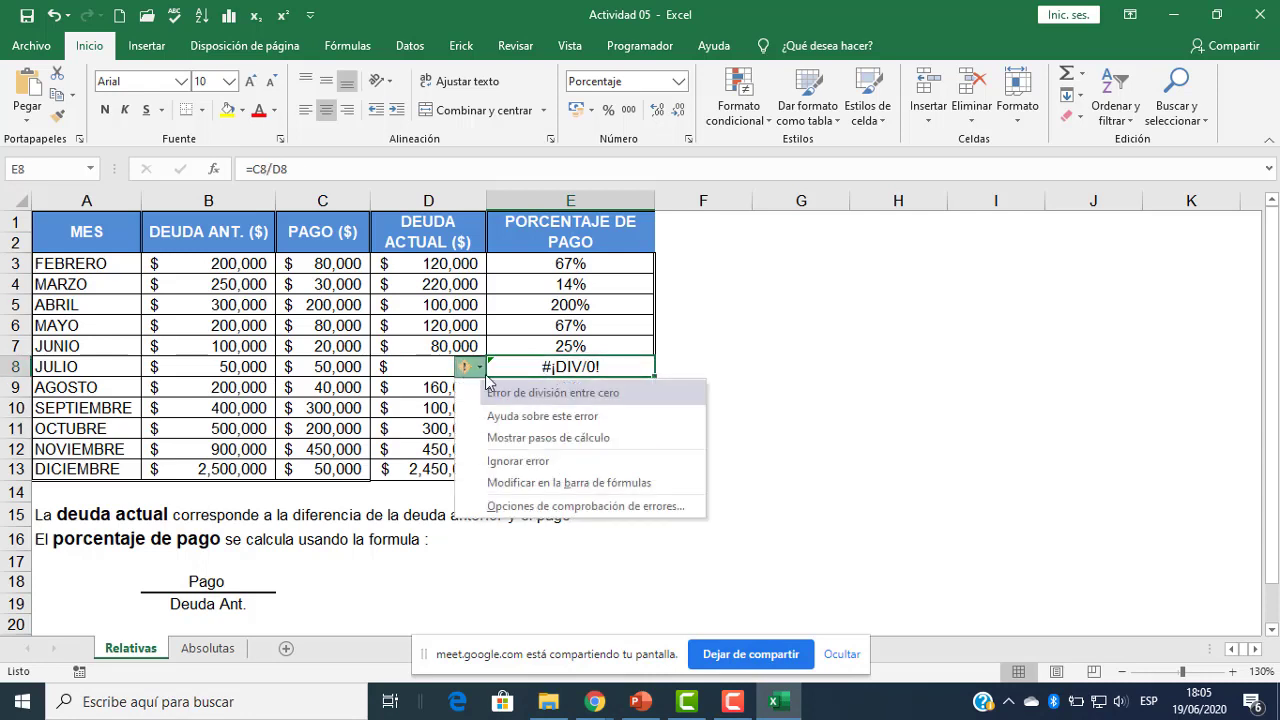
left_click(792, 411)
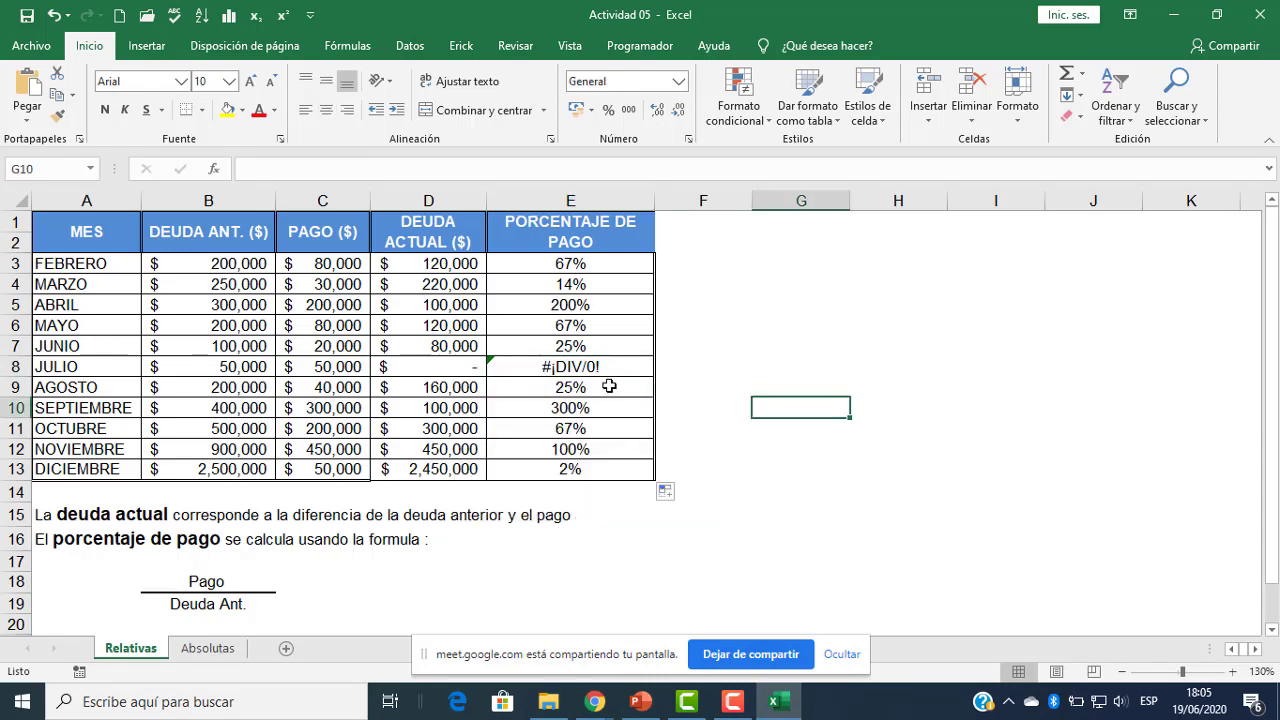
left_click(500, 368)
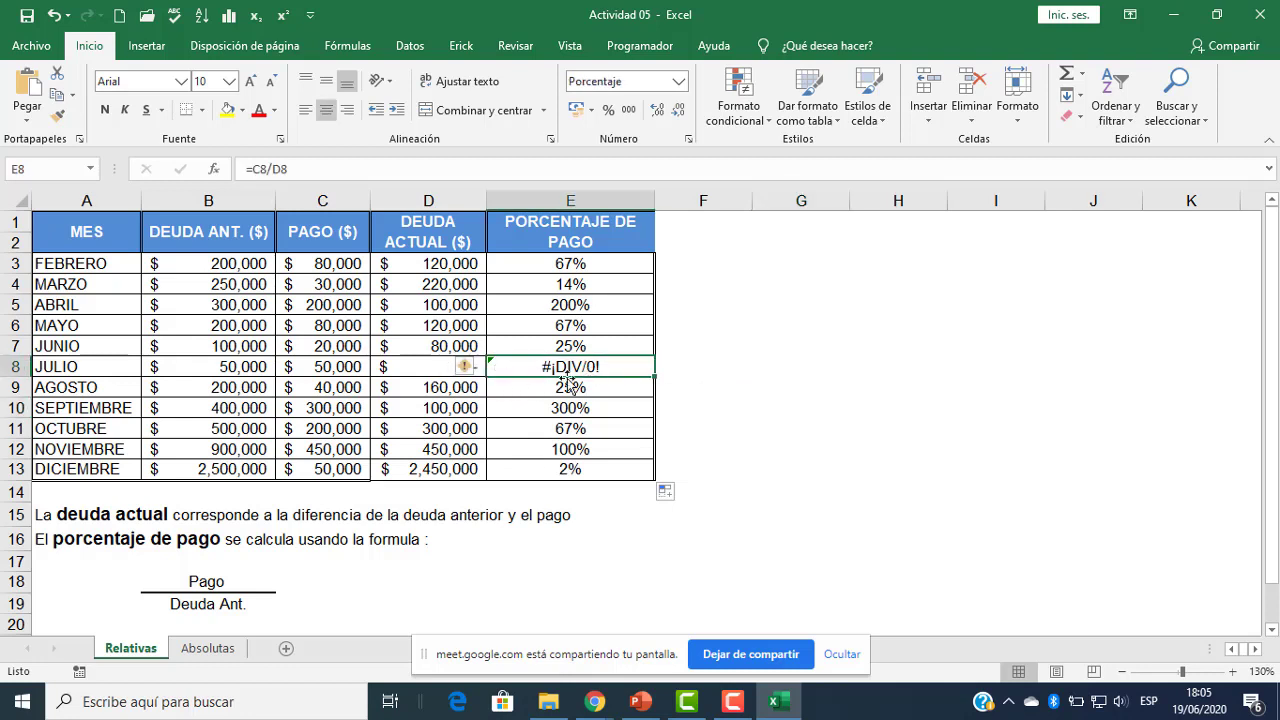
left_click(479, 367)
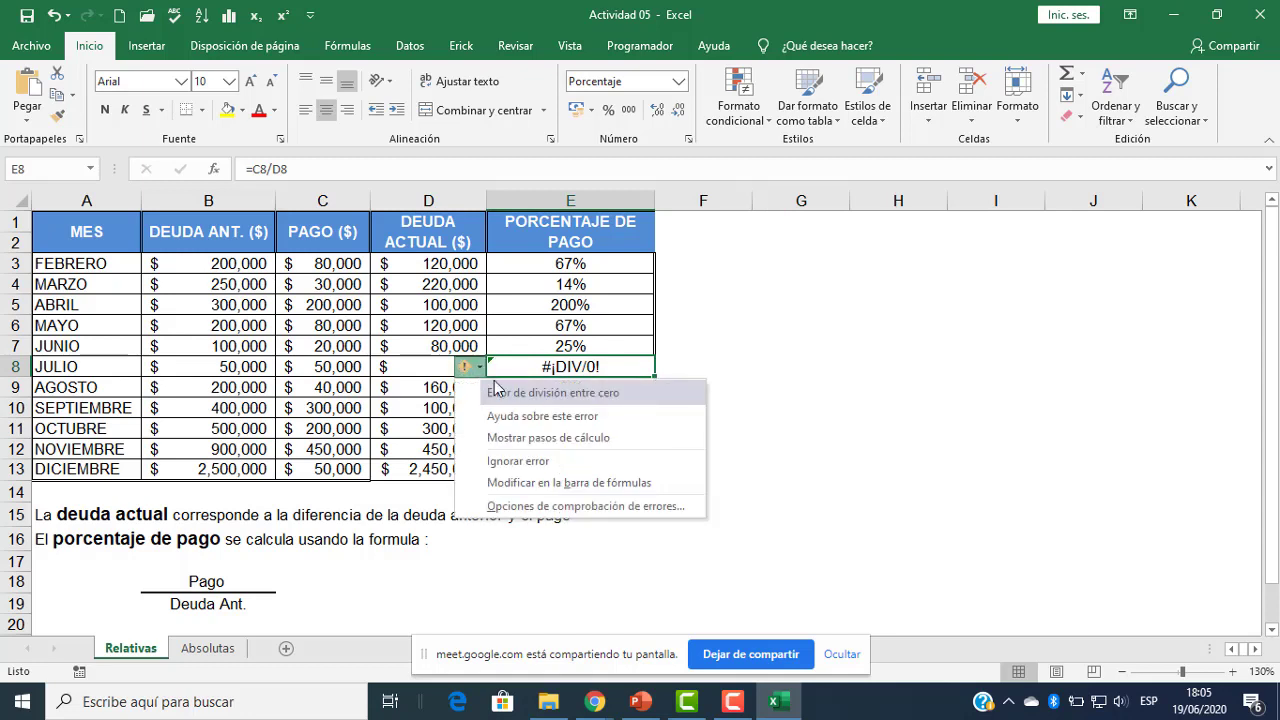
left_click(778, 410)
- Switch to the Google Meet call, let in the person requesting to join, and return to the Excel workbook
mouse_move(594, 702)
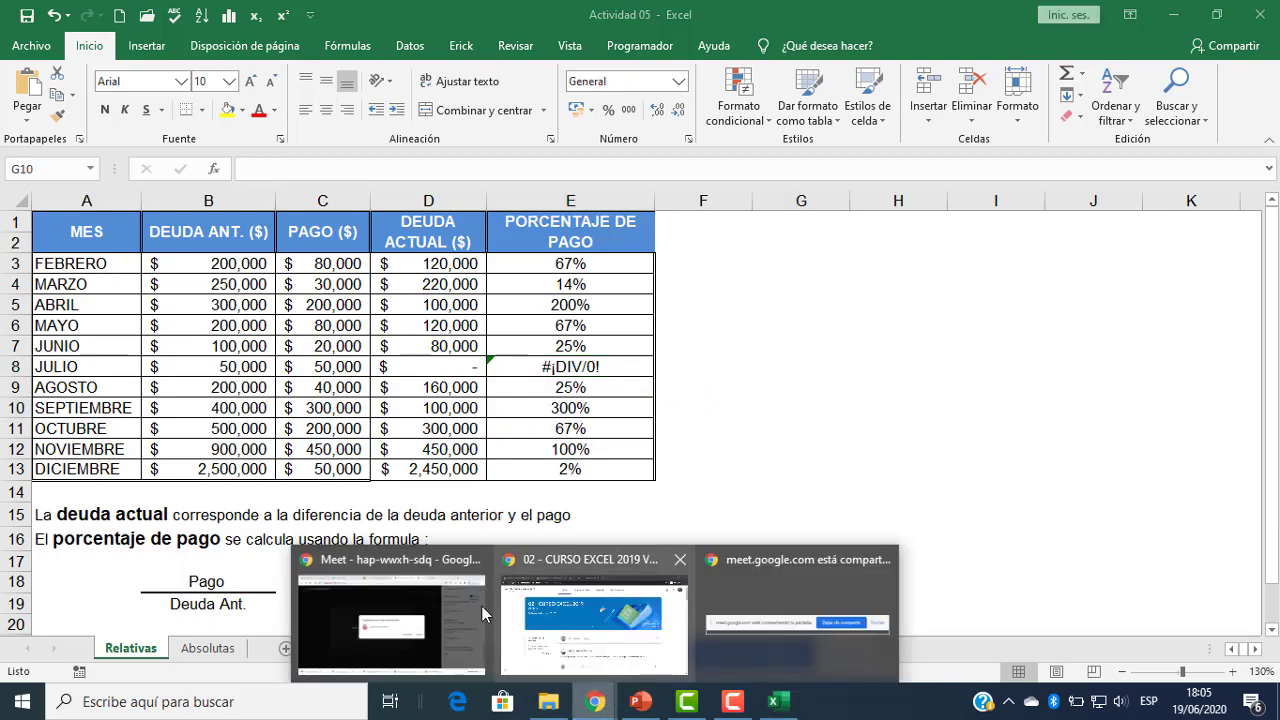
left_click(482, 606)
left_click(826, 403)
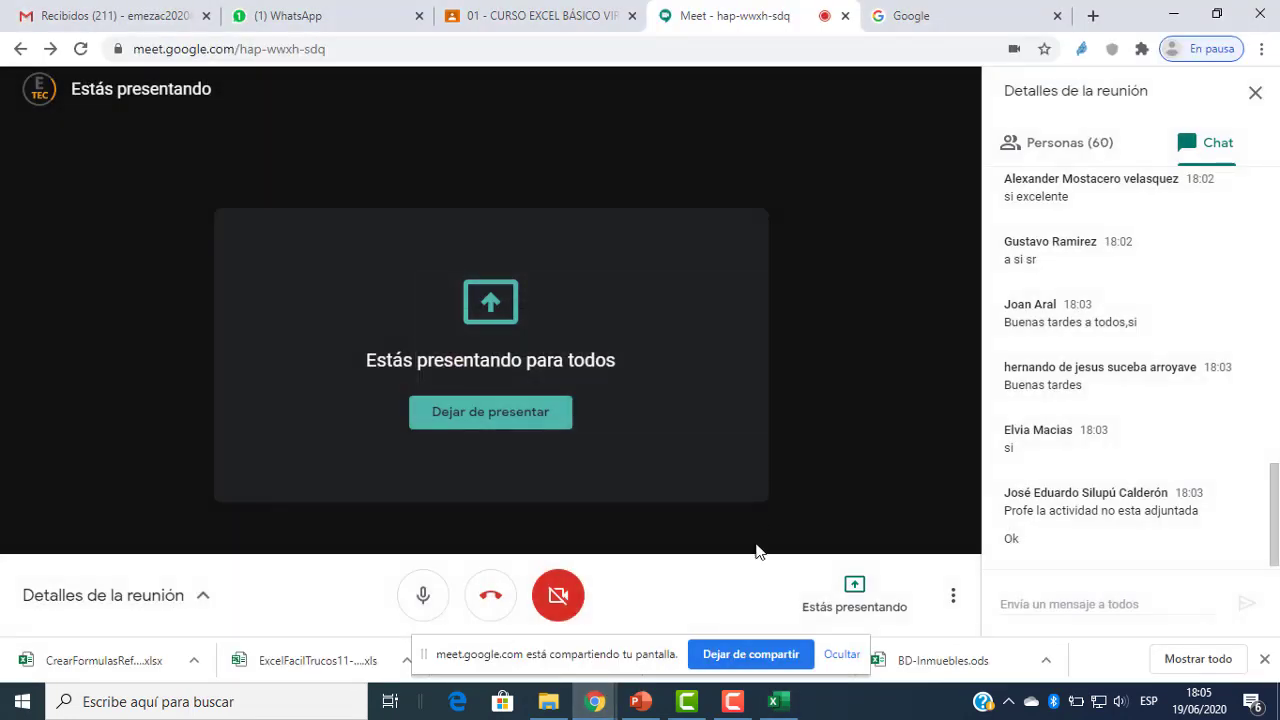
left_click(773, 702)
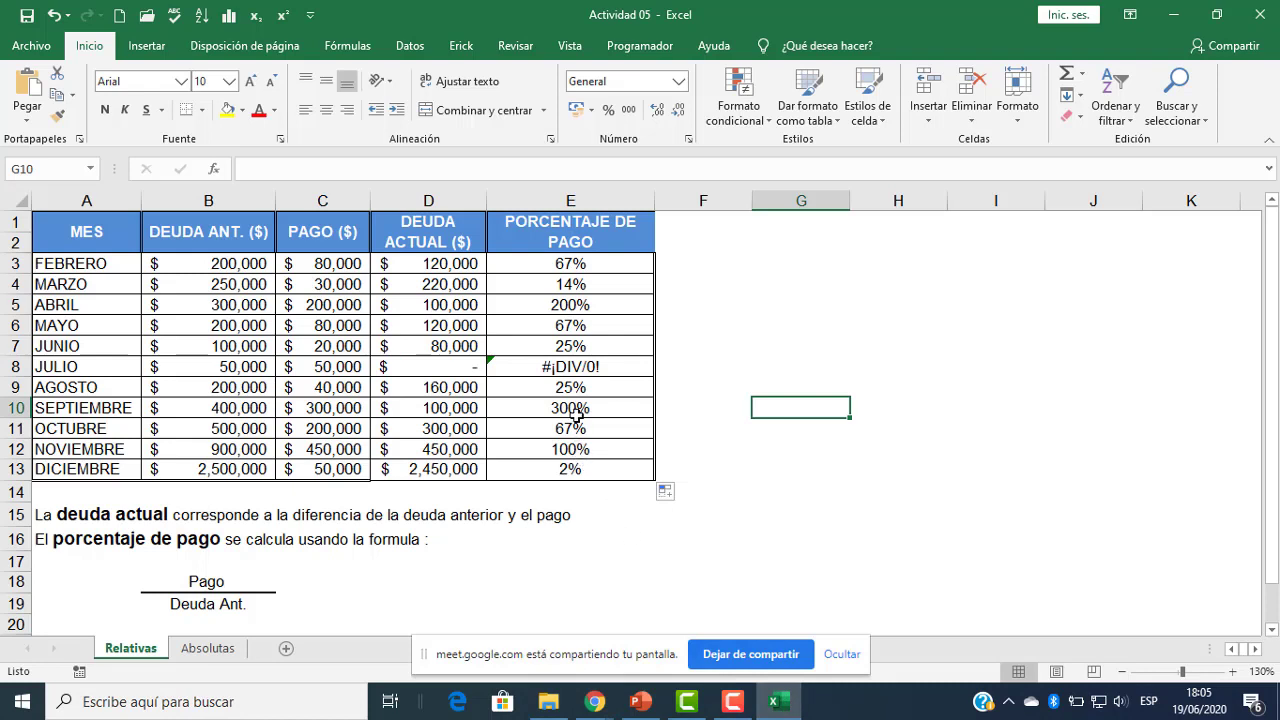
- Compare July's formulas in D8 and E8, and view E8's error options and its formula without changing it
left_click(571, 366)
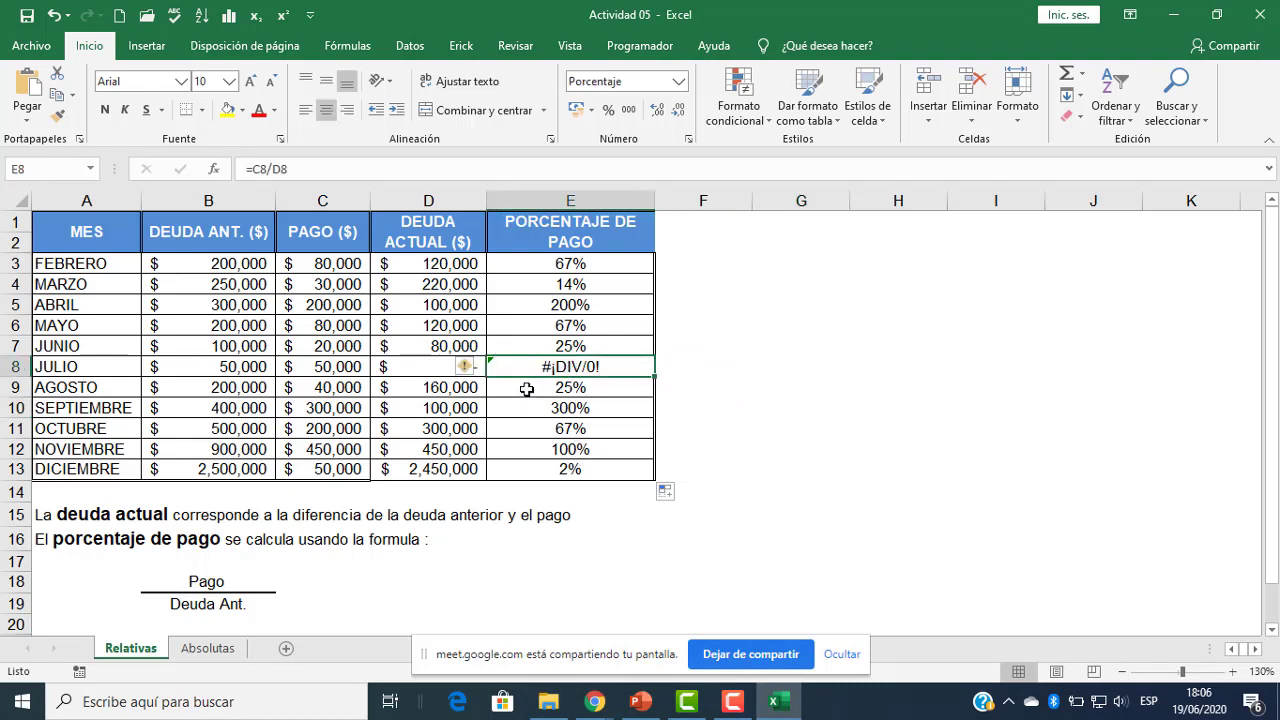
left_click(413, 367)
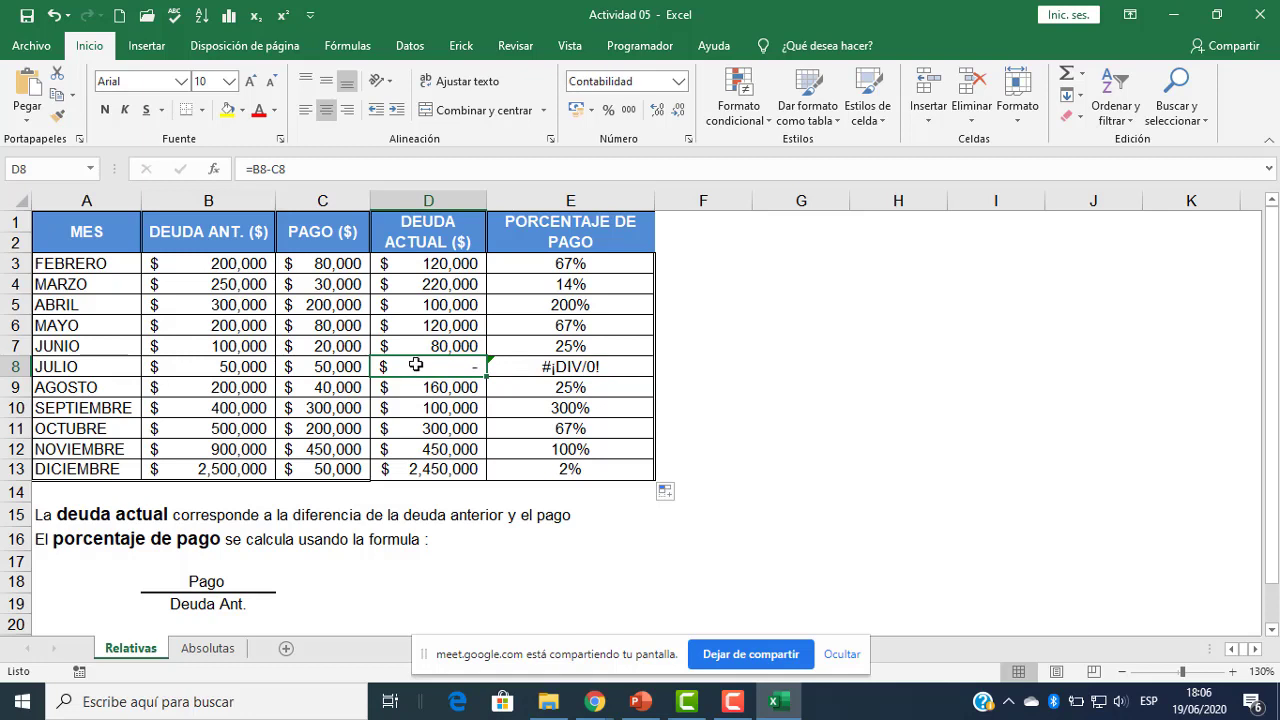
left_click(533, 366)
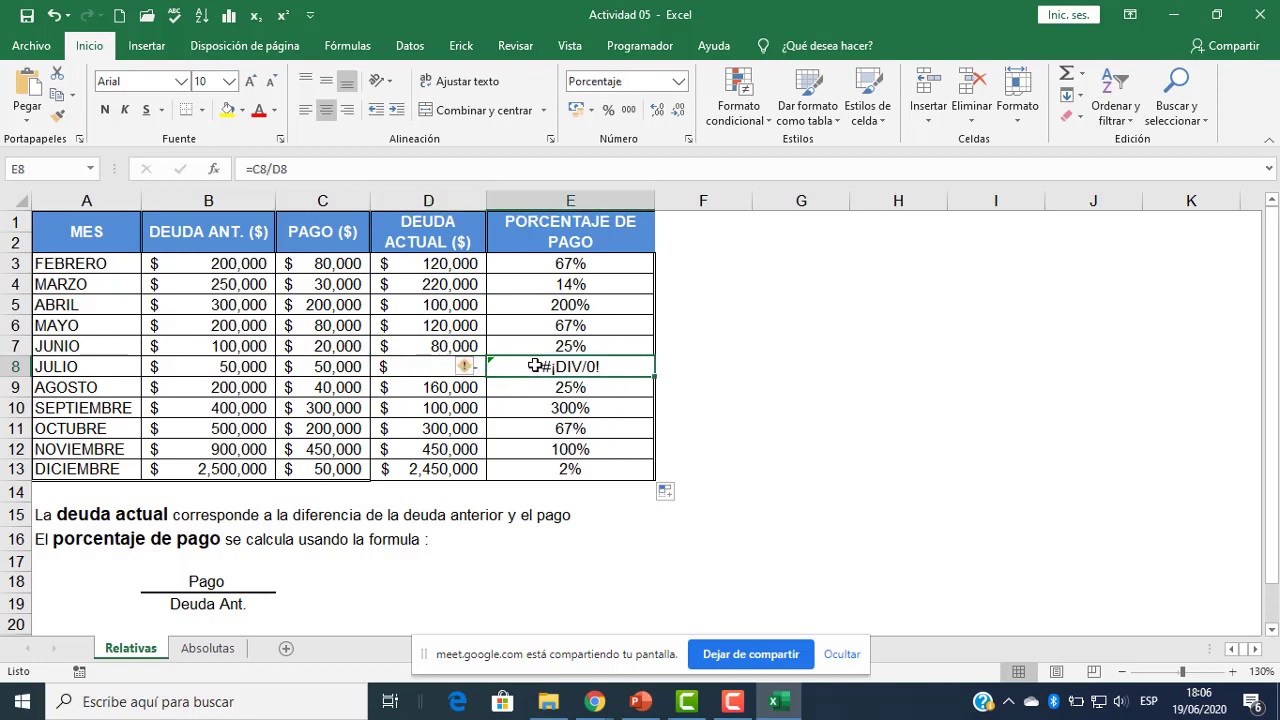
left_click(472, 366)
left_click(512, 371)
left_click(466, 367)
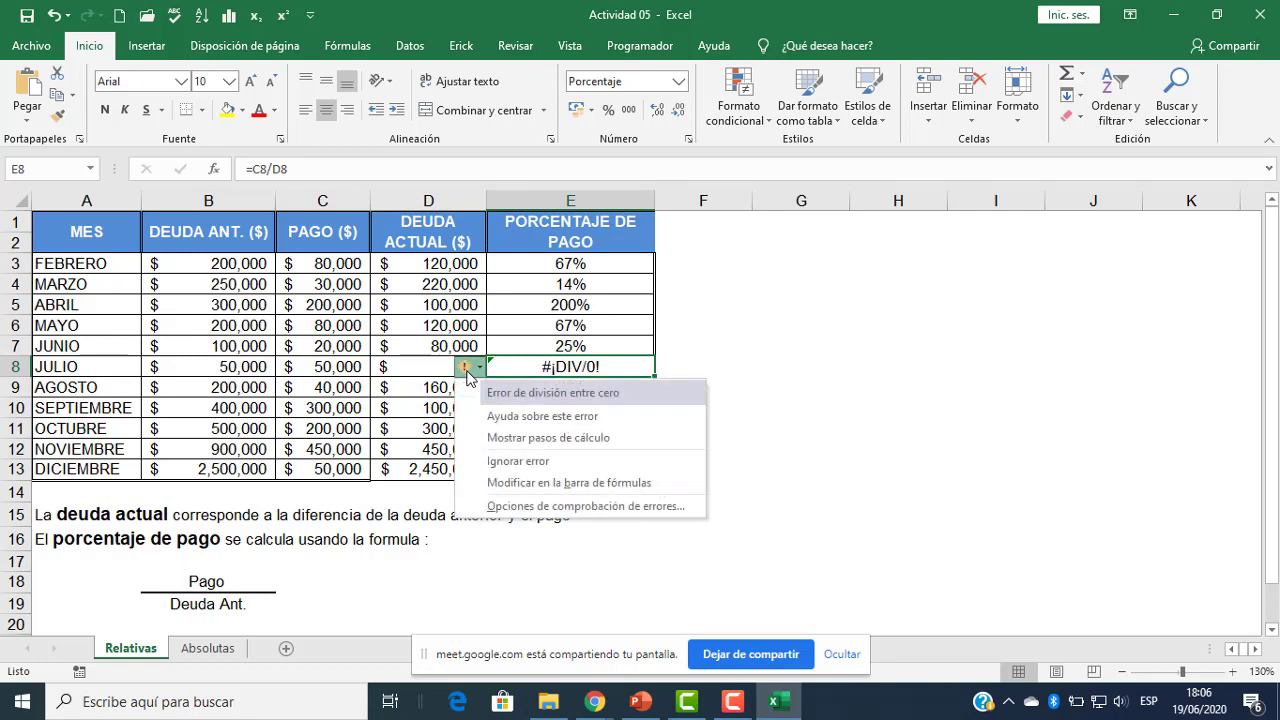
left_click(548, 484)
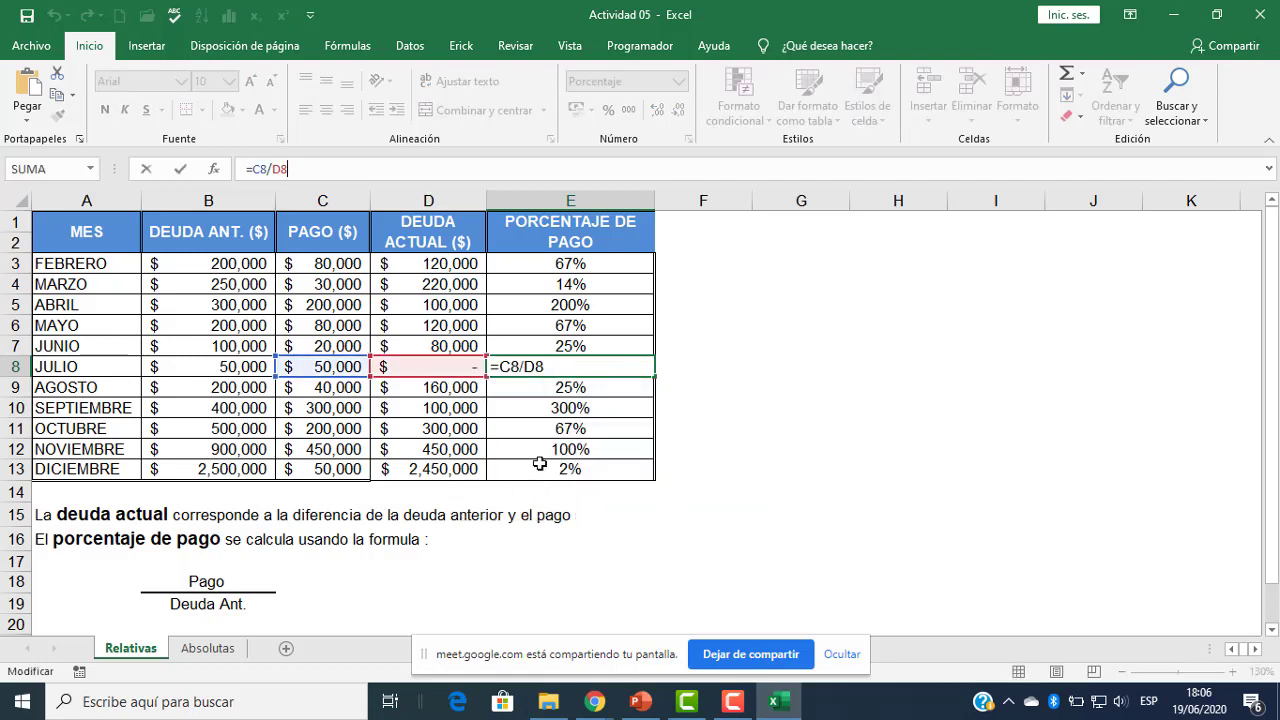
key("Escape")
- Enter 0 as July's current debt in D8 and review the payment percentage formula in E8 without changing it
left_click(449, 370)
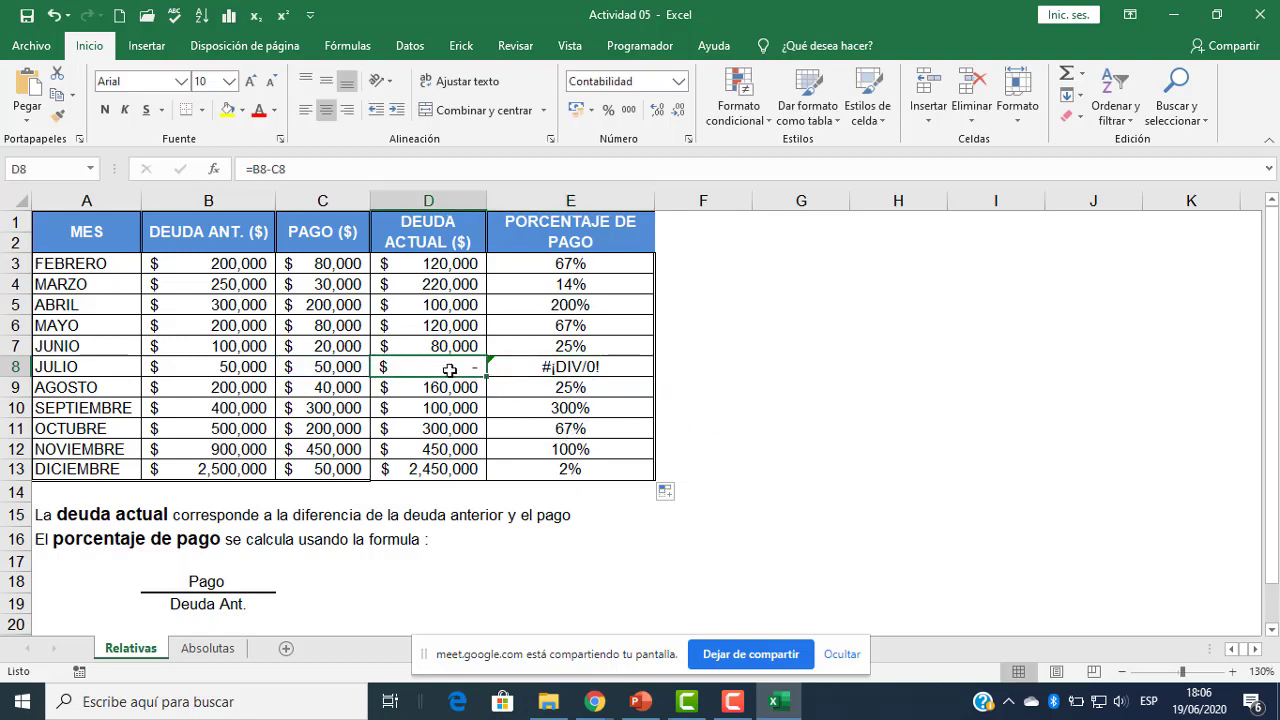
type("0")
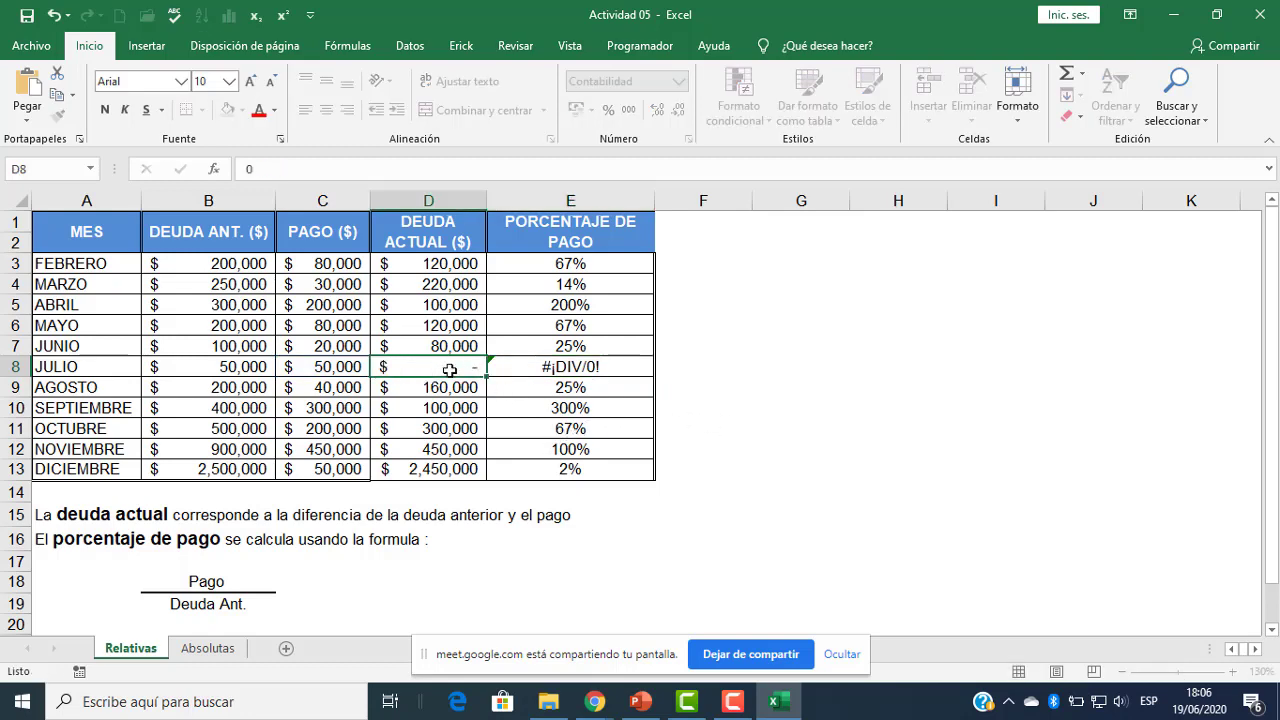
key("Return")
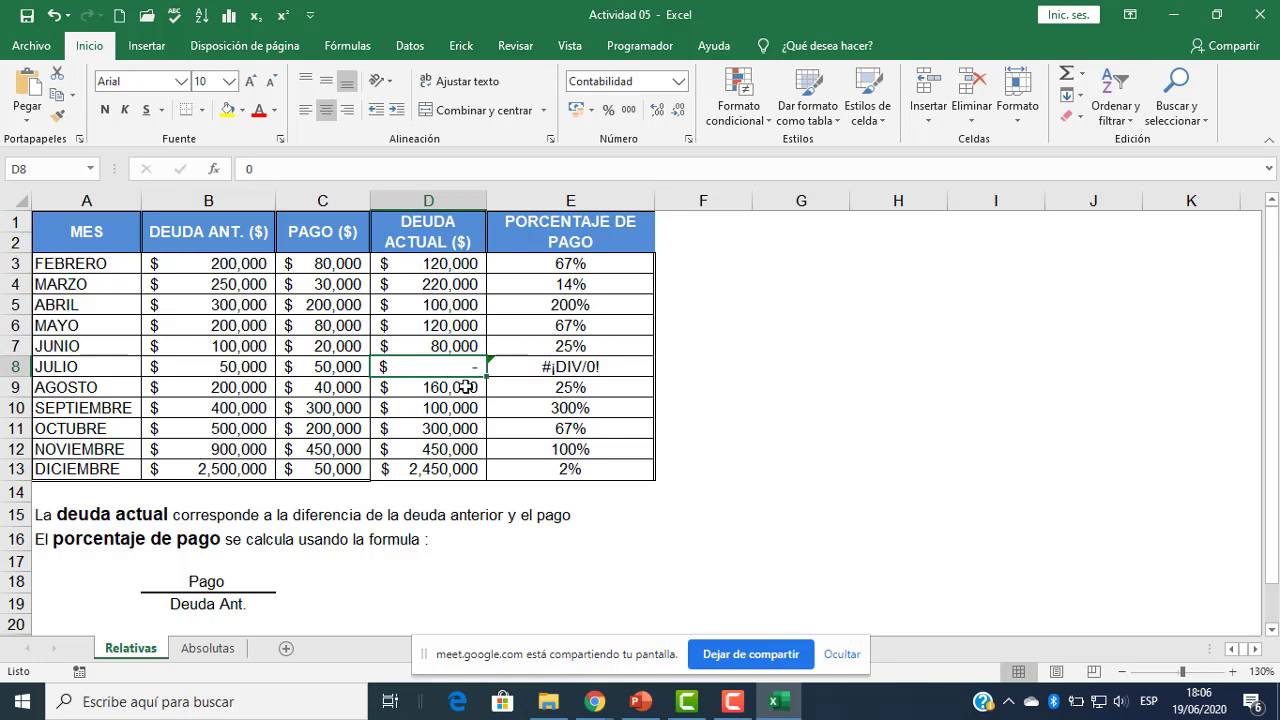
left_click(569, 368)
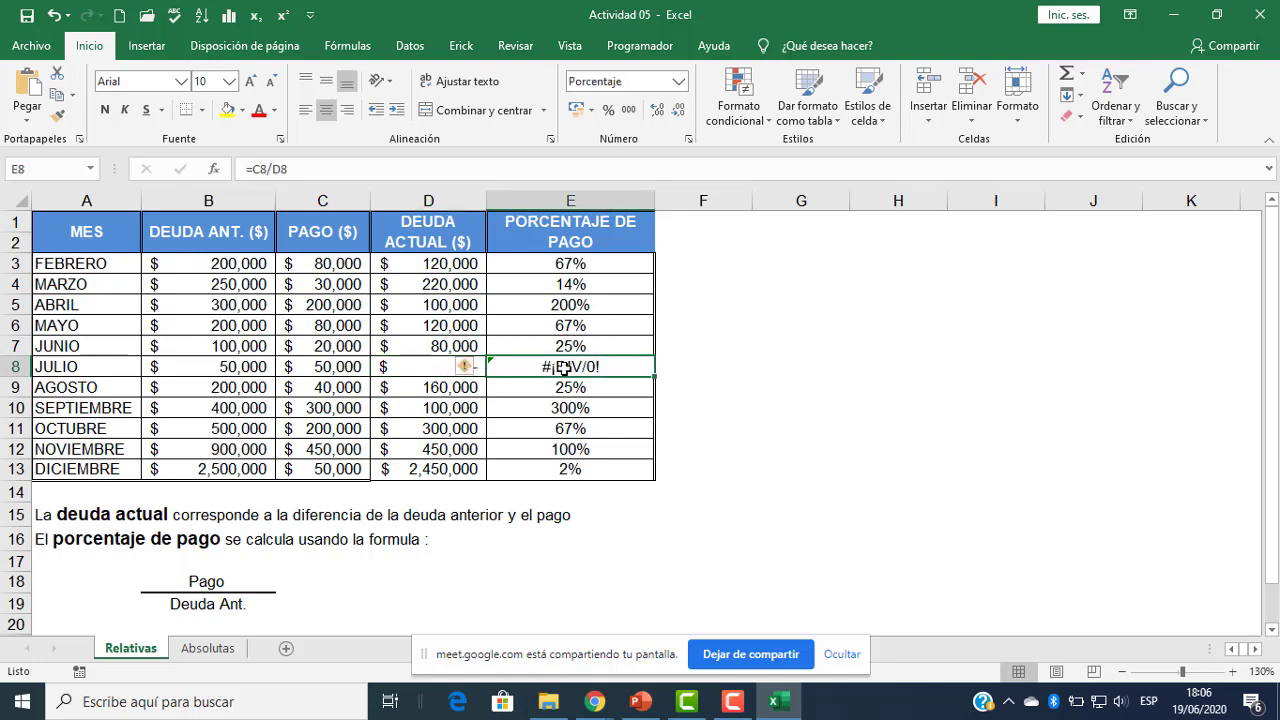
double_click(568, 368)
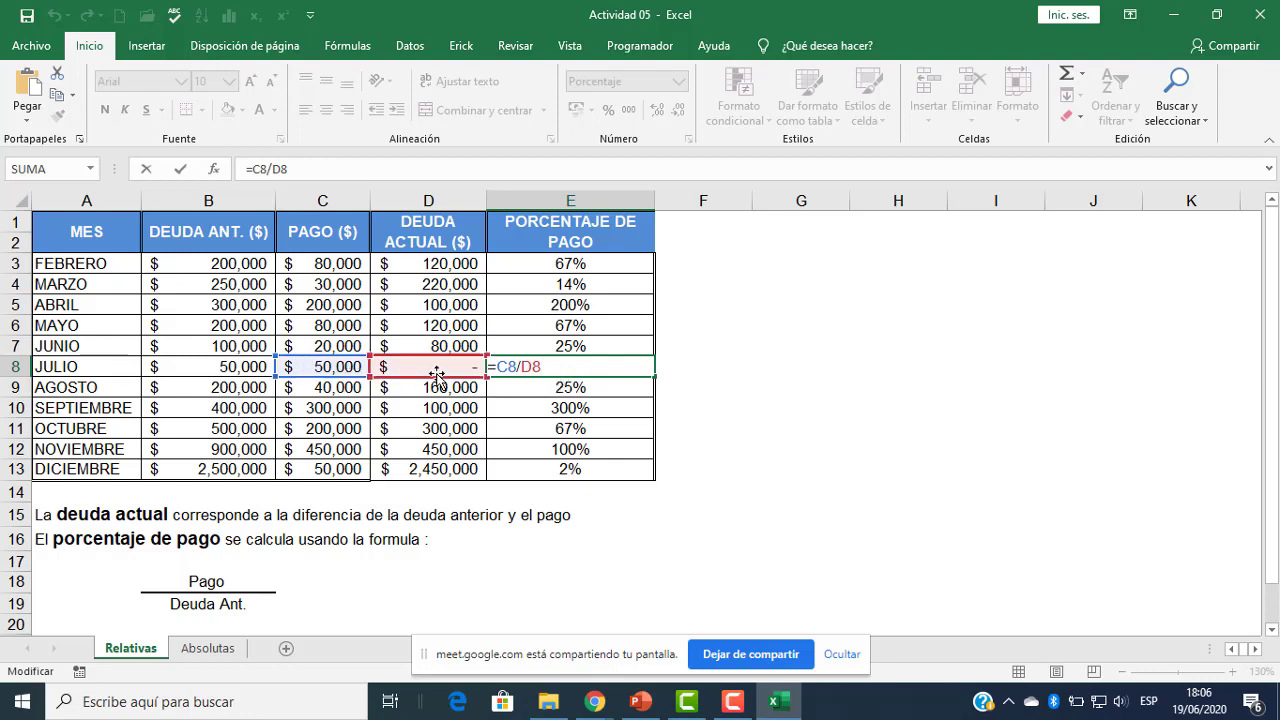
key("Escape")
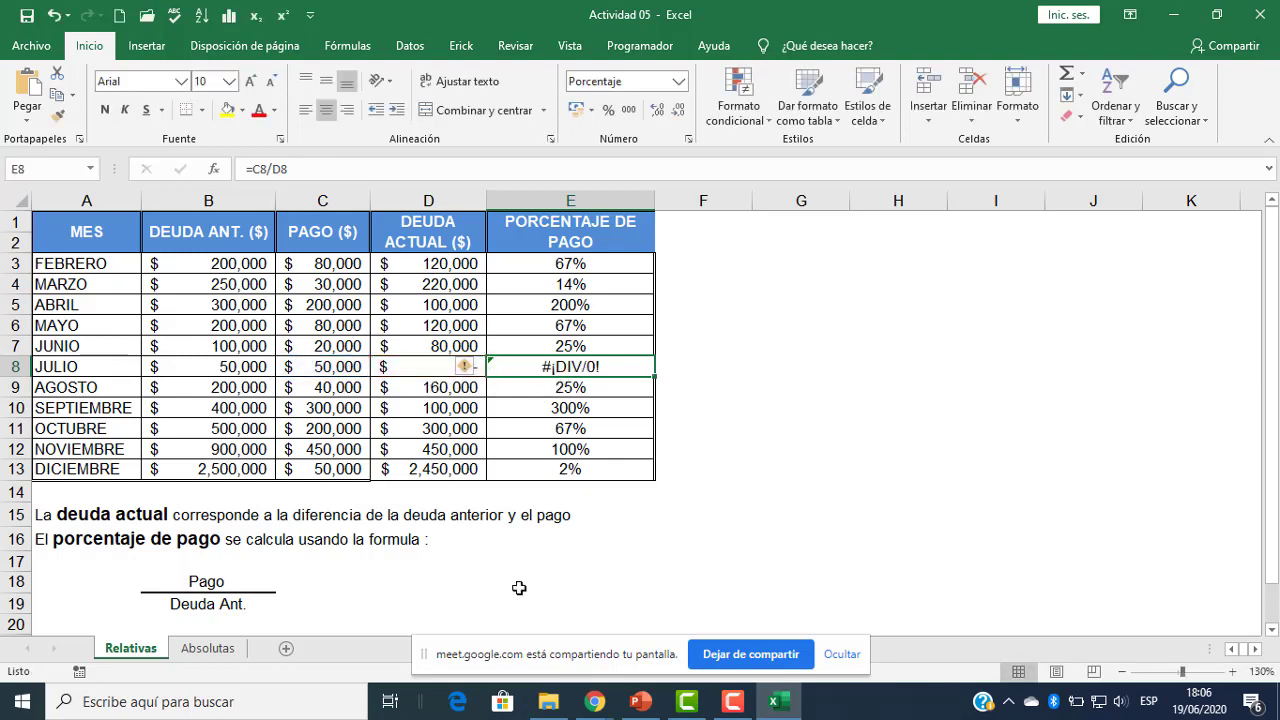
- Switch to the Google Meet call, admit the participant waiting to join, and go back to the Excel workbook
mouse_move(595, 700)
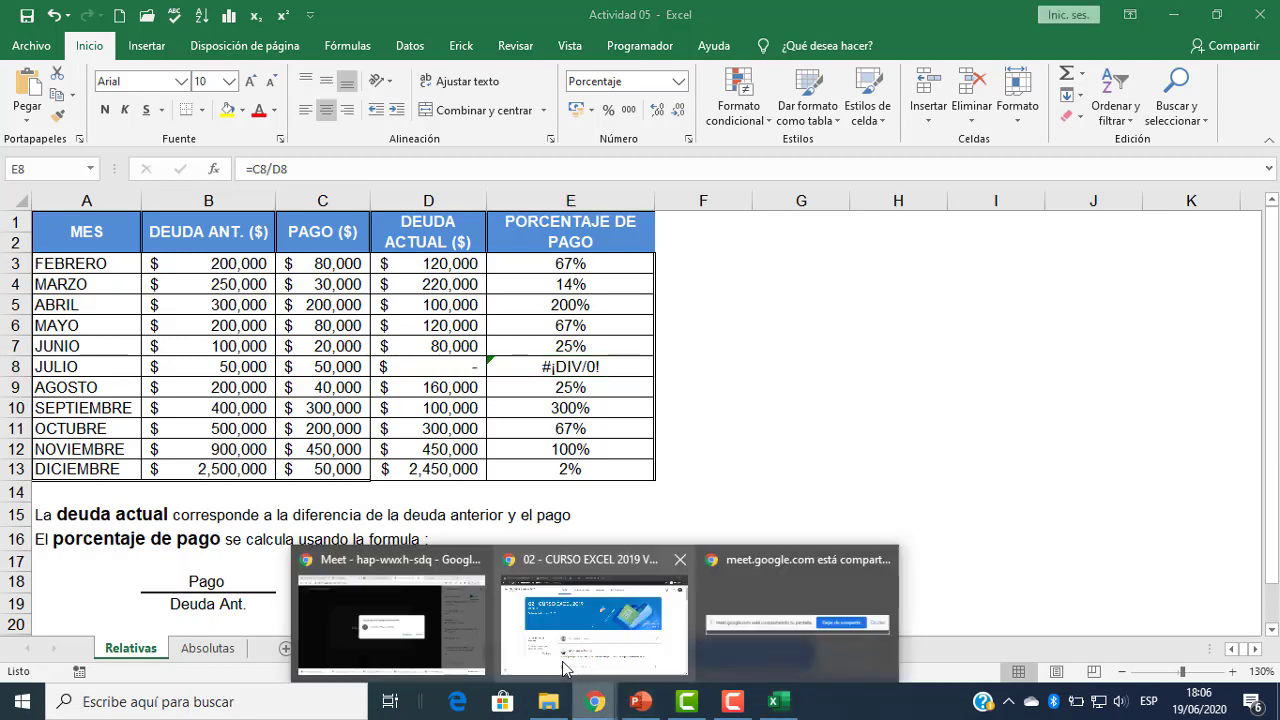
left_click(459, 640)
left_click(820, 413)
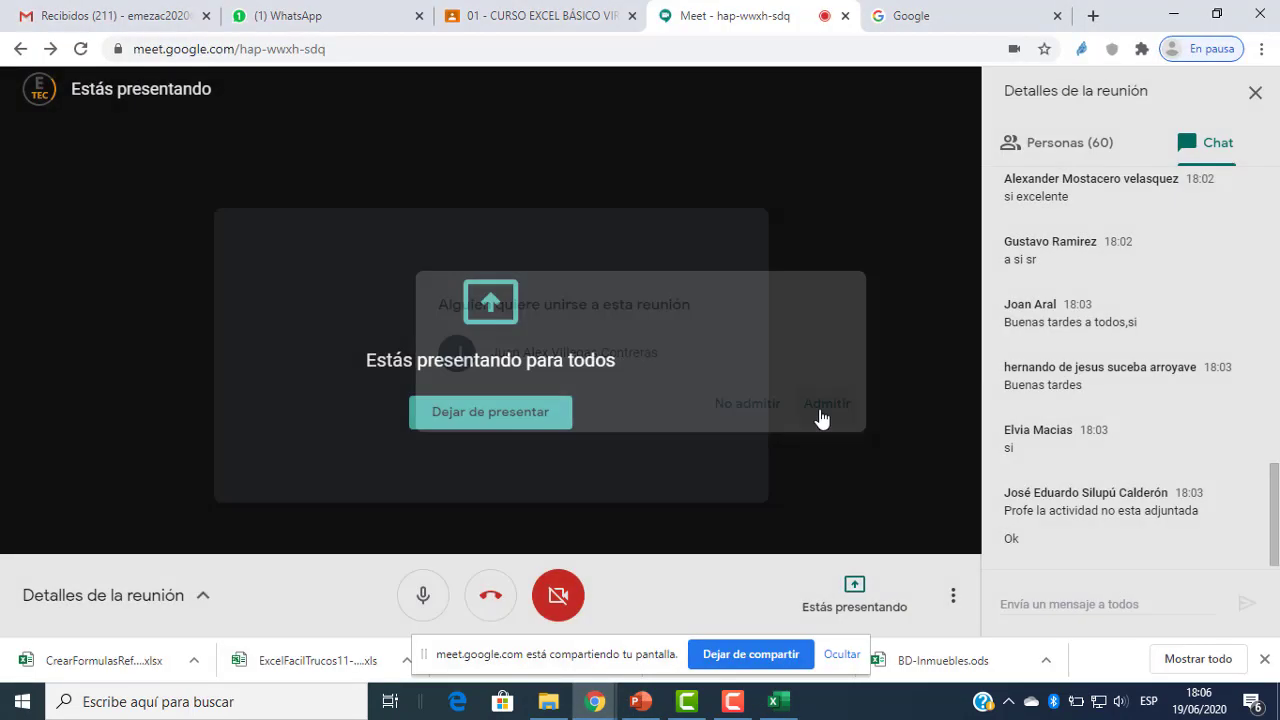
left_click(779, 703)
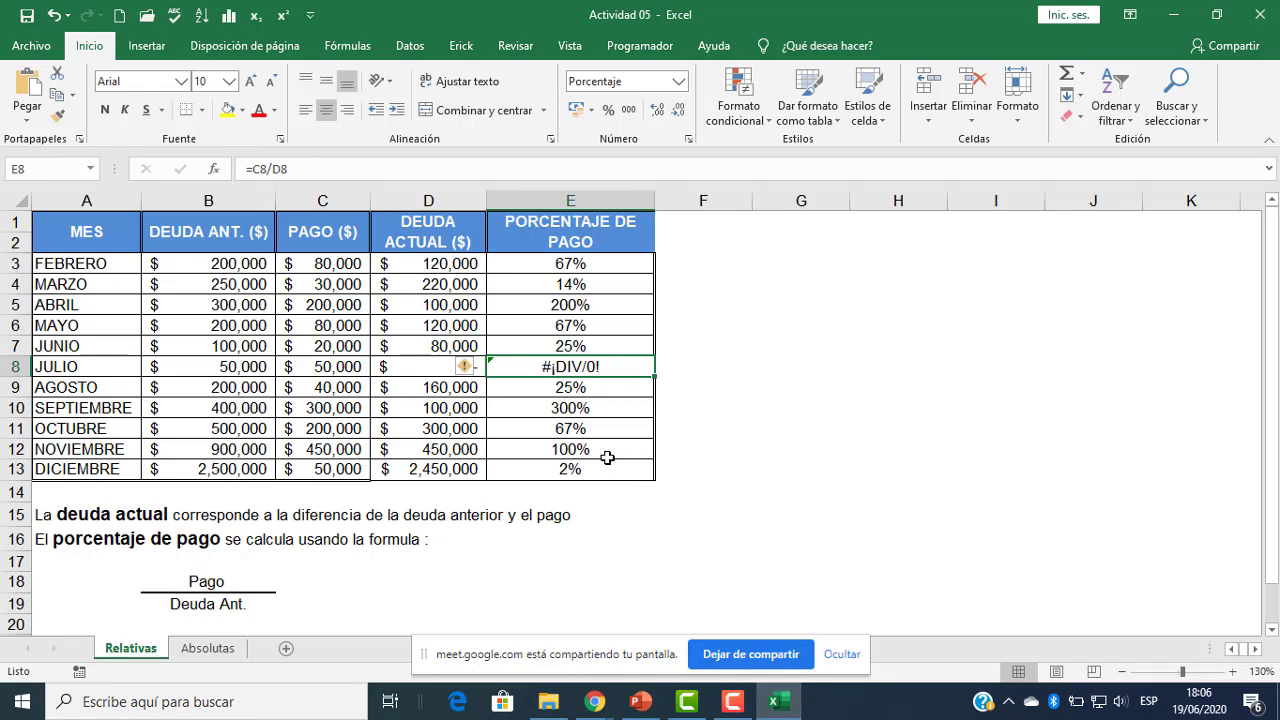
- Ignore the division-by-zero error flagged on July's payment percentage in E8
left_click(480, 369)
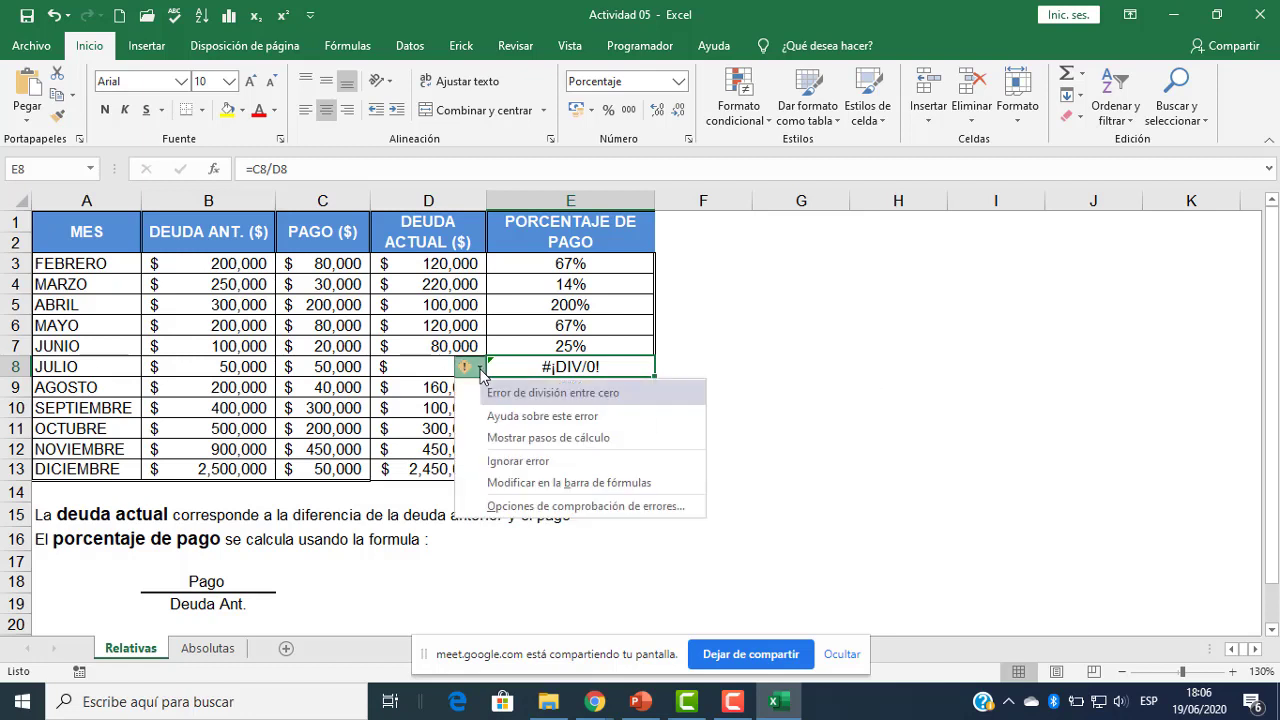
left_click(518, 462)
left_click(727, 410)
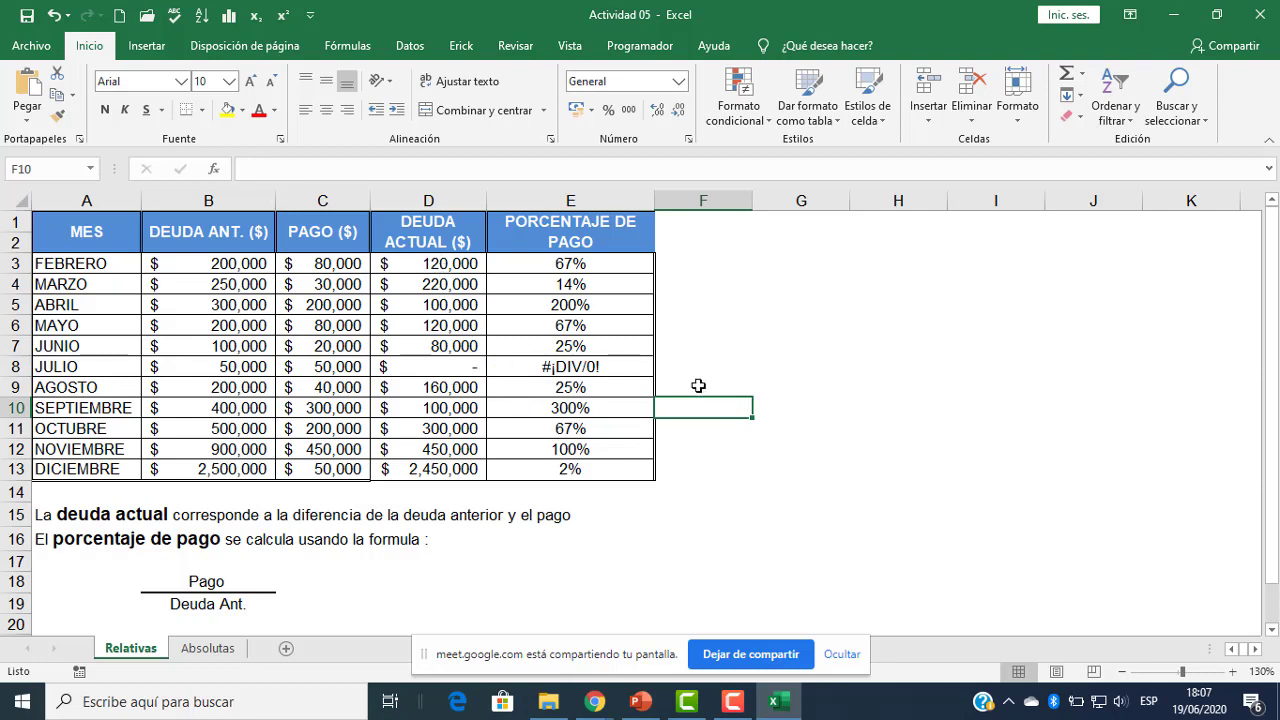
- Copy the General formatting of empty cell G11 onto July's current debt in D8 with Format Painter
left_click(806, 428)
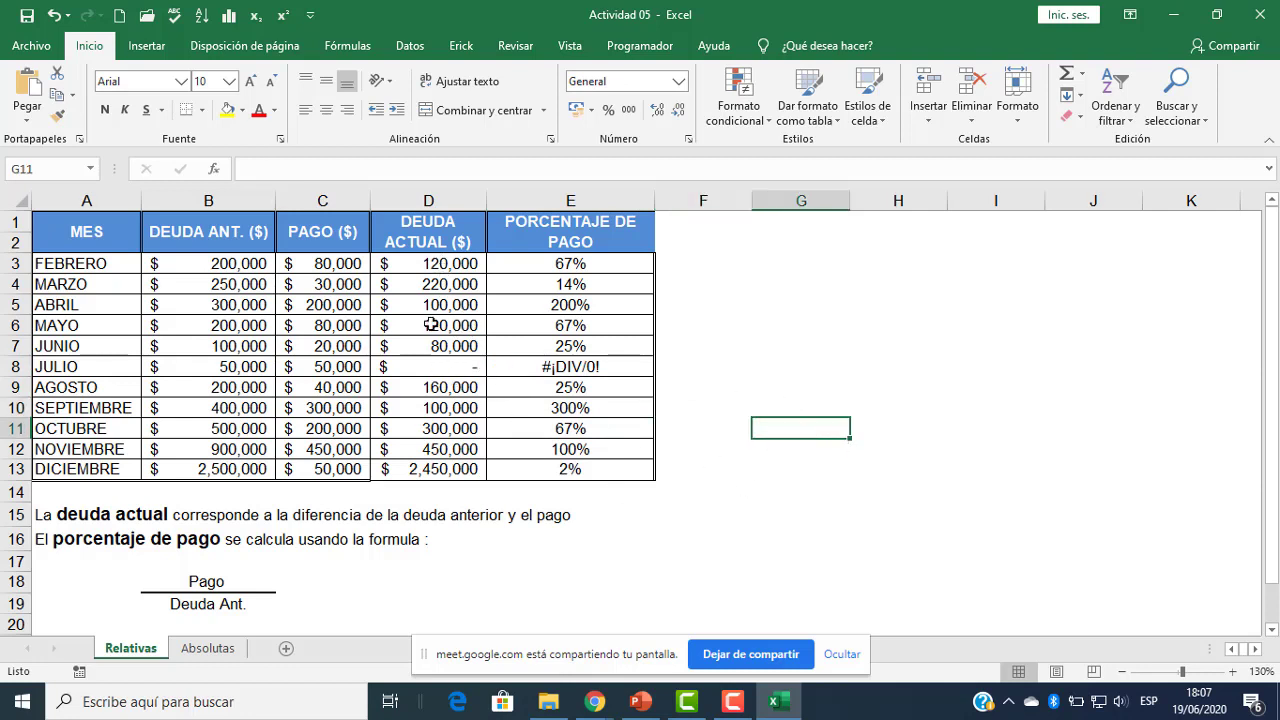
left_click(57, 117)
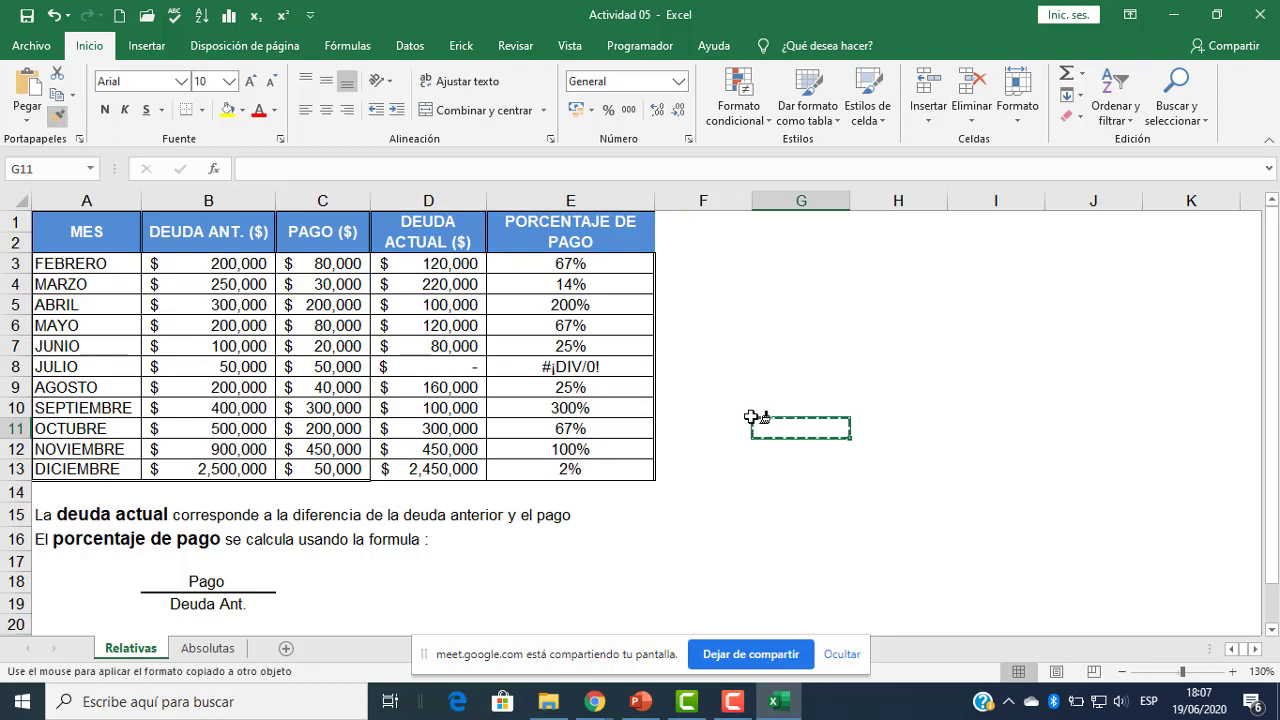
left_click(422, 367)
left_click(772, 426)
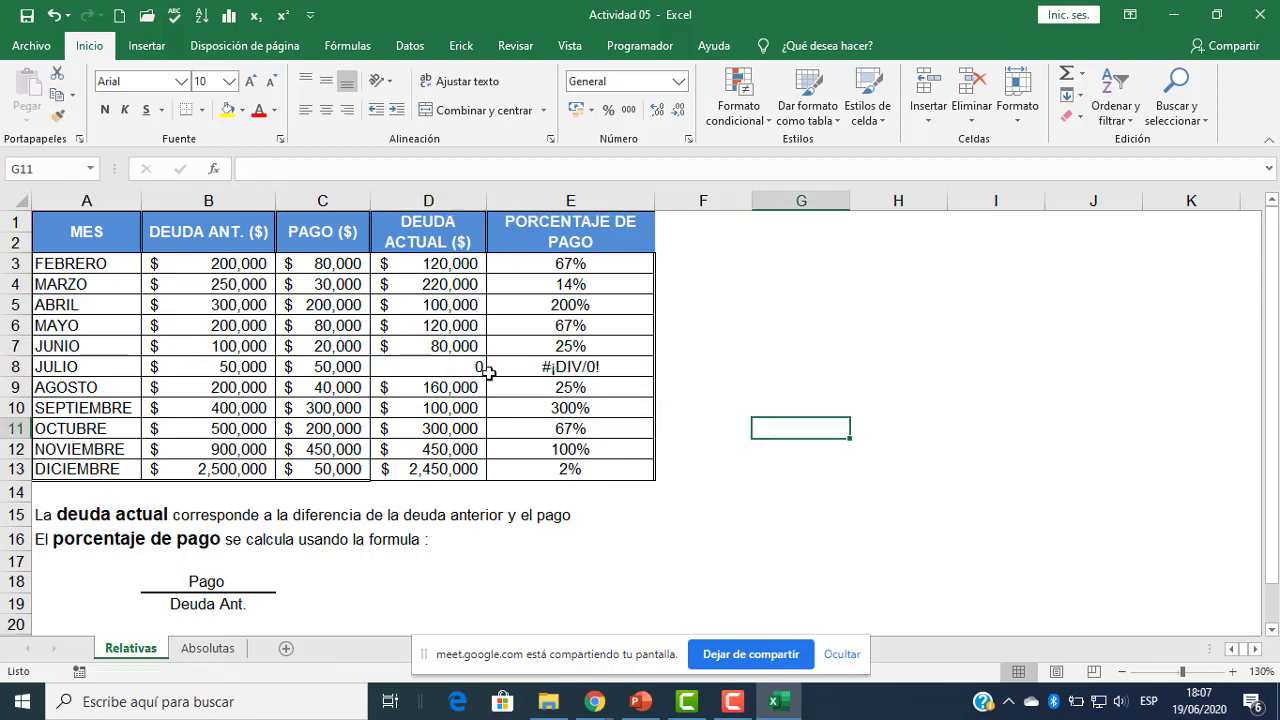
- Compare July's current debt in D8 with the cells referenced by the payment percentage formula in E8
left_click(444, 366)
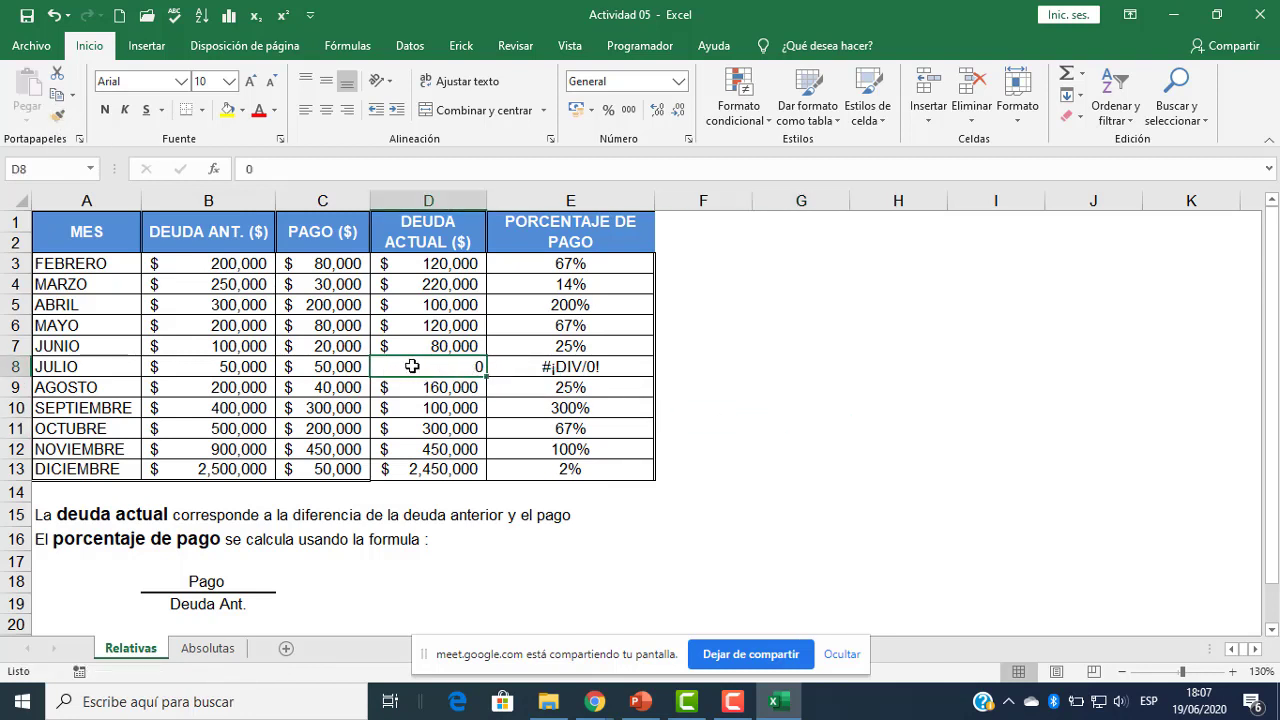
left_click(555, 368)
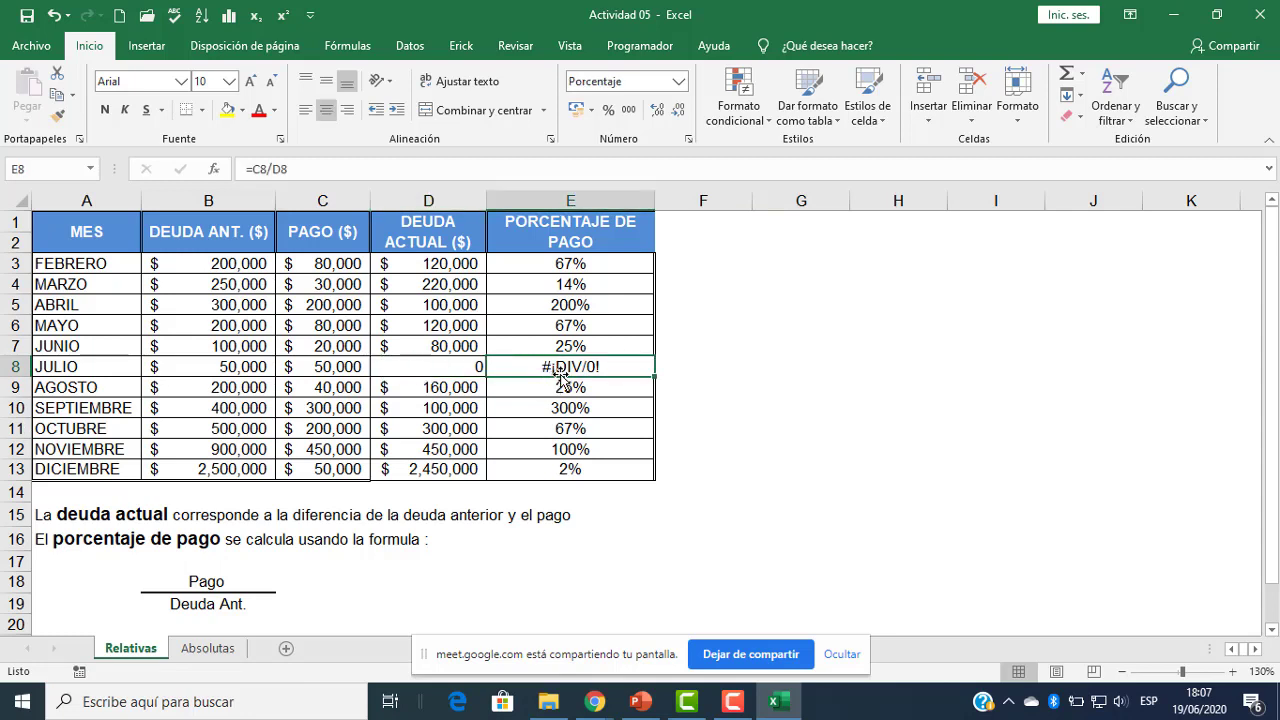
double_click(566, 366)
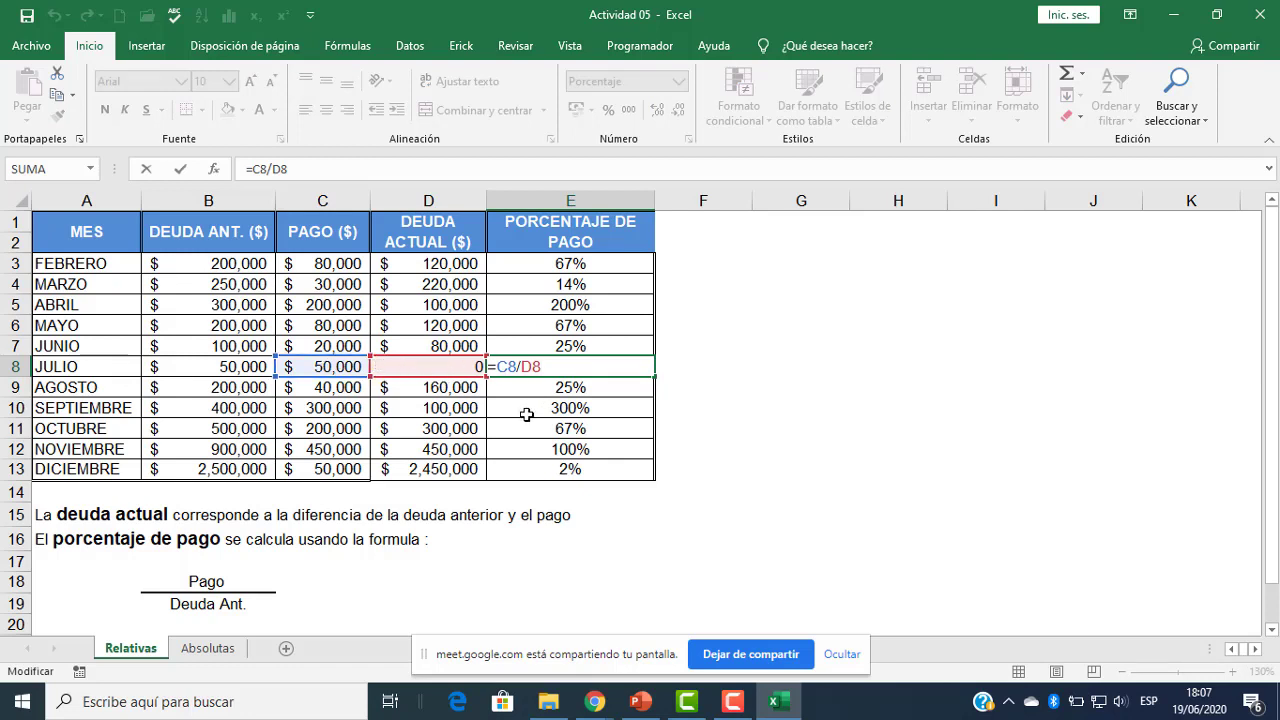
key("Return")
left_click(737, 428)
left_click(587, 370)
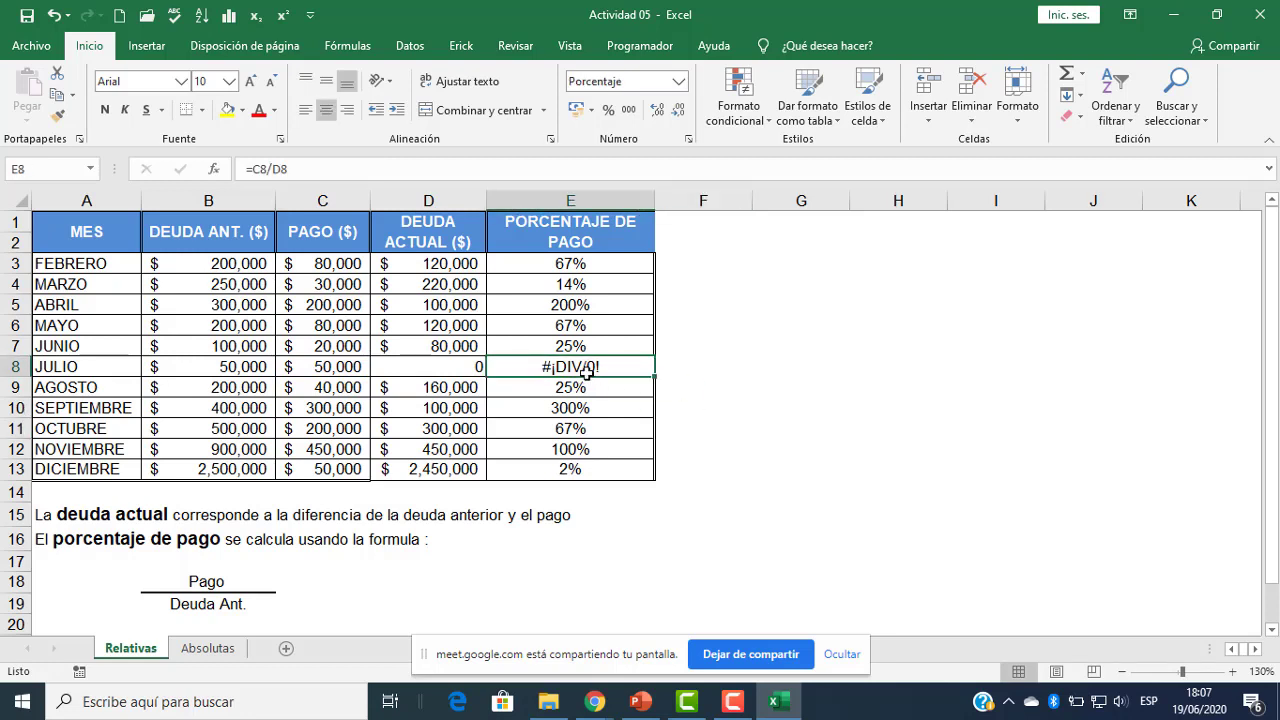
left_click(432, 365)
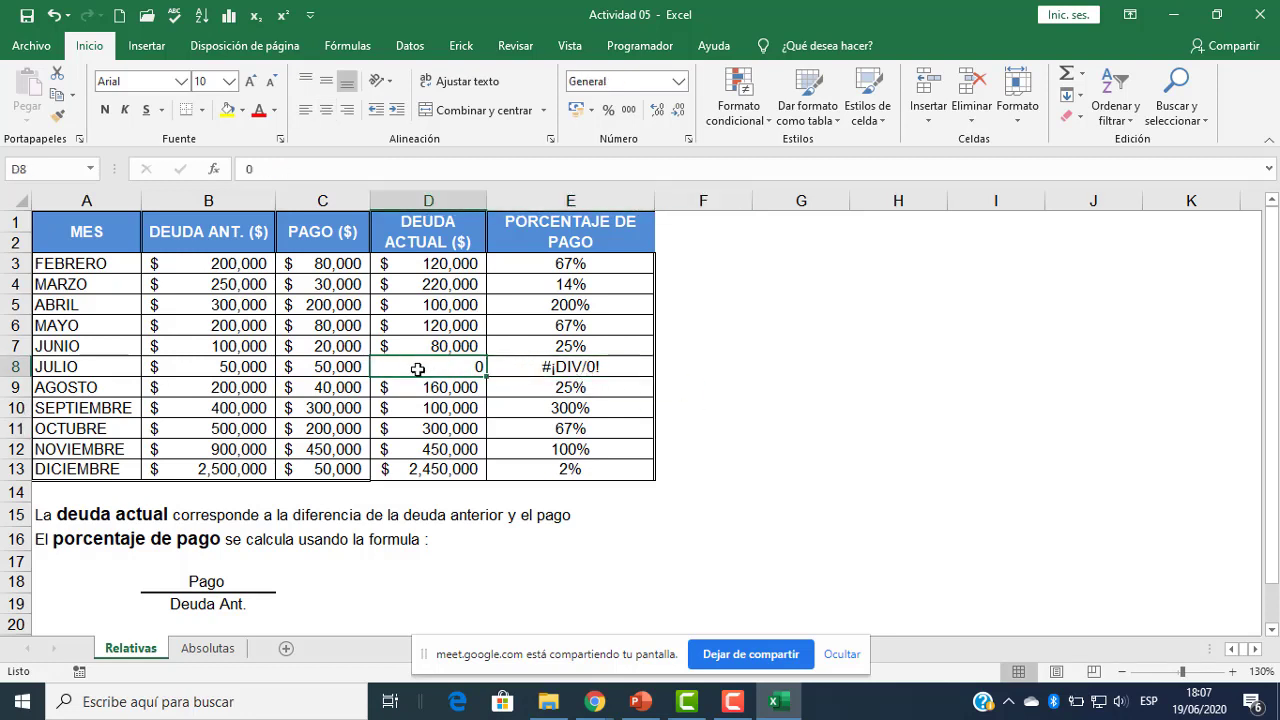
- Review February's current debt formula in D3, and compare it with July's current debt and payment percentage cells
double_click(456, 264)
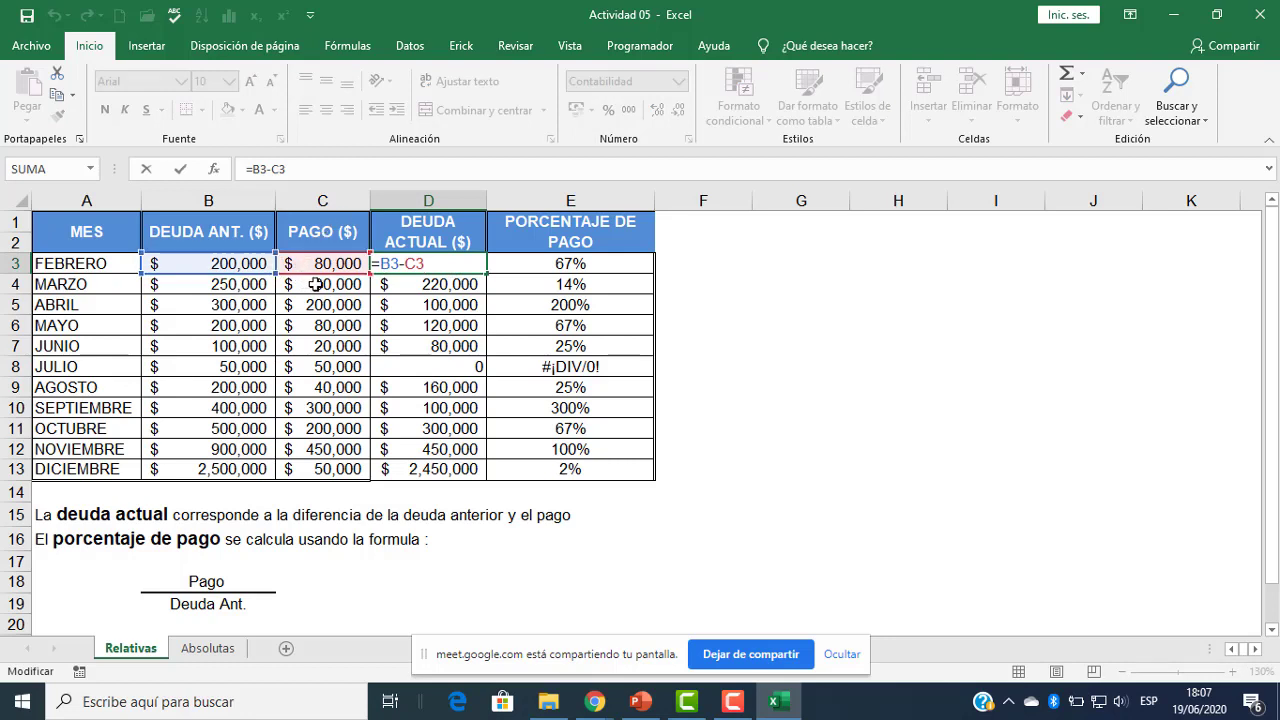
key("Escape")
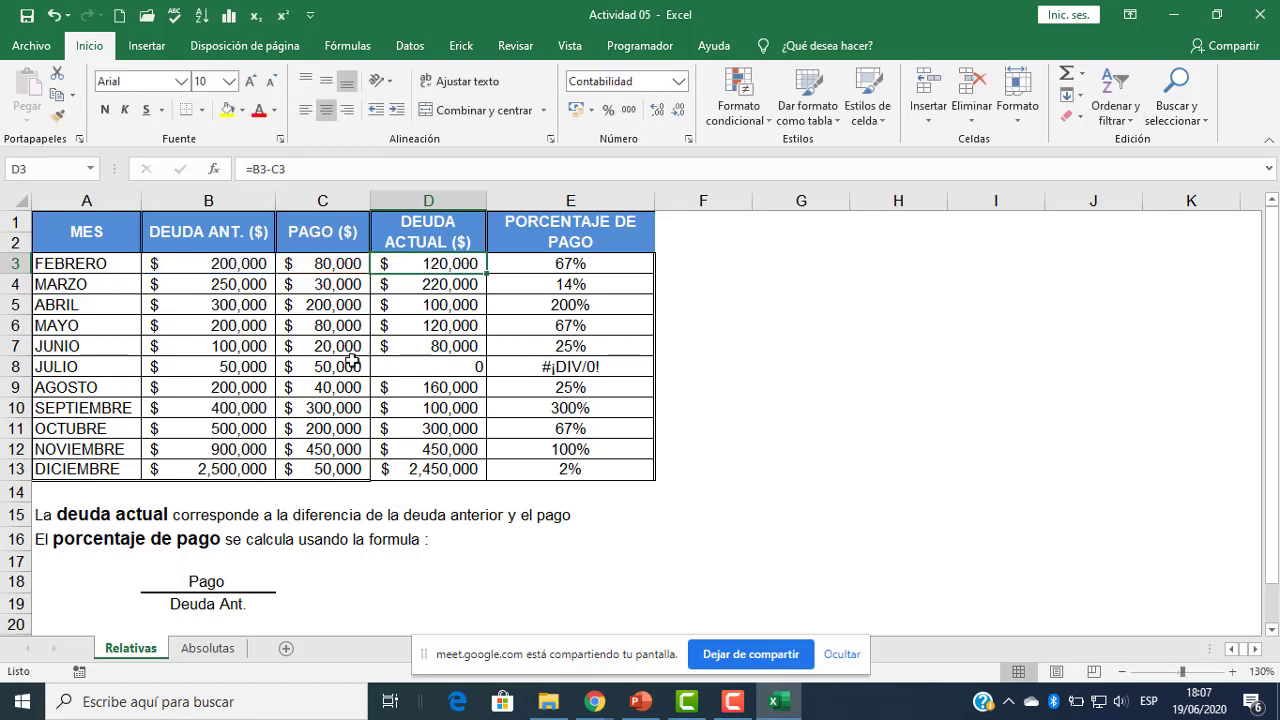
left_click(430, 372)
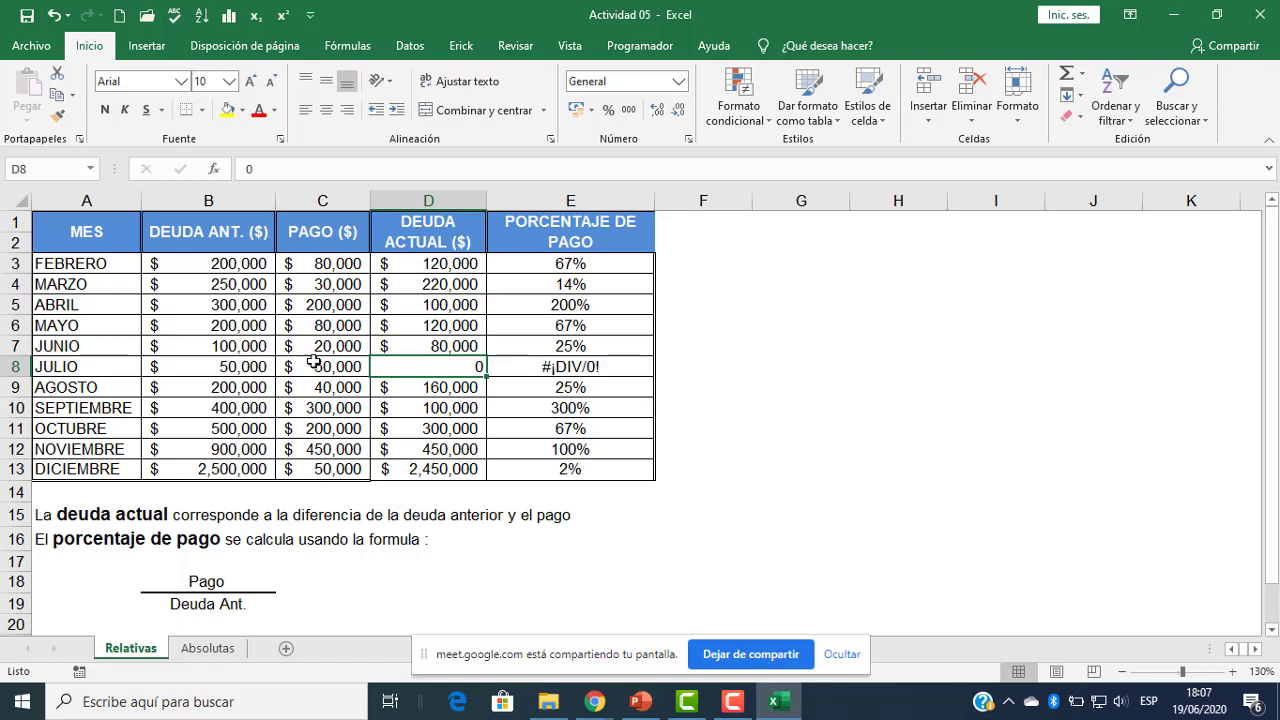
left_click(570, 367)
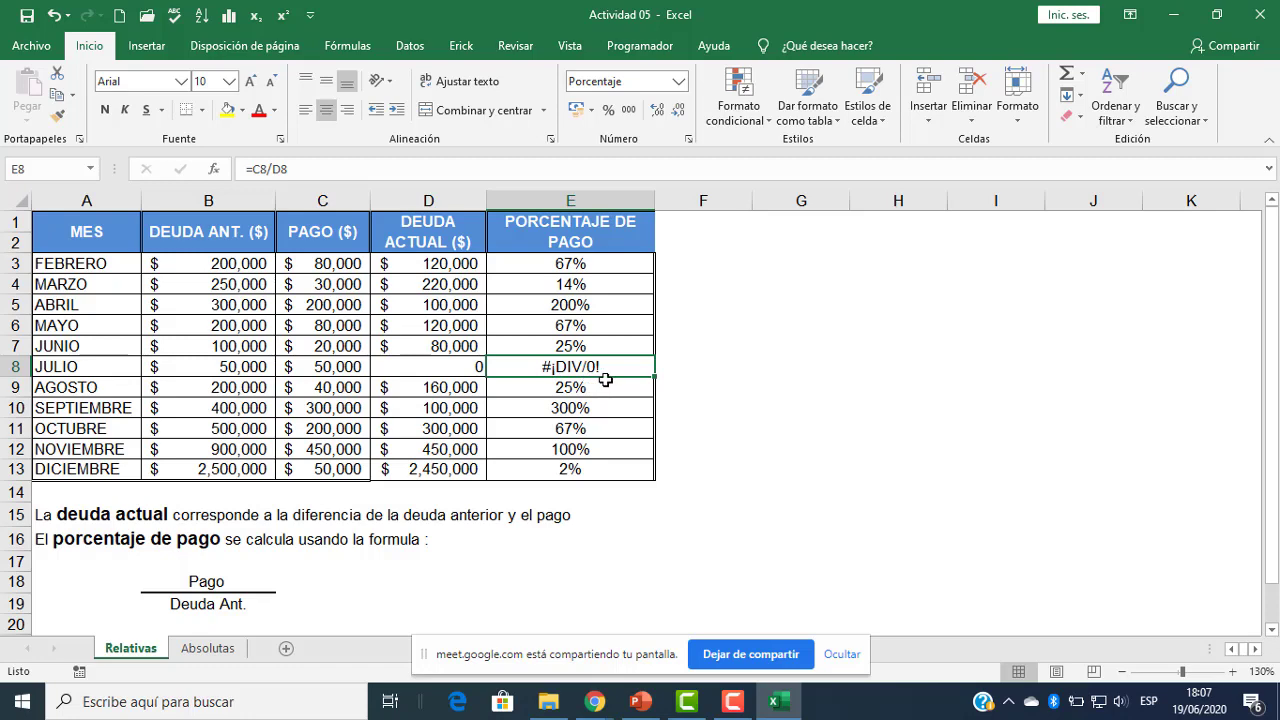
- Bring up the Google Meet window, accept the pending join request, and return to Excel
mouse_move(595, 702)
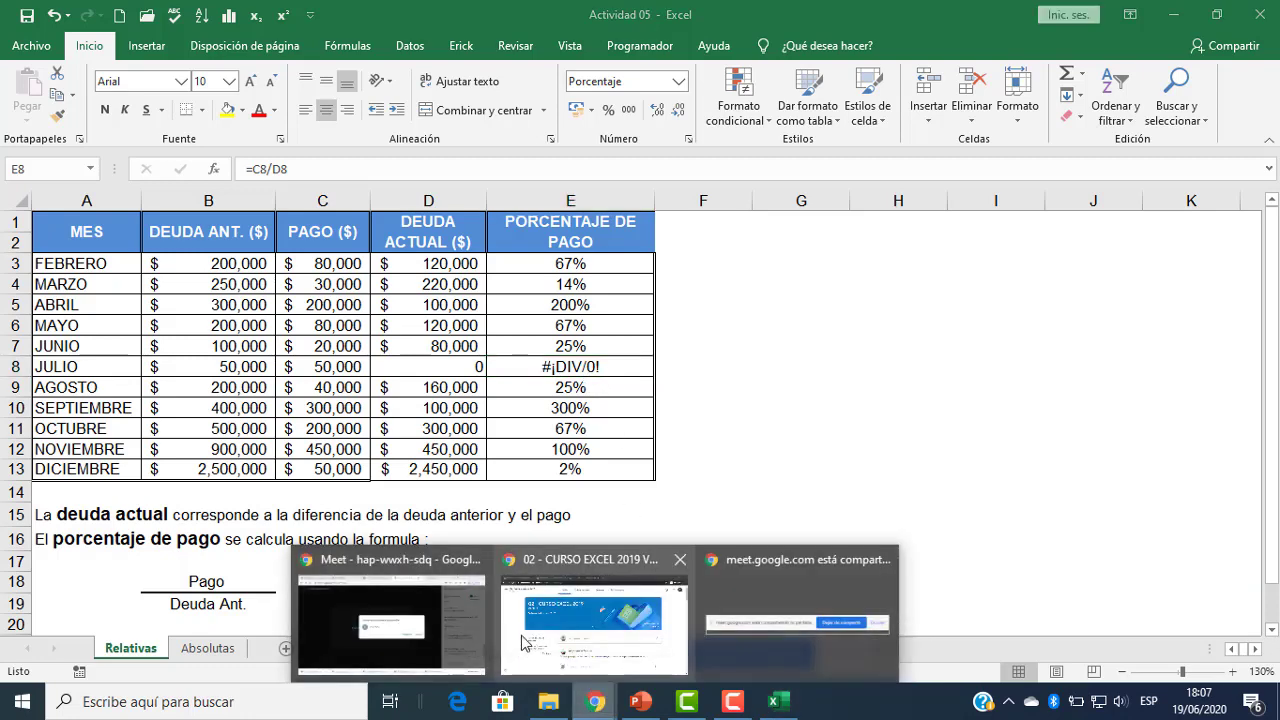
left_click(487, 595)
left_click(826, 403)
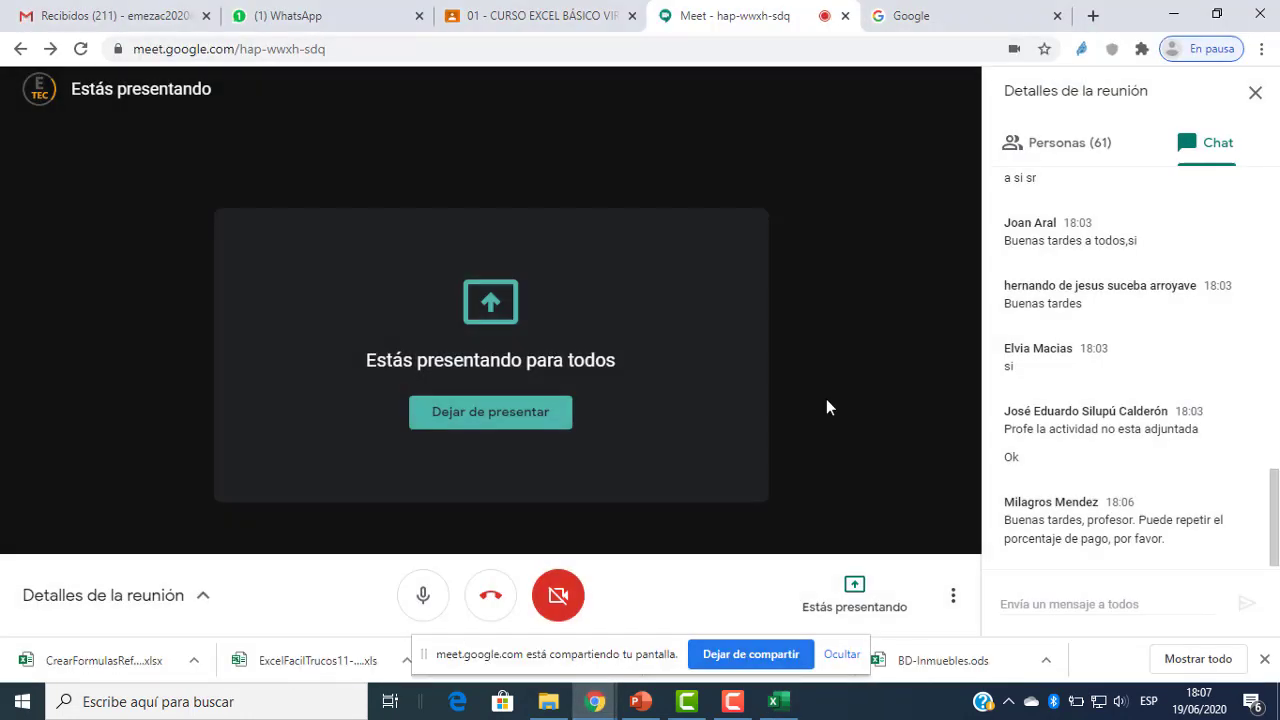
left_click(773, 701)
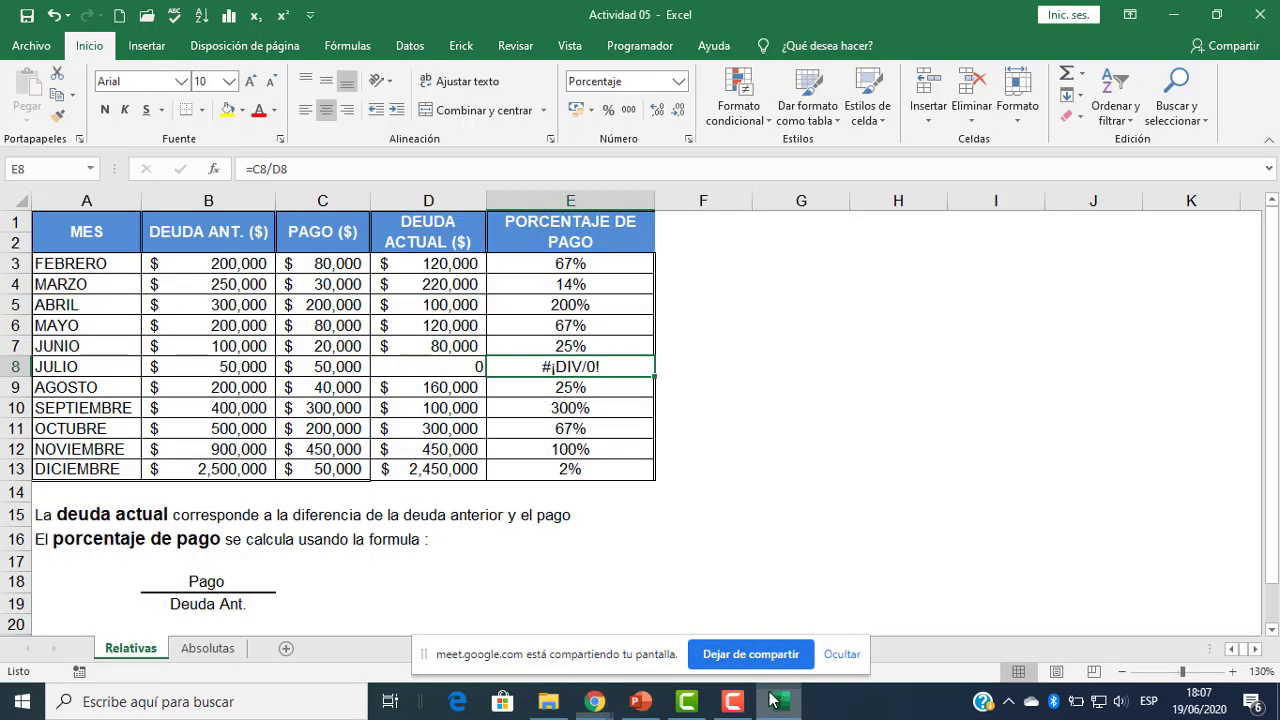
- Review February's payment percentage formula in E3 and the cells it references, leaving it unchanged
key("Down")
key("Down")
key("Down")
key("Down")
key("Down")
double_click(583, 268)
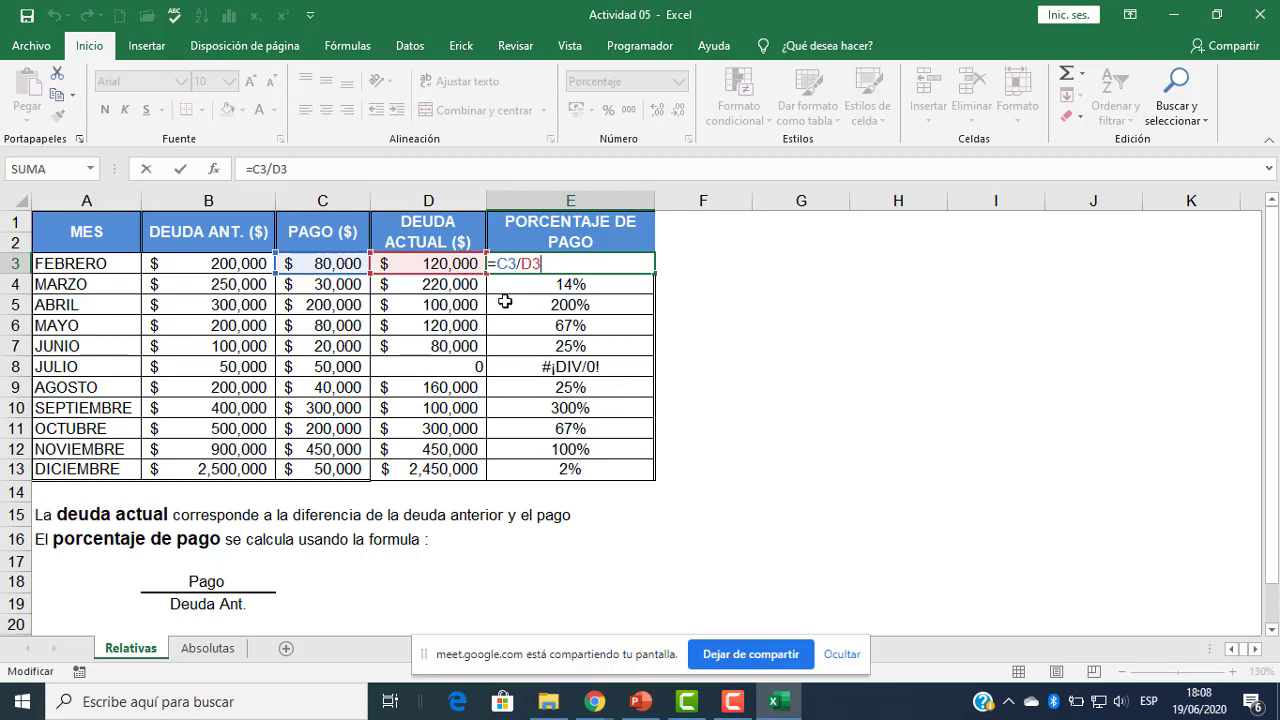
key("Return")
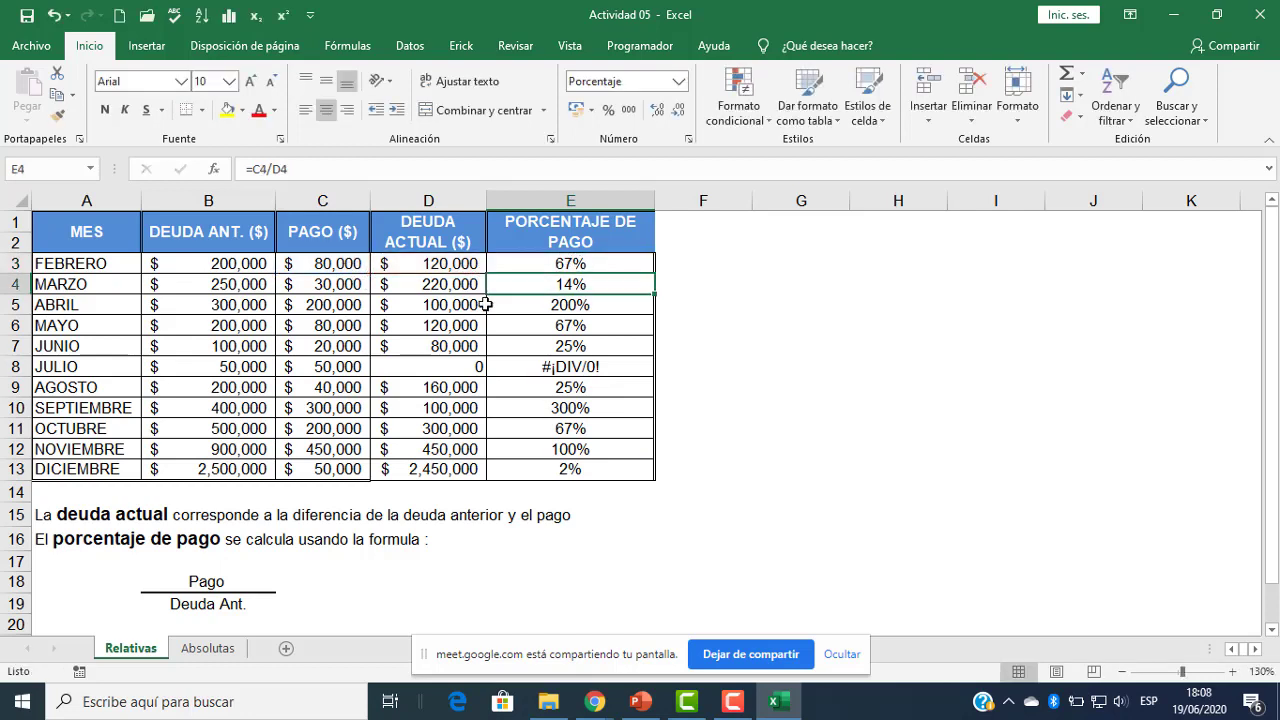
left_click(609, 264)
- Go to the Google Meet call, let in another person requesting to join, and switch back to the workbook
left_click(593, 703)
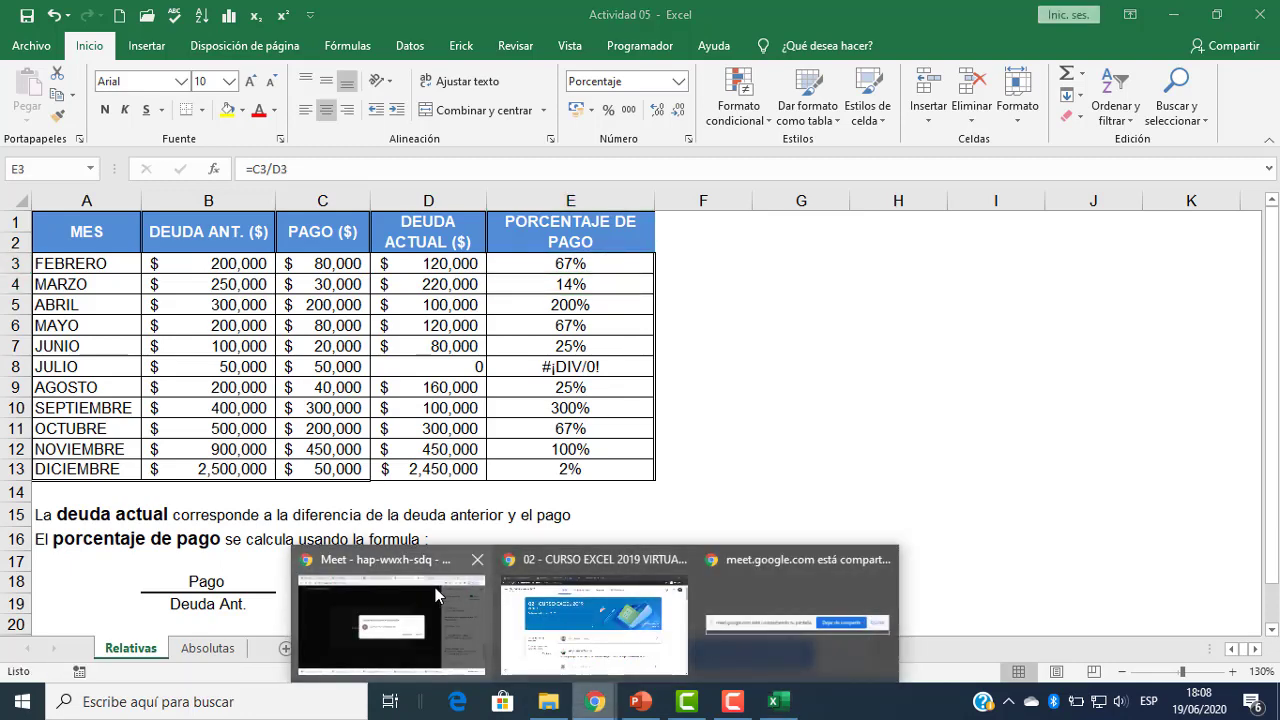
left_click(435, 590)
left_click(812, 406)
left_click(778, 701)
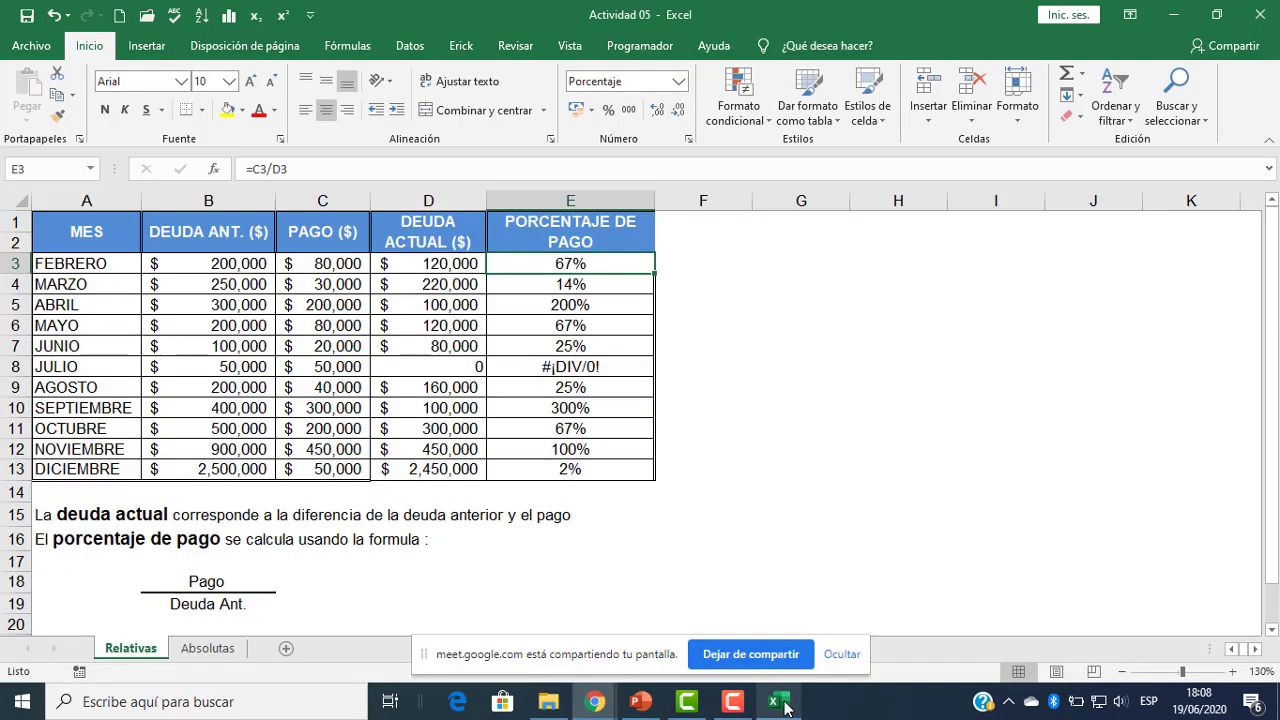
- Highlight July's current debt and payment percentage, D8:E8, with a yellow fill
left_click_drag(446, 368, 591, 367)
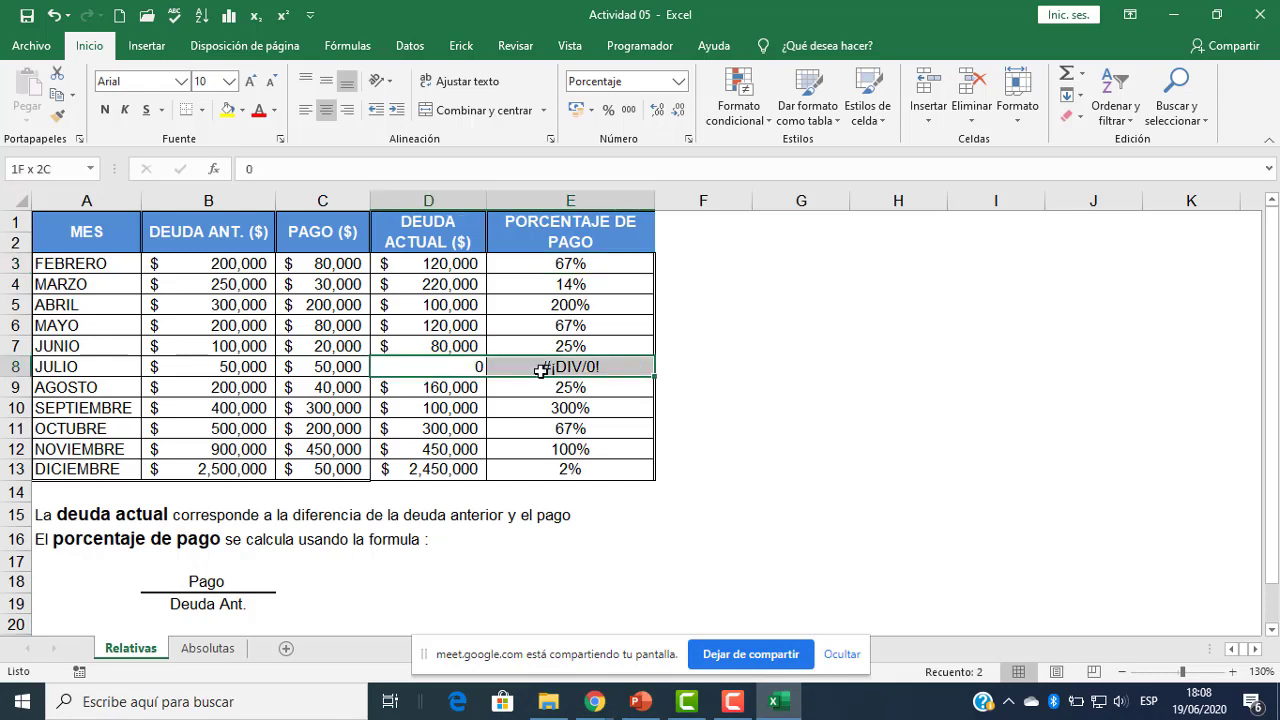
left_click(228, 110)
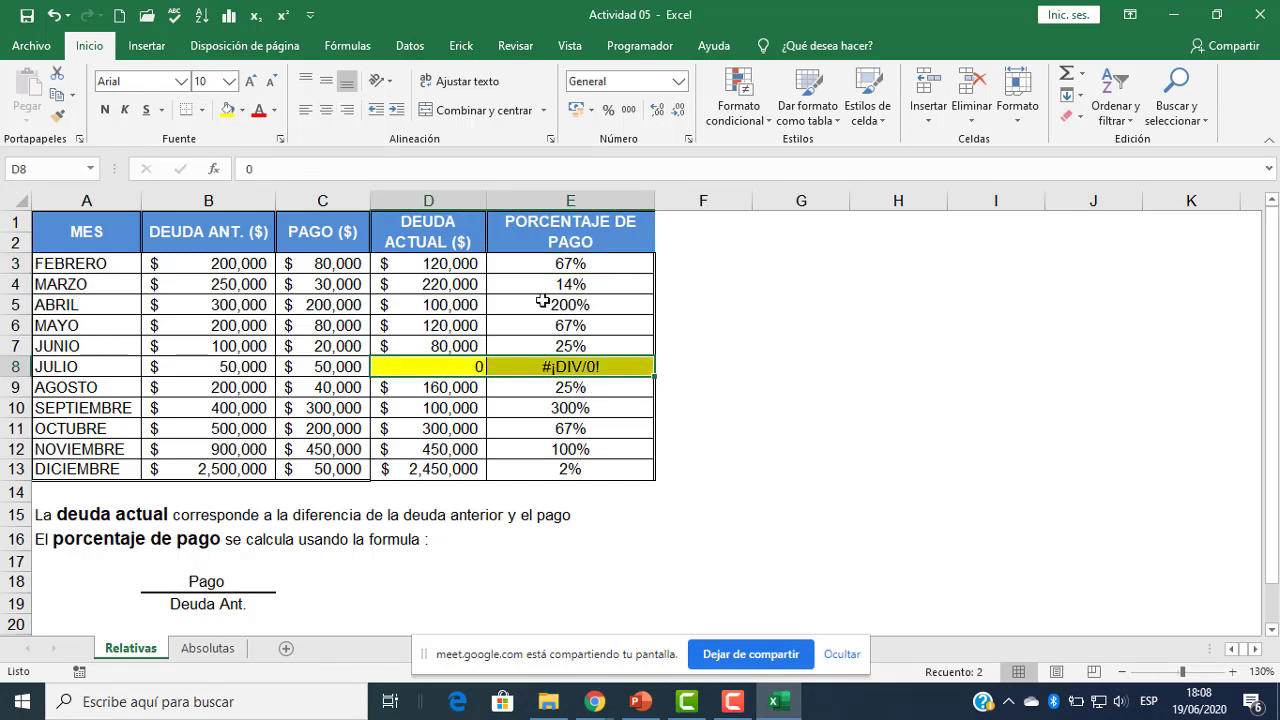
left_click(575, 367)
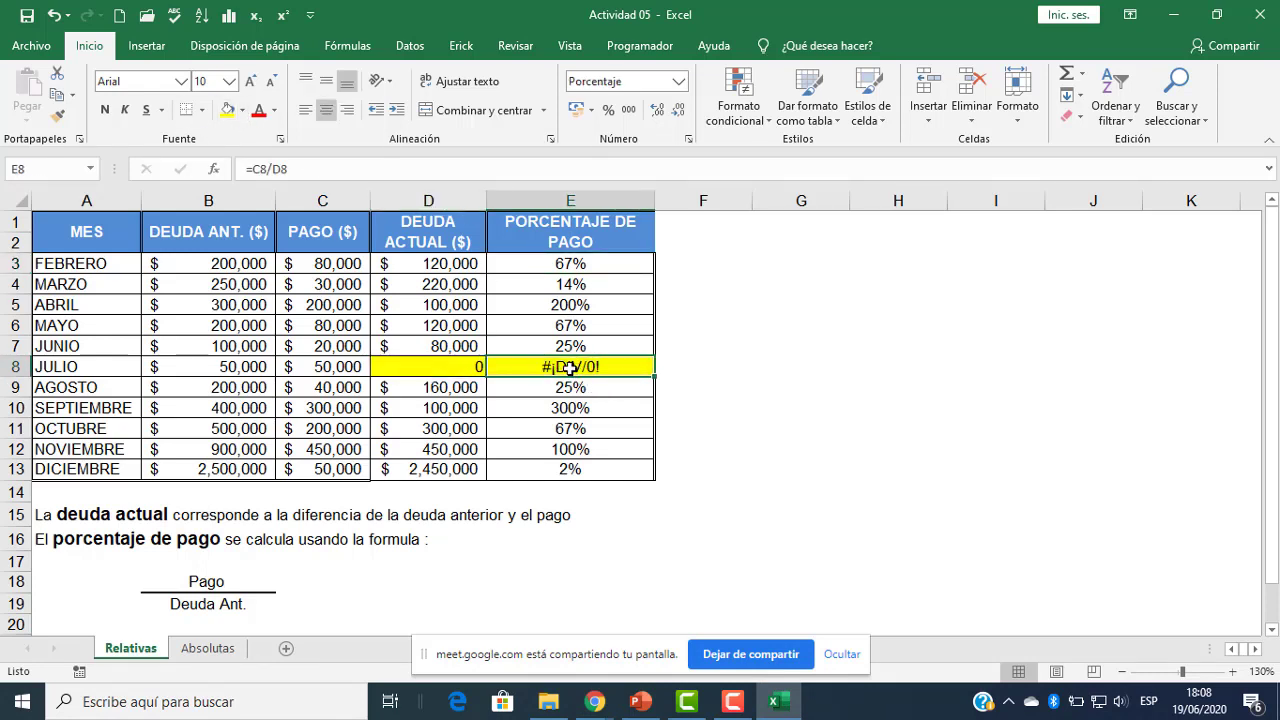
- Undo the yellow fill on D8:E8 and the format copied onto D8, and select July's payment percentage in E8
key("ctrl+z")
key("ctrl+z")
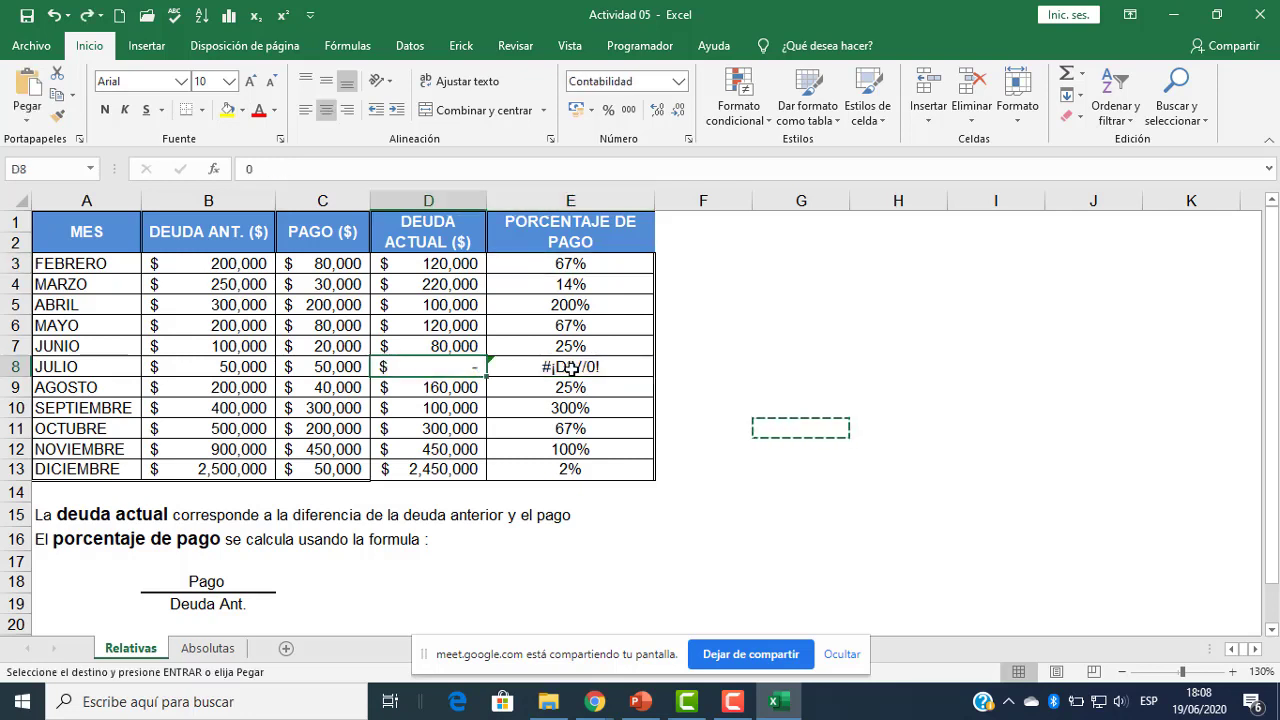
key("Escape")
left_click(518, 364)
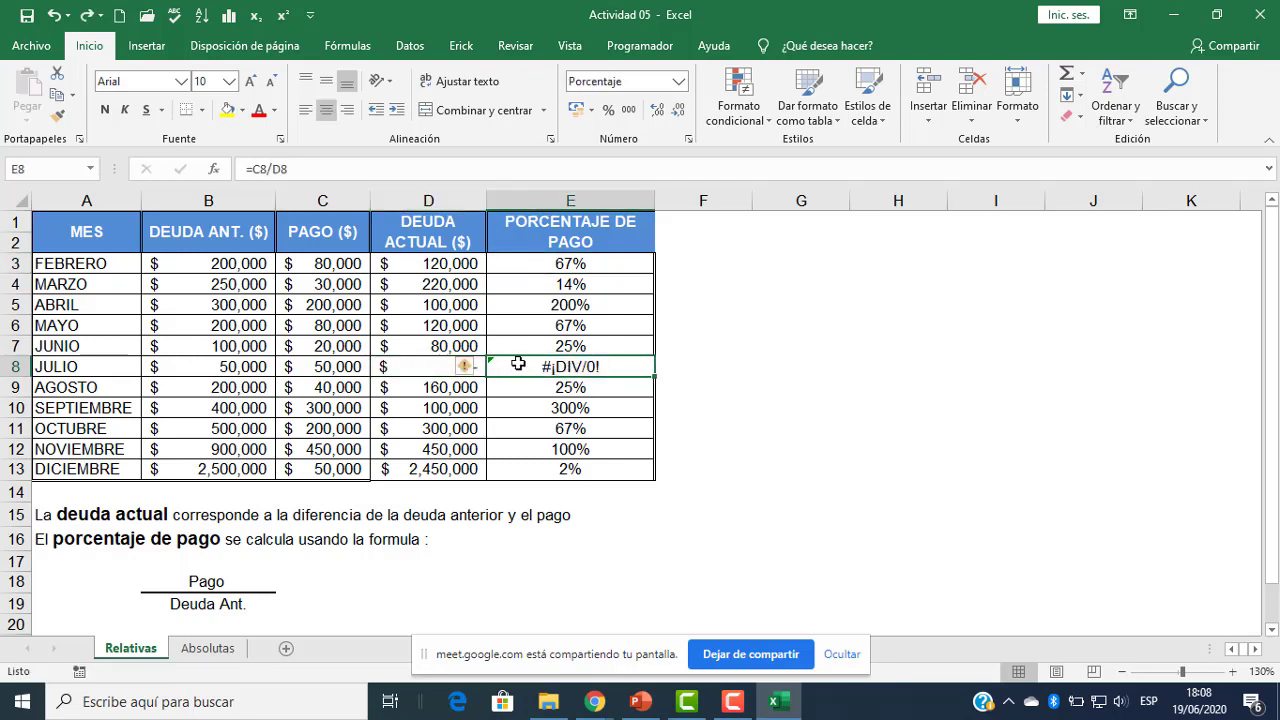
- Go to the Google Meet call, admit the person asking to join, and return to the Actividad 05 workbook
mouse_move(595, 701)
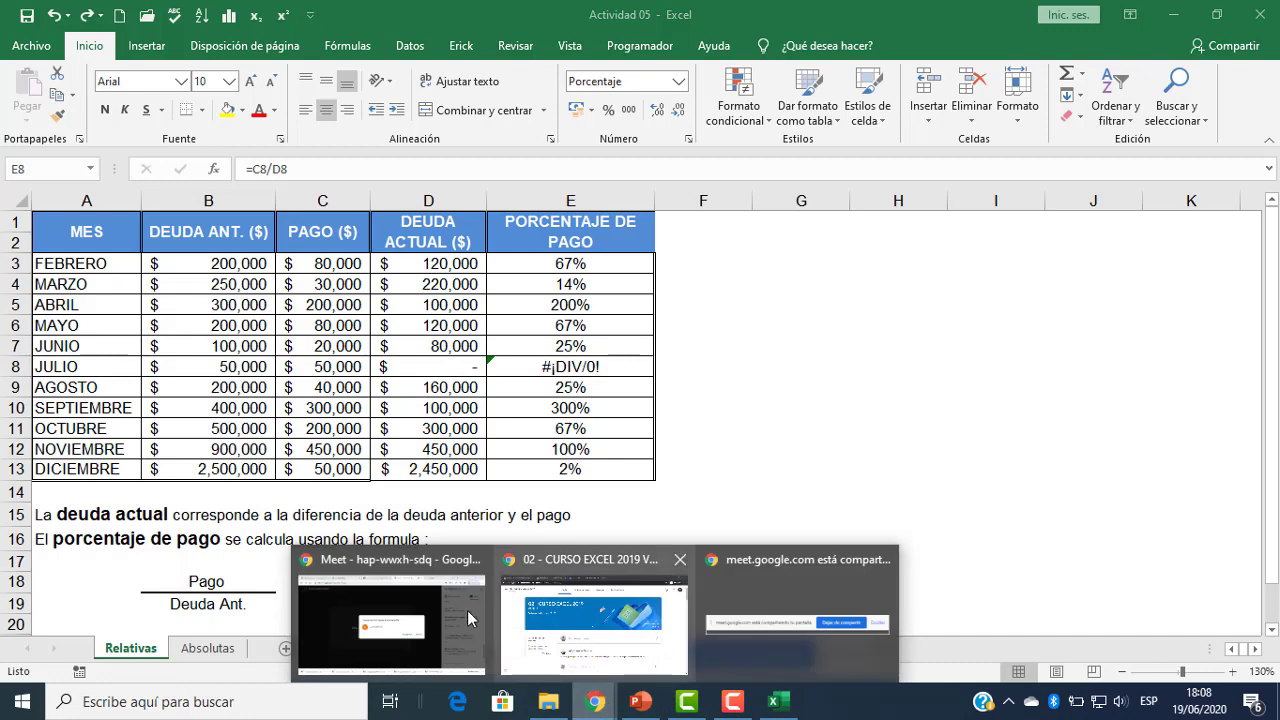
left_click(467, 610)
left_click(823, 405)
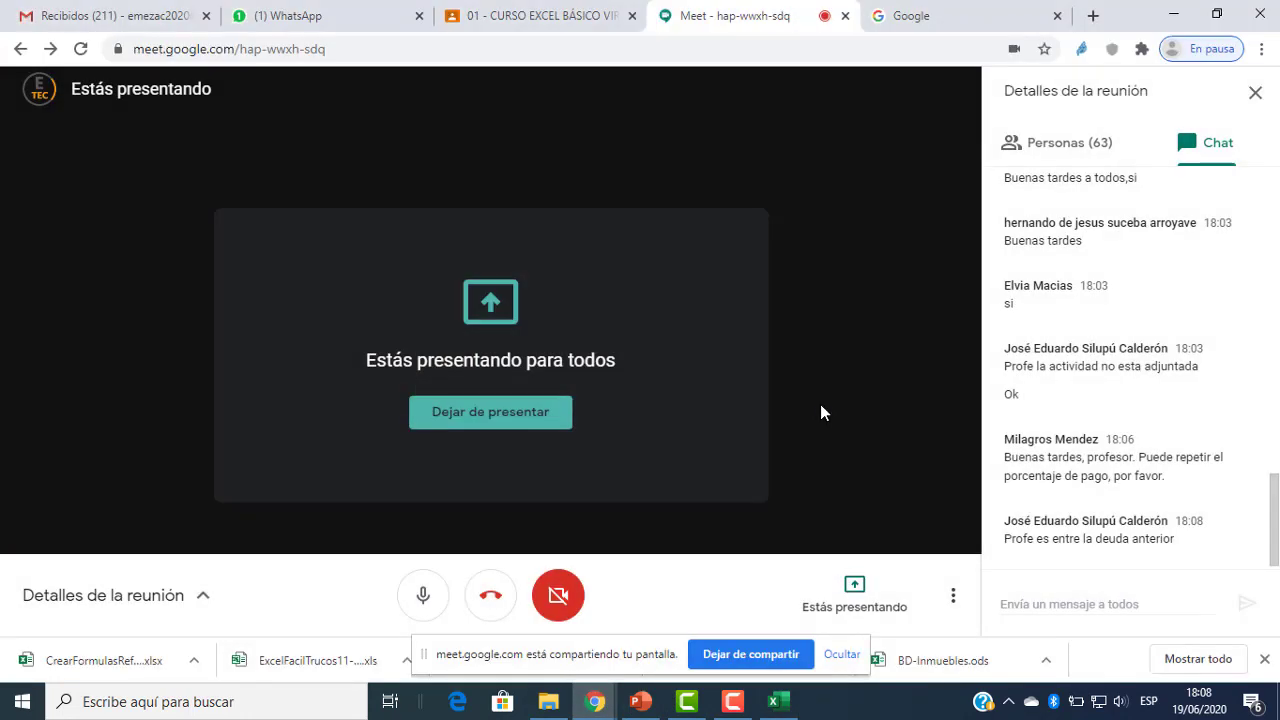
left_click(777, 701)
- Compare the payment percentage formulas in E3 and E4 with the Pago over Deuda Ant. definition below the table
left_click(572, 259)
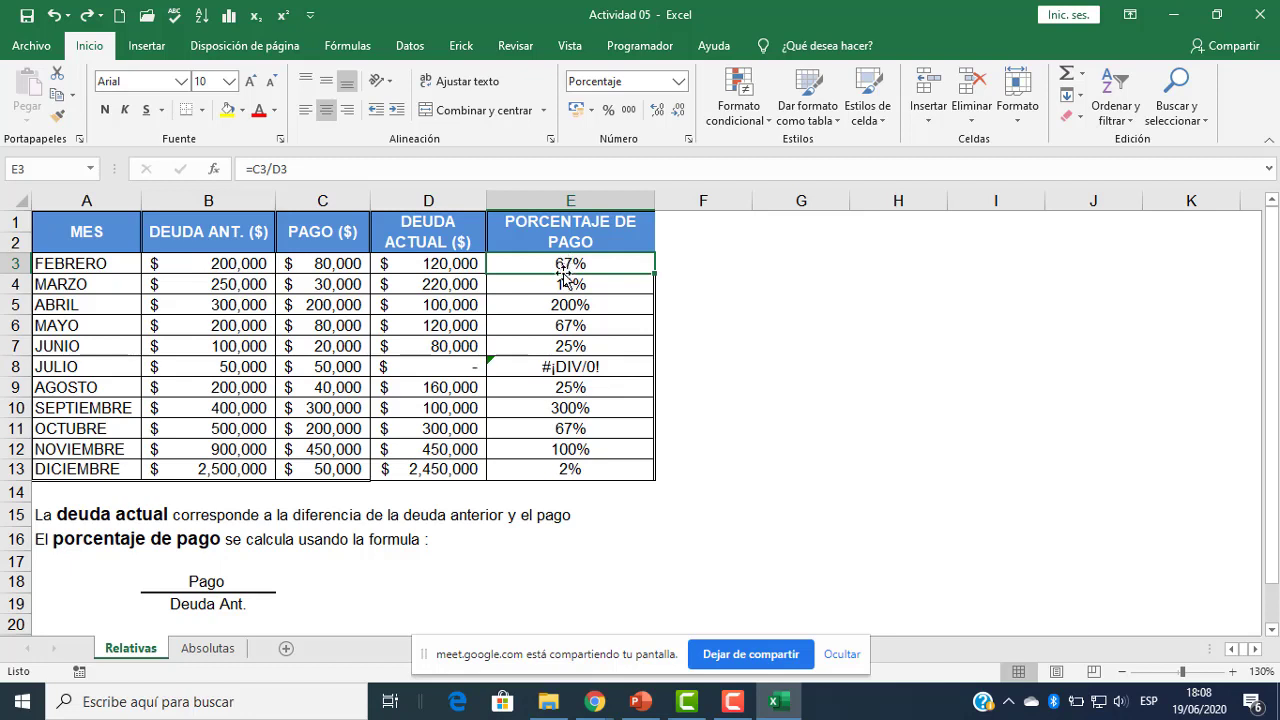
left_click(580, 285)
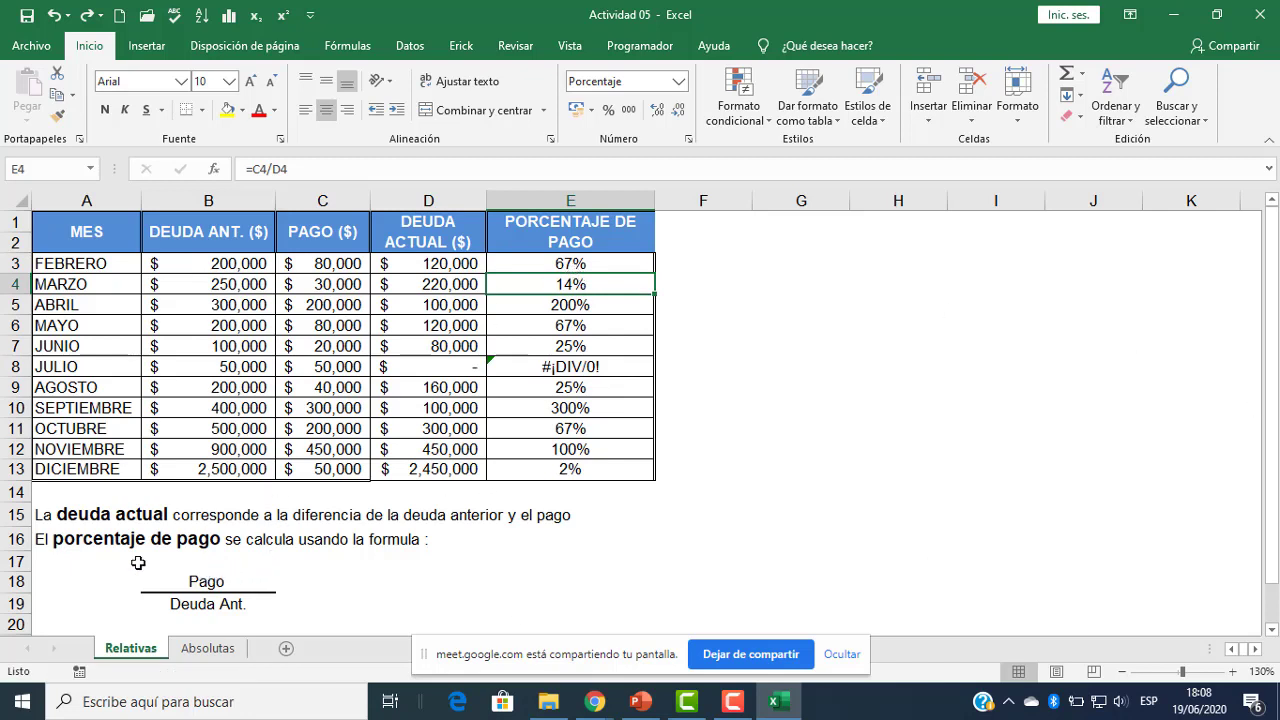
left_click_drag(138, 563, 294, 603)
left_click(282, 577)
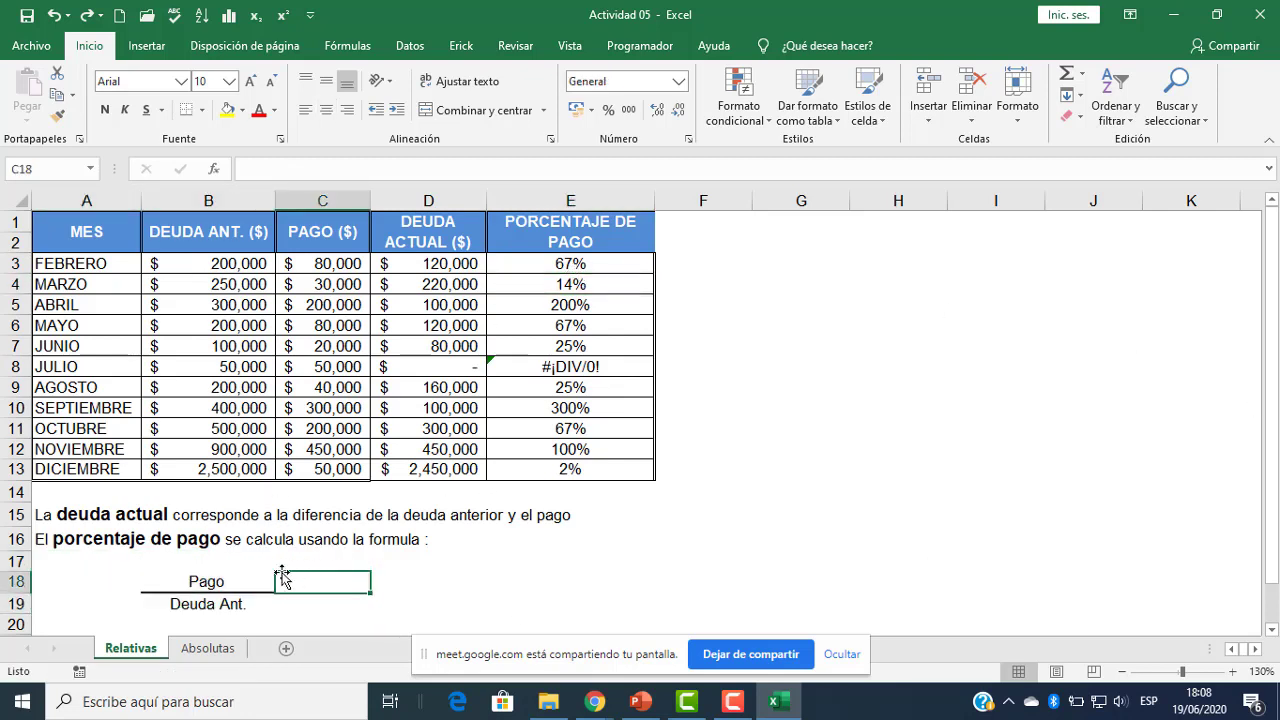
left_click(206, 578)
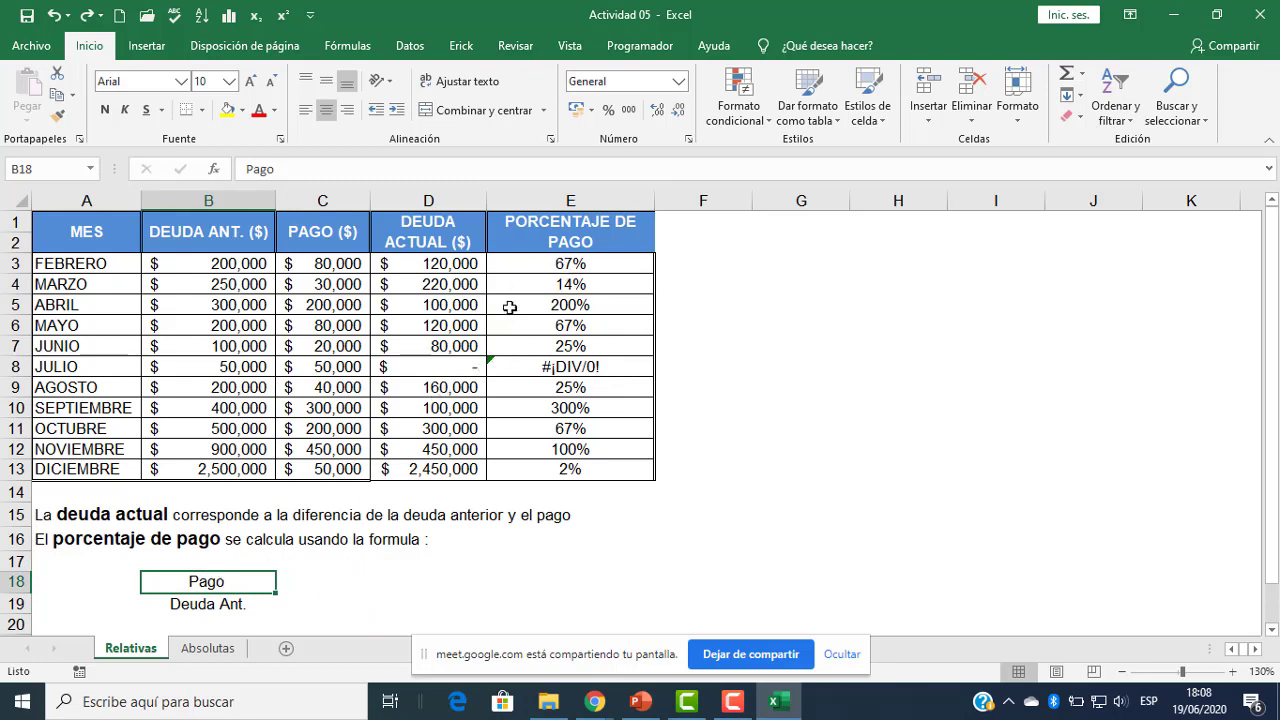
left_click(580, 265)
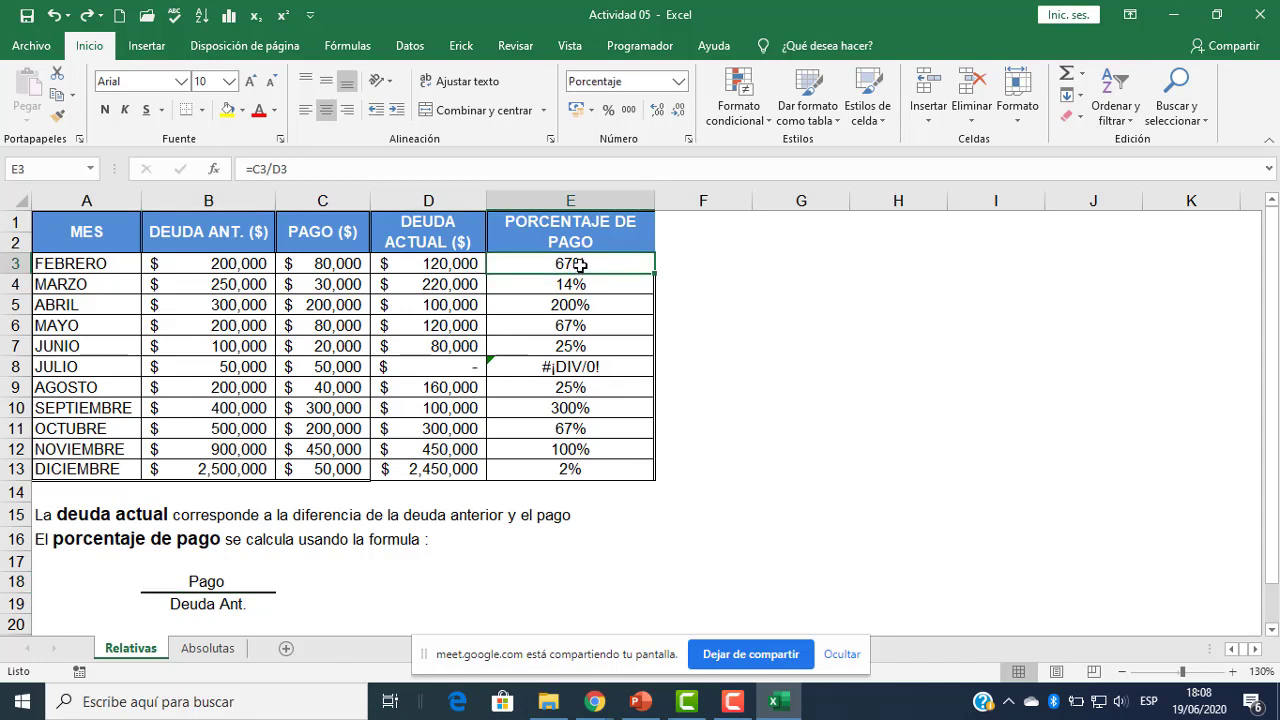
- Clear the payment percentages in E3:E13 and enter =C3/B3 in E3 for February
left_click_drag(580, 265, 552, 470)
key("Delete")
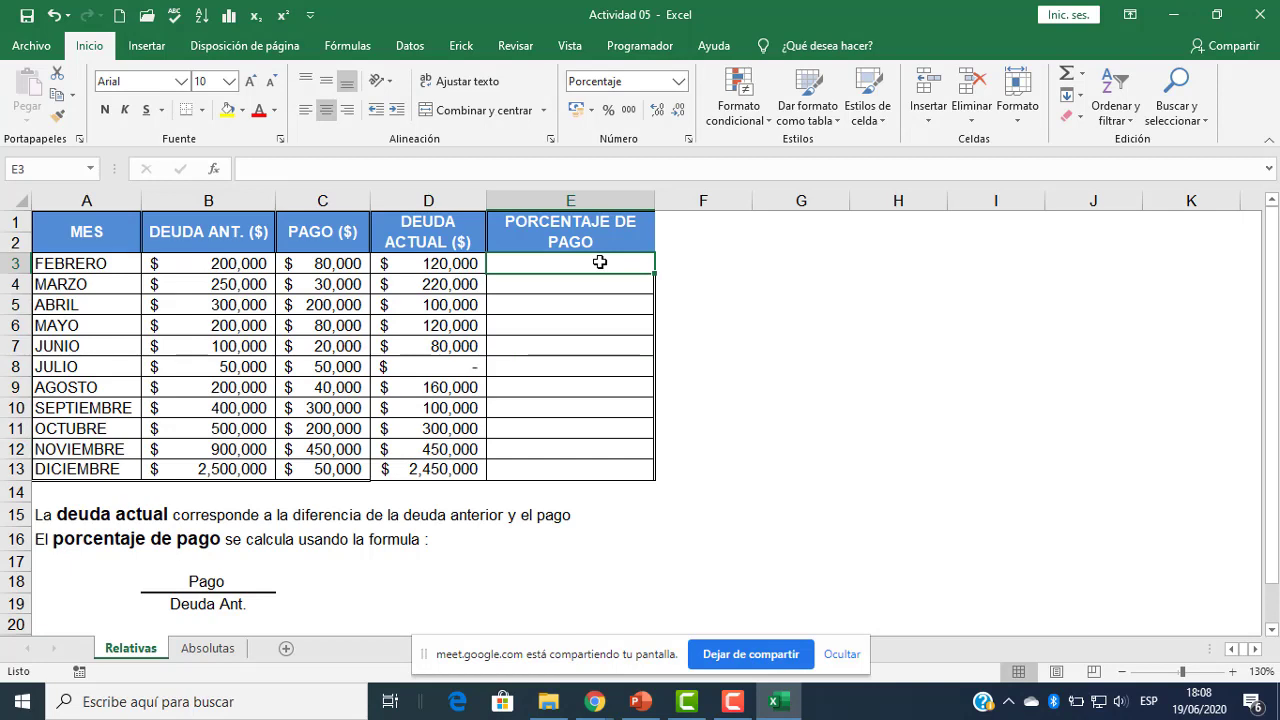
type("=")
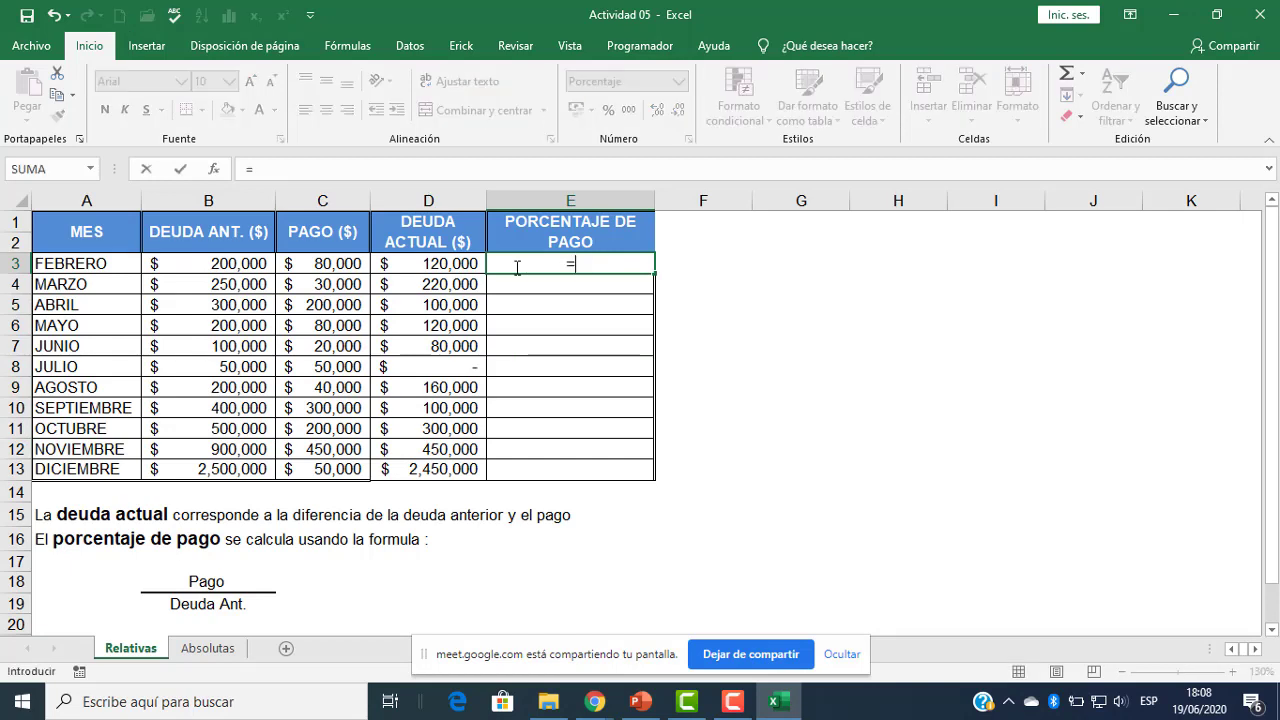
left_click(340, 263)
type("/")
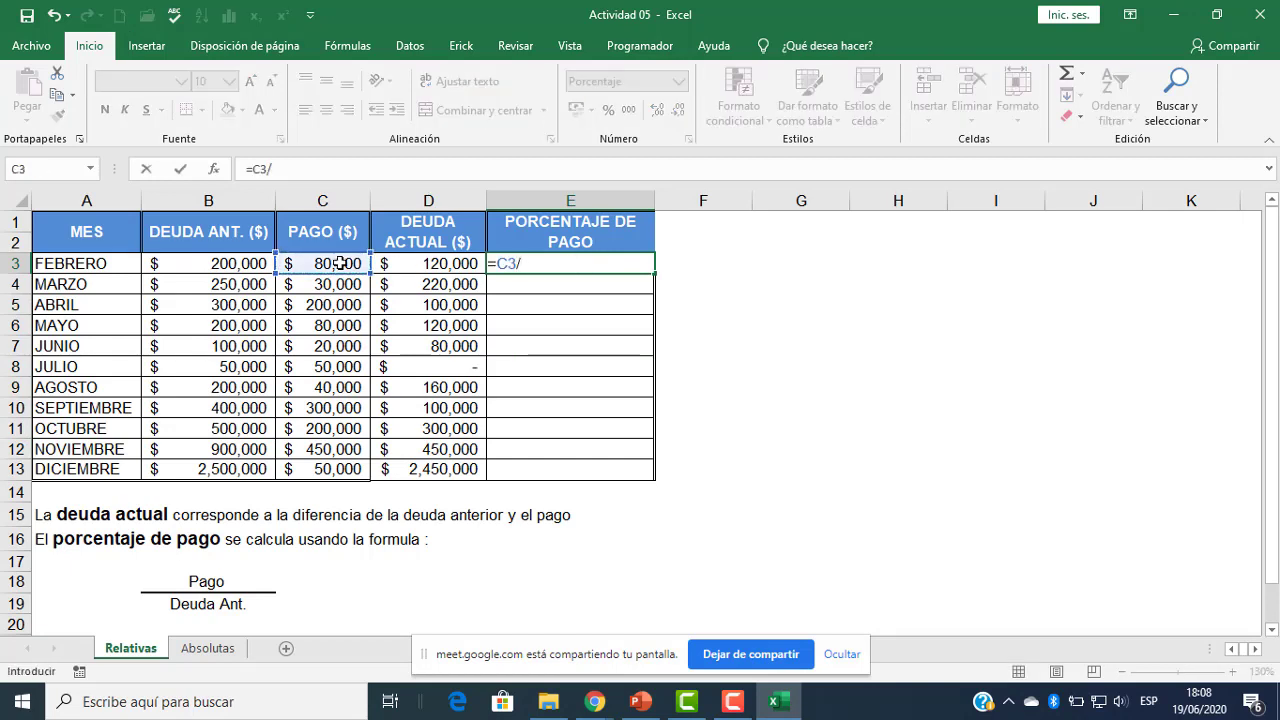
left_click(219, 266)
key("Return")
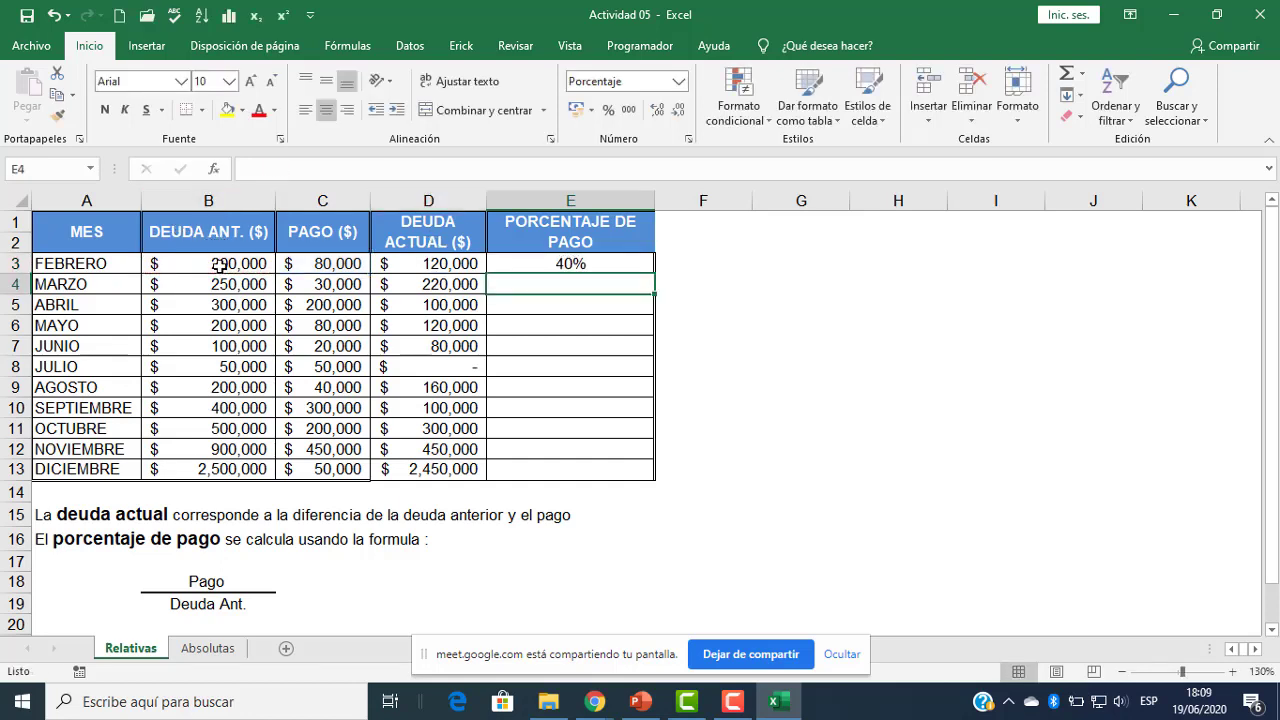
- Fill February's payment percentage formula from E3 down to December in E13
left_click(592, 264)
left_click_drag(659, 273, 643, 472)
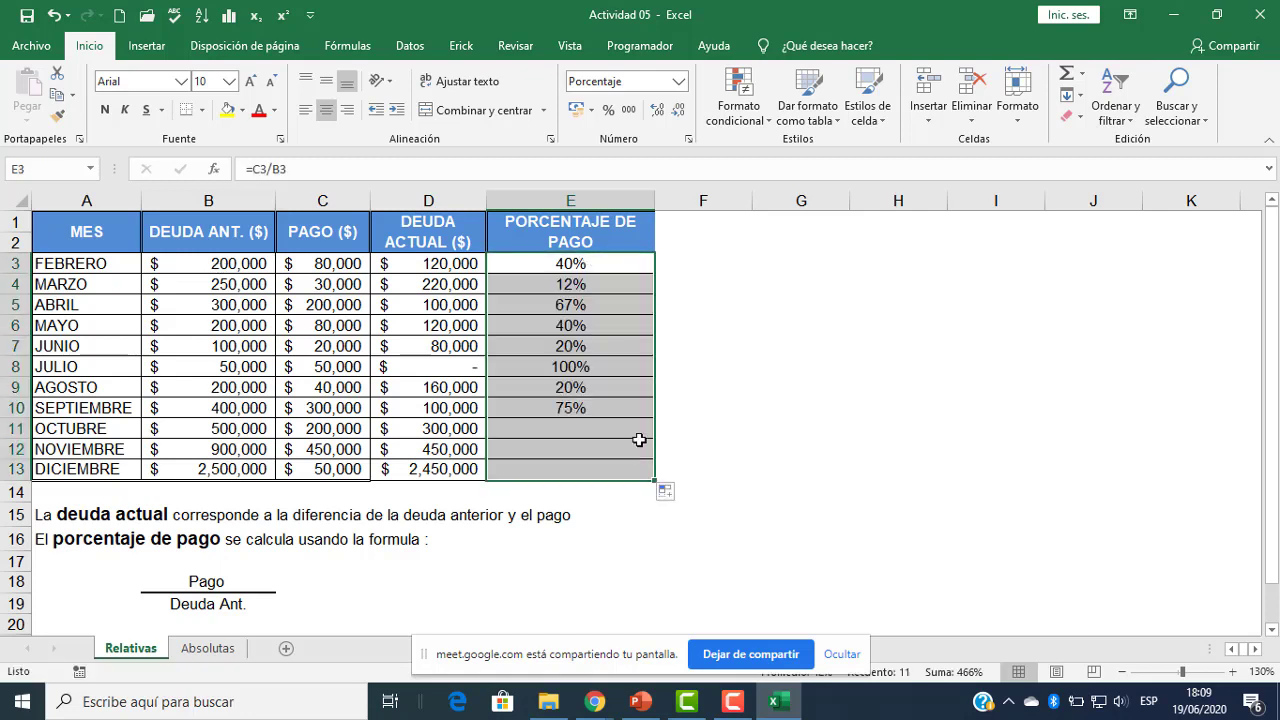
left_click(597, 260)
- Switch to the Google Meet call, let the waiting attendee in, and come back to the workbook
mouse_move(595, 702)
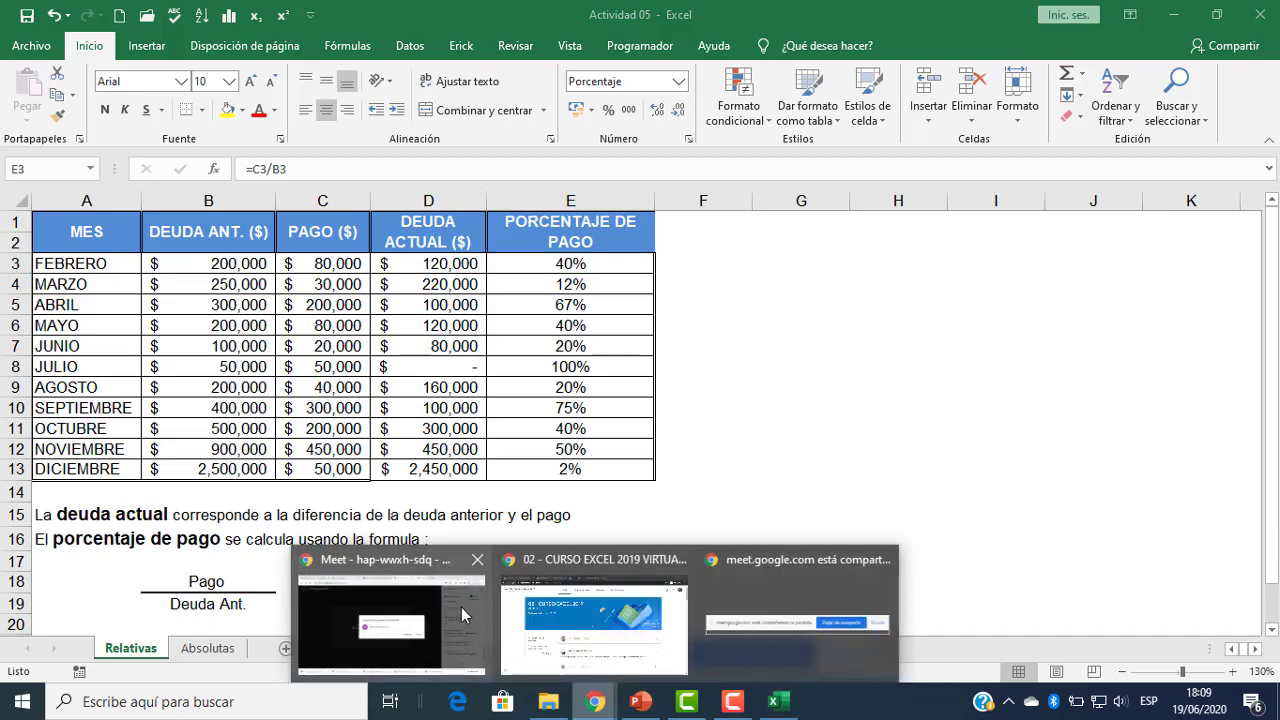
left_click(461, 607)
left_click(826, 404)
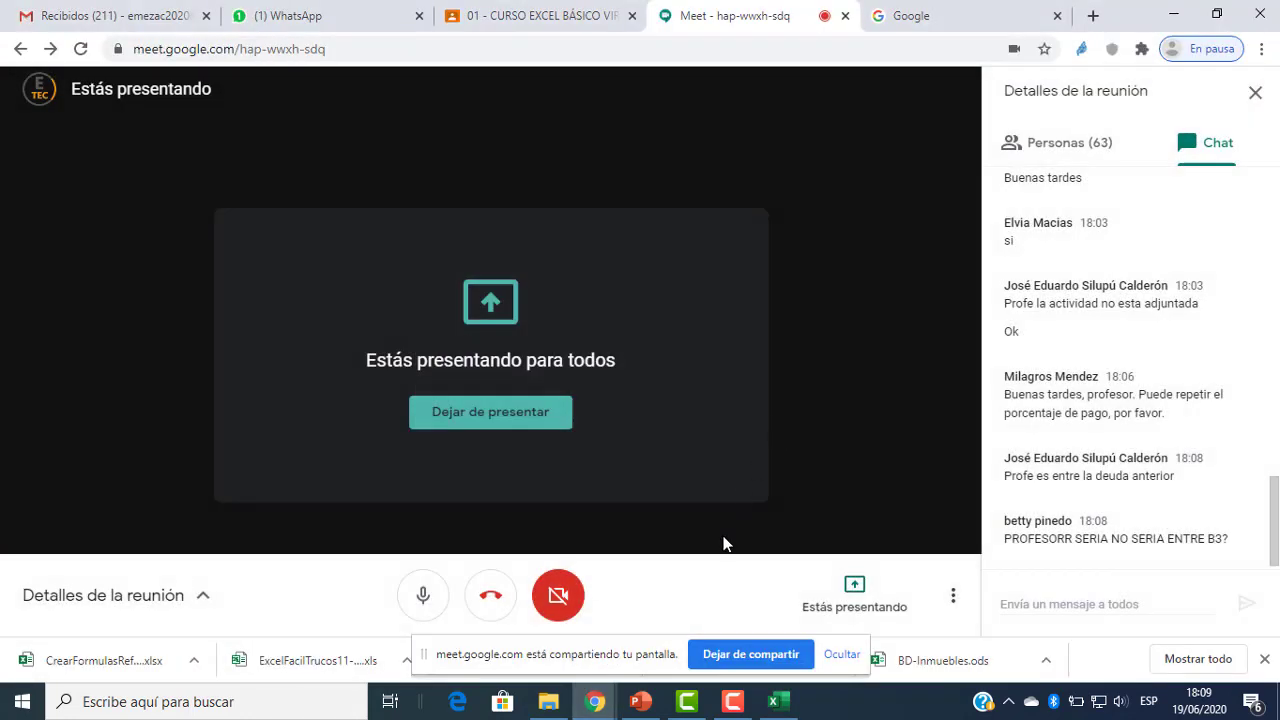
left_click(773, 702)
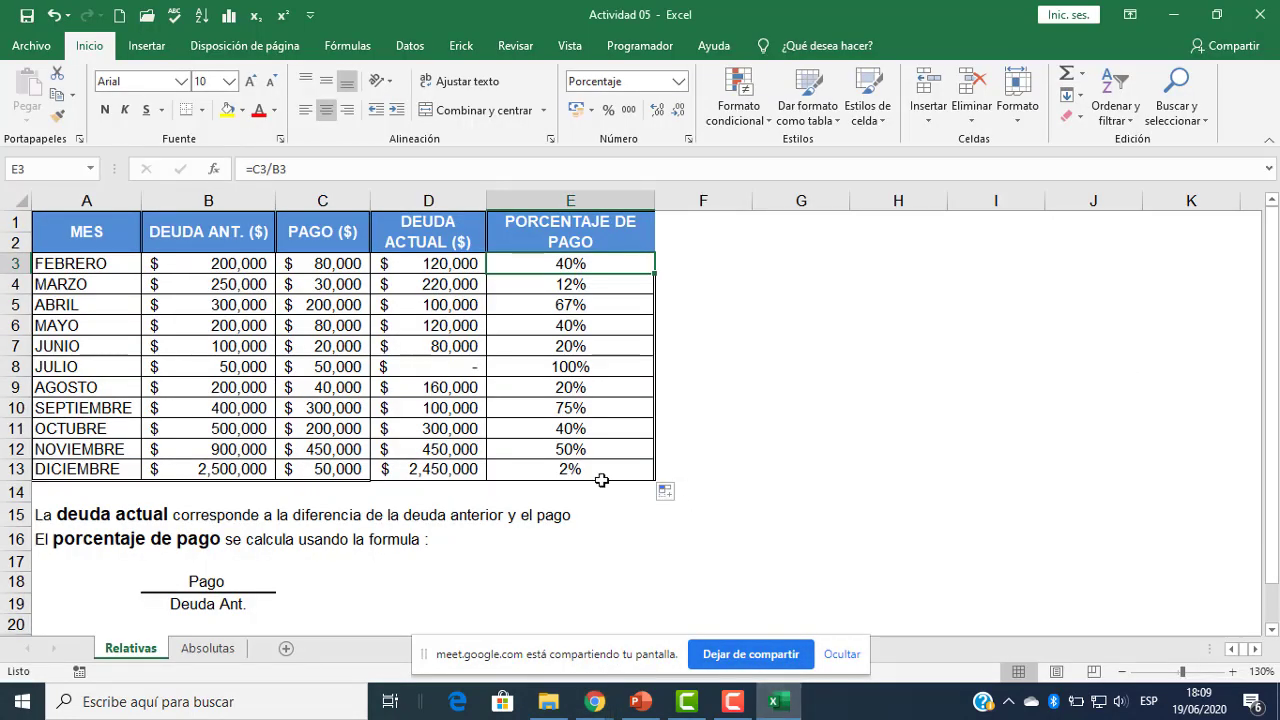
- Check the cells referenced by February's formula in E3 against the Pago over Deuda Ant. definition in B18:B19
left_click_drag(245, 575, 245, 603)
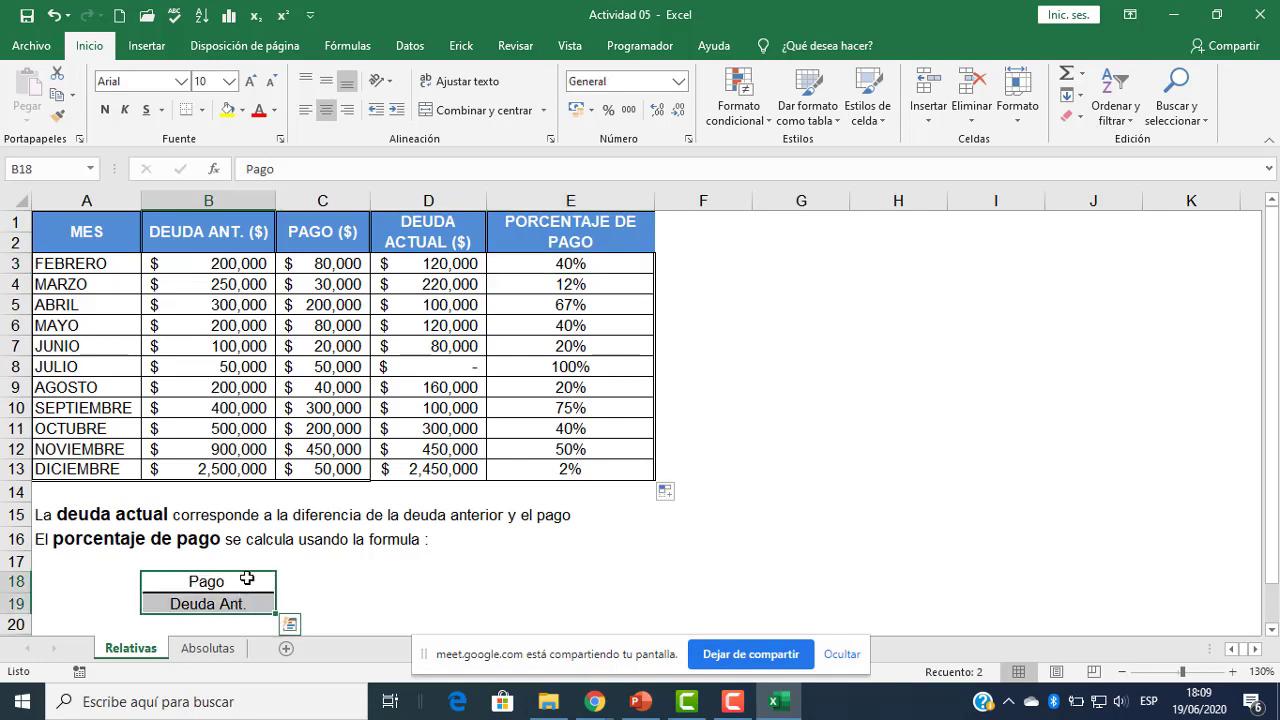
left_click(603, 264)
double_click(603, 264)
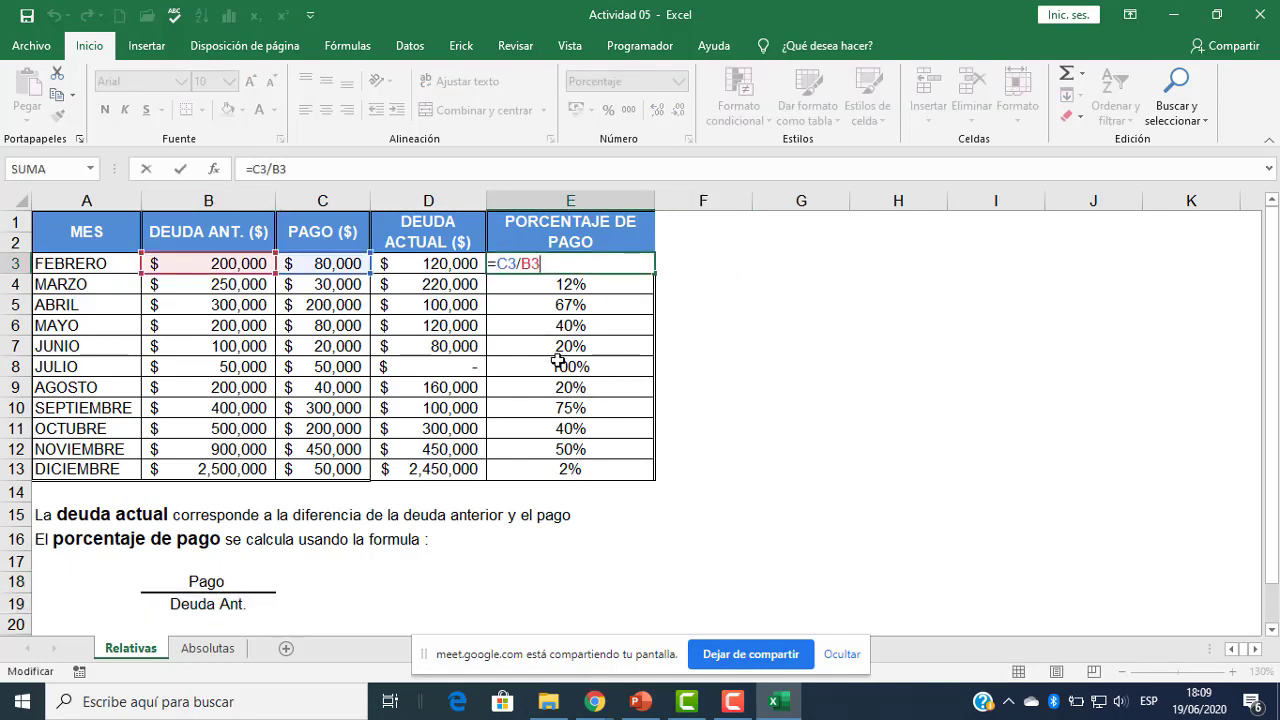
key("Escape")
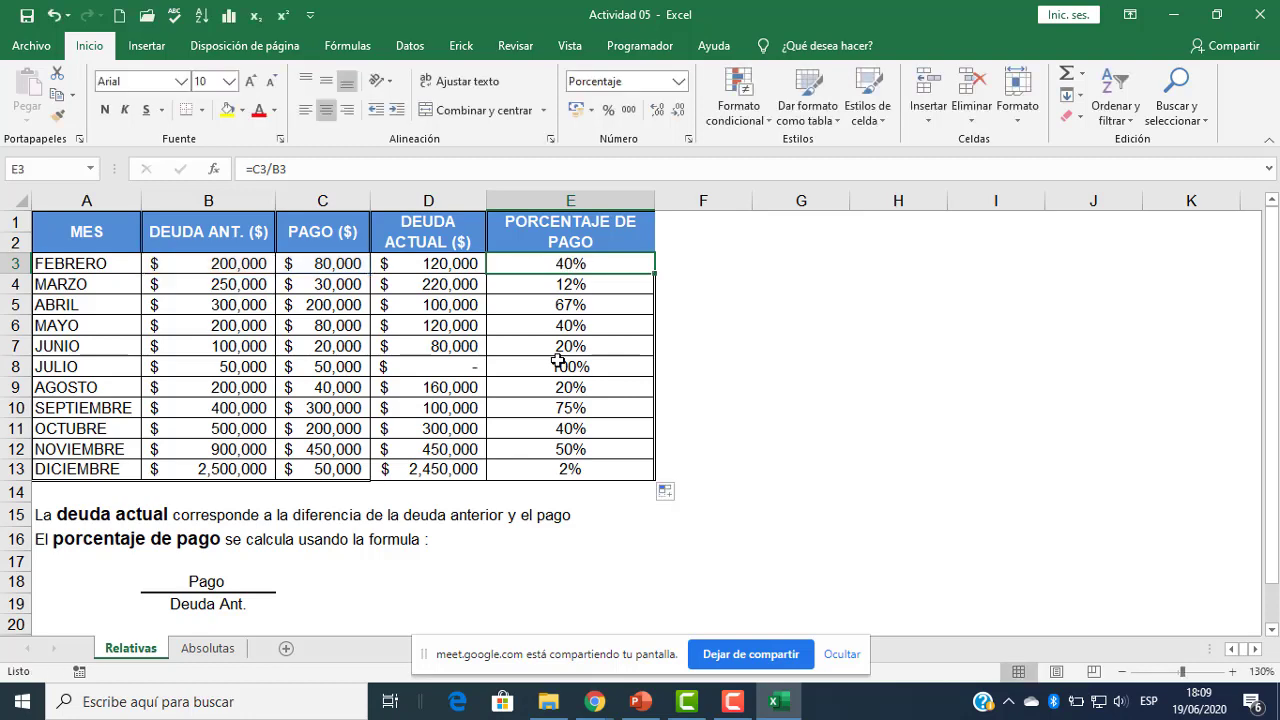
- Return to the Google Meet call, admit another person requesting to join, and switch back to the workbook
mouse_move(595, 702)
left_click(470, 610)
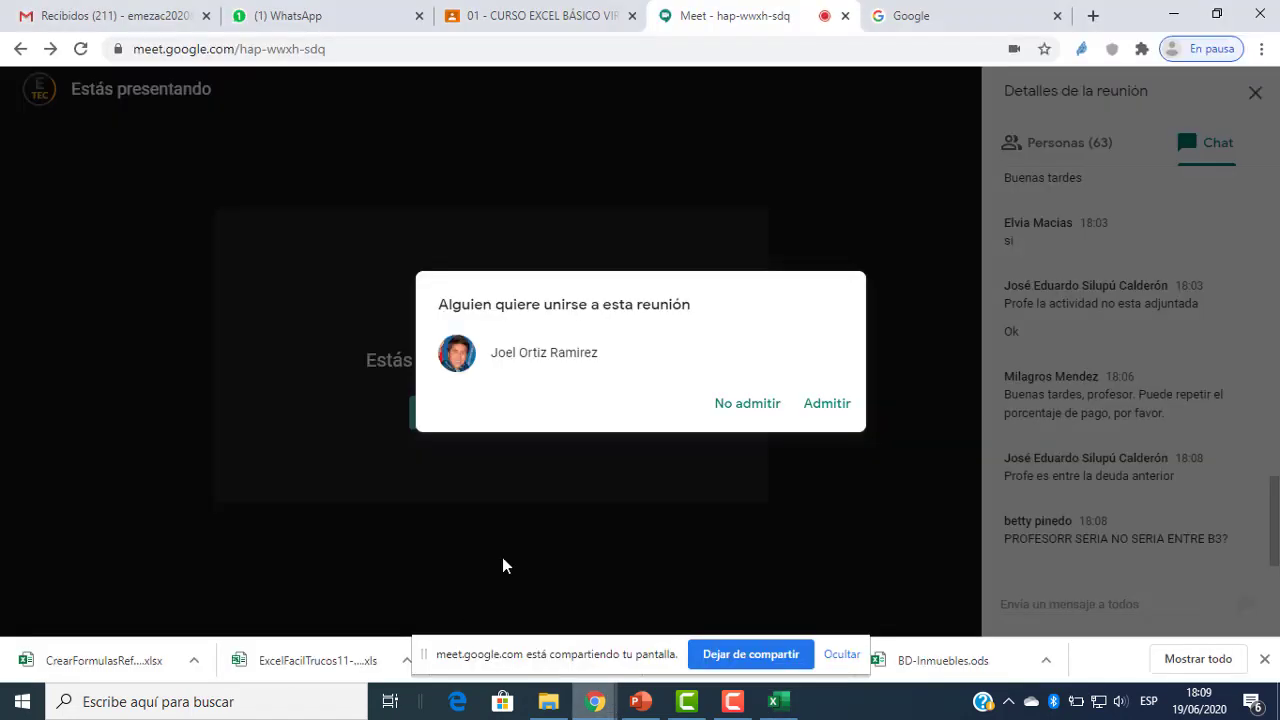
left_click(817, 405)
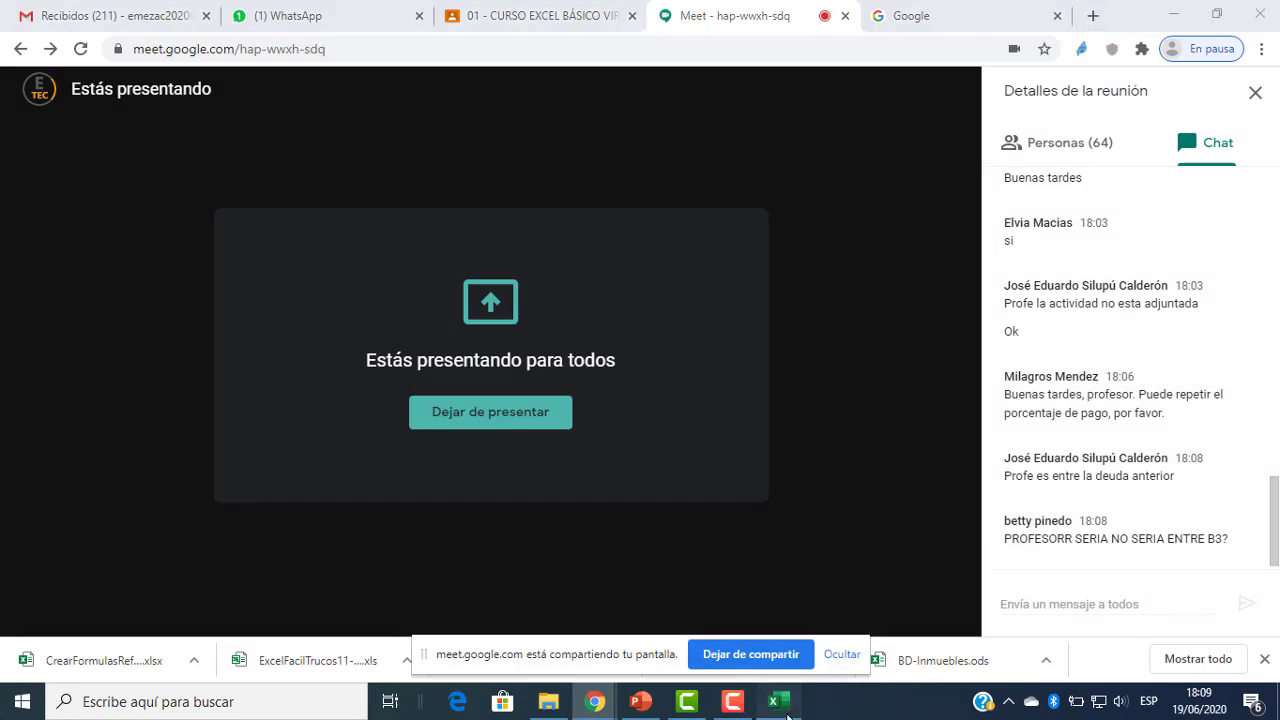
left_click(773, 701)
- Review July's payment percentage in E8 and the cells referenced by February's formula in E3
left_click(598, 360)
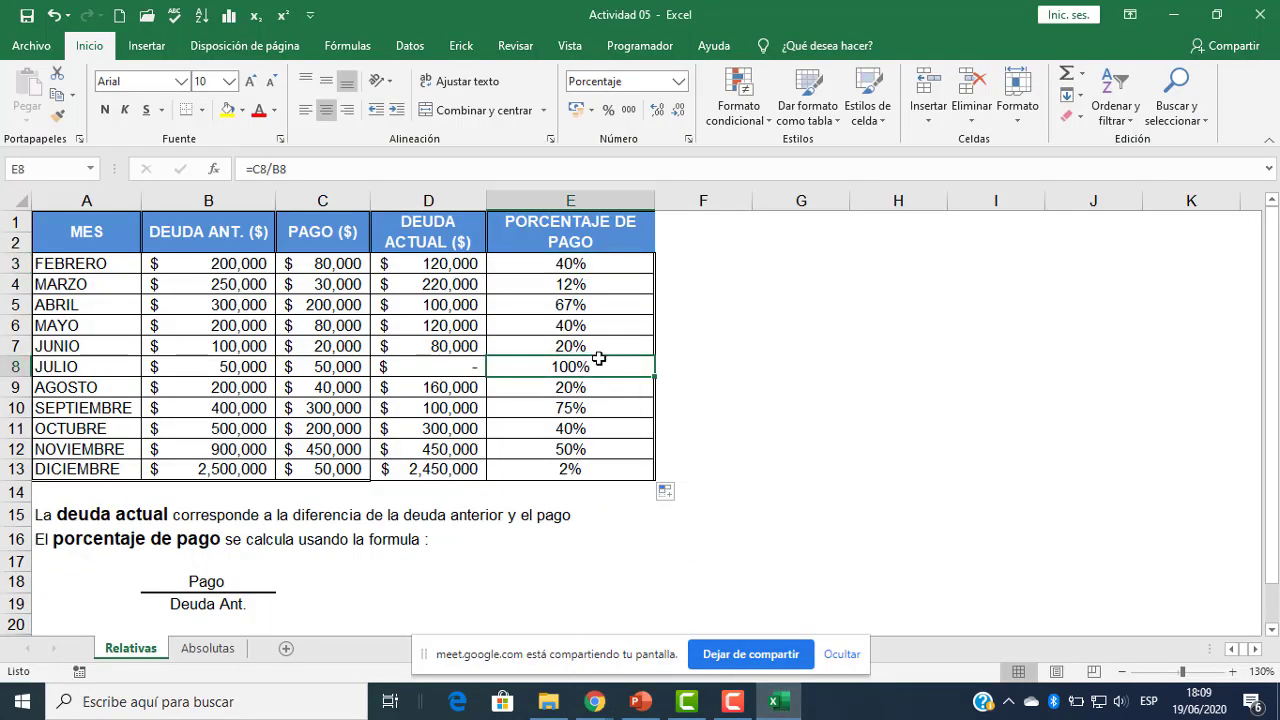
left_click(582, 263)
double_click(582, 263)
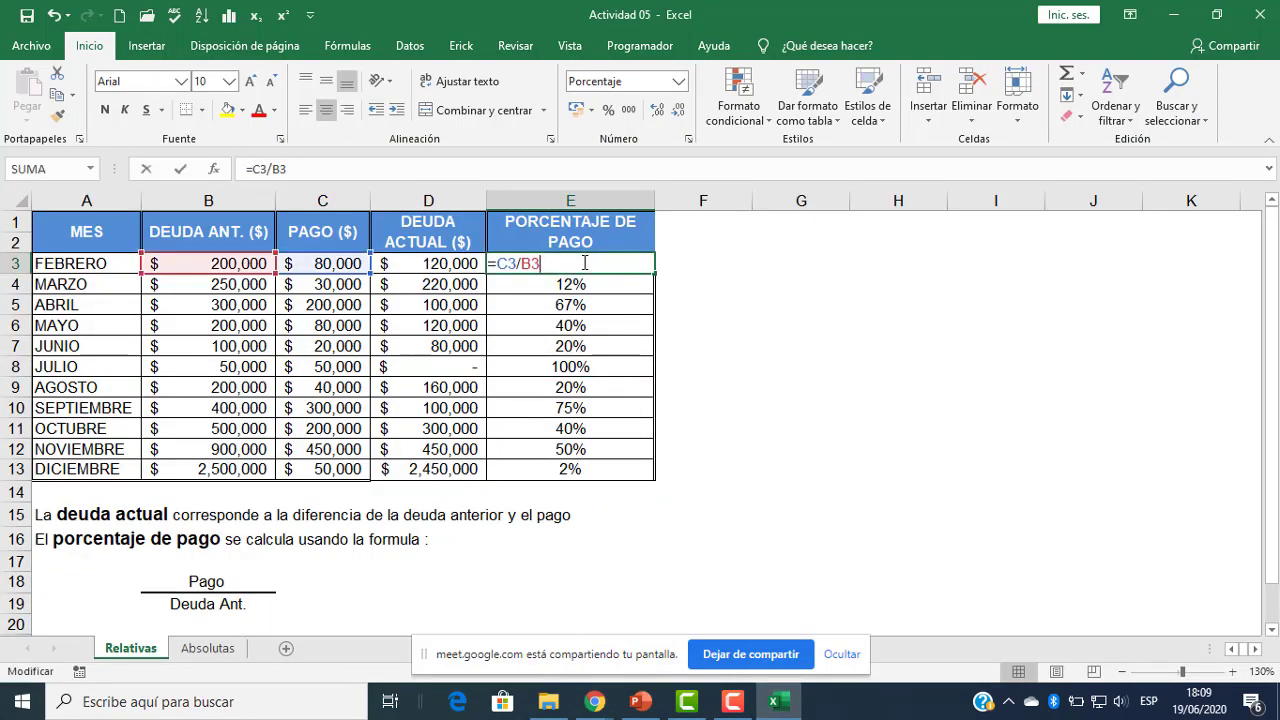
key("Escape")
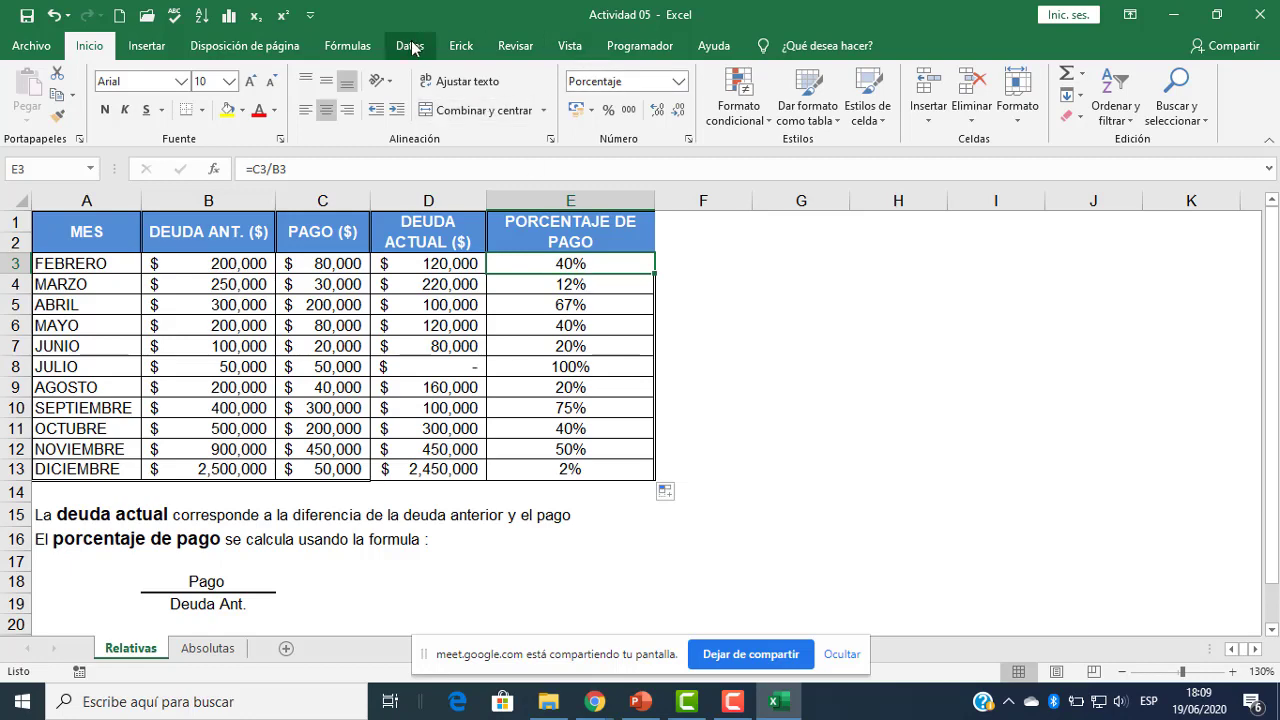
- Display the formulas in the sheet and examine February's current debt in D3 and payment percentage in E3
left_click(347, 46)
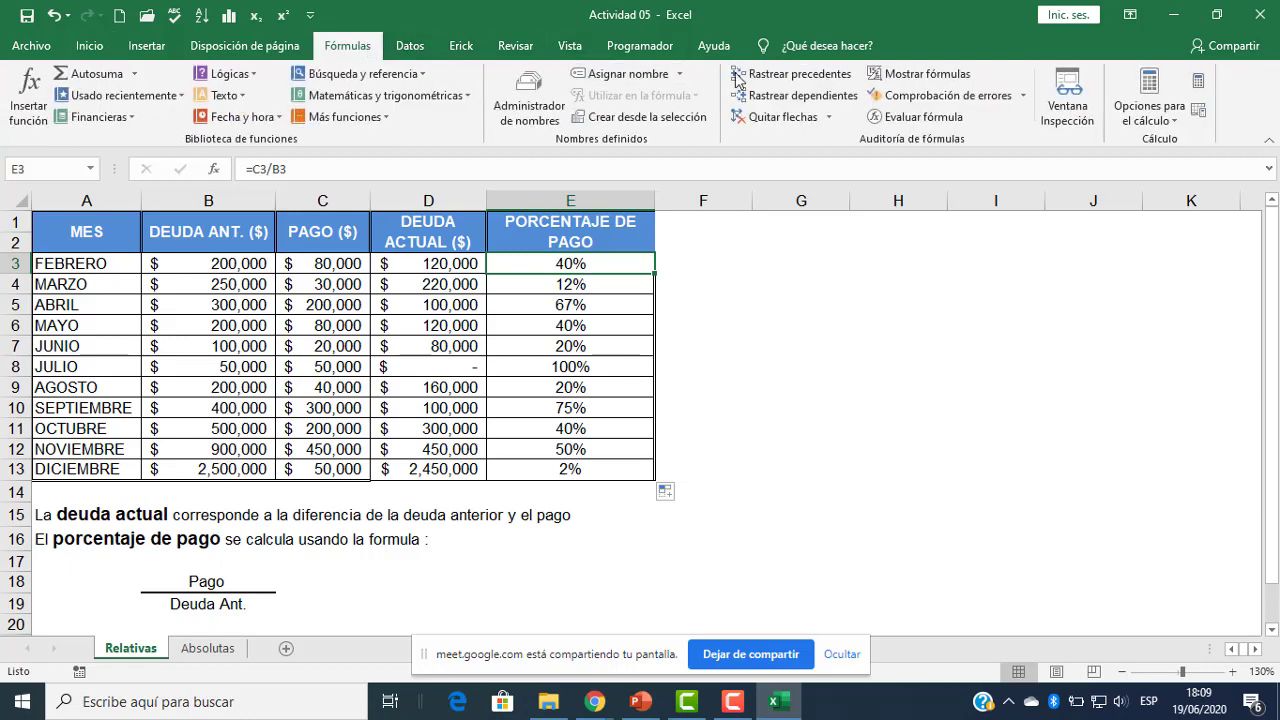
left_click(888, 75)
left_click(864, 452)
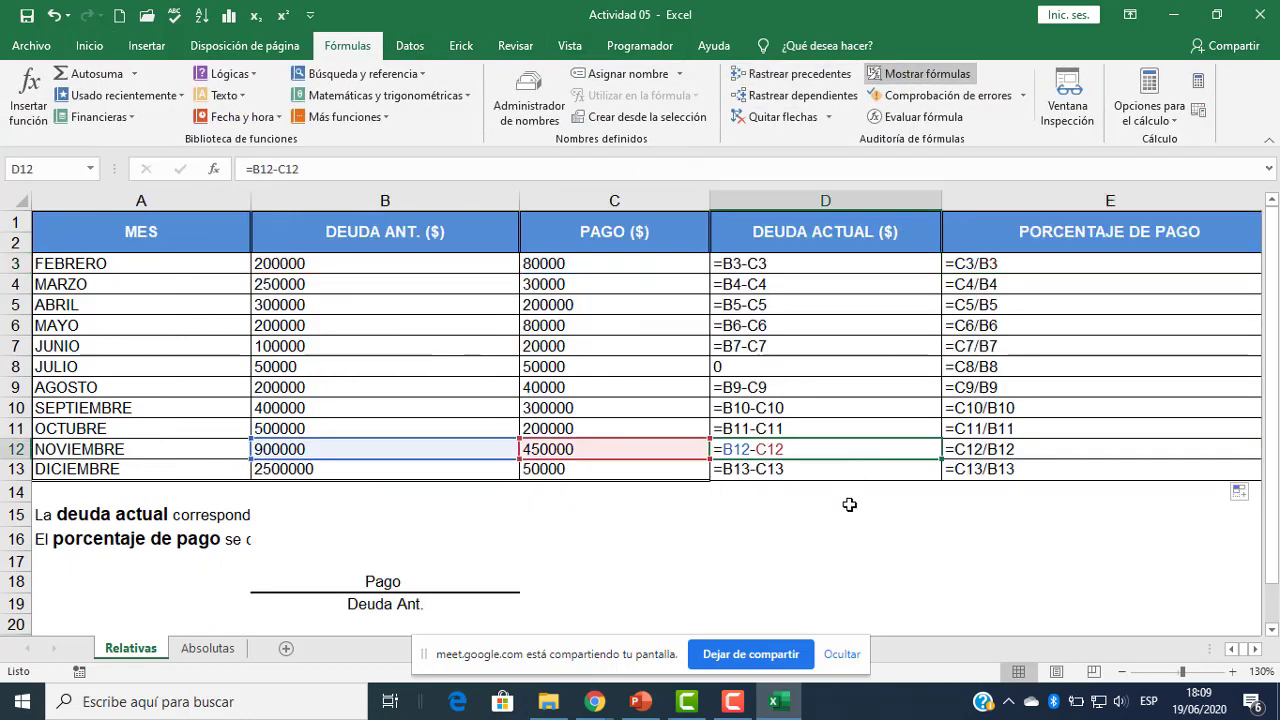
left_click(848, 507)
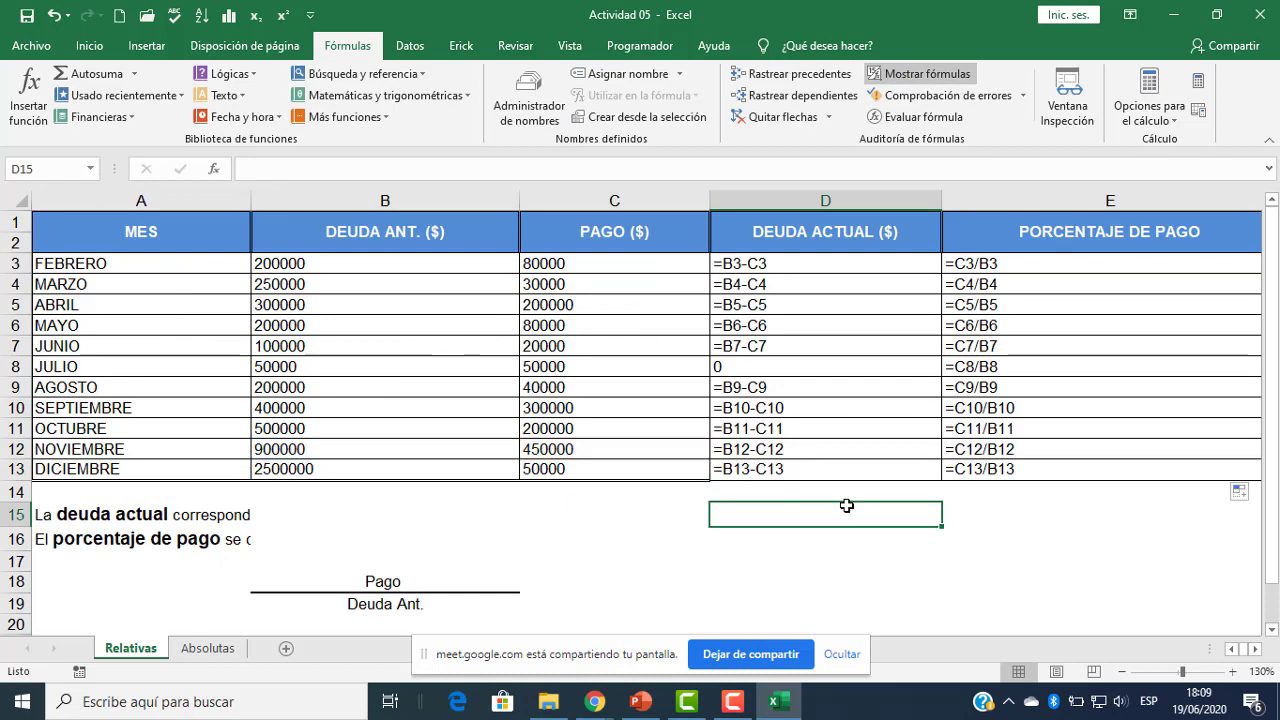
left_click(862, 267)
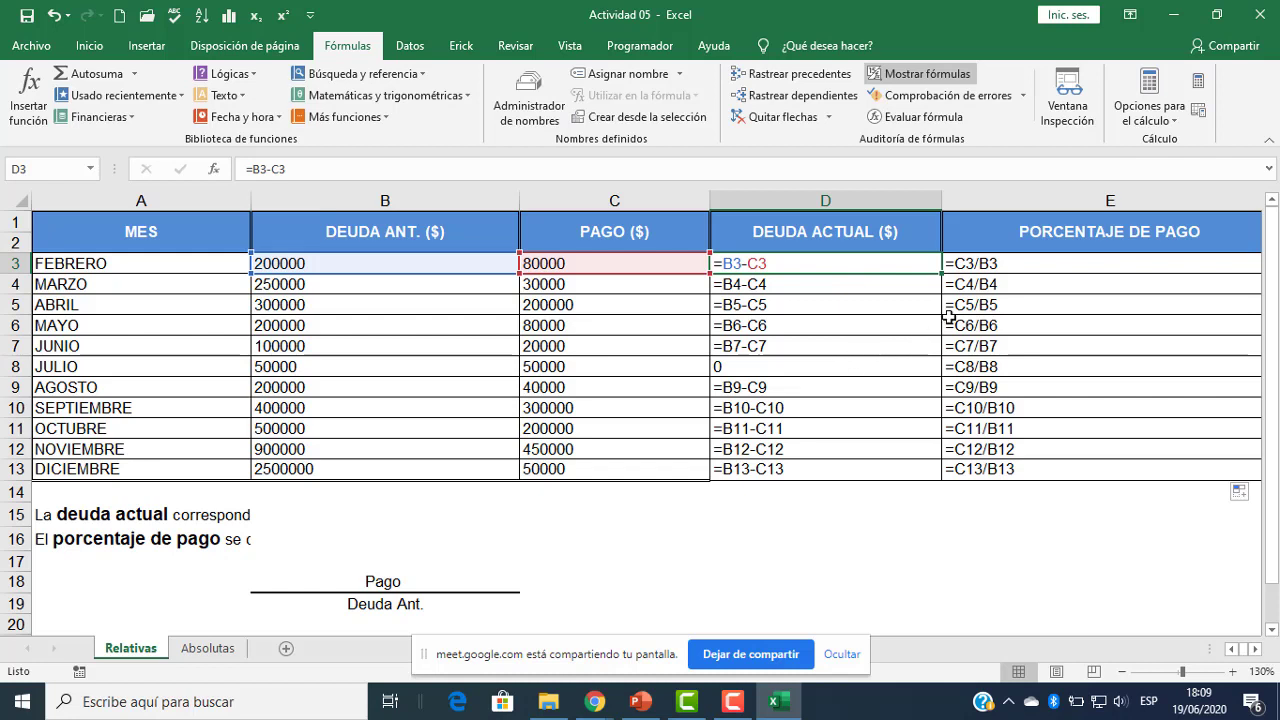
left_click(1048, 266)
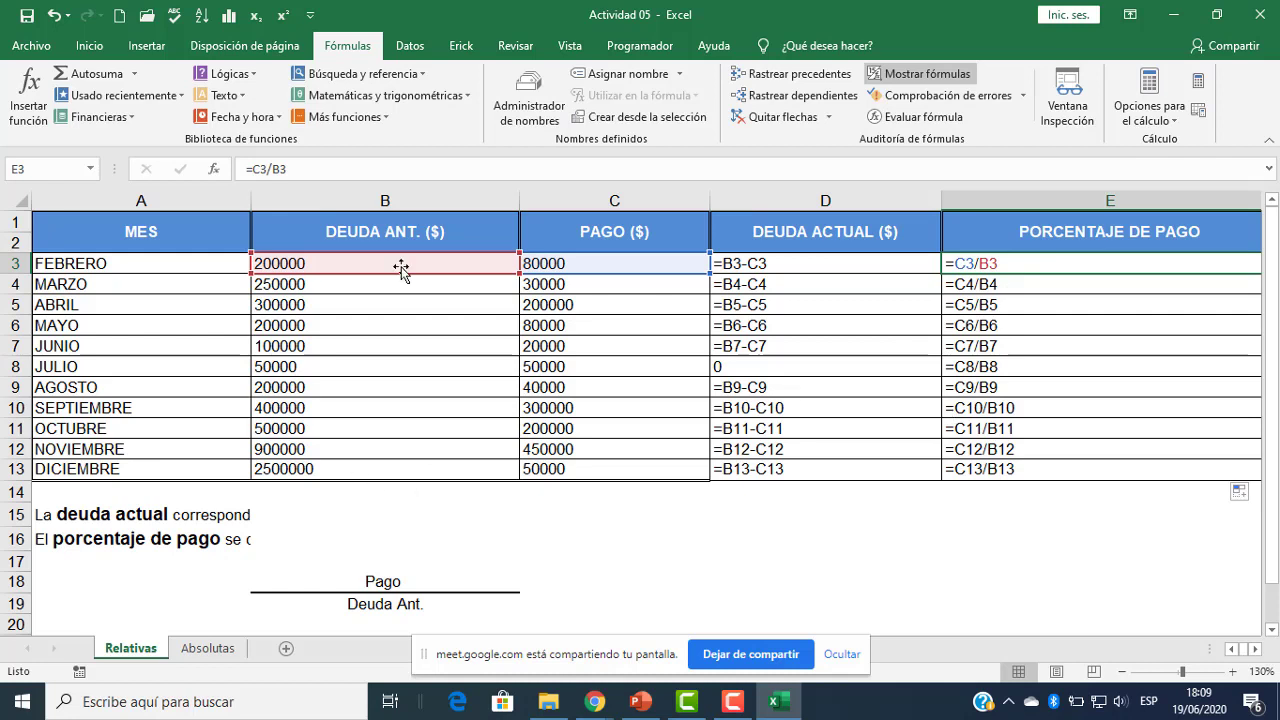
- Fill the current debt formula from D3 down to D13 so July's D8 also holds it
left_click(814, 266)
left_click_drag(941, 274, 944, 476)
left_click(864, 369)
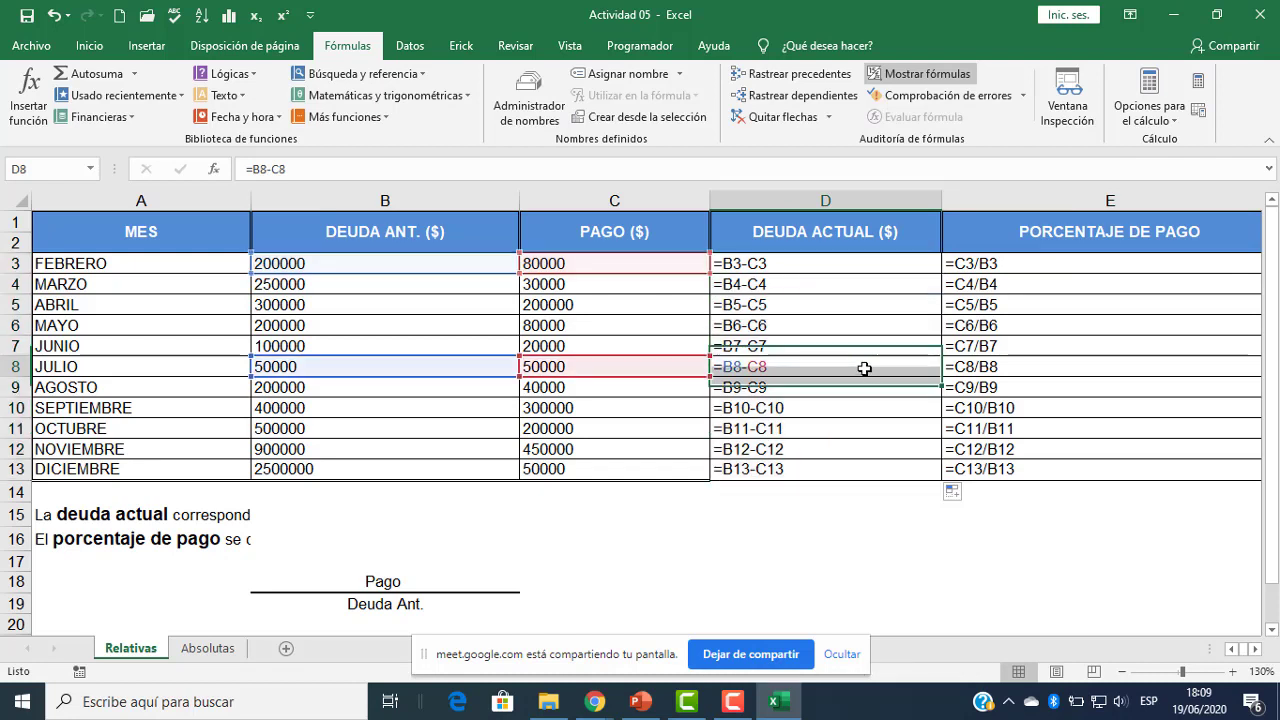
- Review the displayed formulas in D3, D4 and E3, and switch the sheet back to showing values
left_click(840, 285)
left_click(820, 262)
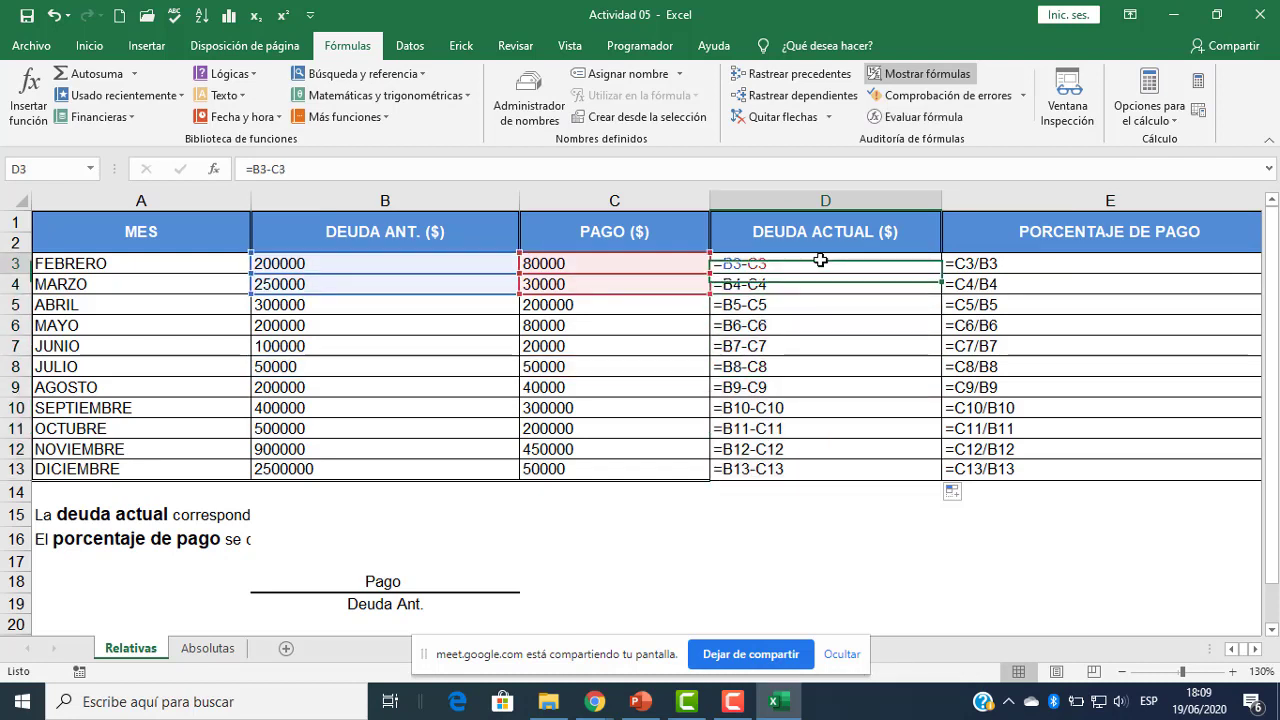
left_click(997, 265)
left_click(896, 260)
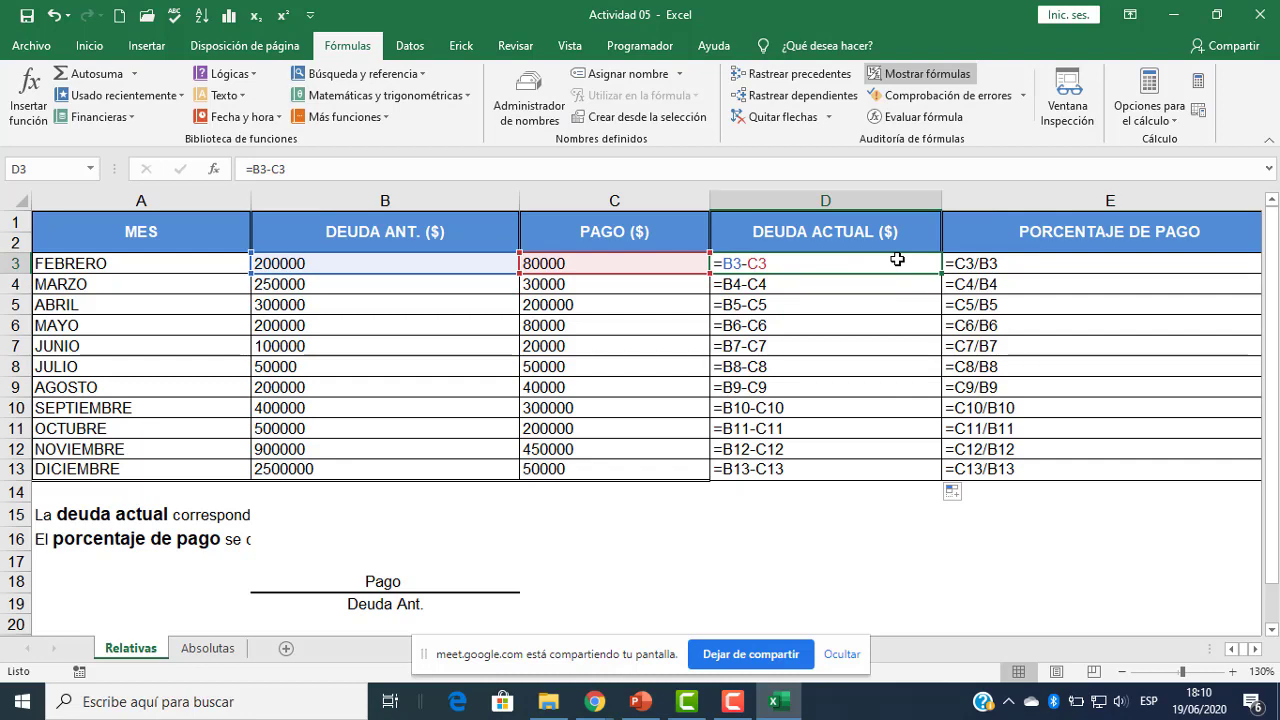
left_click(915, 75)
left_click(705, 322)
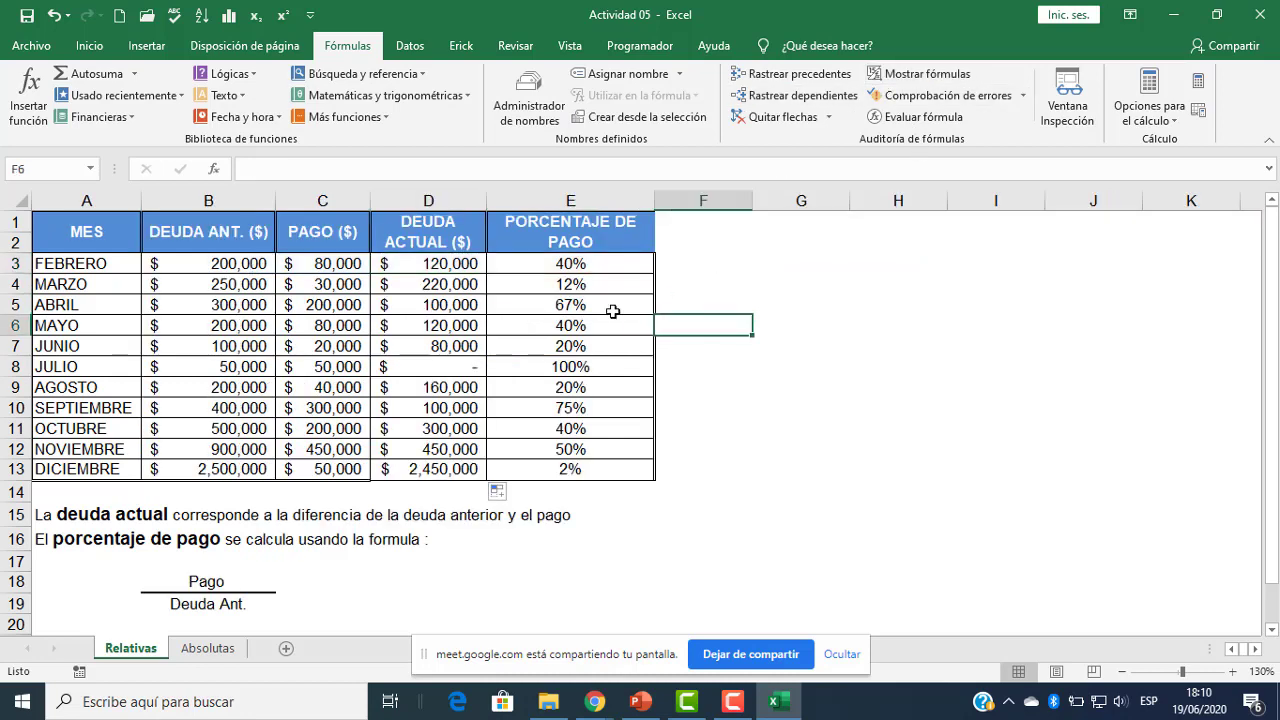
- Check February's results in D3 and E3, and open the Absolutas sheet
left_click(438, 265)
left_click(578, 266)
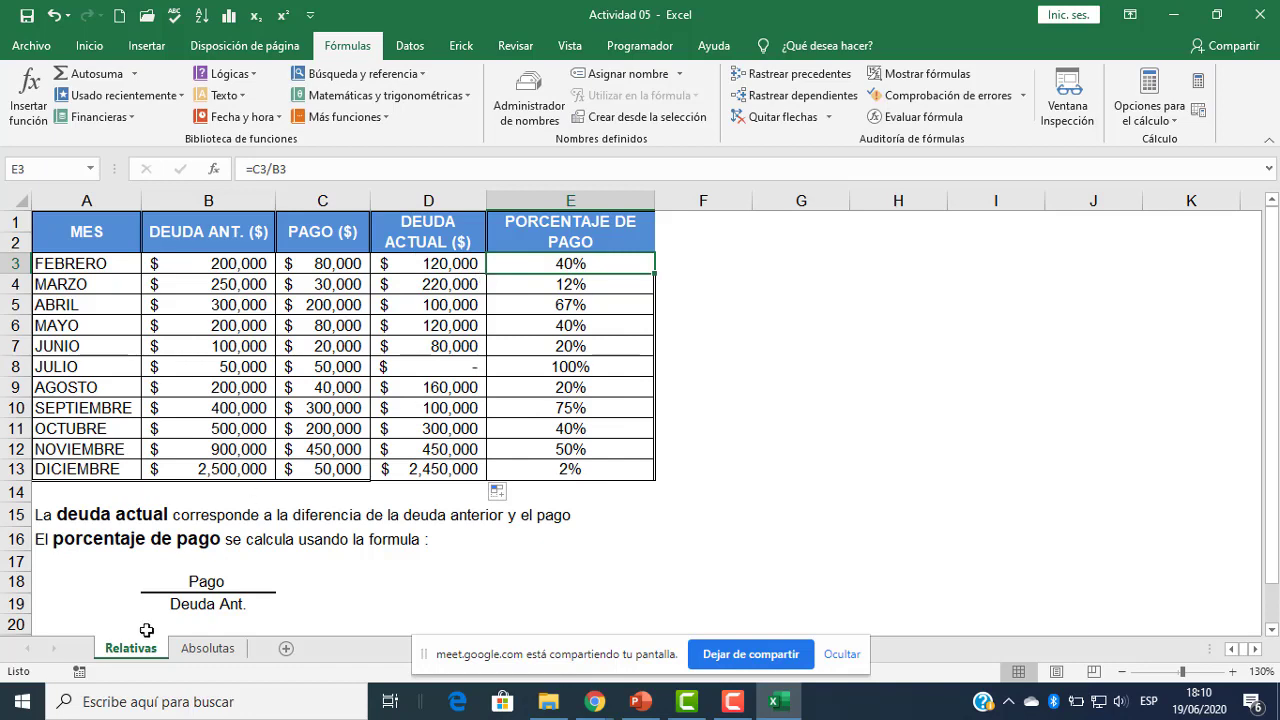
left_click(216, 650)
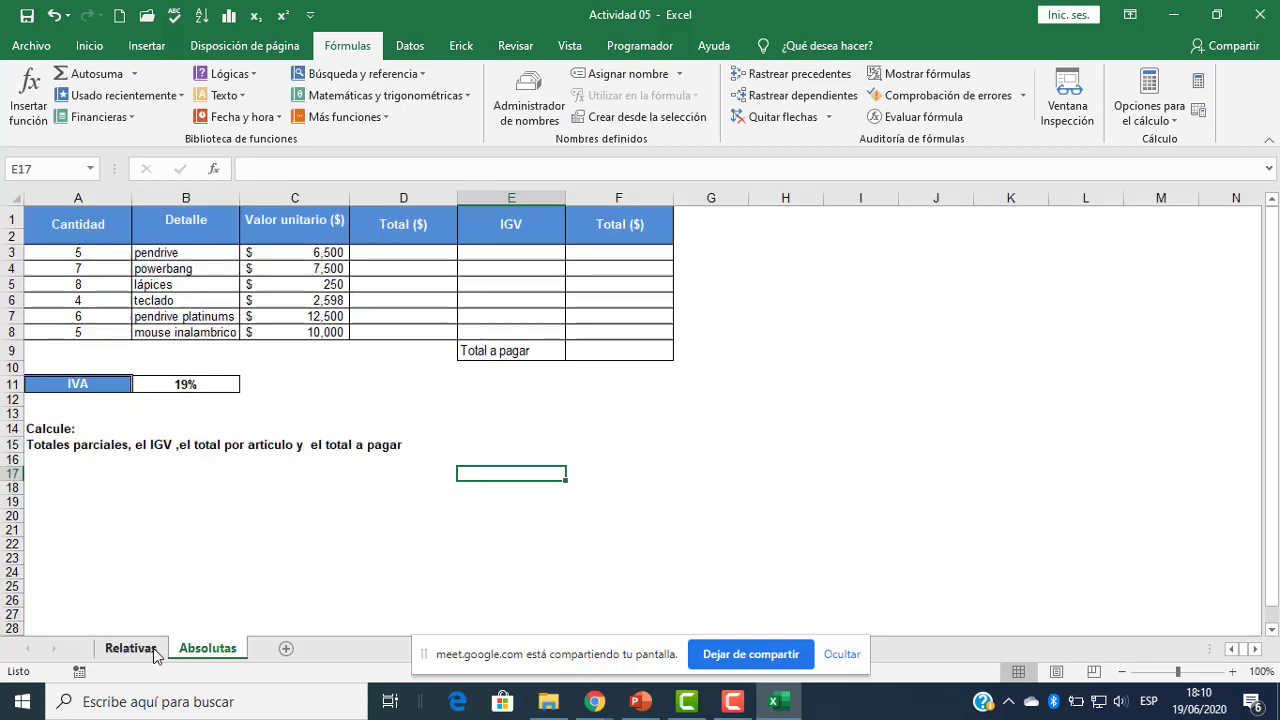
left_click(135, 649)
left_click(206, 649)
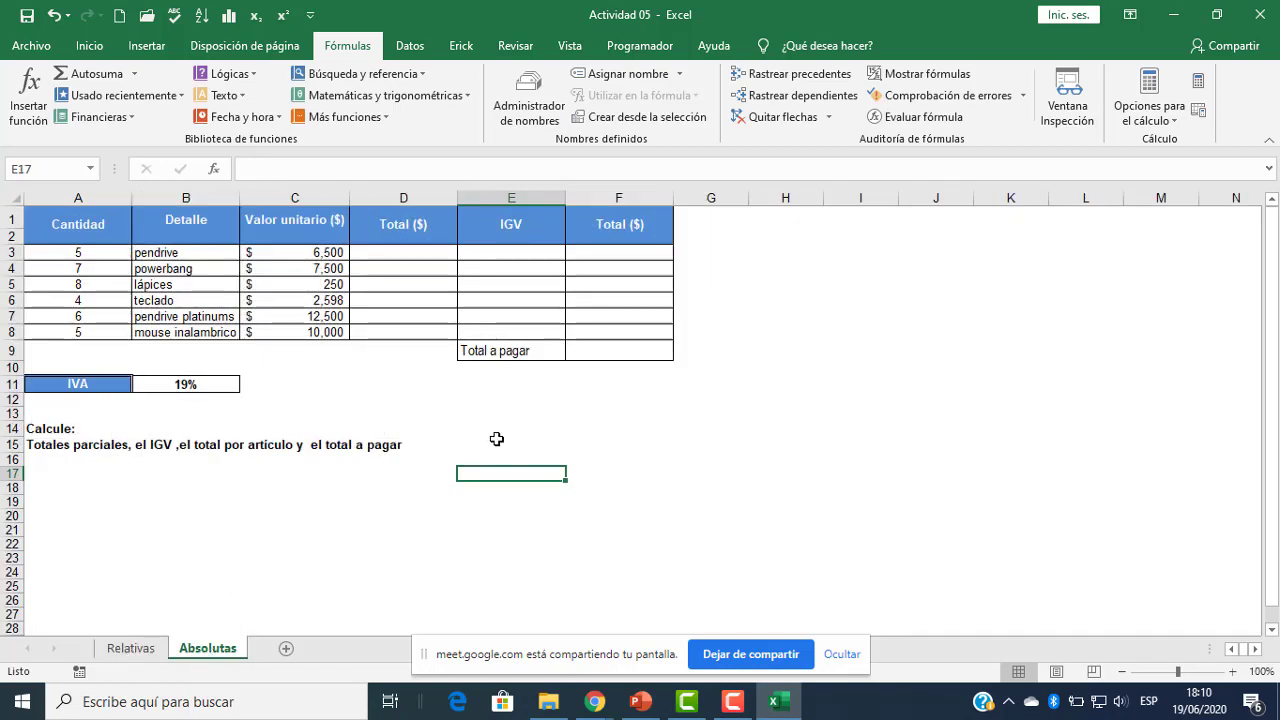
- Switch to the Google Meet call in Chrome, admit the person waiting to join, and return to the Excel workbook
left_click(451, 455)
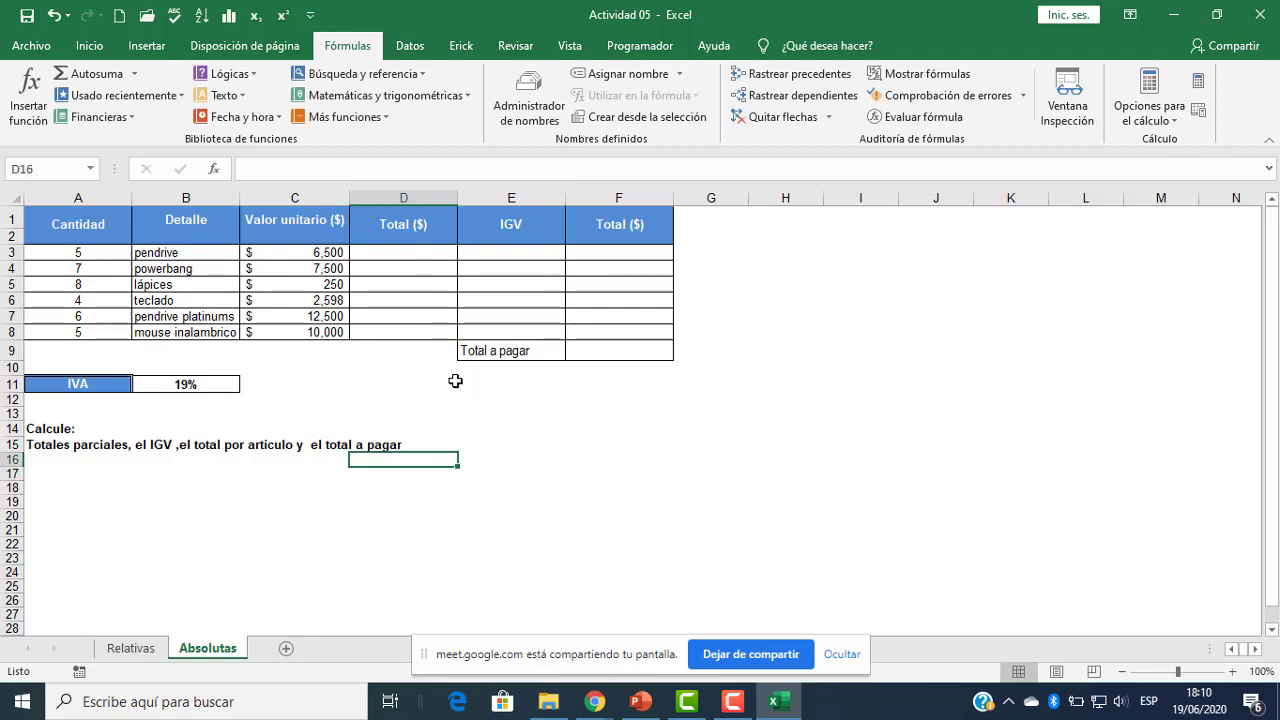
left_click(595, 701)
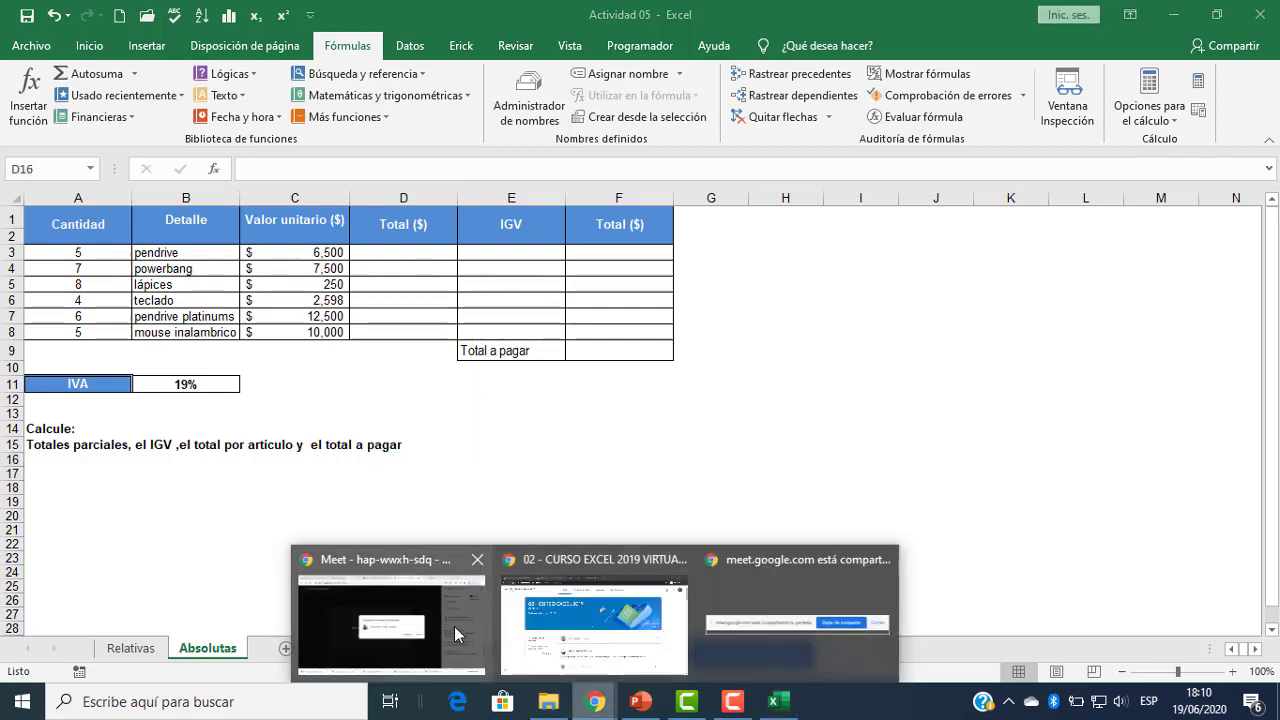
left_click(454, 626)
left_click(814, 409)
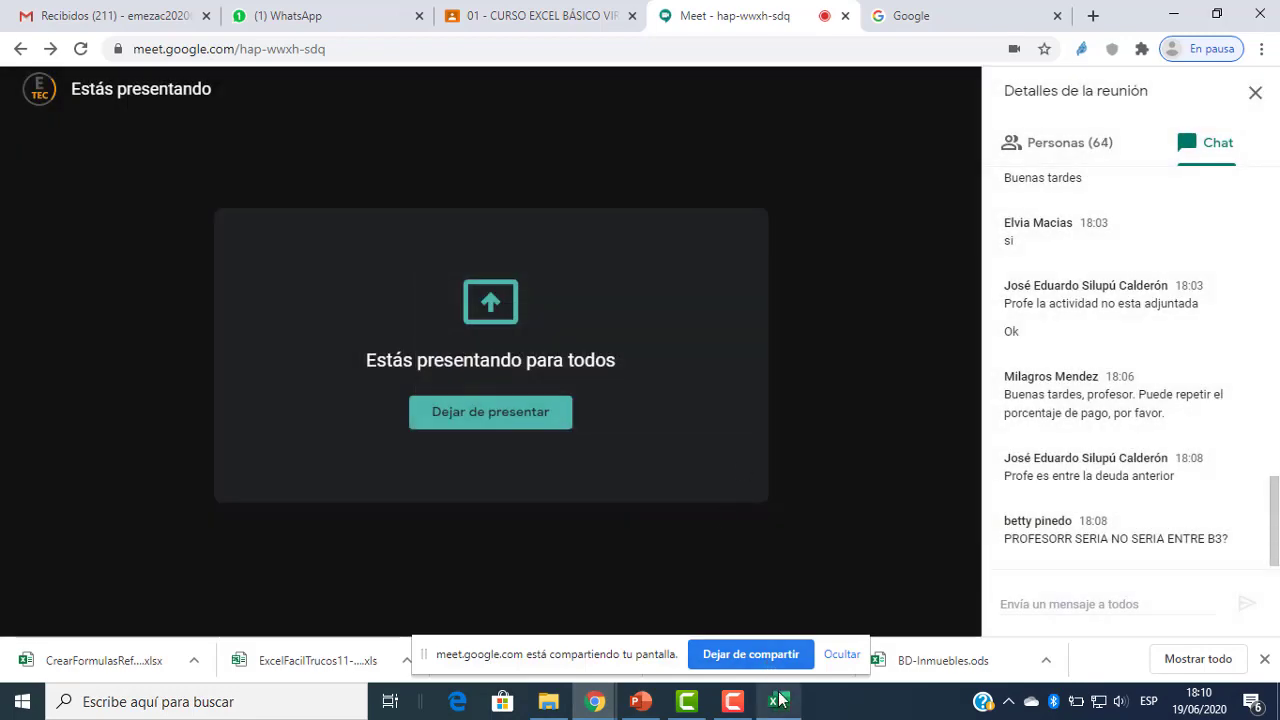
left_click(781, 701)
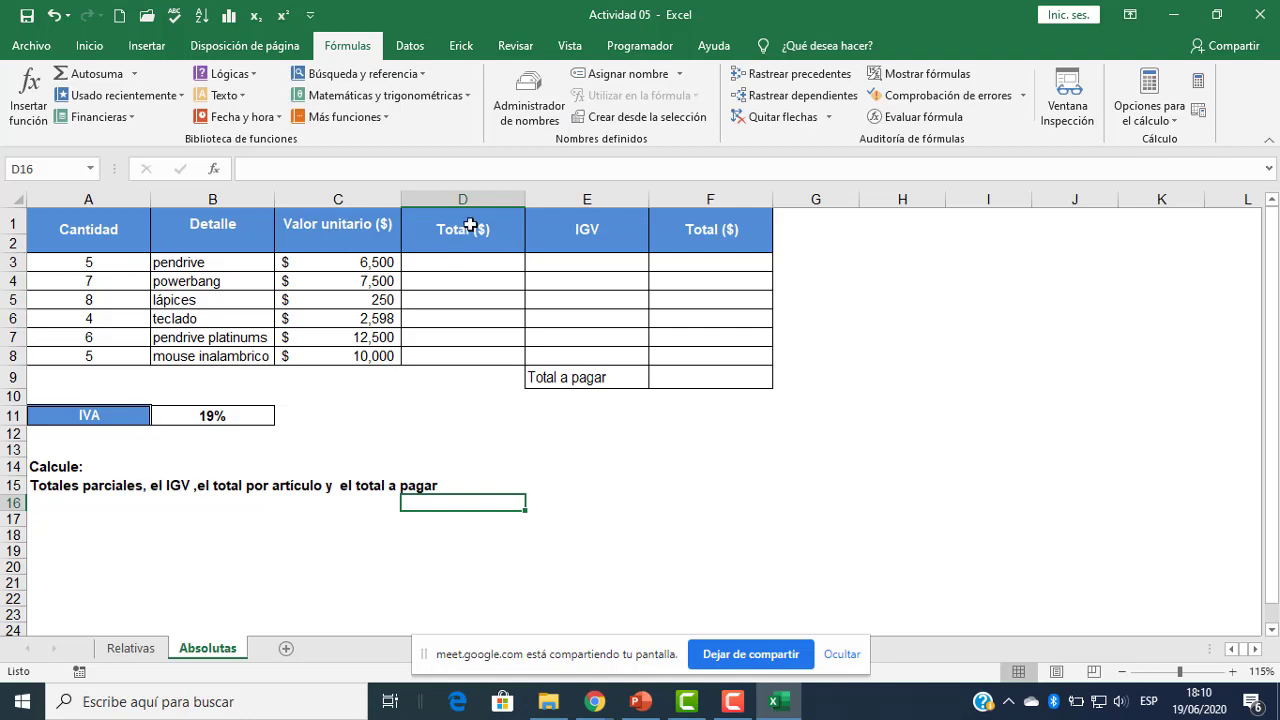
- Point out the Total ($) and IGV headers, and admit another person waiting in the Google Meet call before returning to Excel
left_click(469, 226)
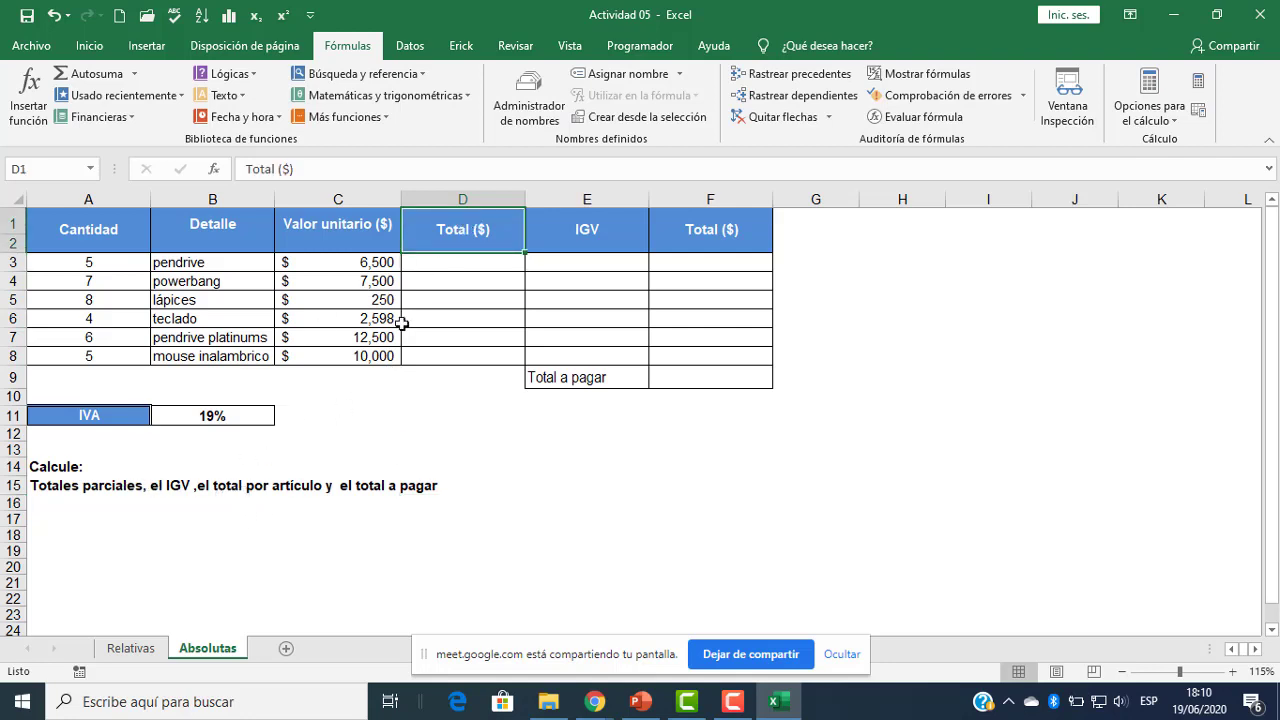
left_click(615, 222)
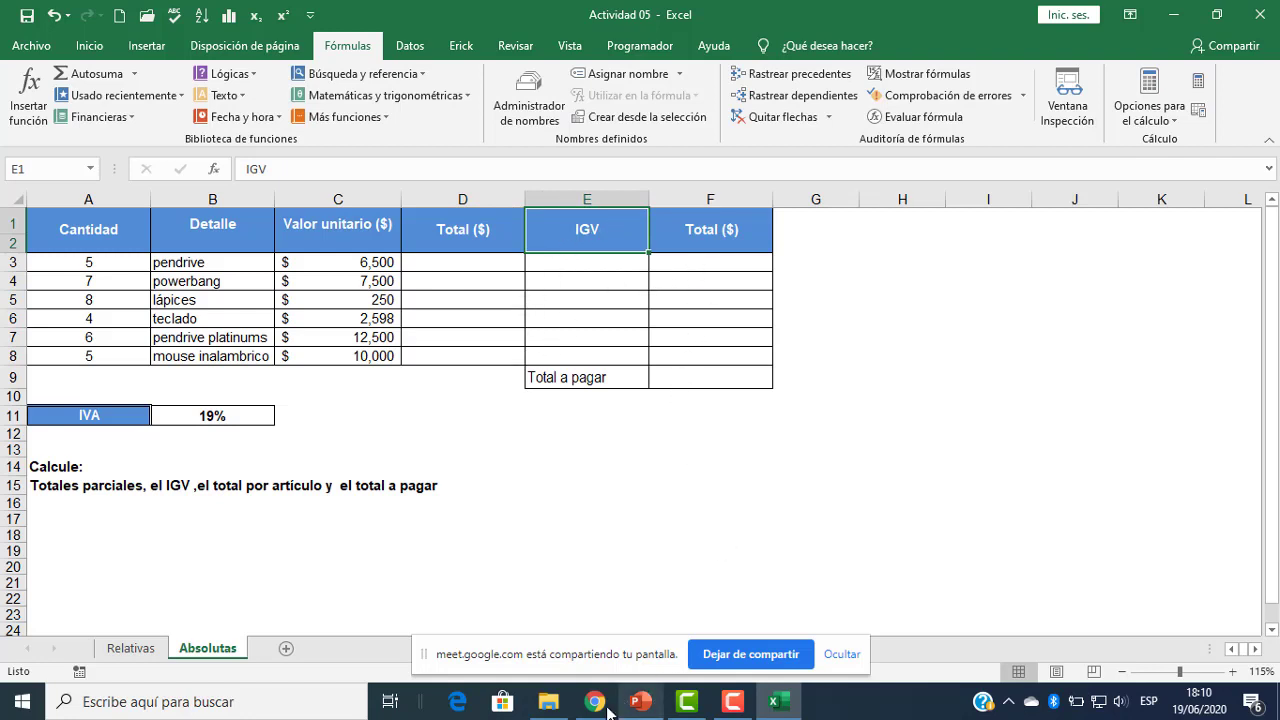
mouse_move(595, 701)
left_click(479, 602)
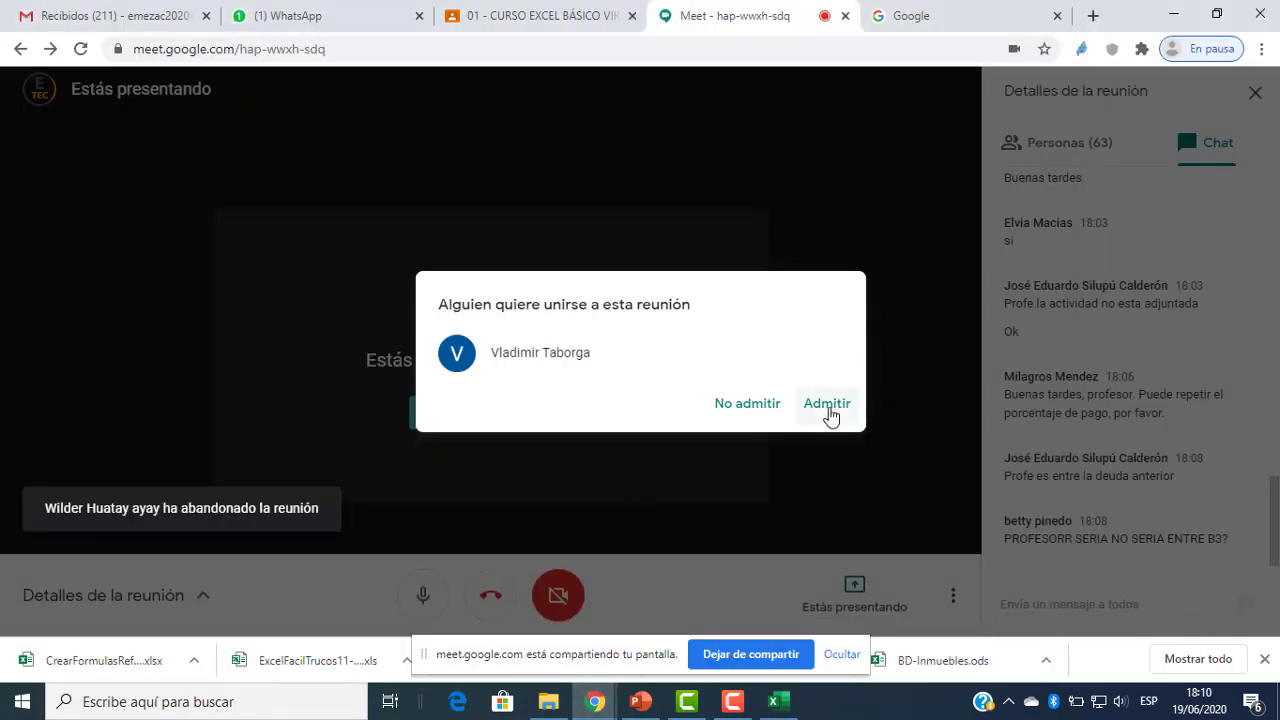
left_click(825, 418)
left_click(773, 701)
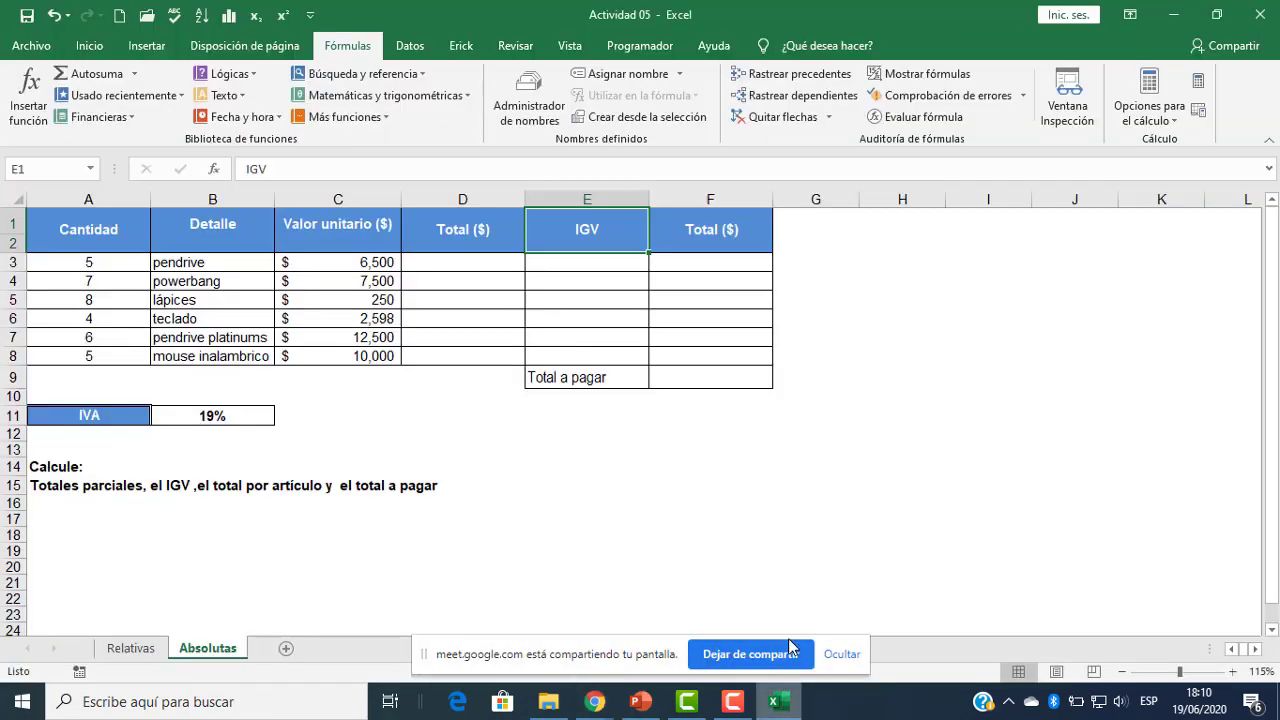
- Calculate pendrive's partial total in D3 with =A3*C3 and fill the formula down to D8
left_click(492, 264)
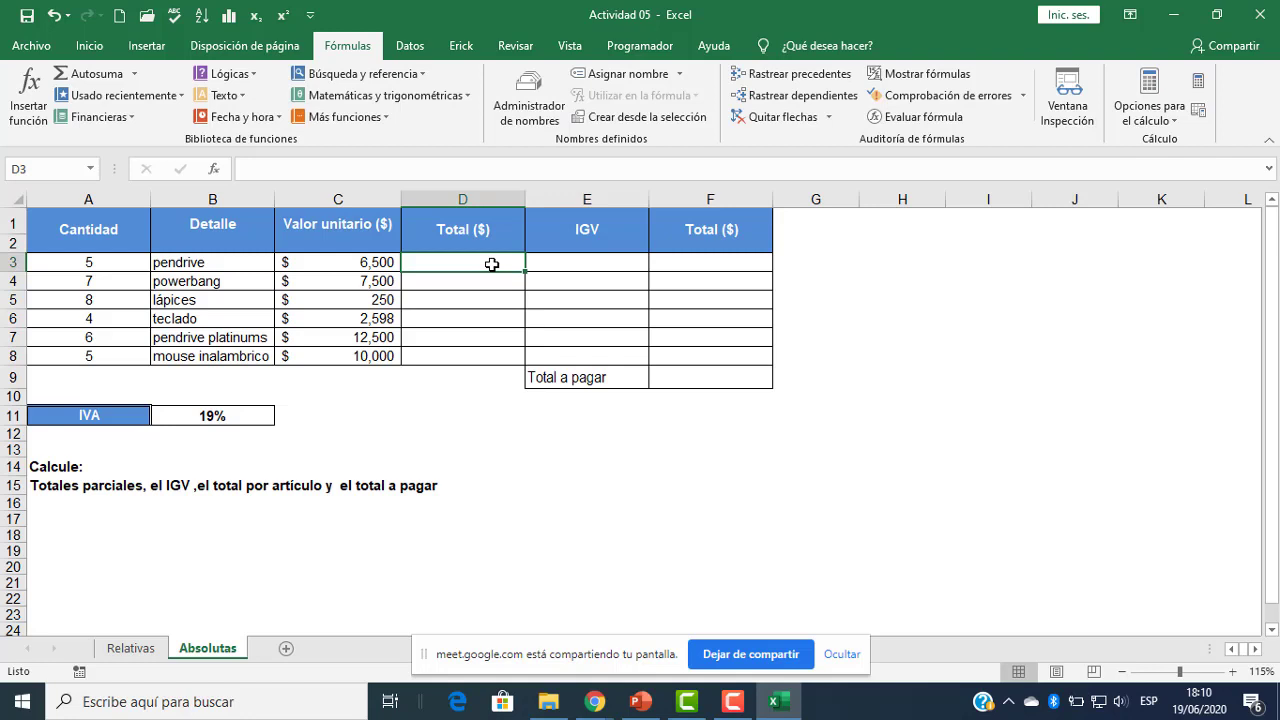
type("=")
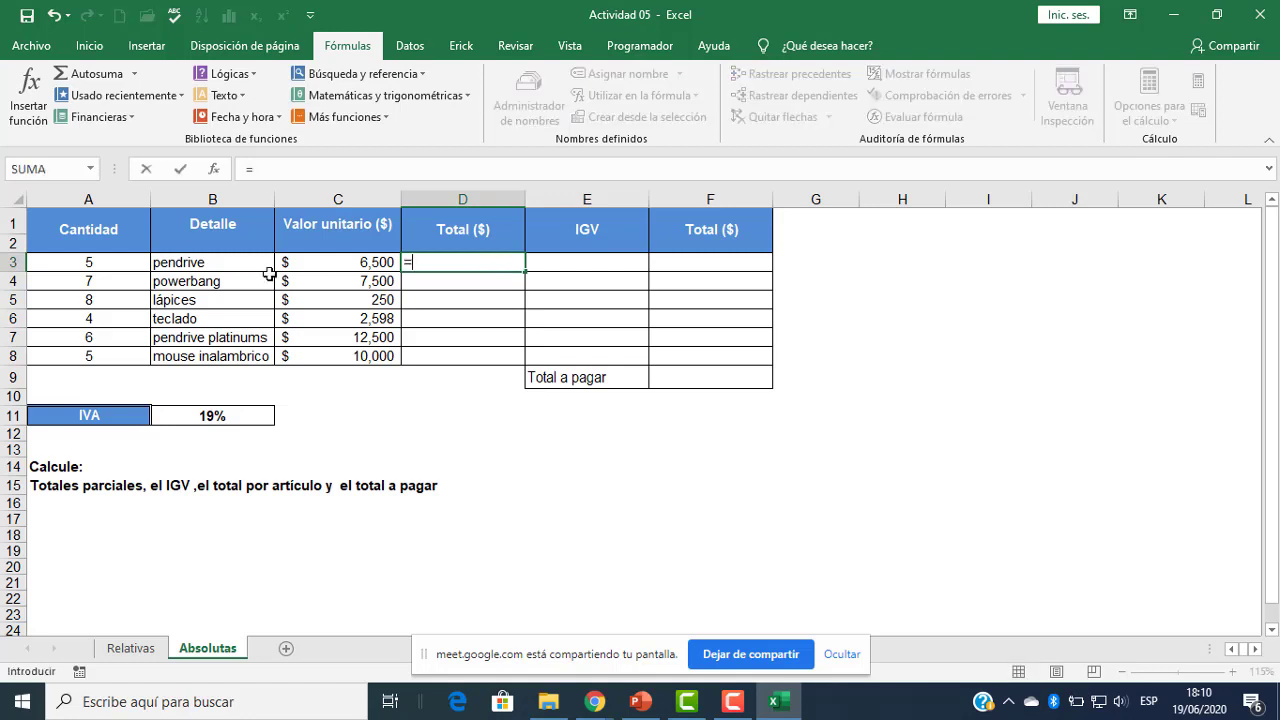
left_click(124, 264)
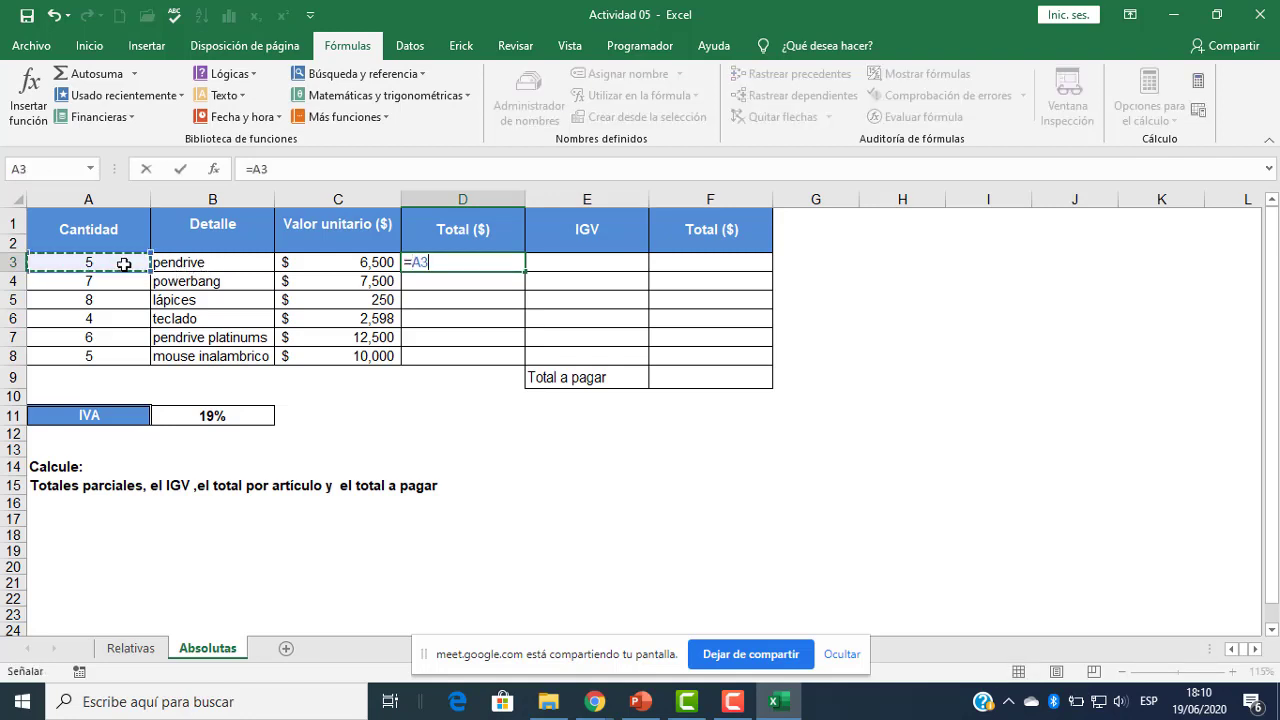
type("*")
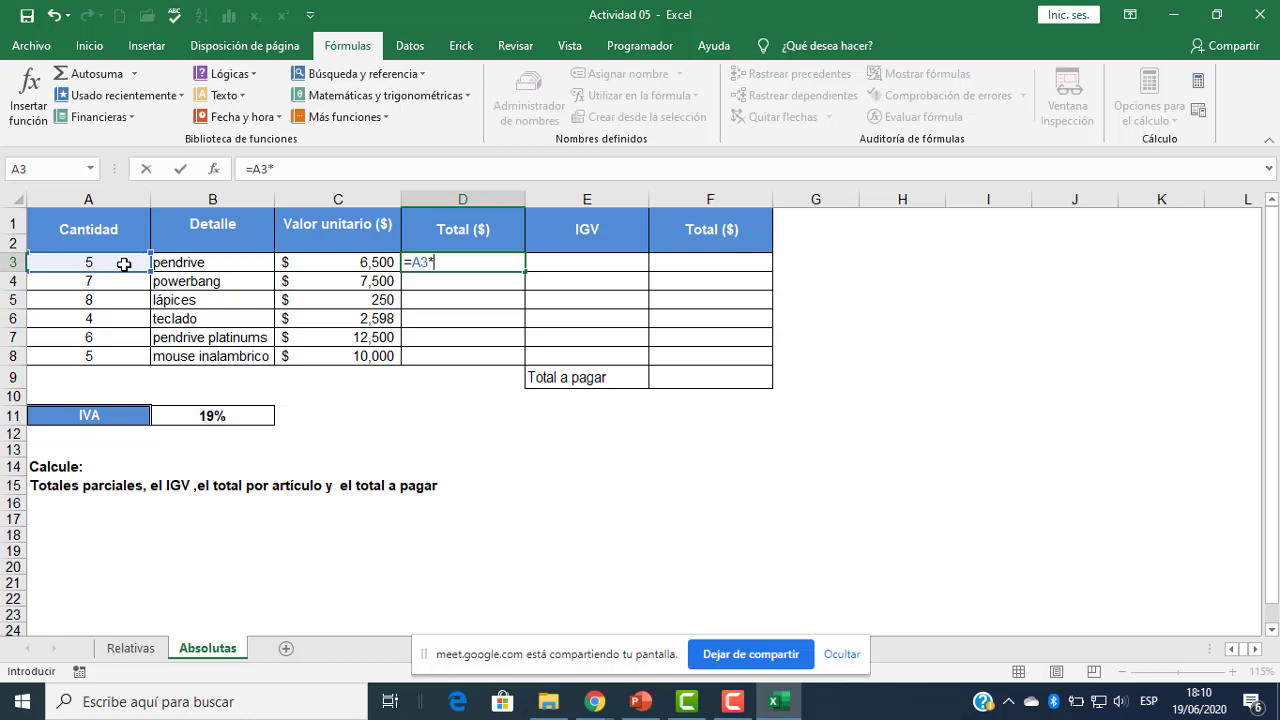
left_click(337, 264)
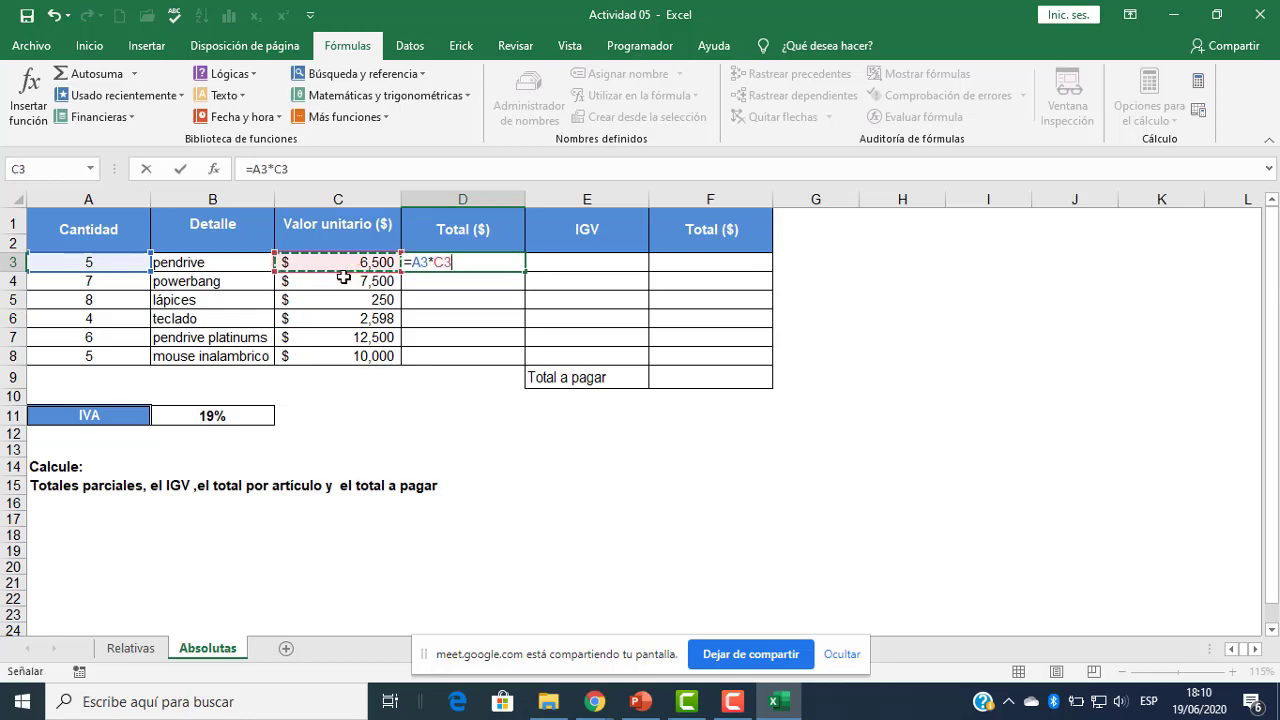
key("Return")
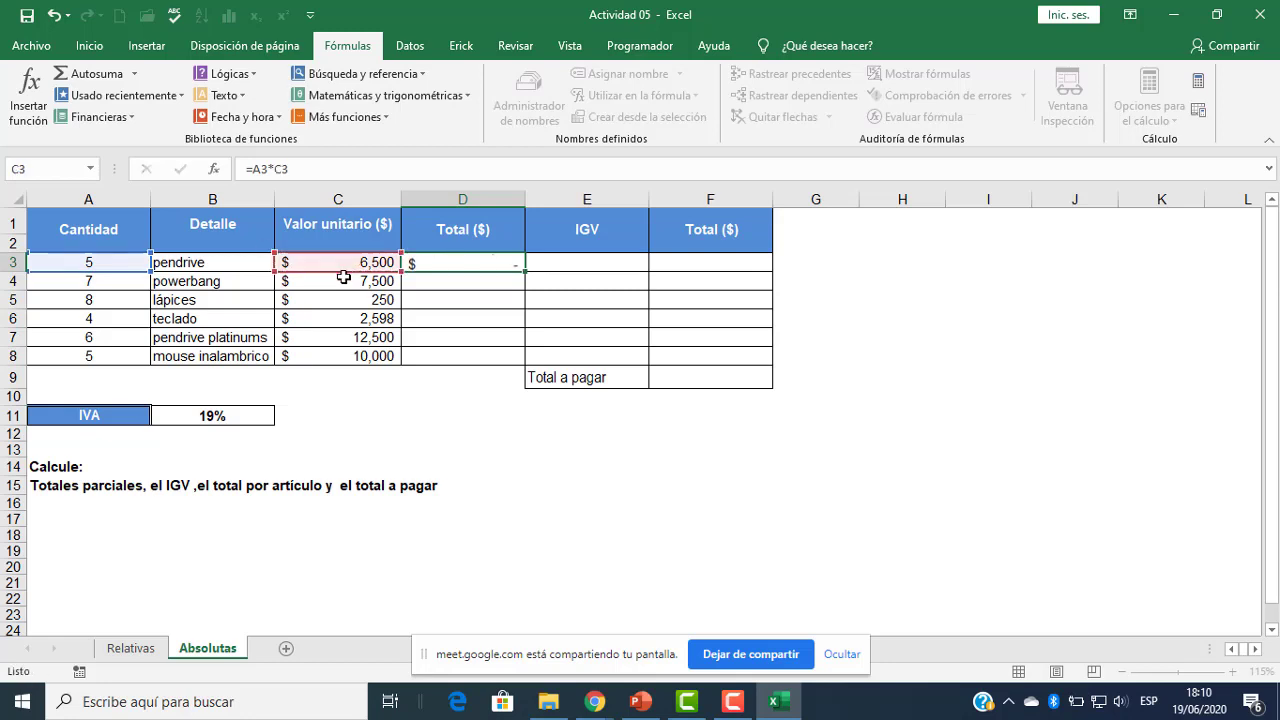
left_click(487, 262)
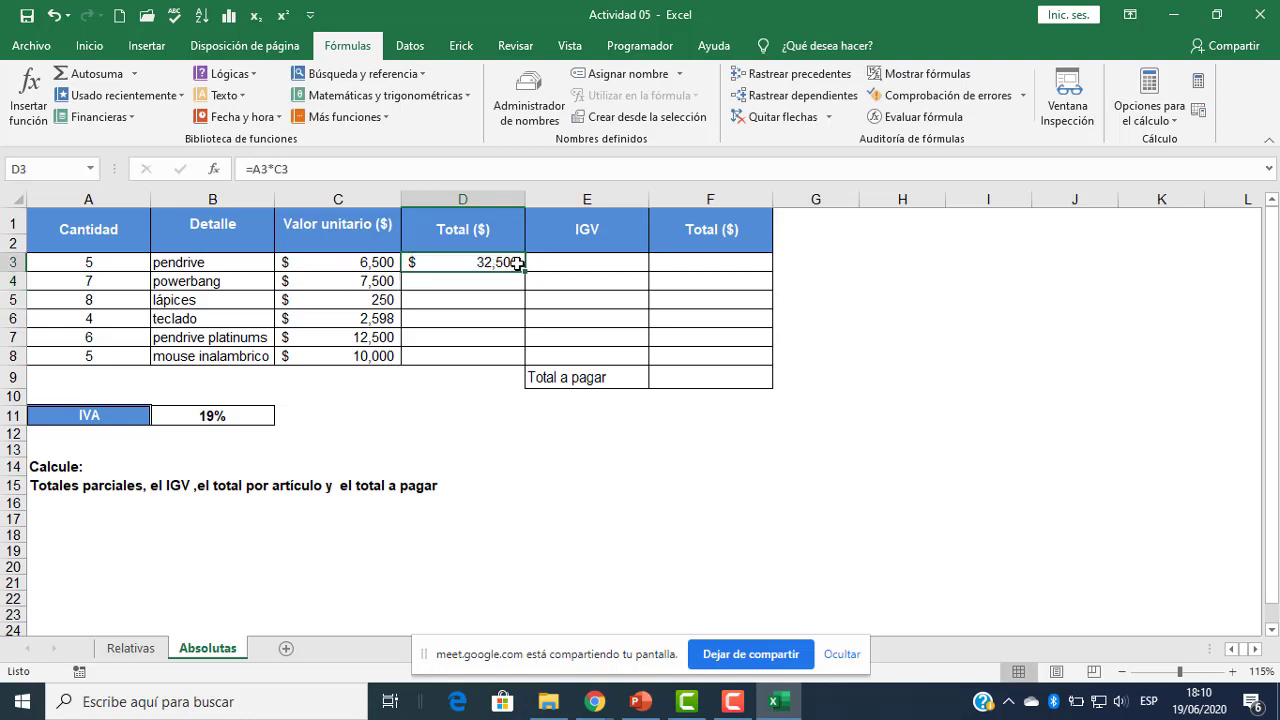
left_click_drag(524, 277, 518, 366)
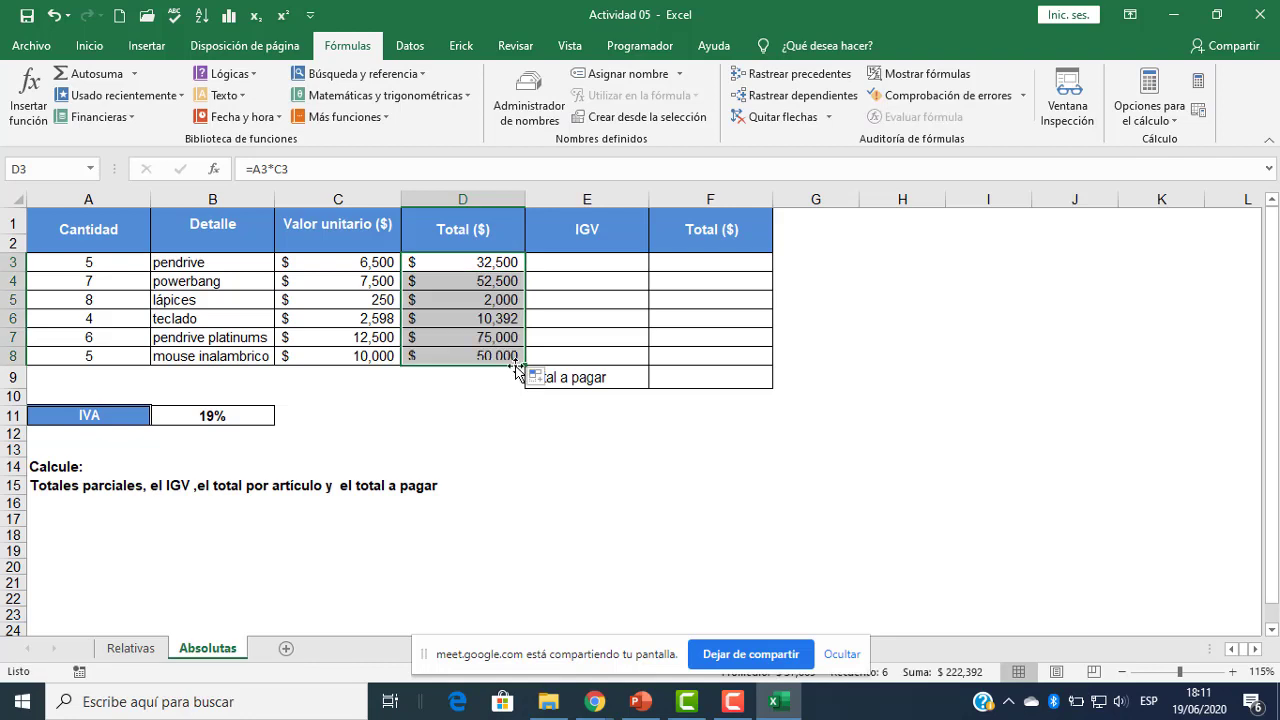
- Enter the IGV formula =D3*$B$11 in E3, with an absolute reference to the IVA rate cell
left_click(573, 264)
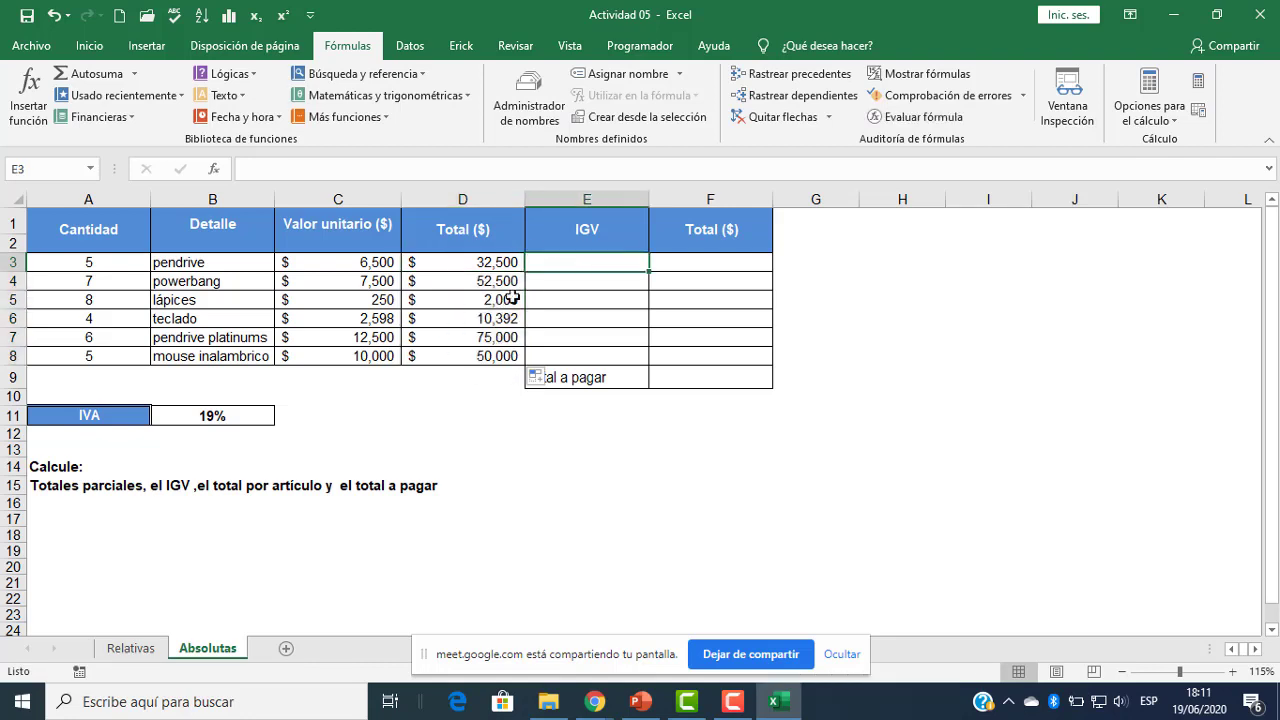
left_click(482, 451)
left_click(581, 260)
type("=")
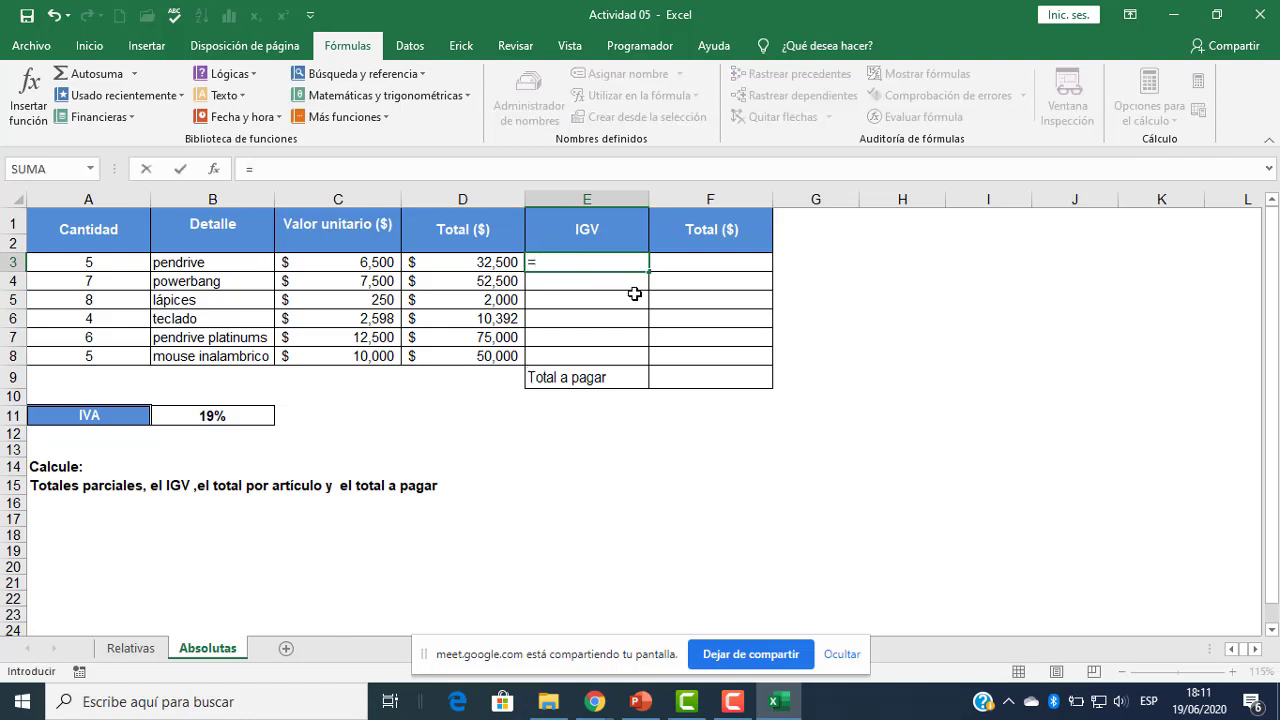
left_click(497, 265)
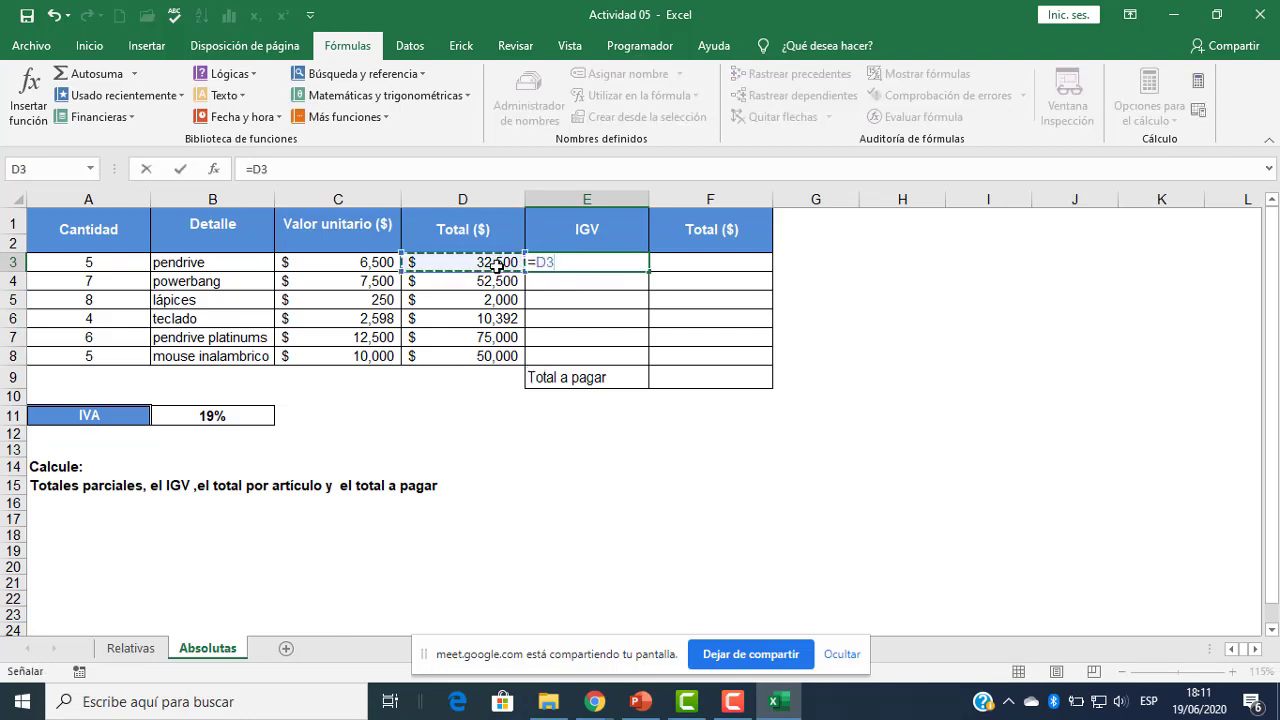
type("*")
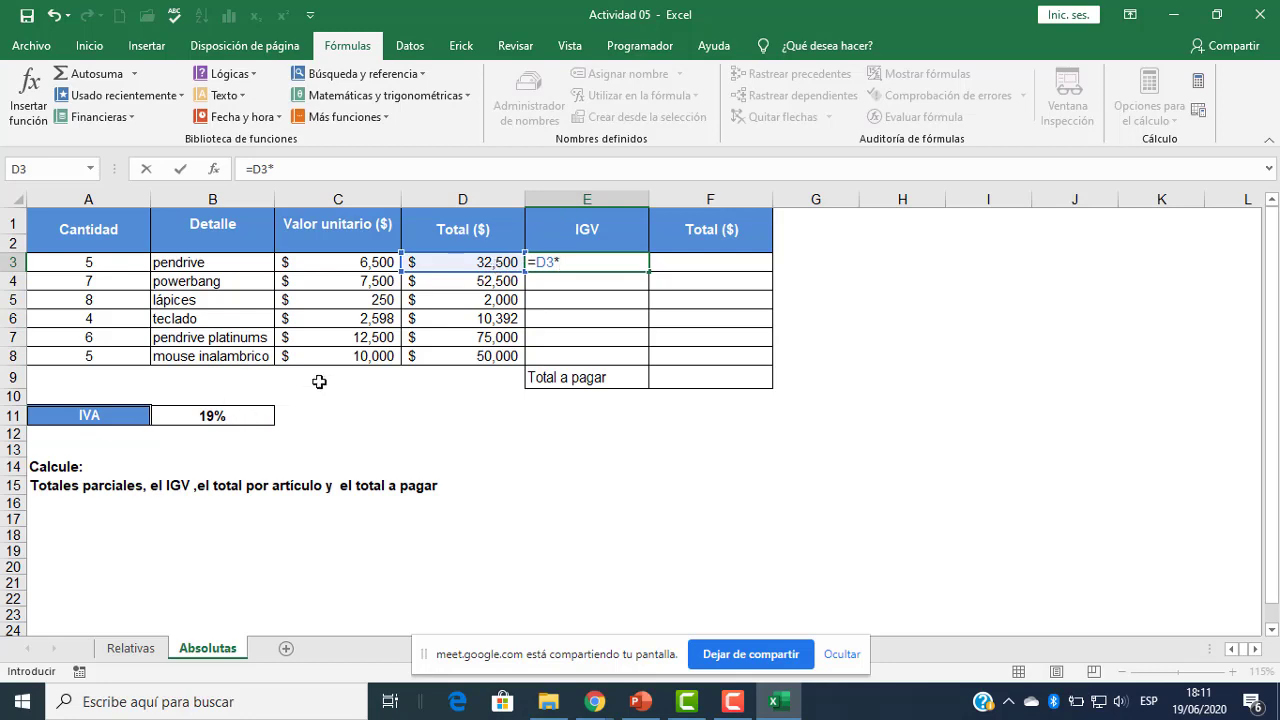
left_click(233, 413)
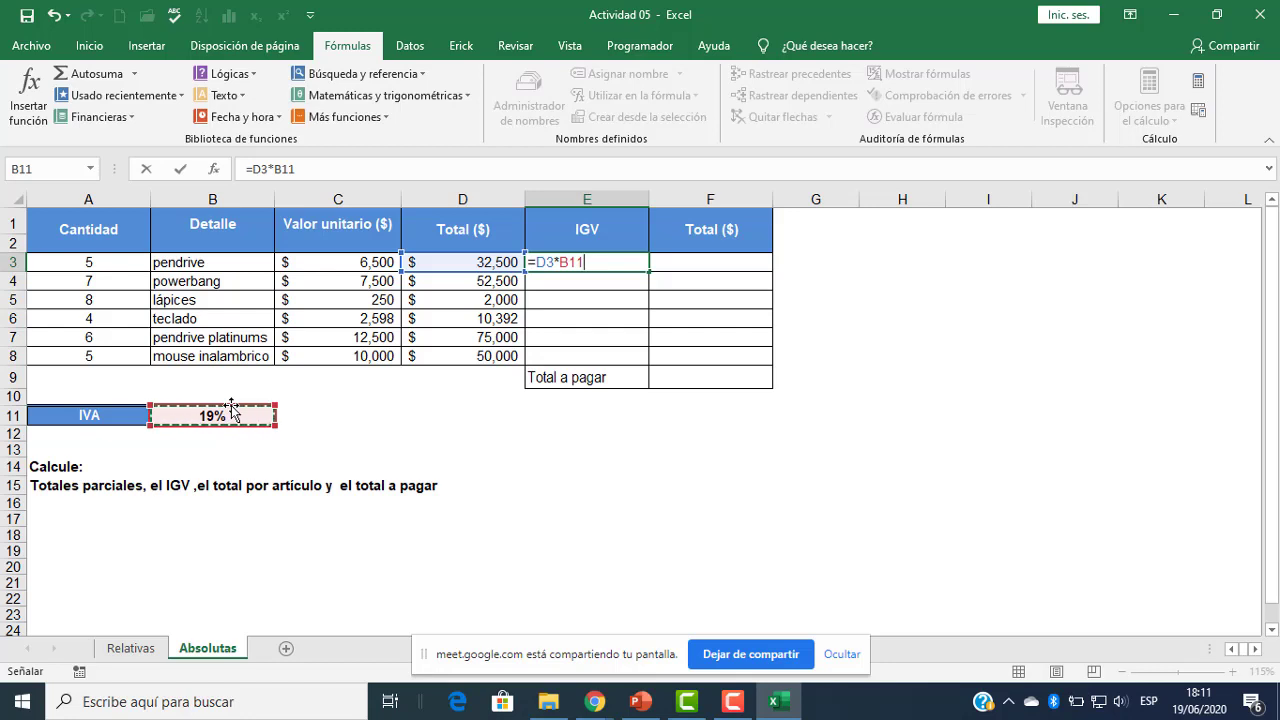
key("F4")
key("Return")
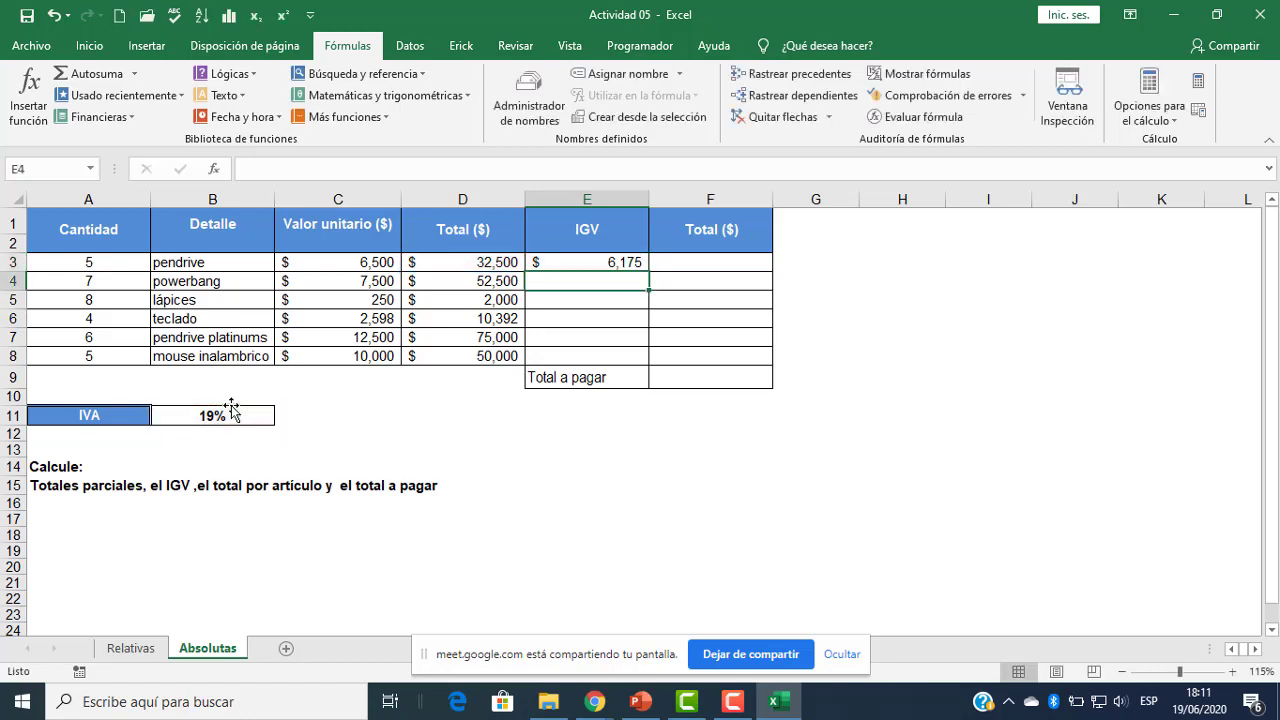
- Fill the IGV formula from E3 down to E8 and reselect E3 to review it
left_click(622, 264)
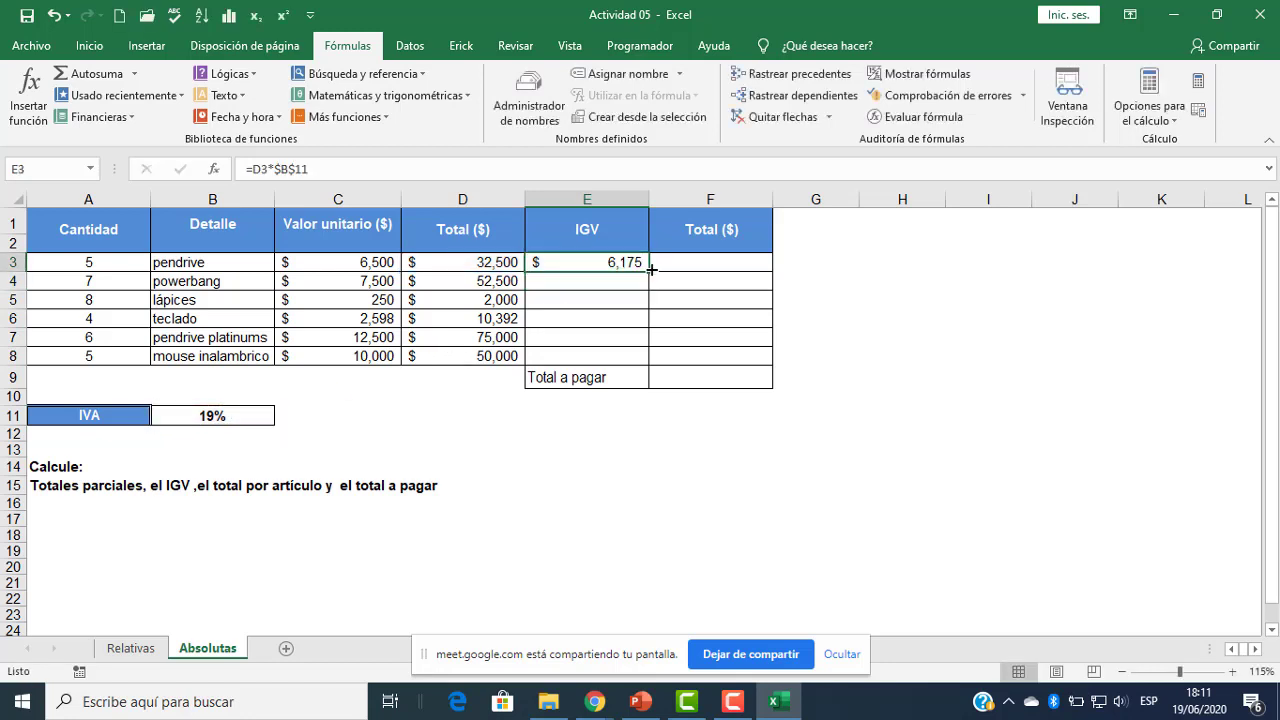
left_click_drag(648, 270, 627, 362)
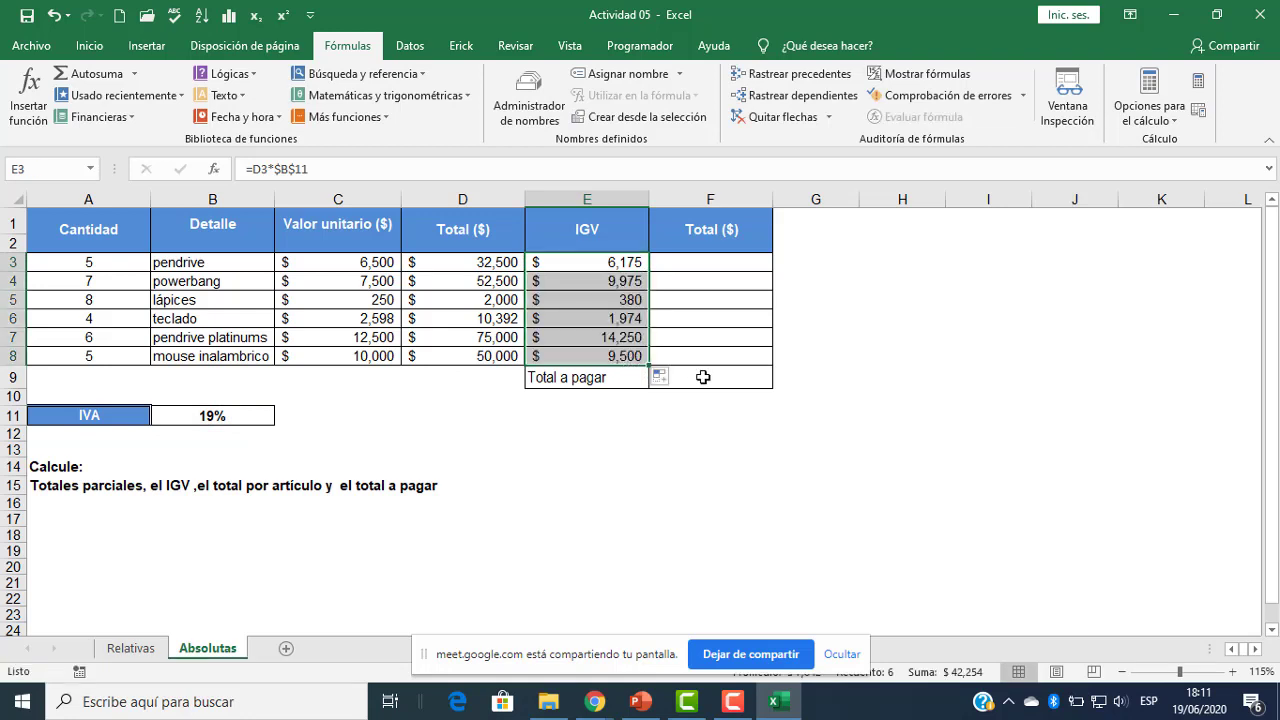
left_click(613, 264)
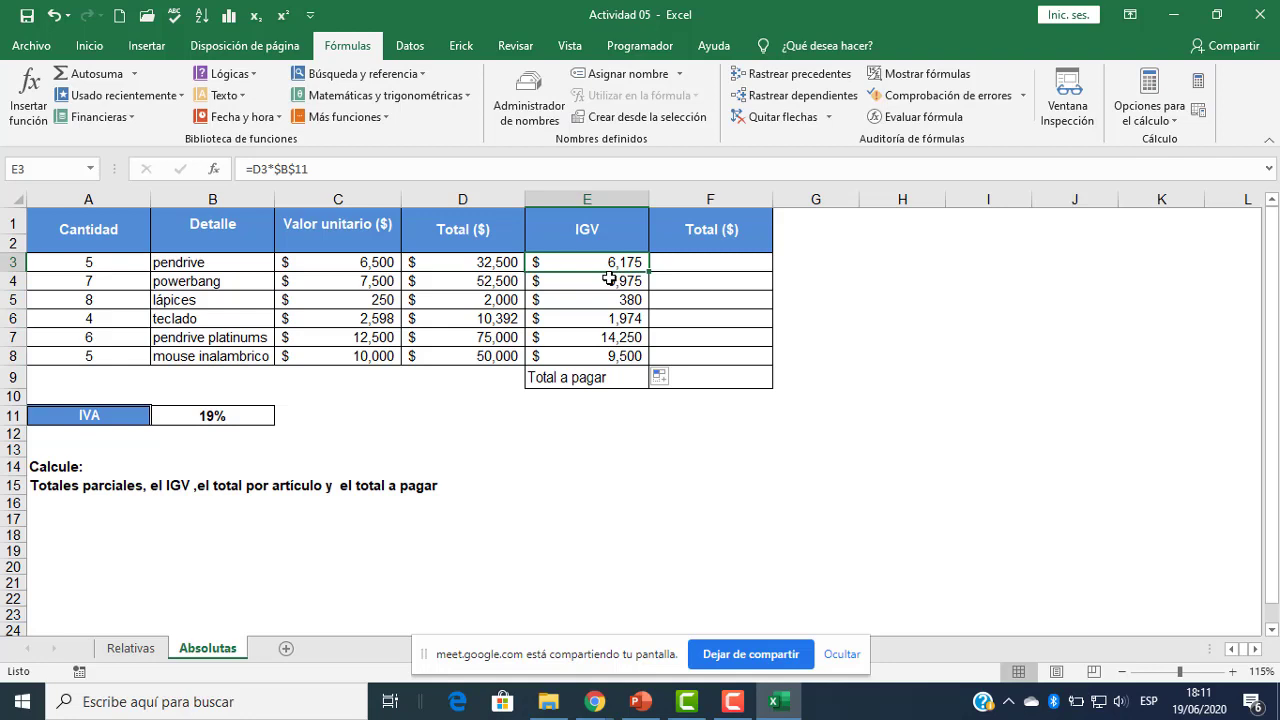
- Calculate pendrive's total with IGV in F3 with =D3+E3 and fill the formula down to F8
left_click(731, 265)
type("=")
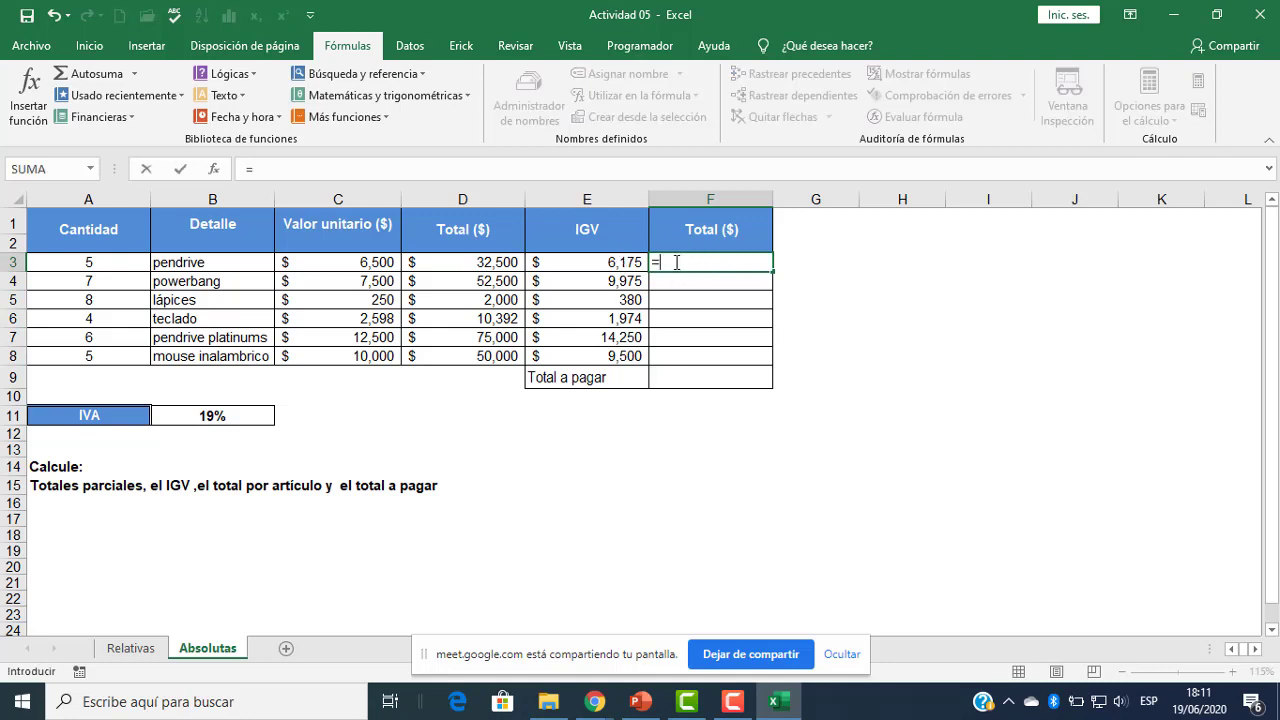
left_click(510, 262)
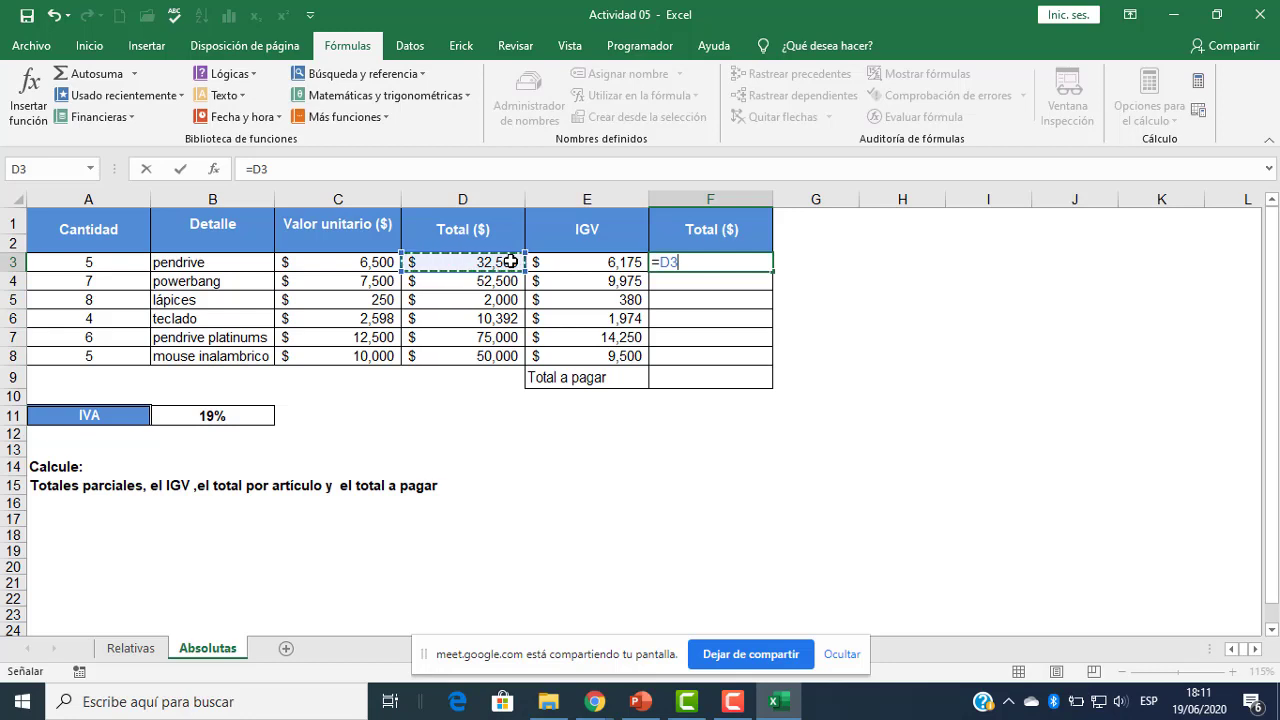
type("+")
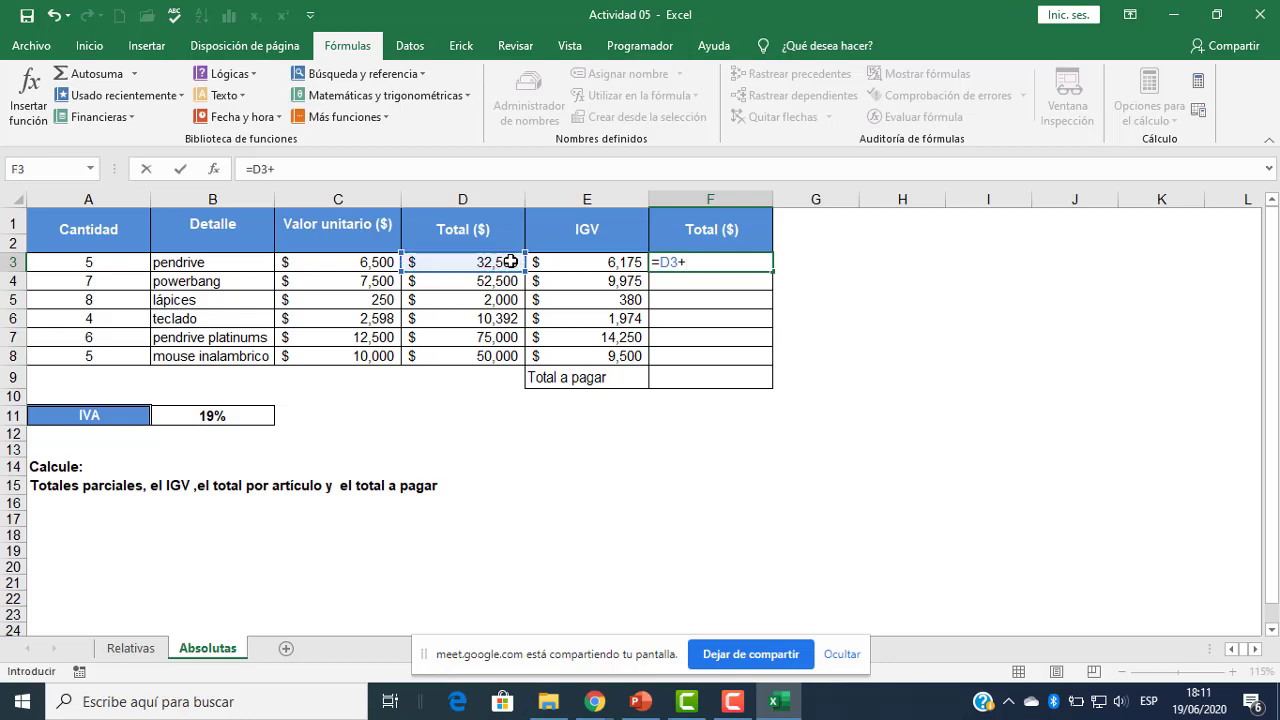
left_click(610, 262)
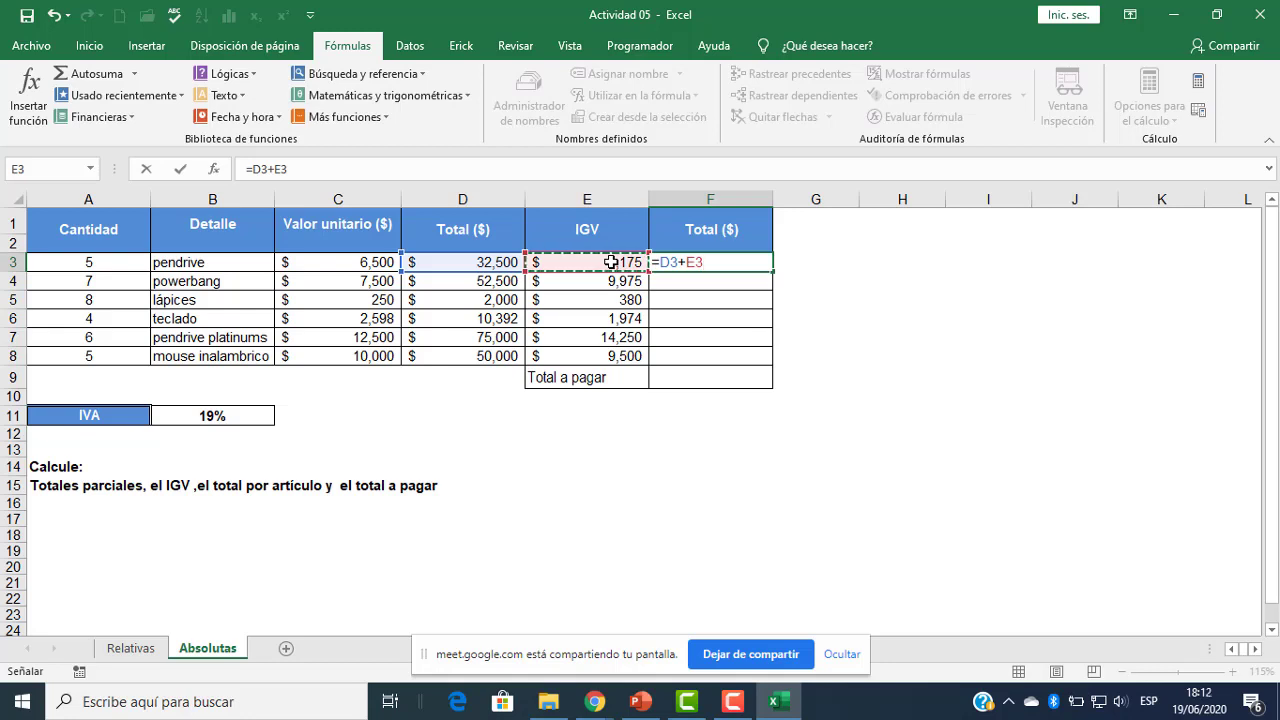
key("Return")
left_click(732, 264)
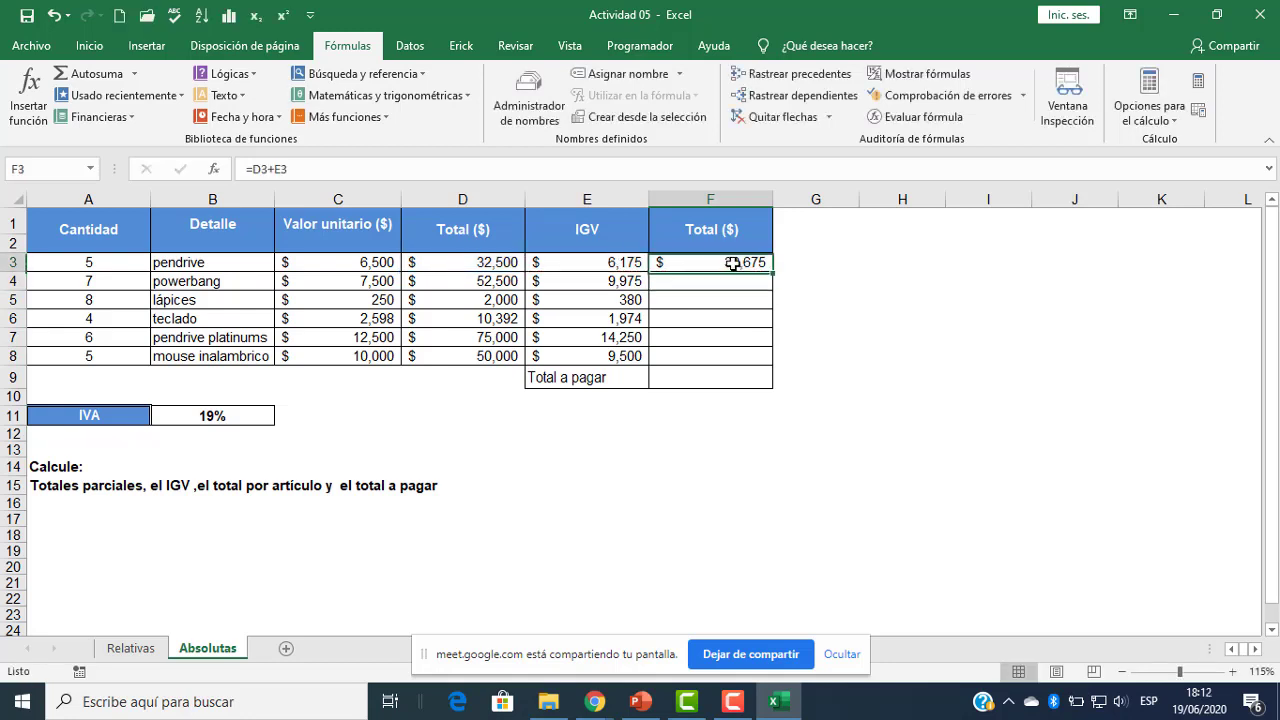
left_click_drag(773, 270, 760, 372)
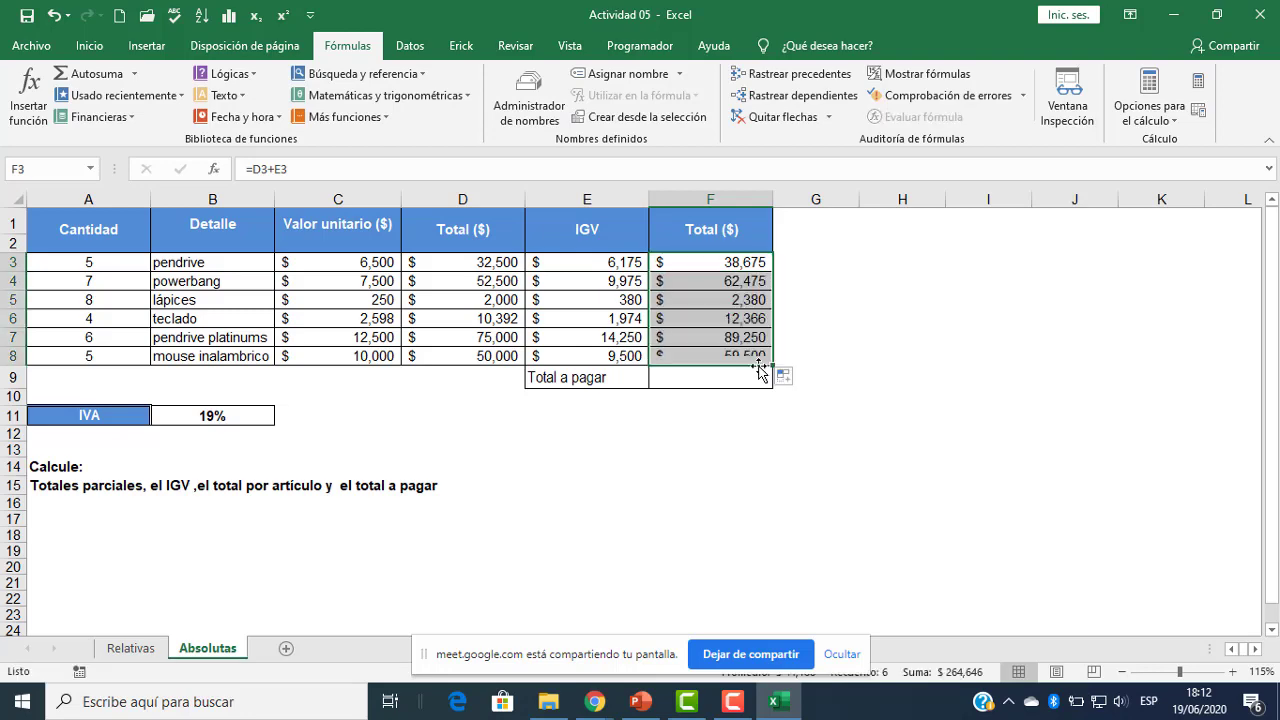
- Admit the newly waiting participant in the Google Meet call in Chrome and switch back to the Absolutas sheet in Excel
left_click(595, 702)
left_click(481, 631)
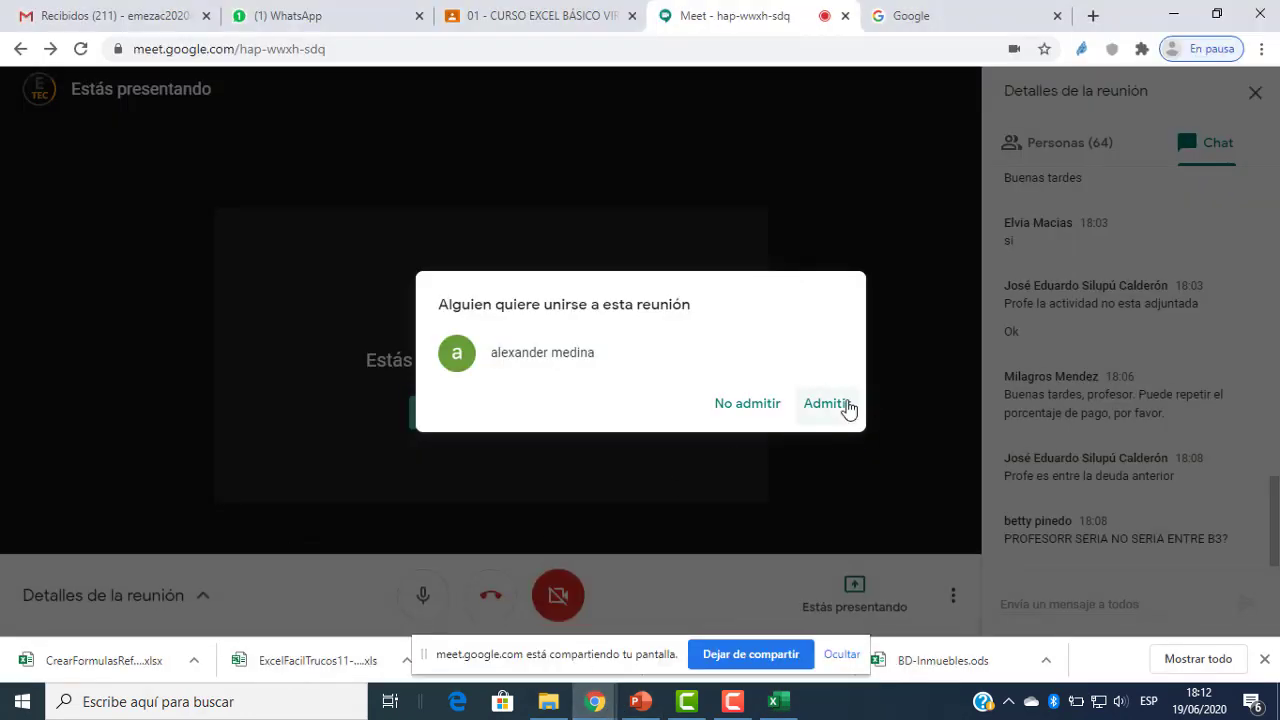
left_click(846, 409)
left_click(779, 702)
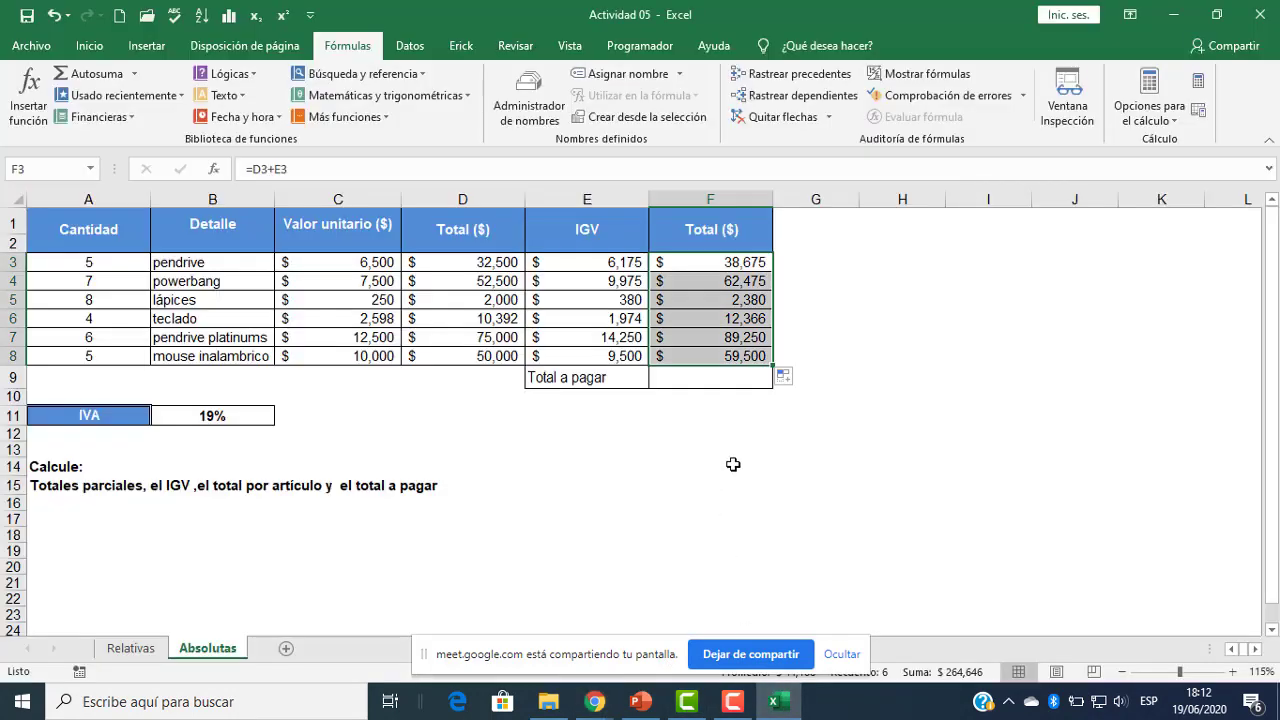
- Calculate the total payable in F9 with =SUMA(F3:F8) and make the amount bold
left_click(743, 412)
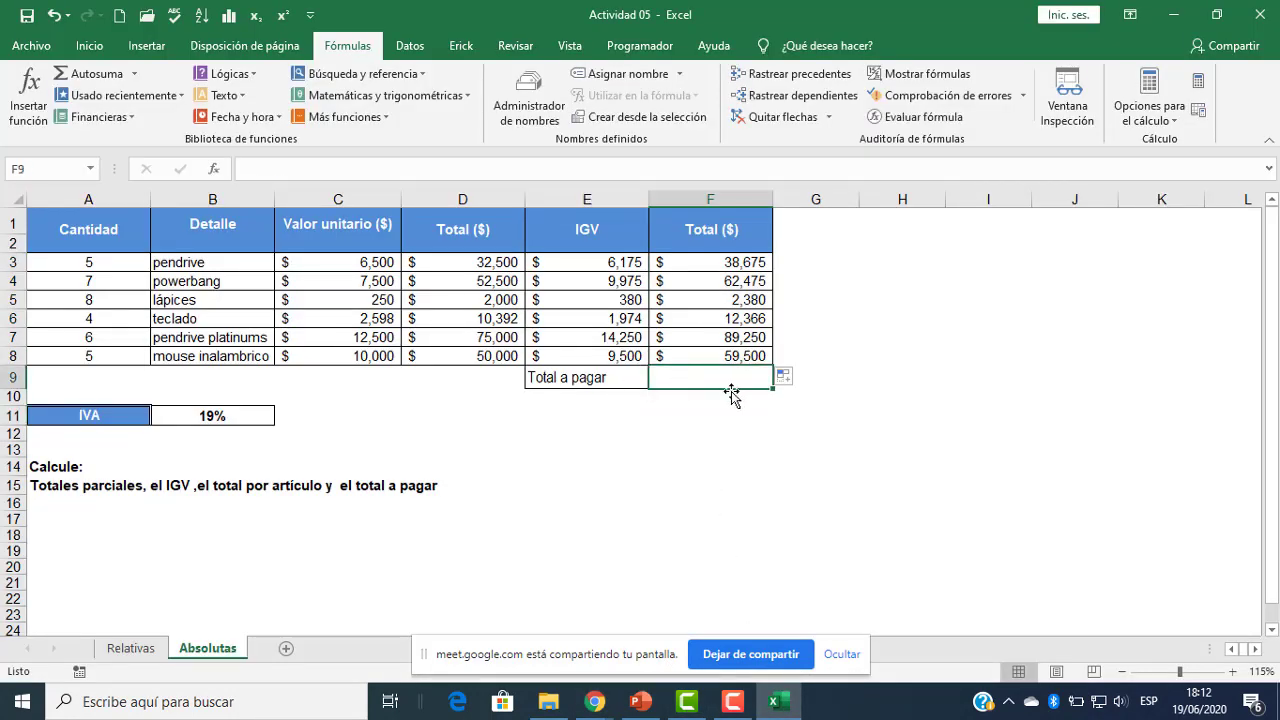
left_click(712, 432)
left_click(718, 380)
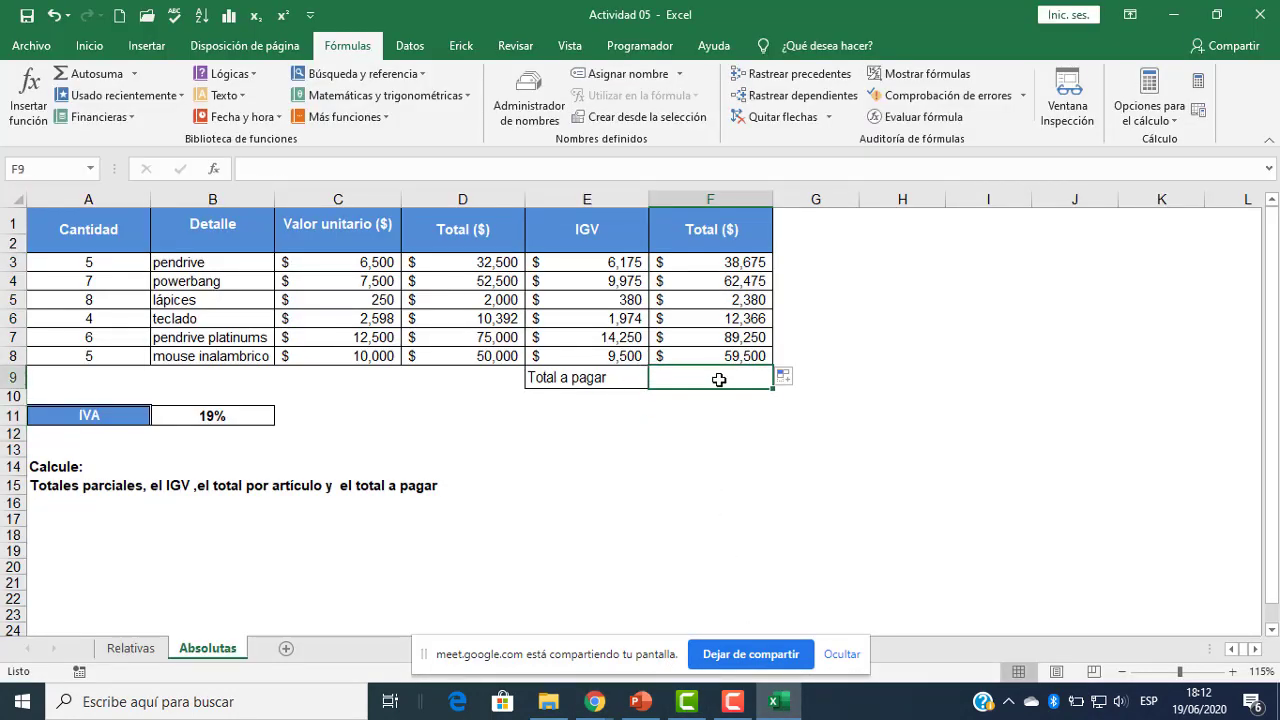
left_click(90, 46)
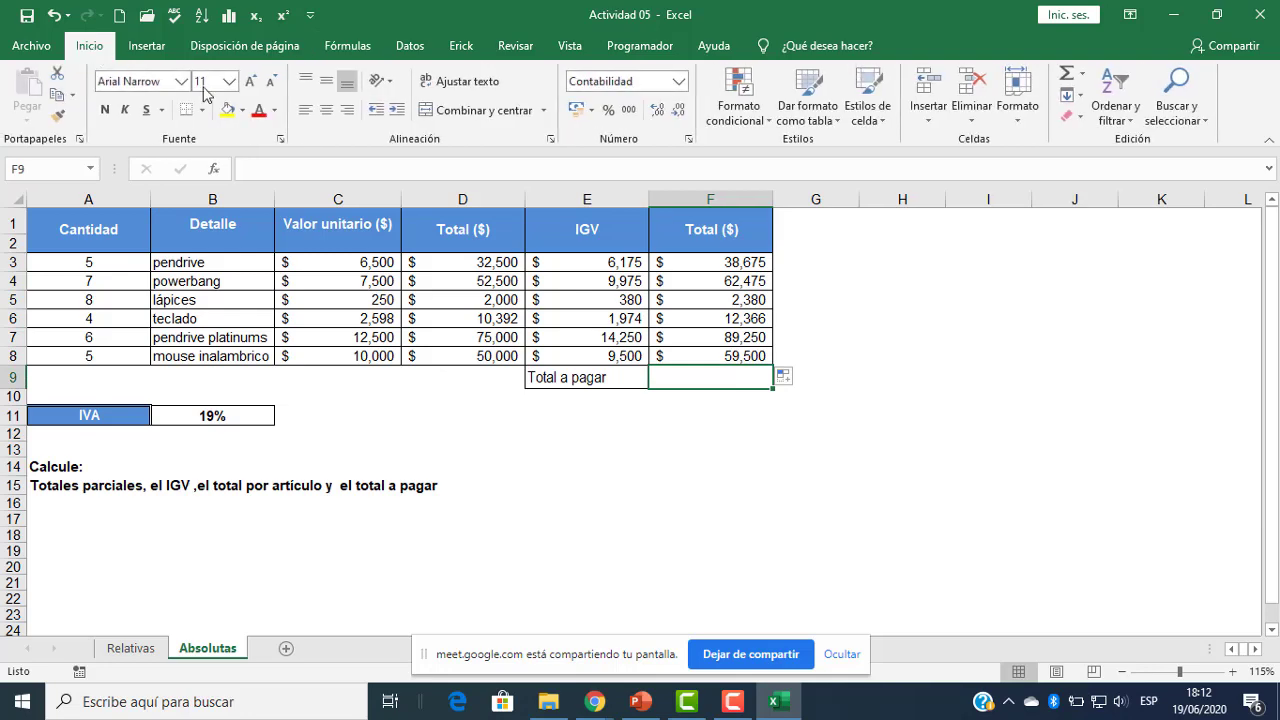
left_click(1066, 80)
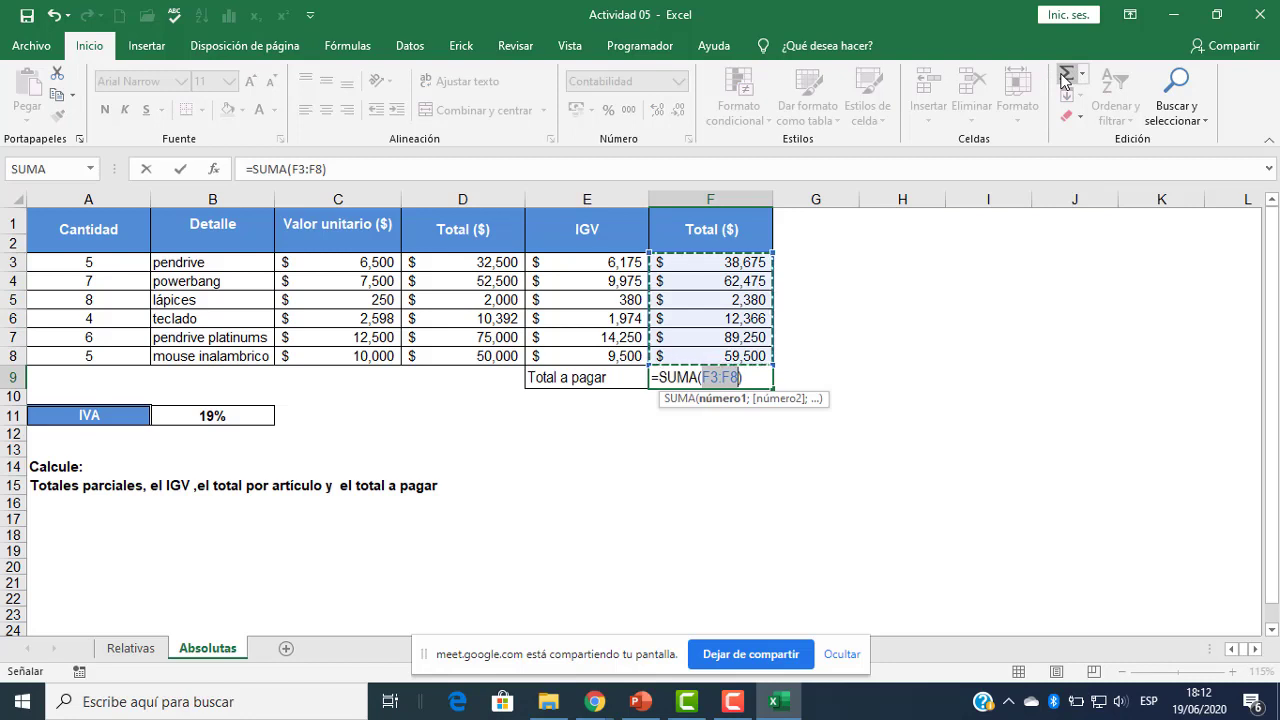
key("Return")
left_click(749, 376)
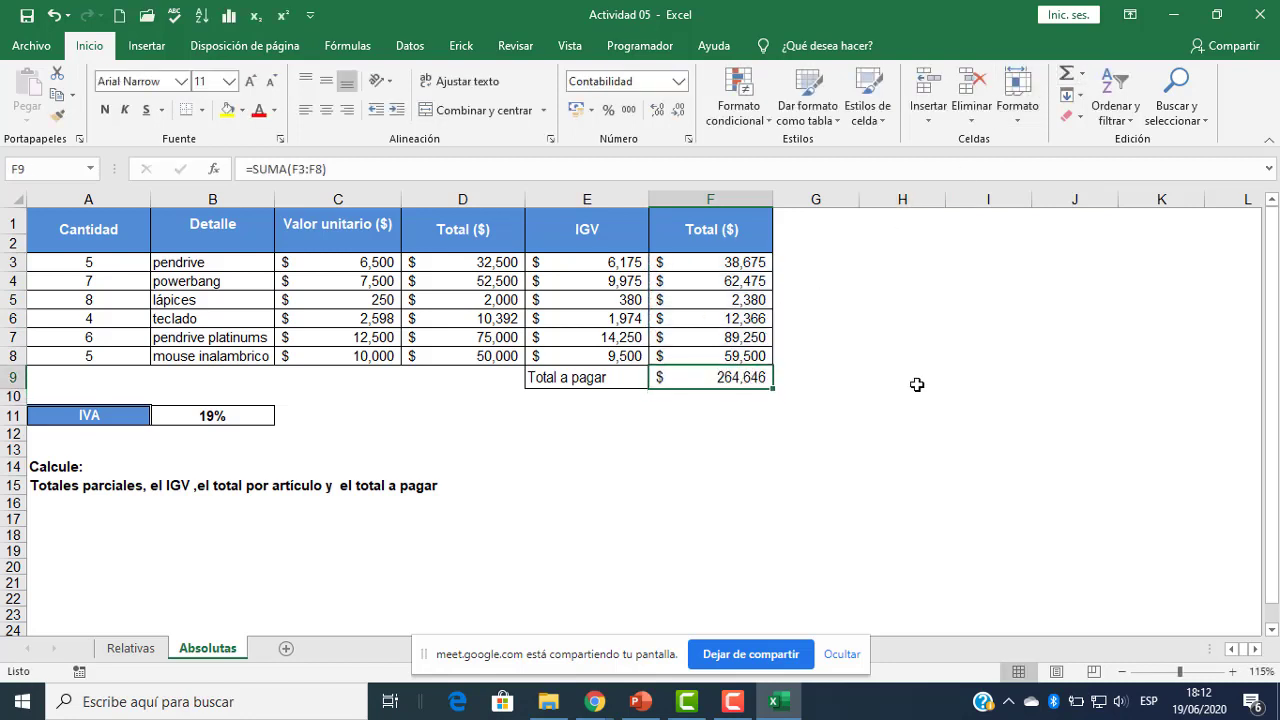
left_click(107, 112)
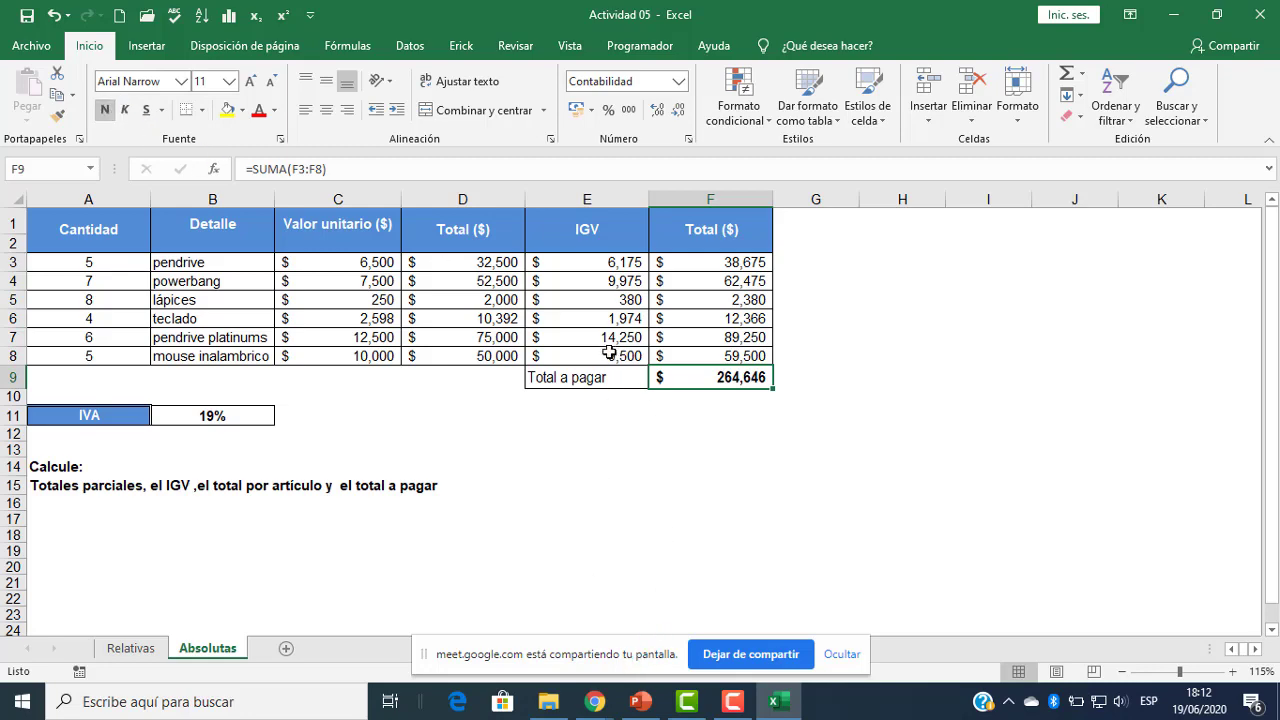
- Display the formulas on the Absolutas sheet and review the ones in D3:F8, hiding the screen-sharing notice
left_click(380, 55)
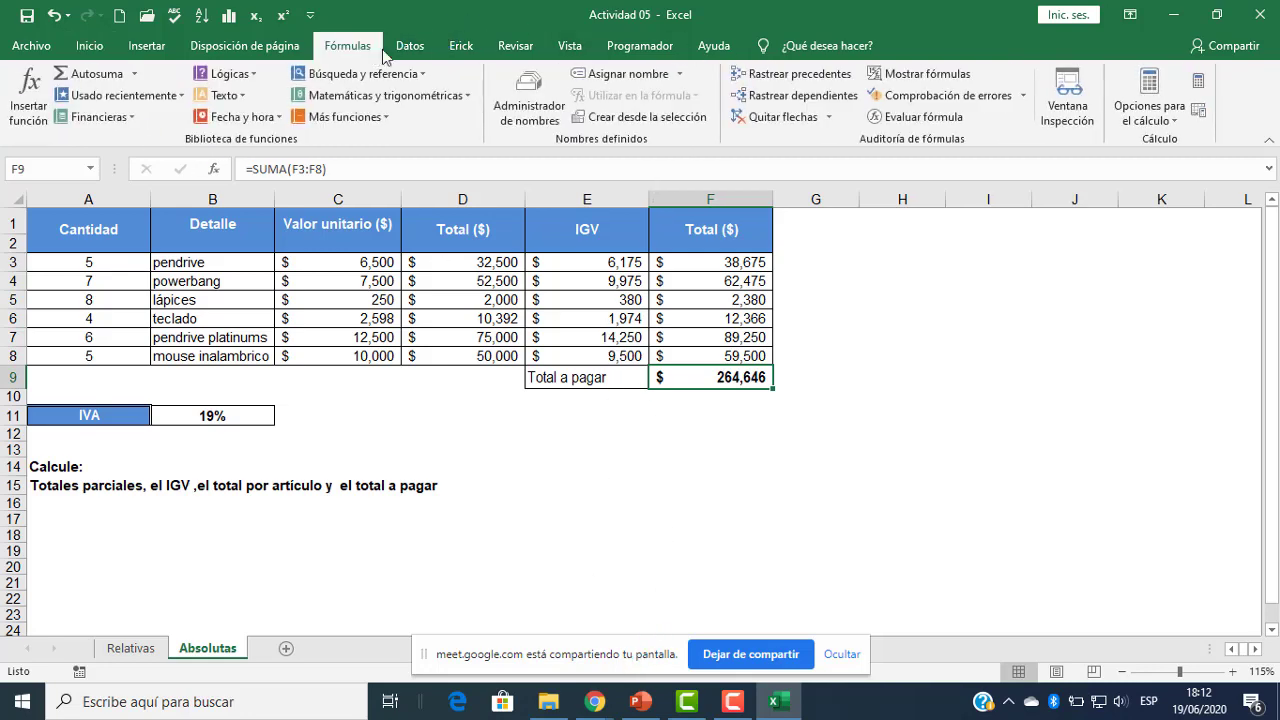
left_click(897, 76)
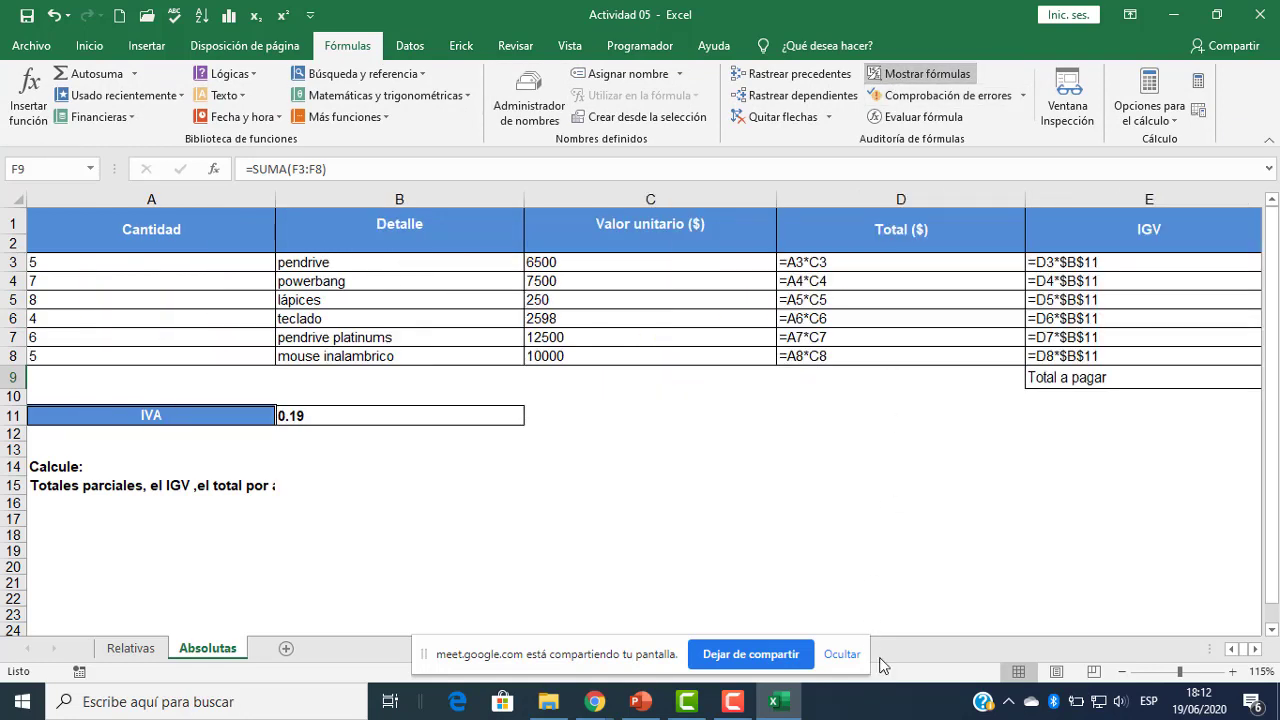
left_click(852, 652)
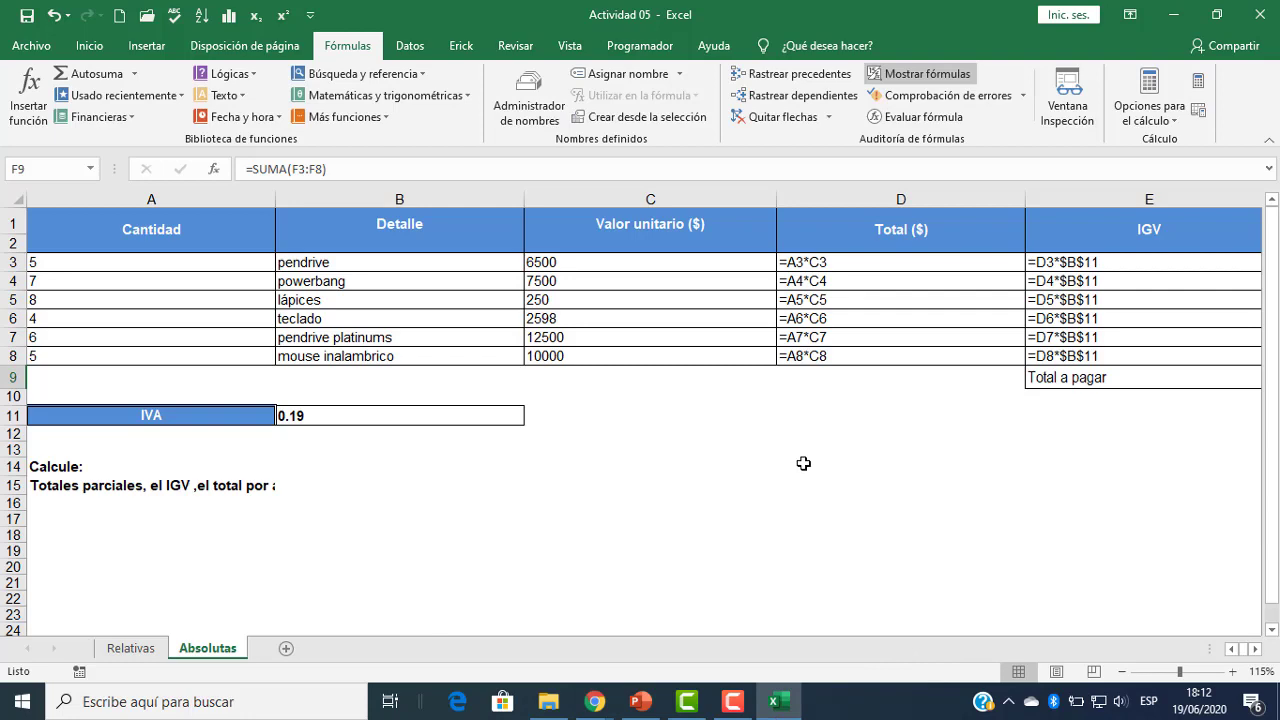
scroll(803, 463, "down", 1)
left_click(985, 440)
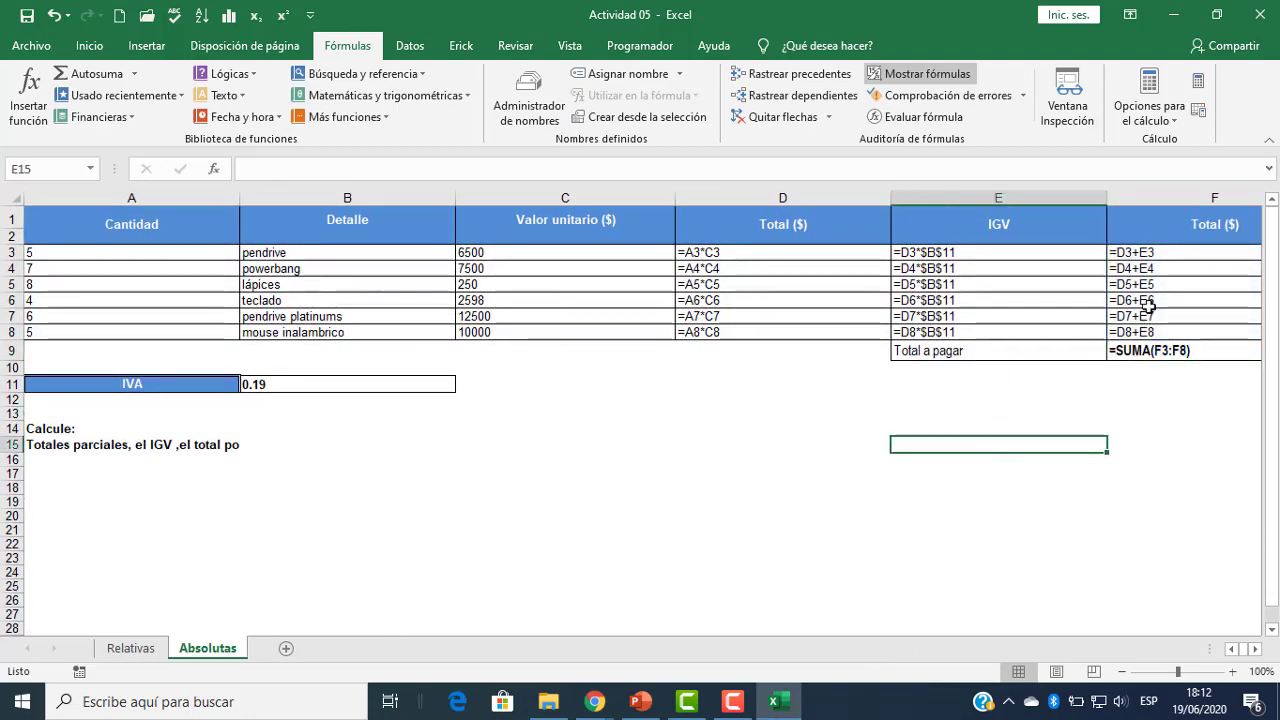
left_click_drag(826, 258, 1155, 334)
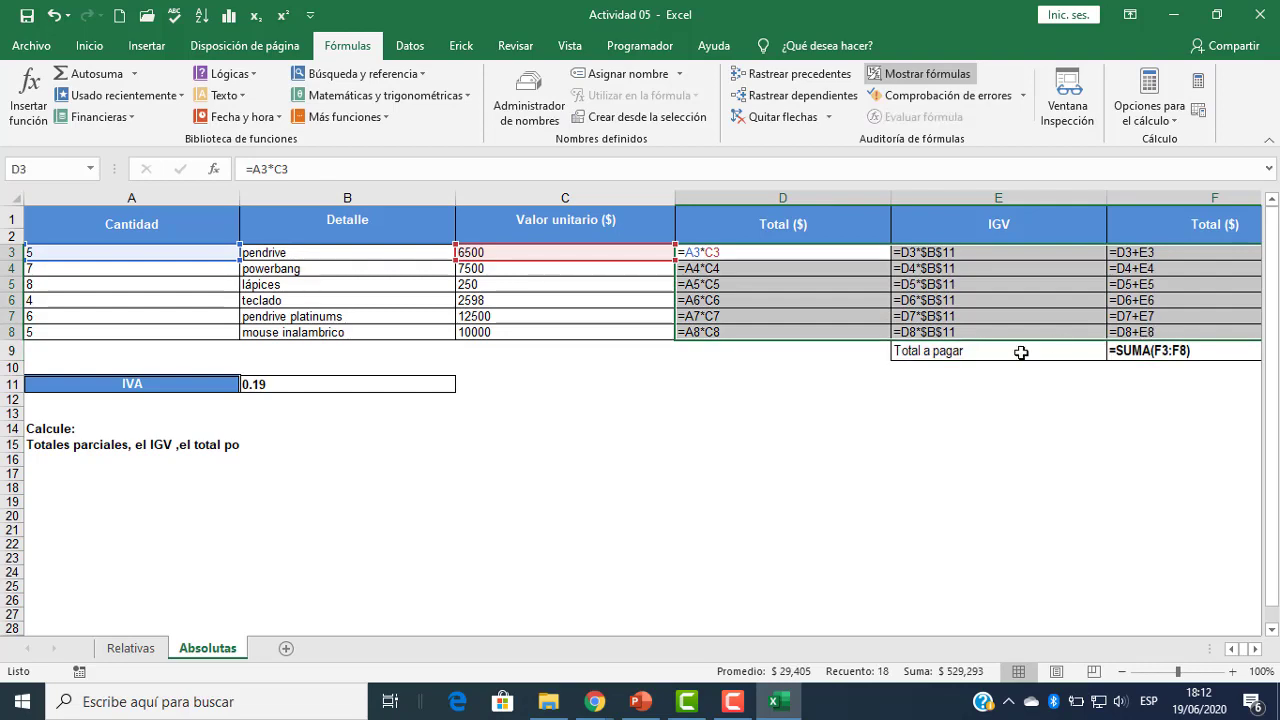
left_click(718, 466)
- Admit the waiting participant in the Google Meet call in Chrome, read the latest chat messages and return to Excel
mouse_move(595, 701)
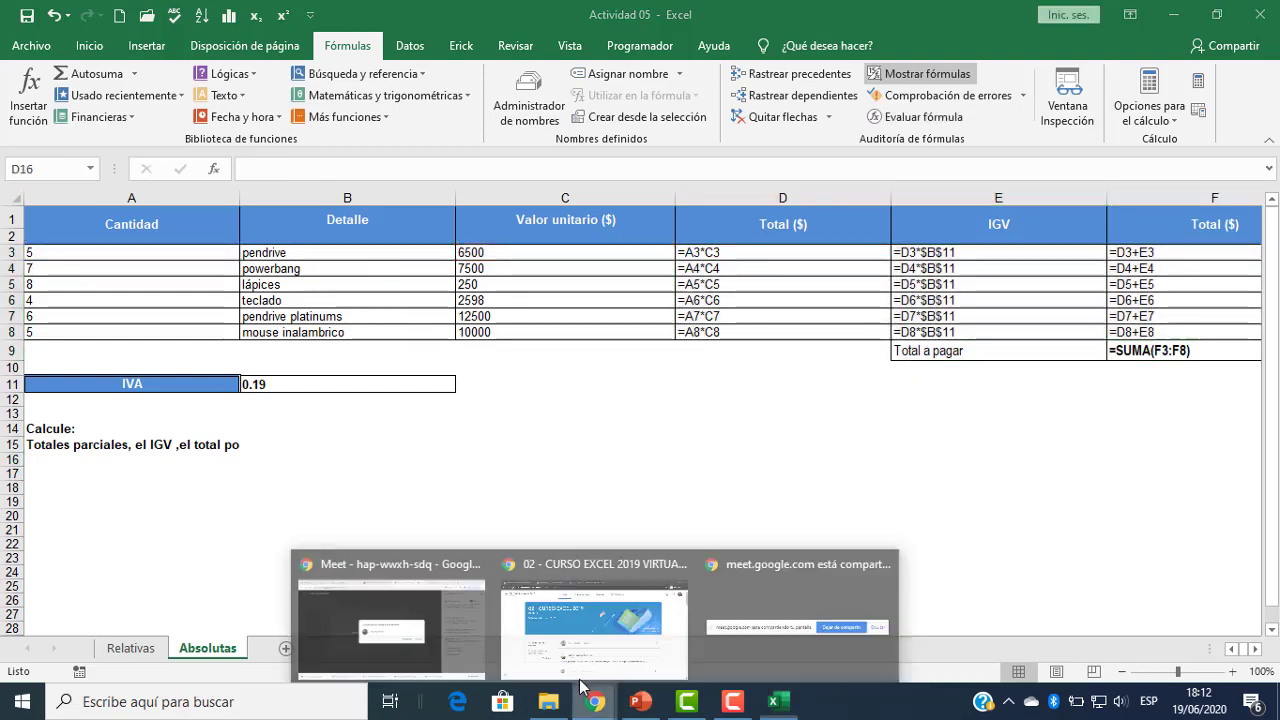
left_click(467, 633)
left_click(846, 413)
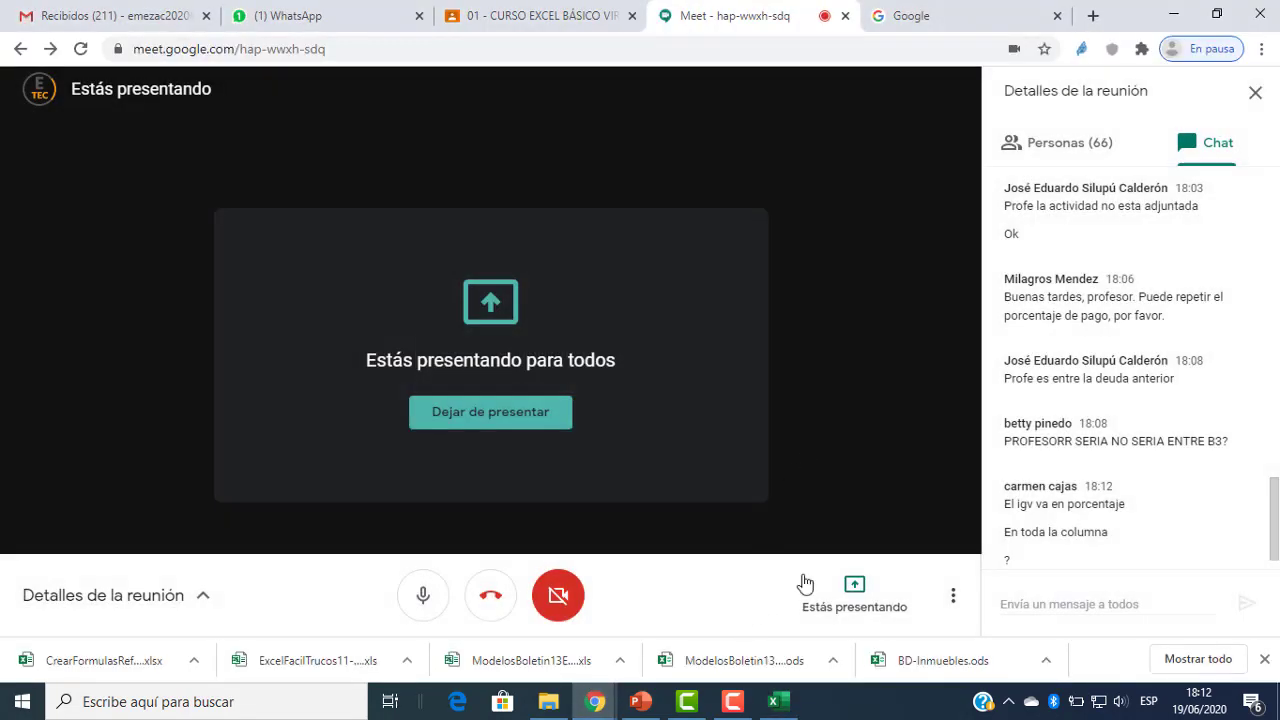
scroll(1040, 510, "down", 1)
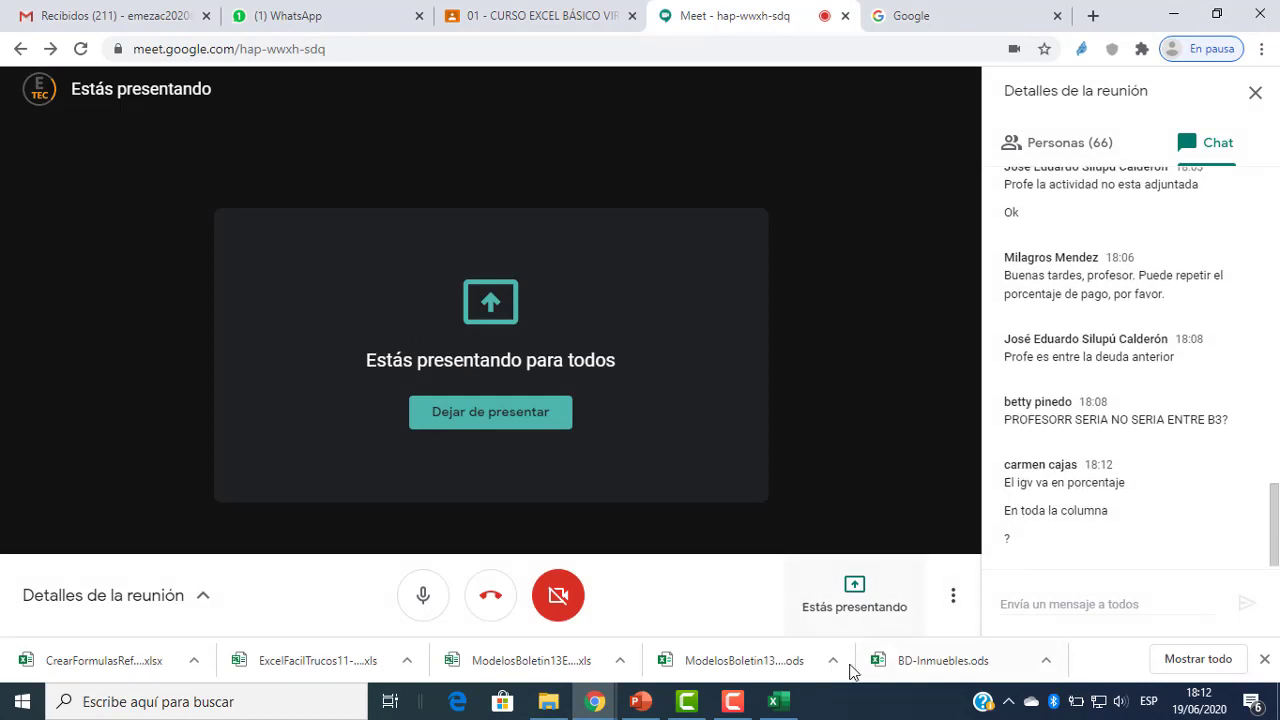
left_click(773, 701)
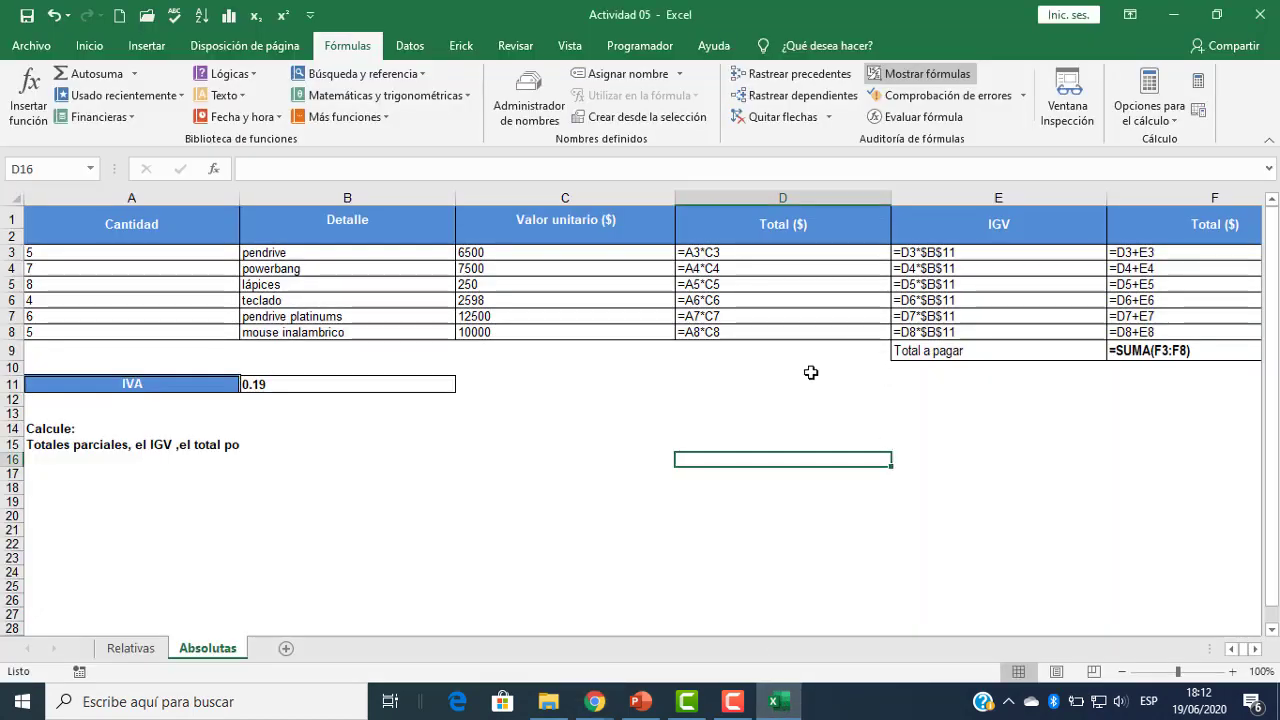
- Switch the sheet back to calculated values and examine the IGV cells E3:E8 alongside the partial totals in D3 and D4
left_click(883, 76)
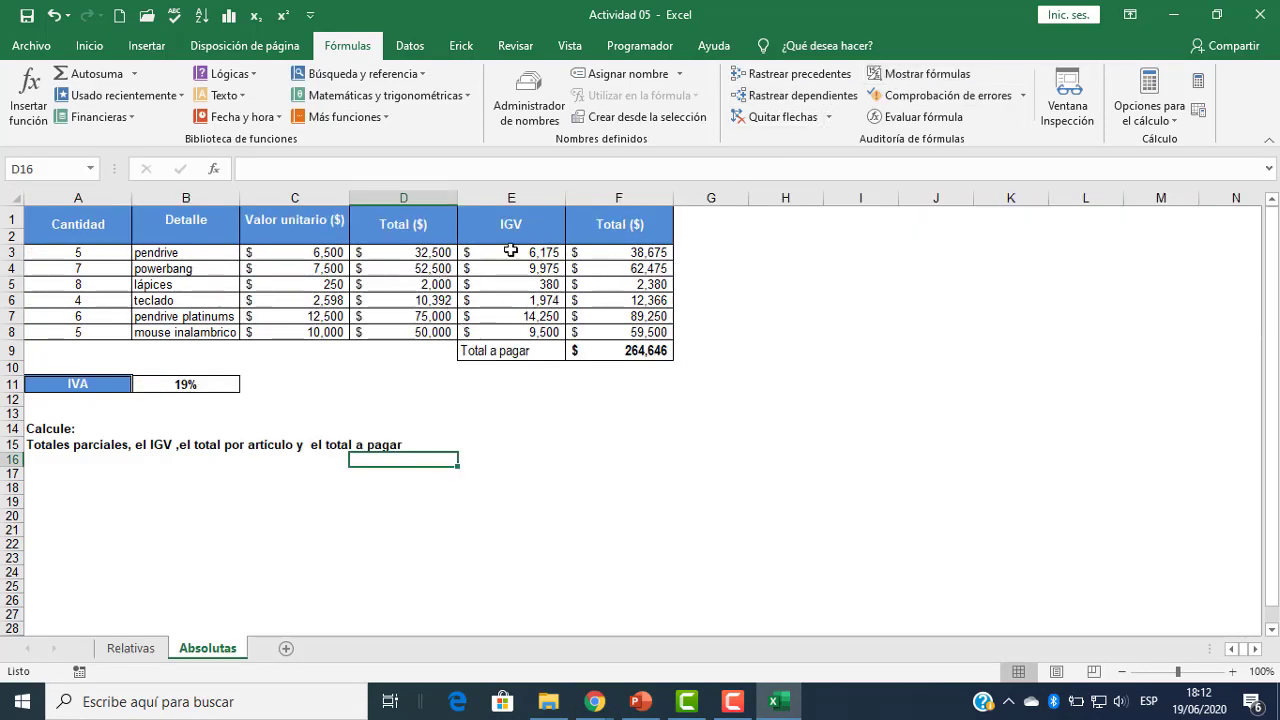
left_click_drag(510, 250, 510, 330)
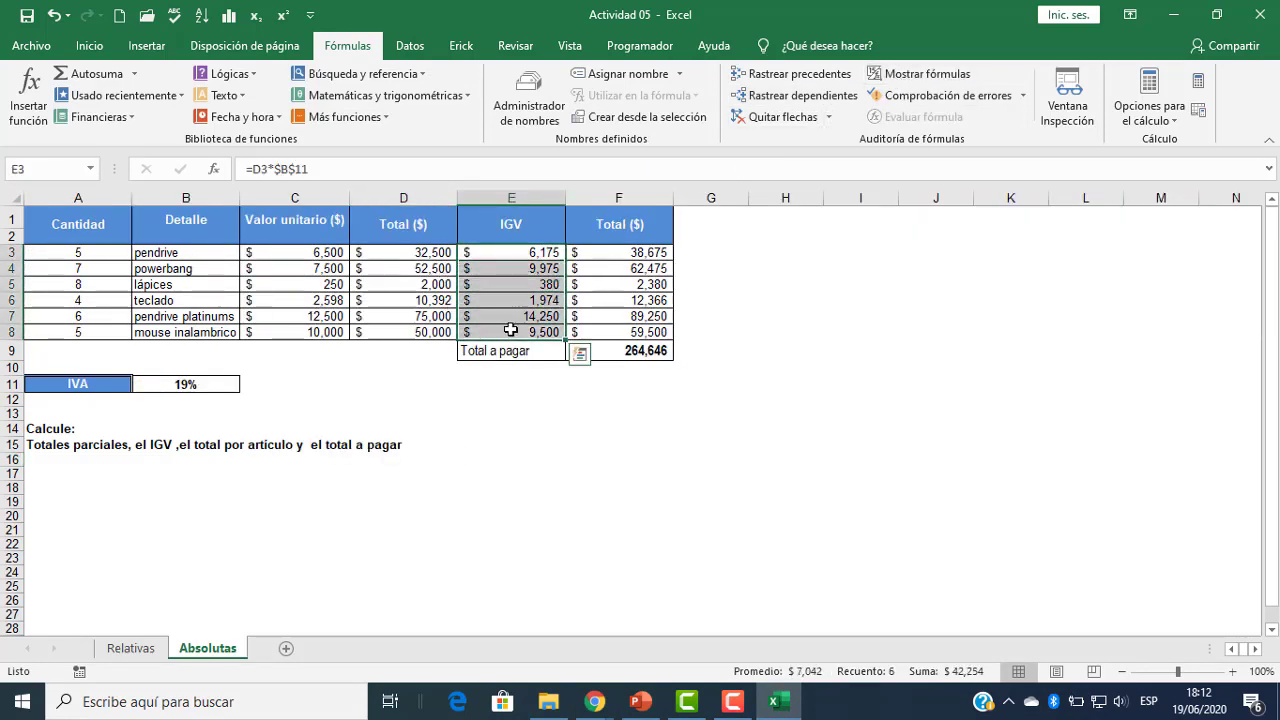
left_click(515, 249)
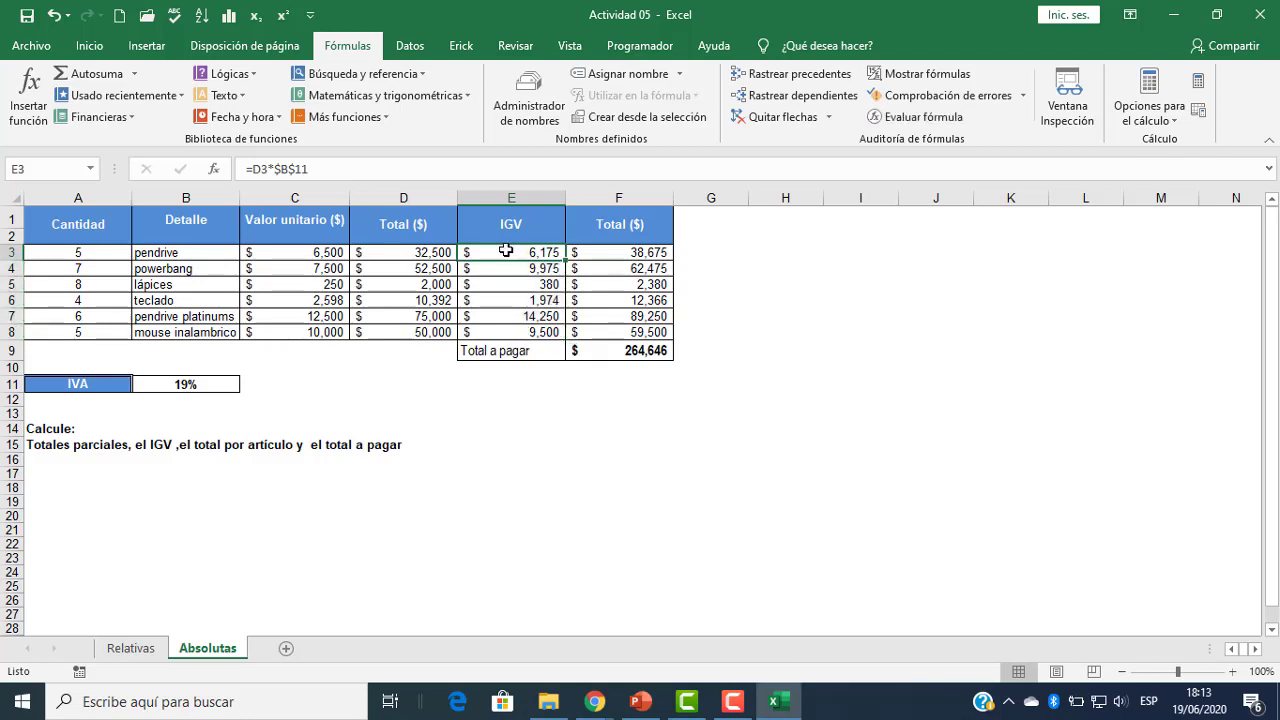
left_click(405, 252)
left_click(395, 267)
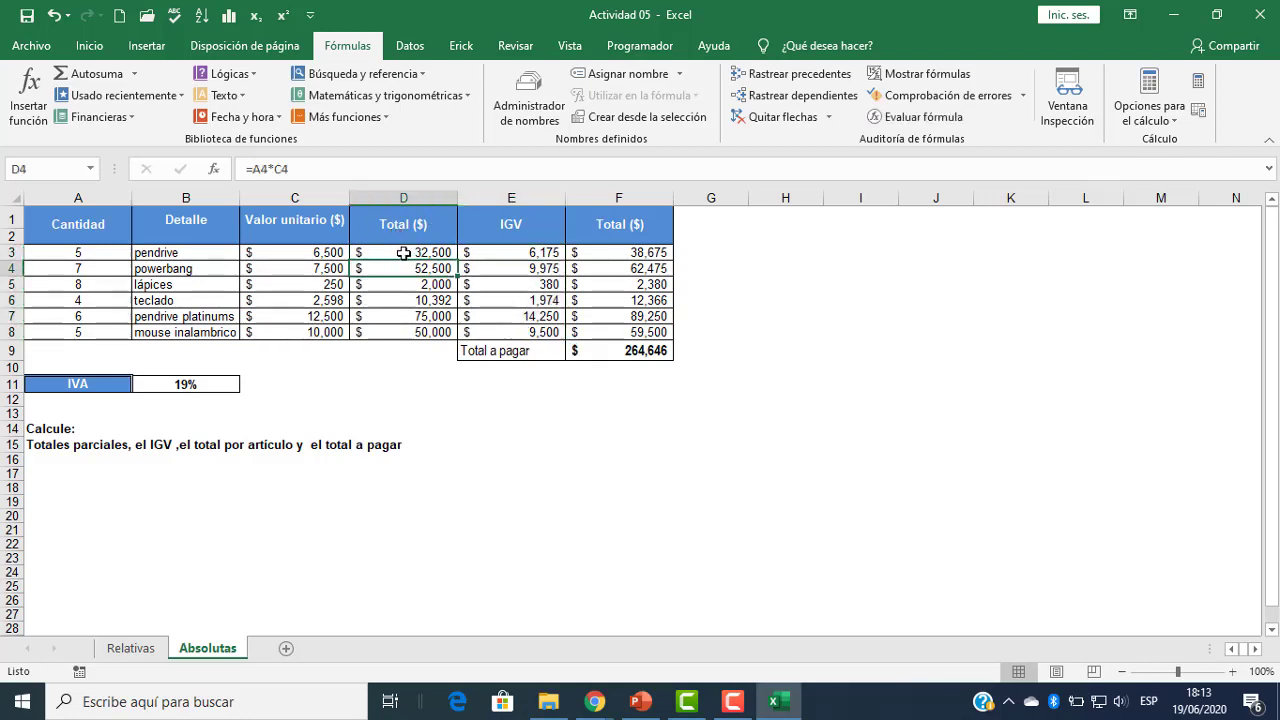
left_click(403, 252)
left_click(530, 253)
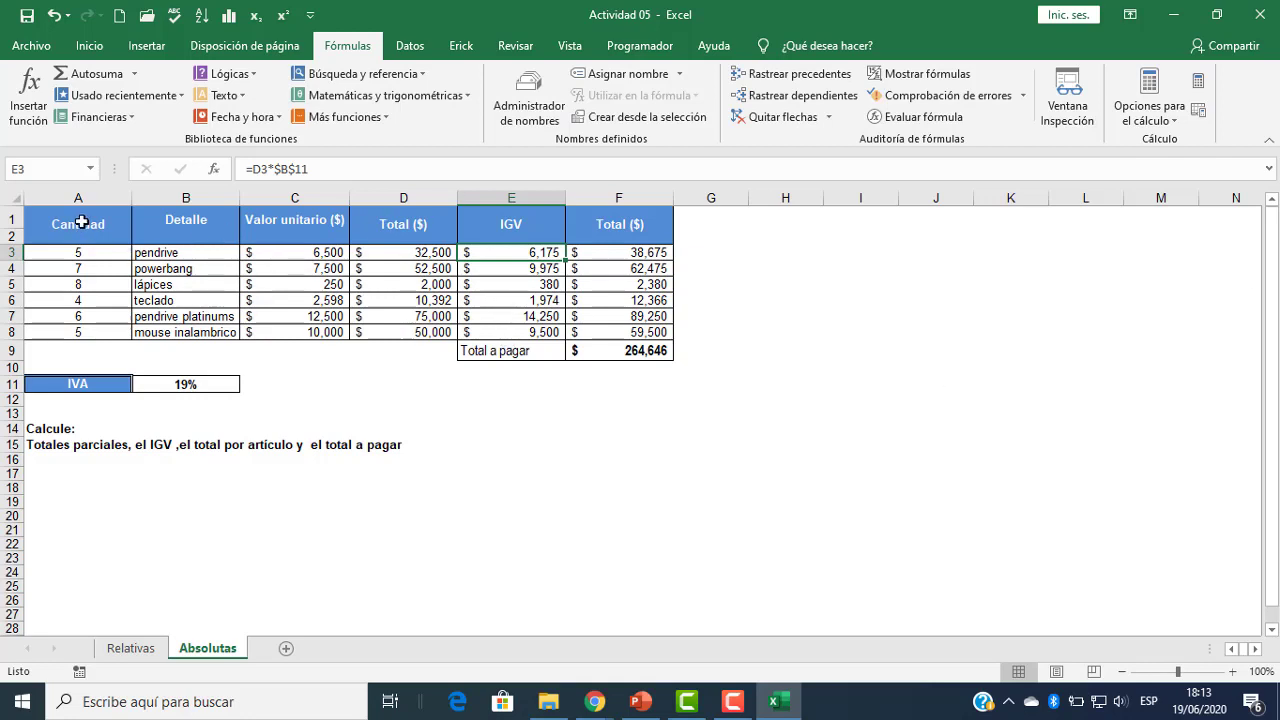
- Select the article table A1:F8 and compare the IGV formulas in E3 and E5
left_click_drag(81, 222, 660, 333)
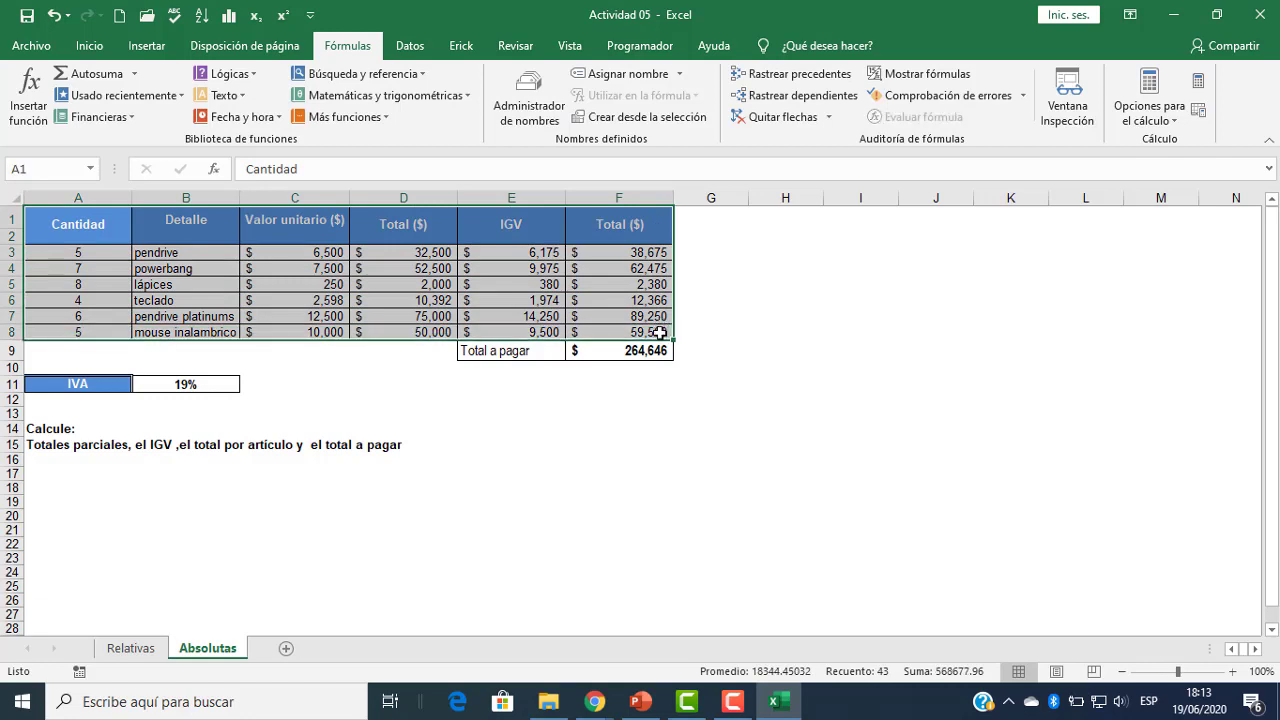
left_click(628, 389)
left_click(534, 252)
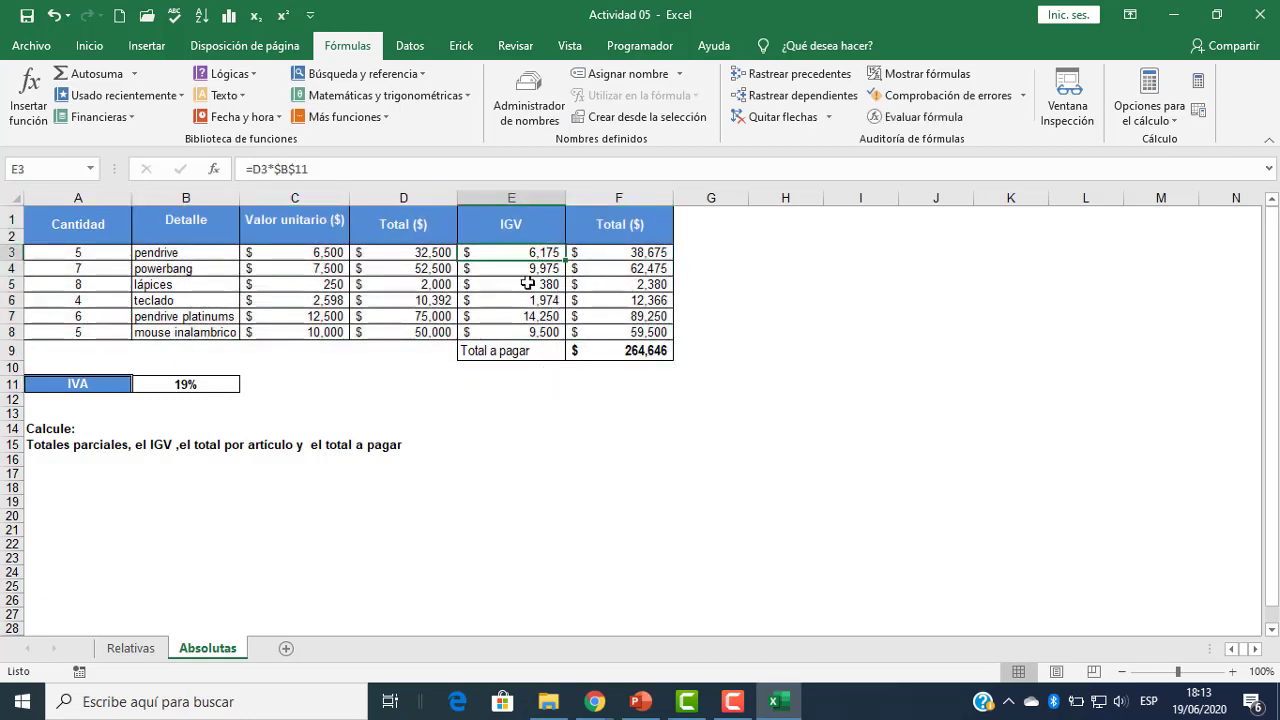
left_click(527, 284)
left_click(543, 251)
left_click_drag(543, 251, 537, 286)
left_click(537, 286)
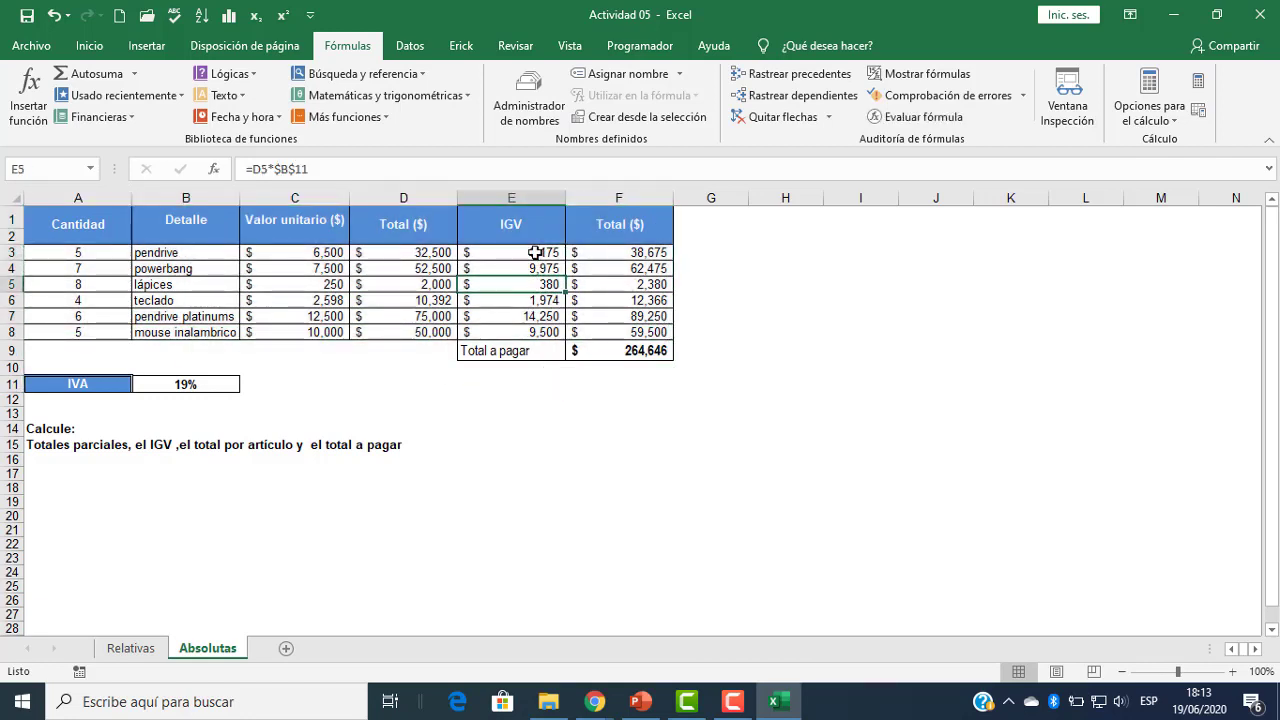
left_click(535, 252)
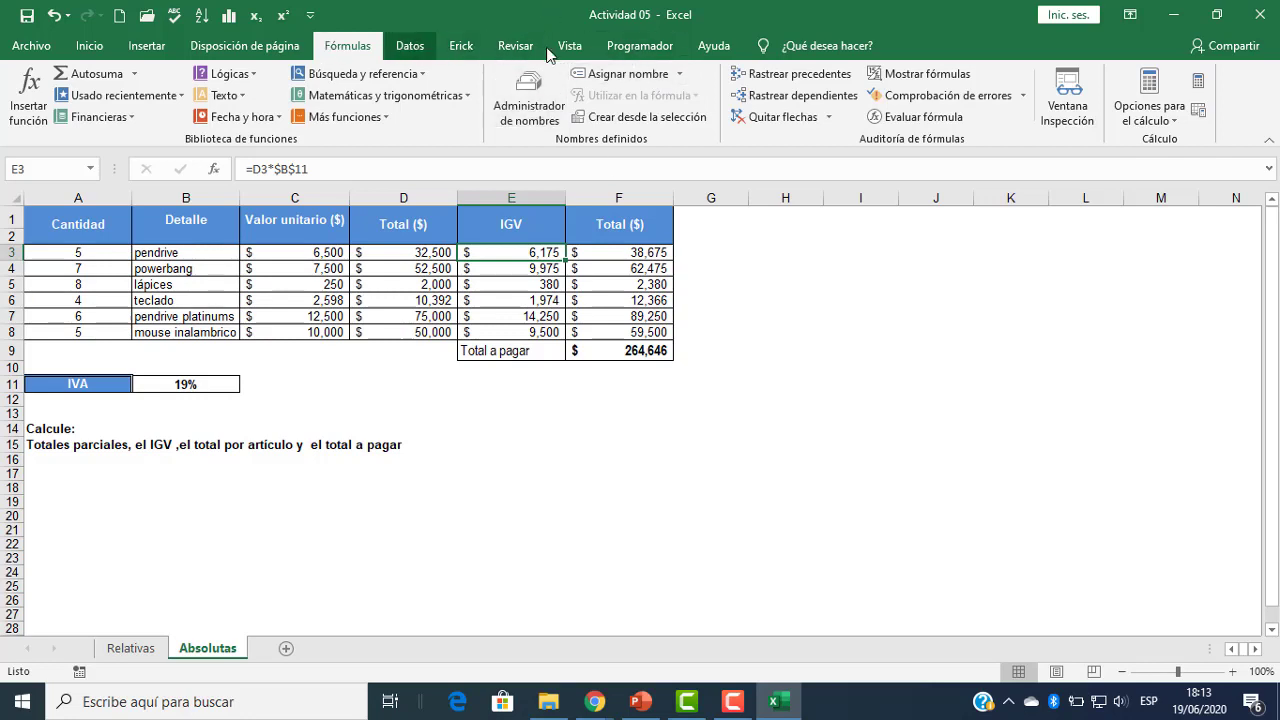
- Display the sheet's formulas again and inspect the cells referenced by pendrive's IGV formula in E3
left_click(905, 74)
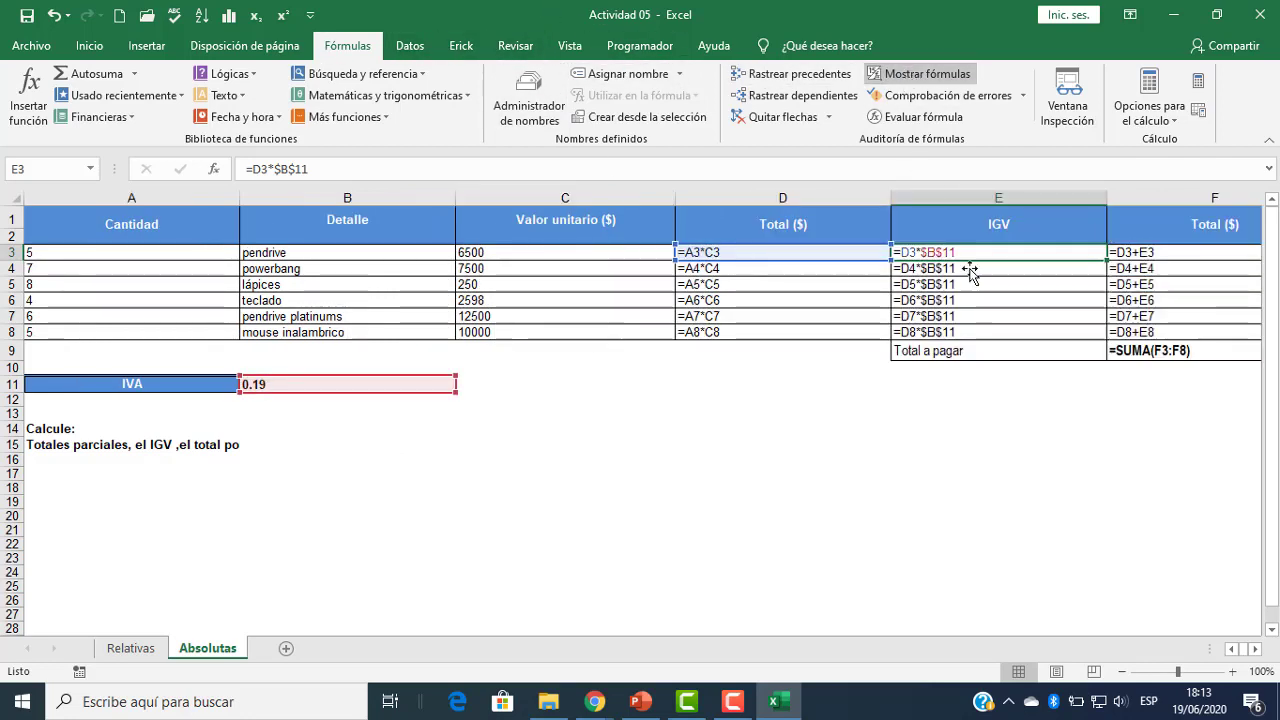
left_click(936, 387)
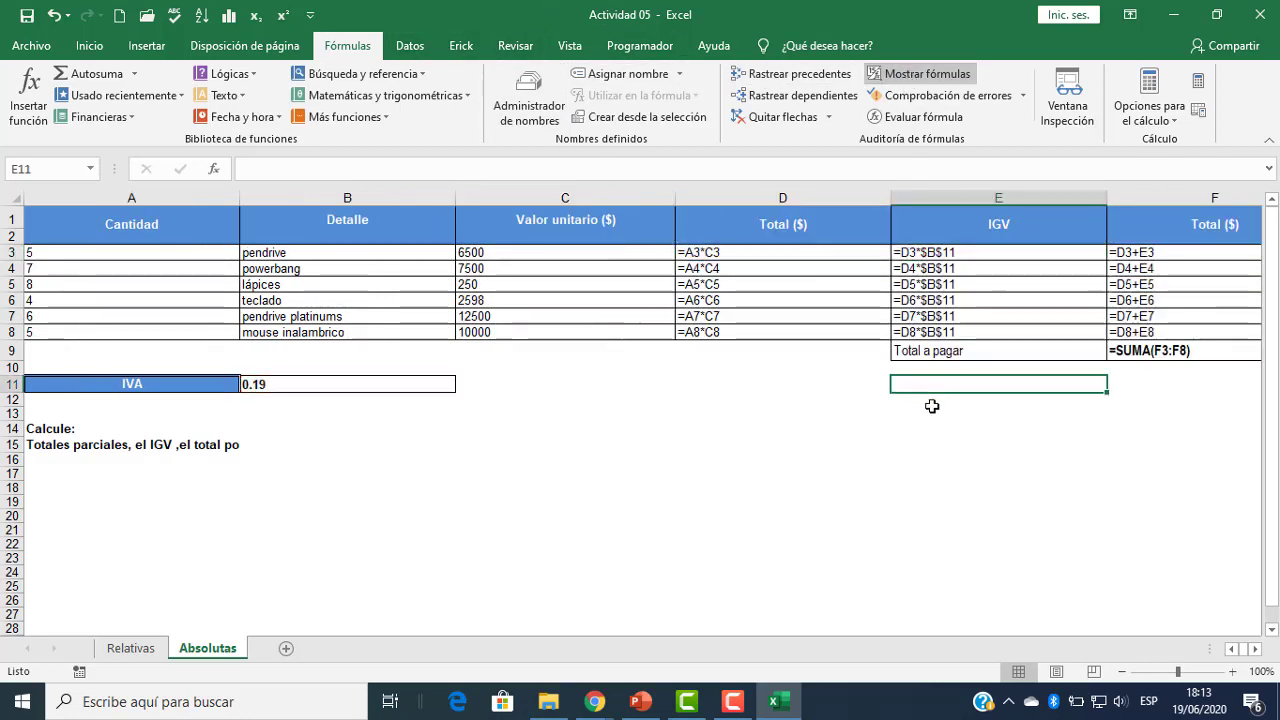
left_click(1257, 649)
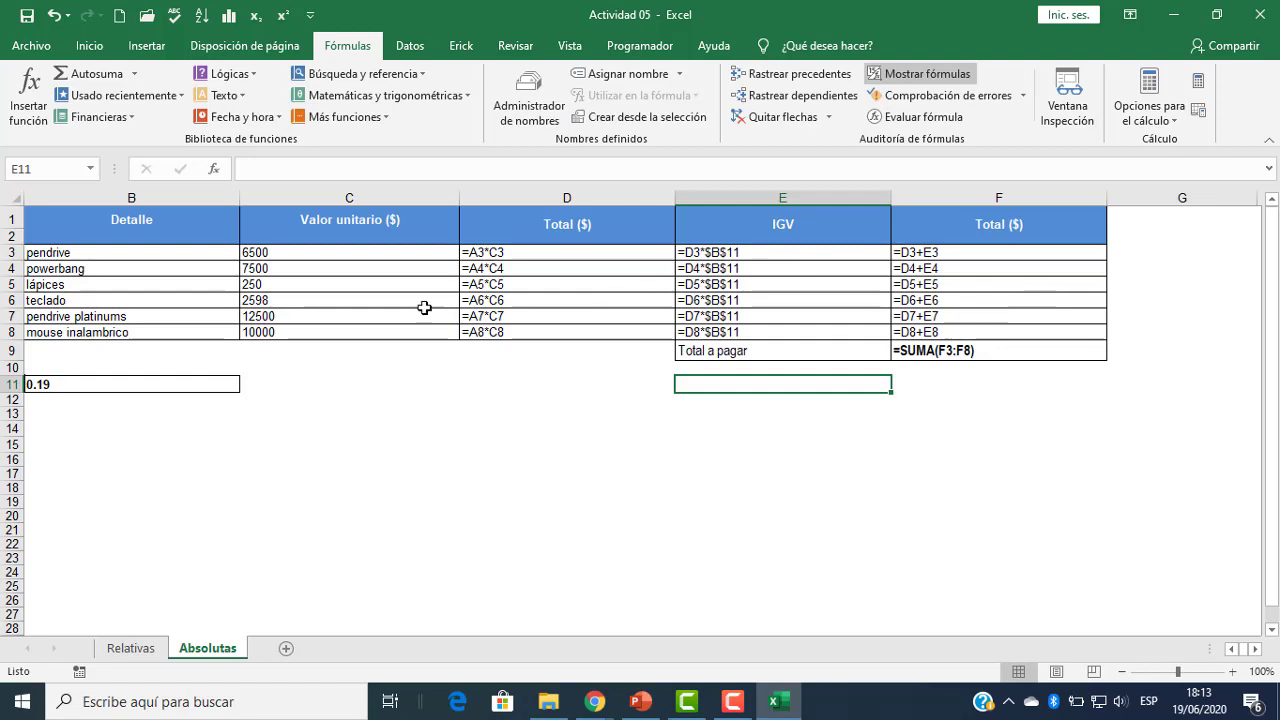
left_click(712, 254)
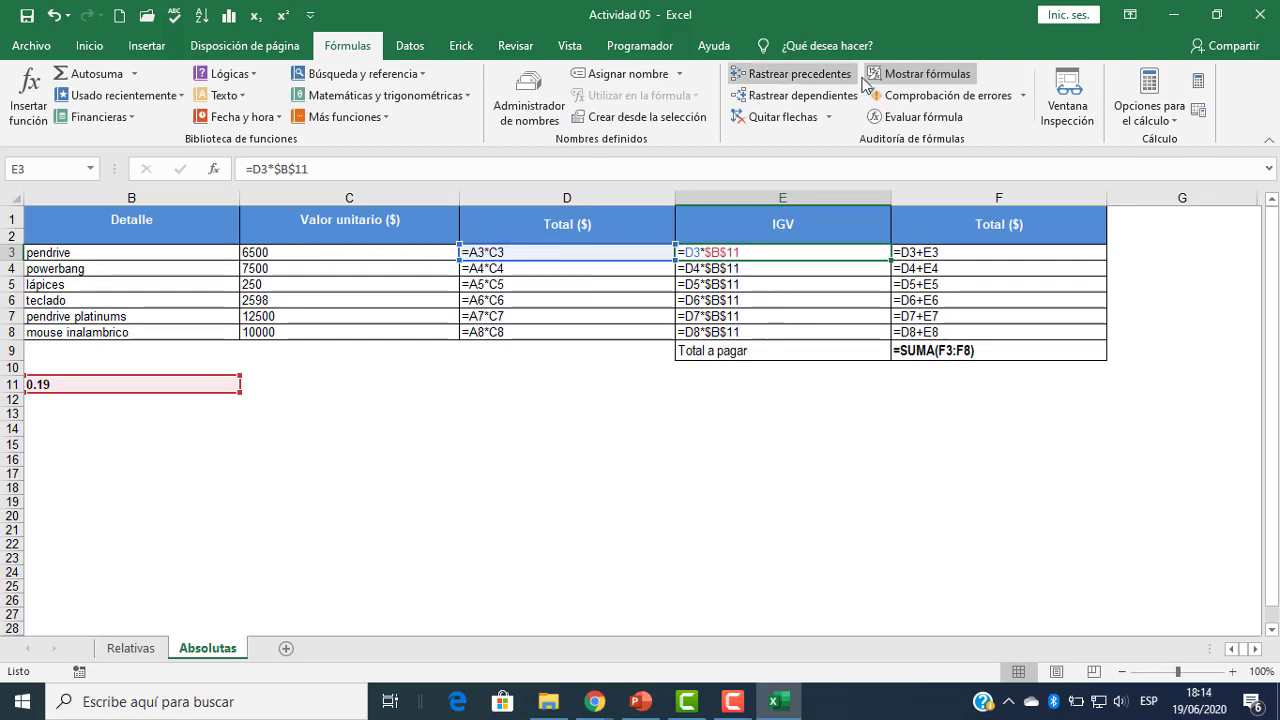
- Return to calculated values and review pendrive's formulas in D3, E3 and F3 without changing them
left_click(918, 73)
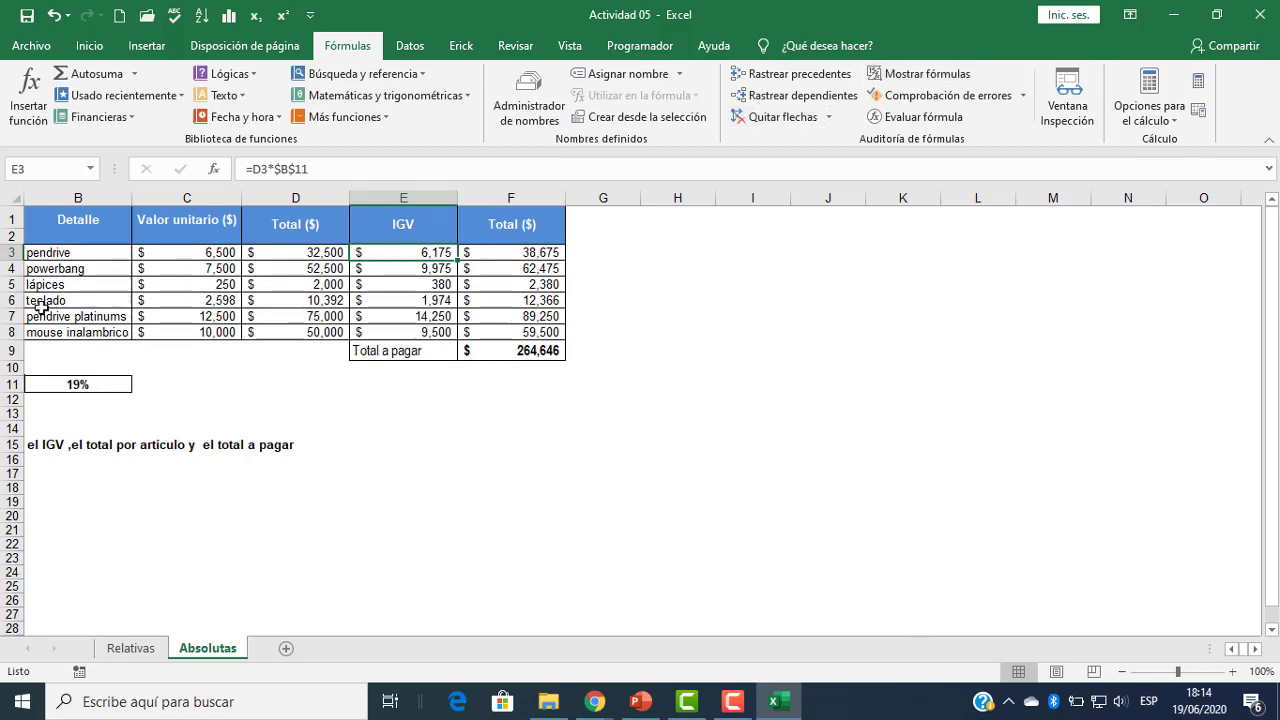
left_click(206, 284)
key("Home")
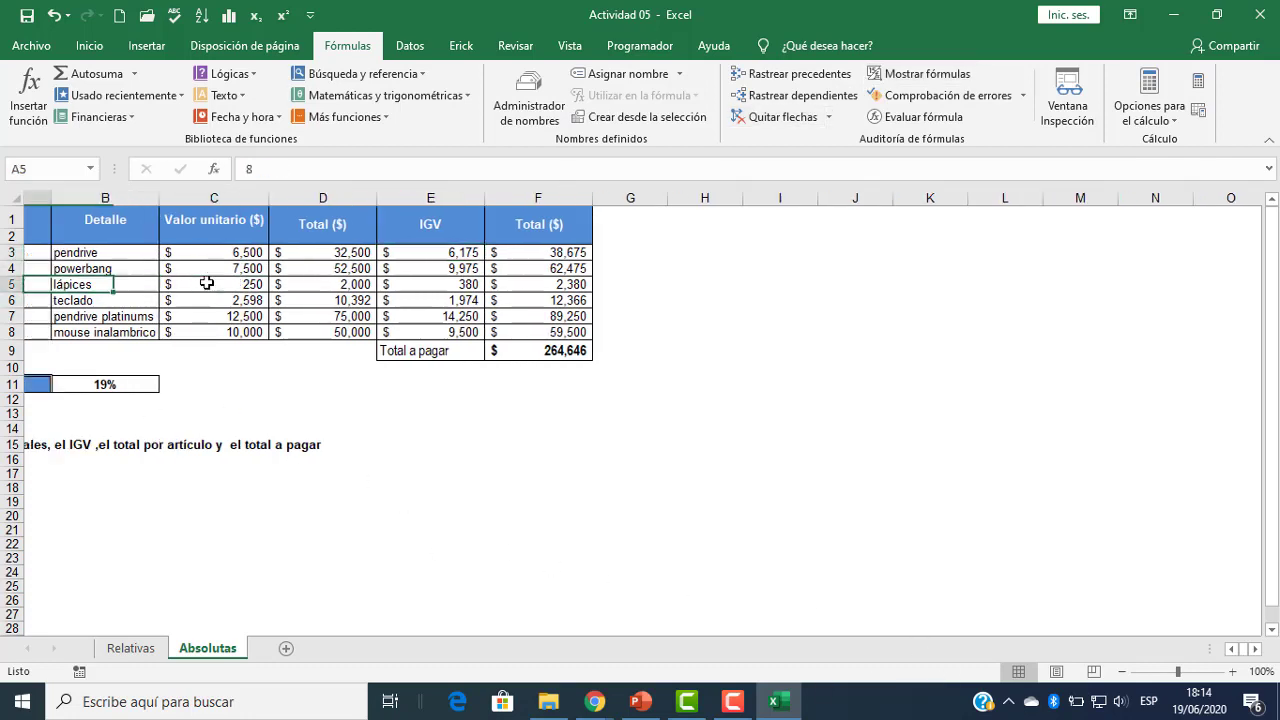
left_click(404, 252)
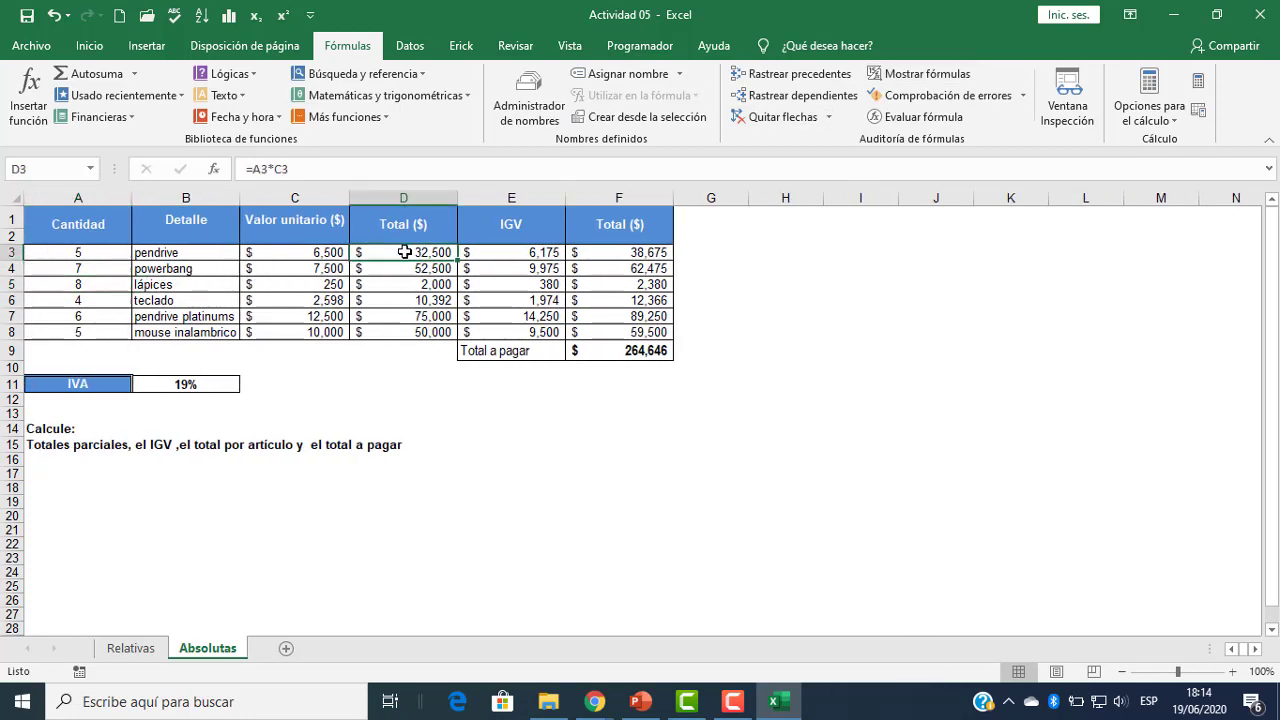
left_click(520, 258)
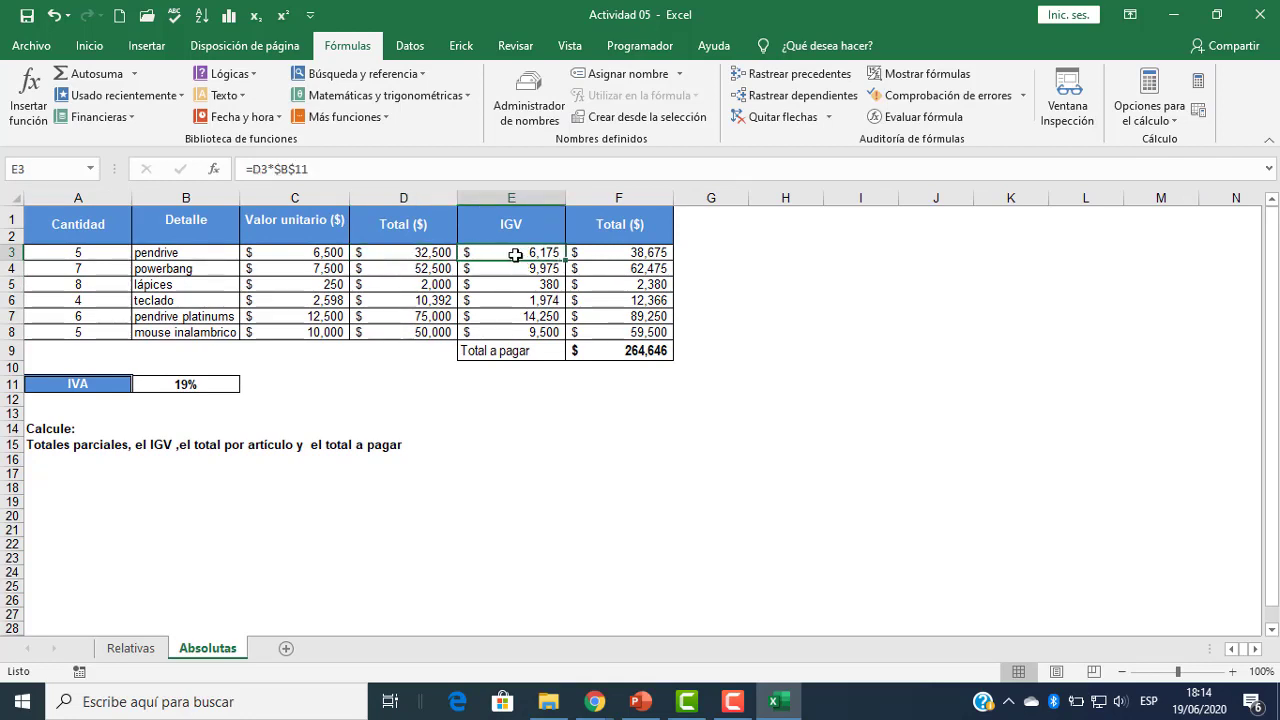
left_click(600, 257)
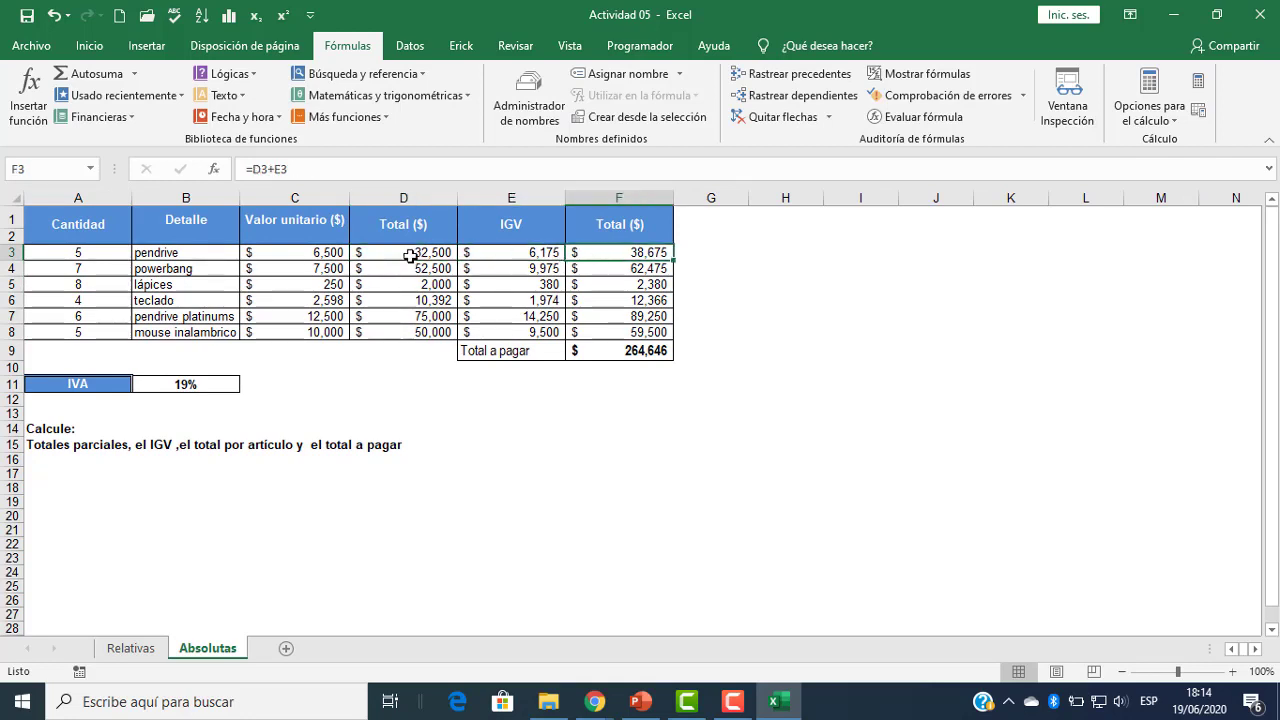
double_click(618, 252)
key("Escape")
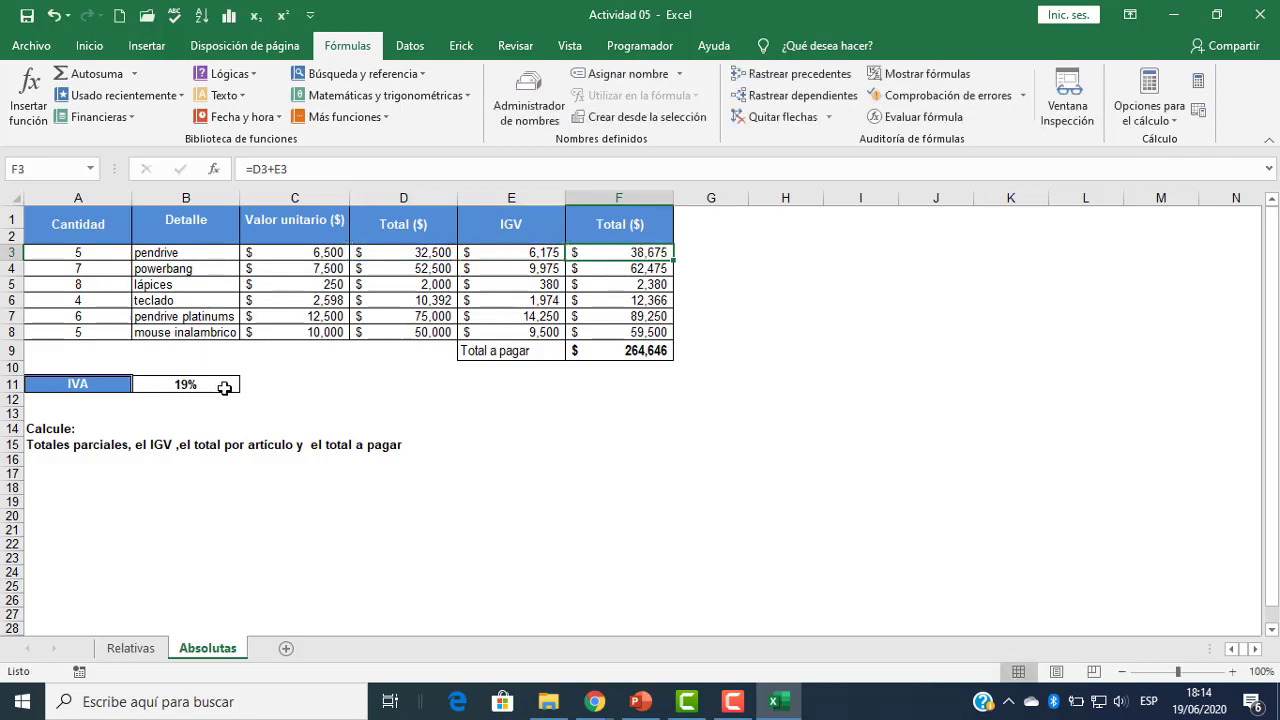
- Switch to the Google Meet call to read the participants' chat questions, and return to the Excel workbook
mouse_move(591, 701)
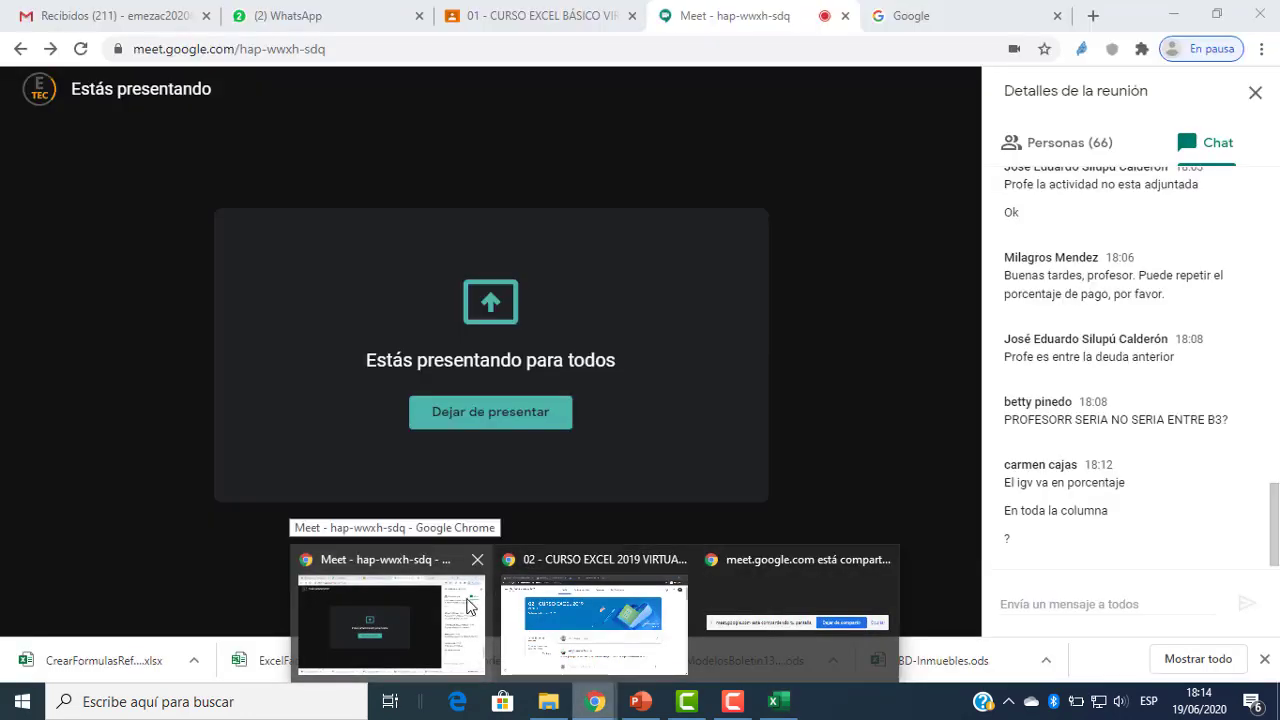
left_click(478, 608)
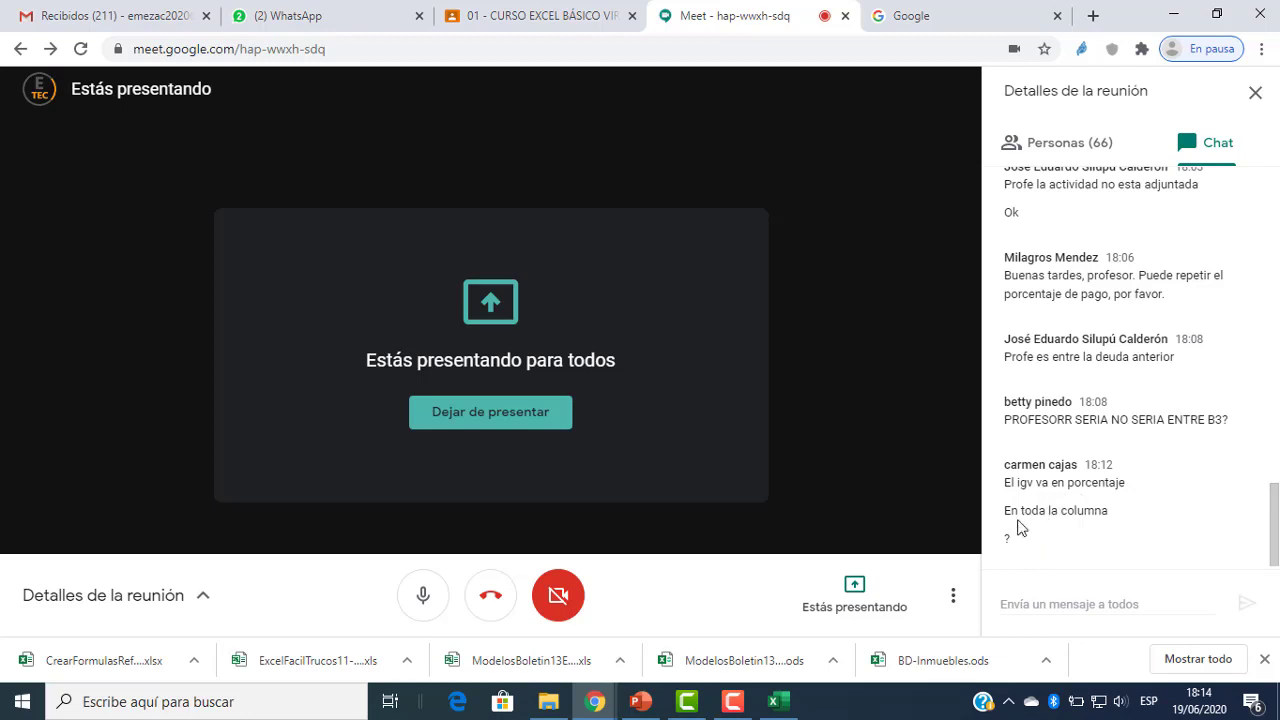
left_click(785, 712)
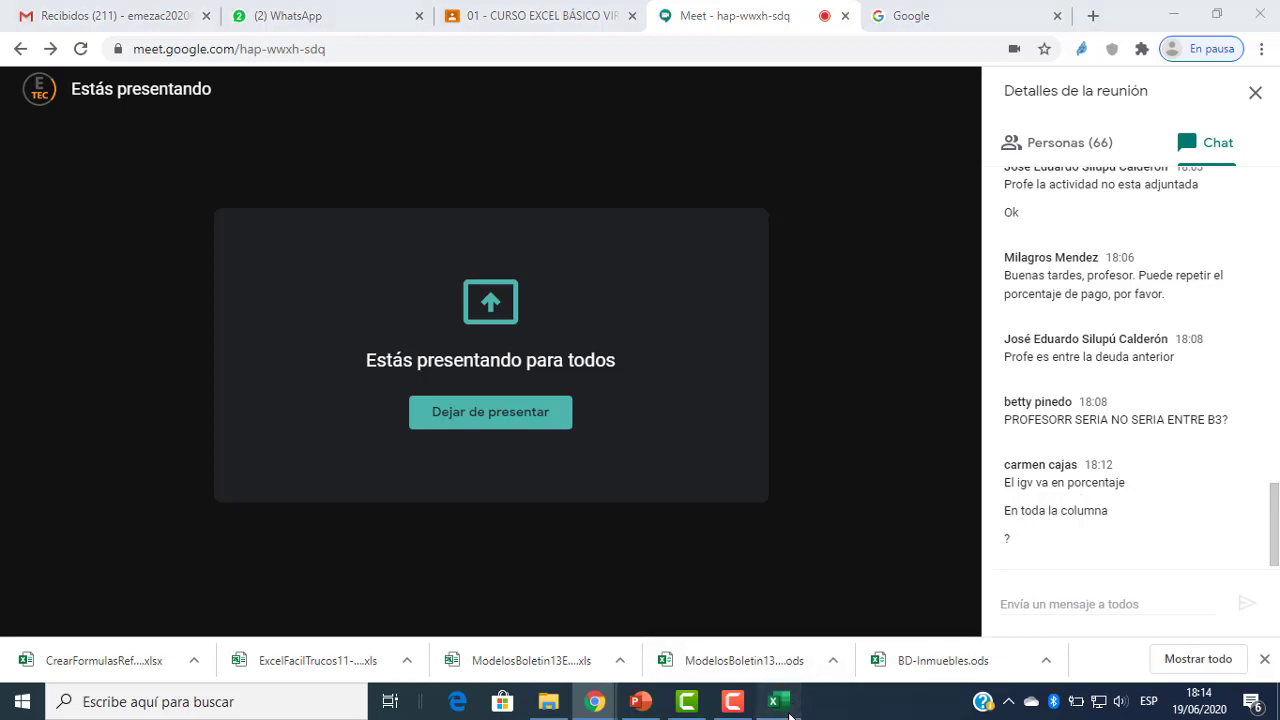
- Review the IGV cells E3:E8 and pendrive's total in F3, and inspect the cells referenced by E3's formula without changing it
left_click(517, 399)
left_click(506, 258)
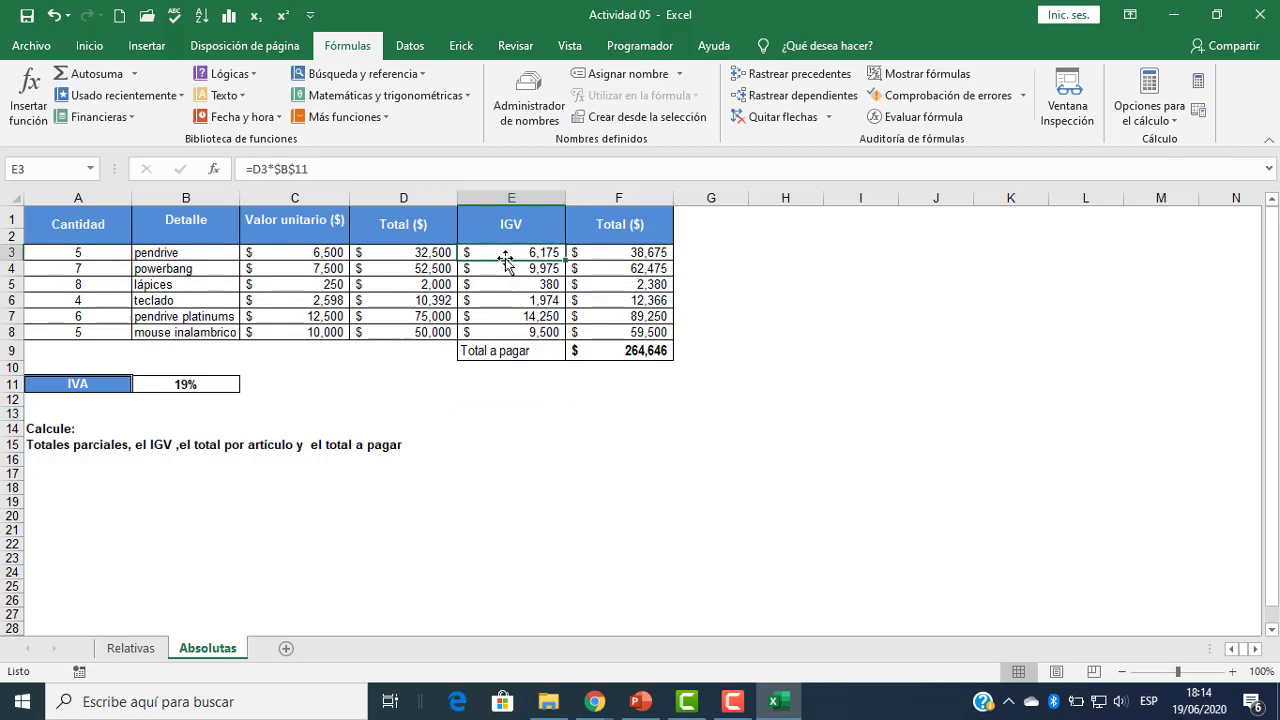
left_click_drag(520, 251, 522, 333)
left_click(518, 268)
left_click(511, 250)
left_click(615, 258)
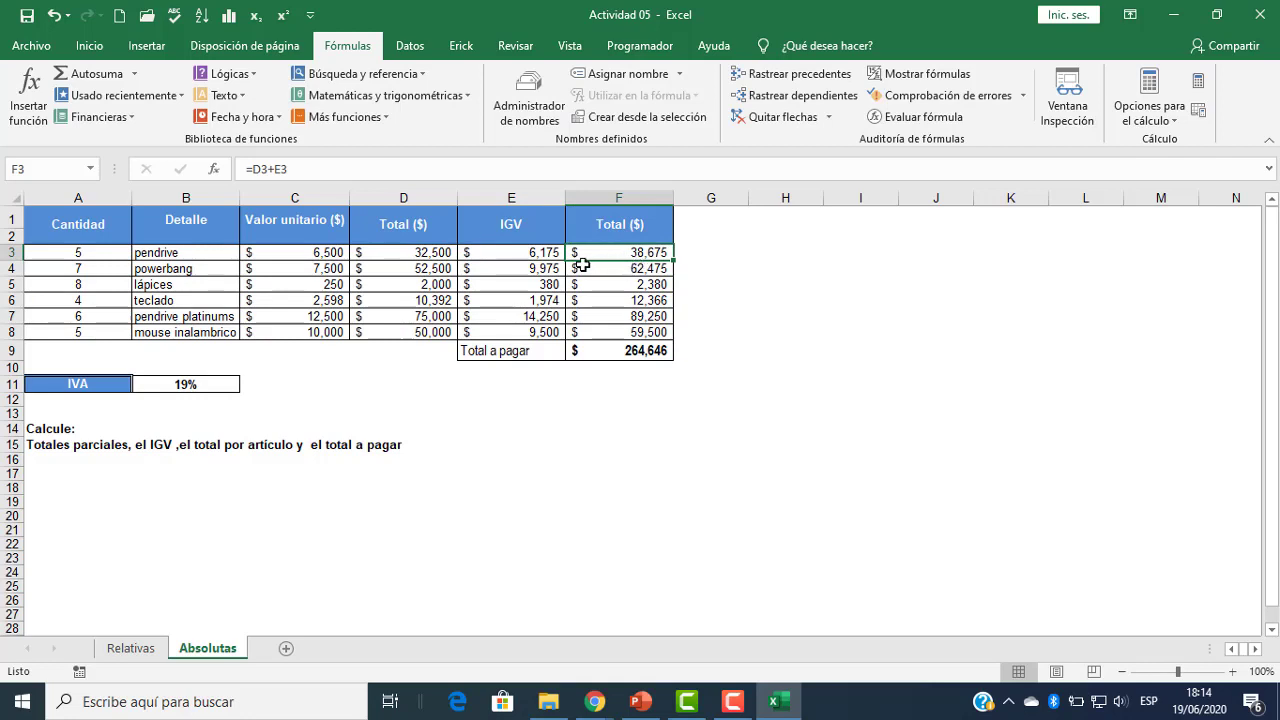
left_click(515, 253)
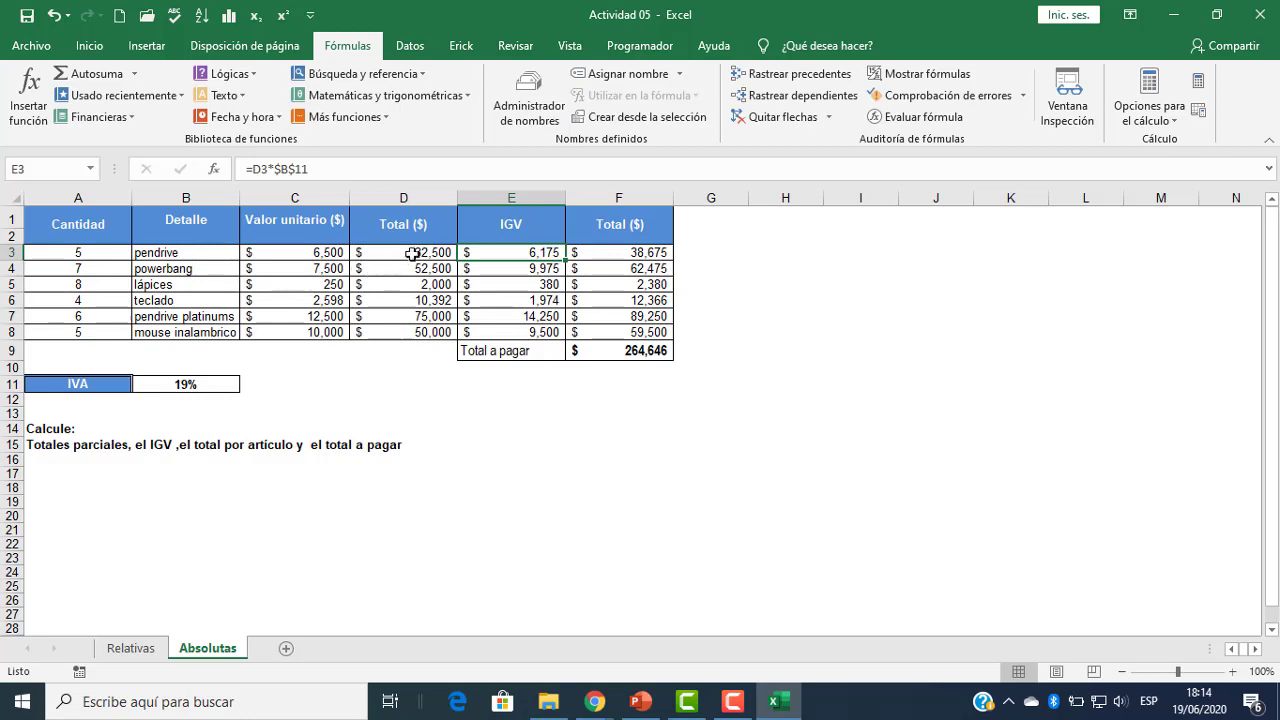
double_click(531, 256)
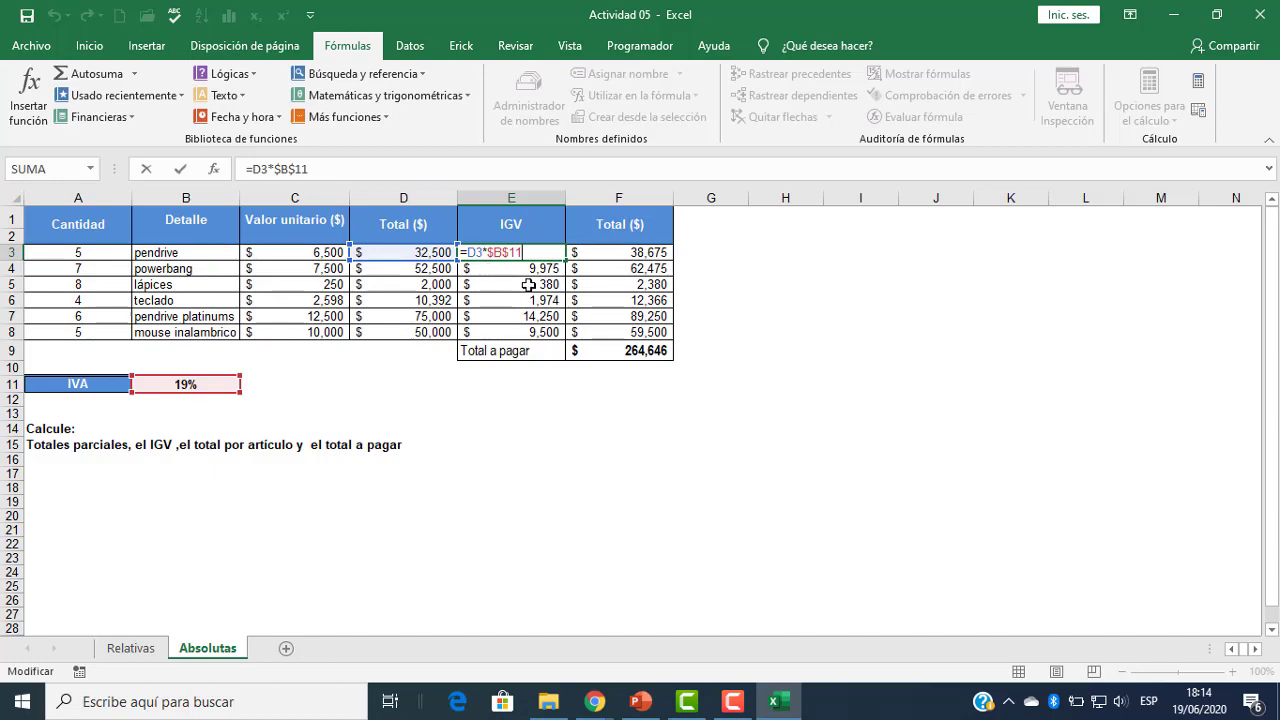
key("Escape")
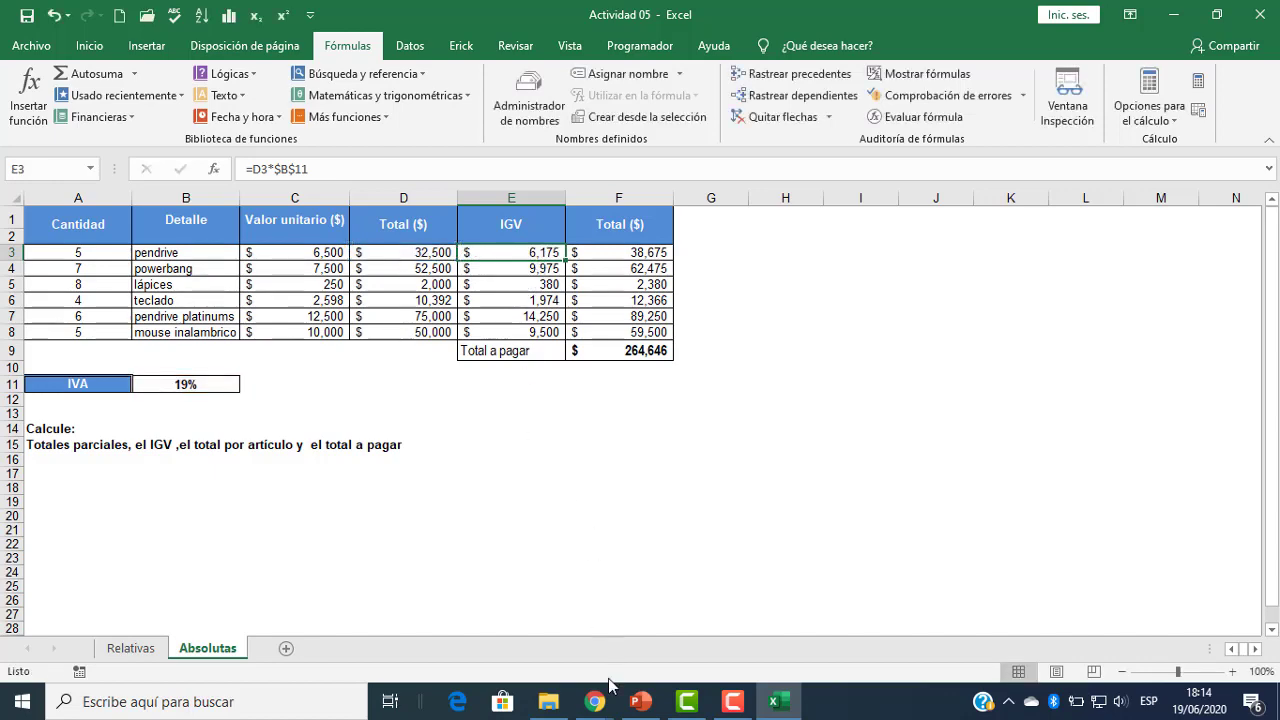
- Switch to the Google Meet call, admit the waiting participant, and return to the Excel workbook
mouse_move(595, 702)
left_click(469, 587)
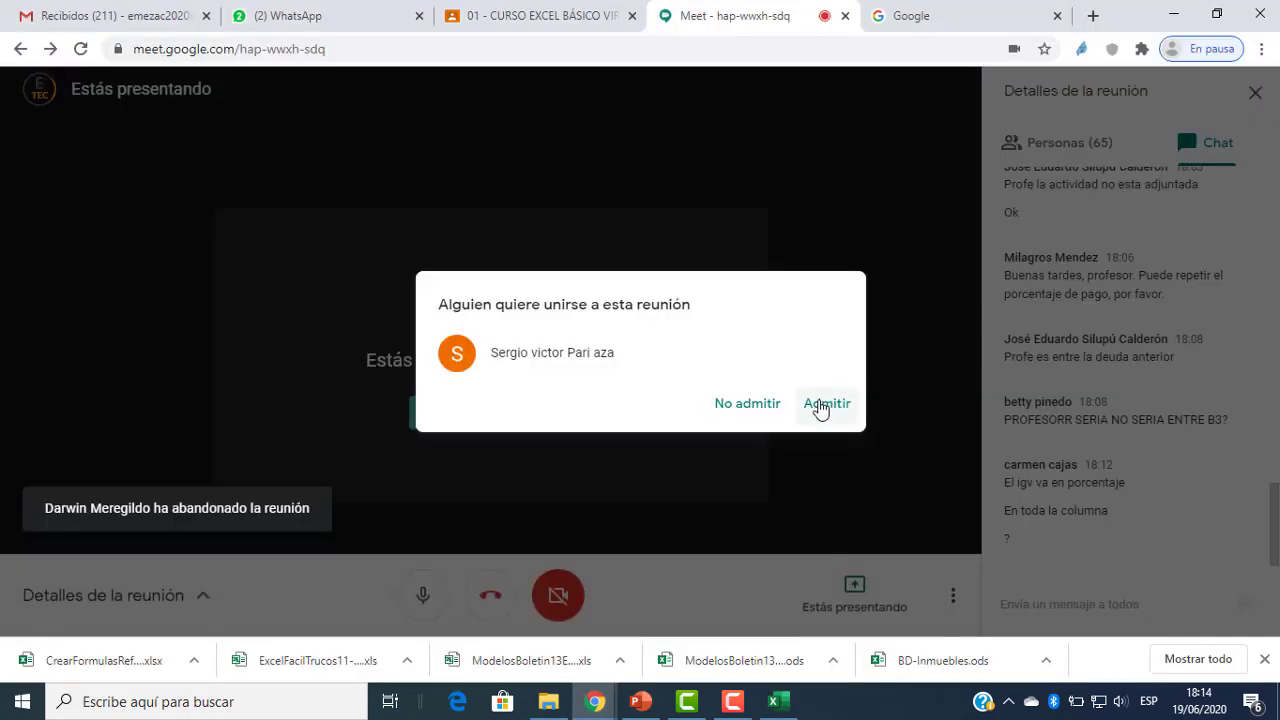
left_click(820, 407)
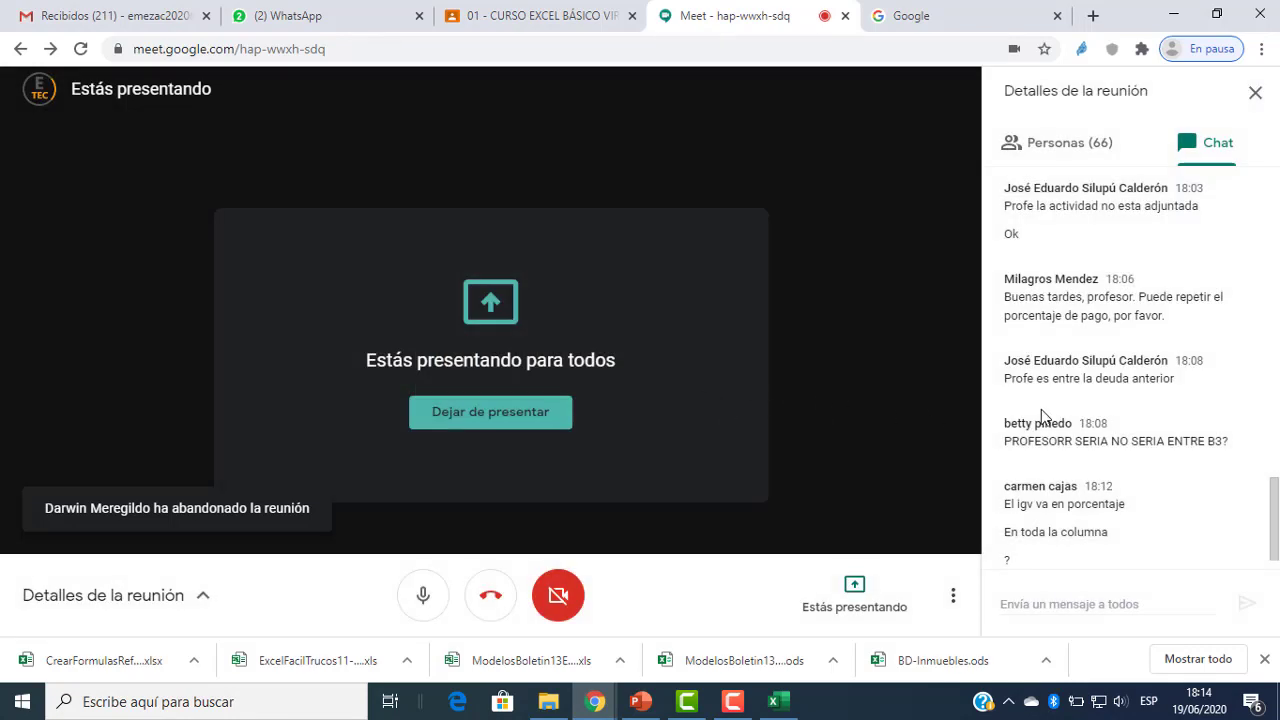
left_click(787, 690)
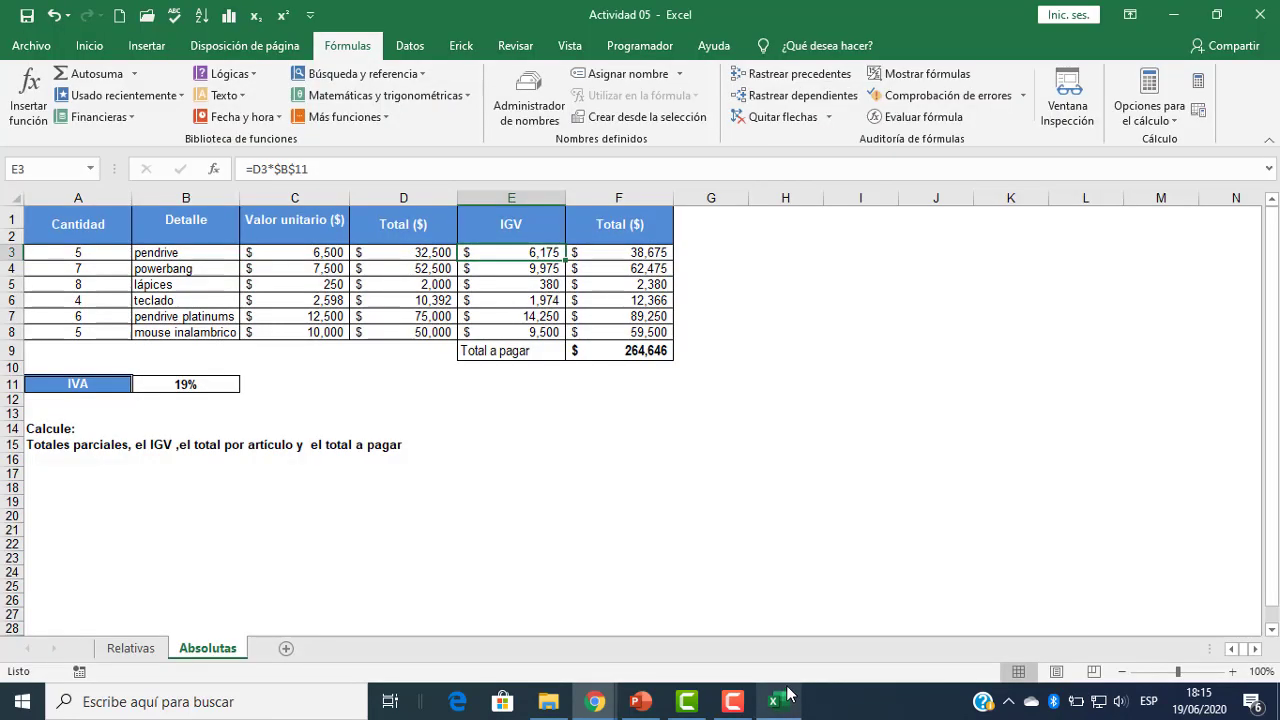
- Calculate pendrive's total including tax in the empty cell E13 with the formula =D3*(1+B11)
left_click(623, 450)
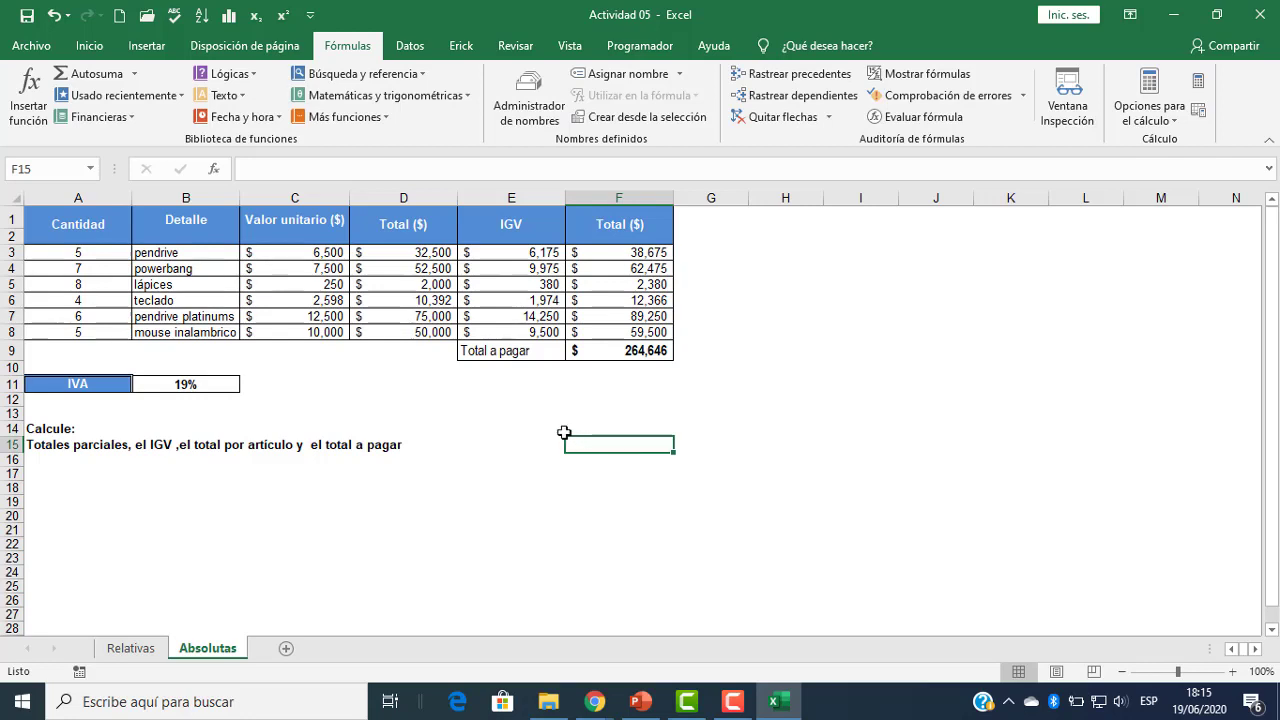
left_click(520, 418)
type("=")
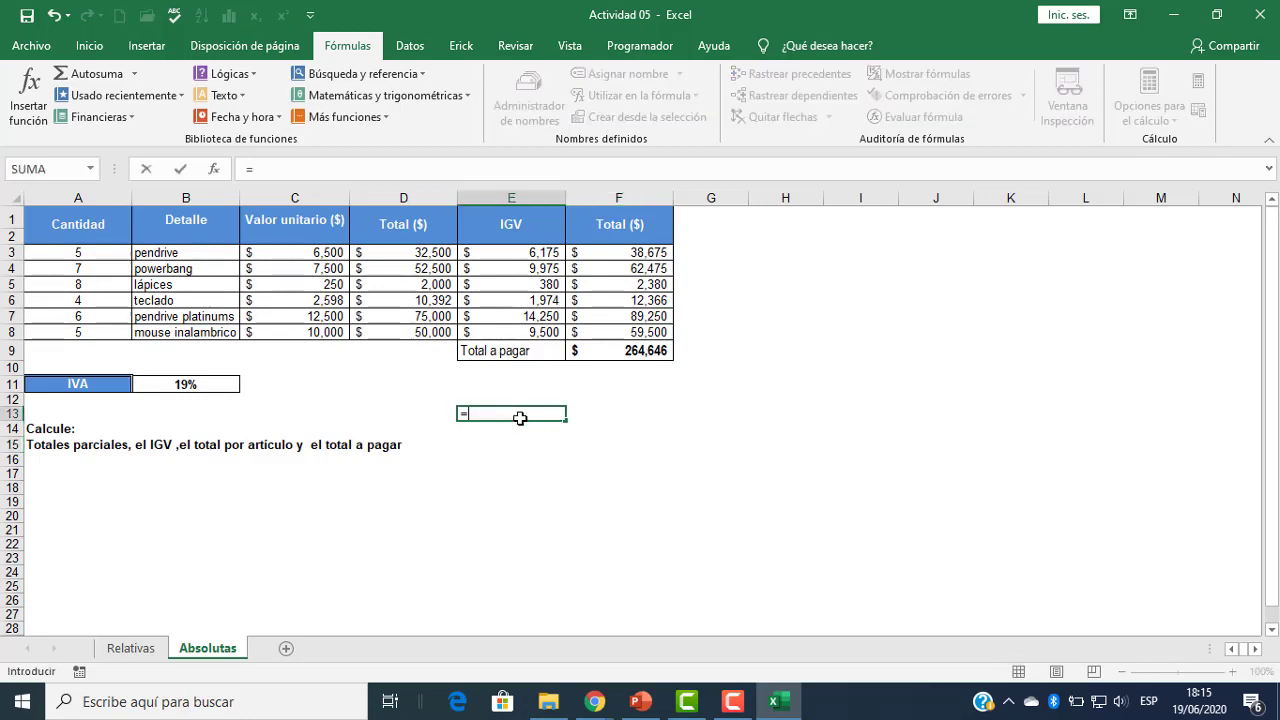
left_click(424, 256)
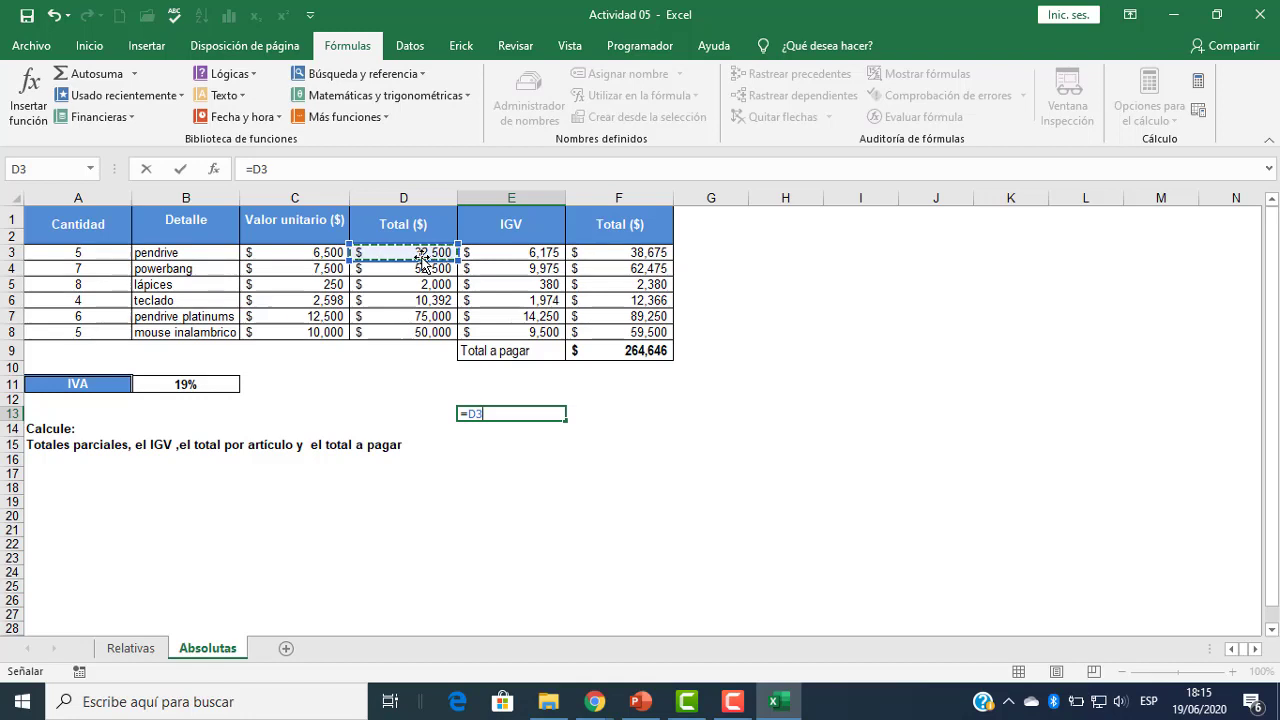
type("*")
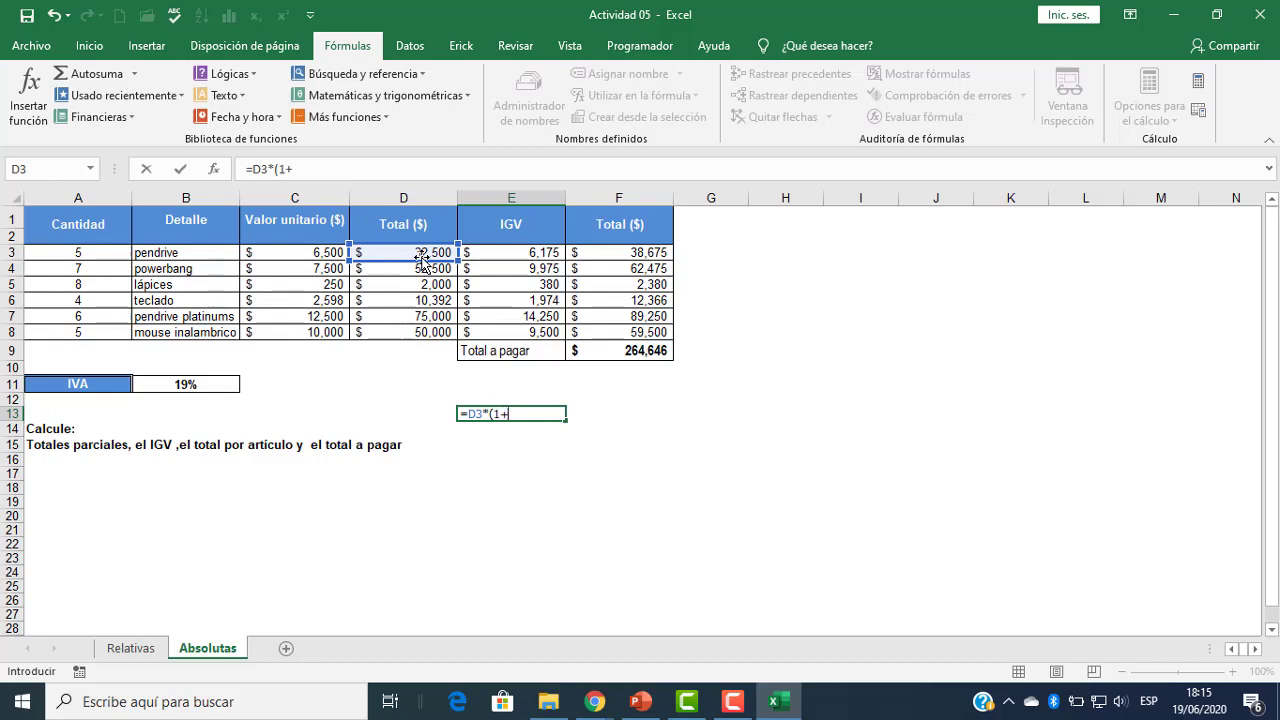
type("(1+")
left_click(212, 383)
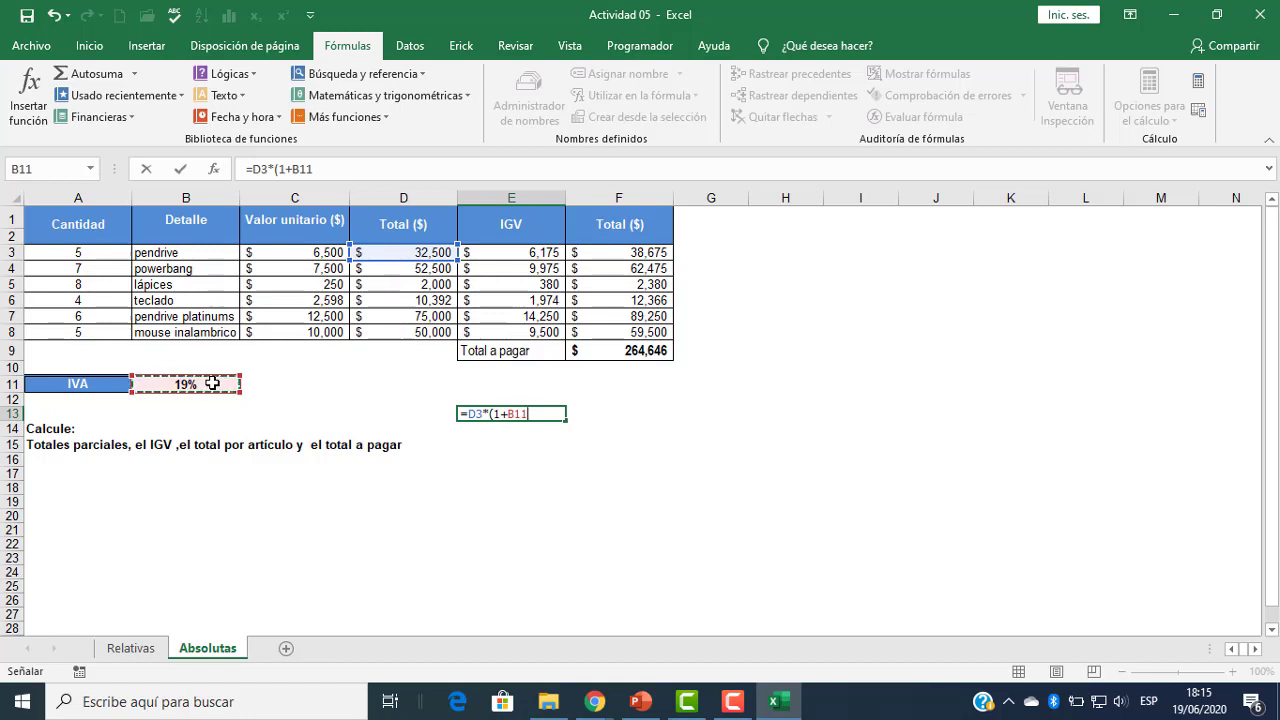
type(")")
key("Return")
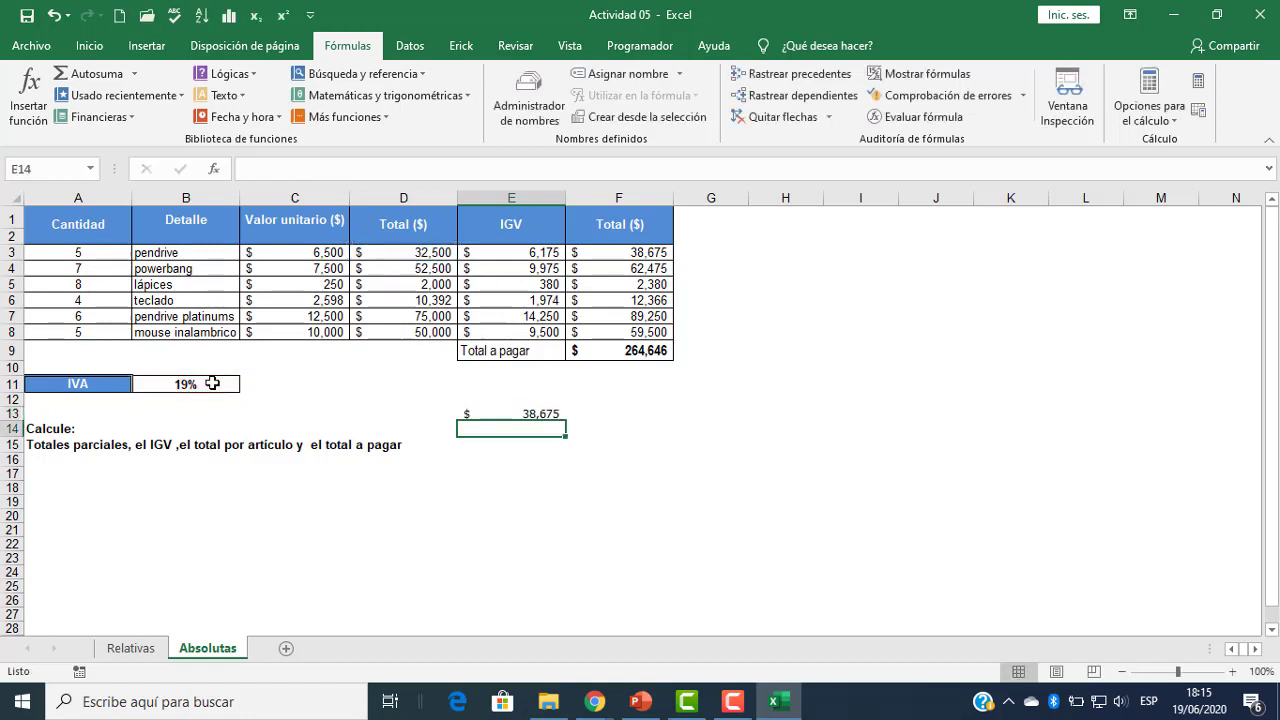
- Check the demonstration formula in E13 and clear that cell
left_click(538, 411)
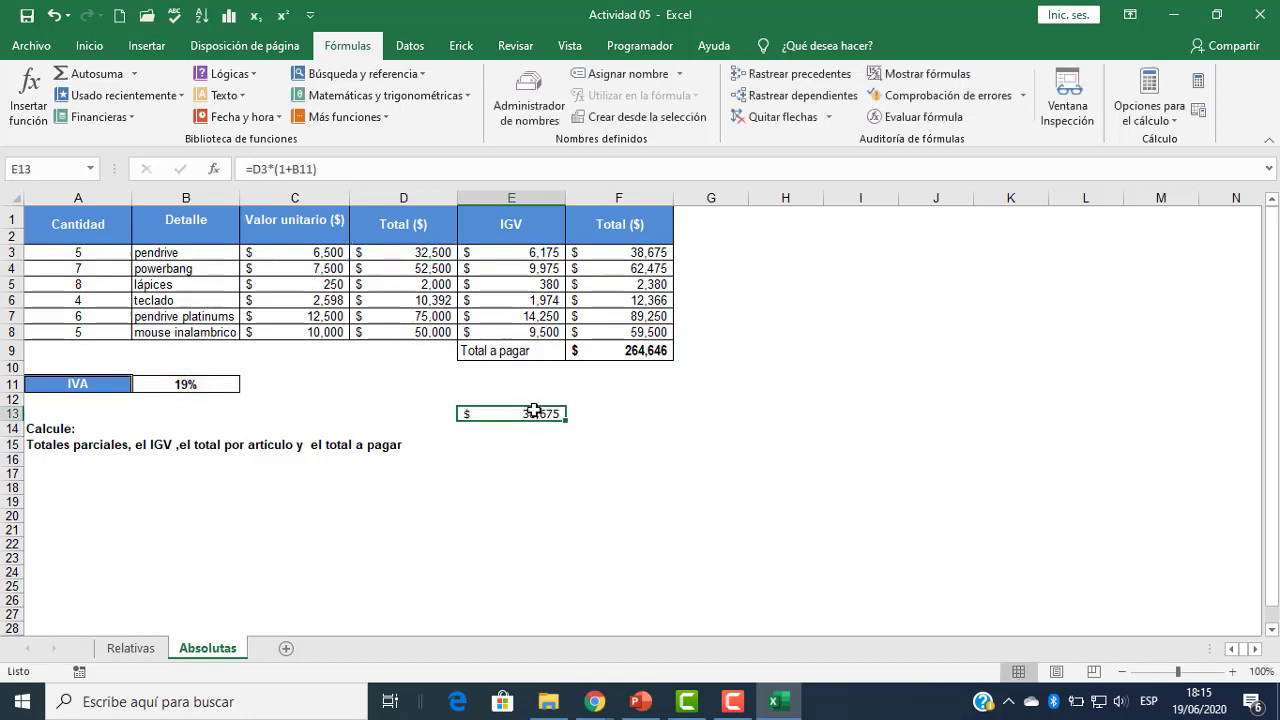
key("Delete")
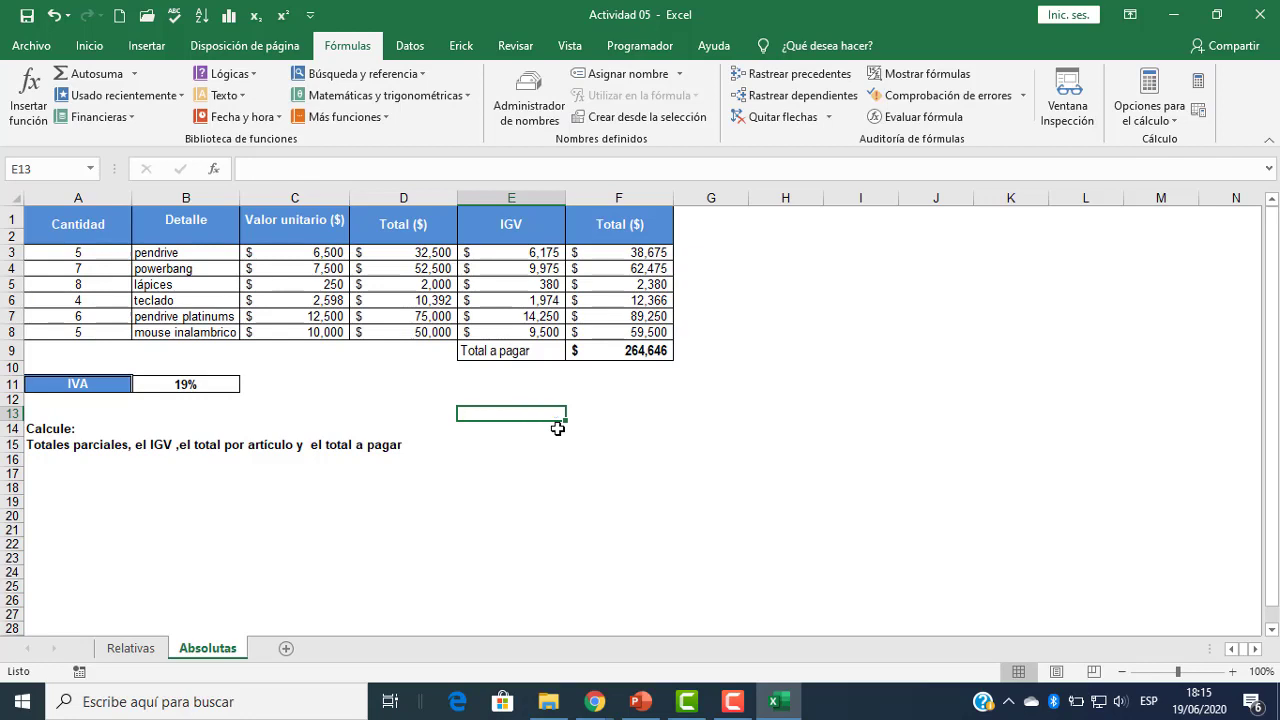
left_click(698, 450)
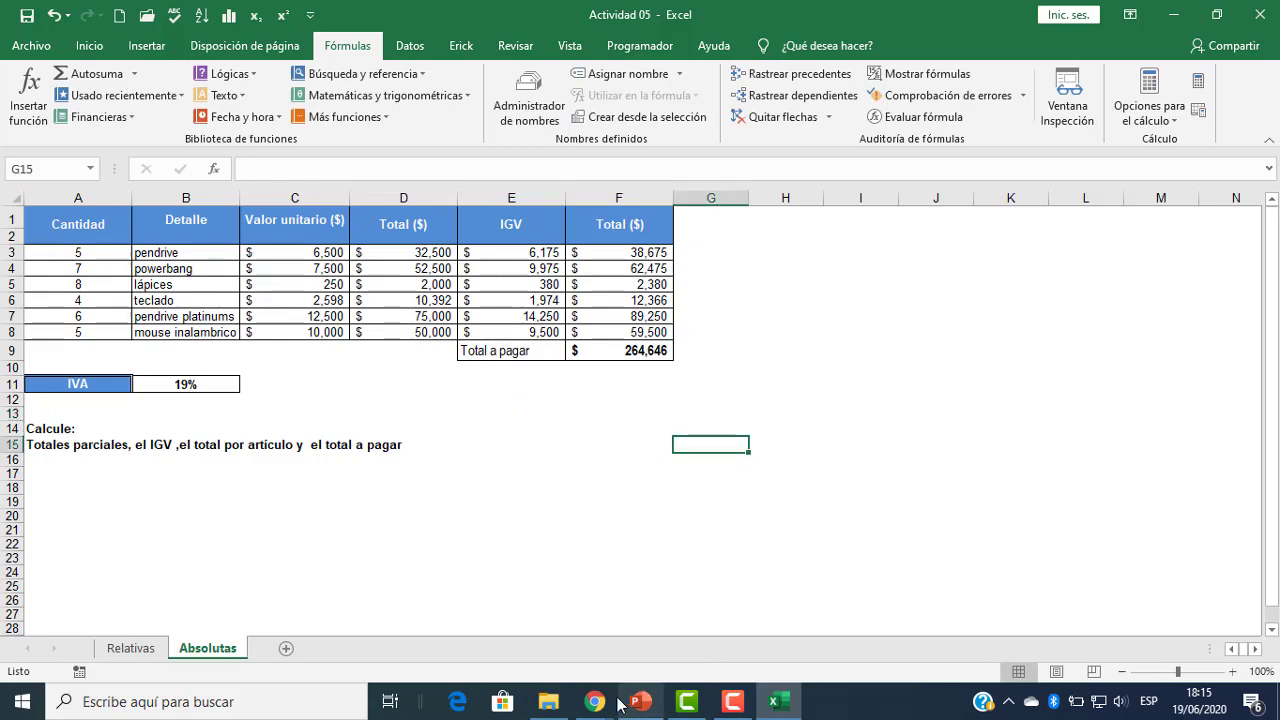
- Switch back to the Google Meet call and admit the participant asking to join
mouse_move(595, 701)
left_click(435, 611)
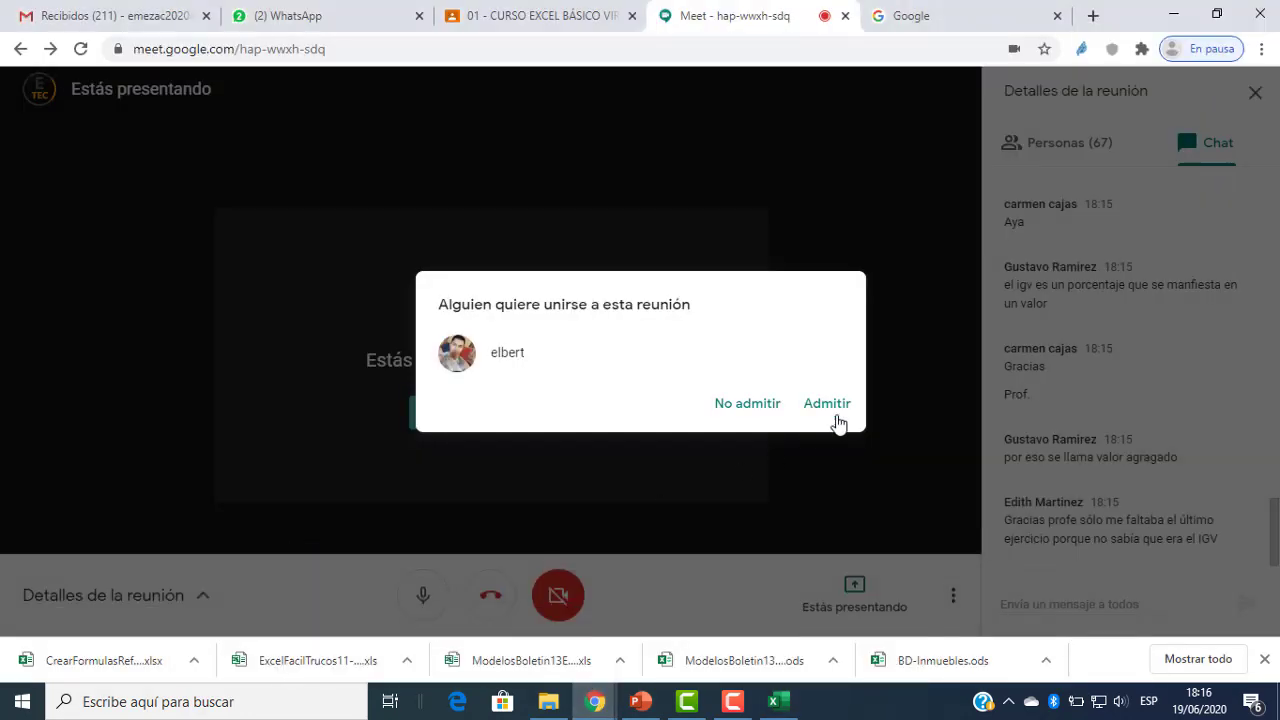
left_click(835, 406)
- Read through the earlier and latest messages in the meeting chat, and return to the Excel workbook
scroll(1130, 500, "down", 10)
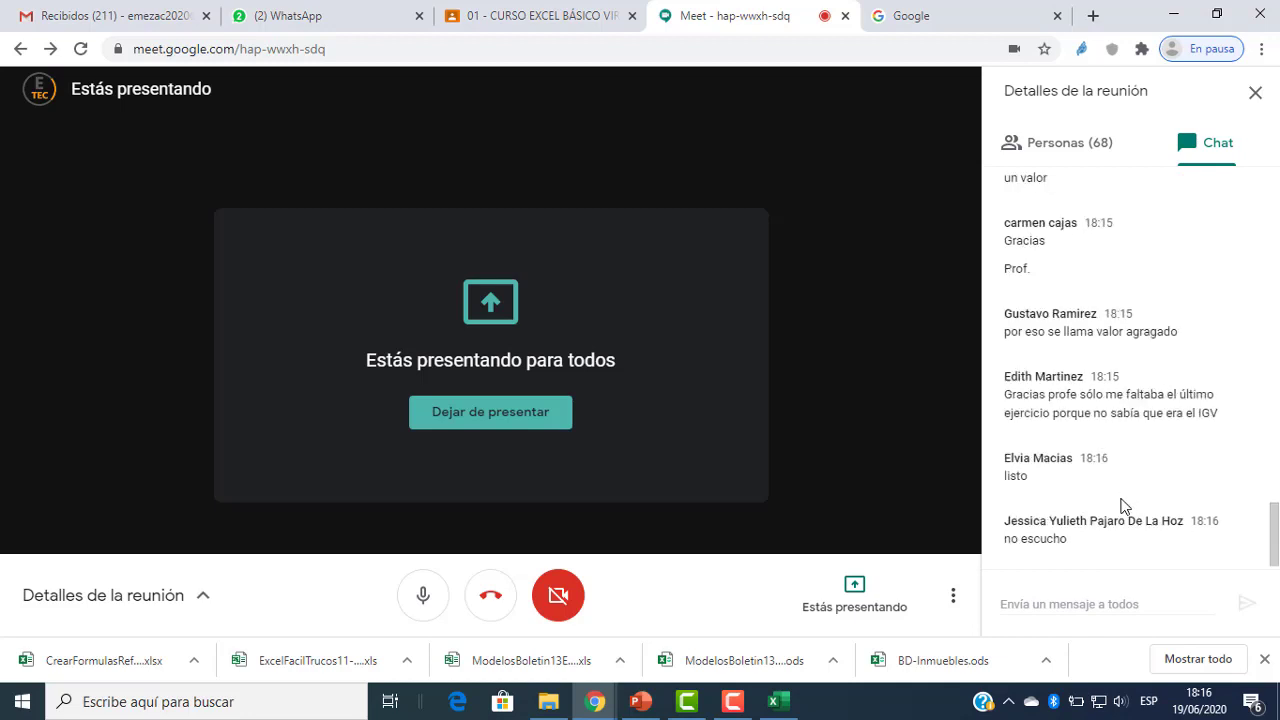
scroll(1120, 505, "up", 4)
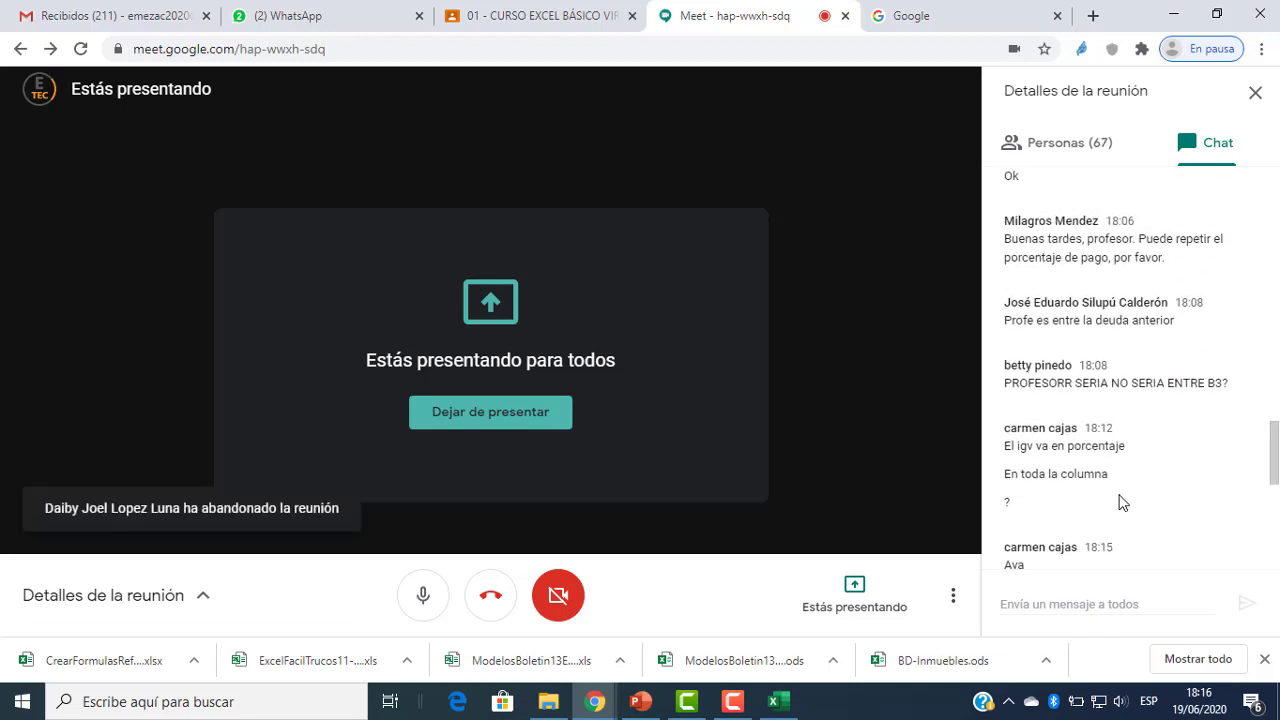
scroll(1122, 503, "down", 5)
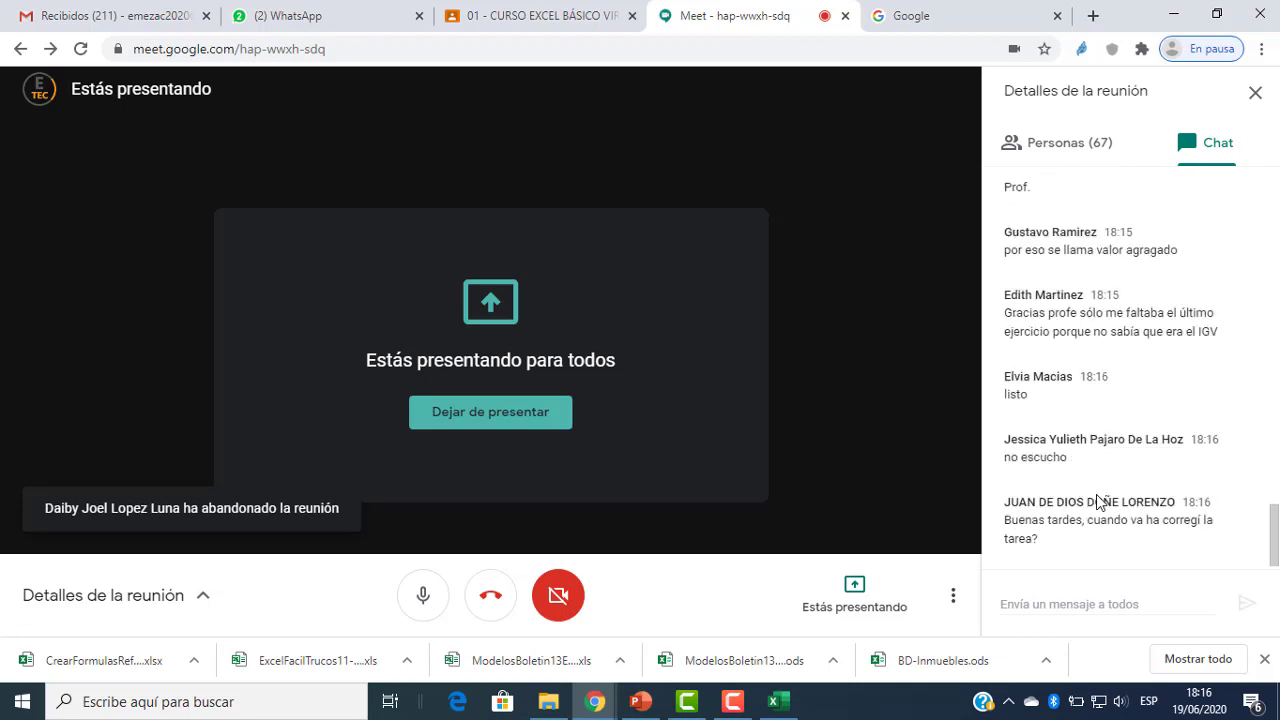
scroll(1098, 502, "up", 5)
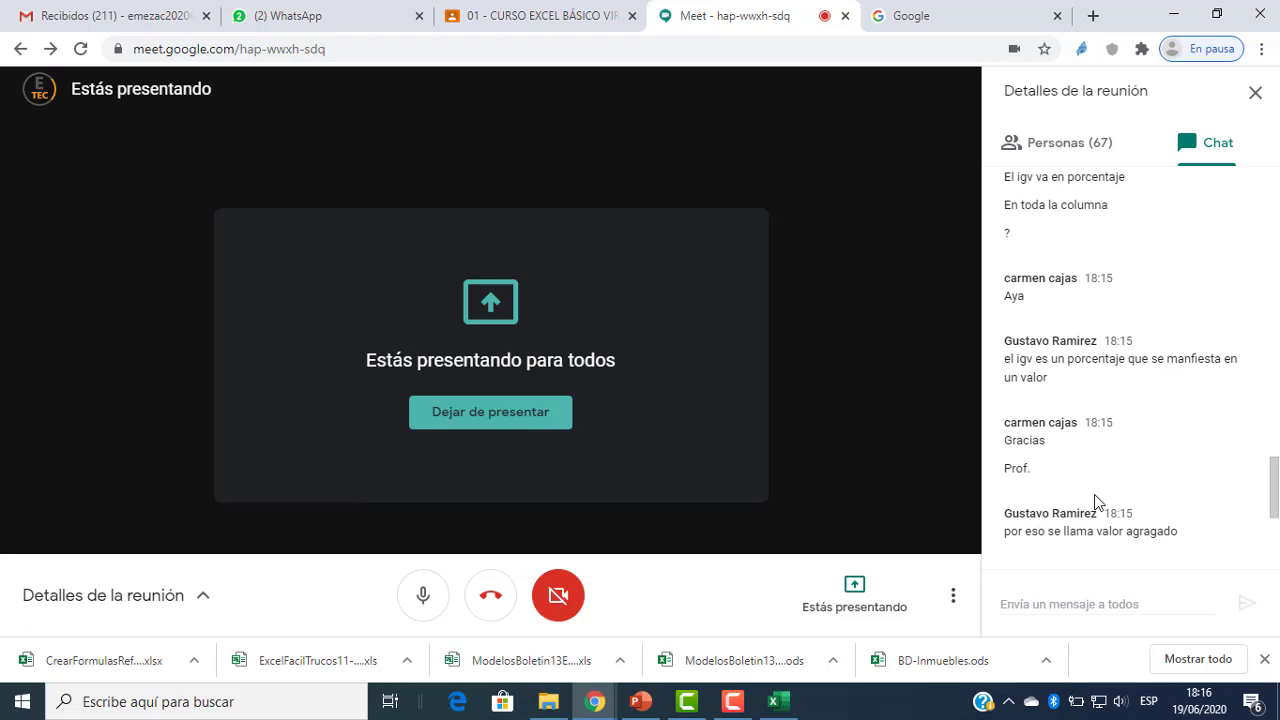
scroll(1094, 502, "down", 3)
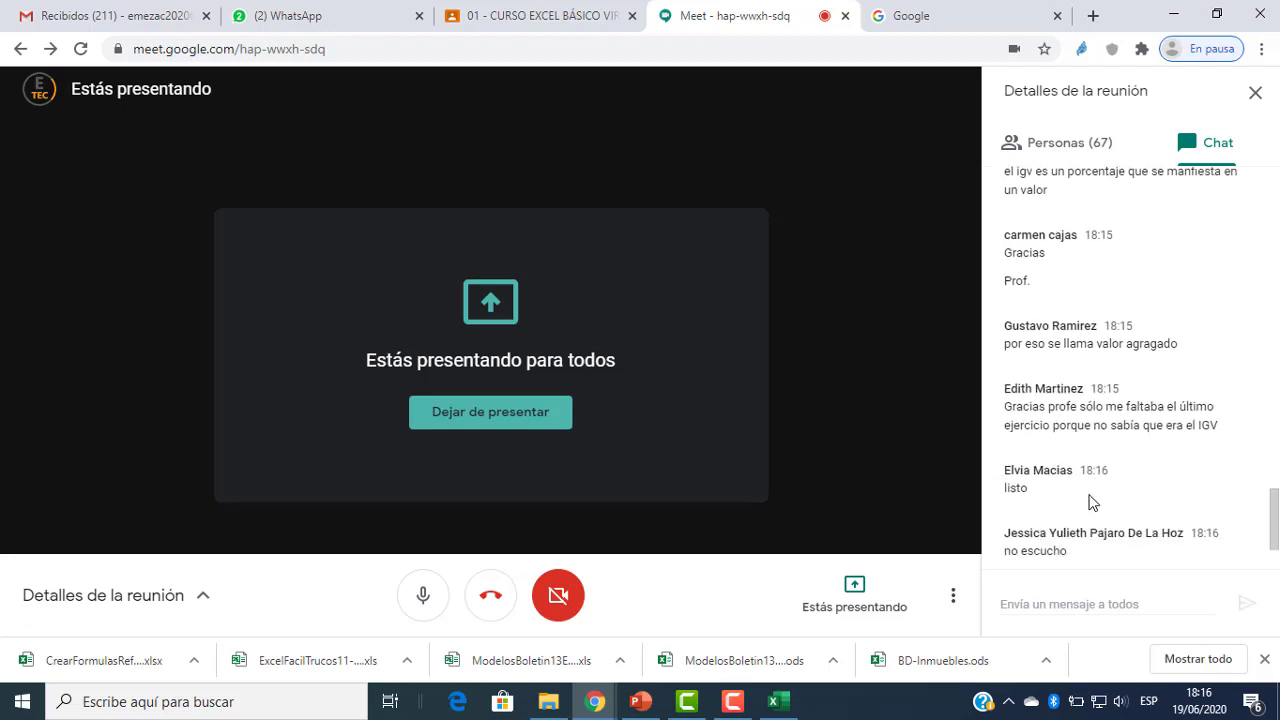
scroll(1090, 502, "down", 1)
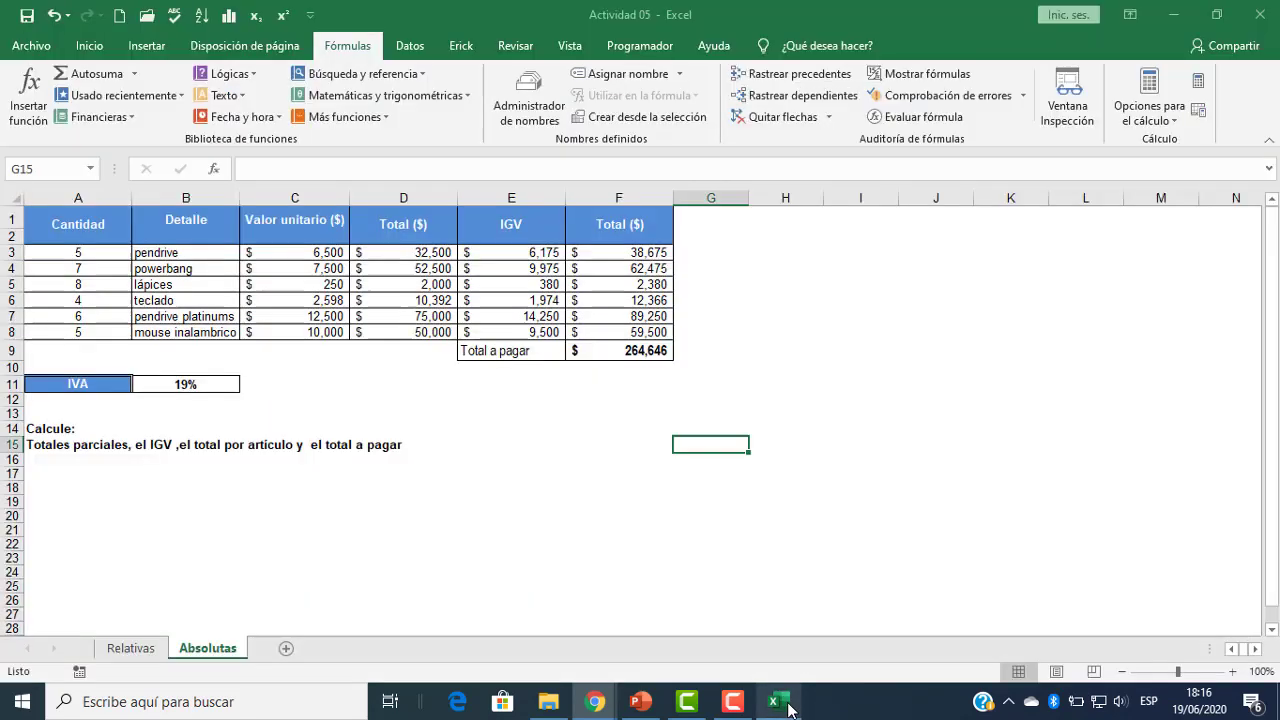
left_click(773, 701)
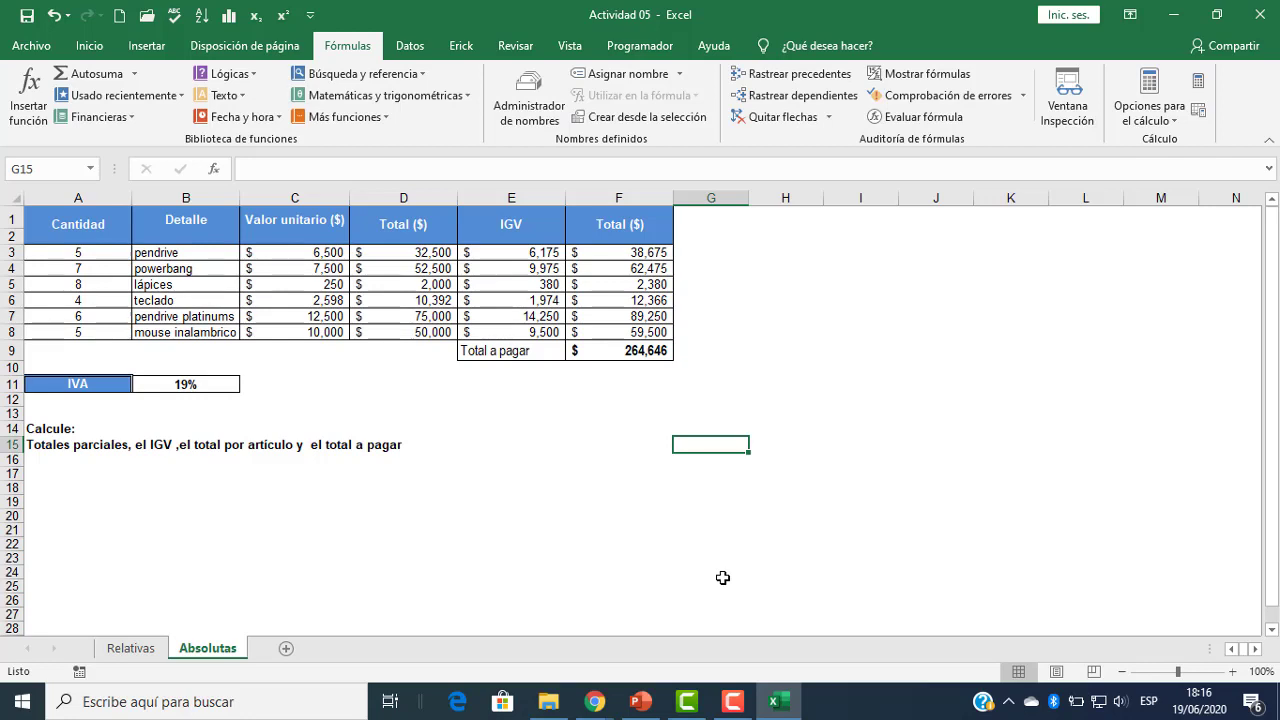
- Switch to the Google Meet call, admit the two participants who ask to join, and read the newest chat messages
left_click(594, 701)
left_click(484, 612)
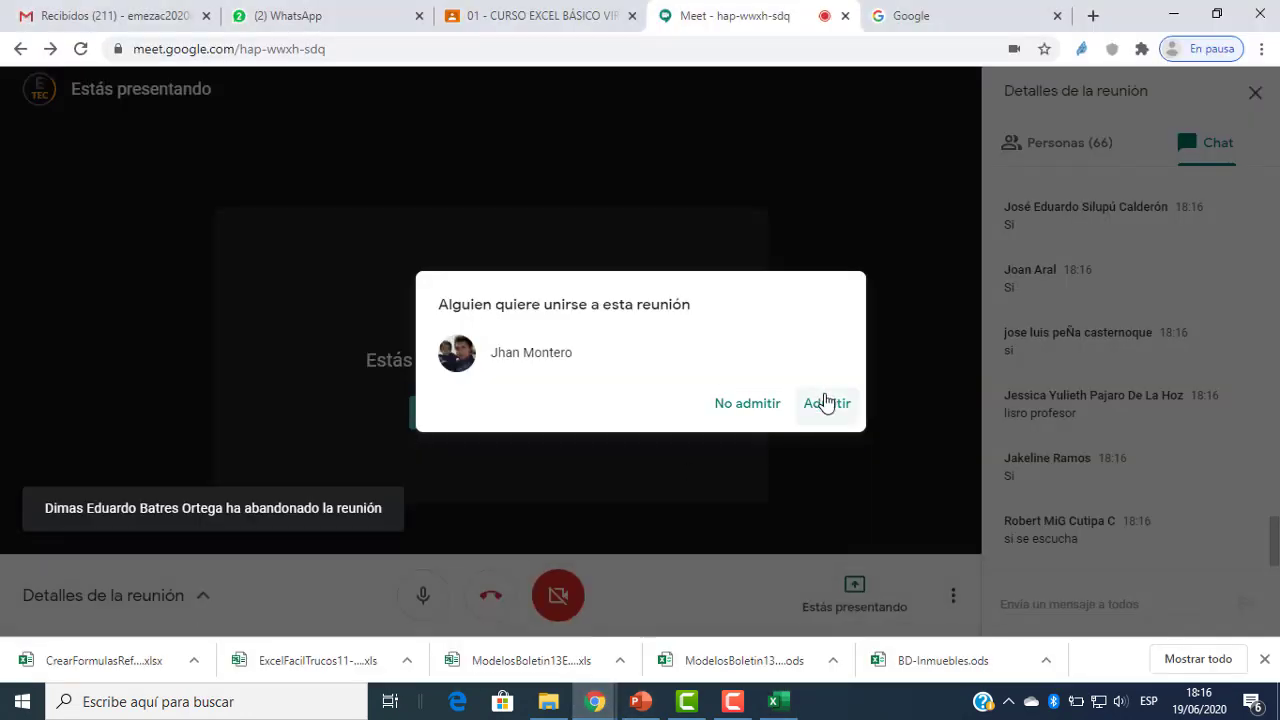
left_click(825, 402)
scroll(1055, 450, "down", 15)
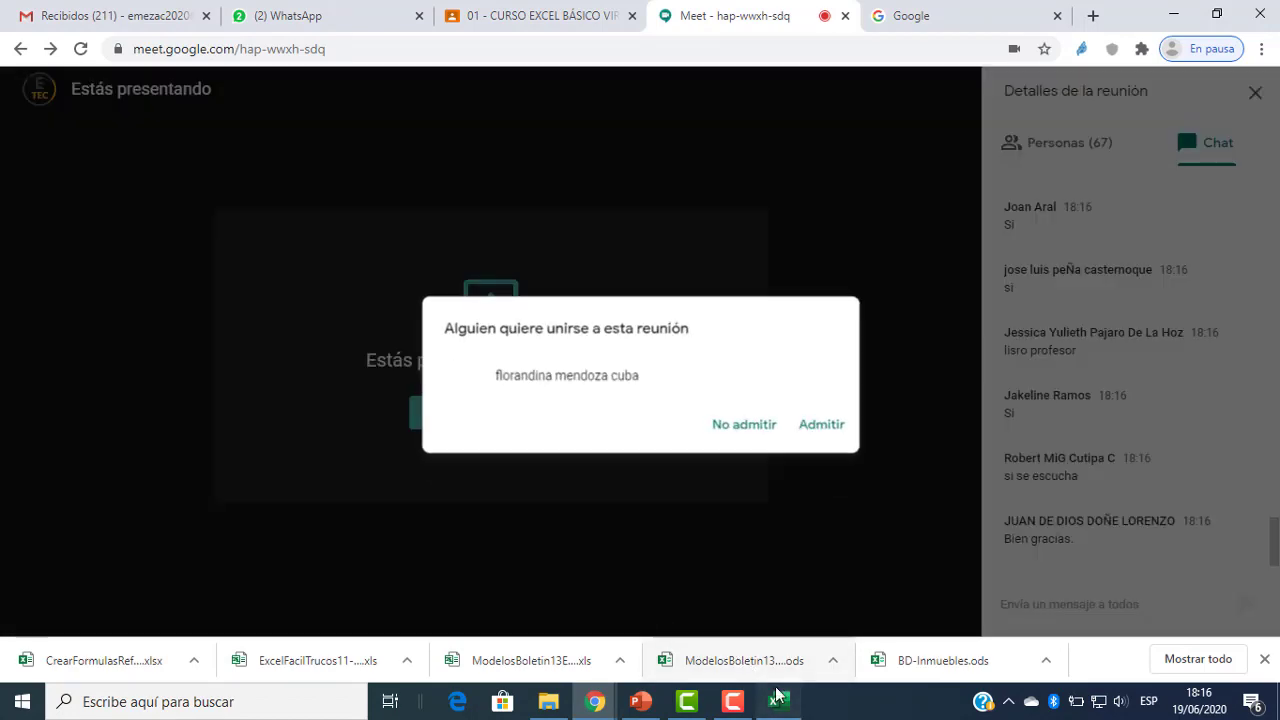
left_click(779, 701)
left_click(779, 701)
left_click(829, 406)
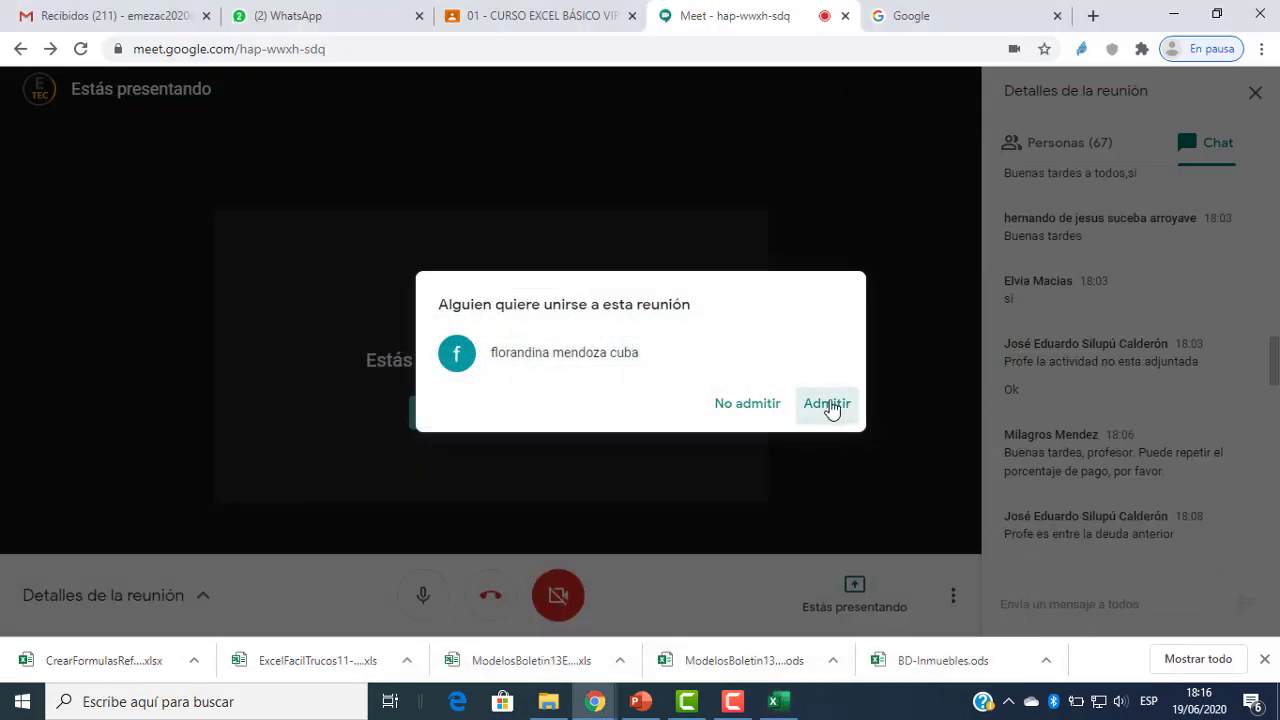
scroll(1173, 463, "down", 10)
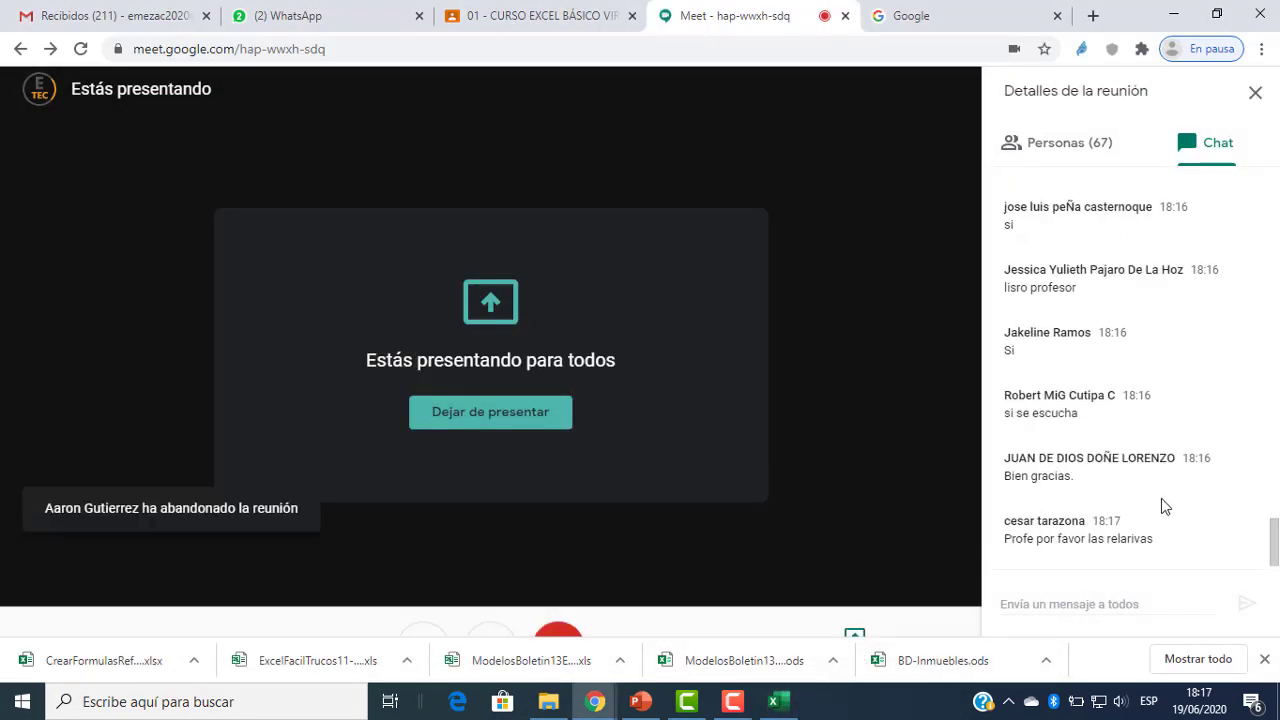
- Switch back to the Excel workbook and review the deuda actual and porcentaje de pago formulas in D3 and E3 of the Relativas sheet
left_click(782, 703)
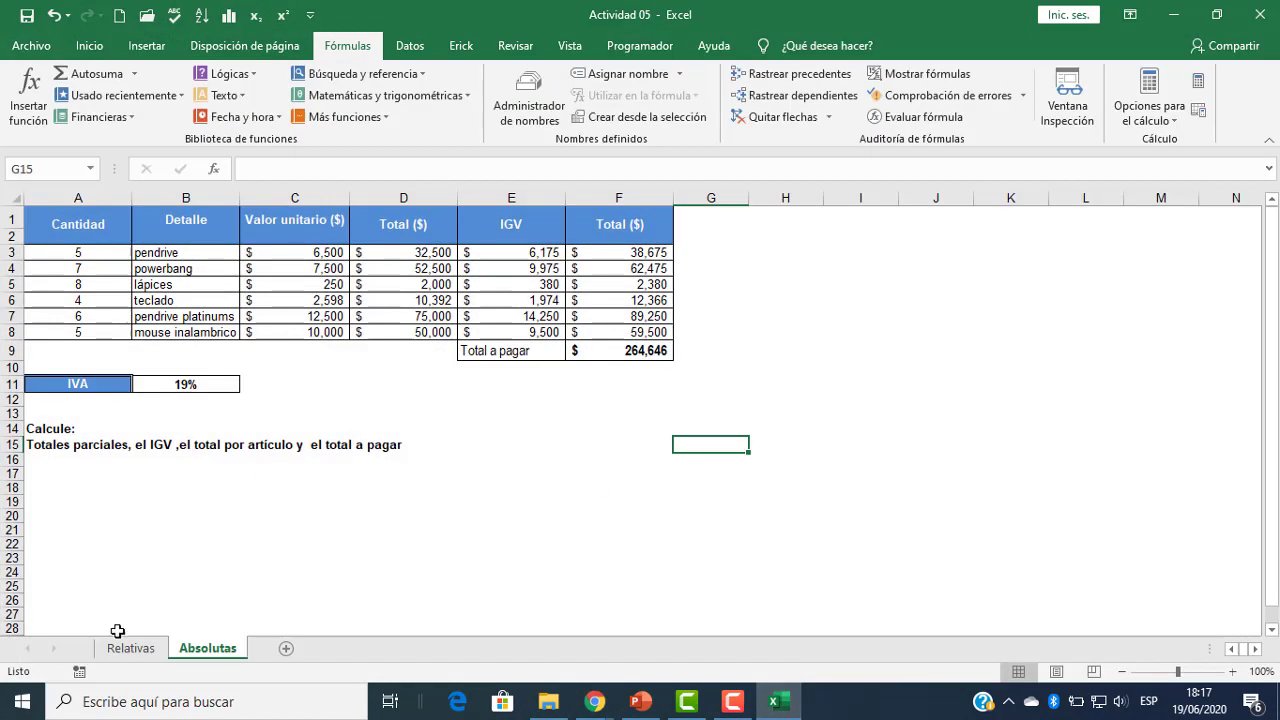
left_click(125, 648)
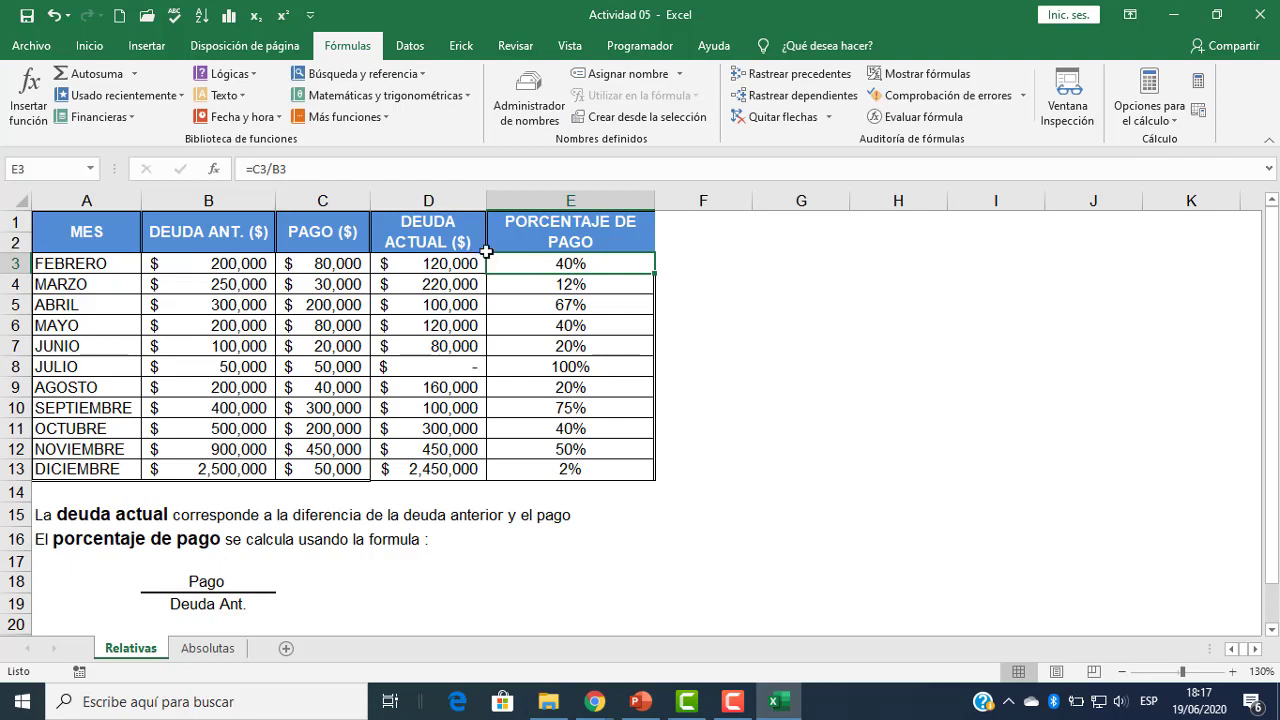
left_click(443, 268)
double_click(445, 265)
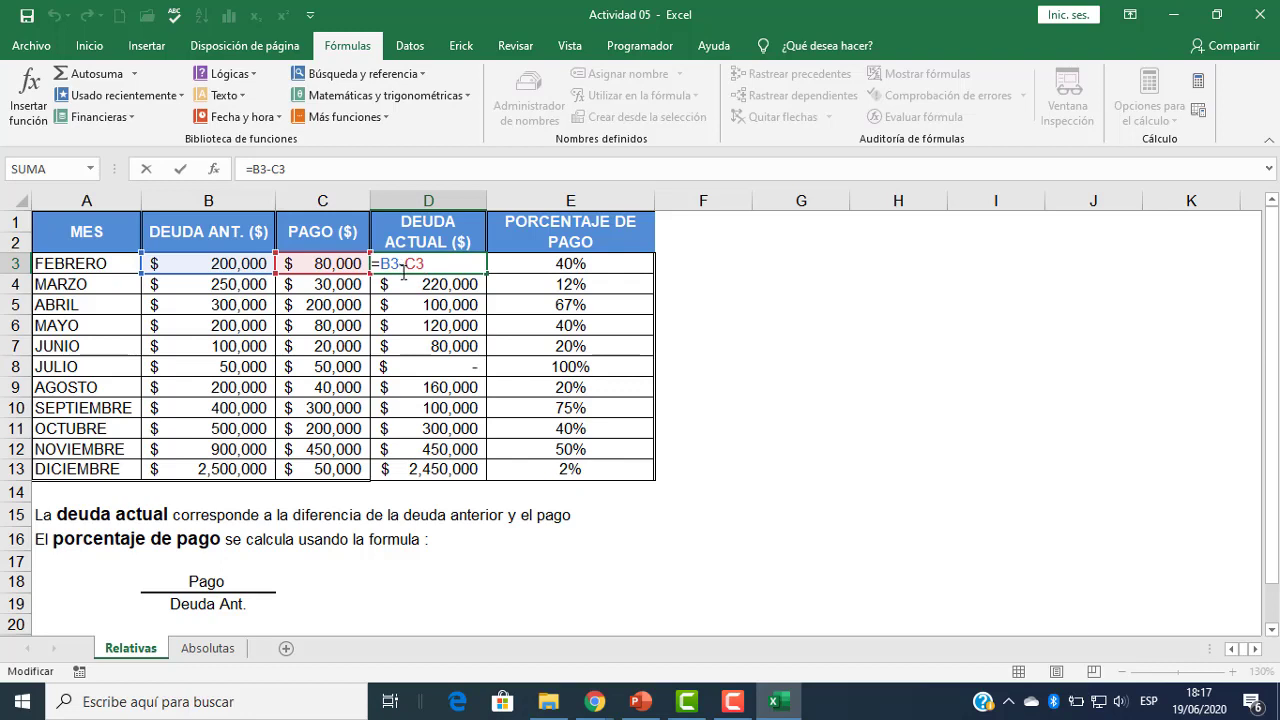
key("Escape")
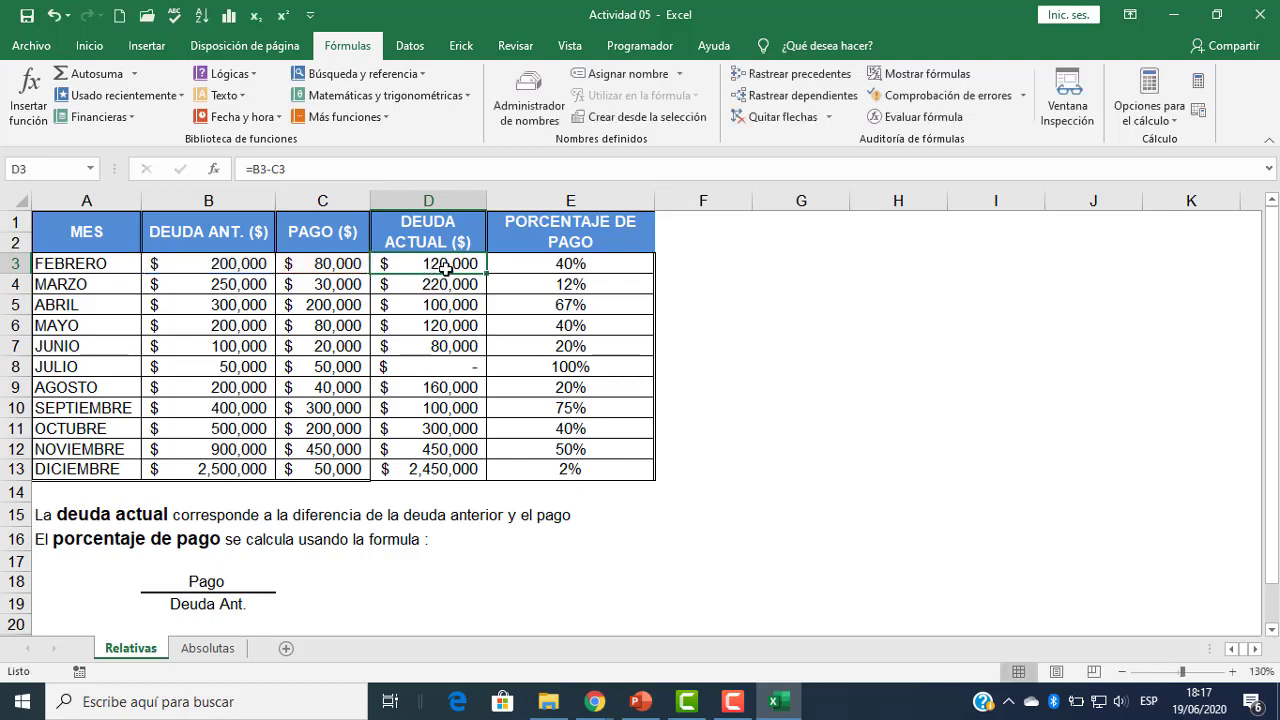
double_click(550, 255)
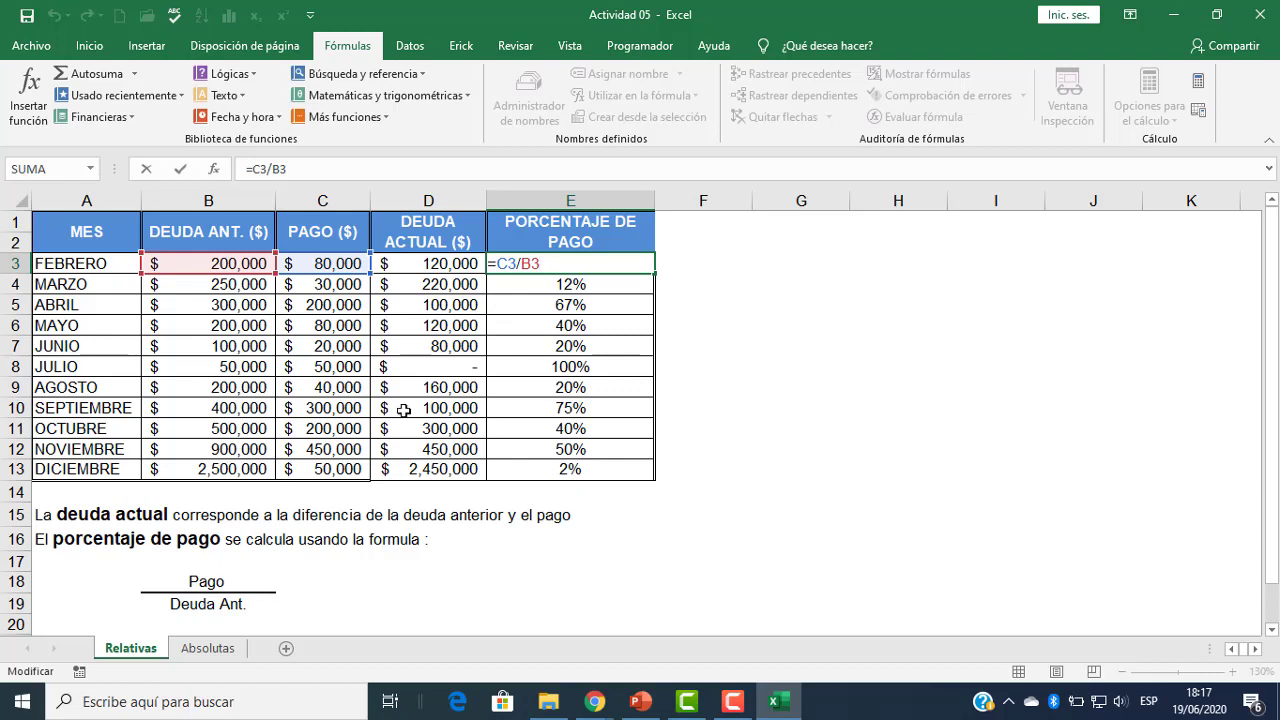
left_click(523, 287)
left_click(575, 264)
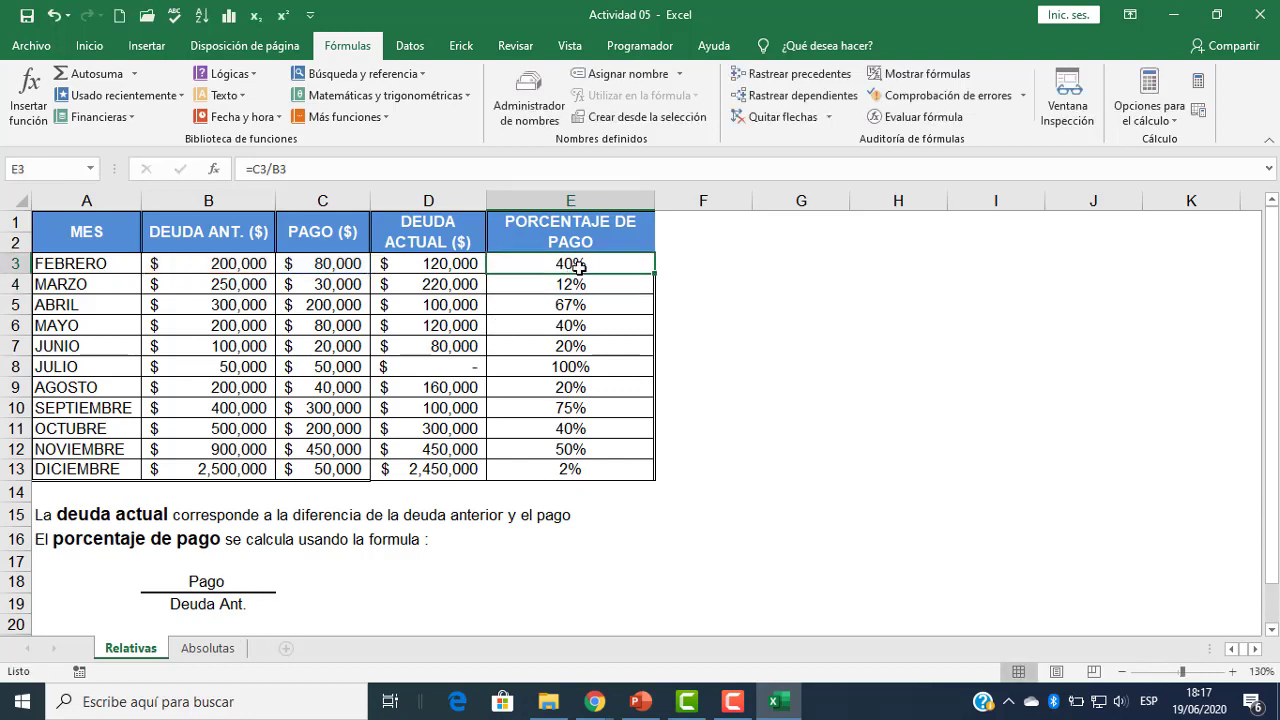
- Review the partial total formula in D3 and the IGV formula in E3 on the Absolutas sheet
left_click(207, 648)
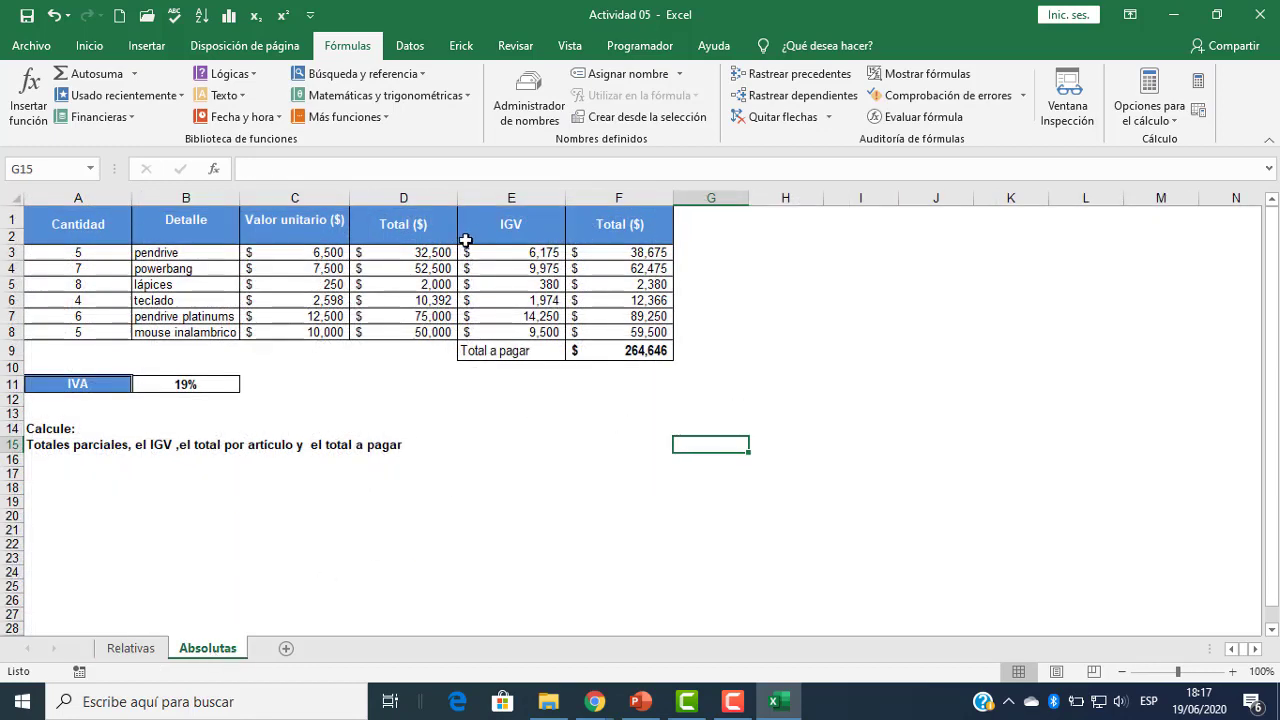
left_click(422, 253)
double_click(418, 255)
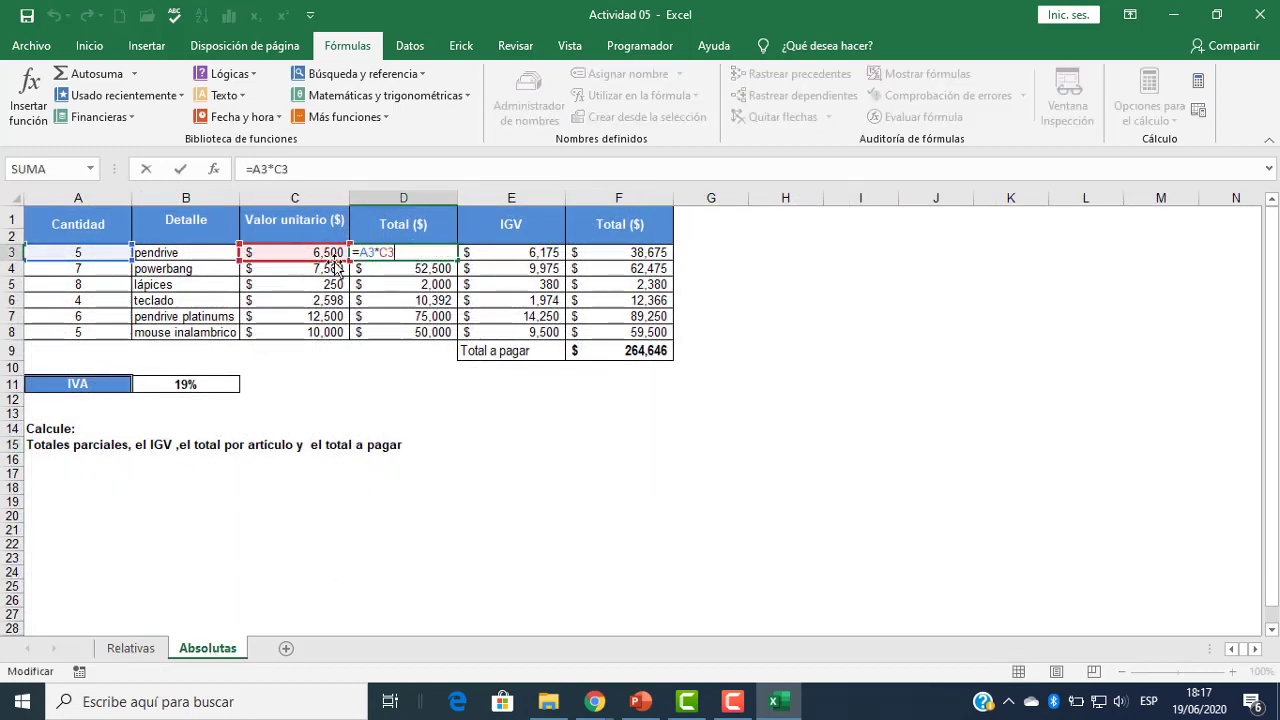
key("Escape")
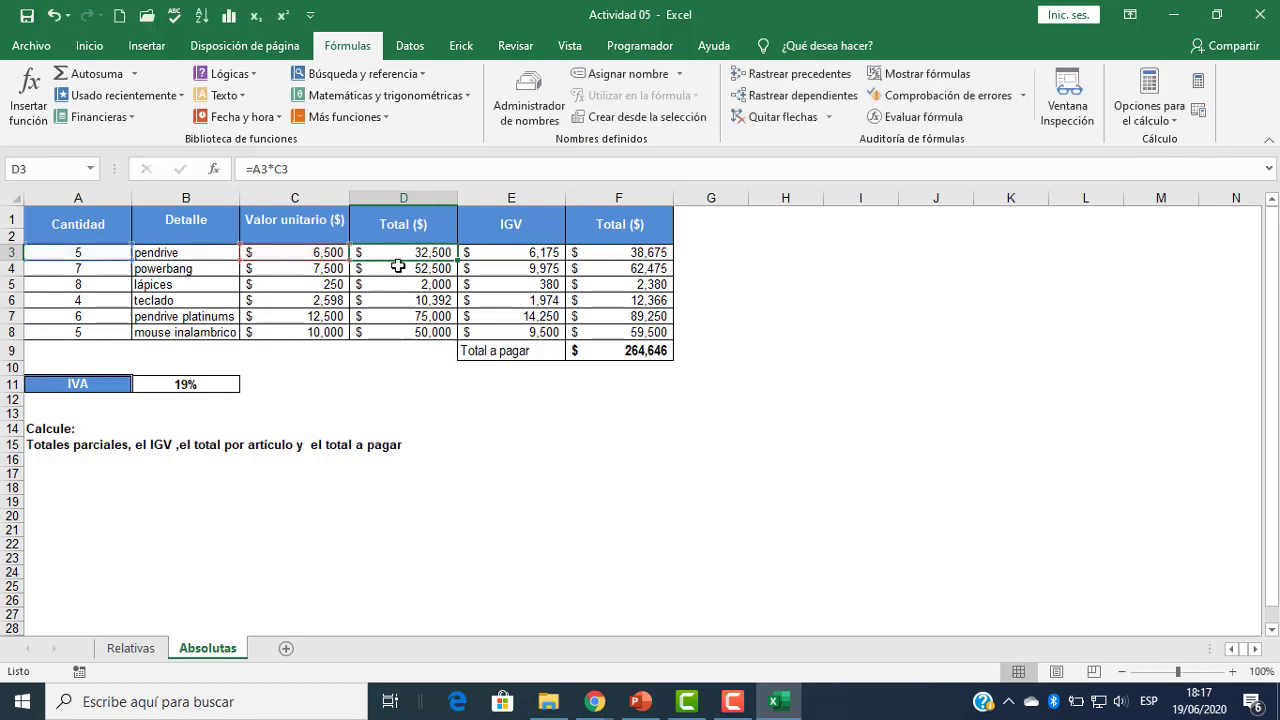
double_click(494, 256)
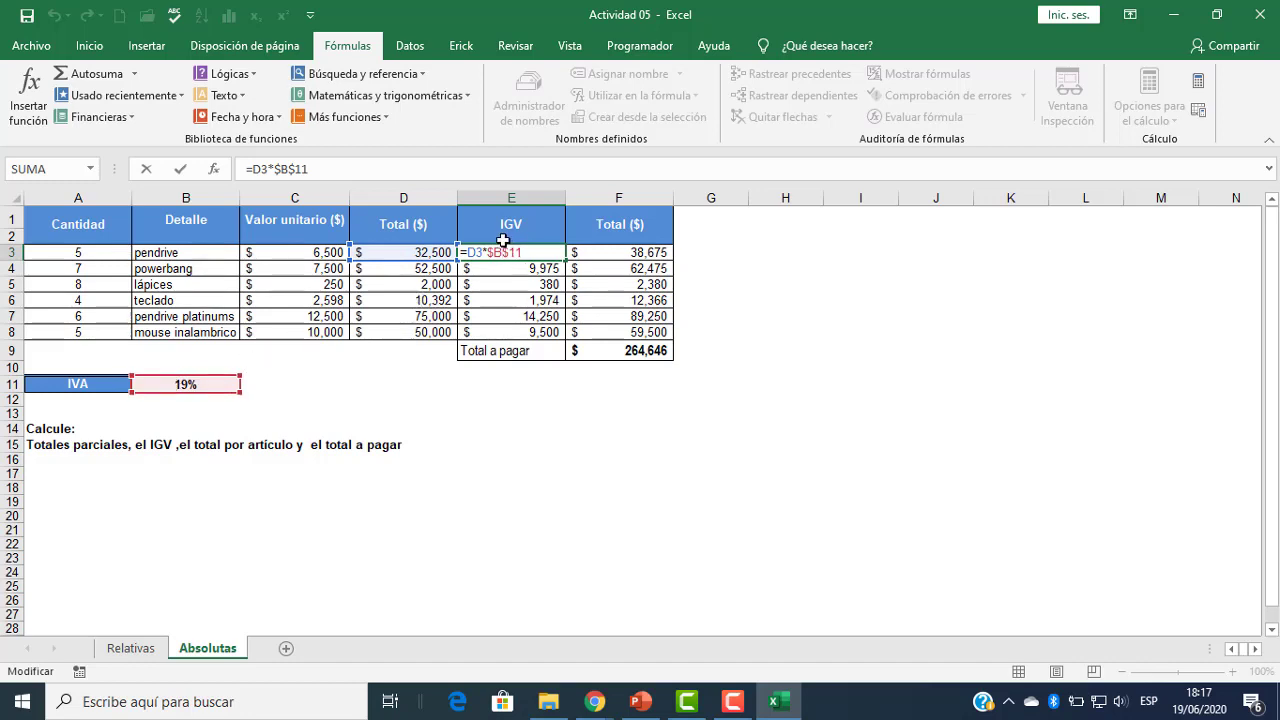
key("Return")
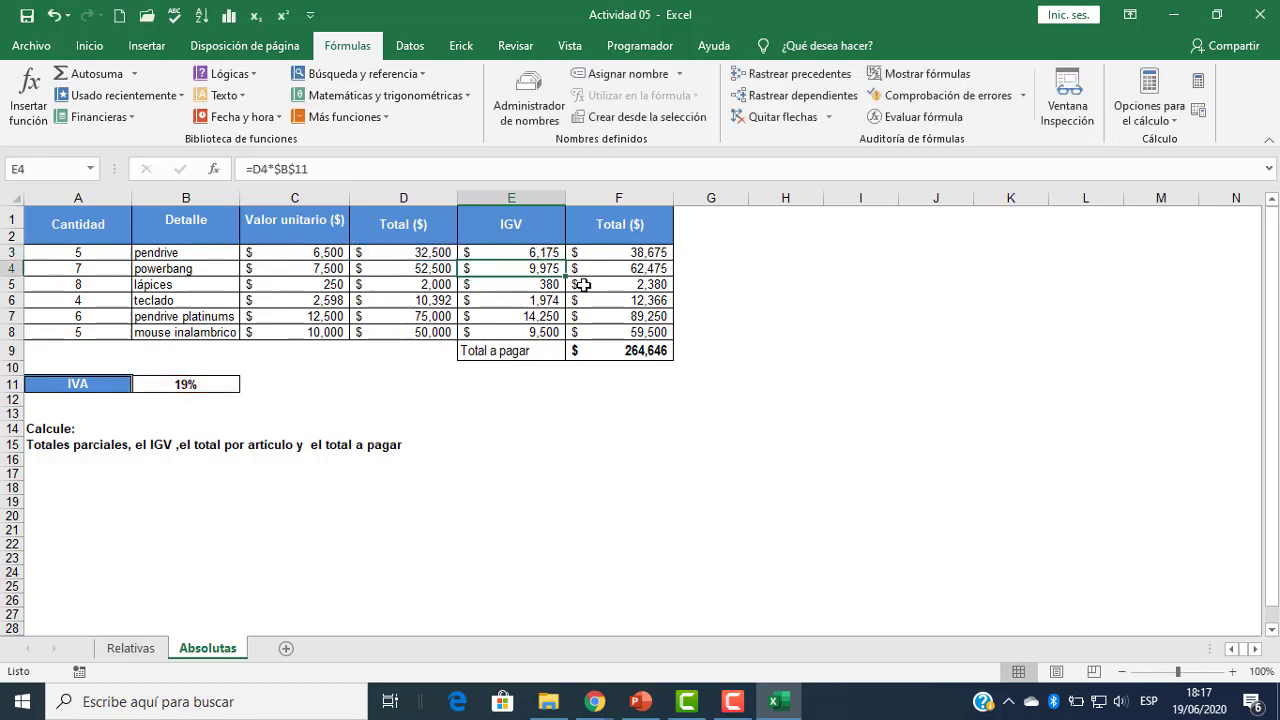
- Check the article total formula in F3 against the IGV formula in E3, and examine the Total a pagar sum in F9
double_click(611, 252)
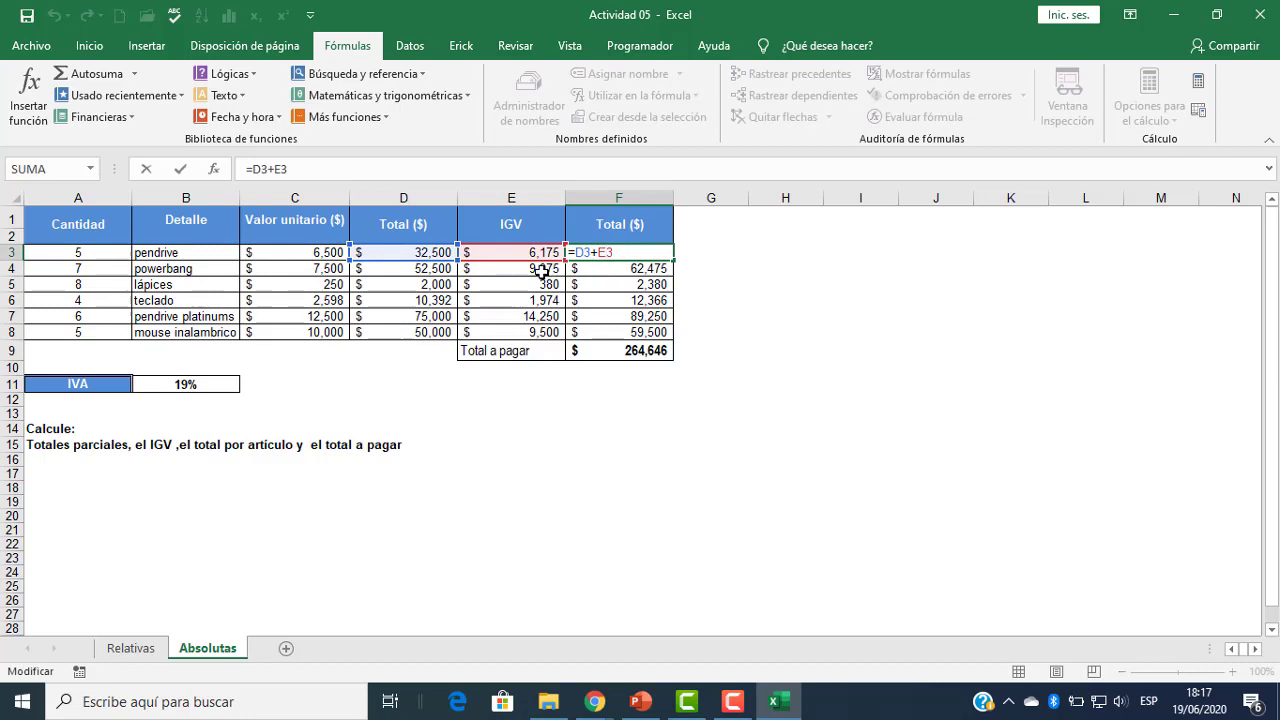
key("Return")
left_click(629, 252)
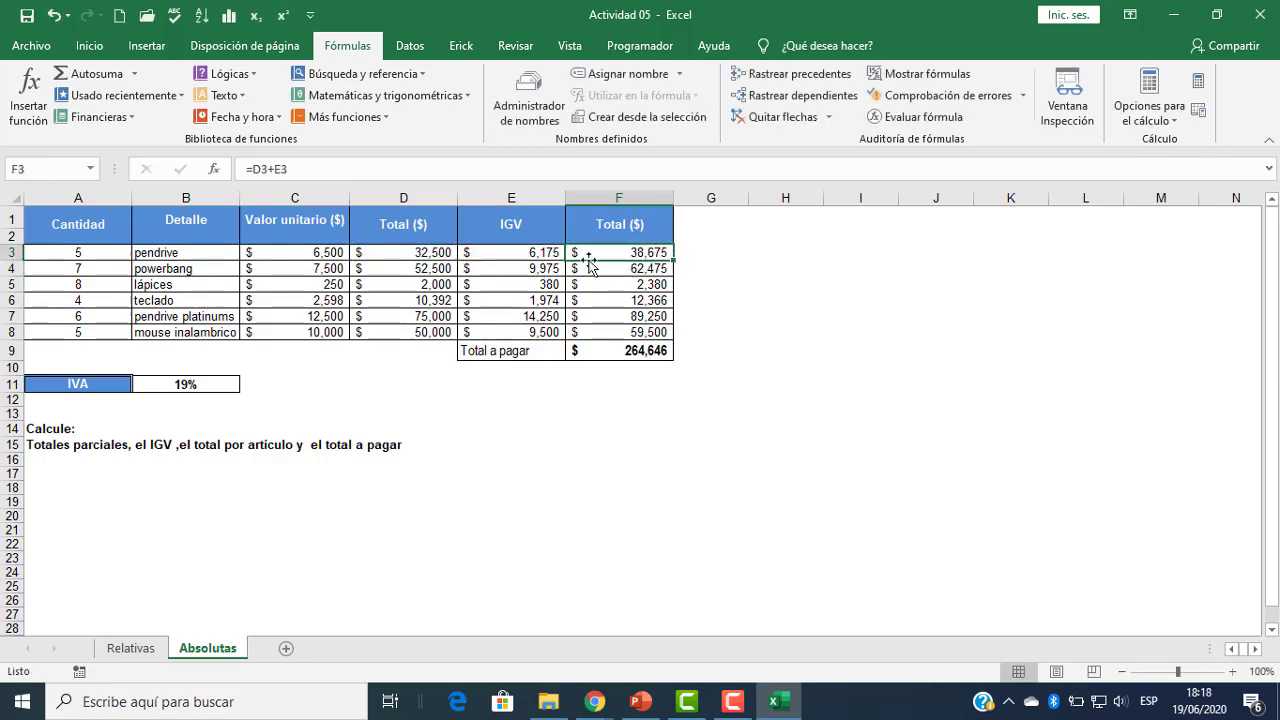
double_click(553, 256)
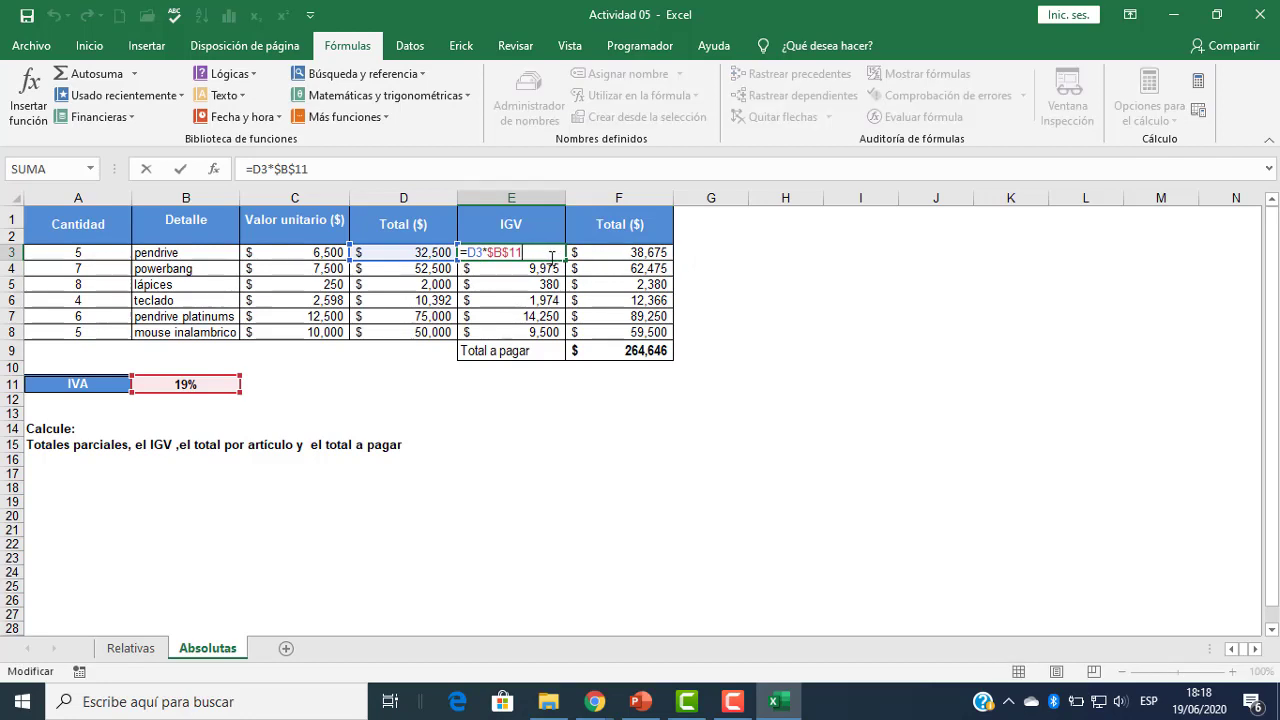
key("Escape")
left_click(648, 348)
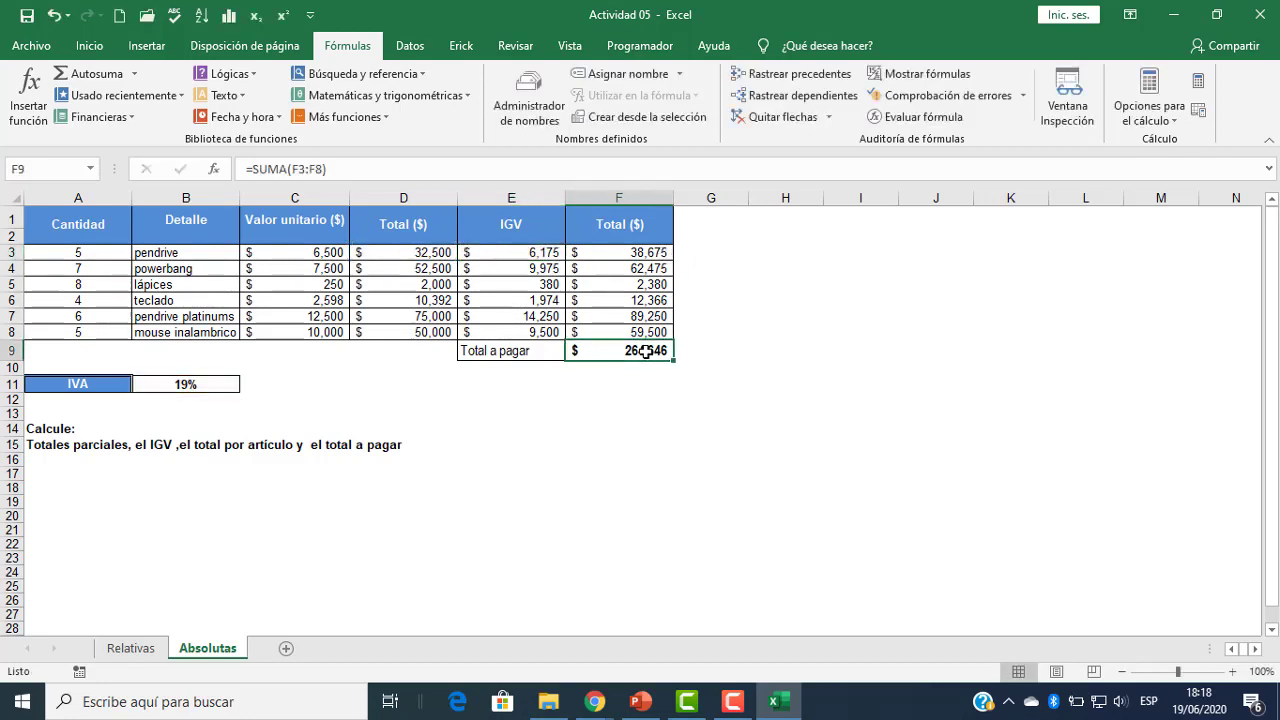
key("alt+equal")
key("alt+equal")
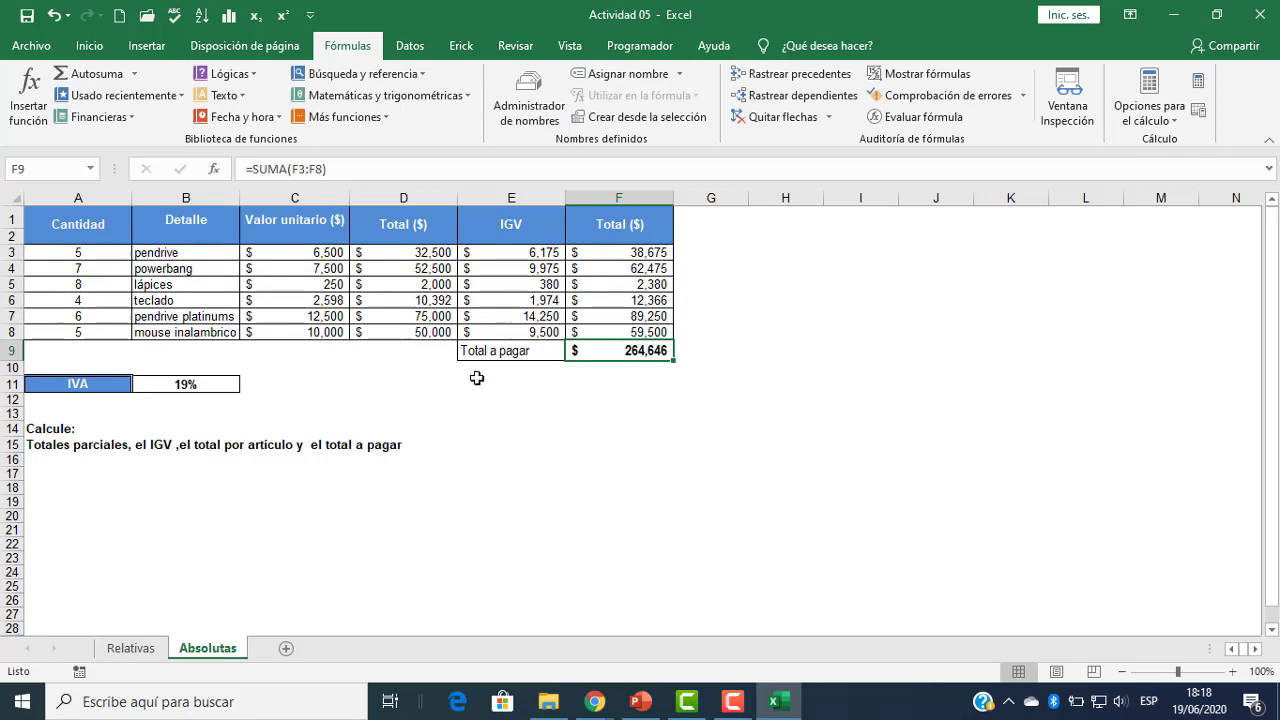
- Re-examine which cells the pendrive total formula in F3 adds together
double_click(642, 254)
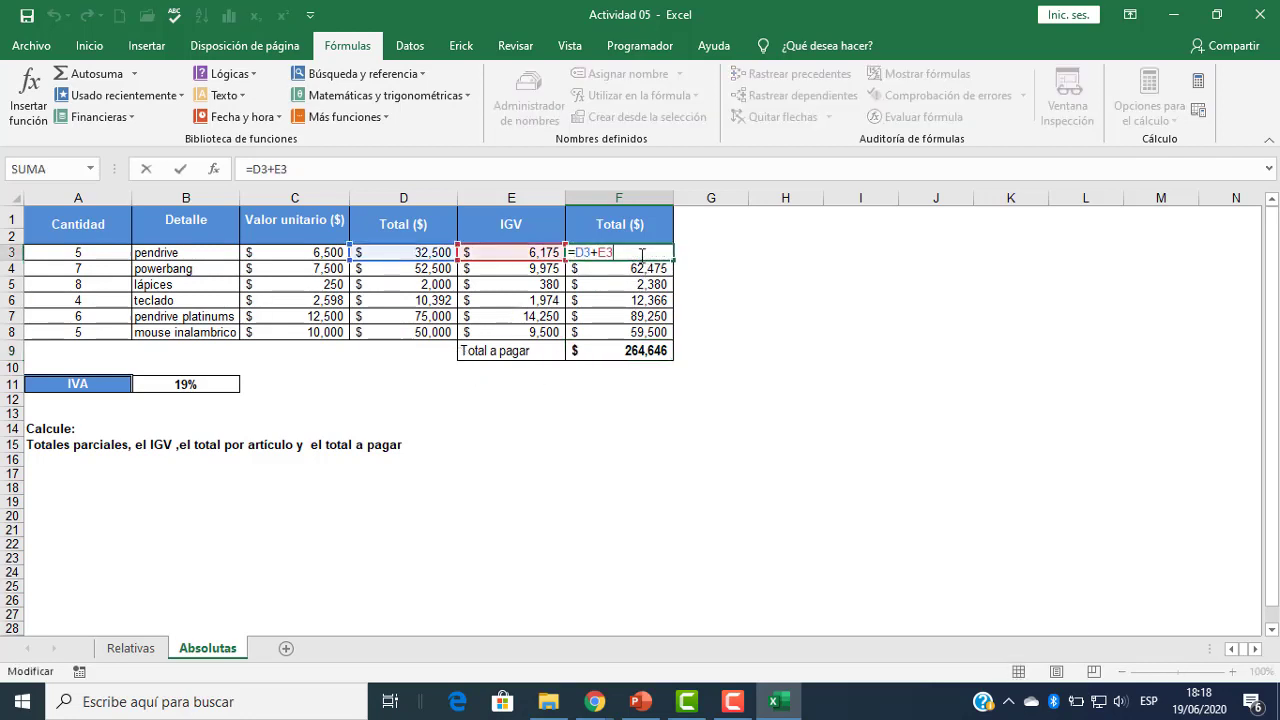
key("Escape")
double_click(652, 255)
key("Escape")
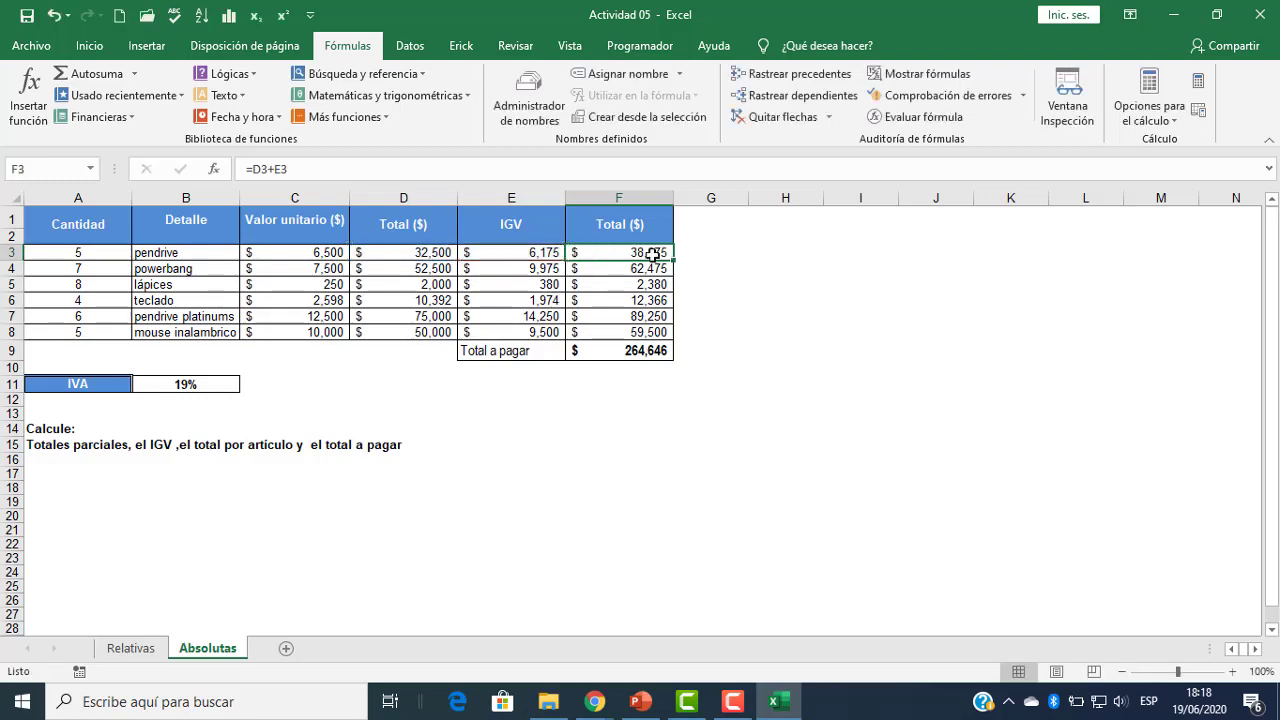
double_click(652, 254)
key("Escape")
- Enter the one-step total formula =D3*(1+B11) in G3, beside the pendrive row
left_click(754, 283)
left_click(728, 256)
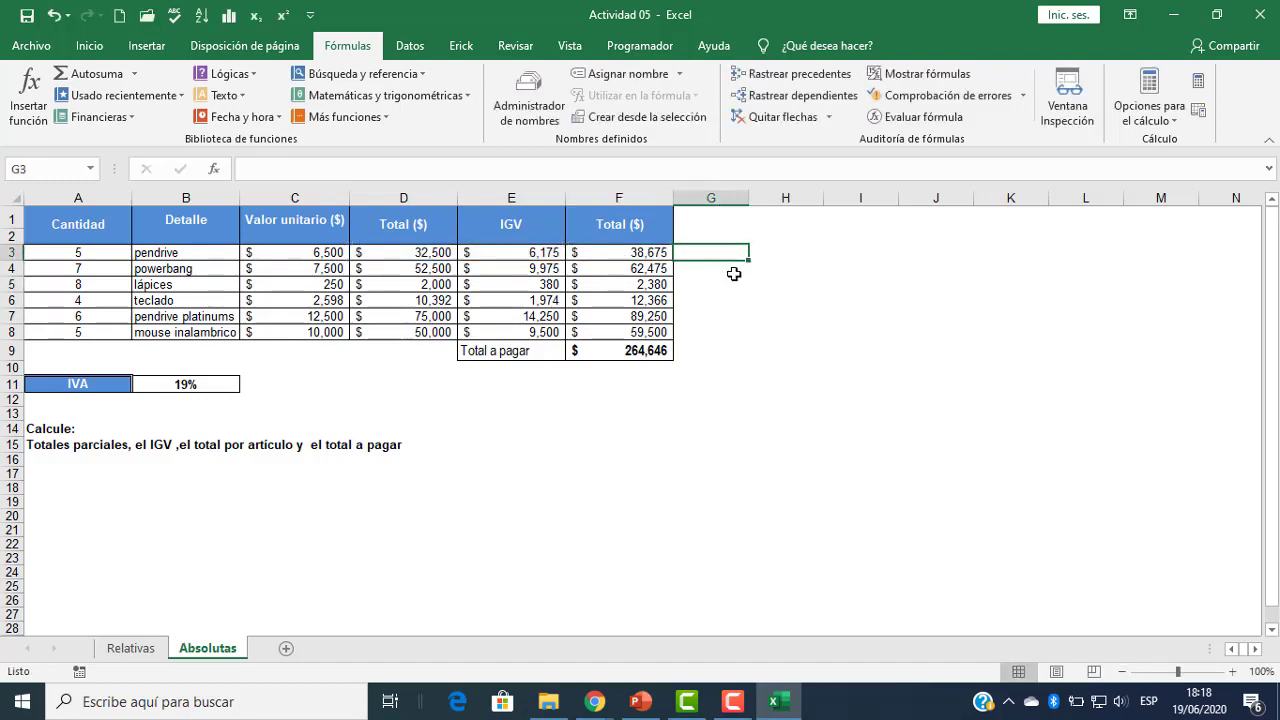
scroll(697, 215, "up", 1)
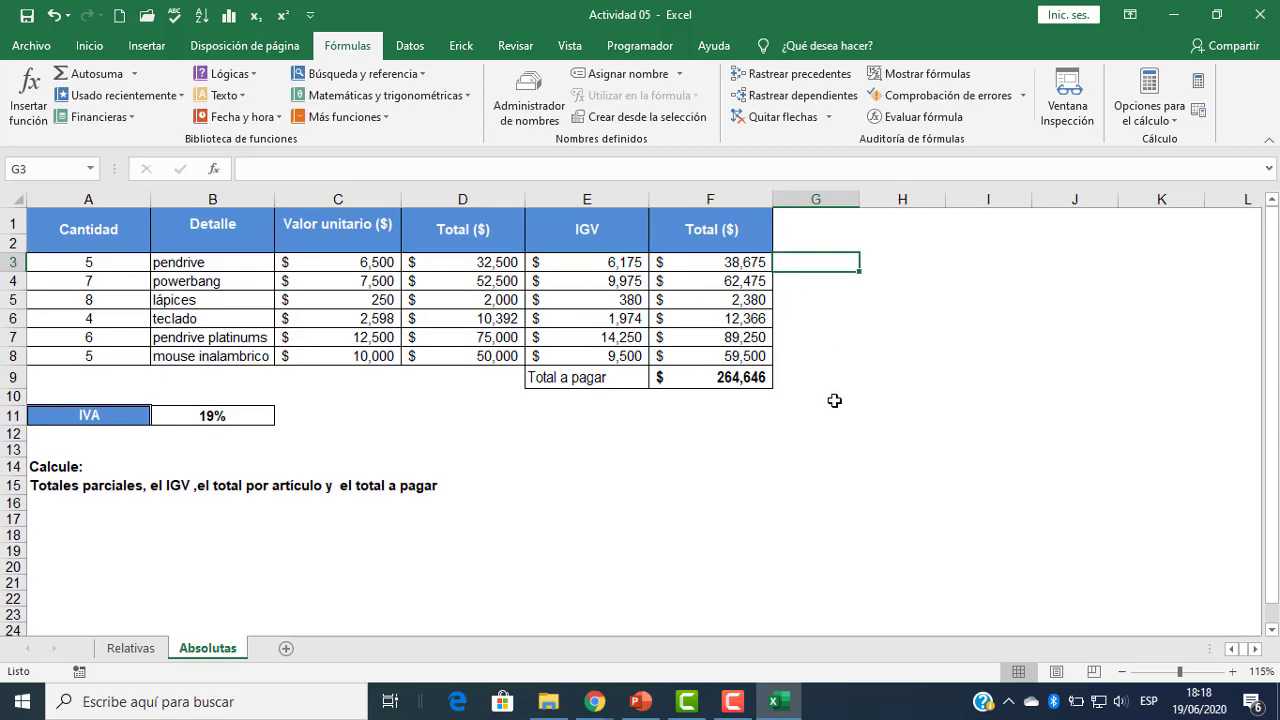
type("=")
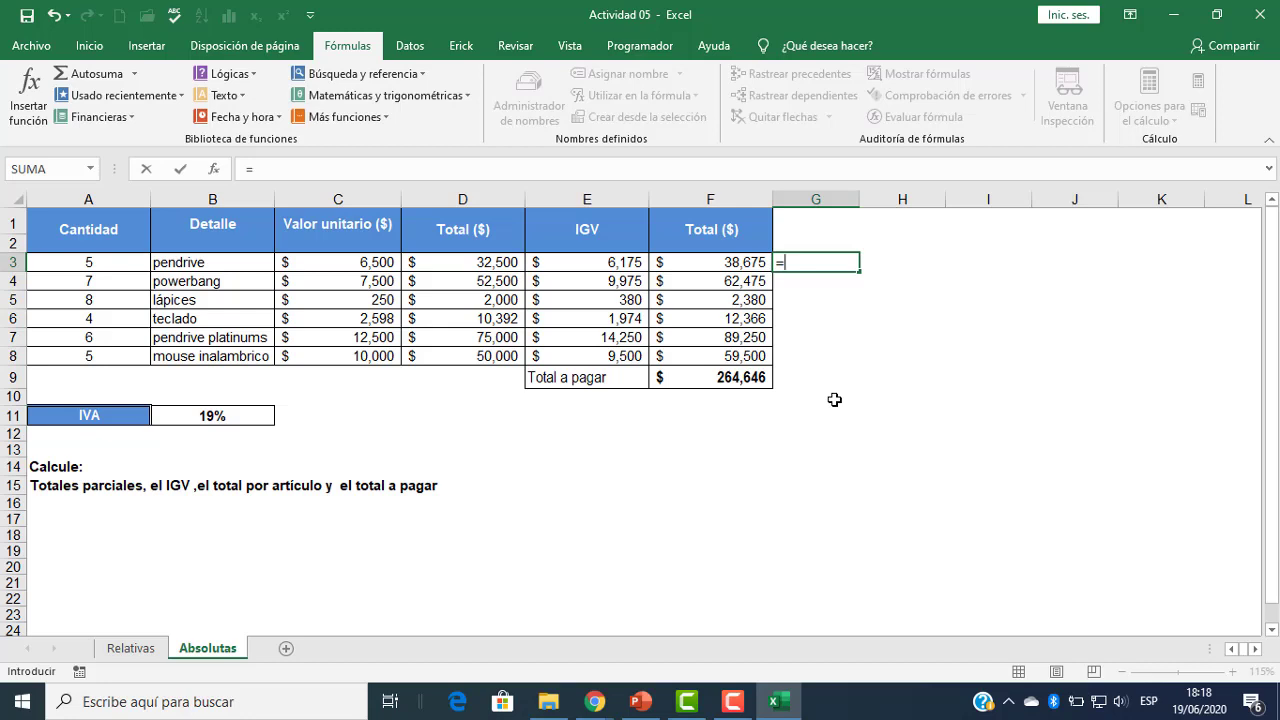
left_click(486, 261)
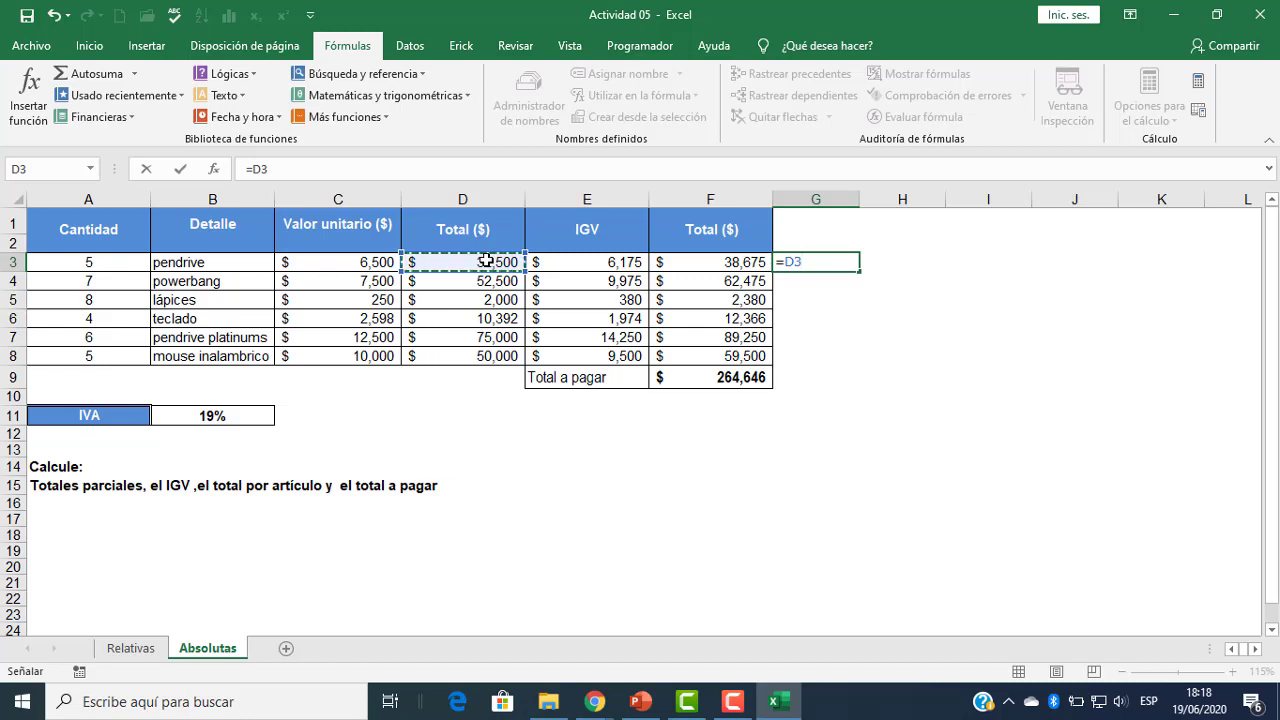
type("*")
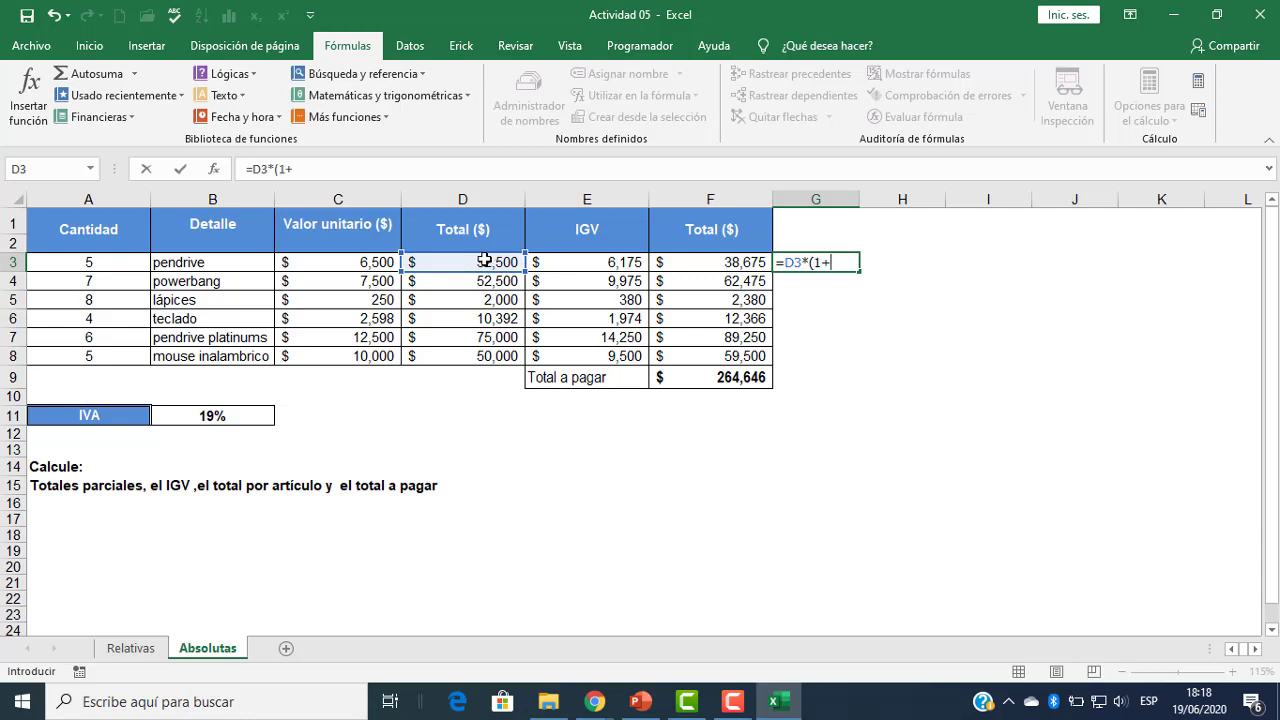
type("(1+")
left_click(233, 417)
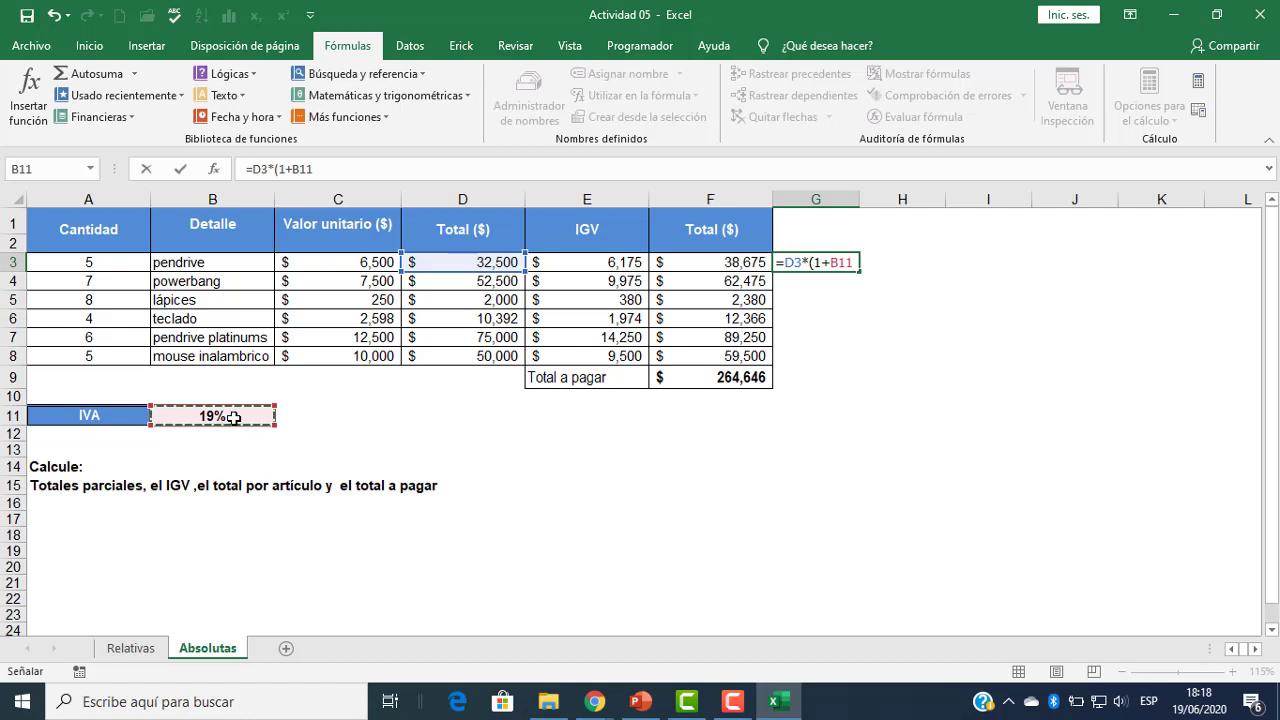
type(")")
key("Return")
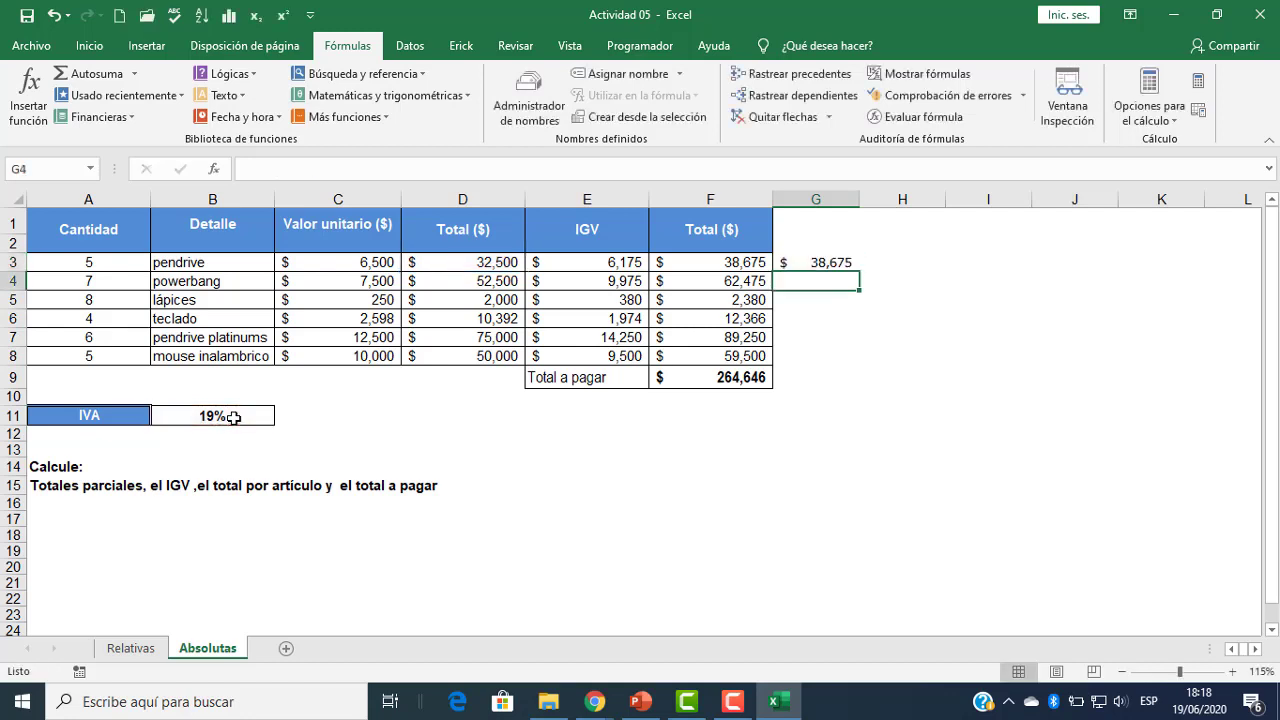
- Make the B11 reference in G3 absolute as $B$11 and fill the formula down to G8
double_click(829, 262)
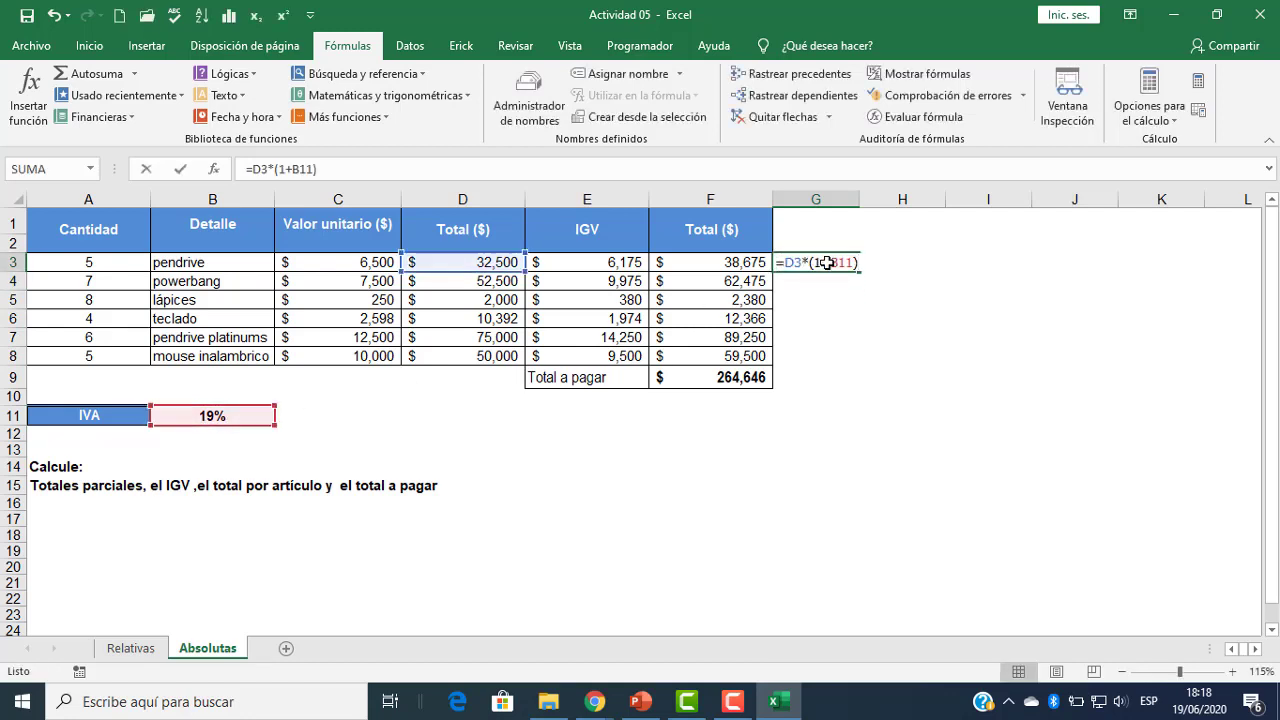
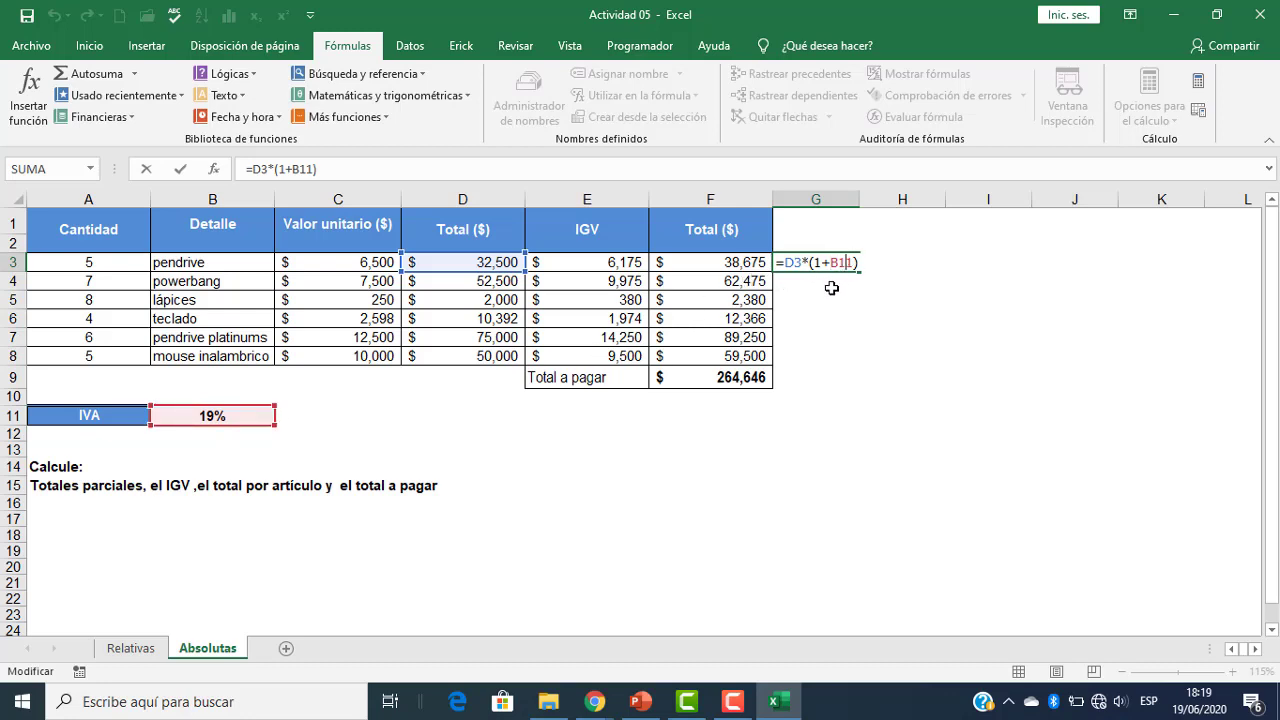
key("F4")
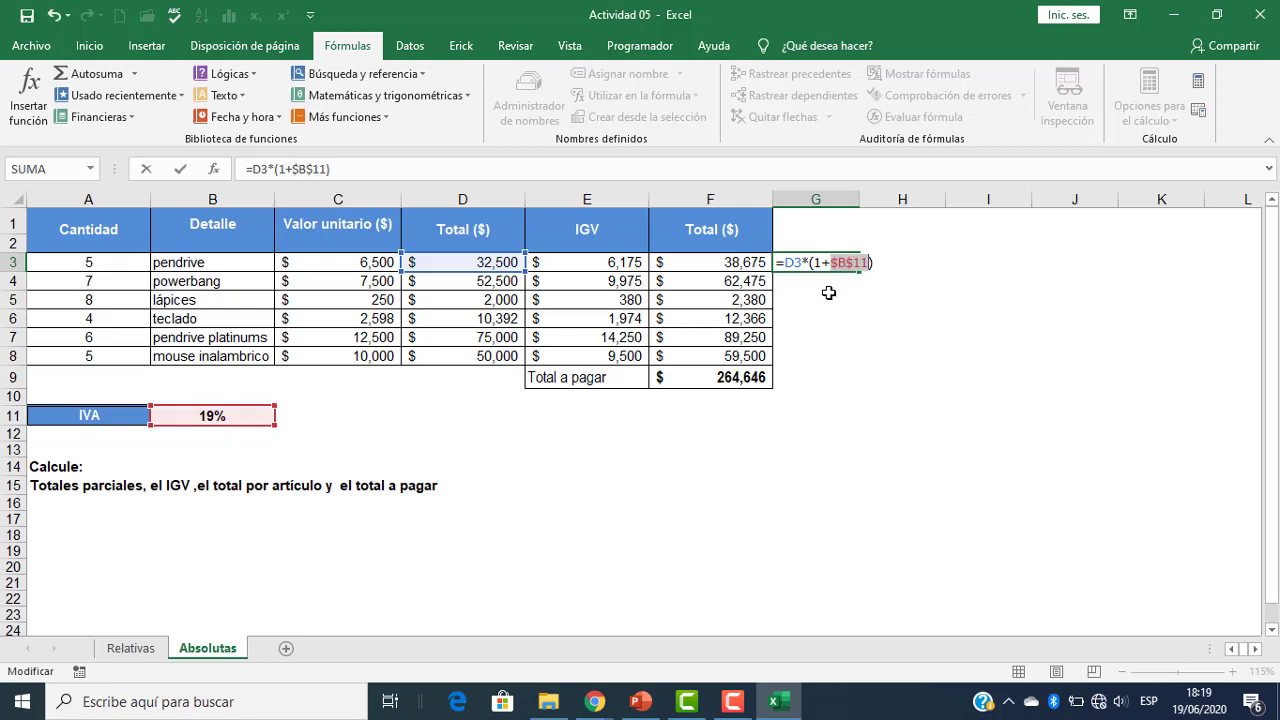
key("Return")
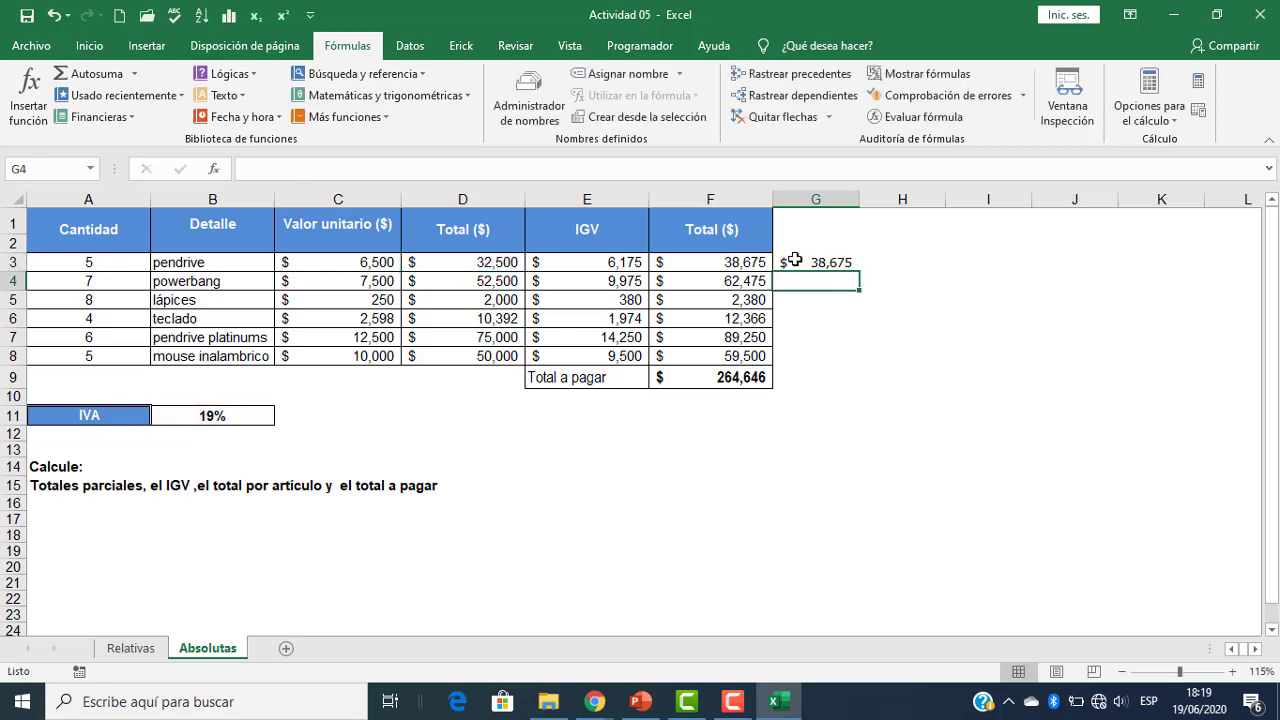
left_click(795, 262)
left_click_drag(863, 272, 857, 366)
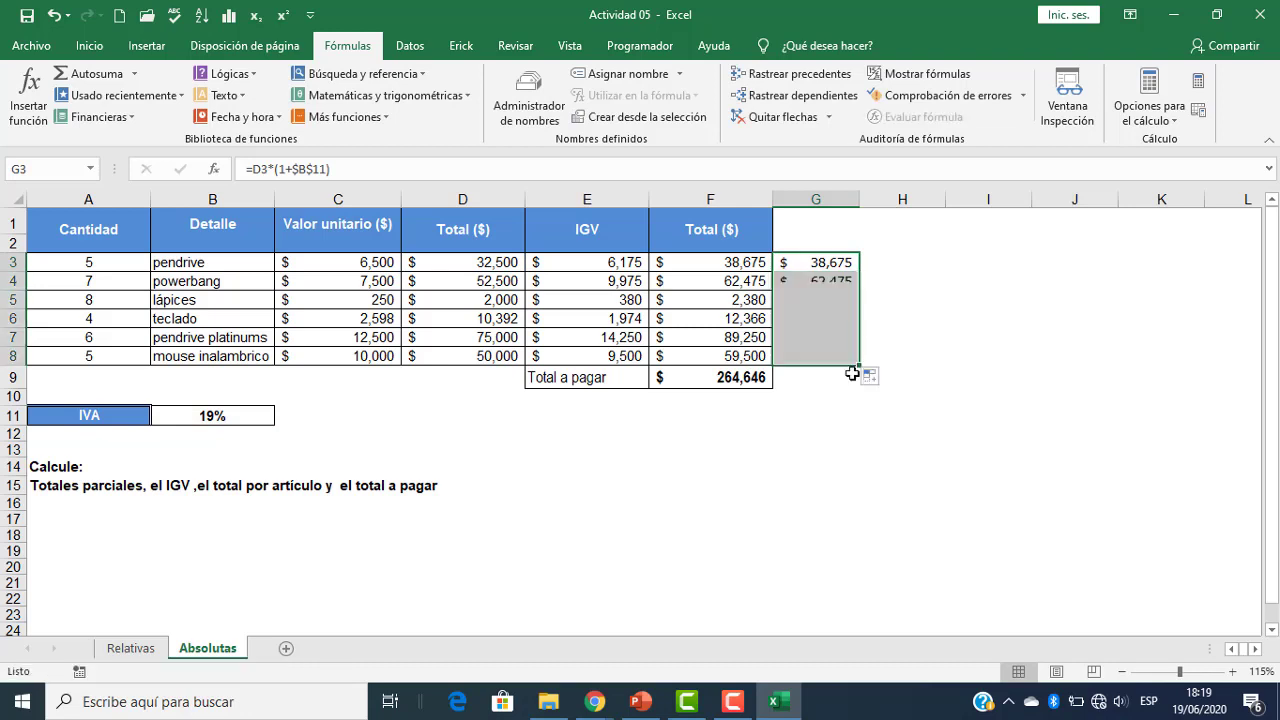
- Compare the one-step total formula in G3 with the D3+E3 sum in F3 for the pendrive row
double_click(823, 261)
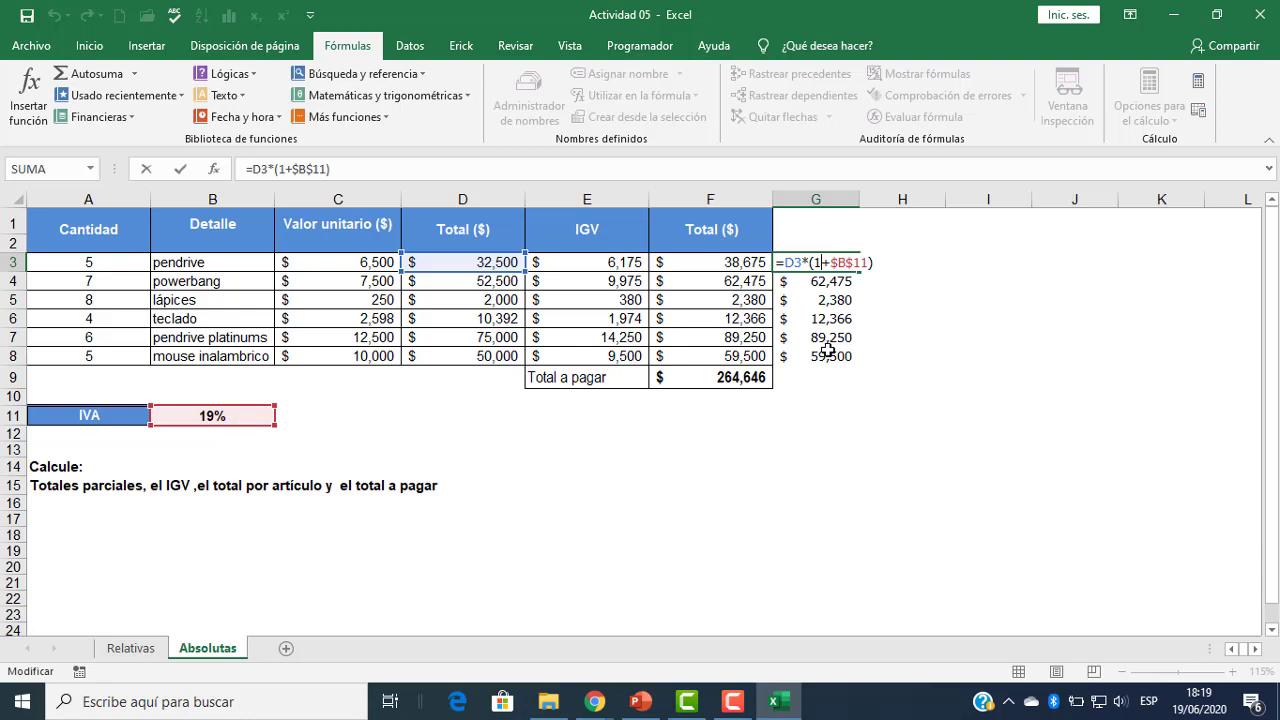
key("Return")
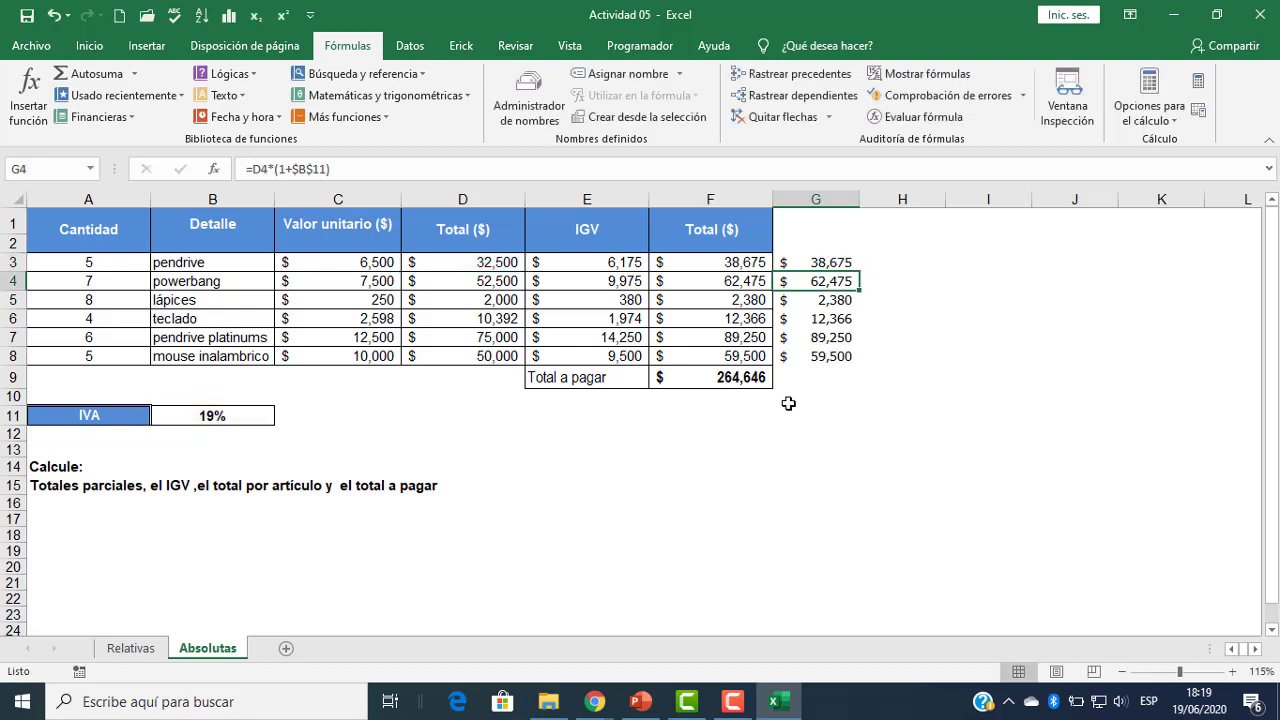
double_click(828, 263)
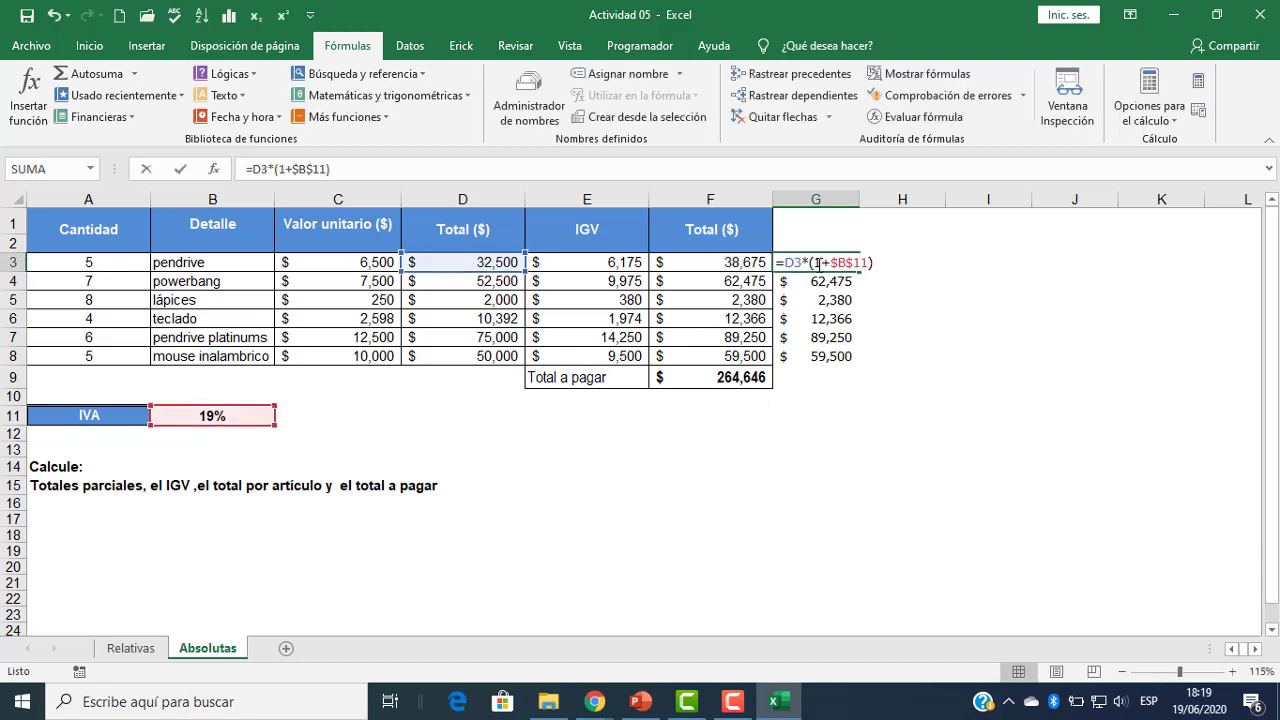
key("Escape")
left_click(712, 263)
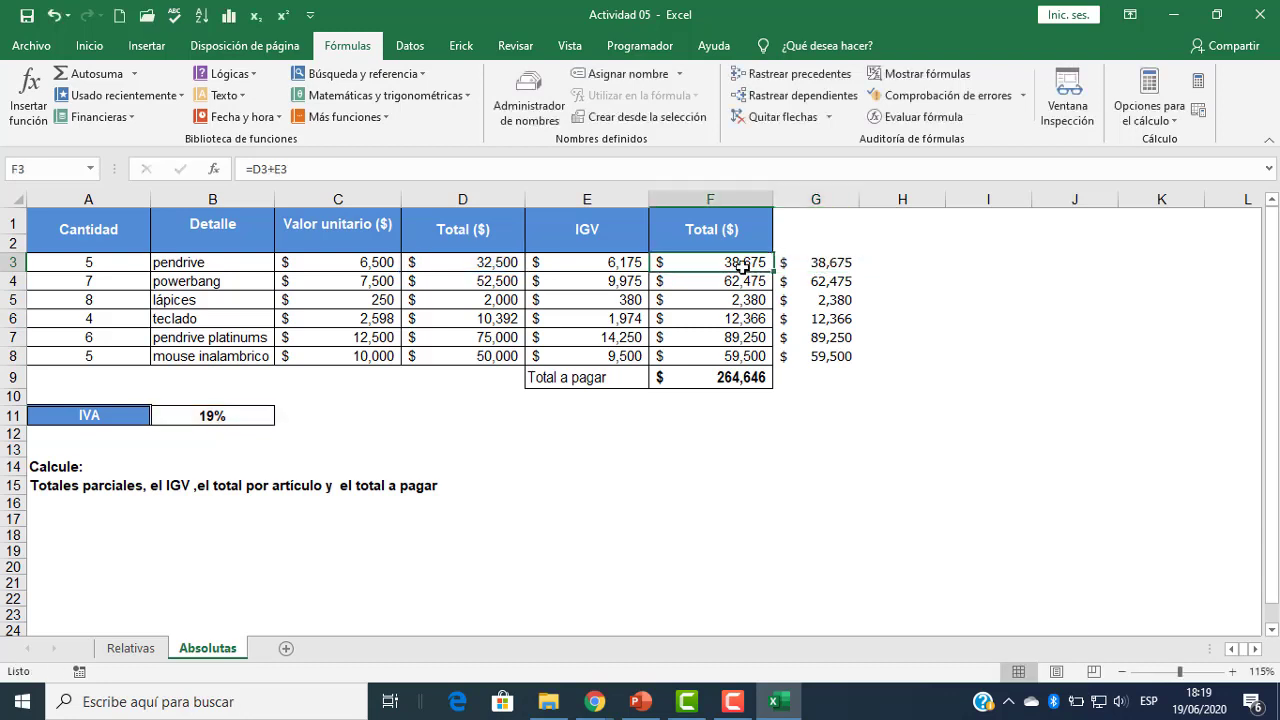
double_click(712, 263)
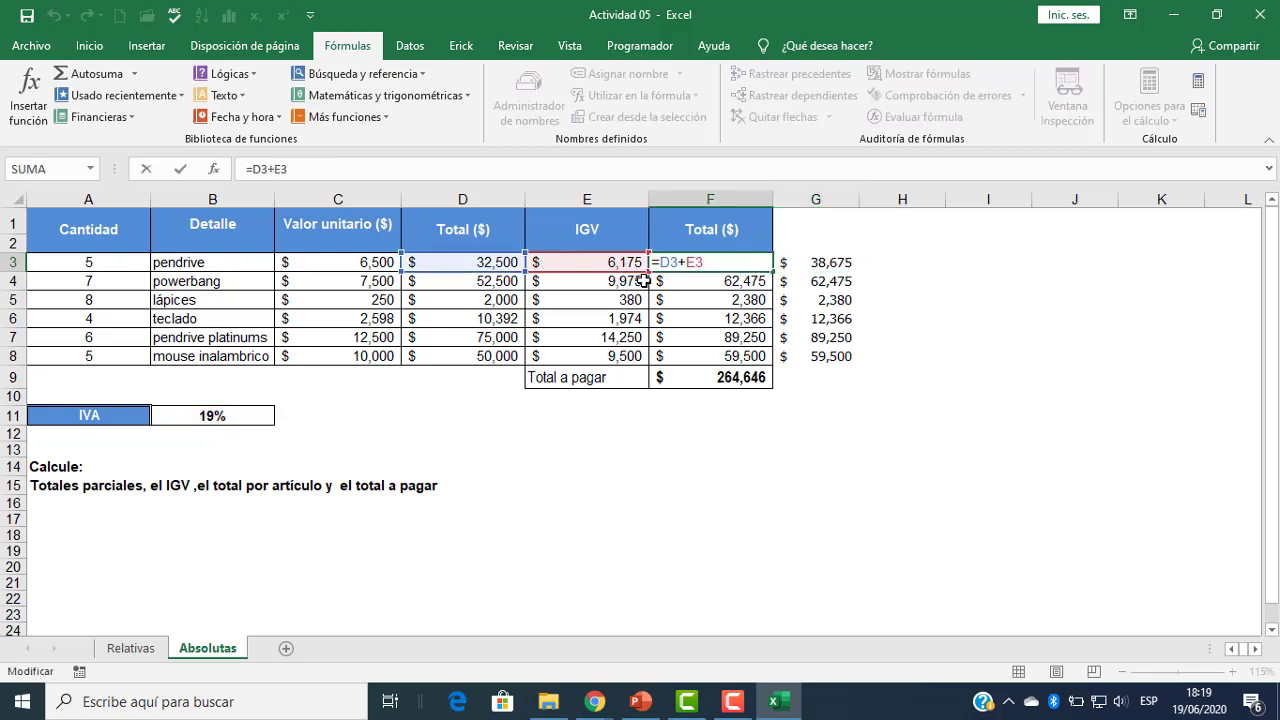
key("Escape")
double_click(818, 261)
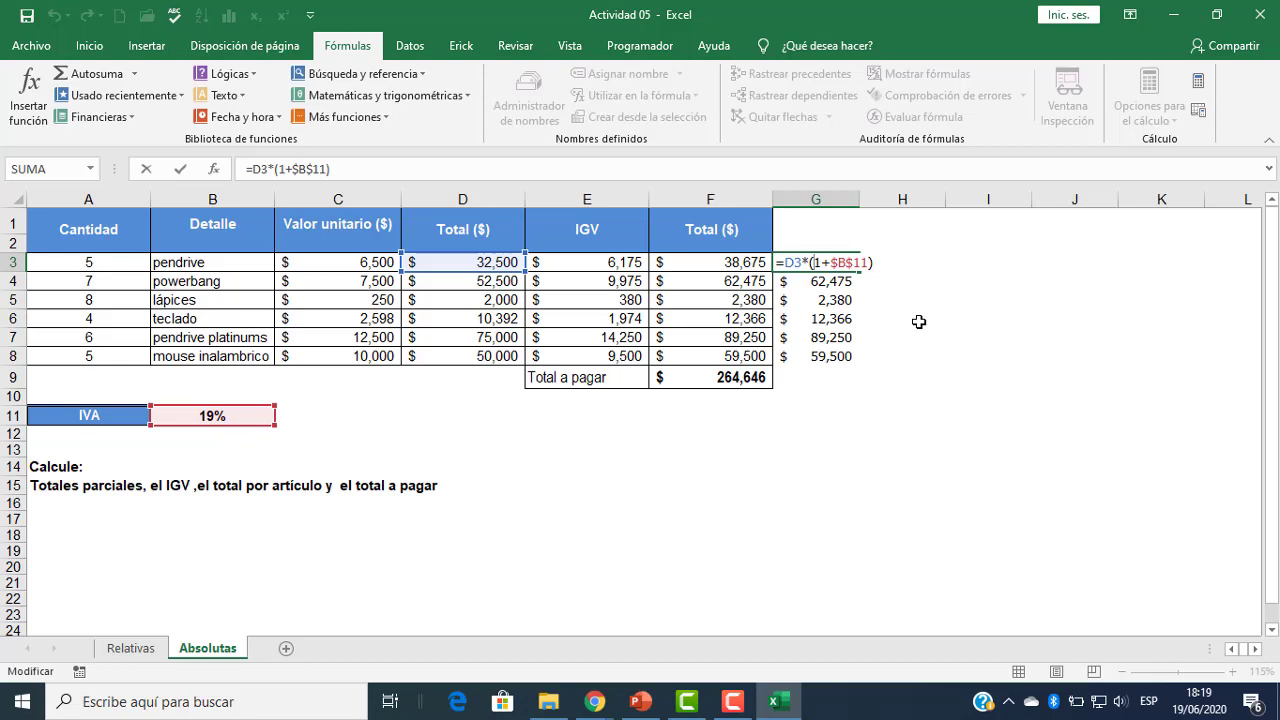
key("Escape")
- Switch to Google Meet in Chrome, rejoin the dropped video call with the camera off, and unmute the microphone
mouse_move(597, 701)
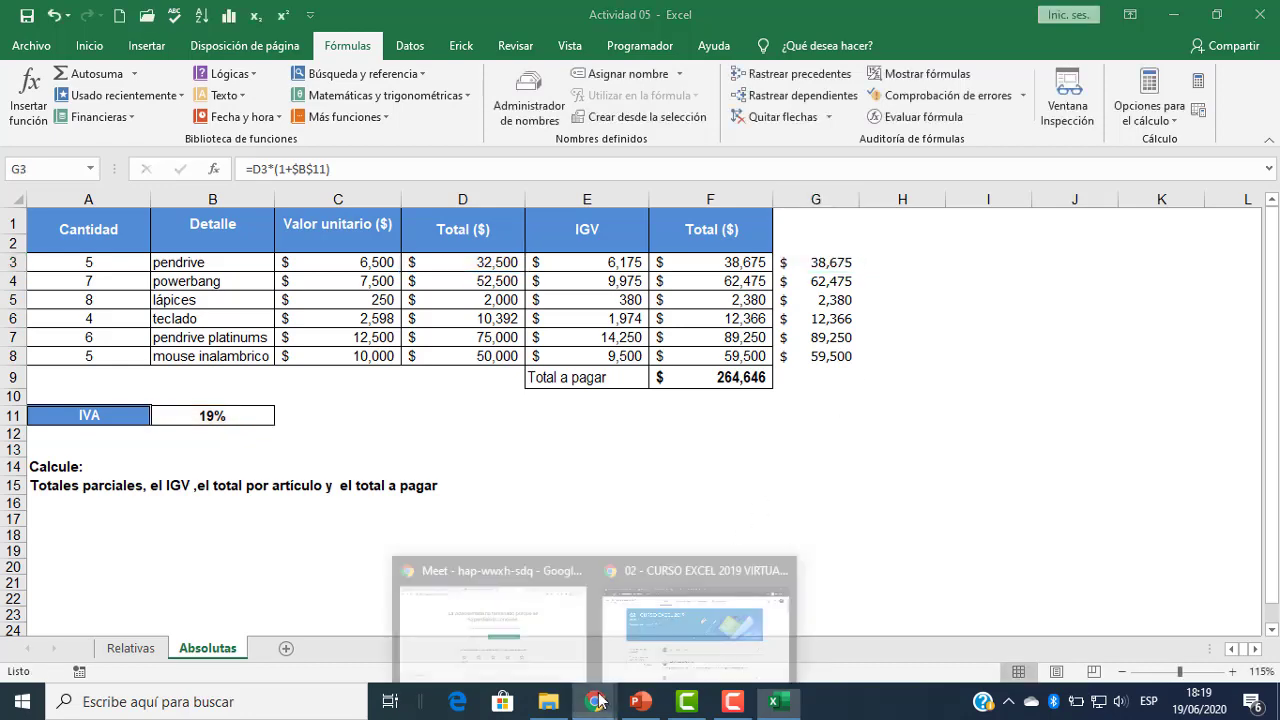
left_click(556, 640)
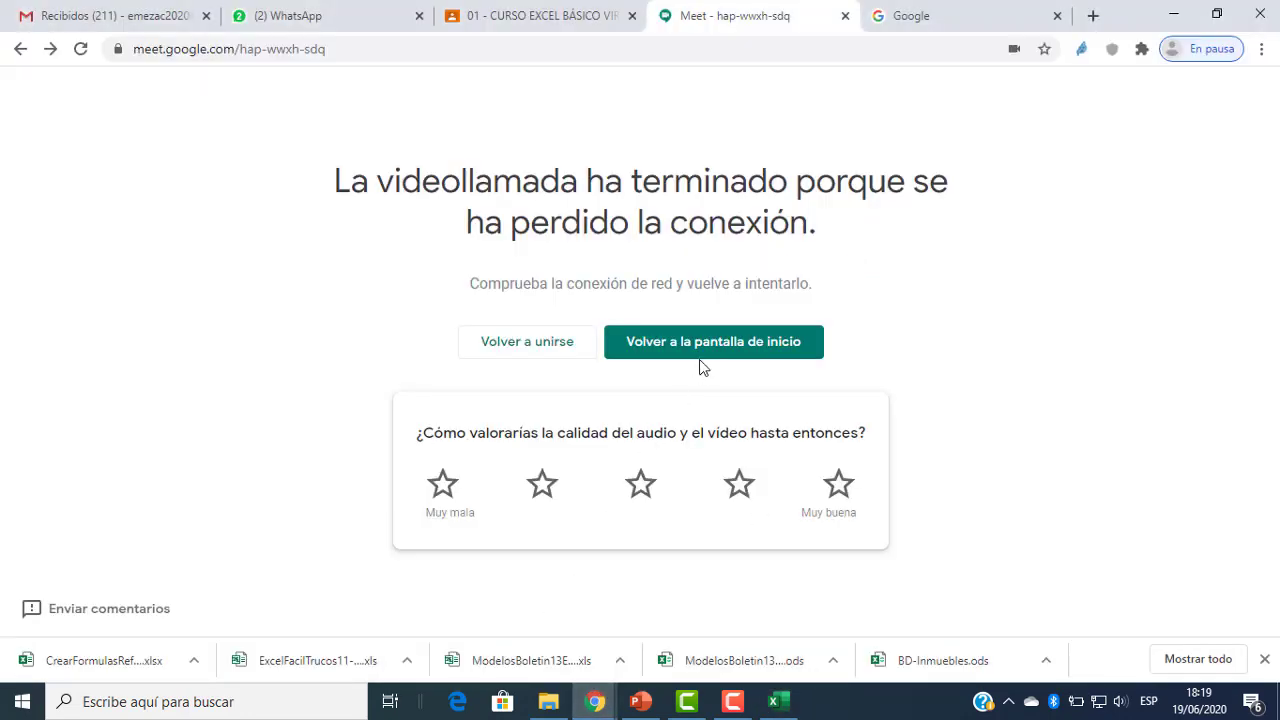
left_click(547, 343)
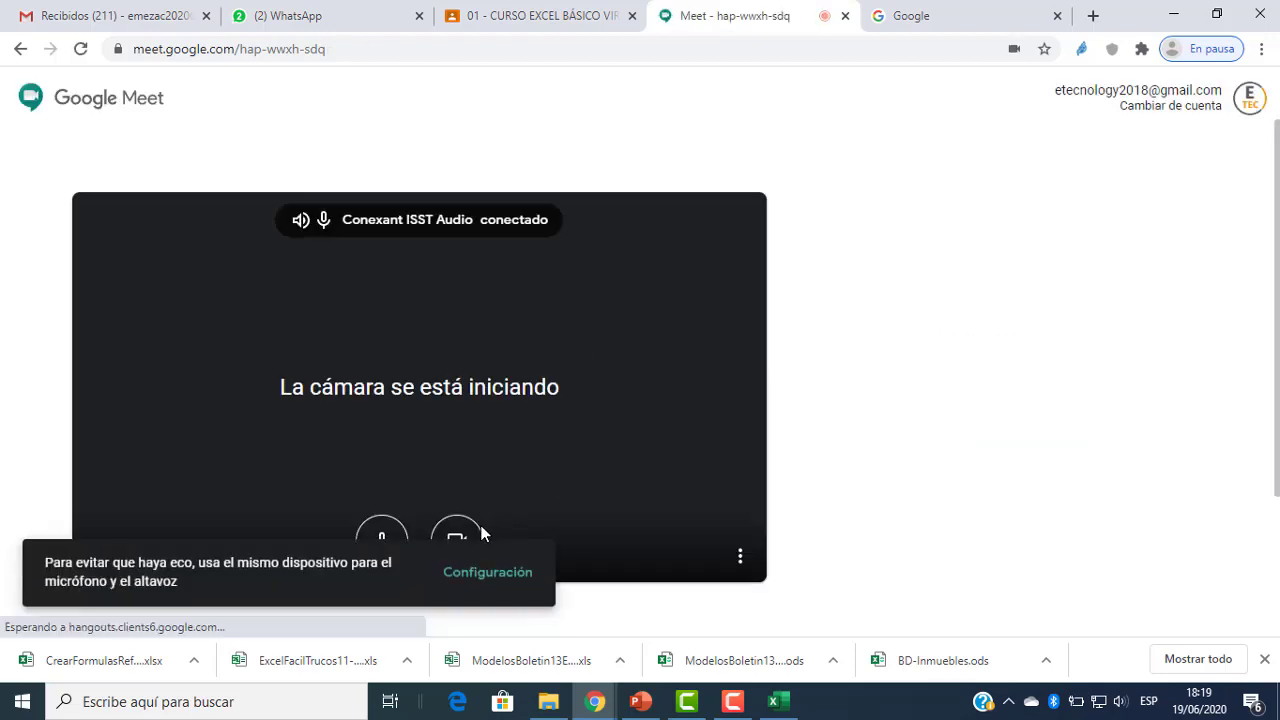
left_click(470, 536)
left_click(900, 387)
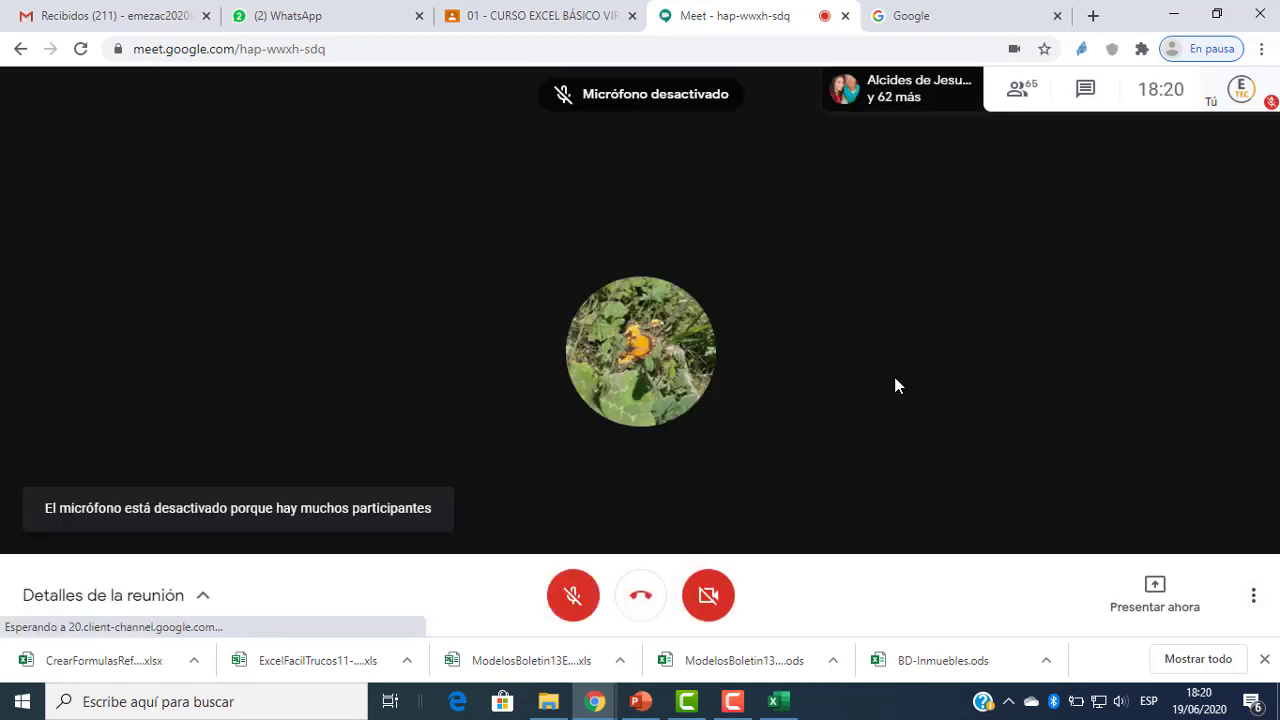
left_click(574, 598)
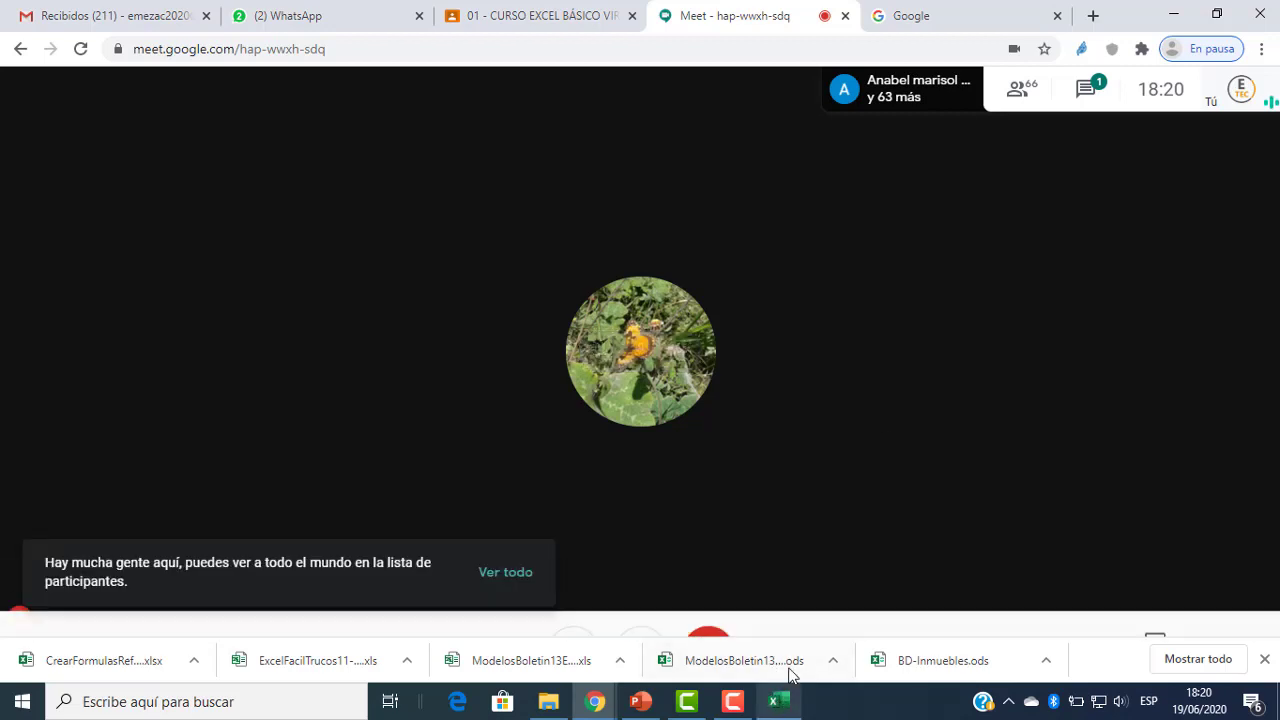
- Present the entire screen in the call and return to the Actividad 05 workbook in Excel
left_click(1155, 596)
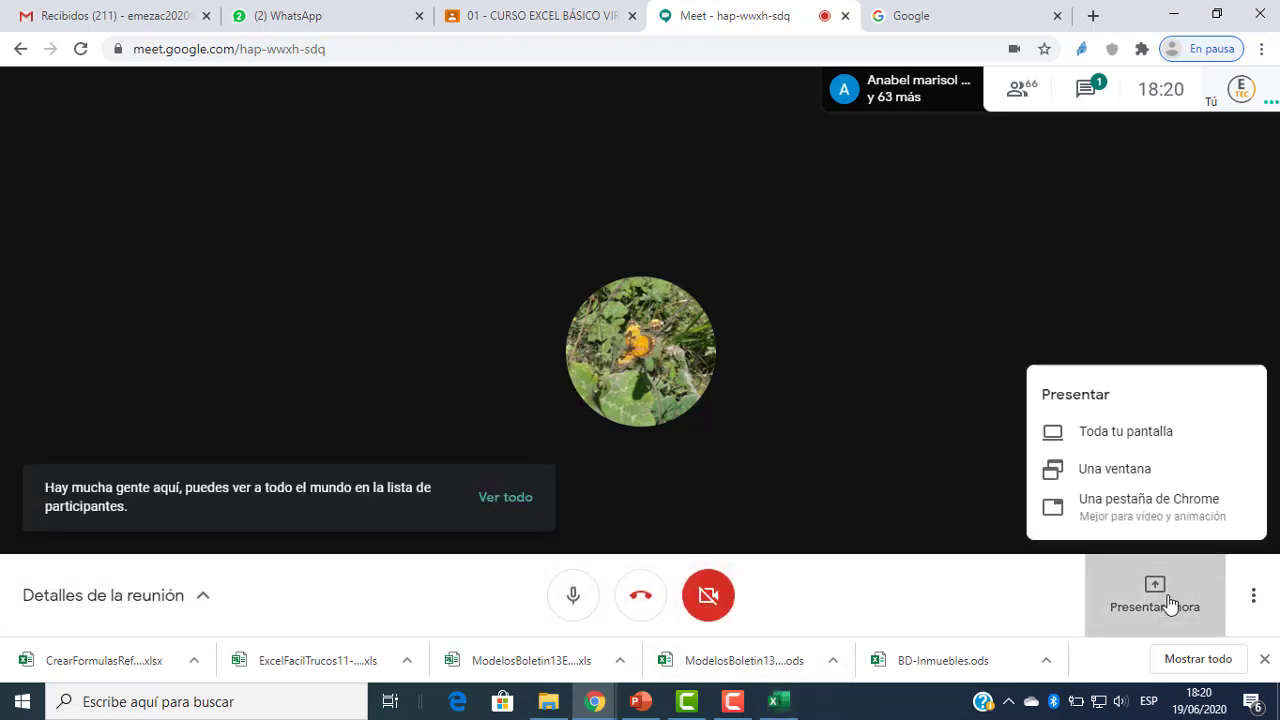
left_click(1100, 433)
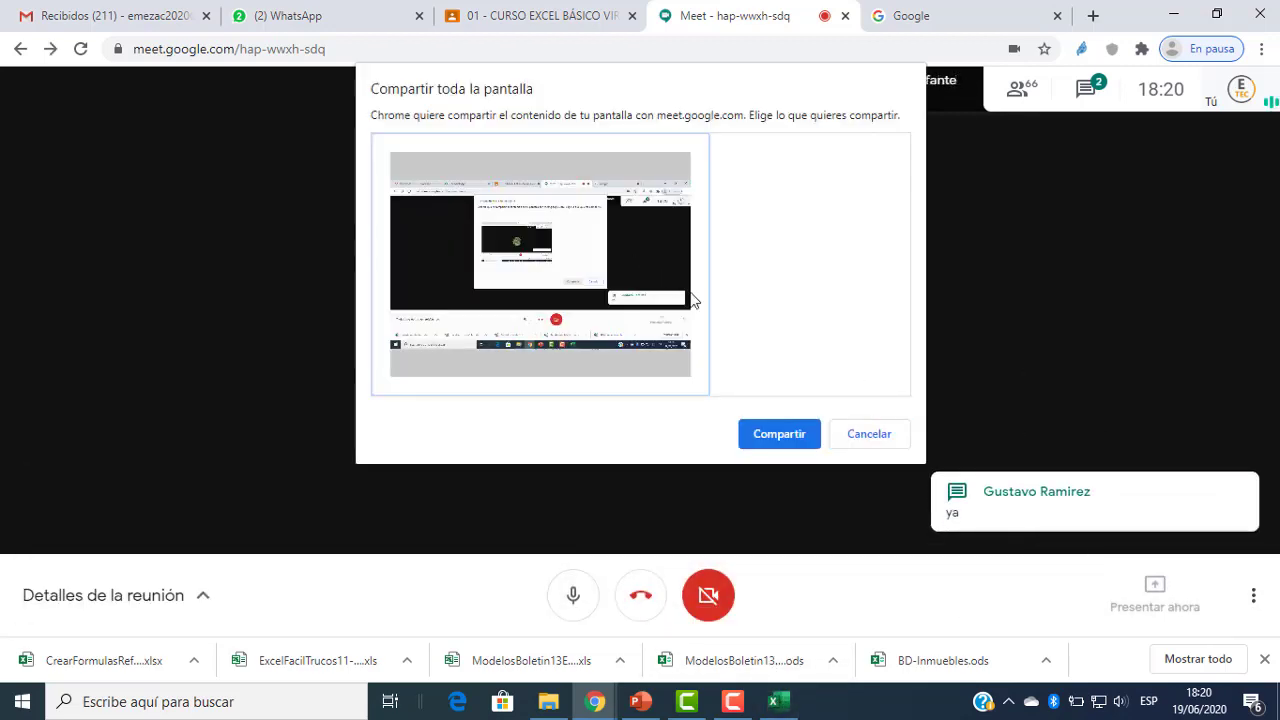
left_click(779, 434)
left_click(773, 701)
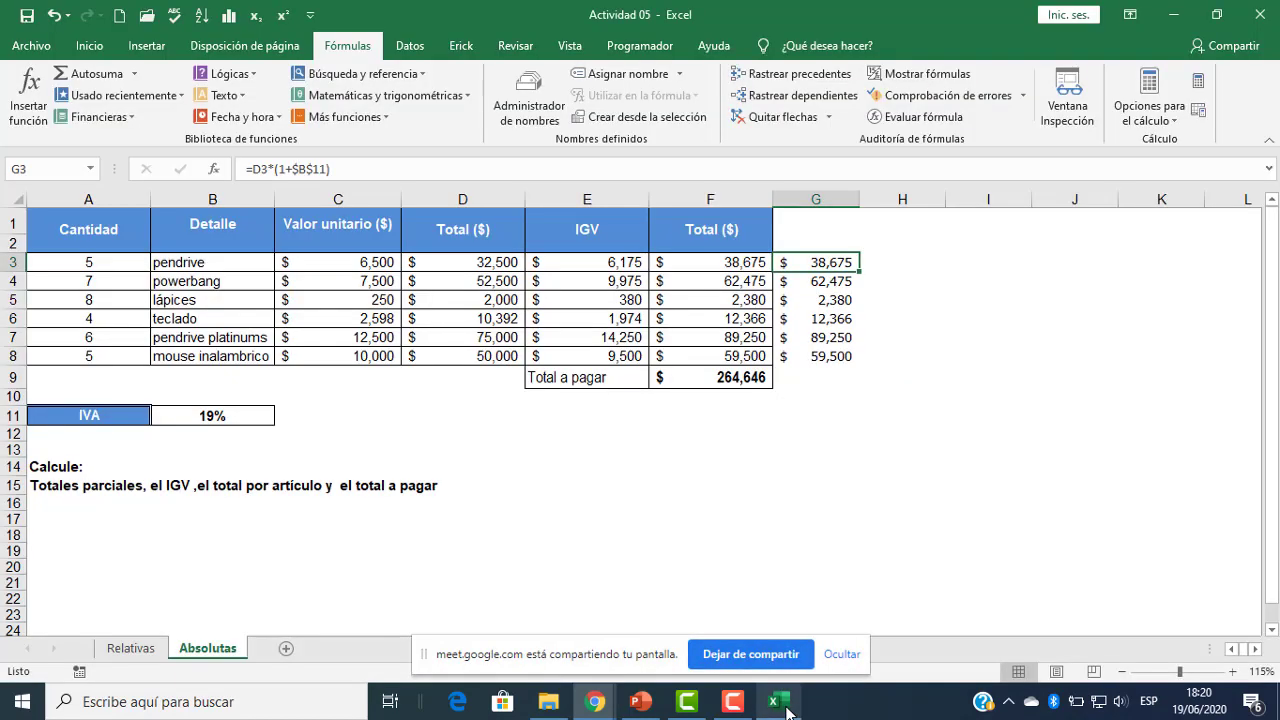
- Re-examine the cells referenced by the one-step total formula in G3 at 175% zoom
left_click(704, 481)
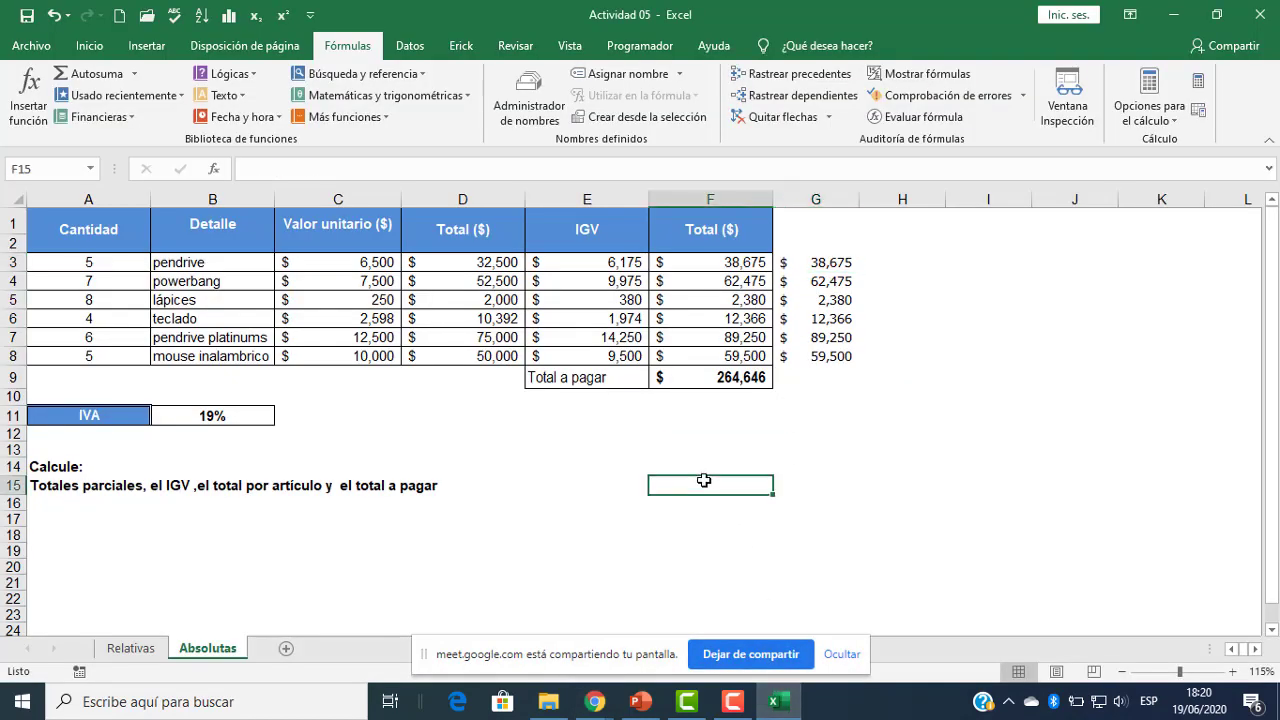
left_click(818, 262)
double_click(818, 262)
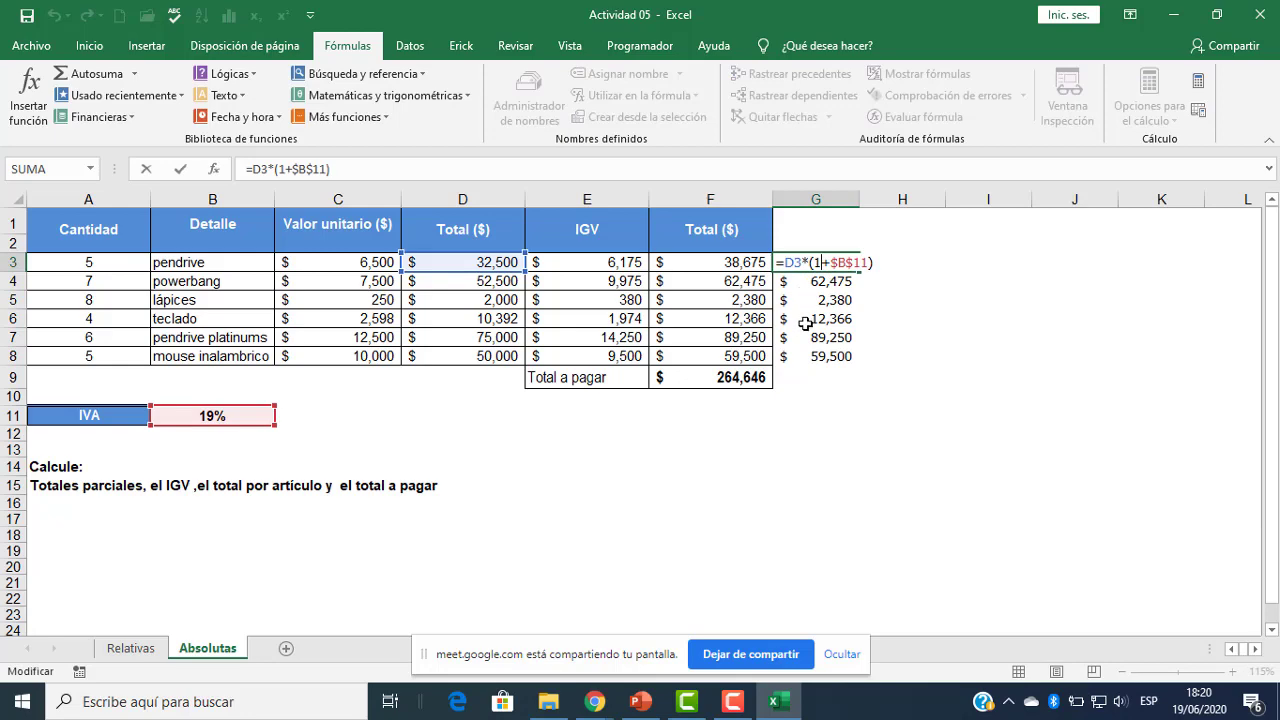
key("ctrl+Return")
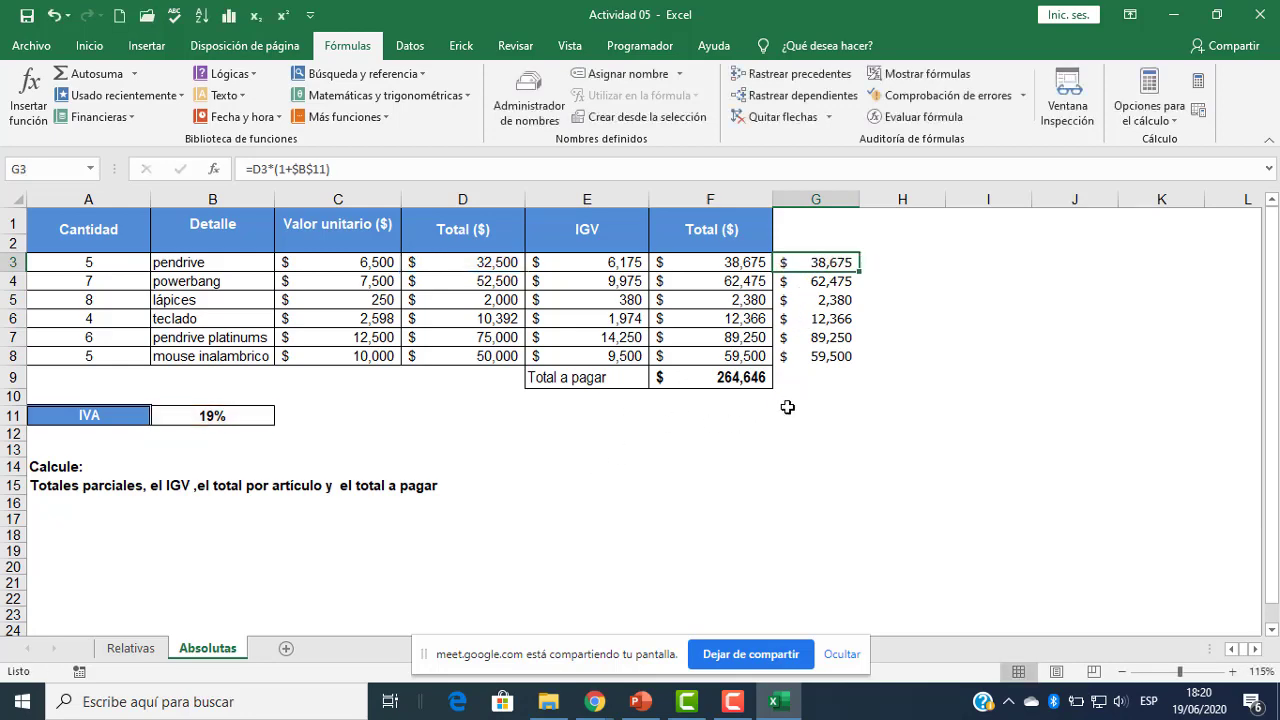
scroll(860, 278, "up", 3, "ctrl")
scroll(1030, 297, "up", 1, "ctrl")
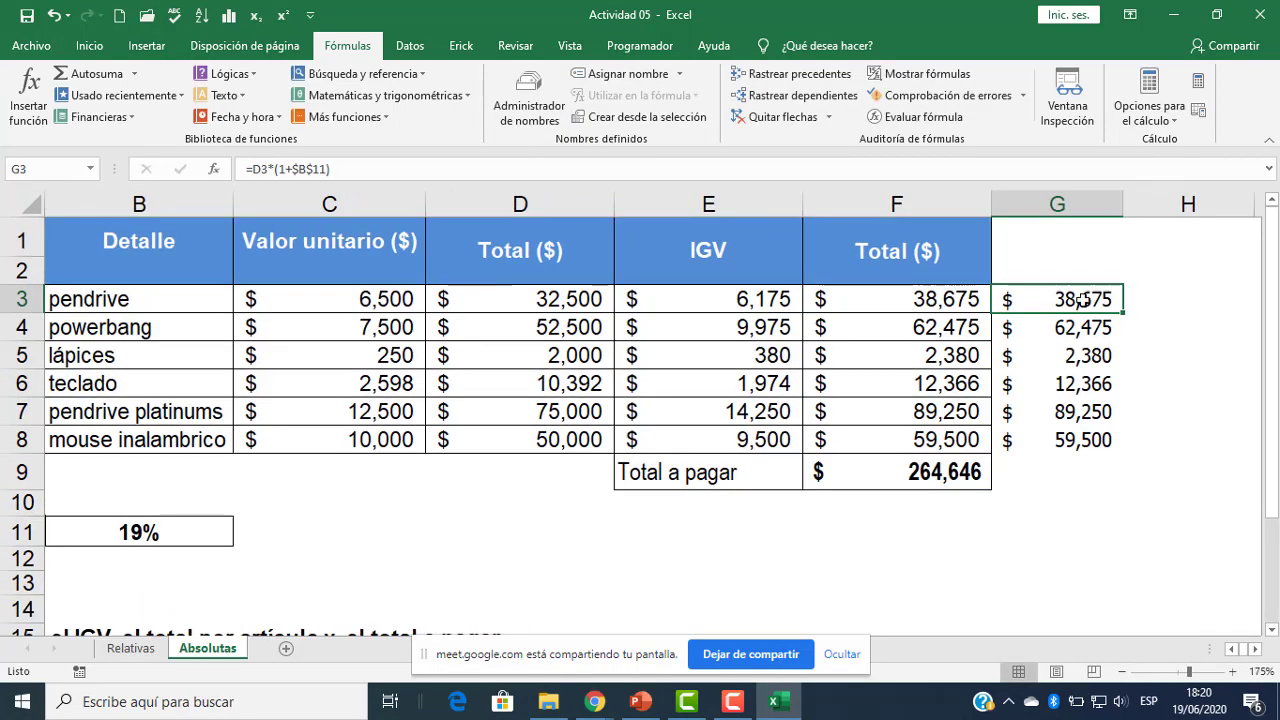
key("ctrl+Down")
key("ctrl+Up")
double_click(1046, 302)
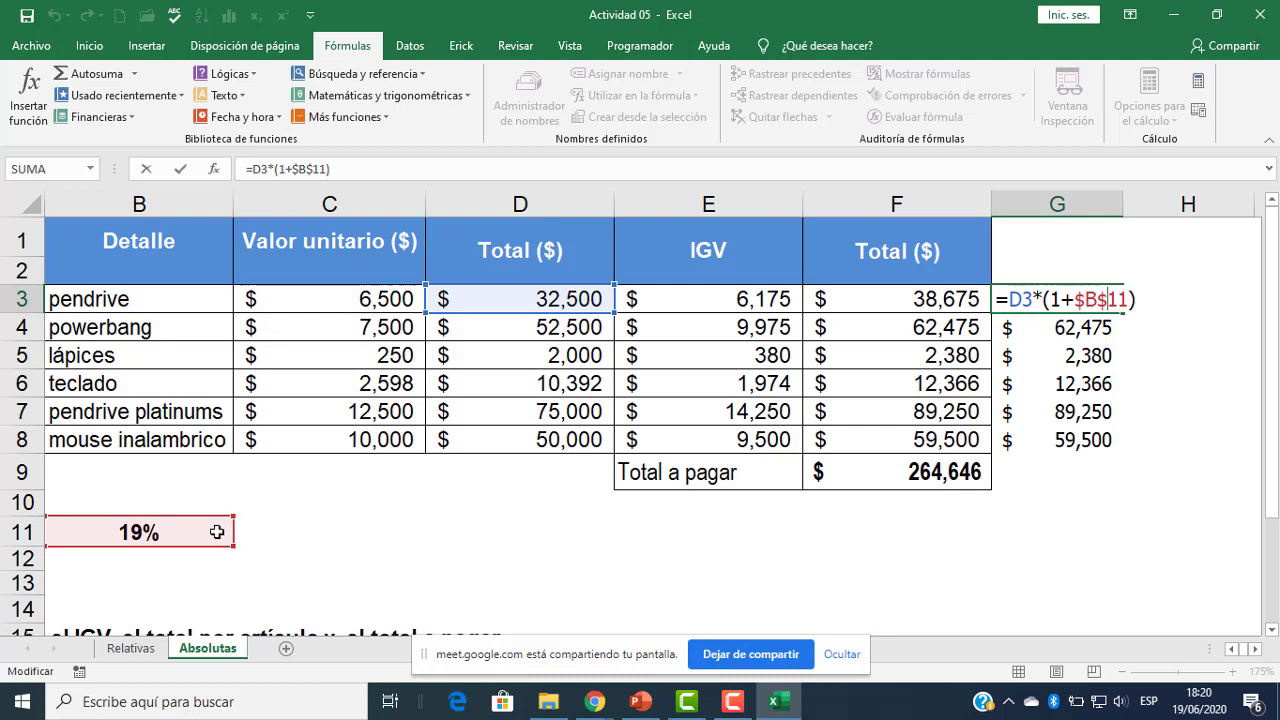
key("Return")
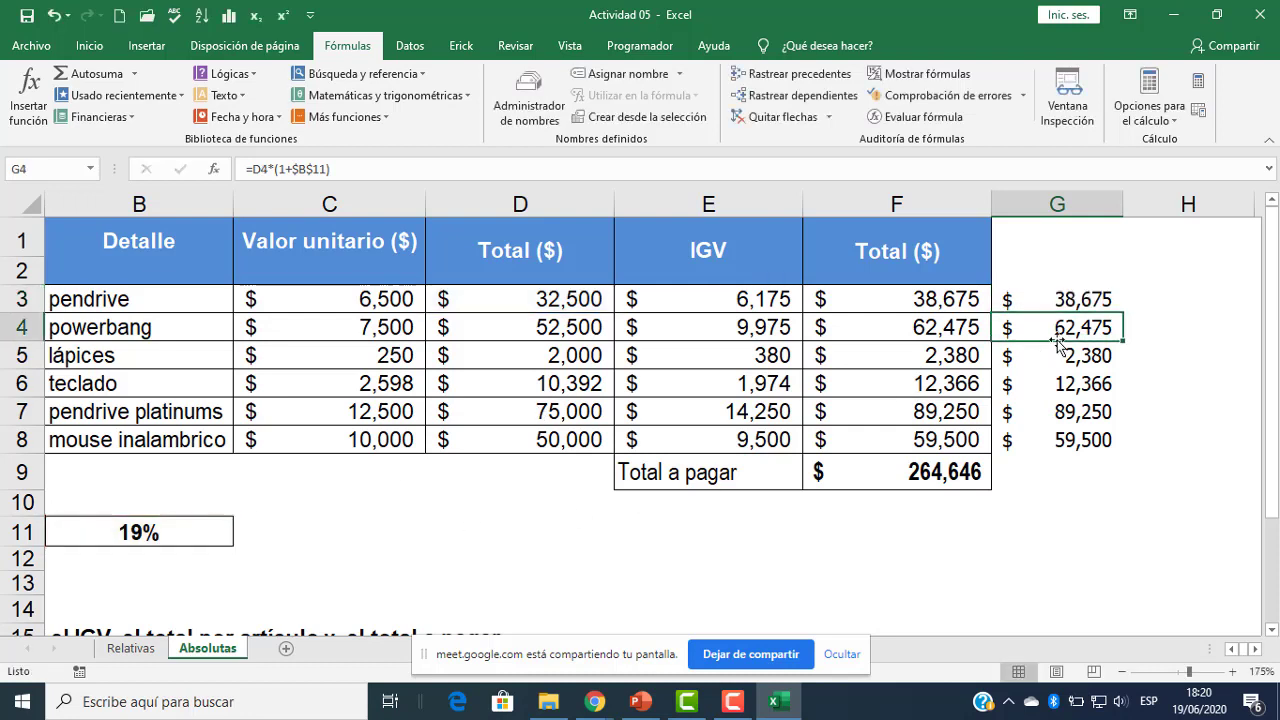
- Fill the G3 formula down to G8 again and recheck its absolute reference to $B$11
left_click(1059, 300)
left_click_drag(1123, 314, 1090, 432)
double_click(1050, 298)
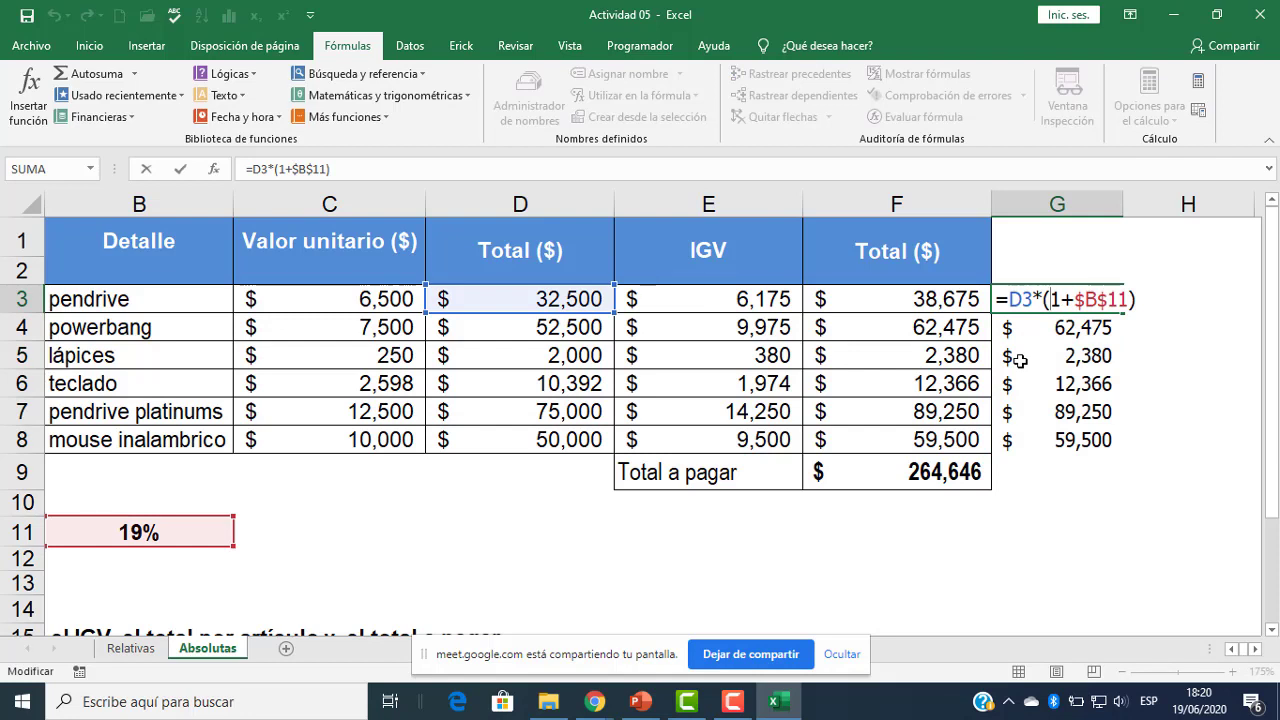
key("Return")
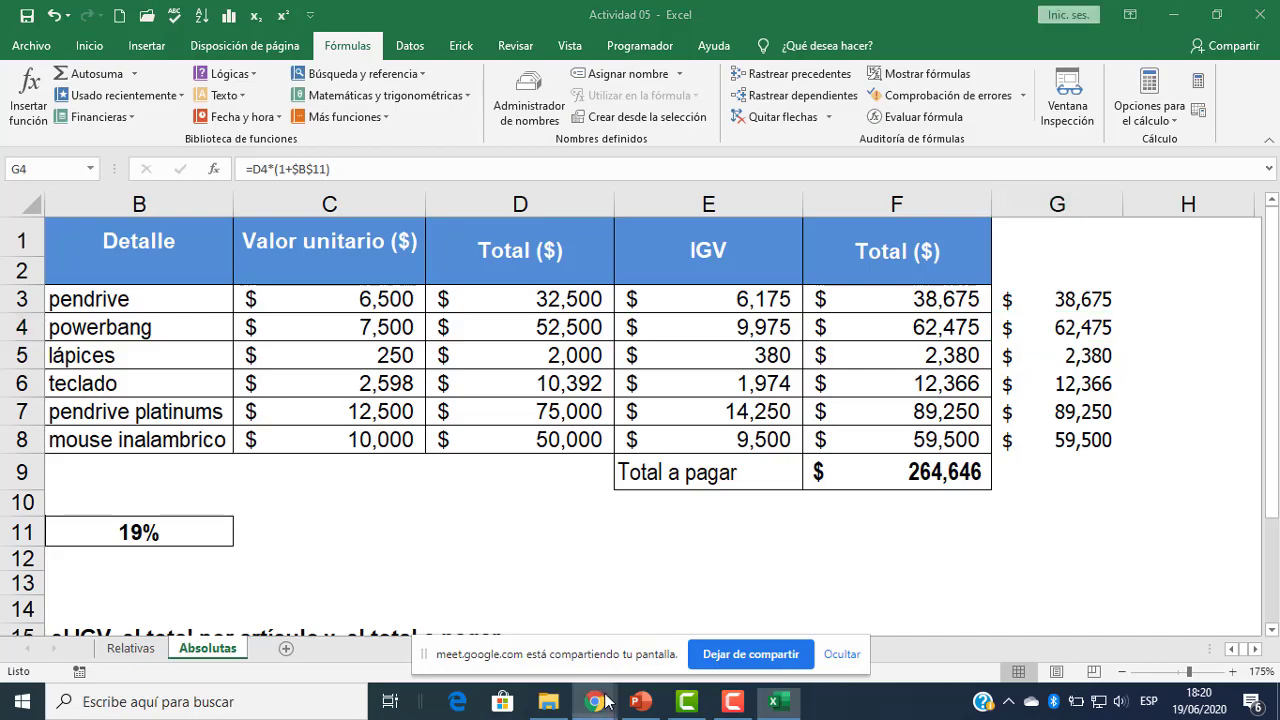
- Switch to the Google Meet call and check its chat messages and participant list
mouse_move(605, 700)
left_click(454, 604)
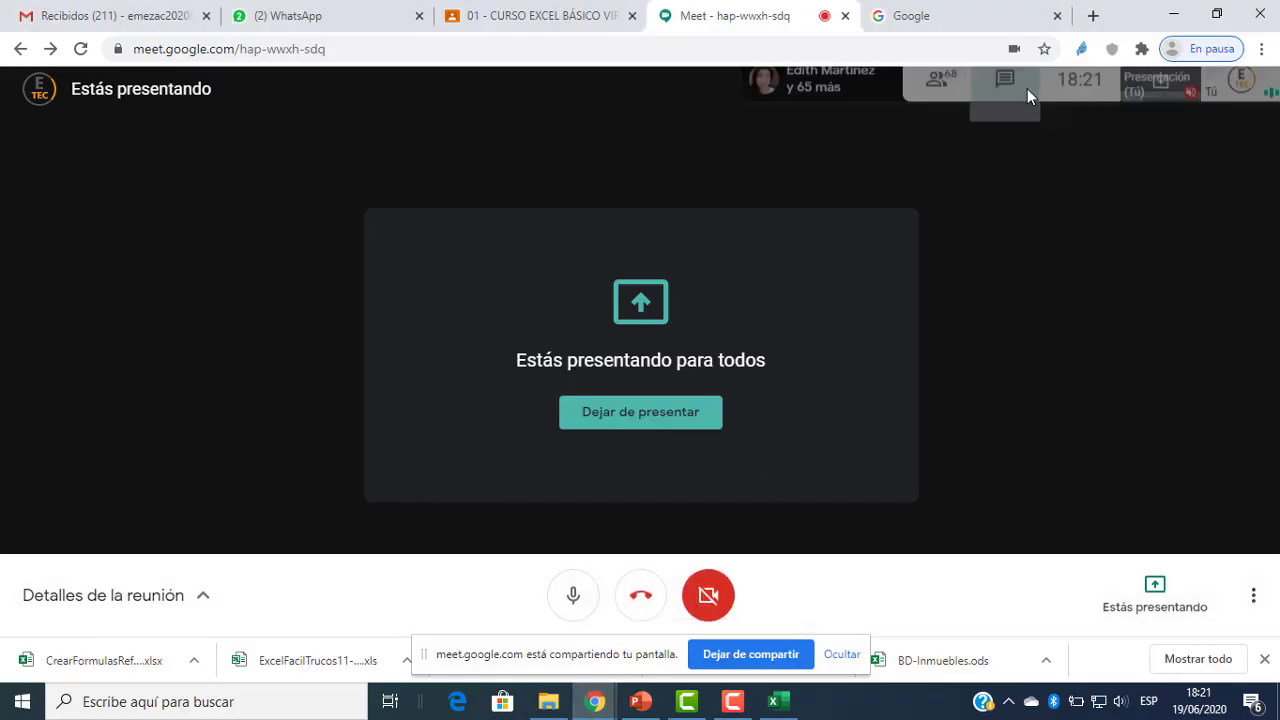
left_click(1027, 90)
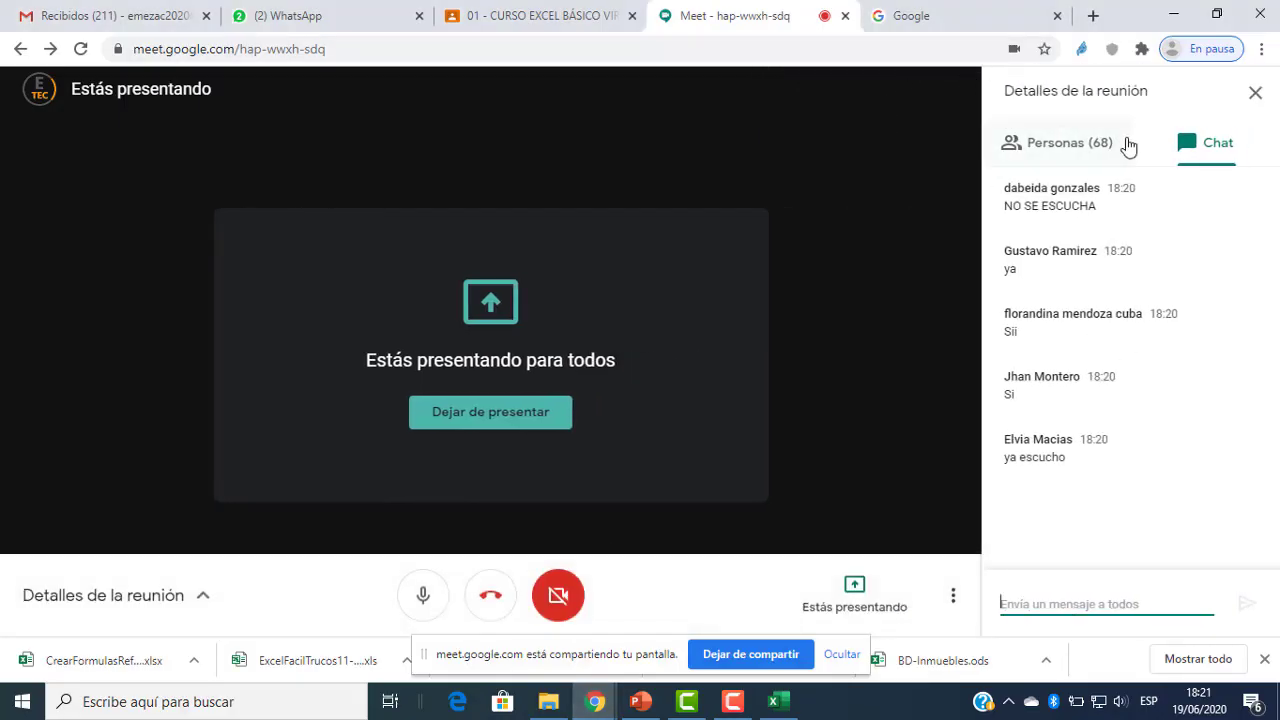
left_click(1073, 140)
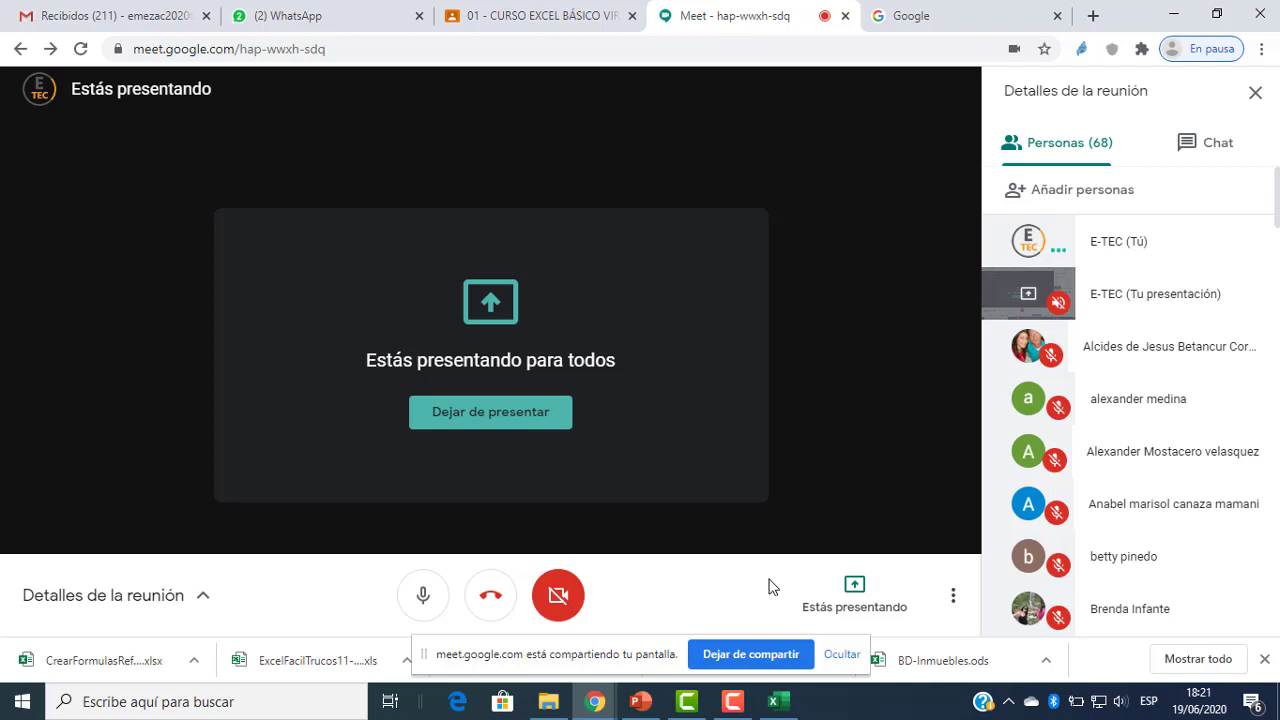
left_click(1210, 158)
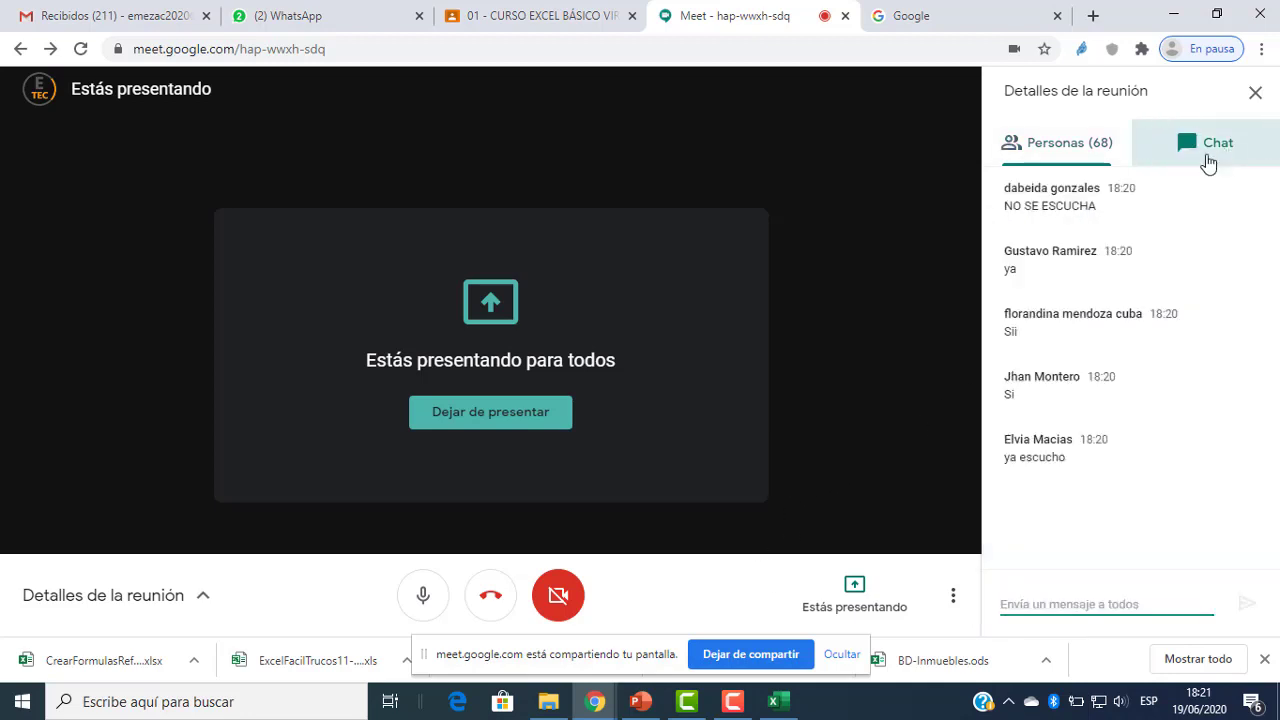
- Switch to PowerPoint, start the CURSO EXCEL BÁSICO 2019 - SESIÓN 06 slide show, and advance to the Trabajar con Funciones slide
left_click(640, 701)
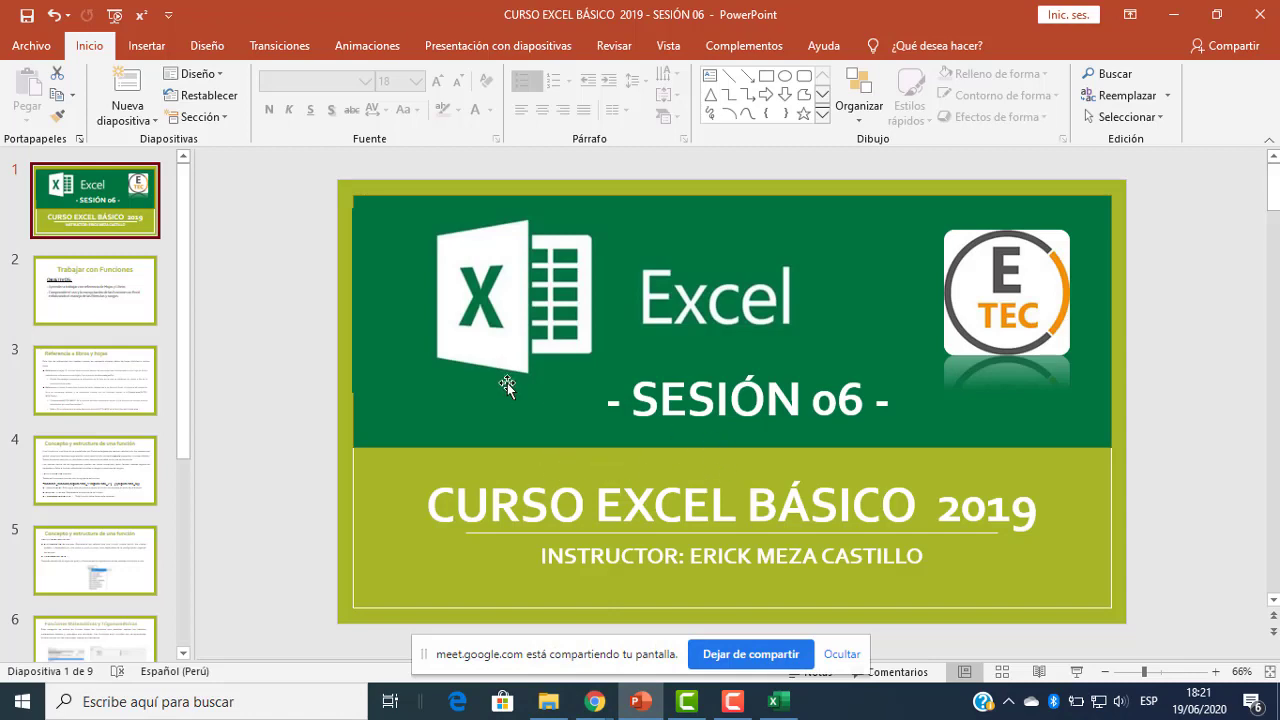
left_click(1076, 671)
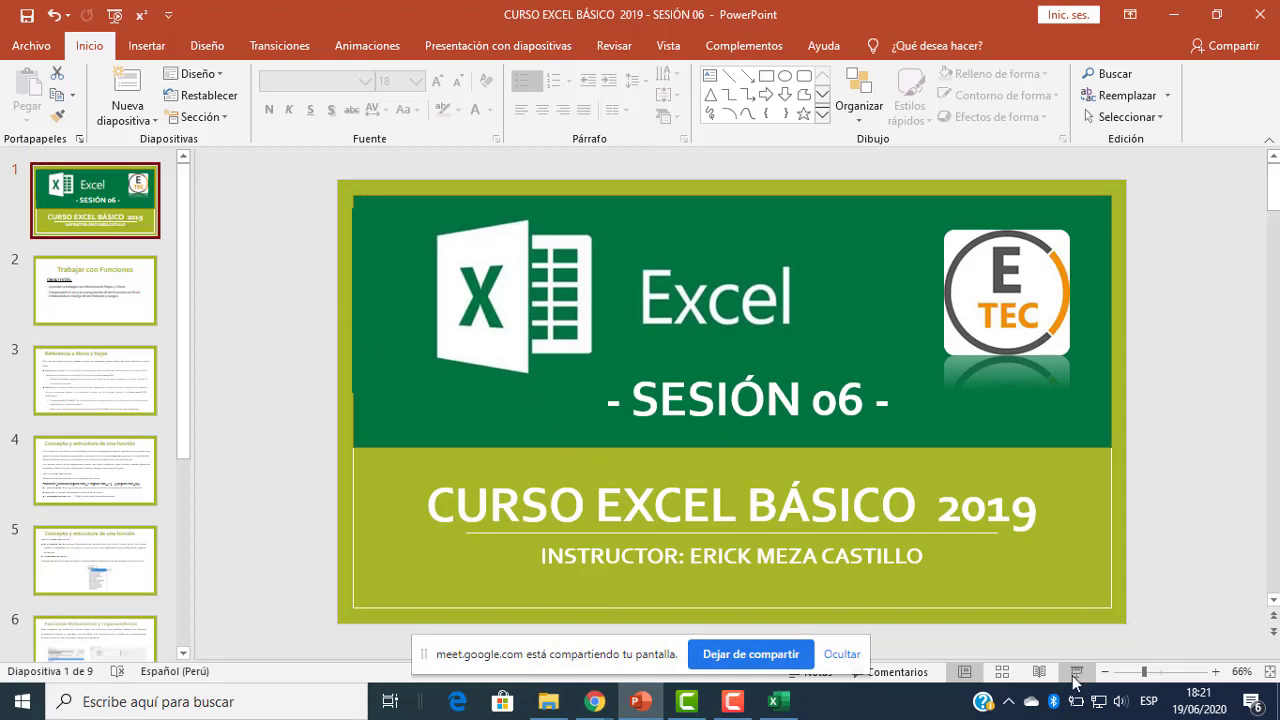
key("Right")
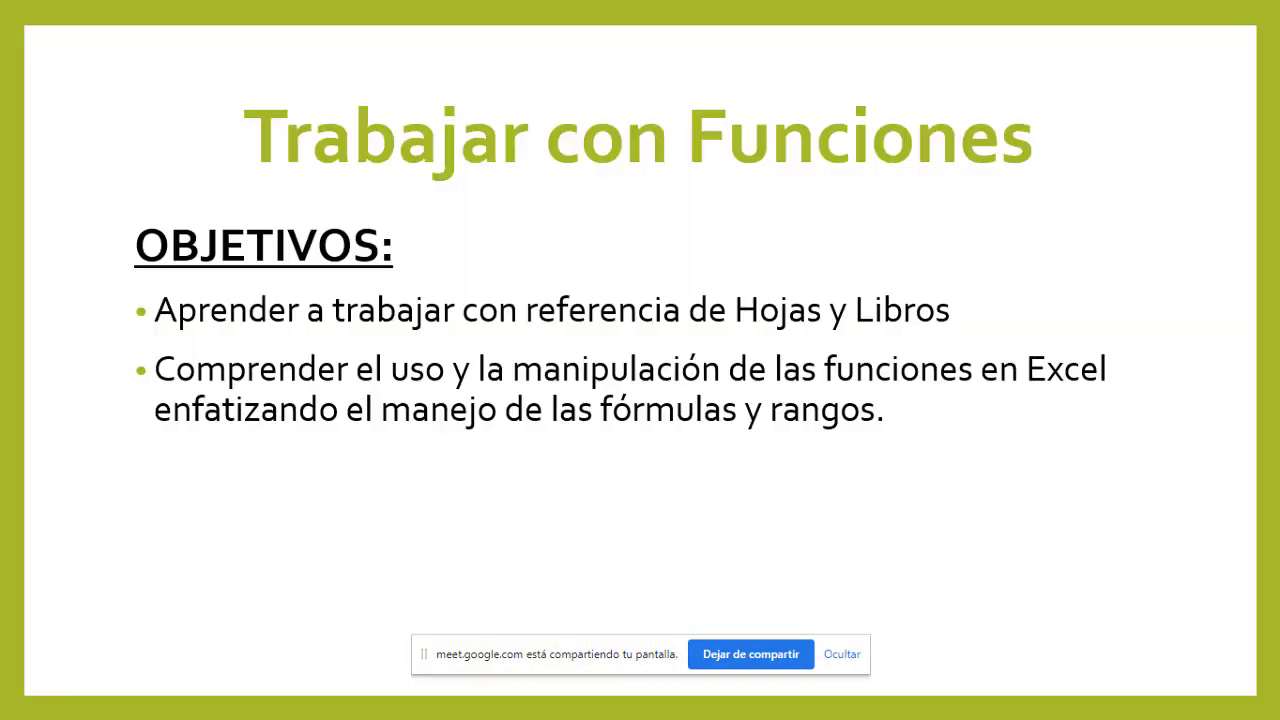
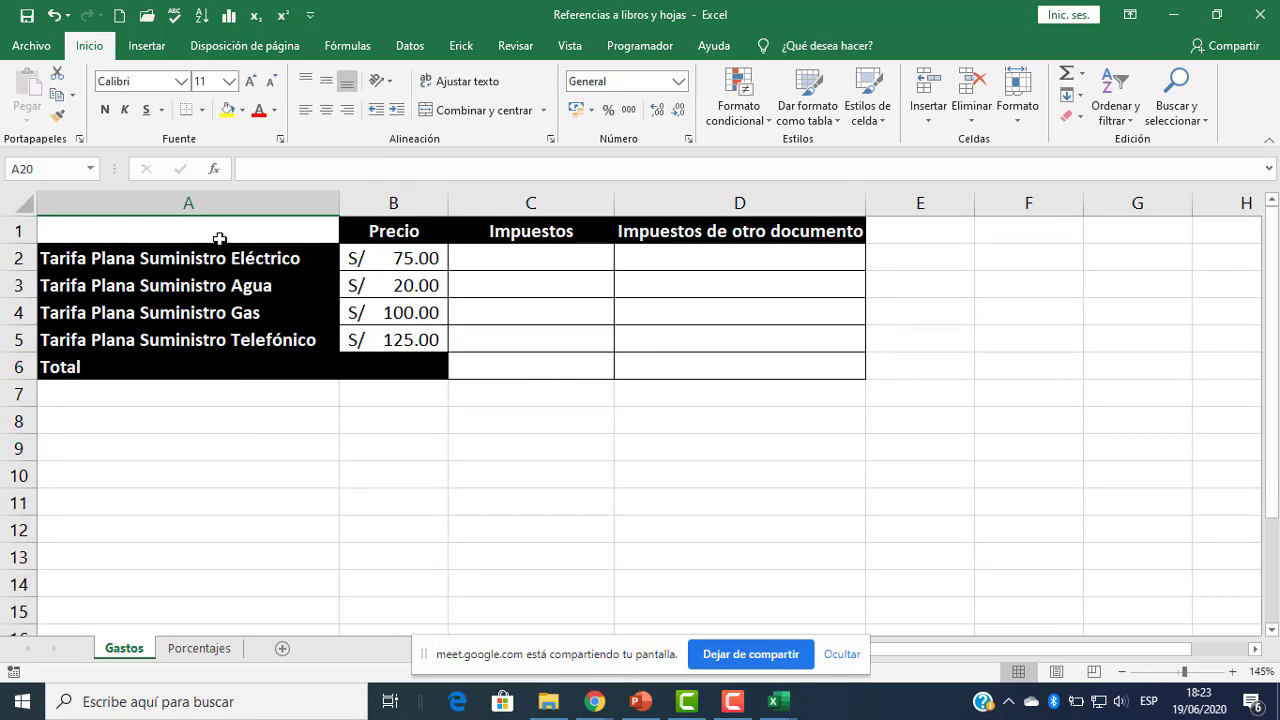
- Examine the expense table on the Gastos sheet and the Impuestos (IGV) rate on Porcentajes, then select C2 on Gastos
left_click_drag(203, 221, 740, 358)
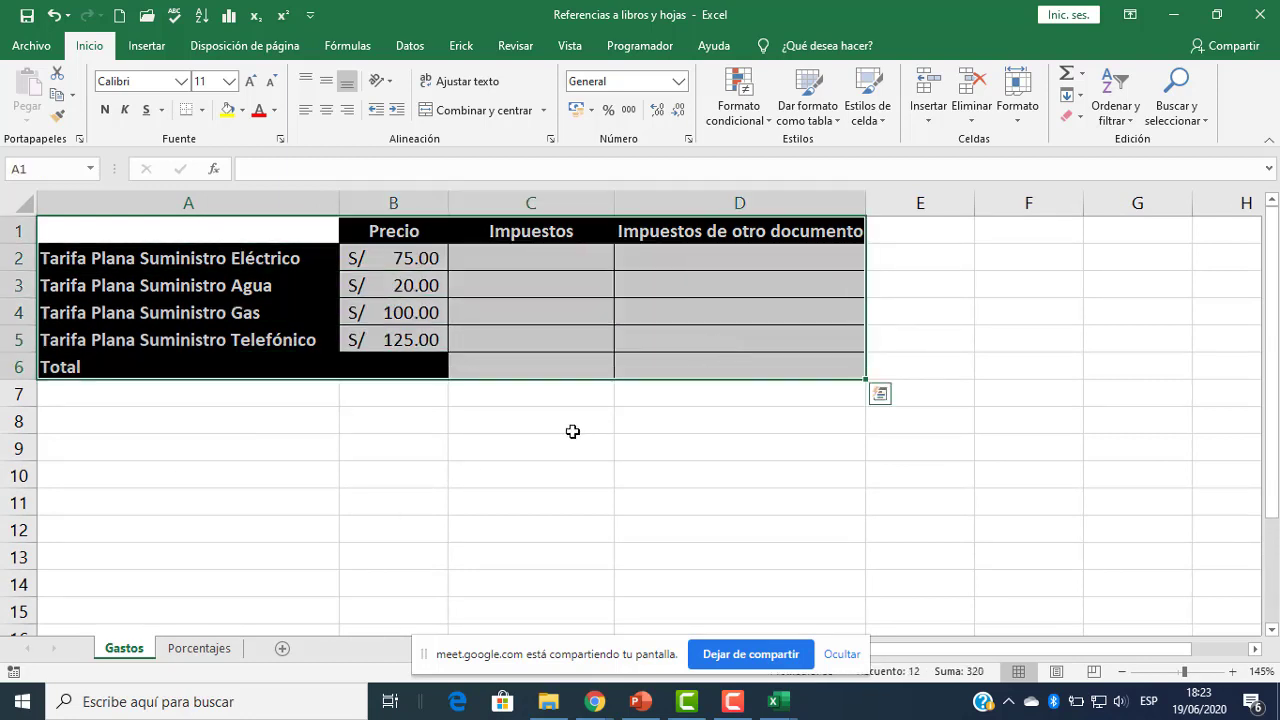
left_click(577, 424)
left_click_drag(176, 650, 187, 614)
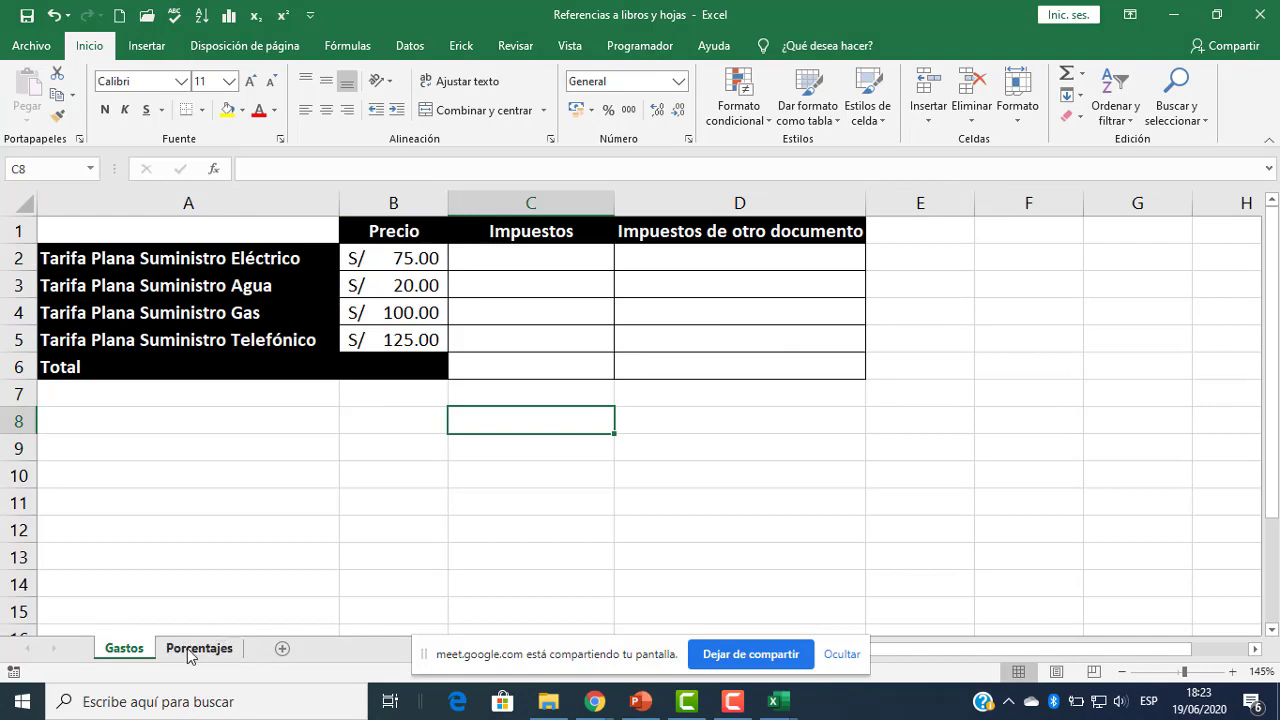
left_click(190, 652)
left_click(180, 386)
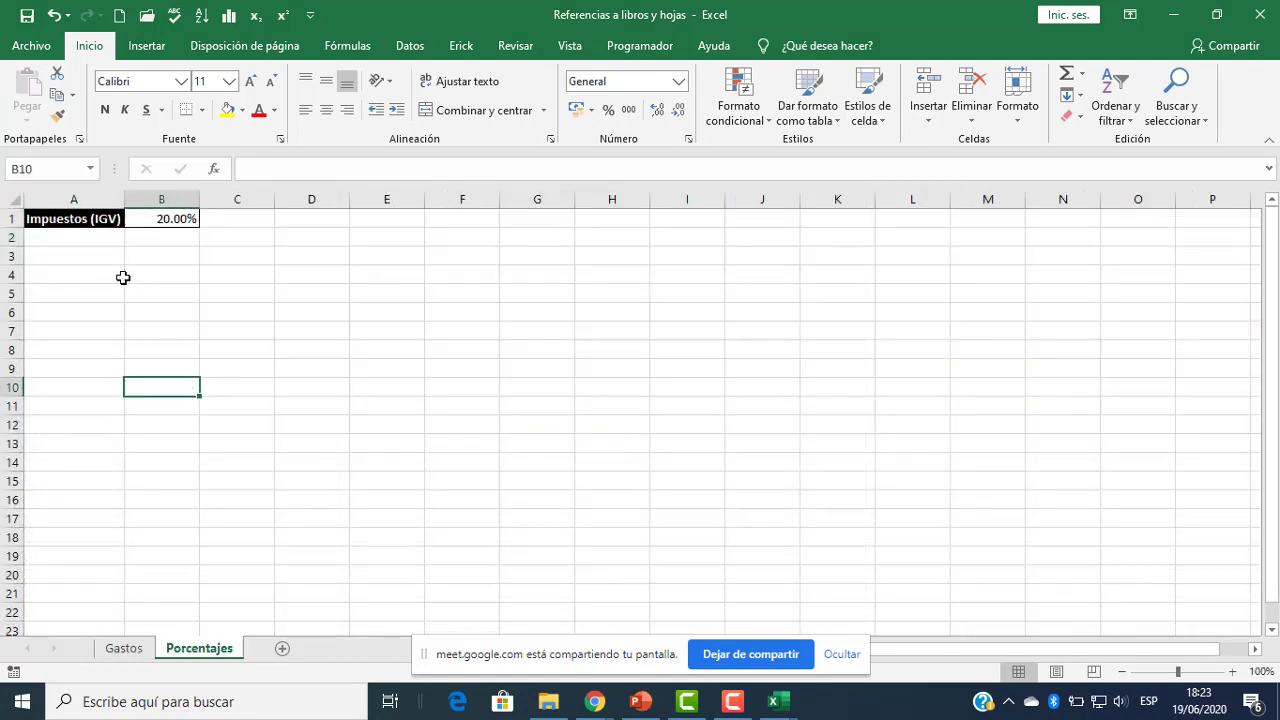
scroll(103, 266, "up", 4)
scroll(99, 264, "up", 1)
left_click(126, 650)
left_click(196, 650)
left_click(128, 651)
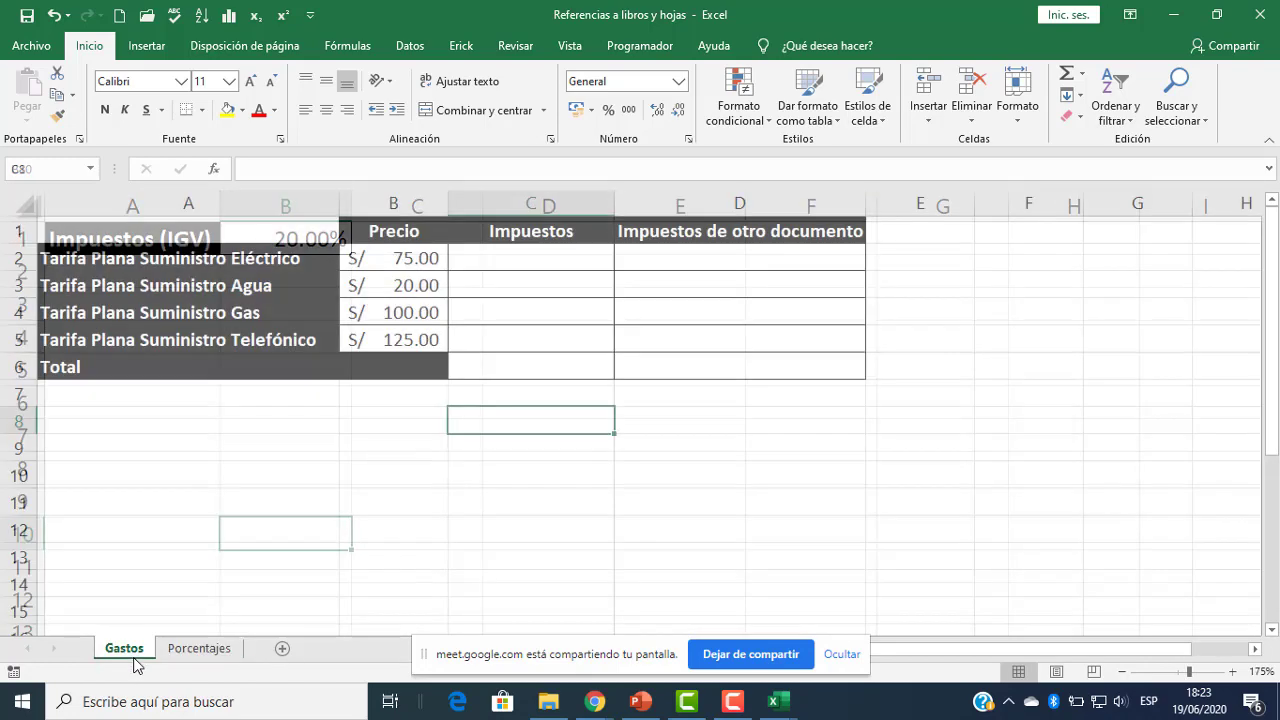
left_click(511, 260)
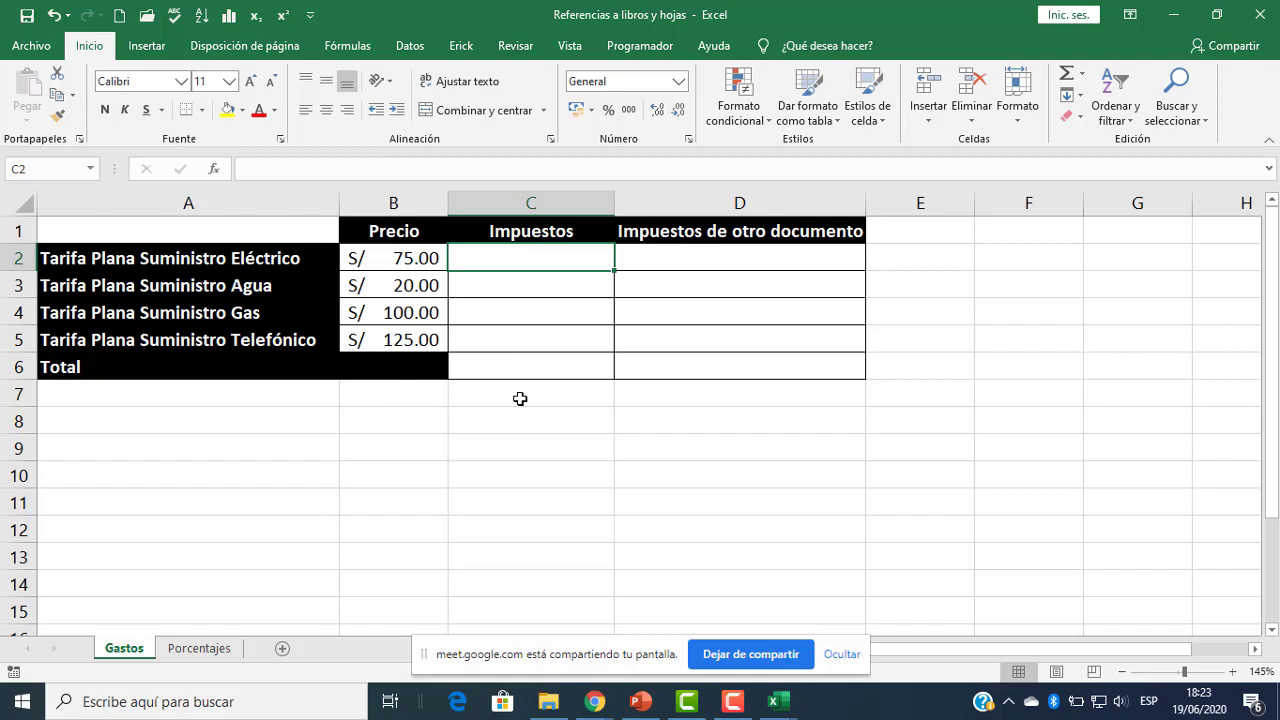
- Enter the formula =B2*Porcentajes!B1 in C2 of Gastos, picking the IGV rate from the Porcentajes sheet
type("=")
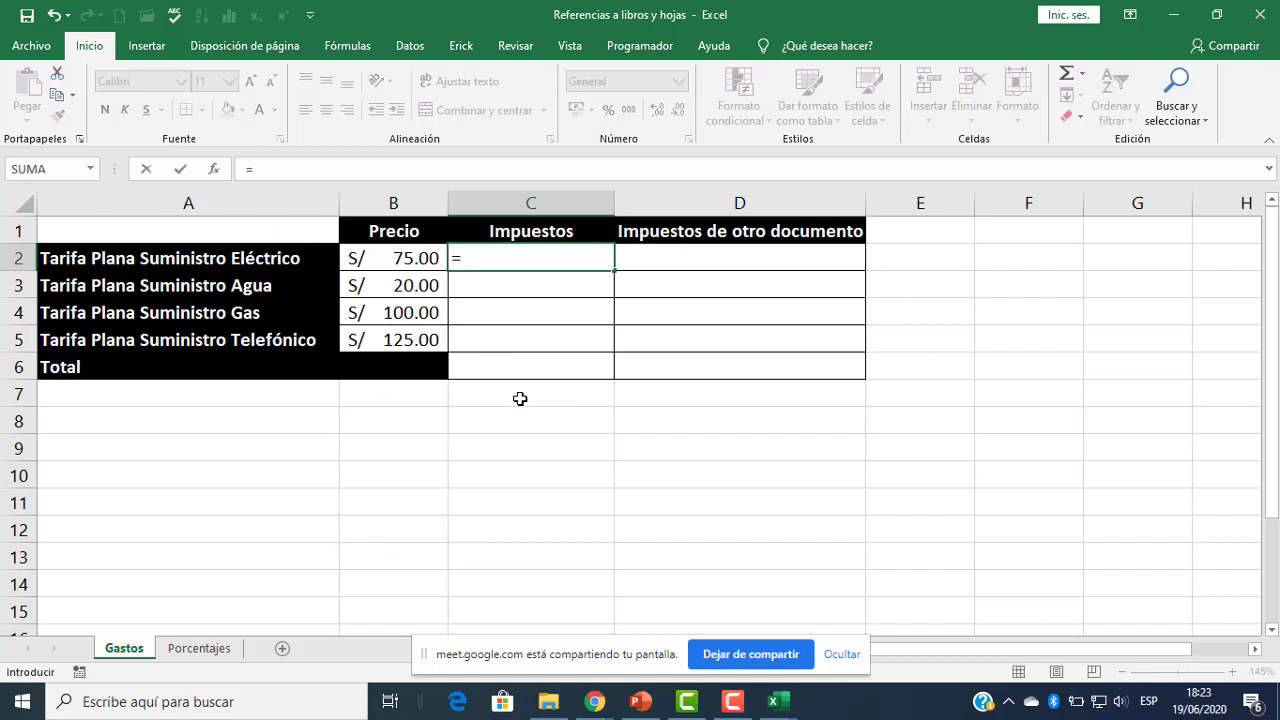
left_click(410, 261)
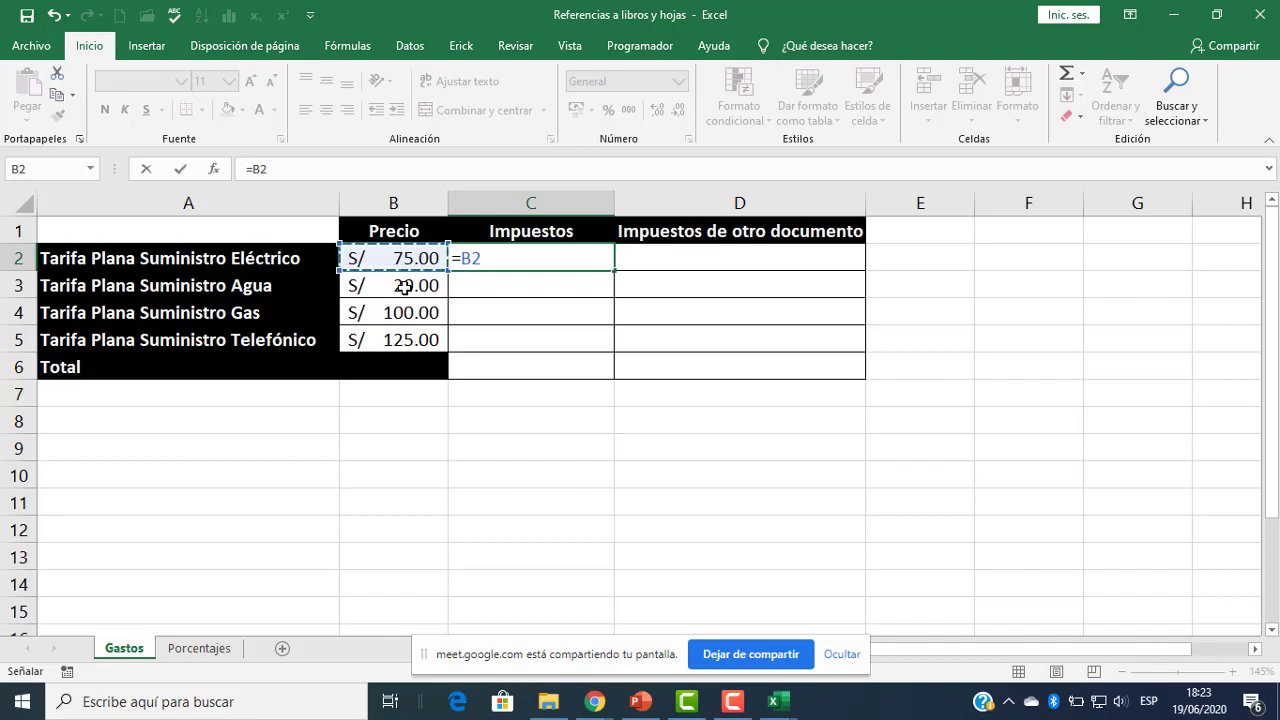
type("*")
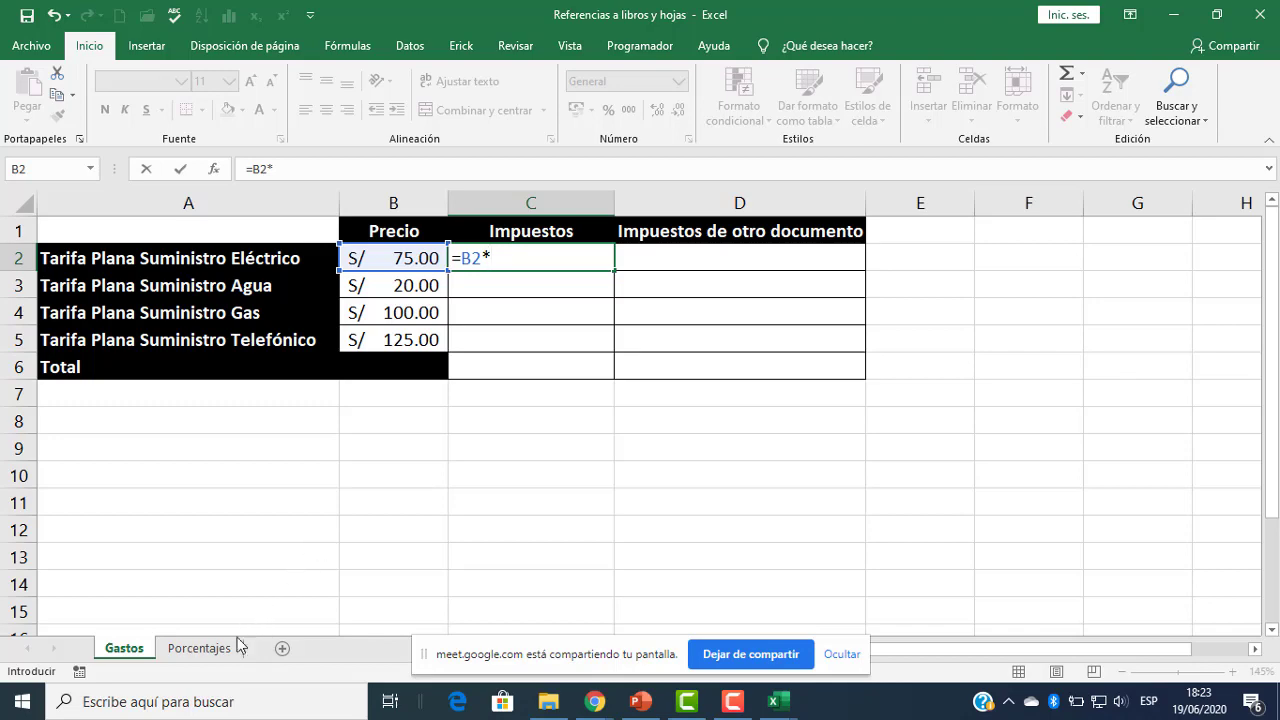
left_click(199, 648)
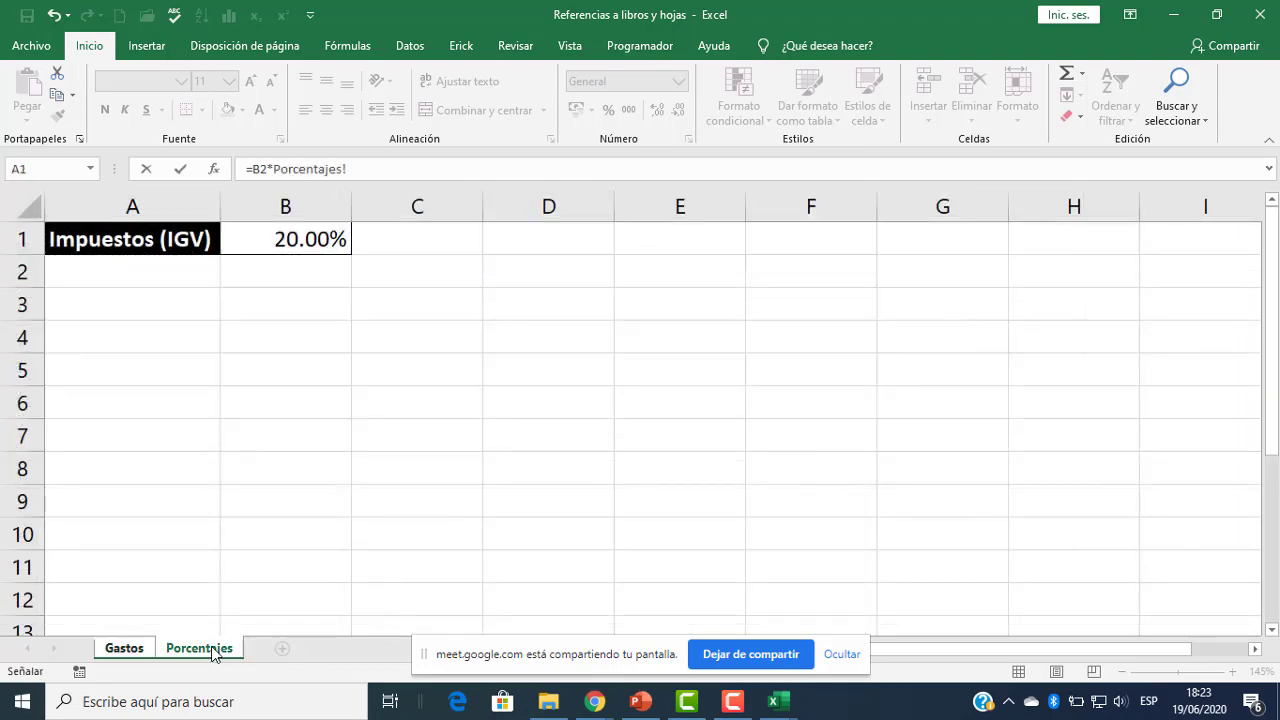
left_click(288, 250)
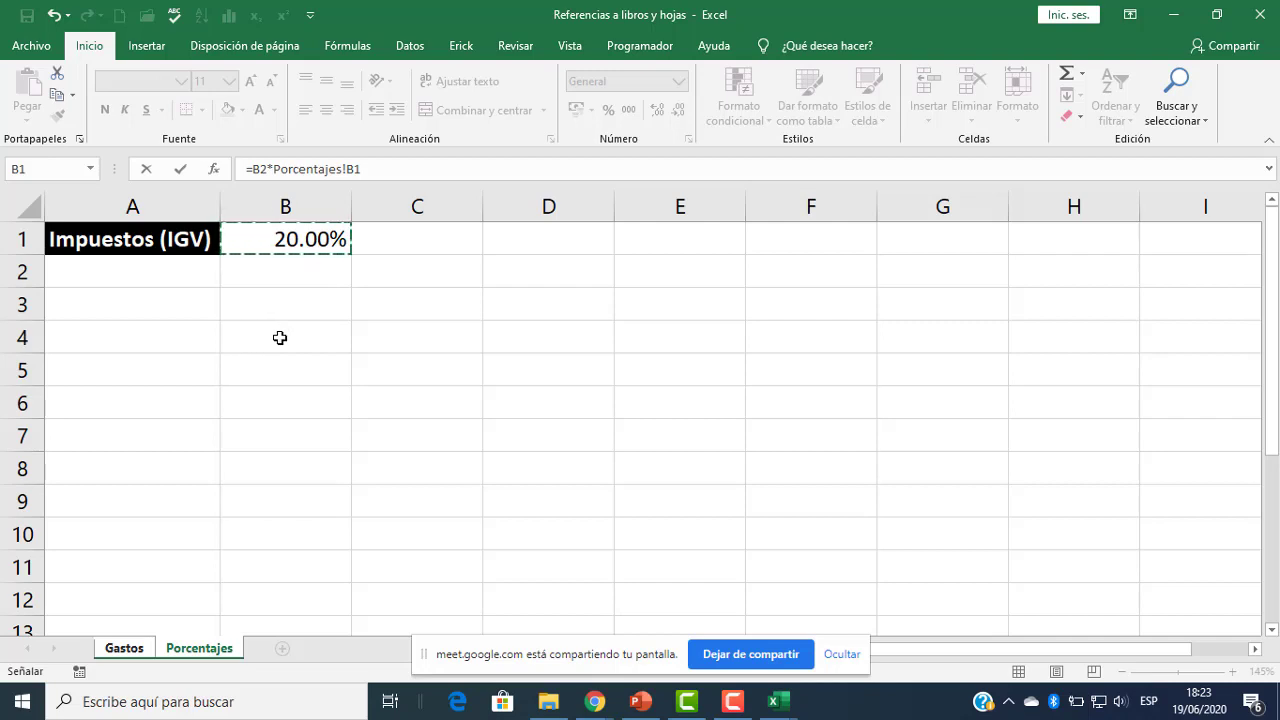
key("Return")
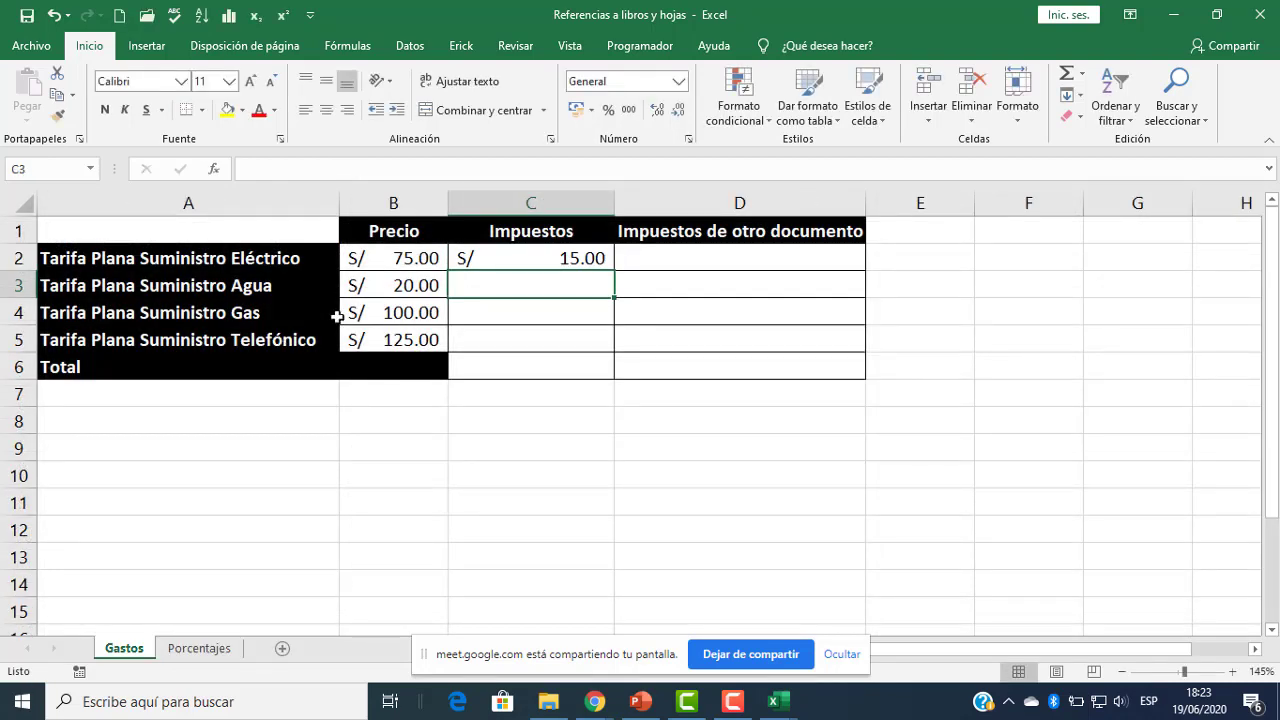
- Open the C2 formula for editing, start the Windows Lupa magnifier and enlarge the screen to 200%
double_click(543, 259)
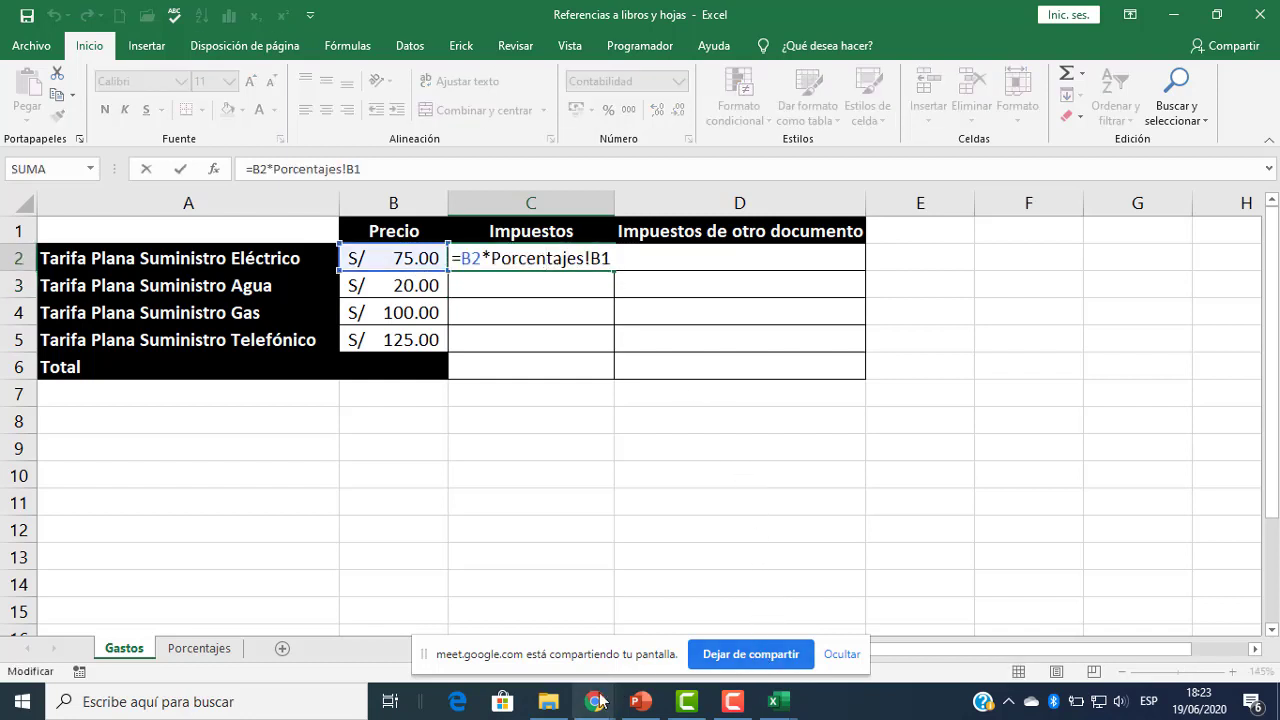
left_click(8, 708)
type("L")
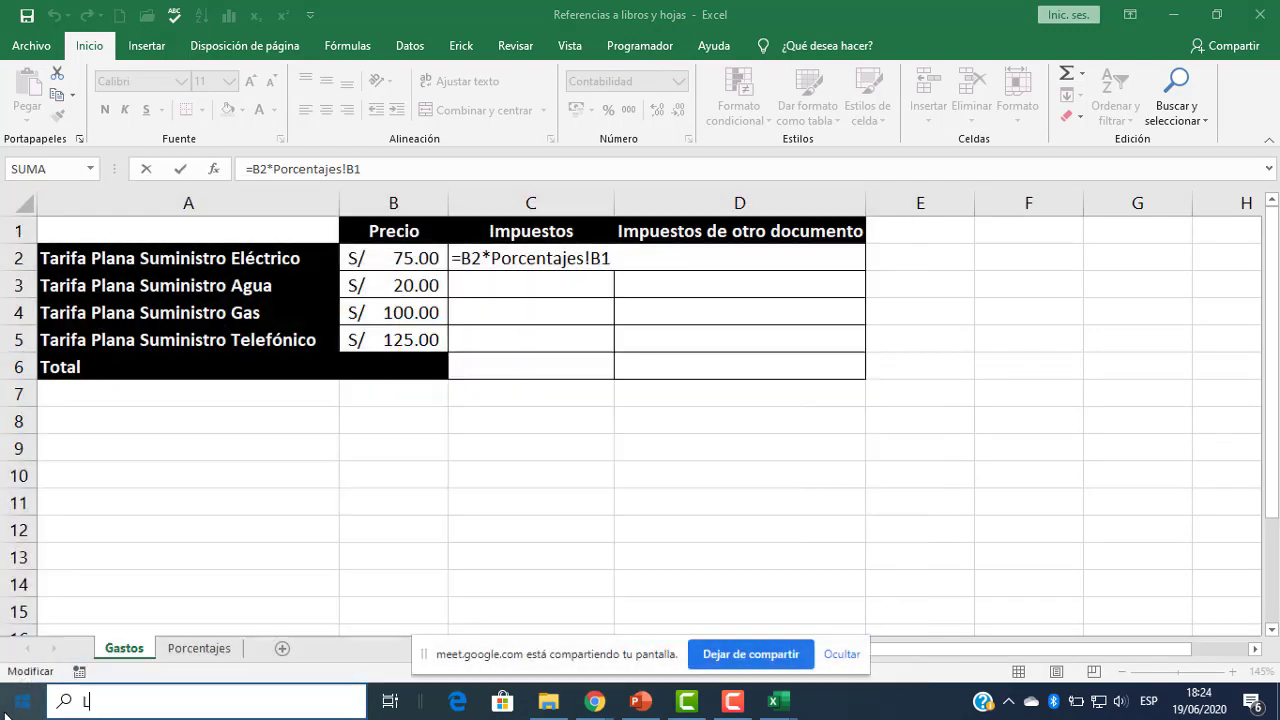
type("UPA")
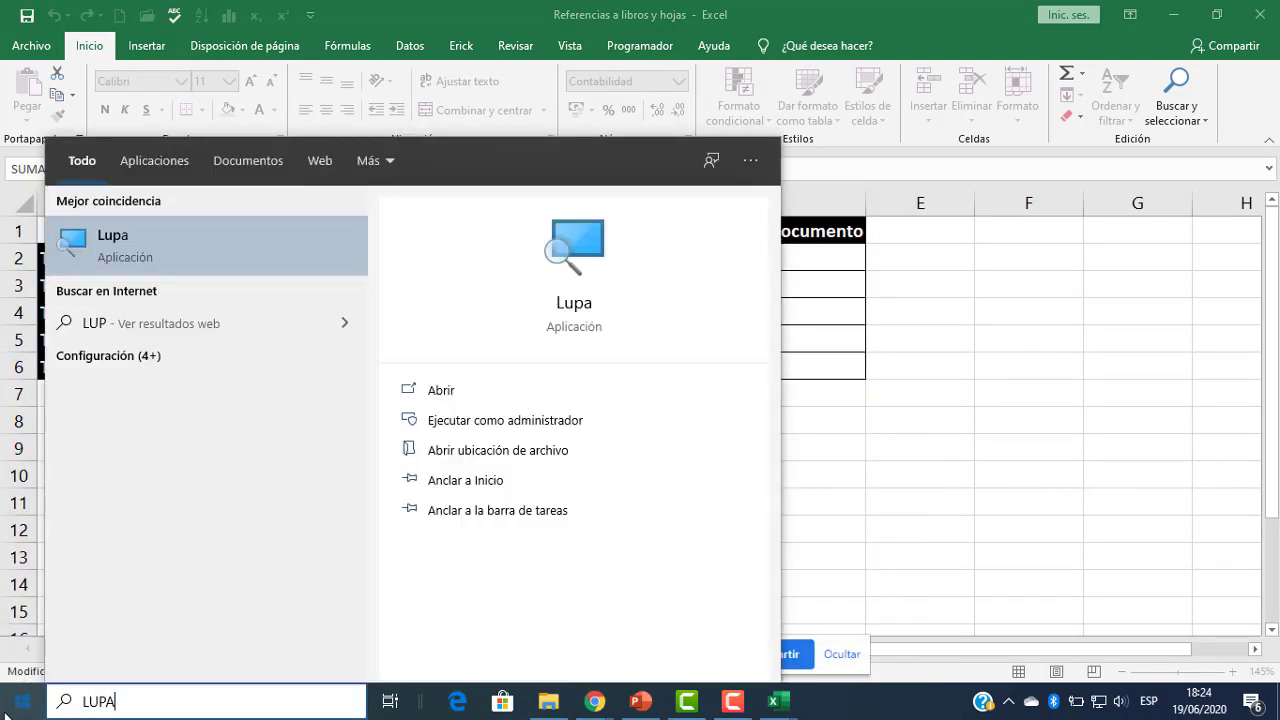
left_click(574, 310)
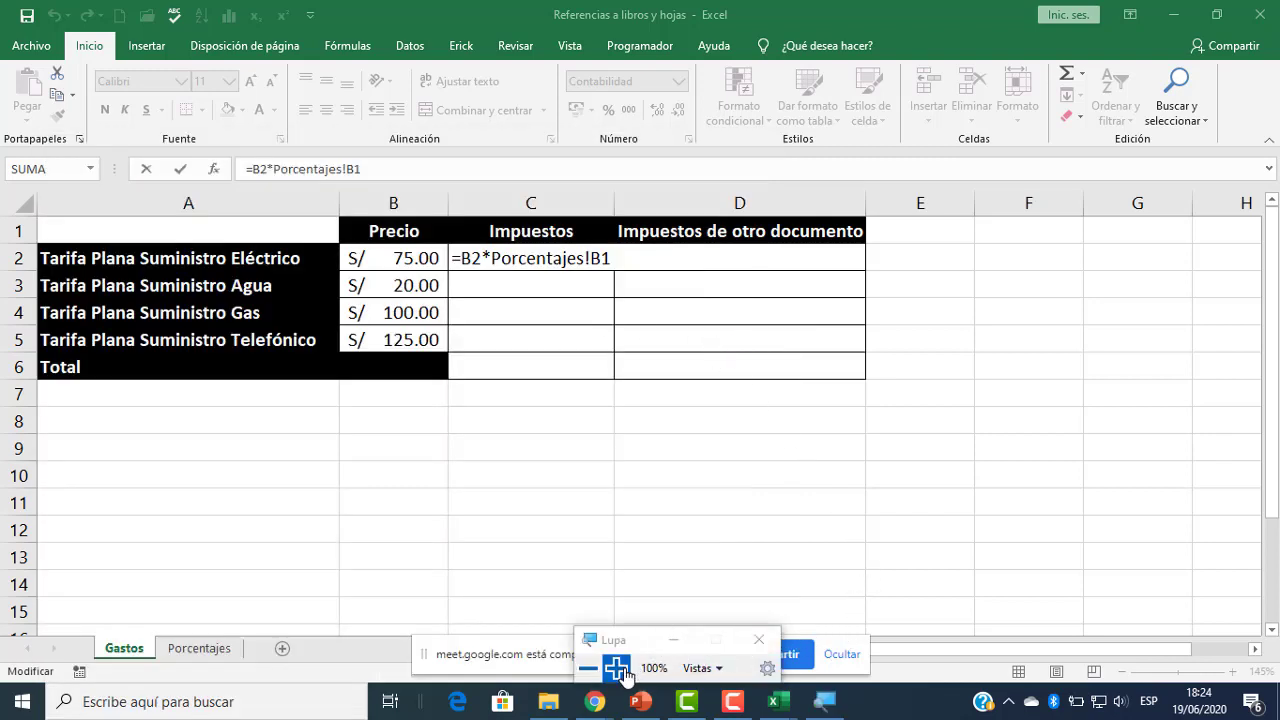
left_click(620, 650)
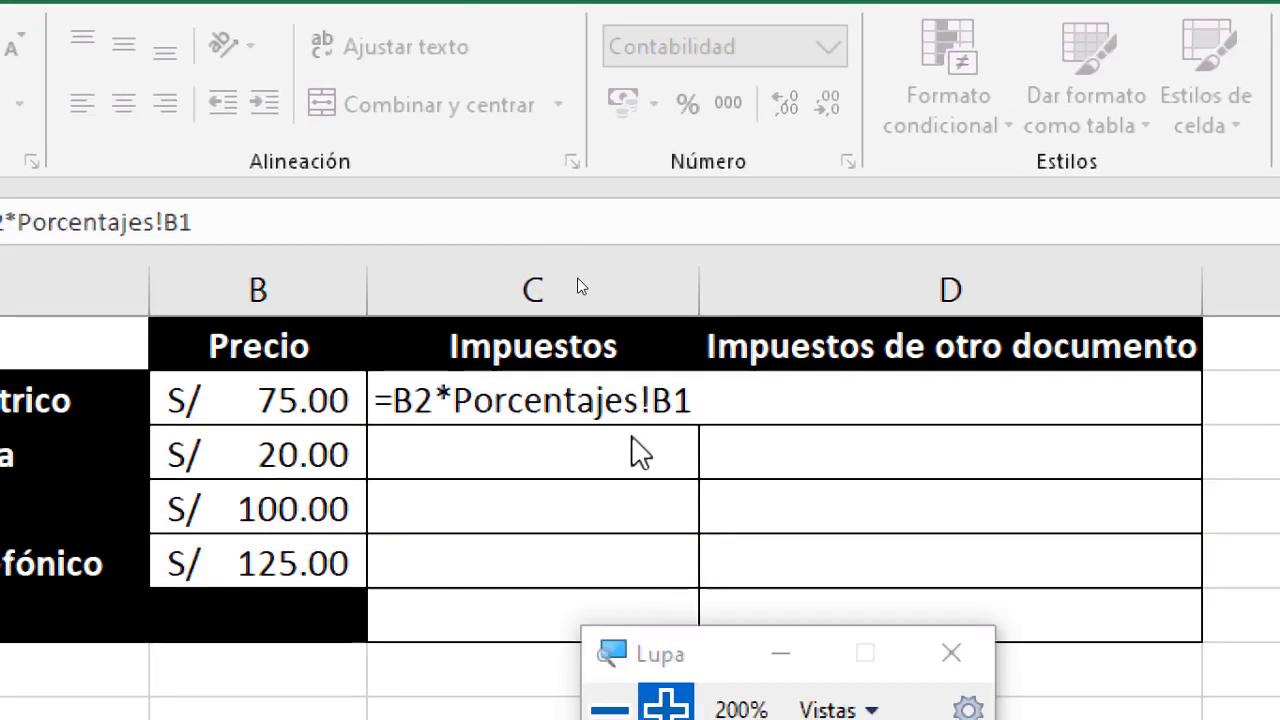
- Examine the Porcentajes!B1 sheet reference and its cell part in the C2 formula, then restore the magnification to 100%
double_click(605, 400)
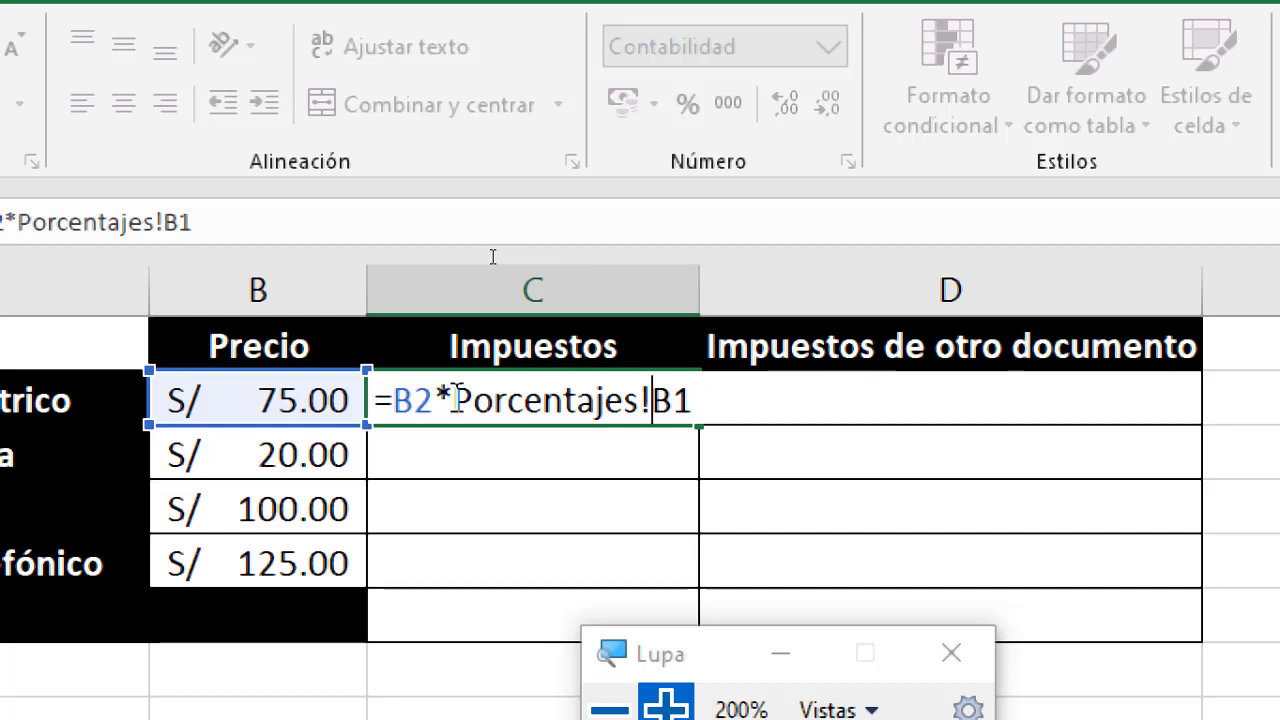
left_click_drag(451, 400, 717, 400)
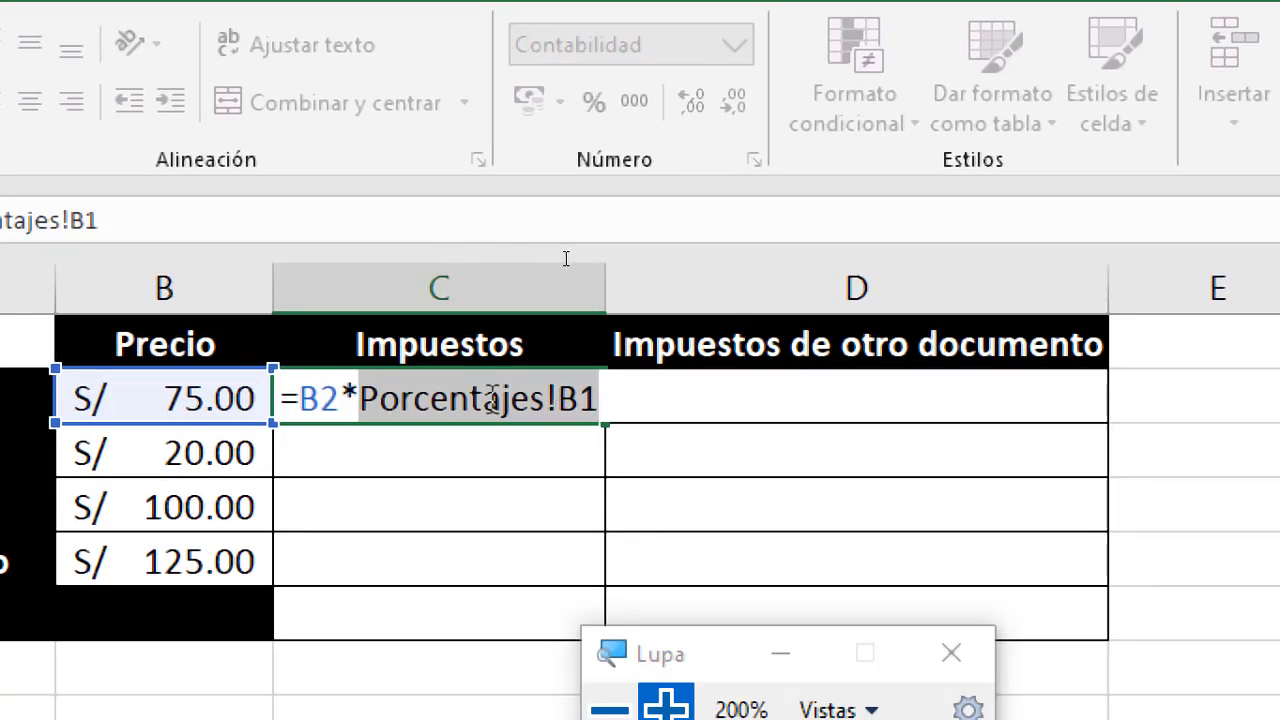
left_click_drag(558, 400, 603, 398)
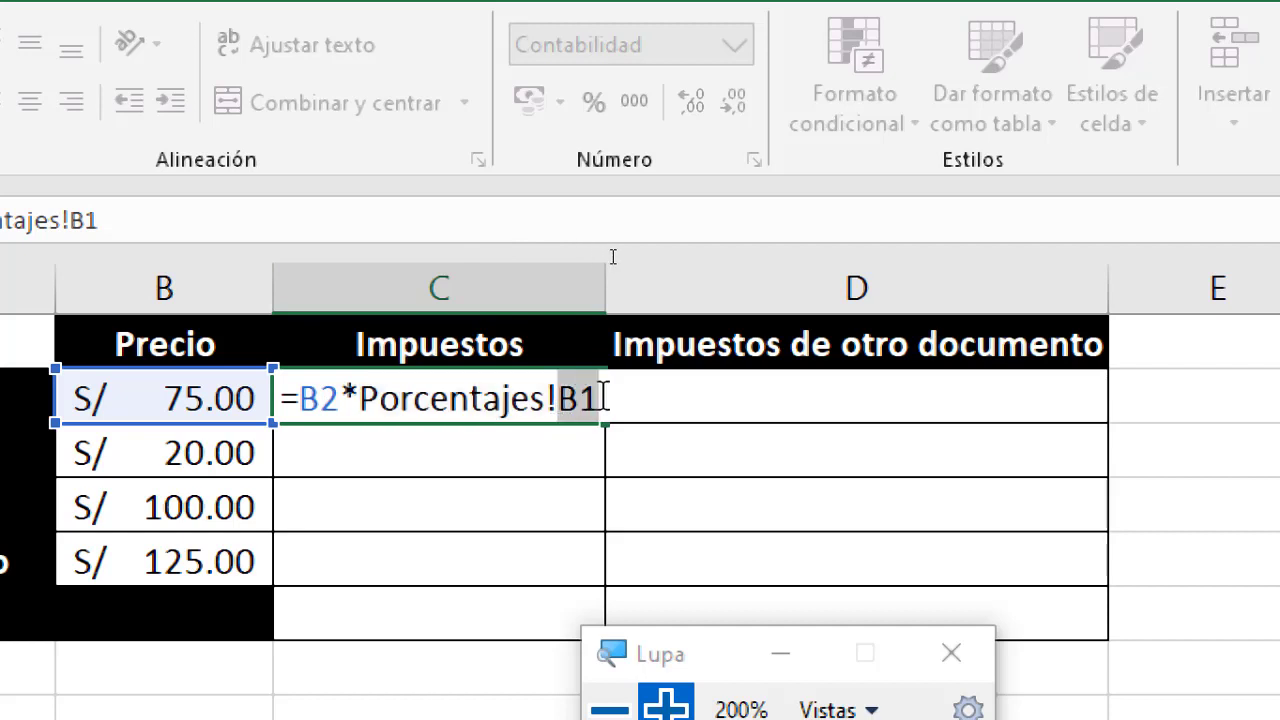
key("Return")
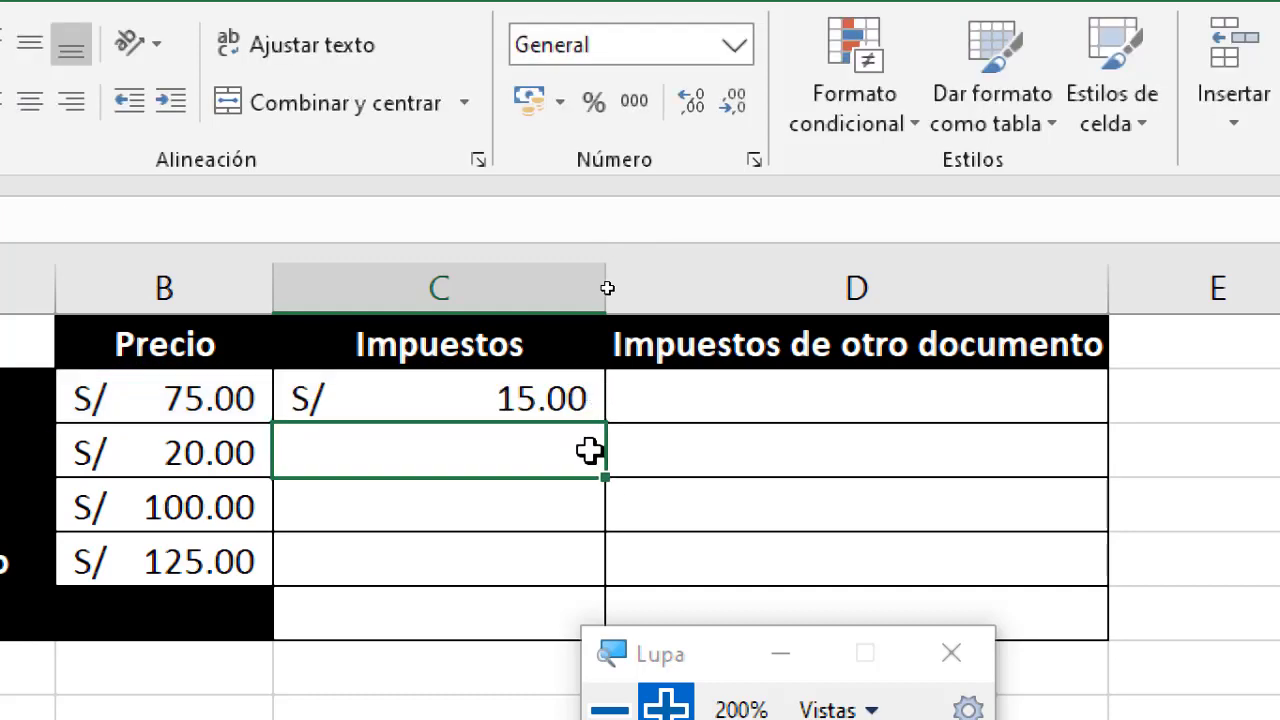
left_click_drag(712, 652, 802, 508)
left_click(702, 566)
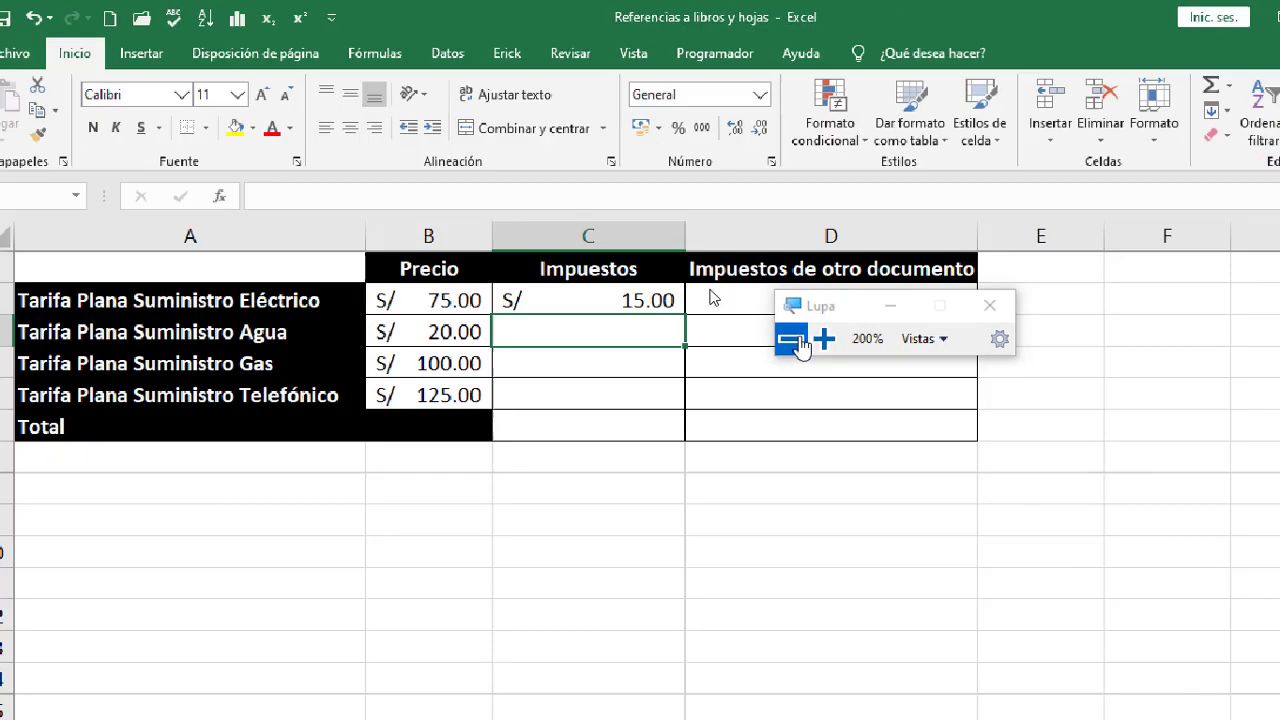
- Switch to the Google Meet call, admit the waiting participant, and return to the Referencias a libros y hojas workbook in Excel
mouse_move(603, 703)
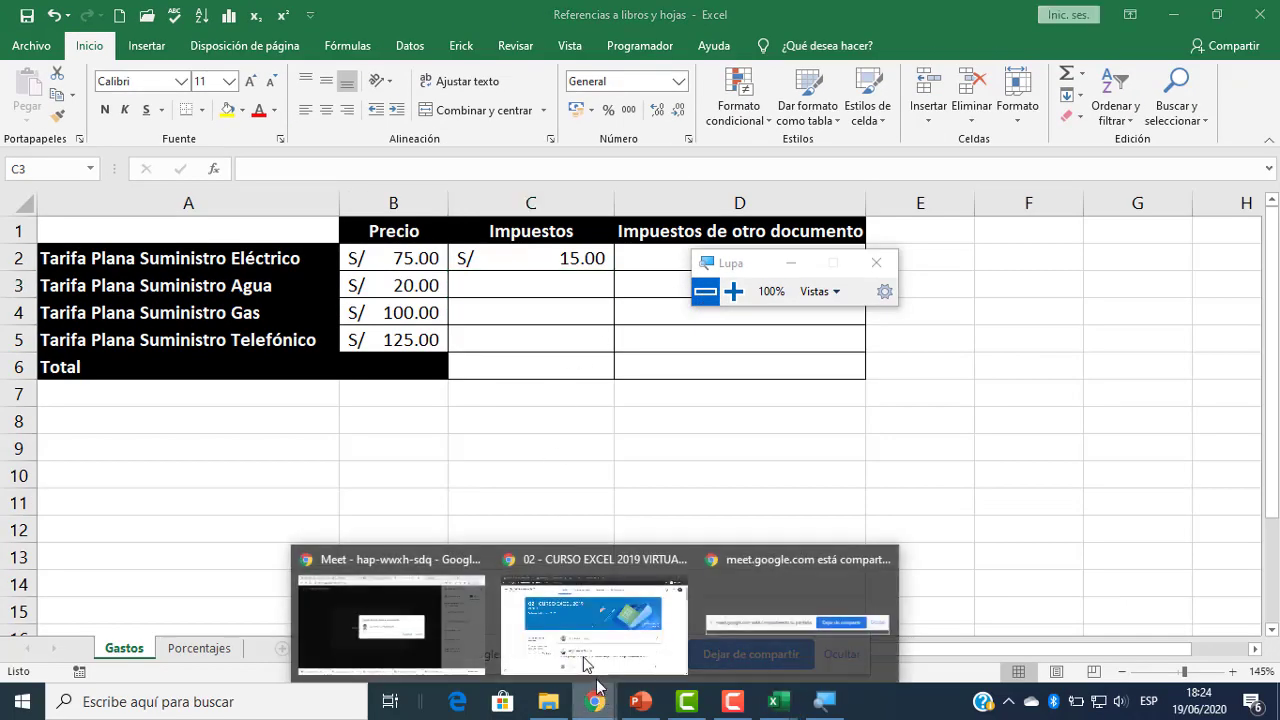
left_click(471, 614)
left_click(825, 404)
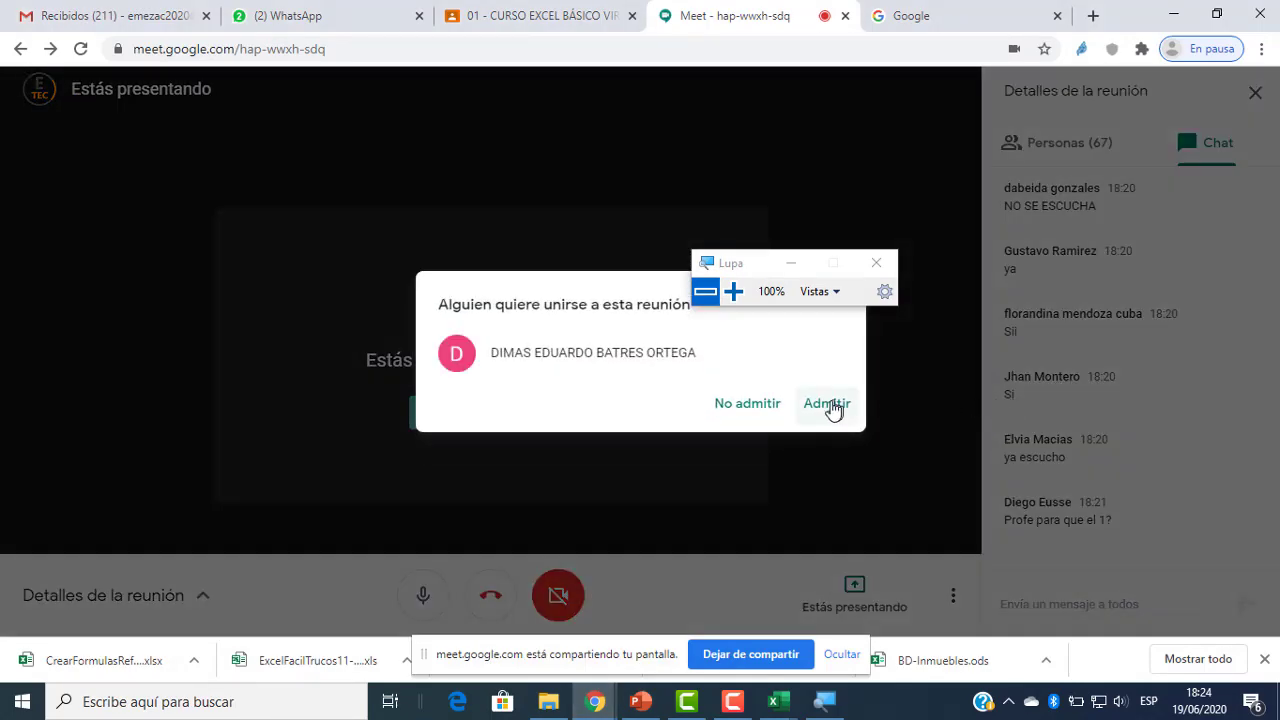
left_click(830, 406)
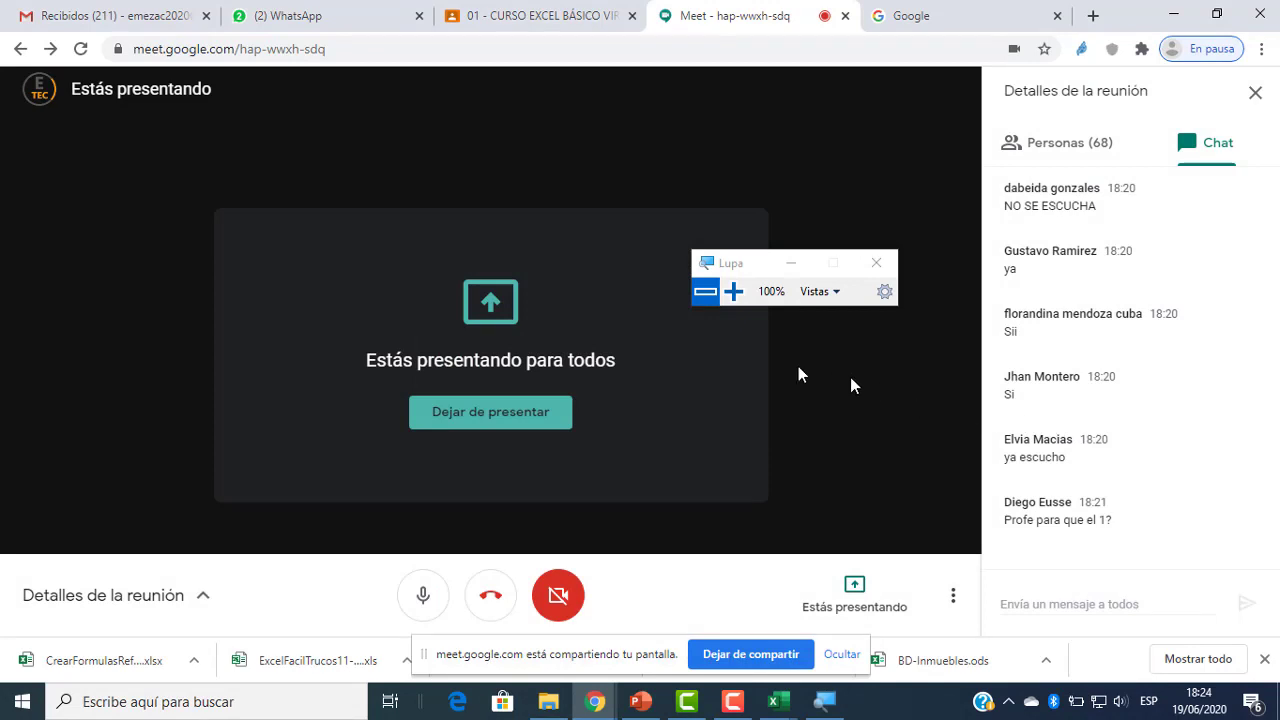
left_click(780, 703)
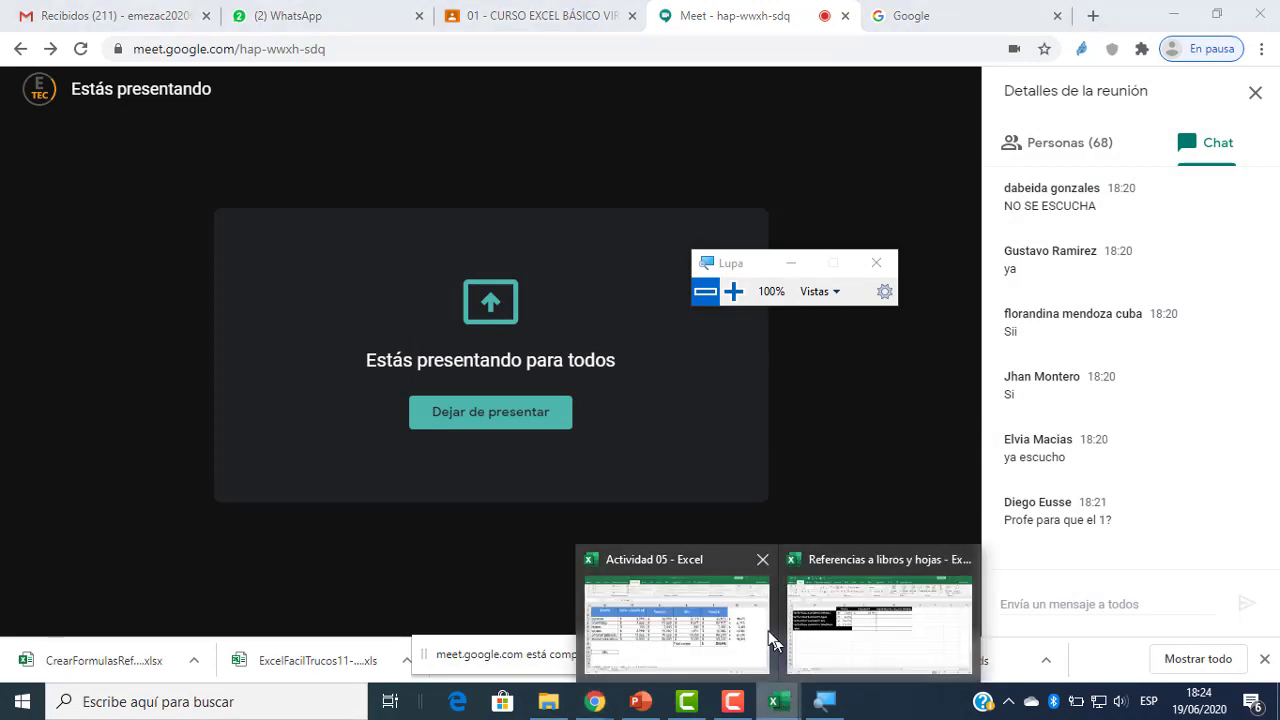
left_click(818, 625)
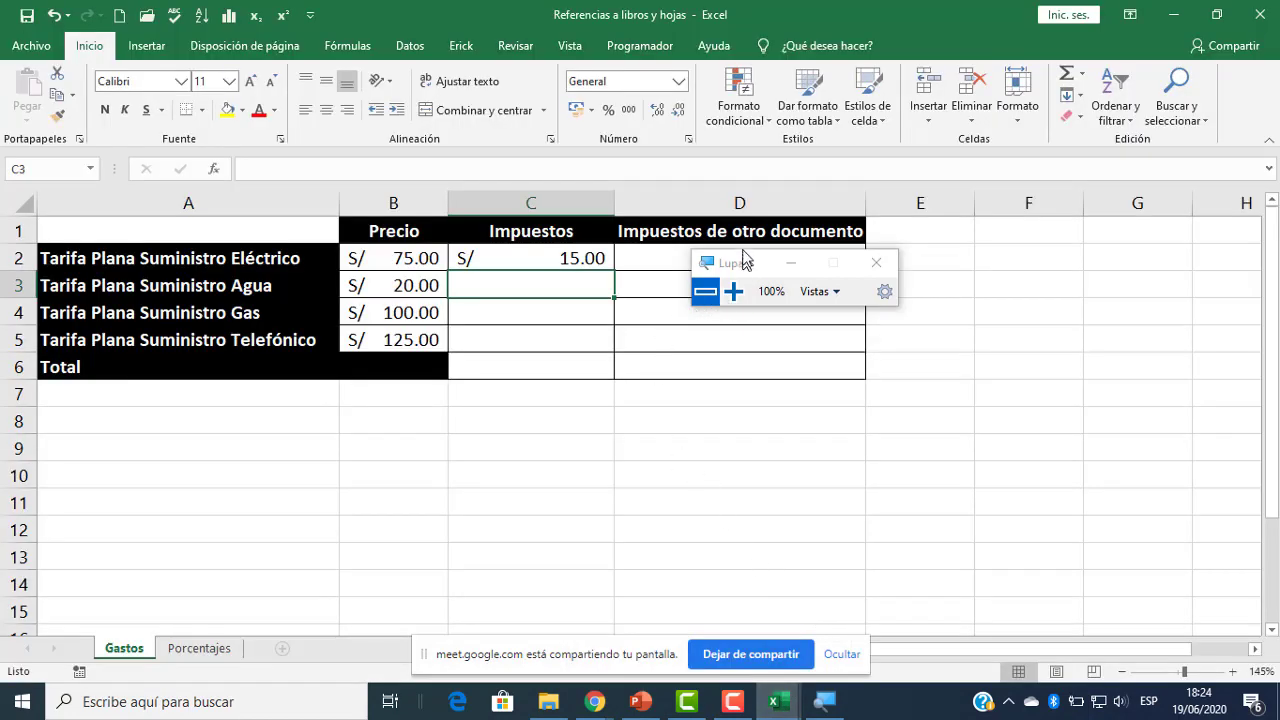
- Move the Lupa window below the table, view the tax cells enlarged, and recheck the C2 formula without changing it
left_click_drag(734, 264, 786, 465)
left_click(786, 492)
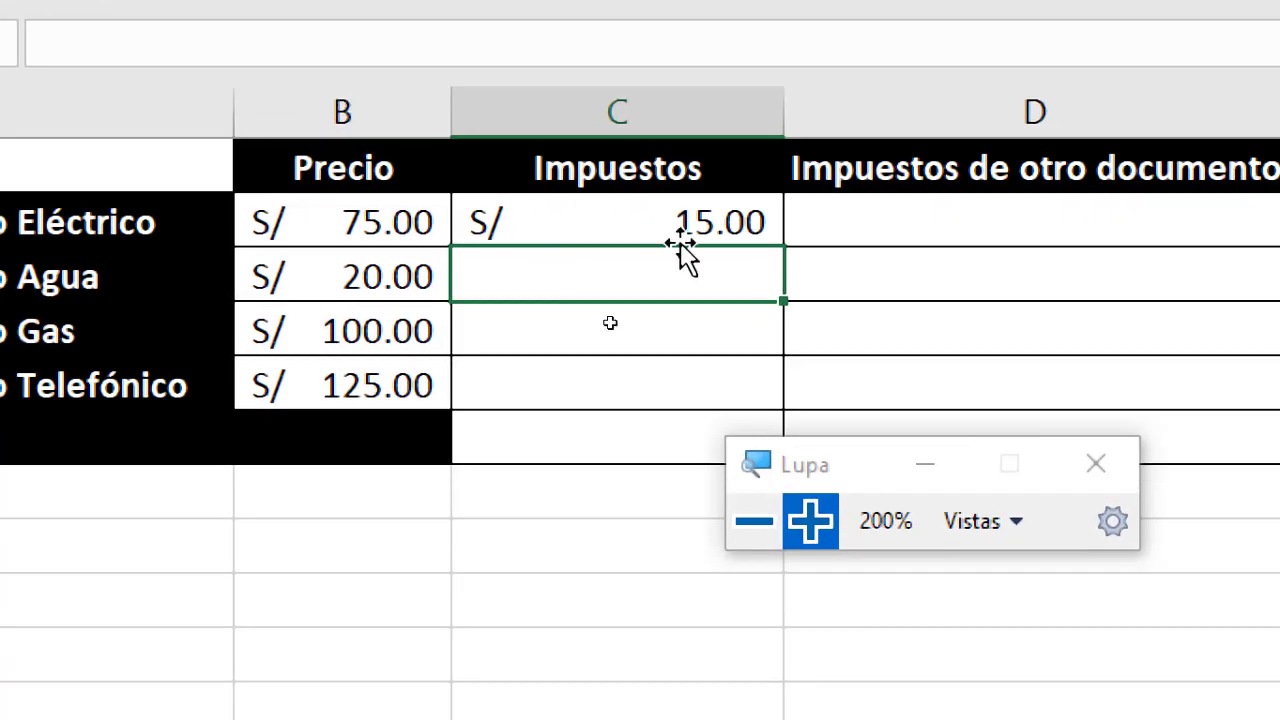
left_click(754, 521)
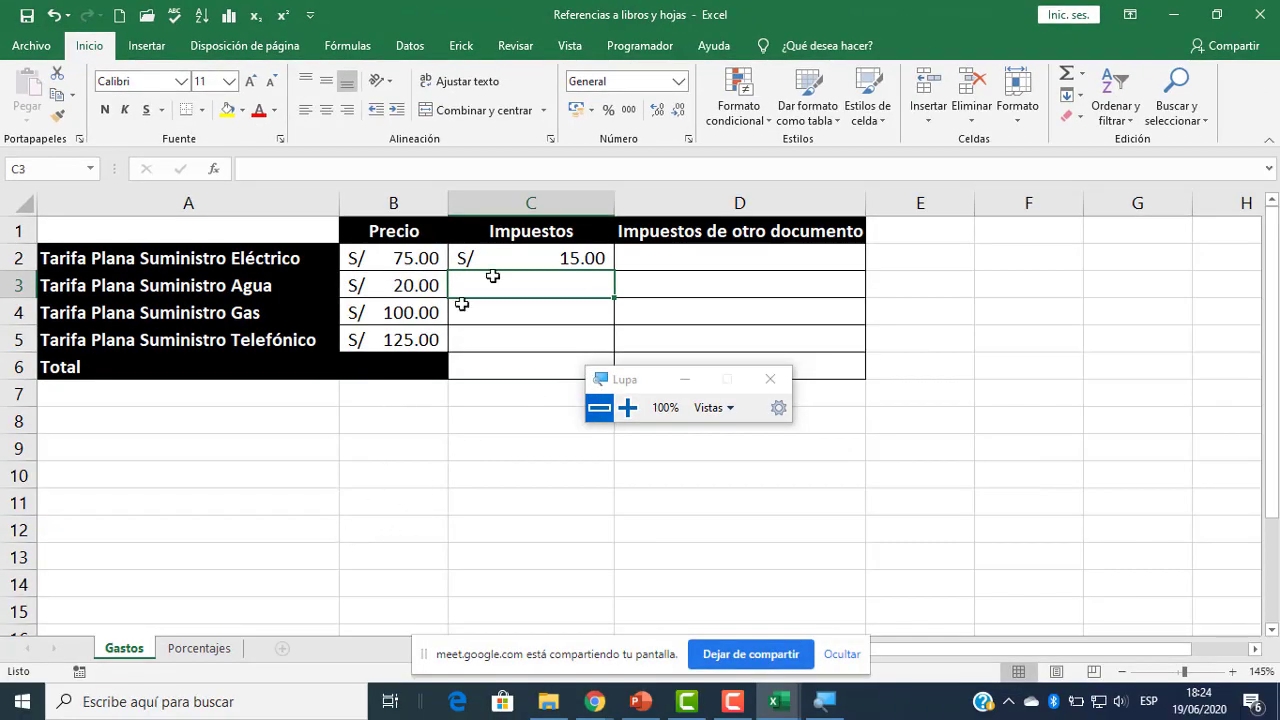
double_click(543, 258)
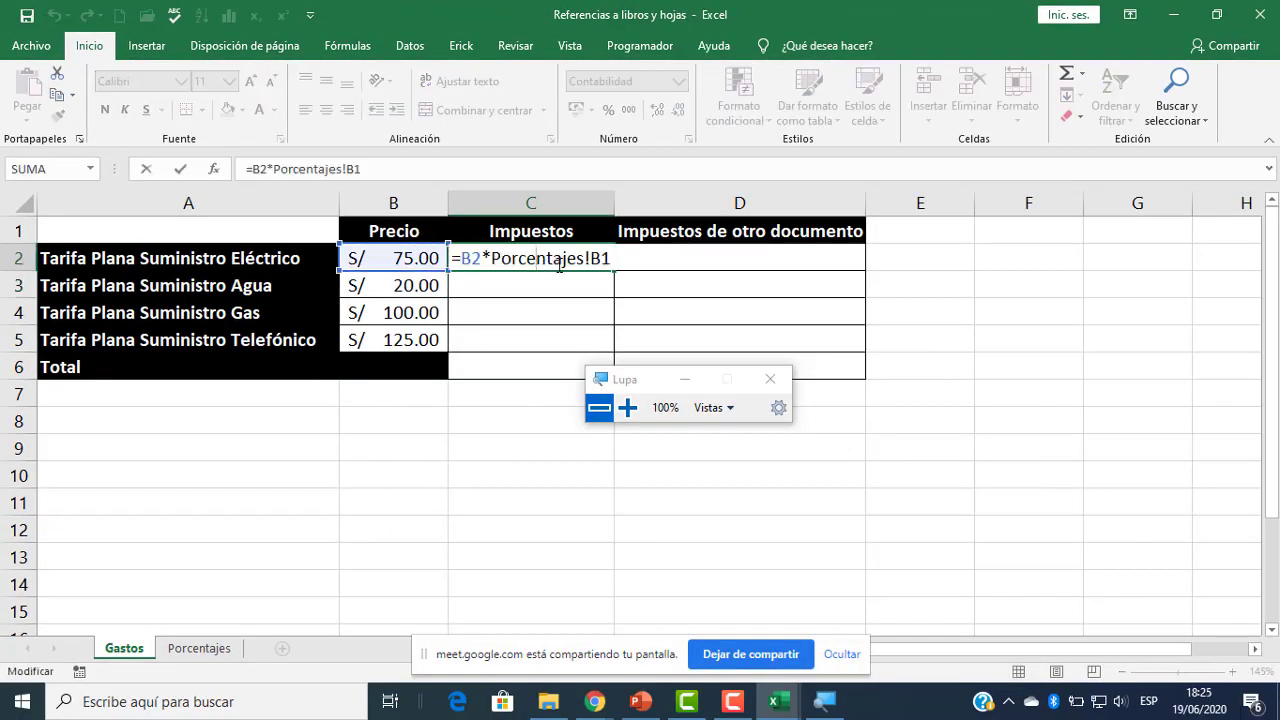
key("Escape")
double_click(557, 260)
key("Escape")
- Clear C2 and rebuild its formula as =B2*Porcentajes!B1, taking the rate from the Porcentajes sheet
key("Delete")
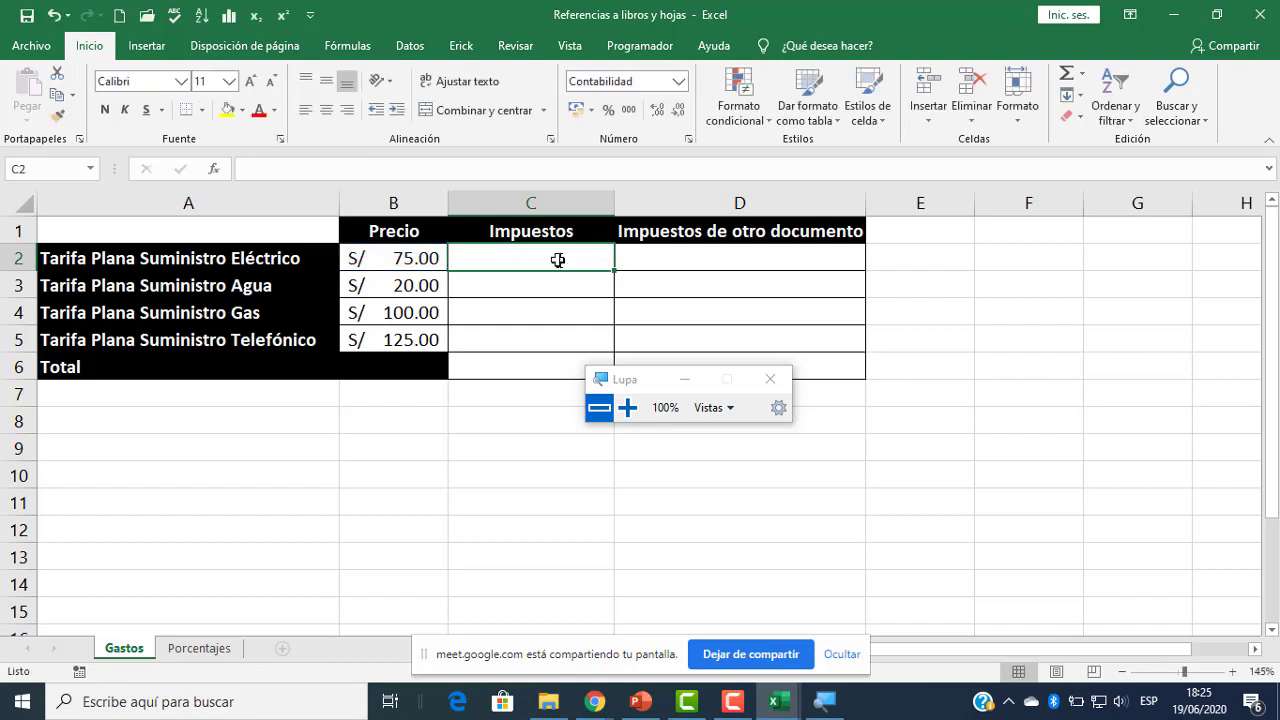
type("=")
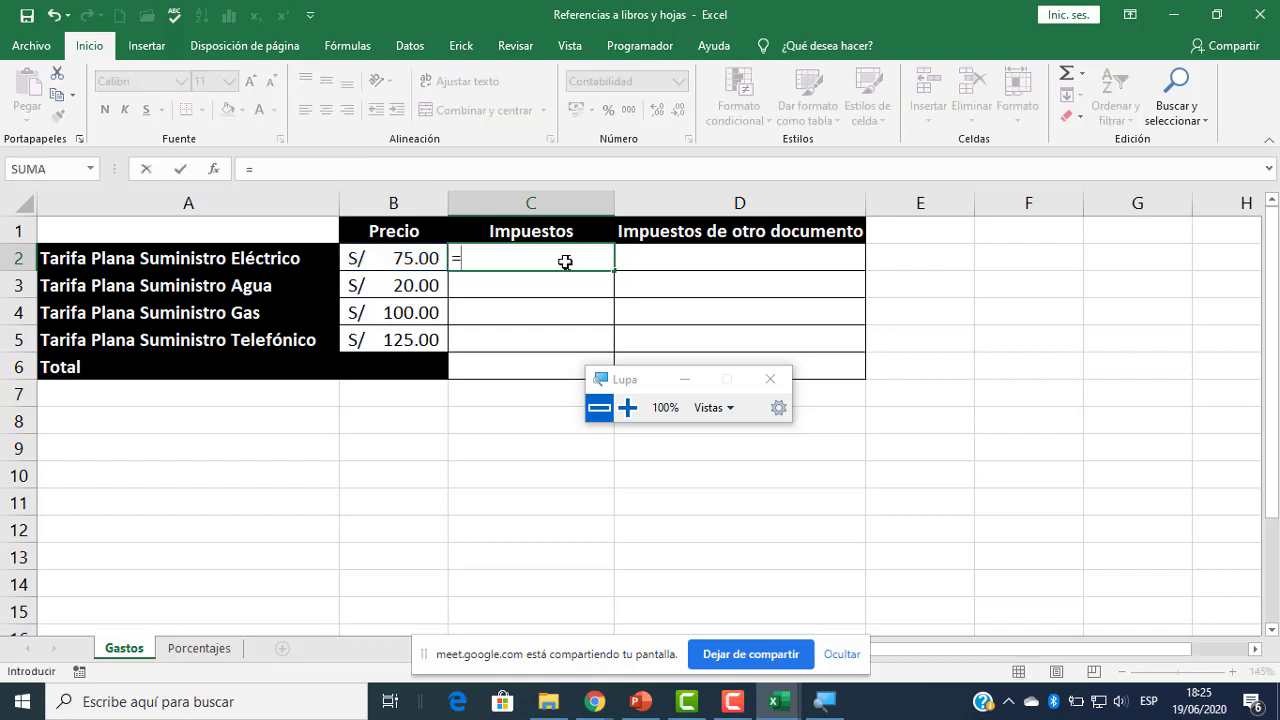
left_click(390, 252)
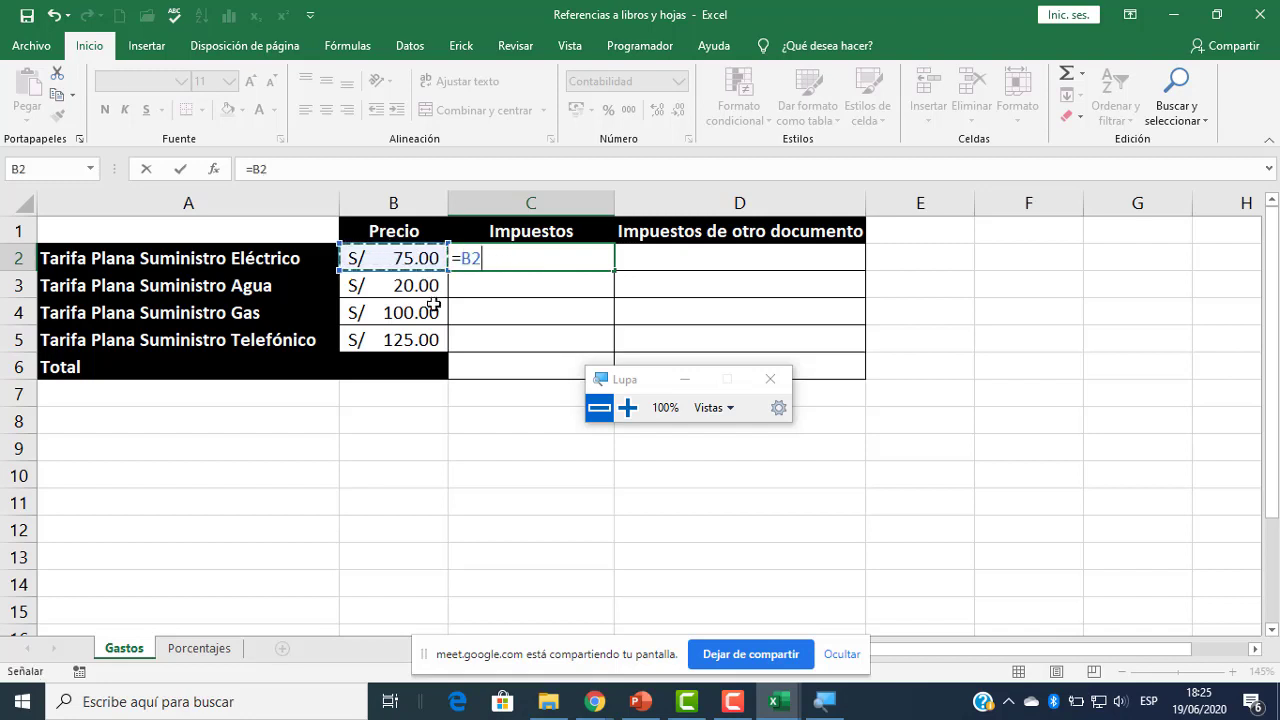
type("*")
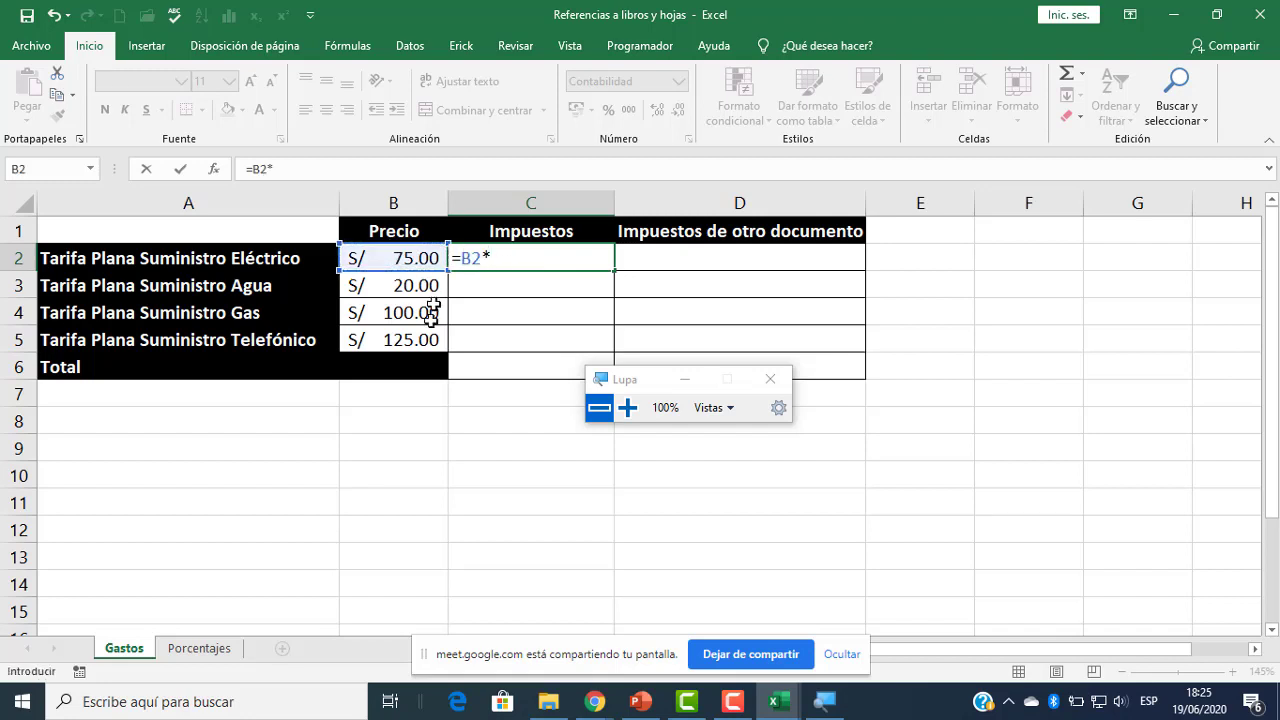
left_click(222, 650)
left_click(280, 243)
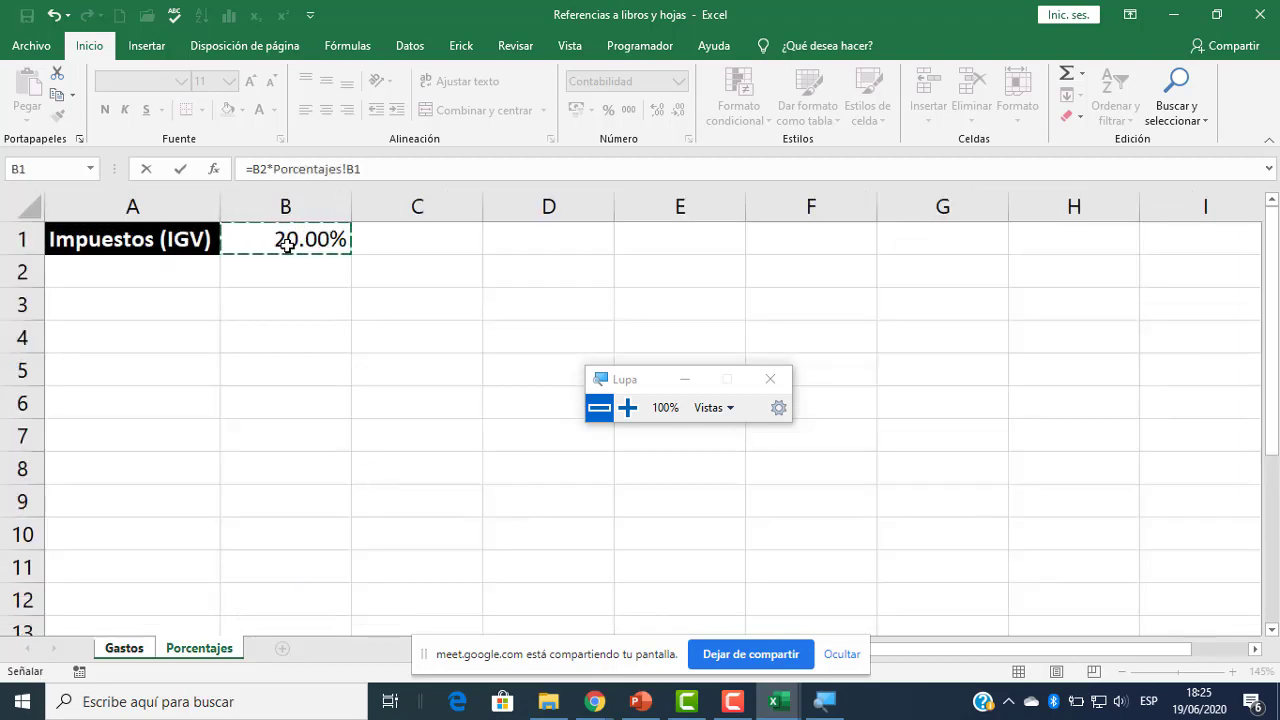
key("Return")
- Inspect the rebuilt C2 formula at 200% magnification, moving the Lupa window clear of the Impuestos column
left_click(551, 260)
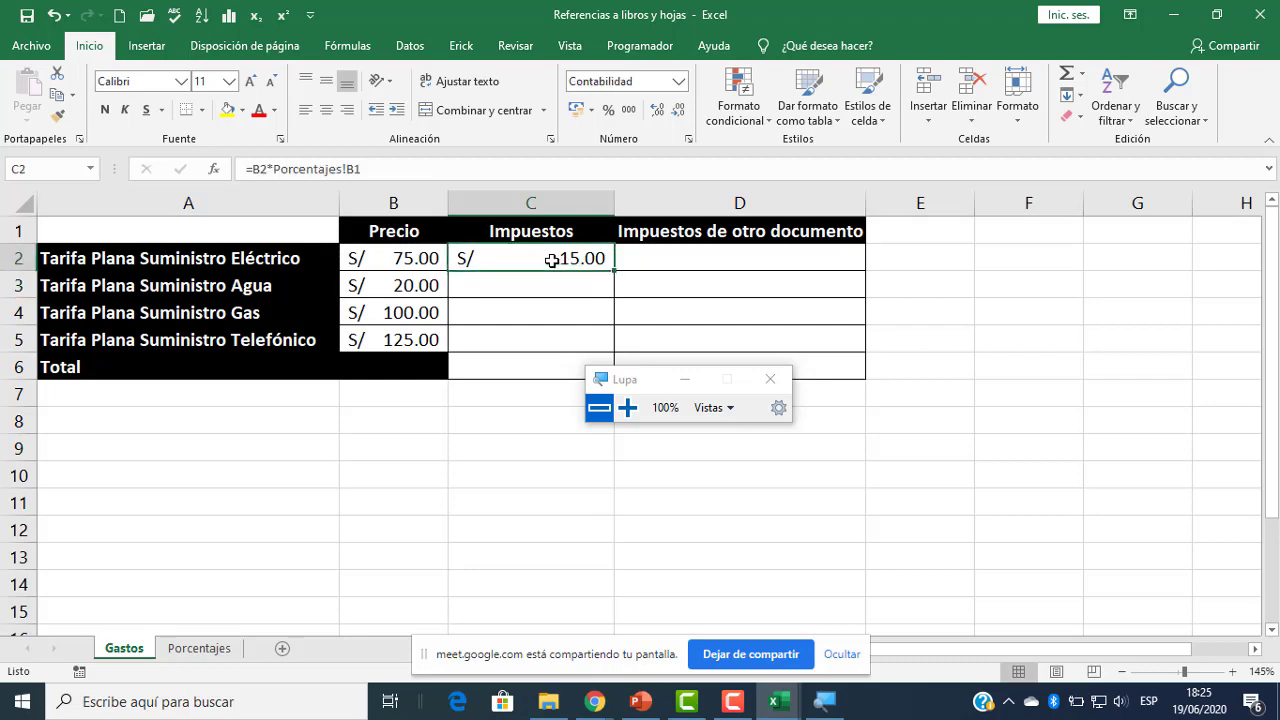
double_click(551, 260)
left_click(627, 407)
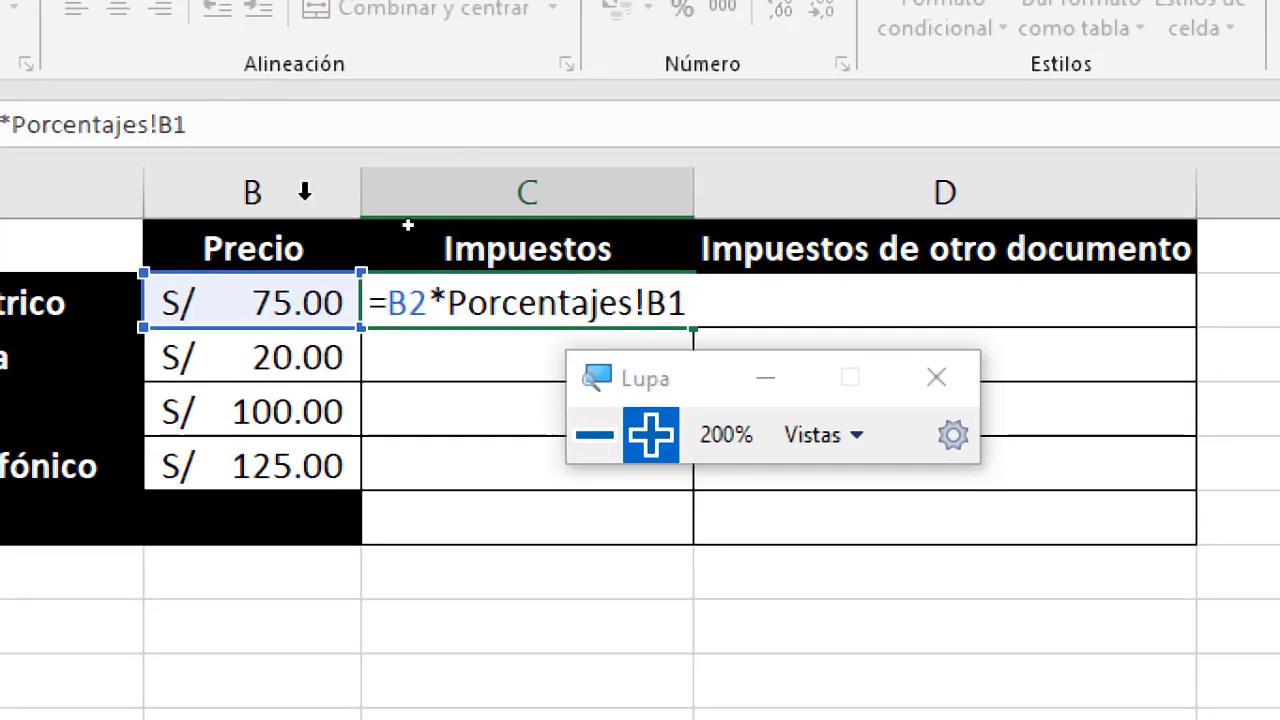
left_click_drag(657, 380, 1148, 385)
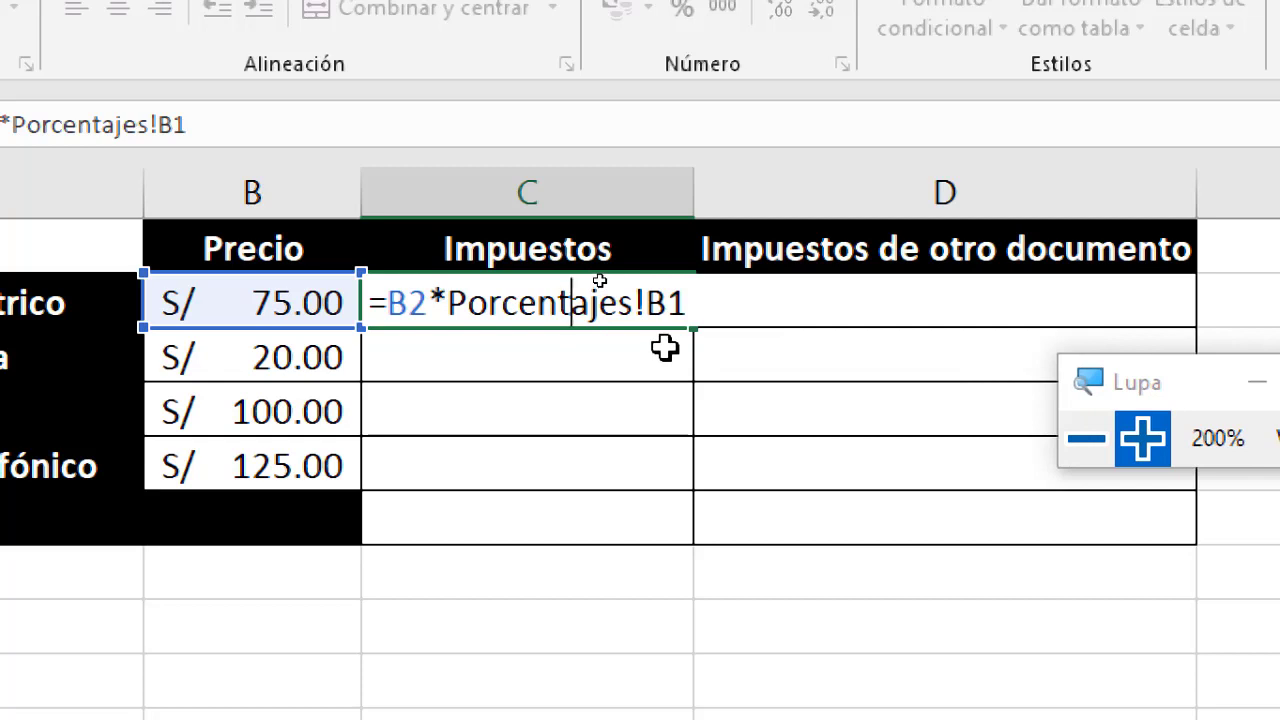
key("Return")
- Fill the C2 tax formula down to C5 and return the magnification to 100%
left_click(659, 300)
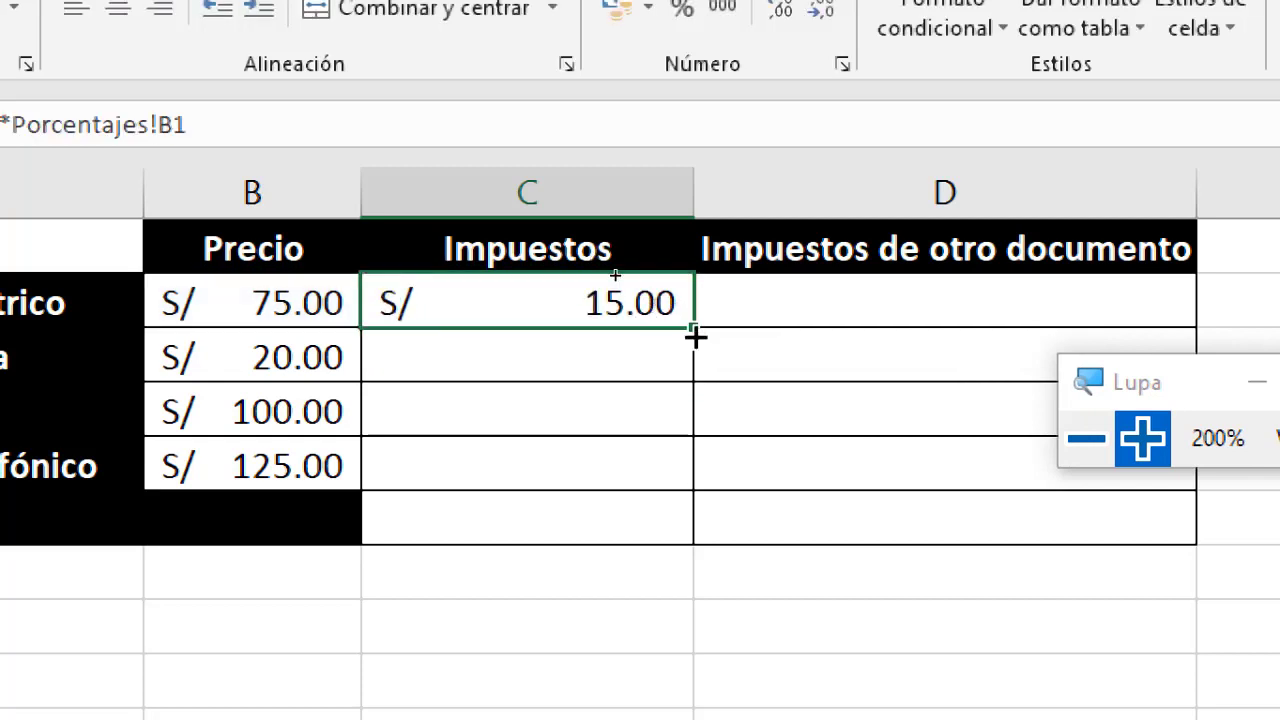
left_click_drag(695, 335, 679, 497)
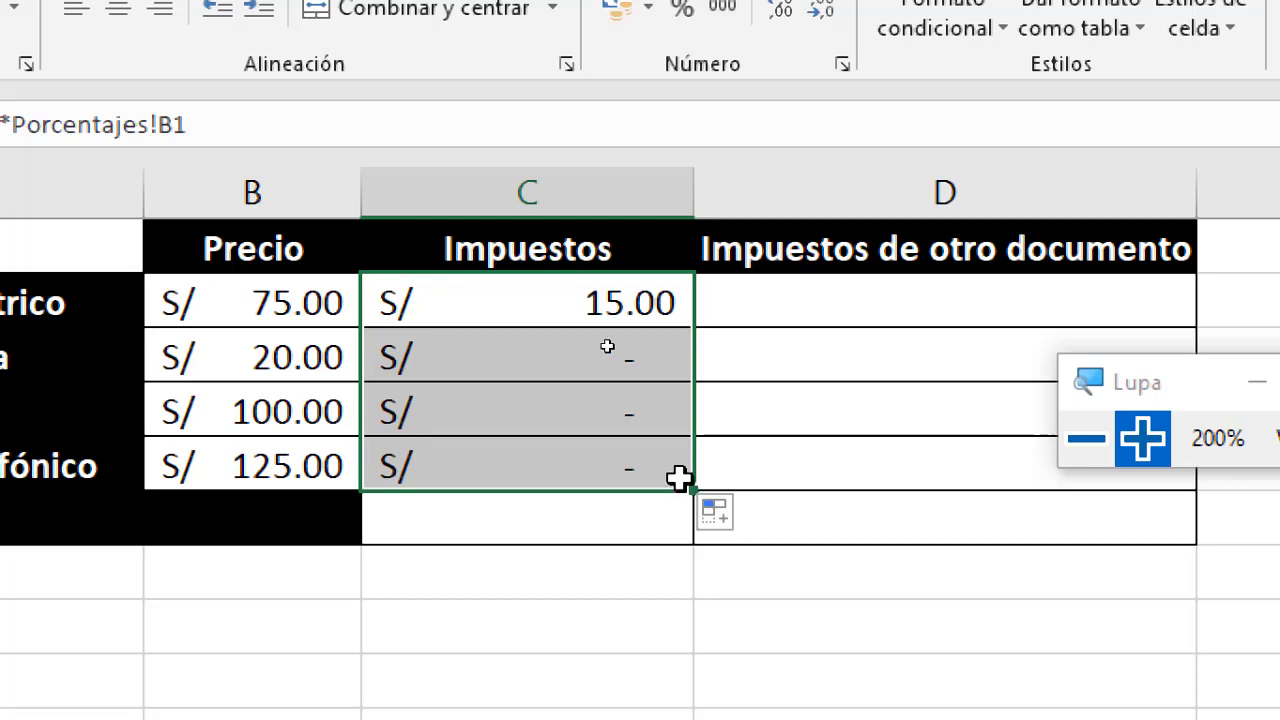
left_click(1095, 440)
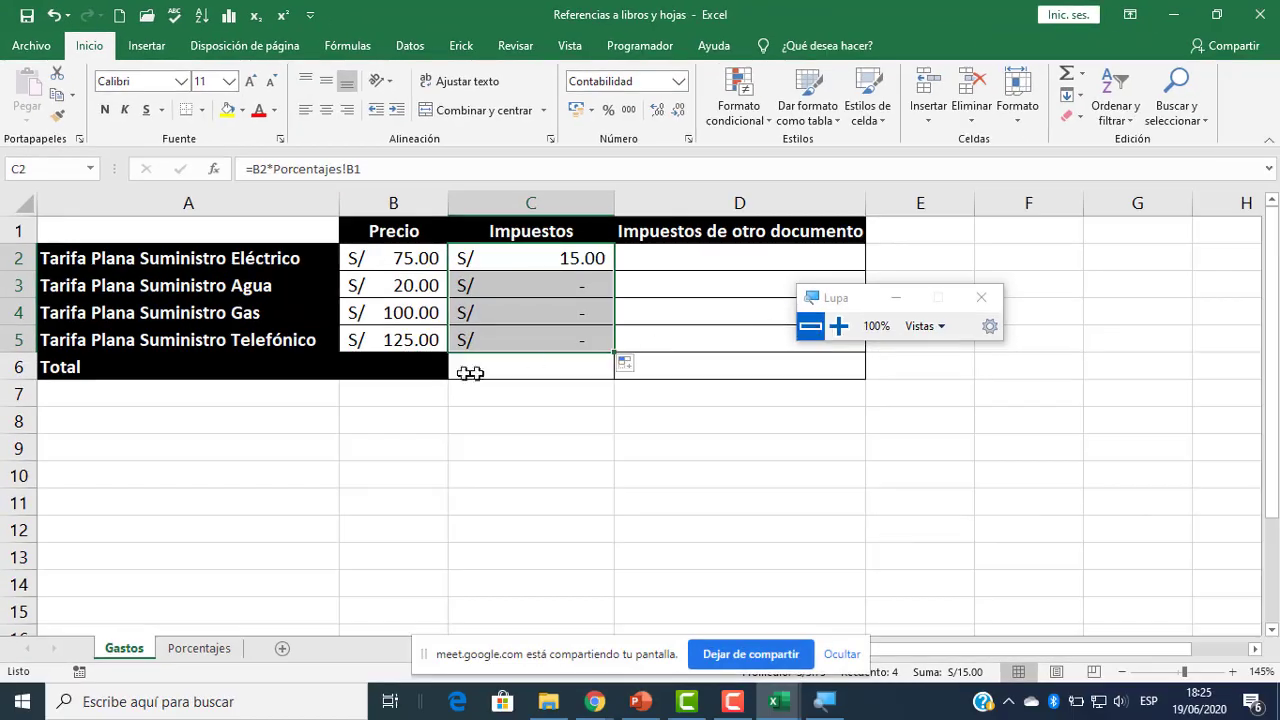
- Check the C2 formula against the IGV rate in cell B1 of the Porcentajes sheet, ending back on Gastos
left_click(572, 262)
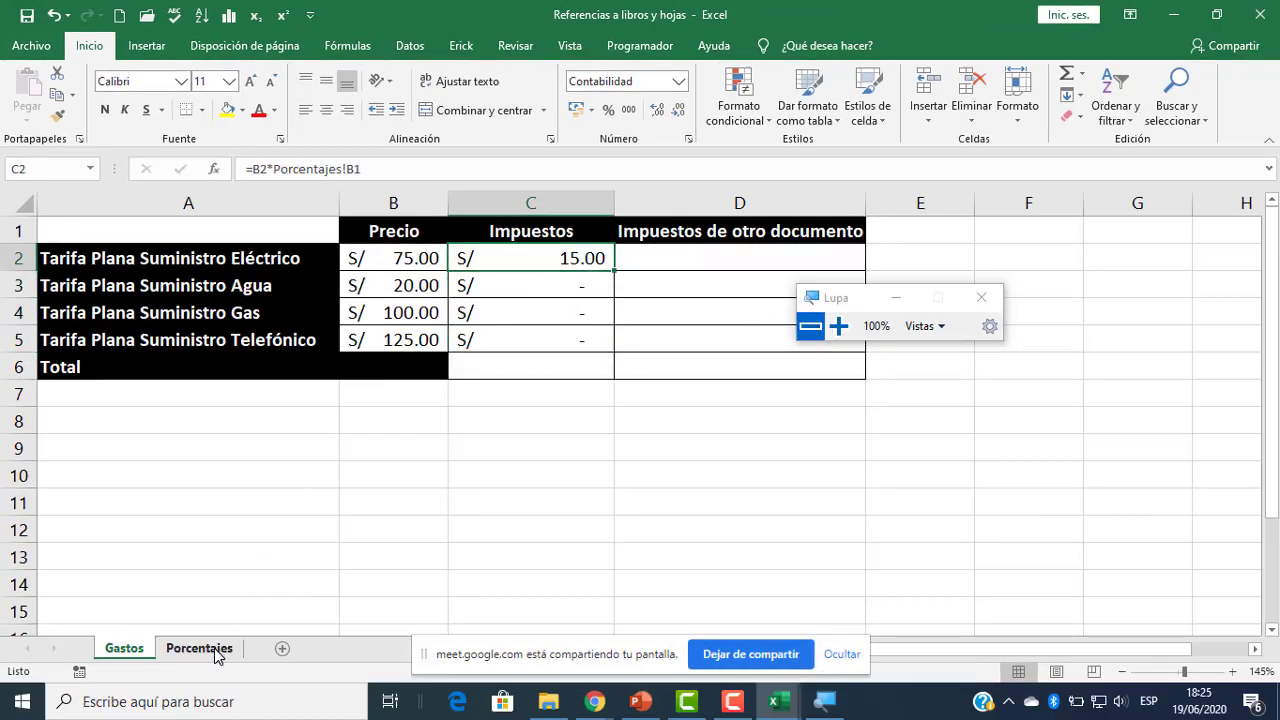
left_click(200, 649)
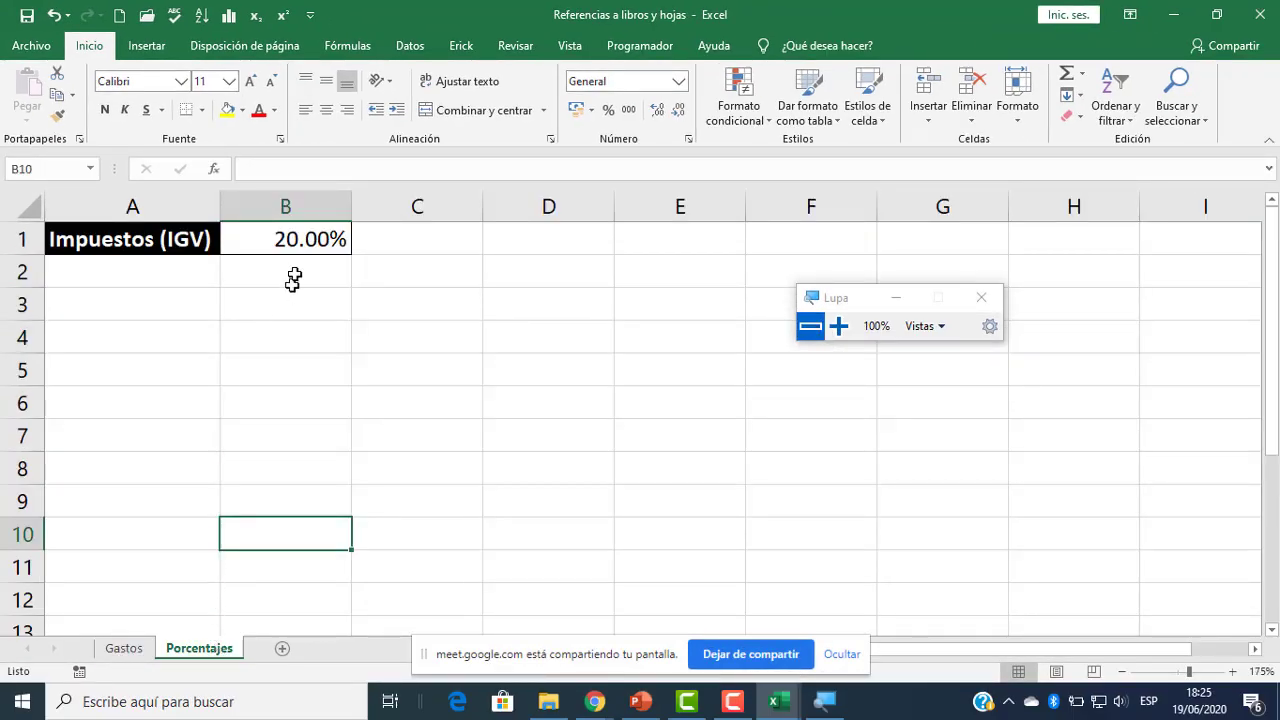
left_click(292, 241)
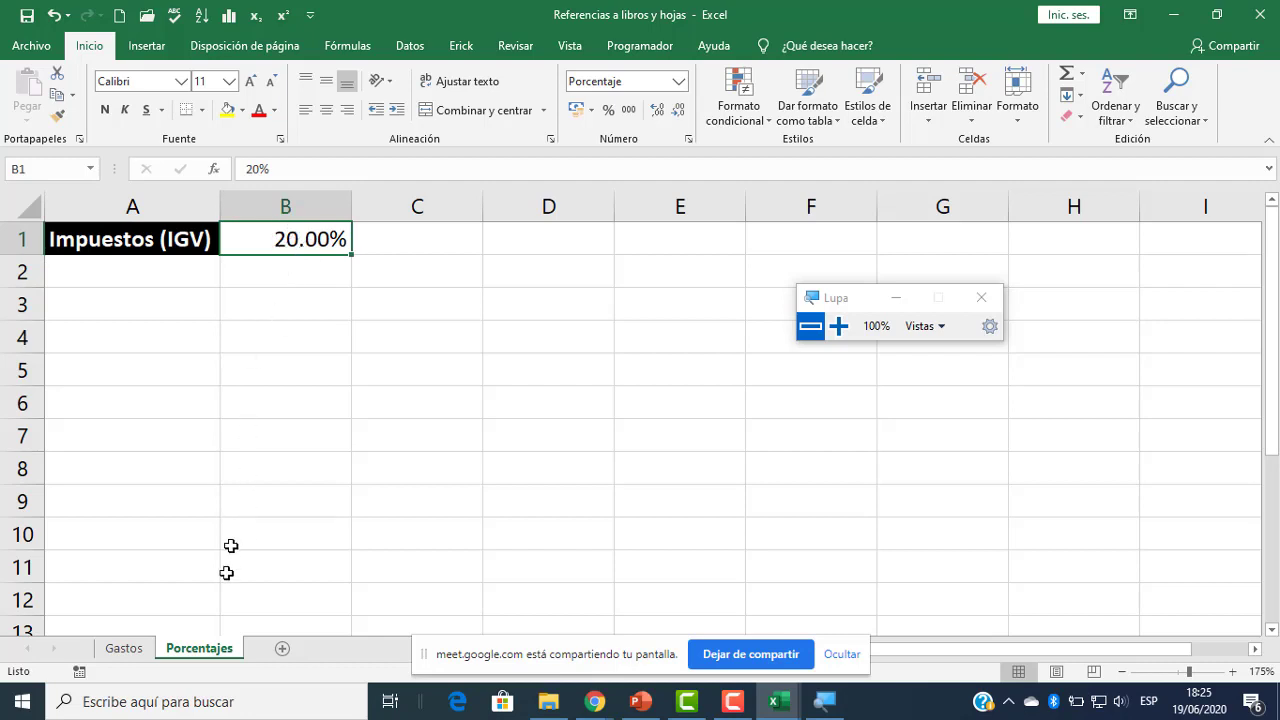
left_click(145, 648)
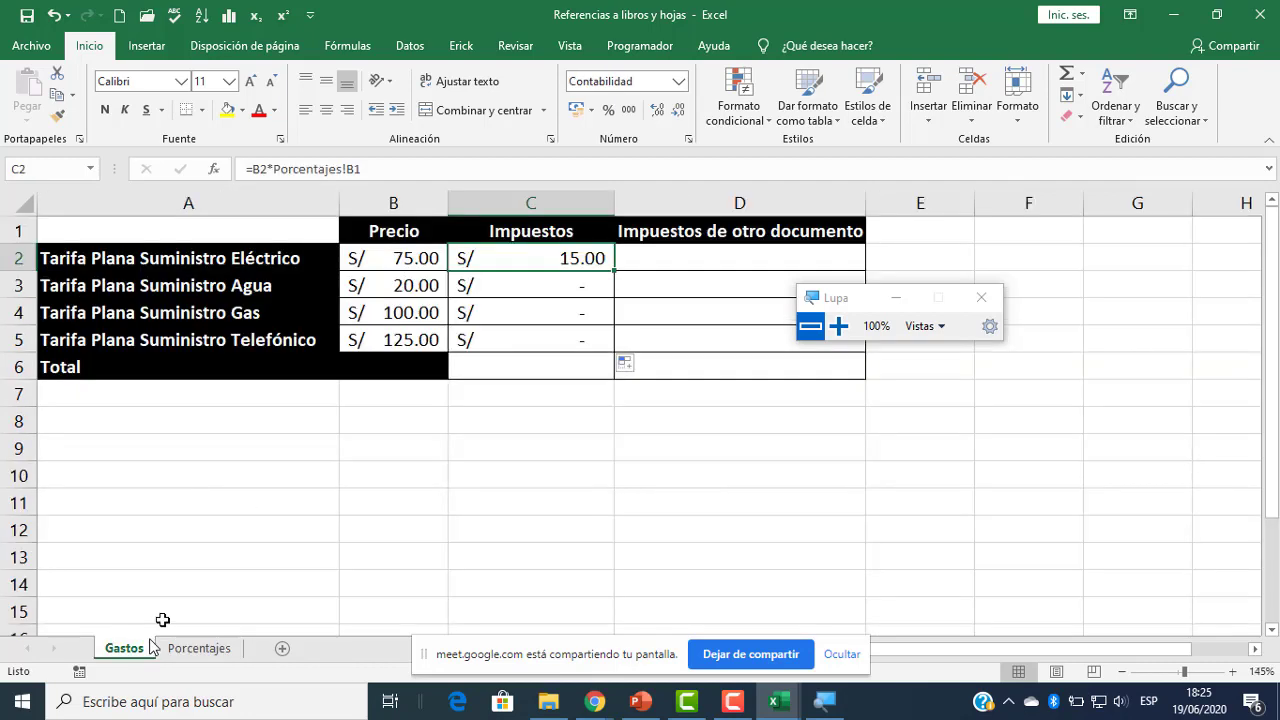
- Change the C2 formula to =B2*Porcentajes!B$1, viewed at 200% magnification, and fill it down to C5
double_click(538, 258)
left_click(838, 326)
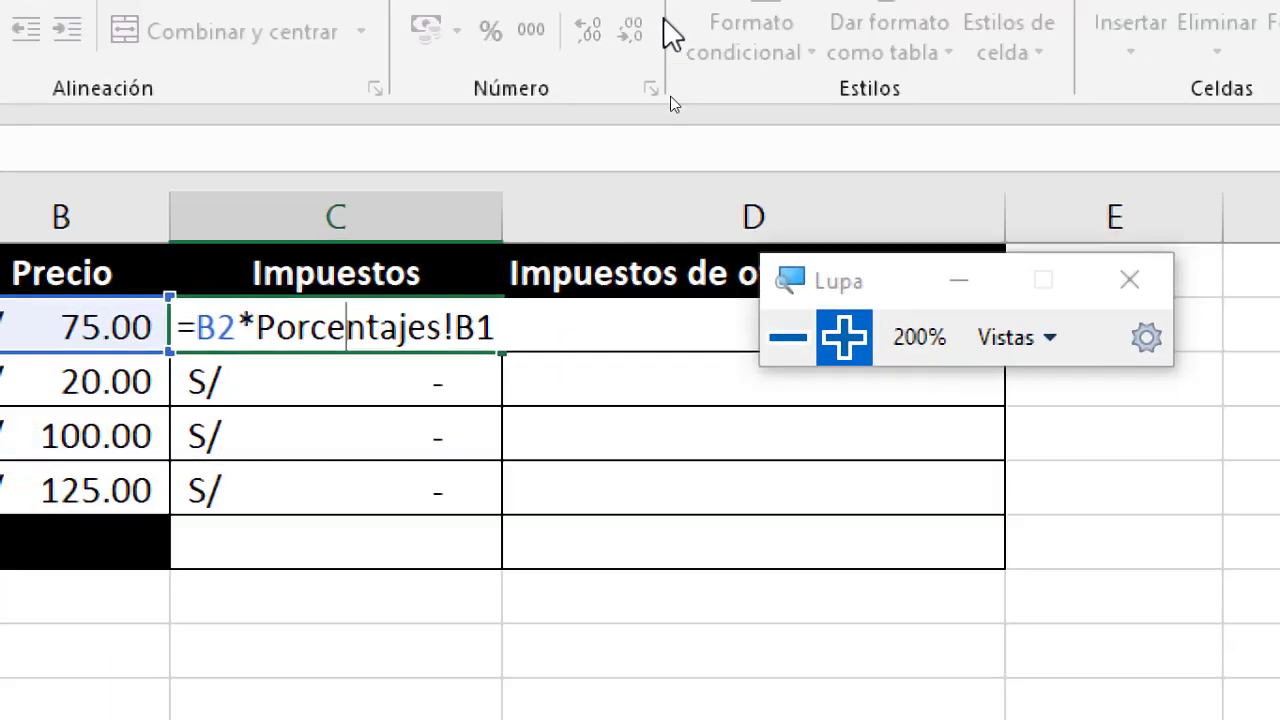
left_click(531, 346)
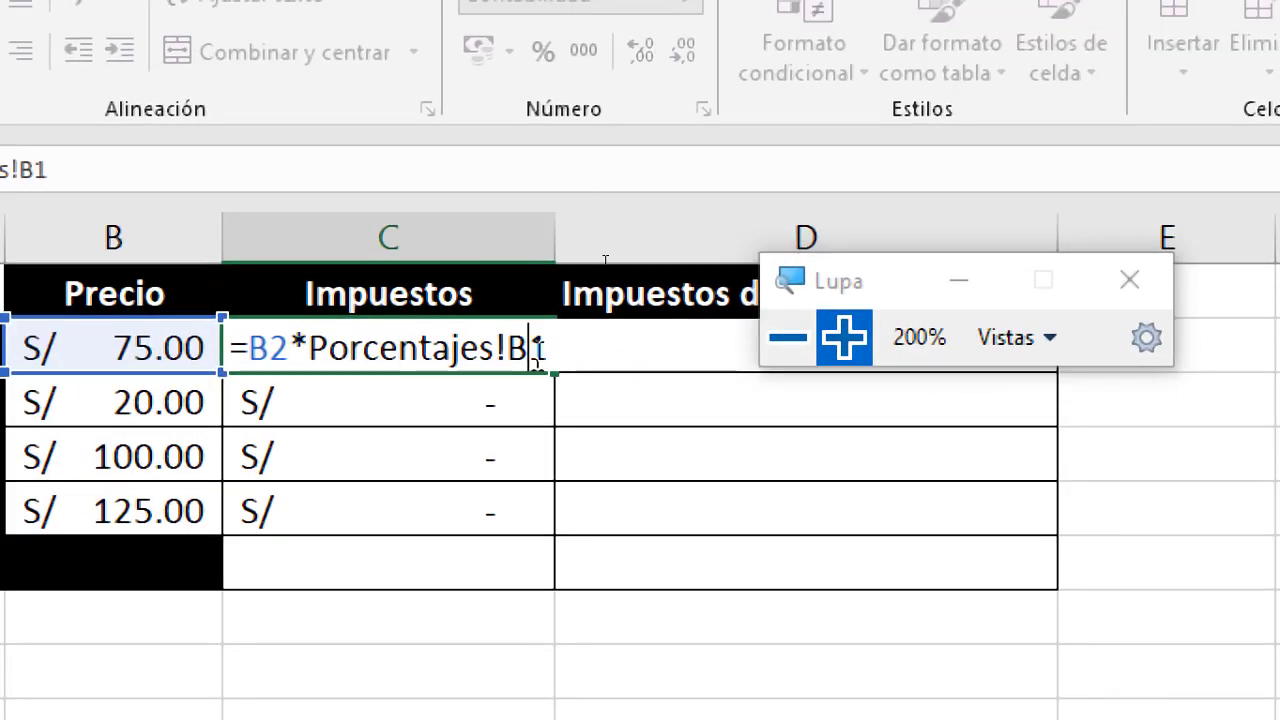
key("F4")
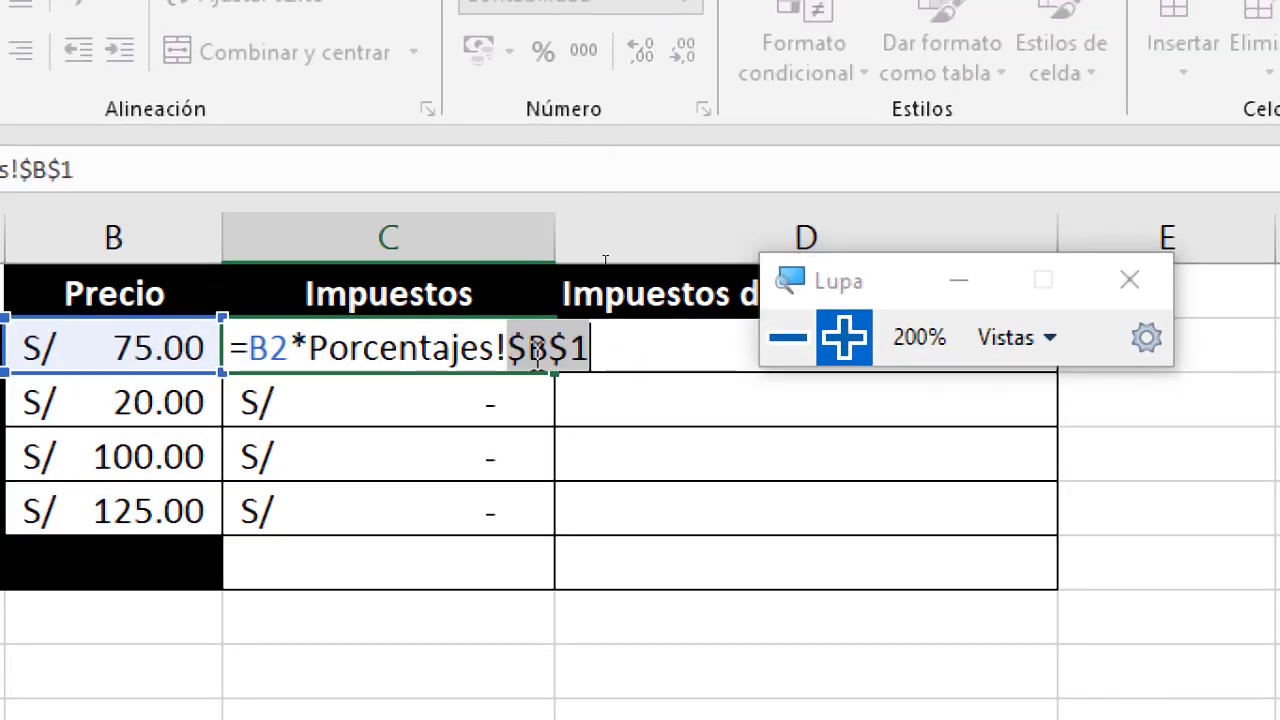
key("F4")
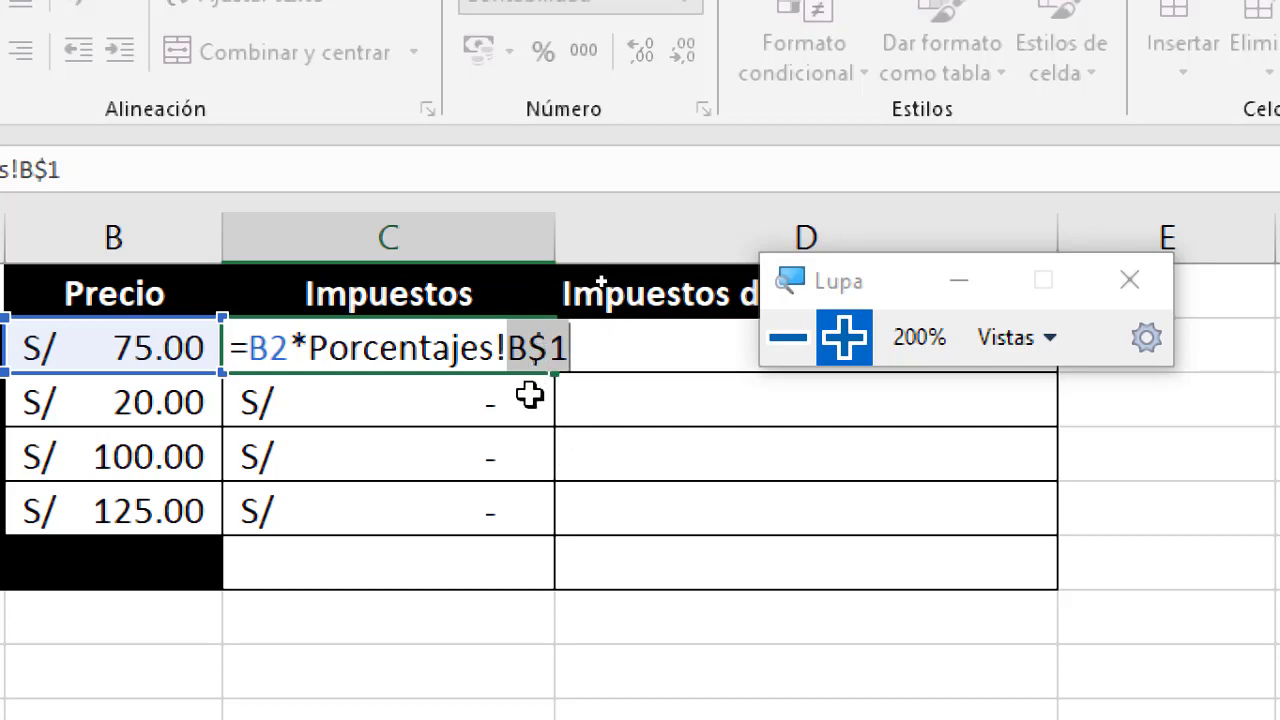
key("Right")
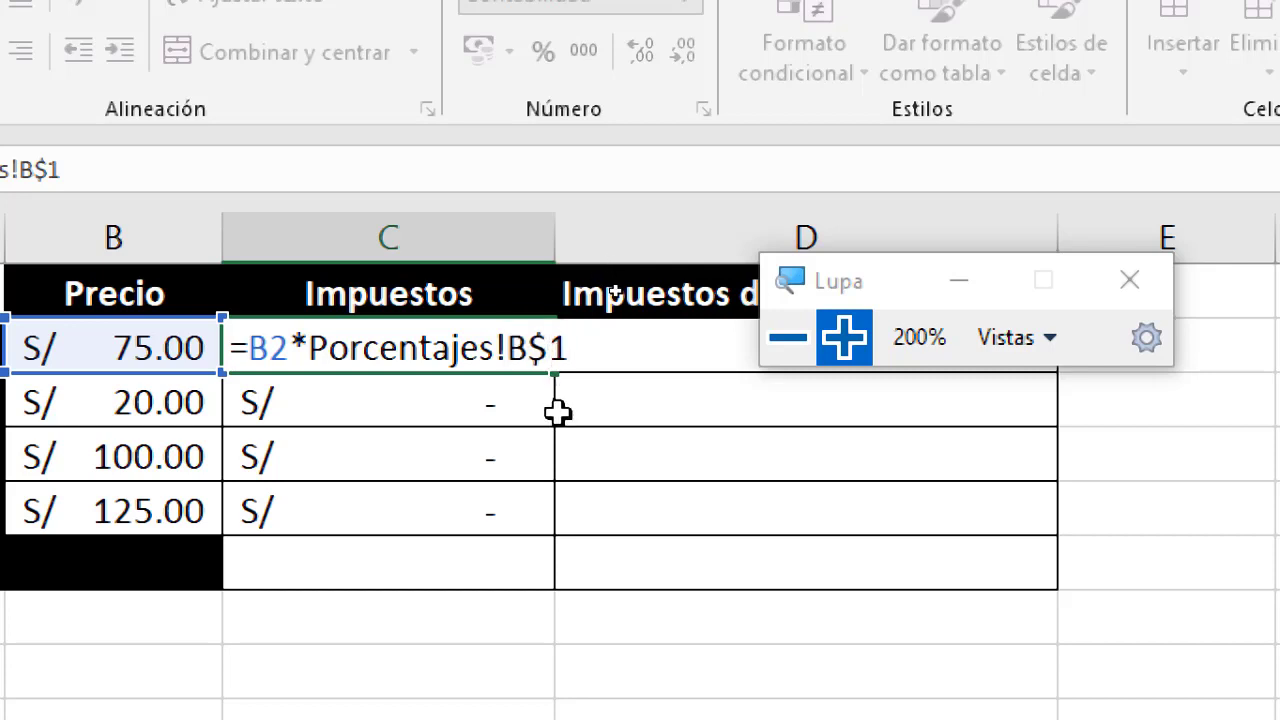
key("Return")
left_click(540, 349)
left_click_drag(562, 377, 546, 549)
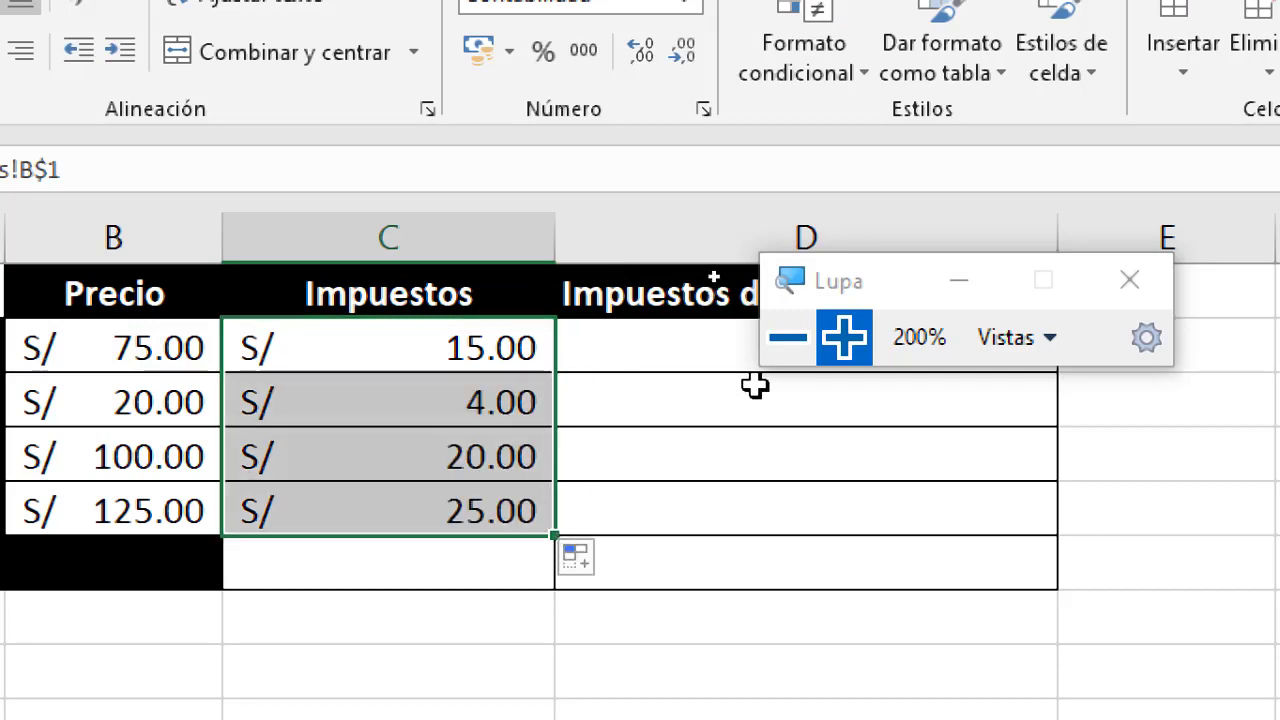
- Review the B$1 row lock in C2, refill the unchanged formula down to C5, and reduce the magnification to 100%
double_click(440, 348)
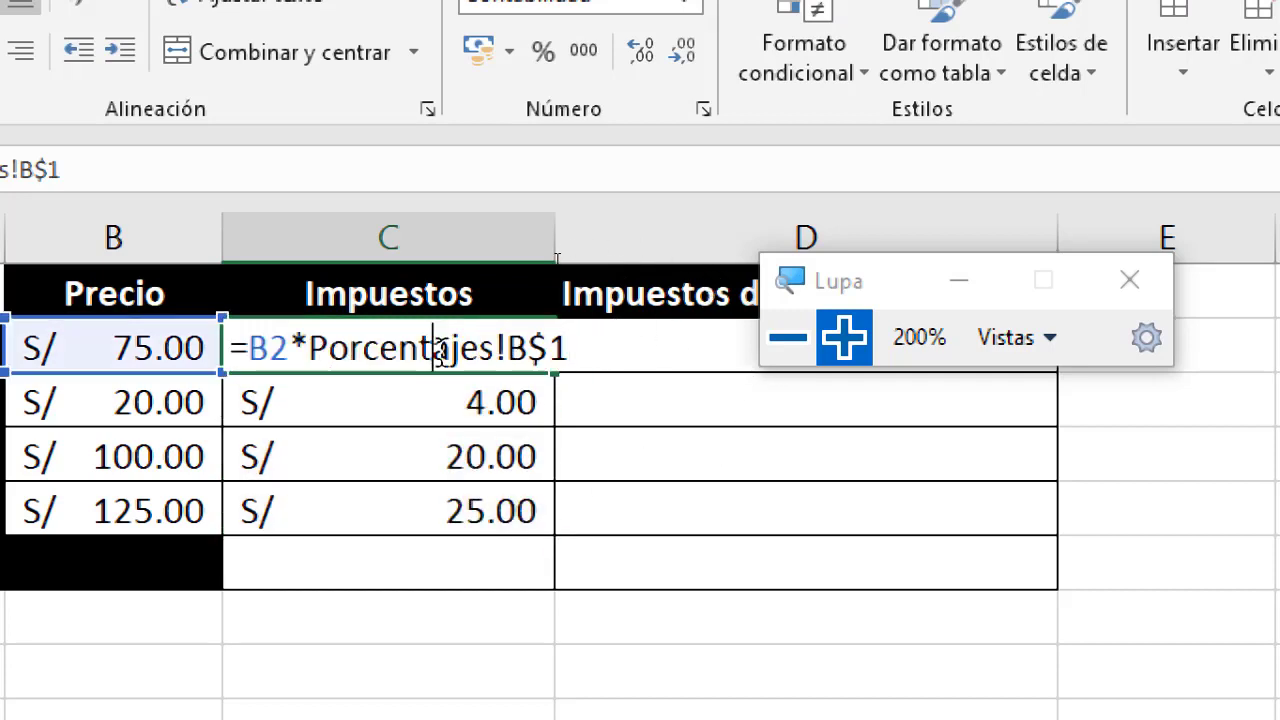
left_click(555, 347)
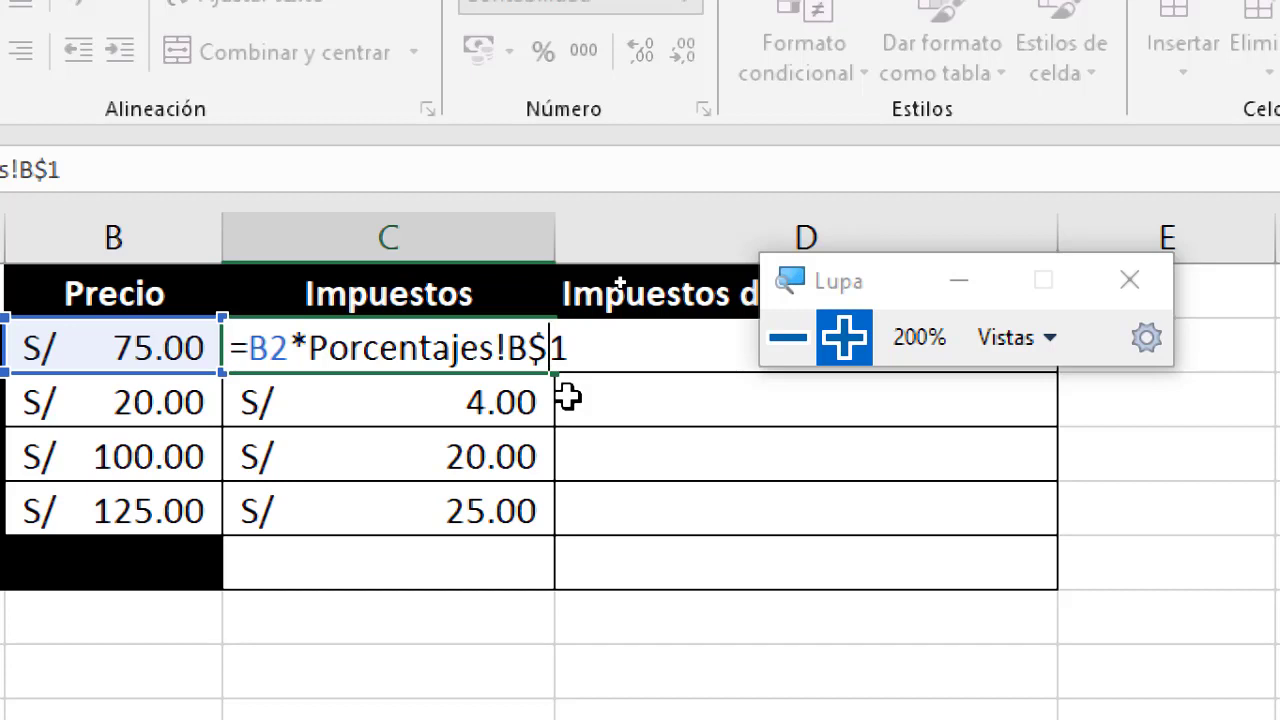
key("Return")
left_click(532, 343)
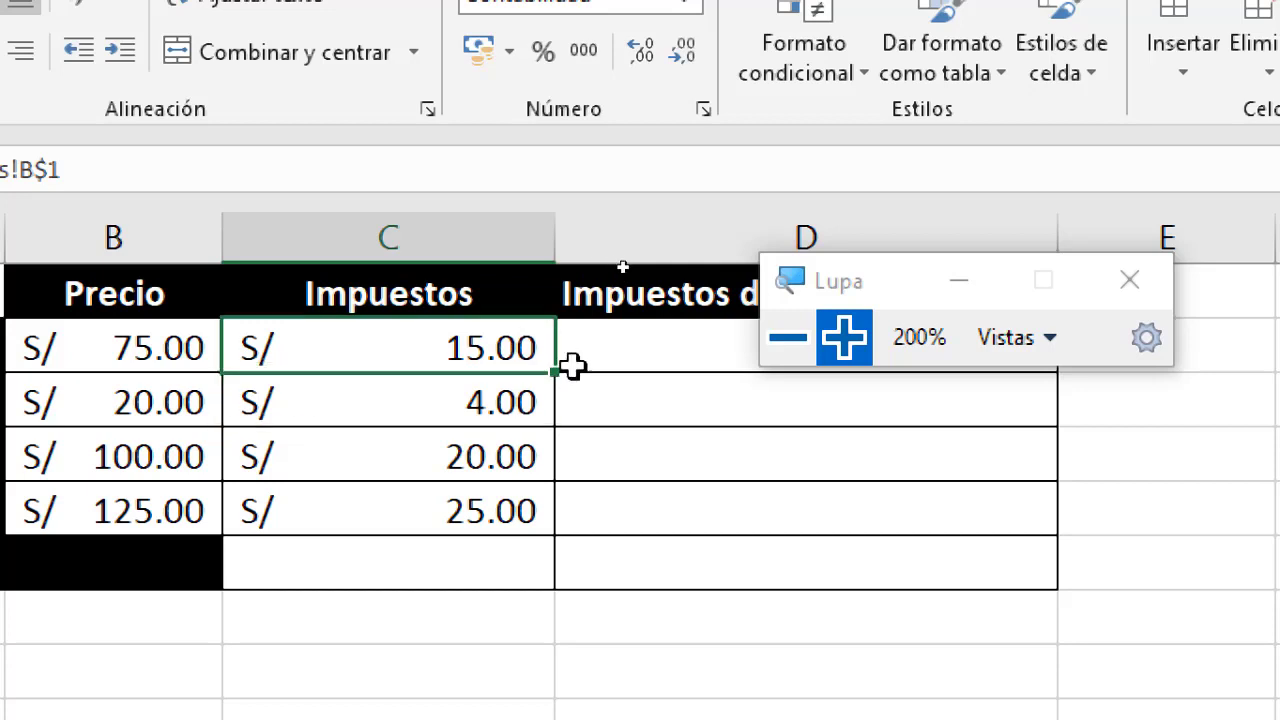
left_click_drag(562, 374, 530, 535)
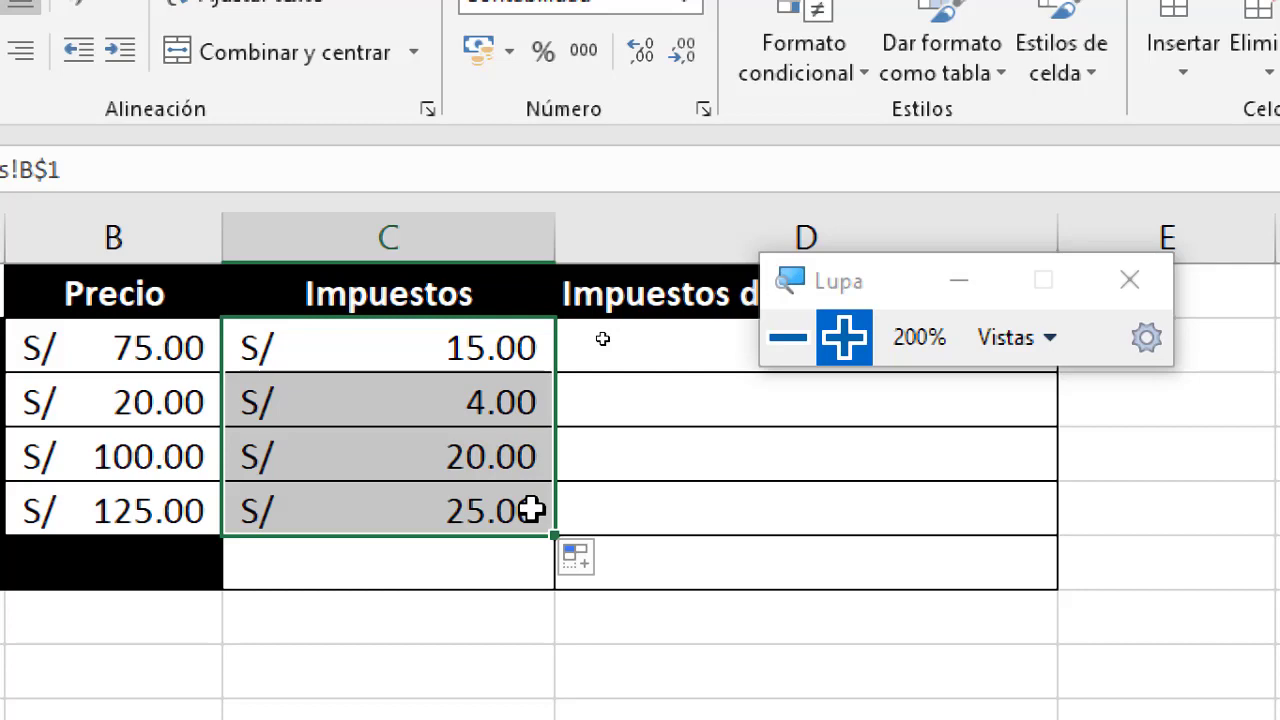
left_click(786, 339)
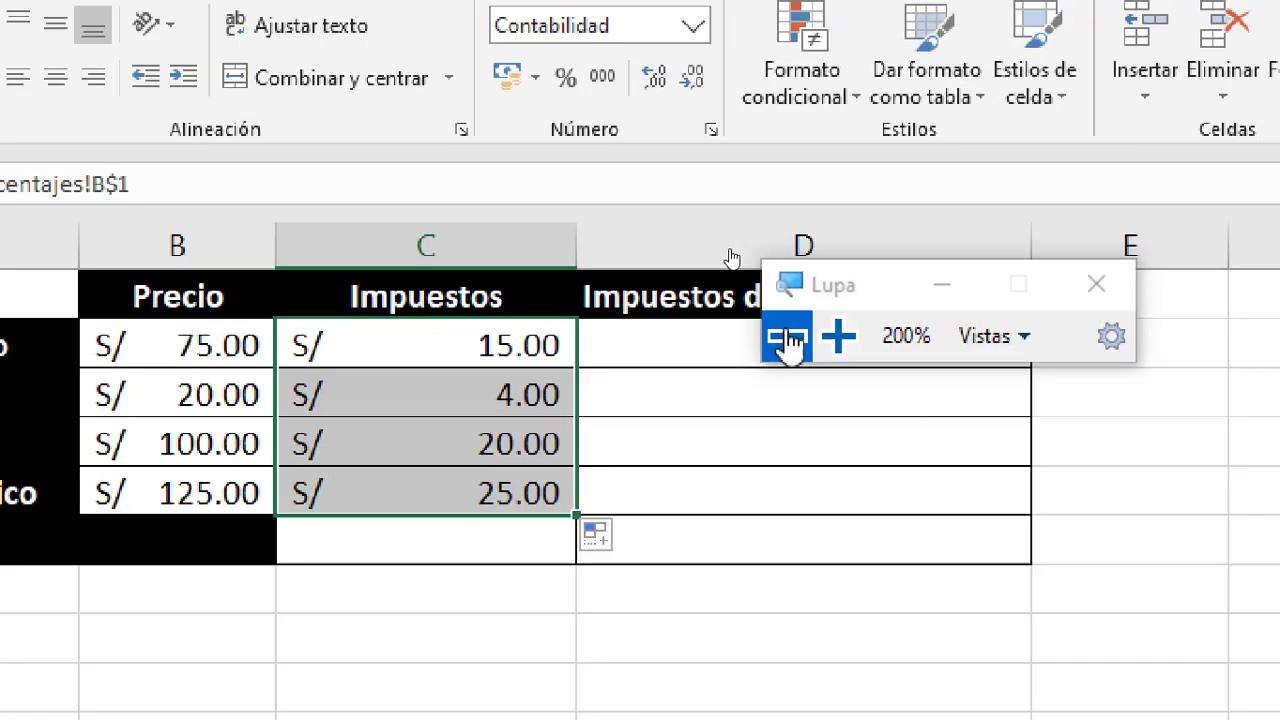
- Switch to PowerPoint, enlarge slide 3 to read the sheet and workbook reference explanations, and return to the Referencias a libros y hojas workbook
left_click(640, 701)
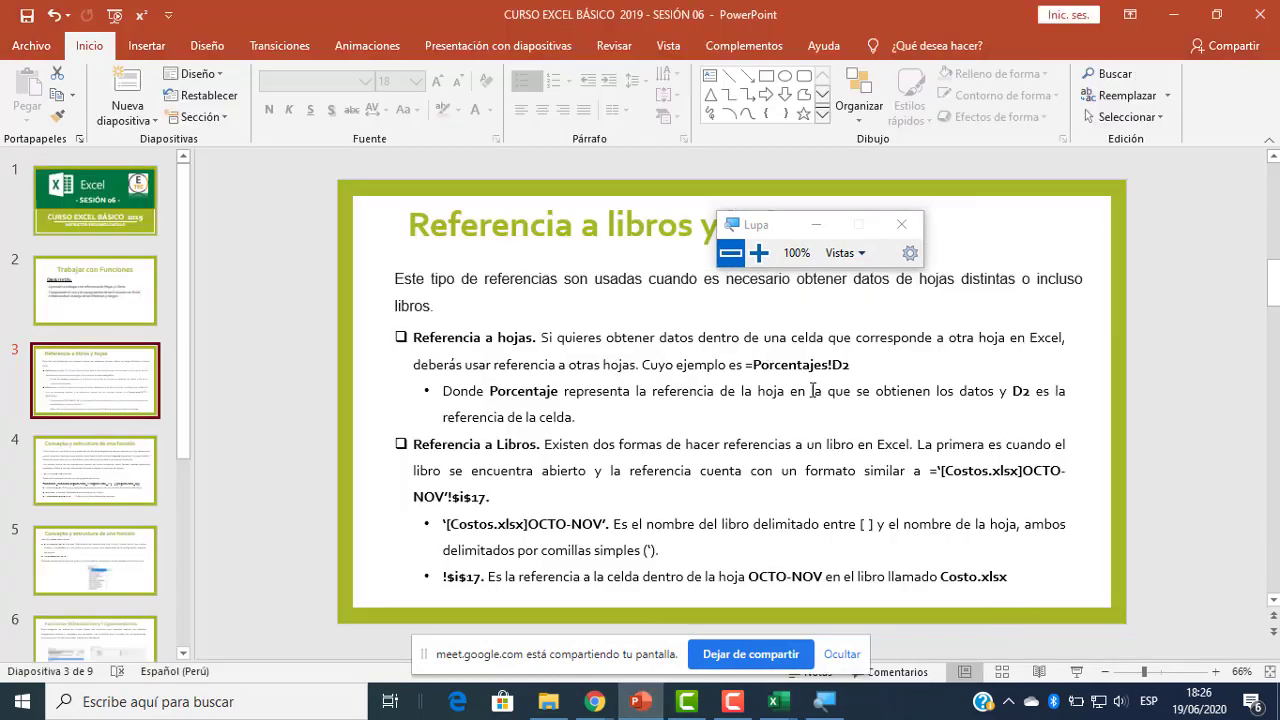
scroll(812, 390, "up", 4)
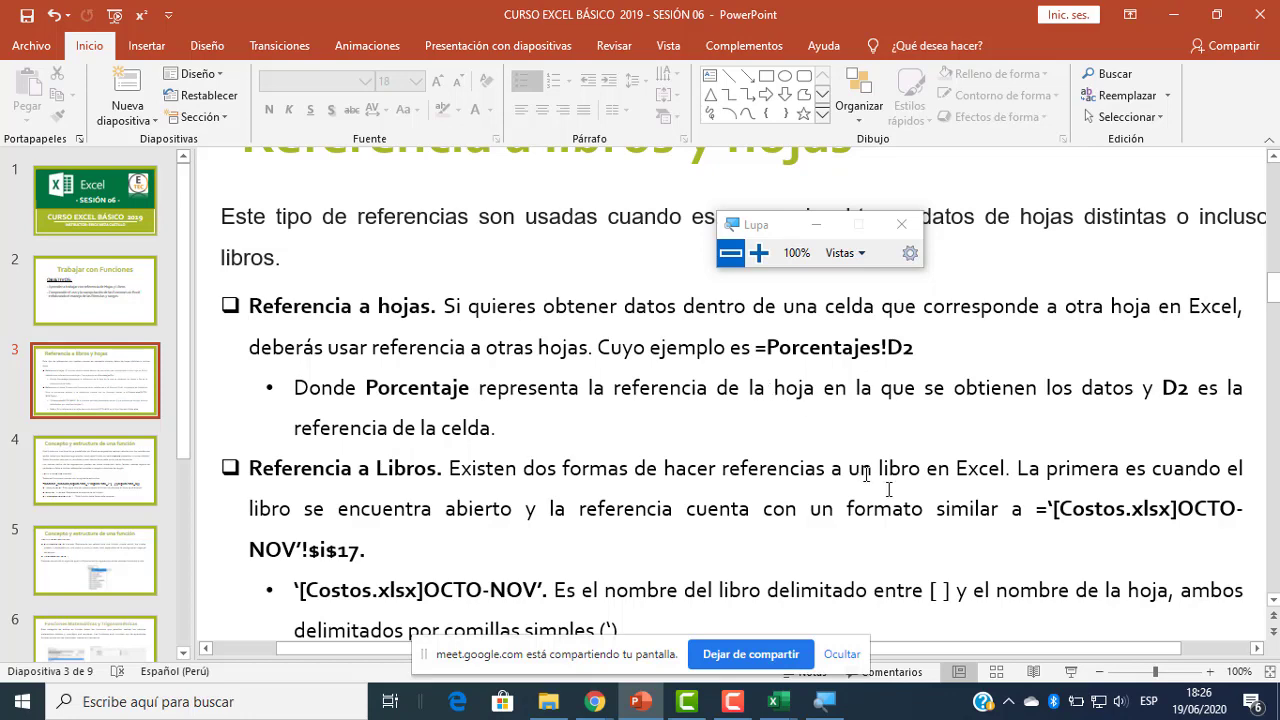
mouse_move(776, 700)
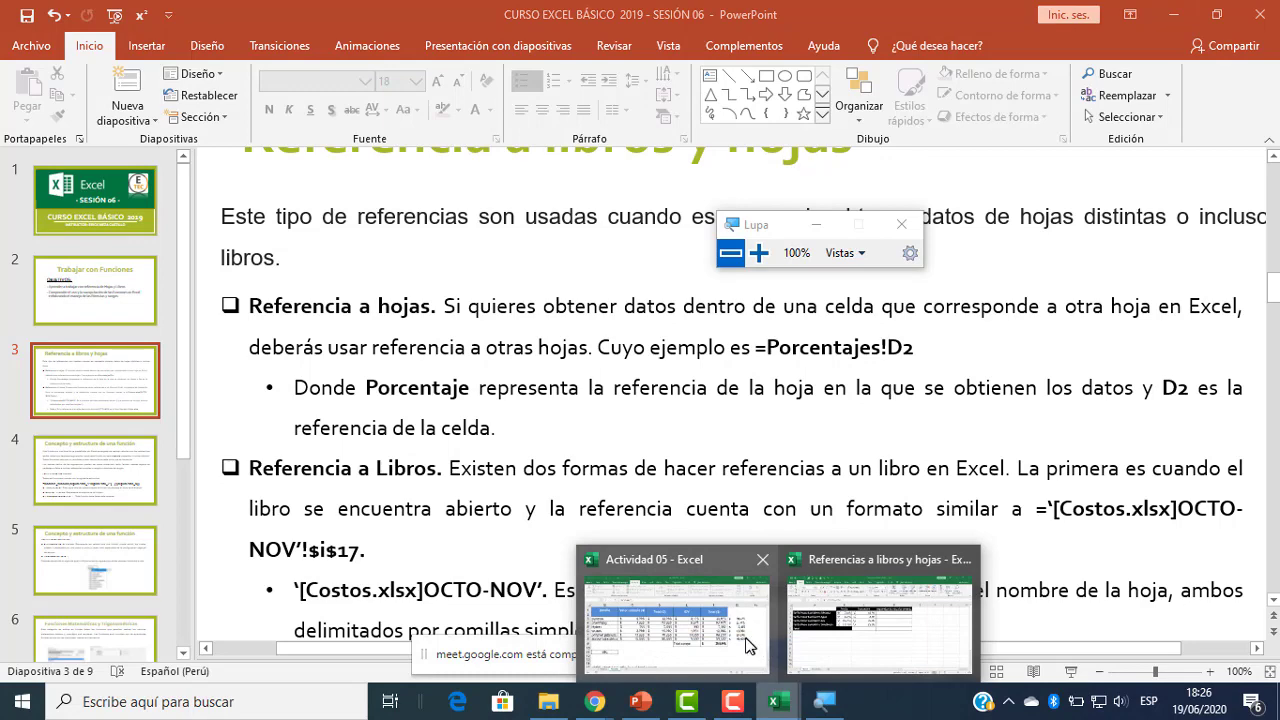
mouse_move(748, 645)
left_click(790, 638)
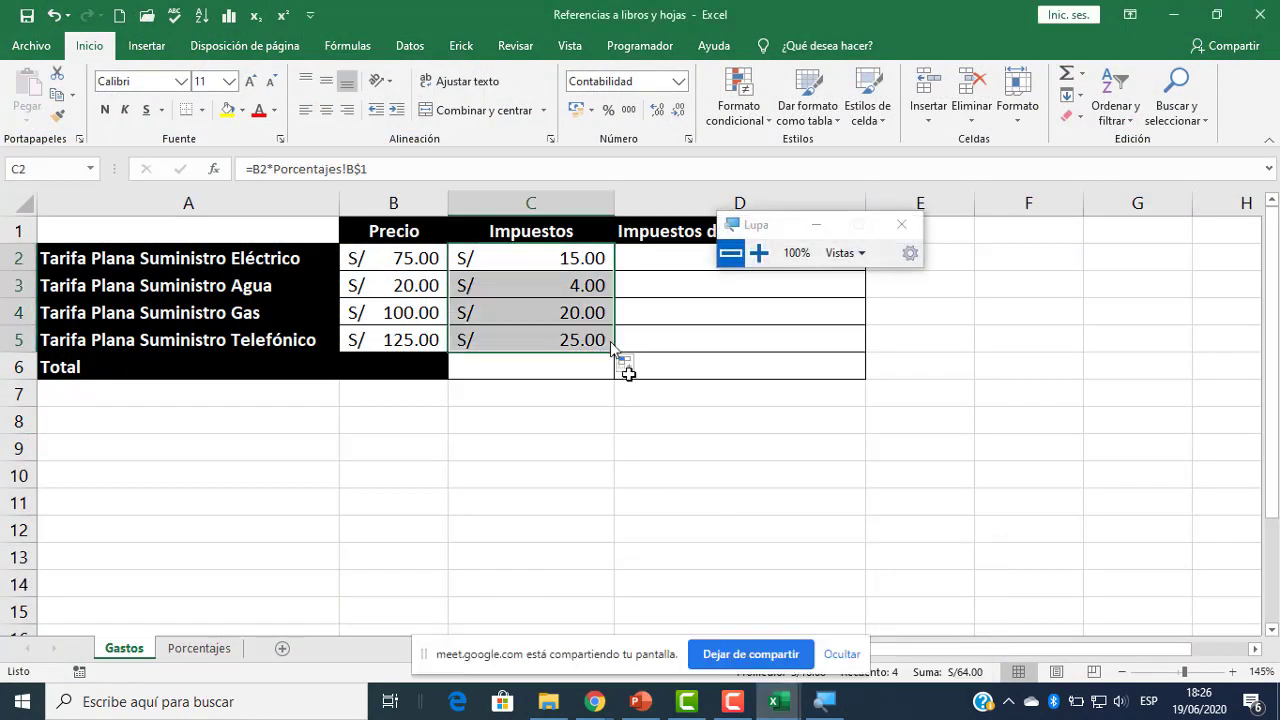
- Inspect the C2 formula at 200% magnification, return to 100%, and move the Lupa window lower without changing the formula
left_click(552, 261)
left_click(759, 253)
double_click(391, 277)
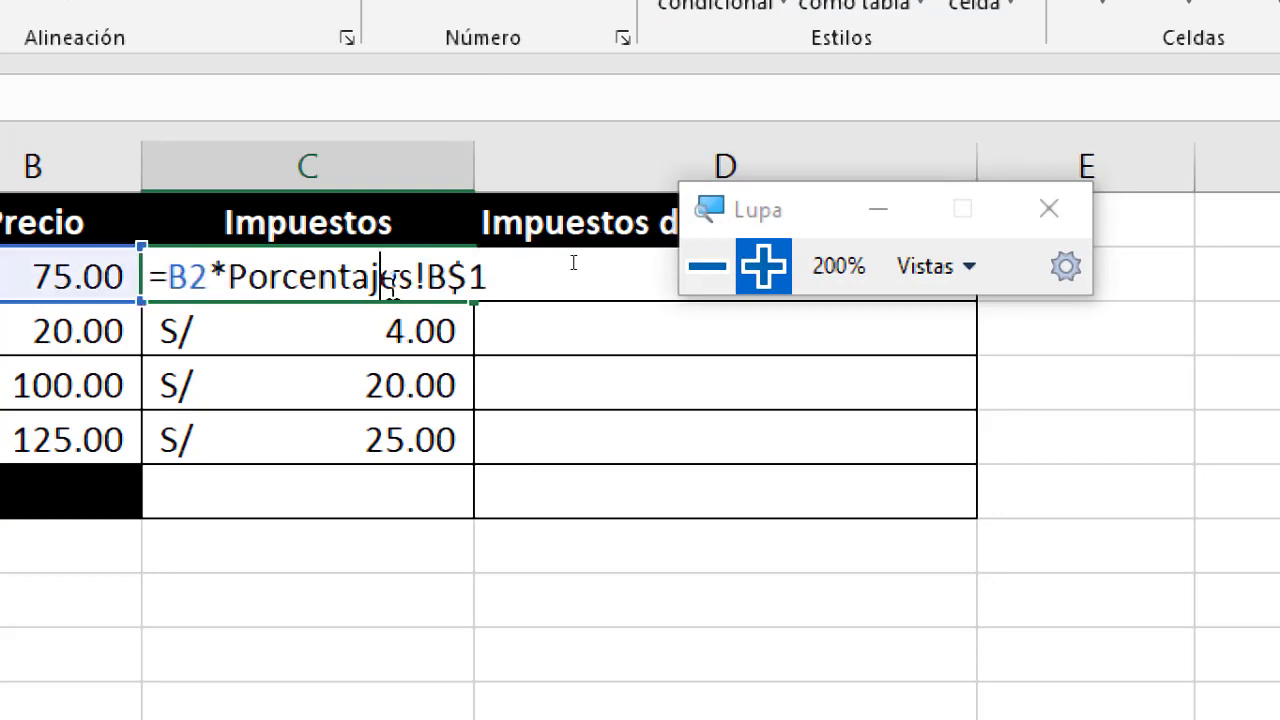
left_click(720, 258)
left_click_drag(744, 226, 788, 326)
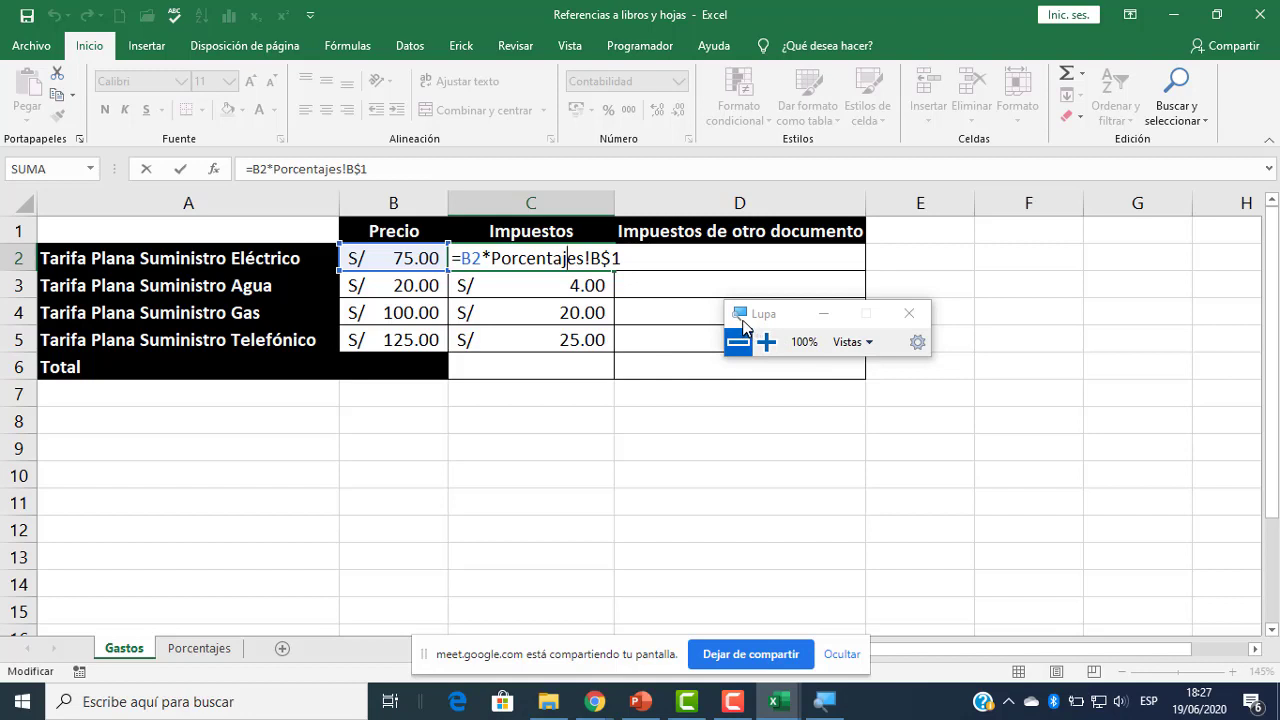
key("ctrl+Return")
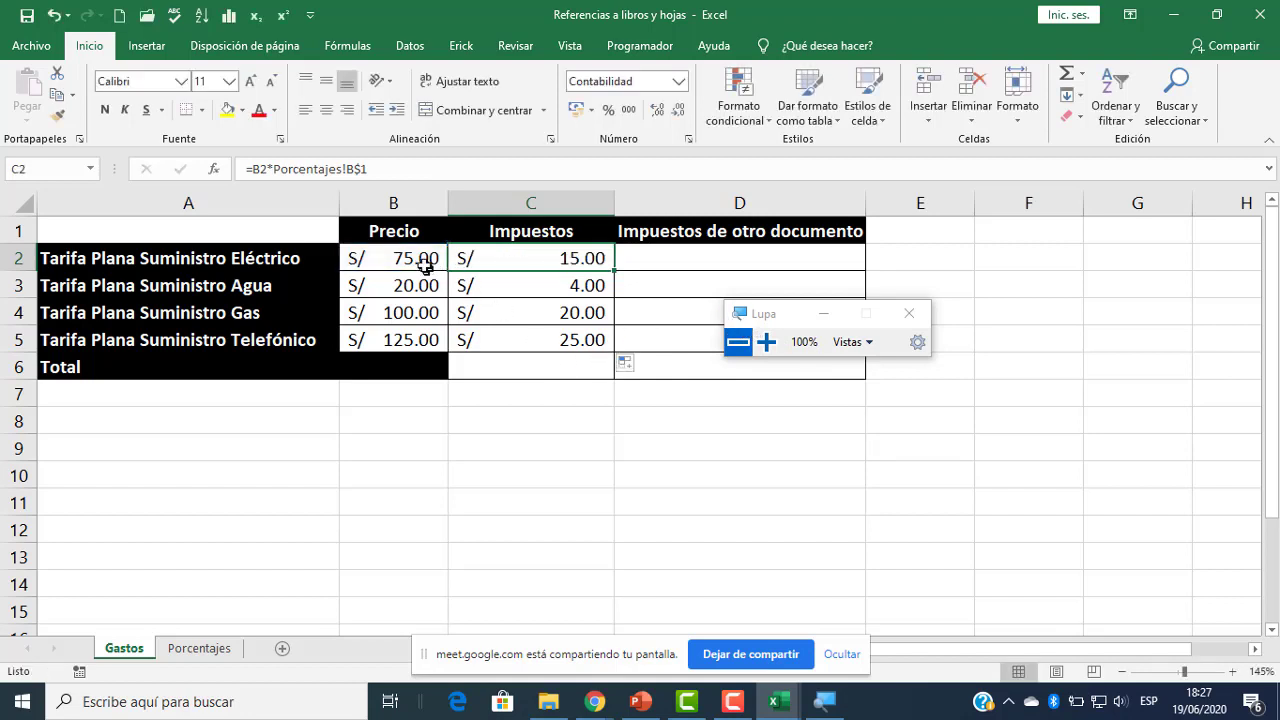
- Make the rate reference in C2 fully absolute as =B2*Porcentajes!$B$1, fill it down to C5, and restore 100% magnification
double_click(537, 262)
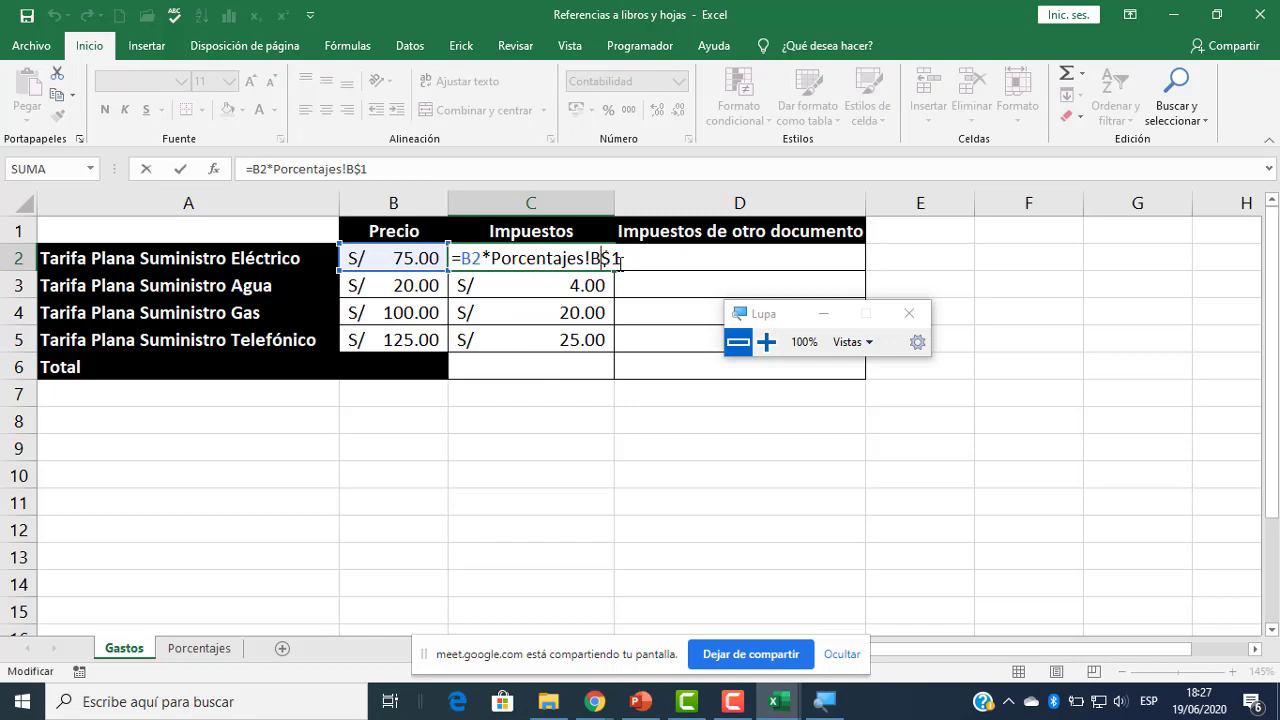
left_click(766, 342)
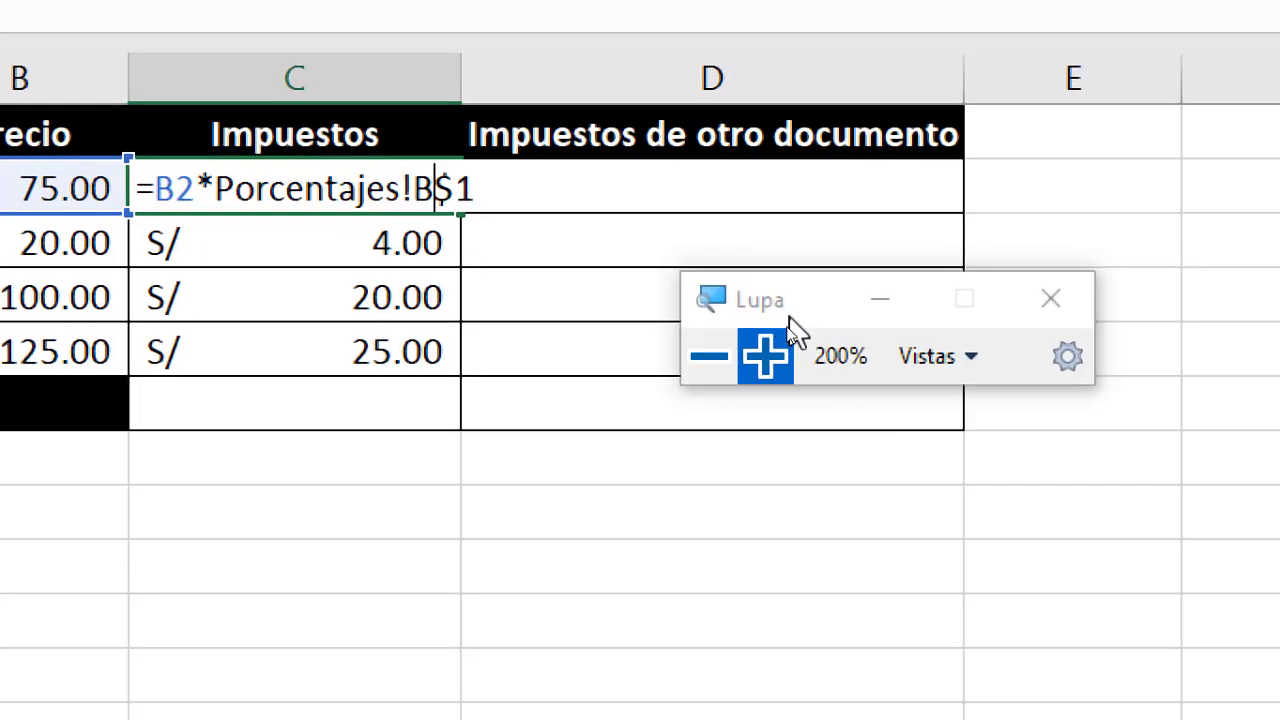
key("F4")
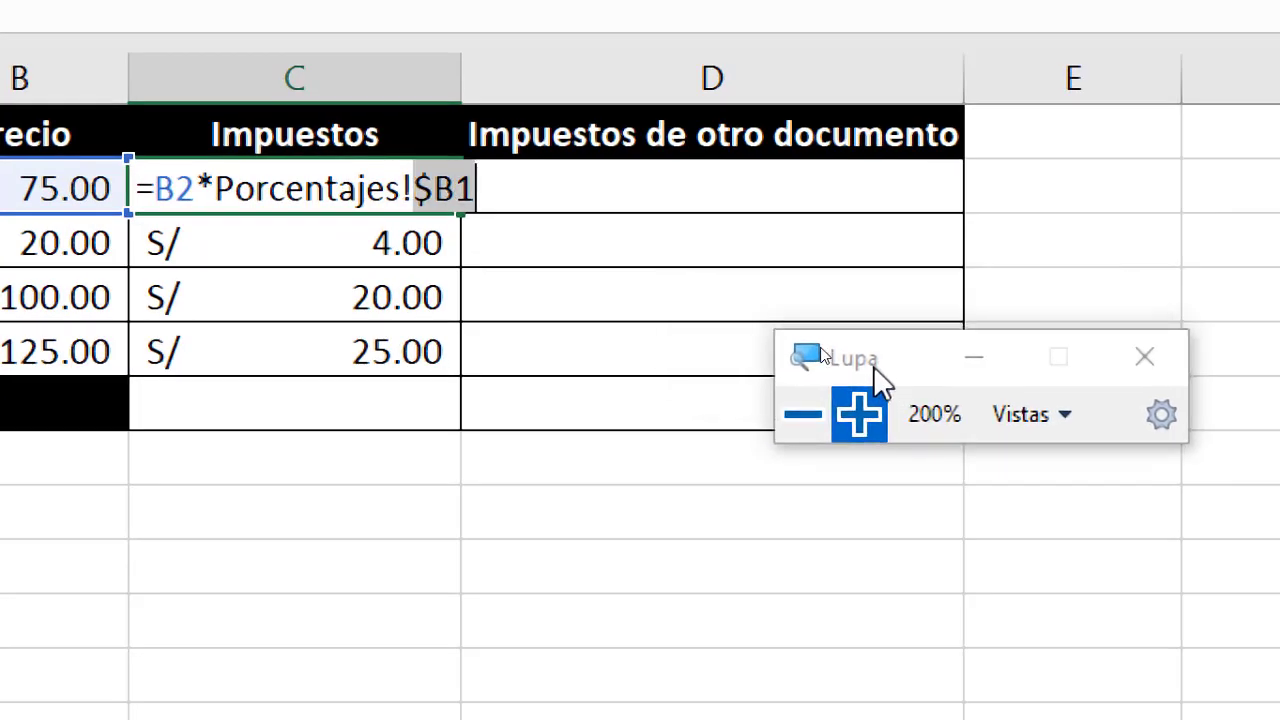
key("F4")
key("F4")
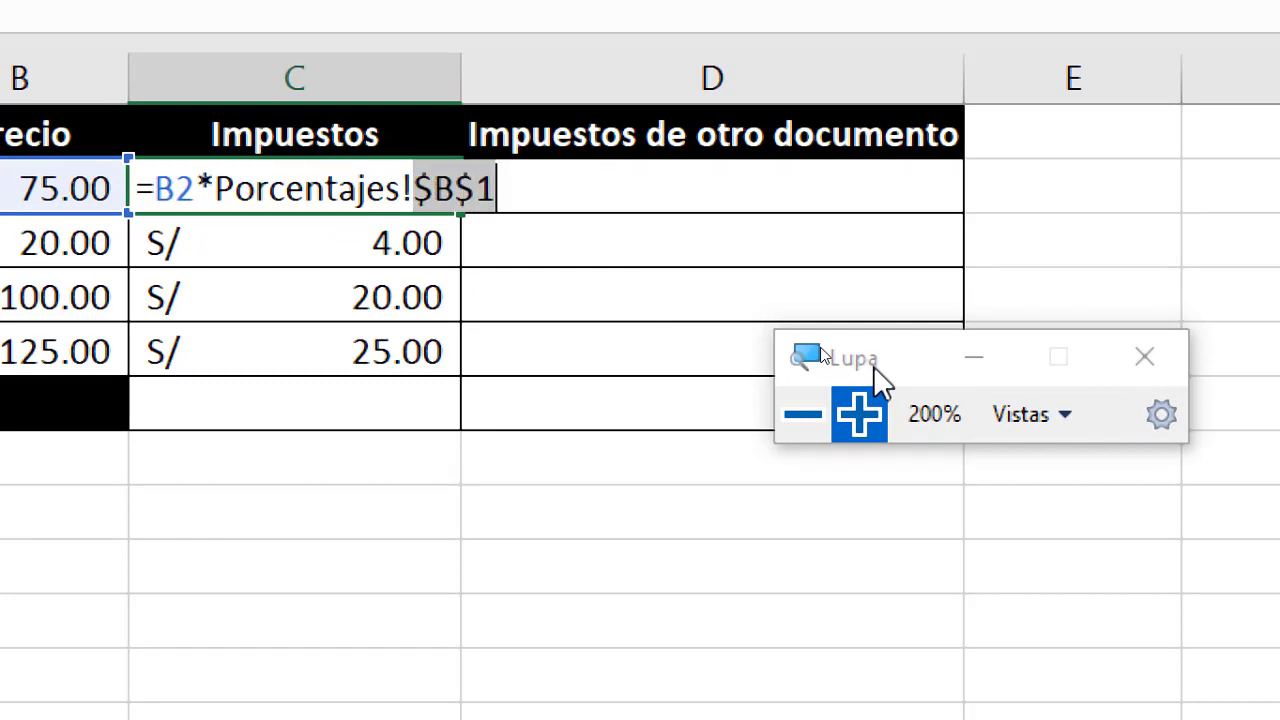
key("Return")
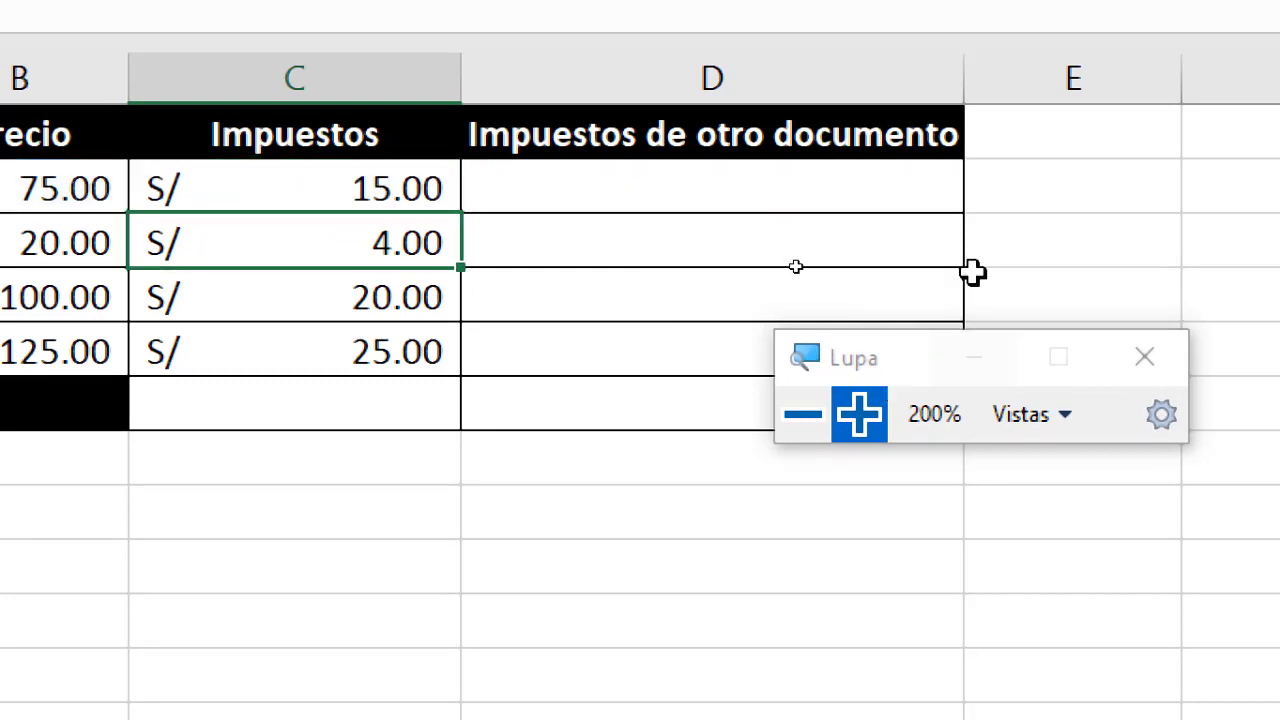
left_click(362, 194)
left_click_drag(460, 212, 440, 373)
left_click(803, 414)
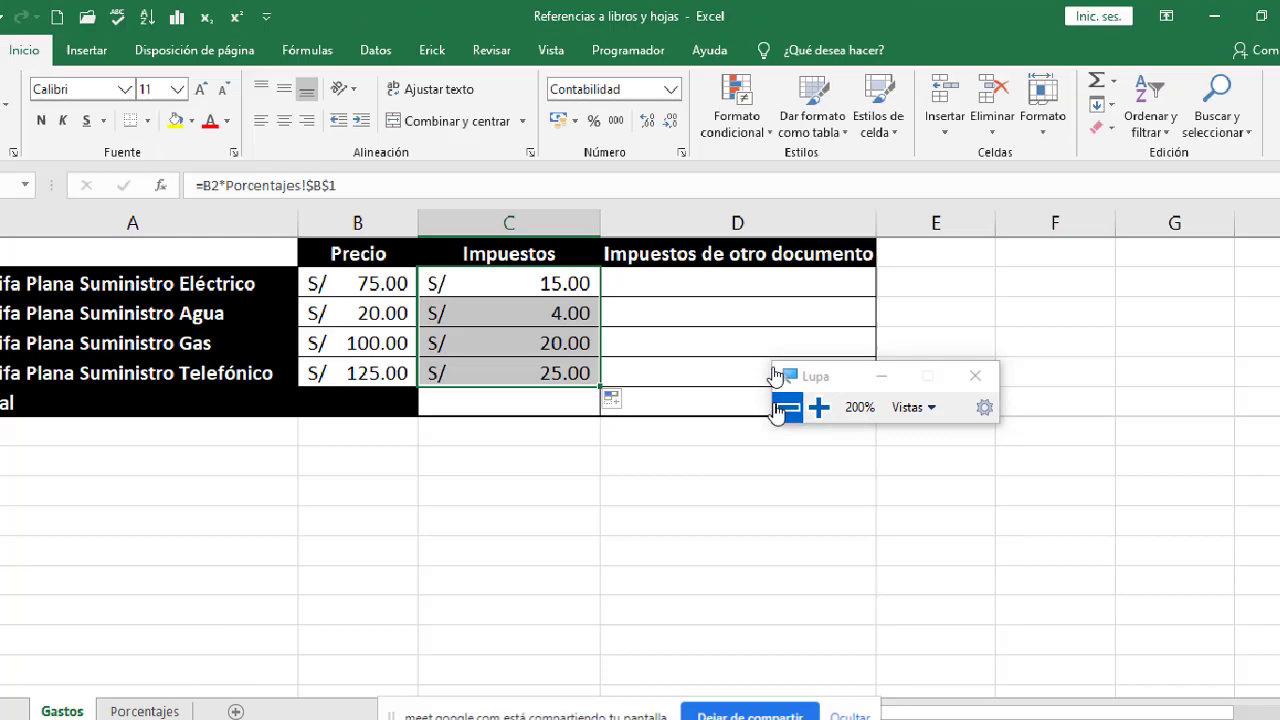
- At 200% magnification, cycle the Porcentajes reference in C2 through its absolute, mixed and relative forms and accept the formula
left_click(859, 414)
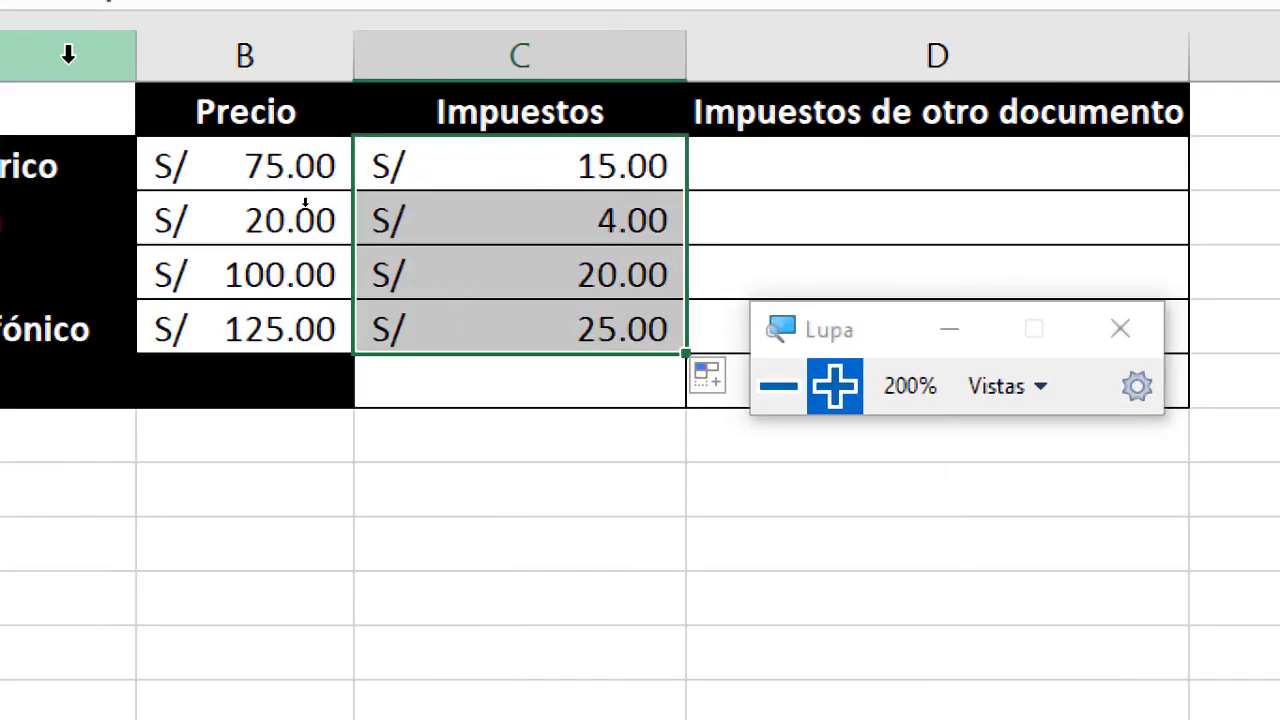
double_click(549, 178)
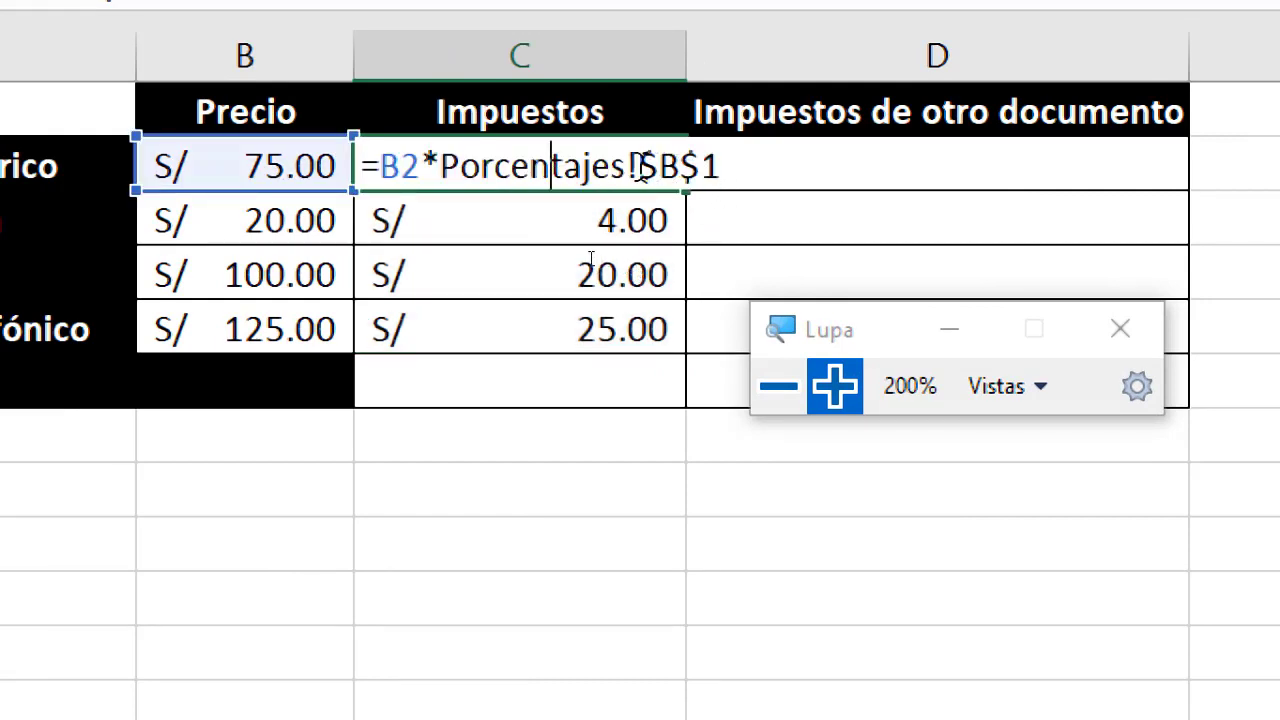
left_click_drag(641, 166, 730, 168)
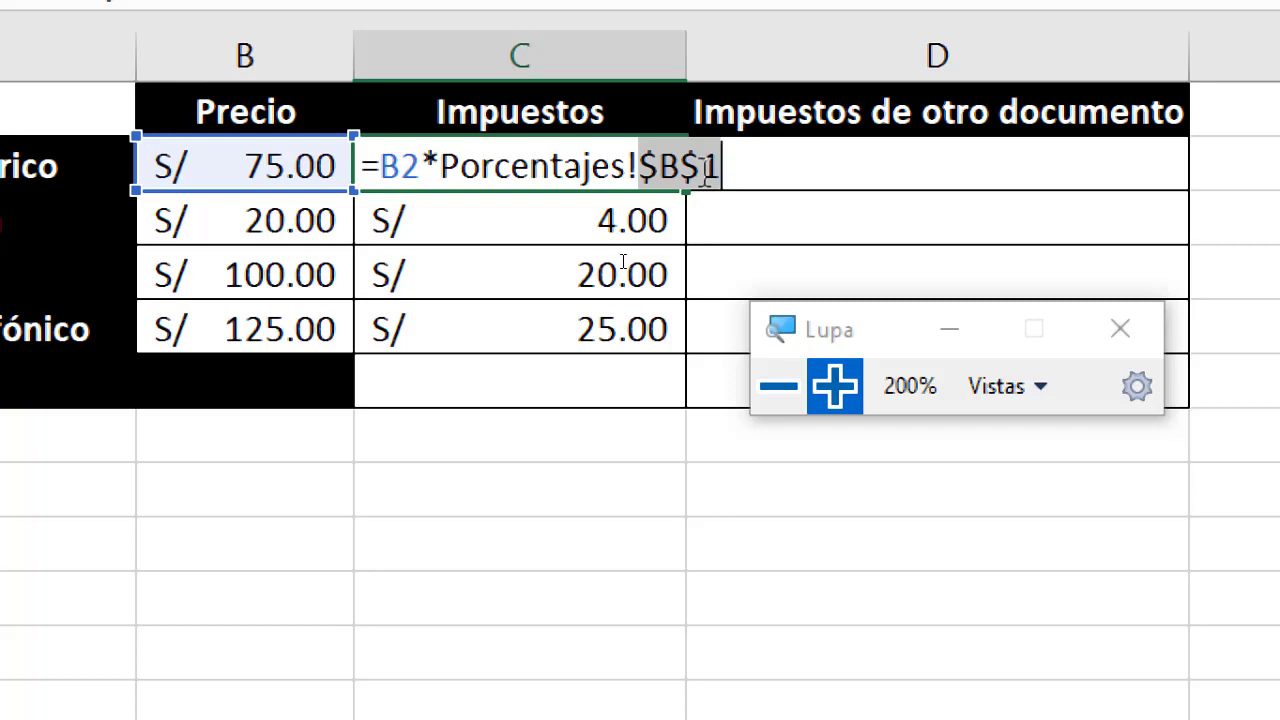
key("F4")
key("F4")
key("F4")
key("F4")
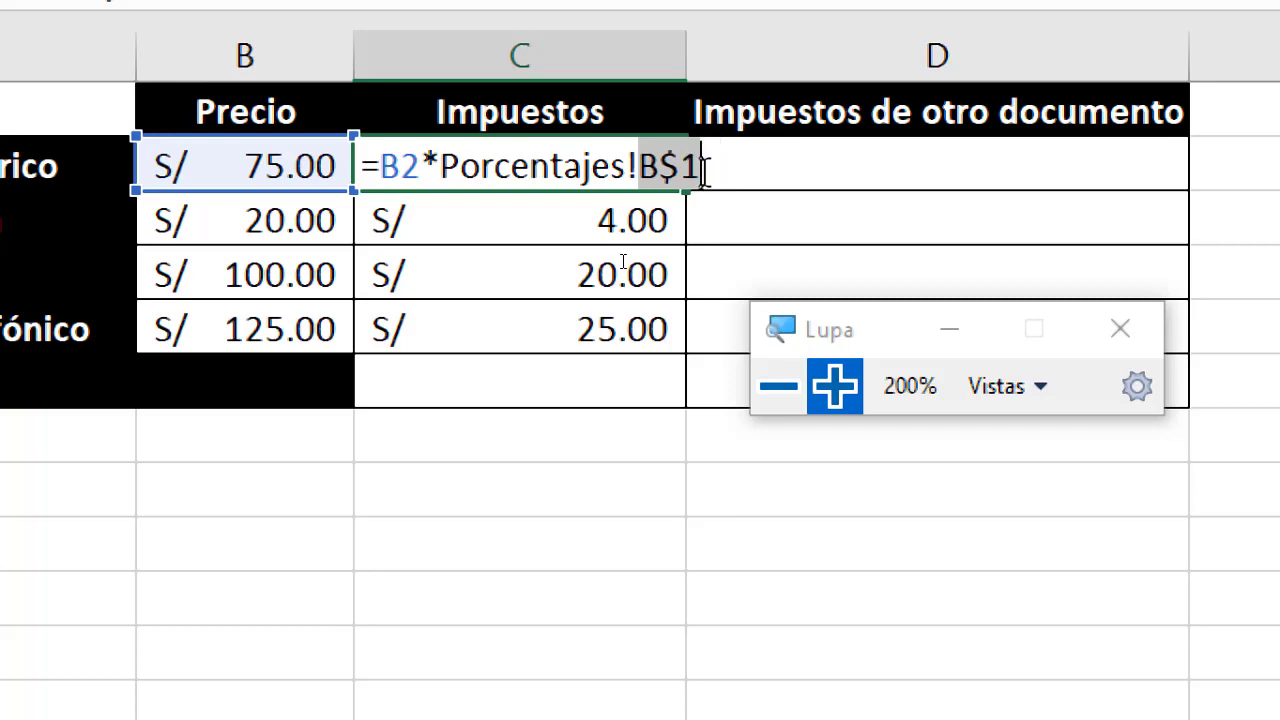
key("F4")
key("Return")
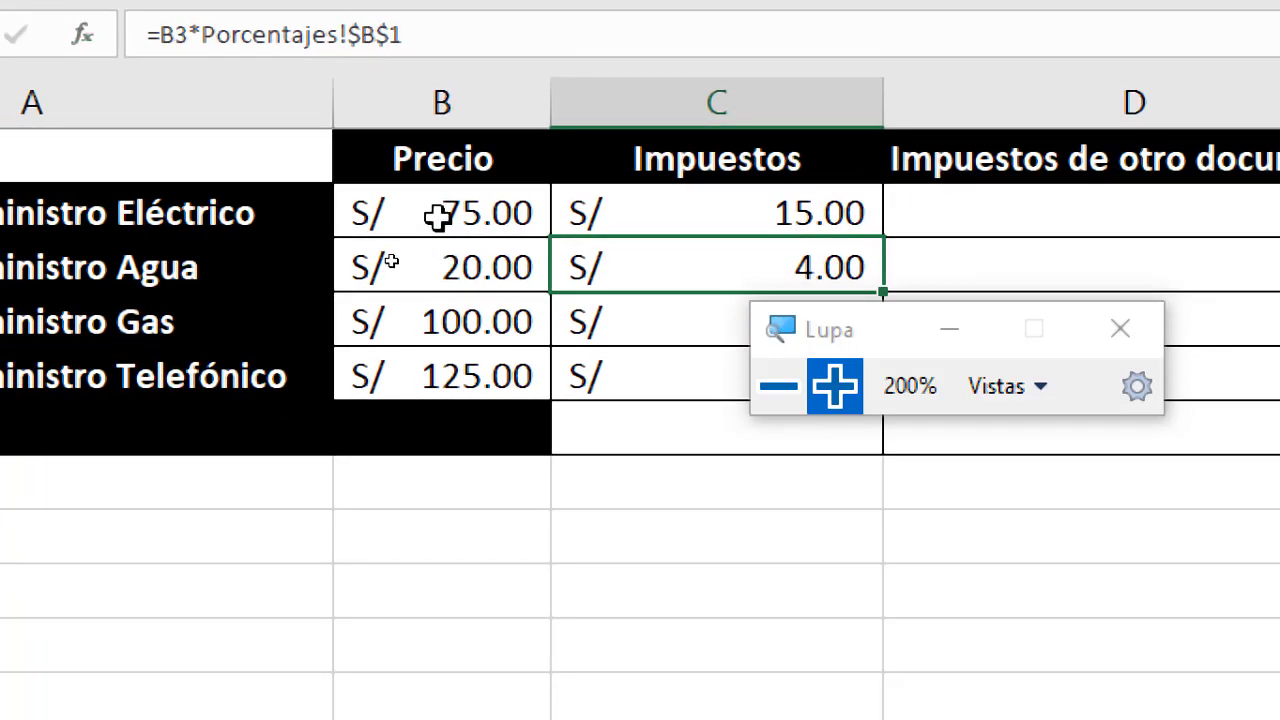
- Highlight the Precio values in B2:B5 on the Gastos sheet and return to 100% magnification
left_click_drag(438, 217, 449, 371)
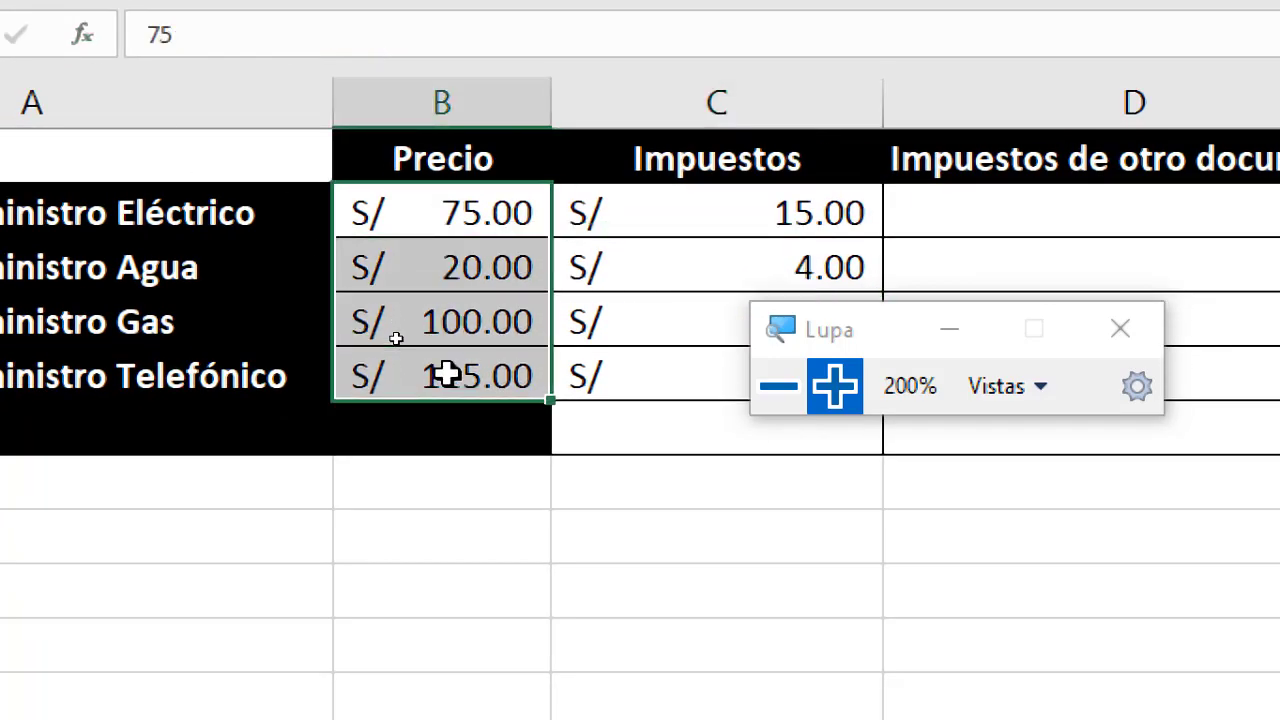
left_click_drag(443, 200, 443, 374)
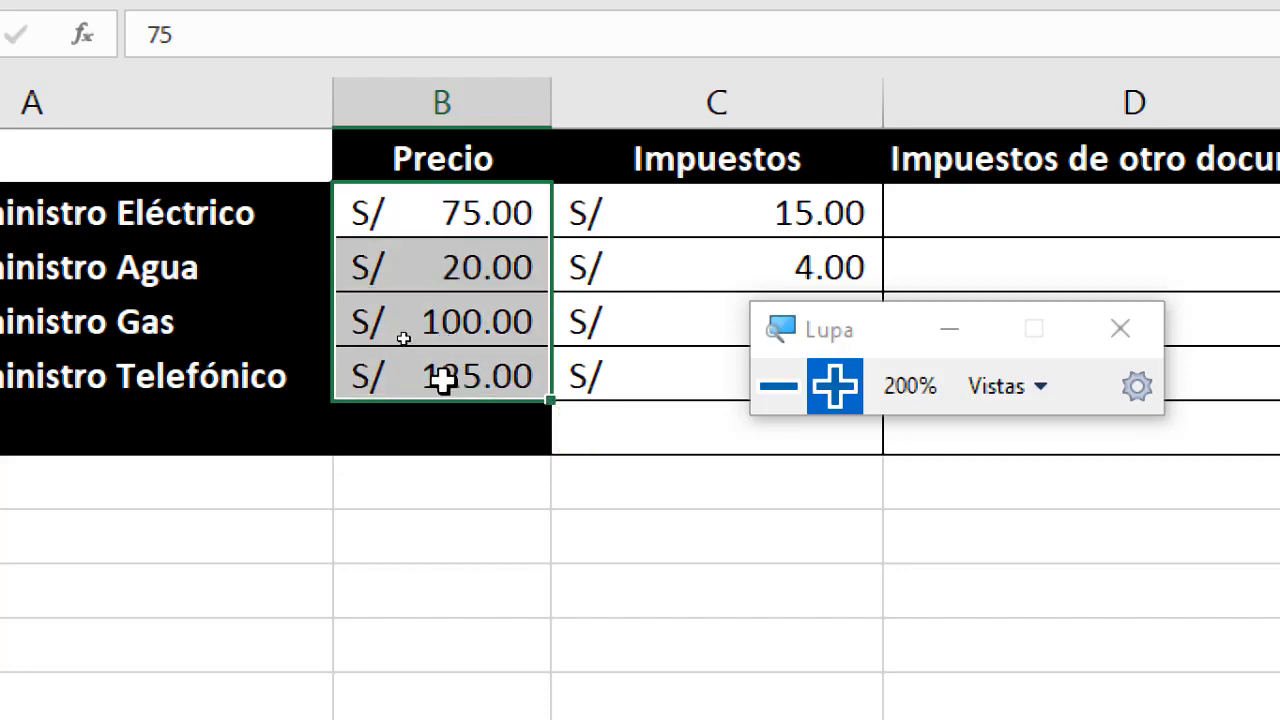
left_click(778, 385)
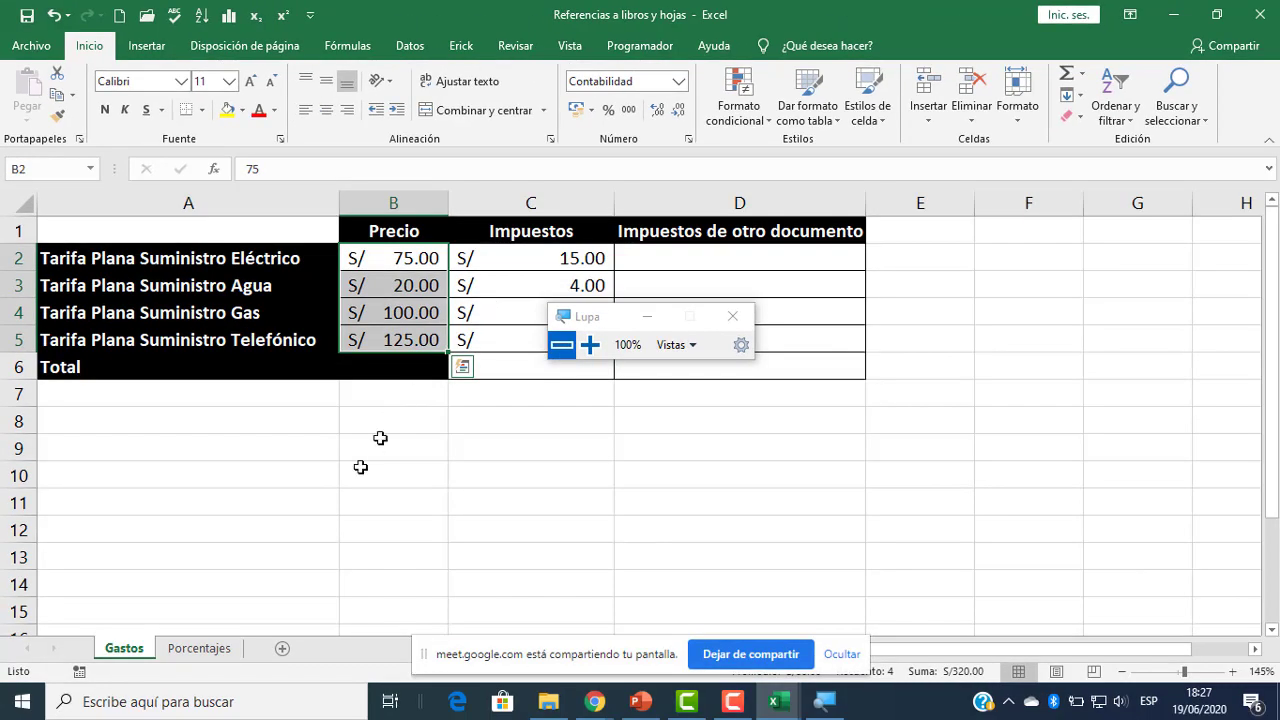
- Examine the Impuestos (IGV) label in A1 and its rate in B1 on the Porcentajes sheet at 200% magnification
left_click(200, 650)
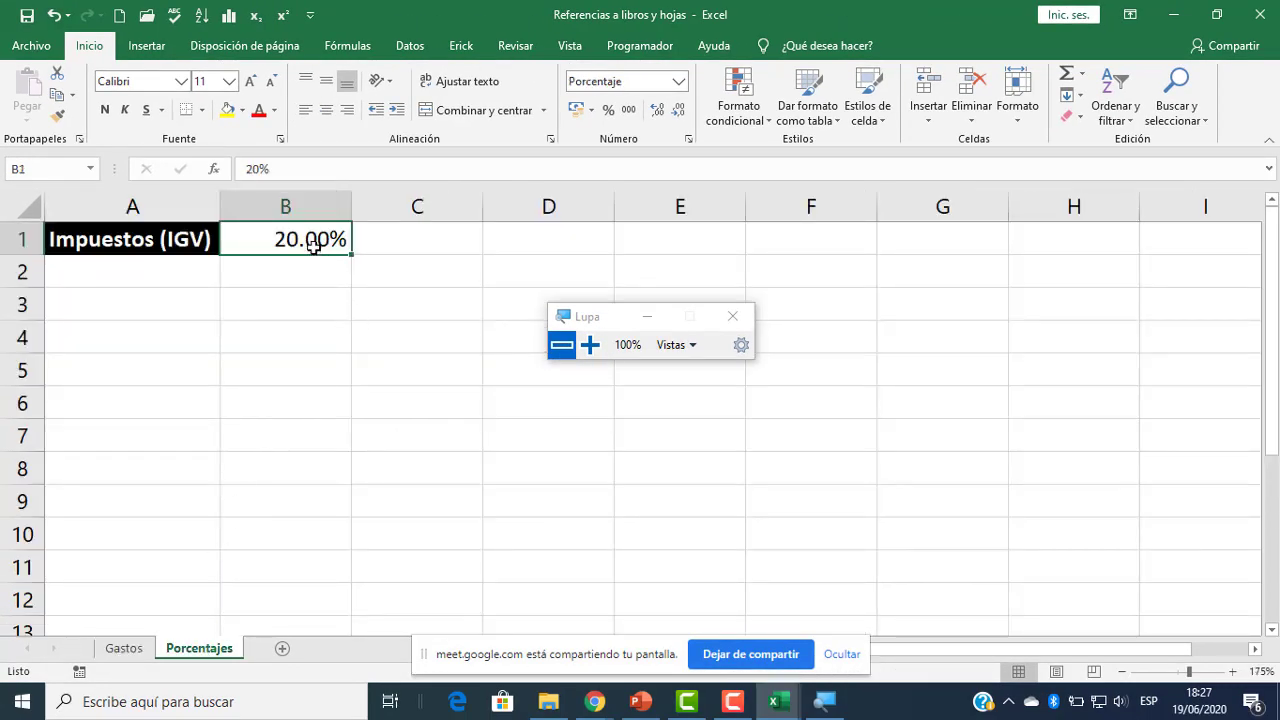
left_click(587, 352)
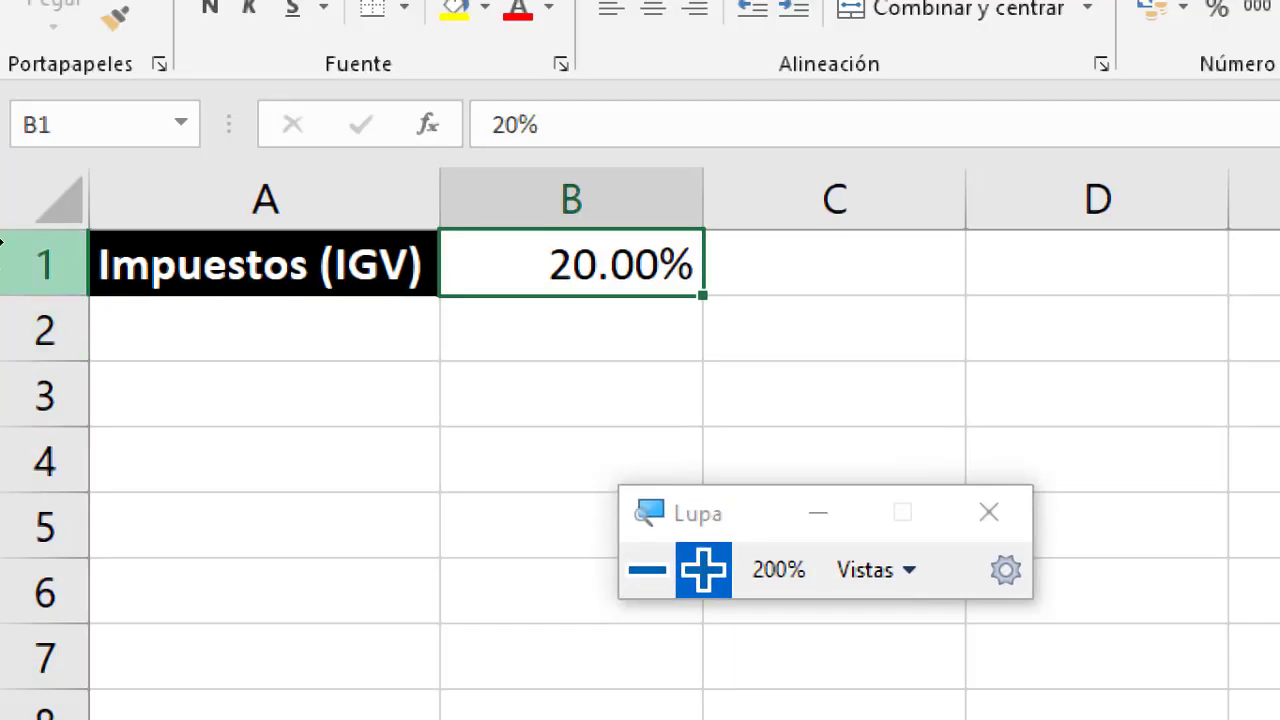
left_click(300, 266)
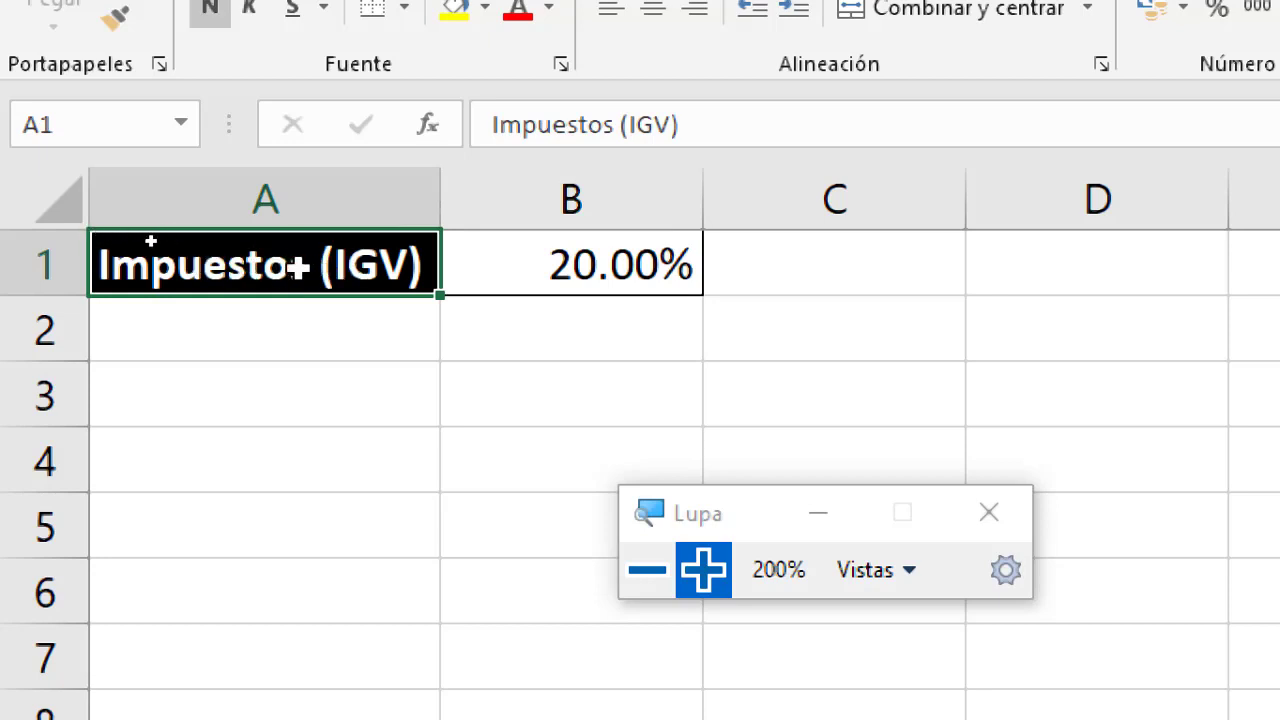
left_click(585, 263)
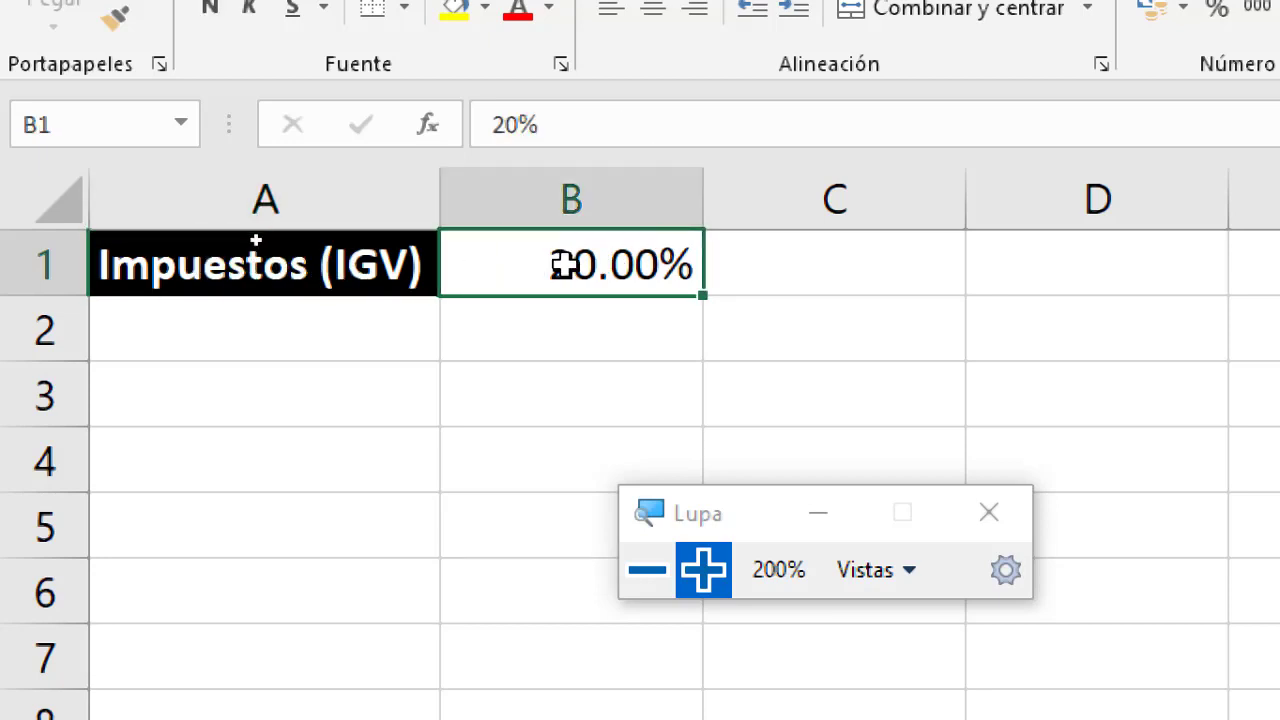
left_click(340, 264)
left_click(620, 265)
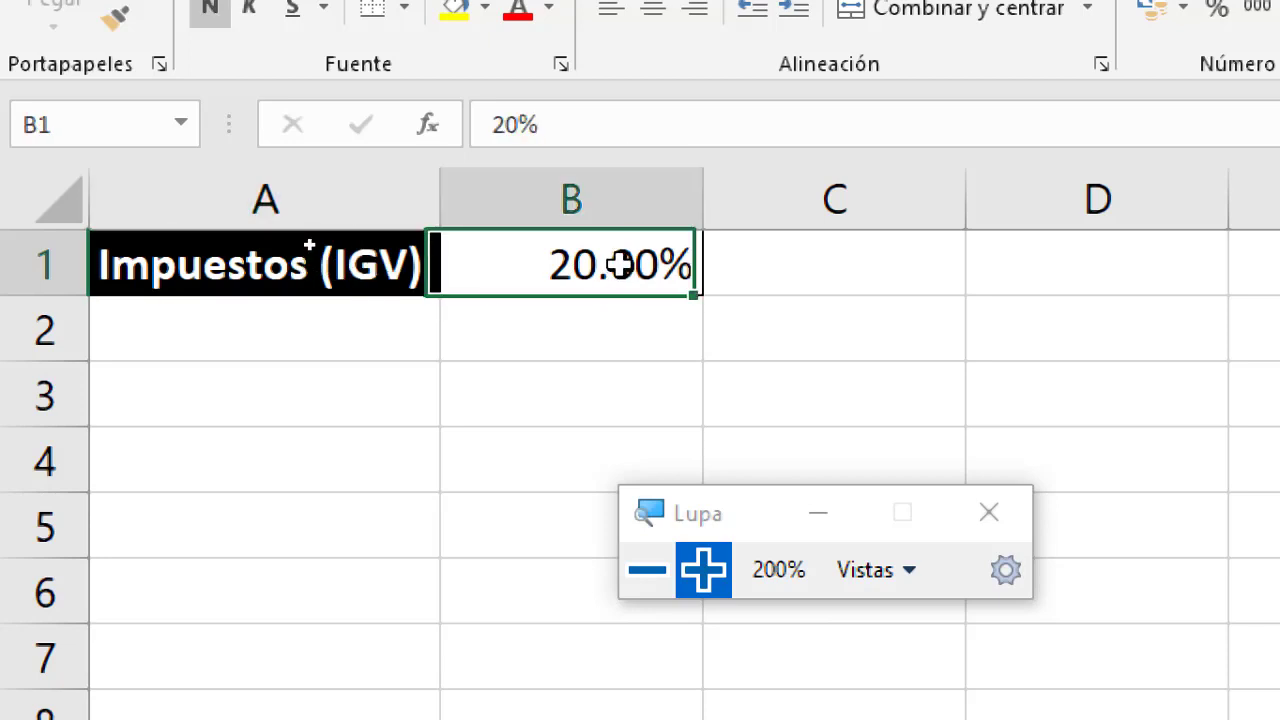
- Move the IGV rate on the Porcentajes sheet from B1 to A2 and back to B1, and restore 100% magnification
left_click_drag(632, 310, 309, 329)
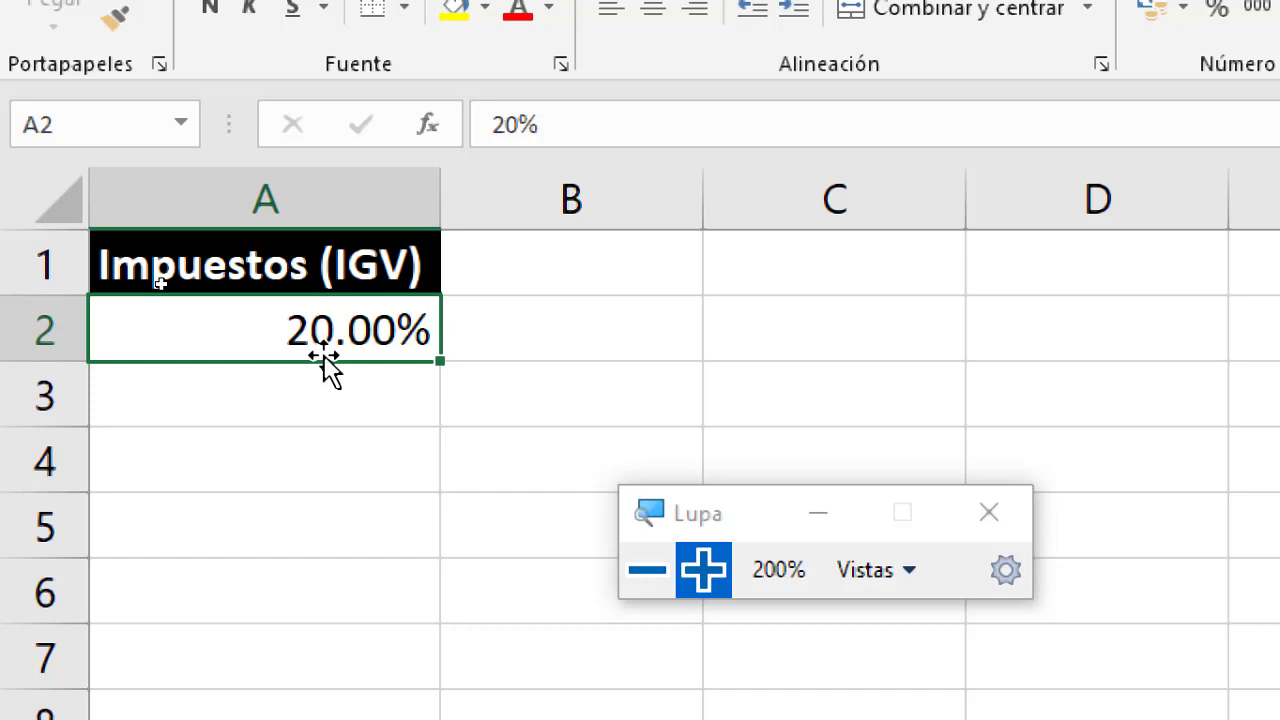
left_click_drag(337, 371, 578, 285)
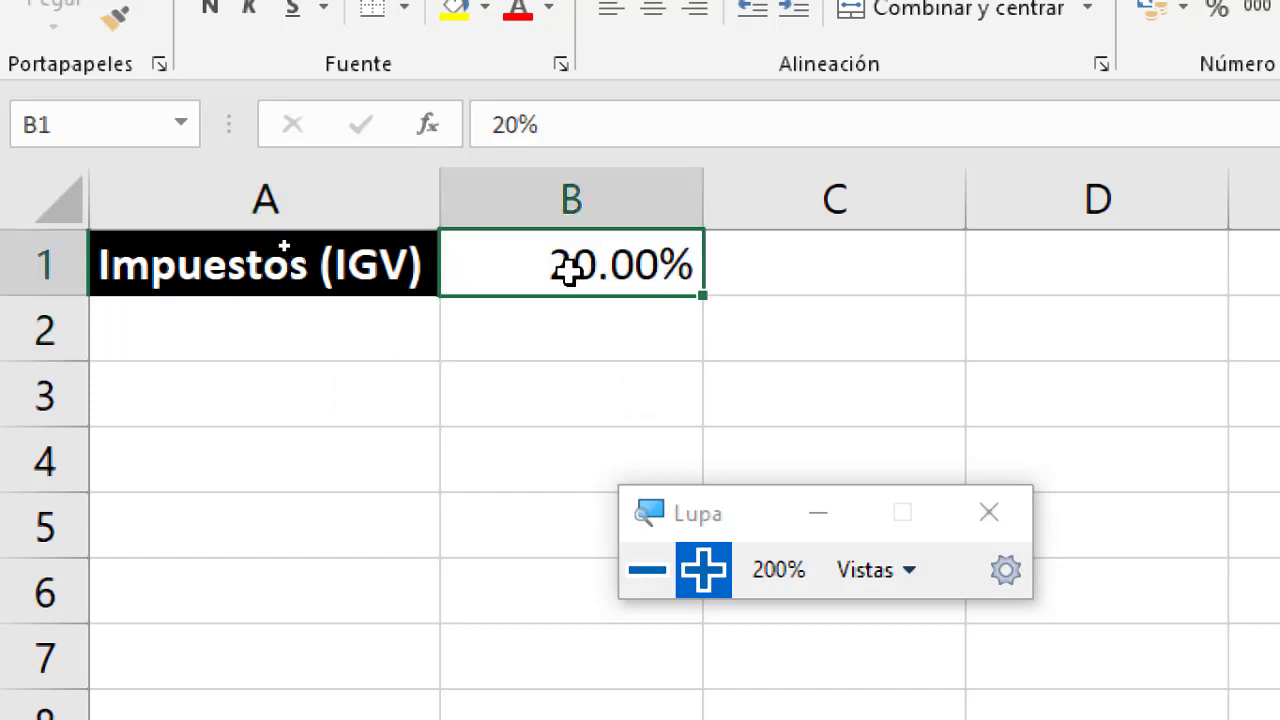
left_click(660, 570)
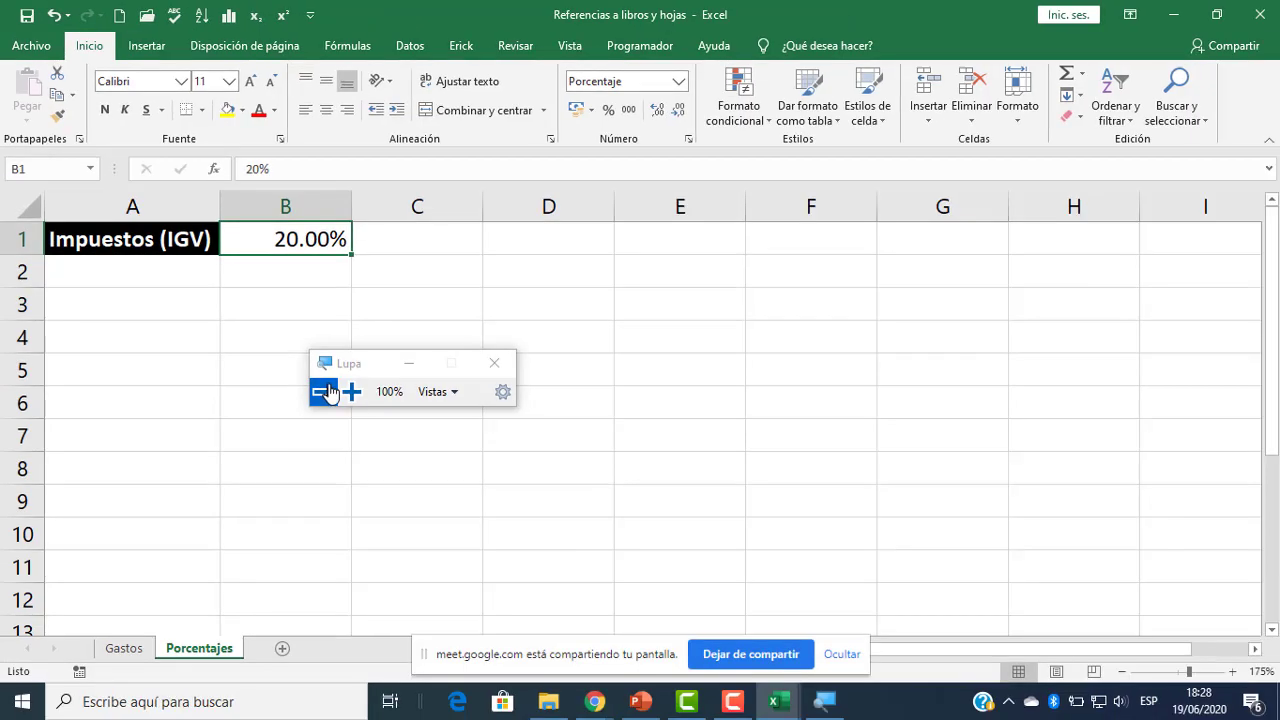
- On the Gastos sheet at 200% magnification, change the C2 formula to the fully absolute rate reference =B2*Porcentajes!$B$1
left_click(128, 650)
double_click(565, 257)
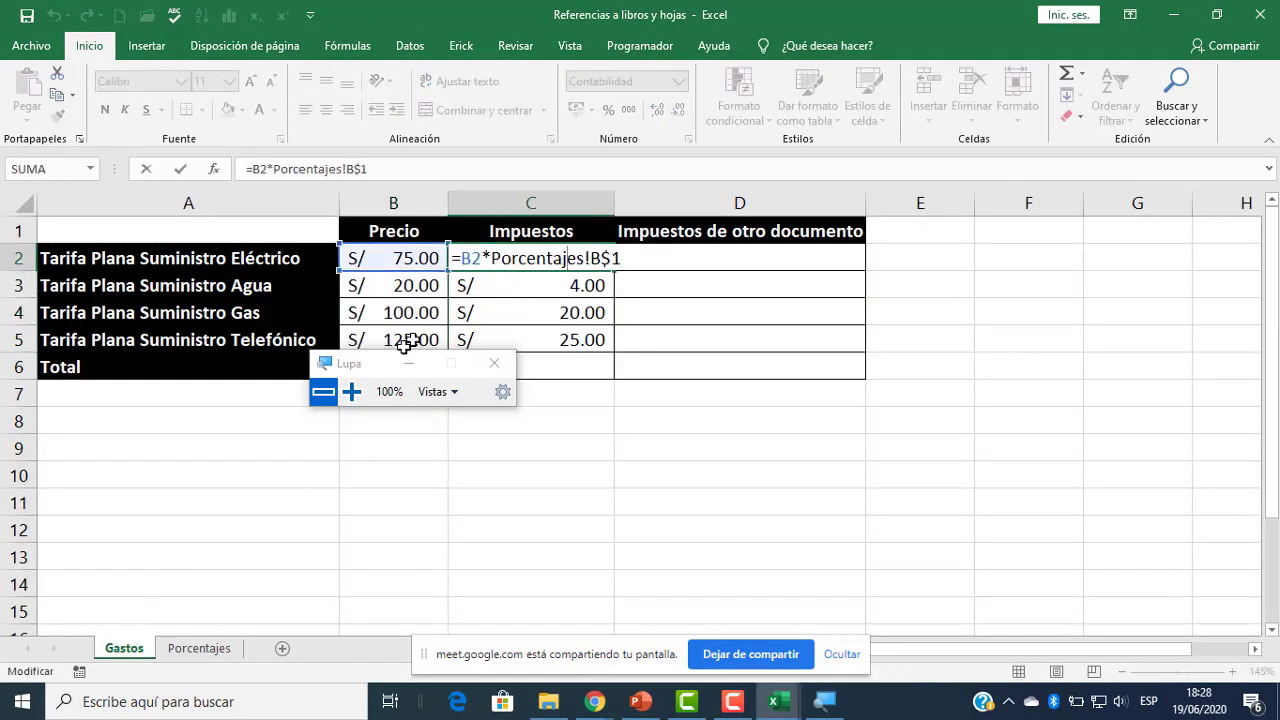
left_click(352, 392)
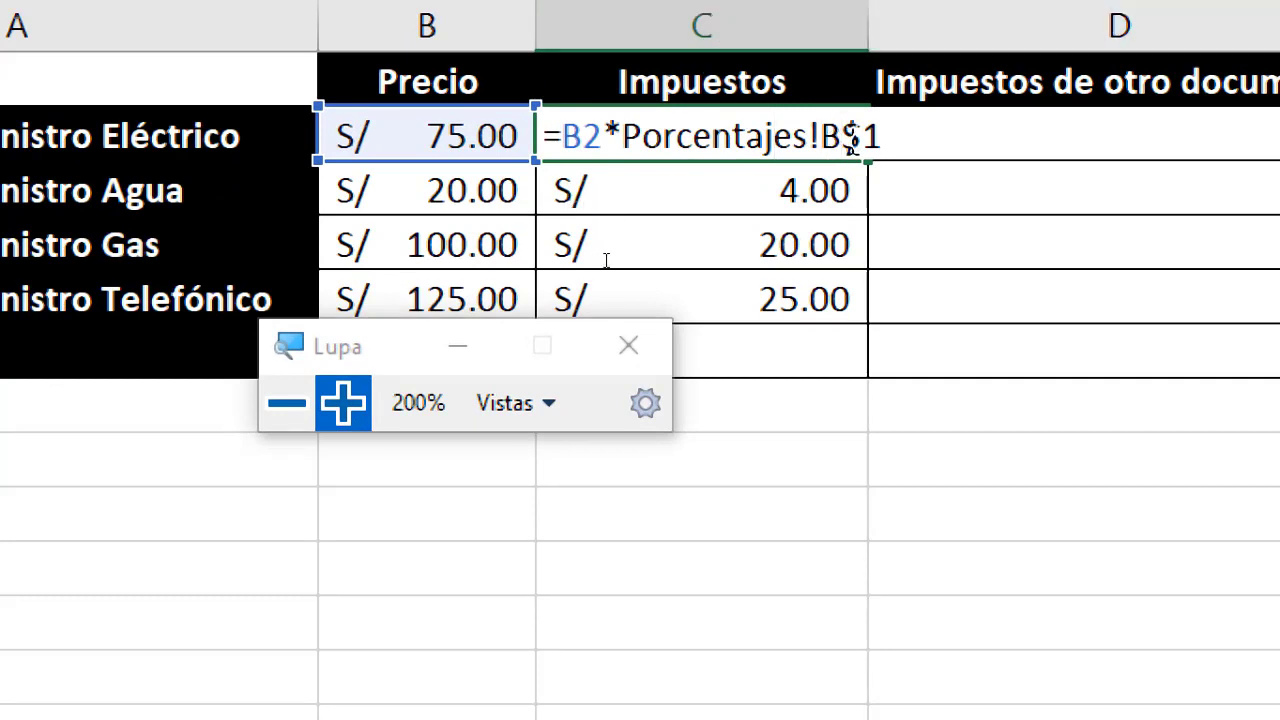
key("F4")
key("F4")
key("F4")
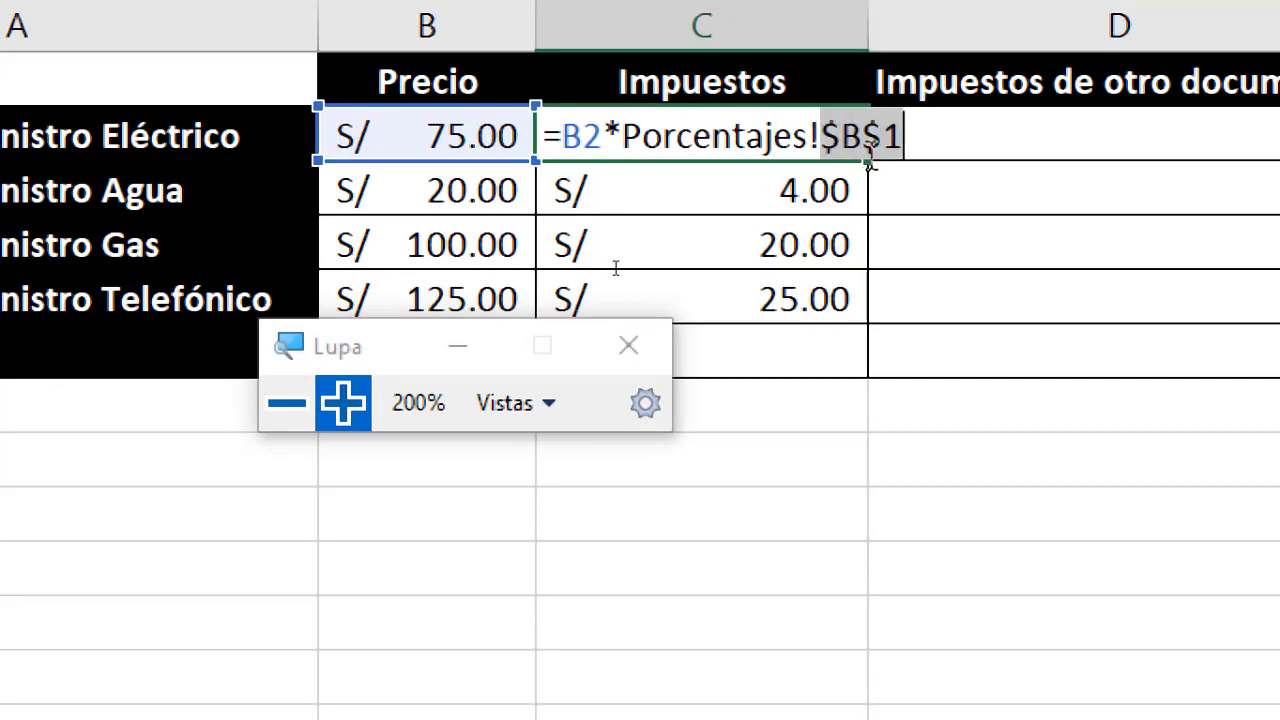
key("Return")
- Fill the C2 tax formula down to C5, select C2, restore 100% magnification and move the Lupa window below the table
left_click(851, 136)
left_click_drag(870, 188, 849, 334)
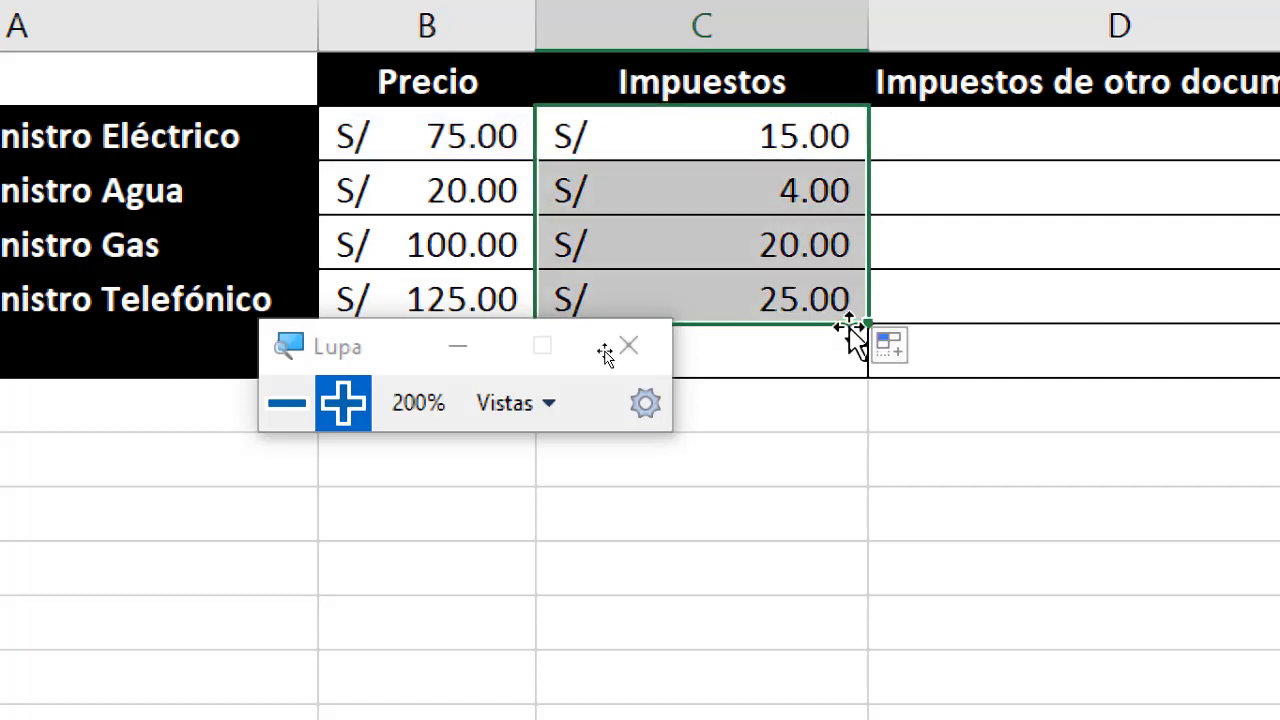
left_click(790, 140)
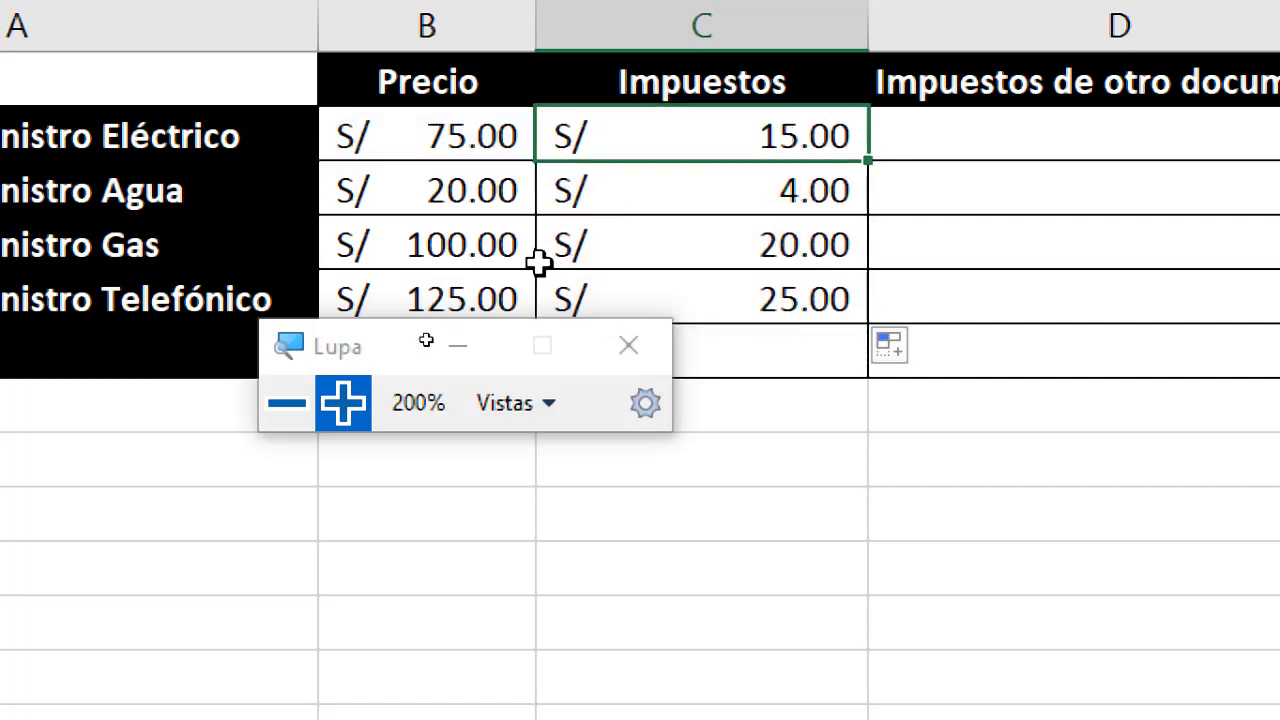
left_click(290, 404)
left_click_drag(378, 366, 705, 418)
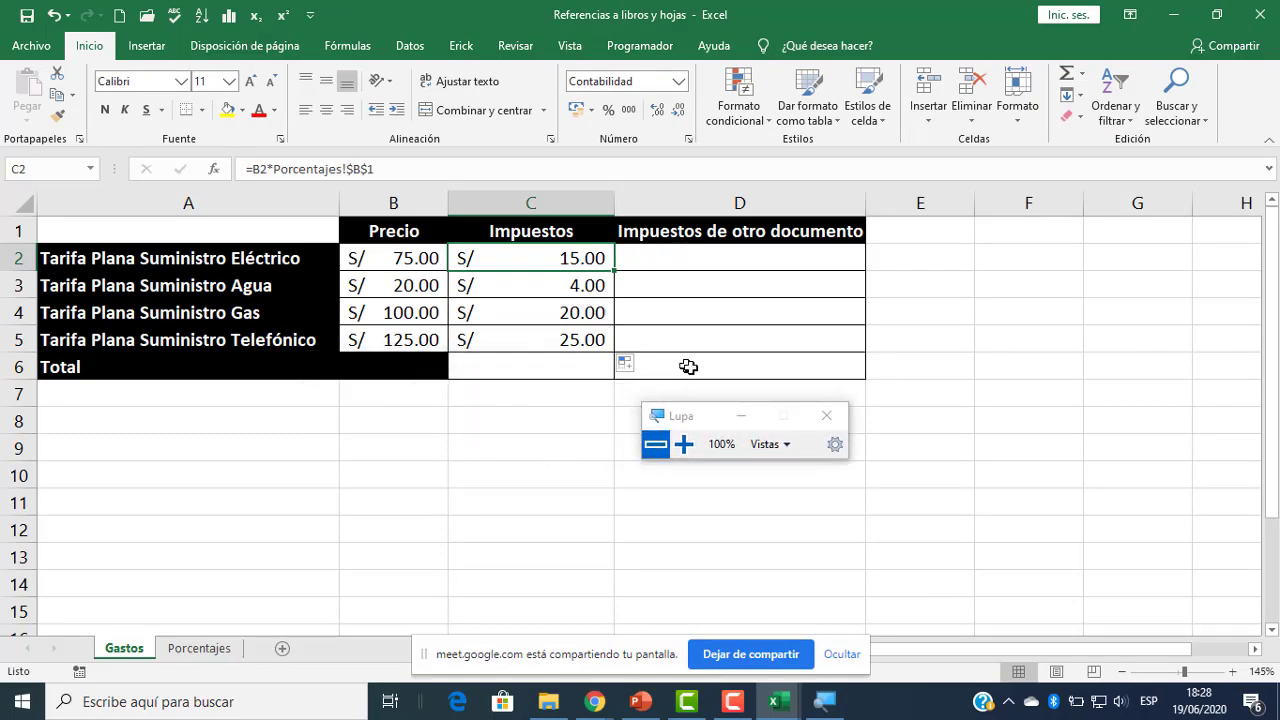
- Examine the tax formula in cell C2 of the Gastos sheet at higher magnification, leaving it unchanged
left_click(684, 444)
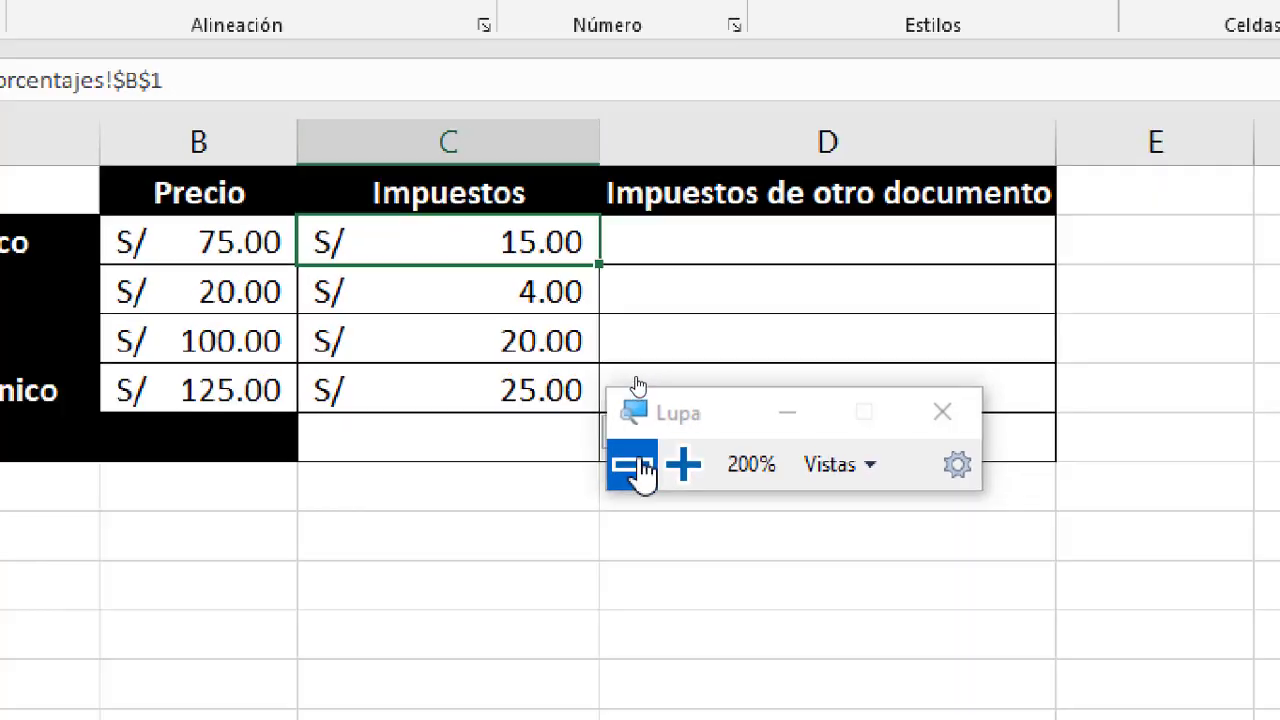
left_click(632, 466)
left_click(558, 260)
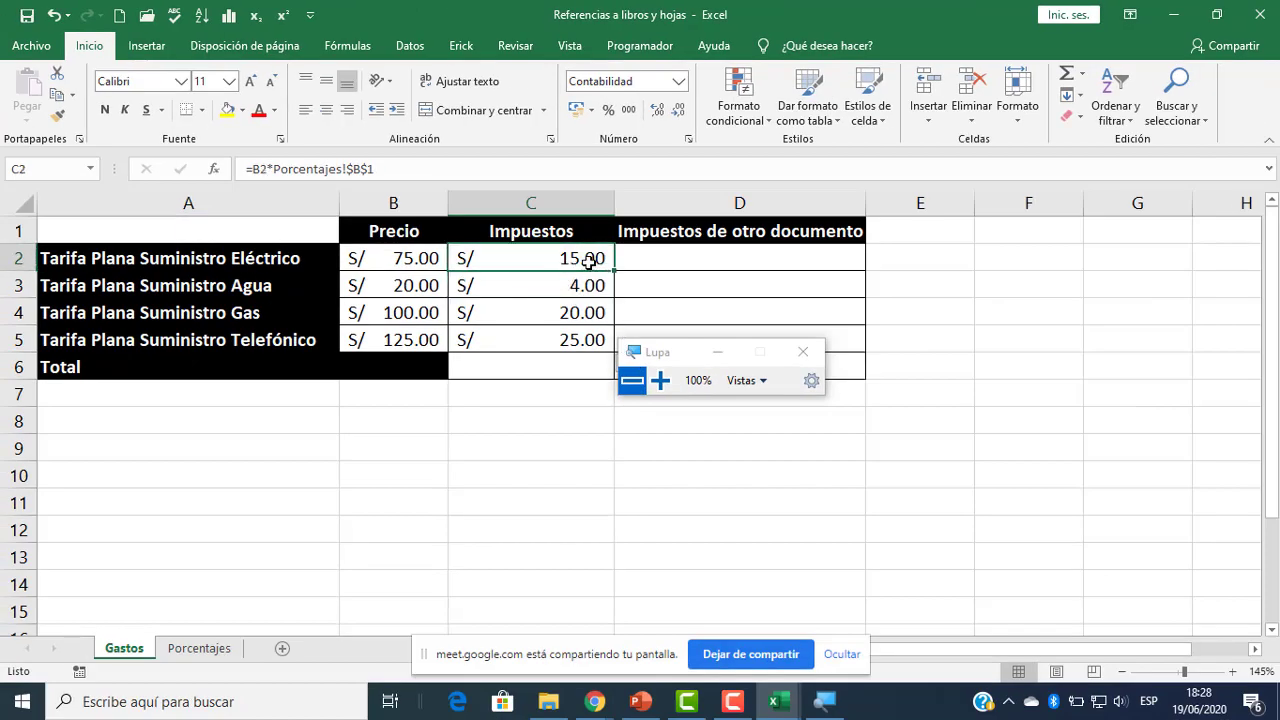
double_click(588, 260)
left_click(660, 380)
left_click(660, 380)
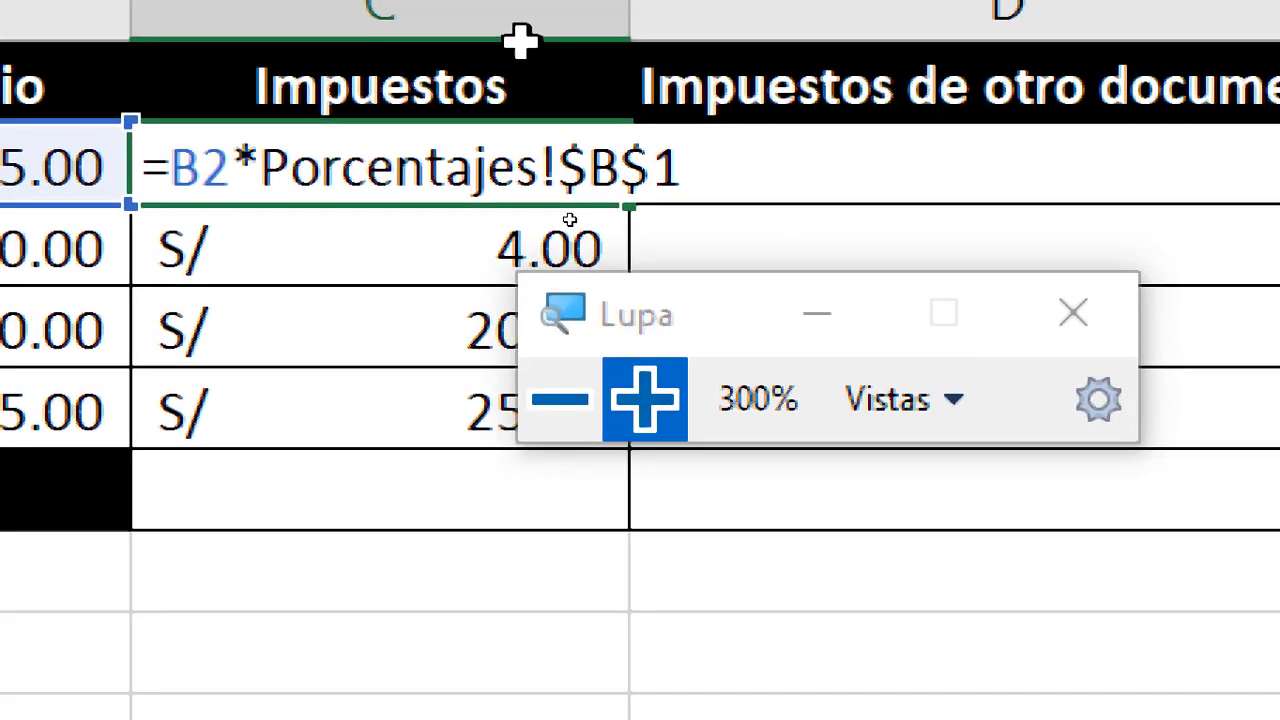
left_click_drag(609, 300, 640, 495)
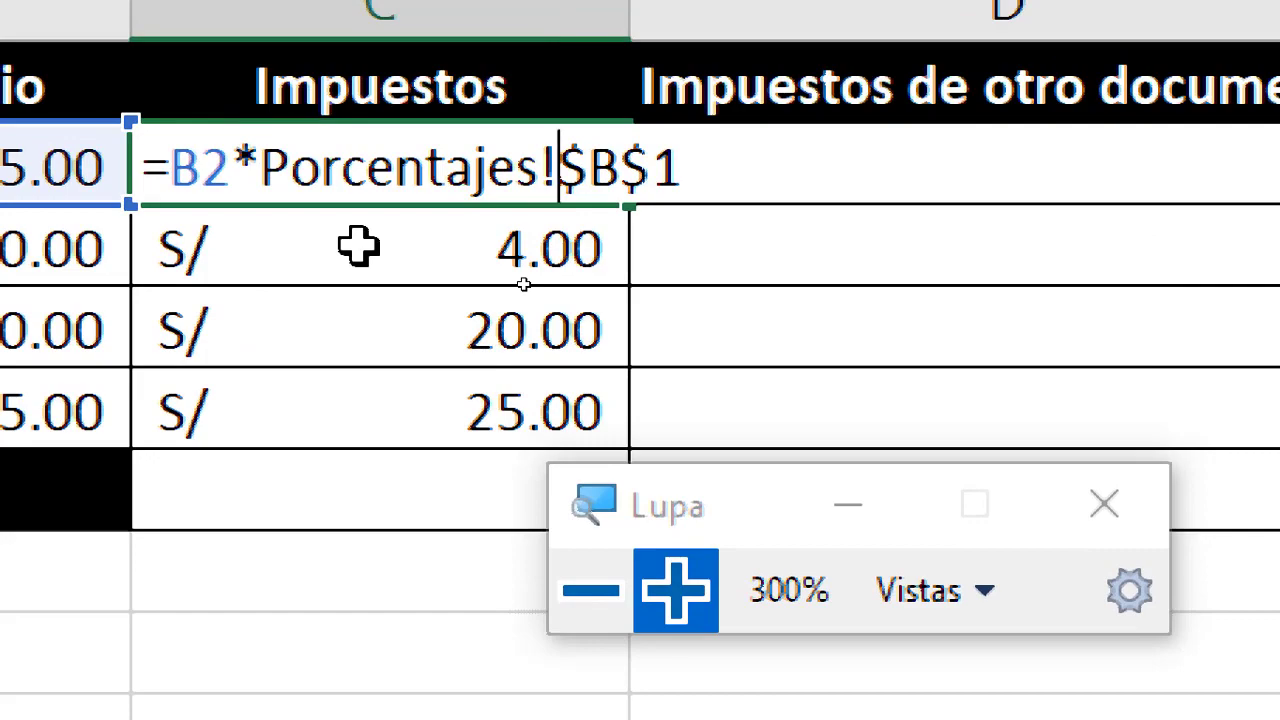
key("ctrl+Return")
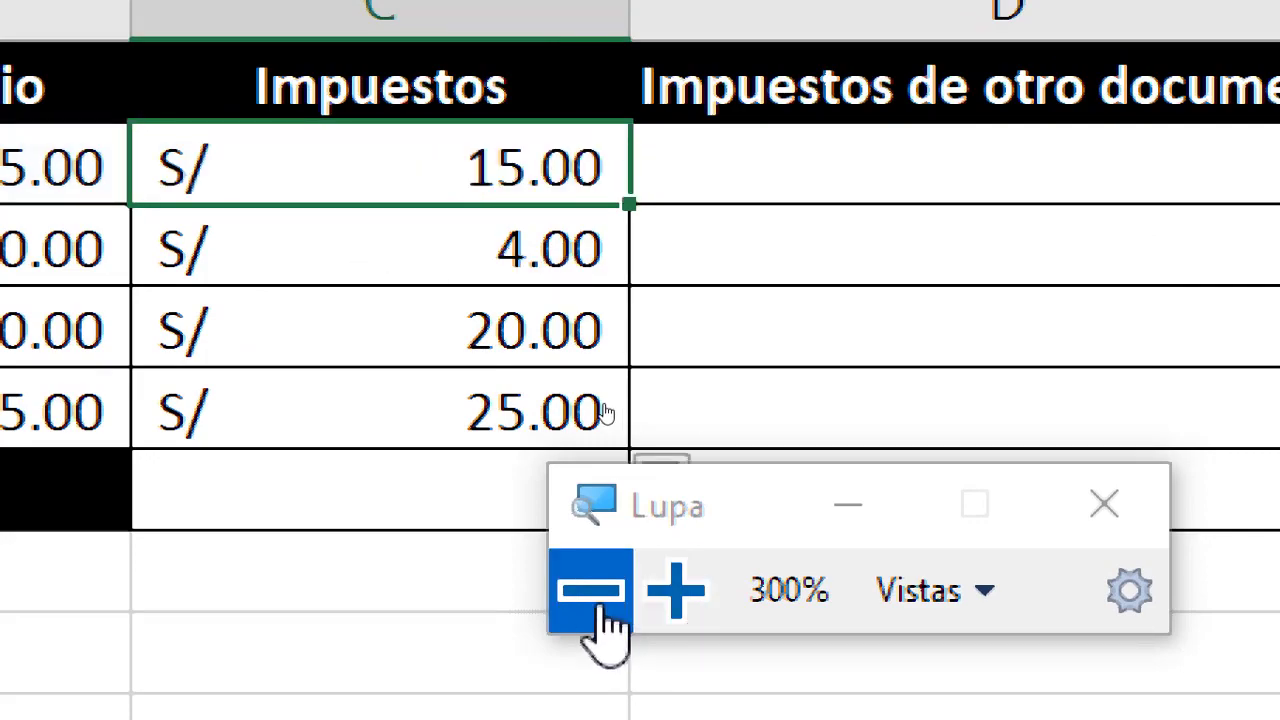
left_click(594, 597)
left_click(580, 604)
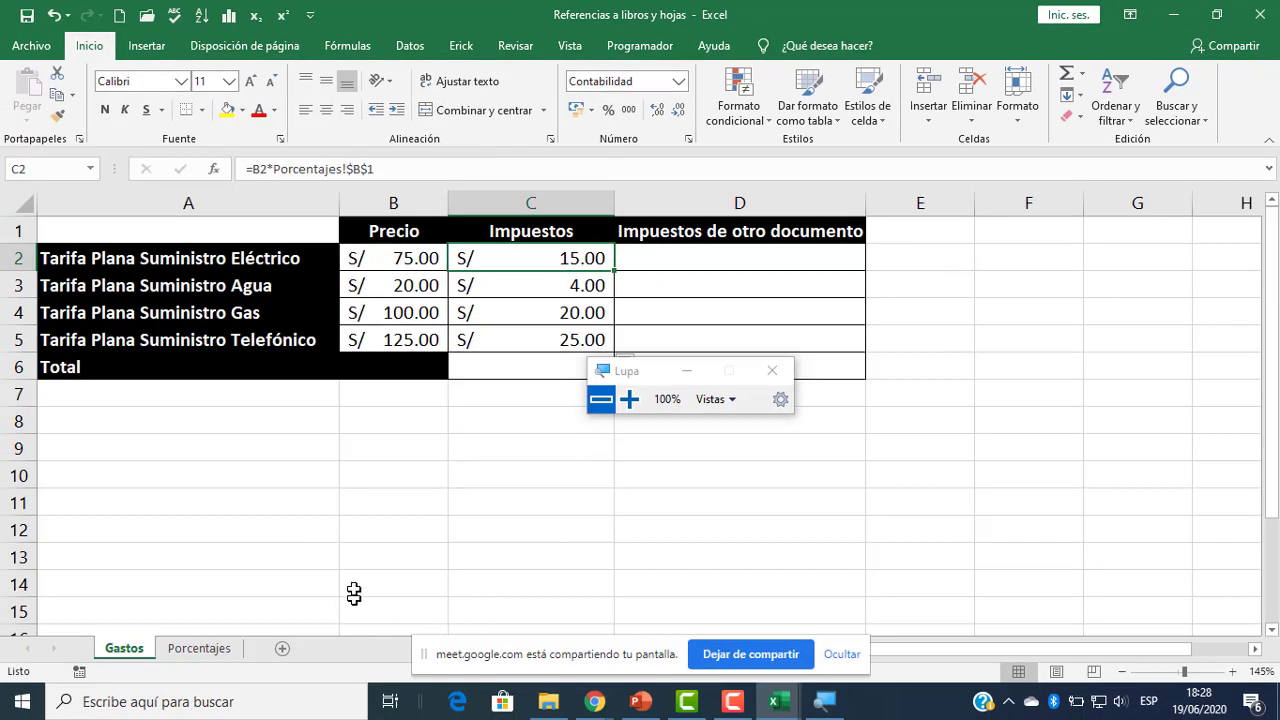
- Check the IGV rate on the Porcentajes sheet, and highlight the tax amounts C2:C5 on the Gastos sheet
left_click(629, 399)
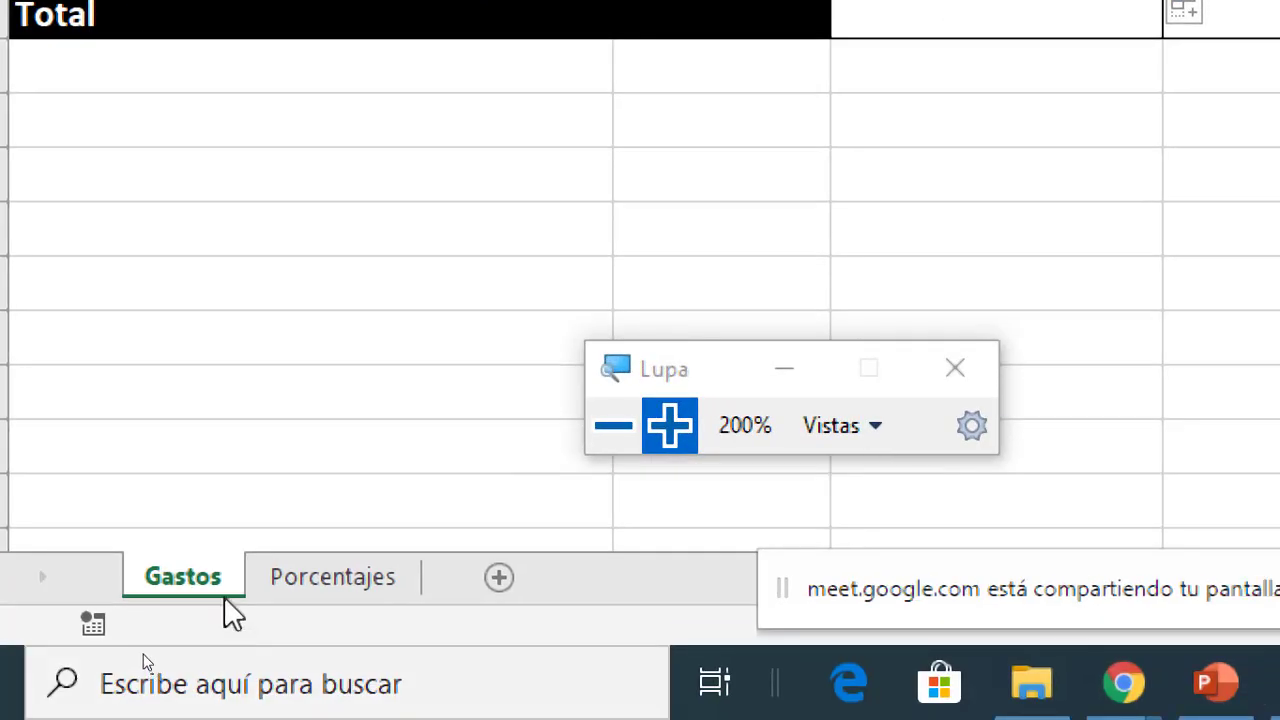
left_click(322, 583)
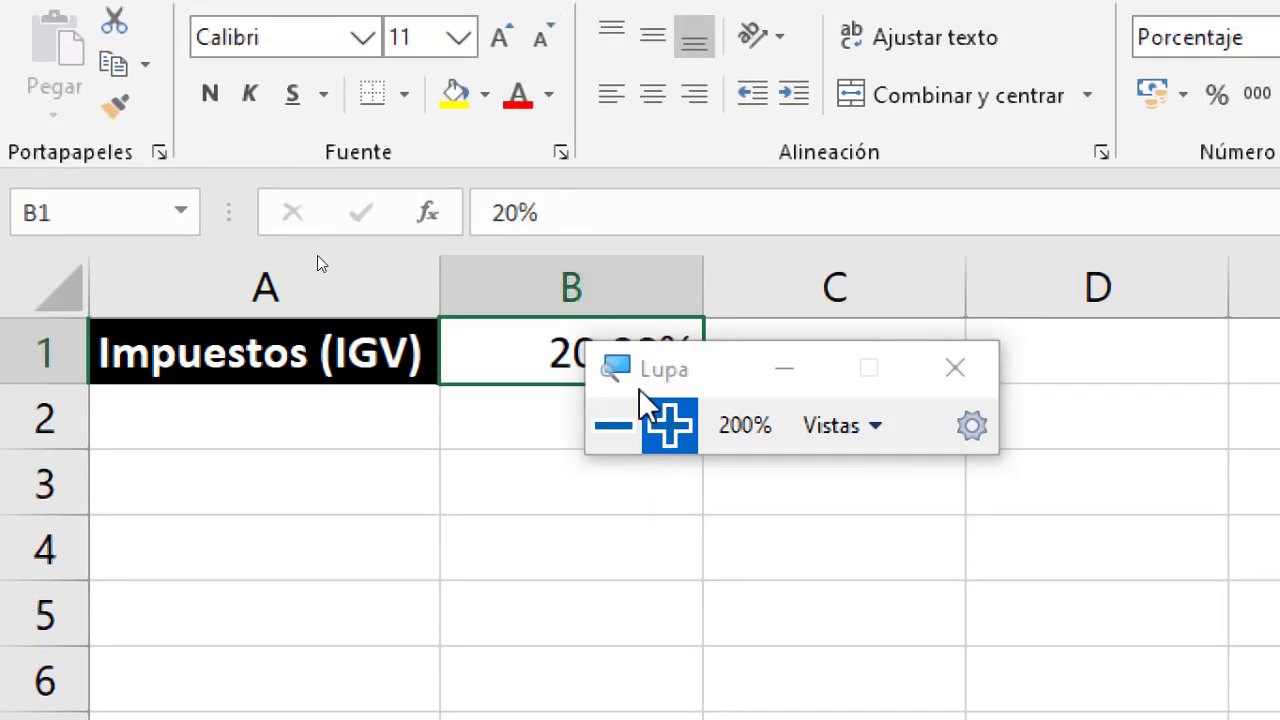
left_click(613, 426)
left_click(527, 428)
left_click(124, 648)
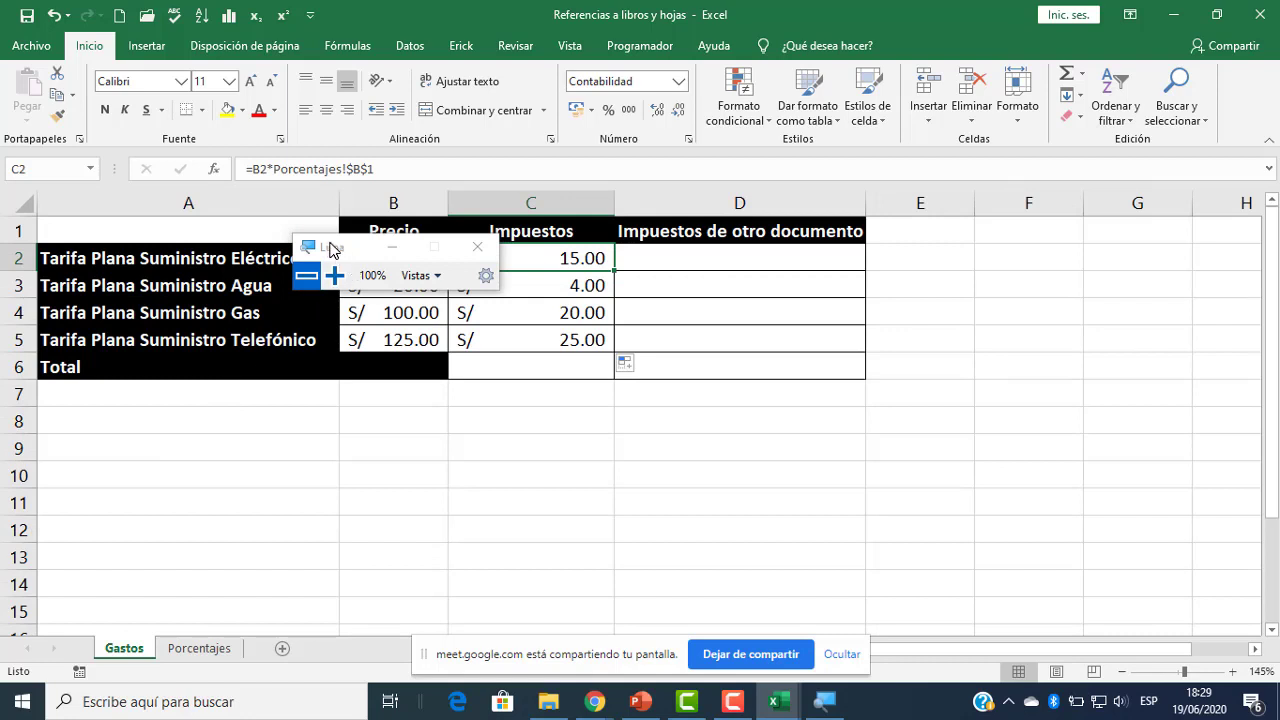
left_click_drag(330, 248, 598, 455)
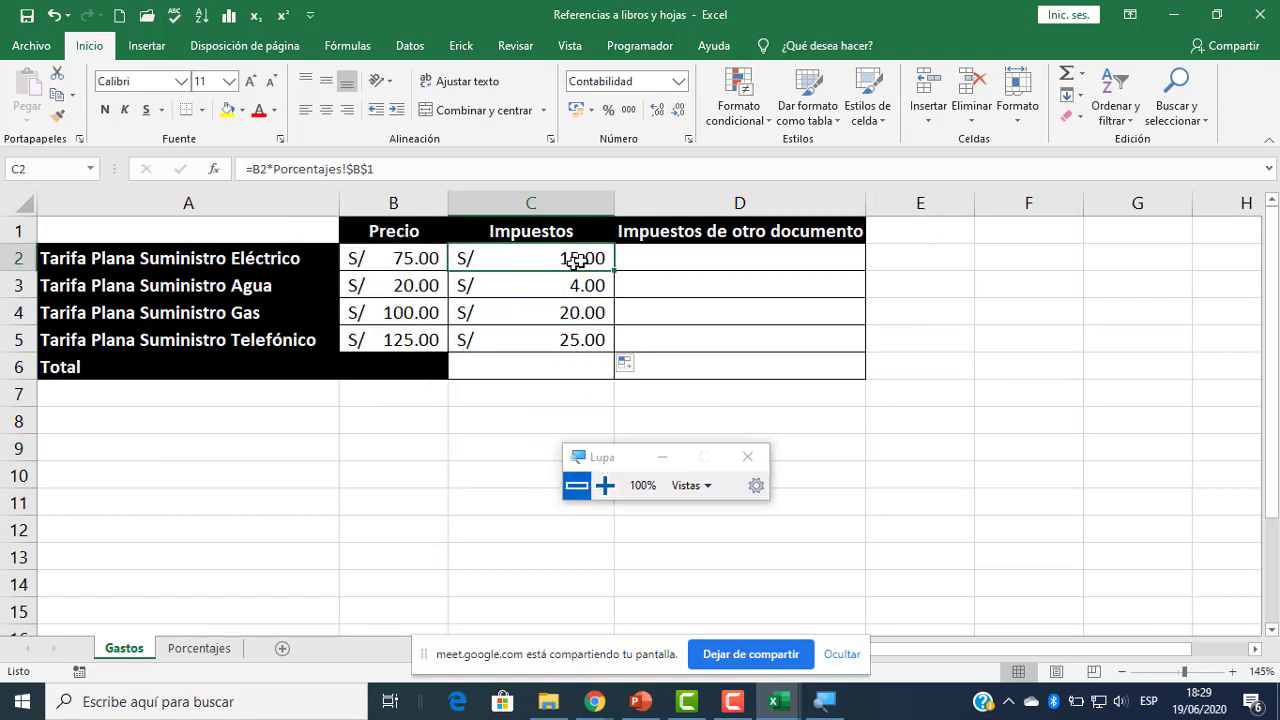
left_click_drag(616, 270, 594, 337)
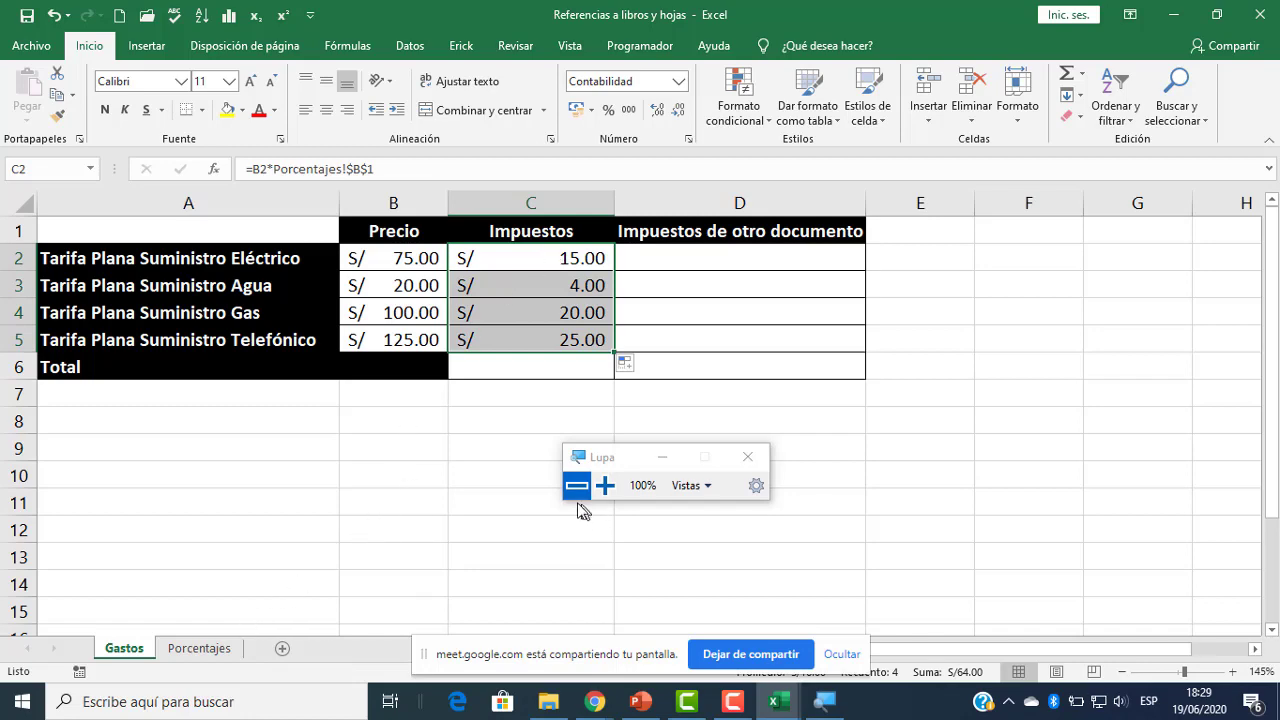
- Rename the Porcentajes sheet as "Porcentajes Impuestos"
left_click(604, 485)
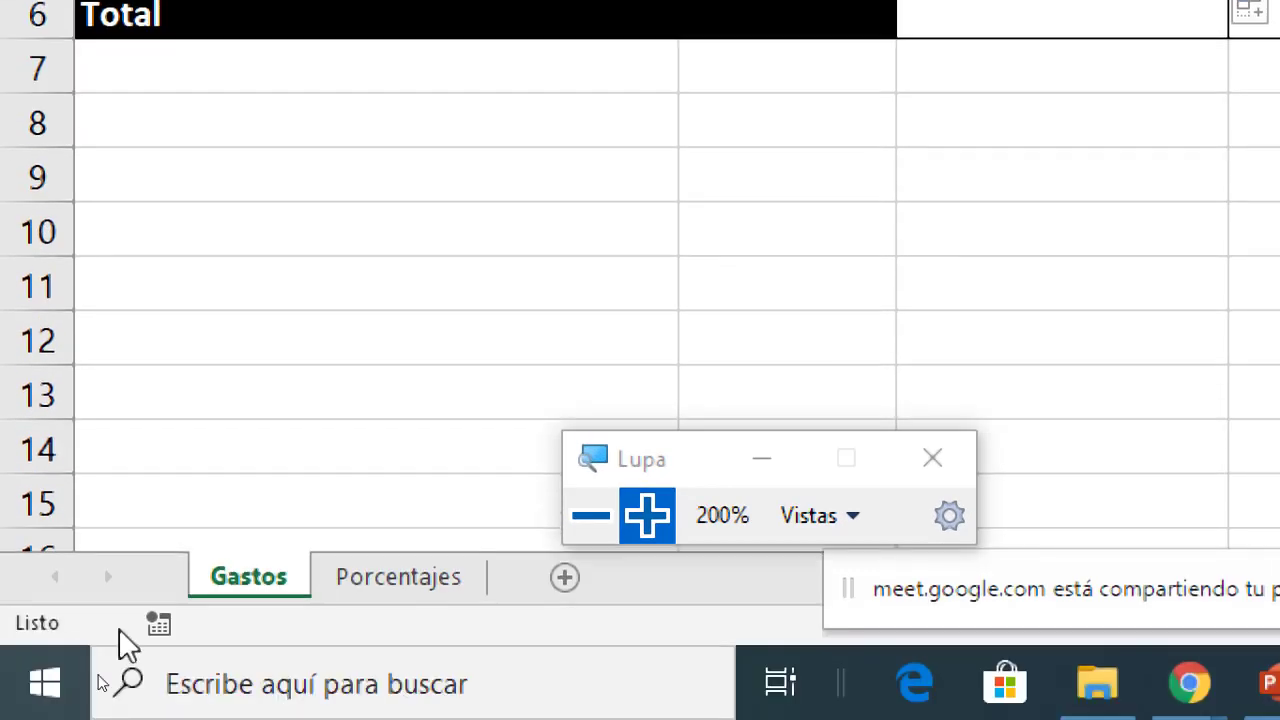
left_click(406, 586)
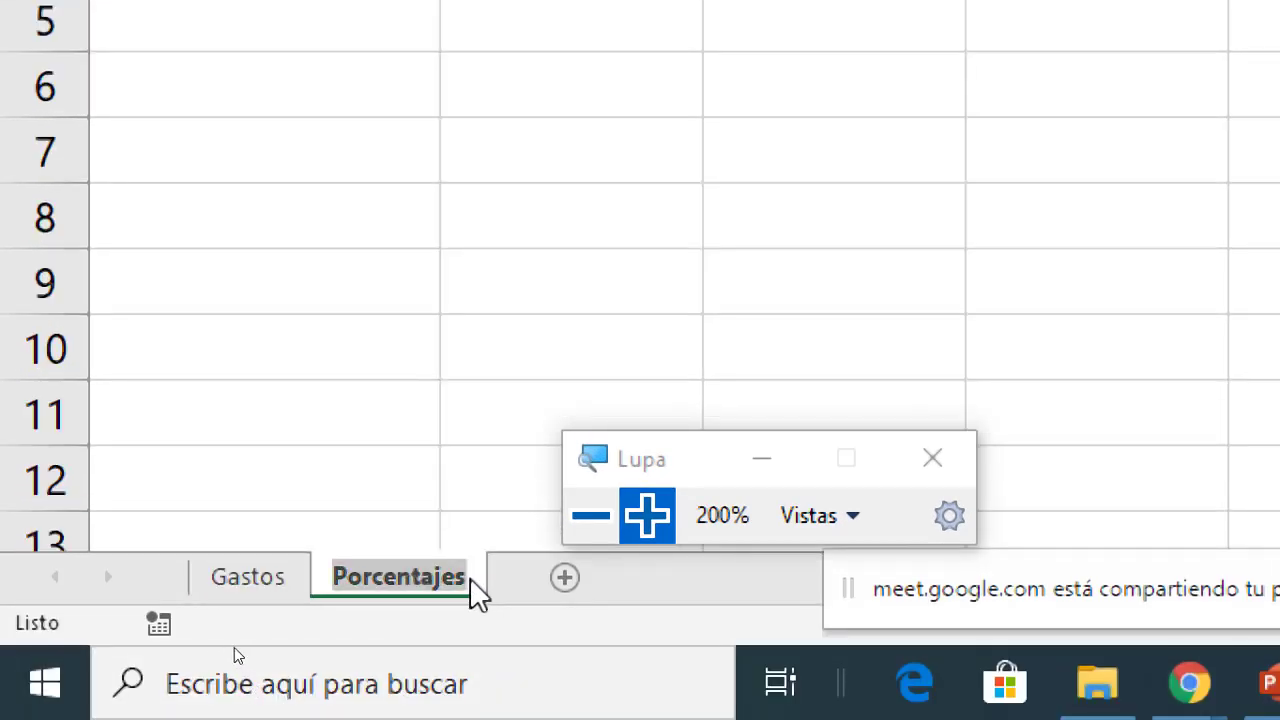
type("Porcentaj")
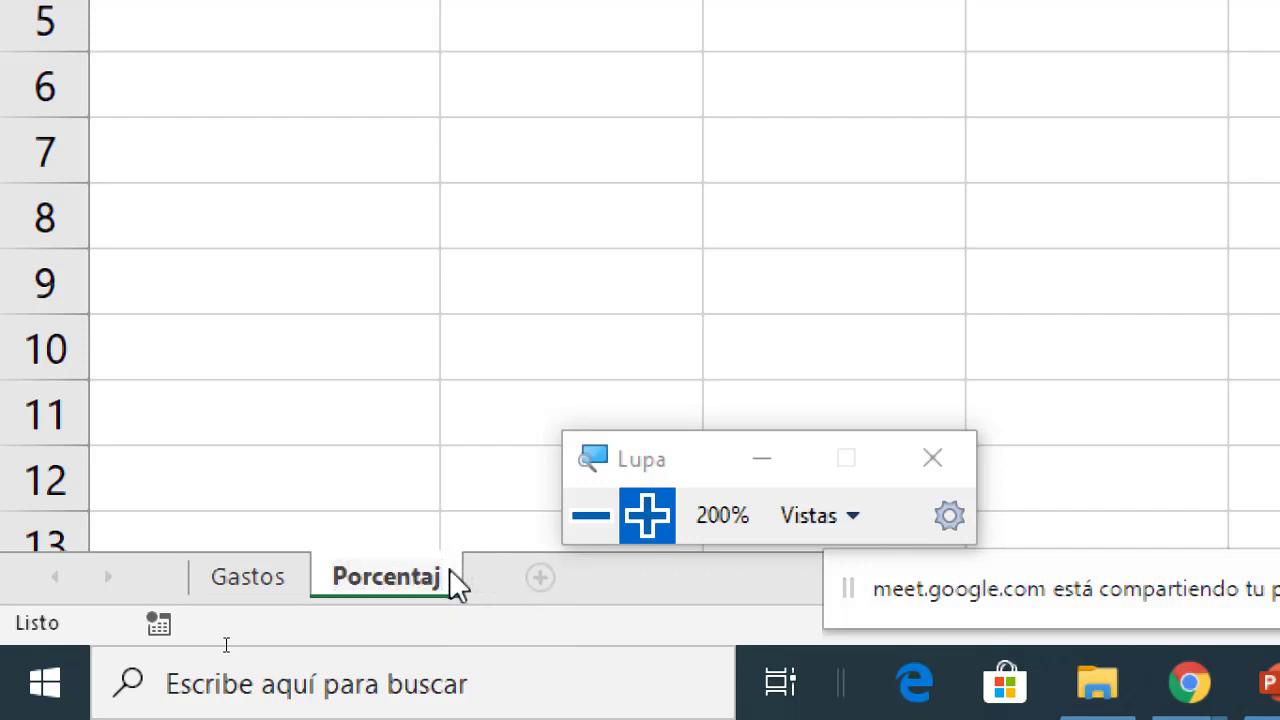
type("es ")
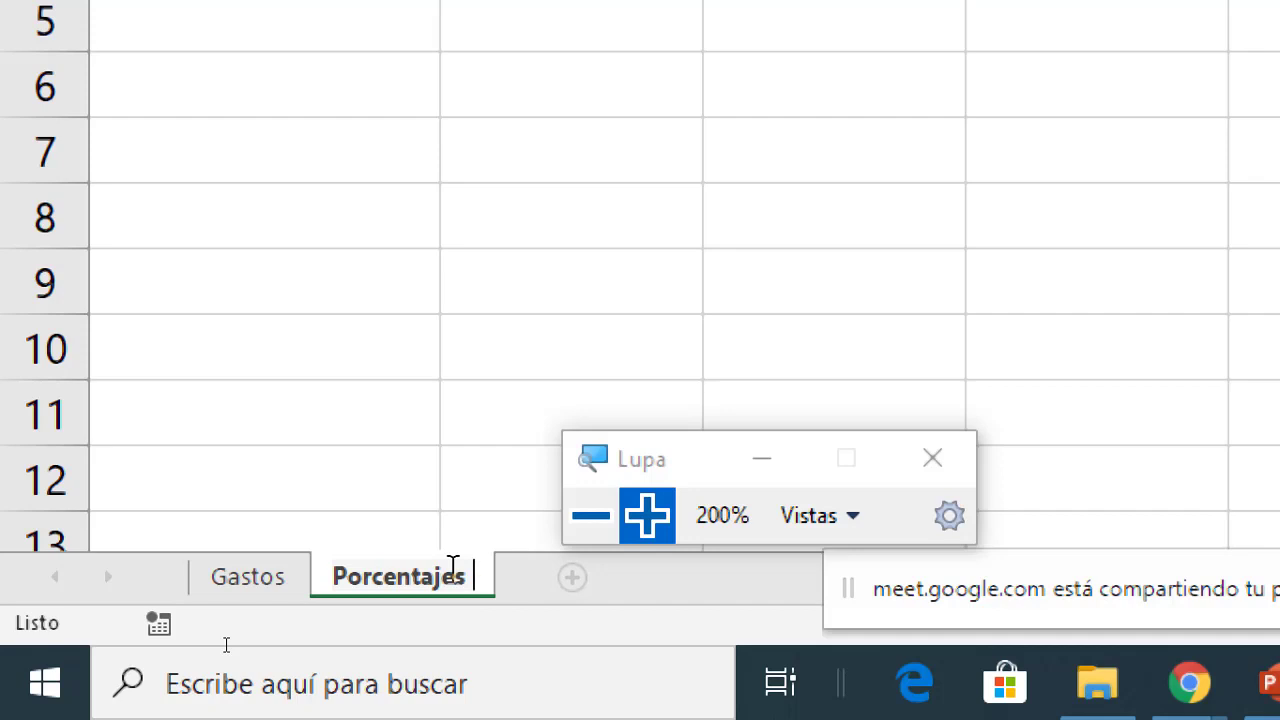
type("Impuestos")
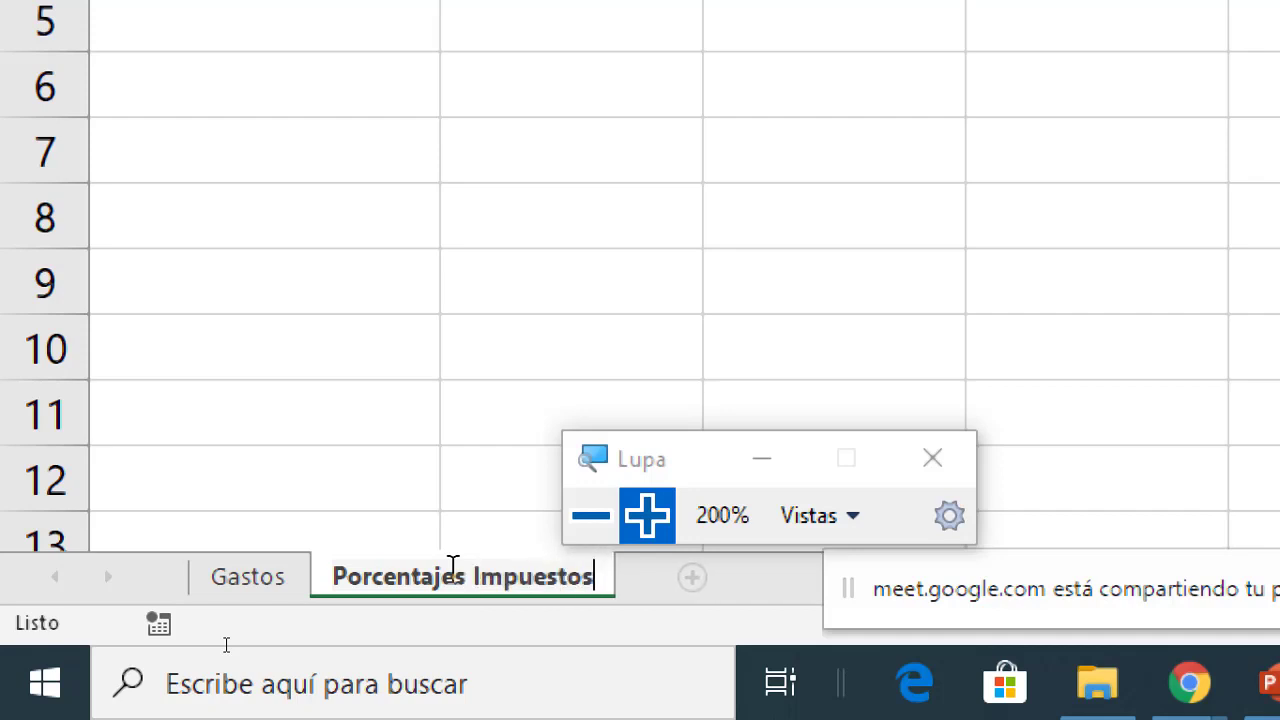
key("Return")
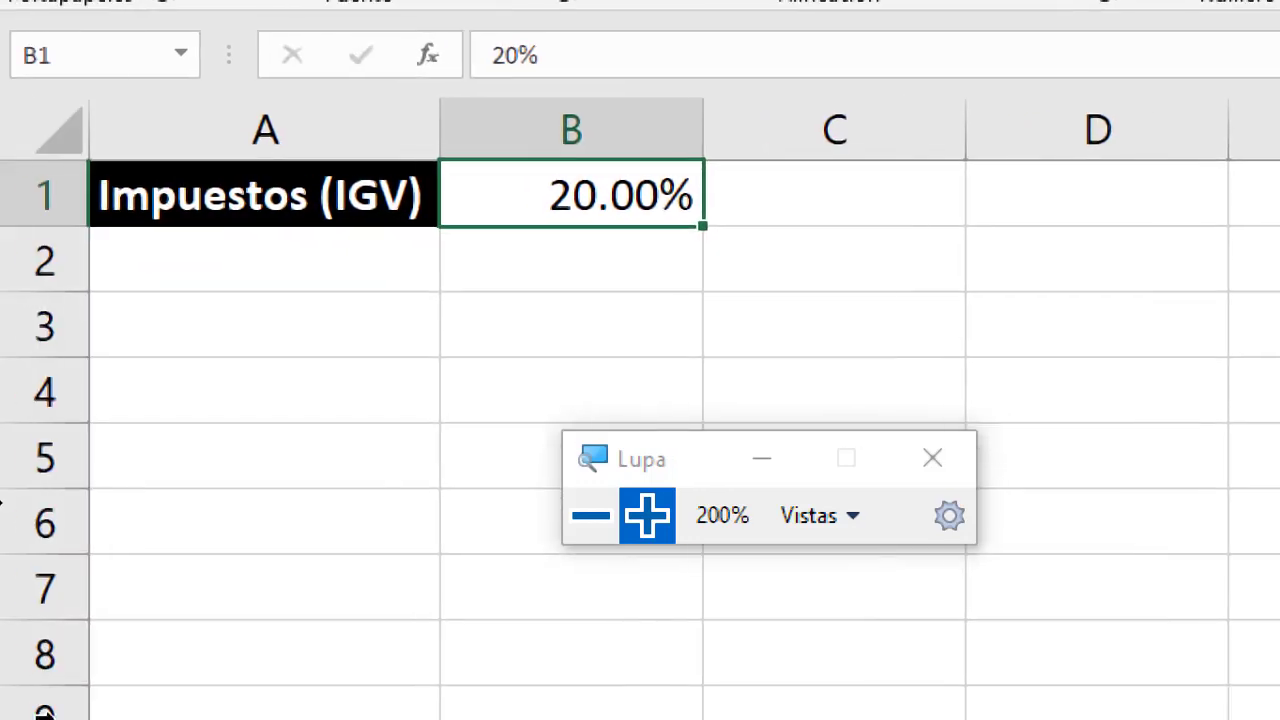
left_click(591, 515)
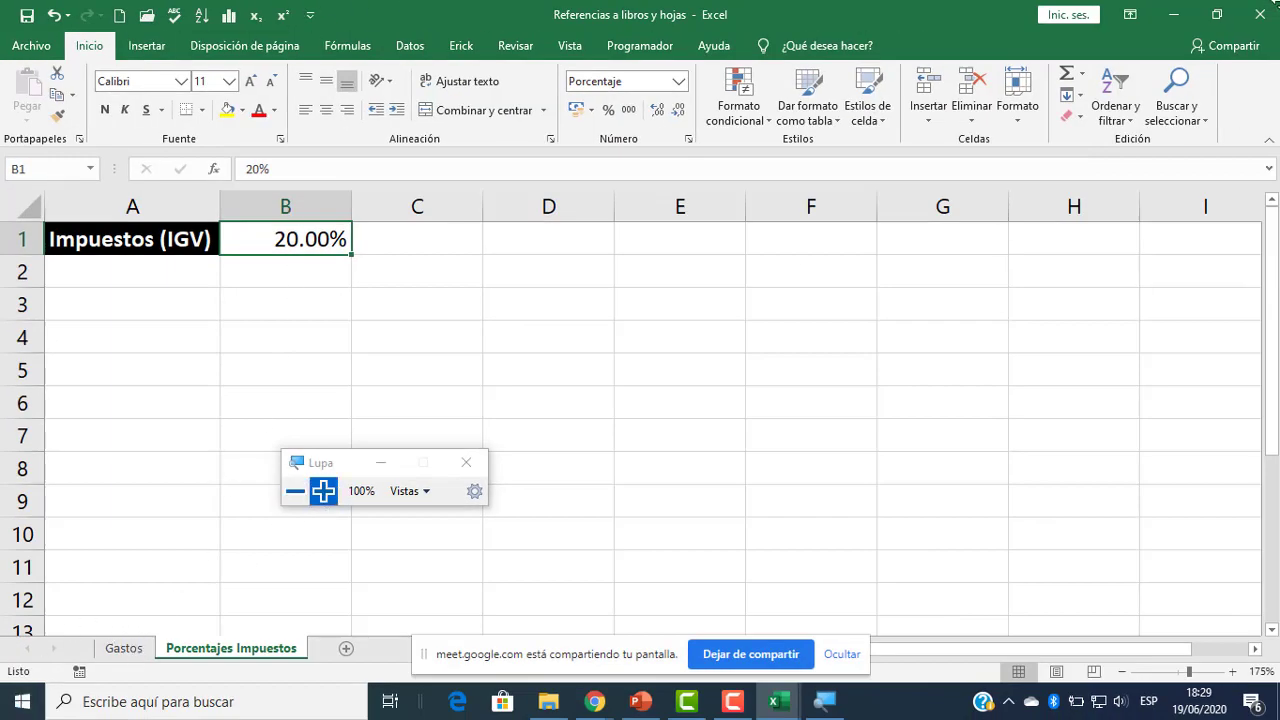
- Examine how the C2 formula on the Gastos sheet refers to the renamed tax percentage sheet
left_click(124, 648)
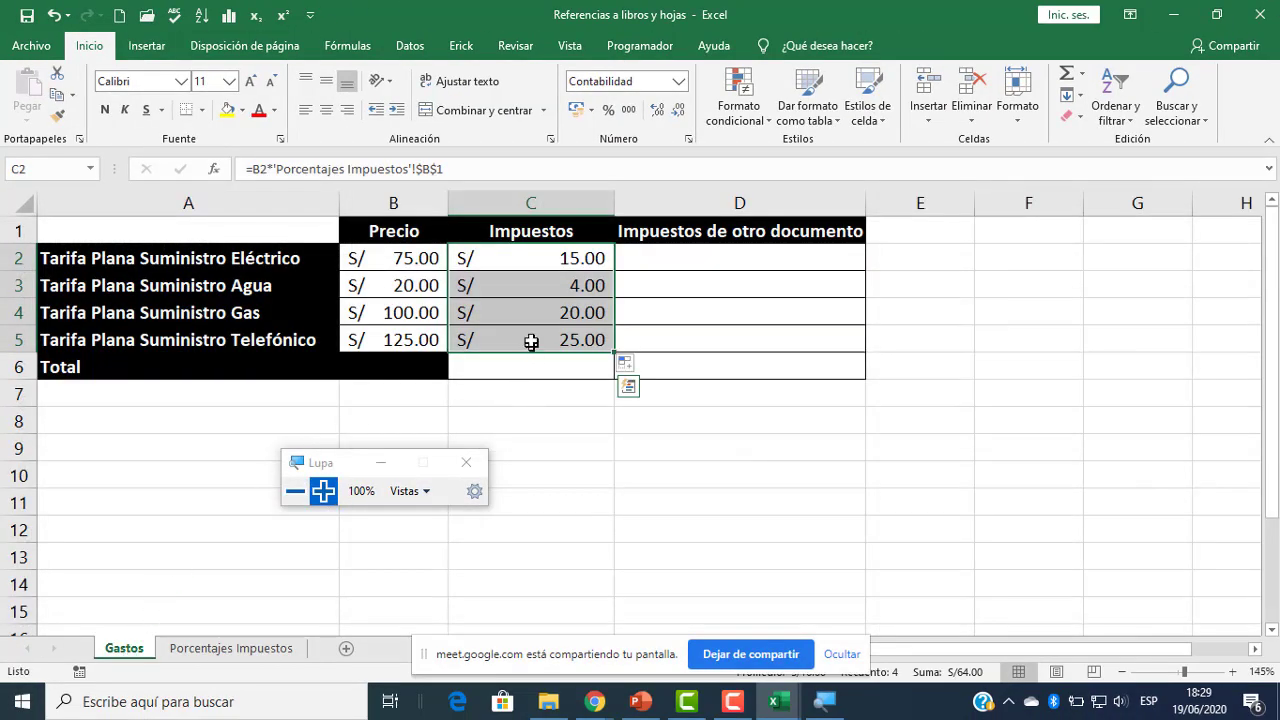
left_click(546, 264)
left_click(323, 490)
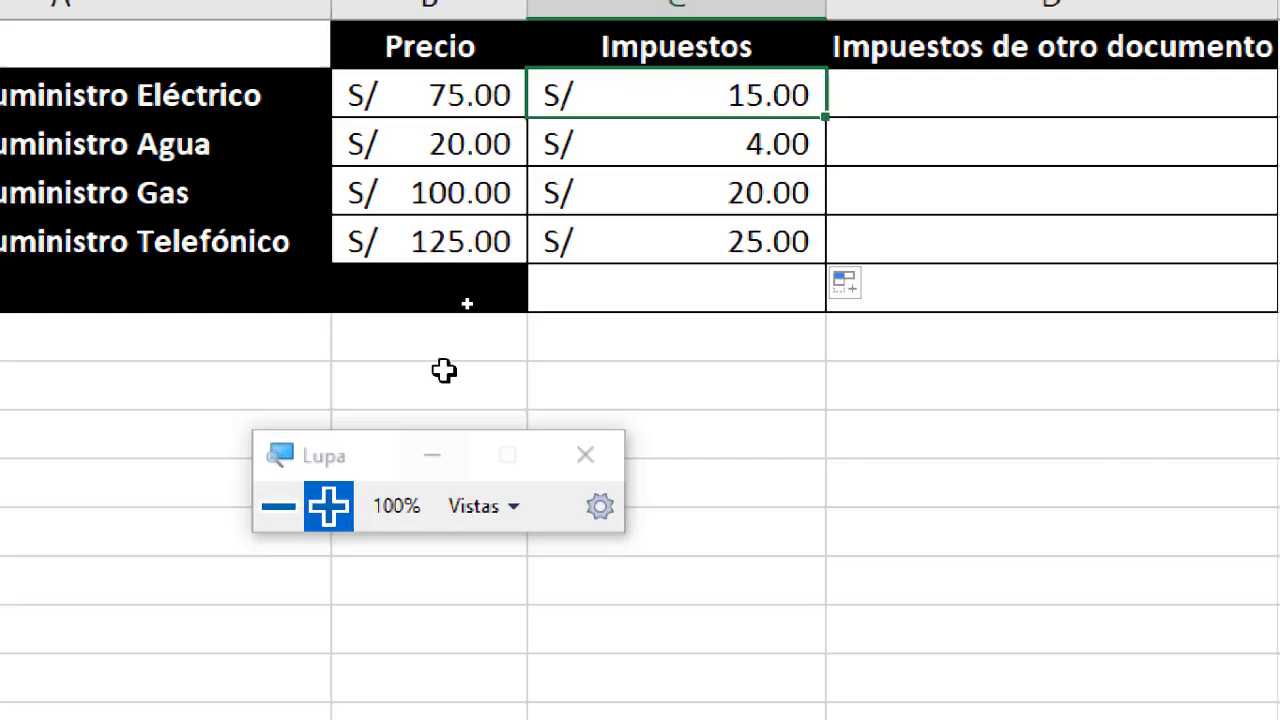
double_click(563, 200)
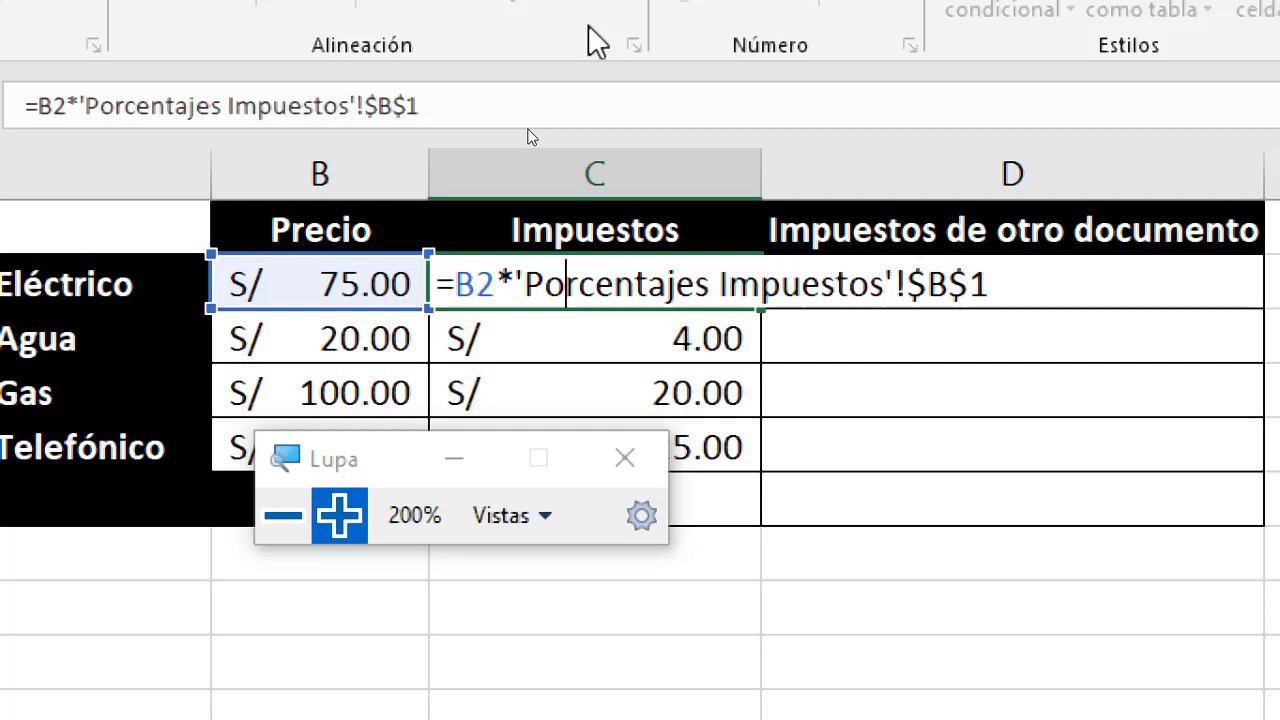
key("ctrl+Return")
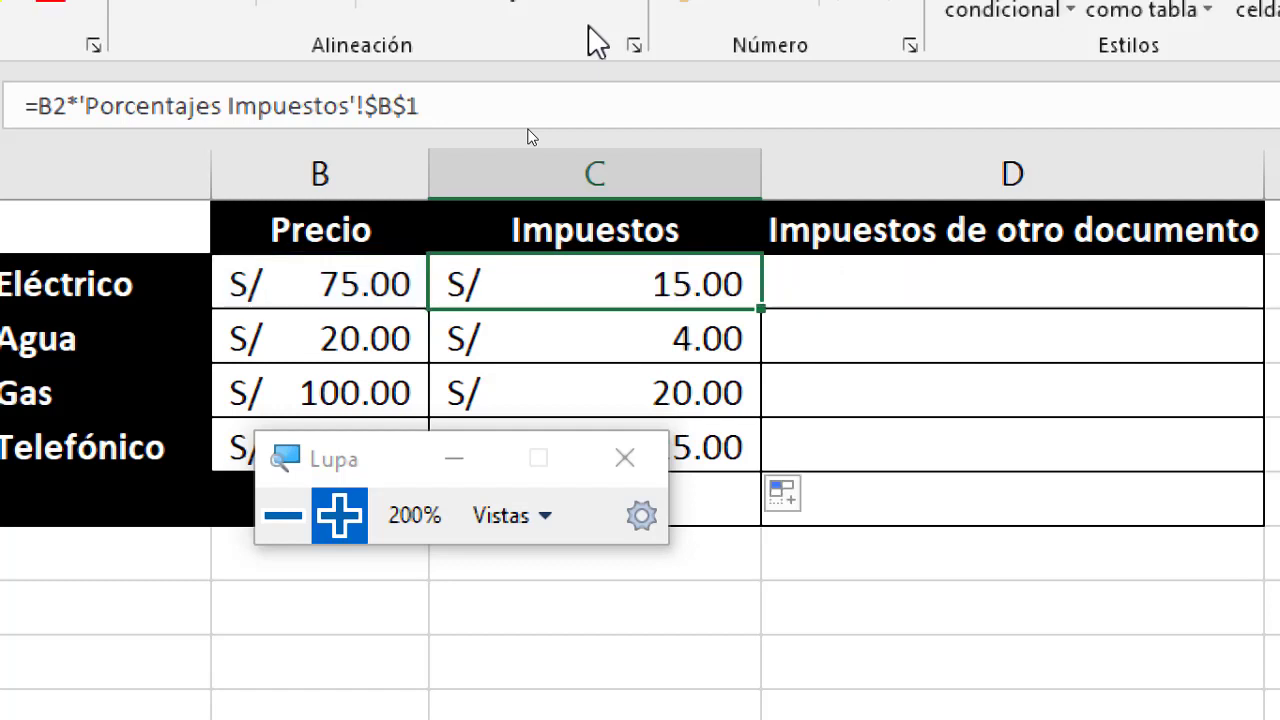
left_click(304, 527)
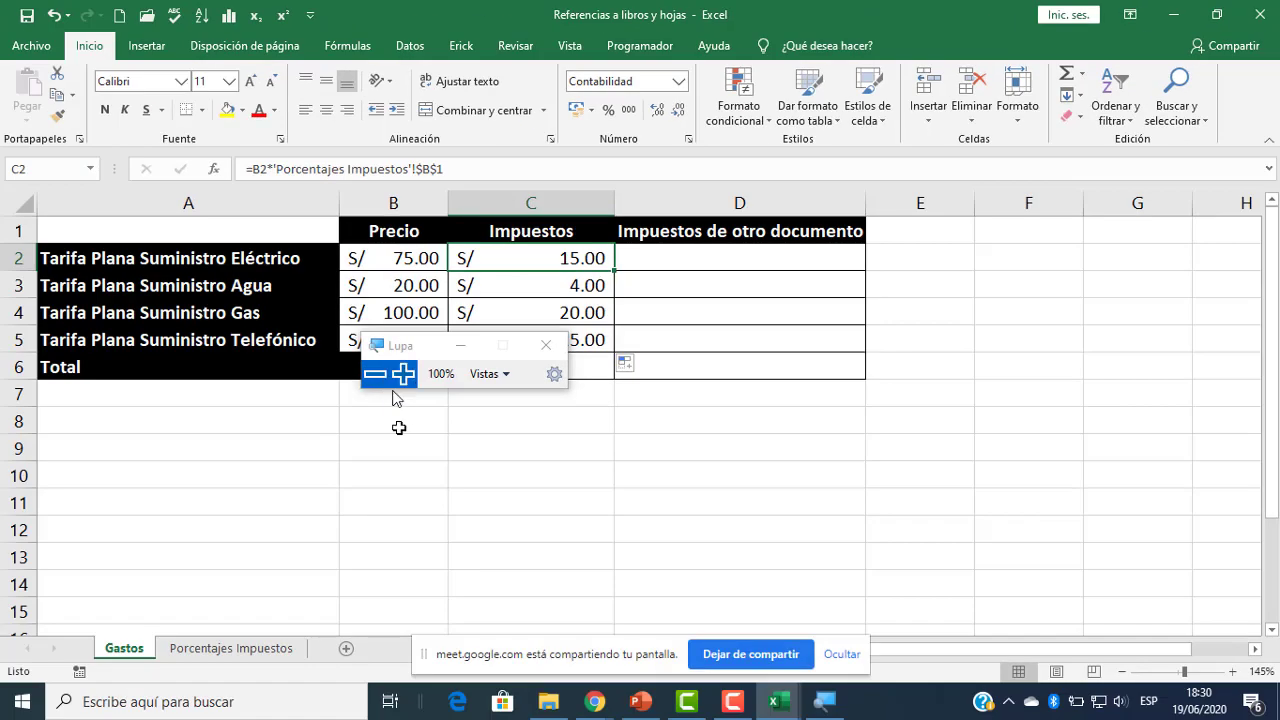
- Switch to the Google Meet call in Chrome and read the latest chat messages
mouse_move(595, 701)
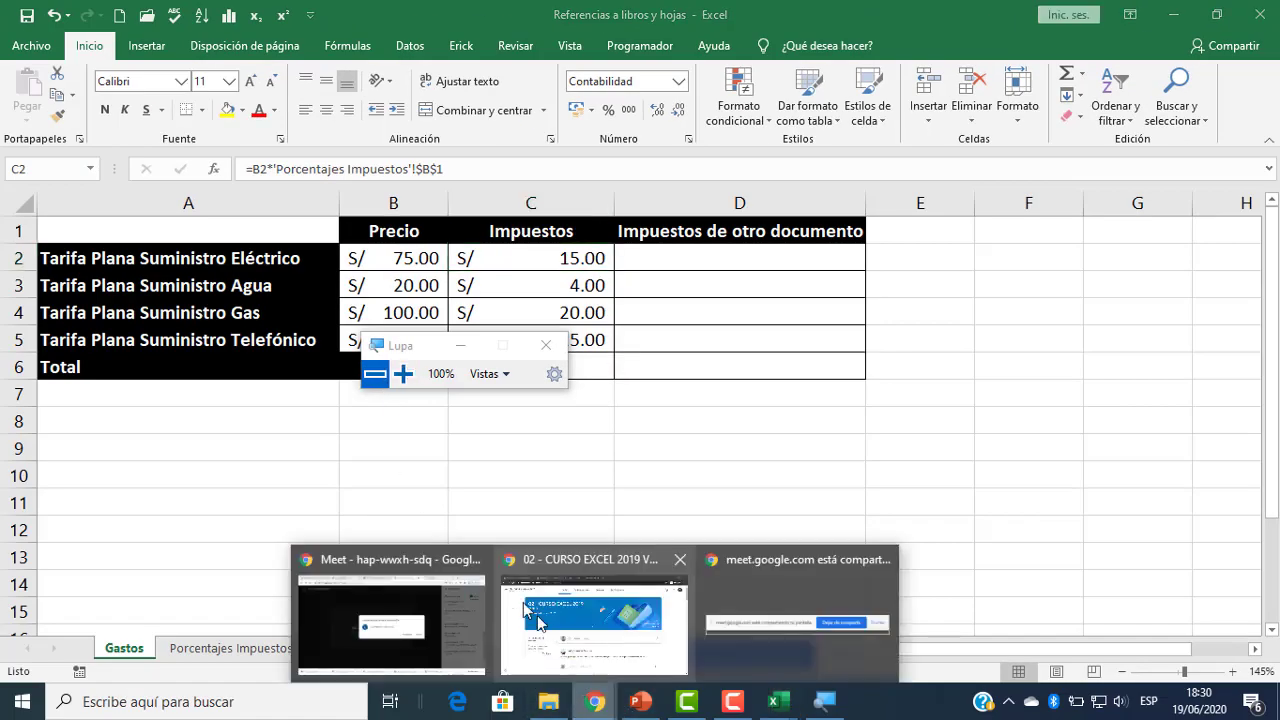
left_click(460, 606)
left_click(822, 402)
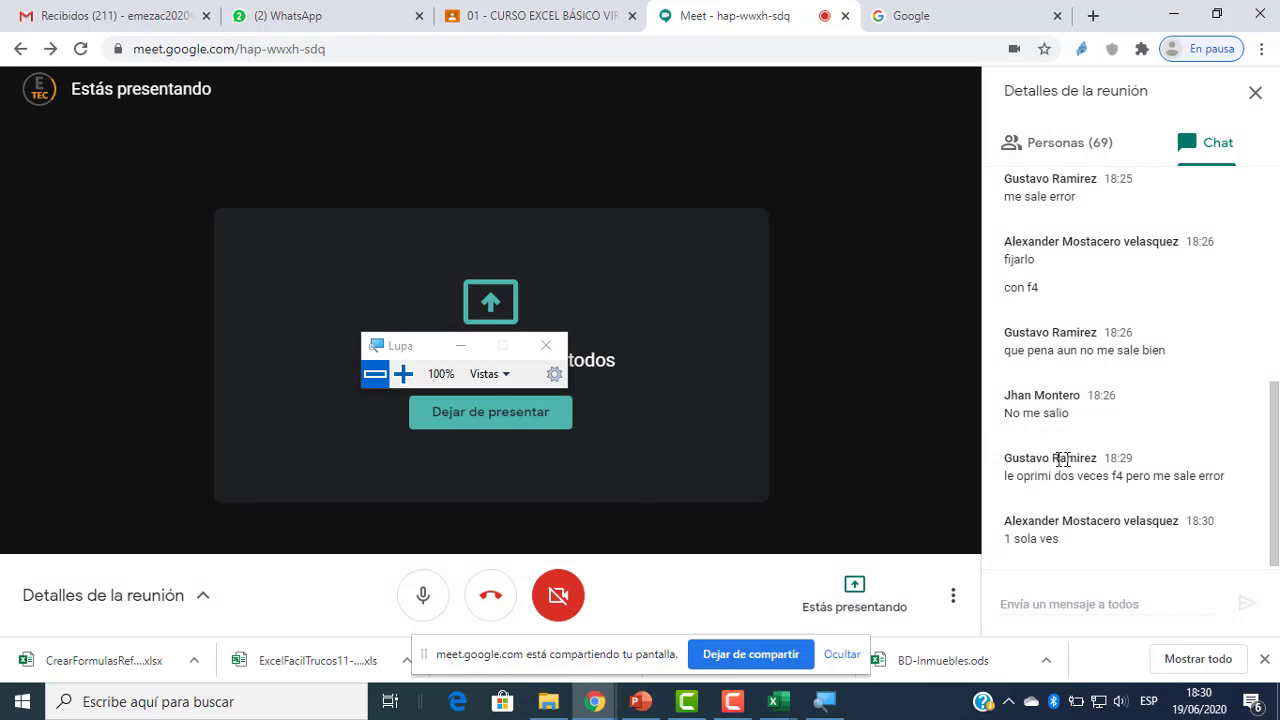
left_click_drag(1006, 460, 1102, 464)
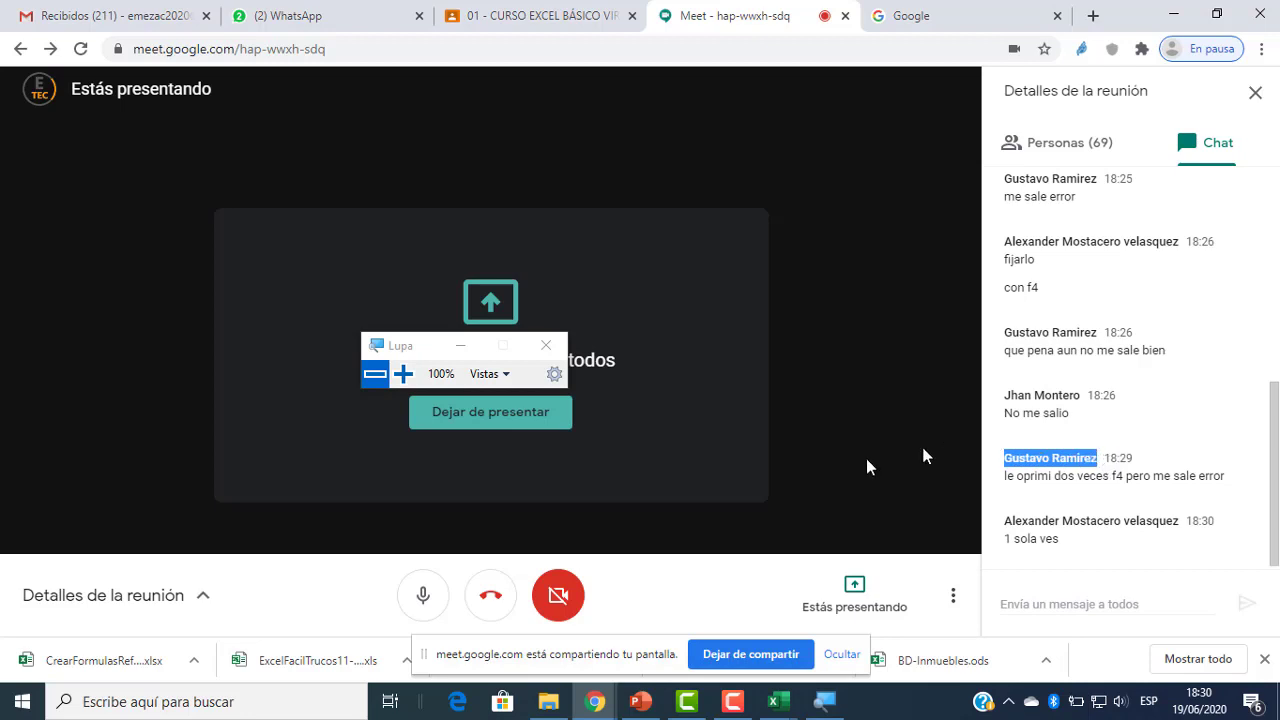
- Return to the "Referencias a libros y hojas" workbook in Excel and review the C2 formula's absolute reference without changing it
left_click(778, 700)
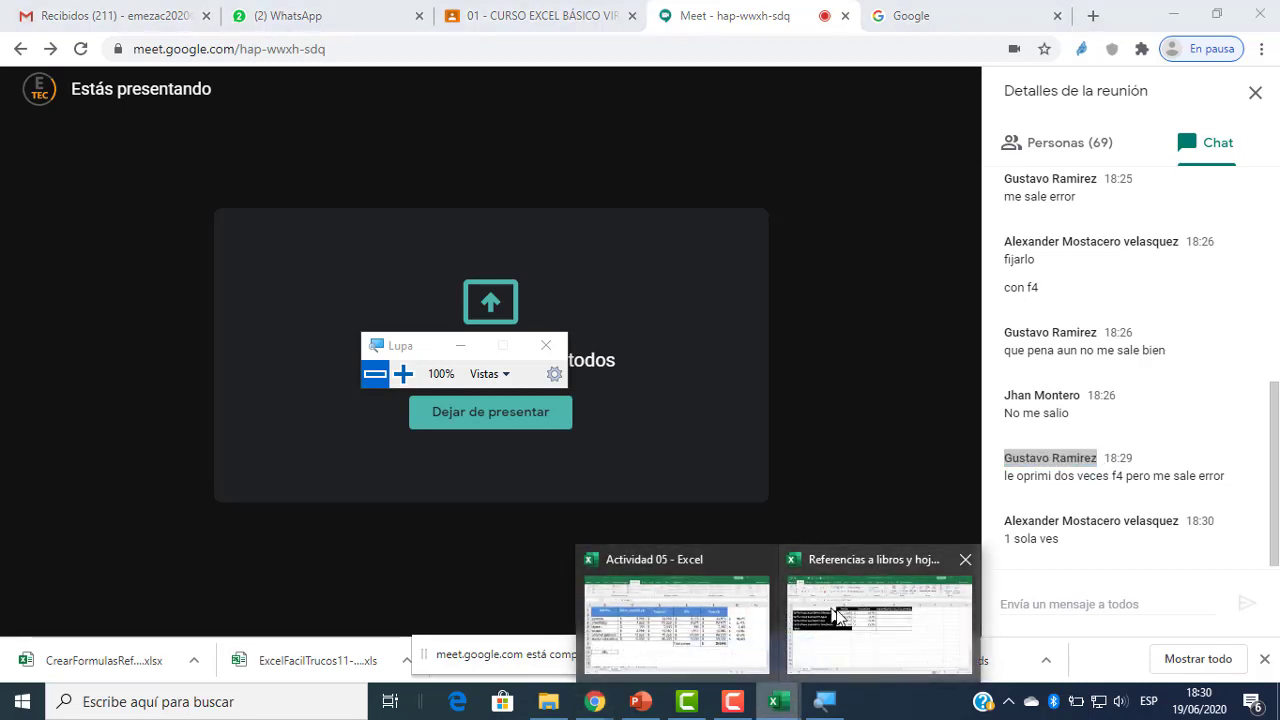
left_click(860, 620)
left_click_drag(407, 357, 832, 447)
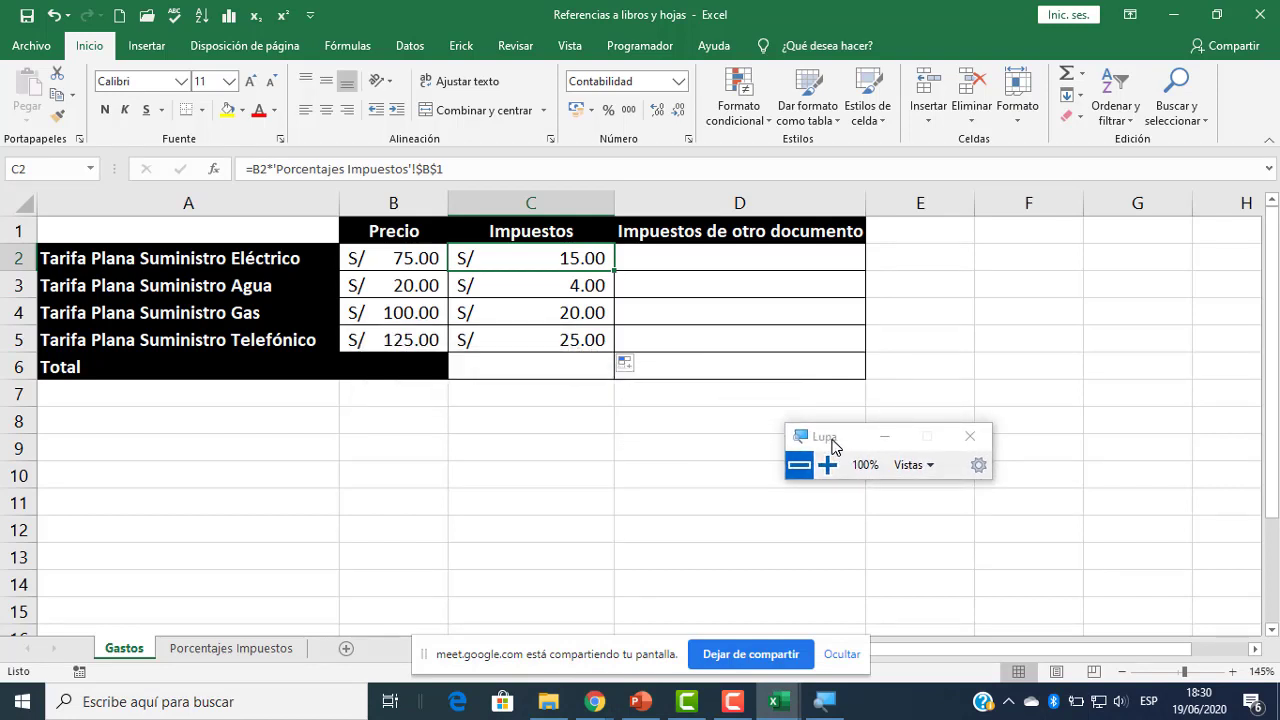
left_click(827, 465)
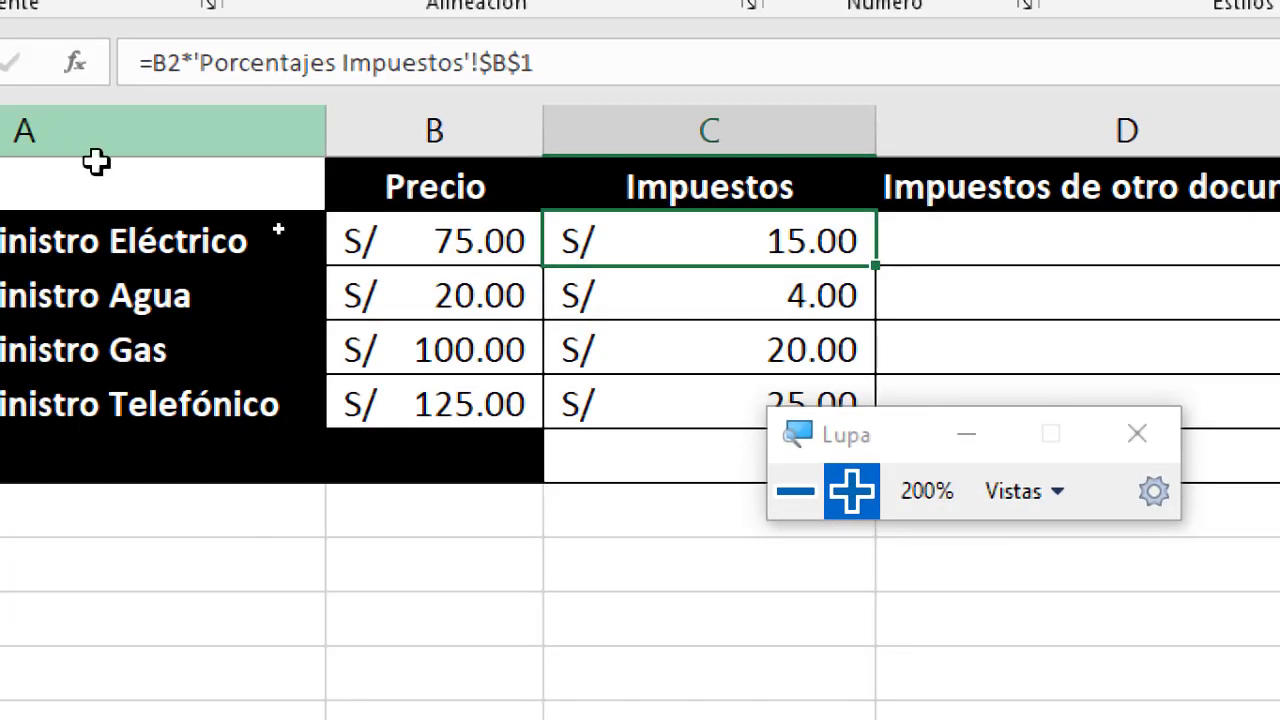
double_click(731, 249)
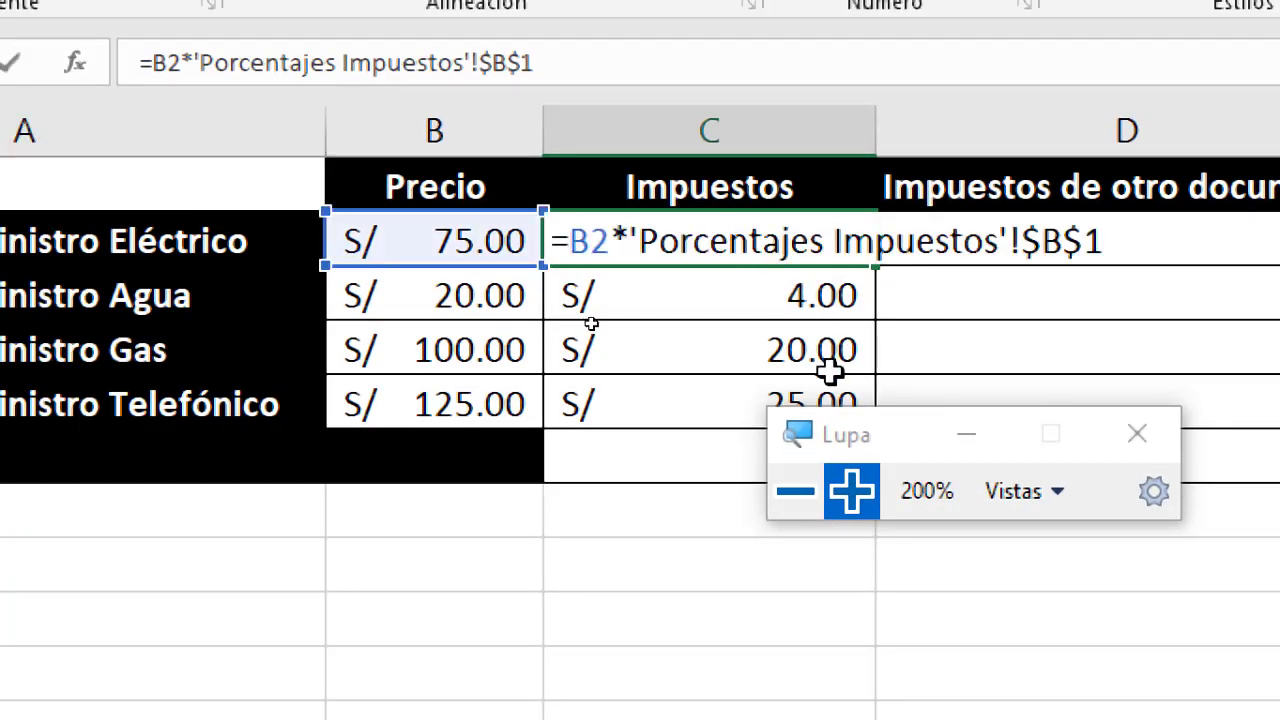
key("Escape")
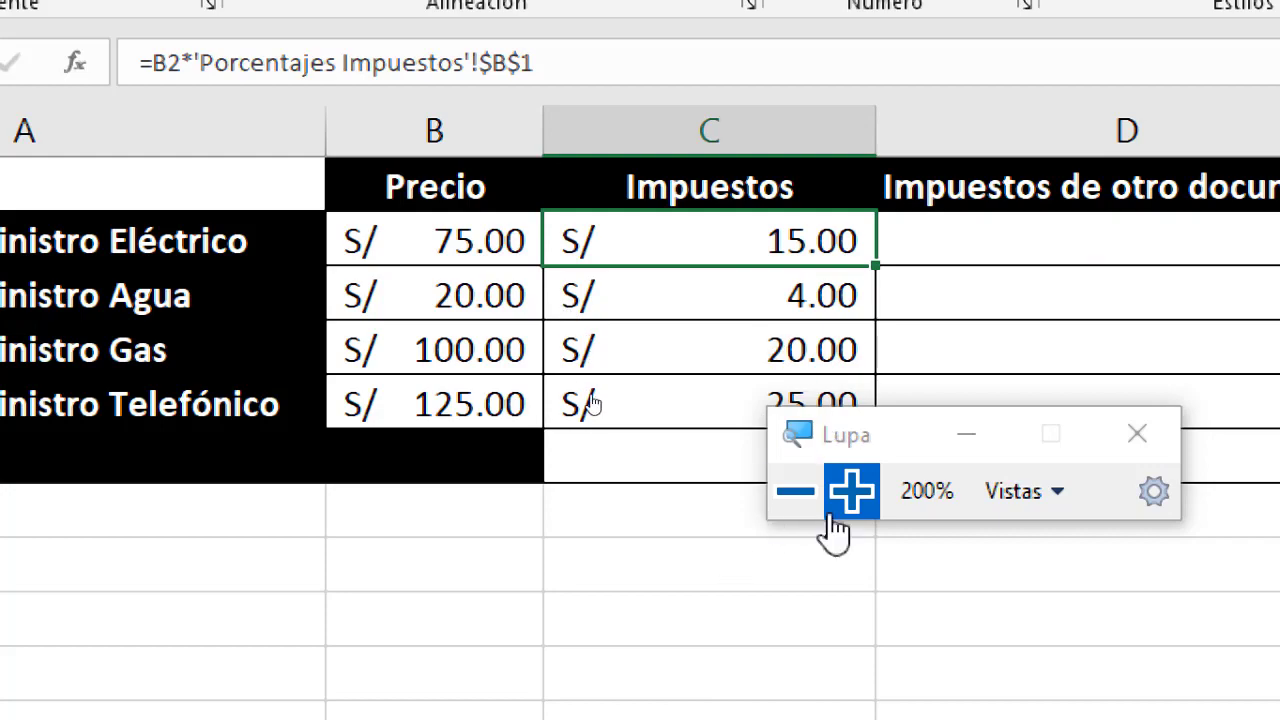
left_click(800, 500)
- Set the Impuestos (IGV) rate in cell B1 of the Porcentajes Impuestos sheet to 10%
left_click(266, 649)
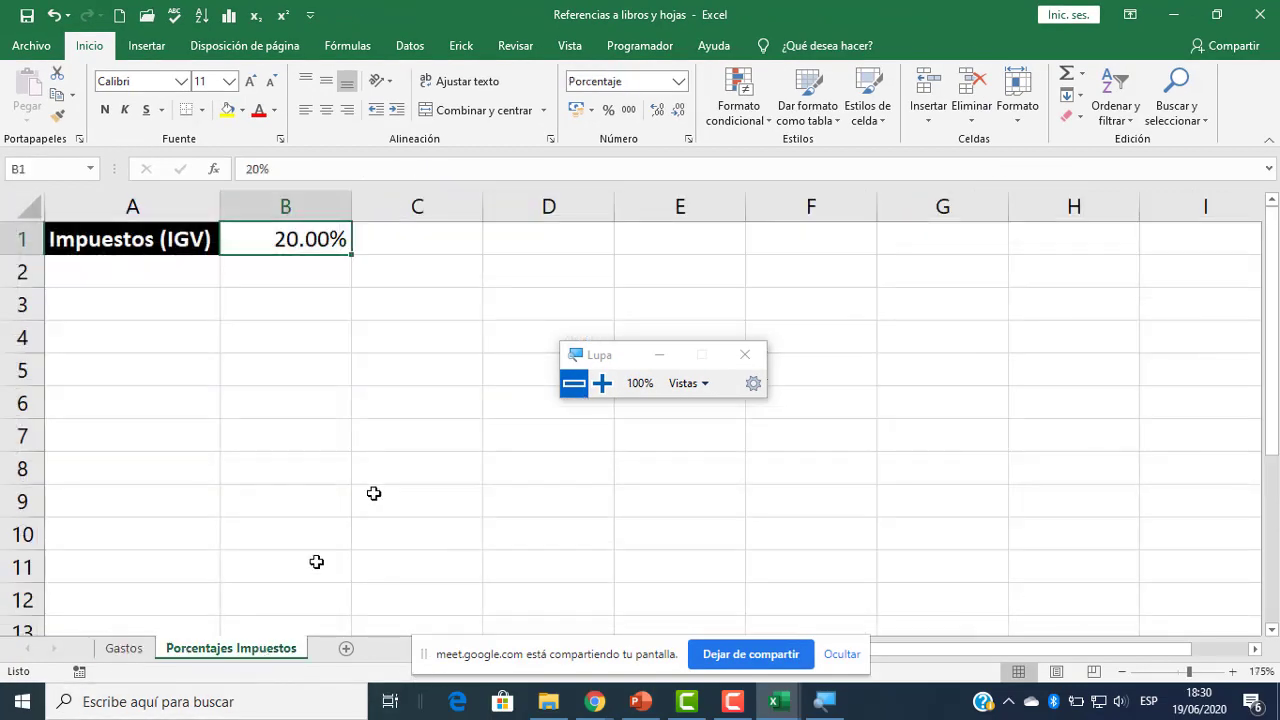
left_click(600, 384)
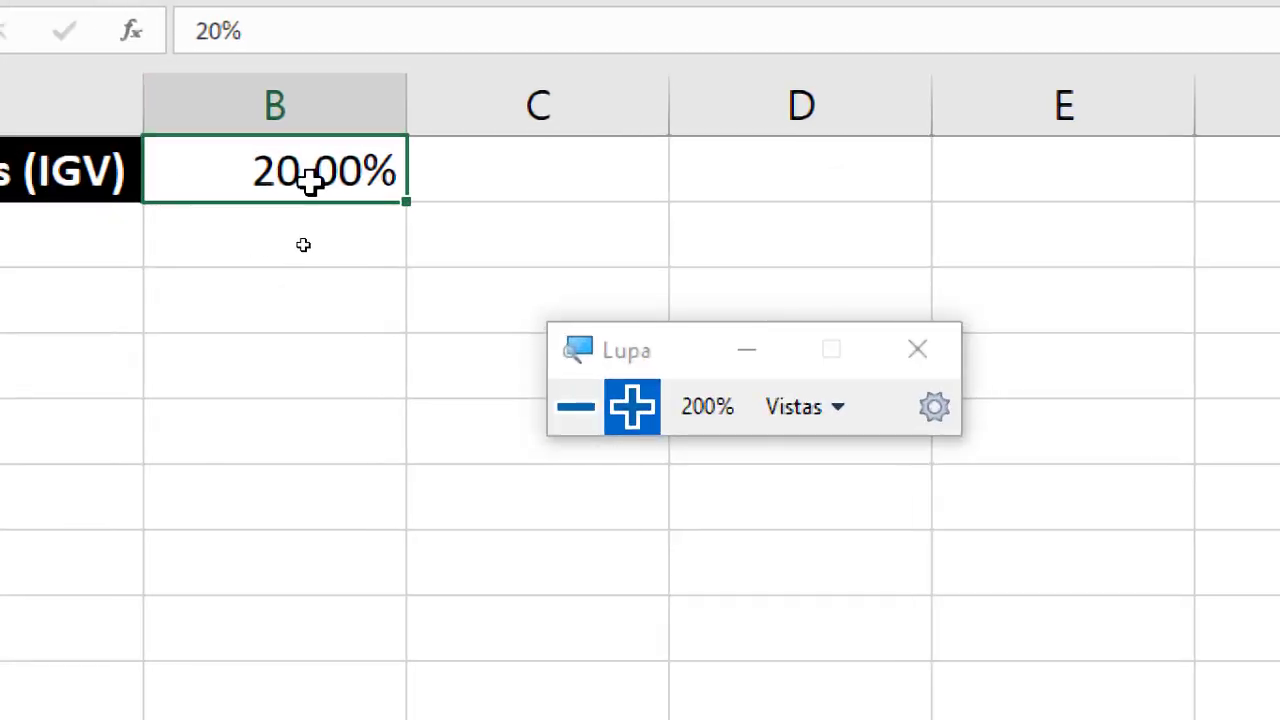
type("10")
key("Return")
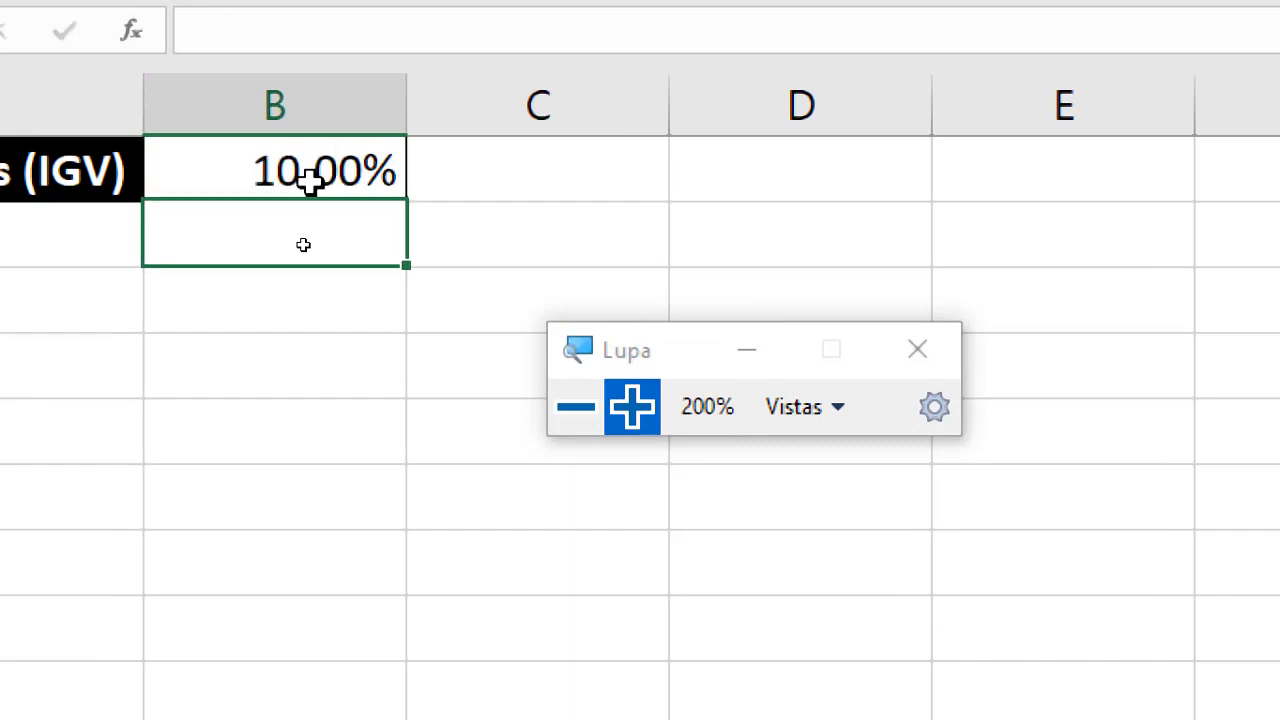
left_click(576, 407)
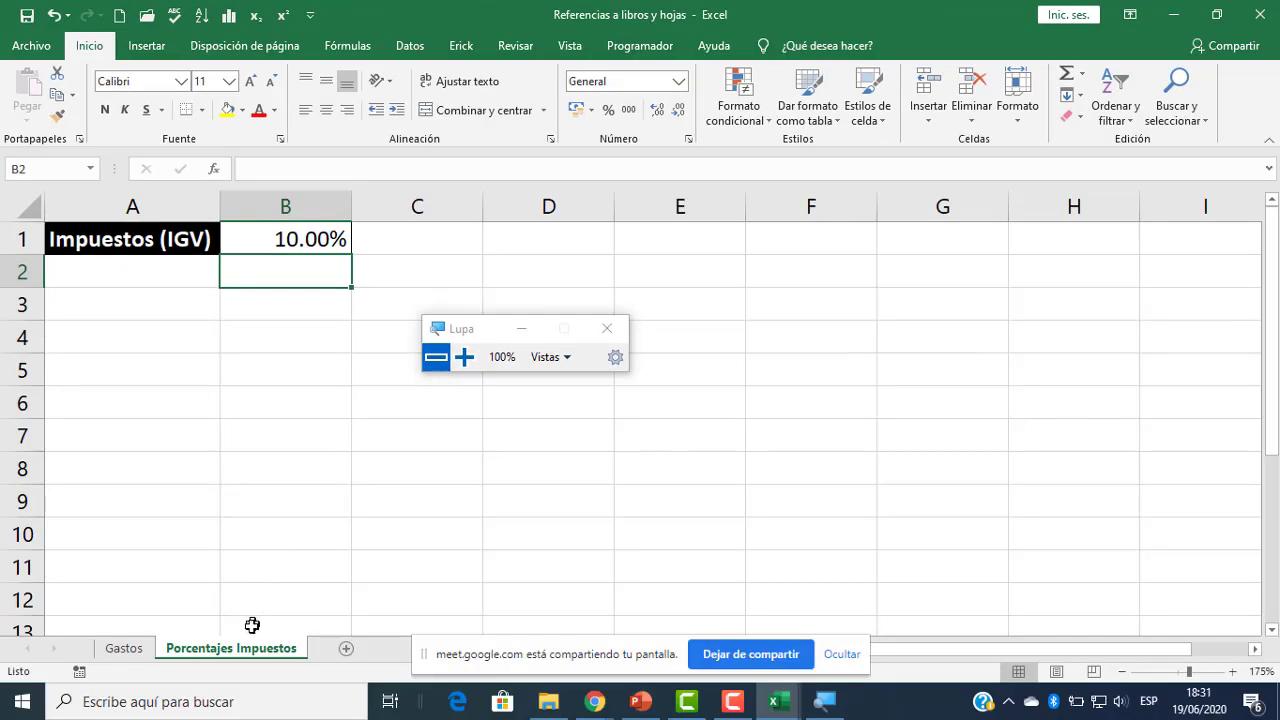
- Examine the recalculated Impuestos amounts in column C of the Gastos sheet with the screen magnified
left_click(128, 651)
left_click(464, 357)
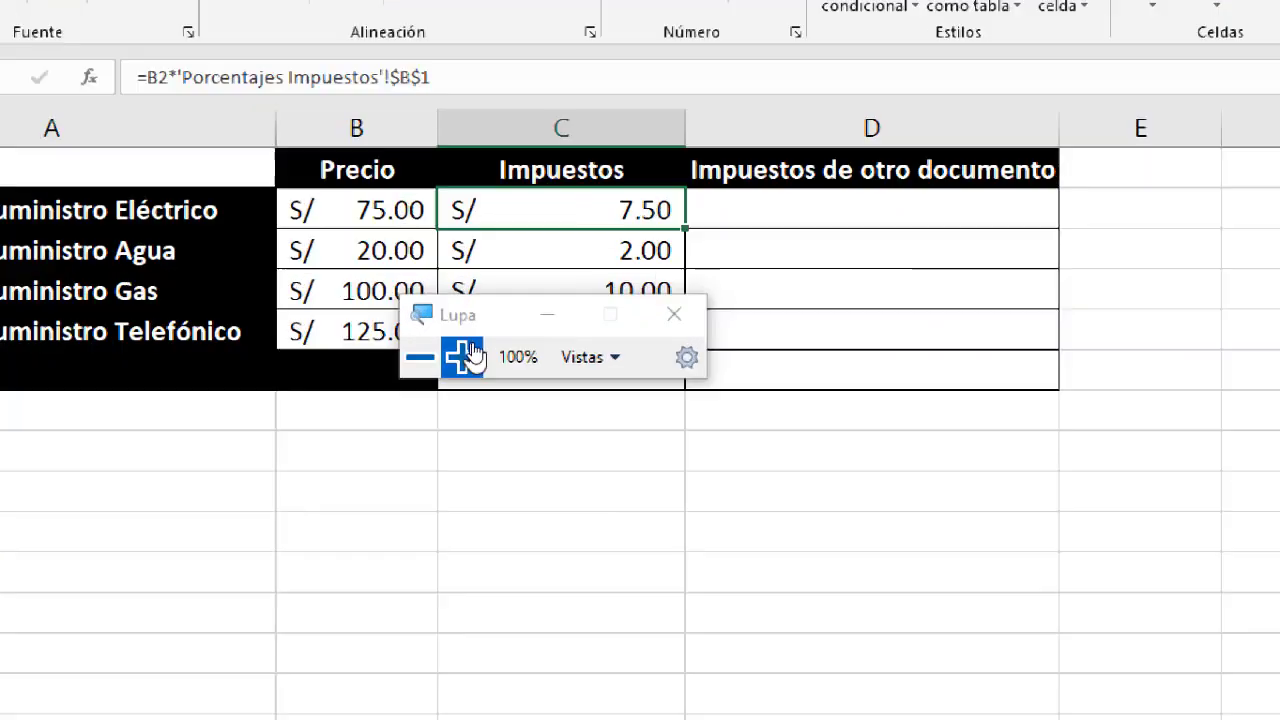
left_click_drag(484, 297, 884, 530)
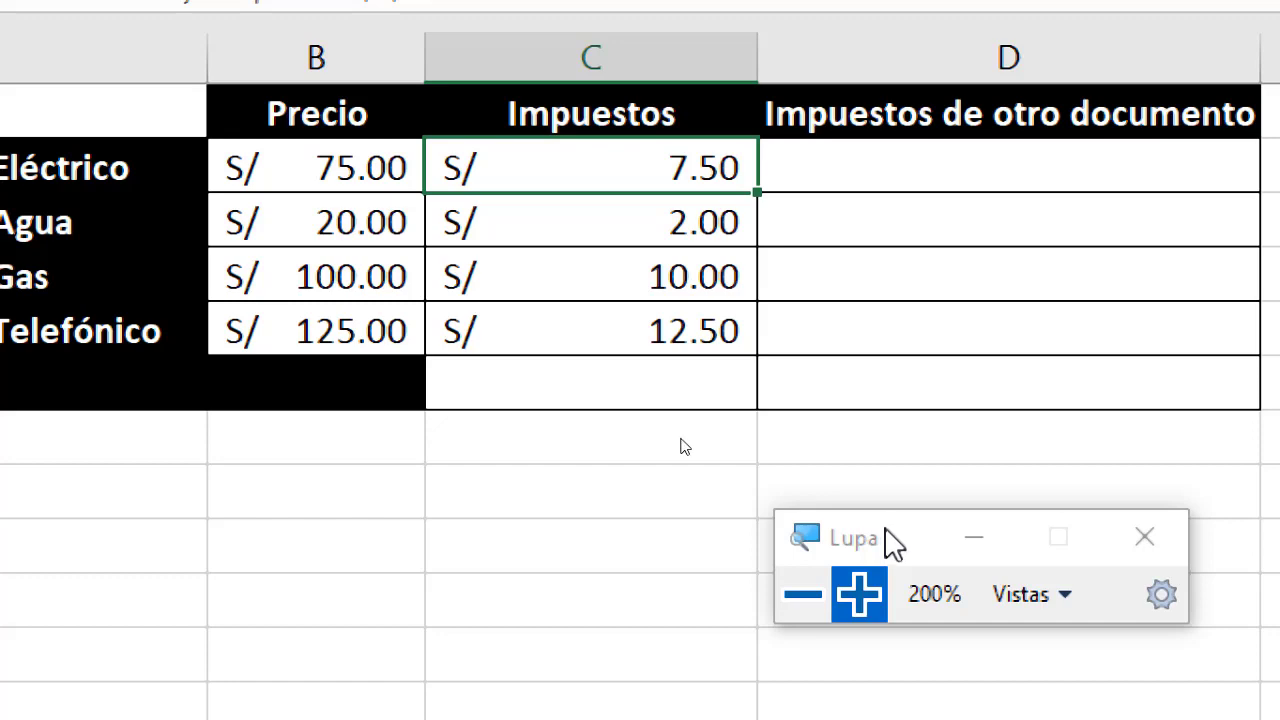
left_click(800, 594)
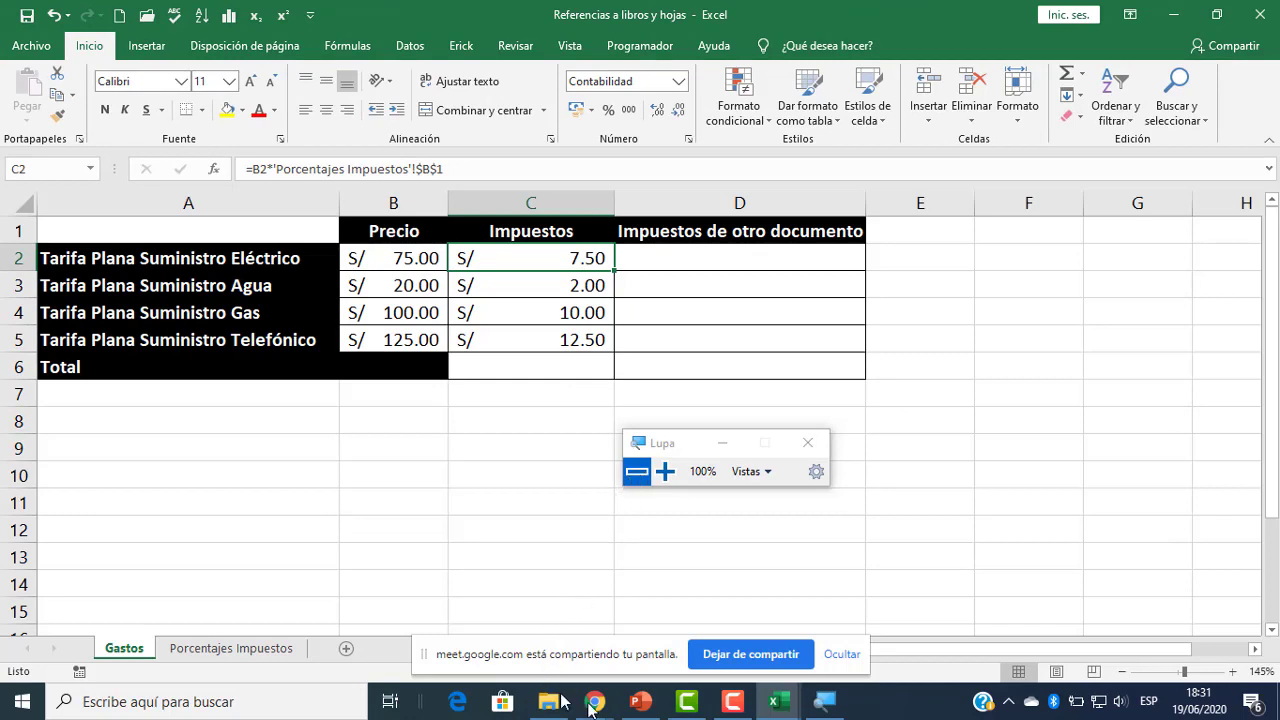
- Switch to the Google Meet call in Chrome and read back through the chat messages to the latest ones
mouse_move(595, 702)
left_click(455, 622)
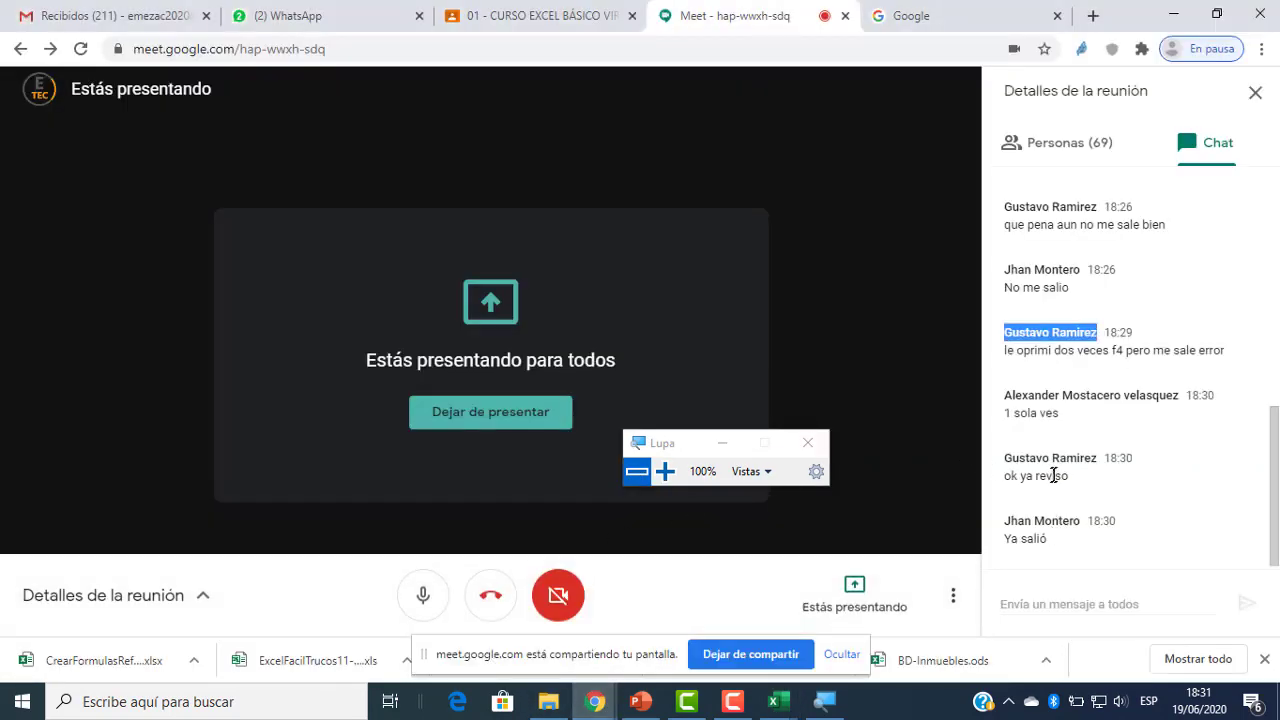
scroll(1050, 470, "up", 3)
scroll(1047, 460, "up", 1)
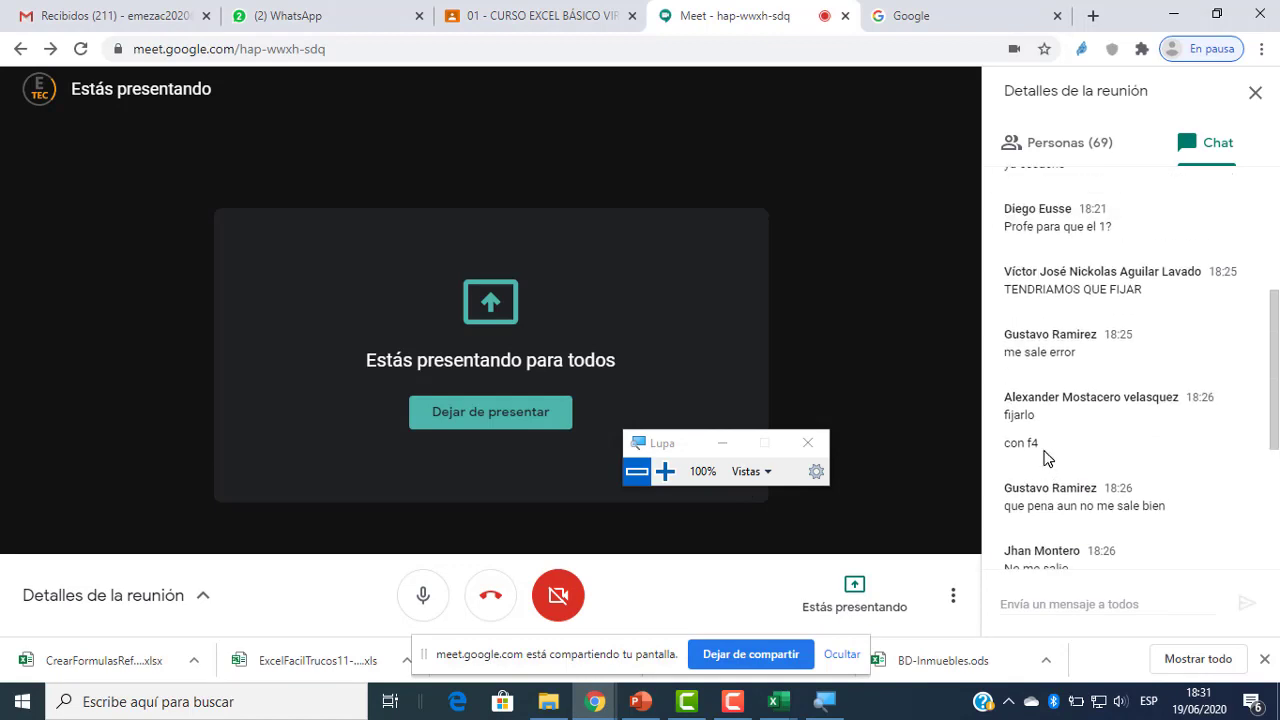
scroll(1047, 460, "up", 3)
scroll(1045, 455, "down", 6)
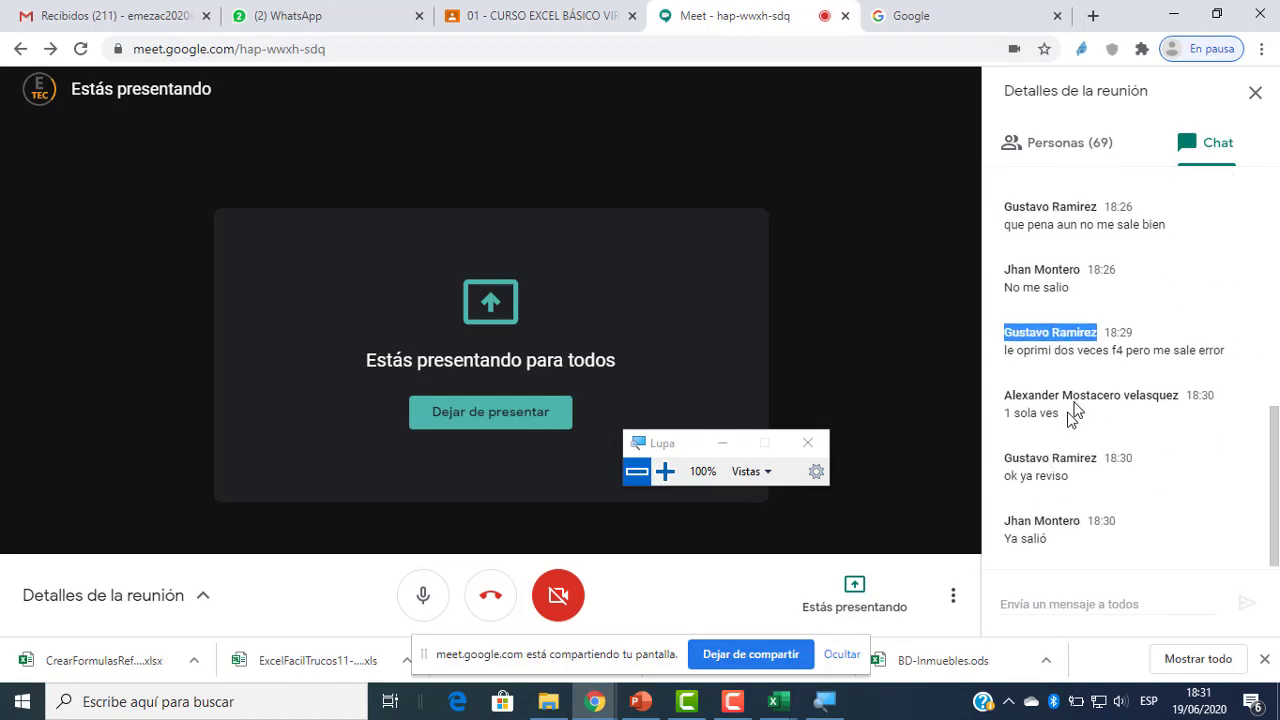
left_click(1090, 364)
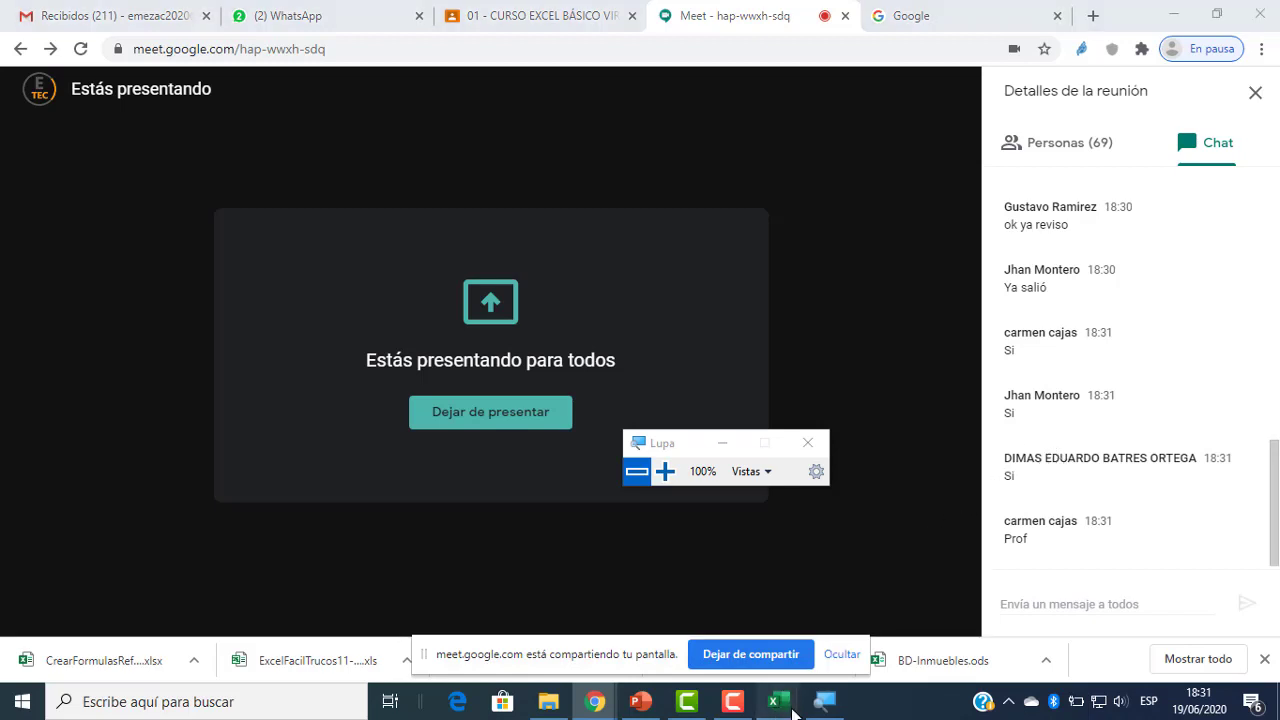
- Switch to the PowerPoint presentation and read the "Referencia a Libros" explanation on slide 3
mouse_move(785, 705)
left_click(700, 646)
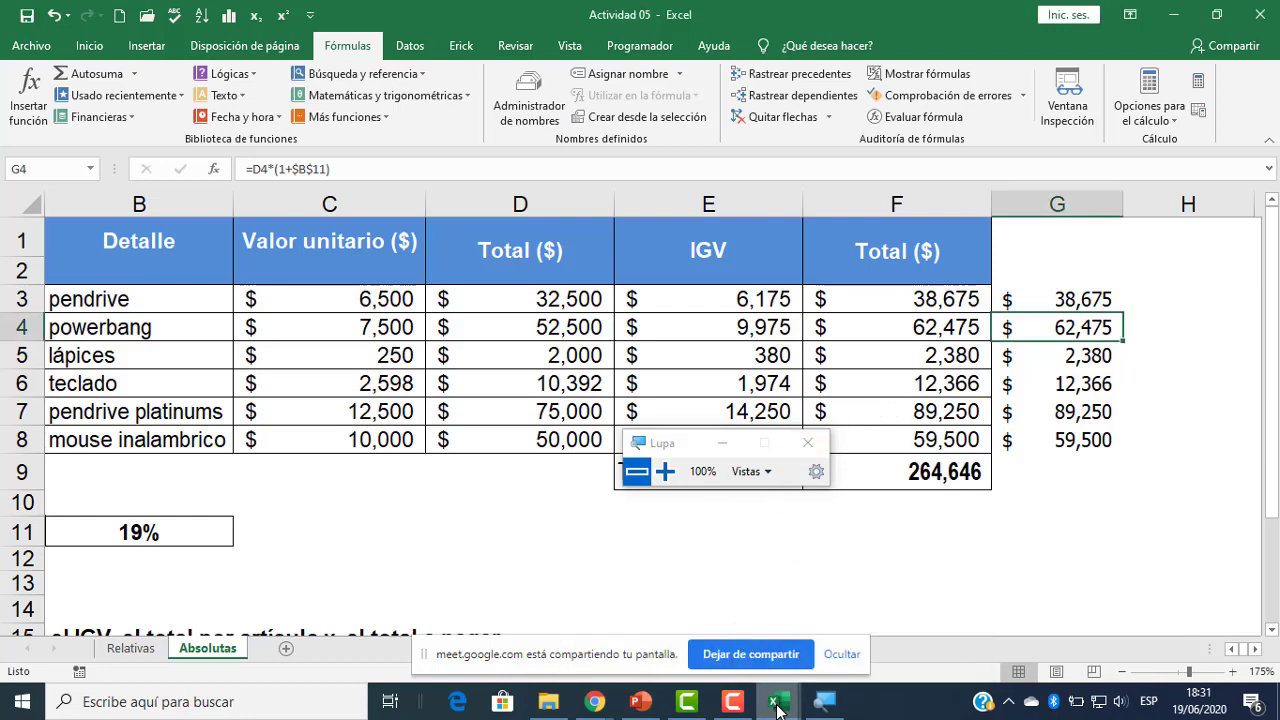
mouse_move(778, 702)
left_click(847, 628)
left_click_drag(689, 449, 864, 543)
left_click(641, 702)
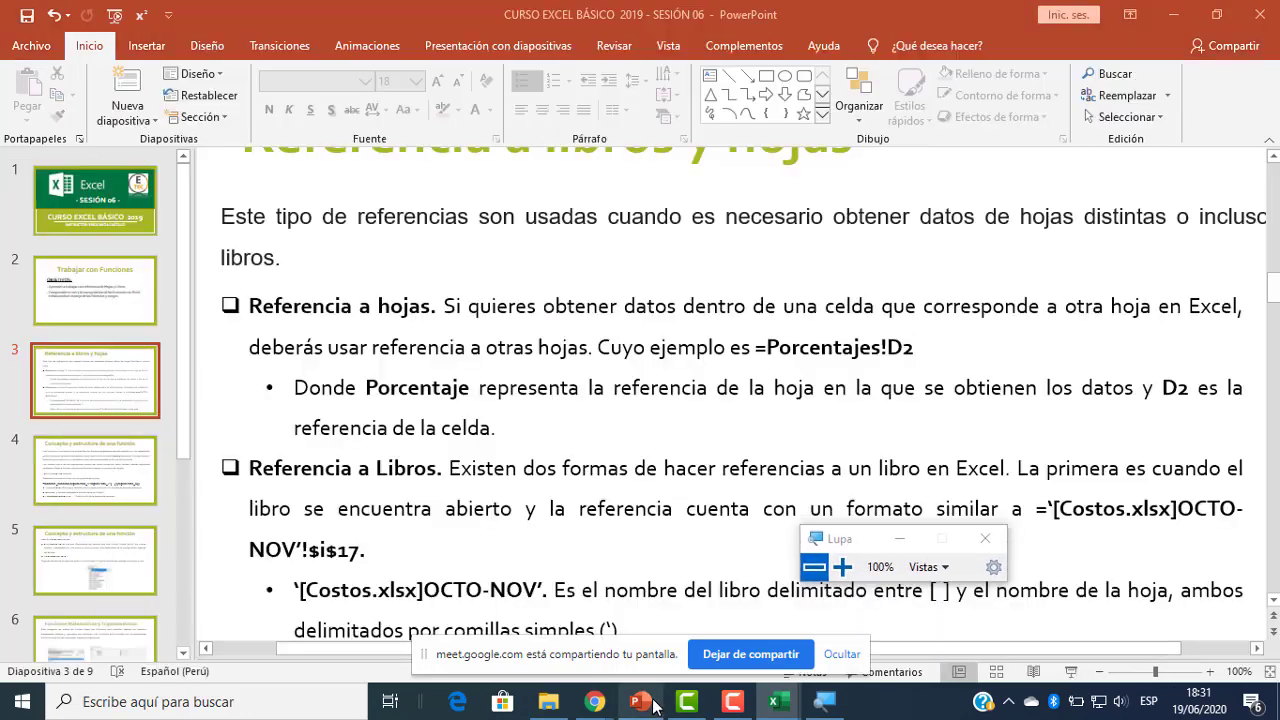
scroll(600, 505, "down", 1)
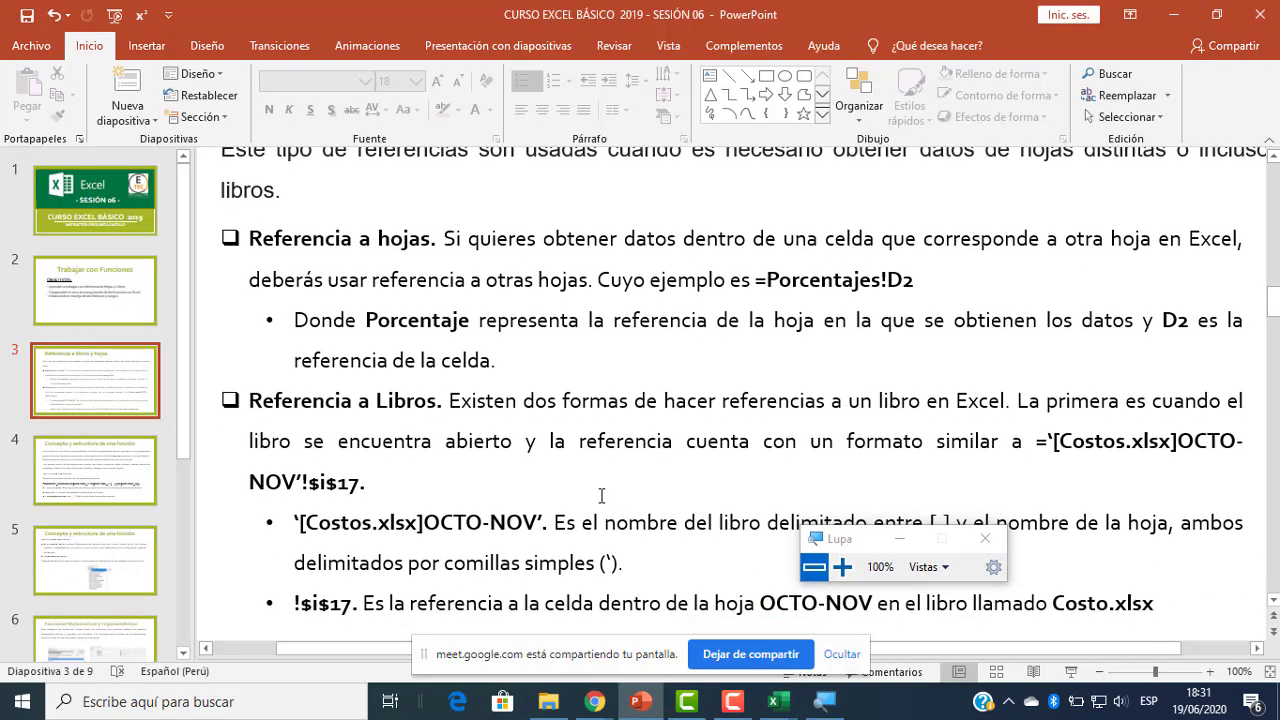
scroll(600, 505, "down", 1)
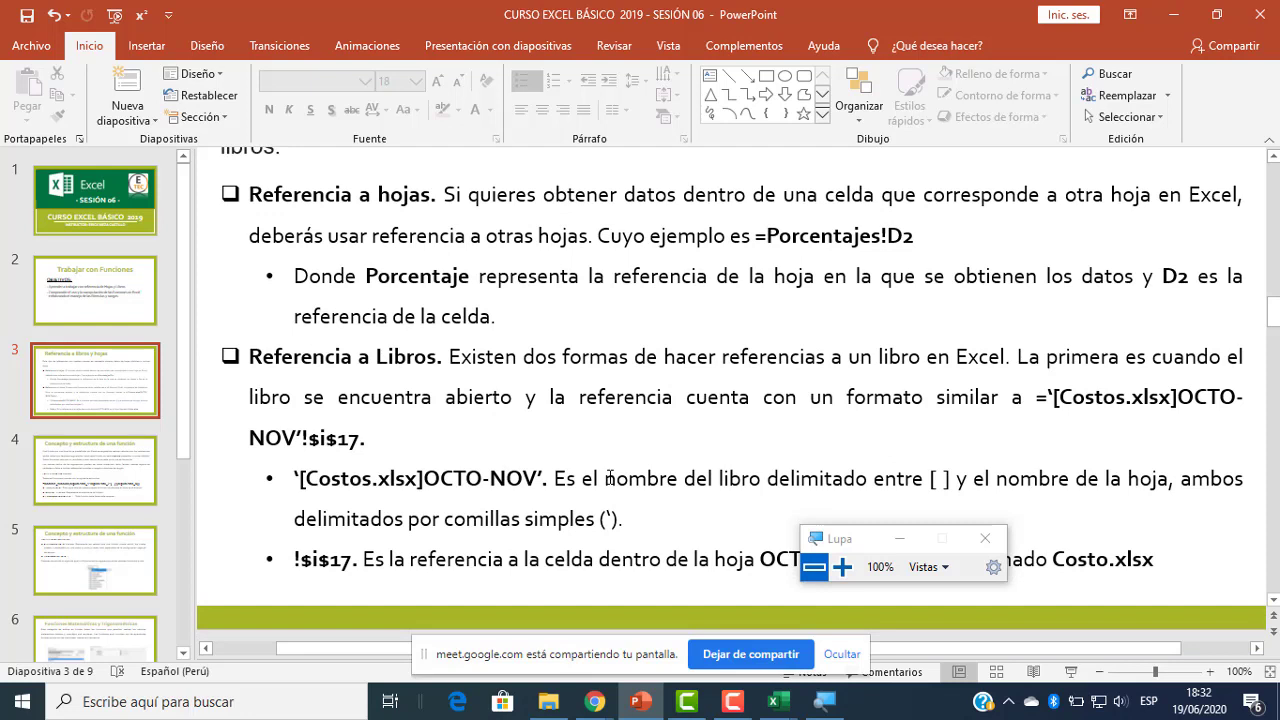
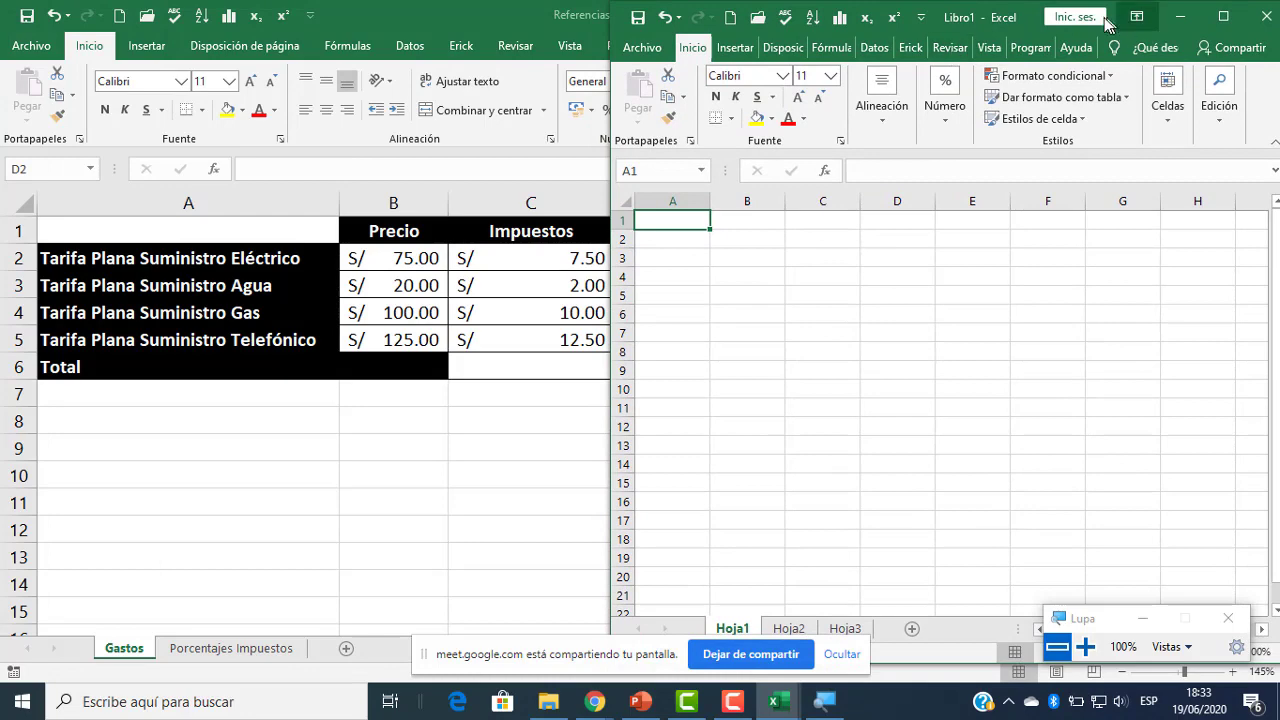
- Rename the Hoja1 sheet of the new Libro1 workbook as Costos
left_click_drag(1027, 25, 1027, 1)
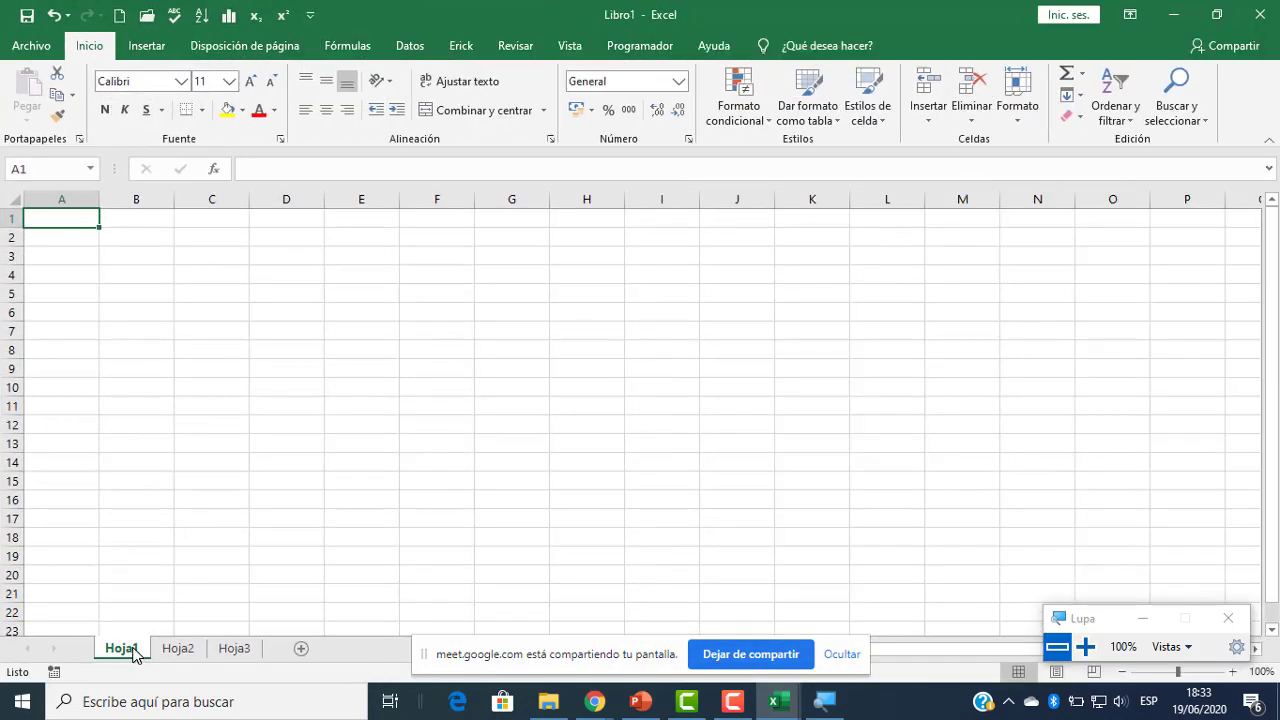
double_click(133, 649)
type("Coso")
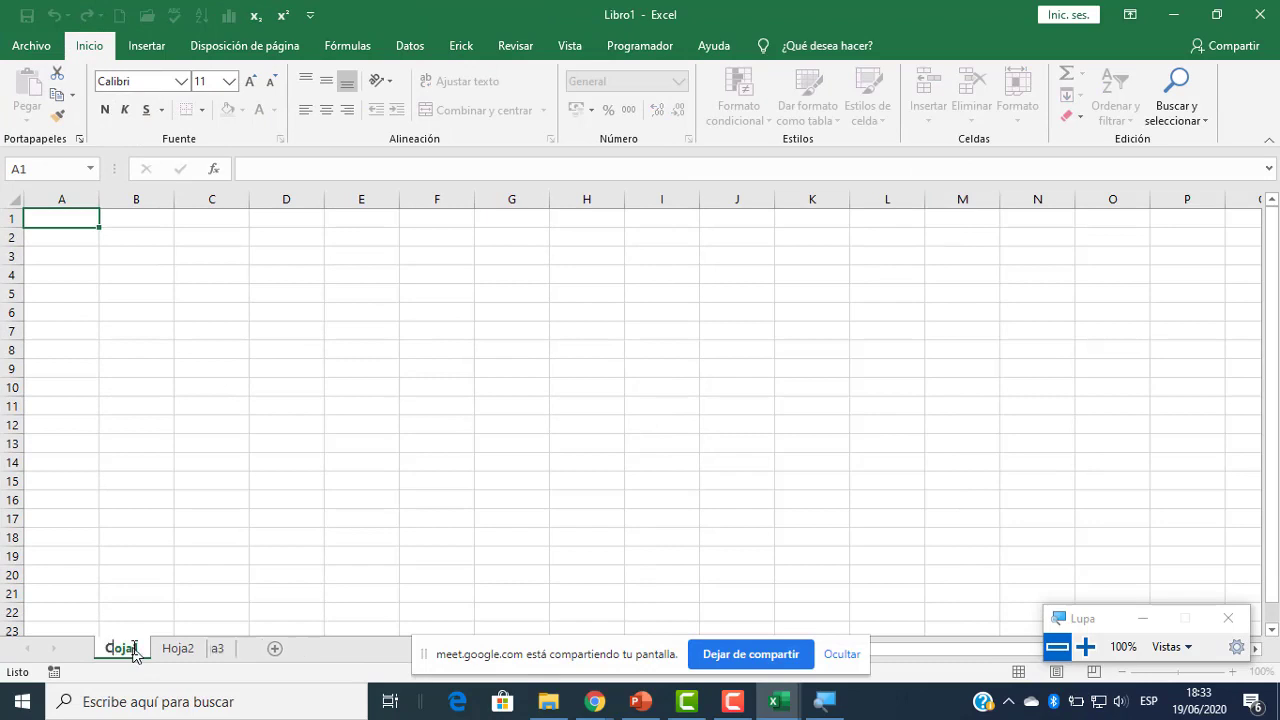
type("os")
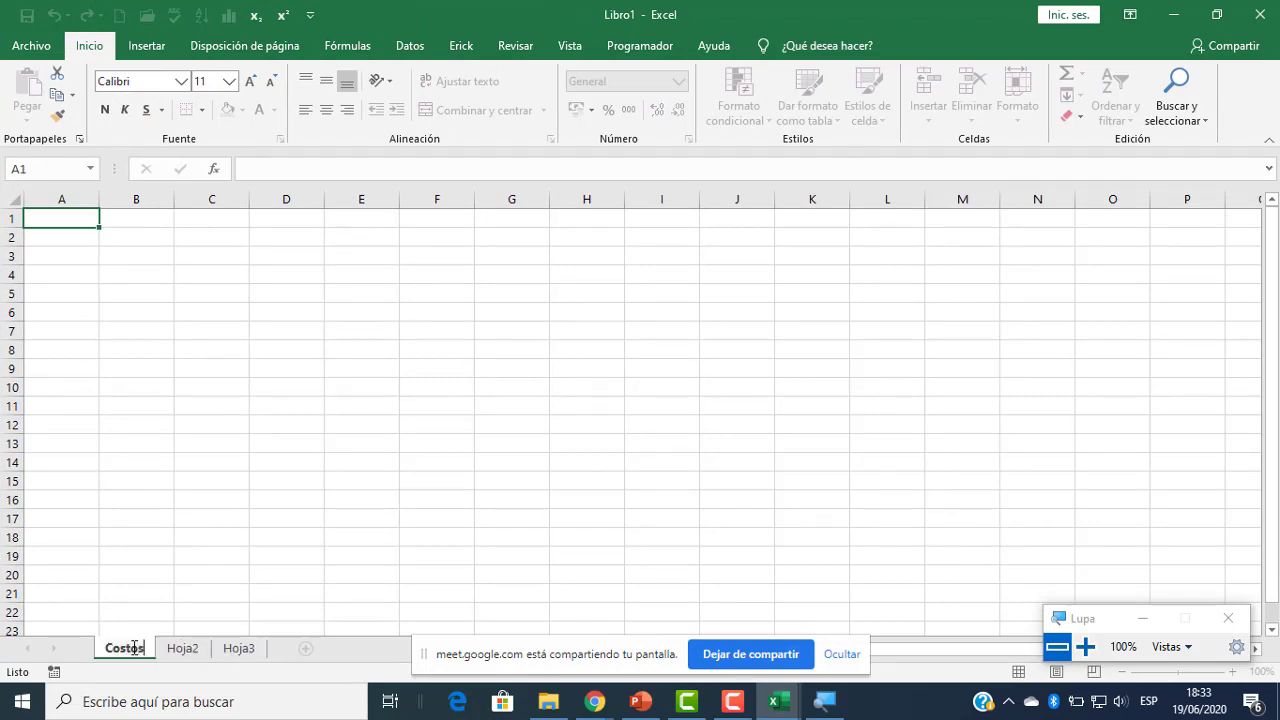
key("Return")
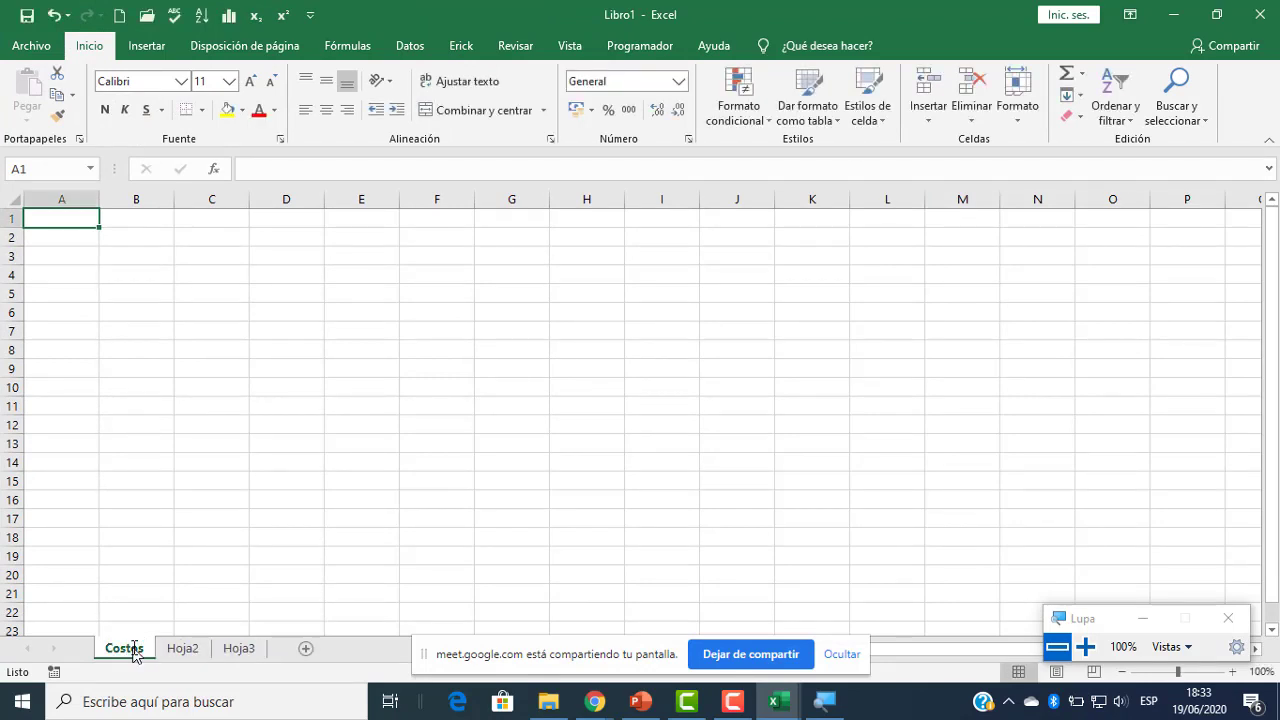
double_click(741, 14)
- Copy cells A1:B1 of the Porcentajes Impuestos sheet to A1 of Libro1's Costos sheet and fit column A to its content
left_click(192, 648)
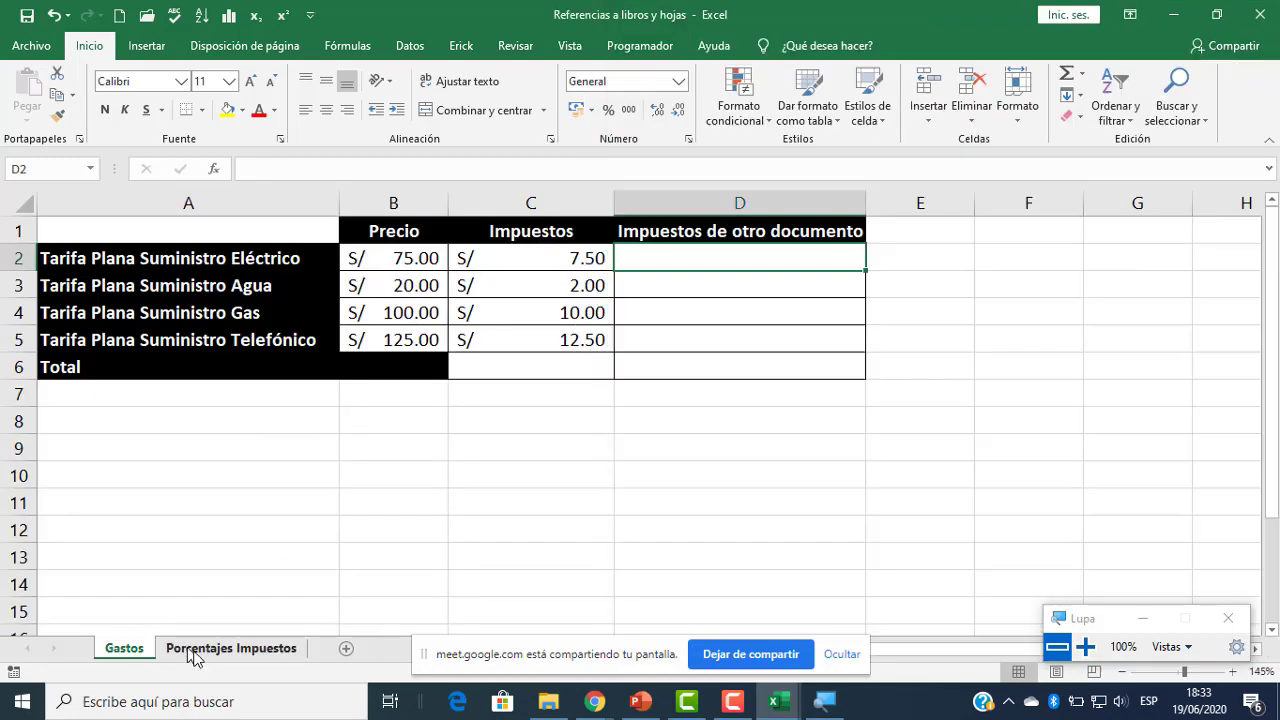
left_click(192, 648)
left_click_drag(120, 238, 257, 235)
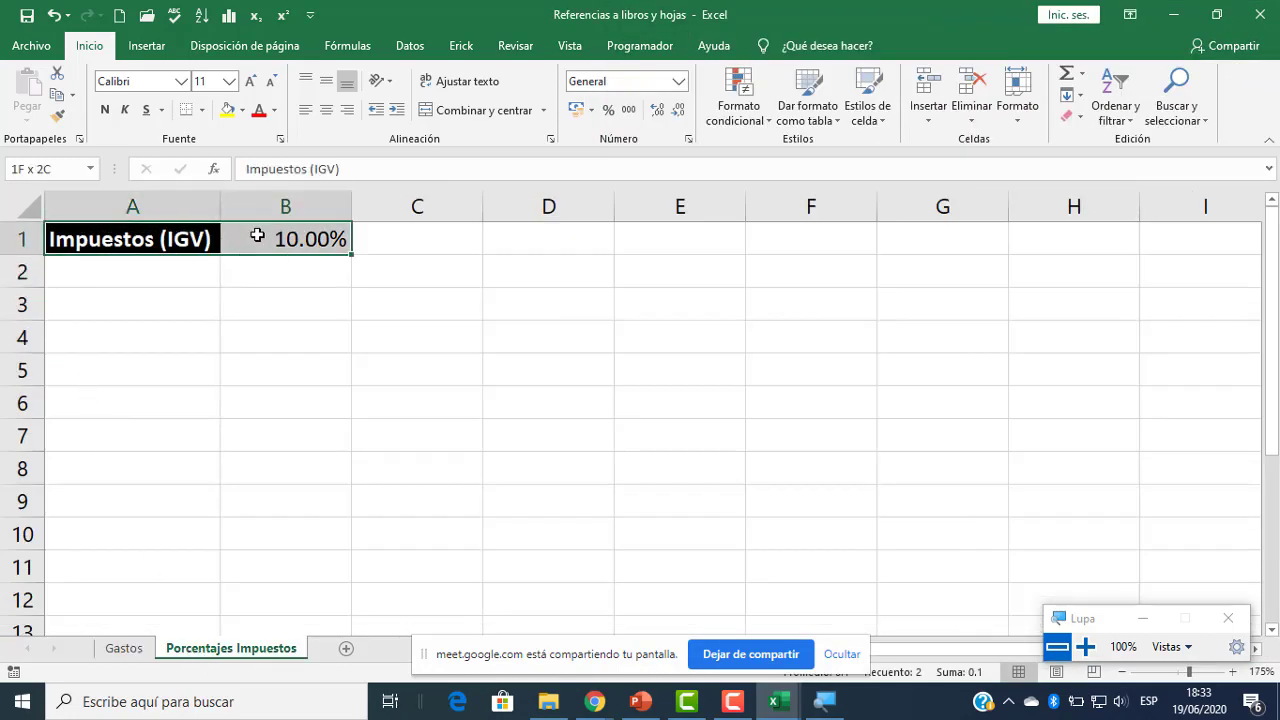
key("ctrl+c")
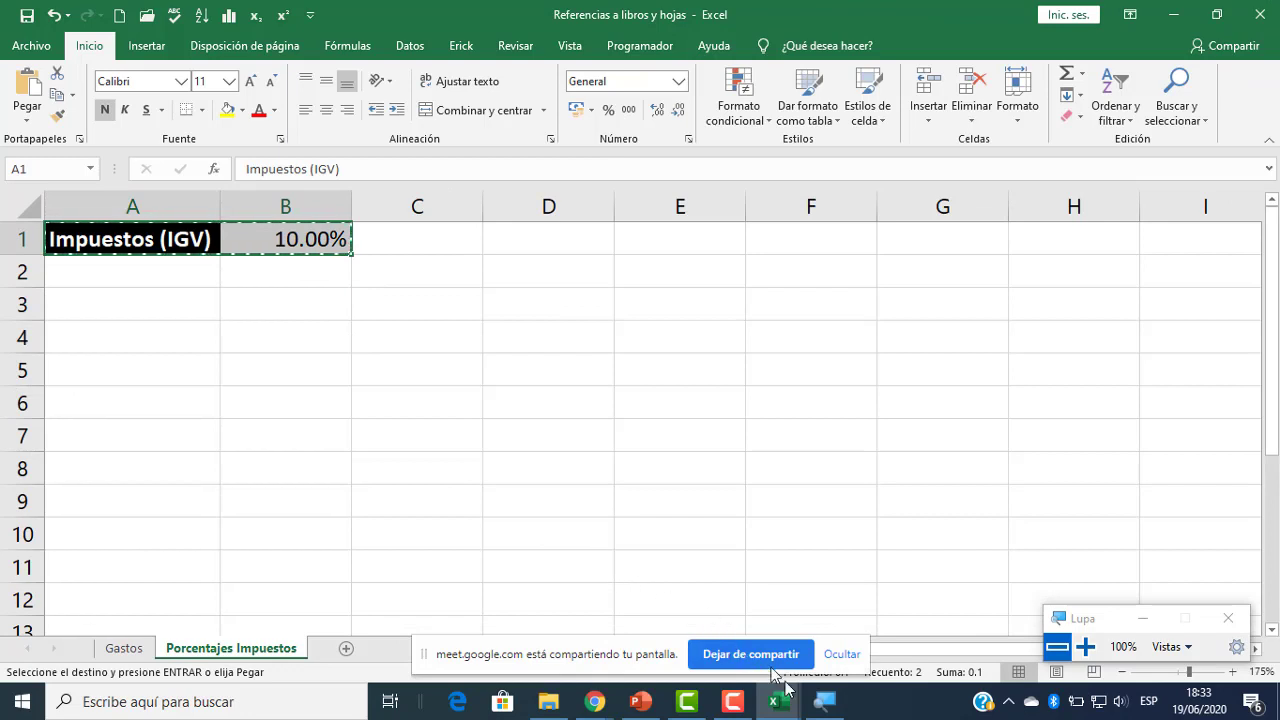
mouse_move(777, 694)
left_click(914, 604)
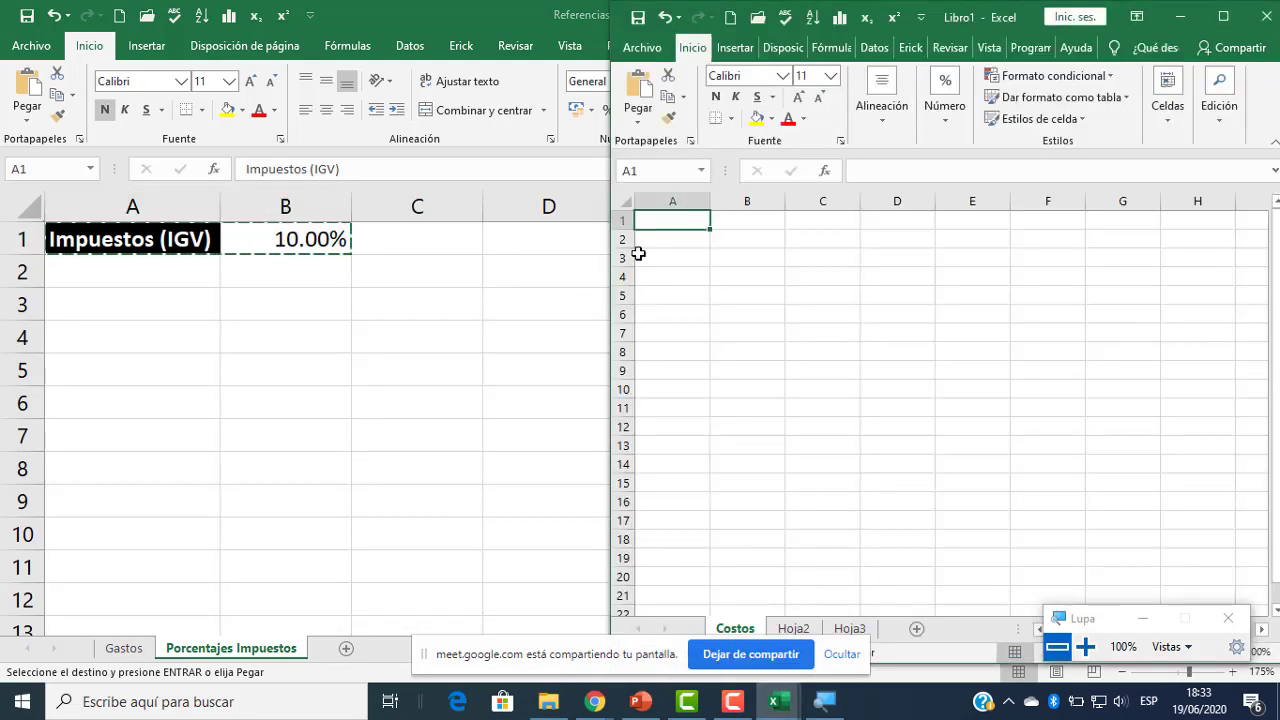
key("ctrl+v")
key("Escape")
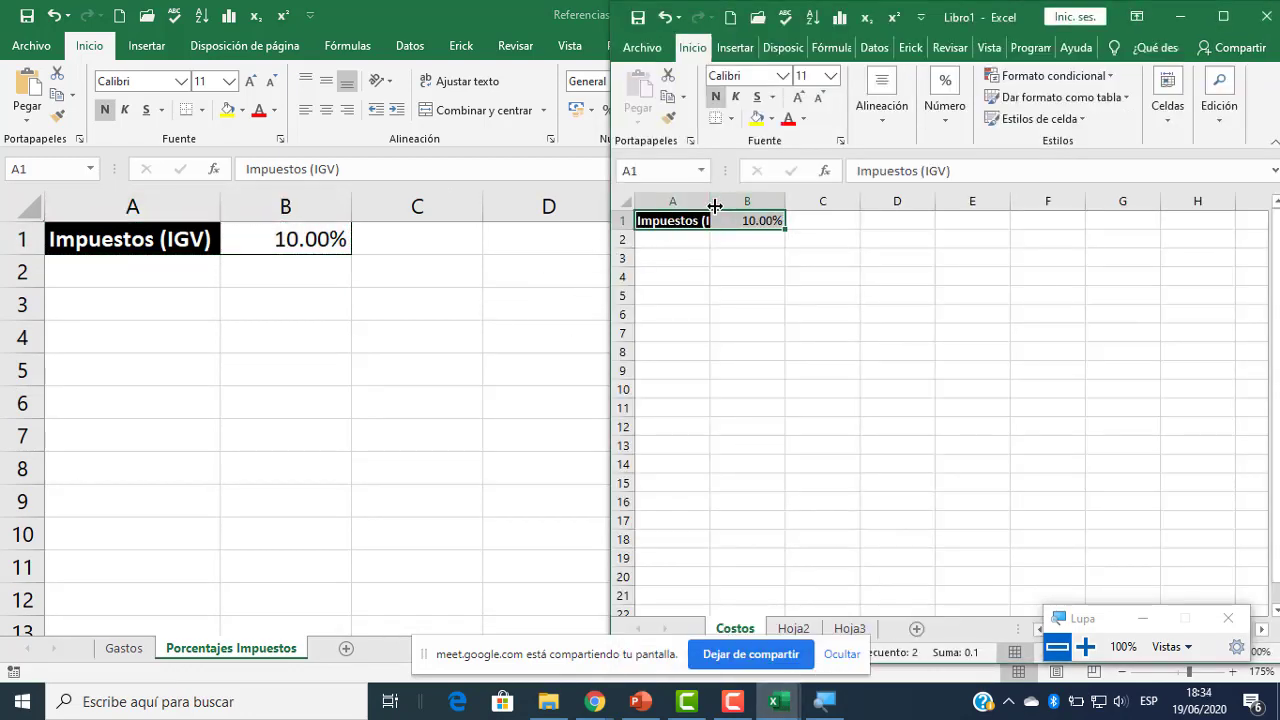
double_click(714, 205)
left_click(800, 310)
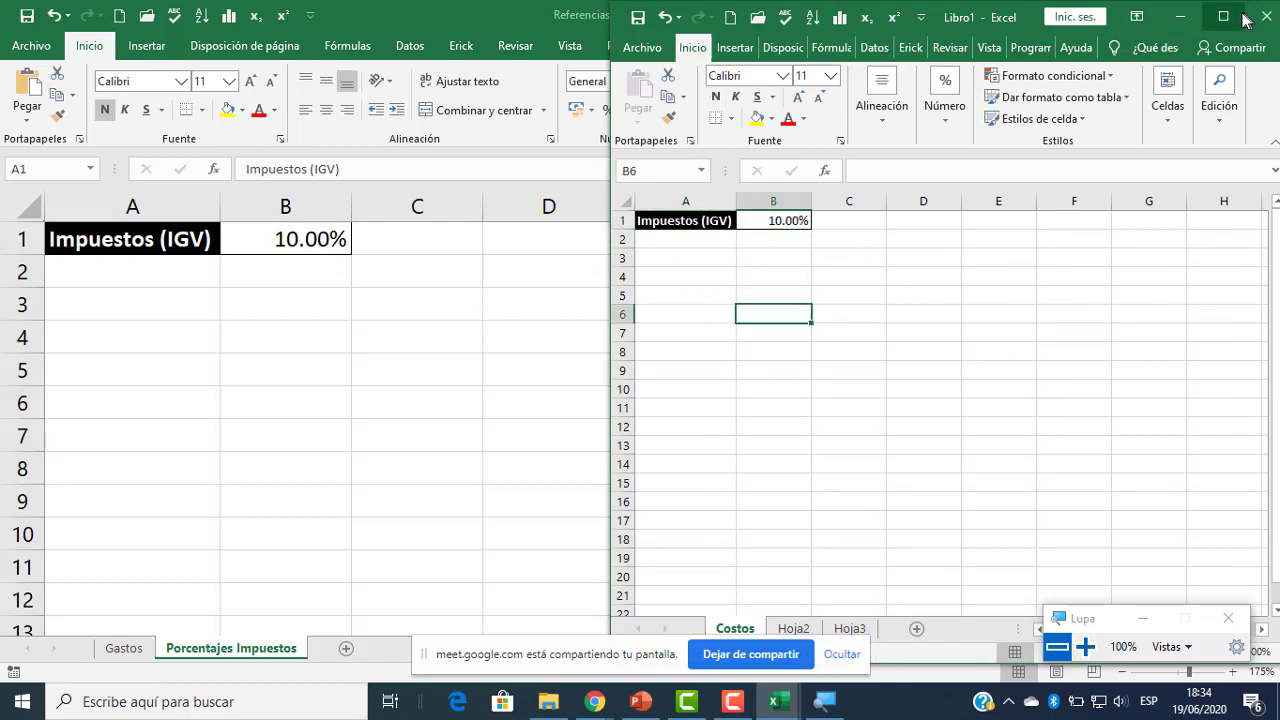
- Check the Google Meet chat in Chrome, and return to the Libro1 workbook in Excel
left_click(595, 702)
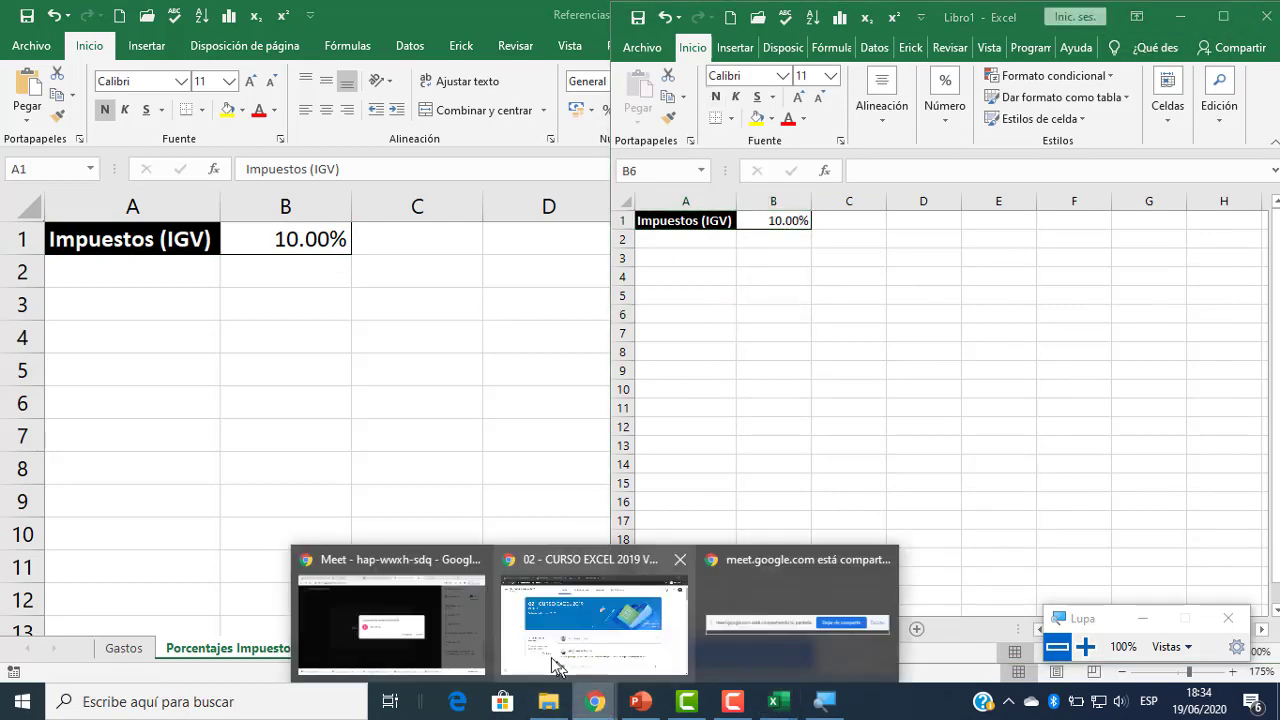
left_click(480, 635)
left_click(812, 395)
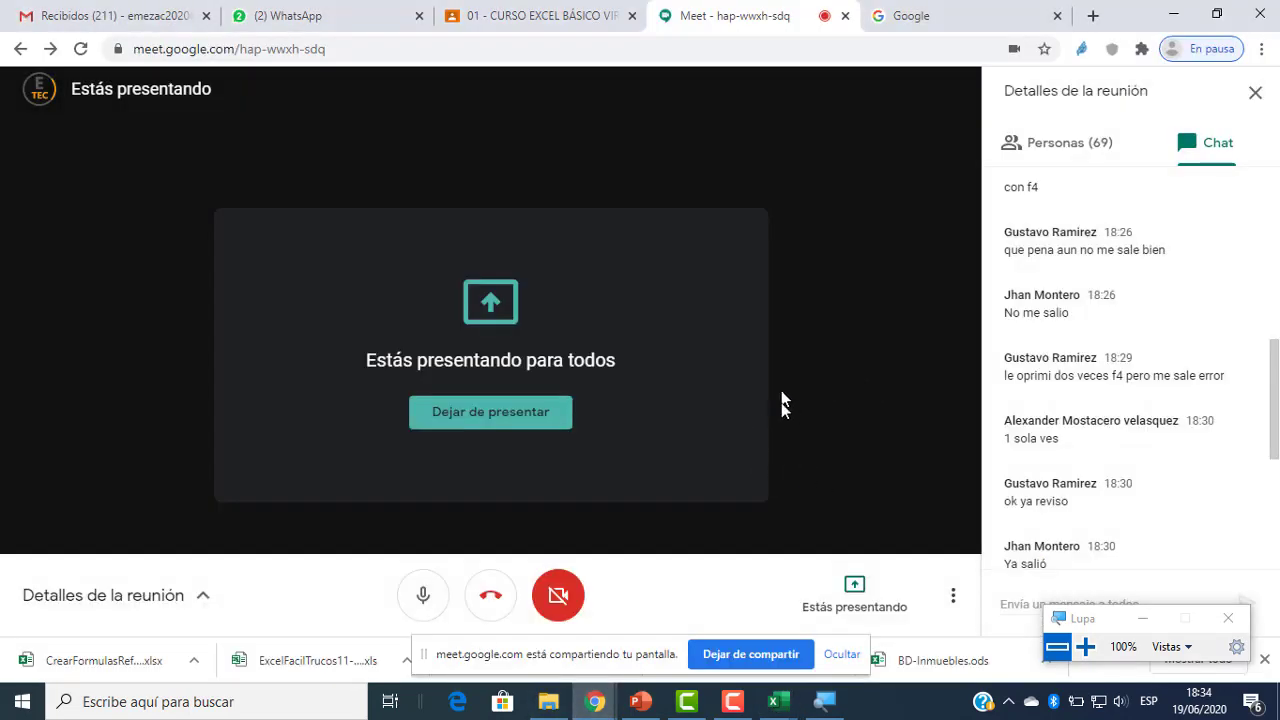
mouse_move(773, 700)
left_click(871, 614)
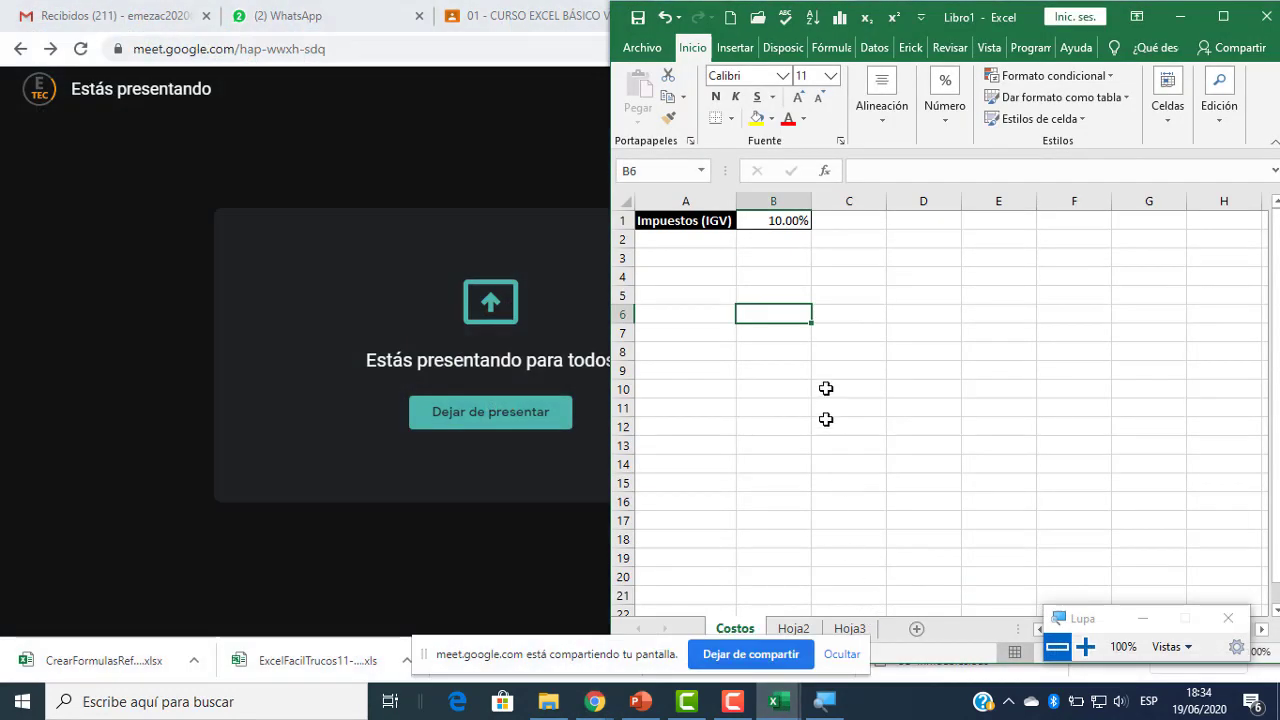
left_click(838, 340)
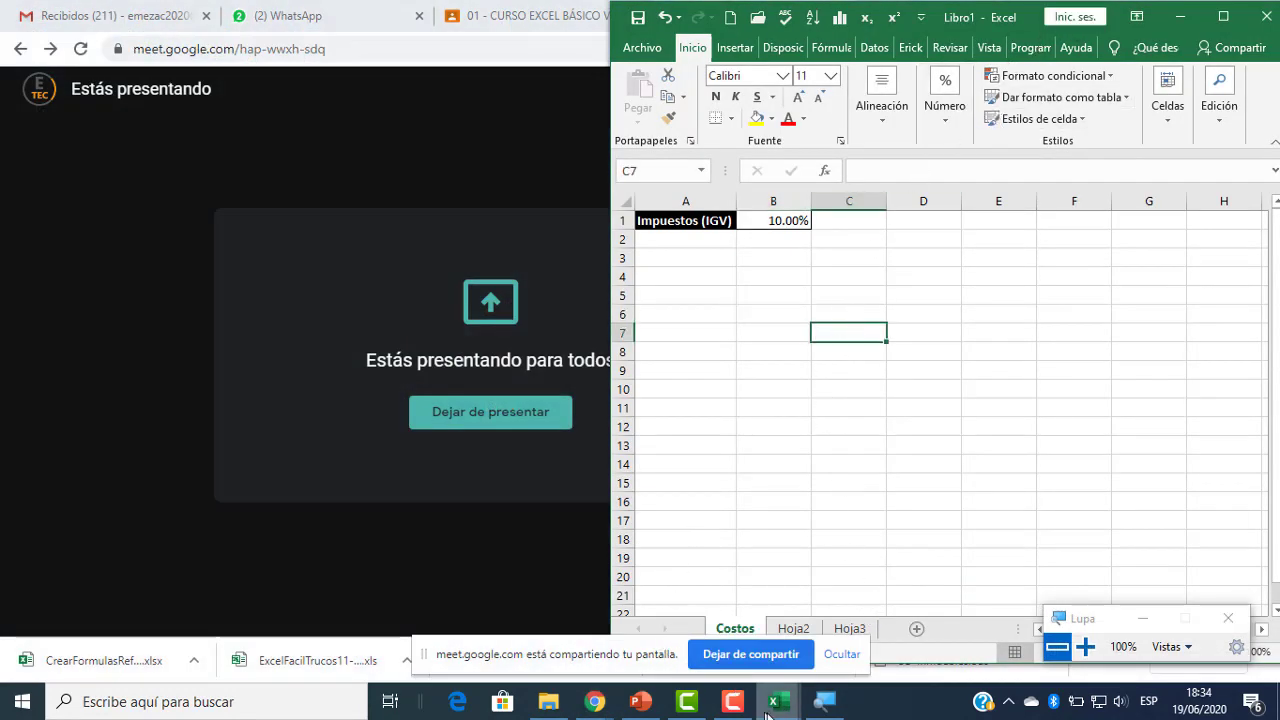
- Show the Gastos sheet of "Referencias a libros y hojas" with the Libro1 window placed over its right part
mouse_move(767, 705)
left_click(721, 638)
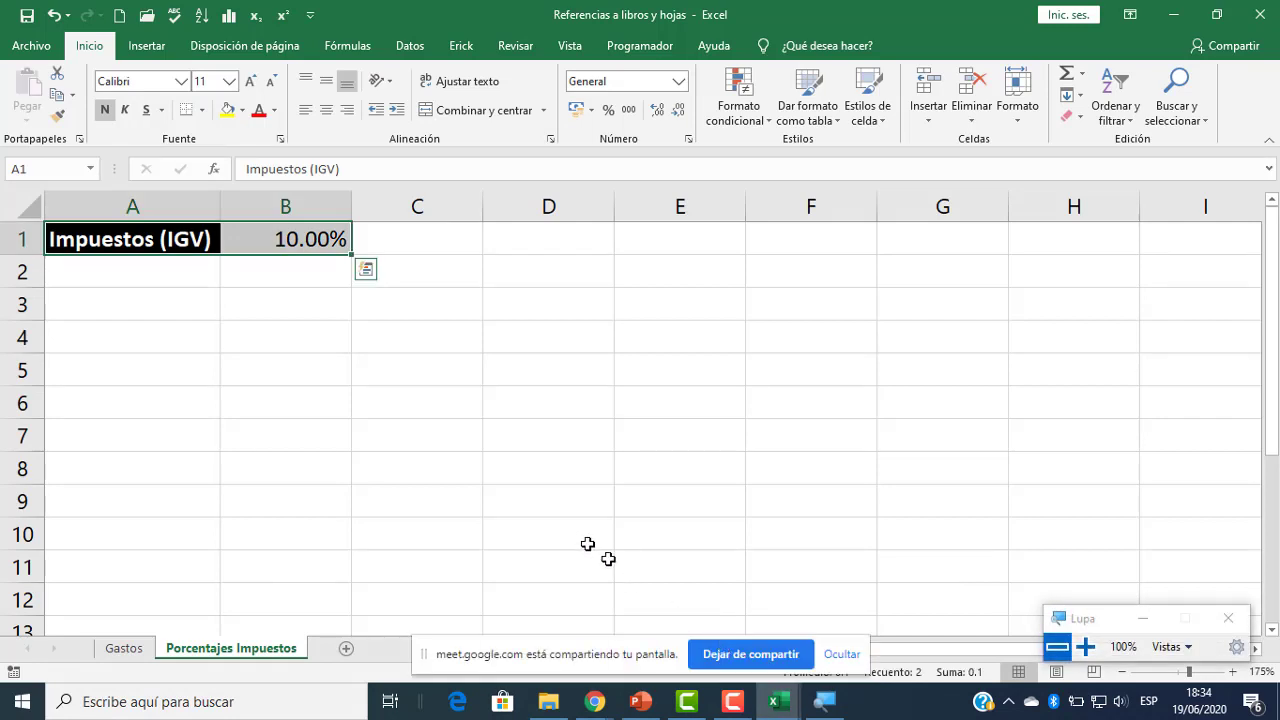
left_click(499, 481)
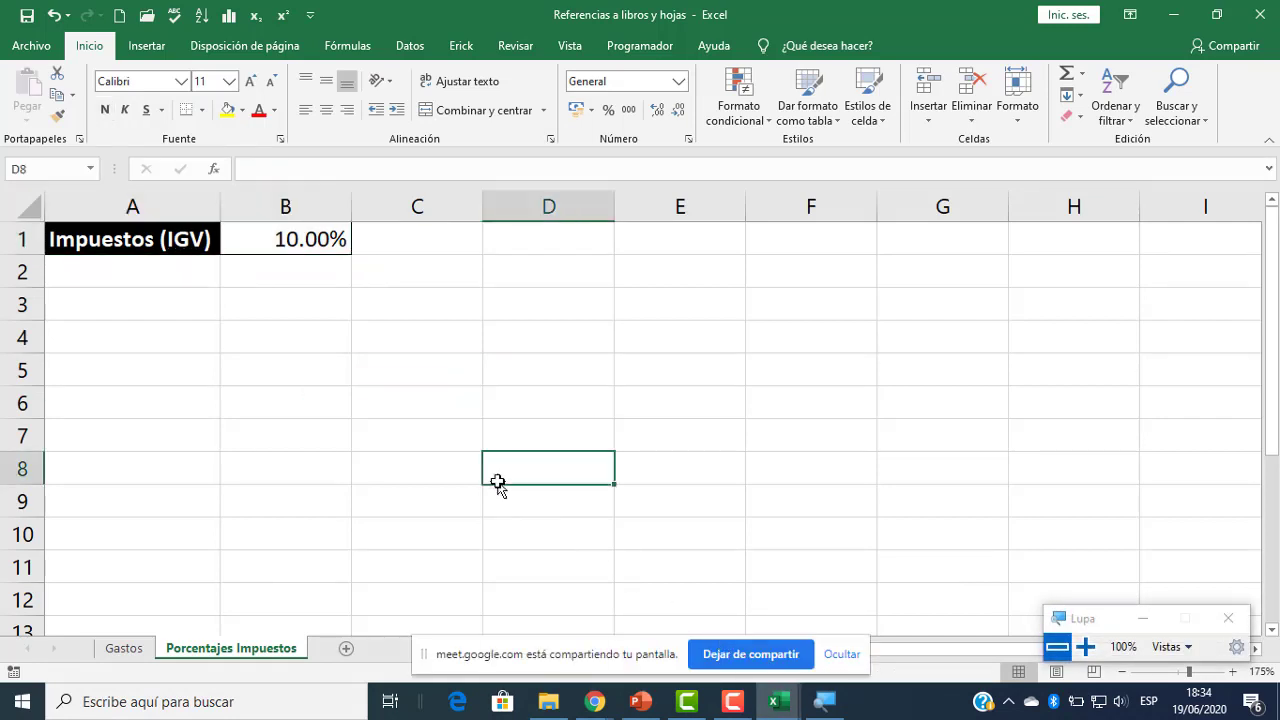
left_click(124, 649)
mouse_move(773, 702)
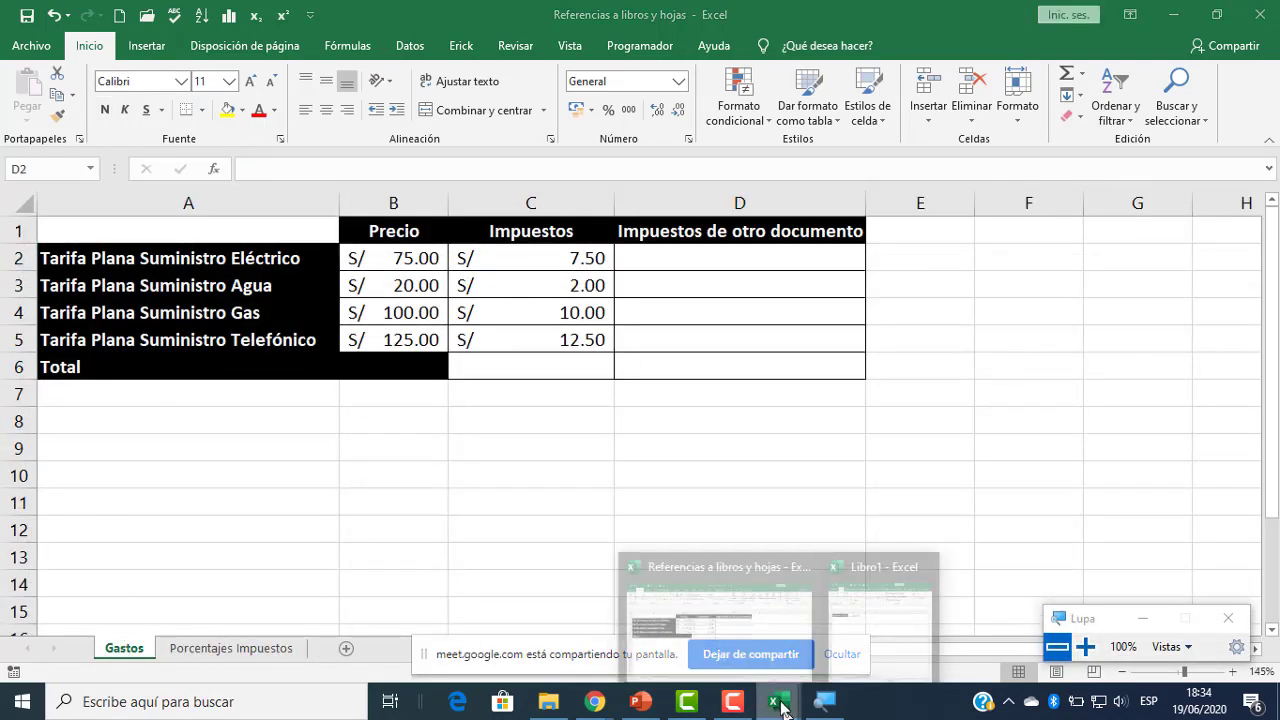
left_click(877, 626)
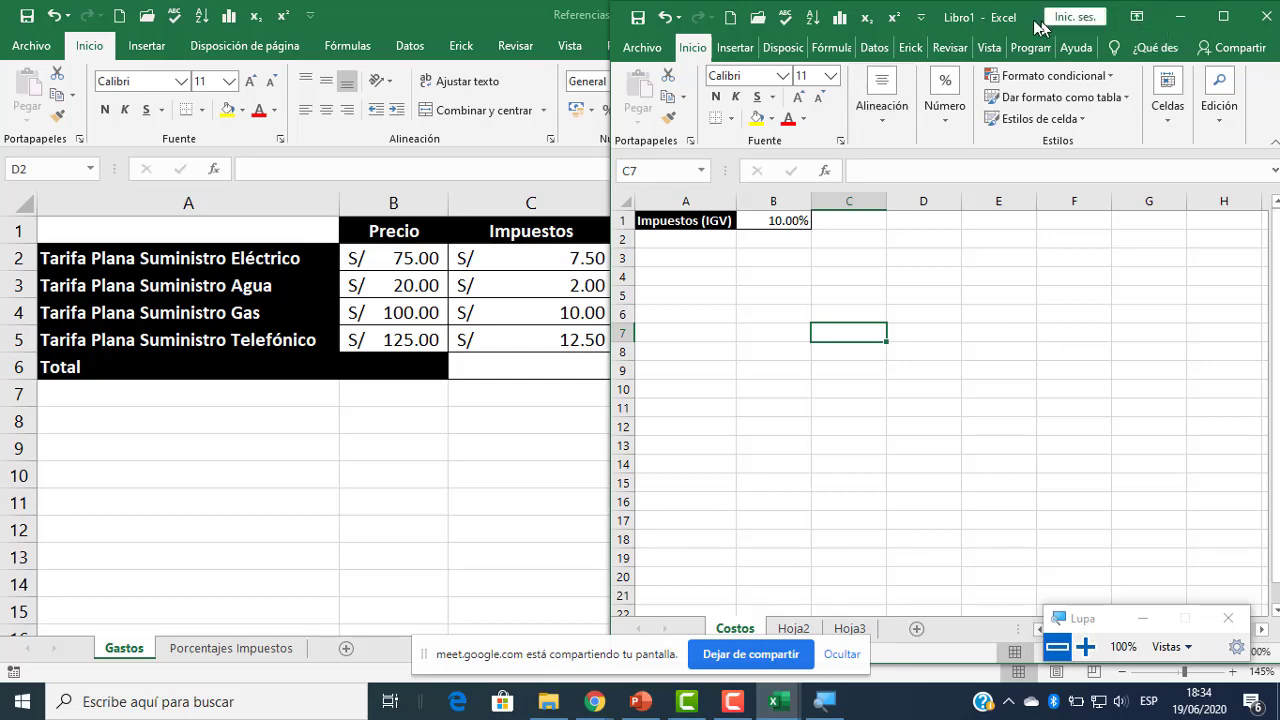
left_click_drag(988, 17, 961, 47)
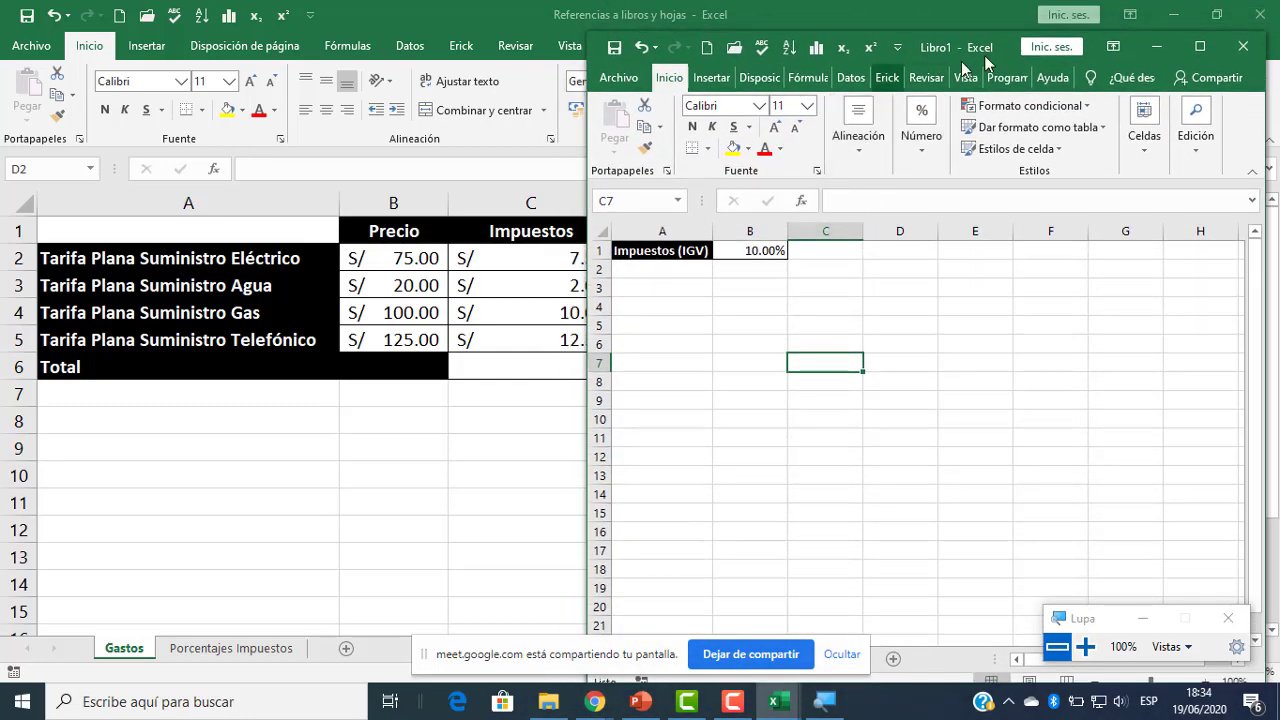
- Save the Libro1 workbook as costos in the desktop folder CURSO EXCEL VIRTUAL, Sesión 06
left_click(610, 80)
left_click(655, 326)
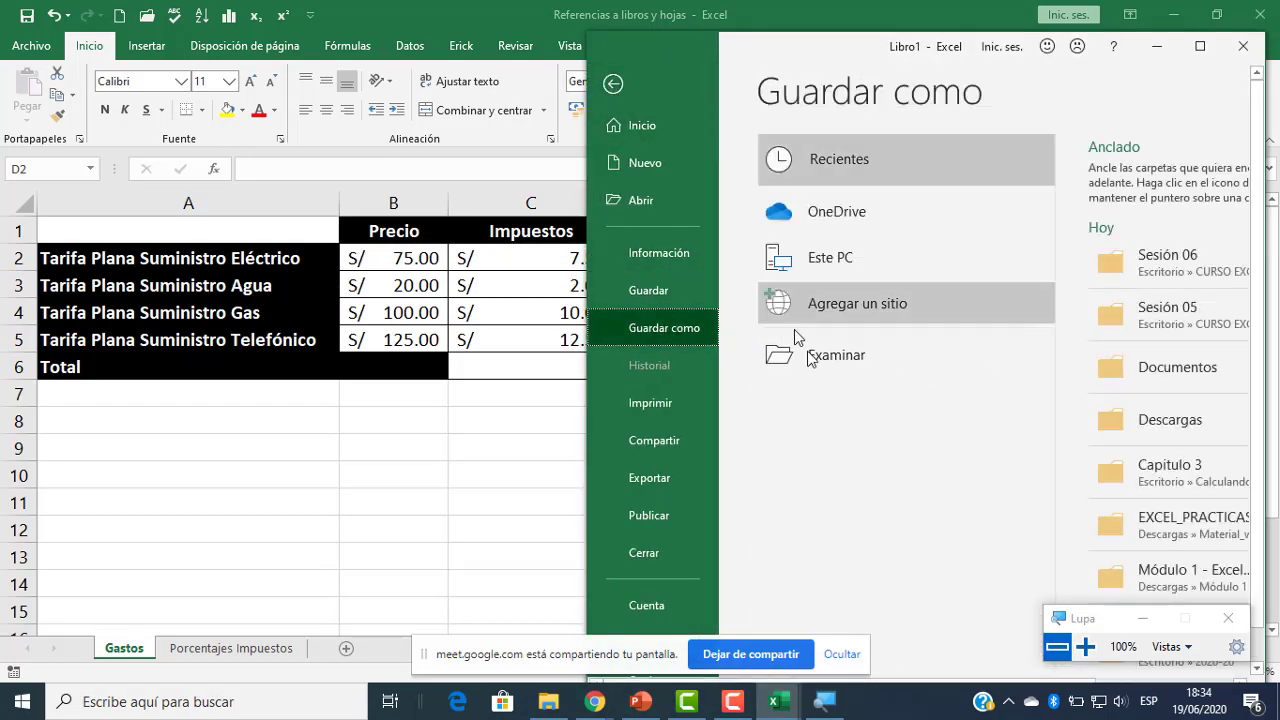
left_click(816, 358)
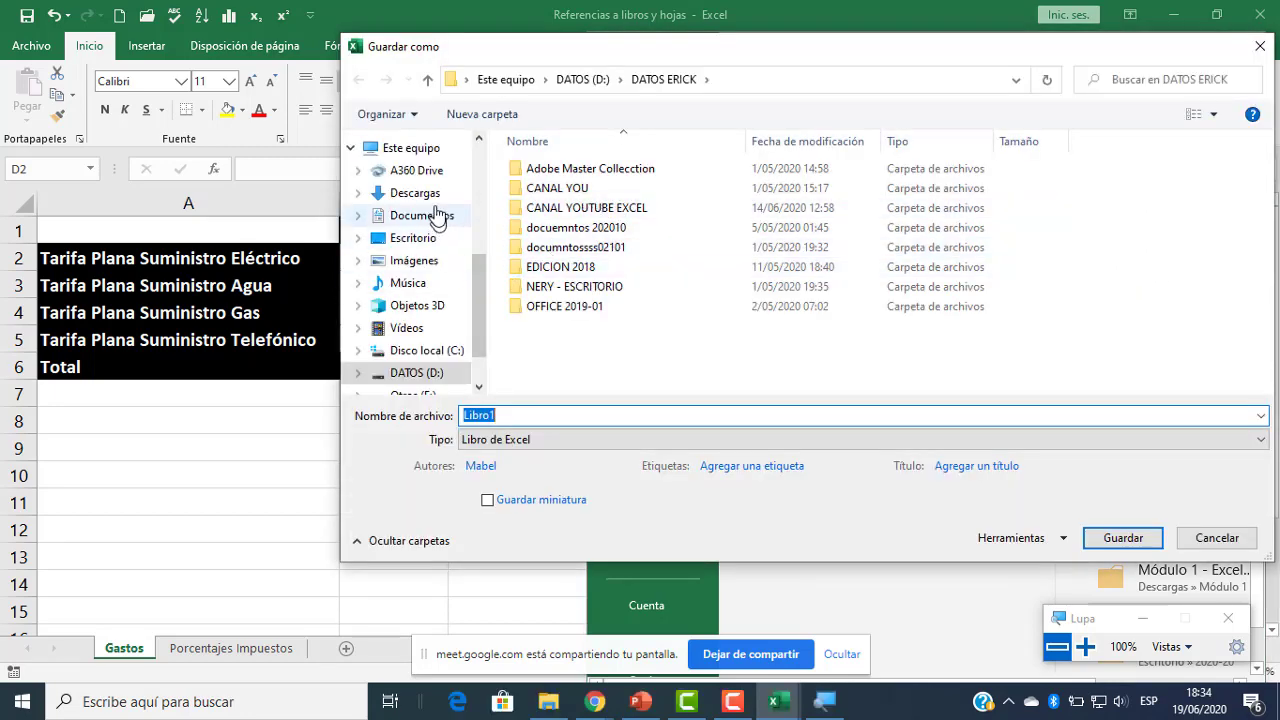
left_click(425, 238)
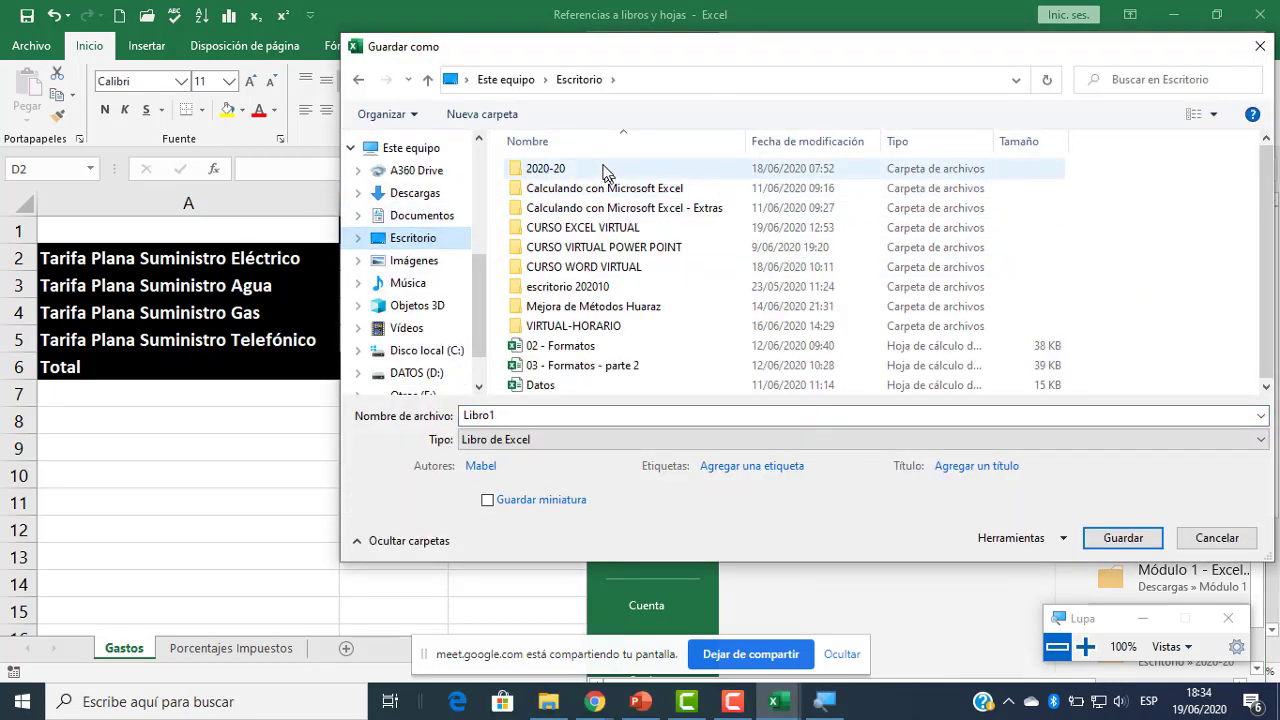
double_click(600, 228)
double_click(558, 286)
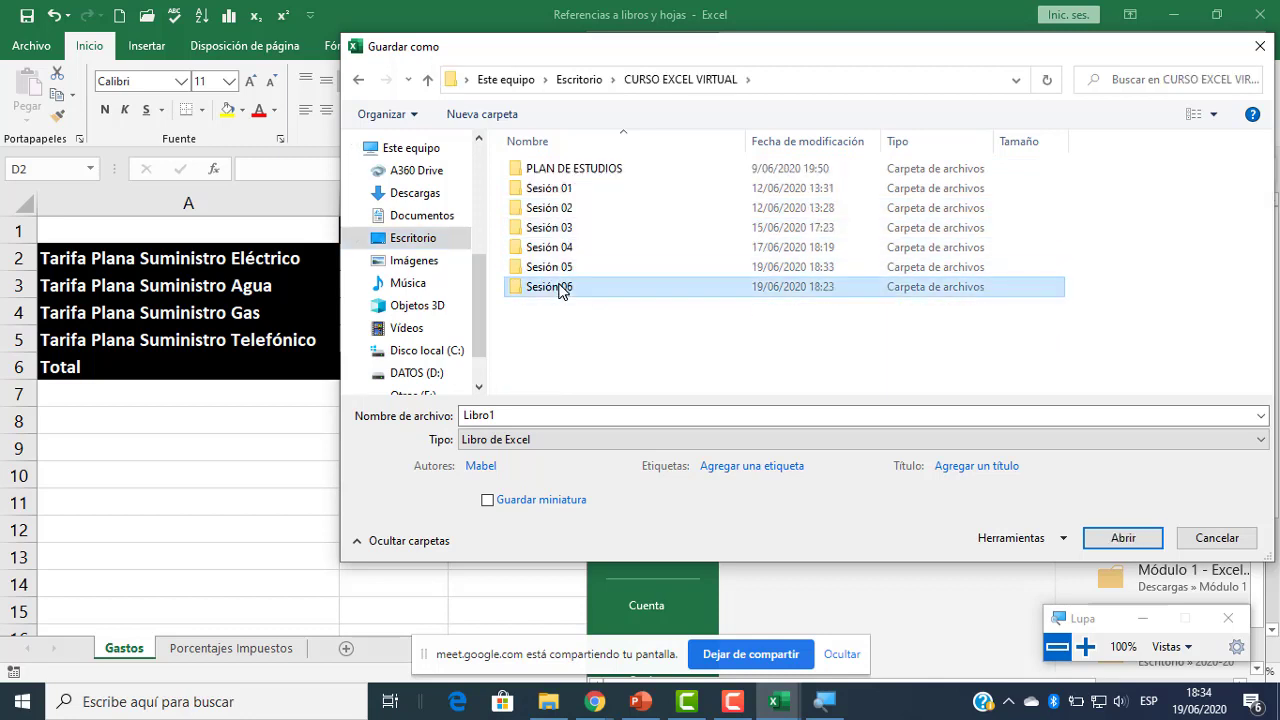
type("costos")
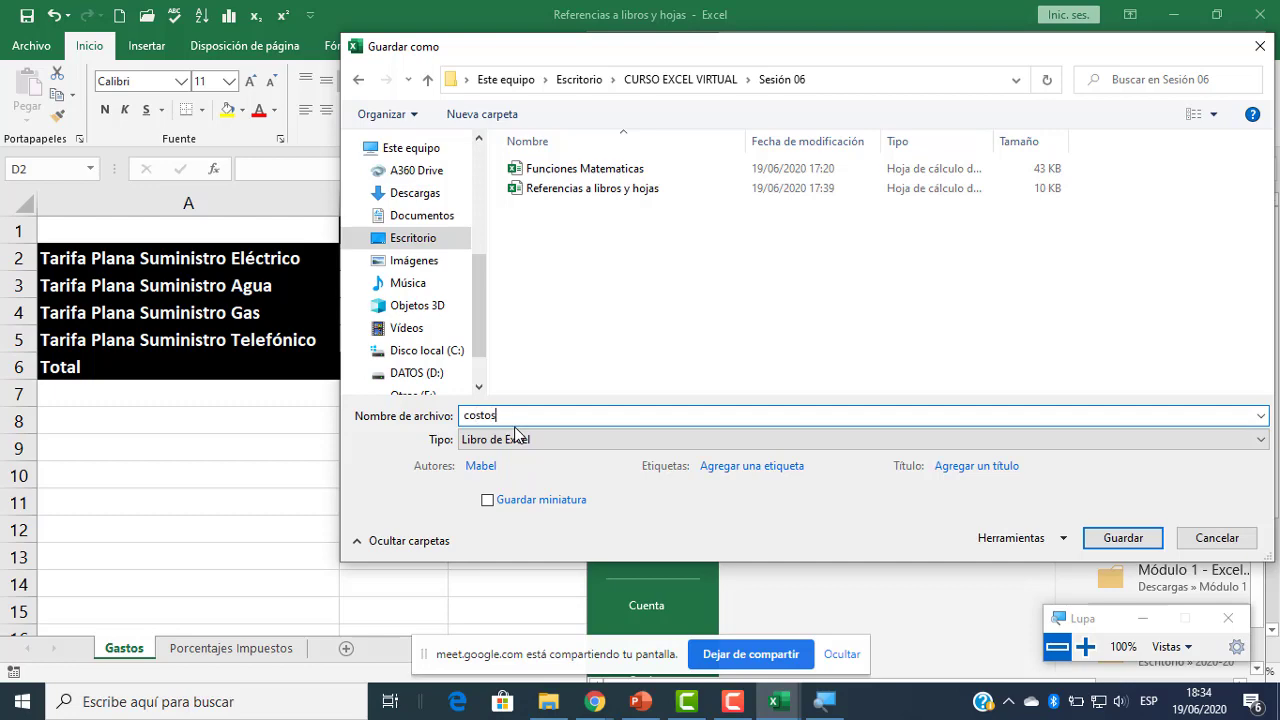
key("Return")
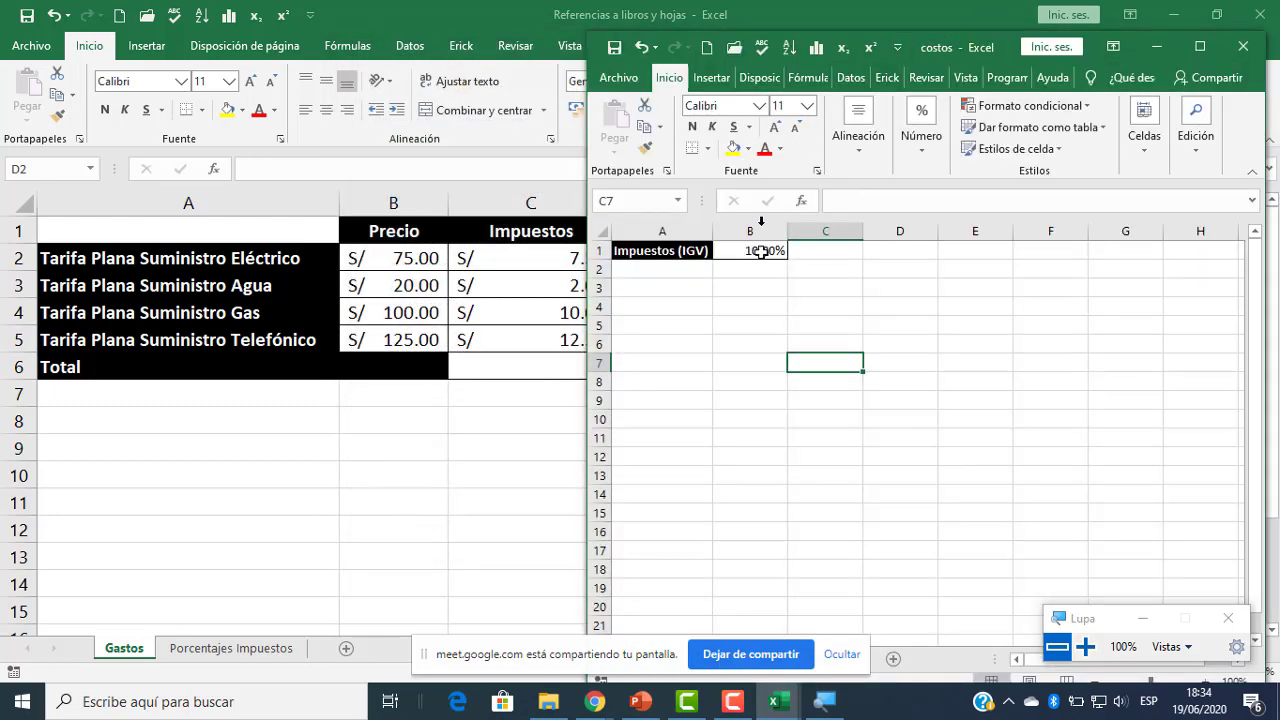
- Enlarge the view of the Costos sheet and narrow and reposition the costos window below the Gastos table
scroll(754, 280, "up", 5, "ctrl")
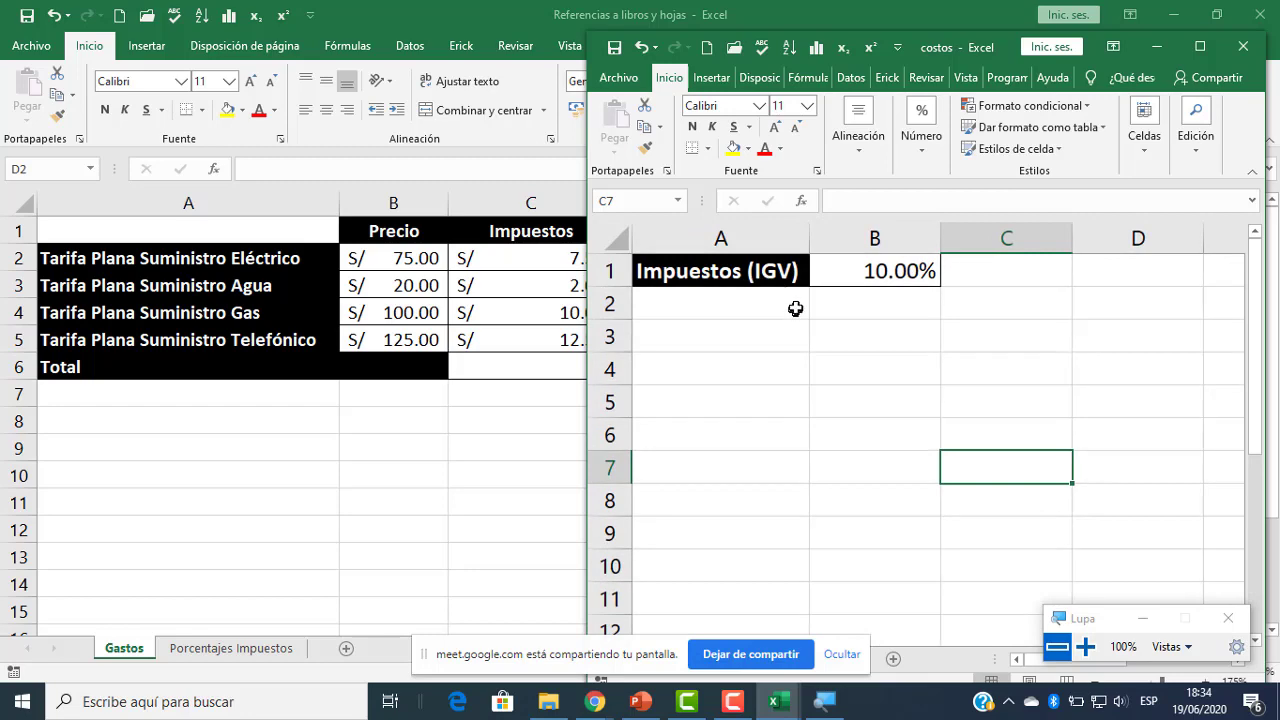
left_click(880, 274)
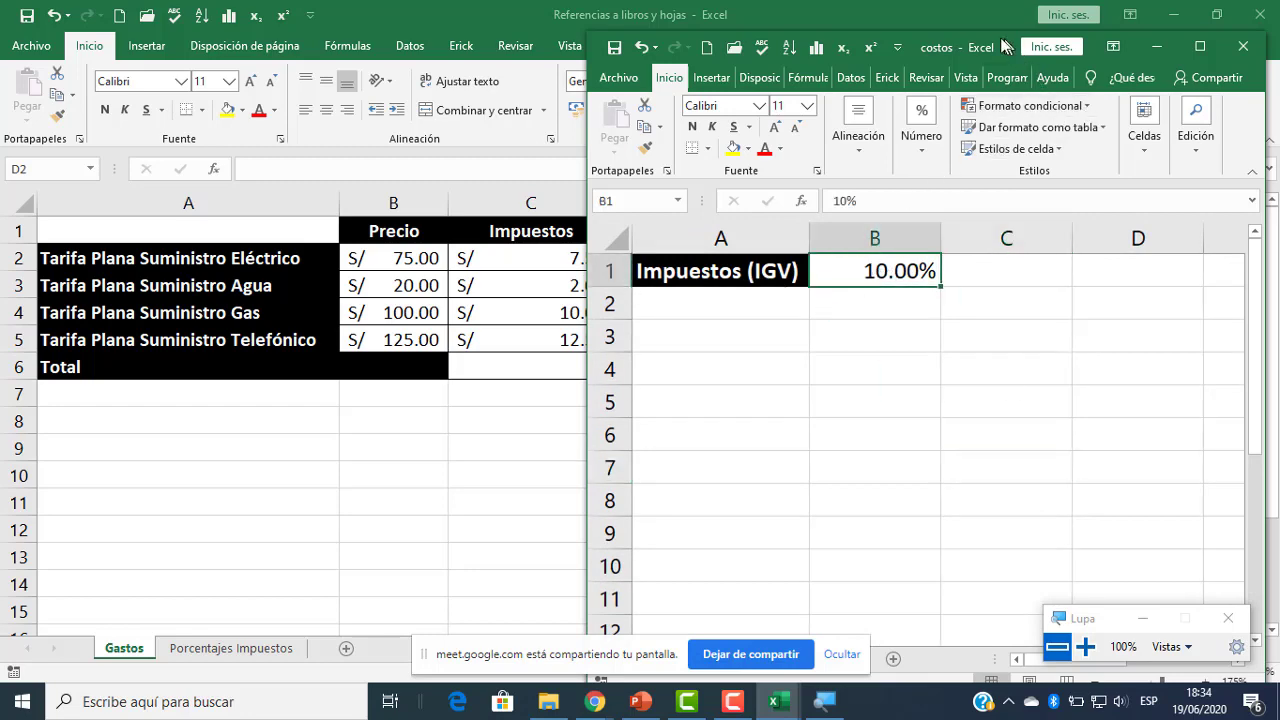
left_click_drag(958, 48, 886, 268)
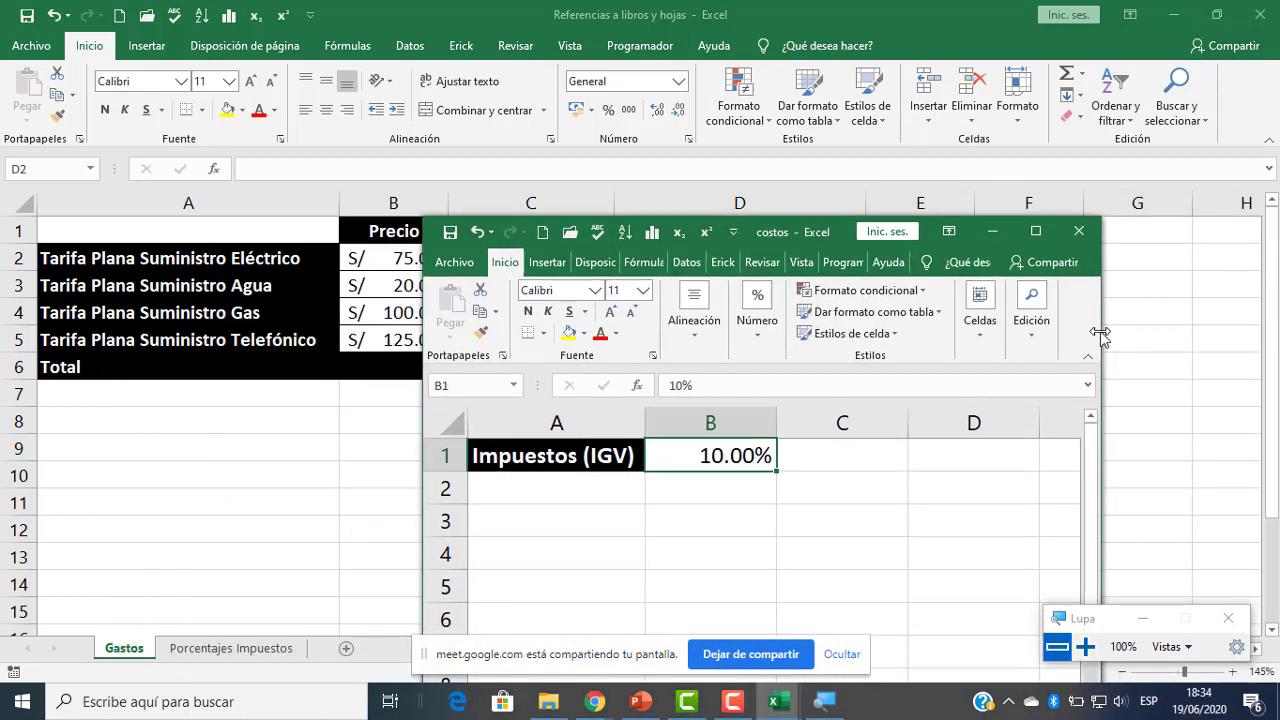
left_click_drag(1101, 331, 987, 330)
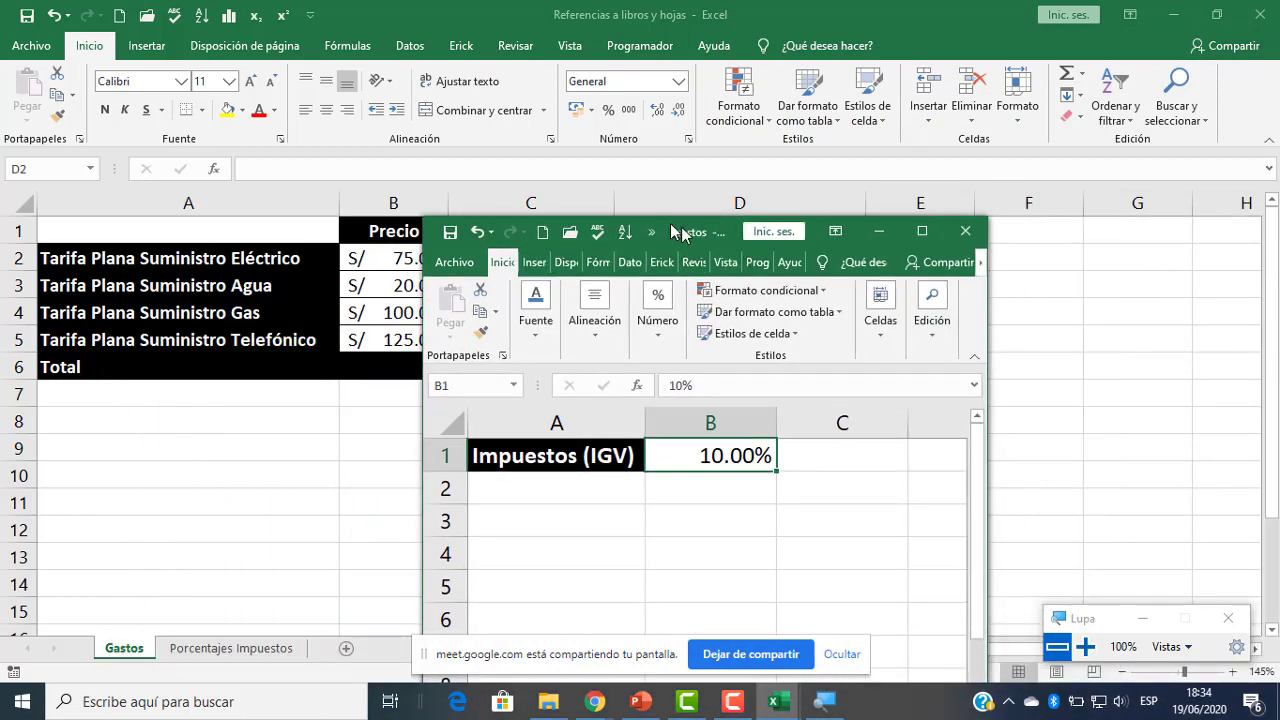
left_click_drag(681, 232, 692, 390)
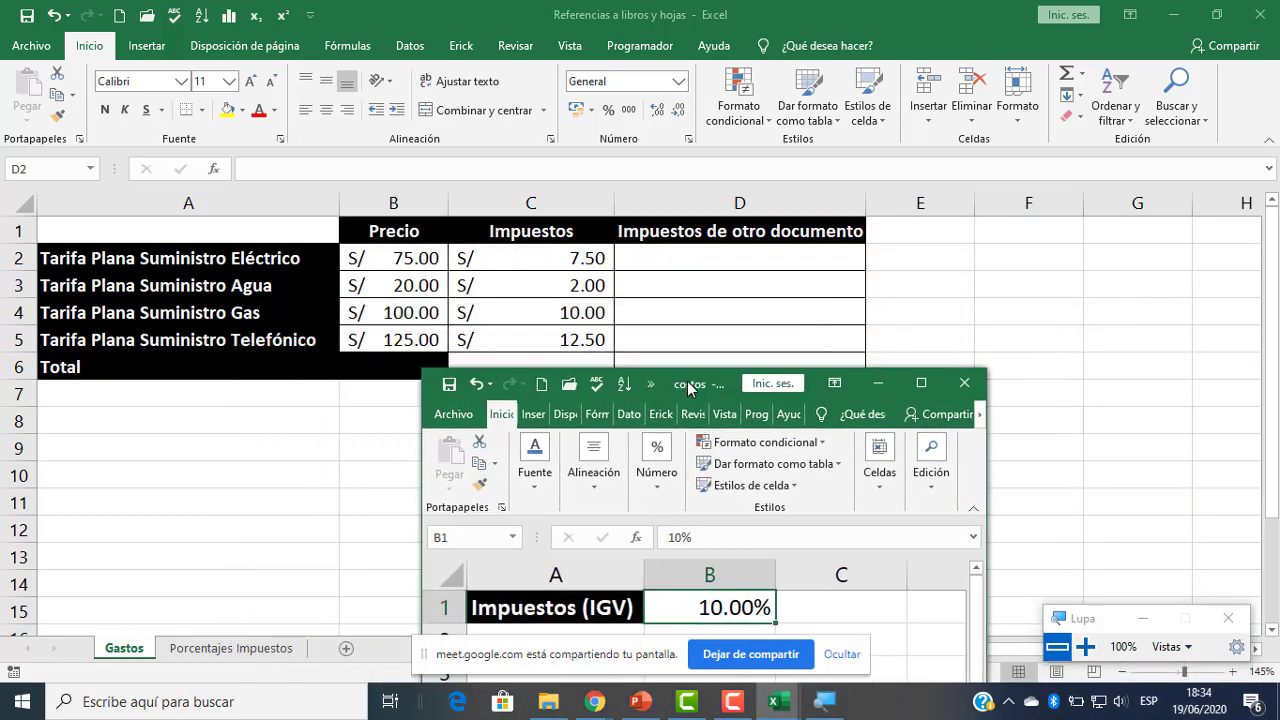
- Enter =B2*[costos.xlsx]Costos!$B$1 in D2 of the Gastos sheet and fill the formula down to D5
left_click(695, 263)
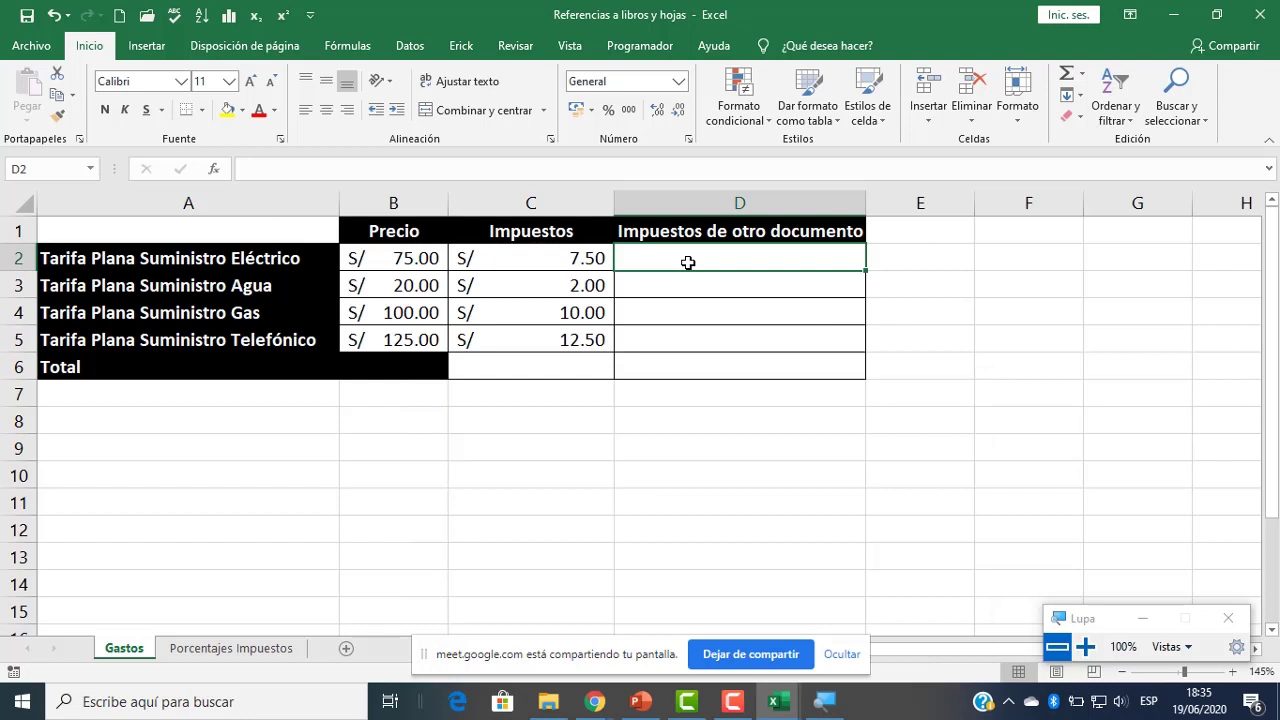
type("=")
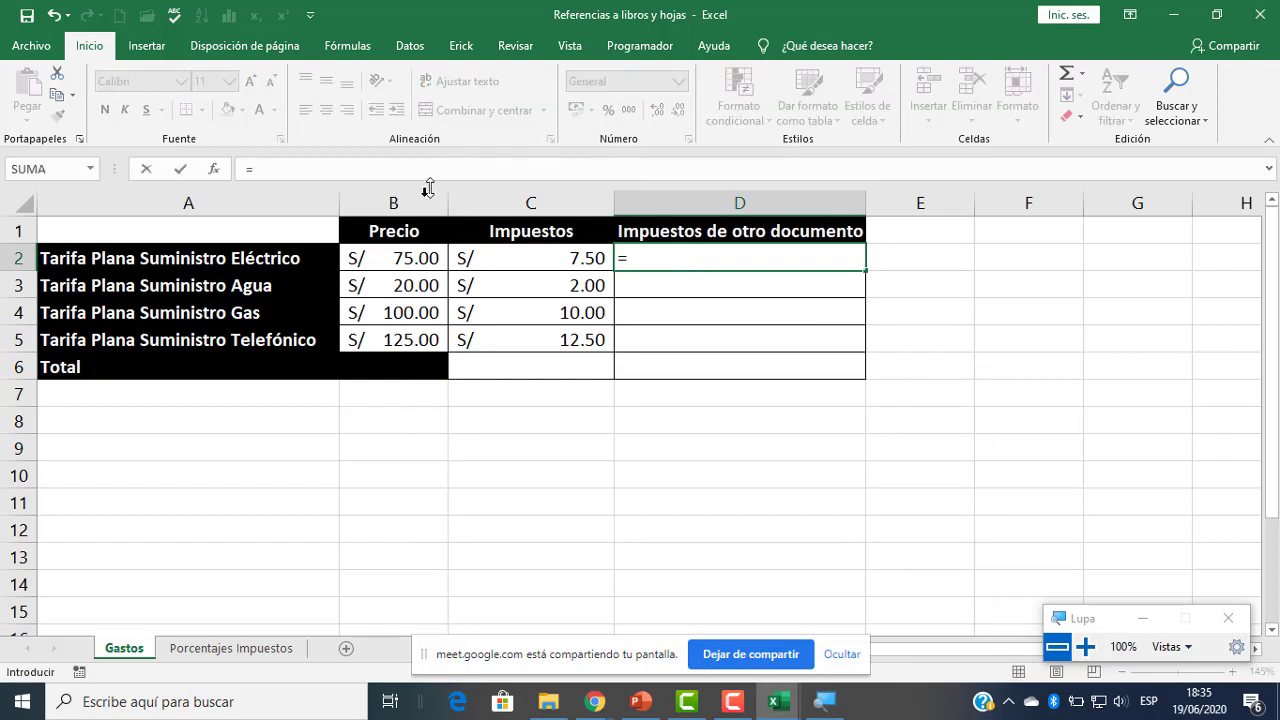
left_click(412, 260)
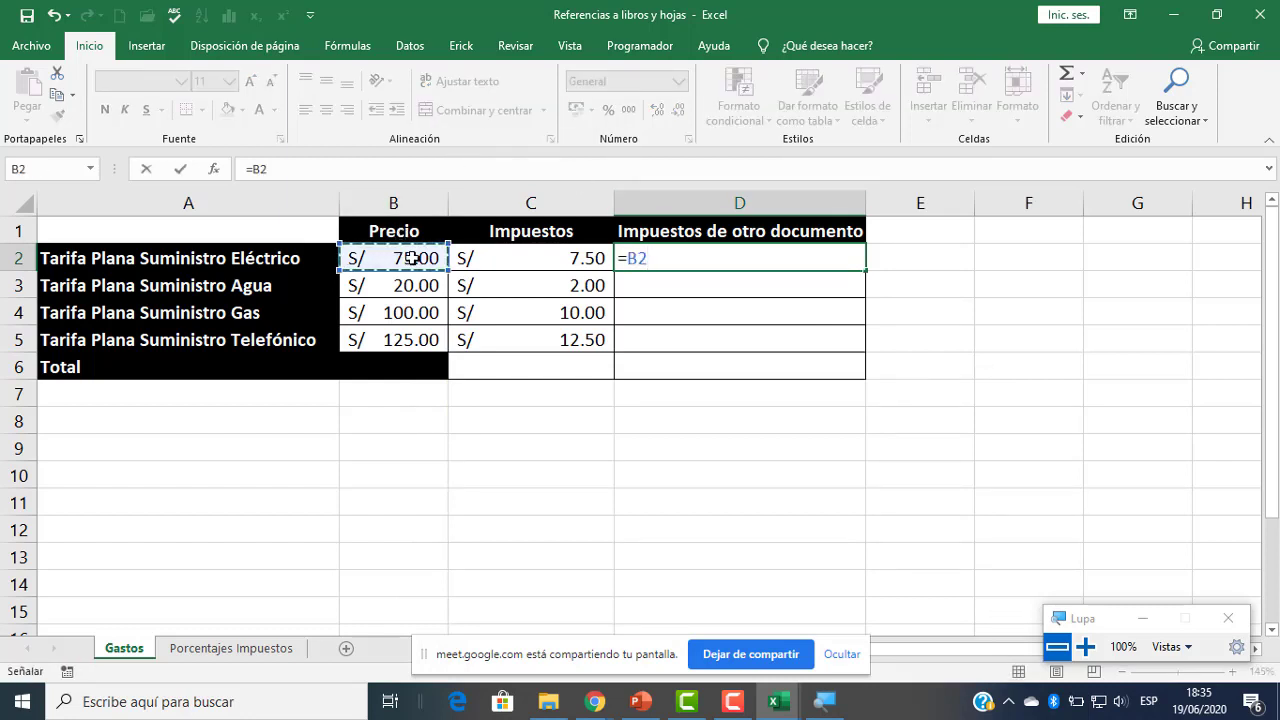
type("*")
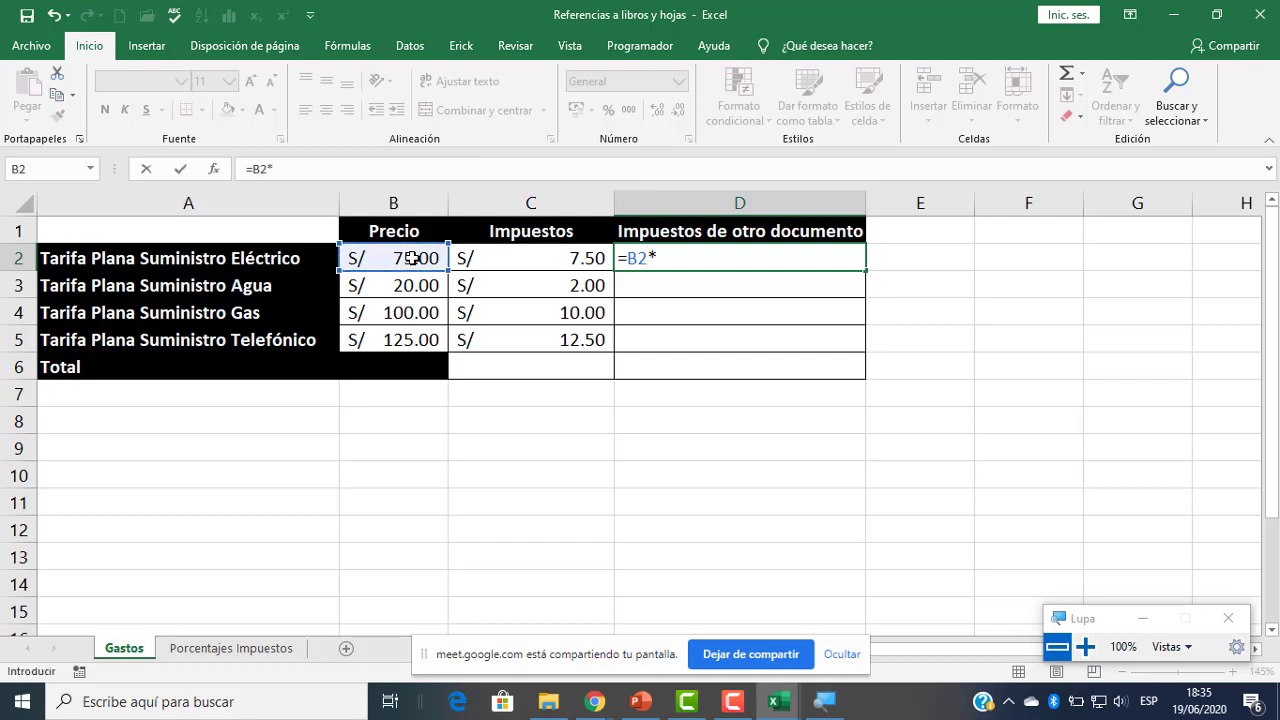
left_click(775, 701)
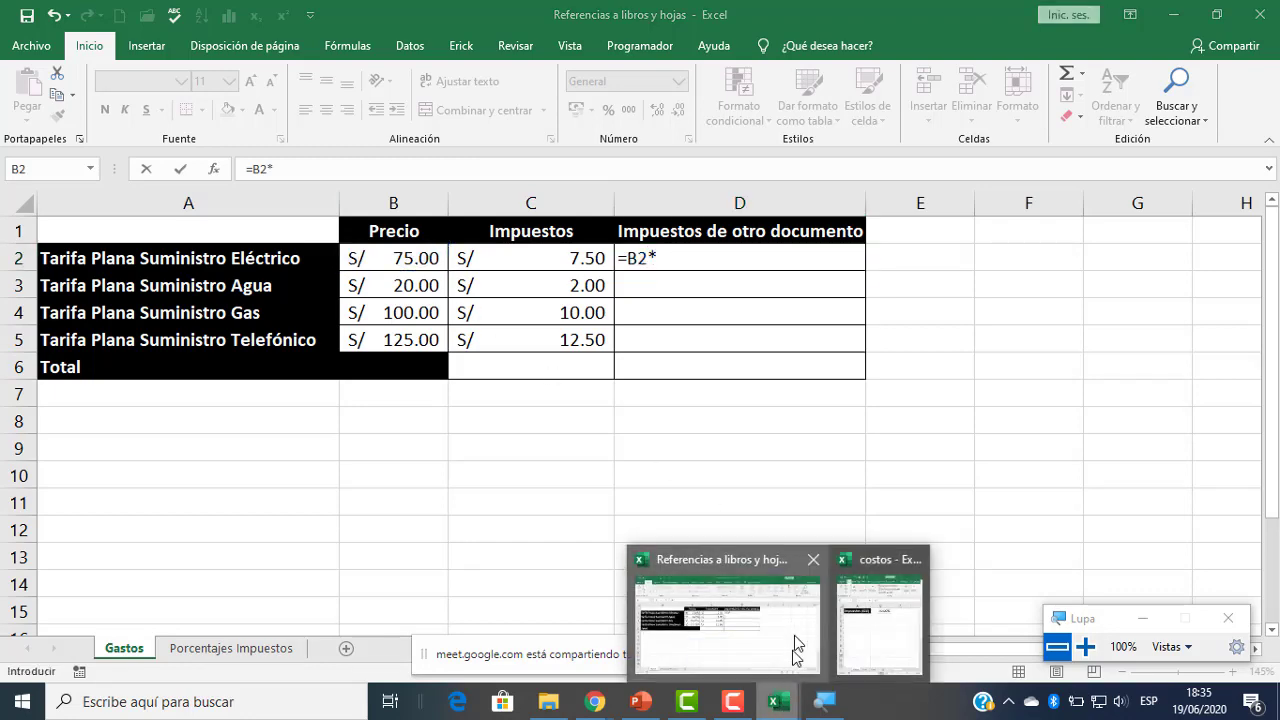
left_click(880, 625)
left_click(690, 607)
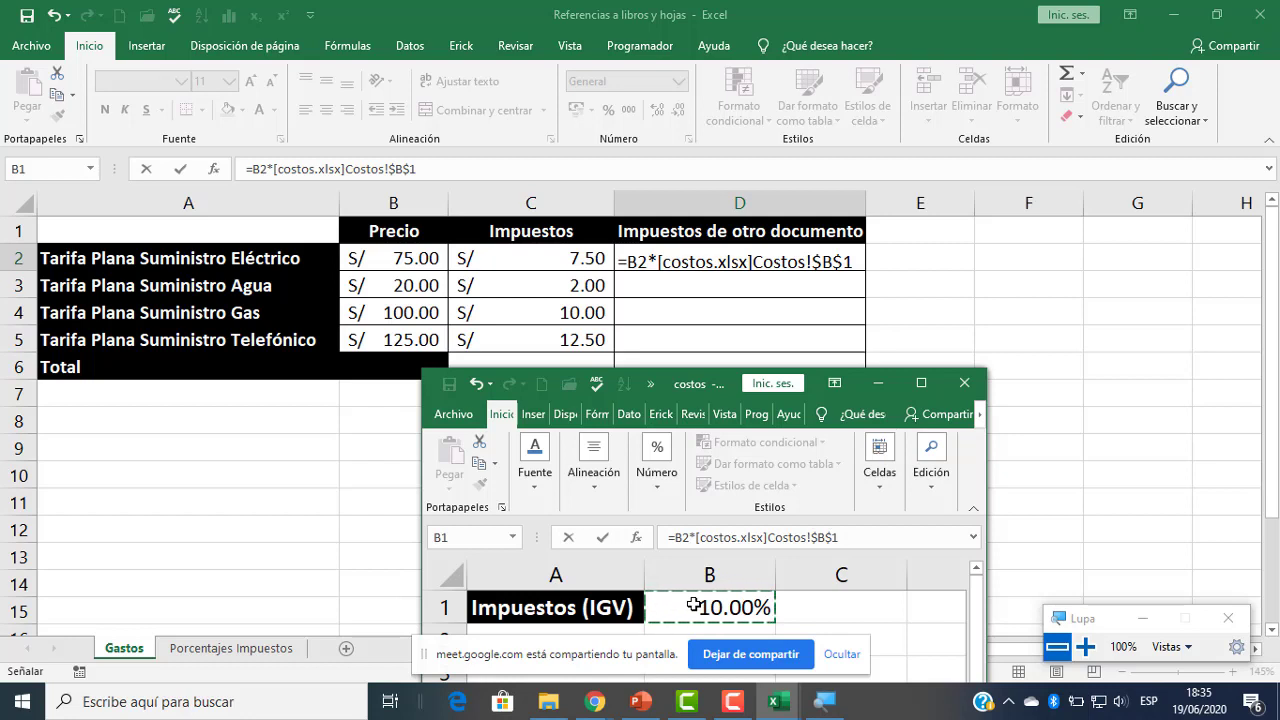
key("Return")
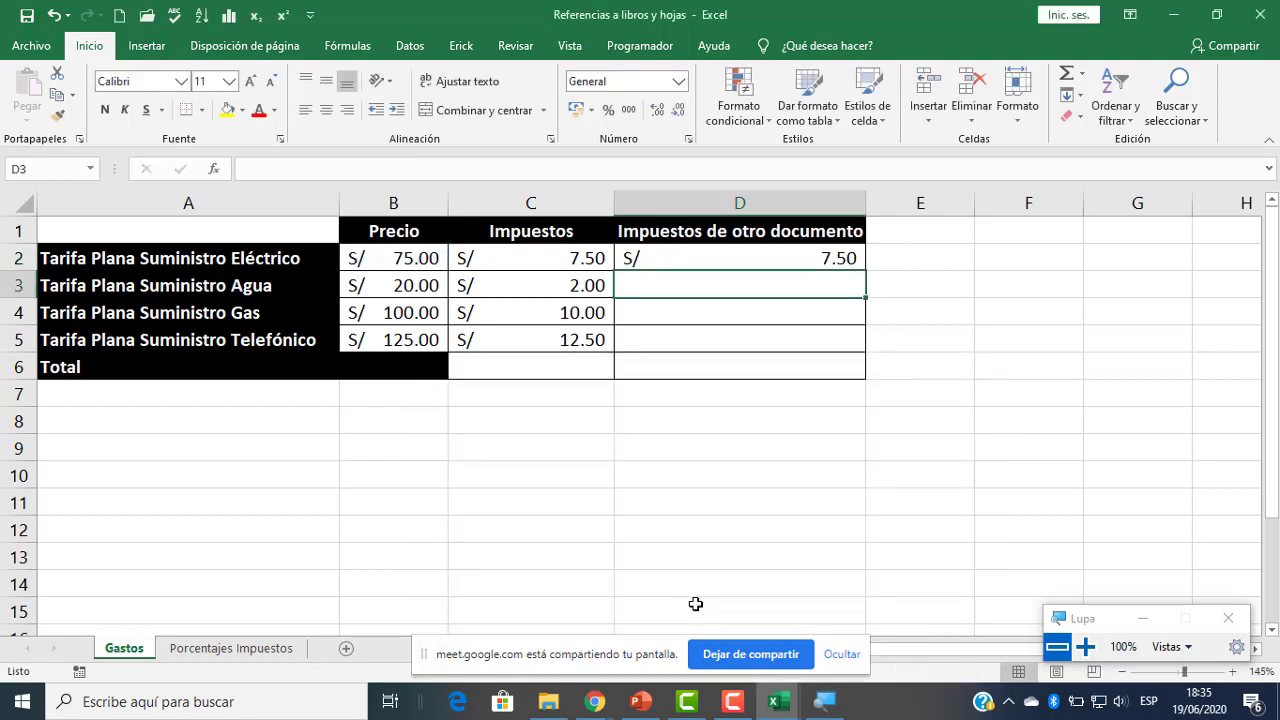
left_click(771, 256)
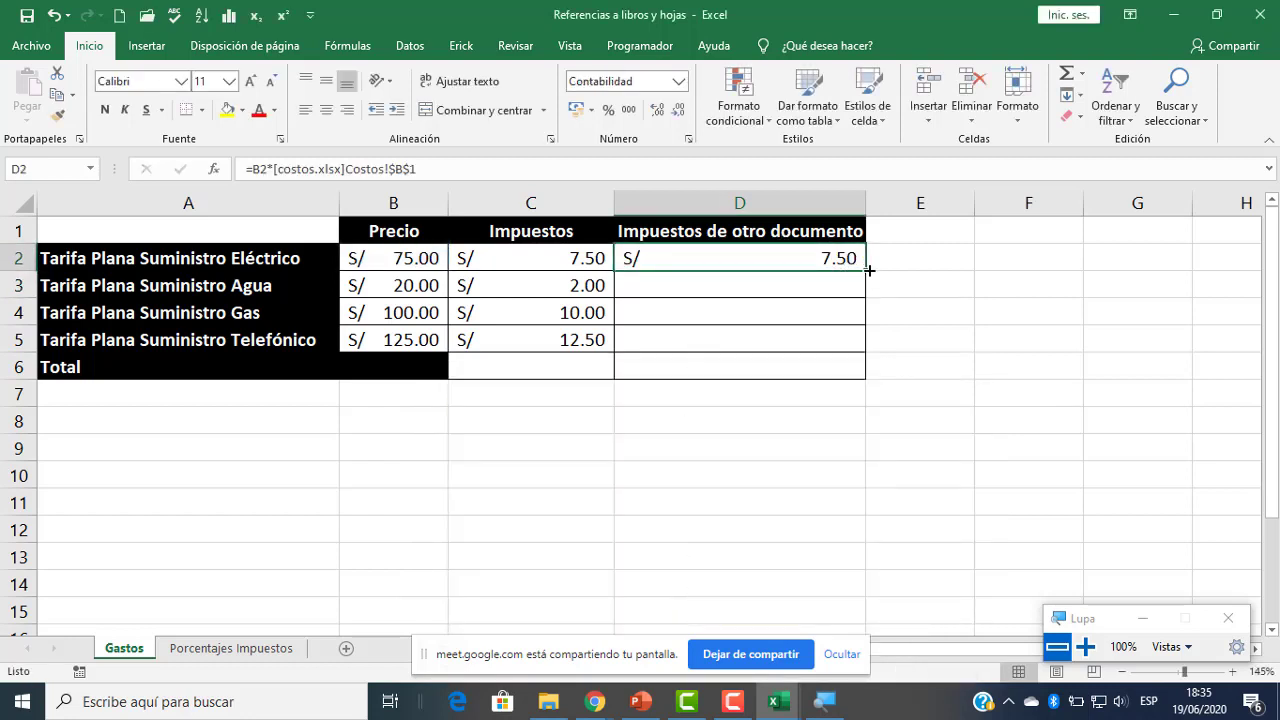
left_click_drag(869, 270, 855, 344)
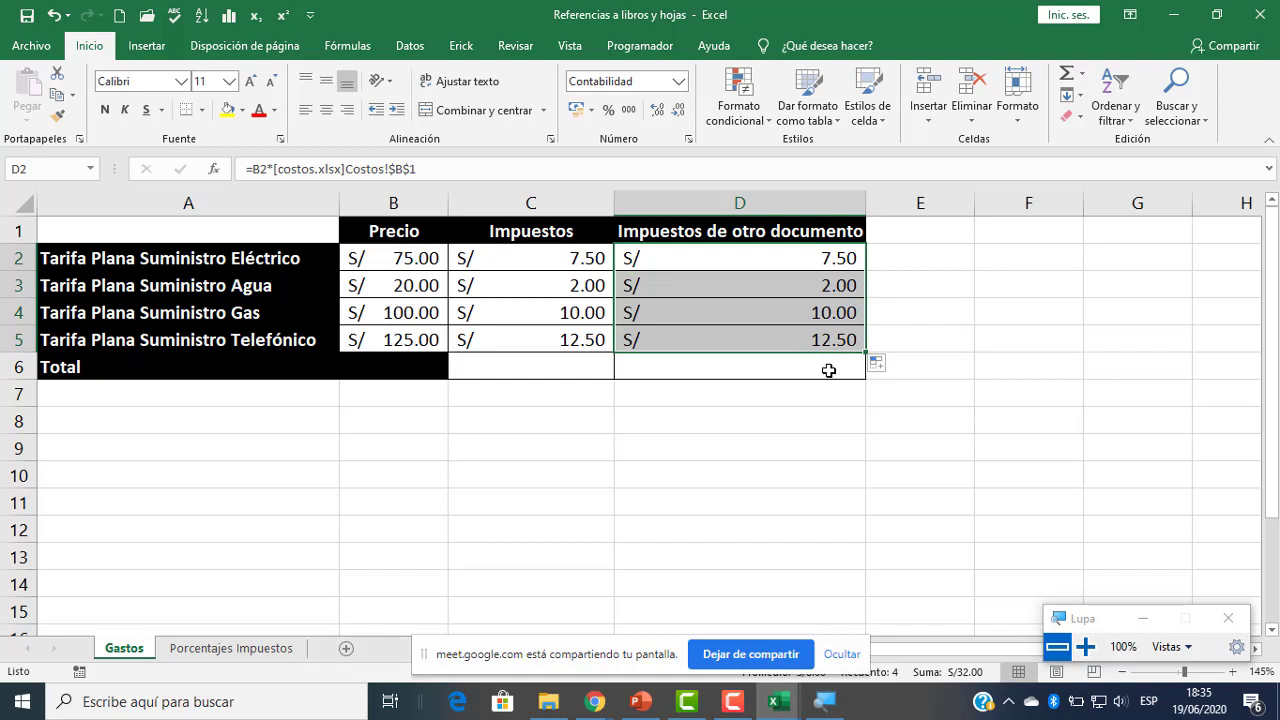
- Magnify the screen to 200% and widen column D of the Gastos sheet to give the formula in D2 more room
left_click(794, 257)
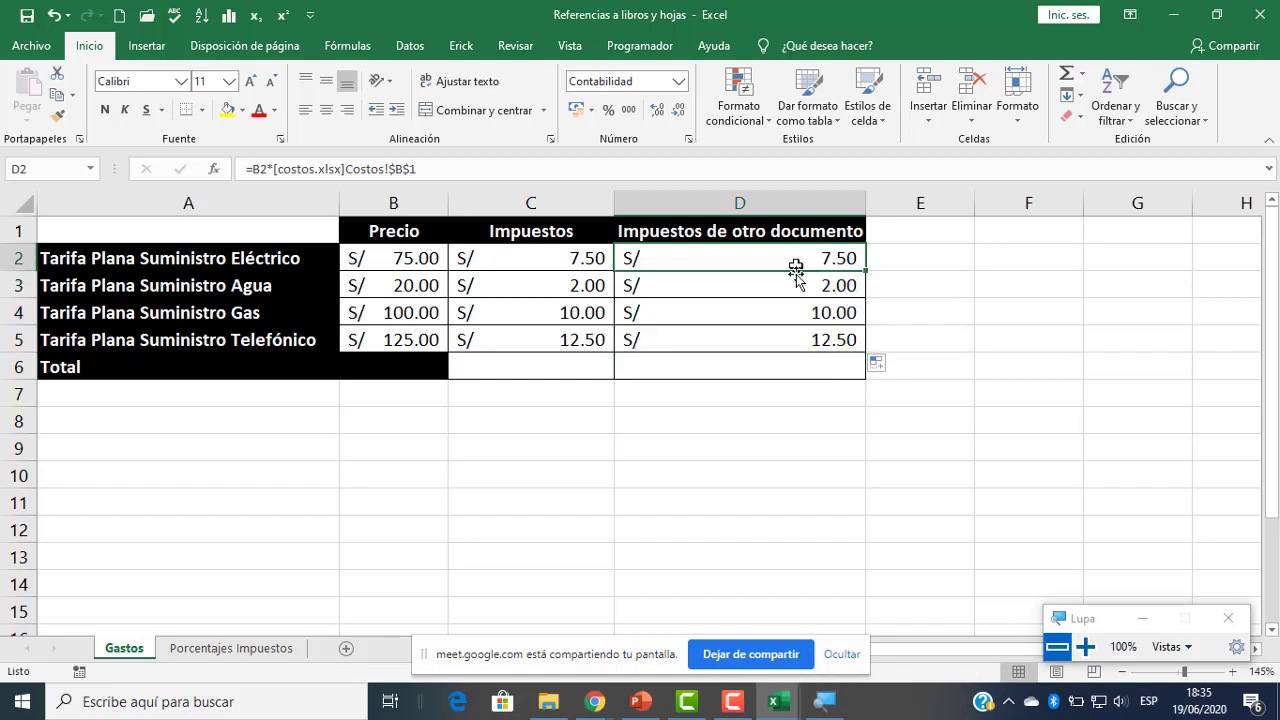
left_click(1088, 648)
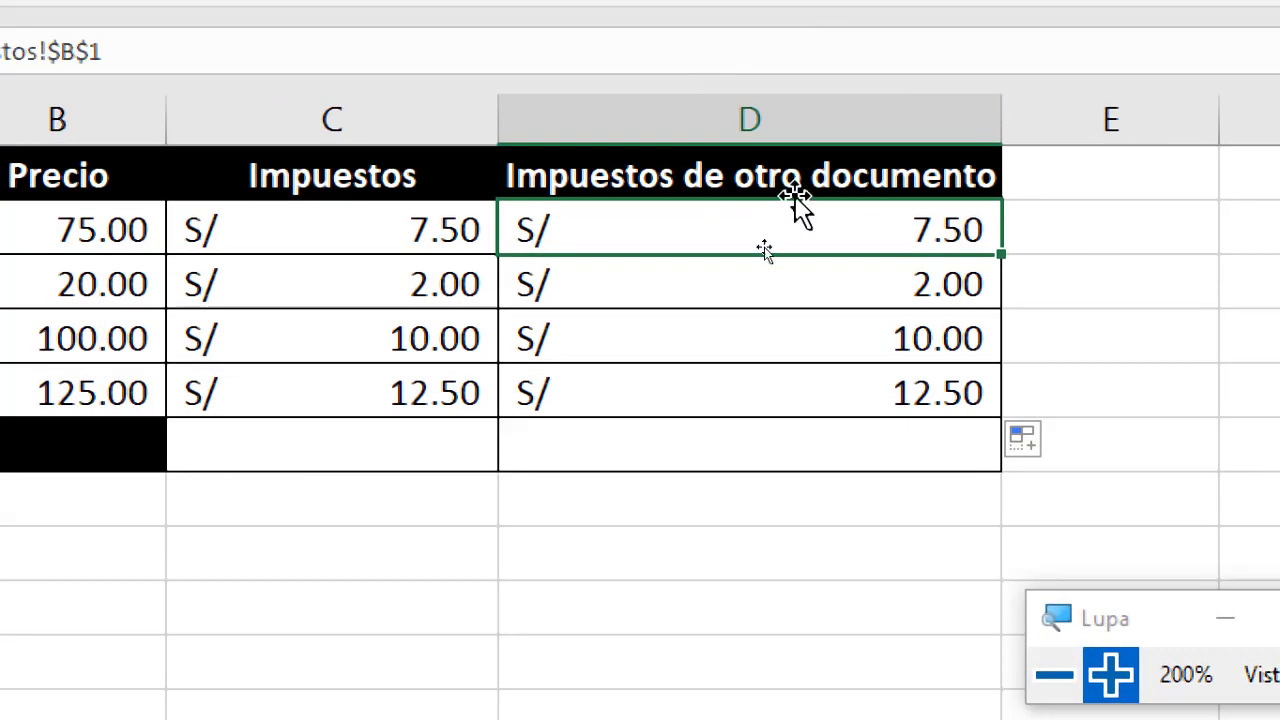
double_click(753, 259)
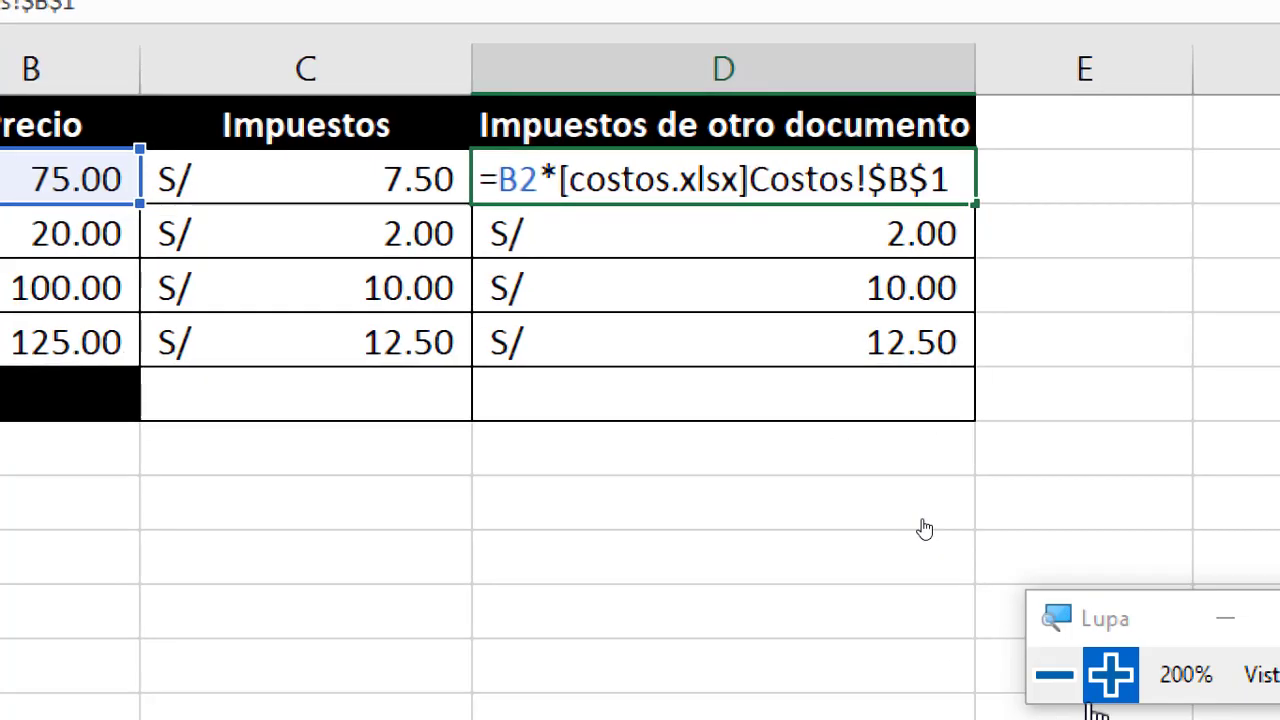
left_click(1054, 675)
left_click(933, 506)
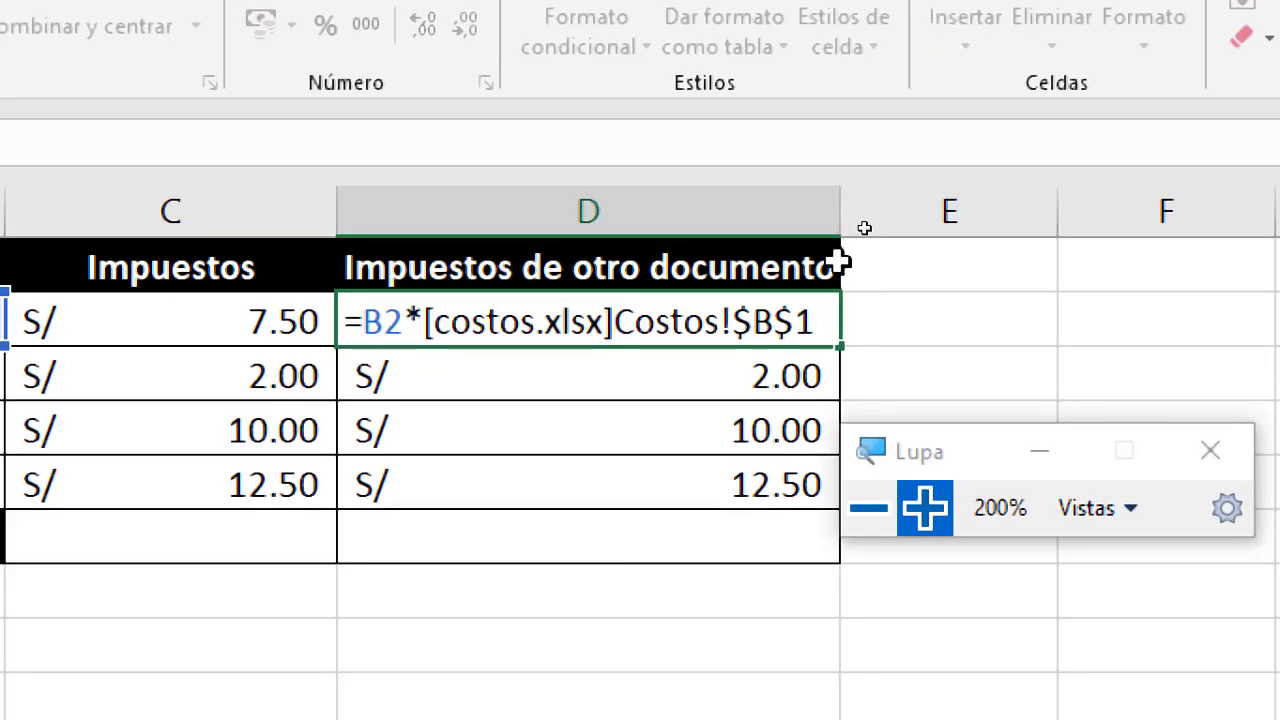
key("Escape")
left_click_drag(840, 204, 957, 206)
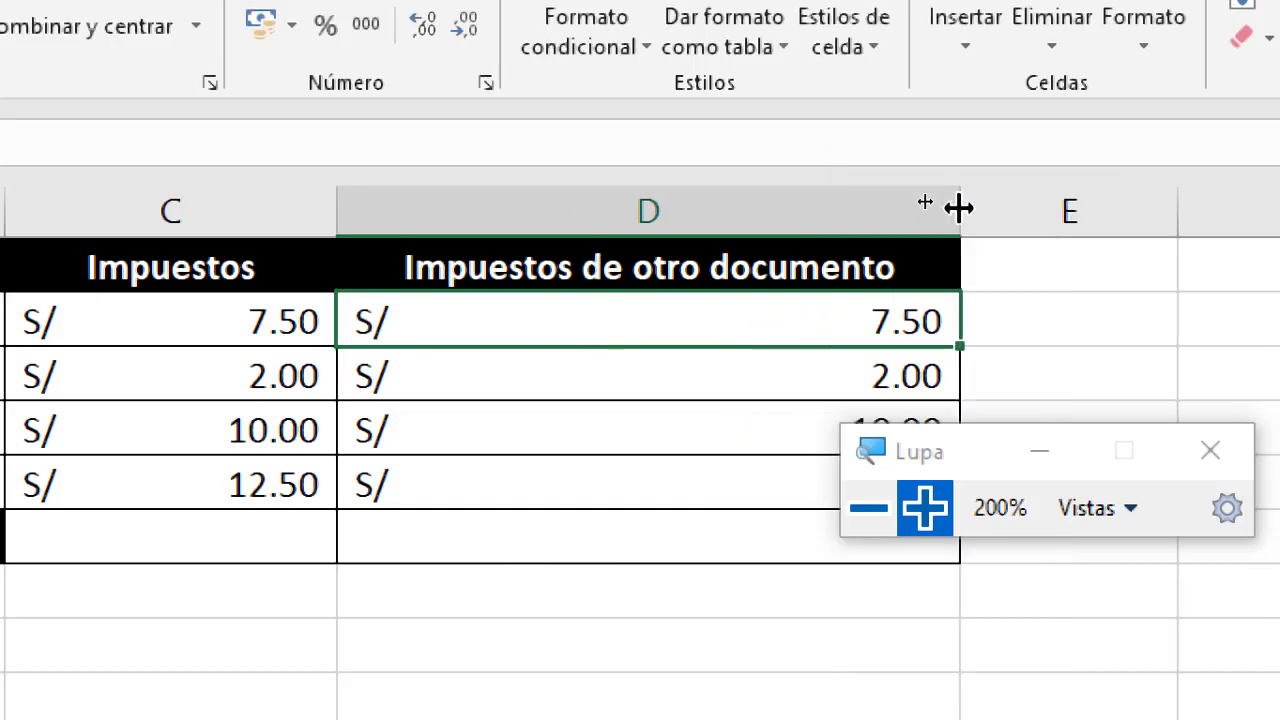
- Examine the workbook, sheet and cell parts of the formula in D2 under higher magnification, and restore the screen to 100%
double_click(686, 322)
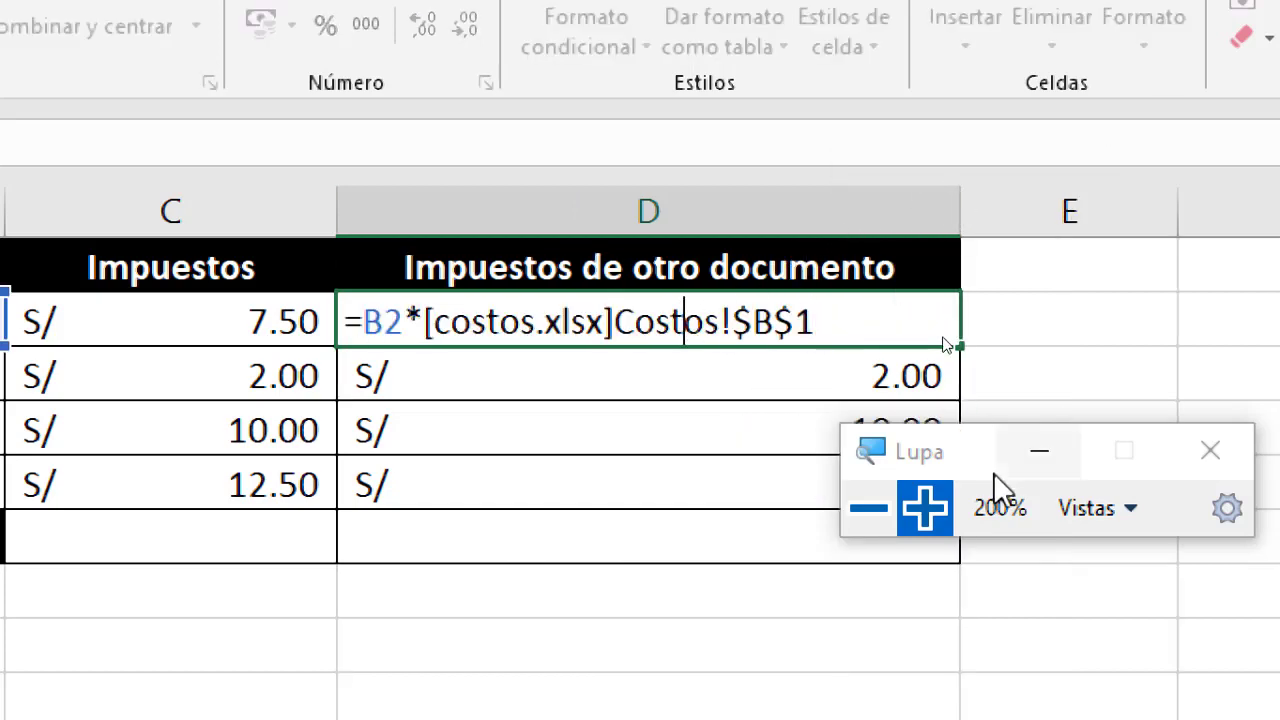
left_click(930, 510)
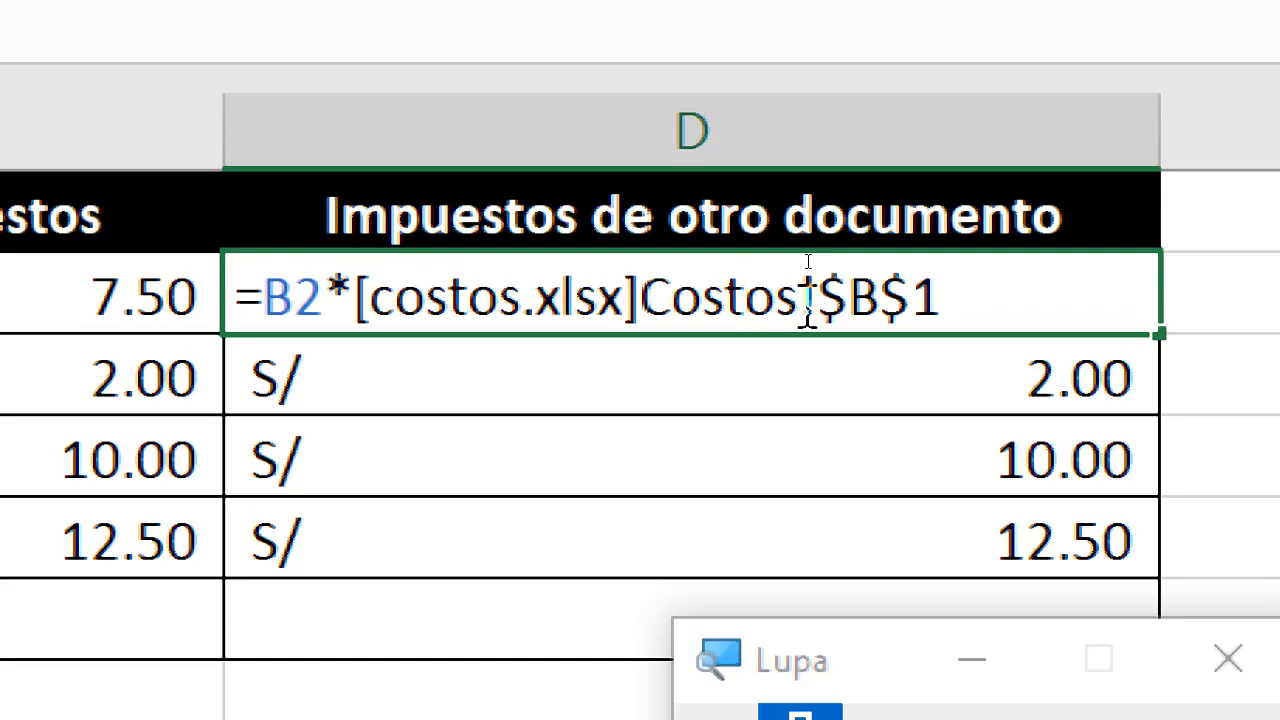
key("Return")
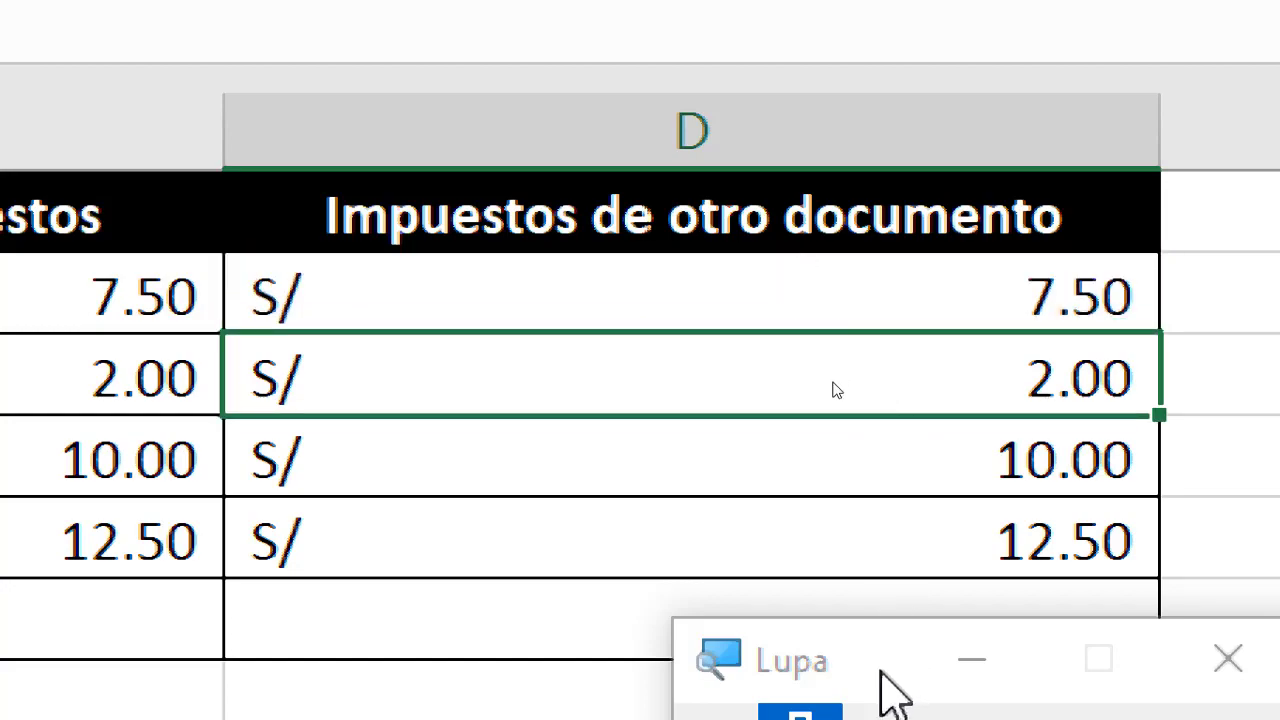
left_click_drag(891, 691, 895, 318)
left_click(715, 372)
left_click(757, 365)
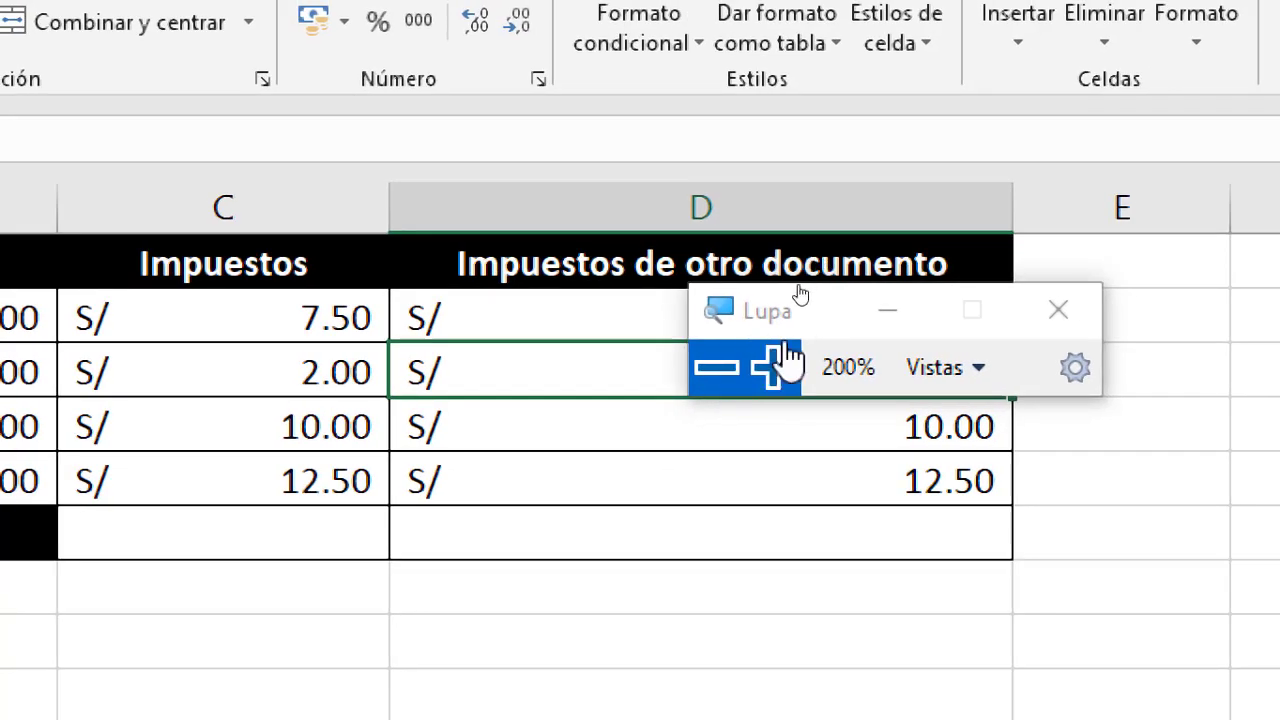
left_click(722, 369)
left_click_drag(779, 254, 752, 386)
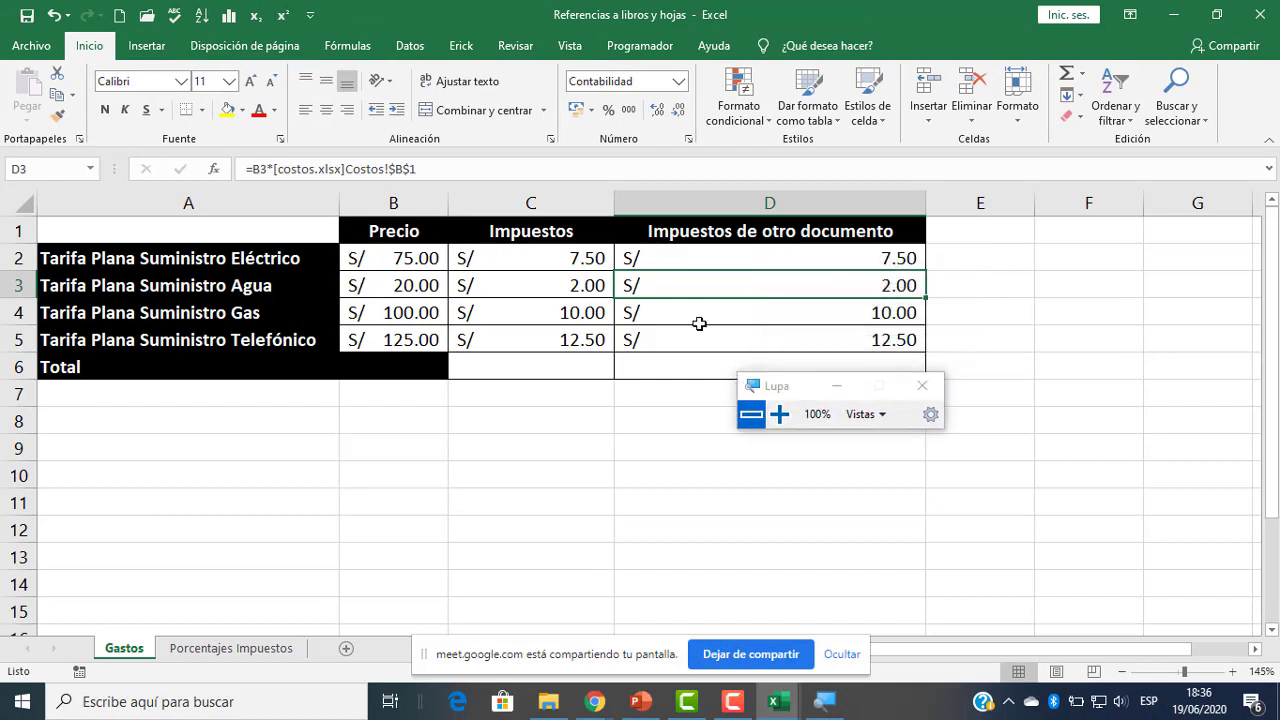
left_click(706, 327)
- Bring the costos workbook to the front, maximize its window and close it
left_click(772, 700)
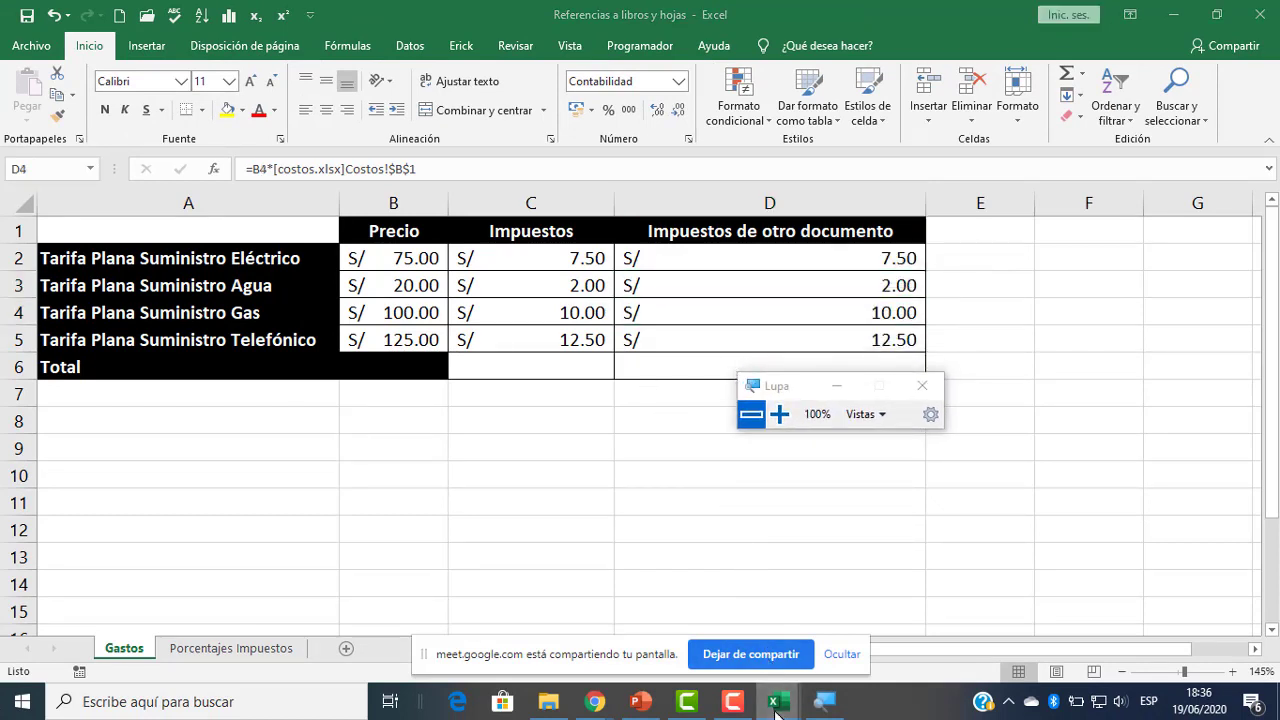
left_click(897, 619)
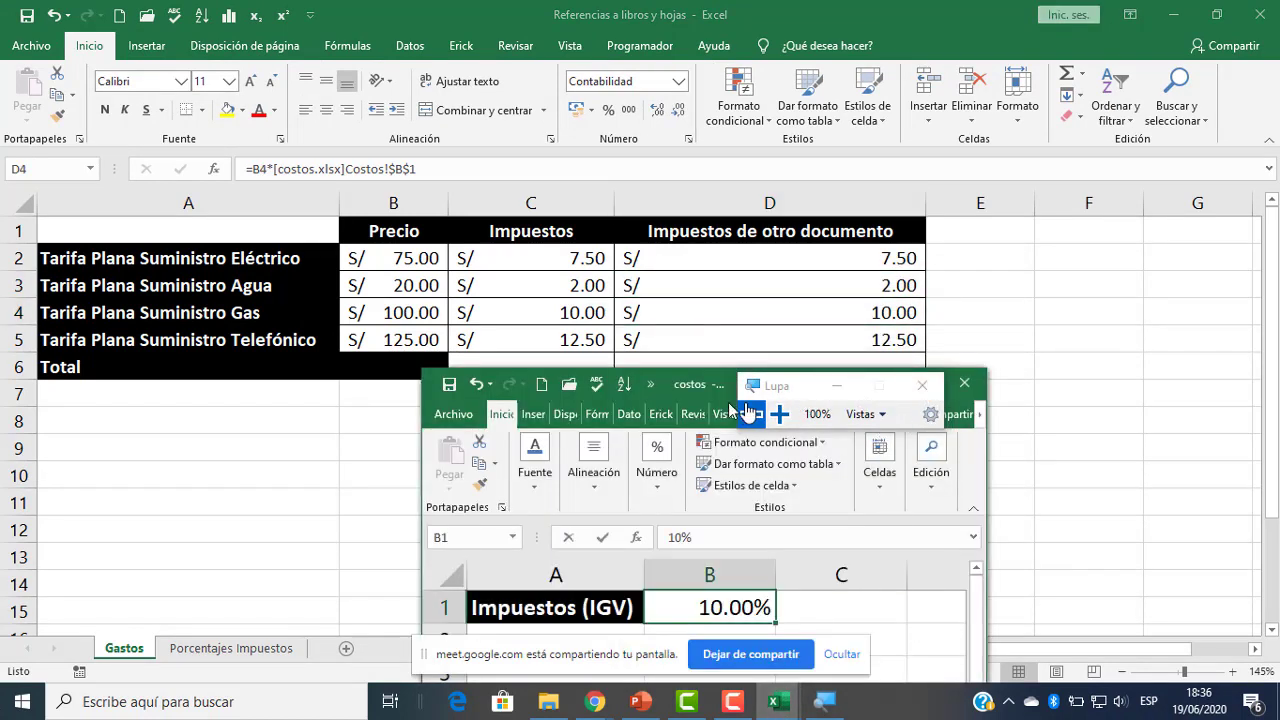
left_click_drag(818, 392, 930, 615)
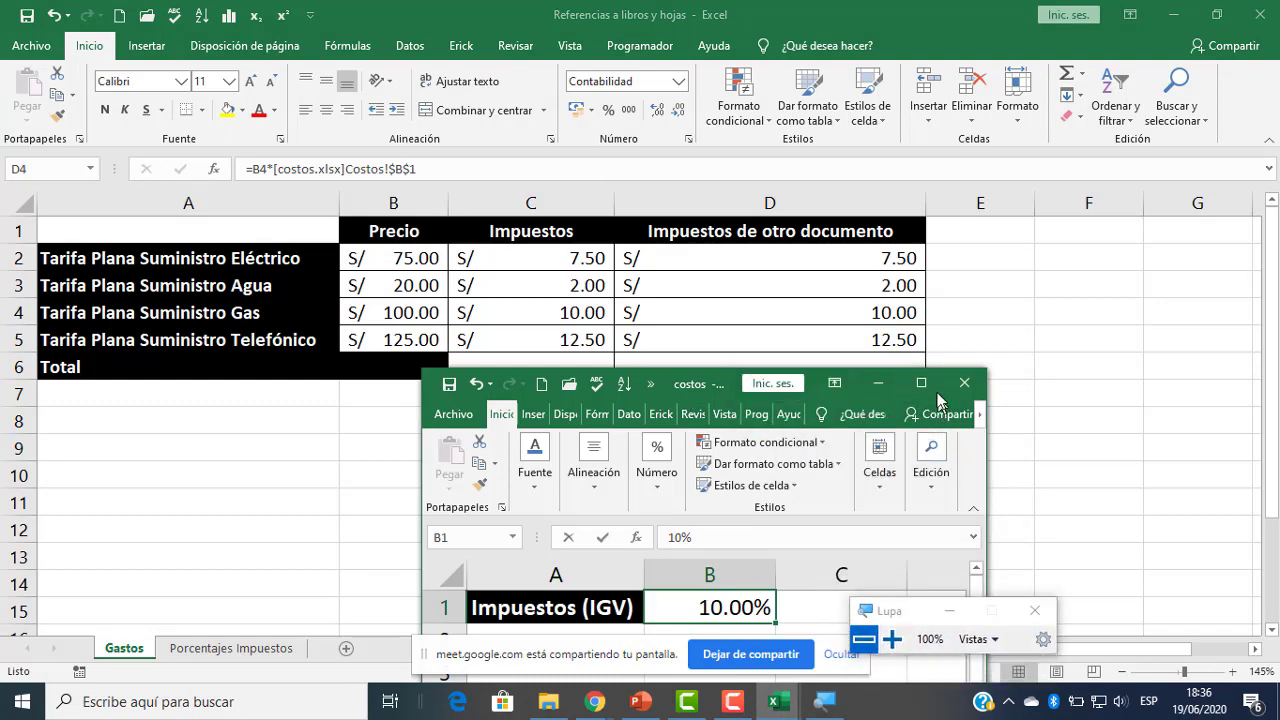
left_click(926, 388)
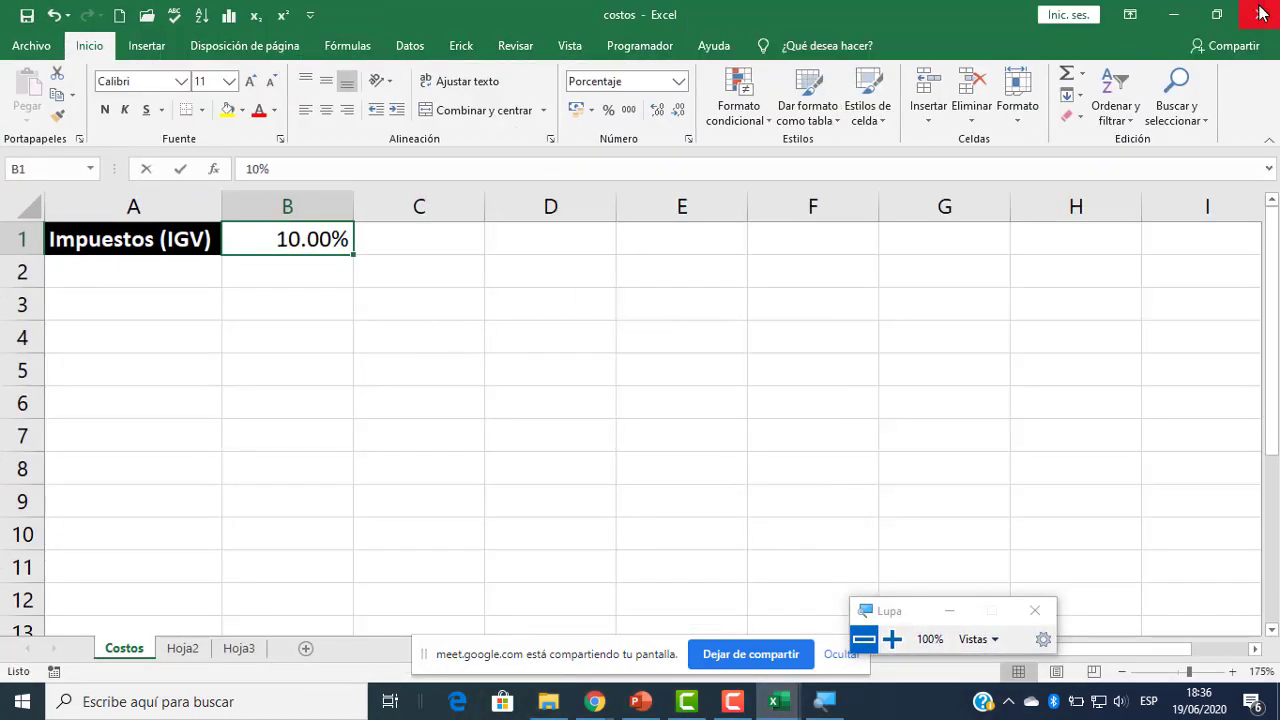
left_click(1262, 14)
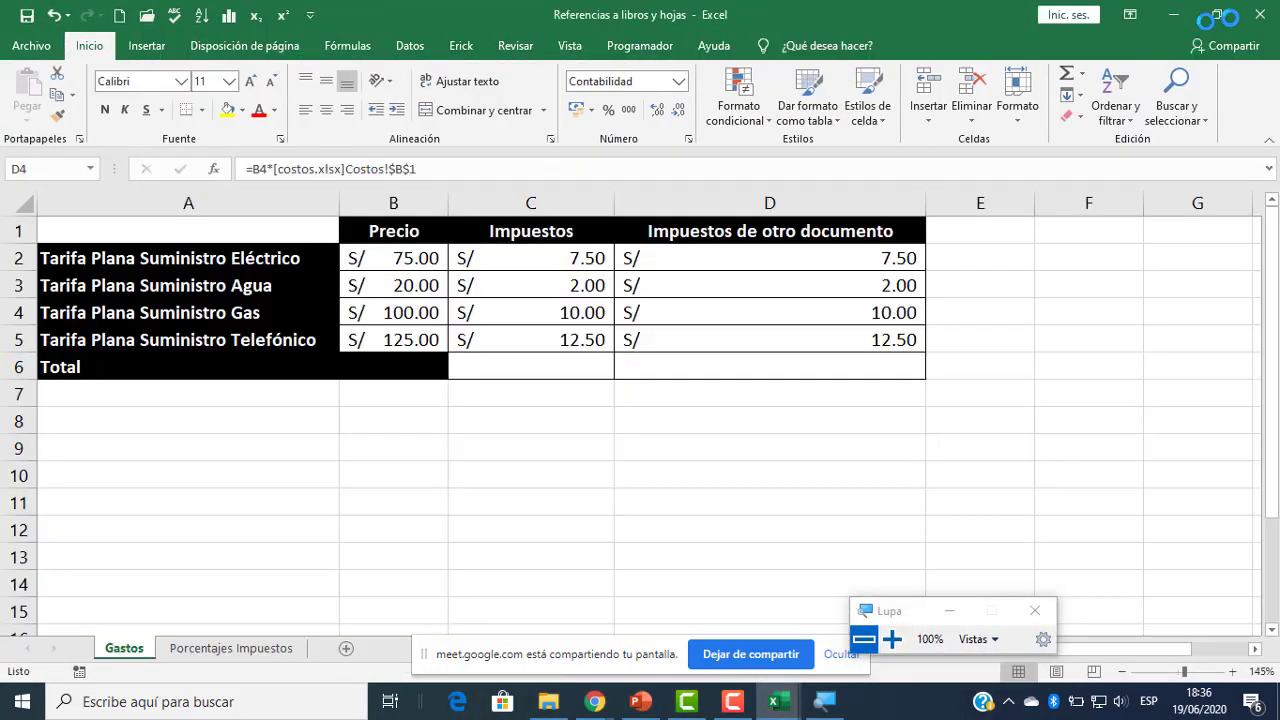
- Examine the full folder path to costos.xlsx in the formula in D2 at 200% magnification, and restore the screen to 100%
left_click(809, 431)
left_click(812, 260)
double_click(802, 262)
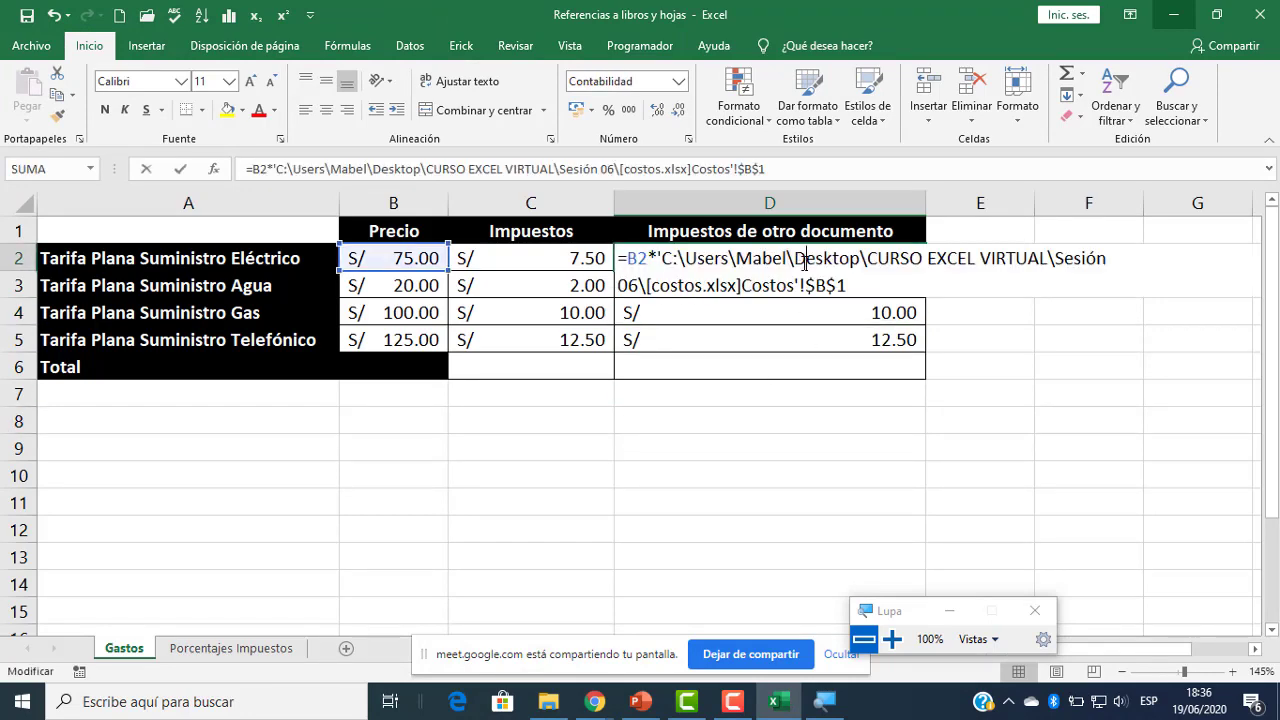
left_click(893, 639)
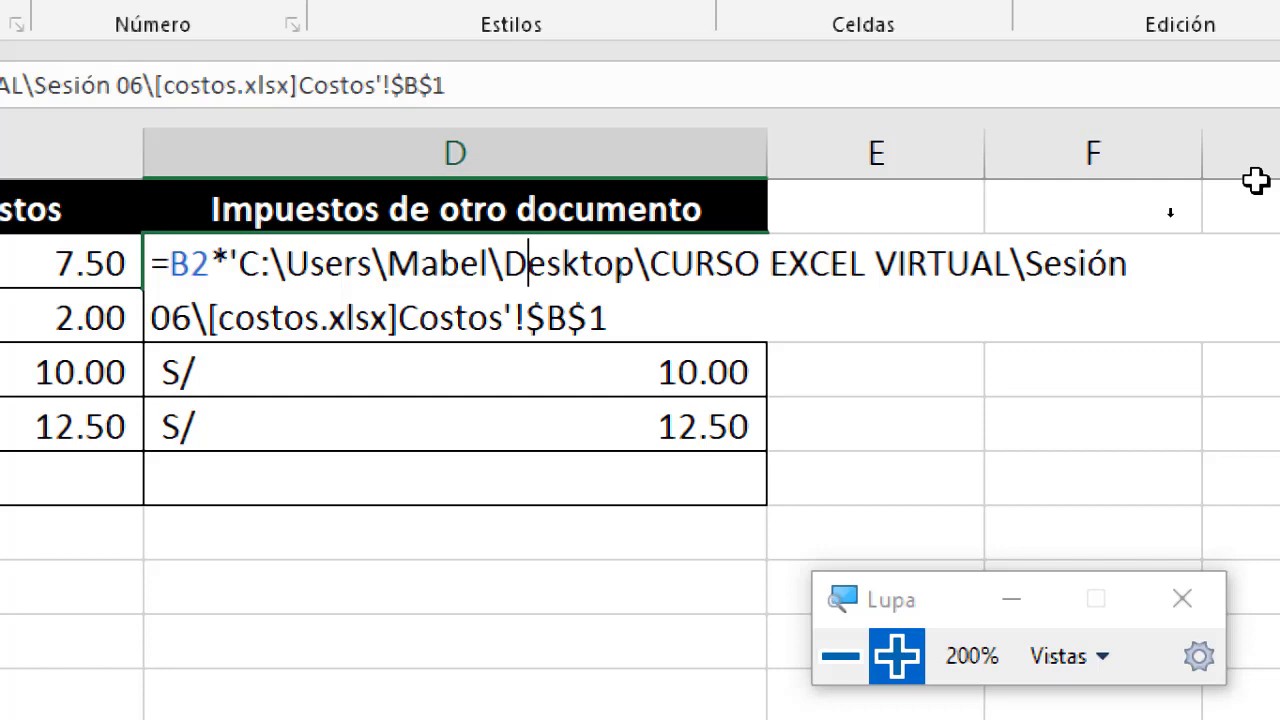
key("ctrl+Return")
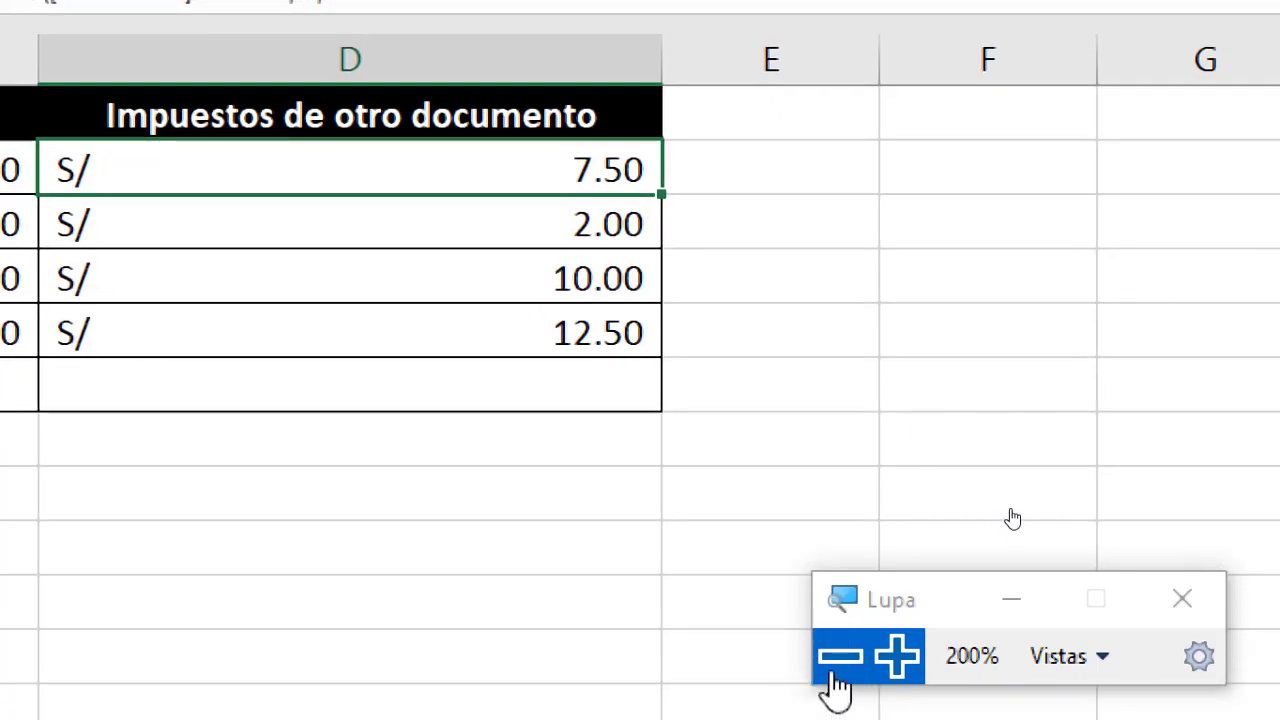
left_click(838, 686)
left_click(752, 369)
left_click(774, 261)
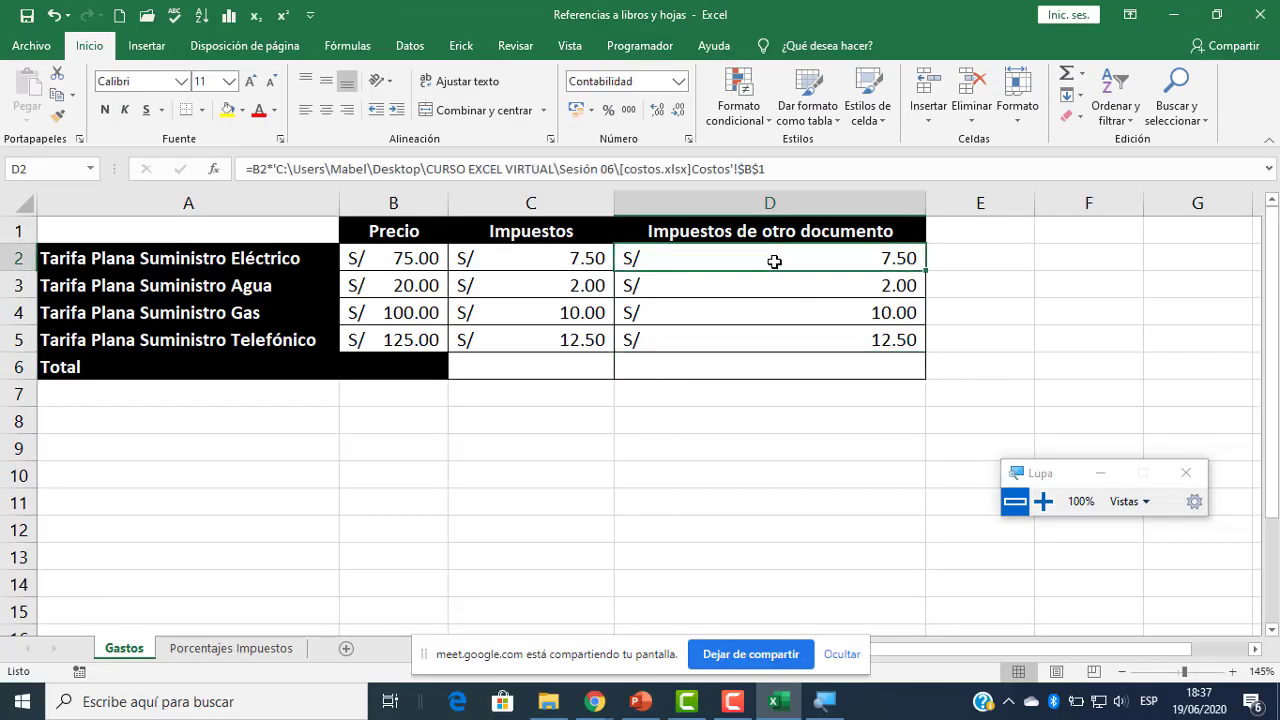
- Switch to File Explorer and delete the costos workbook from the Sesión 06 folder
left_click(548, 701)
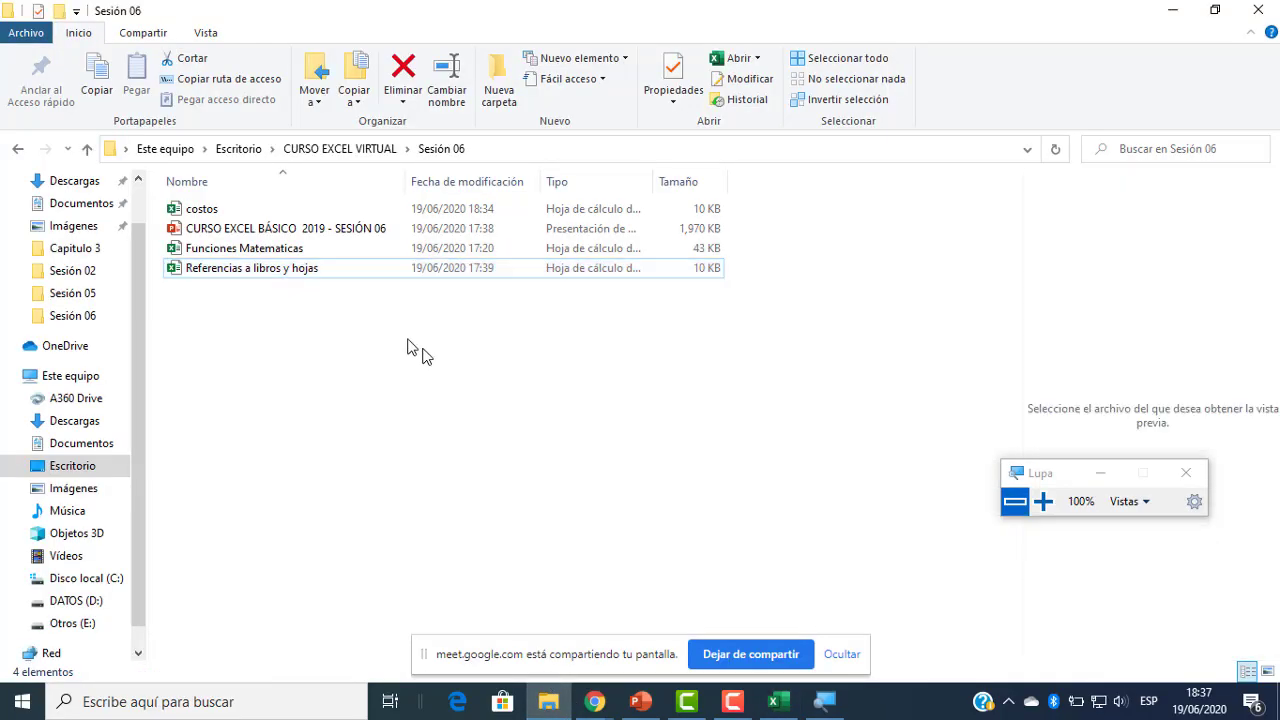
left_click(205, 211)
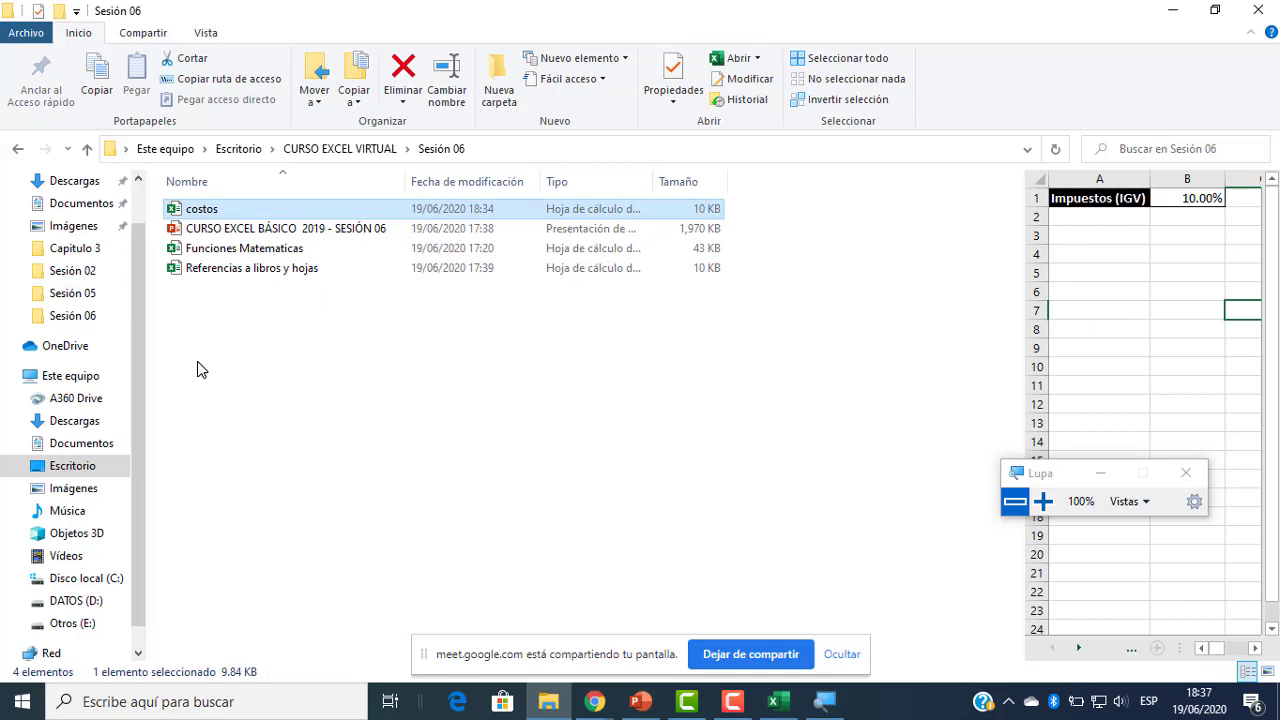
key("Delete")
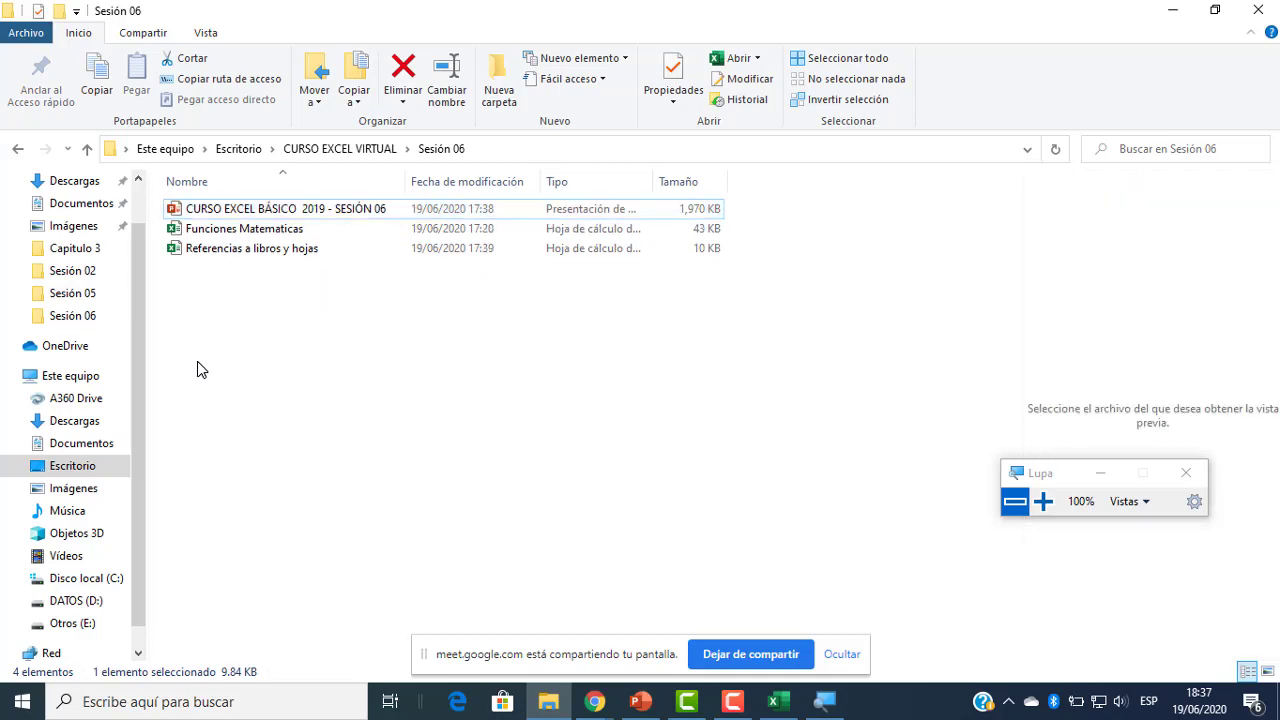
- Return to the Referencias a libros y hojas workbook in Excel and check how D2 behaves without its source file
left_click(777, 698)
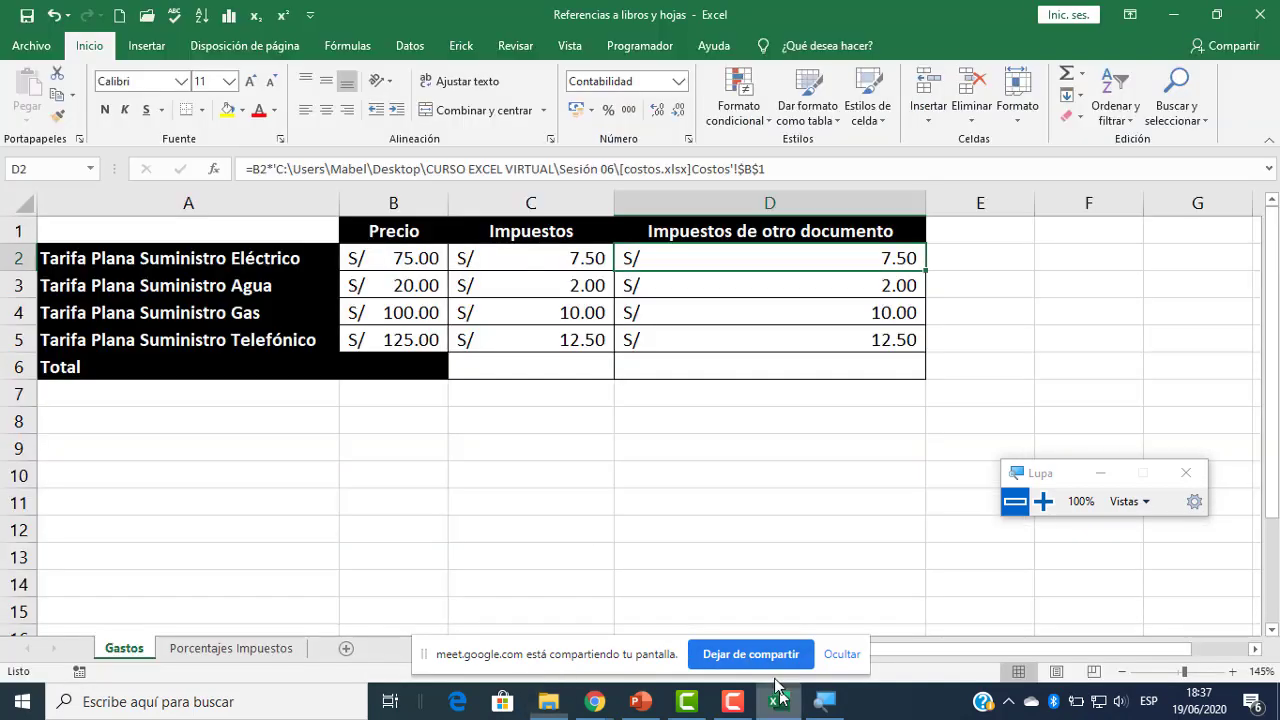
left_click(740, 452)
left_click(765, 257)
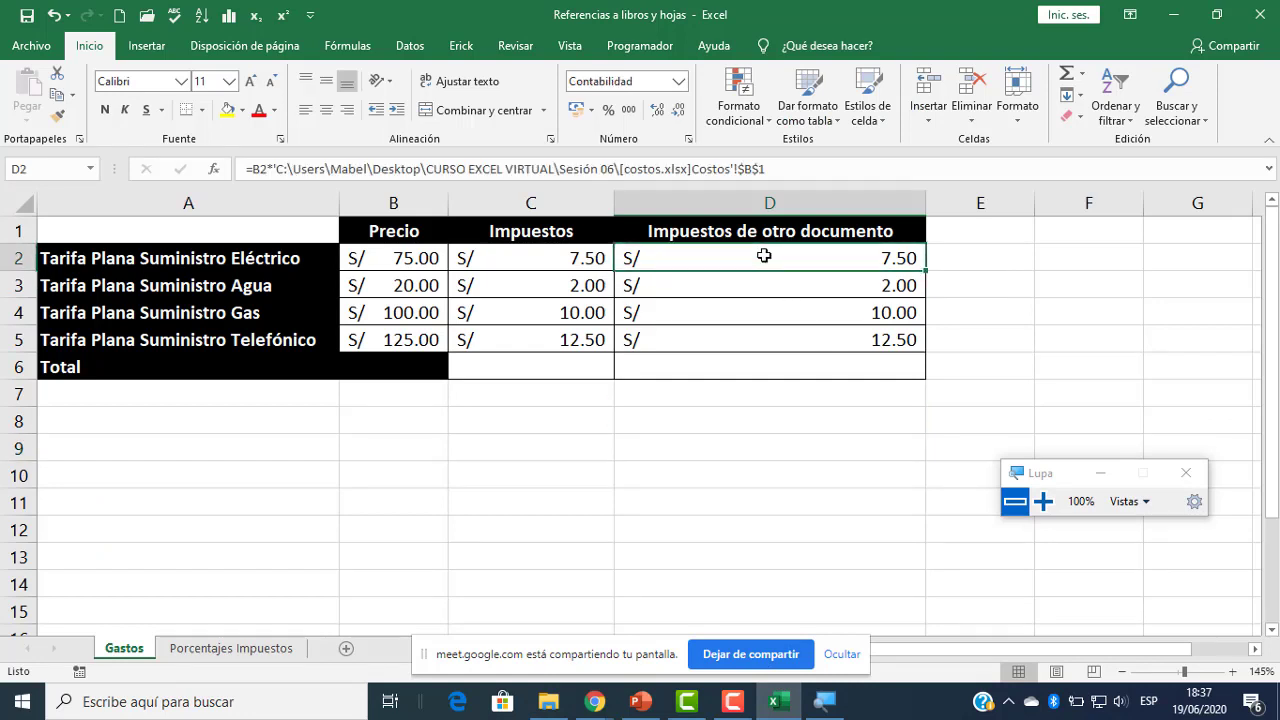
key("F5")
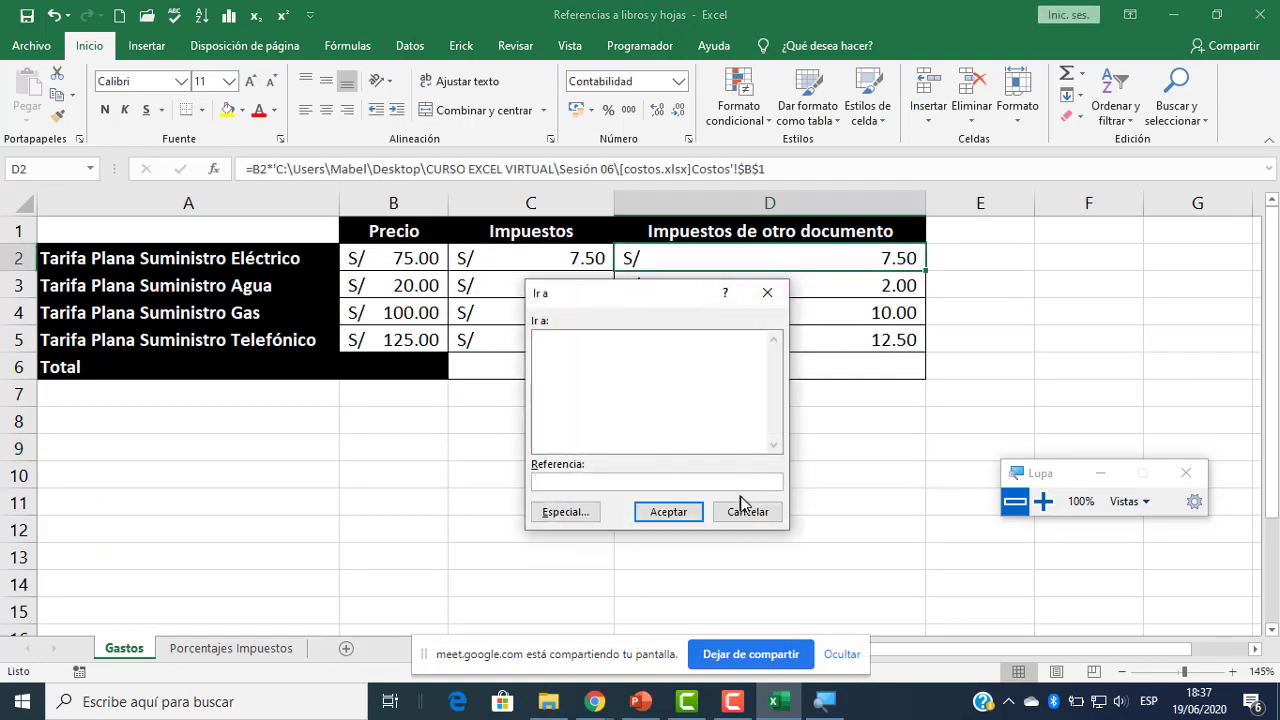
left_click(740, 505)
left_click(760, 422)
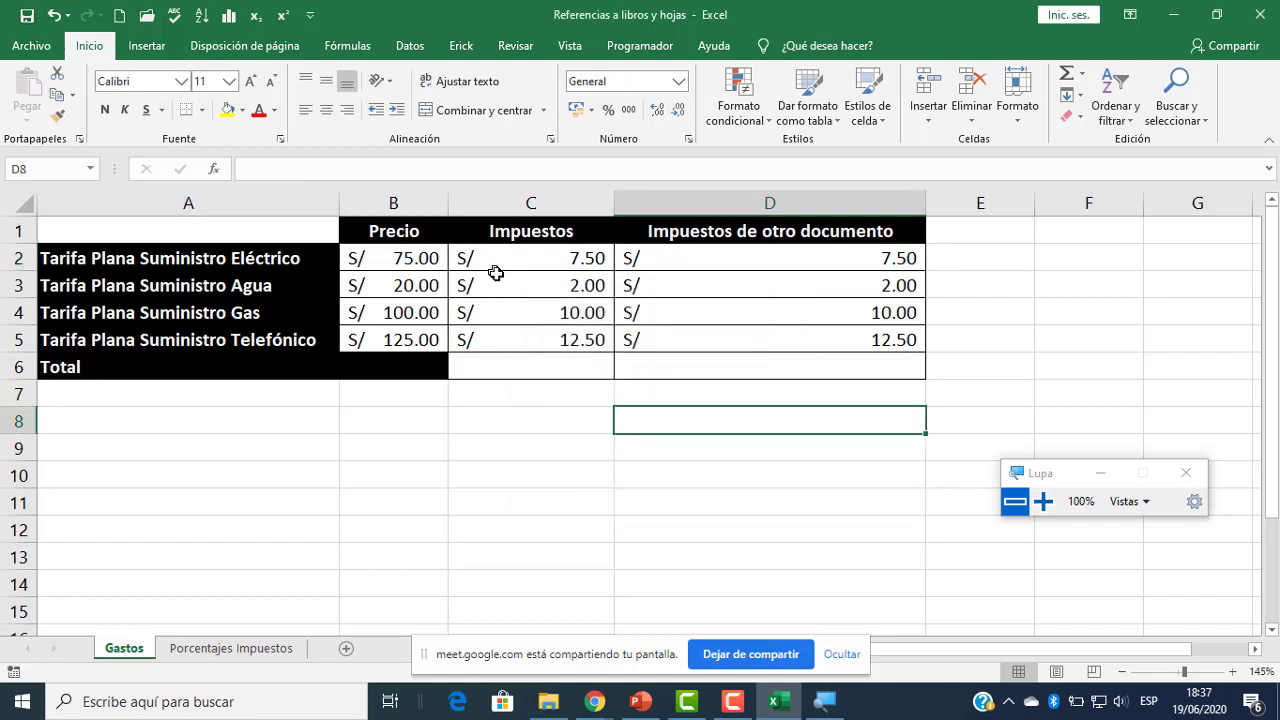
left_click(769, 263)
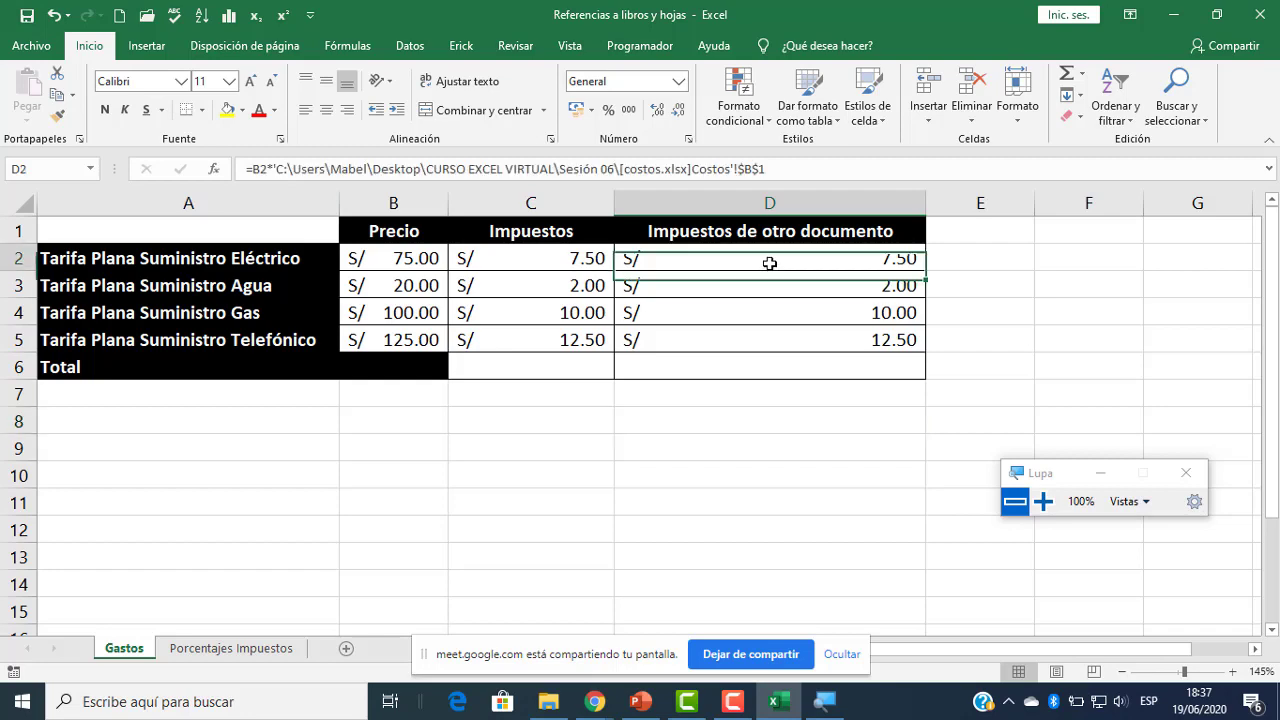
left_click(1046, 274)
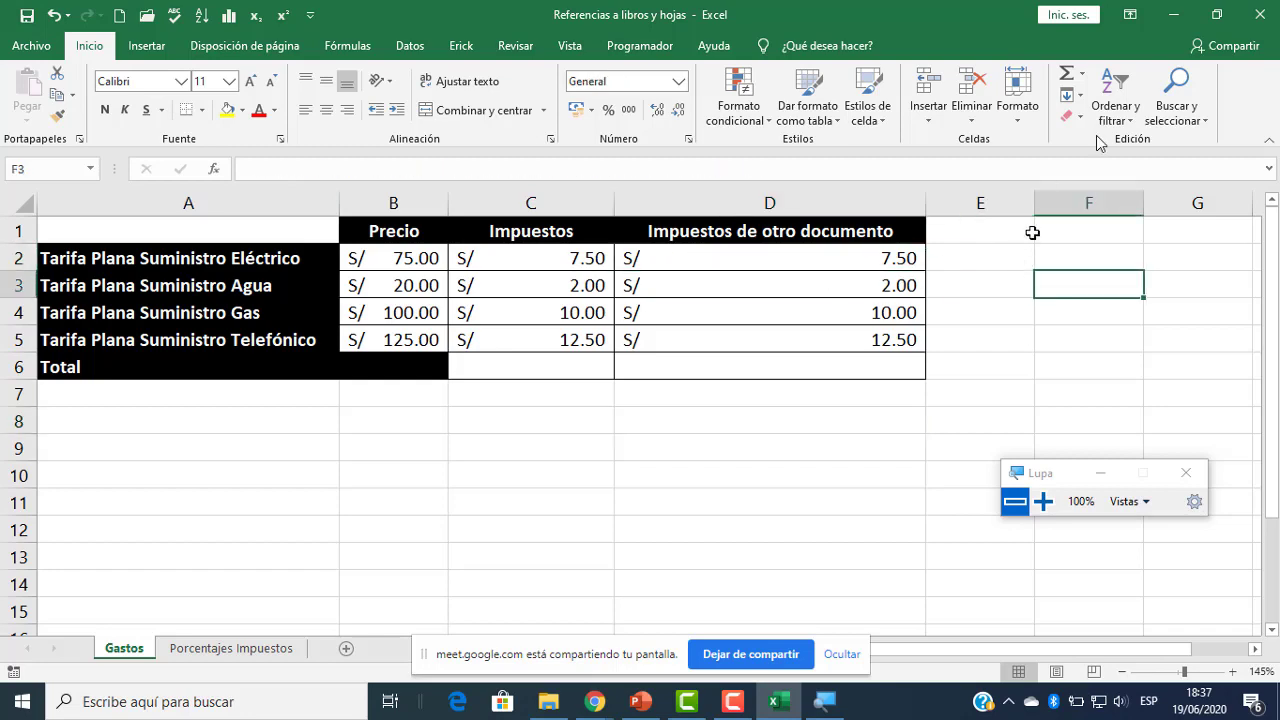
- Close the Referencias a libros y hojas workbook, reopen it from the Sesión 06 folder and enable its link content
left_click(1262, 19)
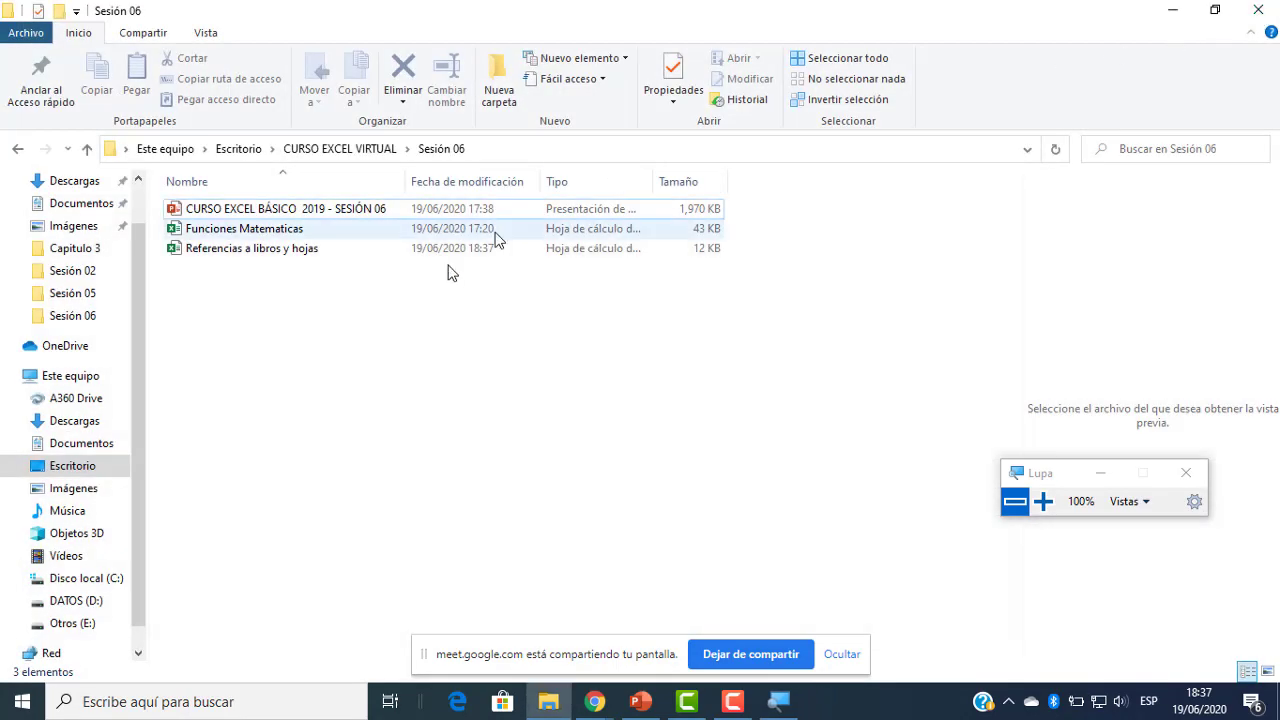
double_click(278, 254)
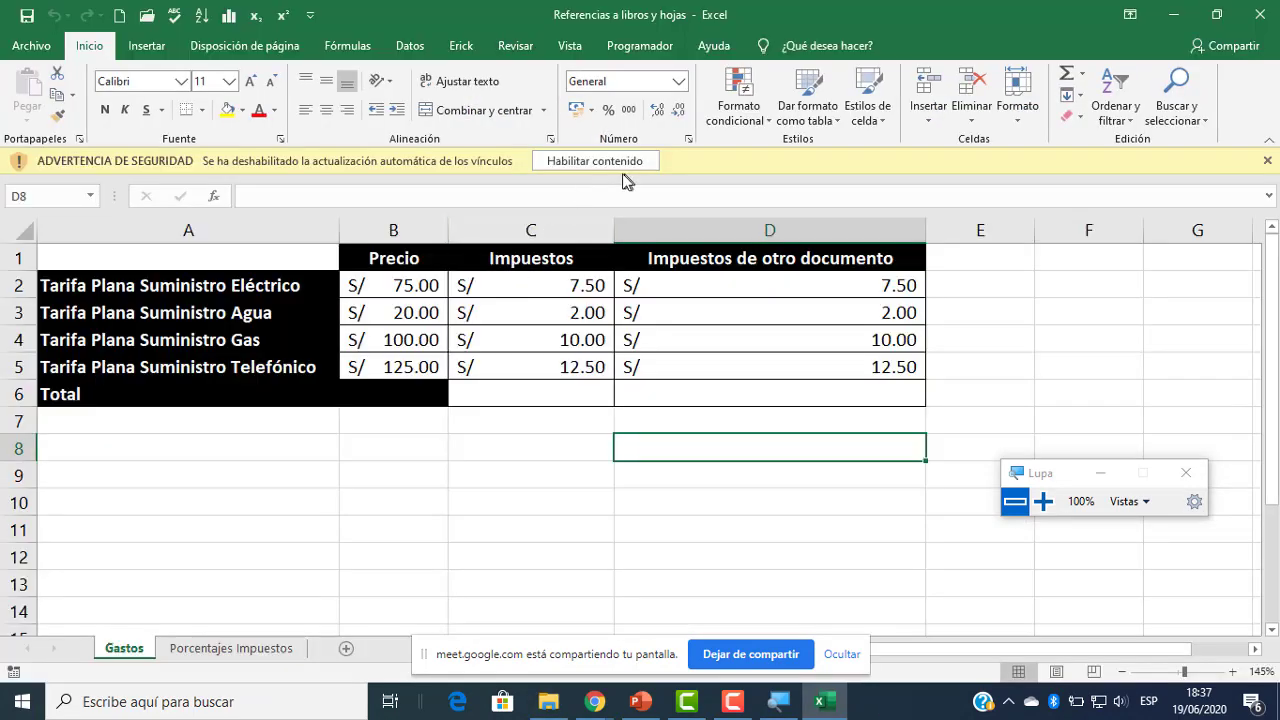
left_click(612, 164)
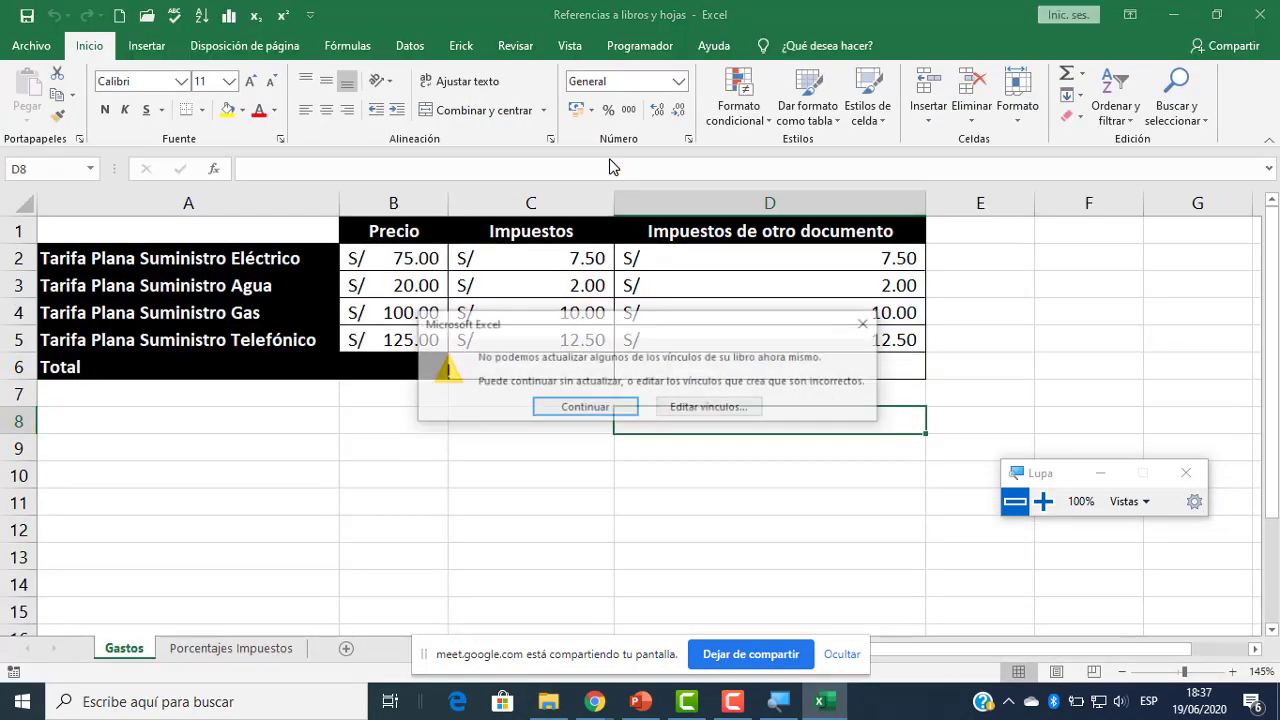
- Magnify the screen to 200%, examine the costos.xlsx source status in the workbook's link editor, close it and restore 100%
left_click(1043, 501)
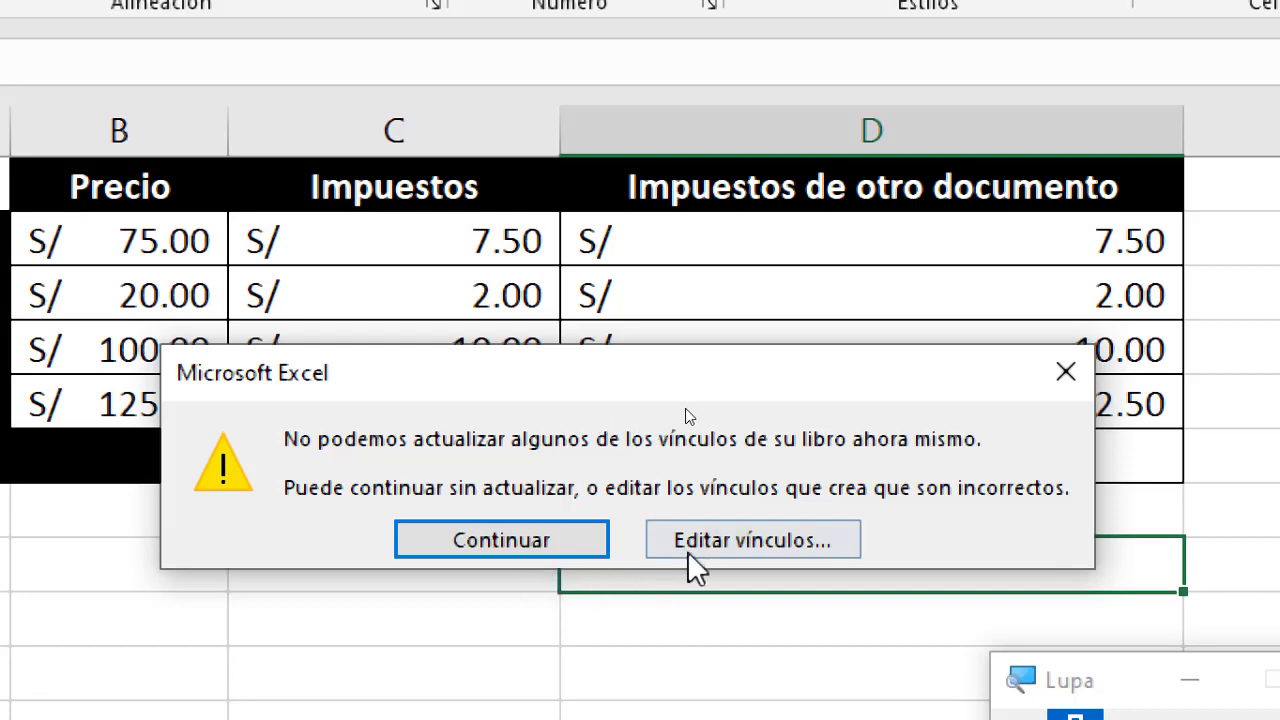
left_click(733, 545)
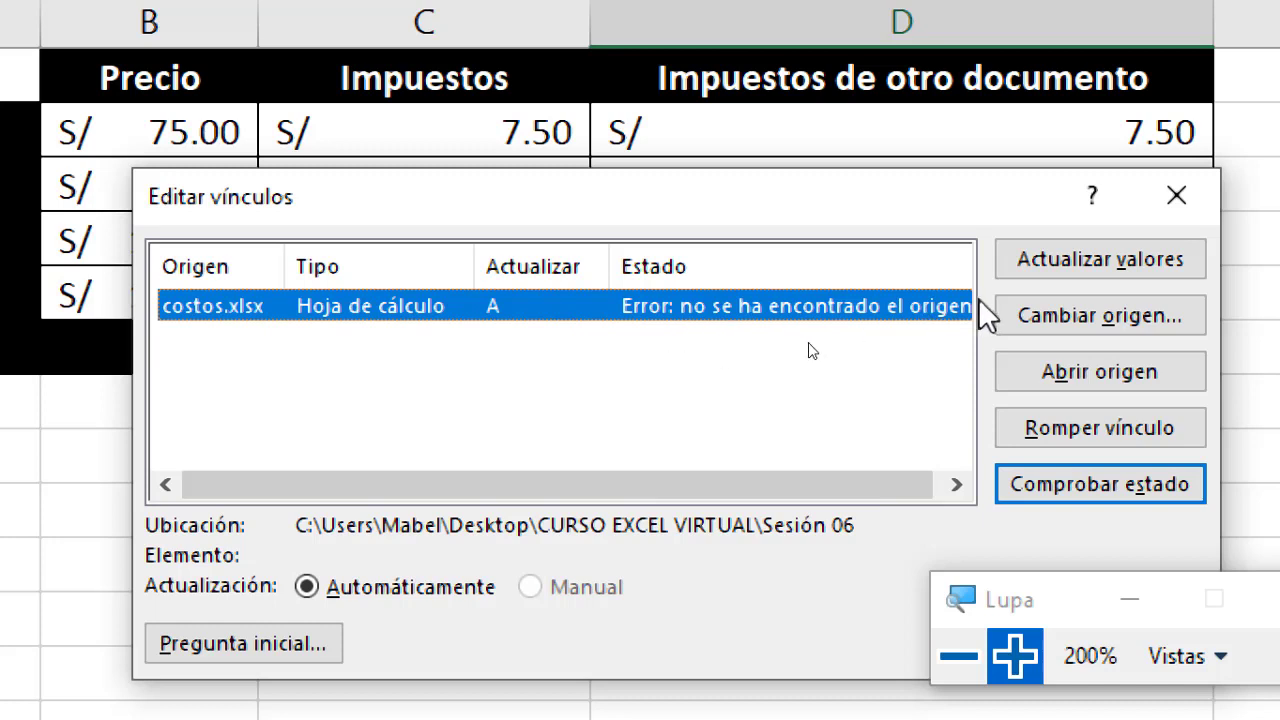
left_click_drag(855, 495, 877, 483)
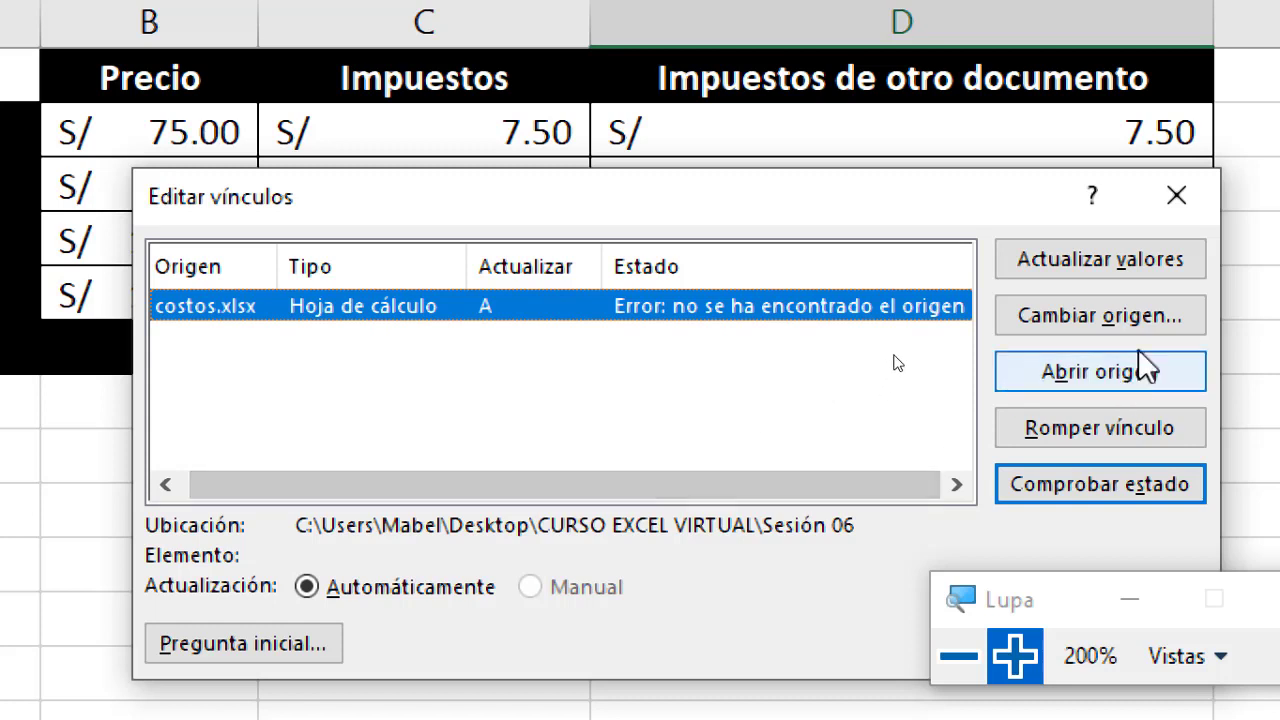
left_click_drag(1046, 604, 862, 636)
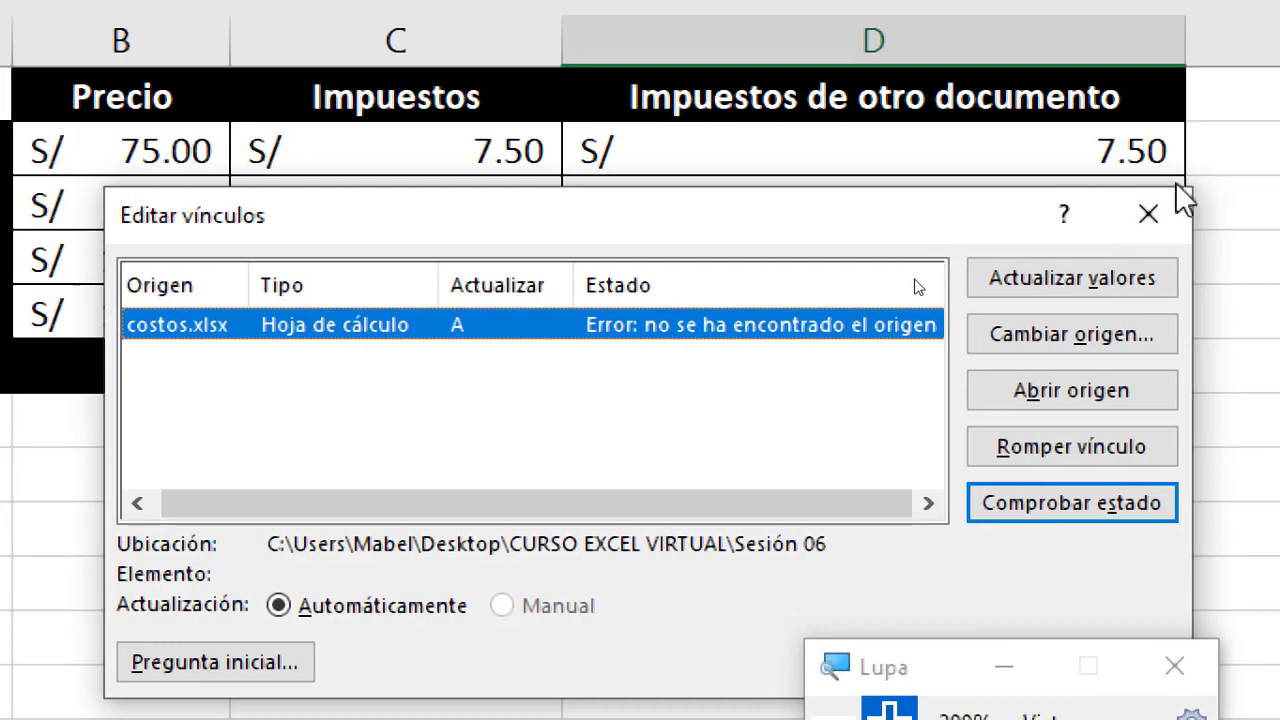
left_click(1150, 212)
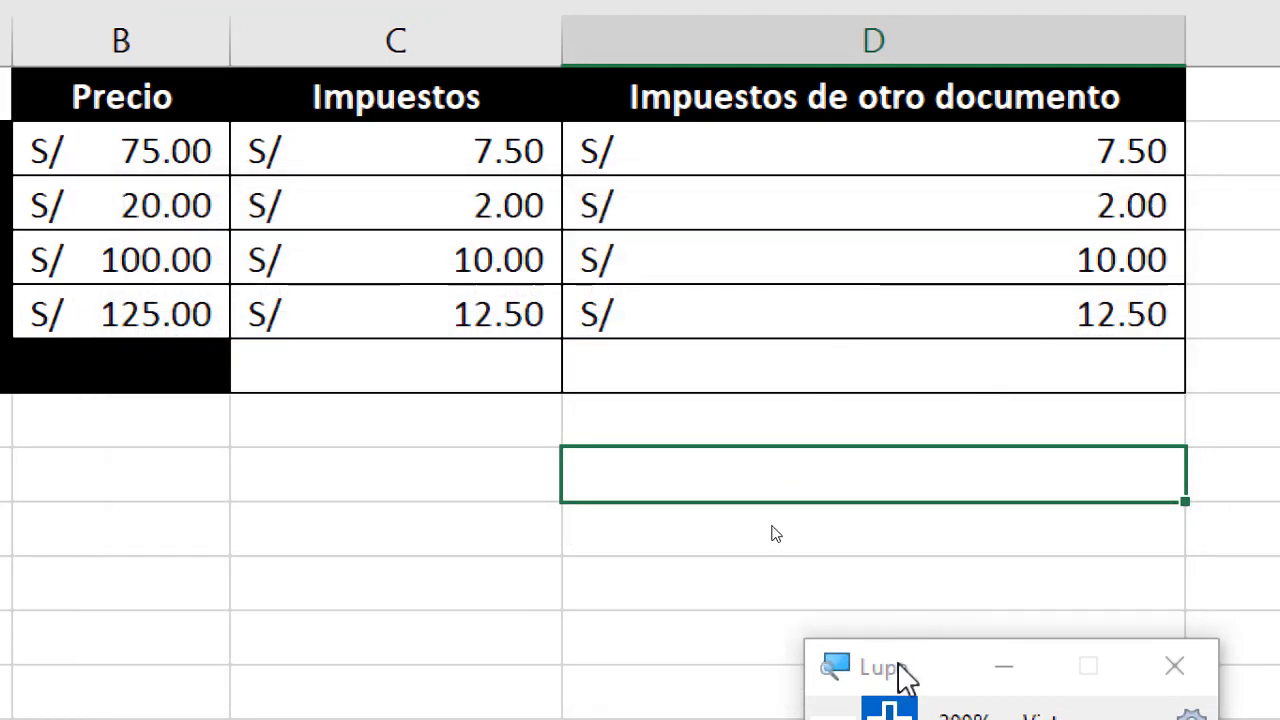
left_click_drag(866, 686, 952, 540)
left_click(915, 587)
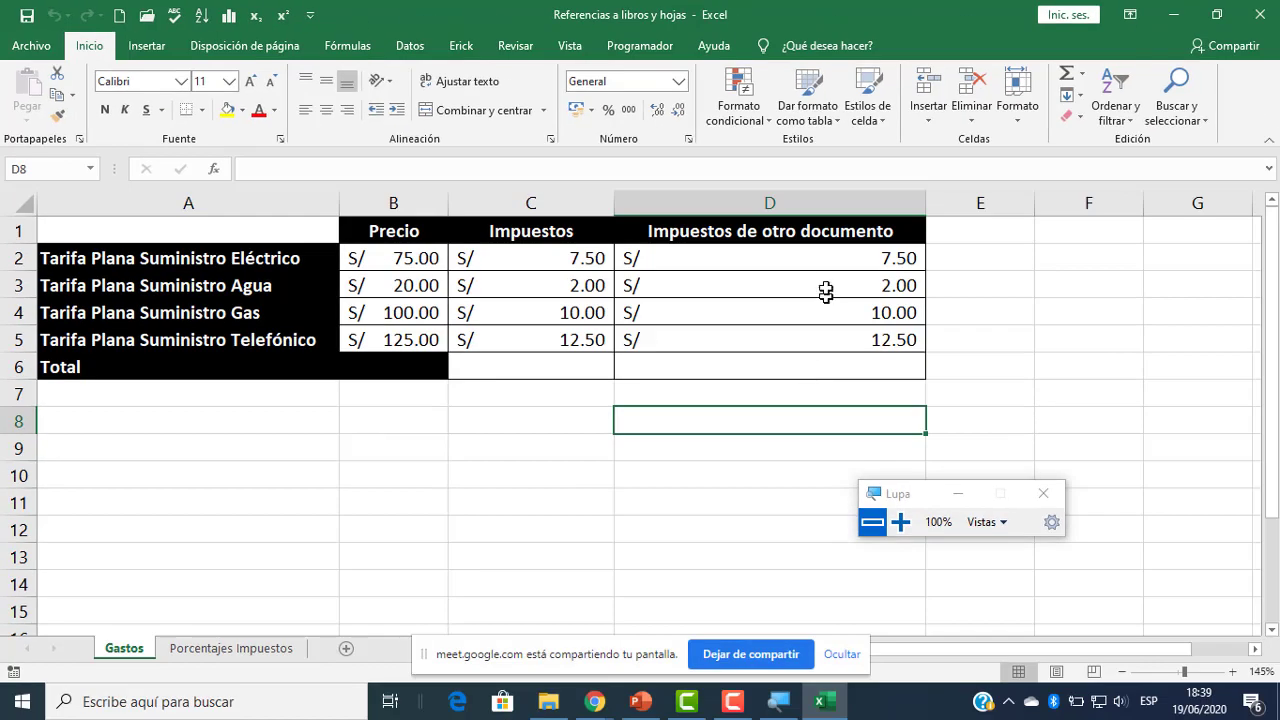
- Inspect the external reference in D2's formula again and leave the cell's edit mode
double_click(810, 262)
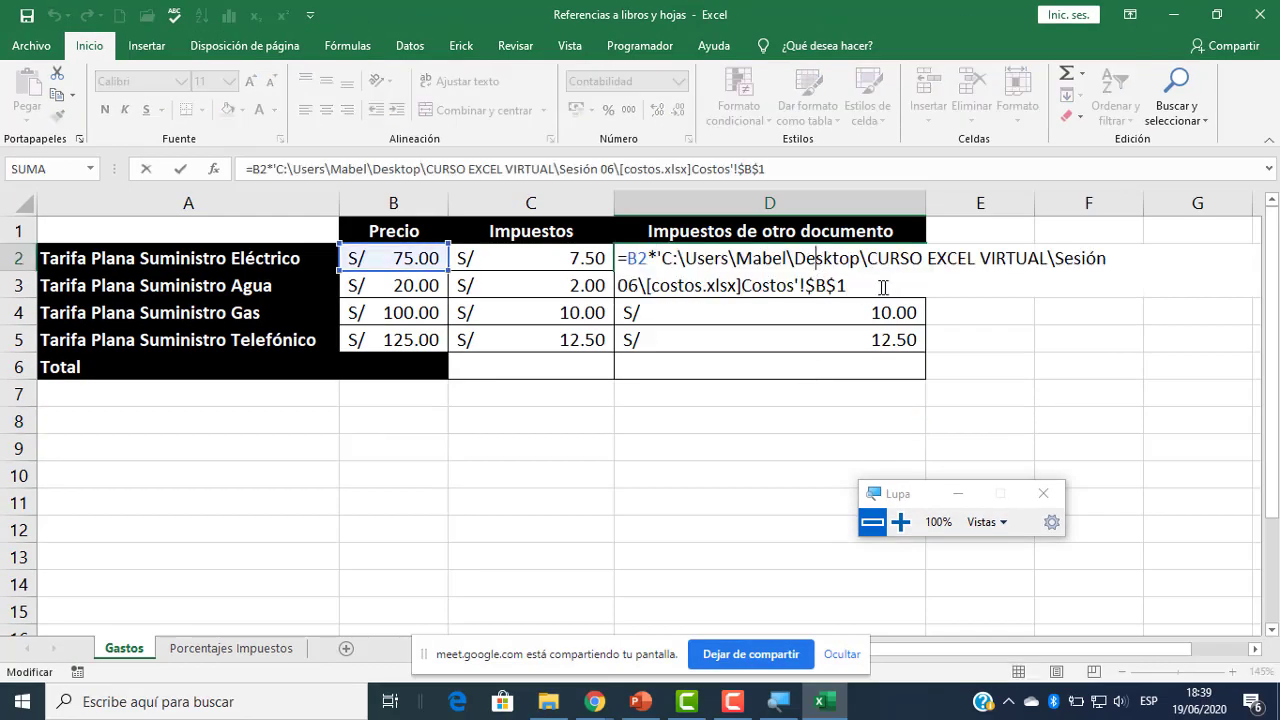
key("Escape")
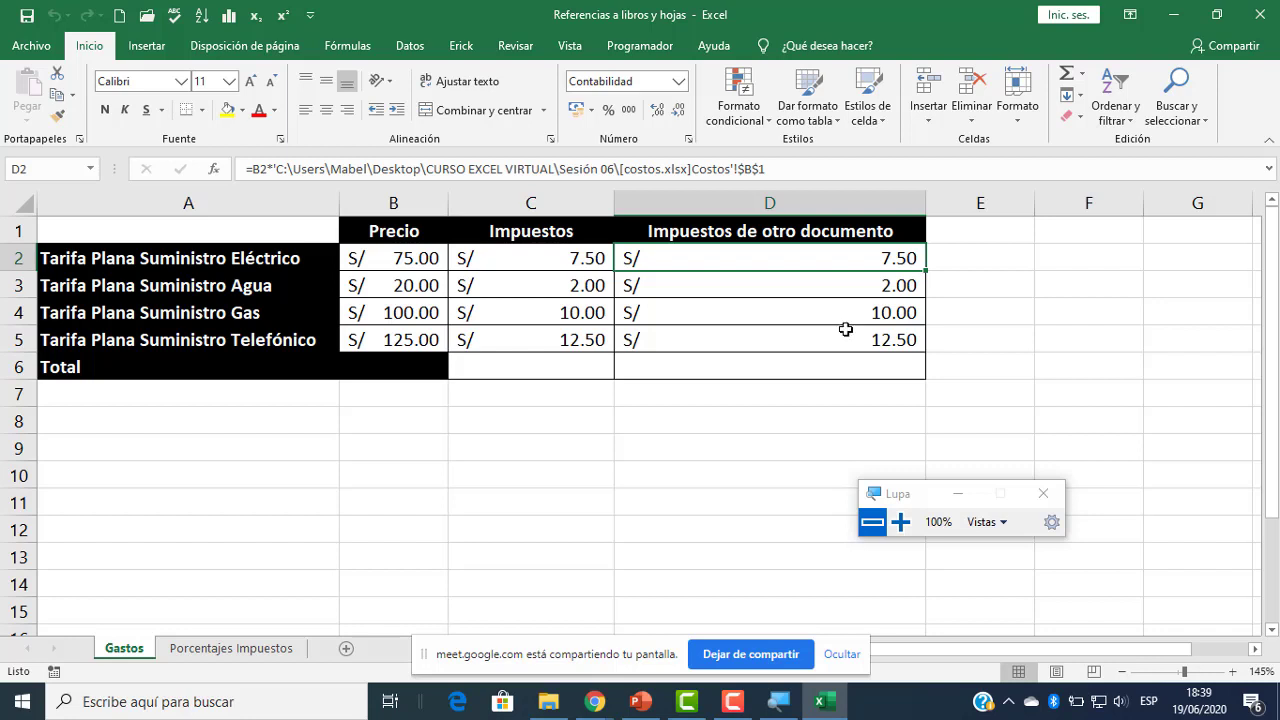
left_click(798, 370)
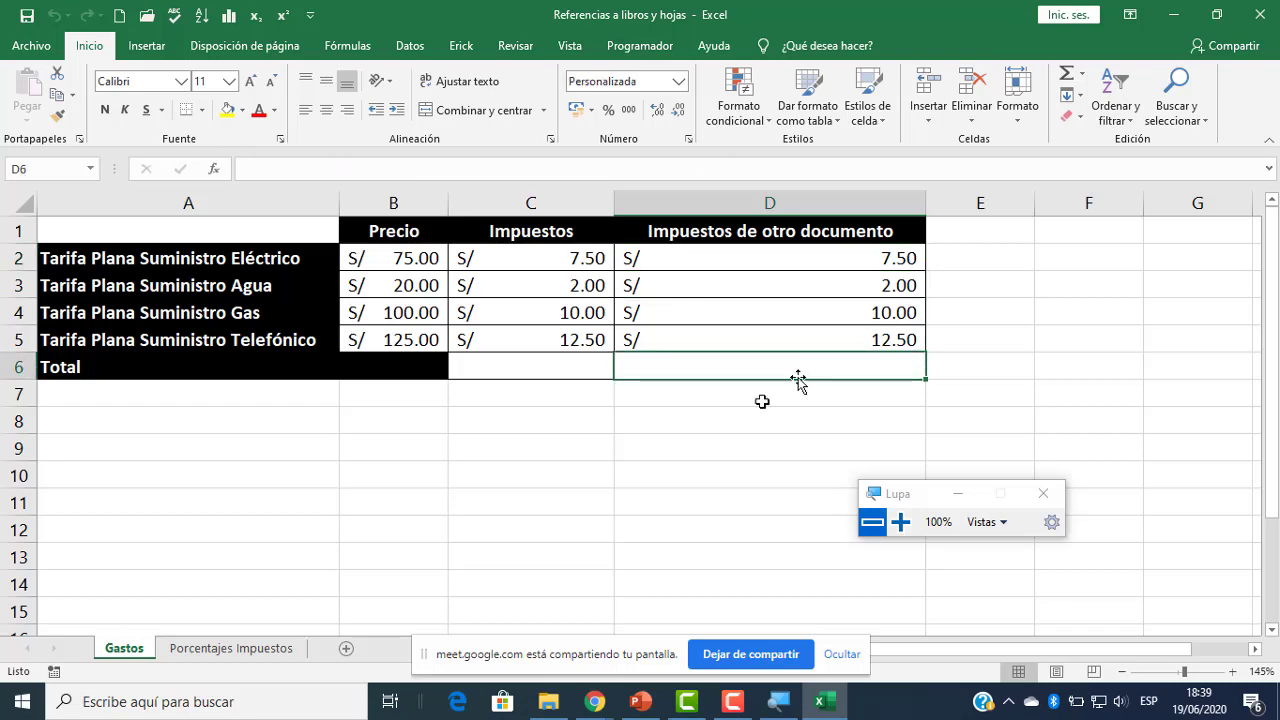
- Restore the deleted costos file to the Sesión 06 folder and close the Referencias a libros y hojas workbook
left_click(556, 706)
left_click(583, 432)
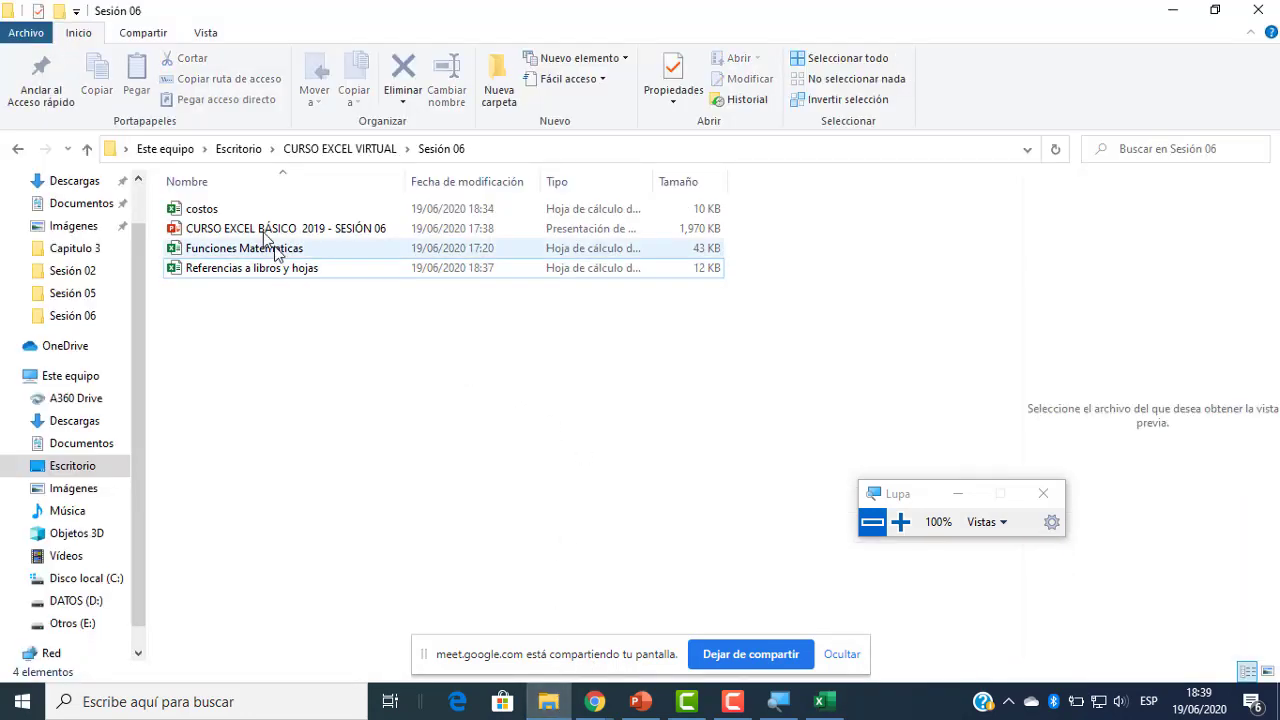
left_click(229, 214)
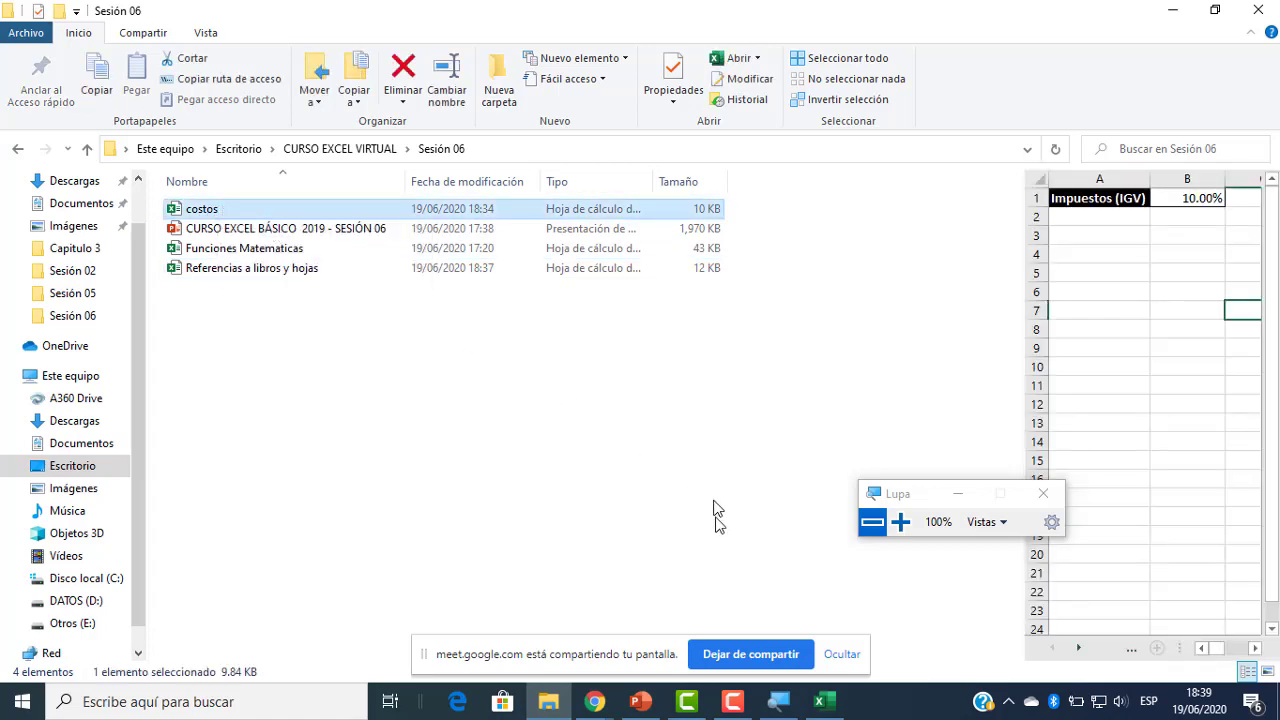
left_click(822, 701)
left_click(650, 456)
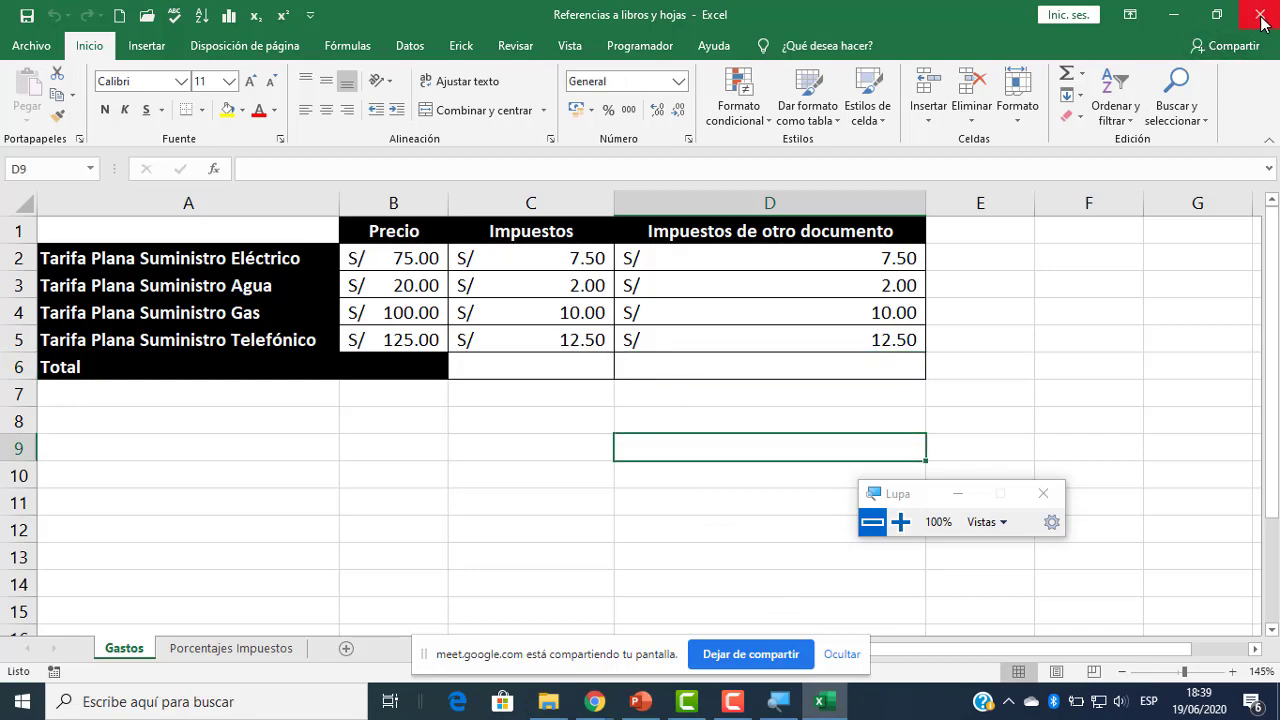
left_click(1260, 18)
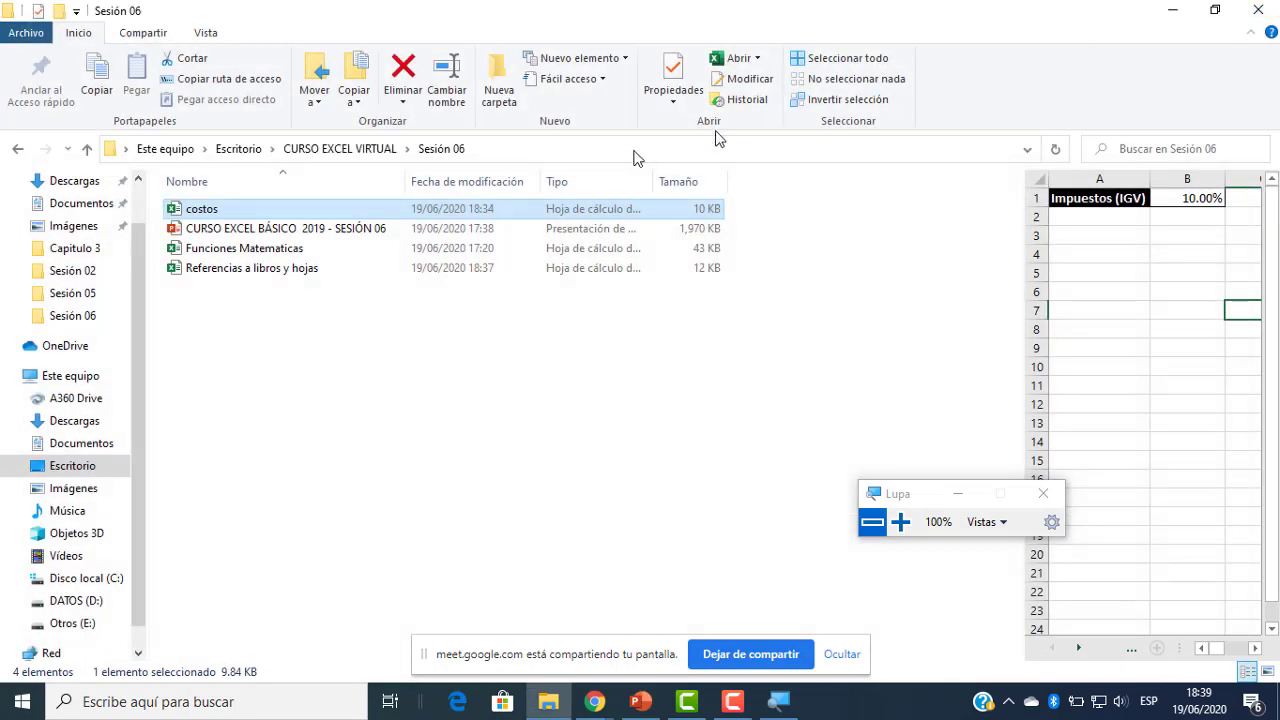
- Rename the costos file in the Sesión 06 folder as costos_Importe
left_click(227, 212)
left_click(224, 210)
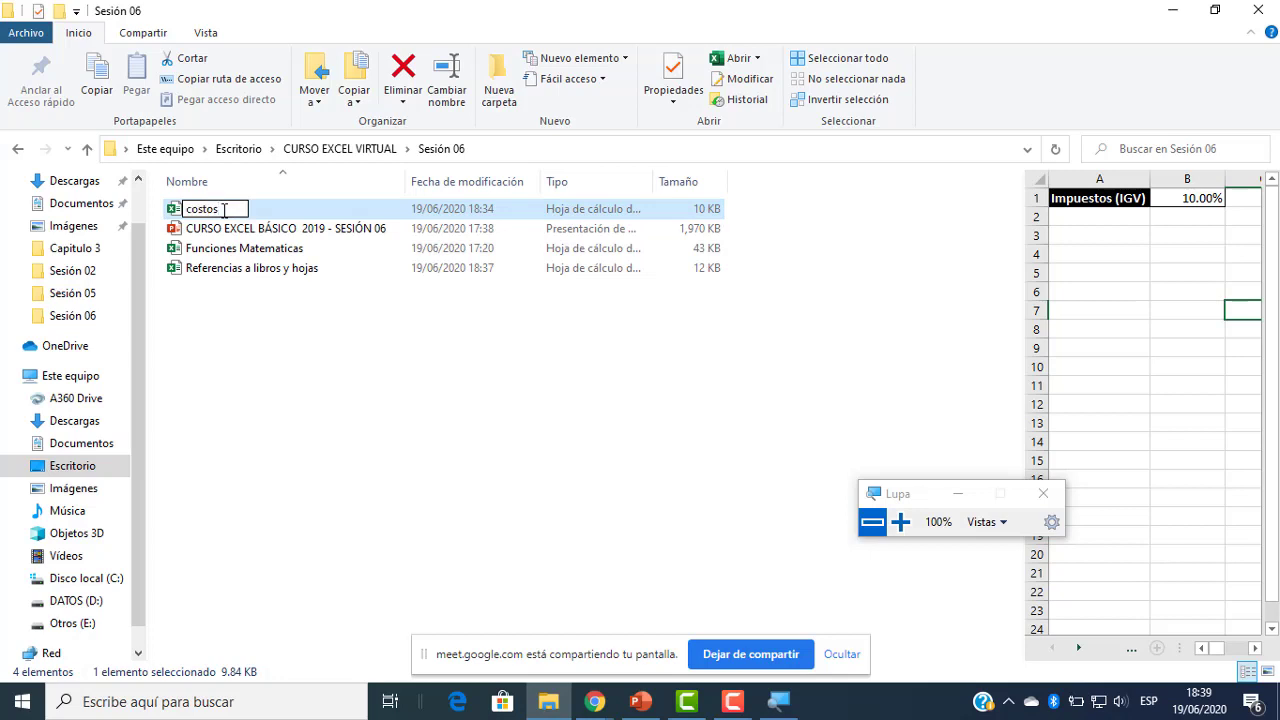
type("_Importe")
key("Return")
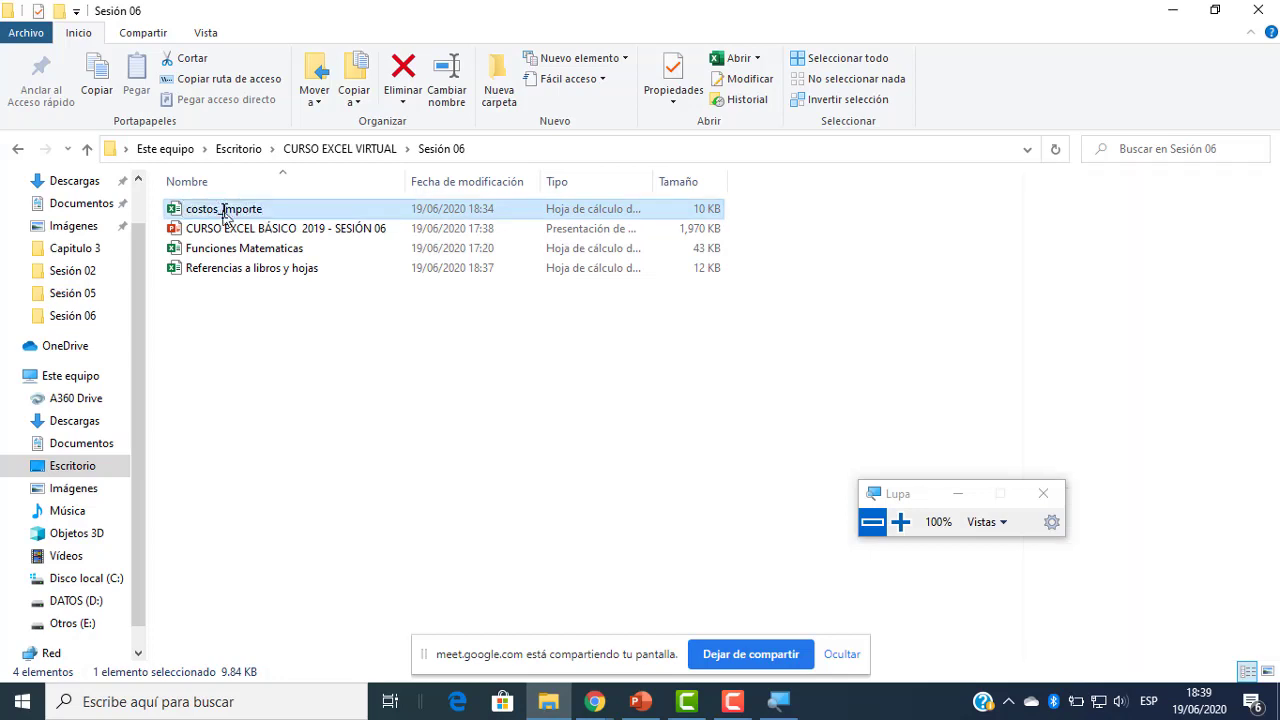
left_click(348, 300)
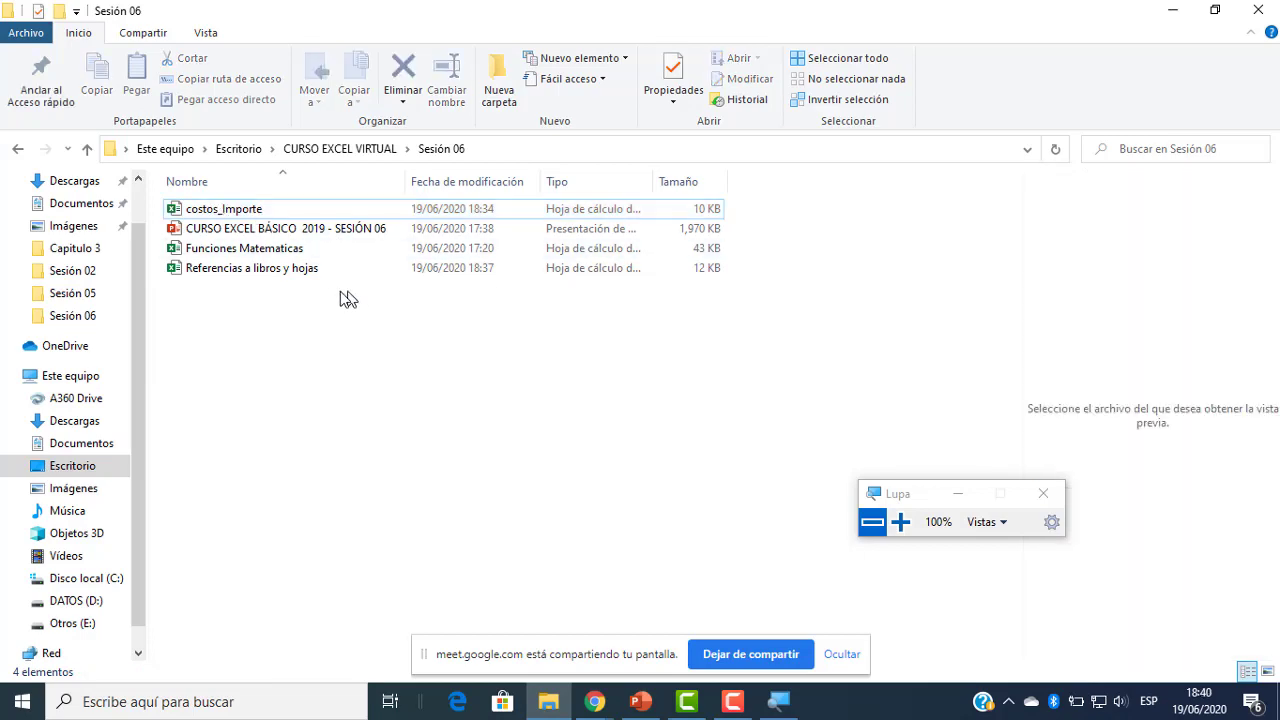
- Reopen the Referencias a libros y hojas workbook, magnify the screen to 200% and choose to update its external links
double_click(245, 270)
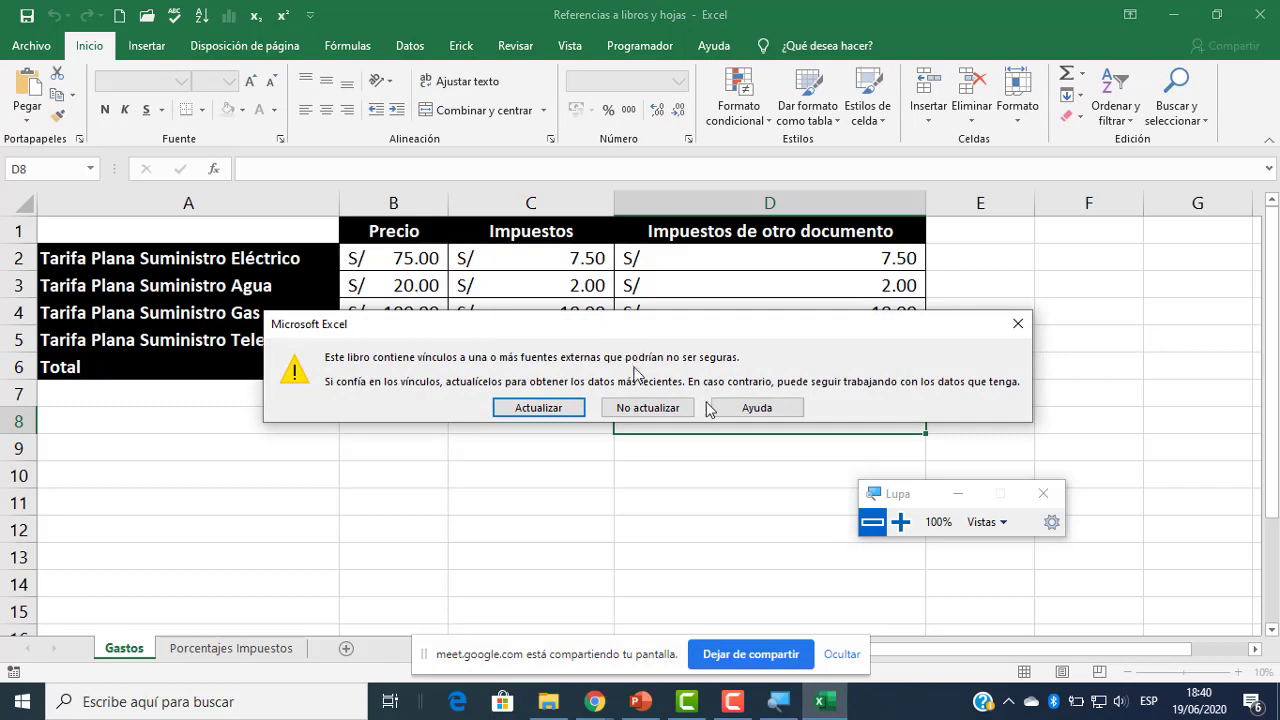
left_click(900, 521)
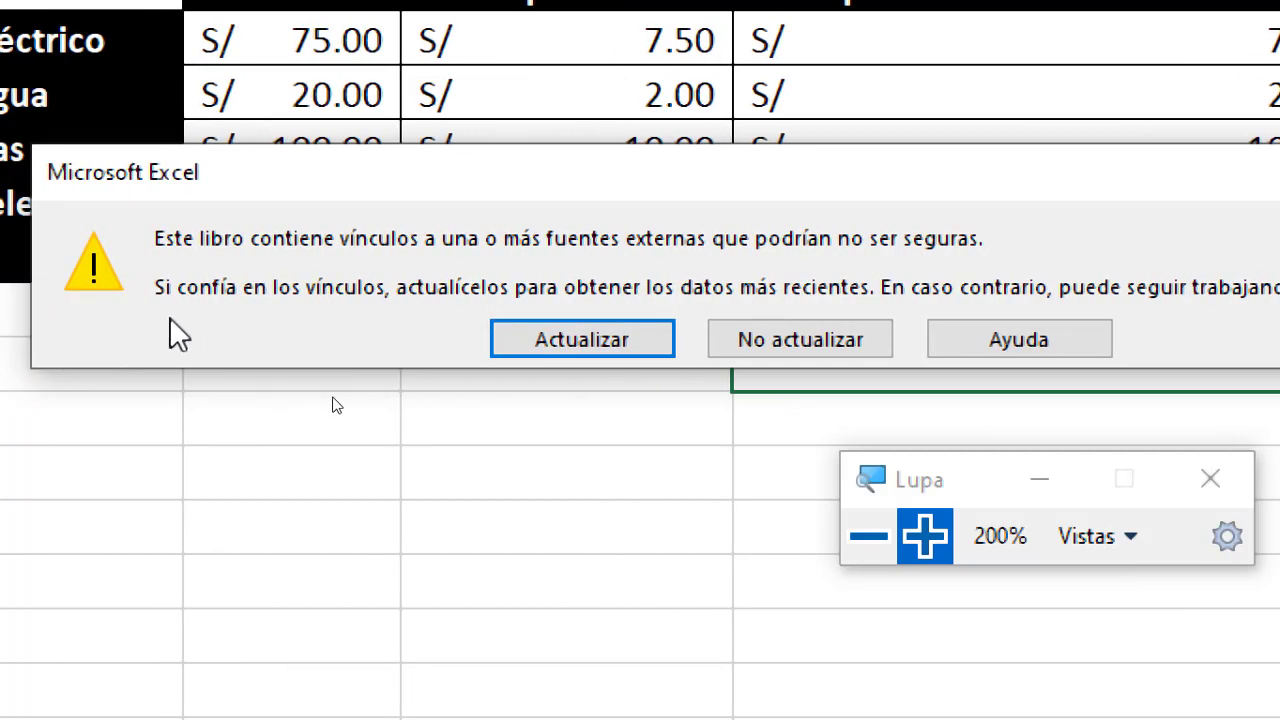
left_click(586, 337)
left_click(705, 340)
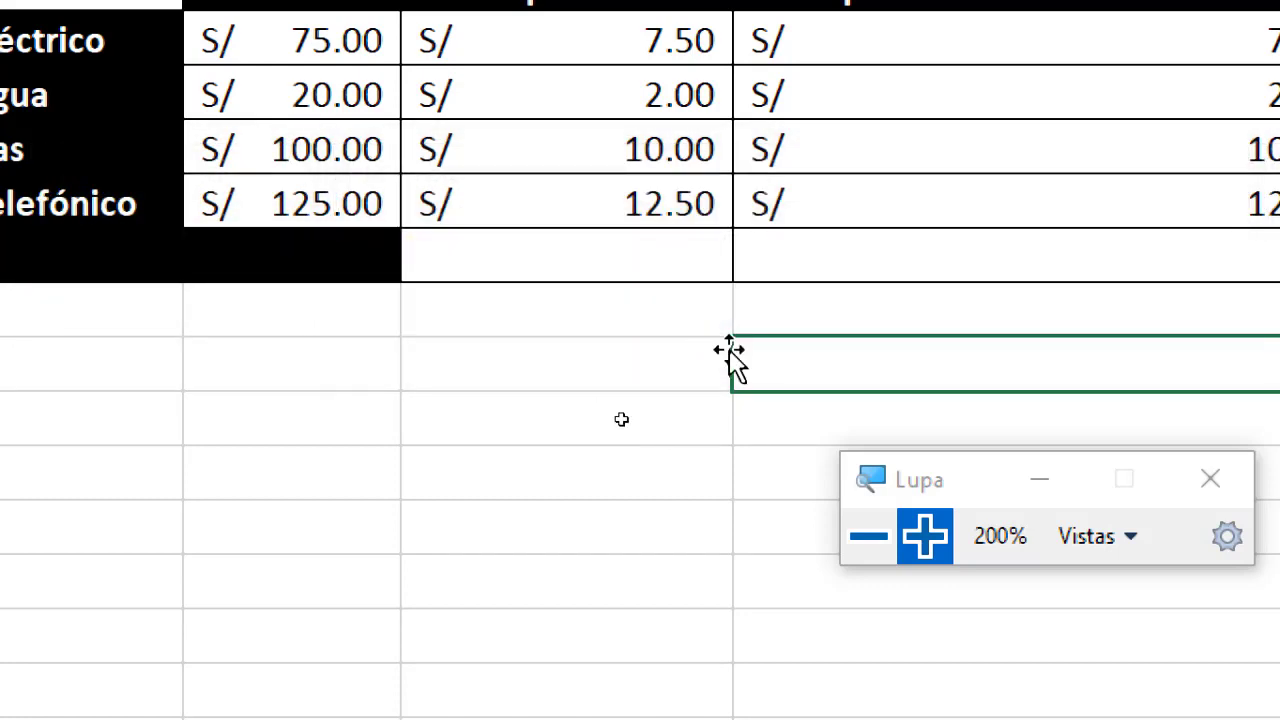
- Return the magnification to 100%, inspect the costos.xlsx reference in D2, cancel the edit and check the formula in D3
left_click(868, 538)
left_click(868, 538)
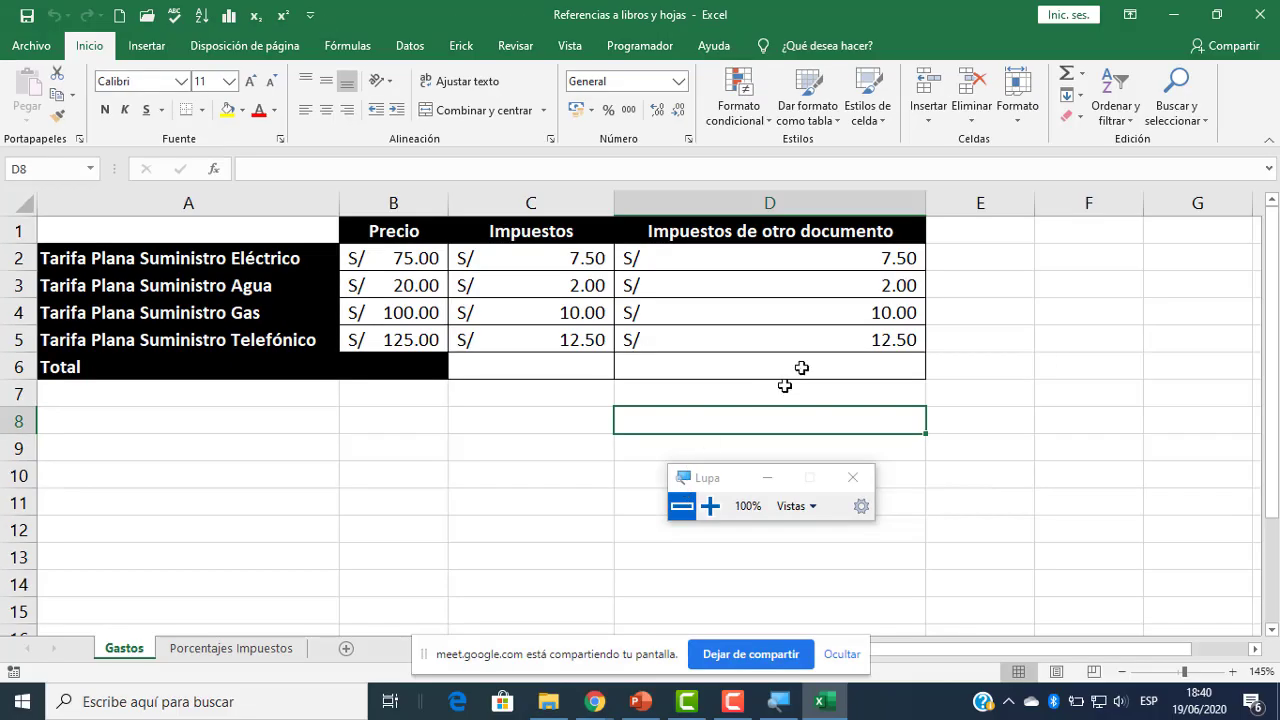
left_click(789, 258)
double_click(789, 258)
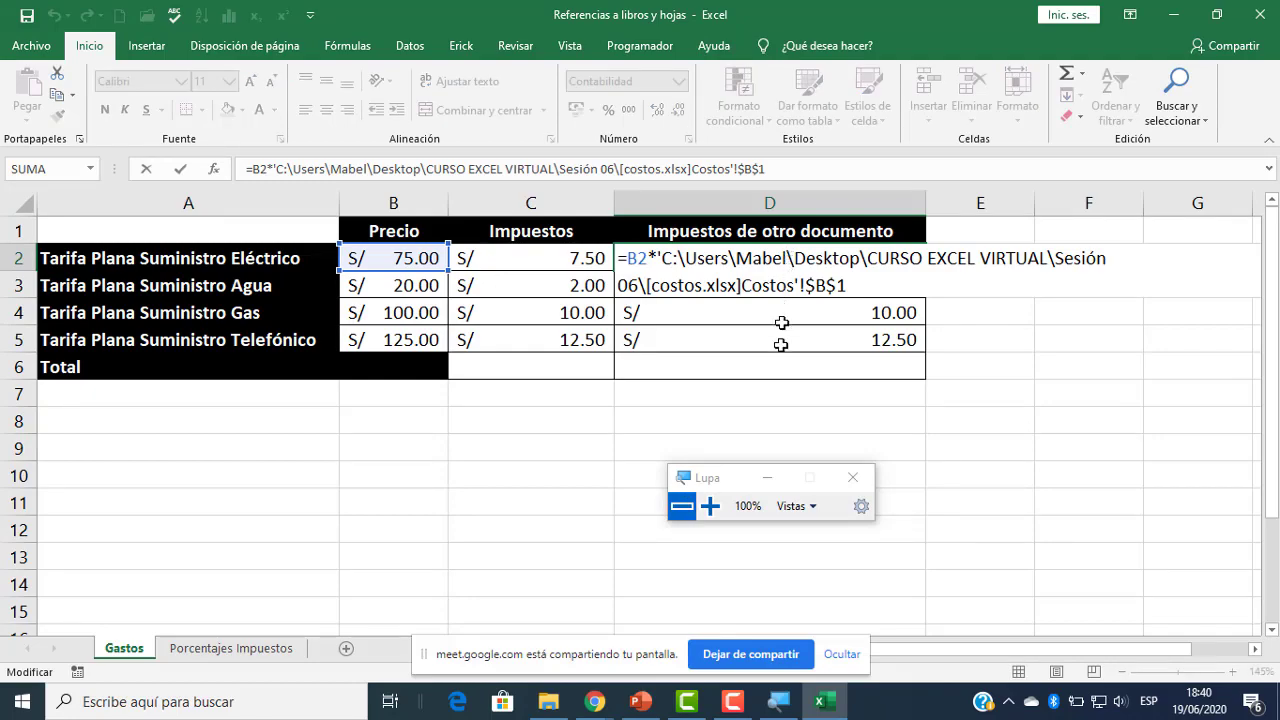
left_click(710, 506)
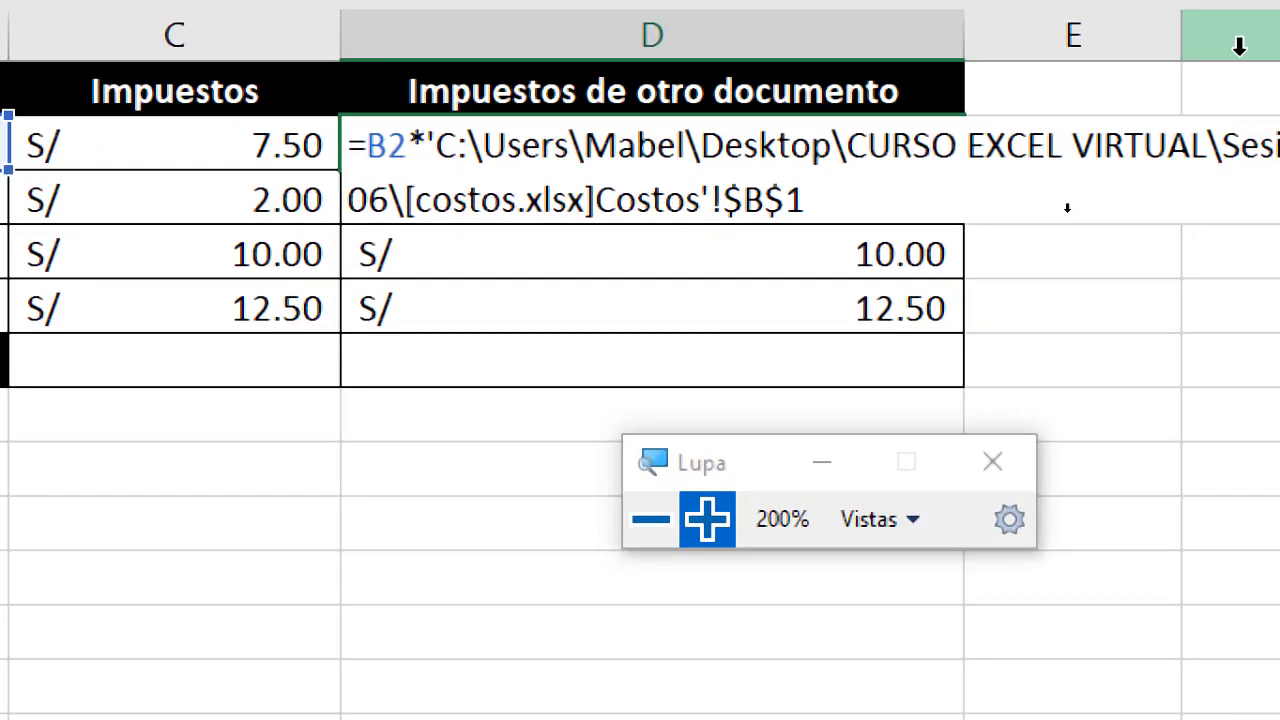
left_click(651, 521)
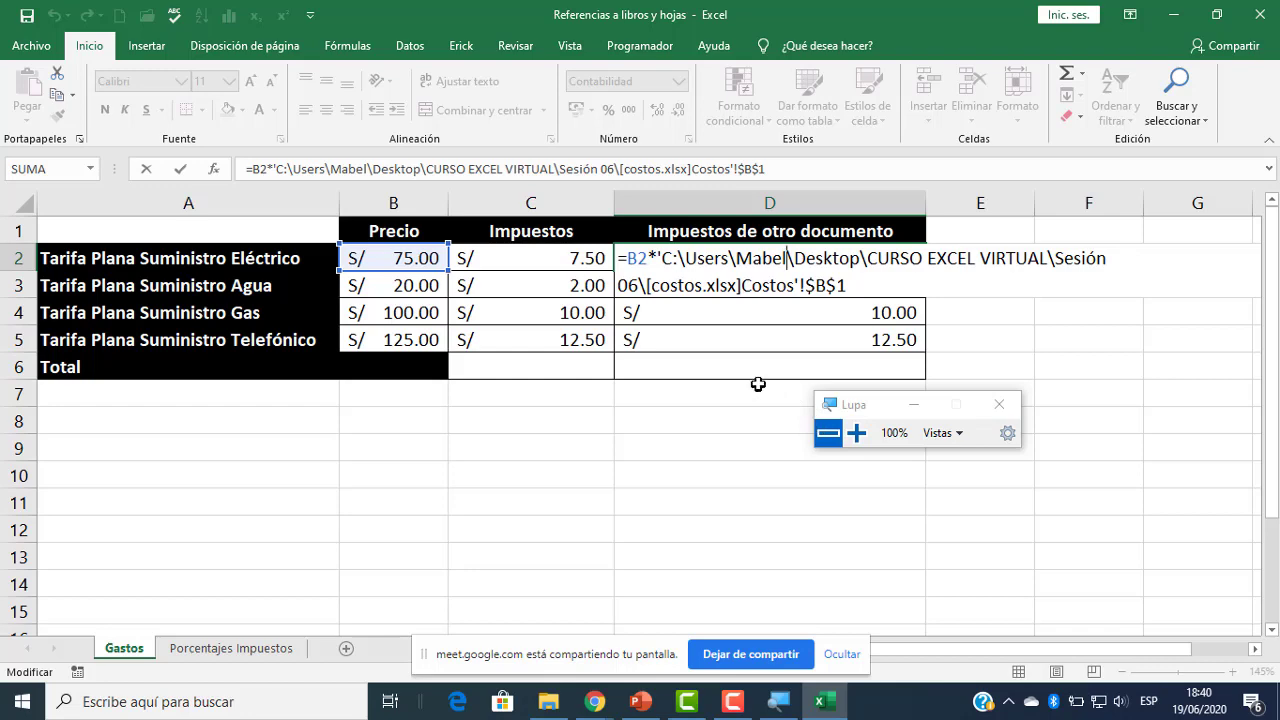
key("Escape")
left_click(750, 314)
left_click(750, 259)
left_click(761, 285)
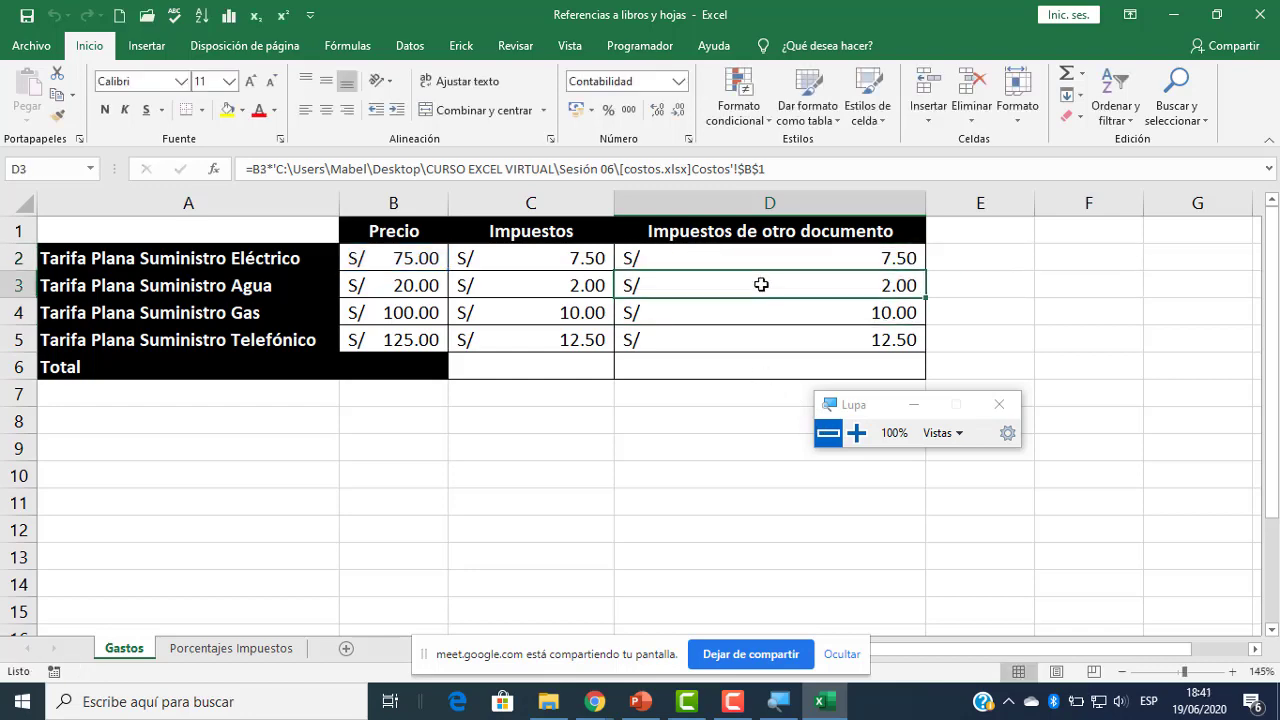
- Switch to the Google Meet call, admit the participant waiting to join, and return to the Gastos sheet
mouse_move(600, 700)
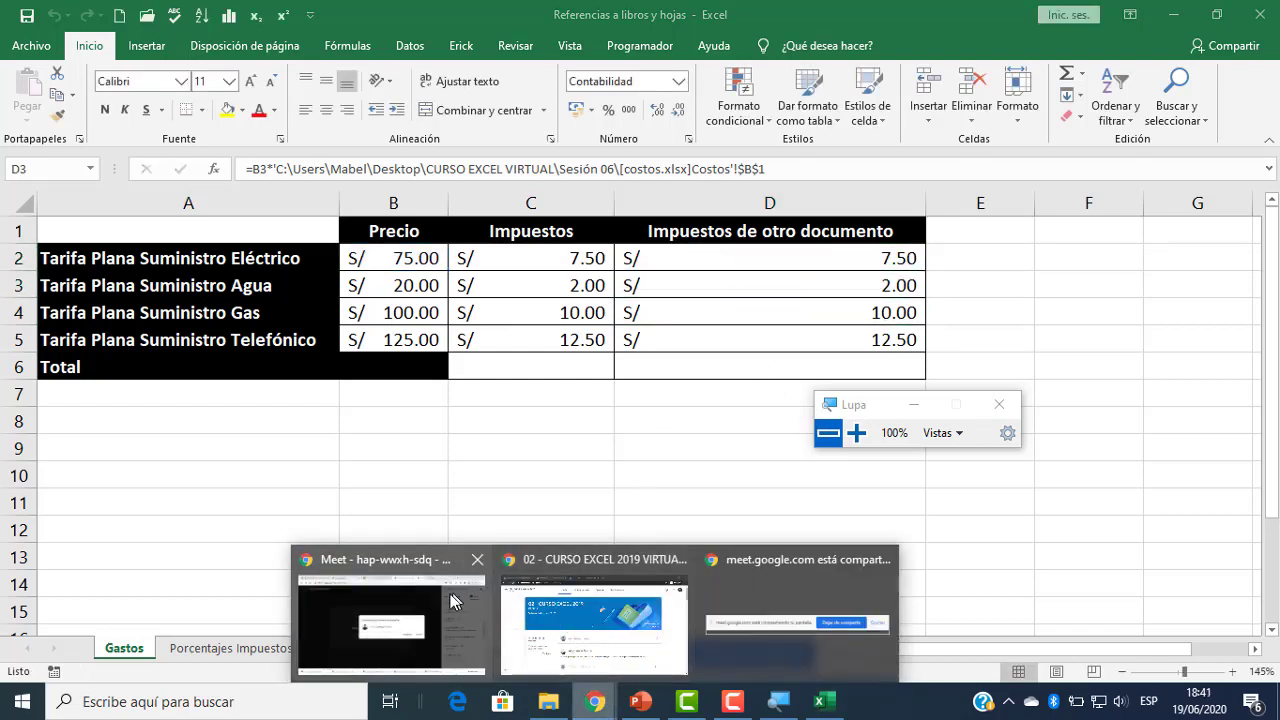
left_click(390, 585)
left_click_drag(878, 408, 769, 502)
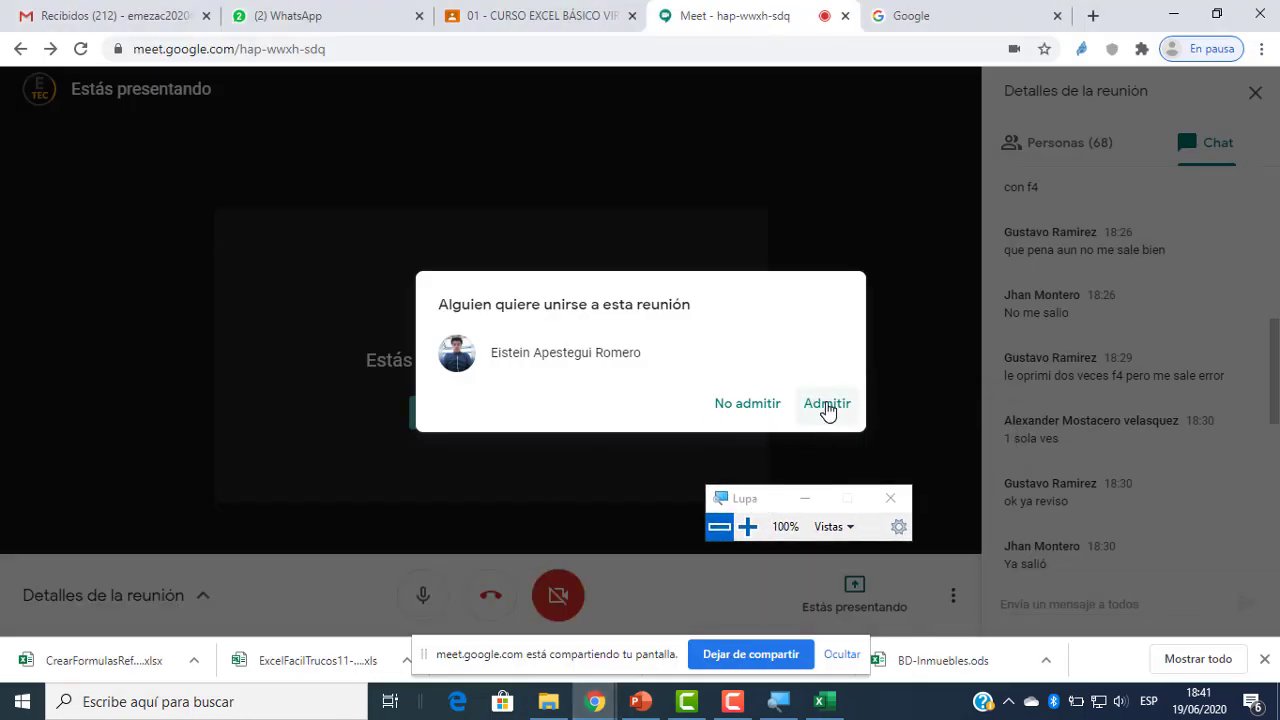
left_click(826, 405)
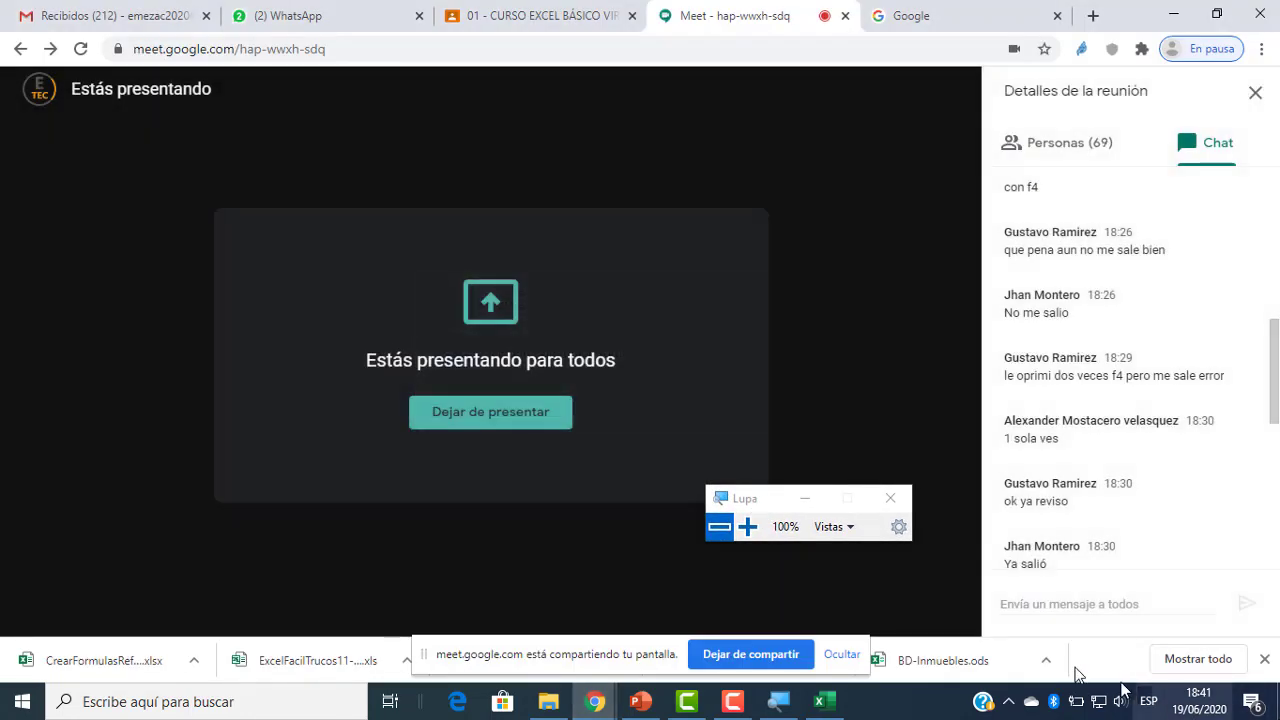
left_click(818, 704)
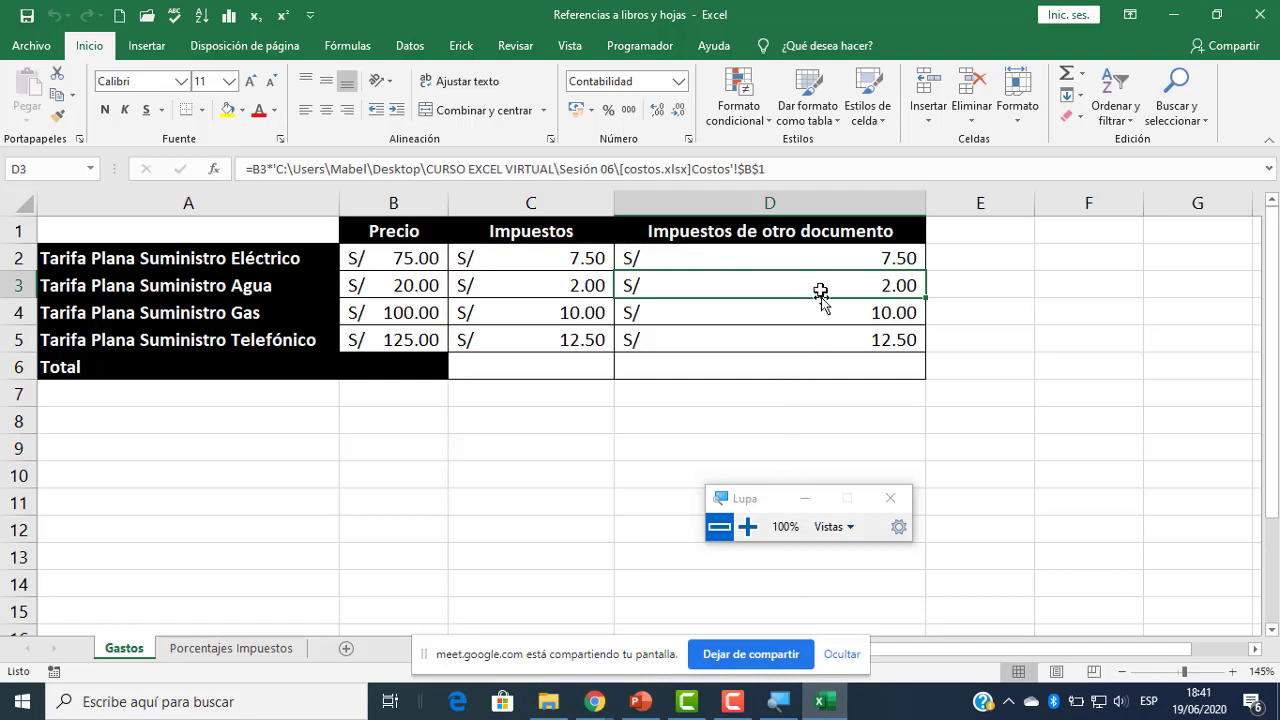
left_click(794, 256)
left_click(667, 417)
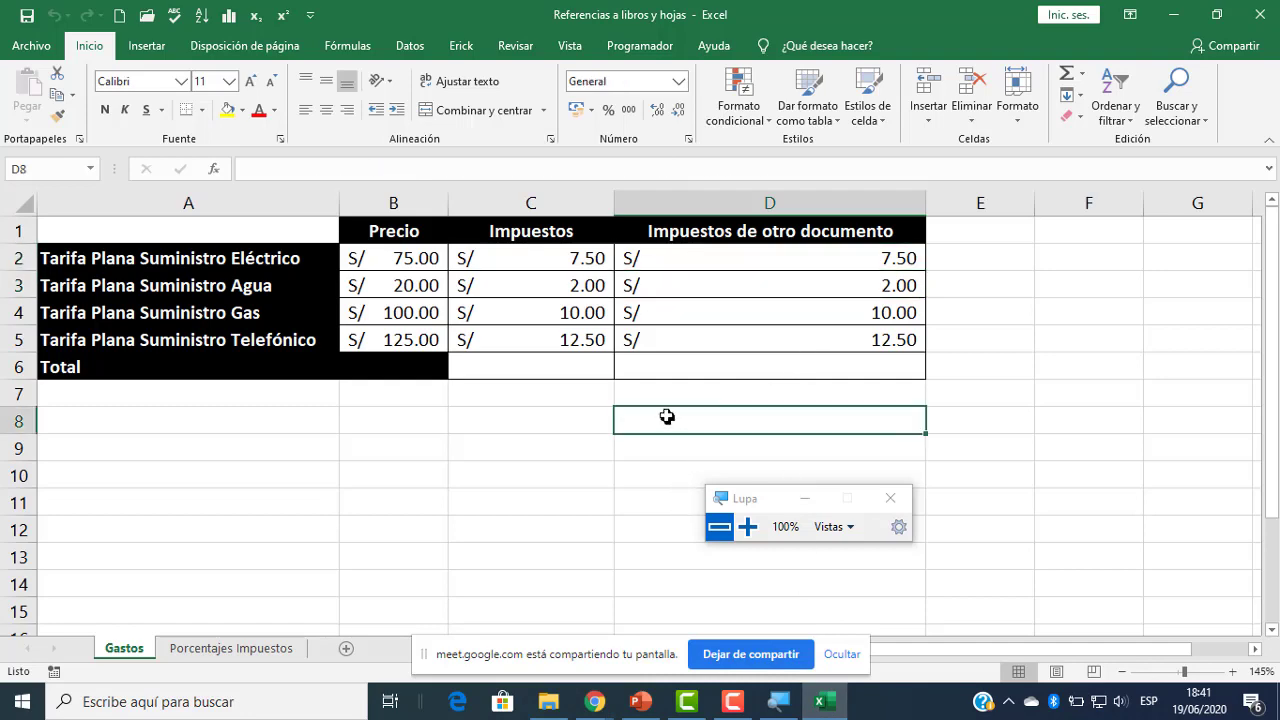
- Open the costos_Importe workbook from the Sesión 06 folder and set the Impuestos (IGV) rate in B1 to 20%
left_click(548, 701)
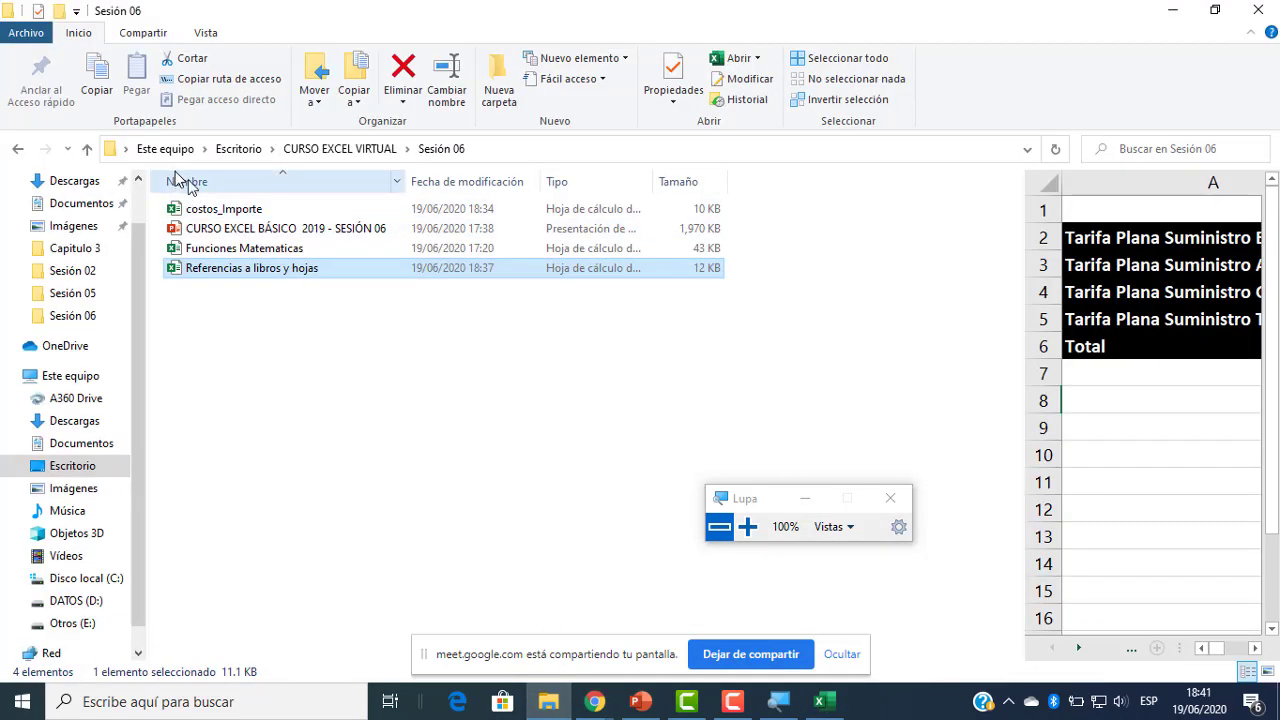
left_click(228, 209)
left_click(228, 209)
left_click(305, 216)
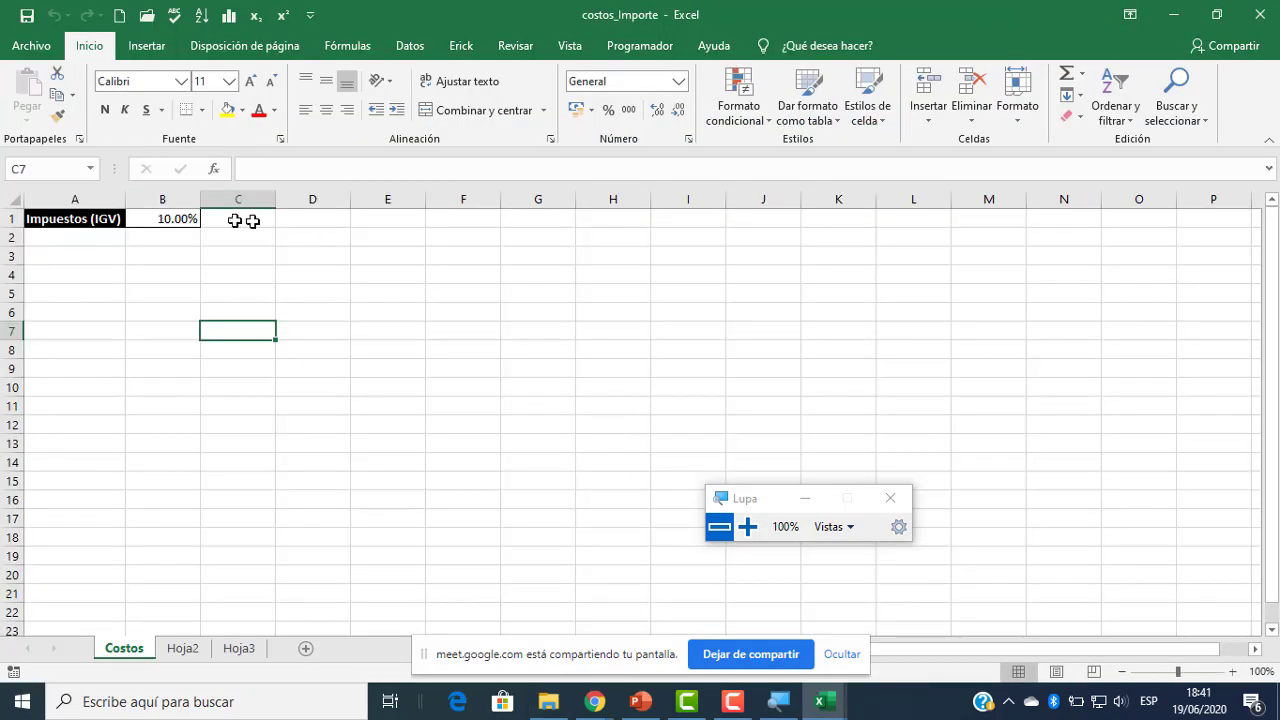
left_click(174, 219)
type("20")
key("Return")
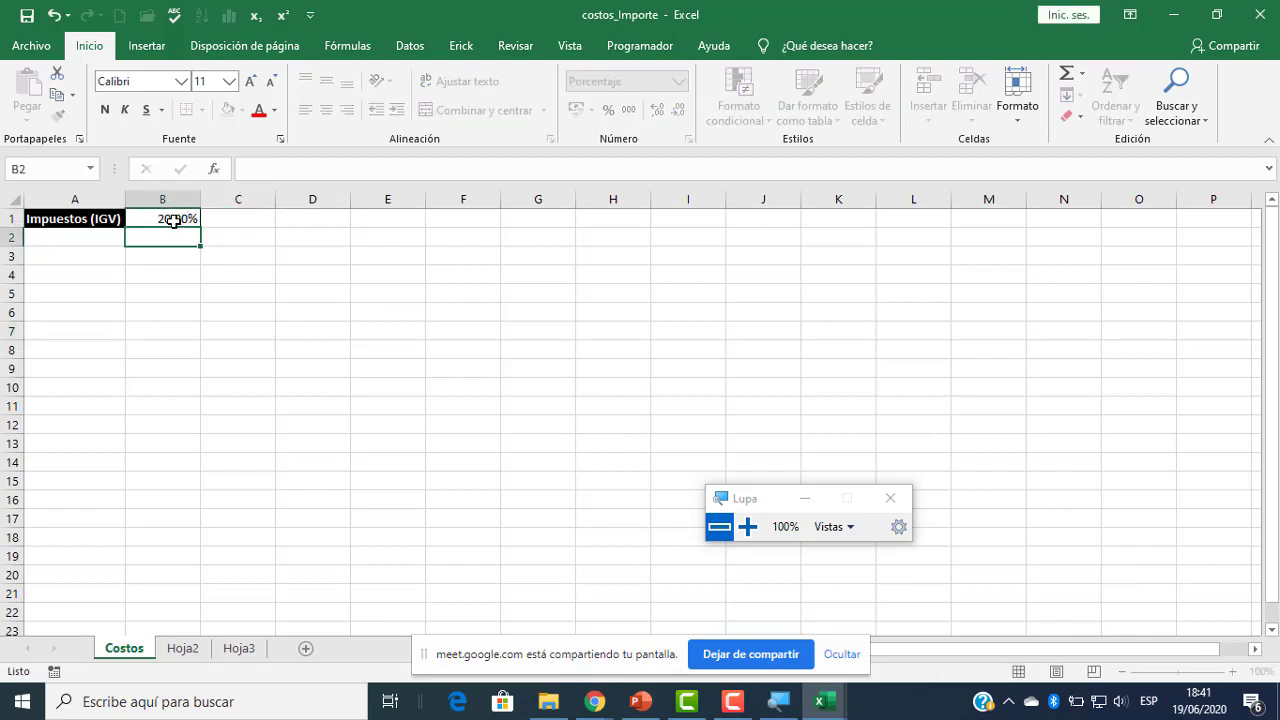
- Return to the Gastos sheet and compare column D's external tax formulas with the rate in the costos_Importe workbook
double_click(975, 11)
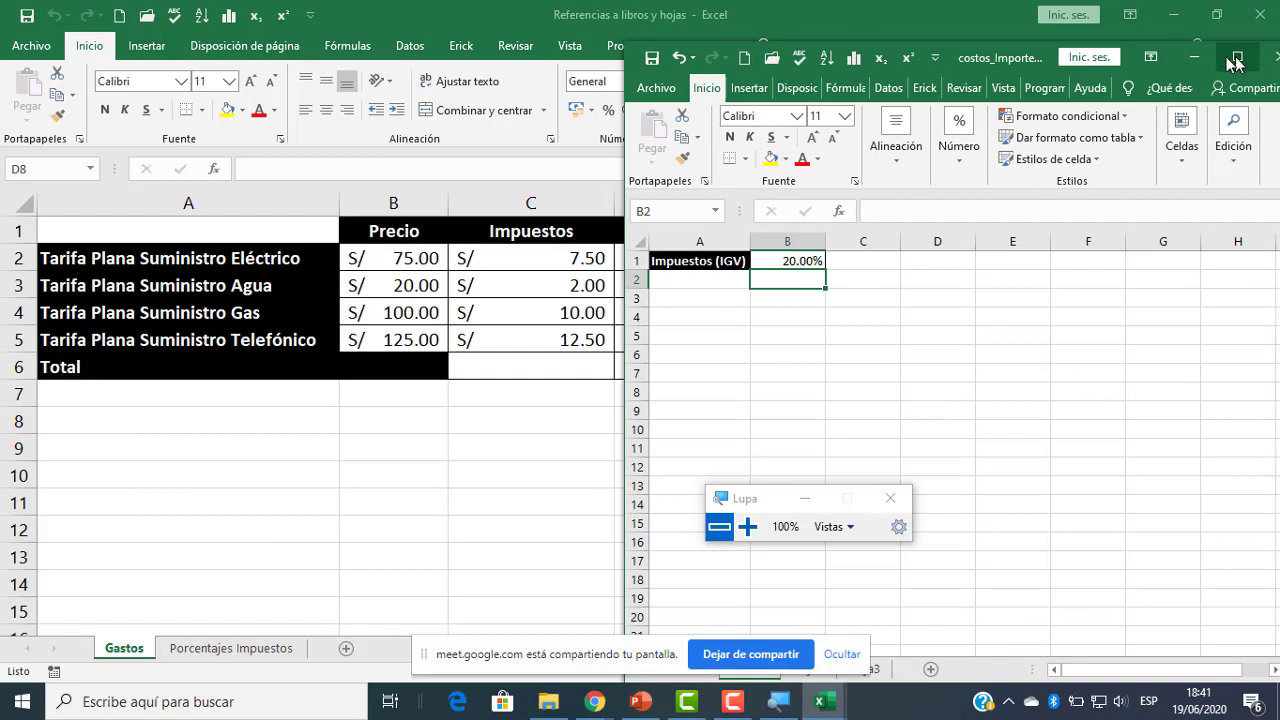
left_click(1195, 57)
left_click(806, 312)
left_click(788, 252)
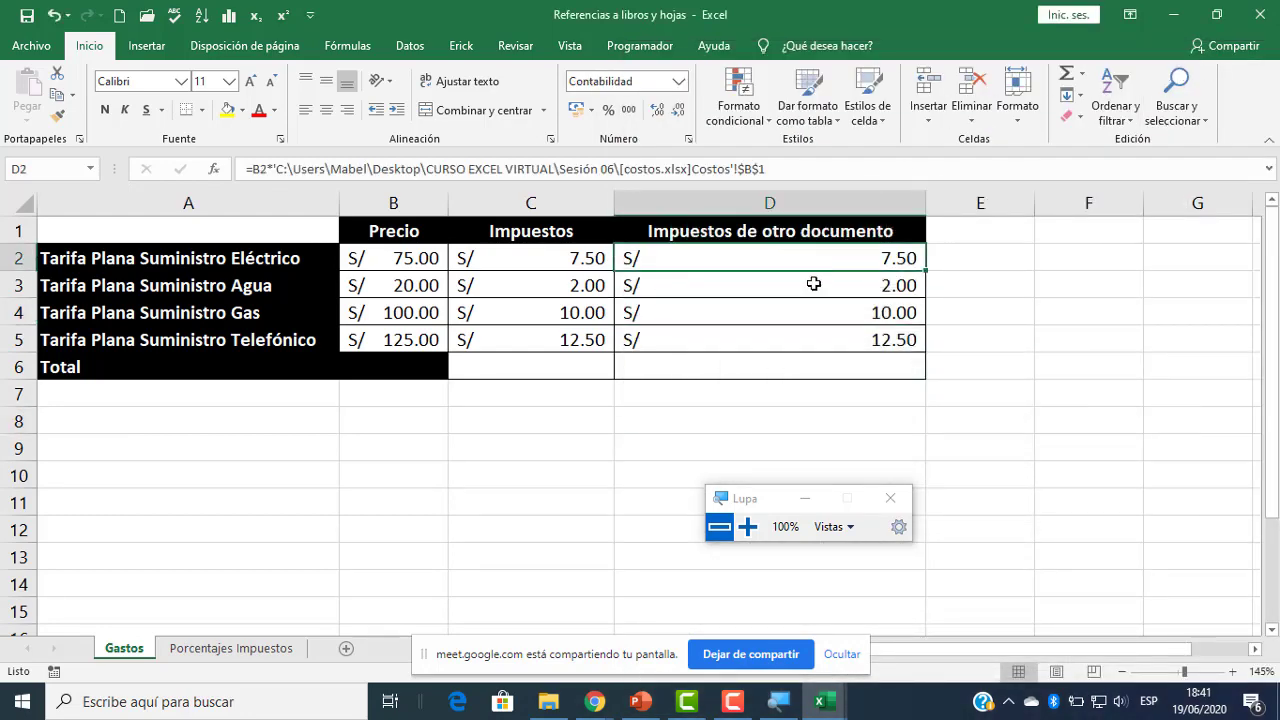
left_click(411, 47)
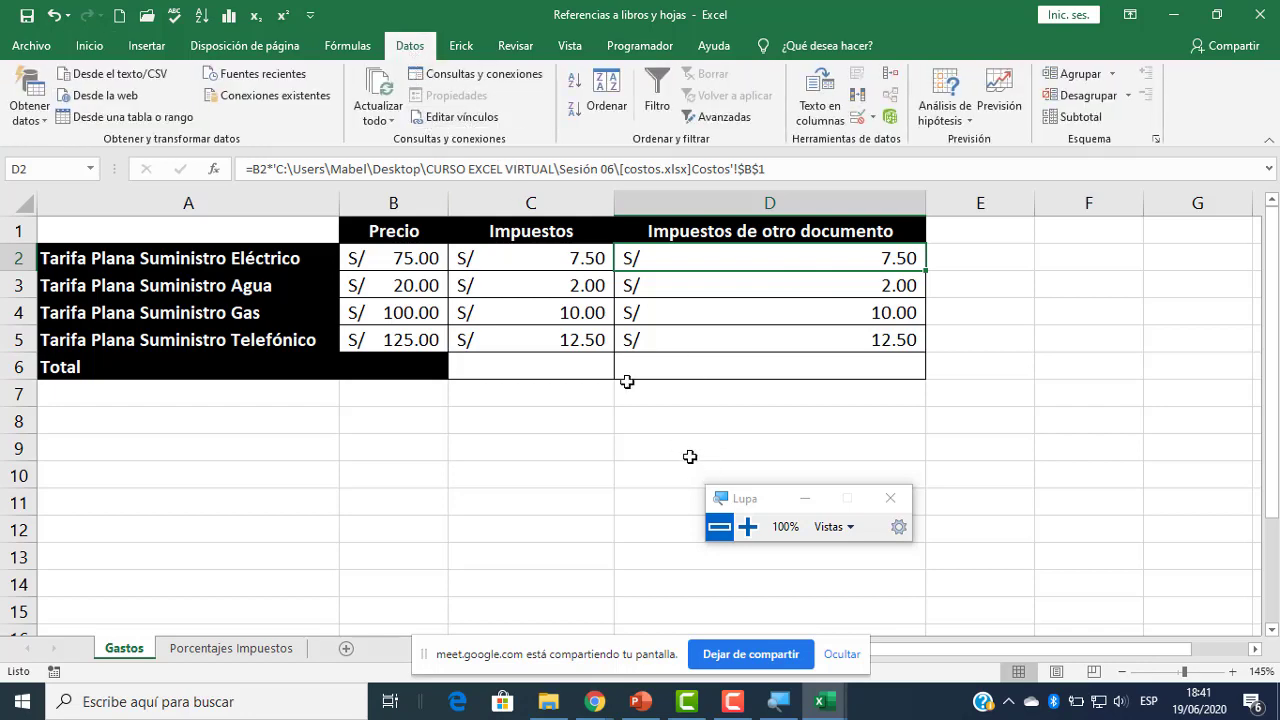
left_click(89, 47)
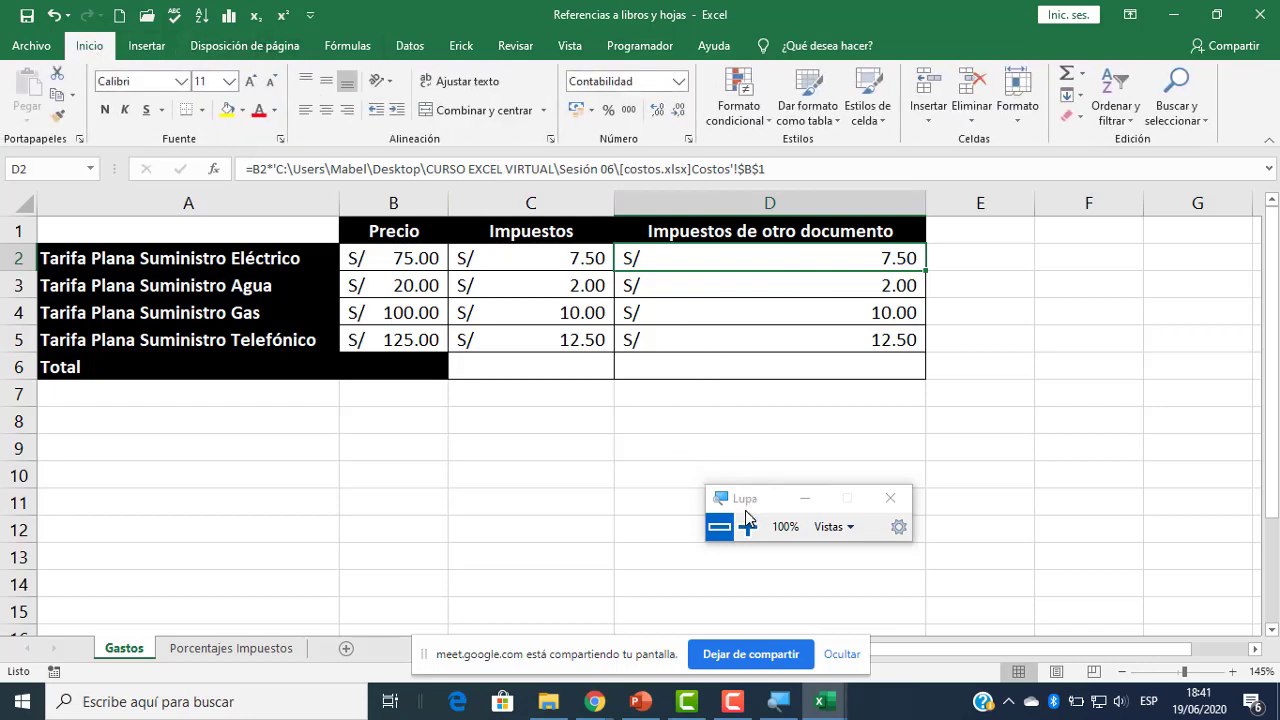
left_click(731, 320)
left_click(780, 235)
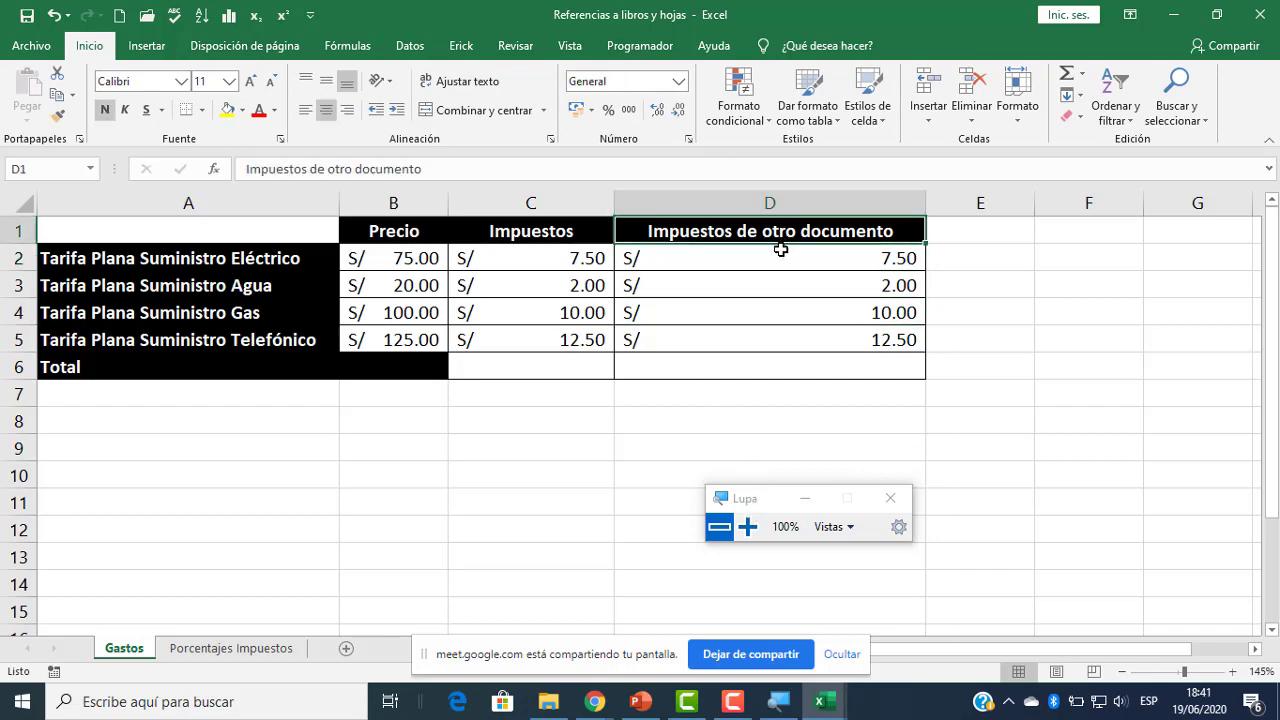
left_click(770, 258)
mouse_move(845, 712)
left_click(920, 597)
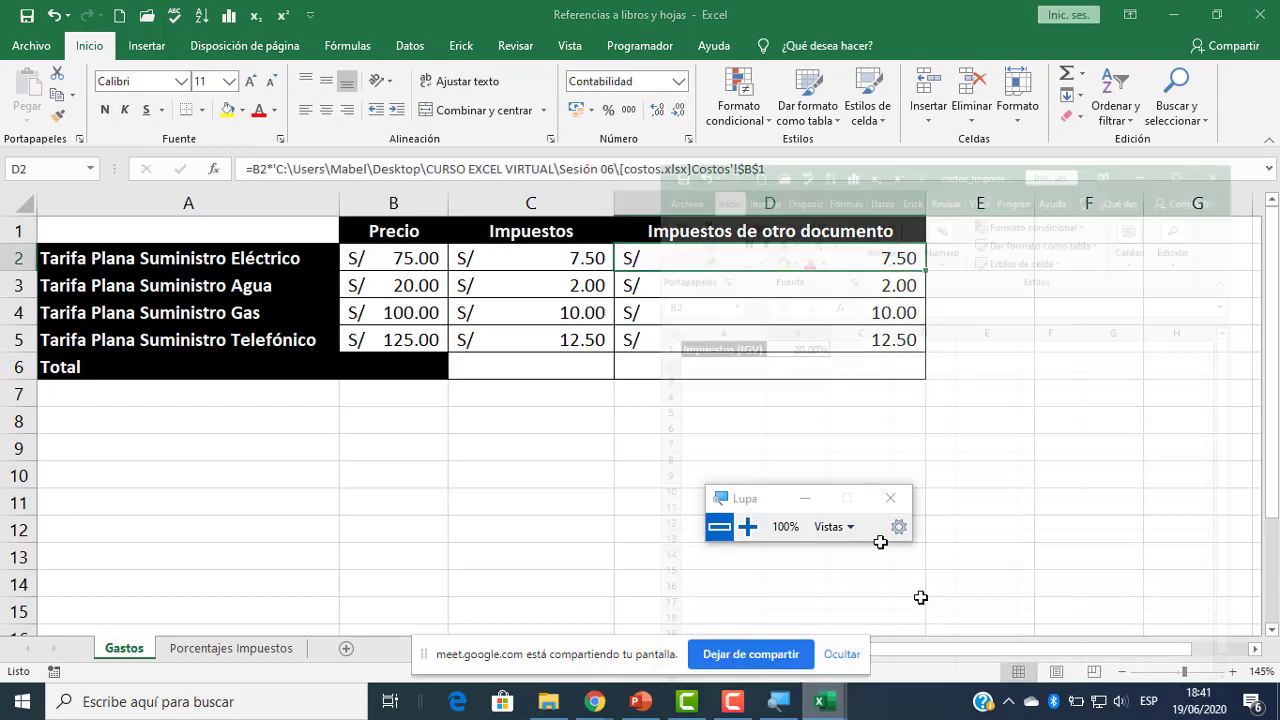
left_click(1194, 56)
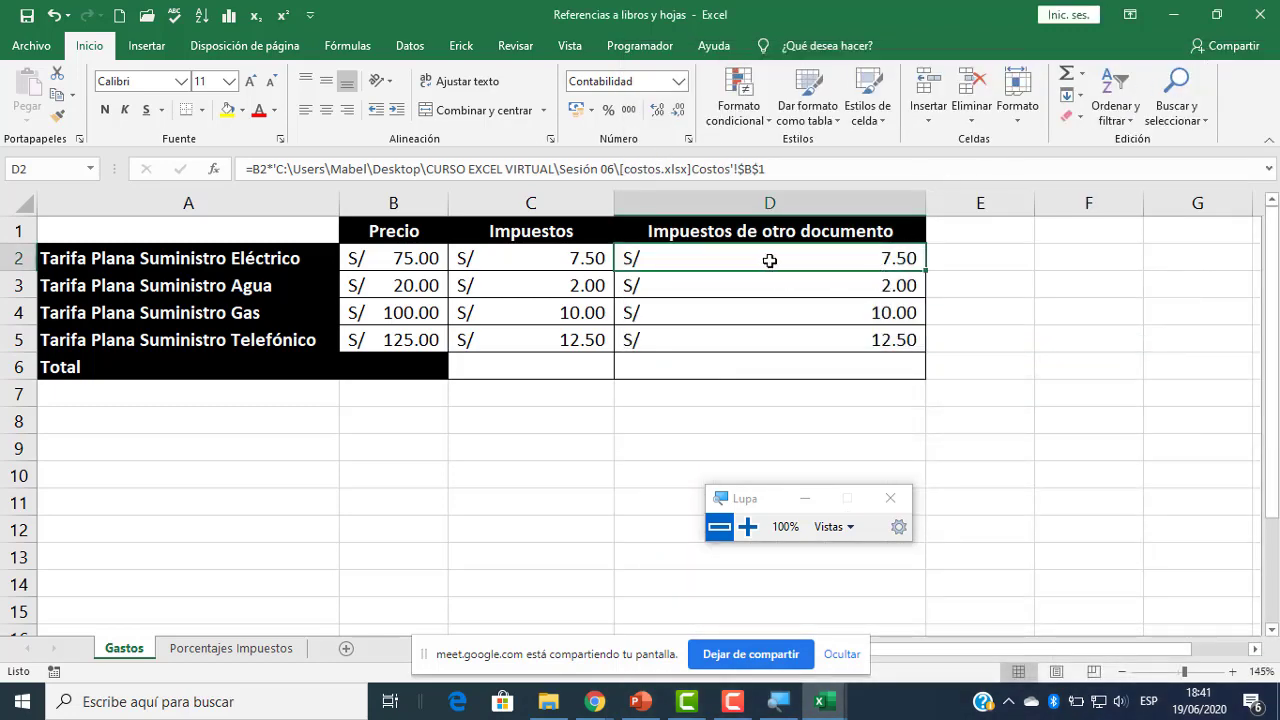
- Open the Edit Links dialog, examine the costos.xlsx link and try to open its source
left_click(409, 46)
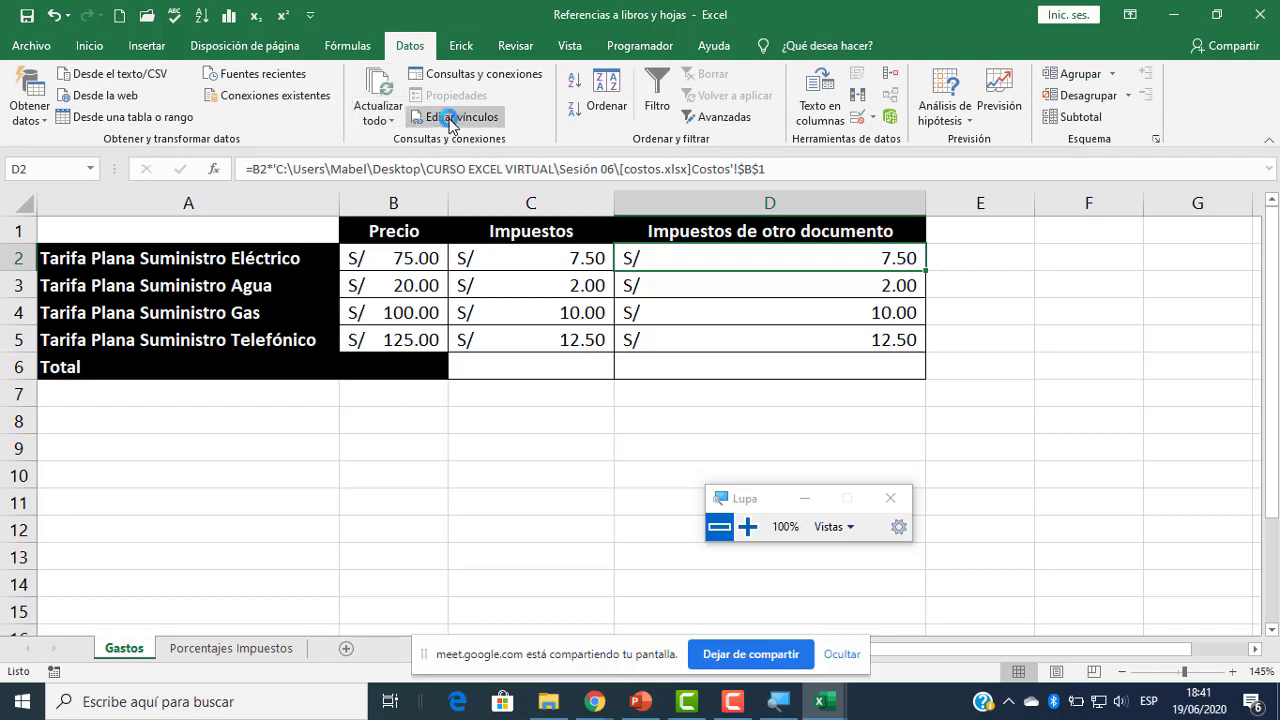
left_click(450, 119)
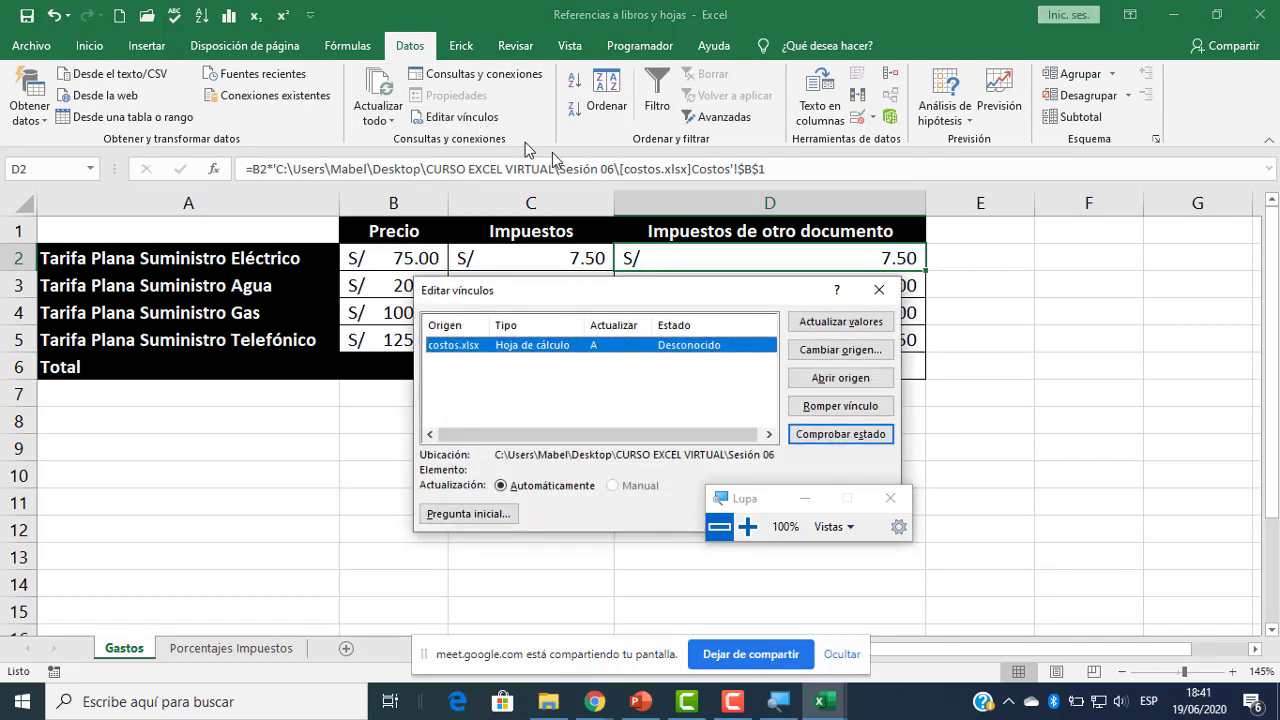
left_click(748, 527)
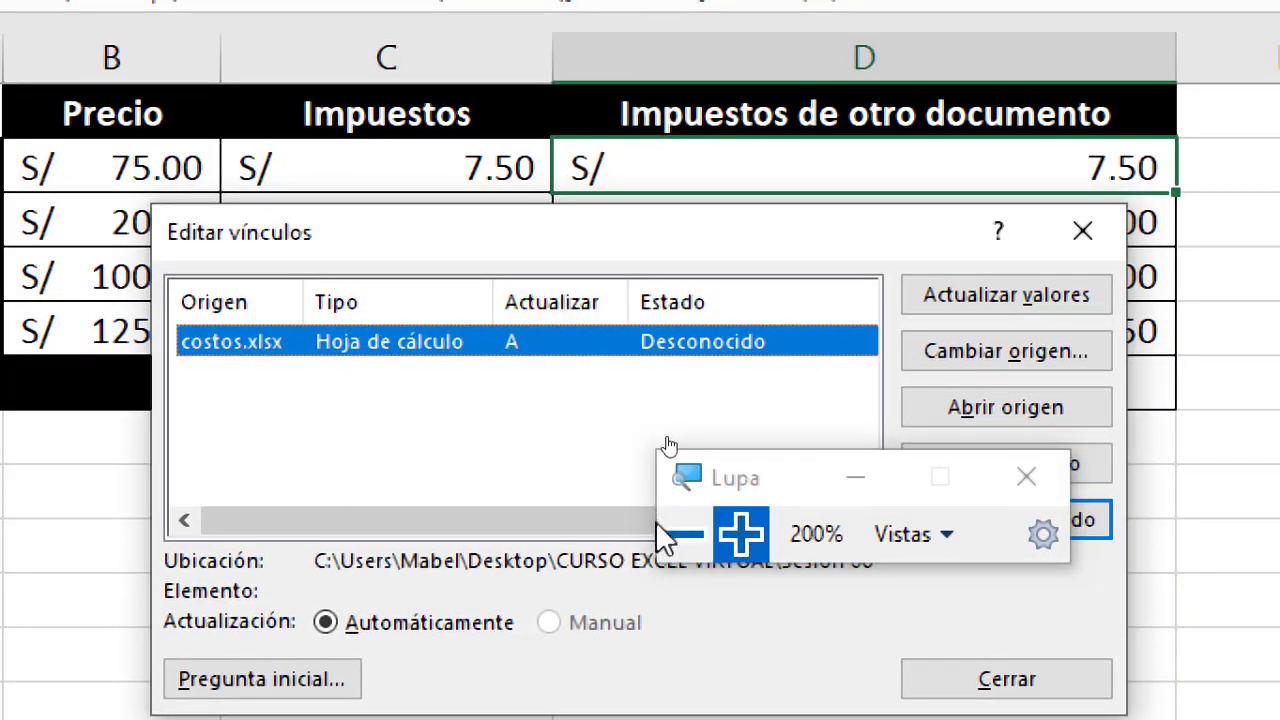
left_click(662, 530)
left_click_drag(712, 418, 888, 512)
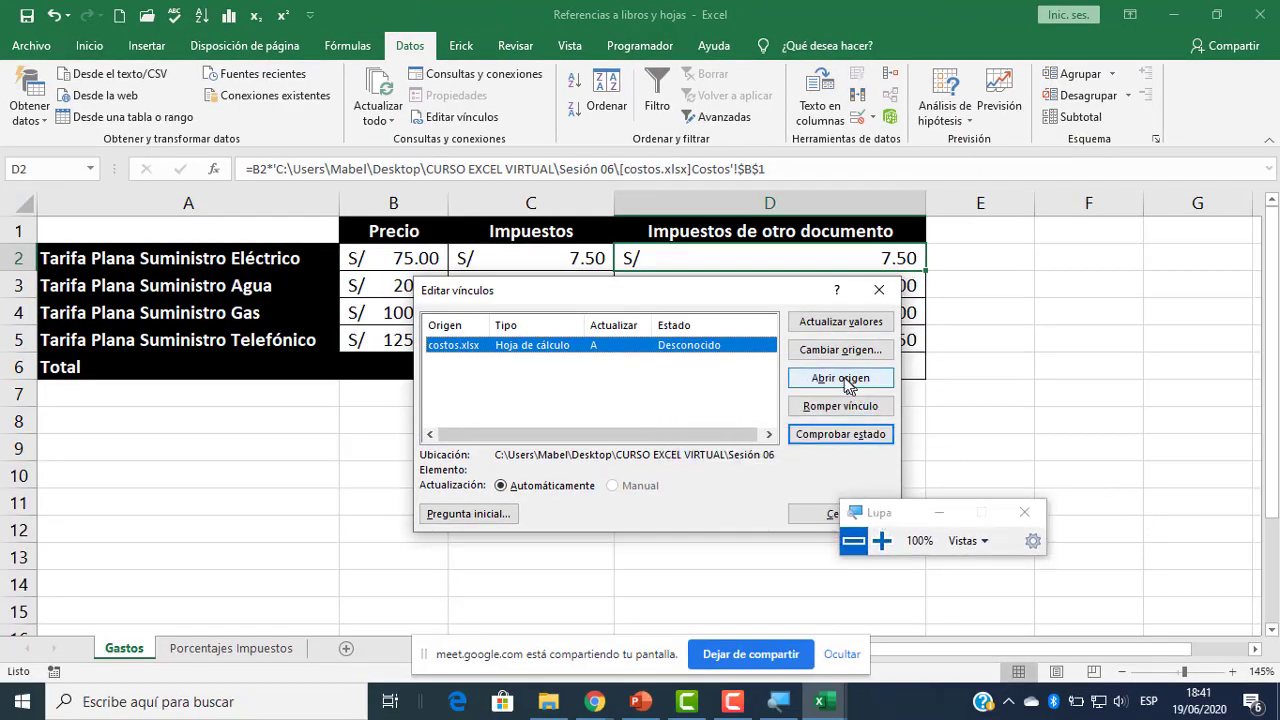
left_click(845, 380)
left_click(723, 403)
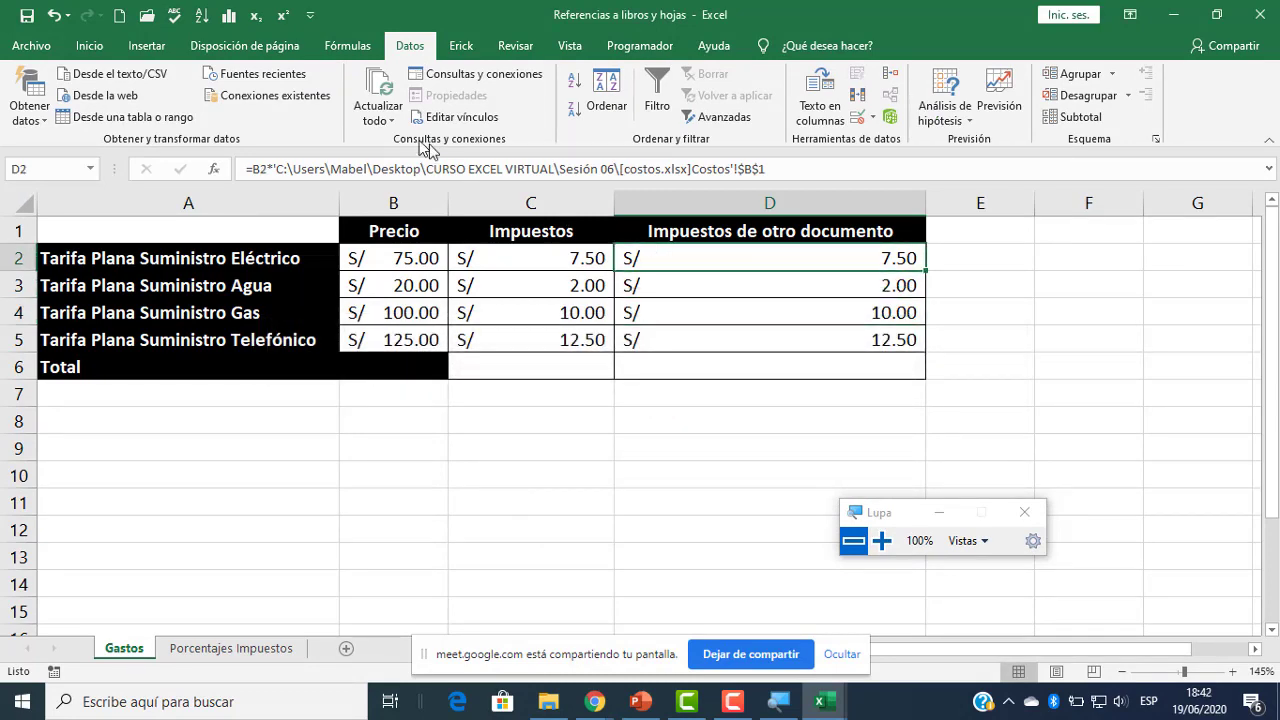
- Update the costos.xlsx link's values from costos_Importe in the Desktop's CURSO EXCEL VIRTUAL\Sesión 06 folder
left_click(455, 117)
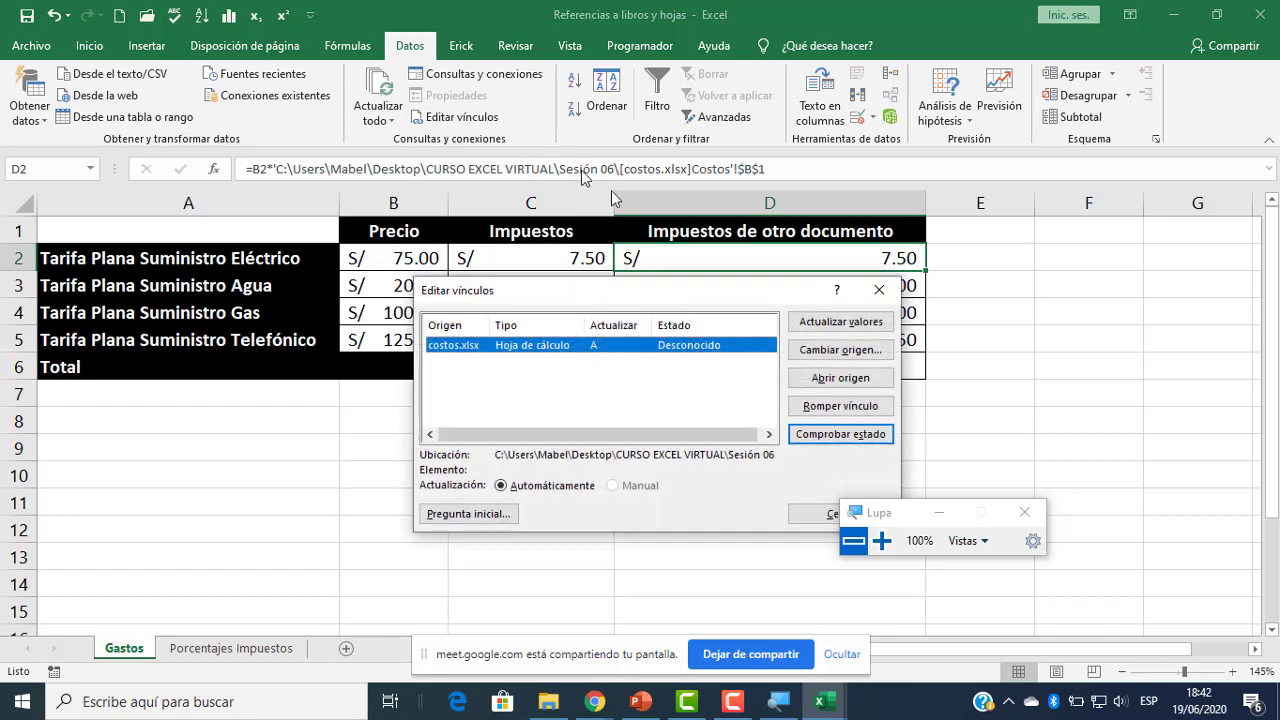
left_click(840, 322)
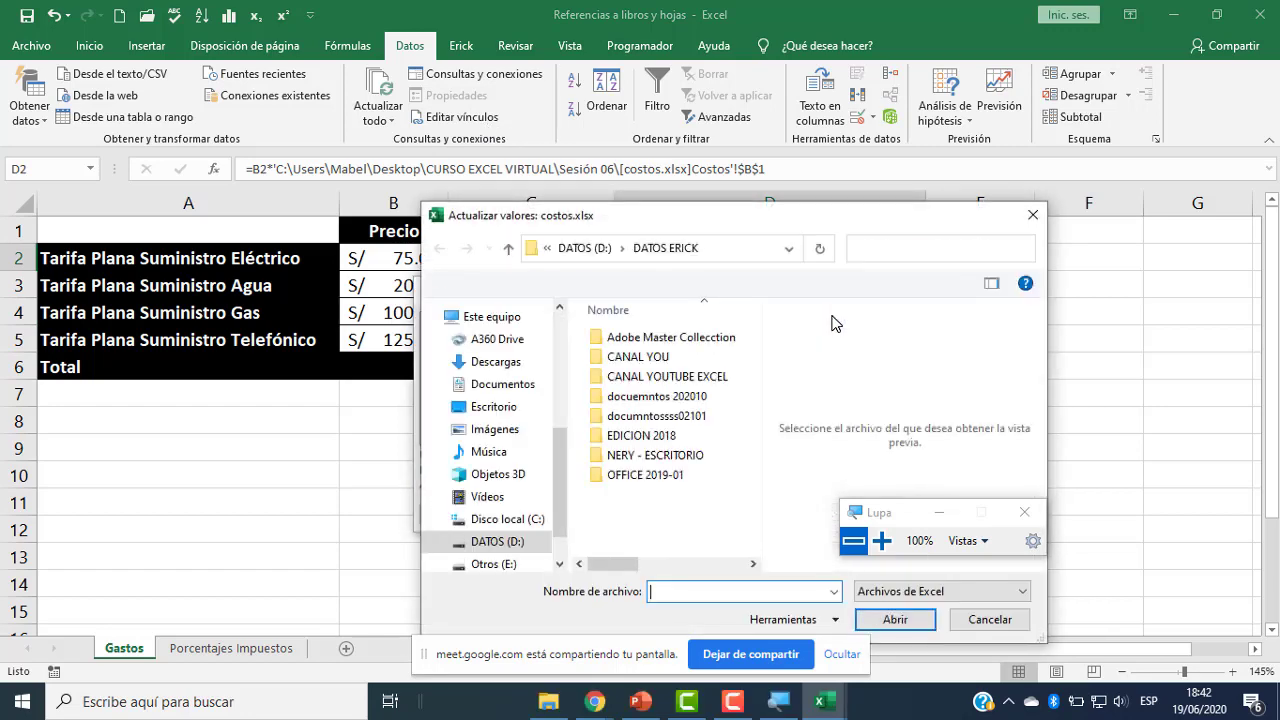
left_click(1033, 216)
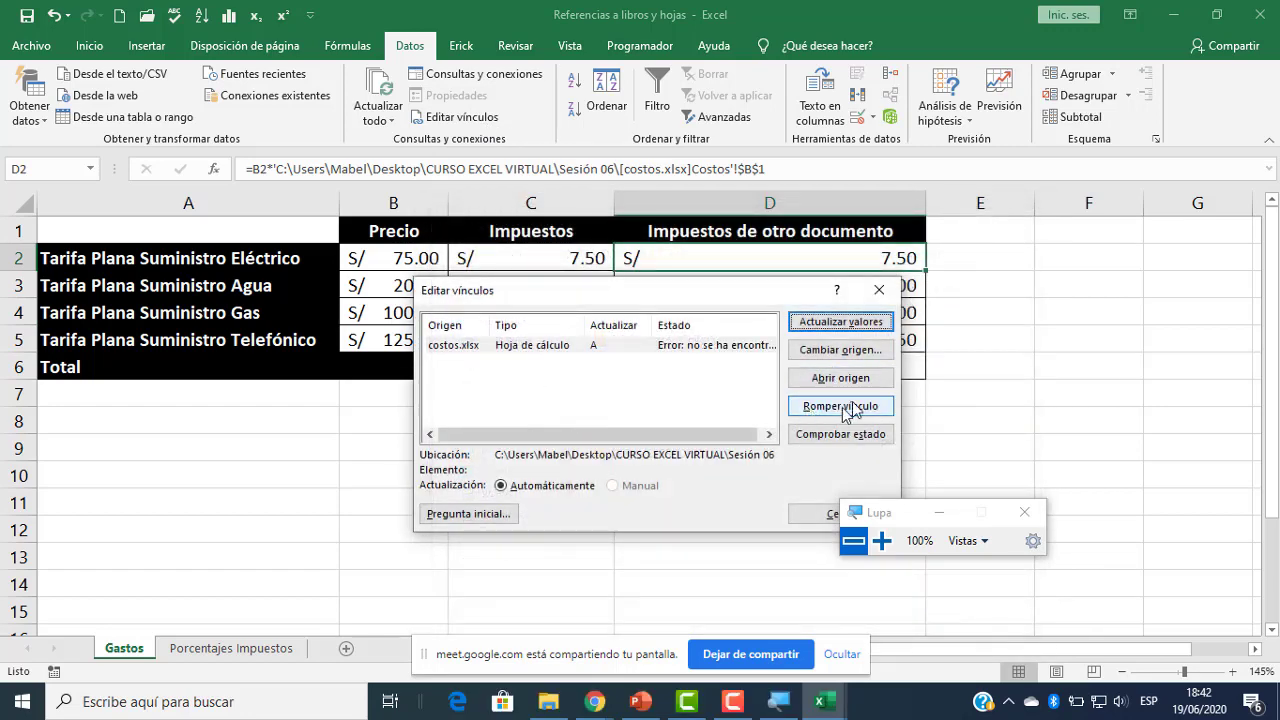
left_click(838, 324)
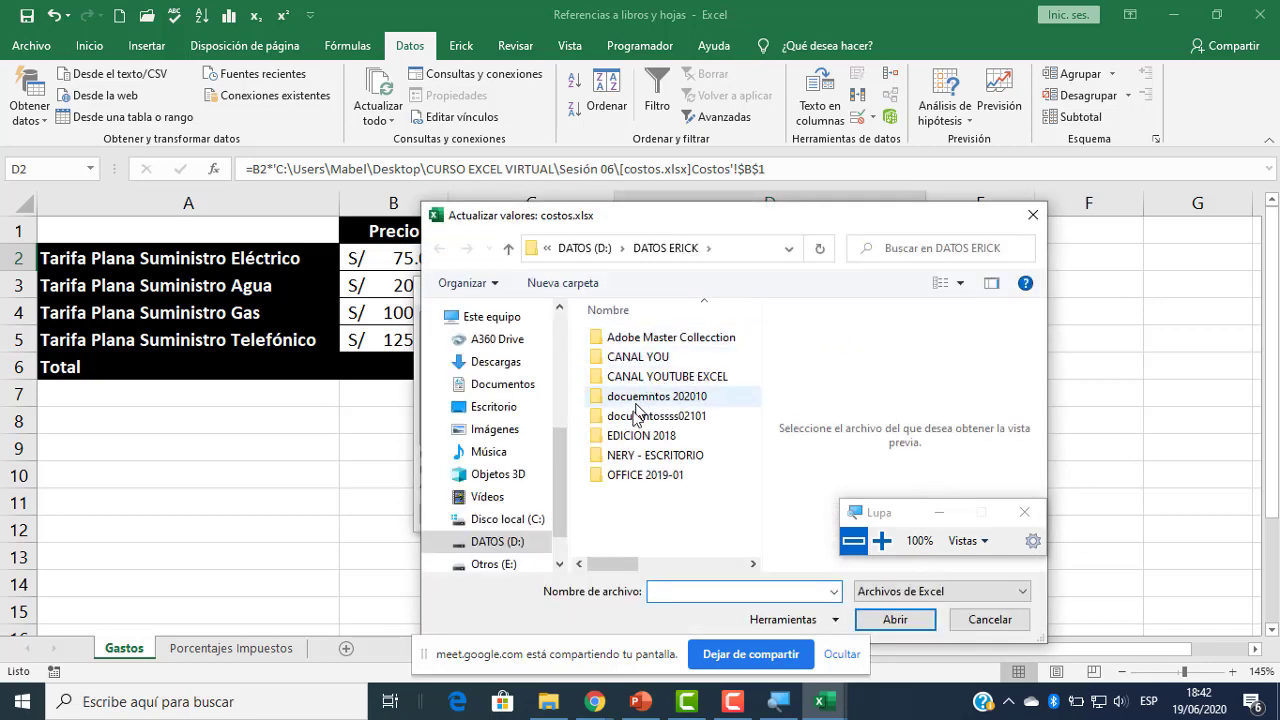
left_click(500, 407)
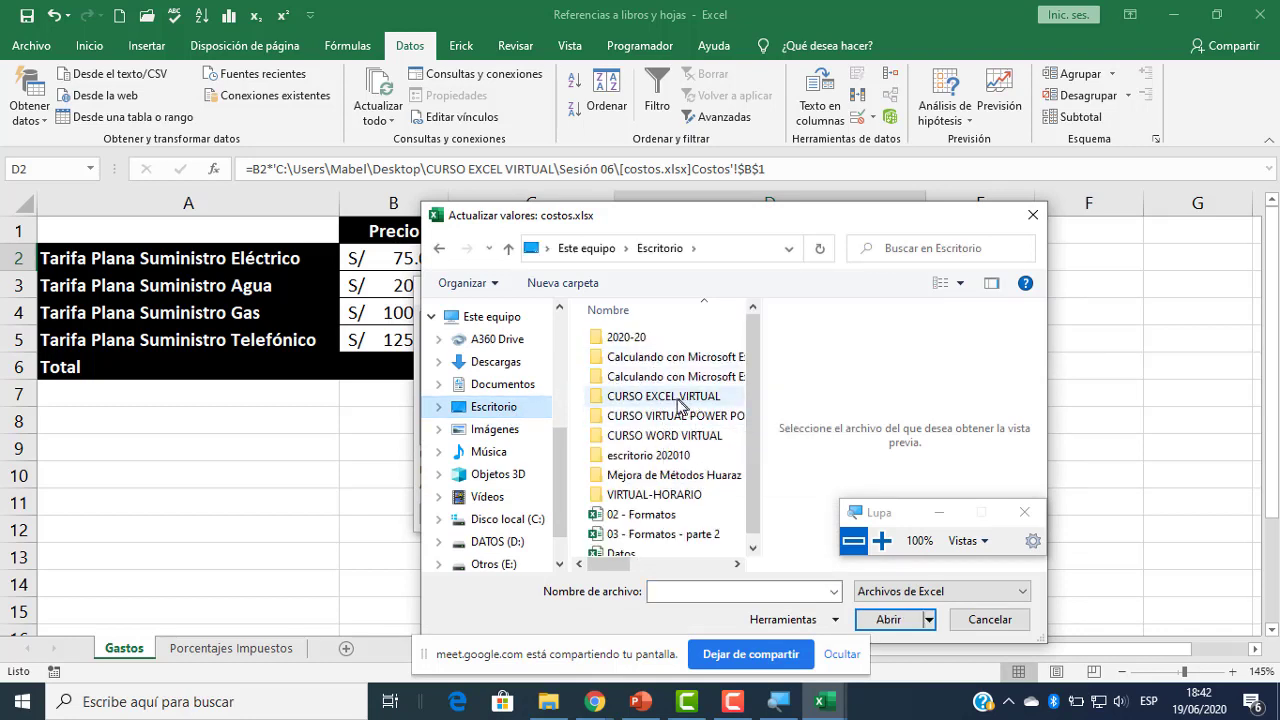
double_click(665, 396)
double_click(647, 455)
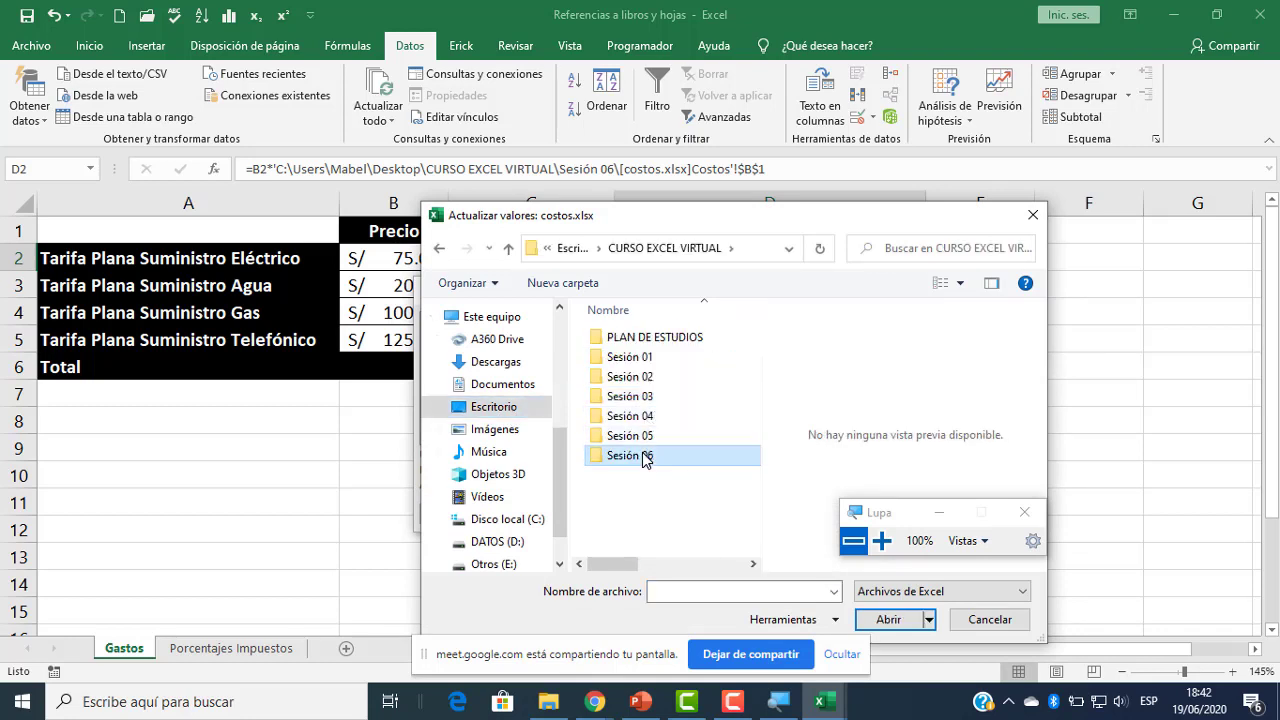
left_click(650, 338)
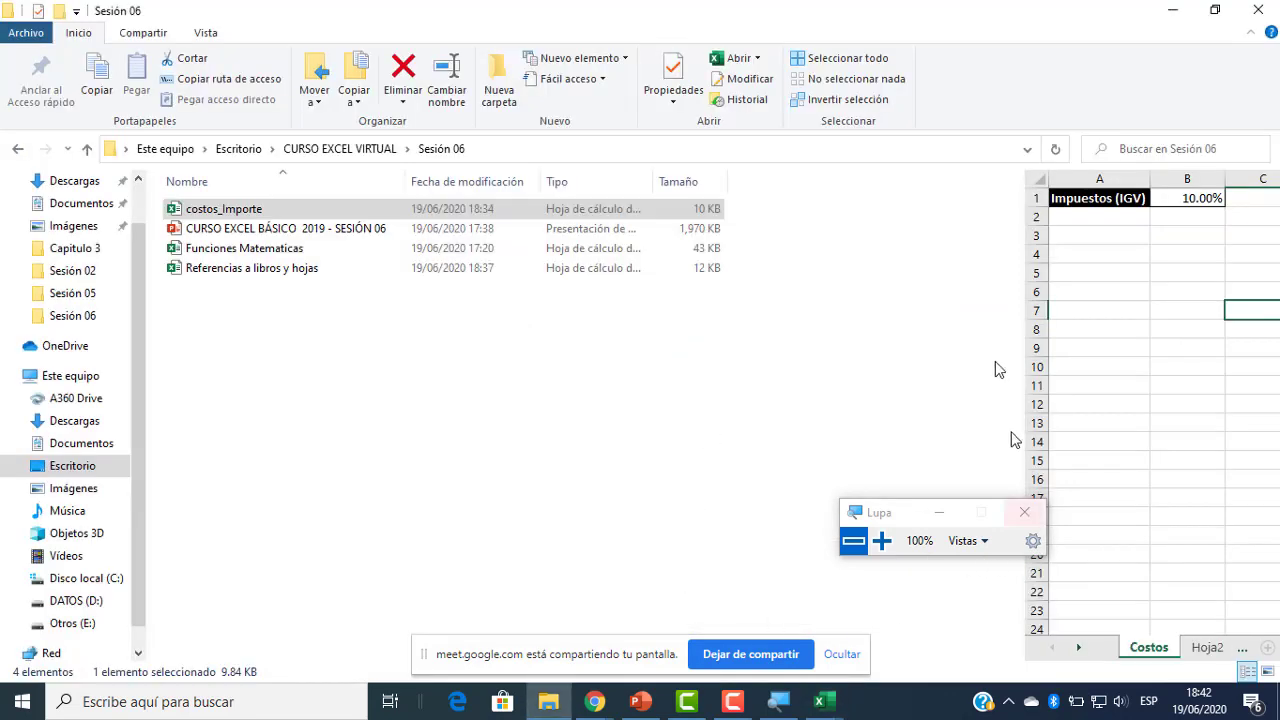
left_click(648, 325)
- Bring the Referencias a libros y hojas workbook forward and move the magnifier window clear of the Edit Links dialog
mouse_move(818, 706)
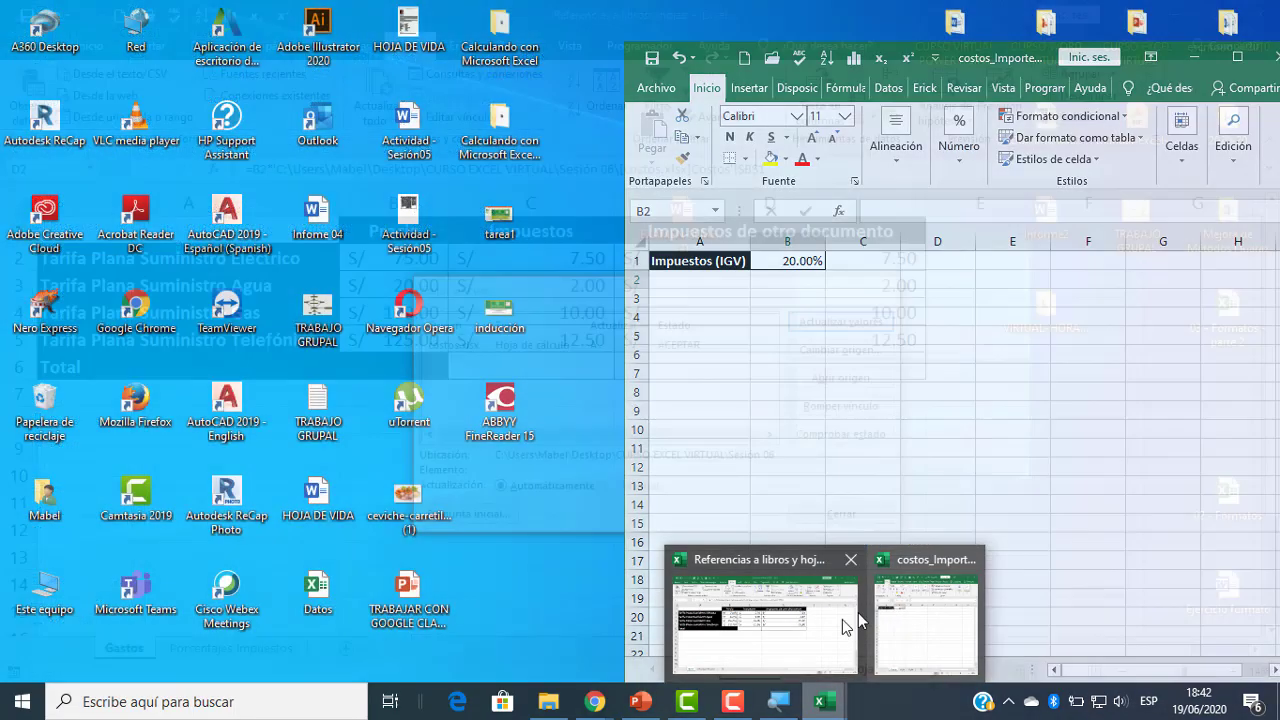
left_click(811, 628)
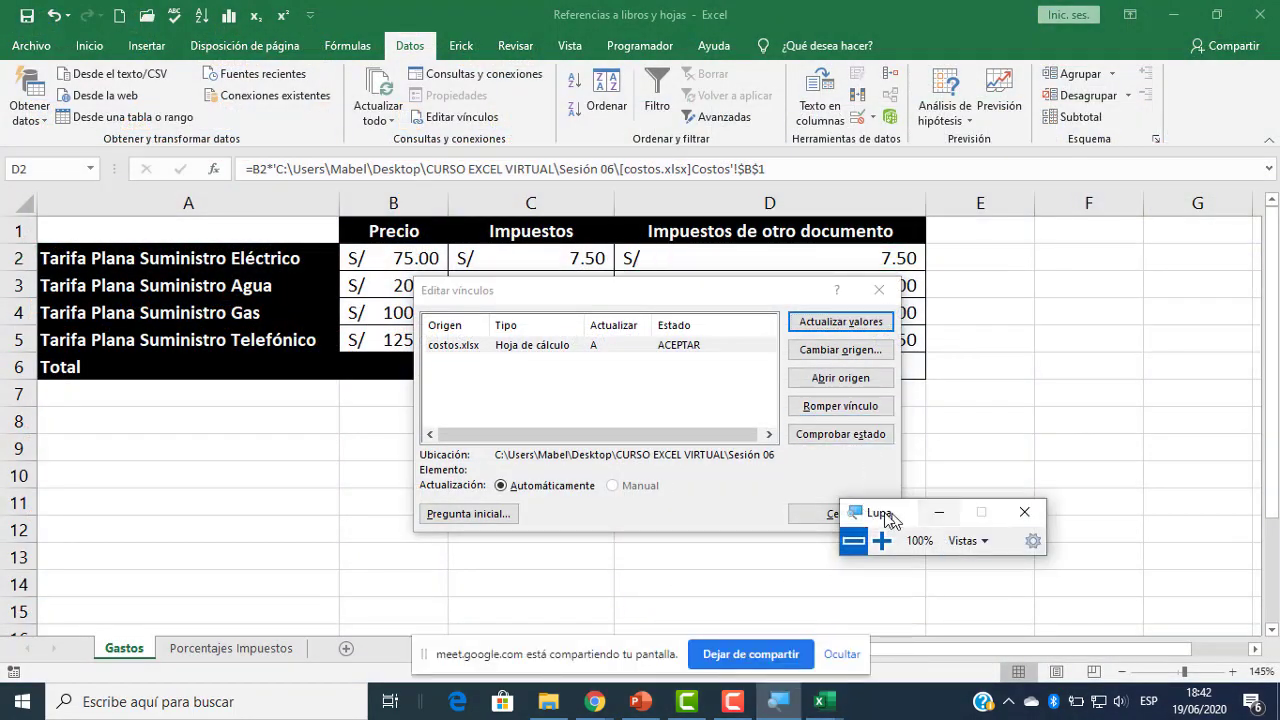
left_click_drag(898, 520, 1009, 526)
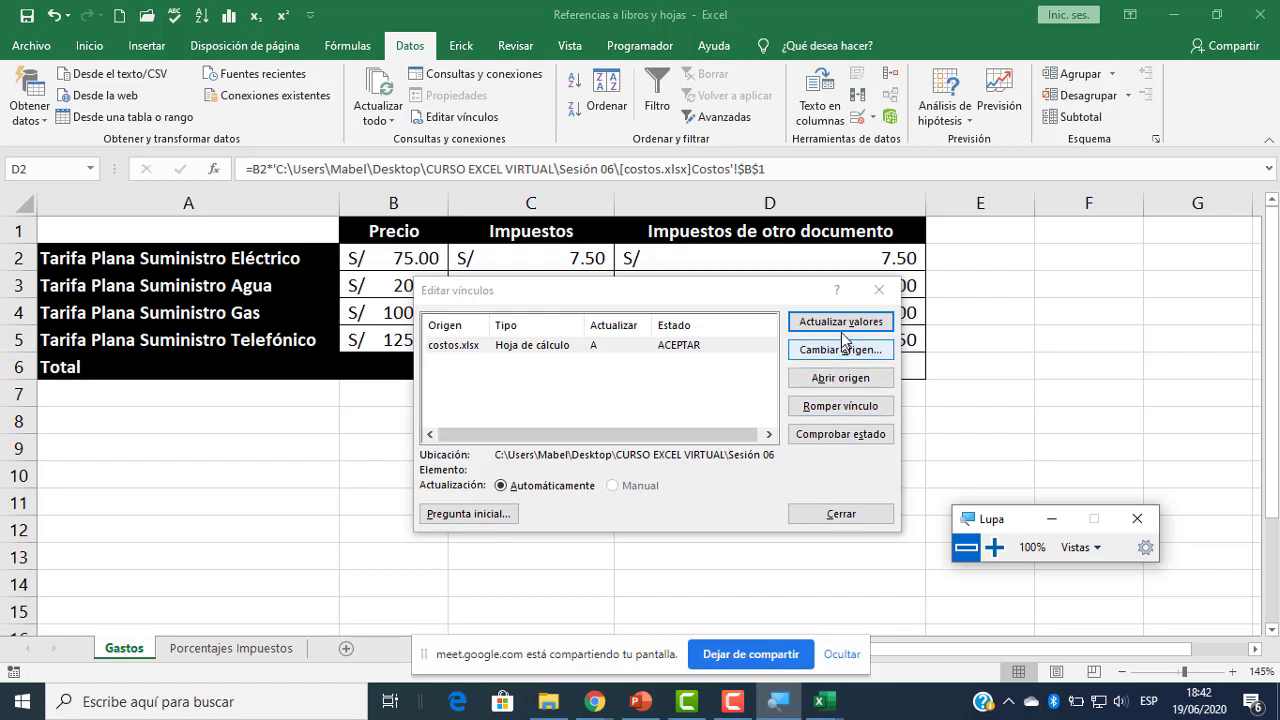
- Check the costos.xlsx link's status and try to open its source file from the Edit Links dialog
left_click(820, 437)
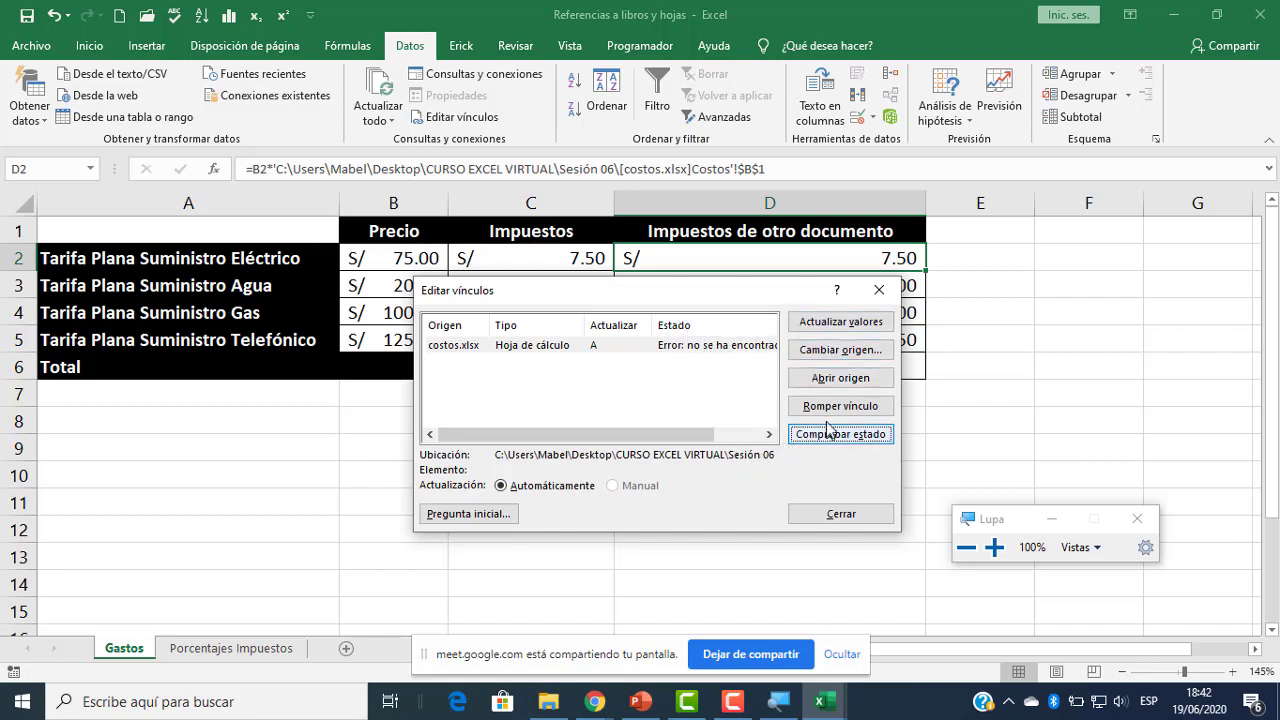
left_click(835, 384)
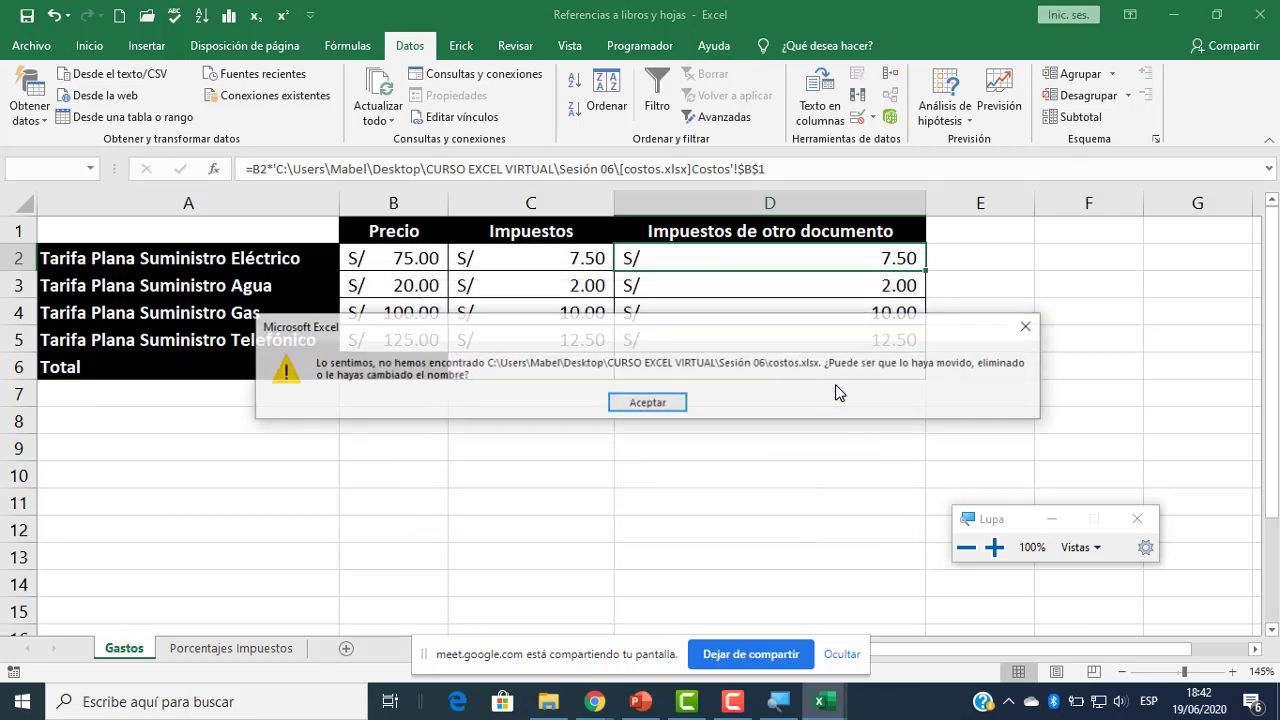
left_click(657, 407)
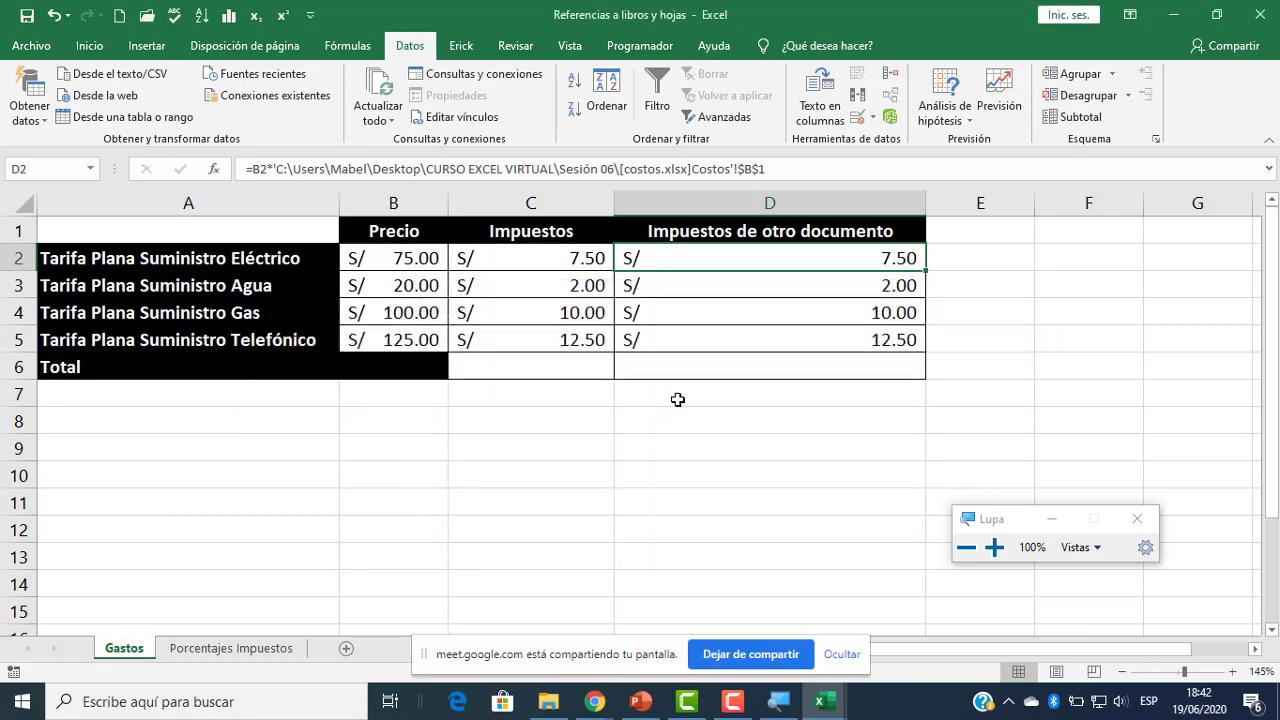
key("Down")
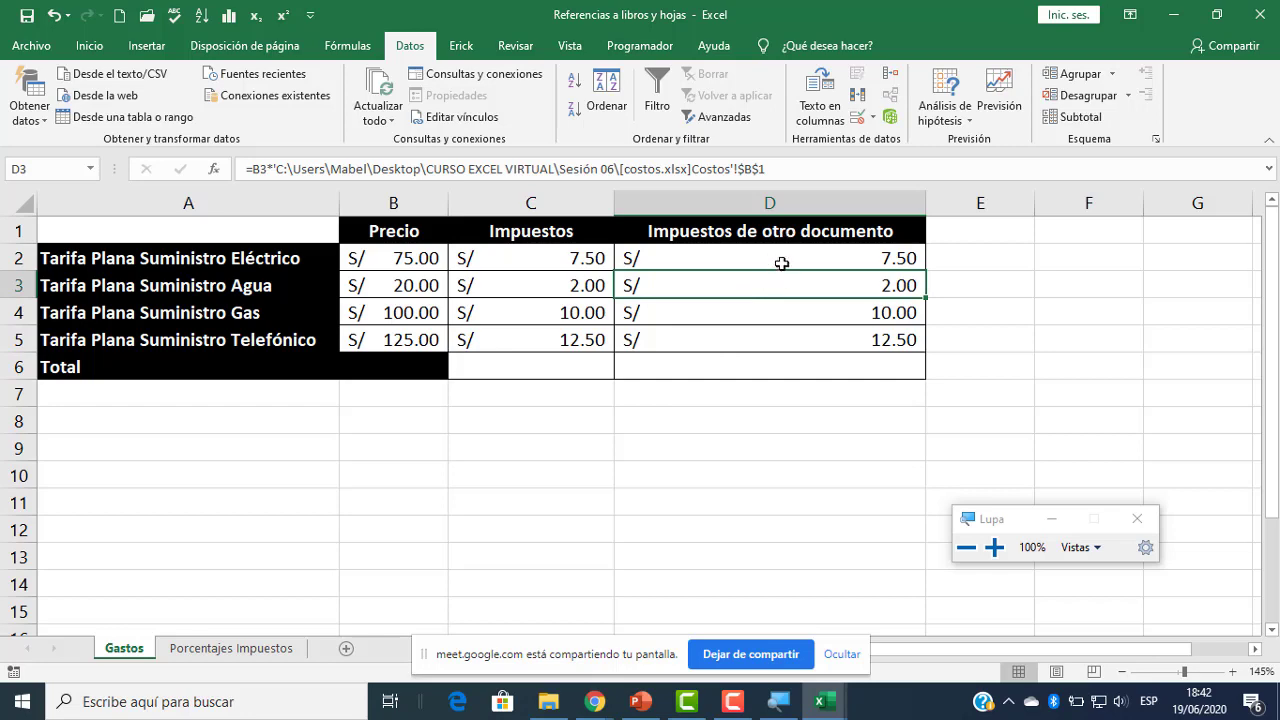
key("Up")
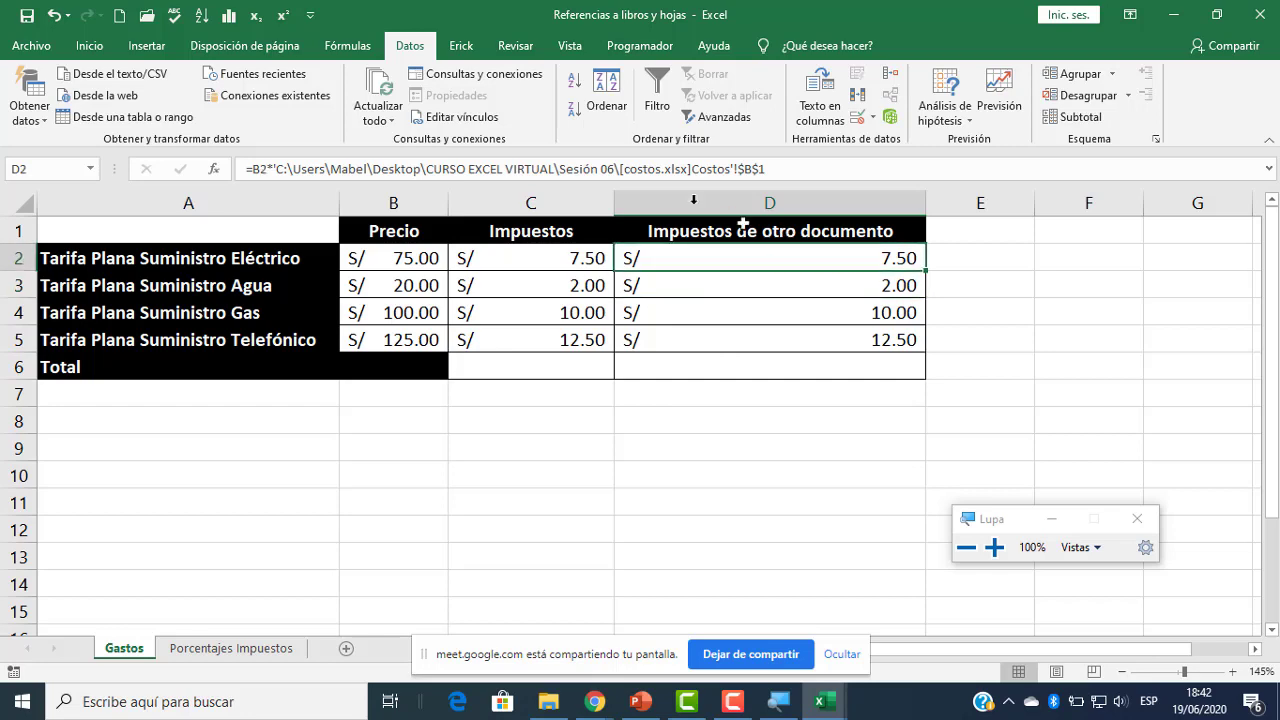
- Change the source of the costos.xlsx link to costos_Importe in the Sesión 06 folder and close the Edit Links dialog
left_click(445, 117)
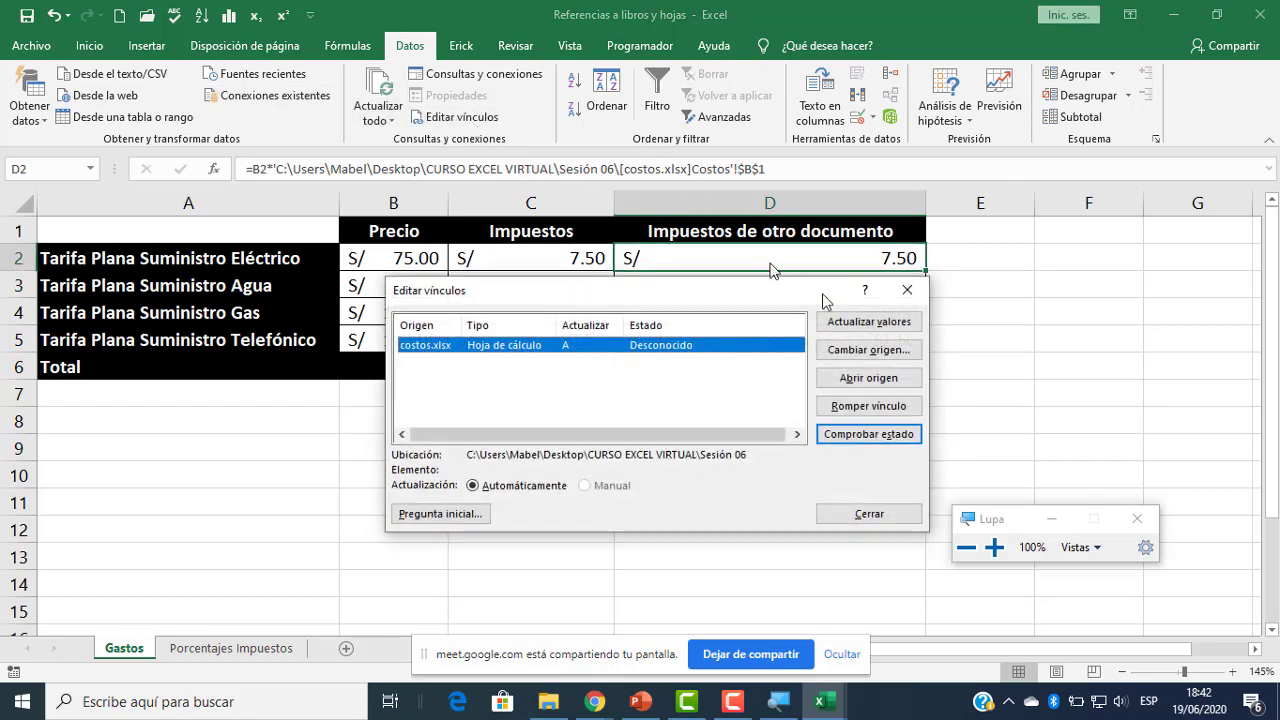
left_click(861, 354)
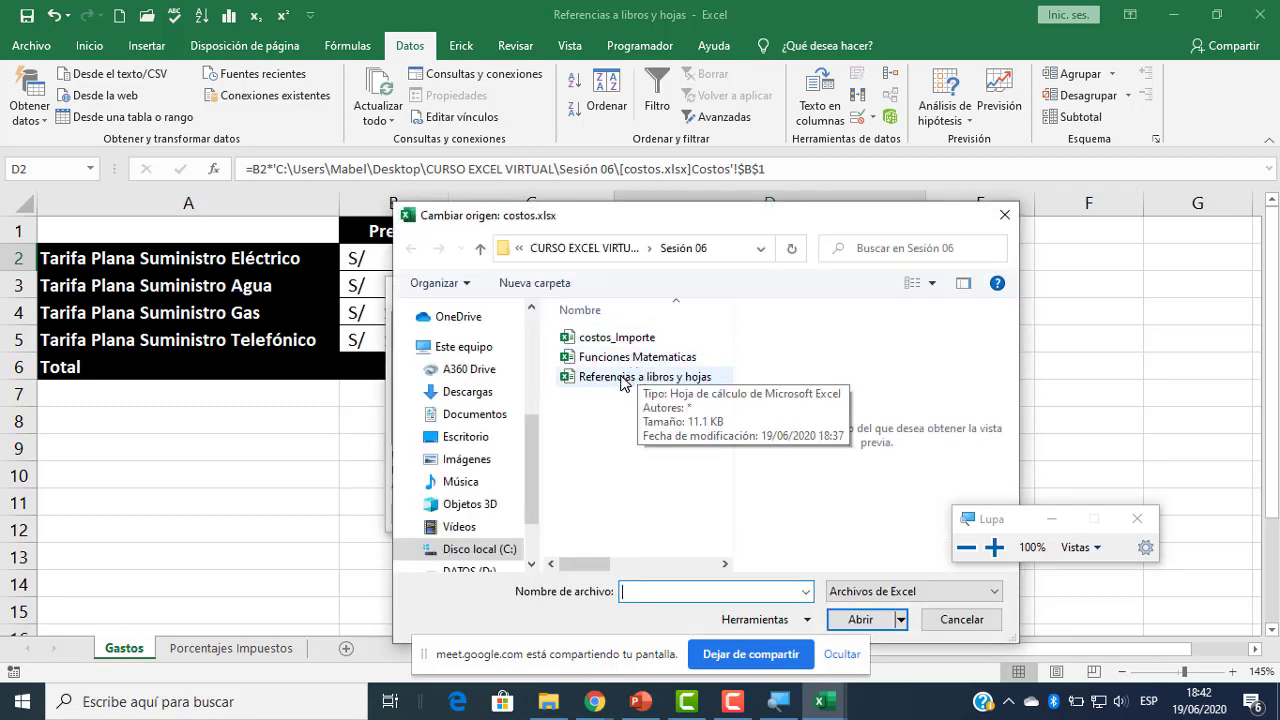
double_click(617, 338)
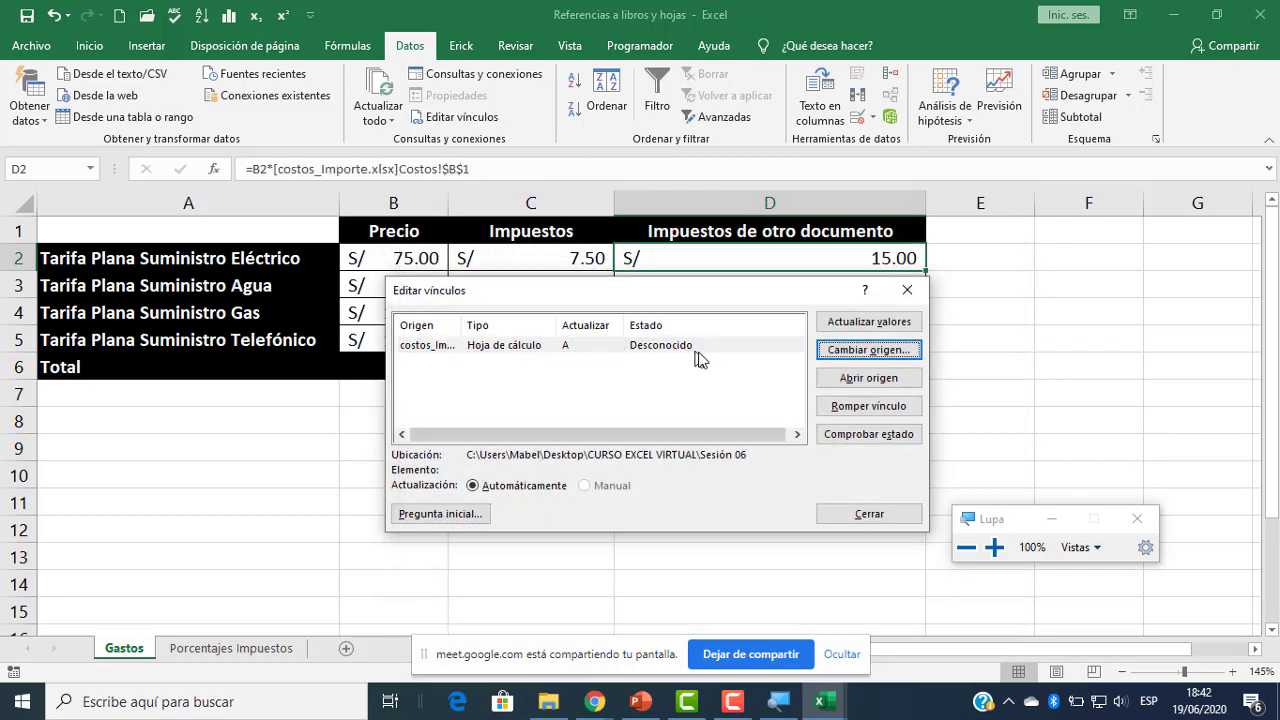
left_click(850, 520)
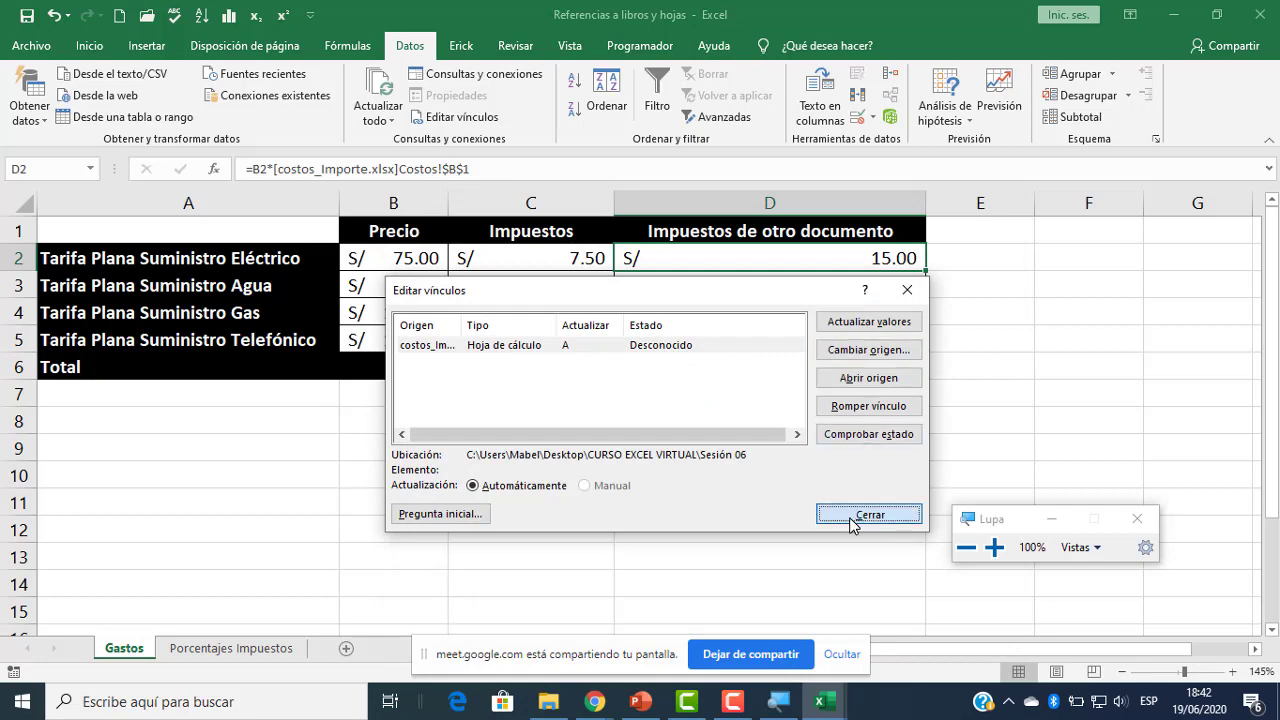
left_click(822, 468)
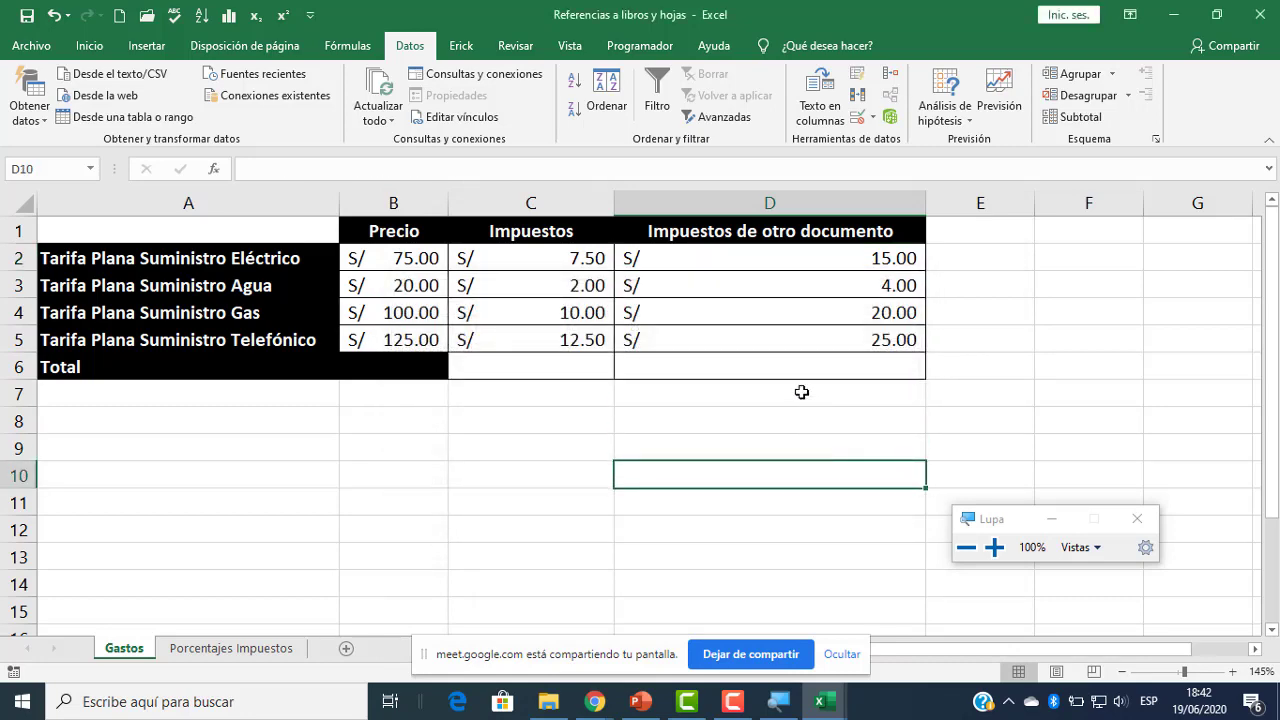
- Inspect the external reference in the D2 formula on the Gastos sheet and leave it as it is
double_click(787, 252)
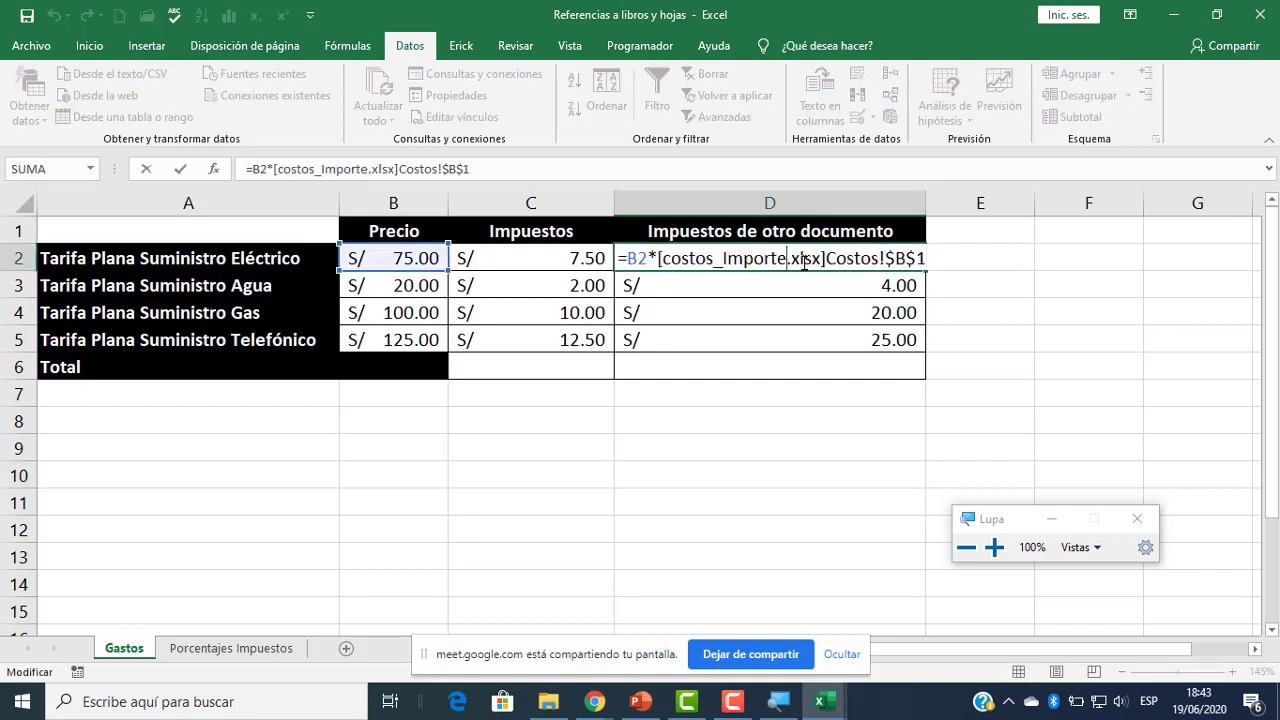
key("Return")
left_click(985, 302)
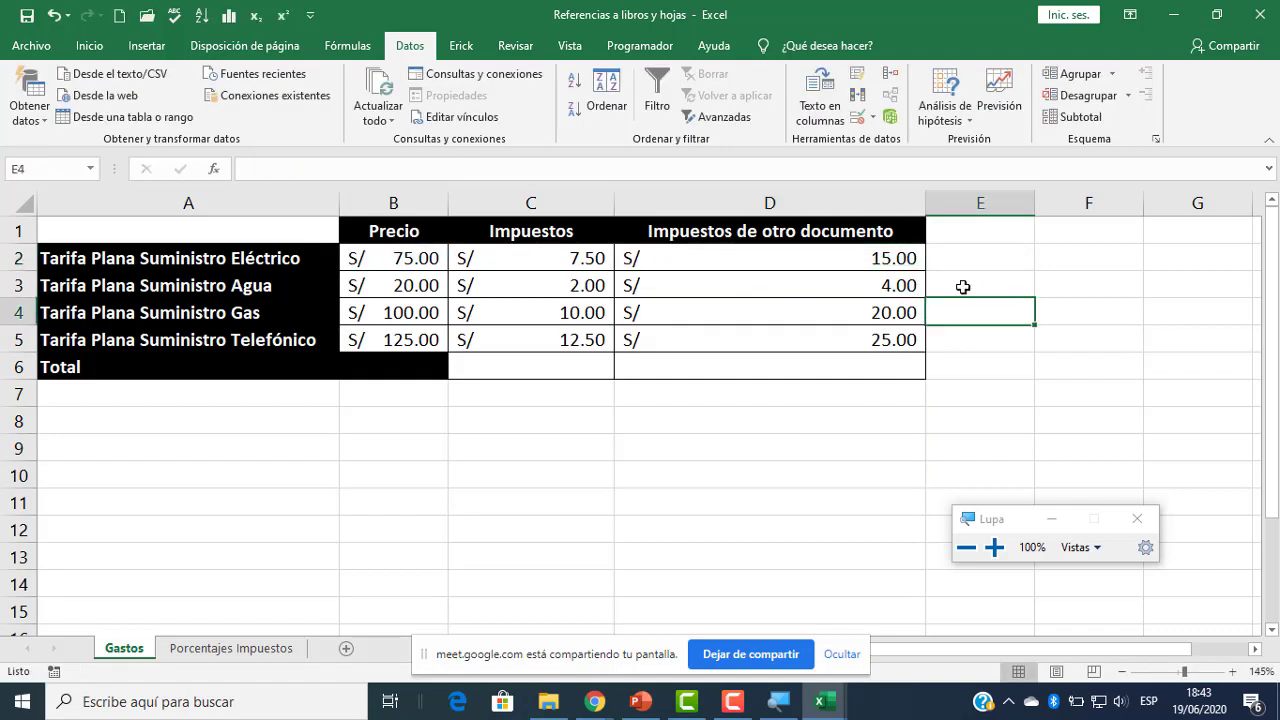
- Look up costos_Importe in File Explorer's Sesión 06 folder, then return to the Referencias a libros y hojas workbook in Excel
left_click(548, 701)
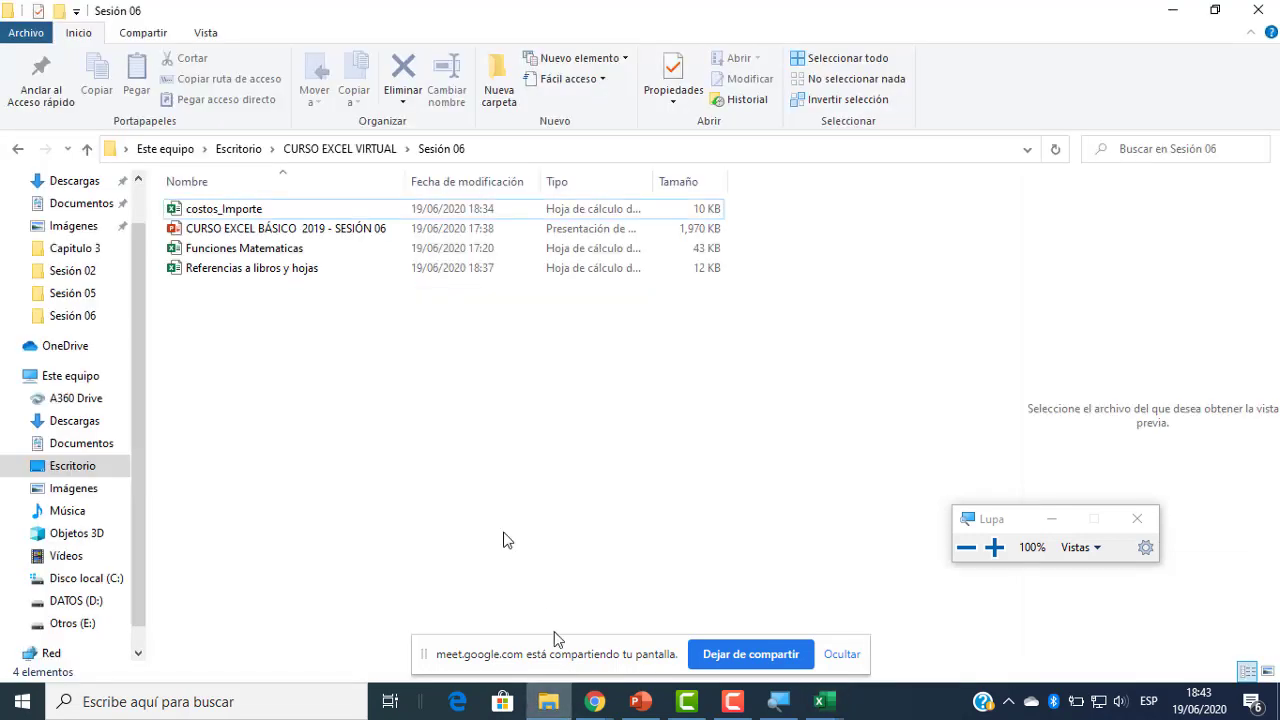
left_click(254, 214)
double_click(252, 214)
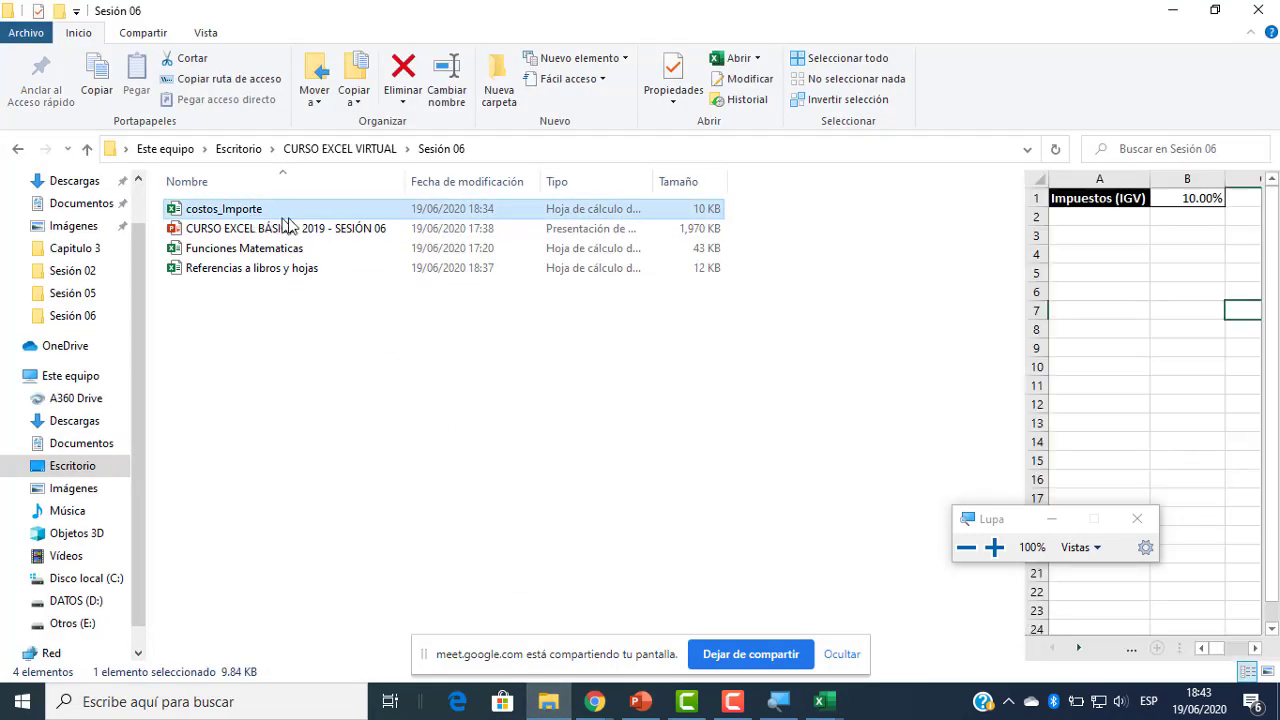
left_click(443, 391)
left_click(822, 704)
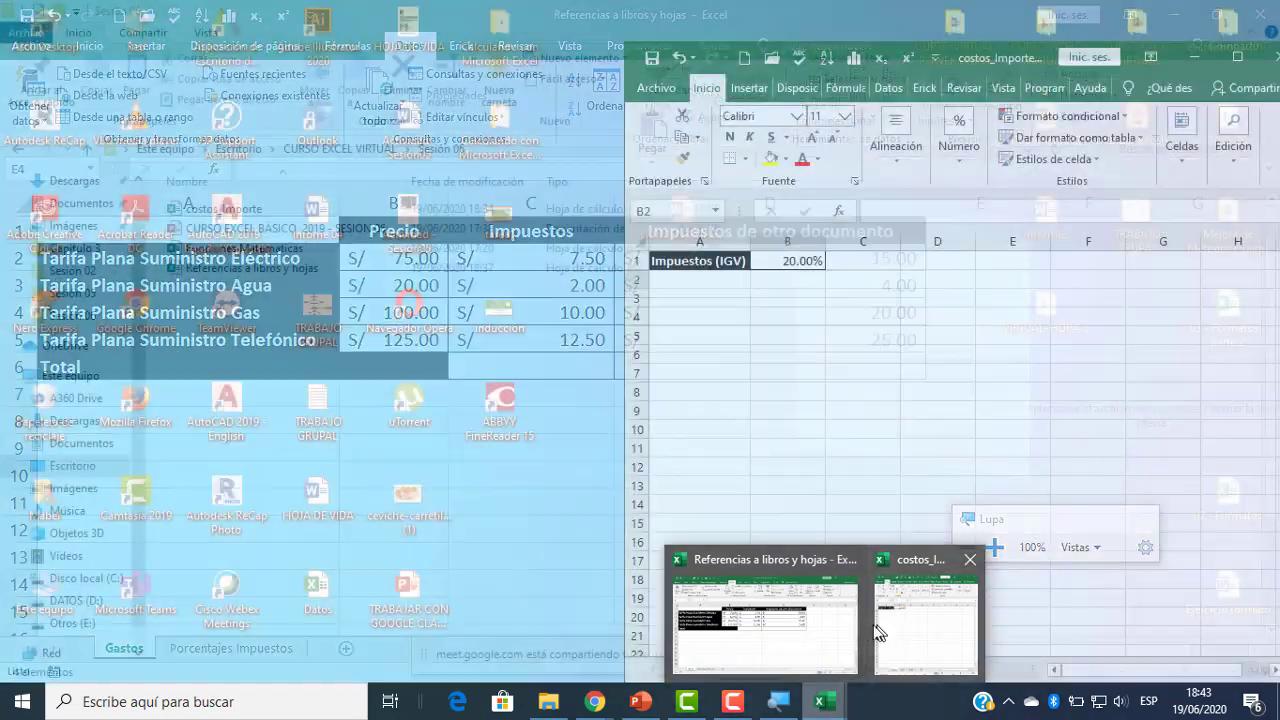
left_click(797, 625)
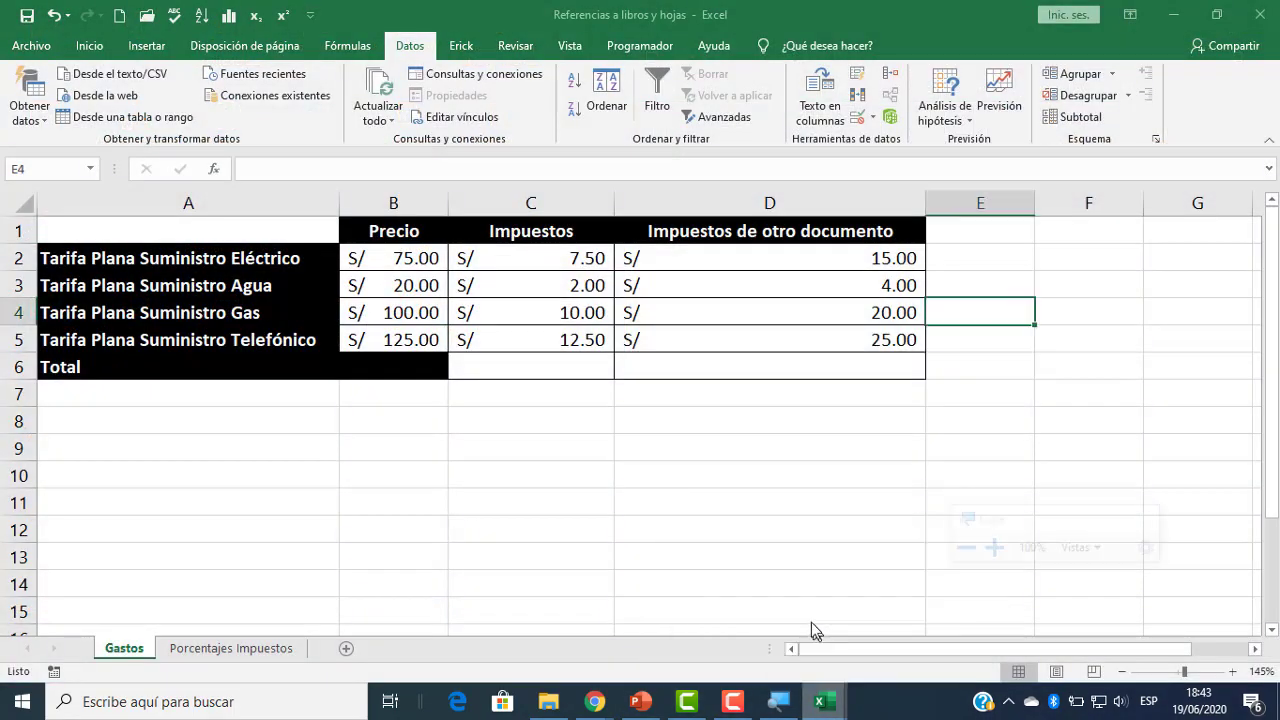
- Review the external tax formulas in D2:D5 on the Gastos sheet
left_click(744, 259)
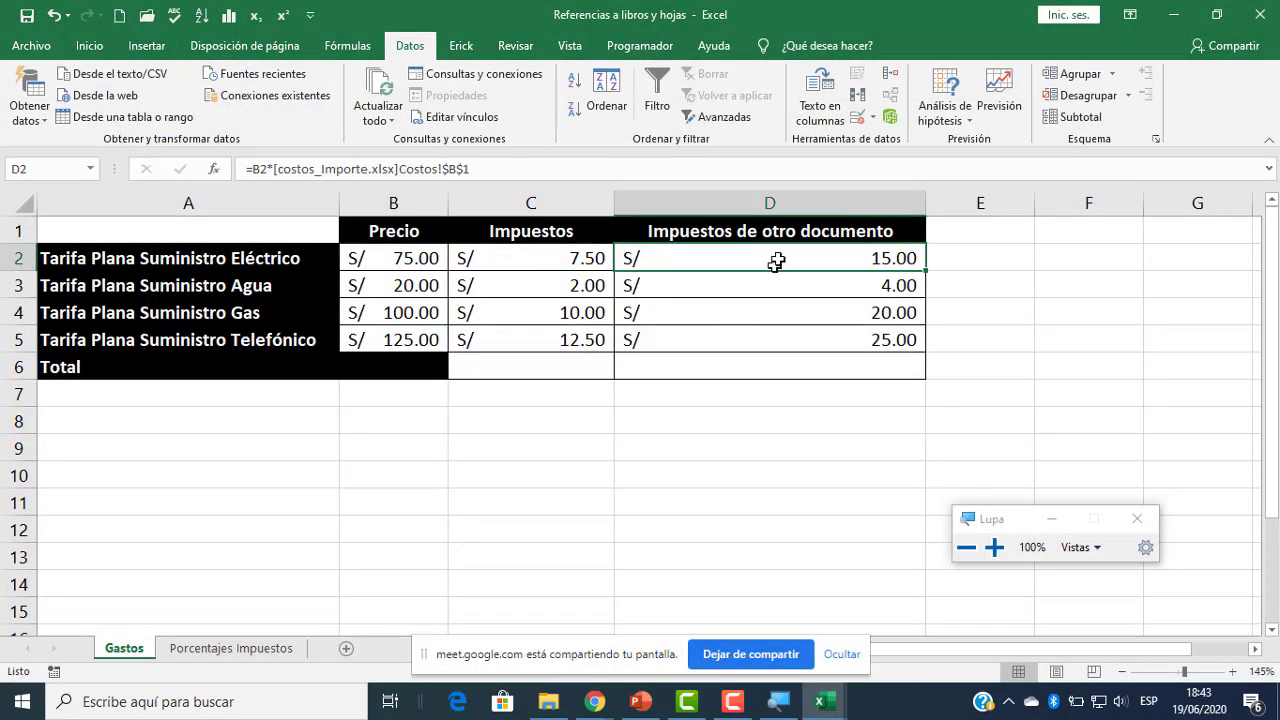
left_click_drag(774, 257, 787, 344)
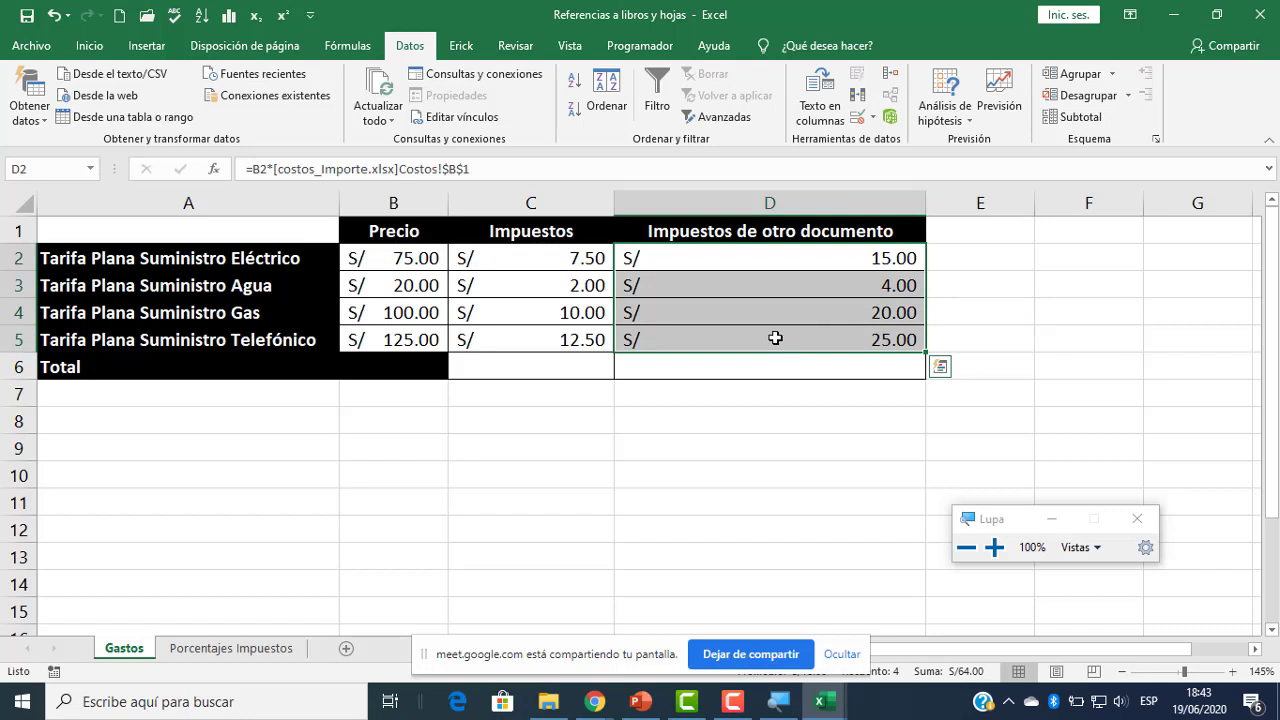
left_click(794, 255)
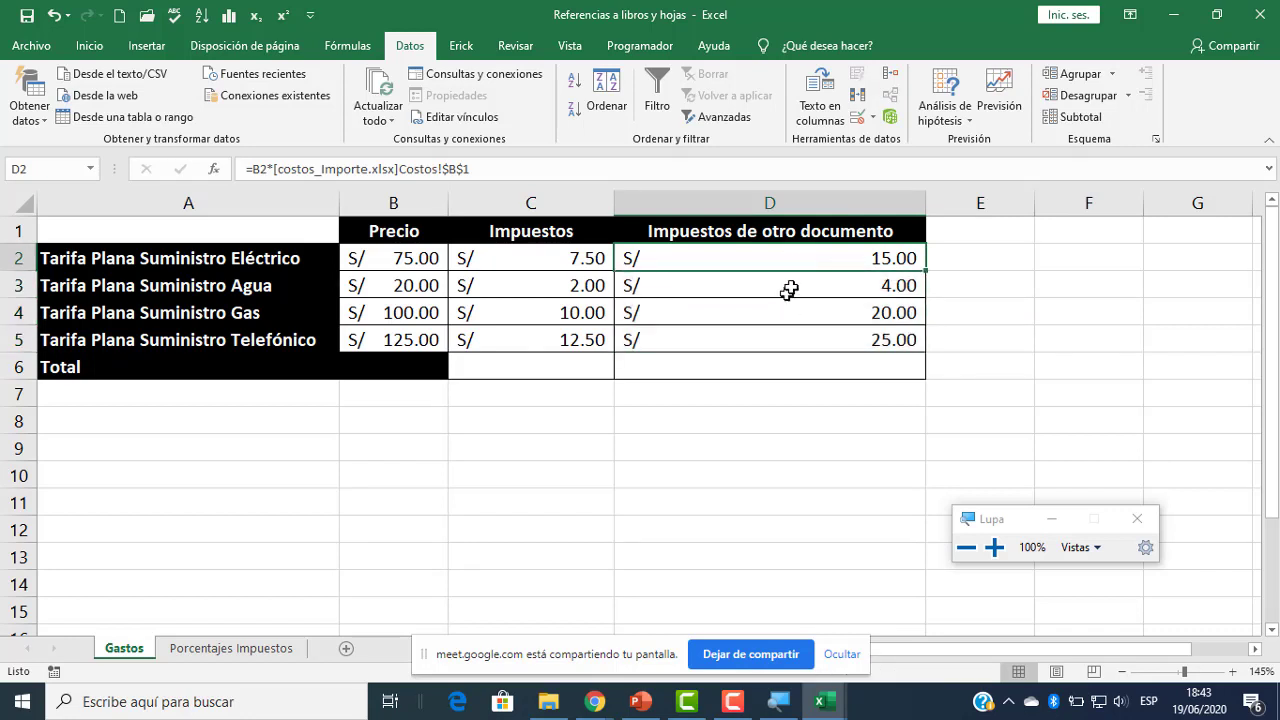
- Review the change-source file selection for the costos_Importe link, then dismiss it and the Edit Links dialog
left_click(465, 117)
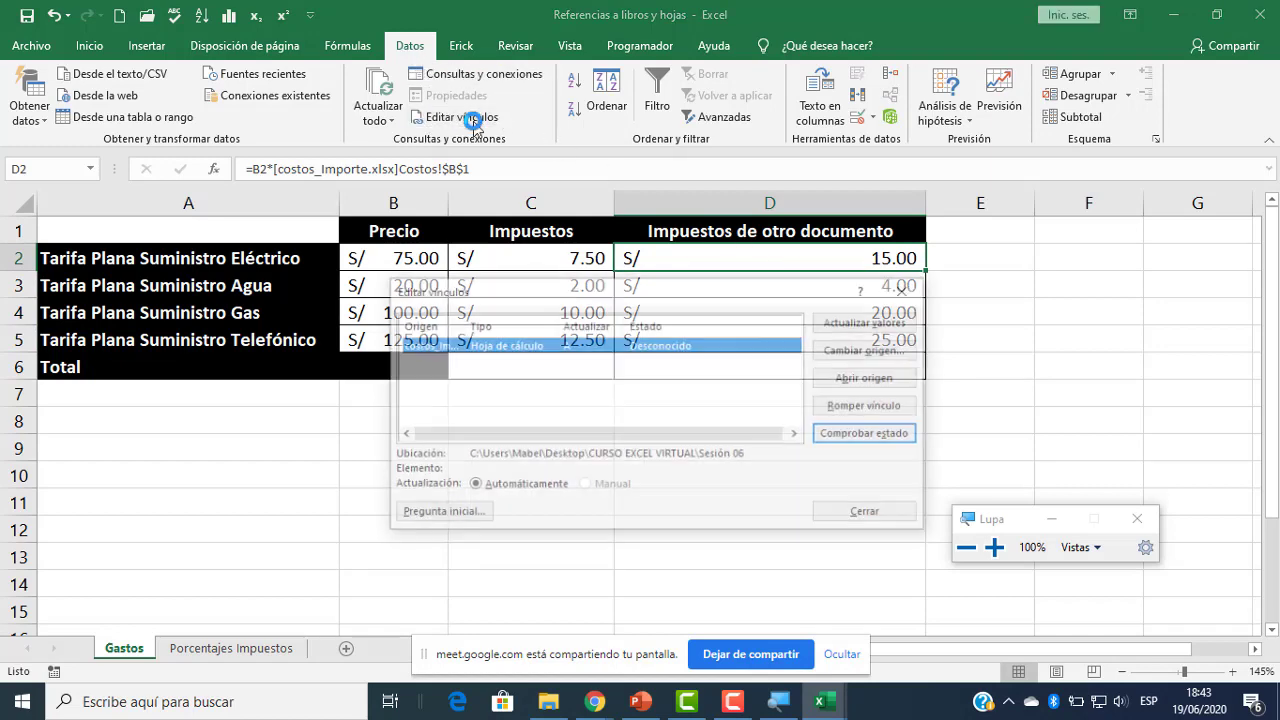
left_click(870, 350)
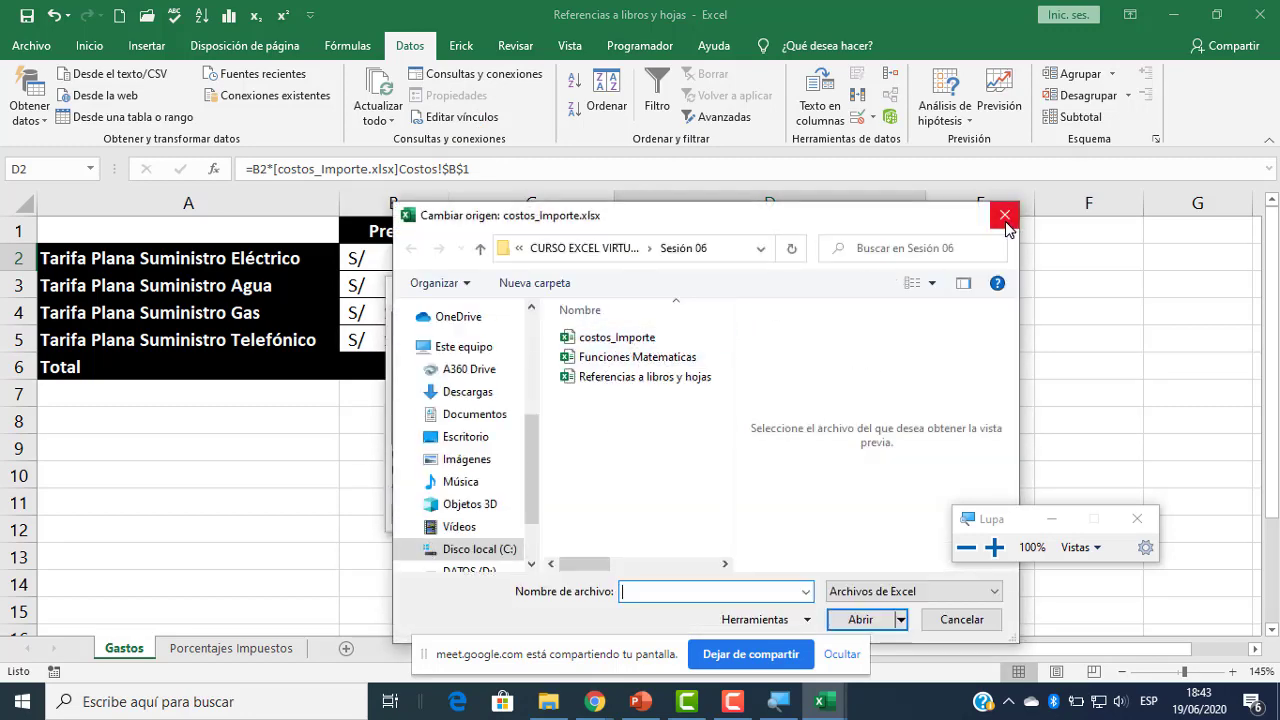
left_click(620, 340)
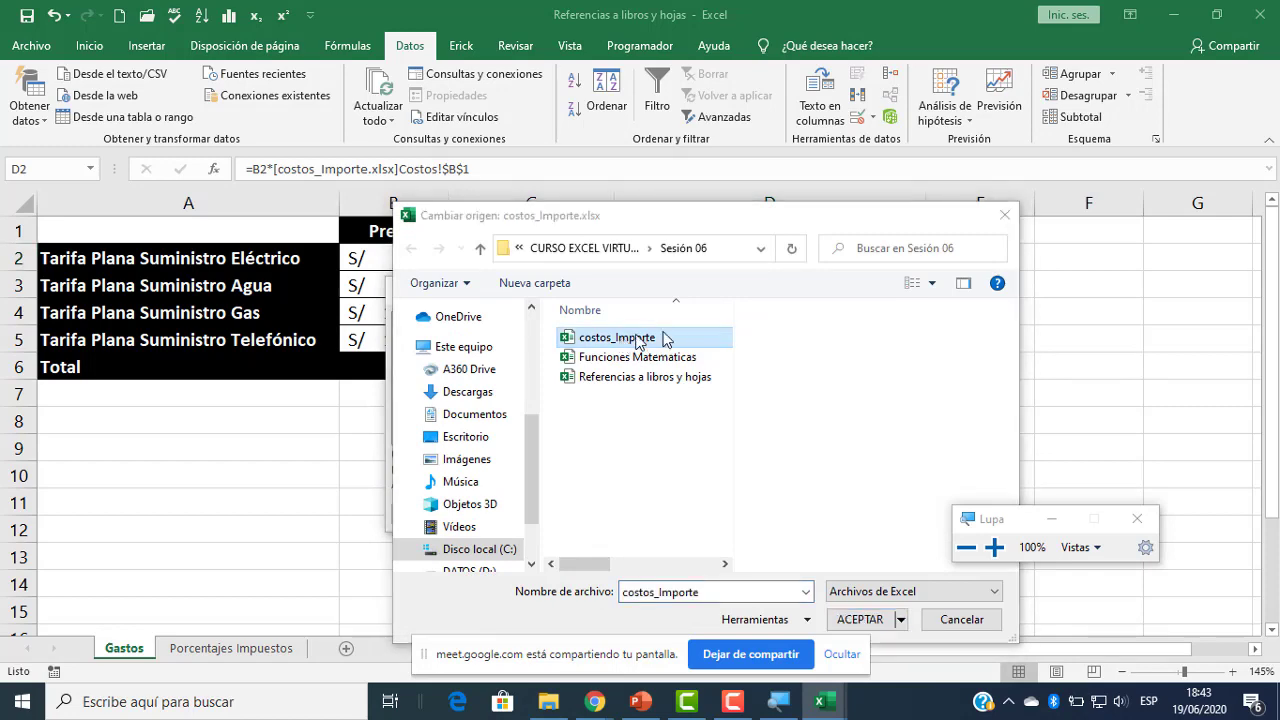
left_click(1005, 215)
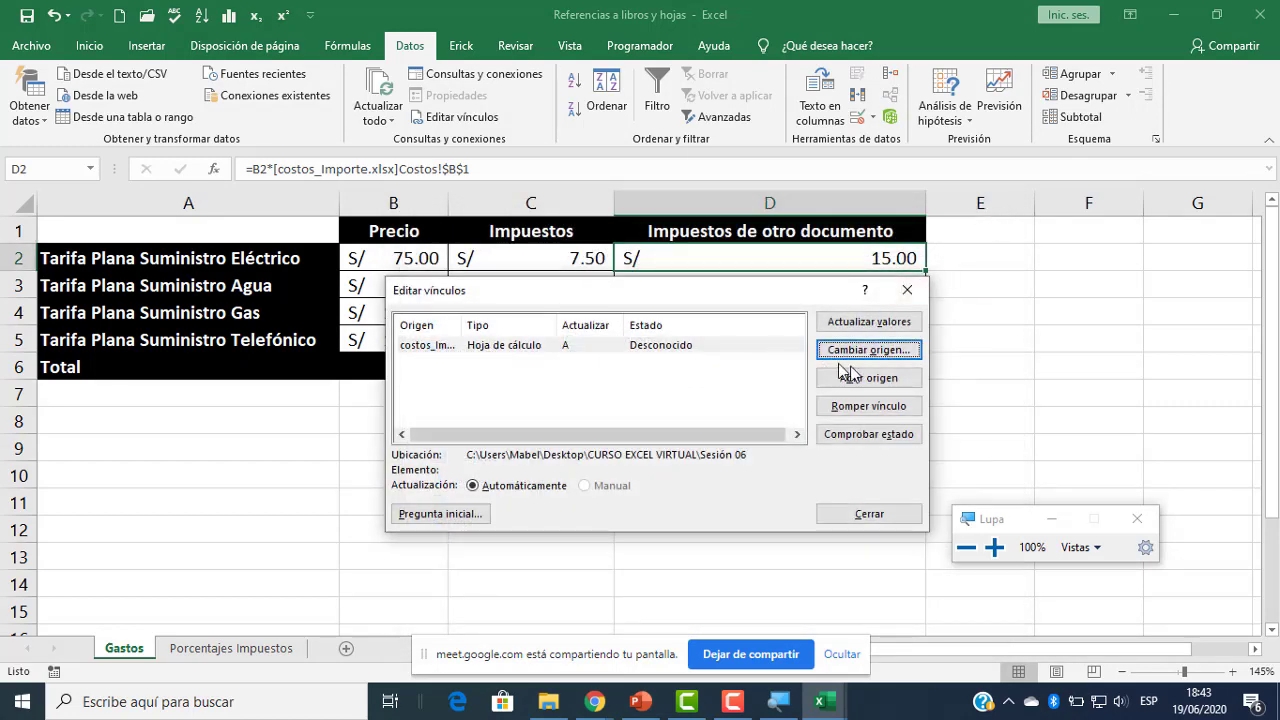
left_click(843, 510)
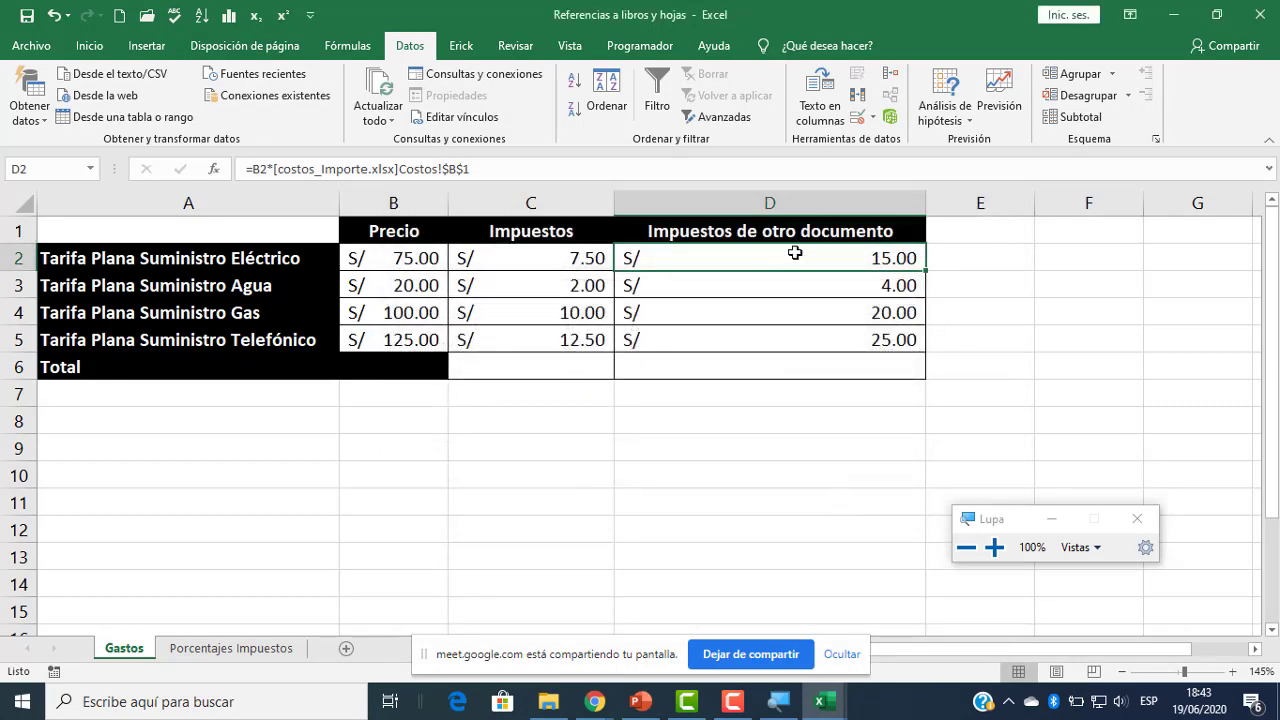
- Select D2:D5 and examine the costos_Importe entry in the Edit Links dialog at 200% magnification, then close the dialog
left_click_drag(795, 253, 790, 332)
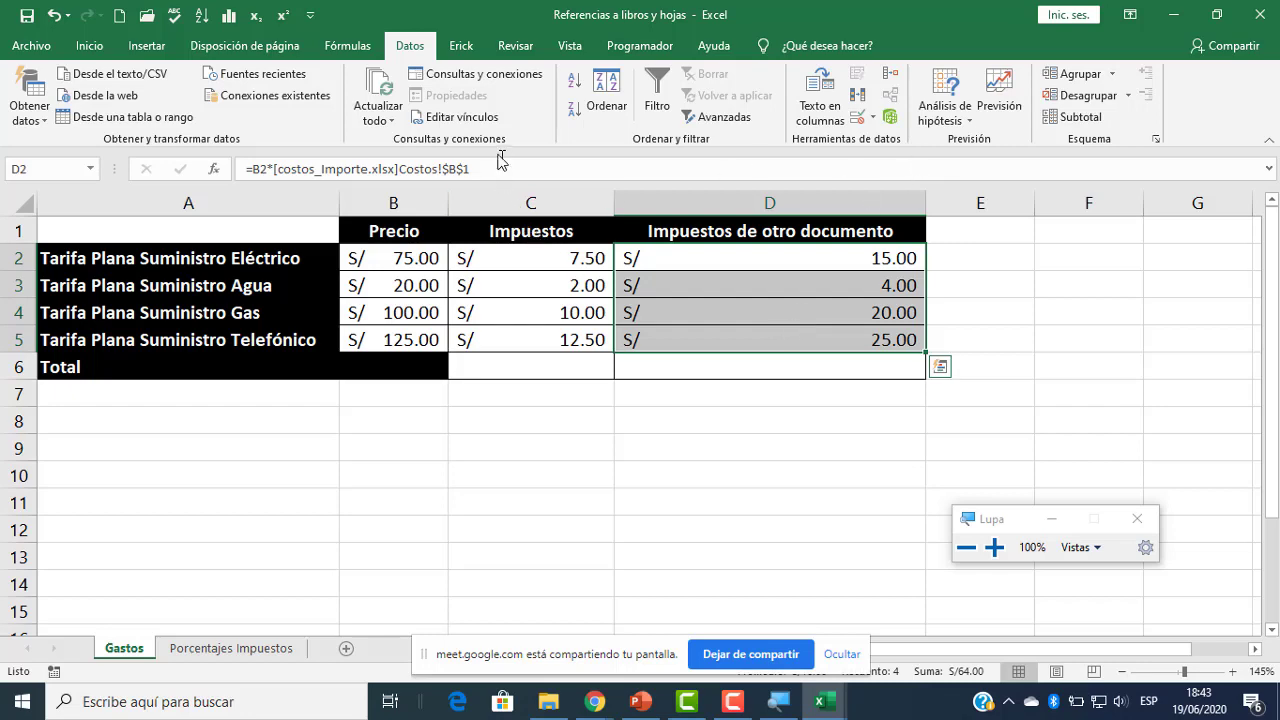
left_click(445, 117)
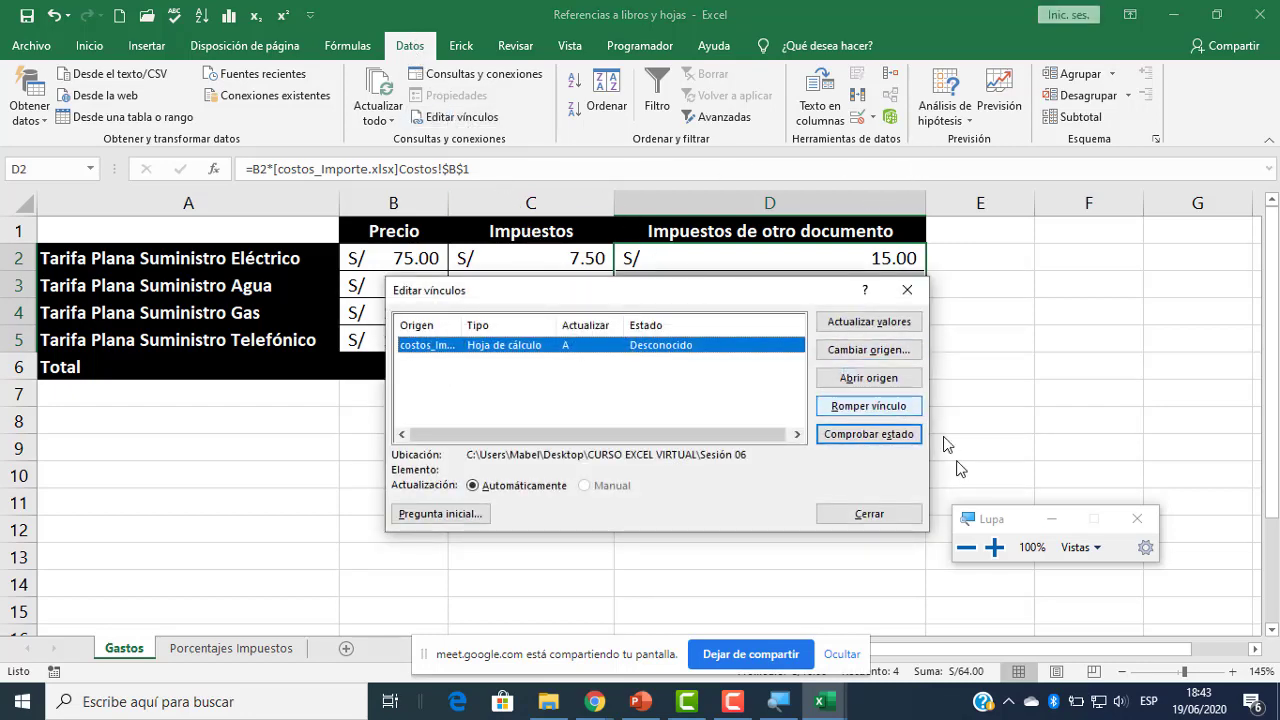
left_click(993, 545)
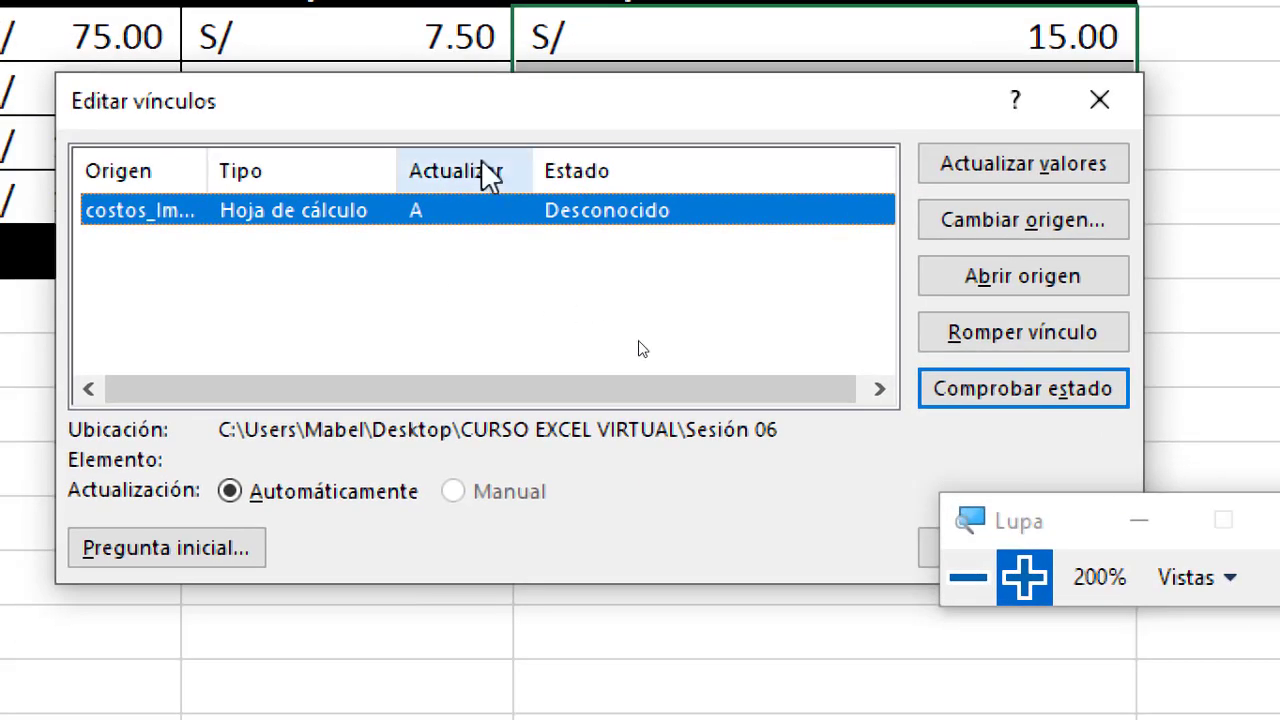
left_click(968, 577)
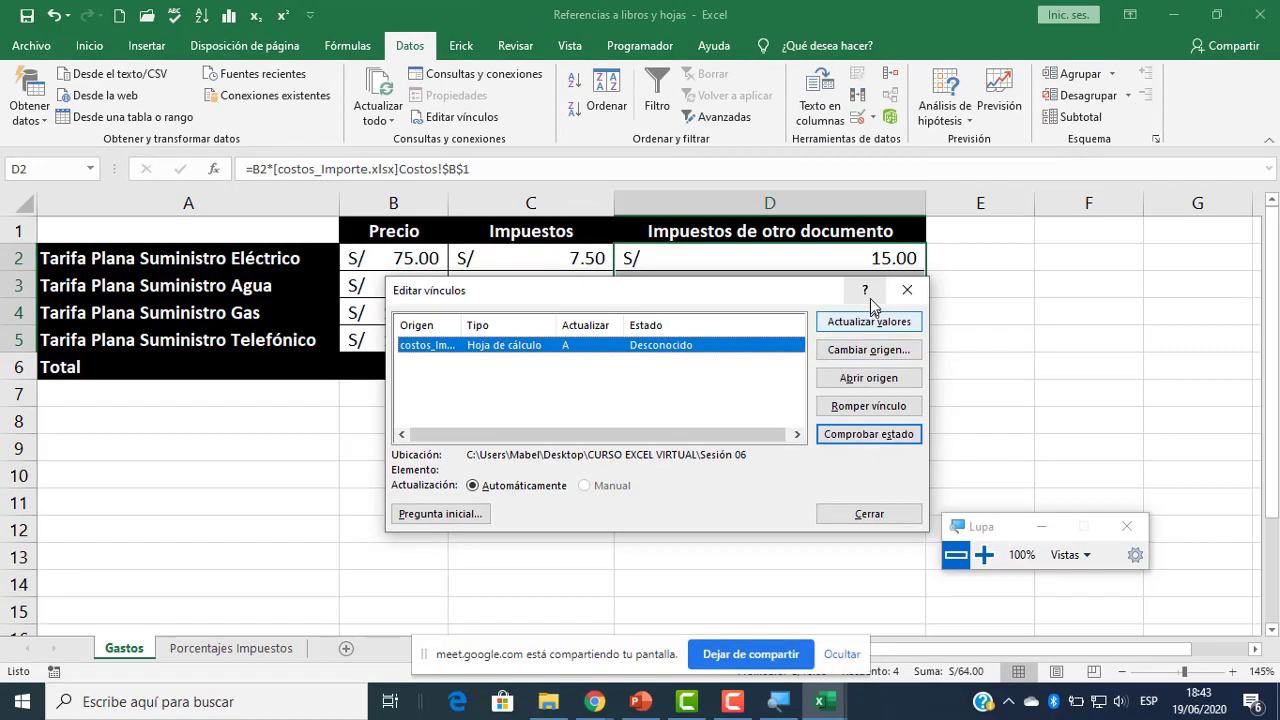
left_click(907, 290)
- Examine the full external reference in the D2 formula at 200% magnification, then restore 100% and leave cell editing
left_click(806, 282)
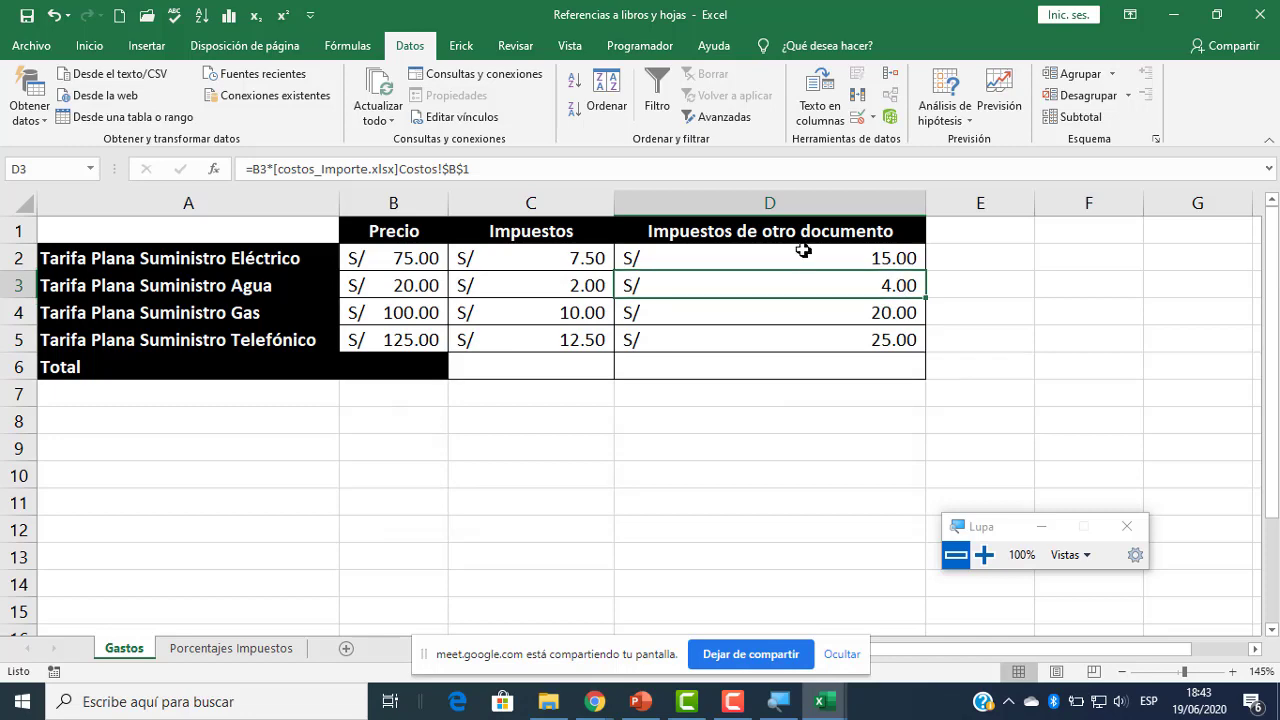
left_click(262, 650)
left_click(125, 648)
double_click(798, 262)
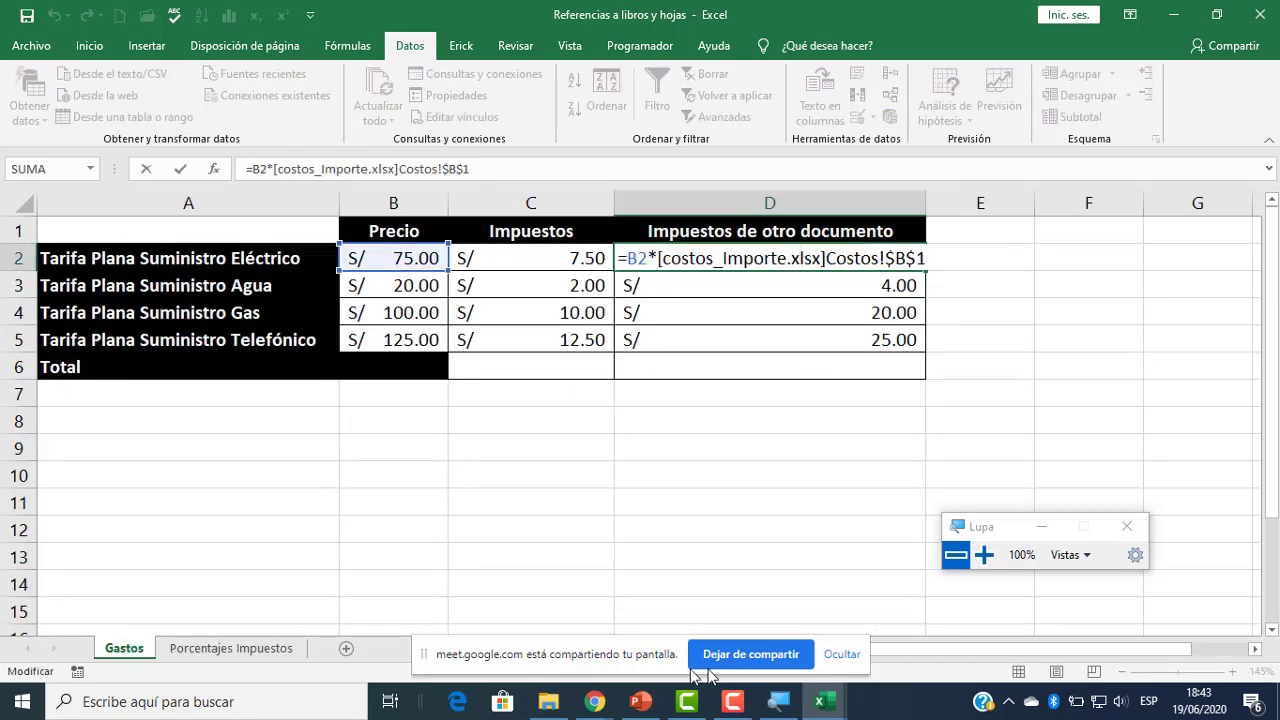
left_click(988, 555)
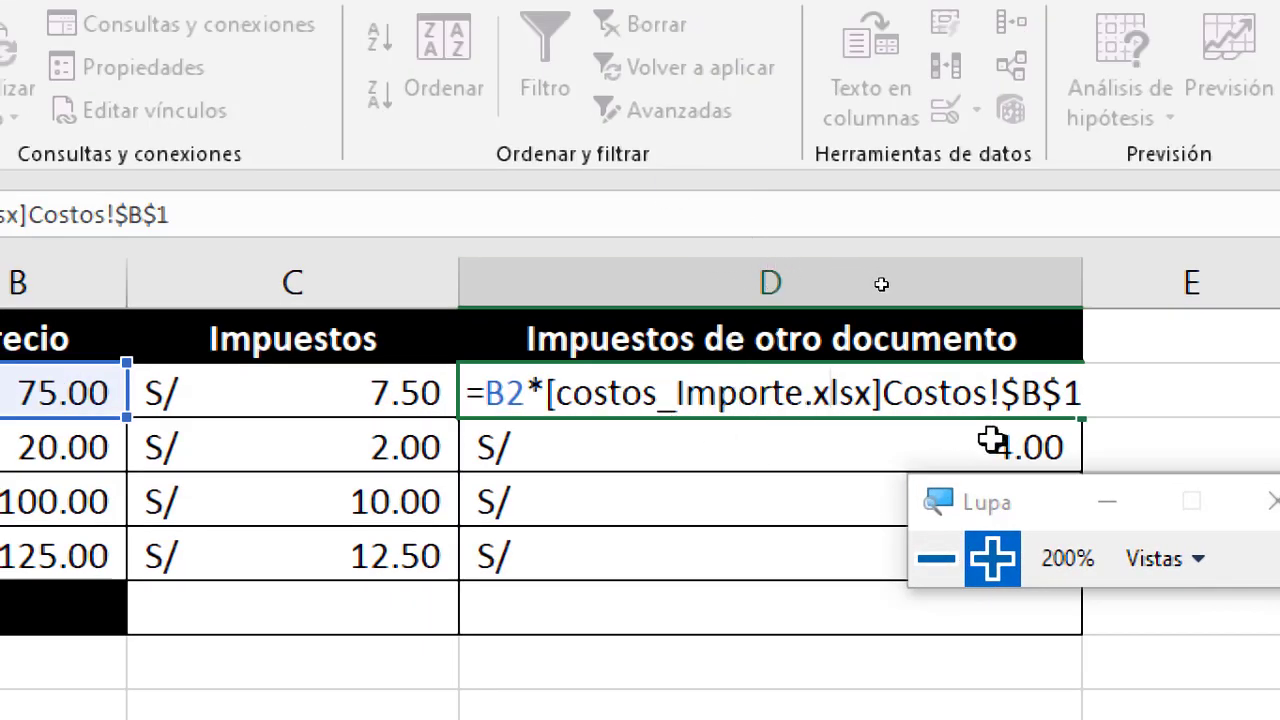
left_click(936, 558)
left_click(930, 552)
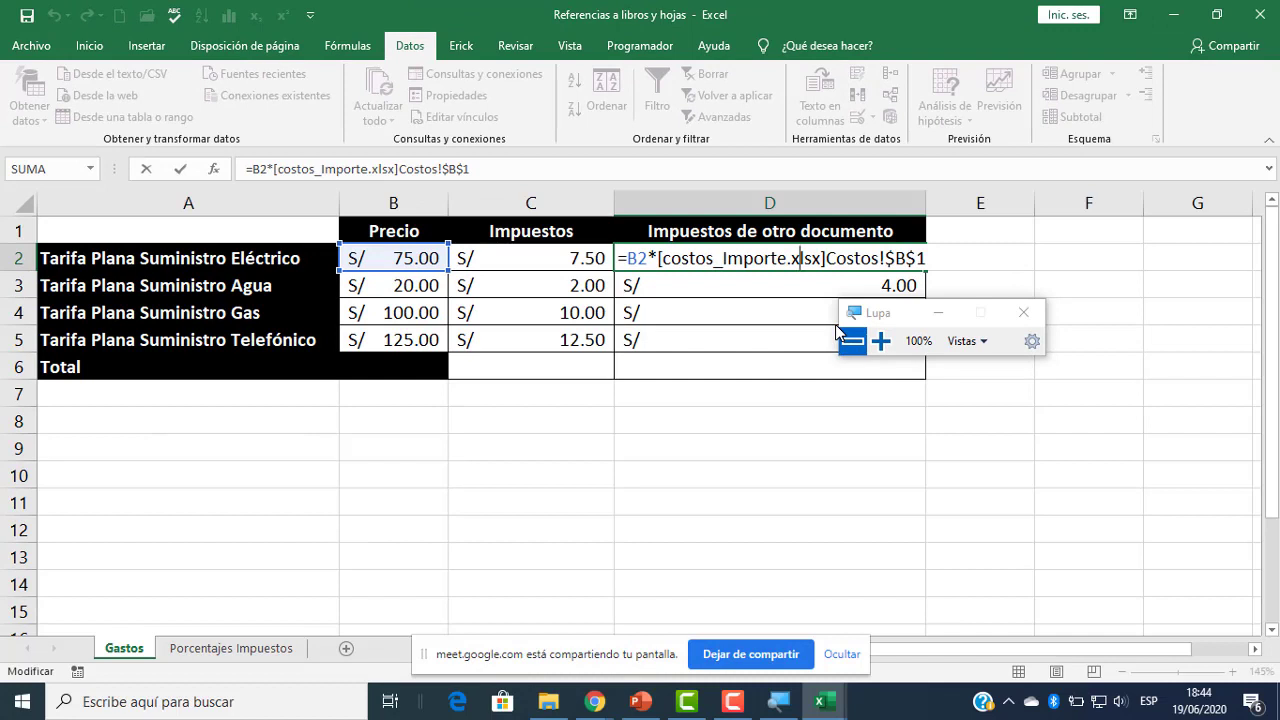
key("ctrl+Return")
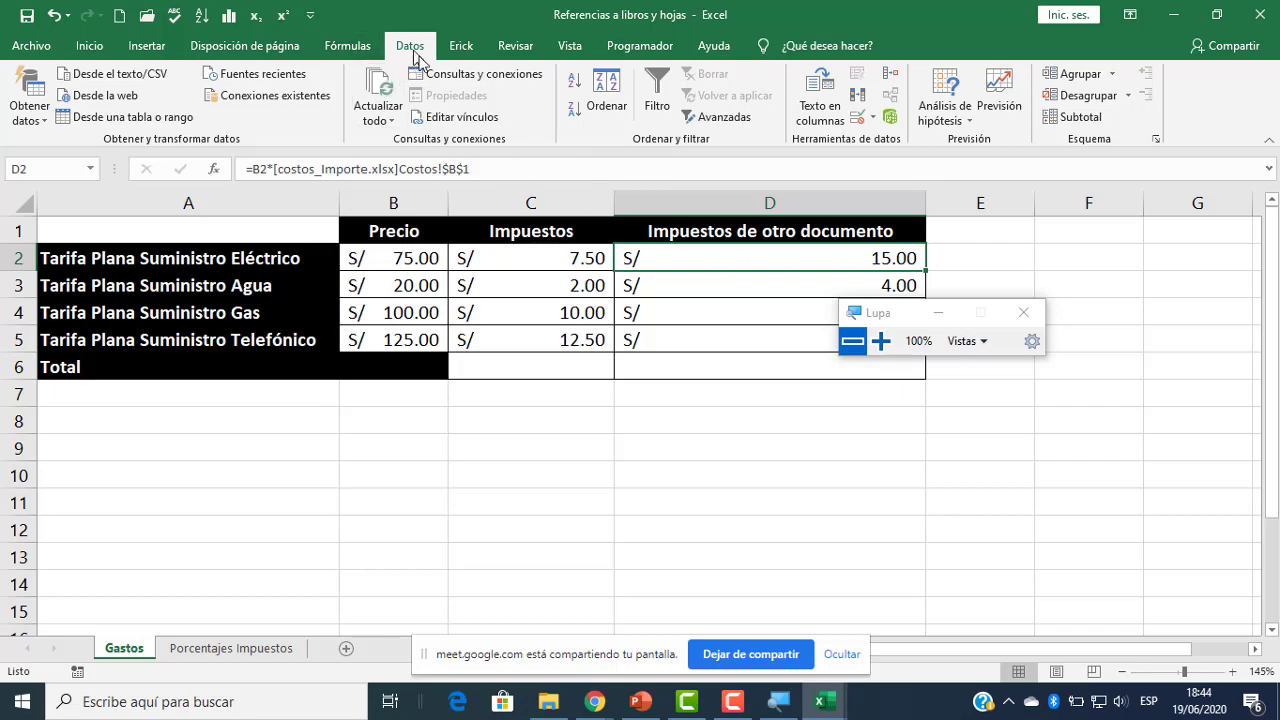
- Magnify the Edit Links command to 200% to point it out, then return to 100% and select cell C4
left_click(880, 341)
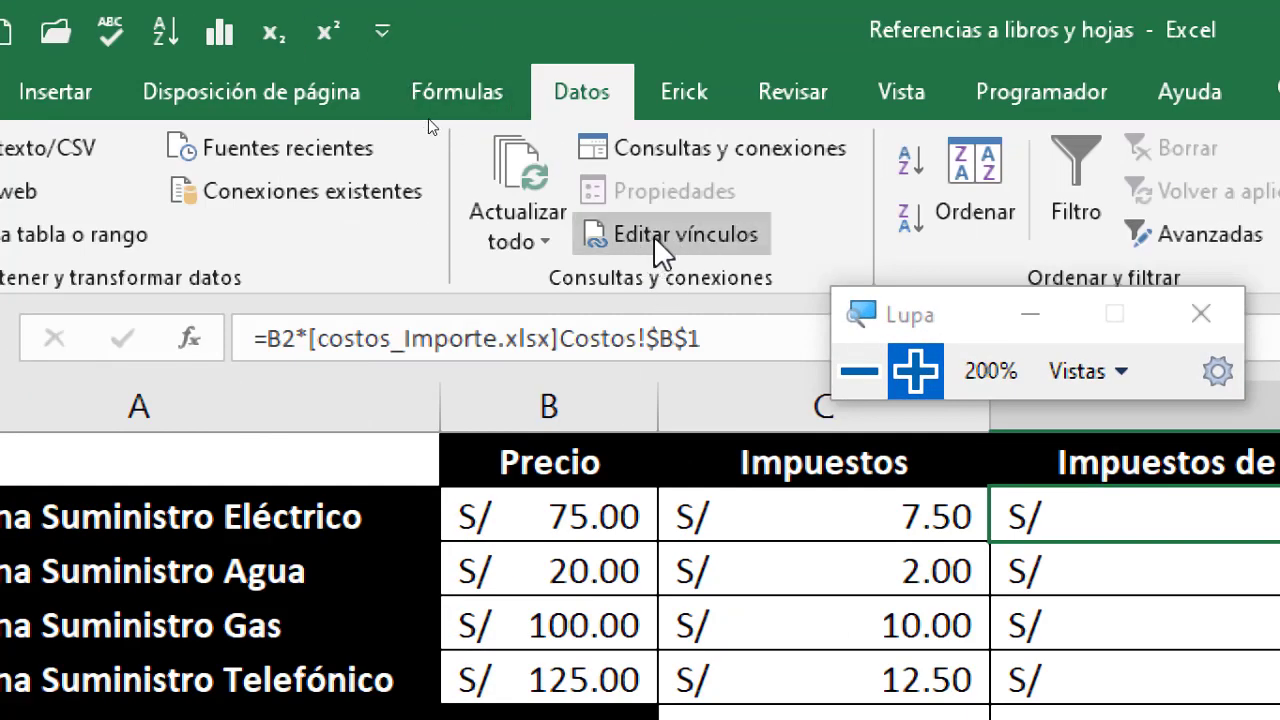
left_click(852, 372)
left_click(603, 303)
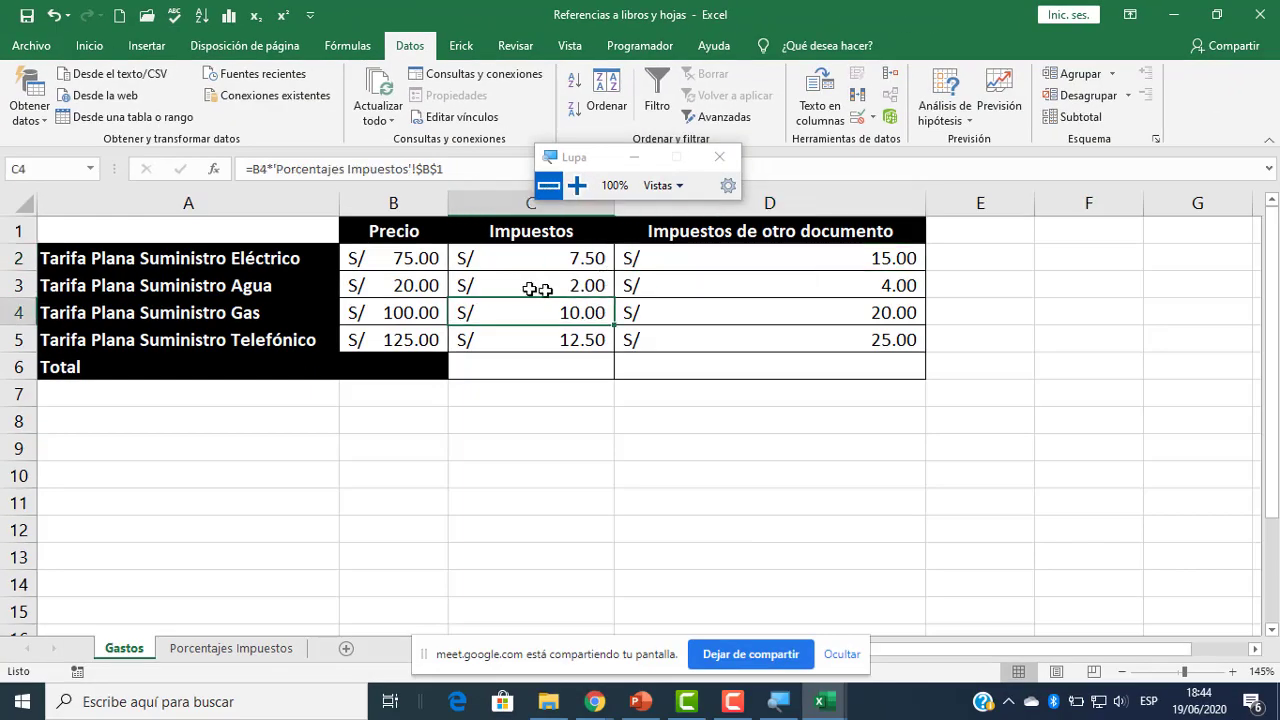
- Switch to the Google Meet chat in Chrome and read through to the newest messages, then return to the Referencias a libros y hojas workbook
mouse_move(600, 695)
left_click(400, 610)
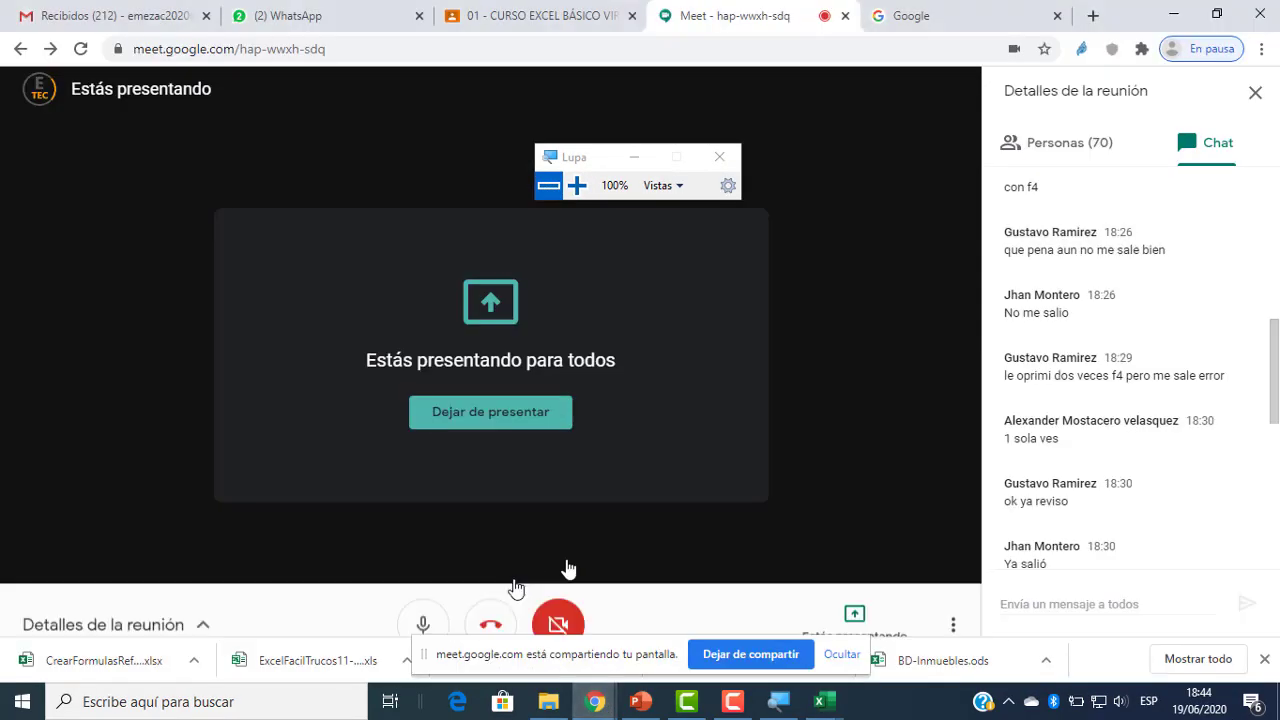
scroll(1068, 431, "down", 5)
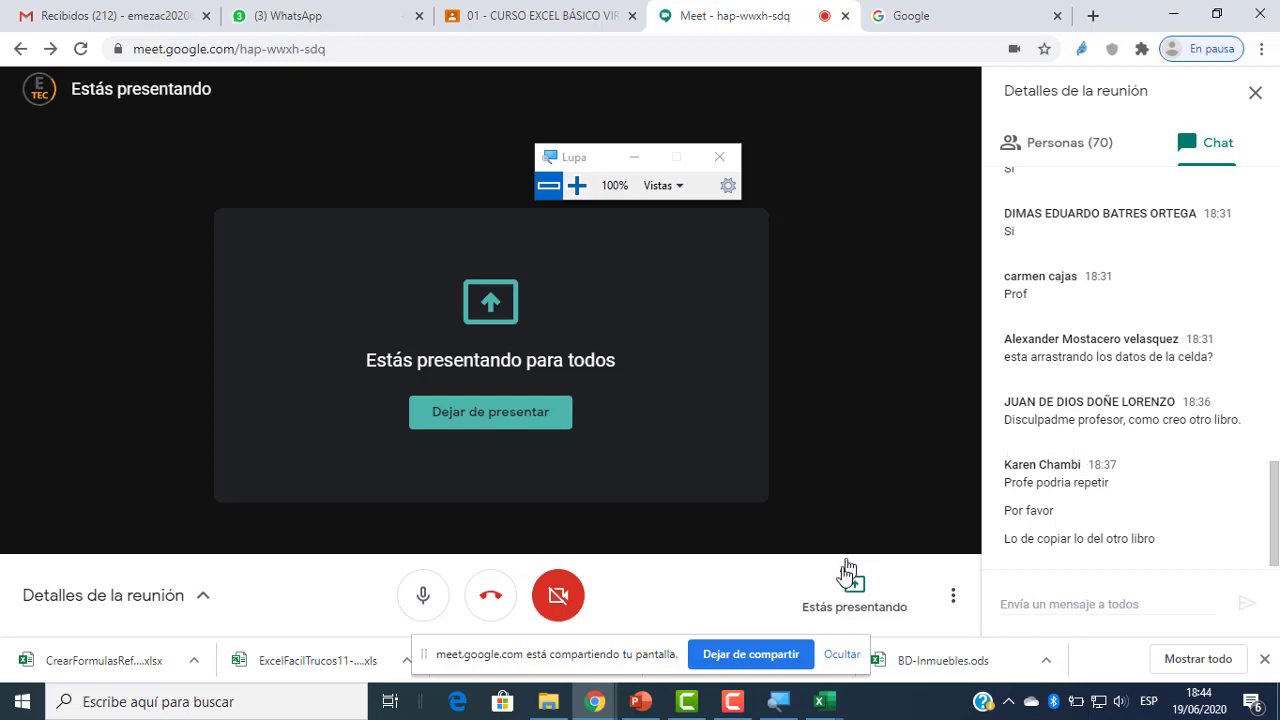
mouse_move(822, 700)
left_click(827, 637)
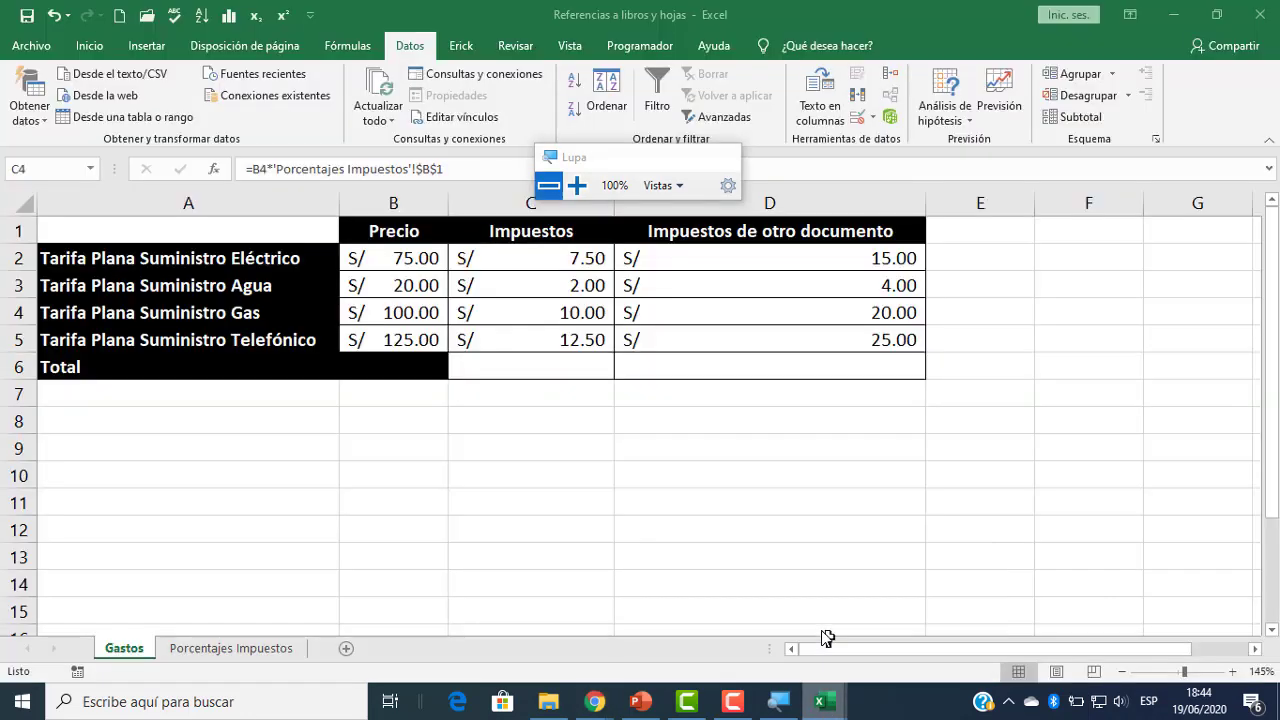
- Clear the contents of D2:D5 in the Impuestos de otro documento column
left_click(709, 467)
left_click_drag(690, 248, 791, 349)
key("Delete")
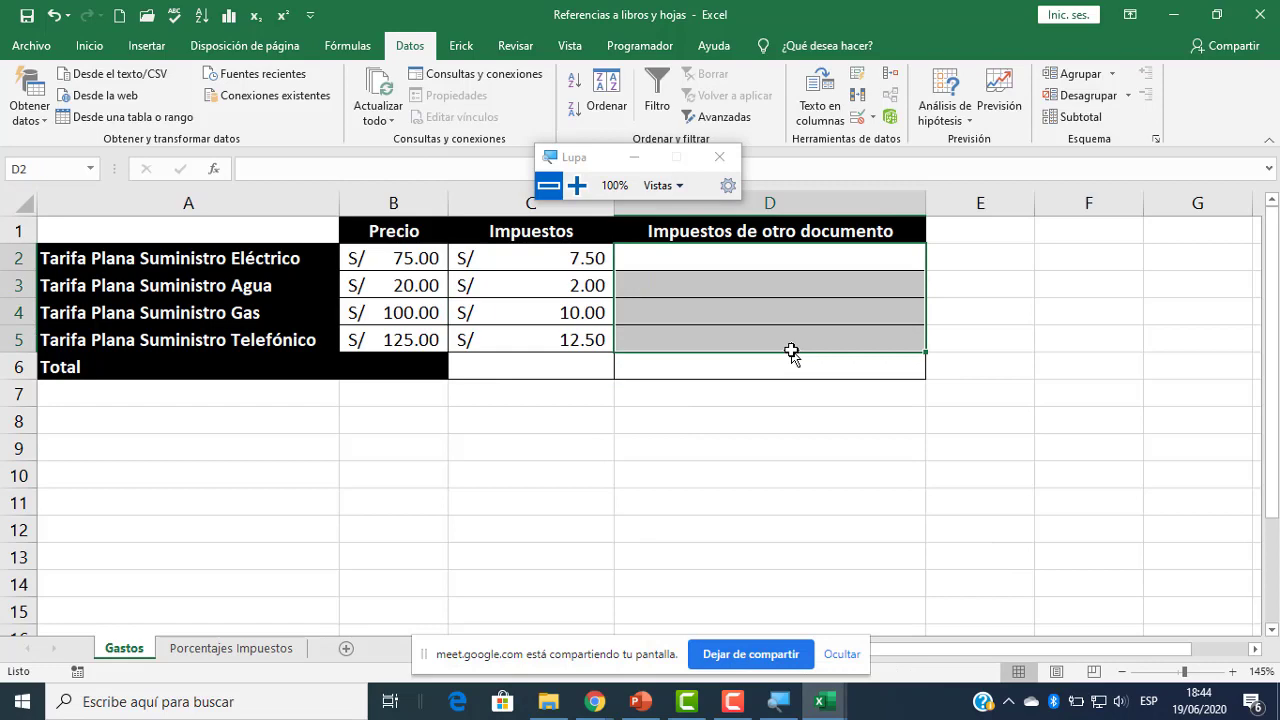
- Close the costos_Importe workbook, saving its changes, and return to the Gastos sheet
left_click(820, 701)
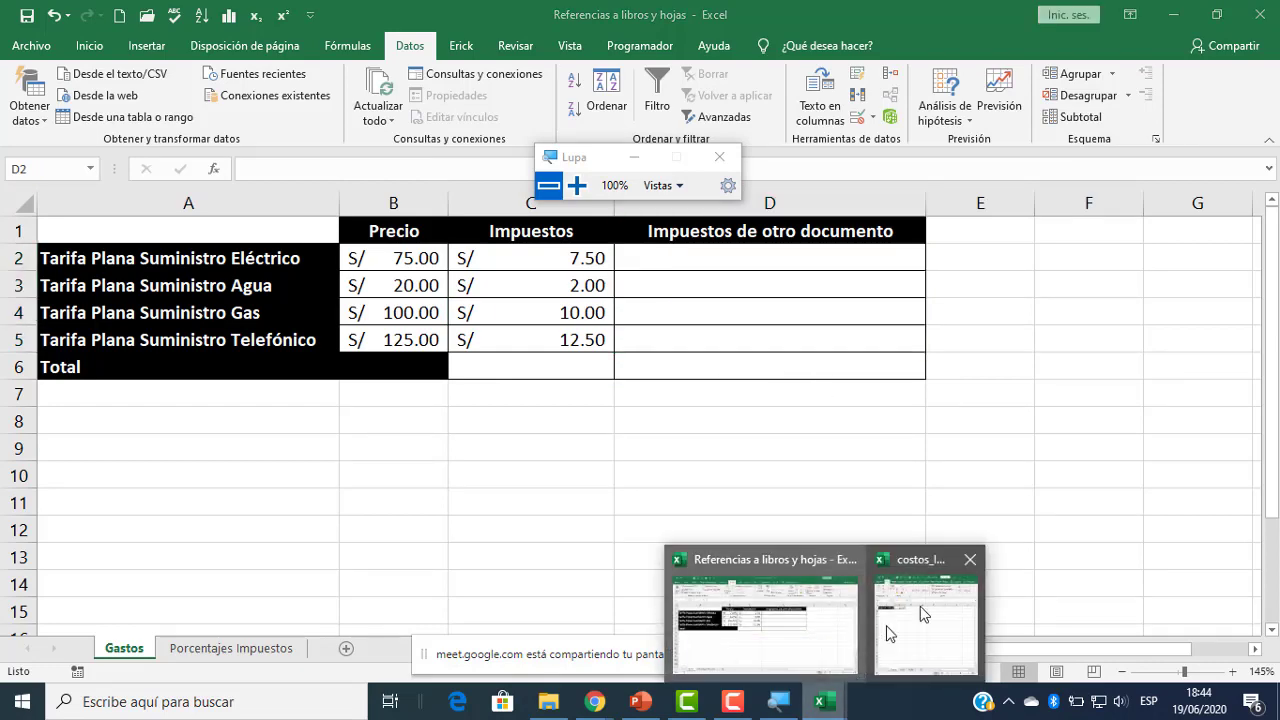
left_click(920, 606)
left_click_drag(1058, 56, 850, 67)
left_click(1068, 69)
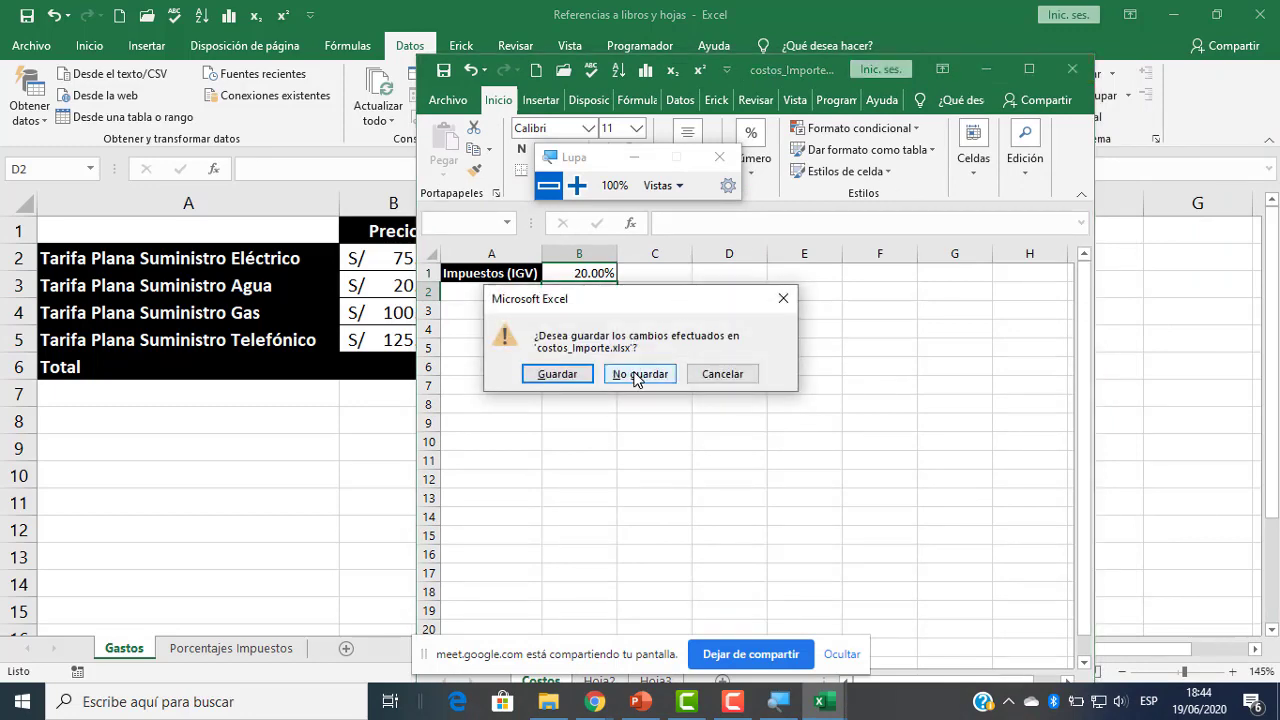
left_click(574, 380)
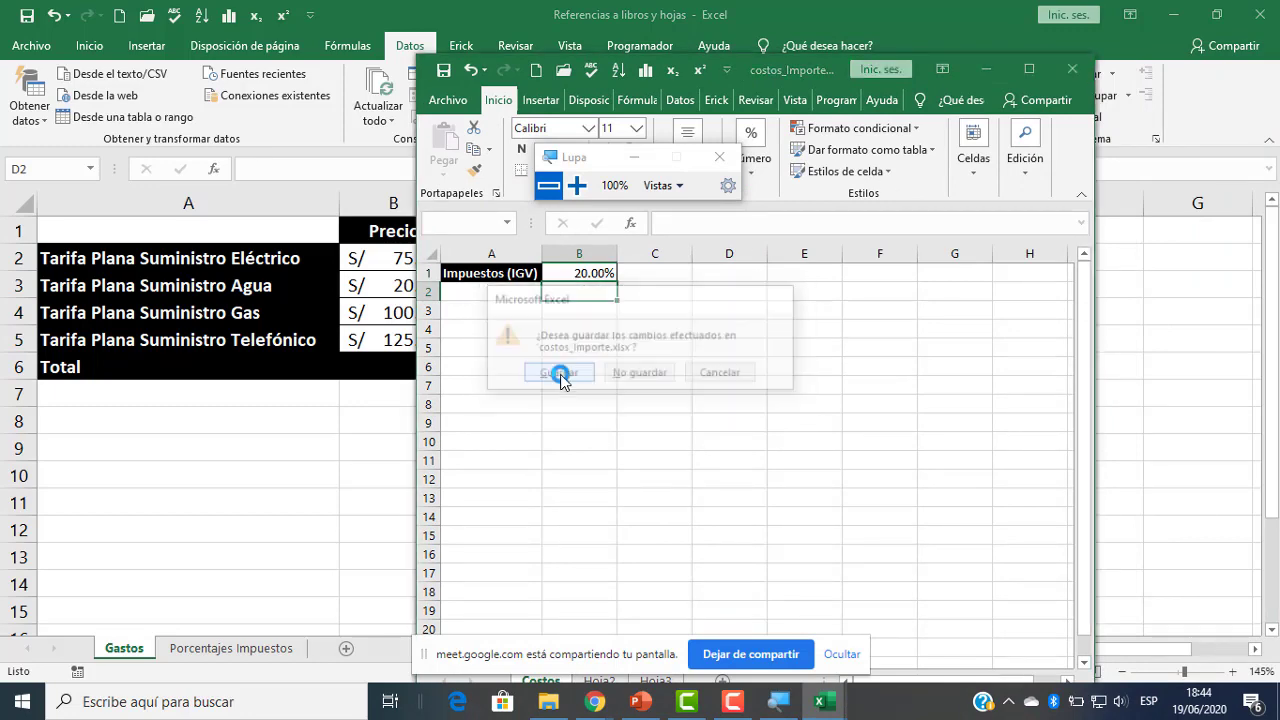
left_click(620, 502)
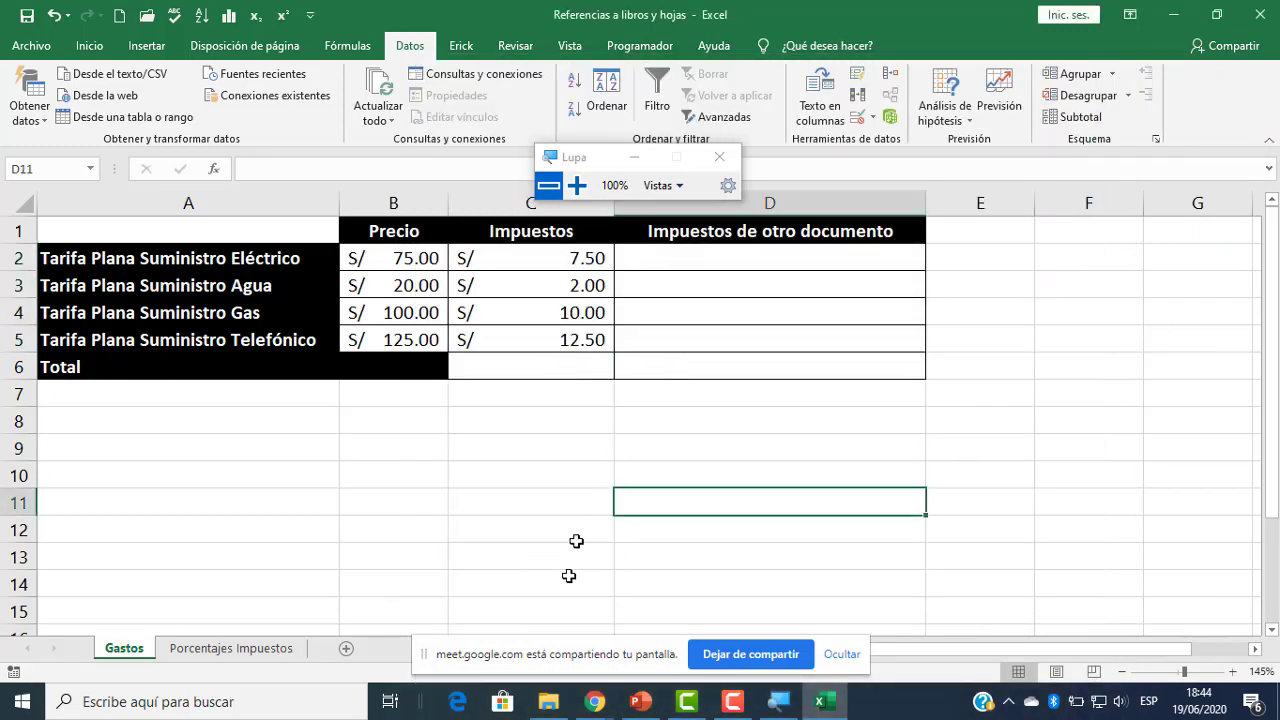
- Switch to File Explorer and delete the costos_Importe file from the Sesión 06 folder, then return to the Gastos sheet in Excel
left_click(548, 701)
left_click(257, 212)
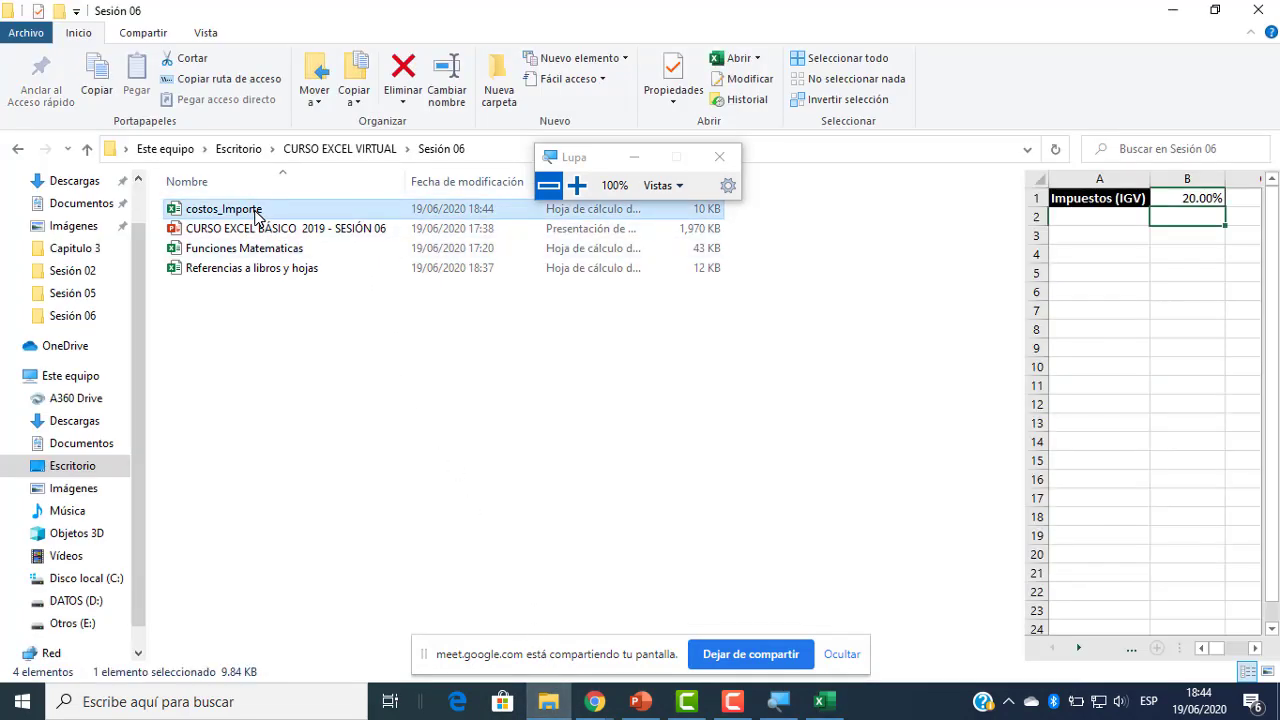
key("Delete")
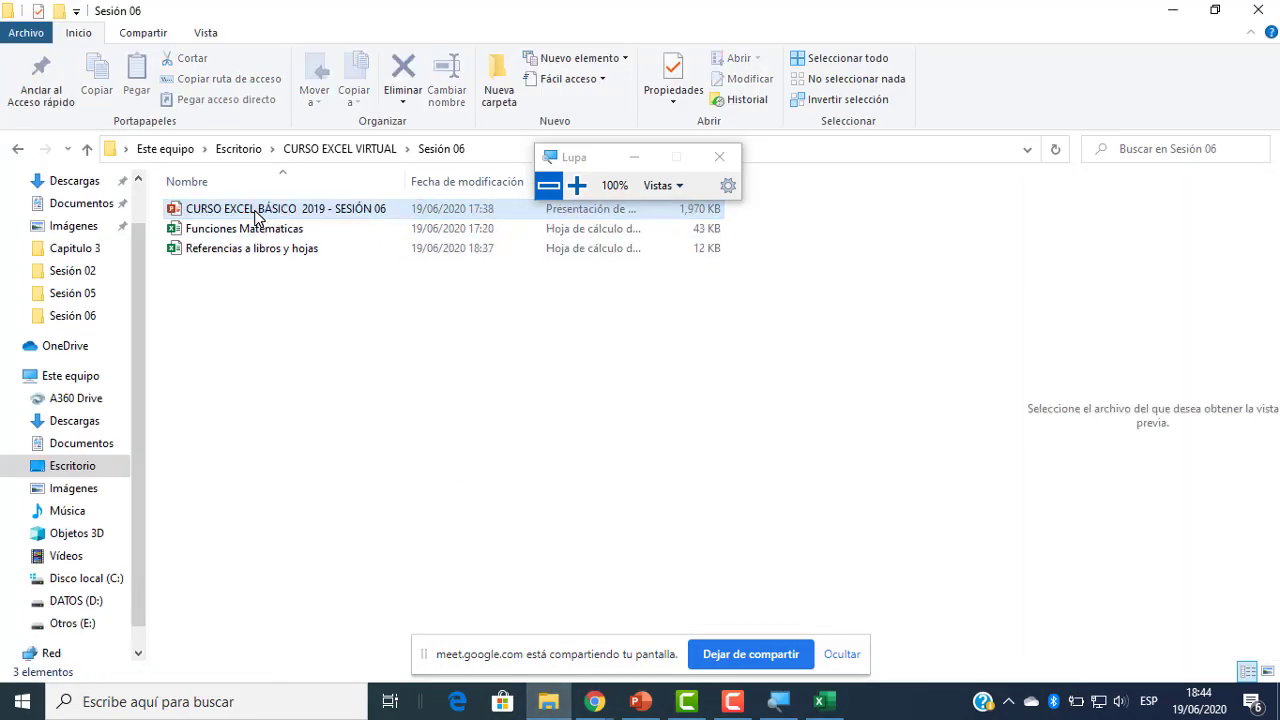
left_click(824, 701)
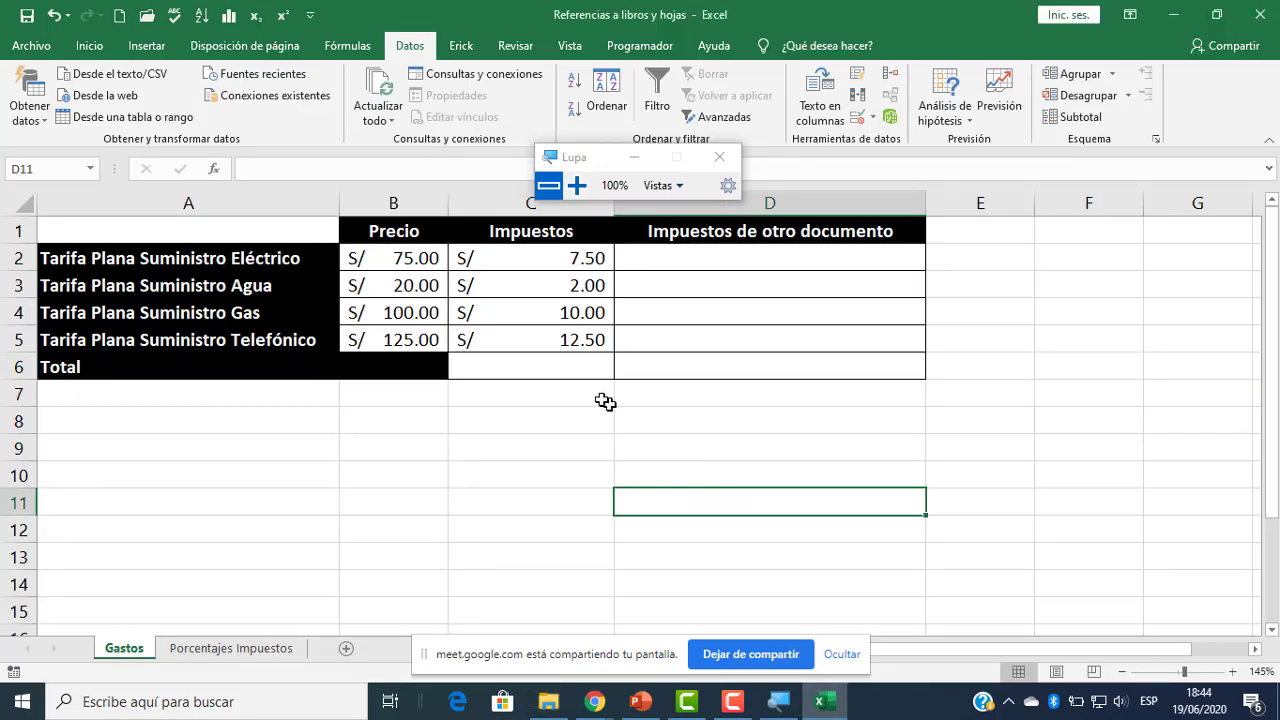
left_click(600, 400)
- Move the magnifier window clear of the table, create a new blank workbook and maximize its window
left_click_drag(588, 165, 830, 416)
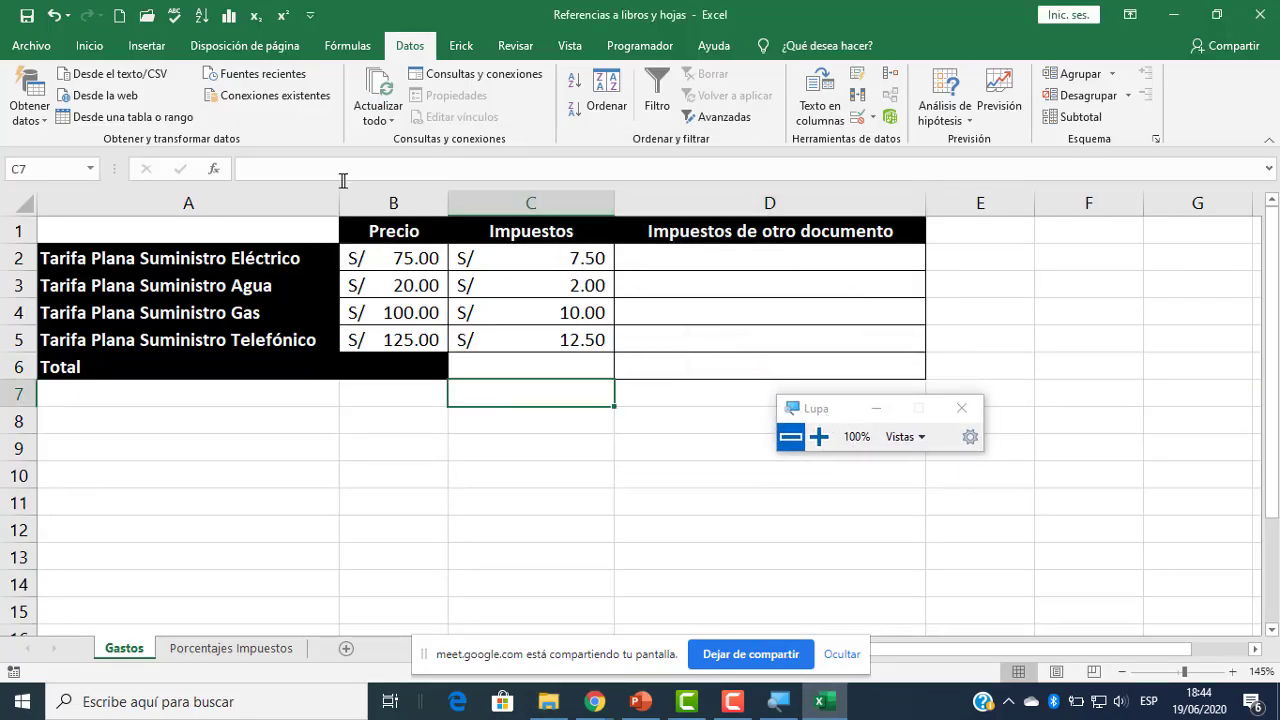
left_click(119, 18)
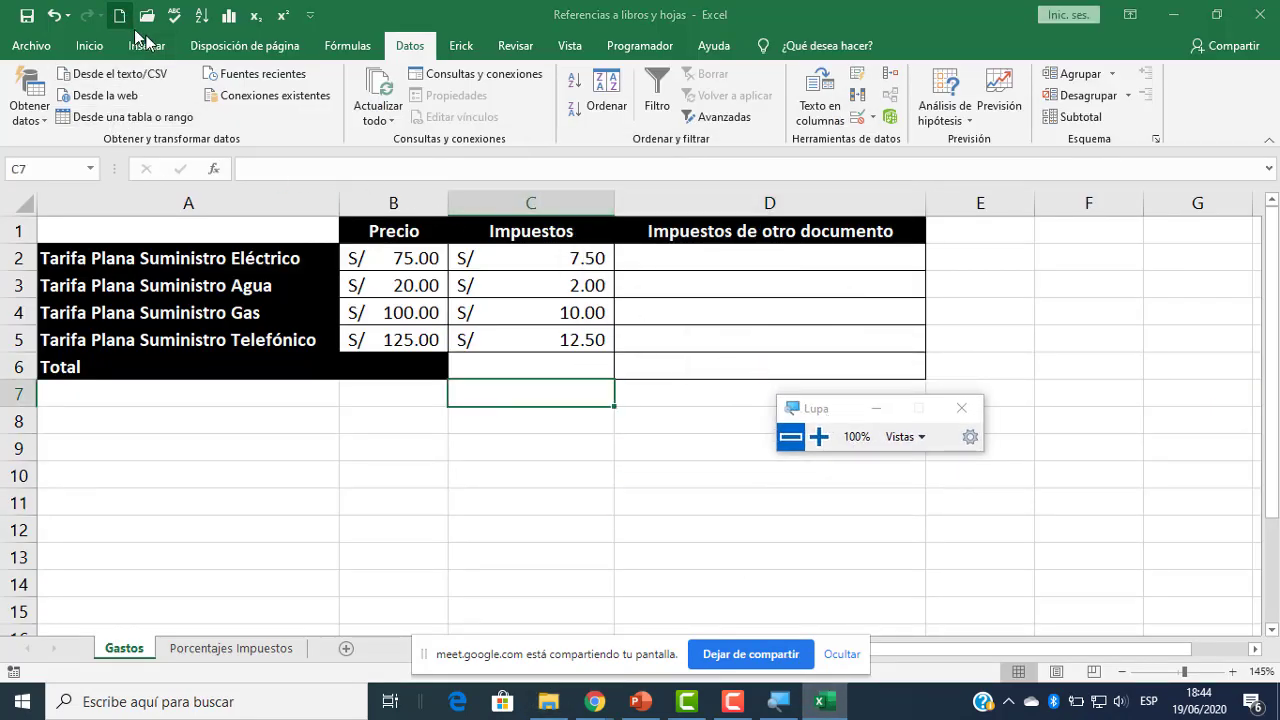
key("super+Right")
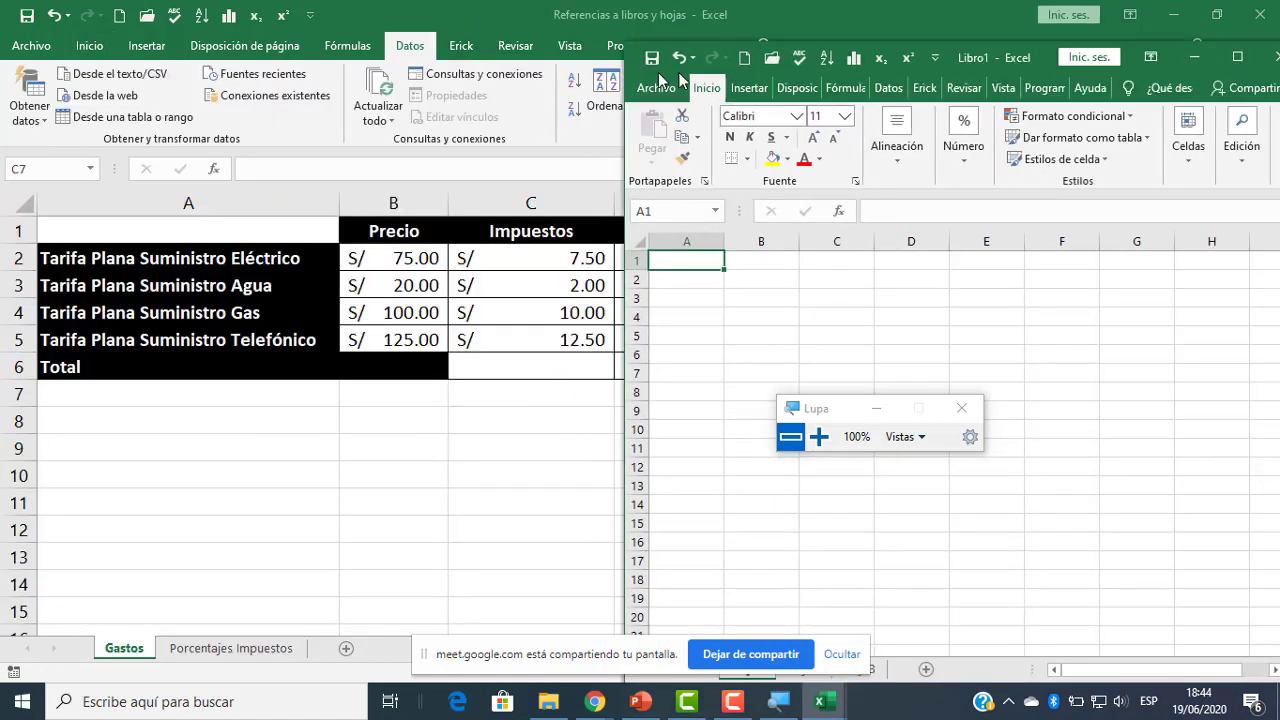
left_click_drag(975, 58, 826, 30)
double_click(822, 28)
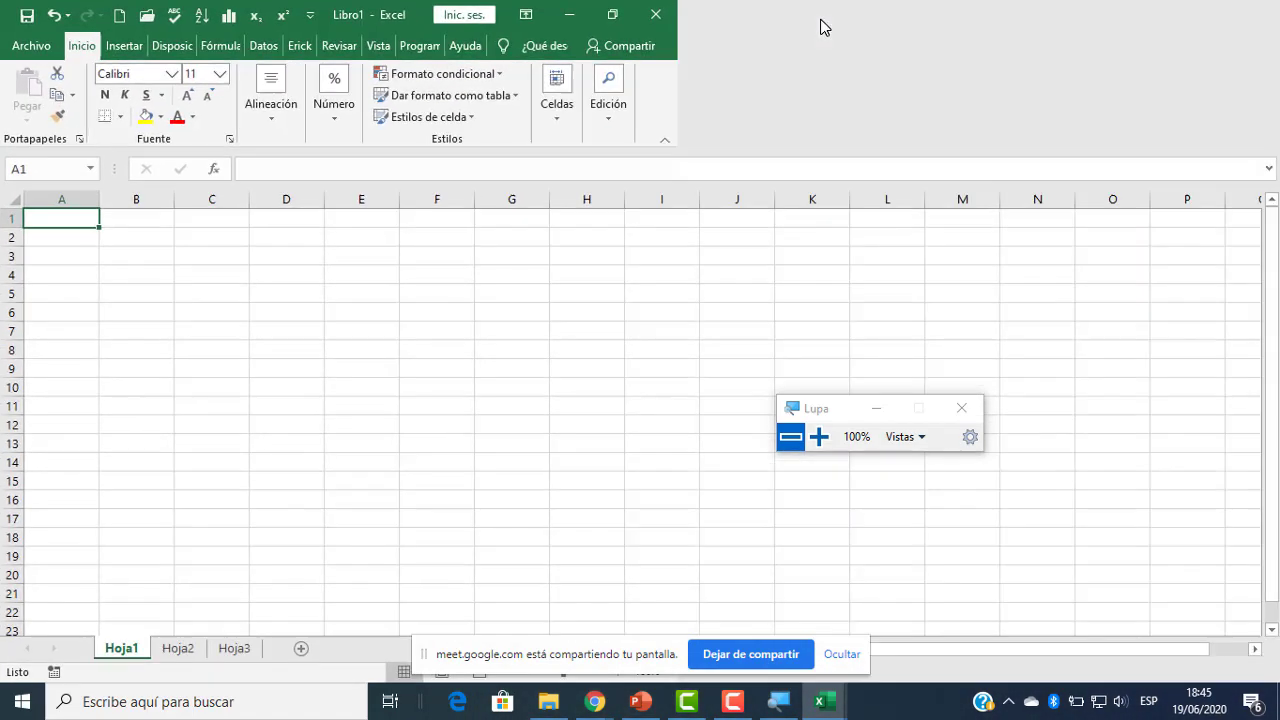
- Rename the new workbook's sheet Hoja1 as Importe
double_click(133, 655)
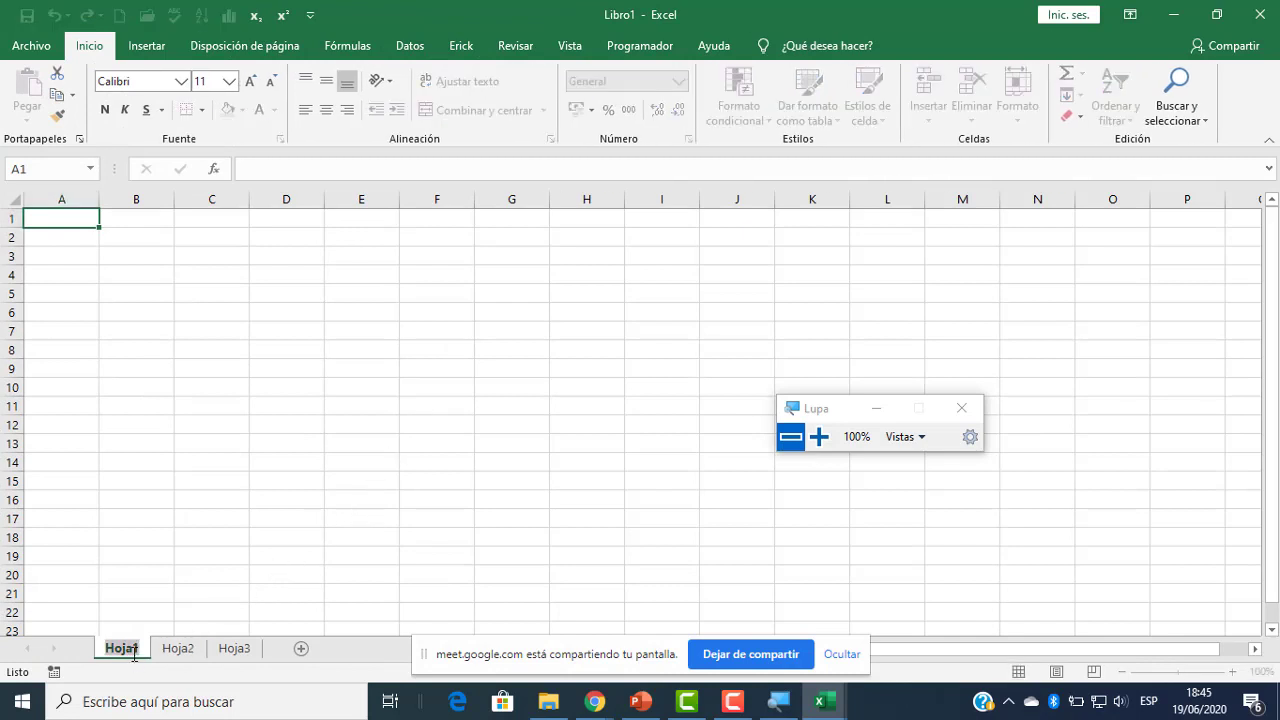
type("IMPO")
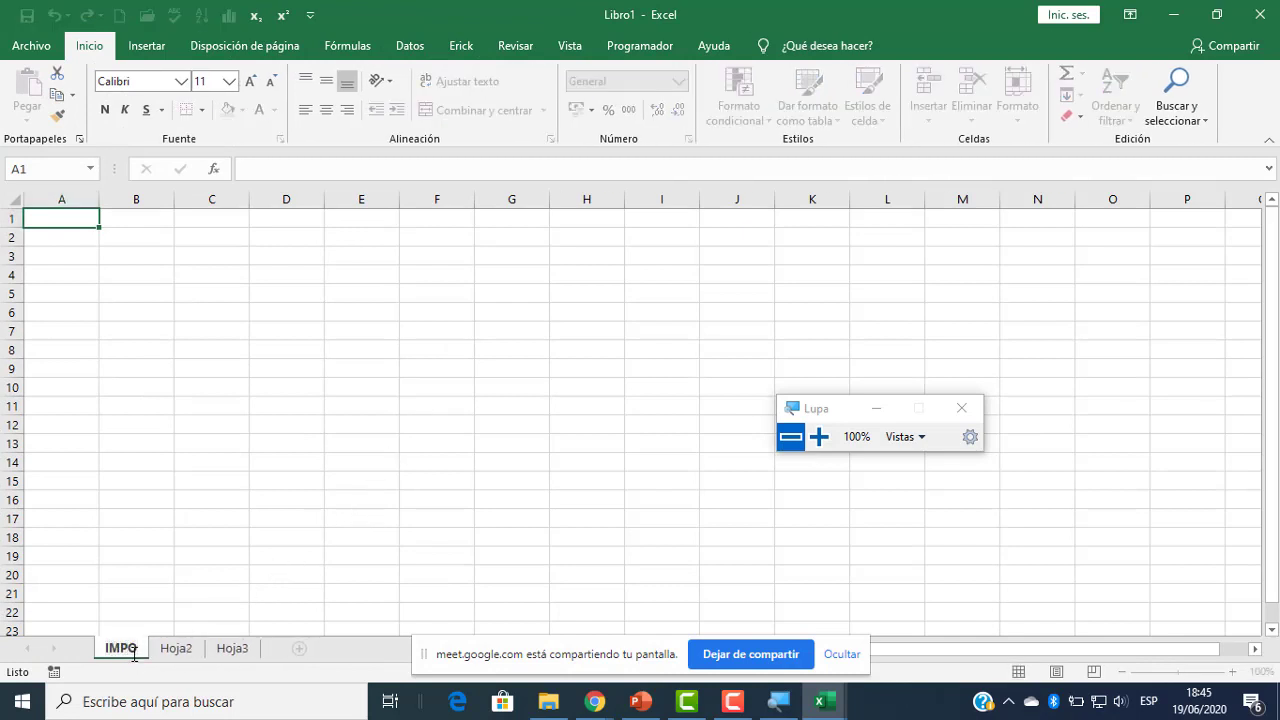
key("BackSpace")
key("BackSpace")
key("BackSpace")
type("mpo")
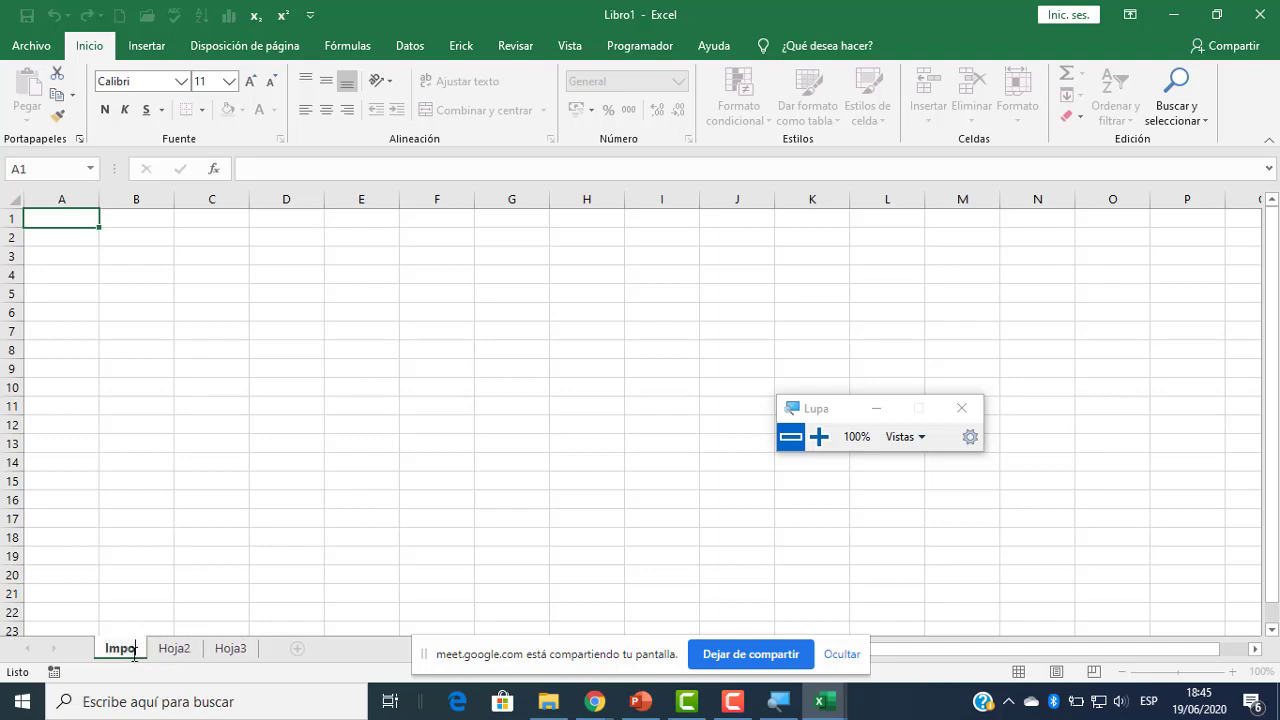
type("rte")
key("Return")
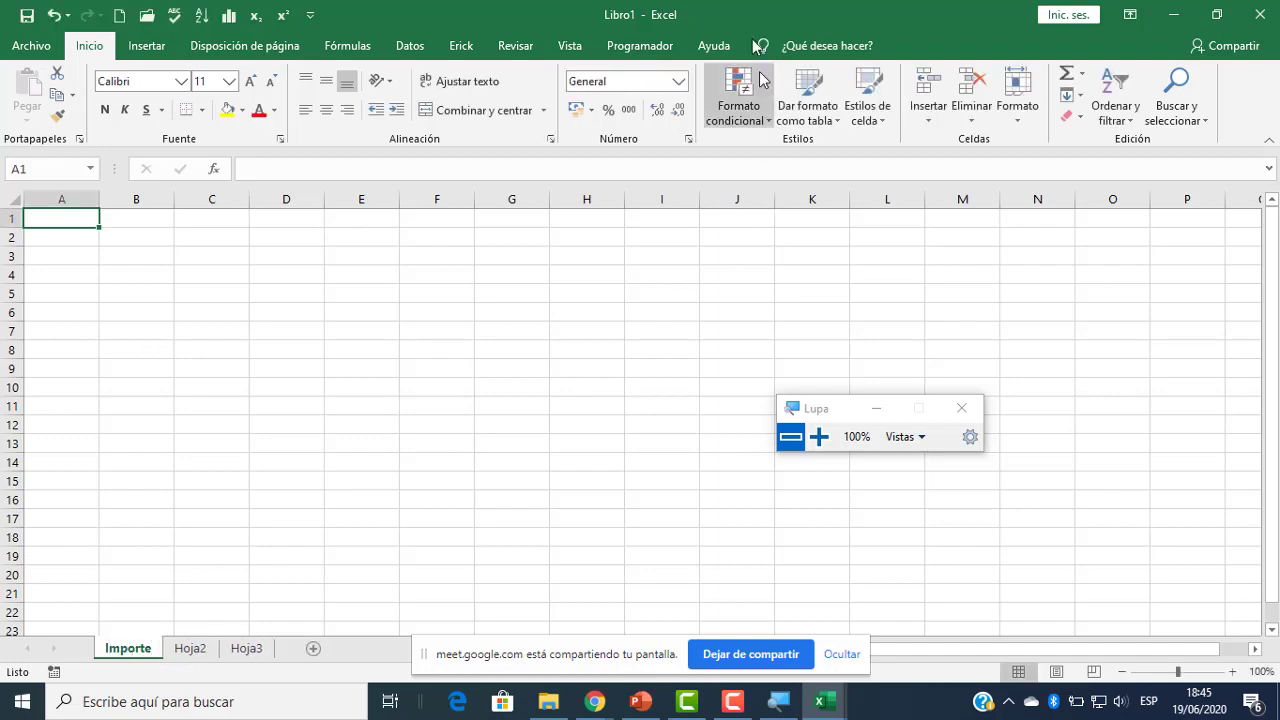
- Copy A1:B1, the Impuestos (IGV) label and its rate, from the Porcentajes Impuestos sheet into A1 of the new workbook's Importe sheet
double_click(742, 10)
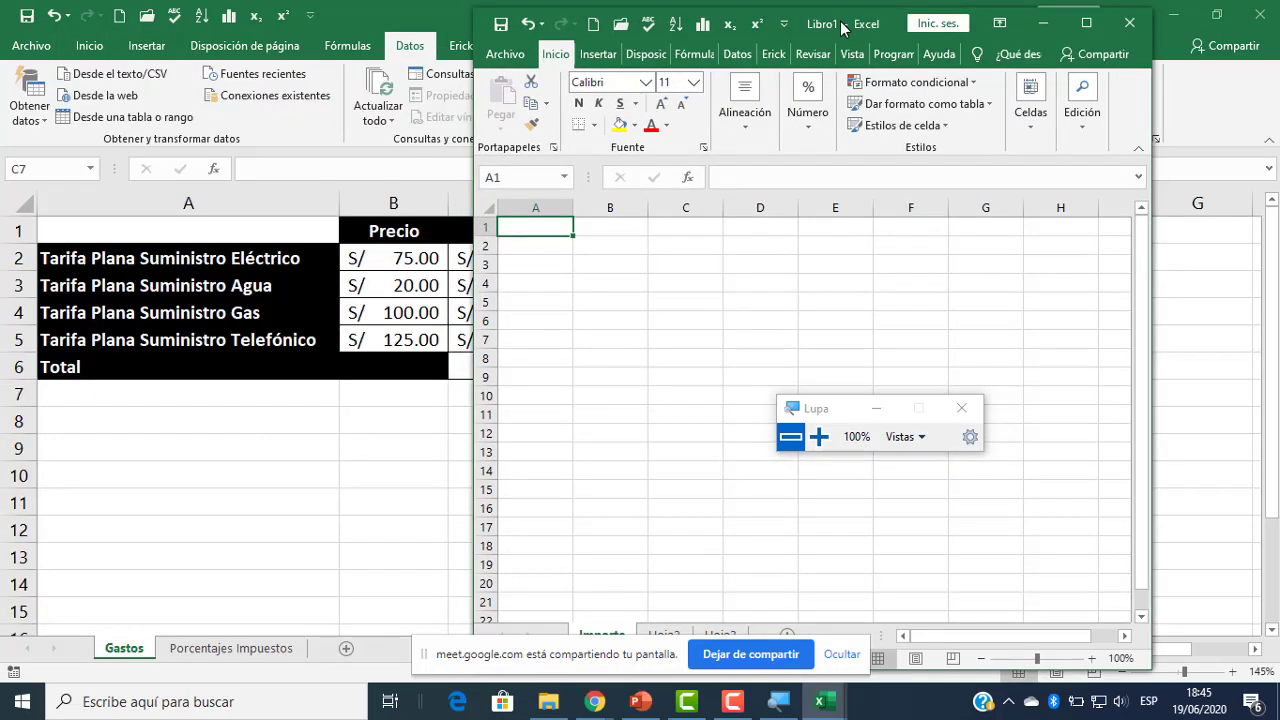
left_click_drag(770, 26, 846, 39)
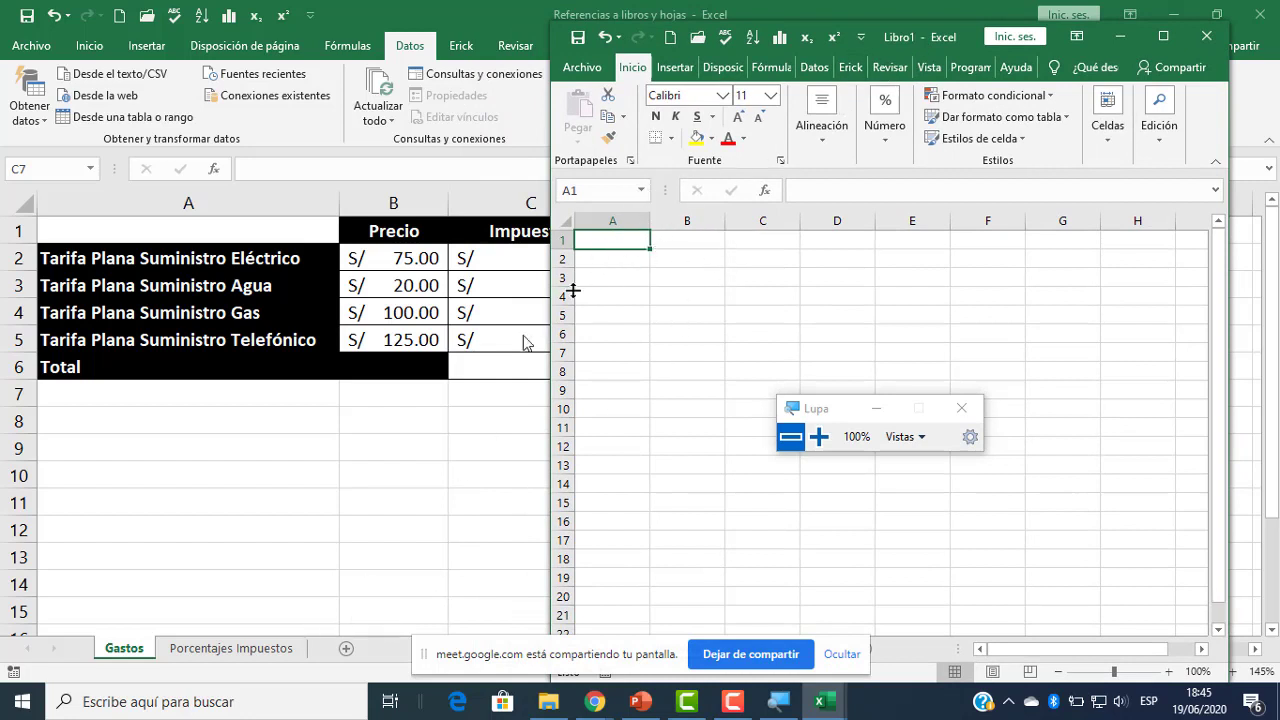
left_click(222, 652)
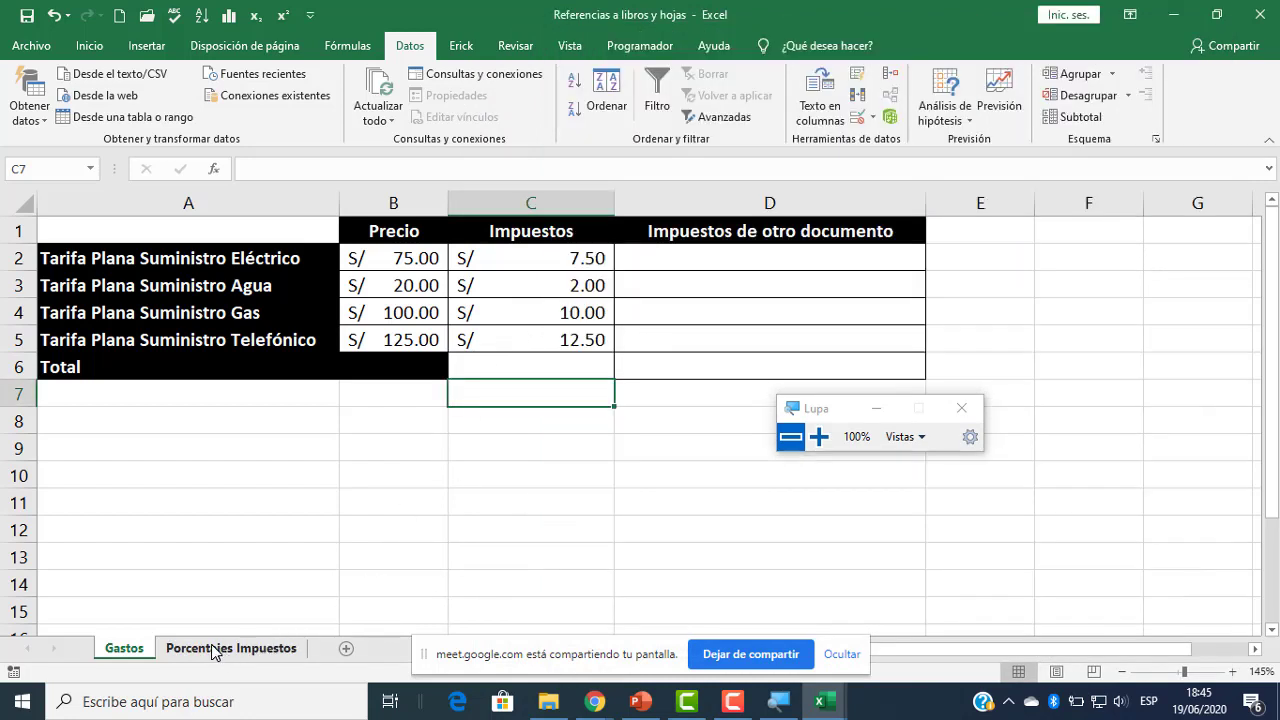
left_click(214, 650)
left_click_drag(131, 242, 297, 260)
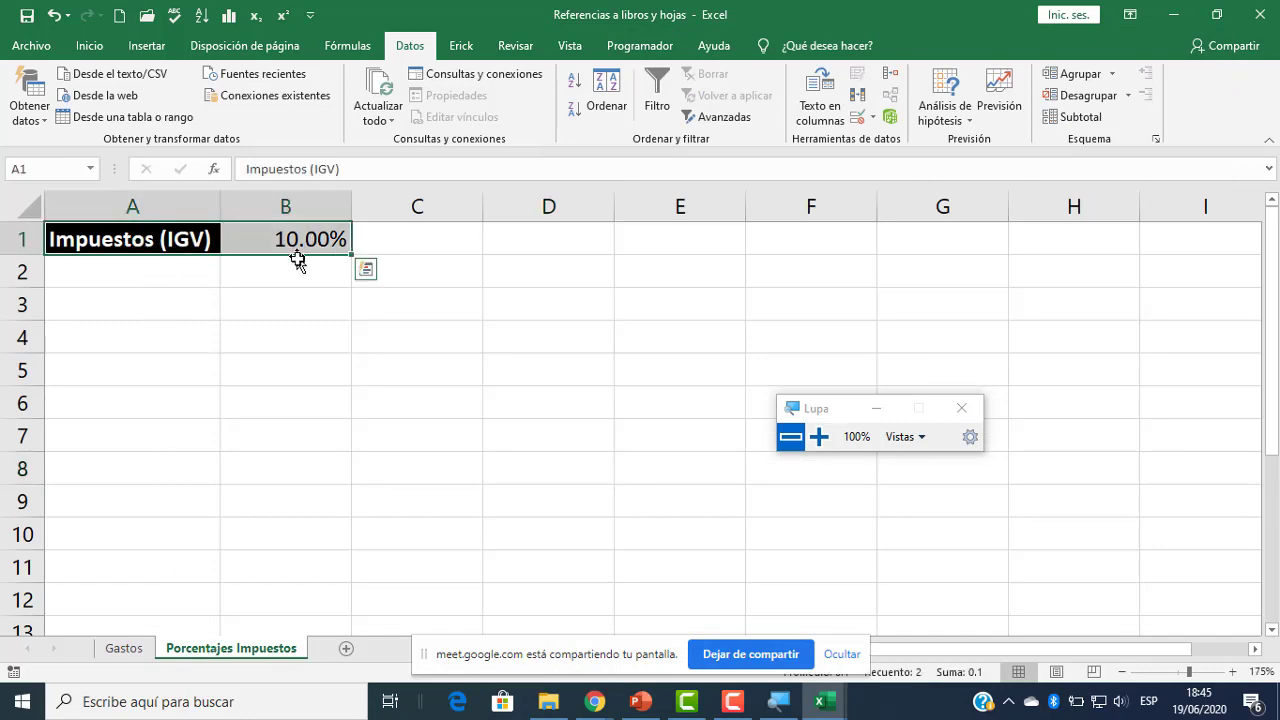
key("ctrl+c")
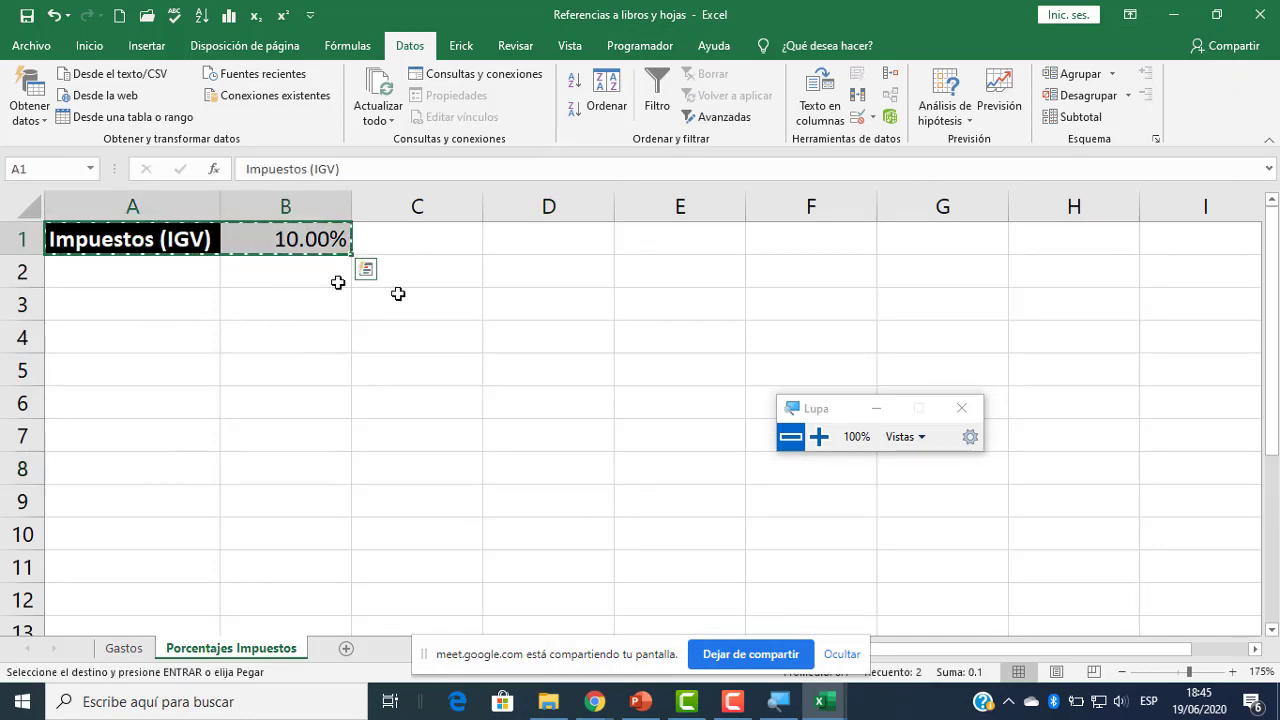
mouse_move(827, 706)
left_click(930, 610)
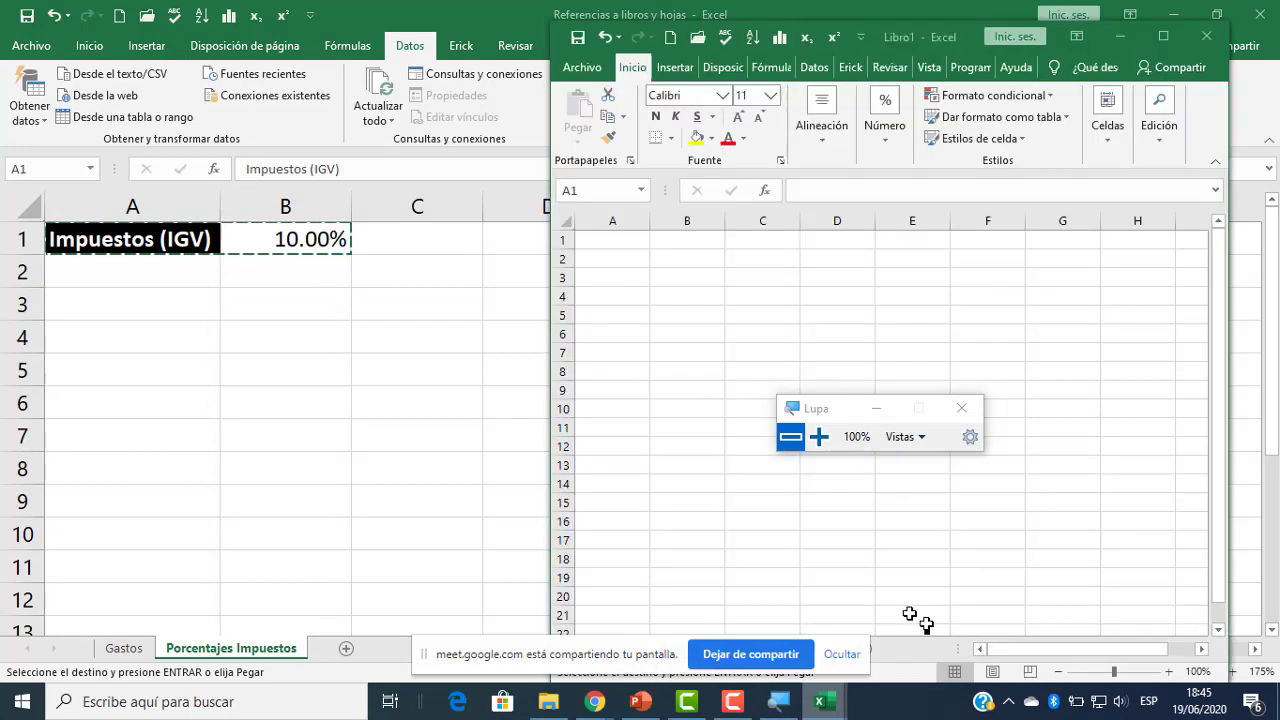
key("ctrl+v")
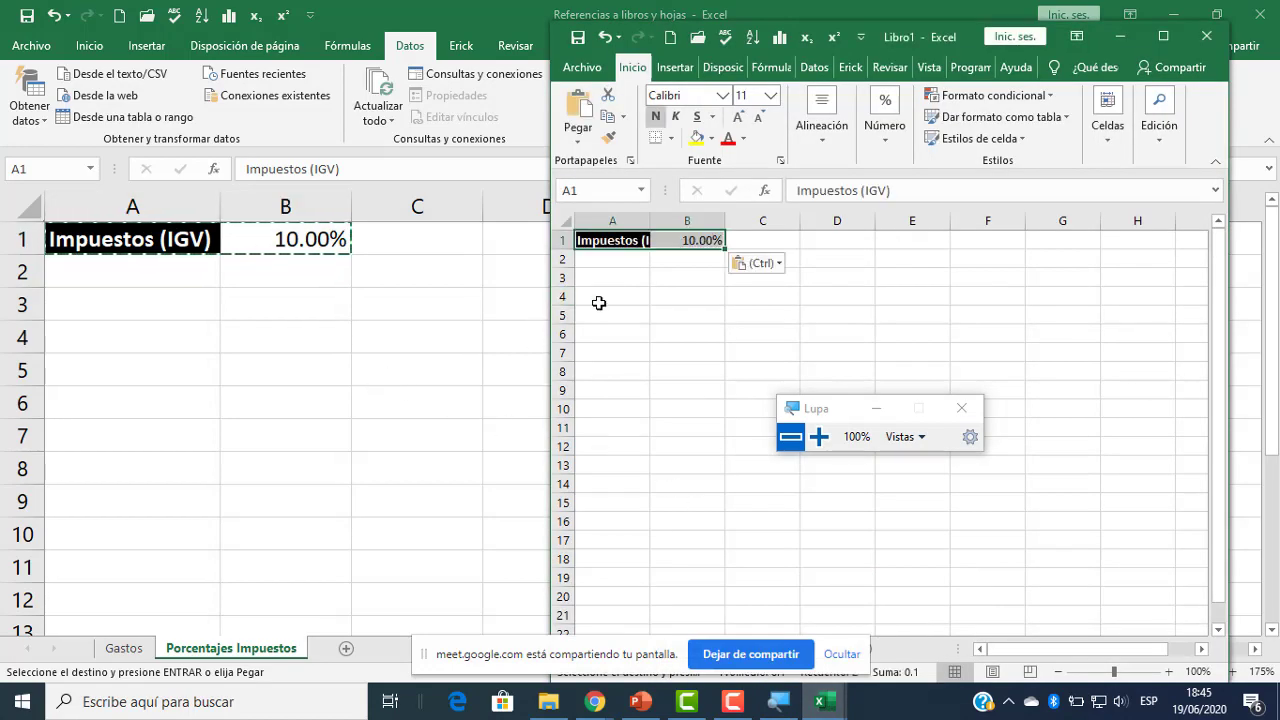
key("Escape")
- Widen columns B and A of the Importe sheet to fit the pasted label, and select the tax rate in B1
left_click_drag(725, 220, 750, 220)
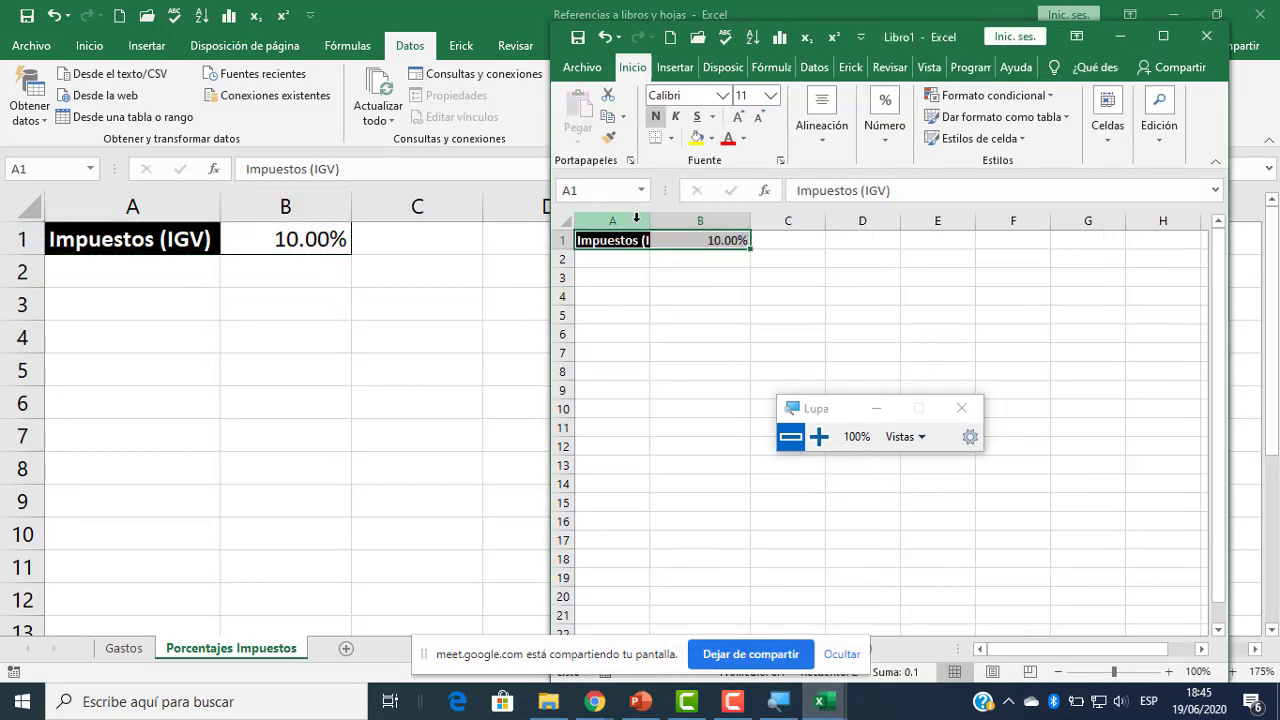
left_click_drag(650, 220, 676, 220)
left_click(731, 294)
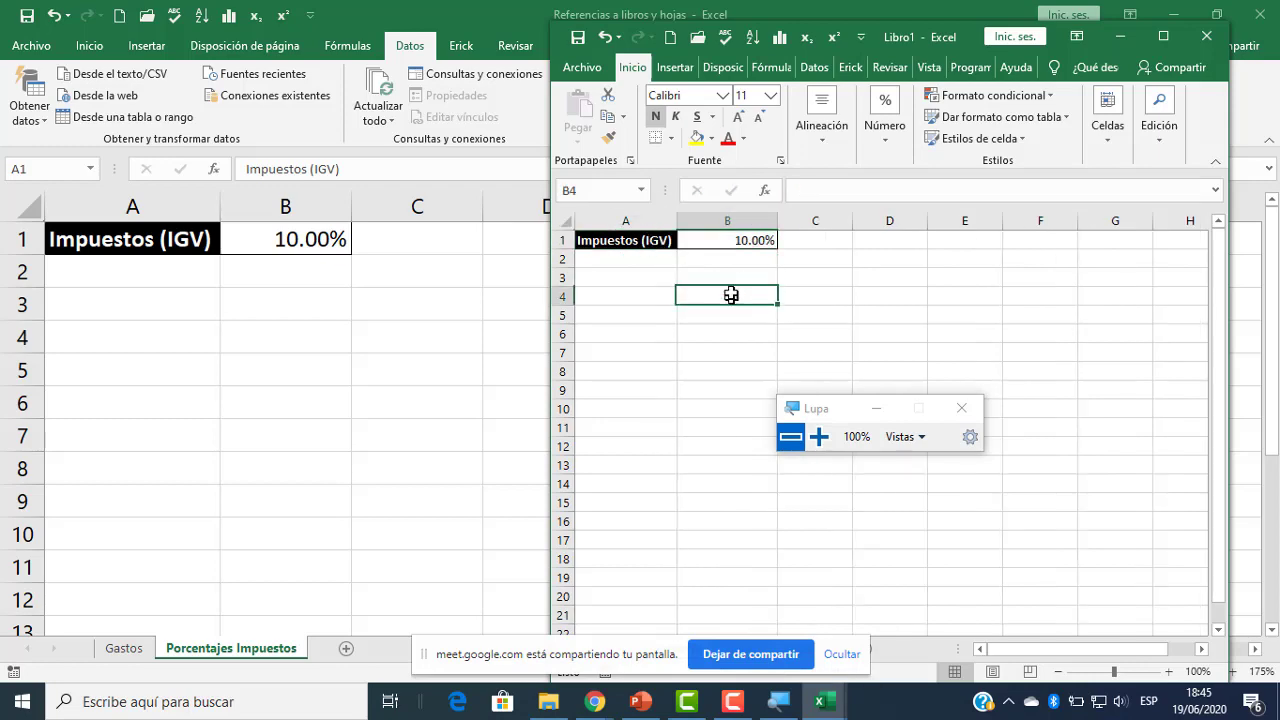
left_click(740, 240)
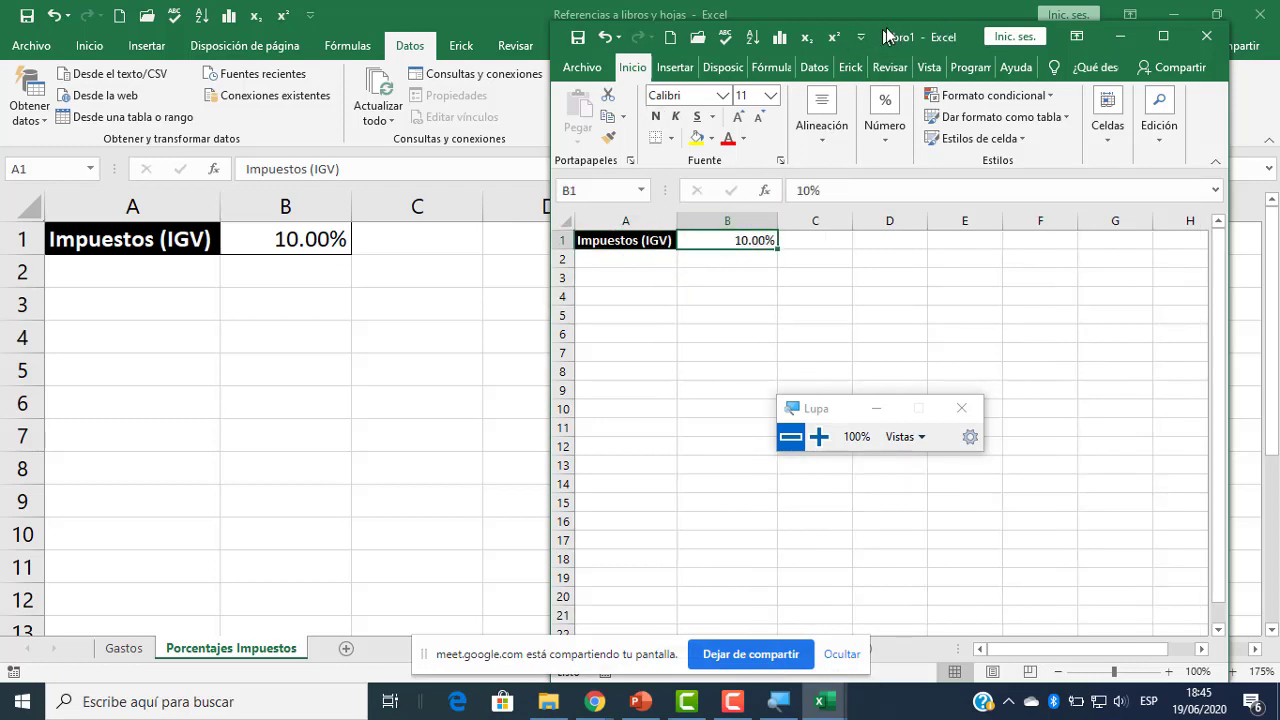
- Save the new workbook under the name Costos in the Sesión 06 folder
left_click_drag(886, 32, 982, 2)
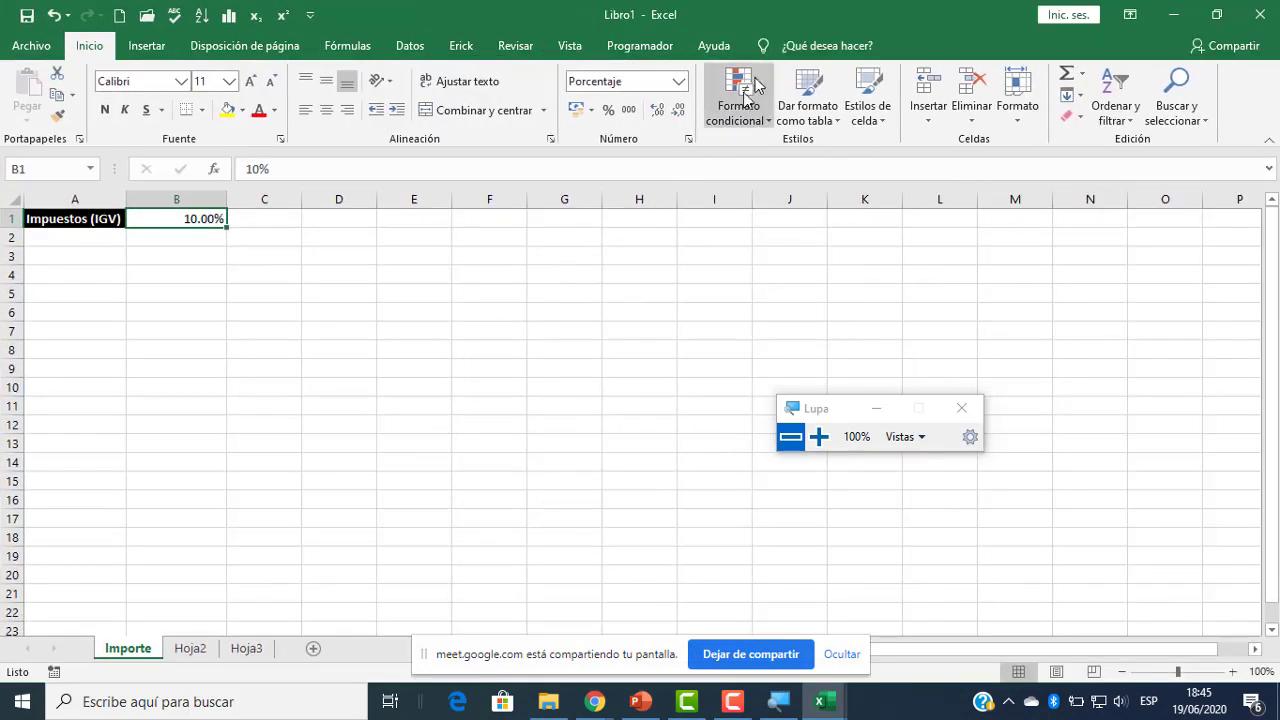
left_click_drag(779, 20, 880, 42)
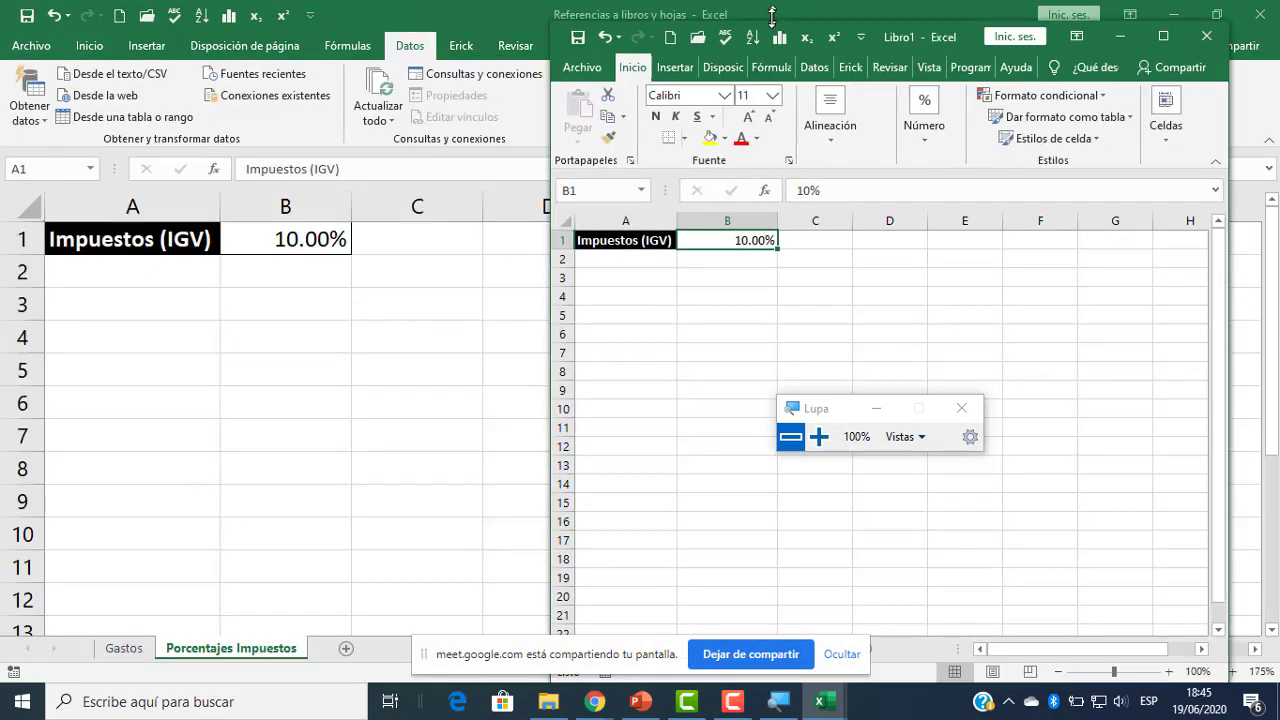
left_click(582, 67)
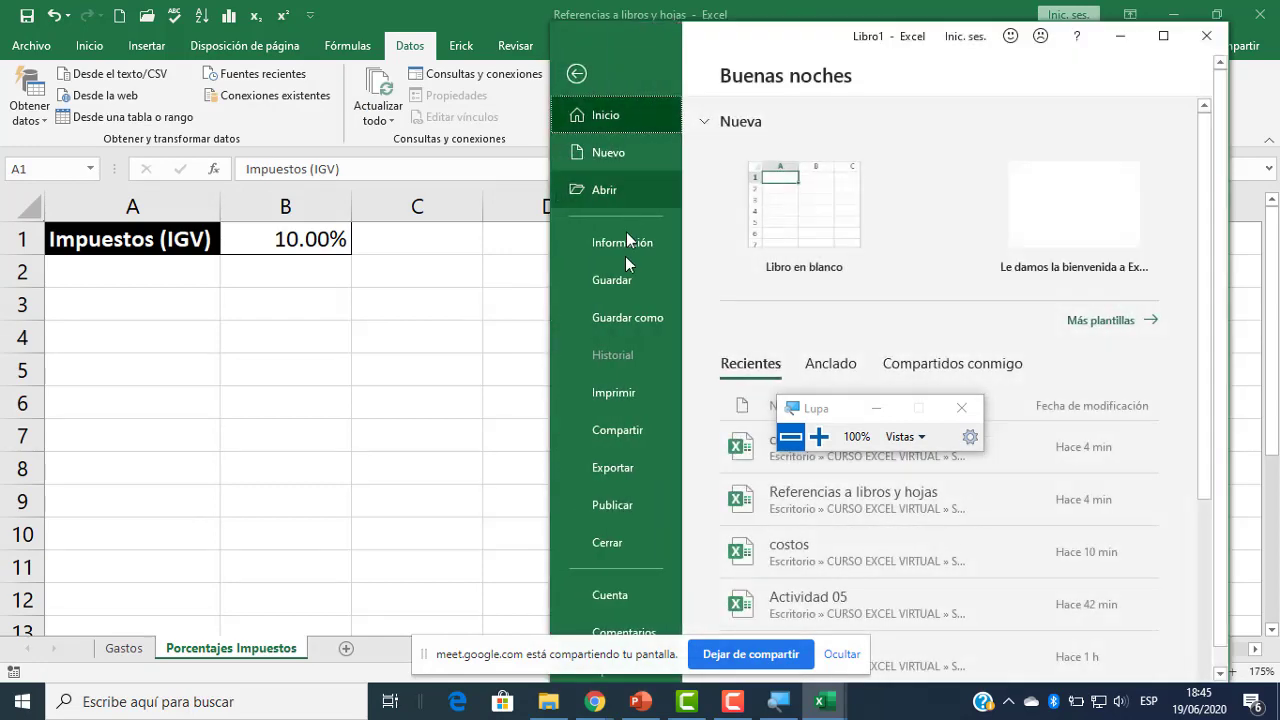
left_click(623, 322)
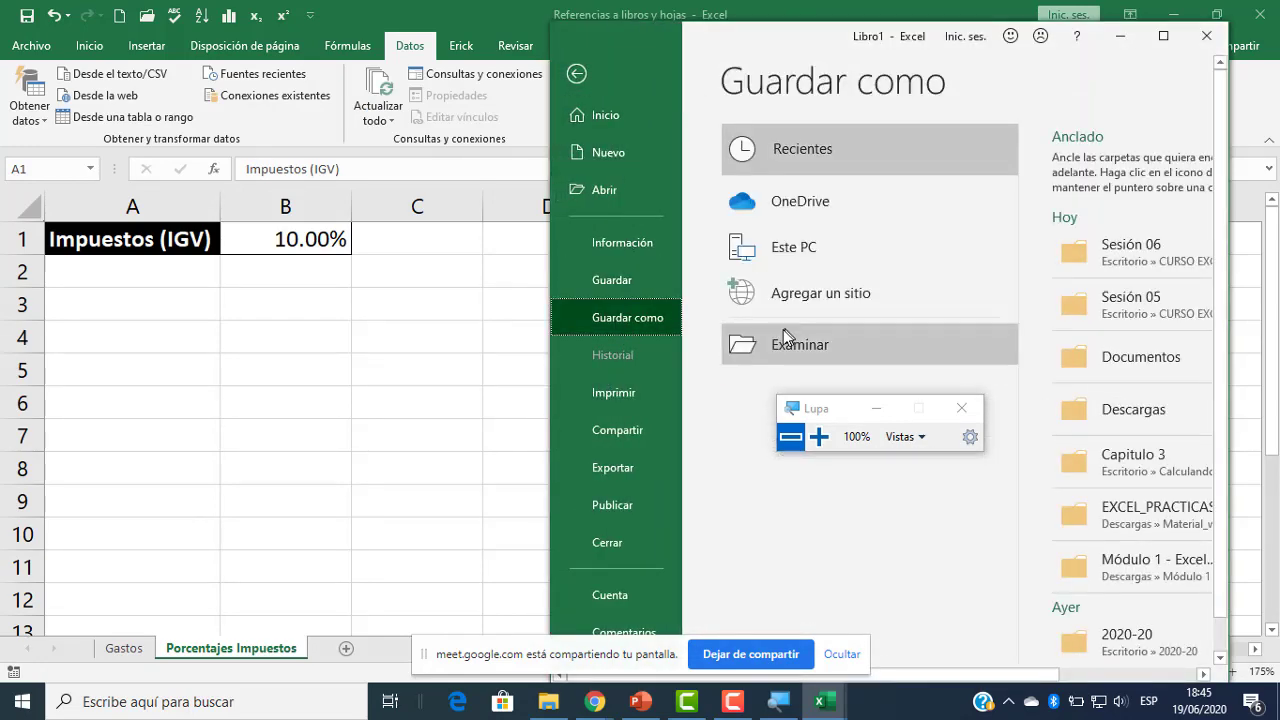
left_click(1108, 252)
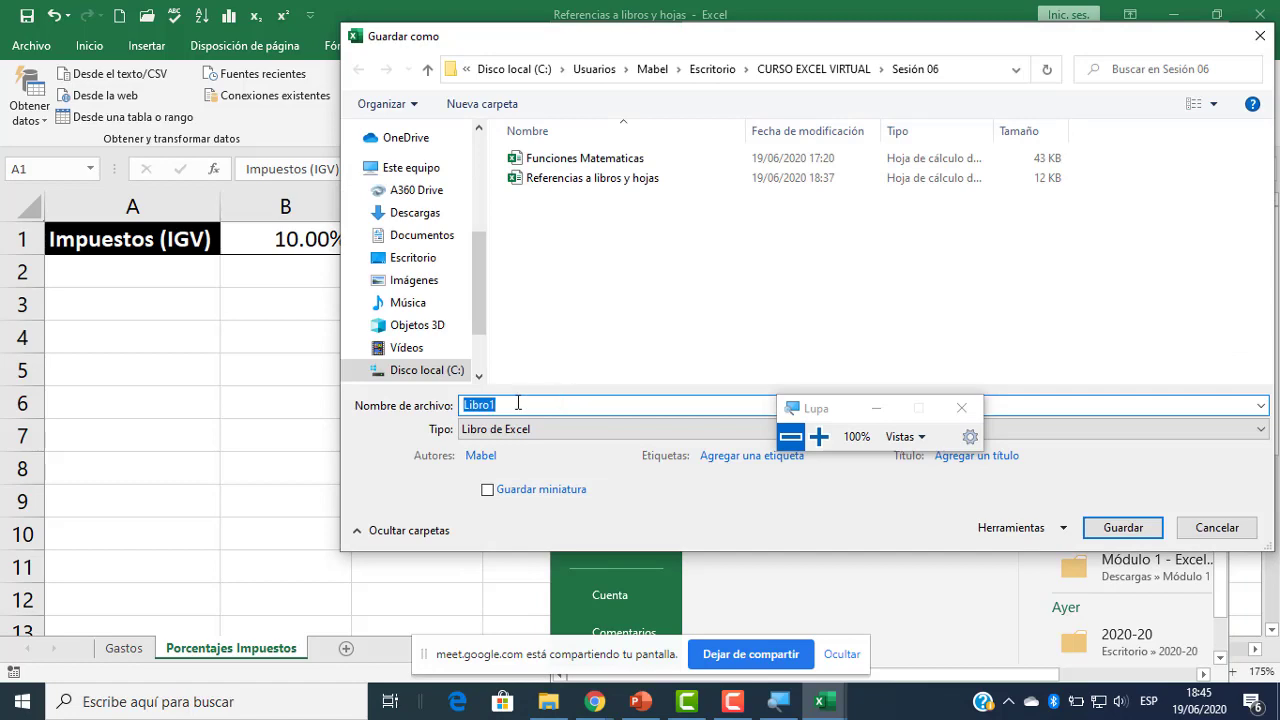
type("C")
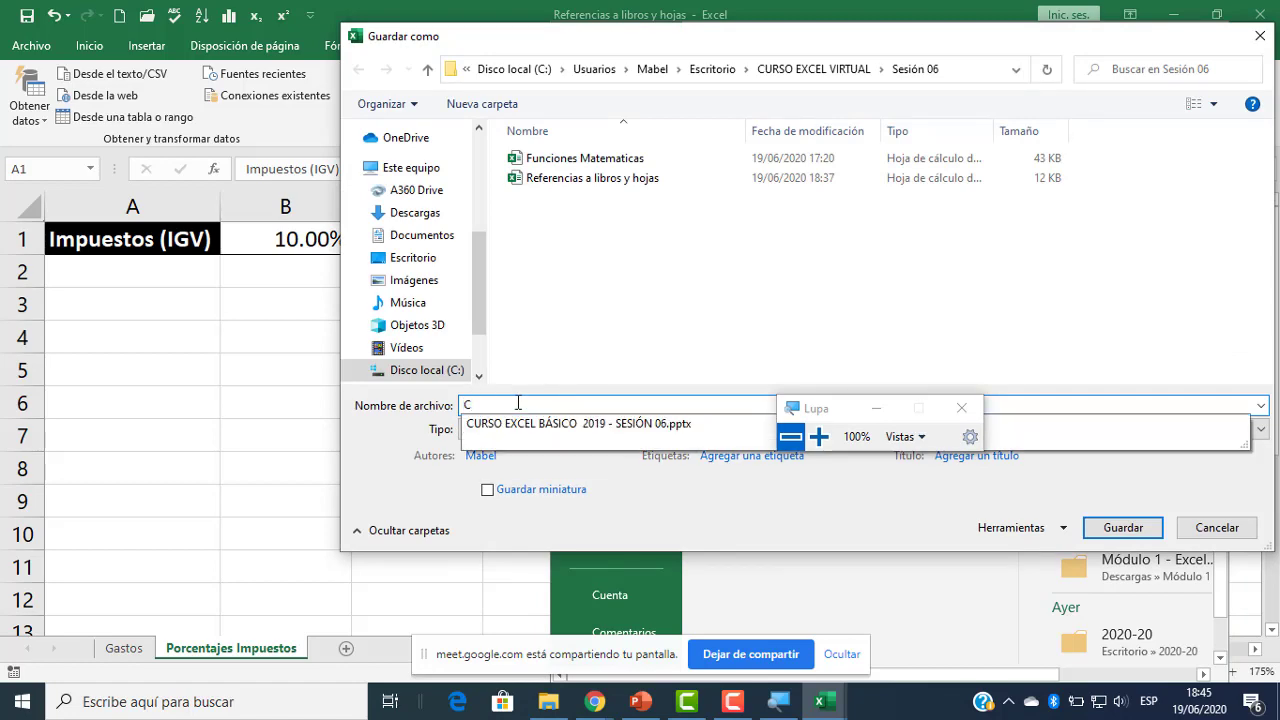
type("ostos")
key("Return")
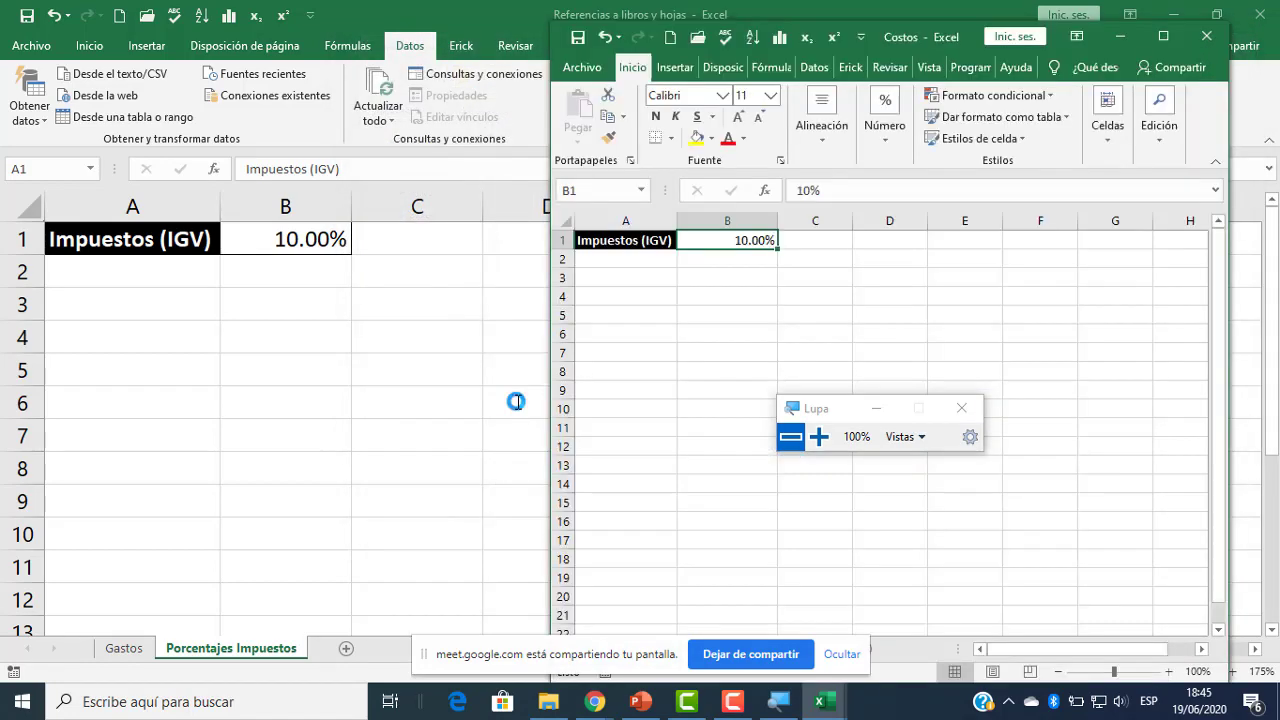
- Move the Costos window aside and select D2 on the Gastos sheet of the Referencias a libros y hojas workbook
left_click_drag(885, 45, 965, 42)
left_click(124, 650)
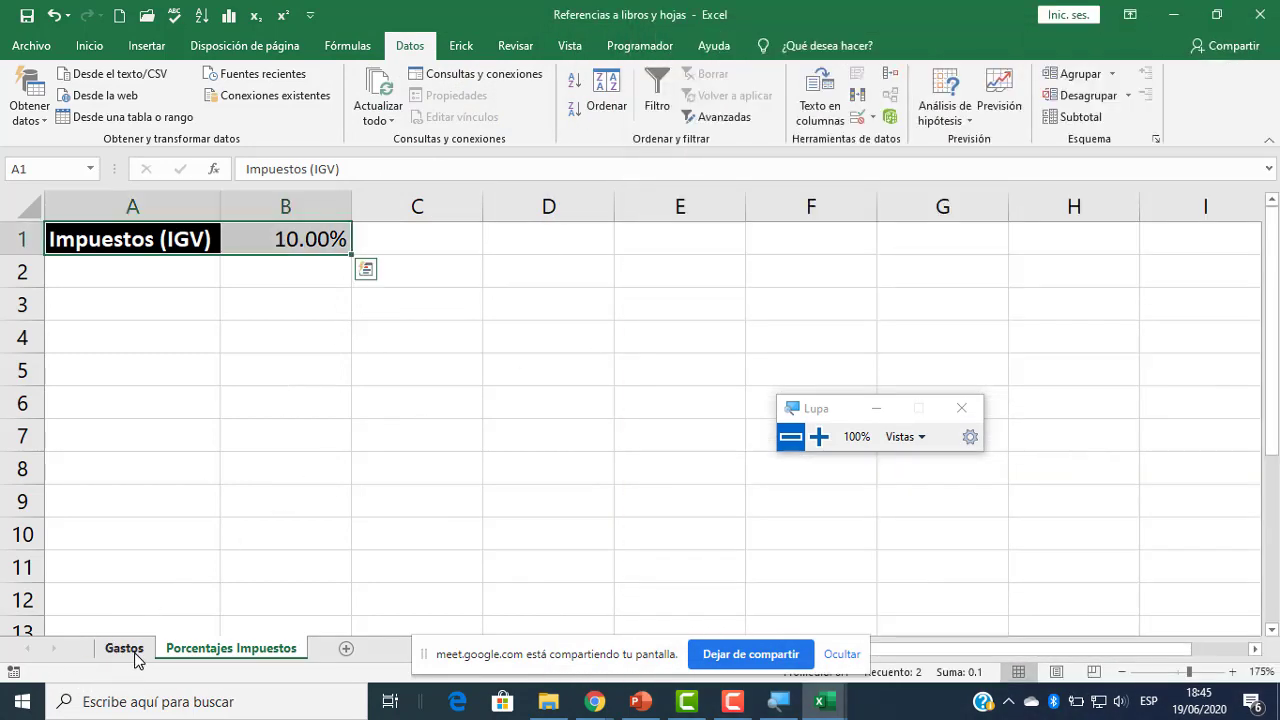
left_click(129, 648)
left_click(743, 261)
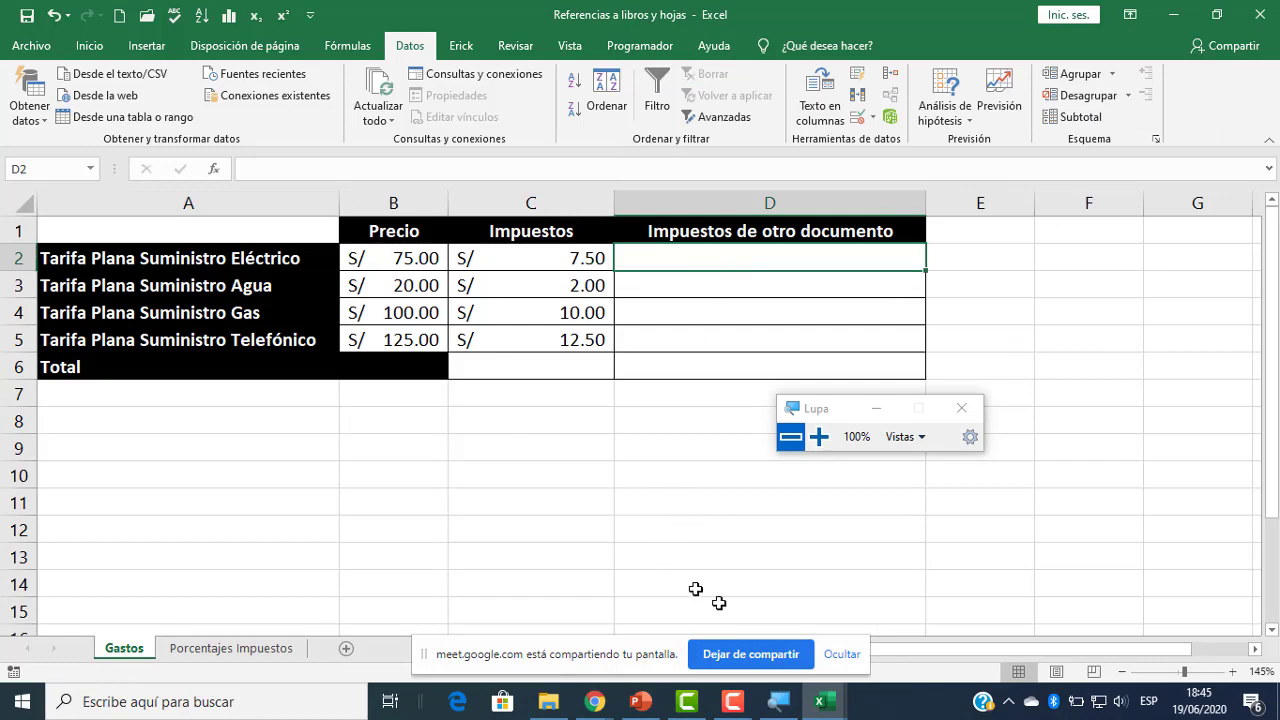
mouse_move(819, 701)
left_click(925, 598)
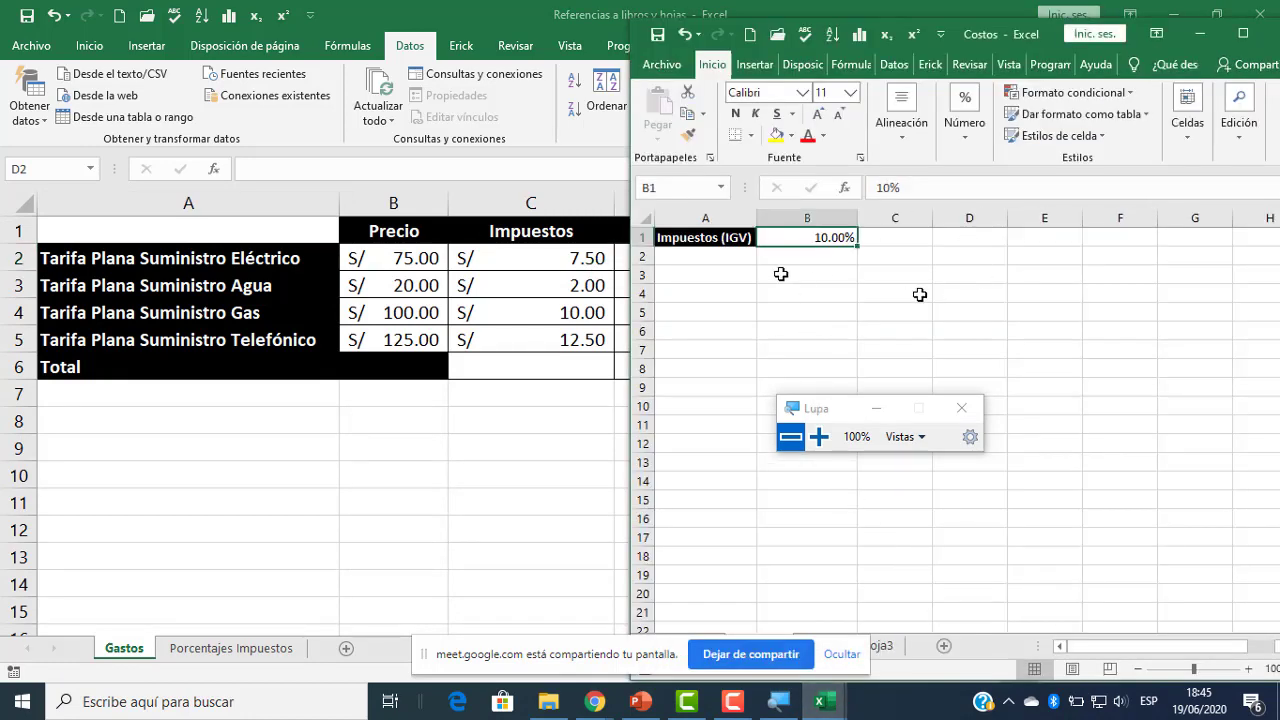
left_click(551, 438)
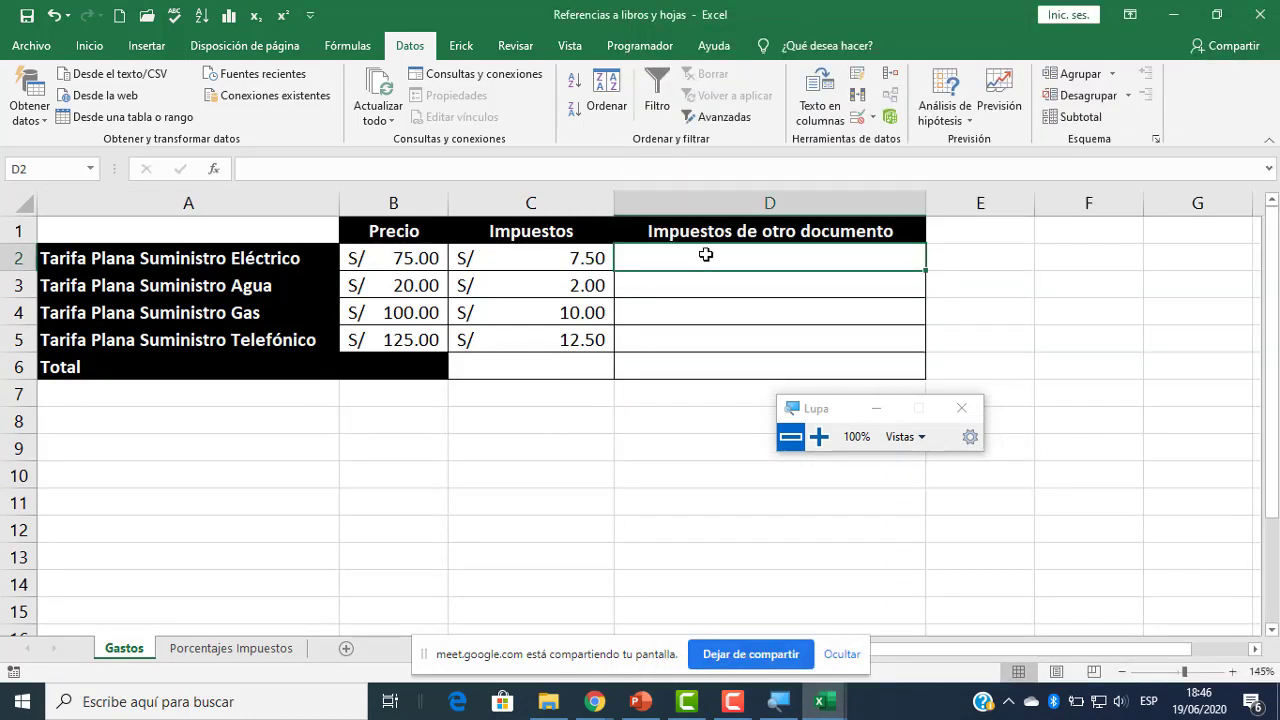
- Enter =C2*[Costos.xlsx]Importe!$B$1 in D2 of Gastos, picking the tax rate from the Costos workbook
type("=")
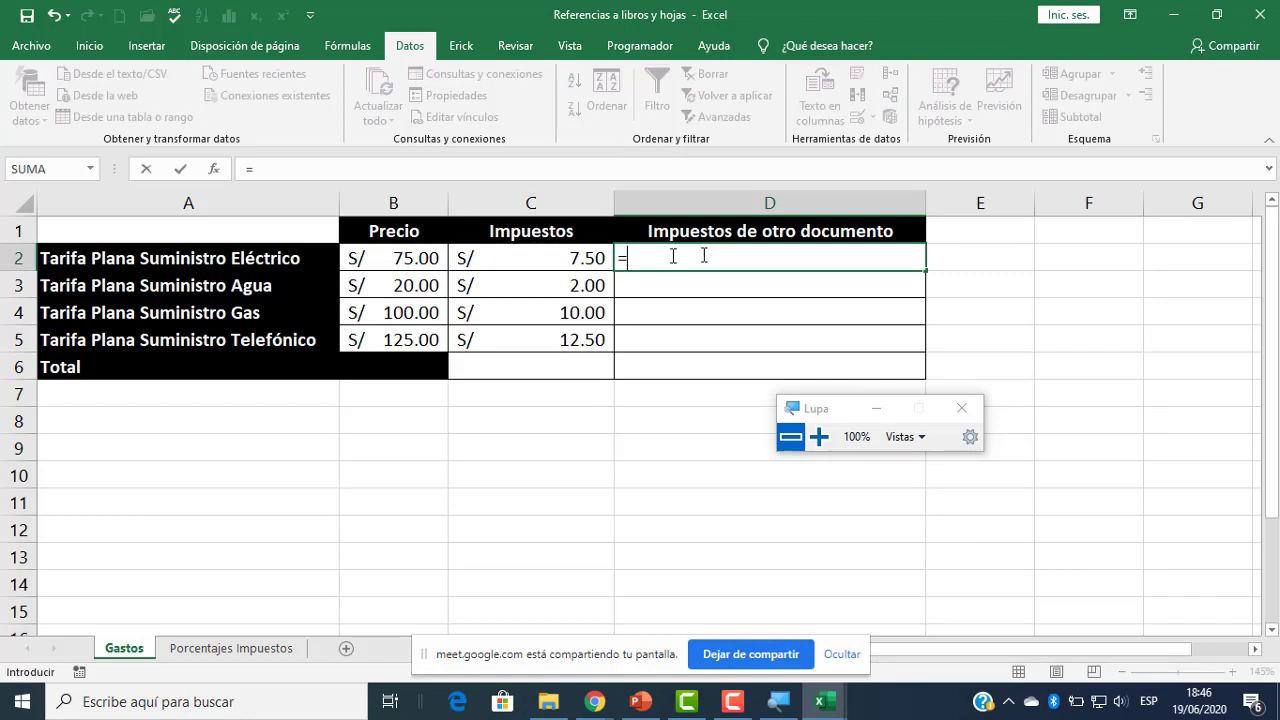
left_click(550, 264)
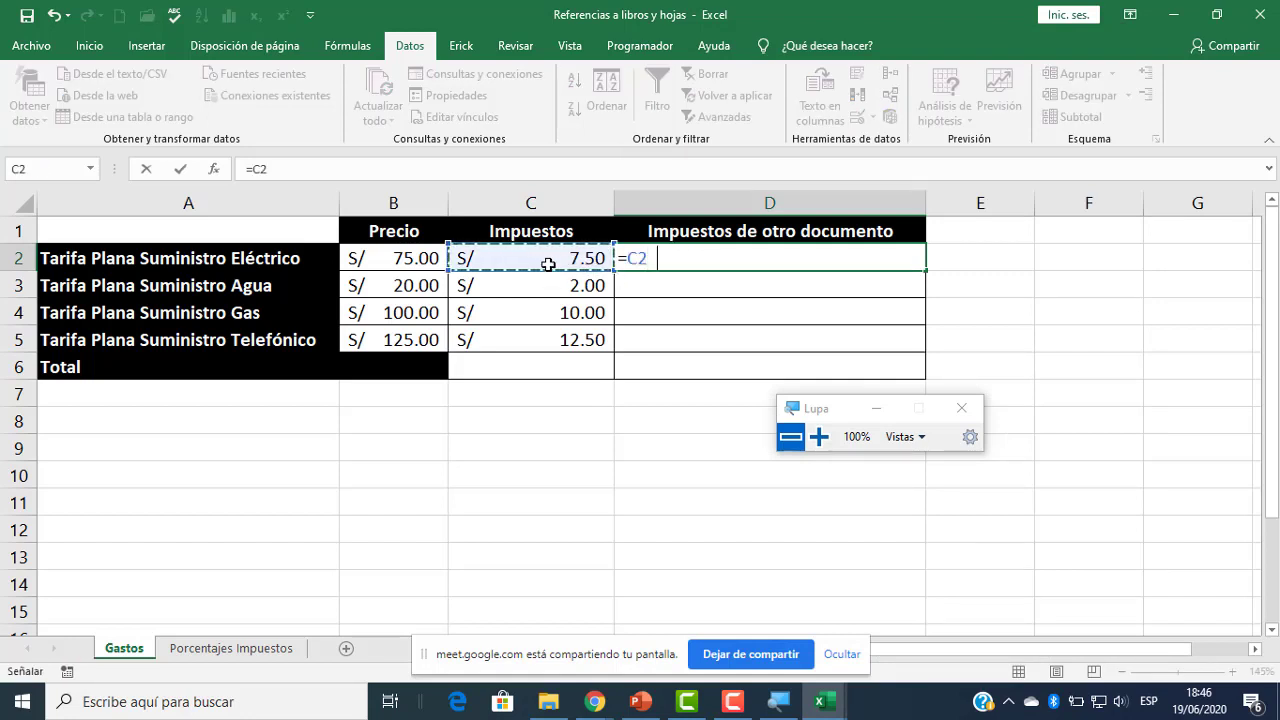
type("*")
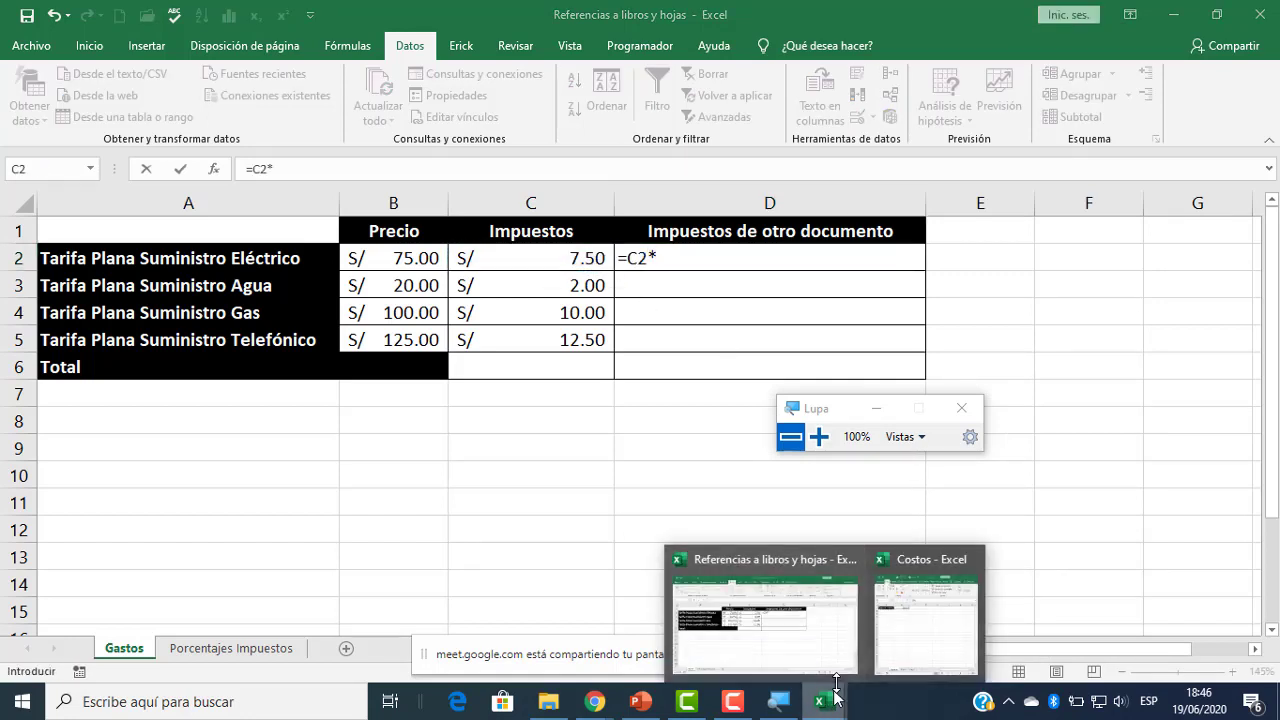
left_click(920, 625)
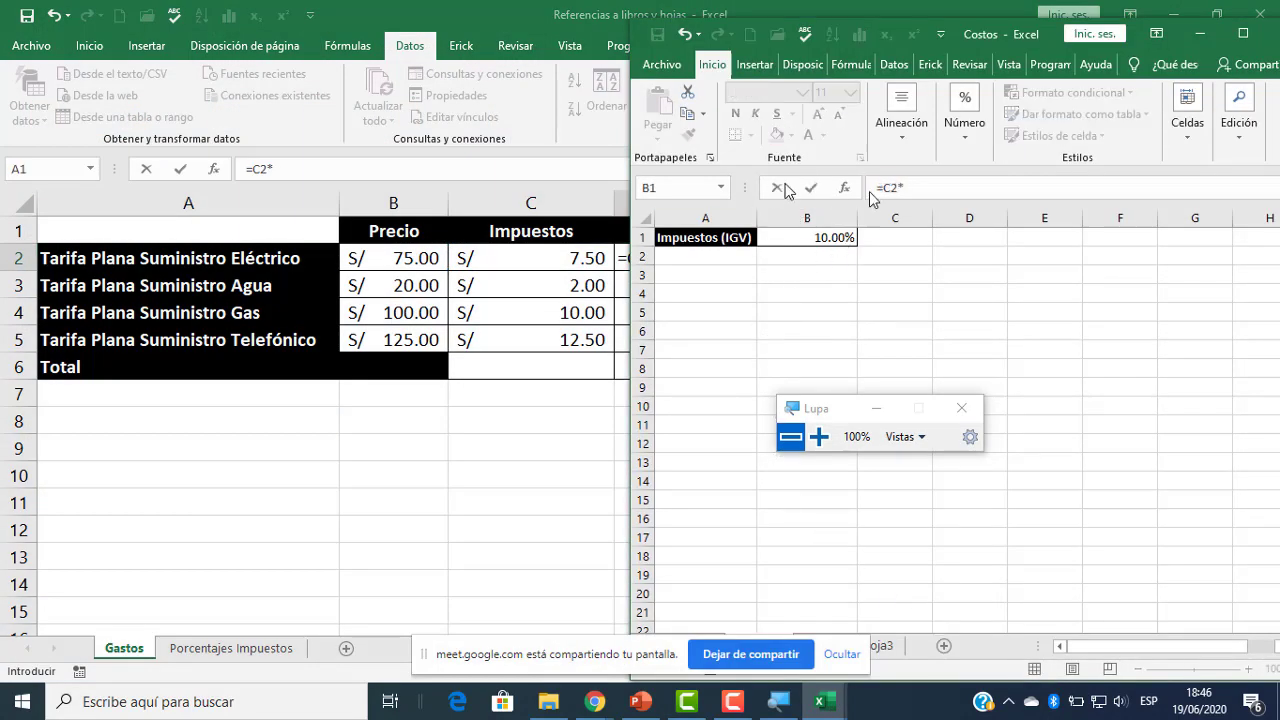
left_click(806, 240)
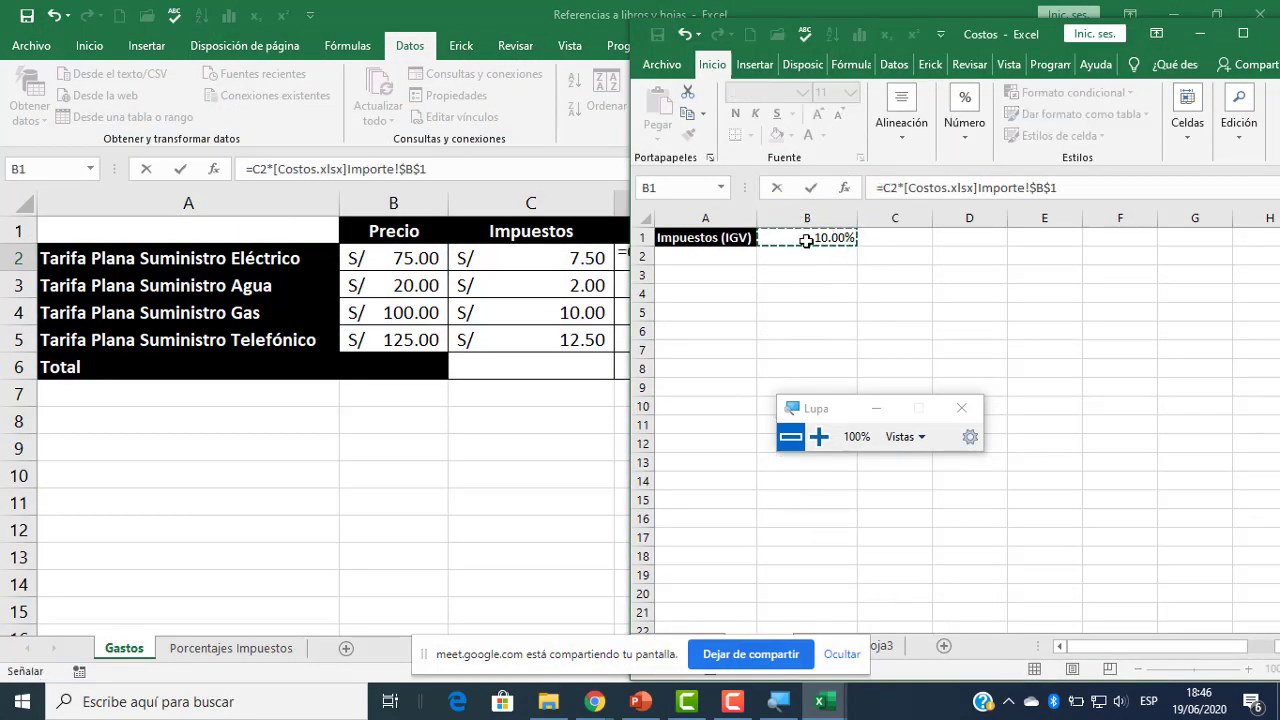
key("Return")
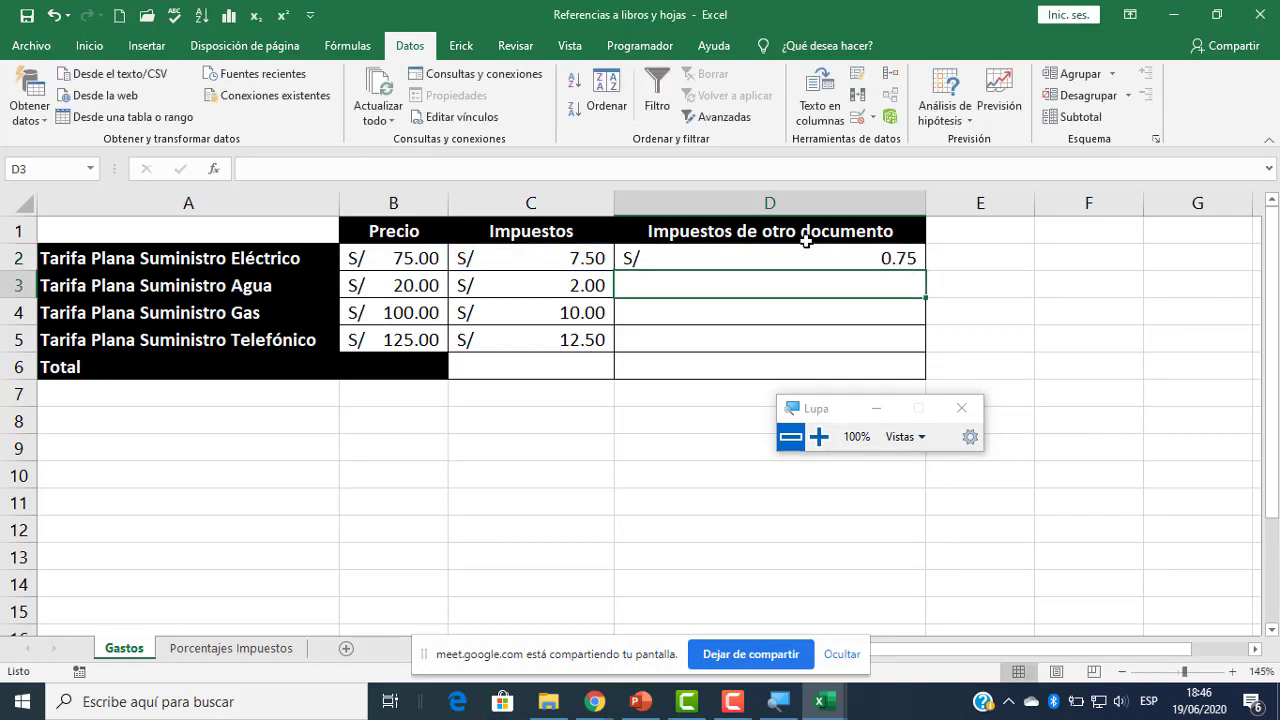
- Magnify the screen to 200% and correct D2's formula to multiply B2 instead of C2 by the Costos tax rate
left_click(807, 262)
left_click(818, 436)
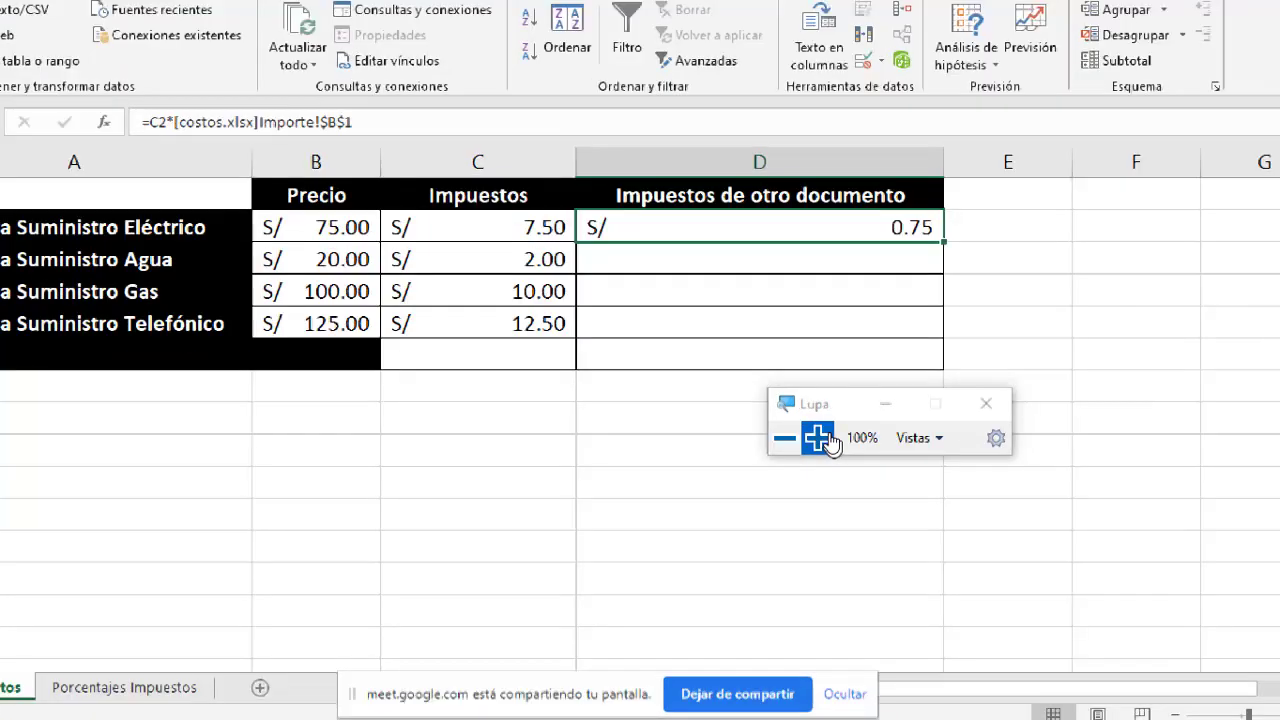
left_click(790, 436)
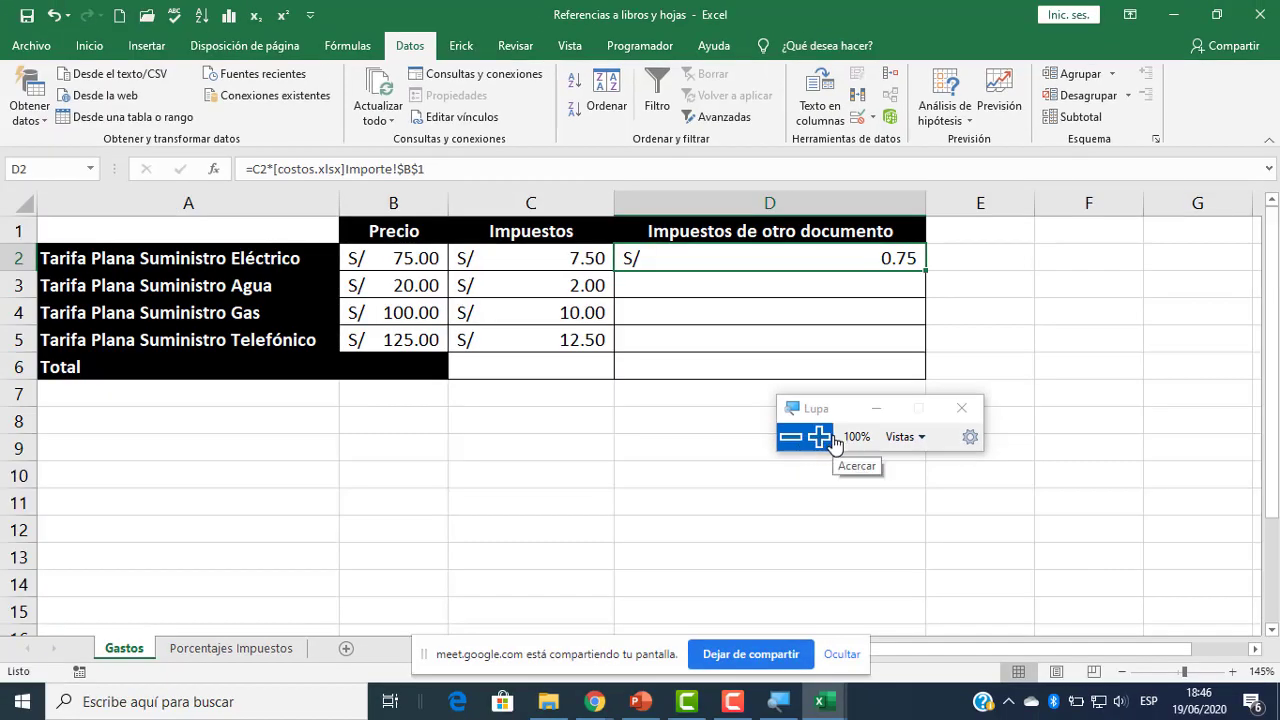
left_click(831, 437)
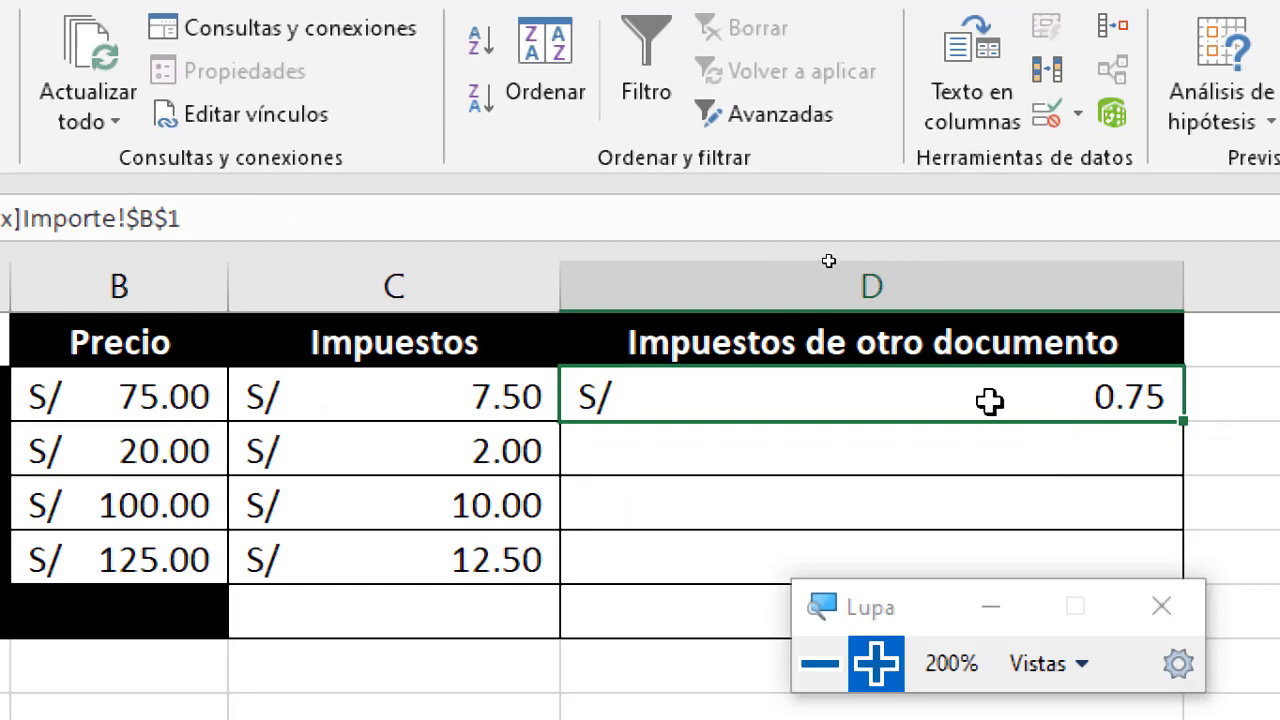
double_click(986, 400)
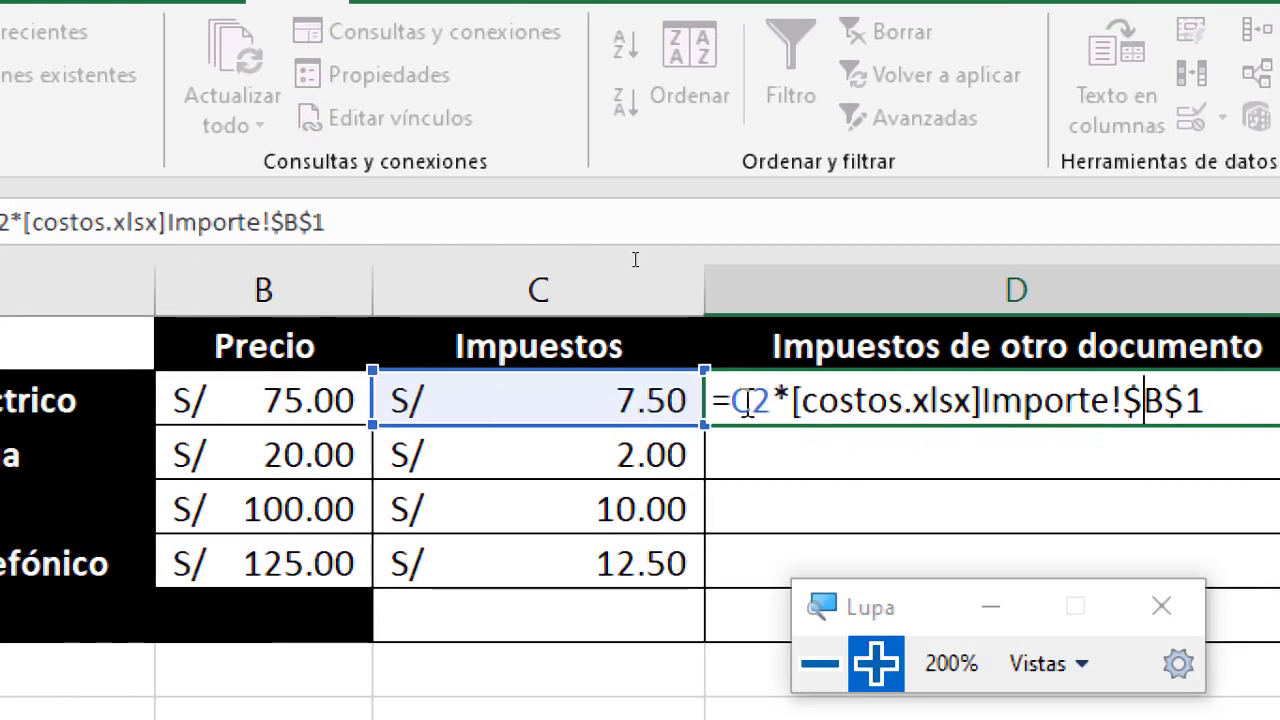
left_click(749, 400)
key("BackSpace")
type("b")
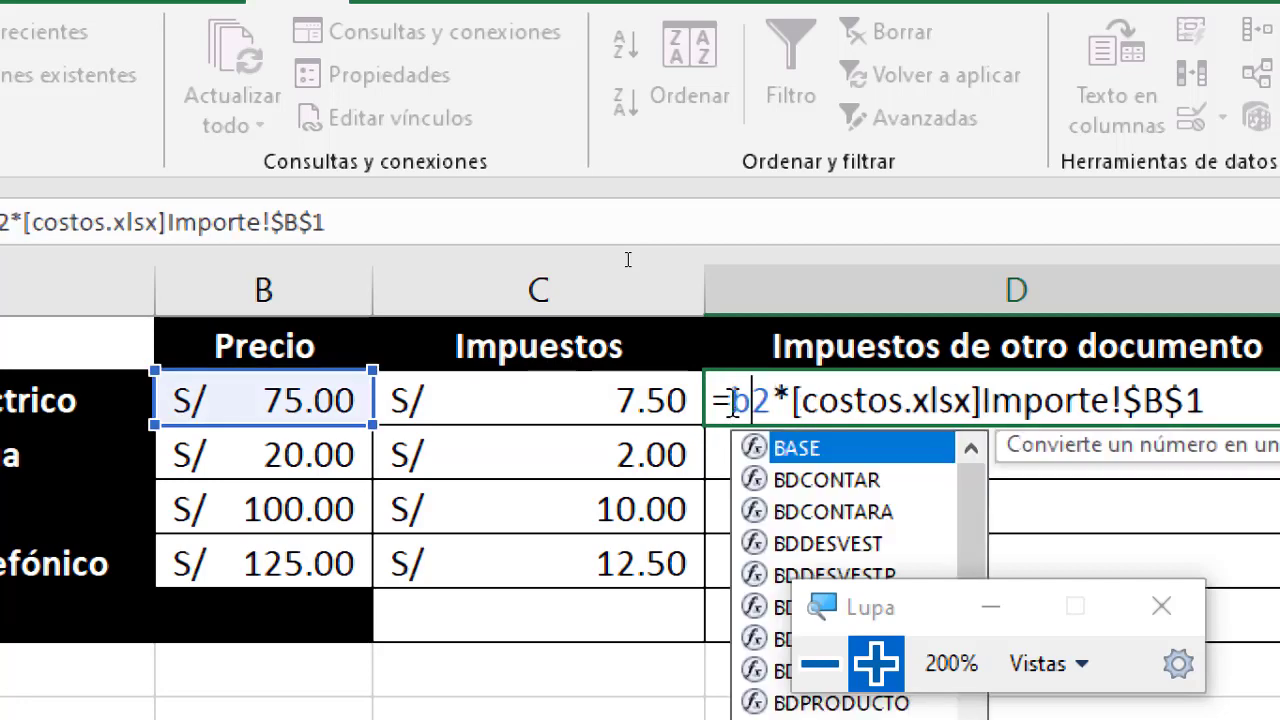
key("Return")
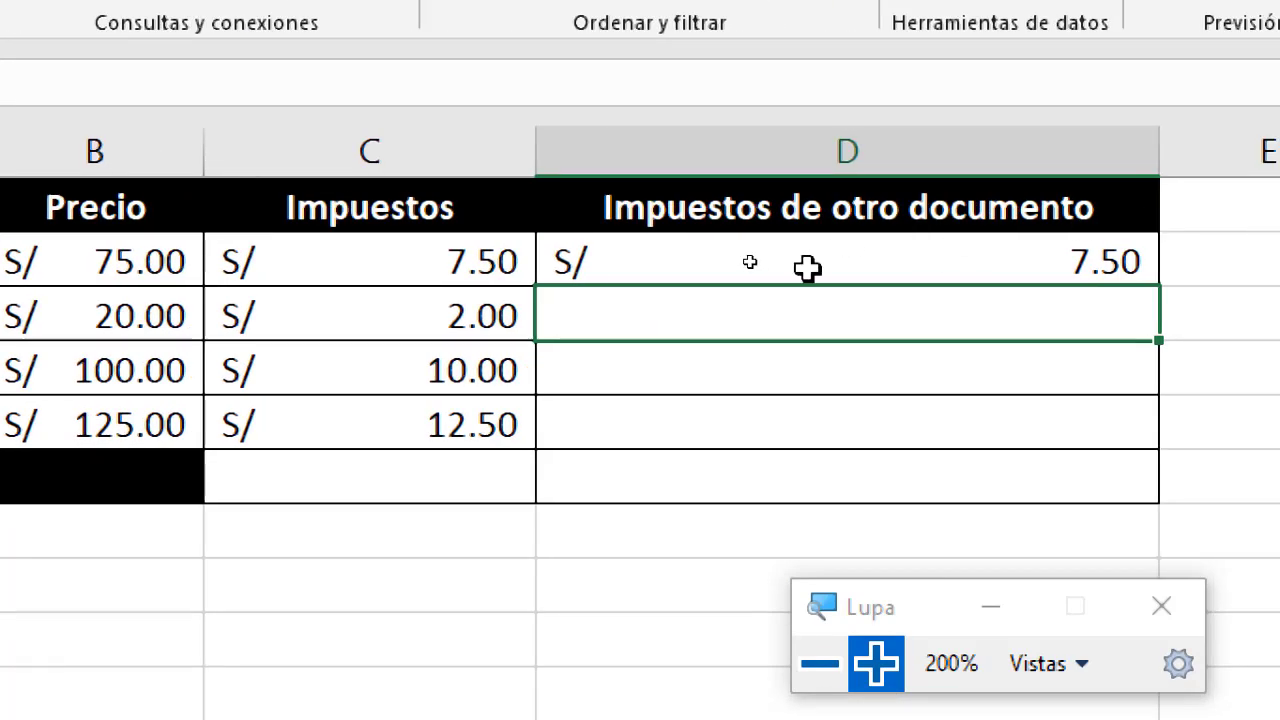
- Review the formula in D2, fill it down through D5, and return the magnifier to 100%
left_click(1042, 284)
double_click(688, 267)
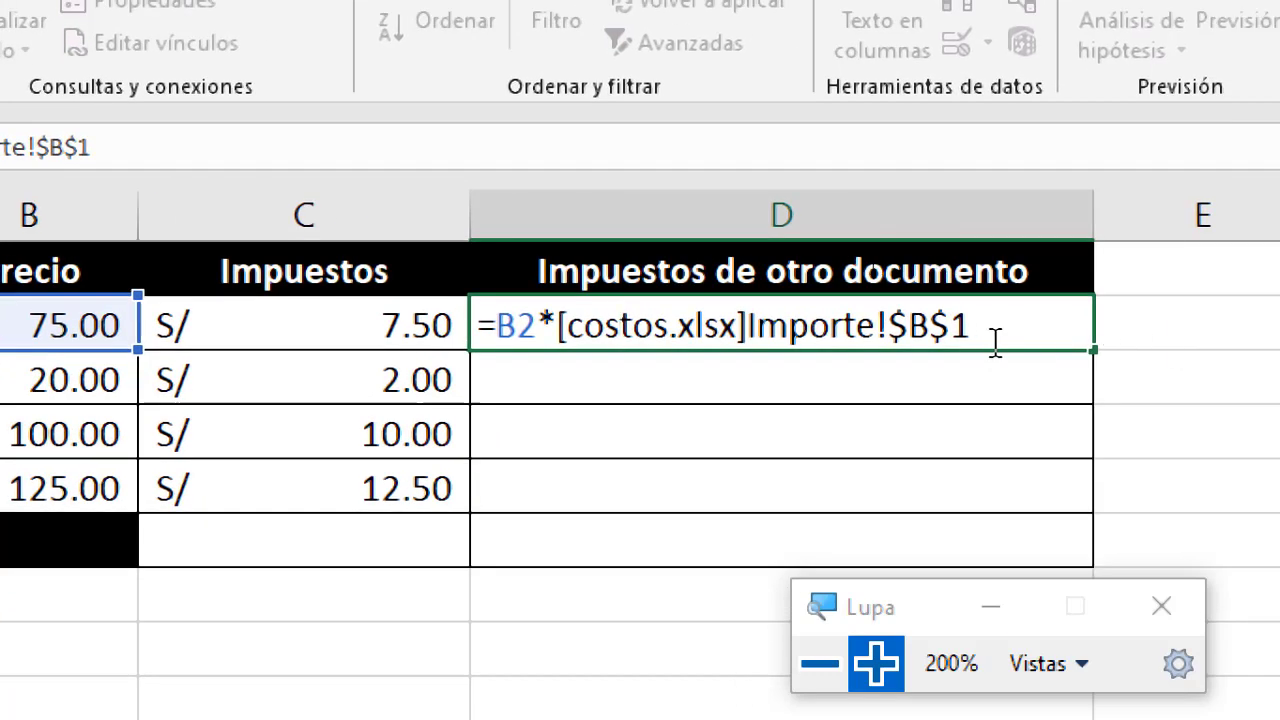
key("Return")
left_click(826, 342)
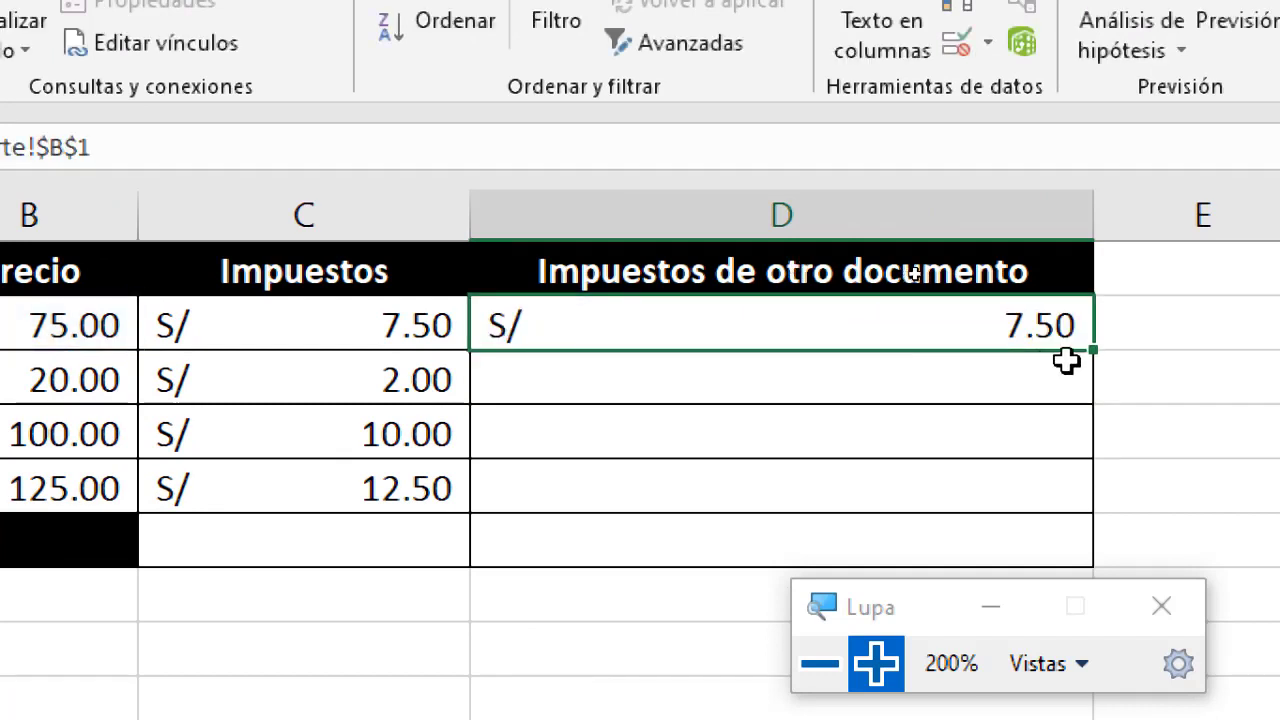
left_click_drag(1093, 349, 1067, 512)
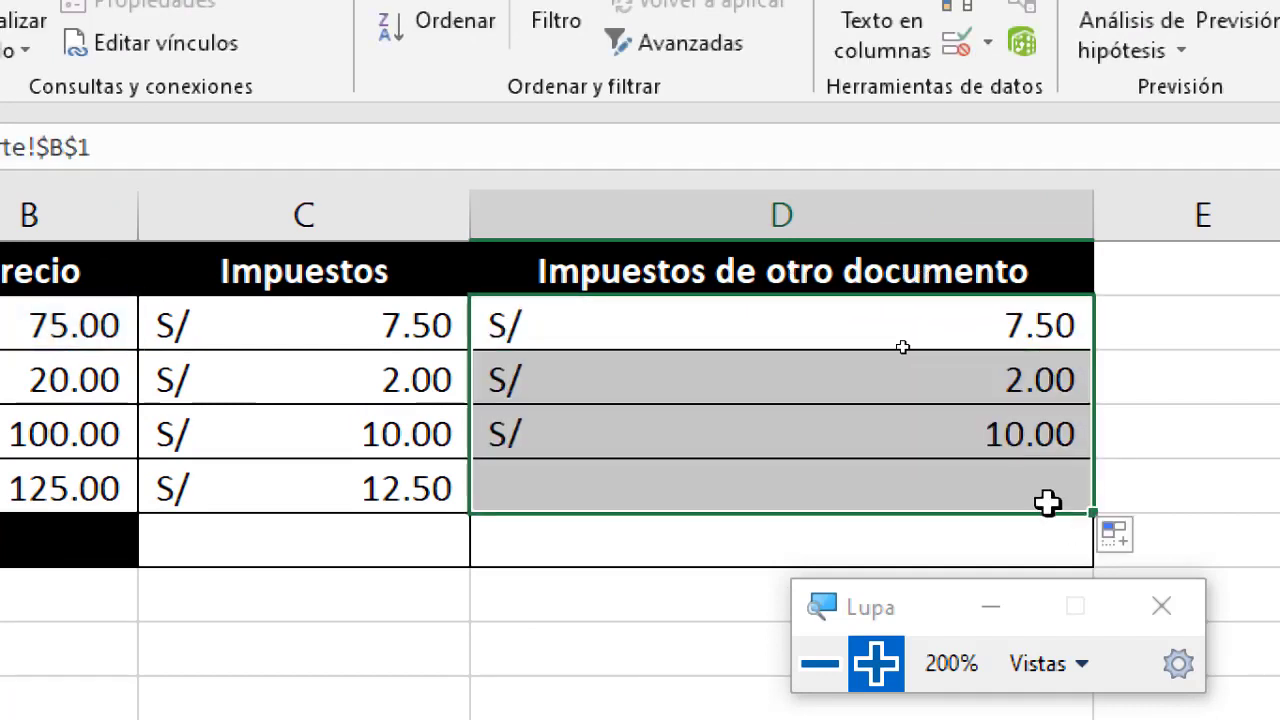
left_click(788, 440)
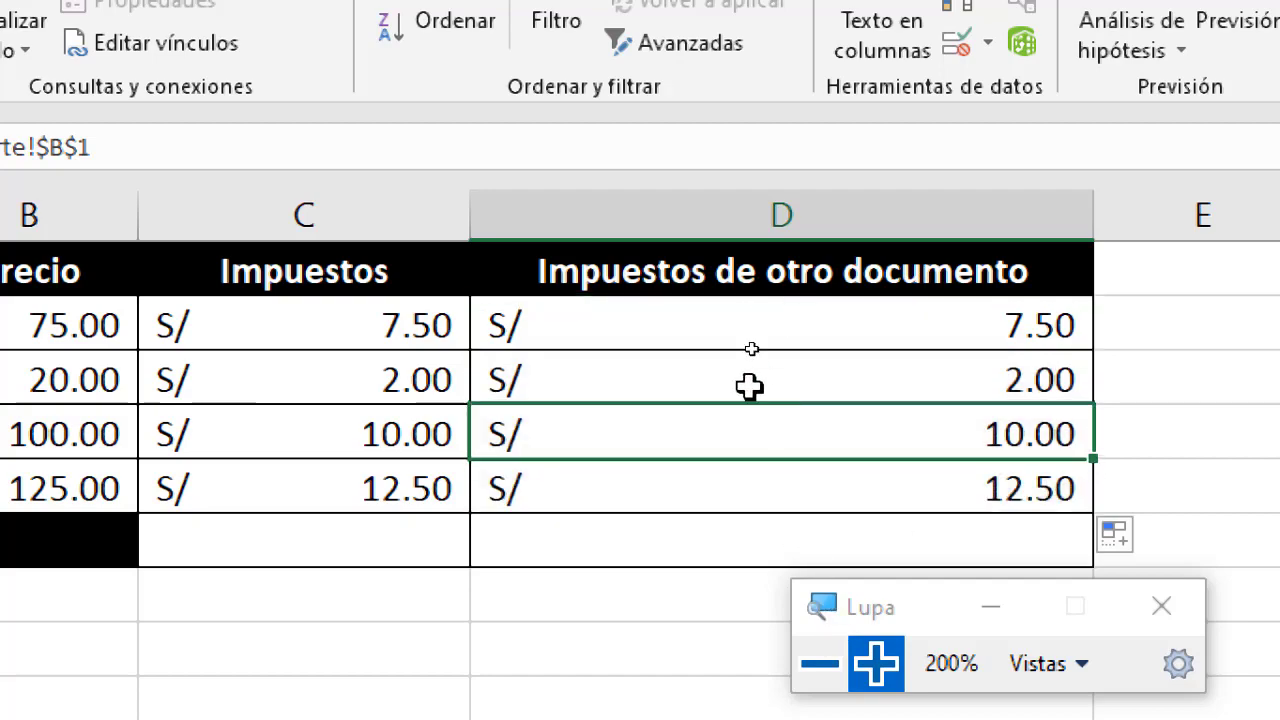
left_click(820, 663)
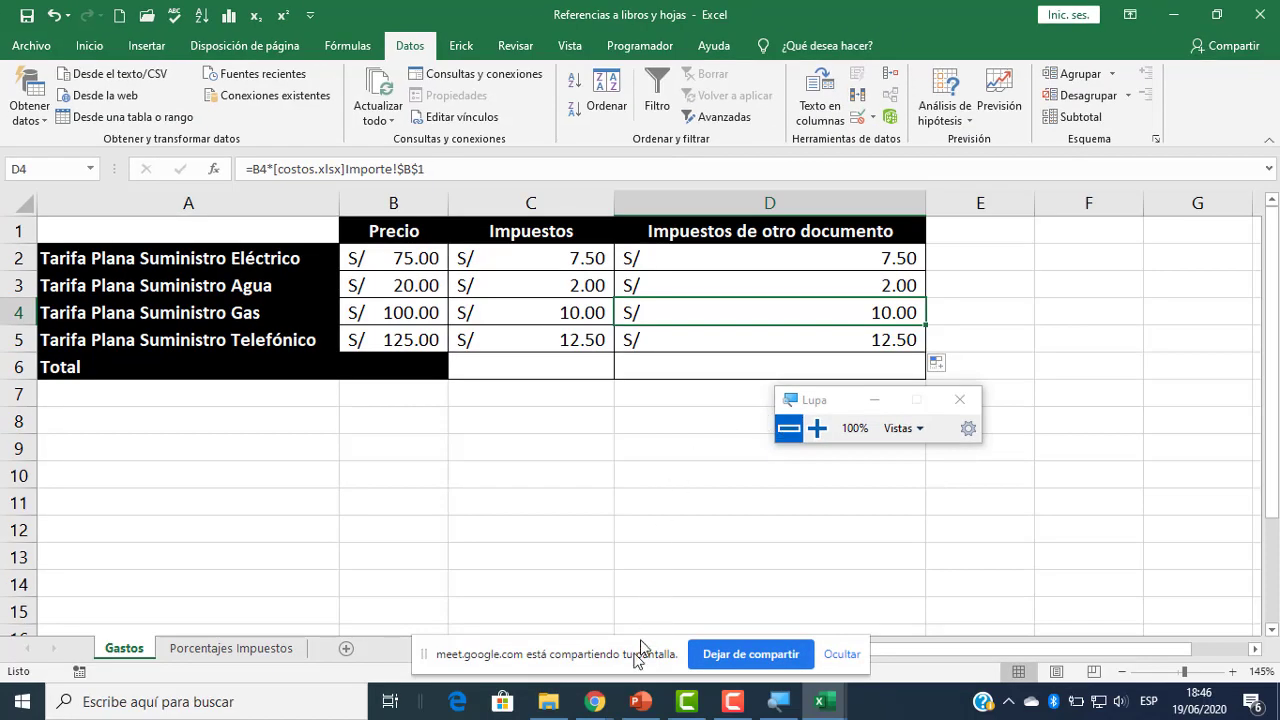
- Check the Google Meet chat for questions, return to the Gastos sheet, and move the magnifier window clear of the table
left_click(594, 702)
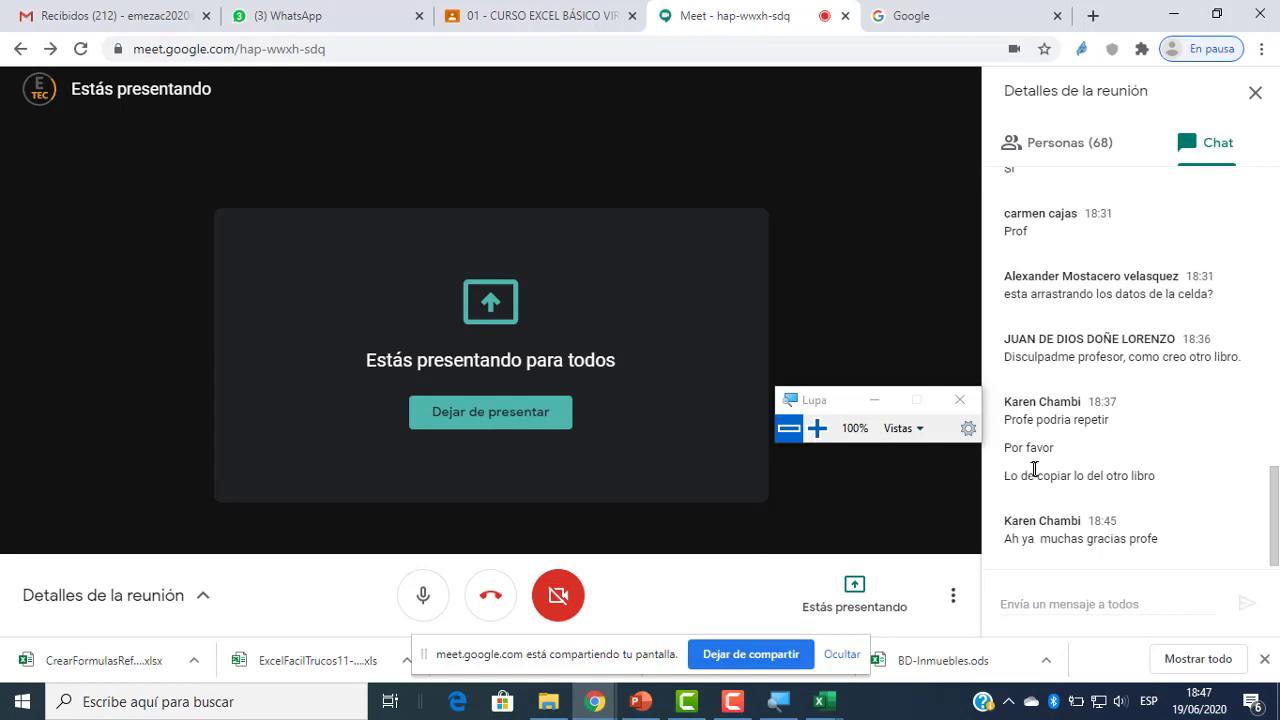
mouse_move(820, 701)
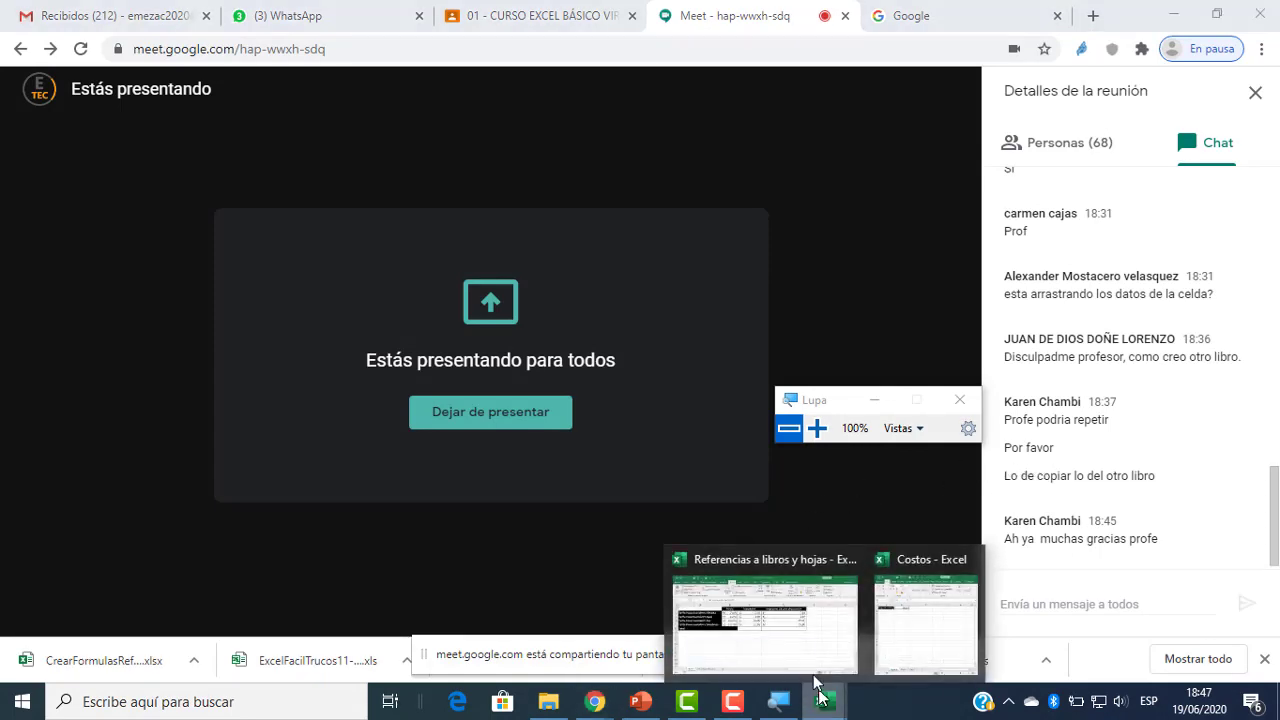
left_click(815, 616)
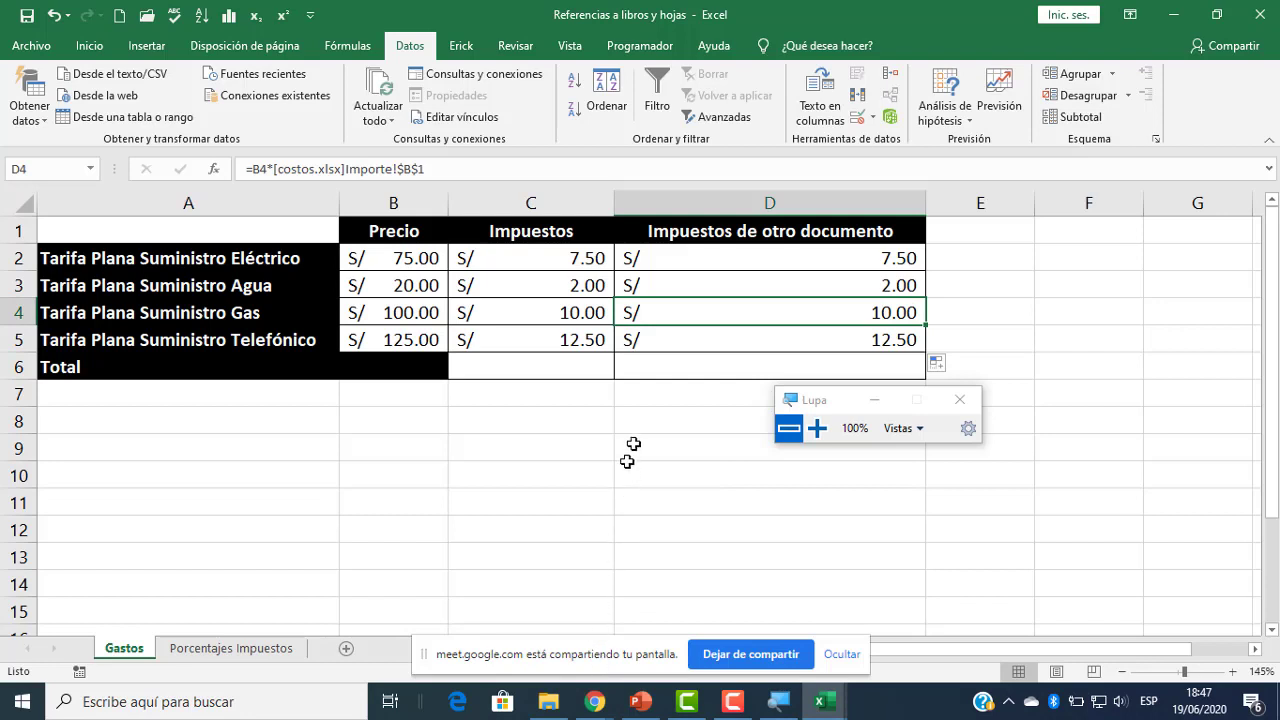
left_click_drag(825, 412, 1125, 491)
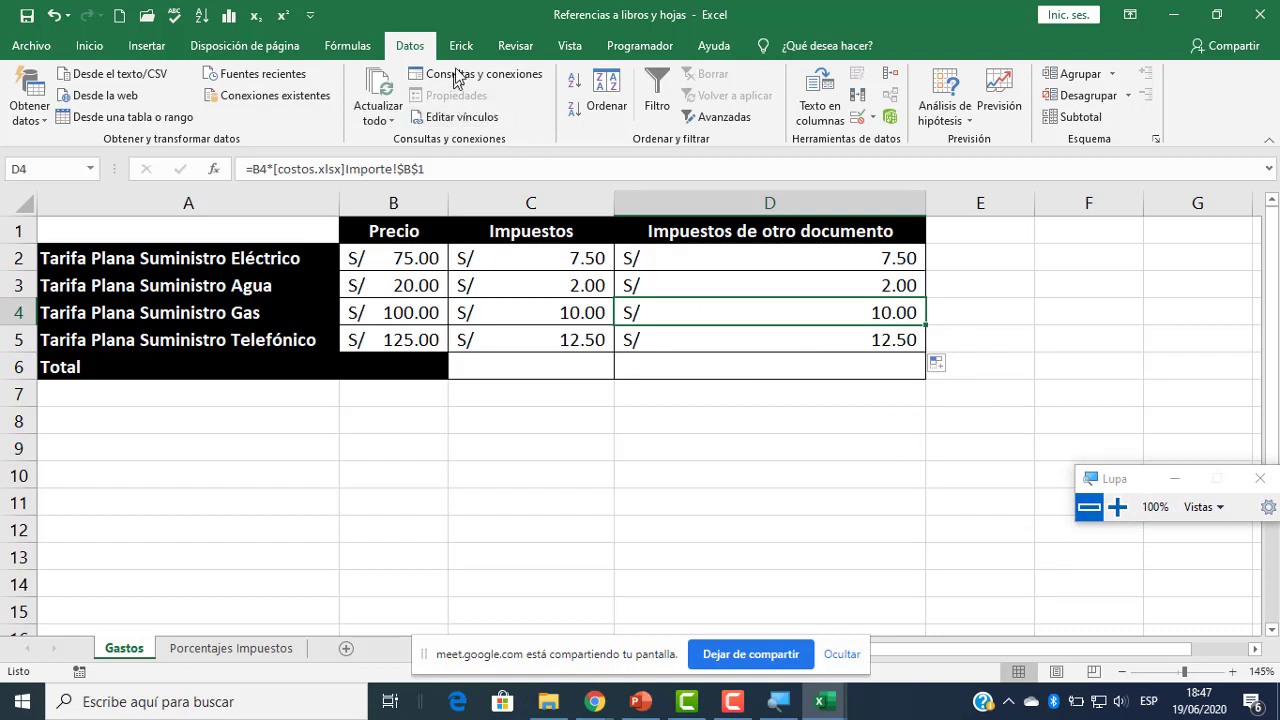
- Inspect the formula in D2 against the Costos workbook, reposition the Costos window, and return to the Gastos sheet
left_click(770, 258)
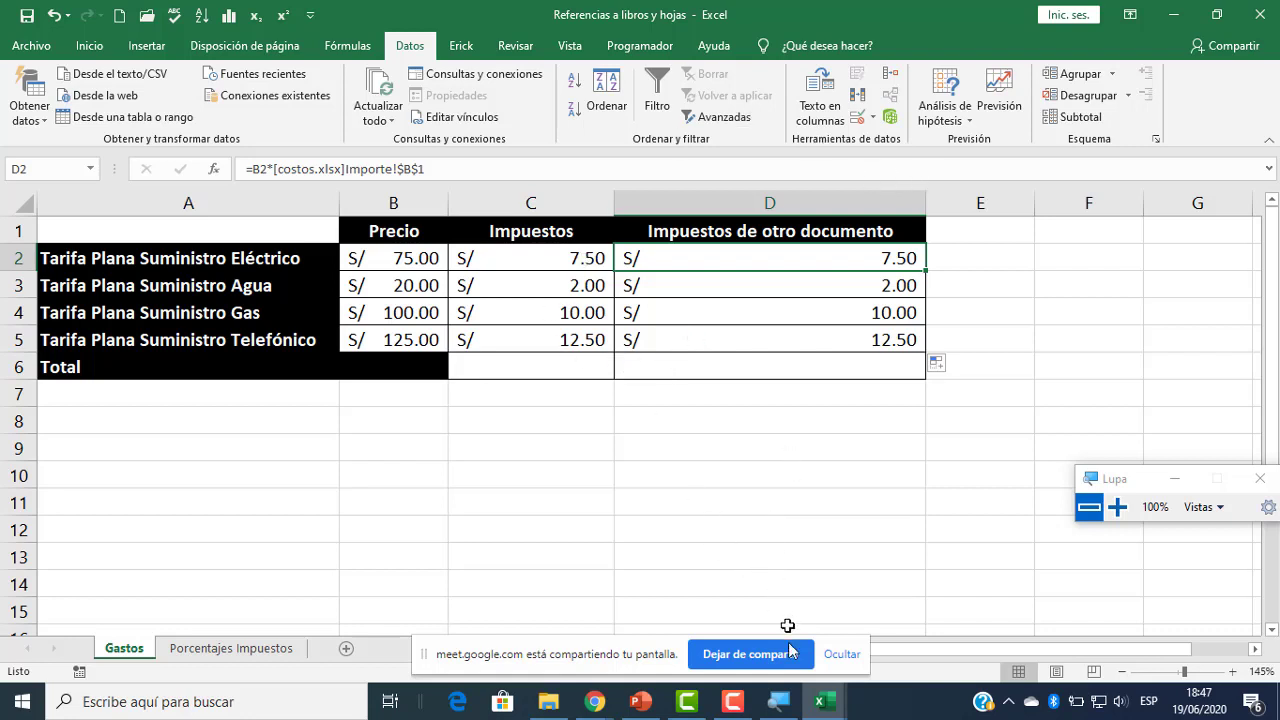
mouse_move(838, 708)
left_click(920, 610)
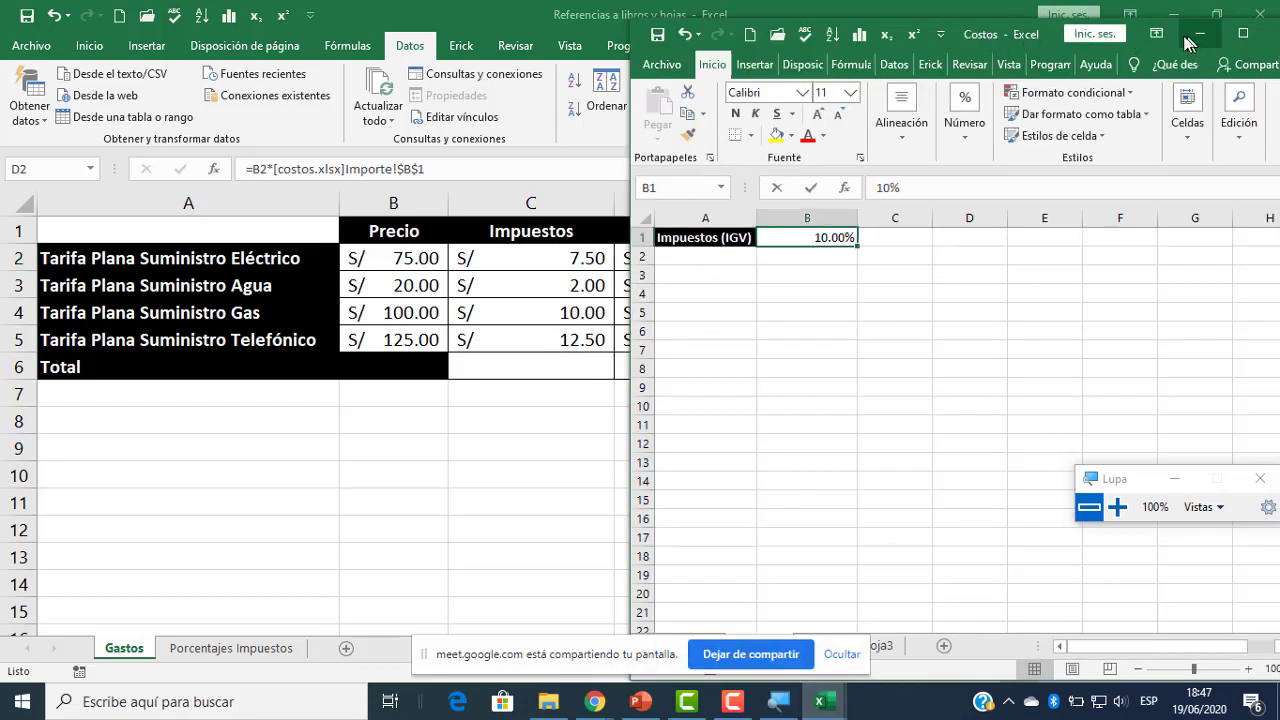
left_click_drag(1001, 28, 834, 56)
left_click(1118, 57)
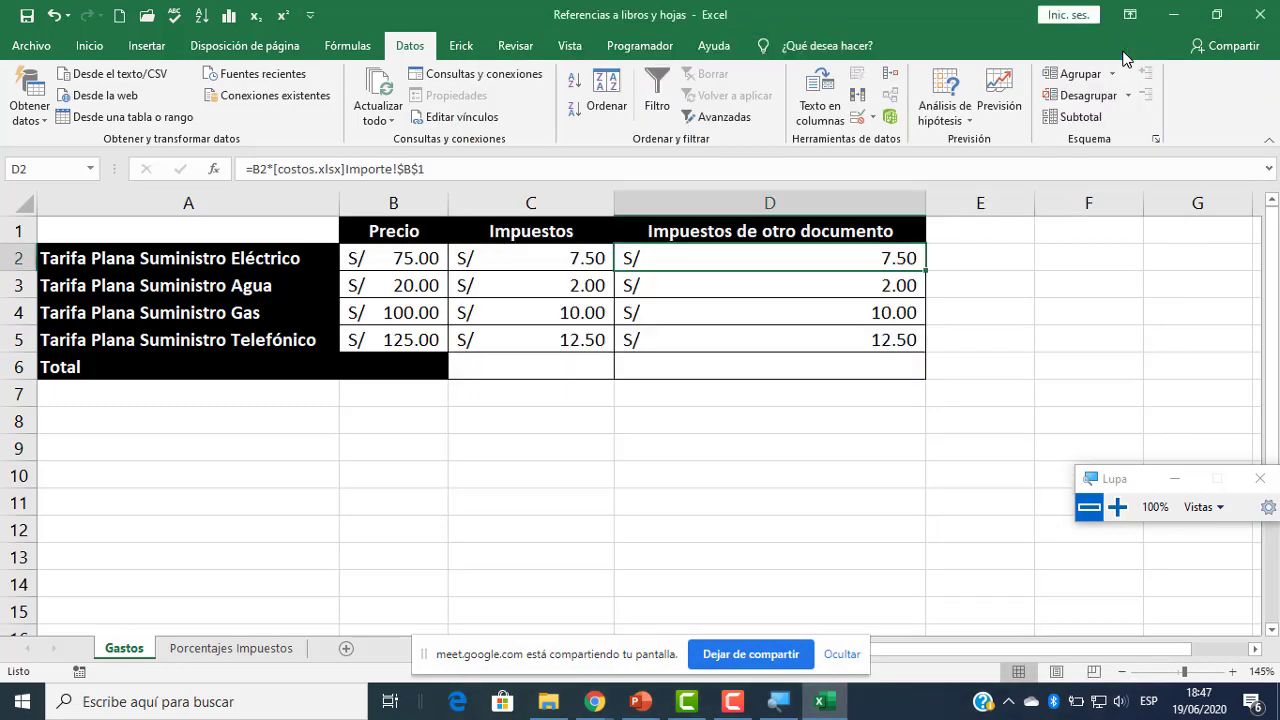
- Switch to File Explorer and rename the Costos workbook in the Sesión 06 folder as Costos_Impuesto
left_click(548, 702)
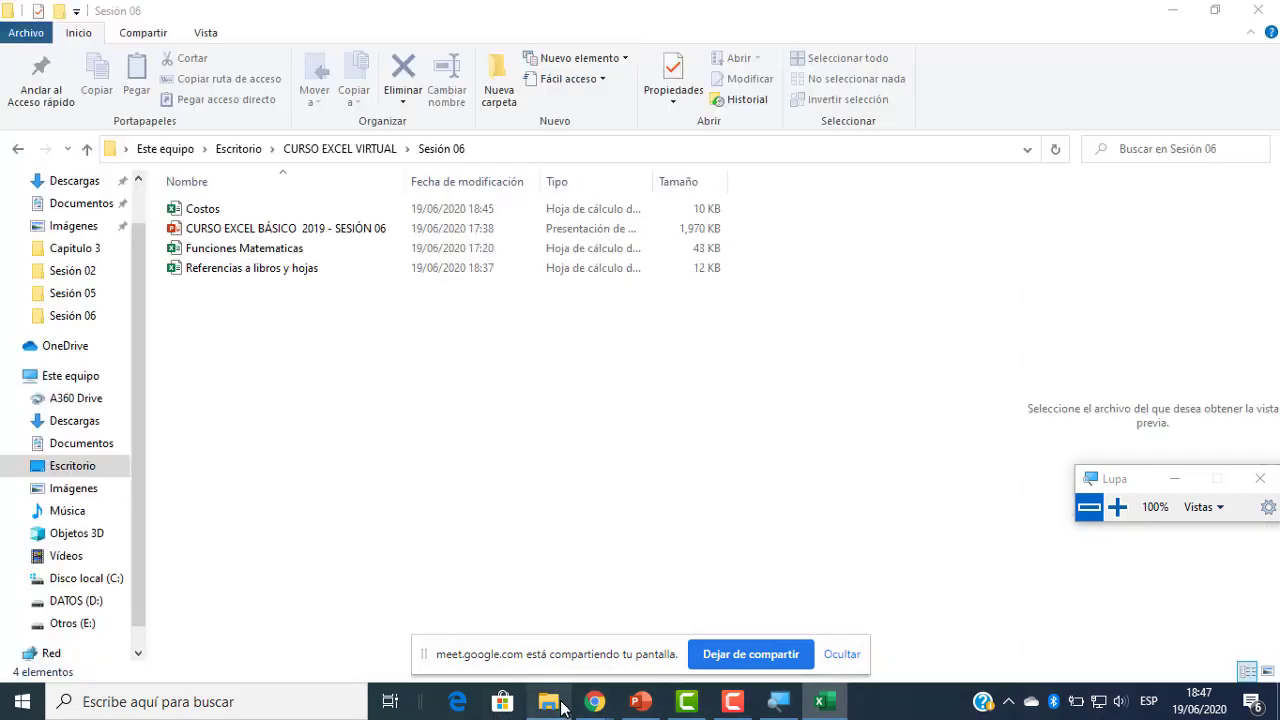
left_click(210, 209)
left_click(222, 209)
left_click(226, 209)
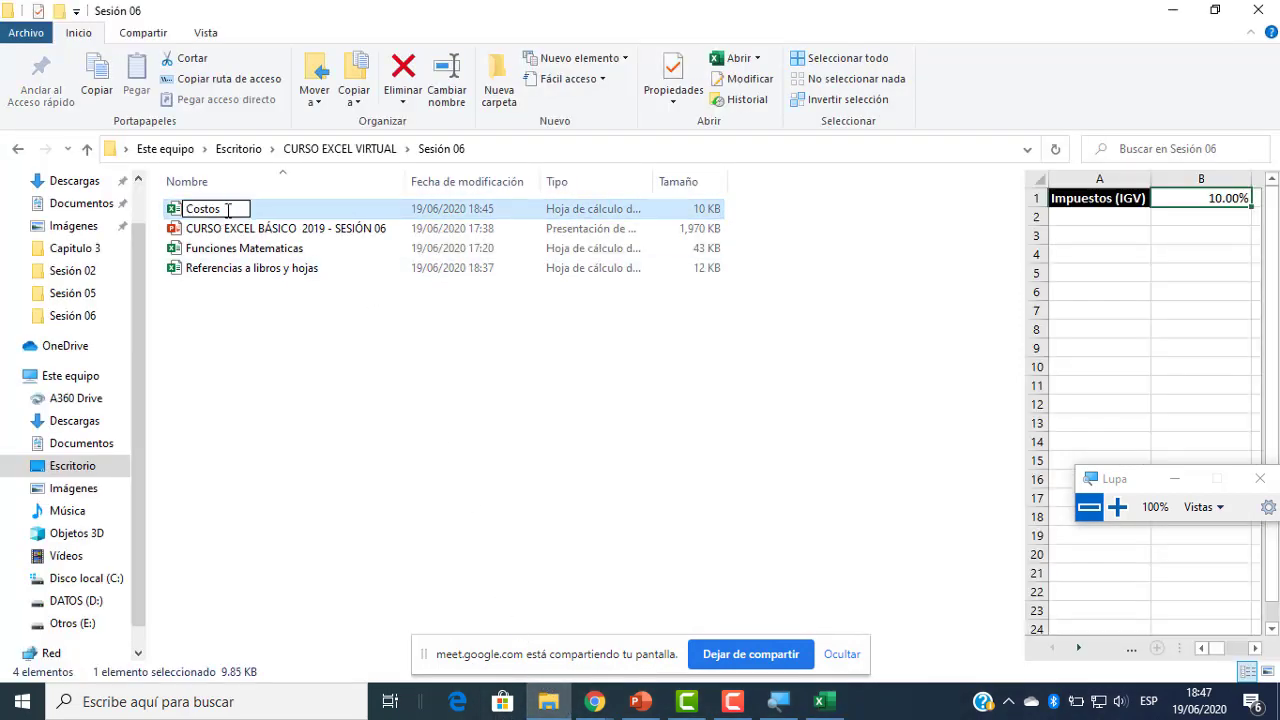
type("_Impuesto")
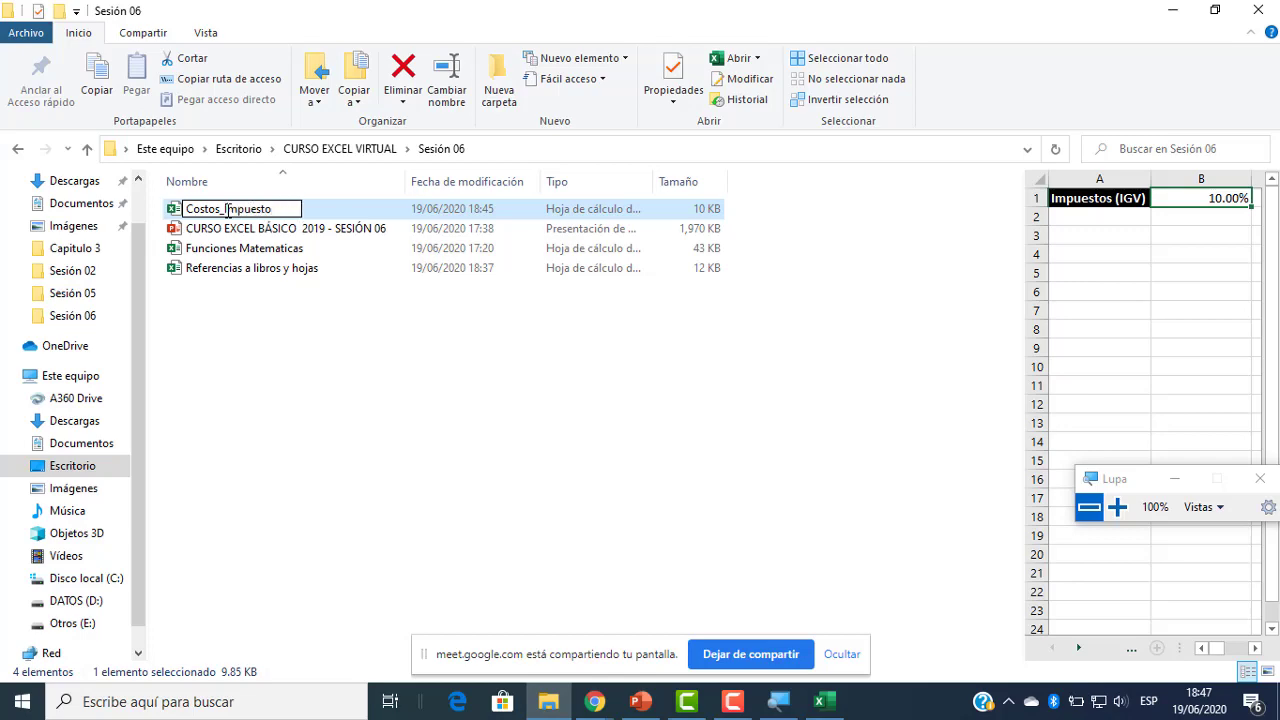
key("Return")
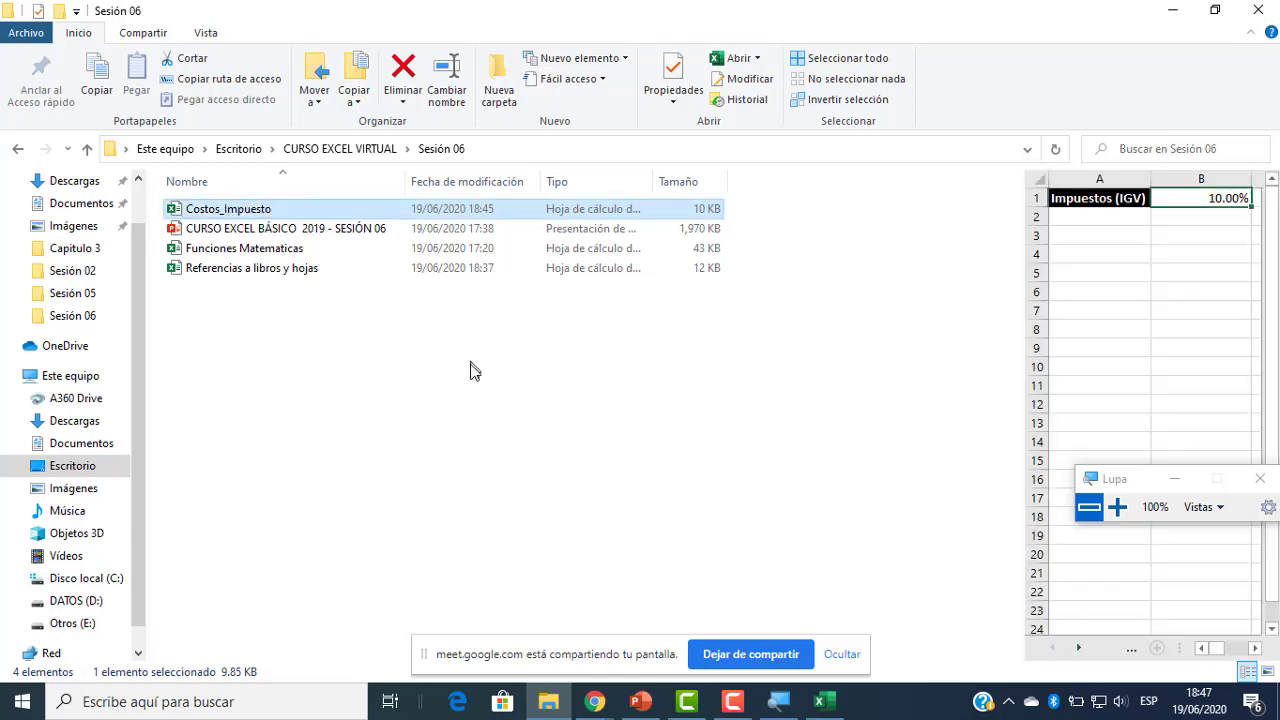
- Return to the Gastos sheet and inspect the external reference formulas in column D, starting with D2
left_click(820, 701)
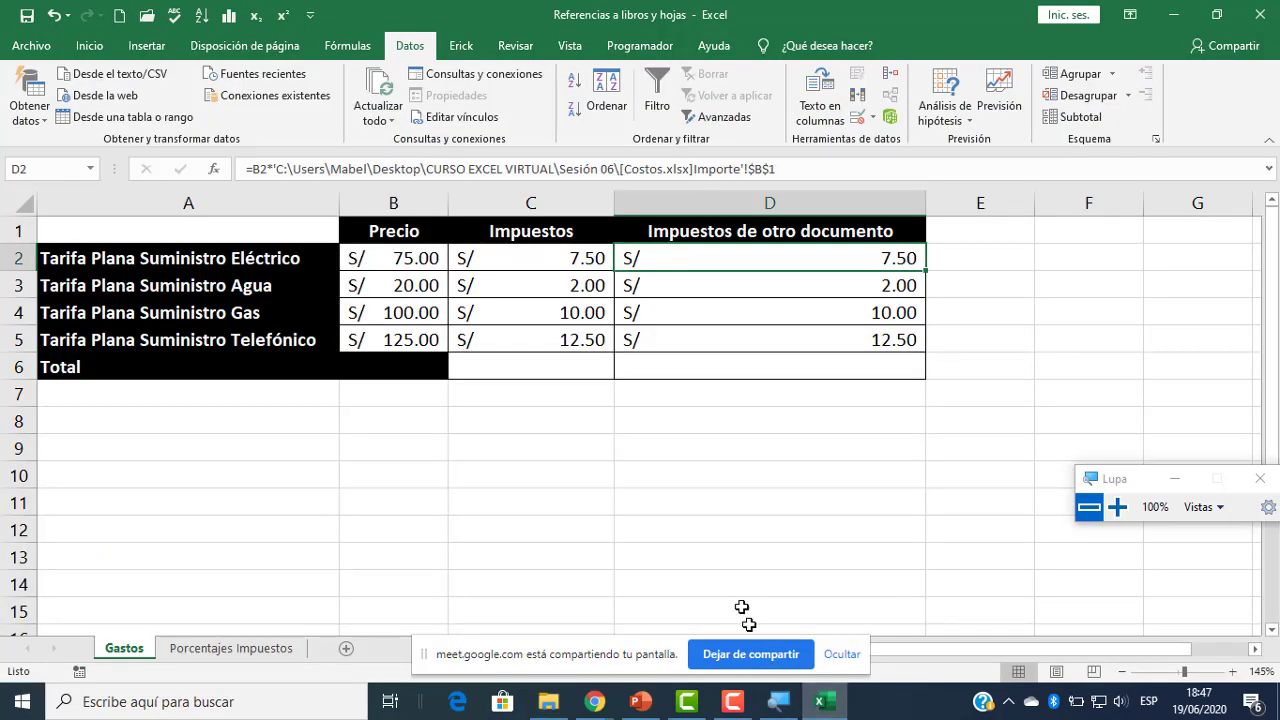
double_click(903, 256)
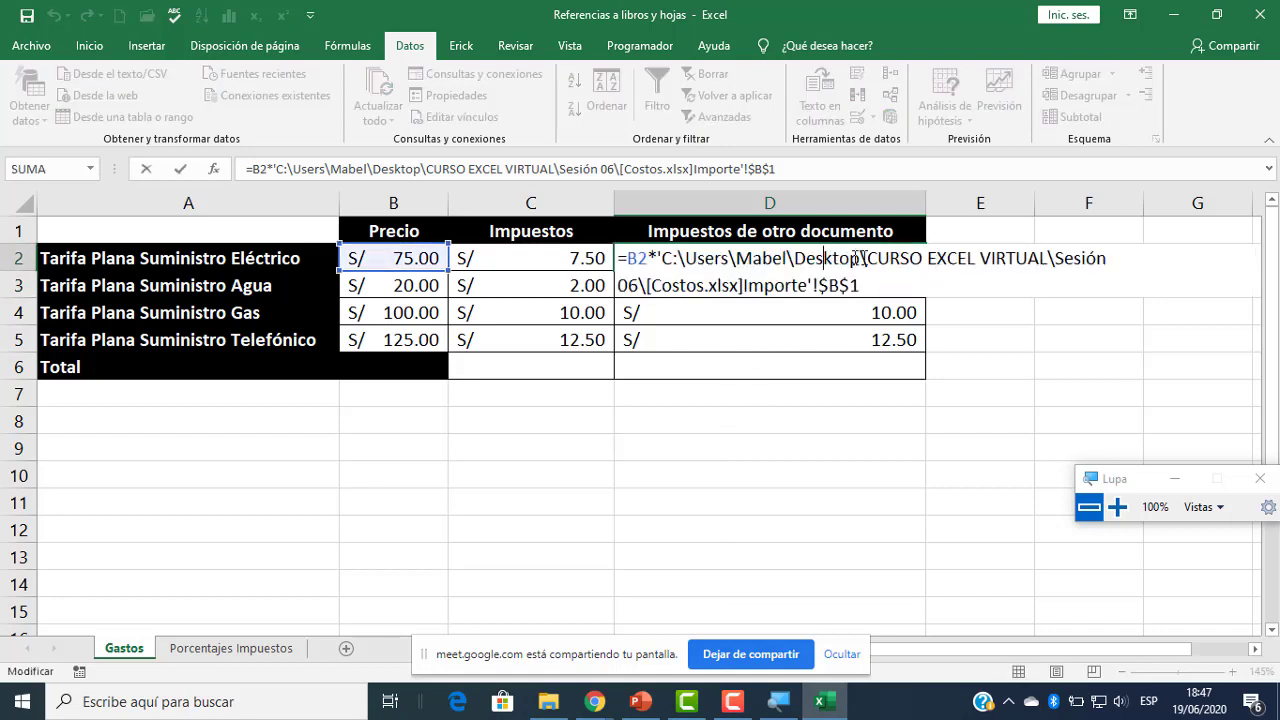
key("Escape")
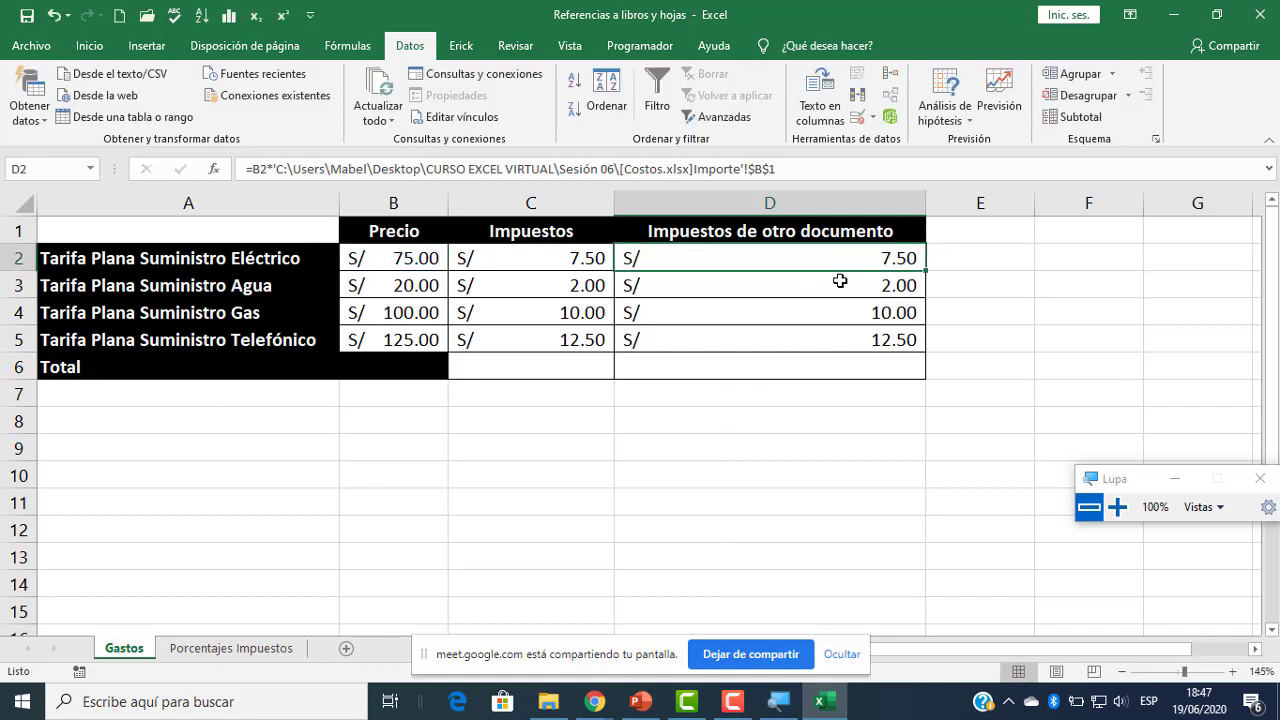
key("Down")
key("Down")
left_click(803, 263)
- Magnify the screen to 200% and change the source of the Costos.xlsx link to the Costos_Impuesto workbook
left_click(462, 118)
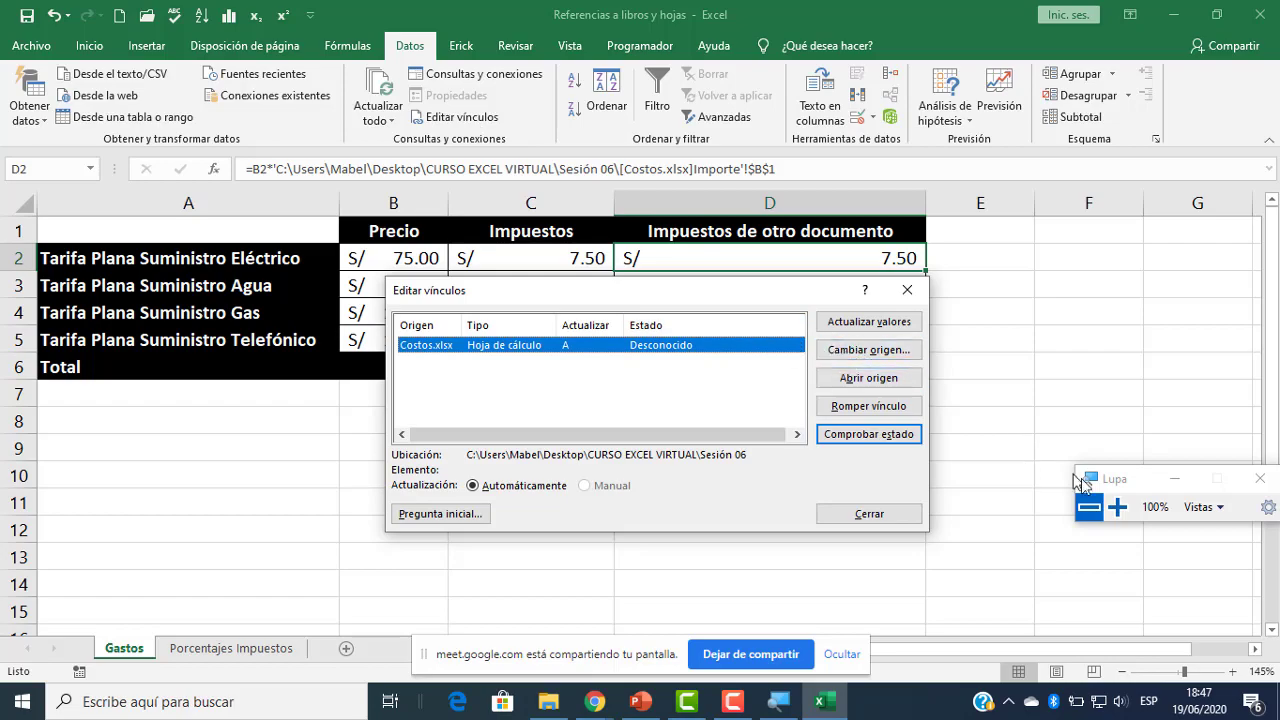
left_click(1117, 507)
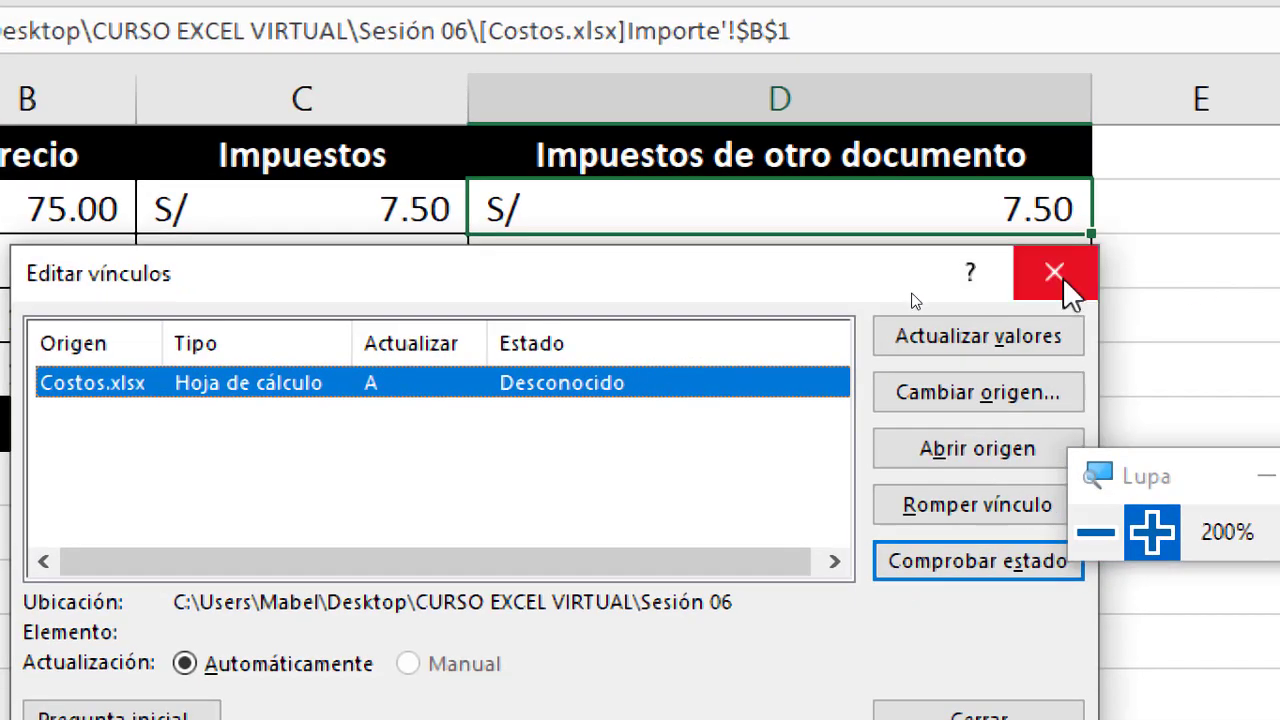
left_click(1058, 275)
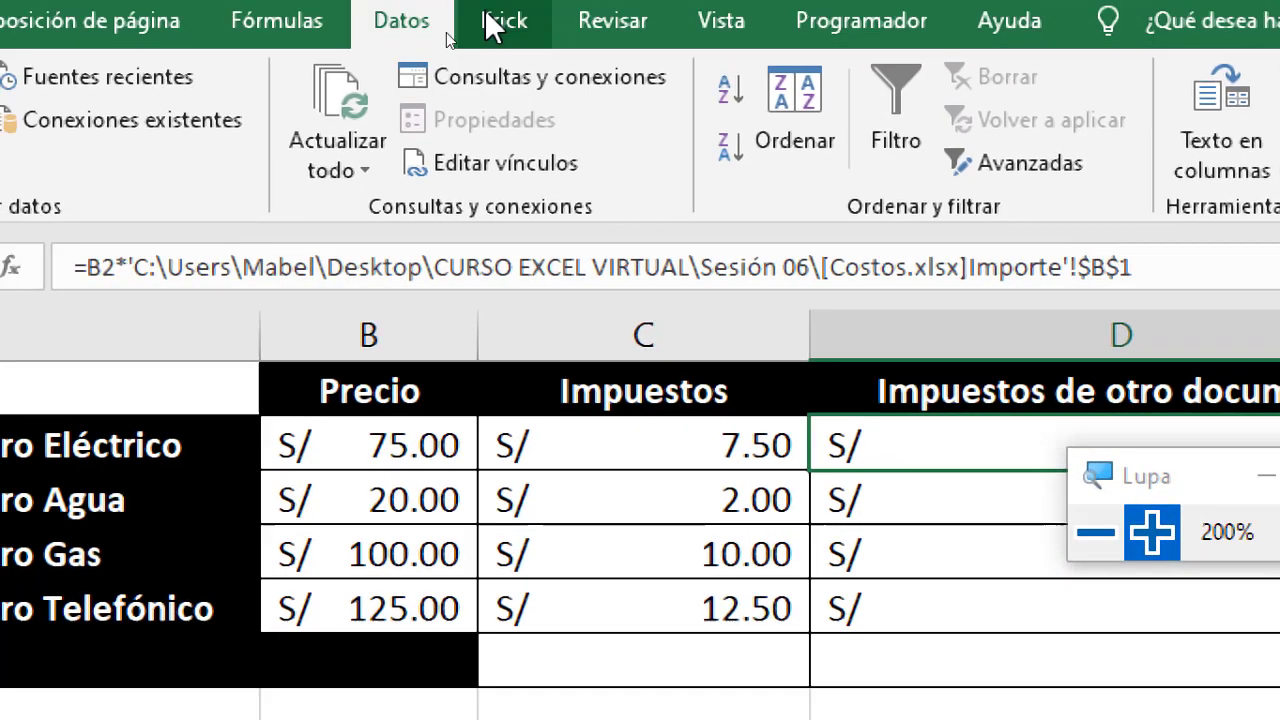
left_click(598, 216)
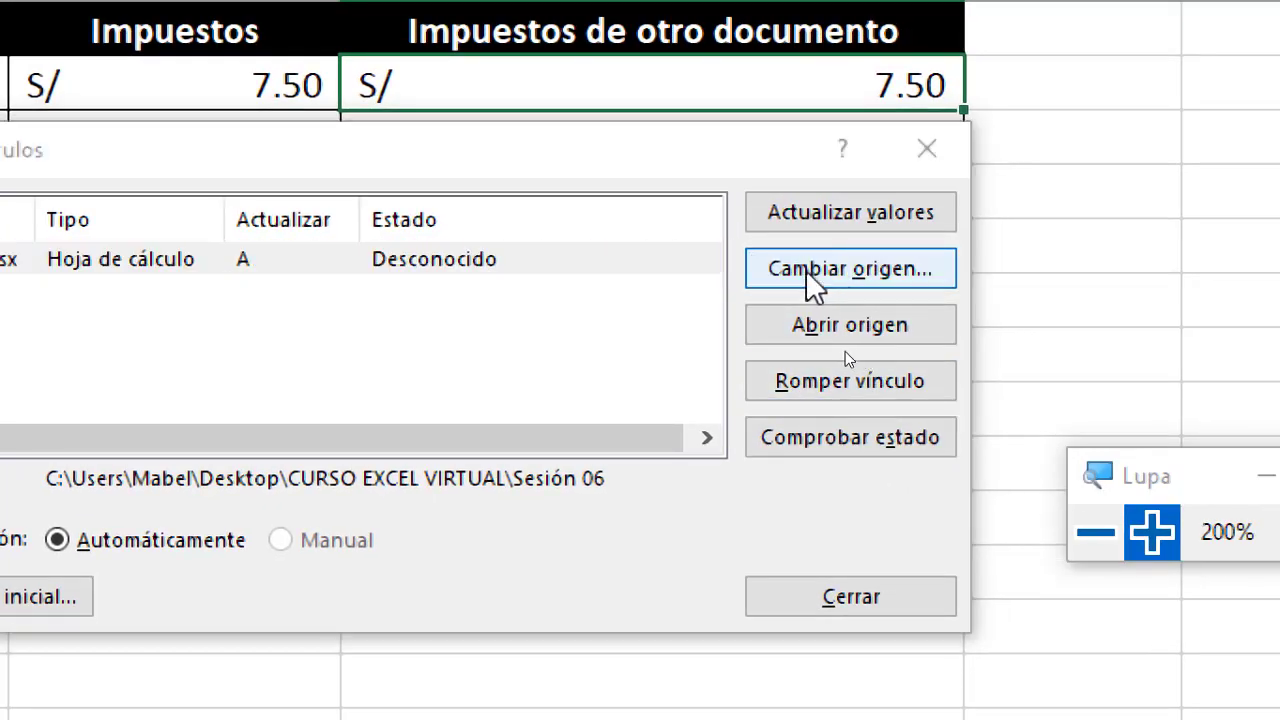
left_click(806, 277)
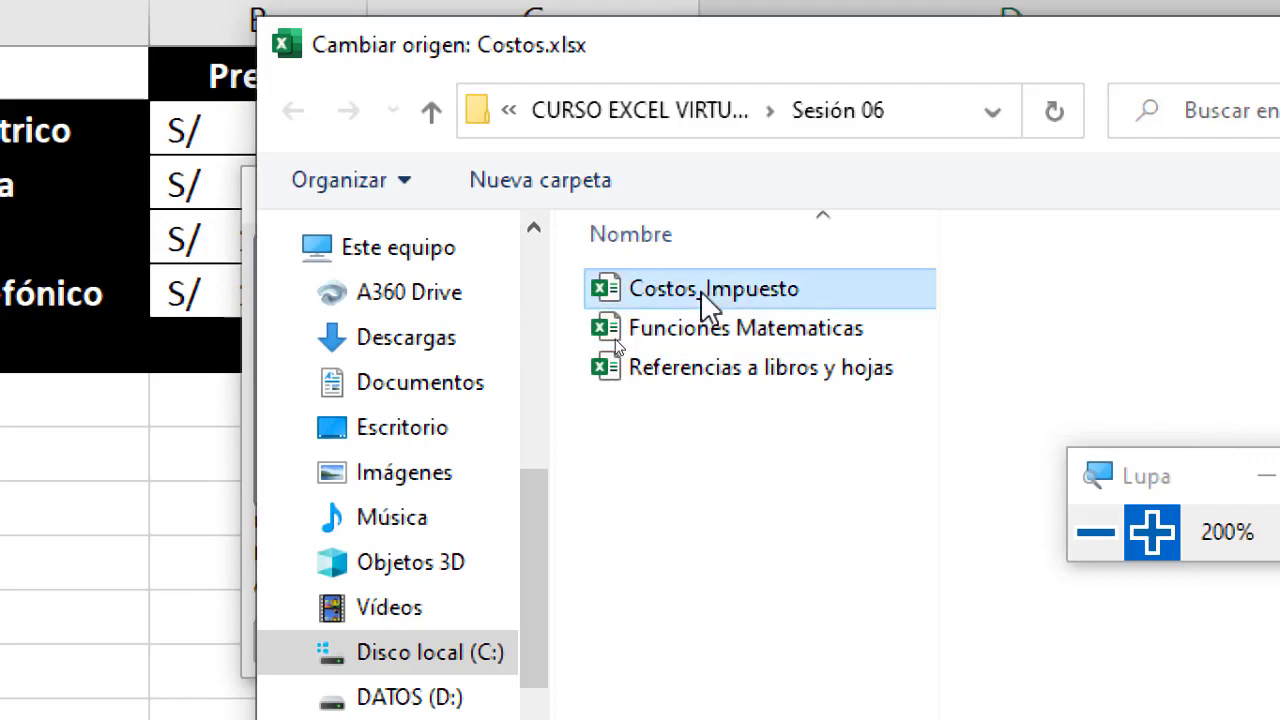
double_click(705, 292)
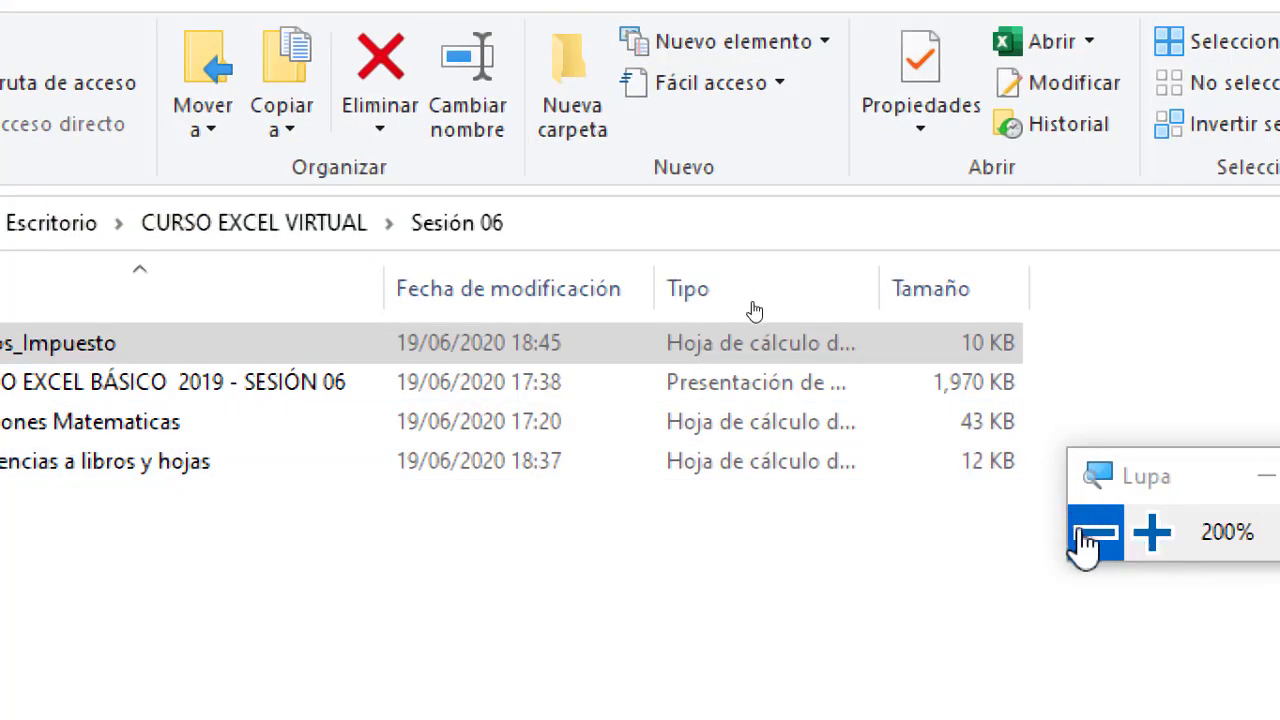
- Return the magnifier to 100%, move it clear of the Editar vínculos dialog in Excel, and close the dialog
left_click(1085, 540)
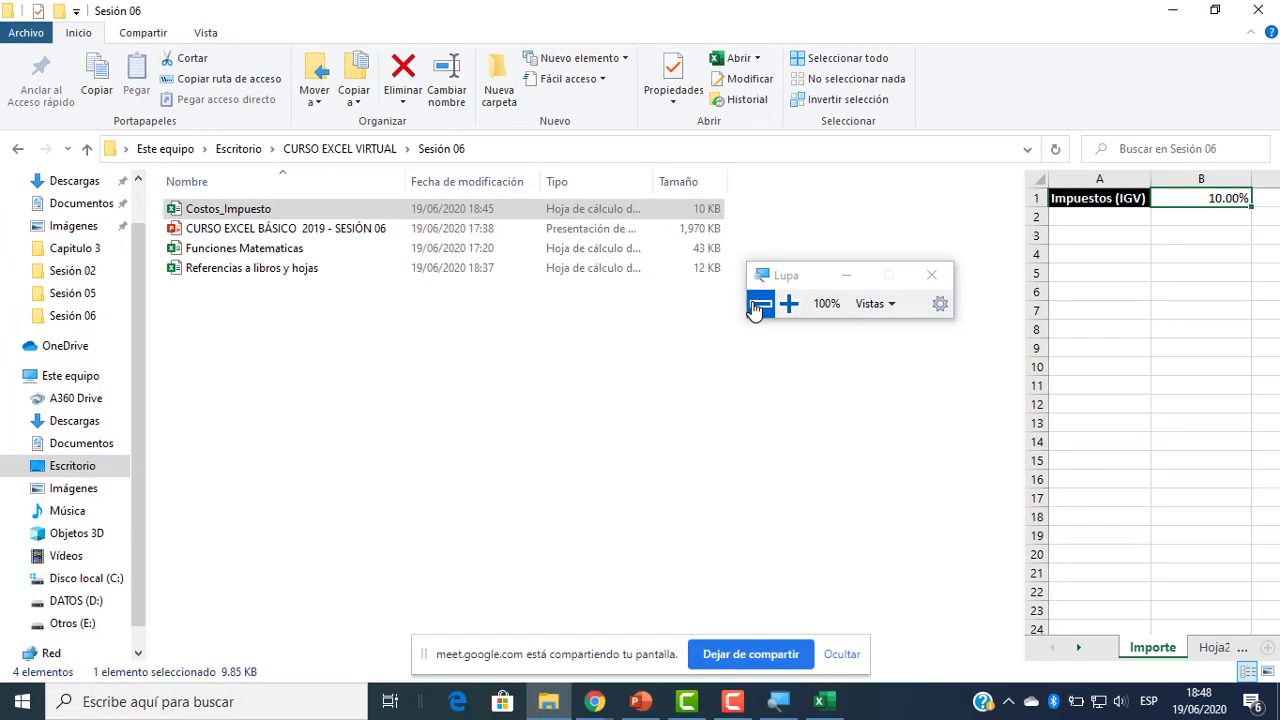
left_click(820, 702)
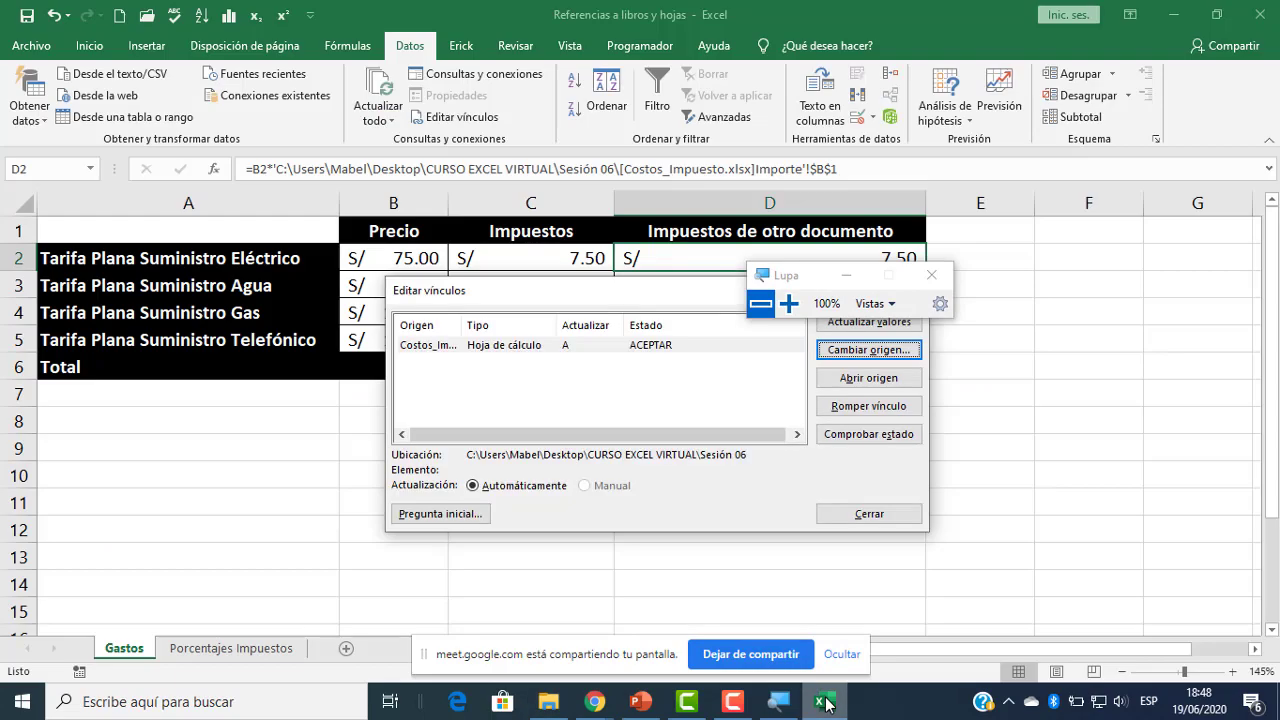
left_click(789, 303)
left_click(757, 318)
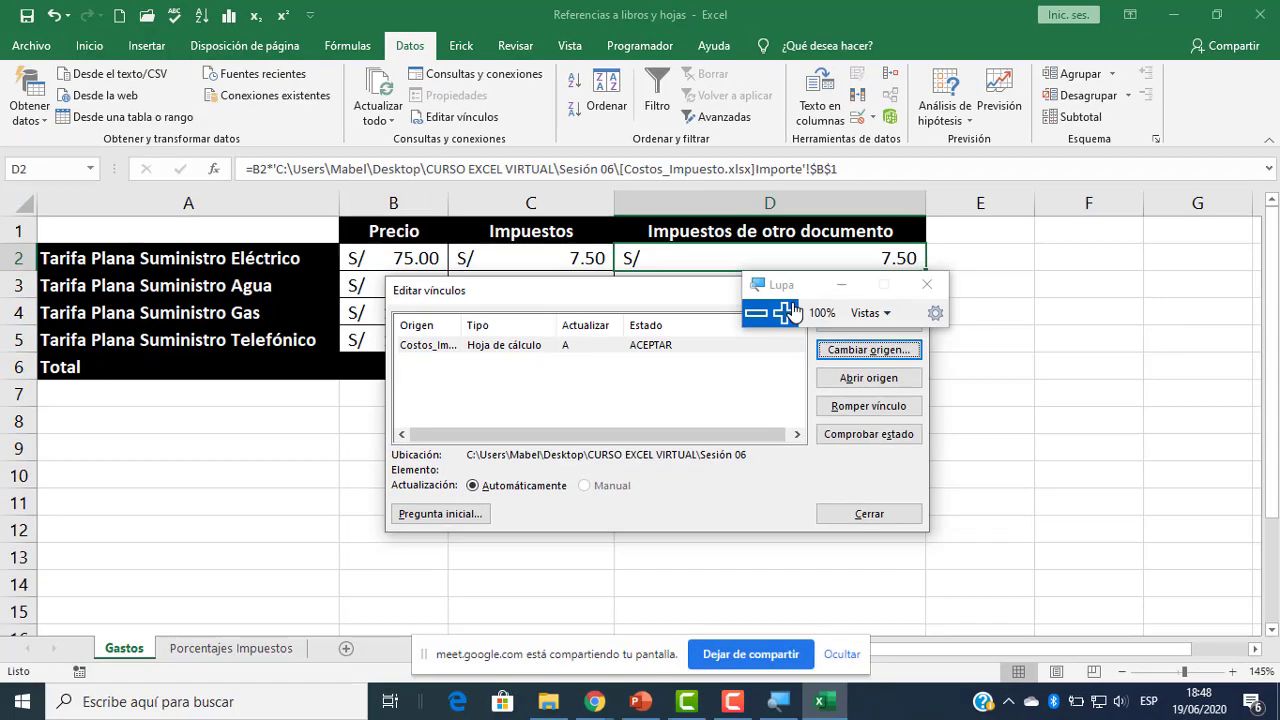
left_click_drag(793, 287, 1096, 428)
left_click(858, 515)
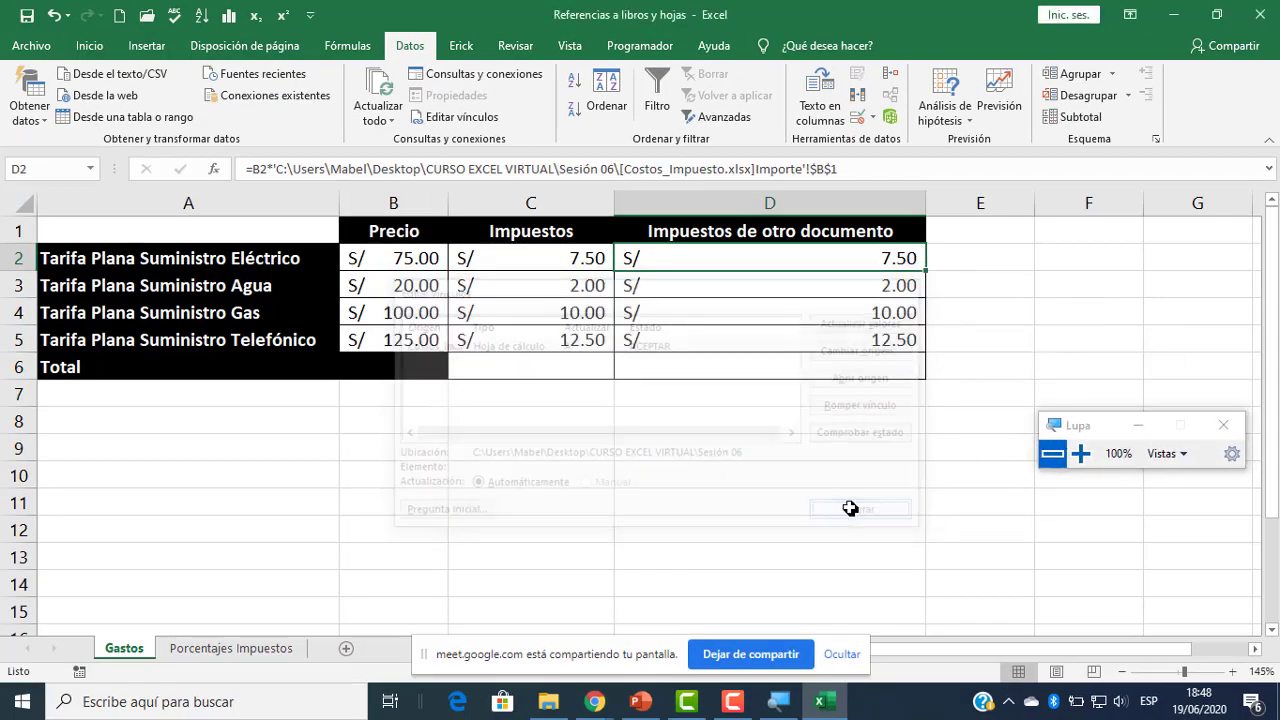
- Check the relinked formula in D2 and fill it down through D5
left_click(813, 288)
left_click(826, 260)
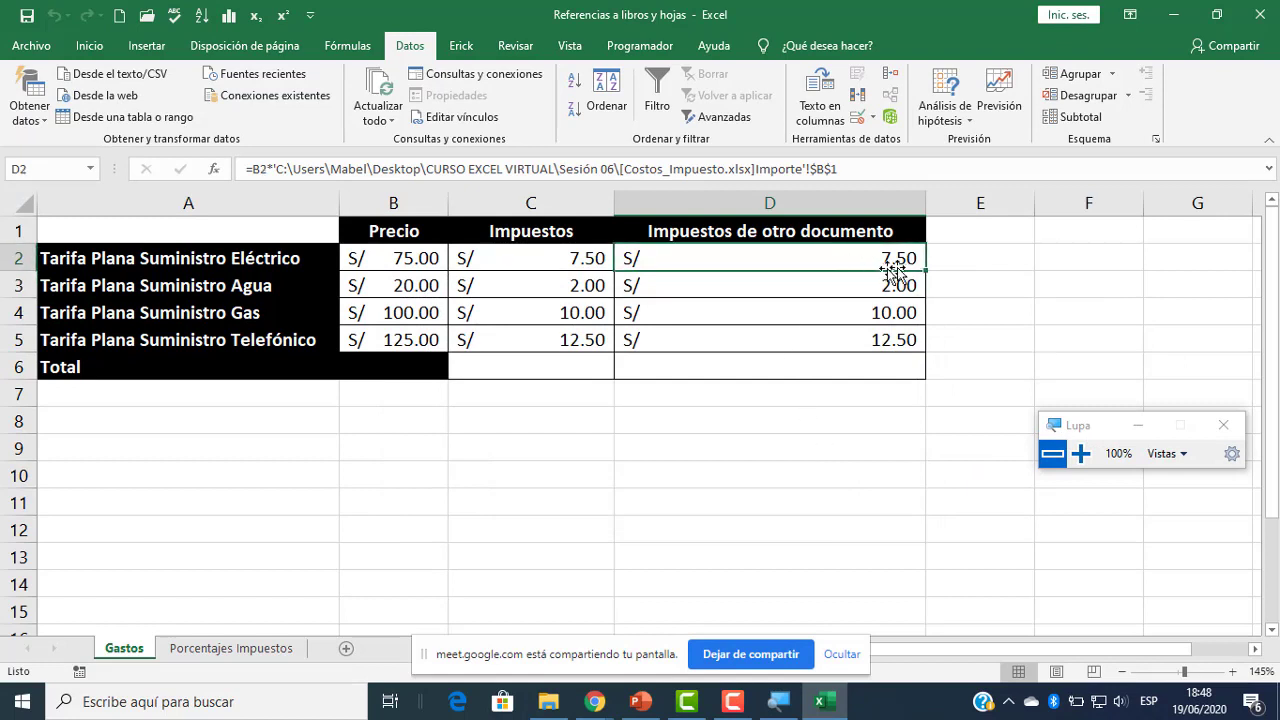
left_click_drag(926, 271, 928, 348)
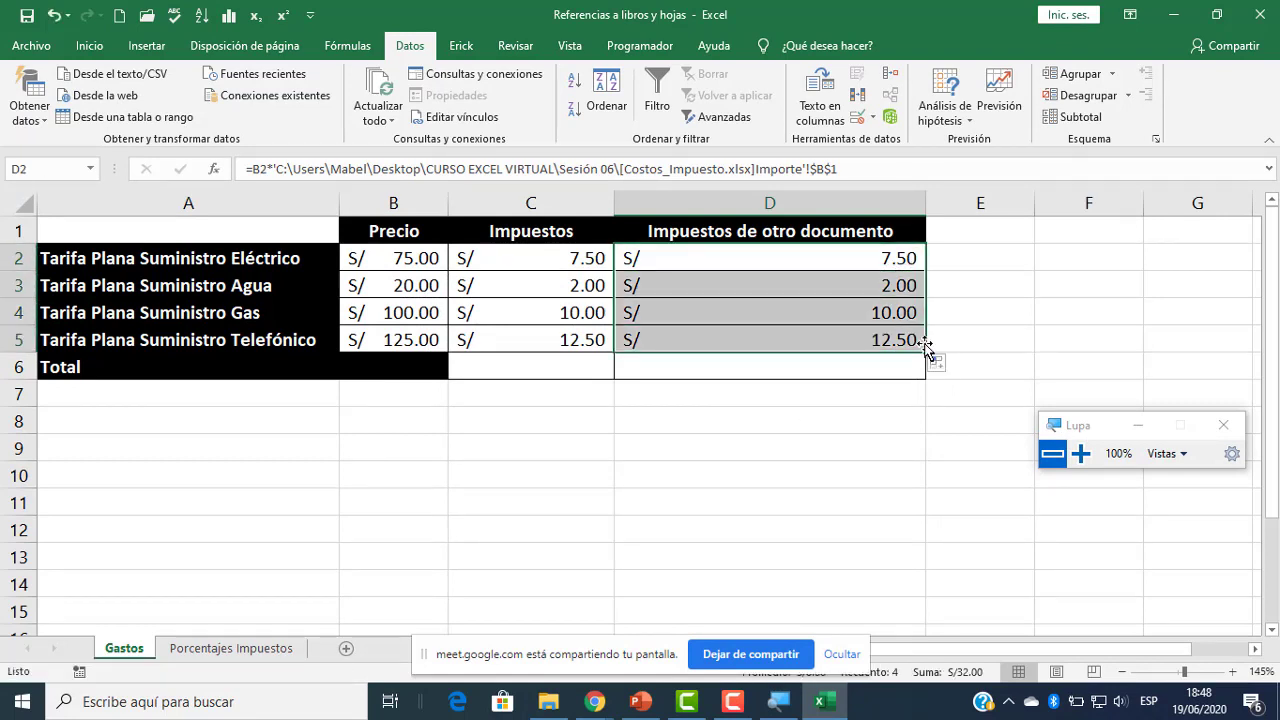
left_click(890, 262)
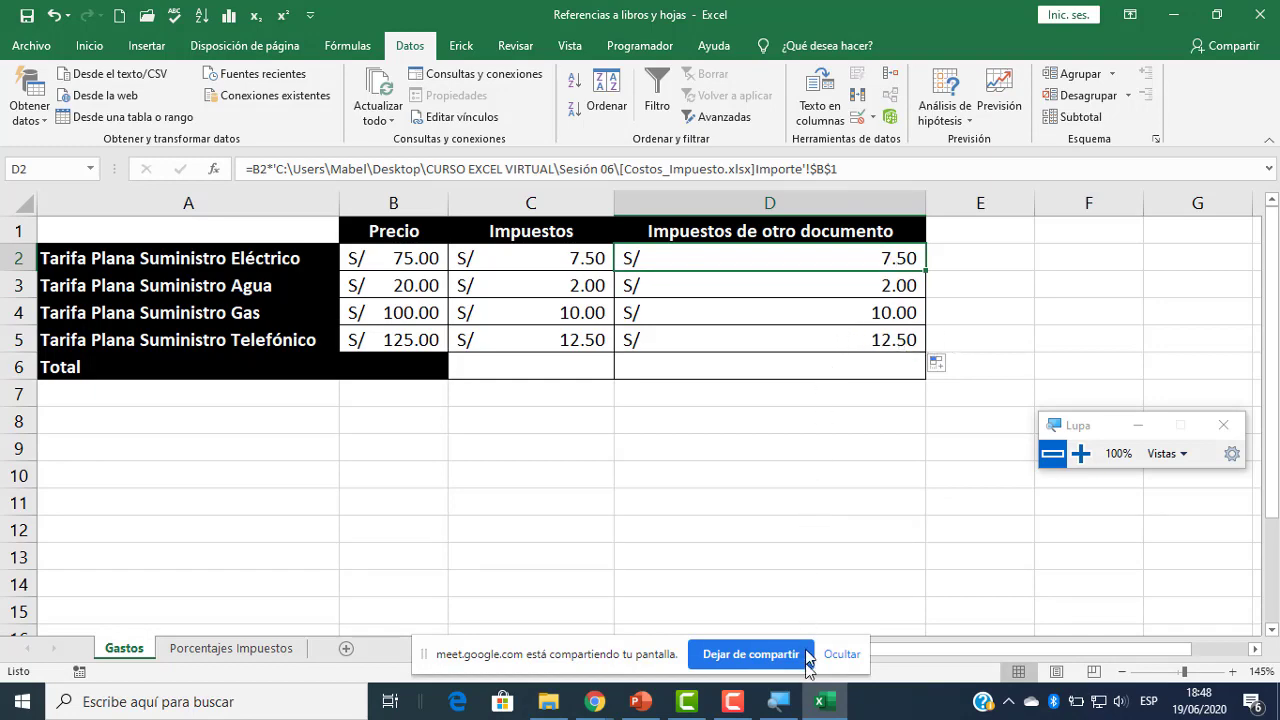
- Open the Costos_Impuesto workbook from its folder, then inspect the Gastos D2 formula at 200% magnification and return to 100%
left_click(560, 708)
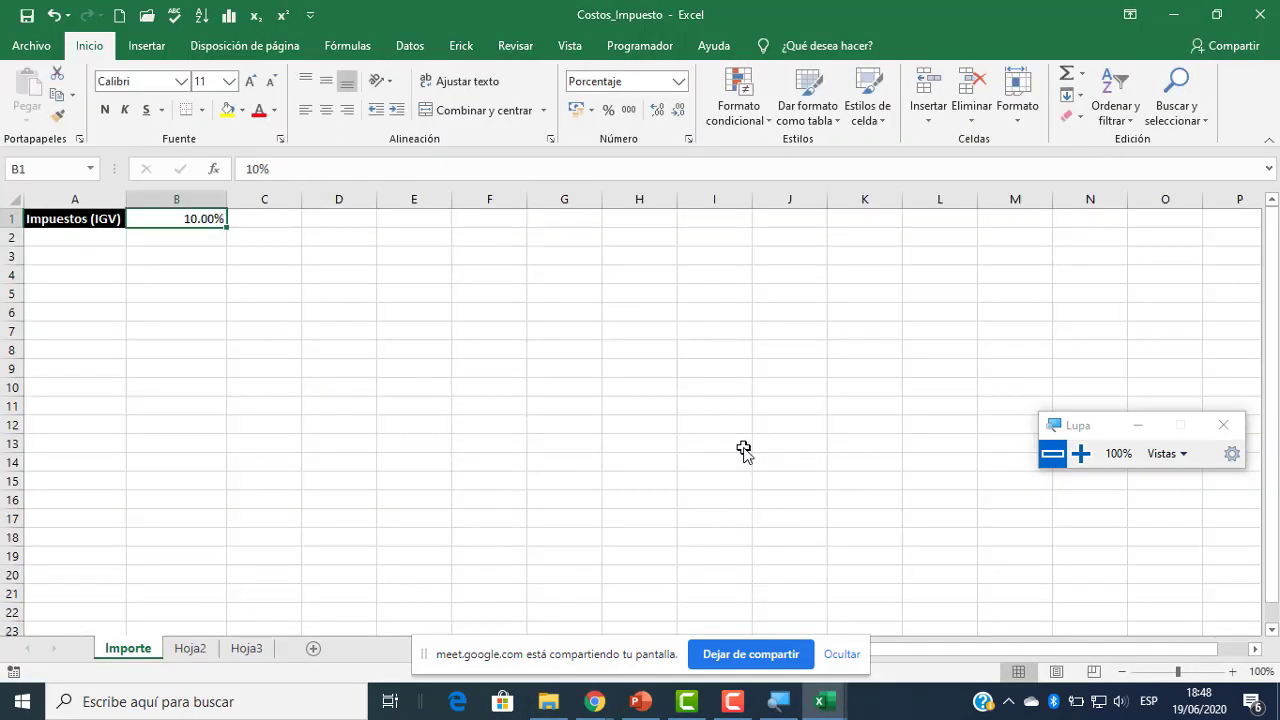
mouse_move(820, 702)
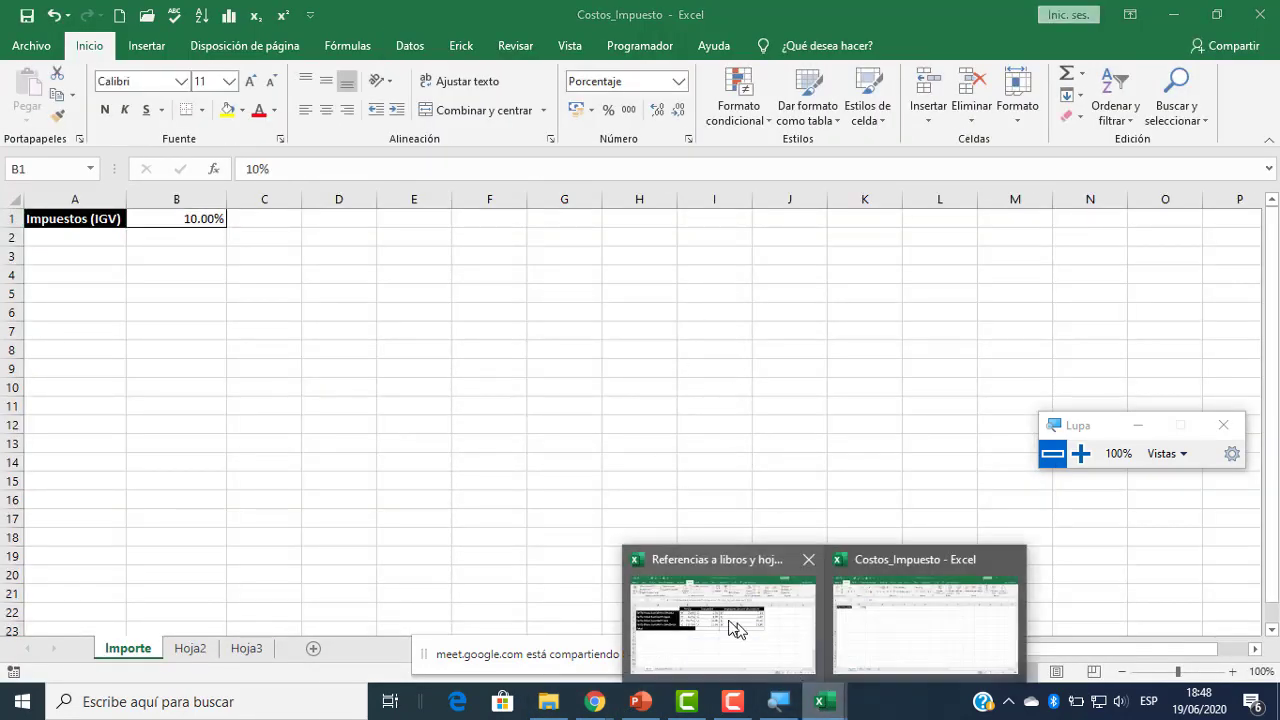
left_click(730, 615)
left_click(782, 336)
left_click(777, 259)
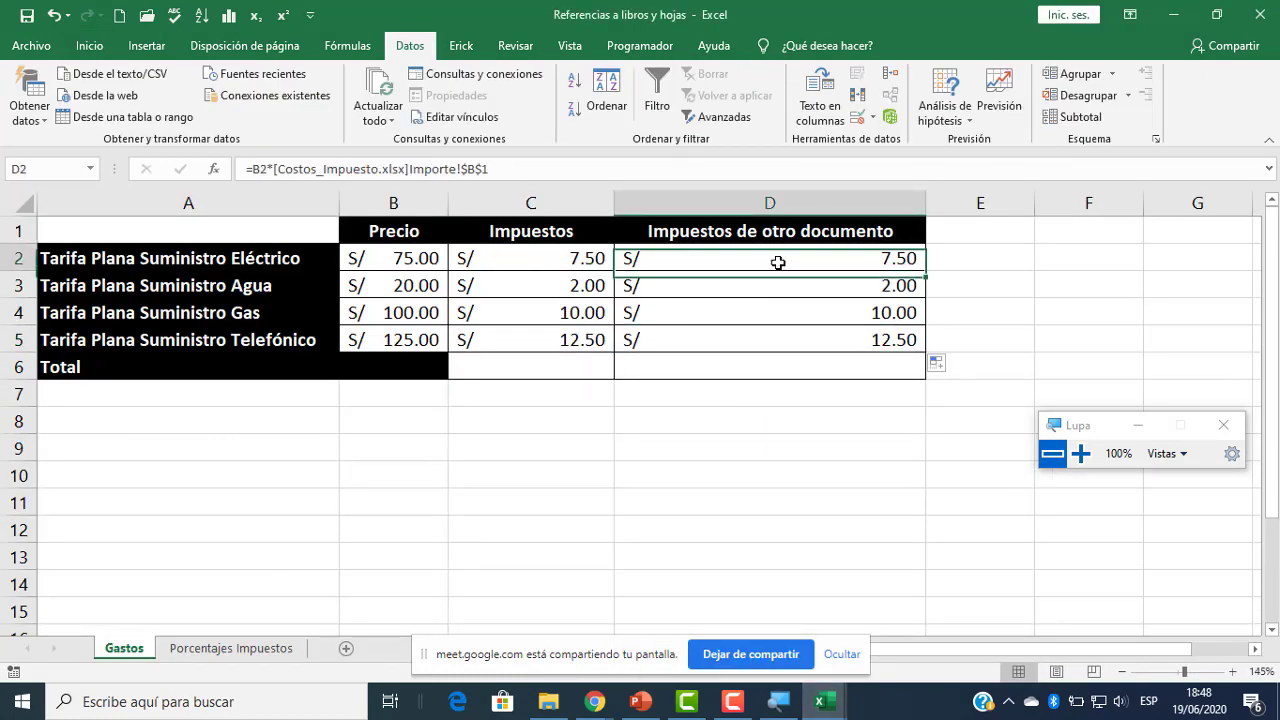
left_click(1080, 454)
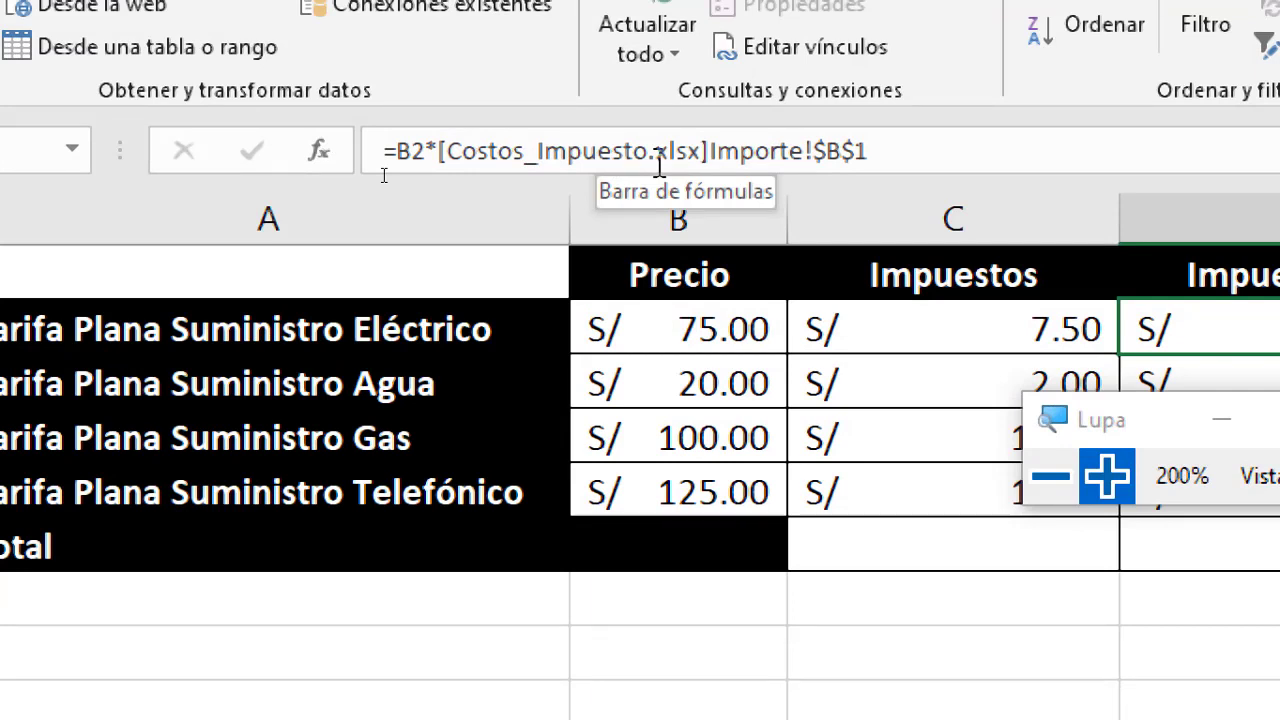
left_click(1050, 480)
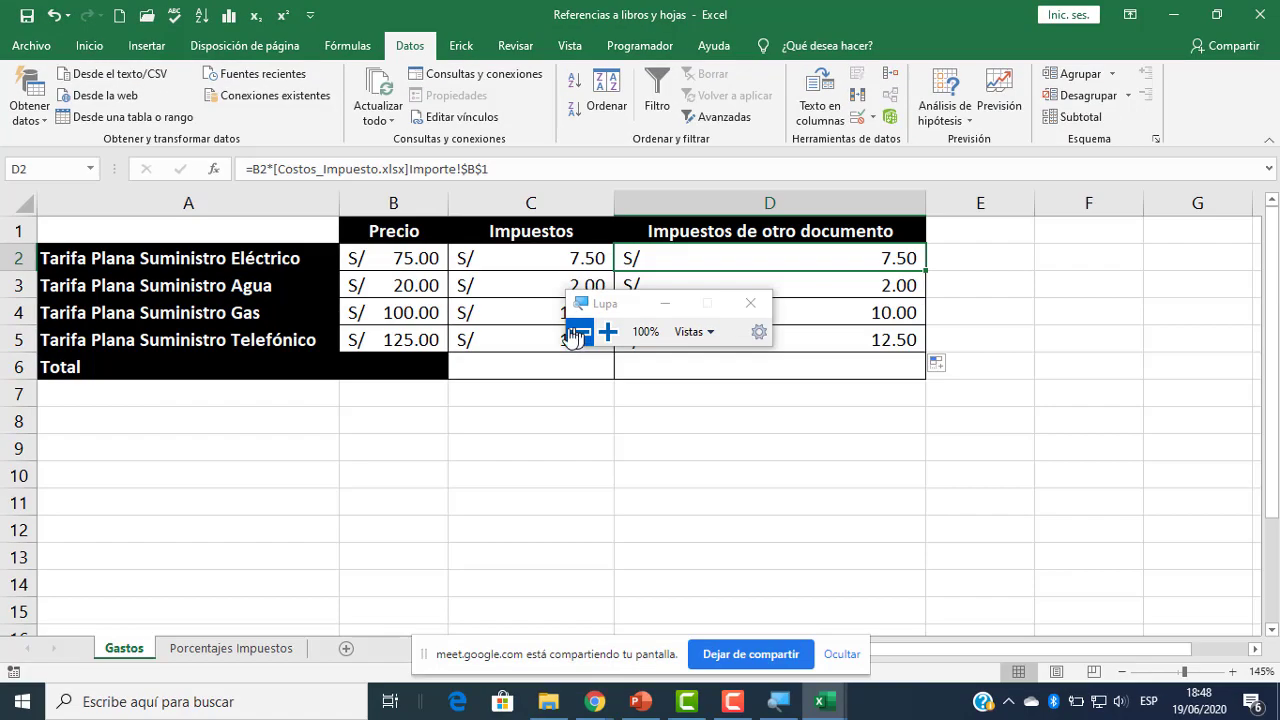
- Check the Google Meet chat for questions, return to the Gastos sheet, and move the magnifier window below the table
mouse_move(594, 701)
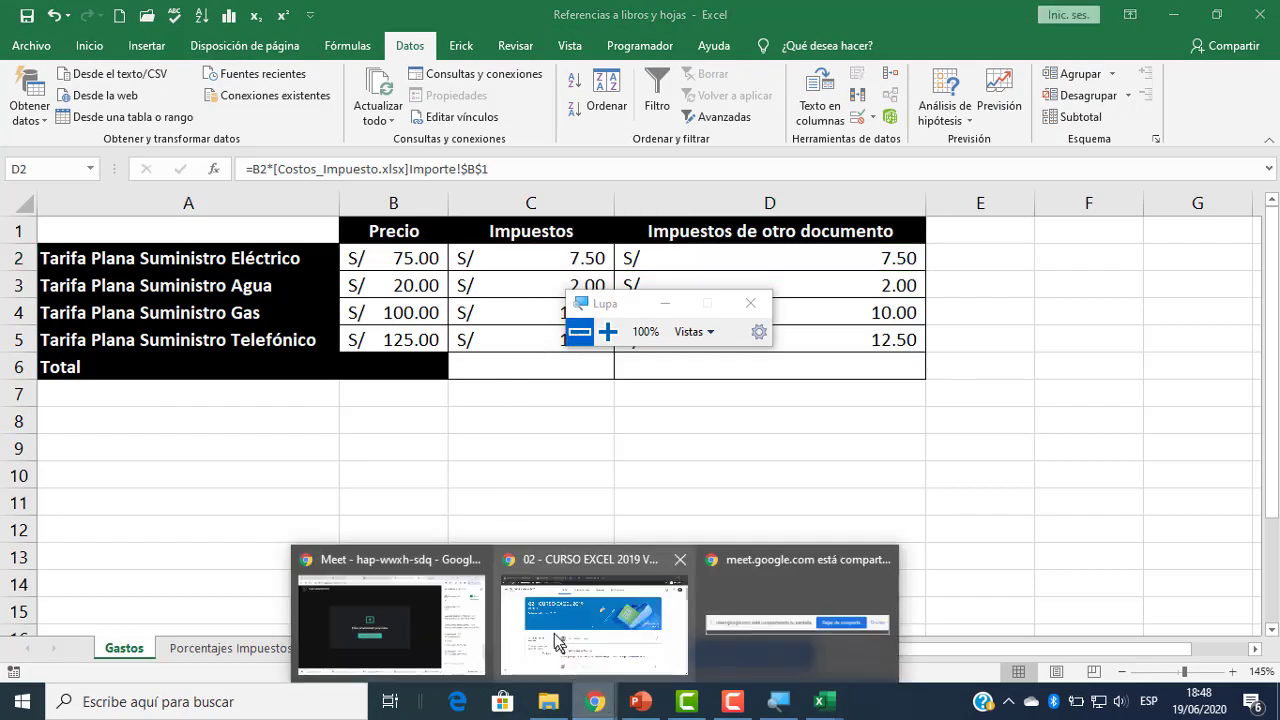
left_click(440, 625)
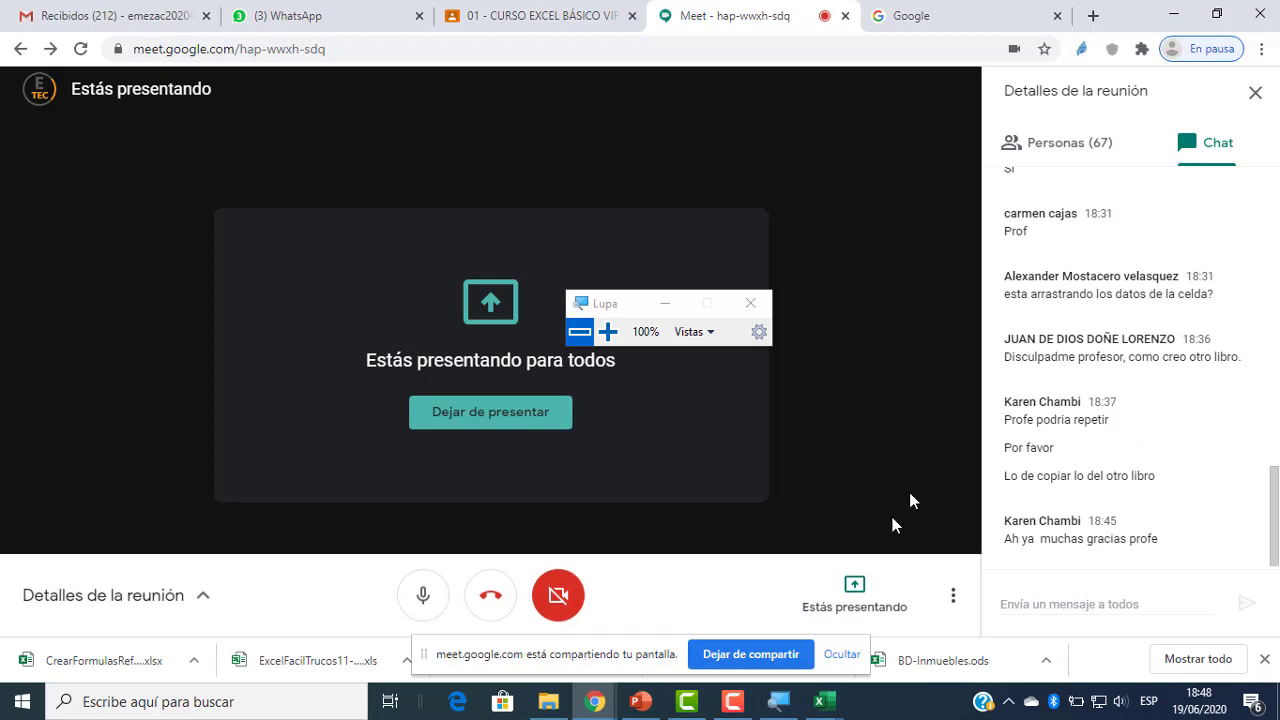
mouse_move(822, 701)
left_click(745, 630)
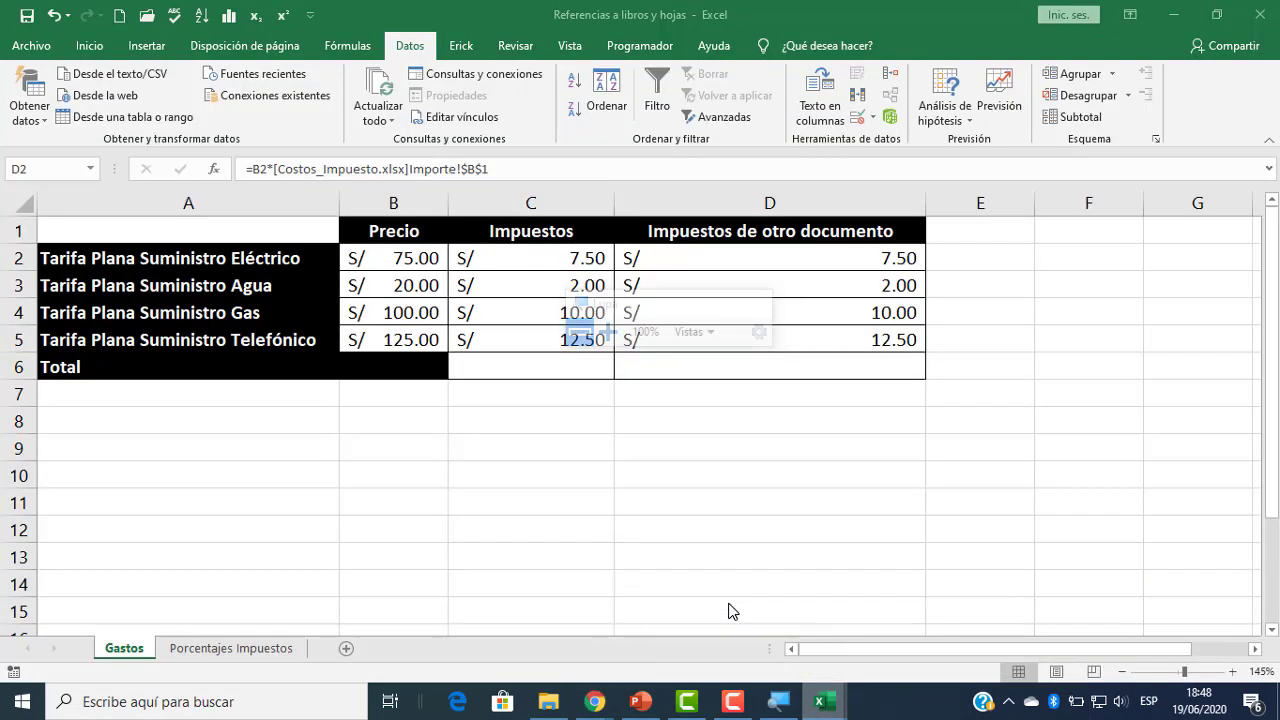
left_click_drag(645, 343, 525, 547)
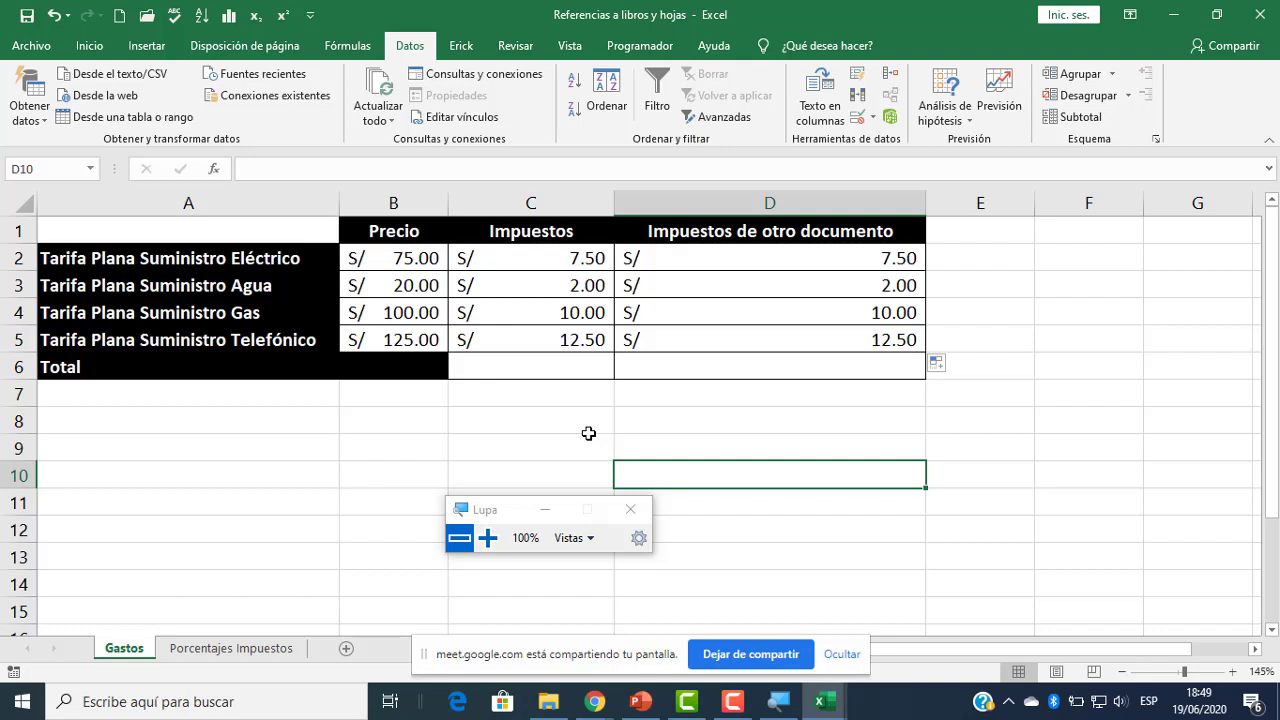
- Switch to Google Meet and read through the earlier and newest chat messages for student questions
left_click(594, 701)
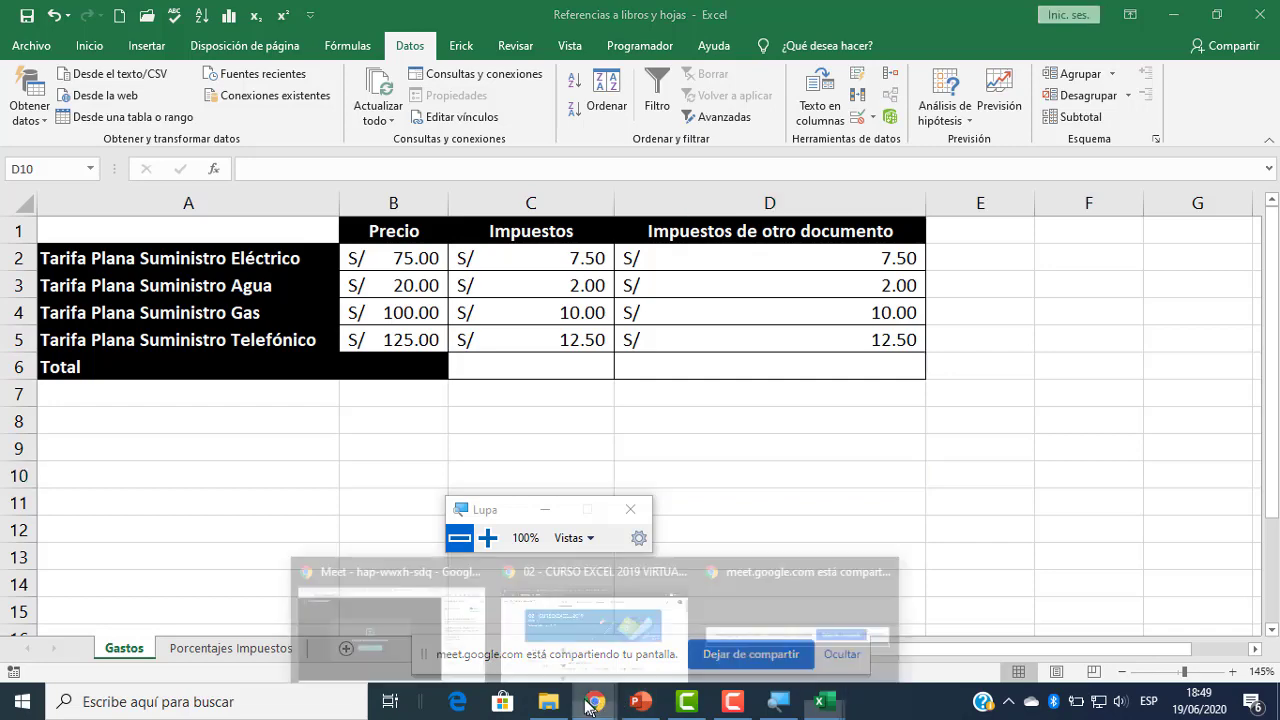
left_click(440, 628)
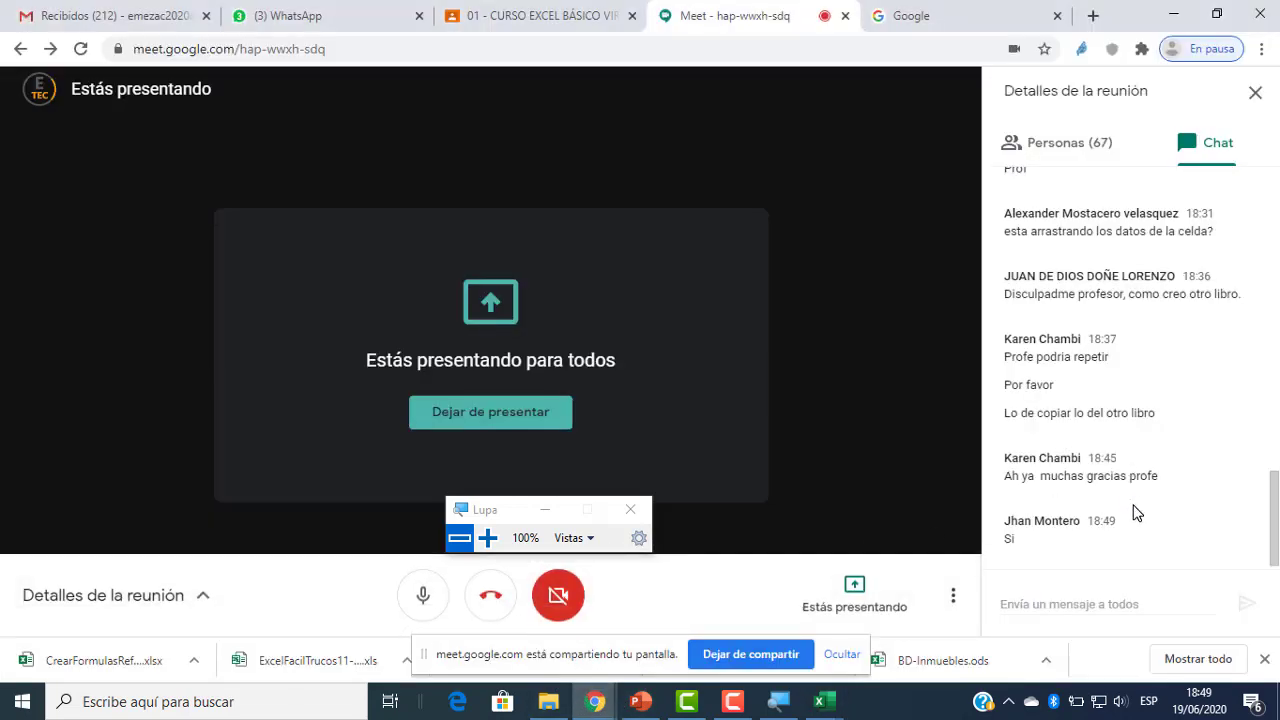
scroll(1144, 508, "up", 5)
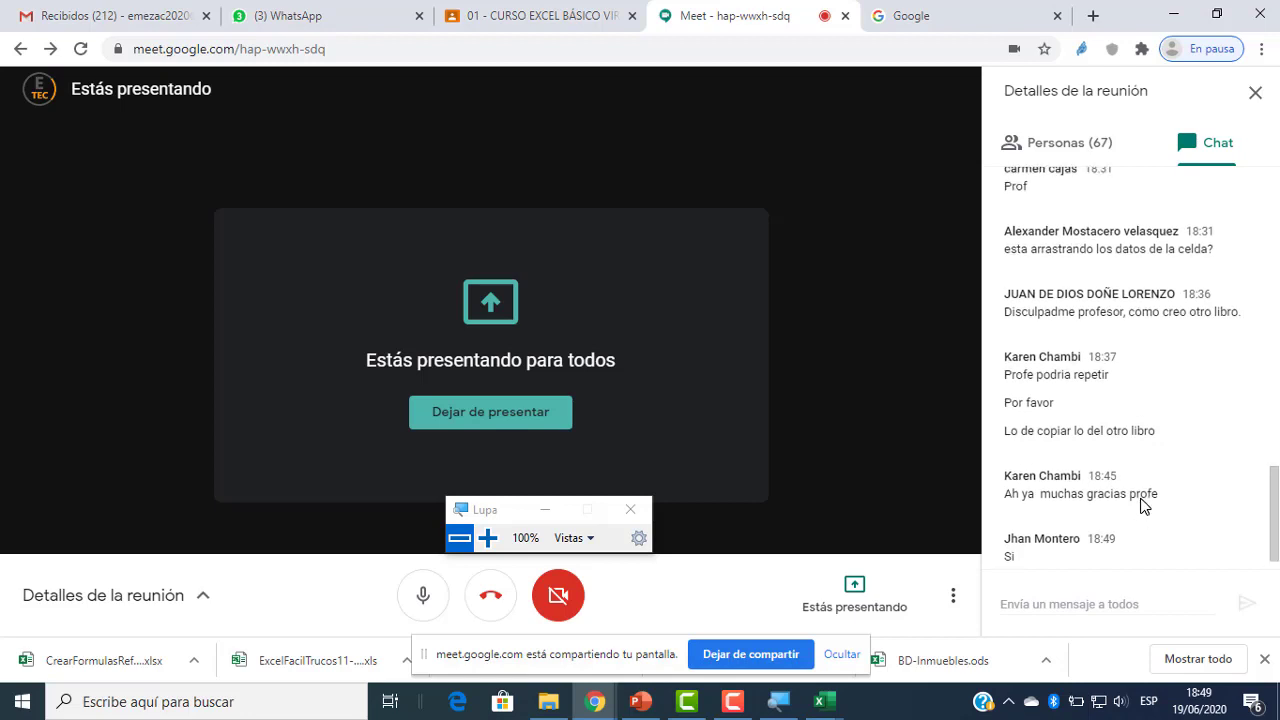
scroll(1140, 506, "up", 2)
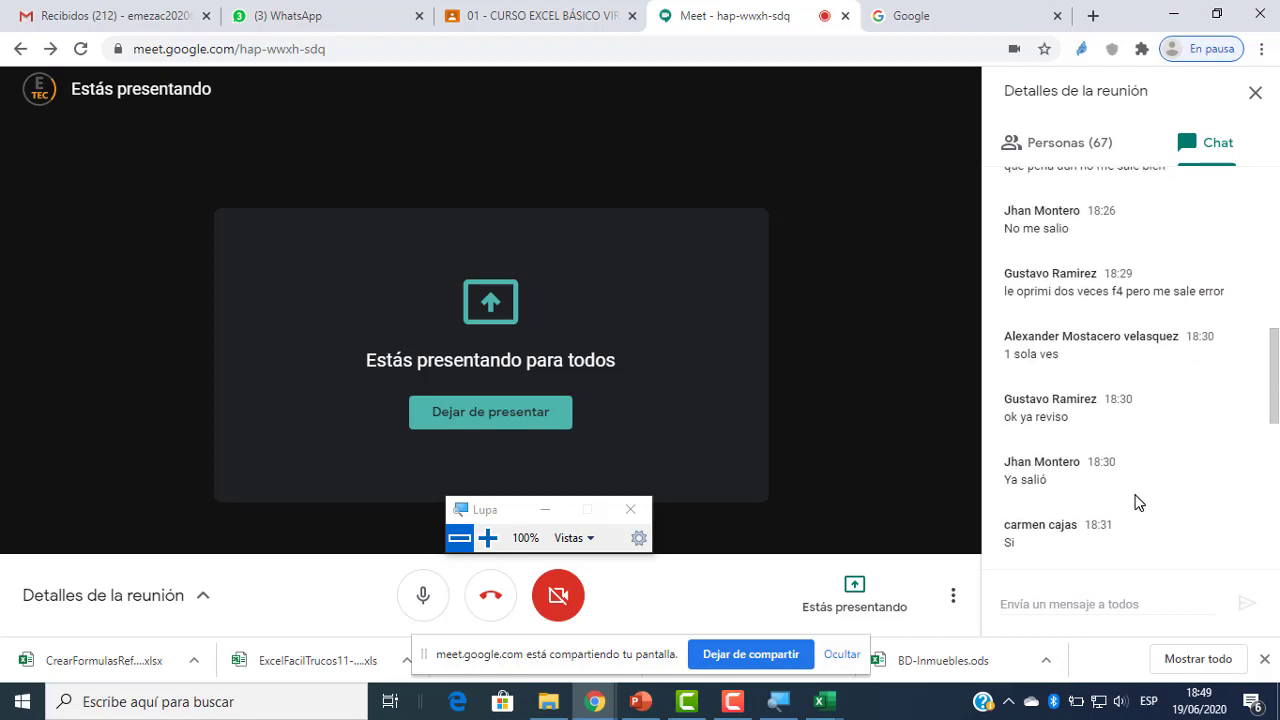
scroll(1138, 502, "down", 6)
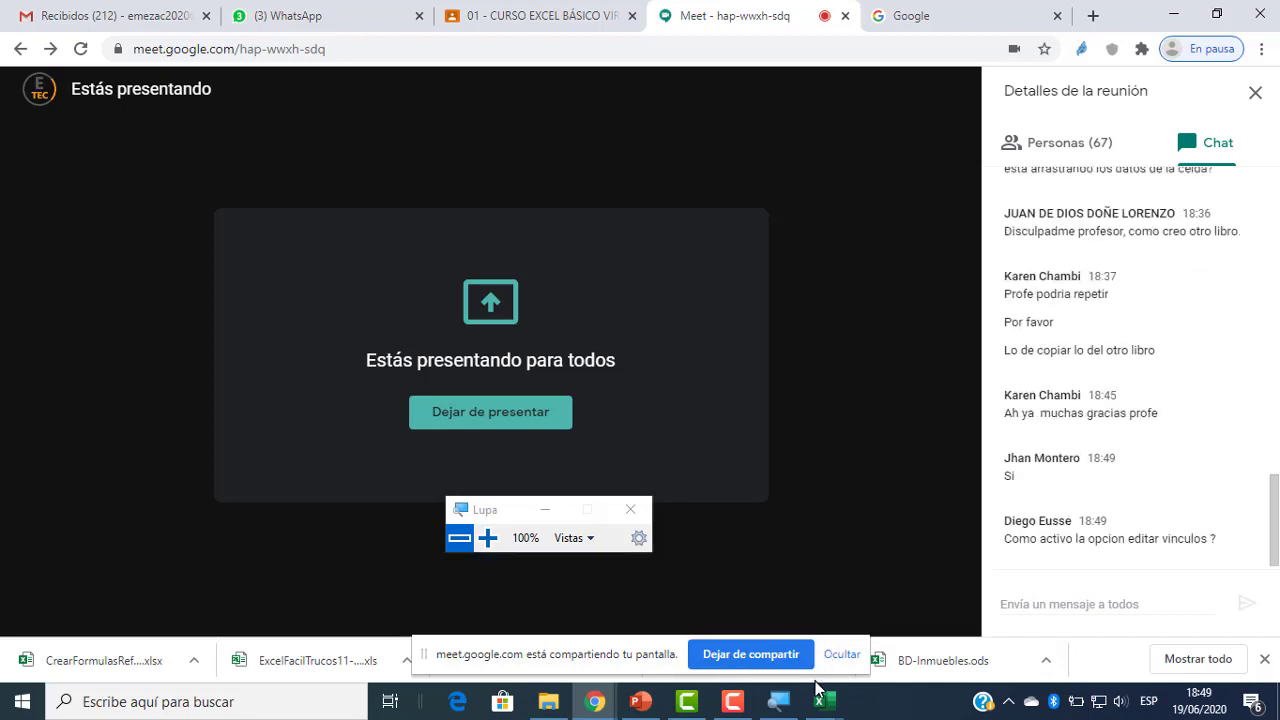
mouse_move(824, 700)
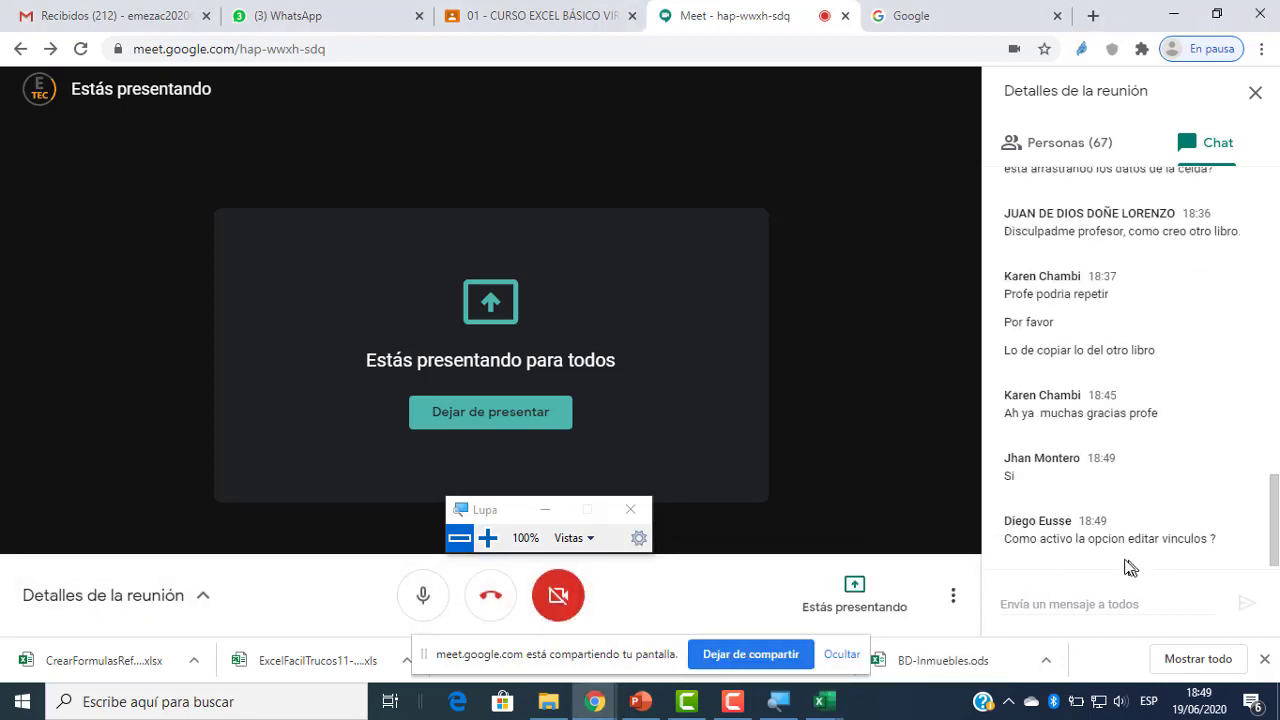
- Return to the Gastos sheet, inspect the link editor for the D2 reference, and view its change-source file chooser without picking a file
left_click(790, 642)
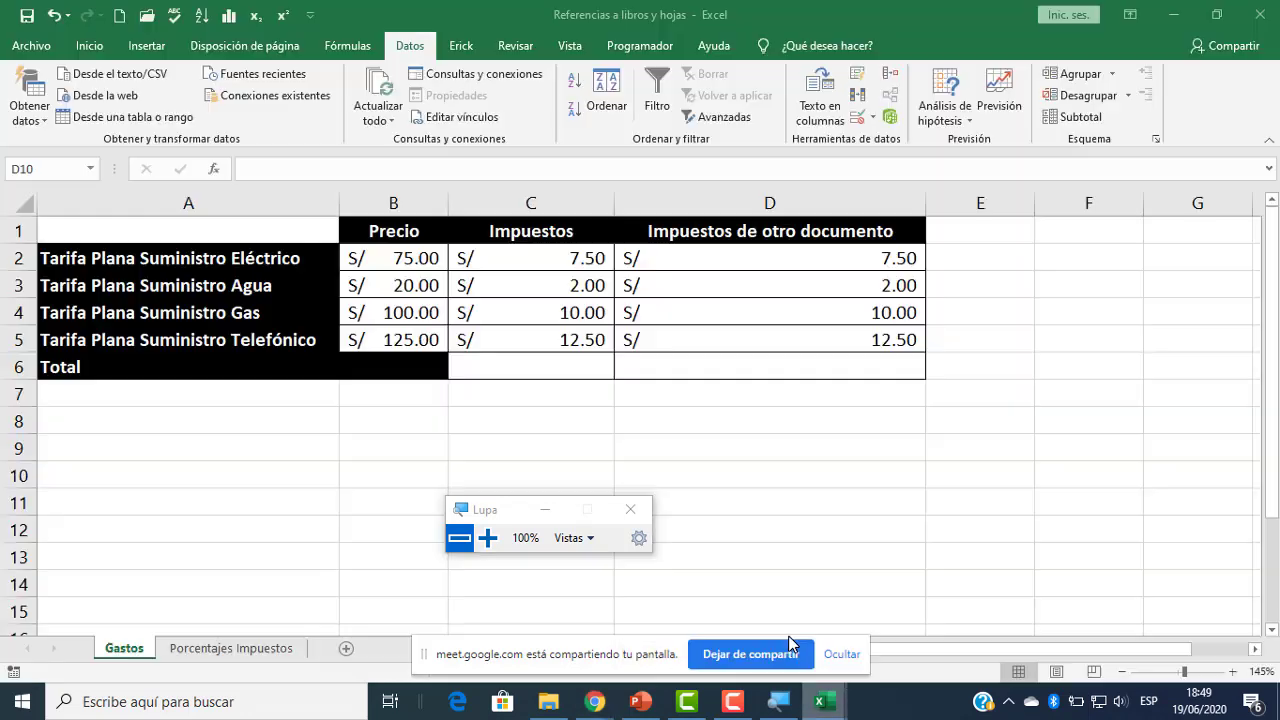
left_click(722, 266)
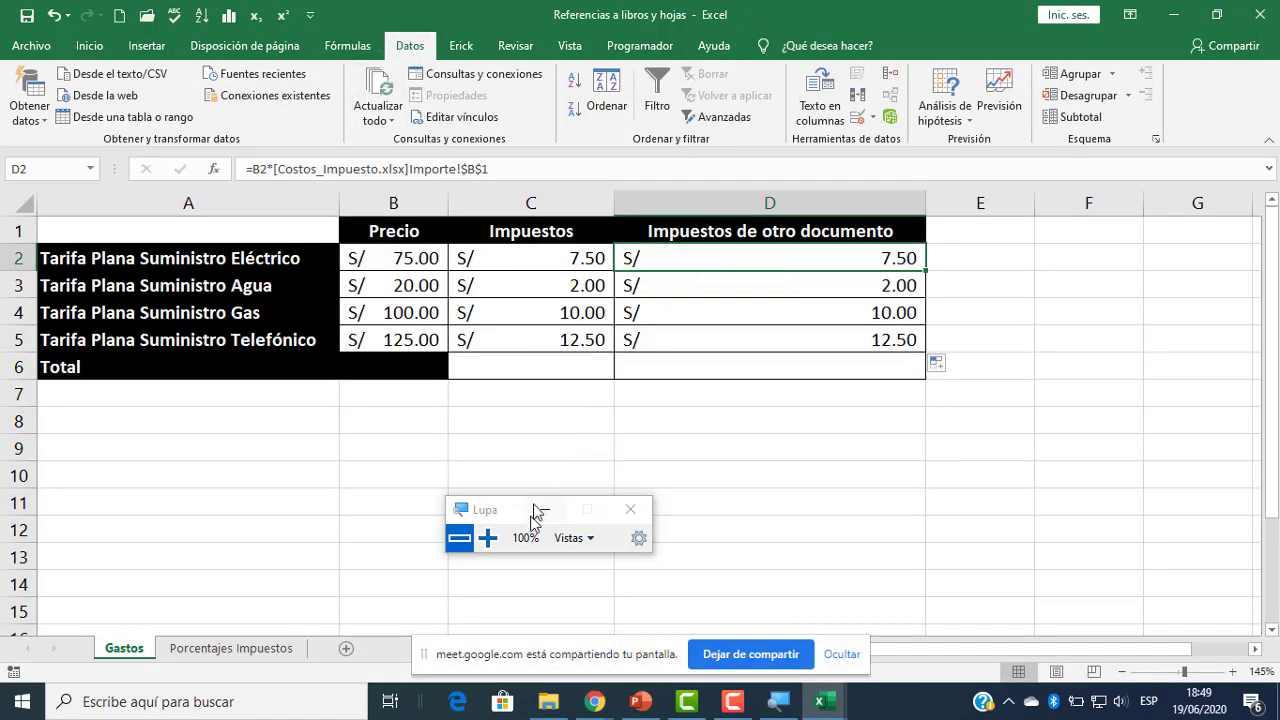
left_click(487, 538)
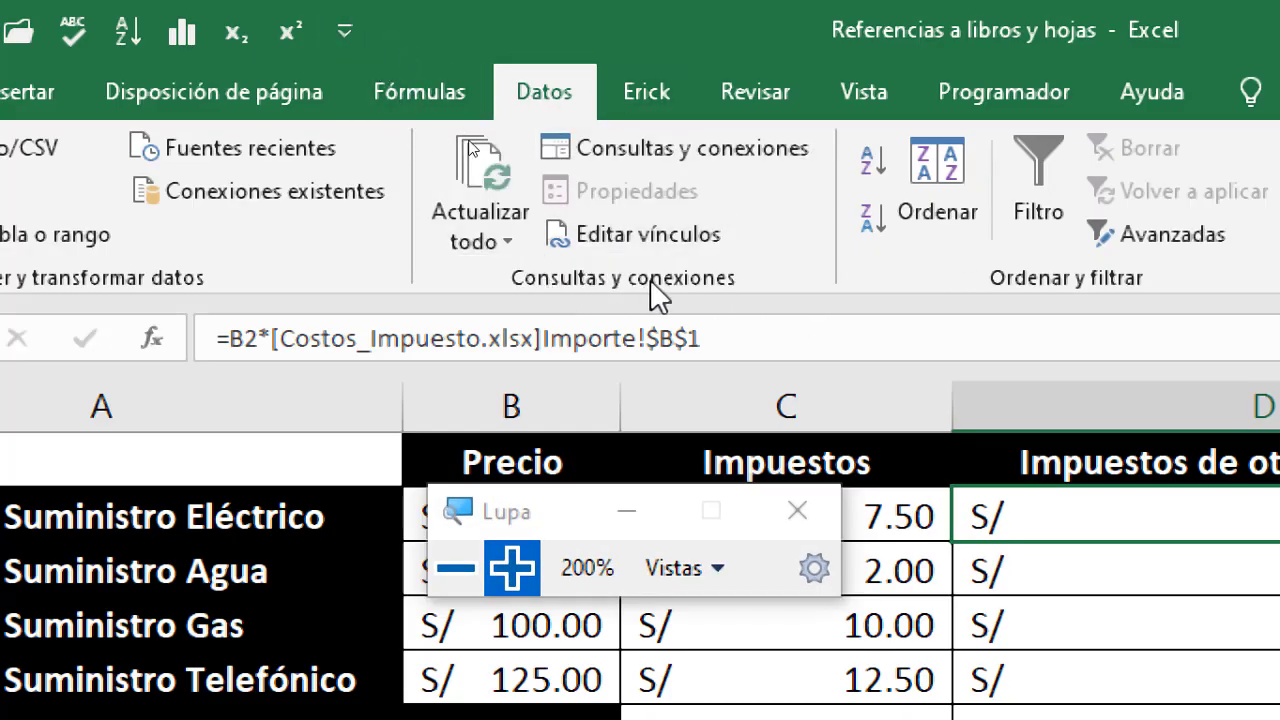
left_click(631, 240)
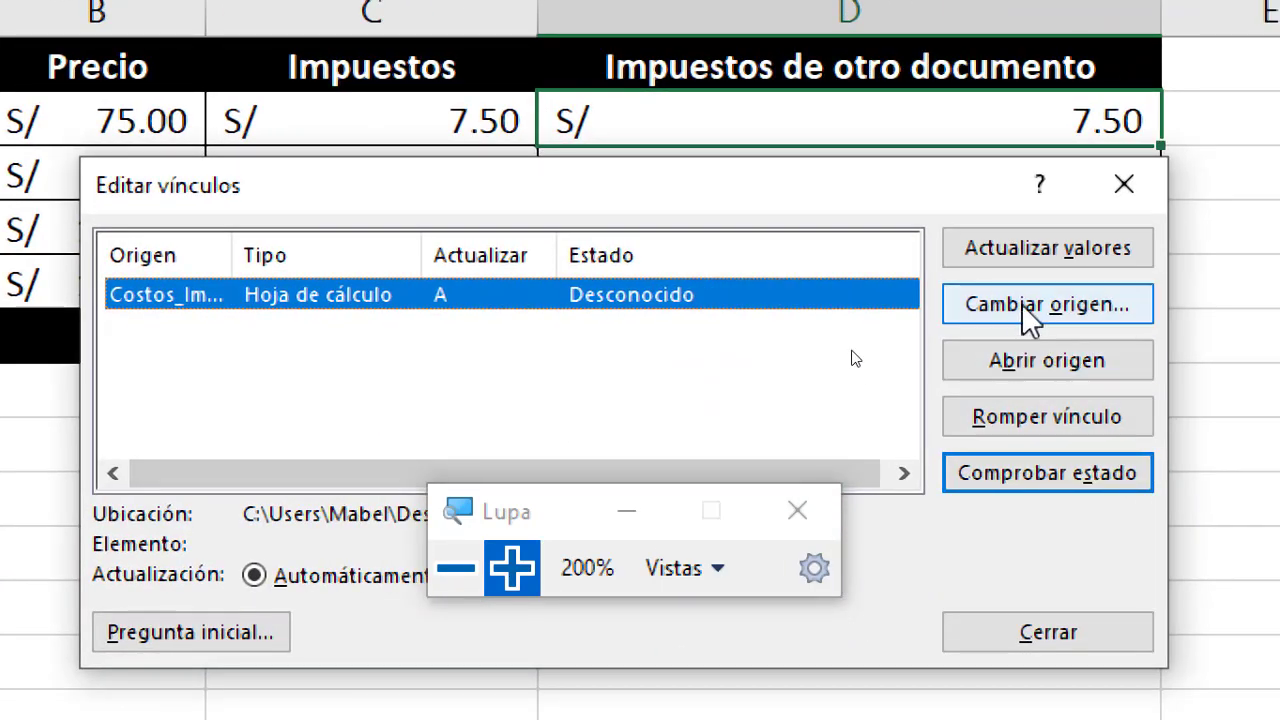
left_click(456, 568)
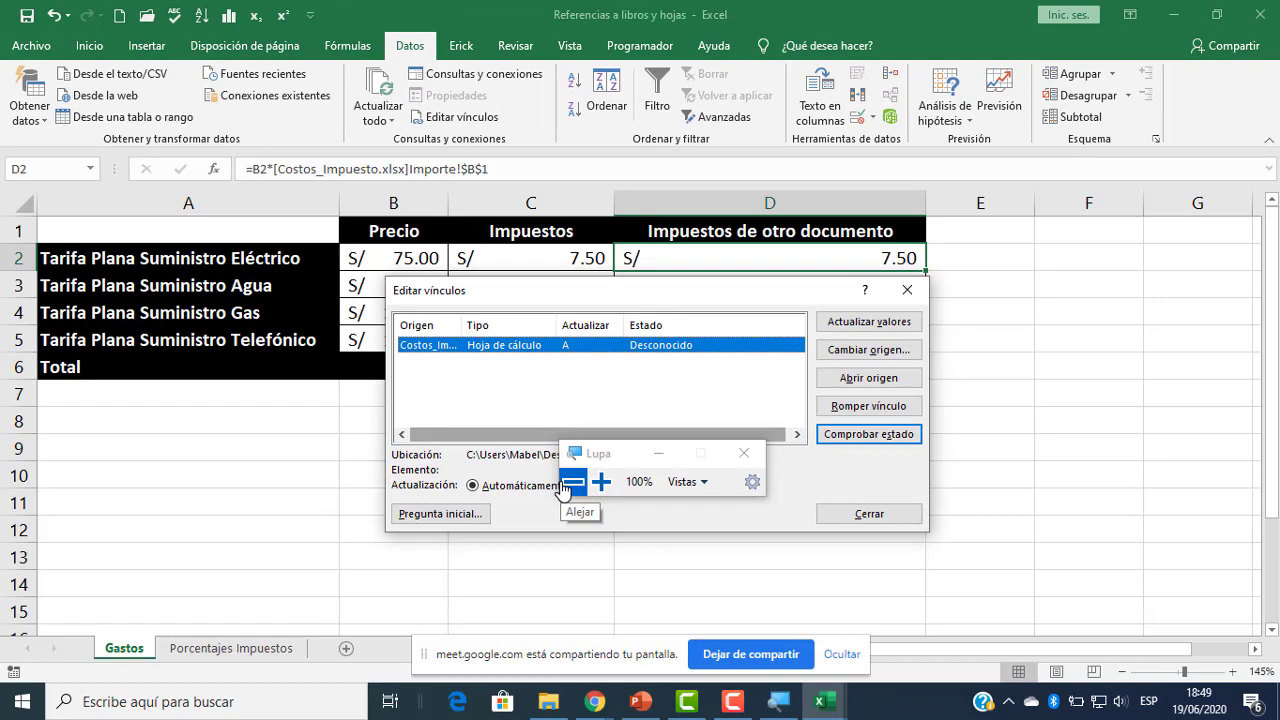
left_click(881, 355)
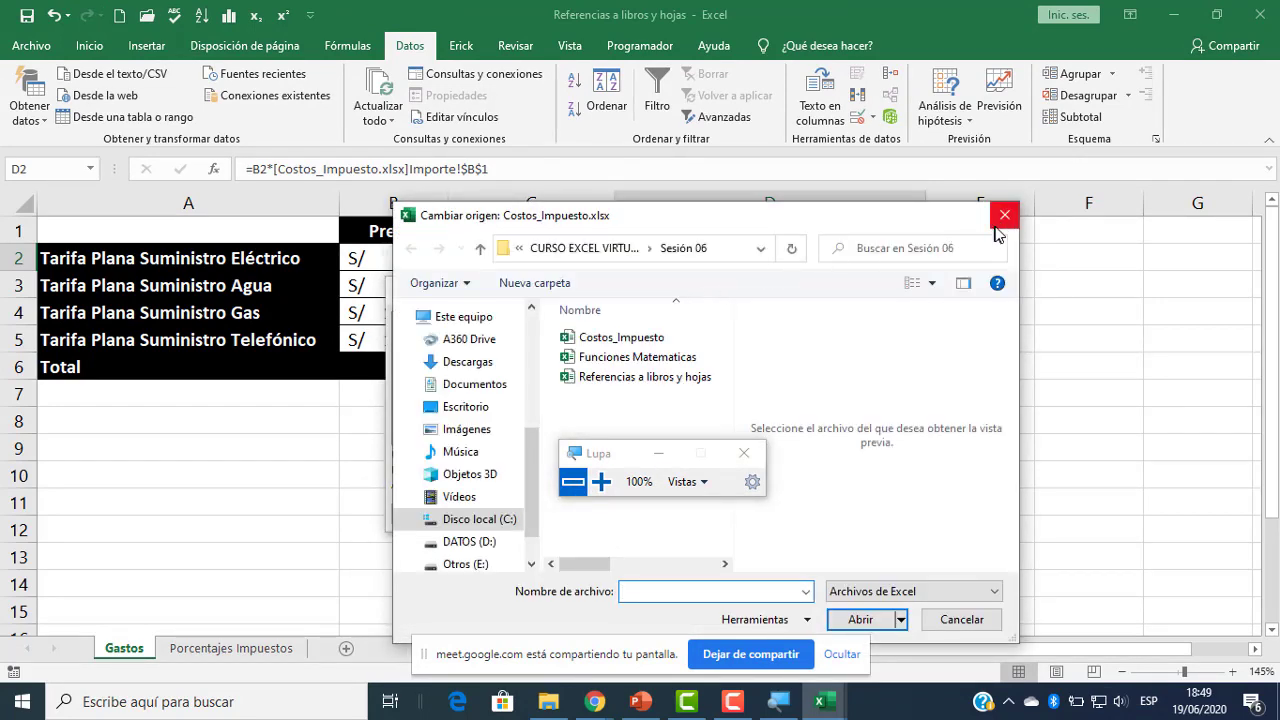
left_click(1005, 212)
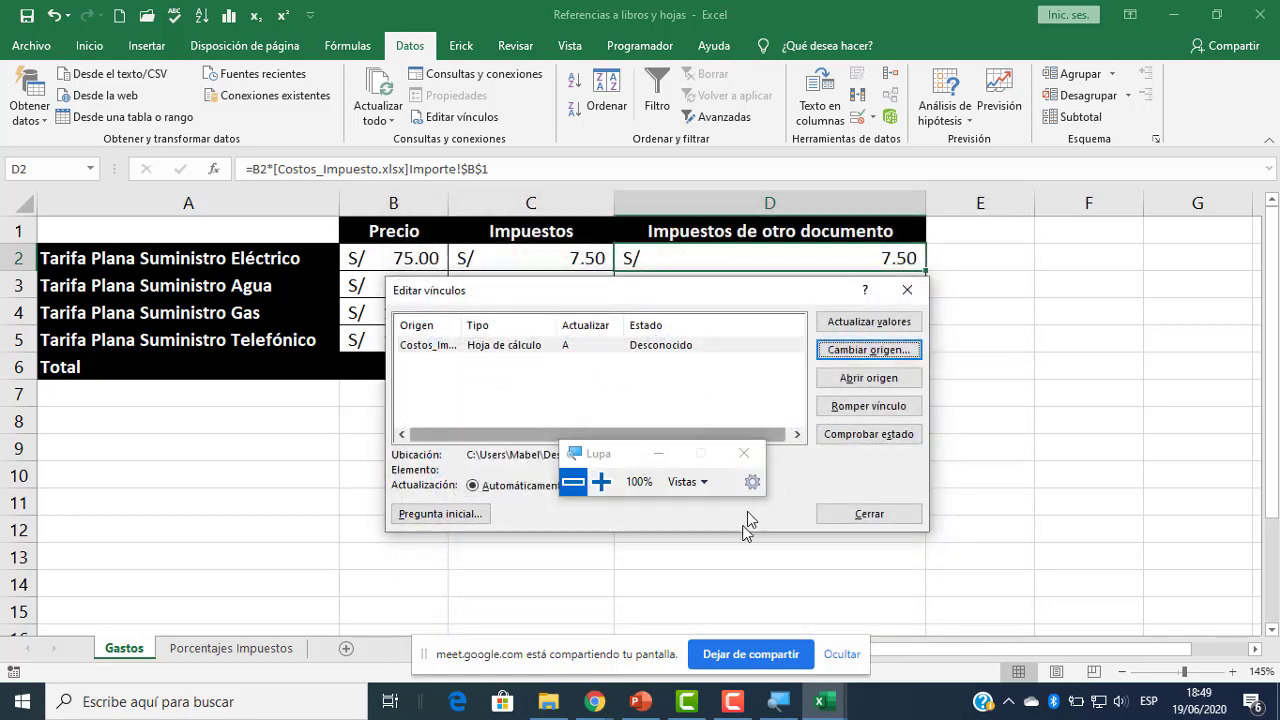
- Check the Google Meet chat, return to the Referencias a libros y hojas workbook, close the link editor, and select D2
mouse_move(595, 701)
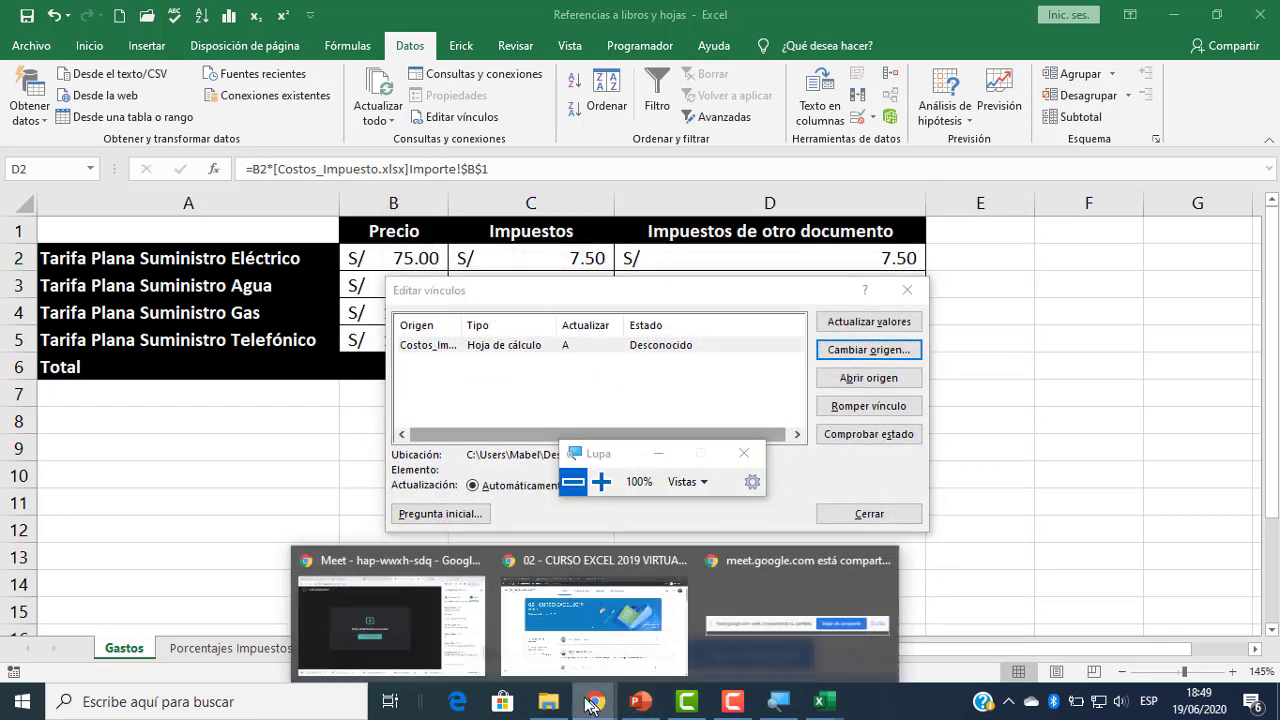
left_click(447, 613)
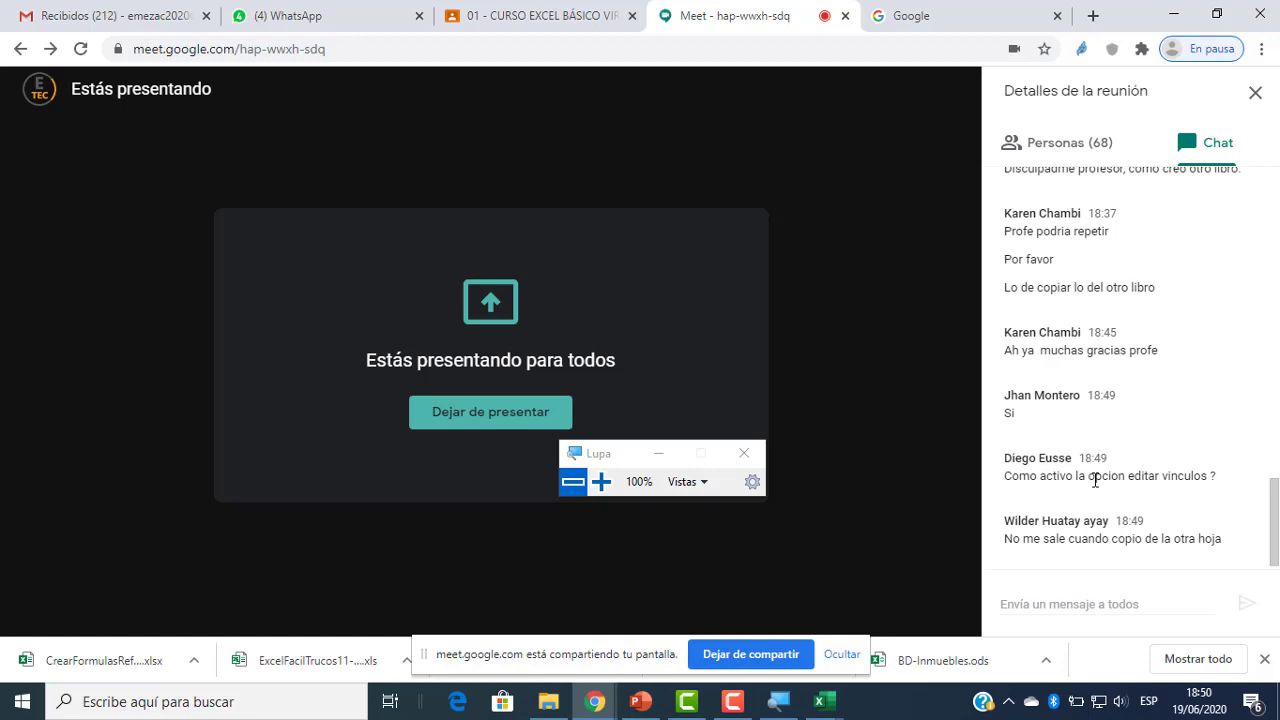
left_click(824, 701)
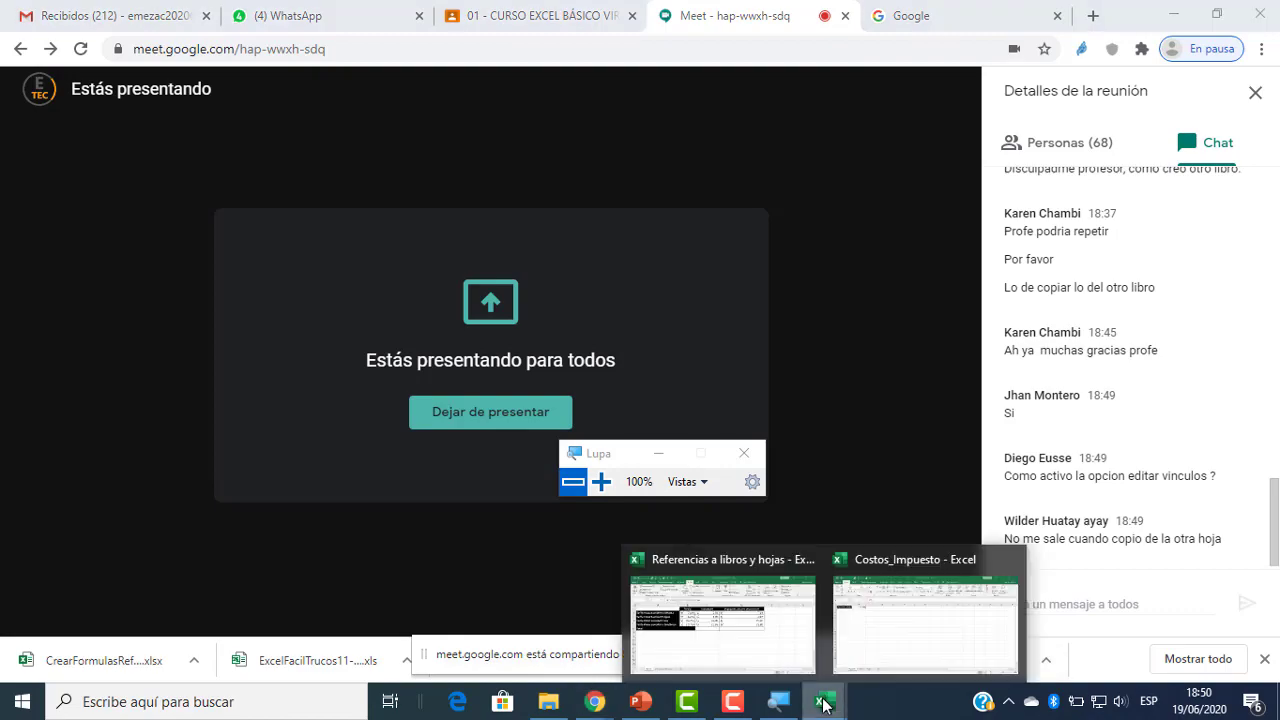
mouse_move(884, 634)
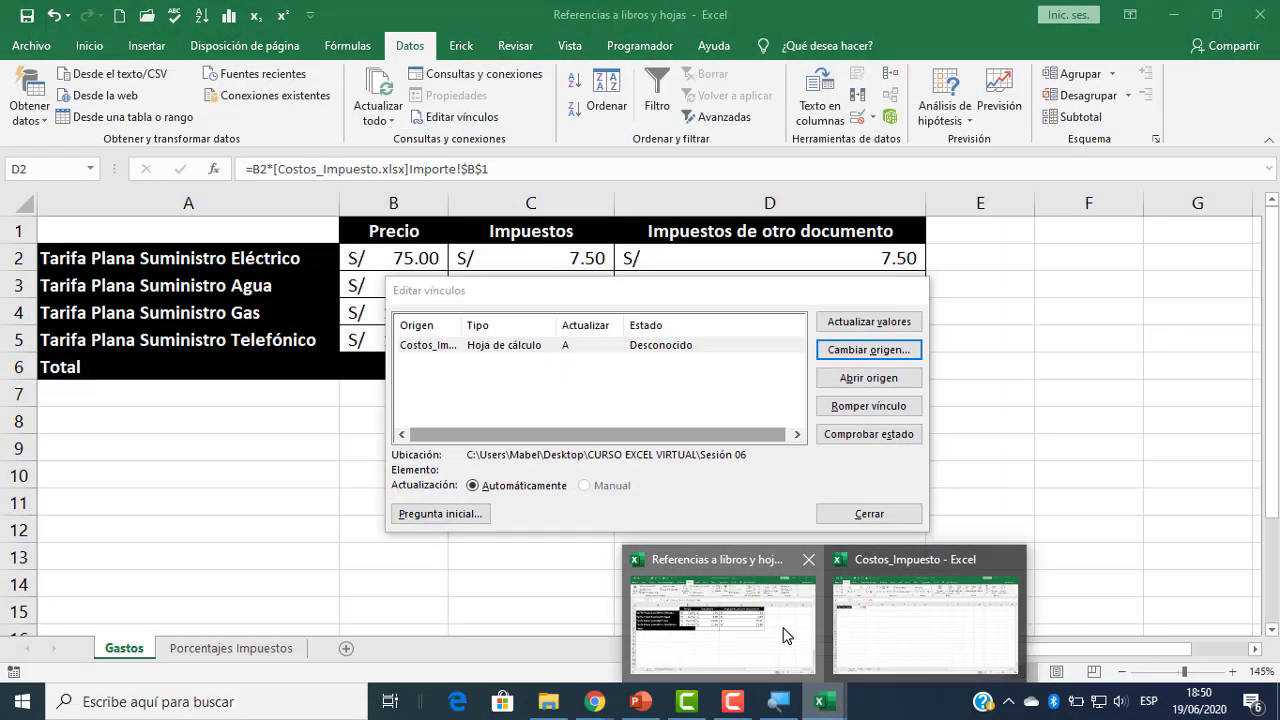
left_click(789, 632)
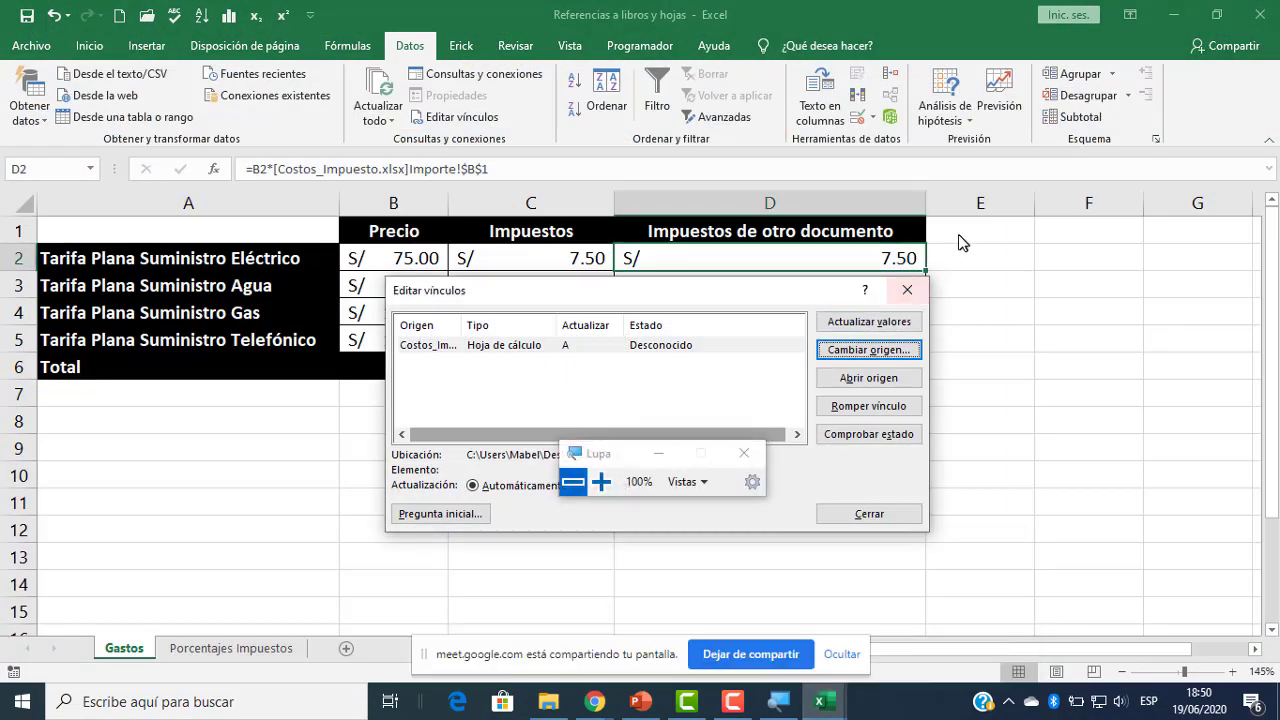
left_click(907, 290)
left_click(882, 396)
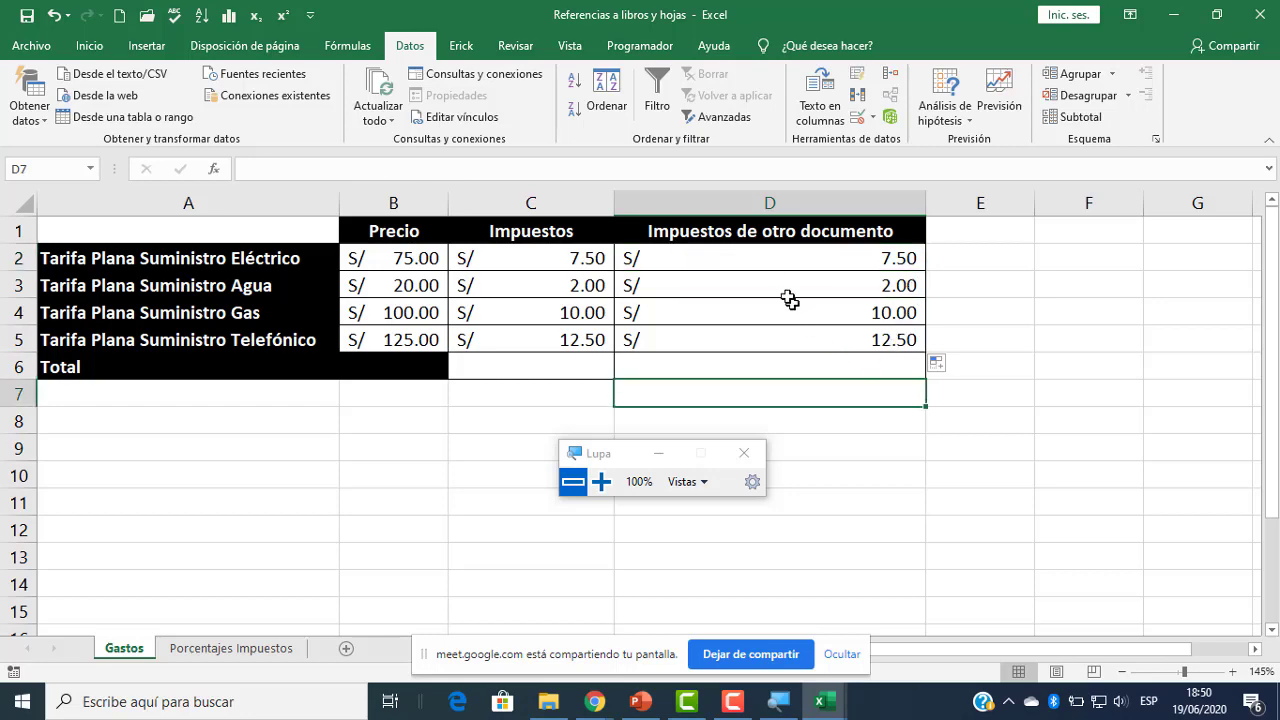
left_click(767, 263)
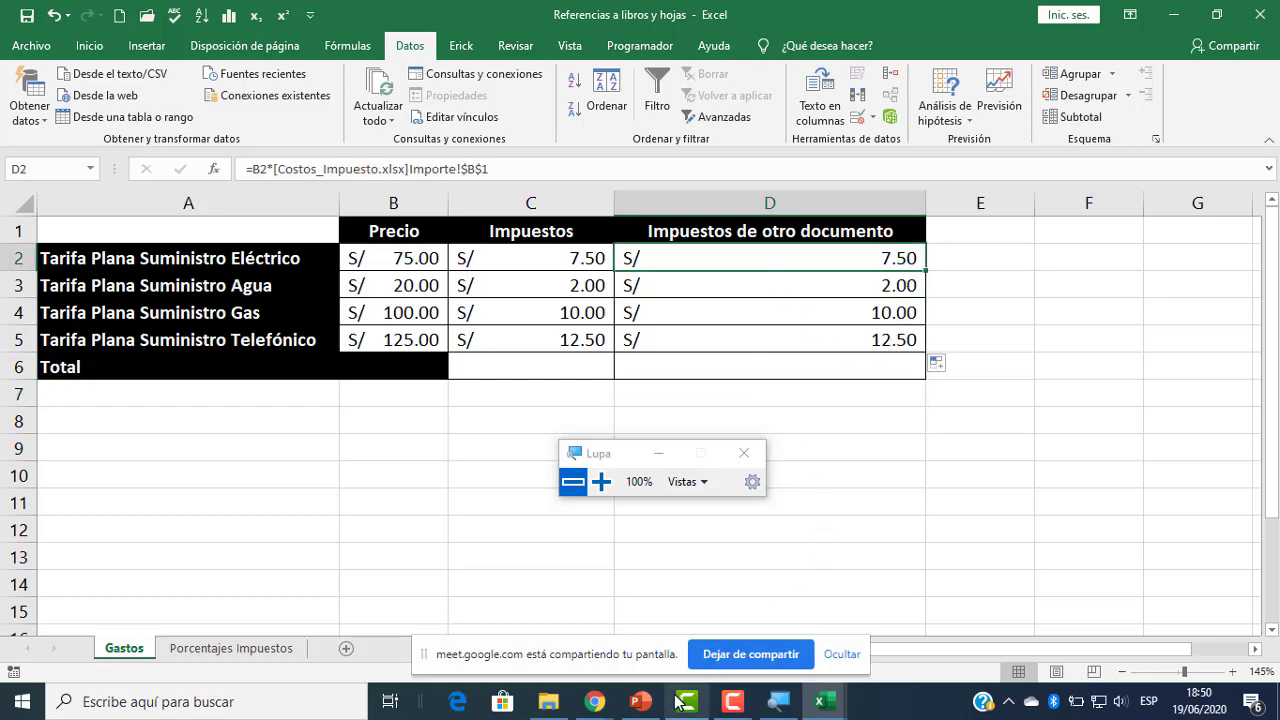
- Check the Google Meet chat and read the unread WhatsApp messages in the CURSO AUTOCAD 2020 and Doctorado EDUC. 2020_I groups
left_click(594, 702)
left_click(450, 600)
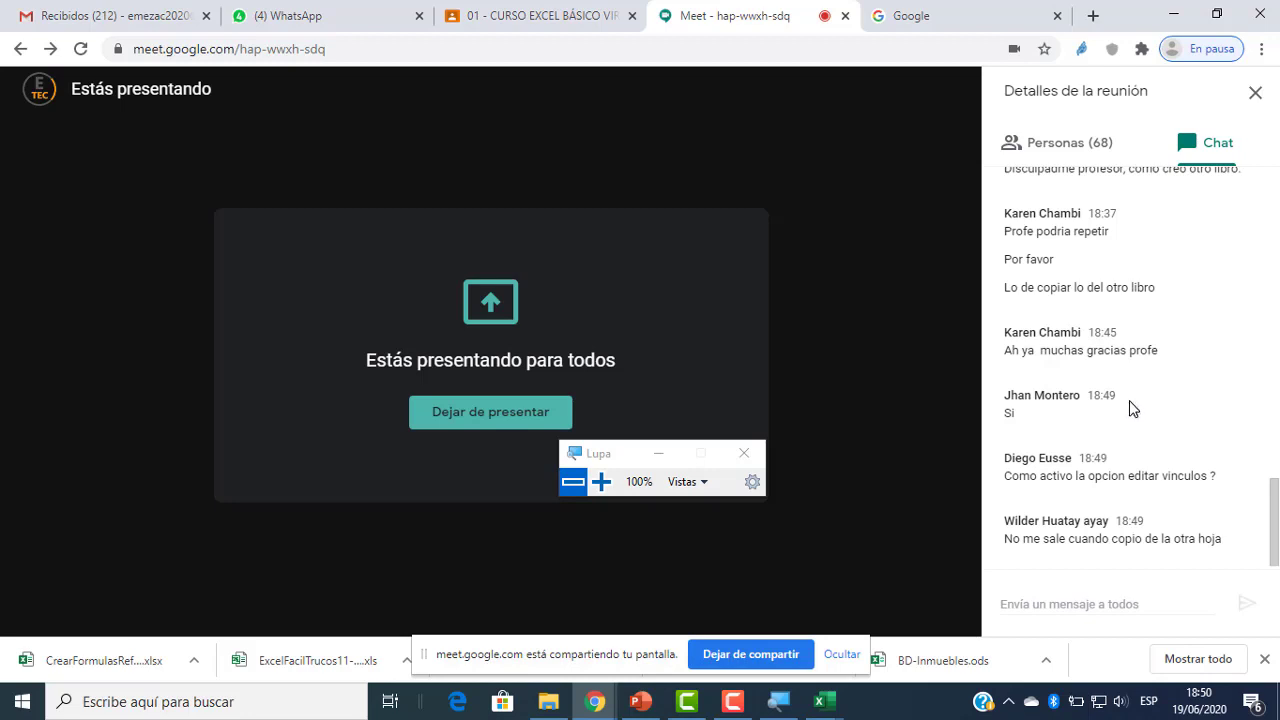
left_click(390, 10)
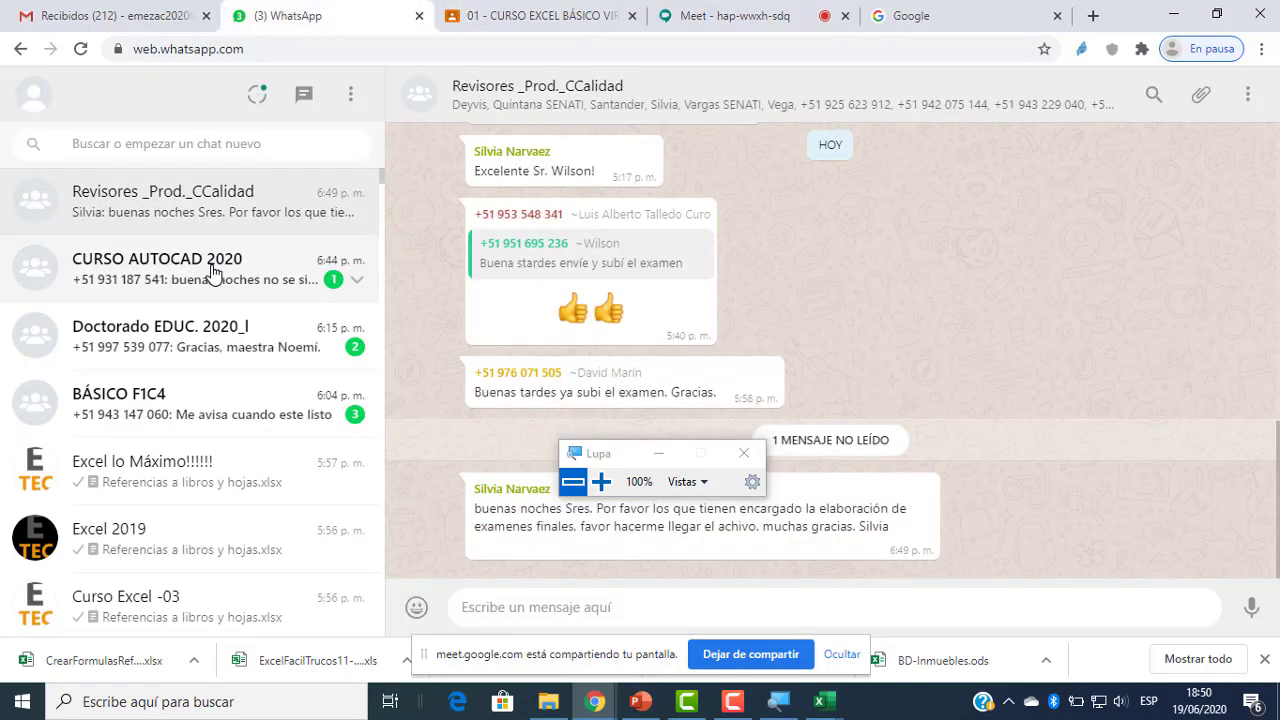
left_click(250, 268)
left_click(215, 330)
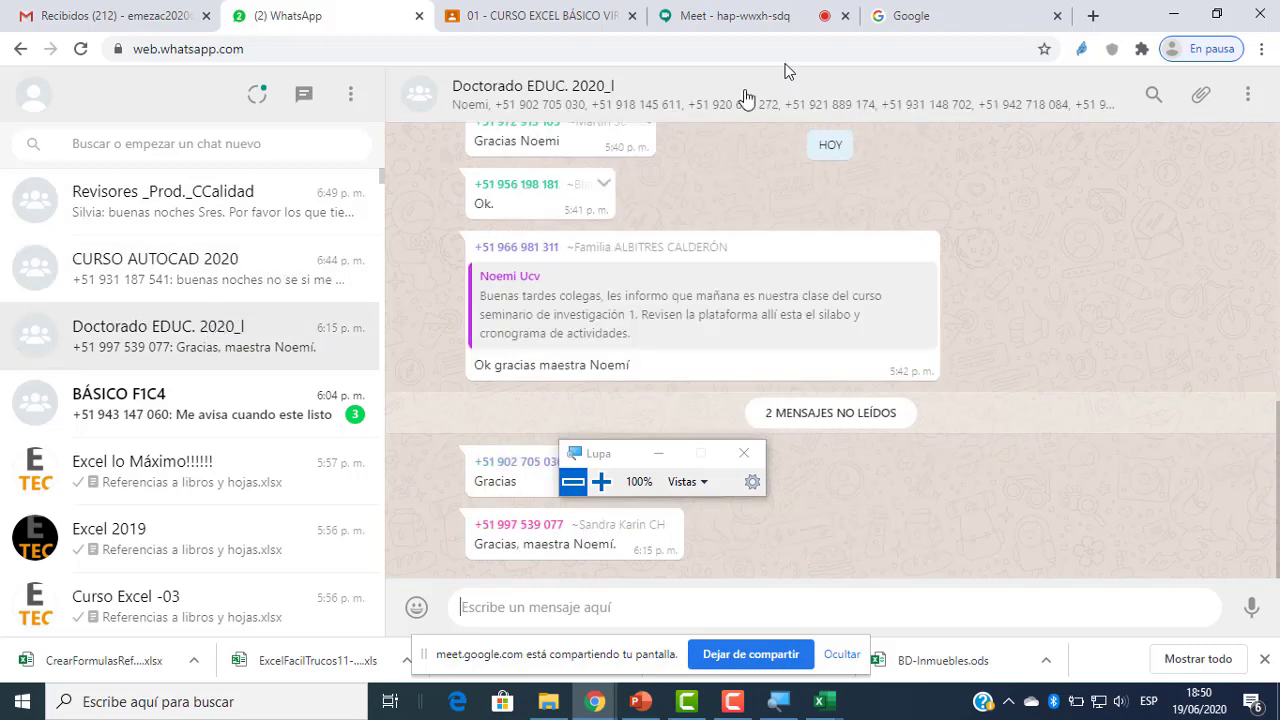
left_click(778, 12)
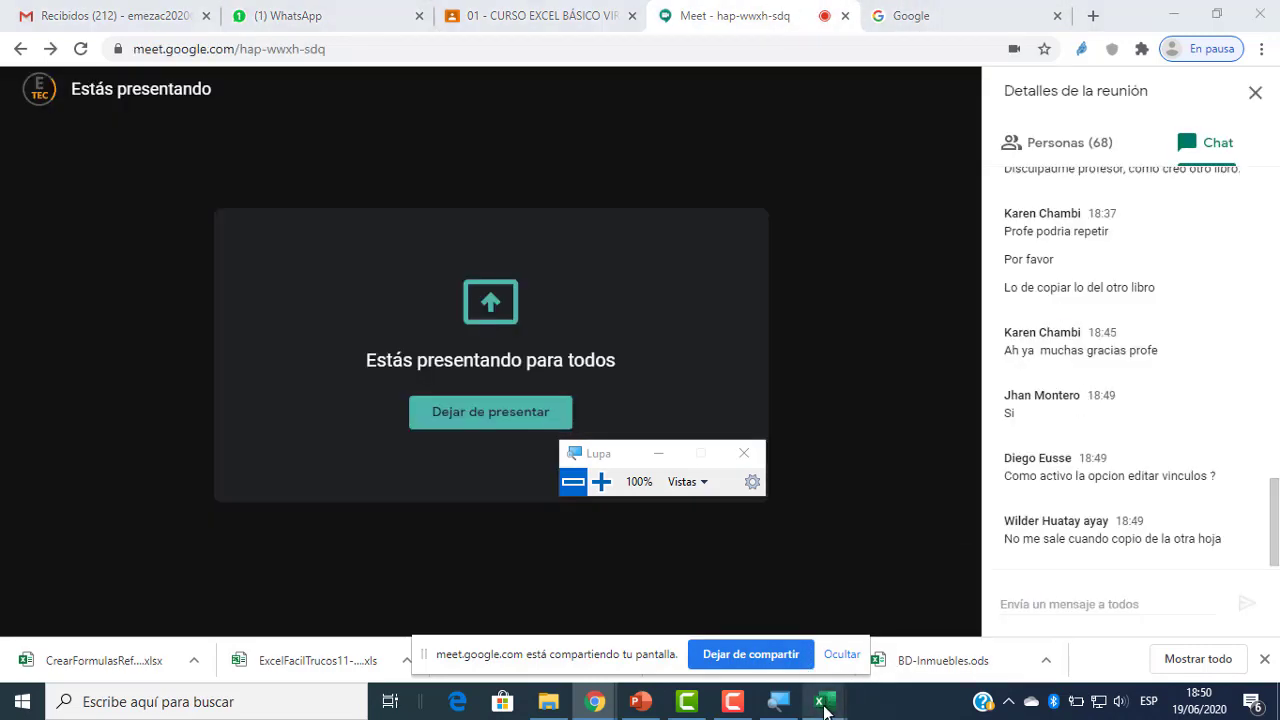
- Return to the Referencias a libros y hojas workbook and look over the Porcentajes Impuestos and Gastos sheets
mouse_move(818, 699)
left_click(776, 632)
left_click(849, 416)
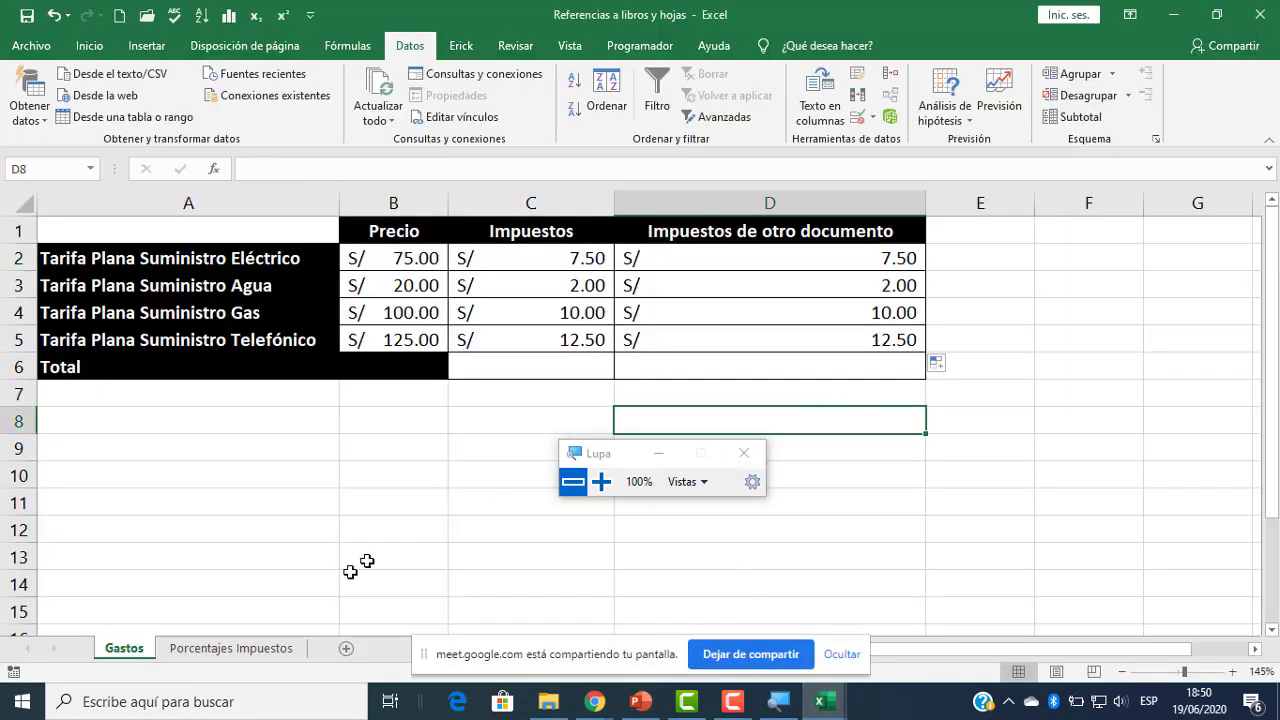
left_click(211, 648)
left_click(146, 650)
left_click(645, 358)
- Read the students' new replies in the Google Meet chat, revisiting the Gastos sheet between checks
left_click(595, 701)
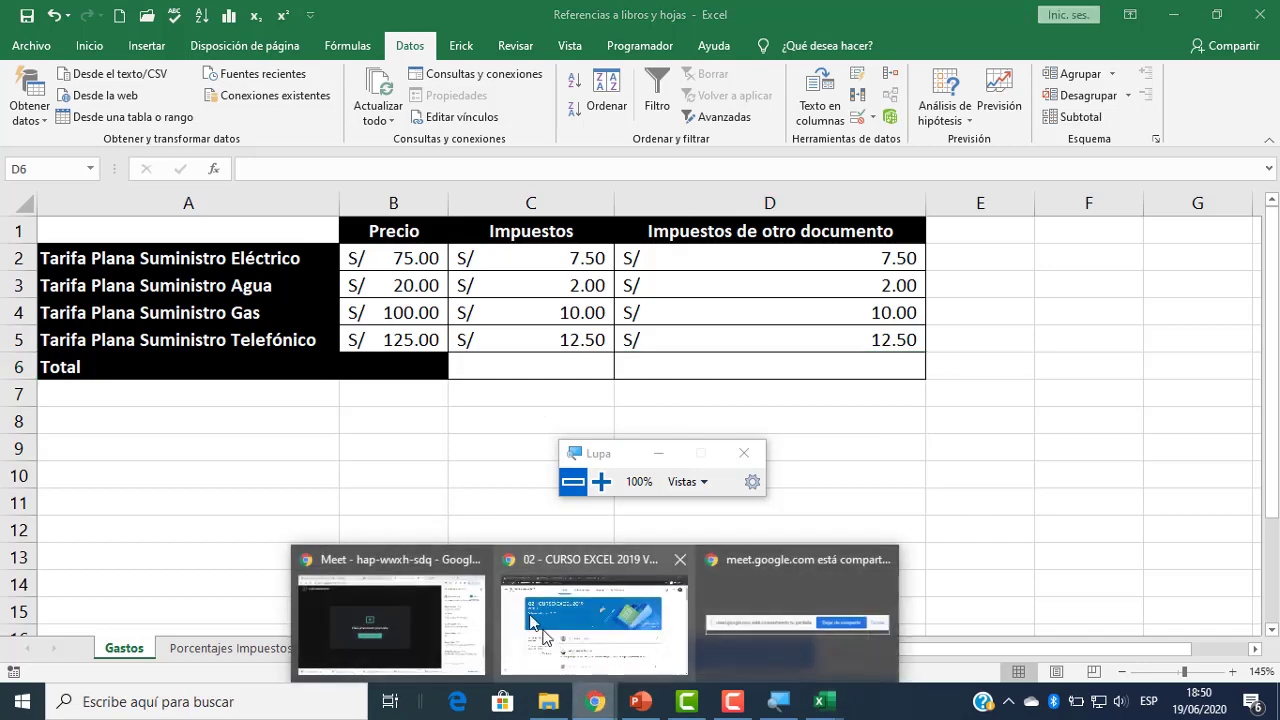
left_click(436, 596)
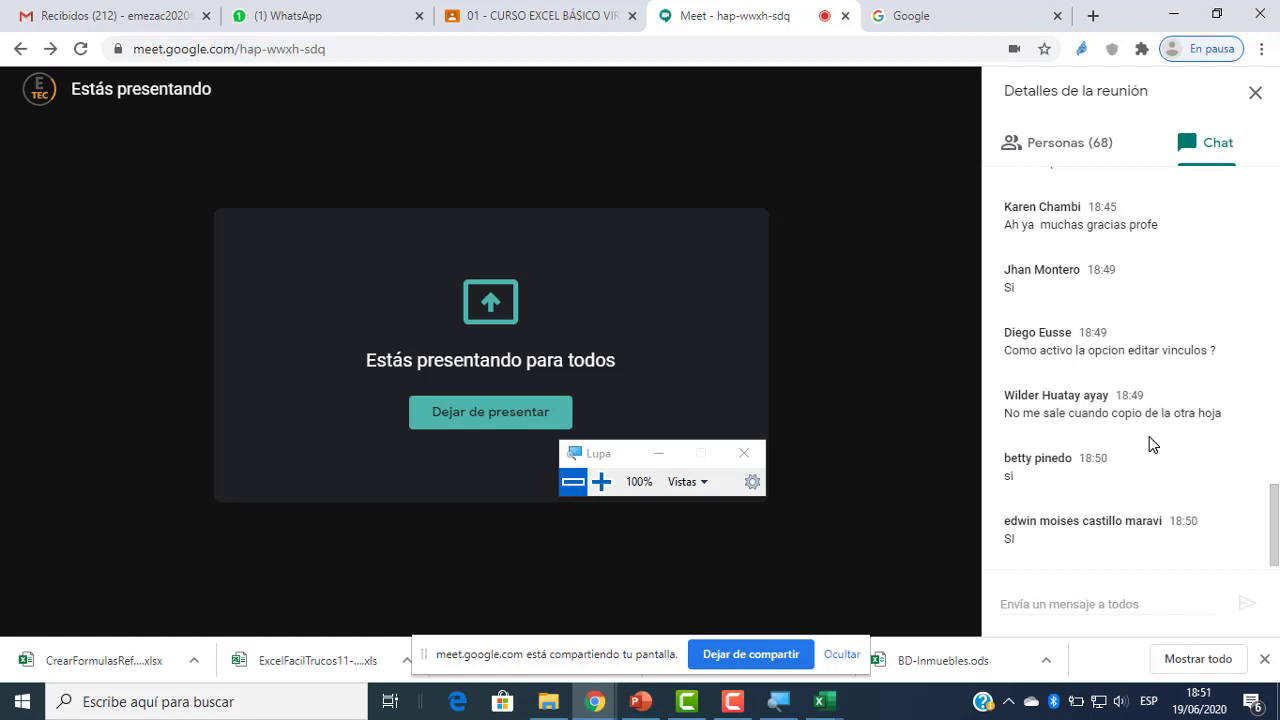
mouse_move(676, 327)
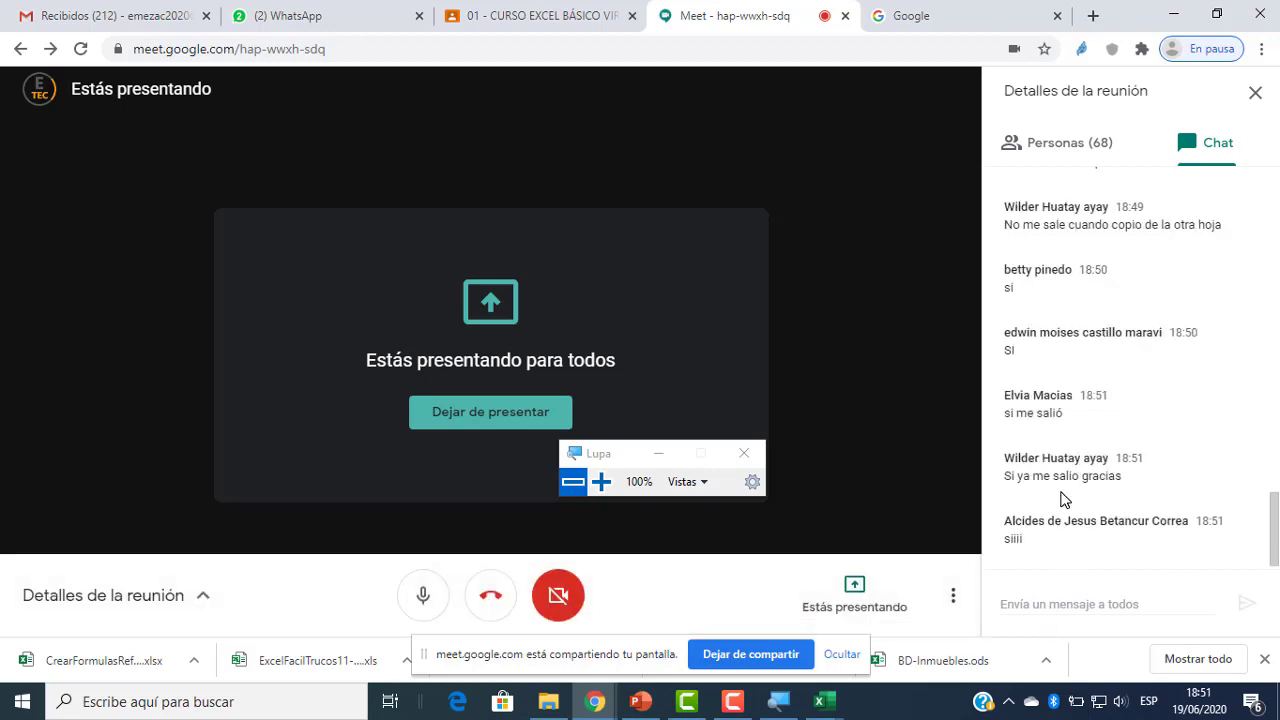
mouse_move(826, 708)
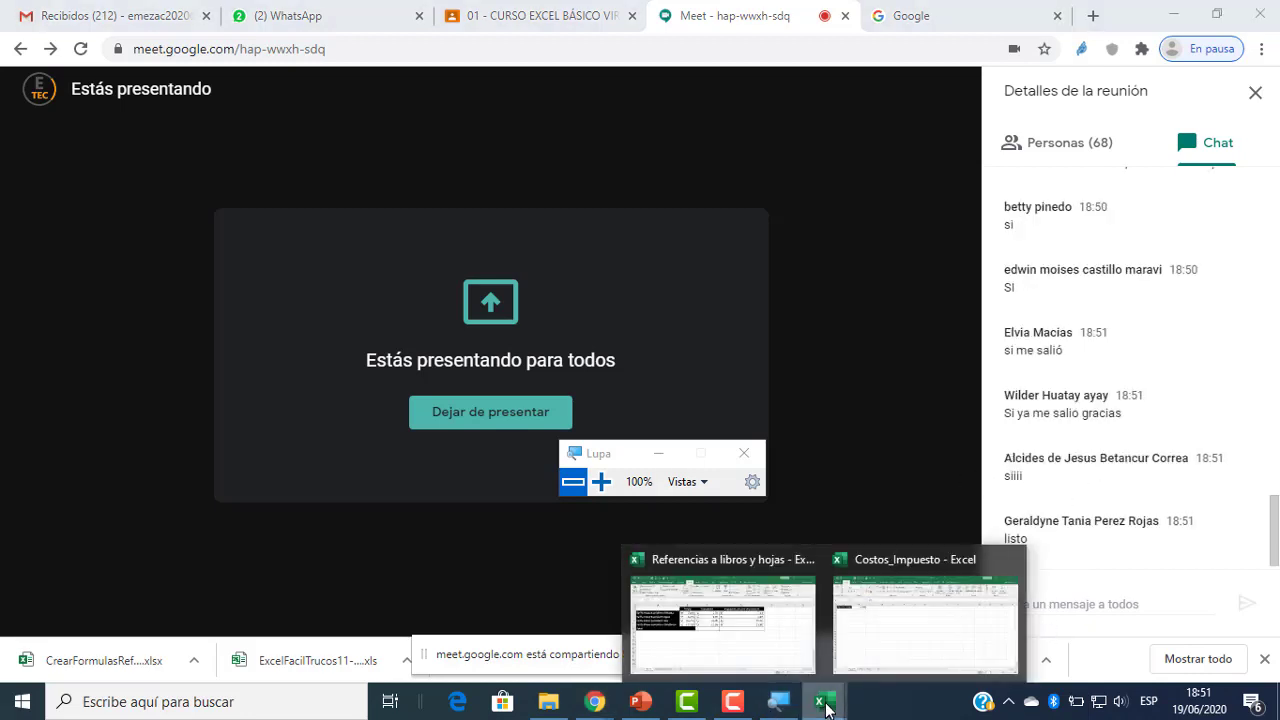
left_click(770, 622)
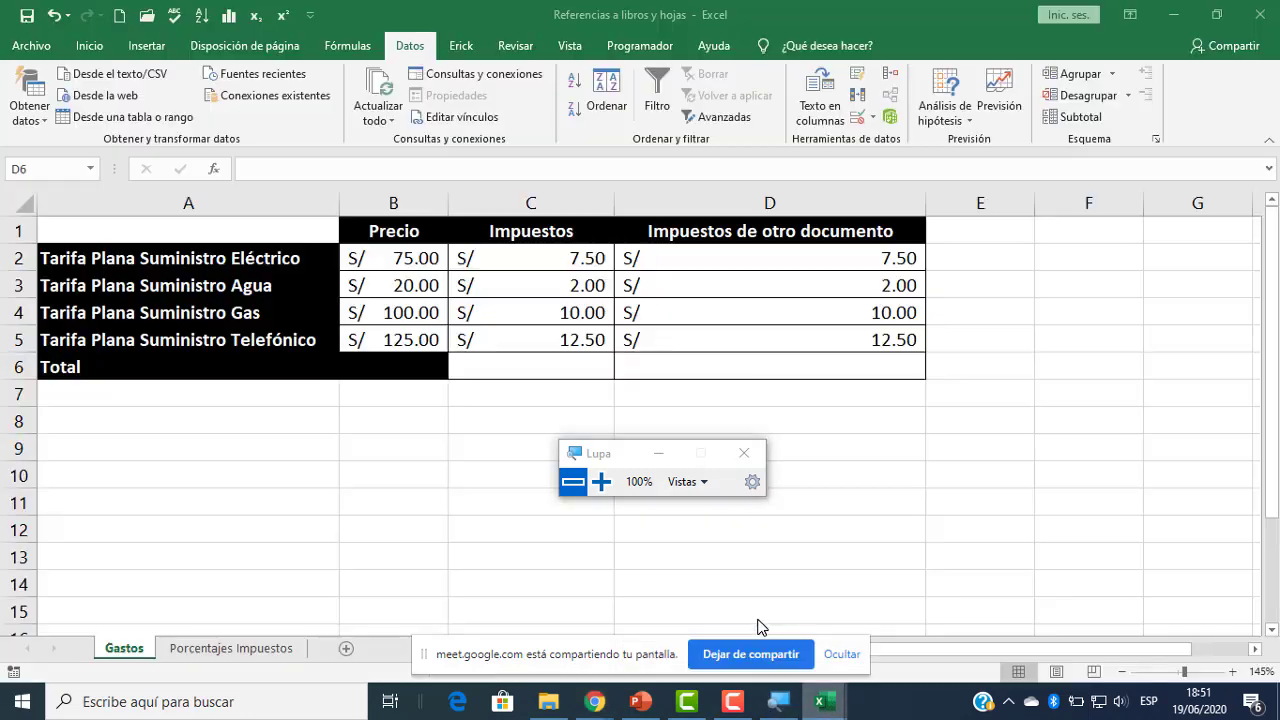
left_click(845, 400)
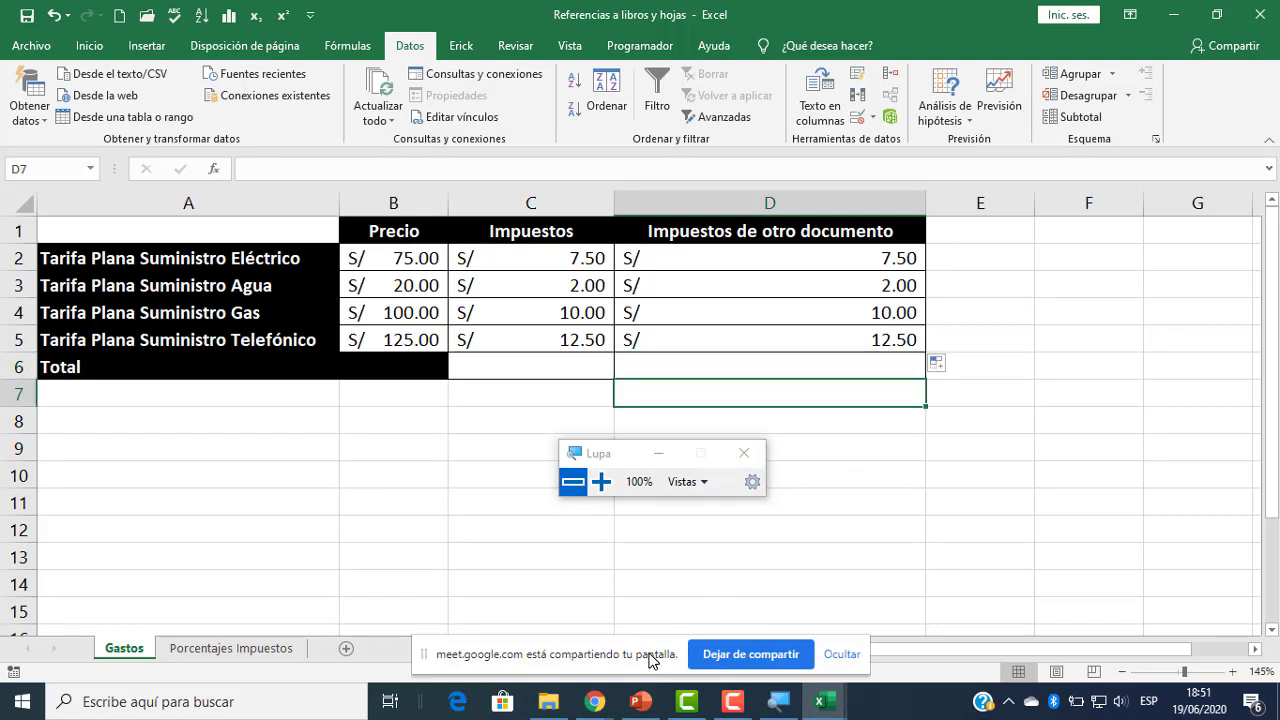
left_click(597, 703)
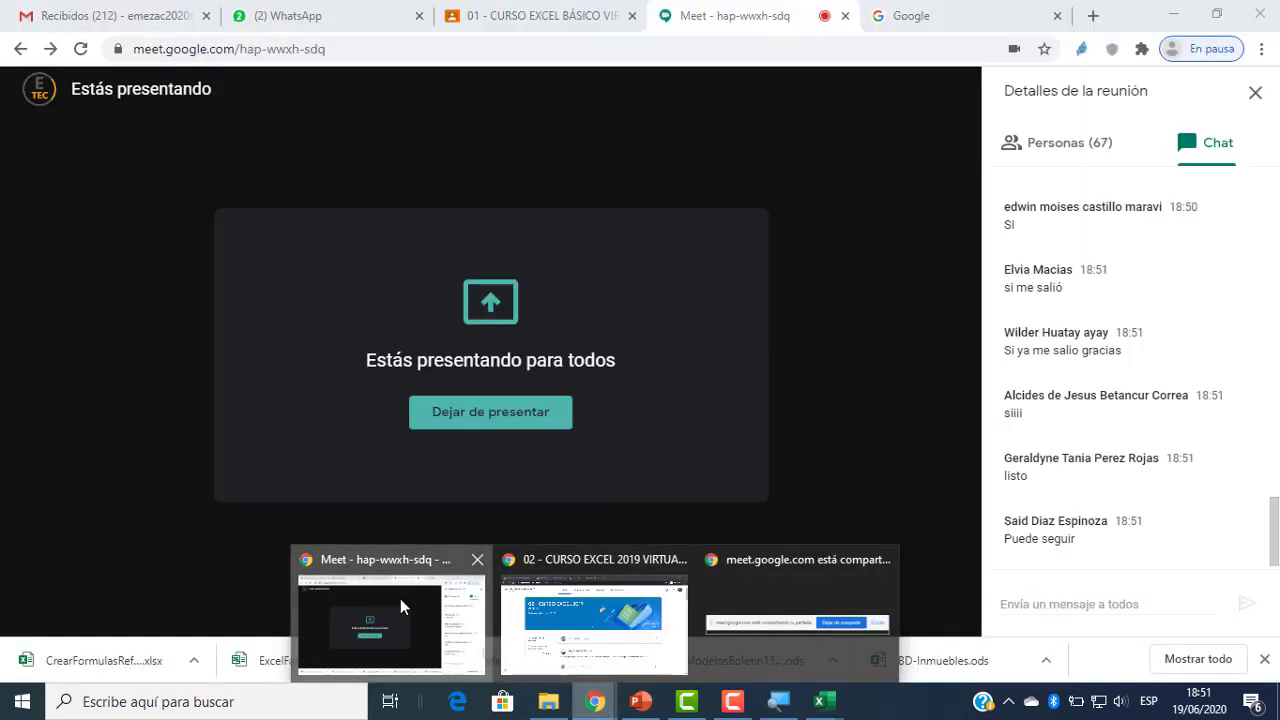
left_click(400, 598)
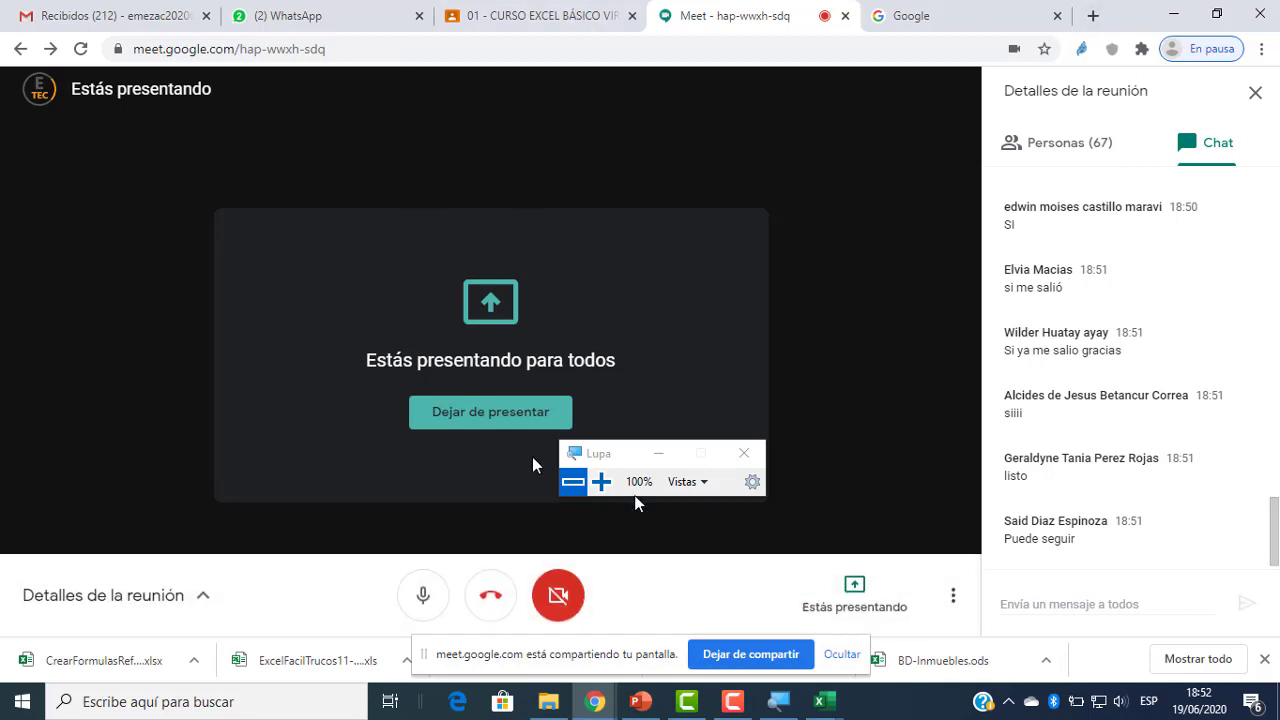
- Switch to the Sesión 06 PowerPoint presentation and show the whole Referencia a libros y hojas slide at 66% zoom
left_click(652, 708)
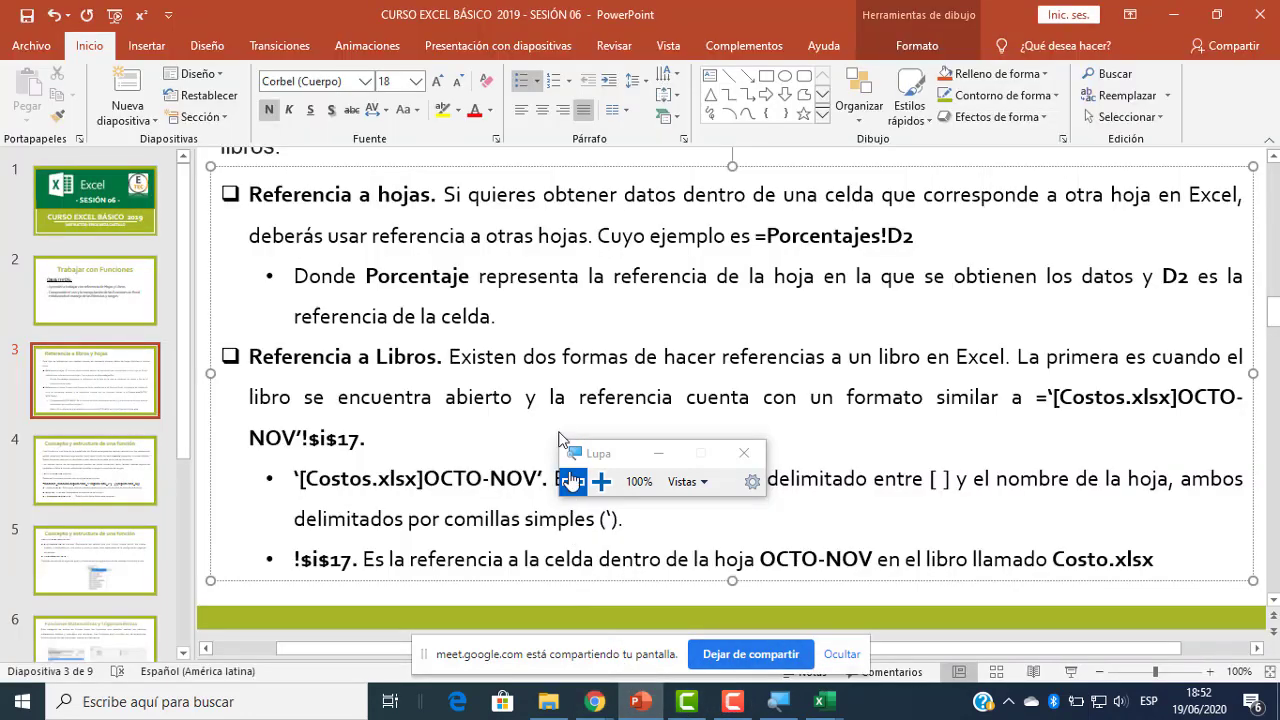
scroll(402, 328, "down", 3)
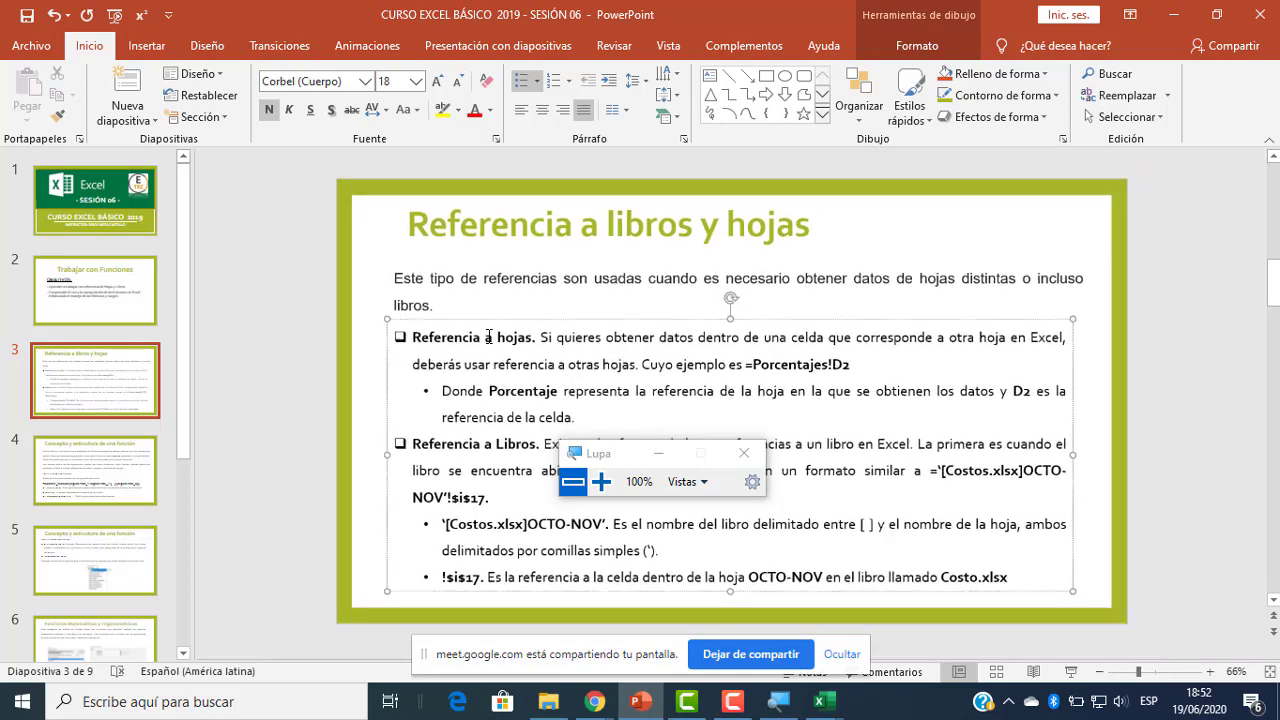
scroll(1042, 268, "up", 1)
left_click(810, 243)
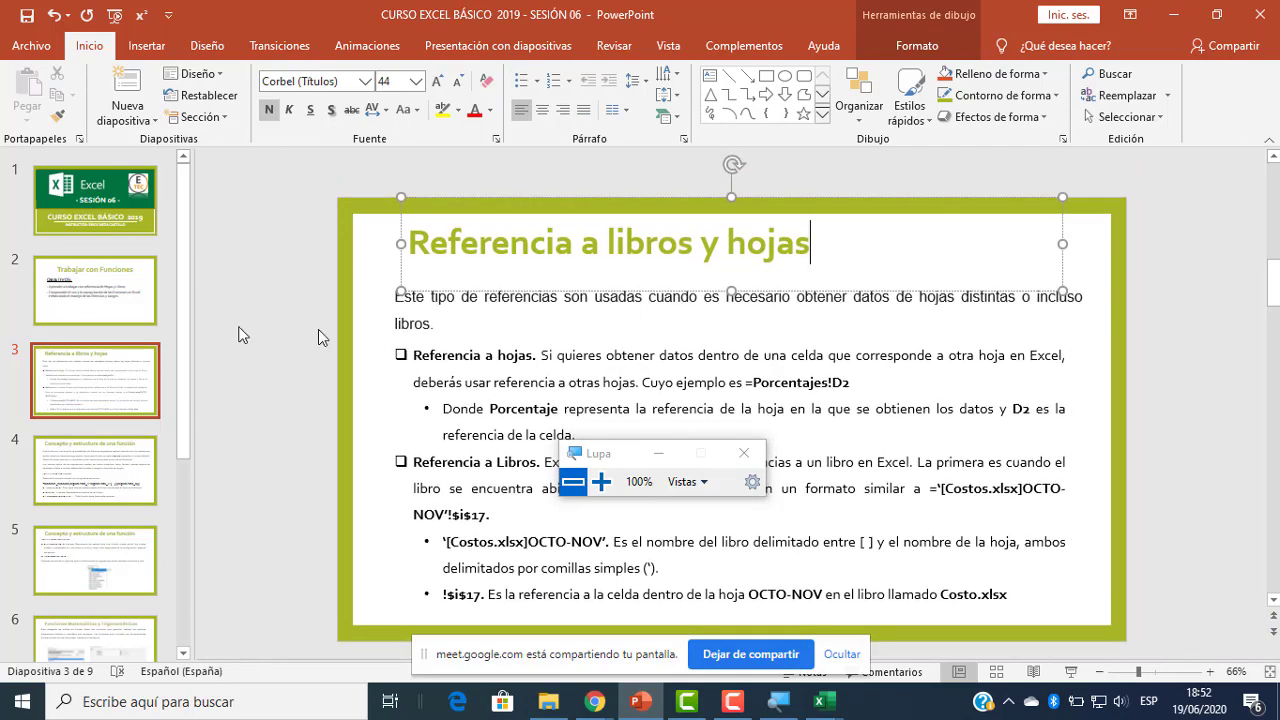
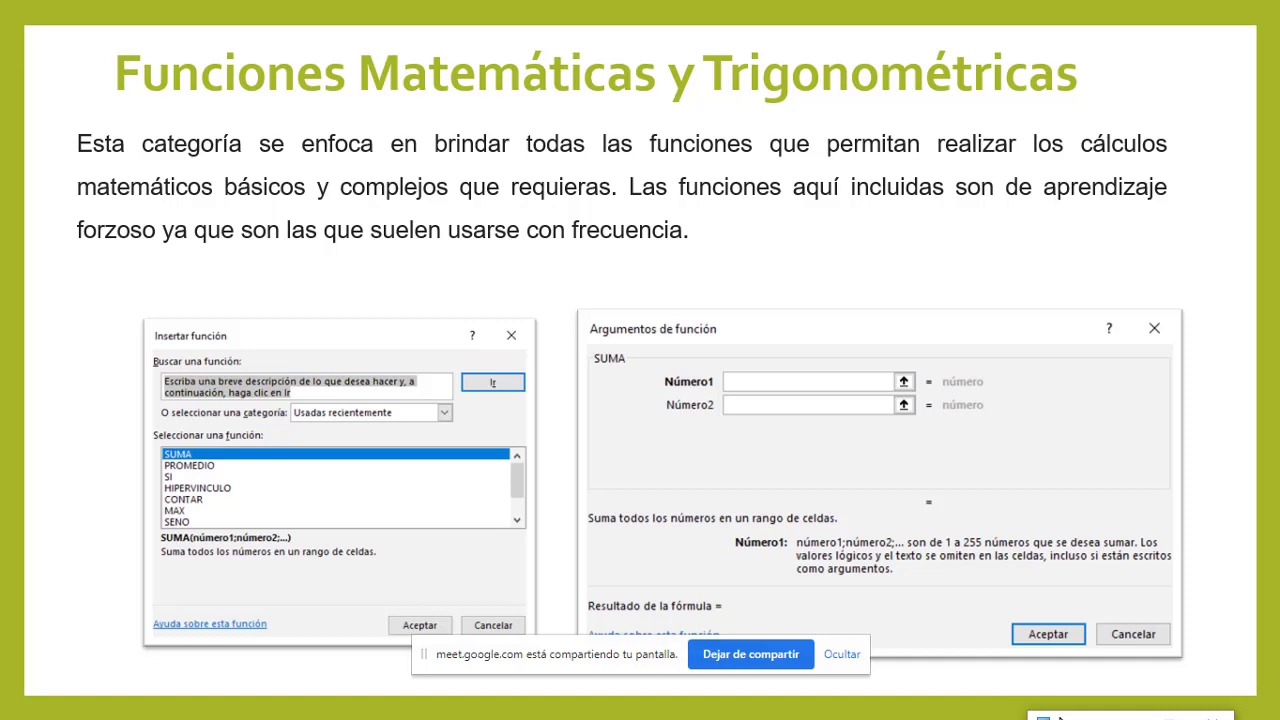
- Page through the slide show to the Funciones Matemáticas y Trigonométricas function list and return to the slide showing the Insertar función dialog
key("Right")
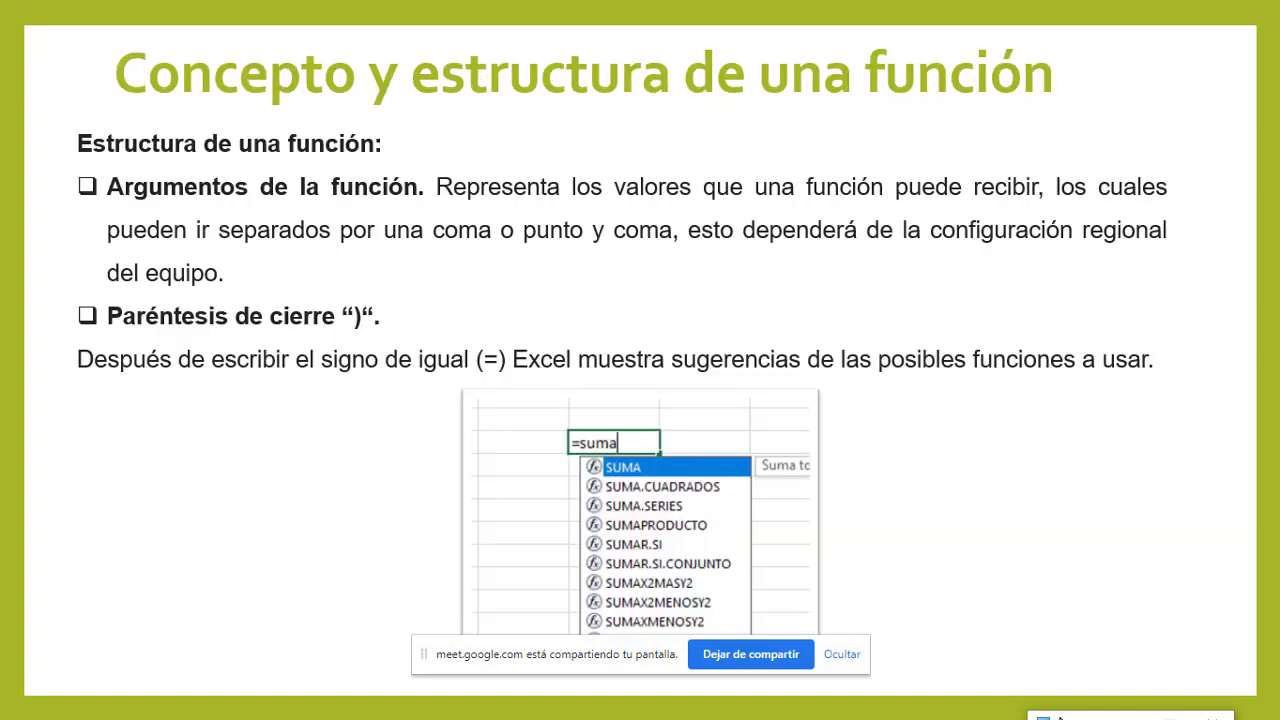
key("Right")
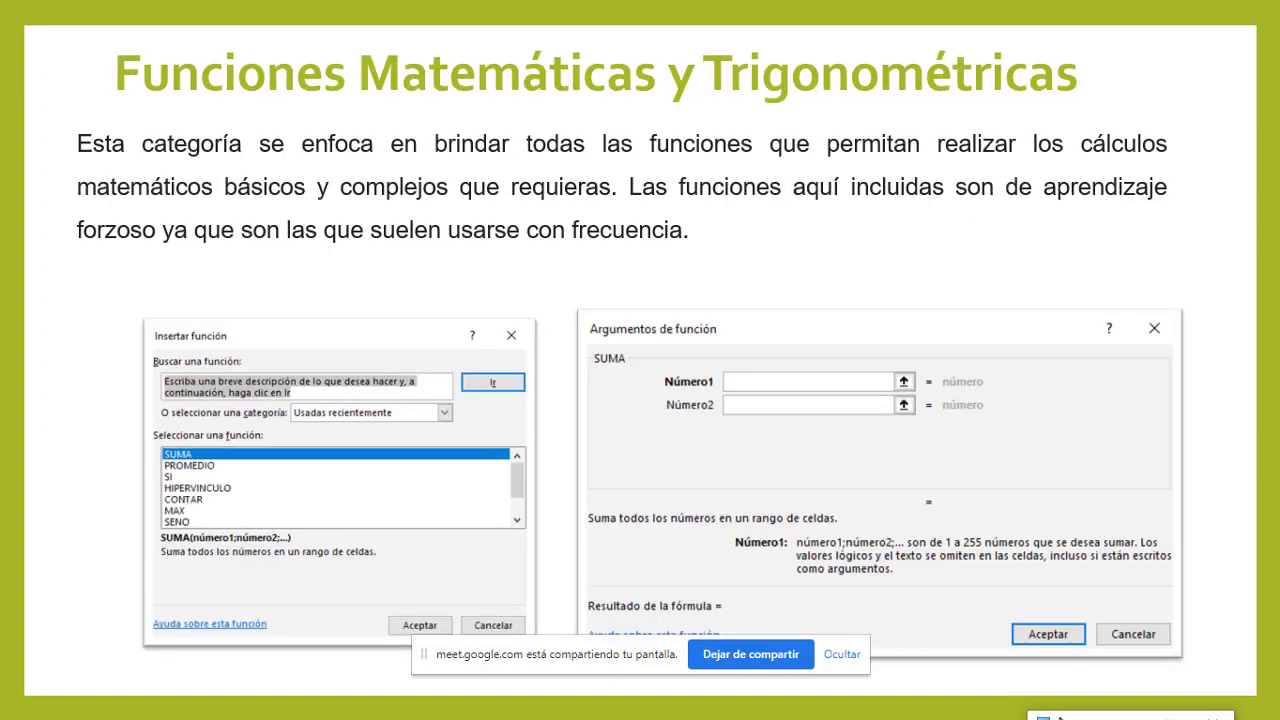
key("Right")
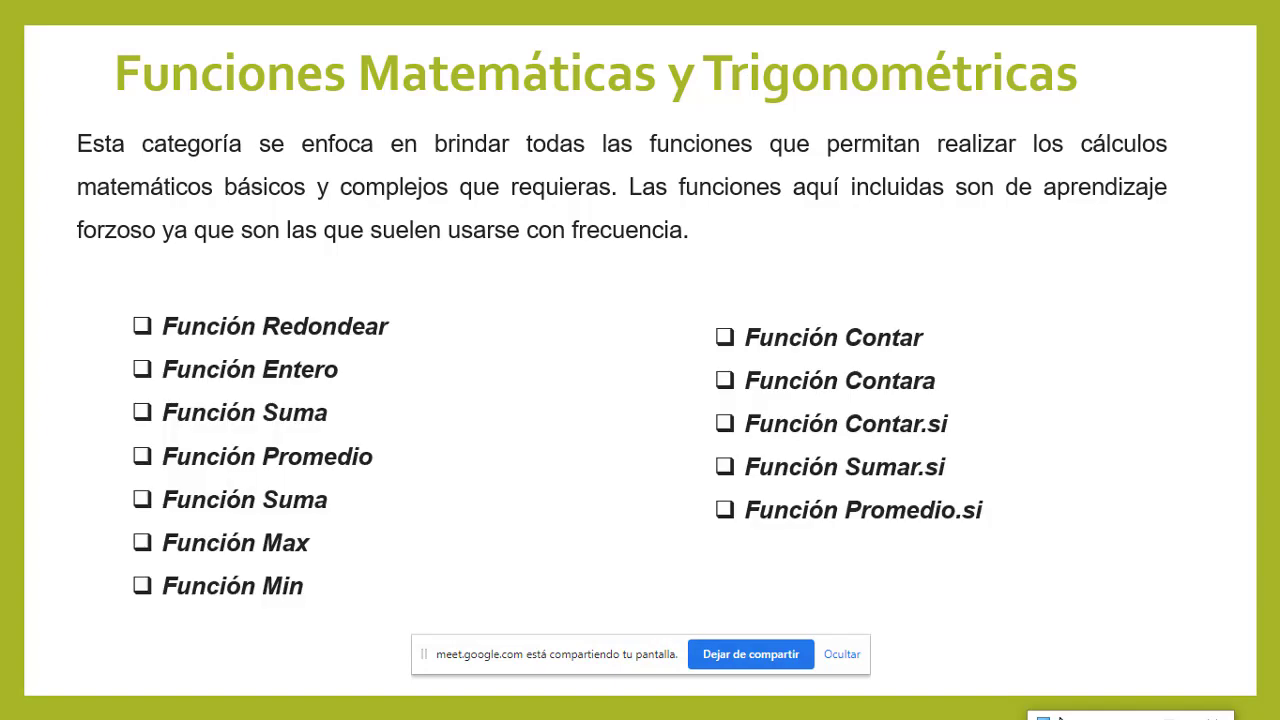
key("Left")
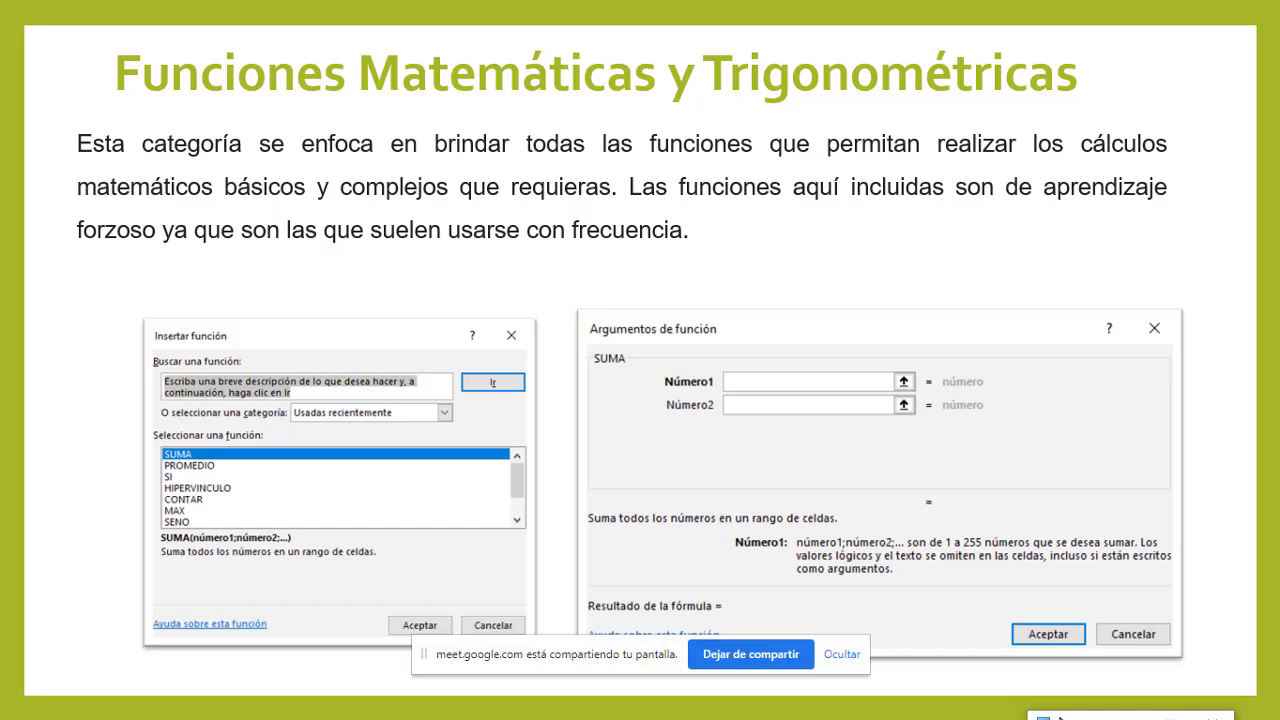
- End the slide show on the Funciones Matemáticas y Trigonométricas list and switch to the Costos_Impuesto workbook in Excel
key("Right")
key("Escape")
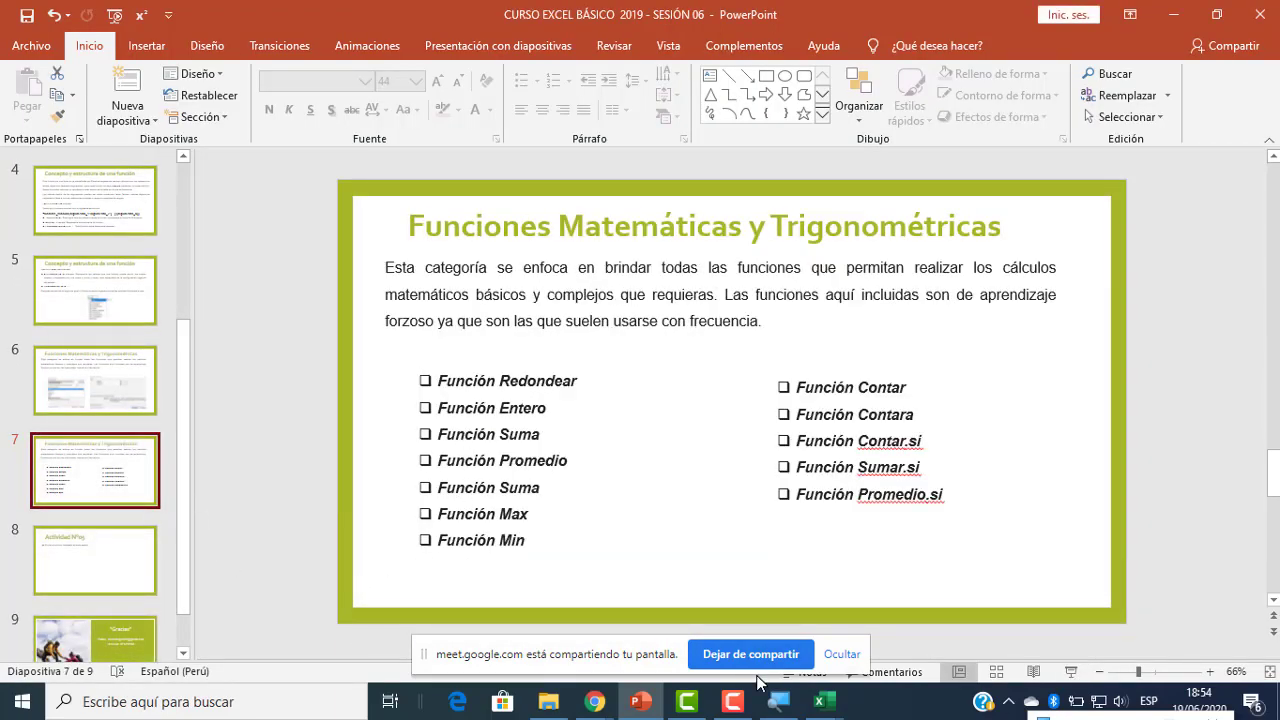
mouse_move(840, 706)
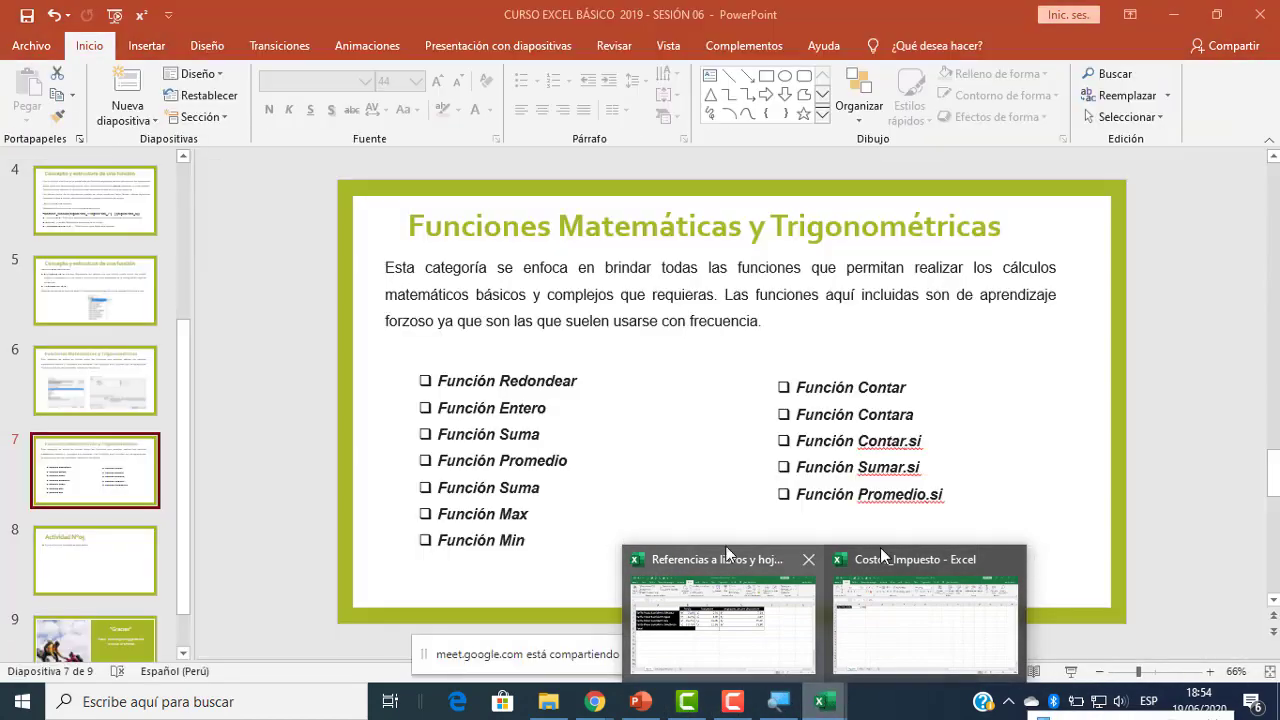
left_click(925, 610)
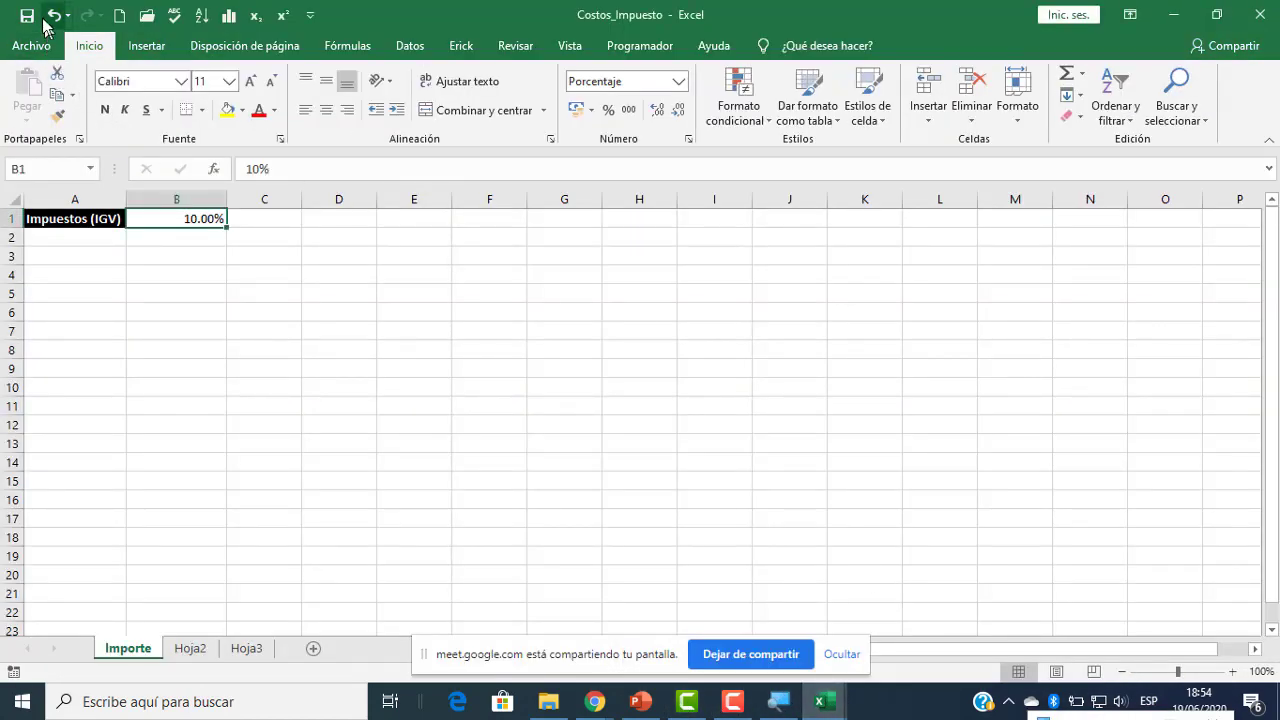
left_click(231, 271)
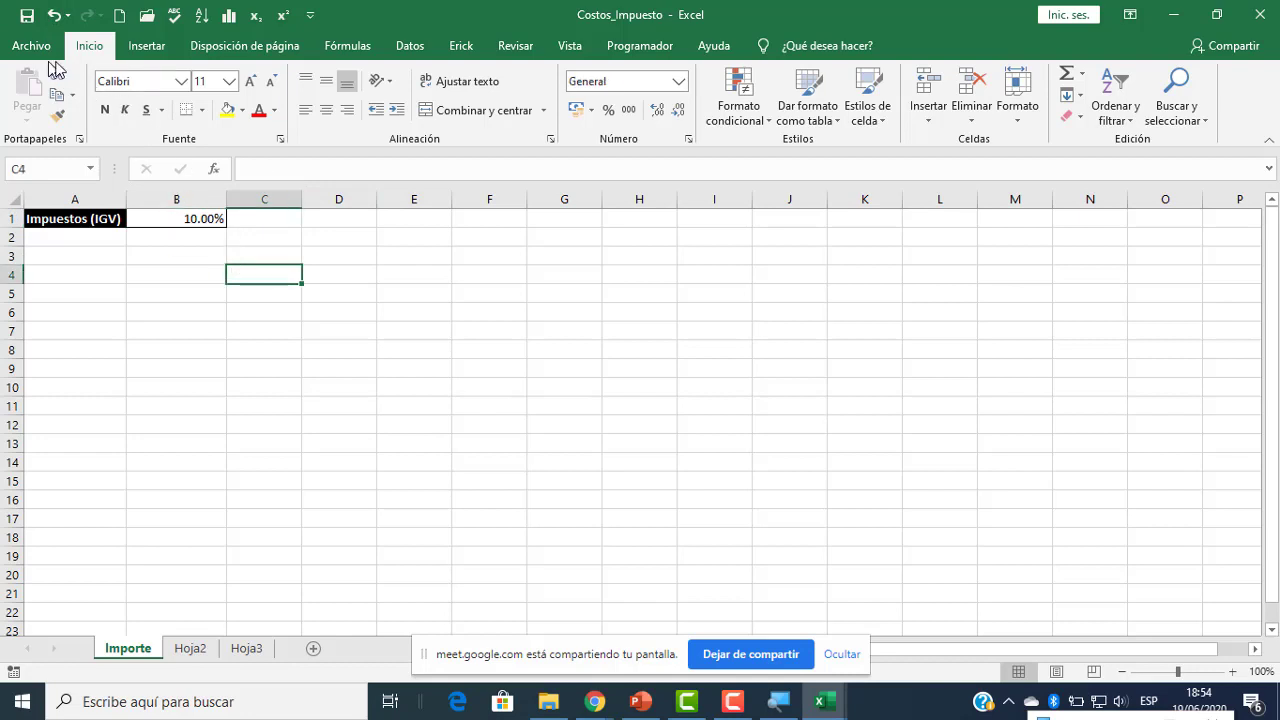
left_click(323, 346)
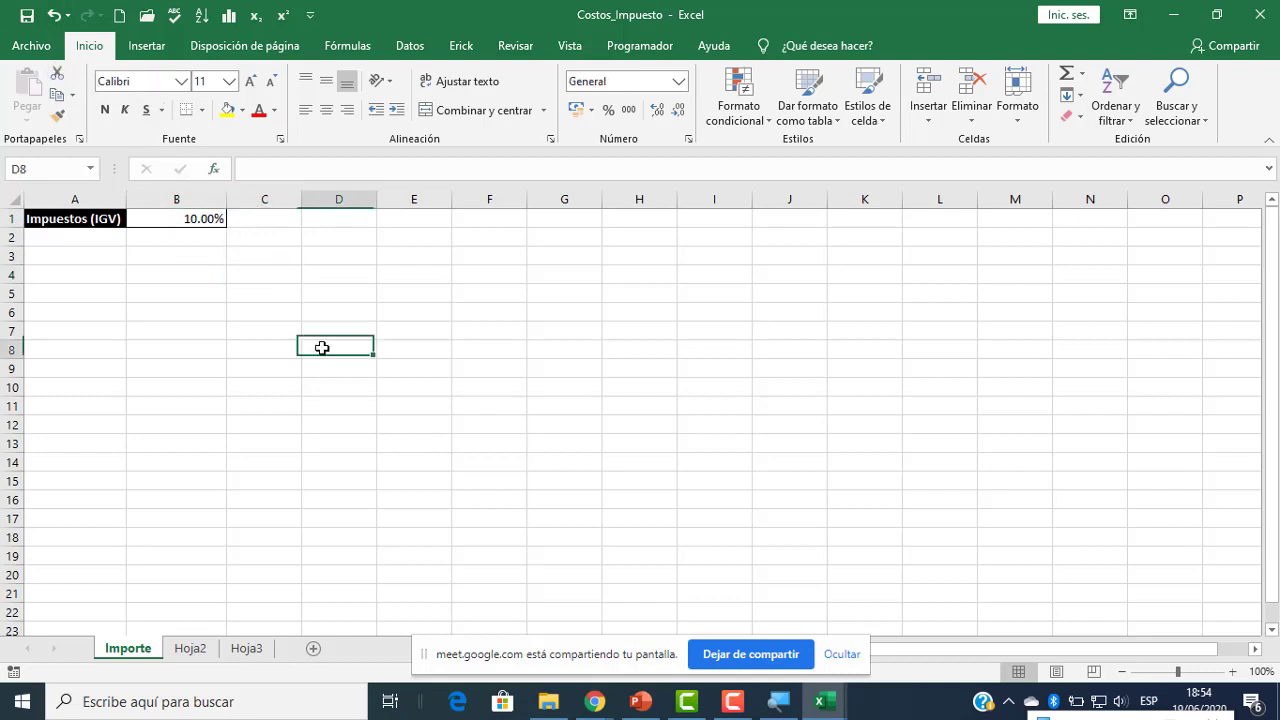
- Start a formula in C6 at 190% zoom to show the function suggestions for S and C, and cancel the entry
left_click(357, 288)
type("=")
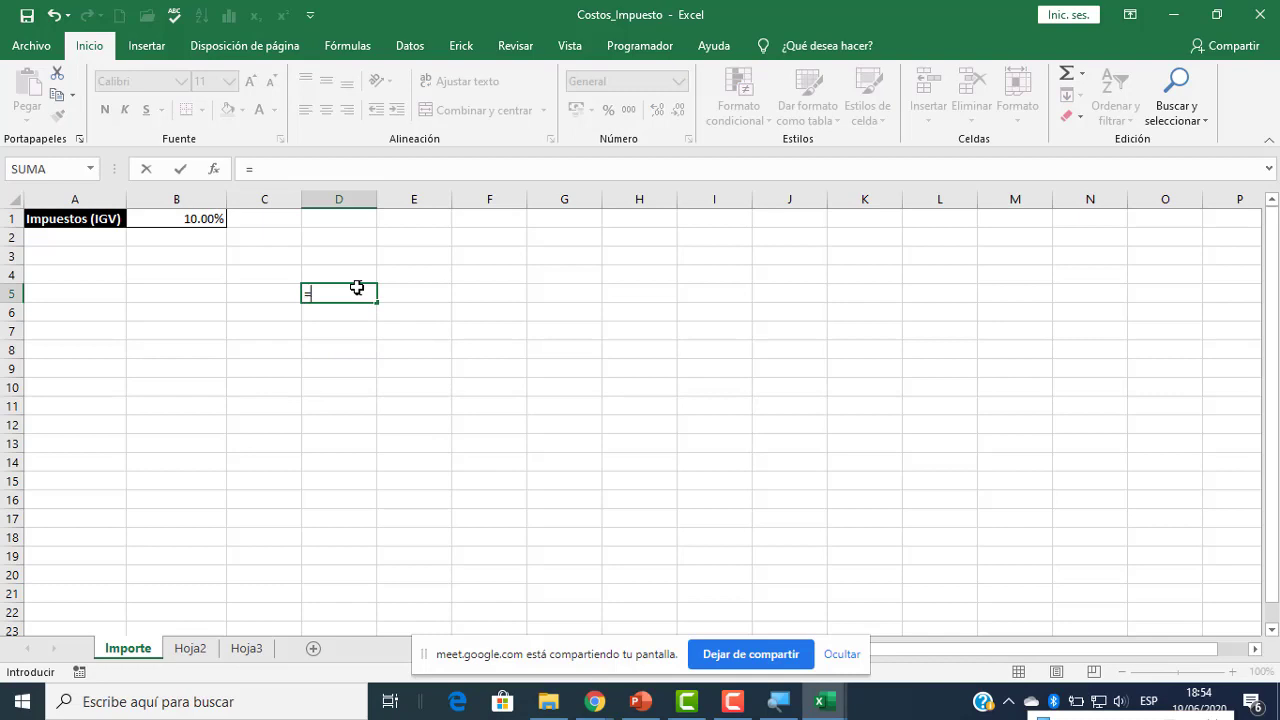
key("Escape")
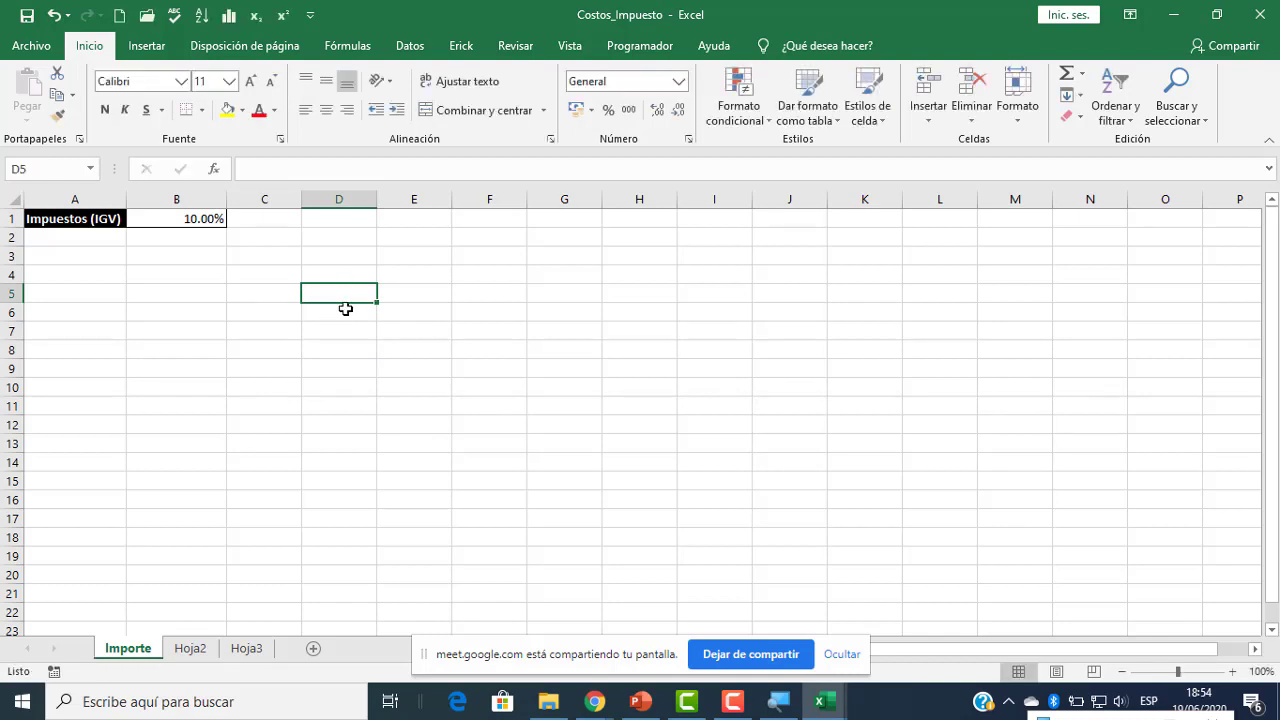
scroll(334, 300, "up", 6)
left_click(547, 421)
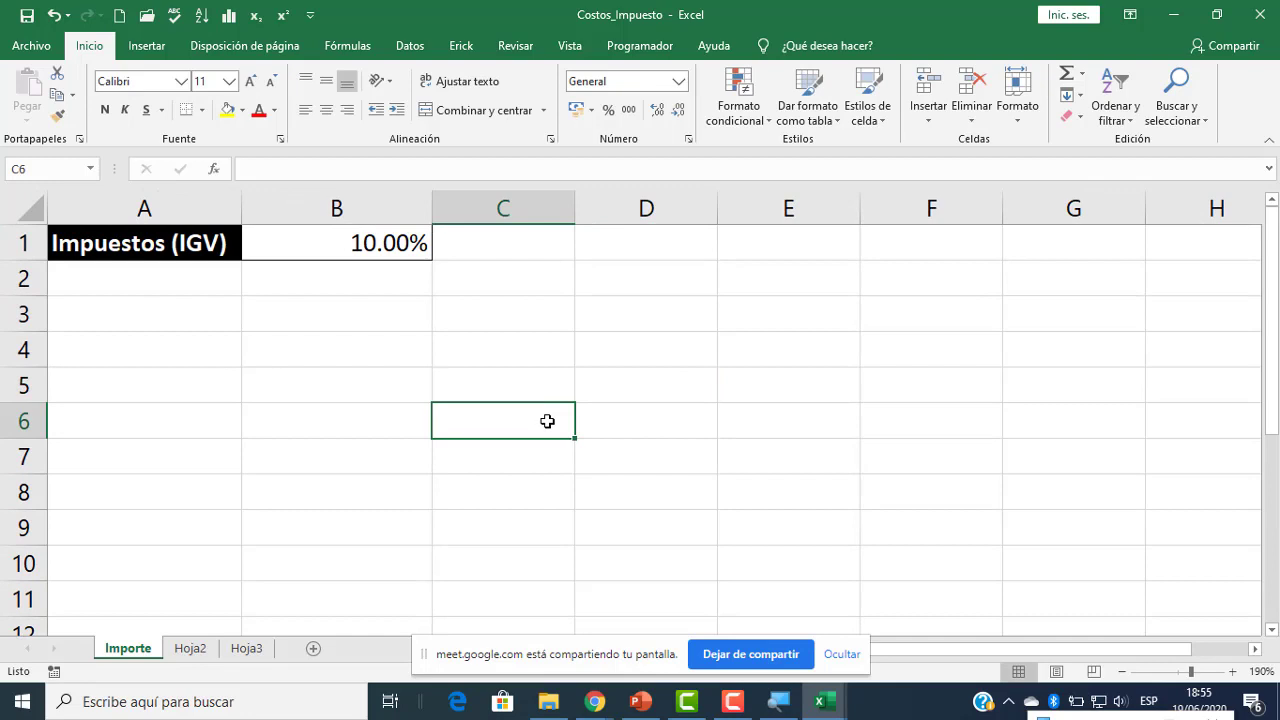
type("=s")
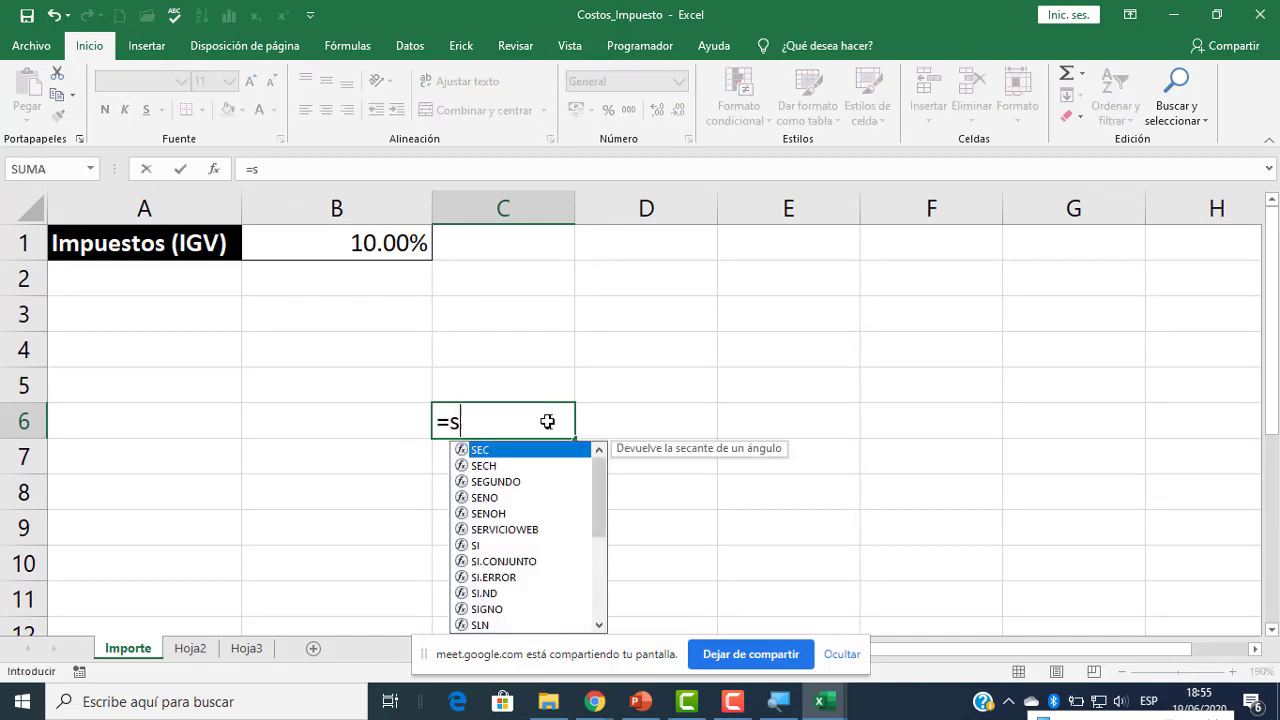
key("BackSpace")
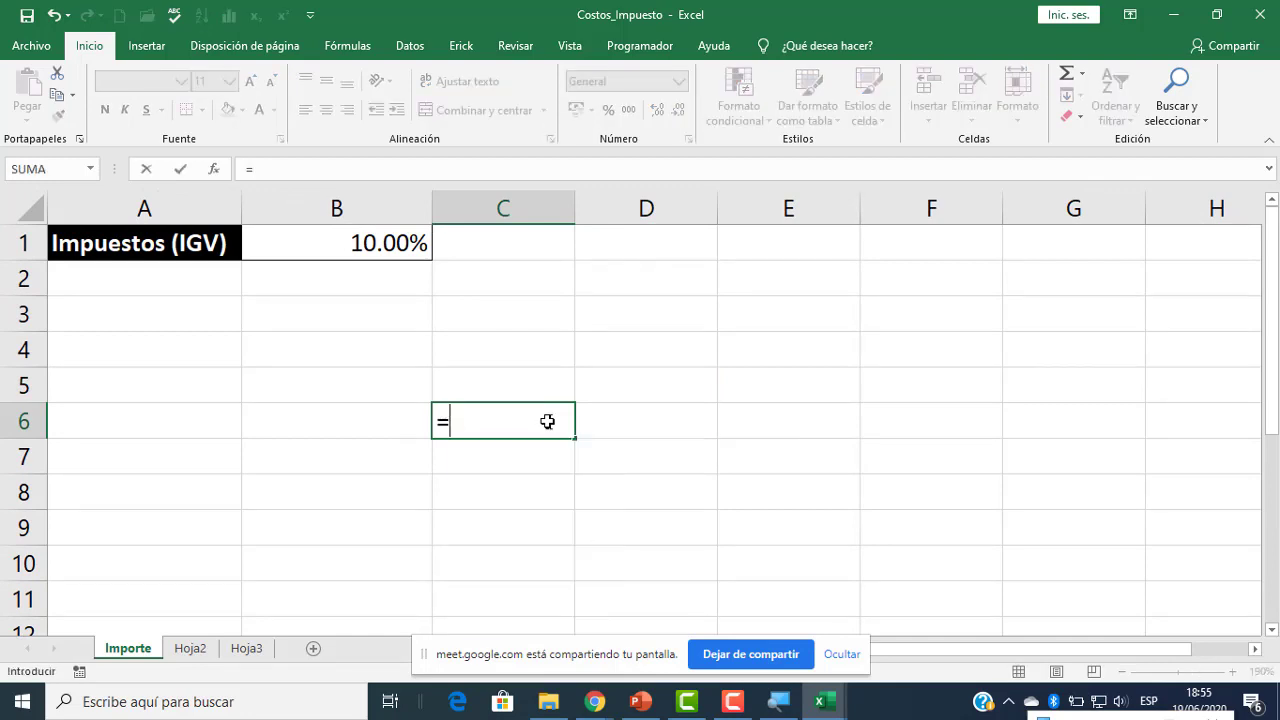
type("c")
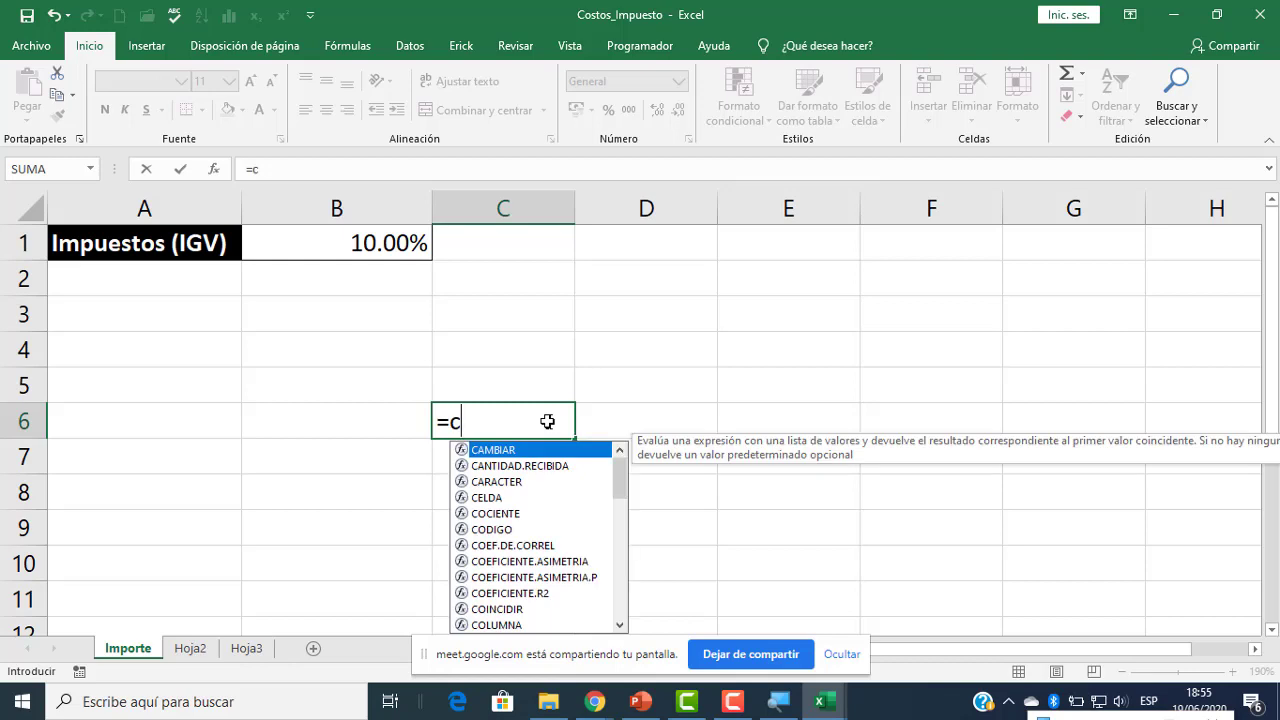
key("BackSpace")
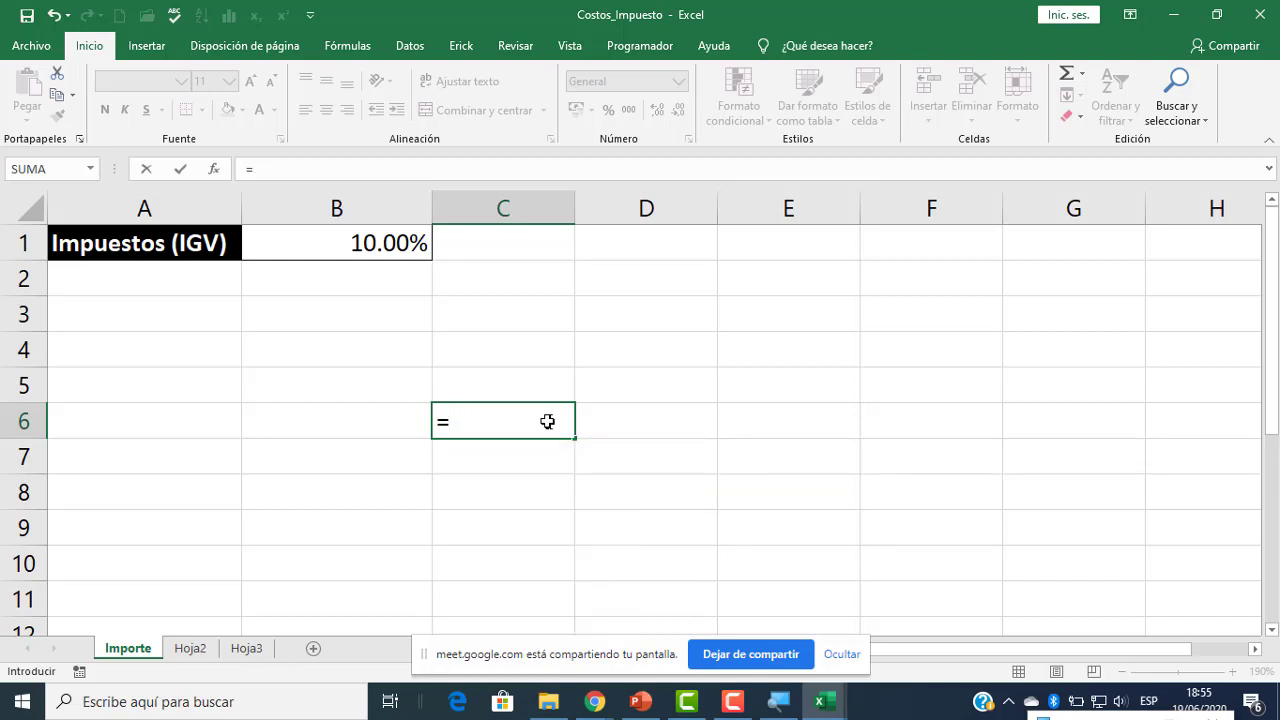
key("Escape")
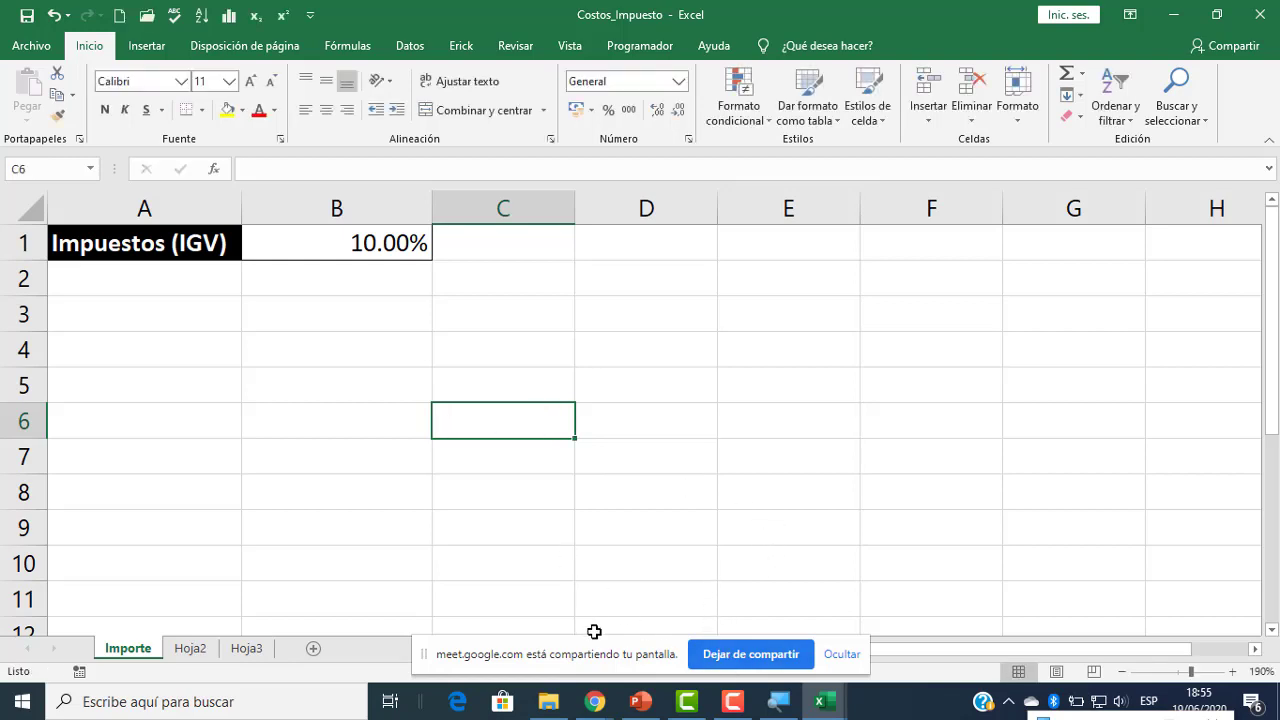
- Bring up the Windows Magnifier (Lupa) over the Costos_Impuesto workbook and magnify the screen to 200%
left_click(640, 701)
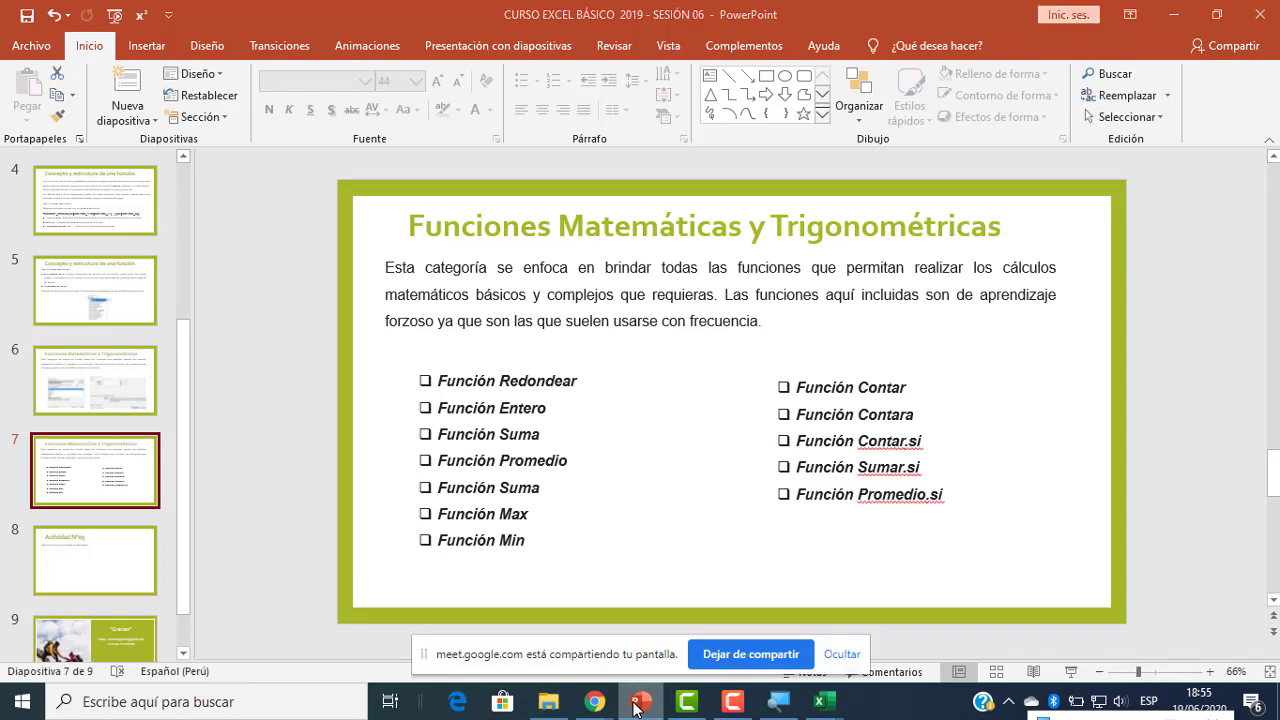
key("alt+Tab")
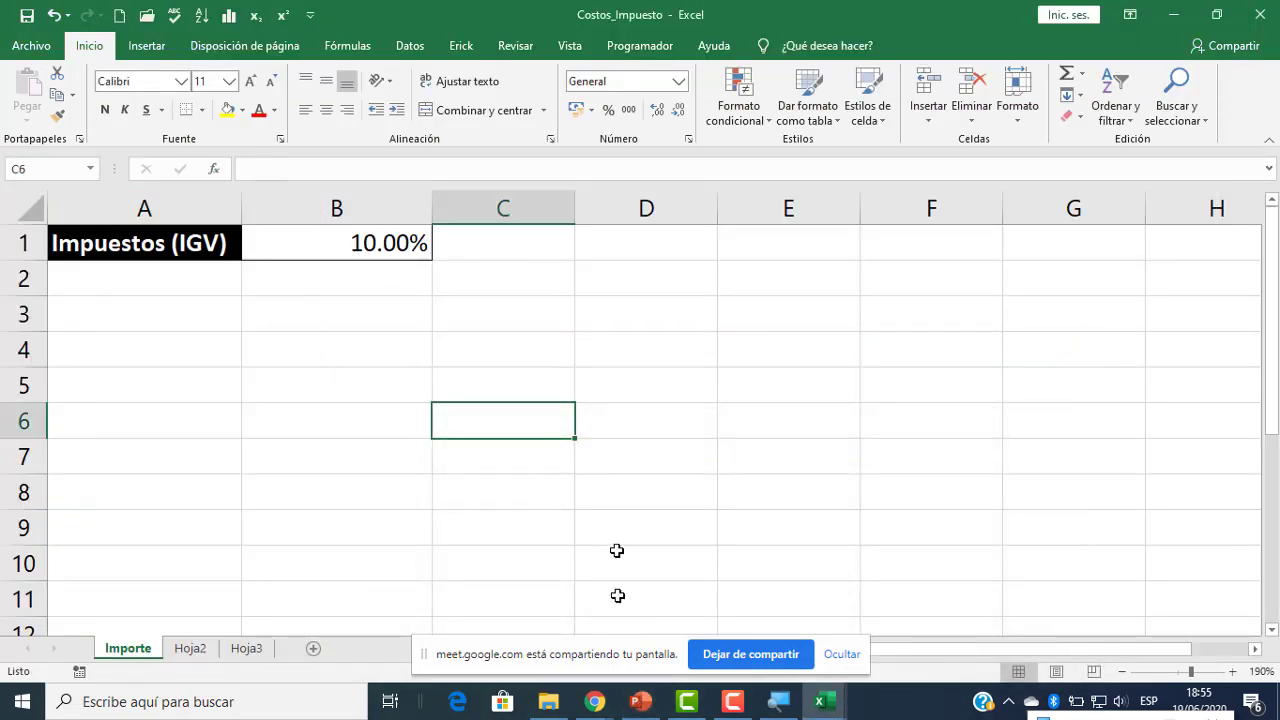
left_click(779, 701)
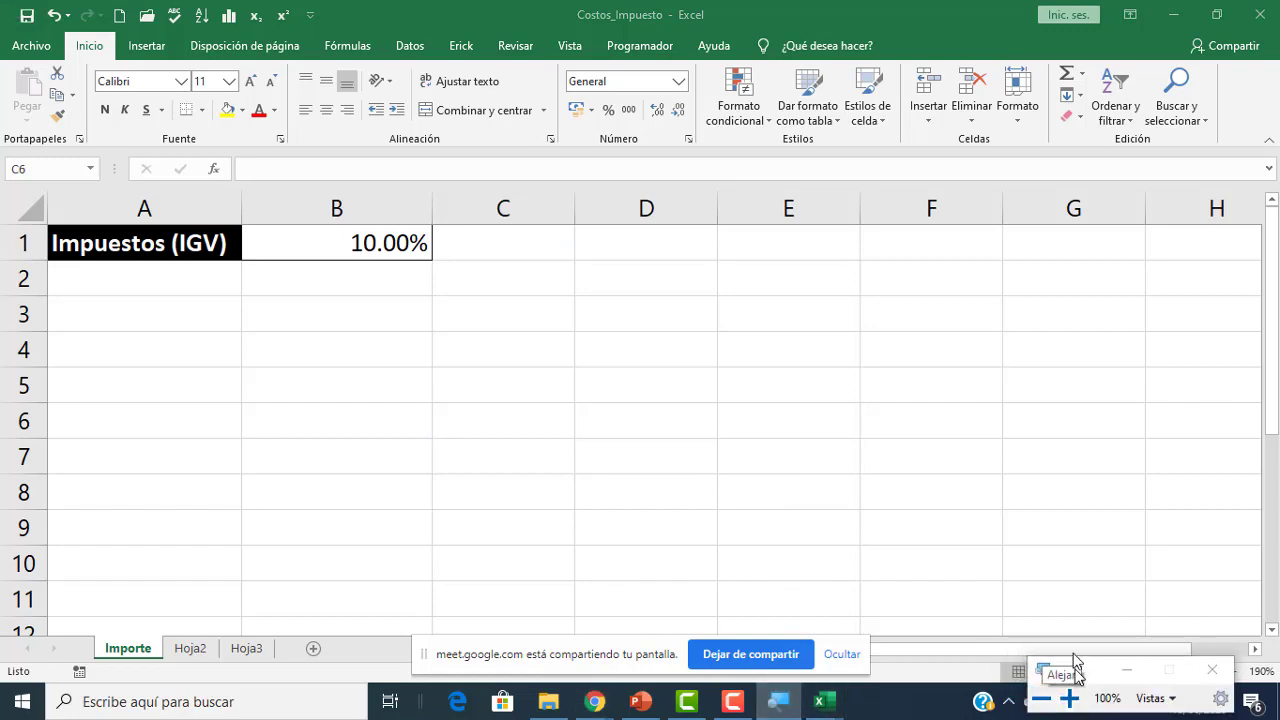
left_click_drag(1085, 668, 1061, 533)
left_click(1050, 563)
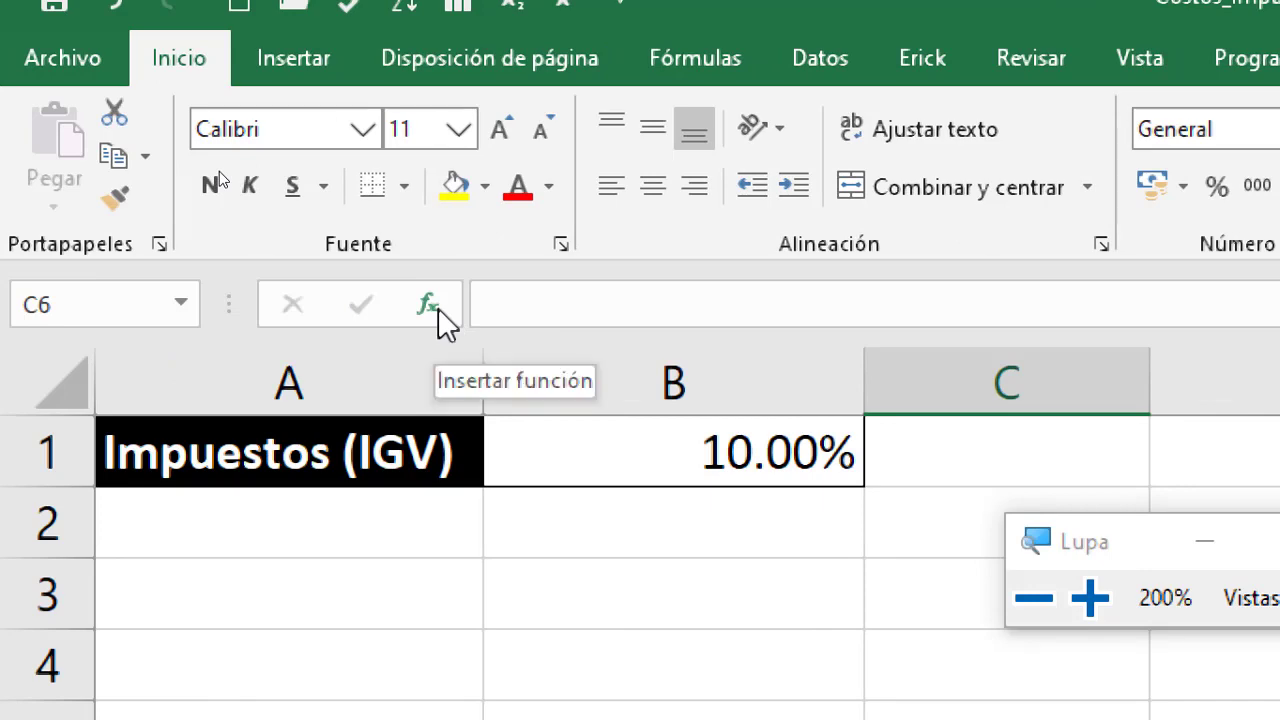
- Show the Insertar función dialog for C6 and the argument hint of a manually entered =suma( formula, cancelling both
left_click(436, 307)
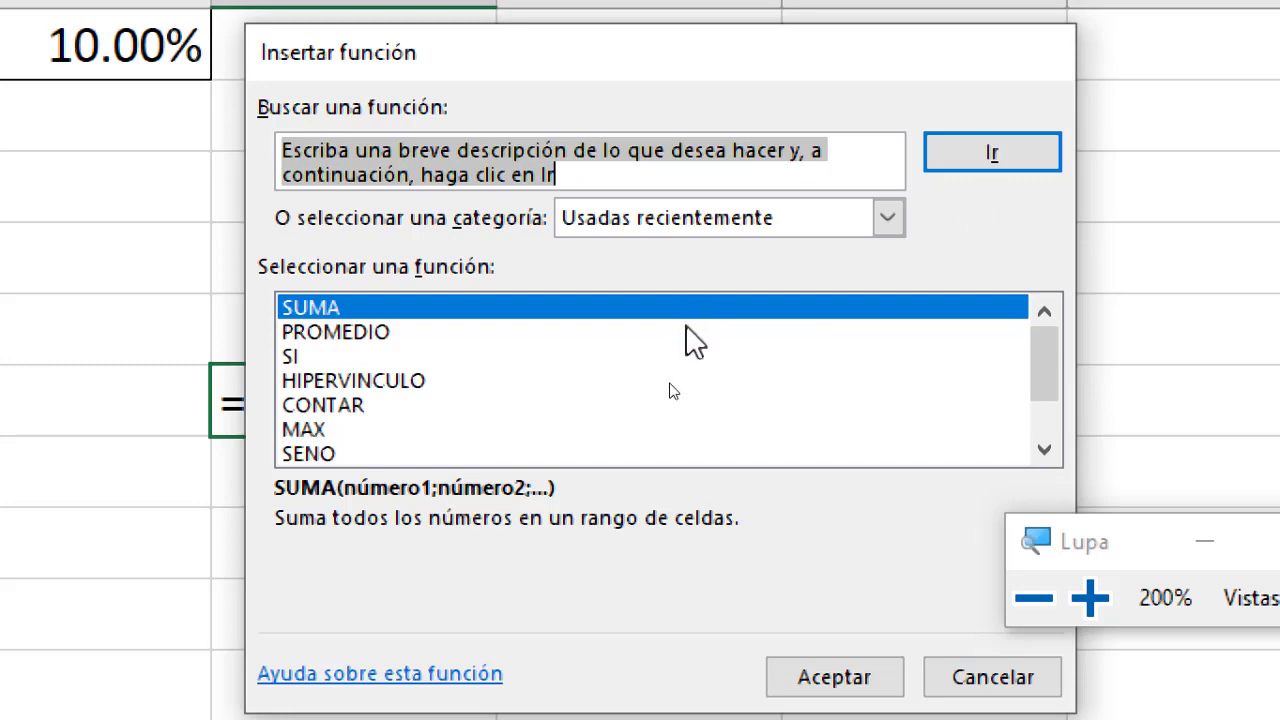
key("Escape")
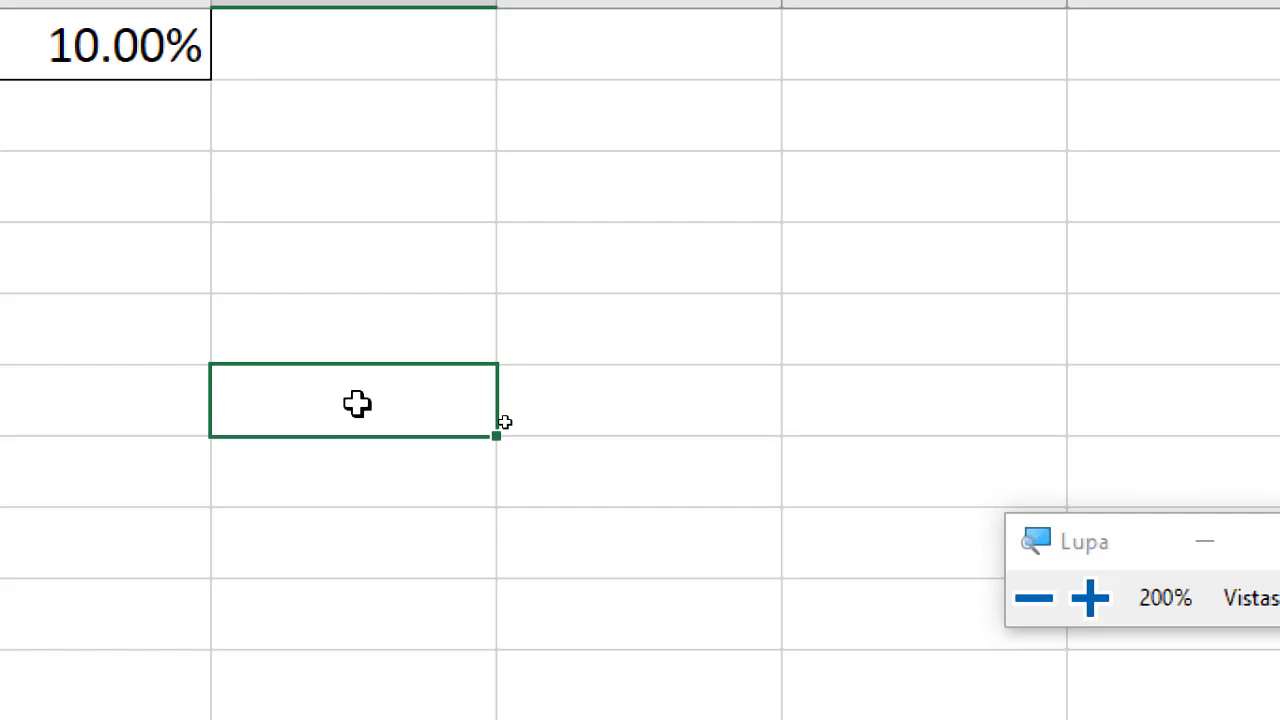
type("=suma(")
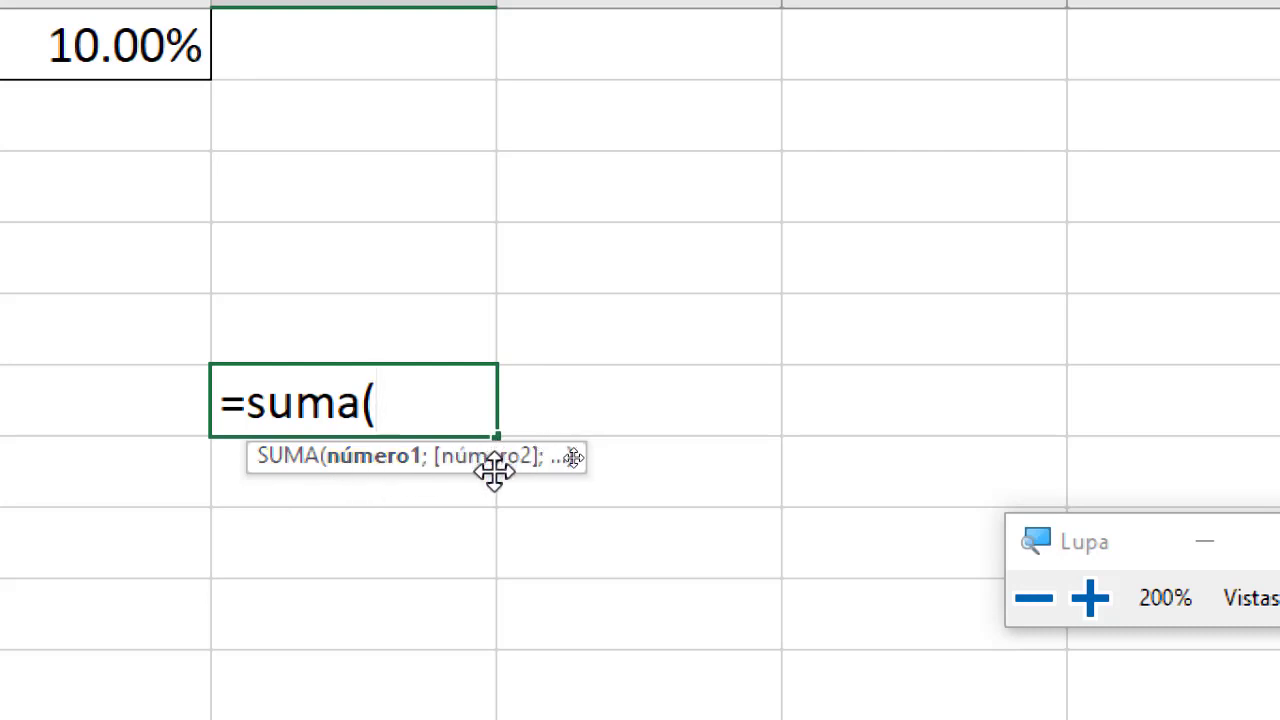
key("Escape")
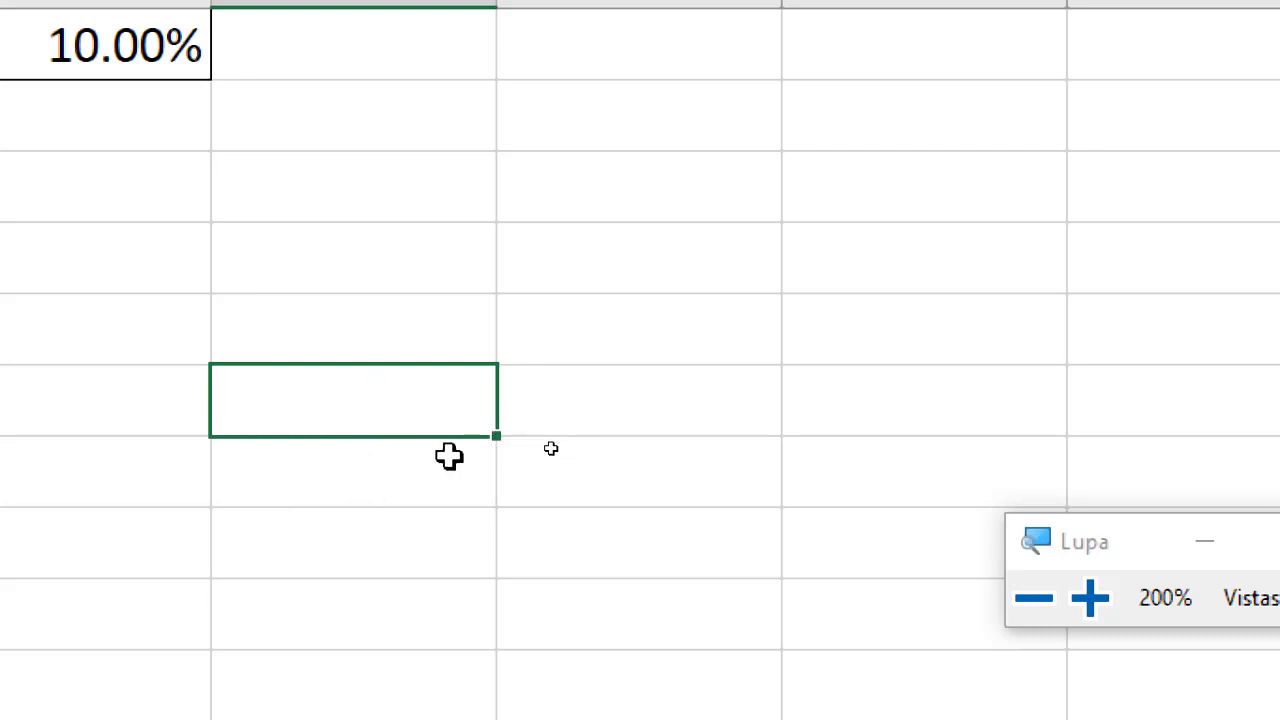
type("=")
key("BackSpace")
left_click(473, 605)
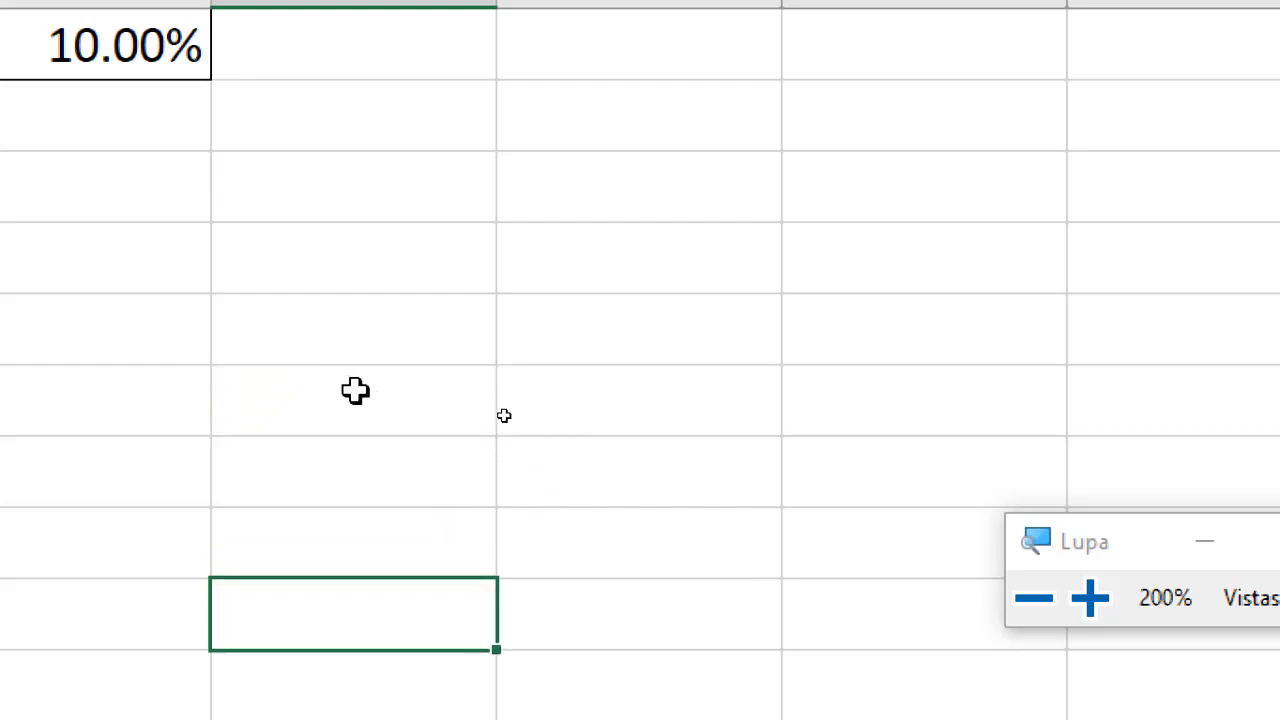
- Open the Insertar función dialog for cell C6 and search for the function "suma"
left_click(355, 391)
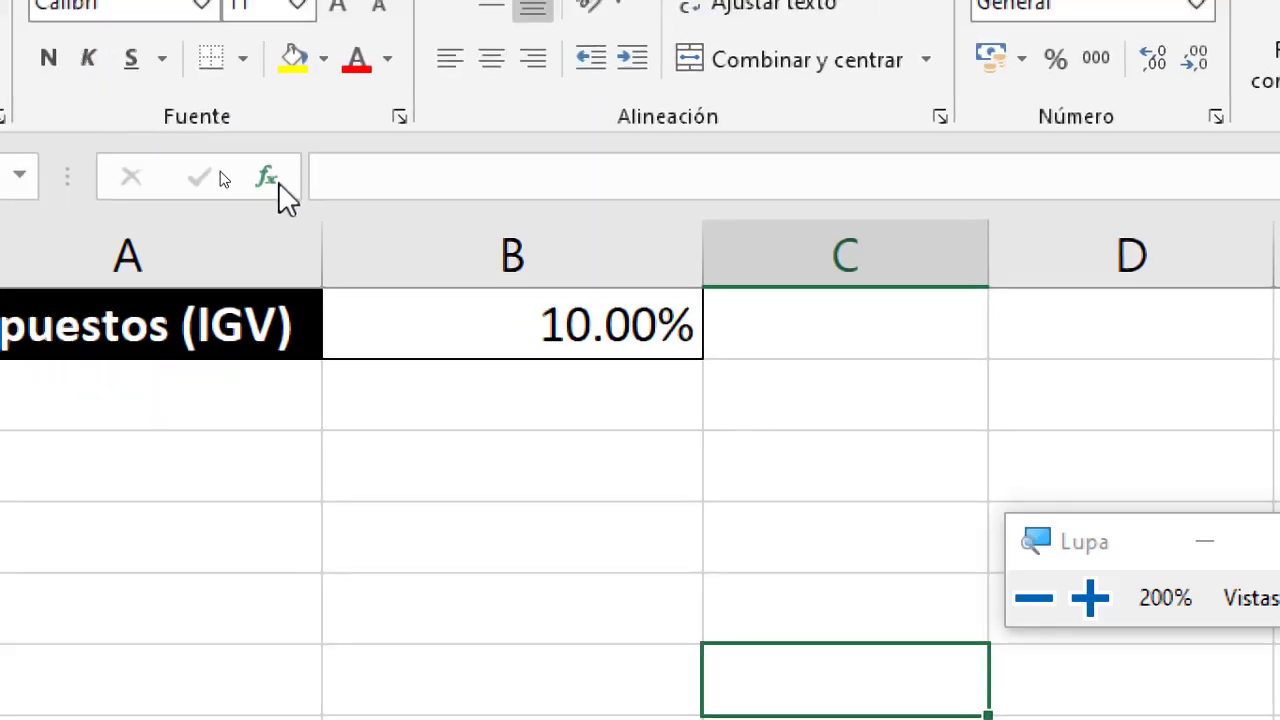
left_click(266, 178)
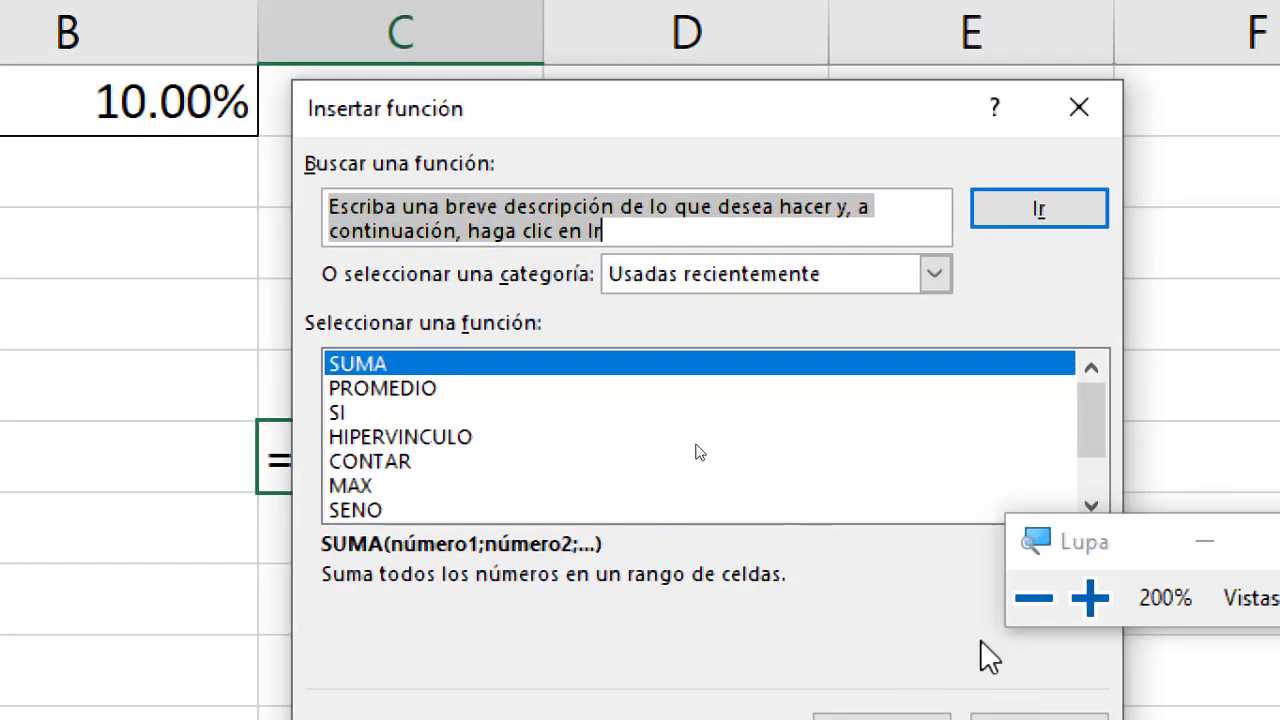
left_click_drag(600, 133, 775, 119)
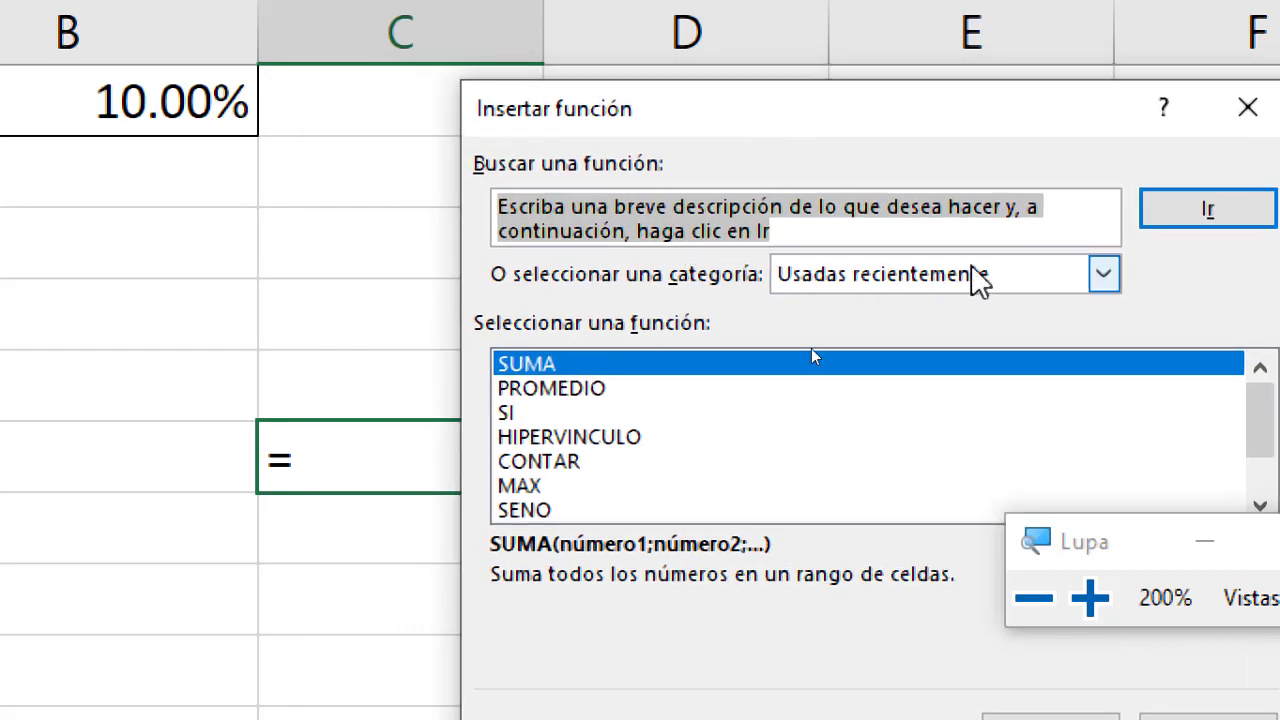
key("Delete")
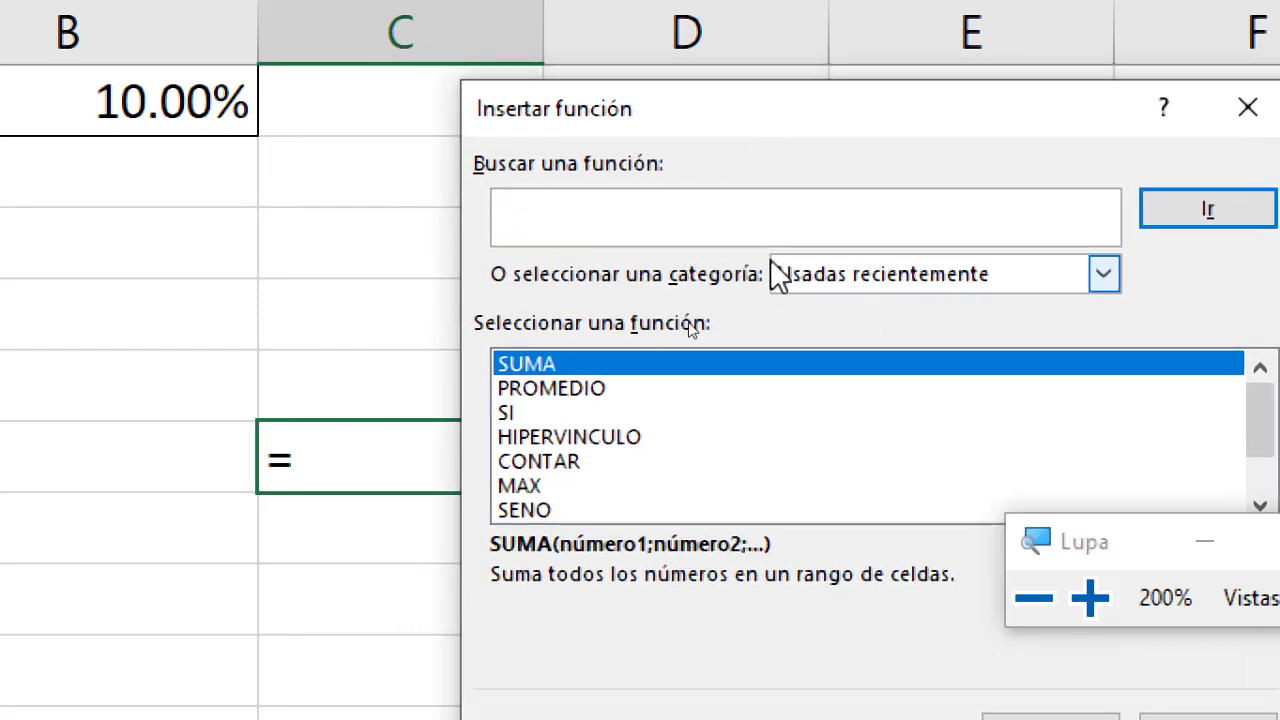
type("suma")
left_click(1205, 220)
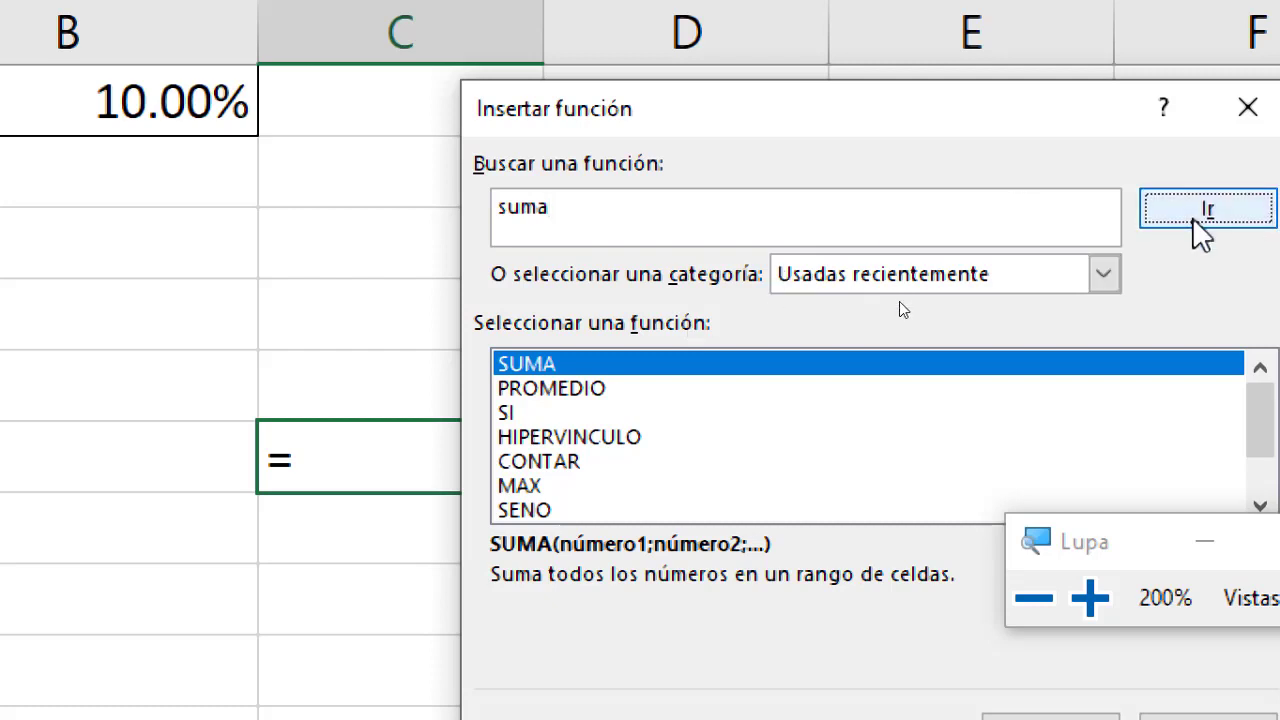
left_click(580, 222)
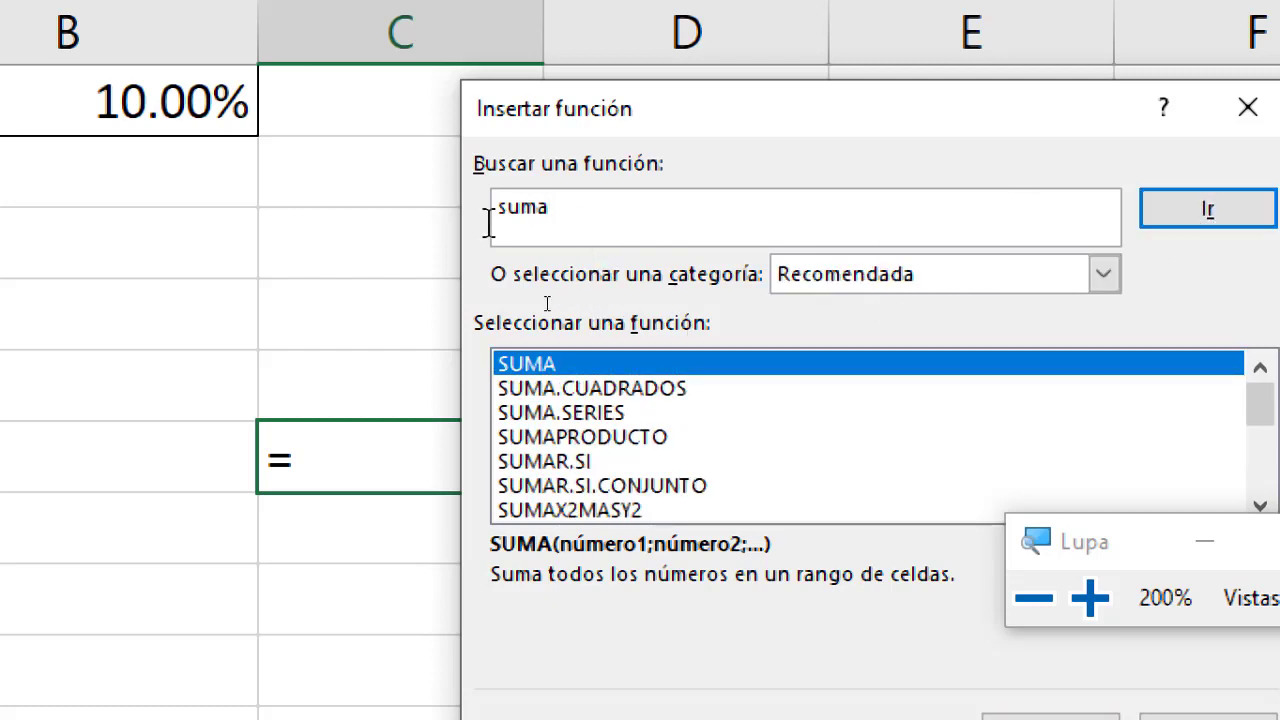
left_click_drag(488, 222, 1097, 206)
left_click(1207, 208)
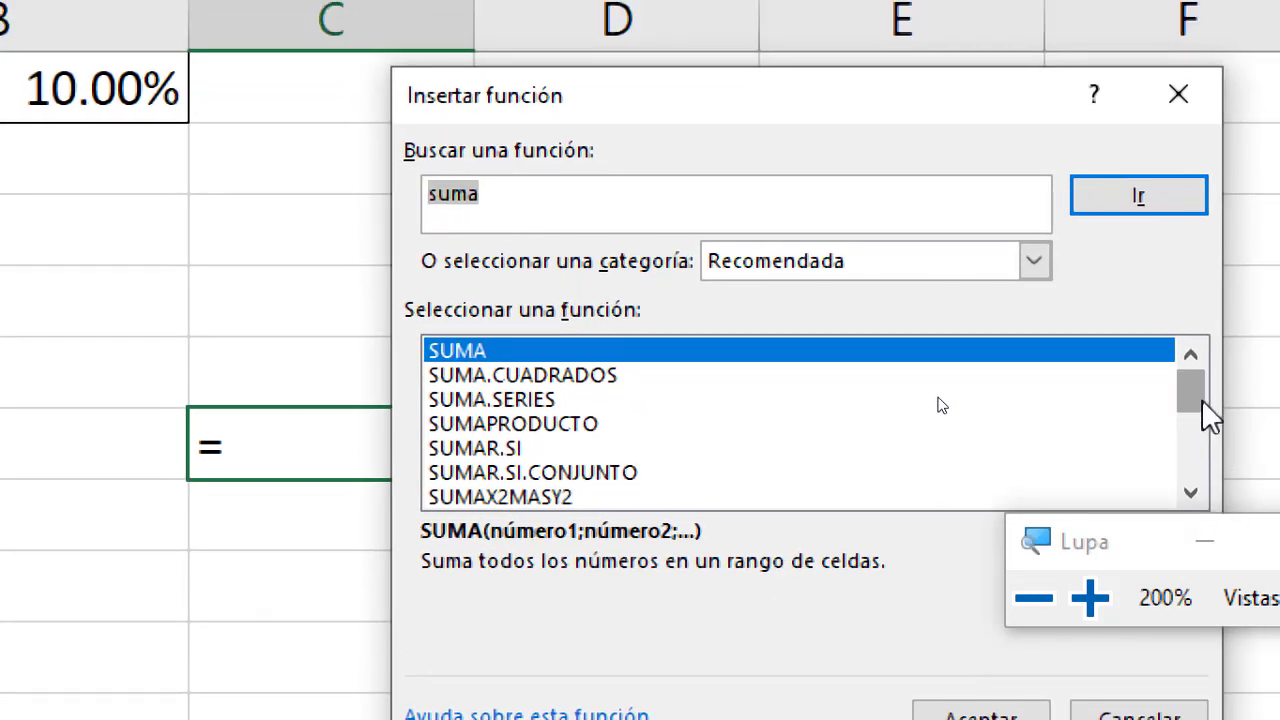
- Look over the function category list, keep Recomendada, and open the arguments of the SUMA function
mouse_move(1203, 403)
left_mouse_down()
mouse_move(1186, 447)
mouse_move(1181, 395)
left_mouse_up()
left_click(1048, 278)
left_click_drag(1040, 345, 1020, 313)
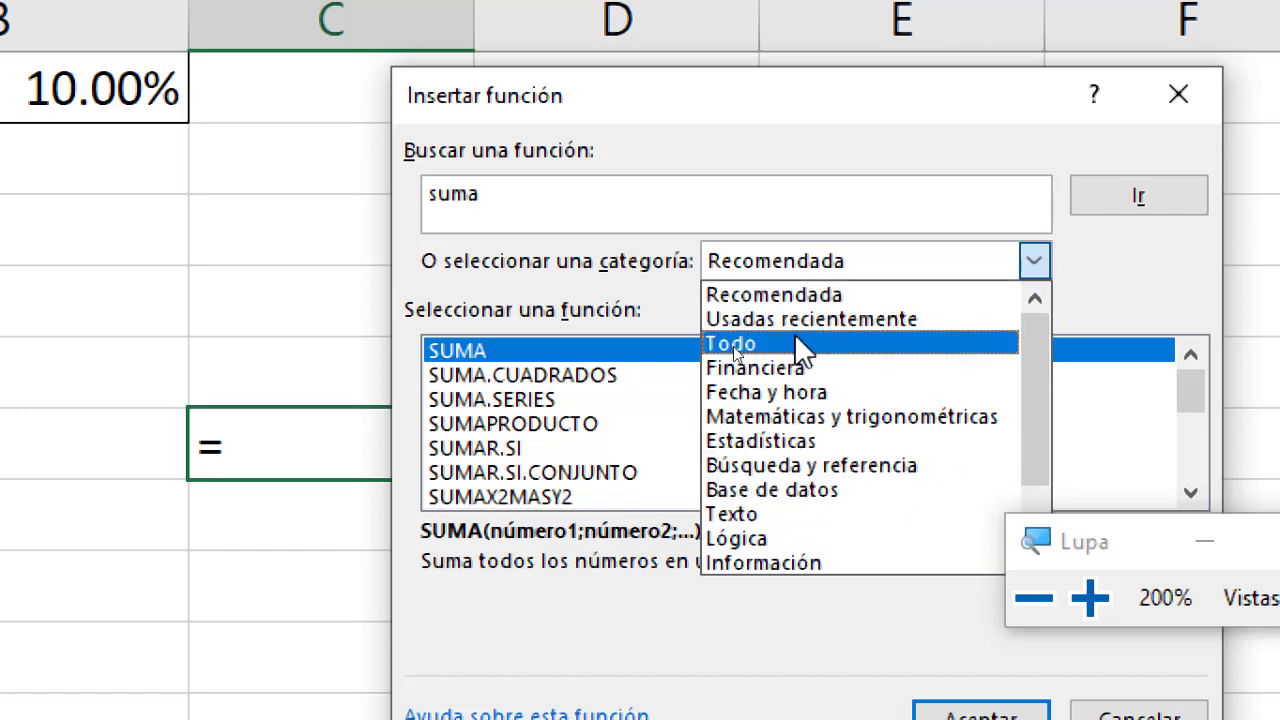
left_click(755, 201)
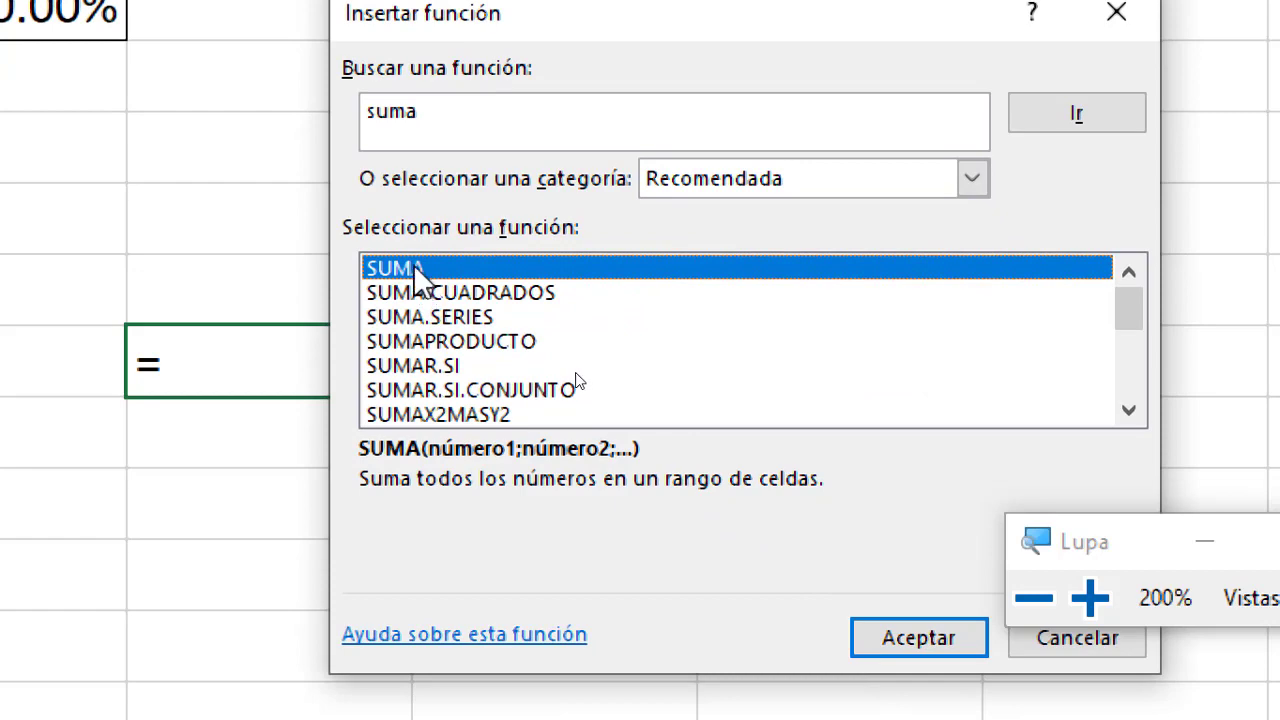
left_click(888, 640)
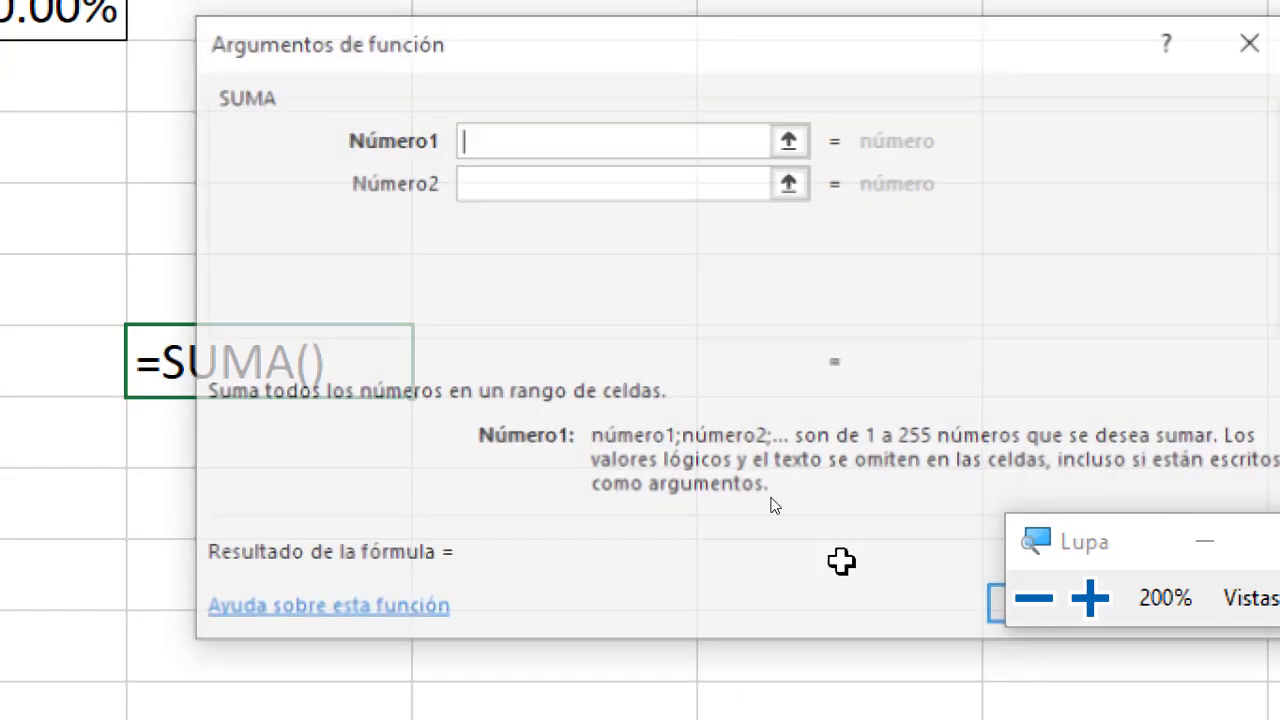
- Examine the Número1 and Número2 fields of SUMA with the Magnifier window moved clear, and cancel the function
left_click_drag(686, 71, 651, 136)
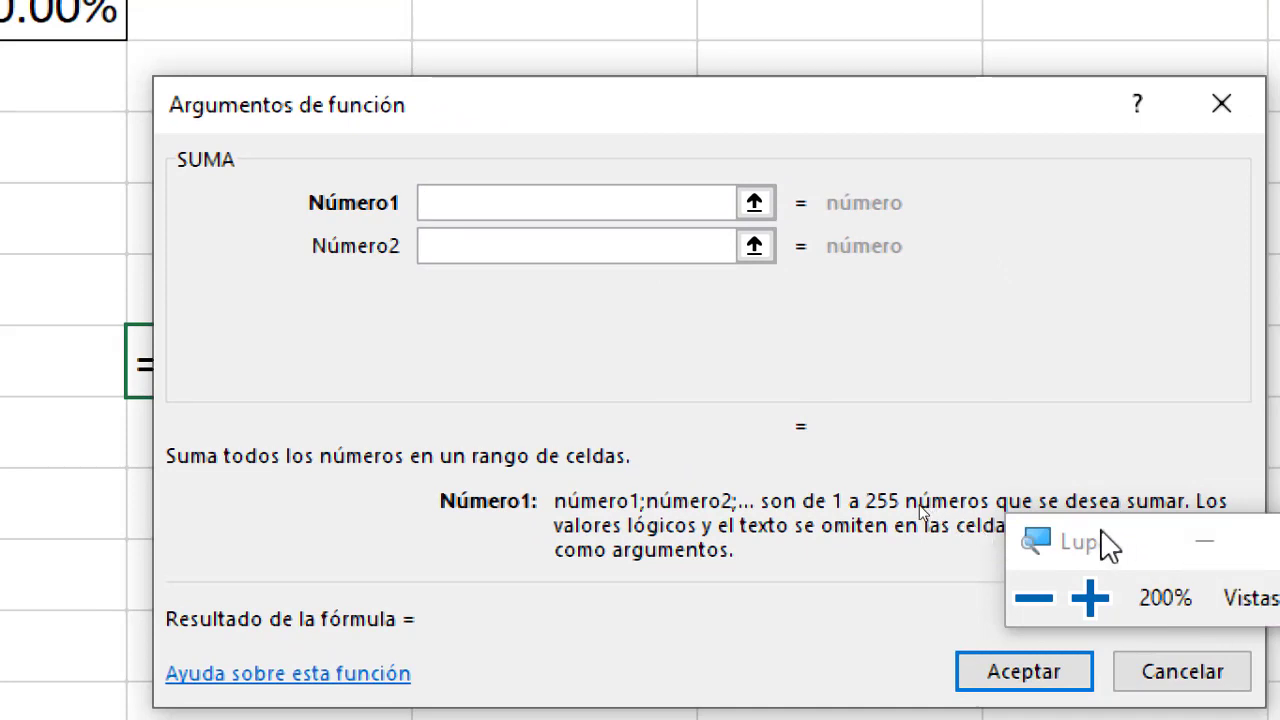
left_click_drag(1075, 538, 1160, 668)
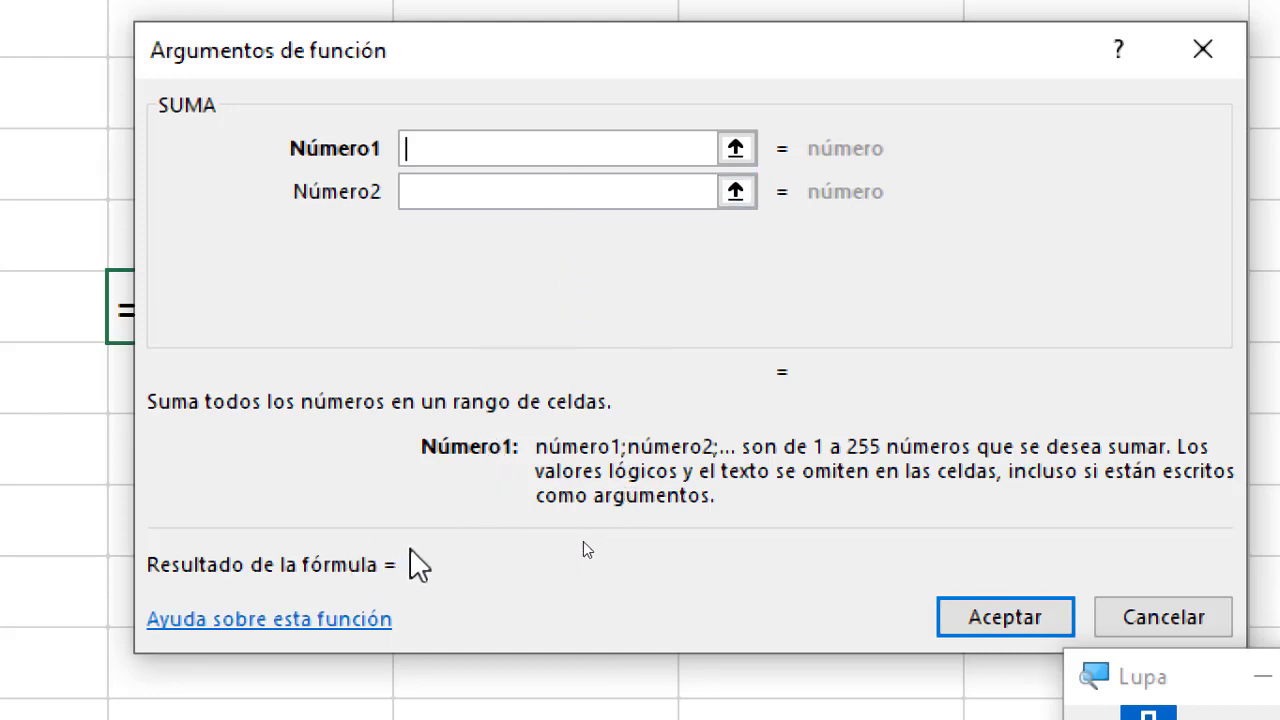
left_click(1143, 625)
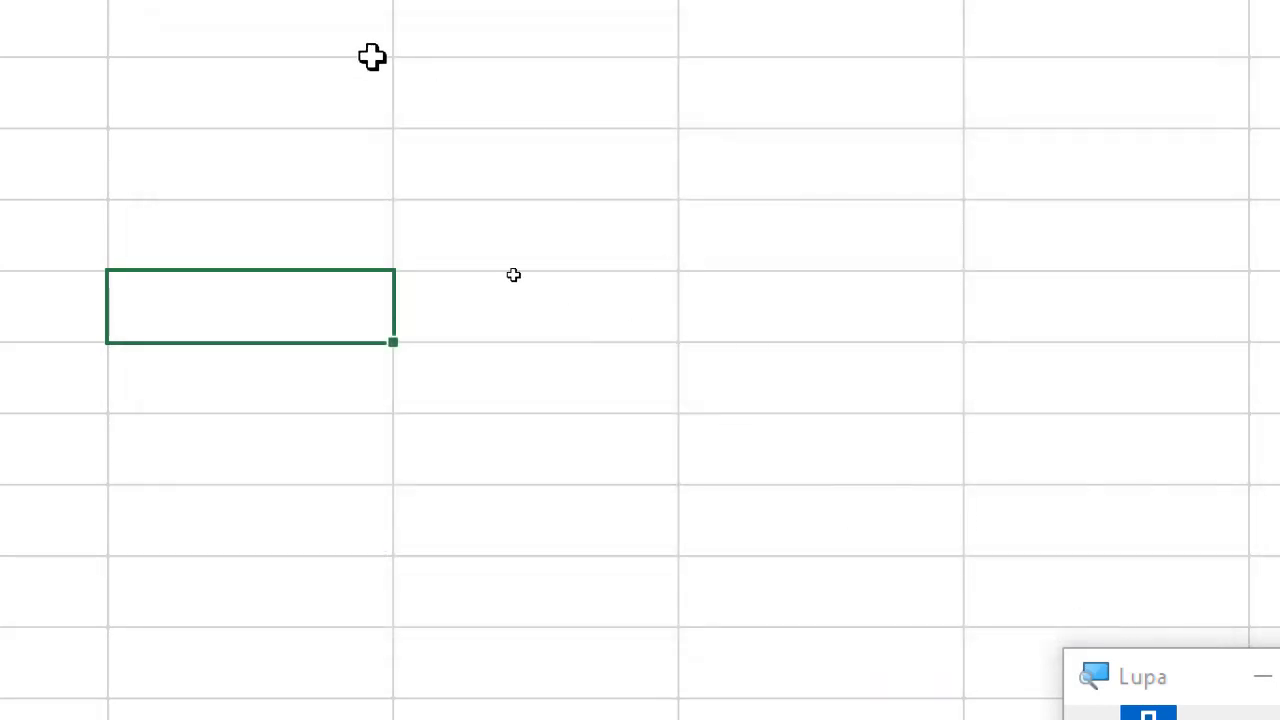
- Enter the value 10 in both cell B5 and cell C5
left_click(206, 400)
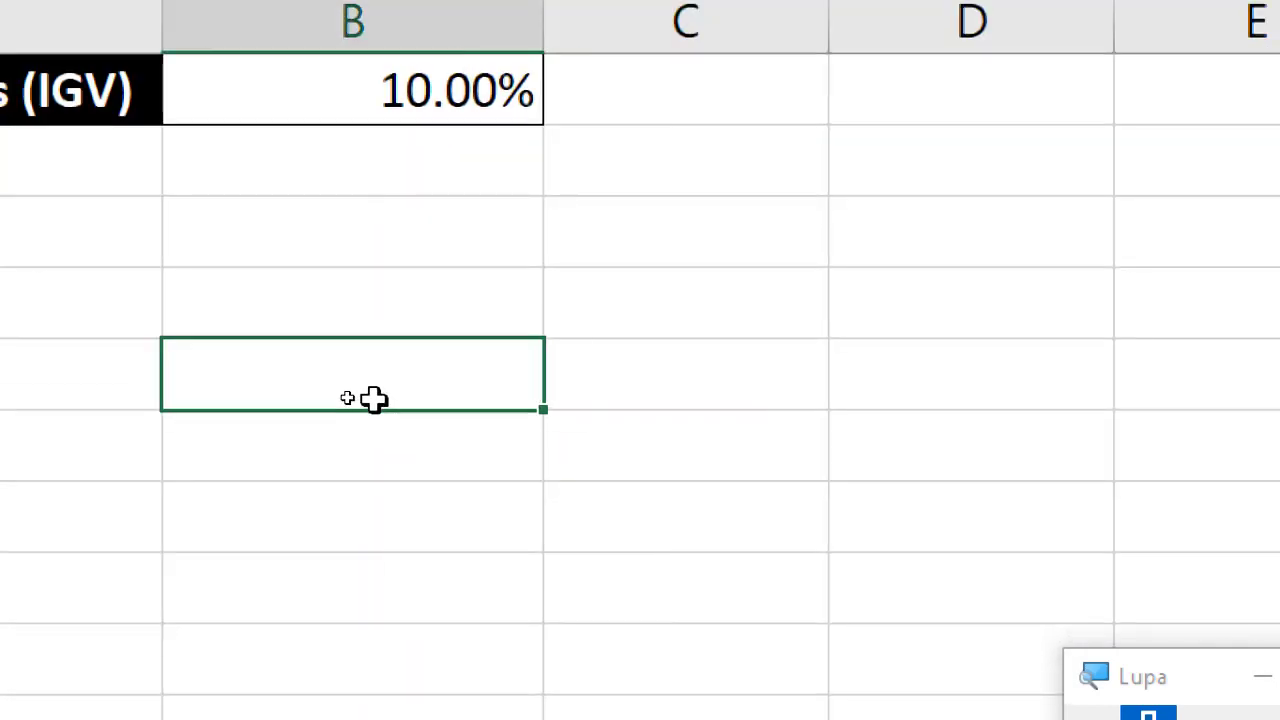
type("10")
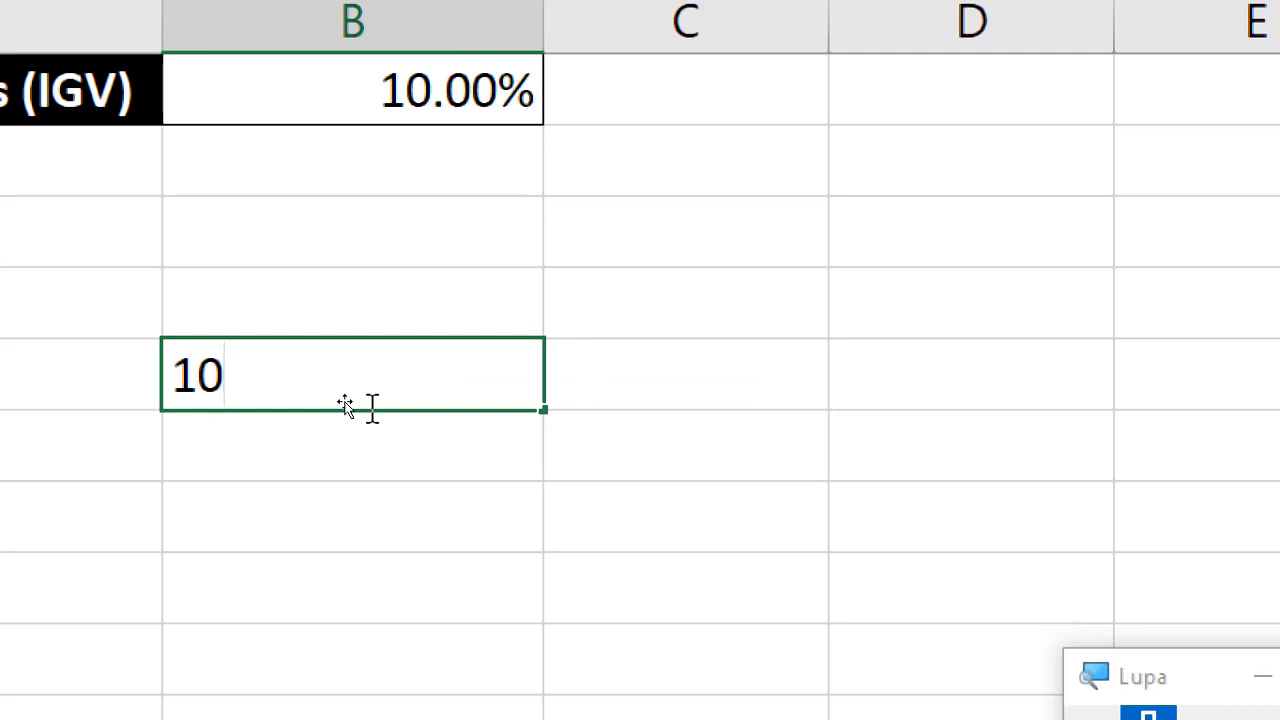
key("Tab")
type("10")
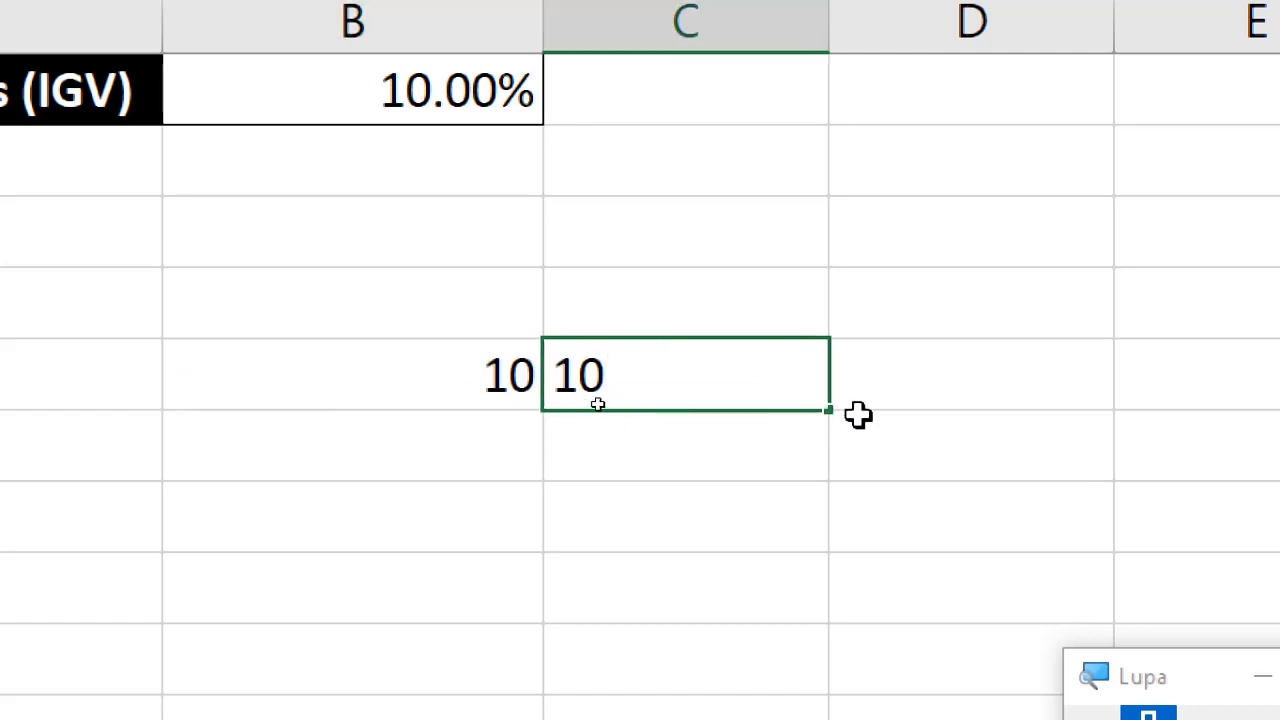
key("Tab")
- Insert the SUMA function from the recently used functions into cell D5 and open its arguments
left_click(828, 447)
left_click(851, 398)
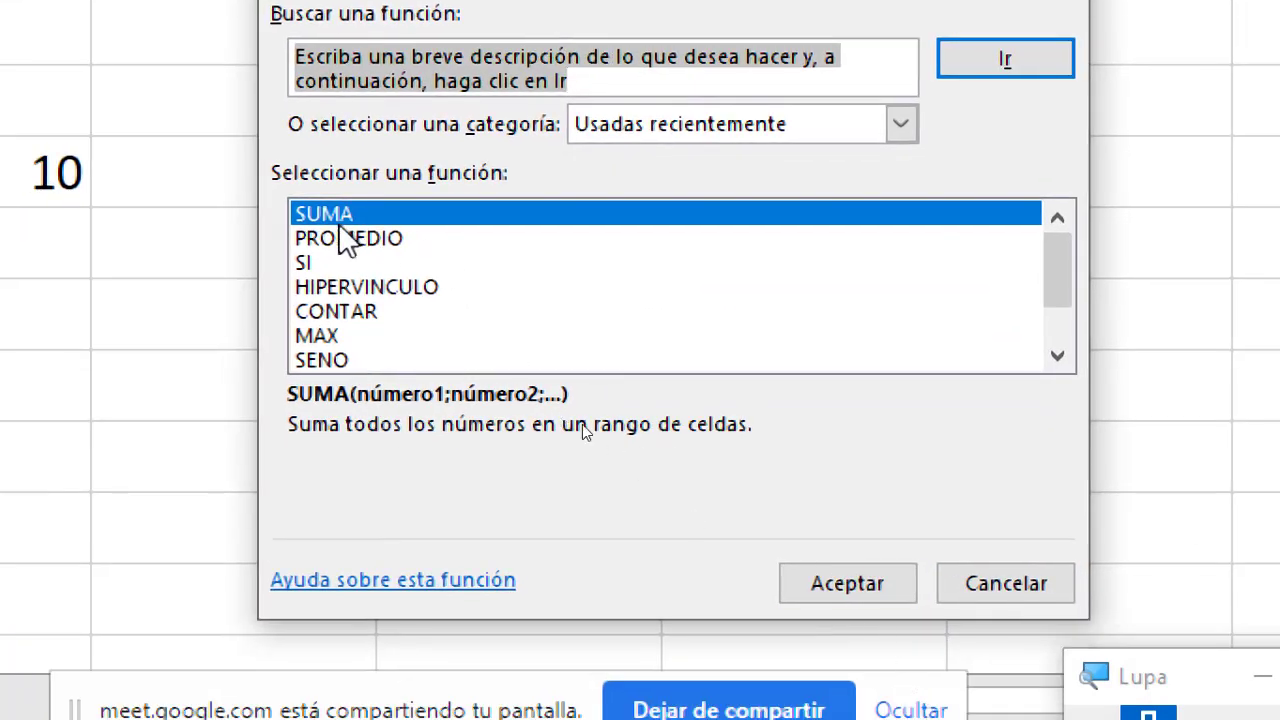
left_click(845, 585)
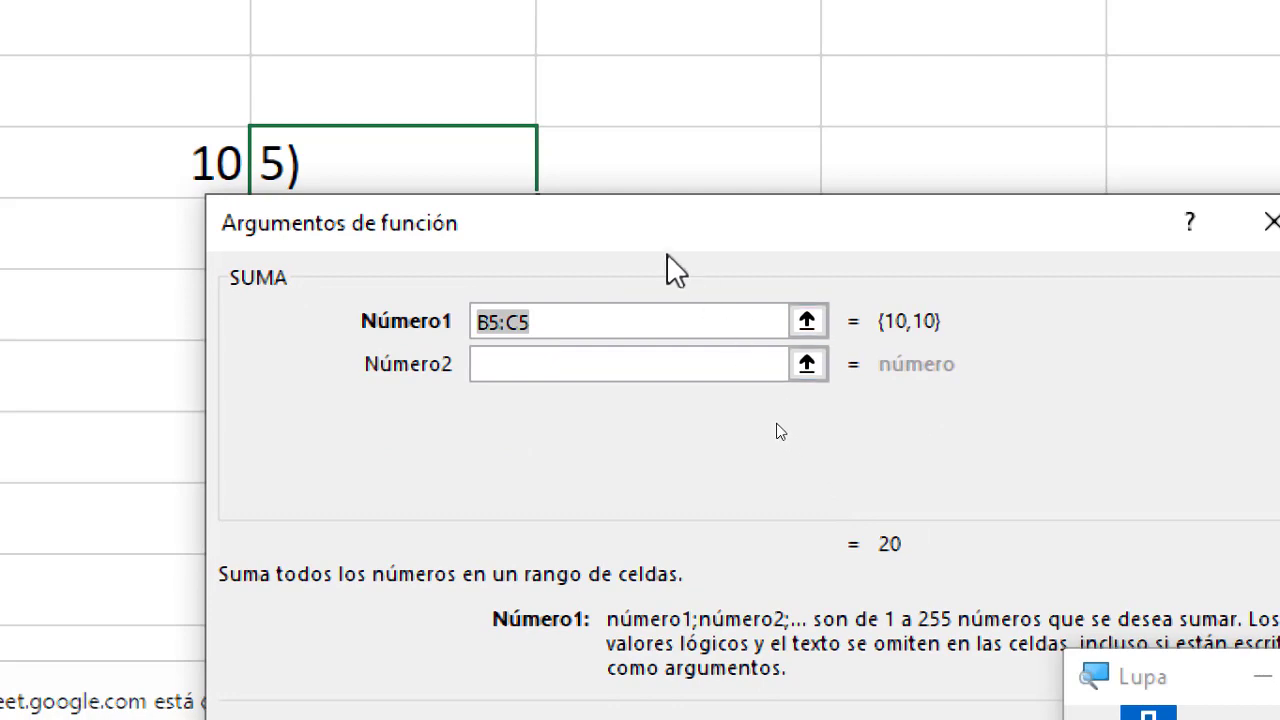
- Move the arguments dialog clear of the data and set Número1 to B5 and Número2 to C5 for SUMA
left_click_drag(655, 232, 960, 189)
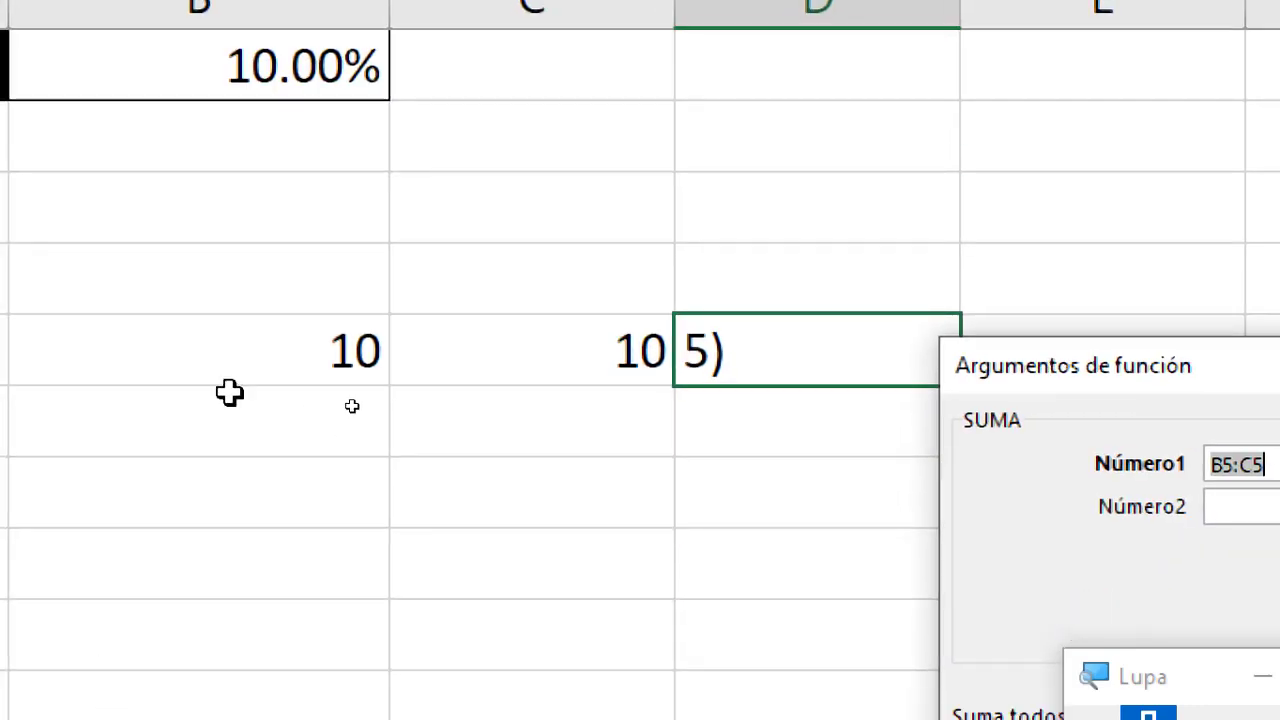
left_click(250, 378)
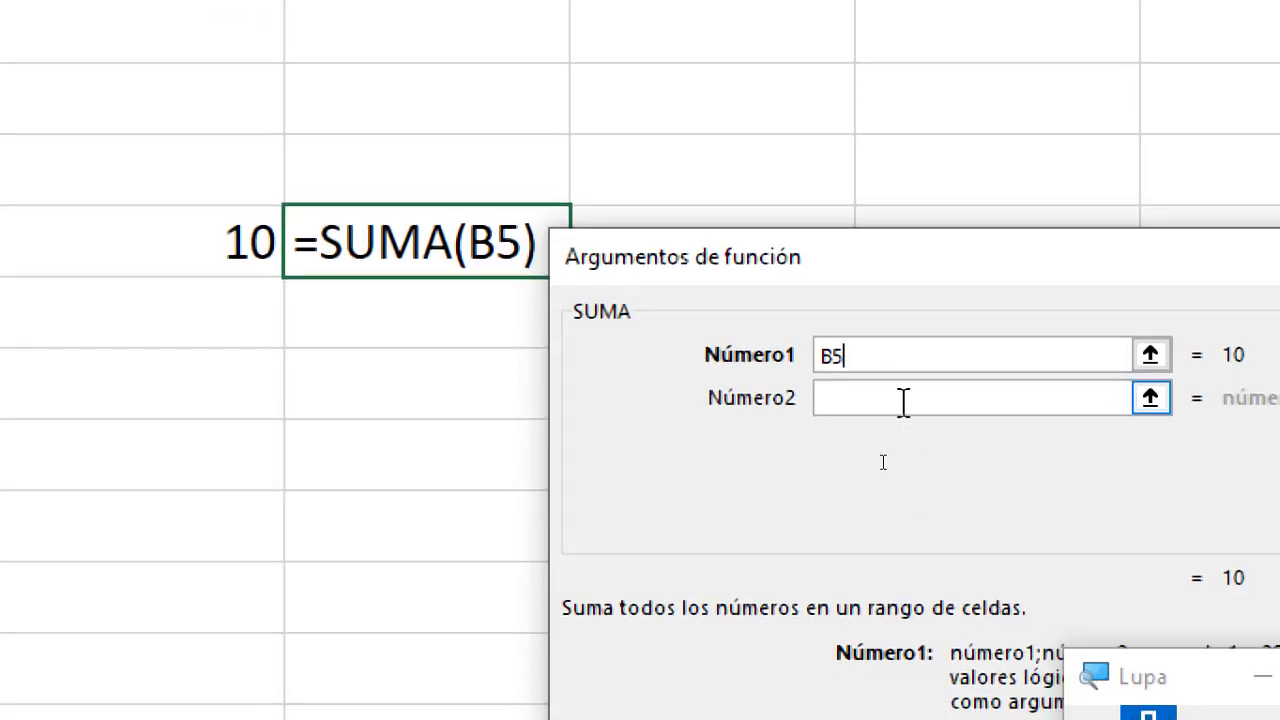
left_click(900, 398)
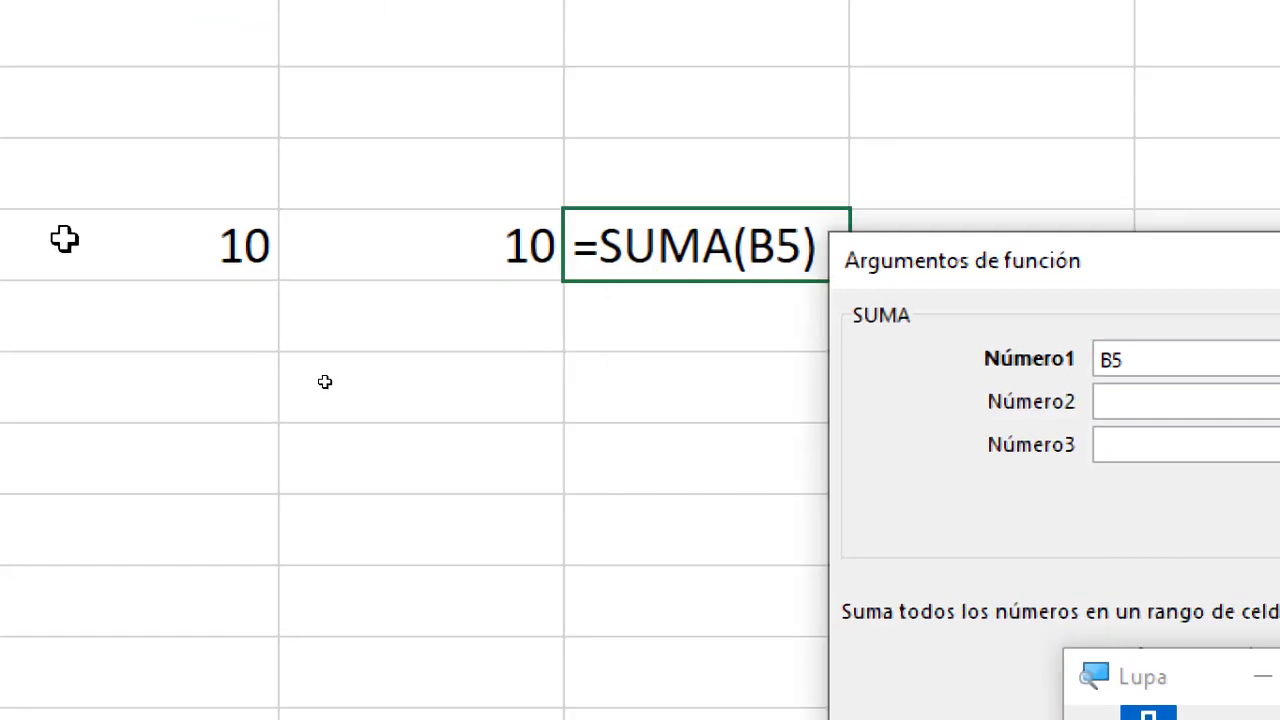
left_click(360, 251)
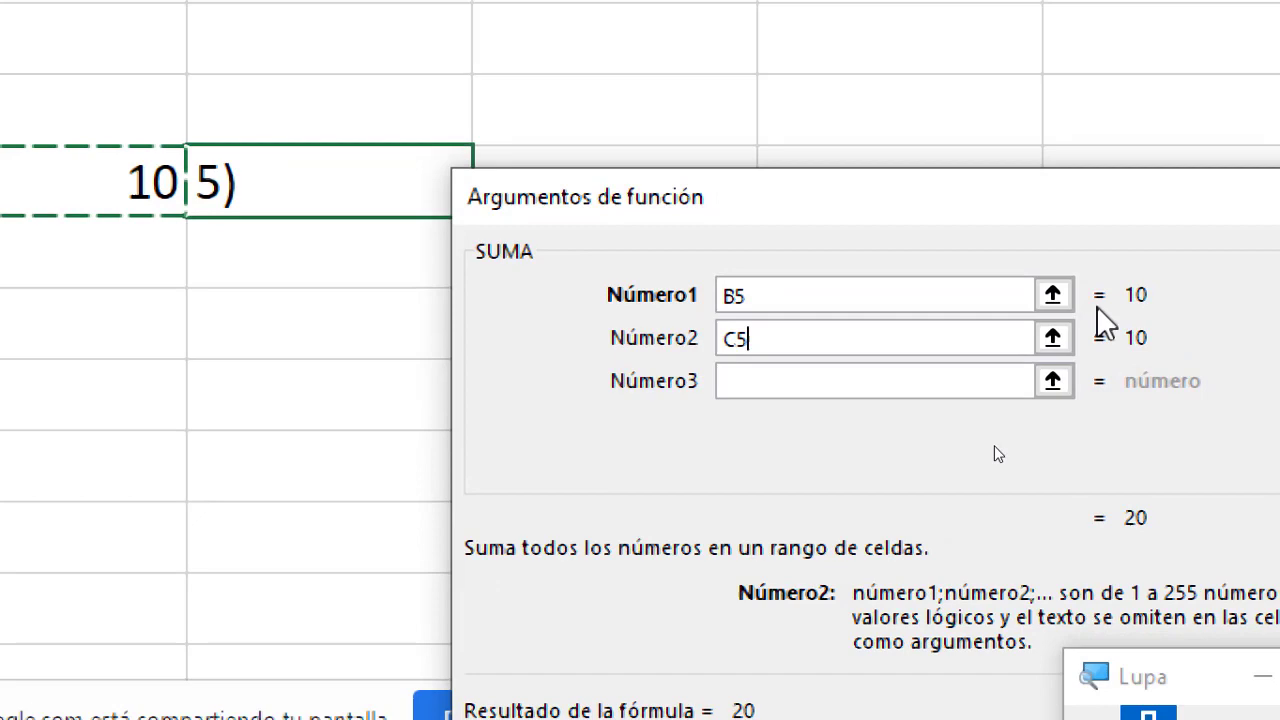
left_click(820, 300)
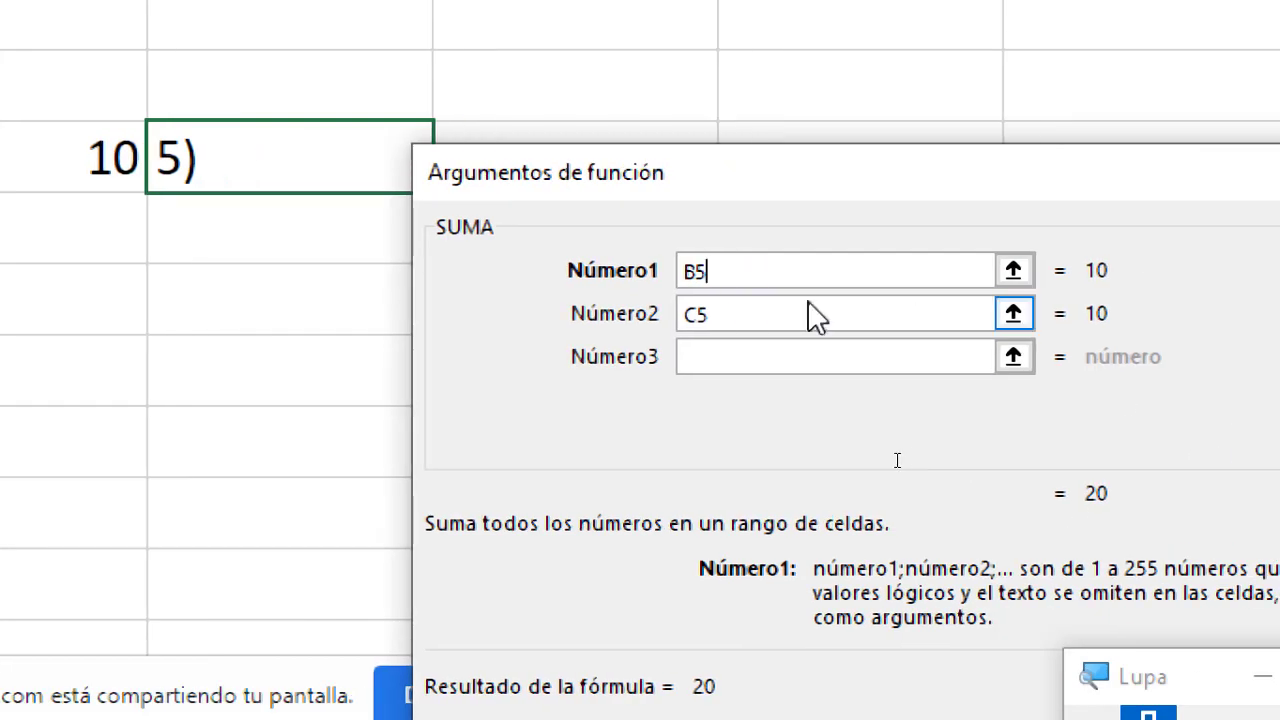
left_click(1264, 392)
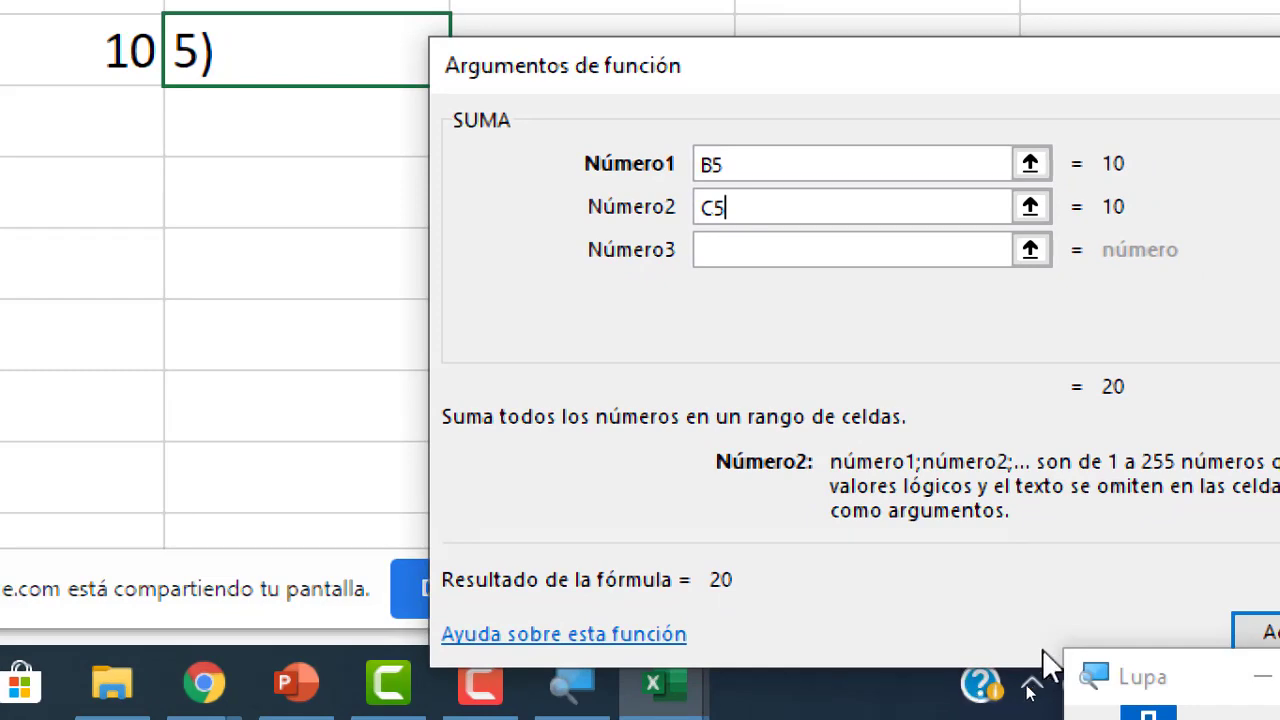
- Restore the Magnifier to 100% and confirm the SUMA function in D5 with arguments B5 and C5
left_click(1088, 670)
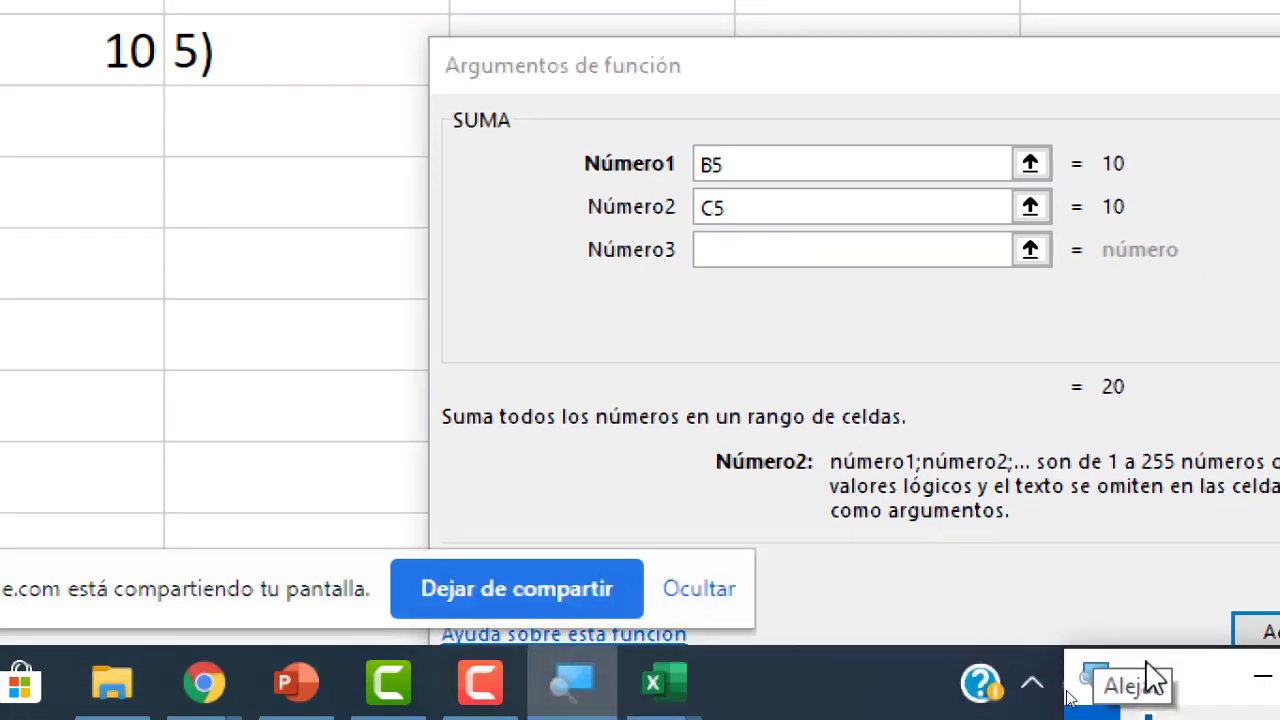
left_click_drag(1143, 671, 1001, 506)
left_click(1001, 581)
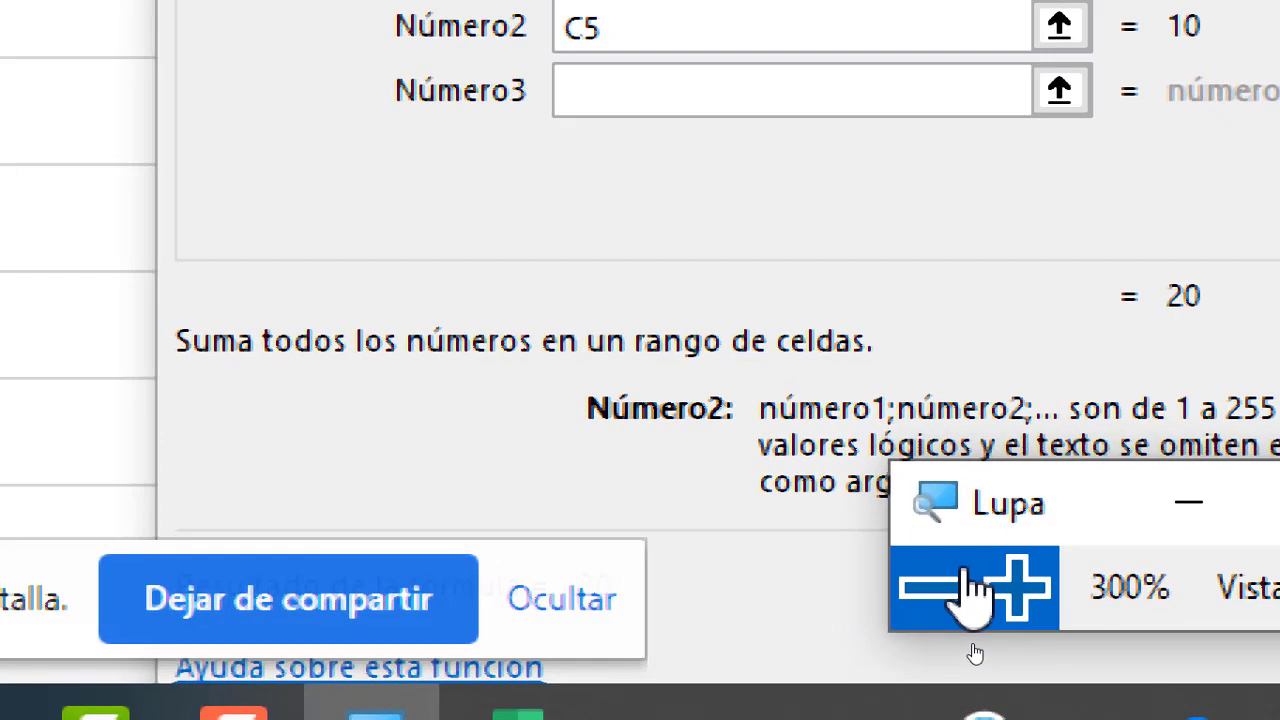
left_click(945, 581)
left_click(920, 637)
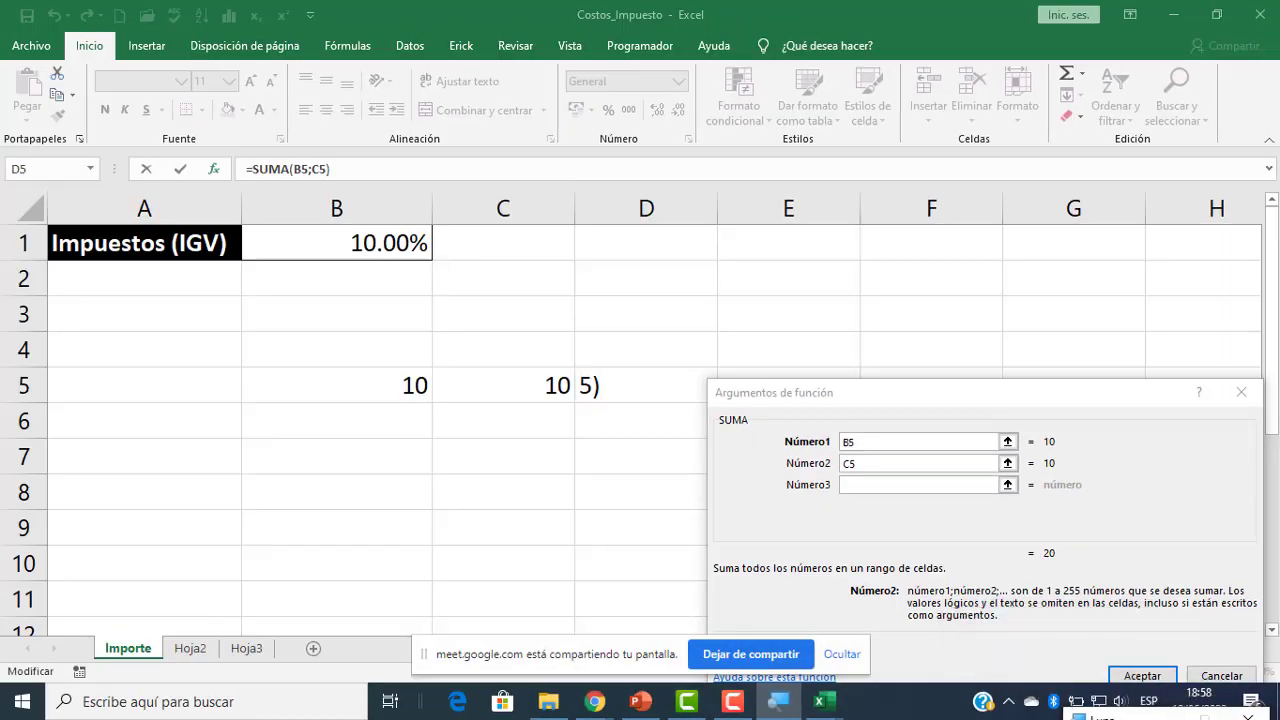
left_click(975, 405)
left_click_drag(975, 405, 960, 277)
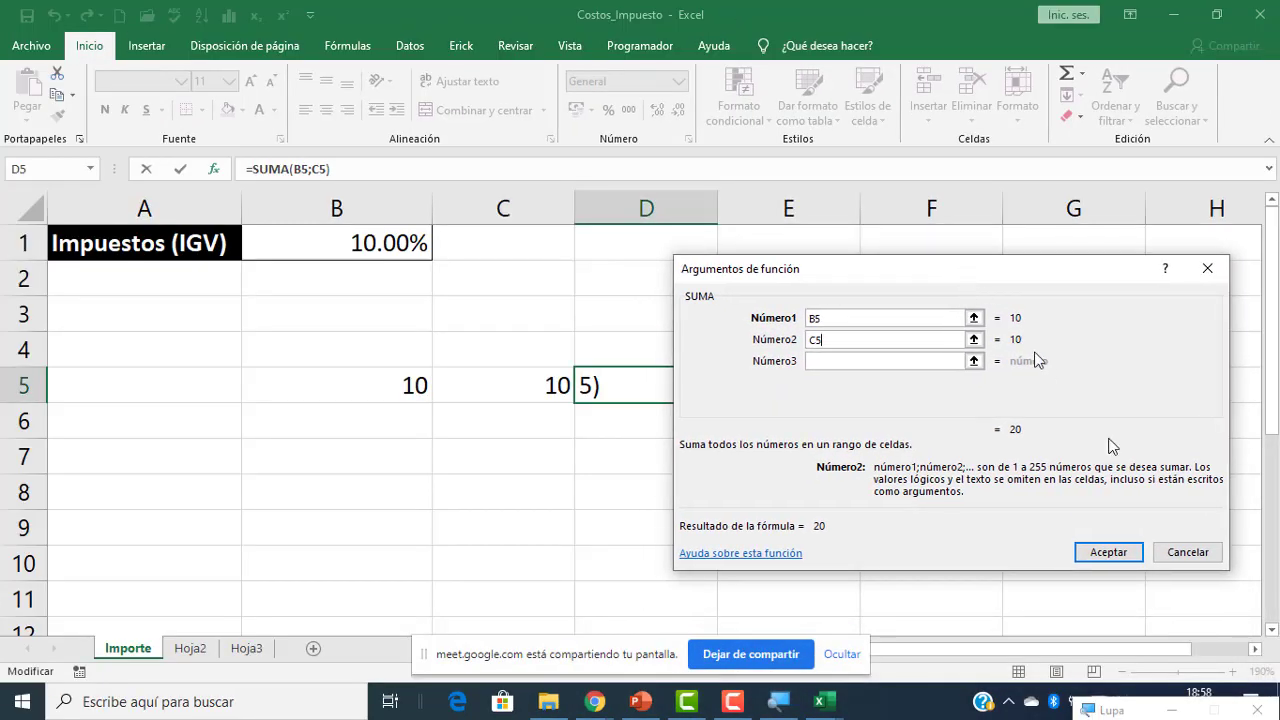
left_click(1118, 552)
left_click(650, 383)
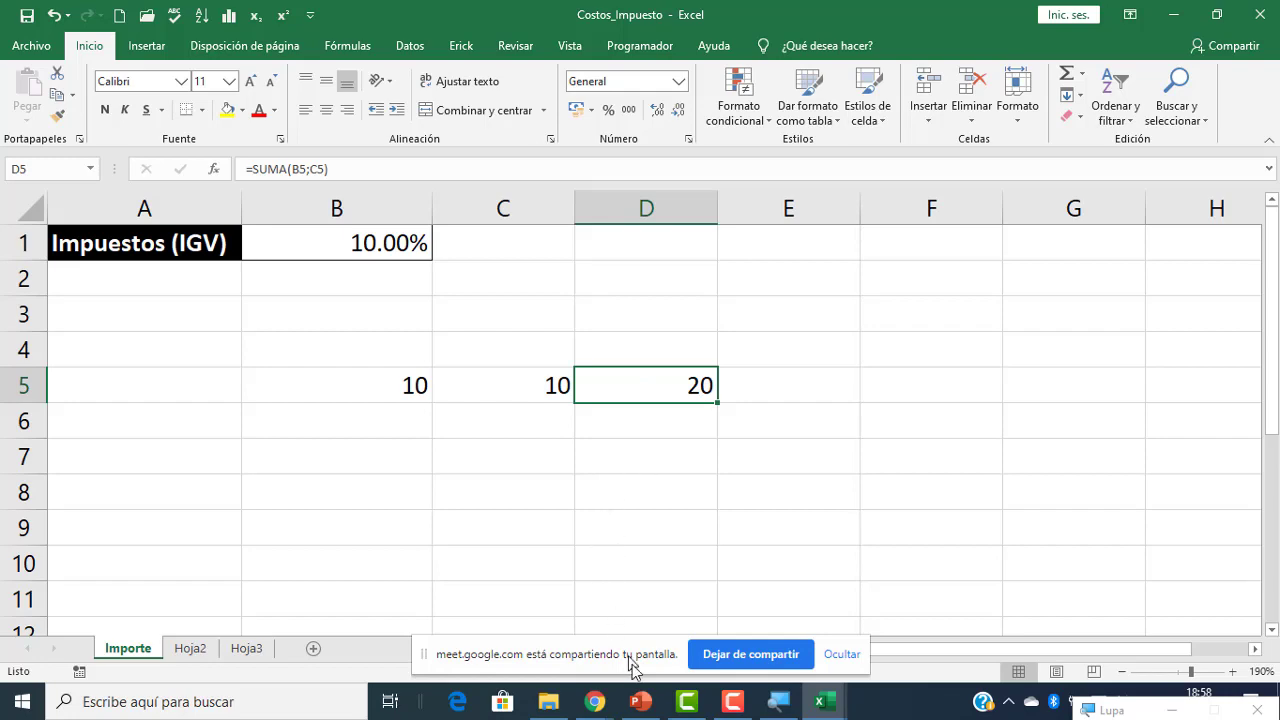
- Switch to the PowerPoint presentation and review slide 6 on inserting functions and slide 7's list of mathematical functions
left_click(641, 700)
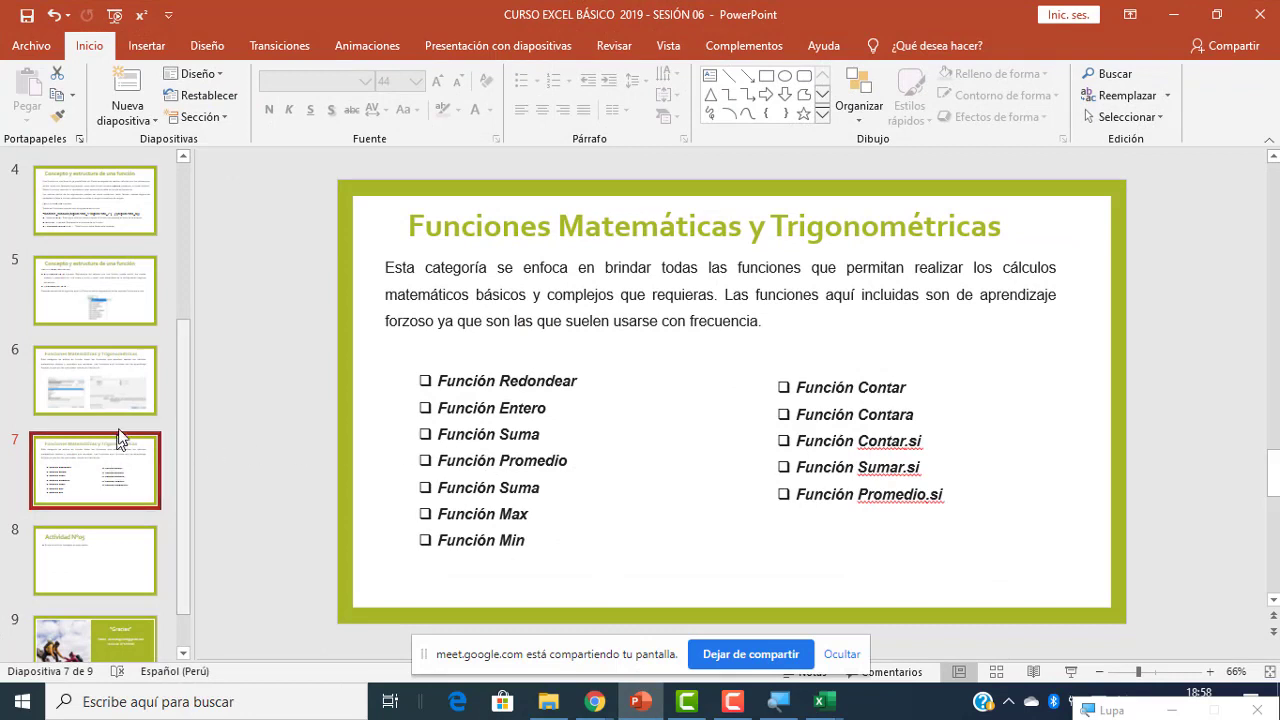
left_click(130, 385)
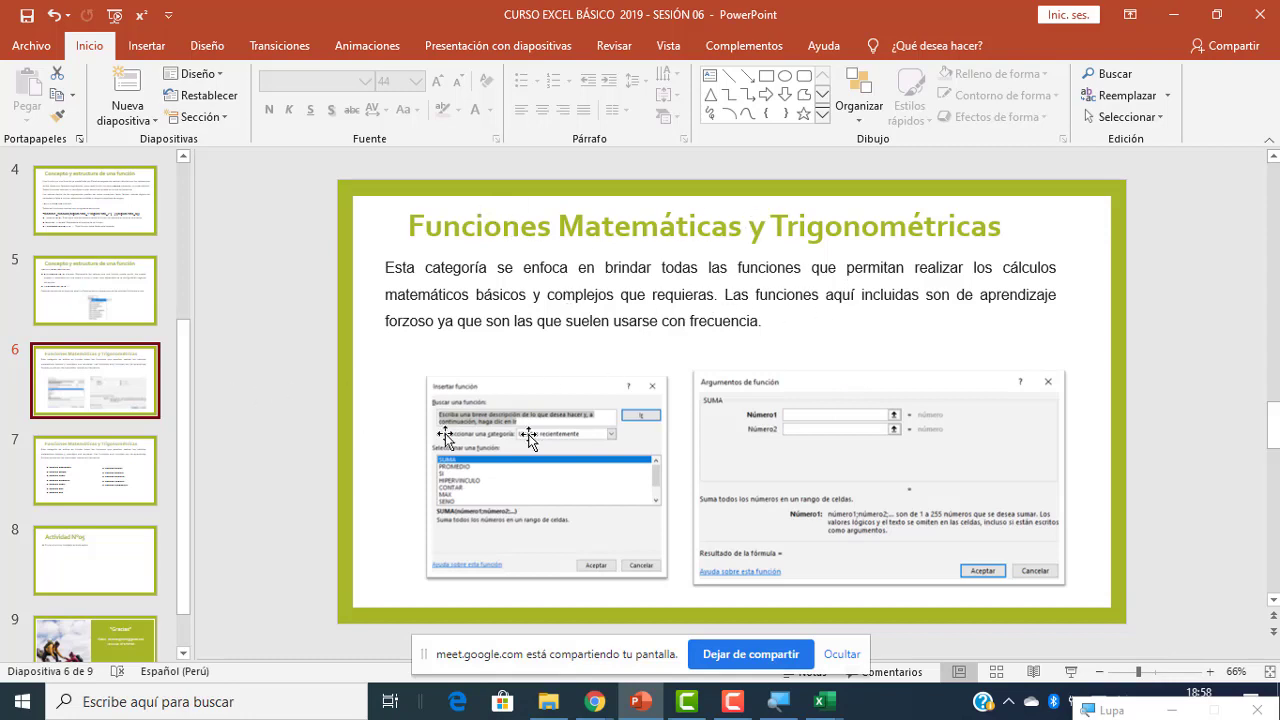
left_click(123, 466)
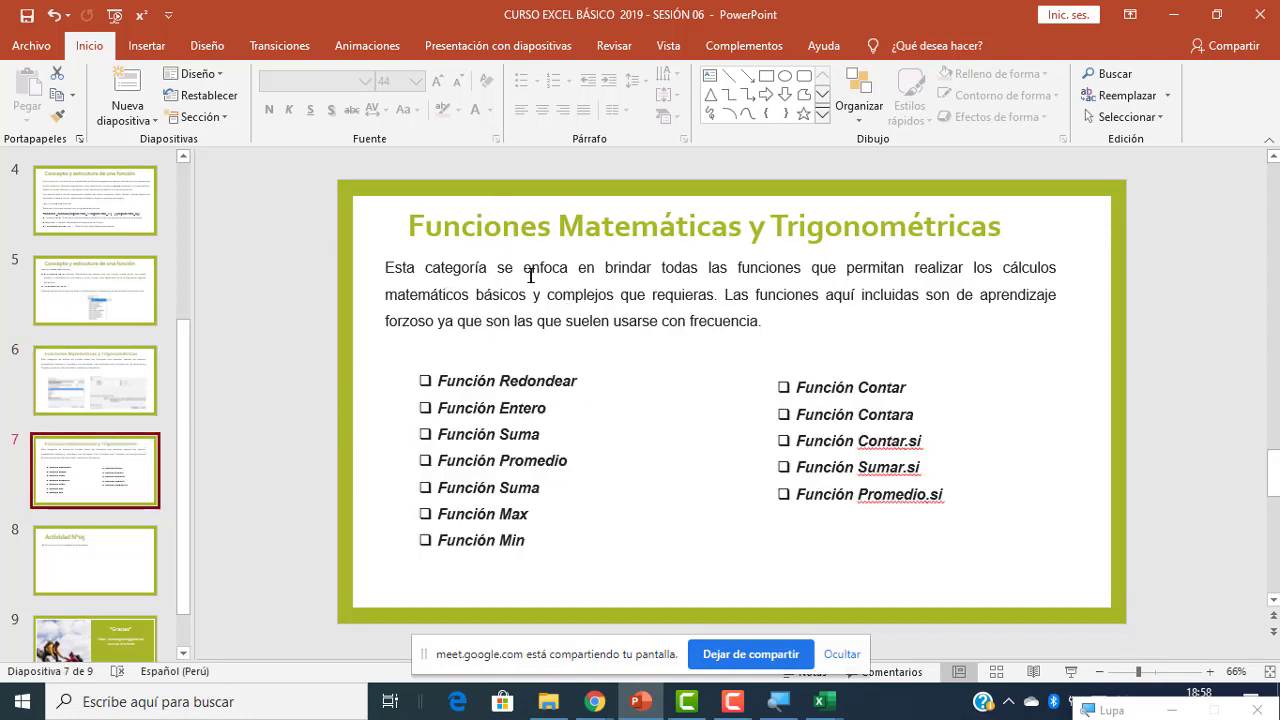
- Switch to the Google Meet window to read the chat replies, and mute and unmute the microphone
mouse_move(597, 700)
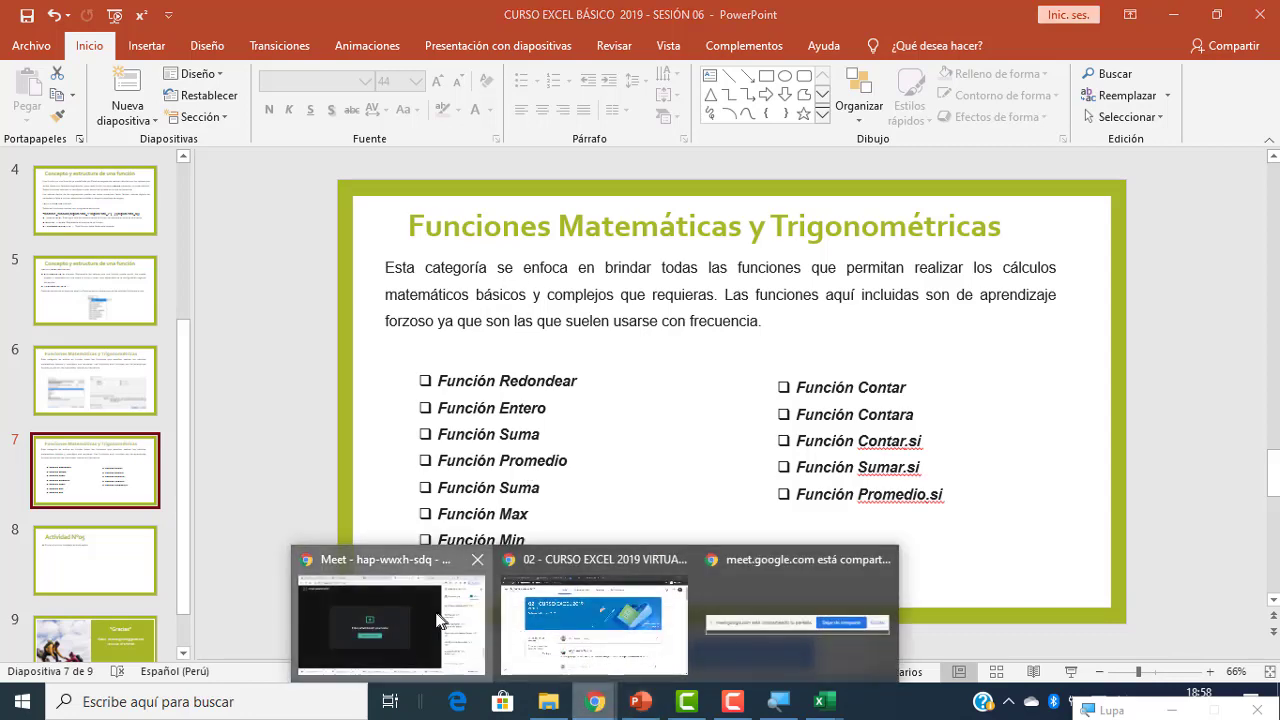
left_click(390, 615)
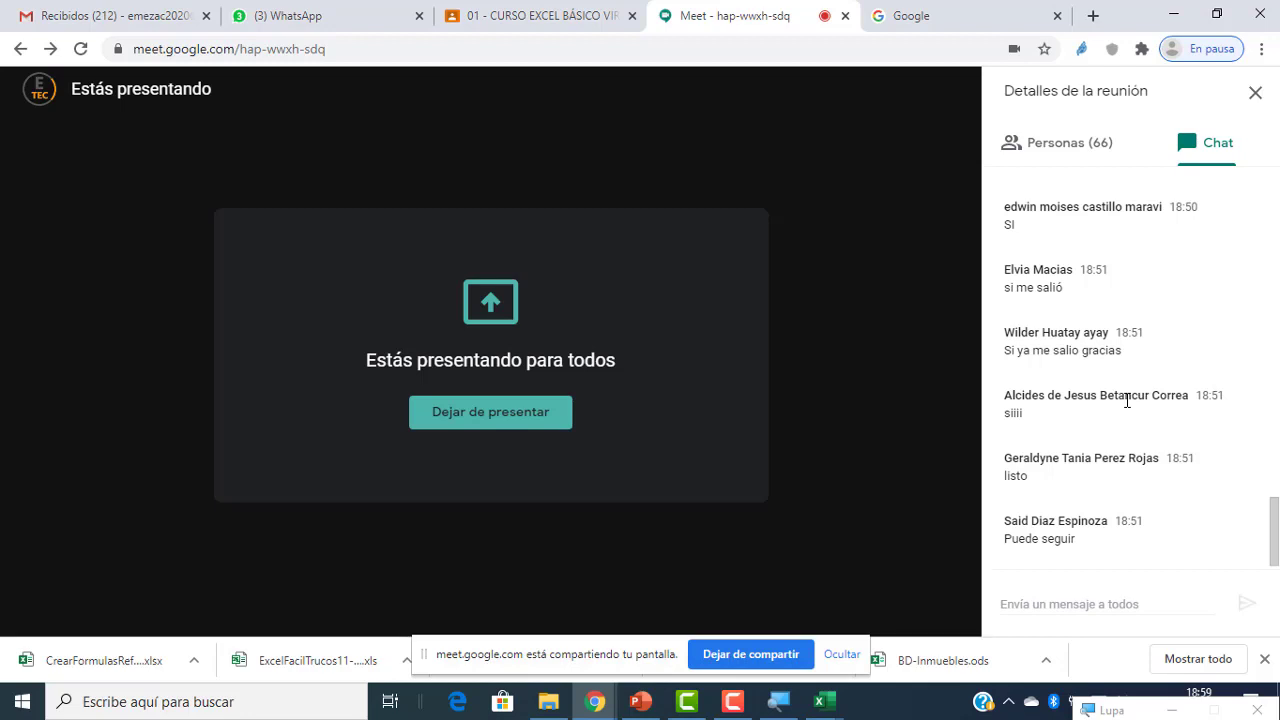
mouse_move(829, 208)
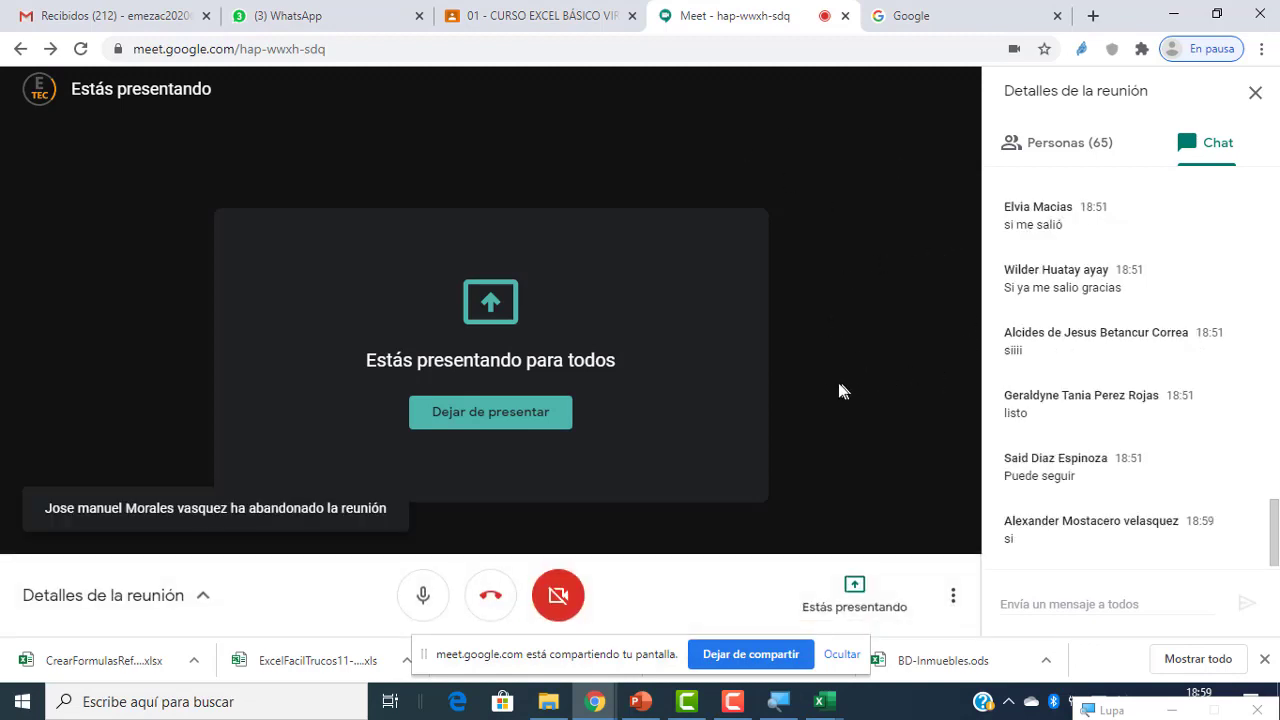
left_click(827, 708)
left_click(862, 650)
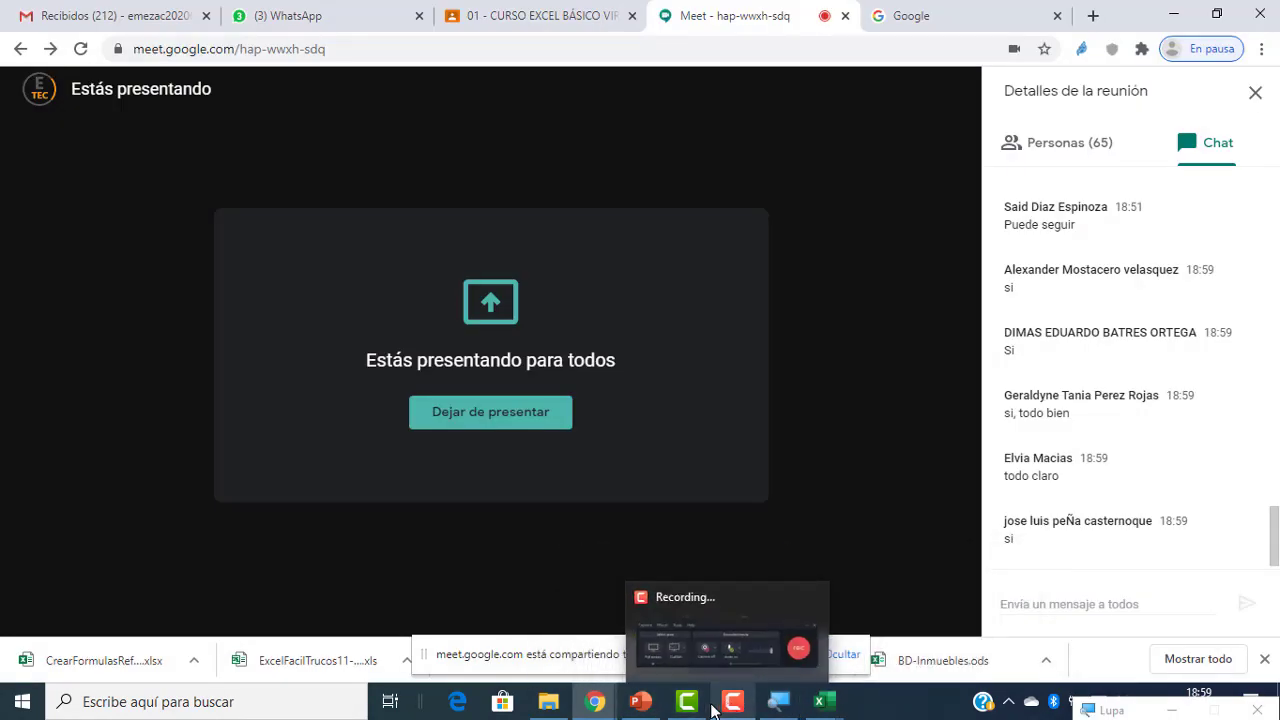
left_click(423, 600)
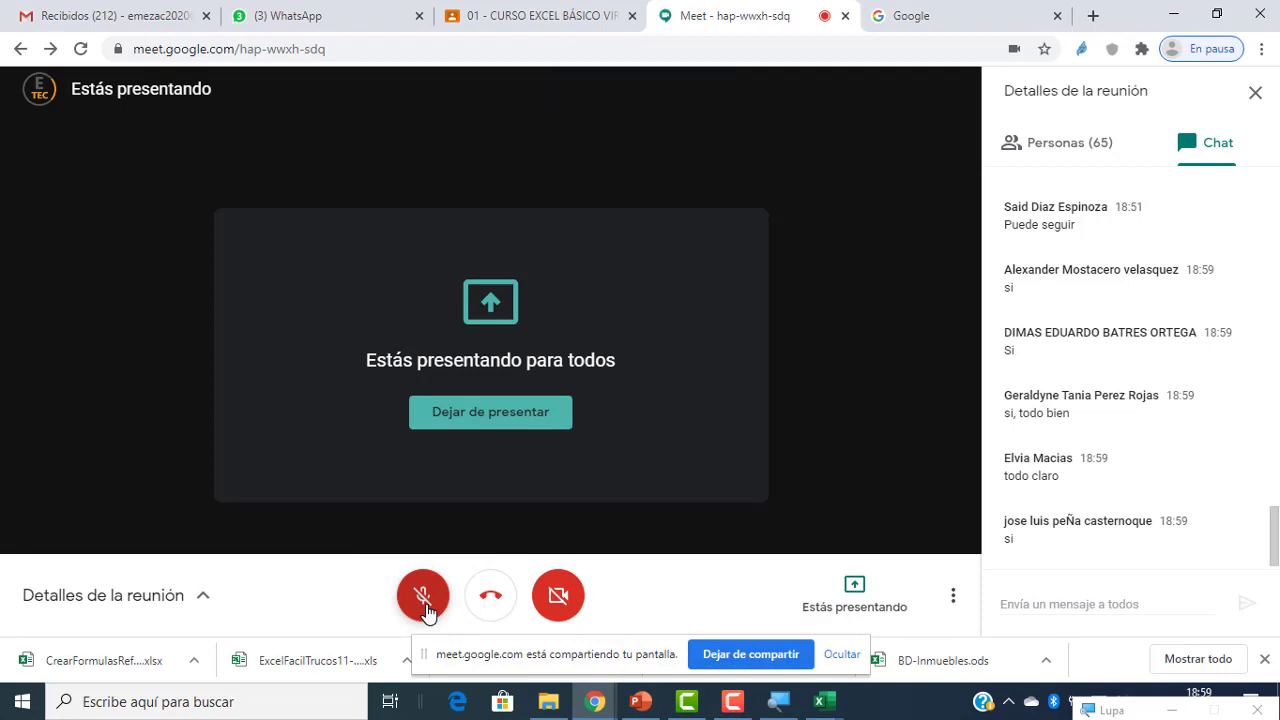
left_click(424, 603)
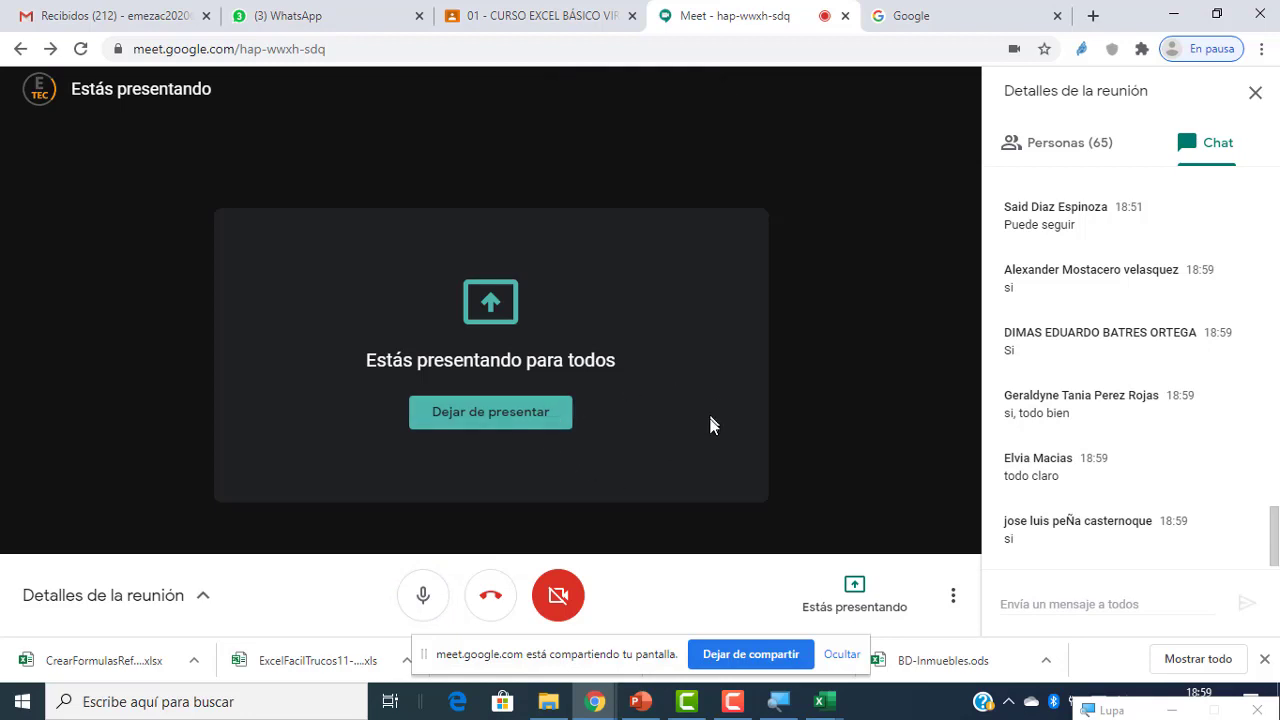
- Open the Funciones Matematicas workbook from the Sesión 06 folder and hide the screen-sharing notice
left_click(640, 701)
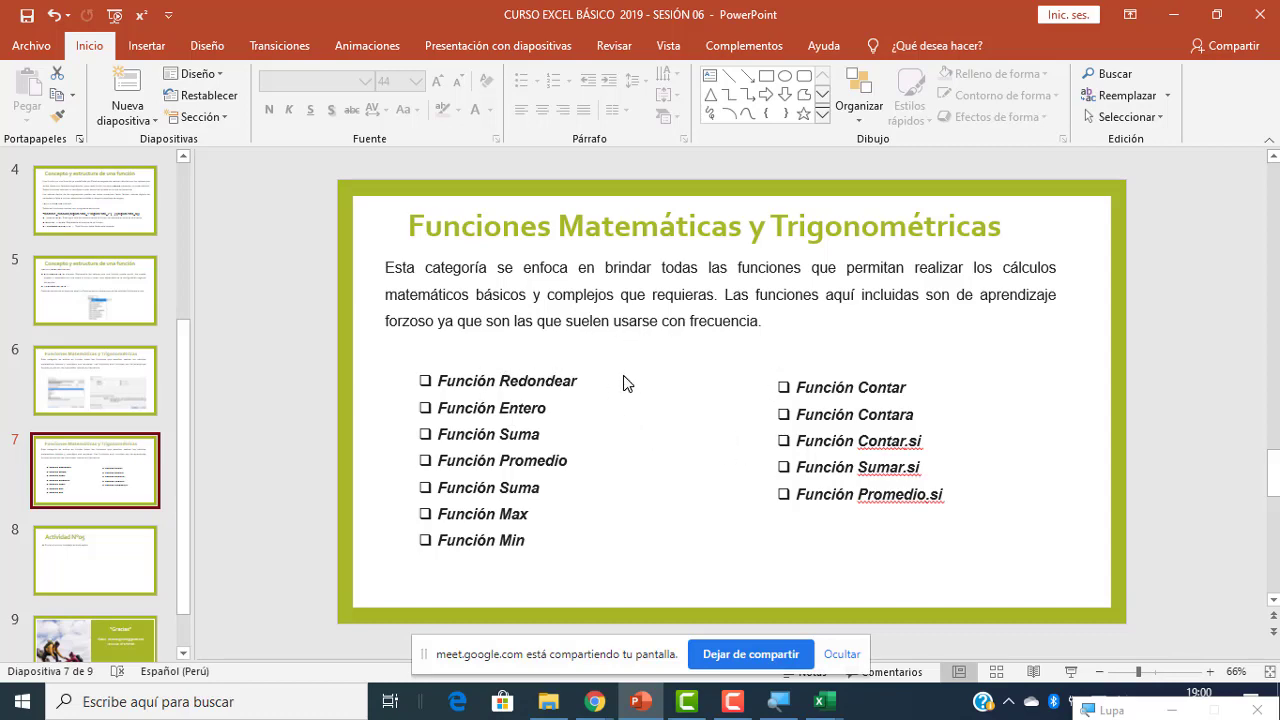
left_click(550, 703)
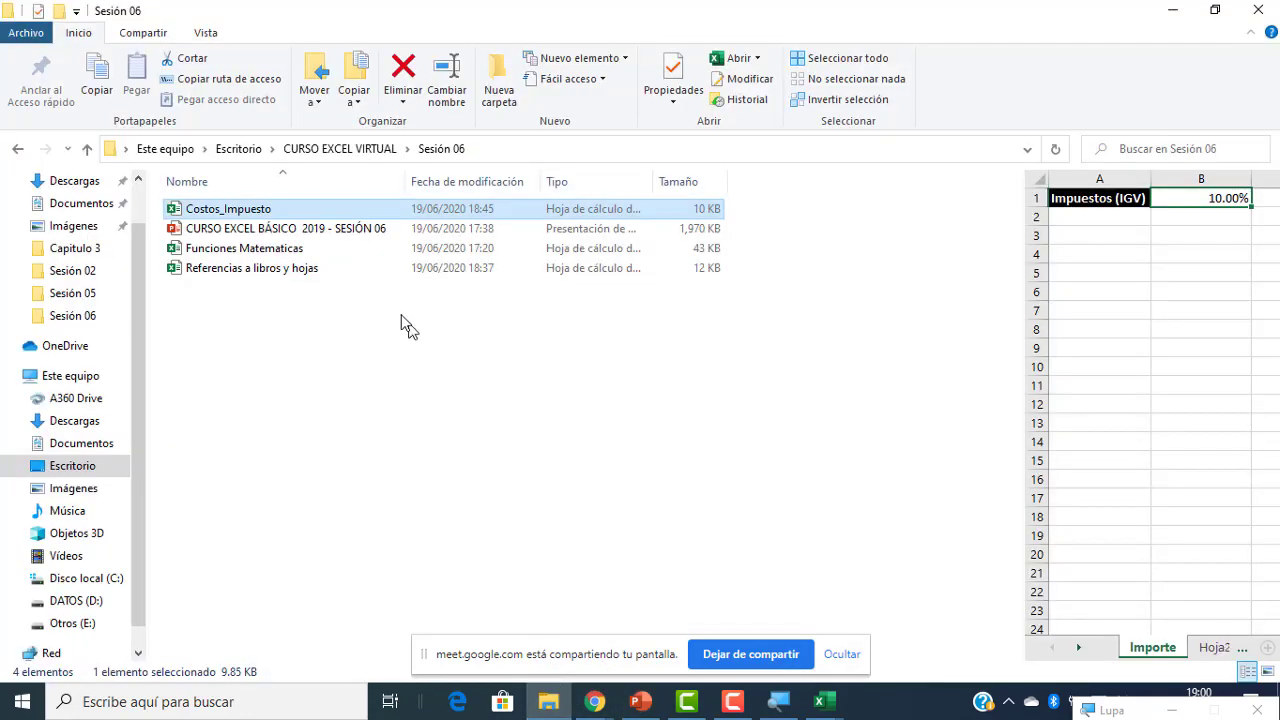
left_click(259, 251)
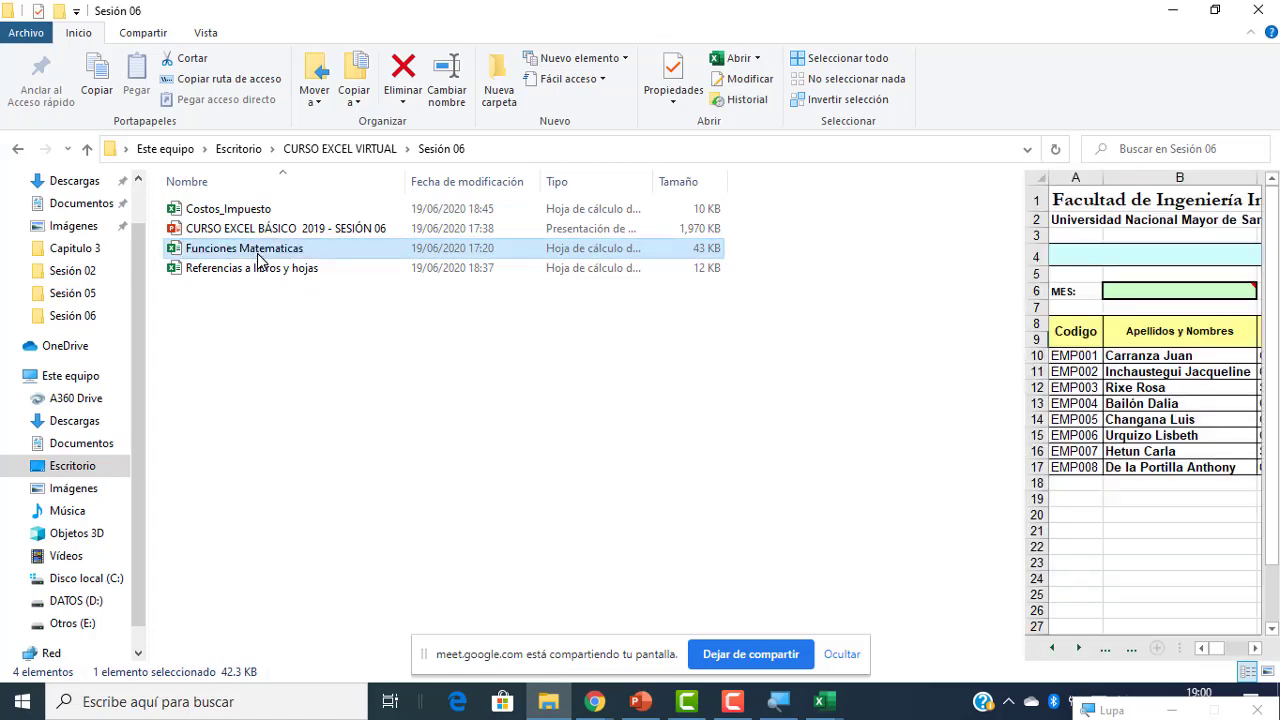
key("alt+Tab")
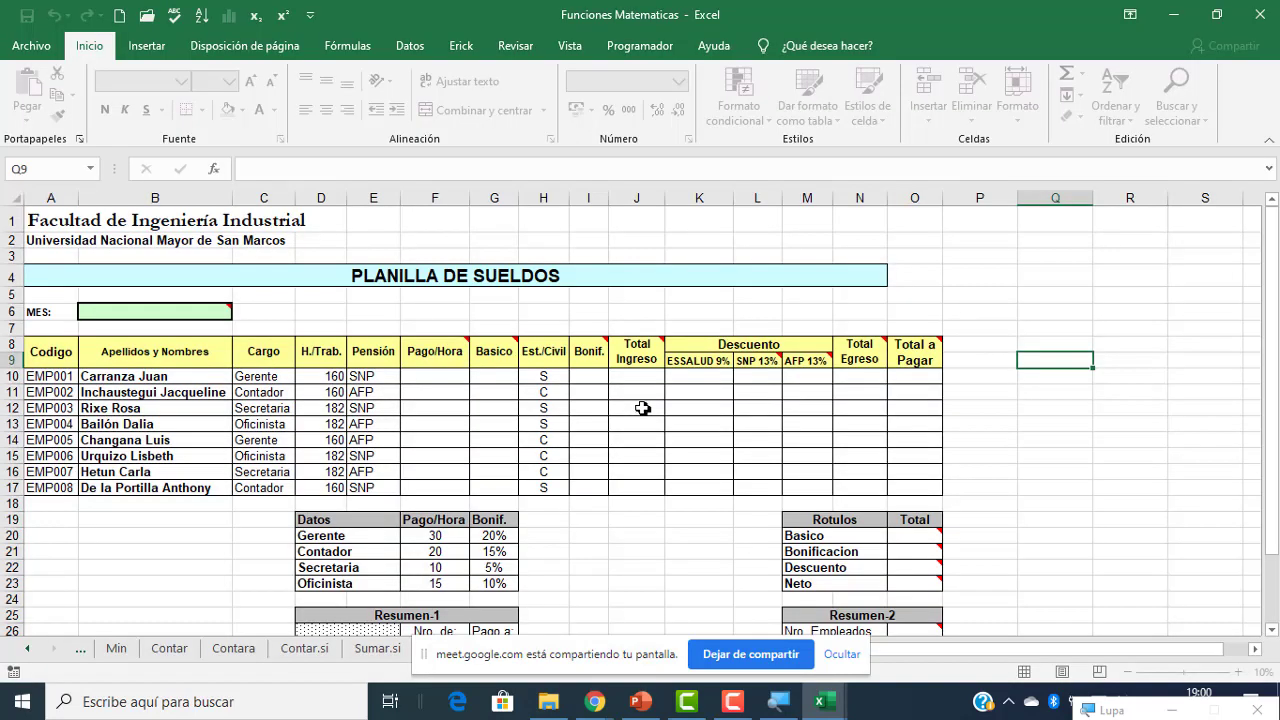
left_click(842, 654)
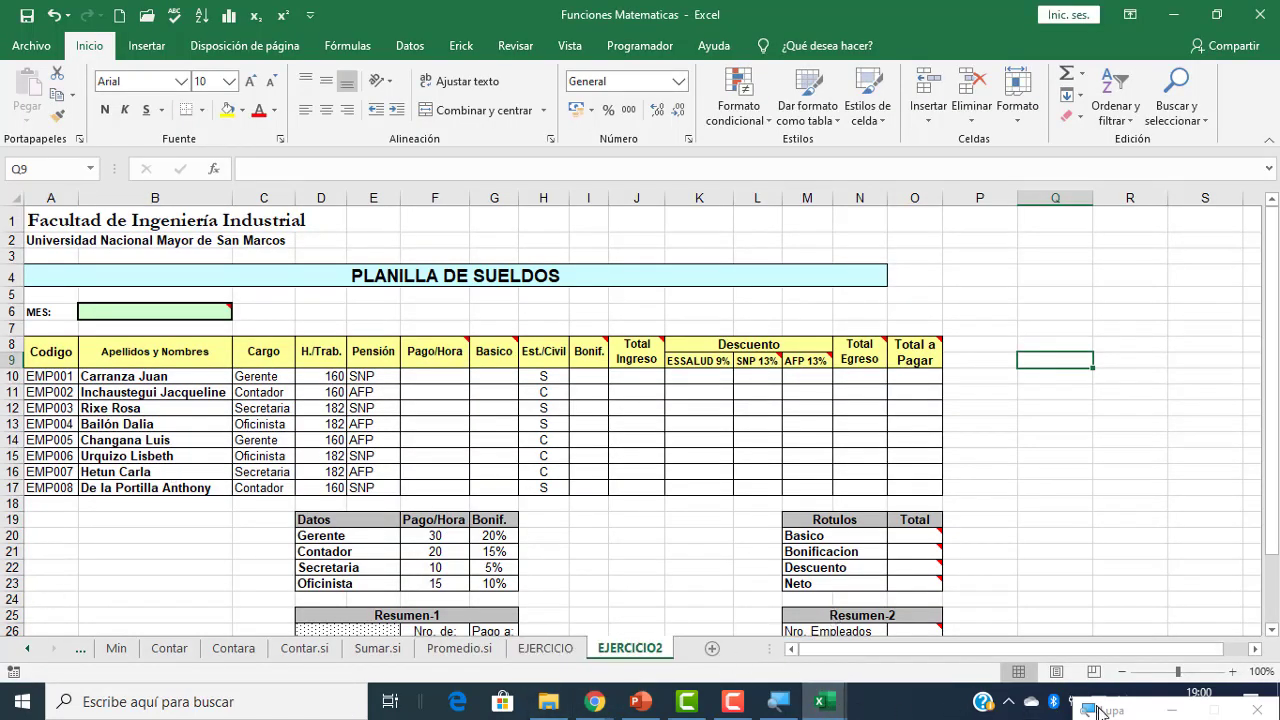
- Show the workbook's first sheets under magnification, open the Redondear sheet and restore the Magnifier to 100%
left_click_drag(1118, 710, 1040, 505)
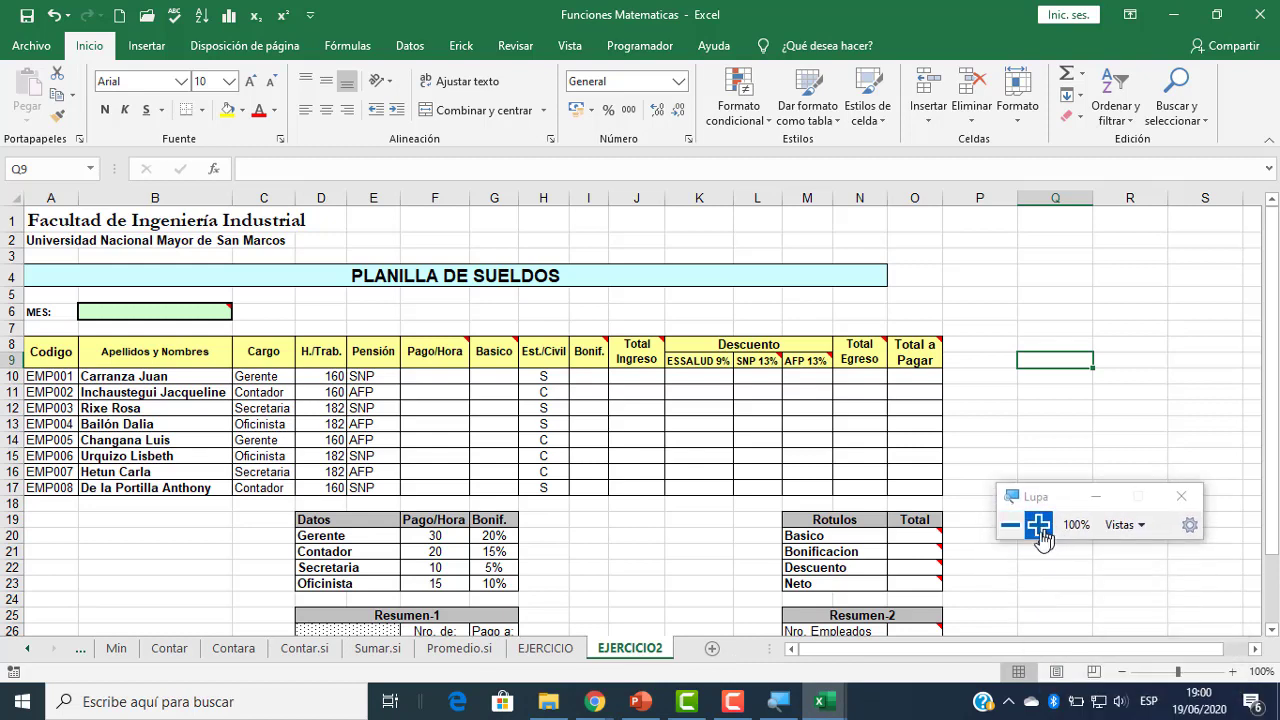
left_click(1036, 531)
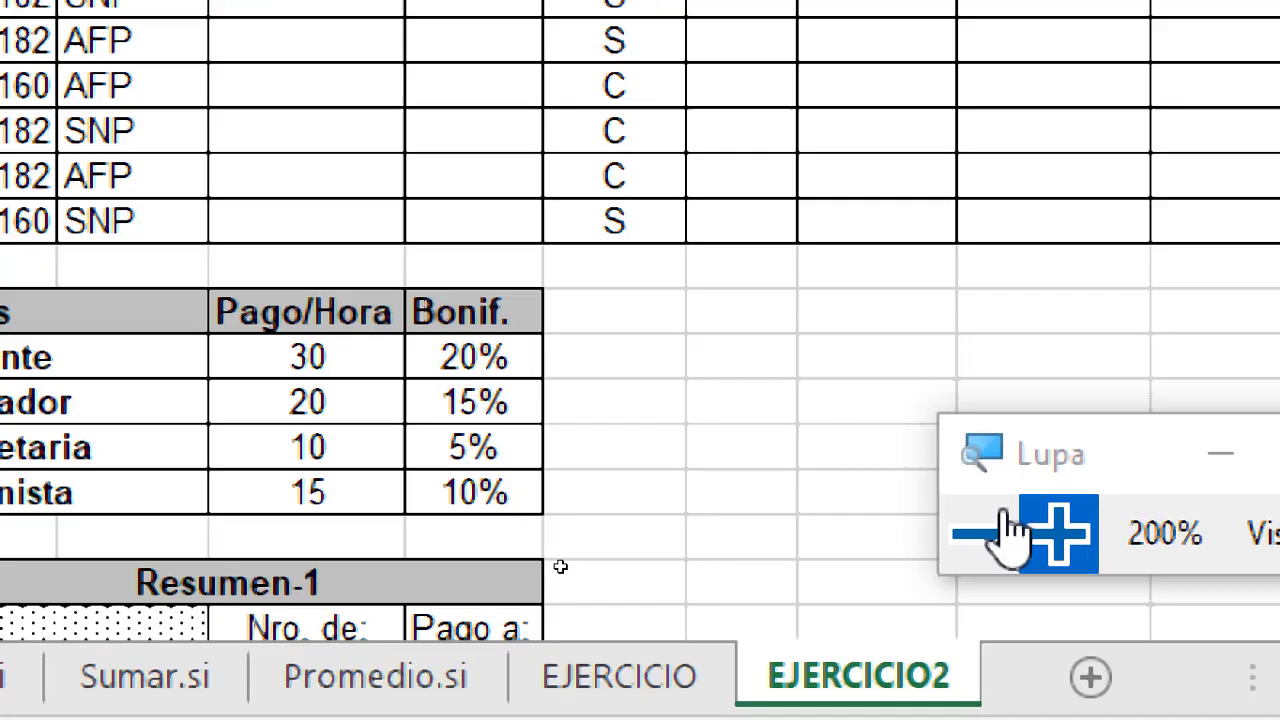
left_click(1063, 534)
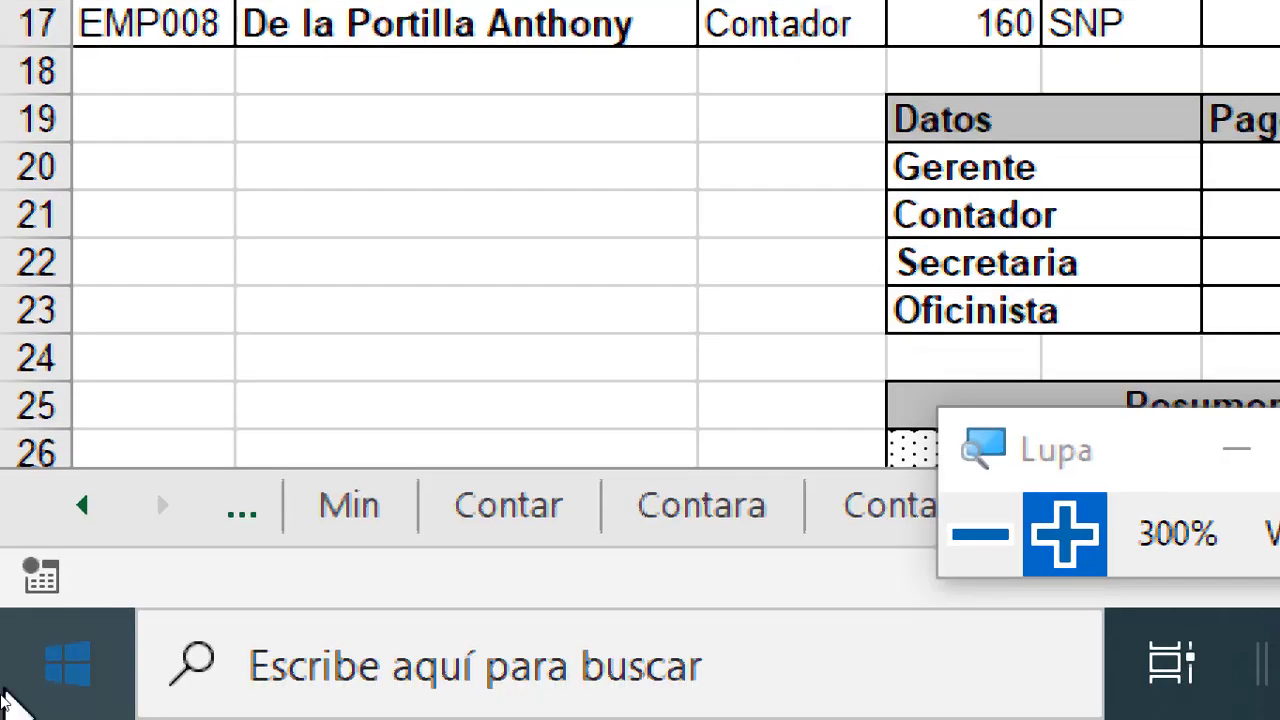
left_click(82, 506)
left_click(82, 506)
left_click(82, 506)
left_click(82, 506)
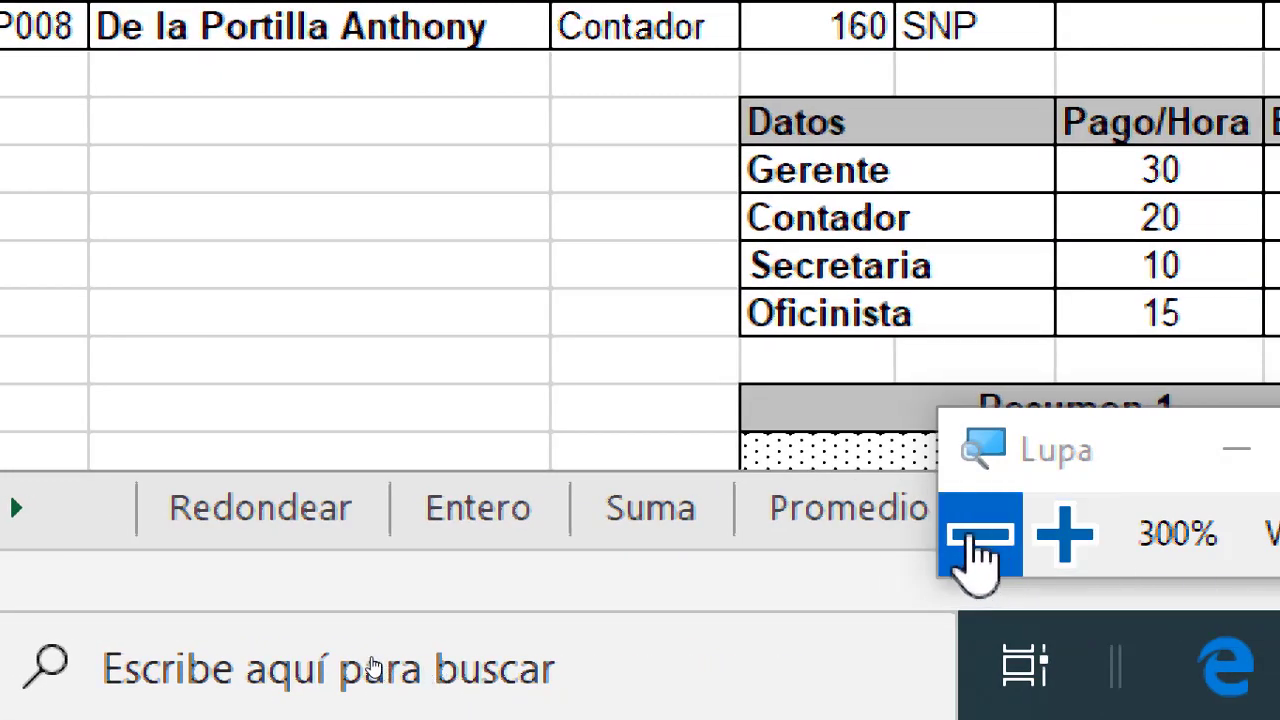
left_click(975, 540)
left_click(280, 592)
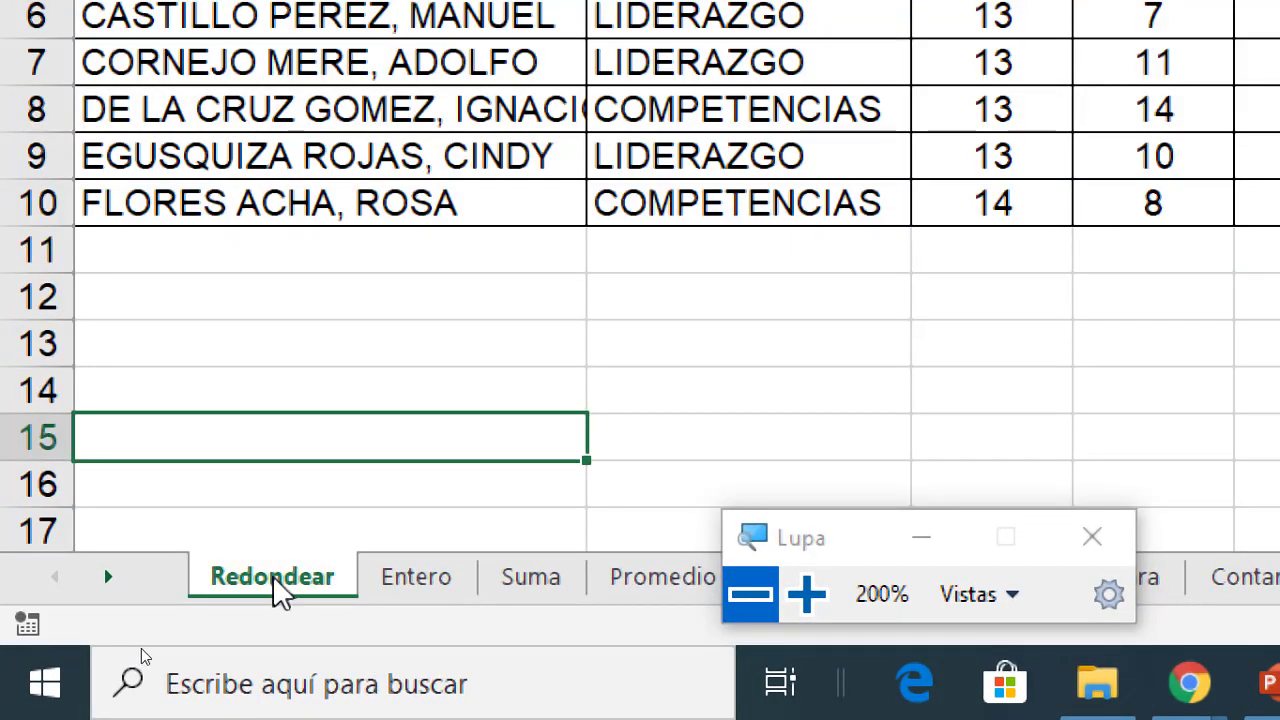
left_click(750, 595)
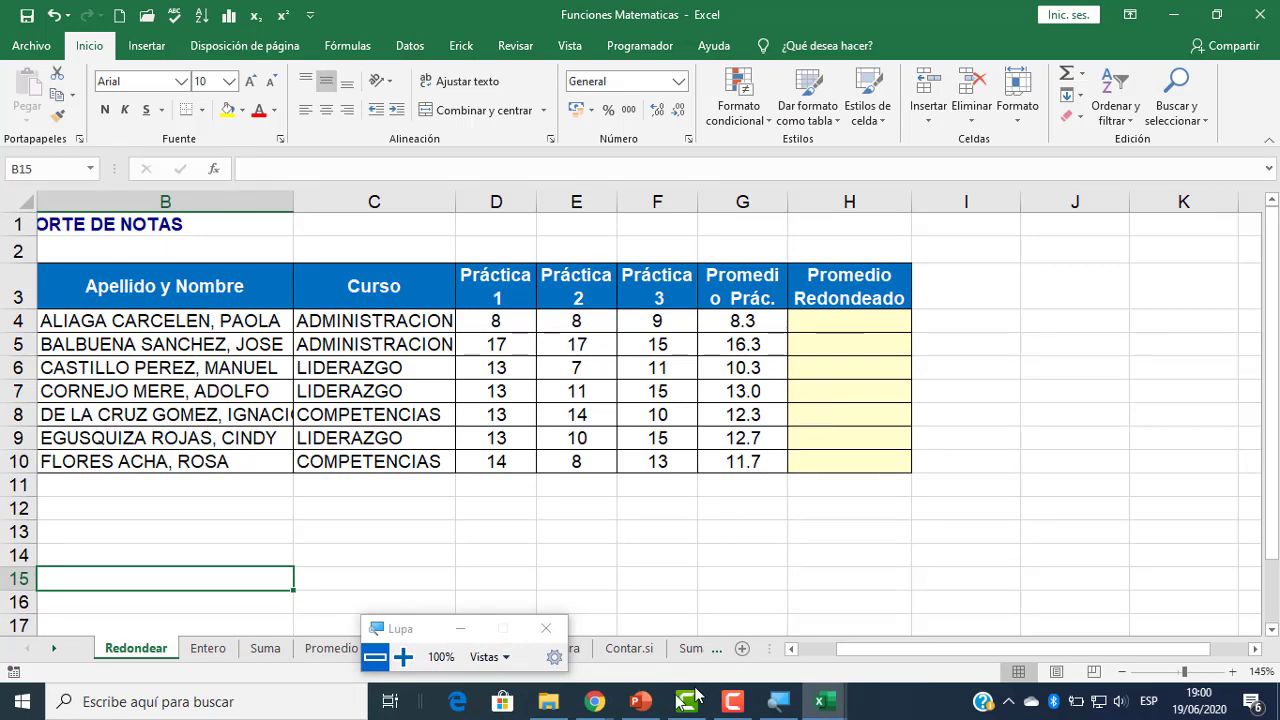
- Check the Google Meet chat and the Referencias a libros y hojas workbook, and return to Funciones Matematicas
mouse_move(609, 706)
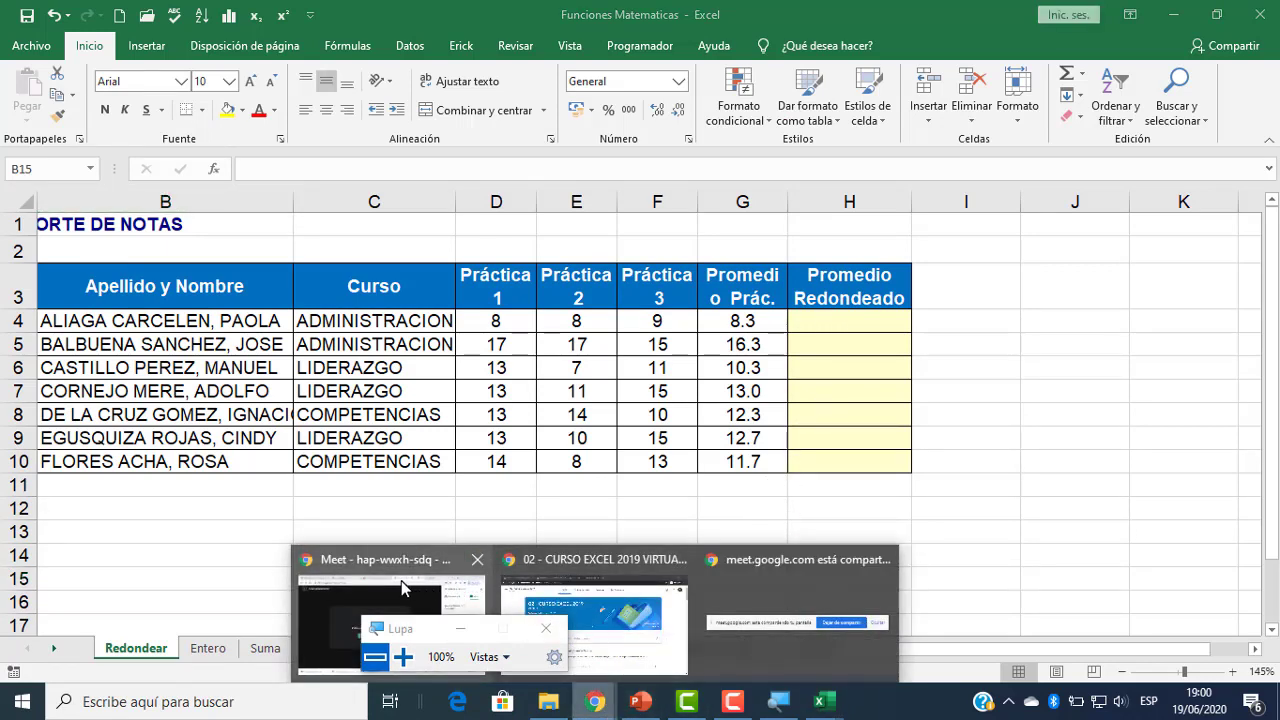
left_click(434, 589)
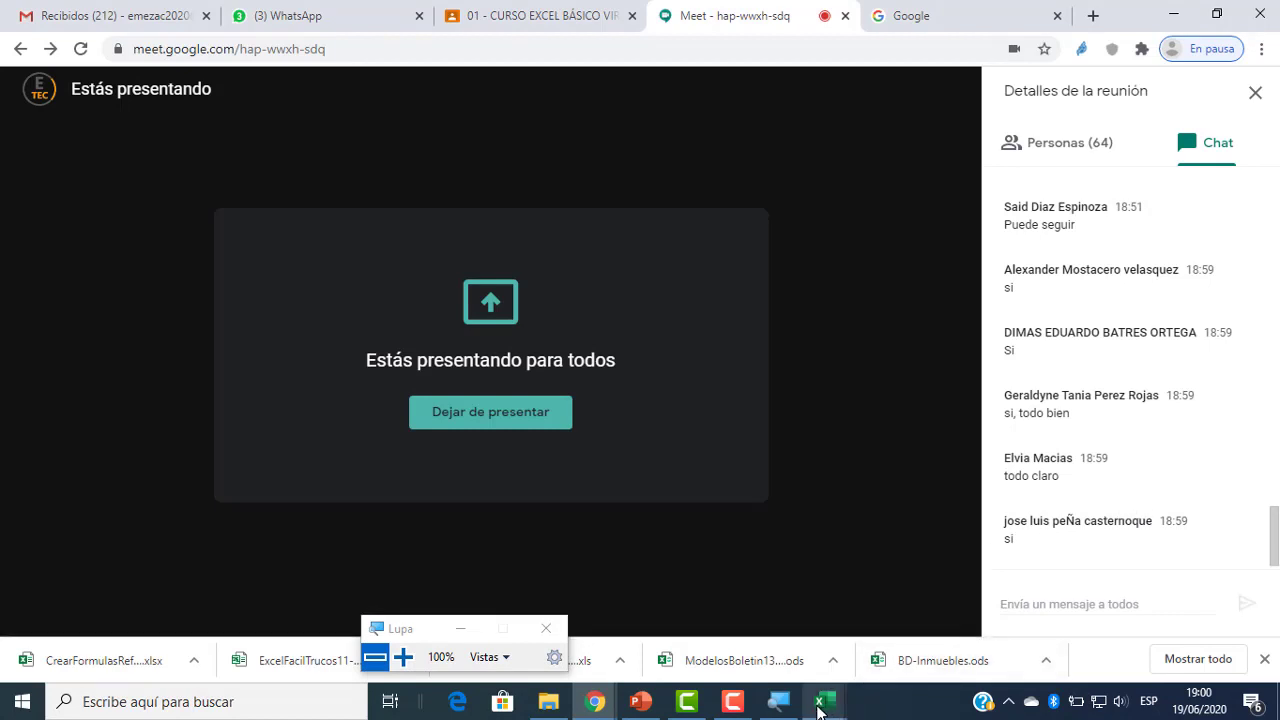
mouse_move(823, 701)
left_click(663, 628)
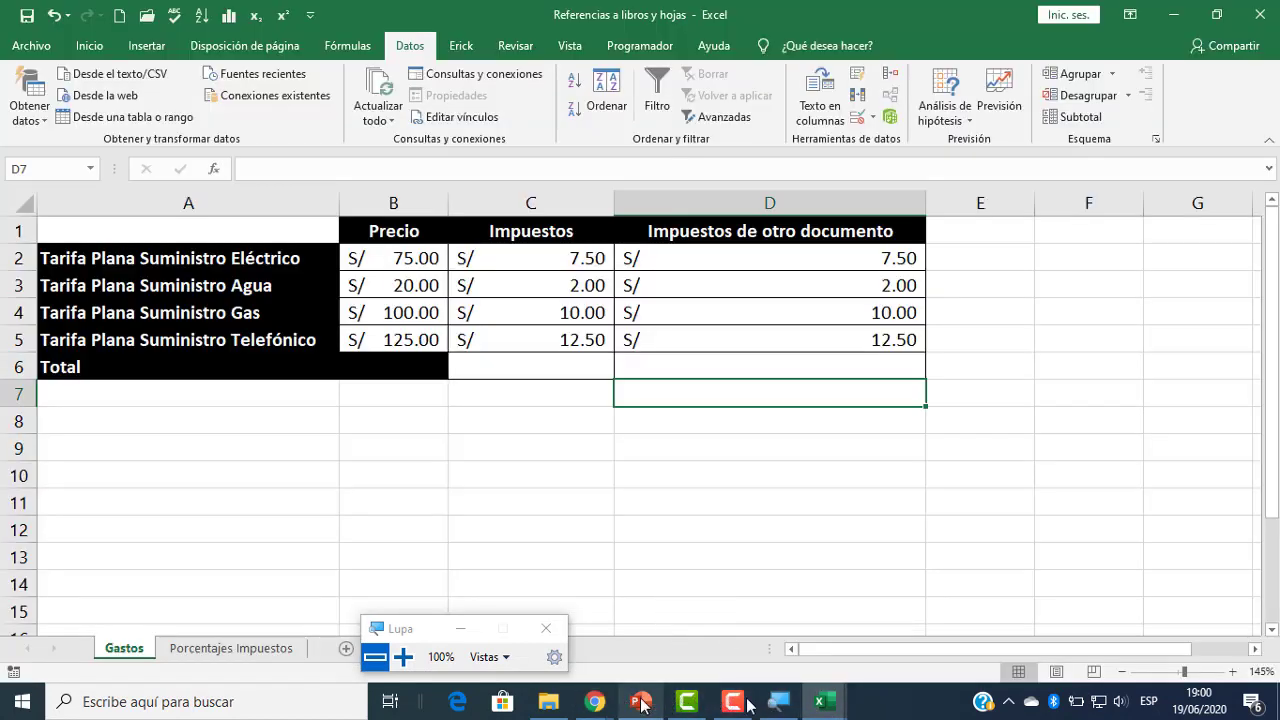
mouse_move(820, 701)
left_click(1029, 620)
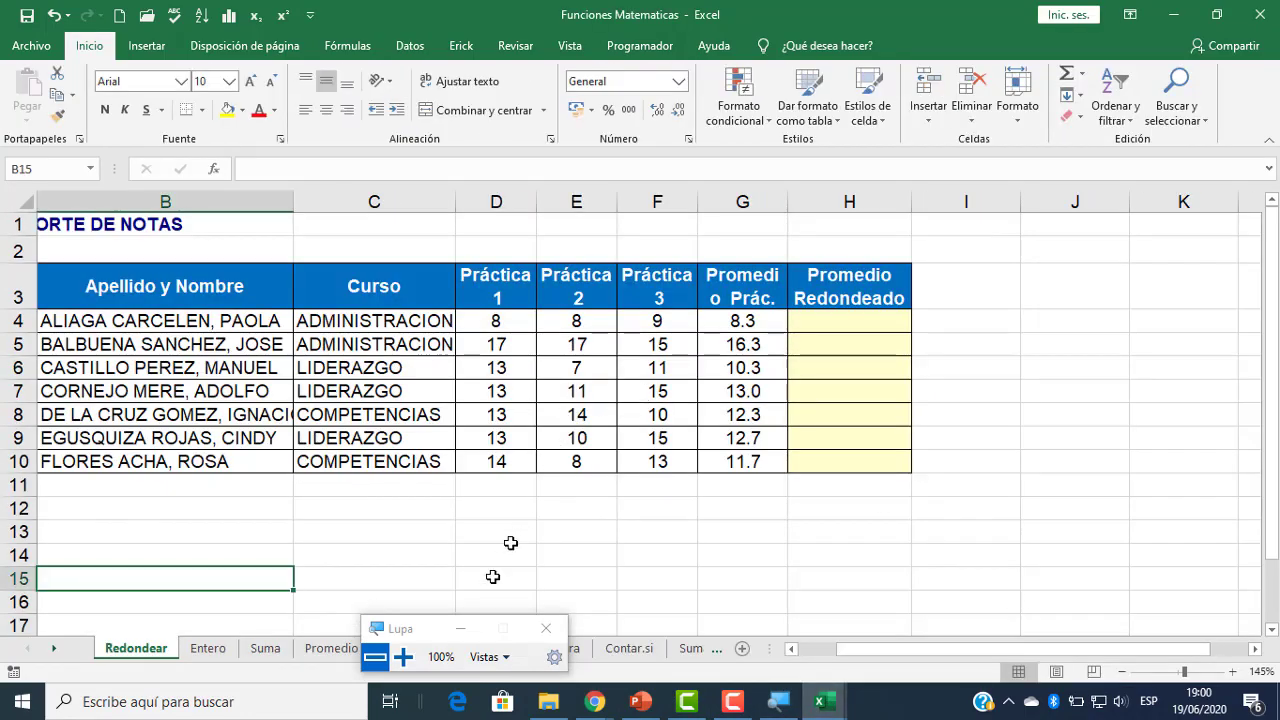
- Examine the sheet names of the workbook at 200% magnification and return to 100%
left_click_drag(437, 624, 756, 503)
left_click(731, 537)
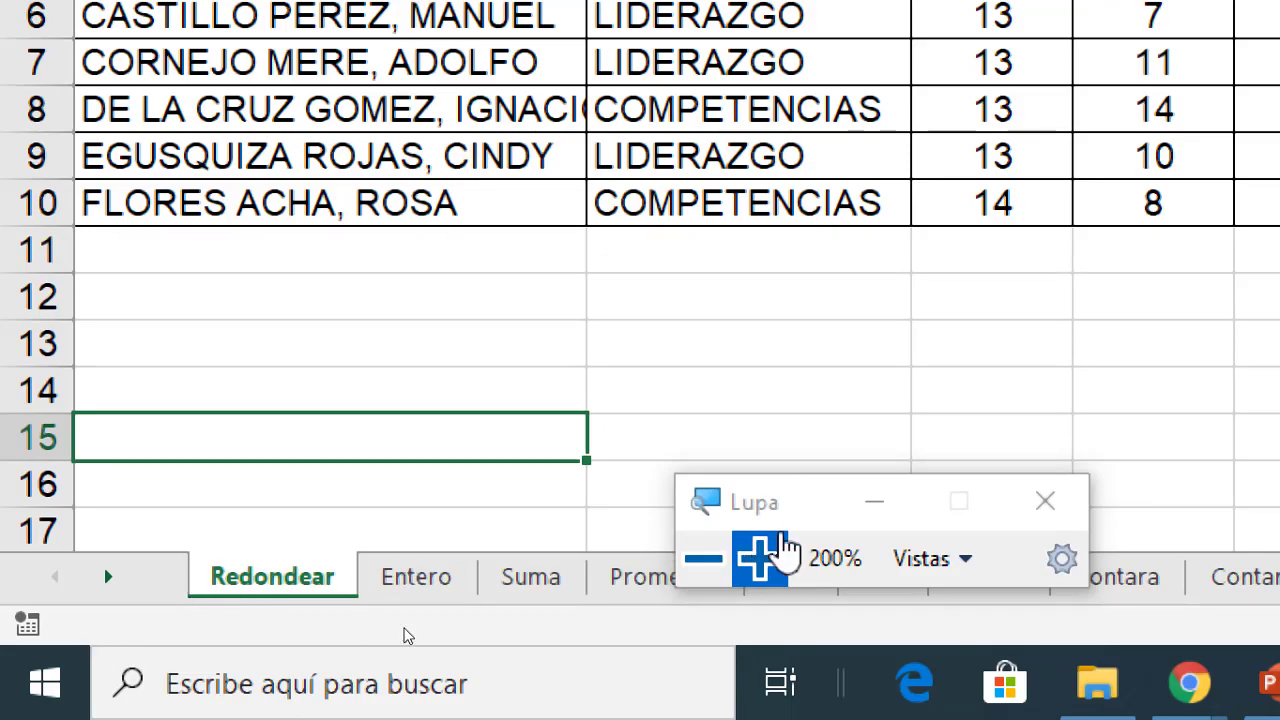
left_click(704, 559)
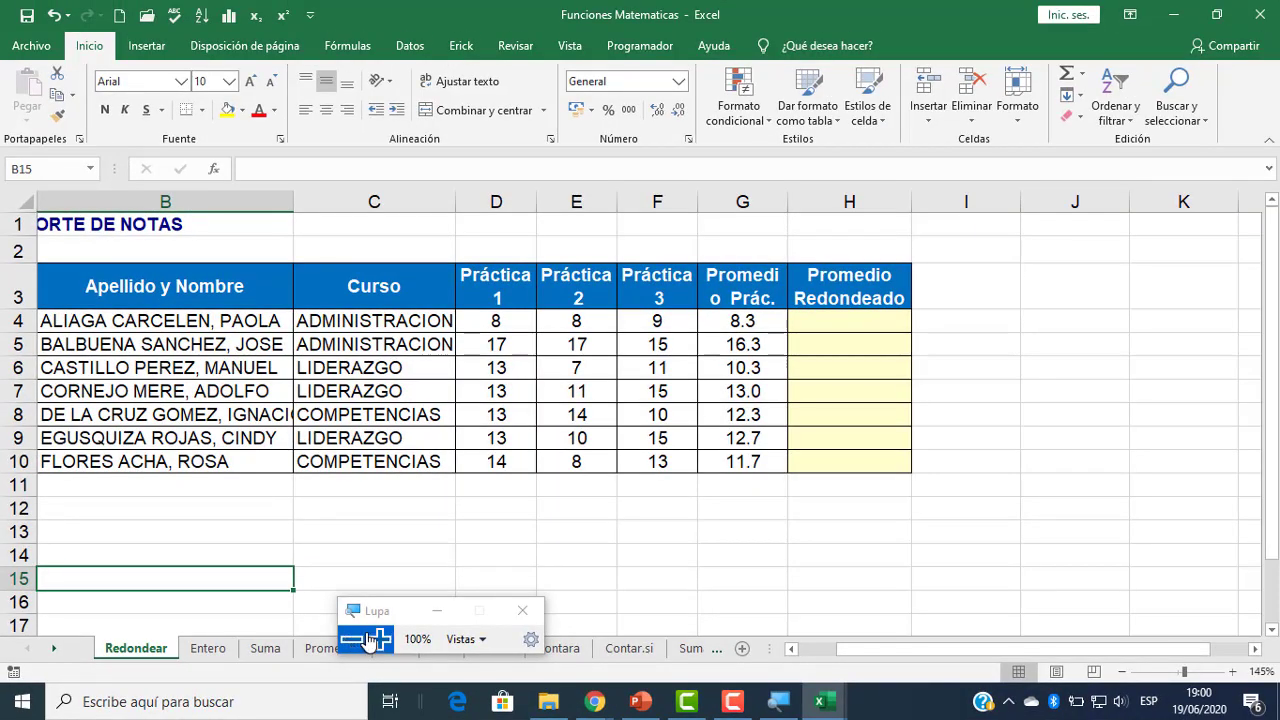
left_click(379, 639)
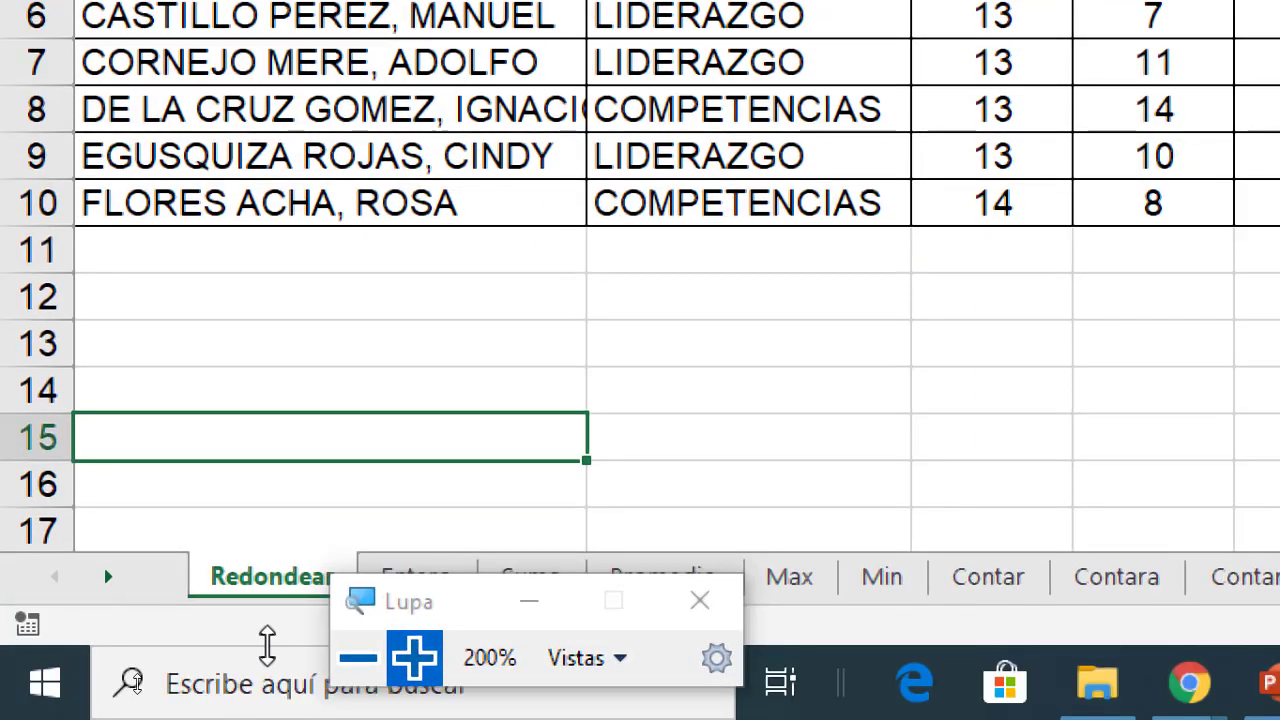
left_click(358, 657)
left_click_drag(215, 665, 712, 450)
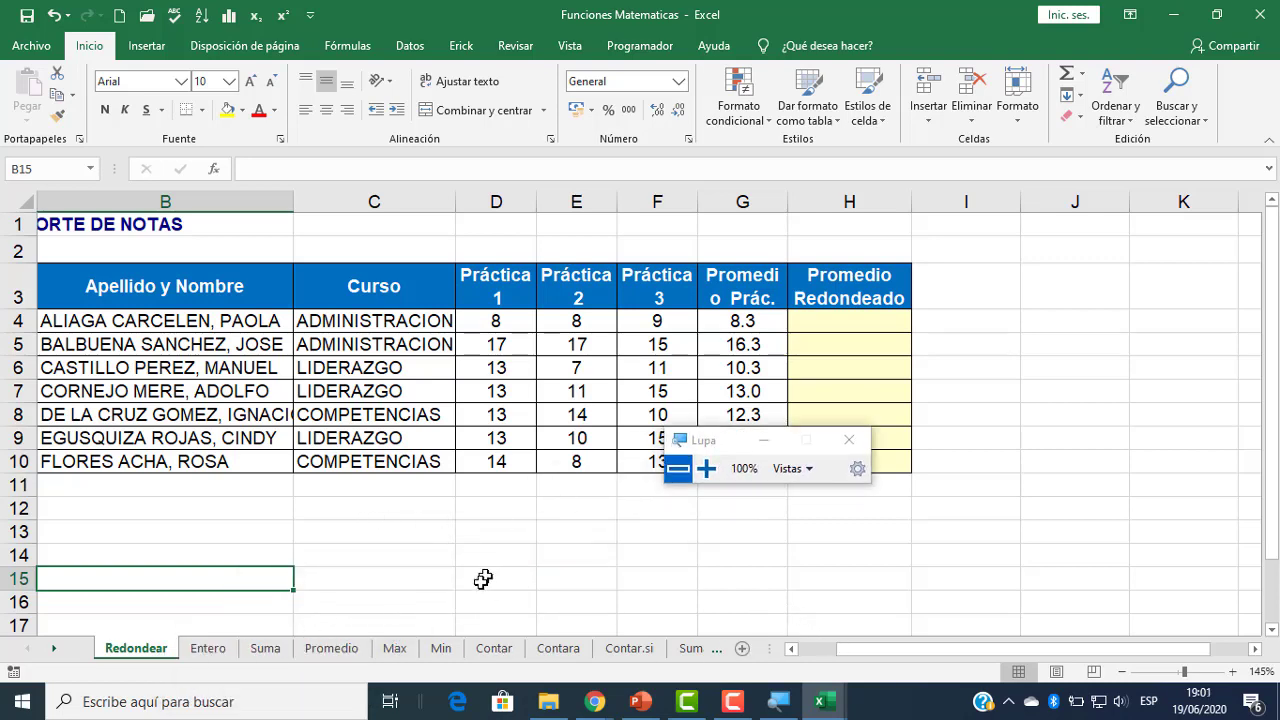
- Switch to PowerPoint and magnify the function list on slide 7 to 200%, with the Magnifier window moved aside
left_click(640, 701)
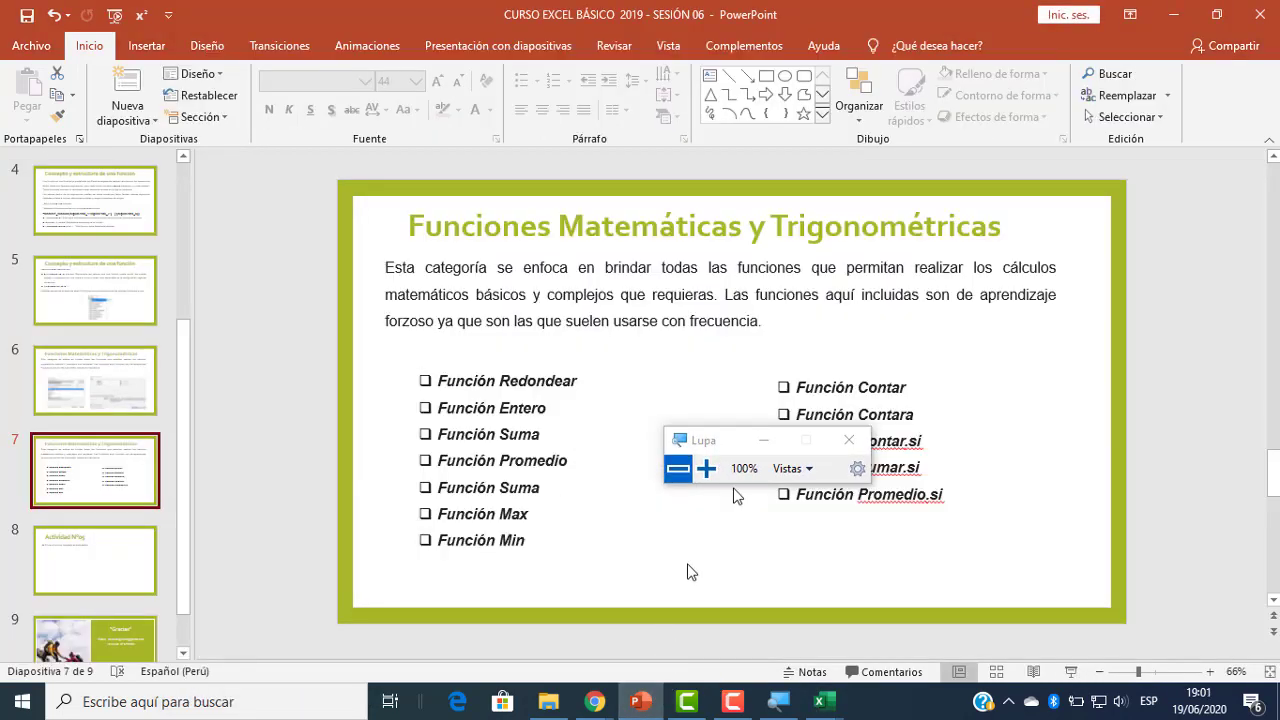
left_click_drag(722, 441, 1073, 452)
left_click(1051, 484)
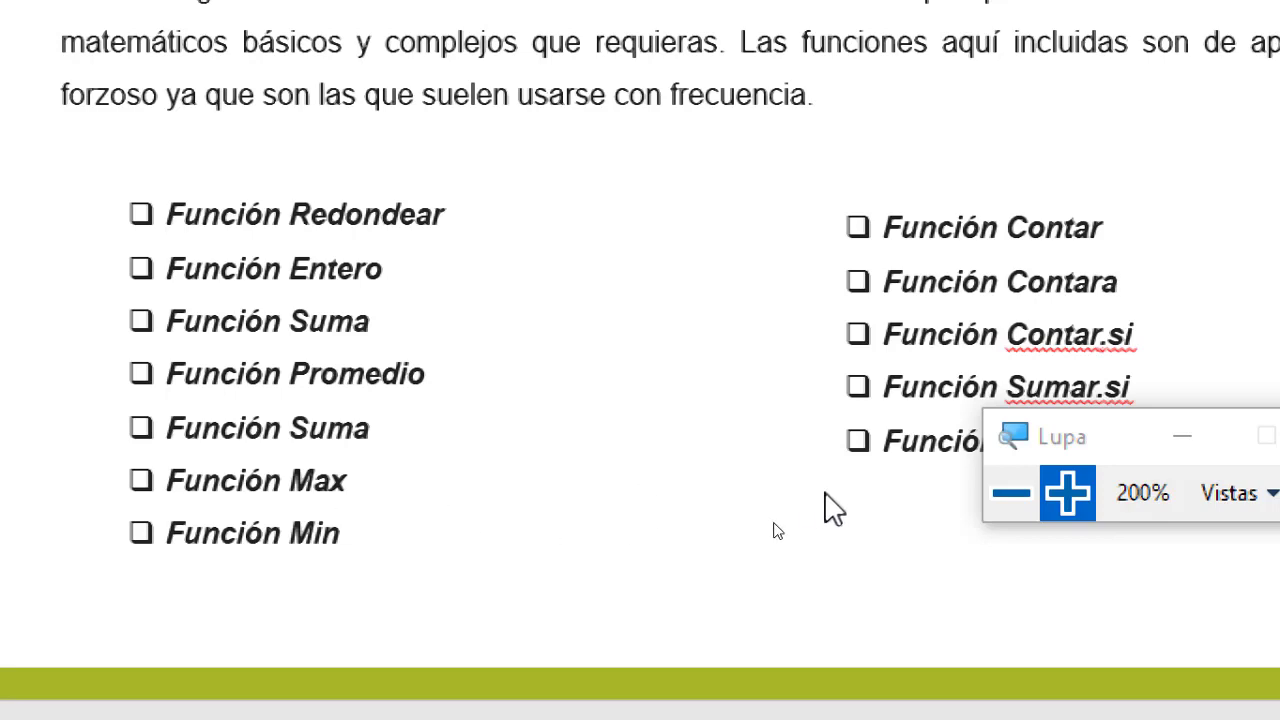
- Restore the Magnifier to 100%, check the Funciones Matematicas workbook and return to the PowerPoint slide
left_click(1011, 493)
left_click(1011, 497)
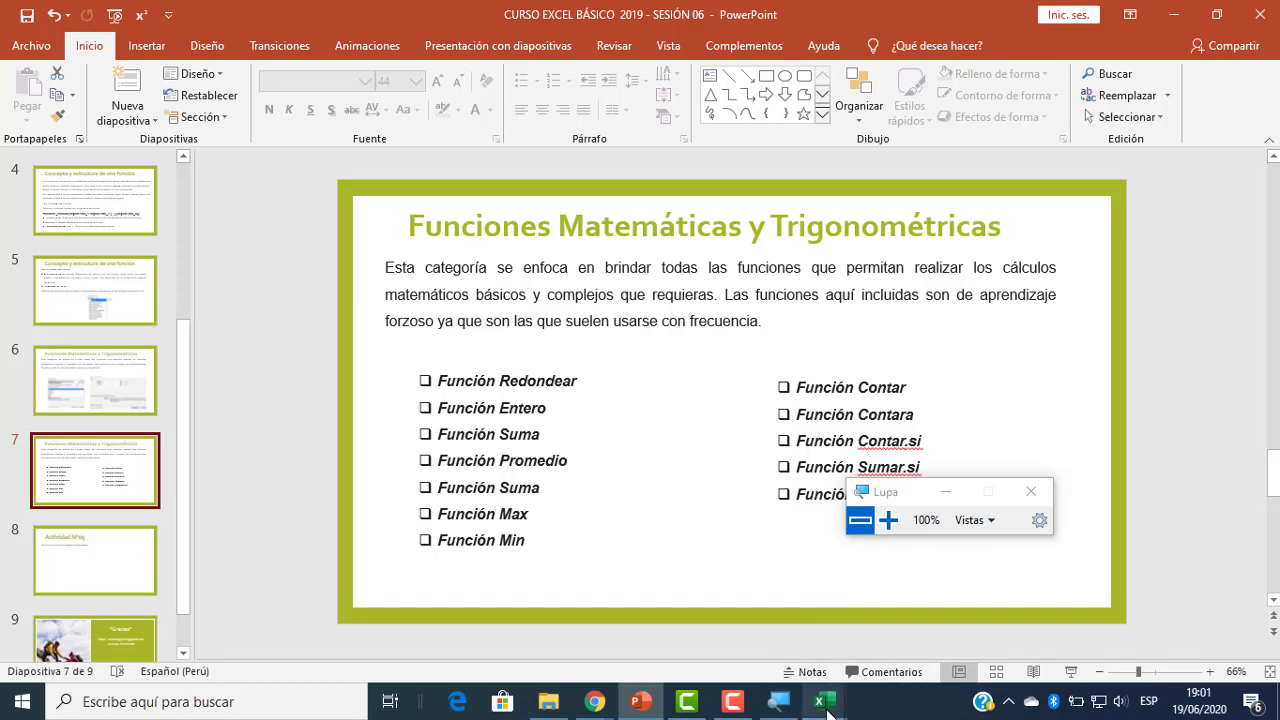
mouse_move(822, 705)
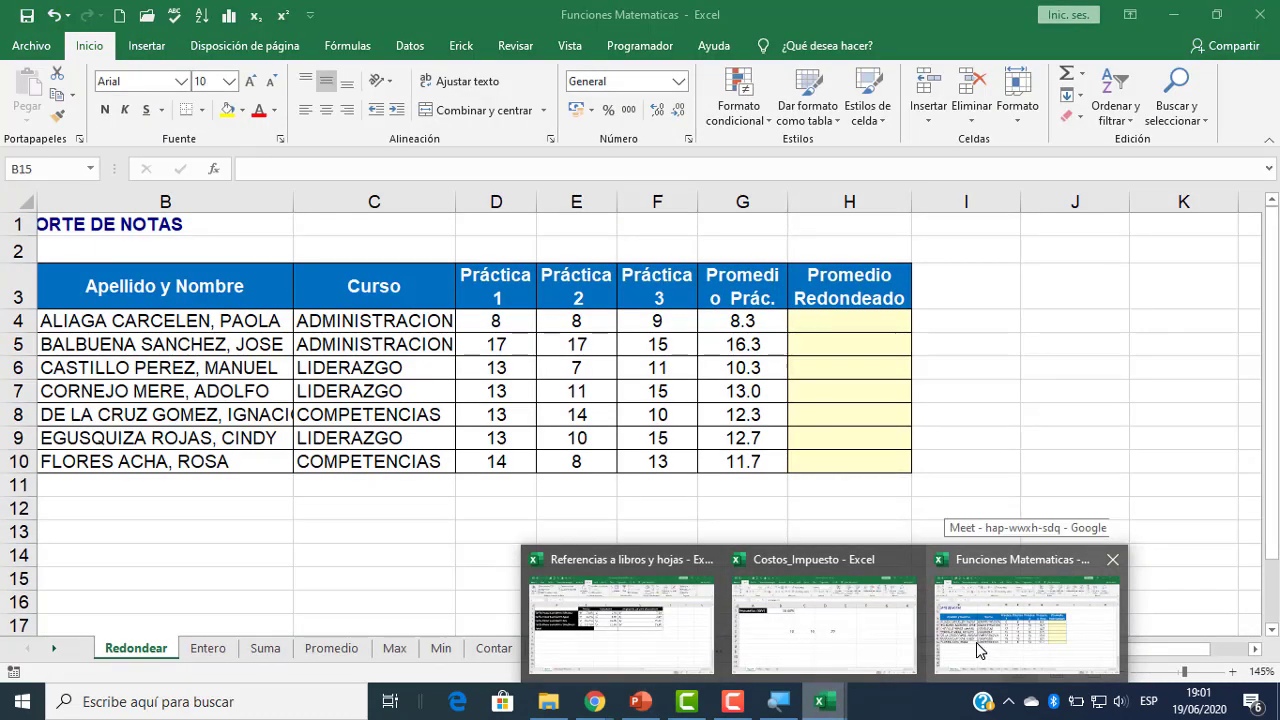
left_click(976, 642)
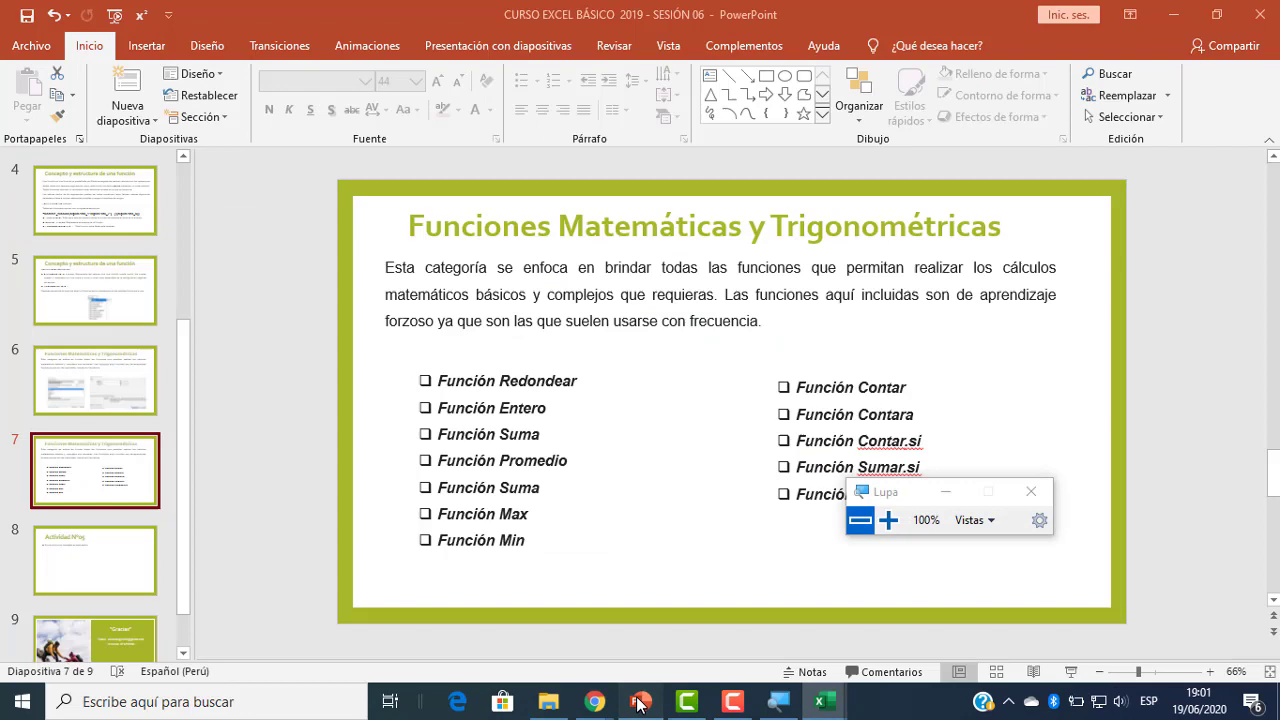
left_click(638, 703)
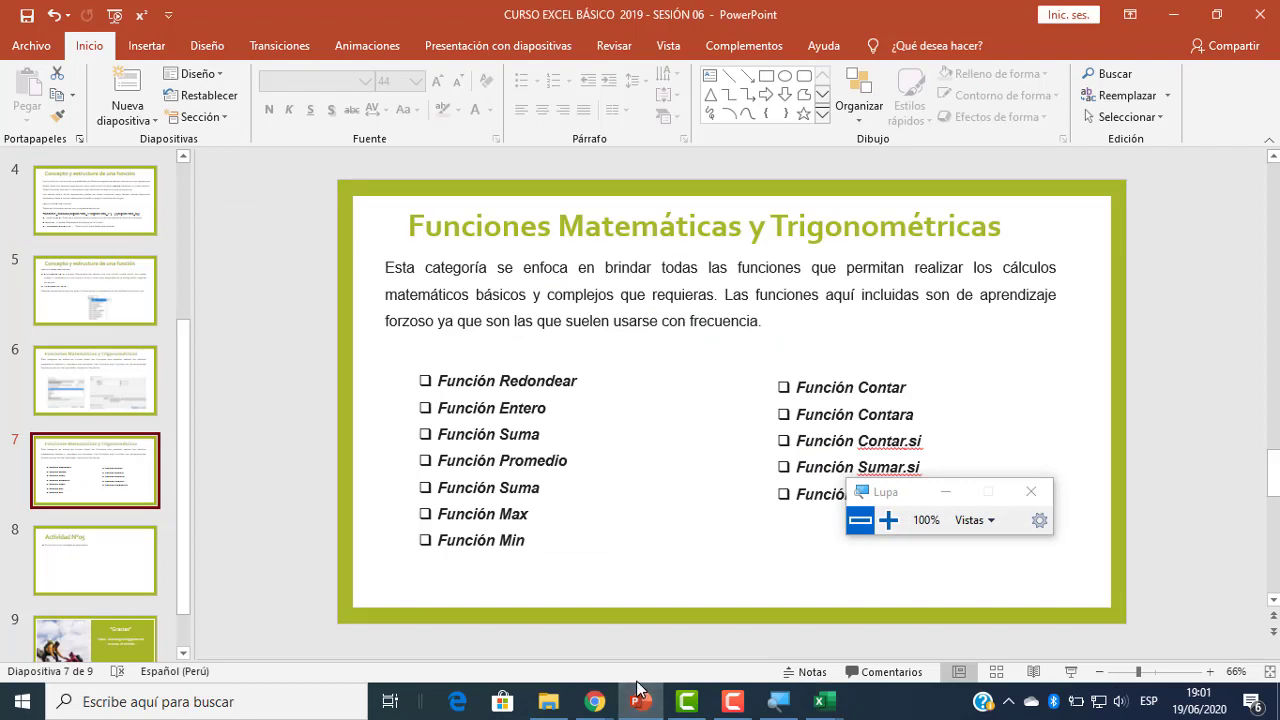
- Switch to the Google Meet window in Chrome and read the chat messages, with the Magnifier window moved off them
mouse_move(613, 704)
left_click(445, 618)
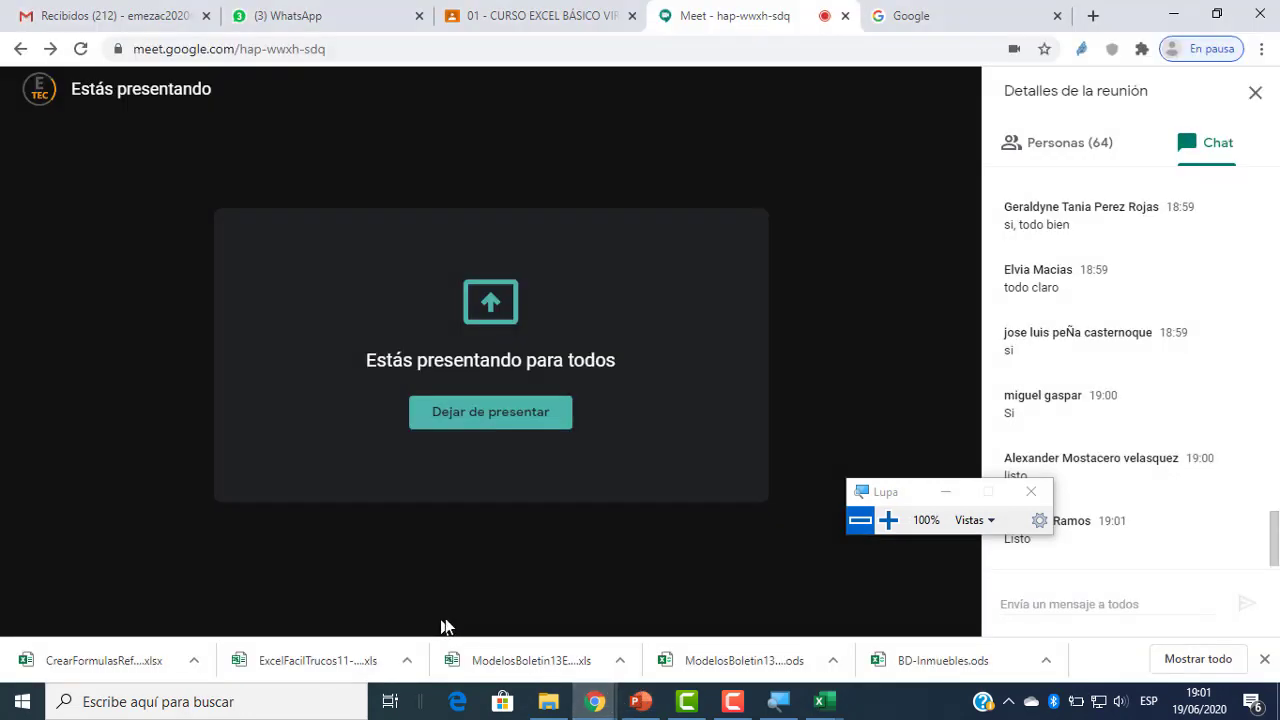
left_click_drag(880, 492, 575, 325)
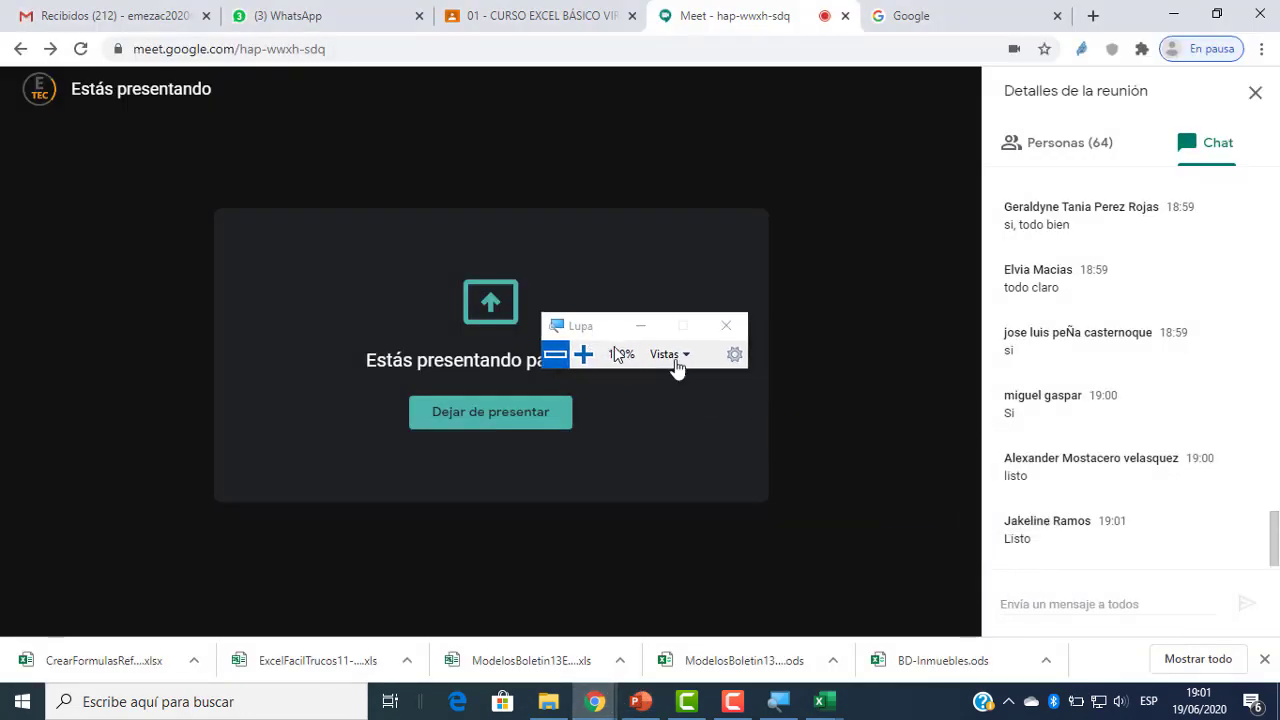
scroll(1037, 406, "up", 2)
scroll(1037, 406, "down", 5)
scroll(1040, 423, "up", 4)
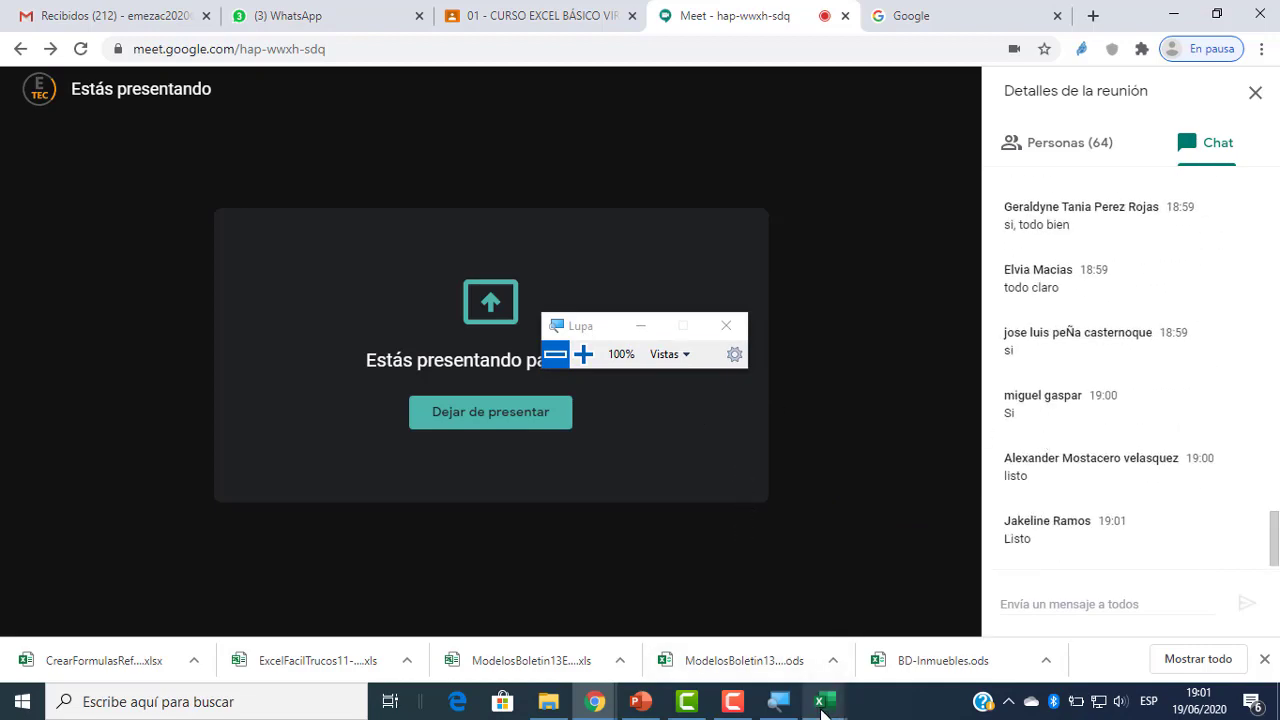
- Return to the Funciones Matematicas workbook in Excel and move the Magnifier window below the grades table on the Redondear sheet
mouse_move(822, 695)
left_click(980, 630)
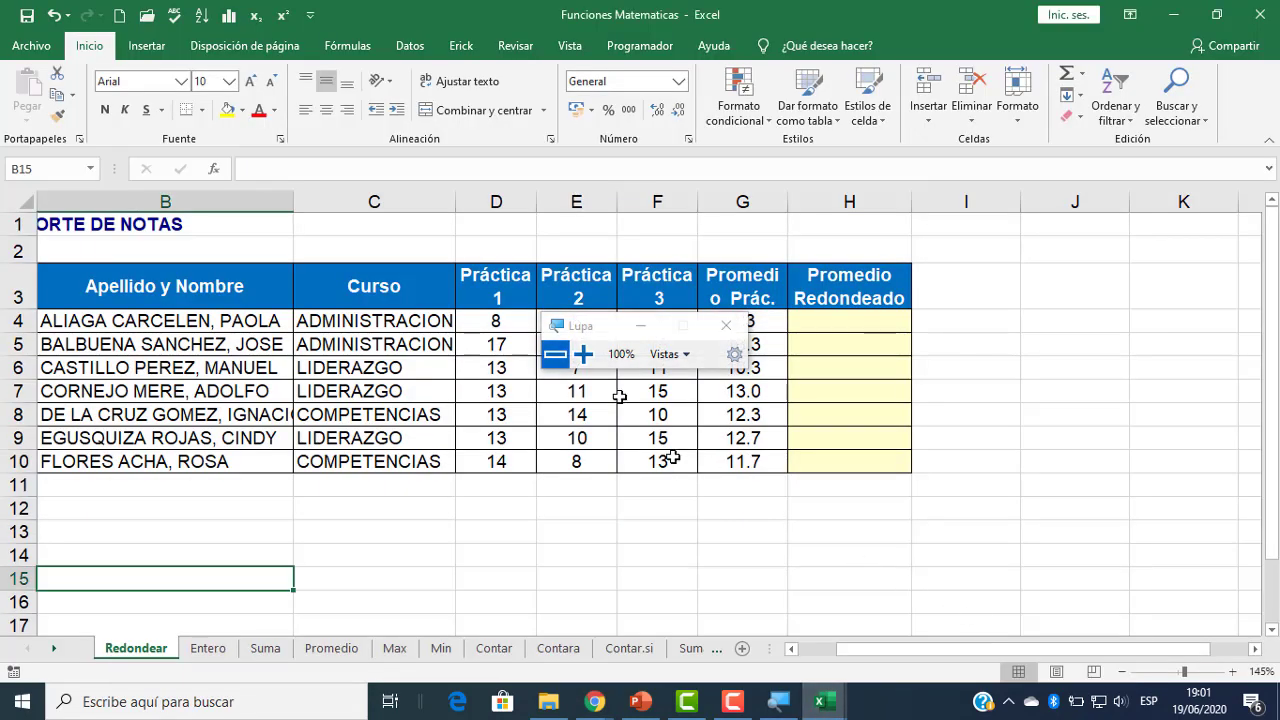
left_click_drag(578, 332, 808, 449)
left_click(464, 523)
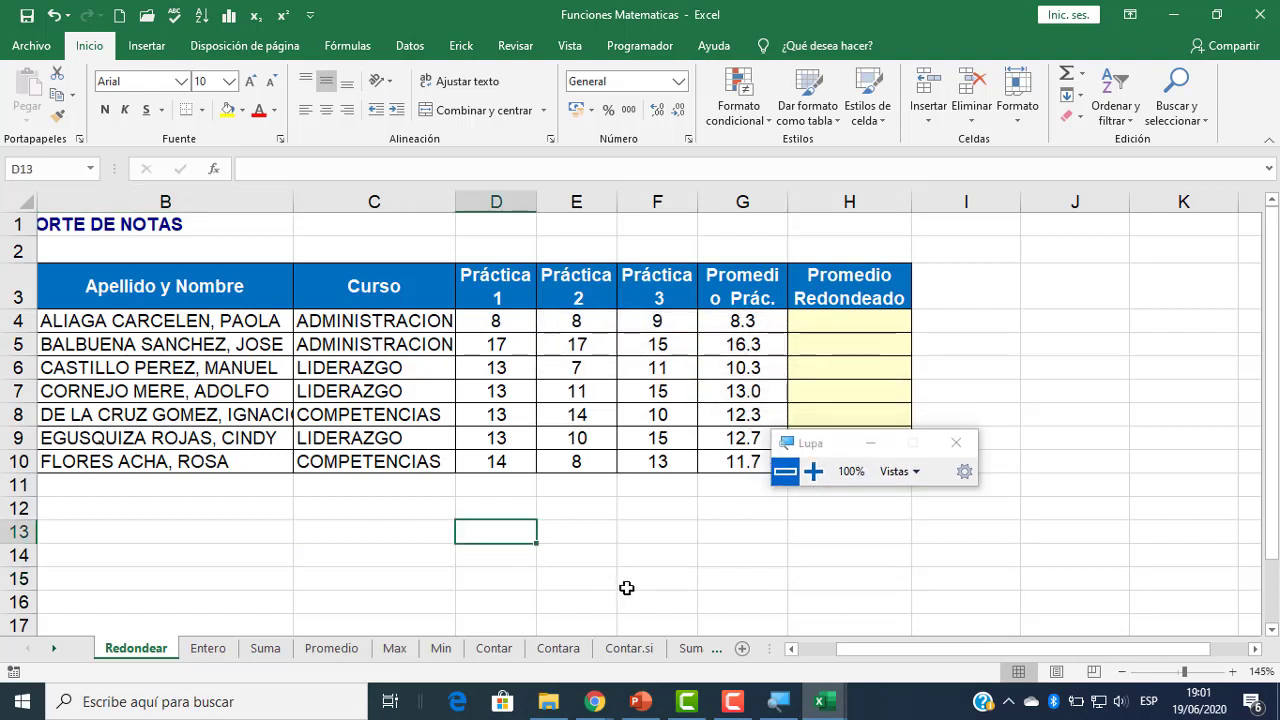
left_click(818, 322)
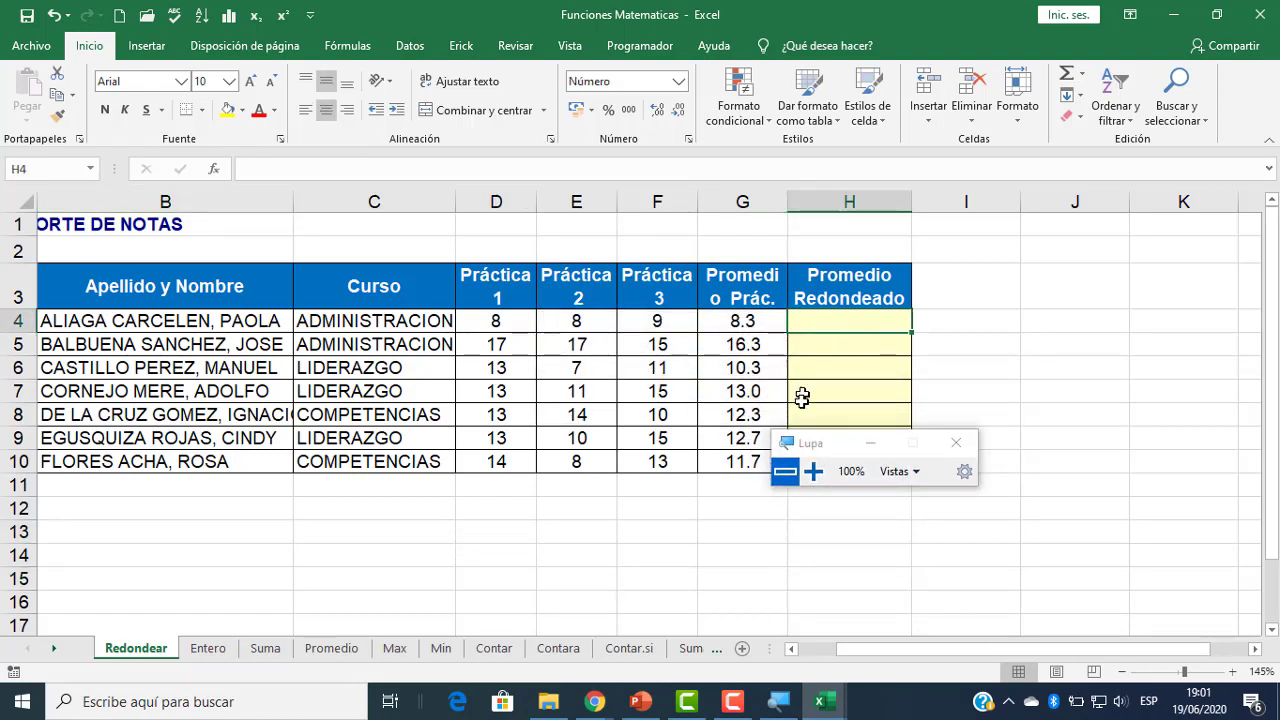
left_click_drag(801, 452, 860, 512)
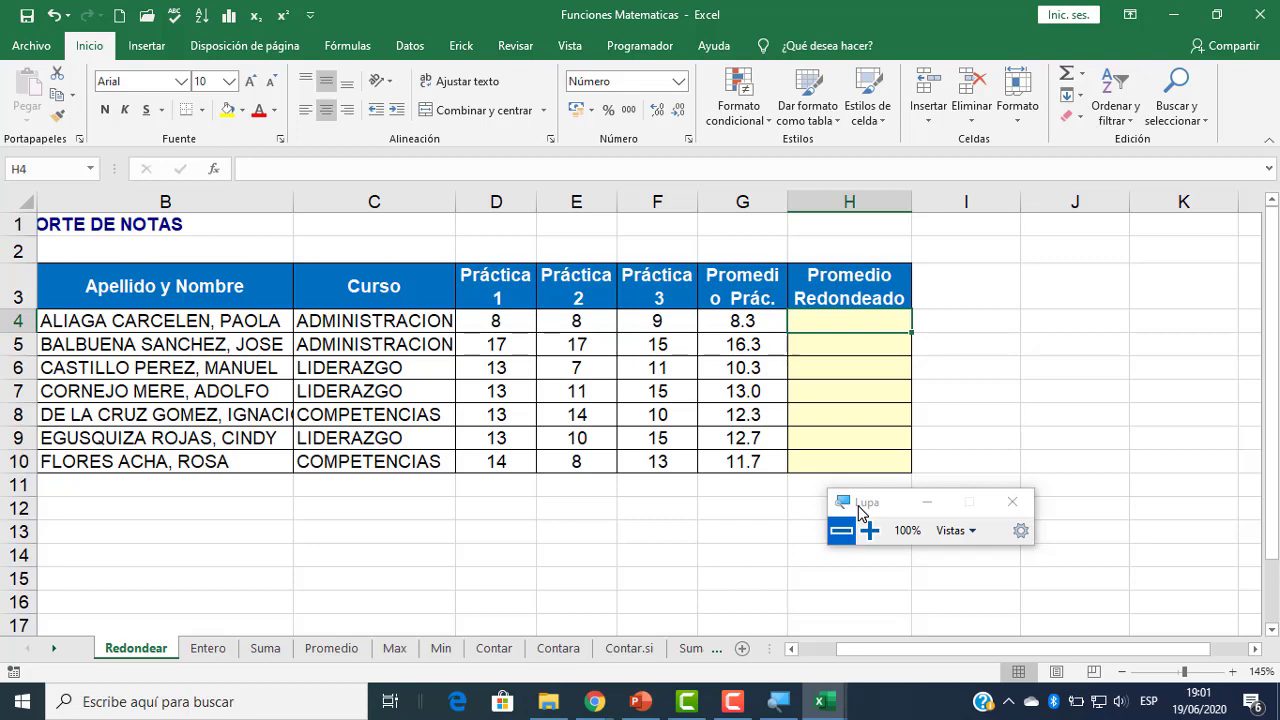
- Narrow column F slightly and widen column G until its Promedio Prác. header no longer breaks inside a word
scroll(933, 318, "up", 1)
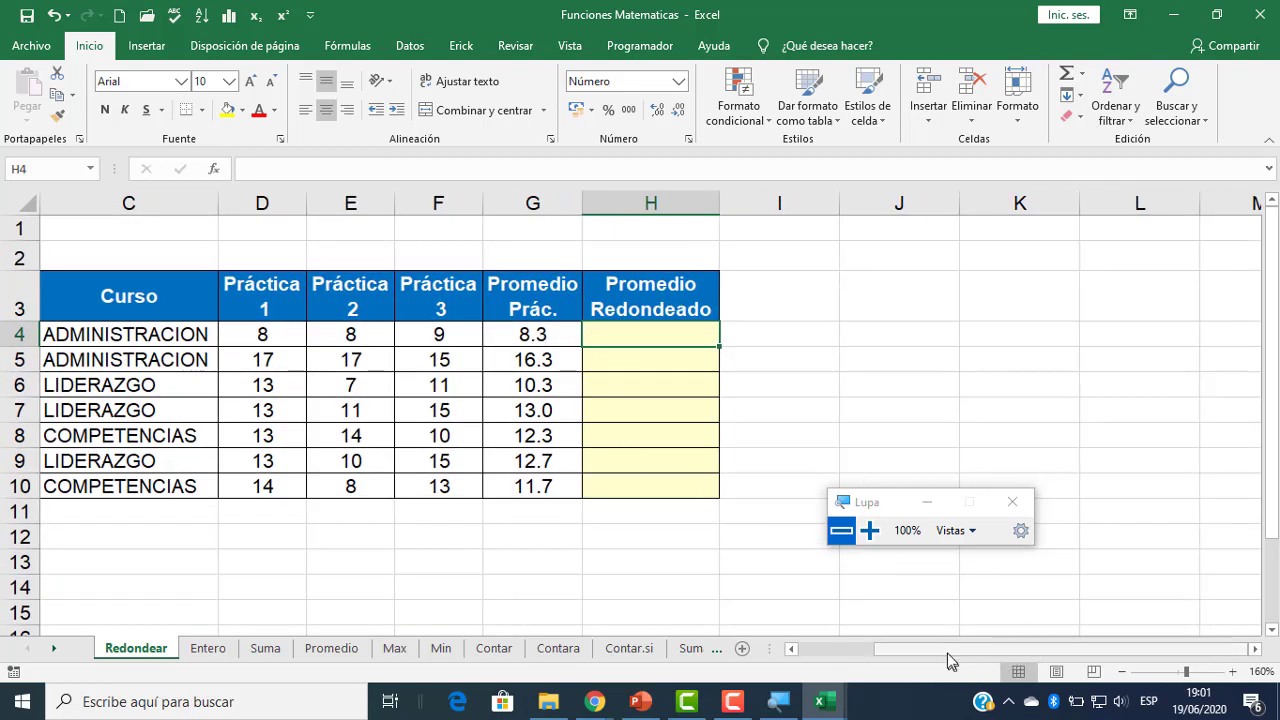
left_click_drag(947, 653, 860, 652)
scroll(717, 423, "up", 4)
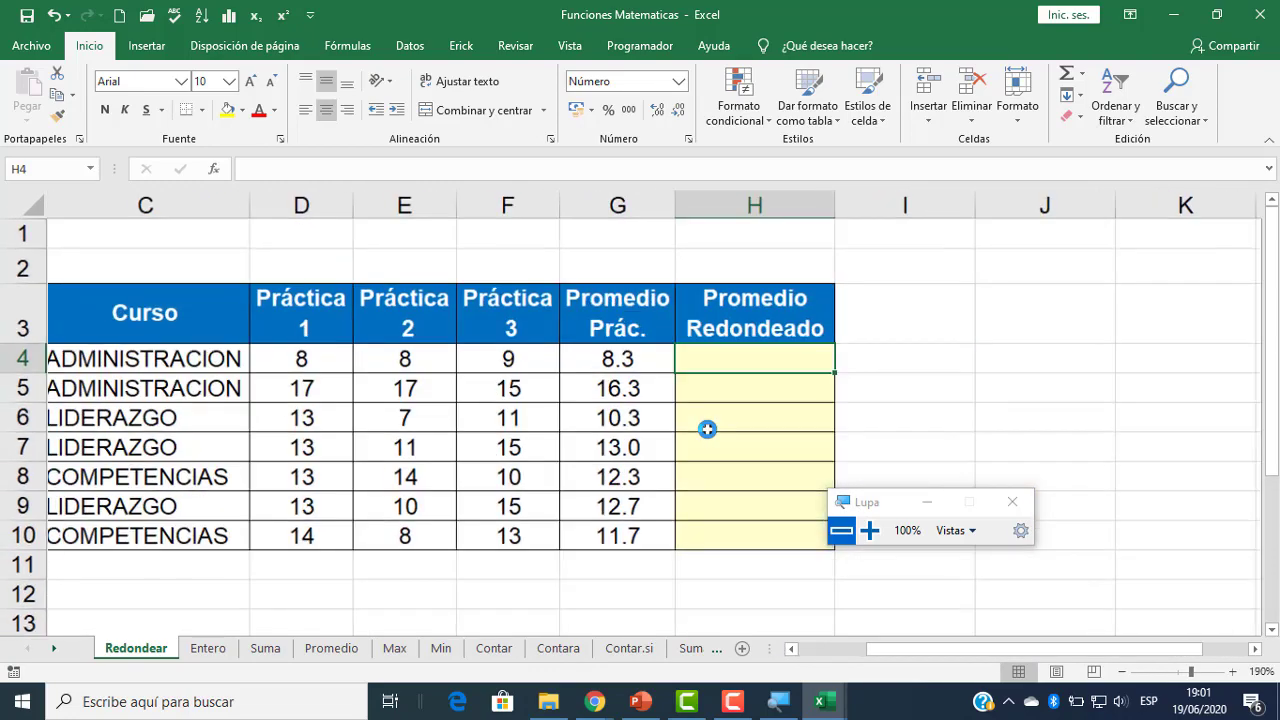
left_click_drag(980, 654, 829, 654)
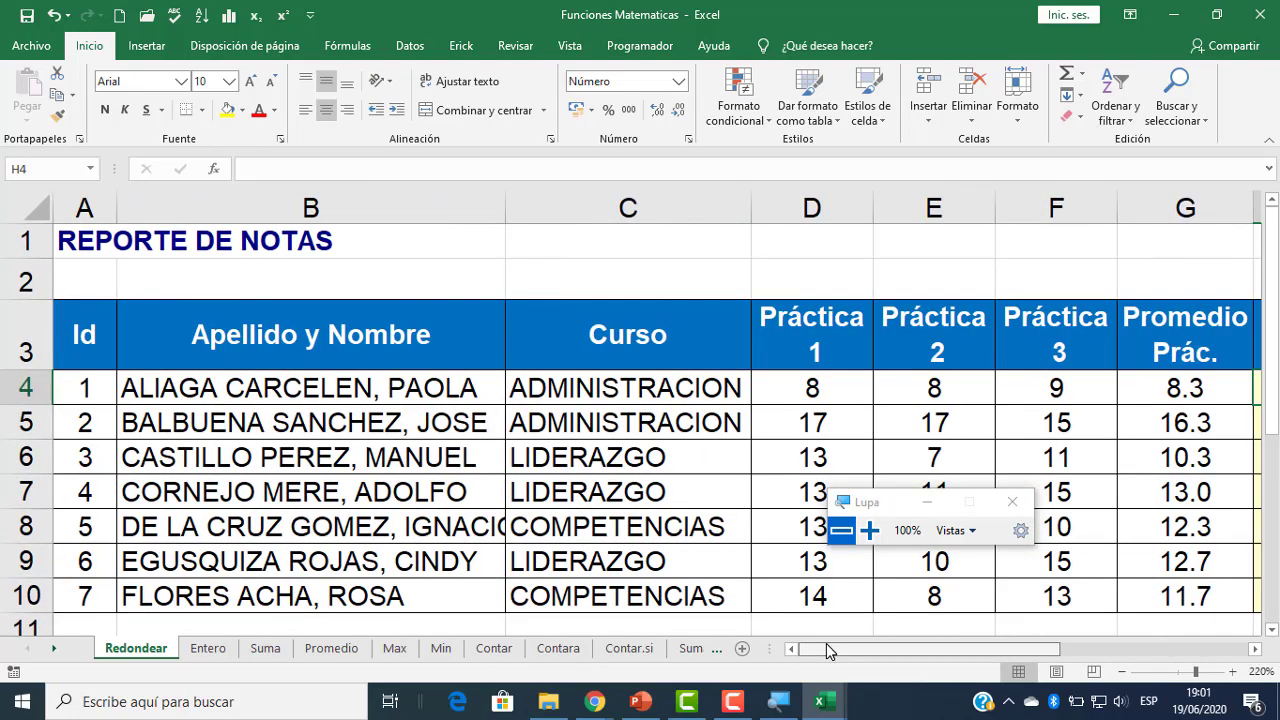
scroll(877, 409, "right", 2)
left_click(690, 382)
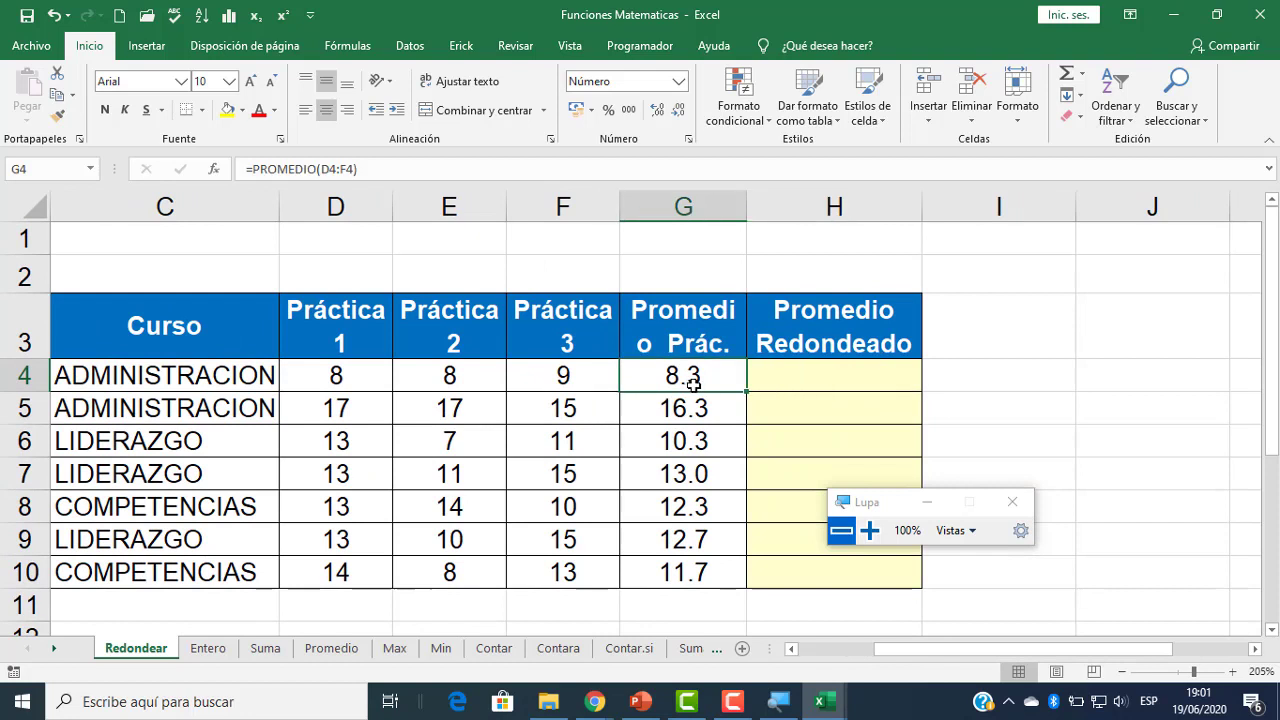
left_click_drag(620, 204, 612, 206)
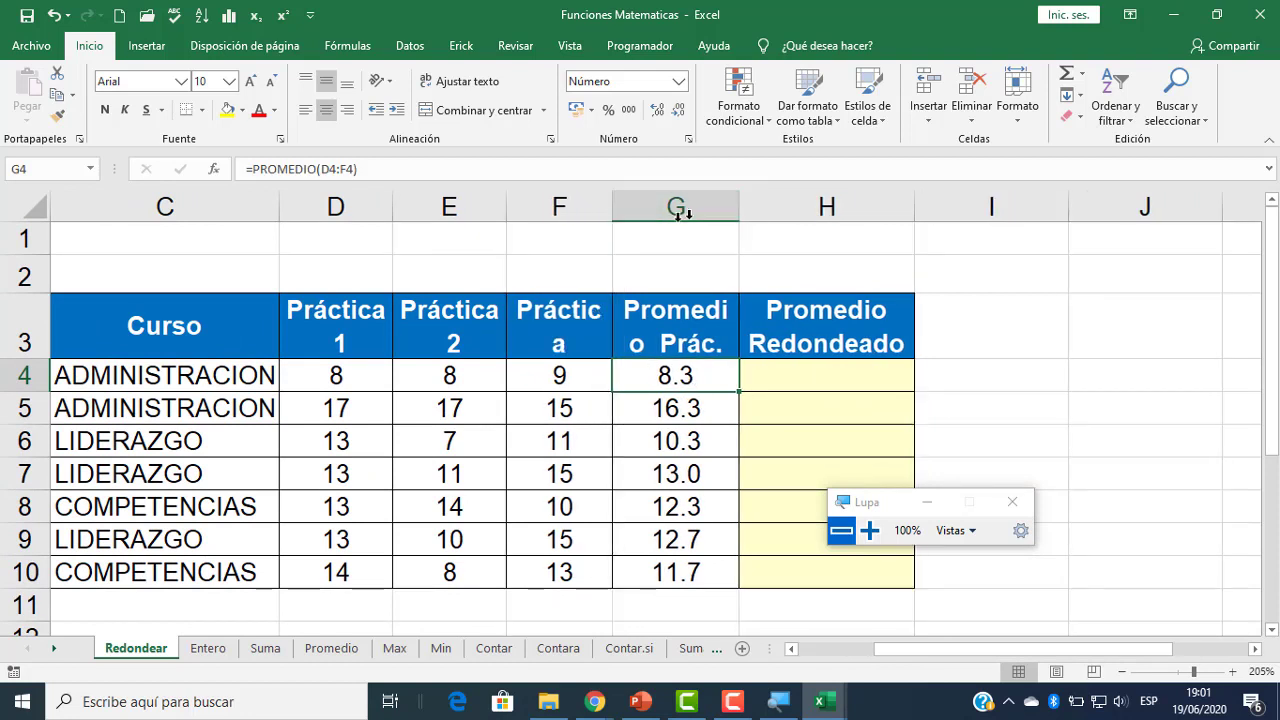
left_click_drag(739, 206, 753, 206)
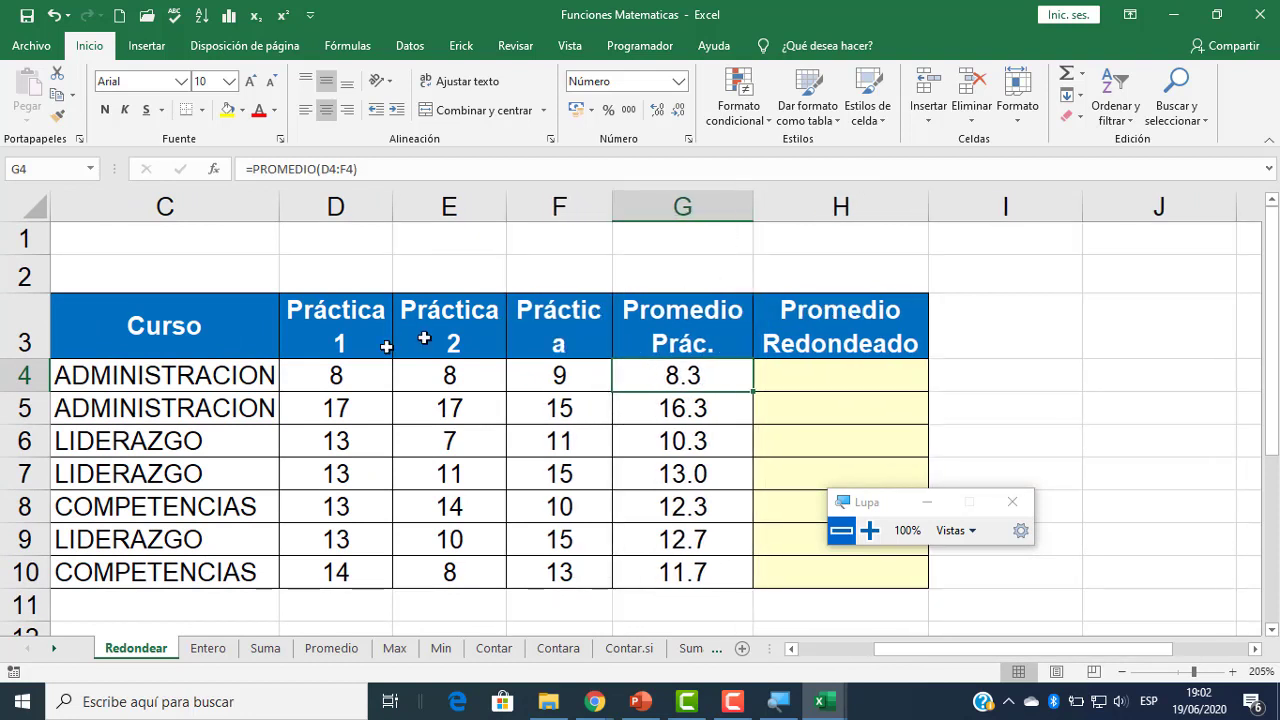
- Examine the average formula in G4 and the practice grades D4:F4 it uses, leaving the formula unedited
left_click_drag(310, 372, 562, 372)
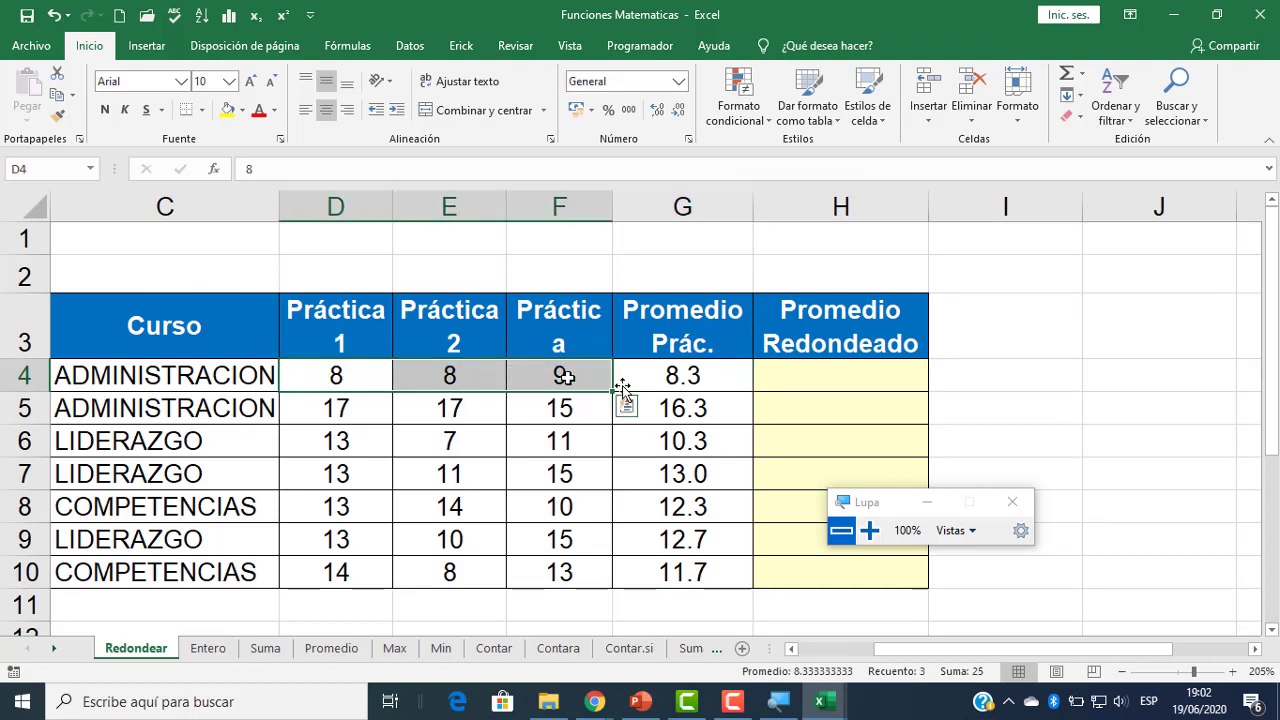
left_click(672, 383)
double_click(670, 378)
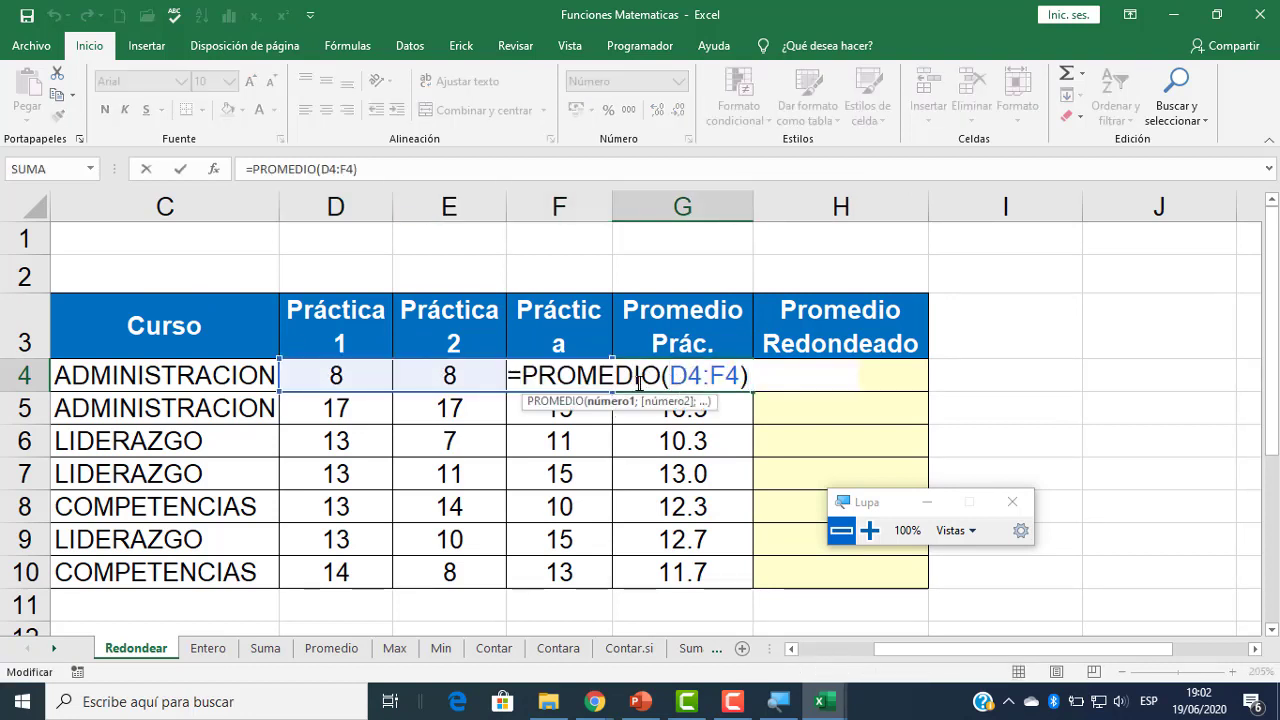
key("Escape")
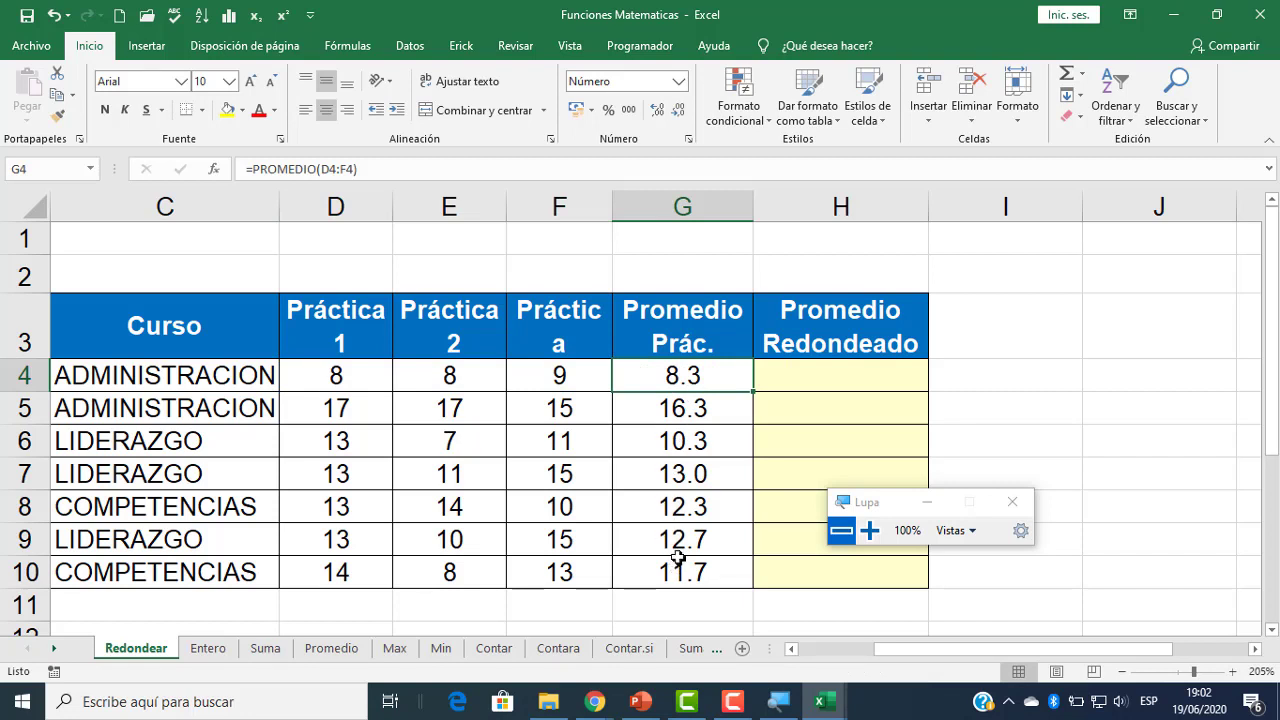
- Open the Insert Function dialog for the first Promedio Redondeado cell, H4, and search for "redon"
left_click(823, 376)
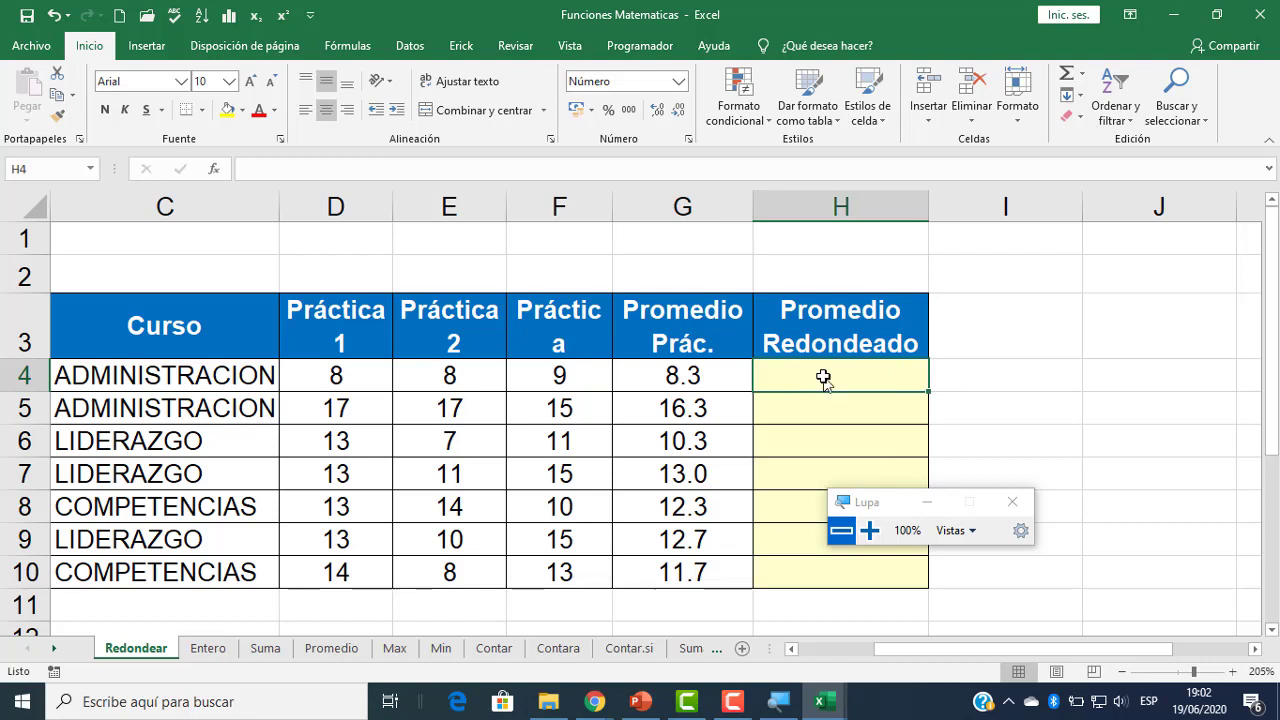
left_click(950, 400)
left_click(865, 378)
left_click(869, 530)
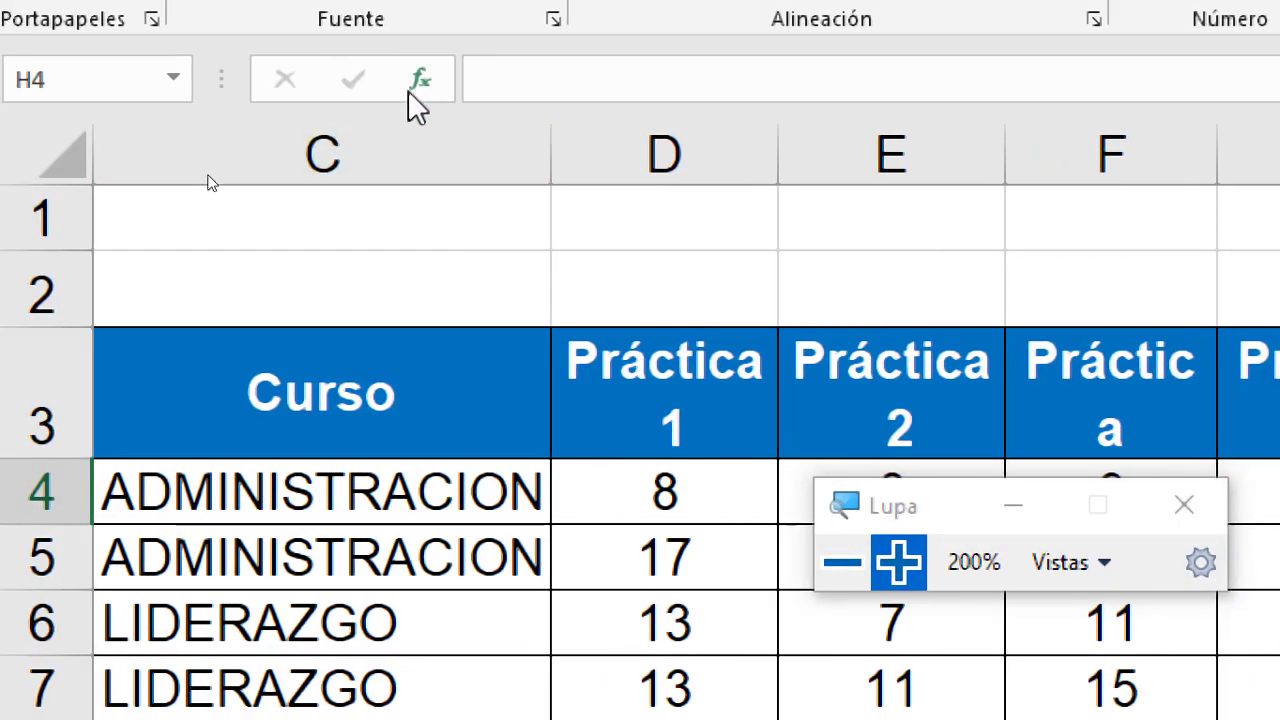
left_click(410, 88)
left_click(843, 562)
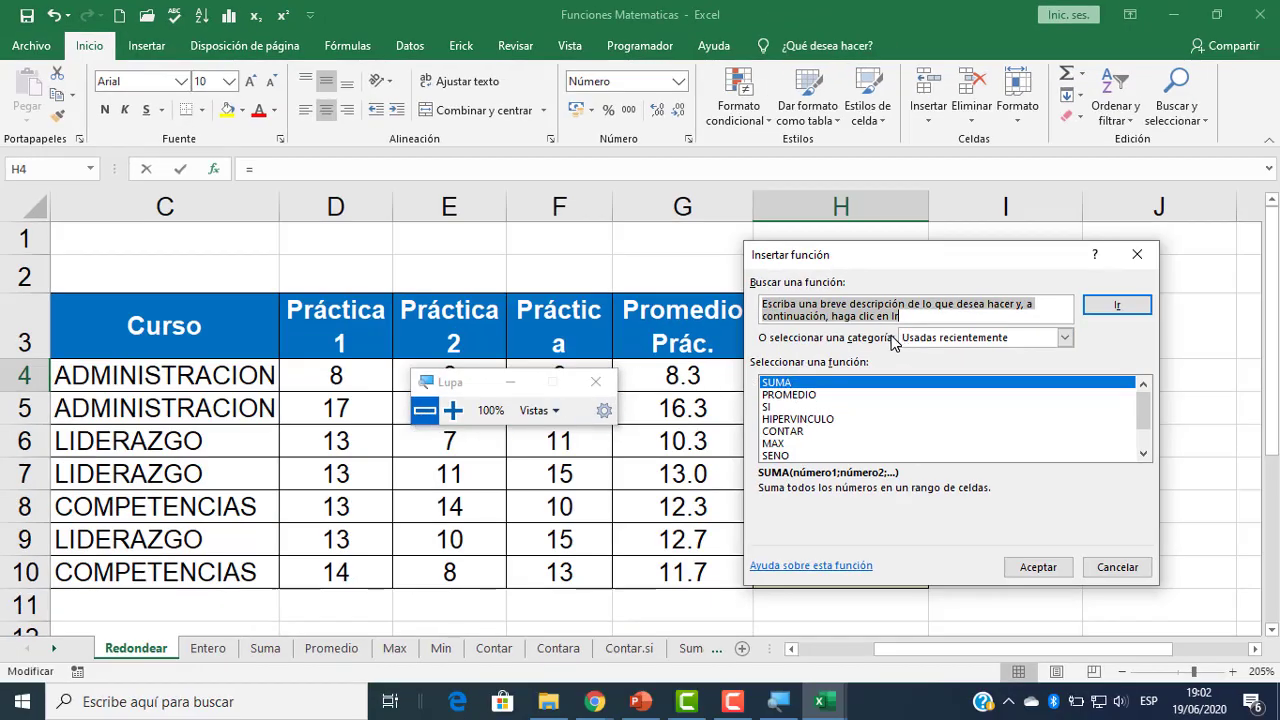
type("redo")
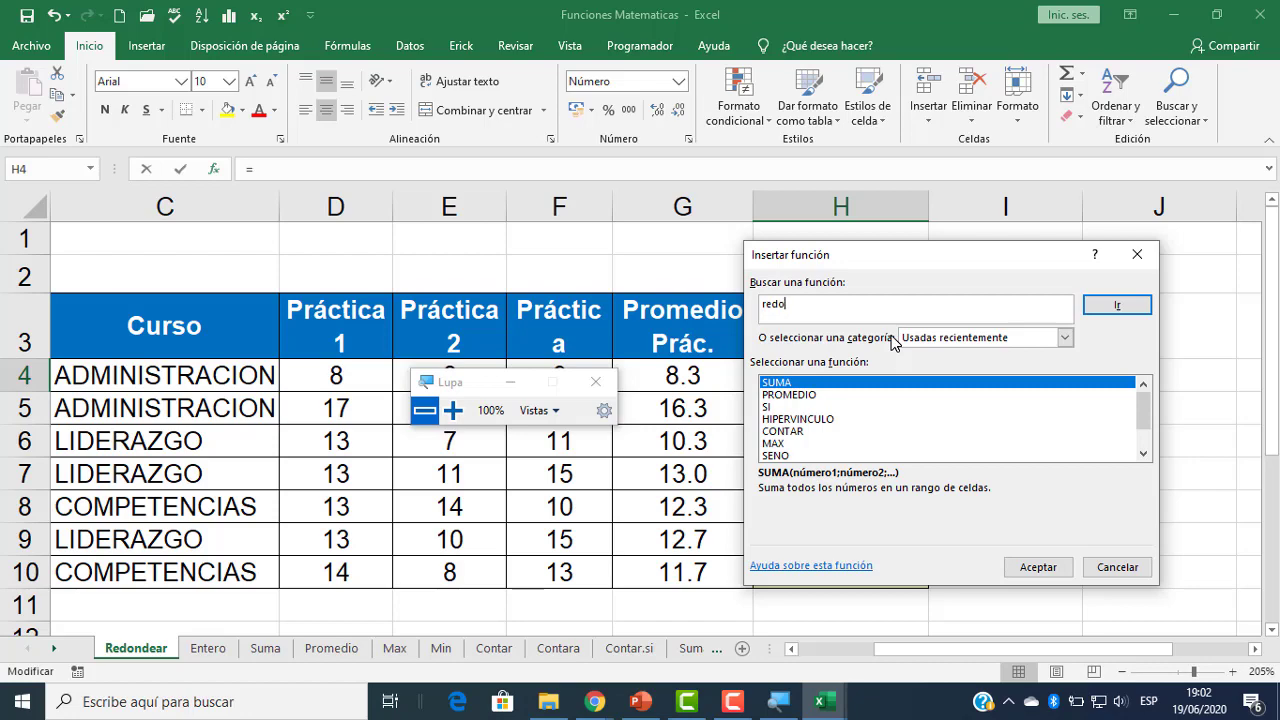
type("n")
left_click(1117, 305)
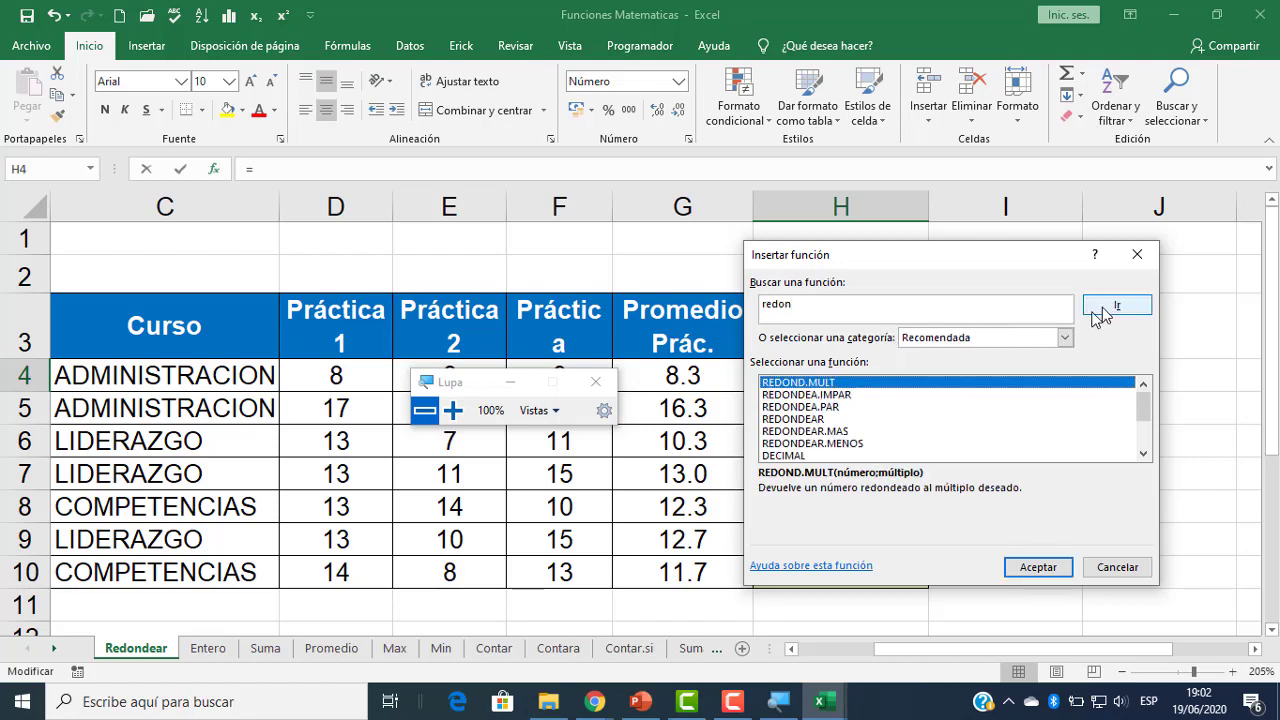
- Review the functions found for "redon" at 200% magnification, with the Magnifier window moved clear of the list
left_click(455, 411)
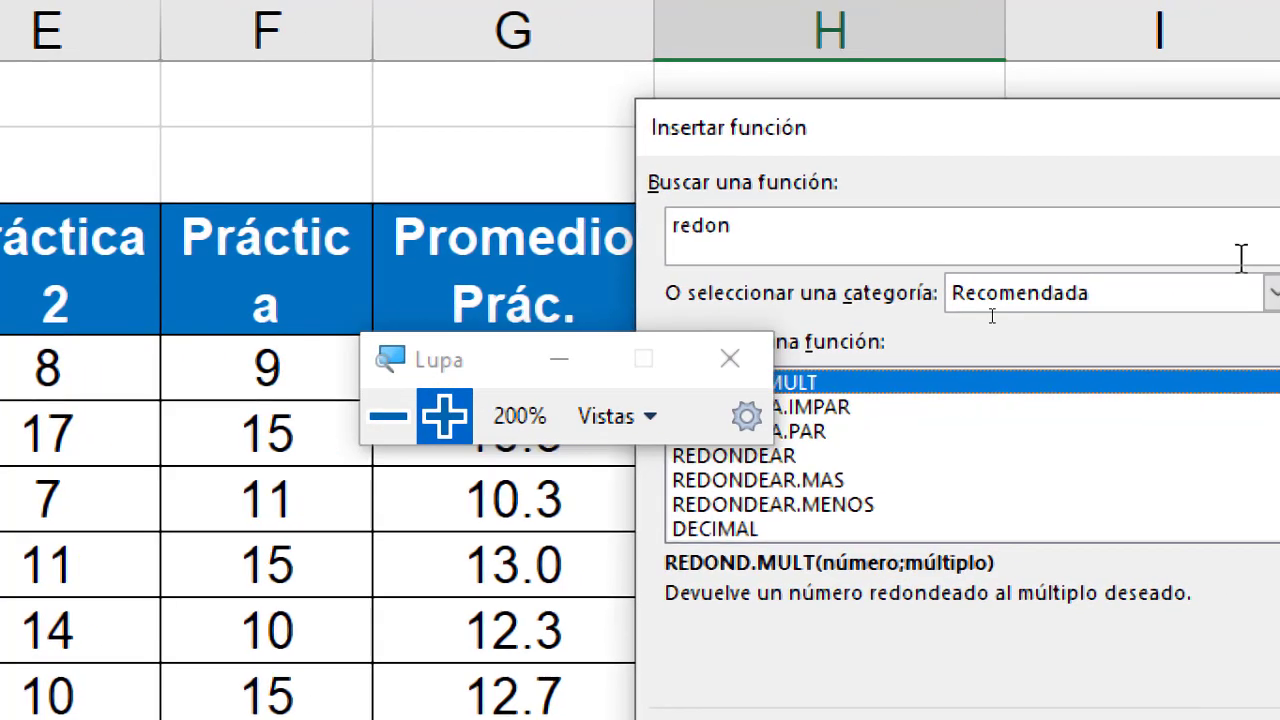
left_click(388, 416)
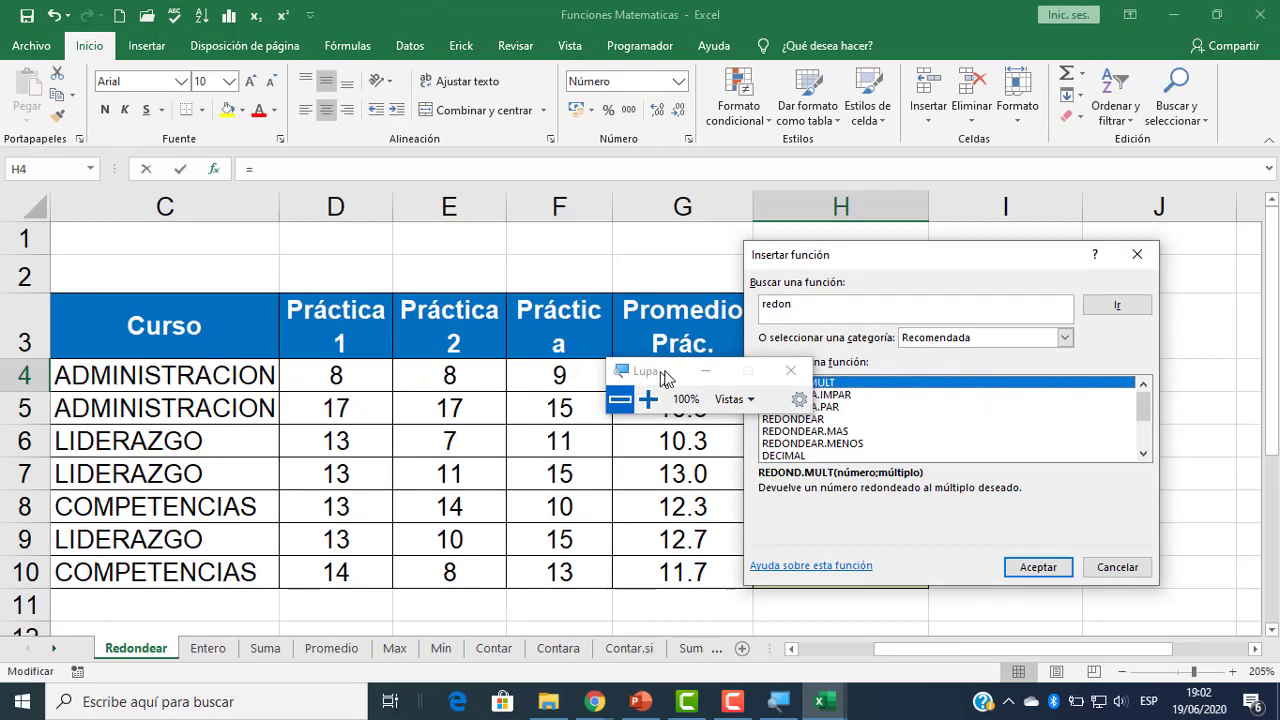
left_click_drag(660, 385, 1041, 586)
left_click_drag(1145, 418, 1143, 425)
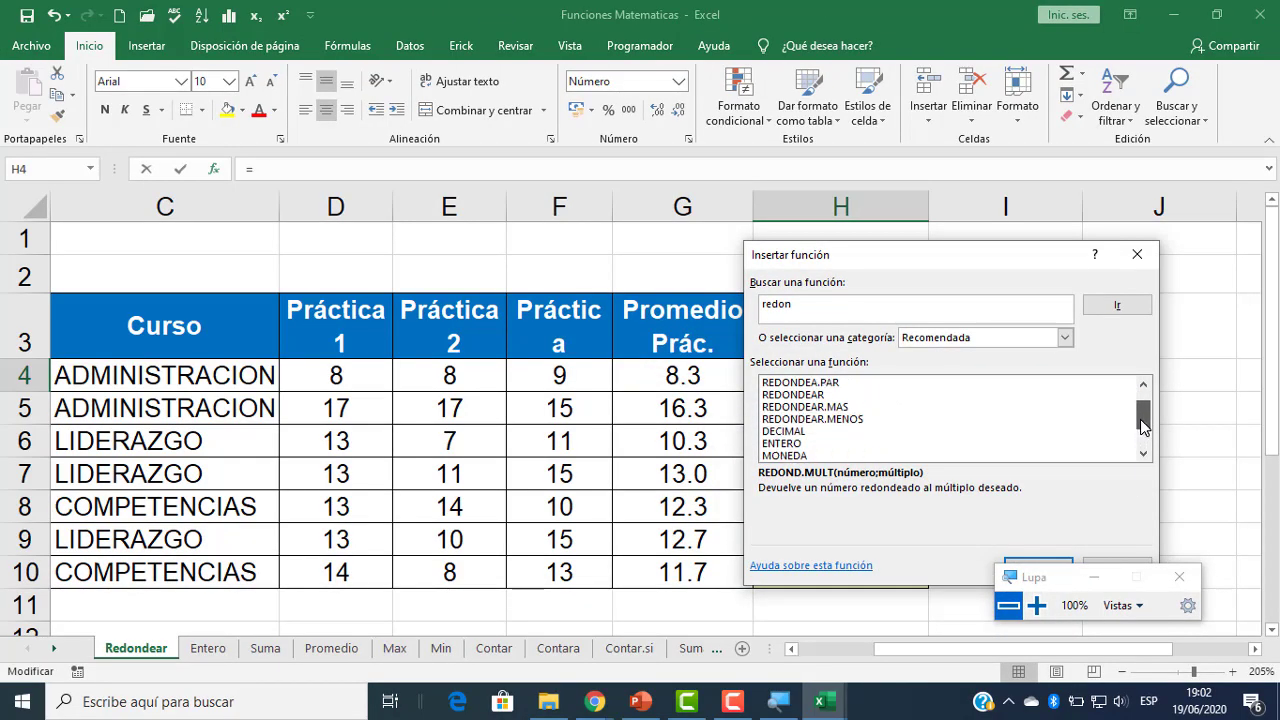
left_click(1036, 605)
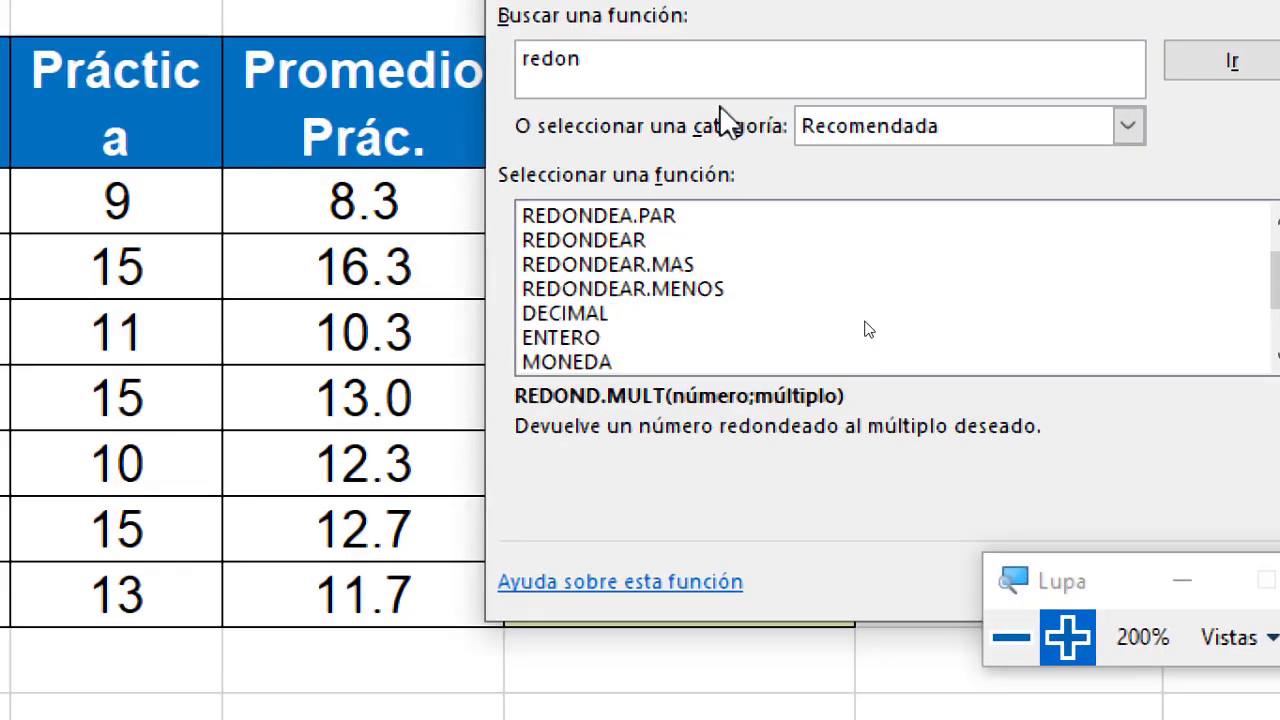
left_click_drag(686, 126, 571, 124)
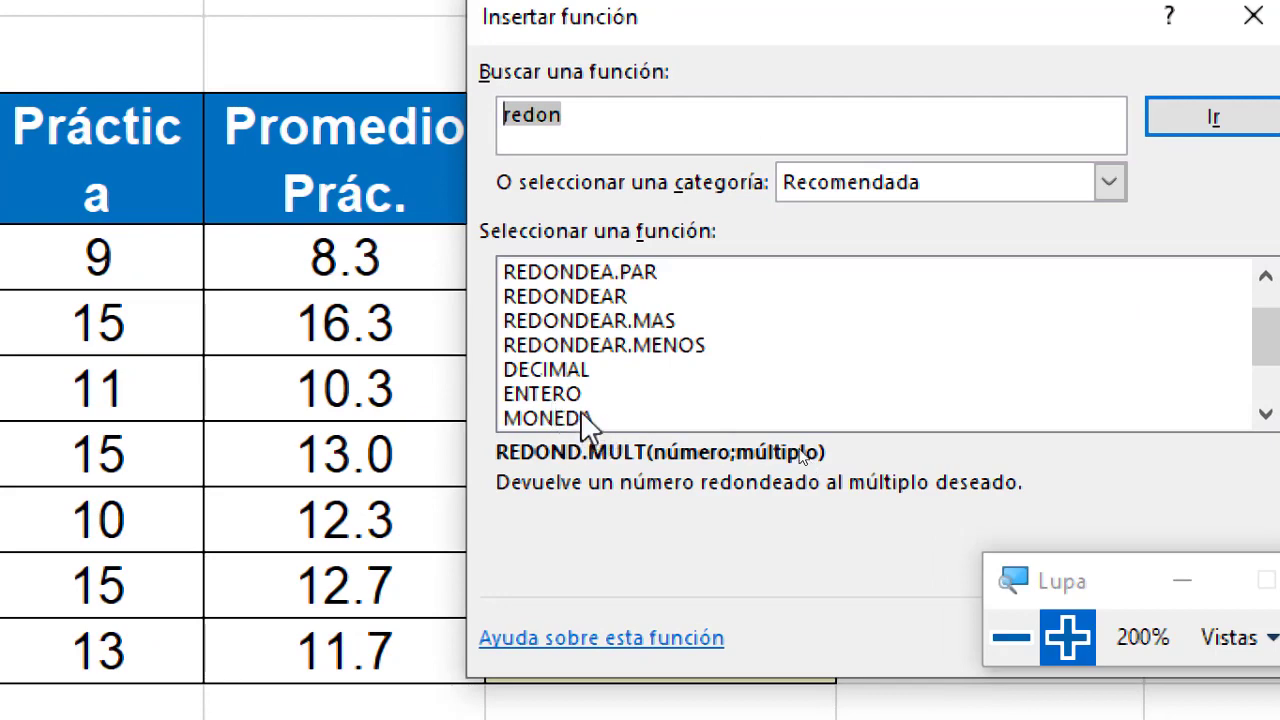
left_click(572, 297)
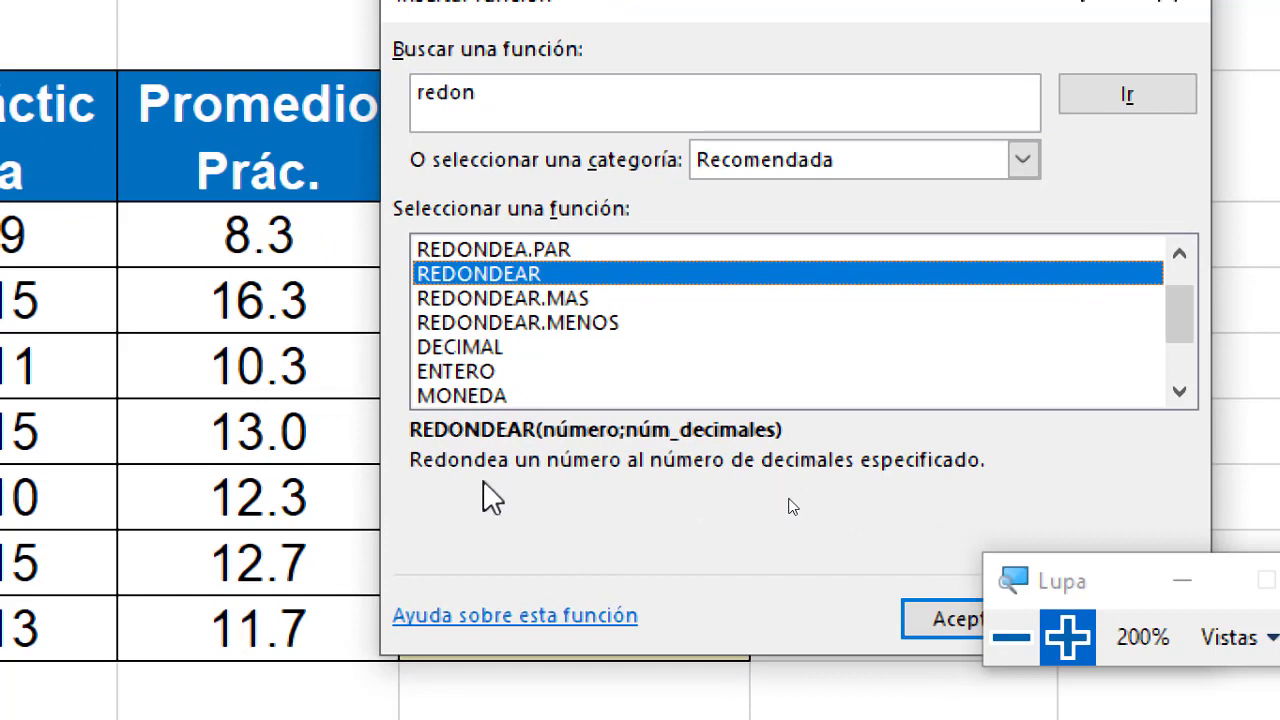
left_click(1013, 573)
left_click(1086, 677)
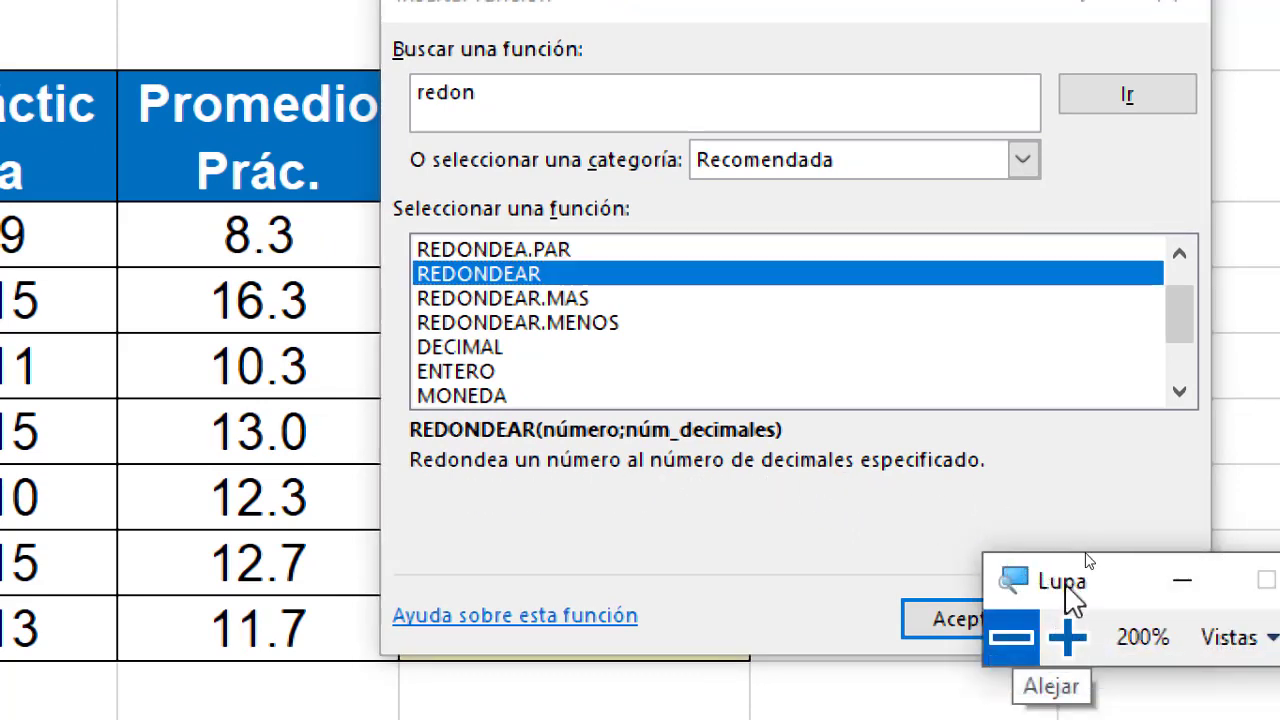
left_click_drag(1088, 562, 1157, 590)
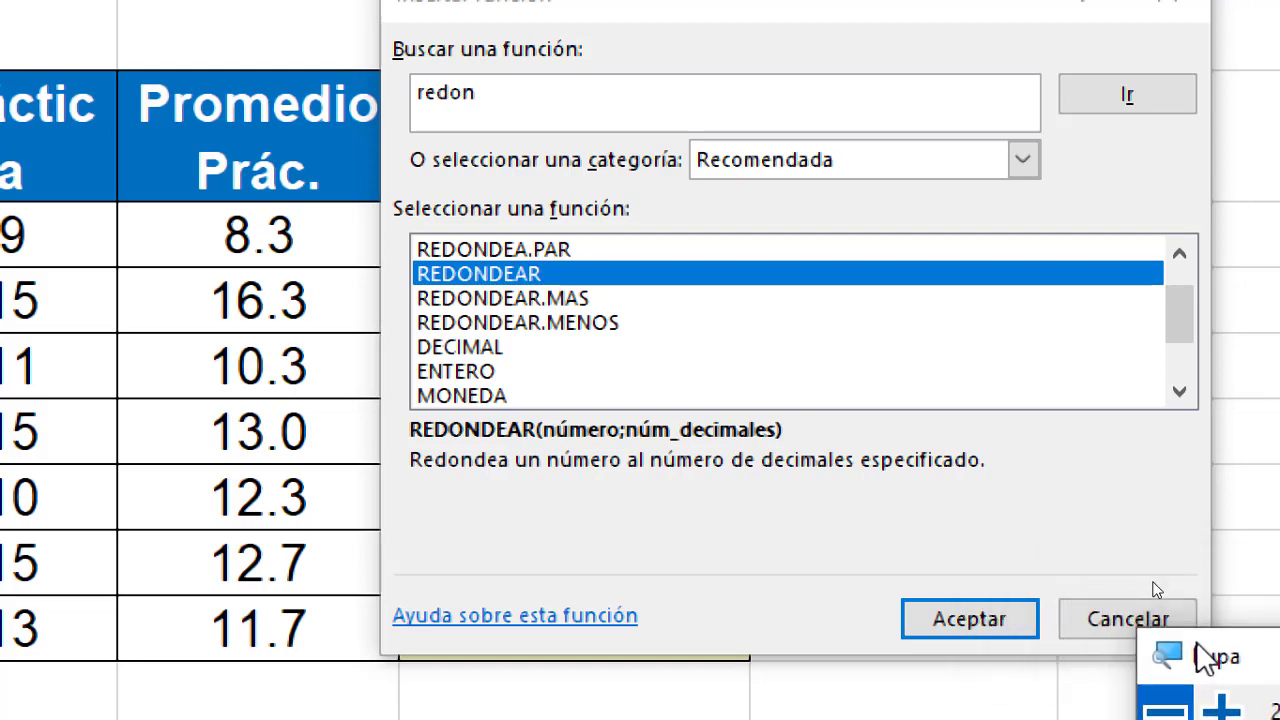
left_click(972, 610)
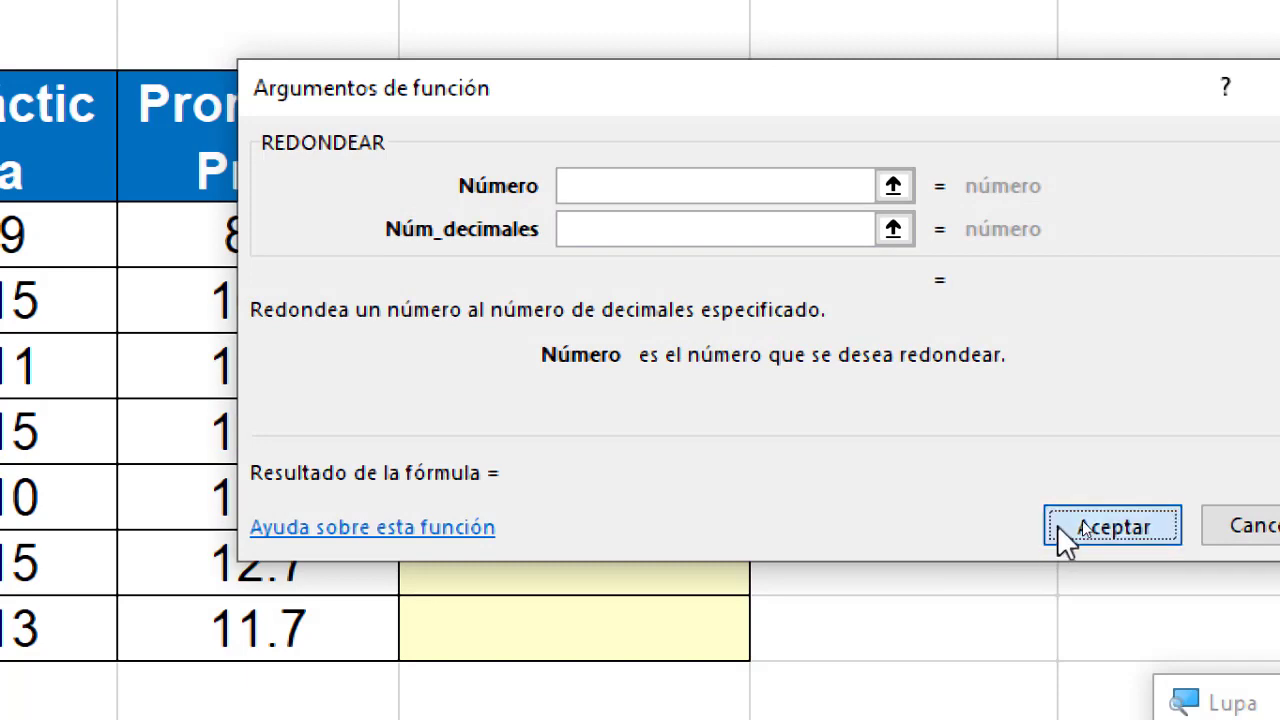
left_click(1076, 528)
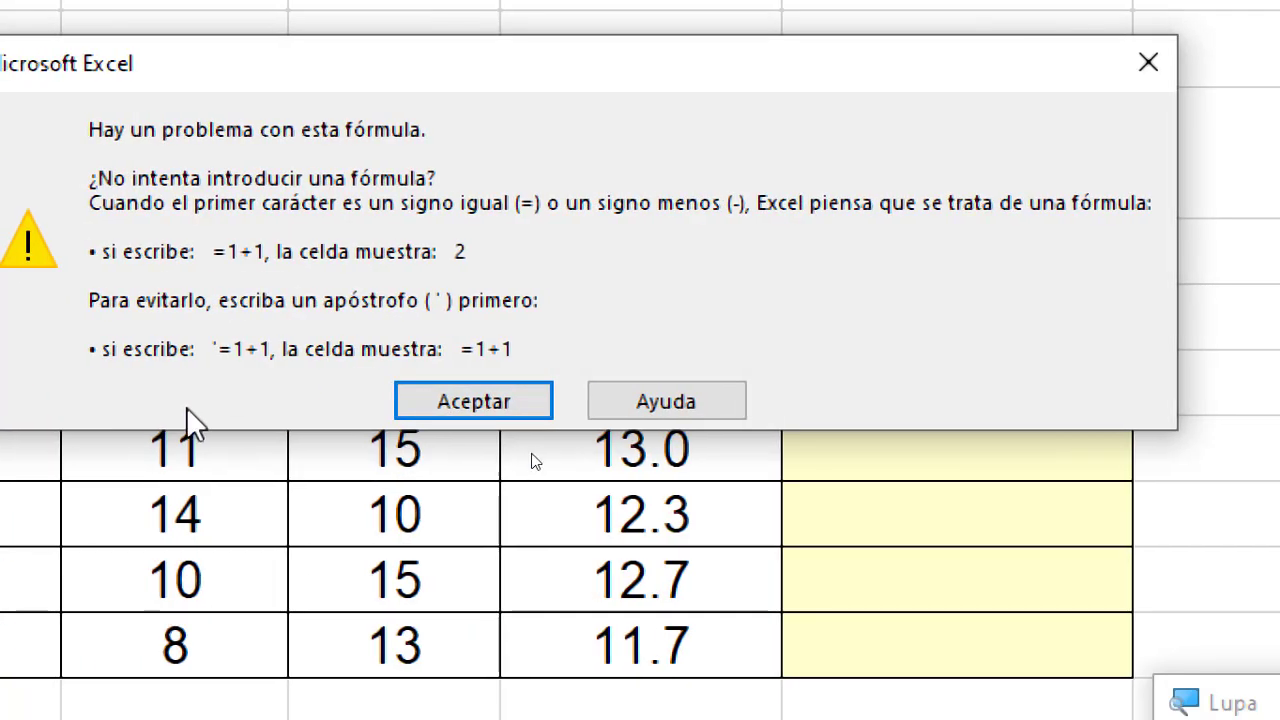
left_click(488, 401)
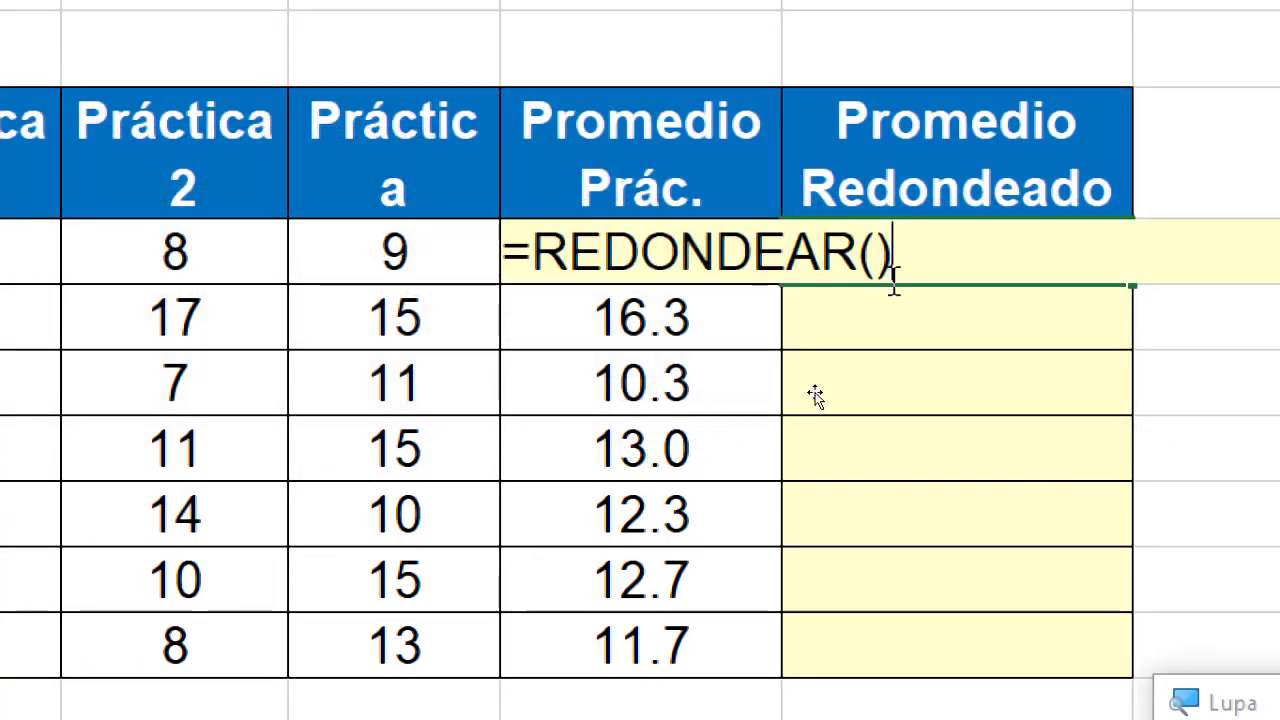
key("Escape")
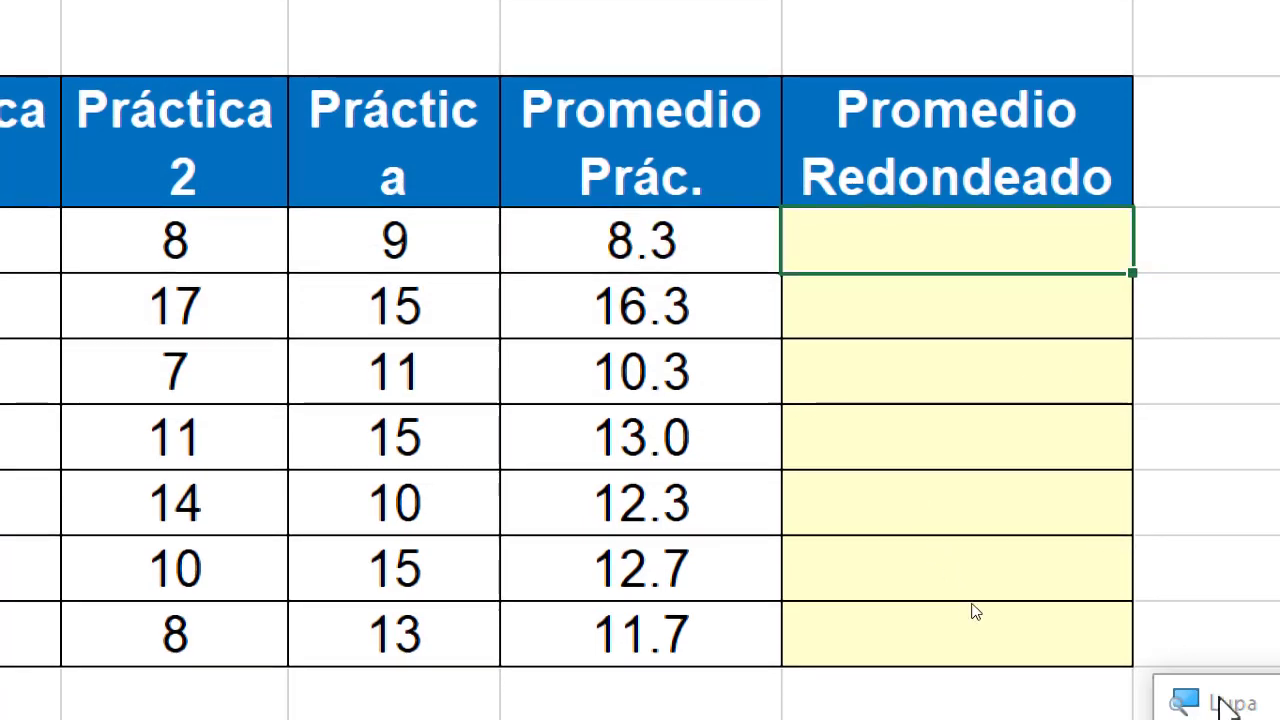
left_click(1122, 540)
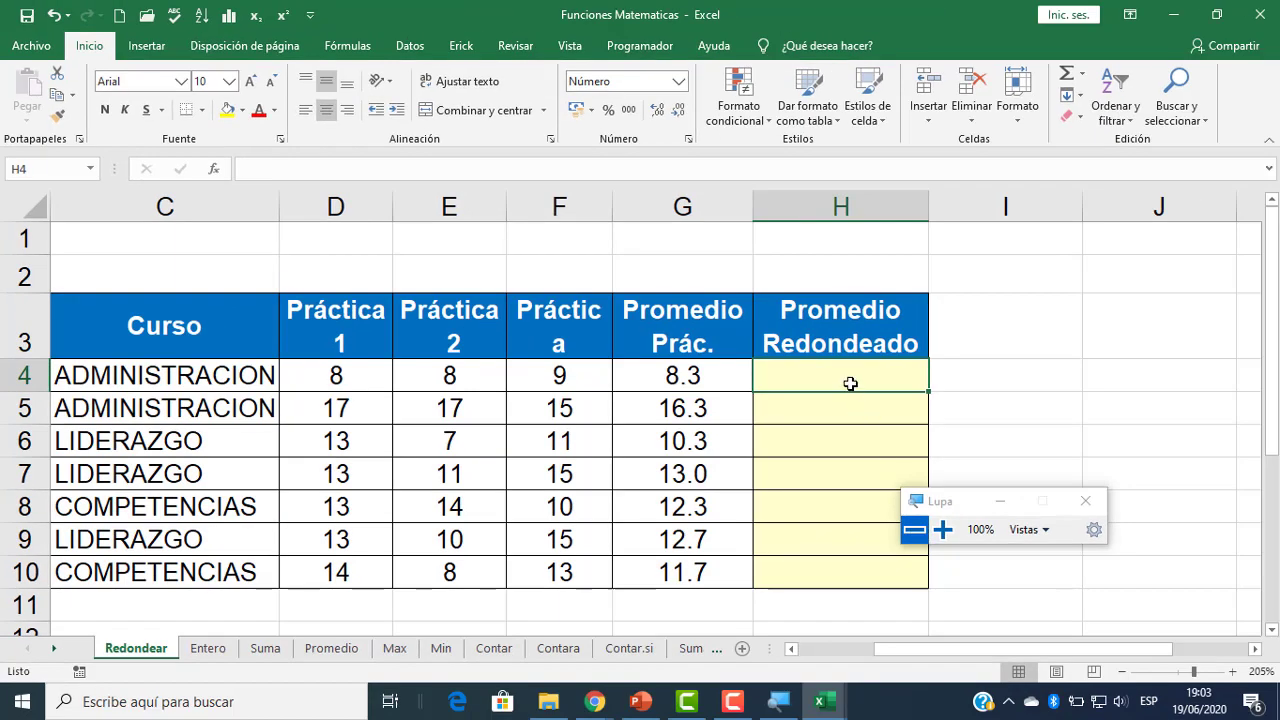
left_click(214, 172)
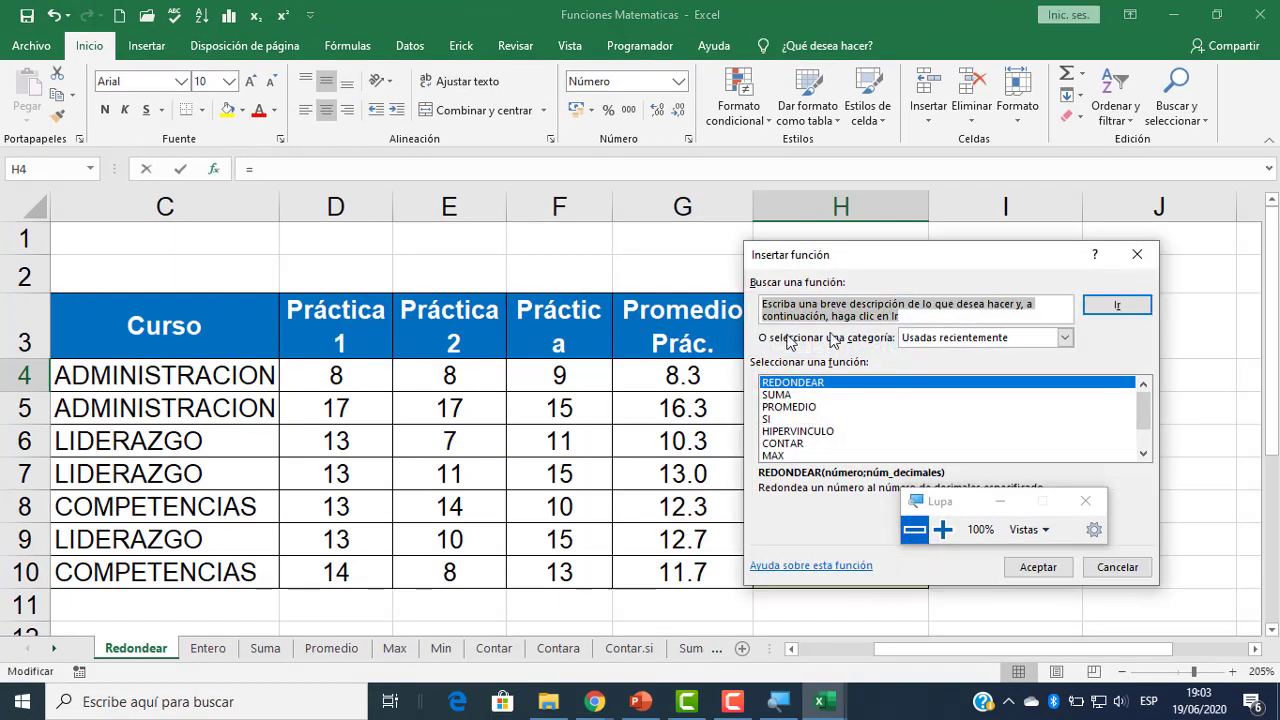
double_click(823, 396)
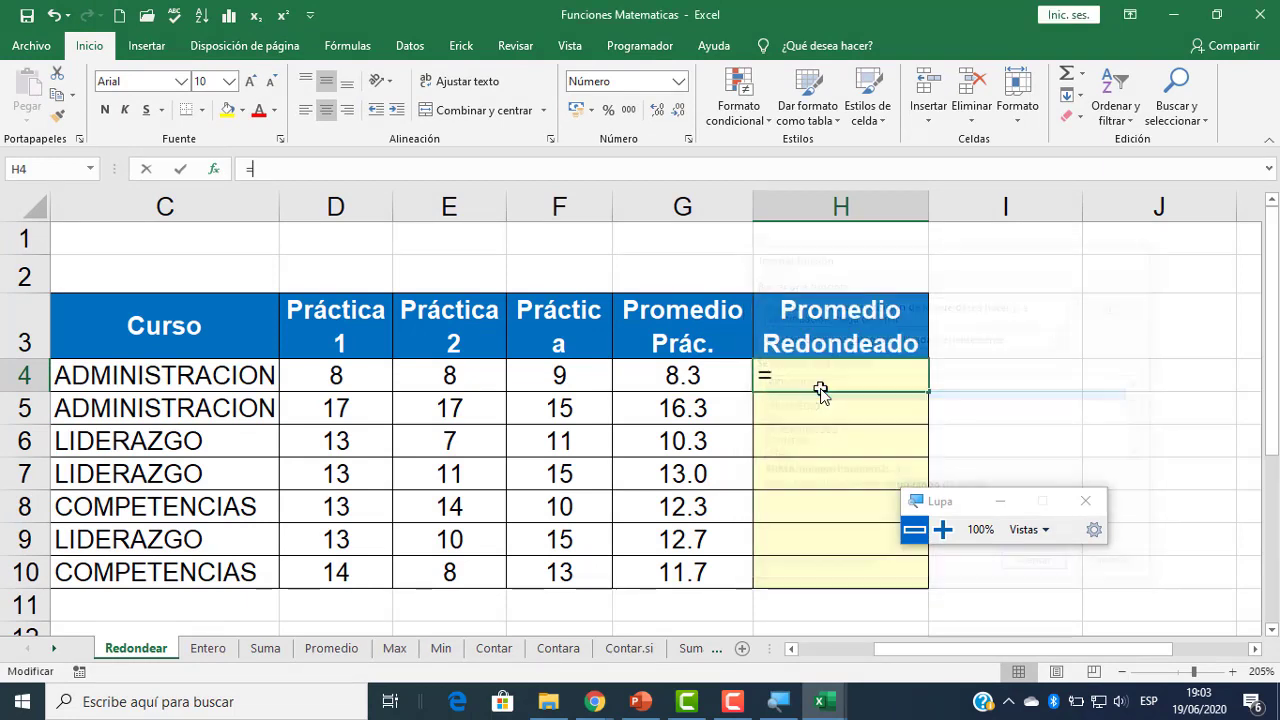
left_click(1150, 550)
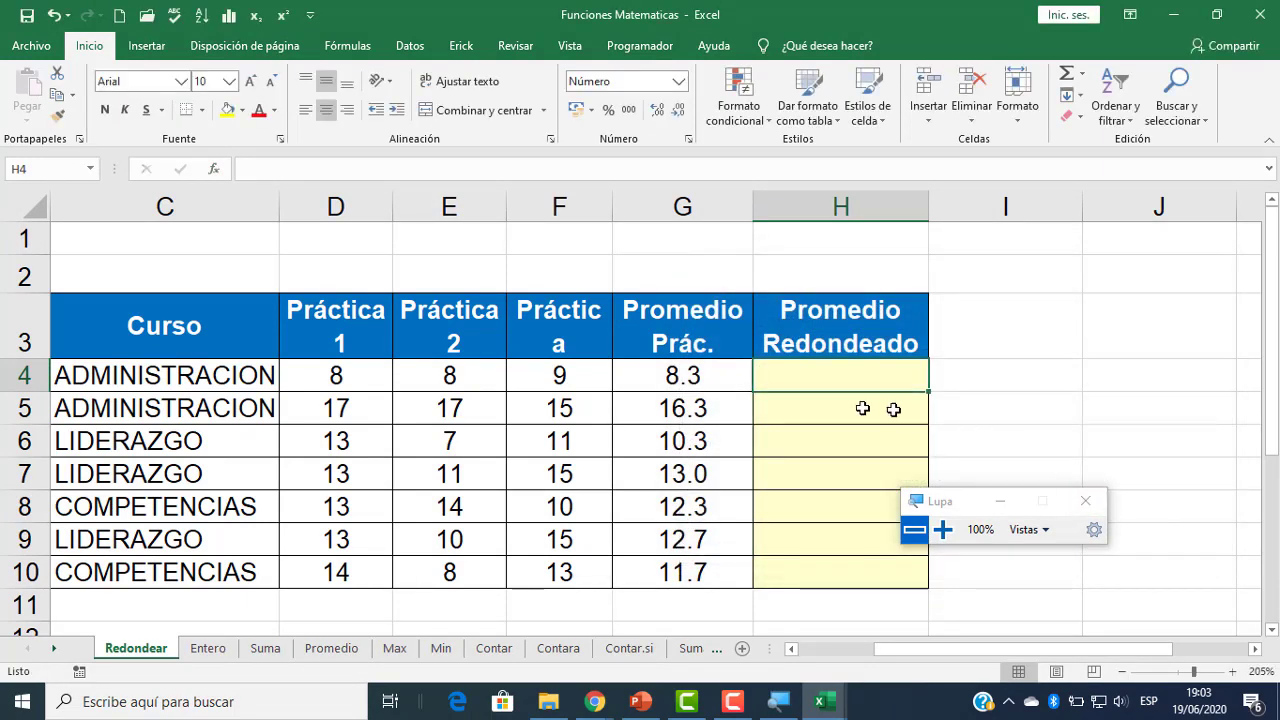
- Open the REDONDEAR function arguments for H4 and view them at 200% magnification, with the dialog moved clear of row 4
left_click(216, 170)
double_click(784, 396)
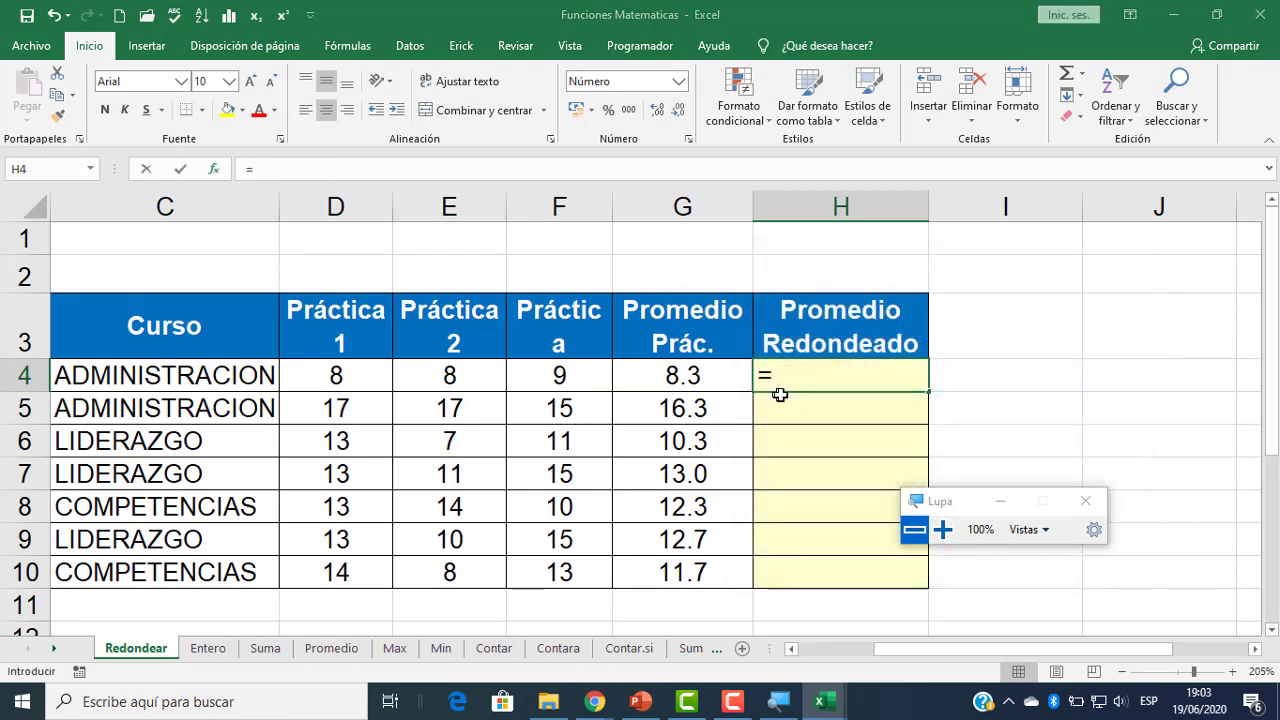
left_click(943, 529)
left_click_drag(948, 505, 1070, 655)
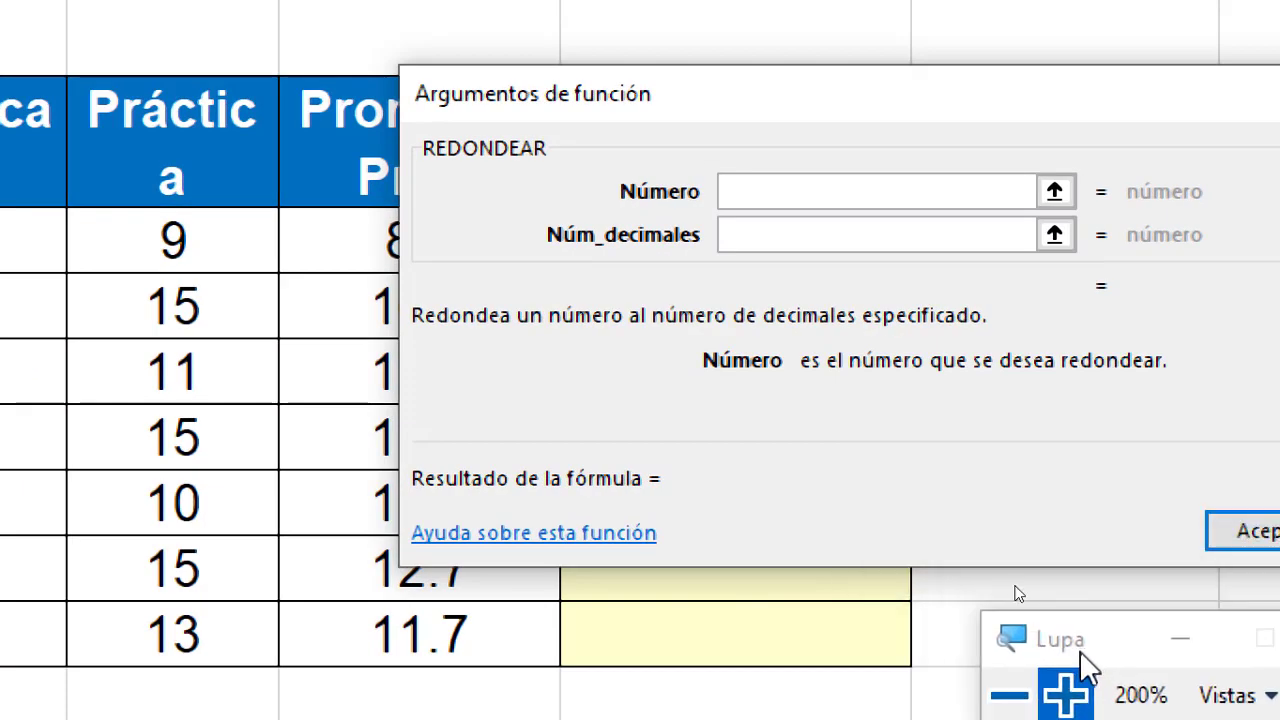
left_click_drag(721, 109, 683, 360)
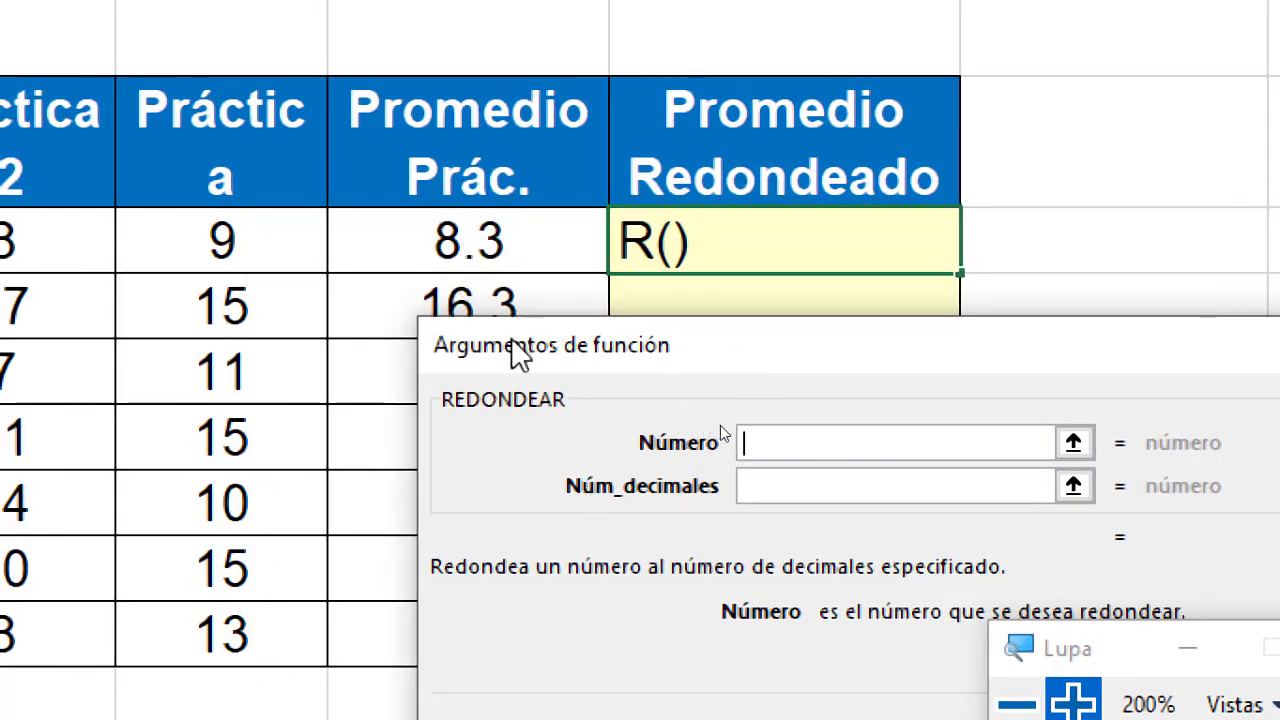
- Round the practice average G4 to 0 decimals with REDONDEAR in H4
left_click(794, 443)
left_click(518, 250)
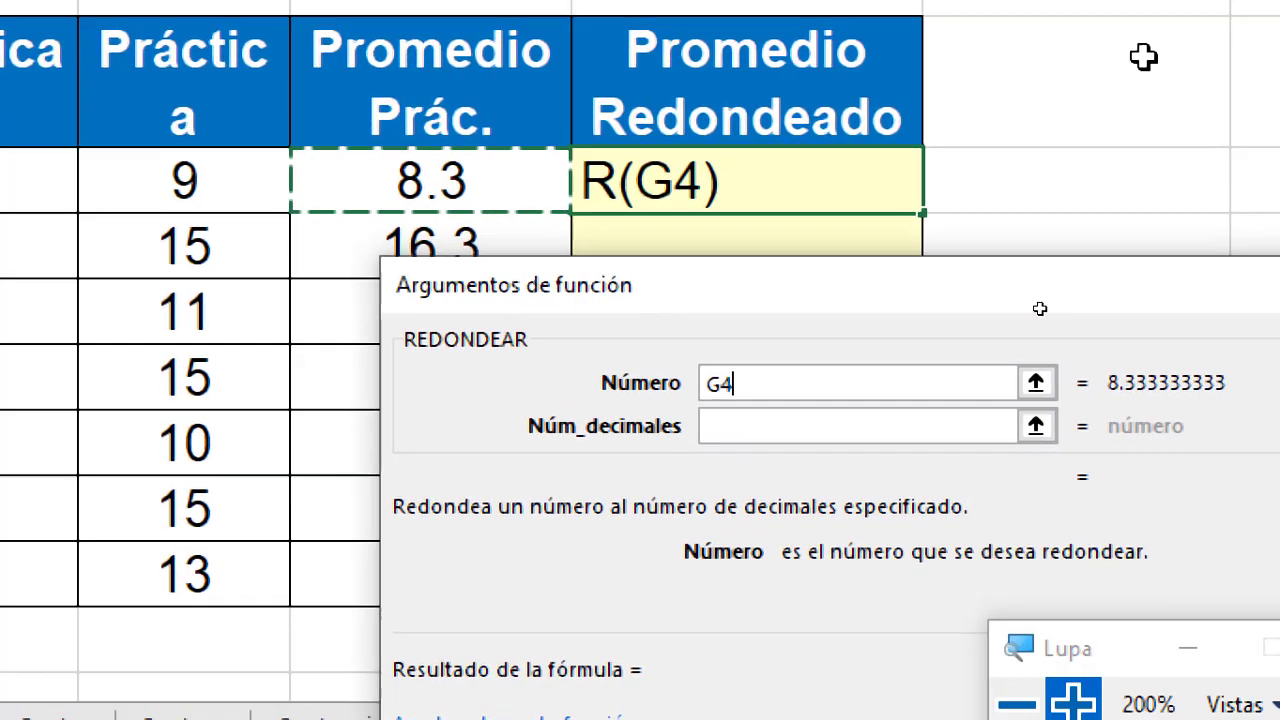
left_click(726, 437)
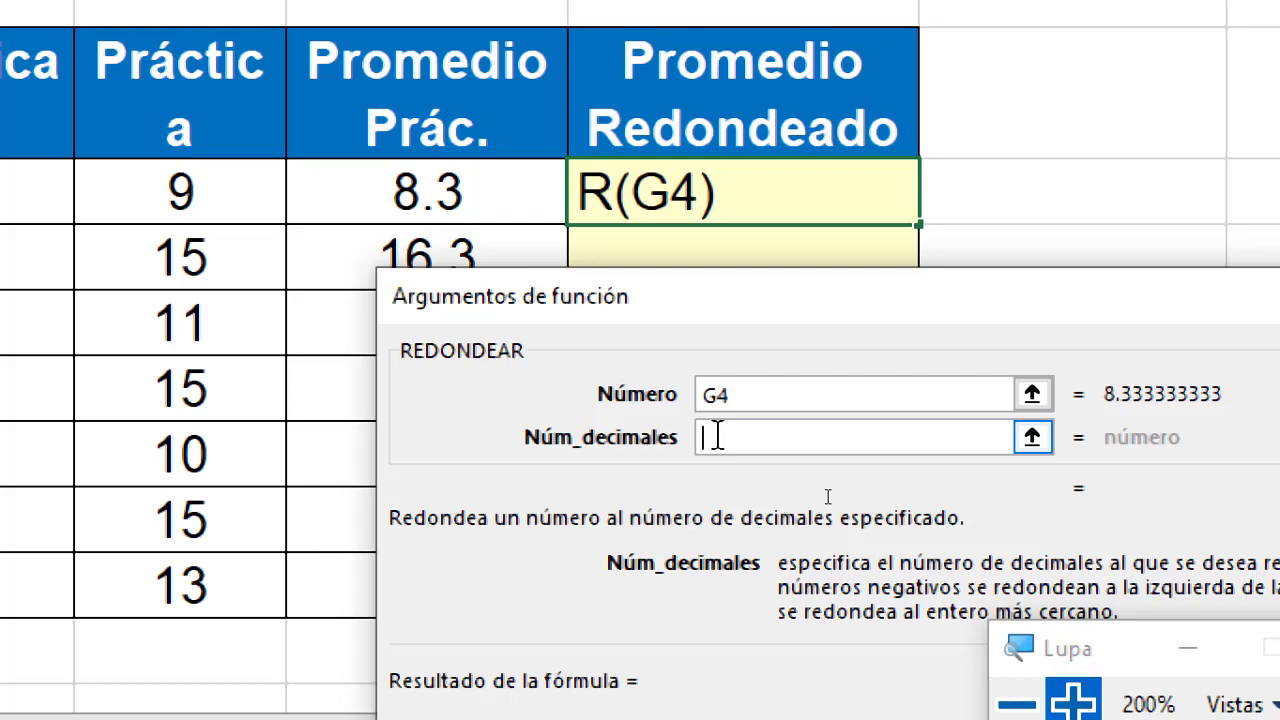
type("0")
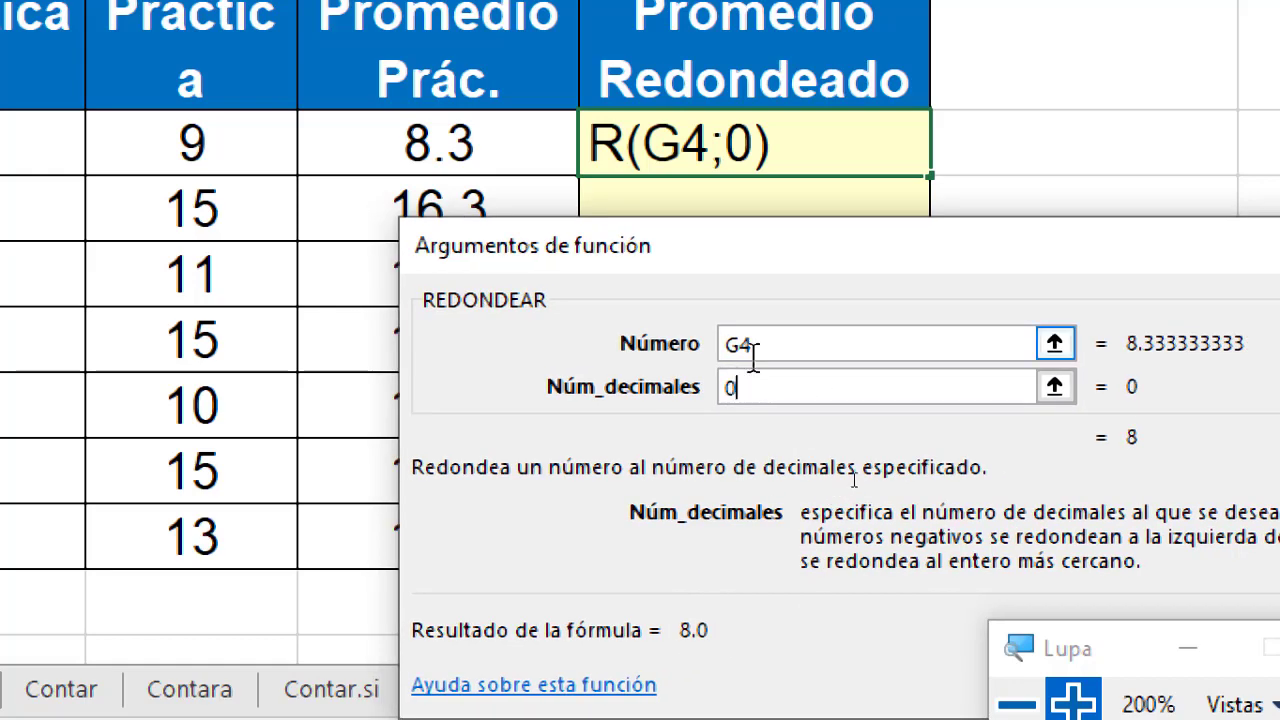
left_click(790, 346)
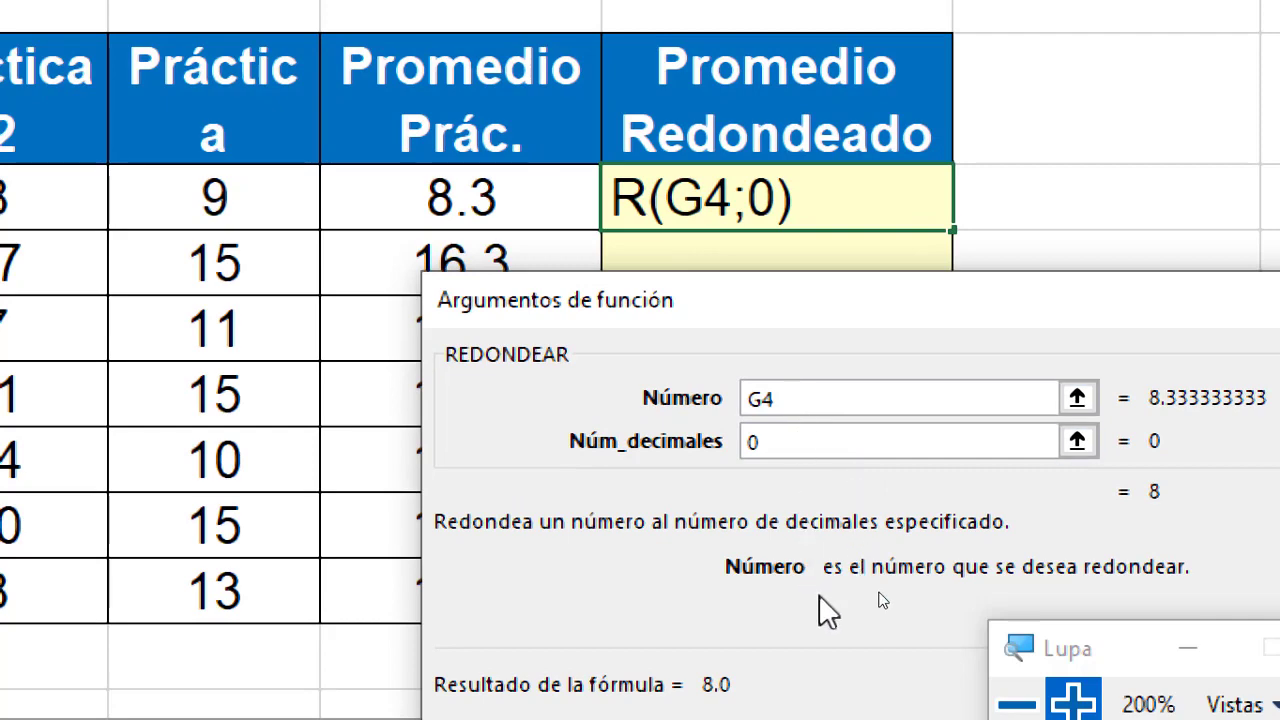
left_click(793, 434)
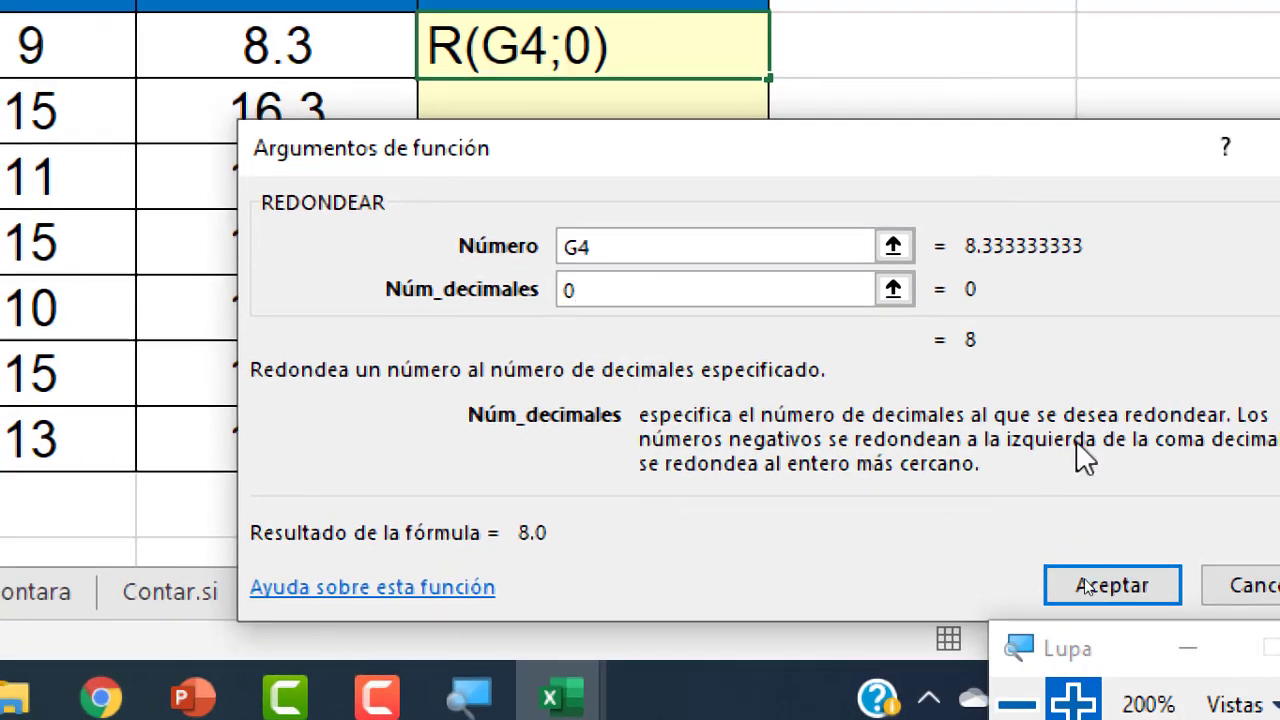
left_click(1108, 578)
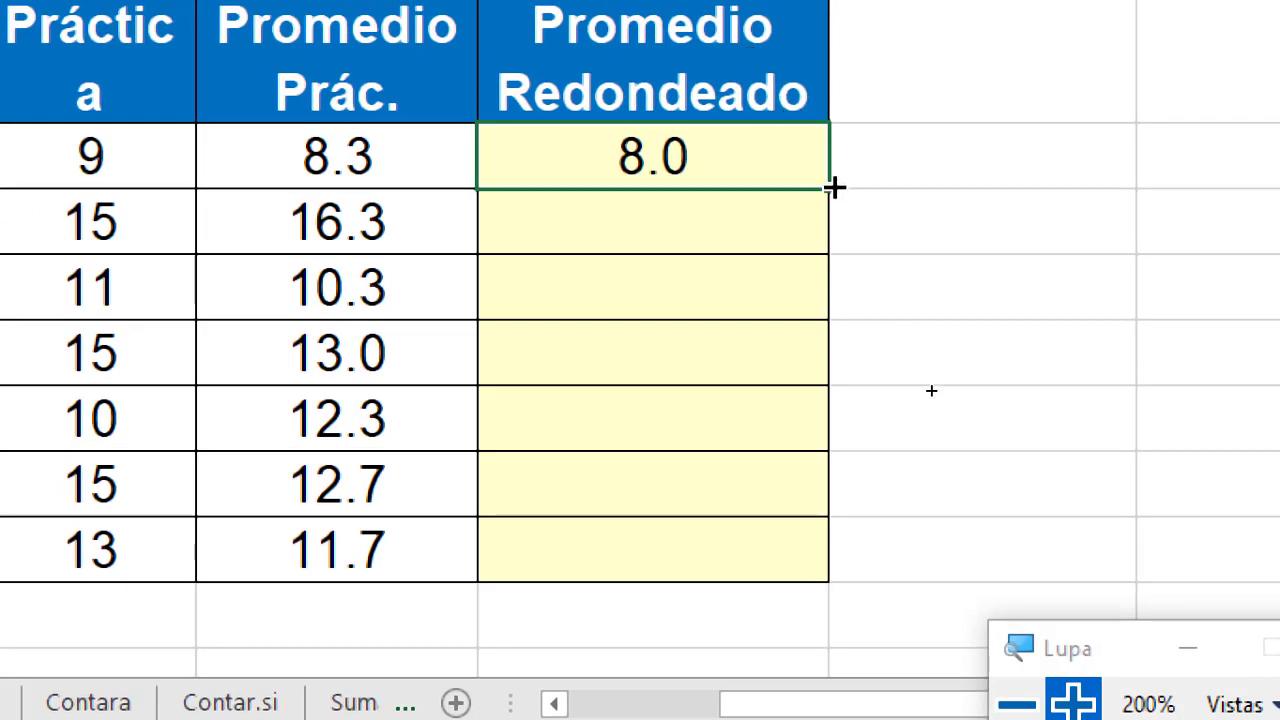
- Copy the H4 rounding formula down to H10, restore the magnification to 100% and reselect H4
left_click_drag(836, 190, 846, 571)
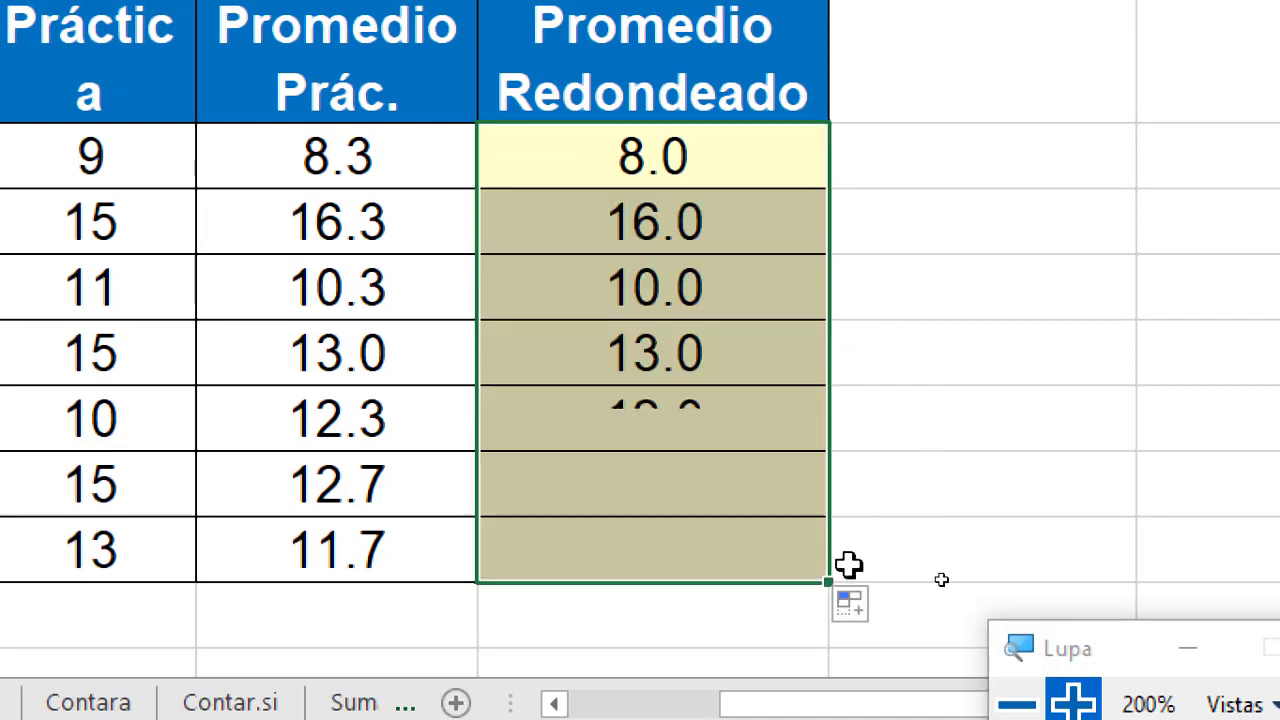
left_click(1020, 646)
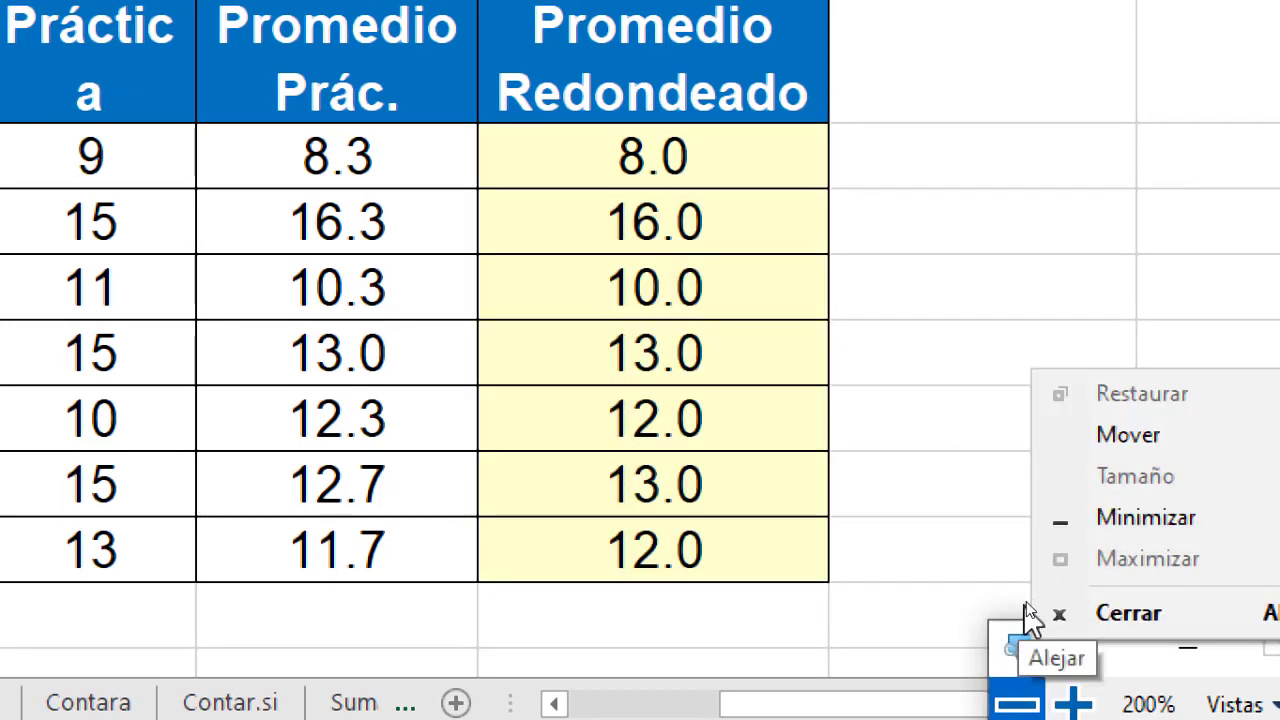
left_click(1020, 645)
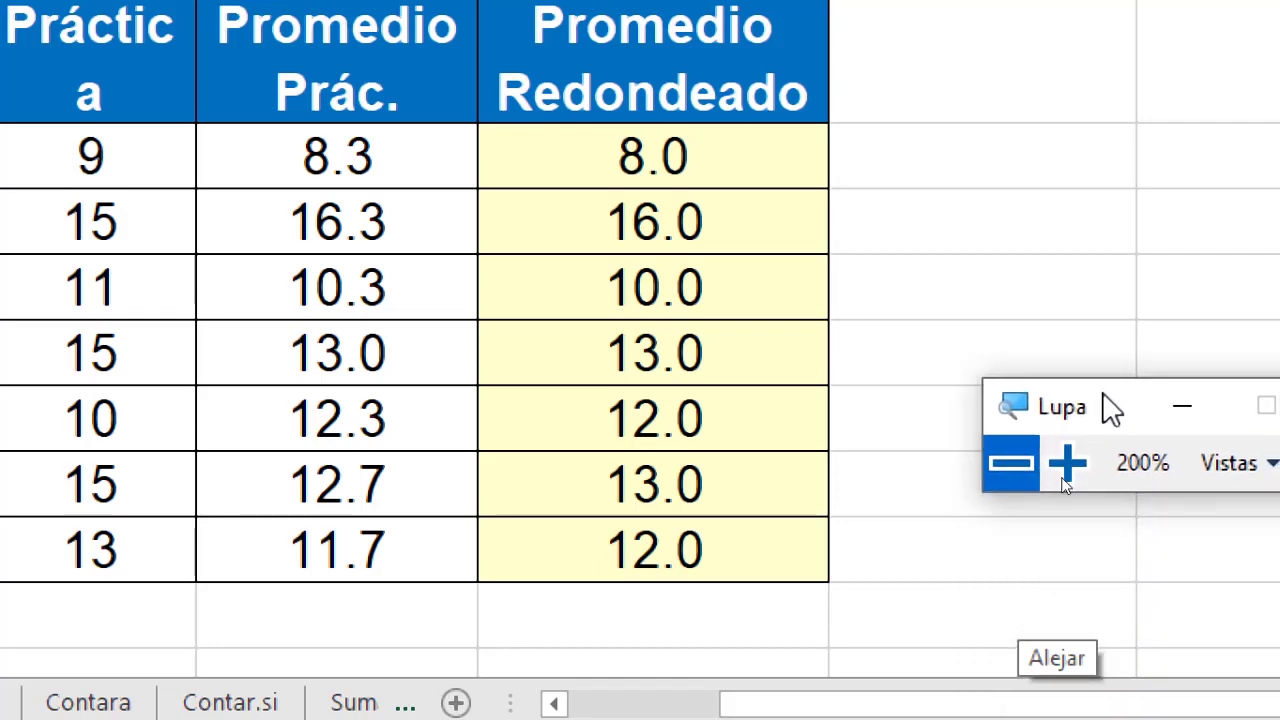
left_click(990, 405)
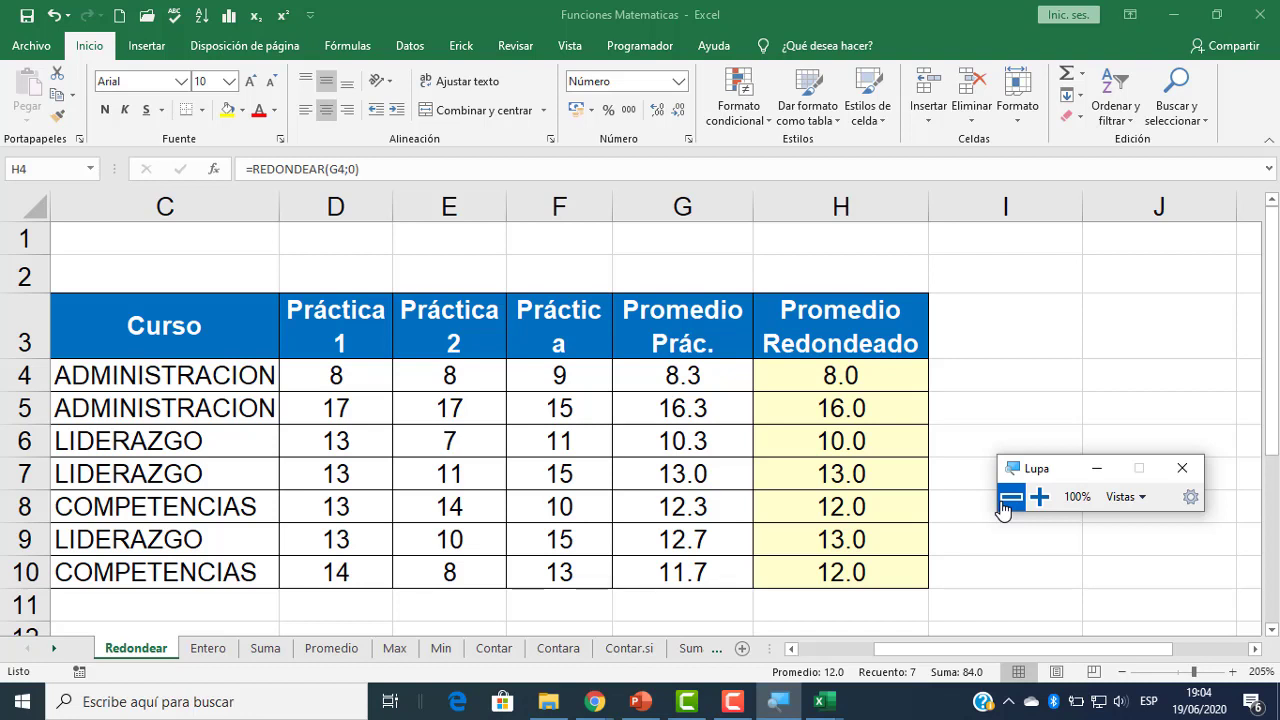
mouse_move(860, 375)
left_mouse_down()
mouse_move(886, 403)
mouse_move(883, 371)
left_mouse_up()
left_click(995, 391)
left_click(866, 375)
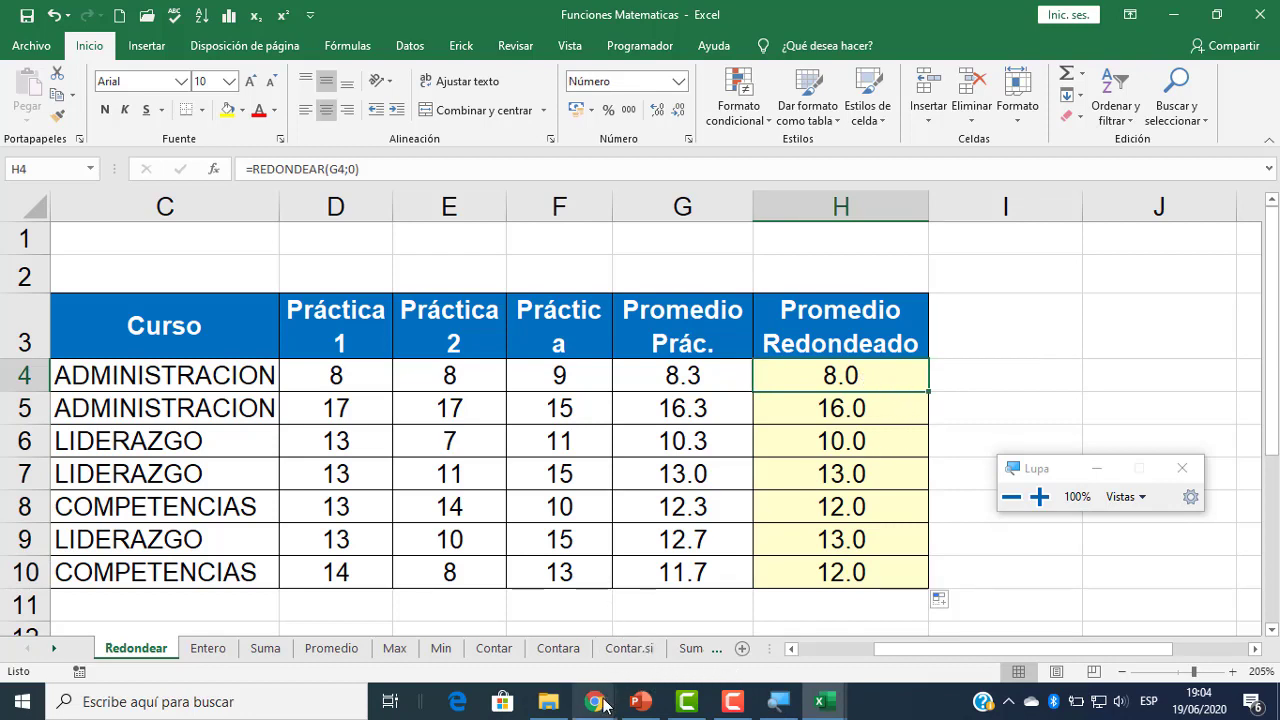
- Check the Google Meet chat with the Magnifier window moved off the messages, and return to the Funciones Matematicas workbook
mouse_move(594, 701)
left_click(438, 618)
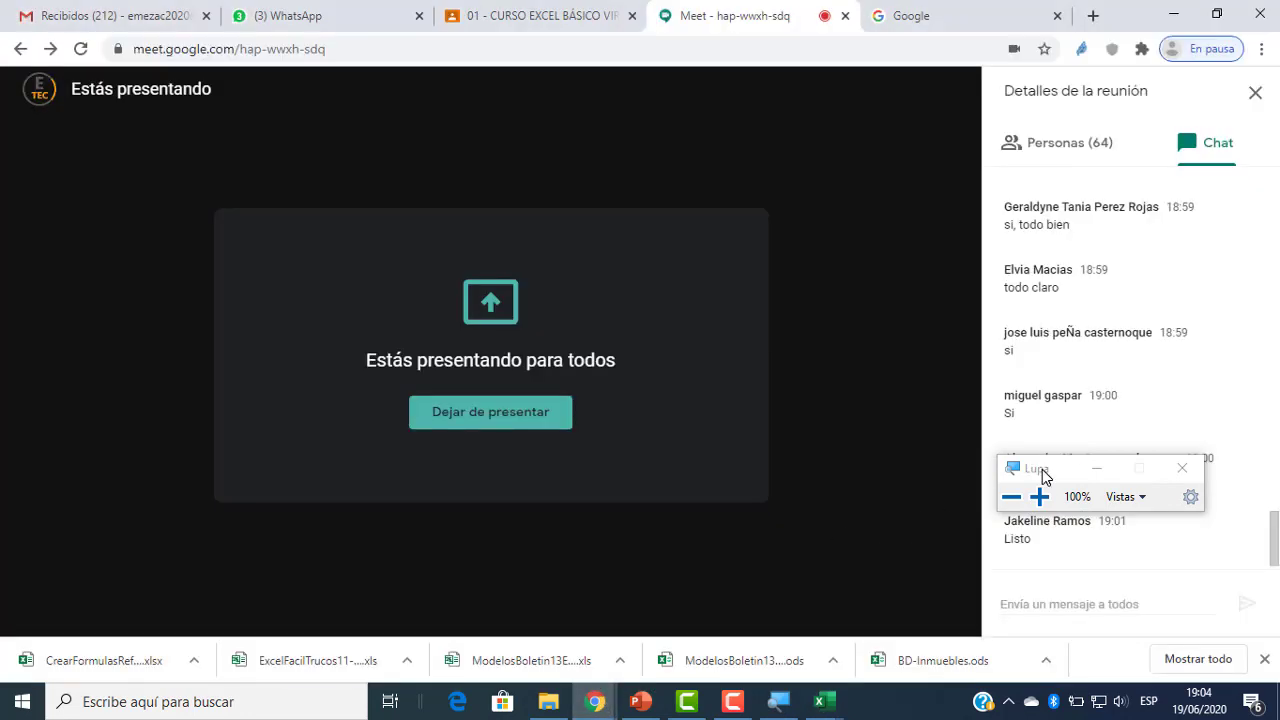
left_click_drag(1043, 470, 1122, 378)
mouse_move(820, 701)
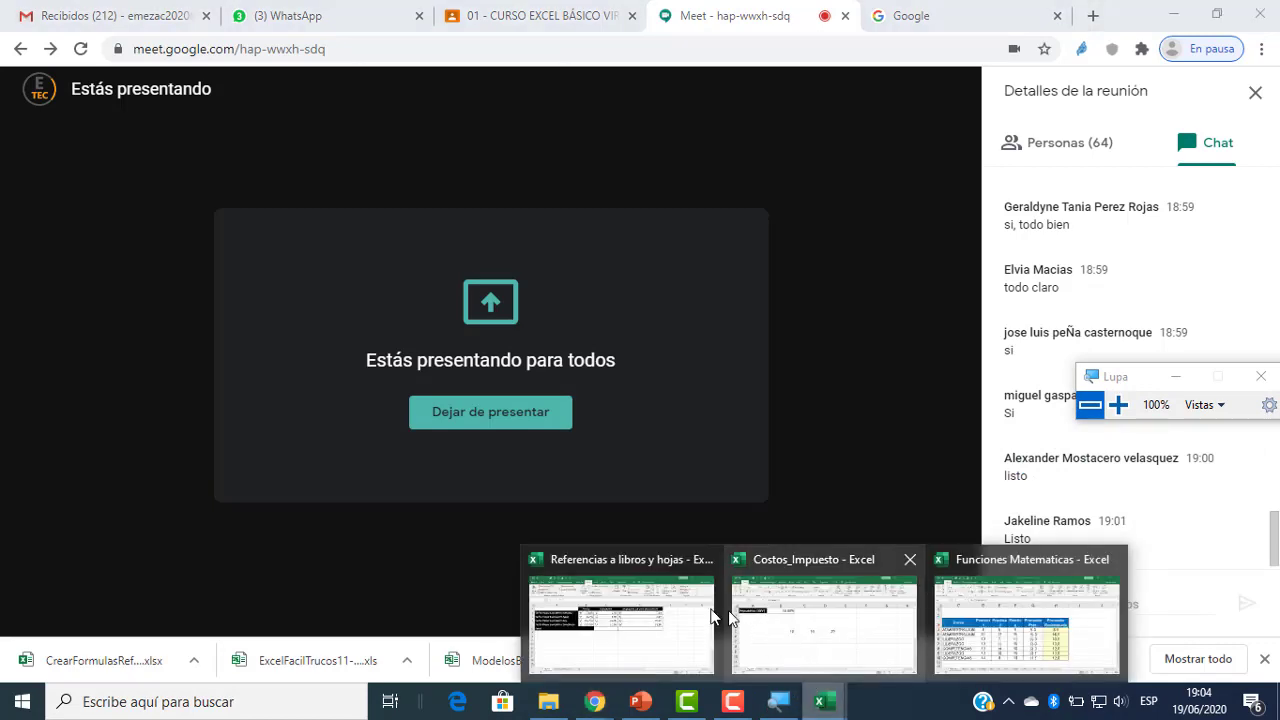
left_click(968, 627)
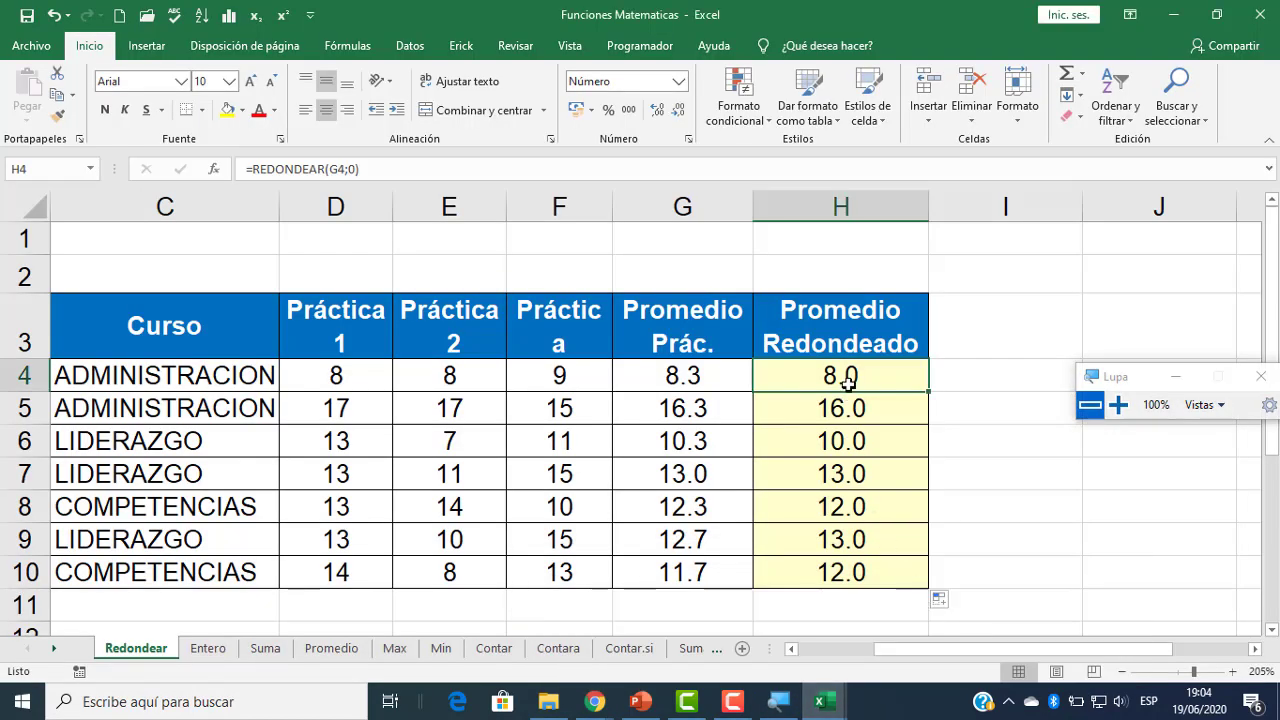
- Review the REDONDEAR formula in H4, accept it unedited and fill it down through H10 again
double_click(914, 375)
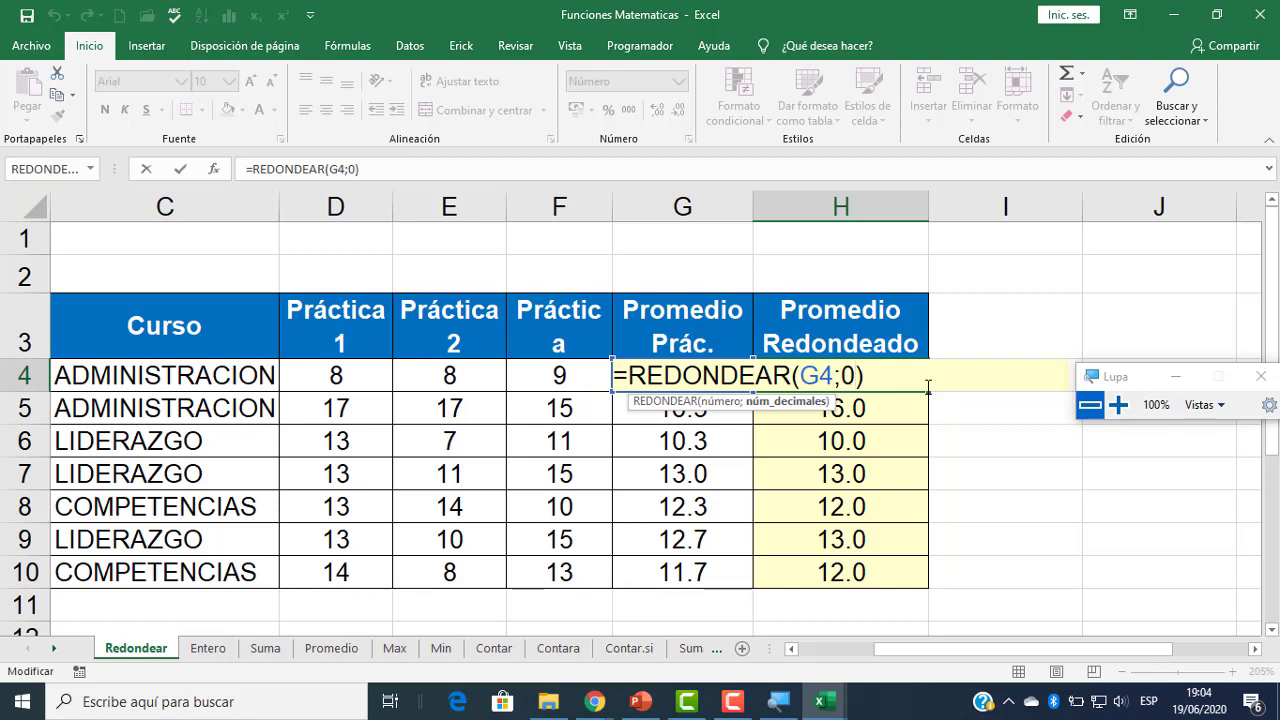
key("Return")
left_click(891, 386)
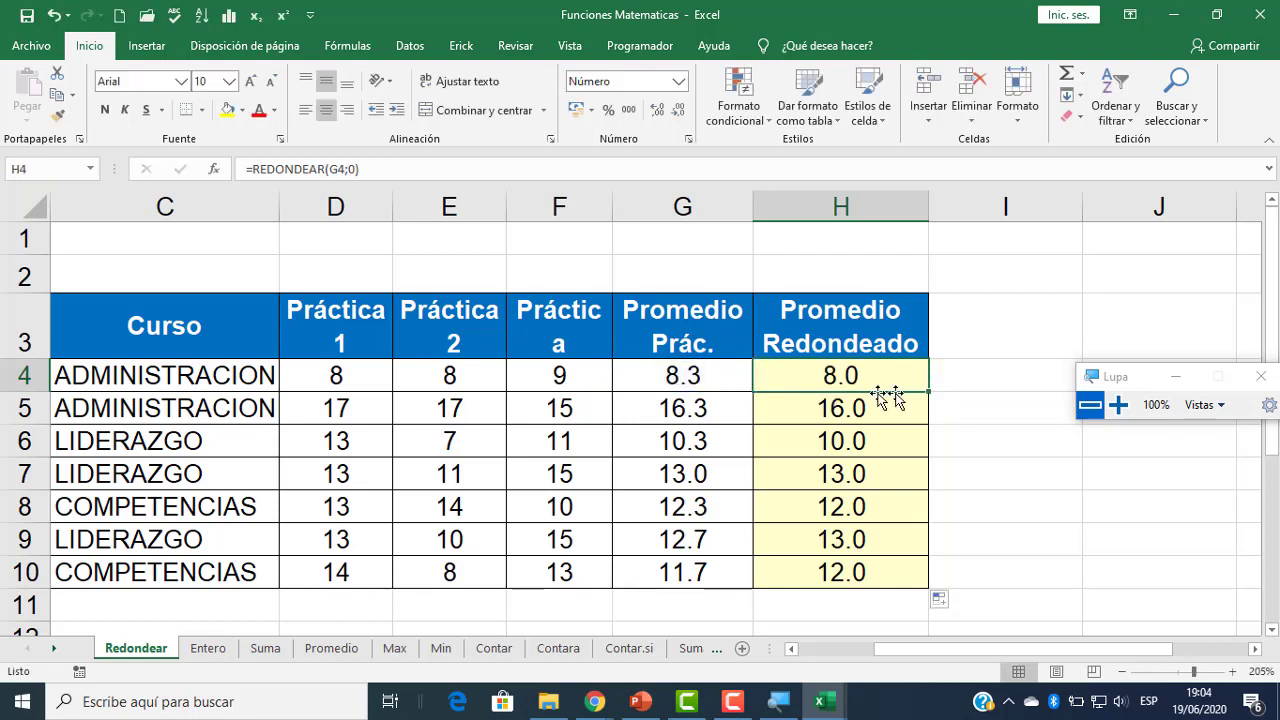
left_click_drag(929, 396, 931, 585)
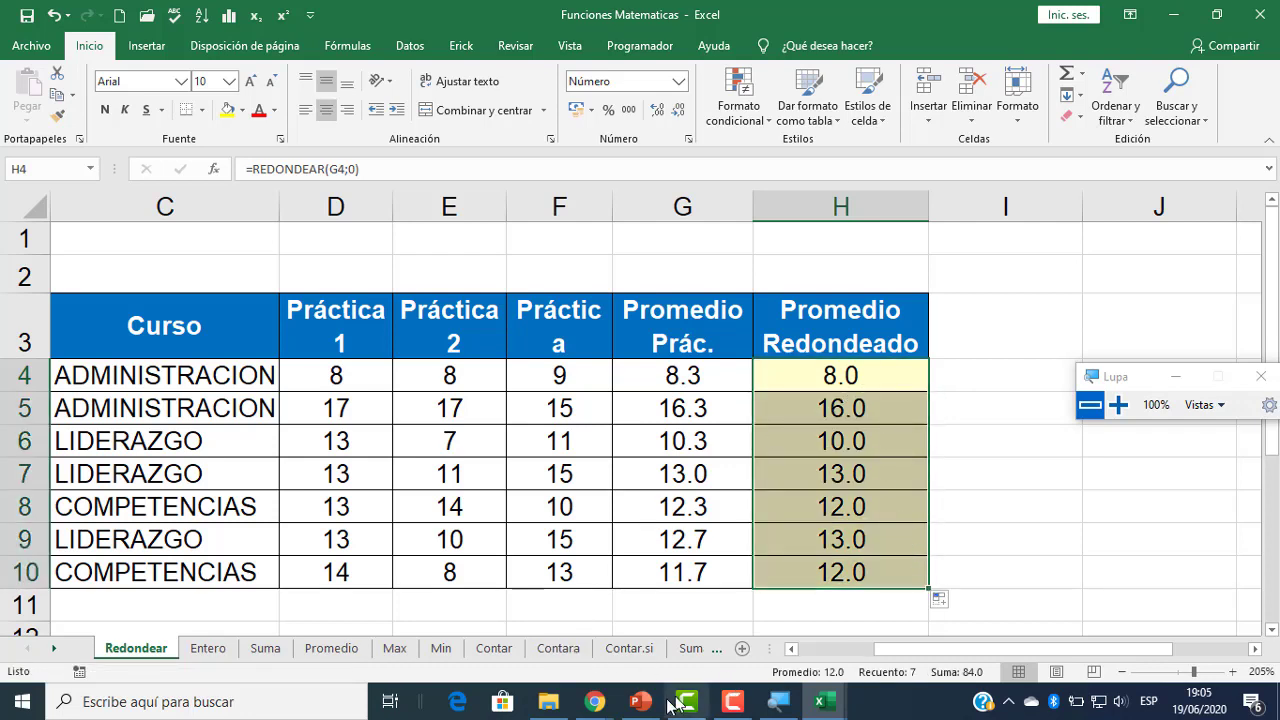
- Read the newest messages in the Google Meet chat, and return to the Funciones Matematicas workbook to open its Entero sheet
left_click(594, 701)
left_click(462, 632)
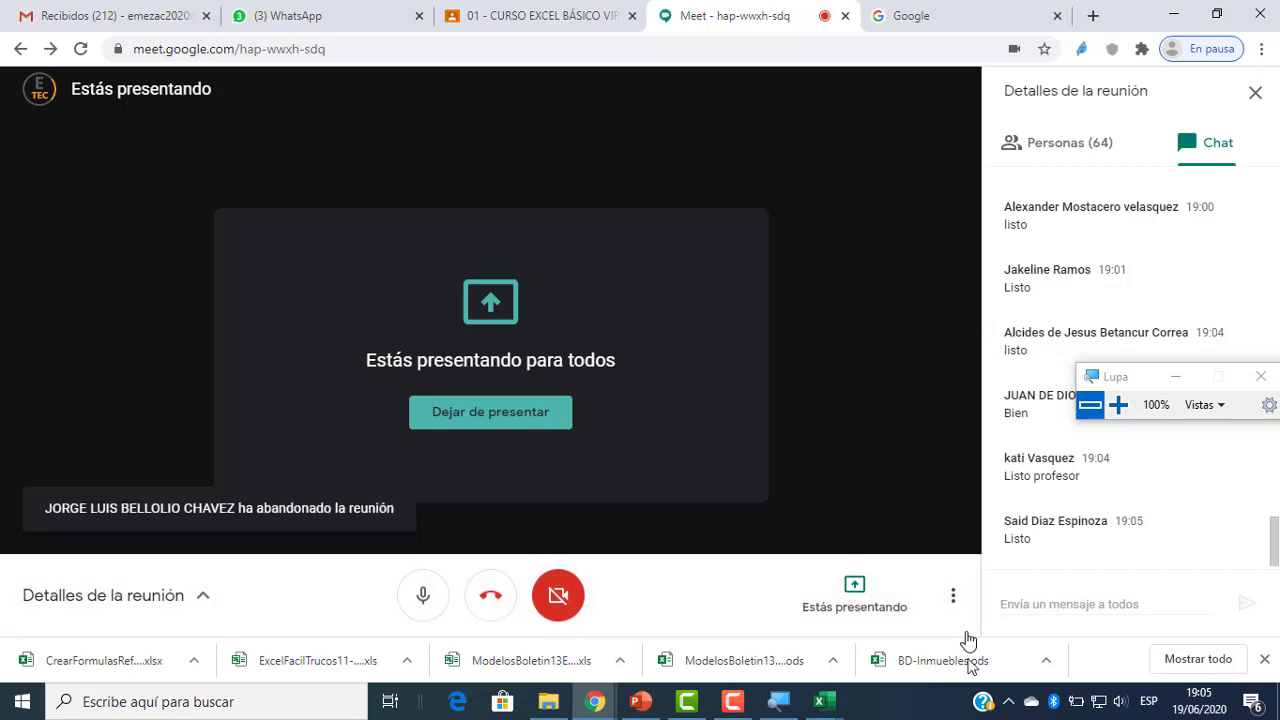
mouse_move(833, 705)
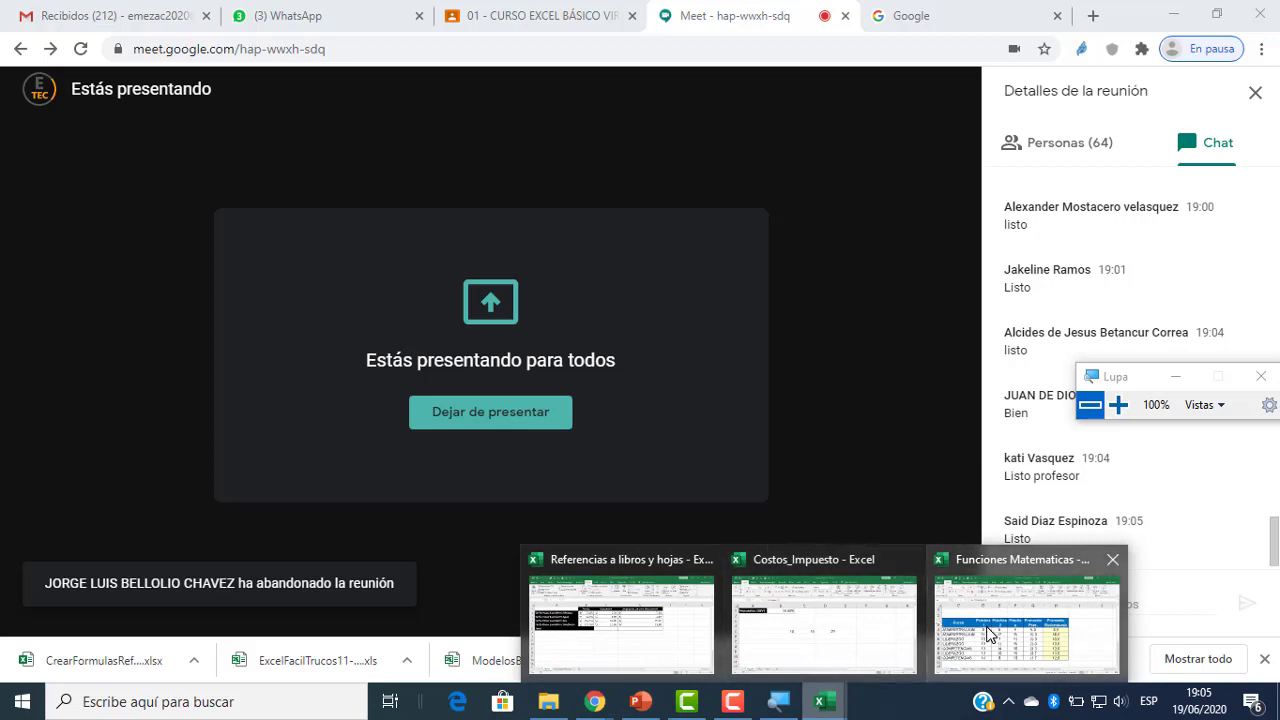
left_click(985, 626)
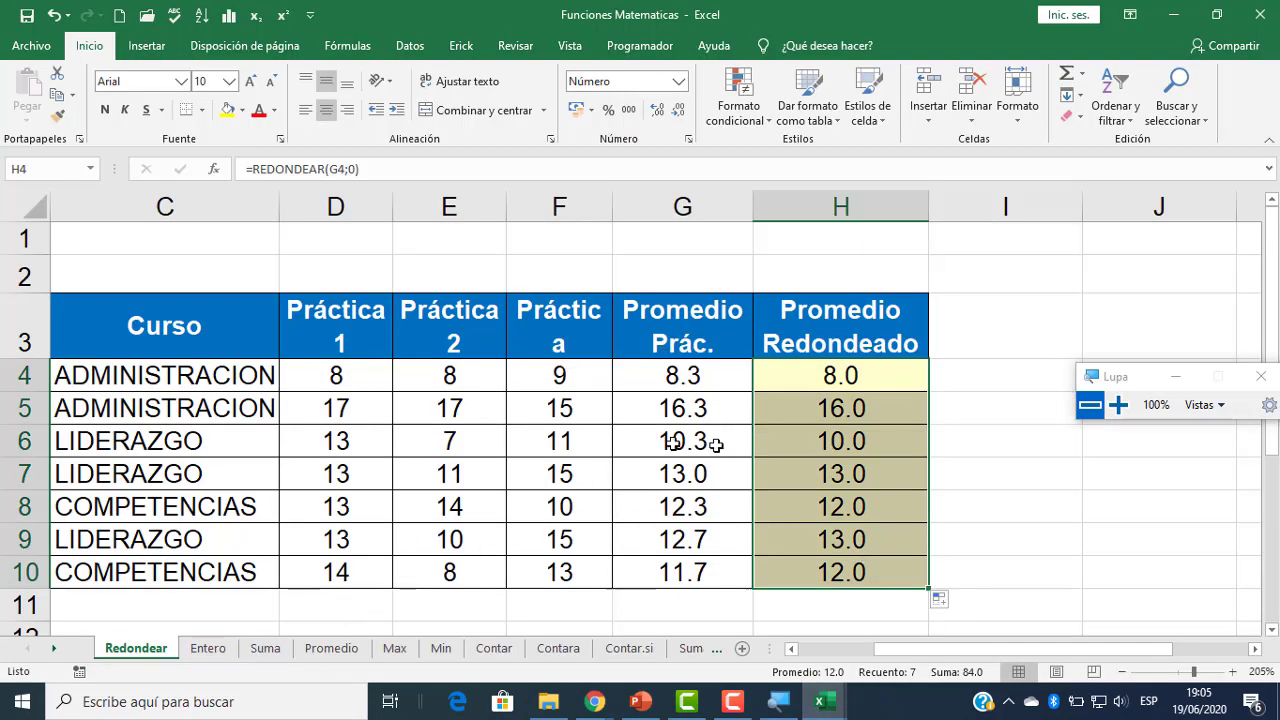
left_click(778, 446)
left_click(210, 650)
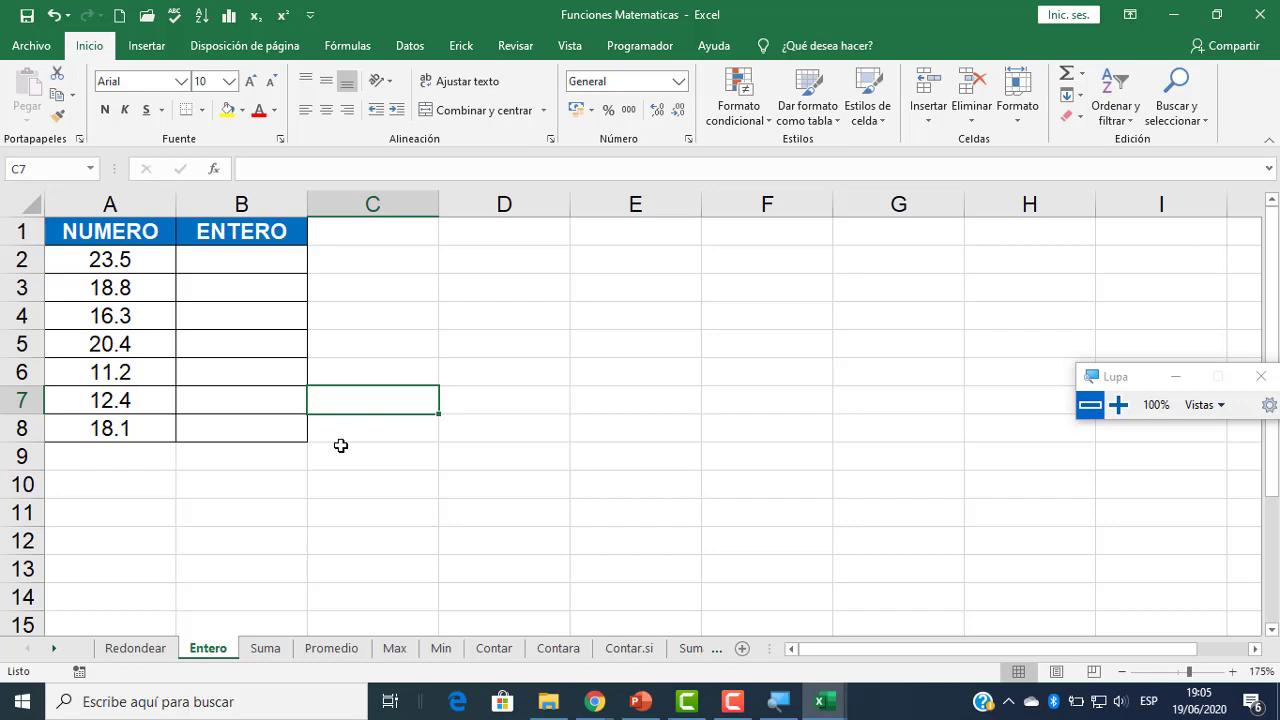
- Start a function insertion in B2 of the Entero sheet and search for "entero"
scroll(90, 357, "up", 4)
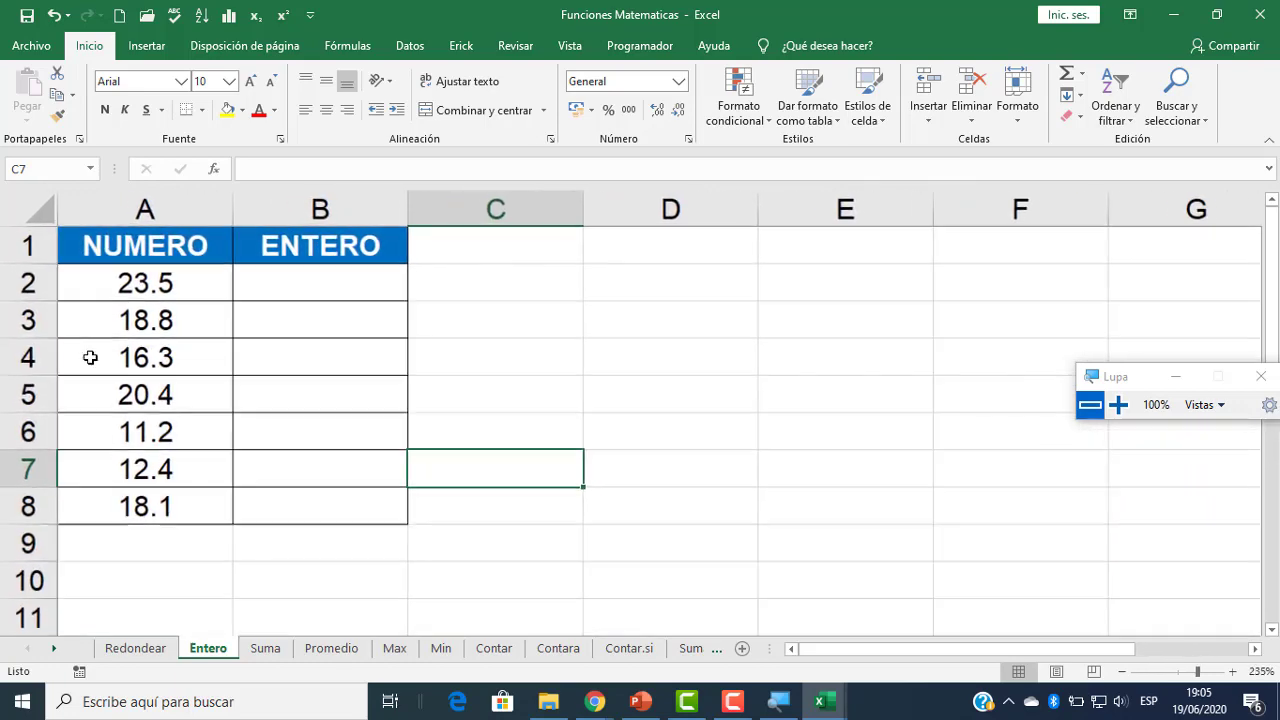
left_click(324, 287)
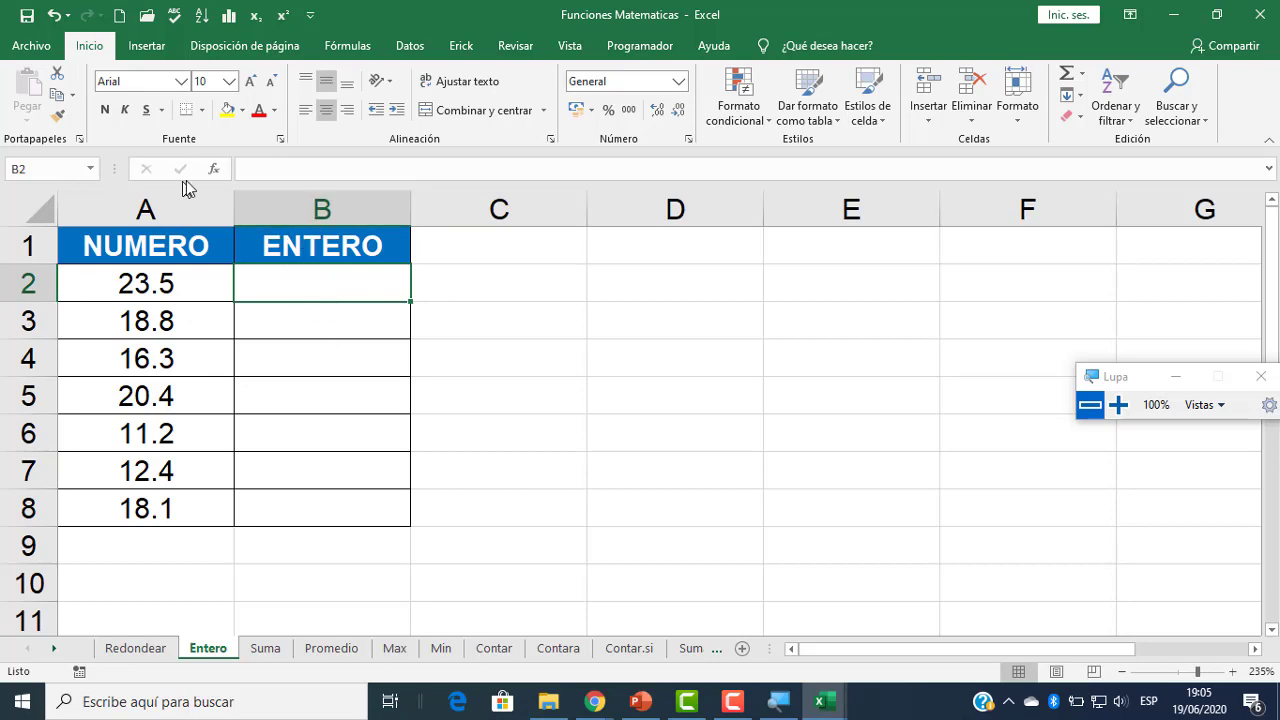
left_click(213, 169)
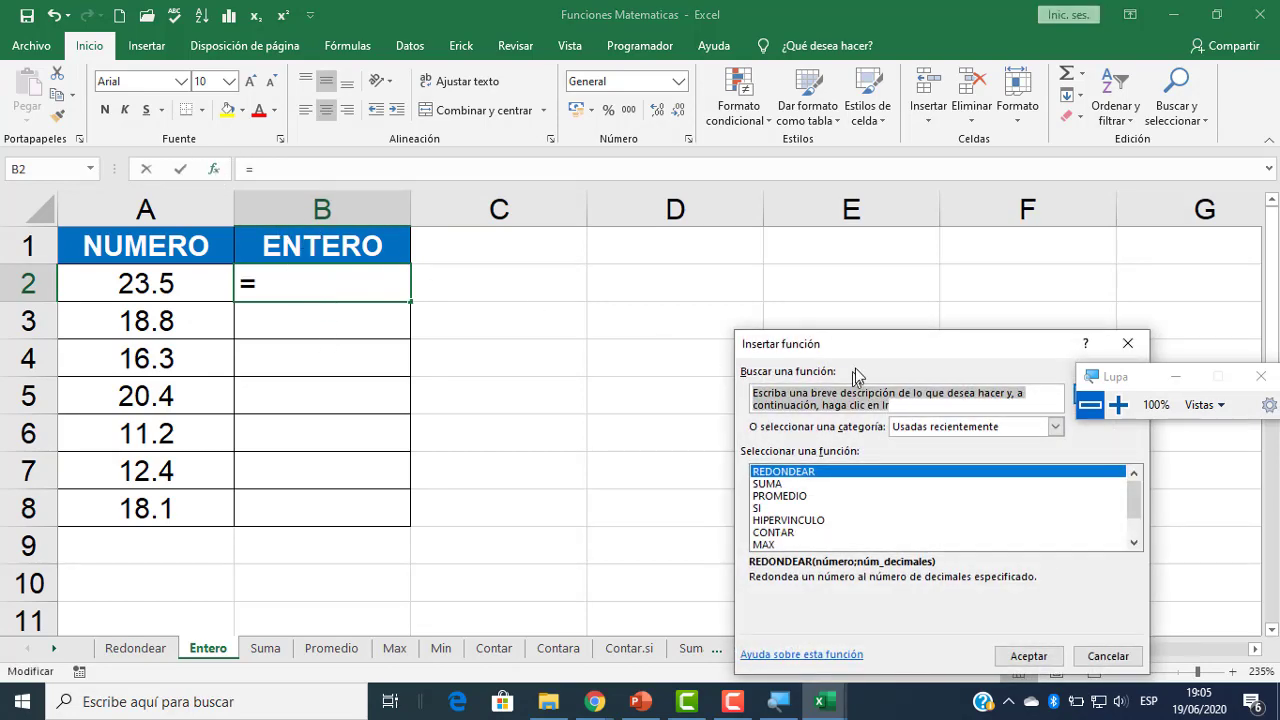
left_click_drag(845, 353, 690, 290)
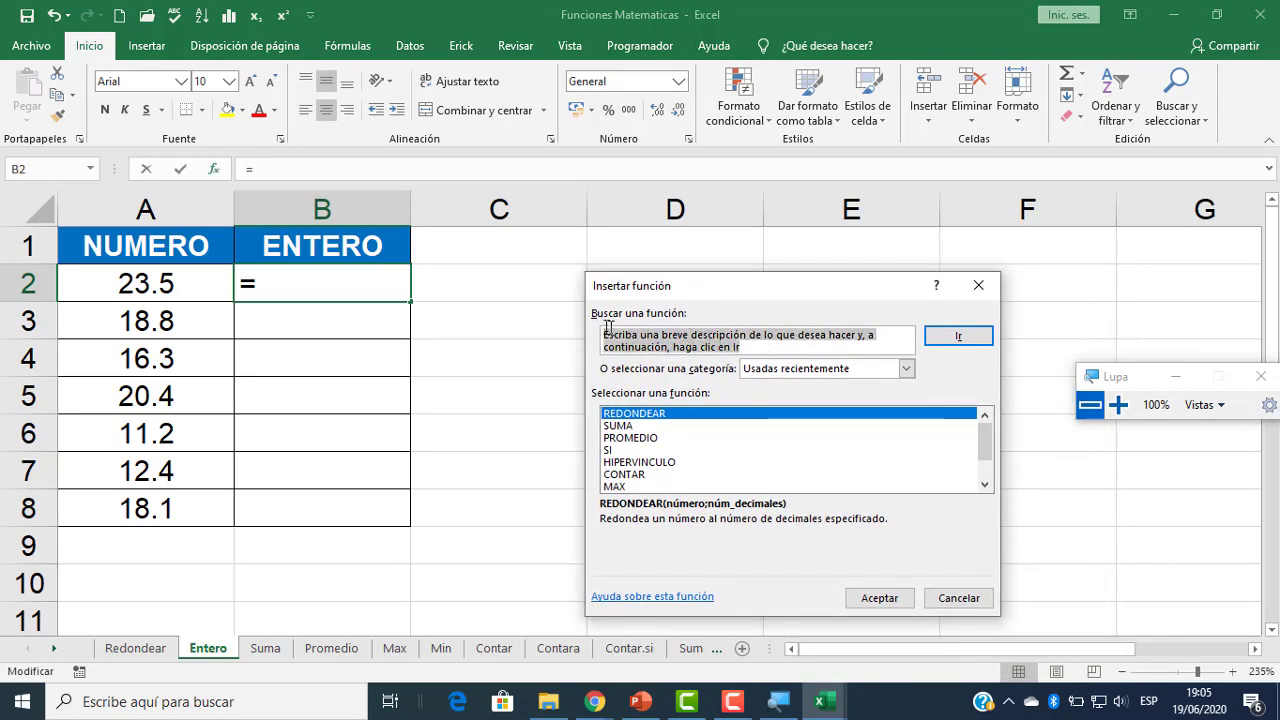
key("Delete")
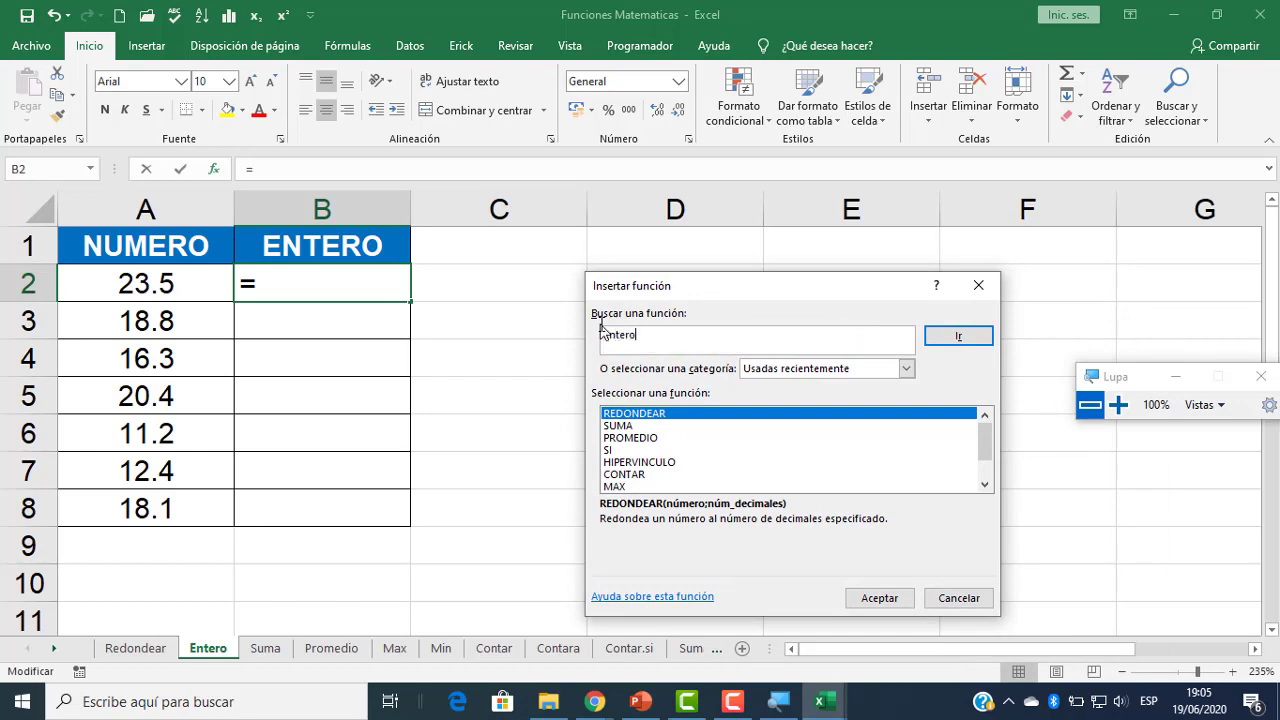
left_click(976, 340)
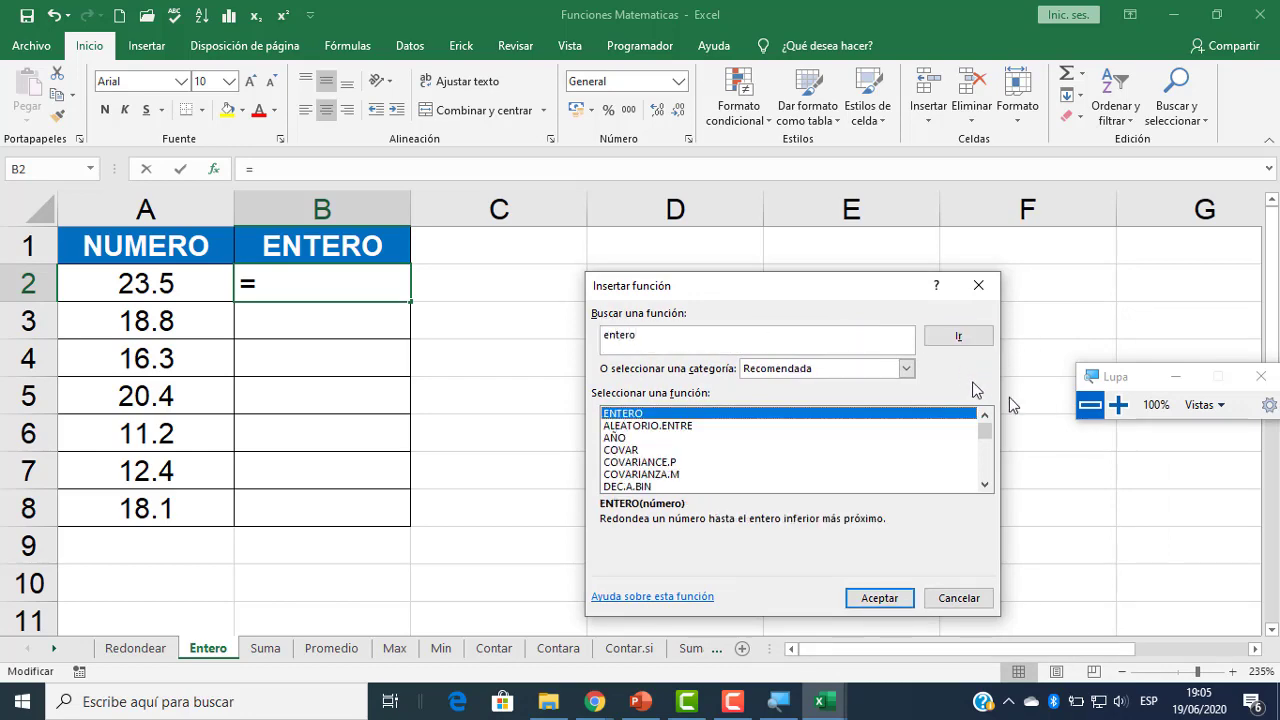
- Choose the ENTERO function for B2 and magnify its arguments dialog and the table to 200%
left_click(1120, 406)
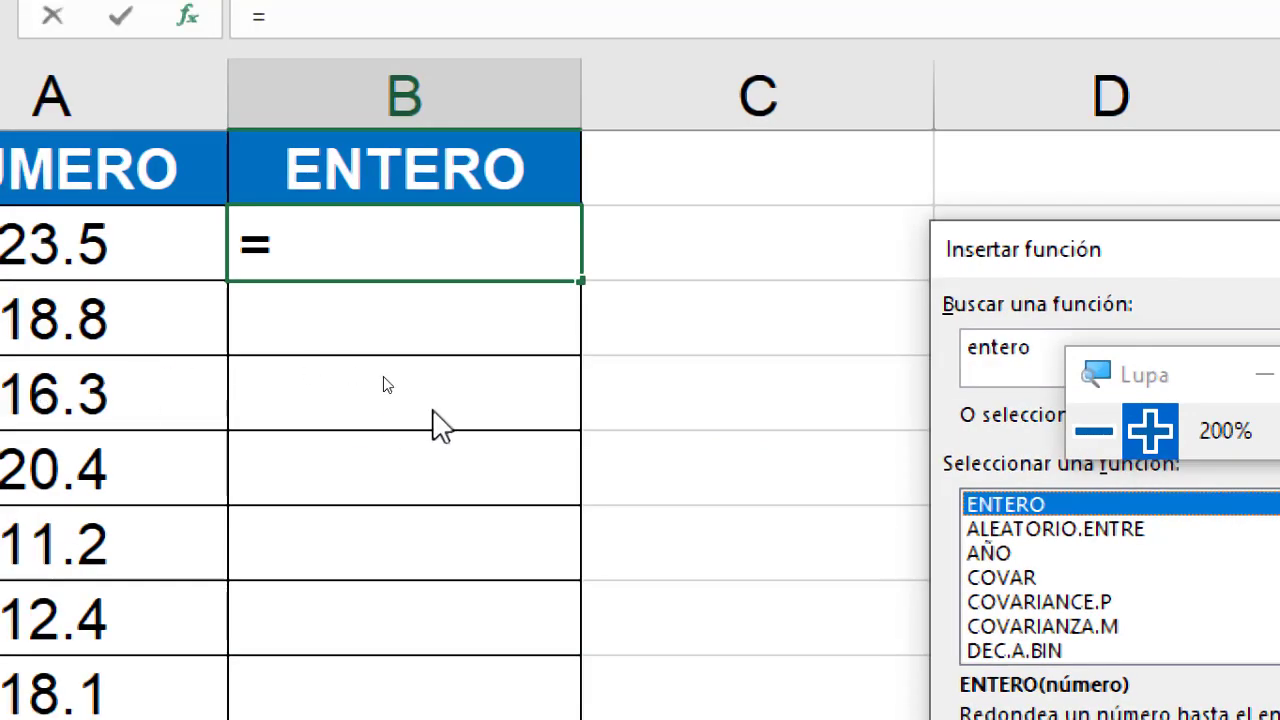
left_click_drag(1070, 262, 940, 222)
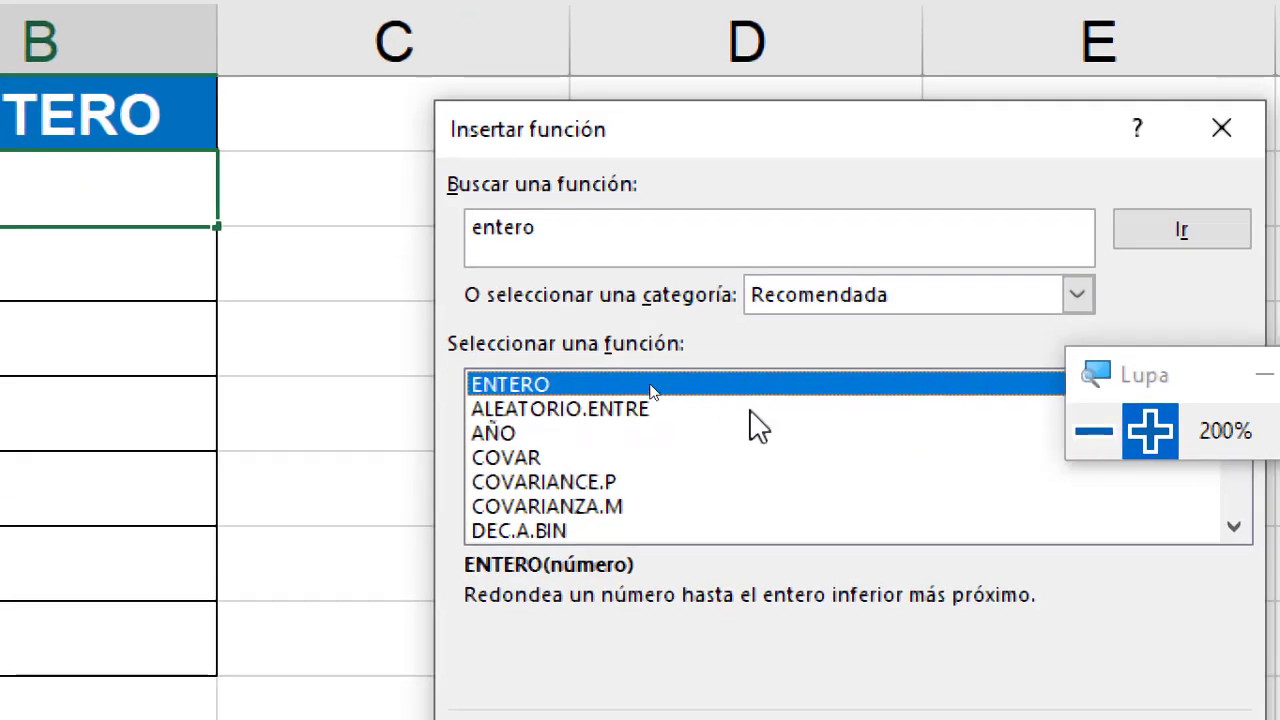
double_click(607, 388)
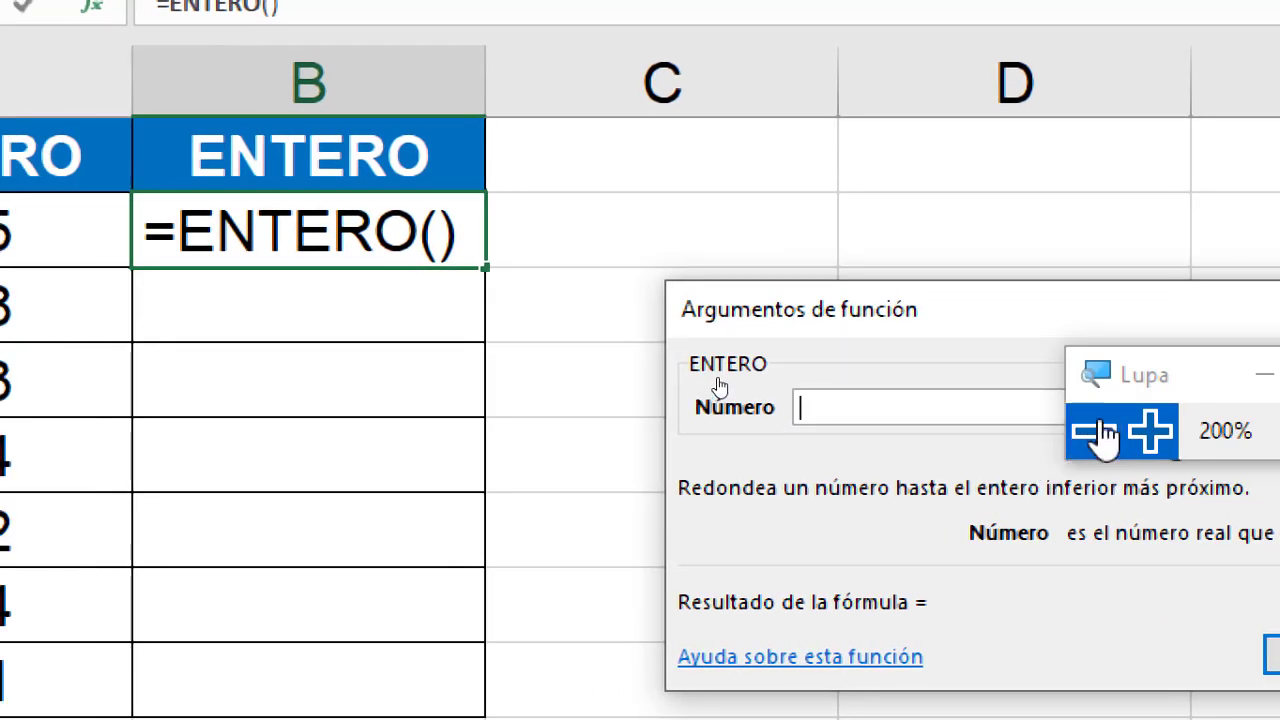
left_click(1094, 431)
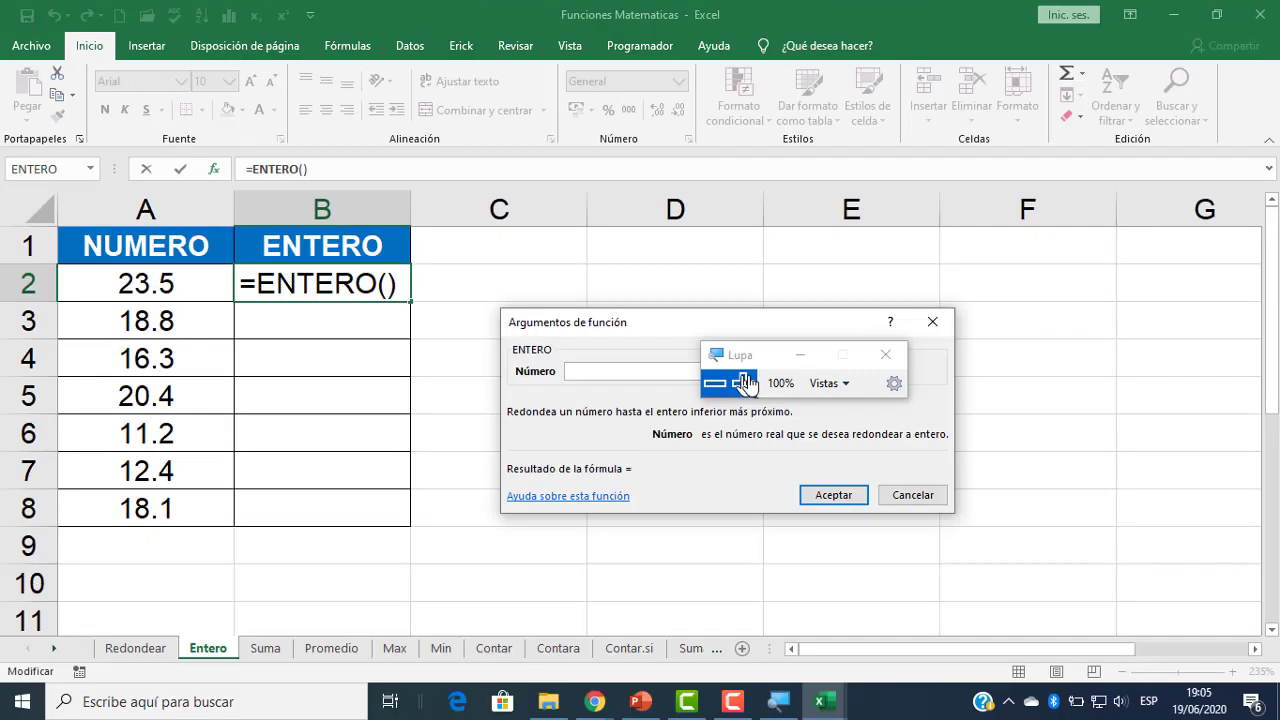
left_click(745, 383)
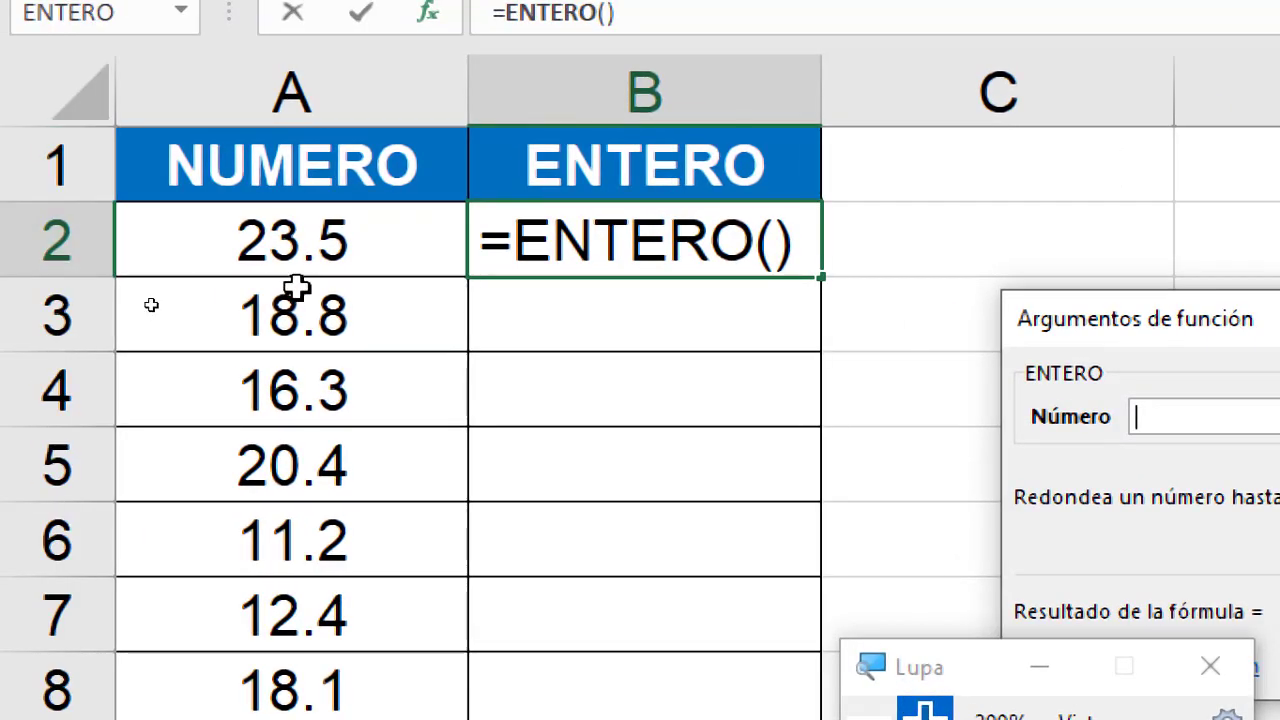
- Use A2 as the number for ENTERO in B2, accept it and fill the formula down to B8
left_click(302, 252)
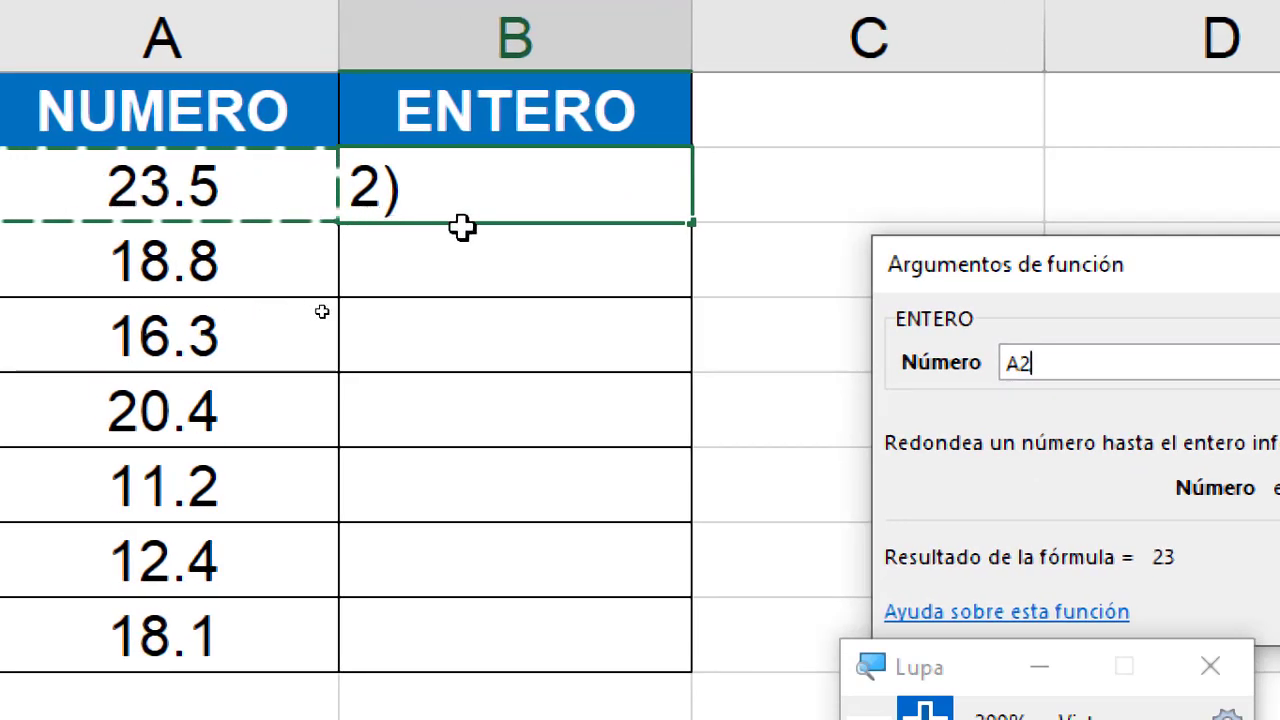
left_click_drag(906, 266, 816, 182)
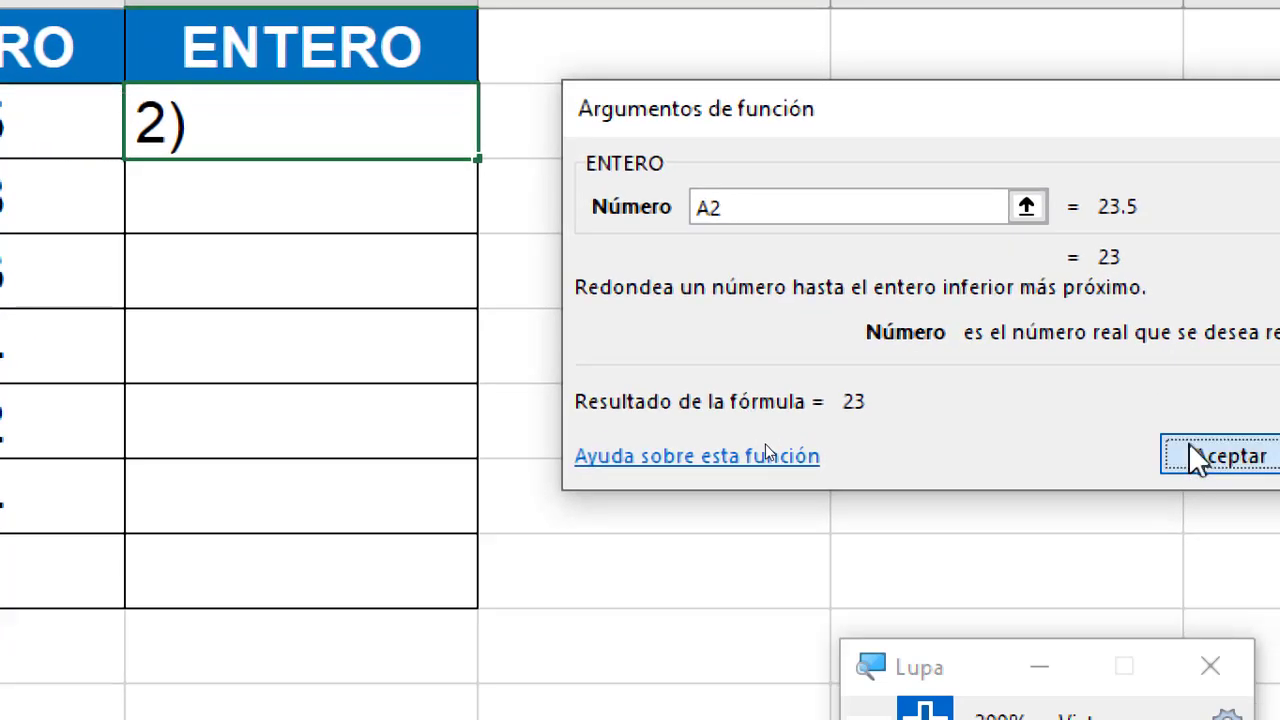
left_click(1195, 457)
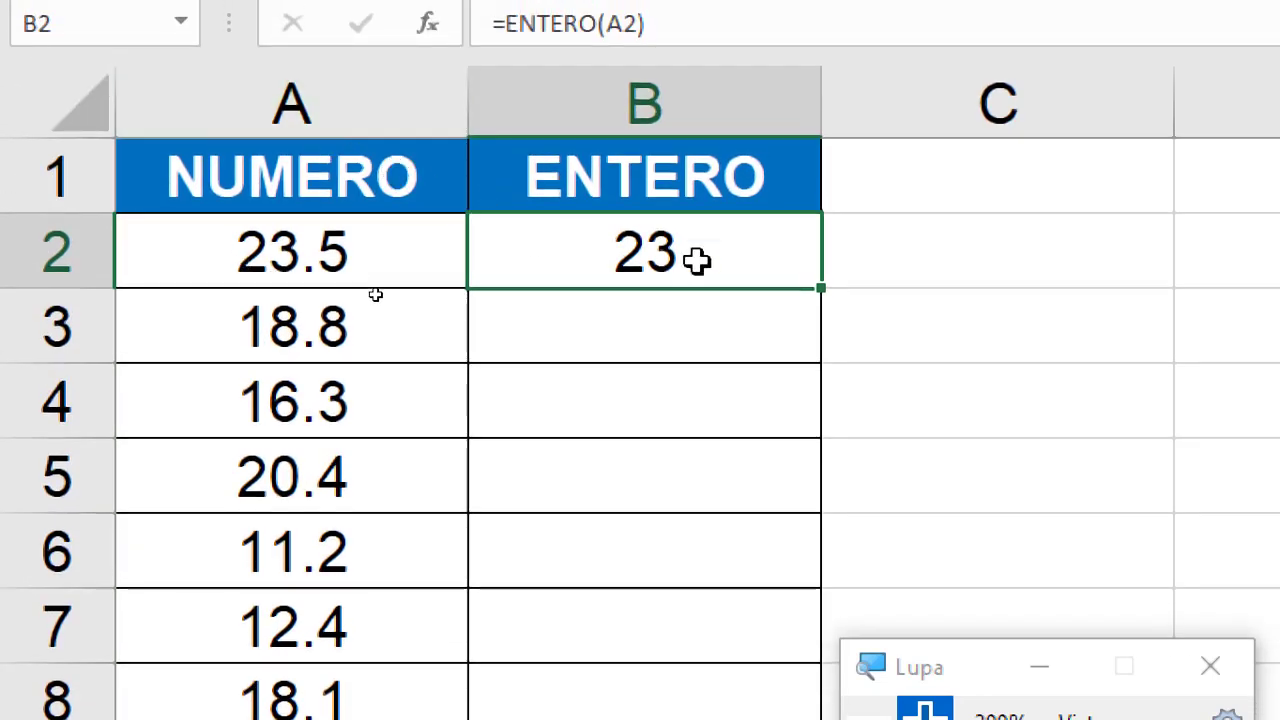
left_click_drag(820, 288, 803, 589)
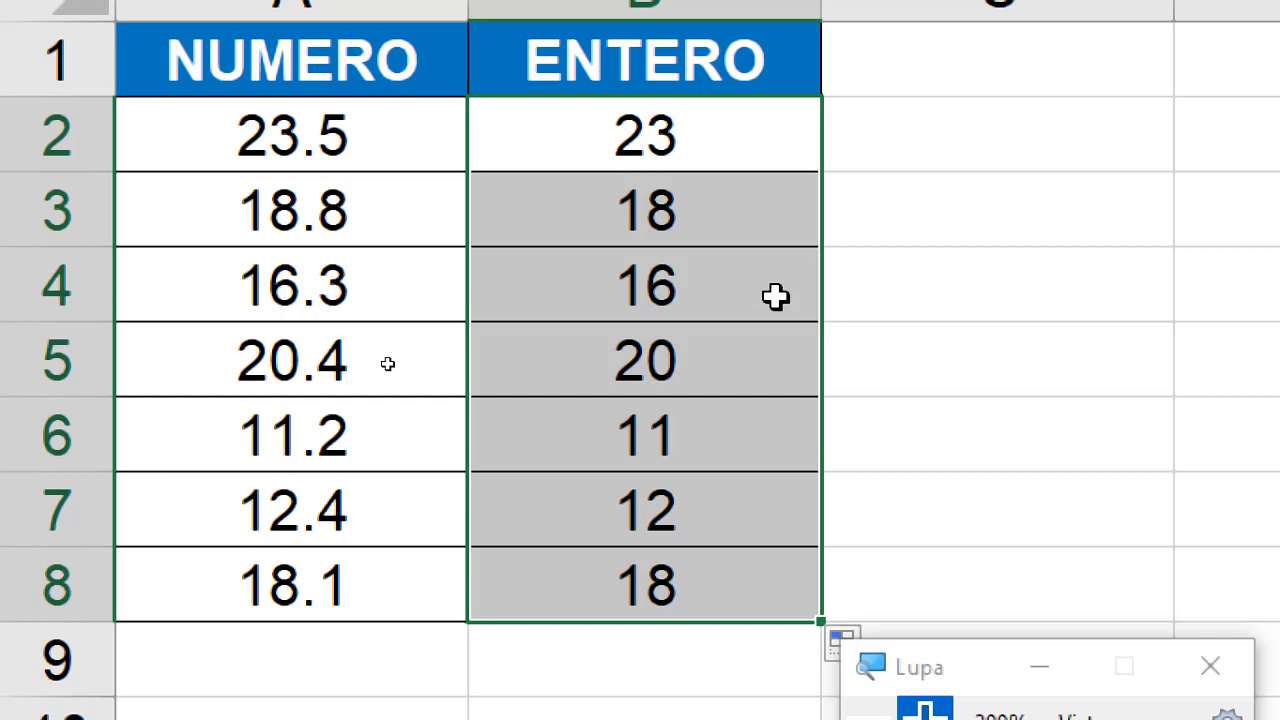
left_click(583, 194)
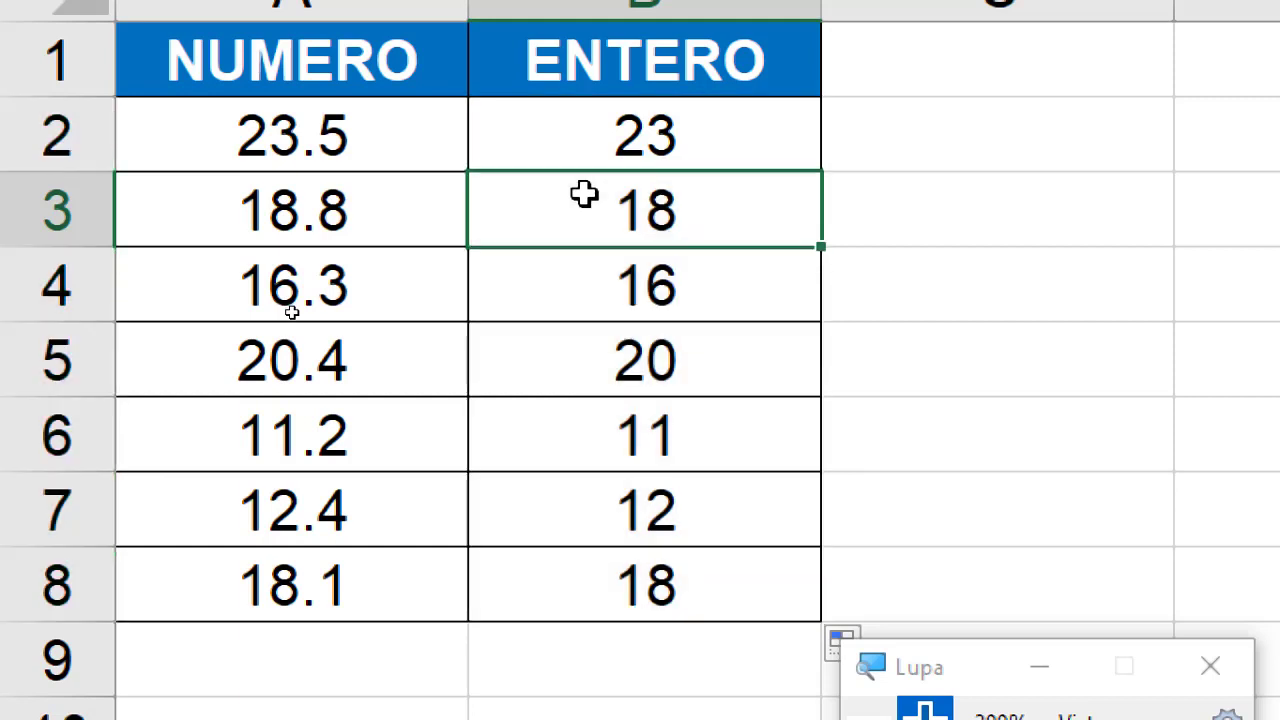
- Clear all ENTERO results from B2:B8
left_click(608, 111)
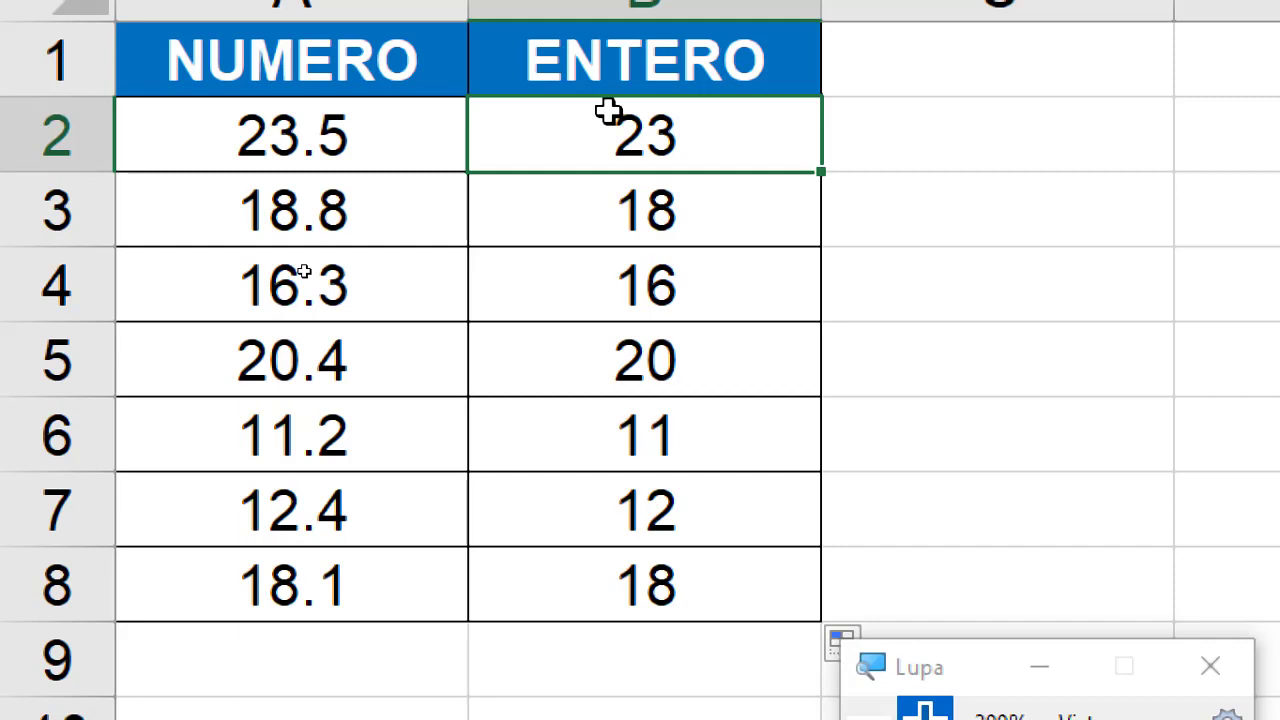
key("Delete")
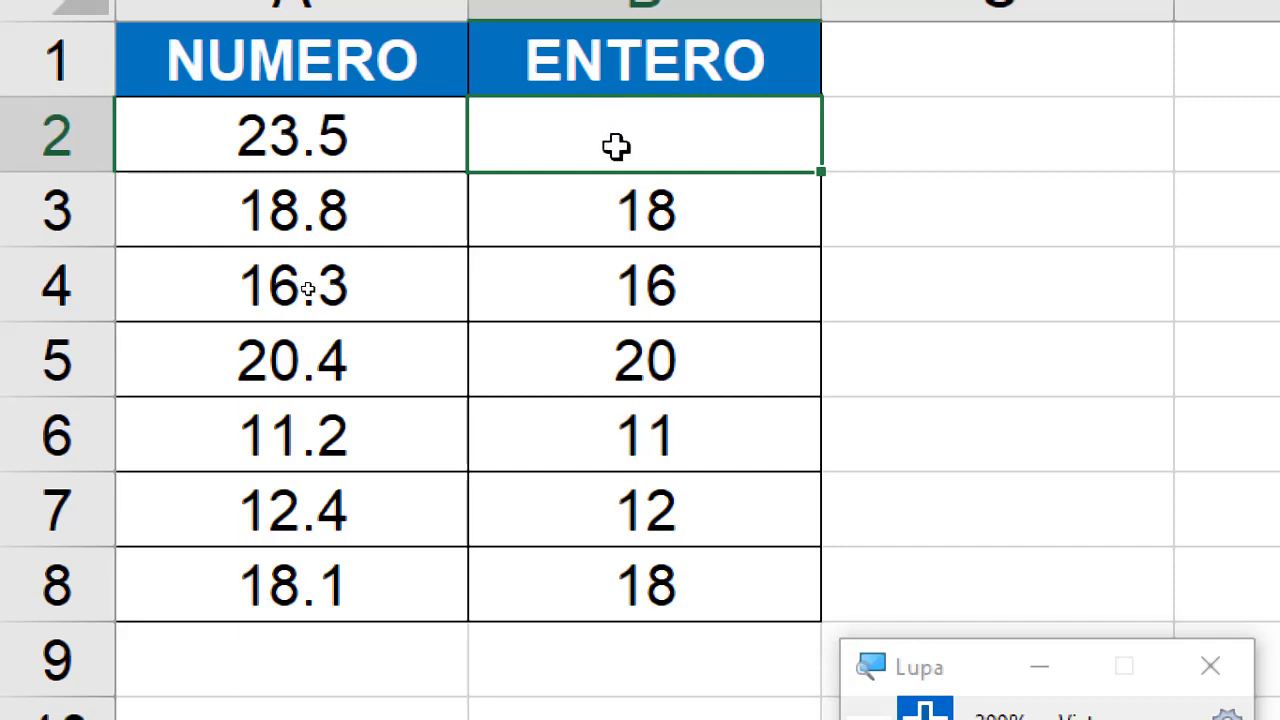
left_click_drag(623, 151, 652, 580)
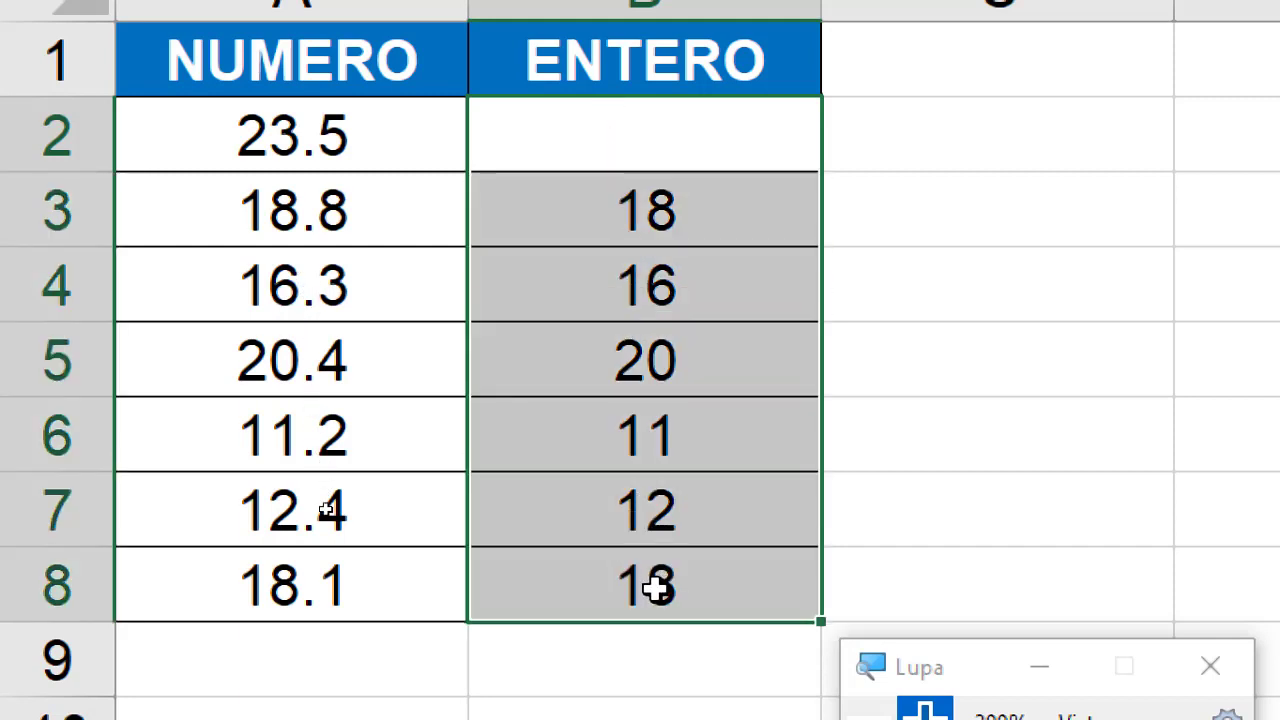
key("Delete")
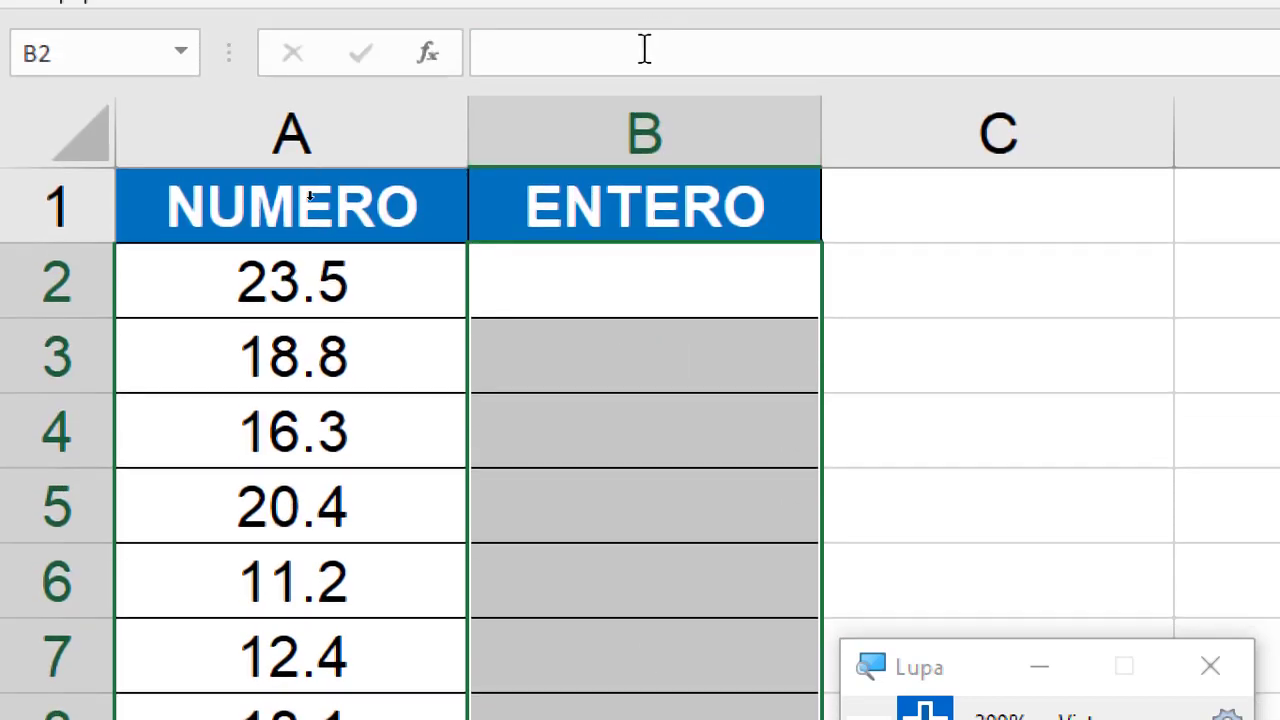
- Insert the recently used ENTERO function in B2 again with A2 as its number
left_click(571, 147)
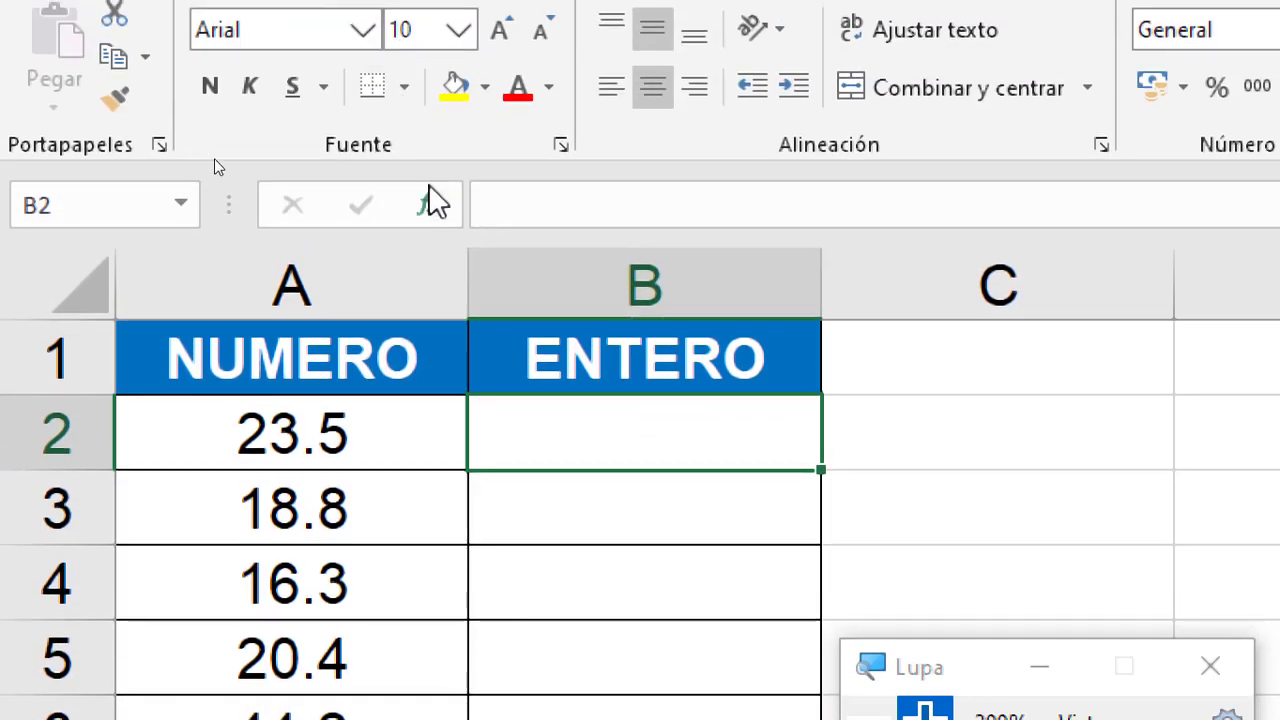
left_click(428, 53)
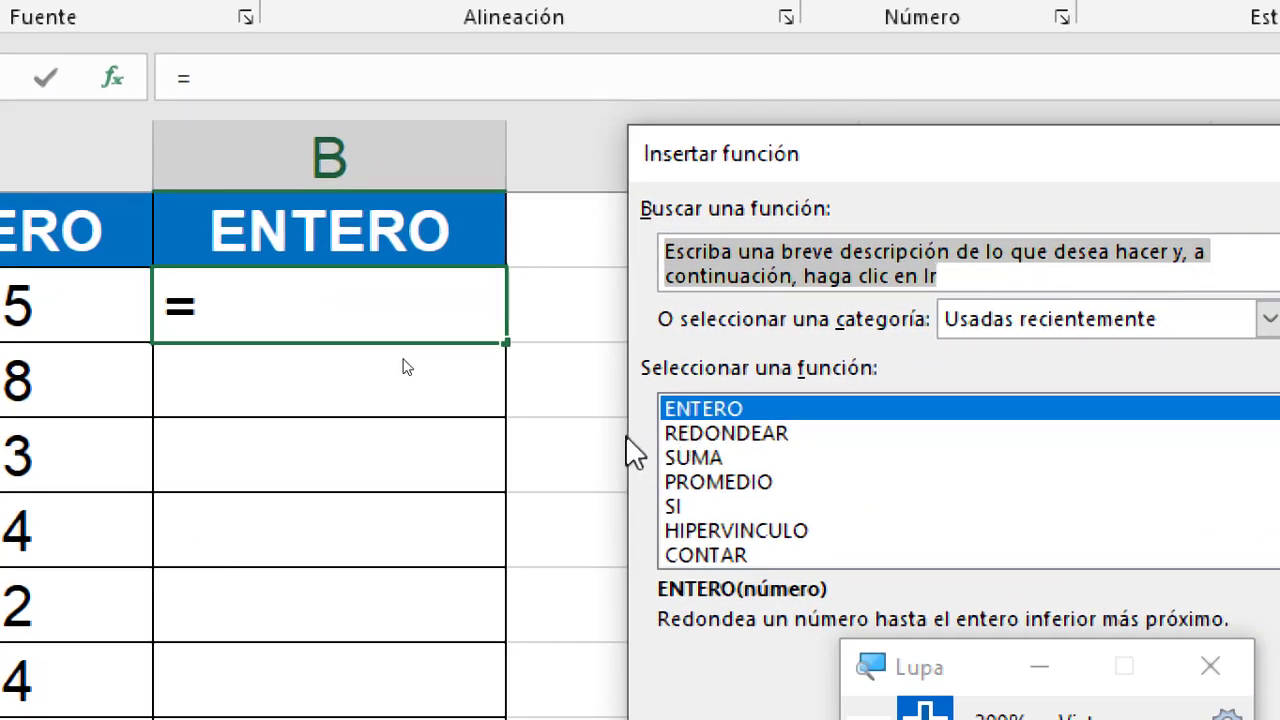
double_click(702, 410)
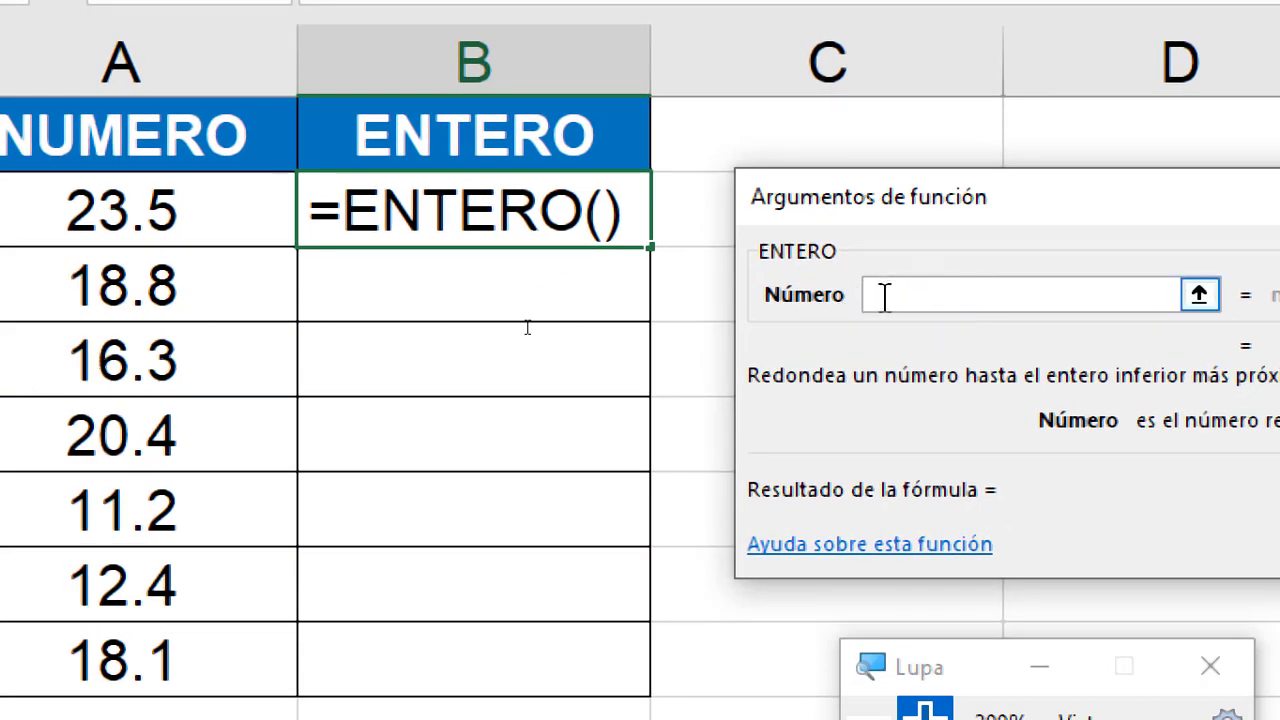
left_click(163, 203)
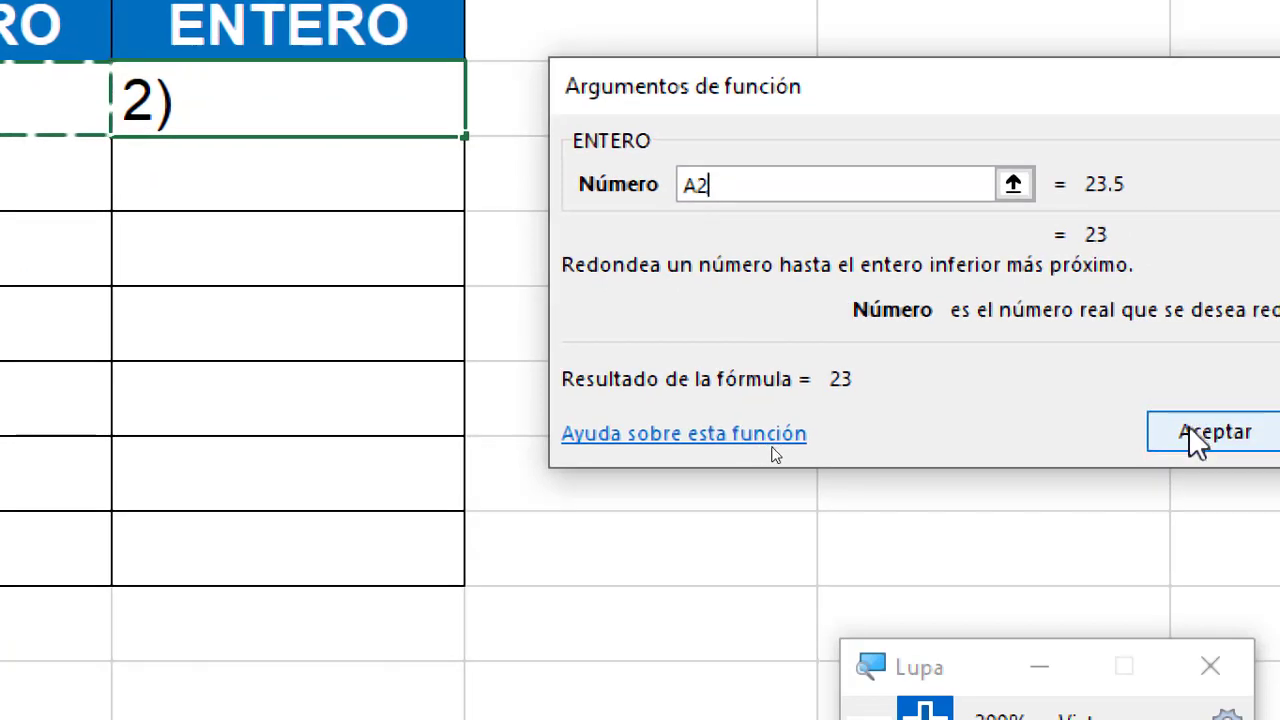
left_click(1200, 436)
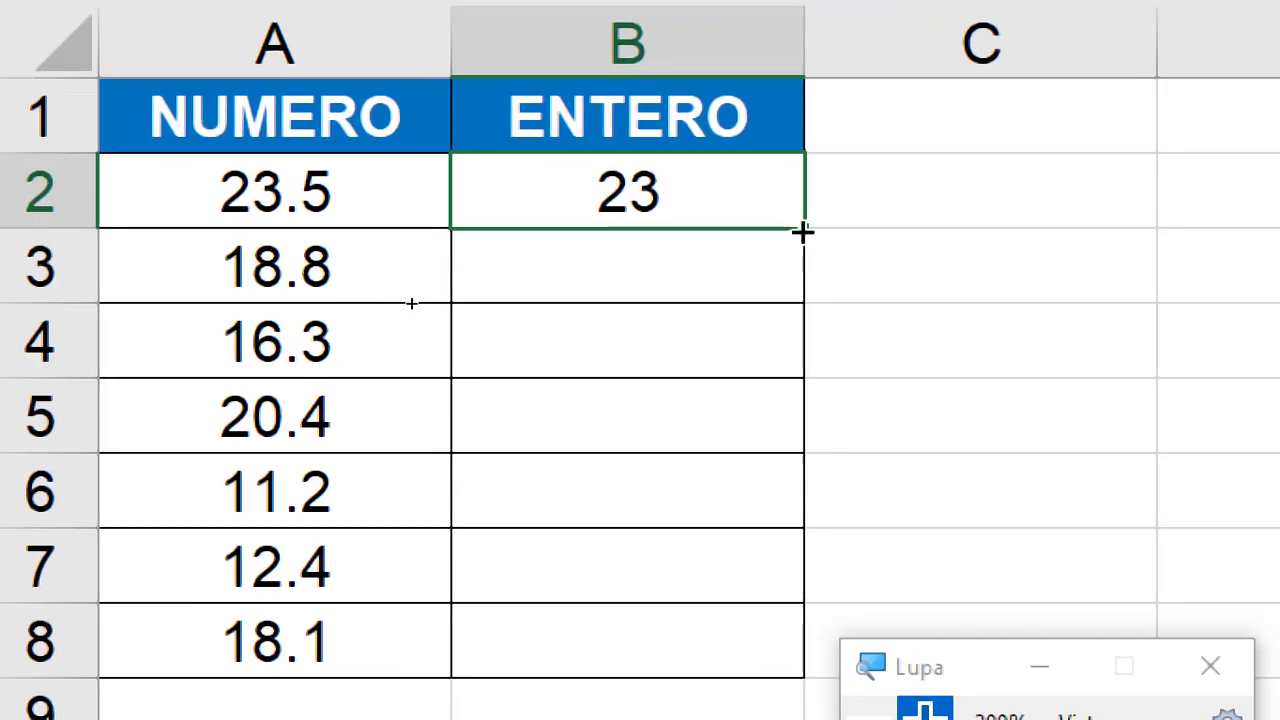
- Fill the ENTERO formula from B2 down to B8 and highlight the whole result range
left_click_drag(806, 229, 766, 634)
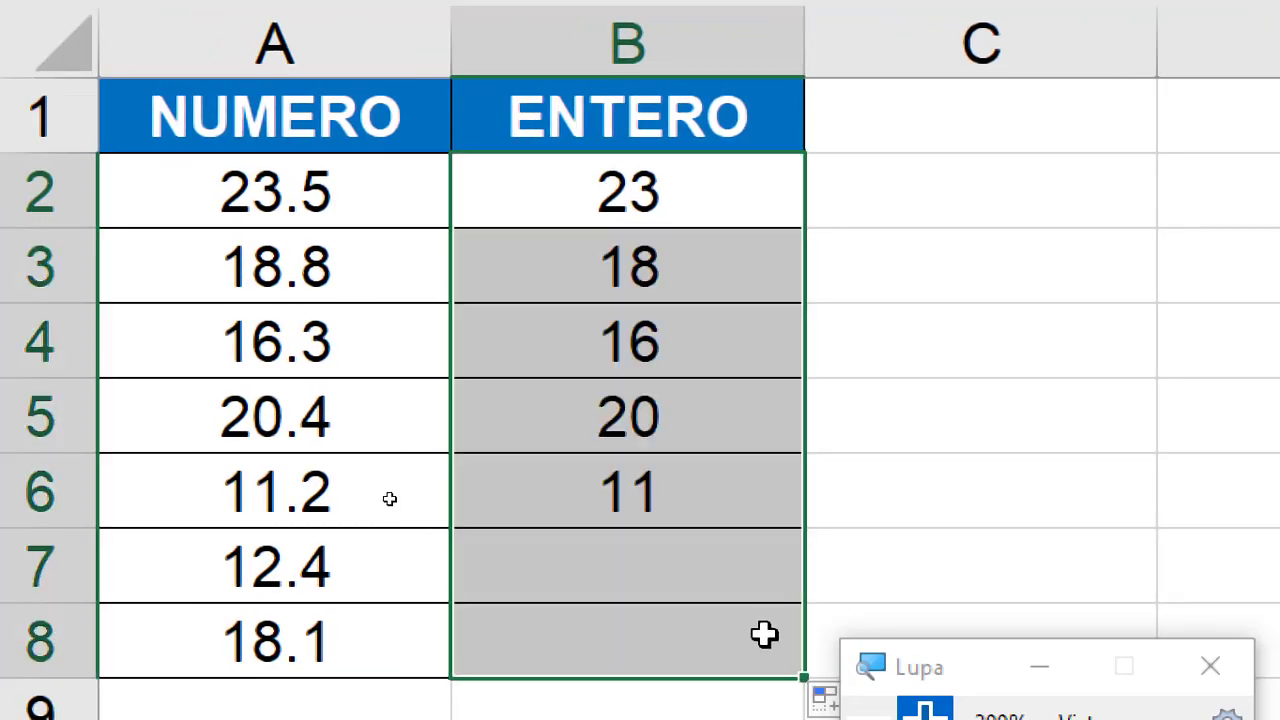
left_click(563, 271)
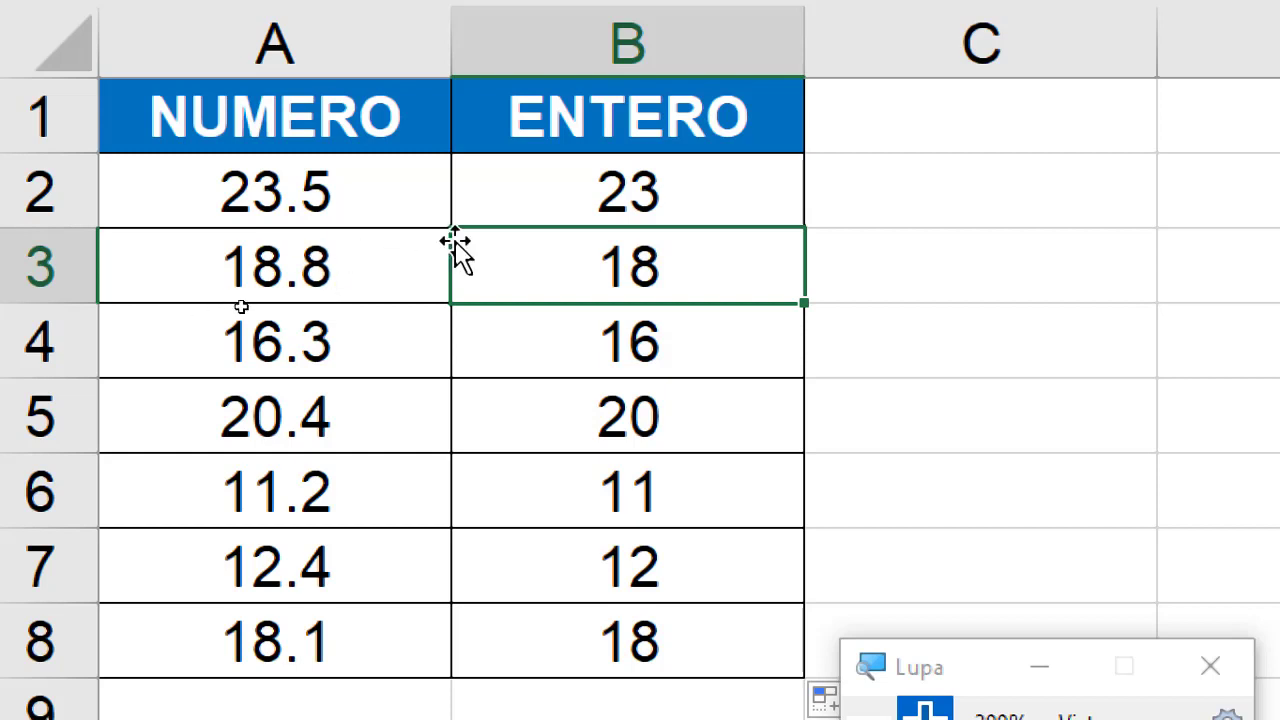
left_click_drag(594, 191, 626, 651)
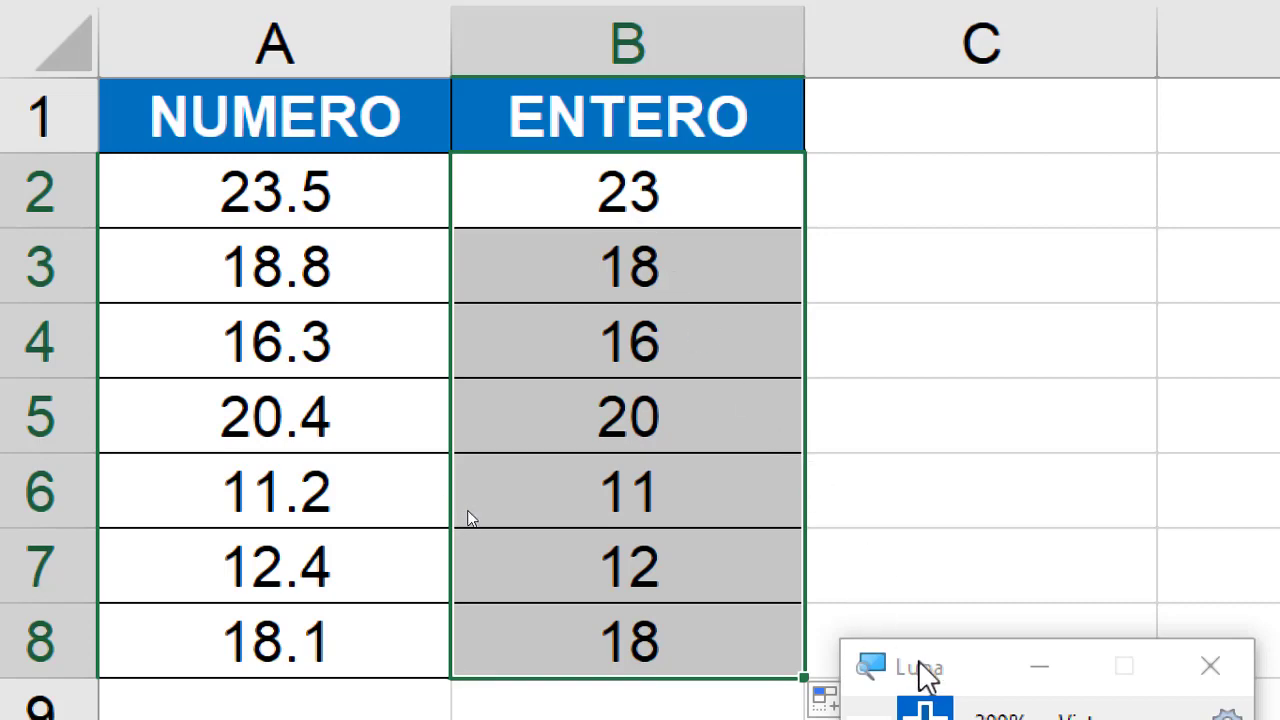
- Restore the magnification to 100%, read the Google Meet chat messages and return to the Funciones Matematicas workbook
left_click_drag(917, 662, 966, 478)
left_click(915, 540)
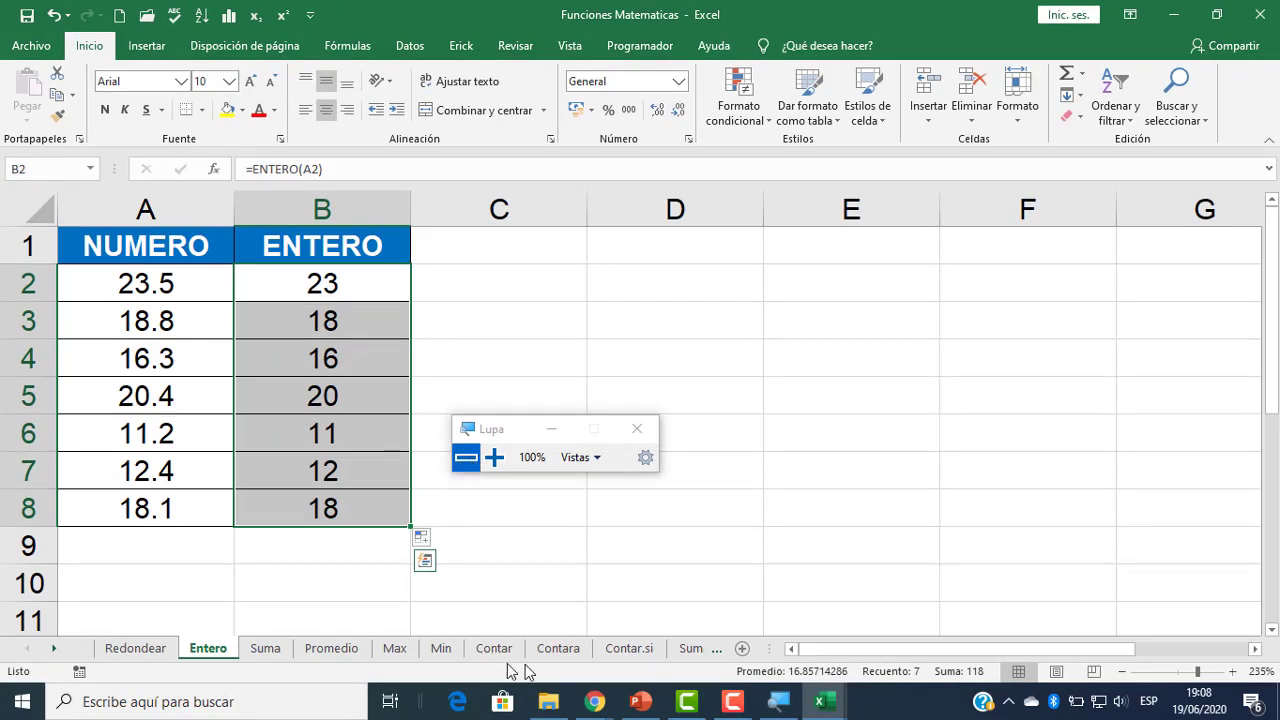
mouse_move(600, 703)
left_click(461, 611)
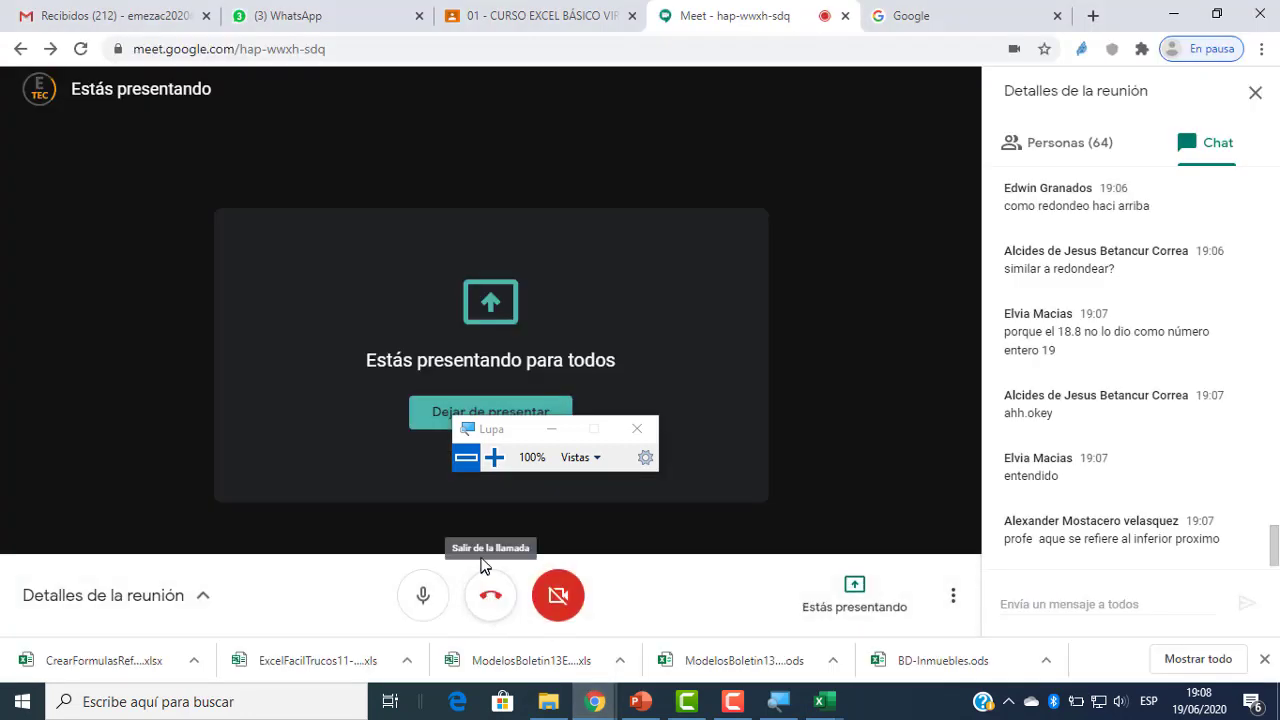
left_click(821, 700)
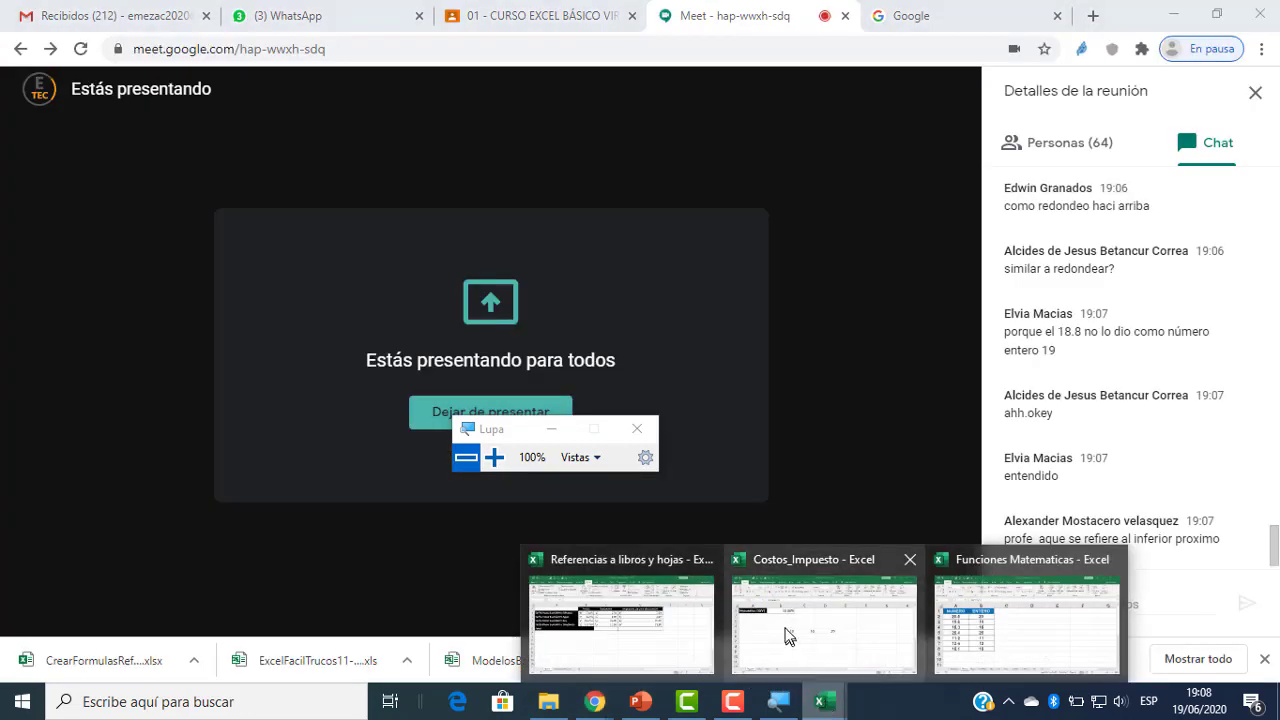
left_click(944, 628)
- Magnify the Entero table to 200% and compare the ENTERO results with the original numbers in B2 and A3
left_click(496, 457)
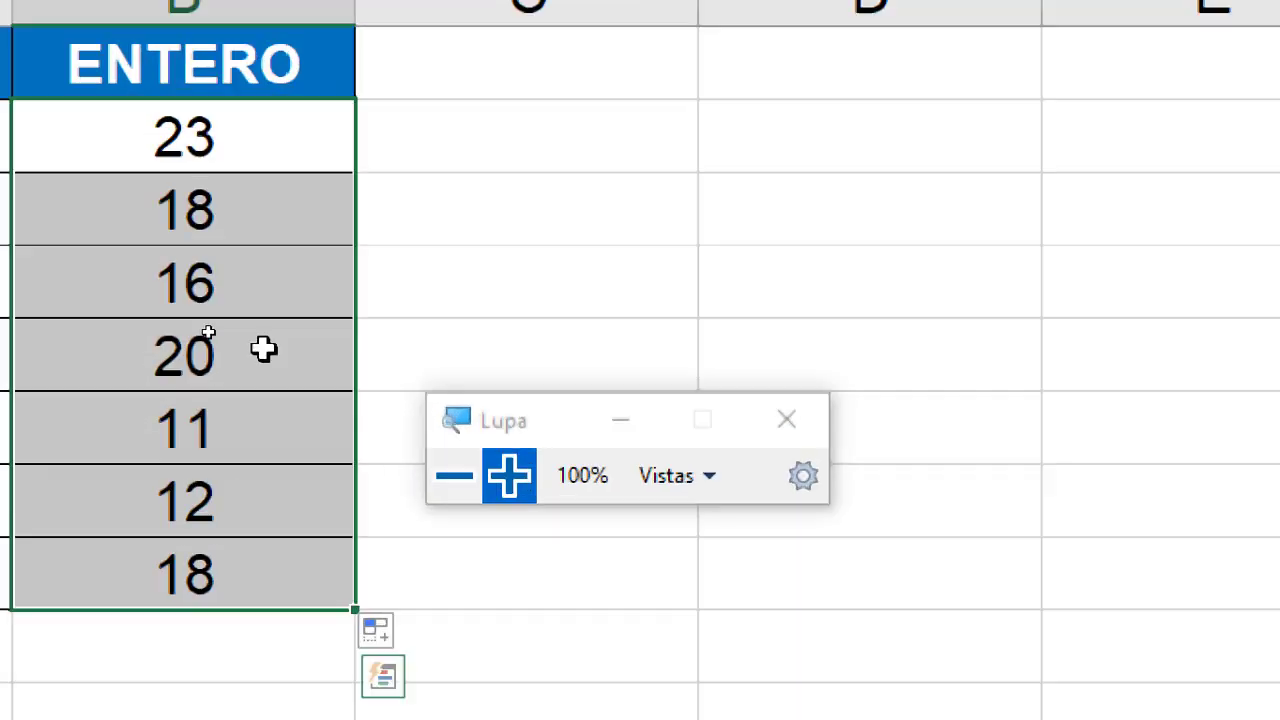
left_click_drag(524, 429, 828, 539)
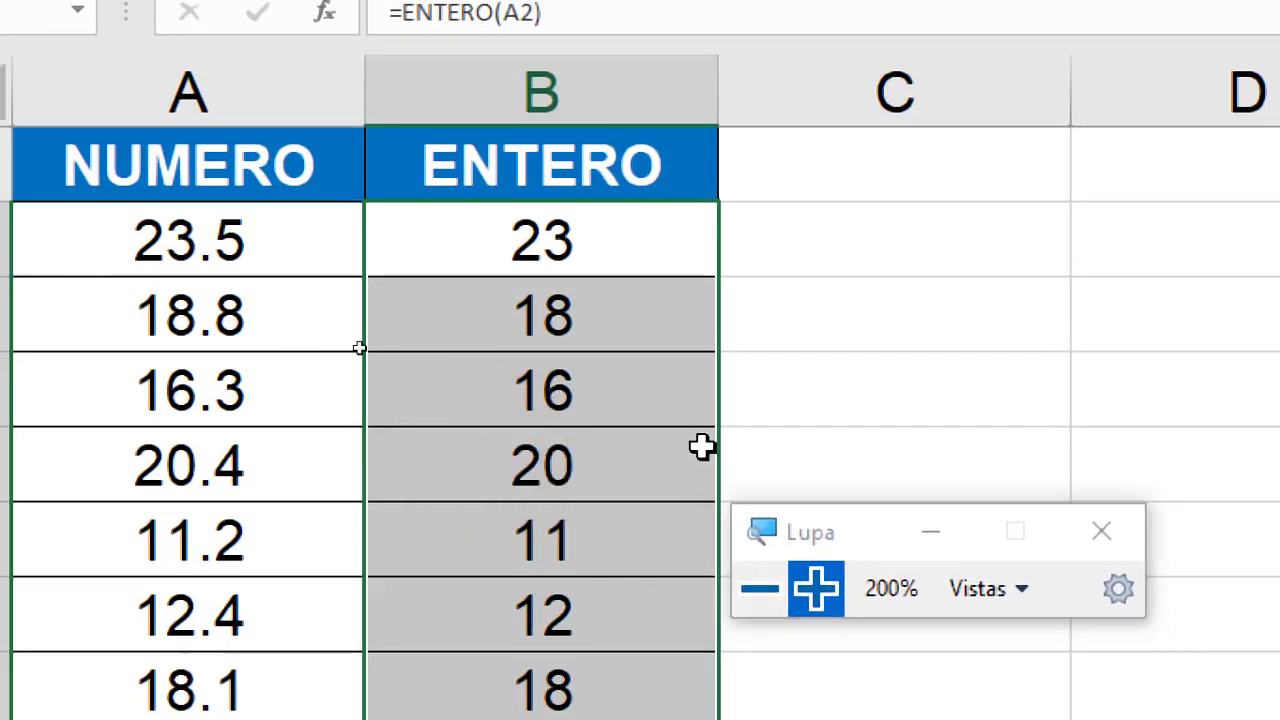
left_click(507, 248)
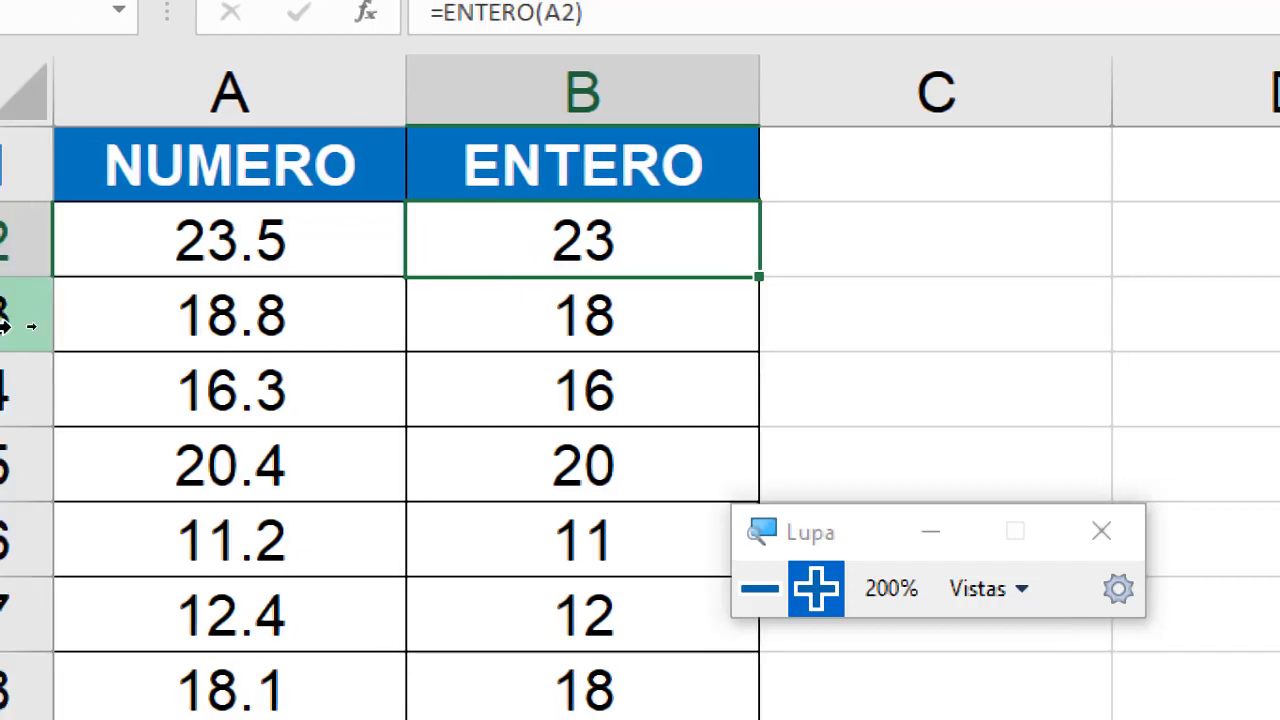
left_click(240, 313)
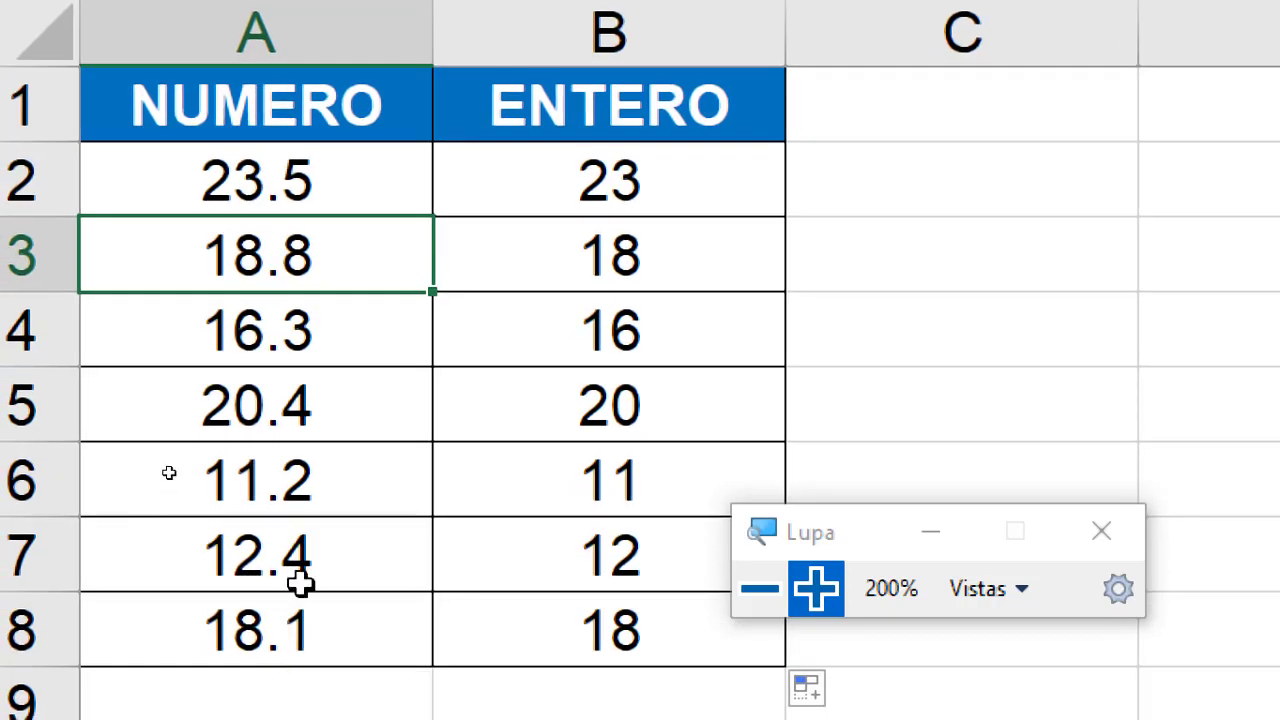
- Replace the last number of the Entero table, in A8, with 18.9
key("Down")
left_click(312, 630)
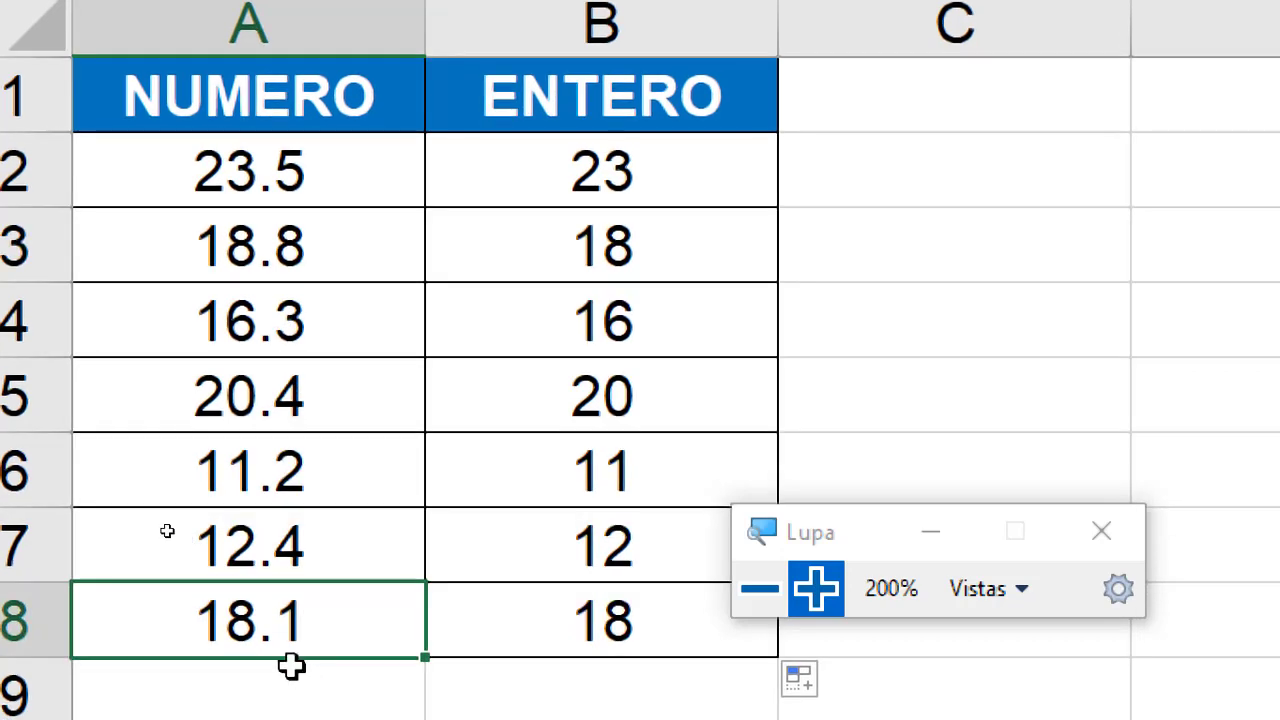
type("1")
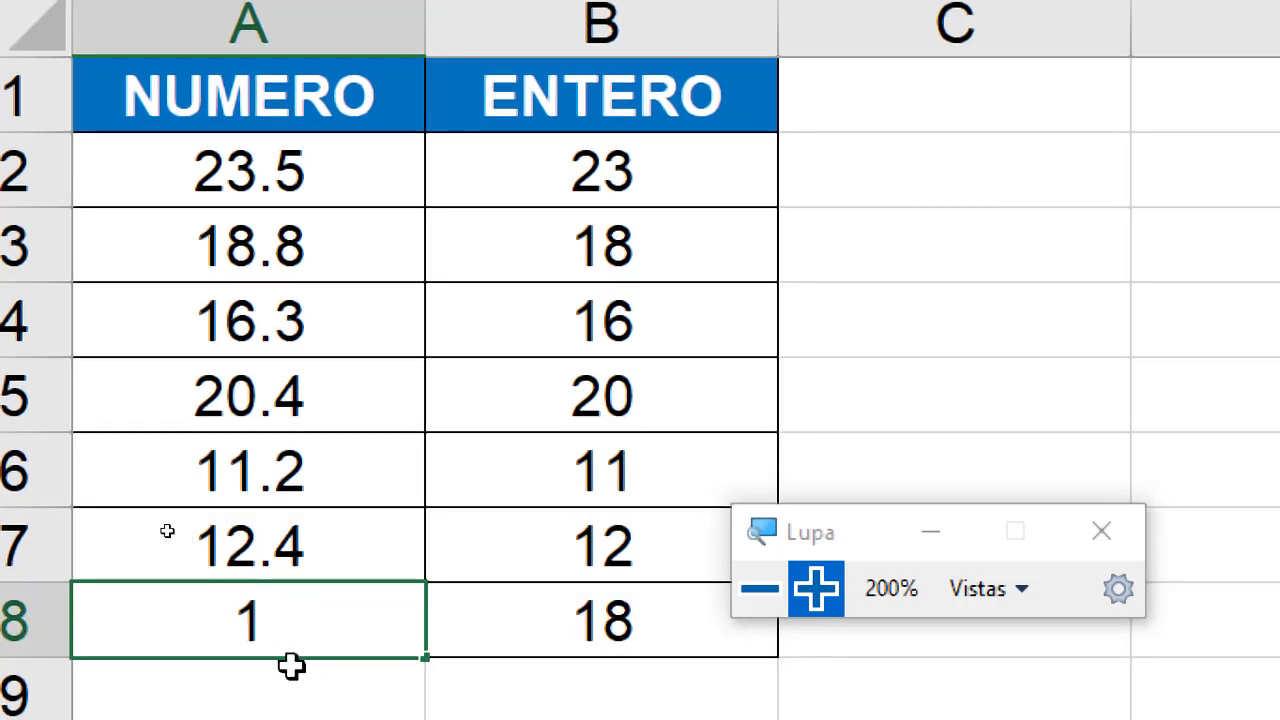
type("8.9")
key("Return")
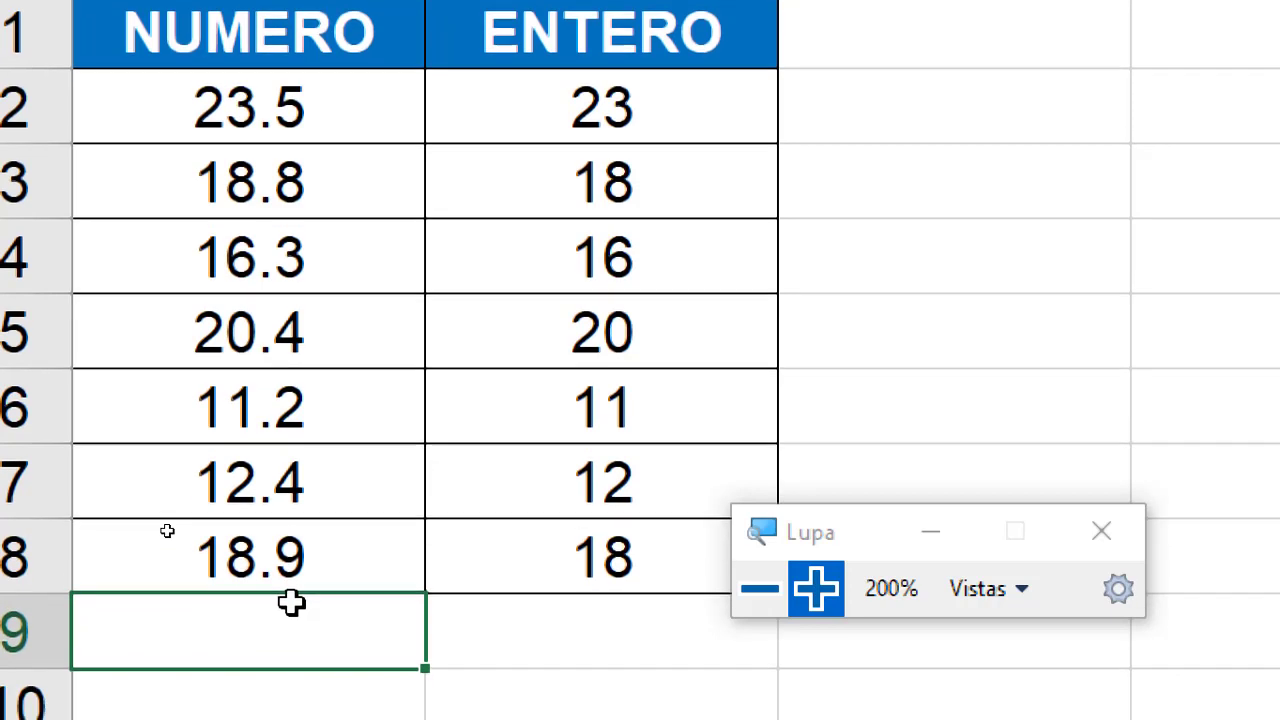
- Compare A8 with its truncated result, select the ENTERO results in B2:B8 and restore the magnification to 100%
key("Up")
key("Up")
left_click(333, 528)
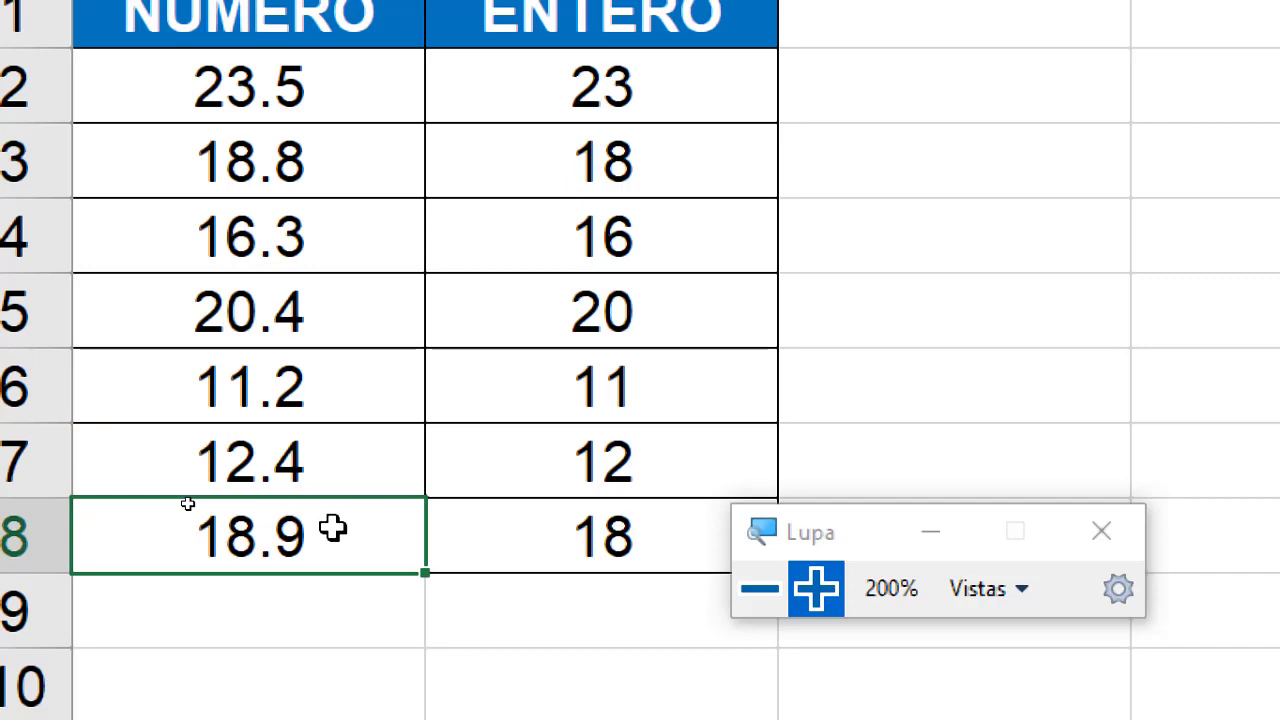
left_click_drag(523, 87, 603, 550)
left_click(760, 588)
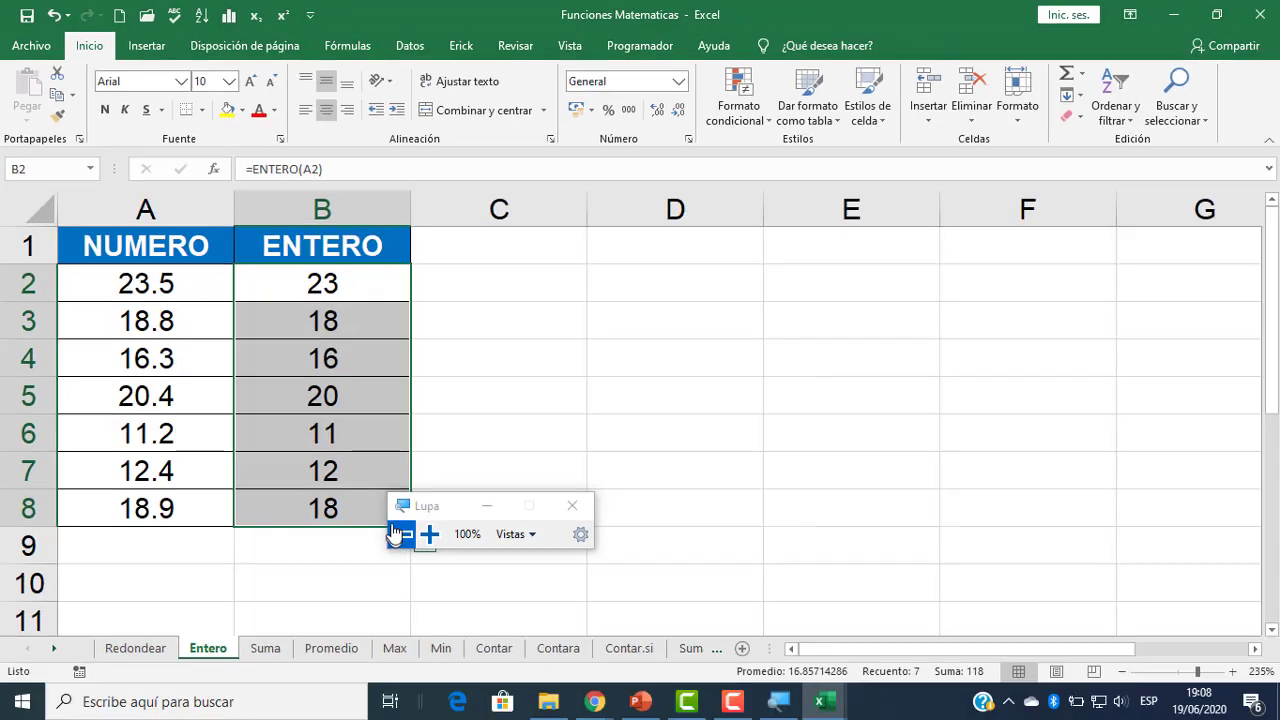
- Review the Entero table at 200% magnification, return to 100% and switch to the Suma sheet
left_click(430, 537)
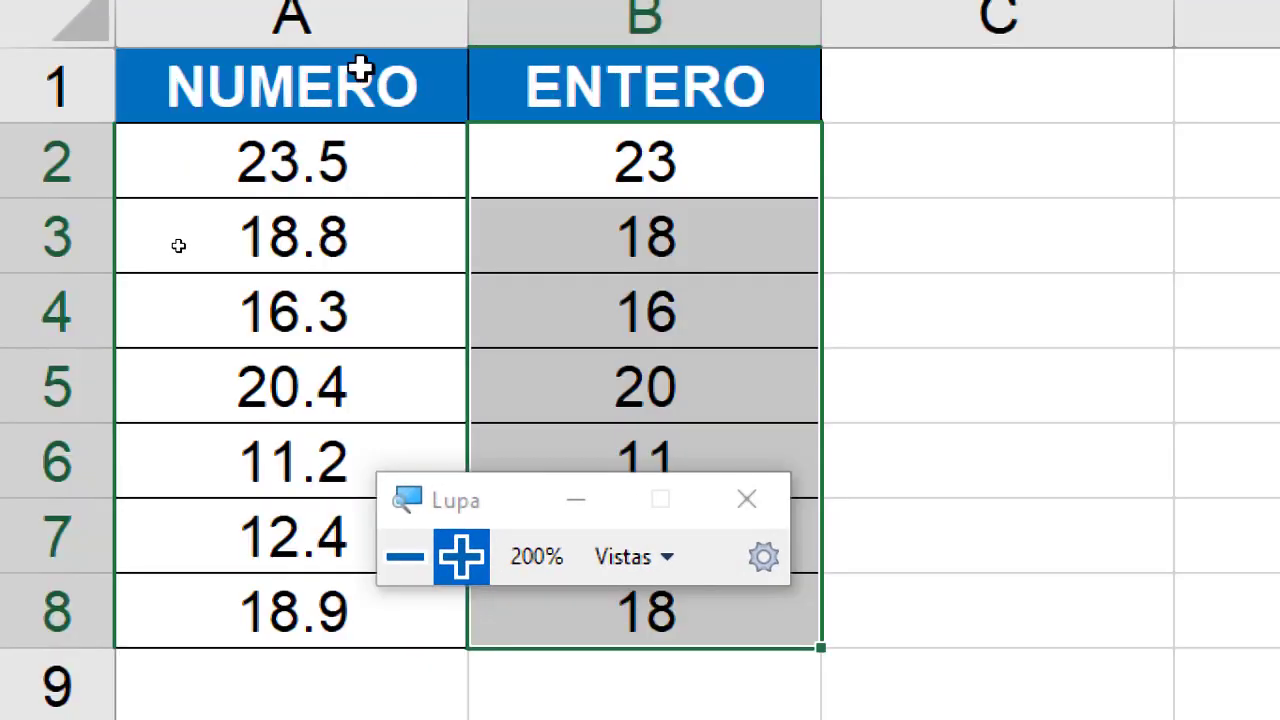
left_click_drag(491, 510, 690, 690)
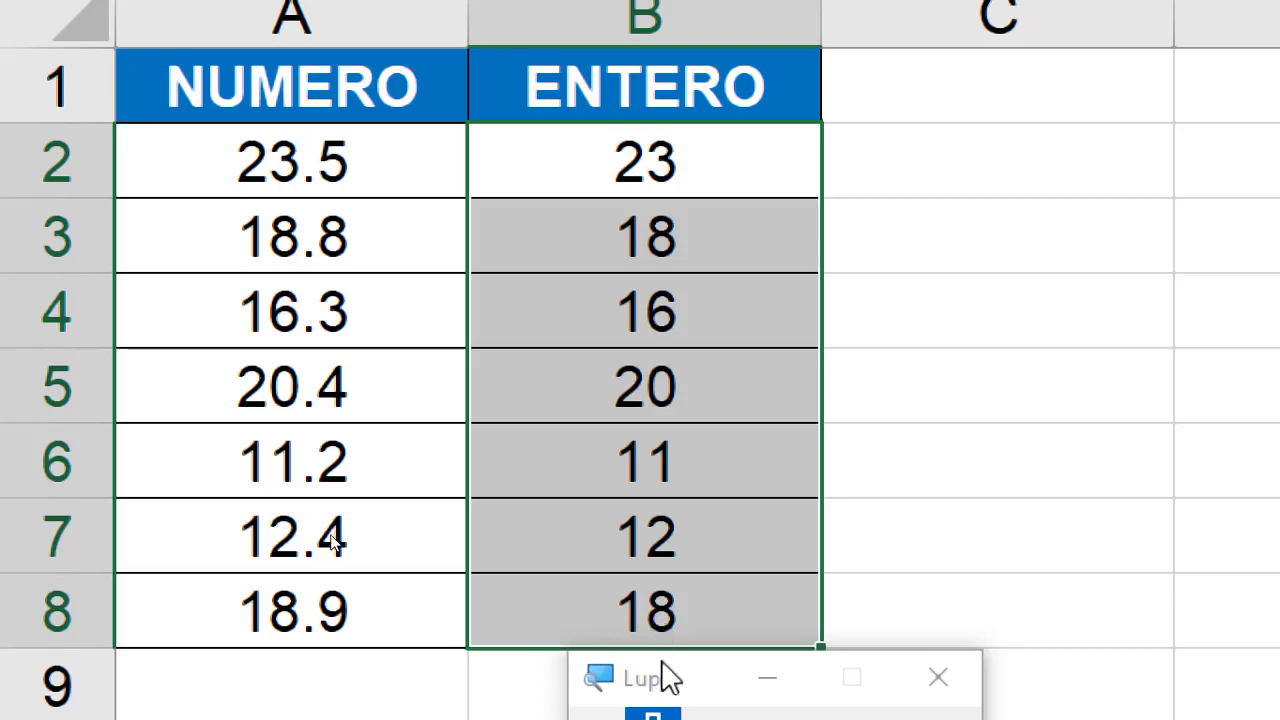
left_click_drag(666, 678, 960, 450)
left_click(890, 500)
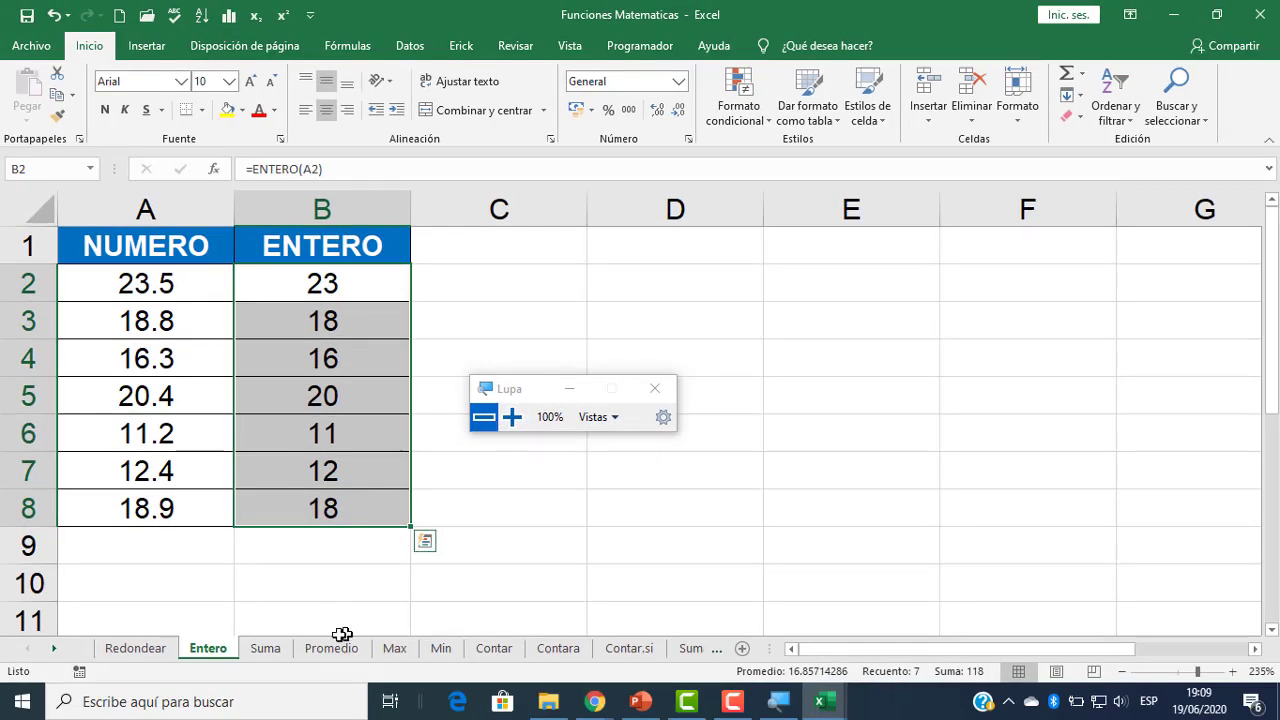
left_click(262, 648)
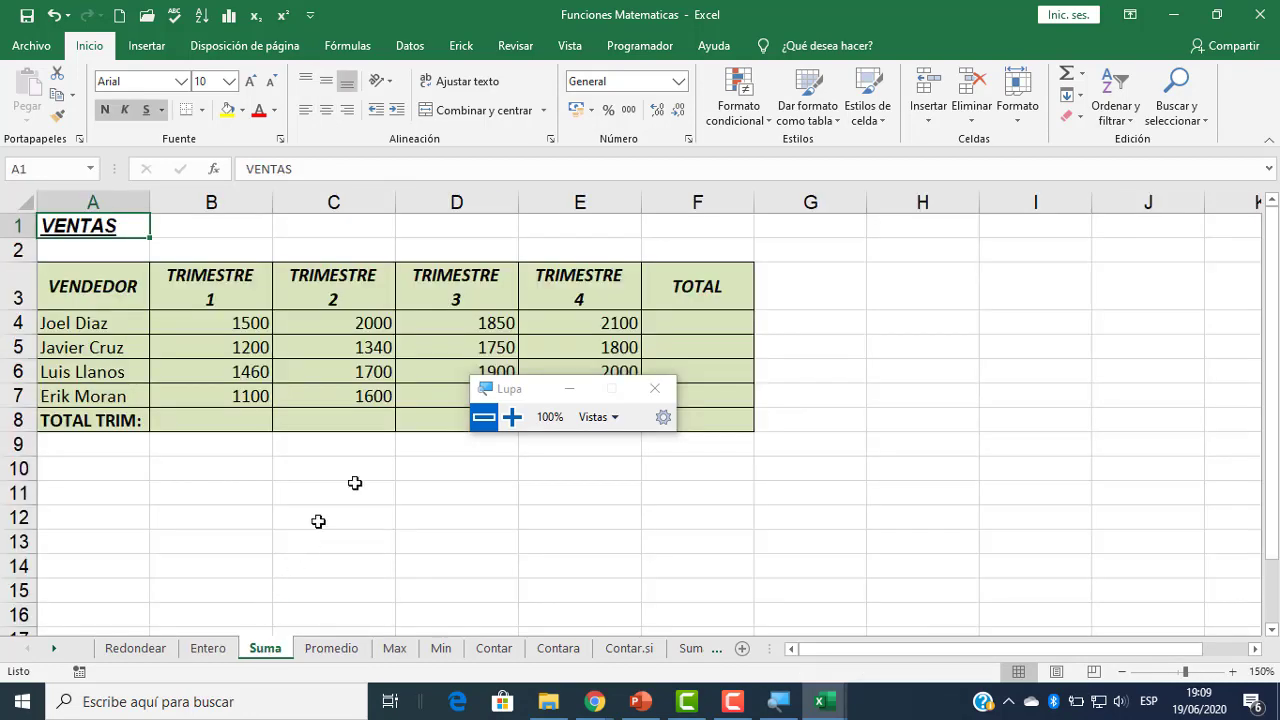
- Switch to Google Meet, highlight the chat question about 18.8 and return to the Funciones Matematicas workbook
left_click(640, 701)
left_click(640, 701)
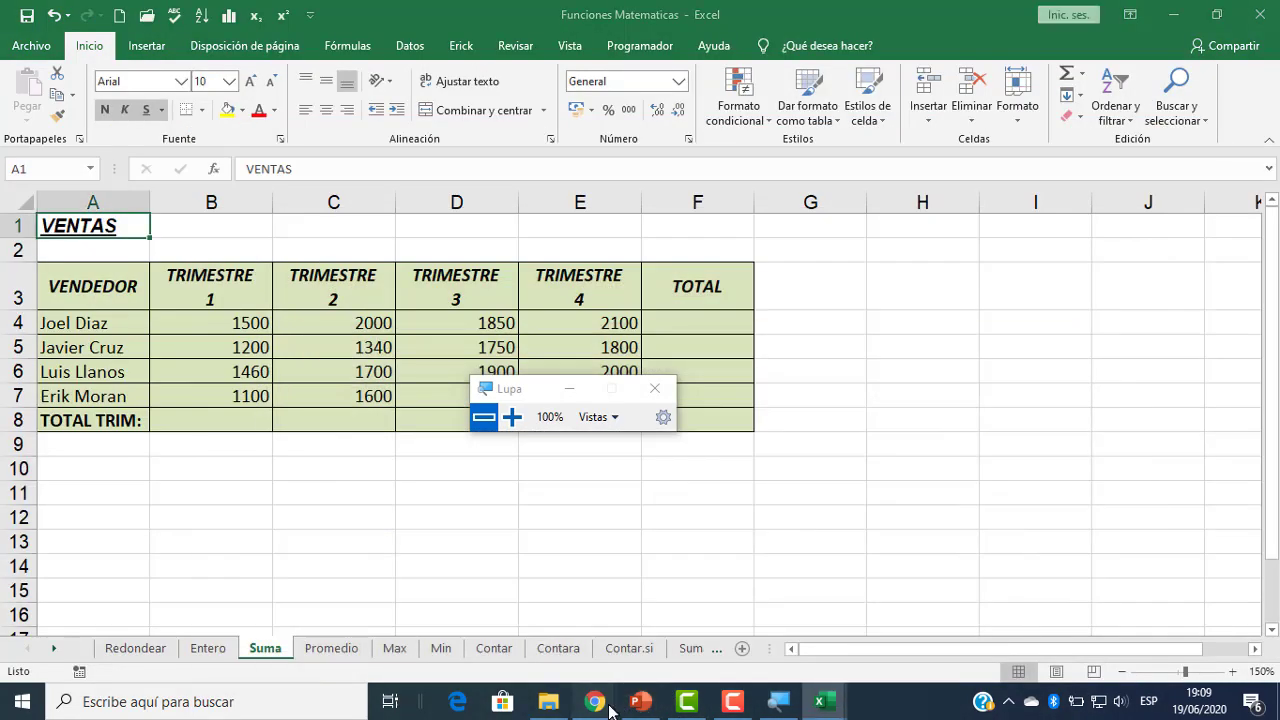
mouse_move(595, 701)
left_click(488, 622)
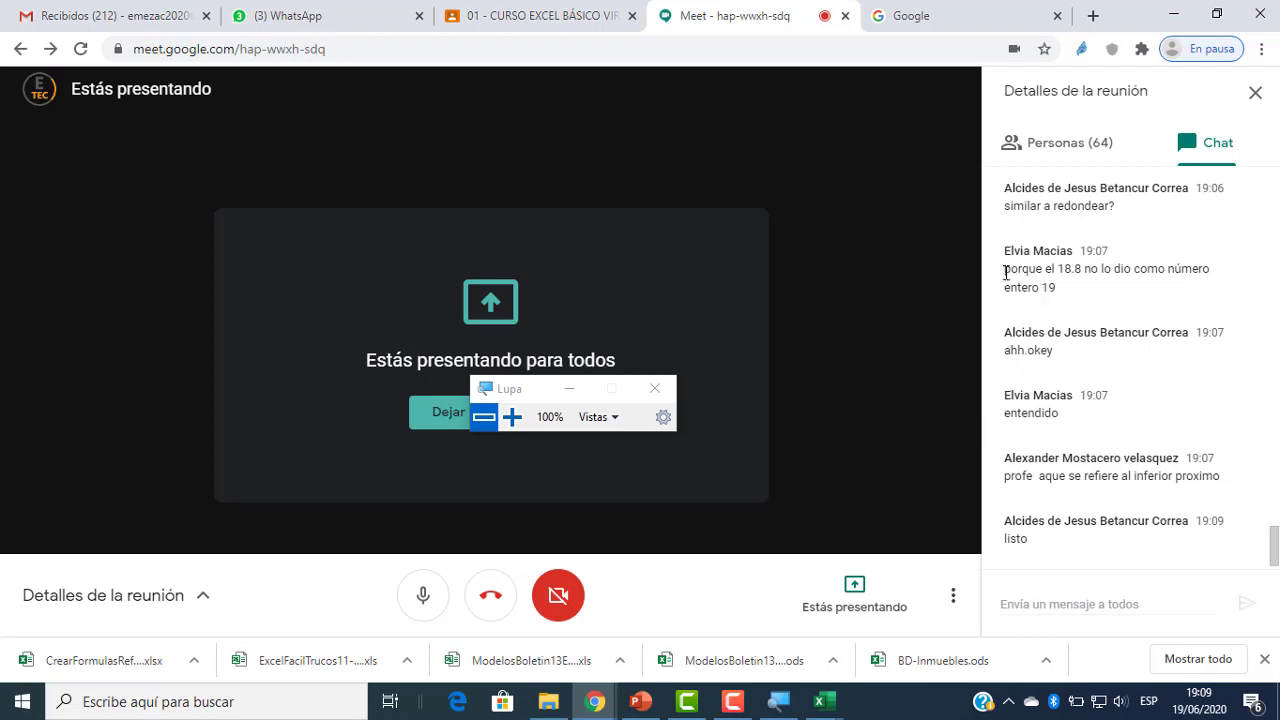
left_click_drag(1008, 268, 1084, 298)
left_click(1074, 298)
mouse_move(823, 701)
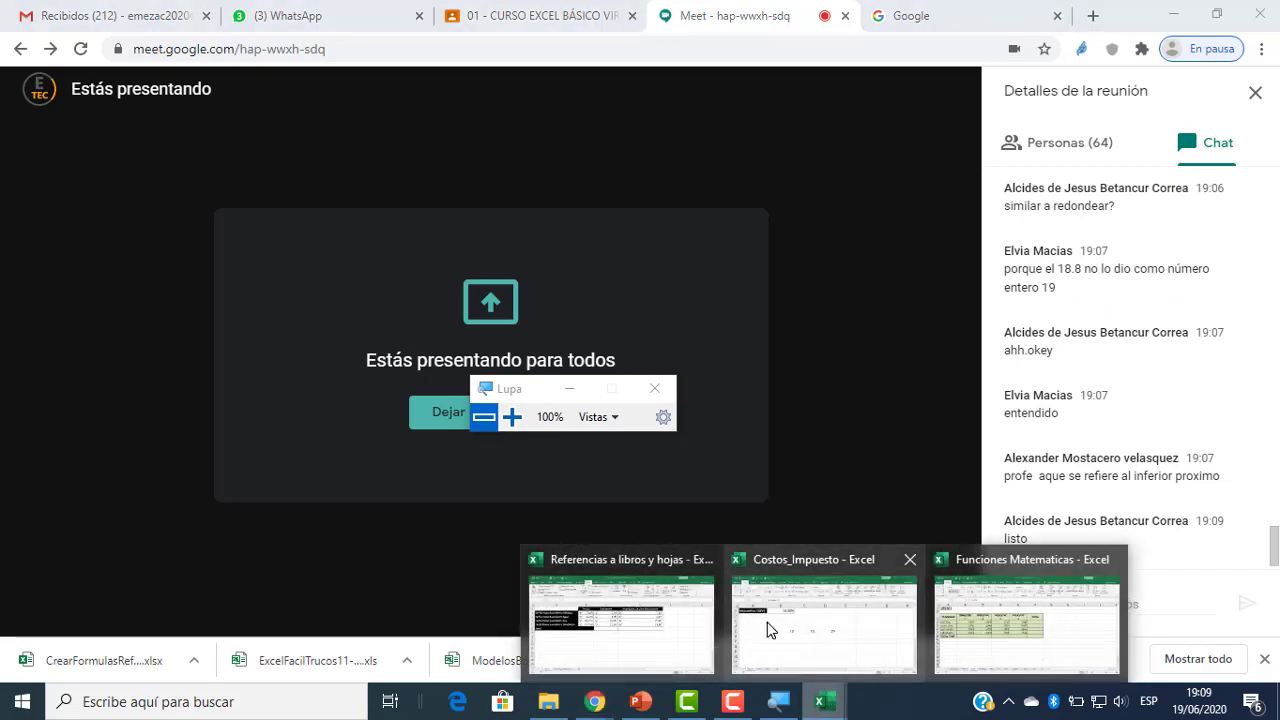
left_click(771, 628)
left_click(898, 615)
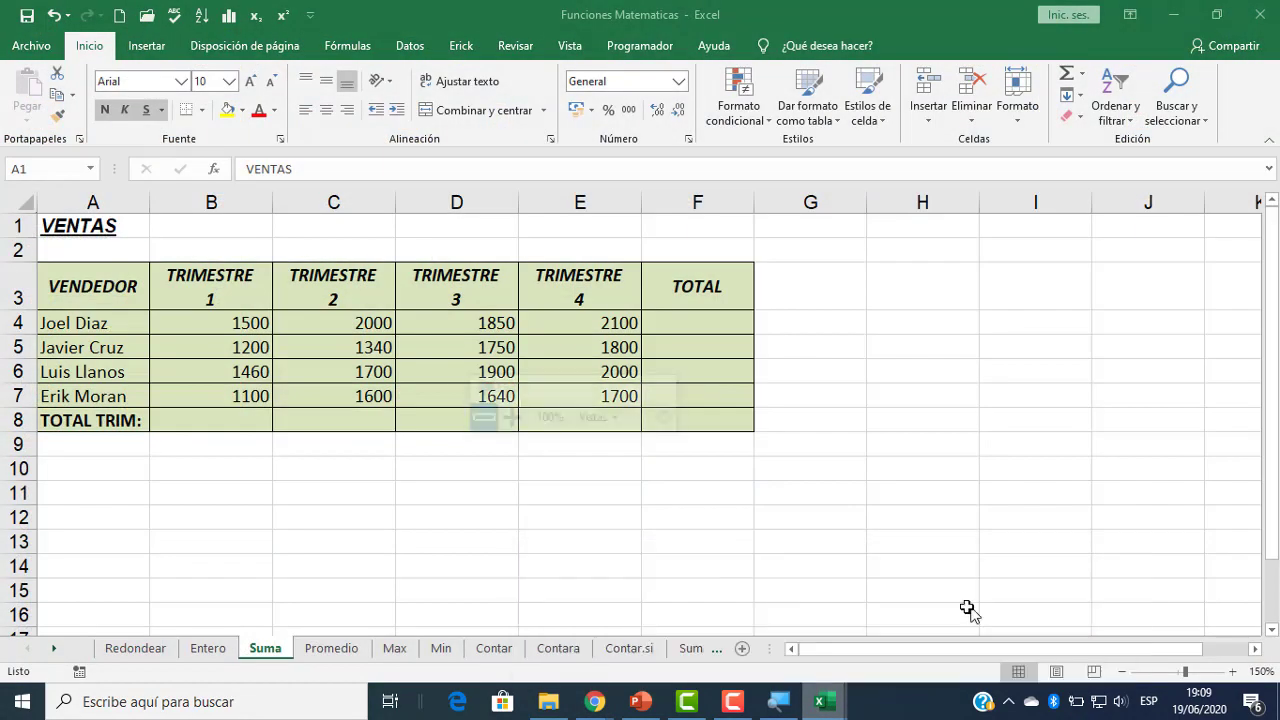
- On the Redondear sheet, compare the PROMEDIO formula in G9 with the REDONDEAR formula in H9
left_click(220, 650)
left_click(160, 645)
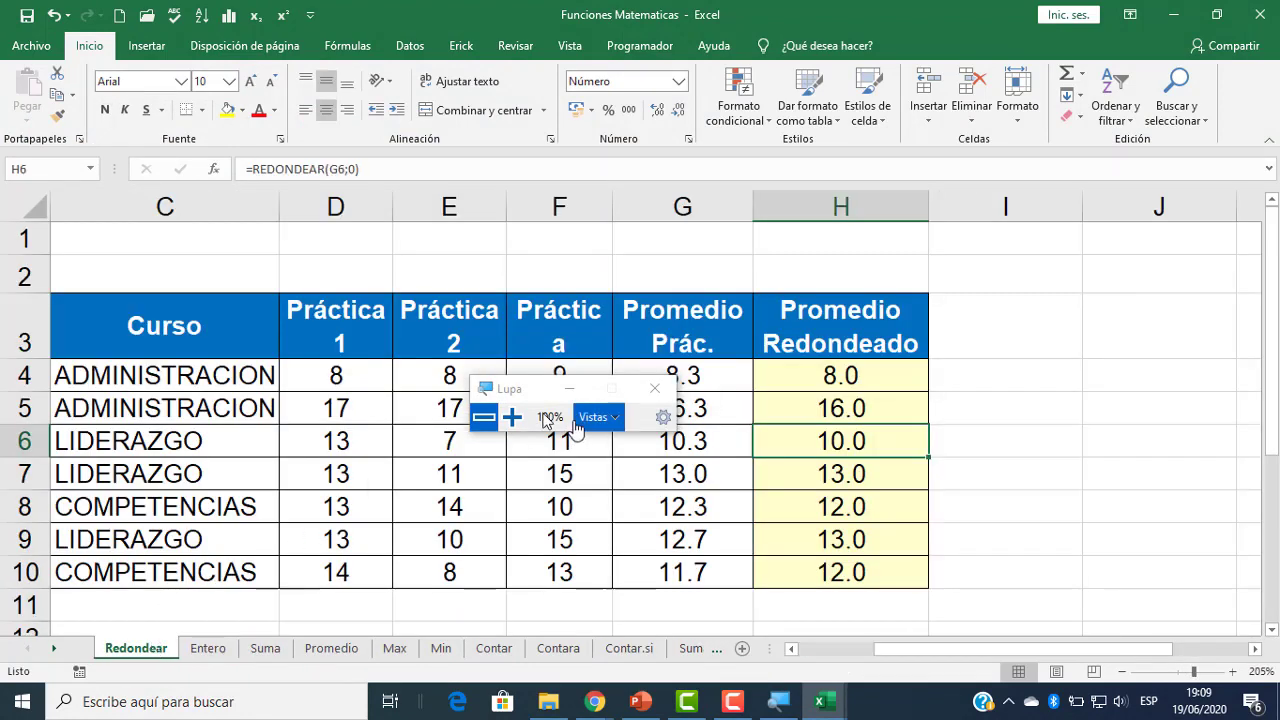
left_click_drag(510, 390, 907, 588)
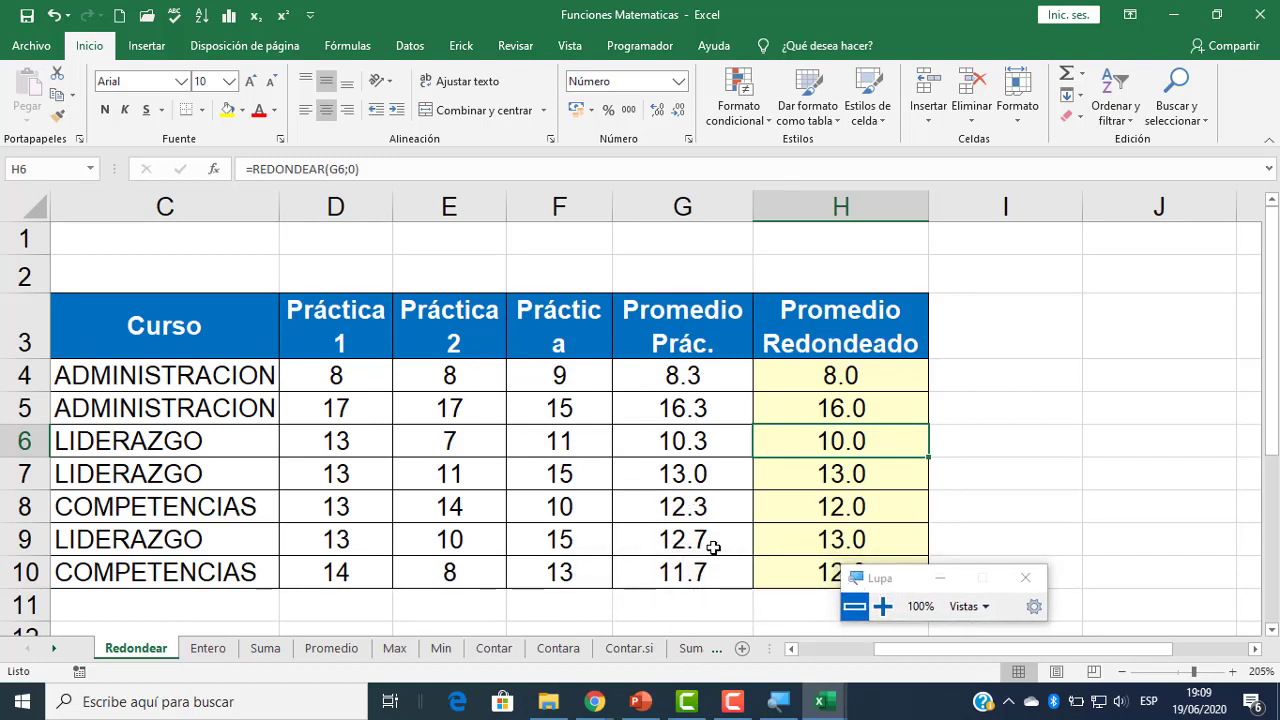
left_click(710, 545)
left_click(818, 538)
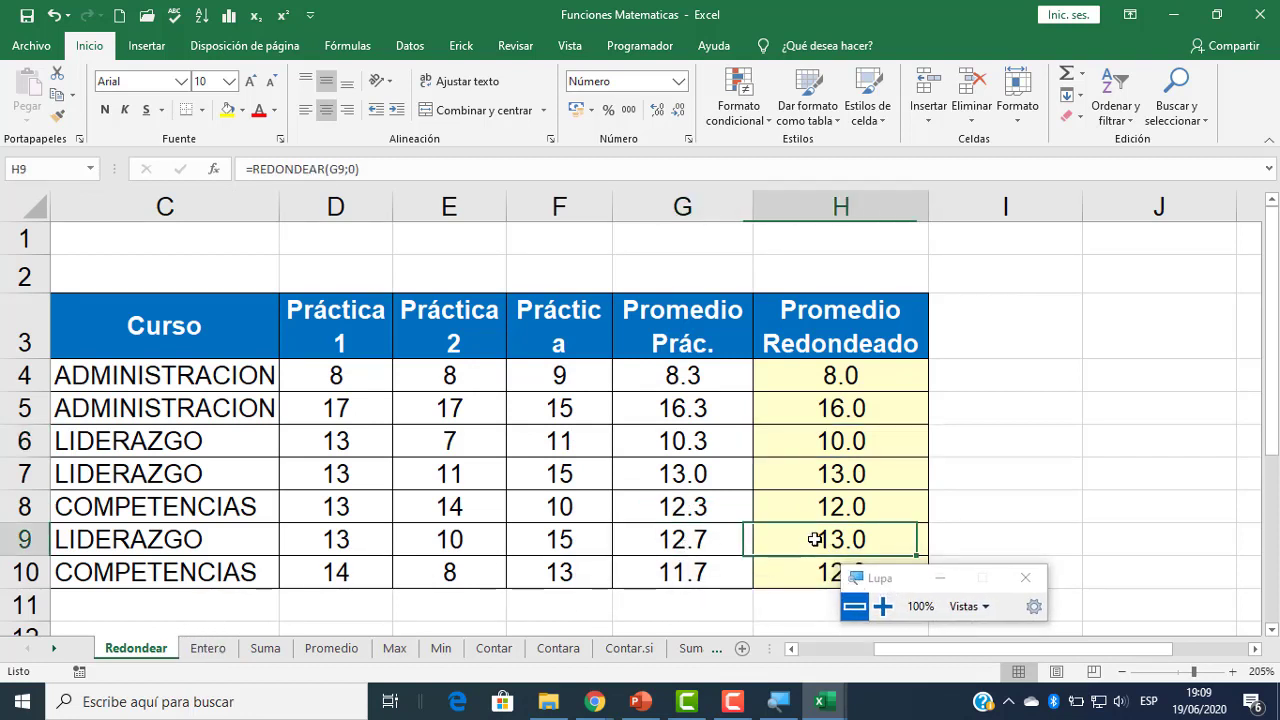
left_click(692, 543)
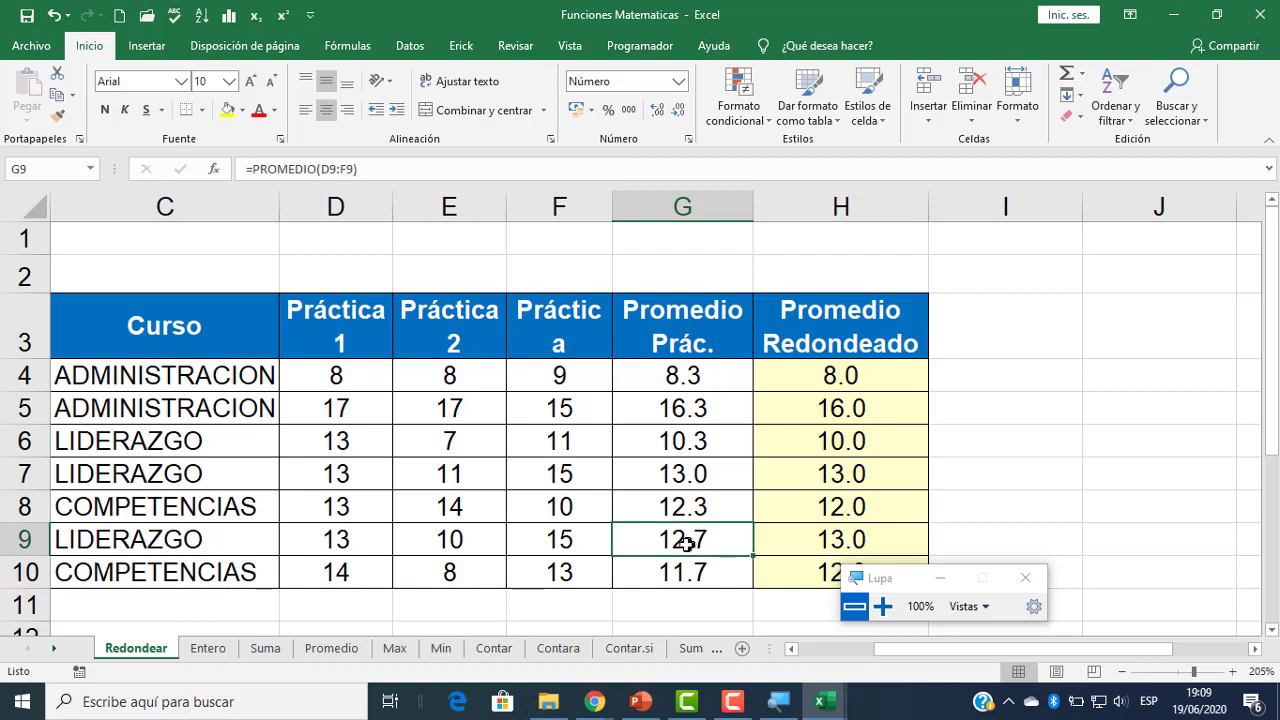
left_click(812, 539)
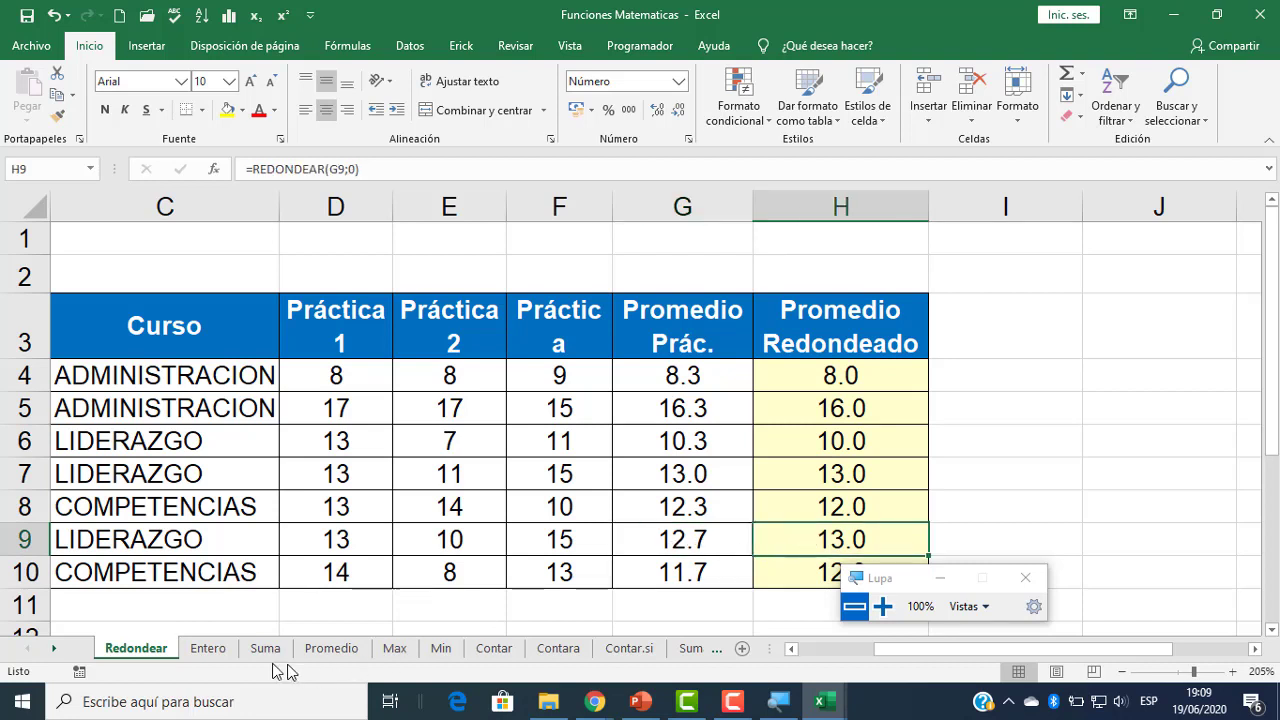
- Revisit the Entero sheet, check Google Meet for new chat messages and return to the Funciones Matematicas workbook
left_click(224, 650)
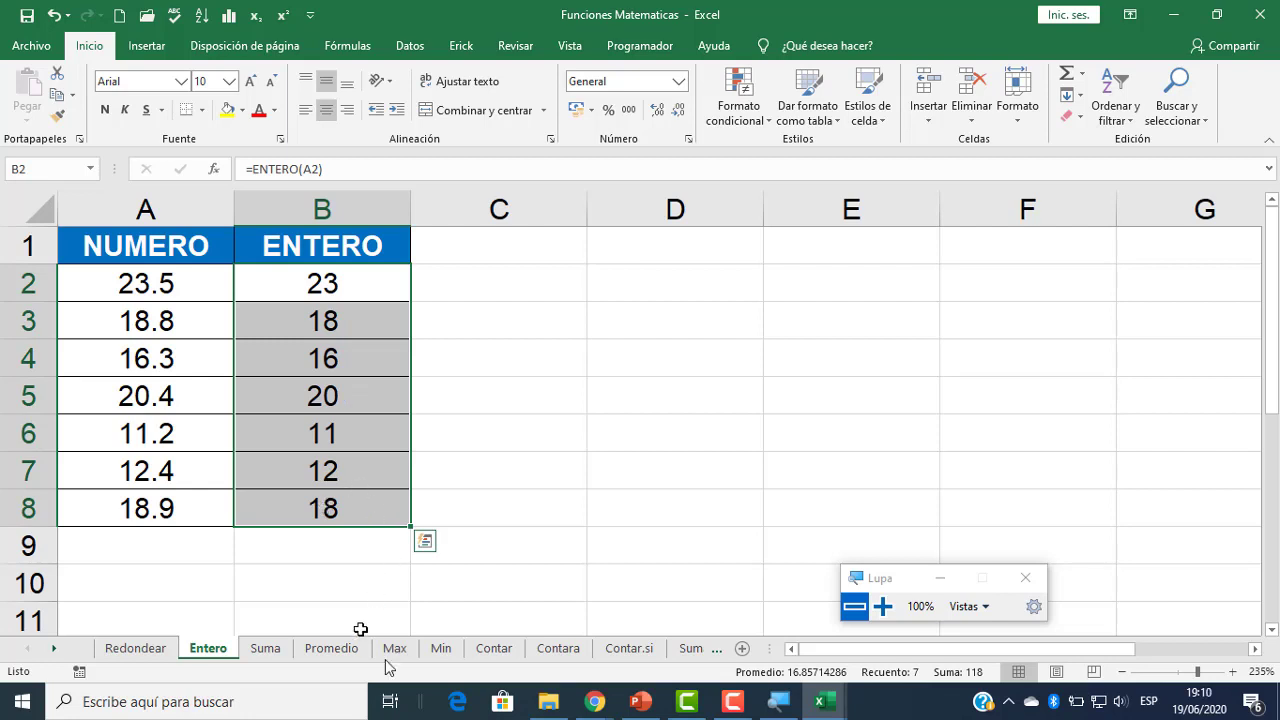
left_click(594, 701)
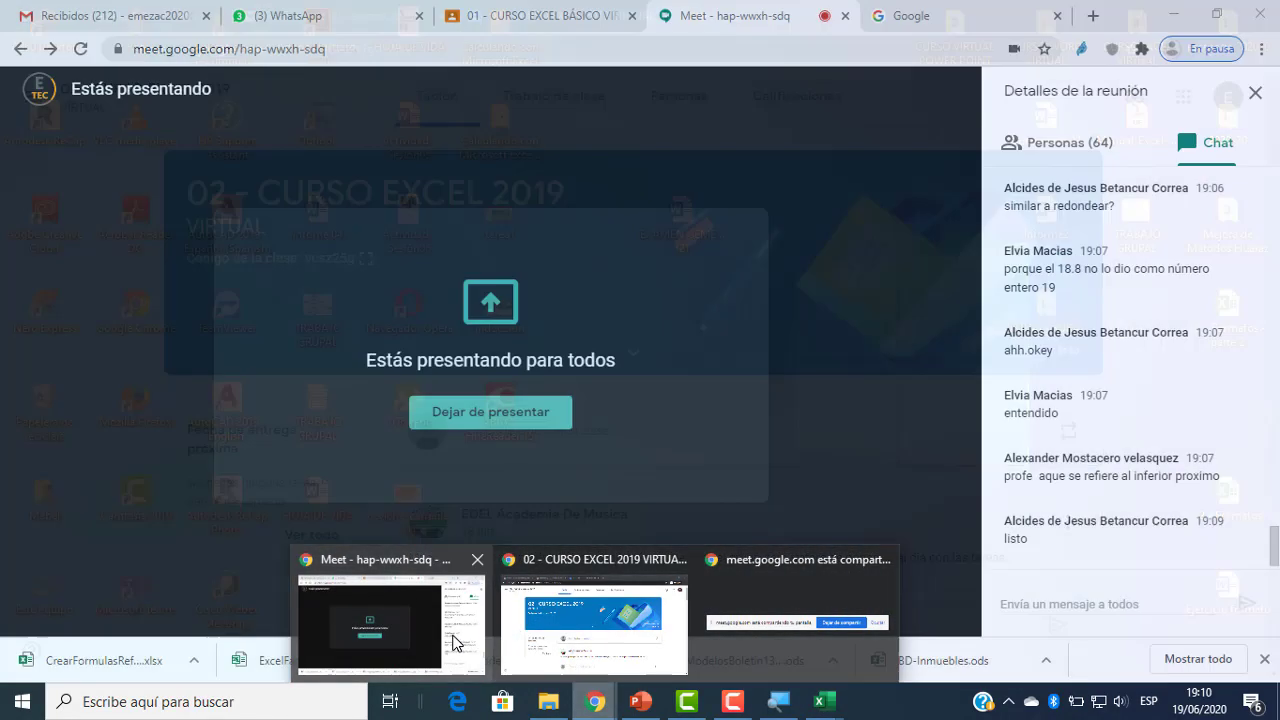
left_click(452, 638)
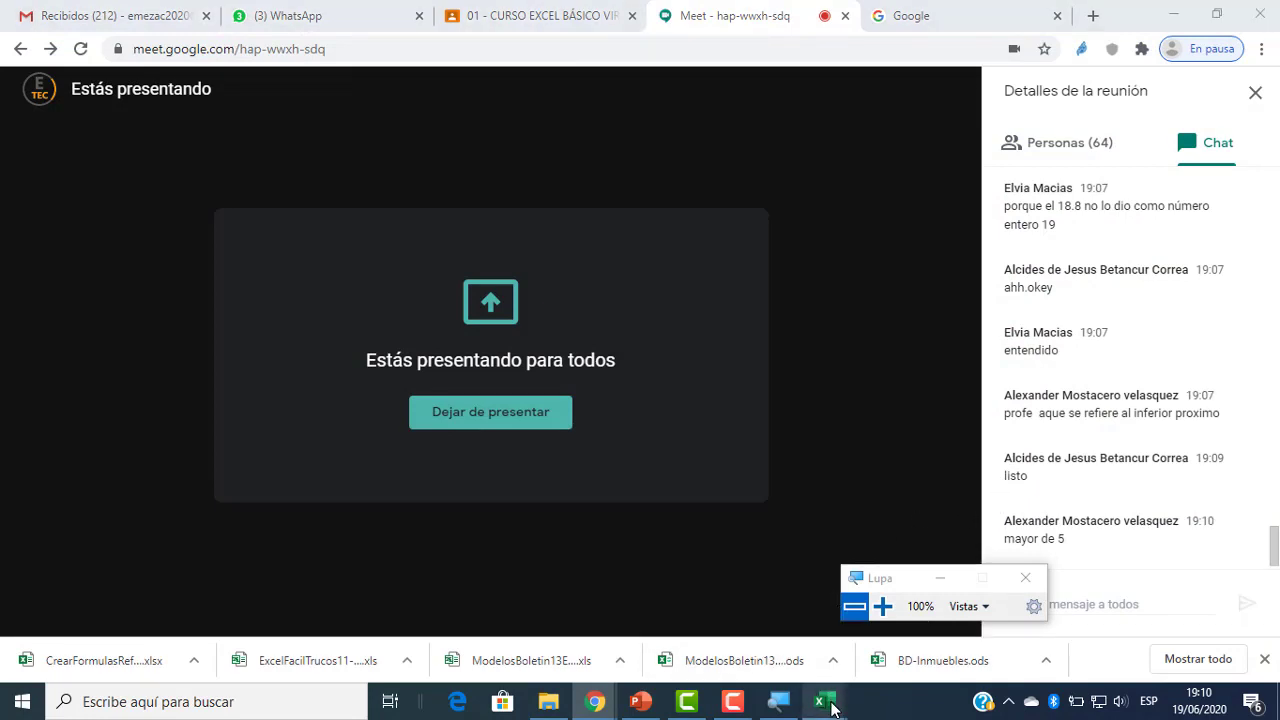
mouse_move(826, 700)
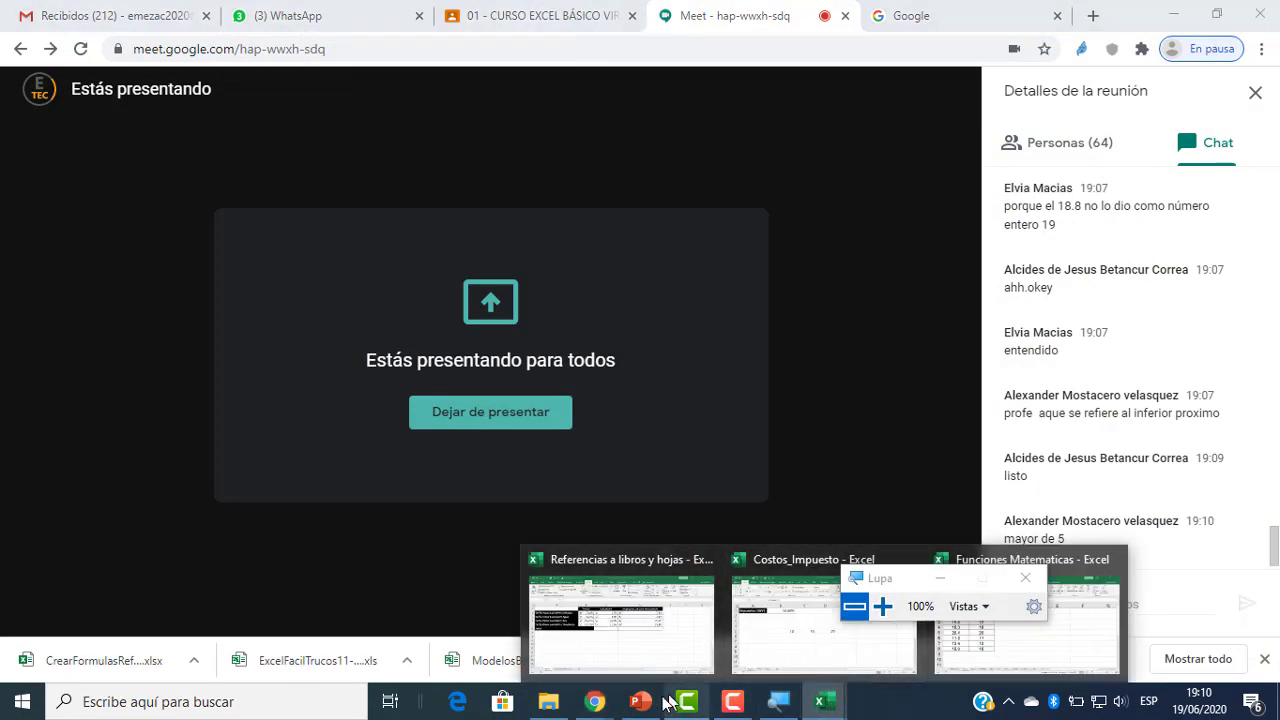
left_click(990, 635)
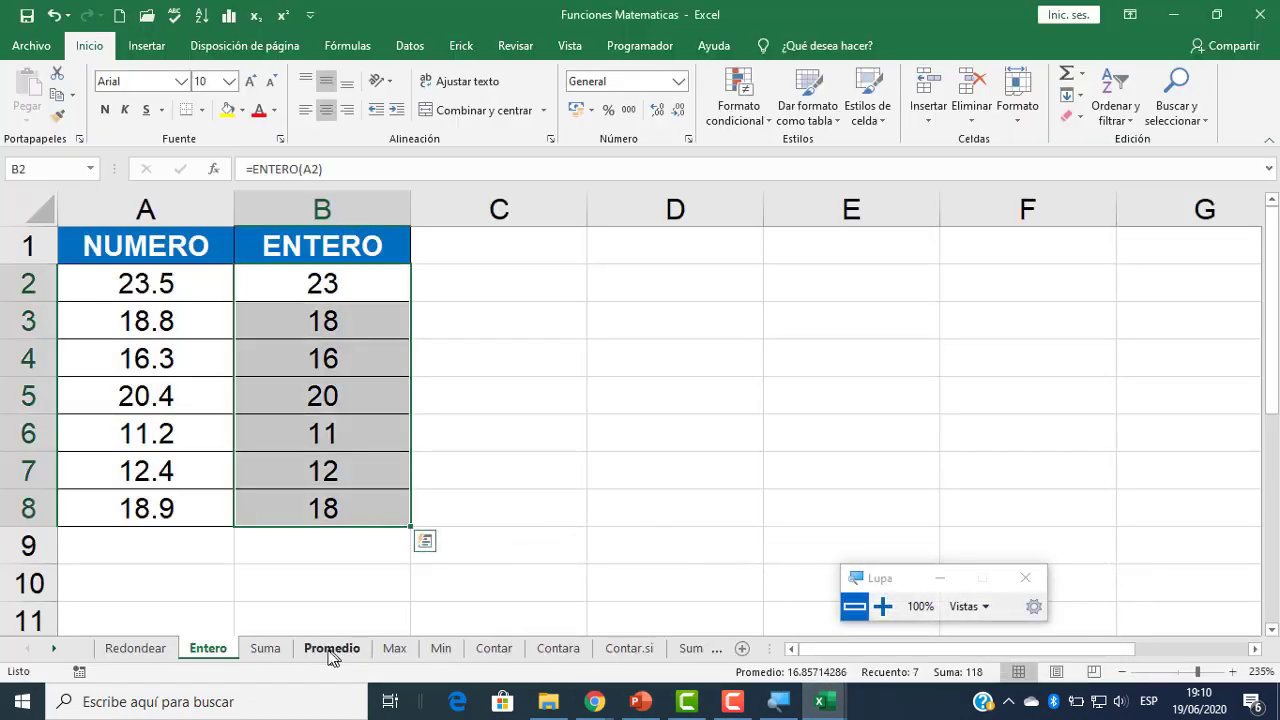
- On the Suma sheet, search for the SUMA function for the first seller's total in F4 and open its arguments
left_click(266, 649)
left_click(668, 444)
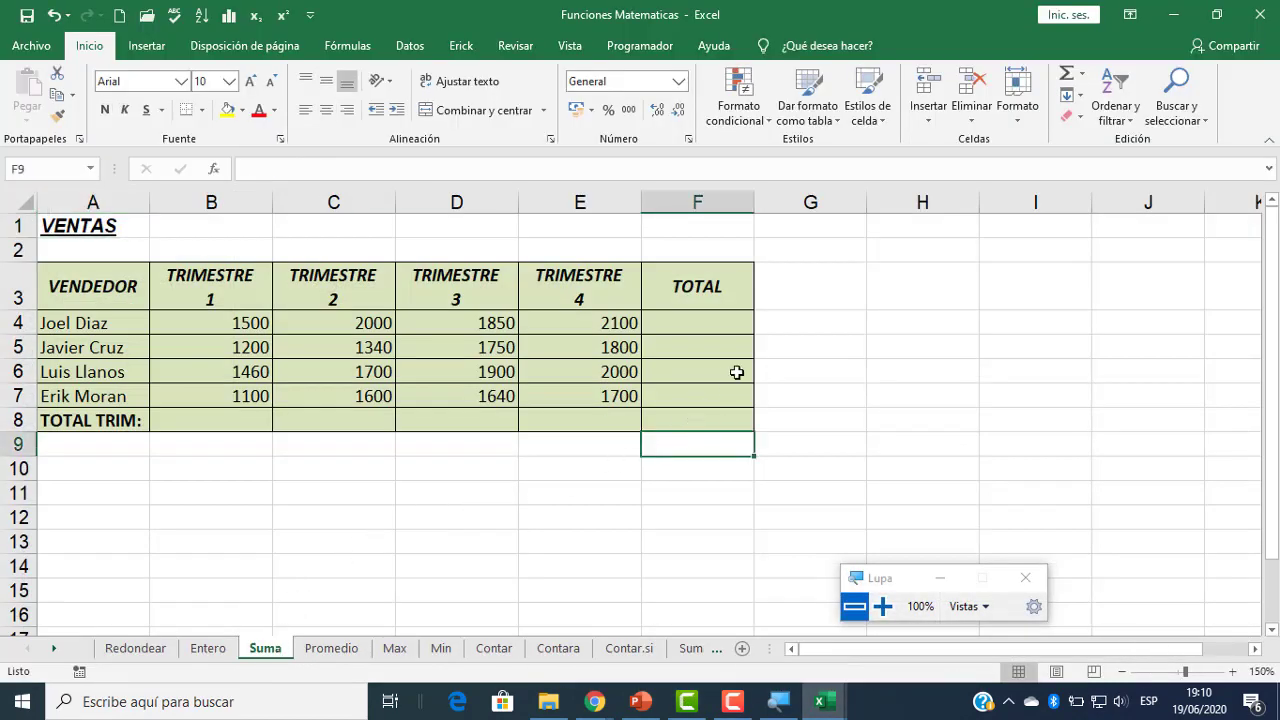
scroll(676, 304, "up", 2)
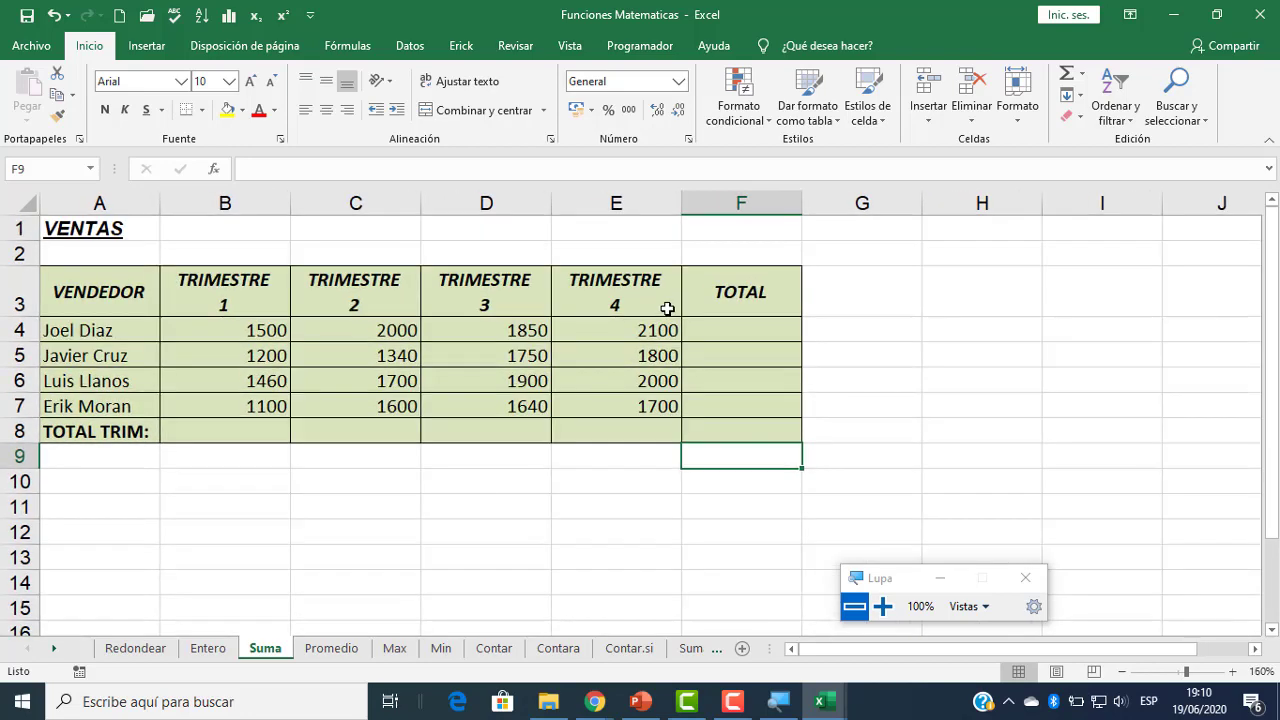
left_click(797, 347)
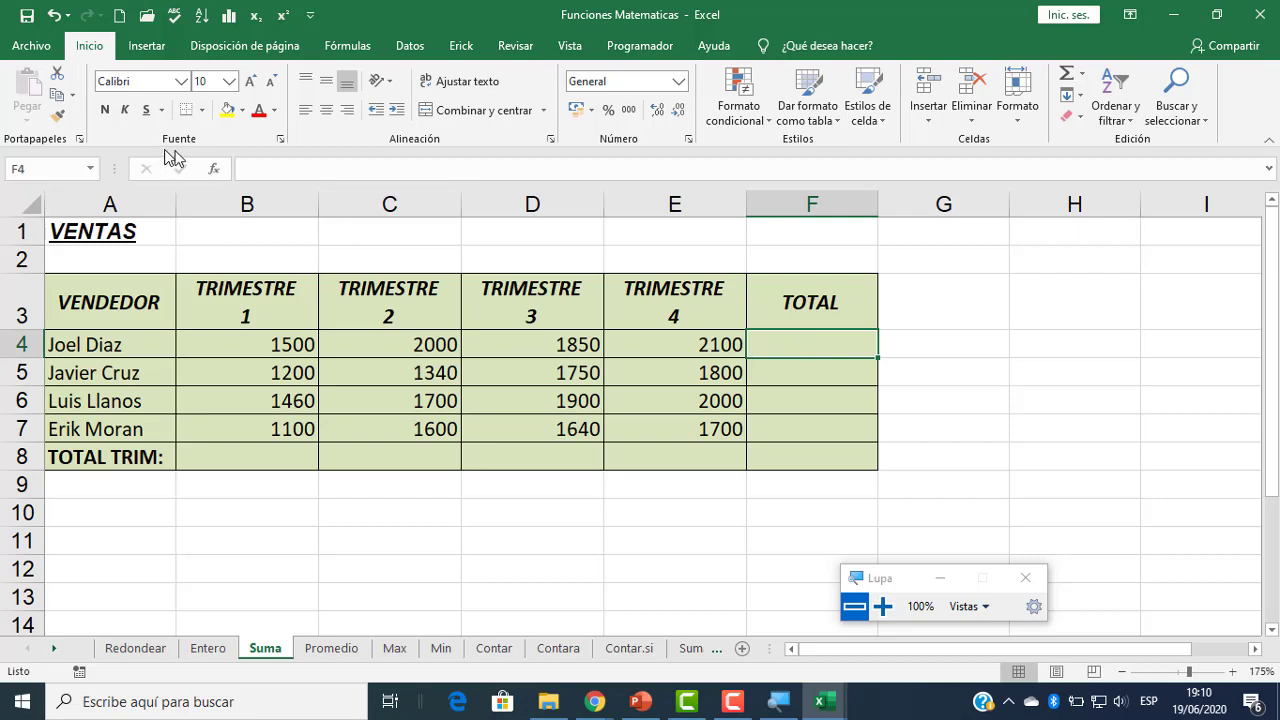
left_click(211, 169)
type("suma")
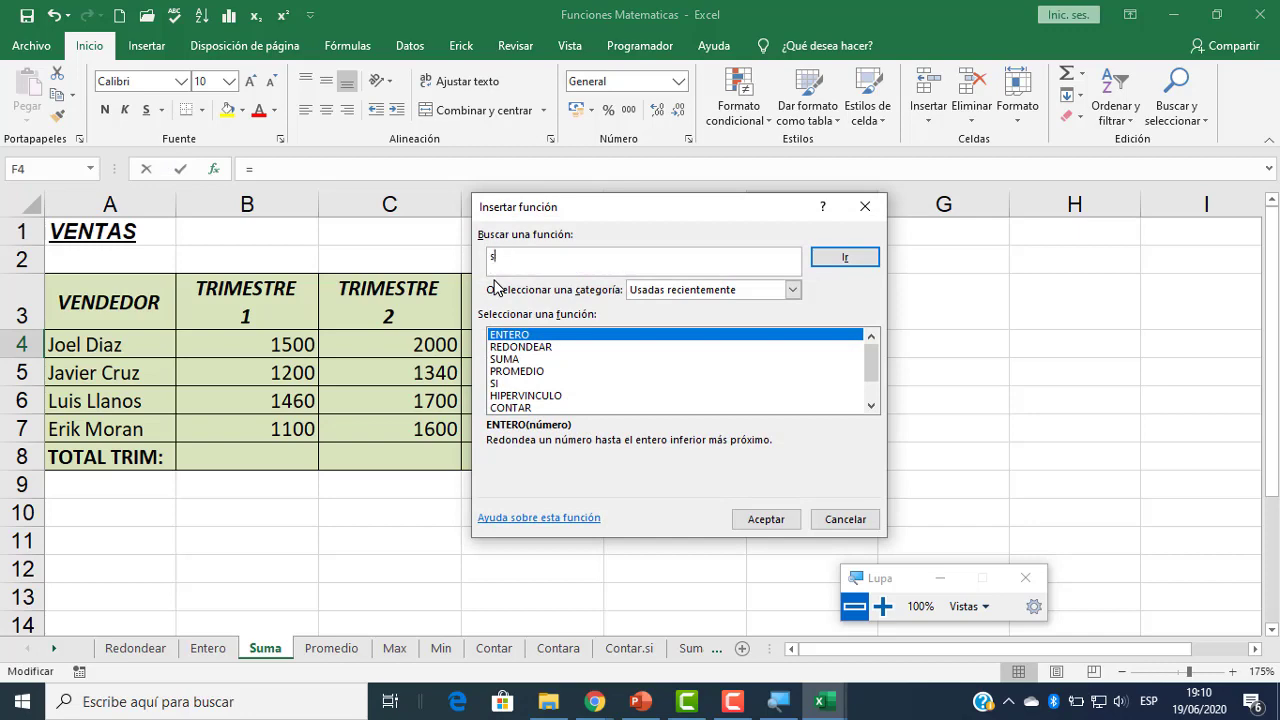
left_click(858, 261)
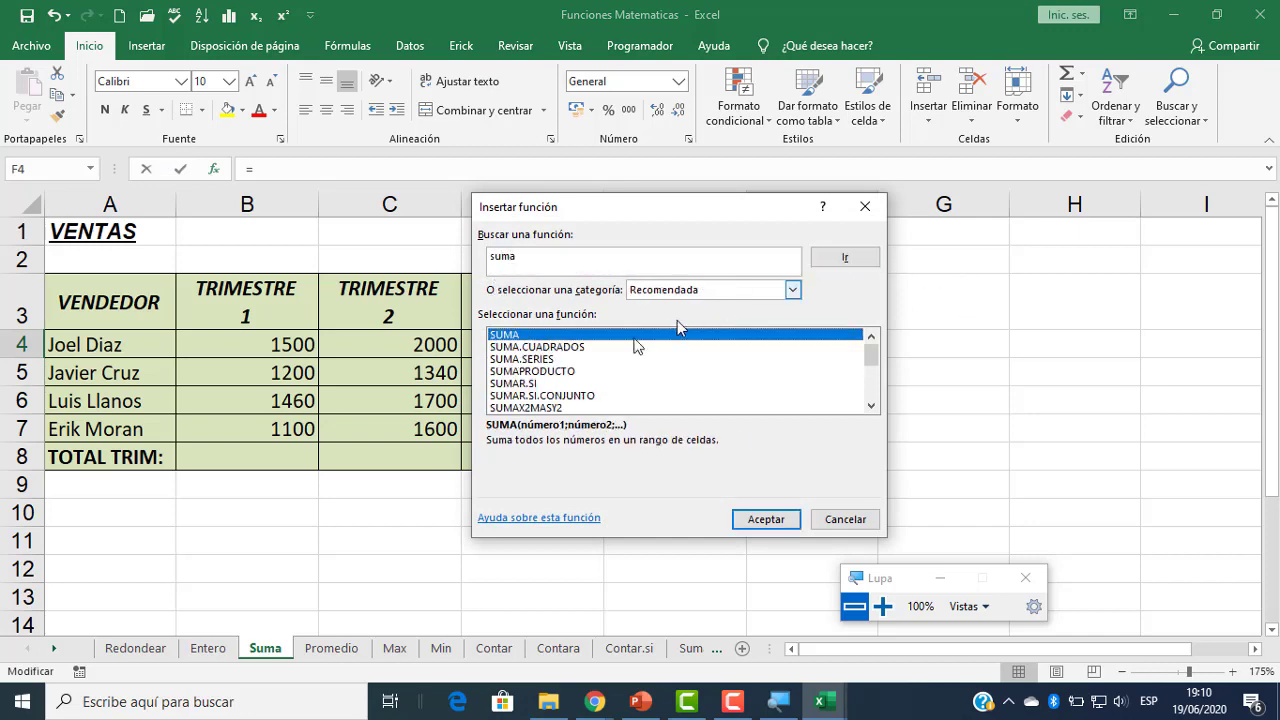
key("Escape")
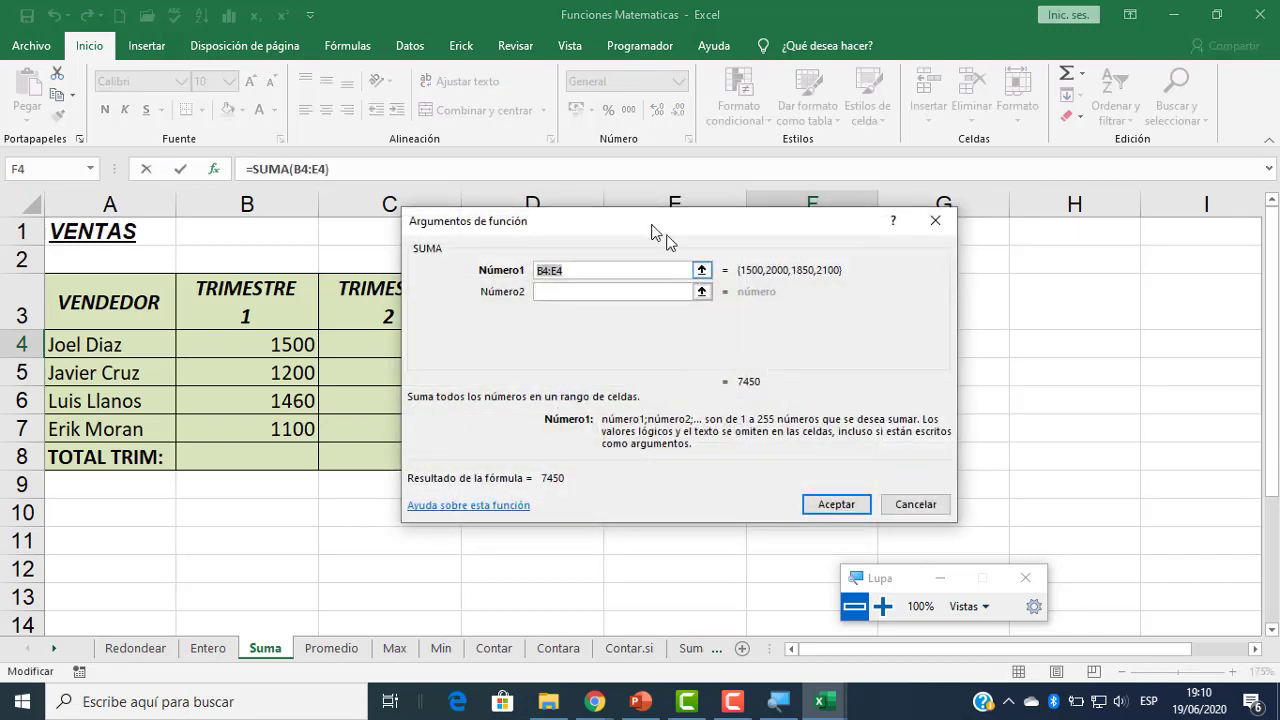
- Review the SUMA arguments and accept B4:E4 as the range for the first seller's total in F4
left_click_drag(651, 234, 868, 395)
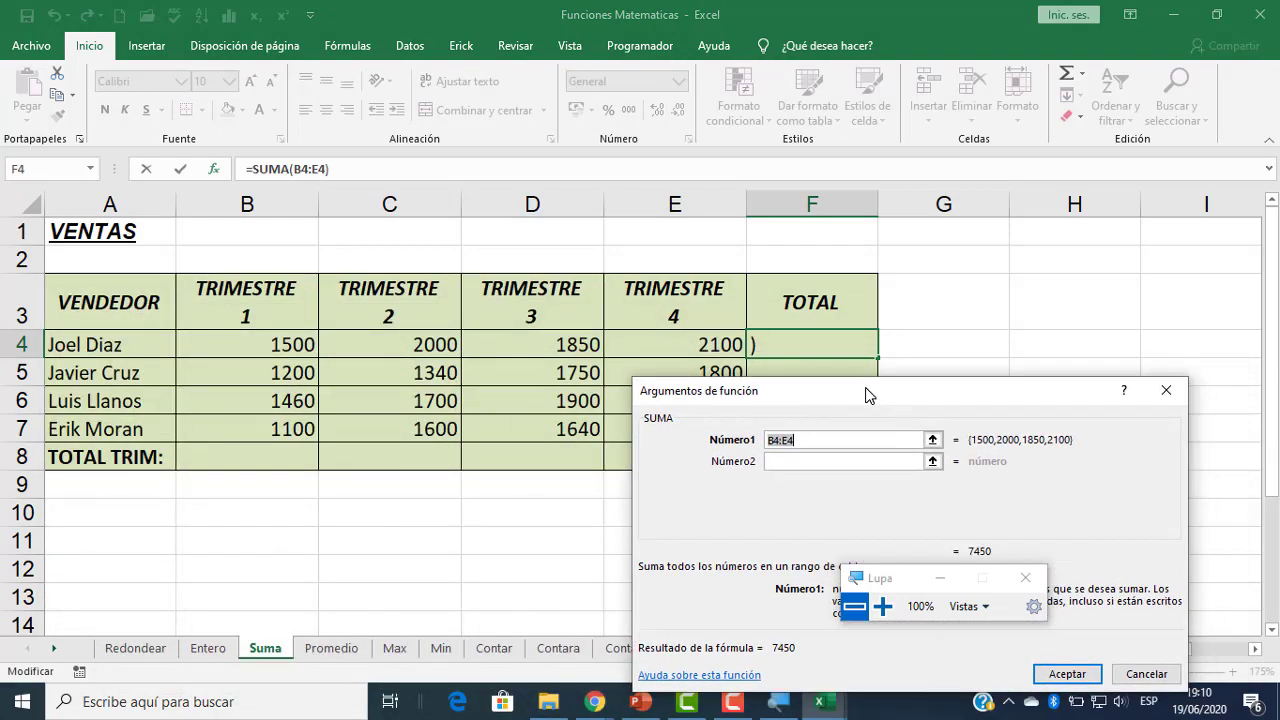
left_click(888, 606)
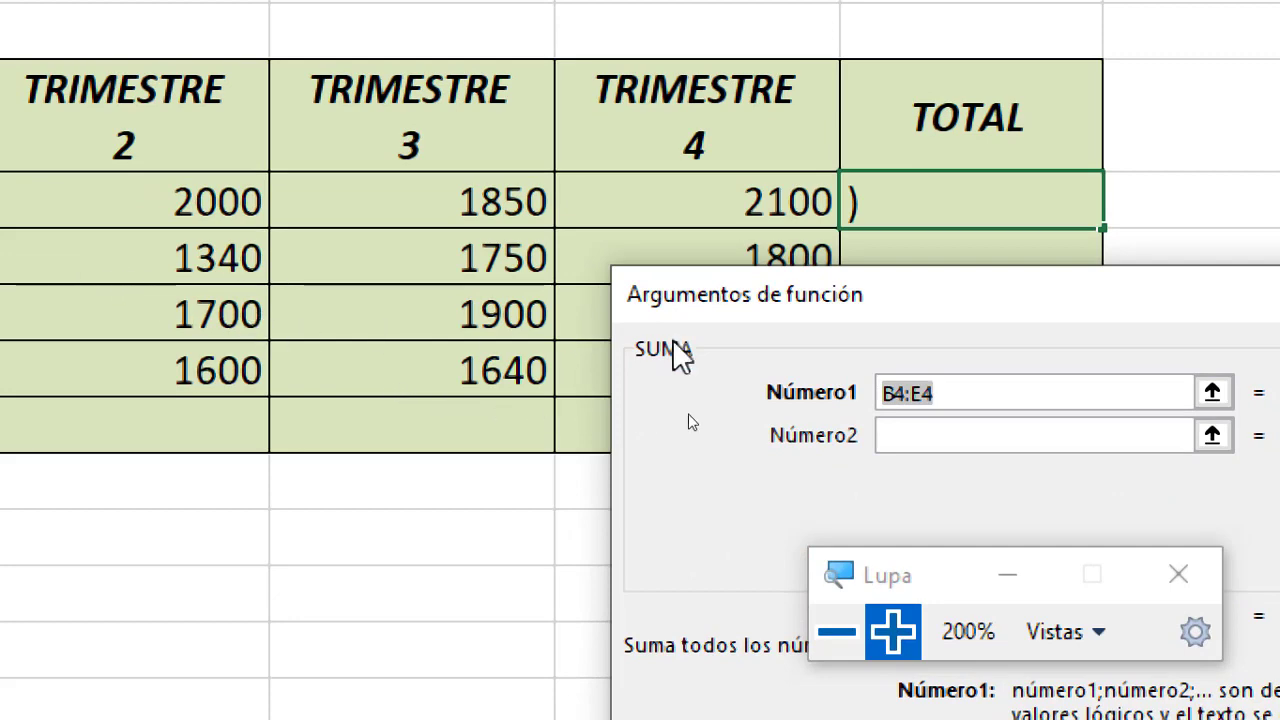
left_click_drag(754, 297, 530, 404)
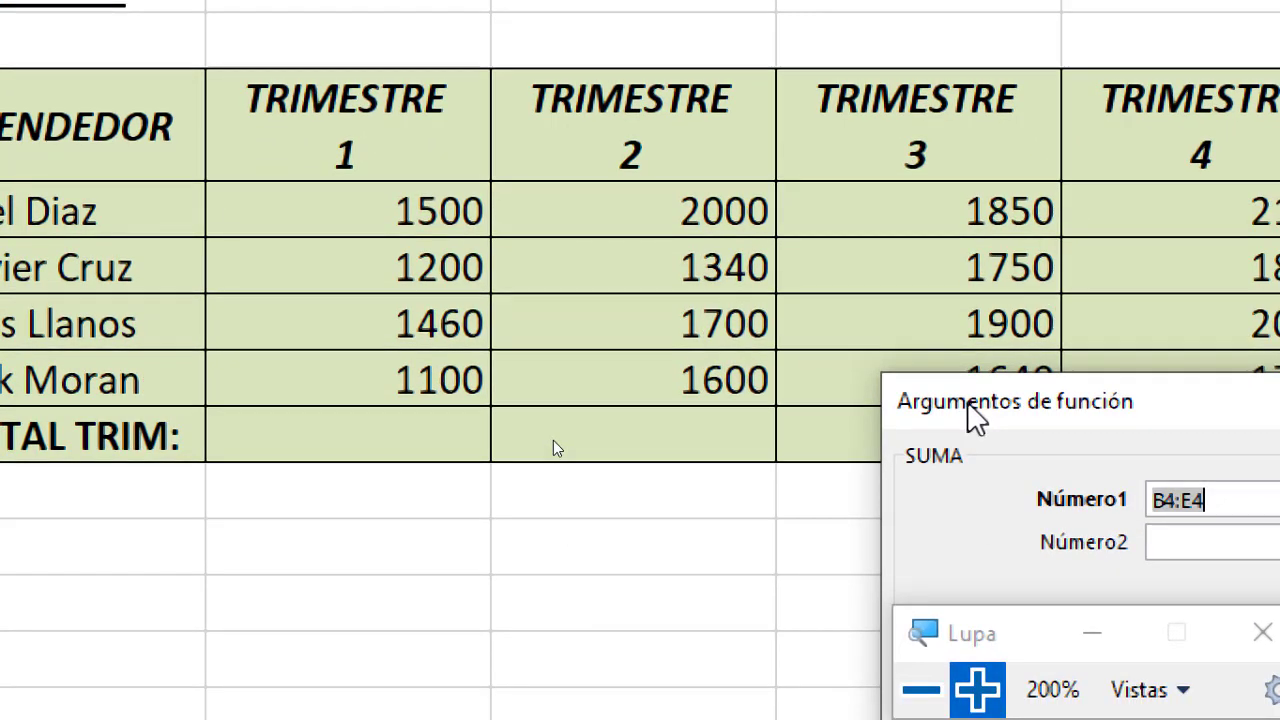
left_click_drag(975, 410, 285, 382)
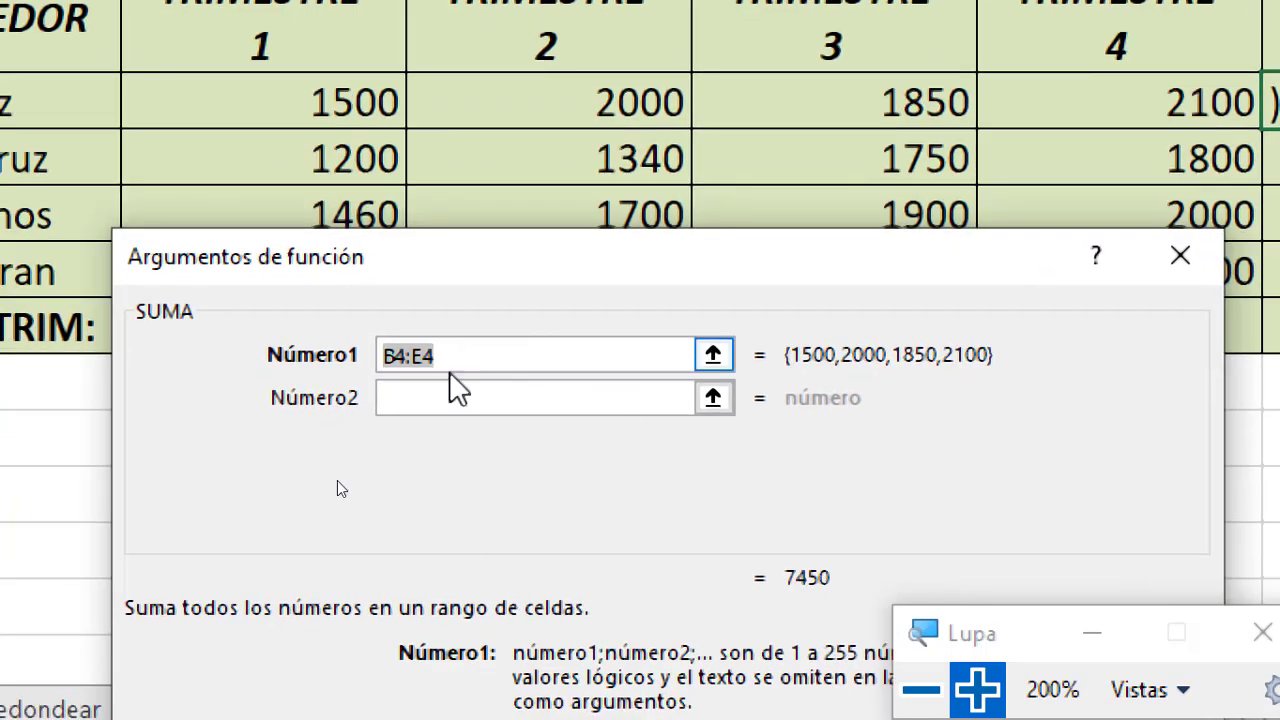
left_click(421, 395)
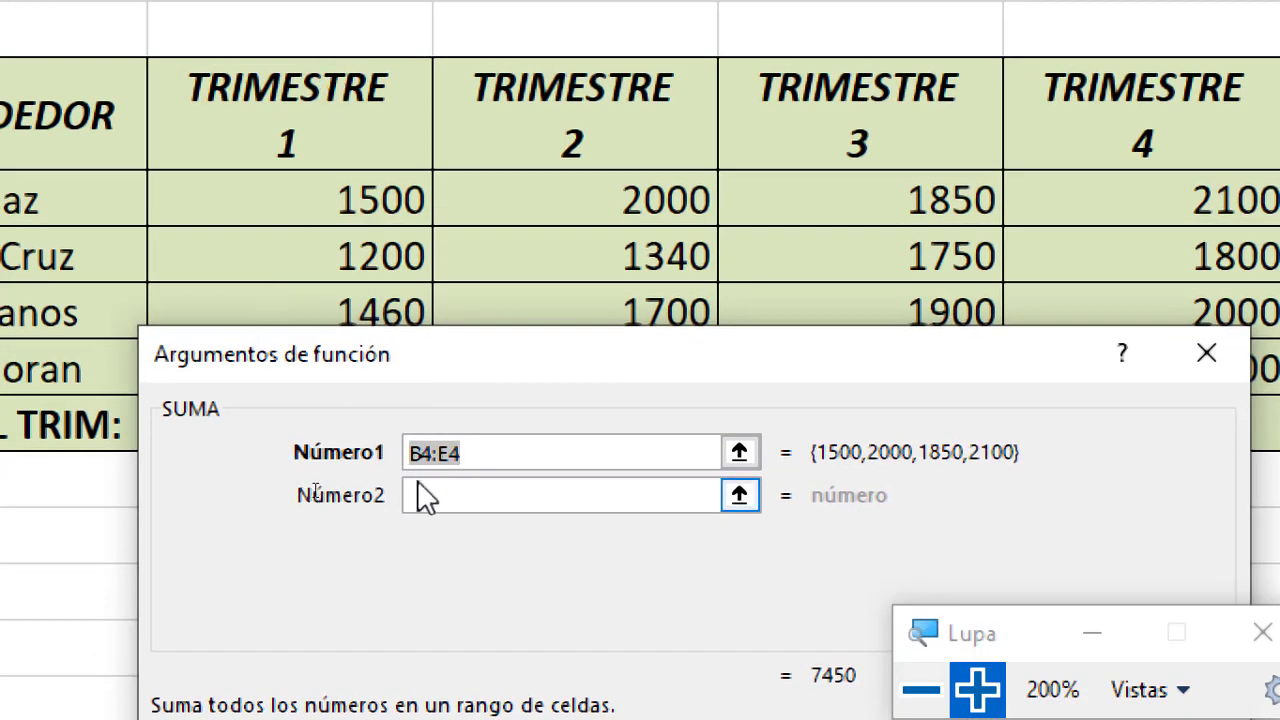
left_click(505, 458)
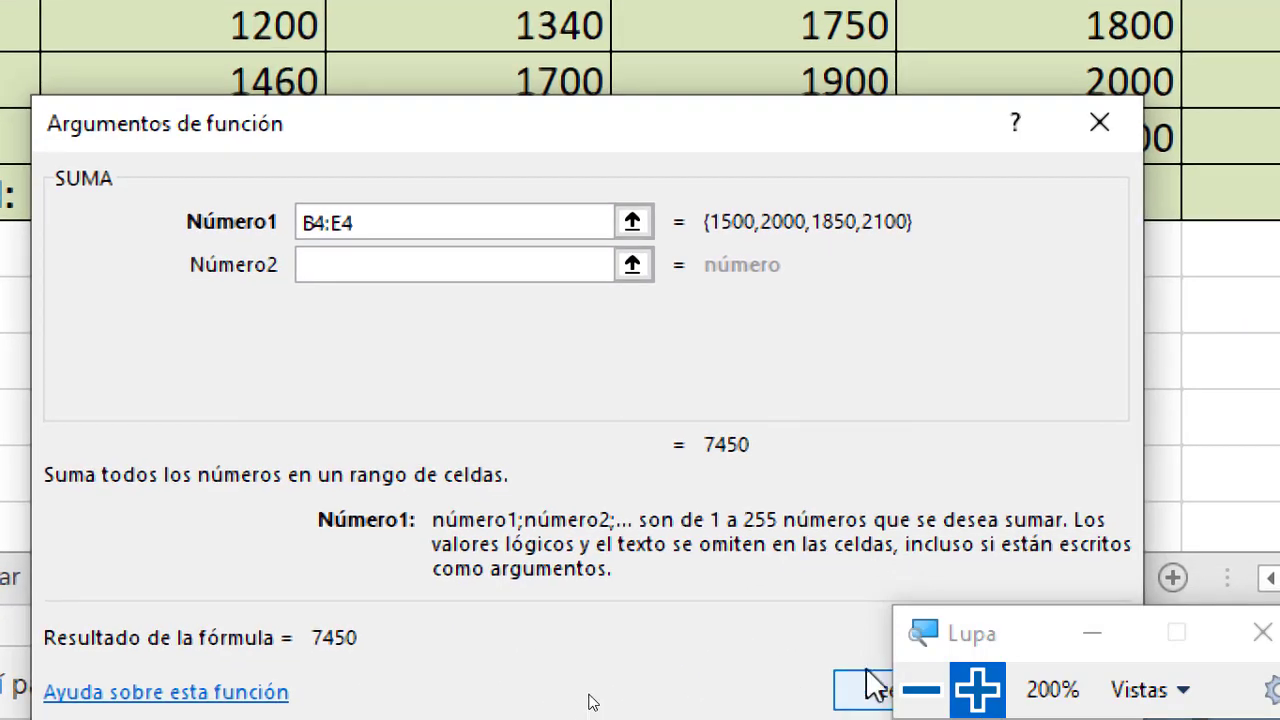
left_click(860, 695)
left_click(921, 689)
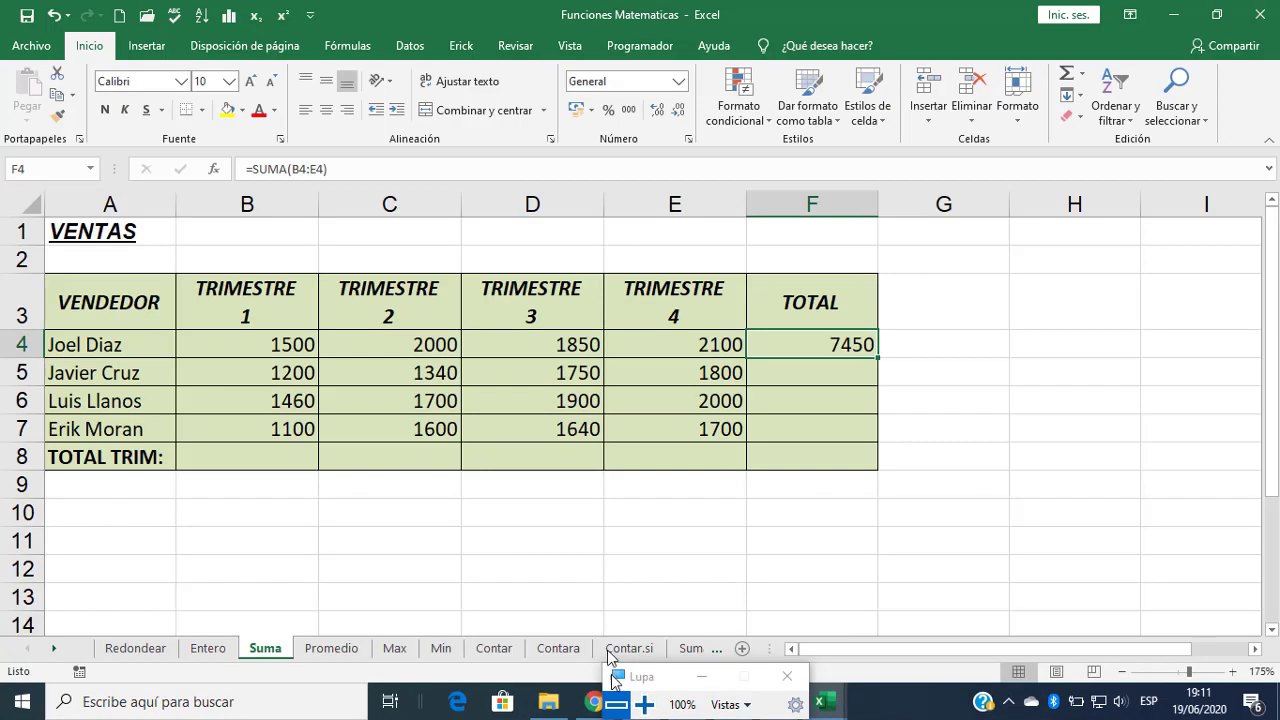
left_click(644, 704)
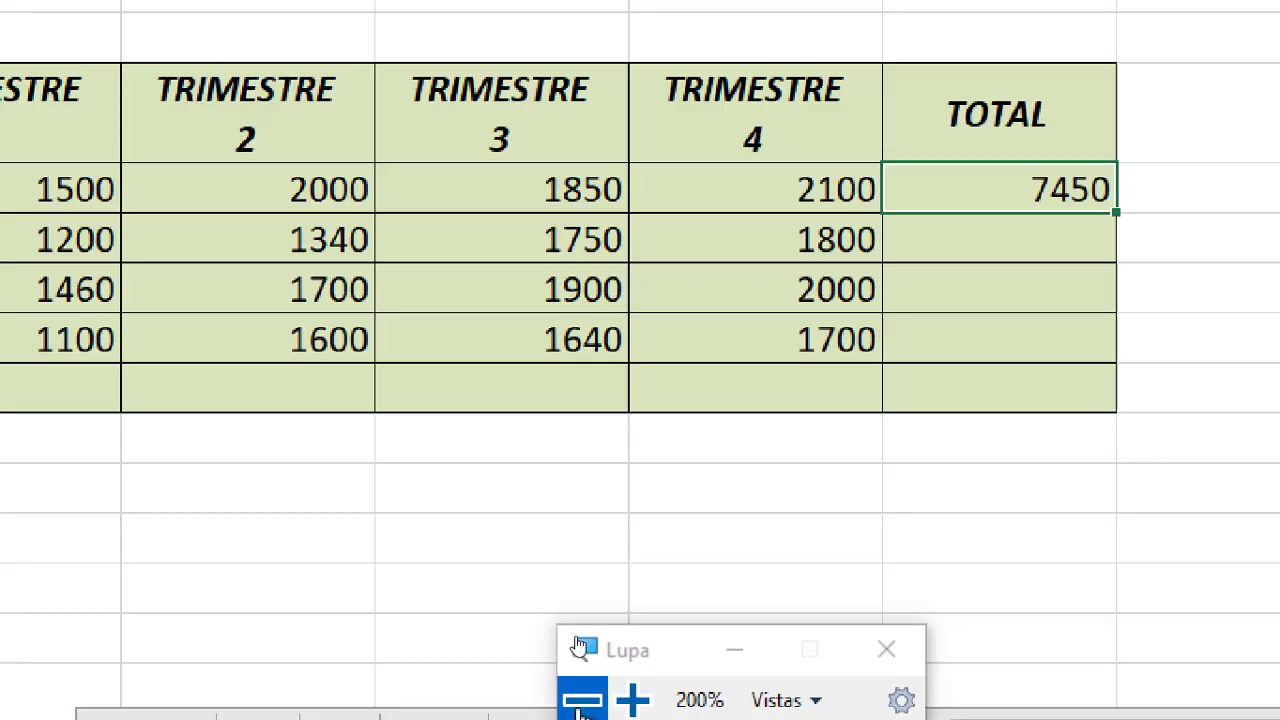
left_click(582, 700)
- Total the second seller's sales in F5 with SUMA over B5:E5 and fill the formula down to F7
left_click(800, 371)
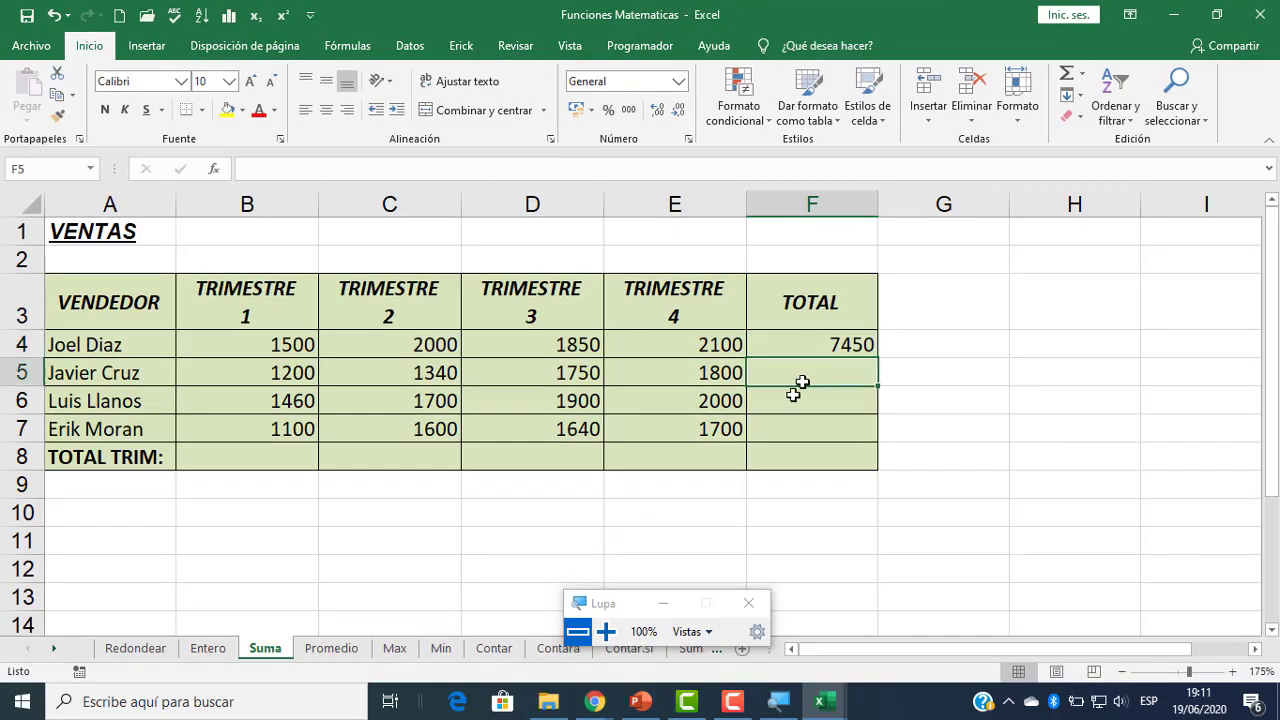
left_click(606, 631)
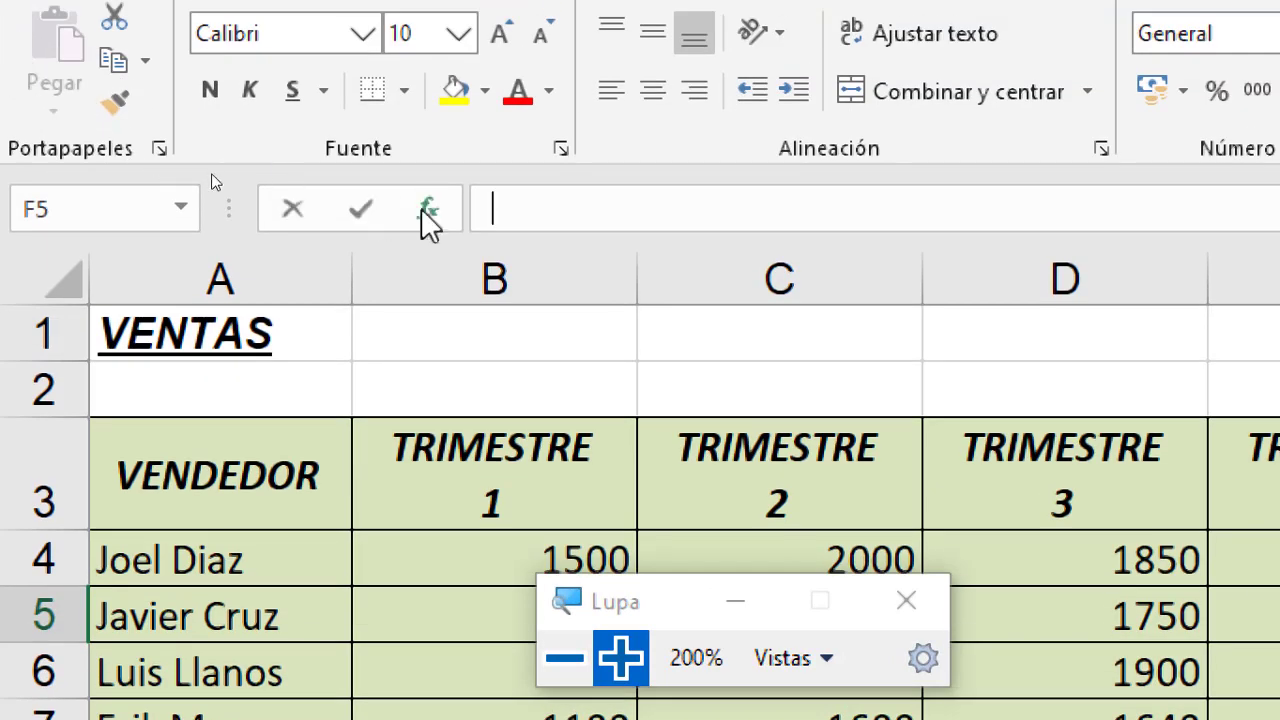
left_click(428, 212)
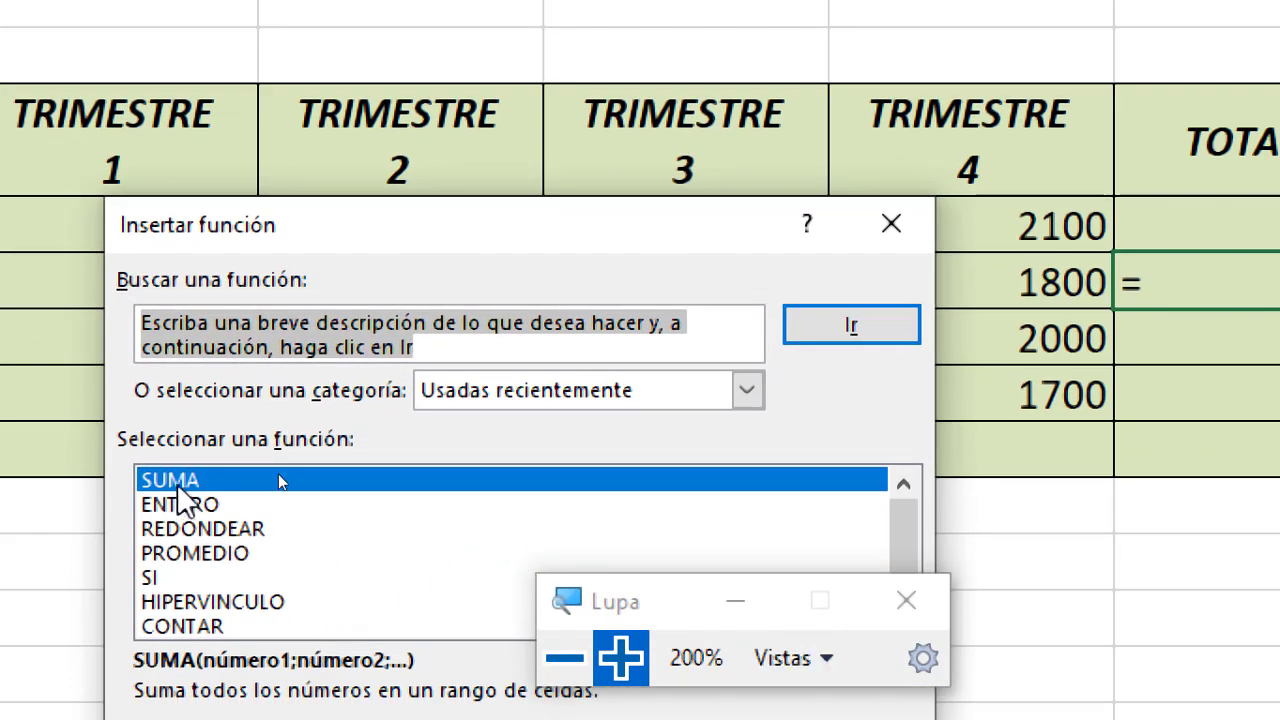
double_click(280, 481)
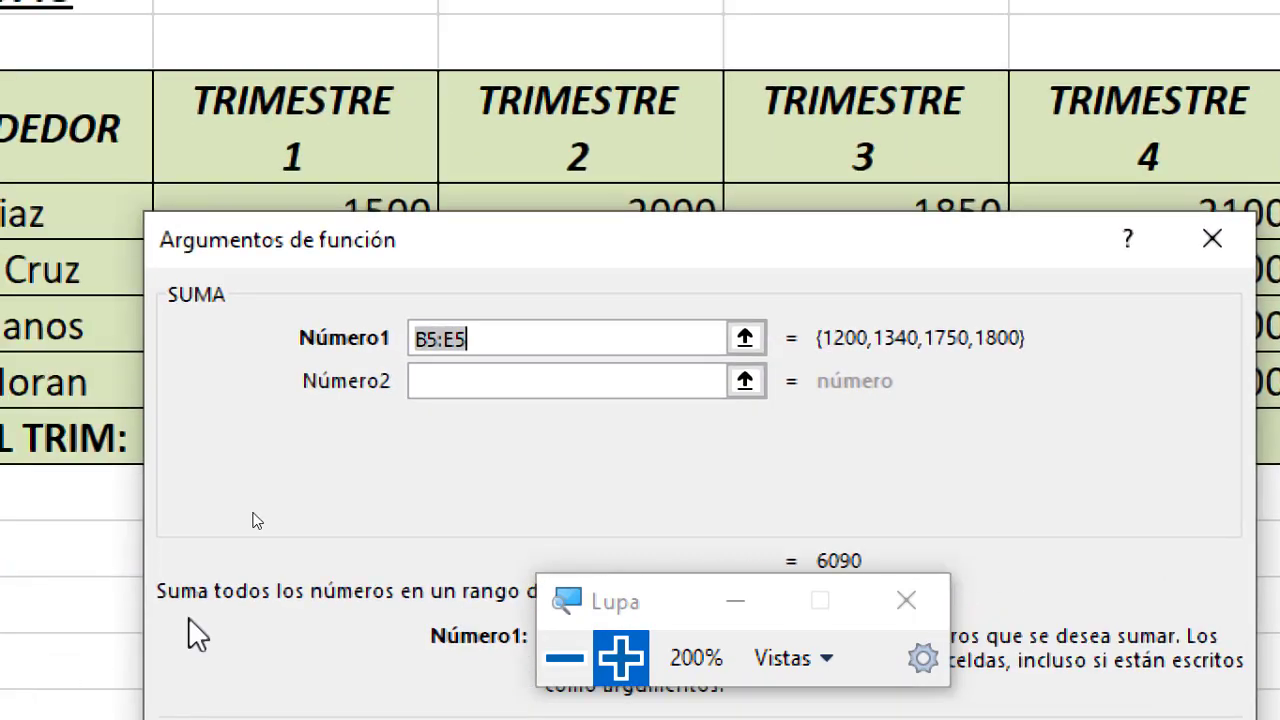
key("BackSpace")
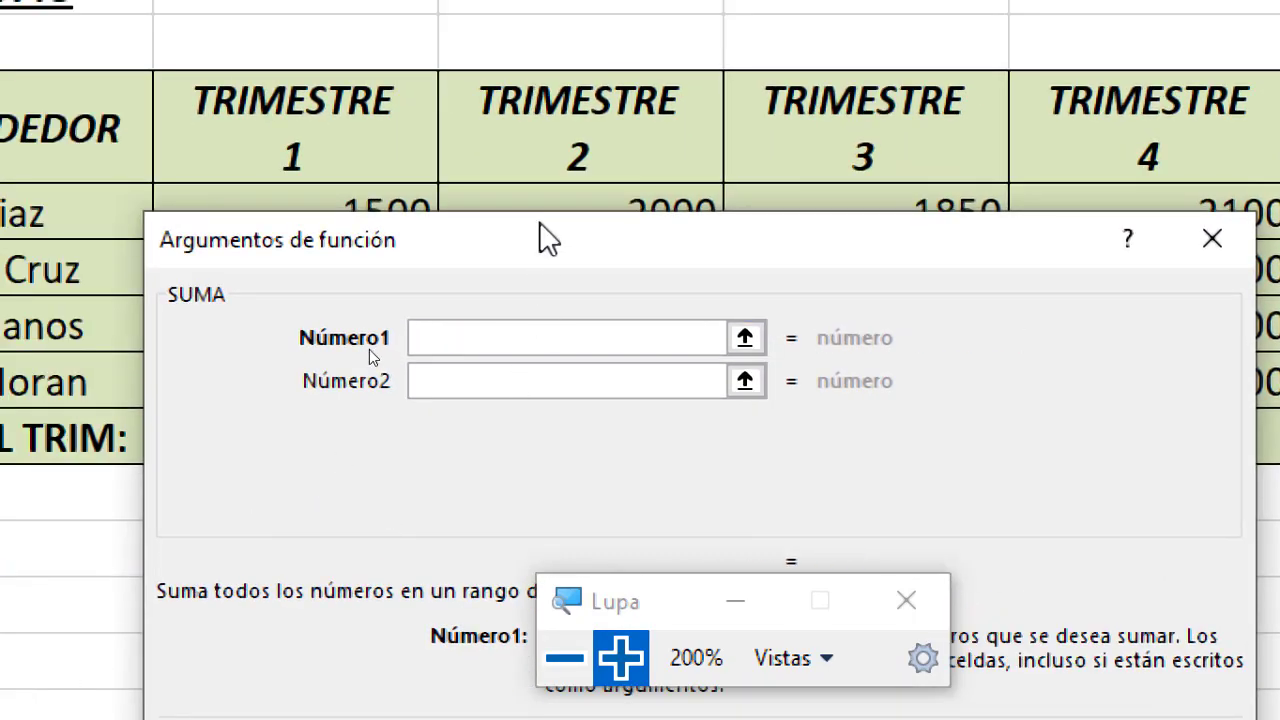
left_click_drag(570, 350, 594, 451)
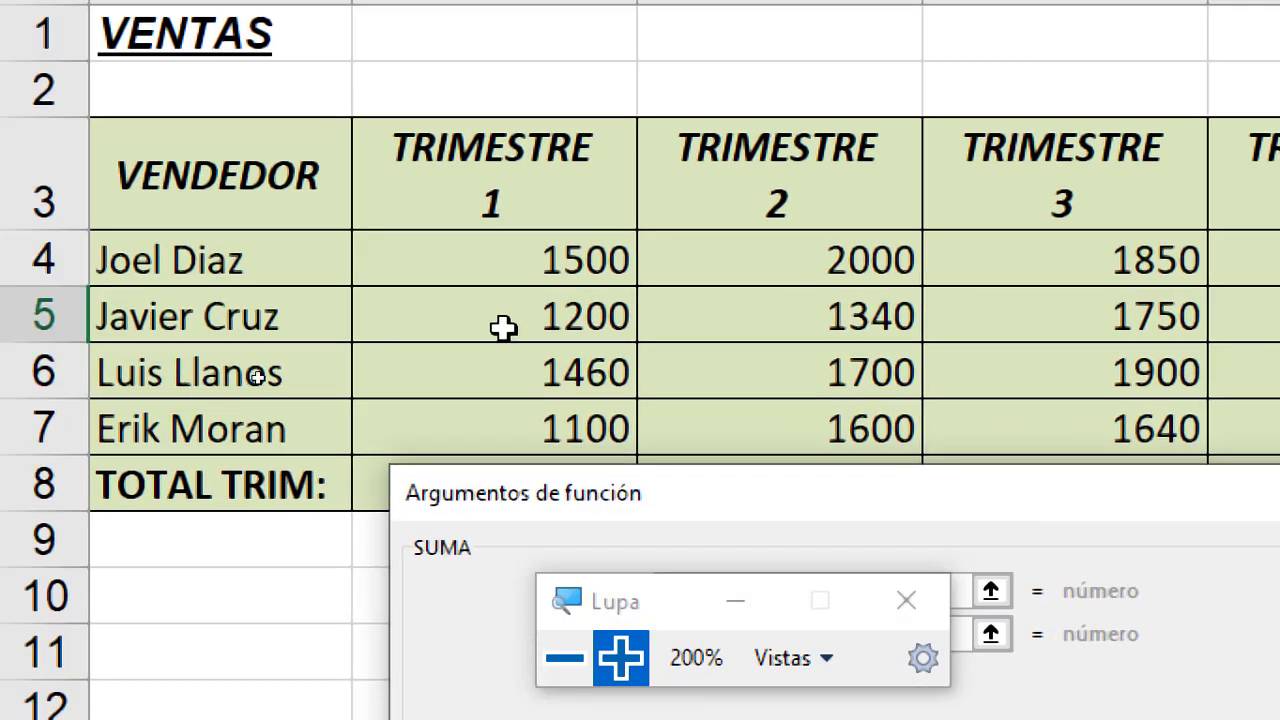
left_click_drag(503, 329, 1043, 330)
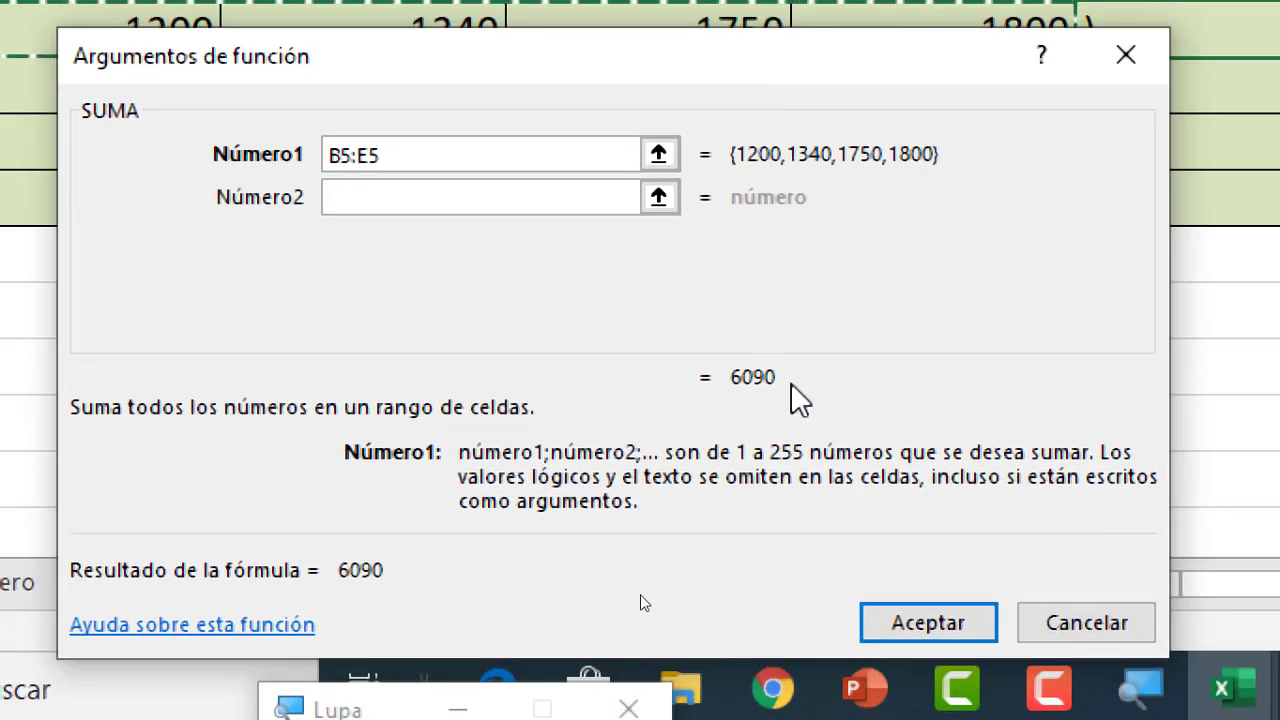
left_click(929, 618)
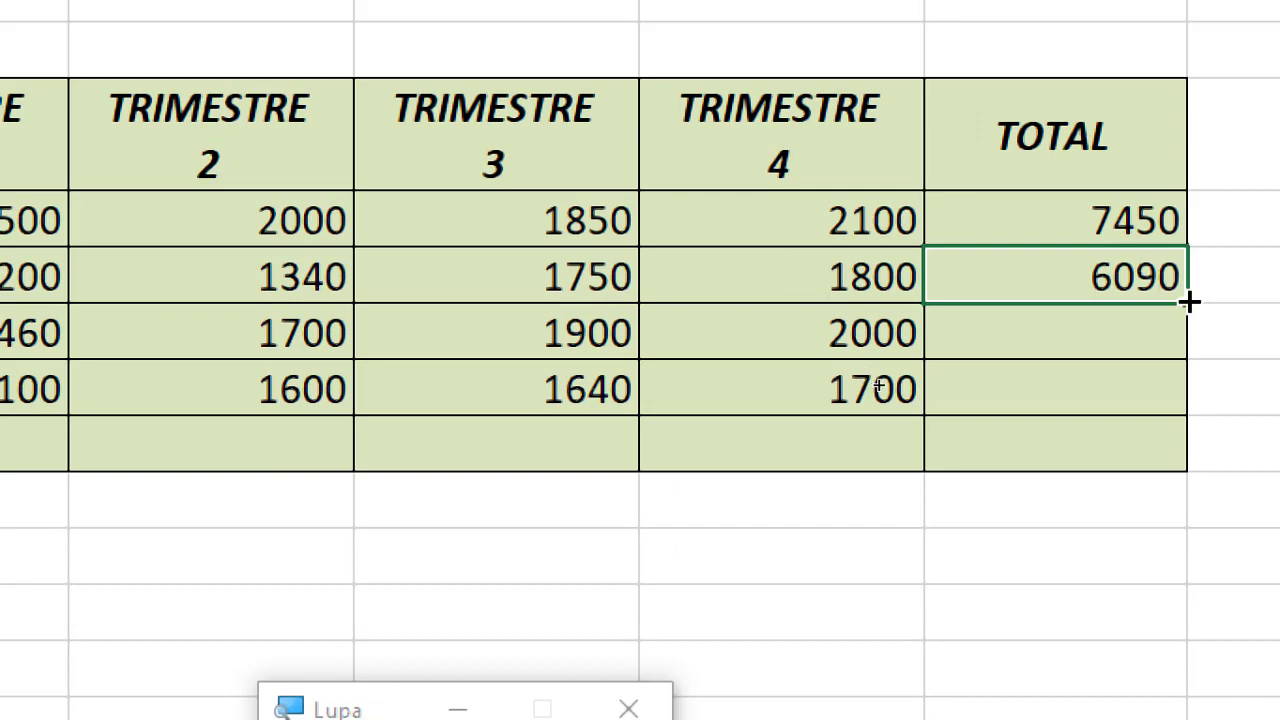
left_click_drag(1189, 302, 1160, 410)
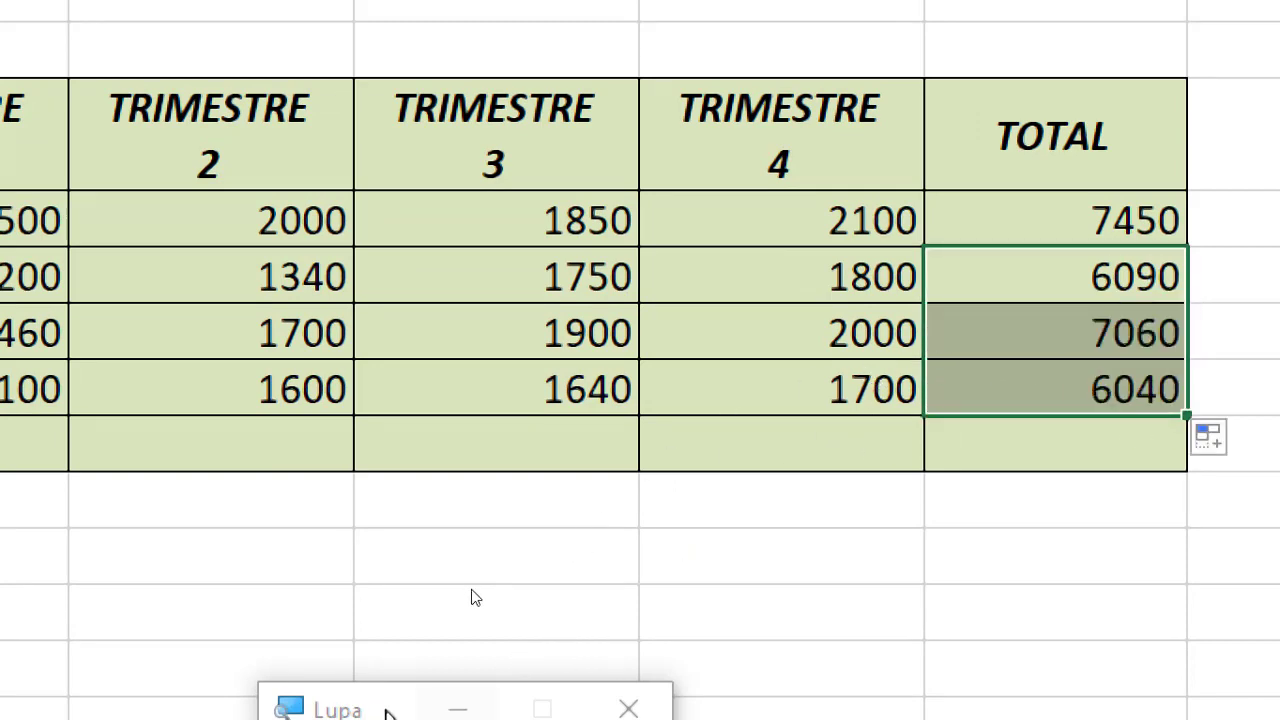
- Total the first quarter in B8 with SUMA over B4:B7 and fill the formula across to F8
left_click_drag(386, 703, 531, 531)
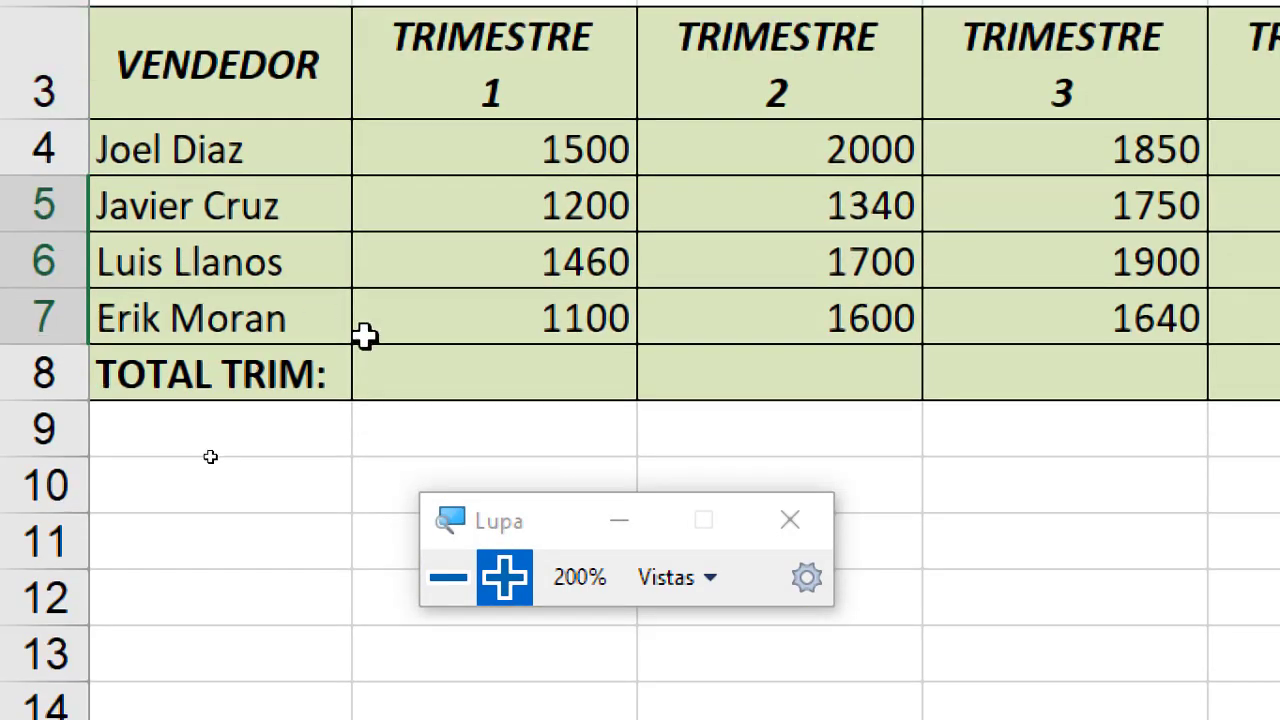
left_click(449, 381)
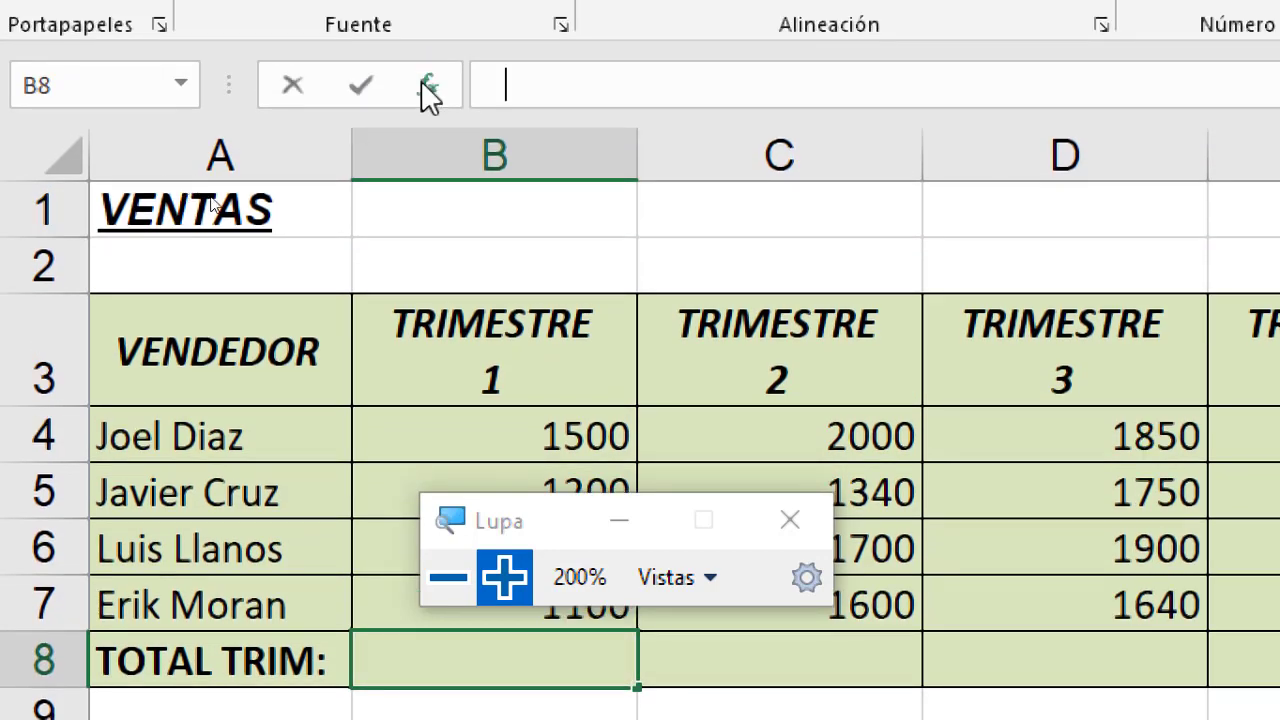
left_click(426, 87)
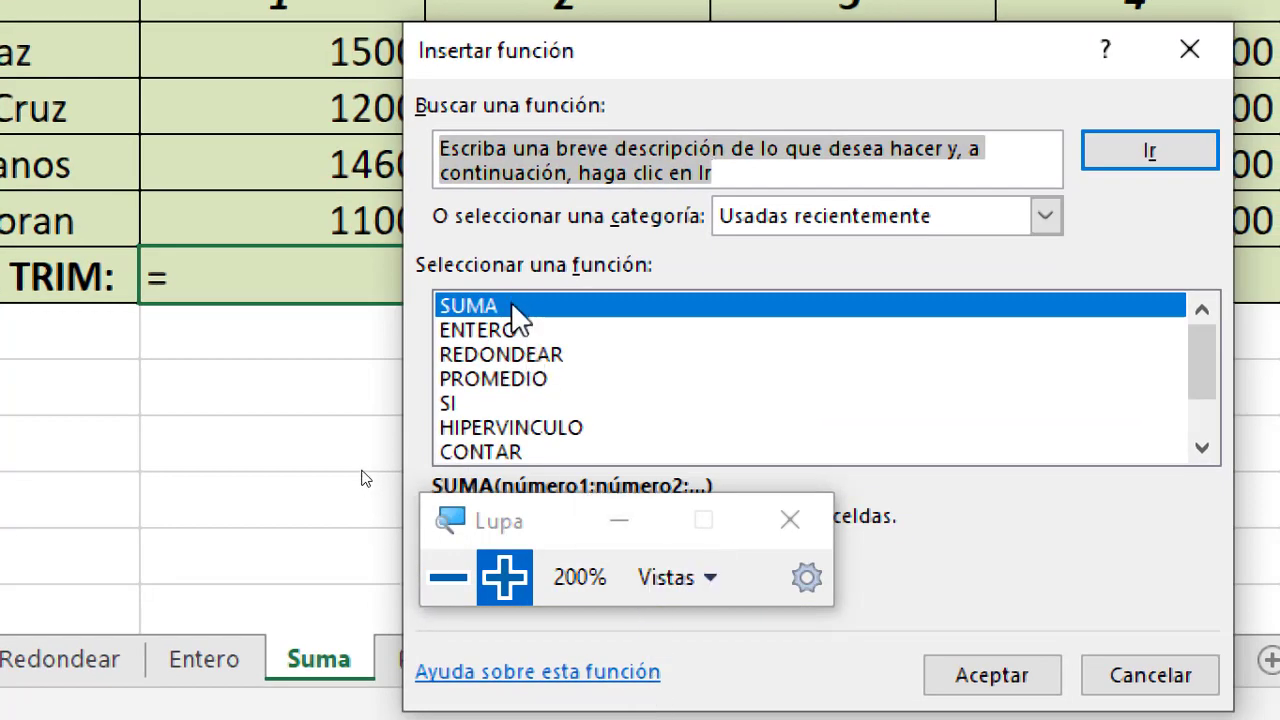
double_click(522, 300)
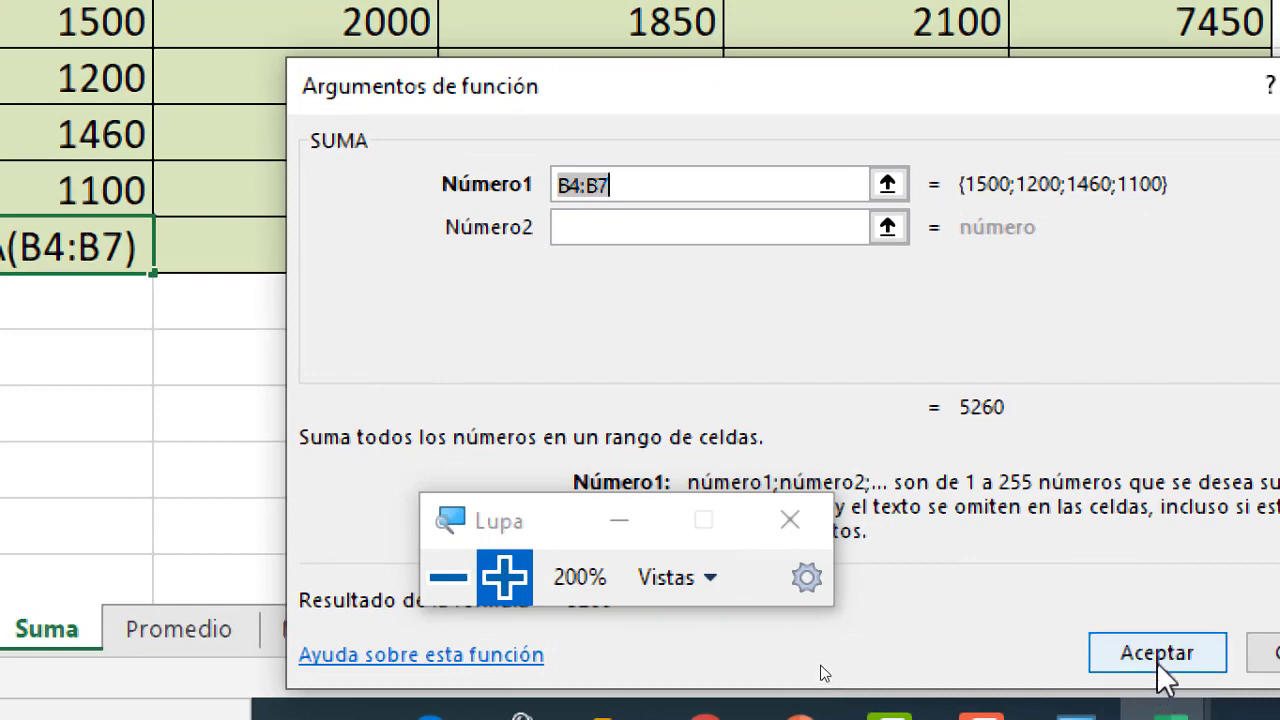
left_click(1158, 660)
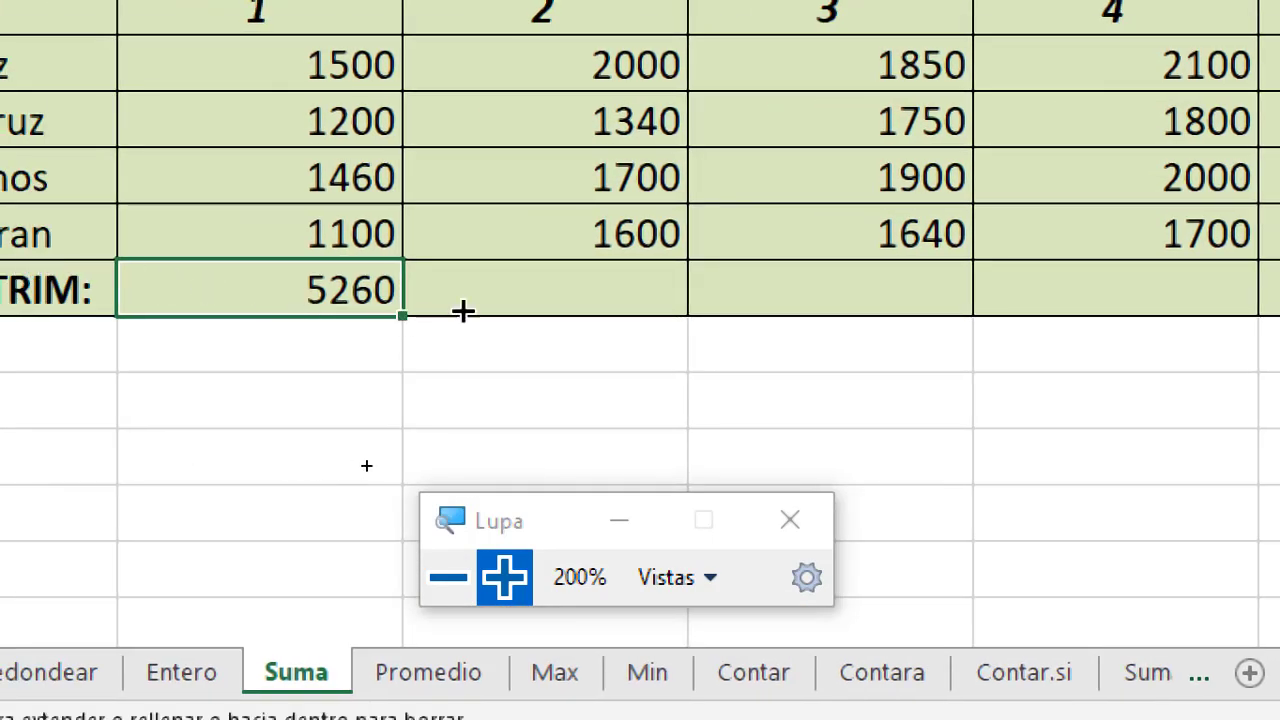
left_click_drag(463, 311, 1279, 313)
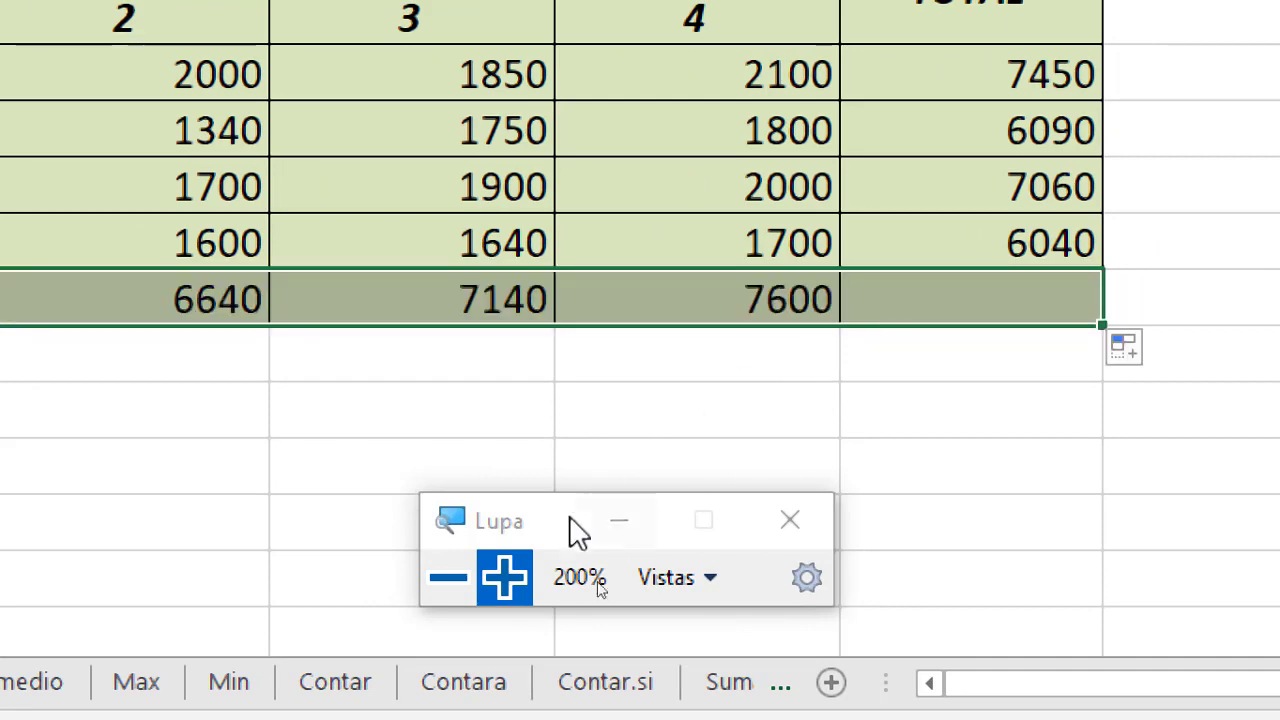
left_click(448, 577)
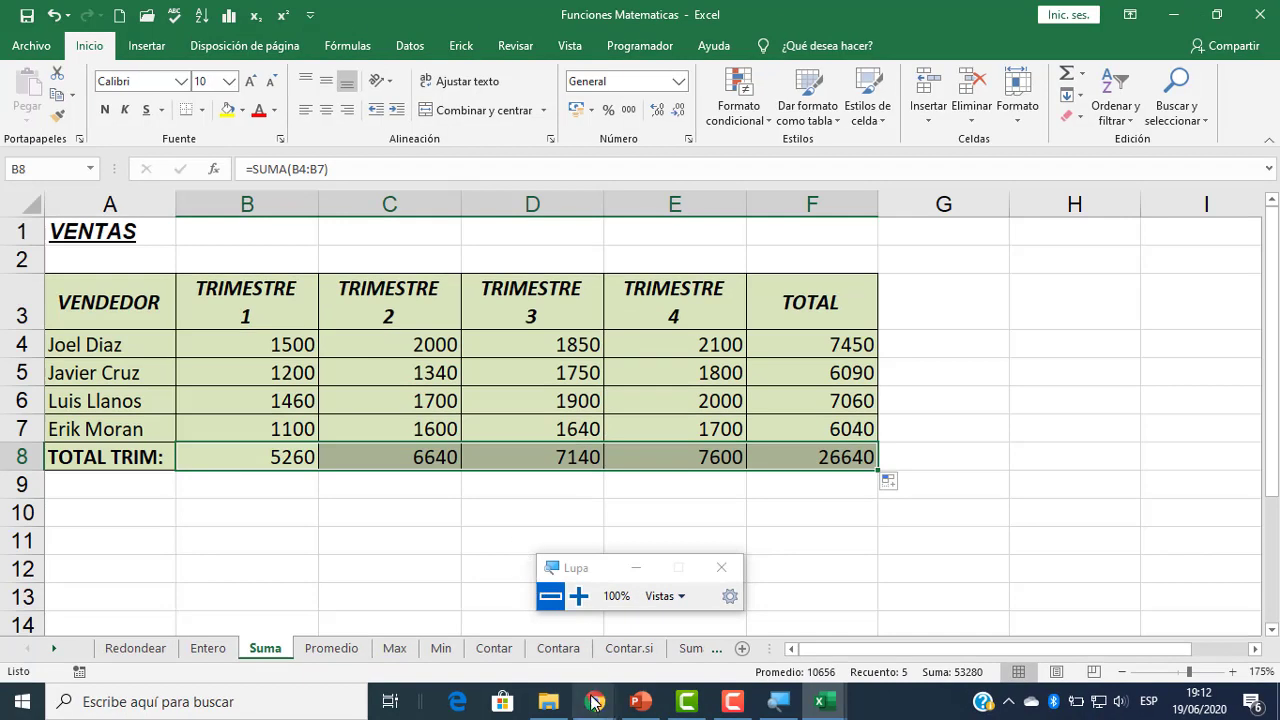
- Switch to Google Meet to check the chat, return to the Funciones Matematicas workbook and deselect the quarterly totals
mouse_move(594, 701)
left_click(460, 648)
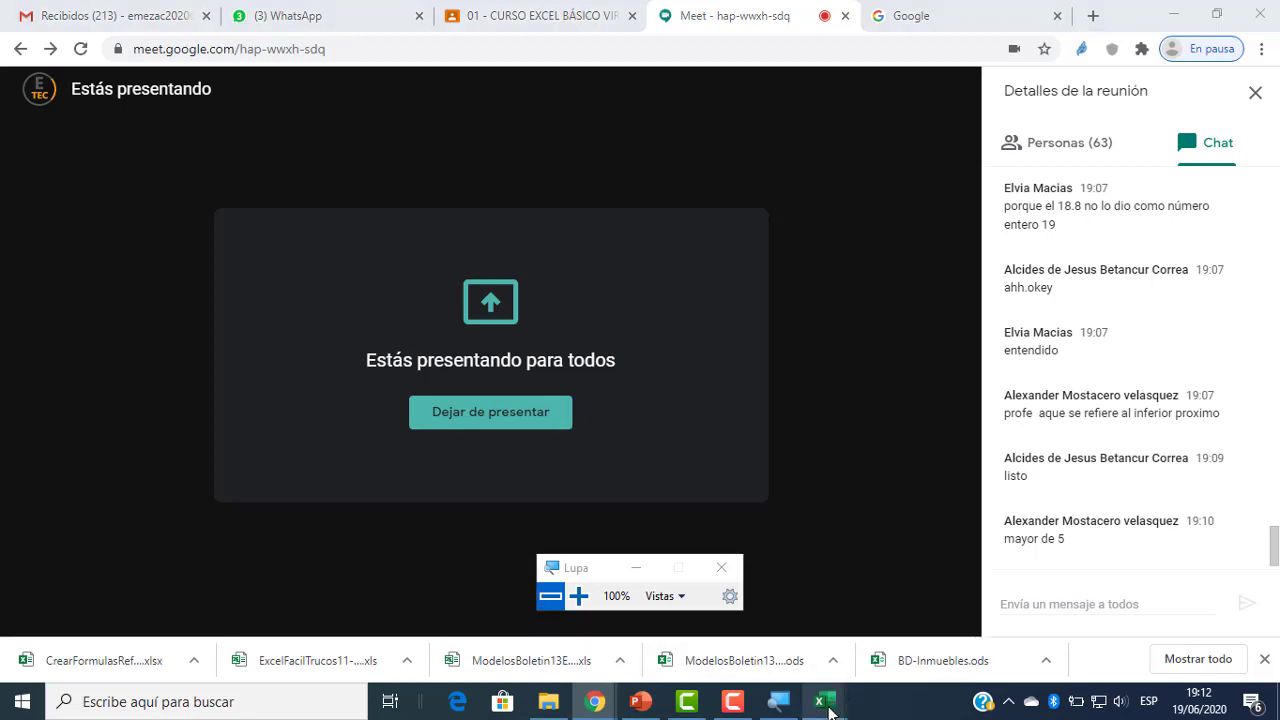
mouse_move(812, 686)
left_click(1017, 649)
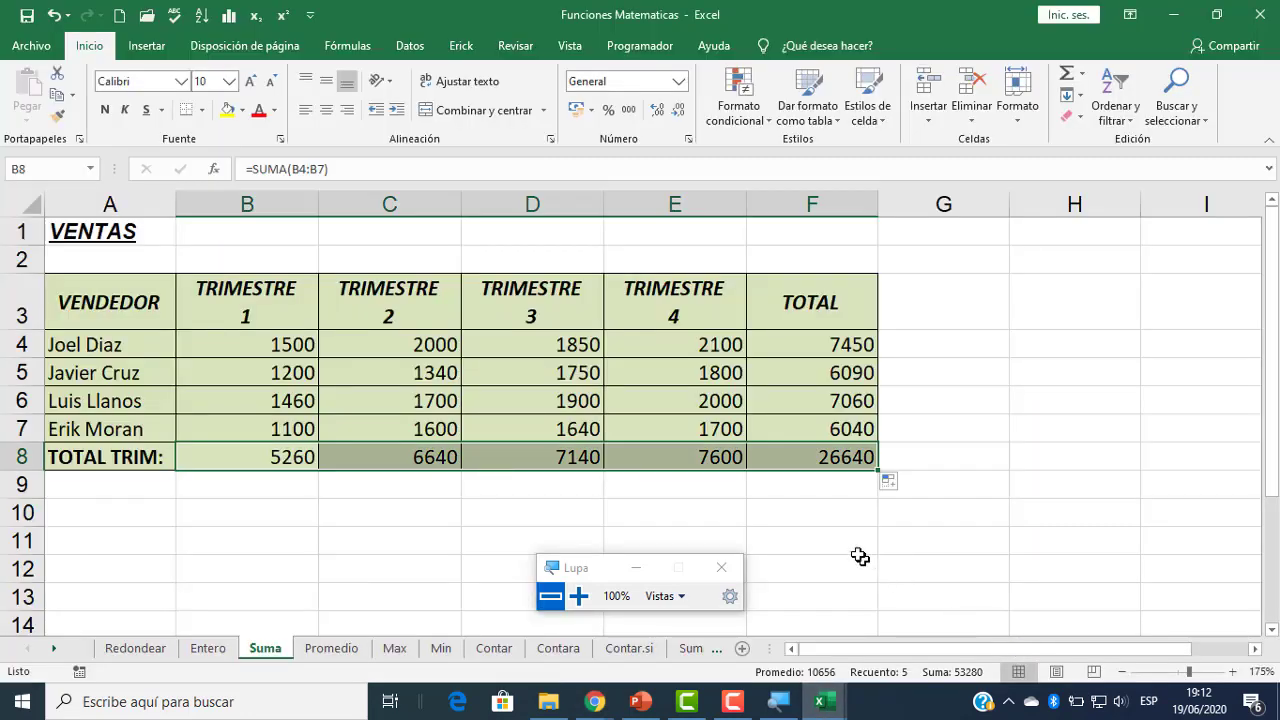
left_click(817, 544)
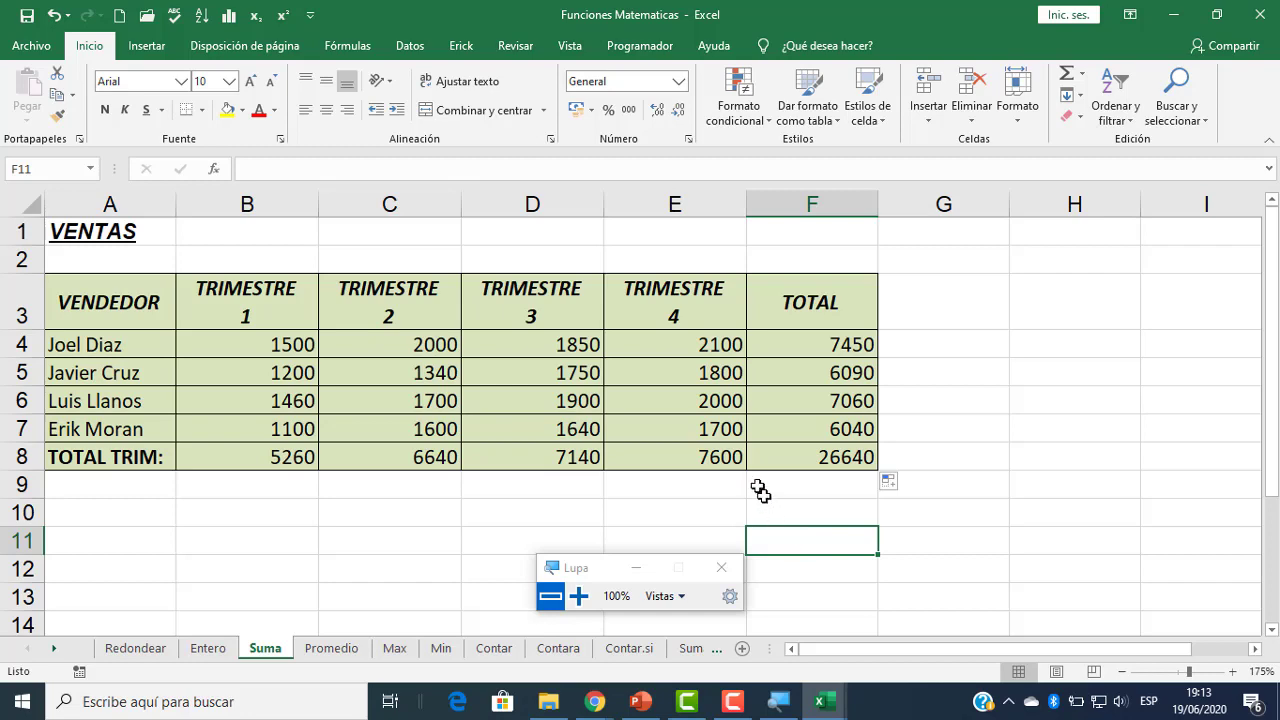
- Open the Promedio sheet, check the Google Meet chat for new messages and return to the Funciones Matematicas workbook
left_click(331, 648)
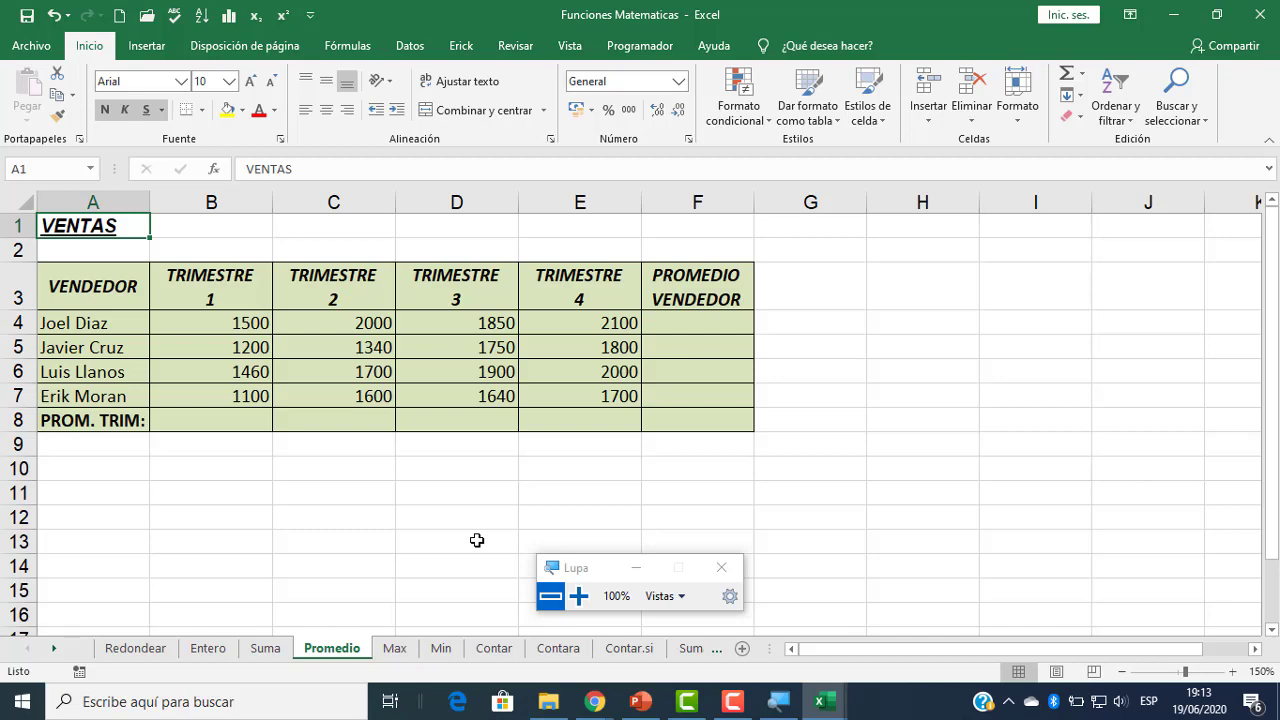
mouse_move(598, 690)
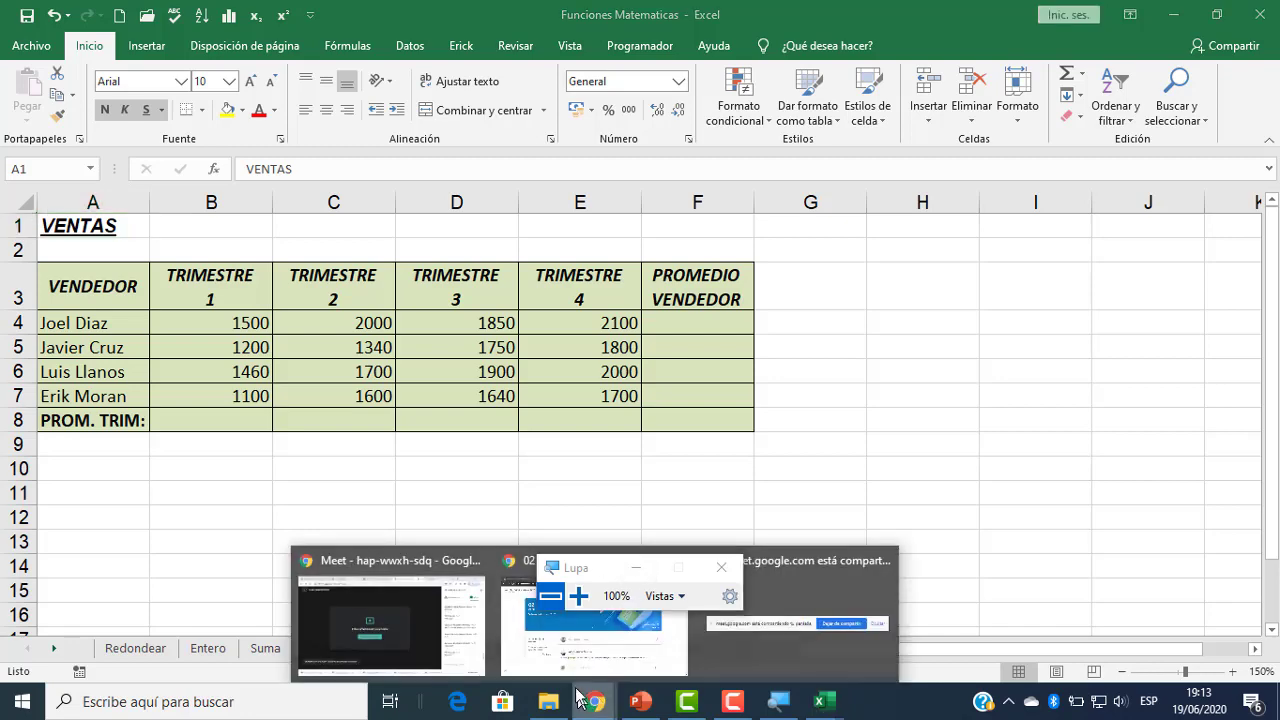
left_click(445, 614)
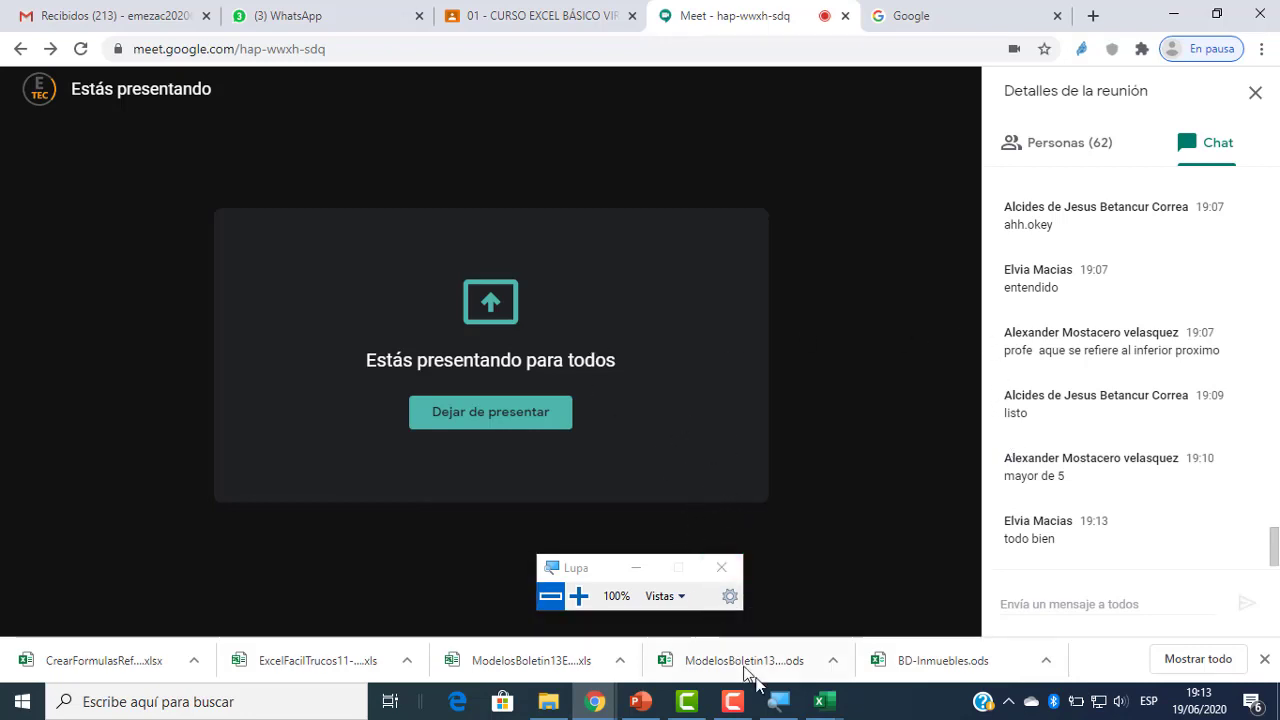
left_click(824, 701)
left_click(977, 641)
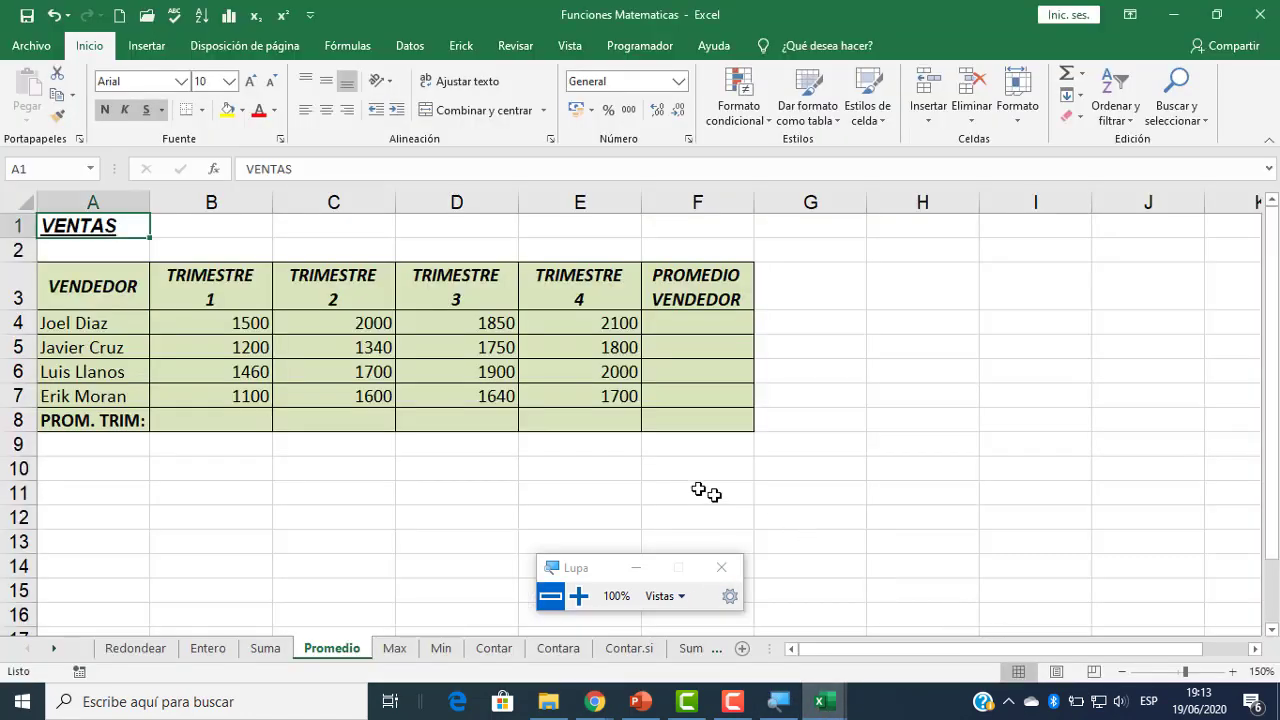
- Average the first seller's sales in F4 with the PROMEDIO function over B4:E4
left_click(710, 325)
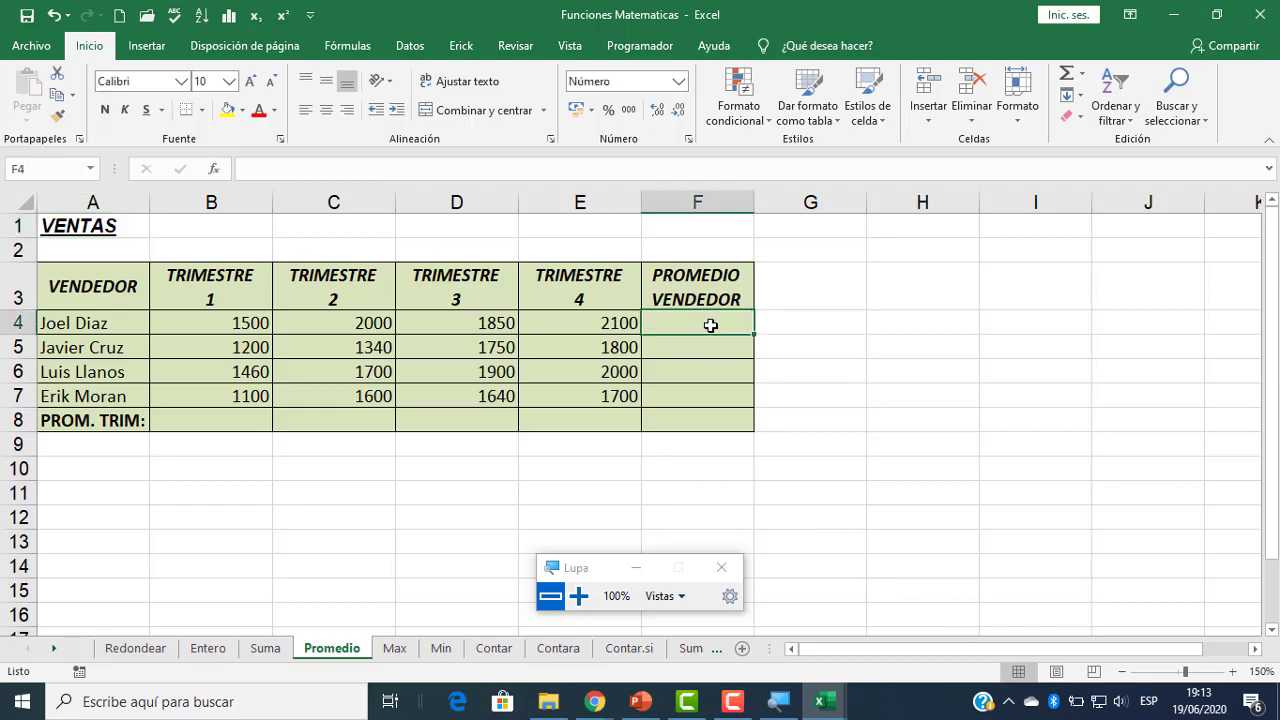
left_click(214, 170)
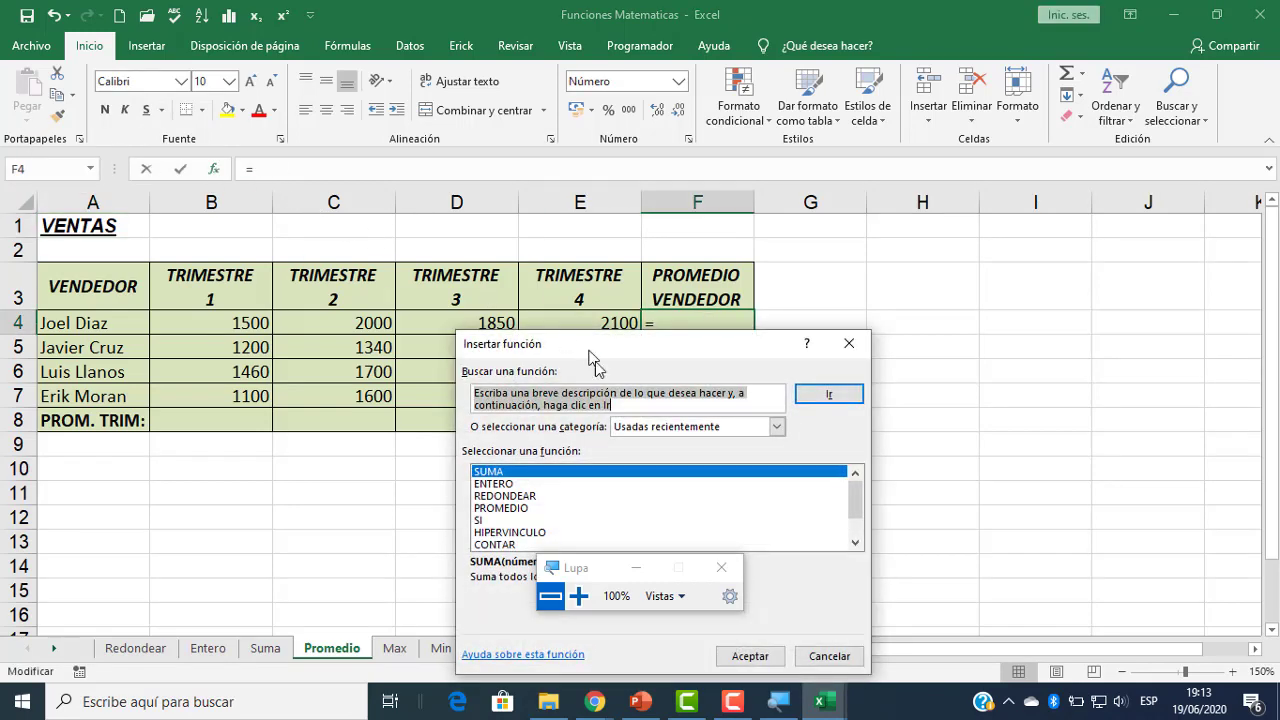
type("promedio")
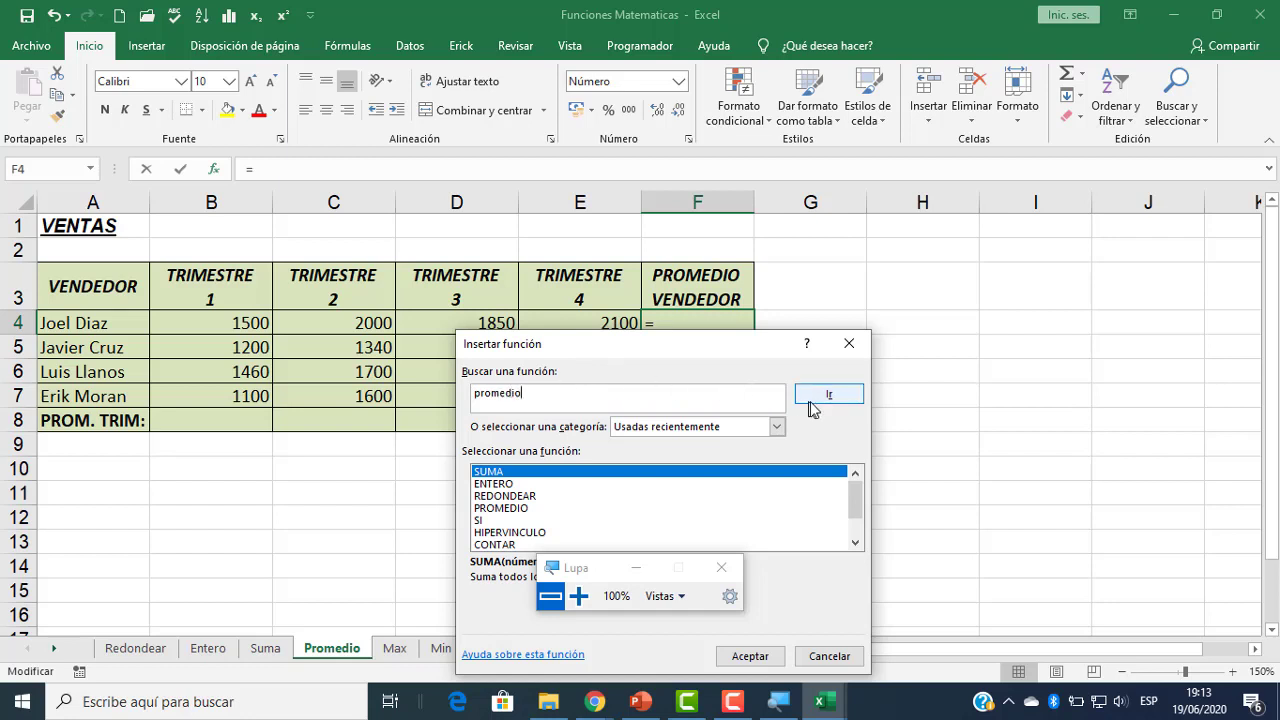
left_click(829, 394)
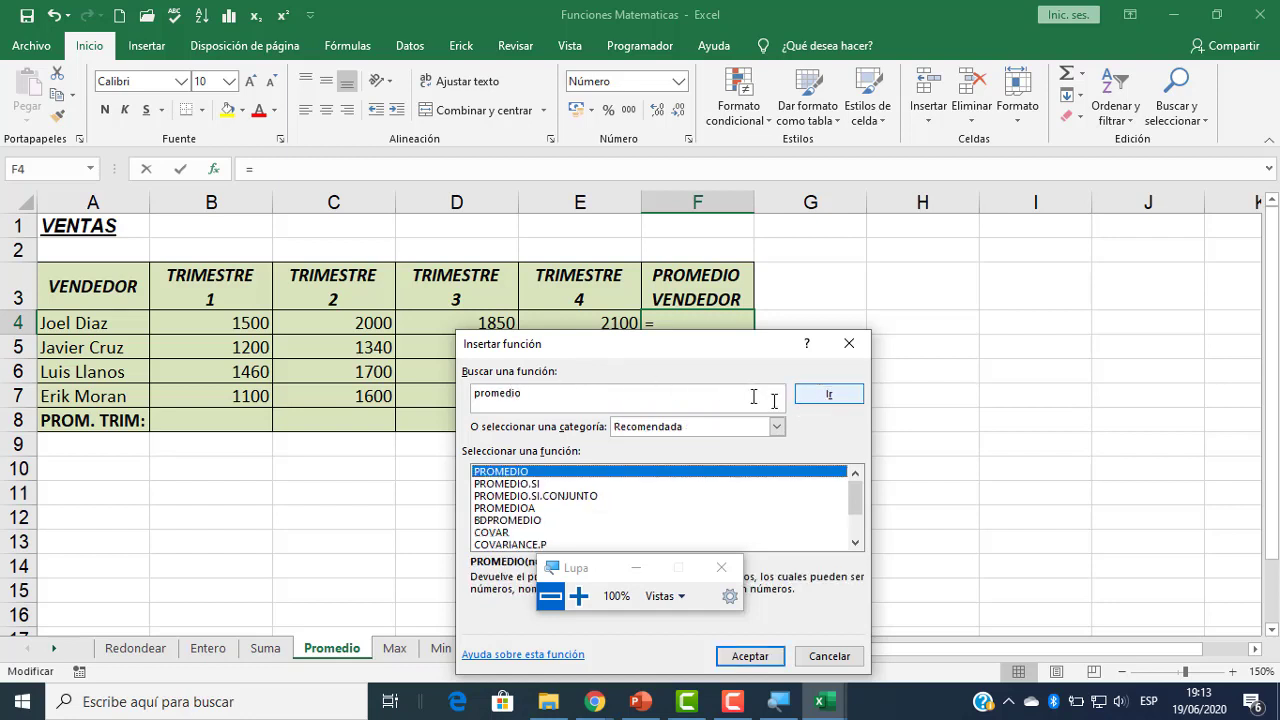
left_click(760, 665)
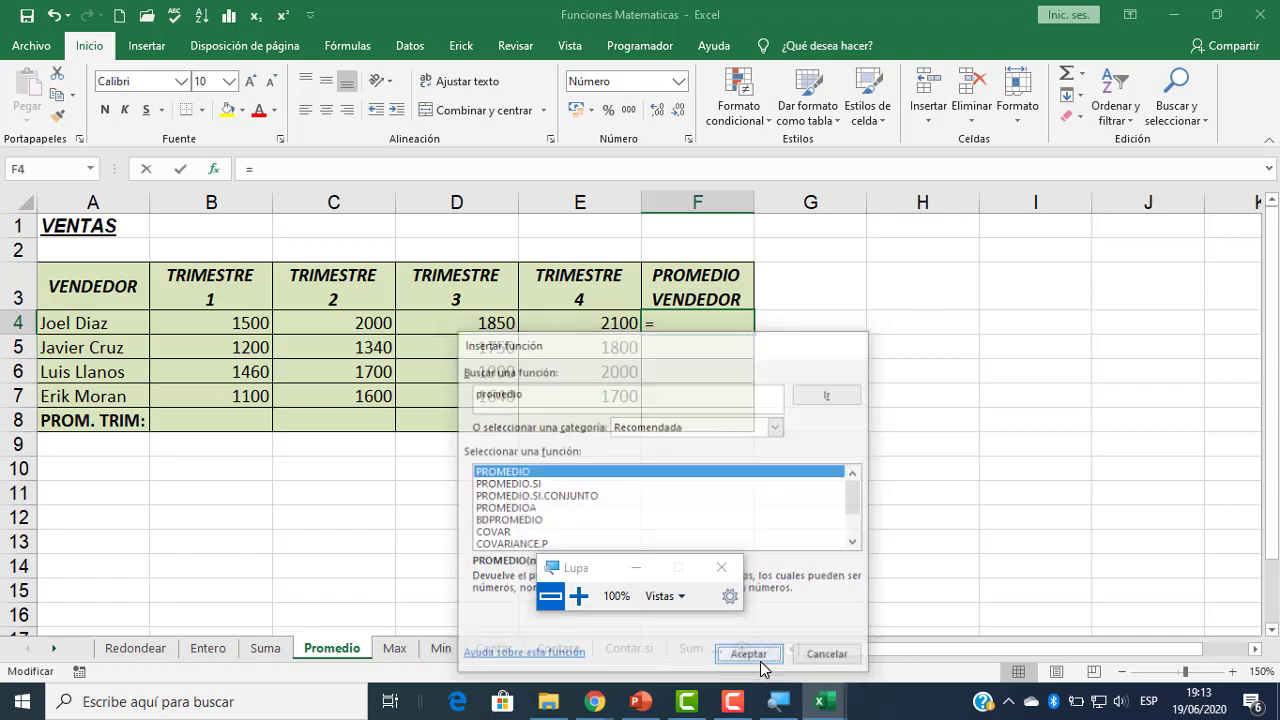
left_click(583, 597)
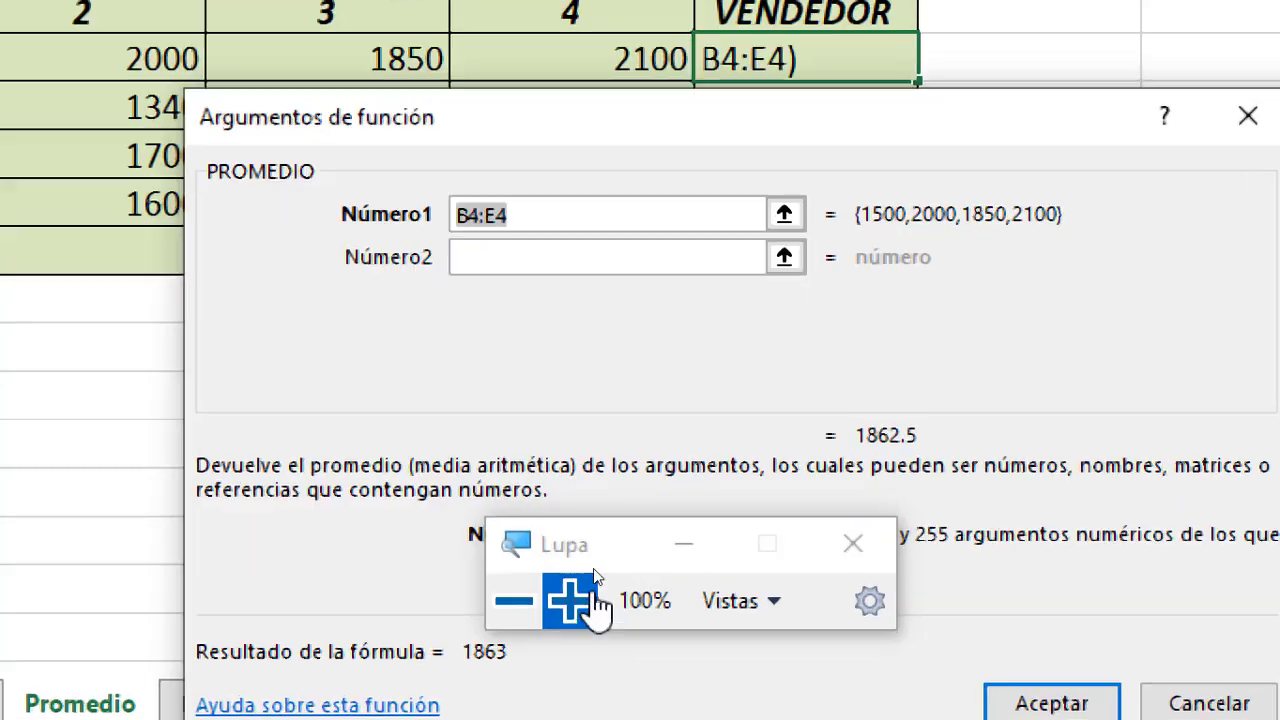
left_click_drag(602, 337, 659, 431)
left_click_drag(572, 556, 391, 675)
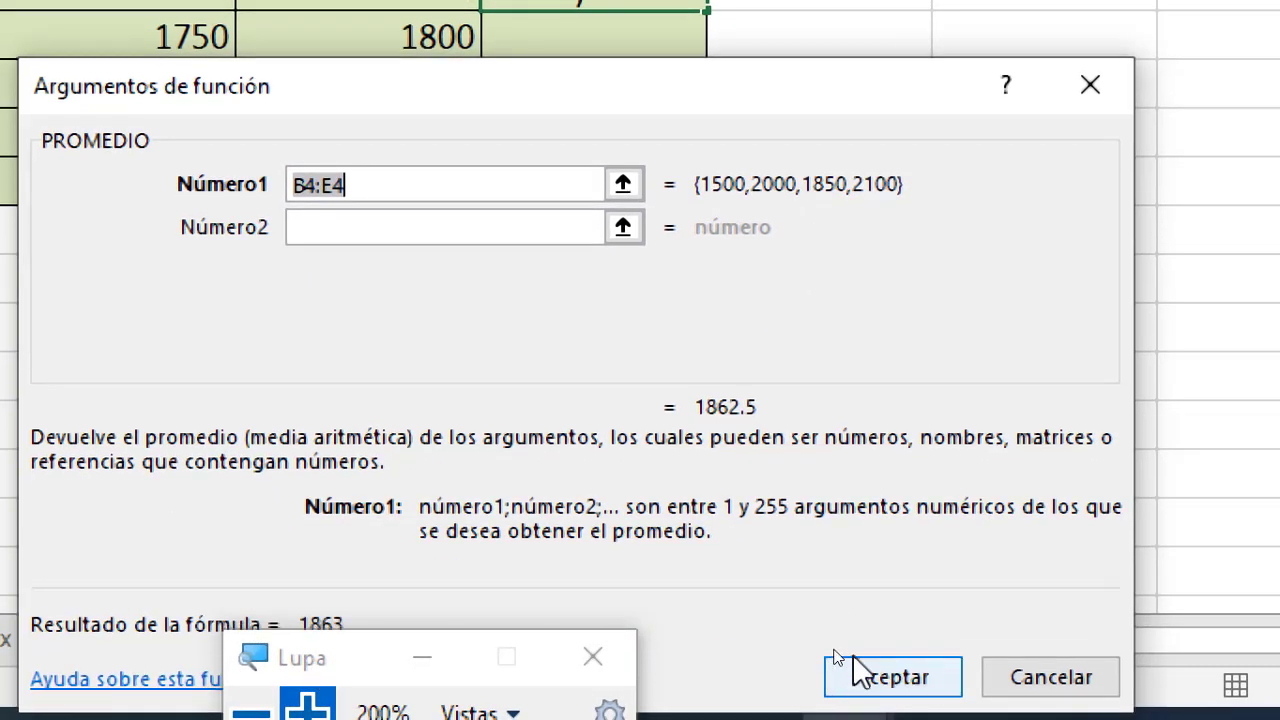
left_click(909, 674)
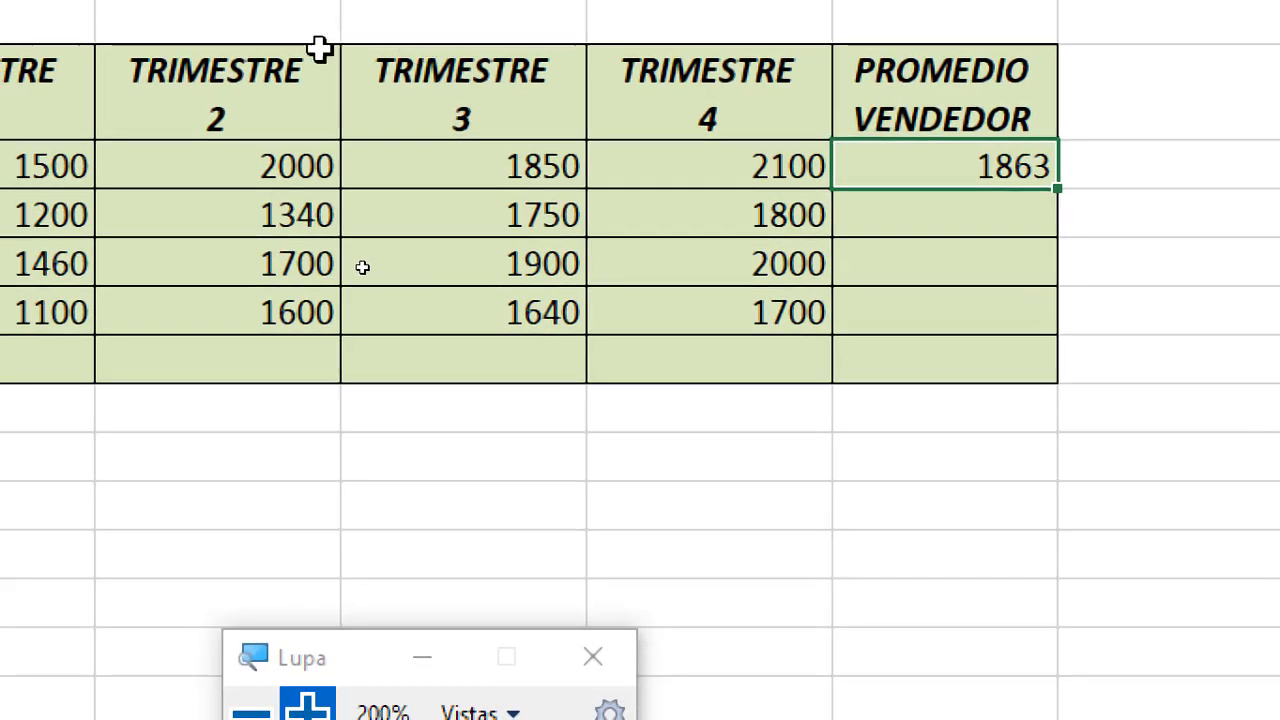
- Review the PROMEDIO formula in F4 and fill it down to F7
double_click(980, 174)
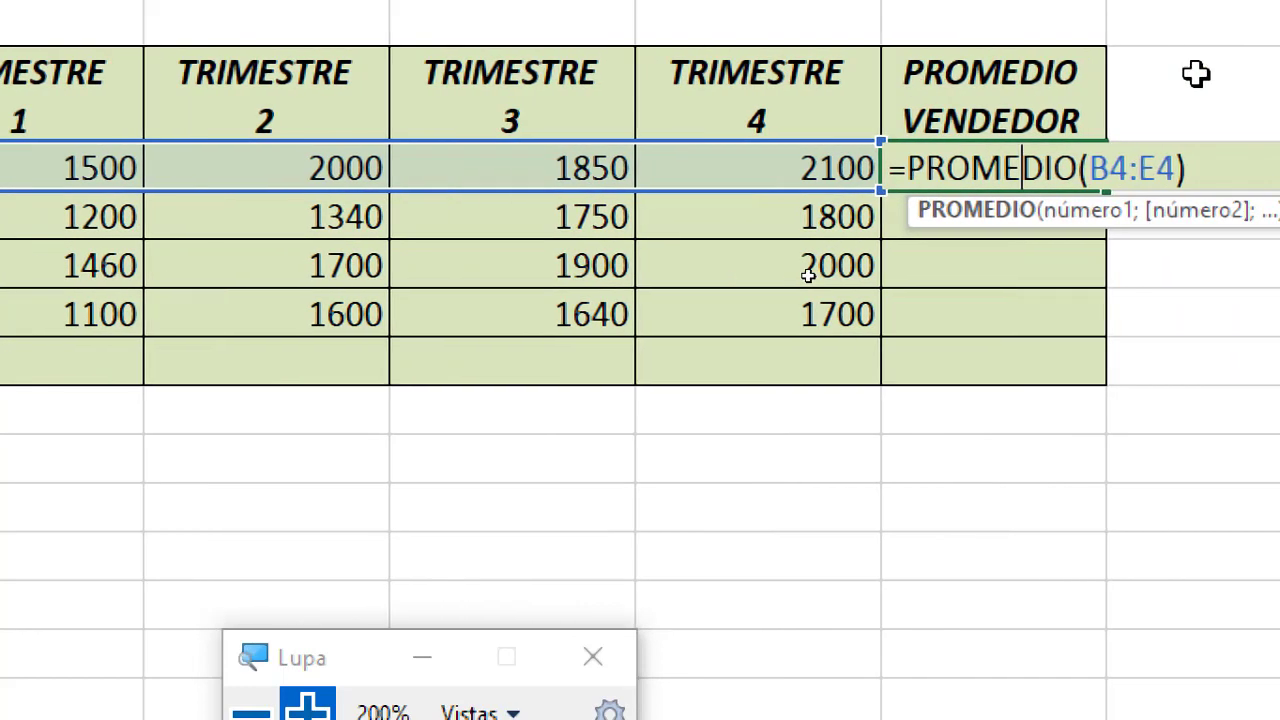
key("Escape")
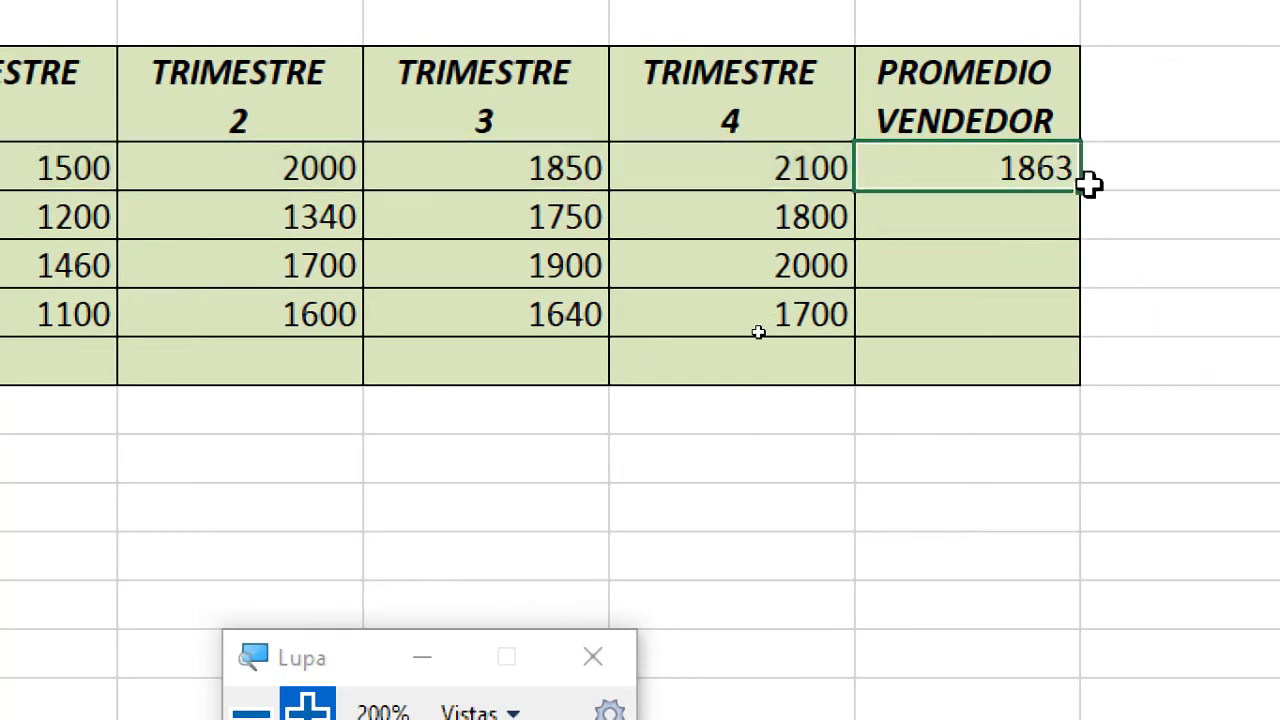
left_click_drag(1087, 194, 1057, 343)
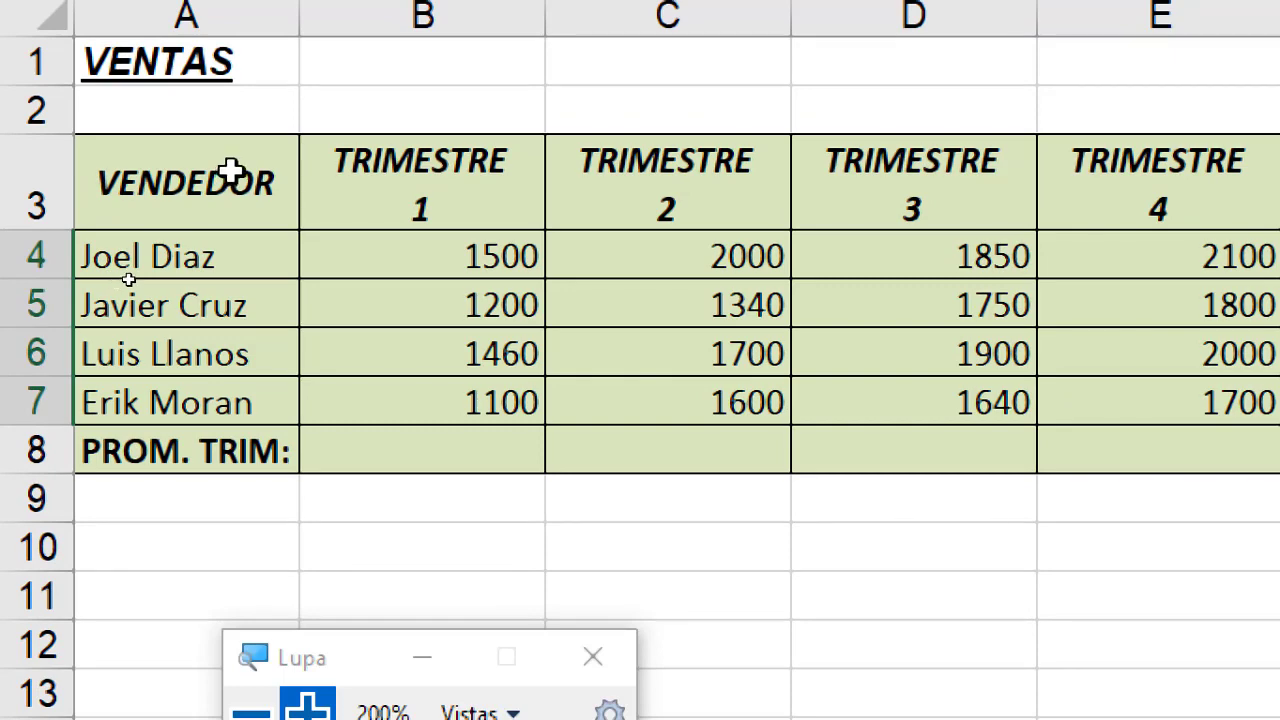
- Average the first quarter in B8 with PROMEDIO over B4:B7 and fill the formula across to F8
left_click(449, 465)
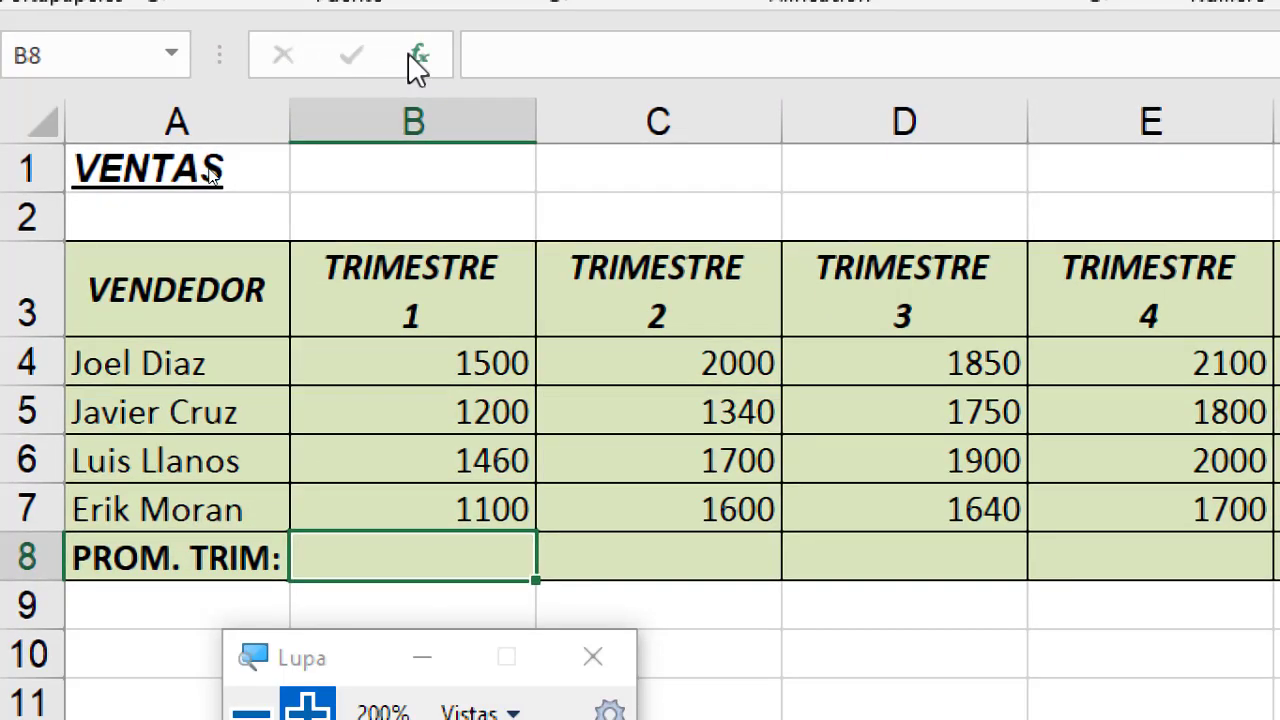
left_click(427, 4)
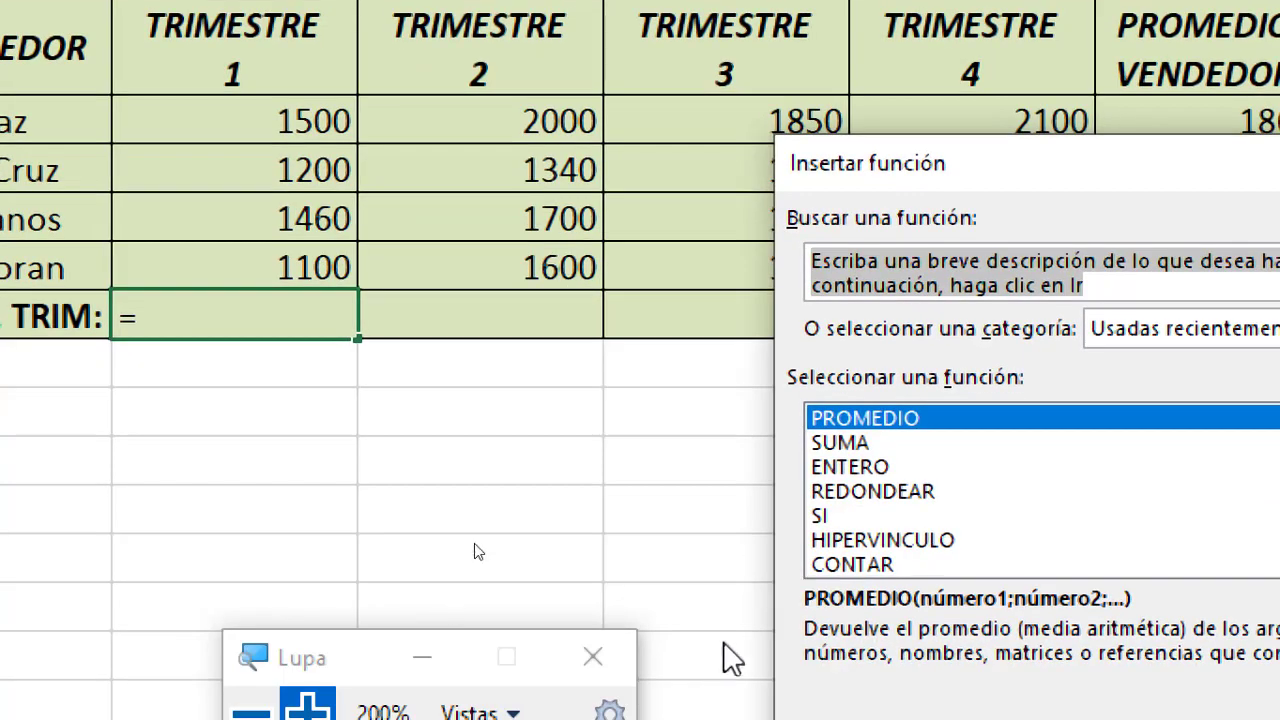
double_click(822, 418)
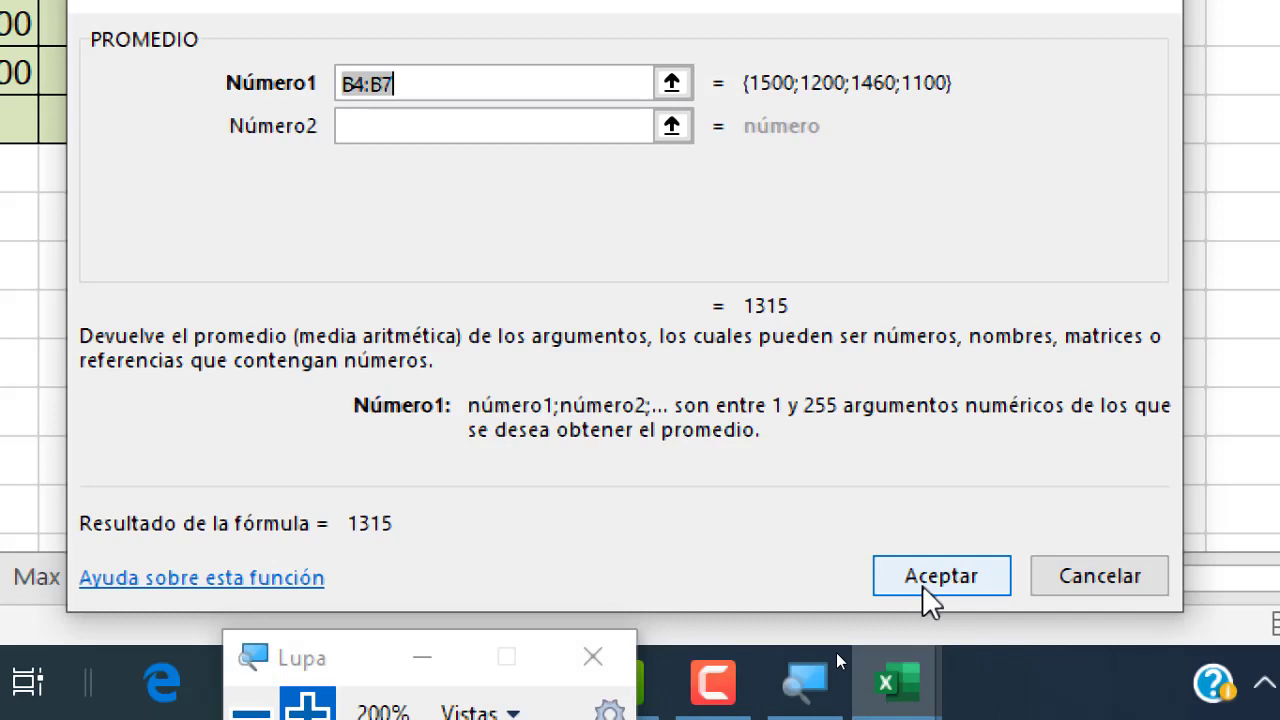
left_click(925, 580)
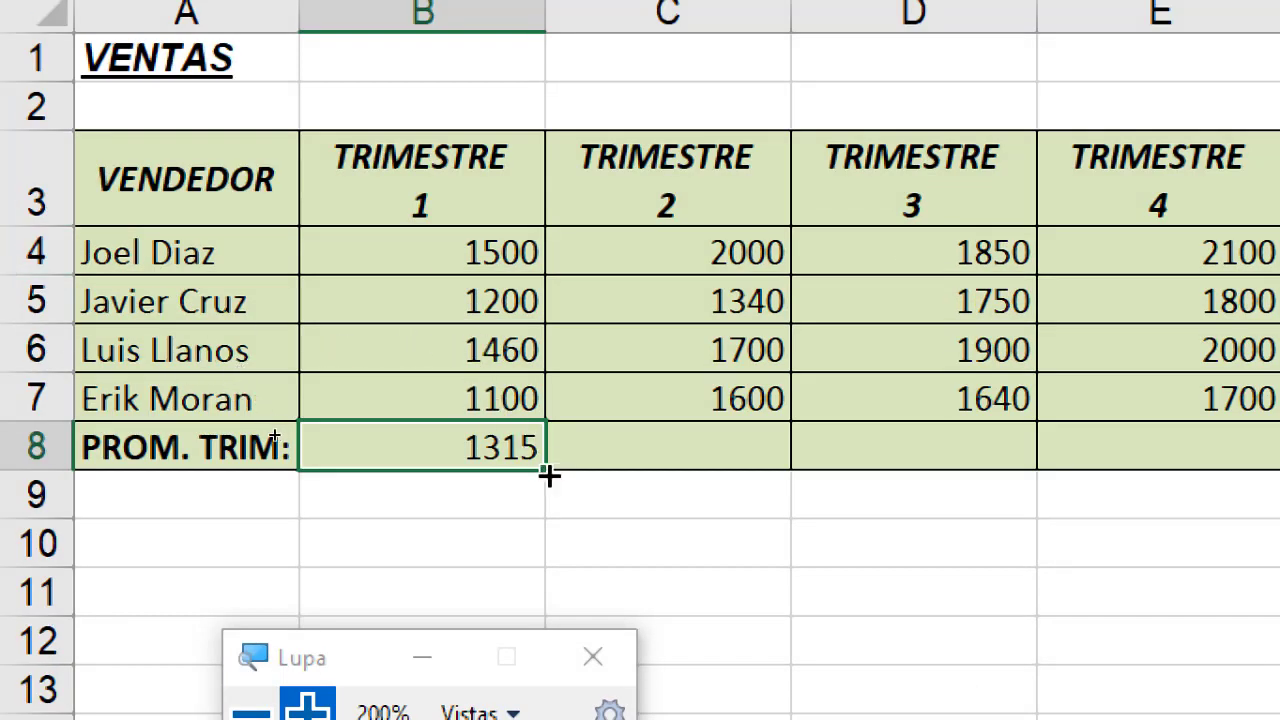
mouse_move(546, 477)
left_mouse_down()
mouse_move(1186, 486)
mouse_move(912, 512)
left_mouse_up()
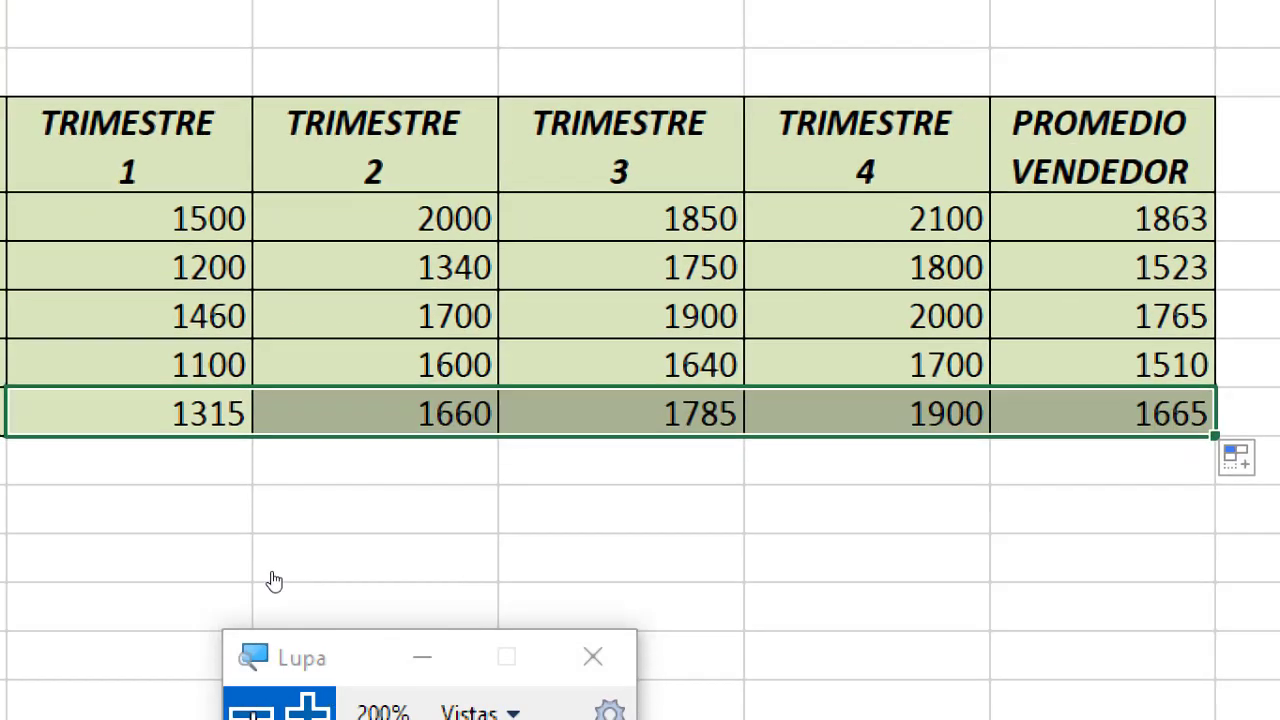
left_click_drag(300, 660, 434, 566)
left_click(385, 620)
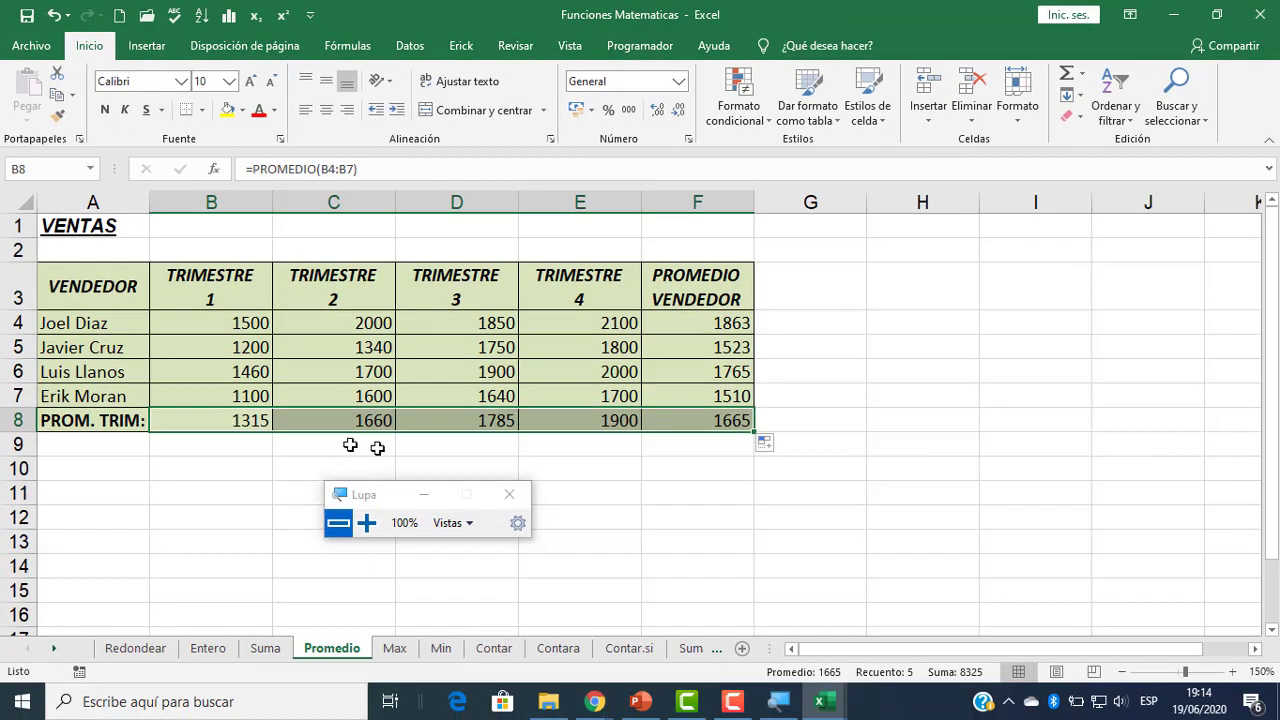
- Check the Google Meet chat, return to the Funciones Matematicas workbook and inspect the formula in F4
mouse_move(590, 690)
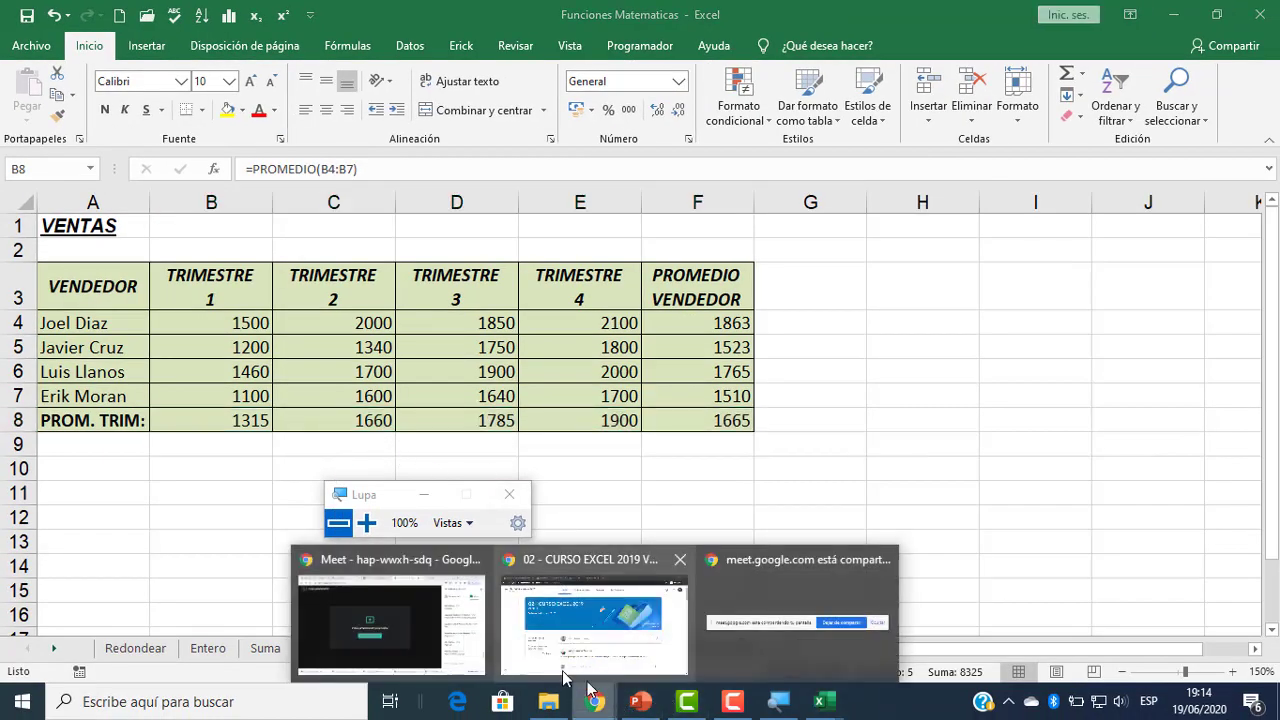
left_click(460, 660)
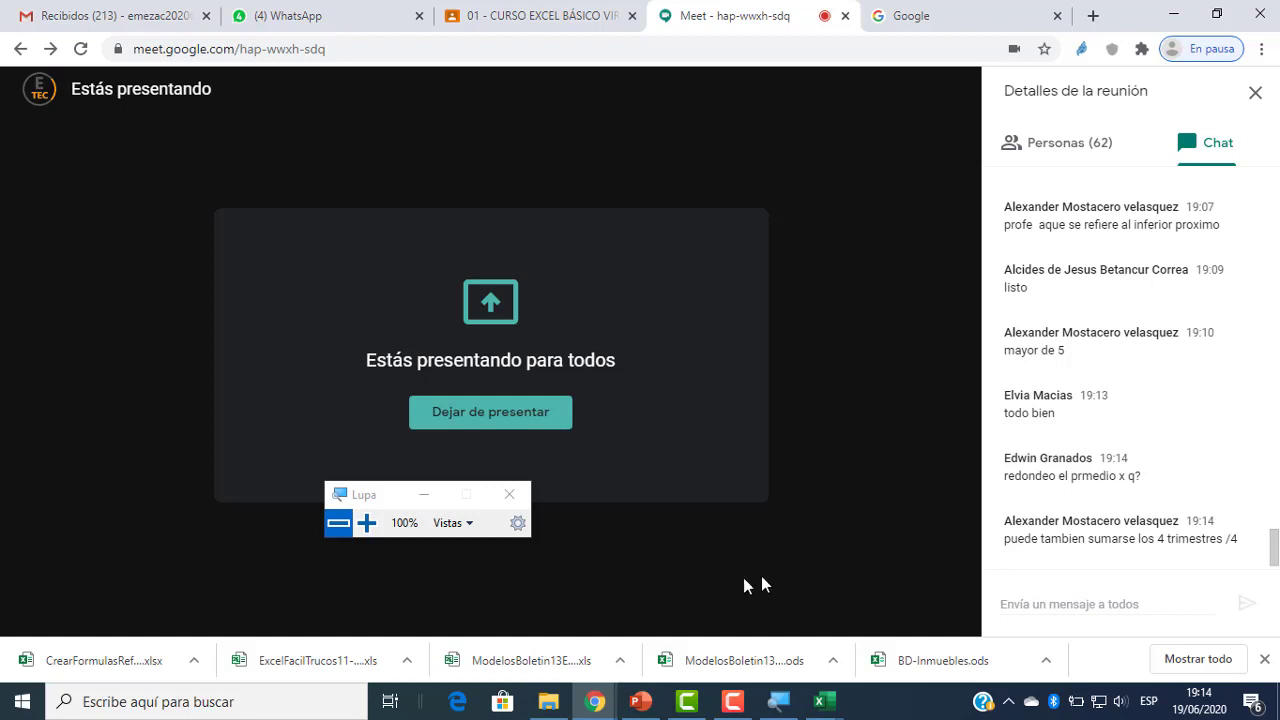
mouse_move(823, 700)
left_click(960, 630)
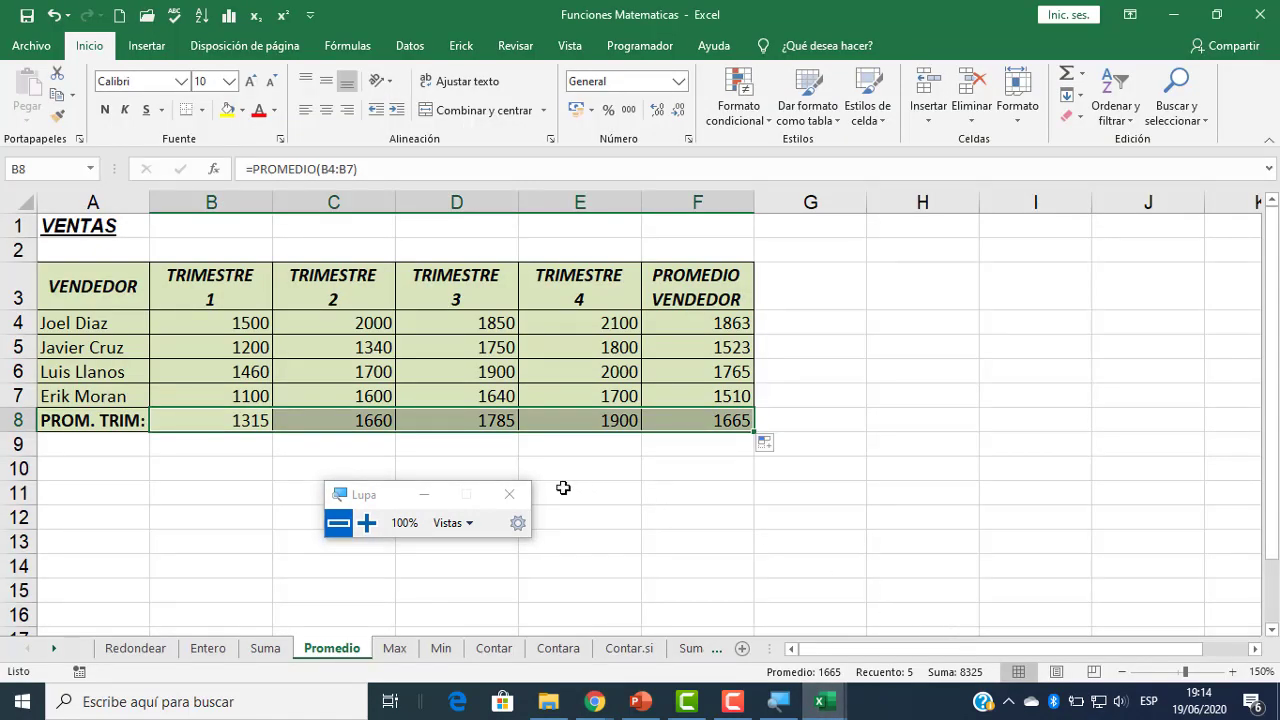
double_click(690, 325)
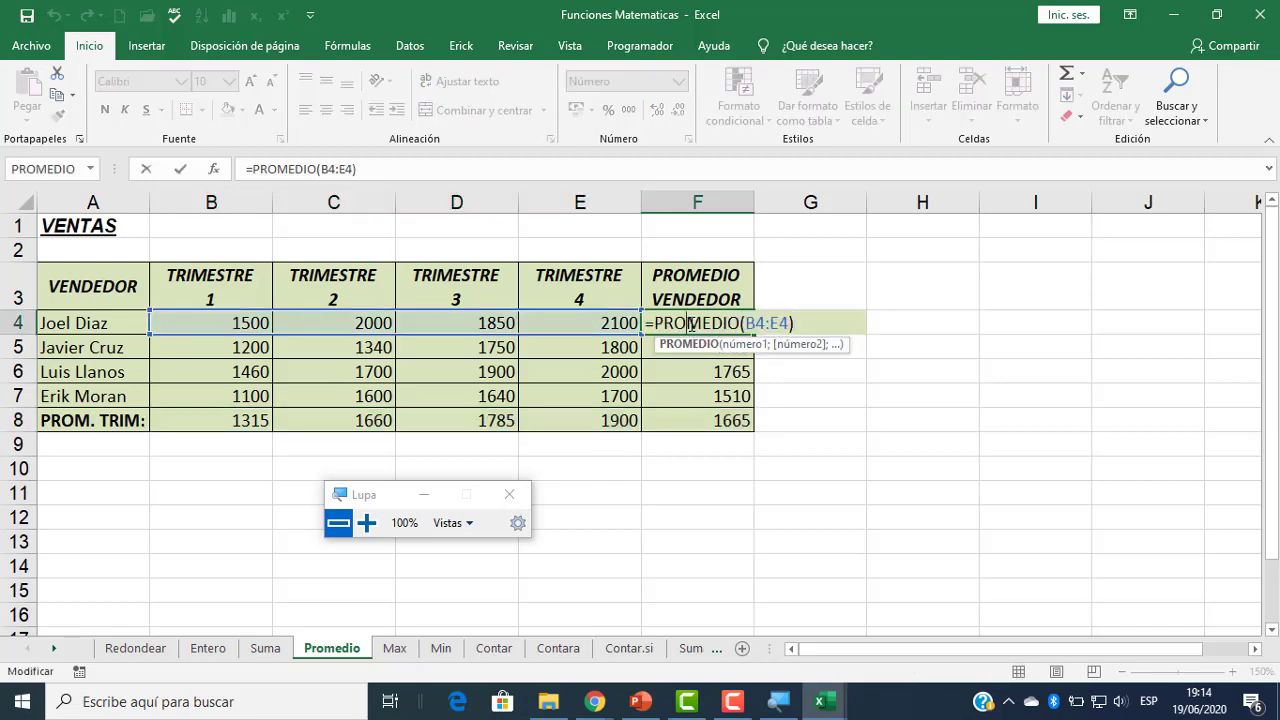
key("Escape")
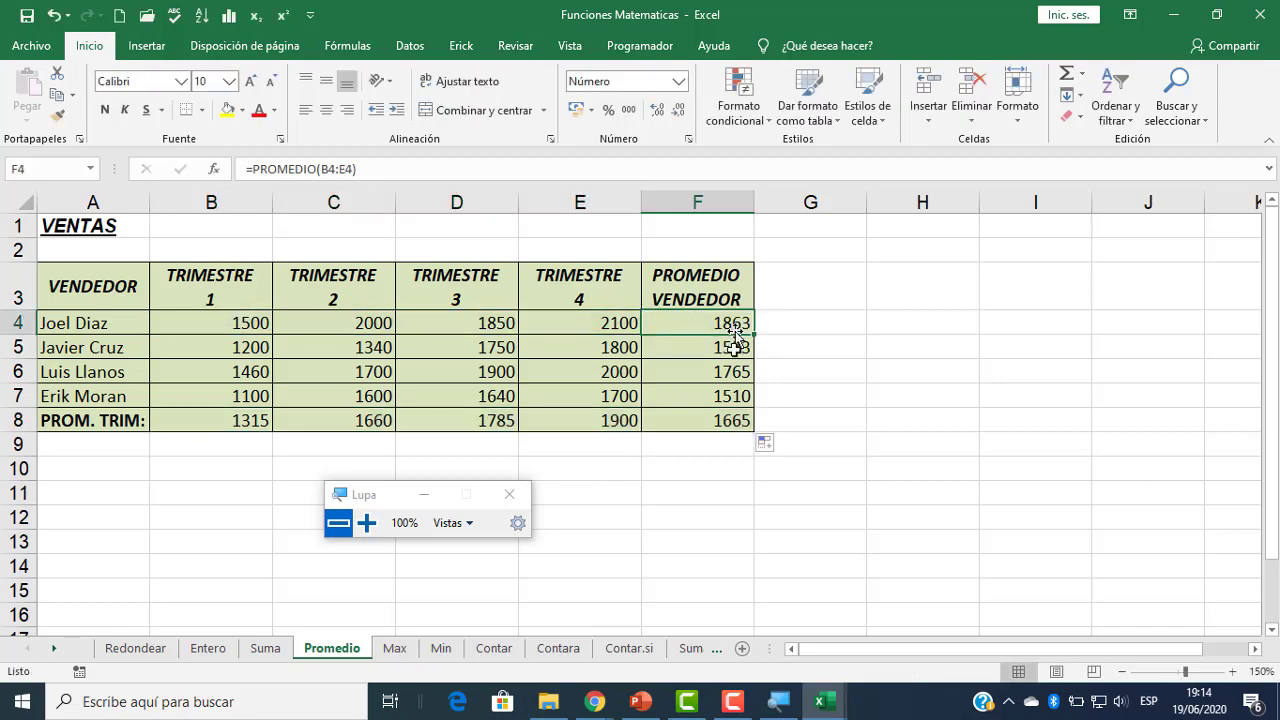
- Reread the latest Google Meet chat questions, return to the Promedio sheet and look at F4's averaged range again
mouse_move(600, 703)
left_click(457, 628)
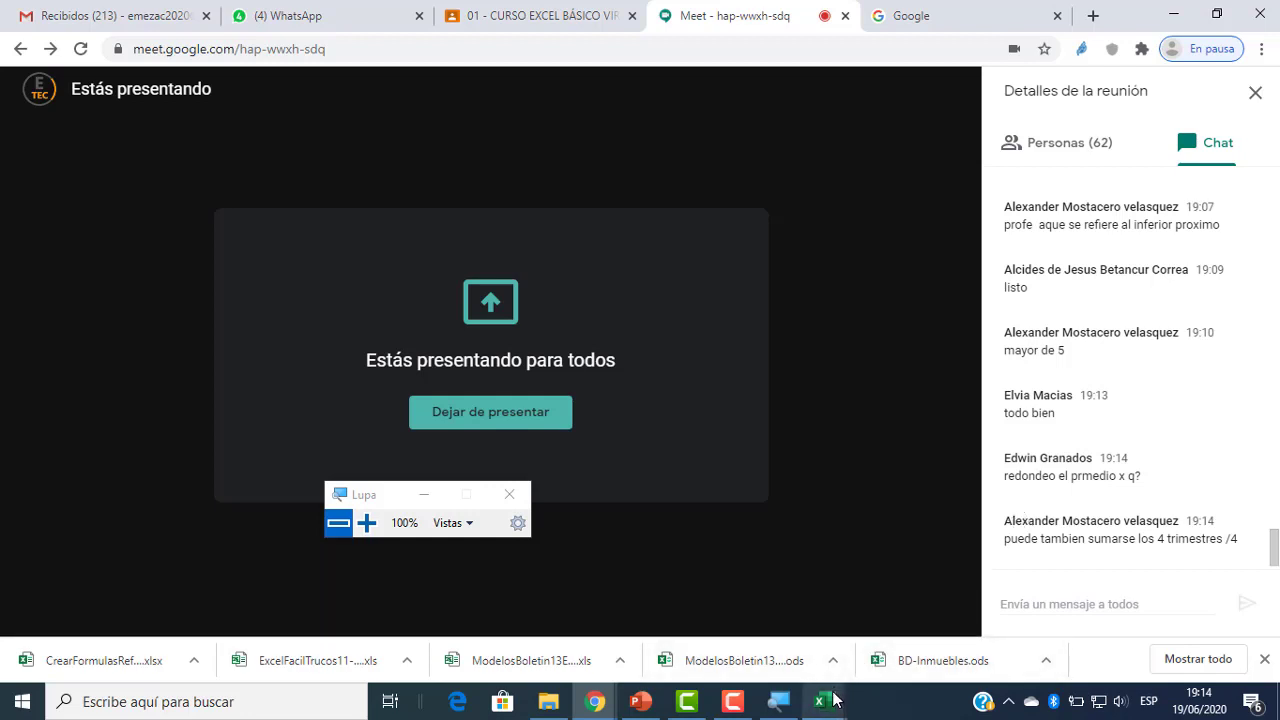
mouse_move(832, 698)
left_click(988, 626)
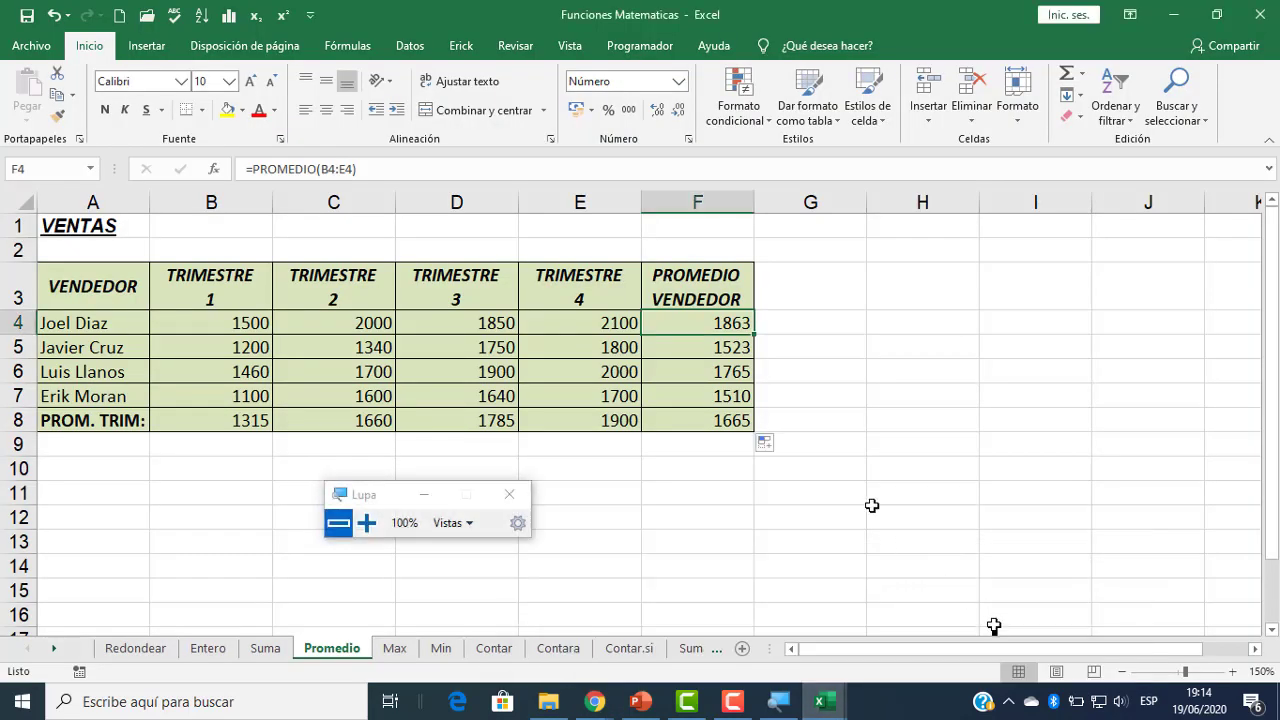
double_click(697, 323)
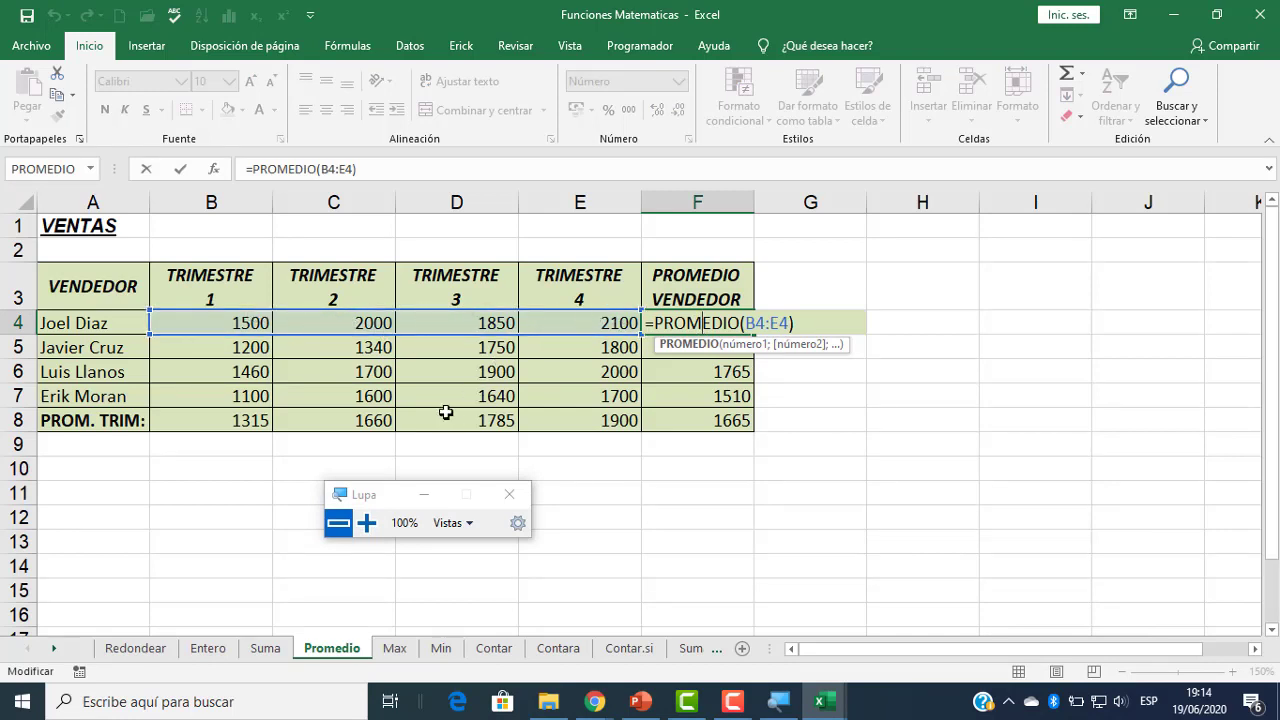
key("Escape")
- Enter the sample values 10, 11 and 12 in D10, E10 and F10 below the sales table
left_click(366, 522)
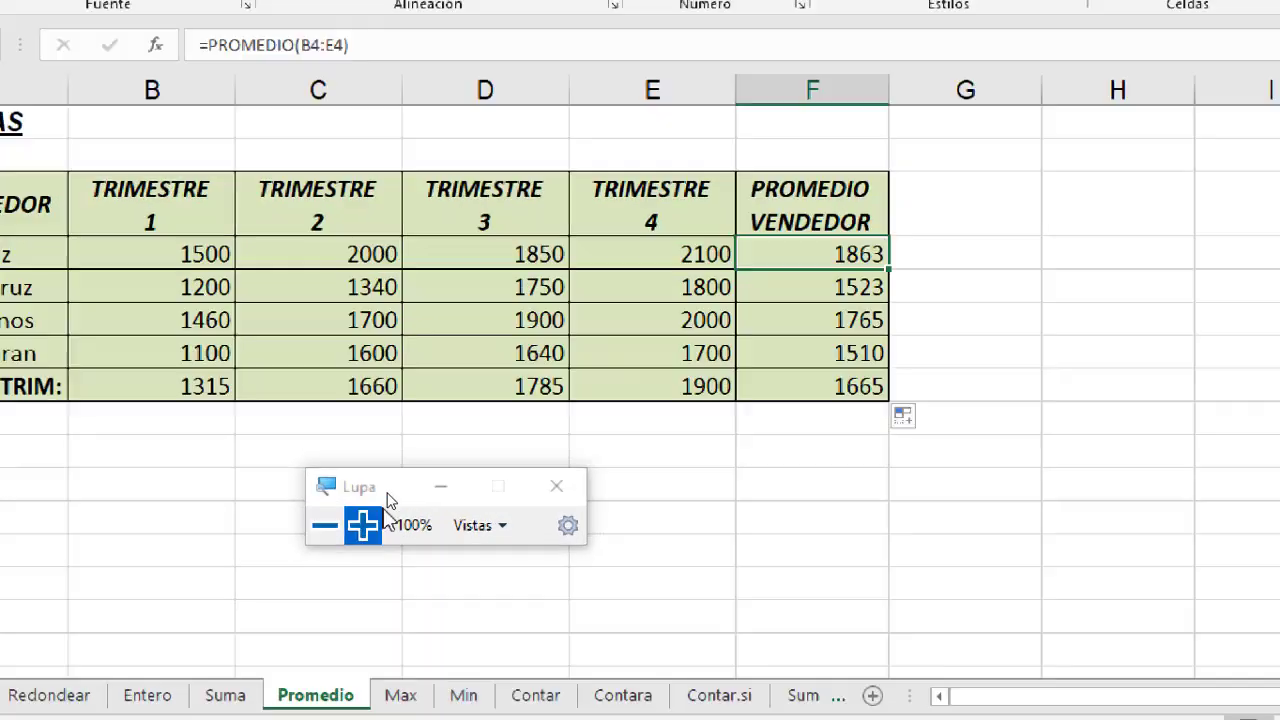
left_click_drag(302, 492, 350, 668)
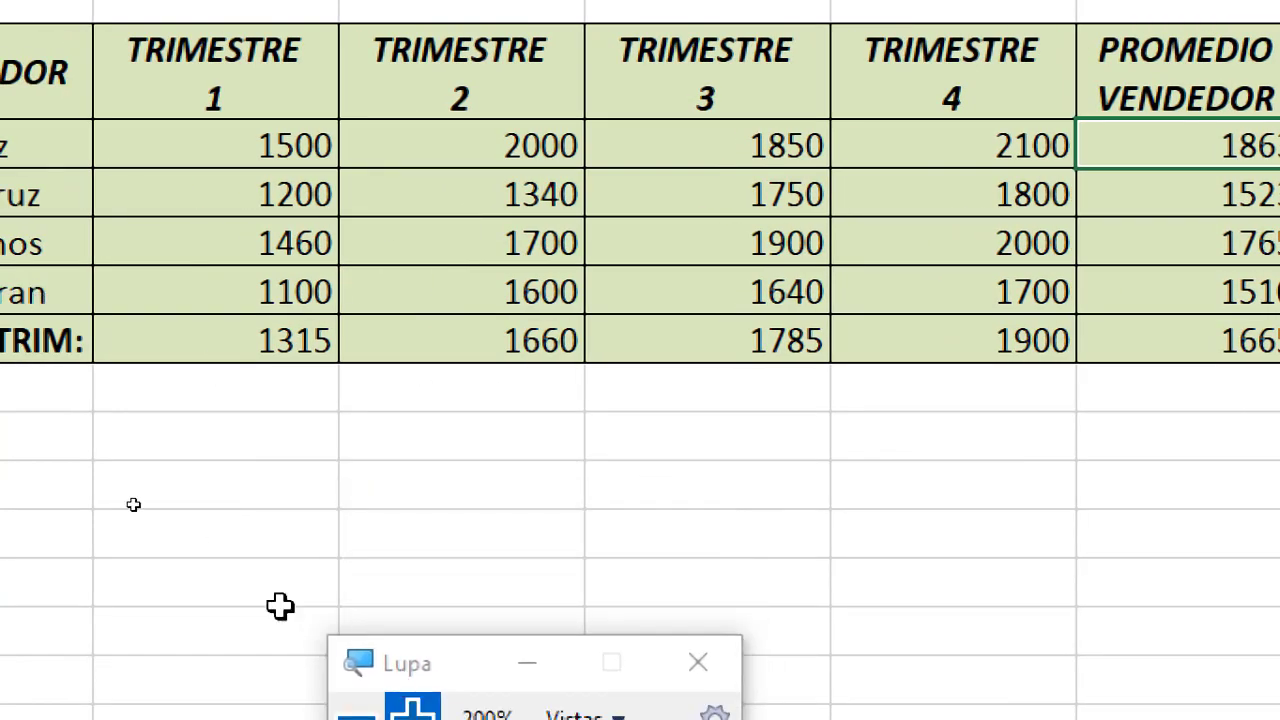
double_click(527, 451)
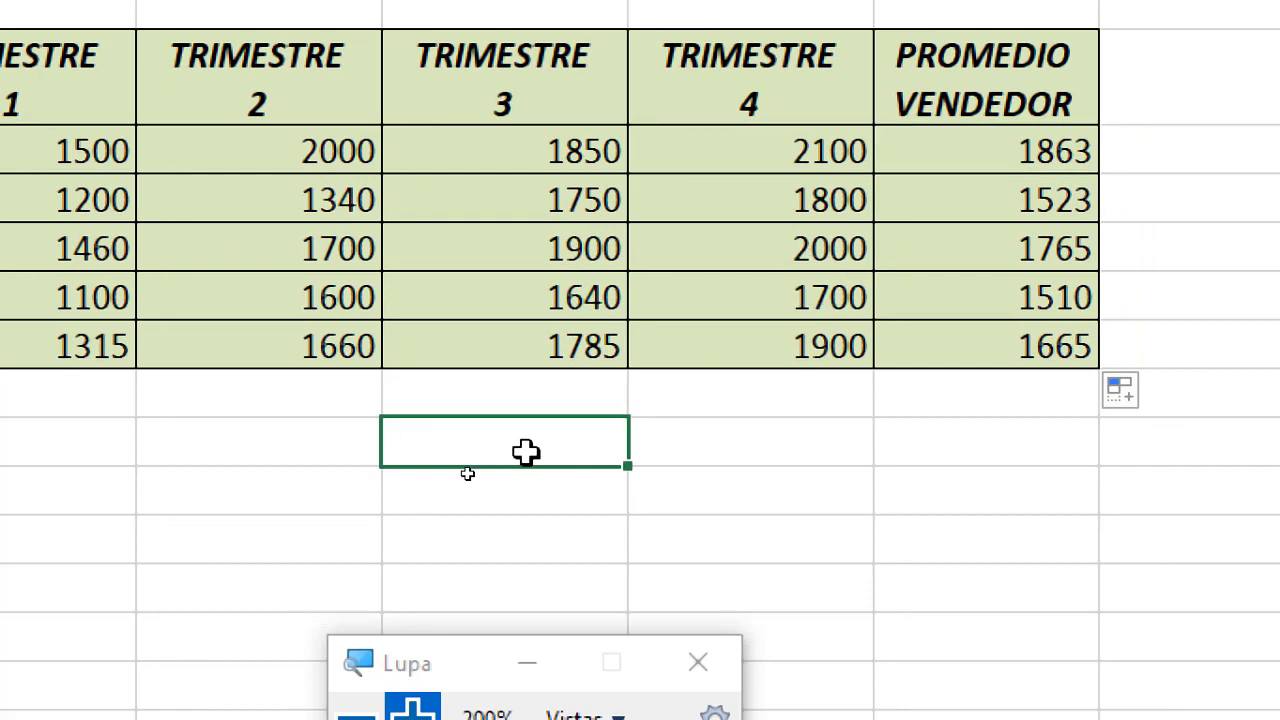
type("10")
key("ctrl+Return")
key("Right")
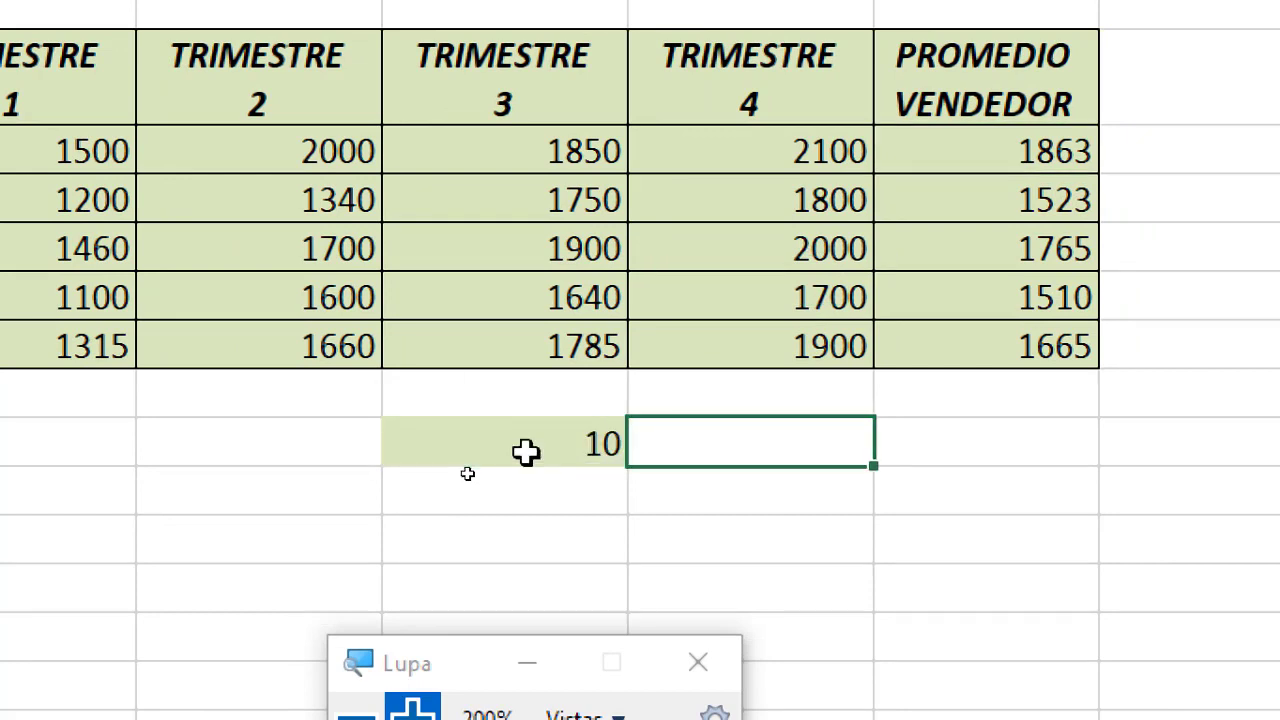
type("111")
key("Right")
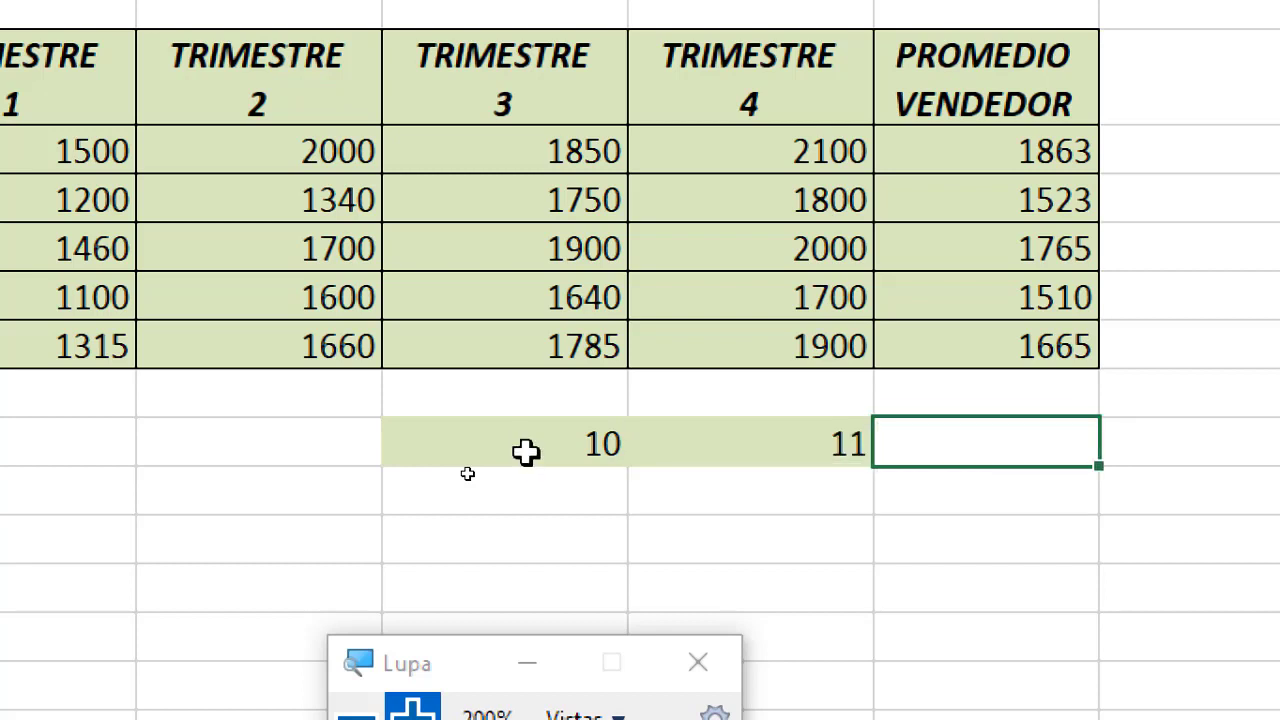
type("13")
key("Right")
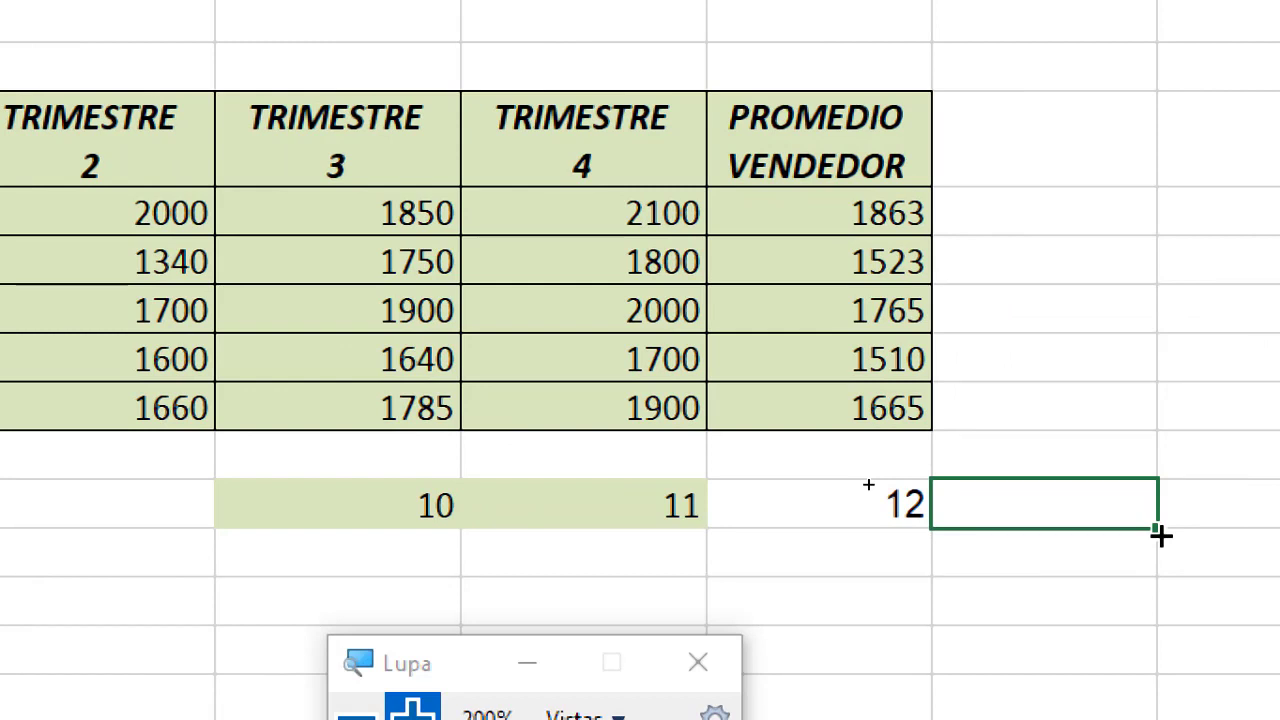
- Average the three sample values manually in G10 with =(D10+E10+F10)/3, and review the cell references in the formula
type("=(")
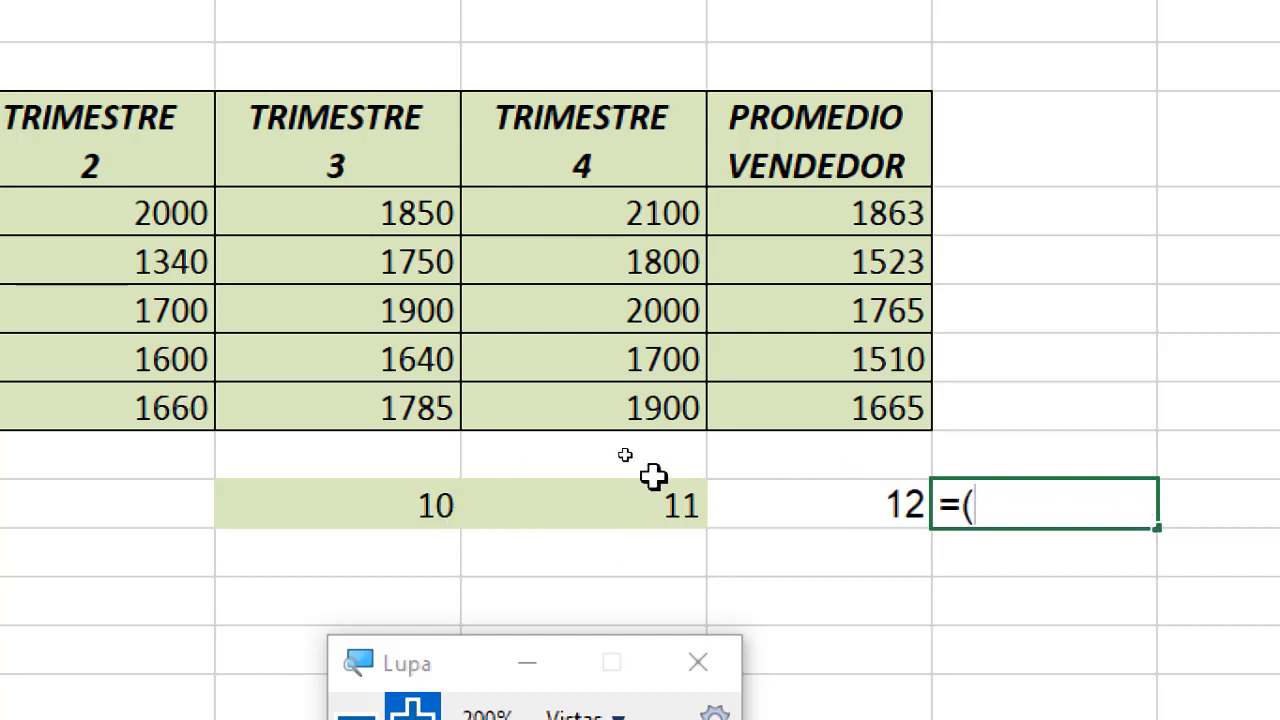
left_click(351, 498)
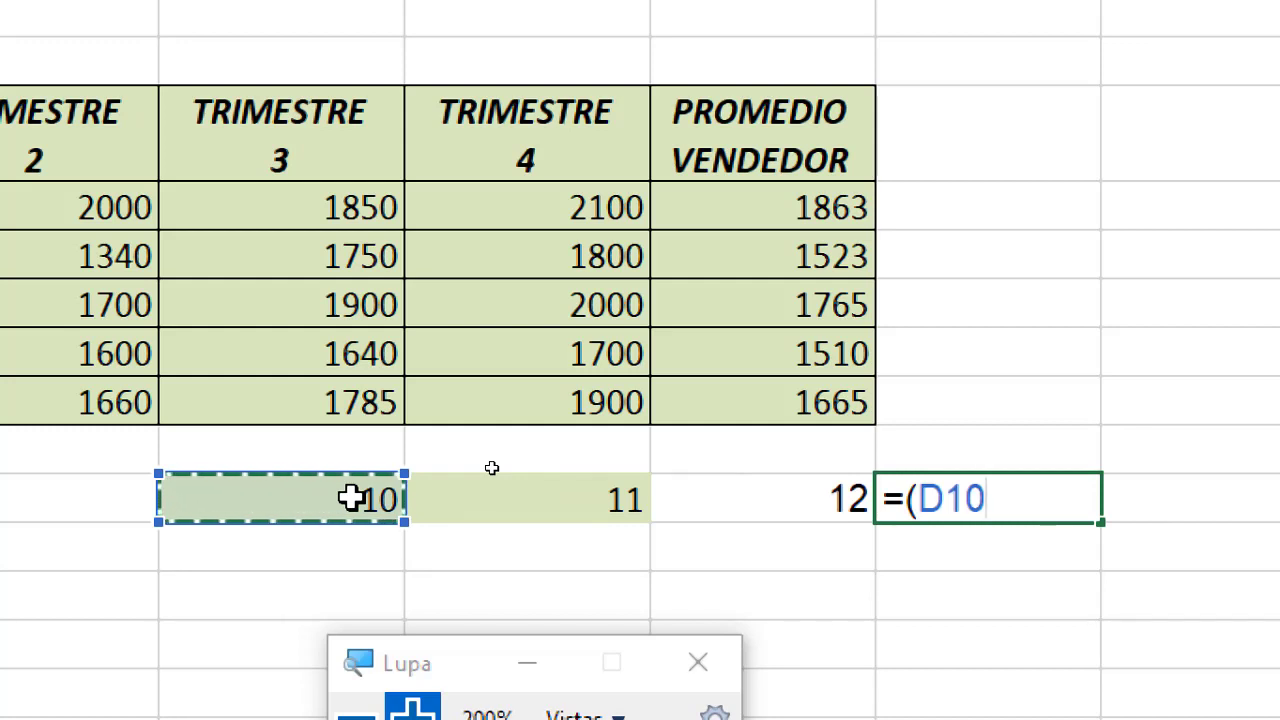
type("+")
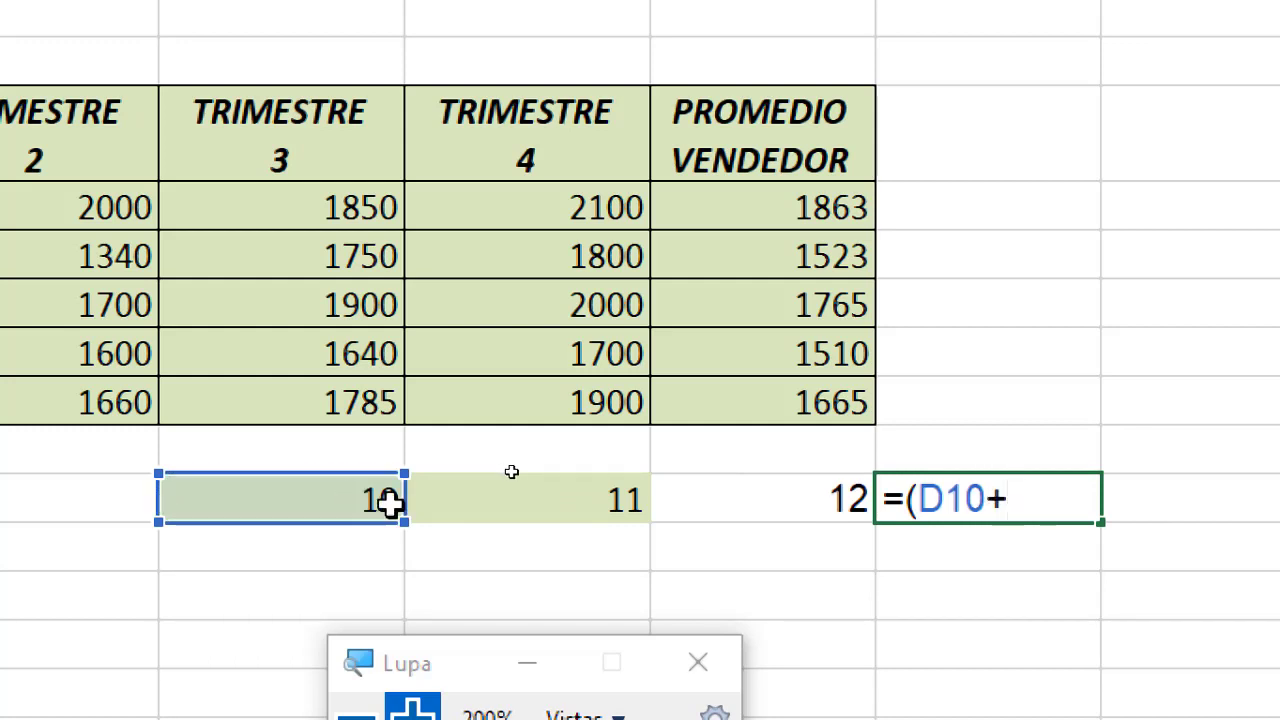
left_click(466, 497)
type("+")
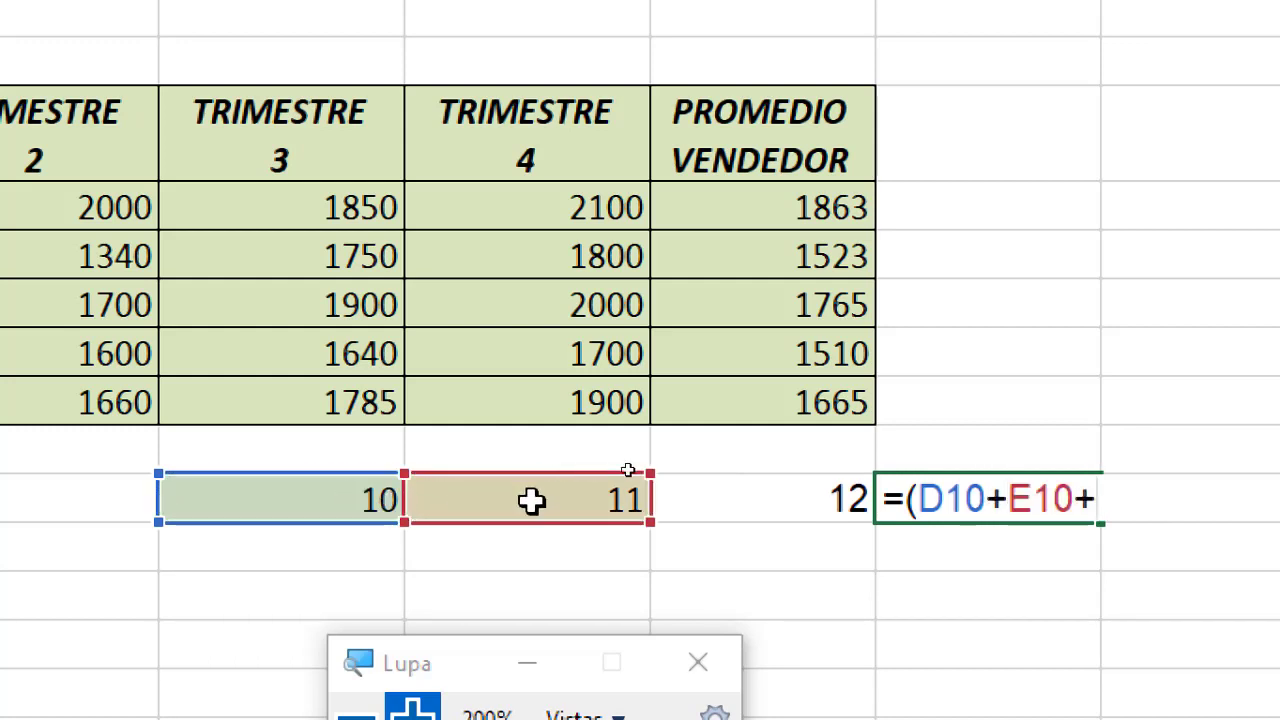
left_click(768, 500)
type(")")
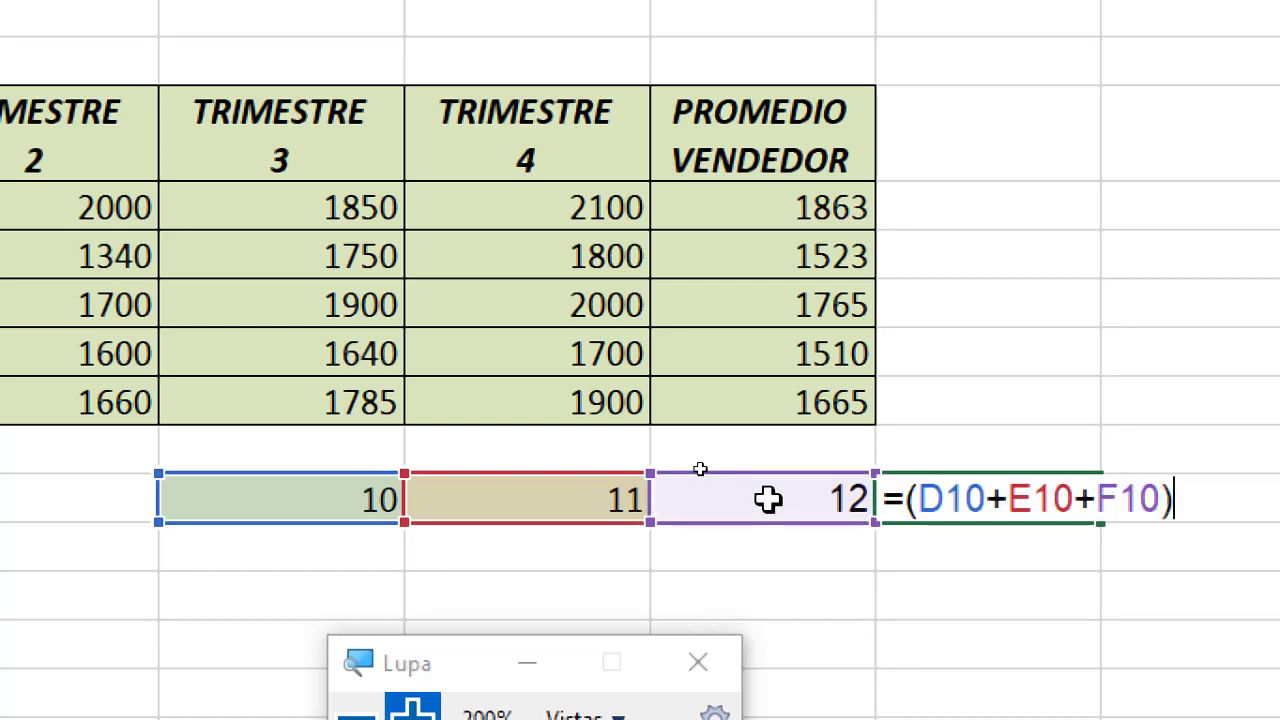
type("/3")
key("Return")
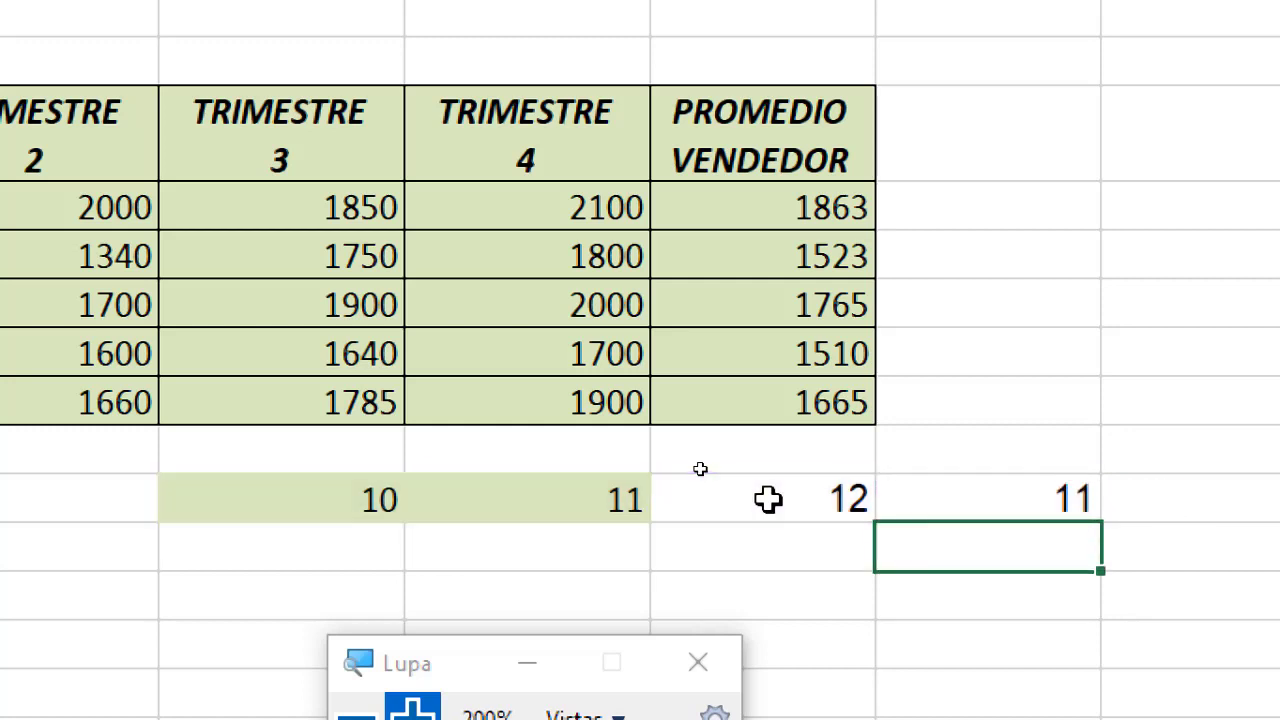
left_click(1023, 505)
double_click(1023, 505)
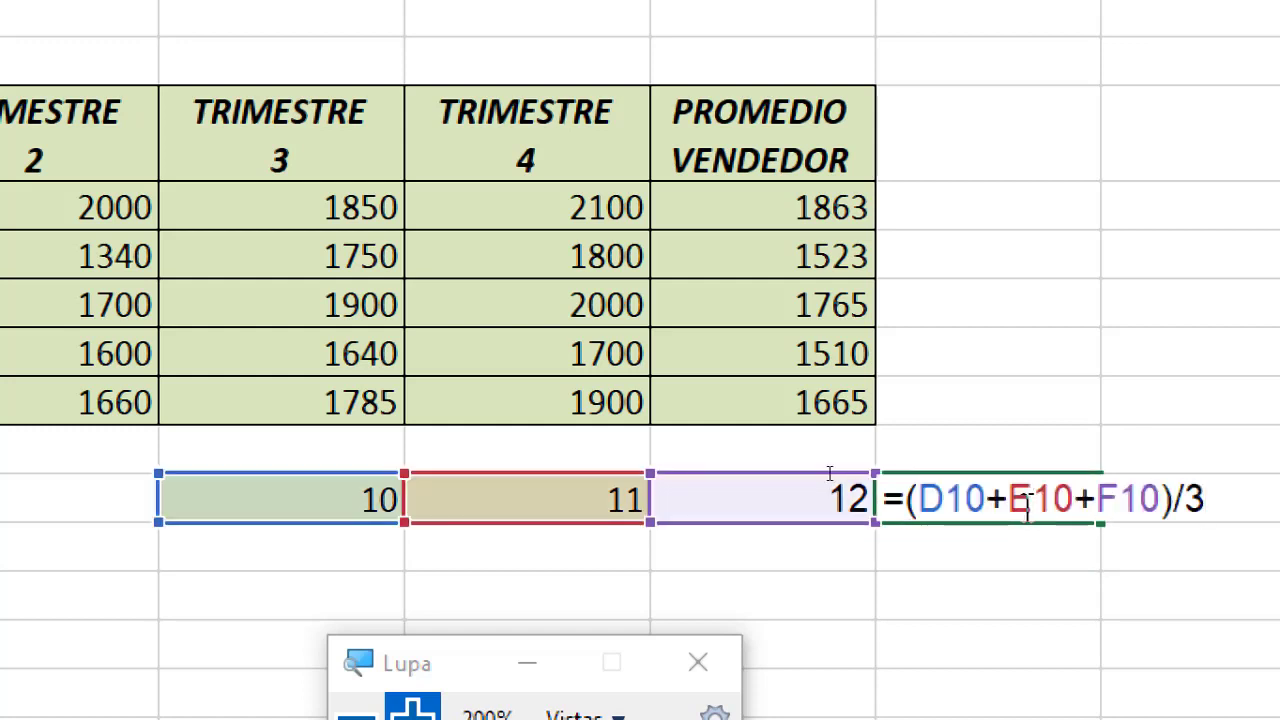
key("Escape")
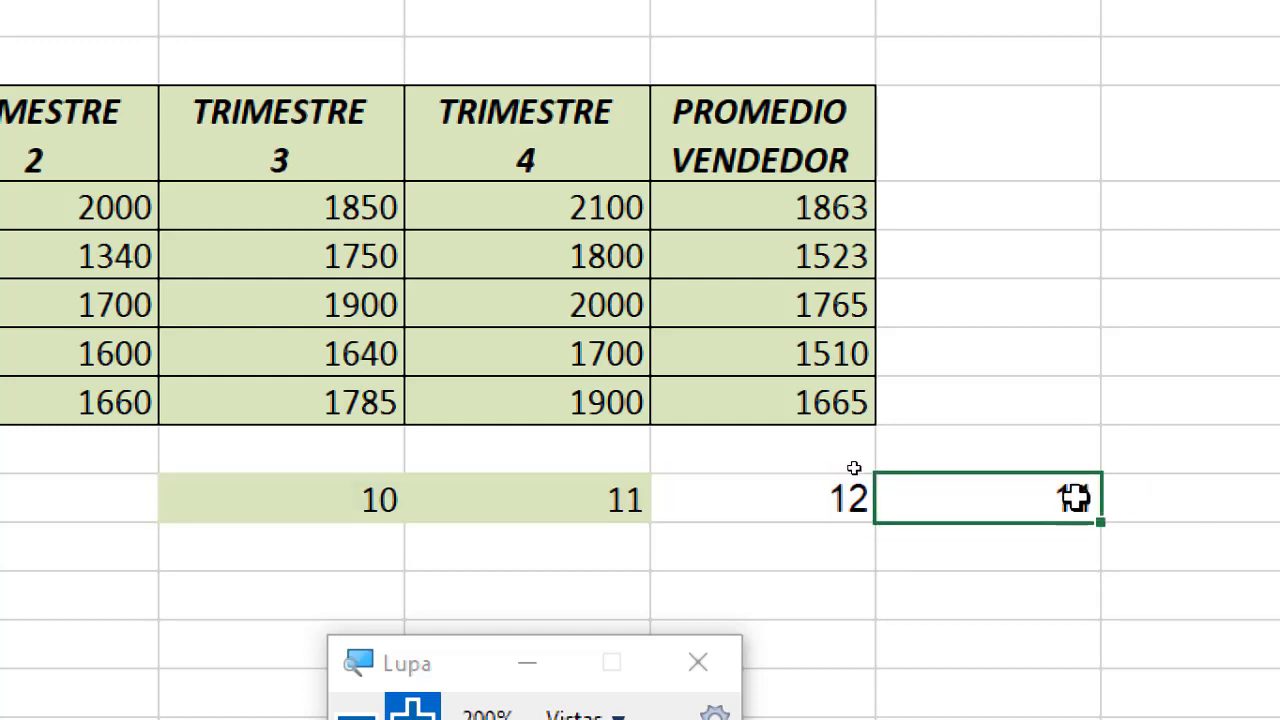
- Replace the manual average in G10 with =PROMEDIO(D10:F10)
type("=p")
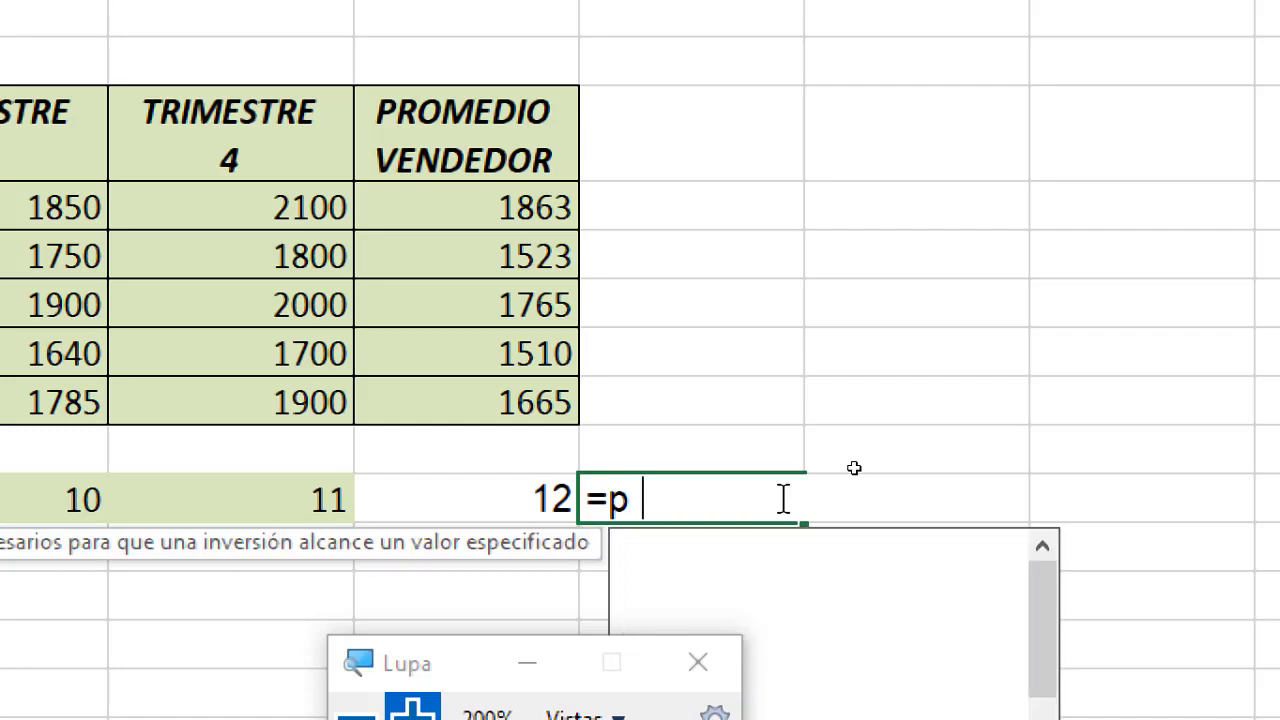
type("ro")
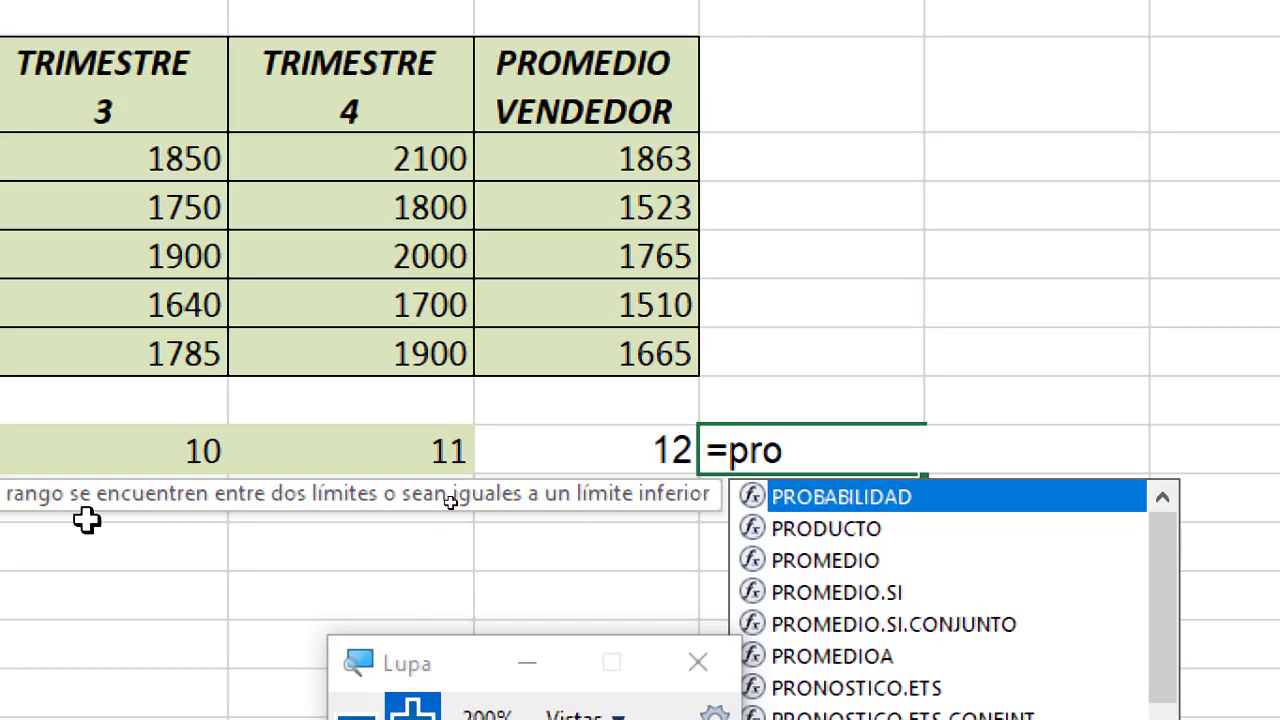
double_click(855, 543)
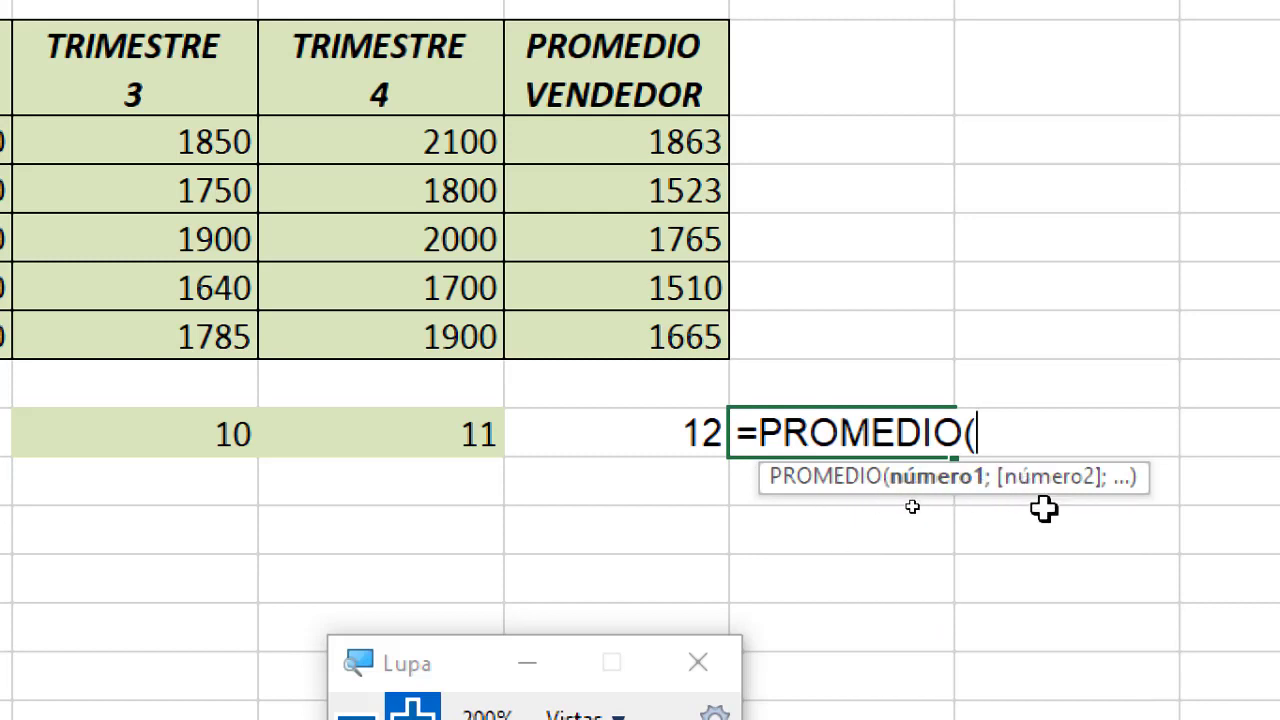
left_click_drag(197, 434, 571, 434)
type(")")
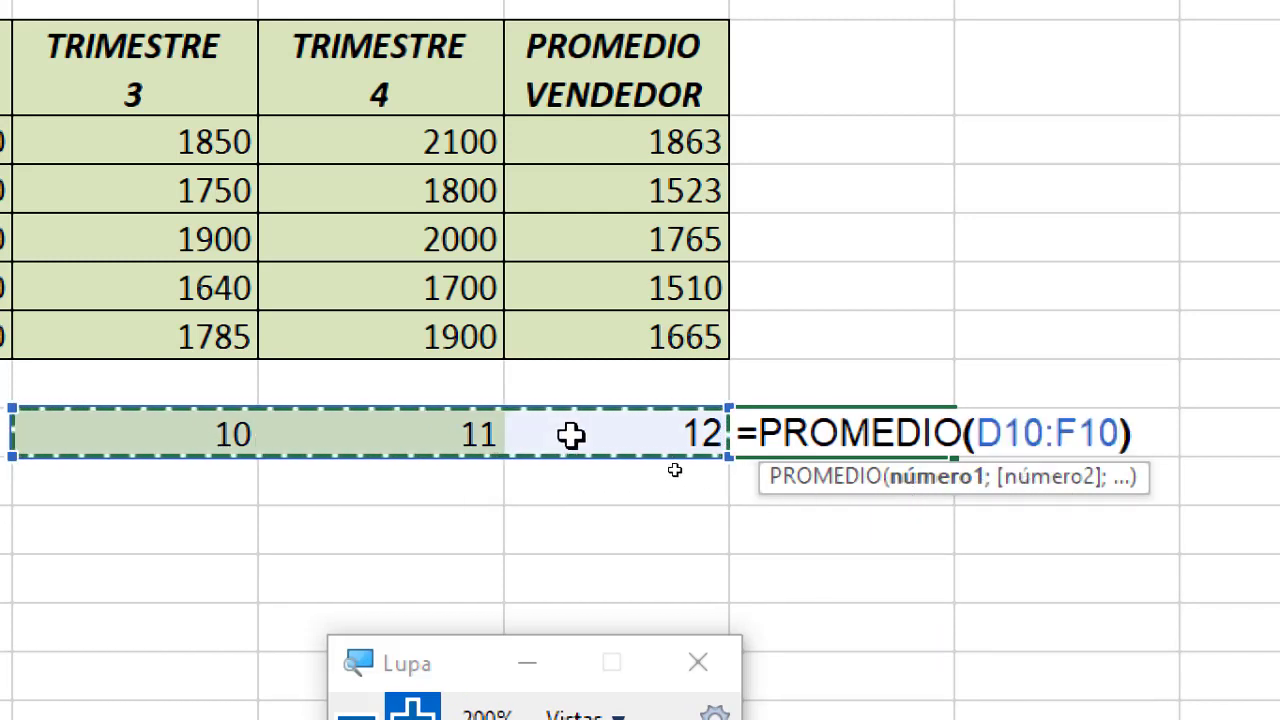
key("Return")
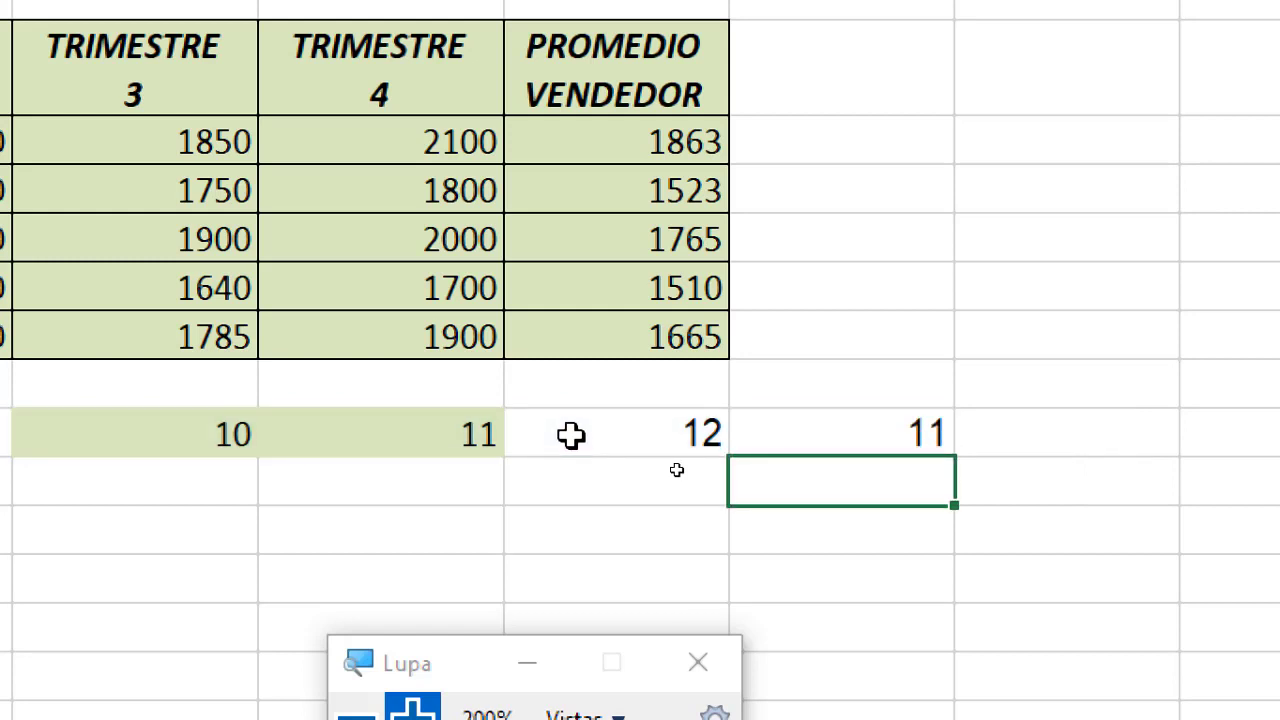
left_click(845, 423)
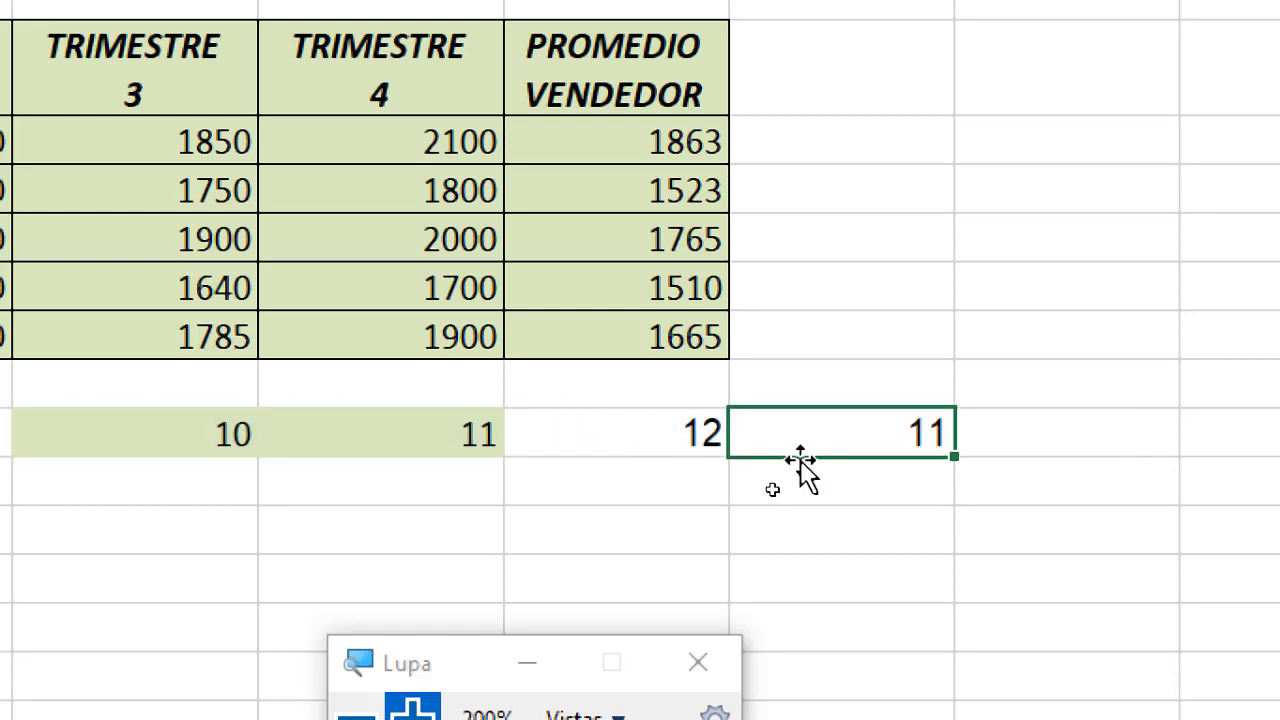
- Format the average in G10 with the Número category and two decimals
left_click_drag(420, 664, 465, 617)
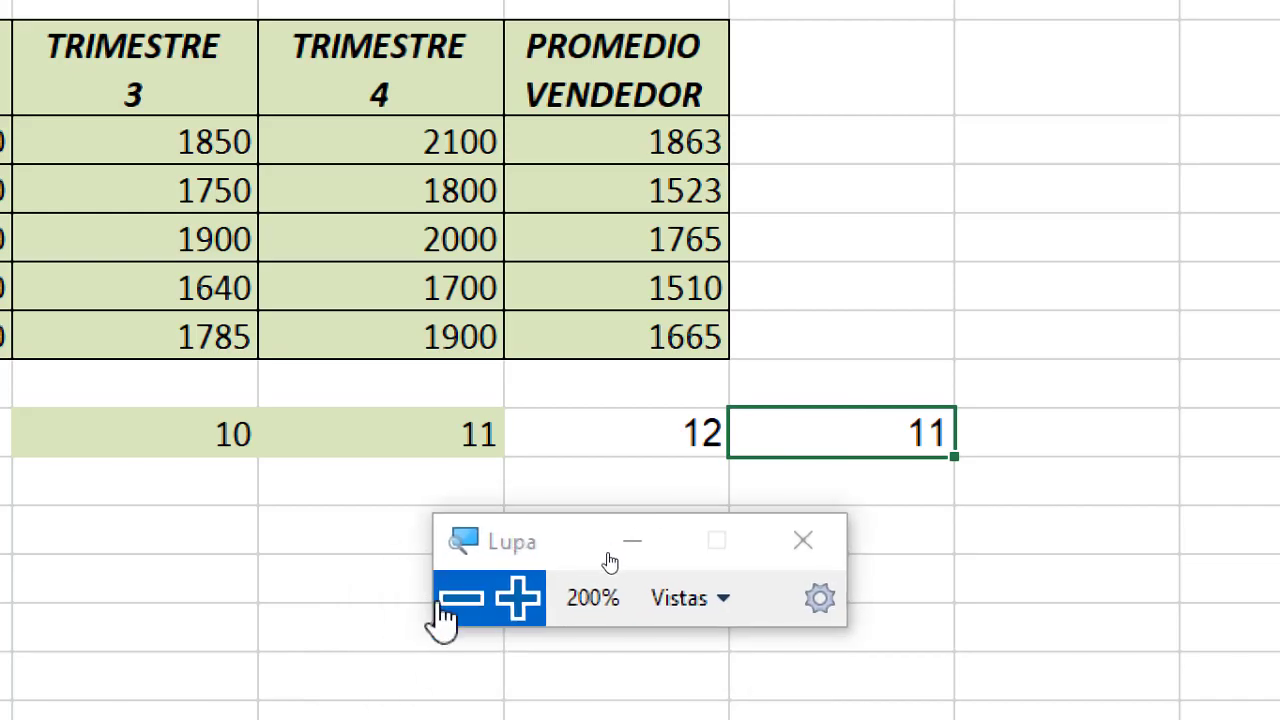
left_click(448, 608)
left_click(648, 551)
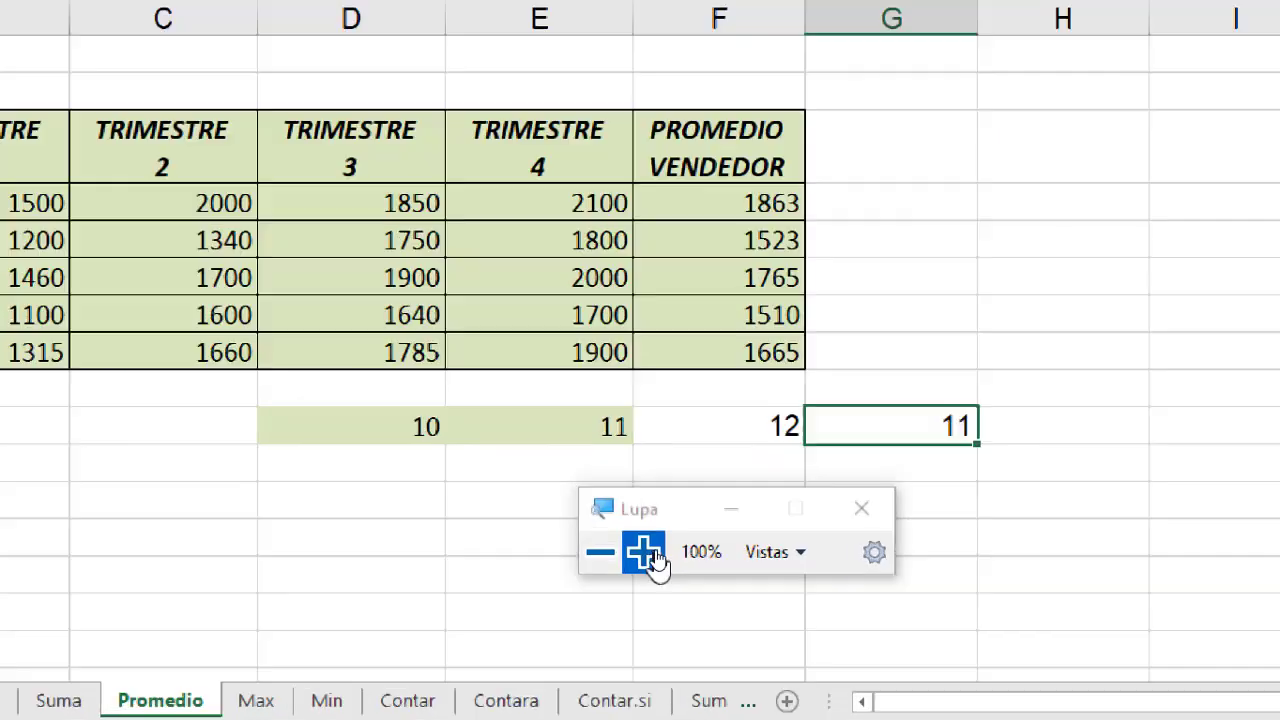
left_click(620, 551)
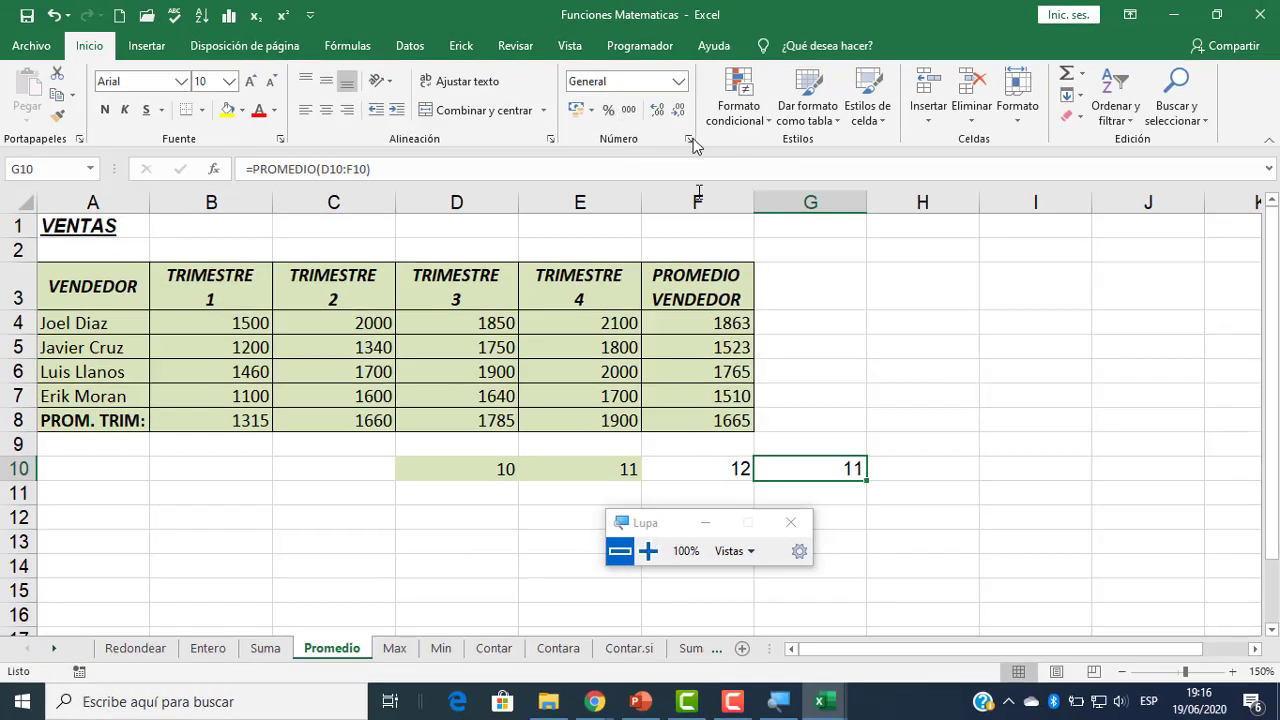
left_click(648, 551)
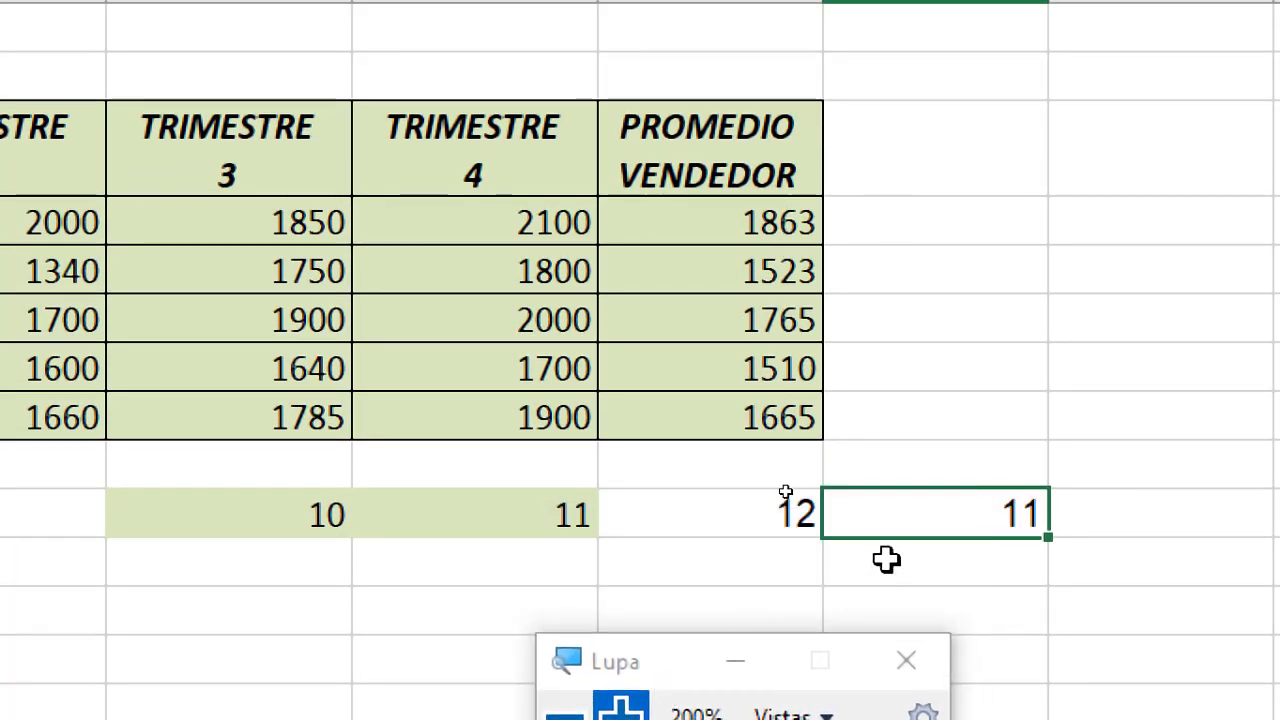
key("ctrl+1")
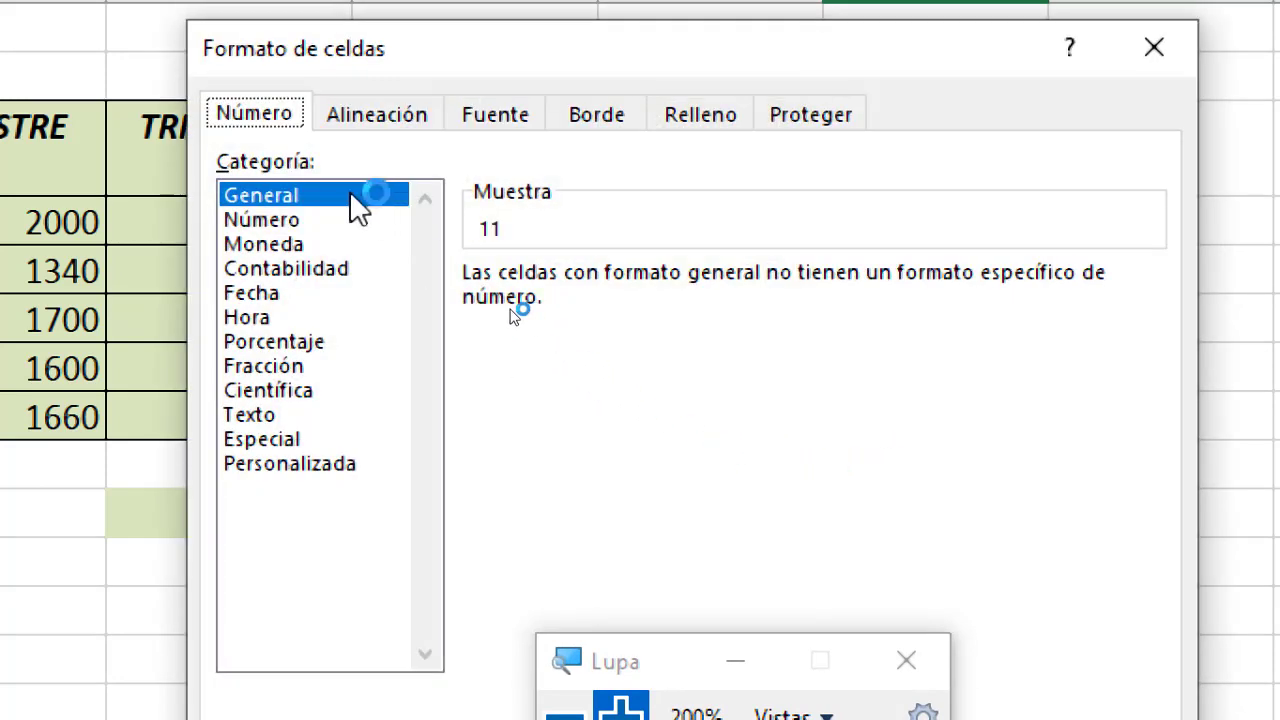
left_click(288, 221)
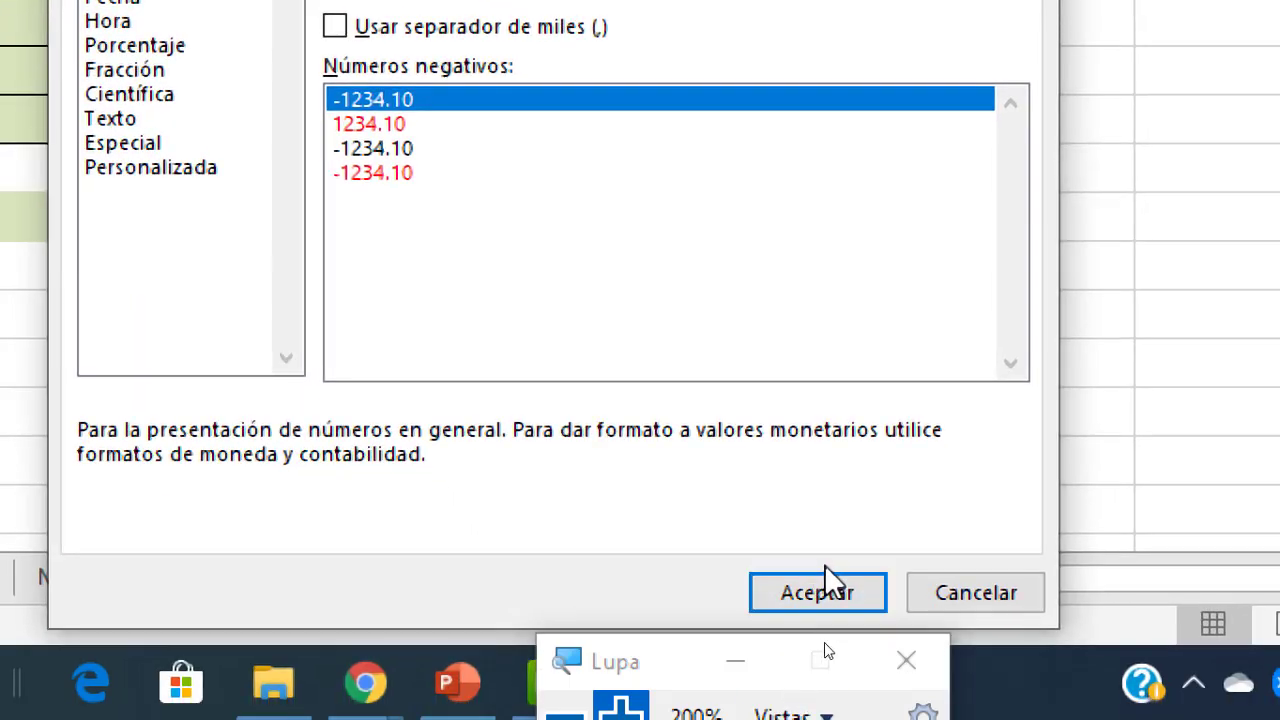
left_click(822, 583)
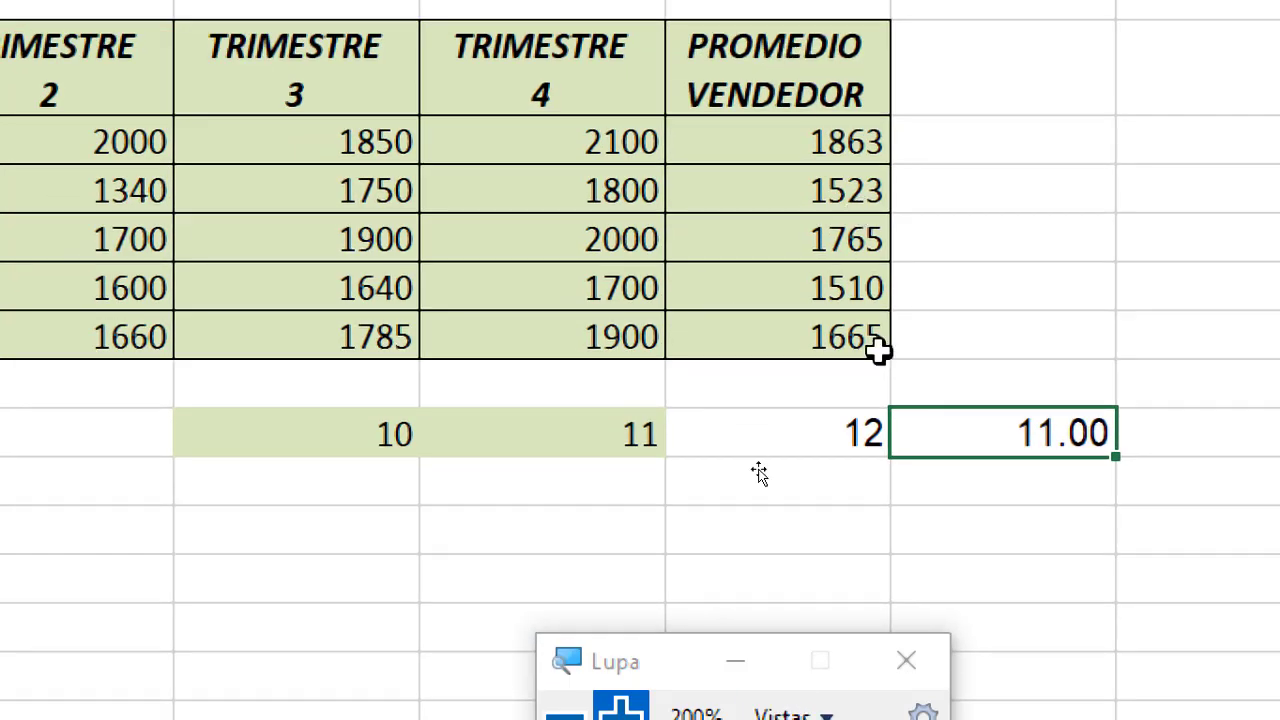
left_click(568, 712)
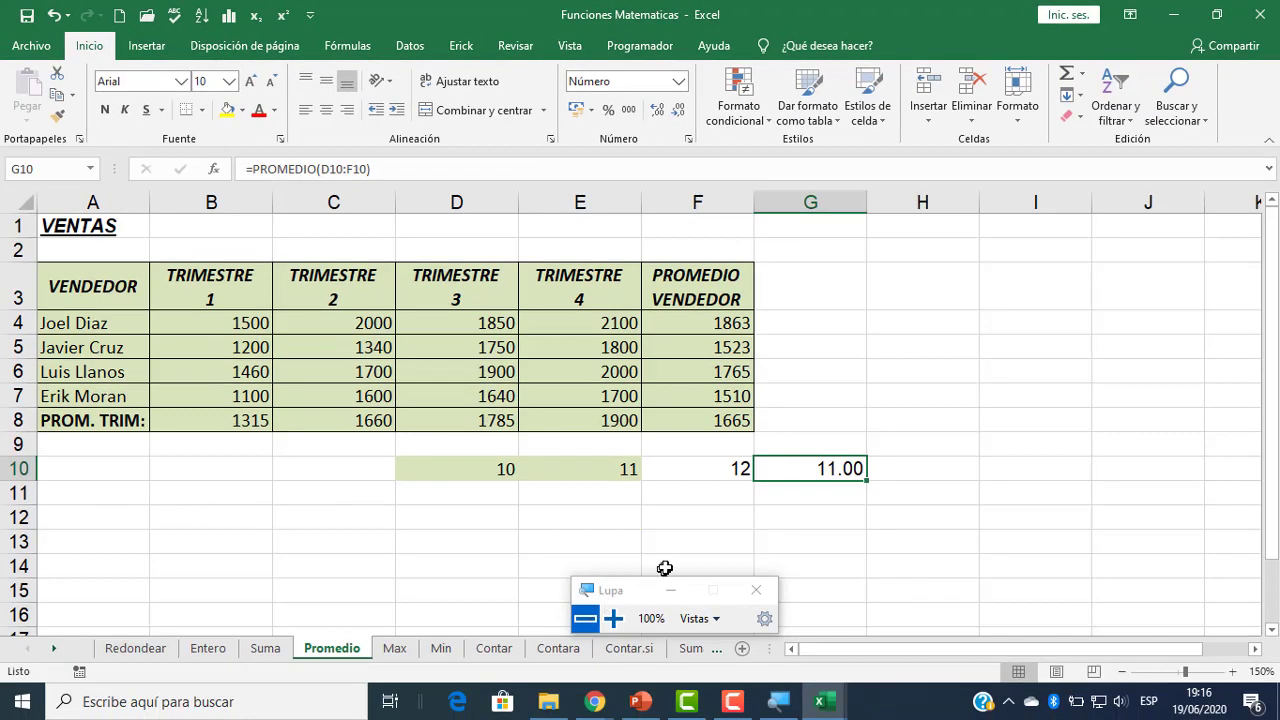
- Delete the contents of D9:G11 and remove the green fill from D10:E10 by copying the blank formatting of H15
left_click(705, 545)
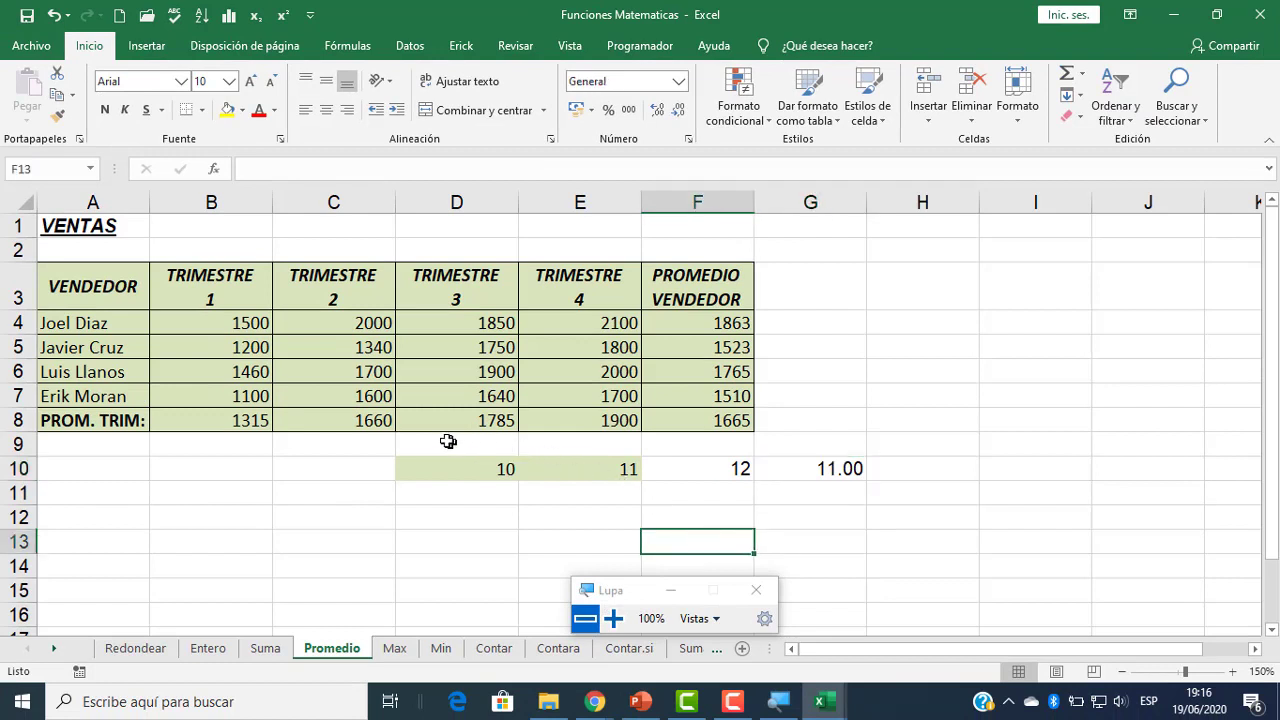
left_click_drag(403, 448, 831, 492)
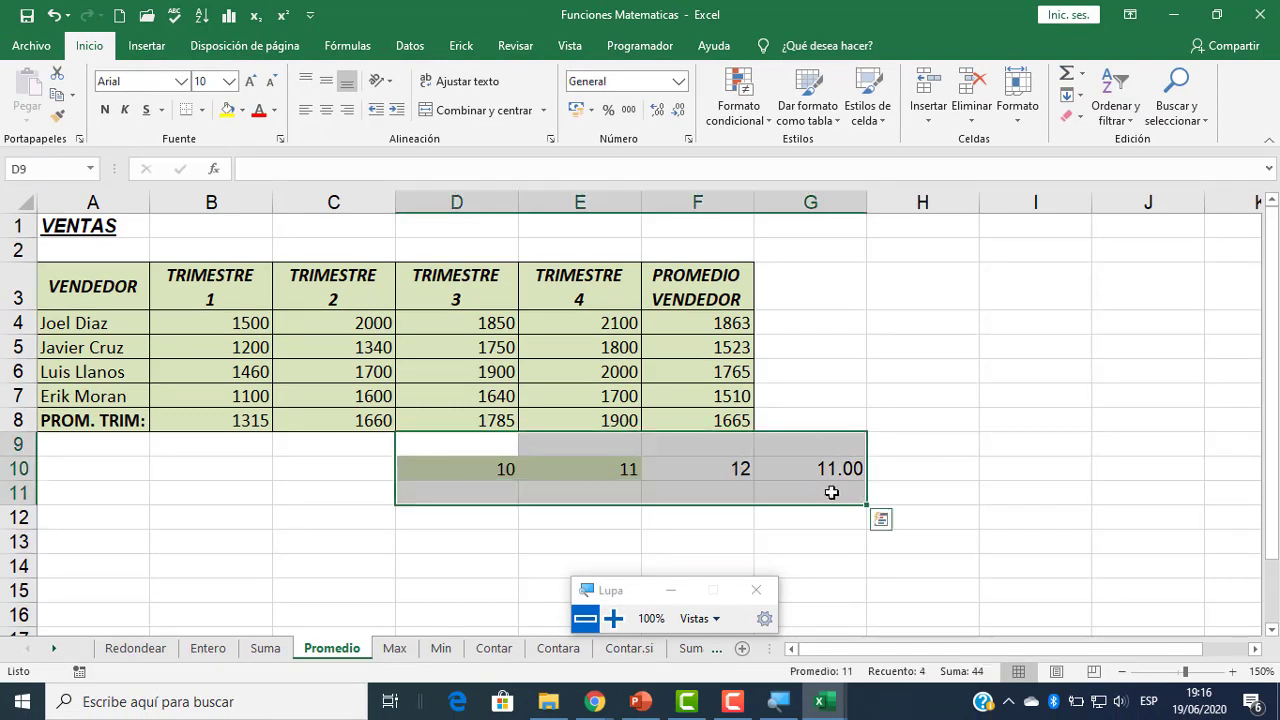
key("Delete")
left_click(960, 590)
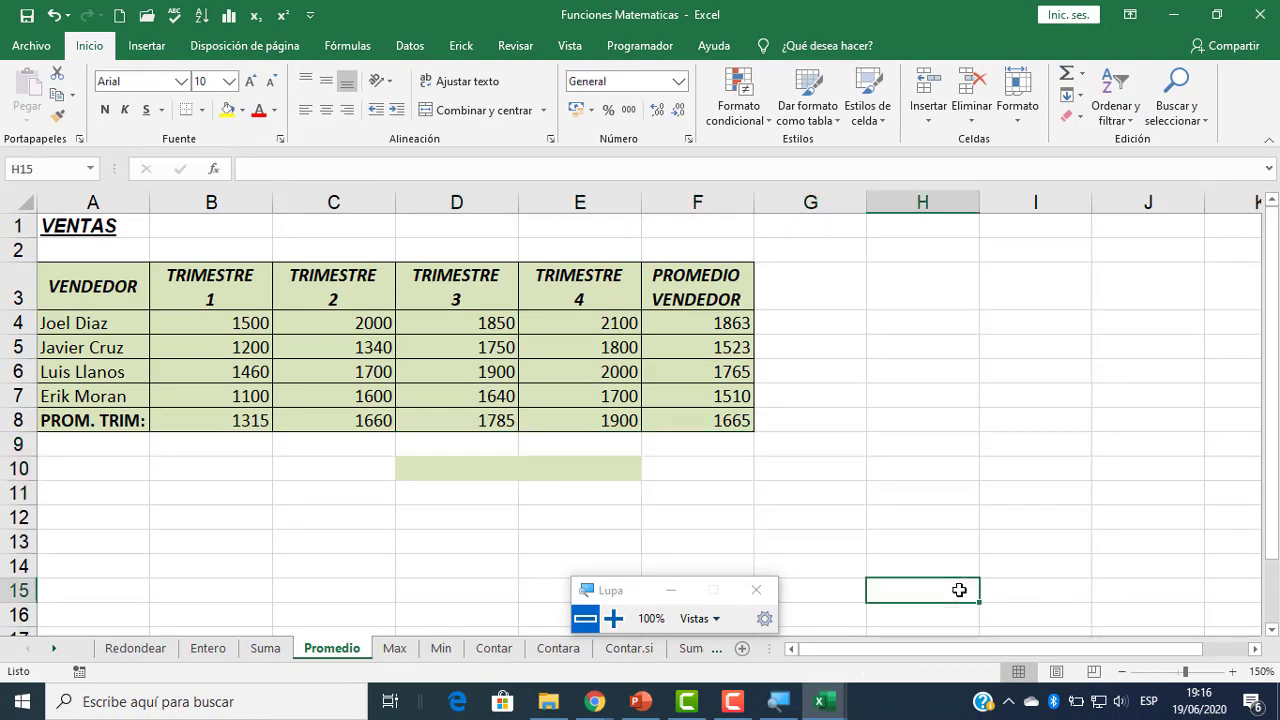
left_click(57, 117)
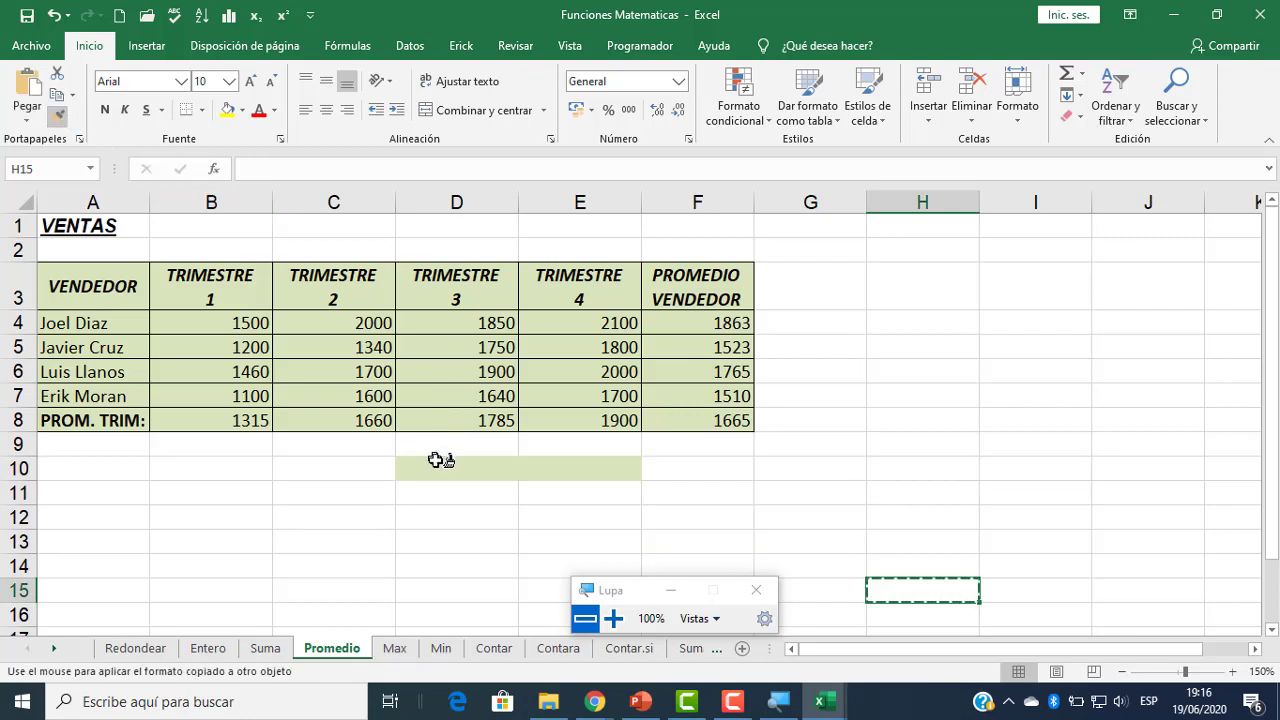
left_click_drag(437, 470, 603, 473)
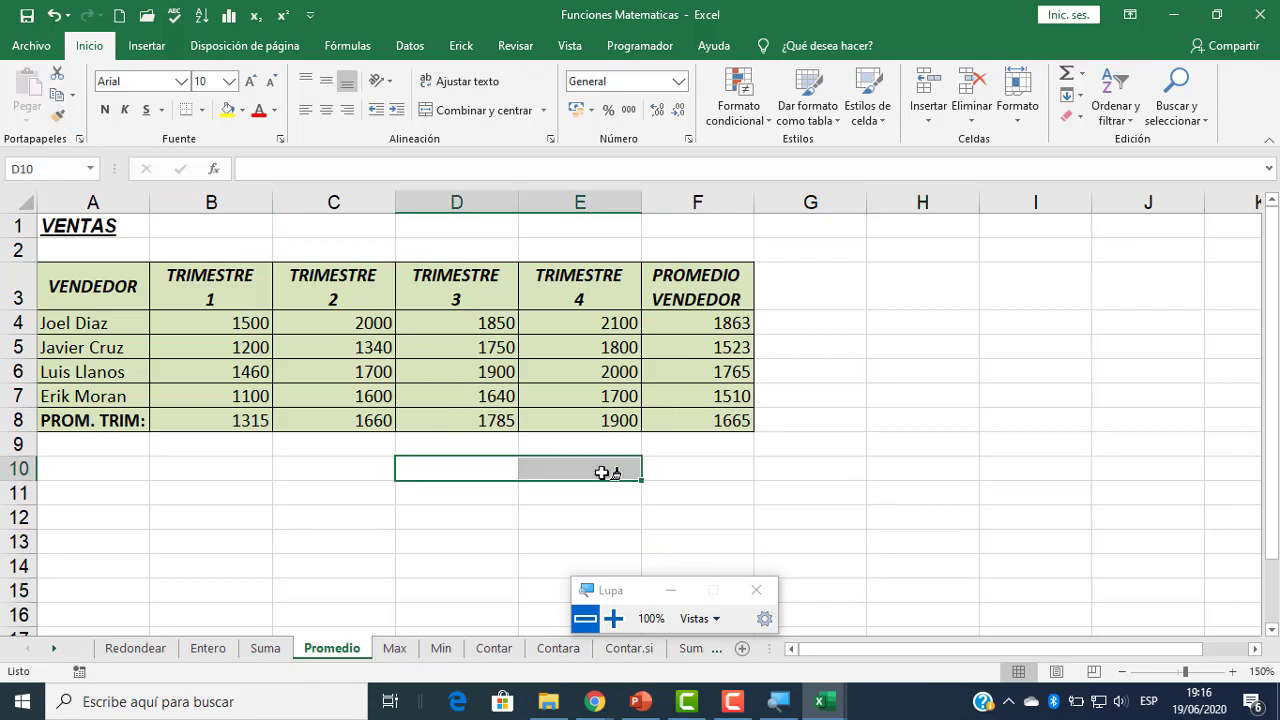
- Check the Google Meet chat for new questions and return to the Promedio sheet of the Funciones Matematicas workbook
left_click(595, 701)
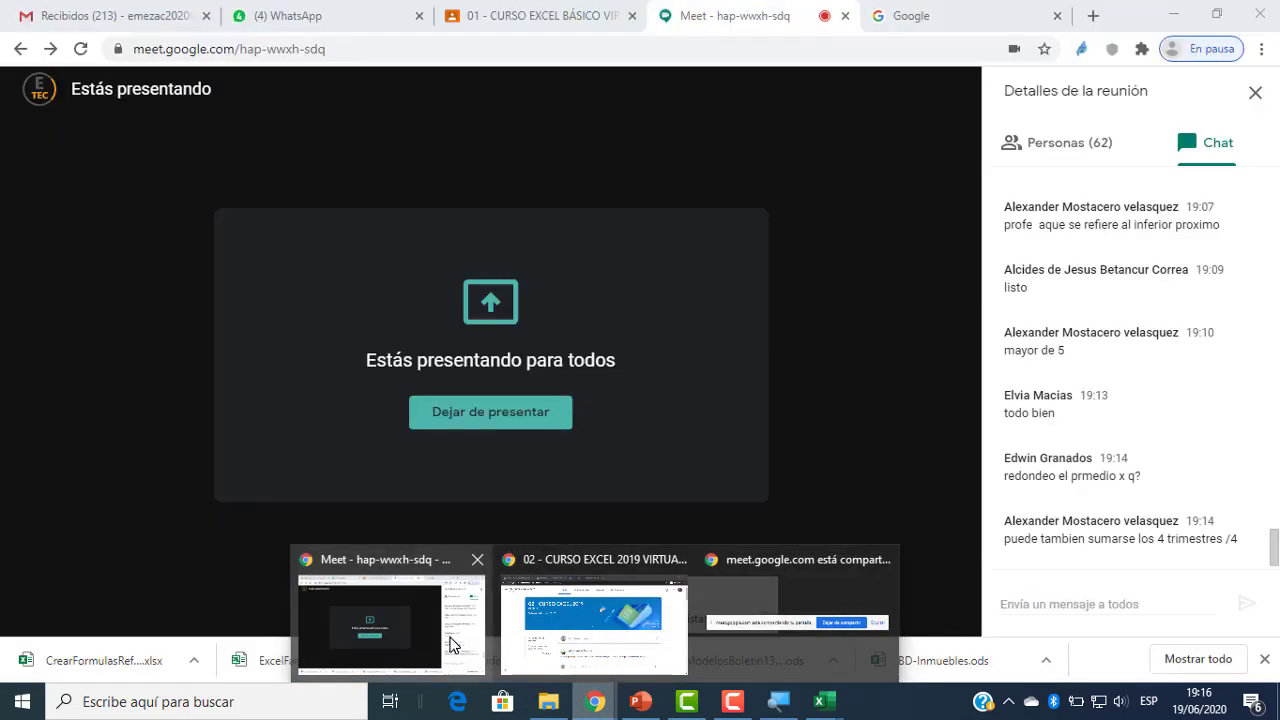
left_click(450, 643)
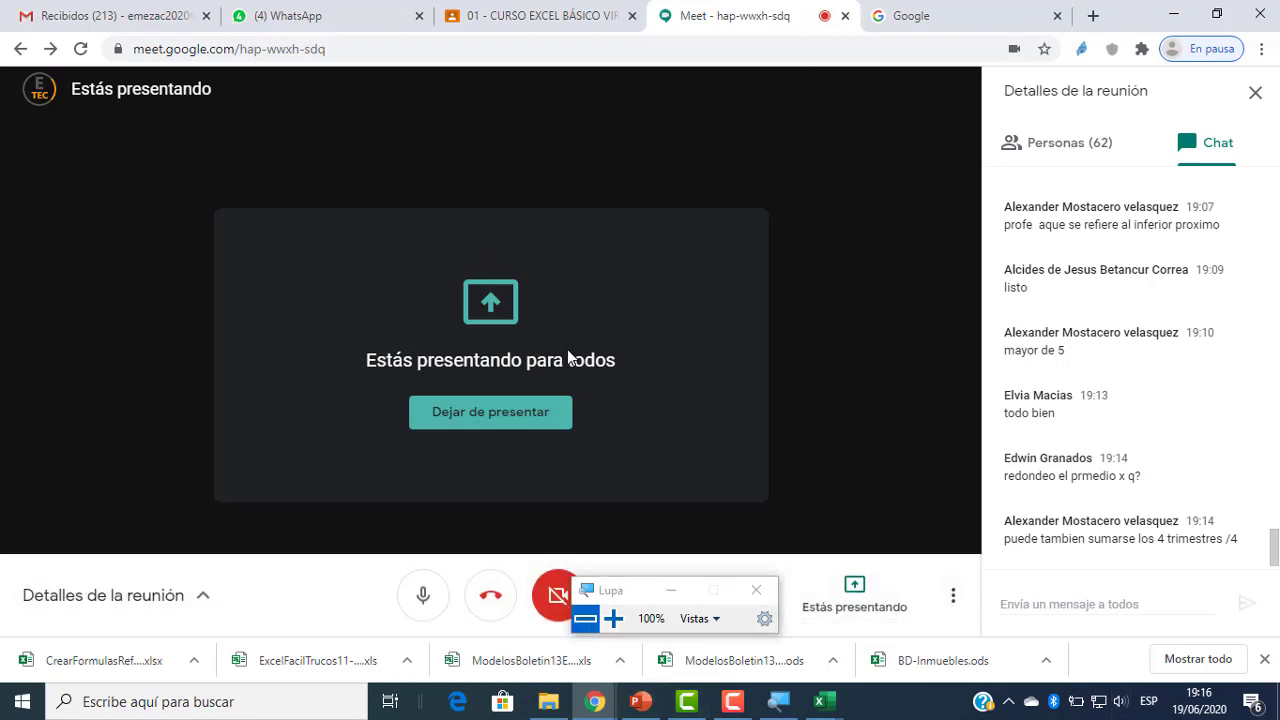
mouse_move(822, 701)
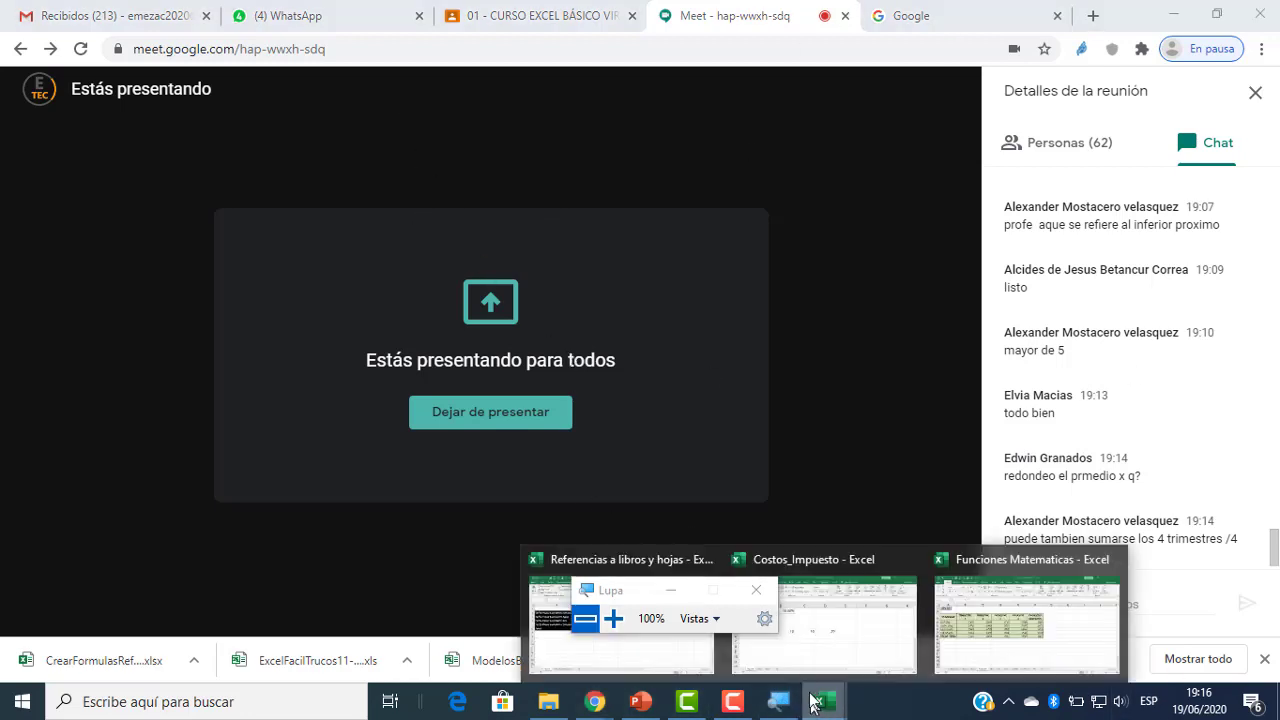
left_click(978, 622)
left_click(712, 484)
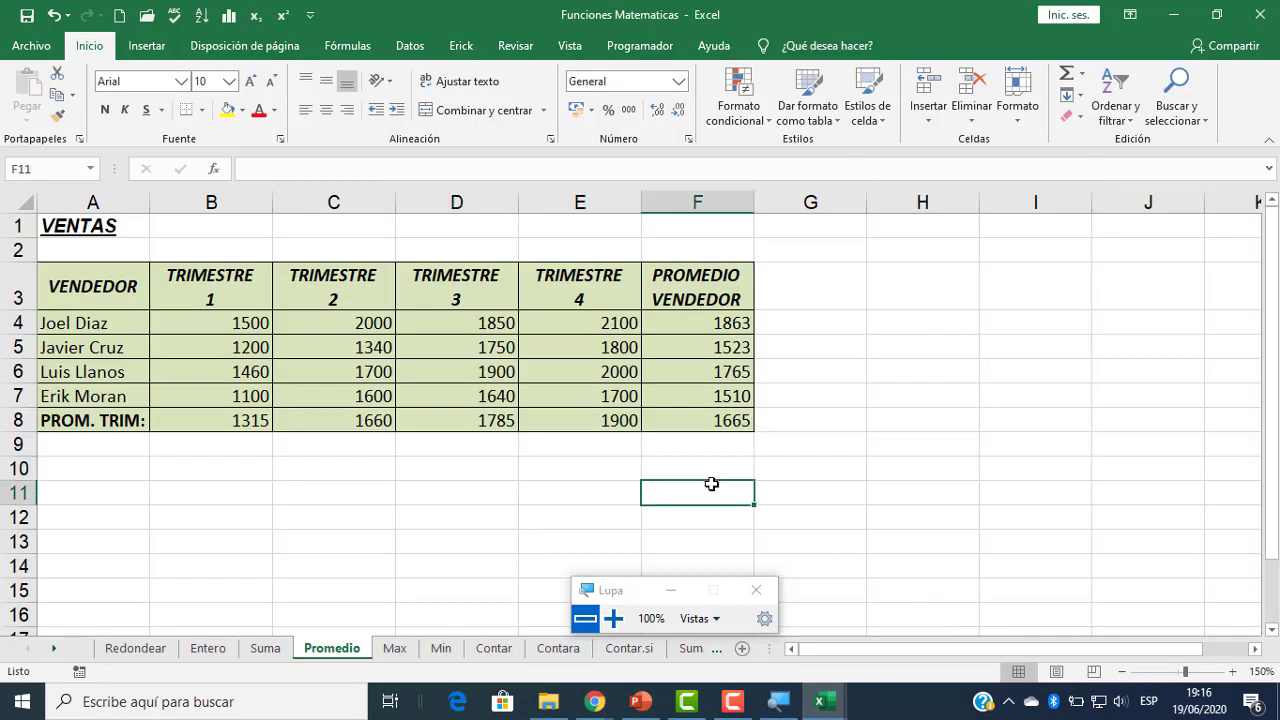
left_click(726, 472)
- On the Max sheet, colour the highest sale of the first seller, in E4, with a red font
left_click(396, 648)
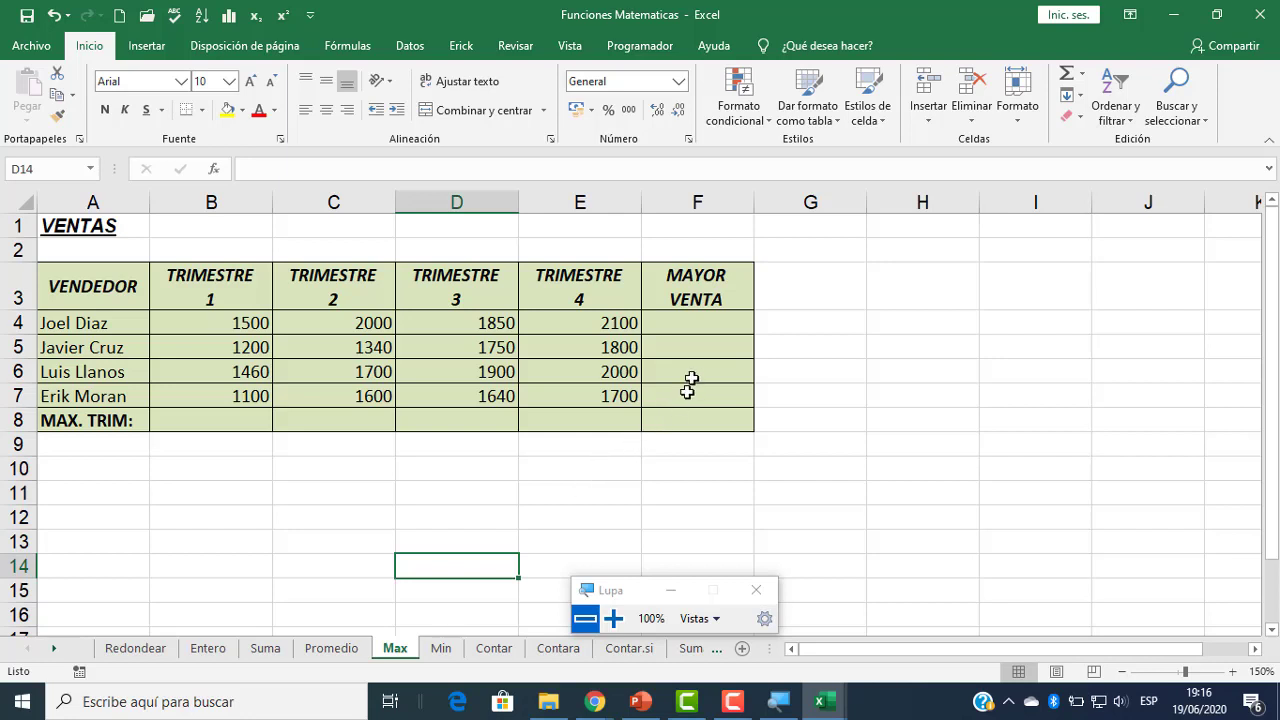
left_click(706, 328)
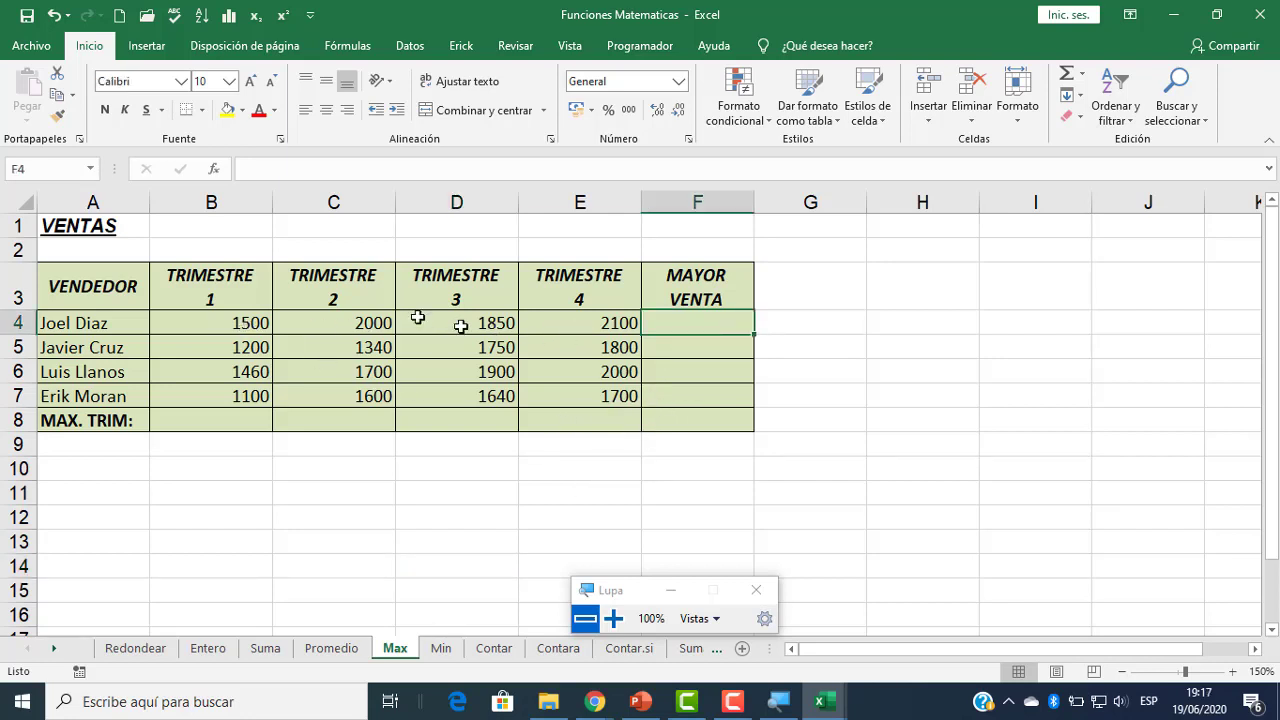
scroll(297, 313, "up", 1, "ctrl")
scroll(242, 312, "up", 1, "ctrl")
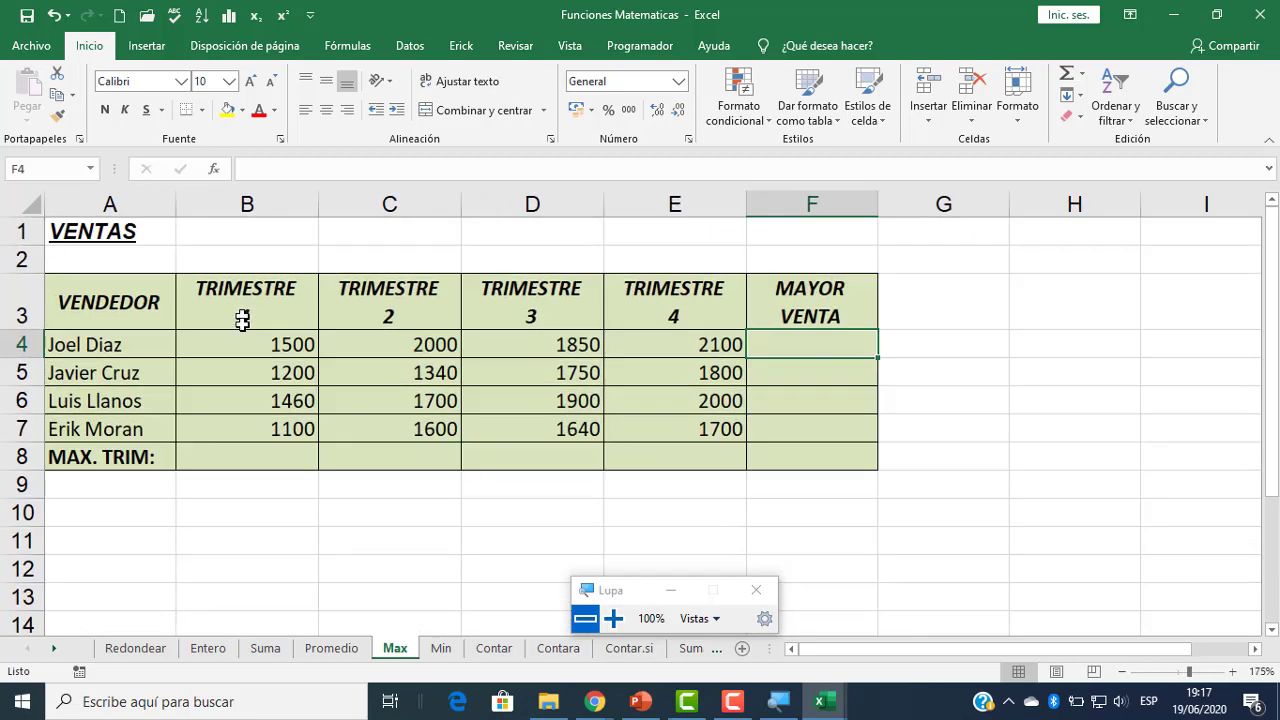
left_click(393, 350)
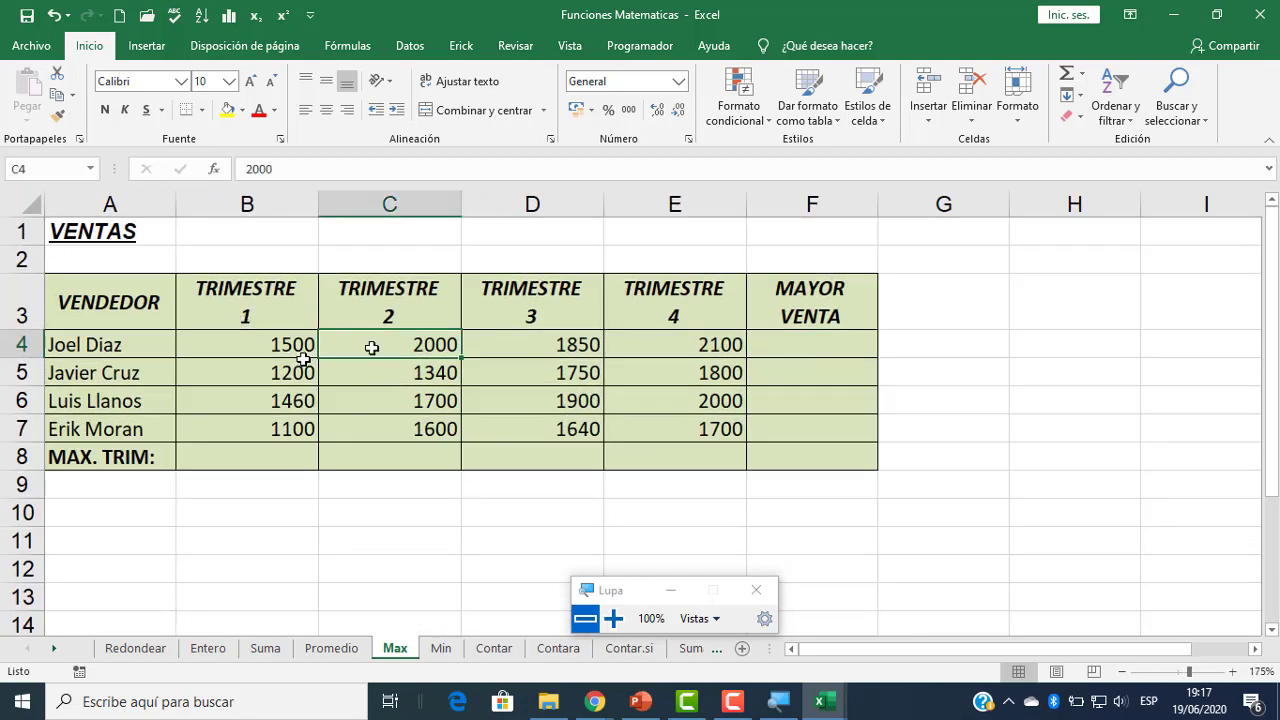
left_click(662, 346)
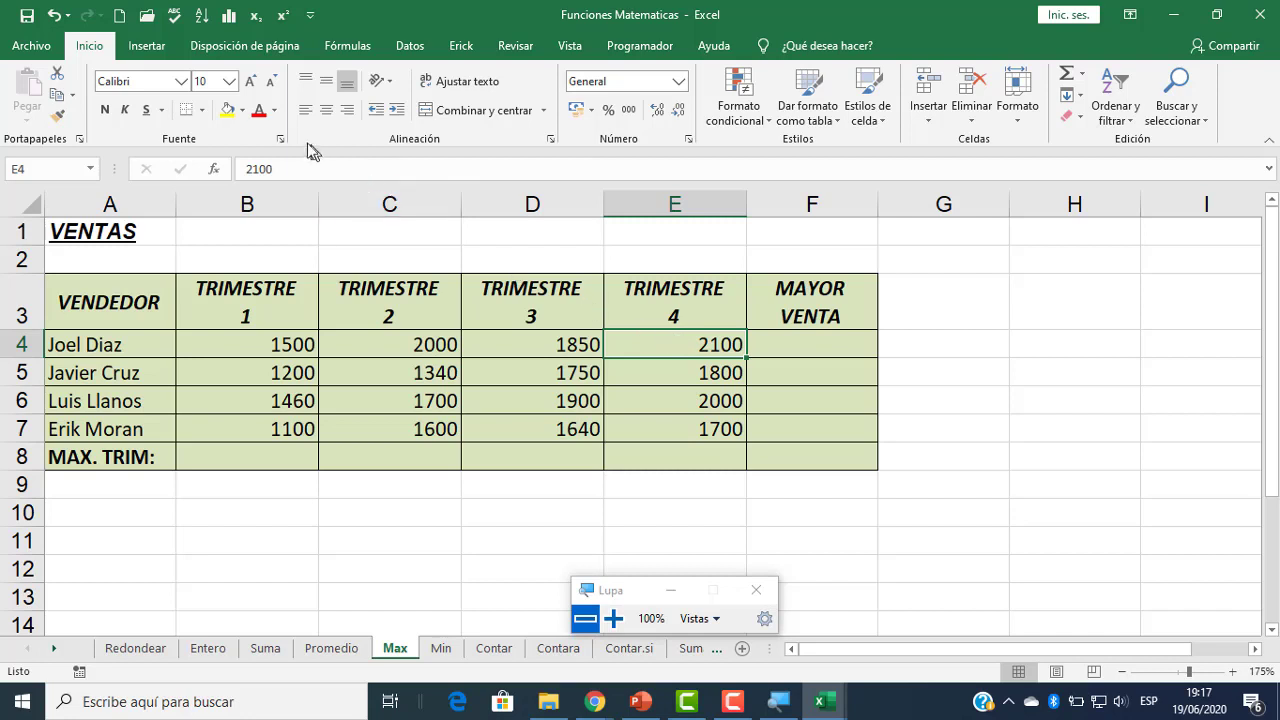
left_click(260, 110)
- Find the first seller's highest sale by inserting =MAX(B4:E4) in F4 and fill the formula down to F7
left_click(792, 358)
left_click(215, 172)
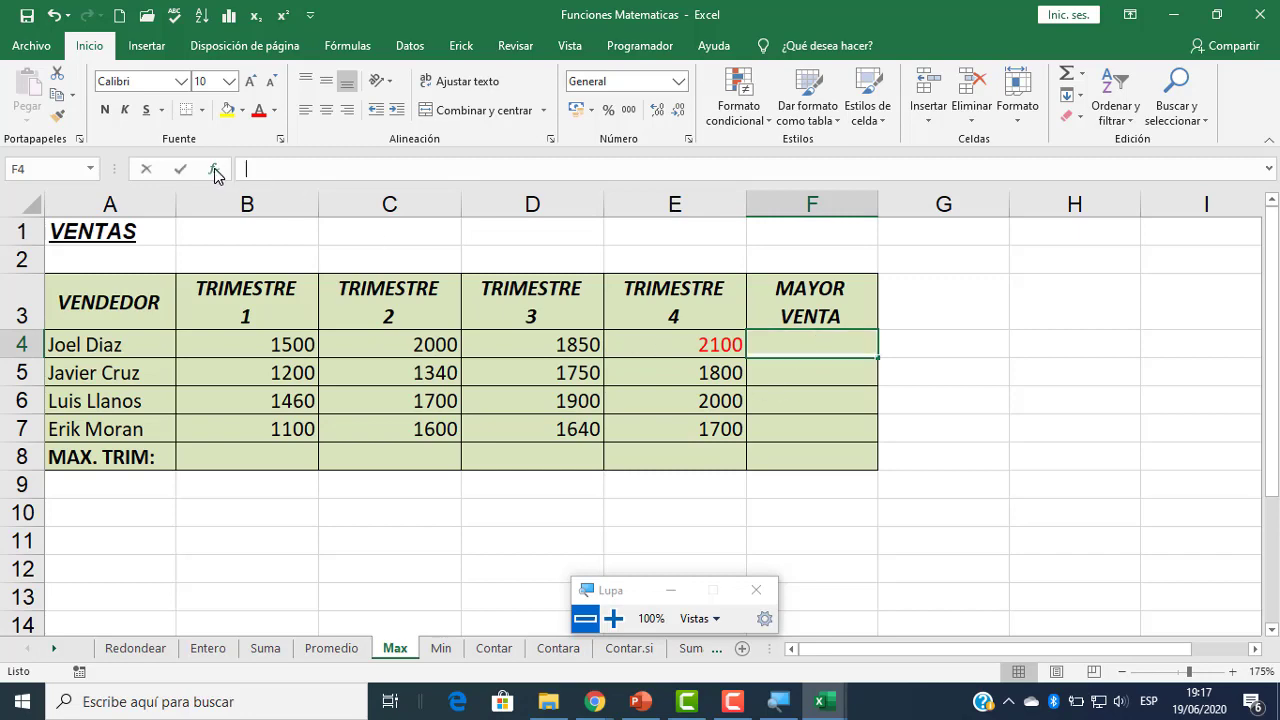
type("ma")
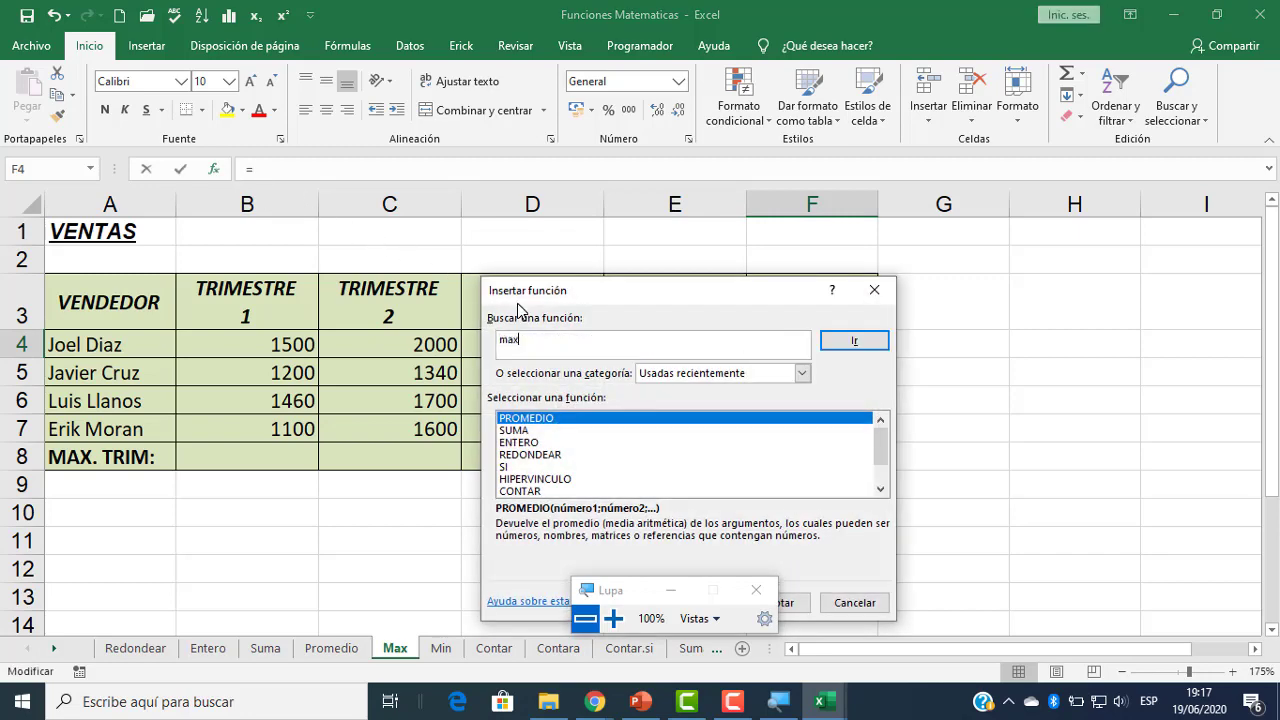
type("x")
left_click(854, 341)
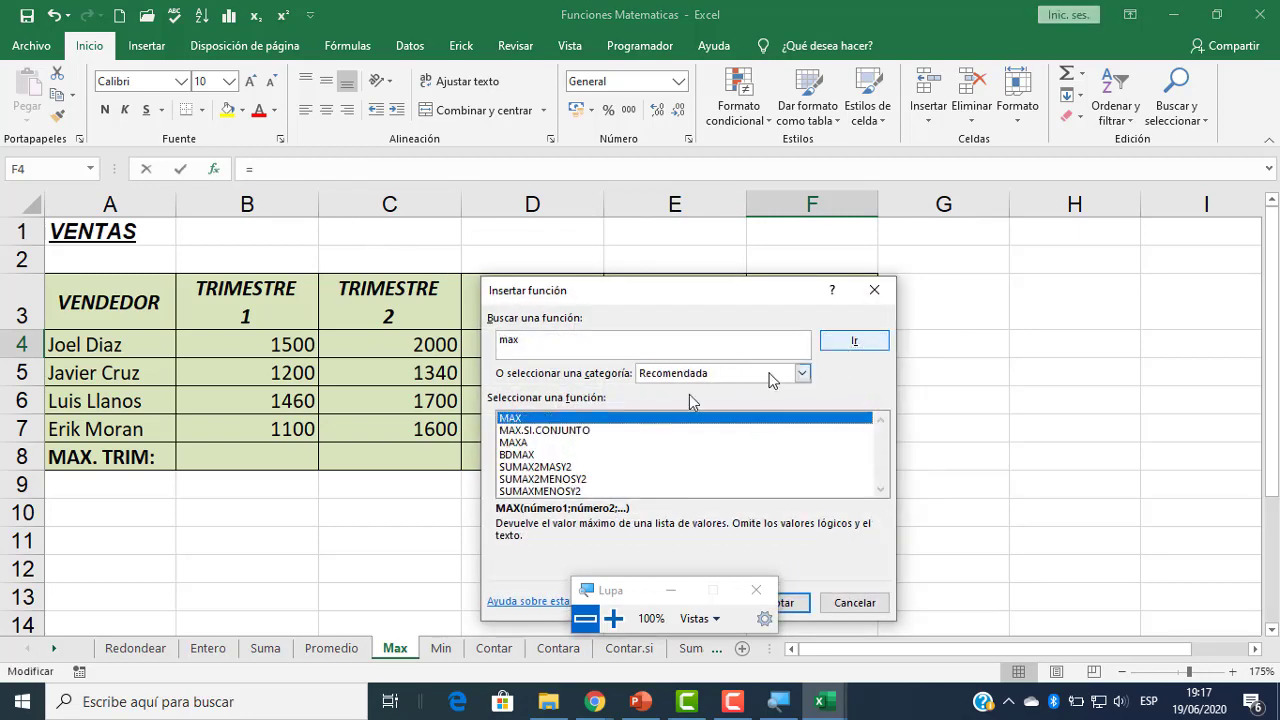
double_click(515, 421)
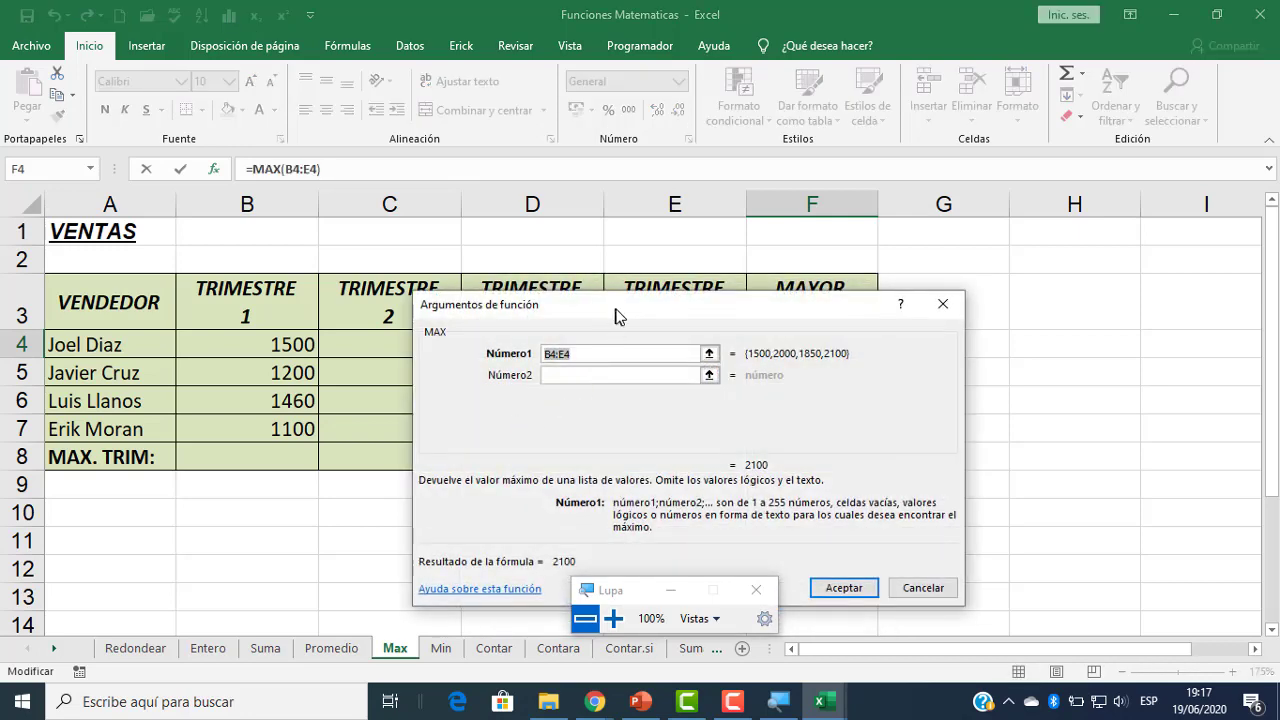
left_click_drag(621, 316, 905, 403)
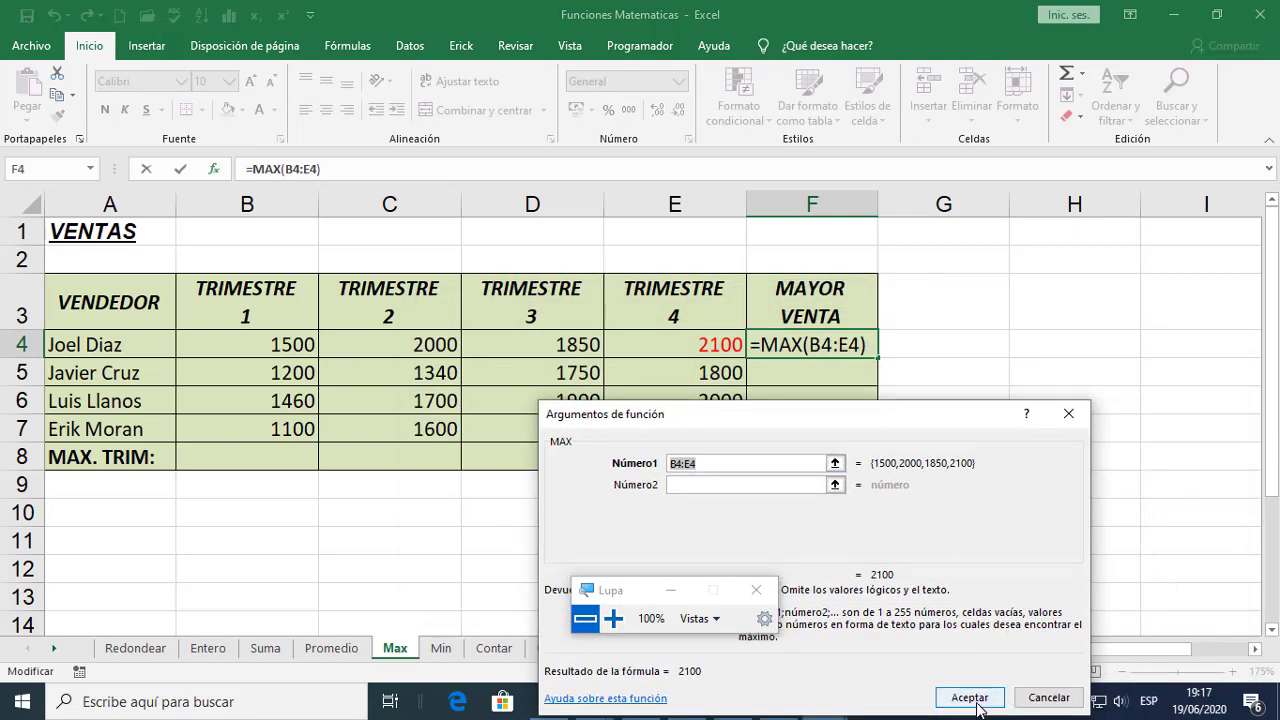
key("Return")
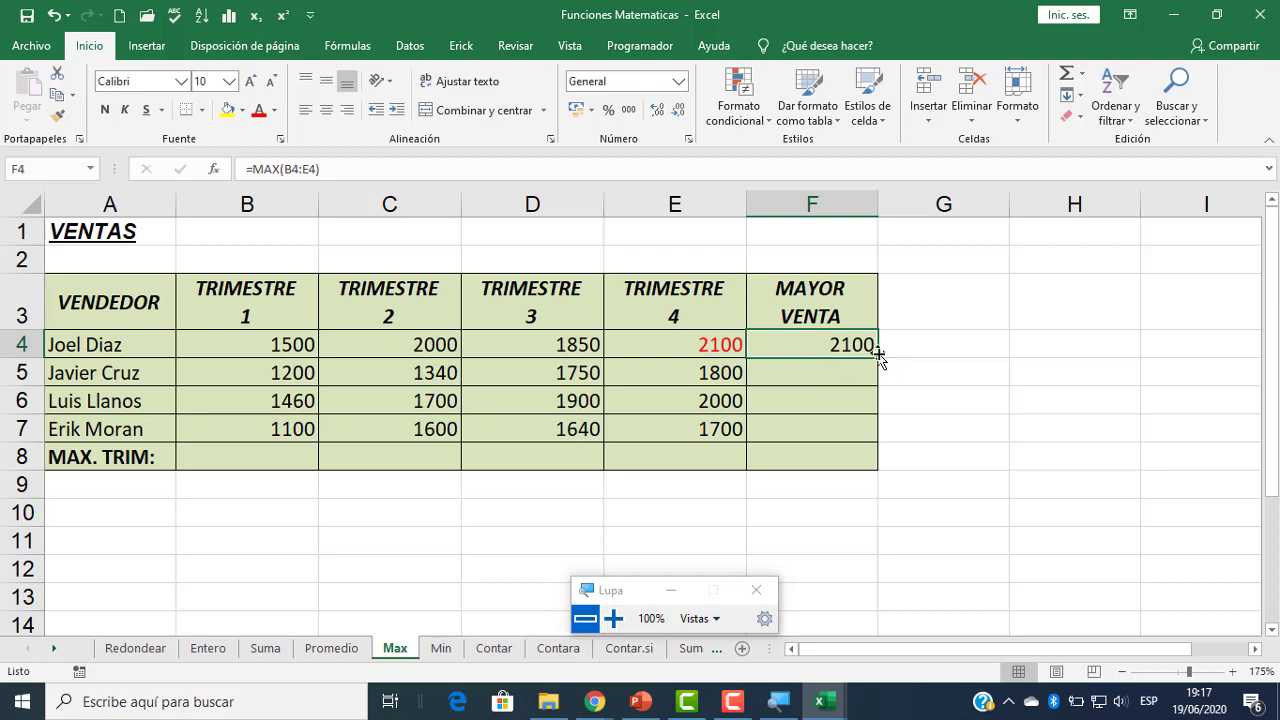
left_click_drag(877, 355, 863, 430)
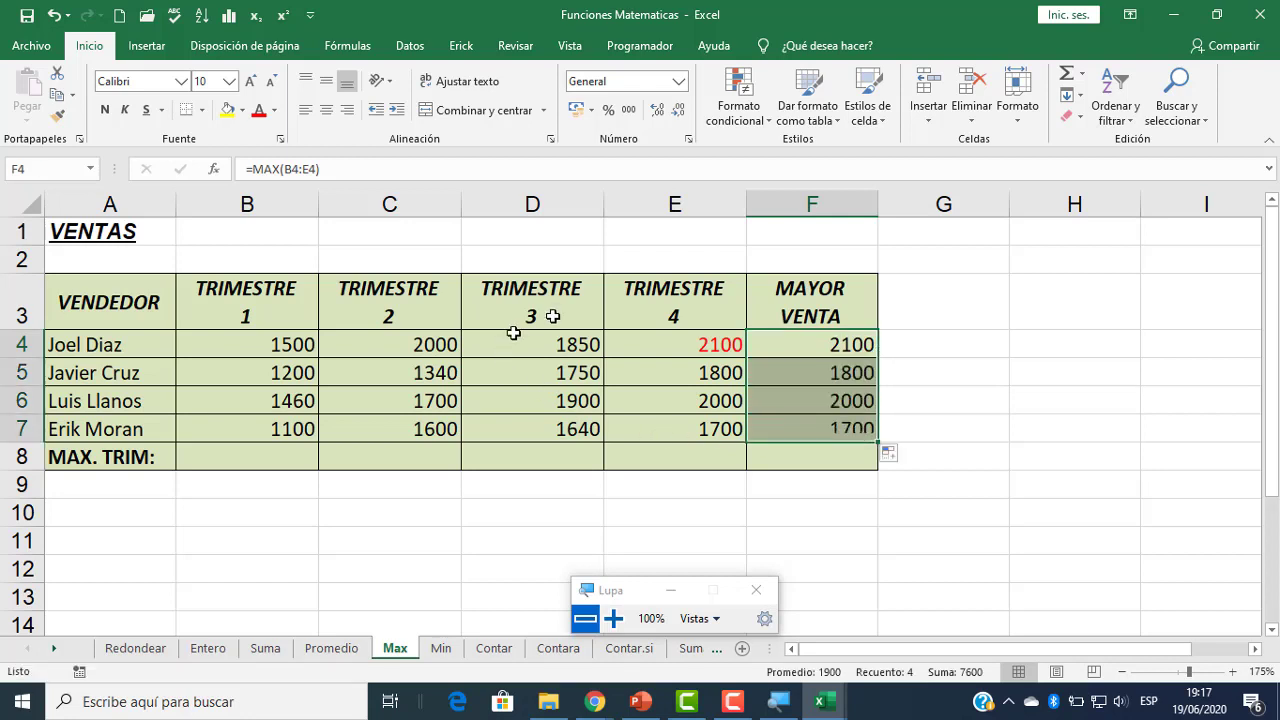
left_click(942, 475)
- Insert =MAX(B4:B7) in B8 for the quarterly maximum and fill the formula across to F8
left_click(296, 457)
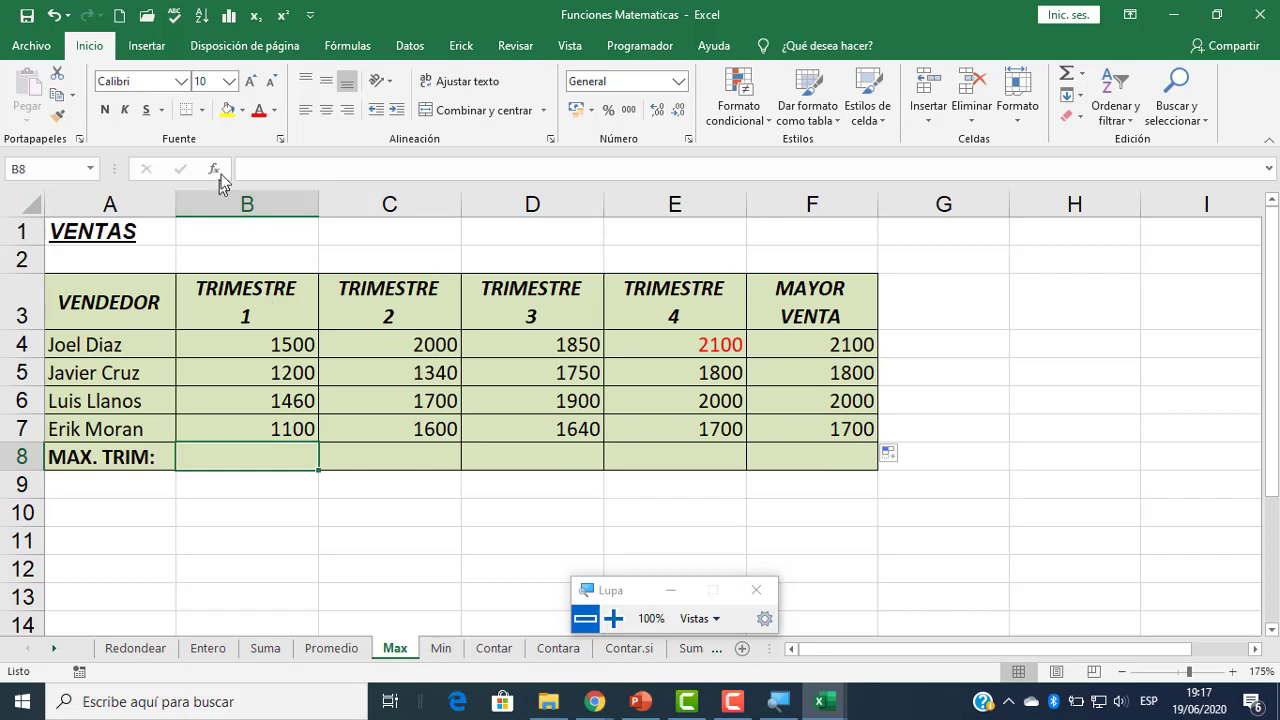
left_click(218, 172)
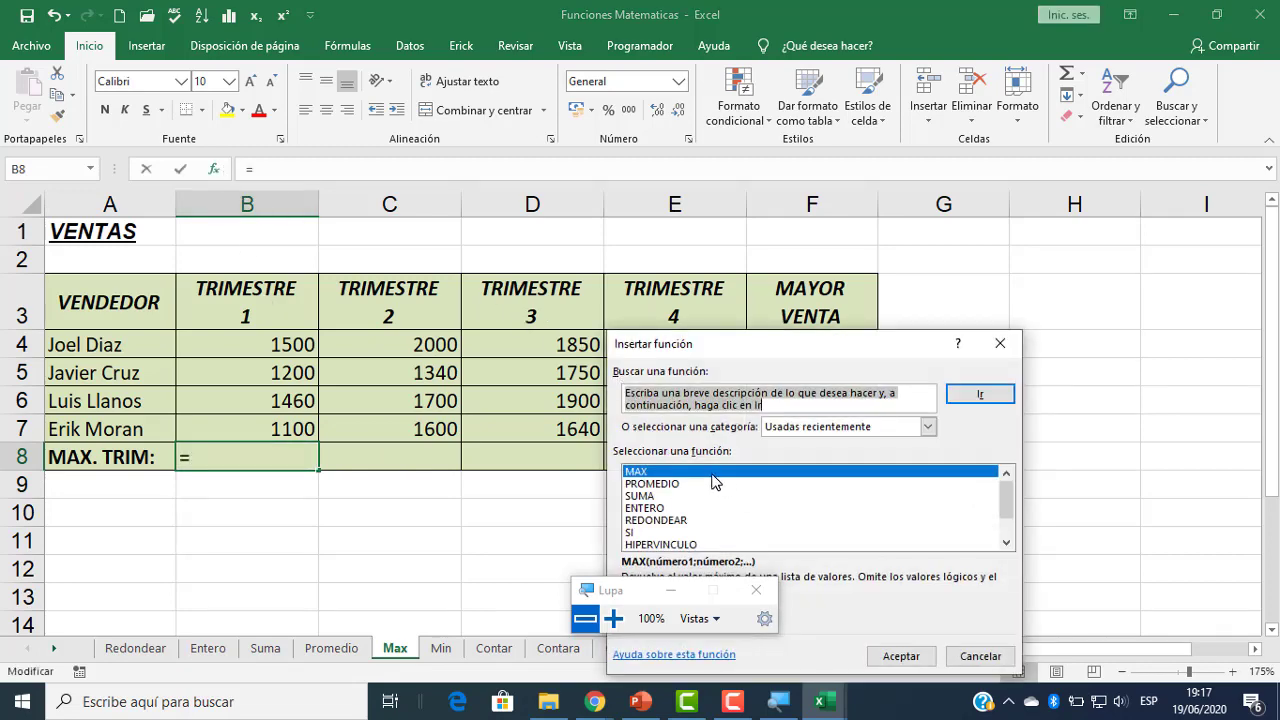
double_click(711, 472)
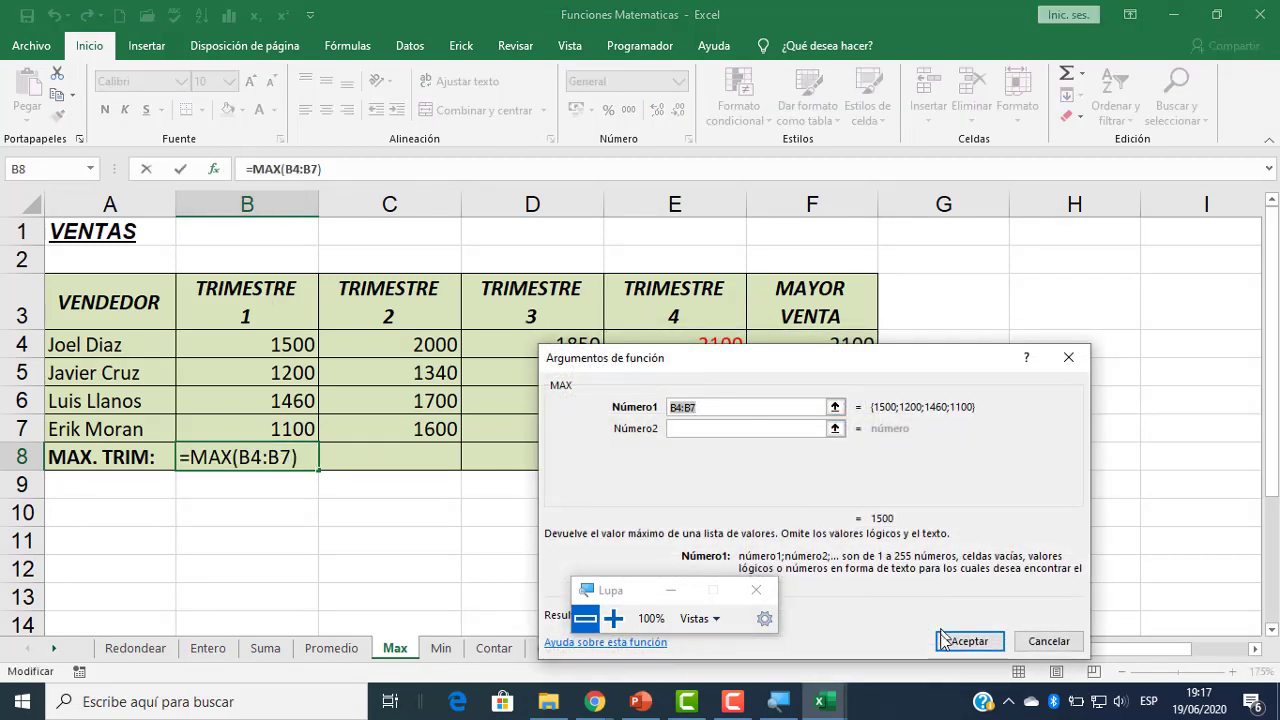
left_click(968, 641)
left_click_drag(319, 469, 822, 470)
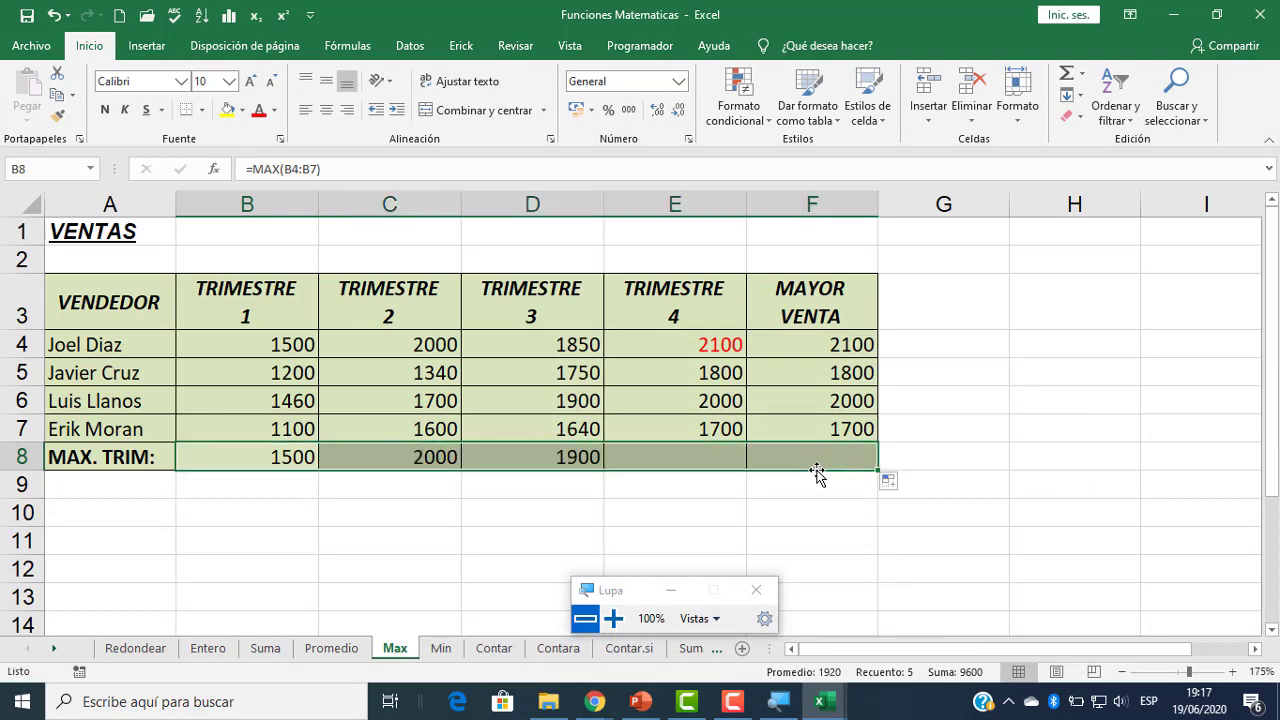
left_click(548, 516)
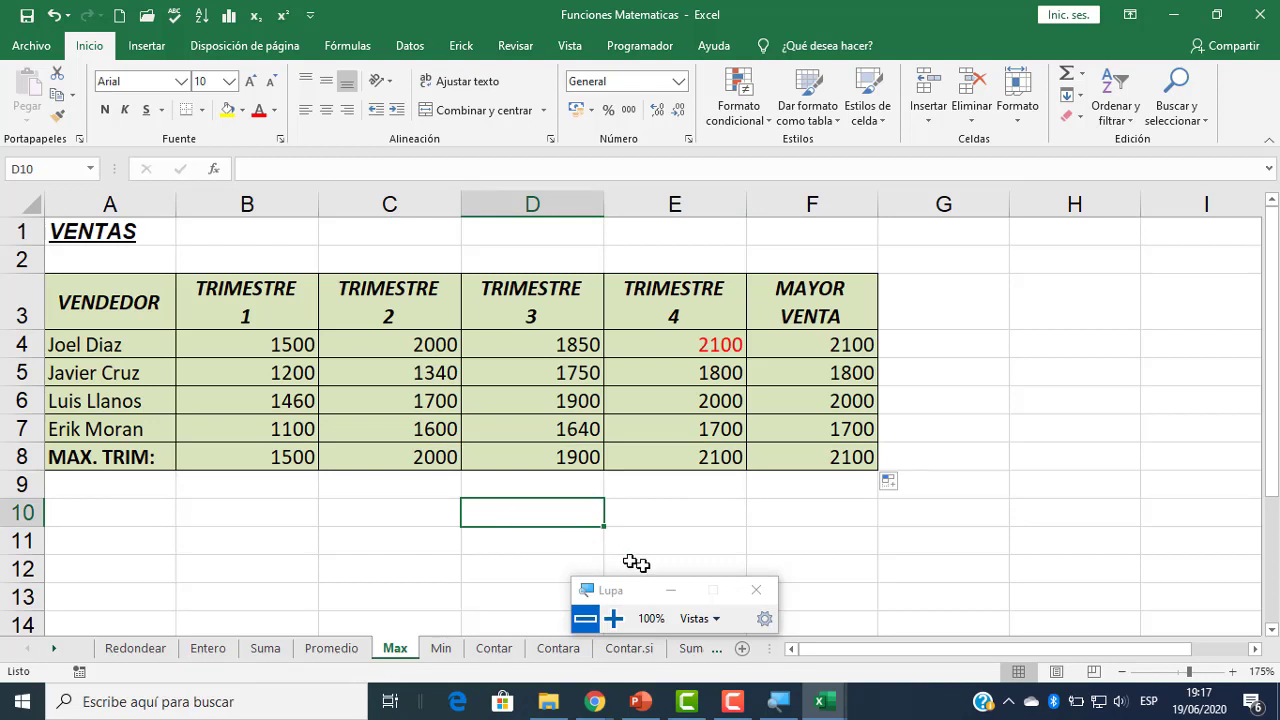
- Switch to the Google Meet call, read the participants' chat replies and mute the microphone
left_click(596, 703)
left_click(478, 626)
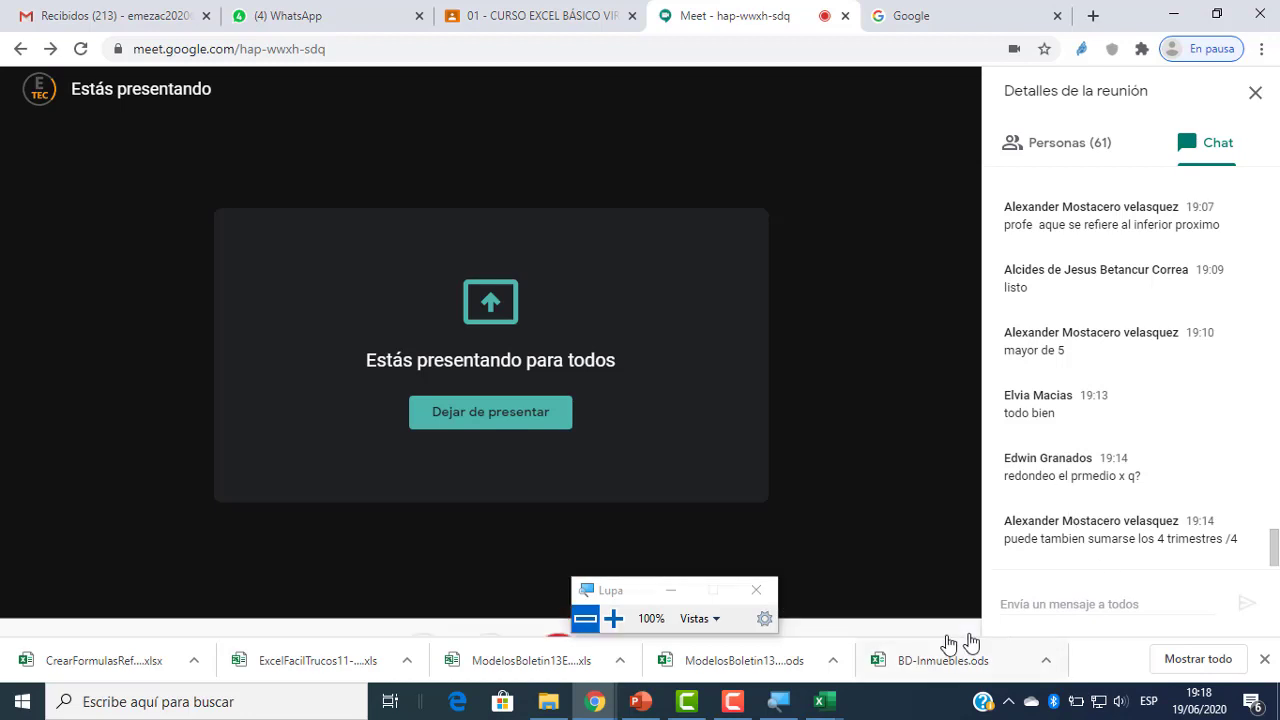
mouse_move(706, 529)
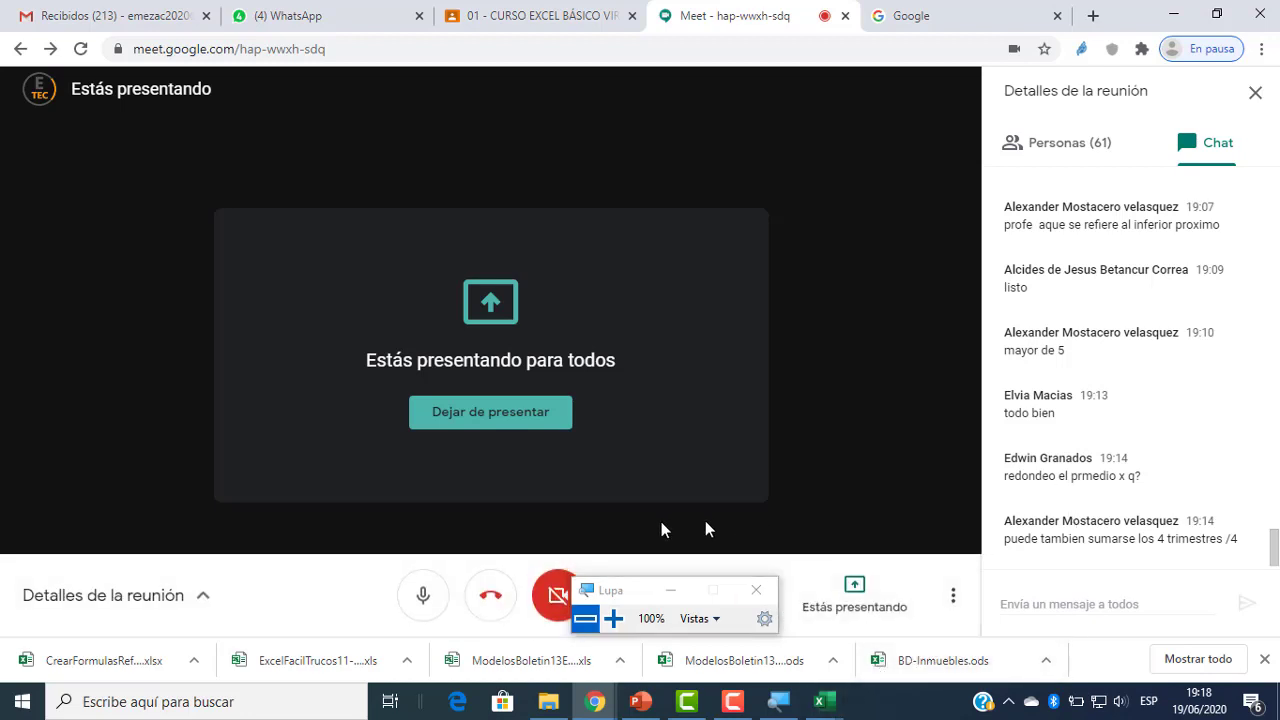
left_click(422, 596)
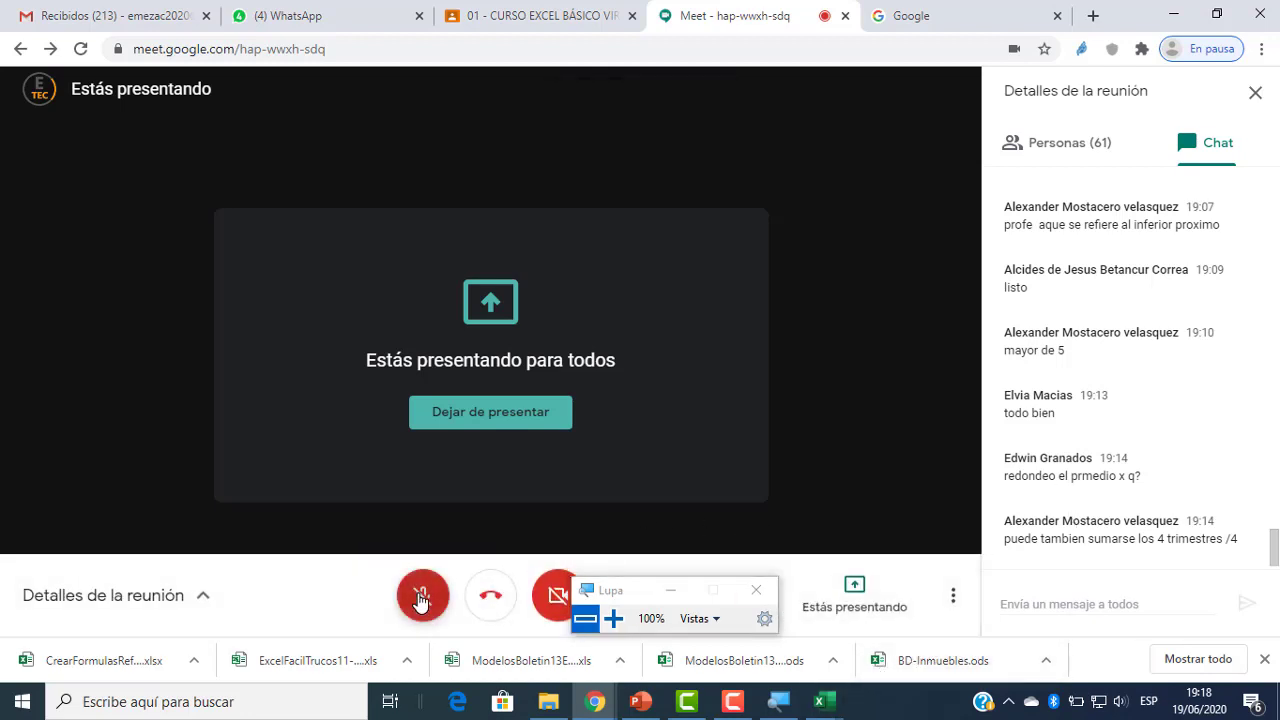
left_click(421, 599)
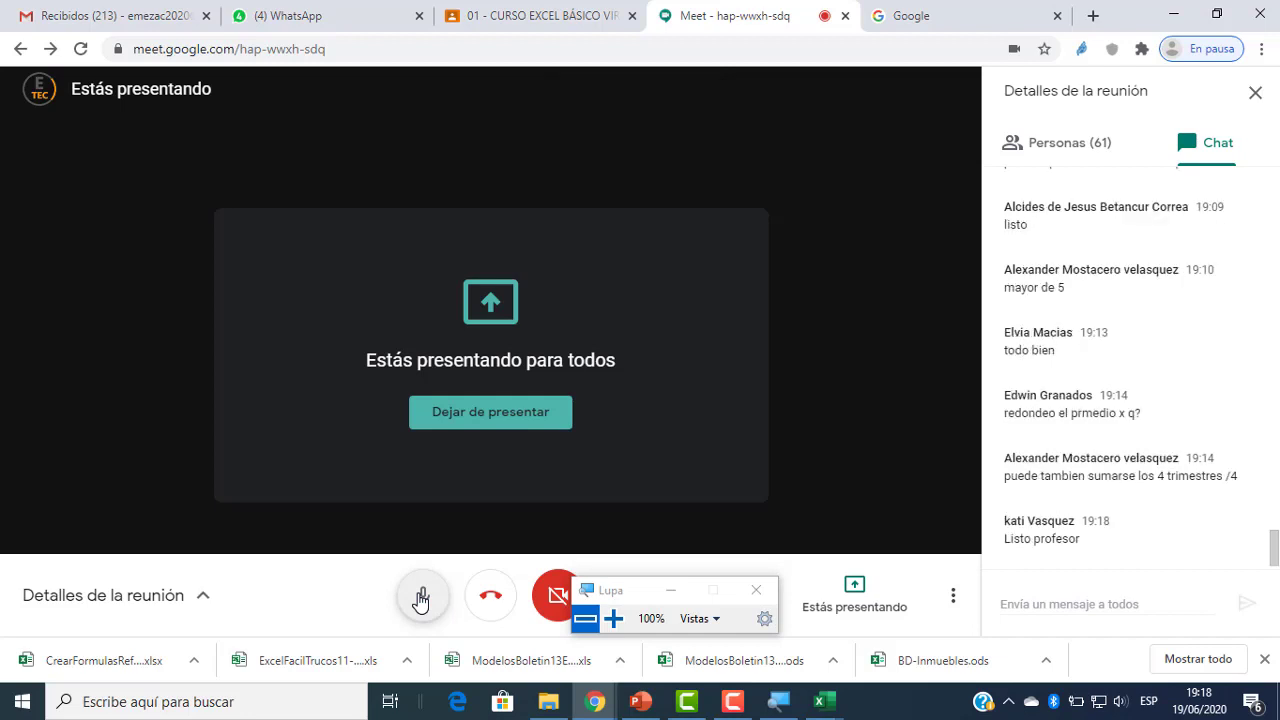
left_click(421, 600)
left_click(421, 600)
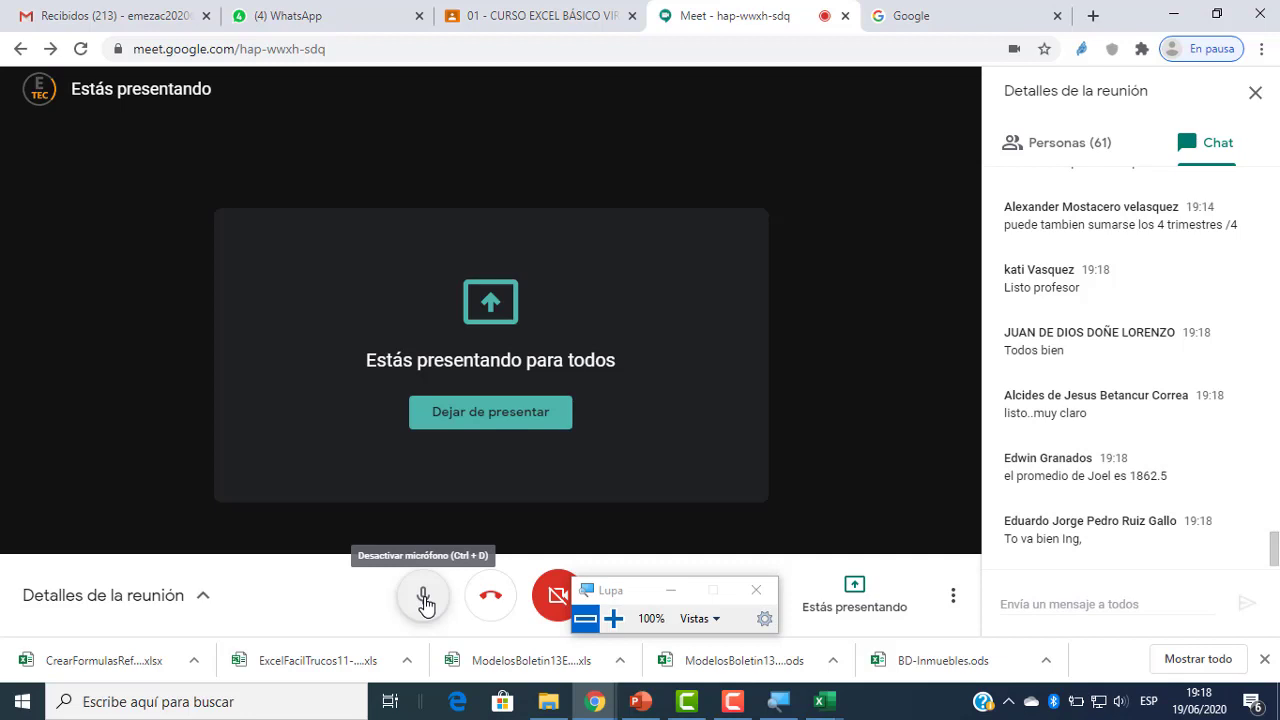
left_click(425, 600)
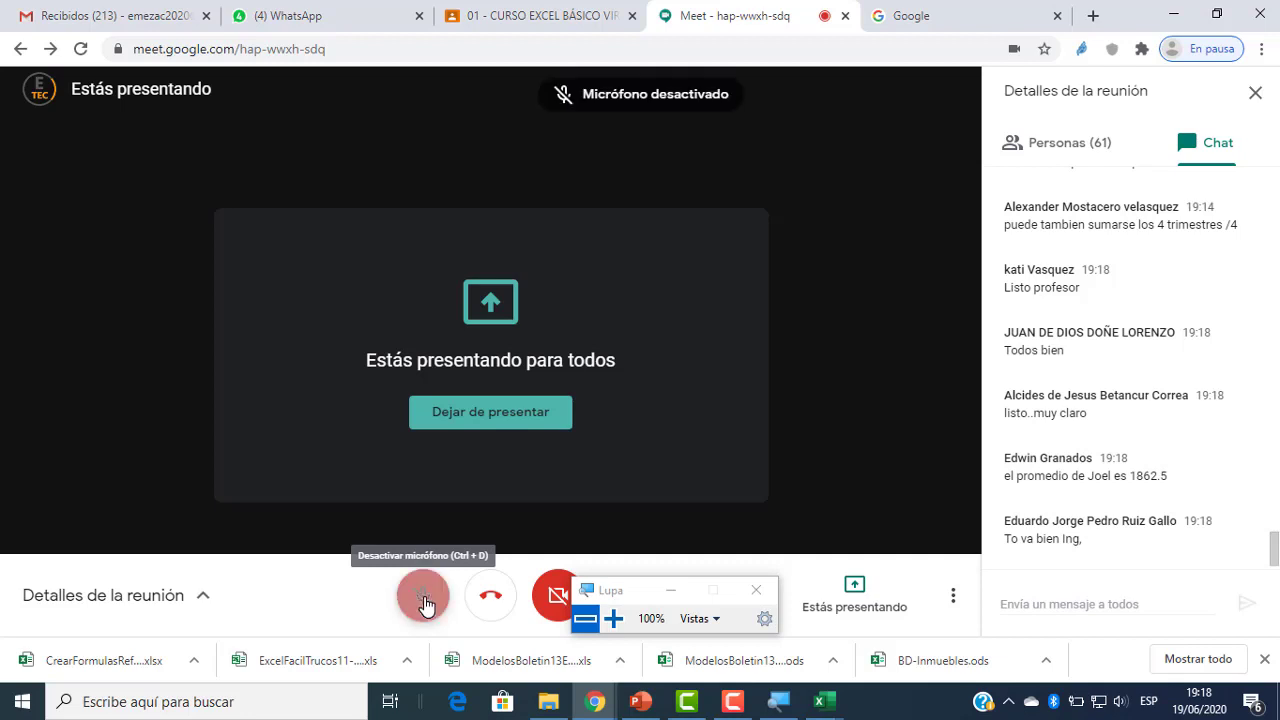
- Return to the Funciones Matematicas workbook and check the average formula in F4 of the Promedio sheet
mouse_move(822, 701)
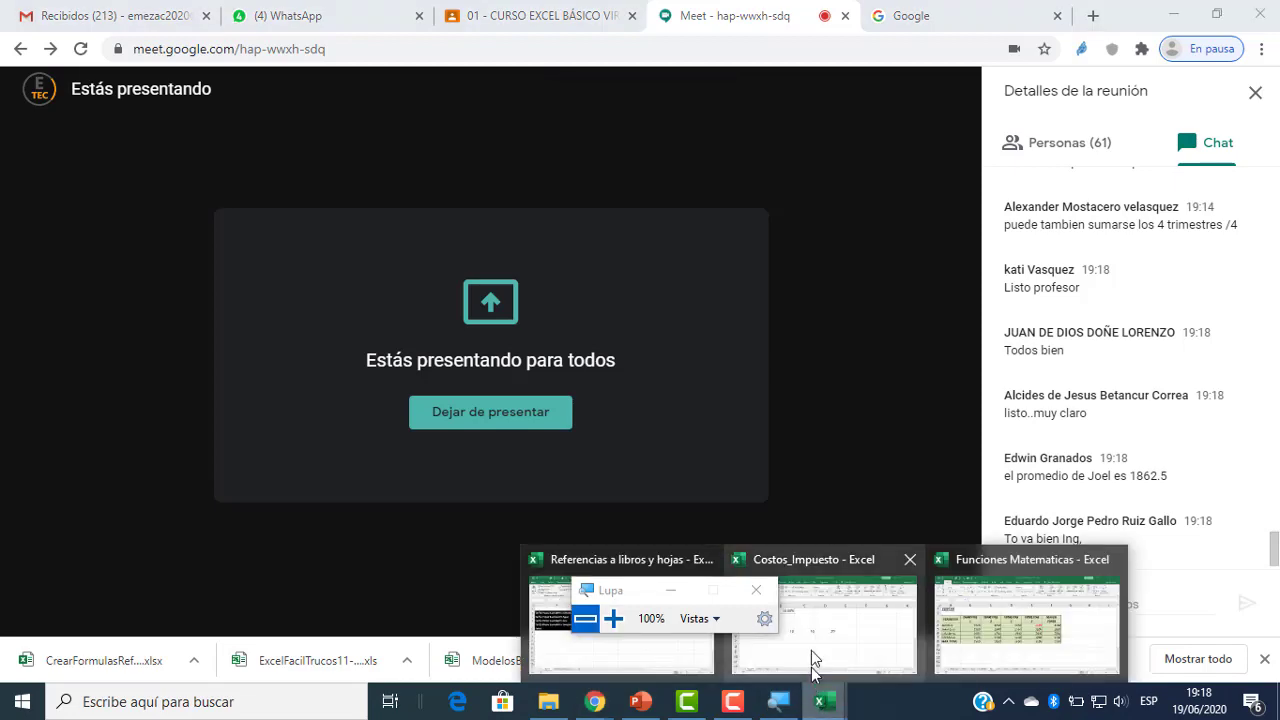
left_click(998, 617)
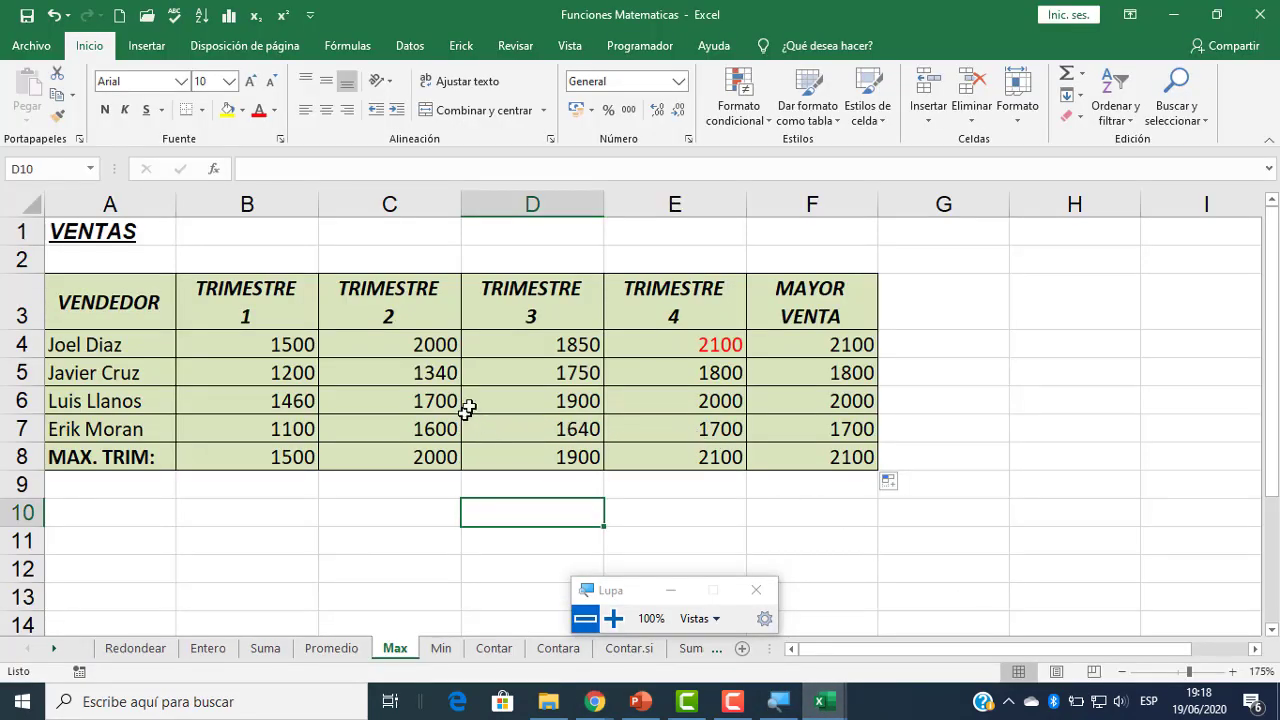
left_click(338, 650)
left_click(731, 325)
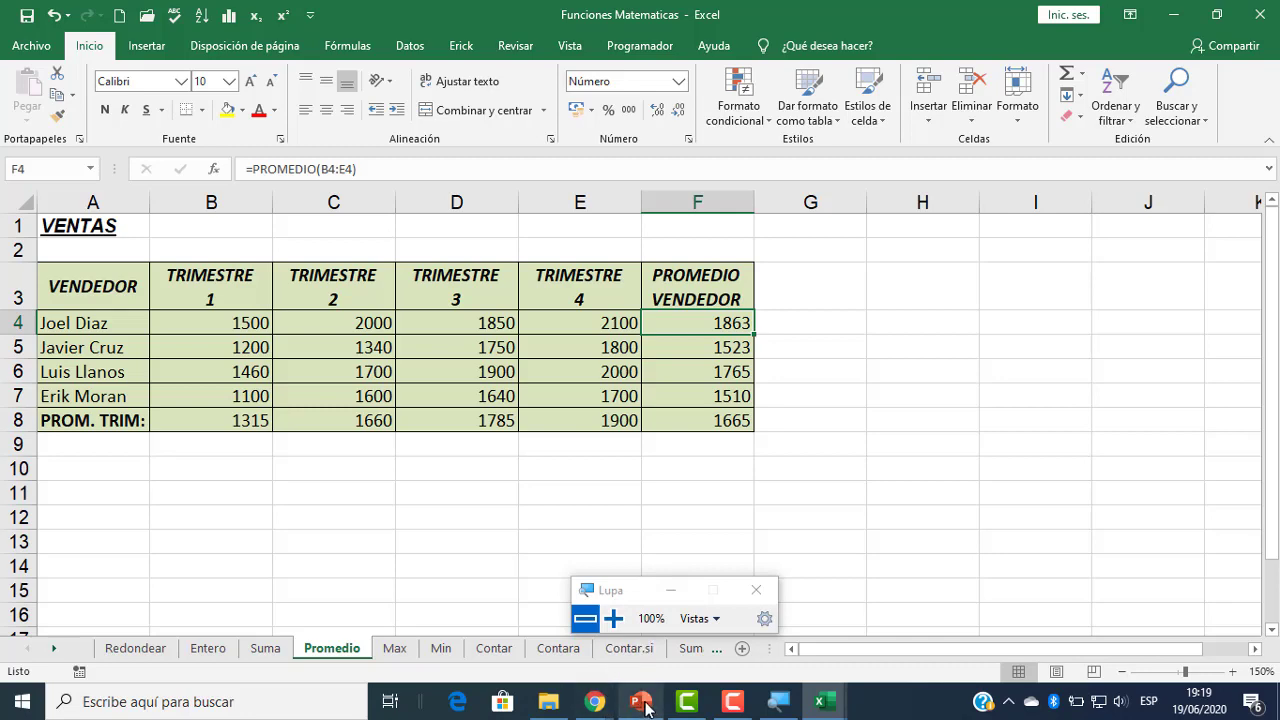
- Read the new messages in the Google Meet chat and go back to the Funciones Matematicas workbook in Excel
mouse_move(595, 702)
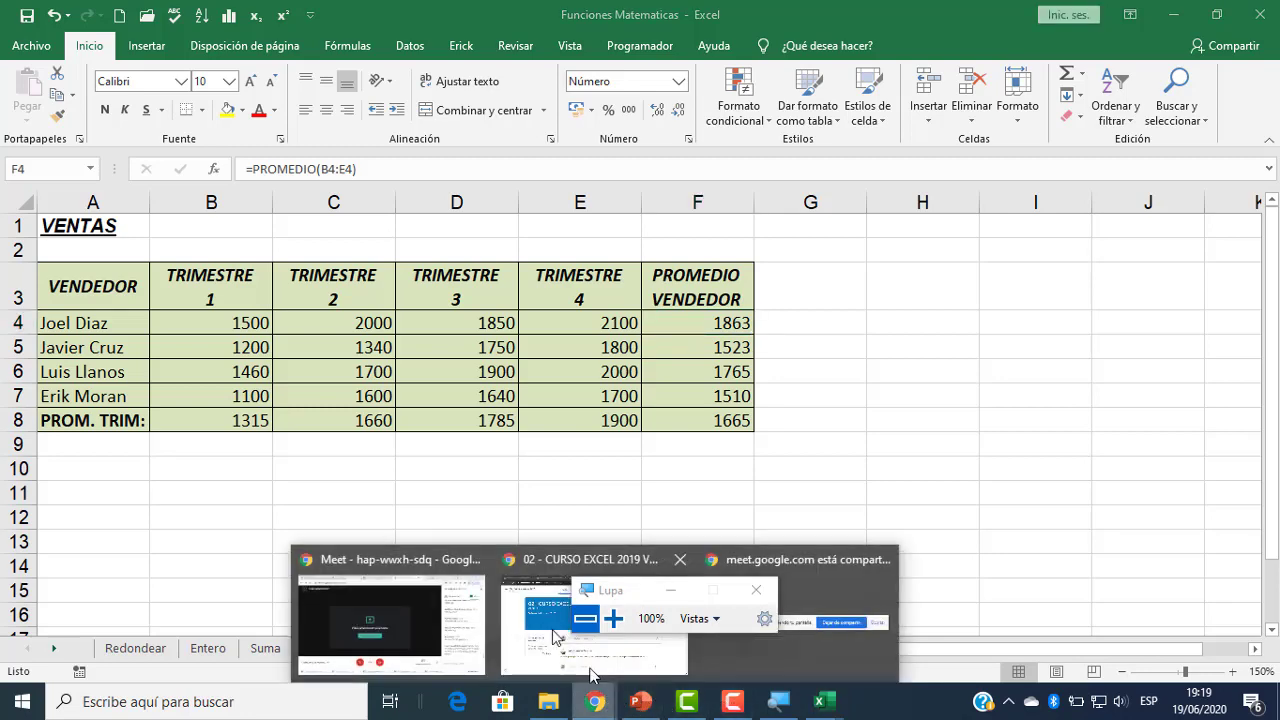
left_click(488, 614)
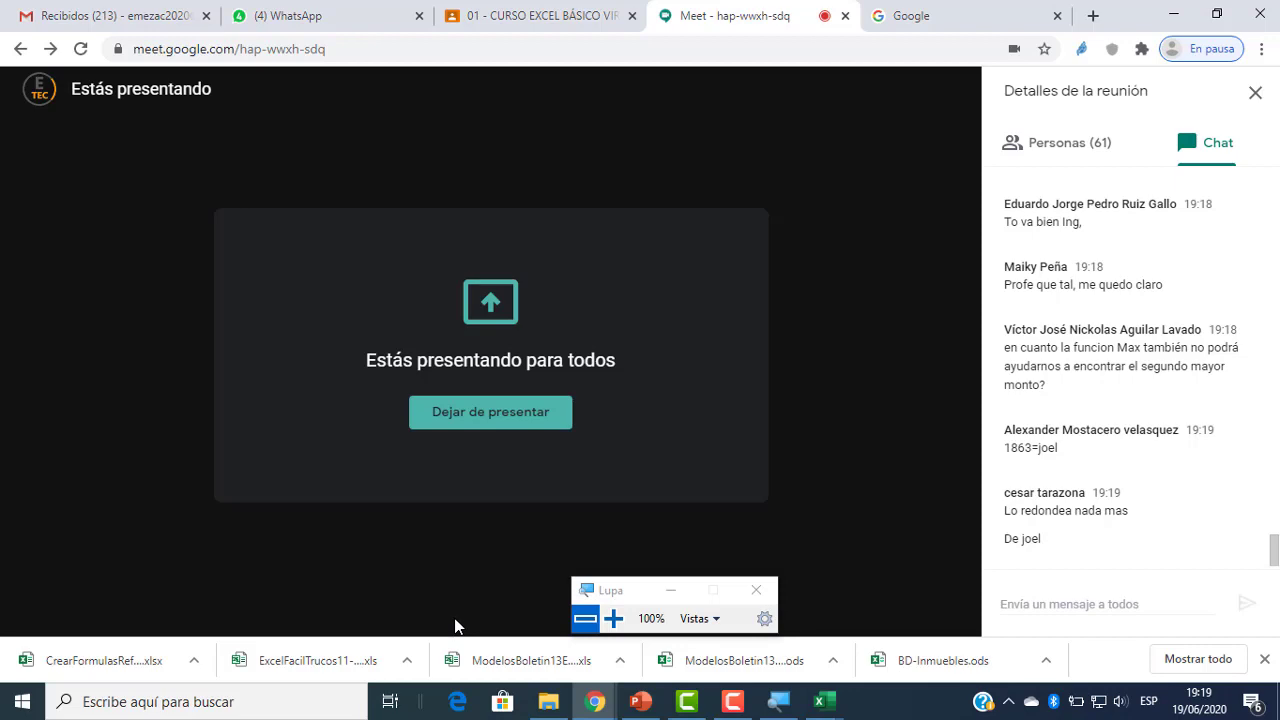
left_click(824, 700)
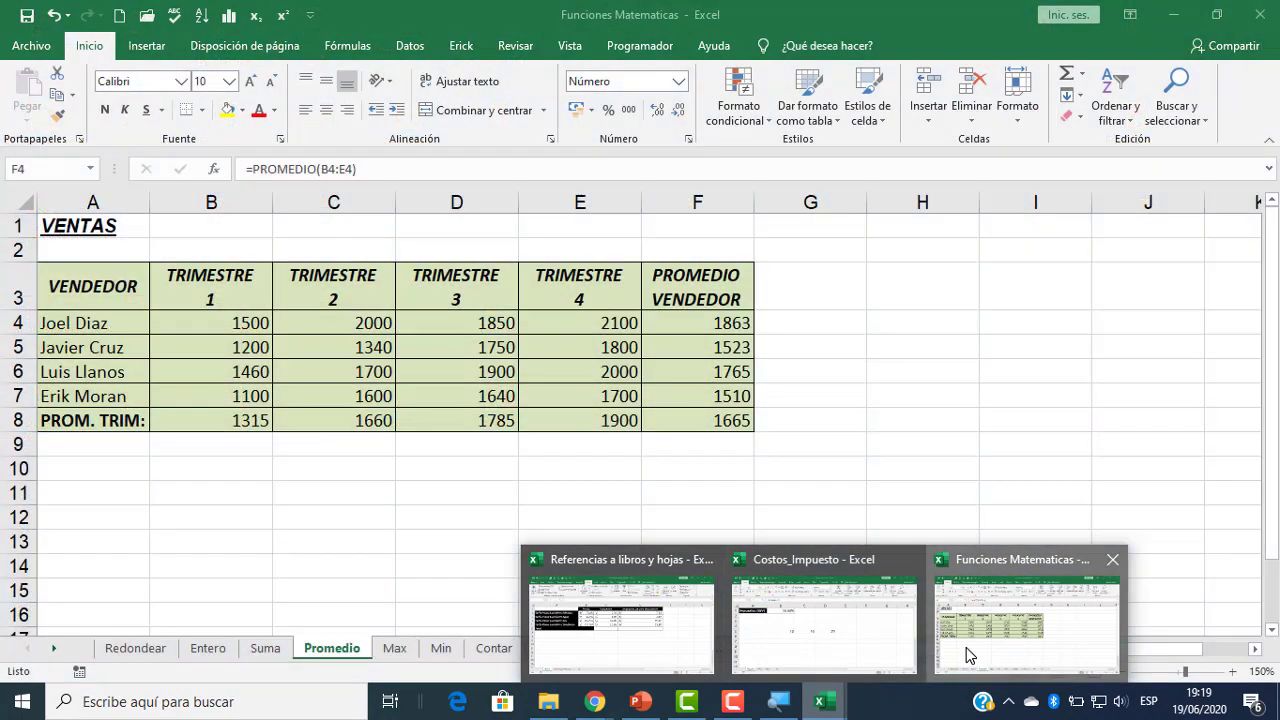
left_click(966, 652)
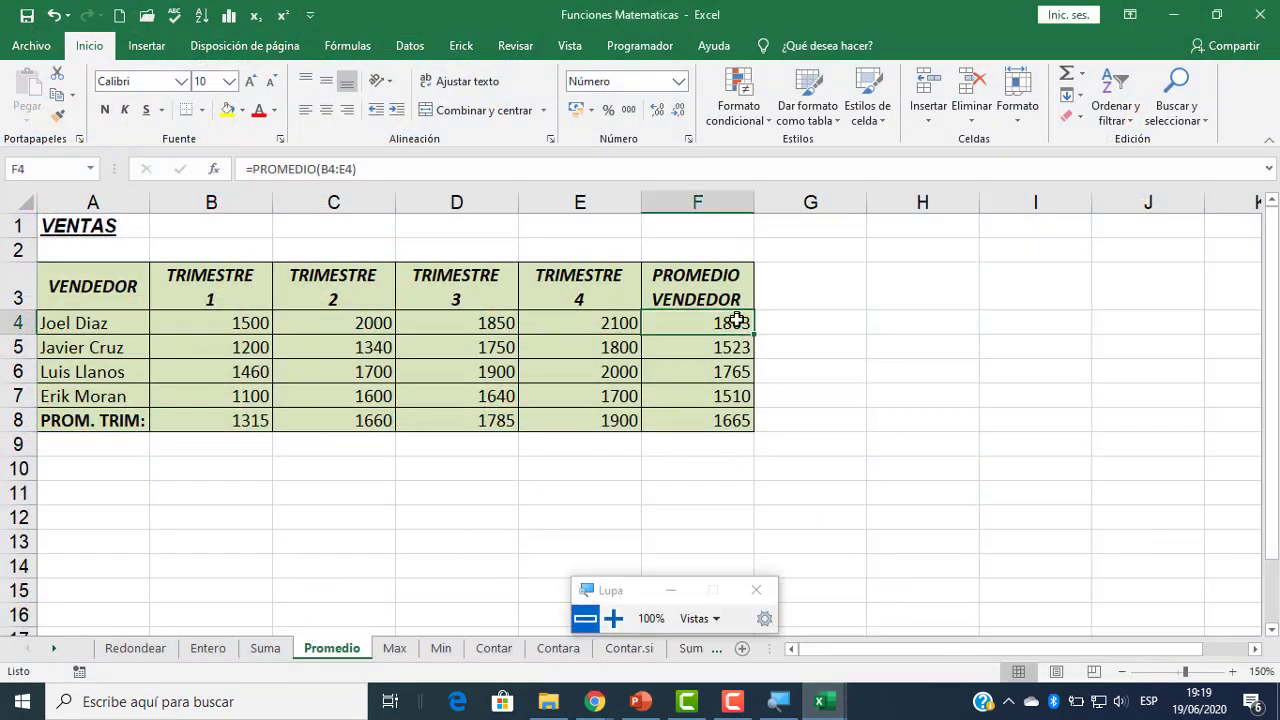
- Try showing the seller averages in F4:F8 with one decimal and revert them to no decimals
left_click_drag(737, 320, 727, 423)
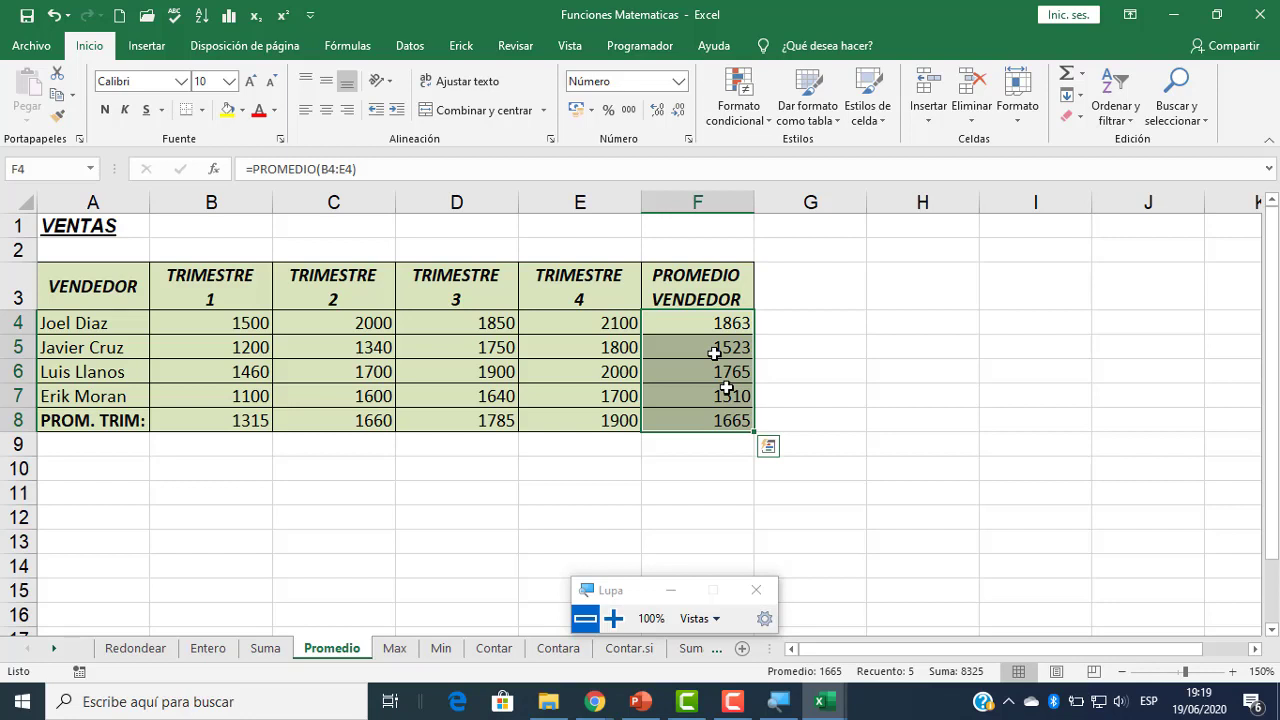
left_click(659, 112)
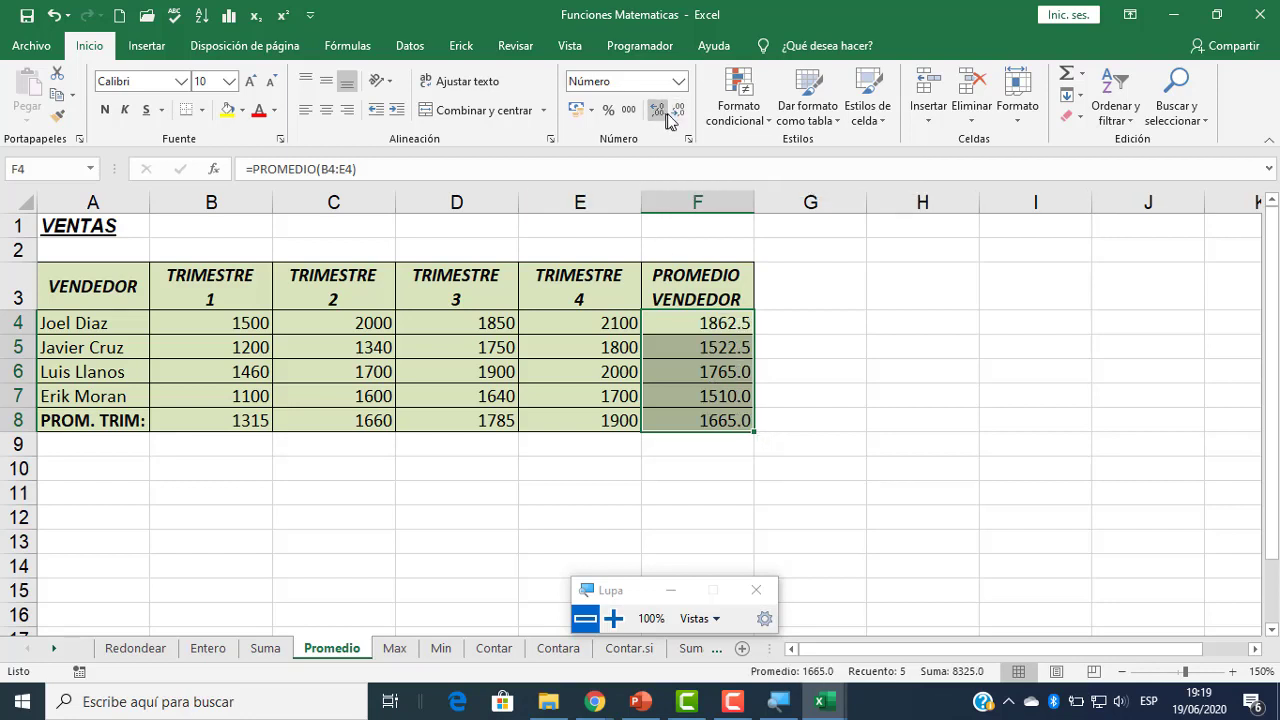
left_click(678, 110)
- Magnify the screen to 200% and display the averages in F4:F8 with one decimal
left_click(613, 618)
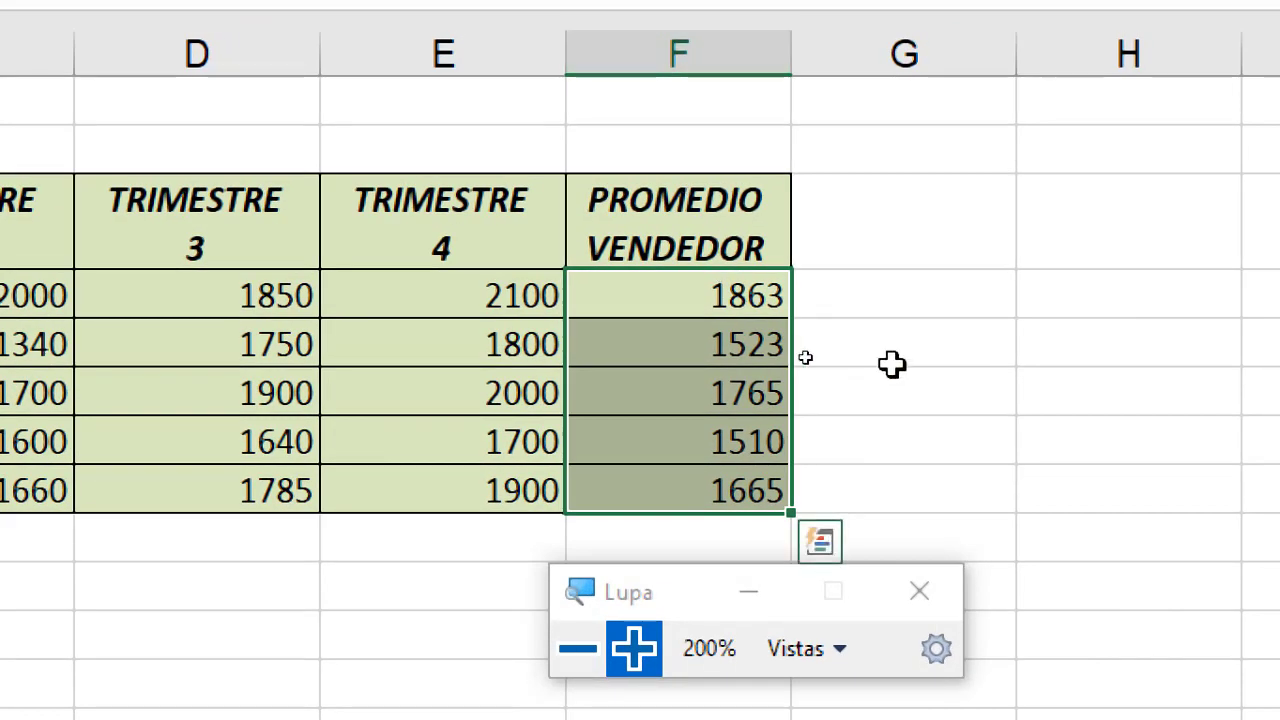
left_click(892, 363)
left_click_drag(743, 294, 693, 494)
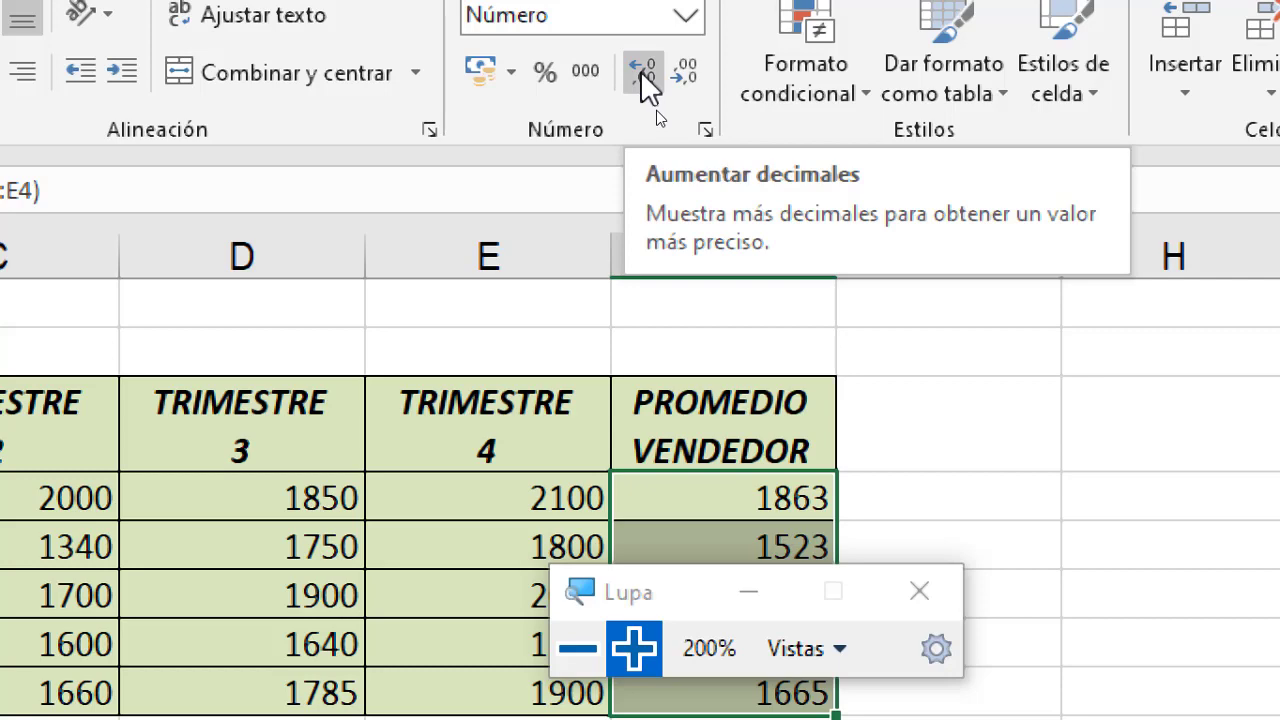
left_click(641, 73)
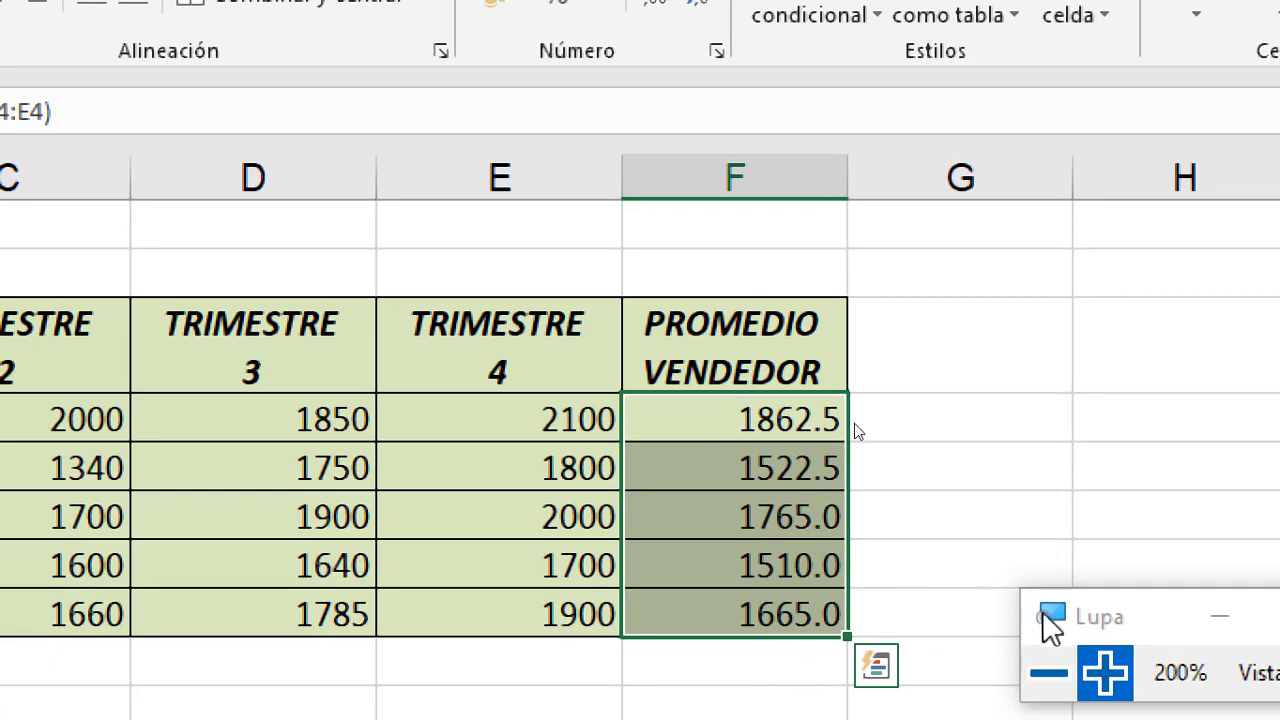
- Reset the screen magnification to 100% and turn on the microphone in the Google Meet call
left_click(1048, 672)
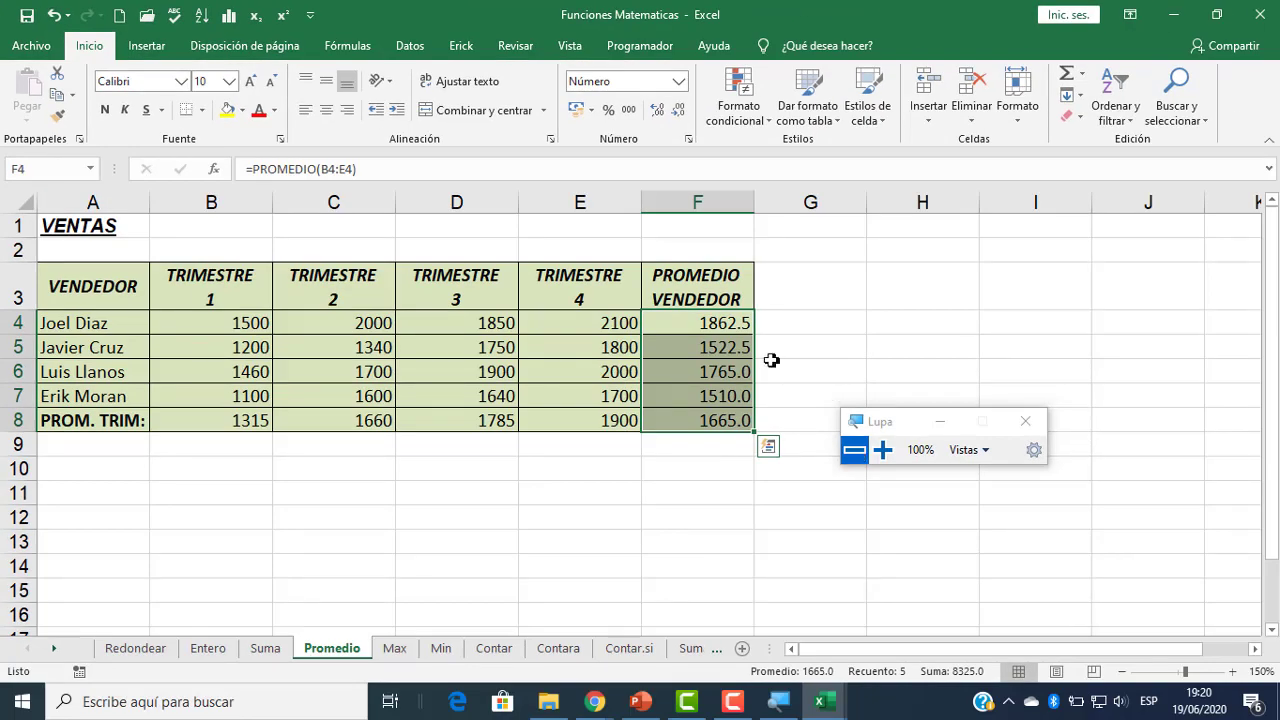
left_click(718, 322)
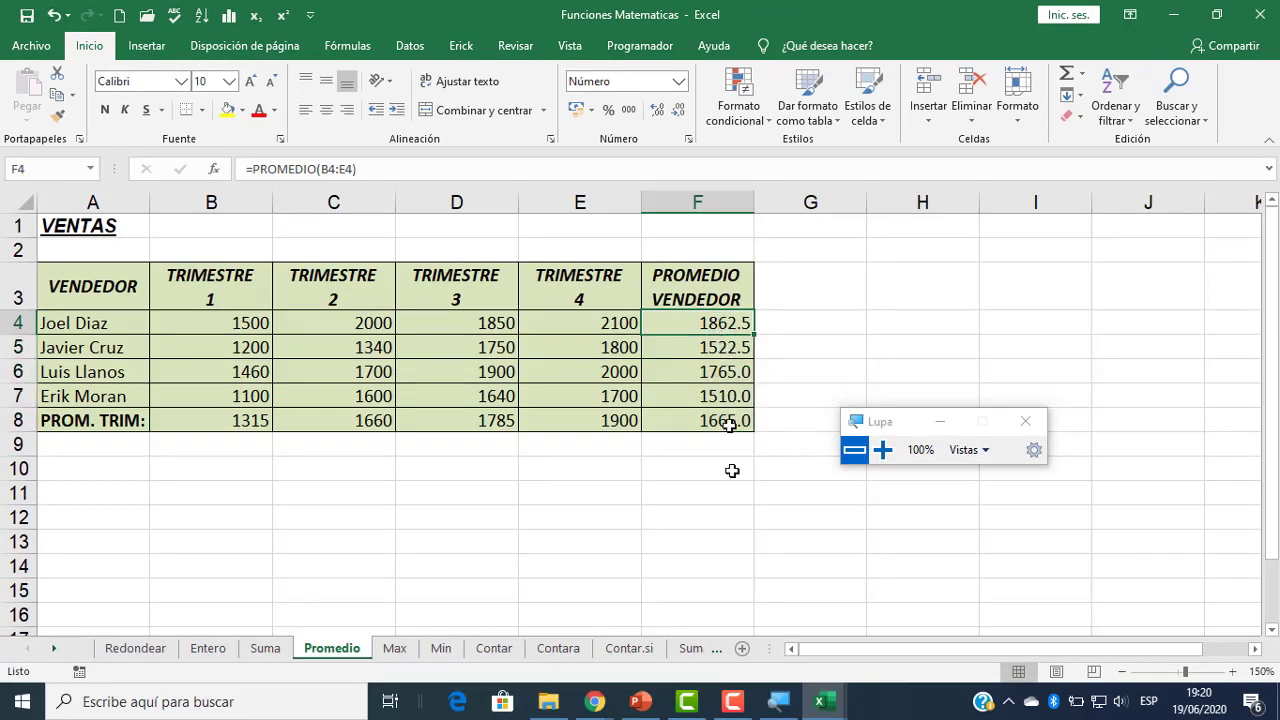
left_click(595, 701)
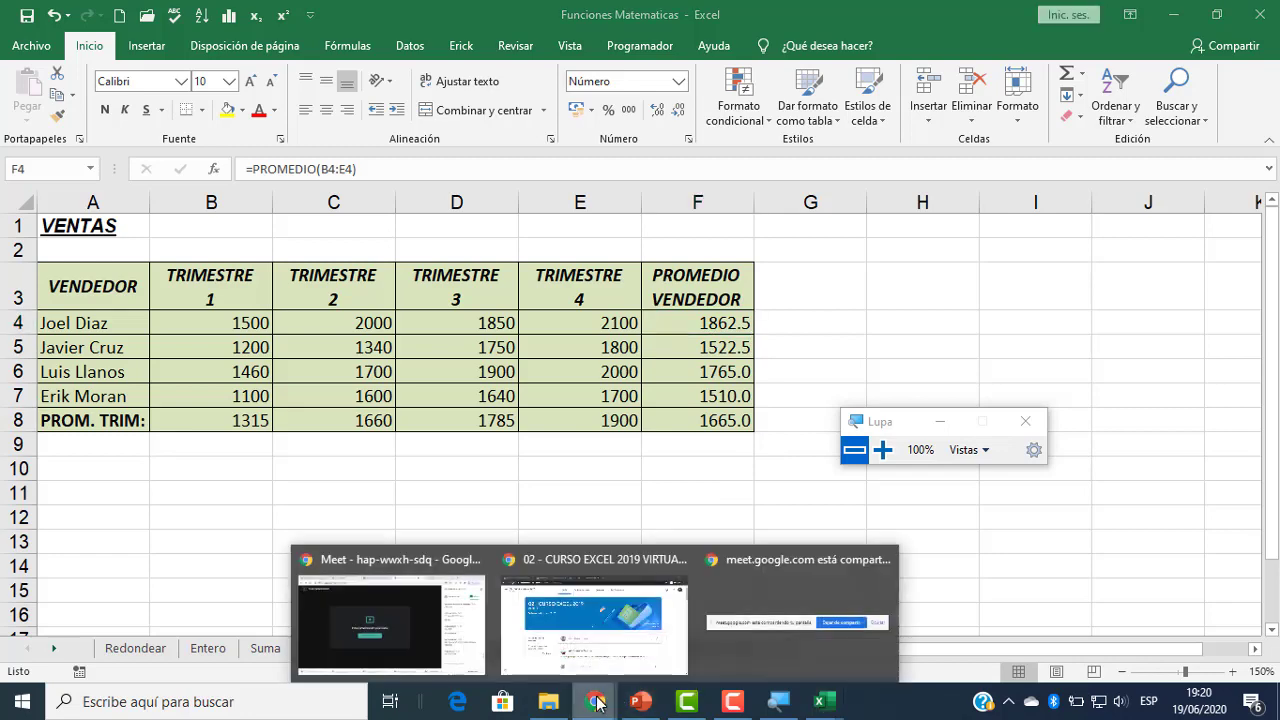
left_click(467, 650)
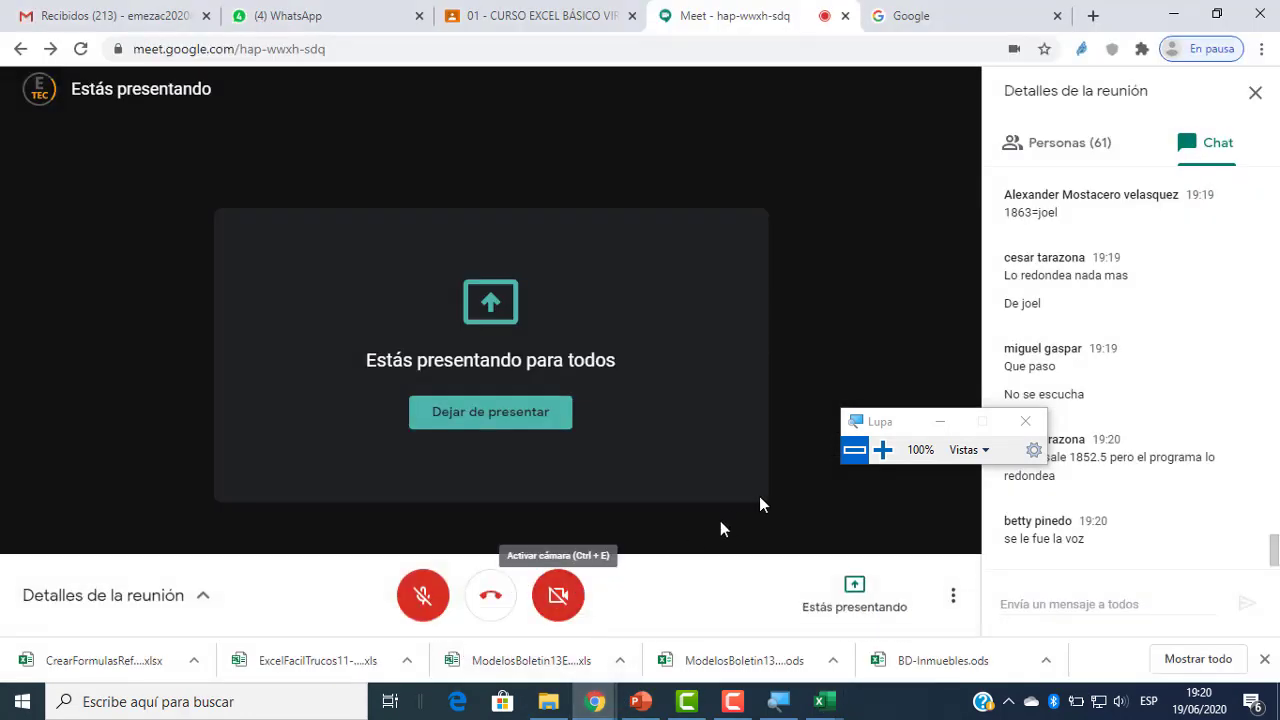
left_click_drag(917, 420, 740, 340)
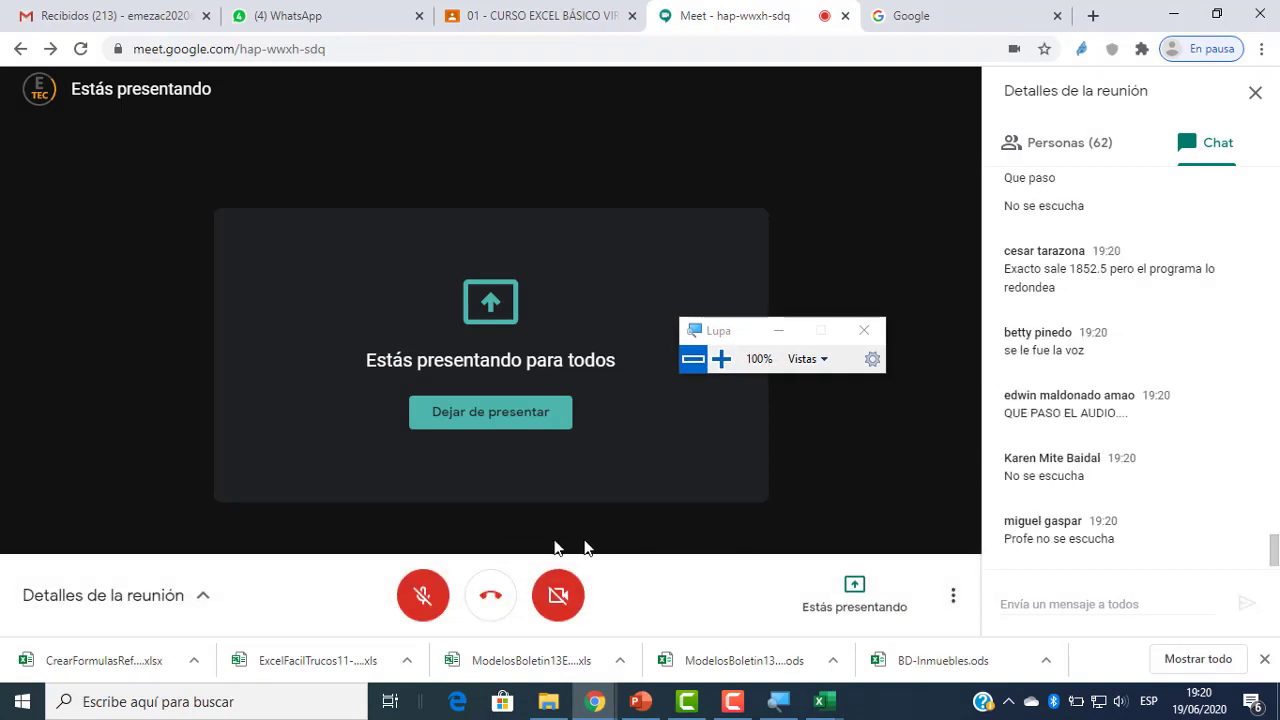
left_click(422, 600)
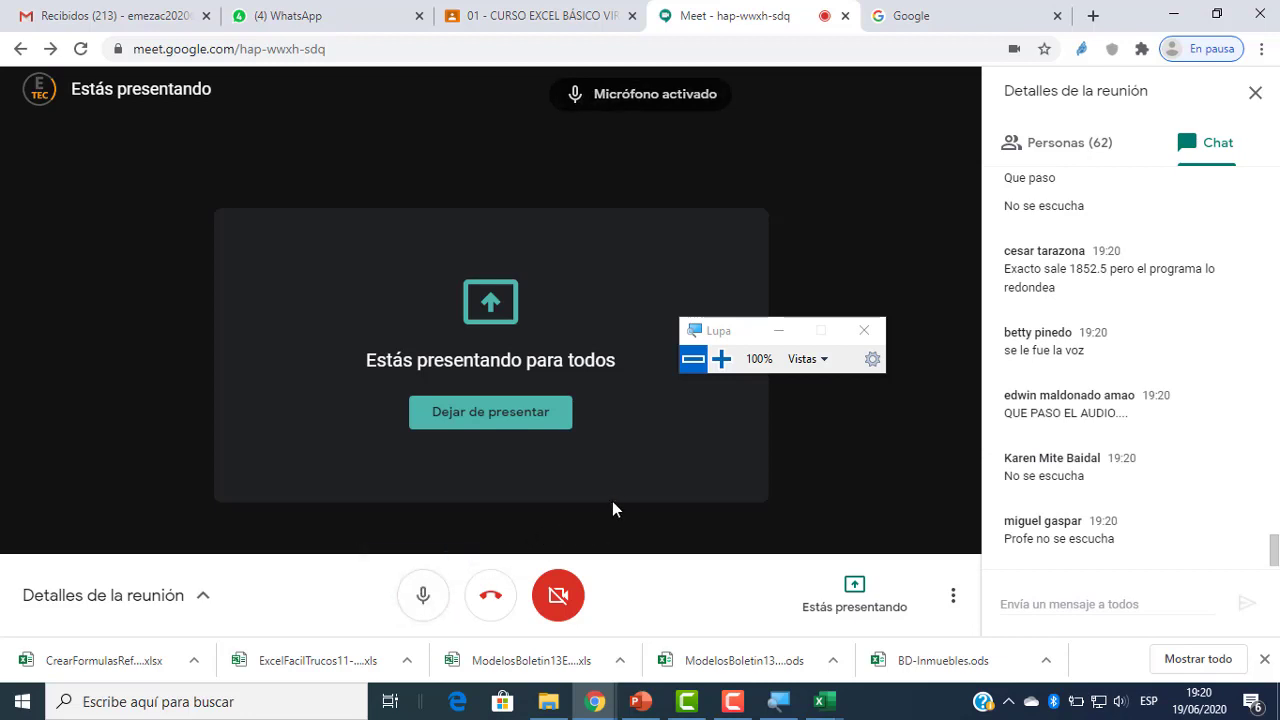
- Return to the Funciones Matematicas workbook, magnify to 200%, try two decimals on the averages in F4:F8 and revert to one decimal
mouse_move(824, 701)
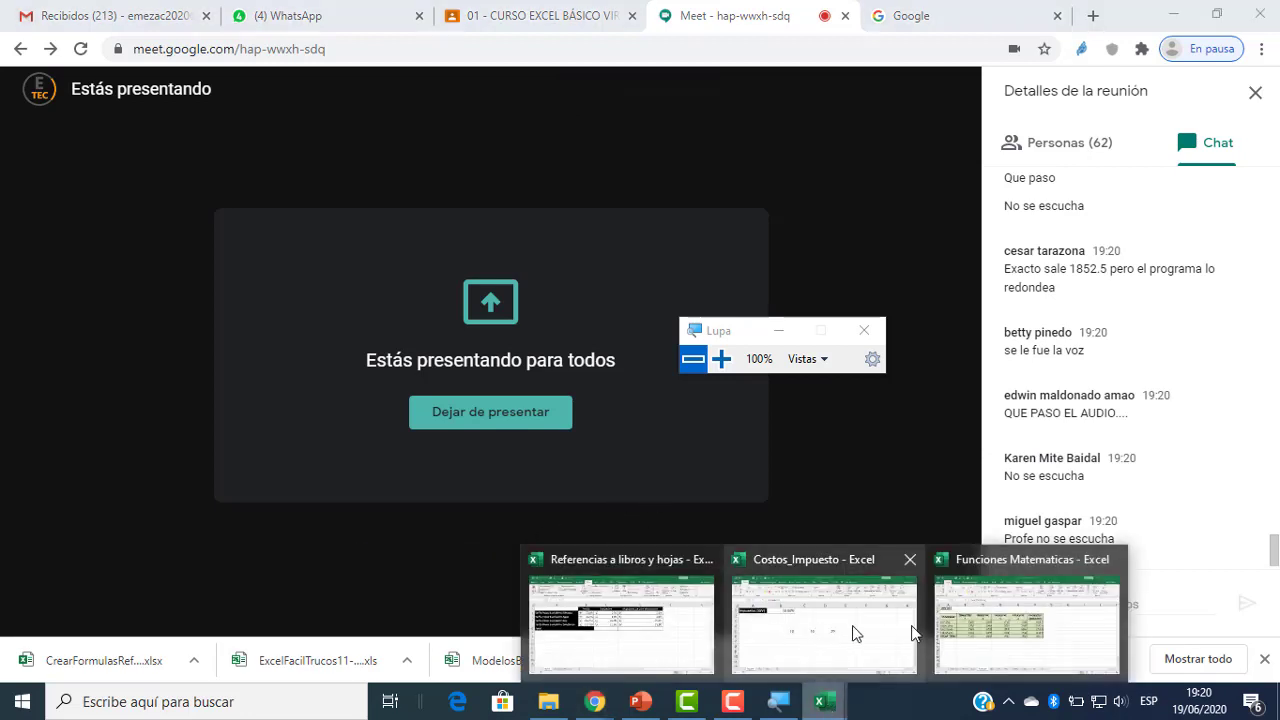
left_click(976, 630)
left_click_drag(791, 349, 1016, 397)
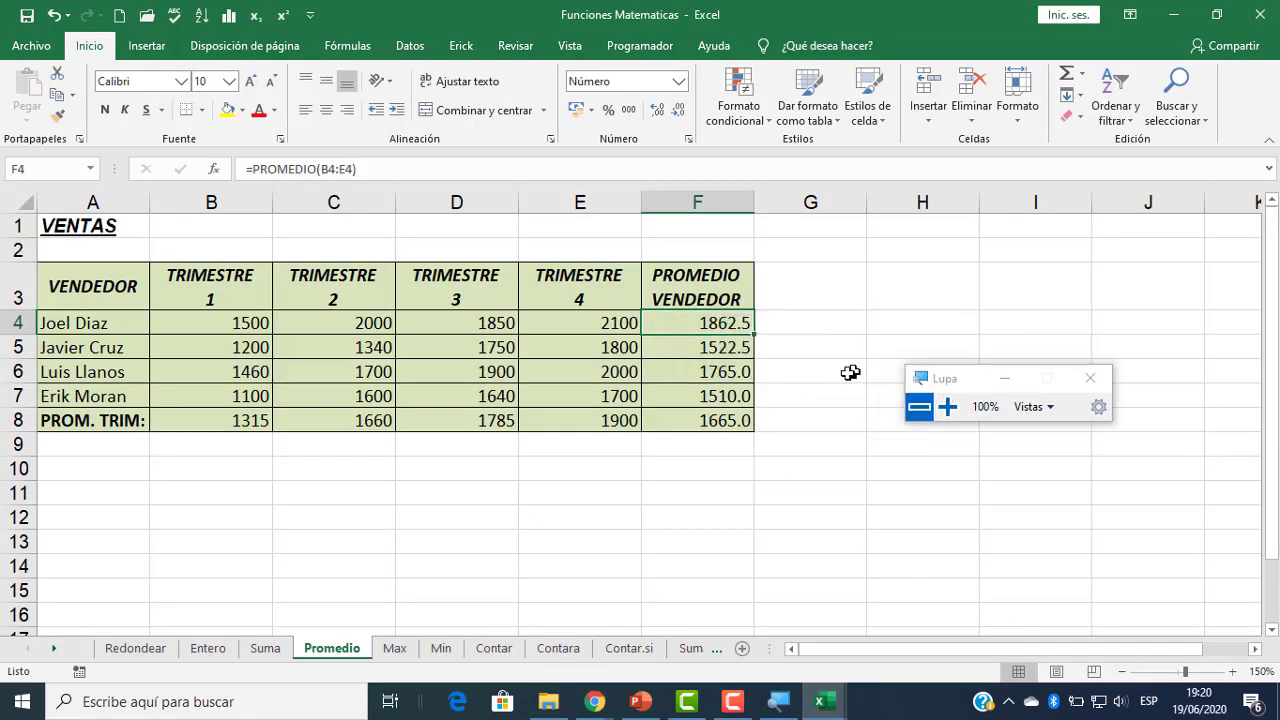
left_click_drag(731, 326, 715, 424)
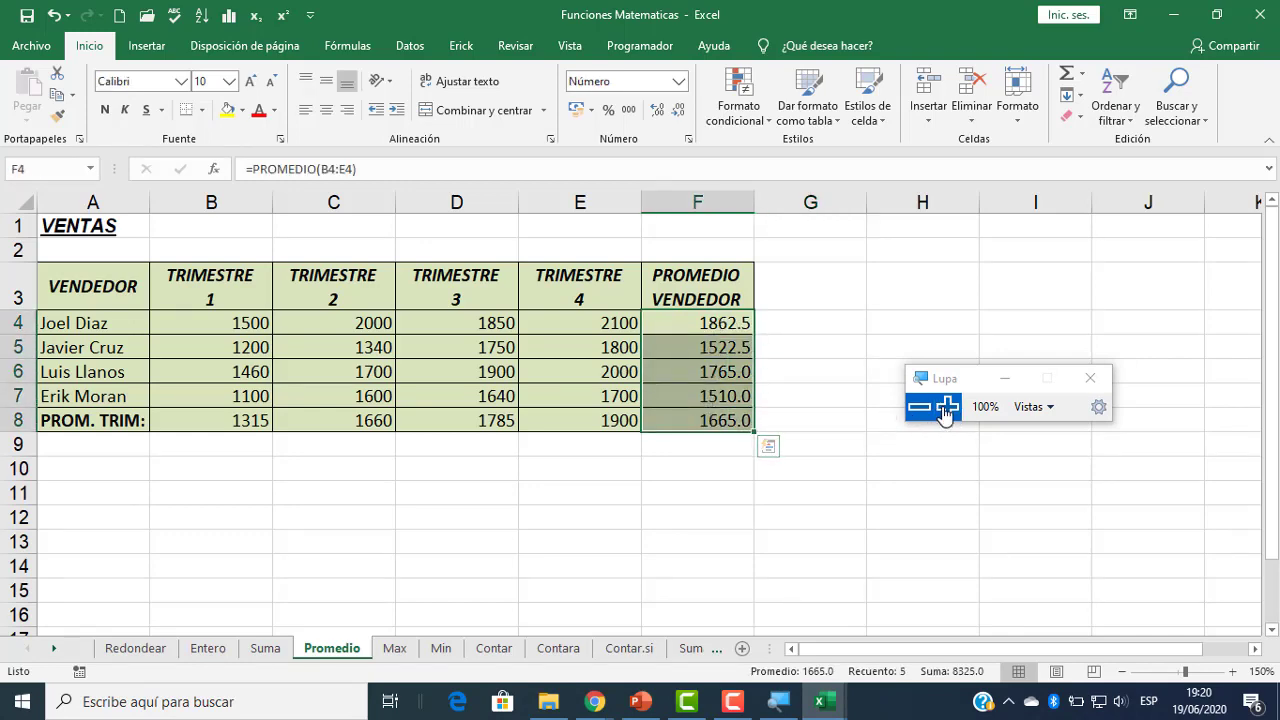
left_click(947, 406)
left_click(603, 63)
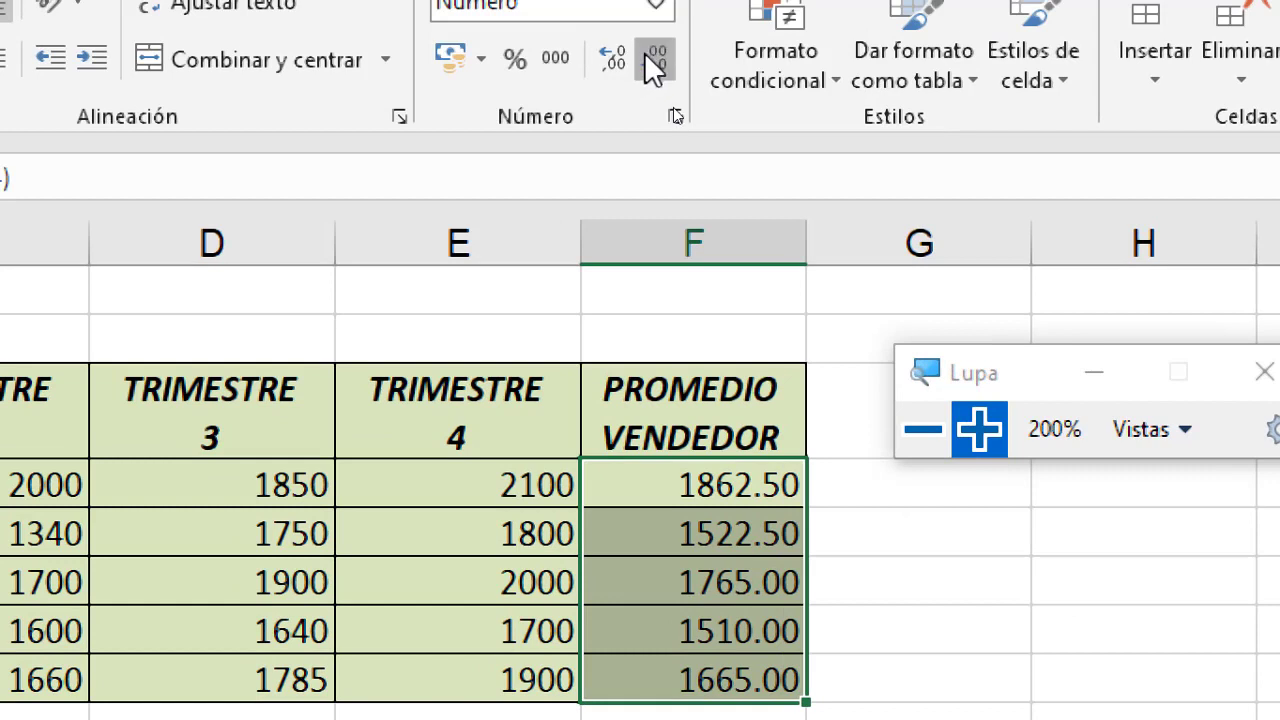
left_click(648, 56)
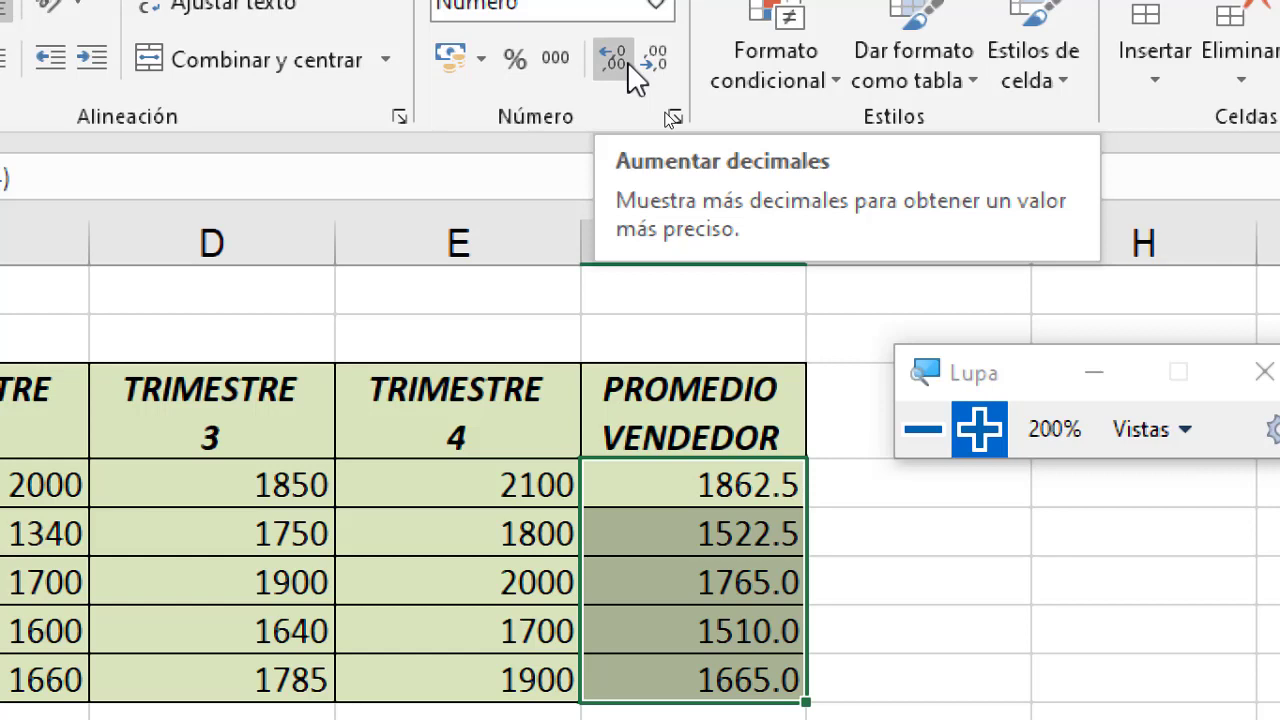
left_click(921, 431)
- Check the latest Google Meet chat messages and go back to the Funciones Matematicas workbook
left_click(594, 701)
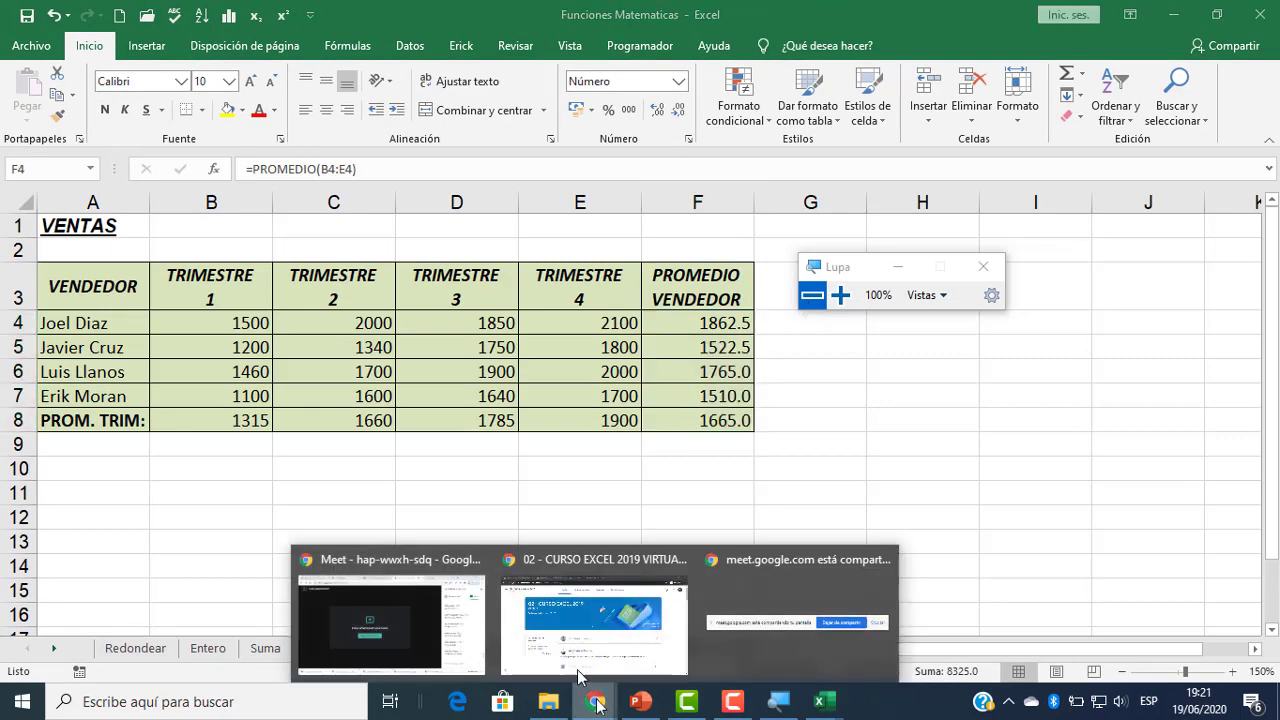
left_click(455, 619)
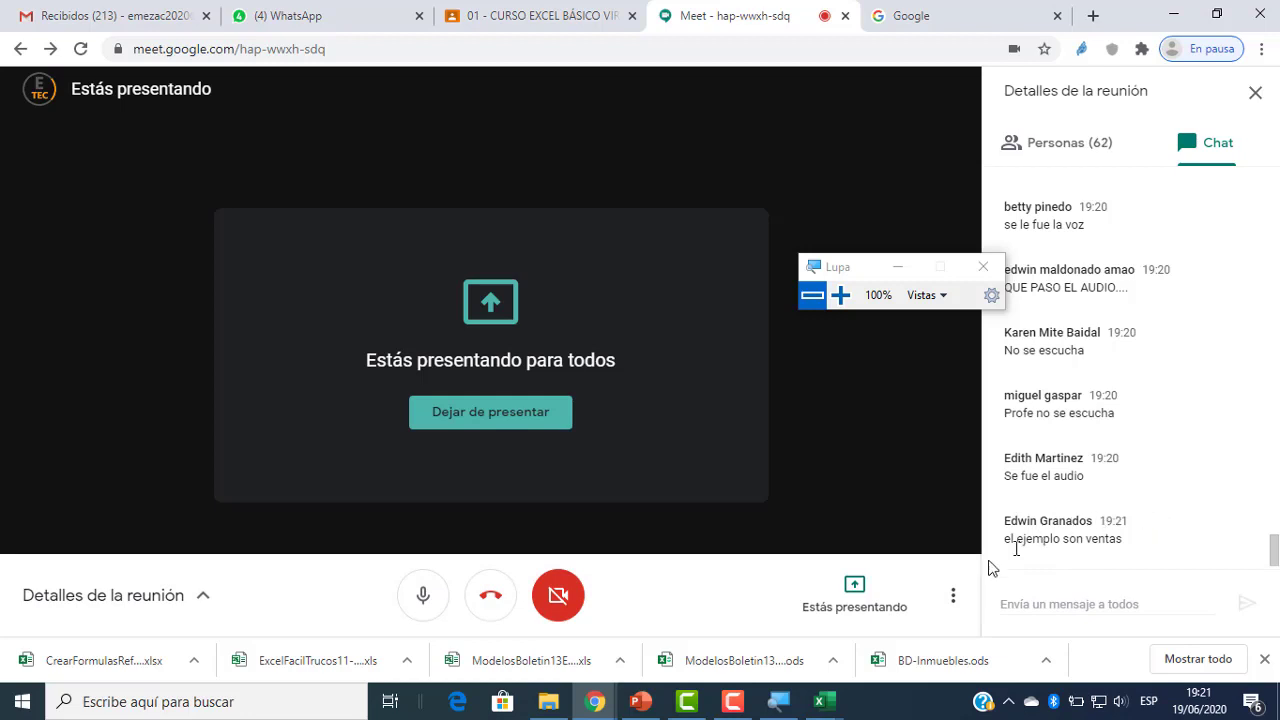
left_click(822, 701)
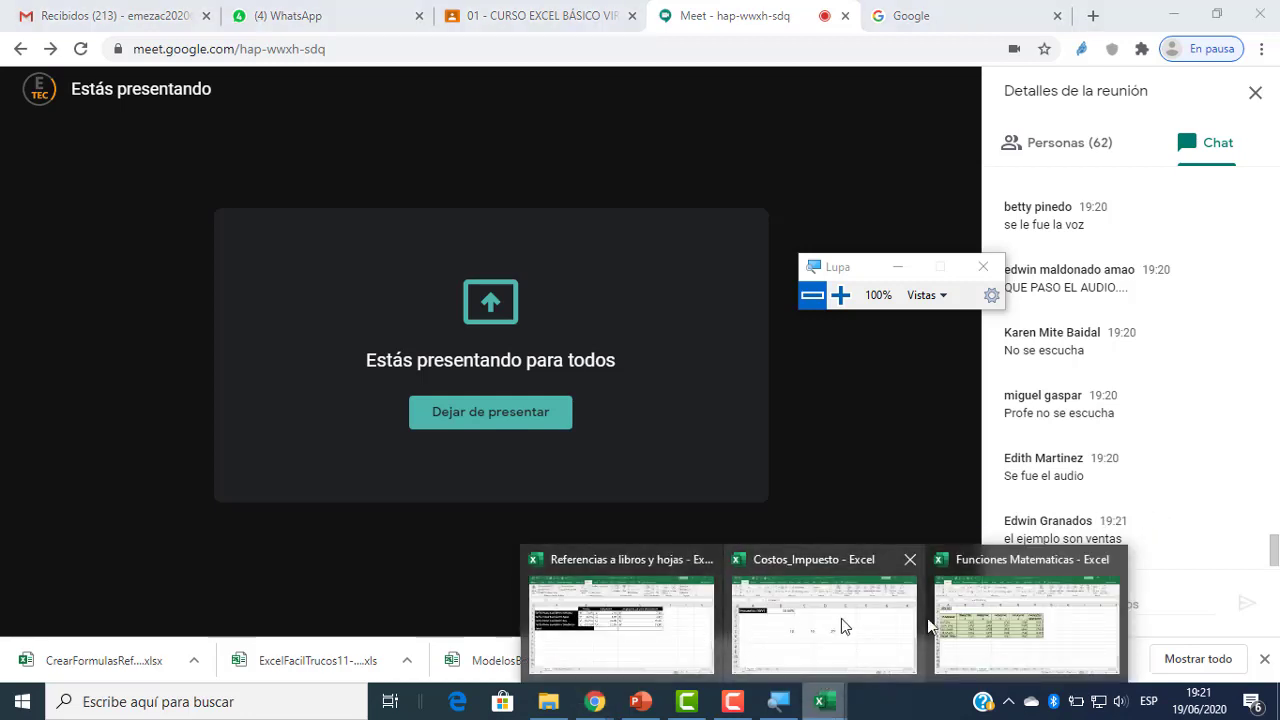
left_click(984, 615)
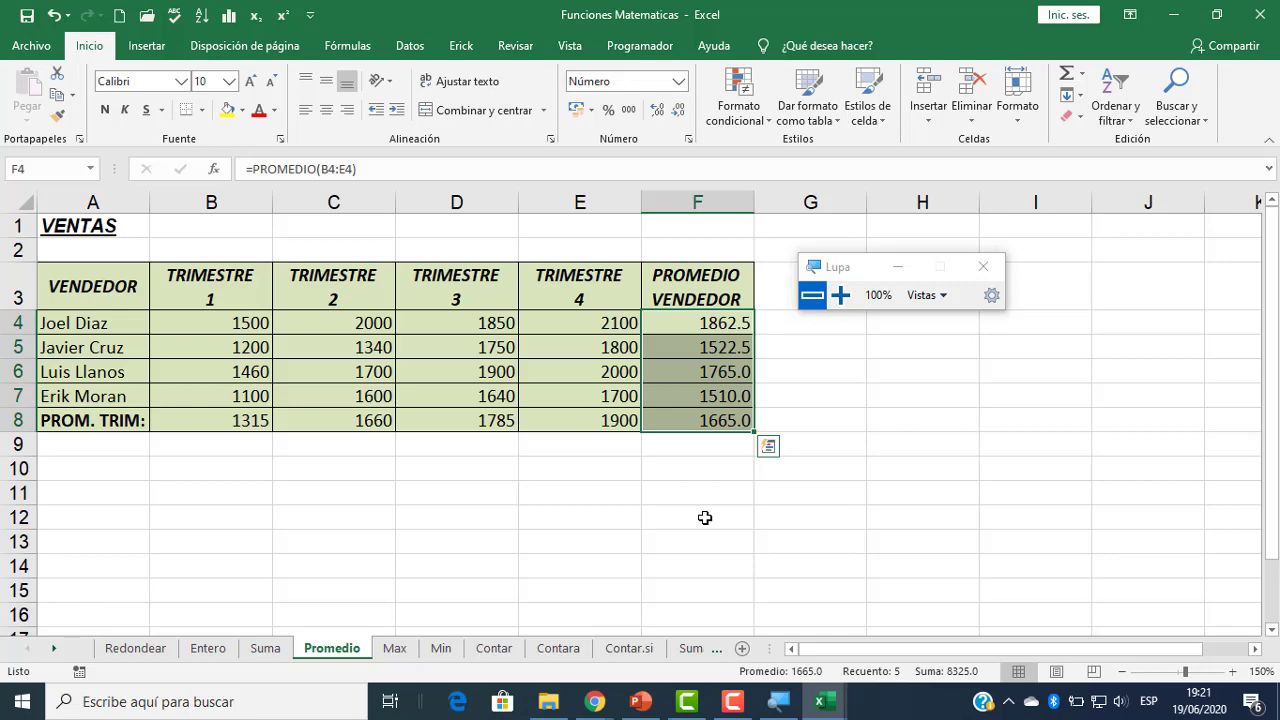
- Switch to Google Meet and read through the recent and earlier chat messages for students' questions
left_click(637, 703)
left_click(637, 703)
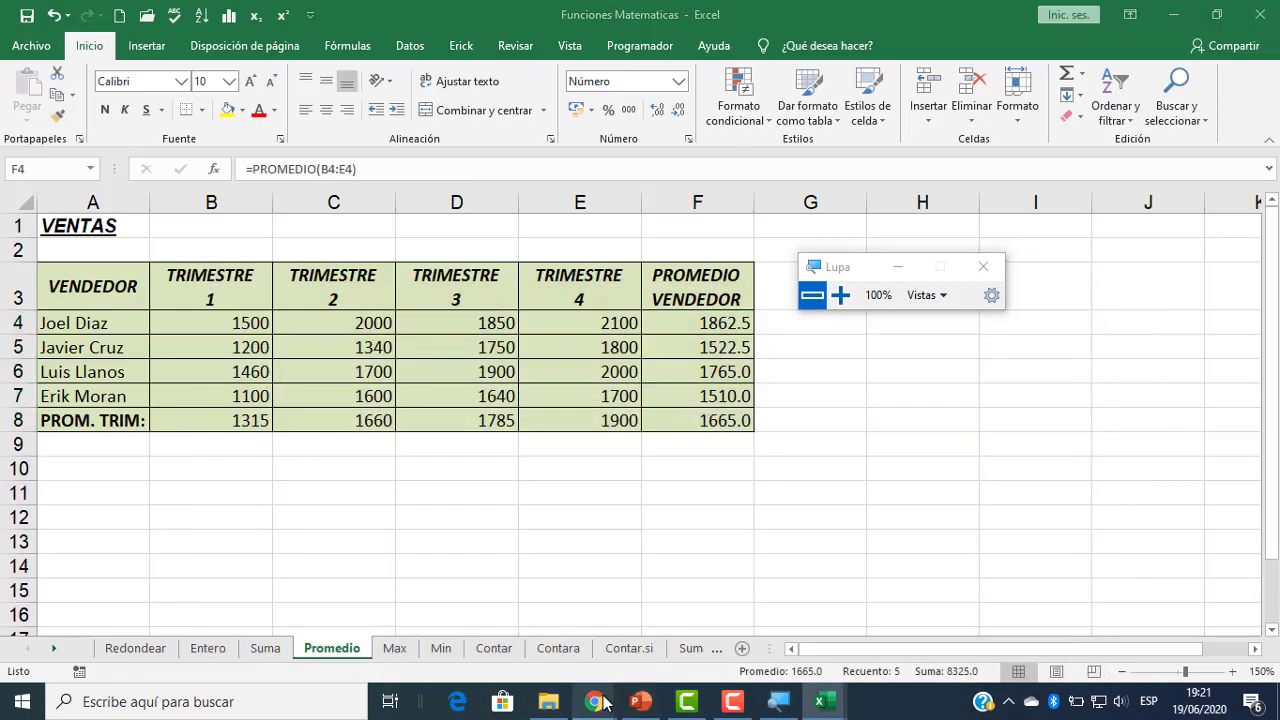
mouse_move(603, 703)
left_click(465, 622)
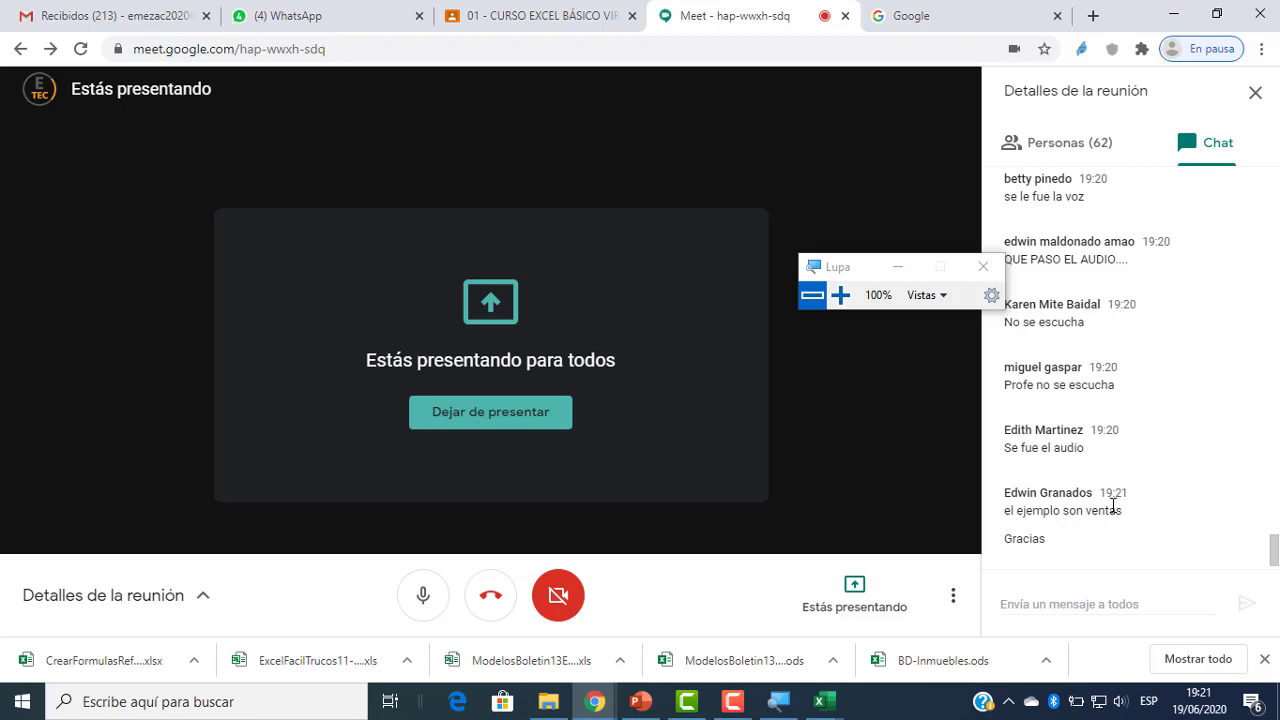
scroll(1113, 507, "up", 1)
scroll(1113, 507, "up", 1)
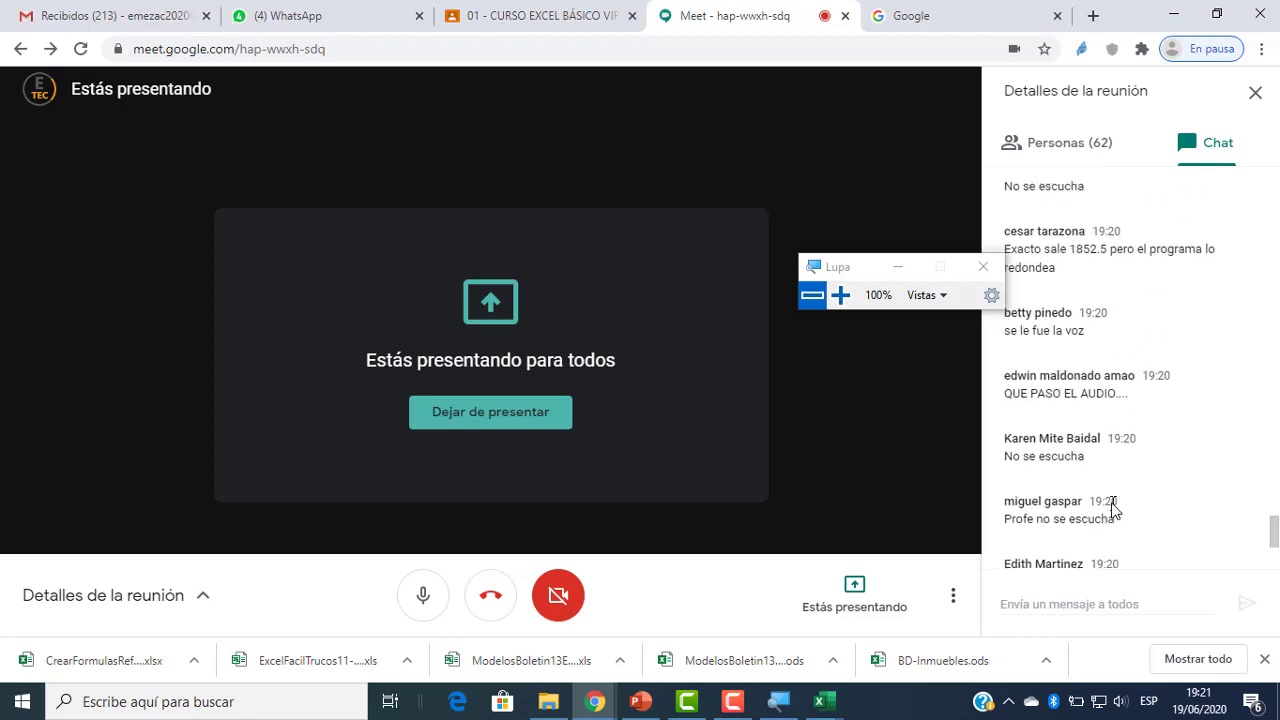
scroll(1113, 510, "down", 3)
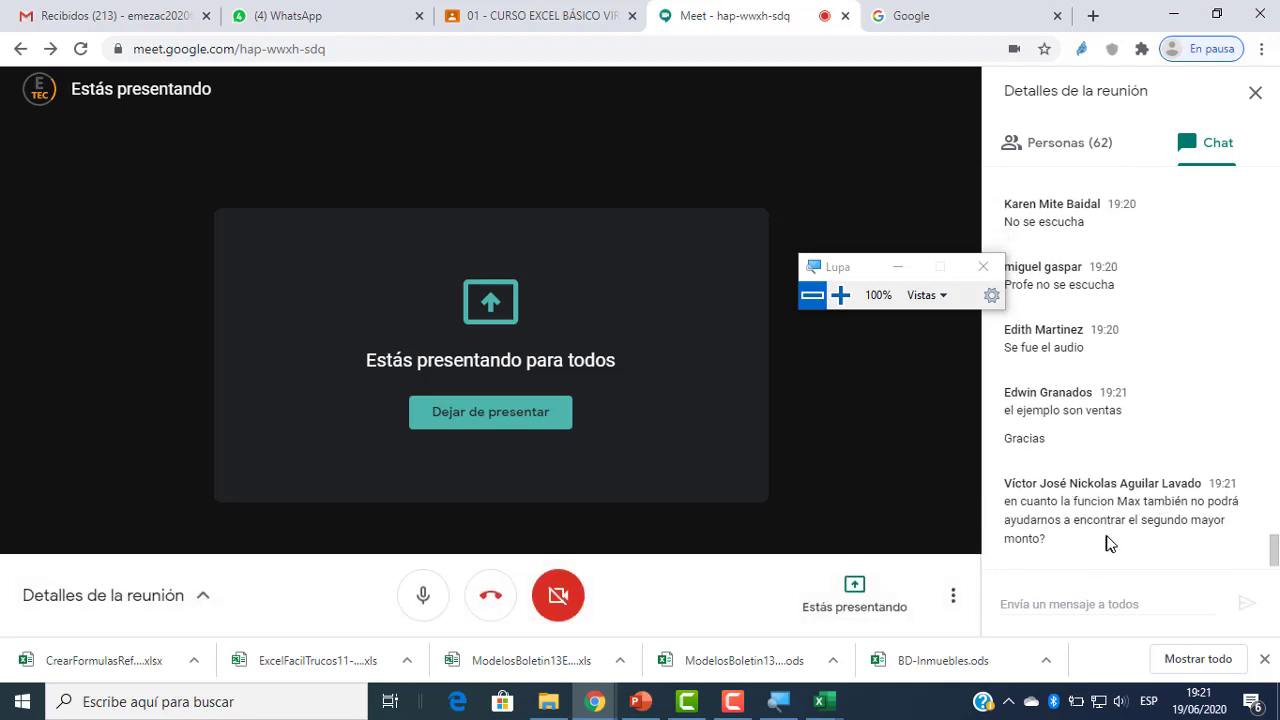
scroll(1107, 540, "up", 2)
scroll(1107, 537, "up", 6)
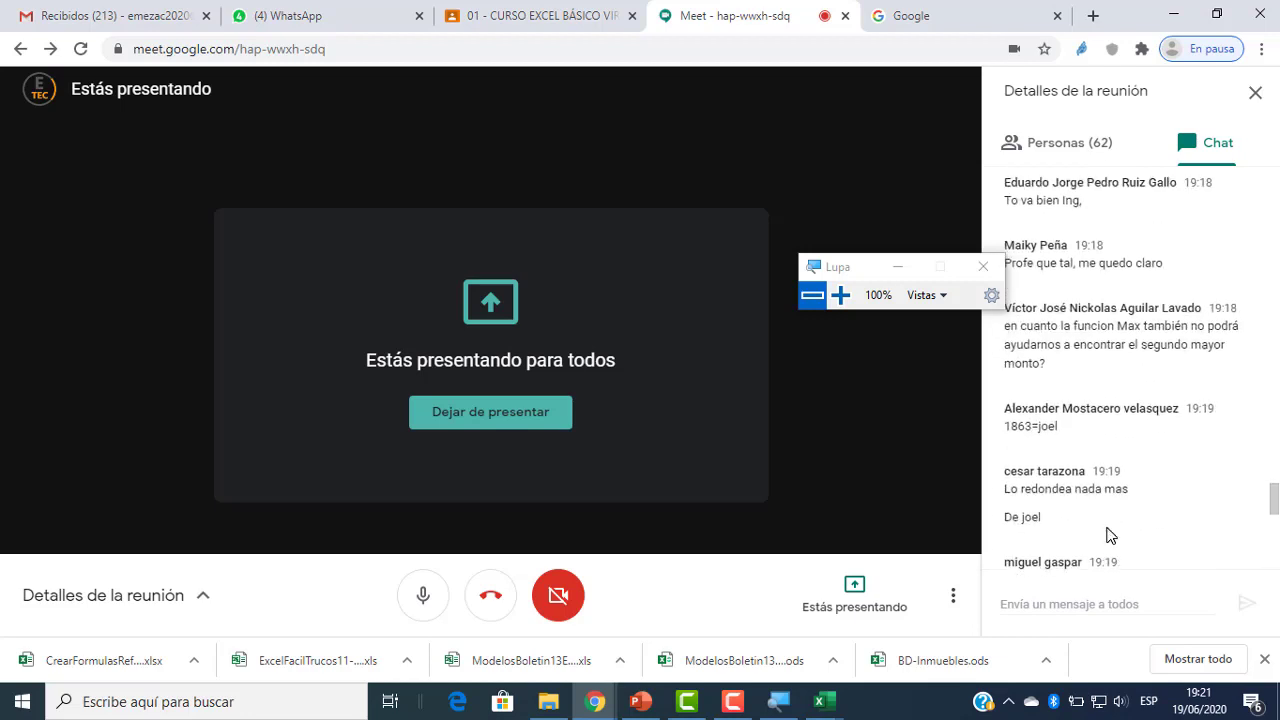
scroll(1107, 533, "down", 8)
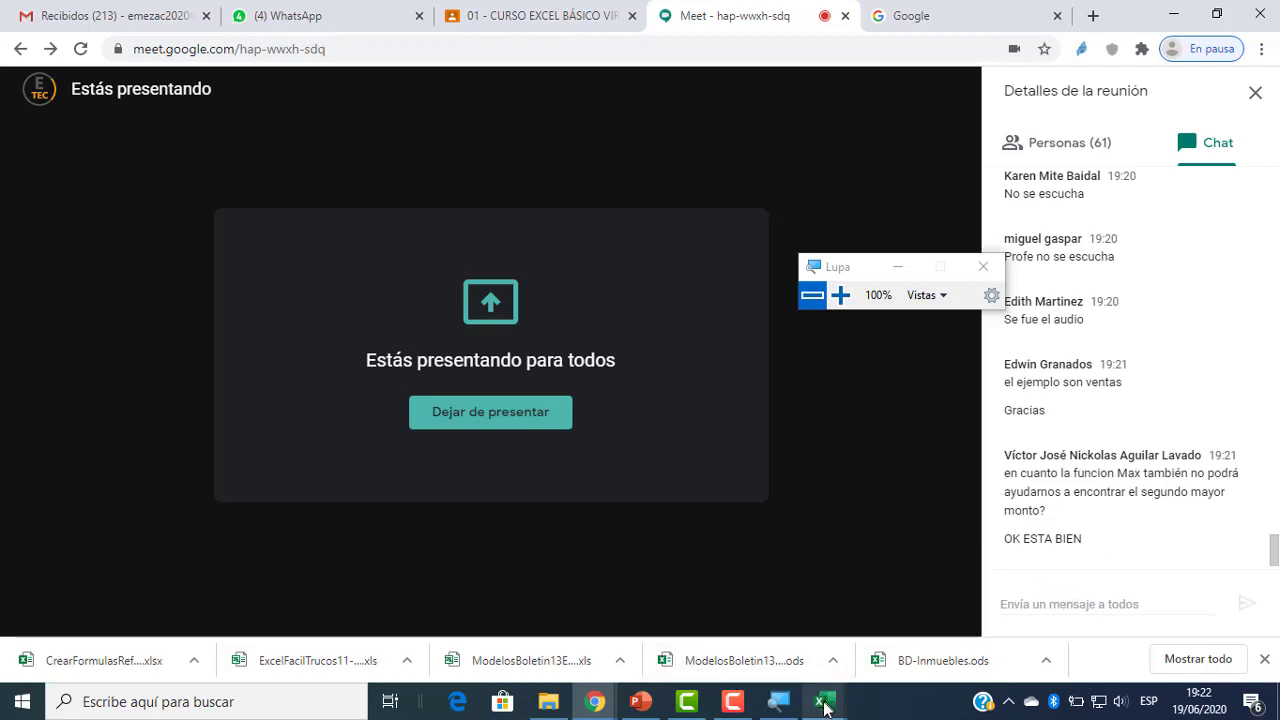
- Return to the Funciones Matematicas workbook and open the Min sheet, keeping the magnifier window clear of the sales table
mouse_move(825, 697)
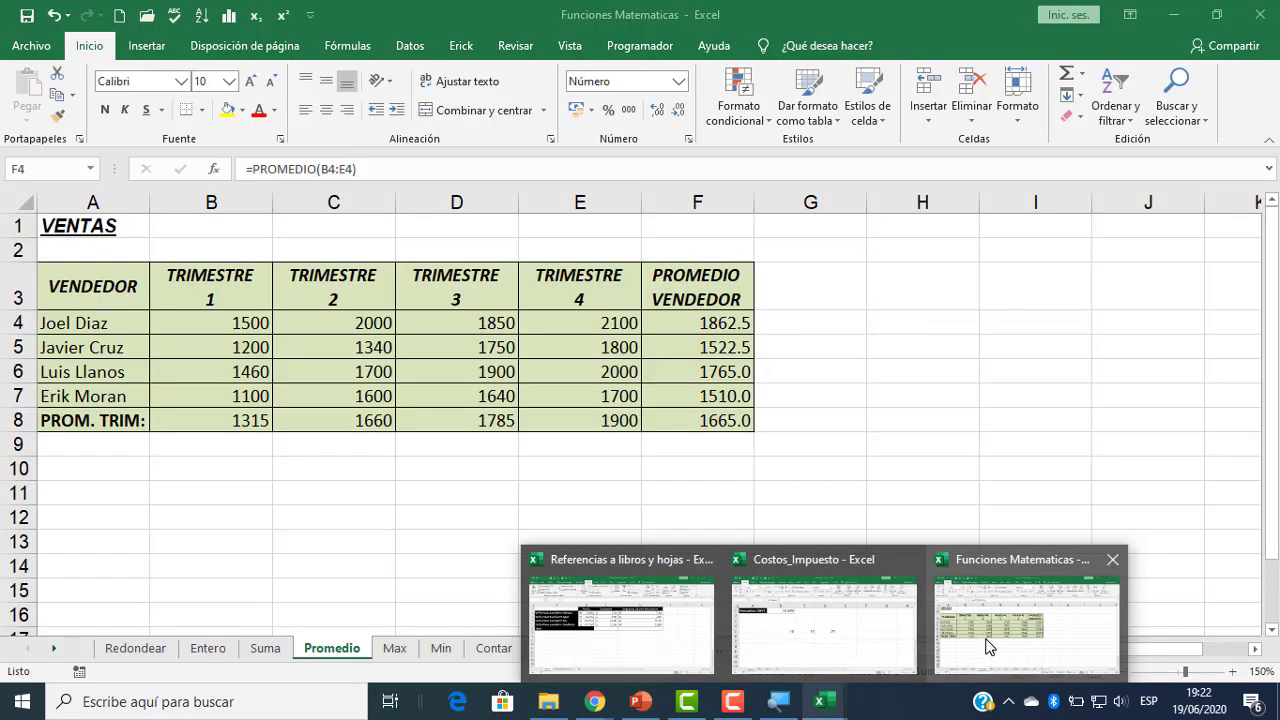
left_click(988, 646)
left_click(394, 648)
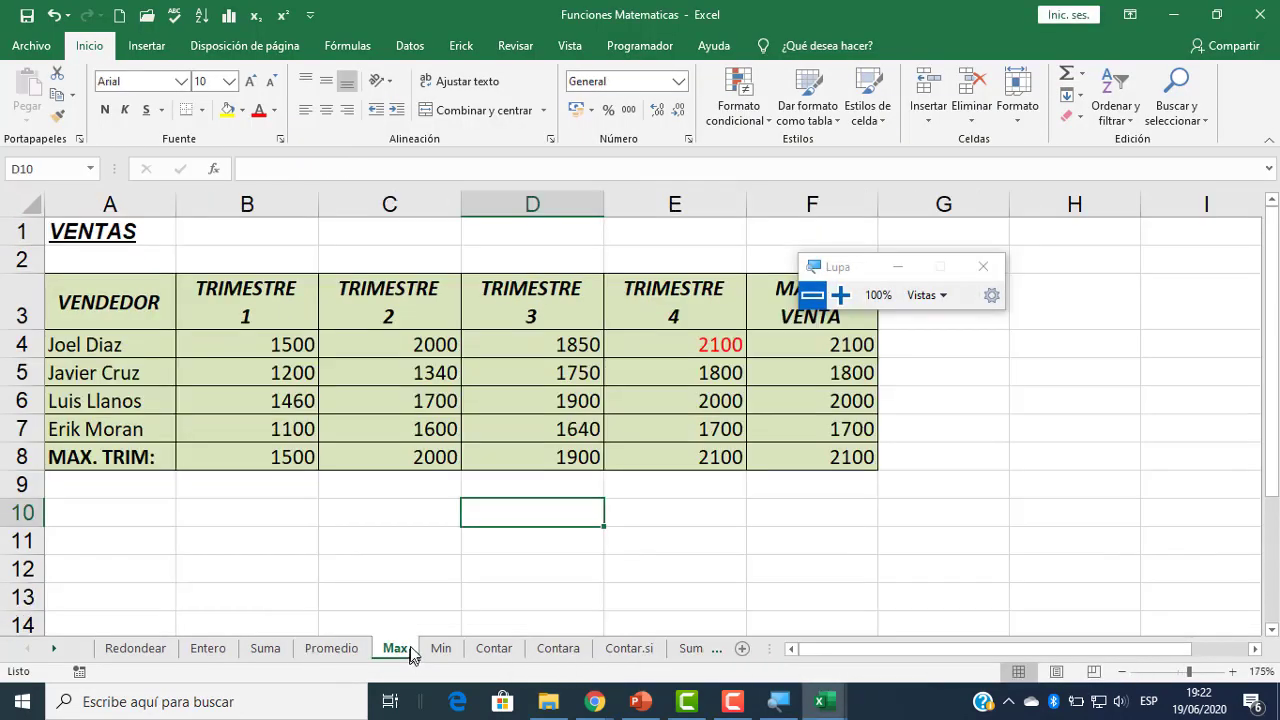
left_click(441, 648)
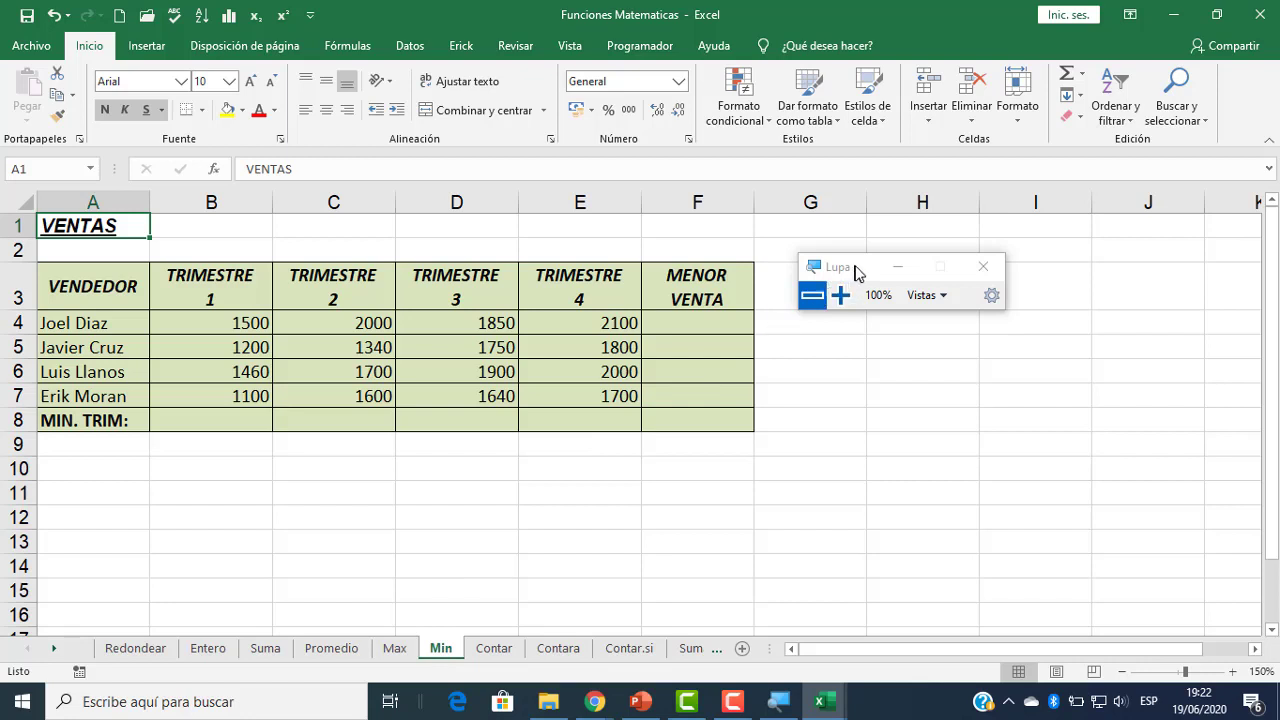
left_click_drag(856, 266, 976, 380)
- Insert the MIN function for B4:E4 in F4 under MENOR VENTA and fill it down to F7
left_click(669, 332)
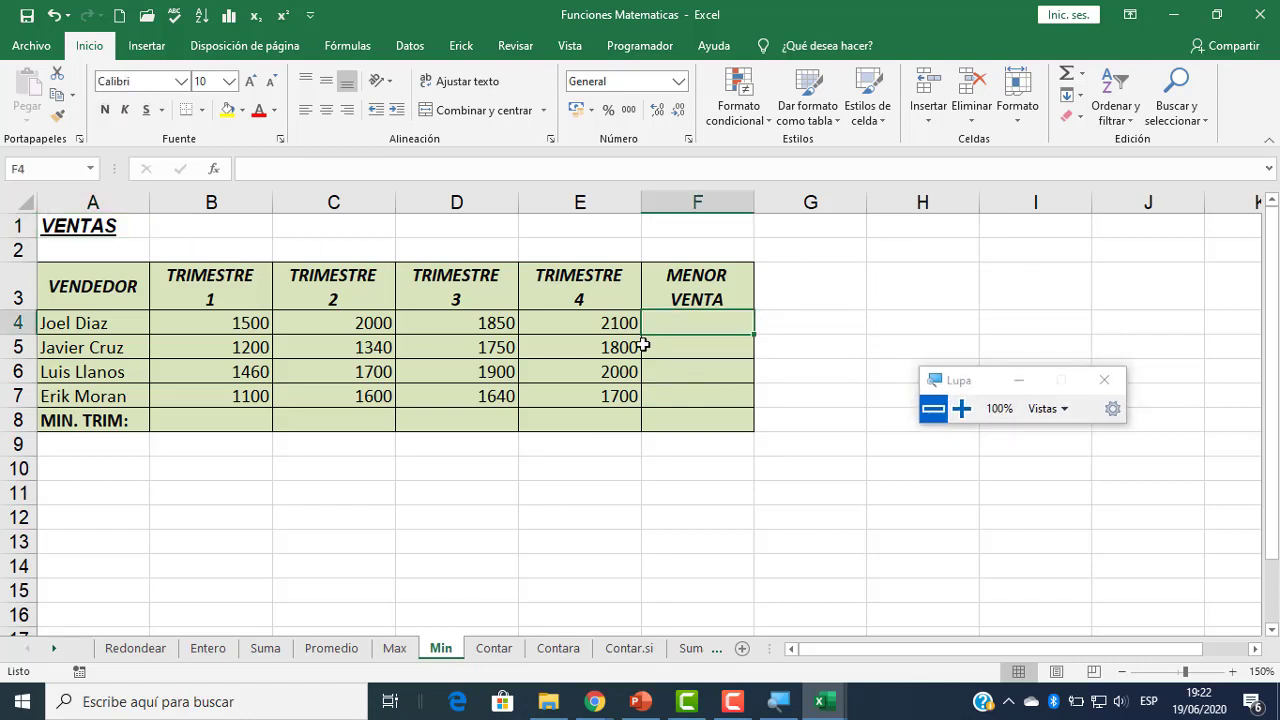
left_click(215, 172)
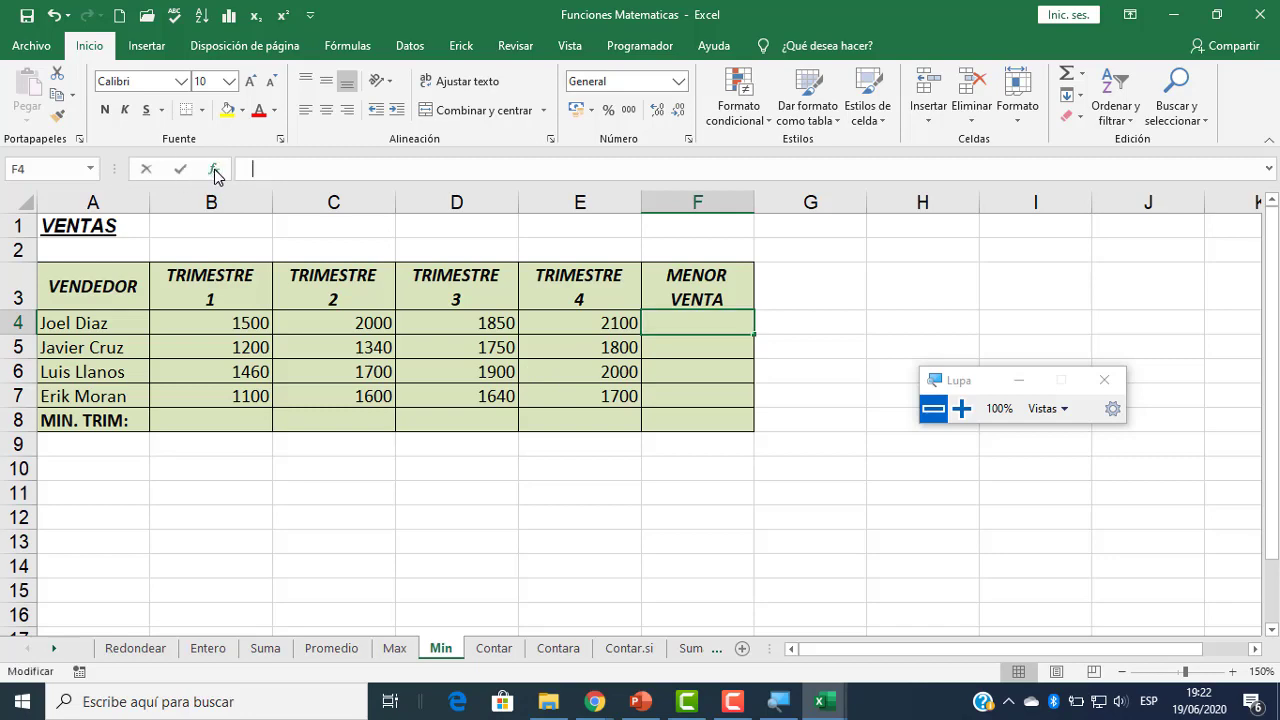
type("min")
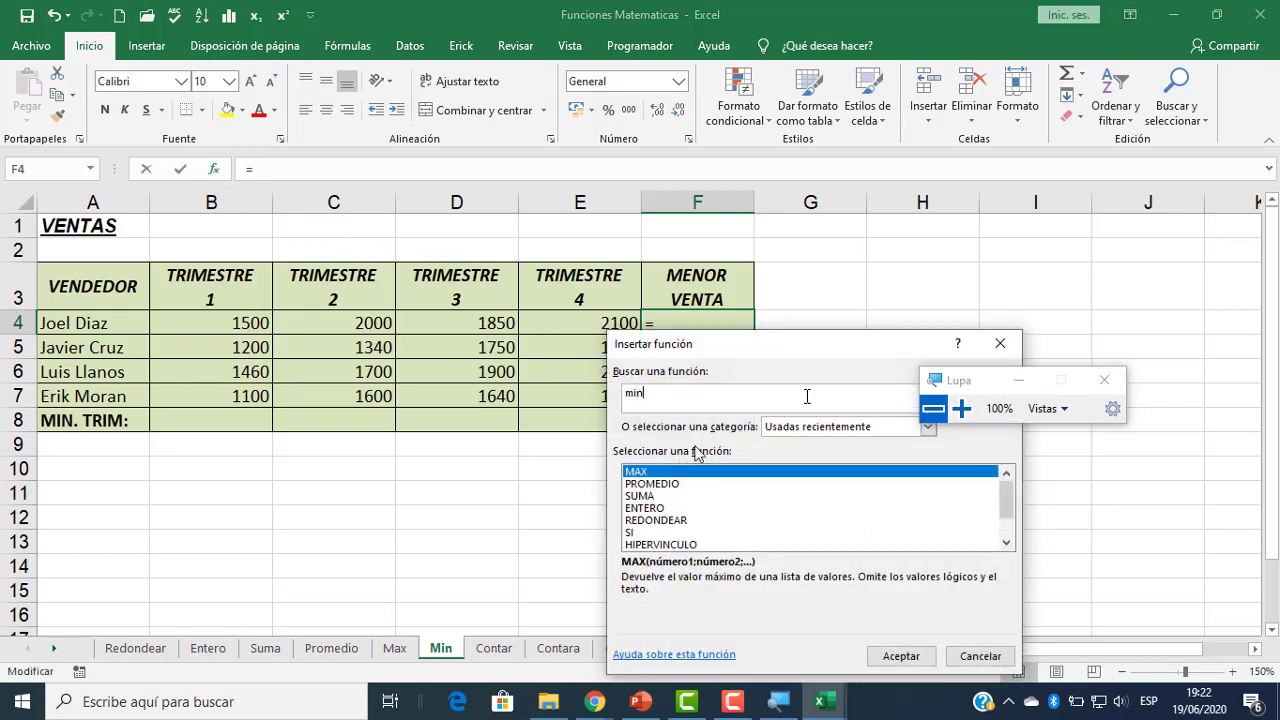
left_click_drag(980, 372, 1139, 258)
left_click(1003, 393)
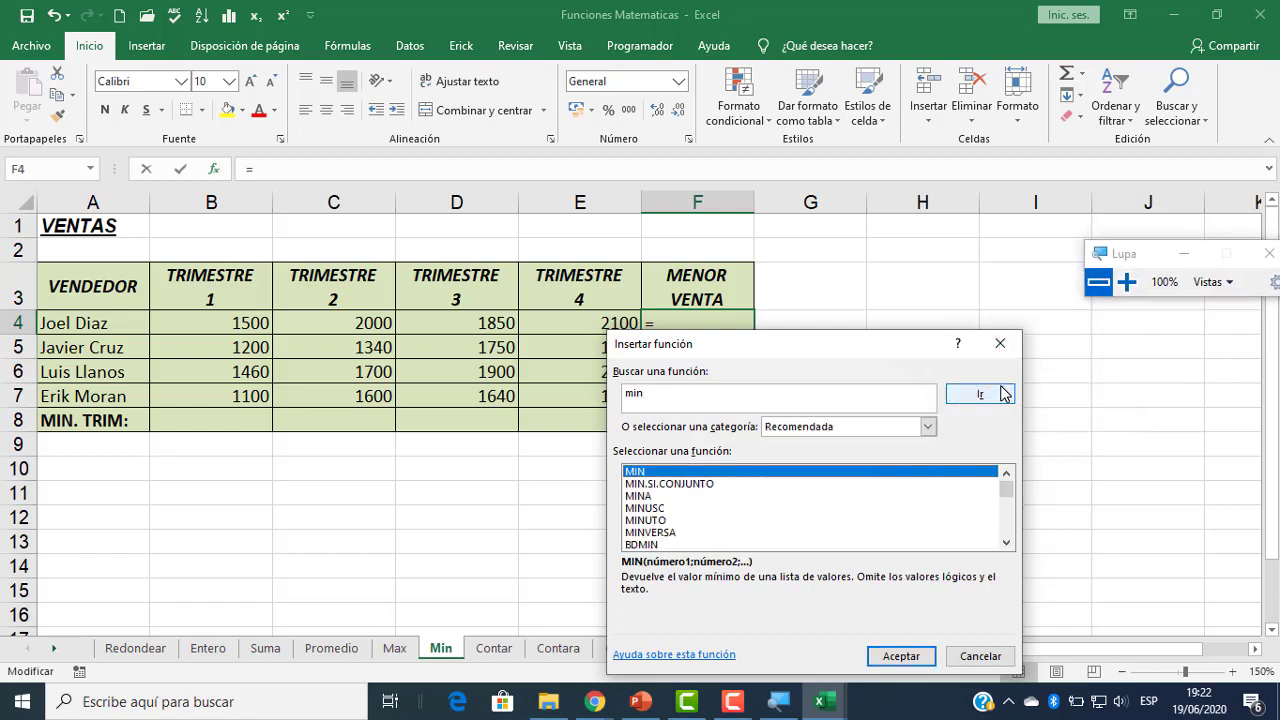
left_click(905, 658)
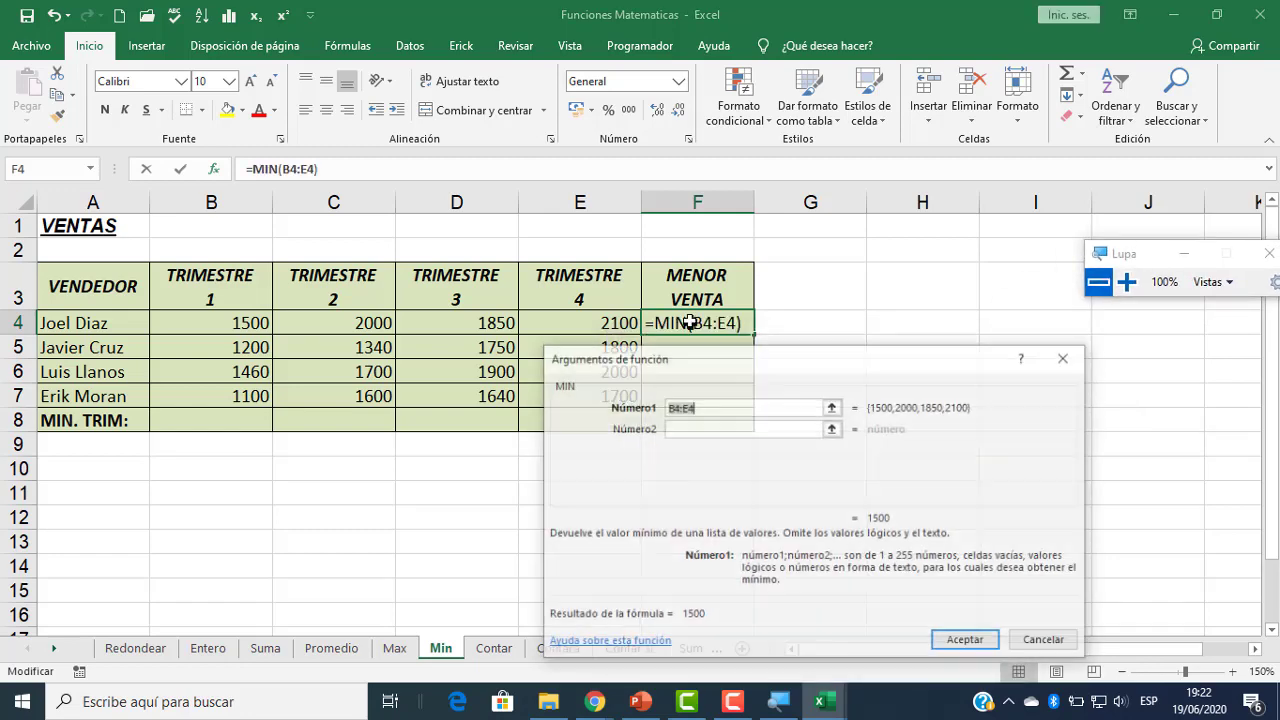
left_click(955, 640)
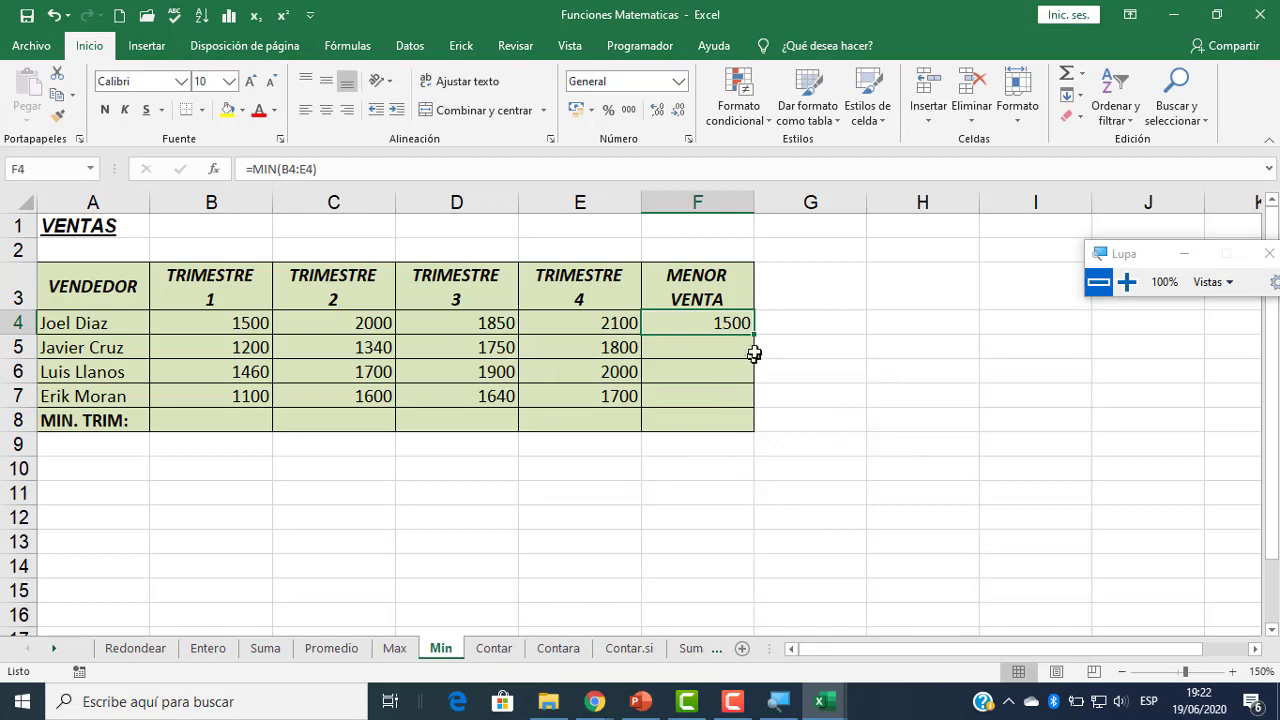
left_click_drag(757, 338, 738, 400)
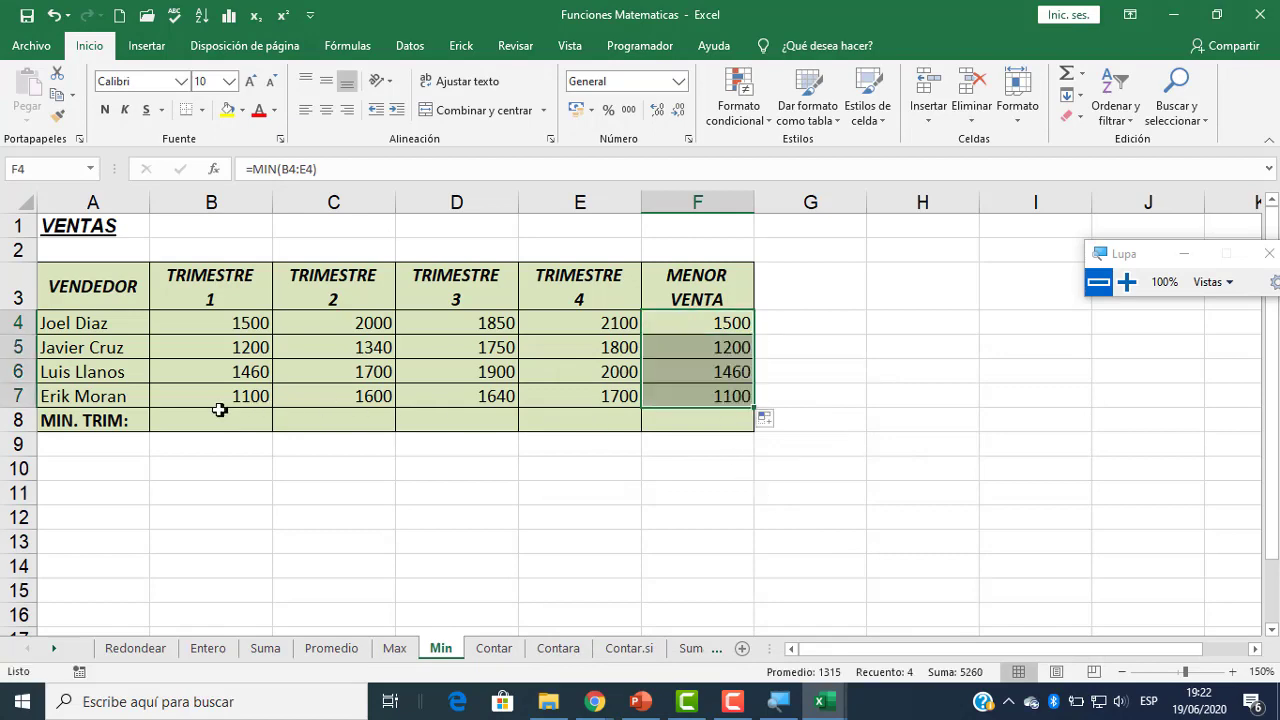
- Insert the MIN function for B4:B7 in cell B8 of the MIN. TRIM row
left_click(216, 419)
left_click(214, 170)
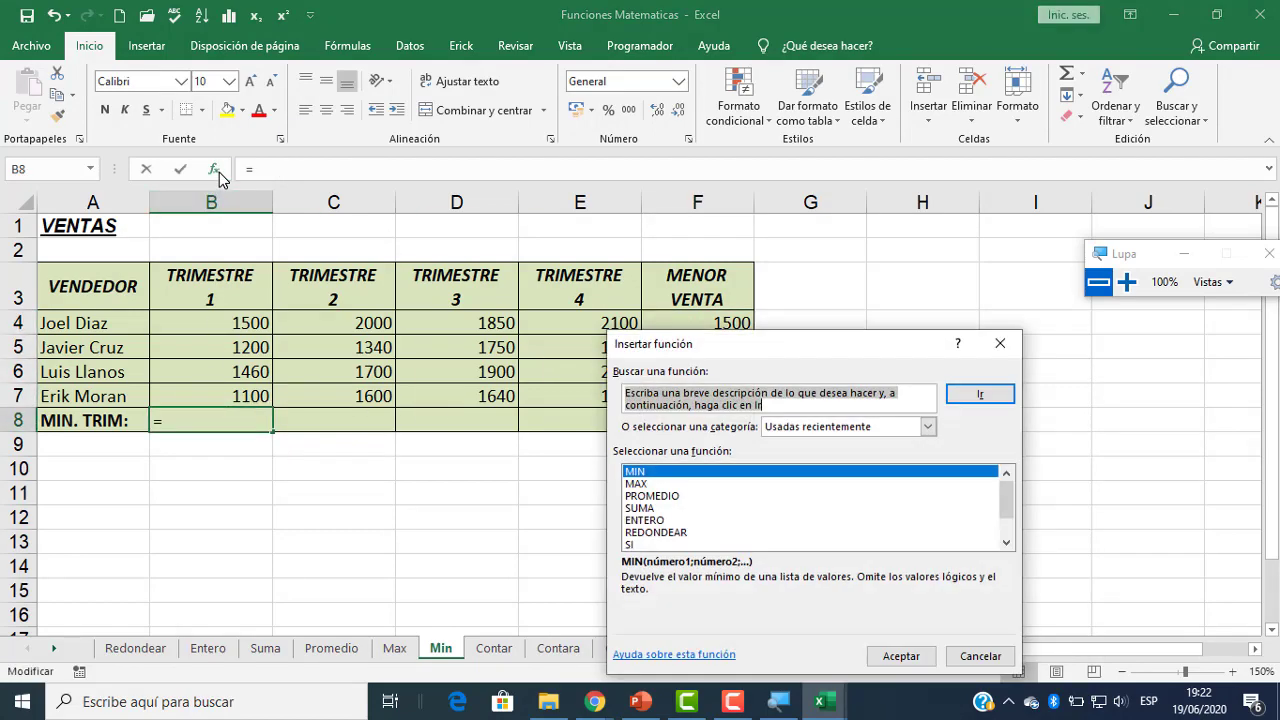
type("min")
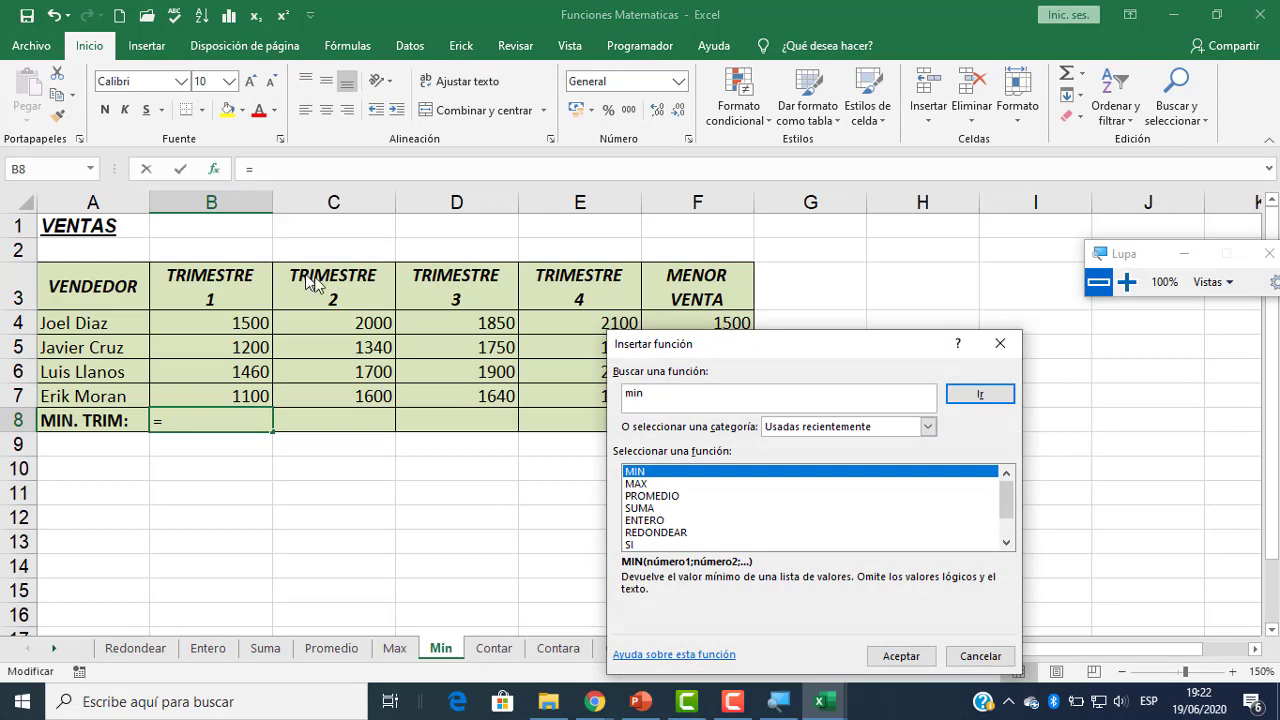
double_click(642, 472)
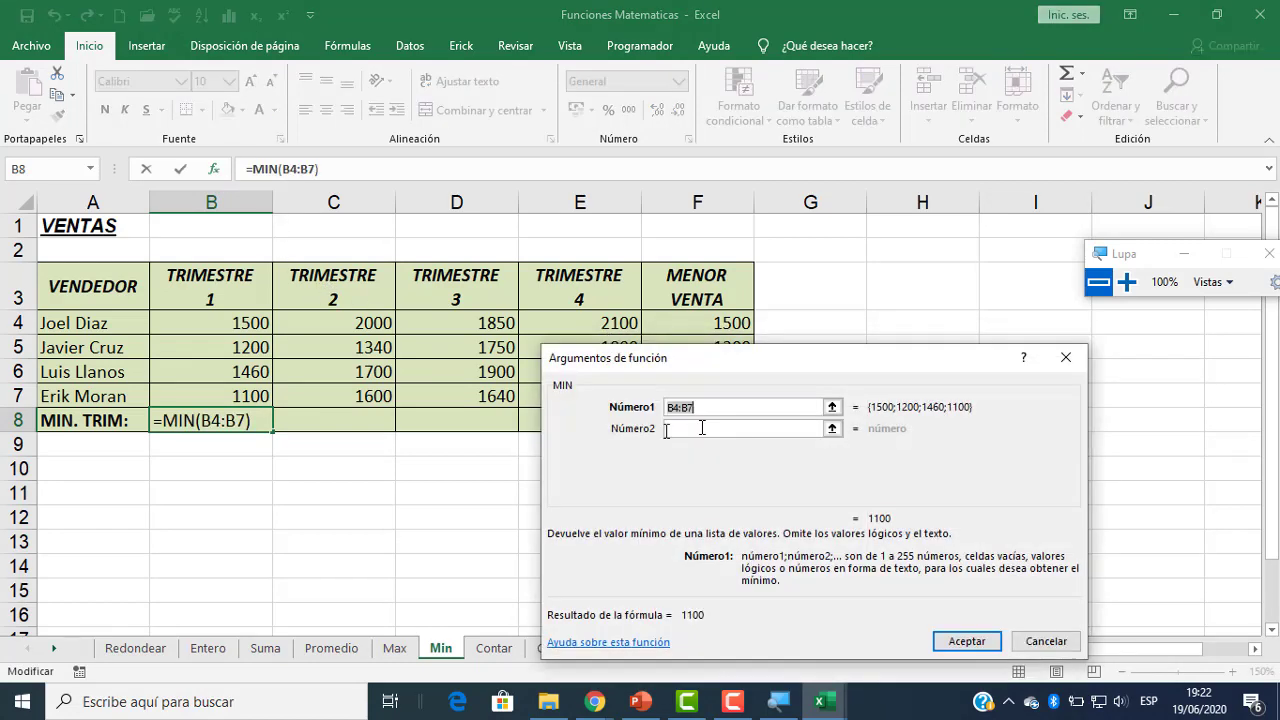
left_click(979, 648)
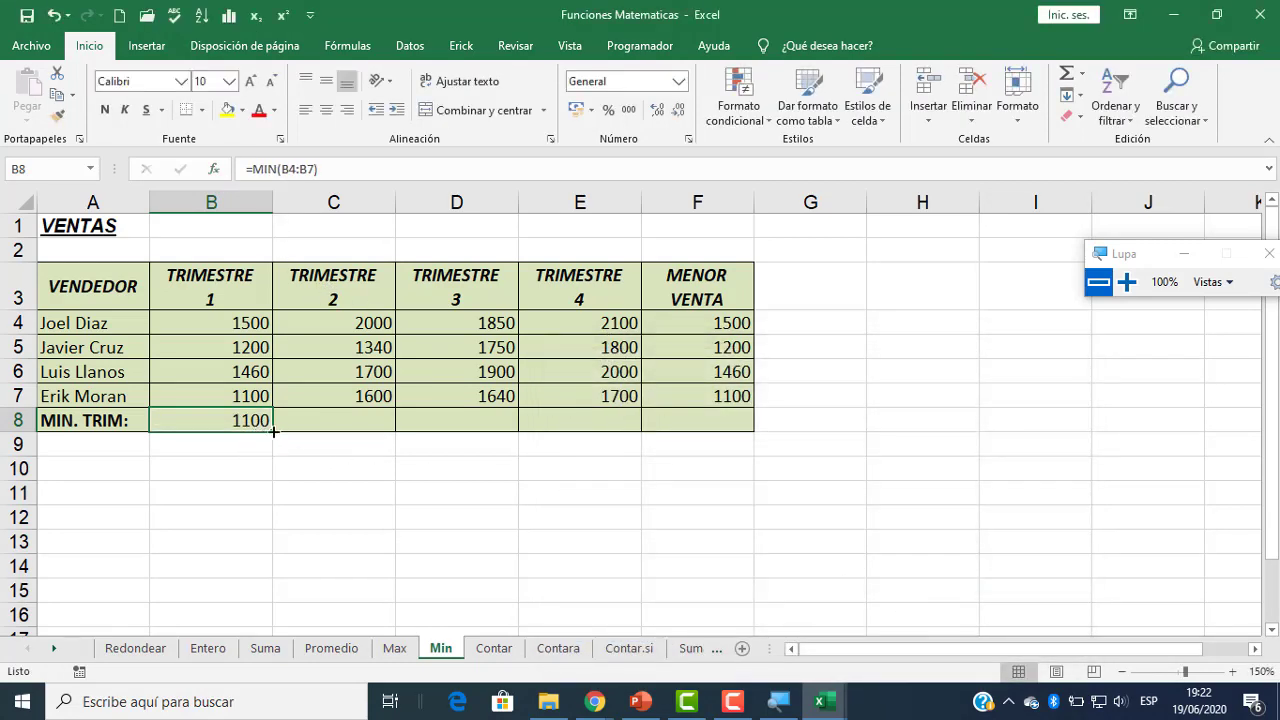
- Fill the MIN formula in B8 across the MIN. TRIM row to F8
left_click_drag(272, 432, 733, 440)
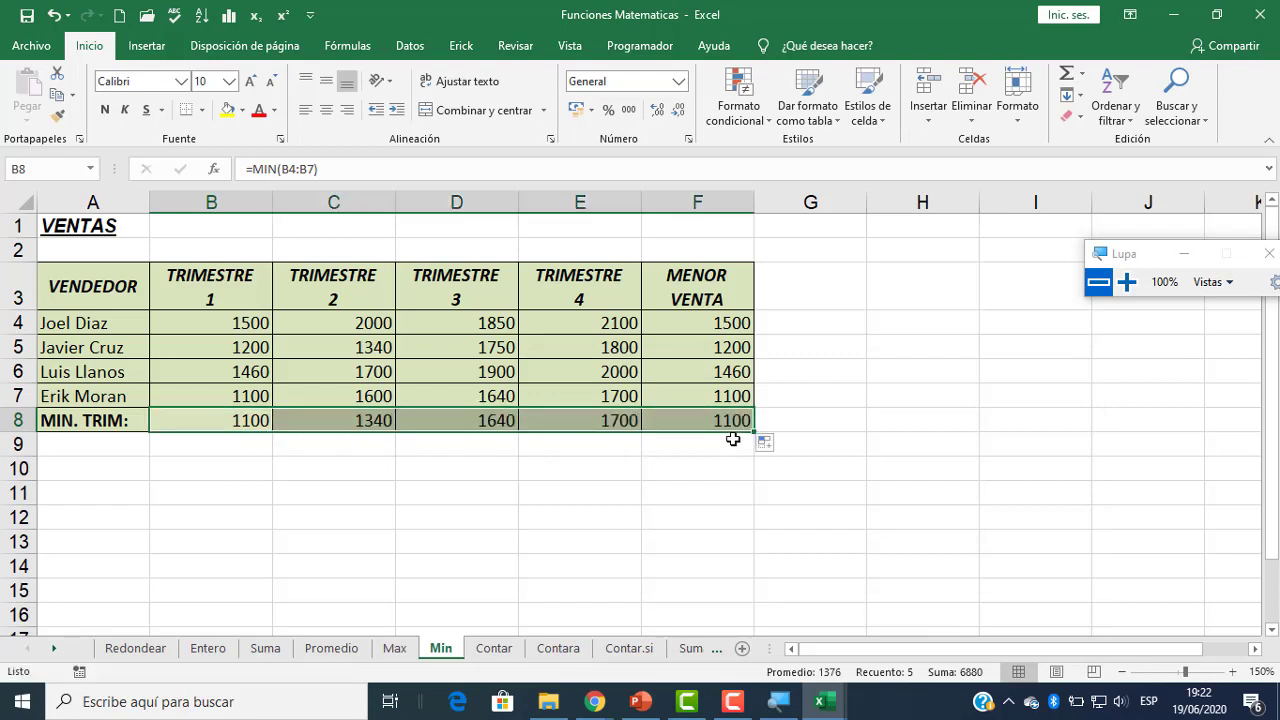
left_click(735, 466)
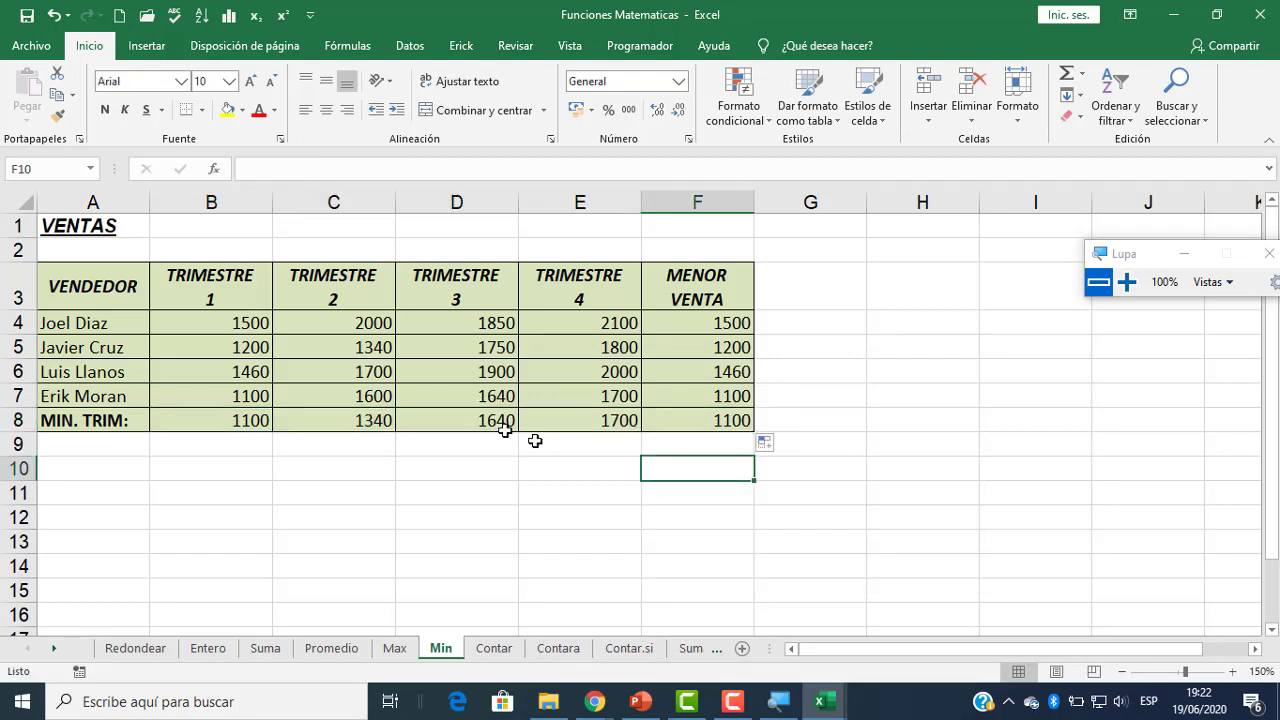
- Examine the MIN formulas in B8 and F4, comparing F4 with the magnified quarterly sales in B4:E4
left_click(245, 427)
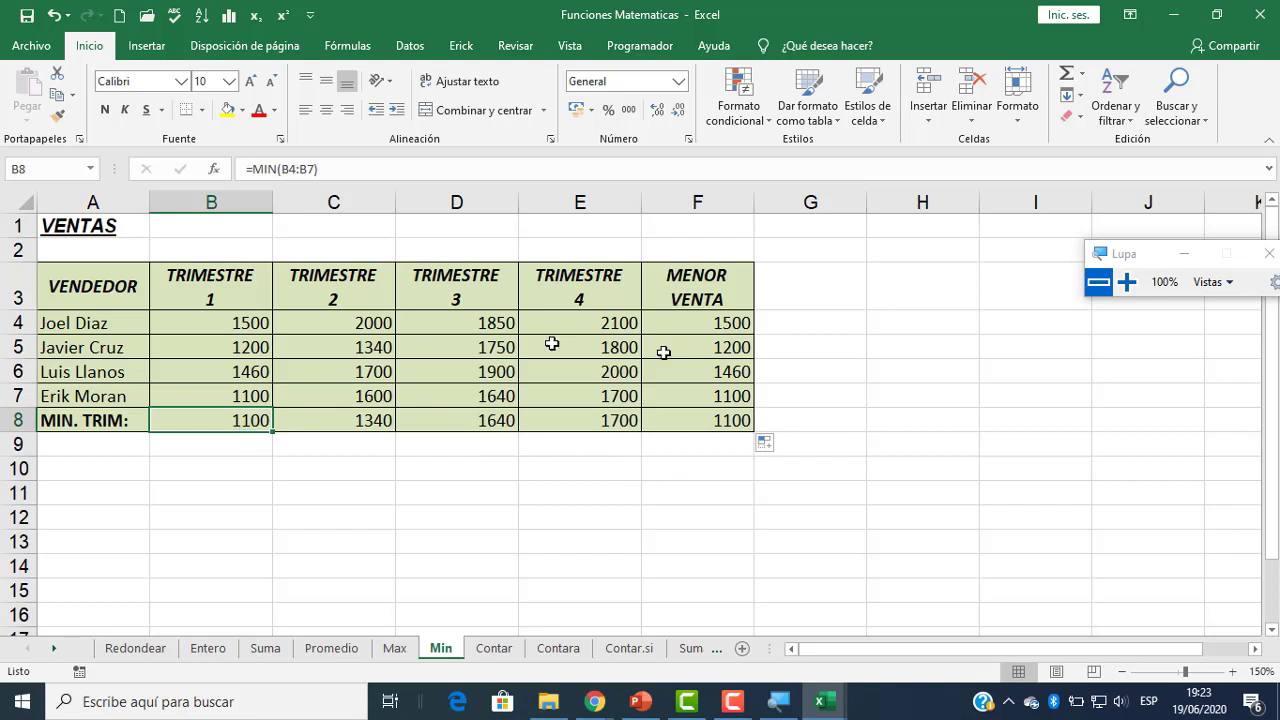
left_click(741, 320)
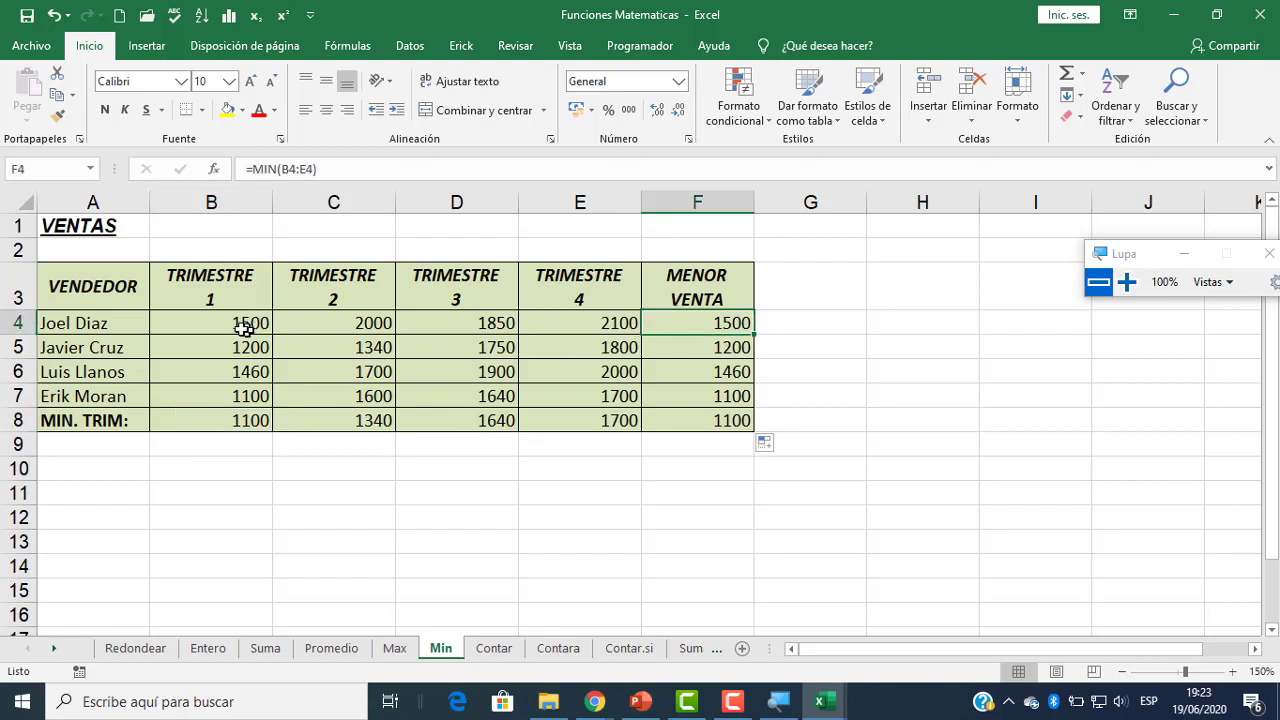
left_click(1129, 284)
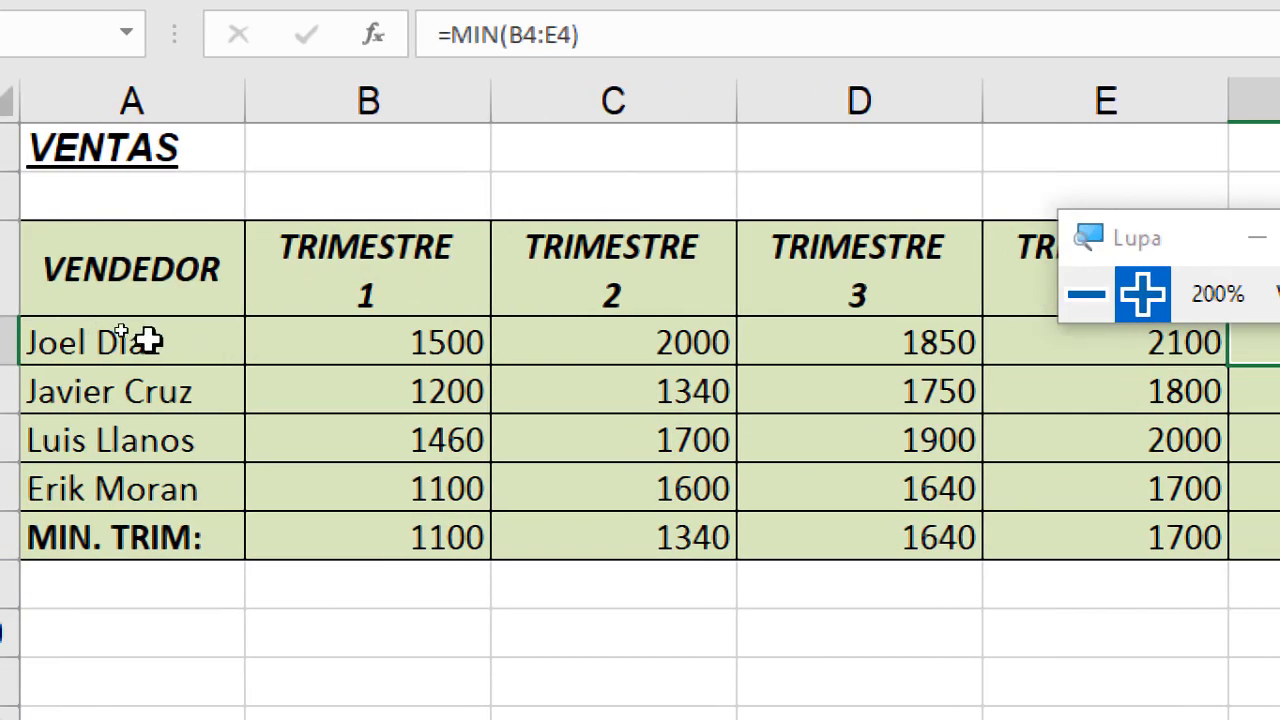
left_click_drag(85, 331, 794, 342)
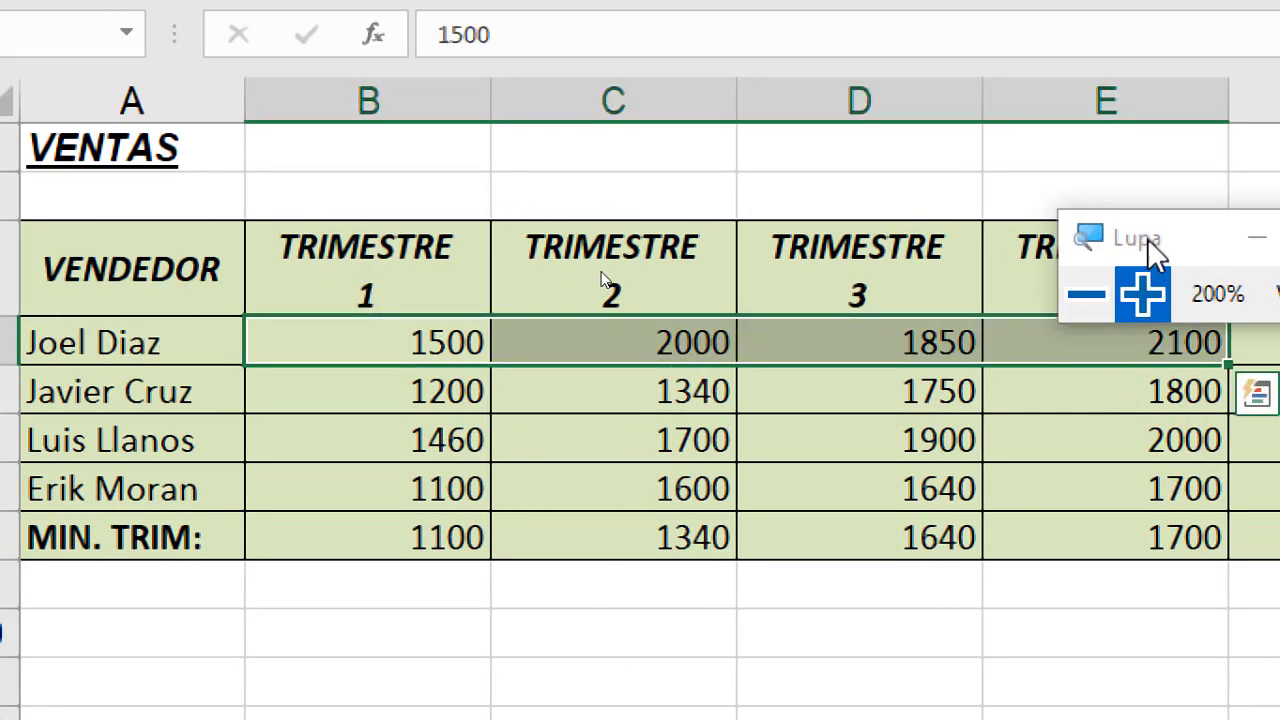
left_click_drag(1151, 251, 1171, 286)
left_click(1105, 338)
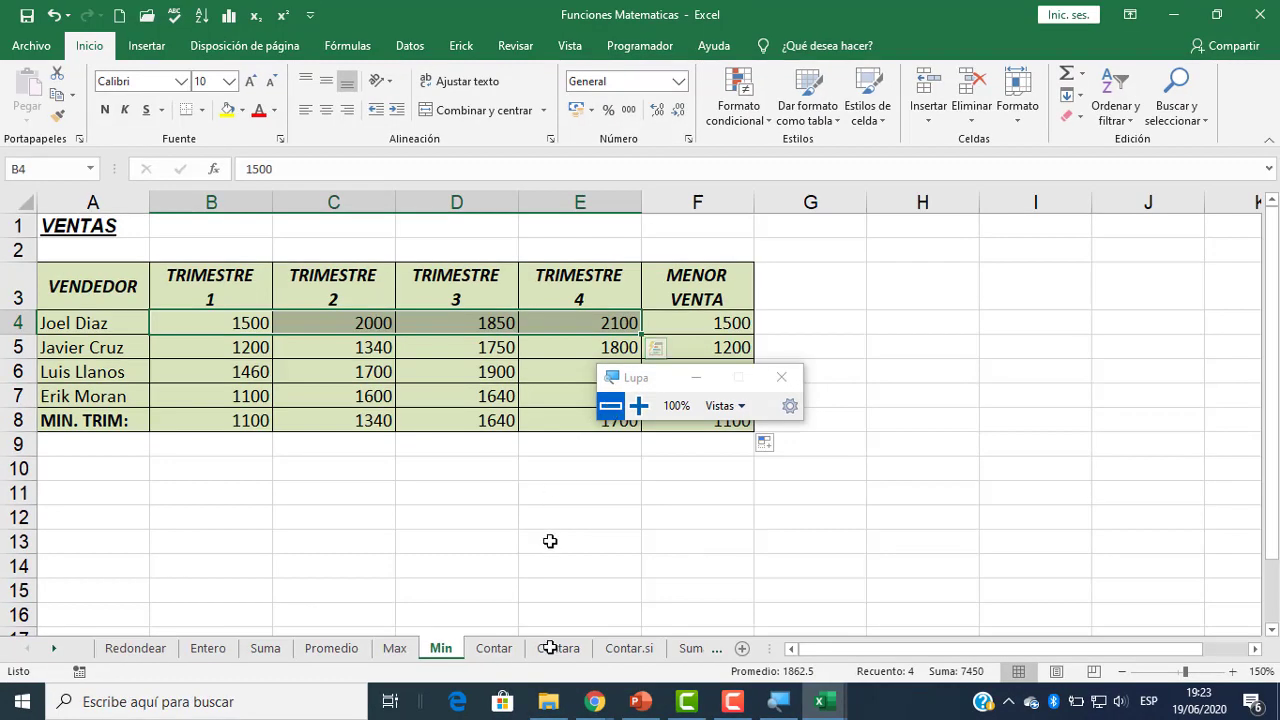
- Switch to the Google Meet window and rejoin the disconnected call with the camera off and the microphone on
mouse_move(595, 702)
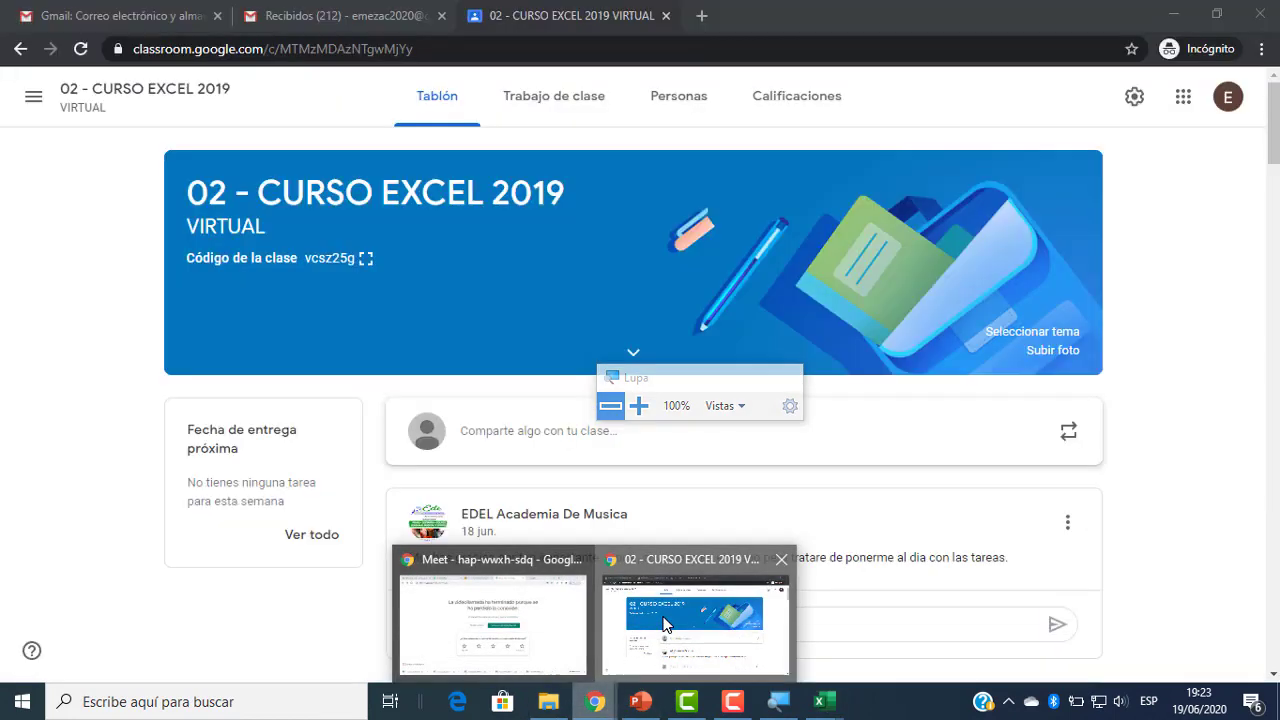
left_click(566, 626)
left_click_drag(640, 383, 809, 453)
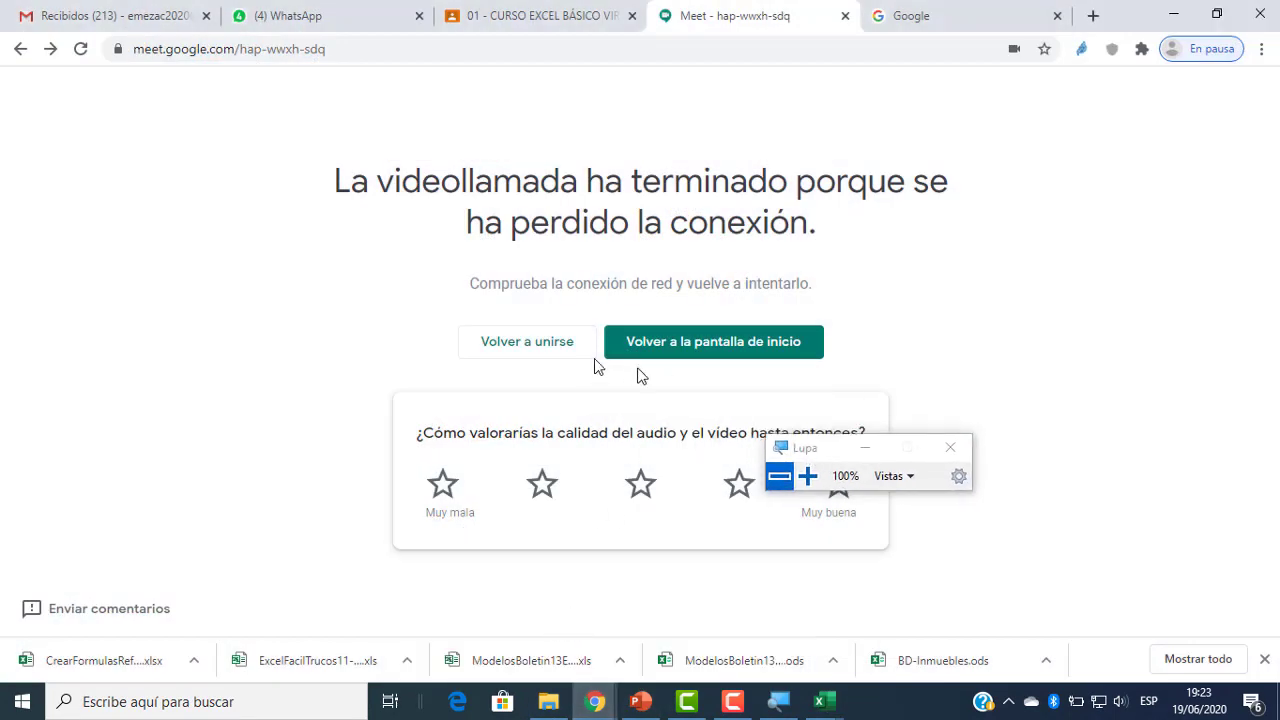
left_click(540, 358)
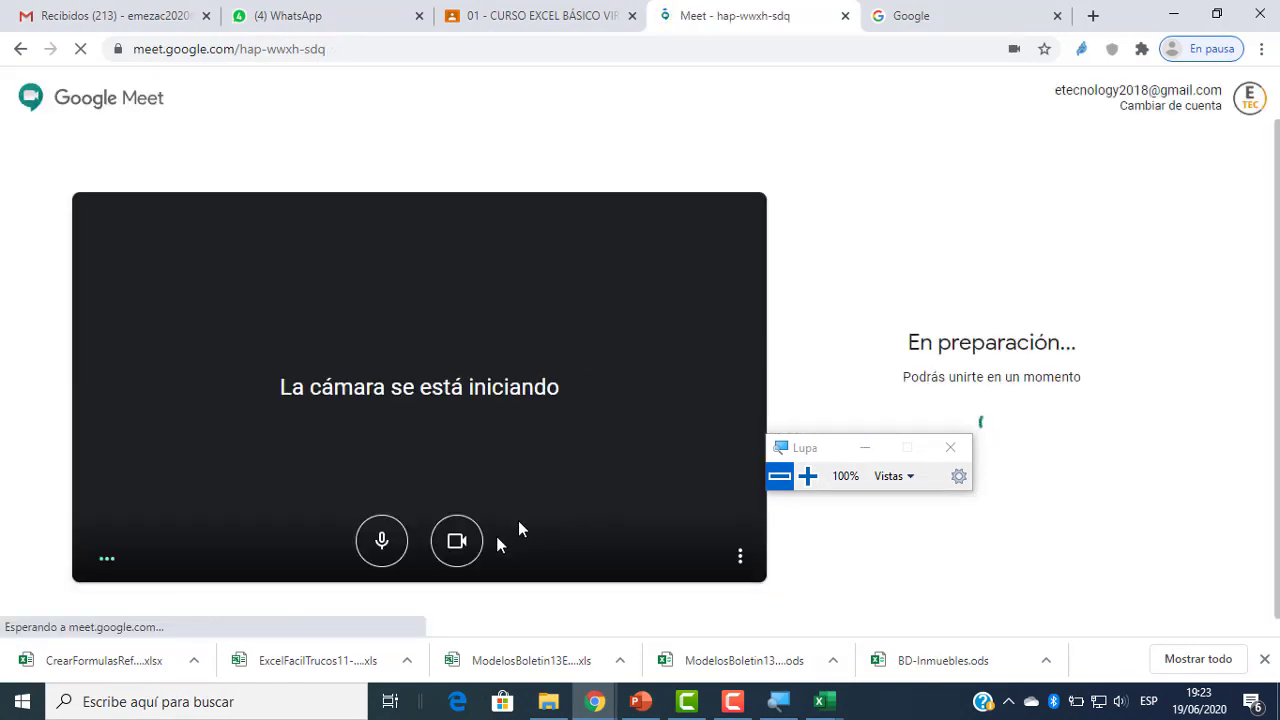
left_click(457, 545)
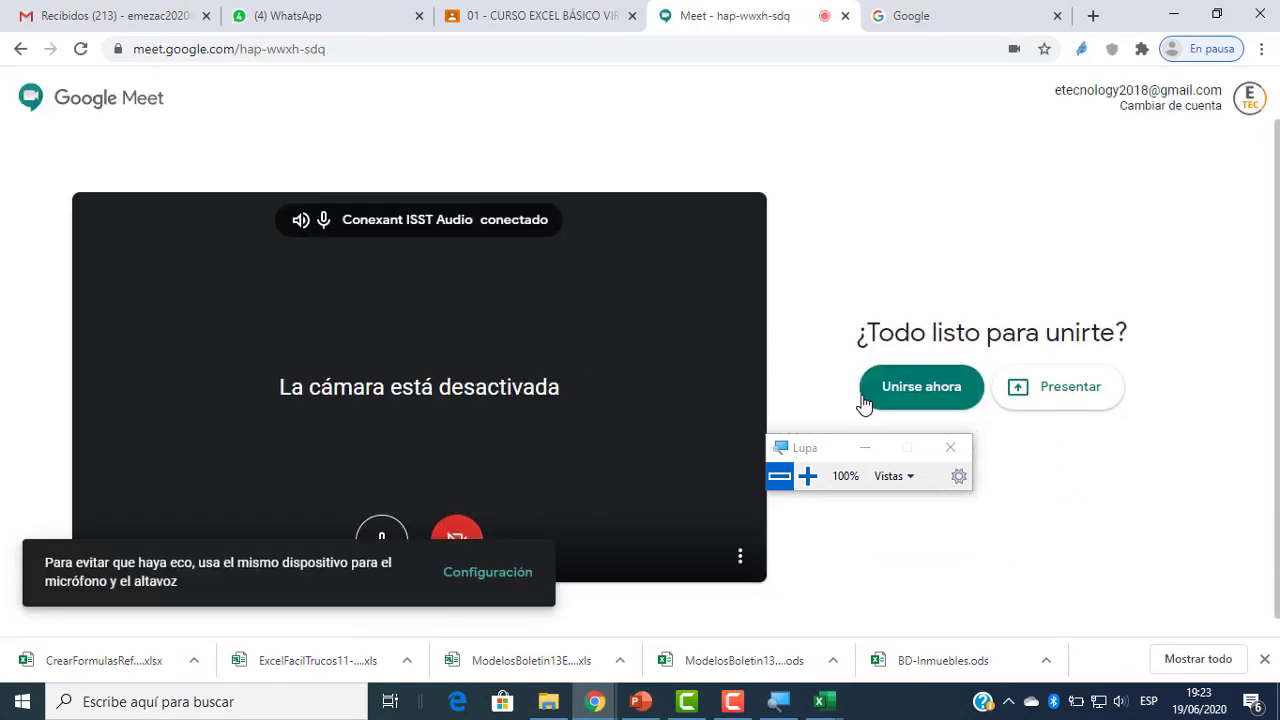
left_click(872, 392)
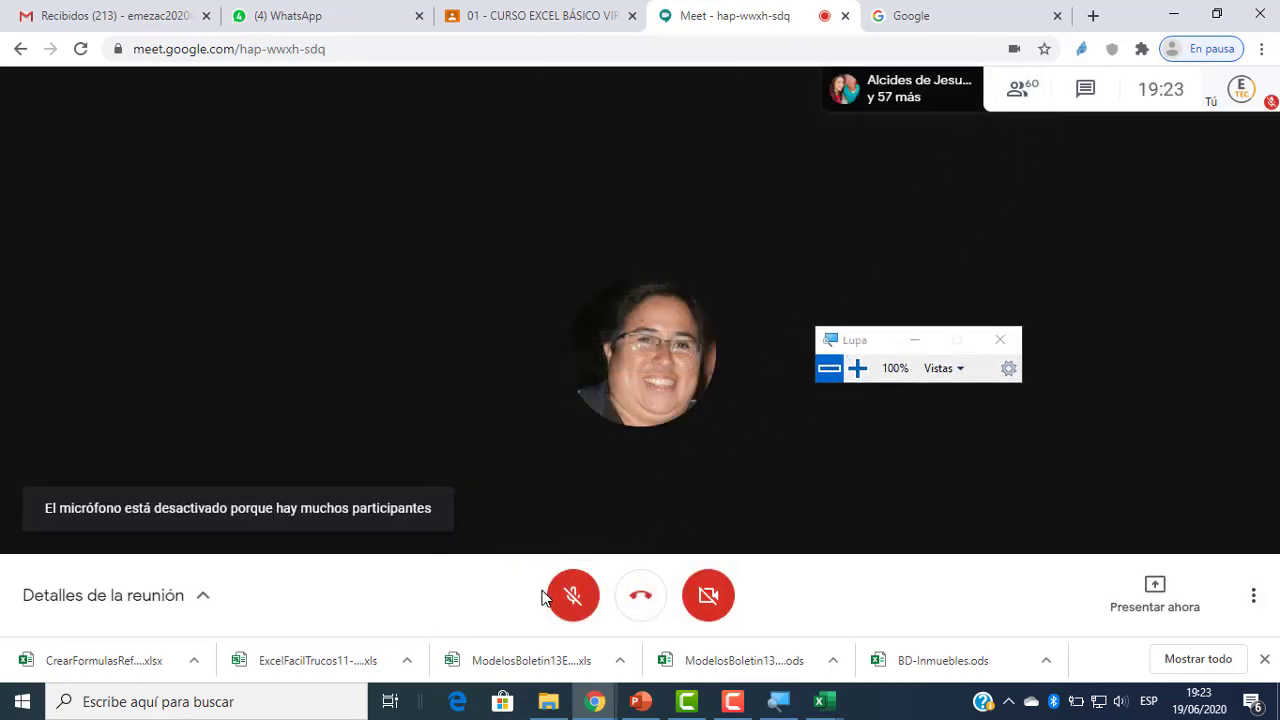
left_click(573, 595)
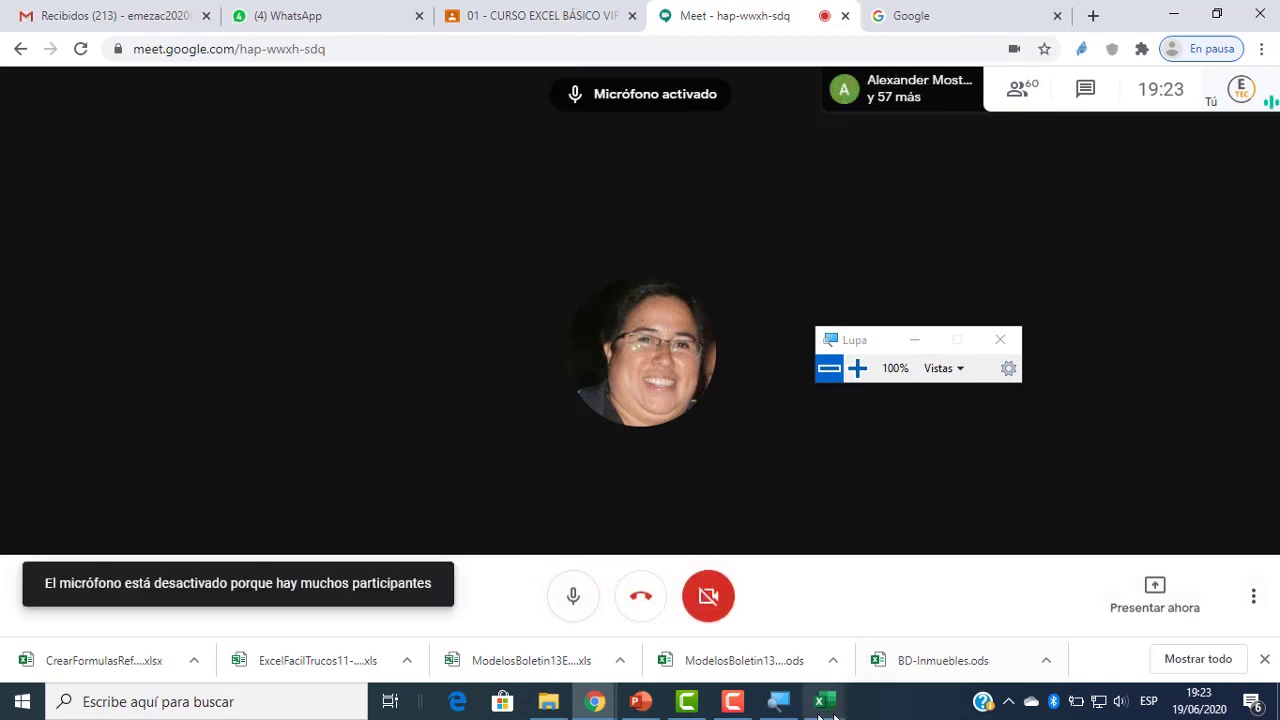
- Present the entire screen to the Meet participants
left_click(1156, 598)
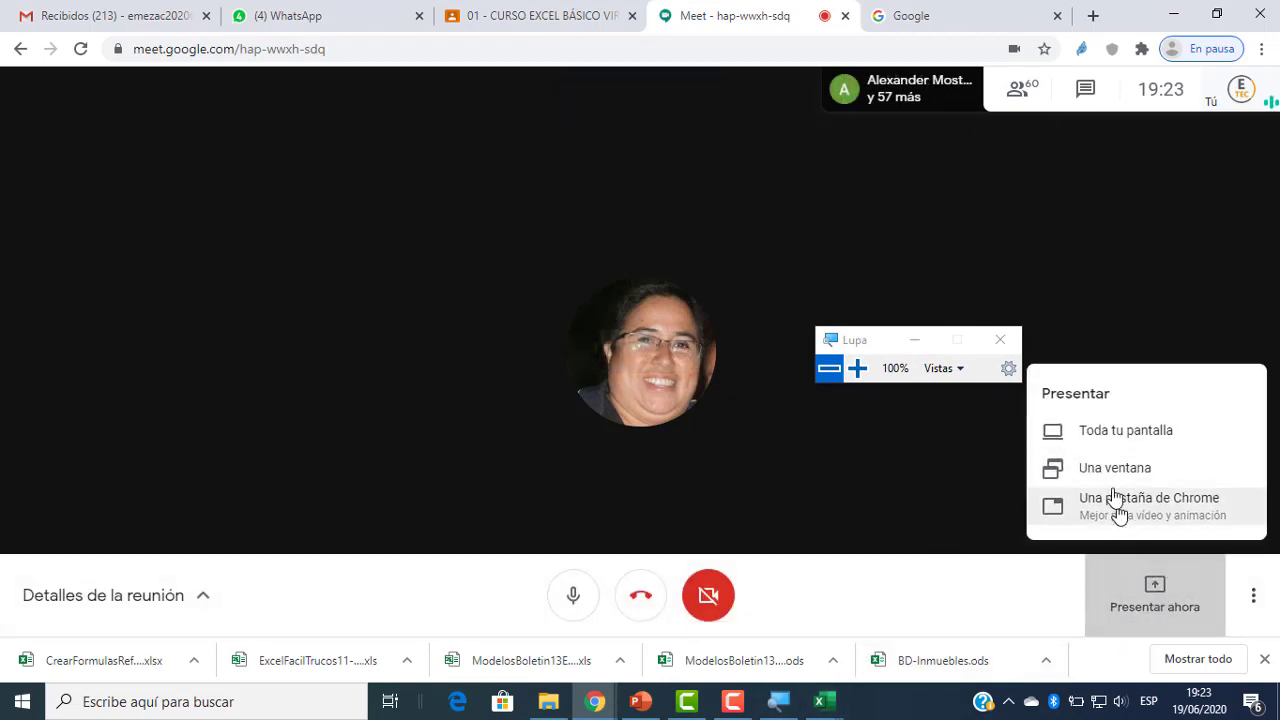
left_click(1110, 438)
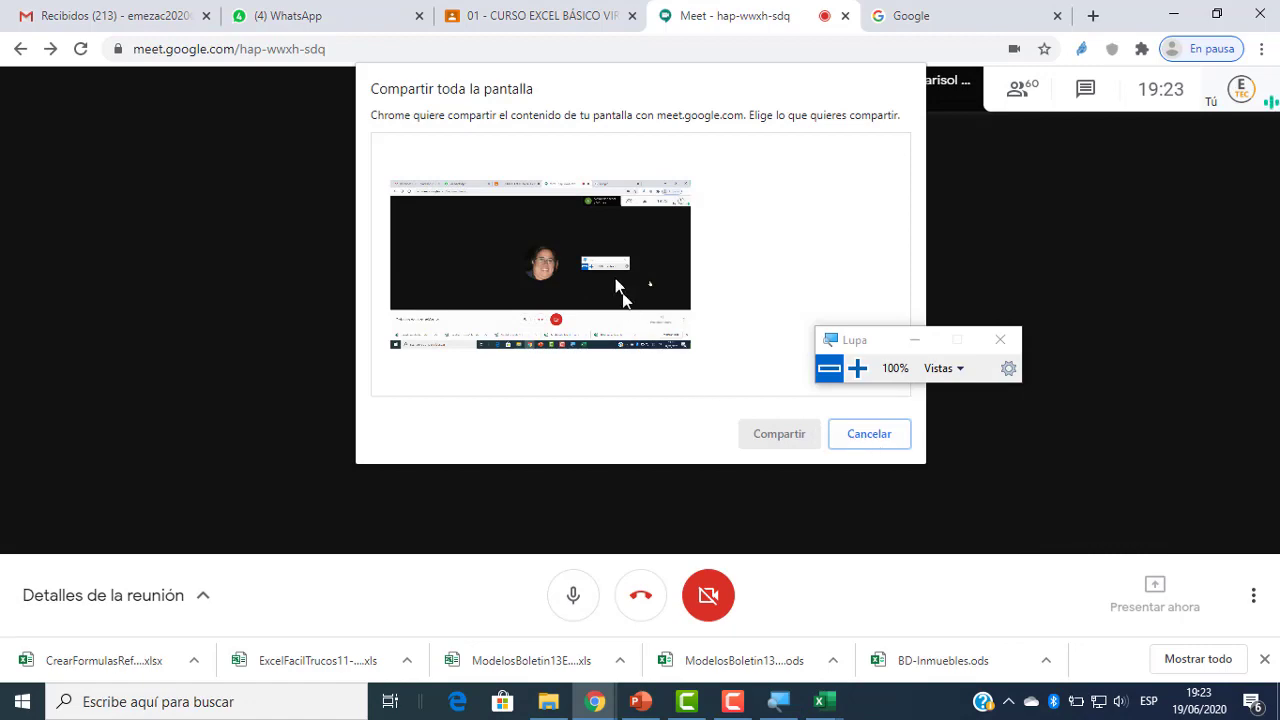
left_click(615, 280)
left_click(779, 434)
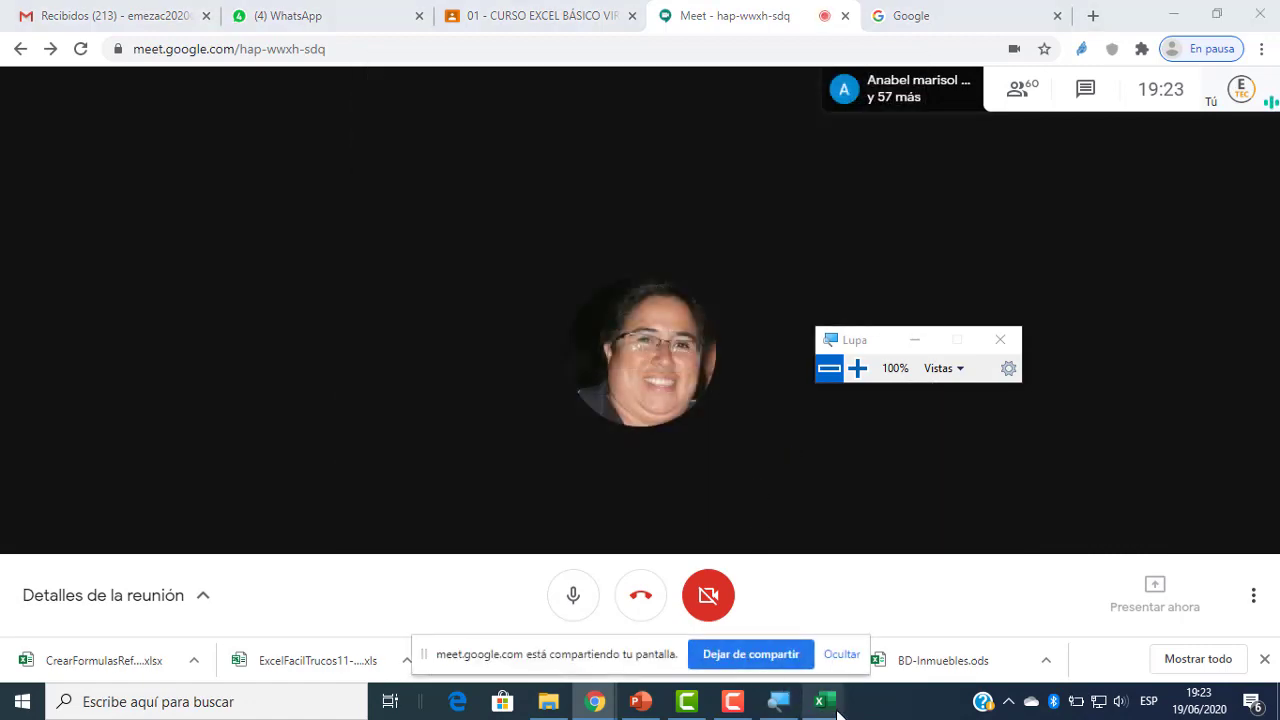
- Return to the Funciones Matematicas workbook and change the font colour of the TRIMESTRE 1 value in B4 to red
mouse_move(822, 702)
left_click(1020, 600)
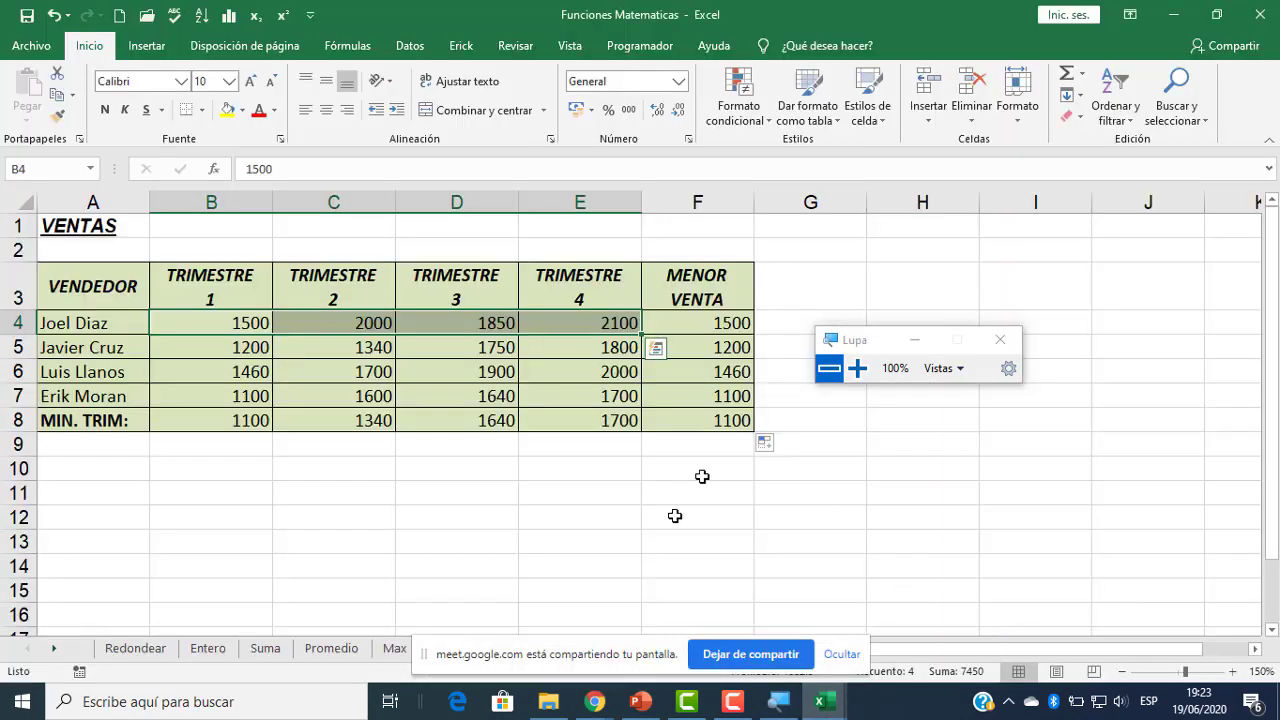
left_click(857, 368)
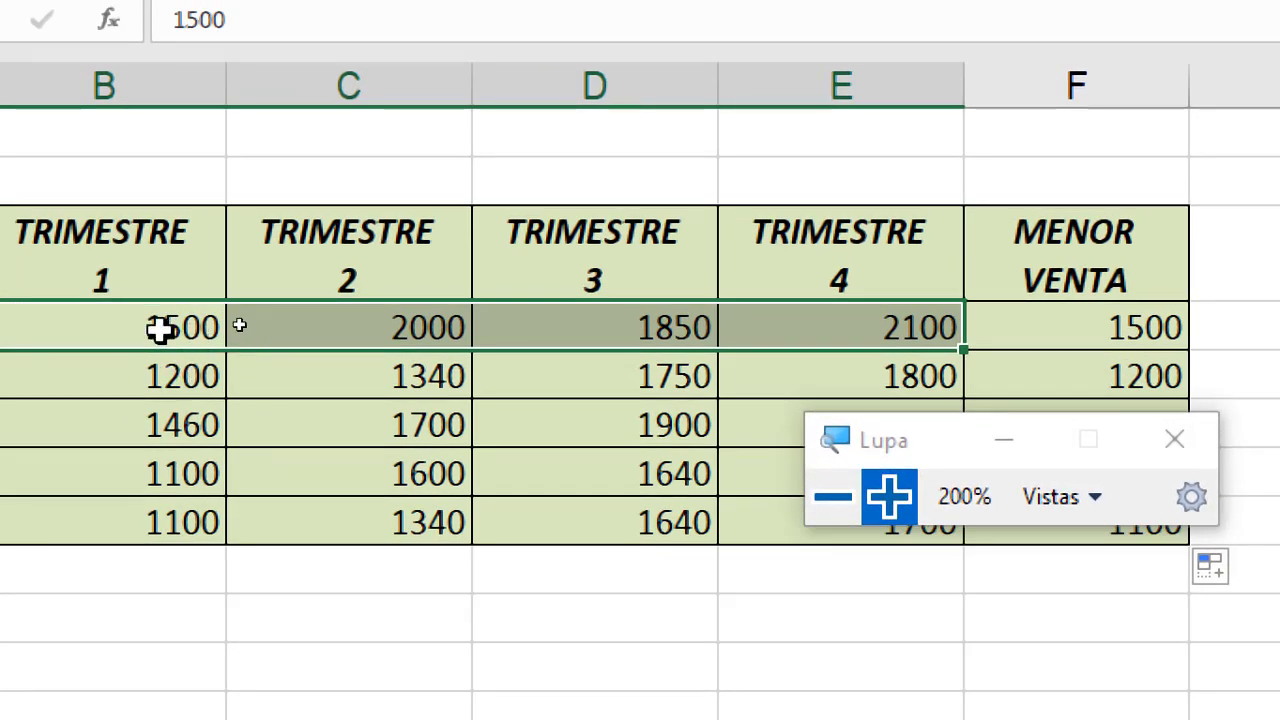
left_click(828, 505)
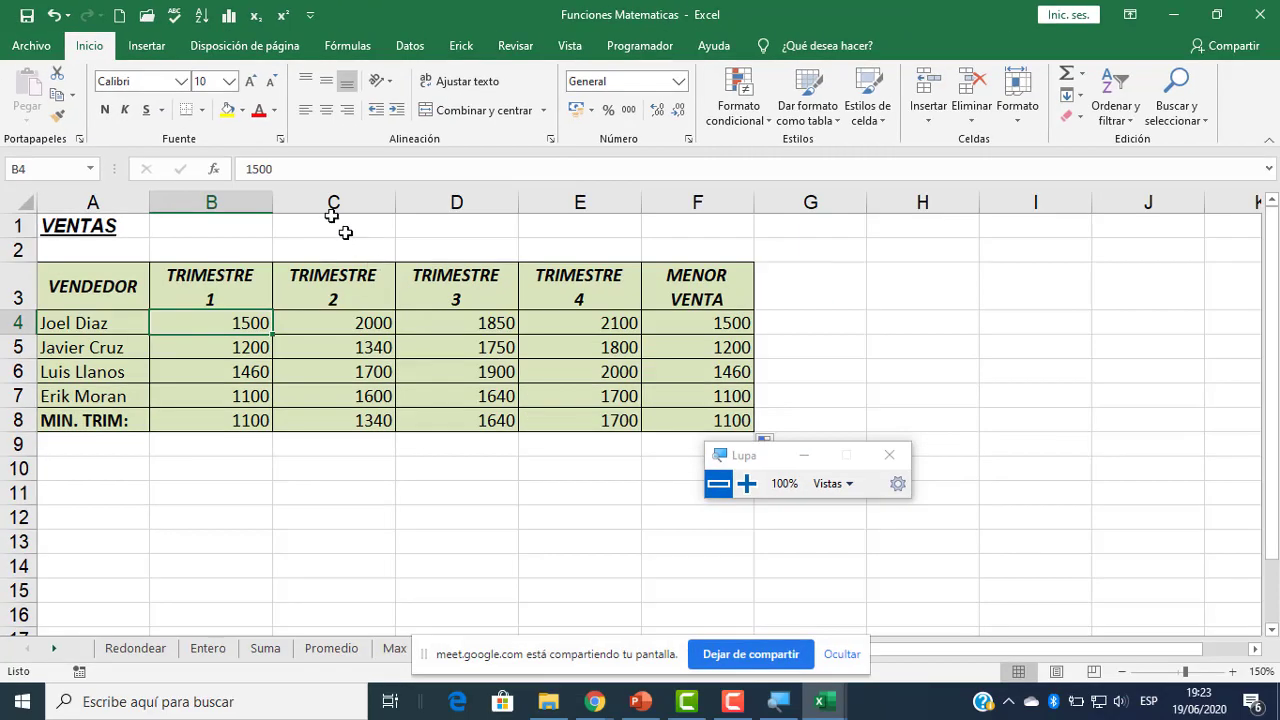
left_click(259, 111)
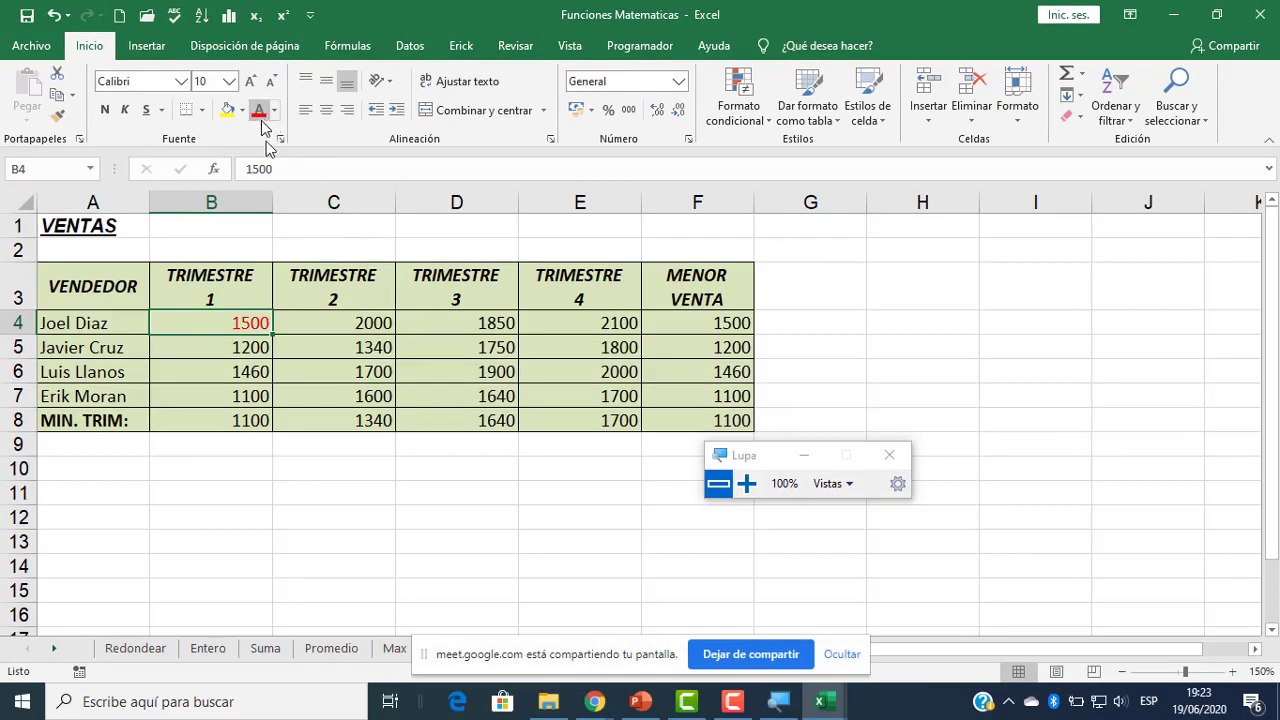
- Compare the TRIMESTRE 1 sales in B4:B7 with the minimum in B8 and fill cell B7 with yellow
left_click(747, 485)
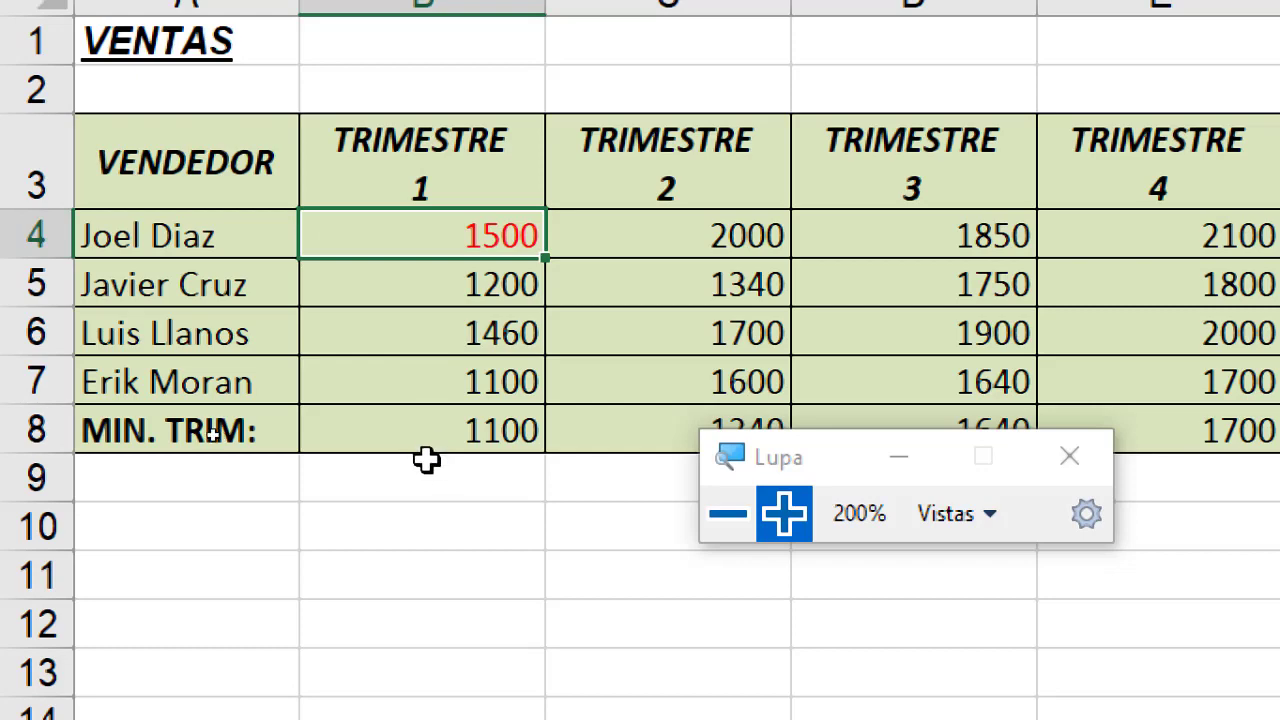
left_click(443, 440)
left_click_drag(451, 234, 443, 362)
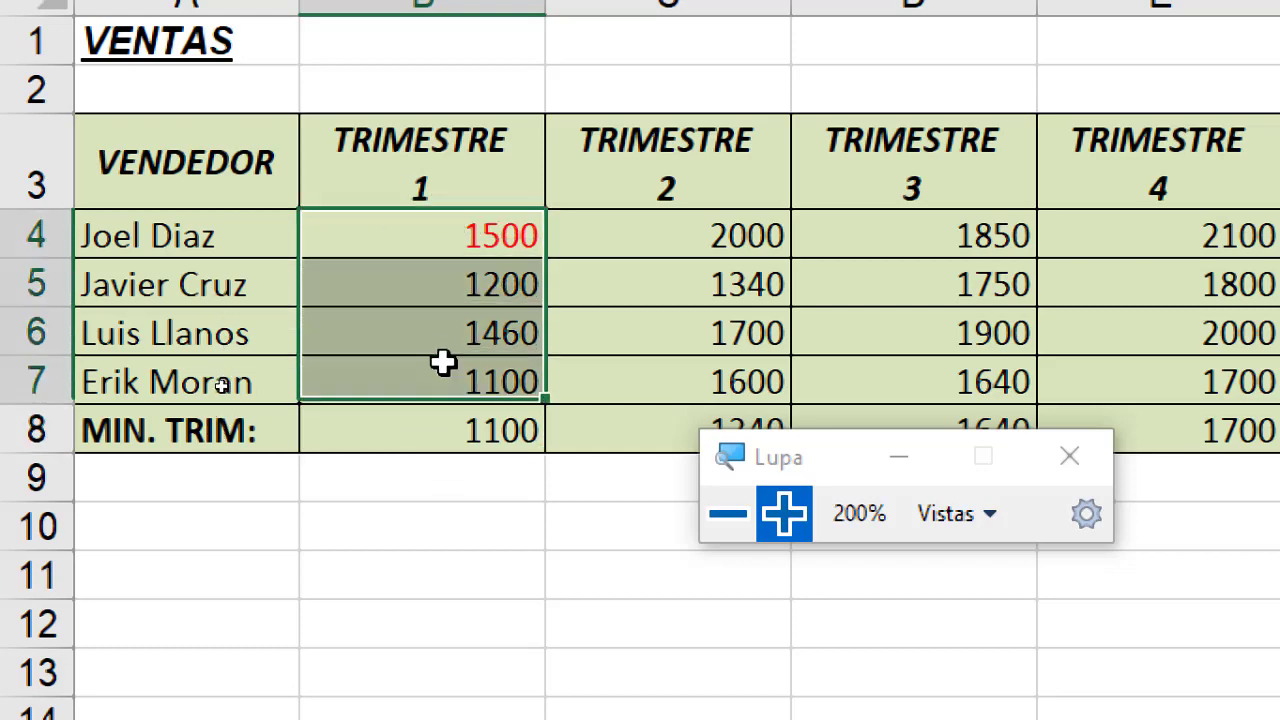
left_click(455, 380)
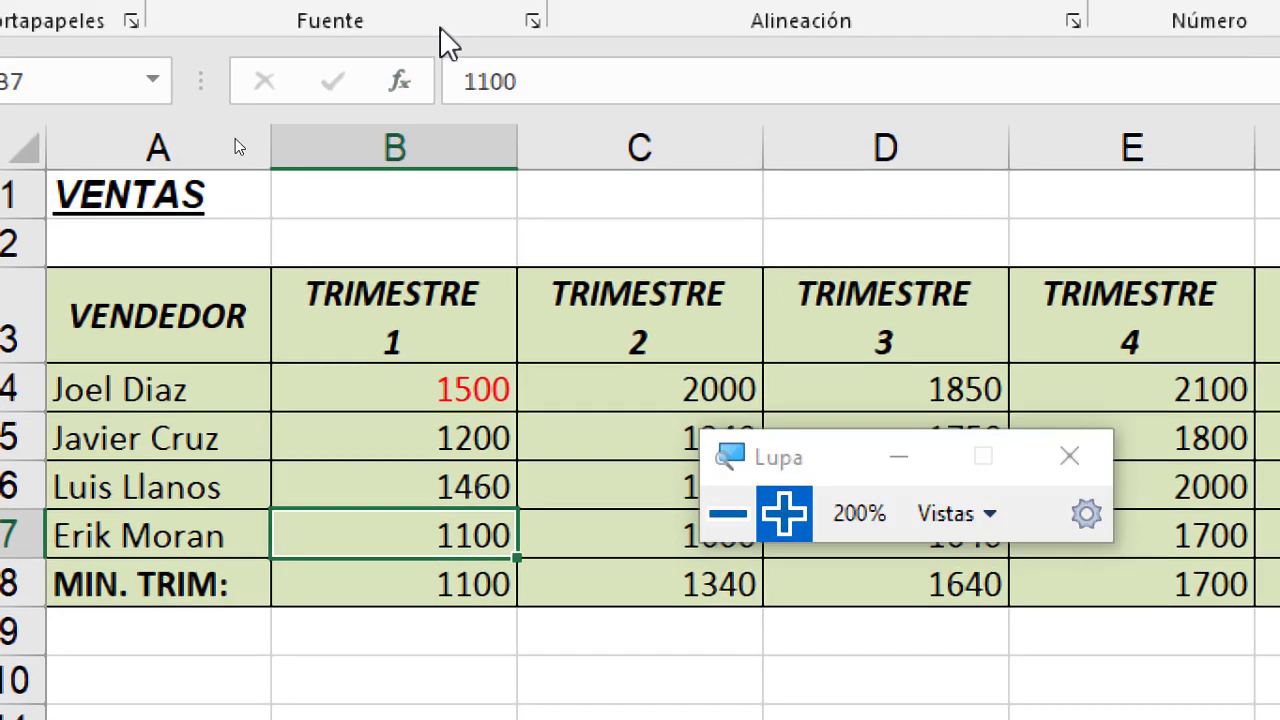
left_click(397, 47)
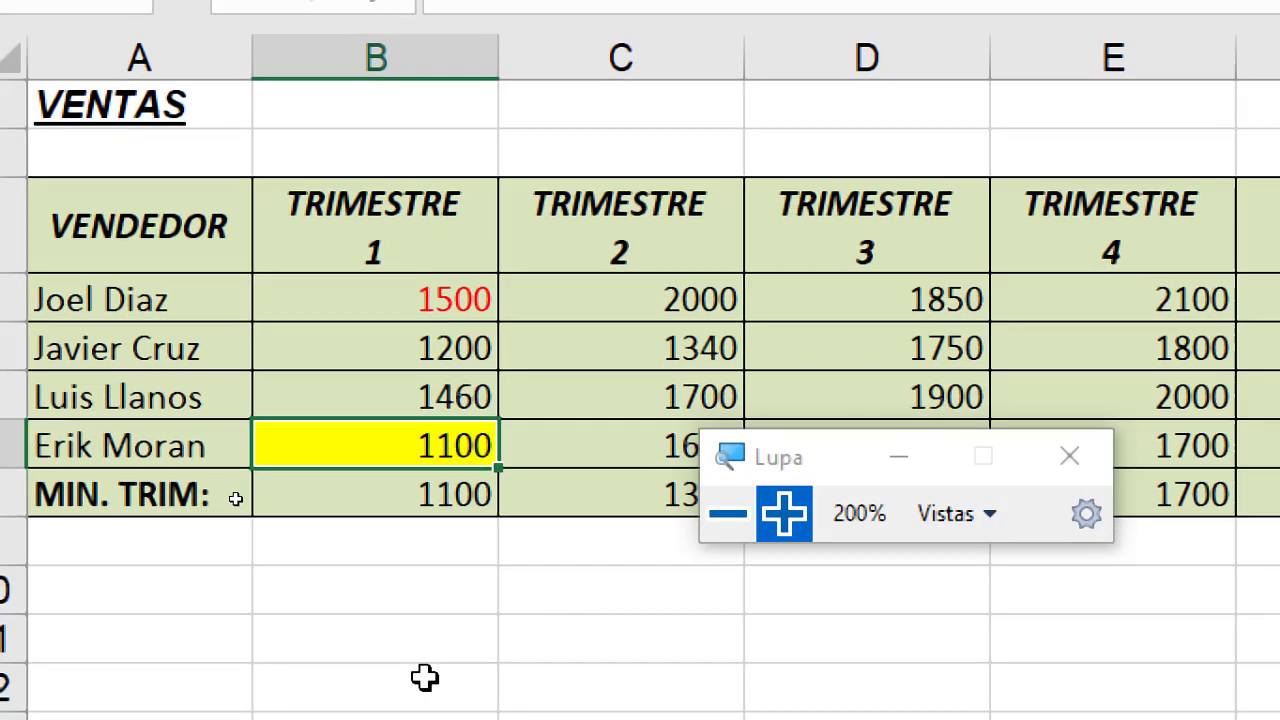
left_click(420, 495)
left_click(728, 513)
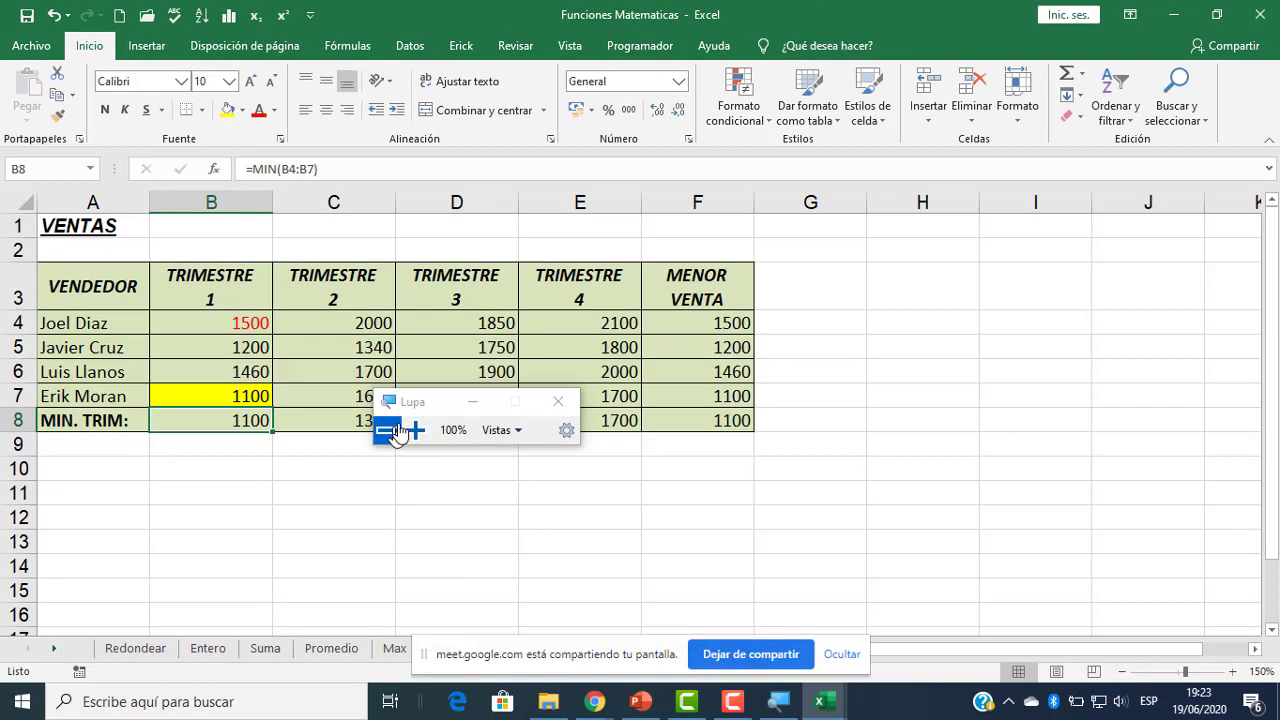
left_click_drag(418, 407, 543, 510)
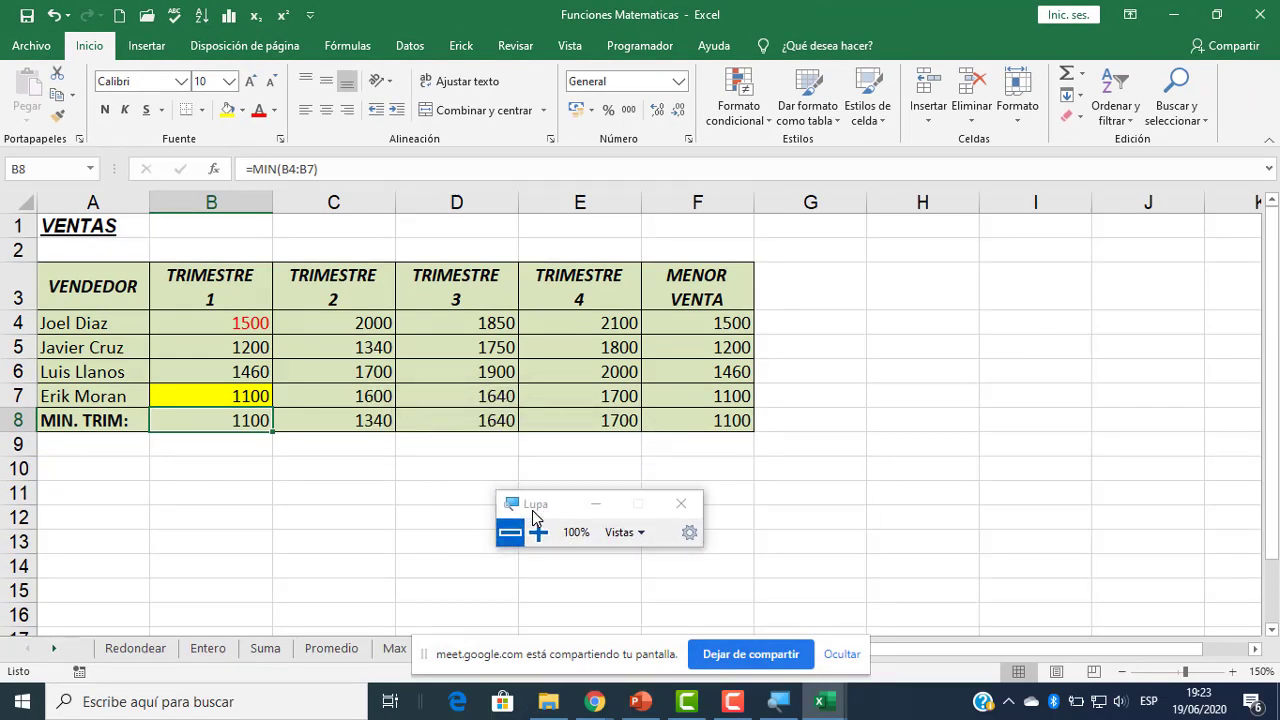
- Hide the screen-sharing notice and check the participant list in Google Meet
left_click(866, 653)
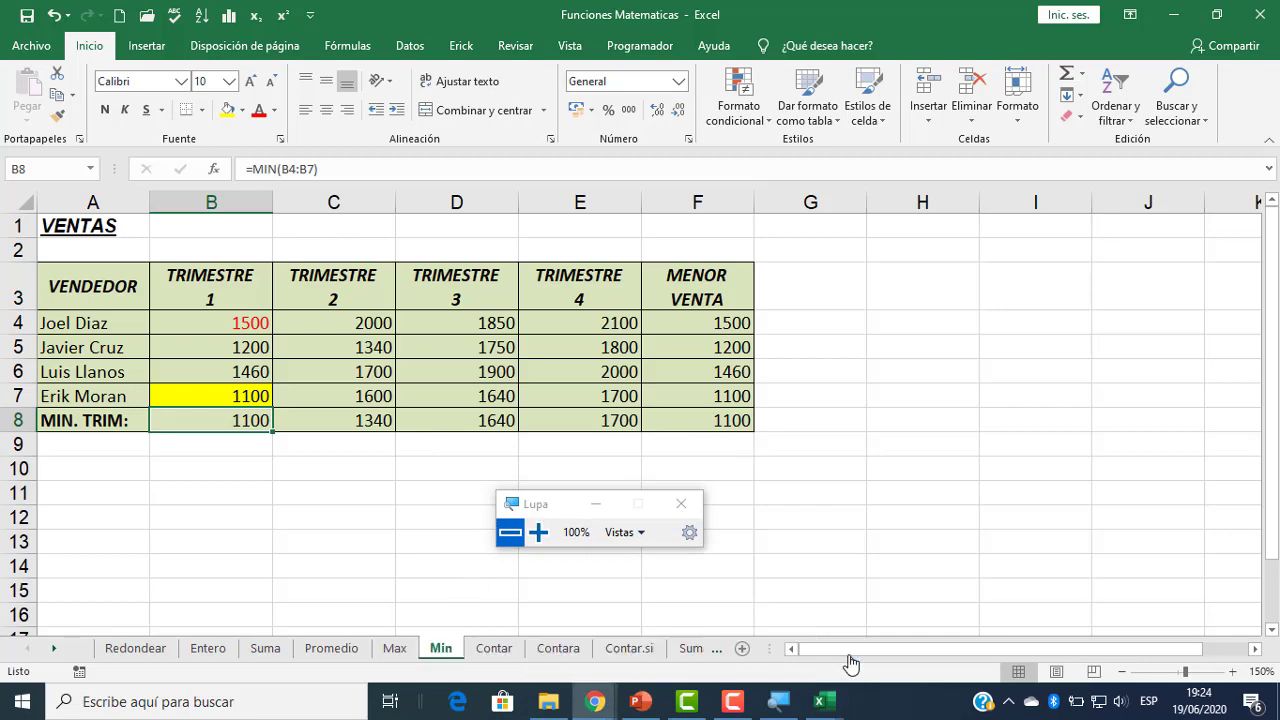
mouse_move(597, 703)
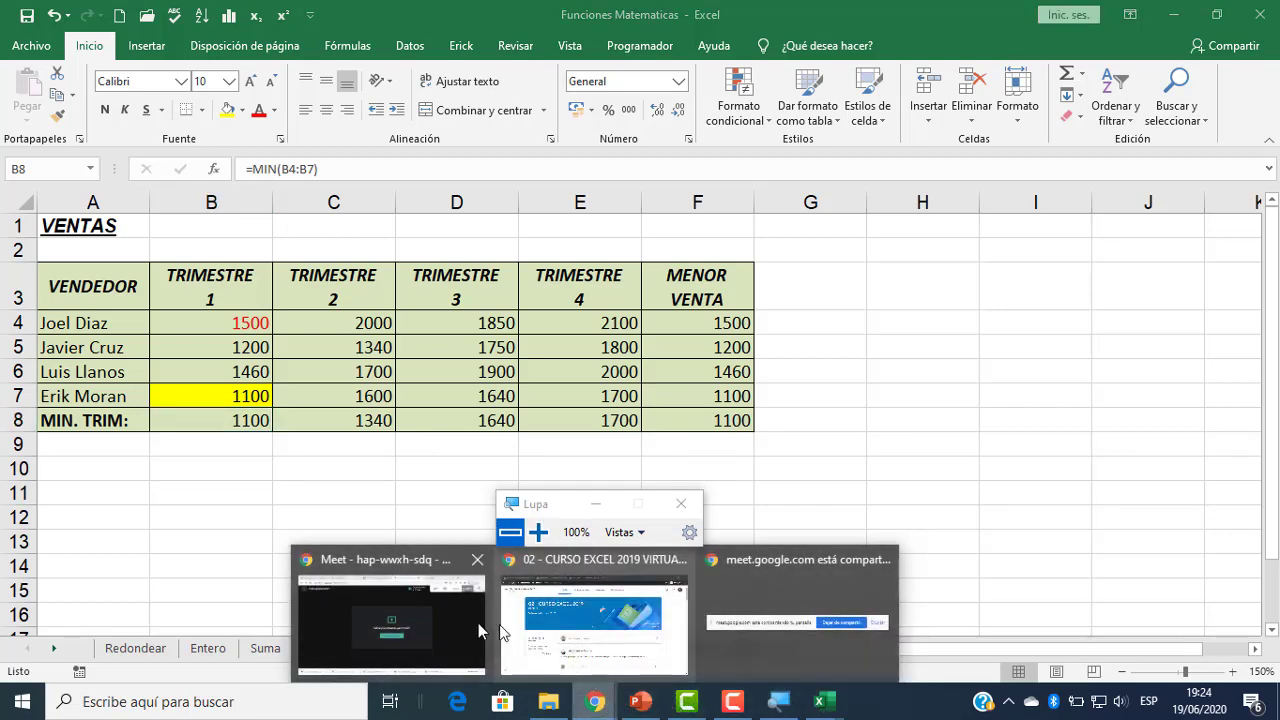
left_click(478, 623)
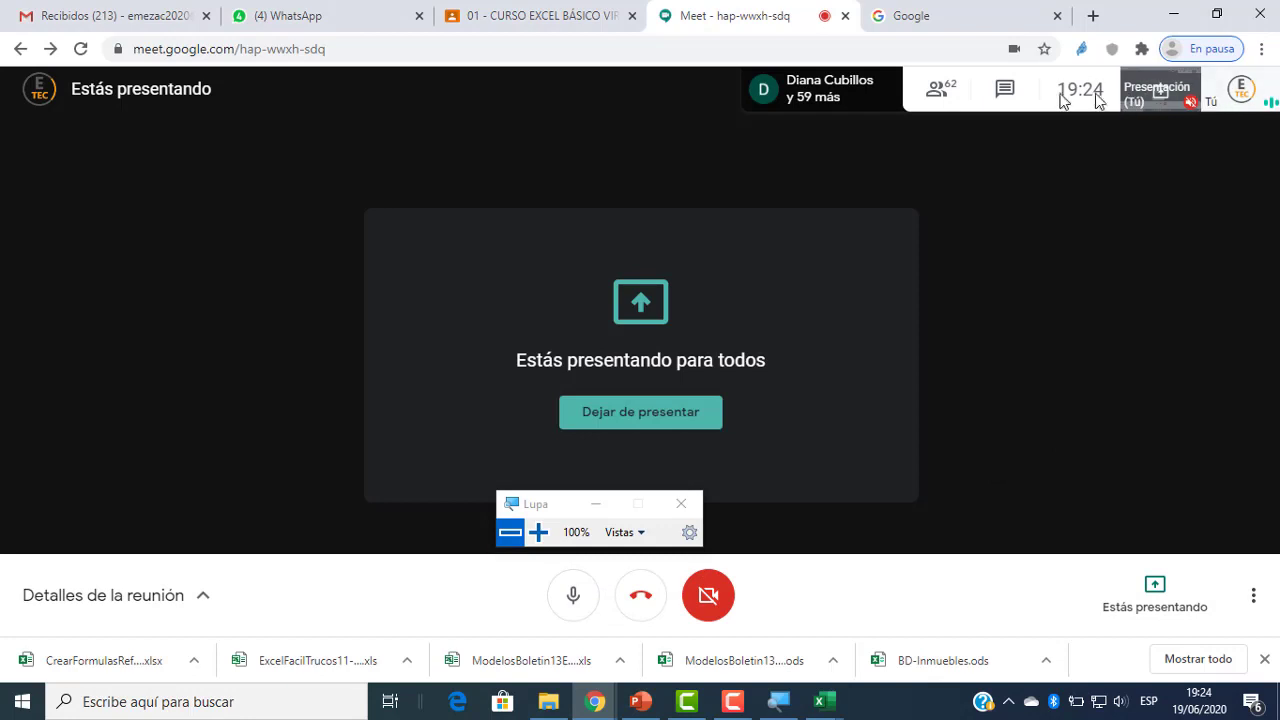
left_click(1005, 92)
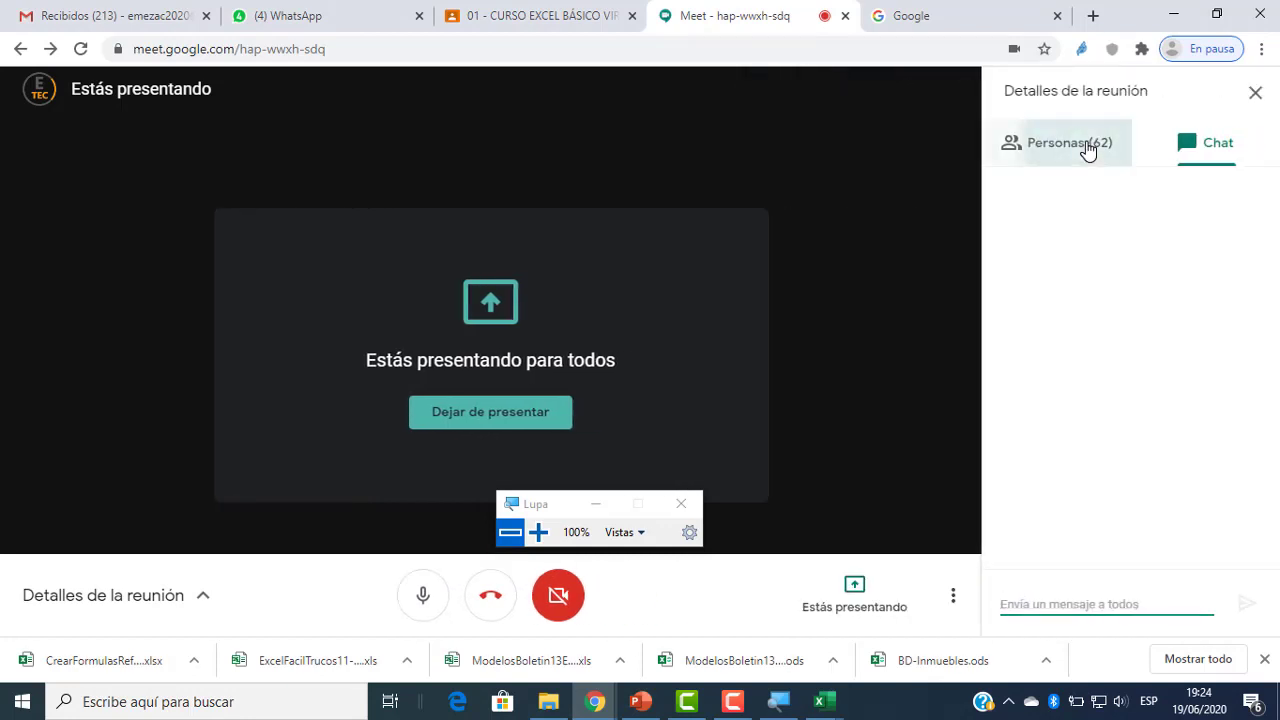
left_click(1089, 149)
scroll(1106, 337, "down", 1)
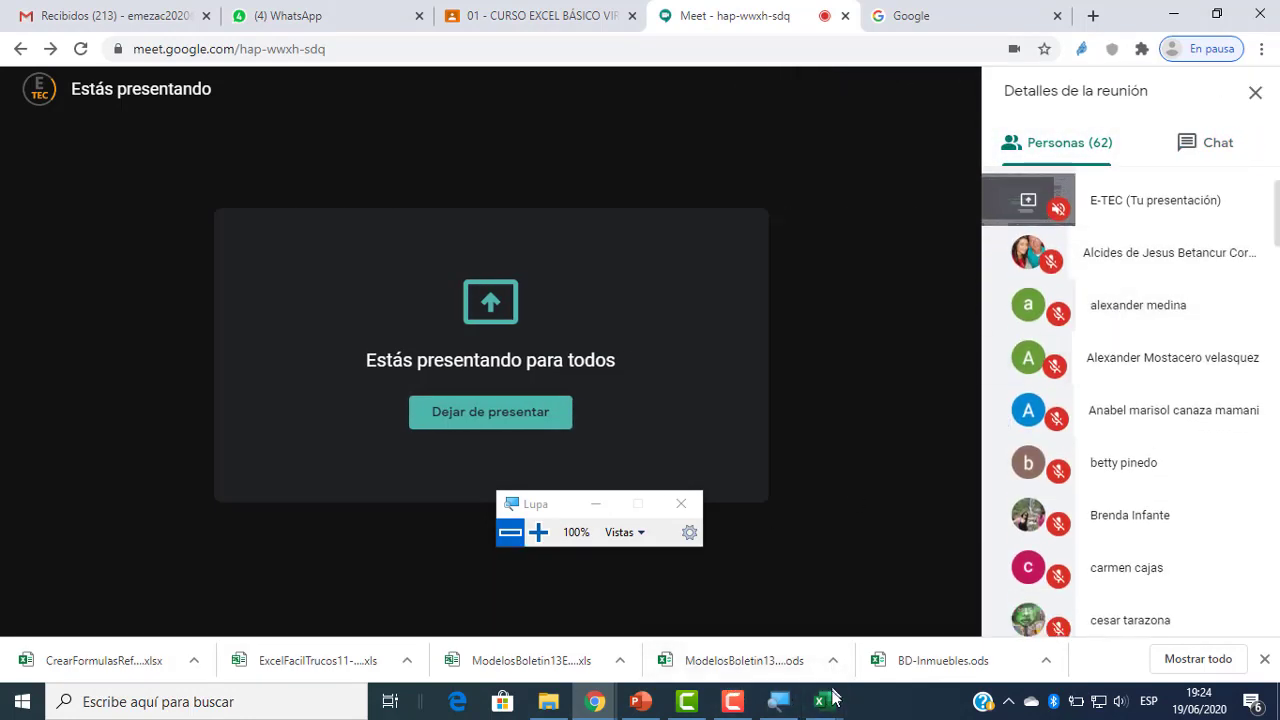
- Return to the Funciones Matematicas workbook and open the Contar sheet with its invoice list enlarged to 145%
mouse_move(822, 700)
left_click(986, 642)
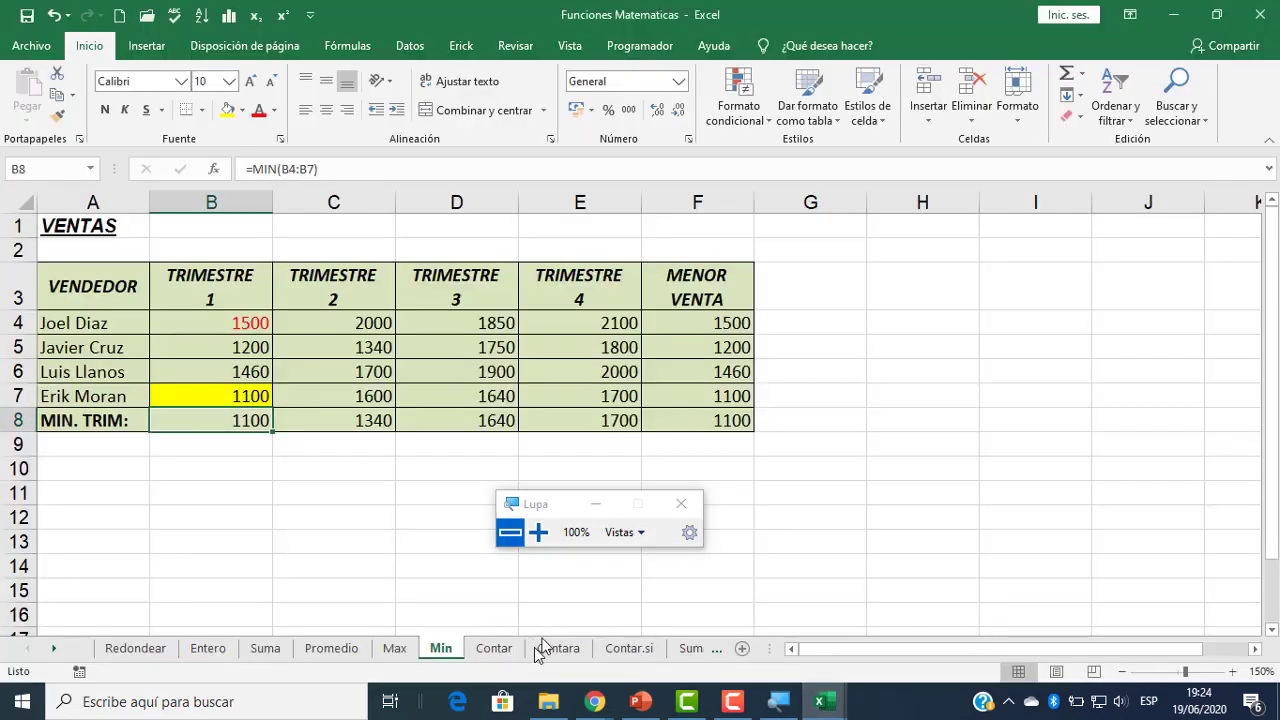
left_click(405, 470)
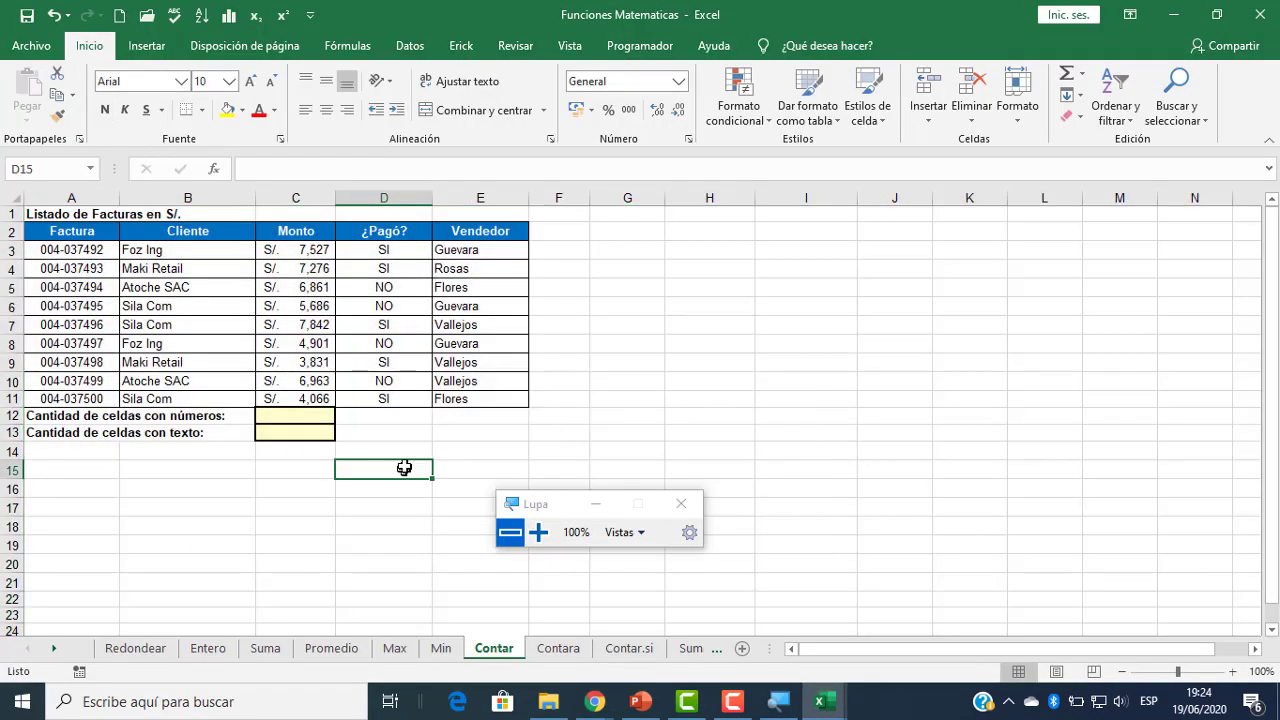
scroll(188, 387, "up", 1, "ctrl")
scroll(188, 387, "up", 2, "ctrl")
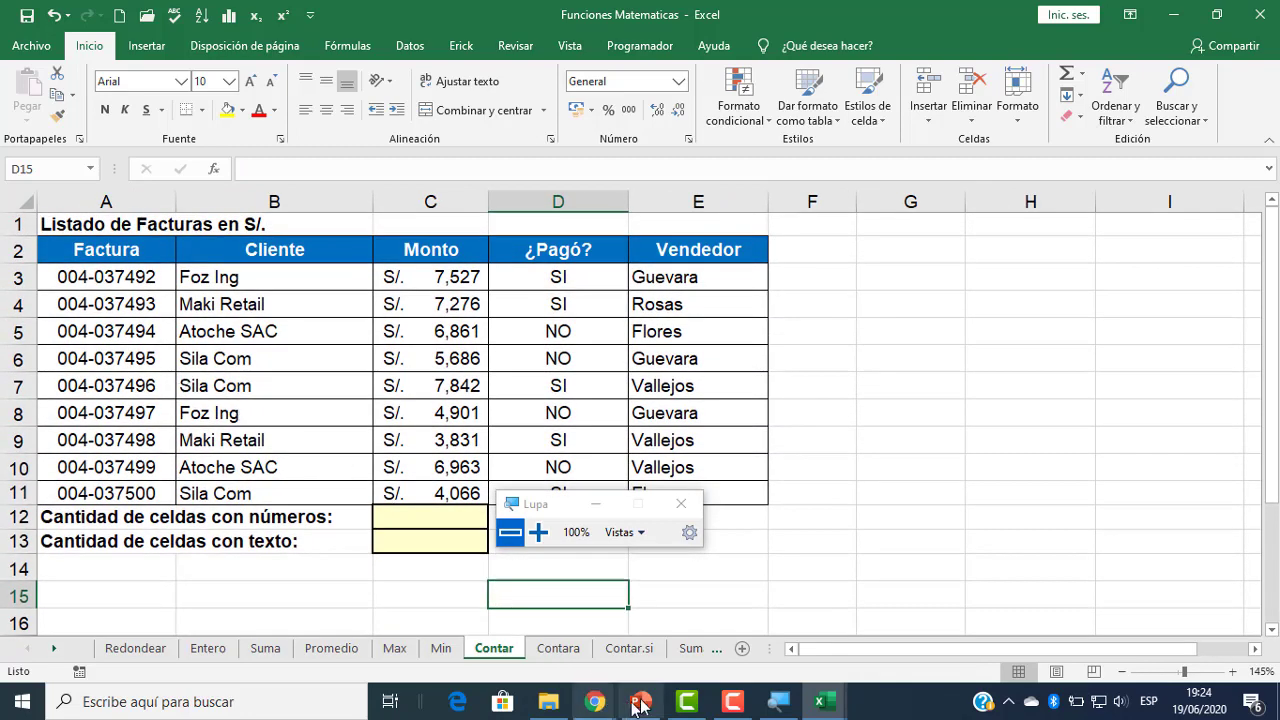
- Switch to Google Meet to check the call and its participants
mouse_move(594, 701)
left_click(440, 617)
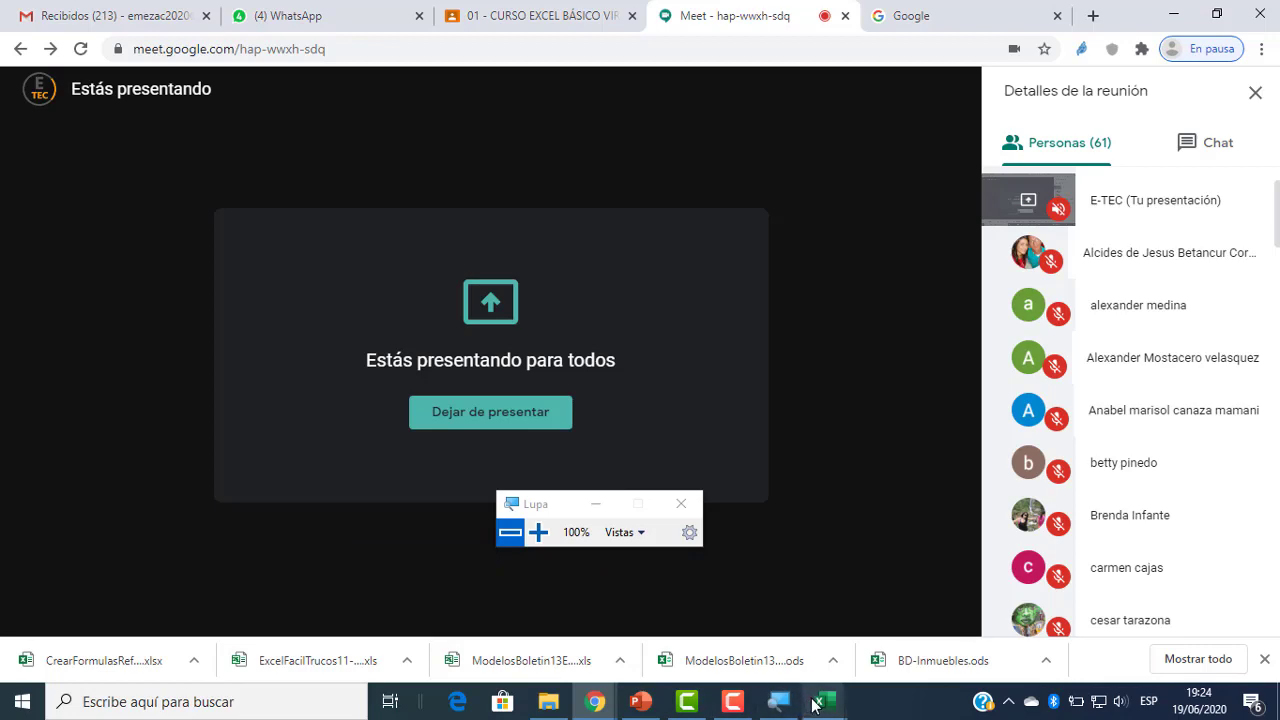
- Return to the Funciones Matematicas workbook and review the invoice list in A2:E11 of the Contar sheet
mouse_move(824, 701)
left_click(1008, 637)
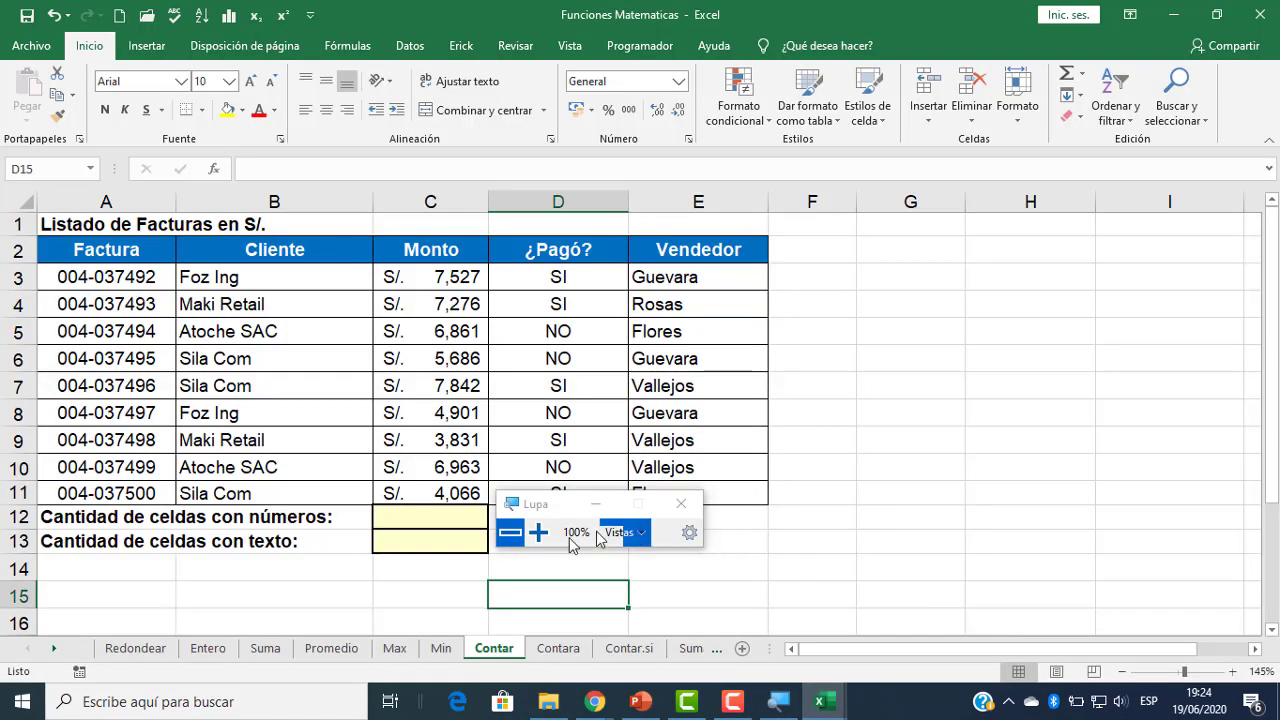
left_click_drag(555, 506, 789, 510)
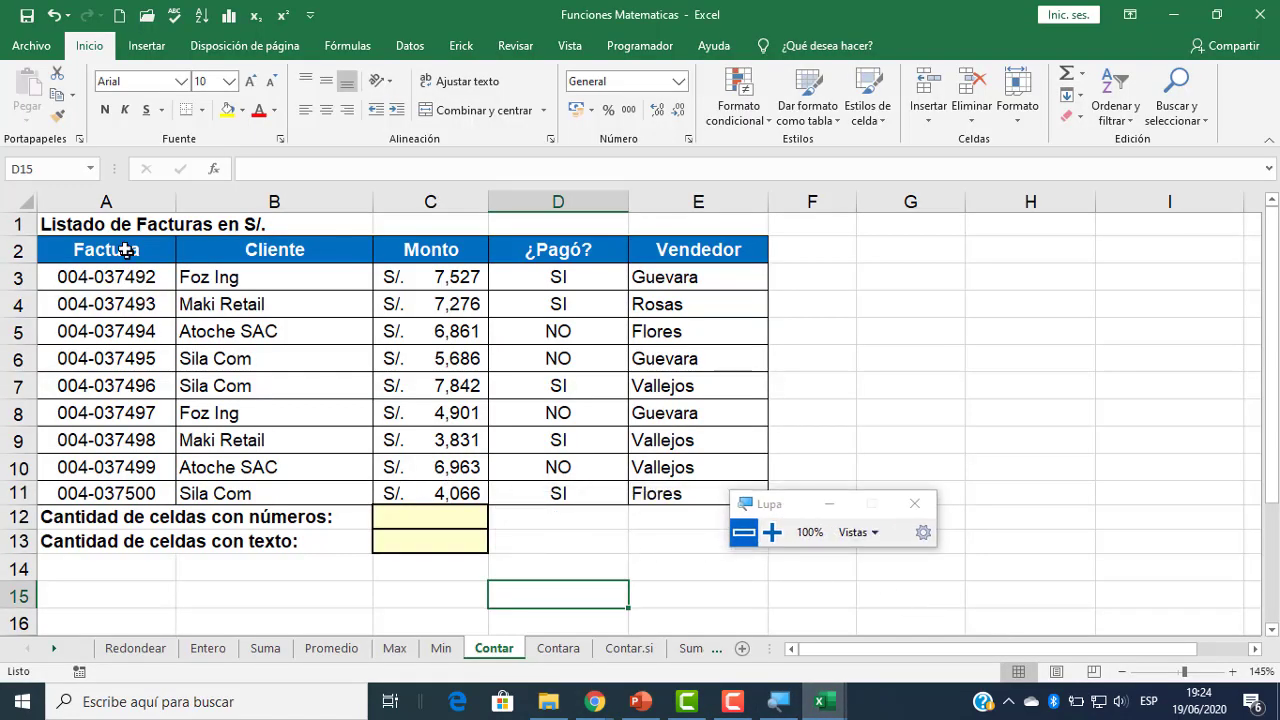
left_click_drag(126, 250, 670, 493)
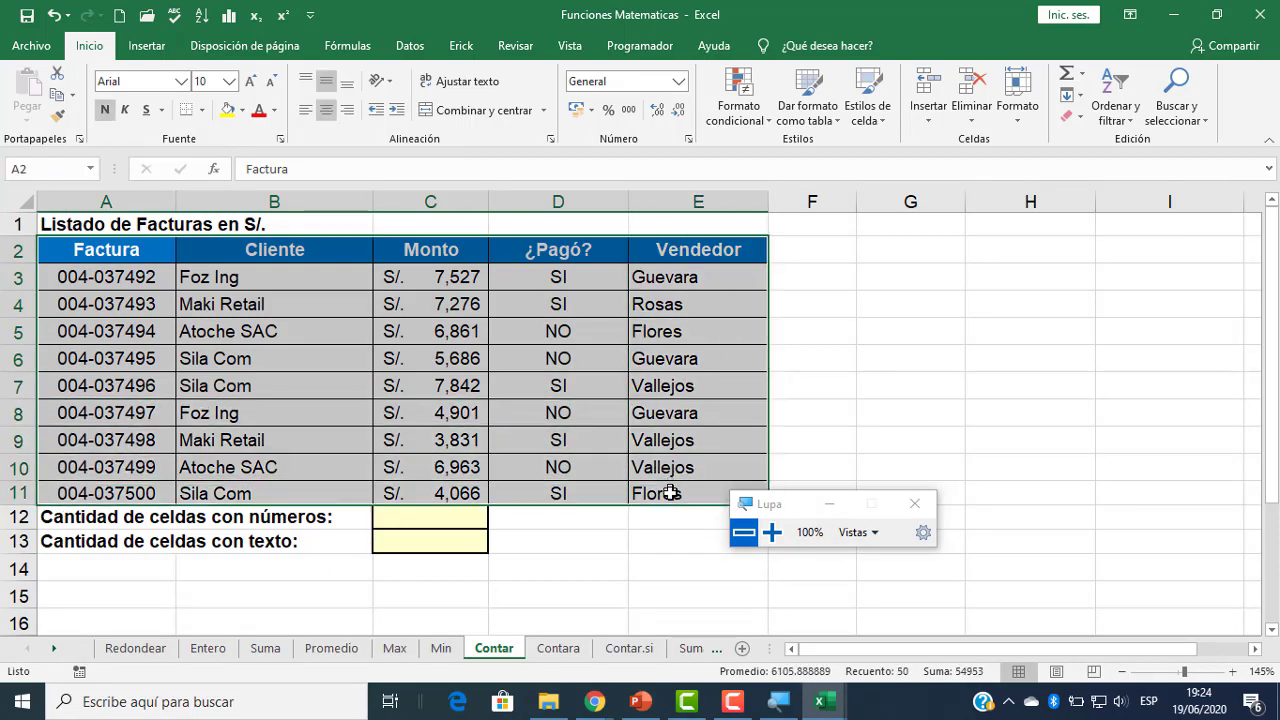
left_click(538, 549)
- Count the cells containing numbers in the invoice list by entering =CONTAR(A3:E11) in cell C12
left_click(422, 518)
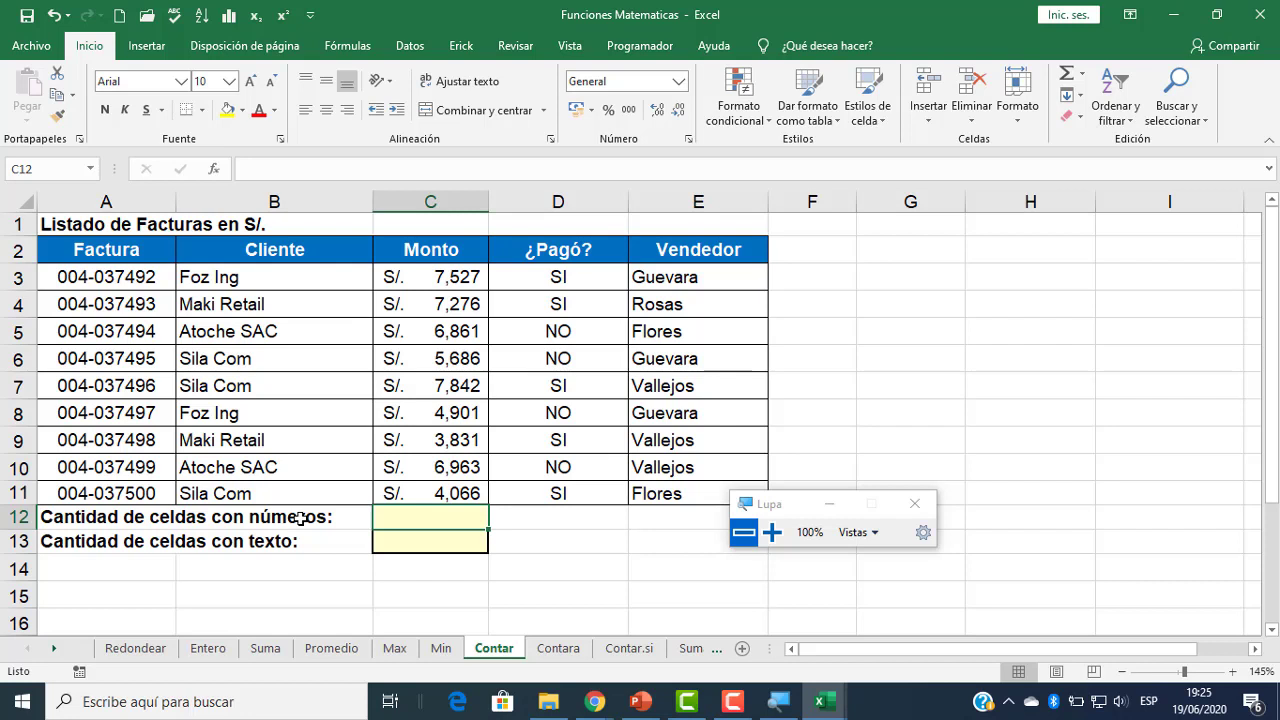
left_click(500, 565)
left_click(446, 515)
type("=con")
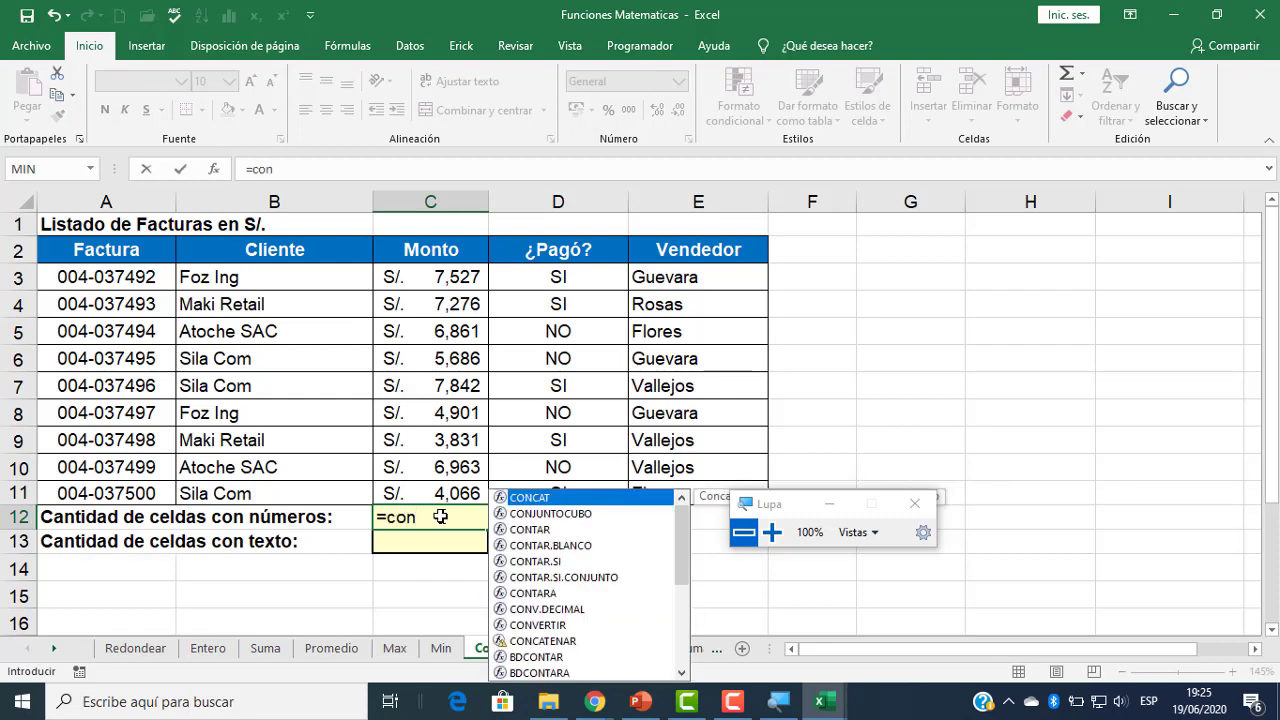
double_click(537, 529)
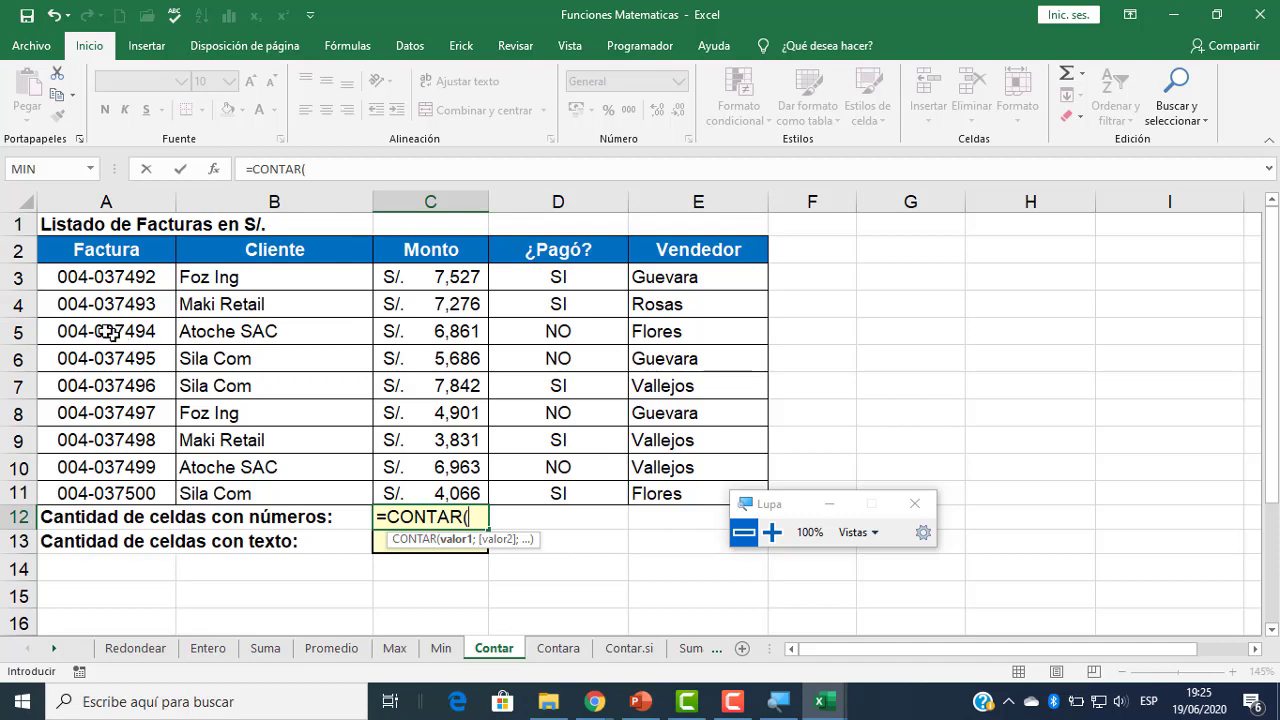
left_click_drag(88, 280, 883, 497)
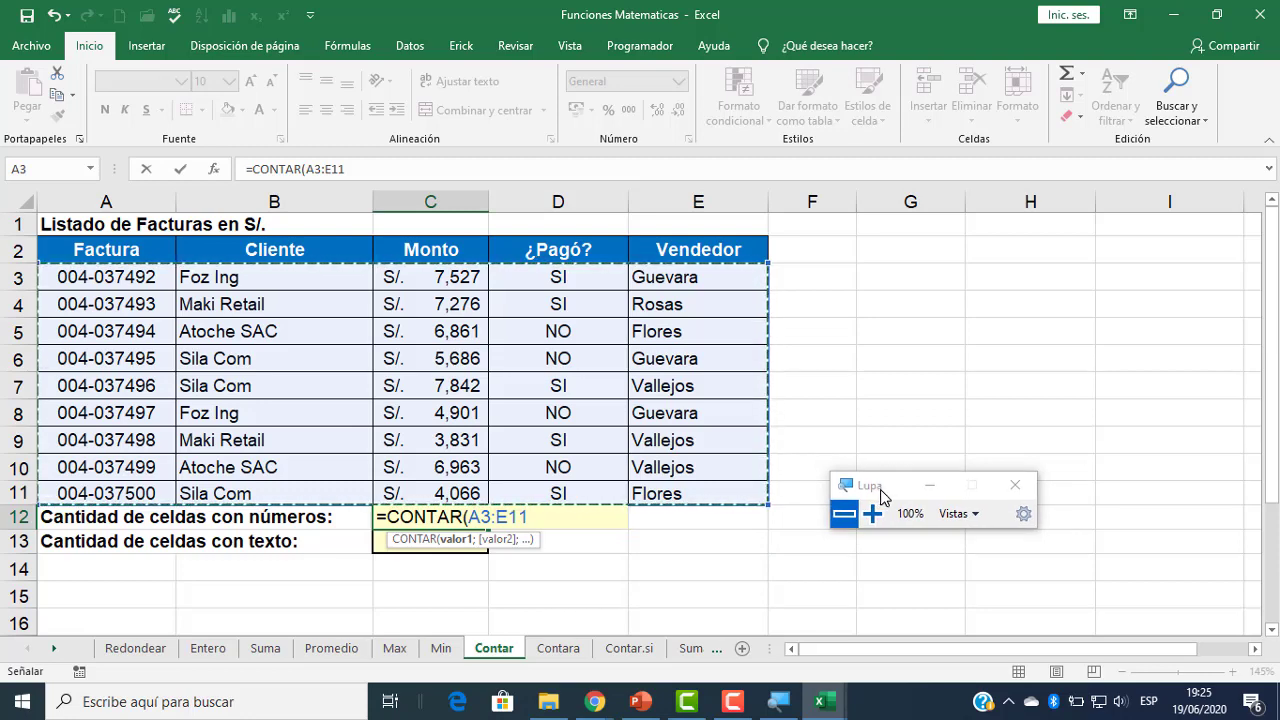
key("Return")
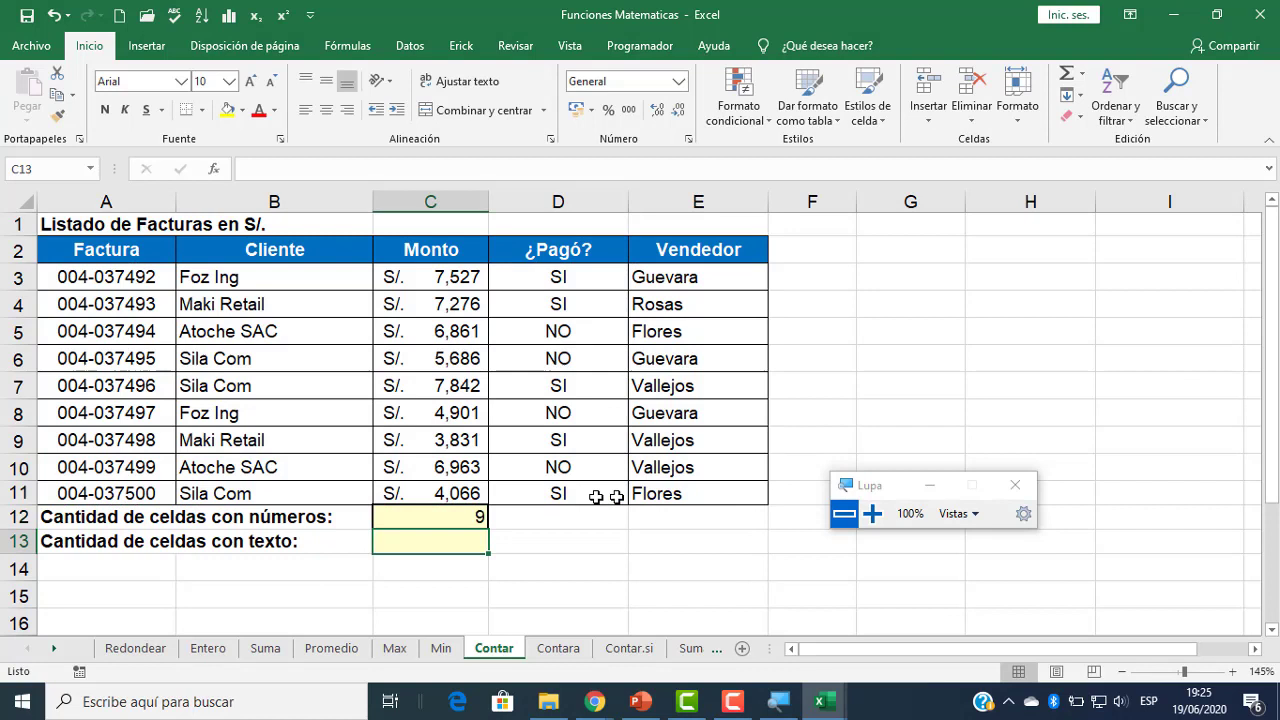
- Check the count formula in C12 and examine the invoice code in A3 magnified to 200%
left_click(470, 514)
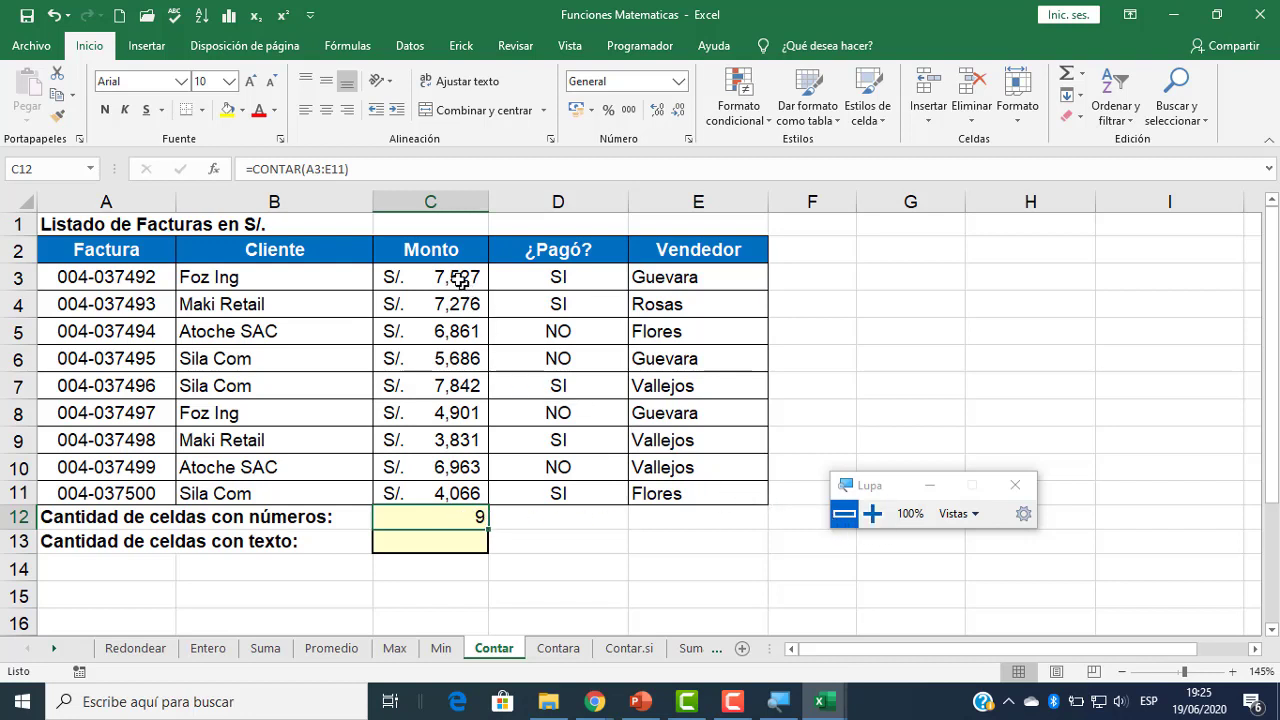
left_click(74, 280)
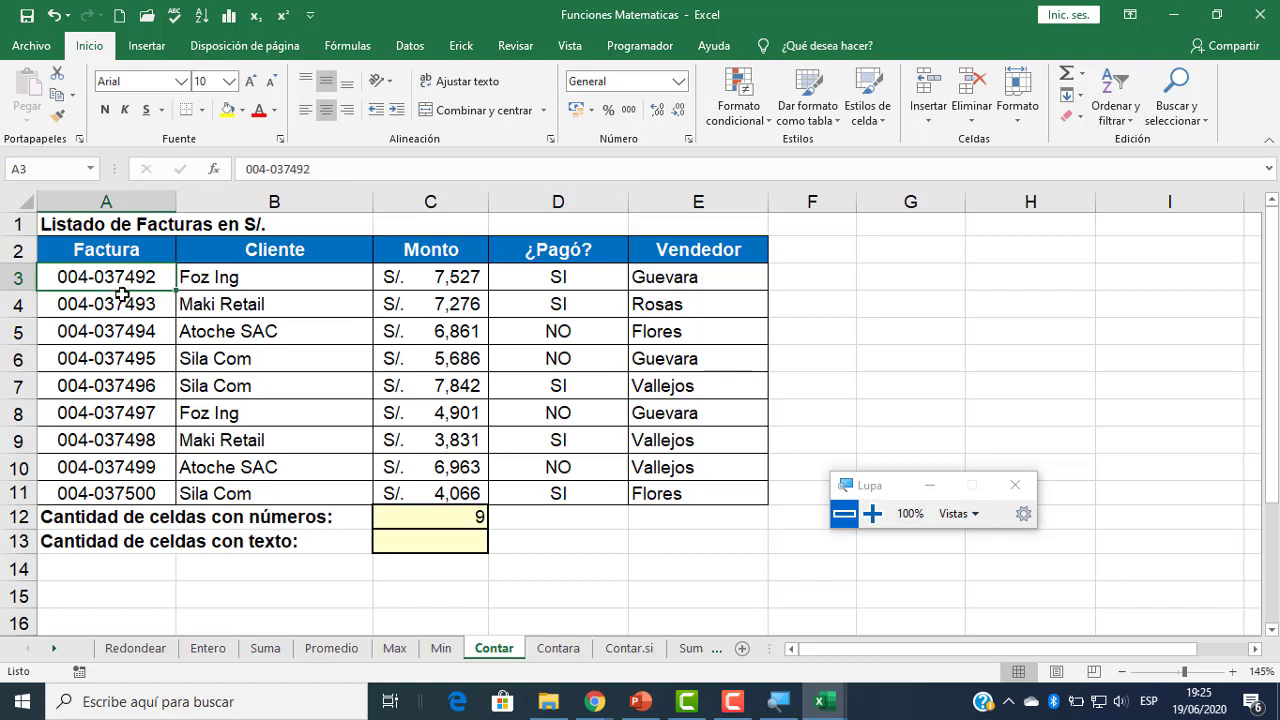
left_click(872, 513)
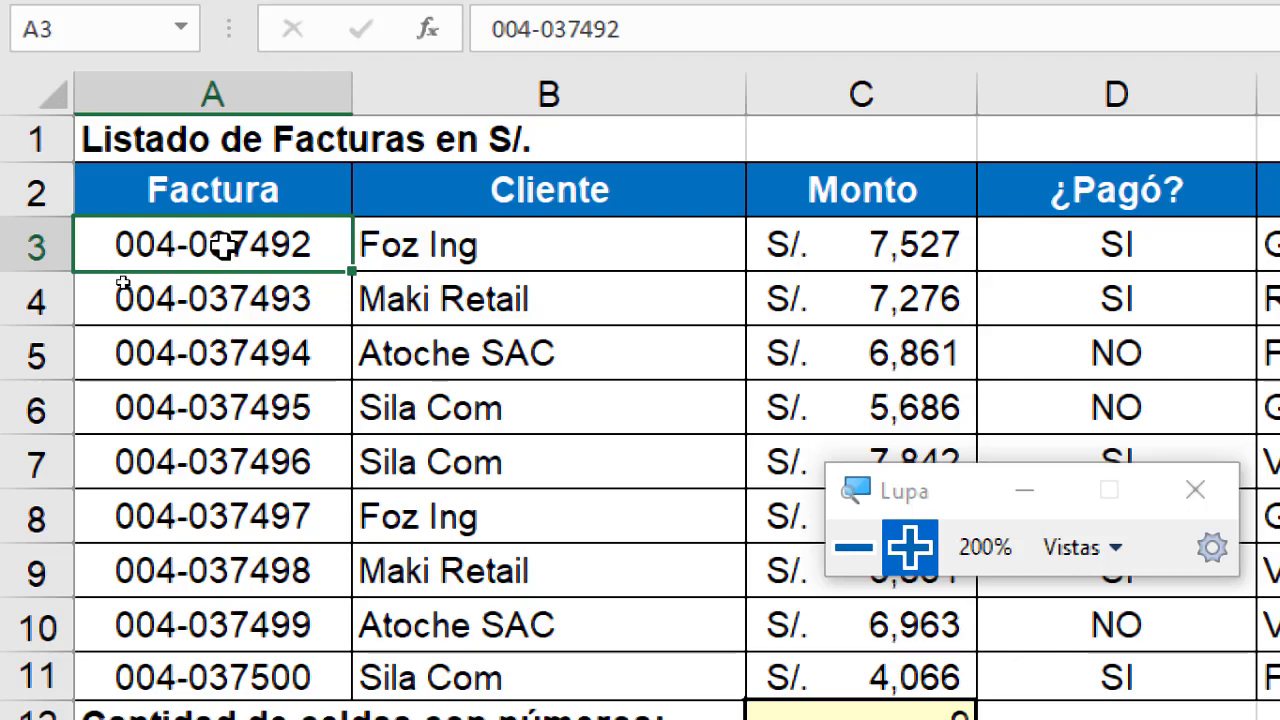
left_click(853, 547)
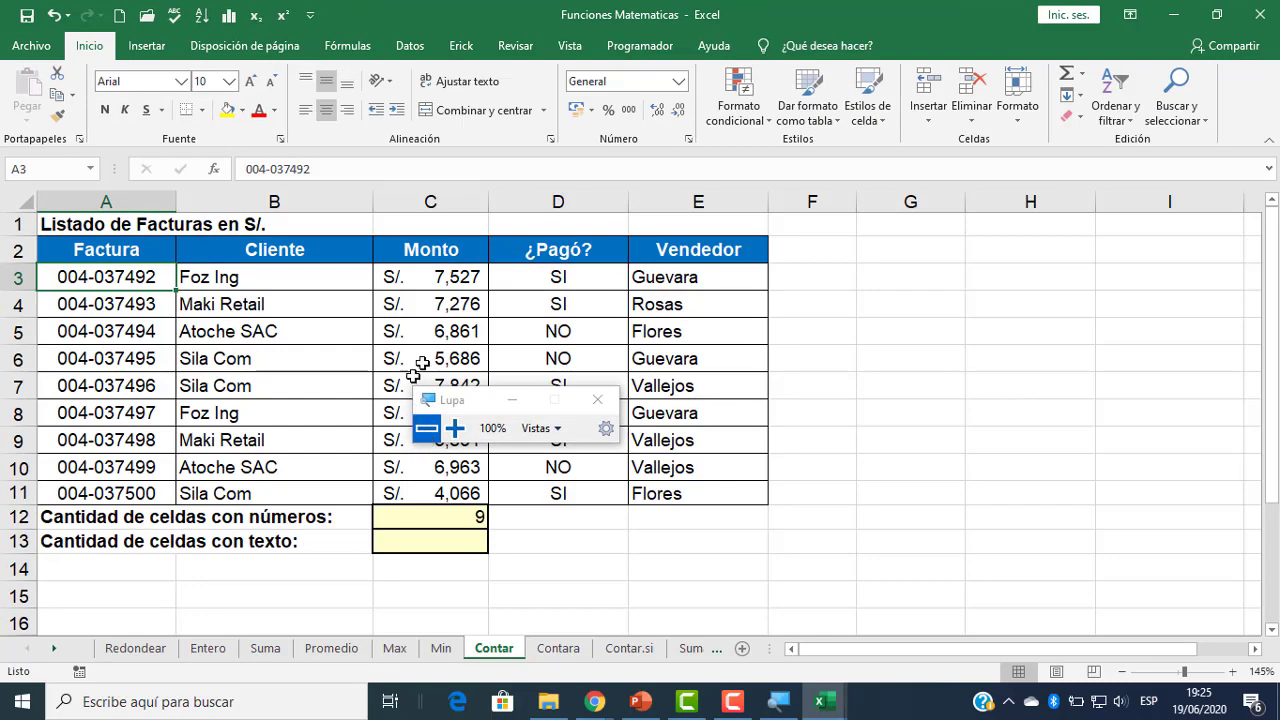
- Compare the Cliente, ¿Pagó?, Vendedor and Monto entries with the range used by the CONTAR formula in C12
left_click(279, 289)
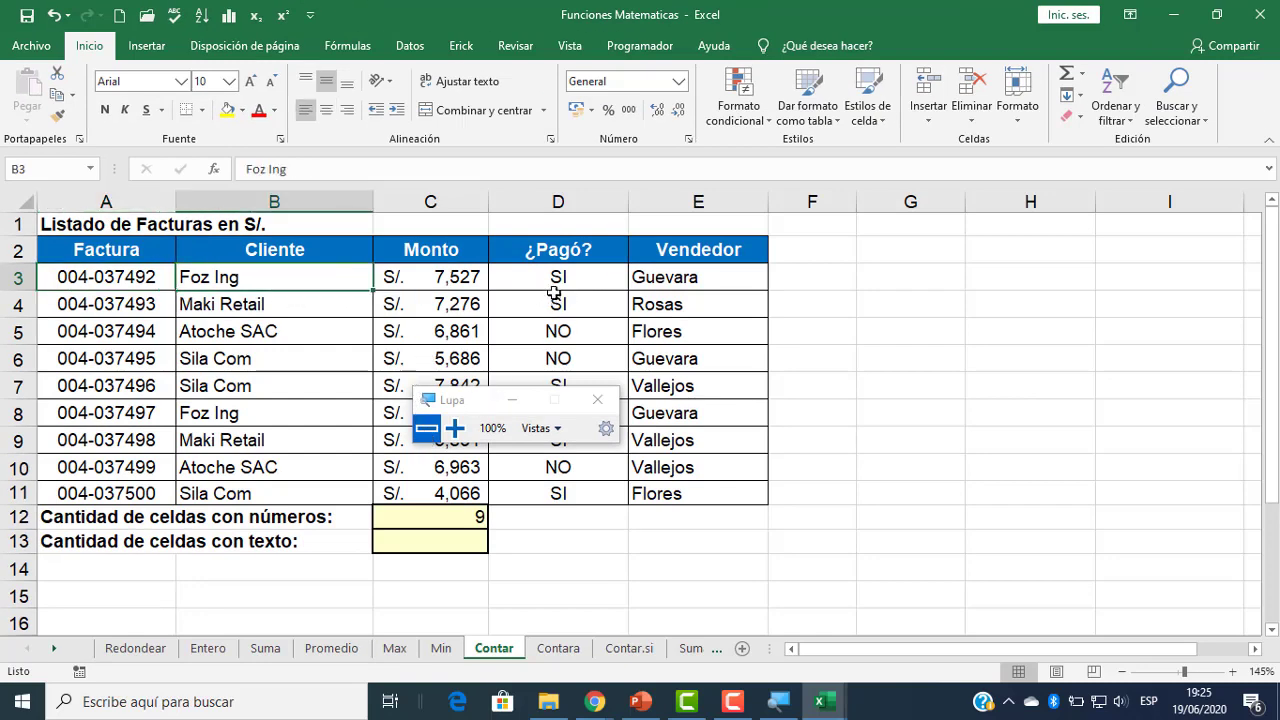
left_click(555, 292)
left_click(686, 296)
left_click_drag(449, 279, 440, 489)
left_click(466, 519)
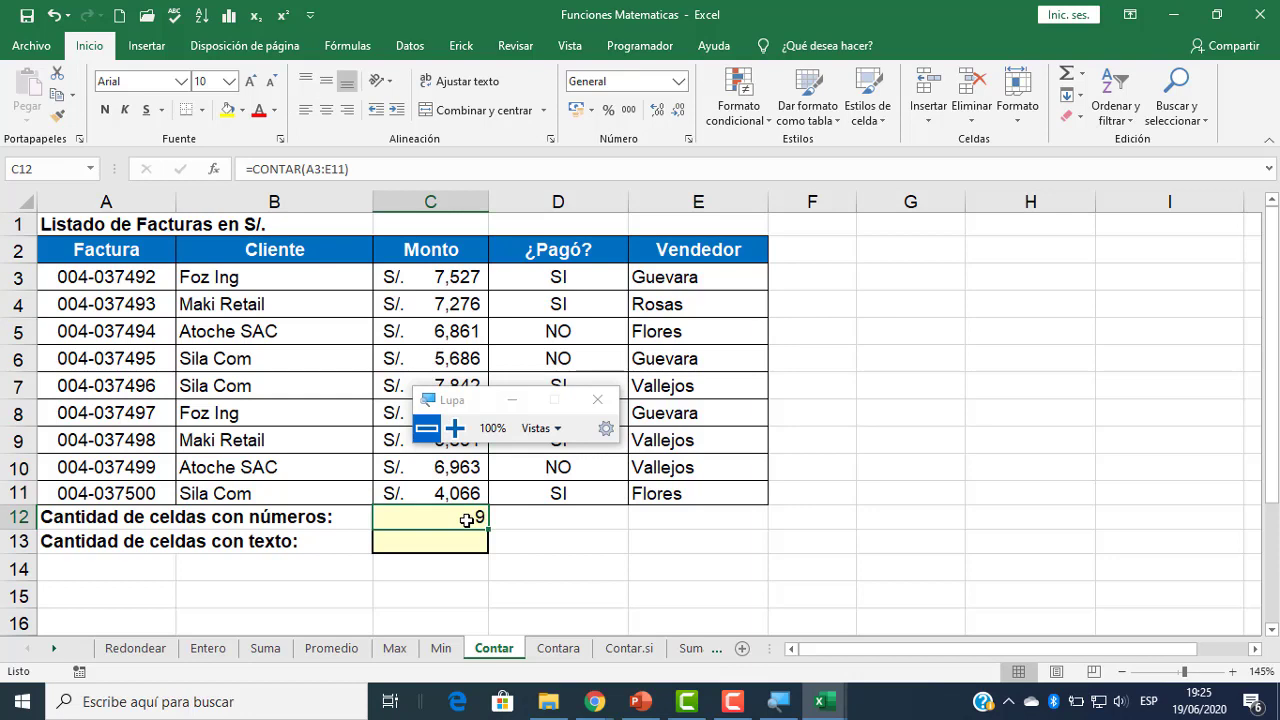
double_click(466, 519)
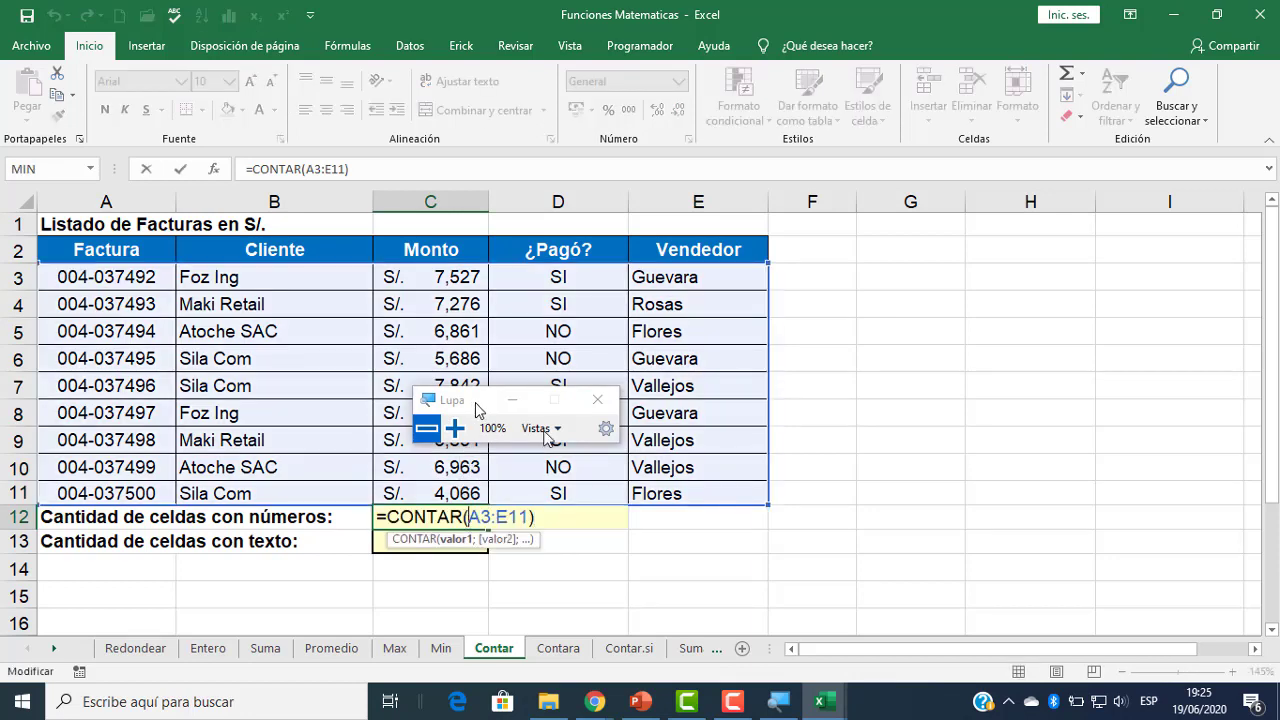
key("Escape")
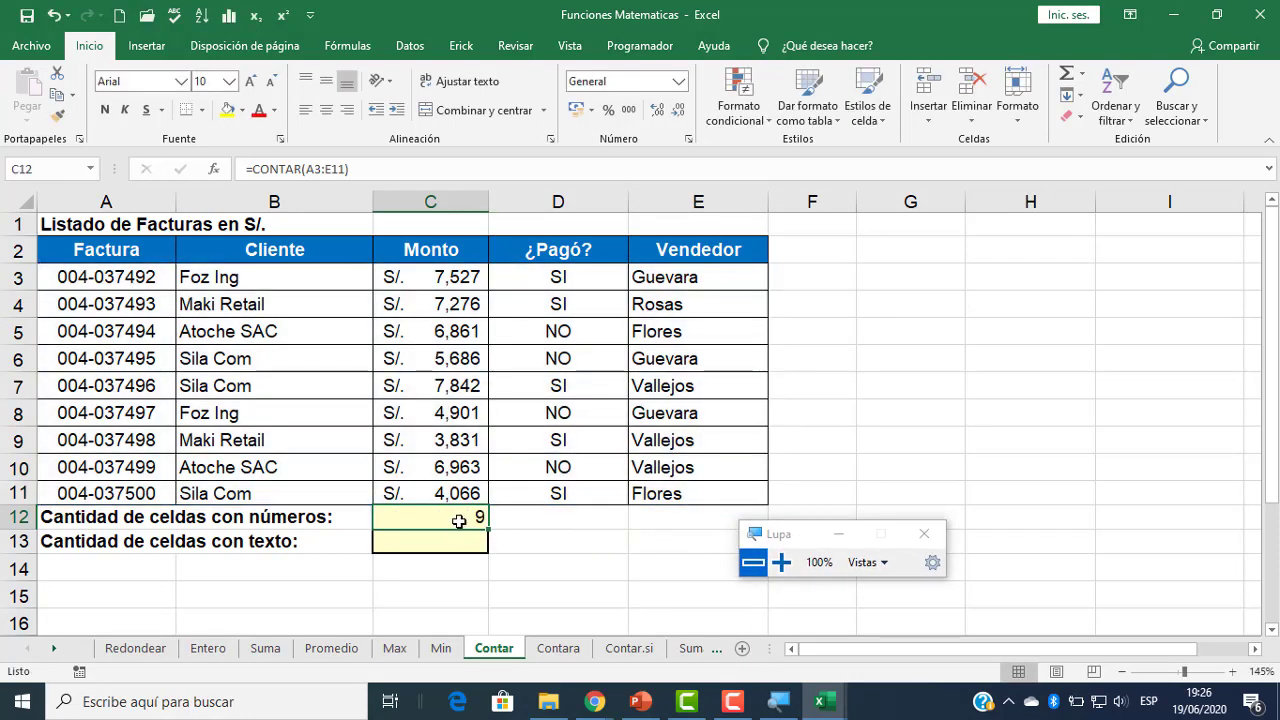
- Clear cell C12 and start the CONTAR function there by searching for "contar" among the insertable functions
key("Delete")
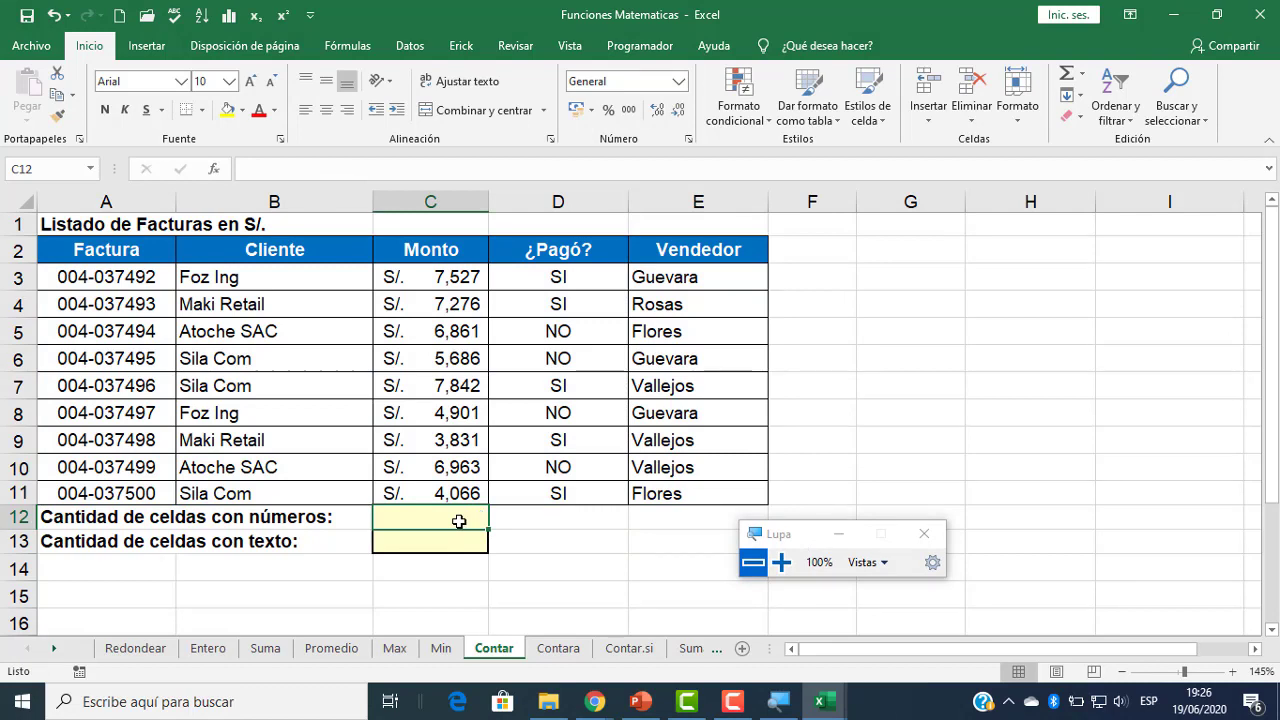
left_click(214, 169)
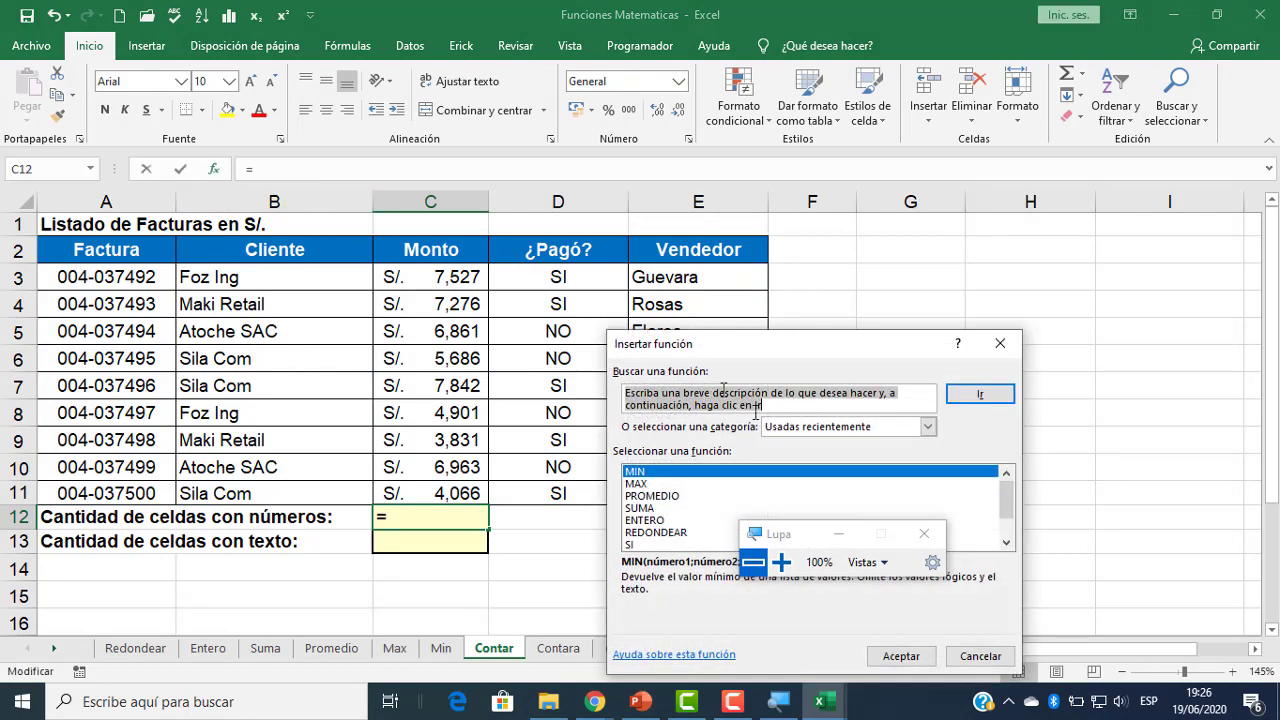
type("con")
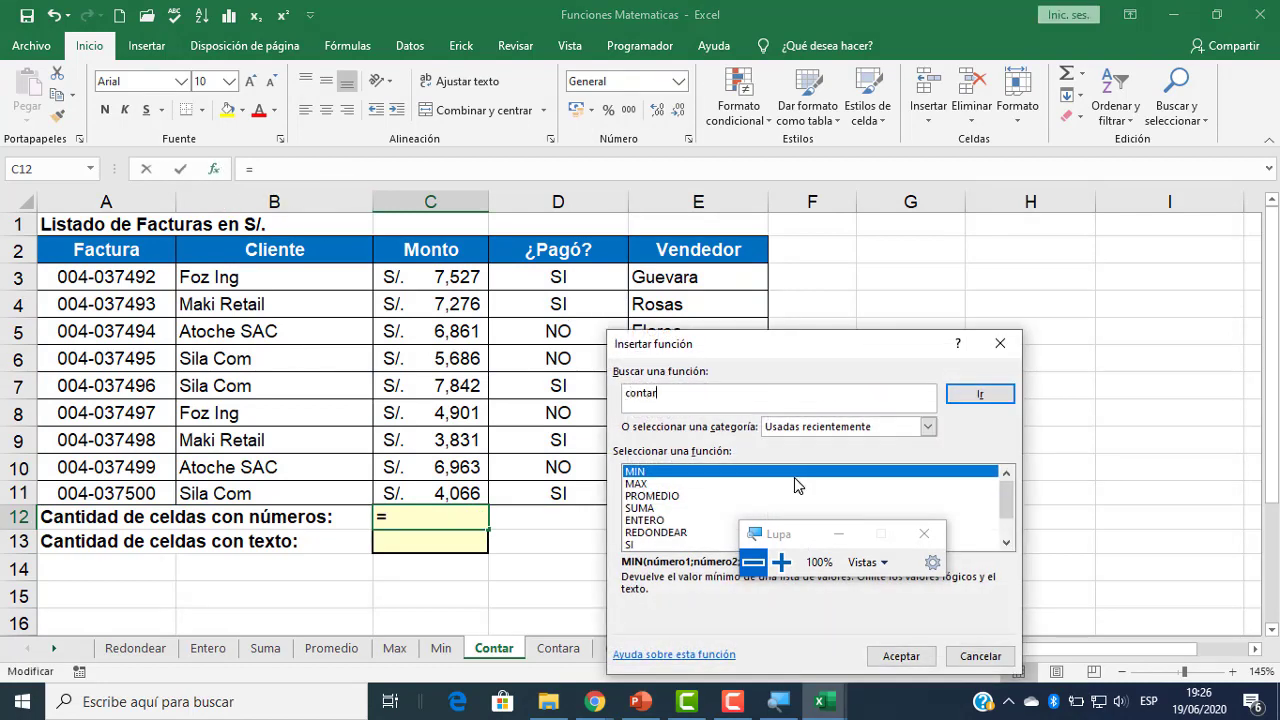
type("tar")
key("Return")
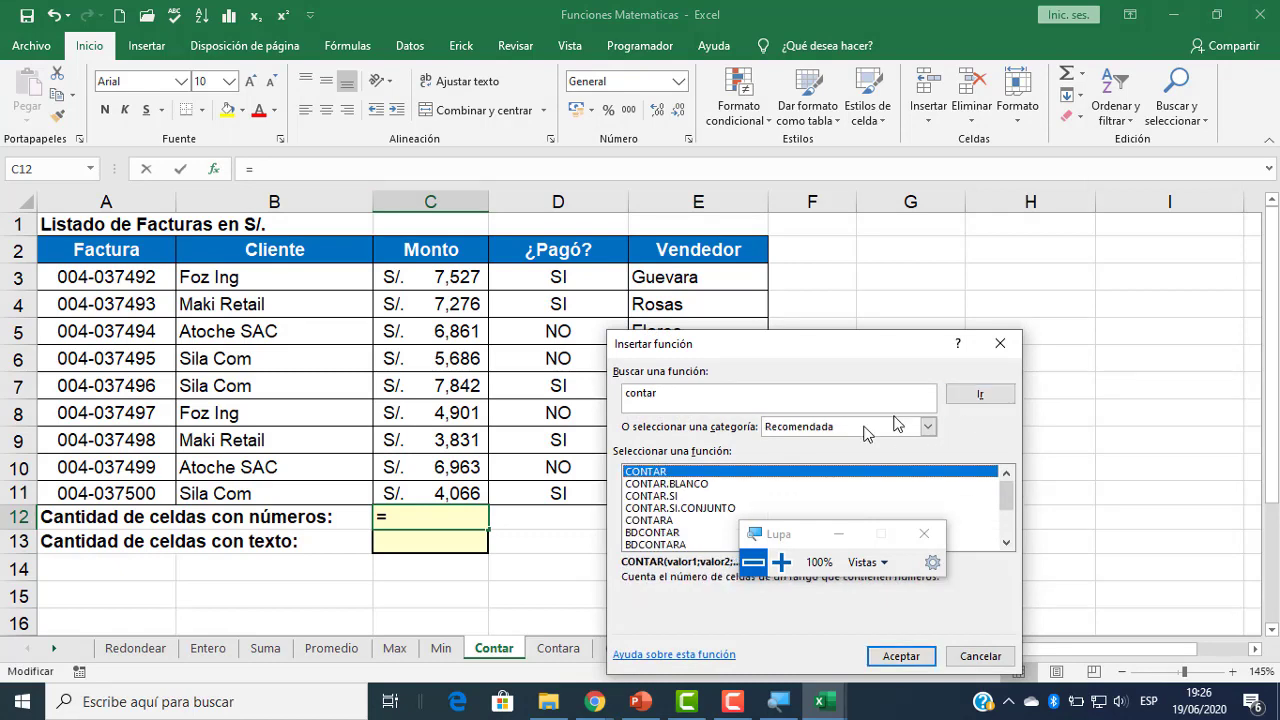
double_click(722, 474)
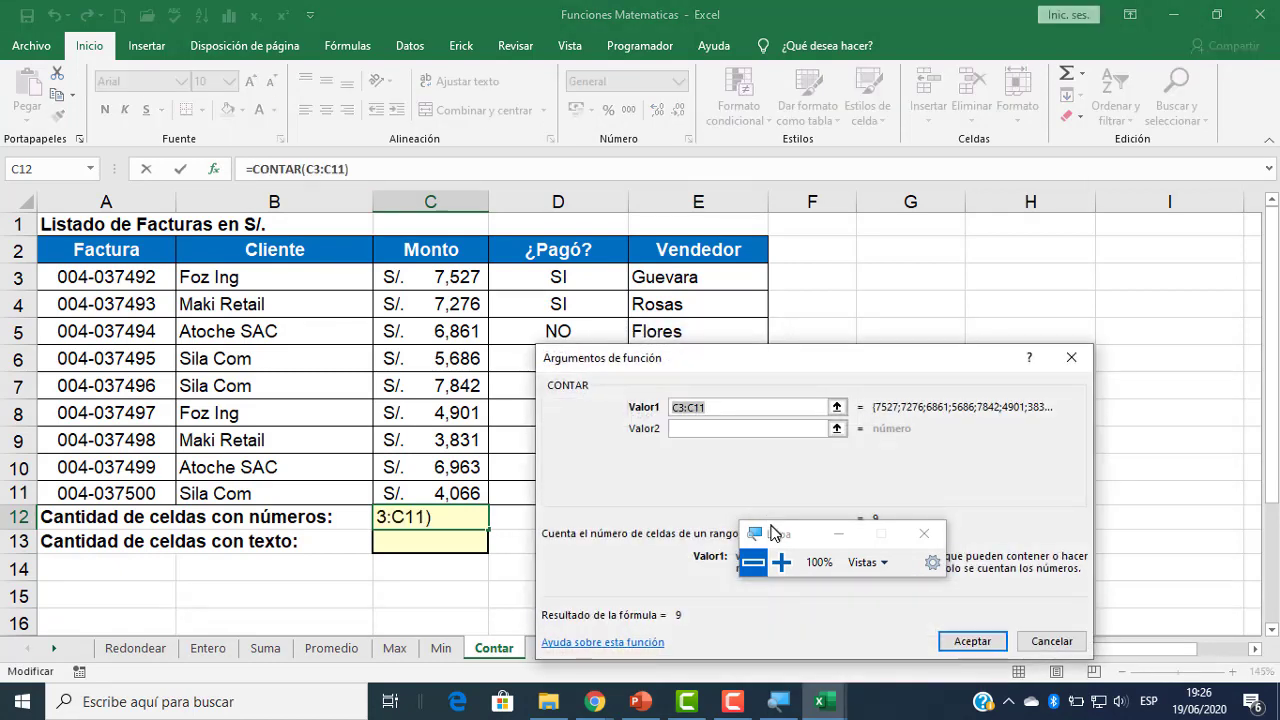
- Set the CONTAR function's Valor1 argument to A3:E11 and insert the formula in C12
left_click_drag(795, 543, 1052, 577)
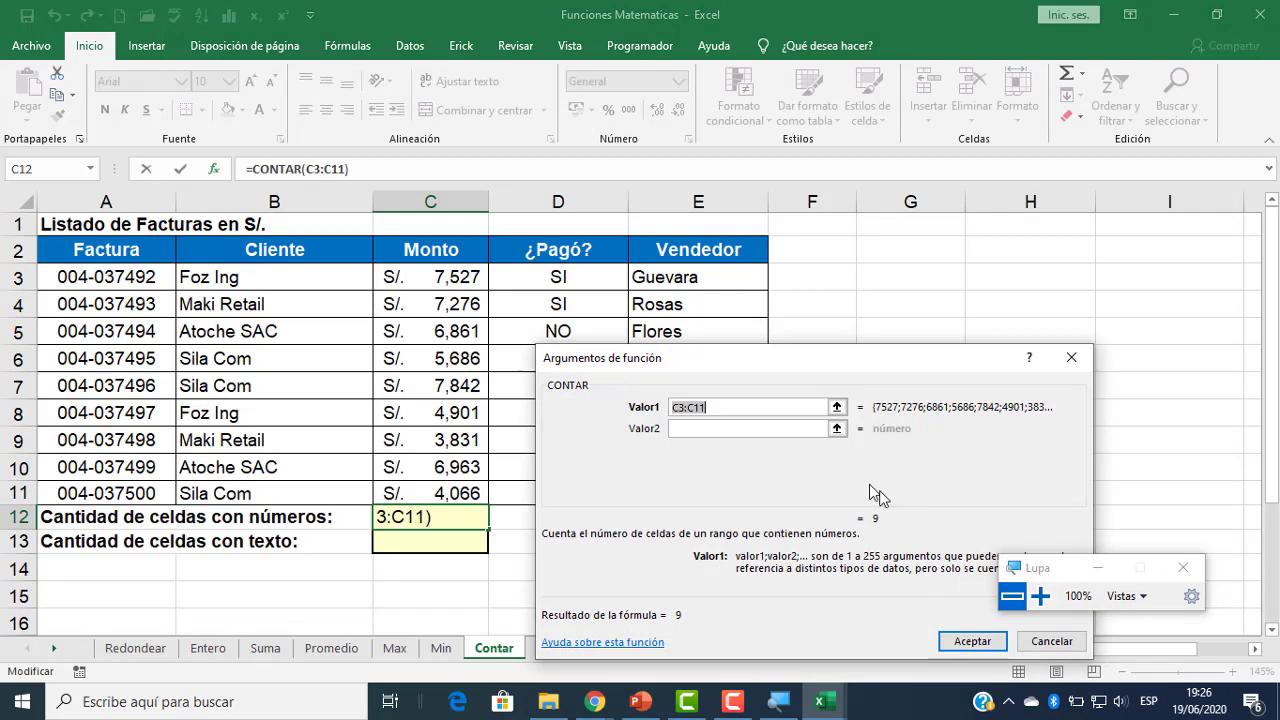
left_click(758, 407)
left_click_drag(758, 407, 662, 407)
key("BackSpace")
left_click_drag(140, 276, 648, 488)
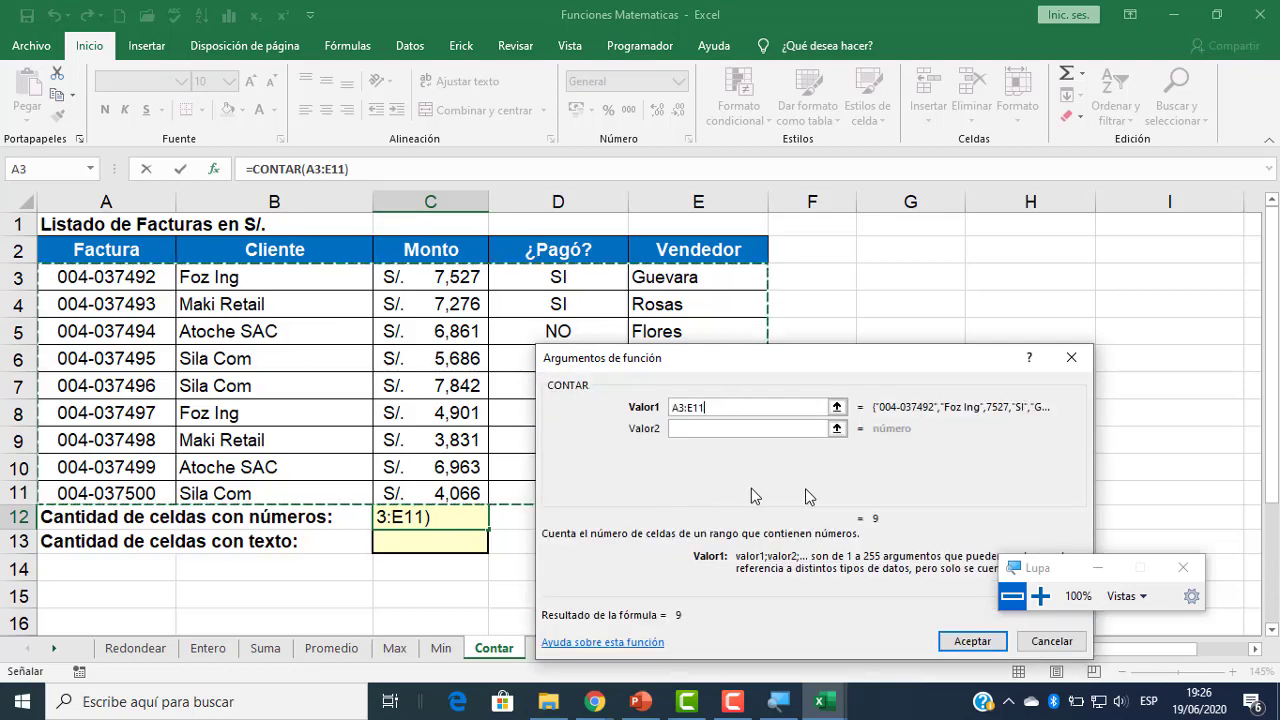
left_click(973, 640)
- Magnify the sheet to 200% and show the CONTAR formula in cell C12 with its referenced range
left_click(1040, 596)
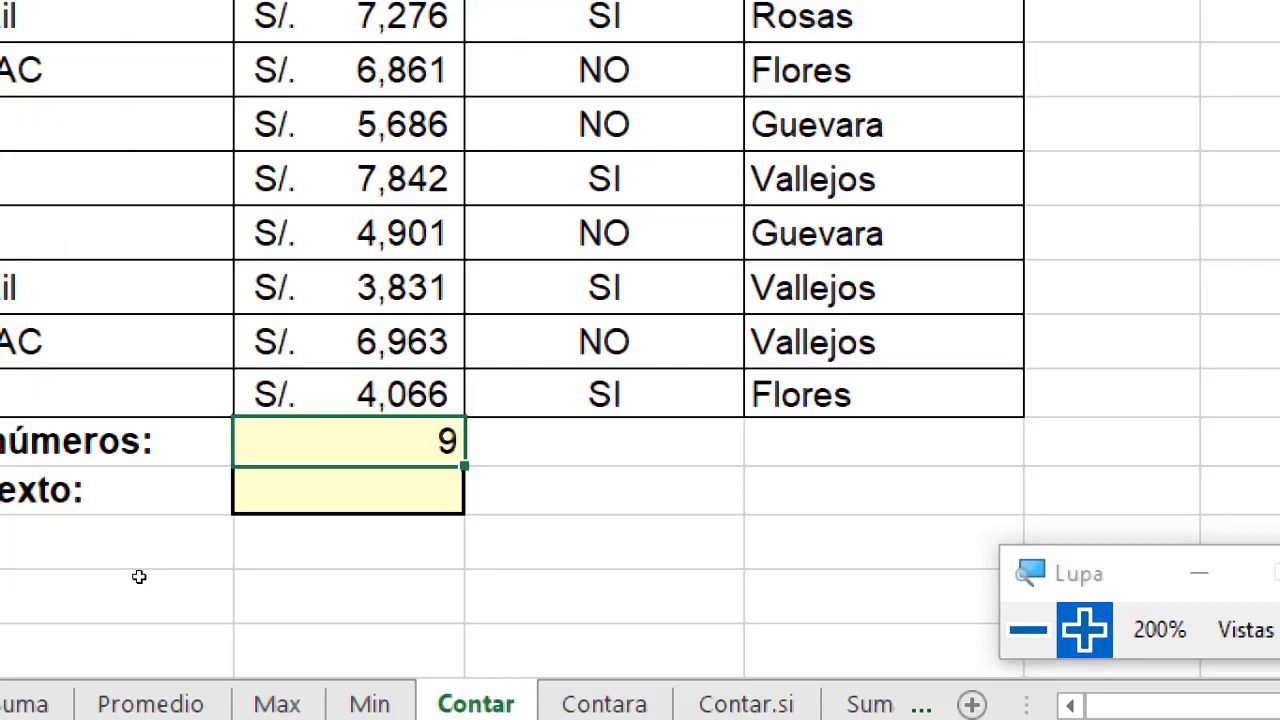
double_click(733, 524)
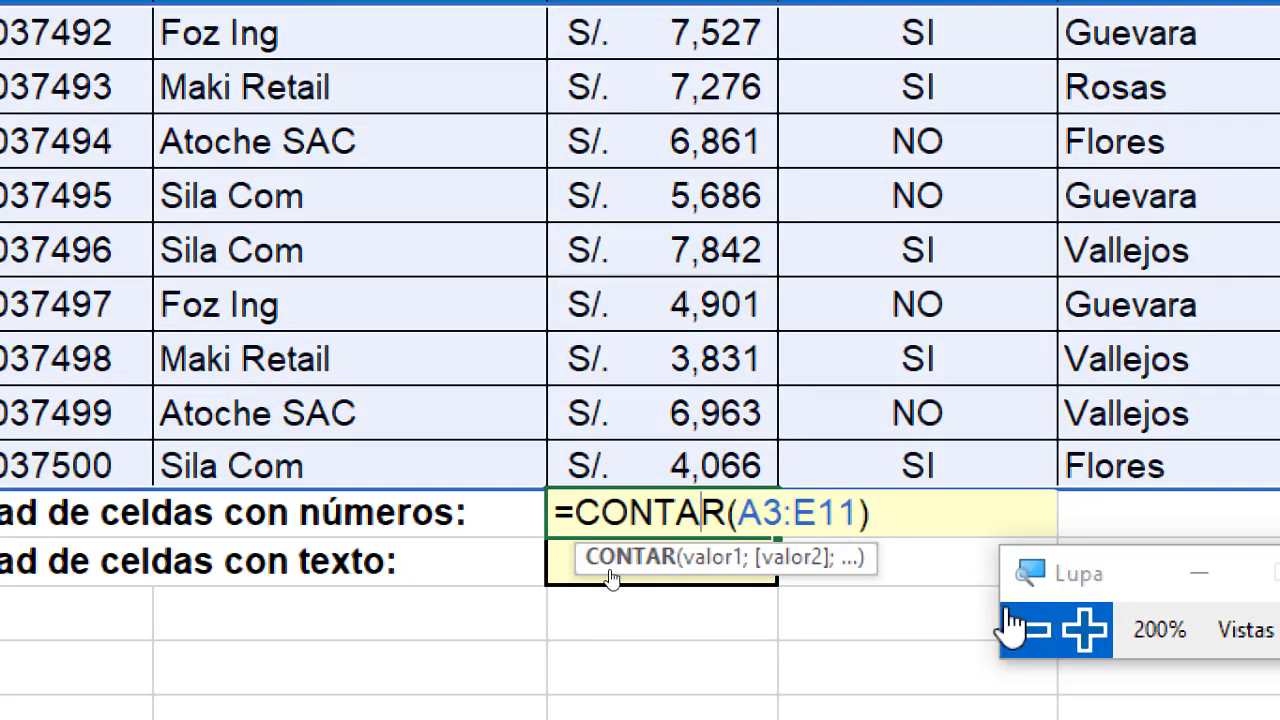
- Commit the formula =CONTAR(A3:E11) in C12 to count the cells containing numbers
left_click(1084, 630)
left_click(1036, 648)
left_click(1036, 648)
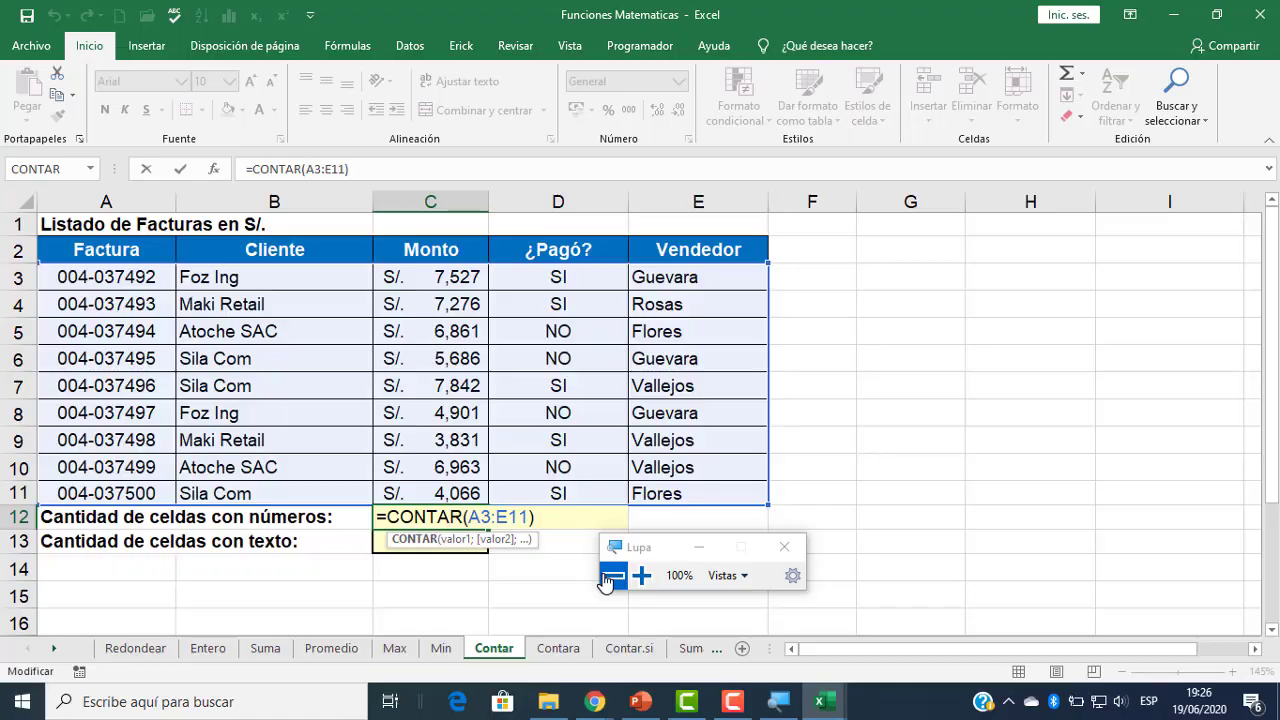
key("ctrl+Return")
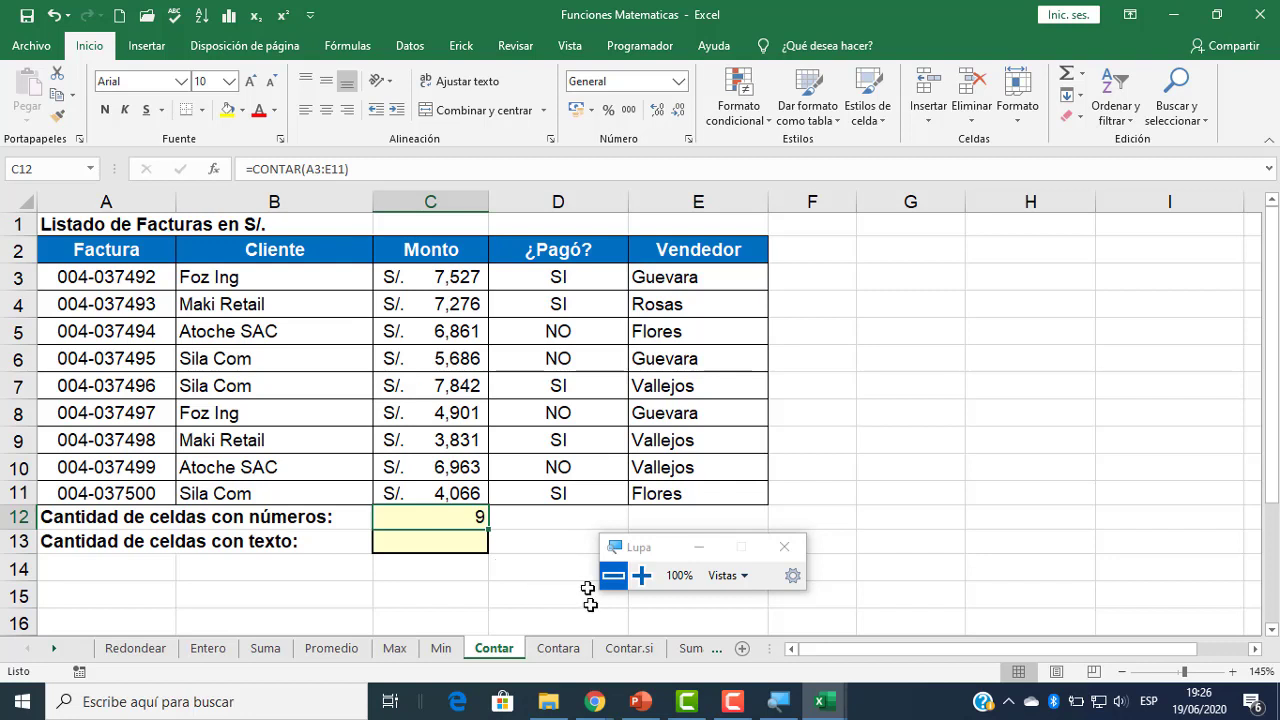
- Look at the Contara sheet, and examine the number and text count rows below the invoice table on the Contar sheet
left_click(558, 651)
left_click(302, 464)
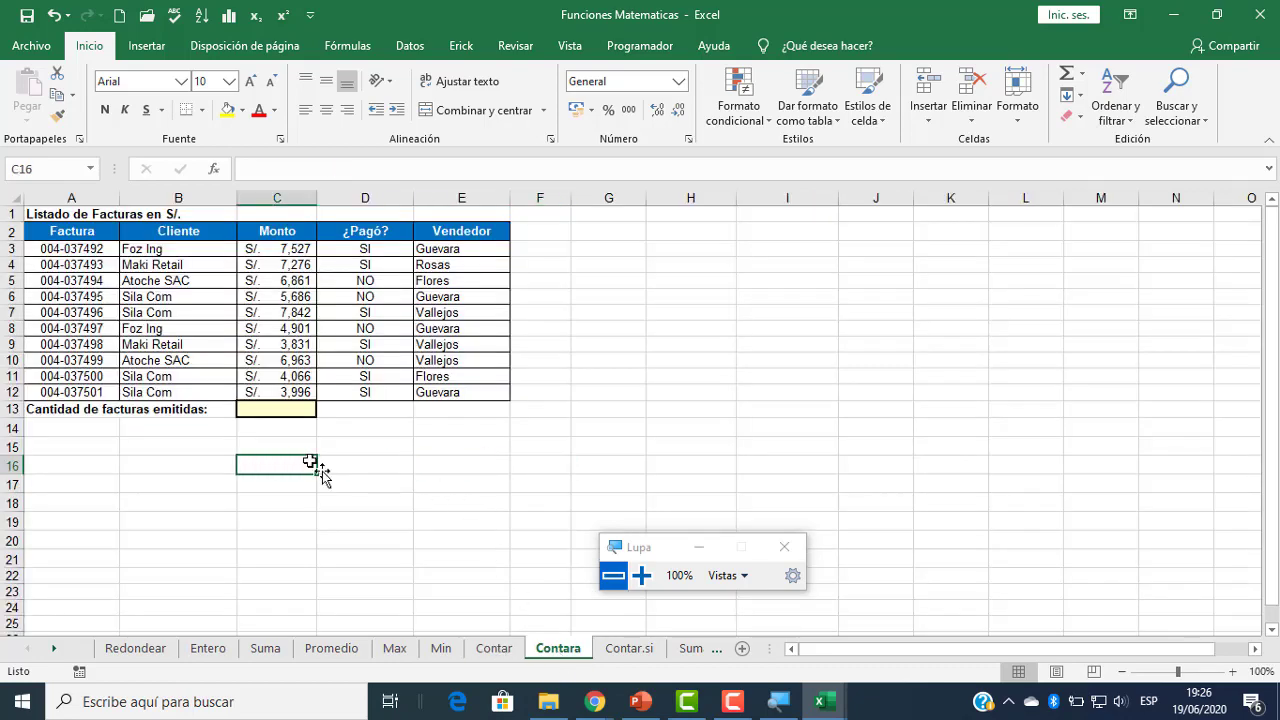
left_click(497, 652)
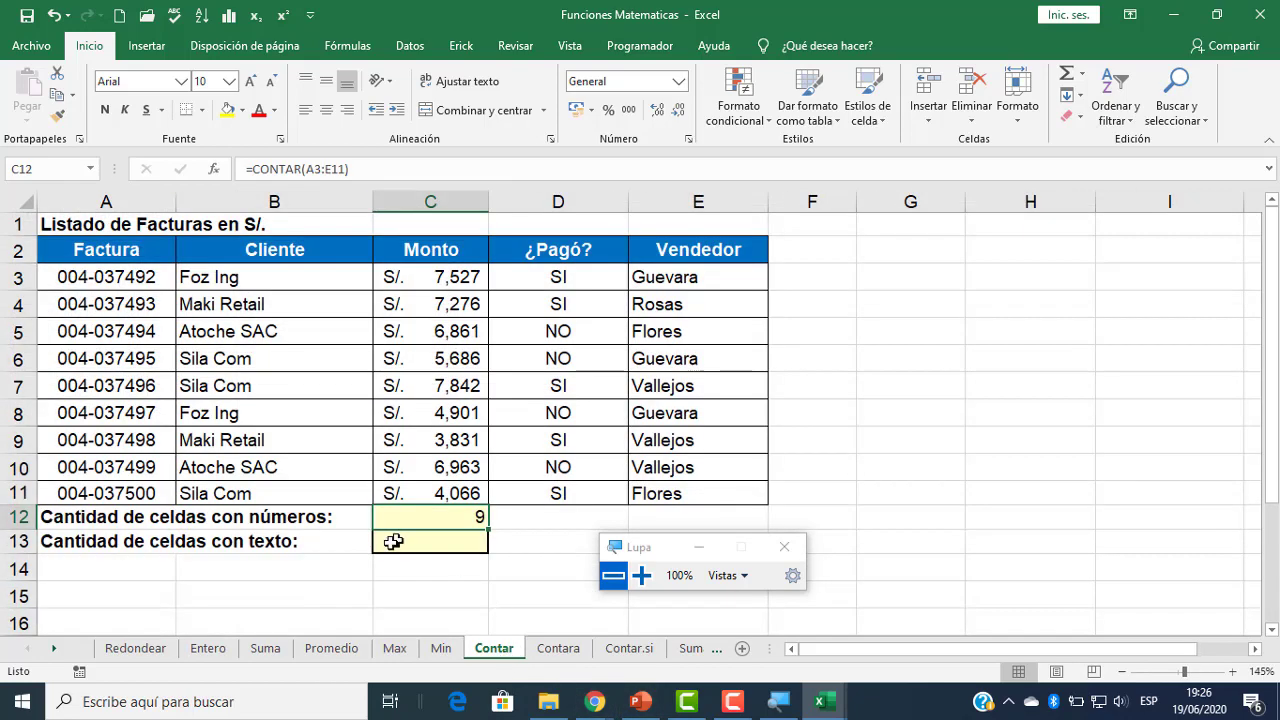
left_click(641, 576)
left_click(630, 609)
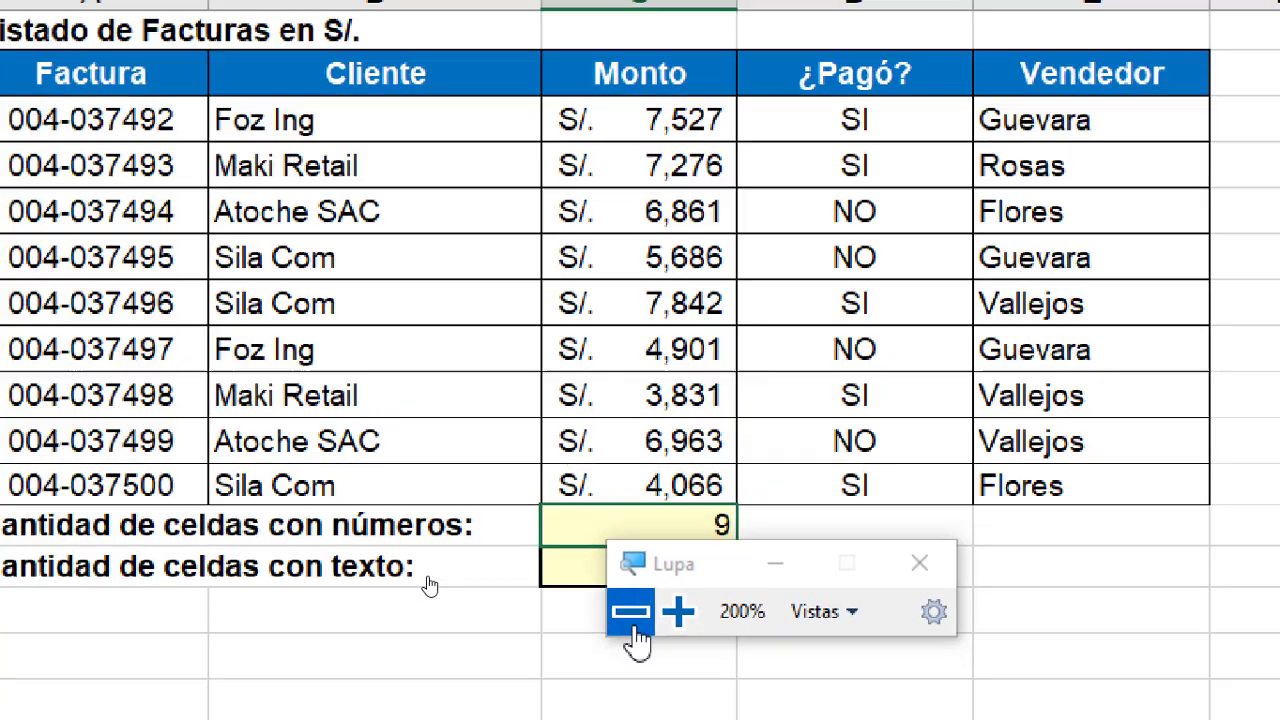
left_click_drag(462, 557, 818, 557)
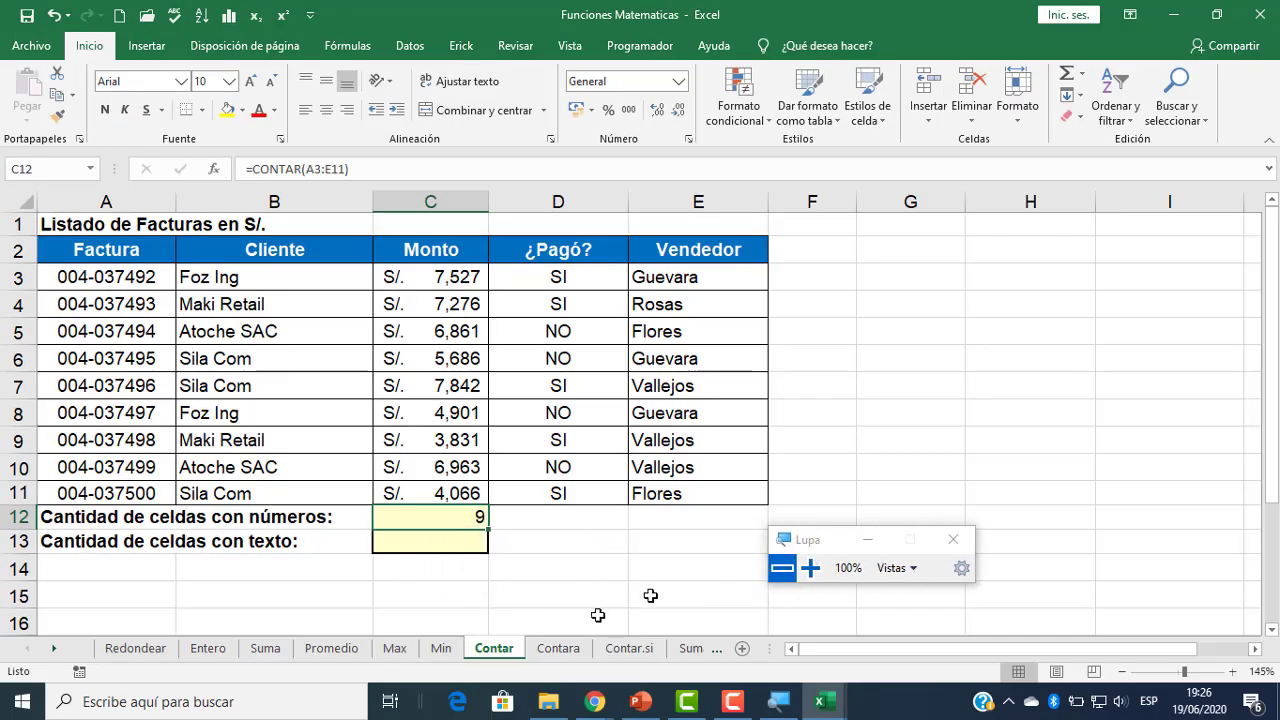
- Go to the Contara sheet and display its full invoice table at 160% zoom
left_click(540, 652)
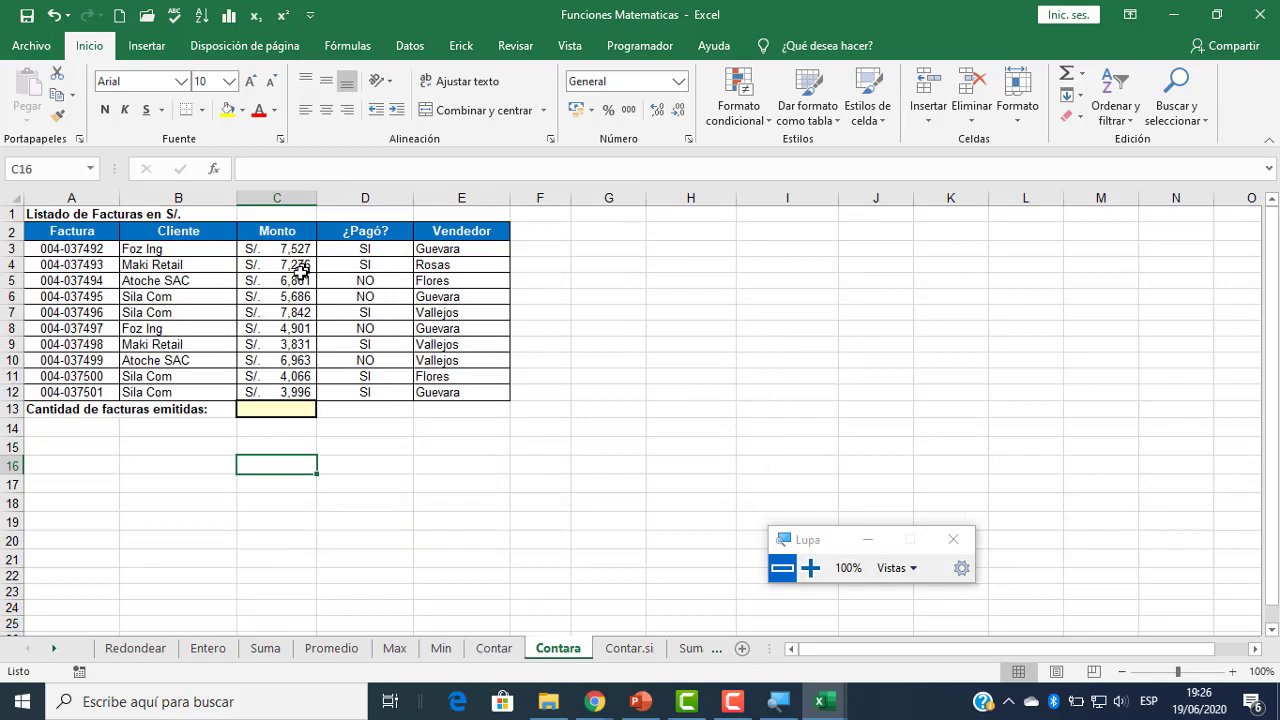
scroll(280, 282, "up", 4)
scroll(152, 285, "up", 2)
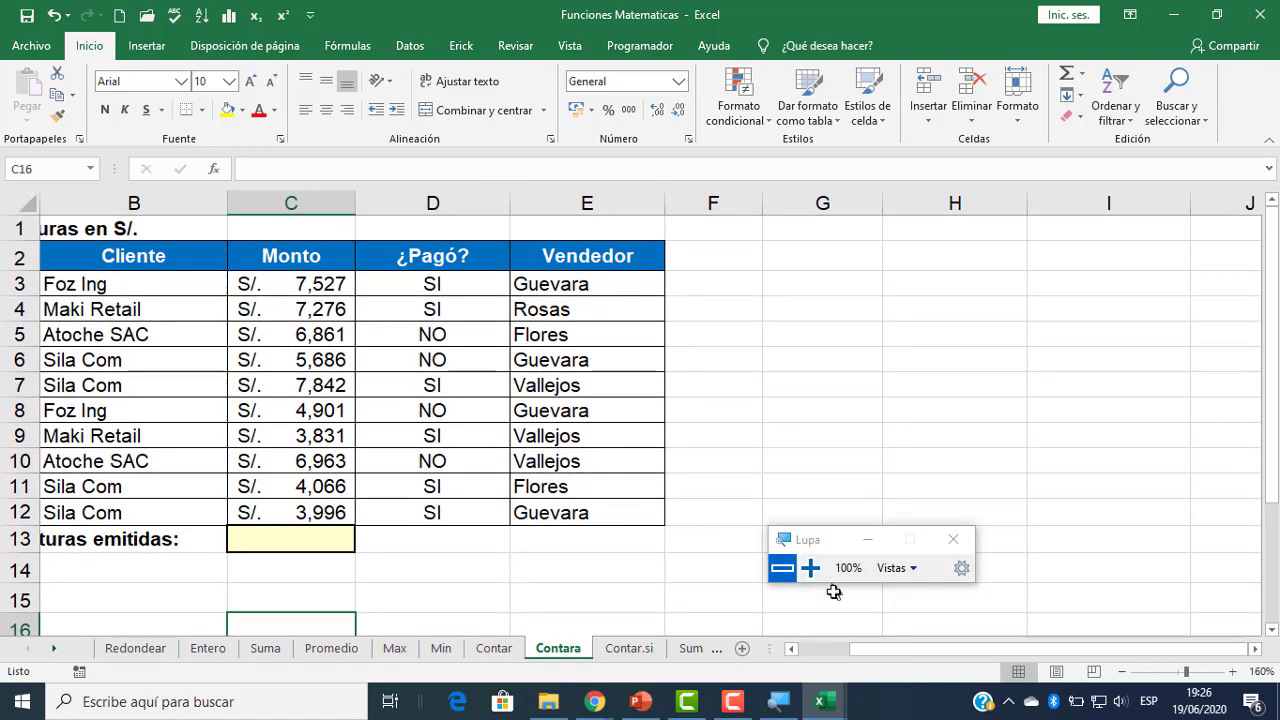
left_click(789, 649)
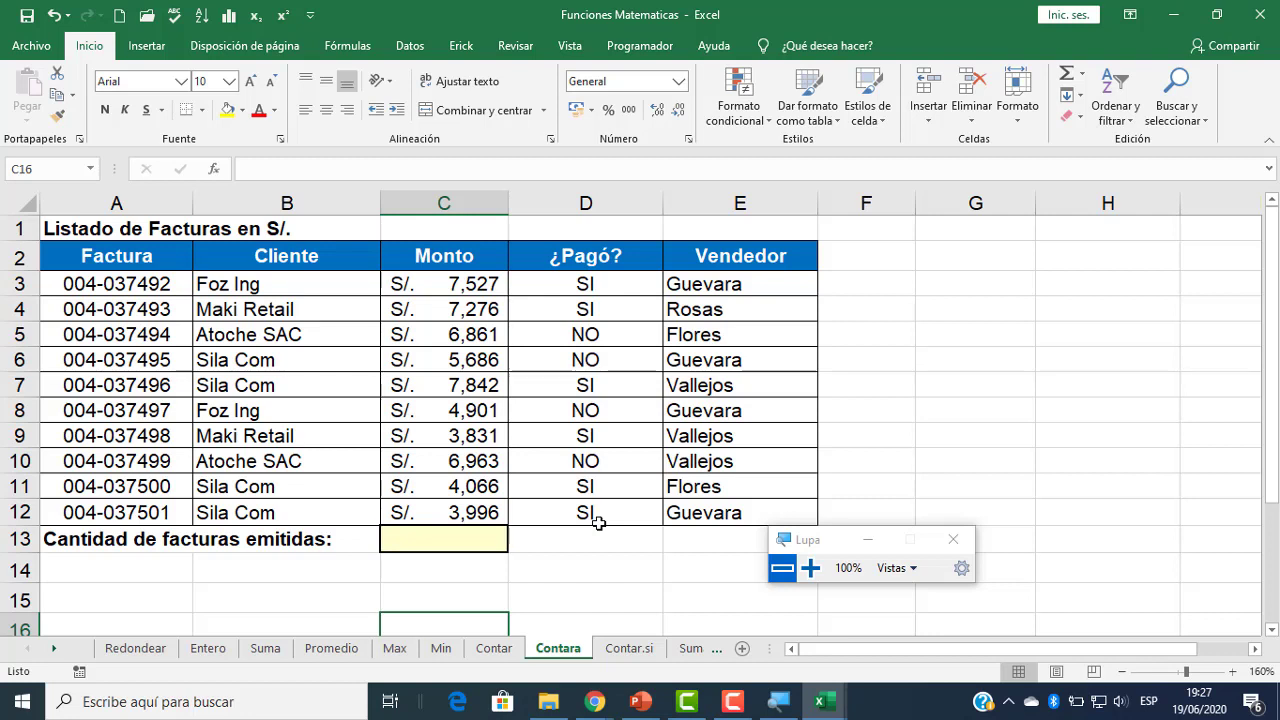
left_click(476, 534)
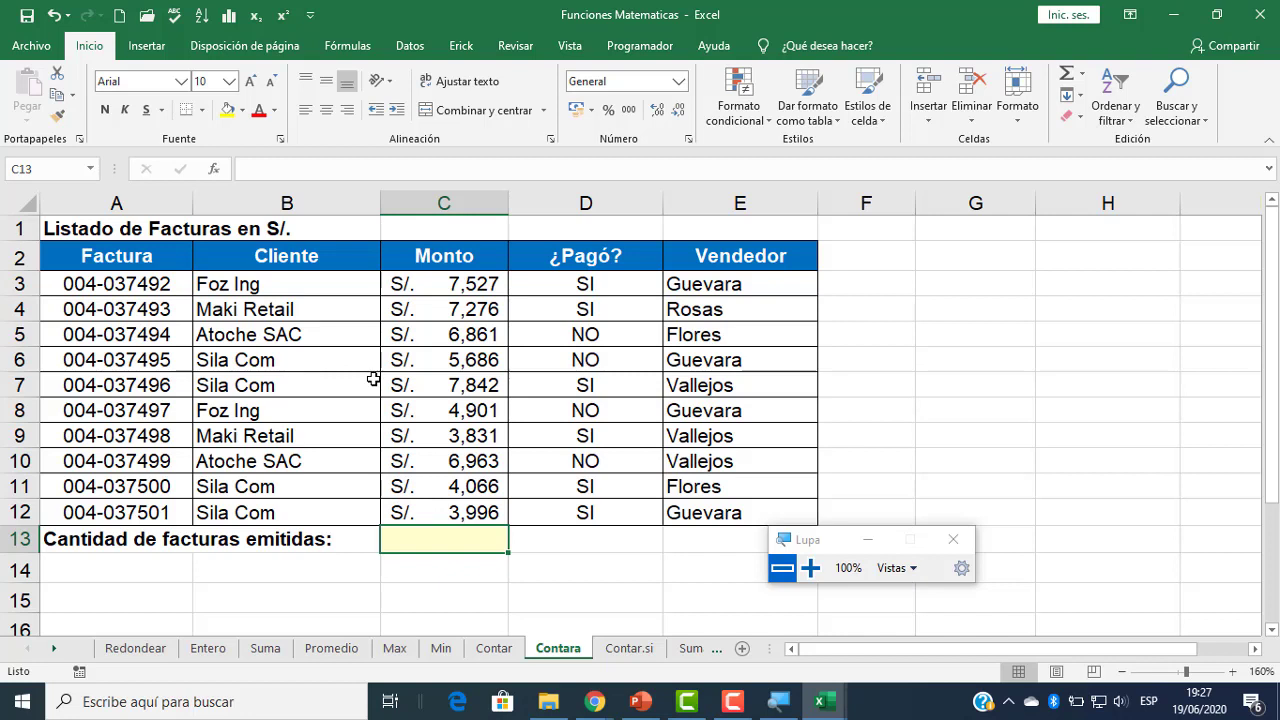
left_click_drag(156, 290, 740, 508)
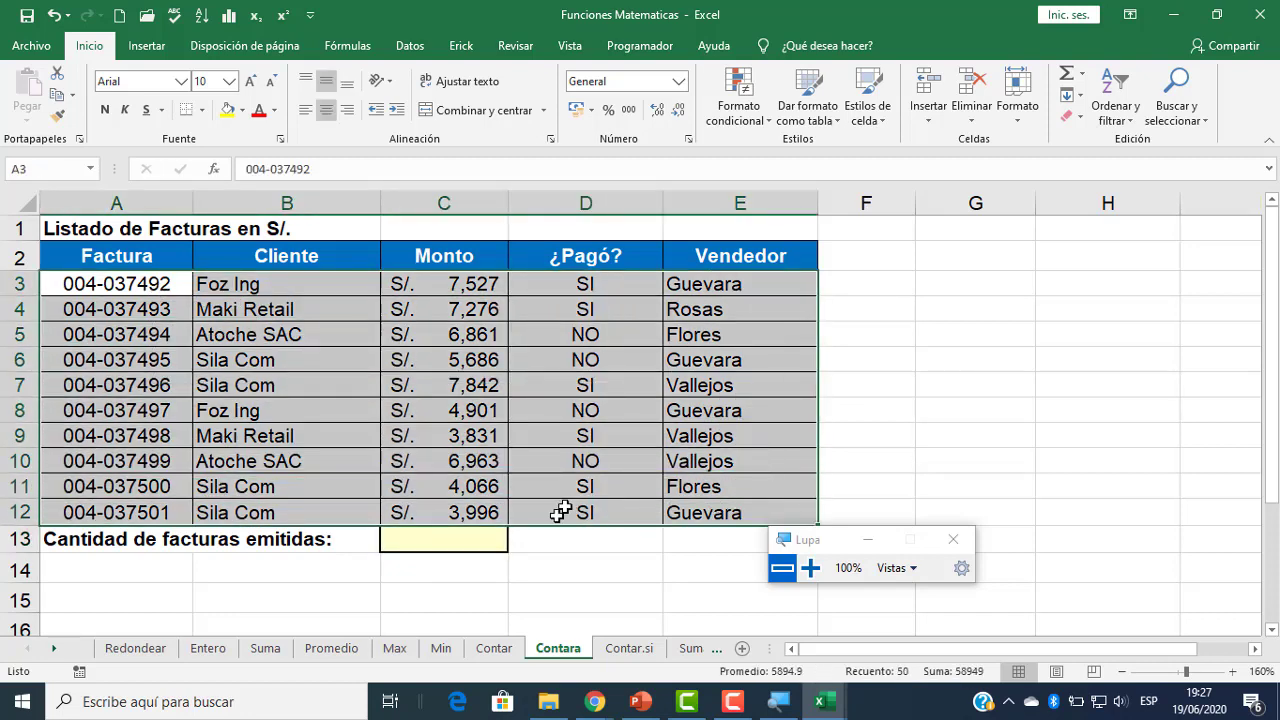
left_click(469, 543)
type("=")
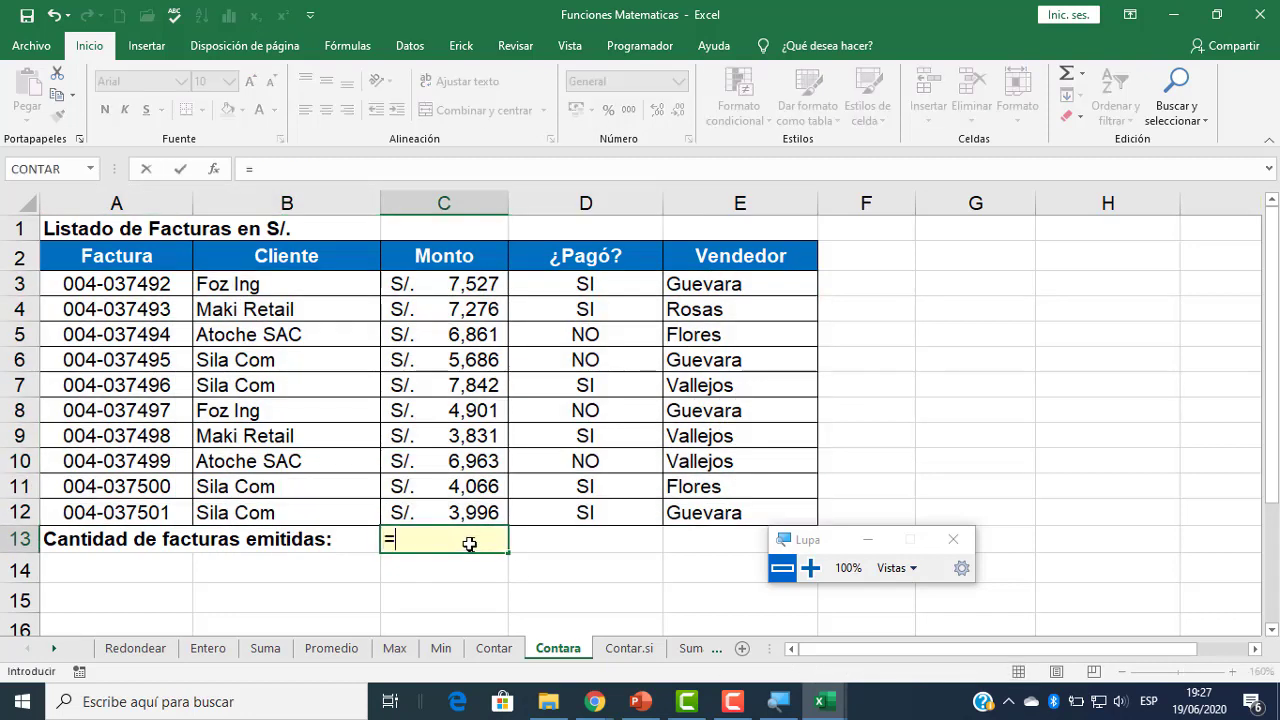
key("Escape")
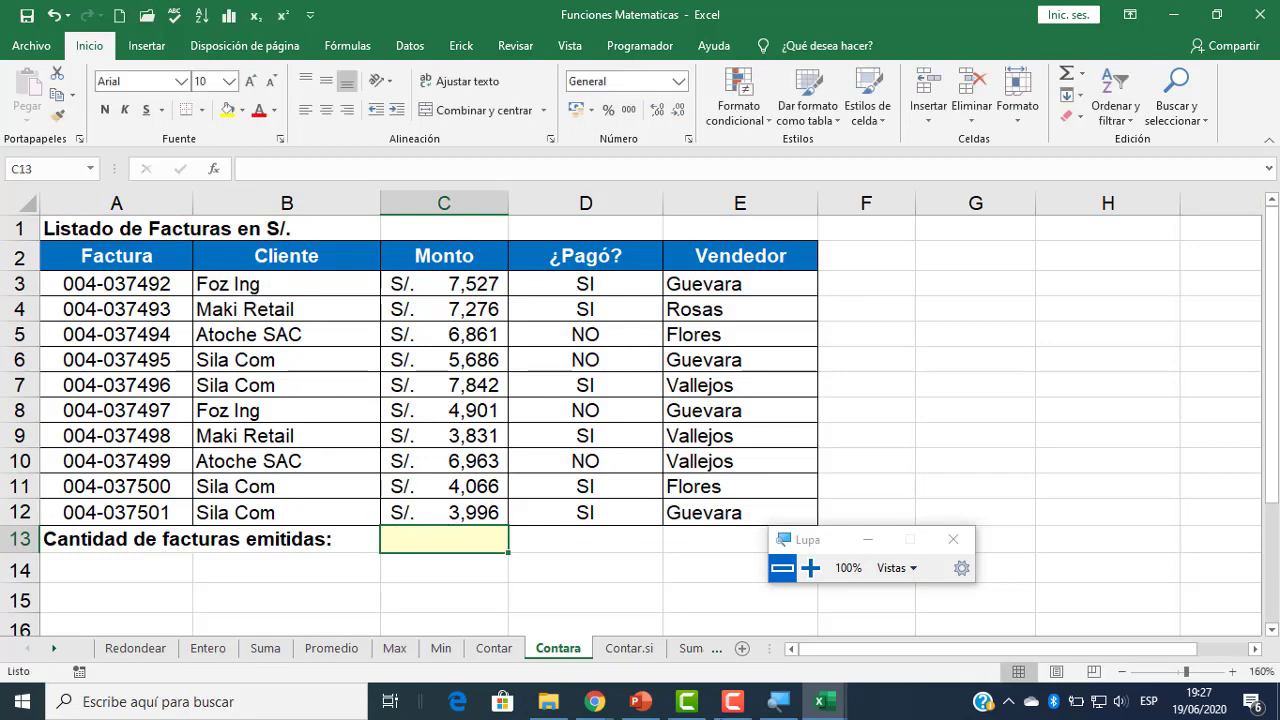
- Find the CONTARA function by searching for "contara" and insert it in C13 with the range A3:E12 as its first value
left_click(213, 169)
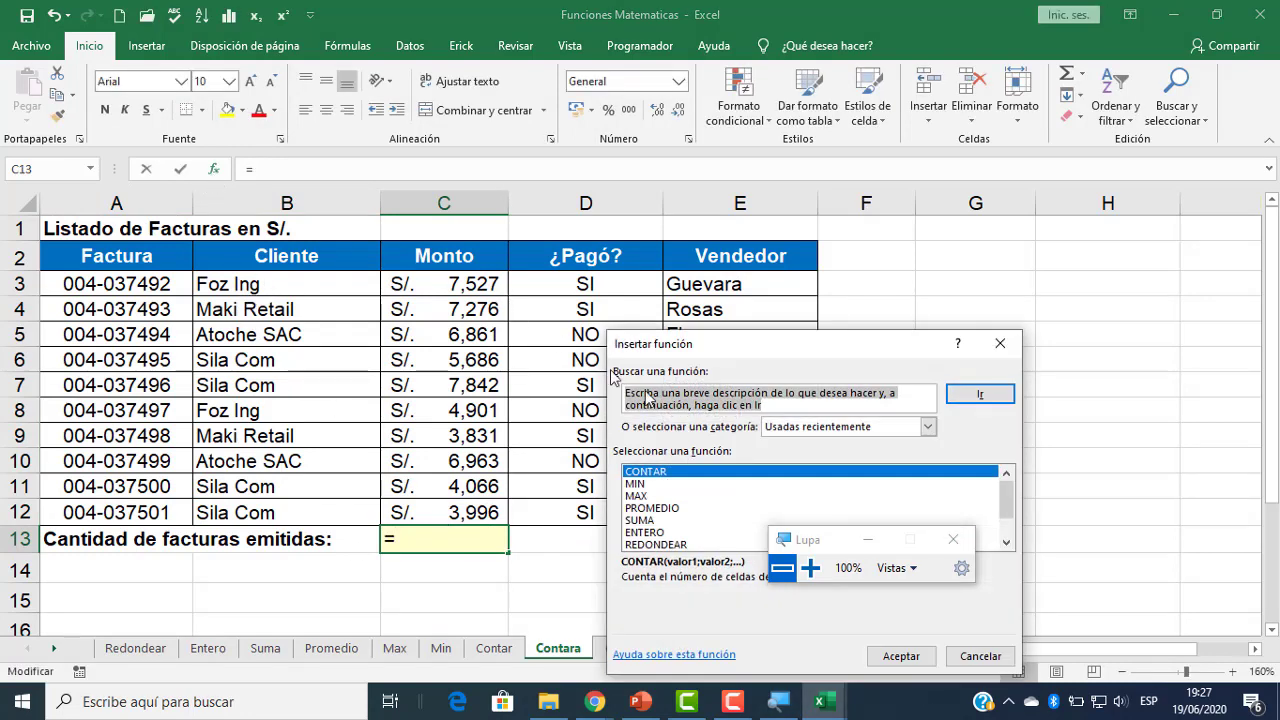
type("contara")
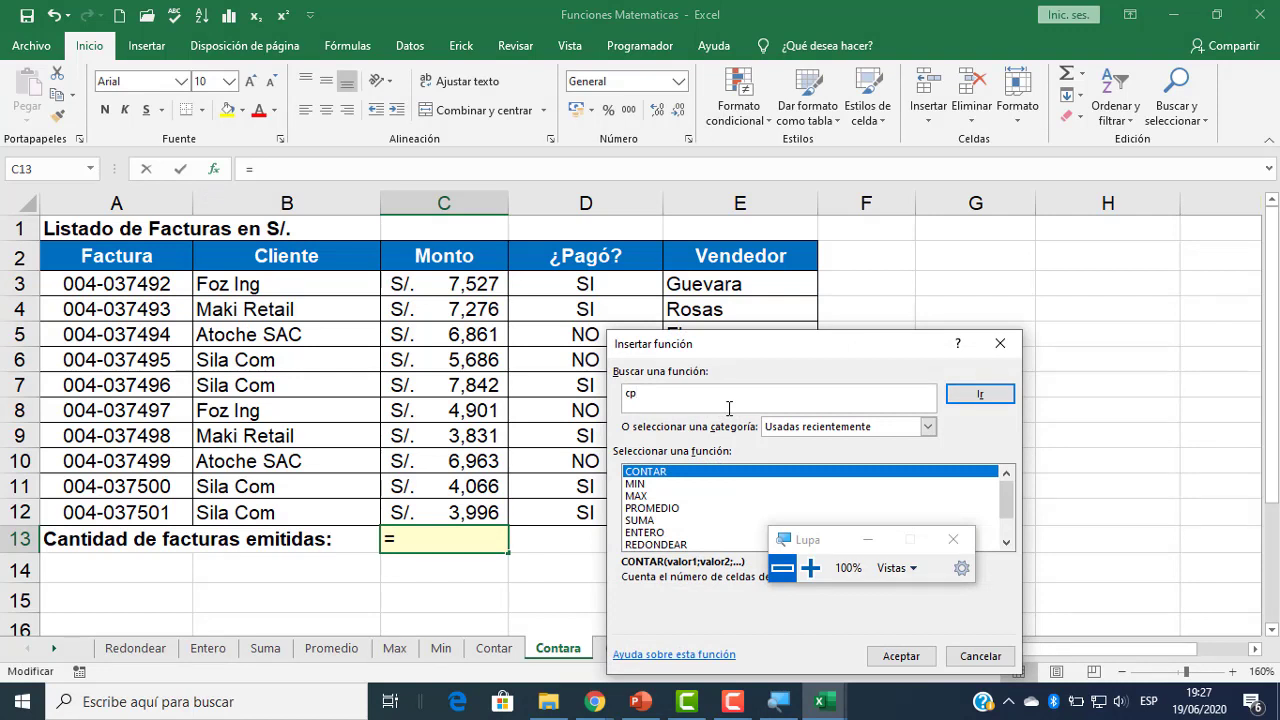
left_click(974, 393)
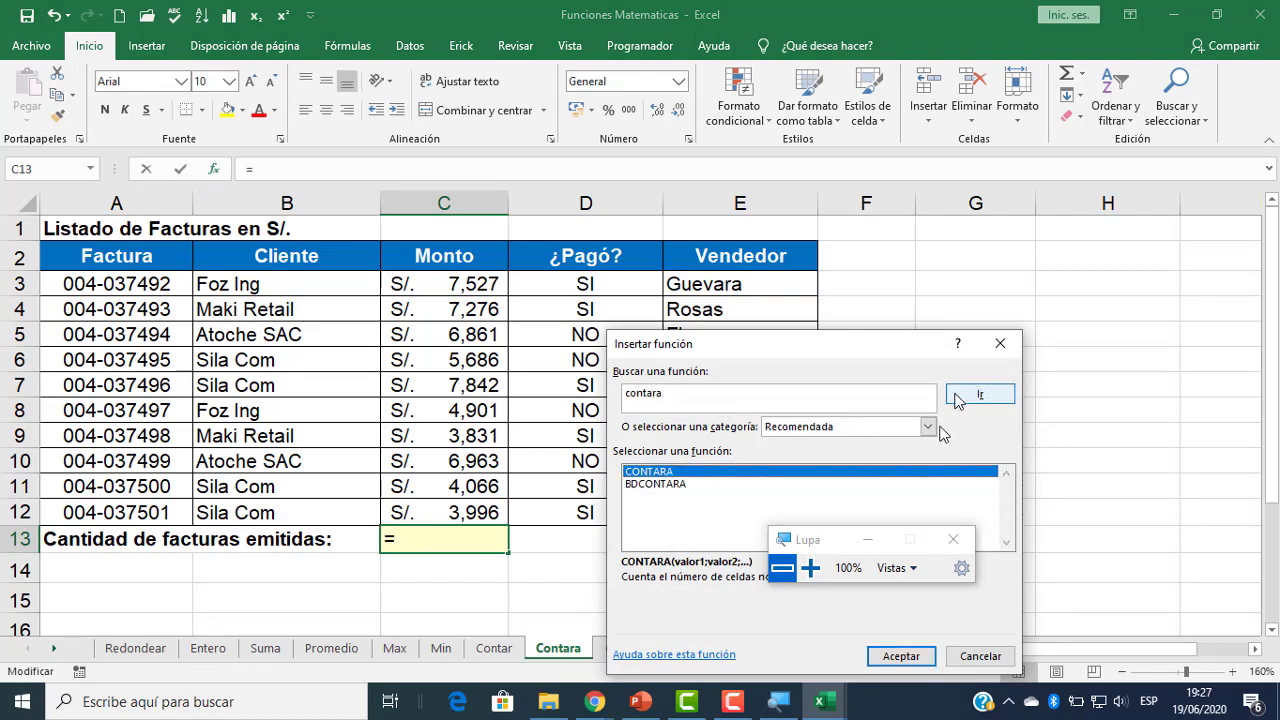
left_click(899, 657)
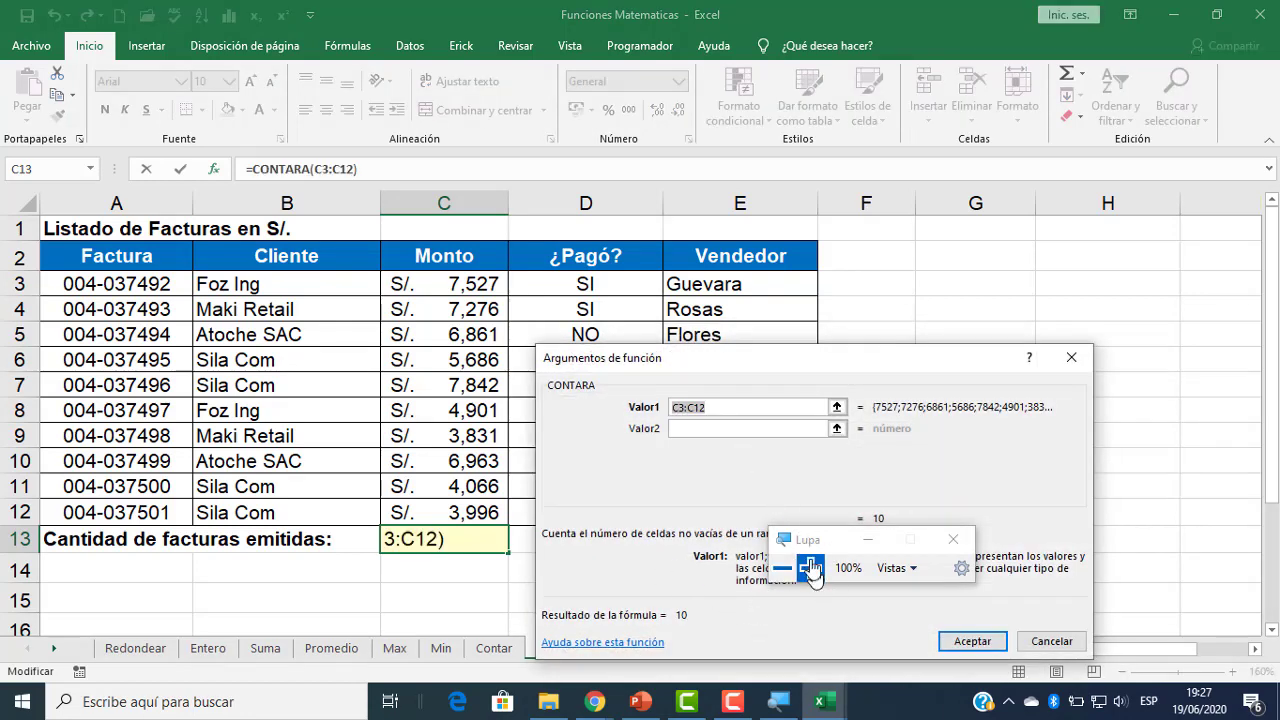
left_click(810, 567)
key("Delete")
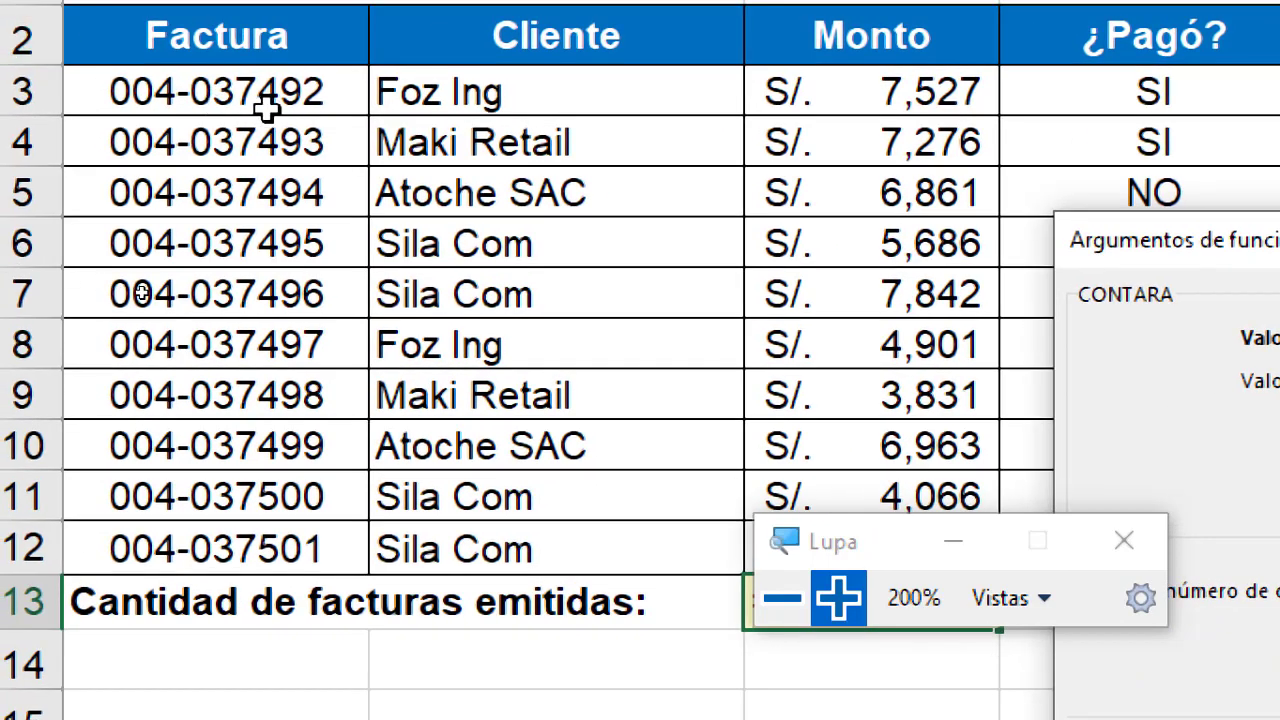
left_click_drag(266, 51, 1165, 458)
left_click(790, 598)
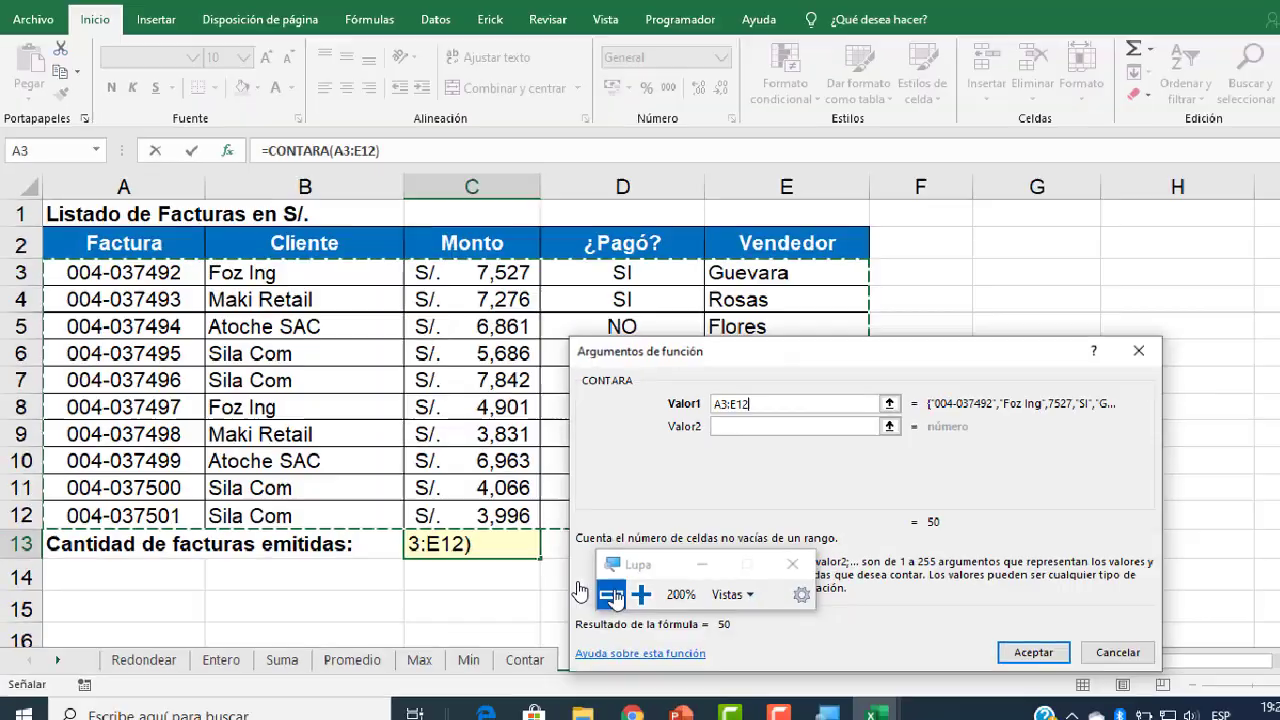
left_click(965, 640)
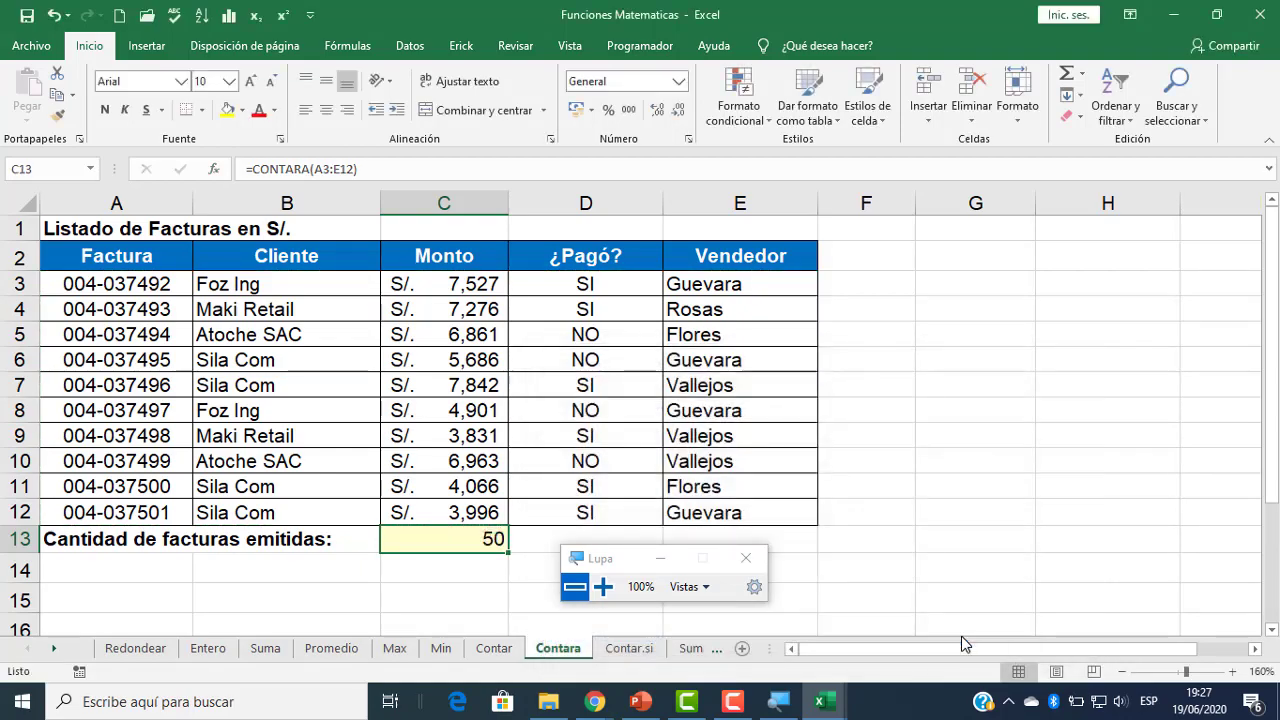
- Inspect the result in C13 up close and compare it with the data range A3:E12
left_click(603, 587)
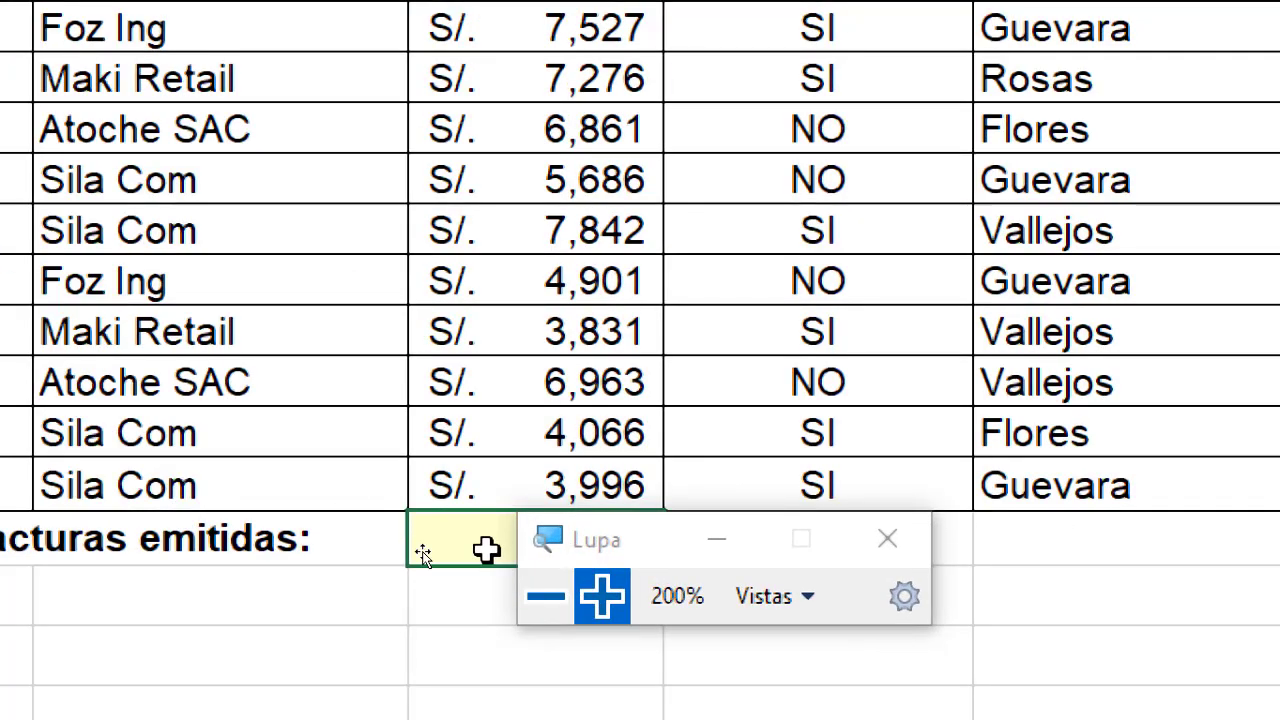
left_click(540, 600)
left_click_drag(477, 545, 840, 552)
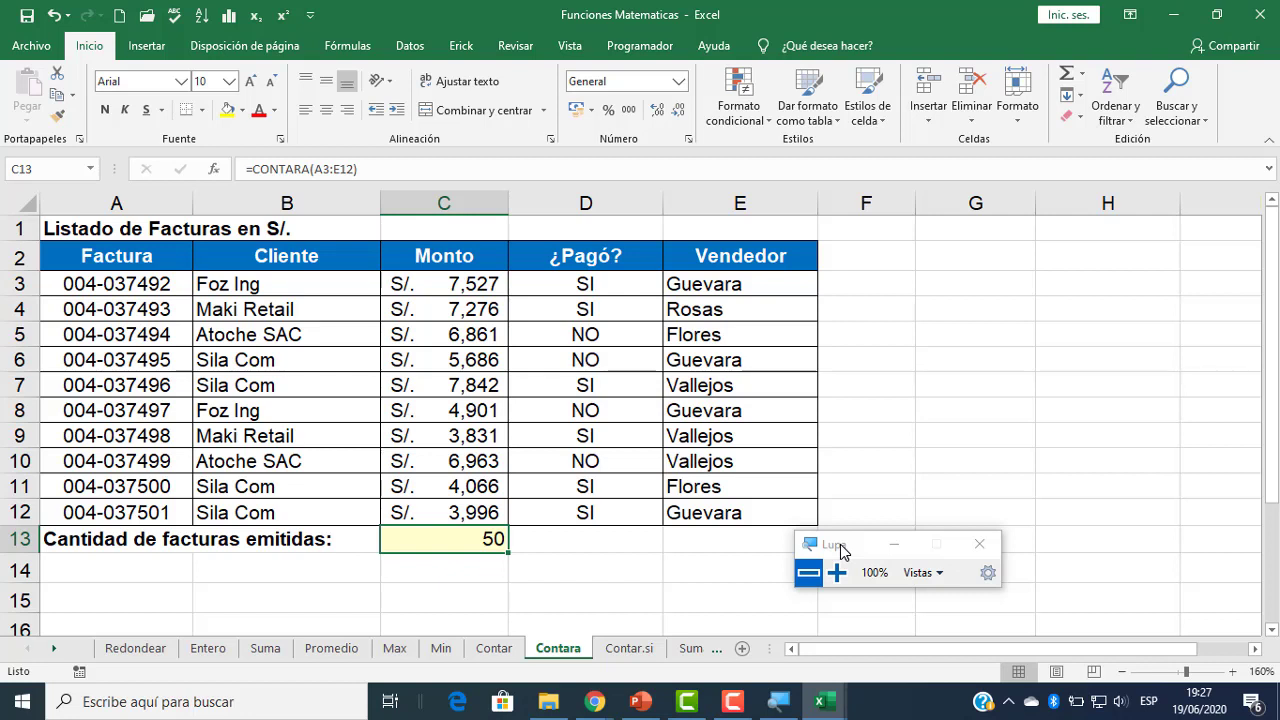
left_click_drag(170, 288, 700, 513)
- Replace the formula in C13 with CONTARA over the Factura numbers in A3:A12
left_click(485, 541)
type("=coo")
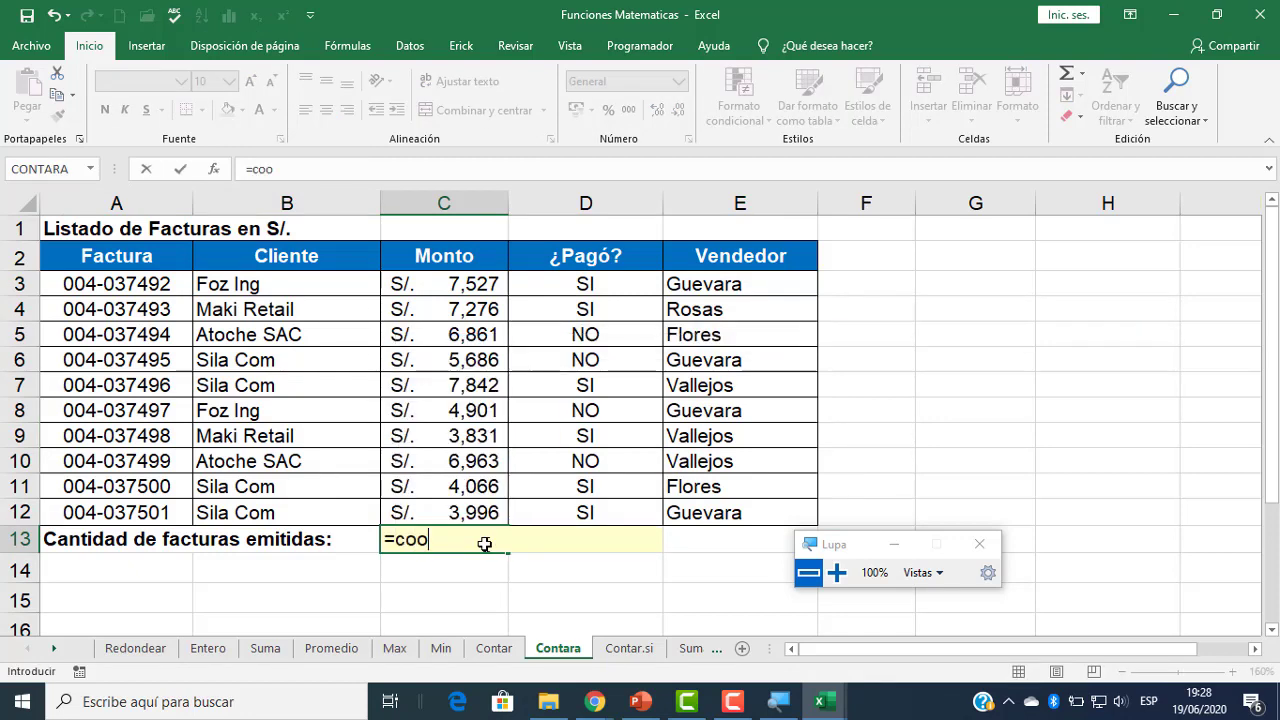
key("BackSpace")
type("nr")
key("BackSpace")
type("tara")
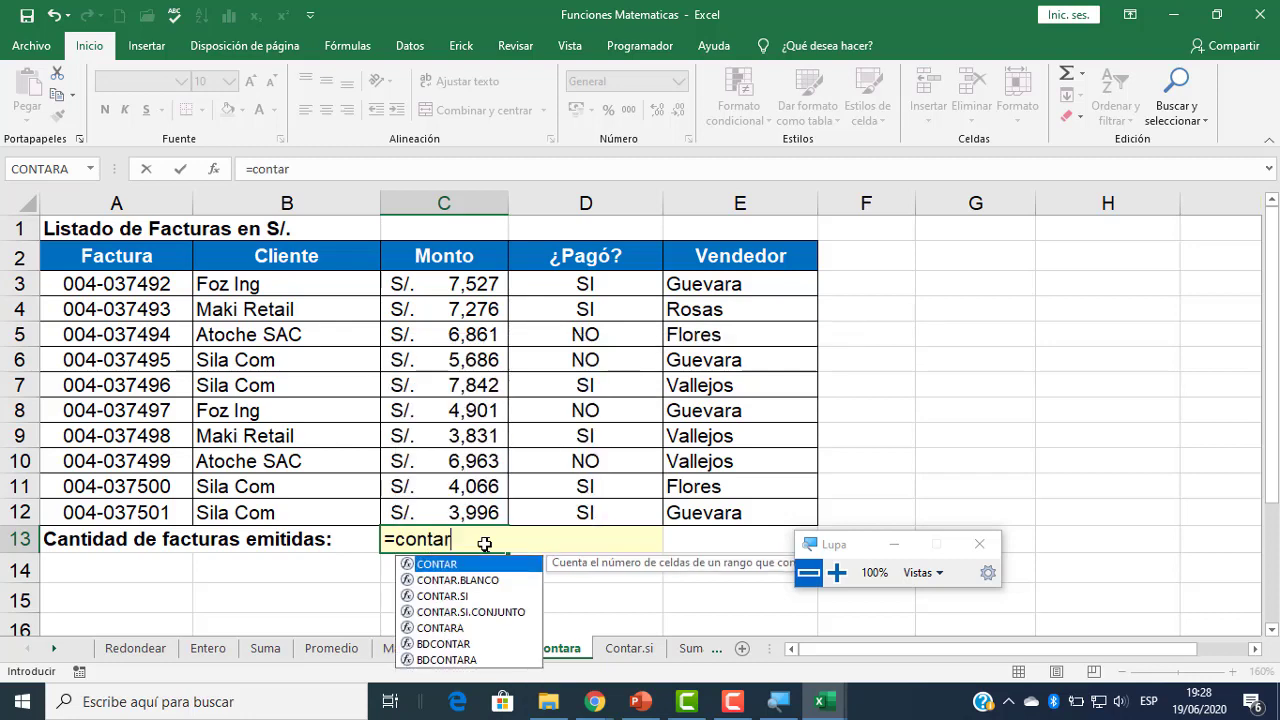
double_click(450, 565)
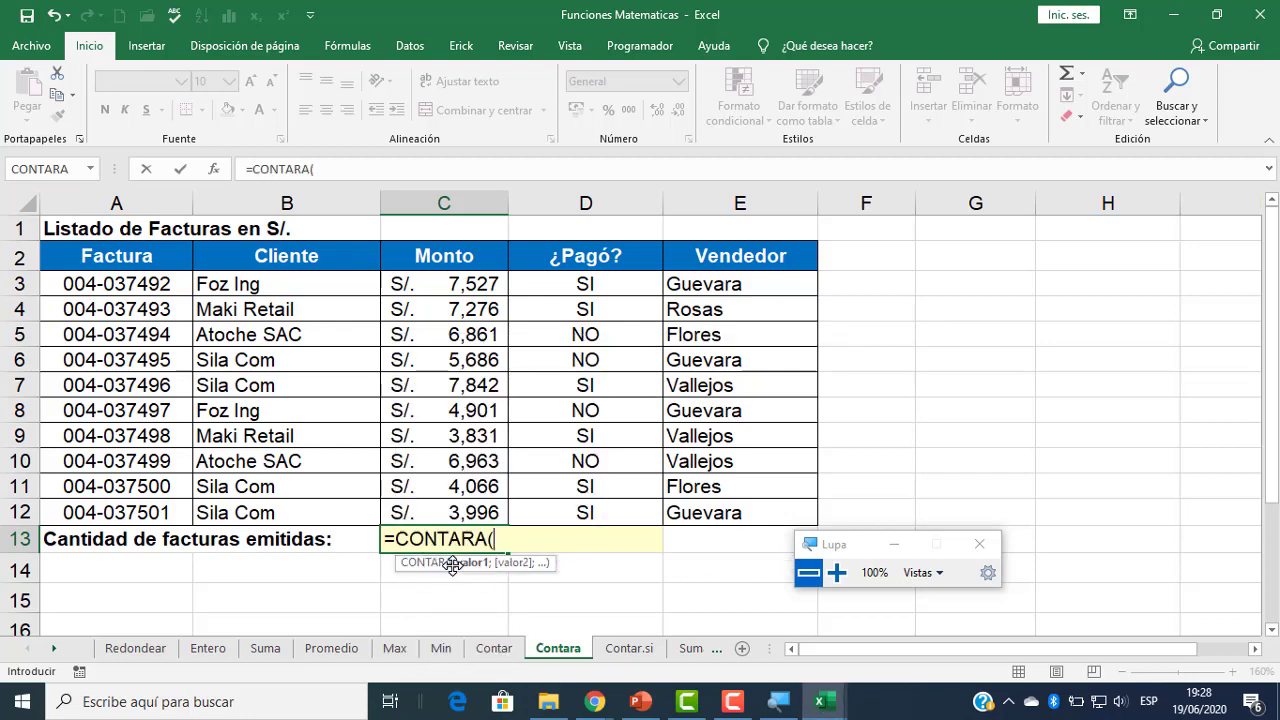
left_click_drag(120, 284, 133, 512)
key("Return")
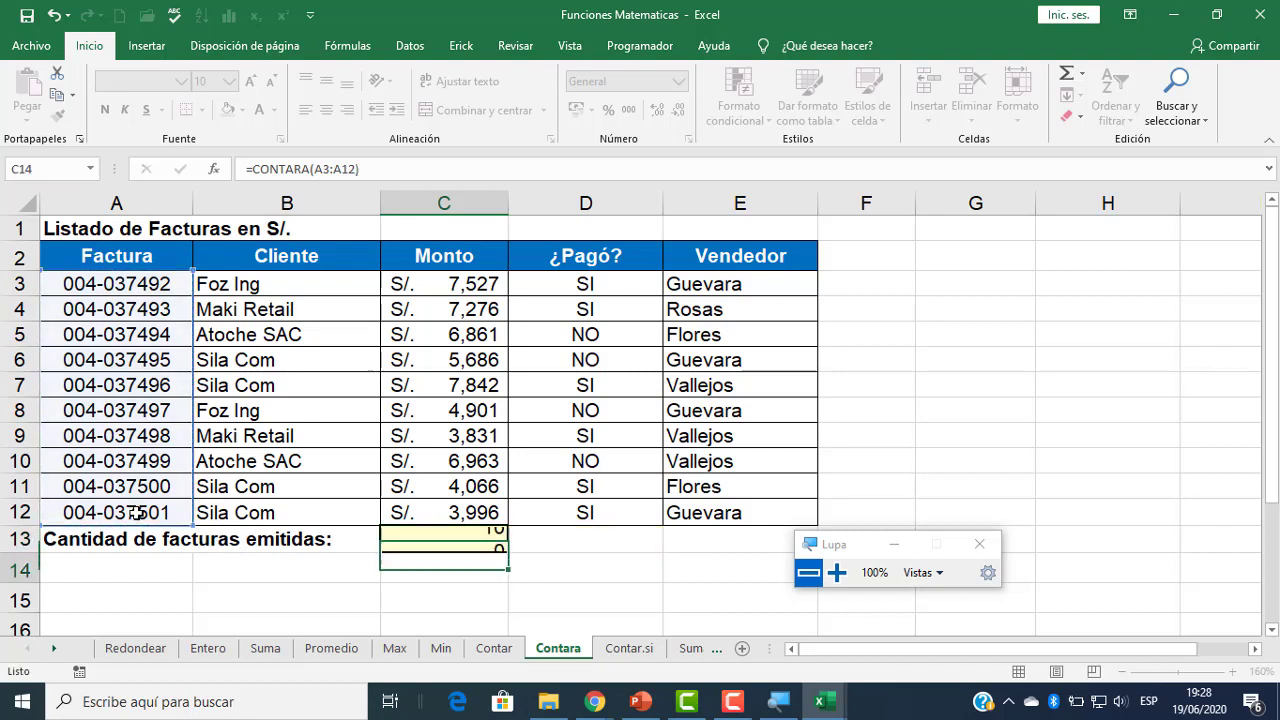
- Clear C13 and enter a CONTARA formula that counts the Monto cells C3:C12
left_click(452, 544)
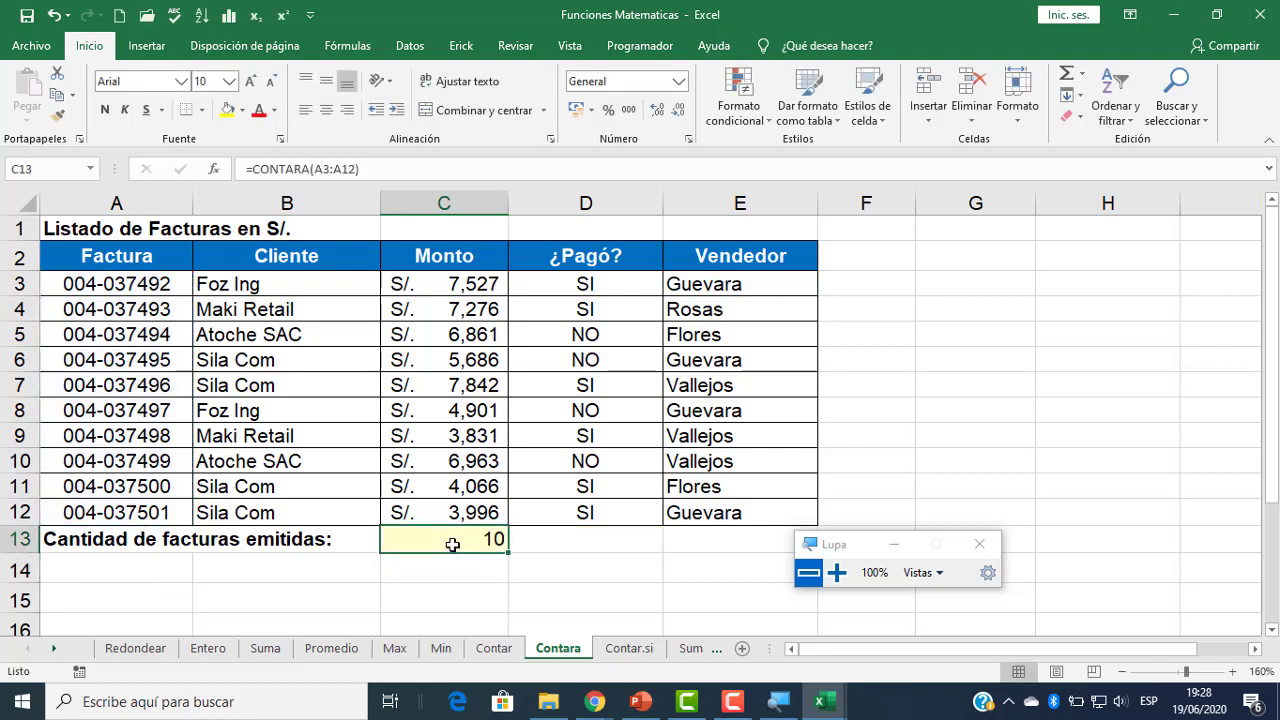
key("Delete")
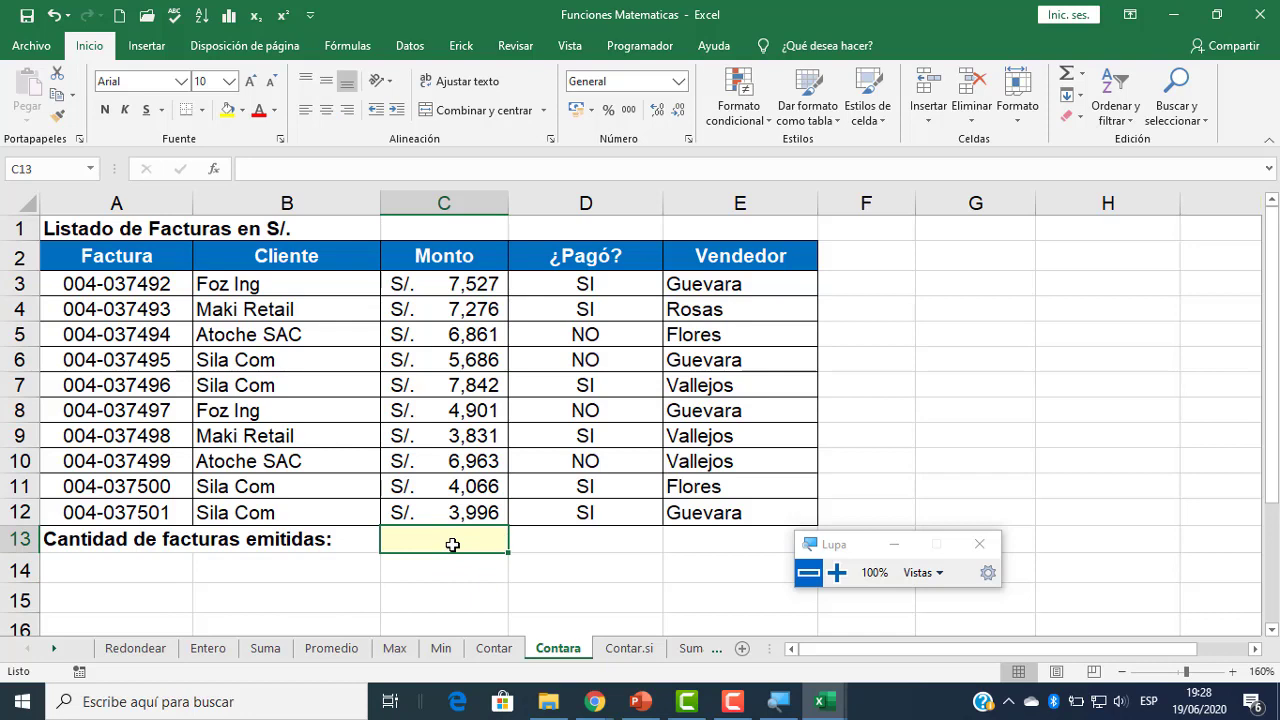
type("=")
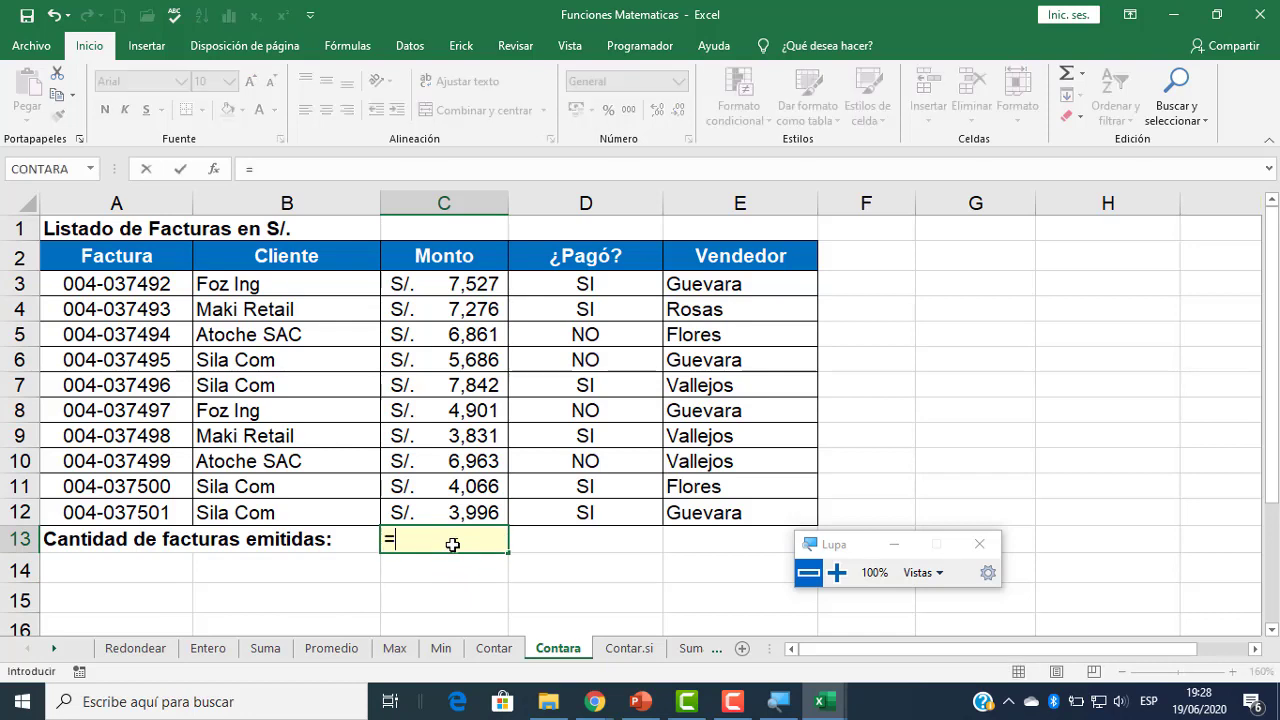
type("contara")
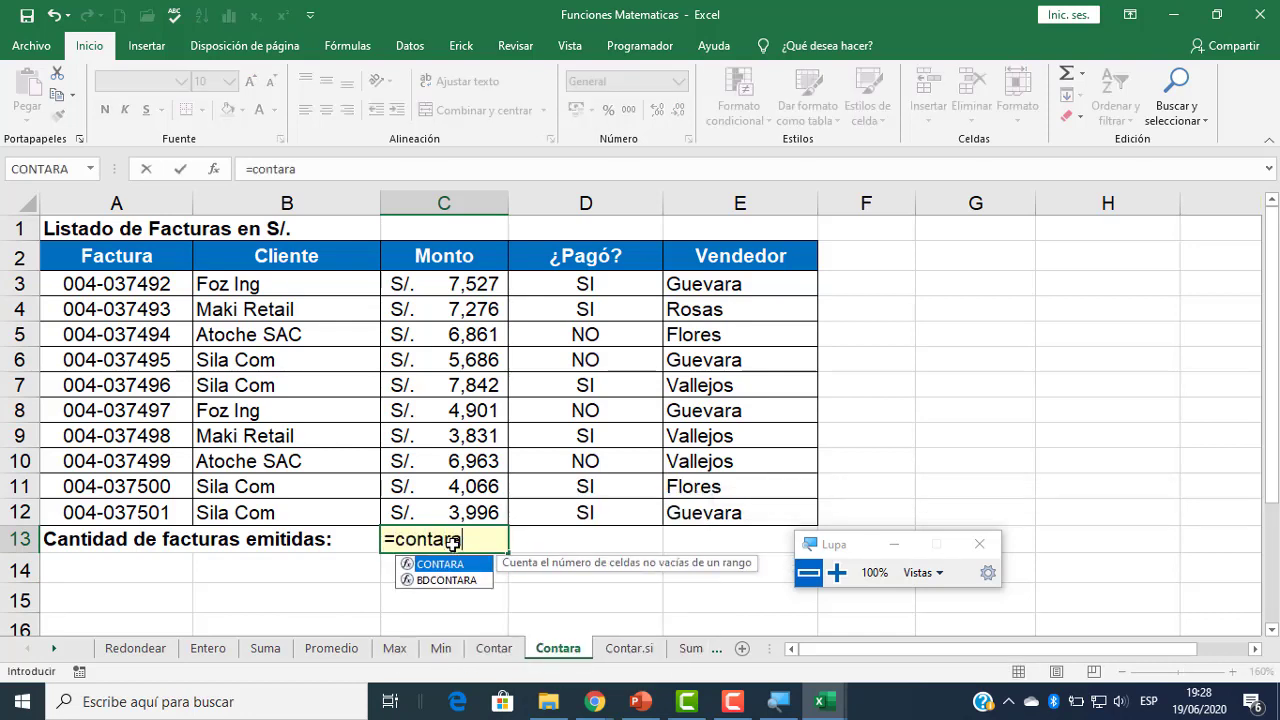
key("Tab")
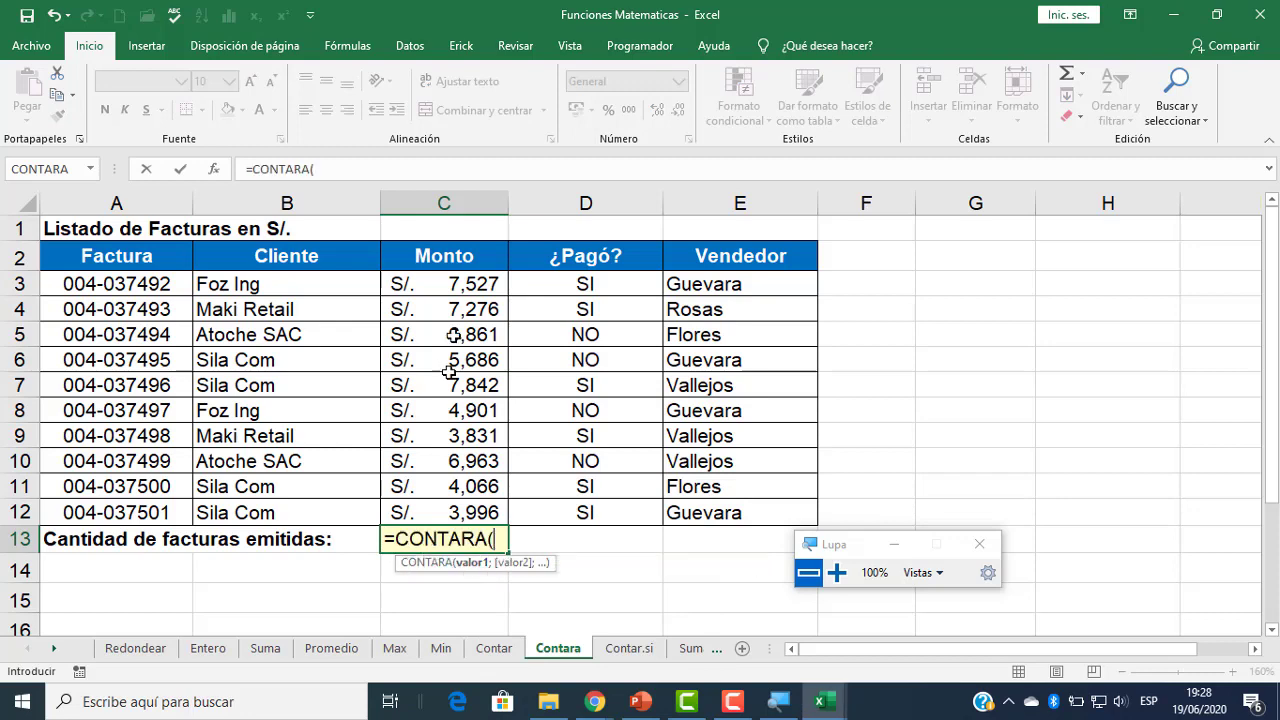
left_click_drag(466, 284, 468, 507)
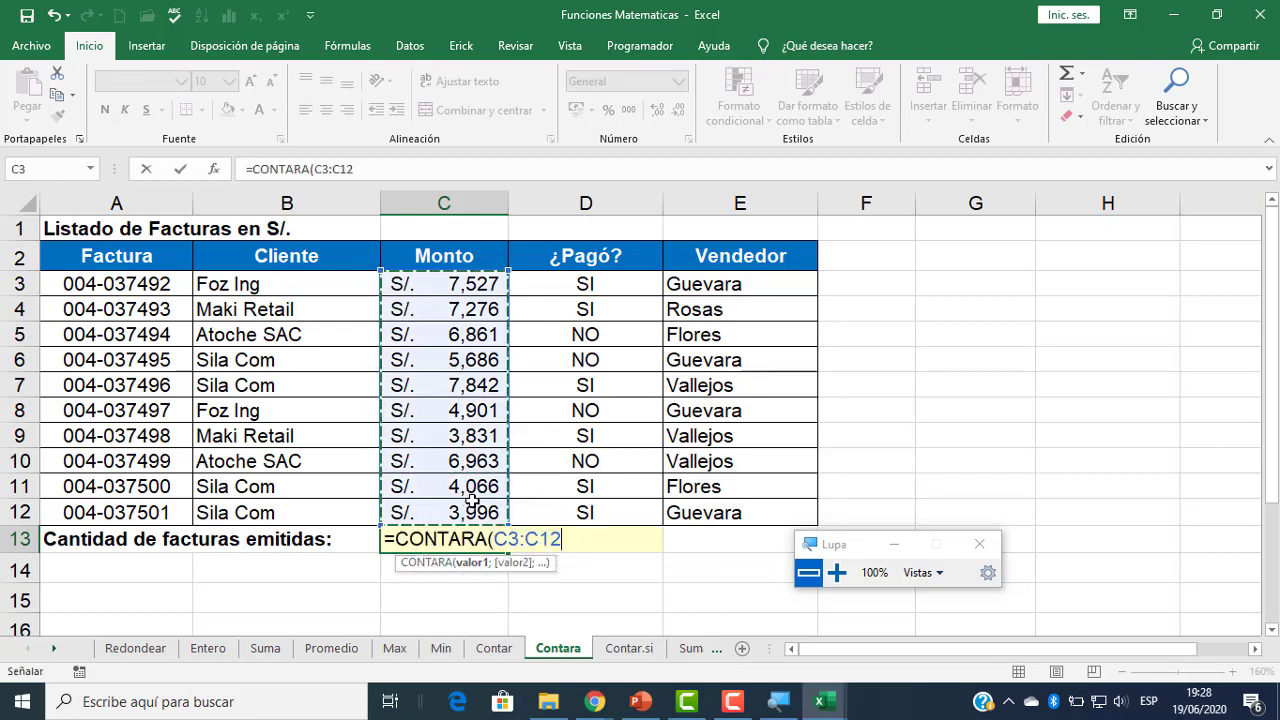
key("Return")
- Switch to the Google Meet call in Chrome and open the meeting chat to read the participants' messages
mouse_move(600, 700)
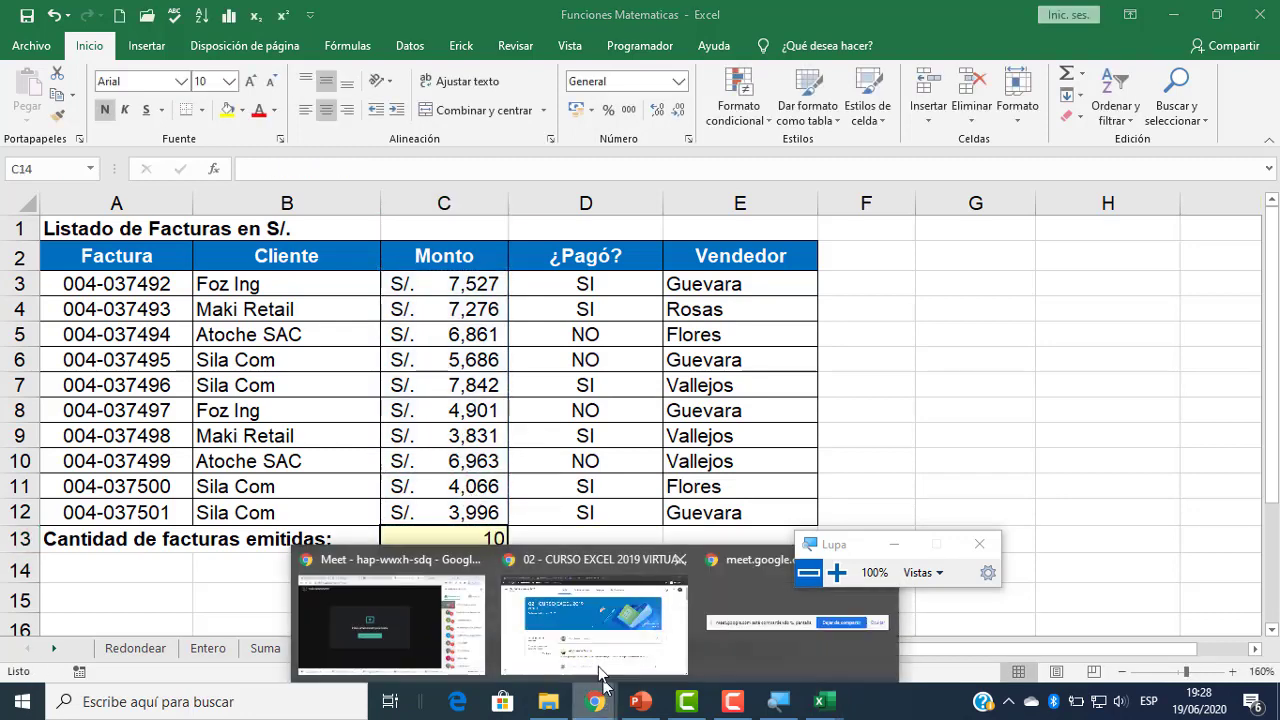
left_click(450, 636)
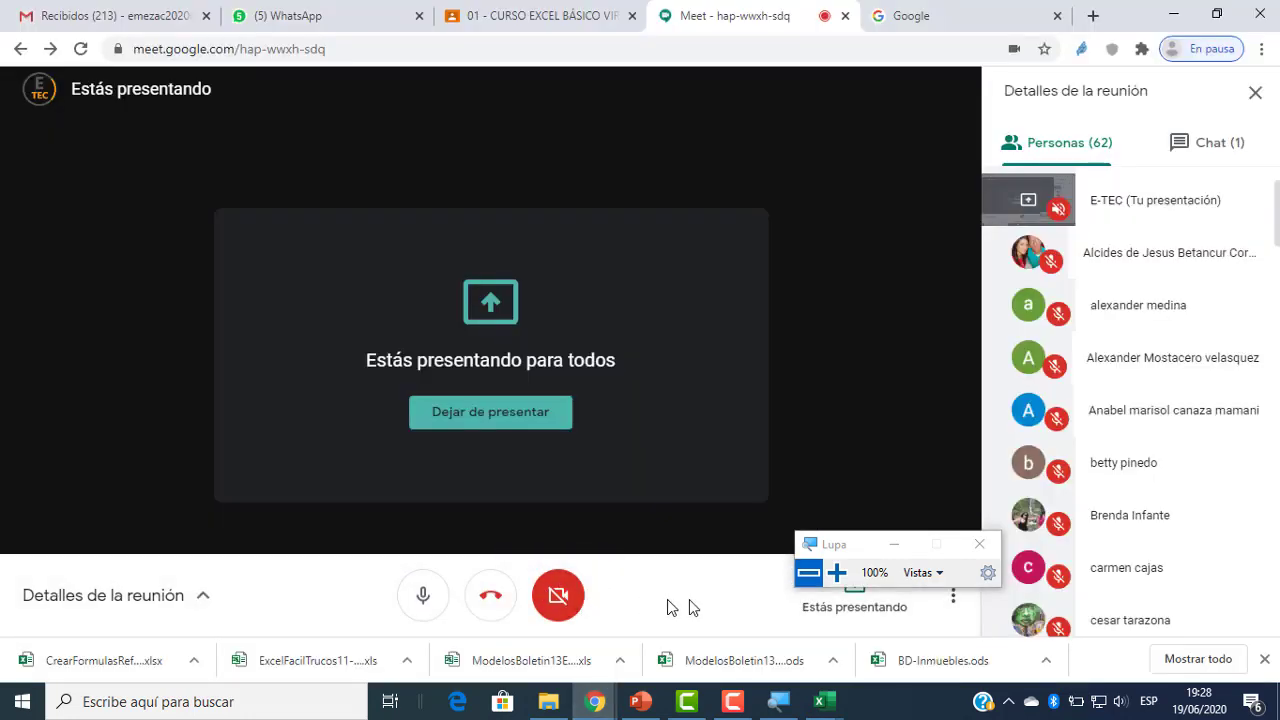
left_click(1195, 146)
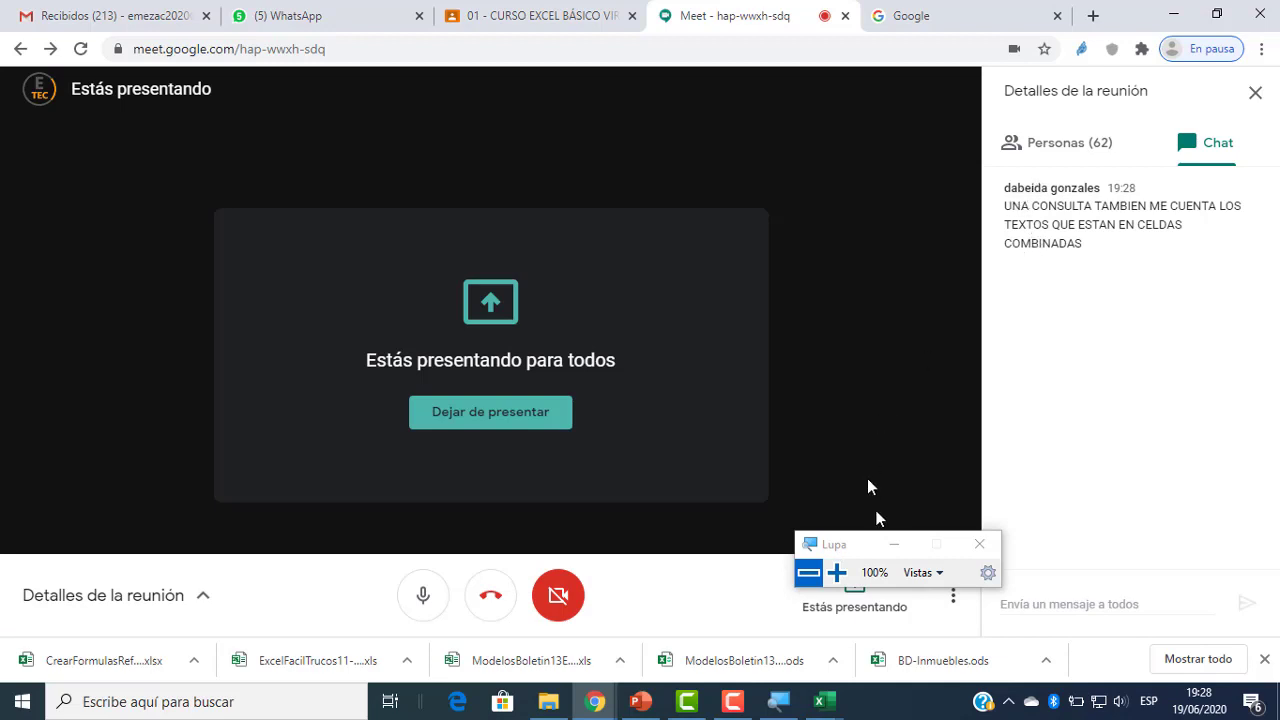
- Switch to the Funciones Matematicas workbook in Excel and merge and center the empty cells G3:H3
left_click(824, 702)
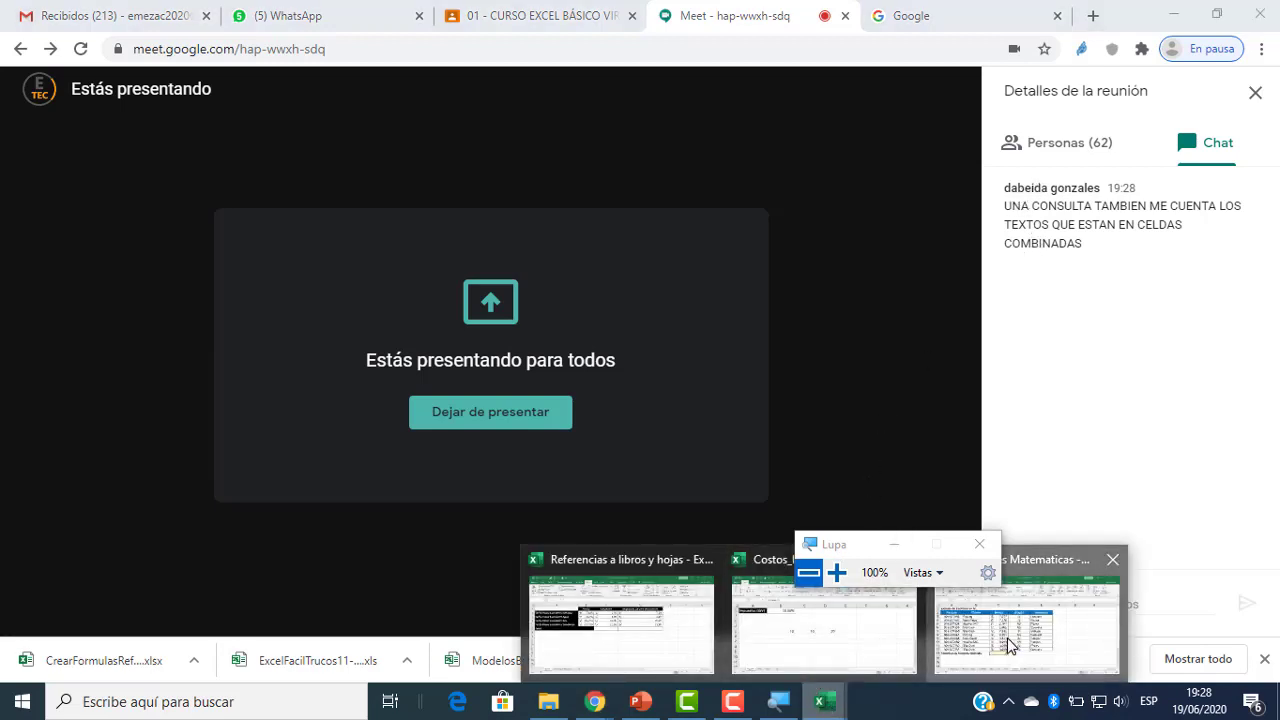
left_click(972, 642)
left_click(706, 403)
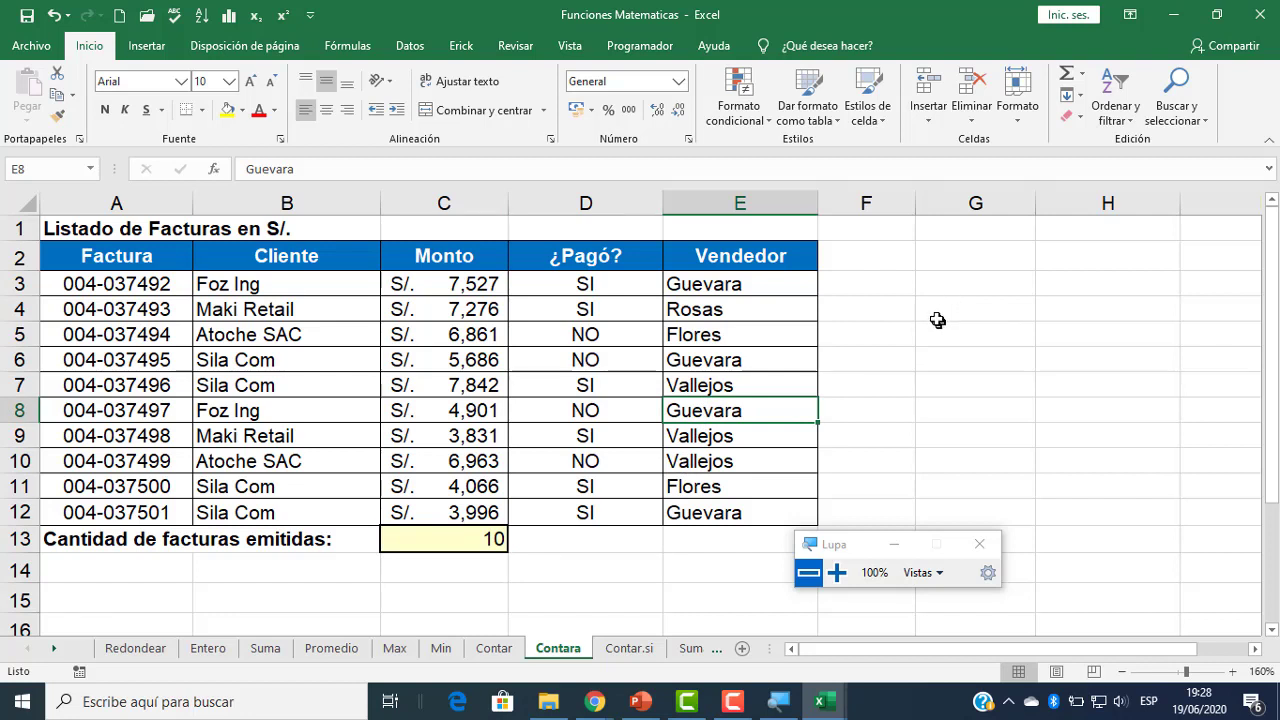
left_click_drag(949, 285, 1063, 283)
left_click(468, 112)
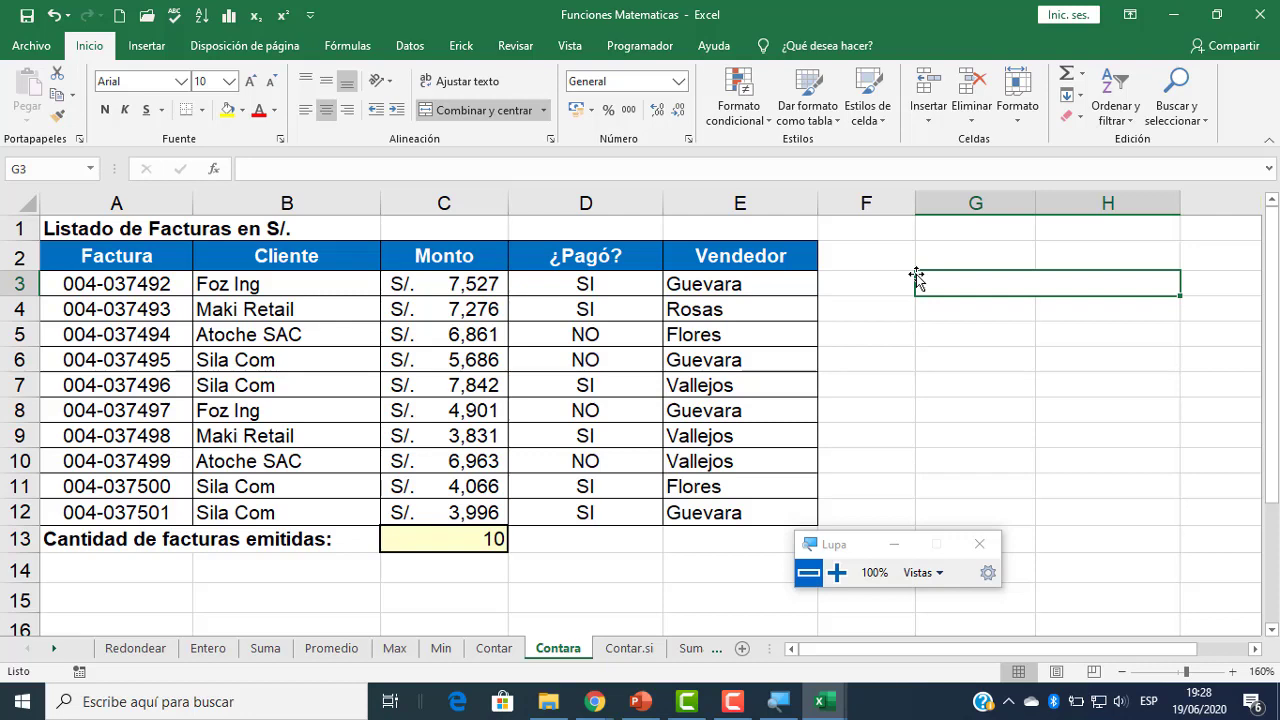
- Enter nombre in the merged cell G3 and apellido in G4 as sample texts
type("nombre")
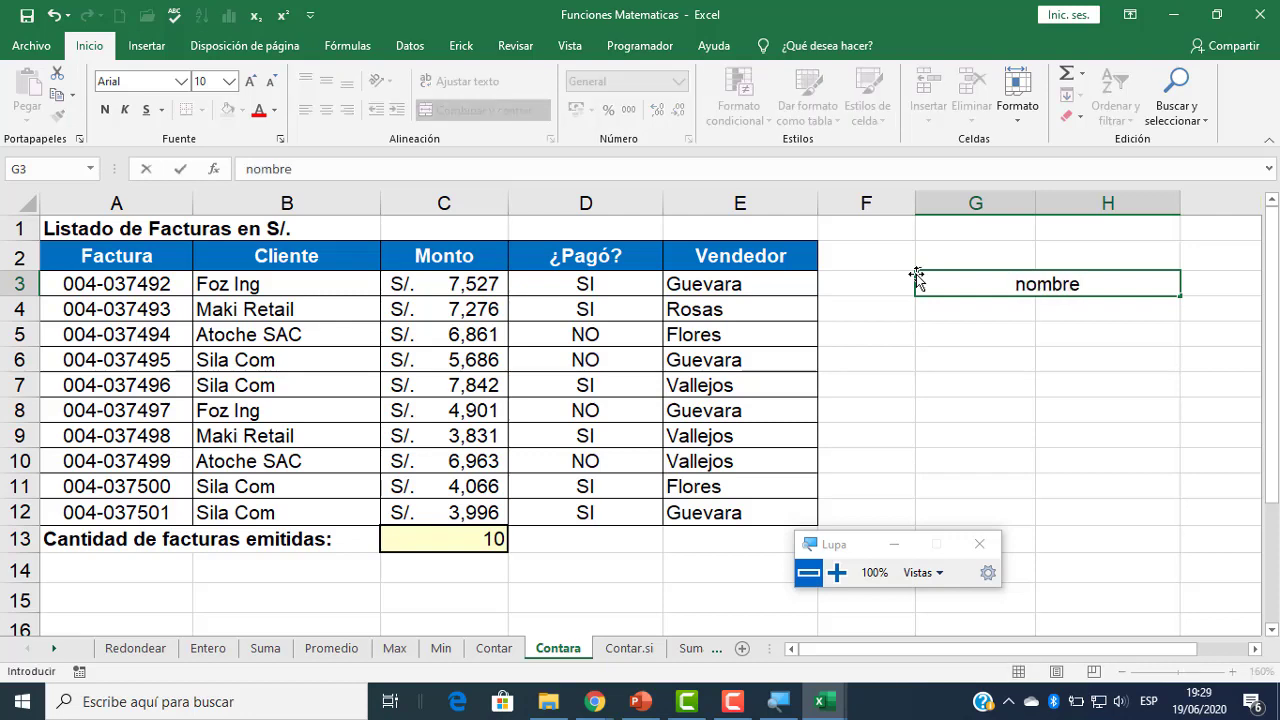
key("Return")
type("apellido")
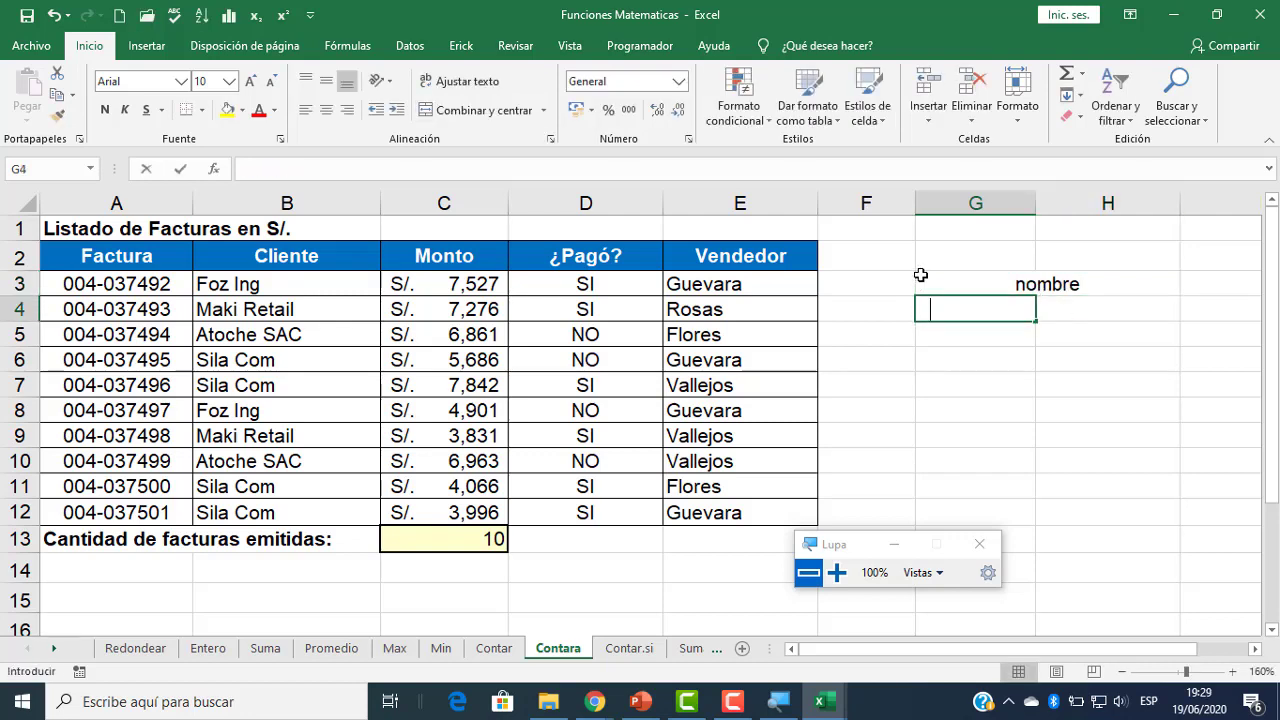
key("Return")
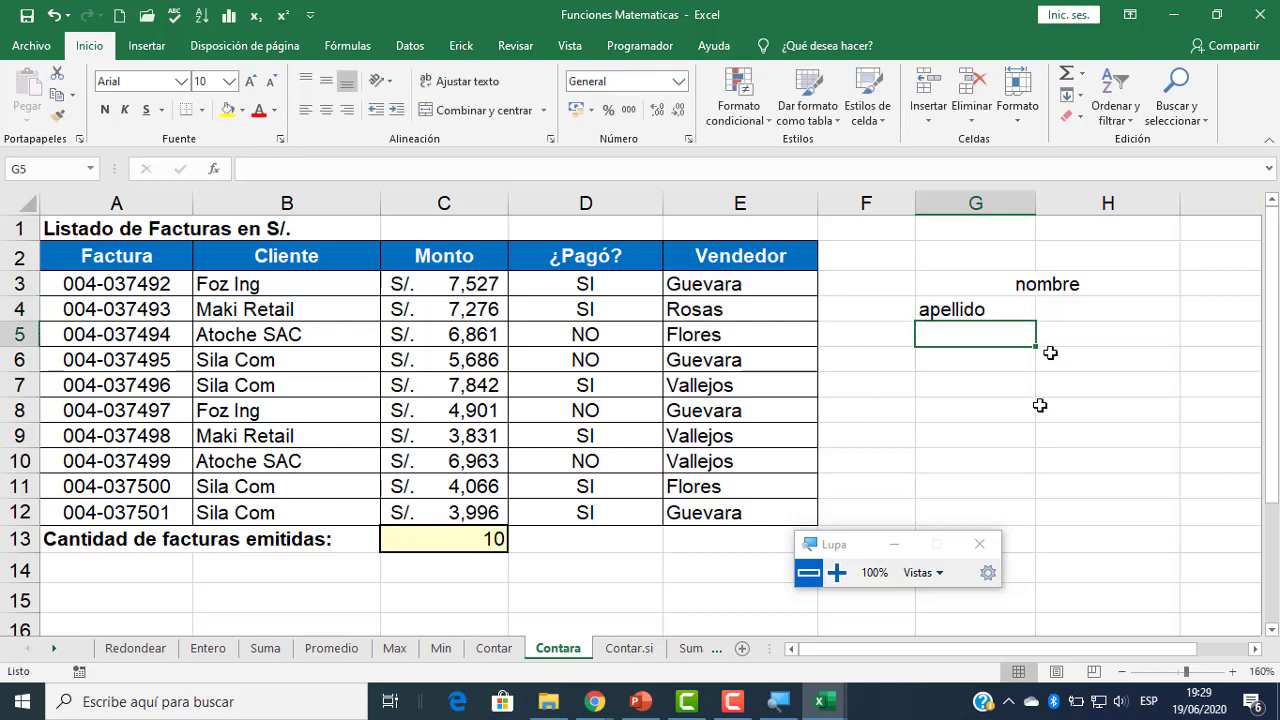
- Enter a CONTARA formula in G8 that counts the sample texts in G3:H4 and review its range
left_click(977, 404)
type("=con")
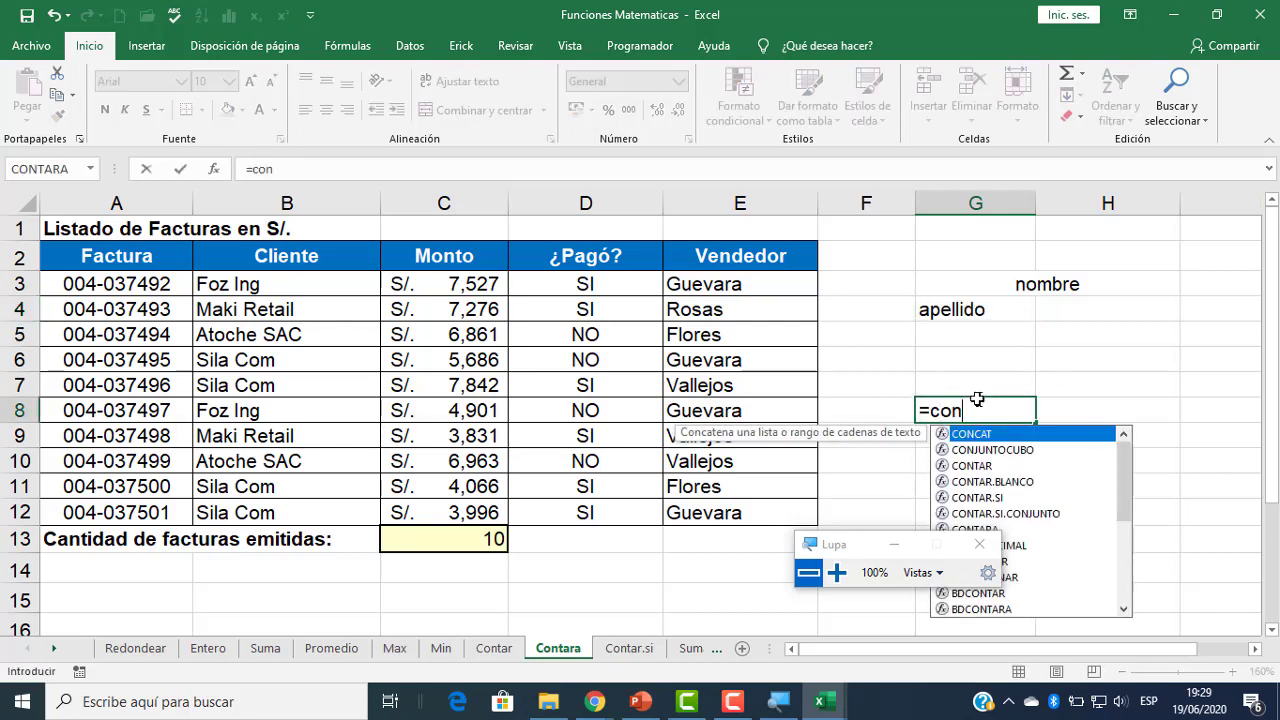
type("ta")
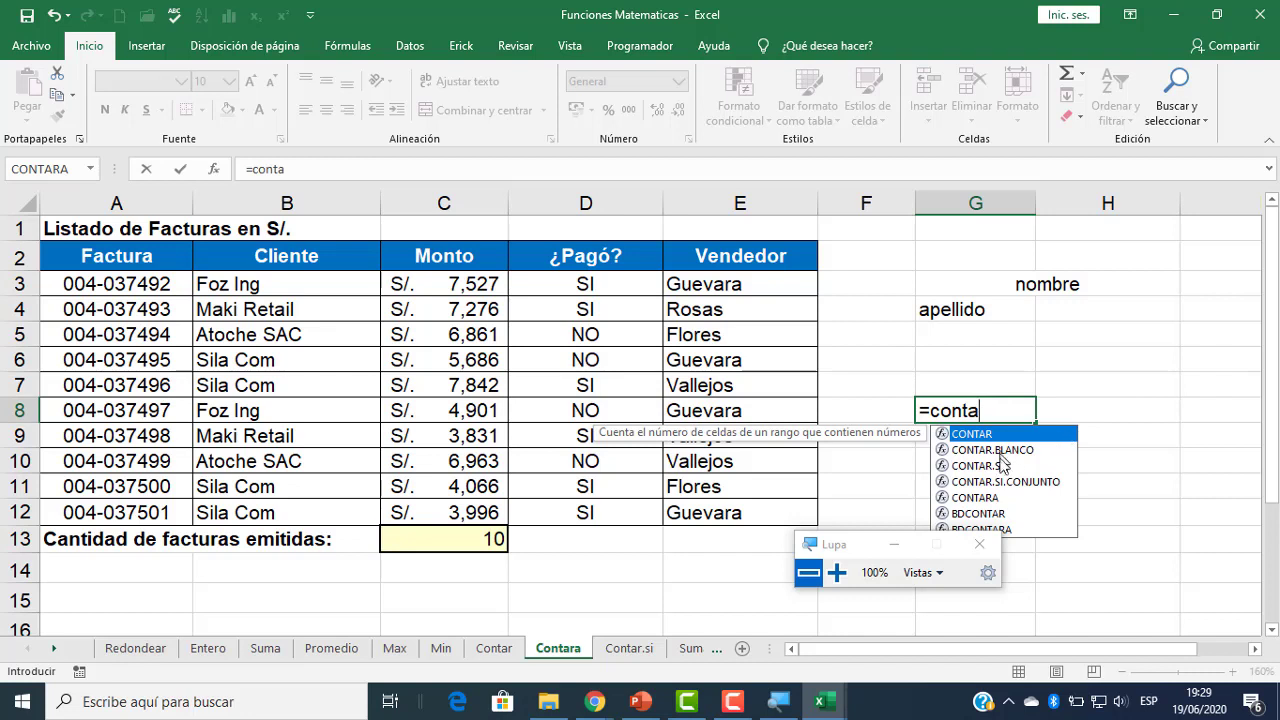
double_click(1000, 497)
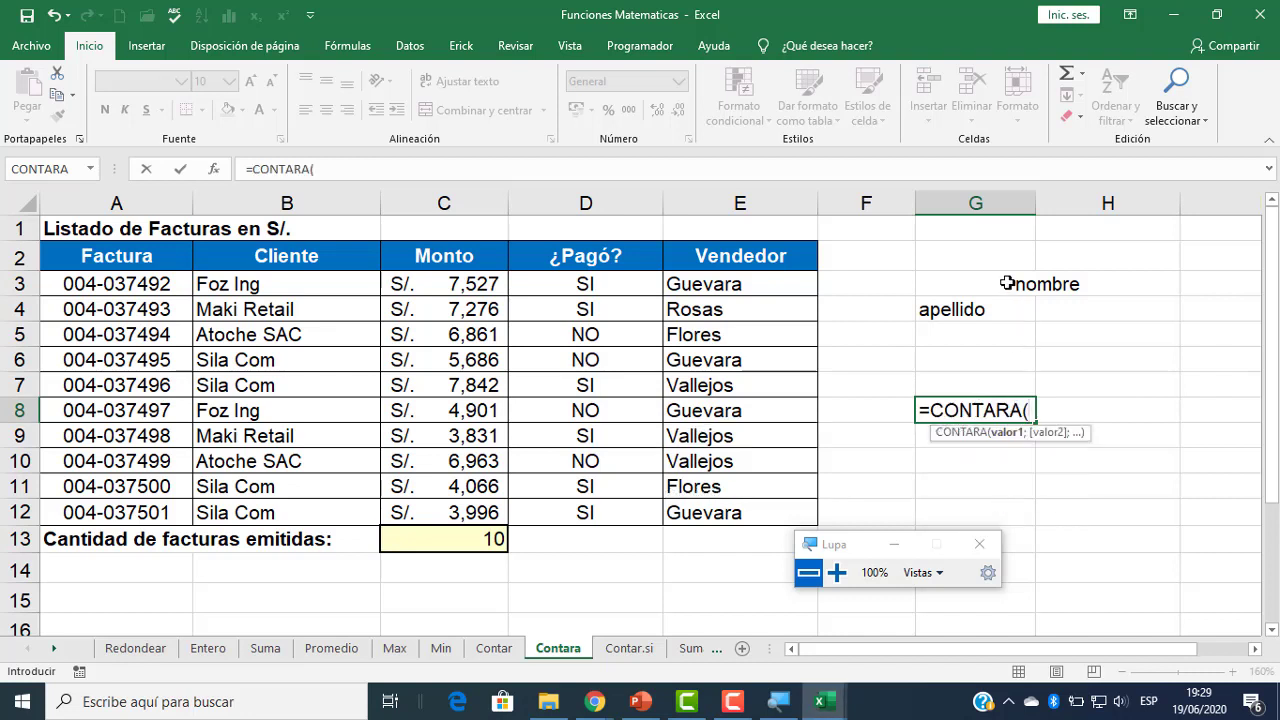
left_click_drag(1007, 288, 1004, 311)
key("Return")
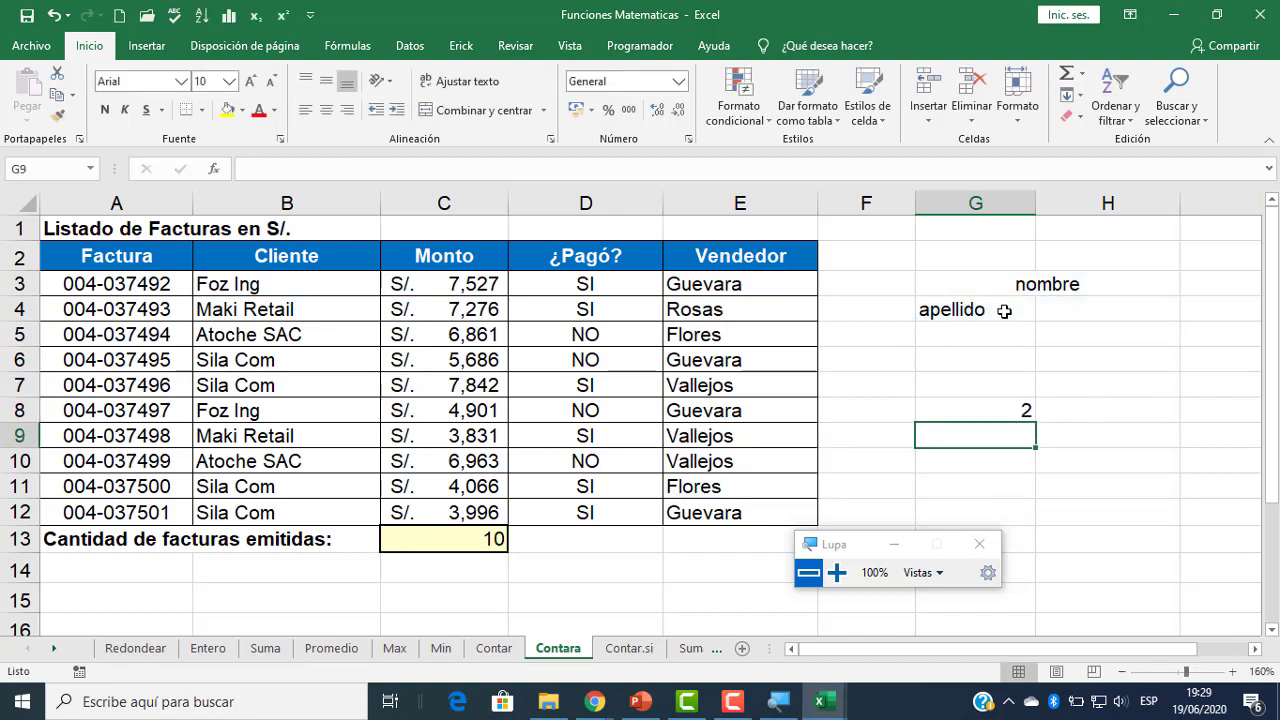
left_click(980, 410)
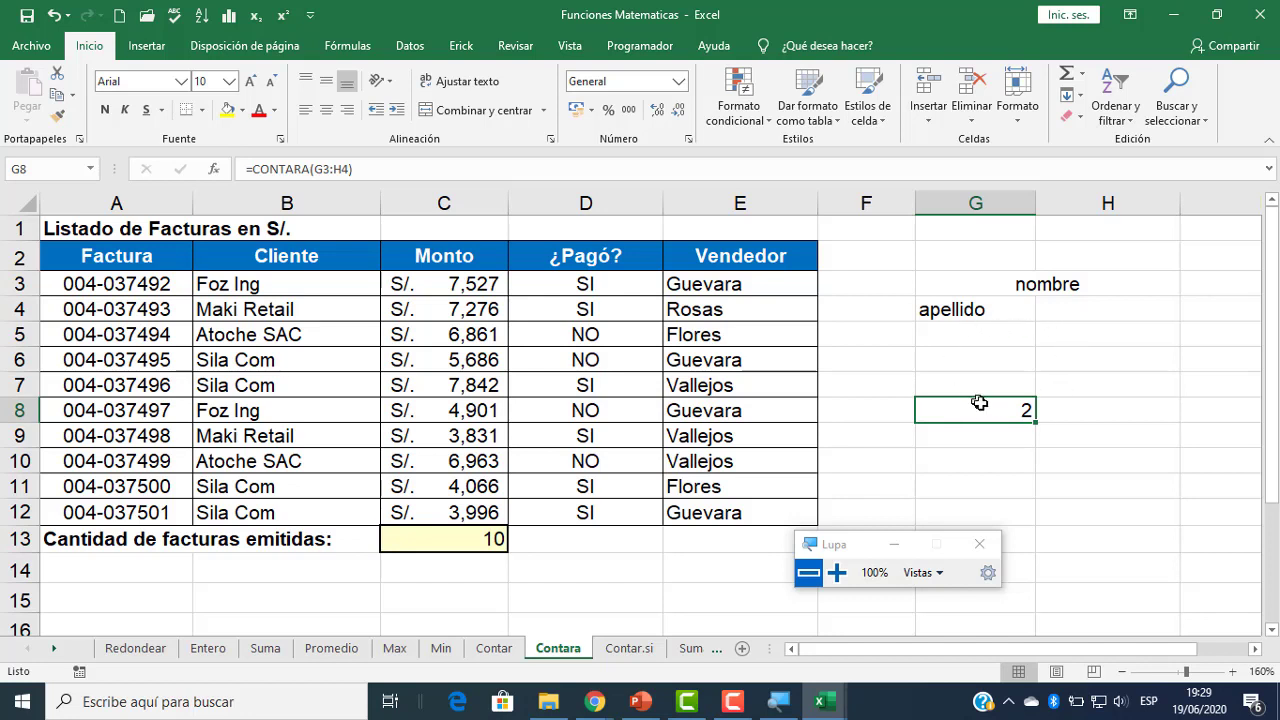
double_click(993, 411)
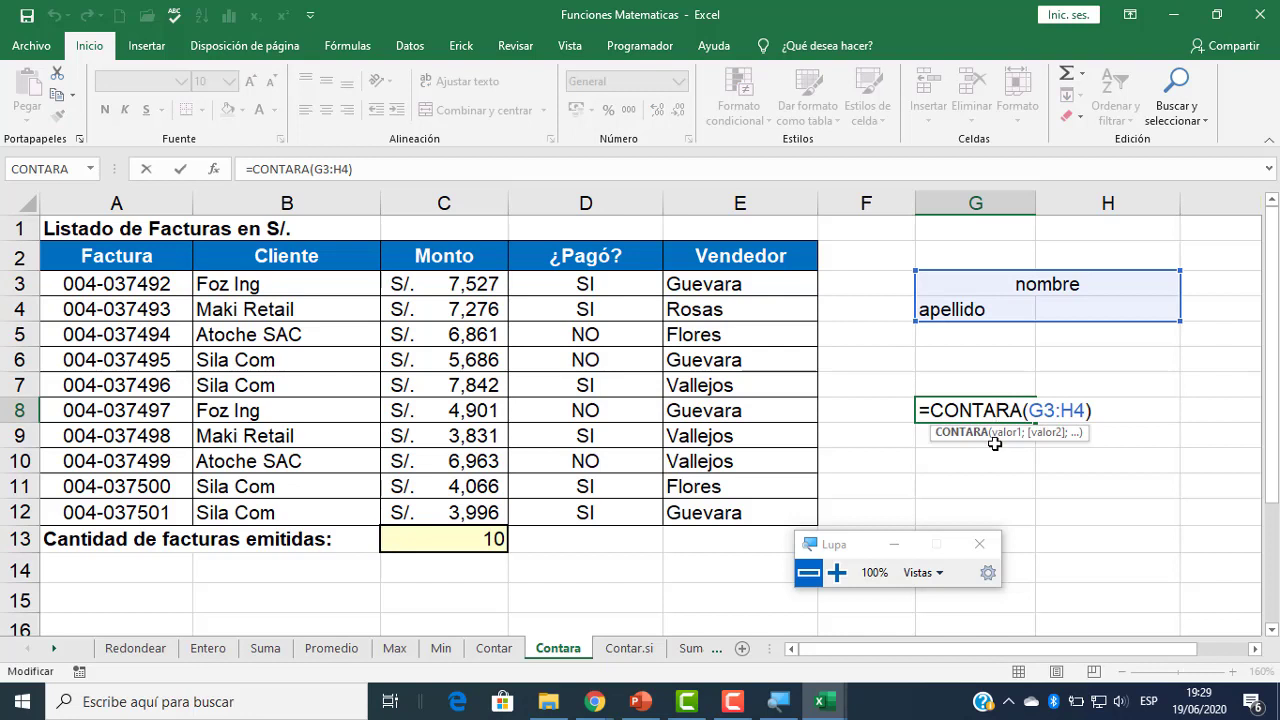
key("Escape")
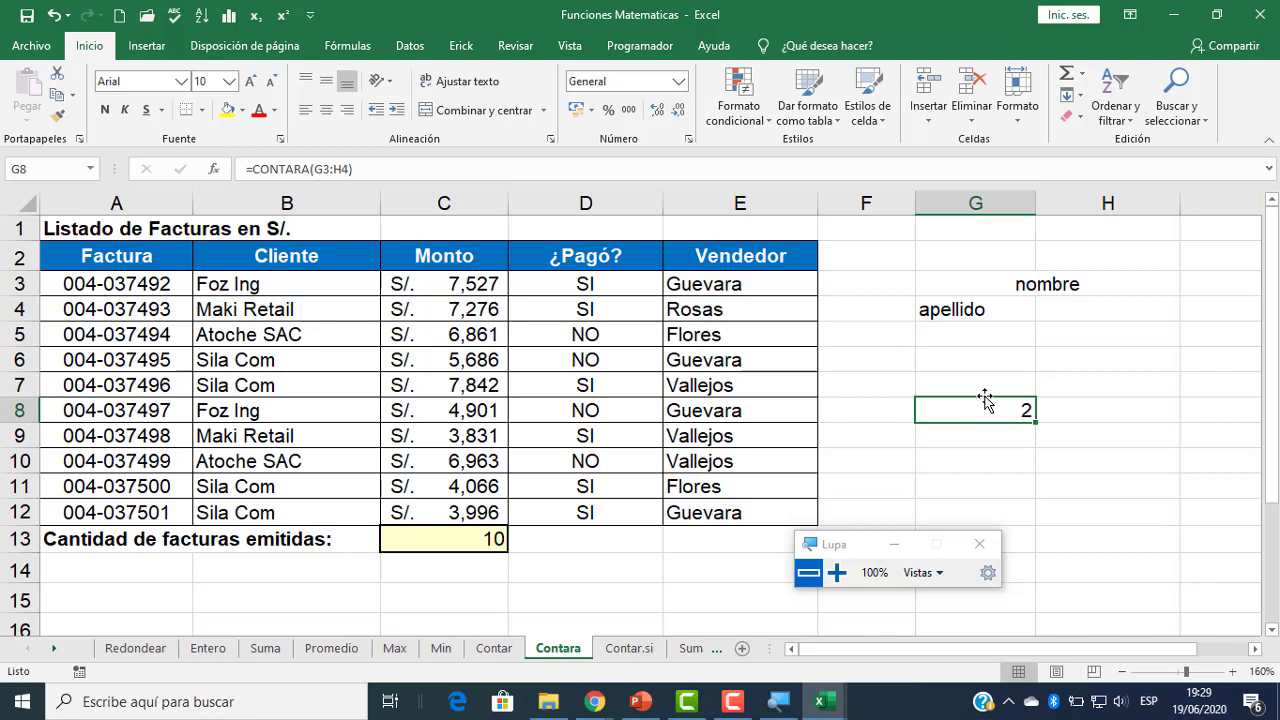
- Enter 10 in both G10 and G11, and merge and center G10:H10
left_click(1015, 470)
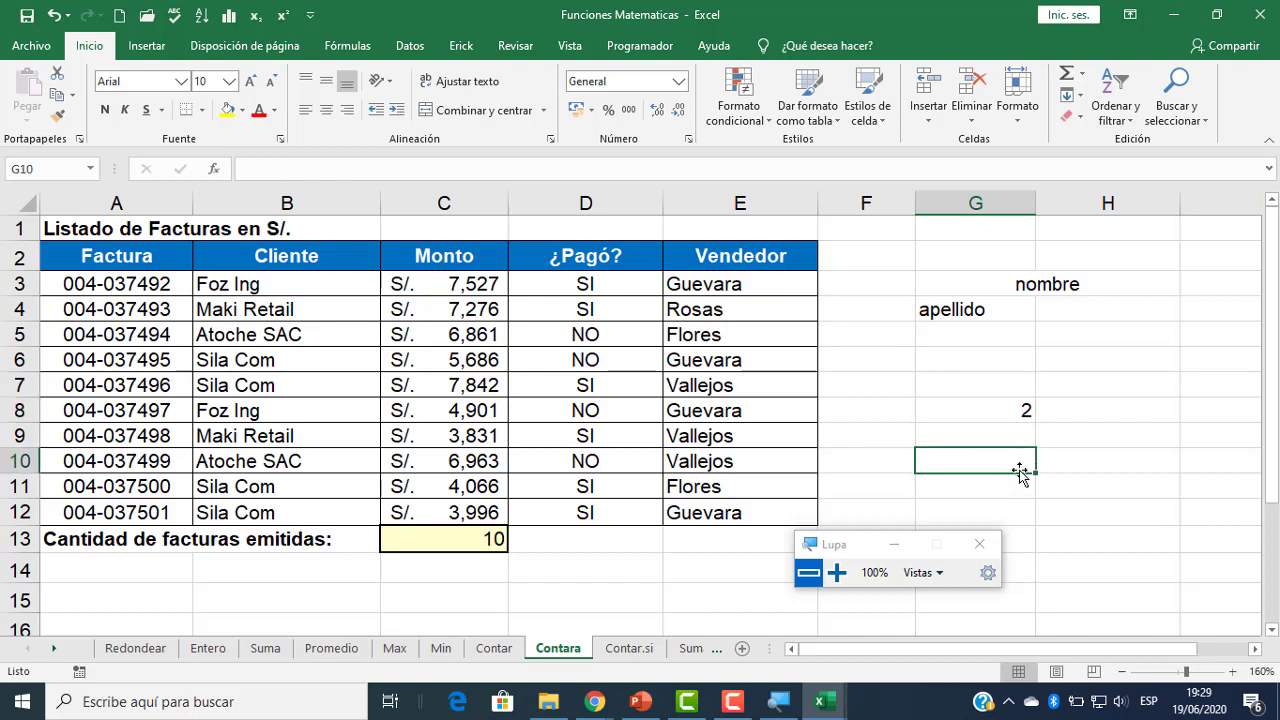
type("10")
key("Return")
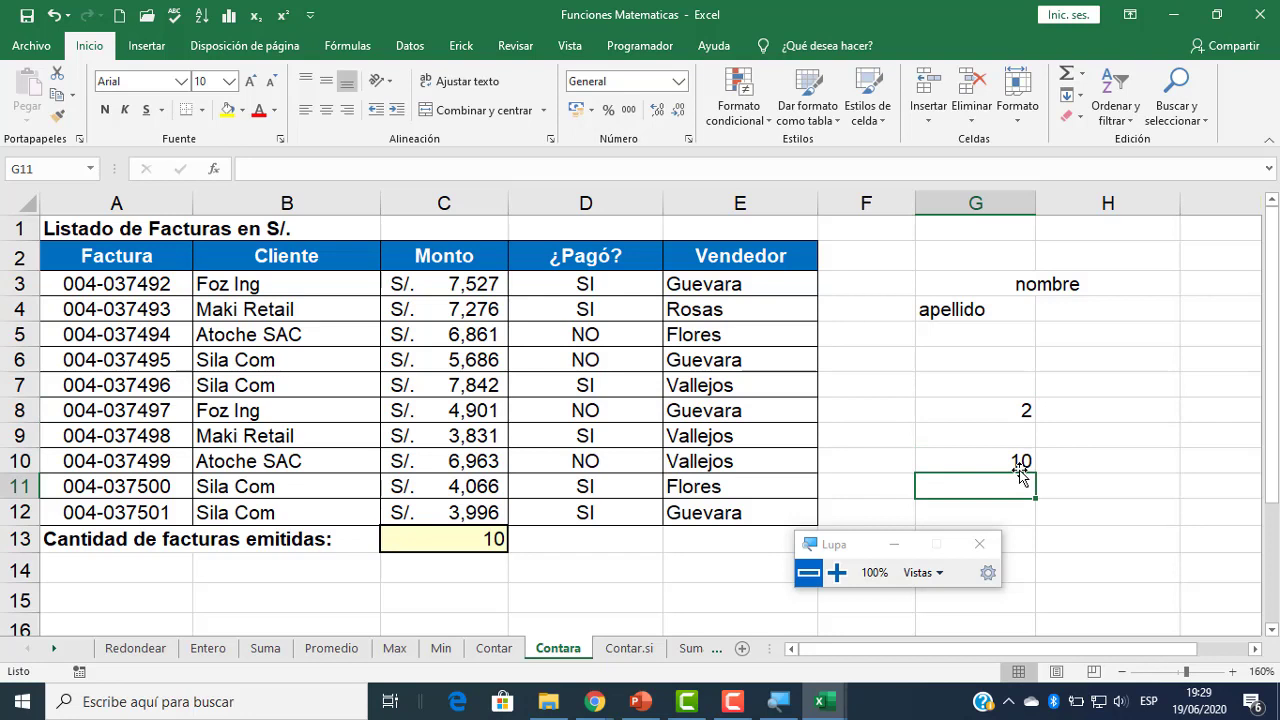
type("10")
key("Return")
left_click_drag(1028, 463, 1068, 466)
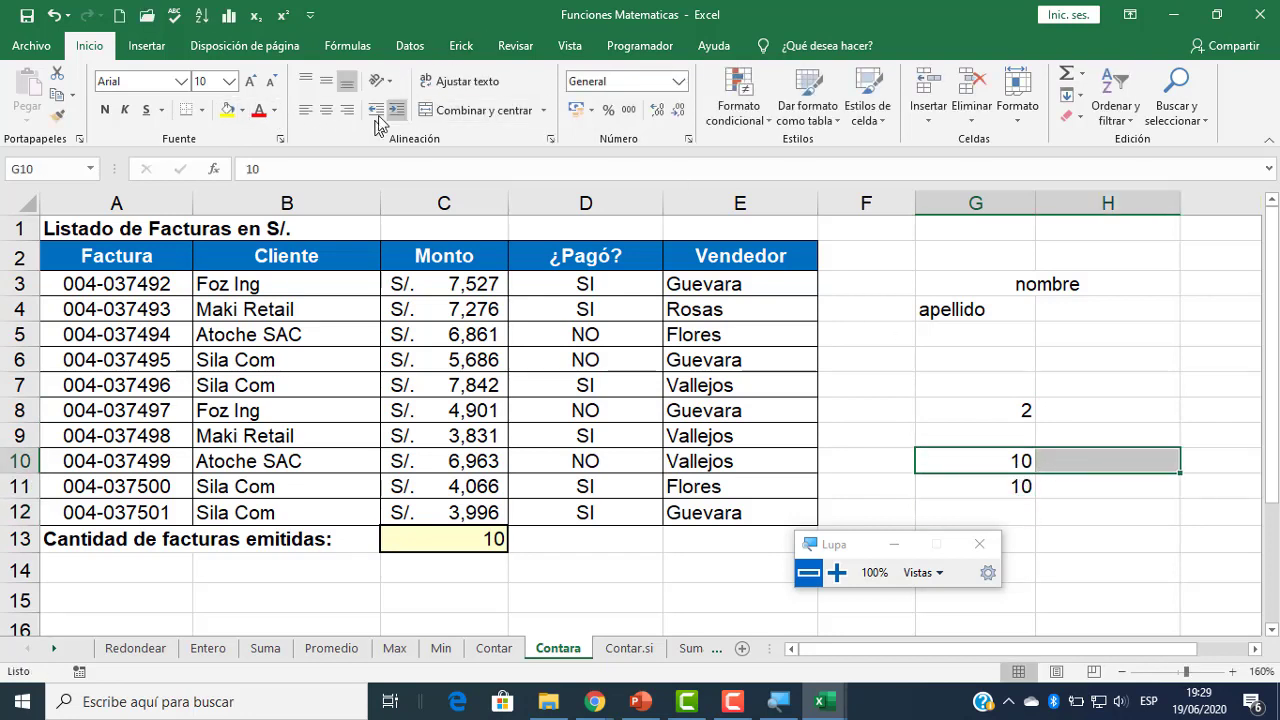
left_click(477, 110)
left_click(1100, 539)
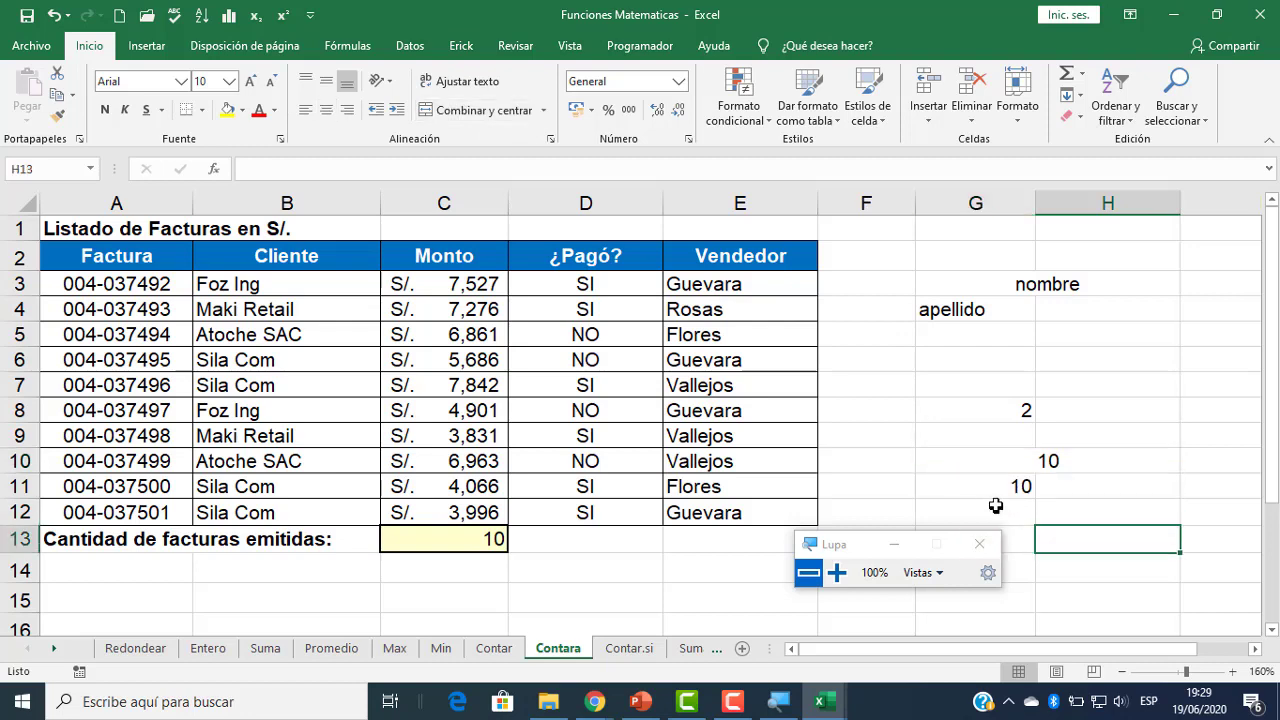
- Move the Lupa window out of the way and enter a CONTAR formula in G12 that counts G10:H11
left_click_drag(835, 548, 705, 585)
left_click(988, 508)
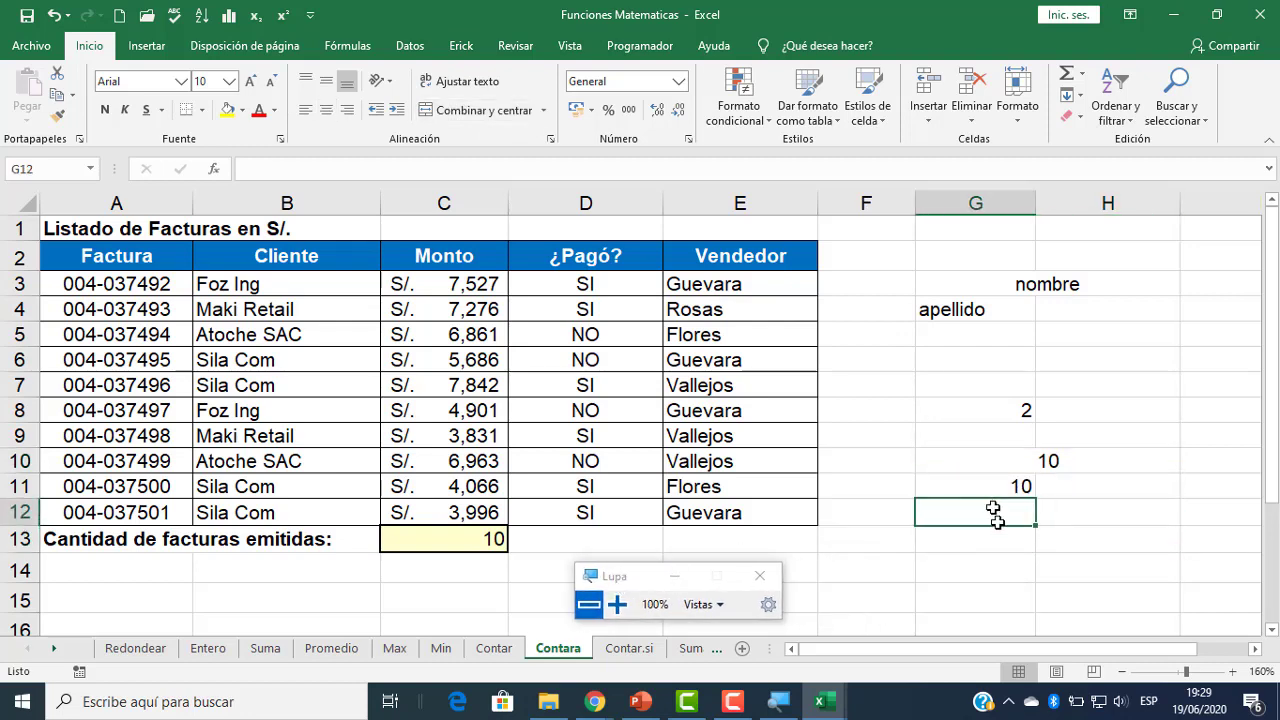
type("=con")
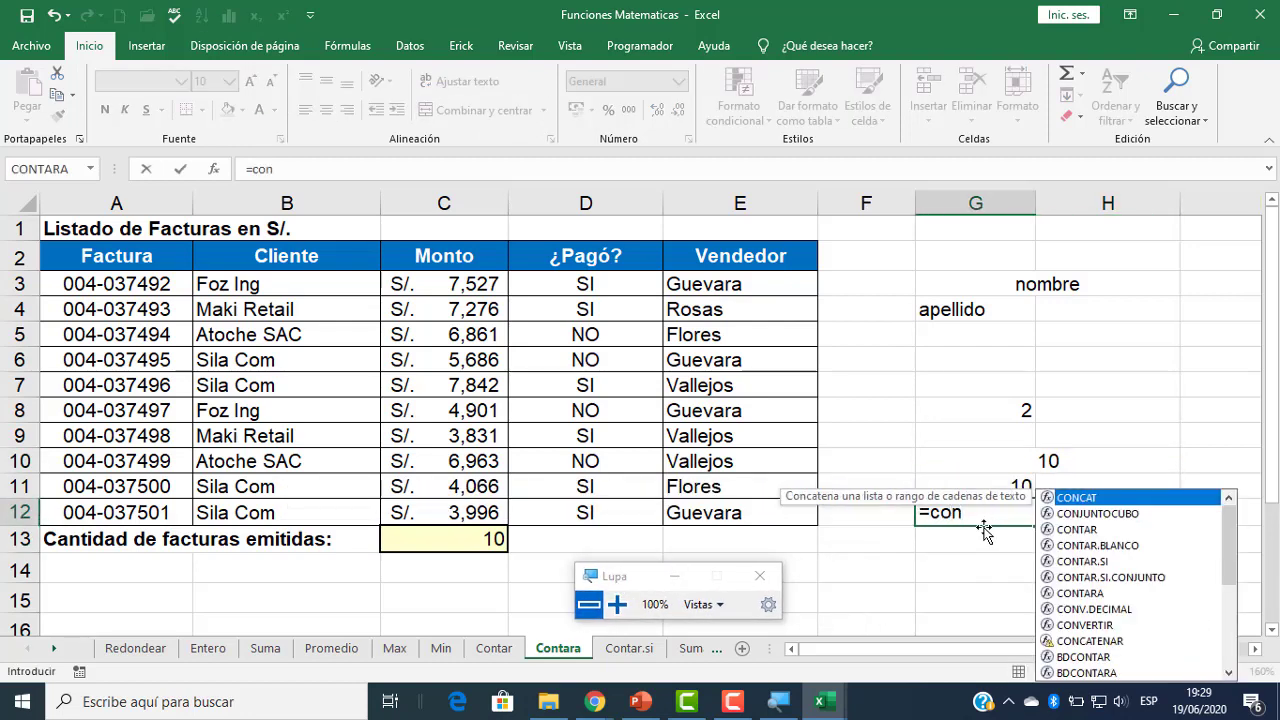
double_click(1090, 530)
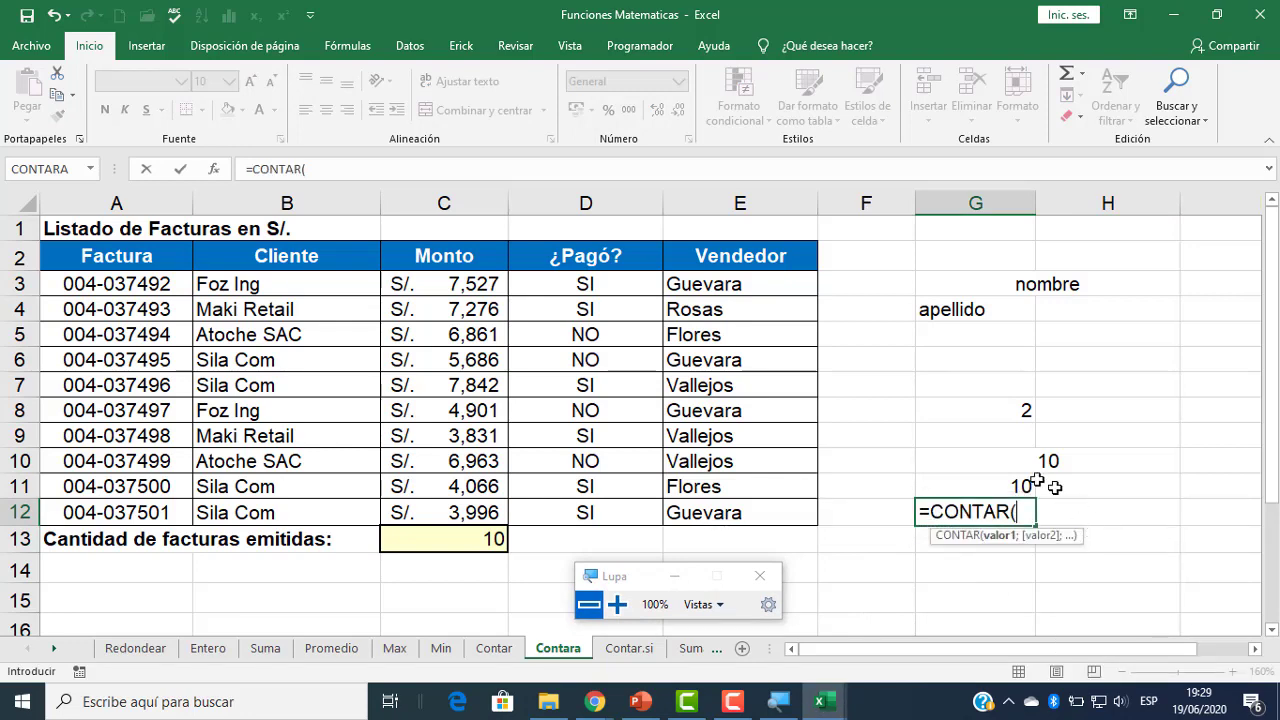
left_click_drag(1025, 463, 1038, 486)
key("Return")
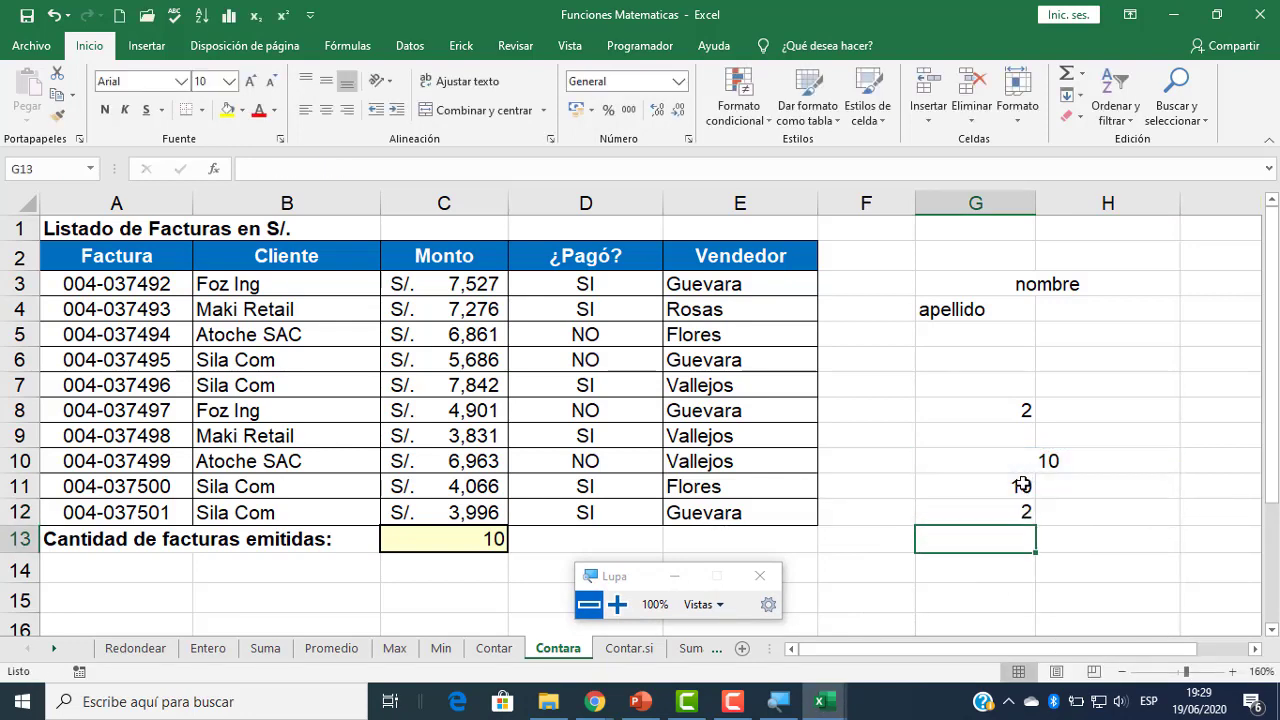
left_click(997, 518)
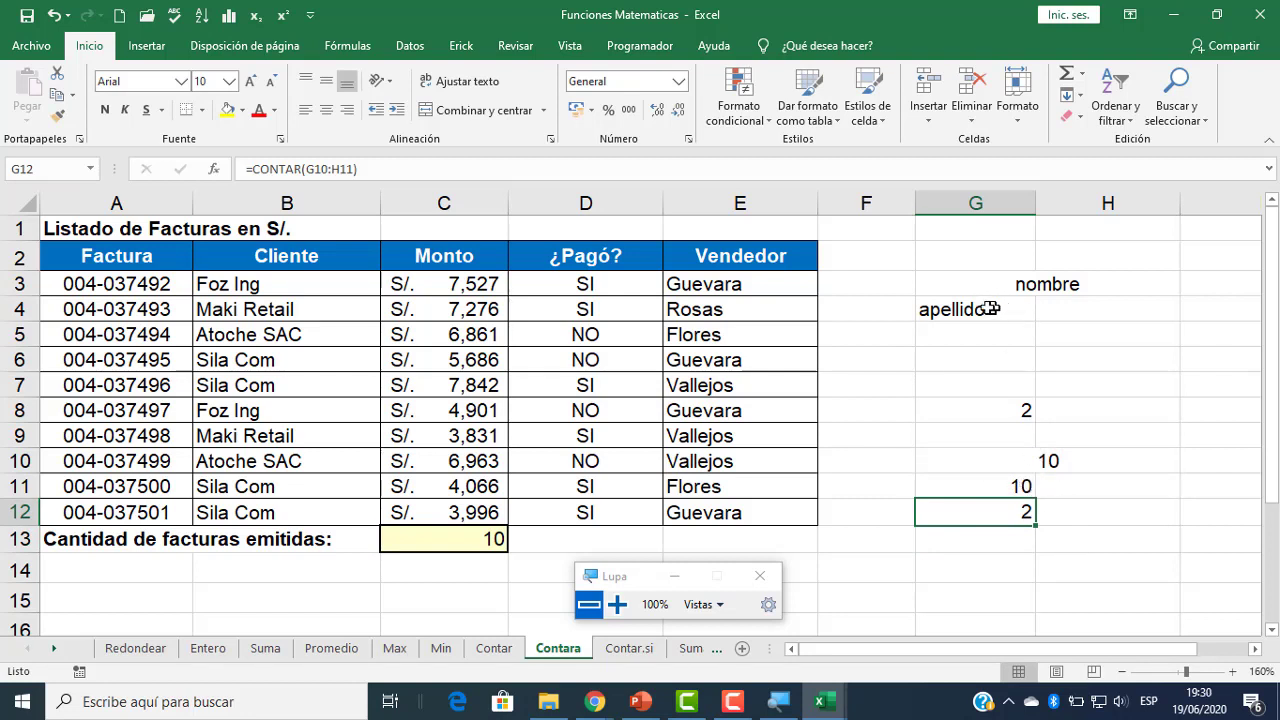
- Merge and center G4:H4 and G11:H11, checking the range of the CONTARA formula in G8
left_click_drag(983, 305, 1097, 306)
left_click(500, 110)
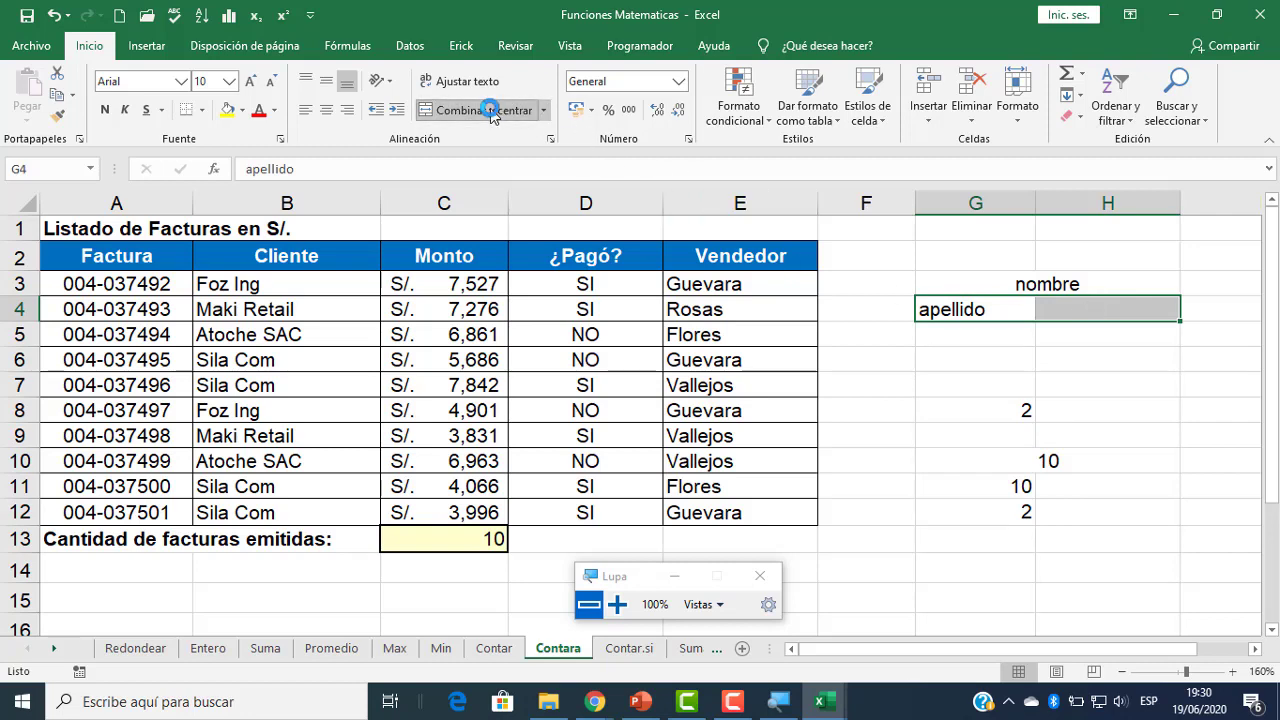
left_click(945, 360)
double_click(1003, 414)
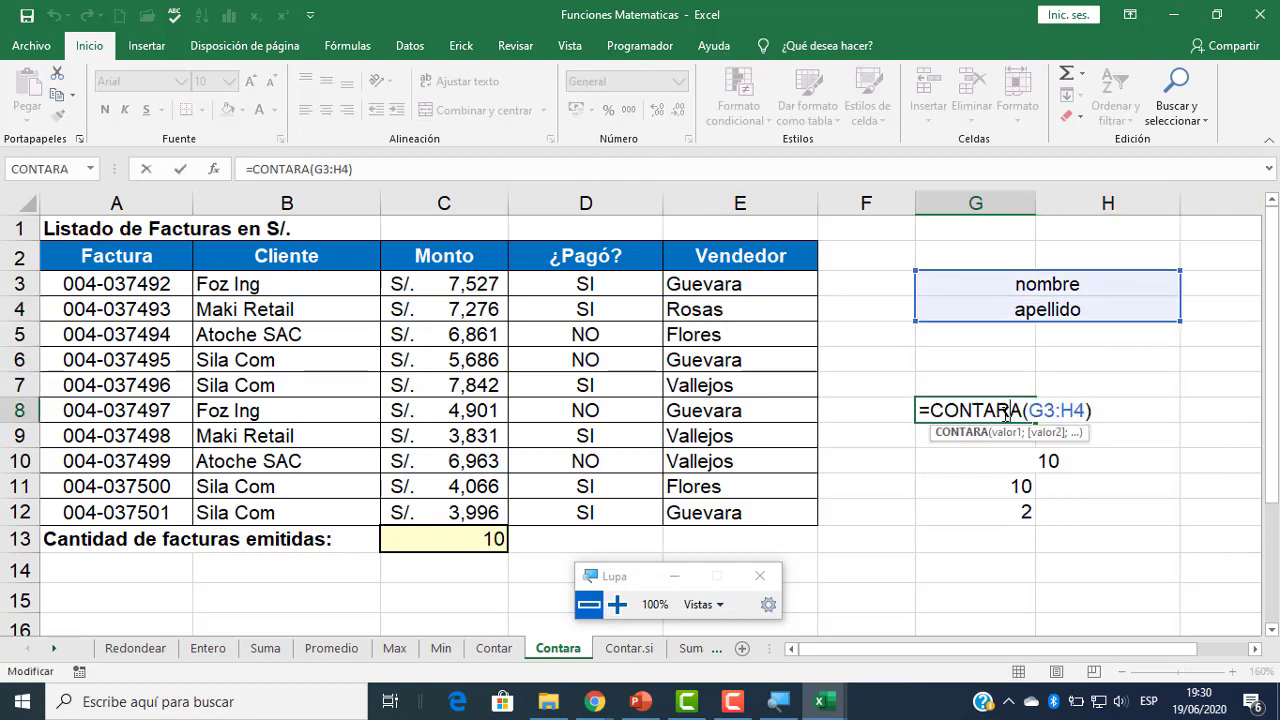
key("Escape")
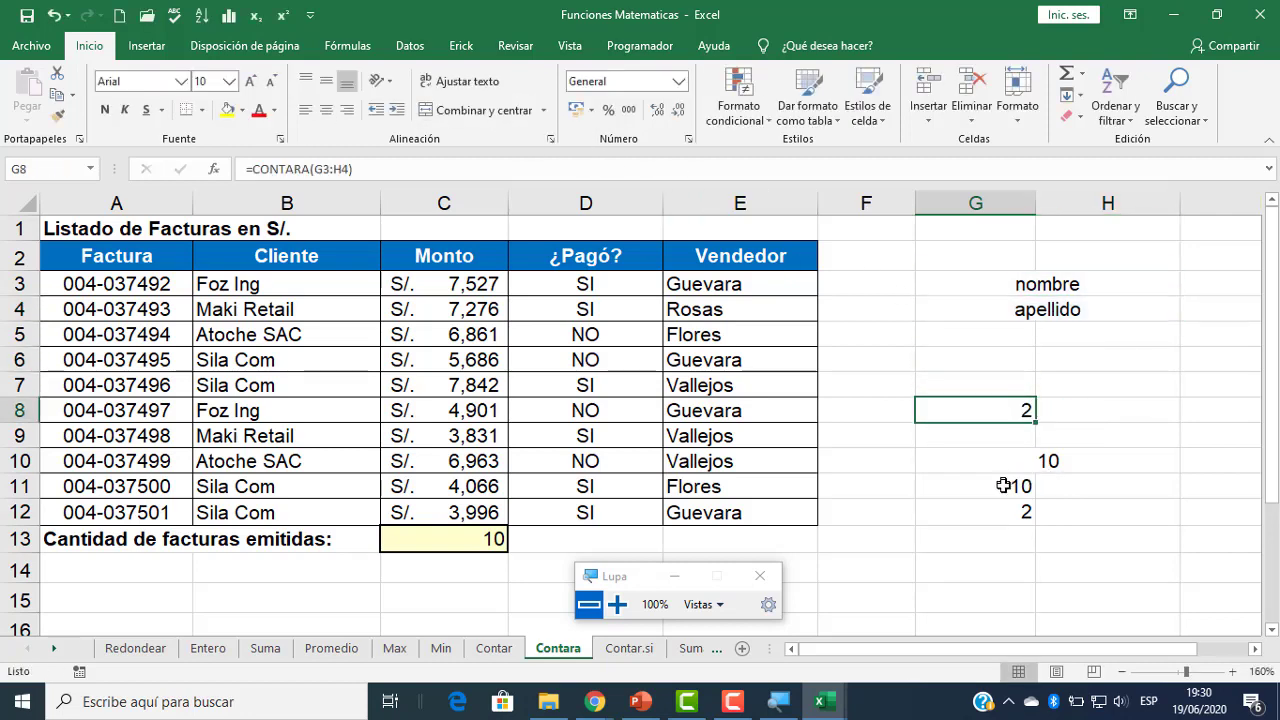
left_click_drag(1000, 486, 1100, 484)
left_click(497, 110)
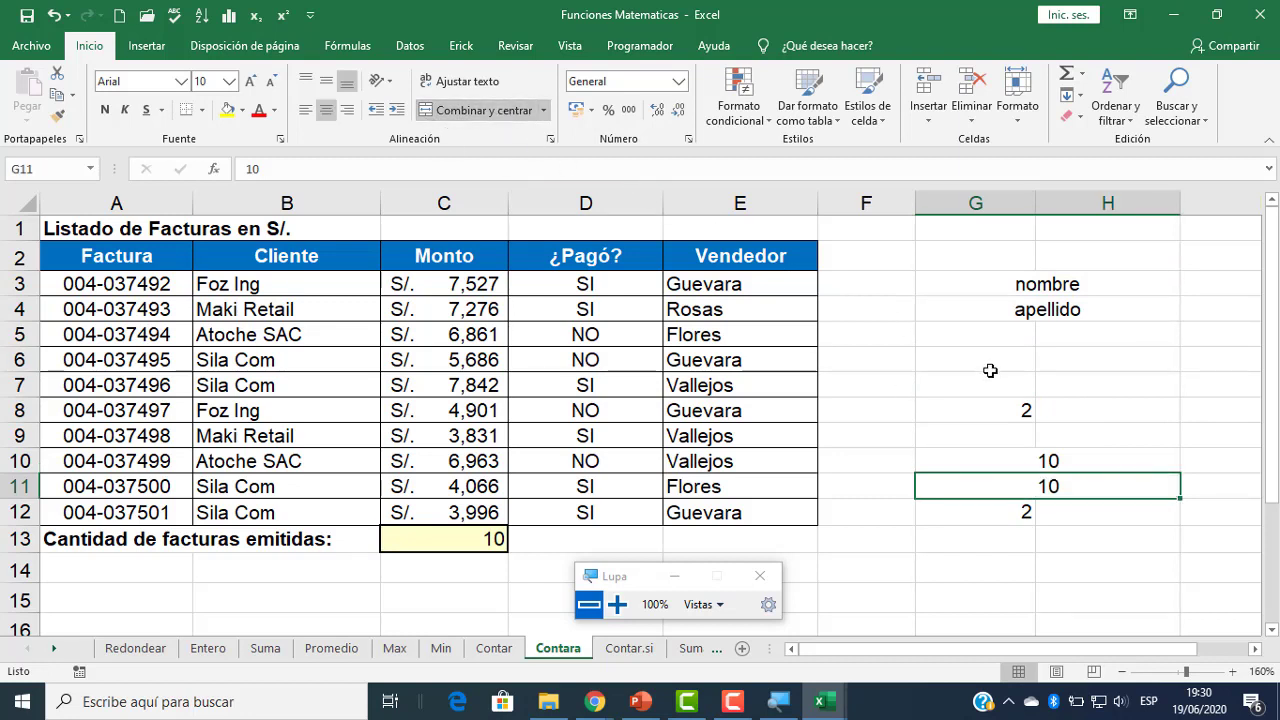
- Clear the contents of the whole test area G3:H13 beside the invoice list
left_click_drag(1022, 286, 1015, 510)
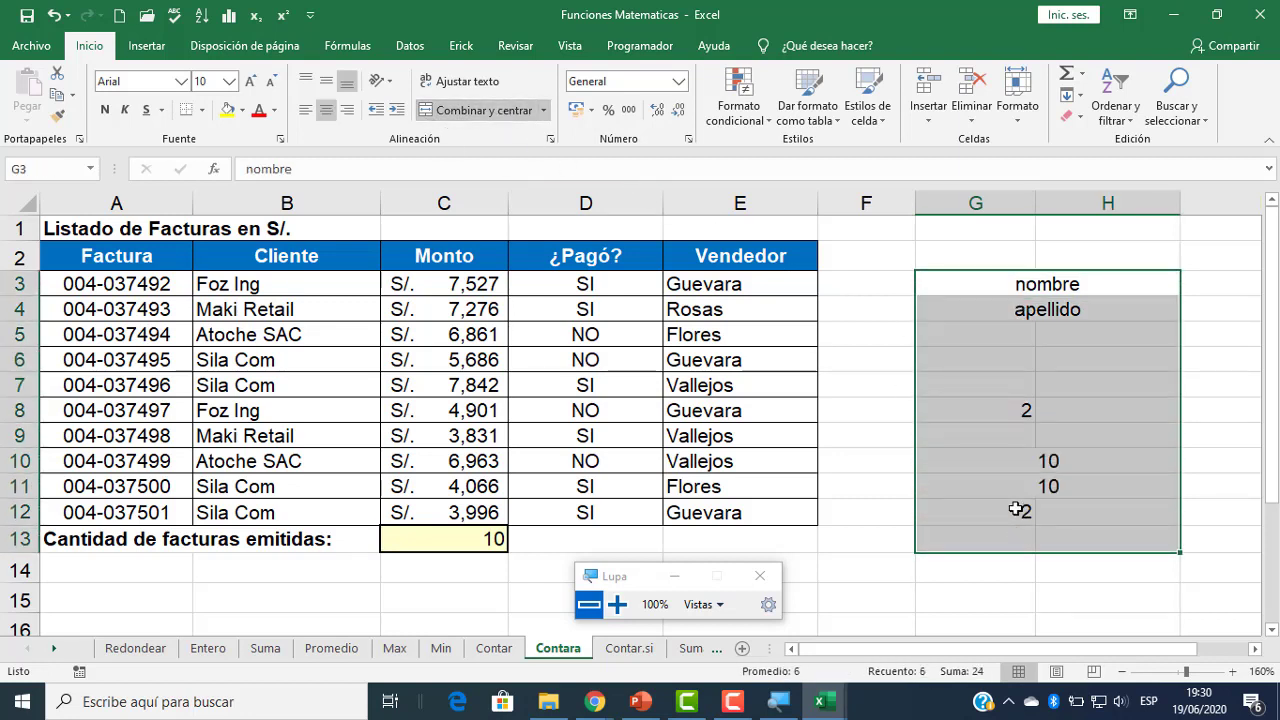
key("Delete")
left_click(1034, 457)
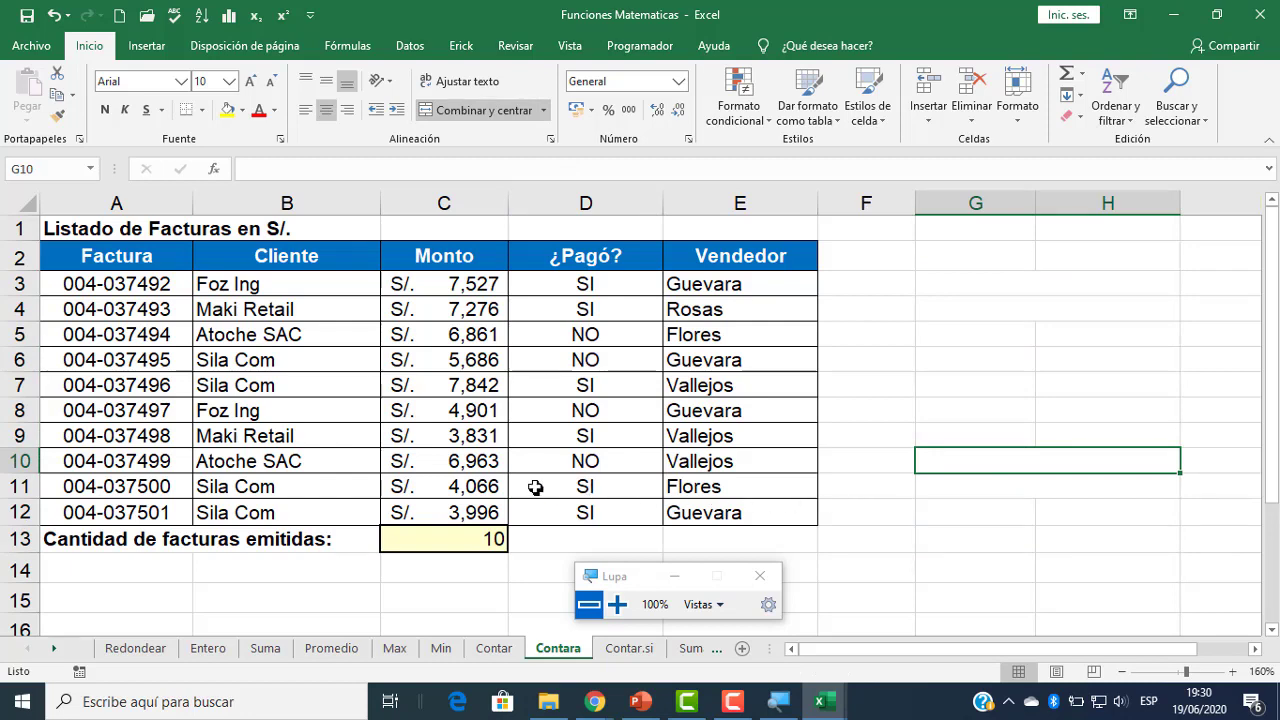
- Switch to the Google Meet call in Chrome and read the participants' replies in the chat
mouse_move(594, 701)
left_click(444, 633)
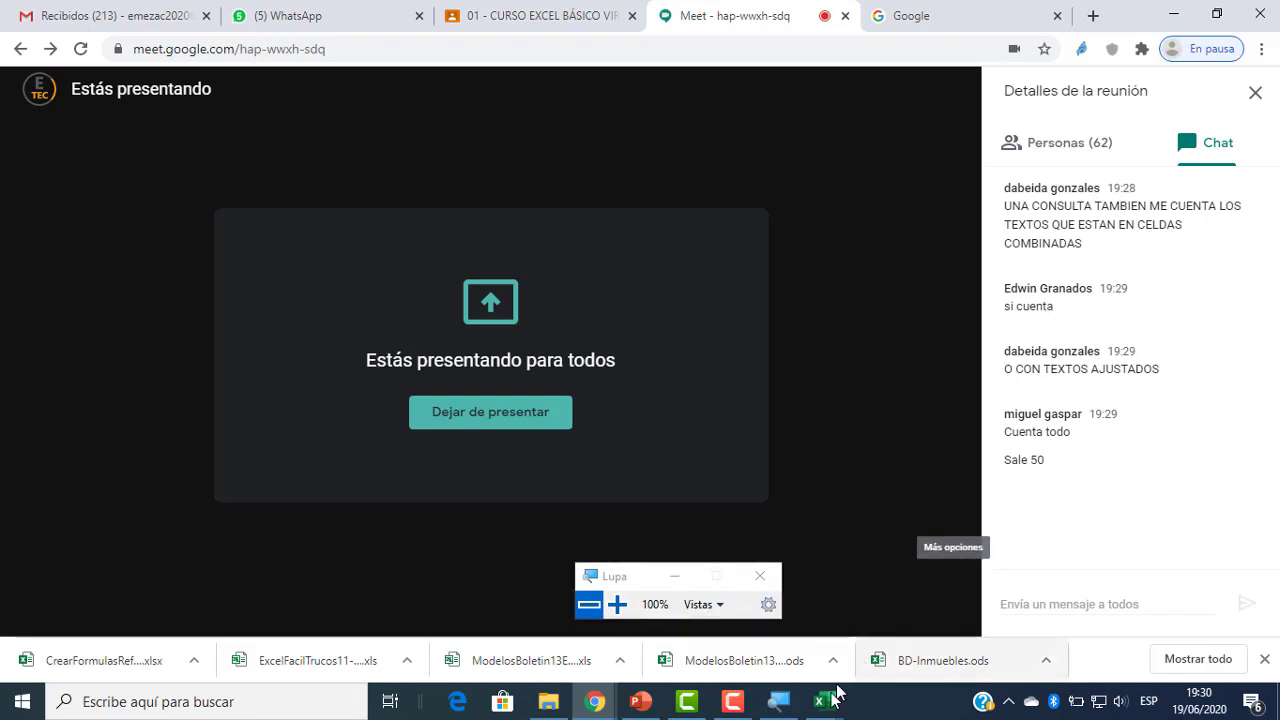
- Switch back to the Funciones Matematicas workbook in Excel and review the range of the CONTARA formula in C13
mouse_move(822, 700)
left_click(1022, 612)
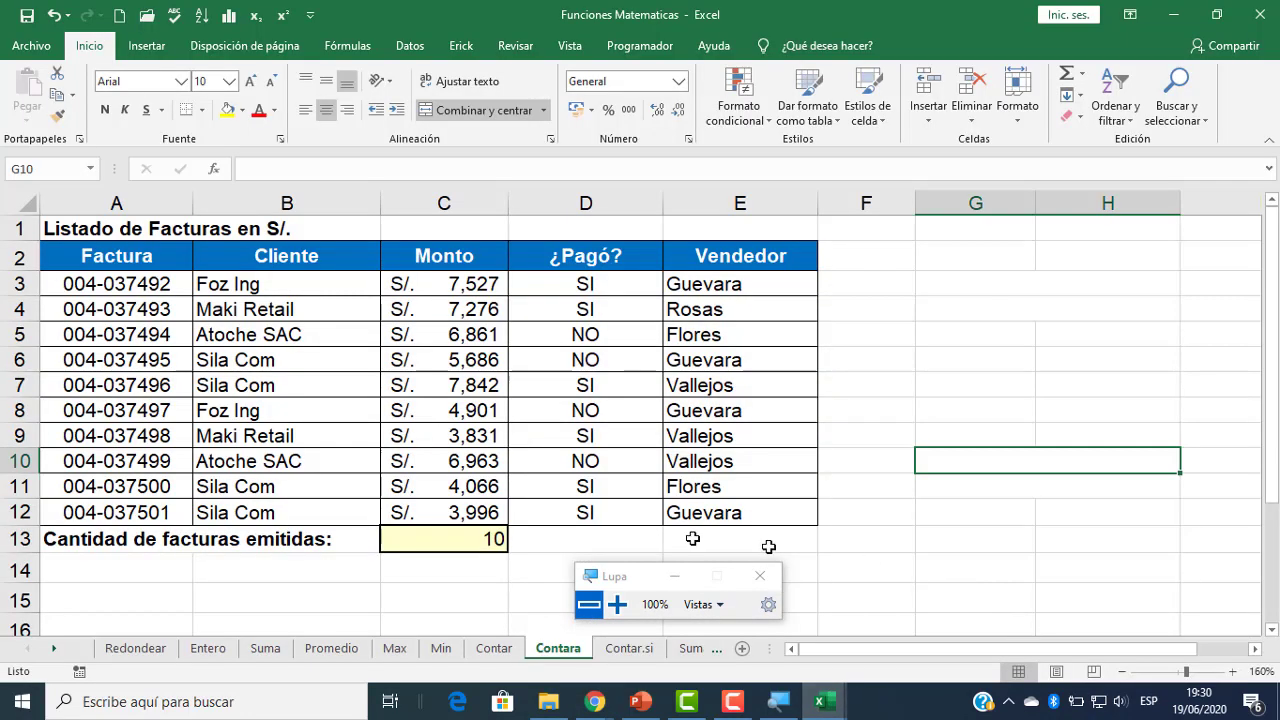
double_click(474, 544)
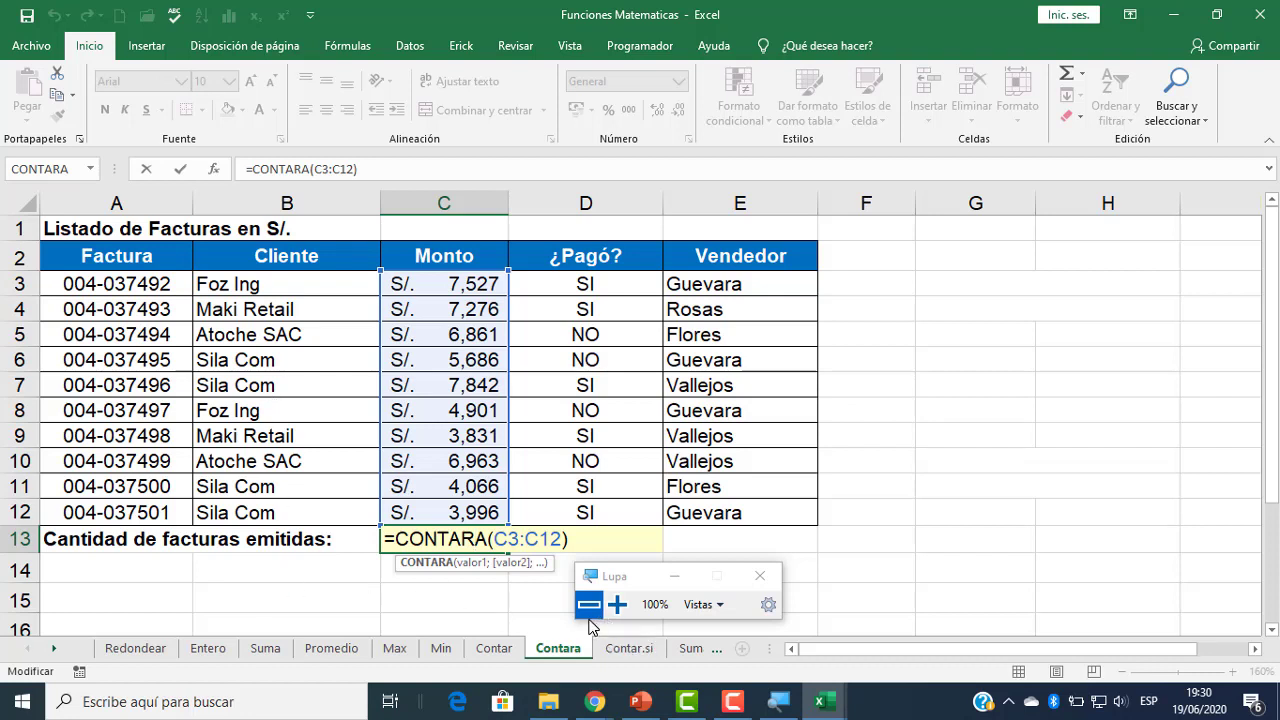
key("ctrl+Return")
- Return to the Google Meet call in Chrome and read the newest chat messages
mouse_move(594, 701)
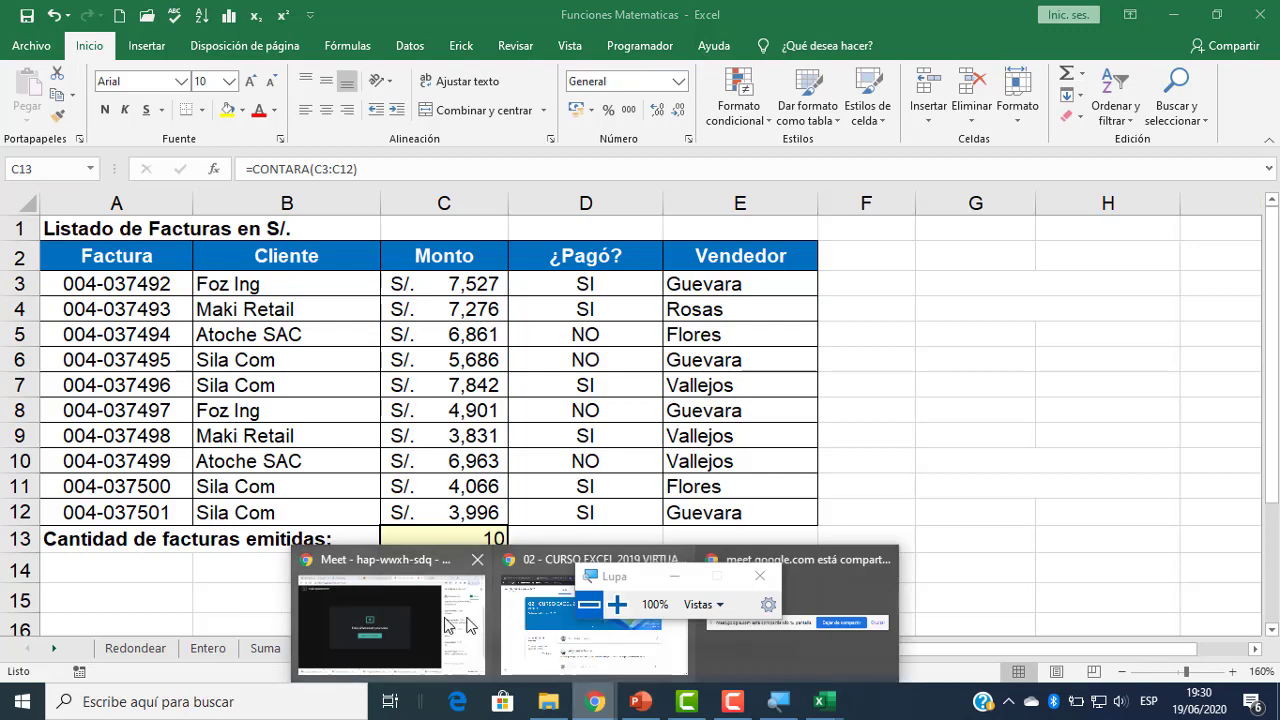
left_click(450, 625)
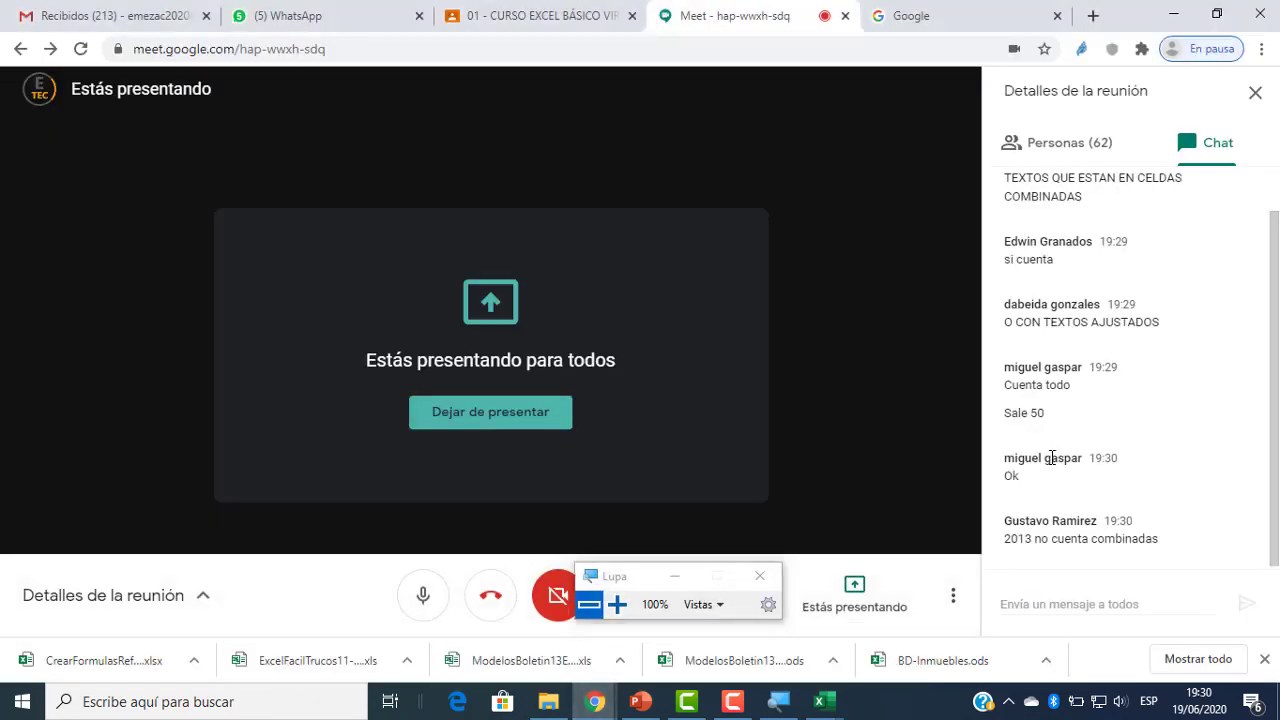
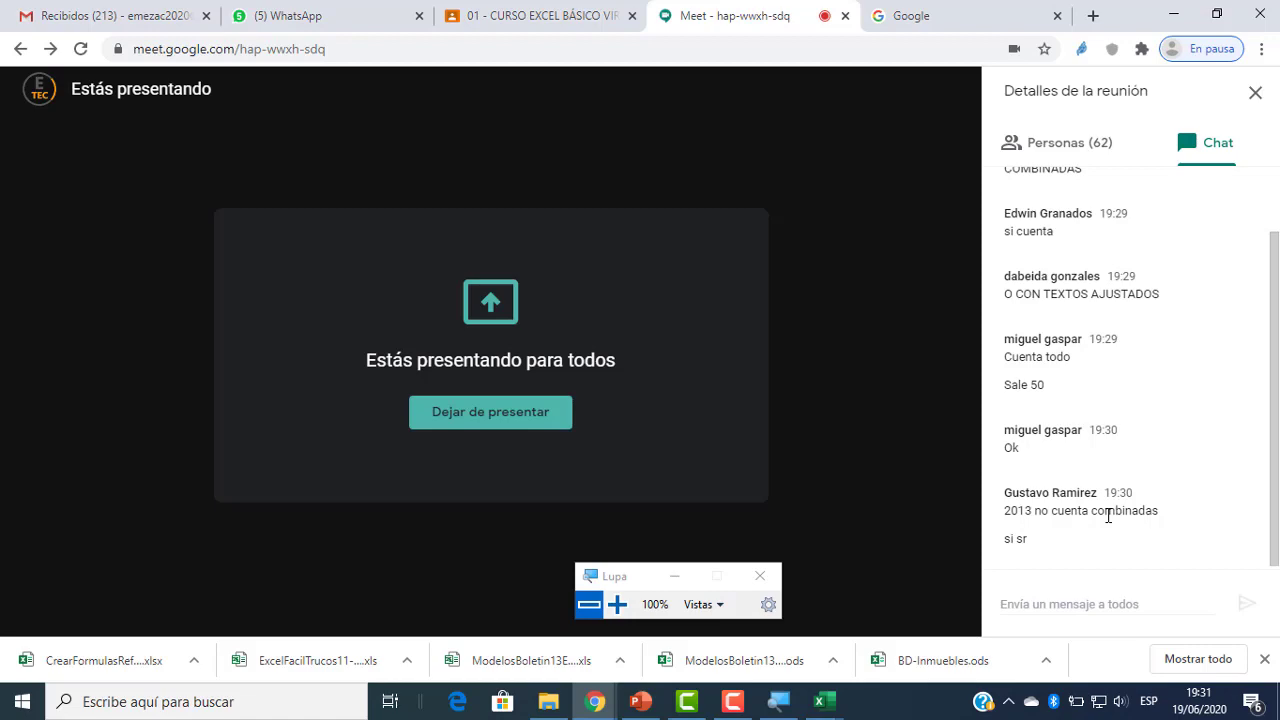
mouse_move(825, 700)
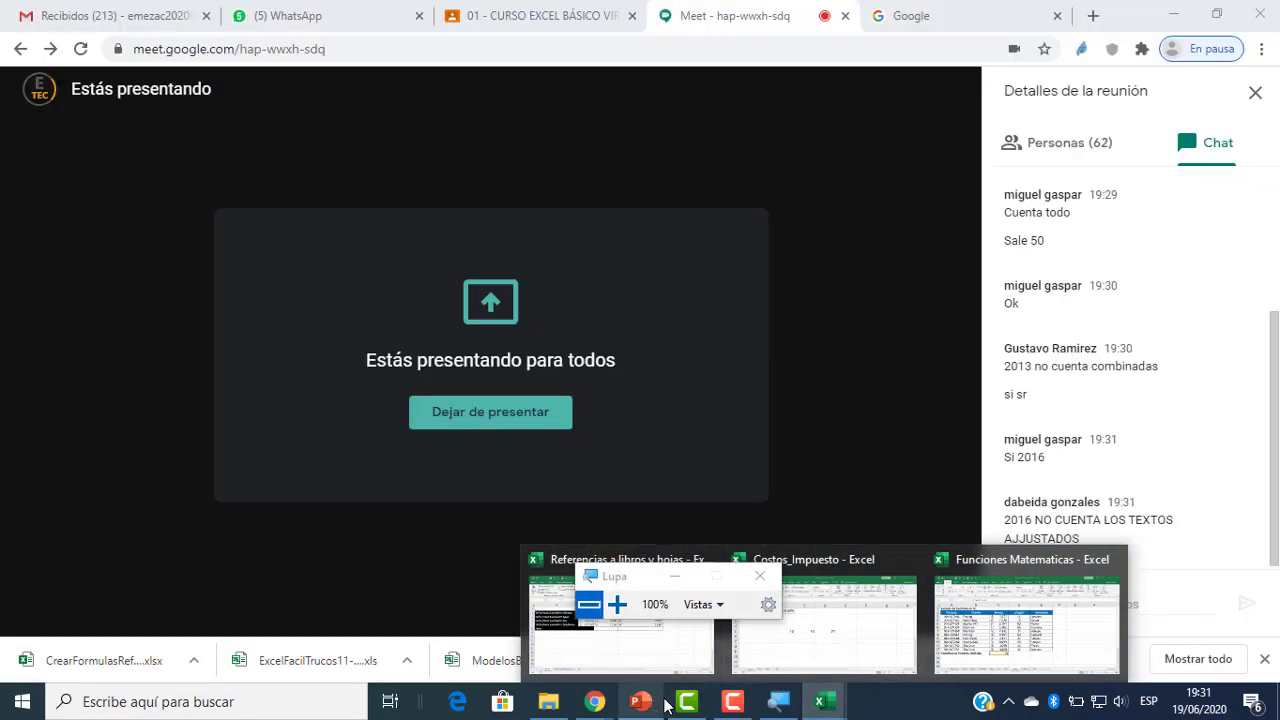
- Reread the Google Meet chat messages about counting merged cells and wrapped text
mouse_move(595, 700)
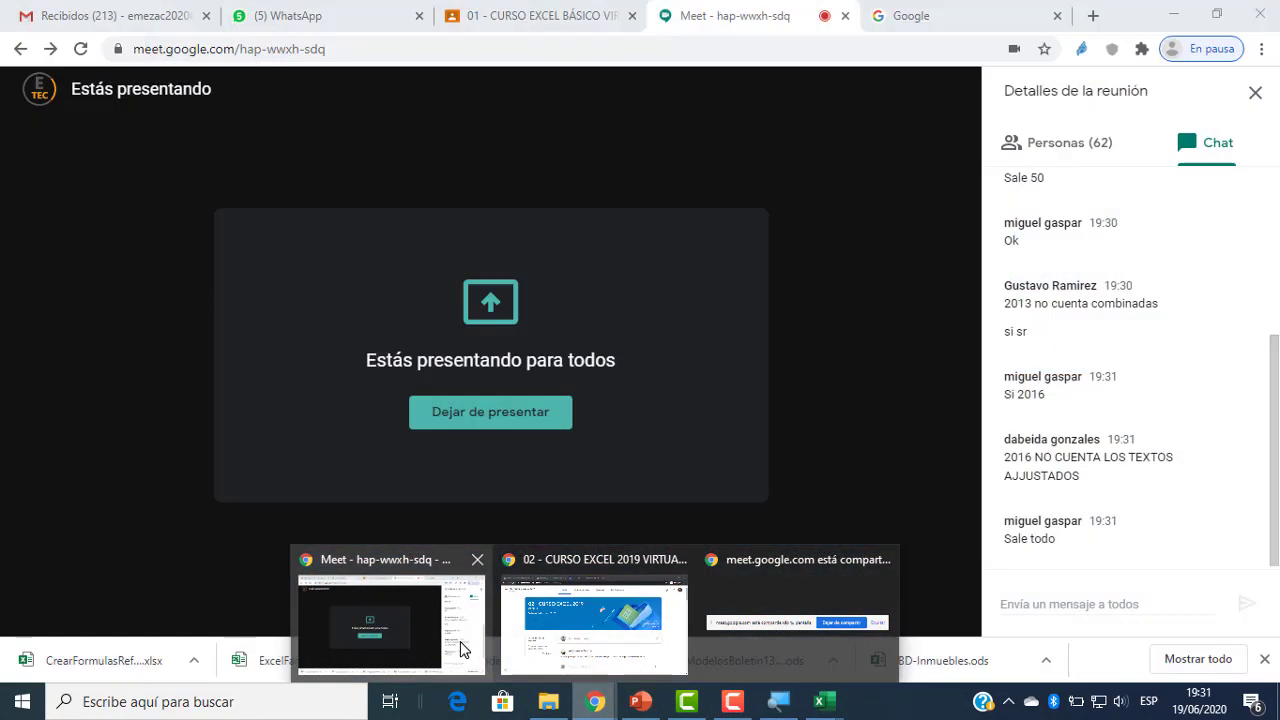
left_click(470, 648)
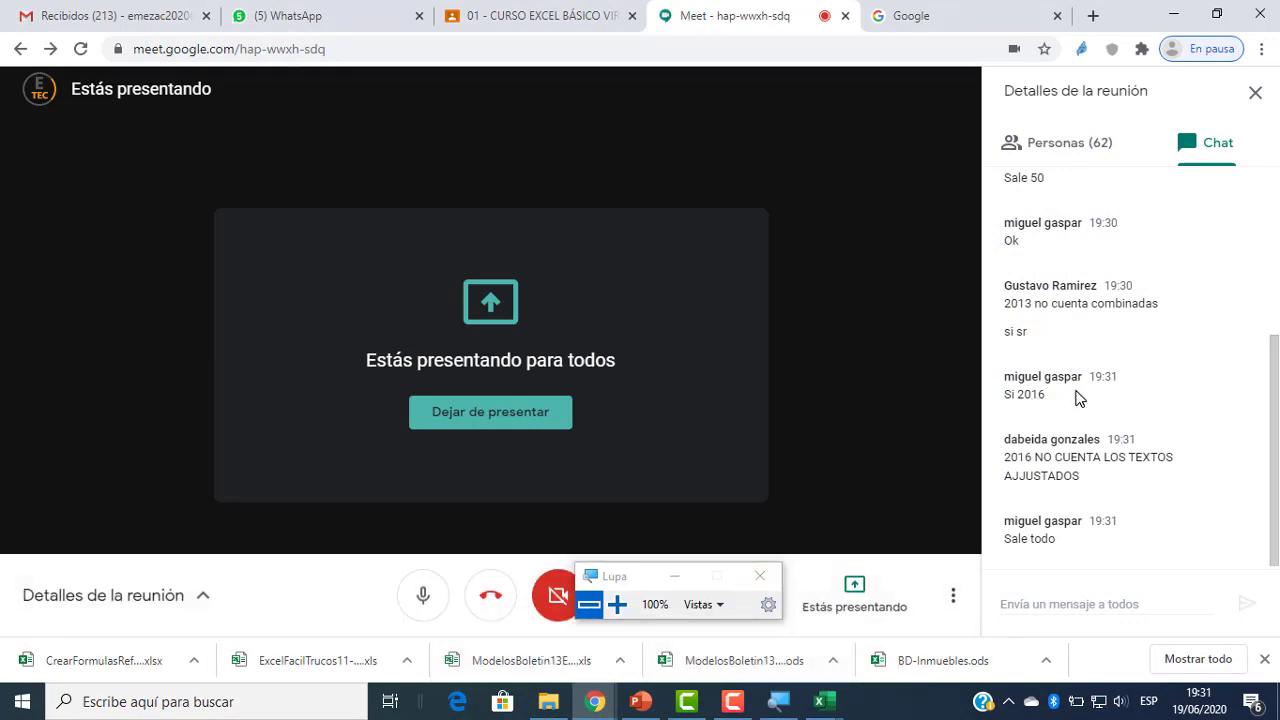
scroll(1078, 397, "up", 3)
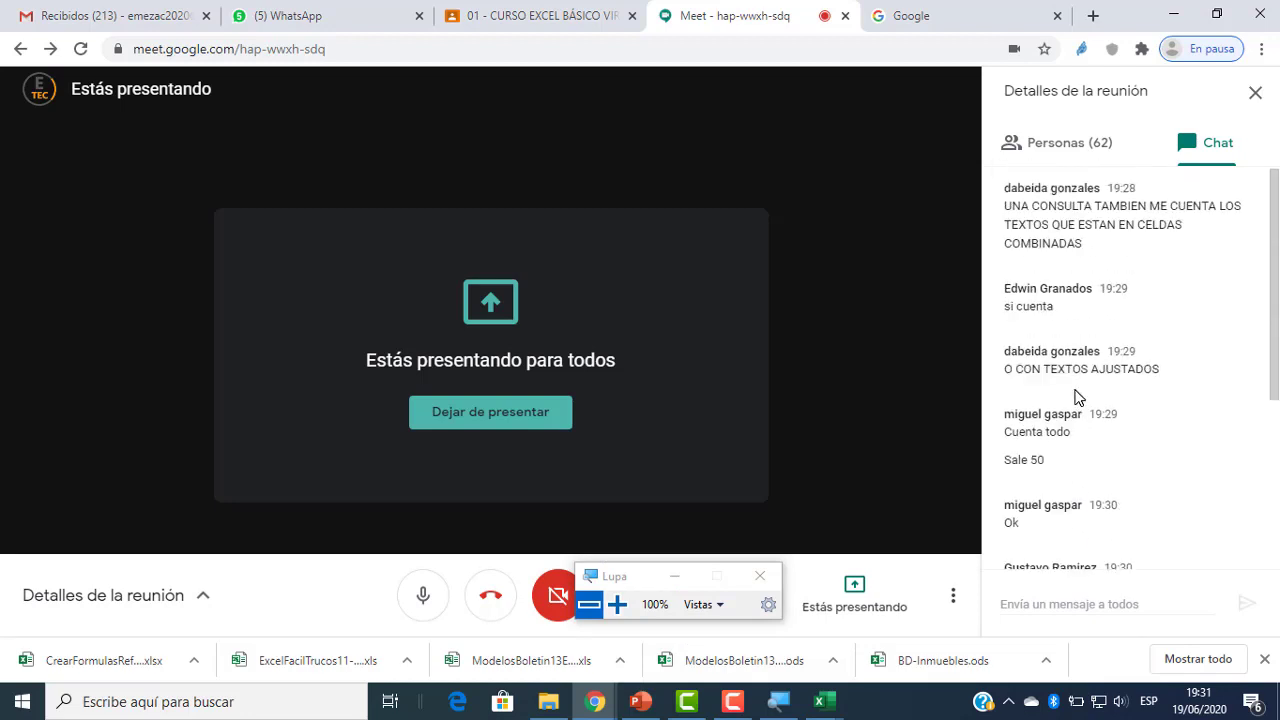
scroll(1070, 400, "down", 1)
scroll(1069, 396, "down", 2)
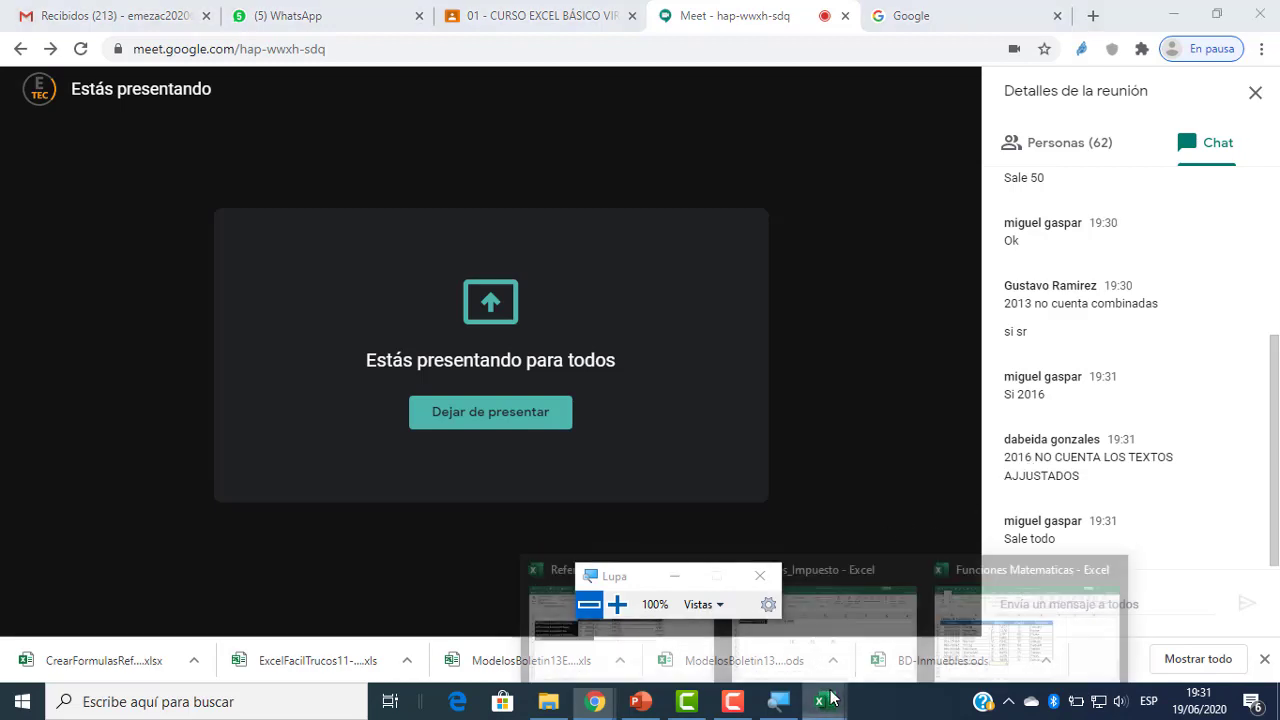
- Switch to the Funciones Matematicas workbook in Excel and look over the empty cells beside the invoice list
left_click(958, 642)
left_click(894, 408)
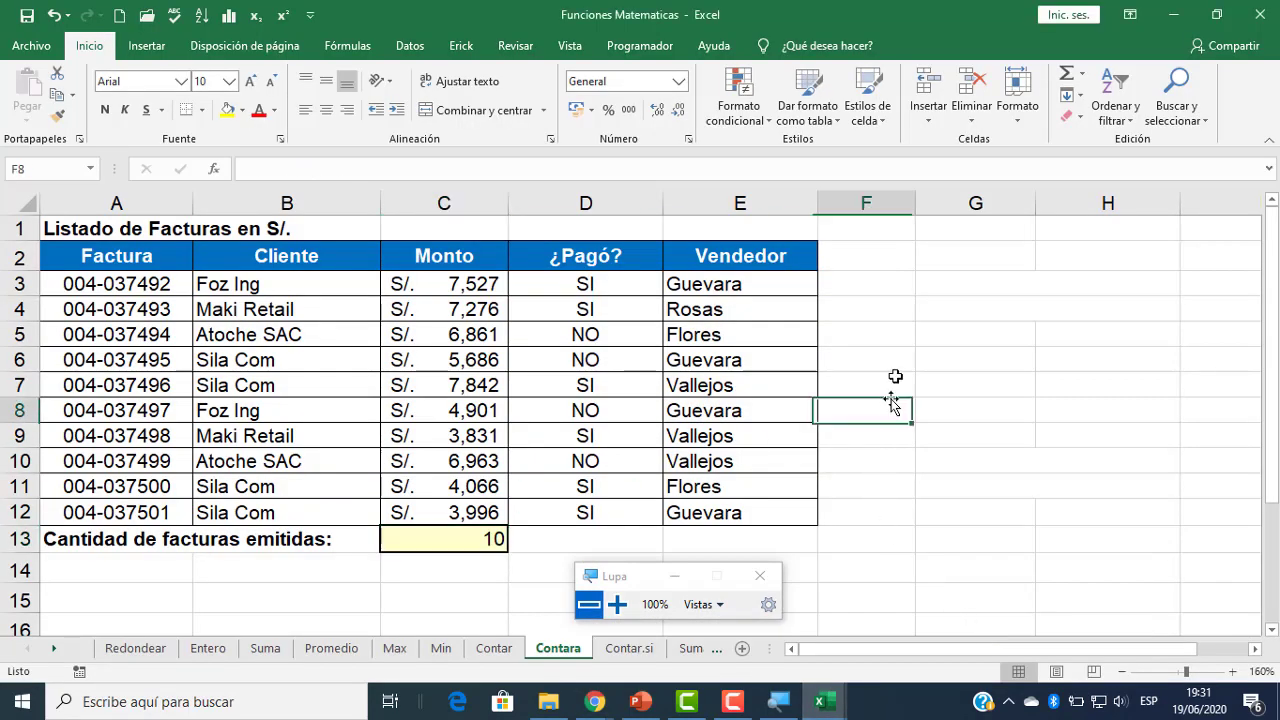
left_click(980, 290)
left_click(982, 385)
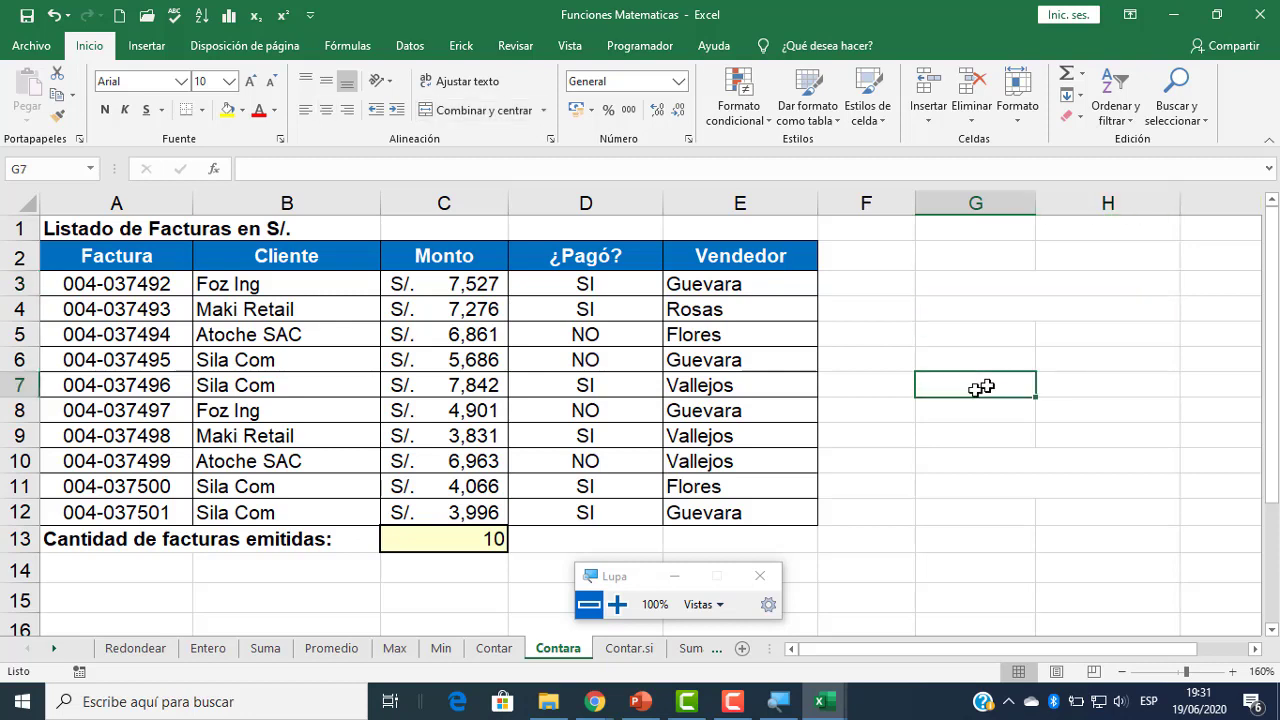
- Go back to the Google Meet call in Chrome and wait for the participant's clarification in the chat
mouse_move(602, 702)
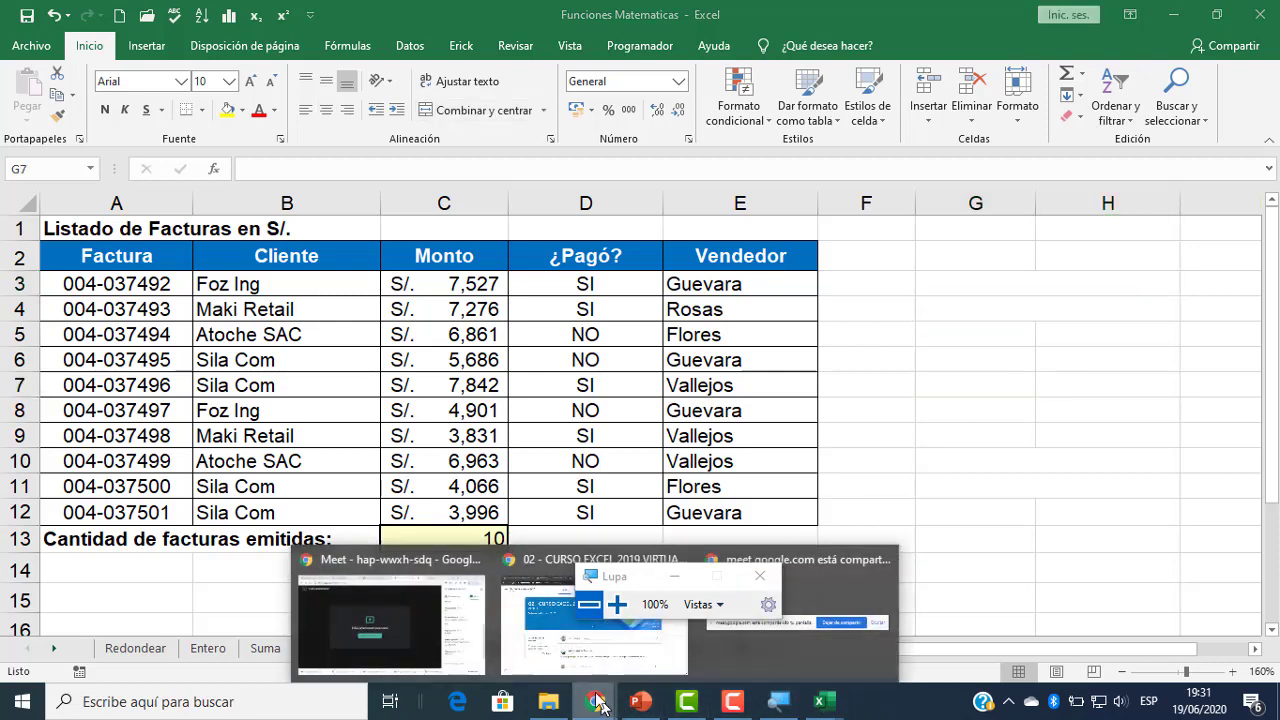
left_click(457, 623)
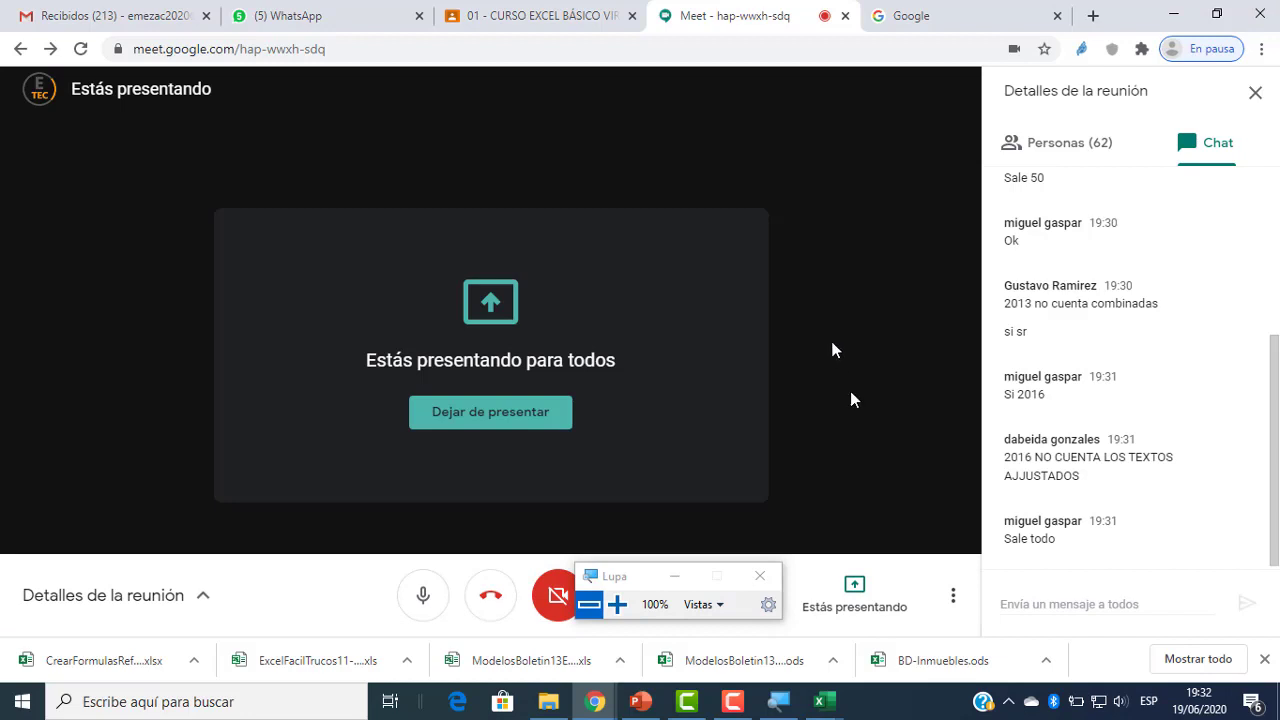
- Switch to the Funciones Matematicas workbook and enter "excel 2019" in G13, with a line break before 2019
mouse_move(822, 704)
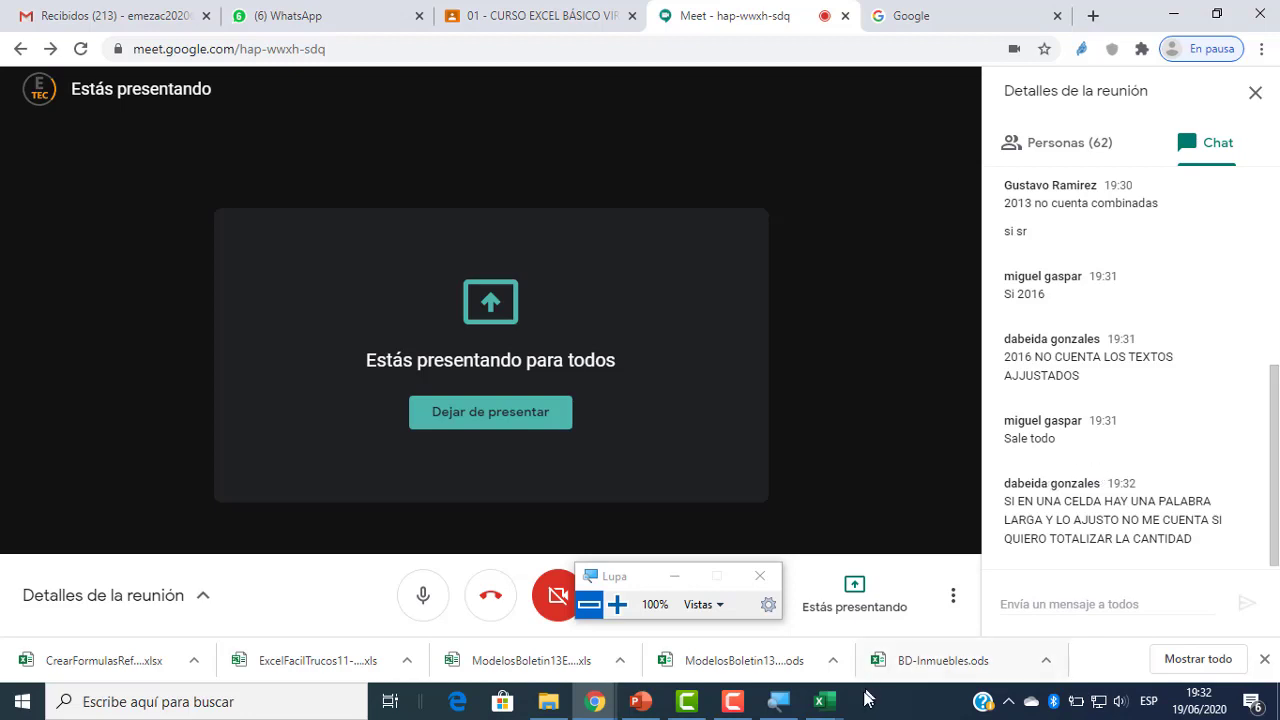
left_click(966, 630)
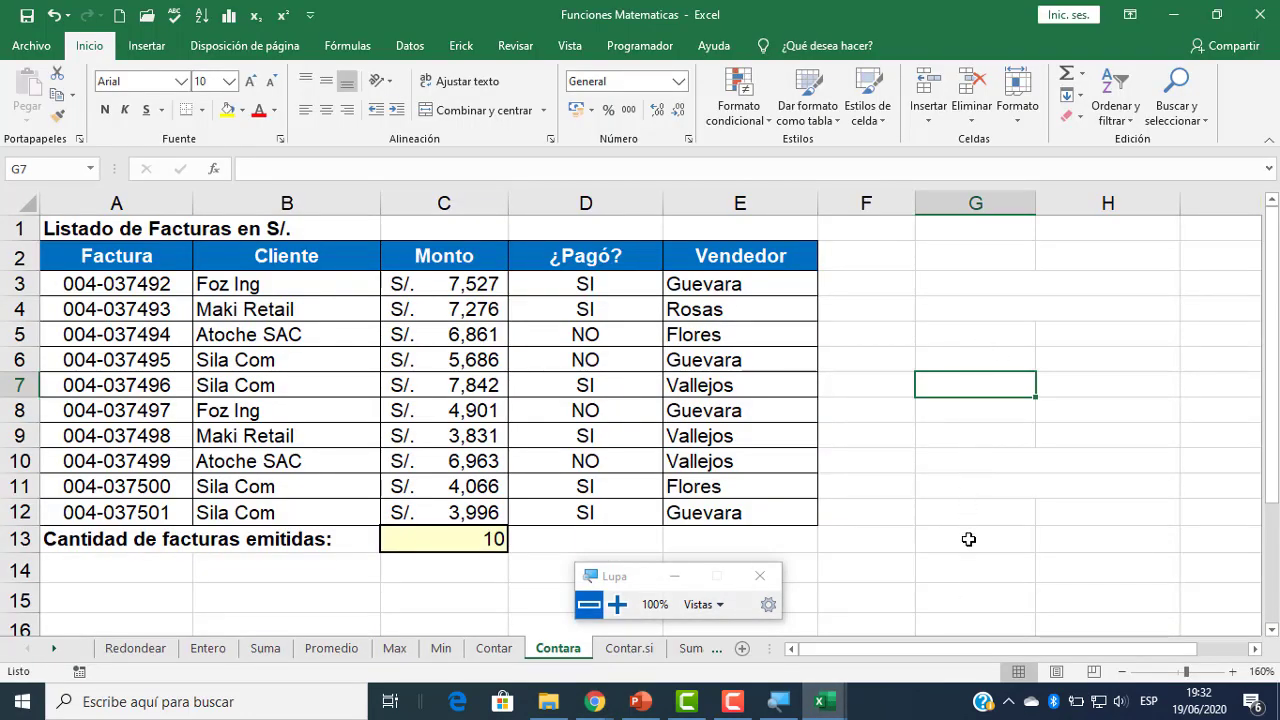
left_click(972, 540)
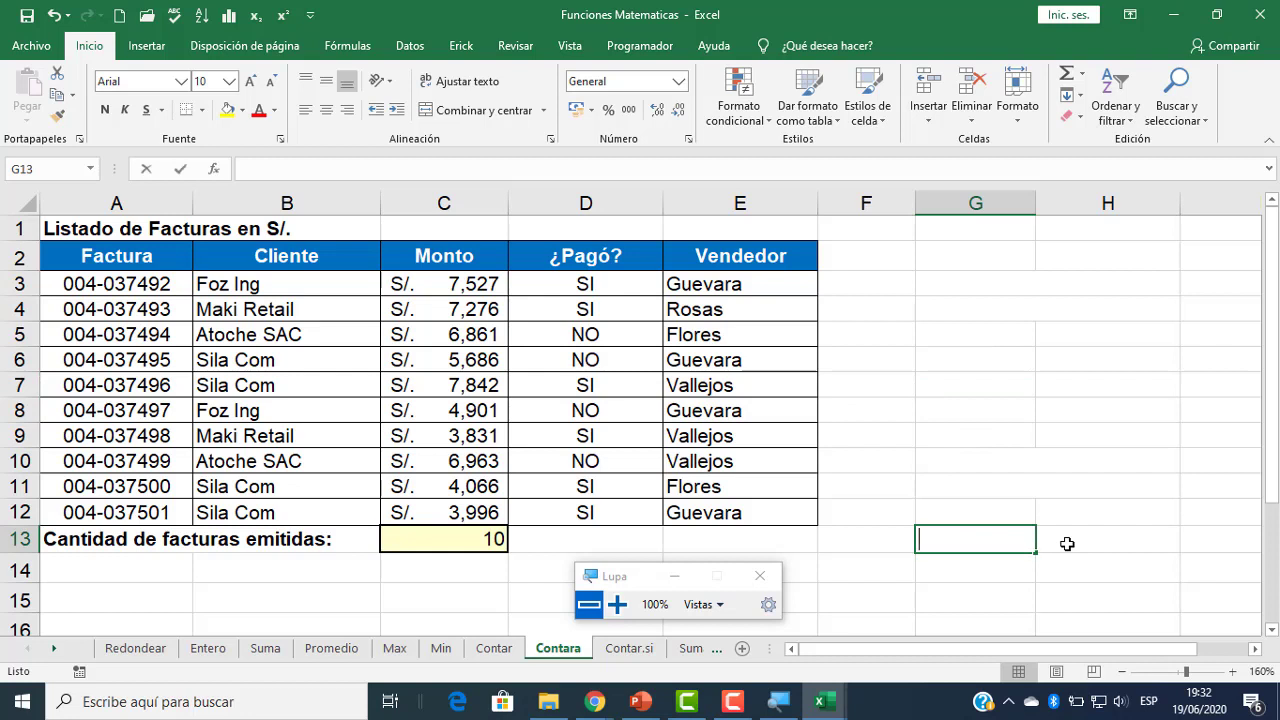
type("excel 2019")
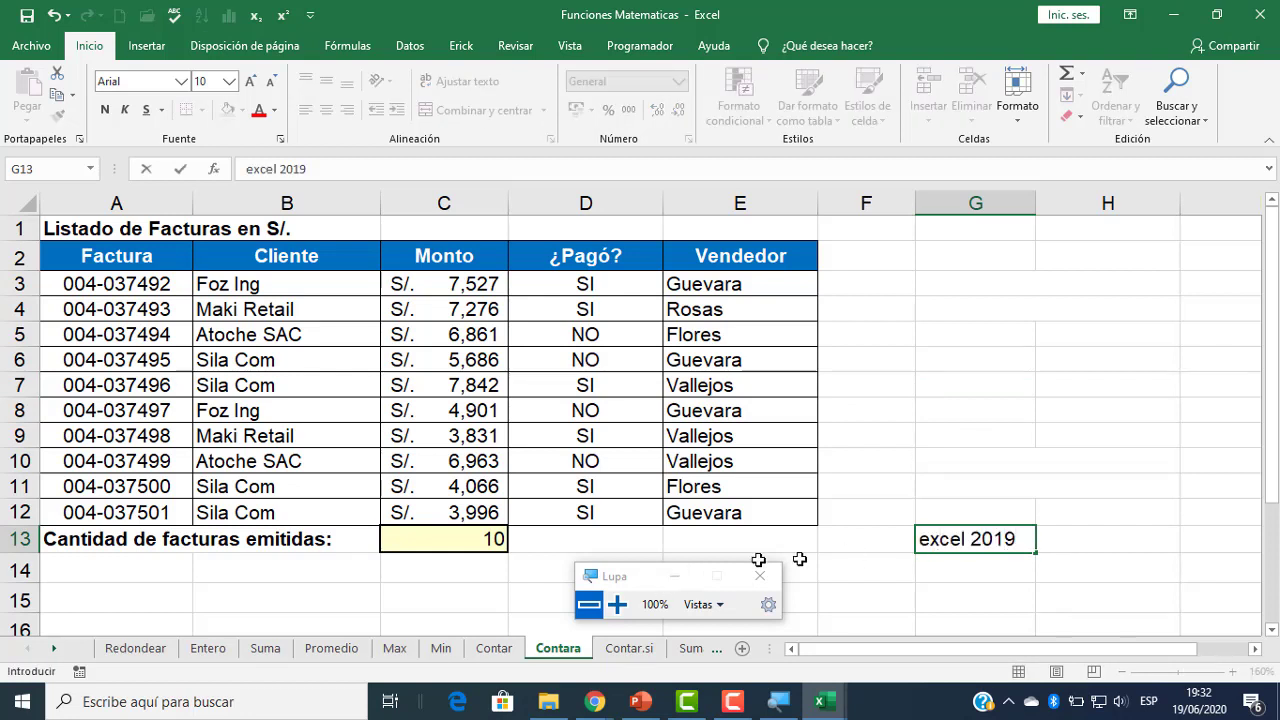
left_click_drag(971, 539, 983, 539)
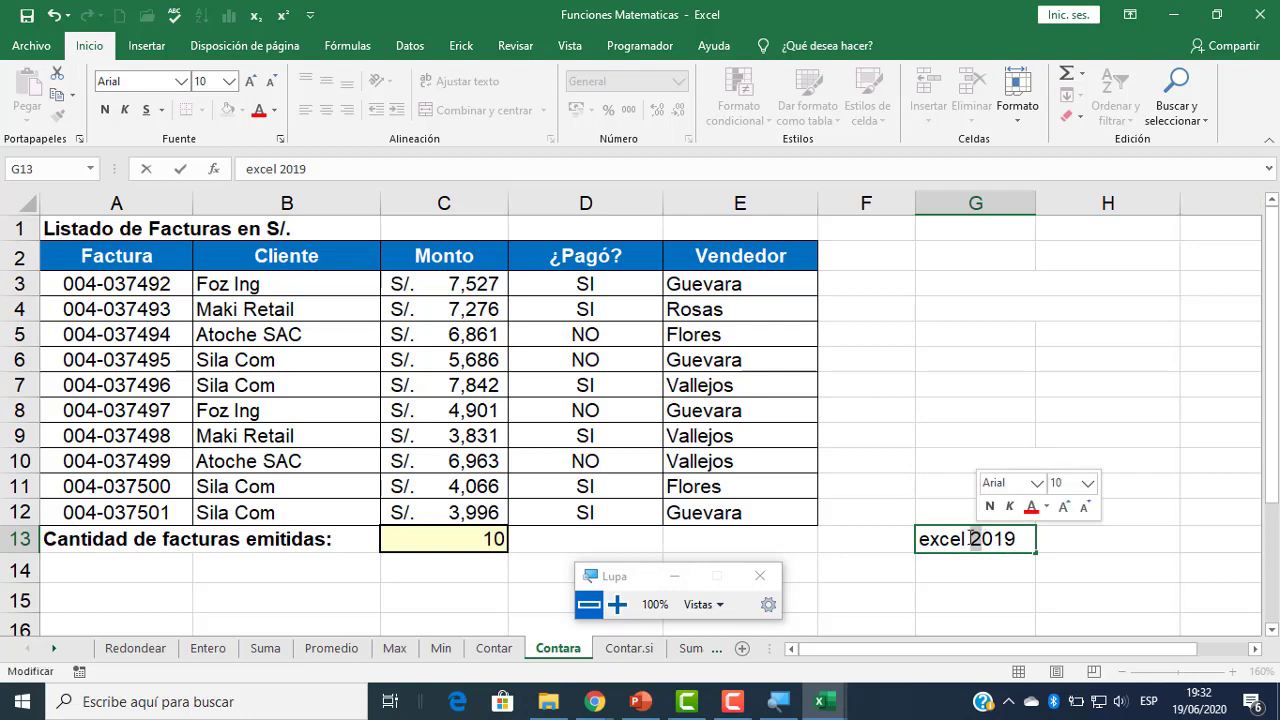
left_click(971, 539)
key("alt+Return")
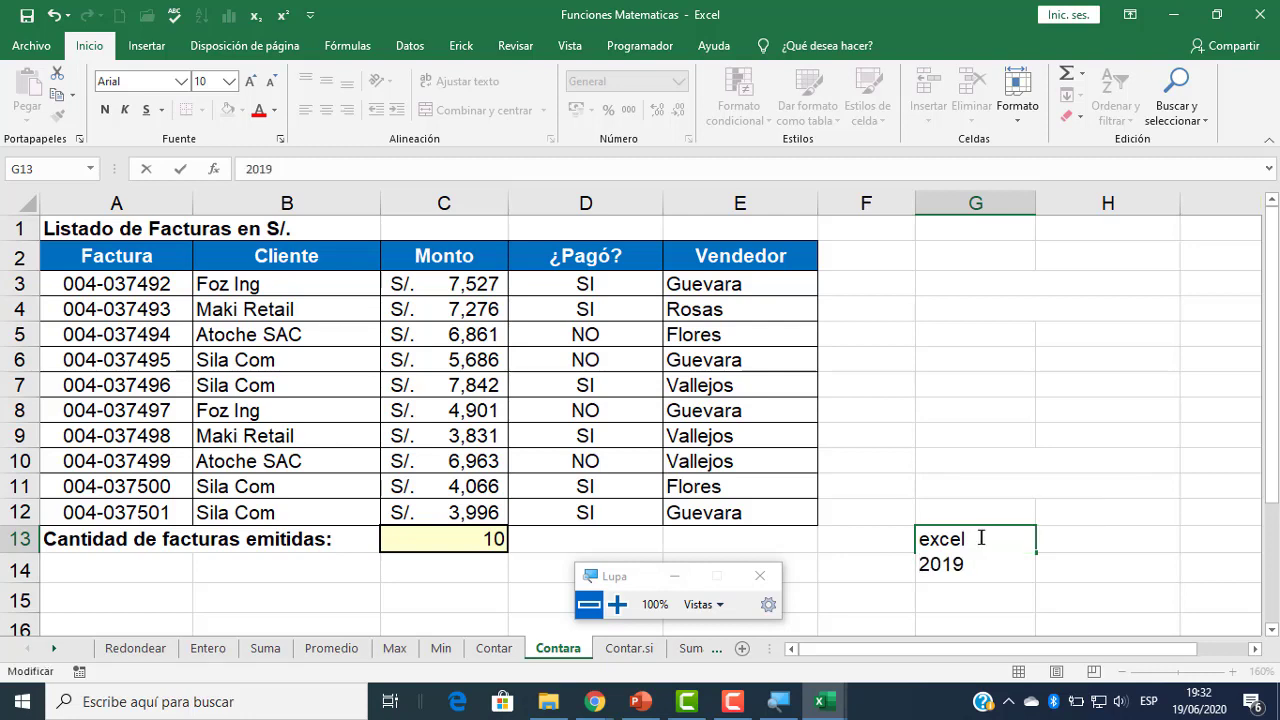
left_click(1094, 566)
- Enter the number 19 in G14, directly below the two-line text
left_click(981, 517)
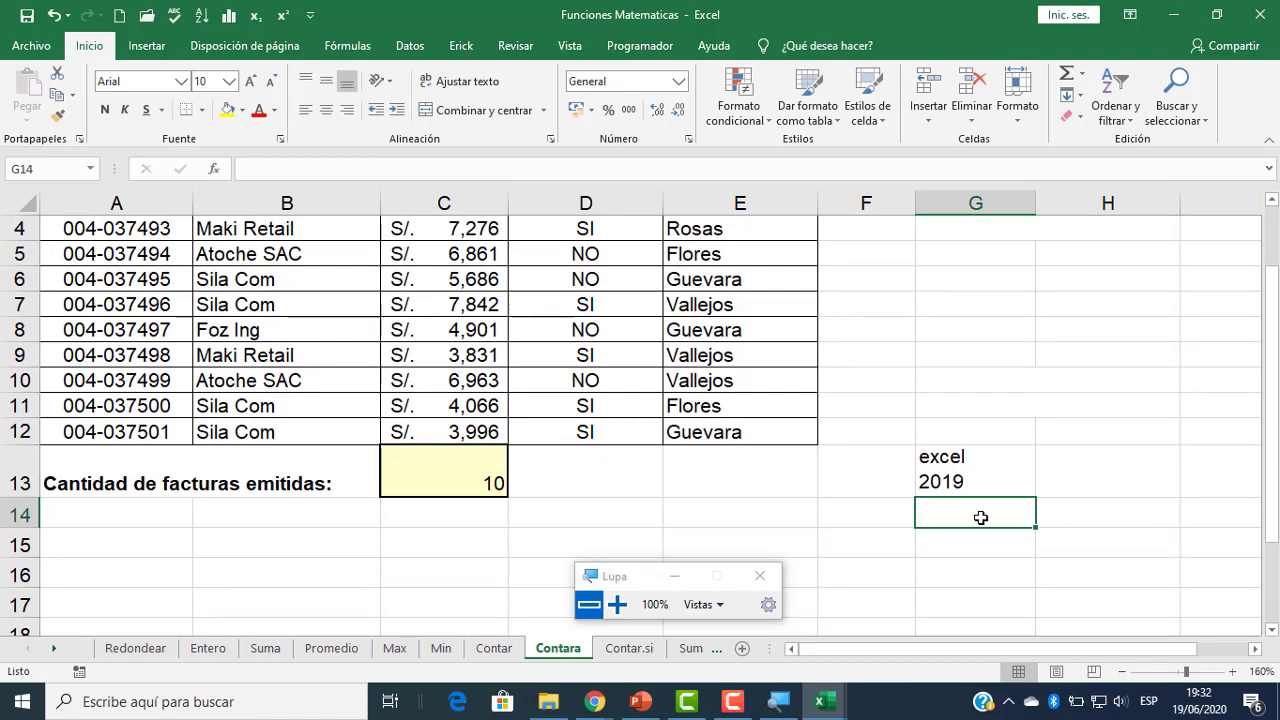
type("19")
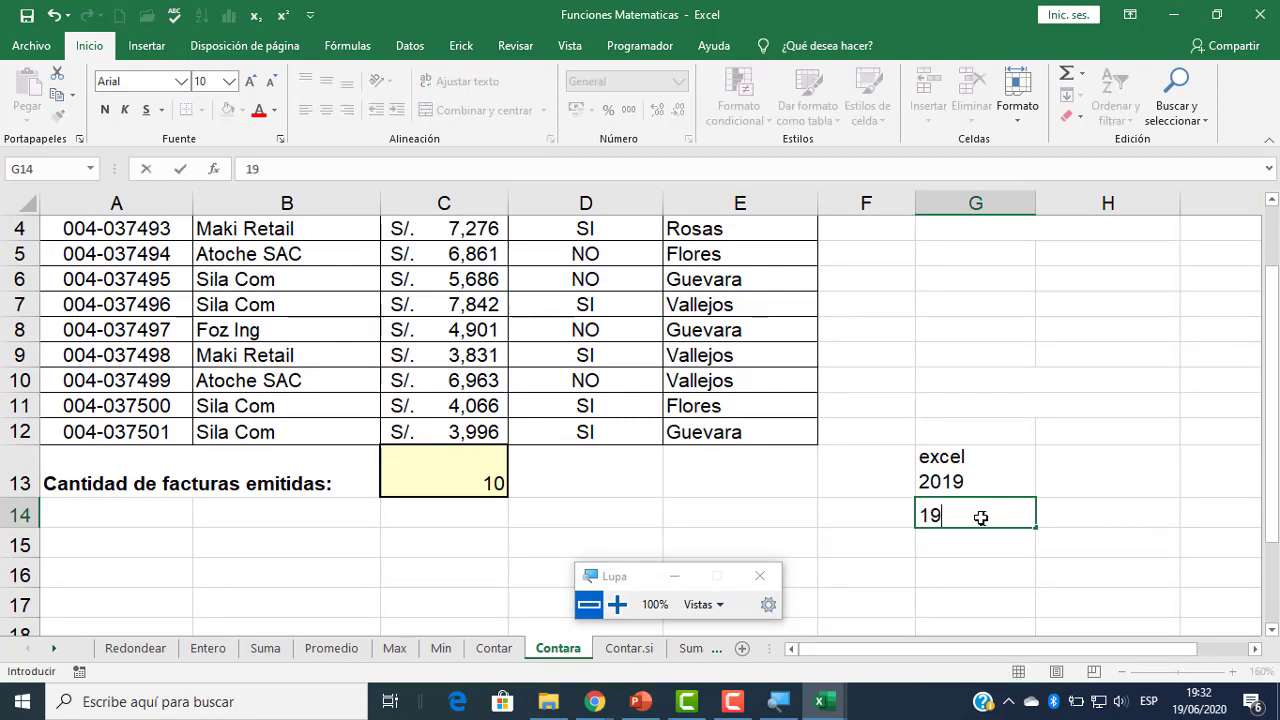
key("Return")
- Count the two test entries in G16 with the formula =CONTARA(G13:G14) and check the two-line cell G13
left_click(979, 582)
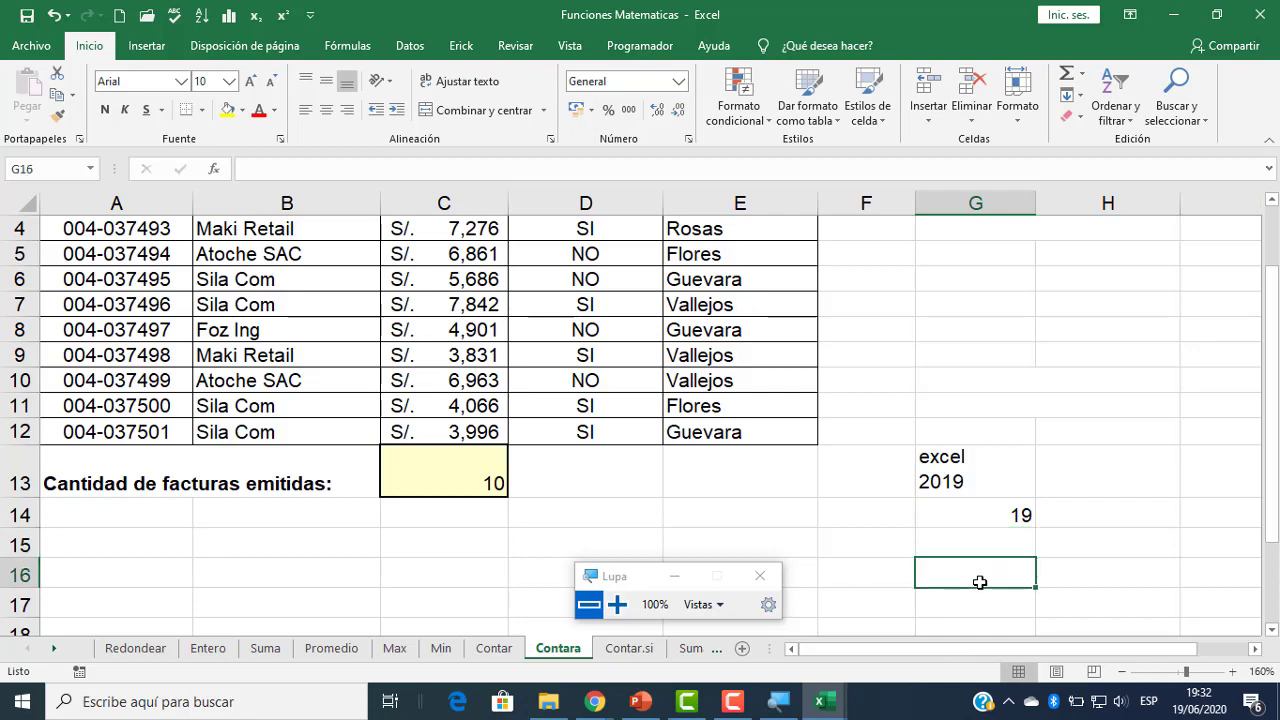
type("=con")
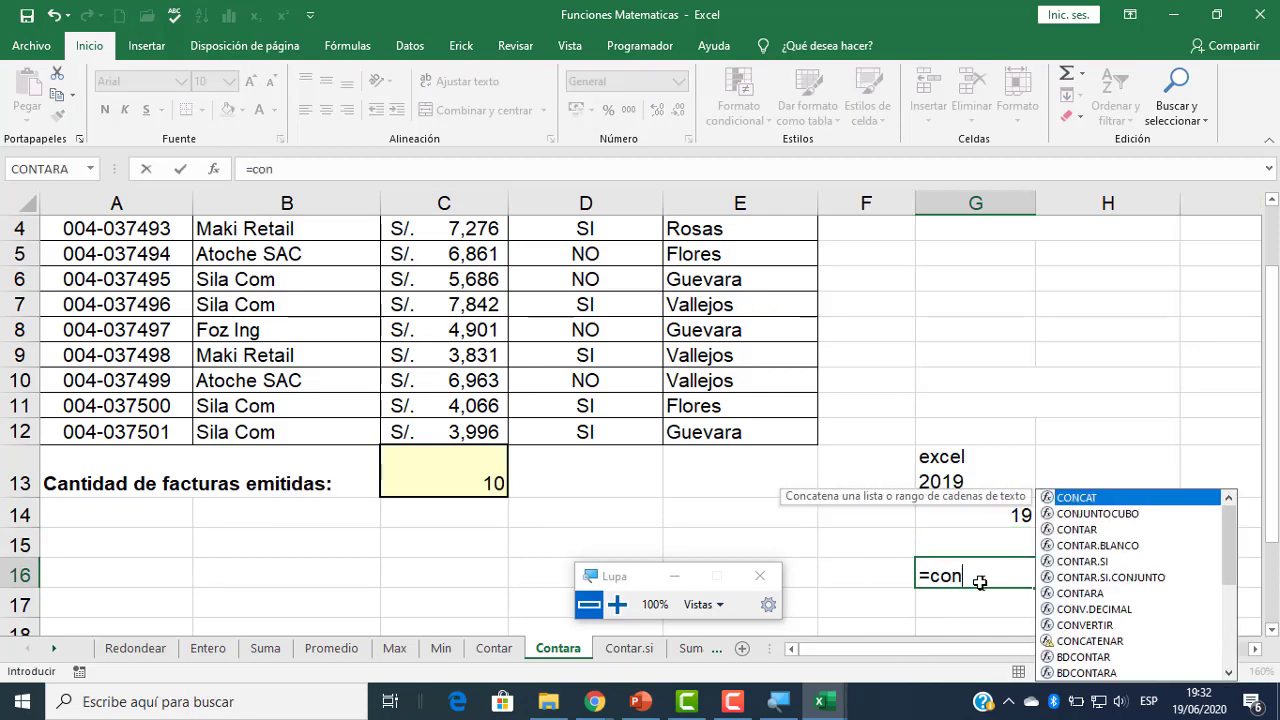
type("tar")
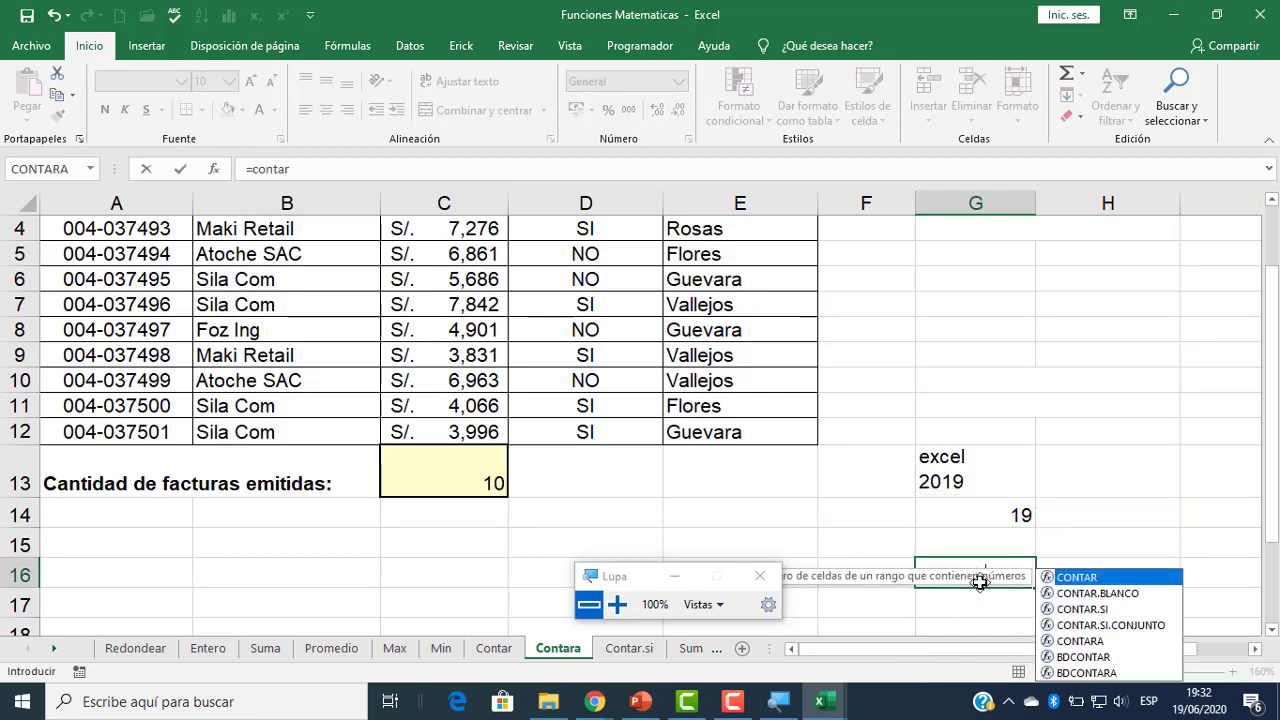
double_click(1080, 641)
left_click(983, 489)
left_click_drag(983, 508, 983, 508)
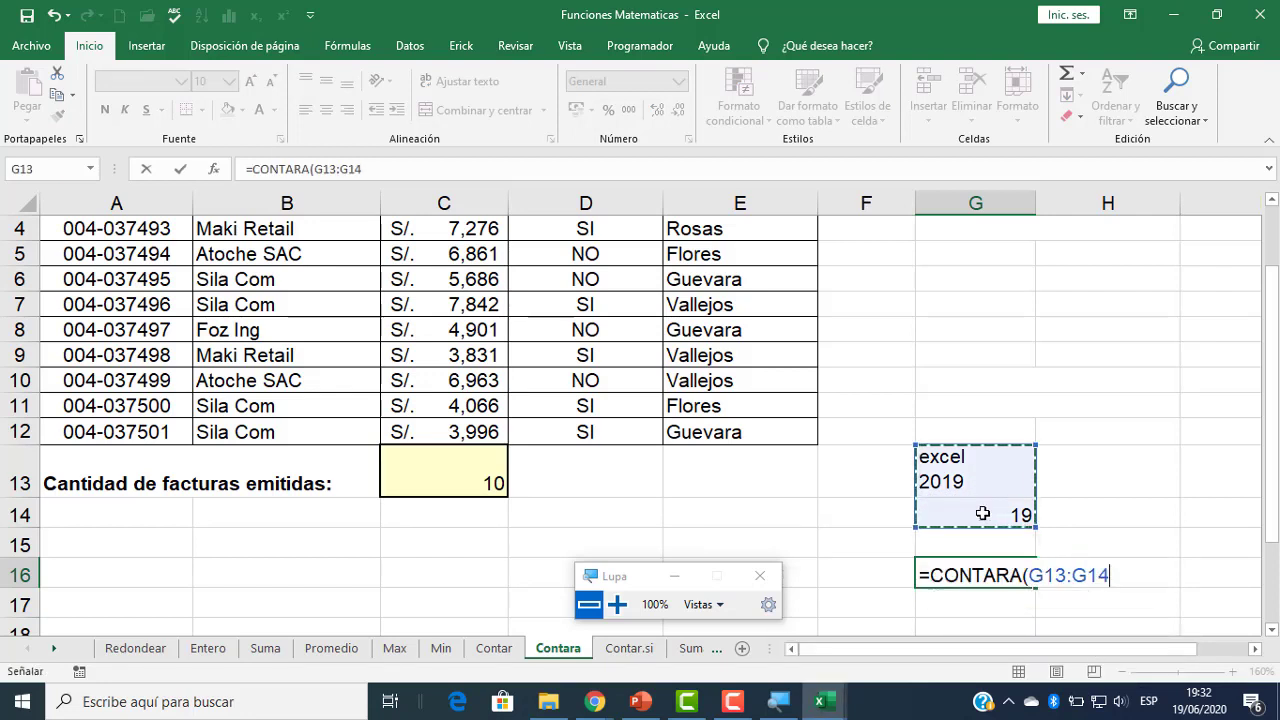
key("Return")
left_click(988, 566)
left_click(977, 457)
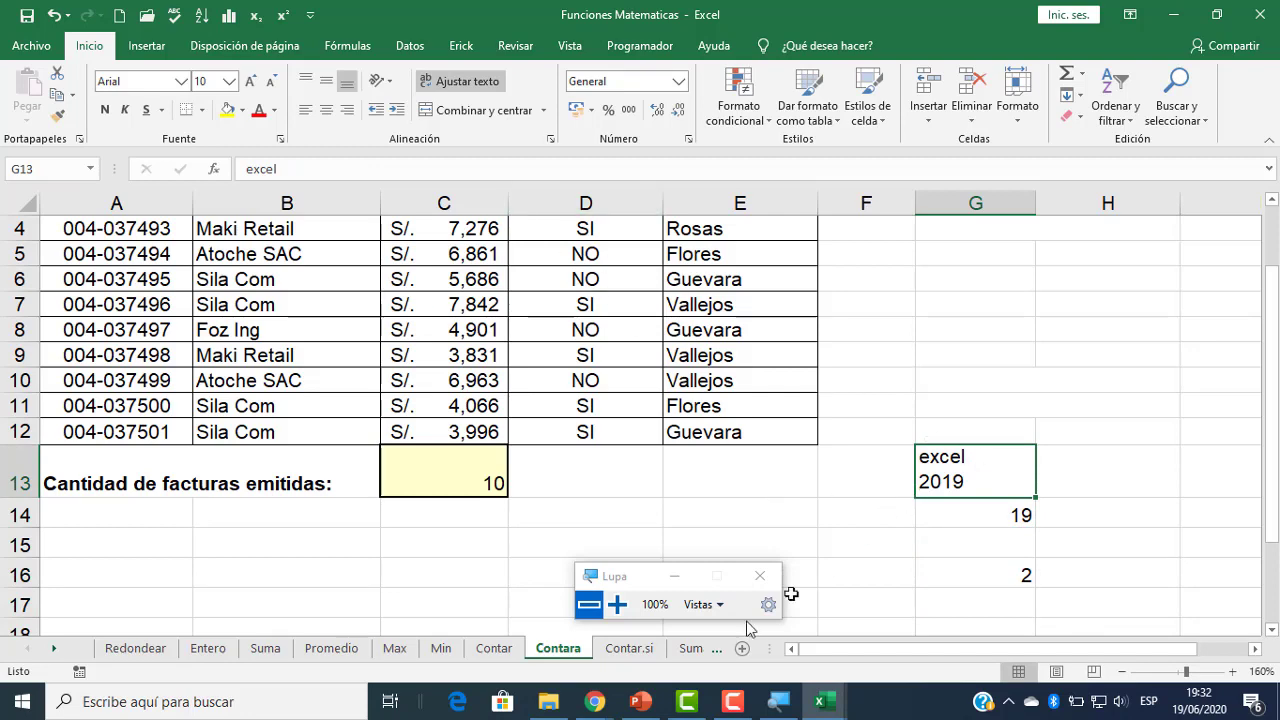
- Switch to the Google Meet call in Chrome and read the latest chat question about counting invoices
left_click(641, 704)
mouse_move(595, 702)
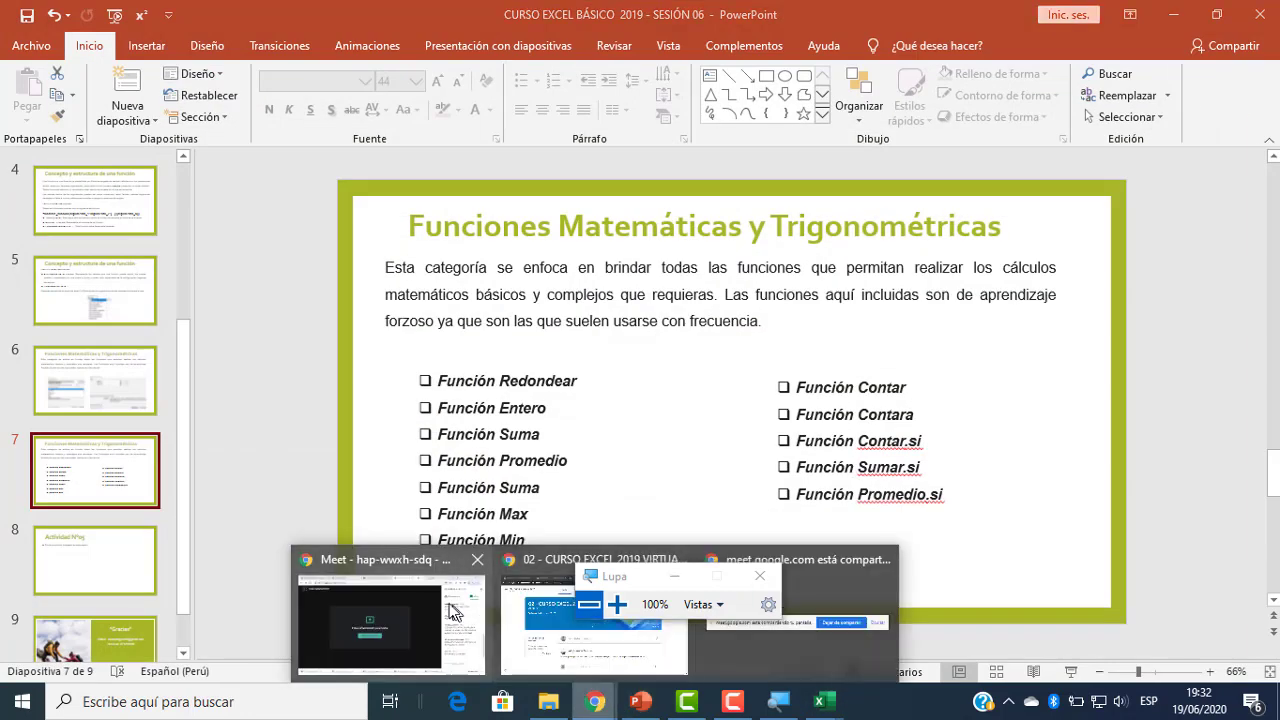
left_click(390, 610)
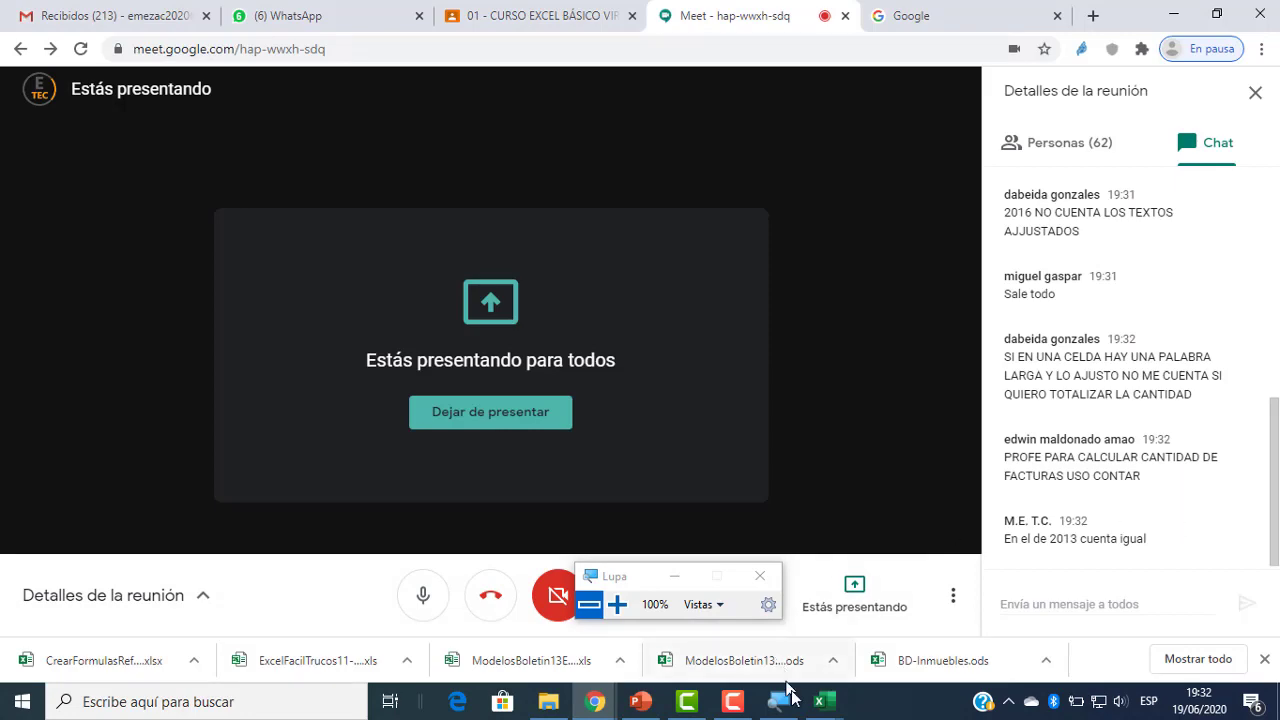
- Switch back to the Excel workbook and change the CONTARA range in C13 to A3:E12
left_click(824, 704)
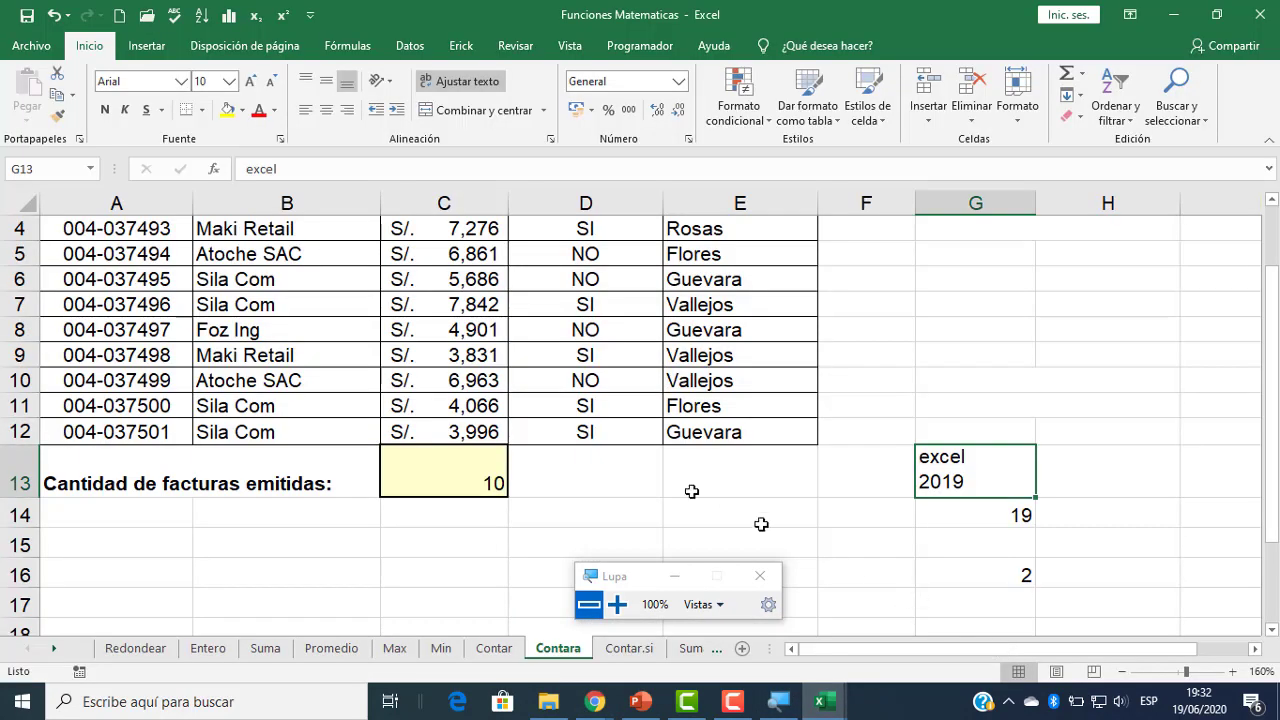
left_click(1010, 630)
scroll(494, 477, "up", 1)
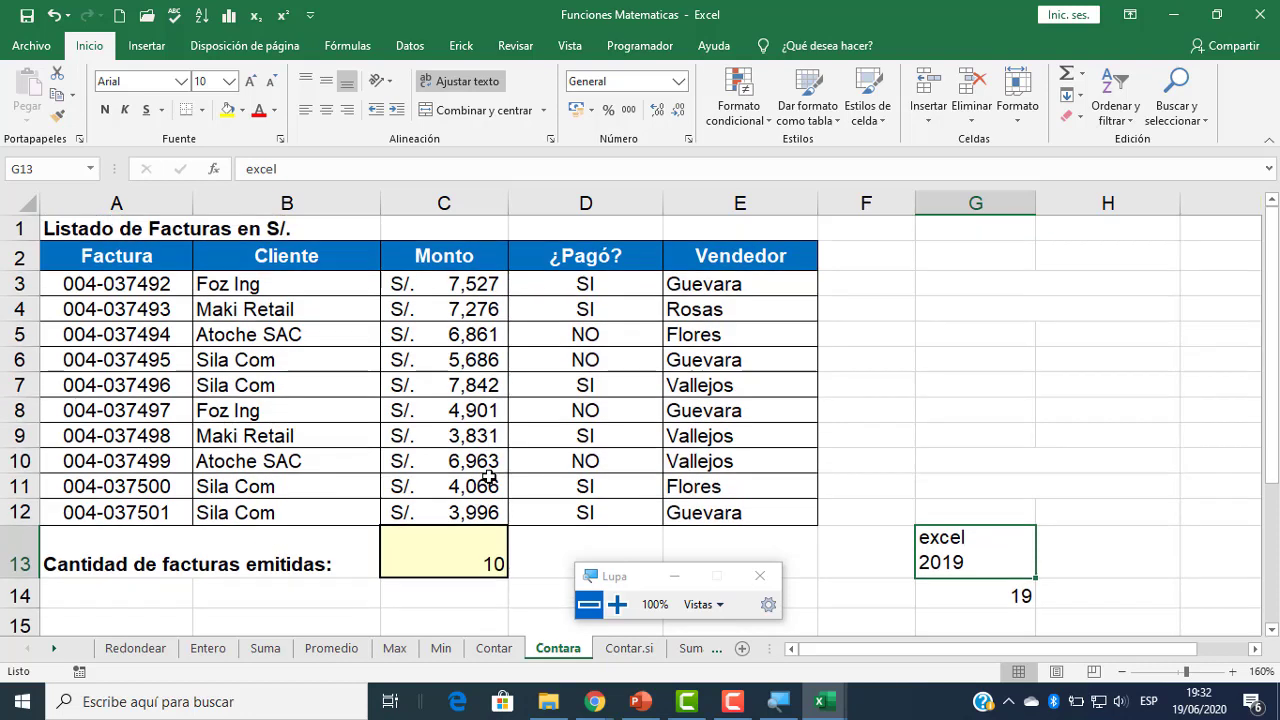
left_click(453, 540)
double_click(453, 540)
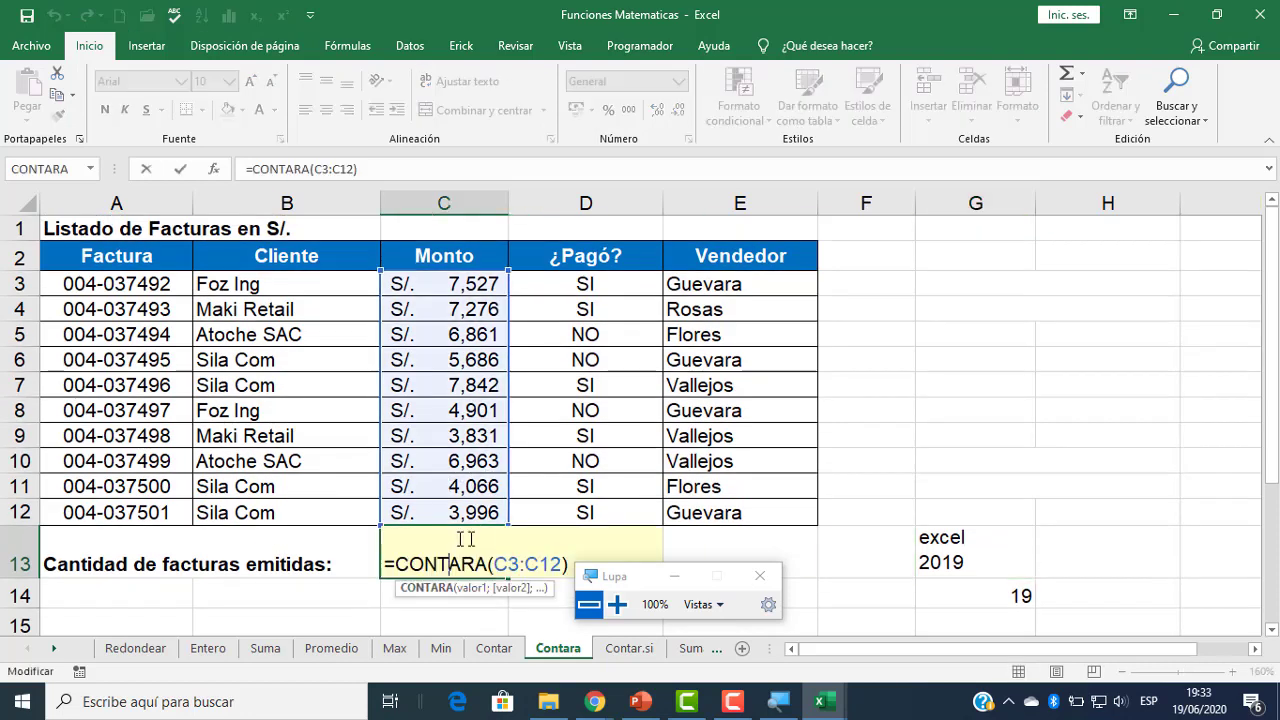
left_click_drag(564, 565, 495, 562)
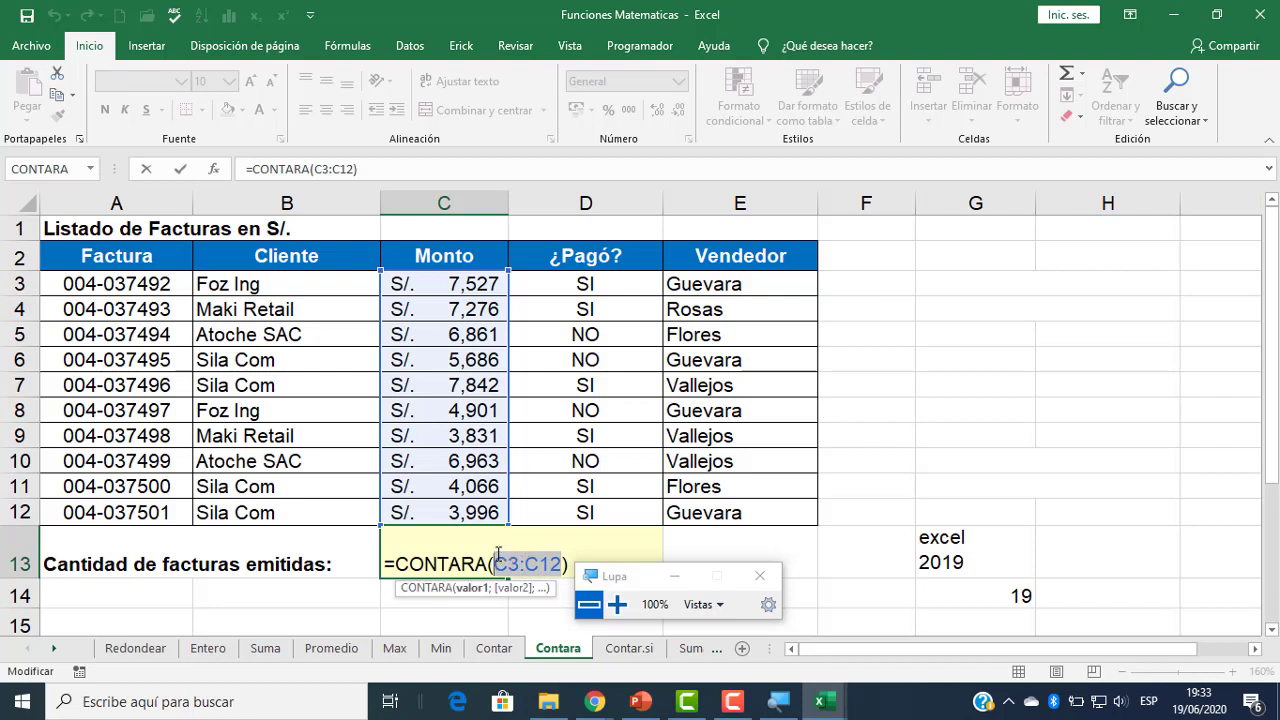
key("BackSpace")
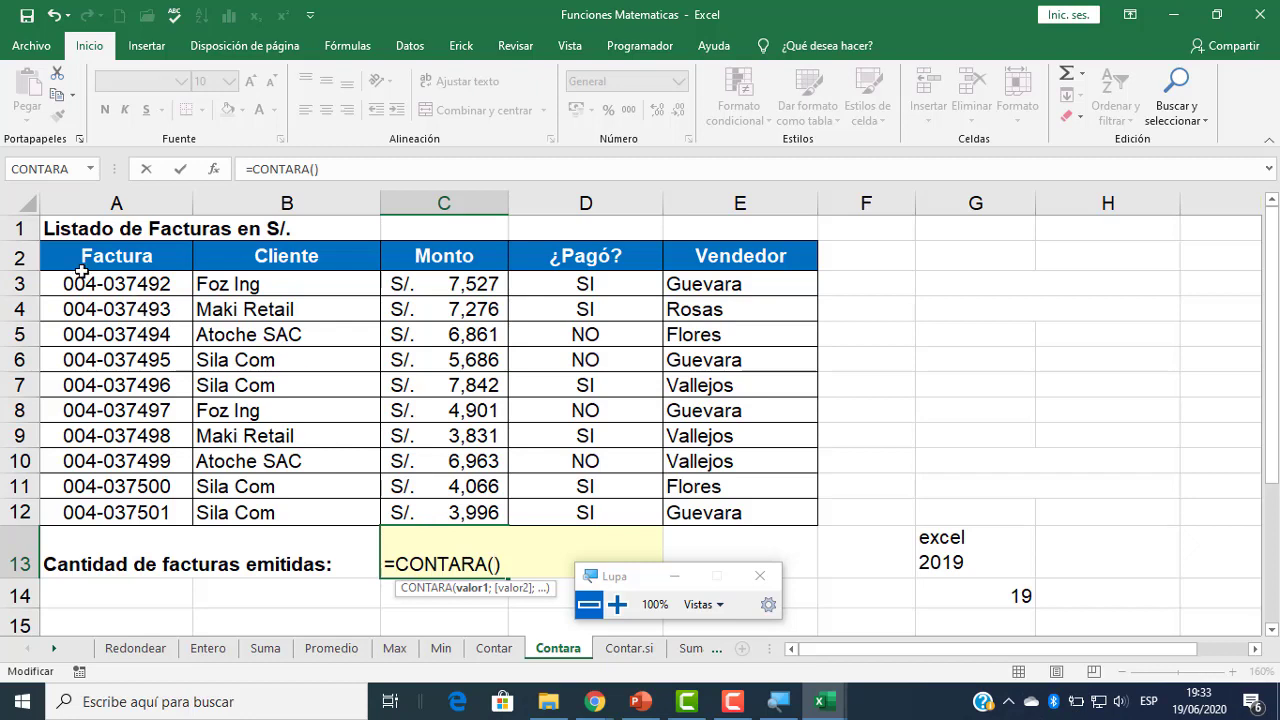
left_click_drag(82, 274, 750, 511)
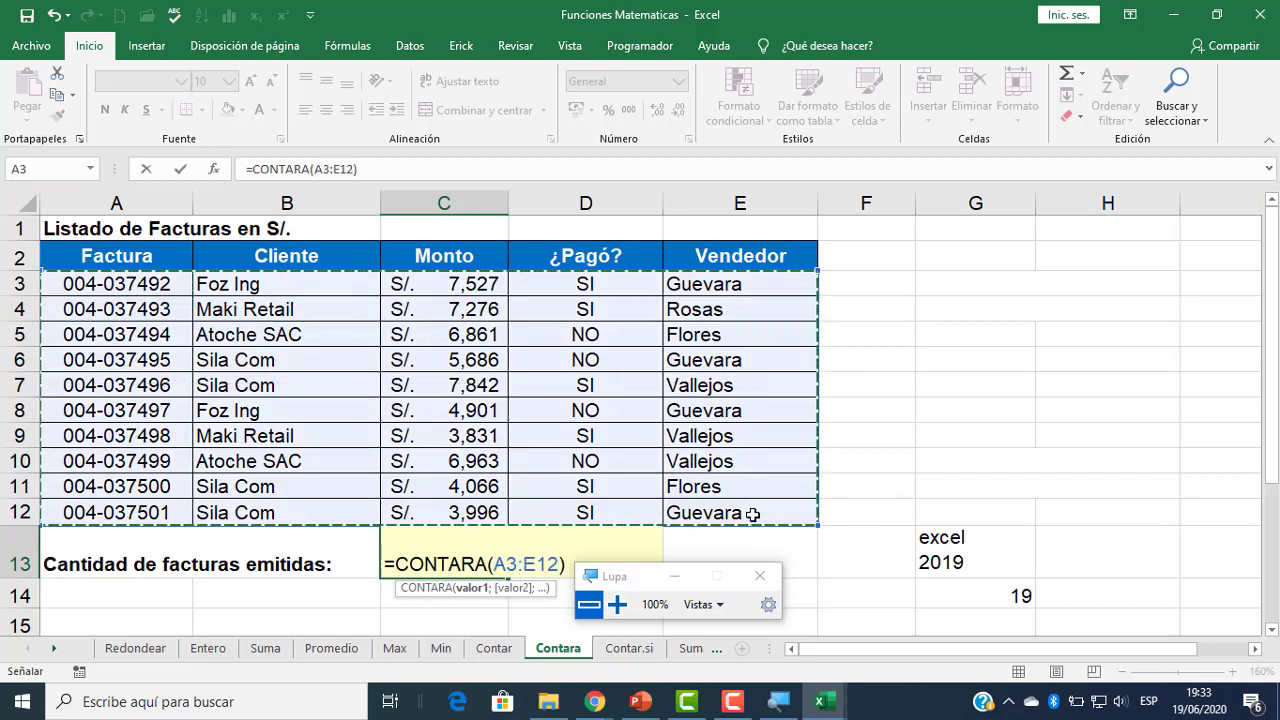
key("Return")
left_click(480, 541)
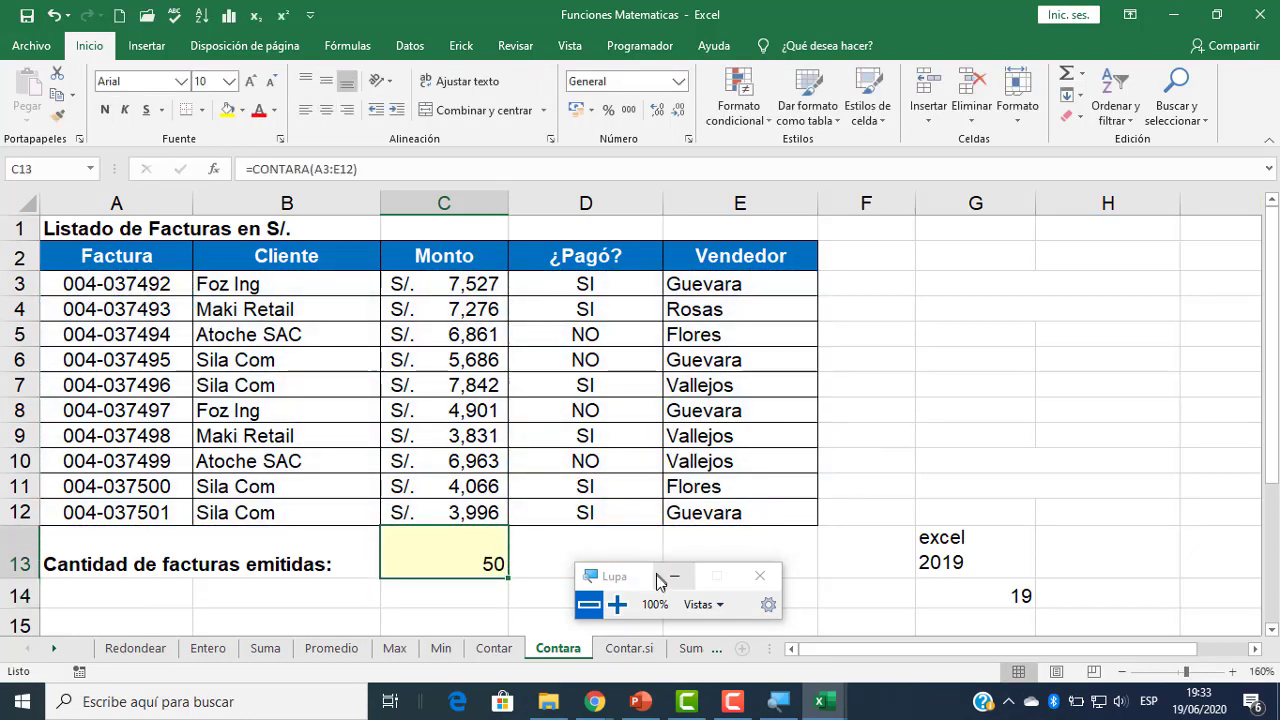
- Move the Lupa window out of the way and clear the test entries from F11:H14 and G16
left_click_drag(659, 582, 979, 418)
left_click_drag(866, 486, 1082, 600)
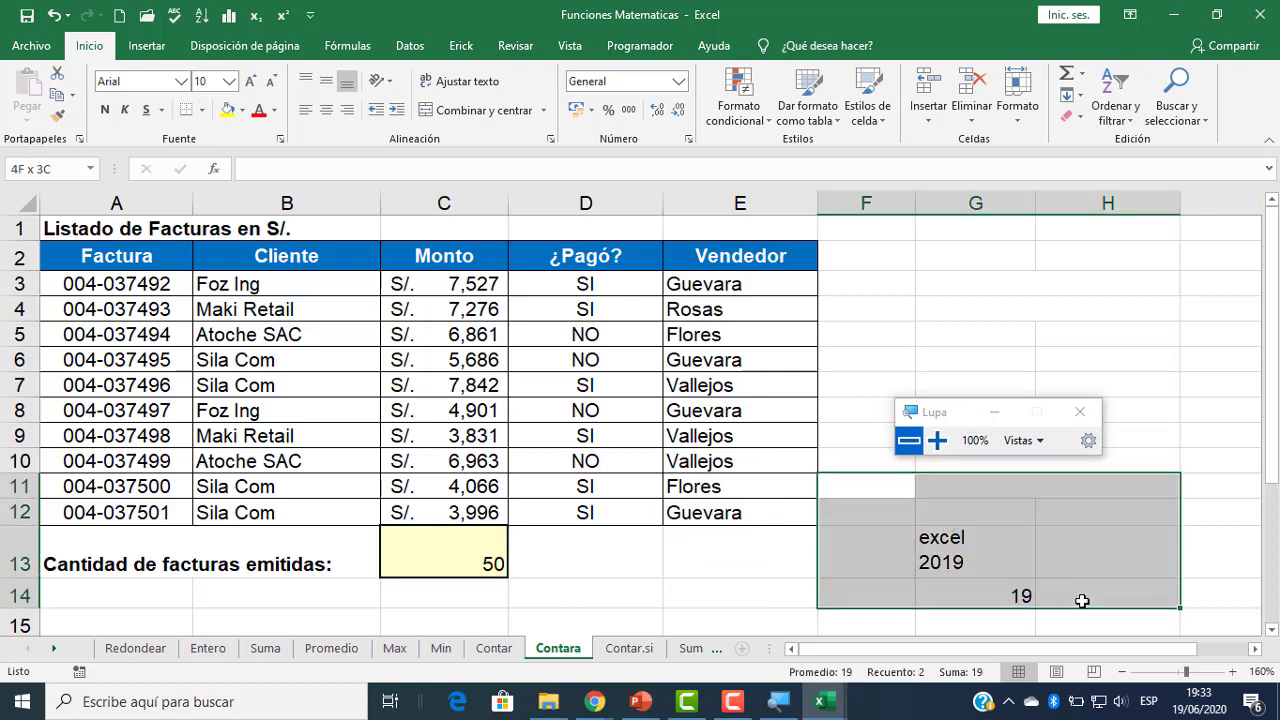
key("Delete")
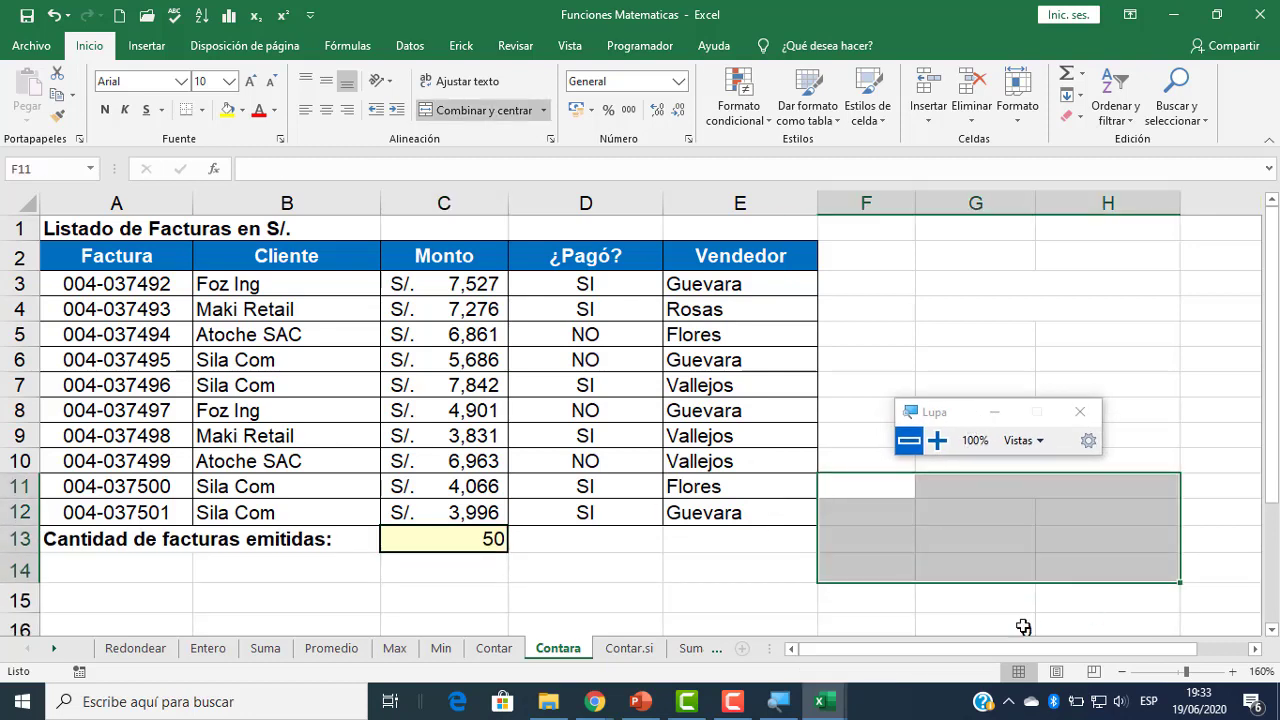
left_click(1022, 627)
scroll(1014, 623, "down", 3)
scroll(863, 494, "up", 3)
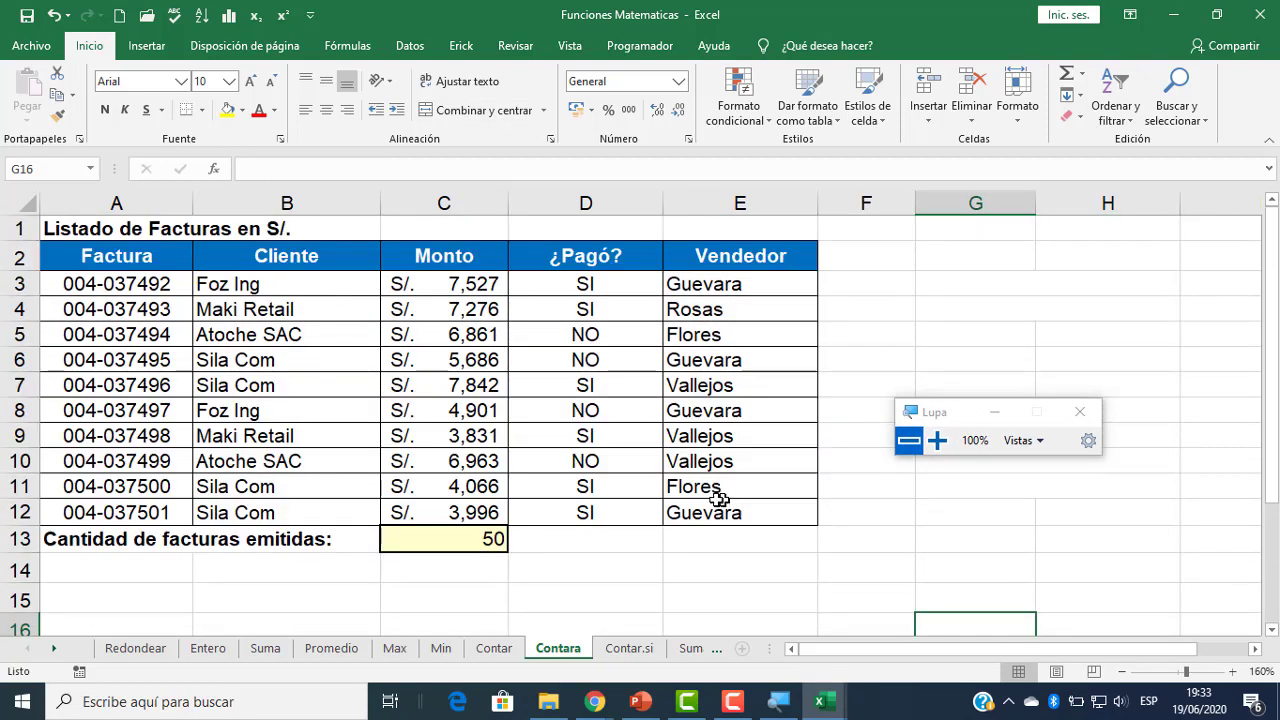
- Switch to the Google Meet call in Chrome and move the Lupa window off the chat to read the messages
mouse_move(594, 701)
left_click(430, 617)
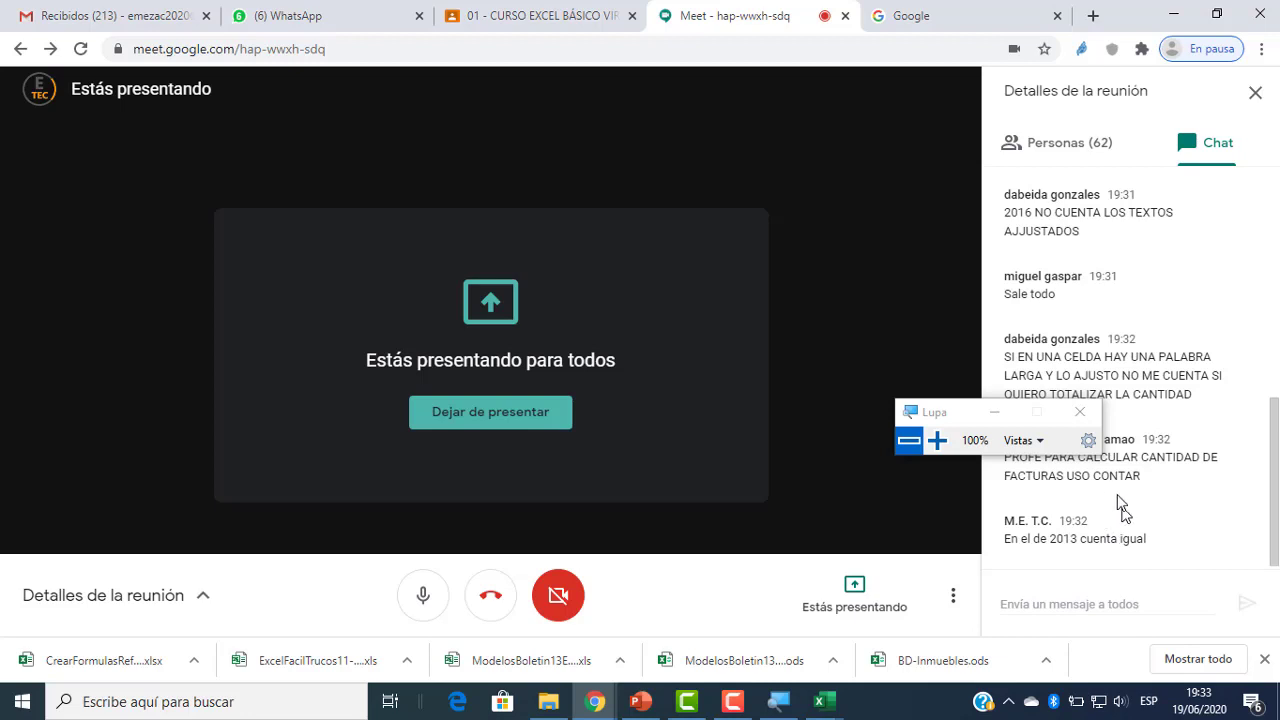
left_click_drag(963, 423, 652, 526)
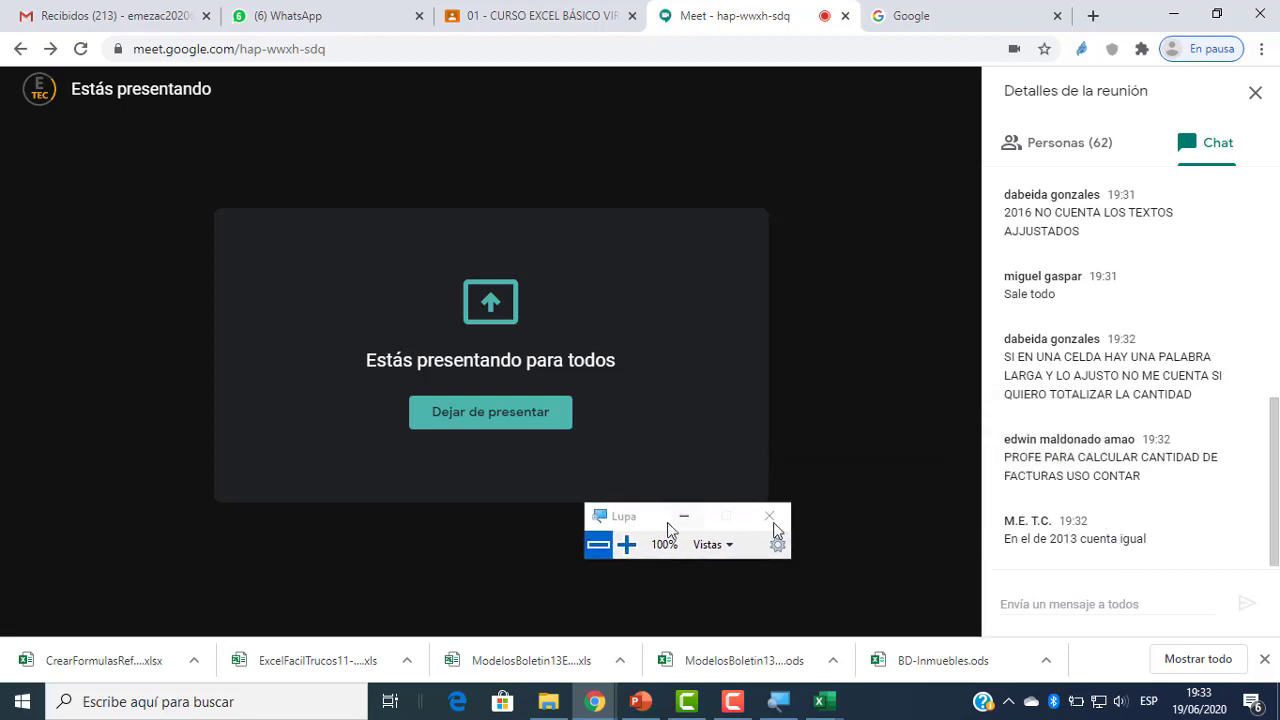
- Read the newest chat messages in the Google Meet call, briefly checking the Funciones Matematicas workbook in between
scroll(1145, 480, "up", 1)
scroll(1135, 472, "down", 1)
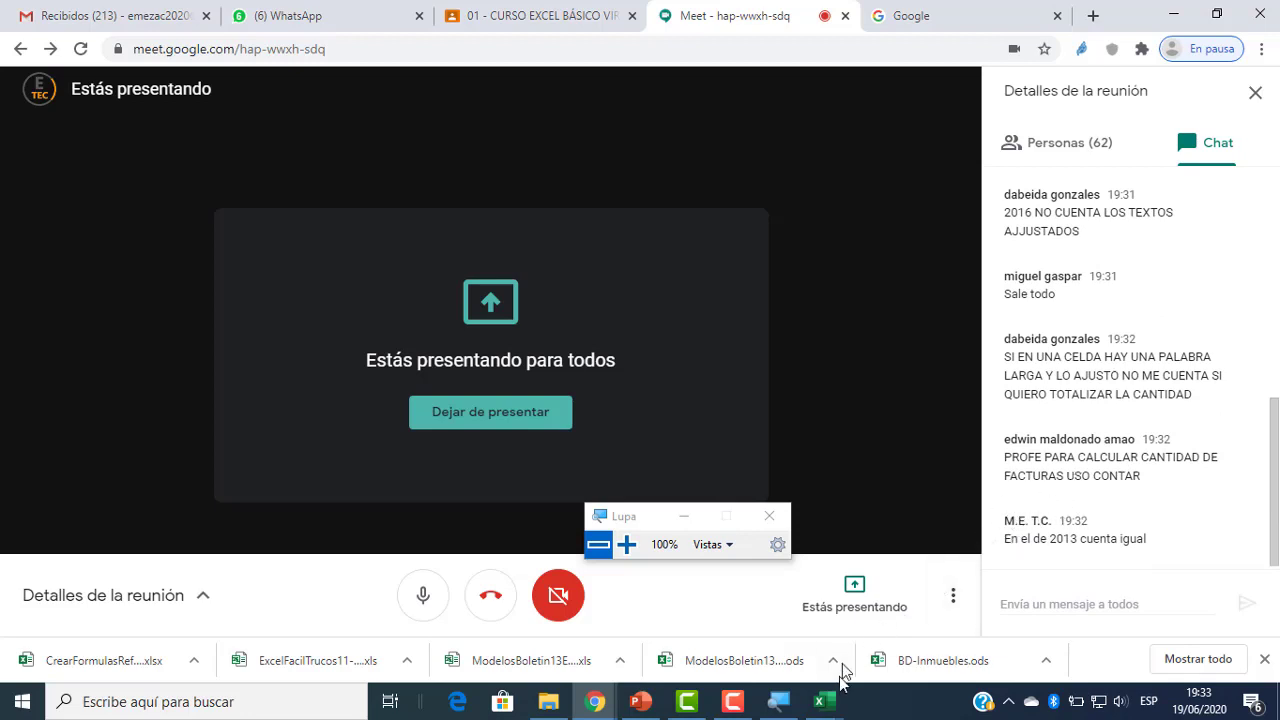
left_click(823, 701)
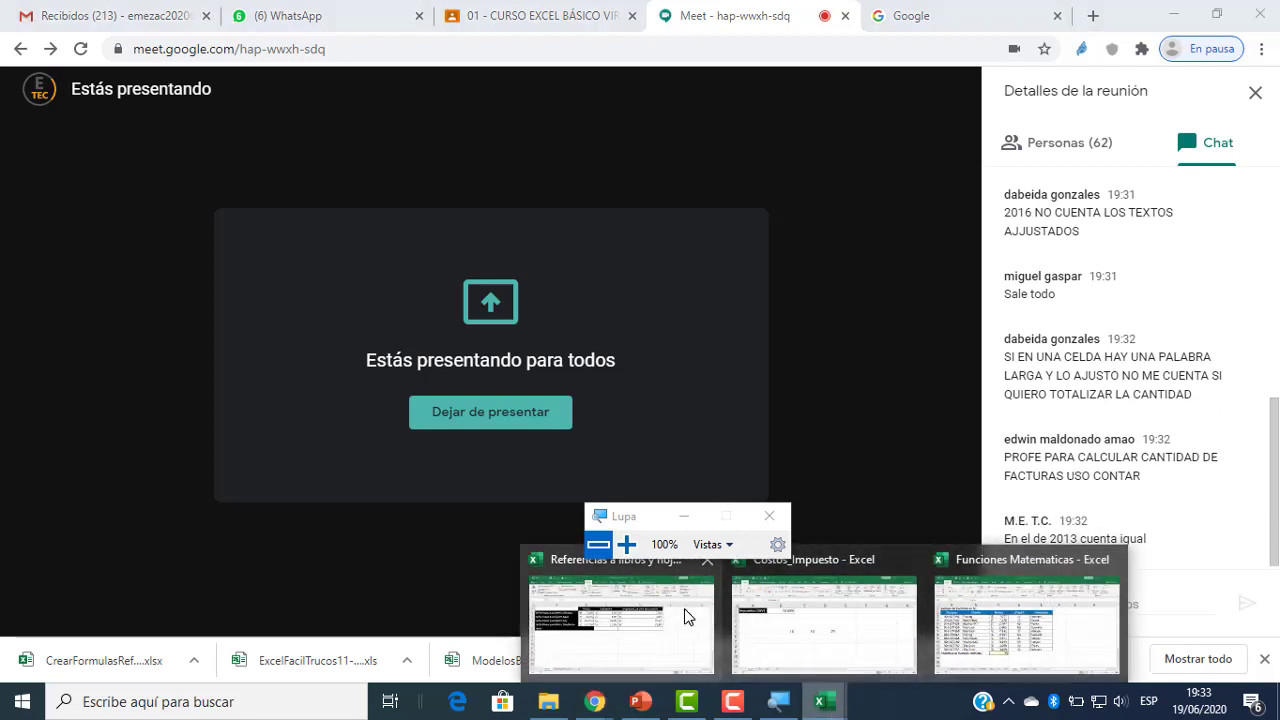
mouse_move(800, 614)
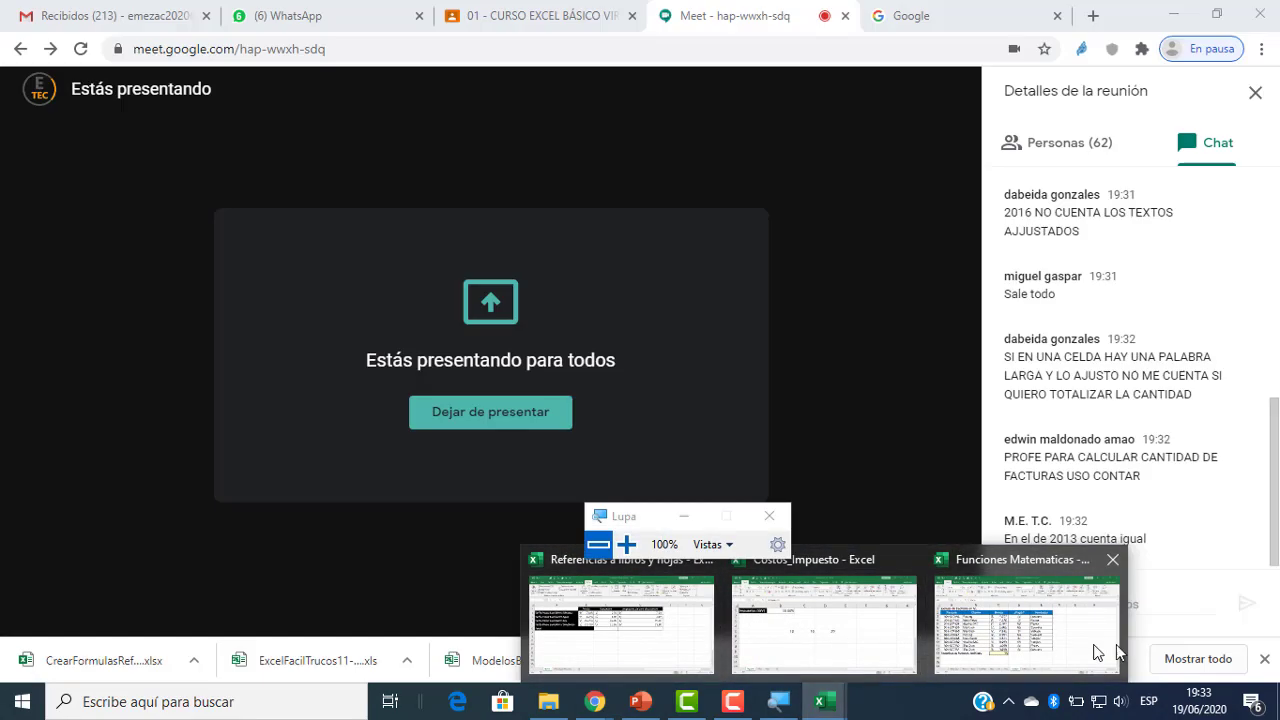
left_click(1081, 639)
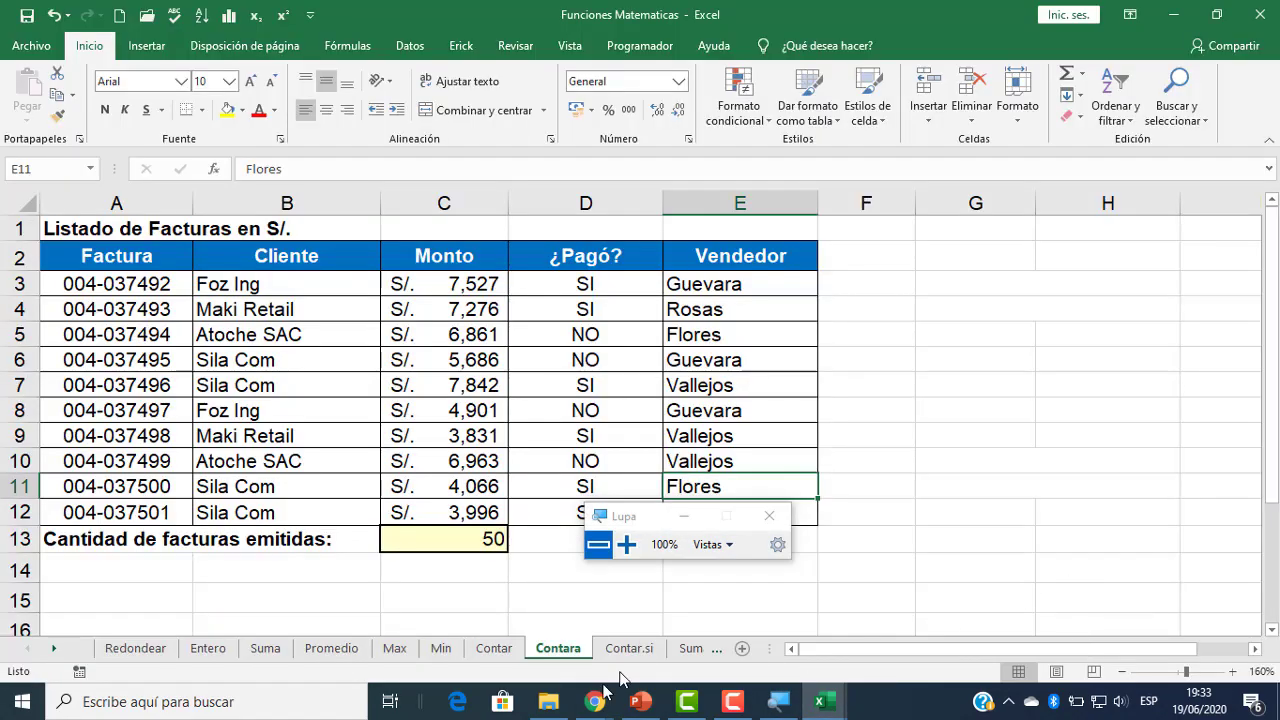
mouse_move(595, 701)
left_click(420, 640)
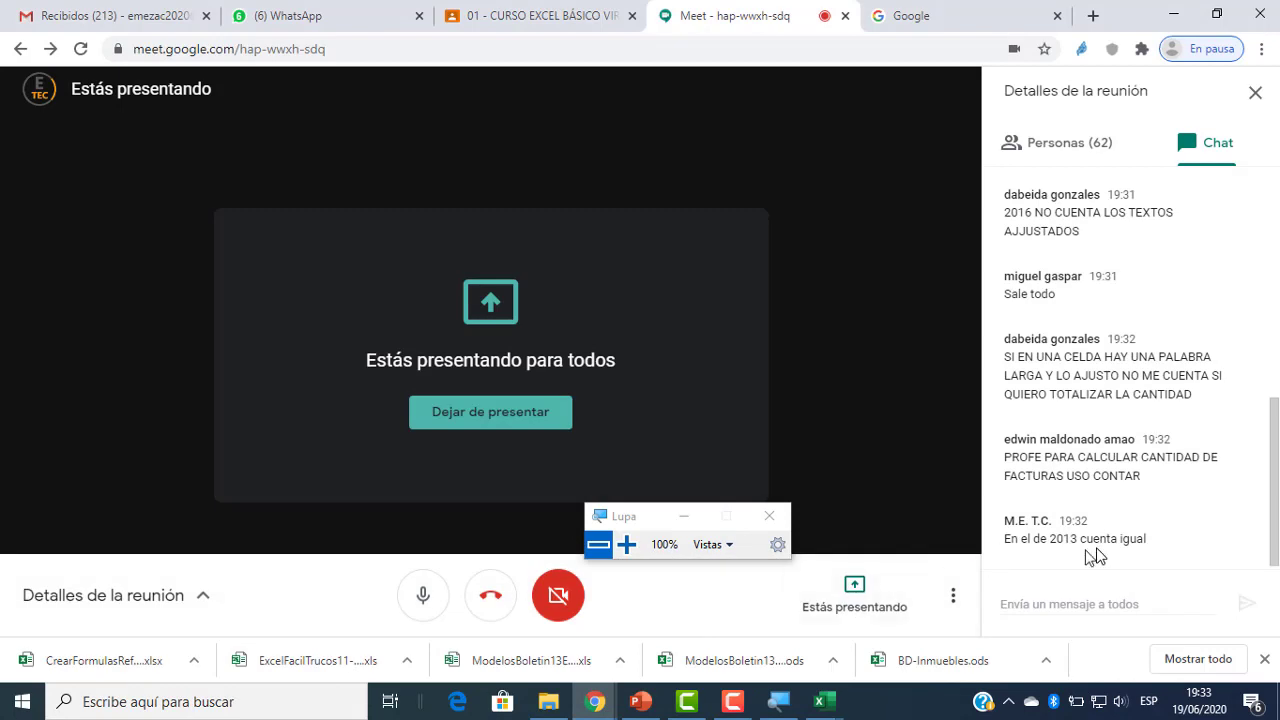
- Switch to the Funciones Matematicas workbook and enter 19 in G7 and hola in G9, keeping G8 empty
mouse_move(820, 703)
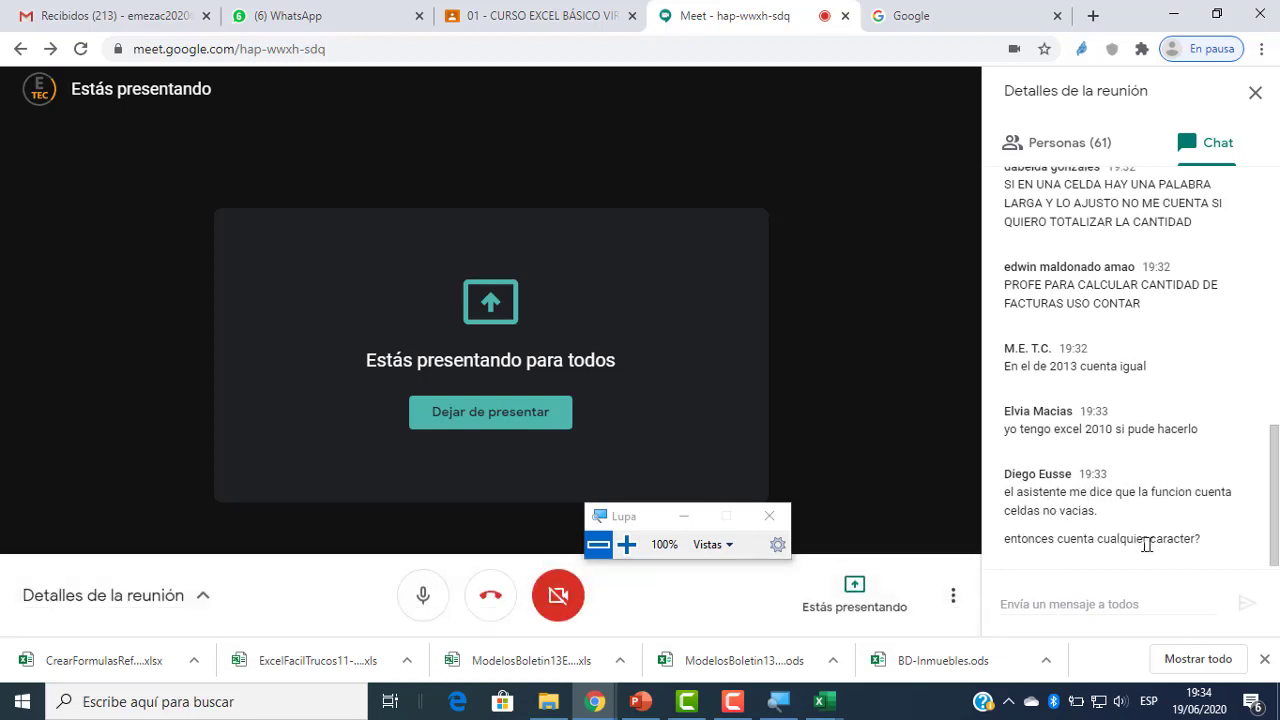
left_click(824, 701)
left_click(1022, 626)
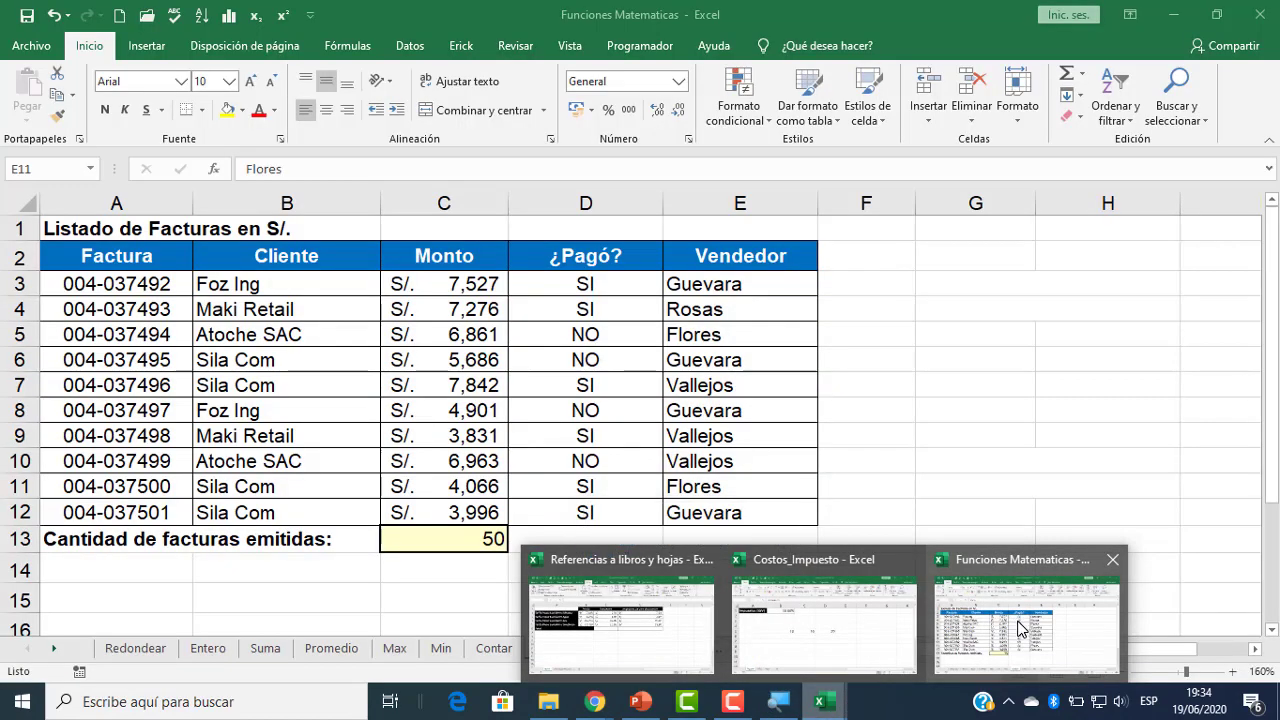
left_click(976, 388)
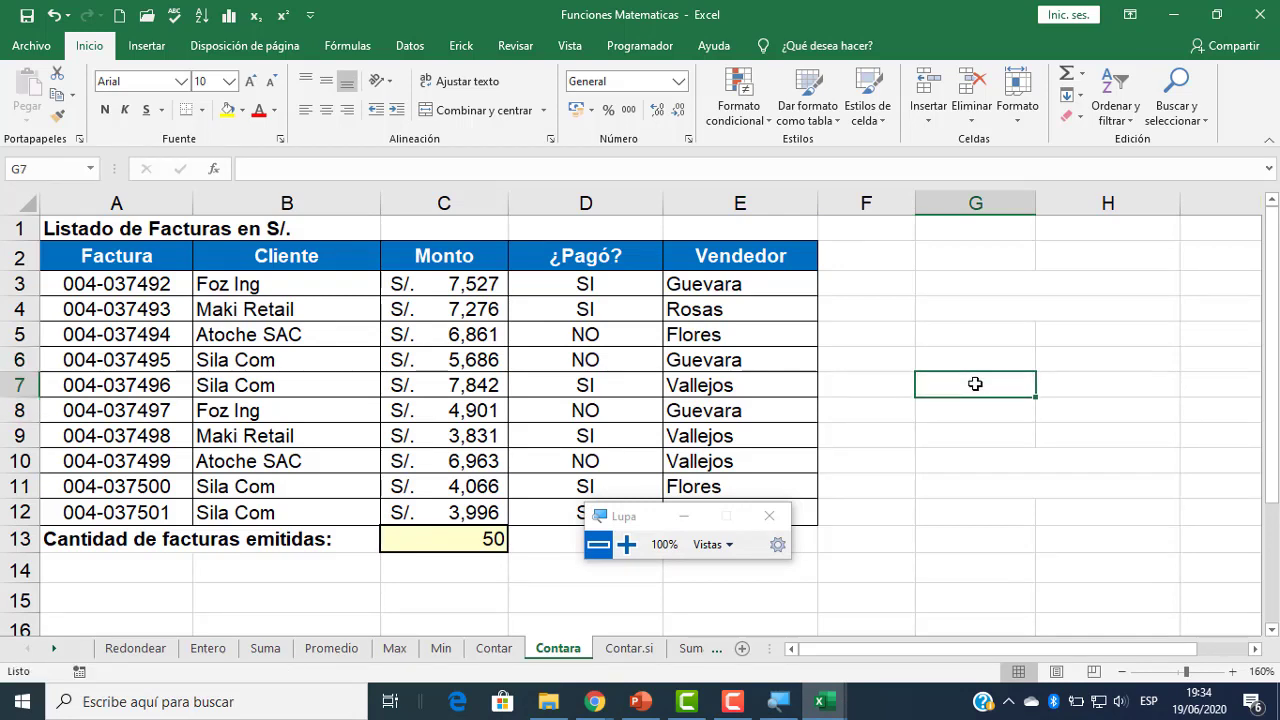
type("19")
key("Return")
key("Return")
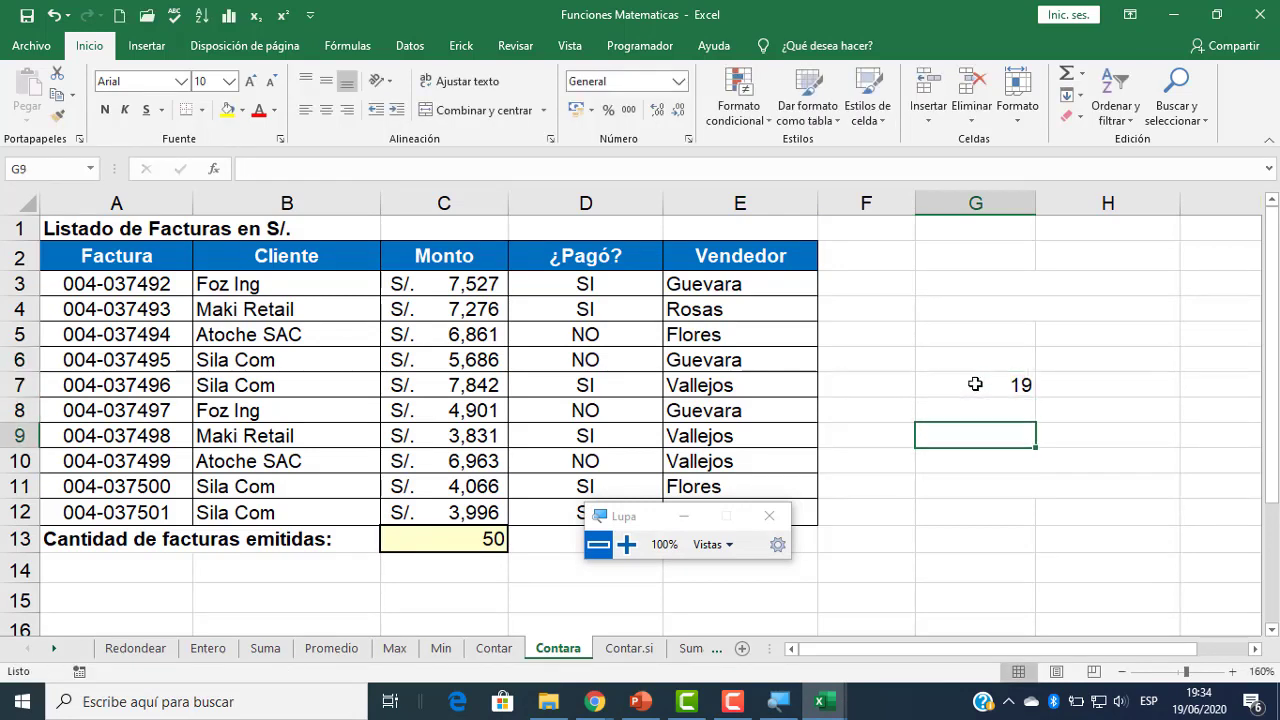
type("hola")
key("Return")
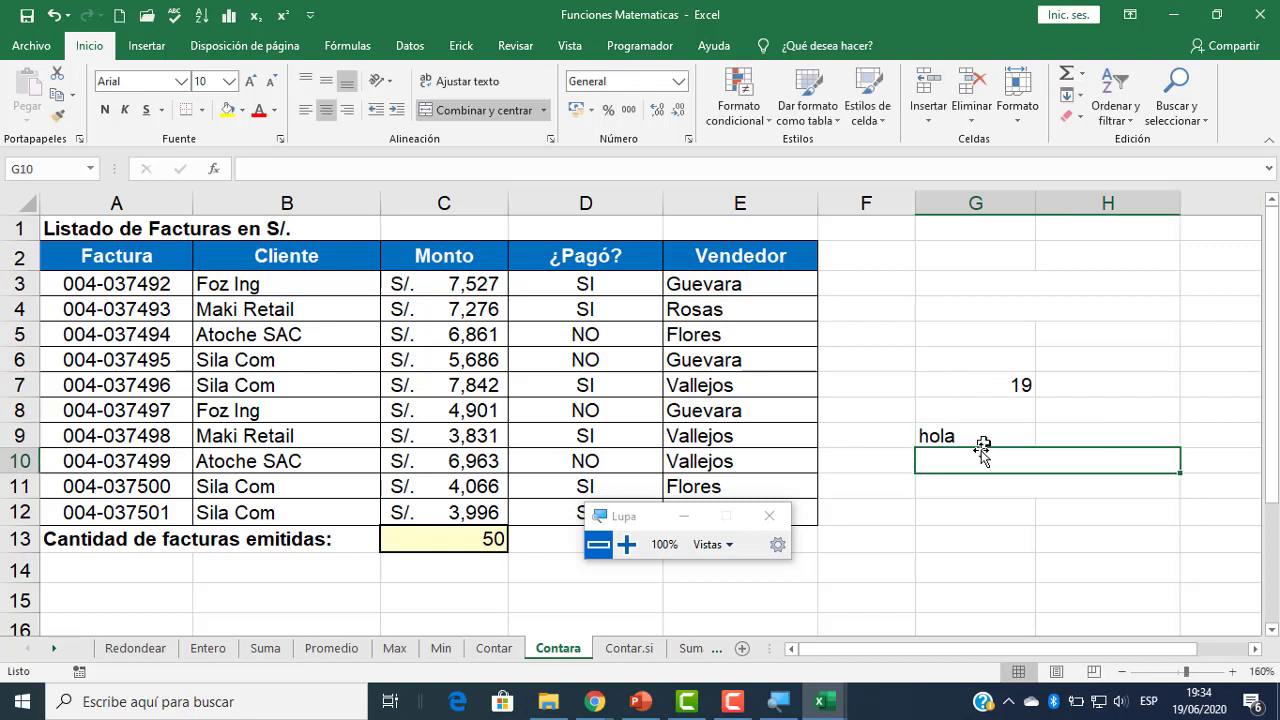
- Unmerge G10:H10 and count the non-empty cells of G7:G9 with CONTARA in G10
left_click(485, 116)
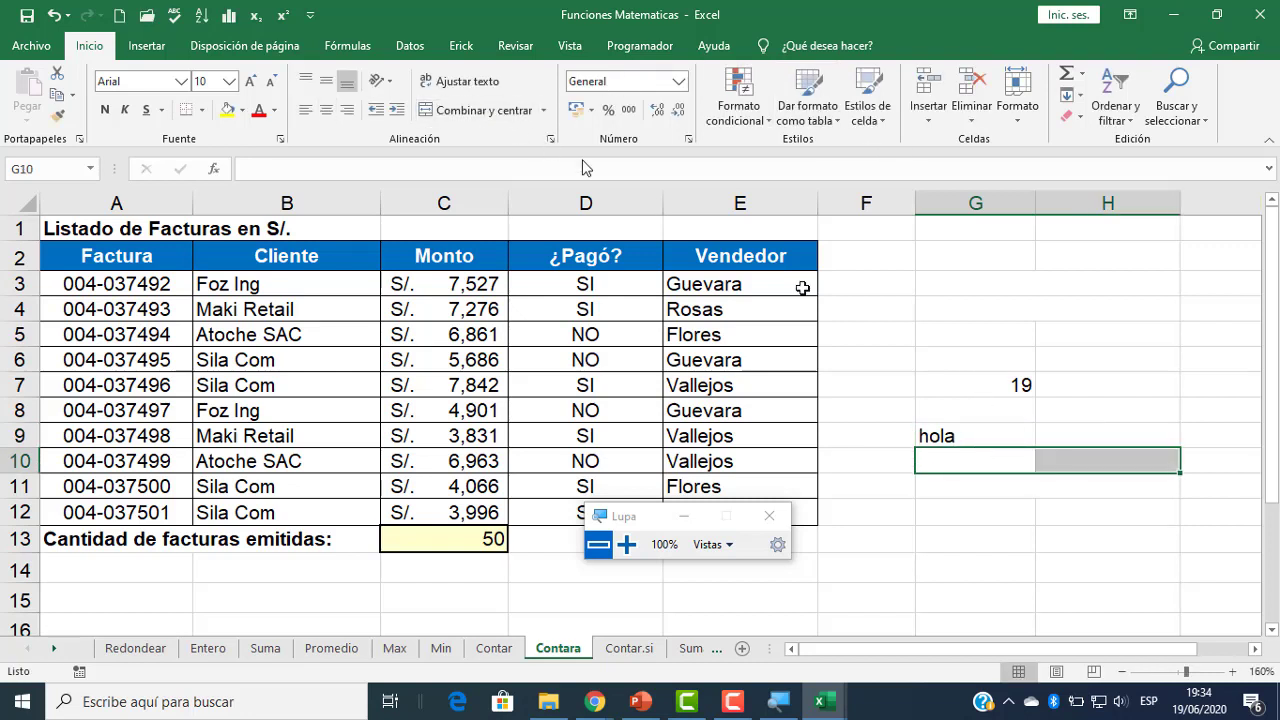
left_click(994, 514)
left_click(995, 463)
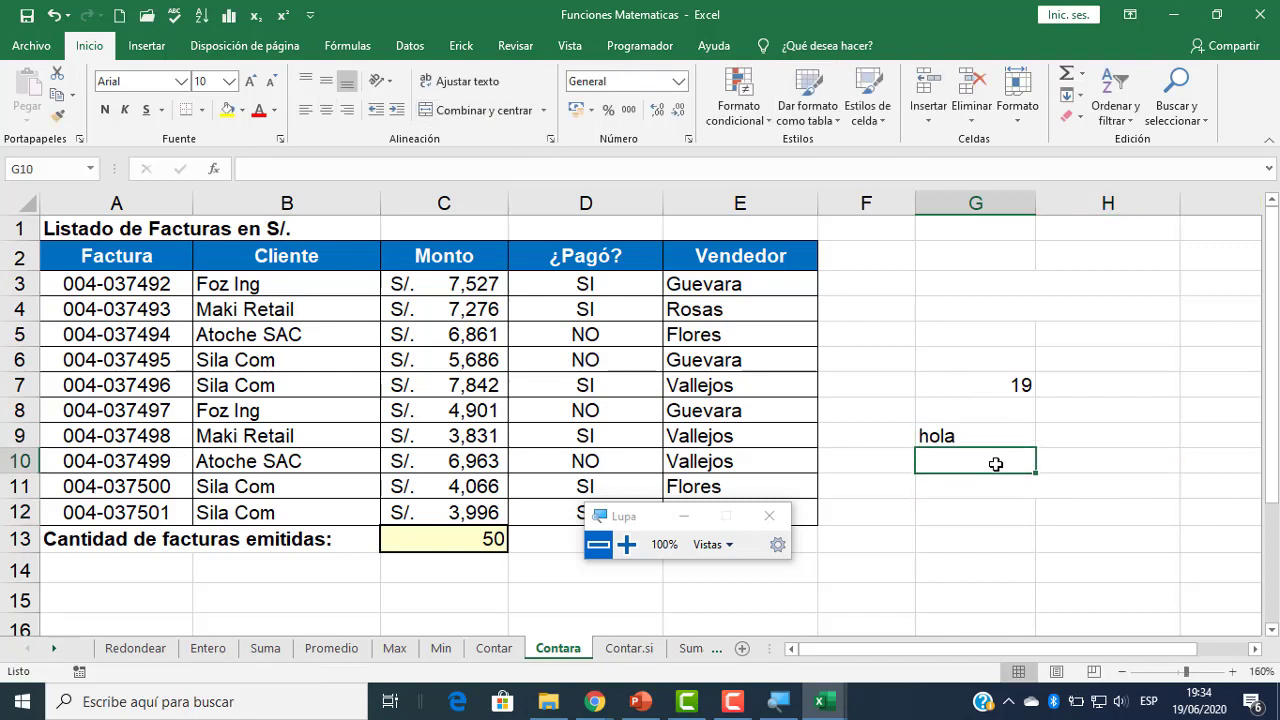
type("=contara")
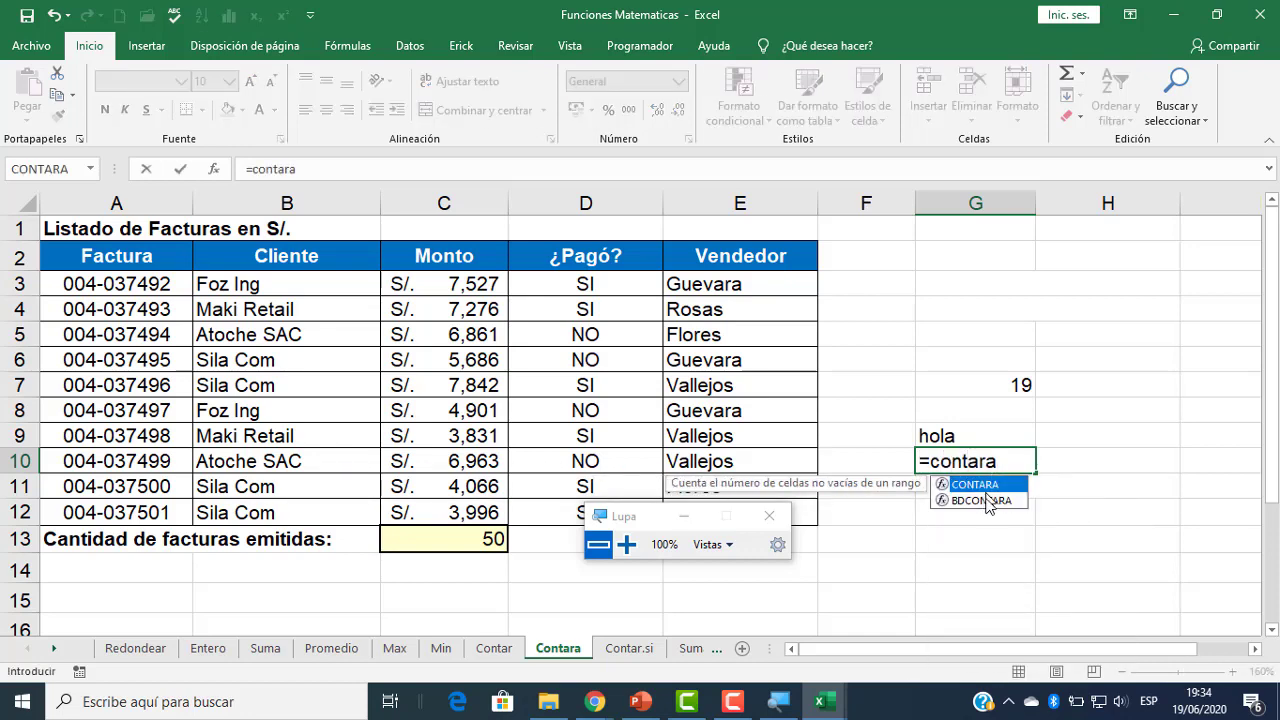
key("Tab")
left_click_drag(977, 382, 971, 438)
key("Return")
left_click(978, 466)
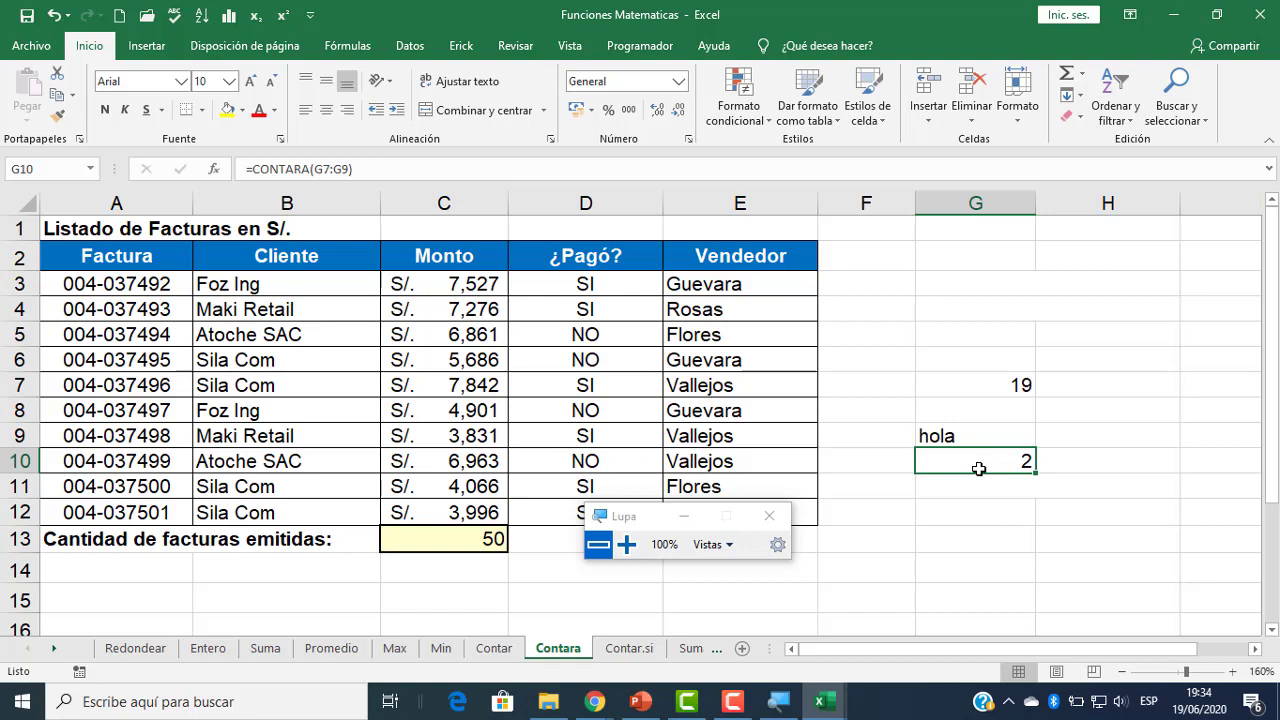
left_click_drag(903, 326, 1017, 504)
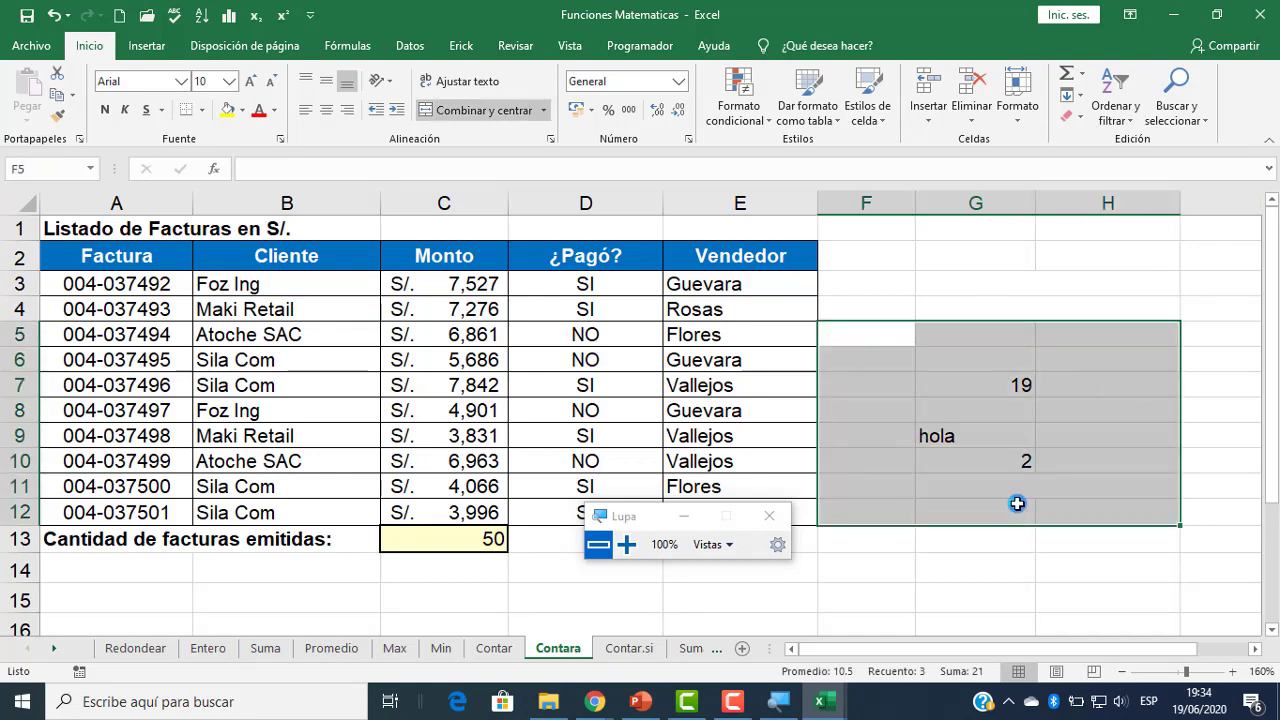
- Open the Contar.si sheet and move the Lupa window clear of the employee and office tables
left_click(638, 650)
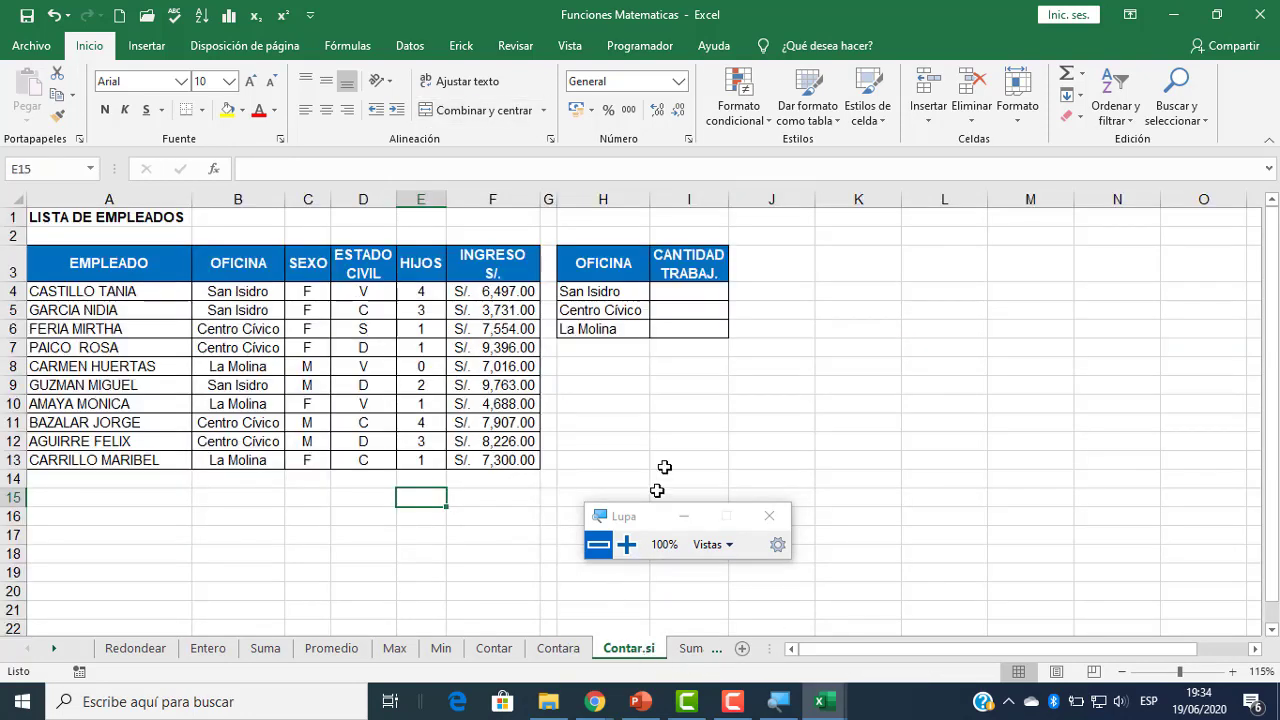
left_click(640, 441)
left_click_drag(644, 531, 900, 510)
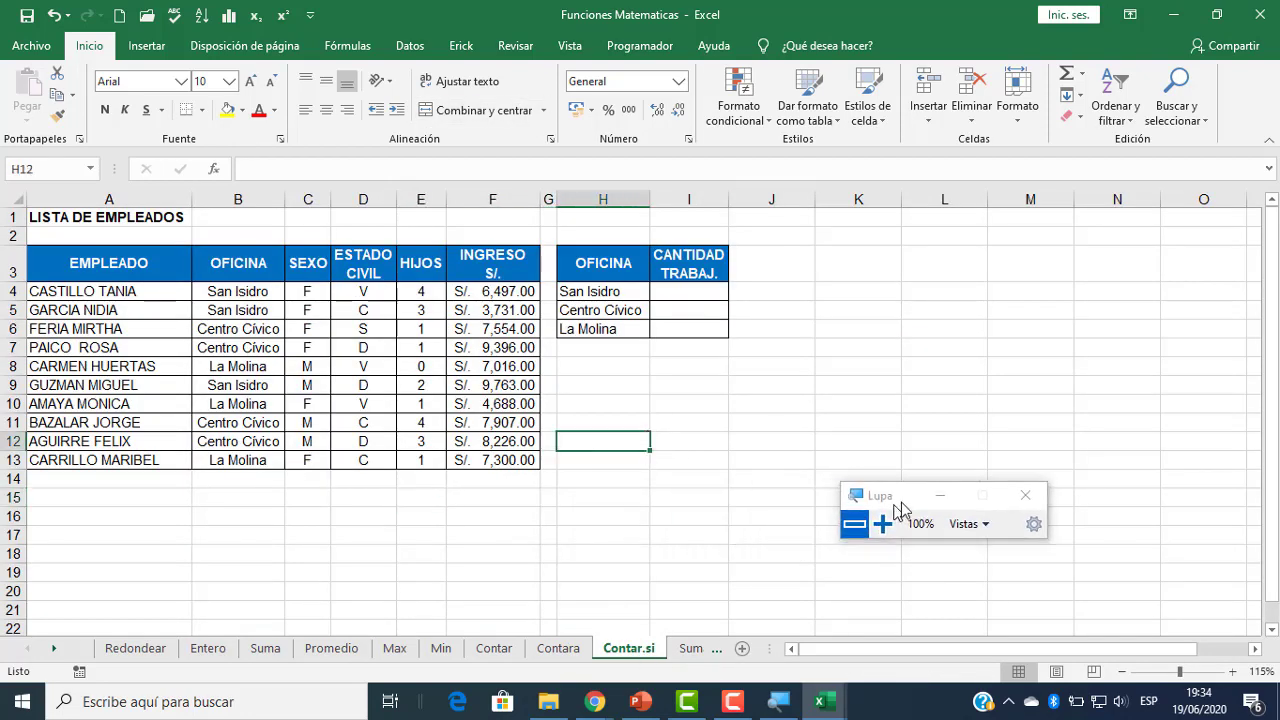
scroll(522, 398, "up", 3, "ctrl")
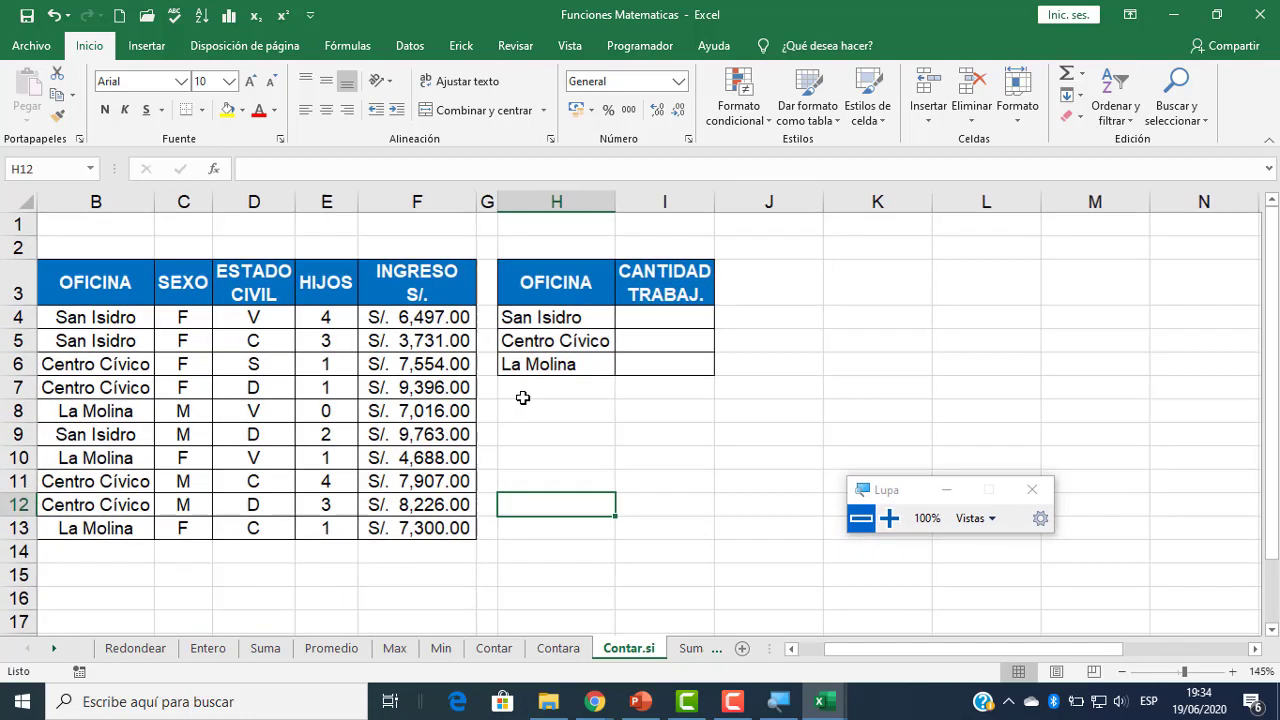
left_click_drag(923, 649, 843, 649)
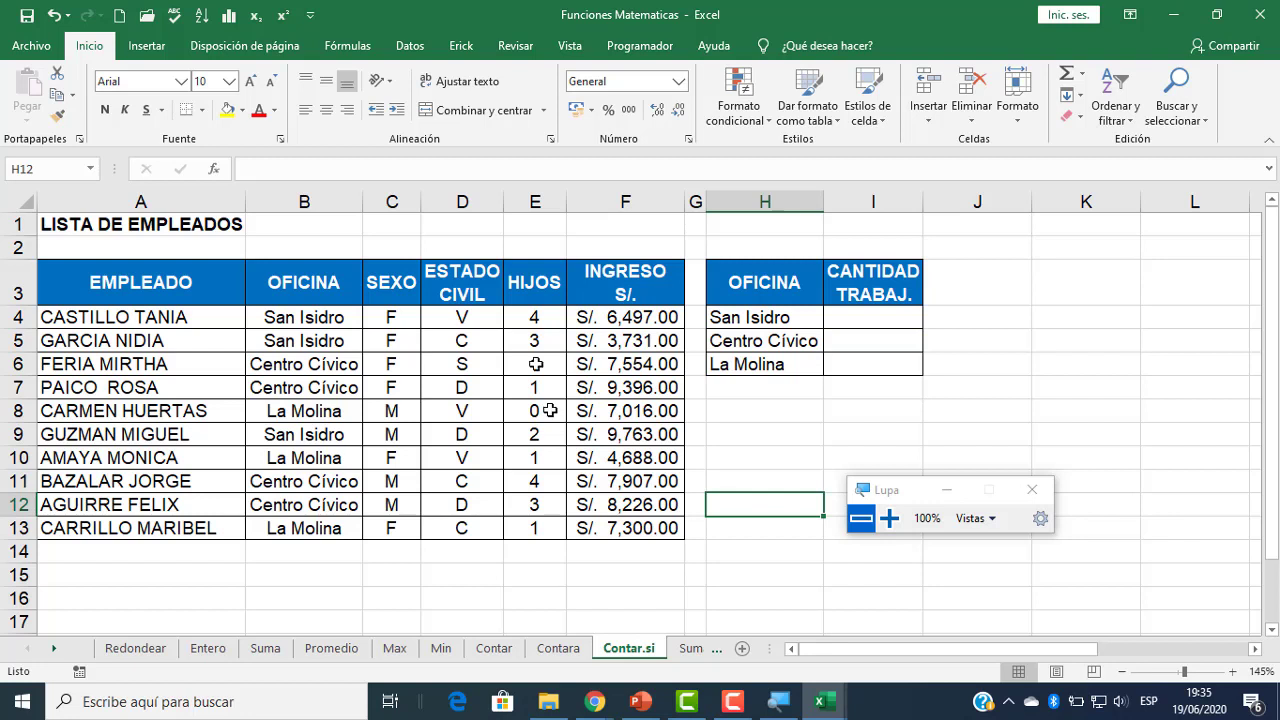
- Find the CONTAR.SI function by searching for contar.si and insert it in I4, the San Isidro worker count
left_click(876, 323)
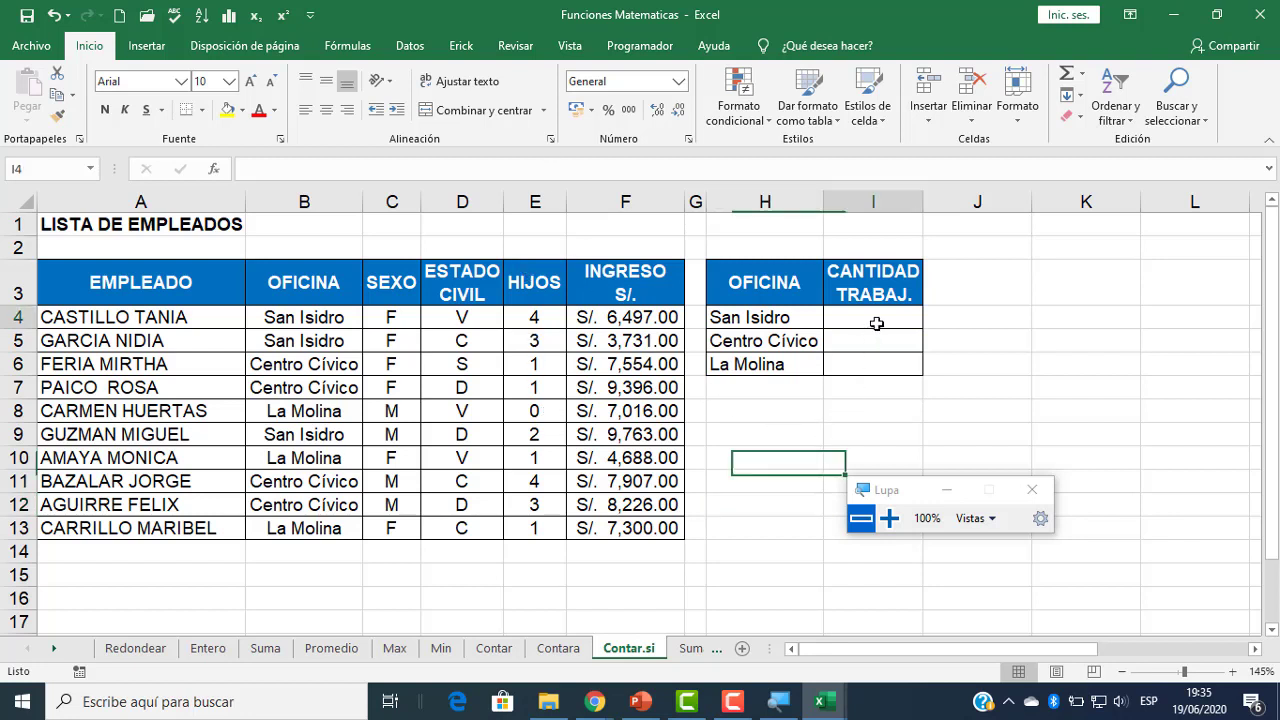
left_click(777, 321)
left_click(870, 319)
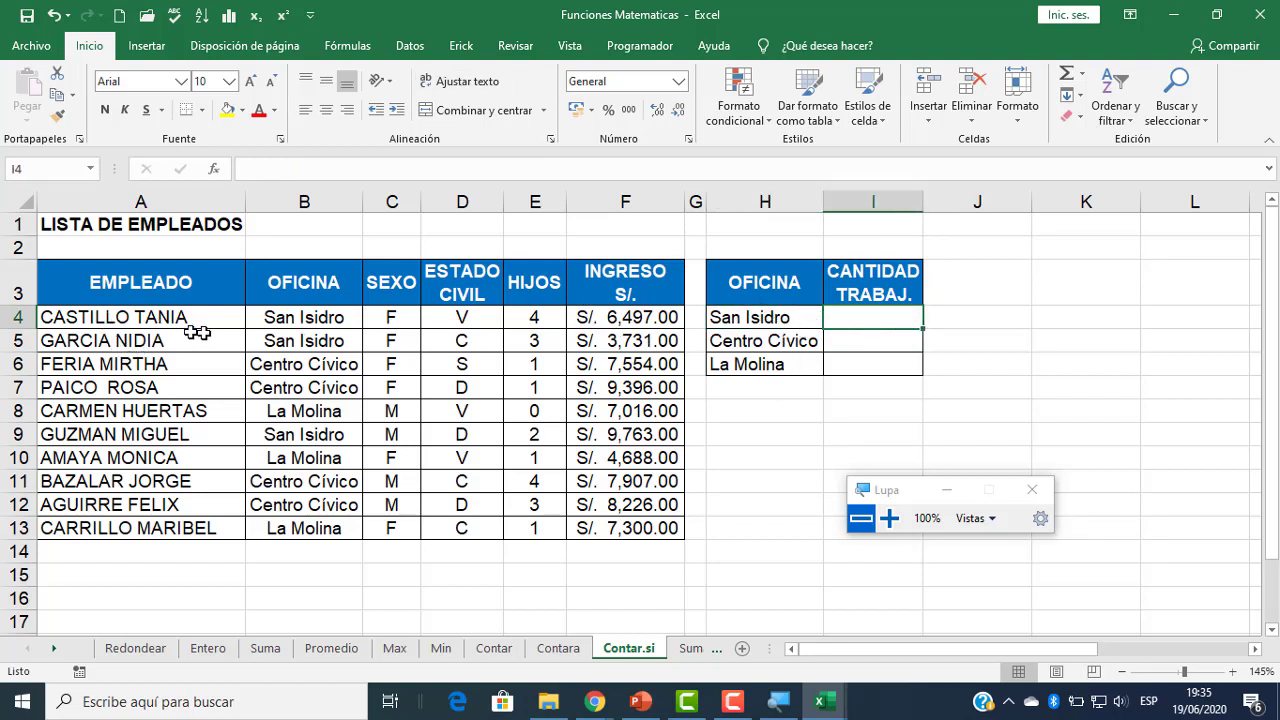
left_click_drag(289, 327, 305, 338)
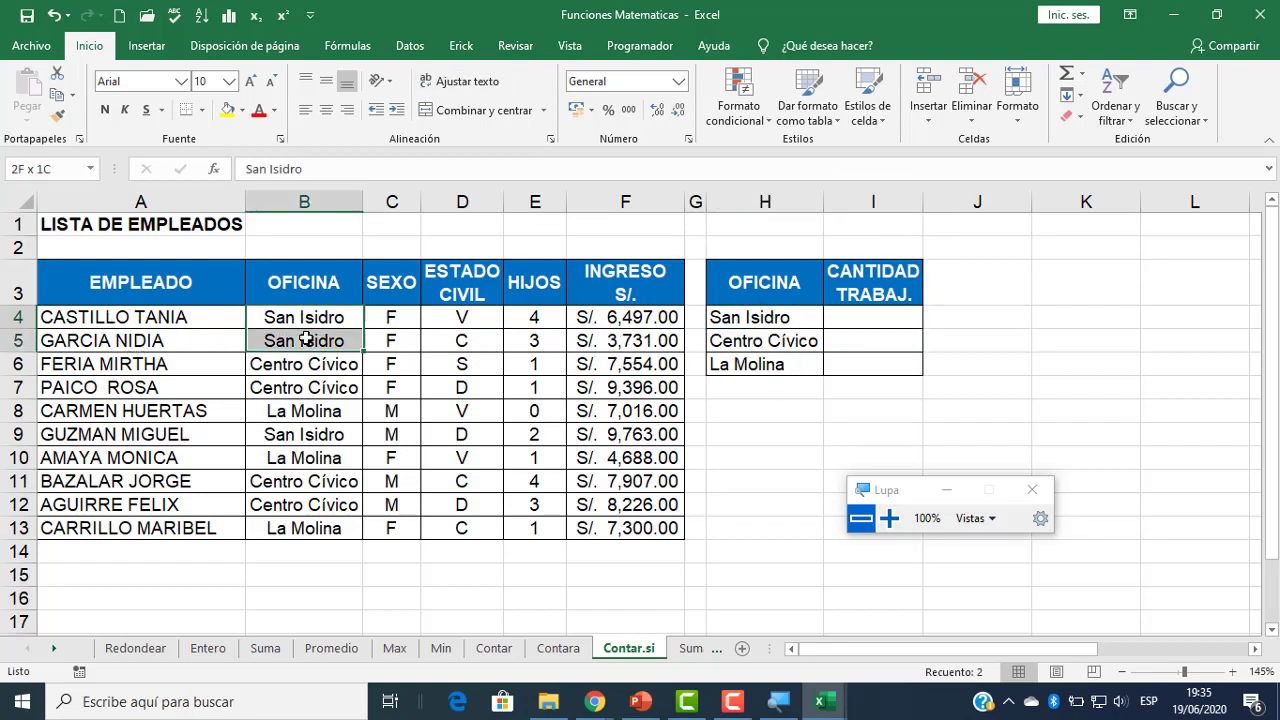
left_click(330, 437)
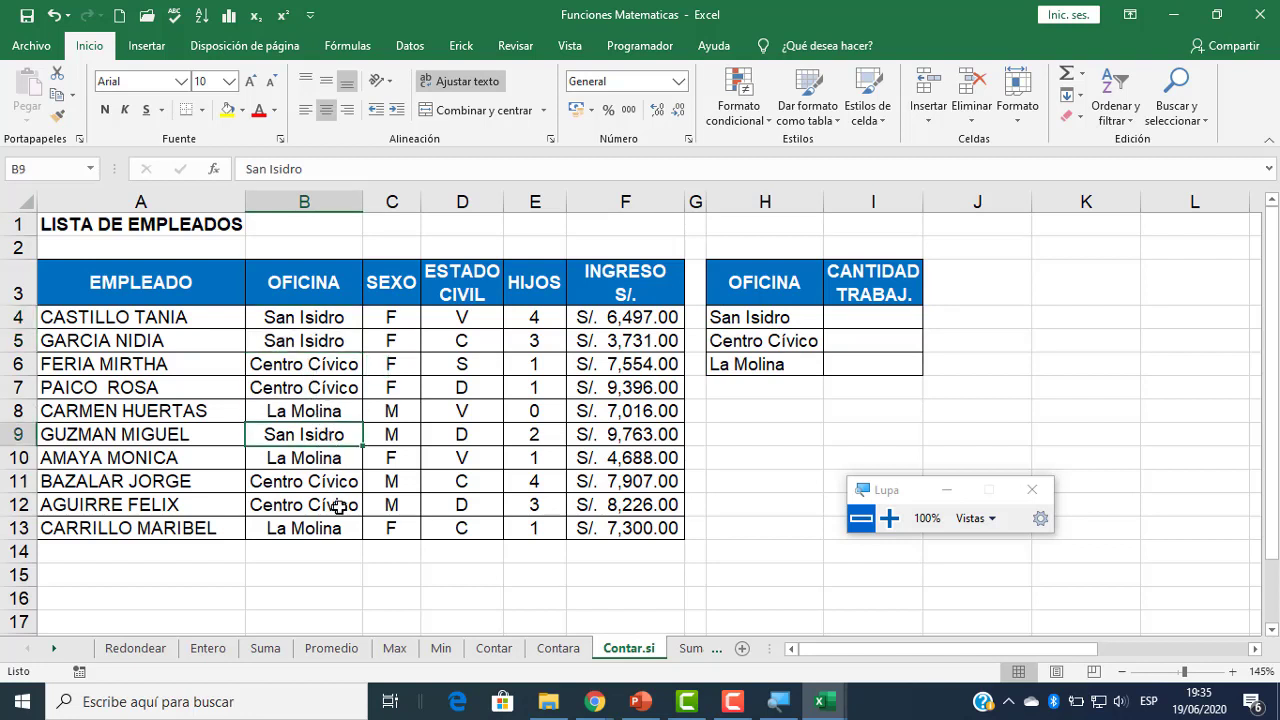
left_click(862, 317)
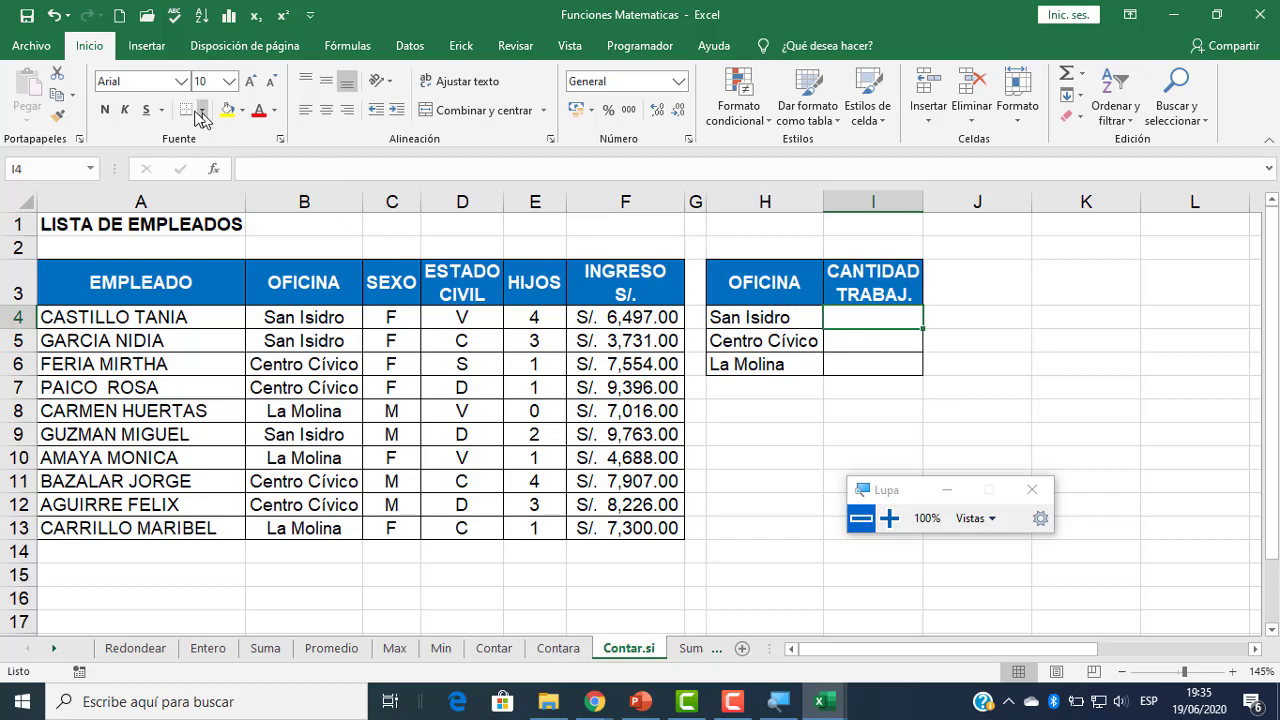
left_click(213, 169)
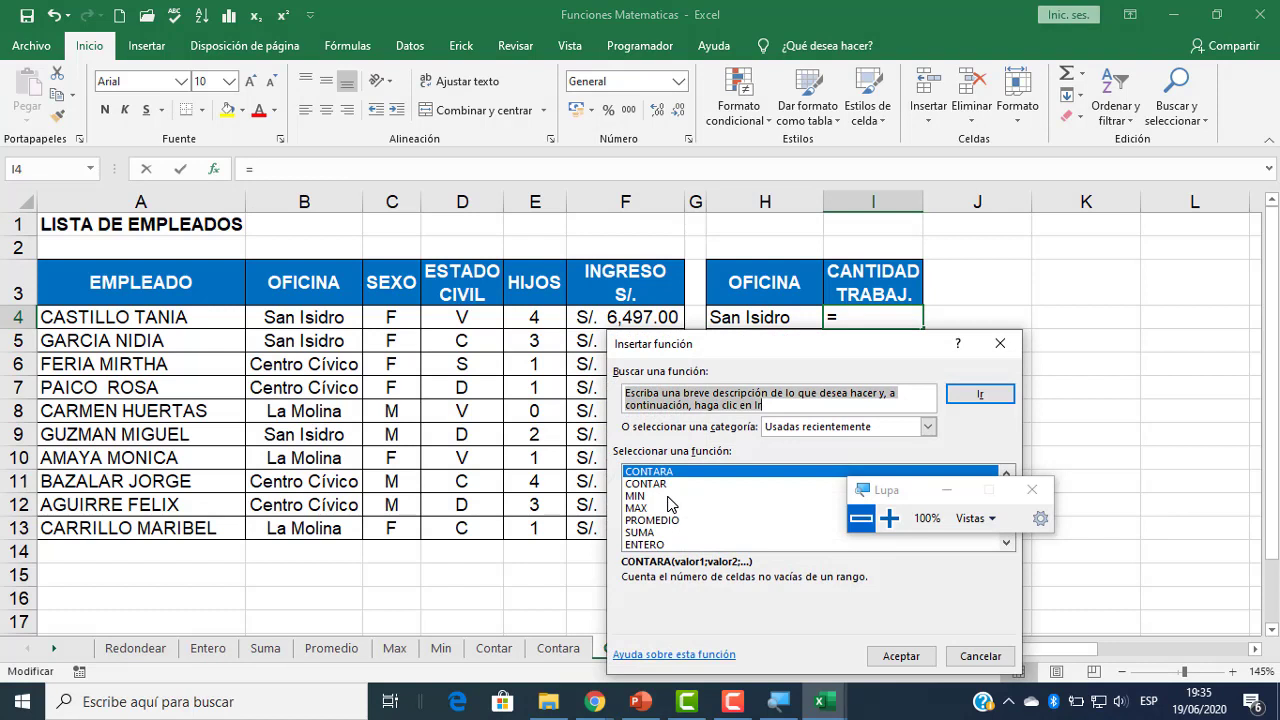
type("contar.si")
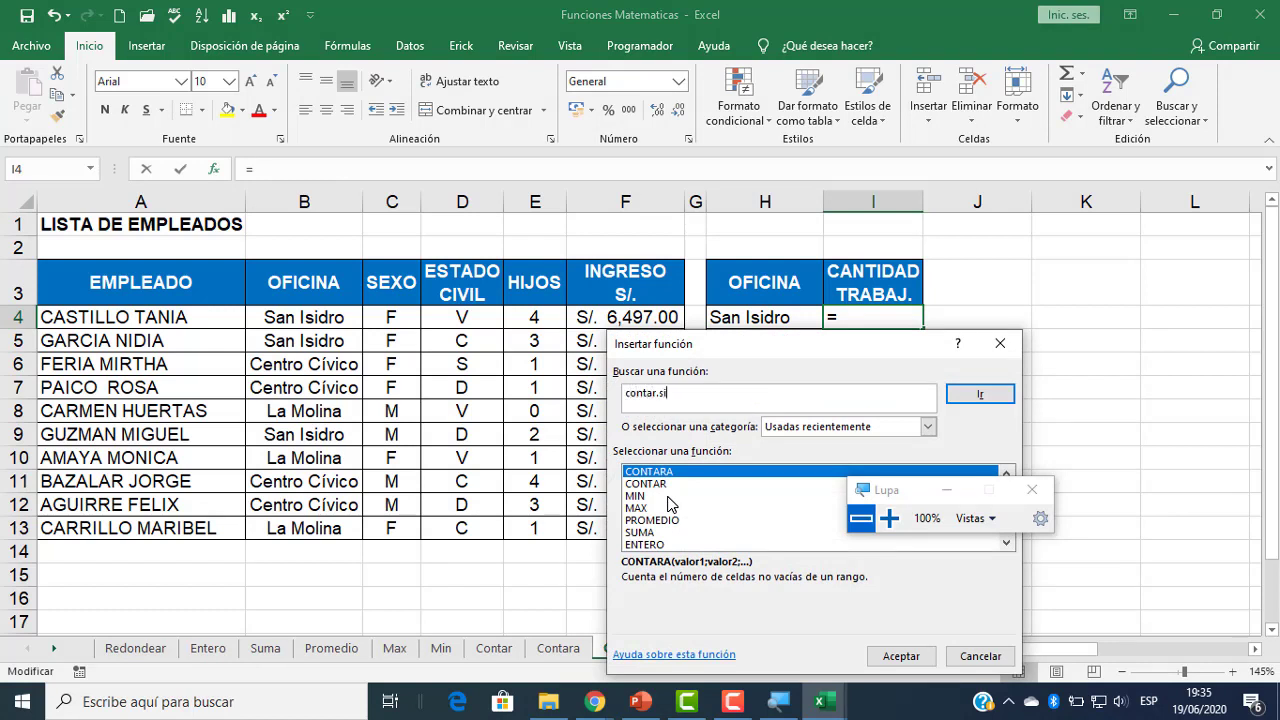
left_click(981, 395)
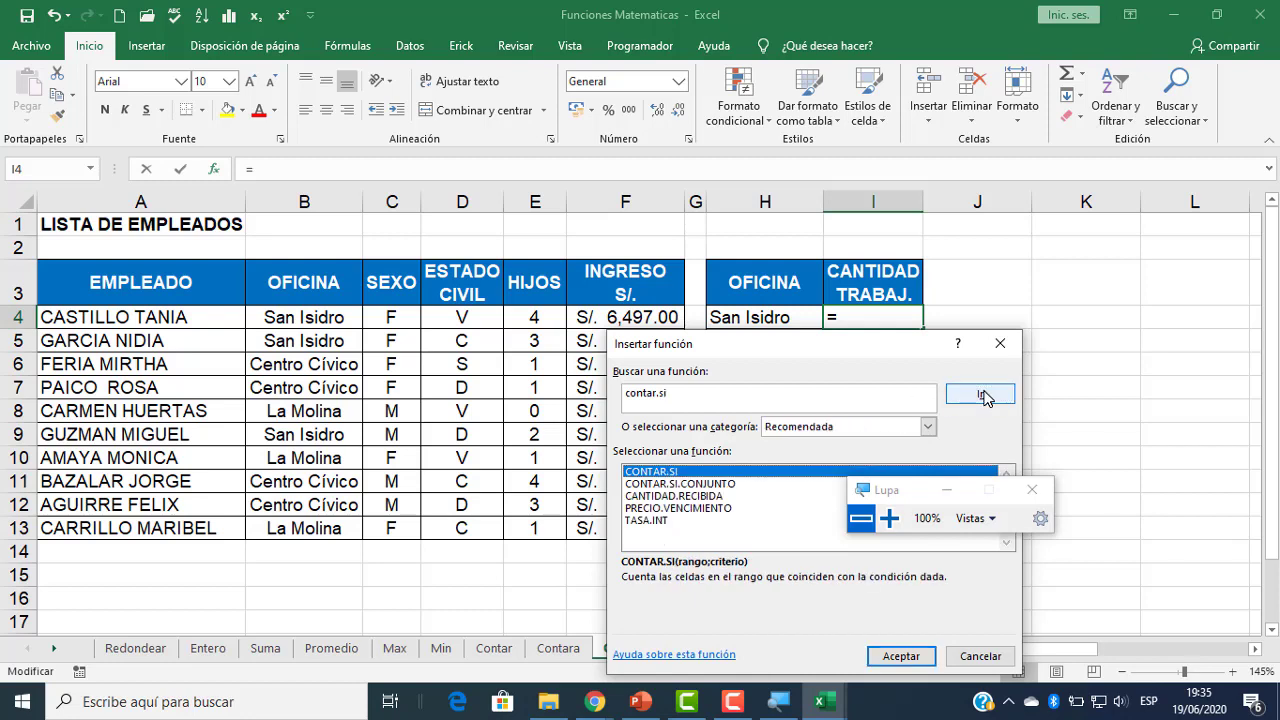
left_click(901, 656)
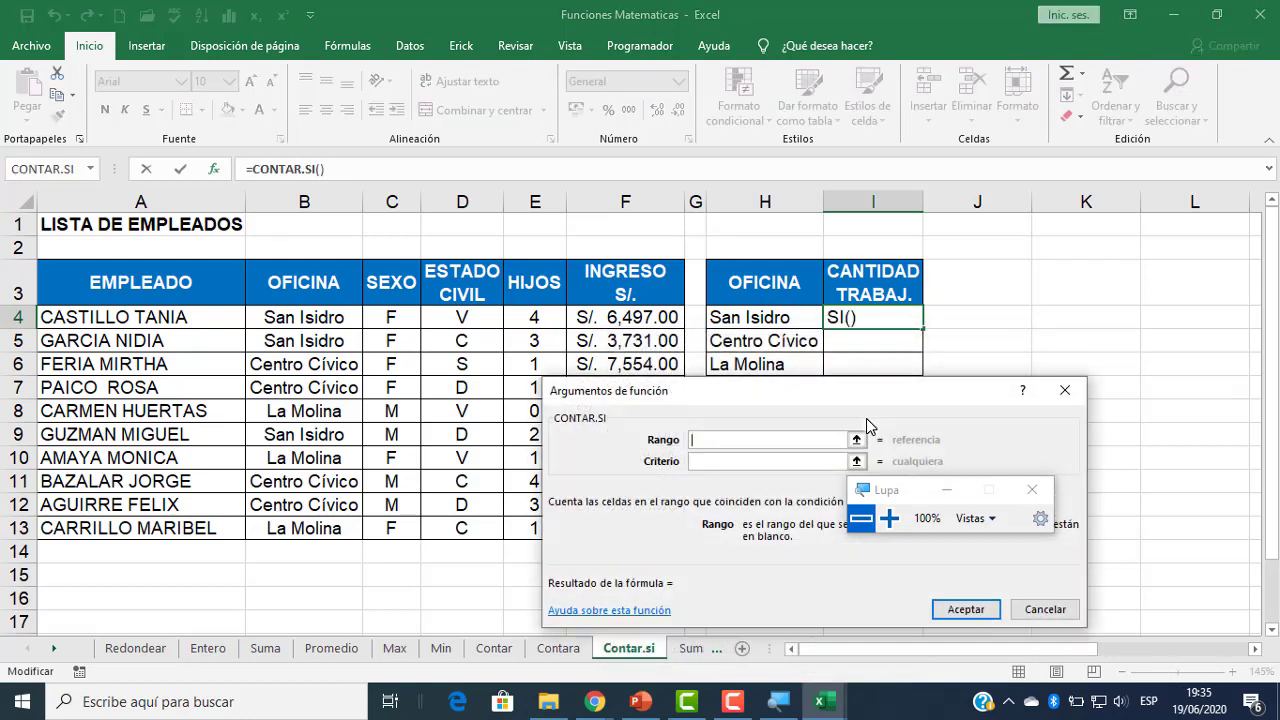
- Complete CONTAR.SI in I4 with range B4:B13 and criterion H4, and open the finished formula in the cell
left_click(889, 518)
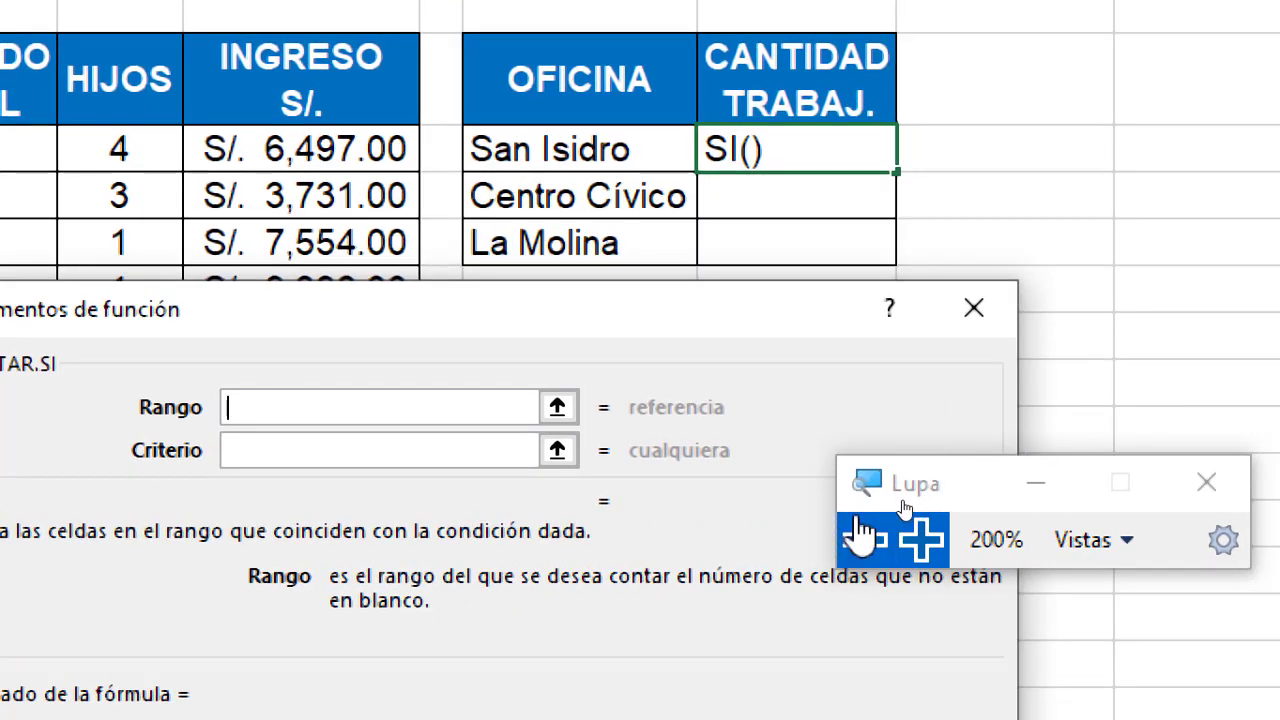
left_click_drag(612, 302, 888, 335)
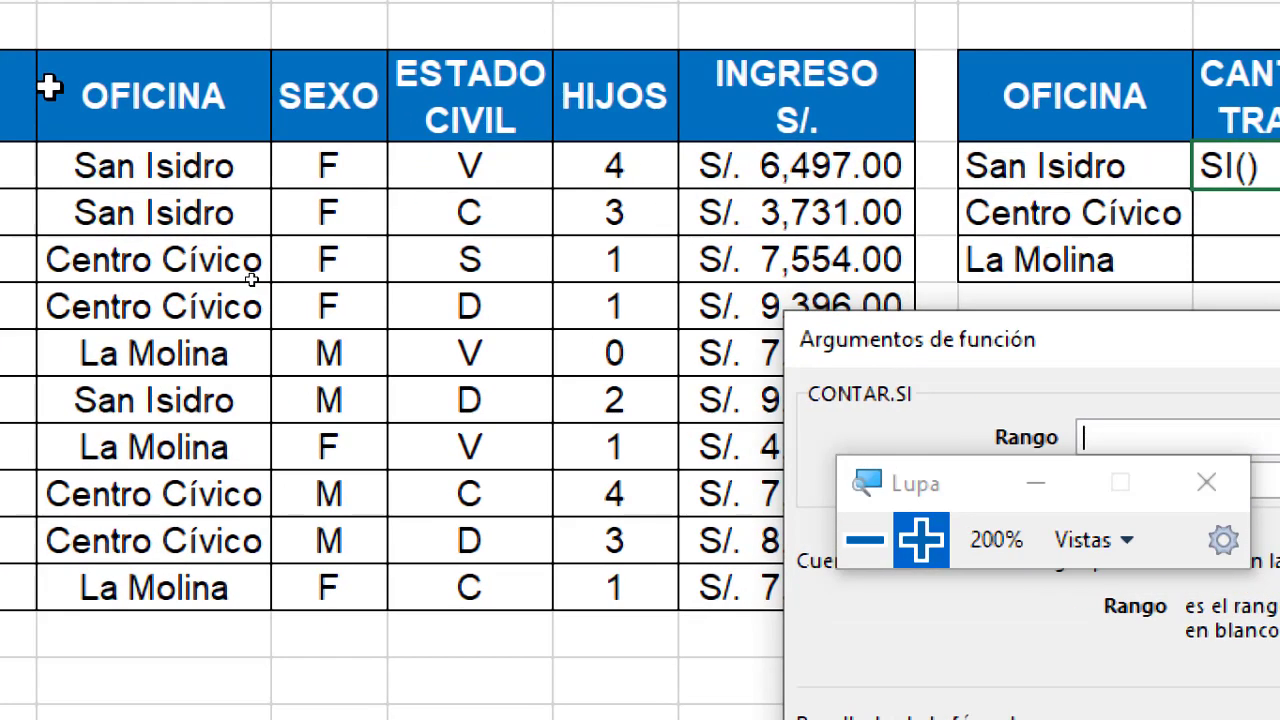
left_click_drag(172, 160, 186, 565)
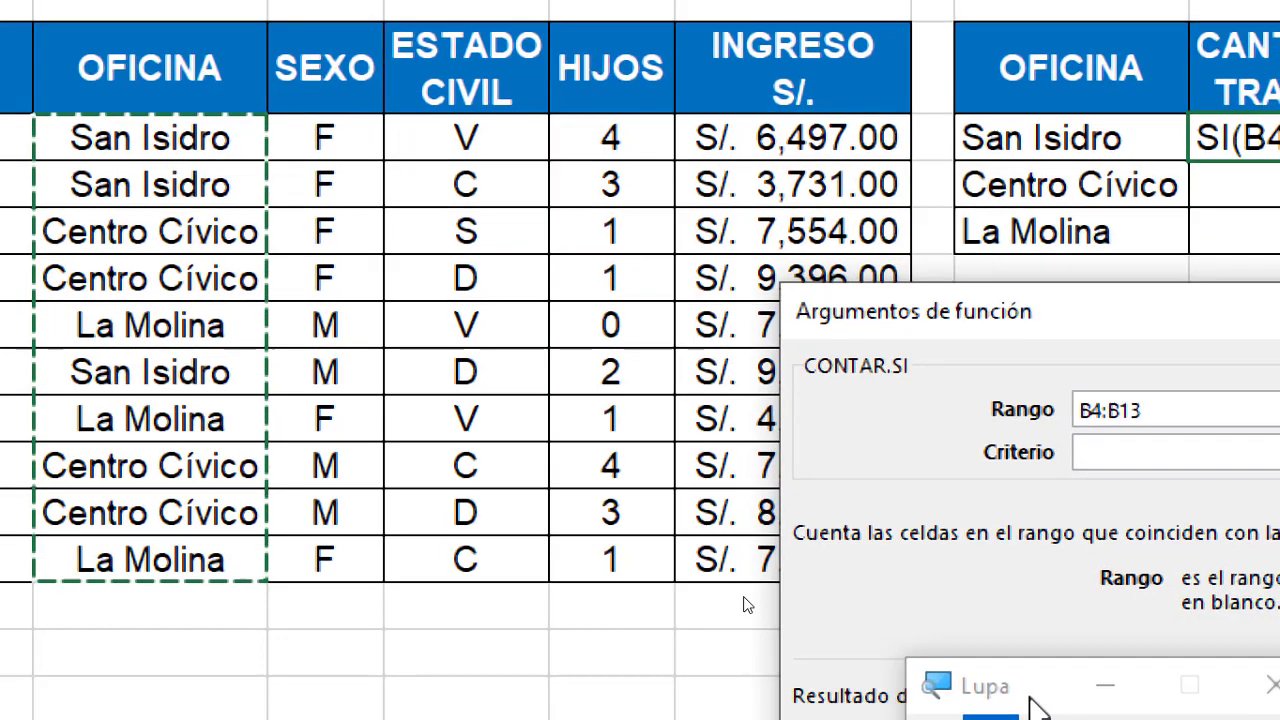
left_click(1126, 455)
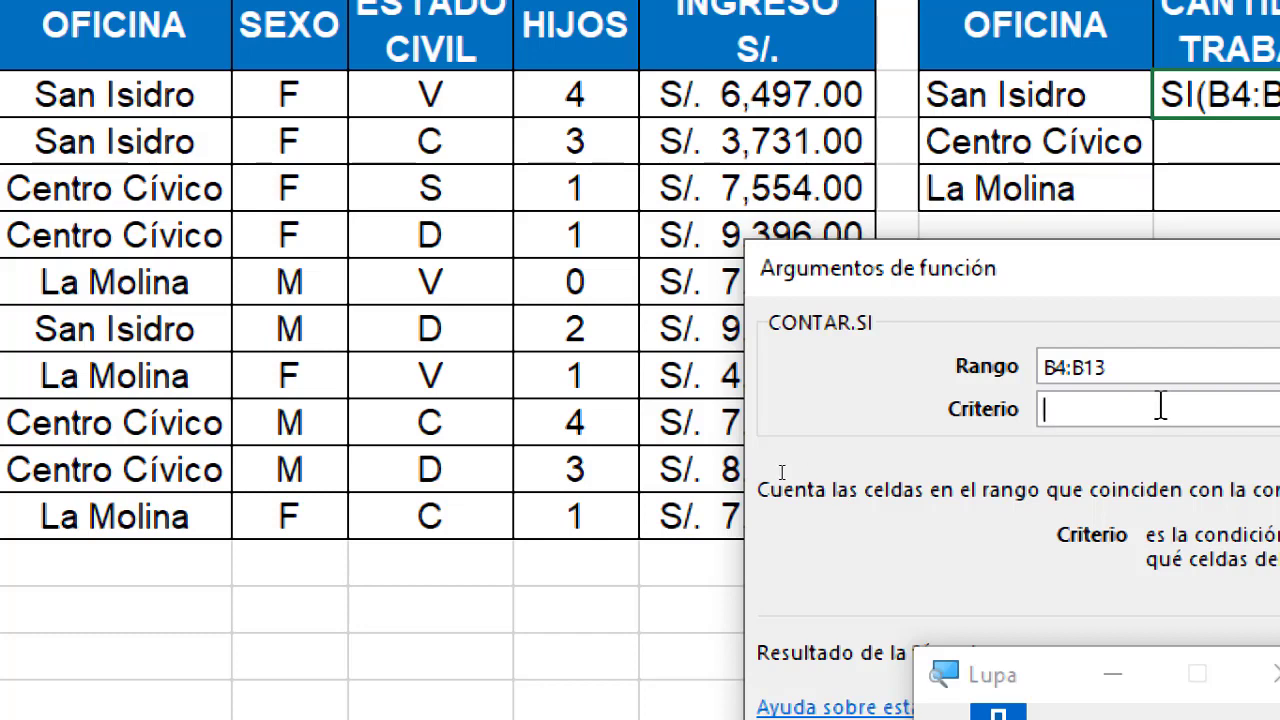
left_click(995, 97)
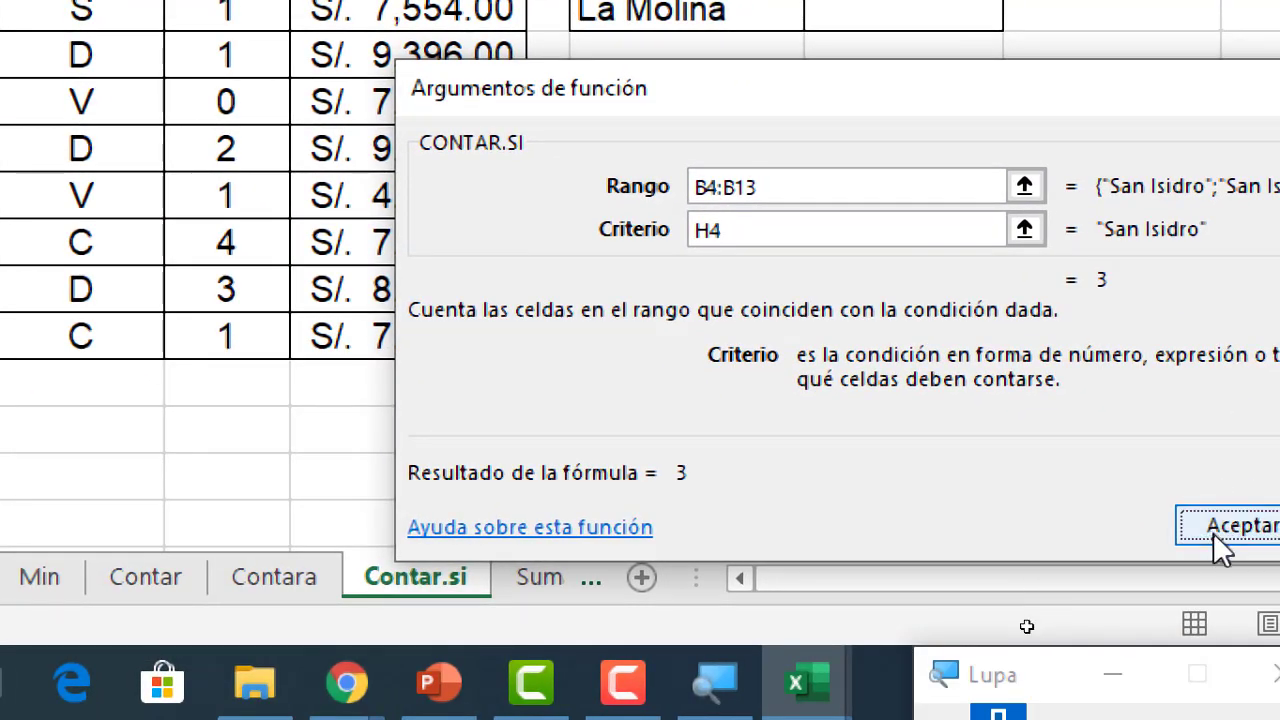
left_click(1215, 533)
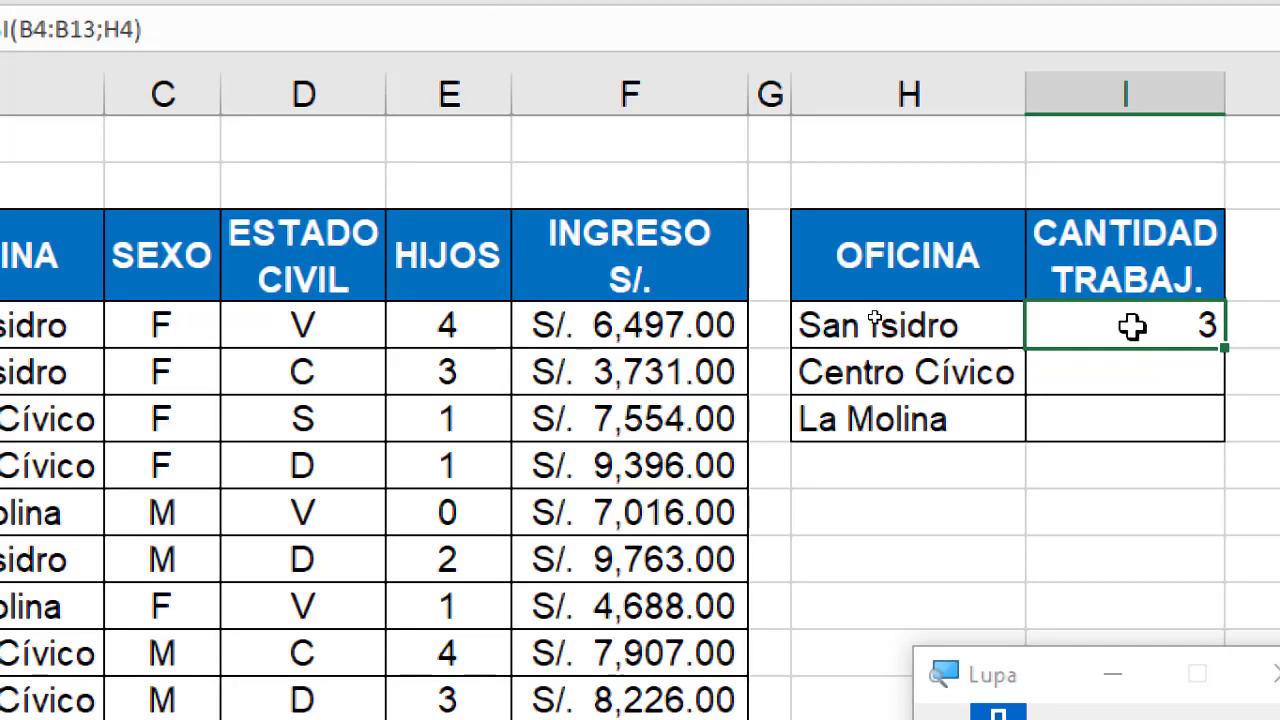
double_click(1197, 176)
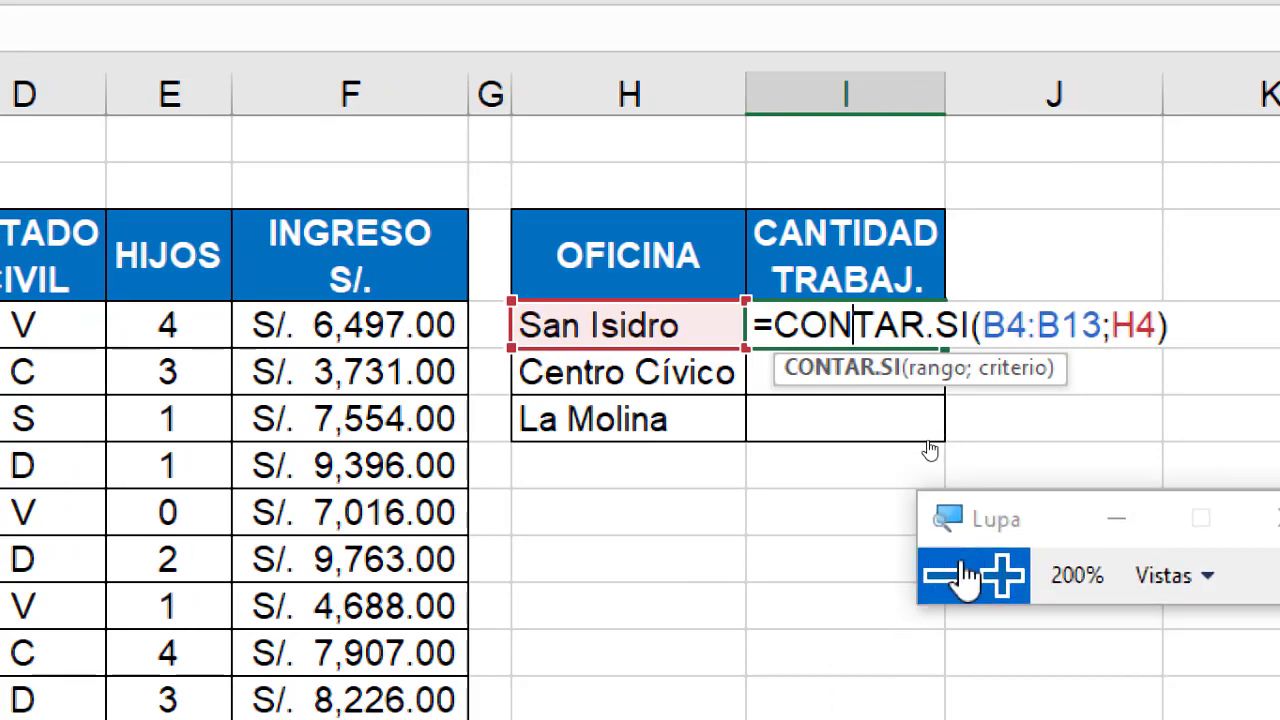
- Replace the H4 criterion of the CONTAR.SI formula in I4 with the quoted text "San Isidro"
left_click(958, 575)
left_click(951, 442)
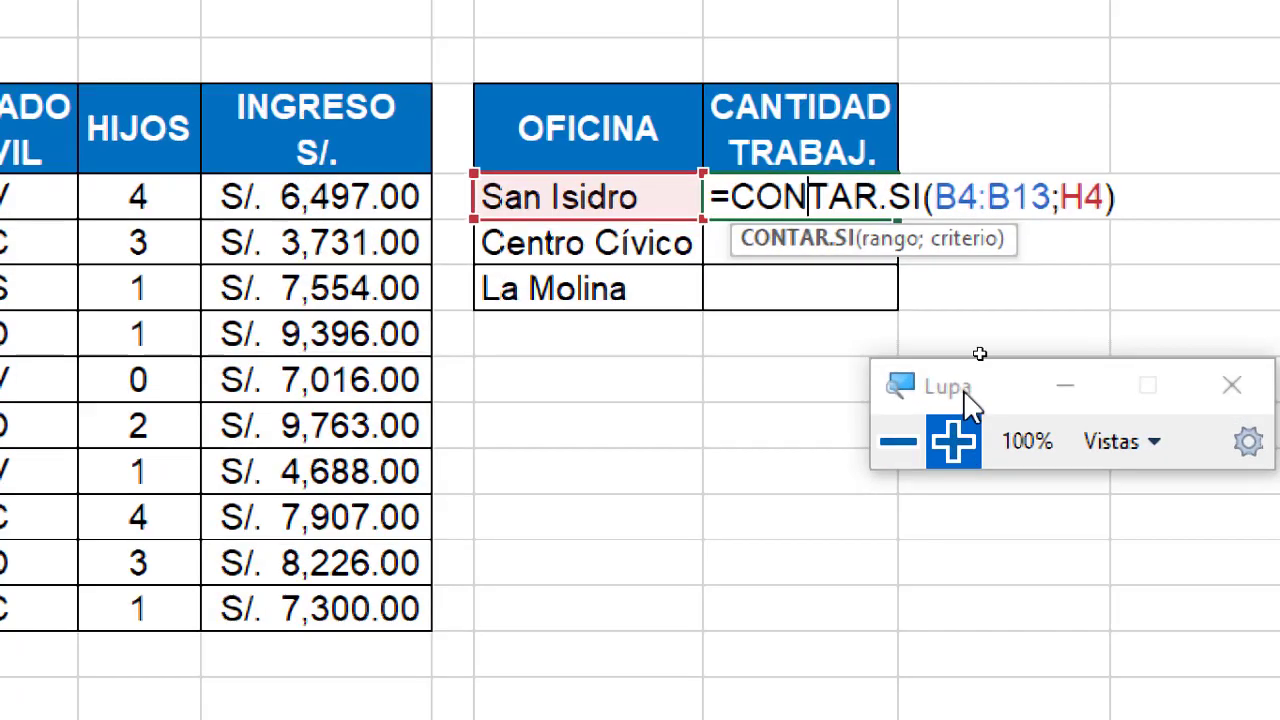
left_click(1110, 195)
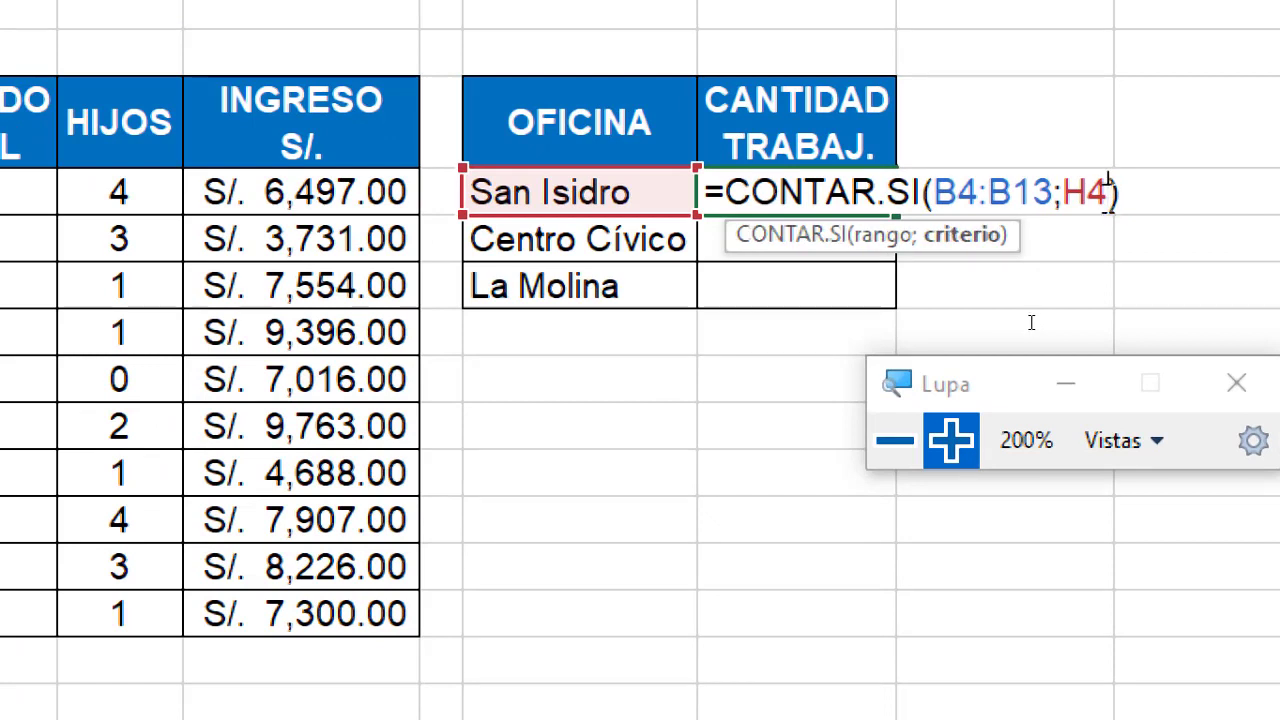
key("Delete")
key("BackSpace")
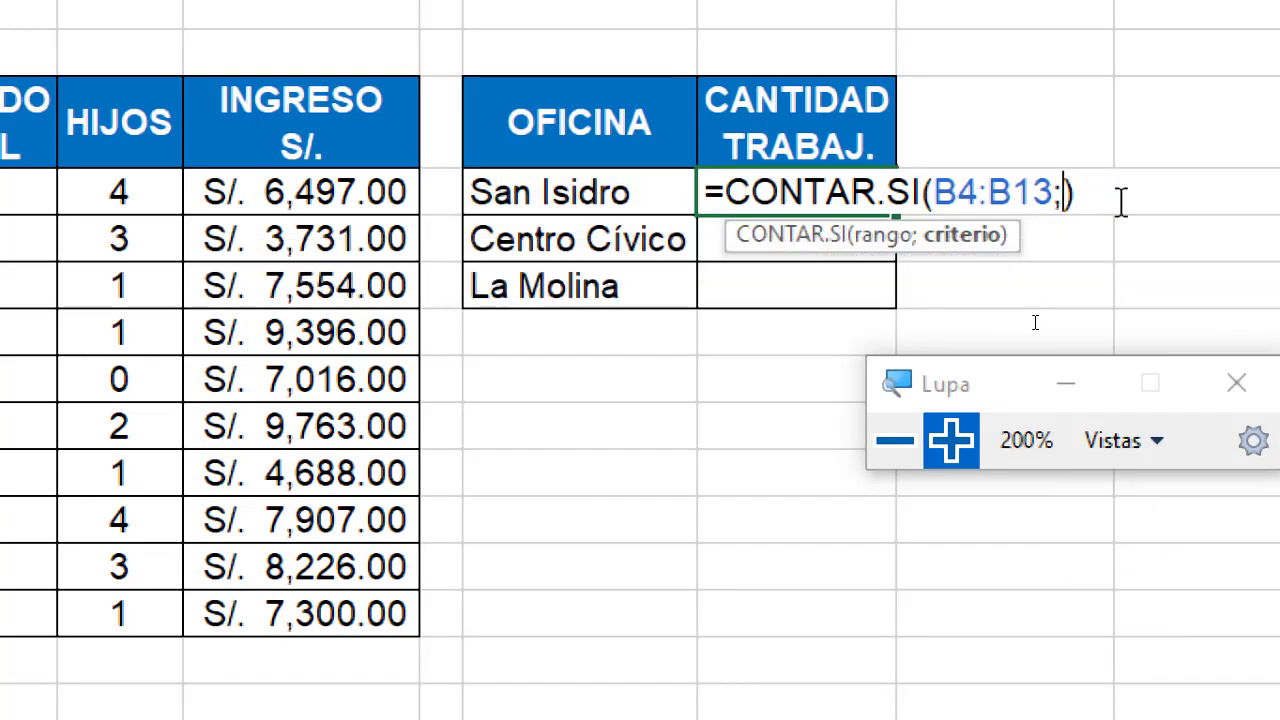
type("\"")
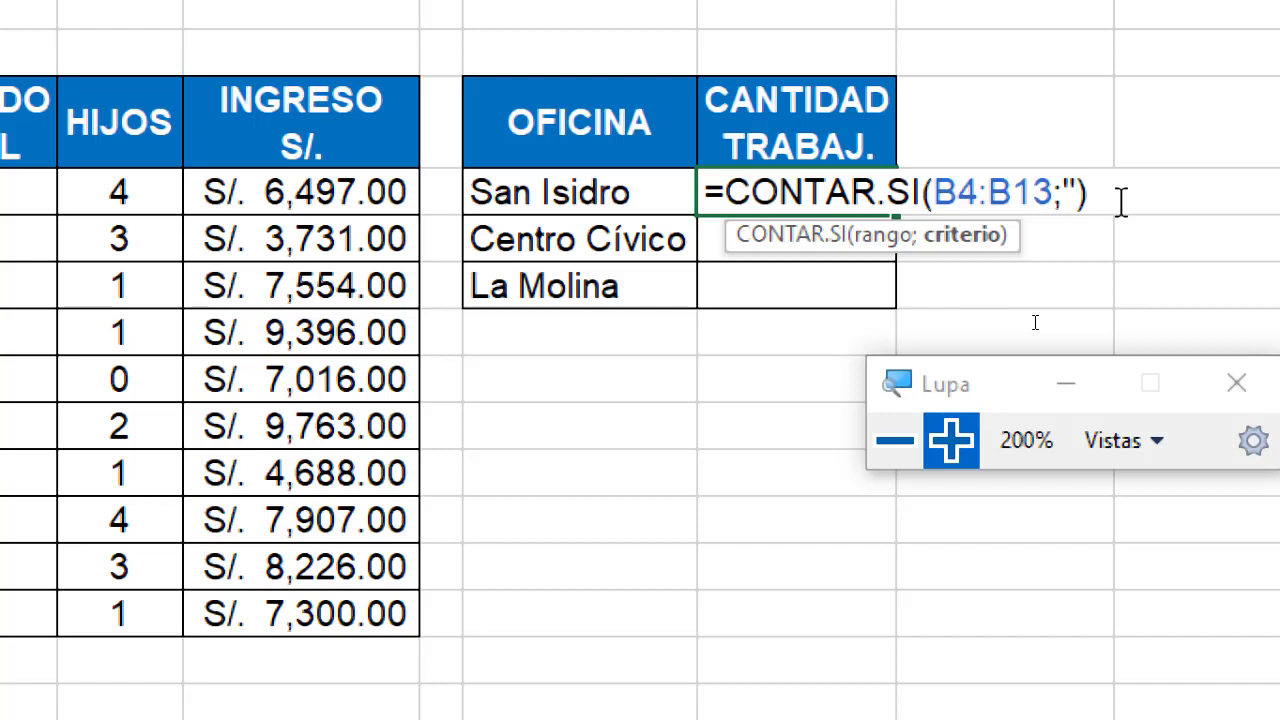
type("San Is")
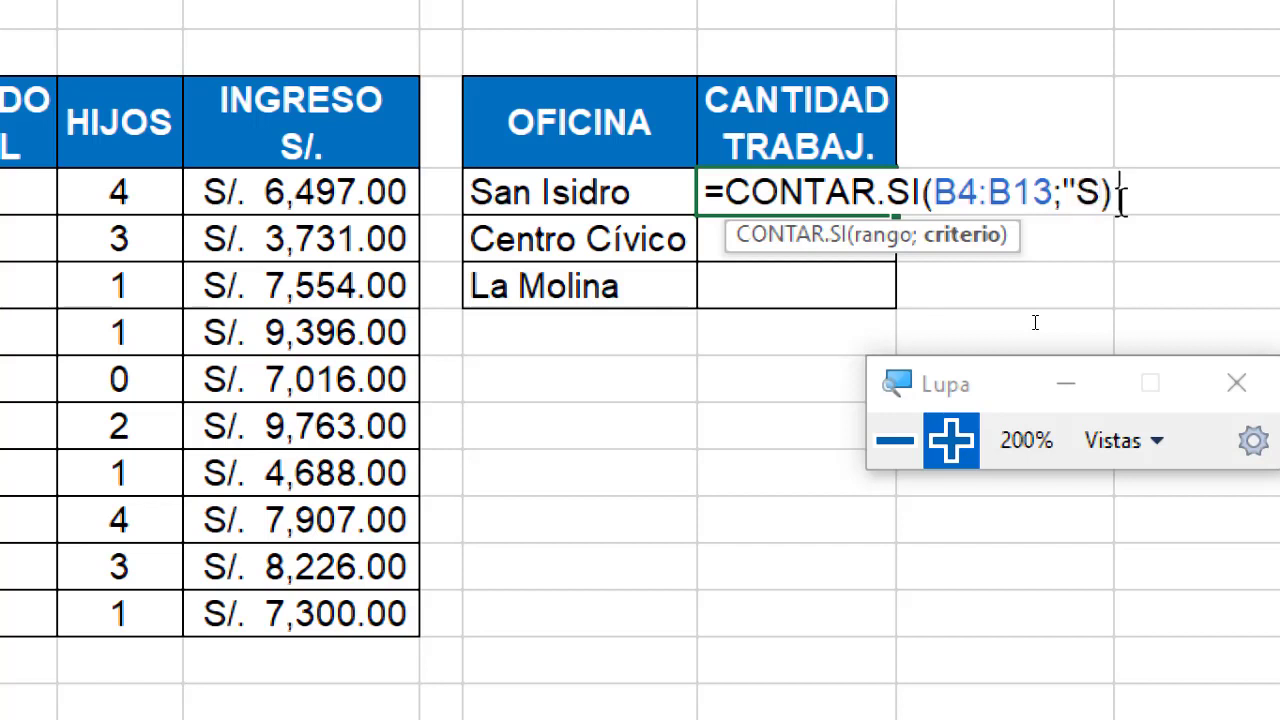
type("idro")
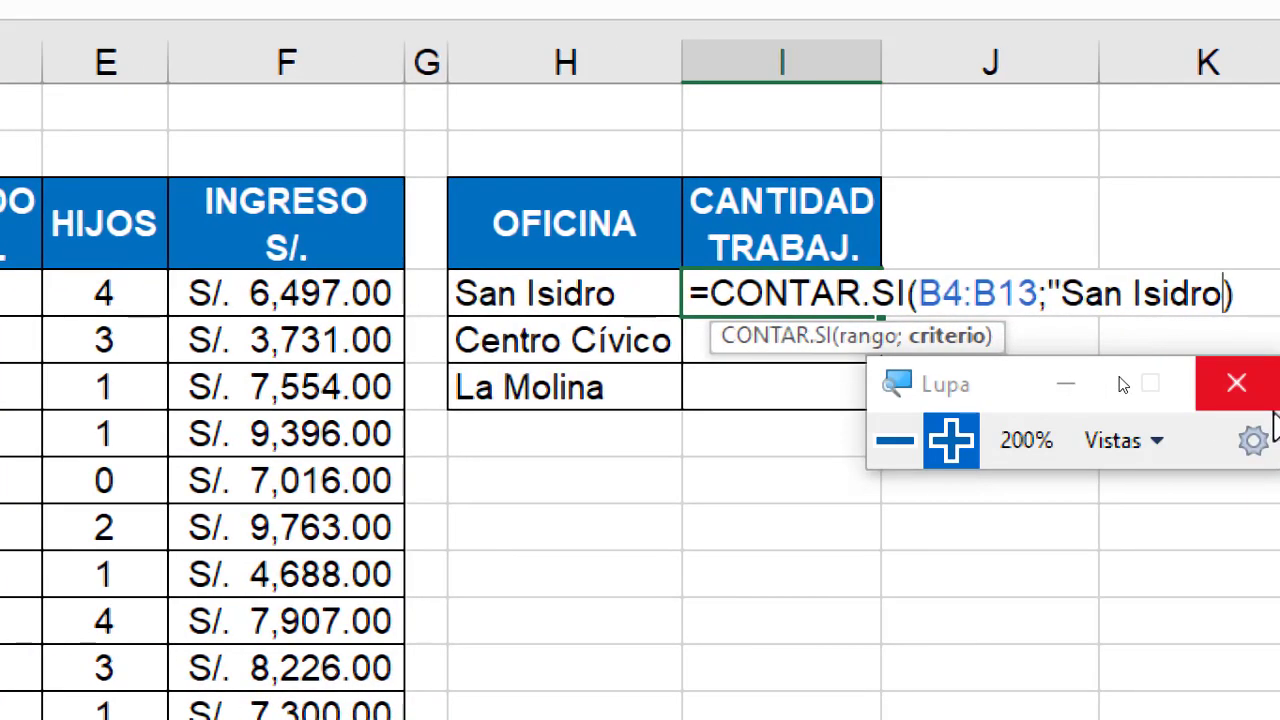
type("\"")
key("Return")
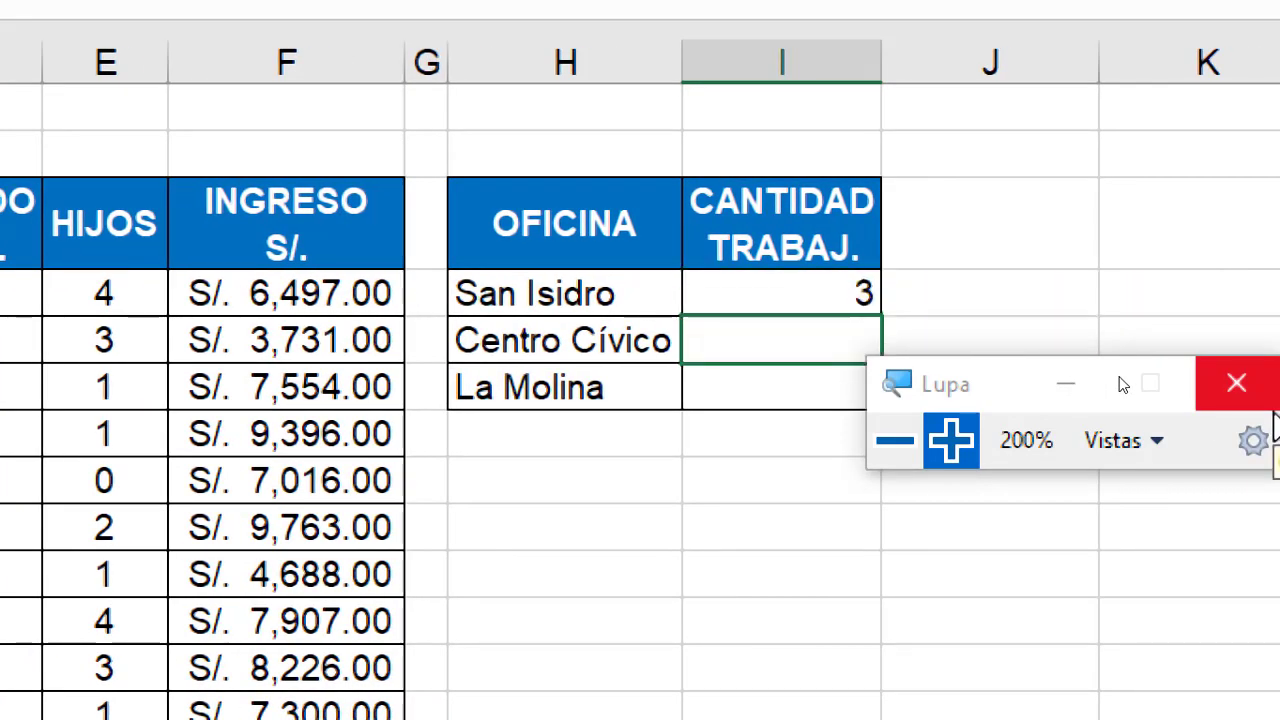
- Review the I4 formula with its quoted text criterion, moving the Lupa window clear and returning the magnification to 100%
left_click(838, 295)
double_click(838, 295)
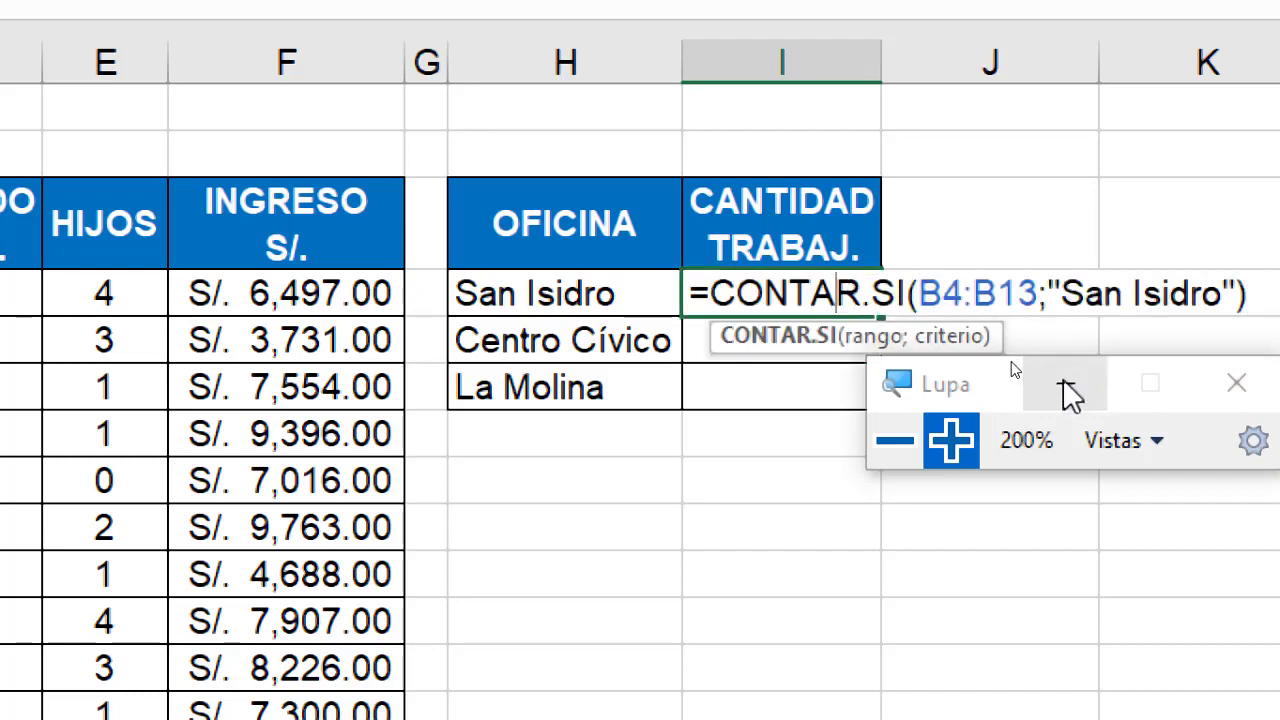
left_click_drag(994, 366, 1075, 650)
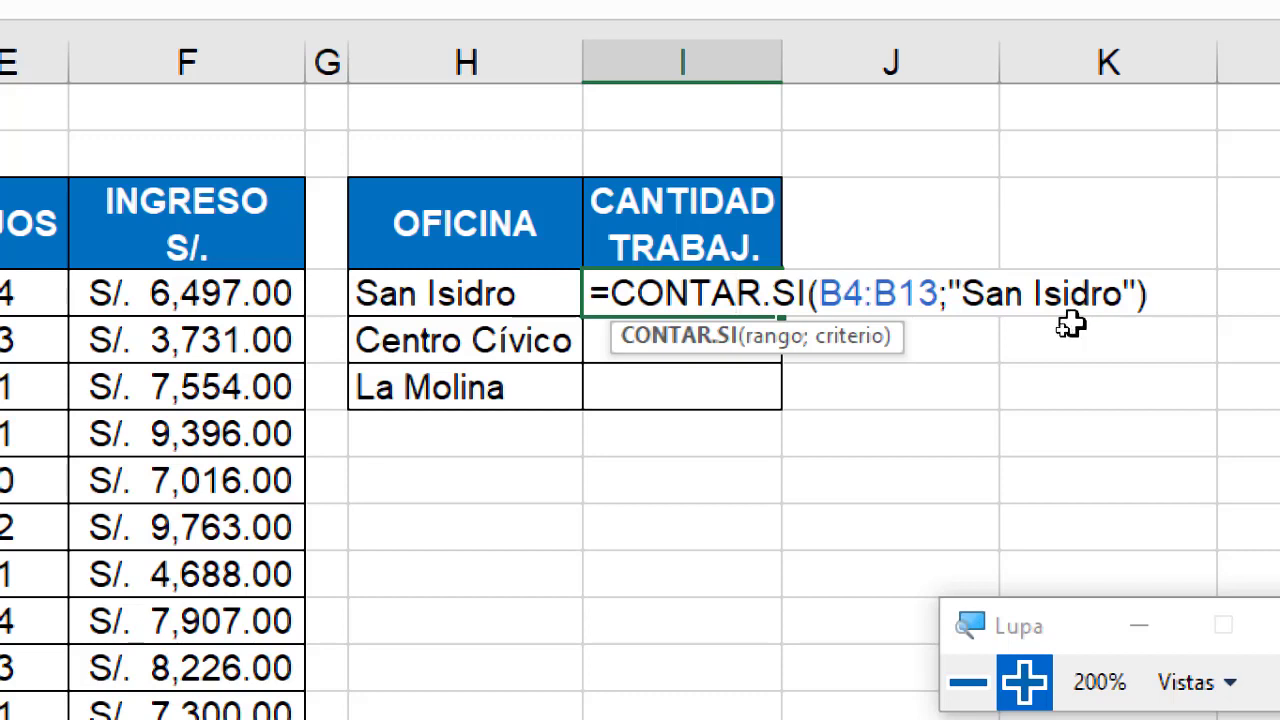
key("ctrl+Return")
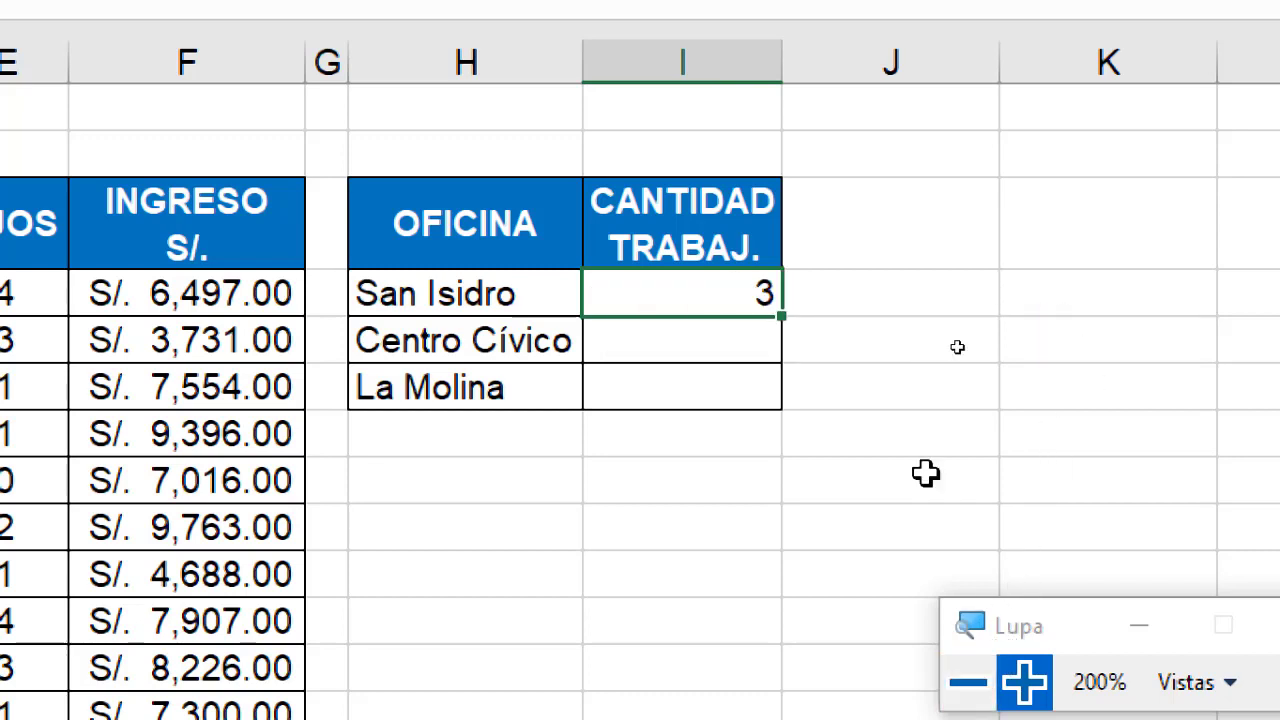
double_click(706, 291)
left_click(975, 684)
left_click(1003, 538)
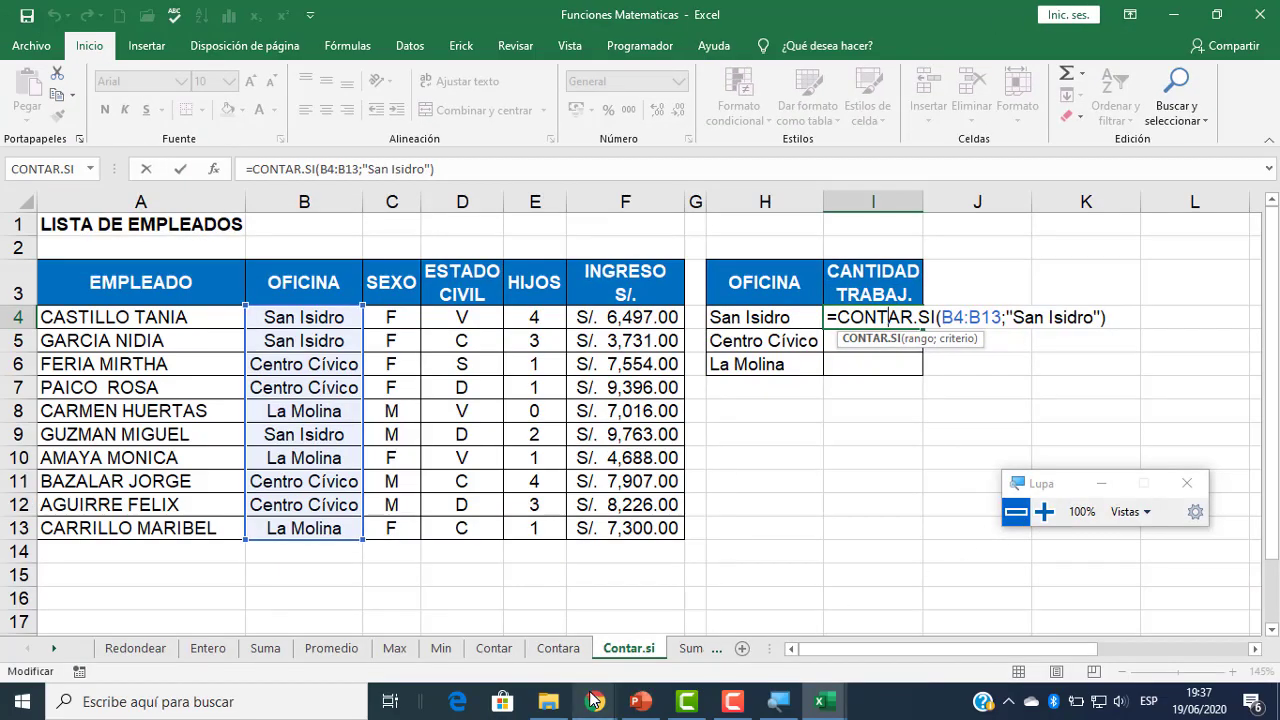
- Switch to the Google Meet window in Chrome, read the class chat with Lupa moved off the messages, and return to Excel
left_click(423, 620)
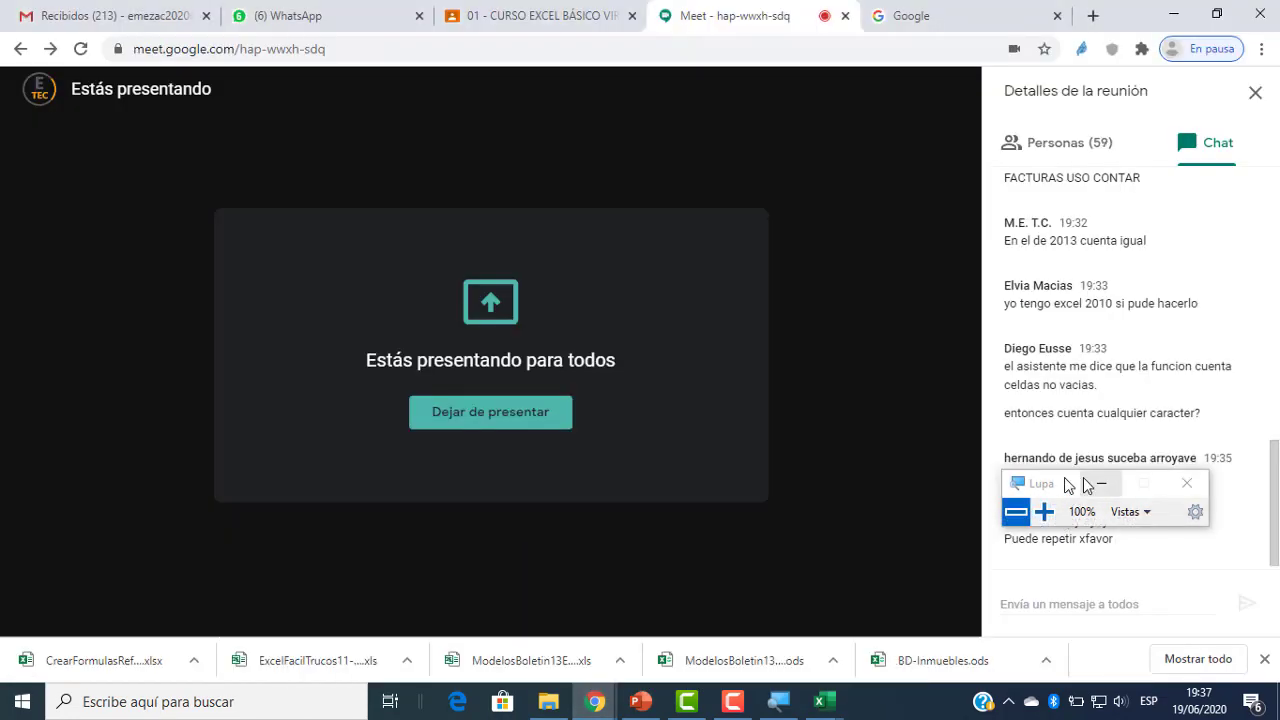
left_click_drag(1042, 487, 1116, 596)
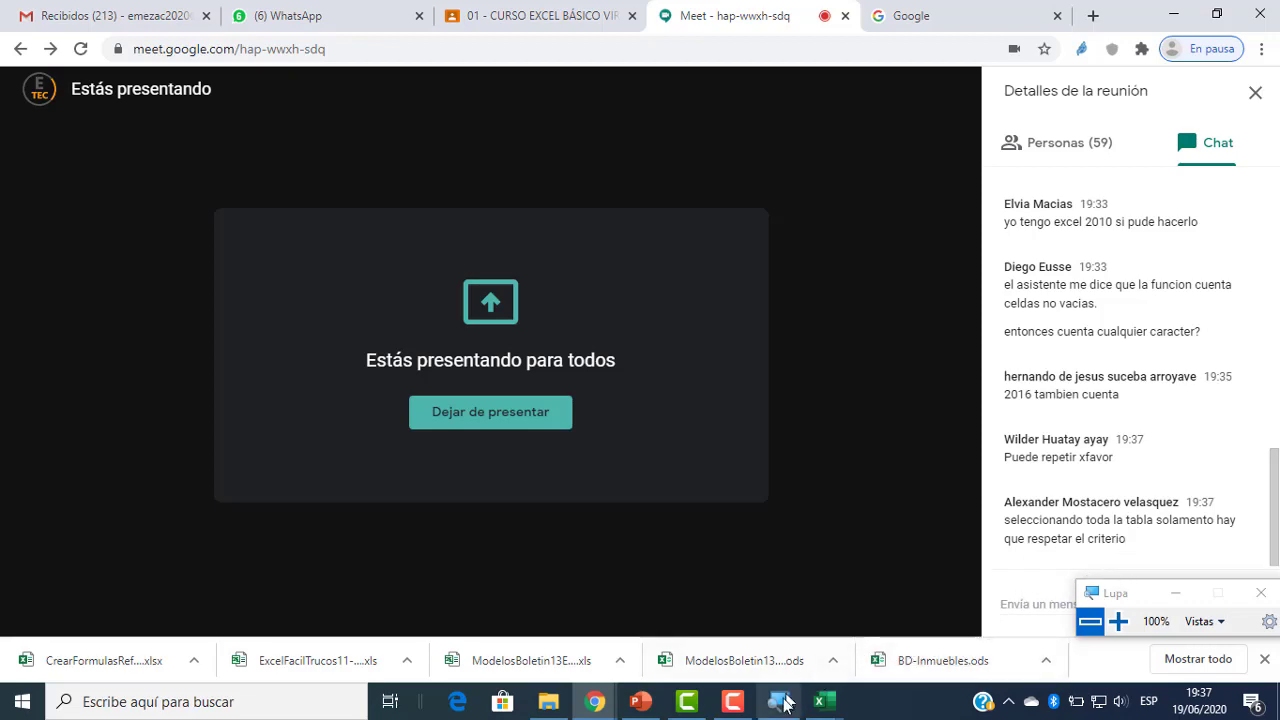
mouse_move(822, 700)
left_click(1008, 646)
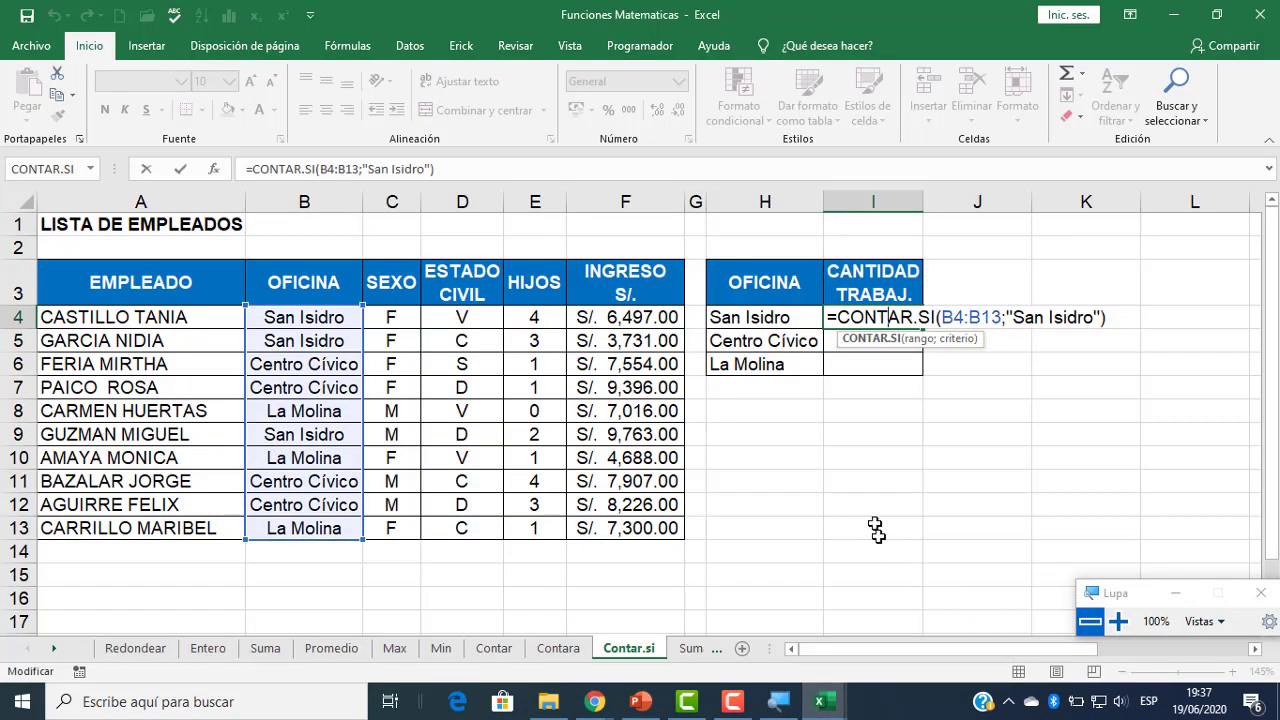
- Examine the text-criterion formula in I4 under 200% magnification and close the cell for editing
left_click(1120, 621)
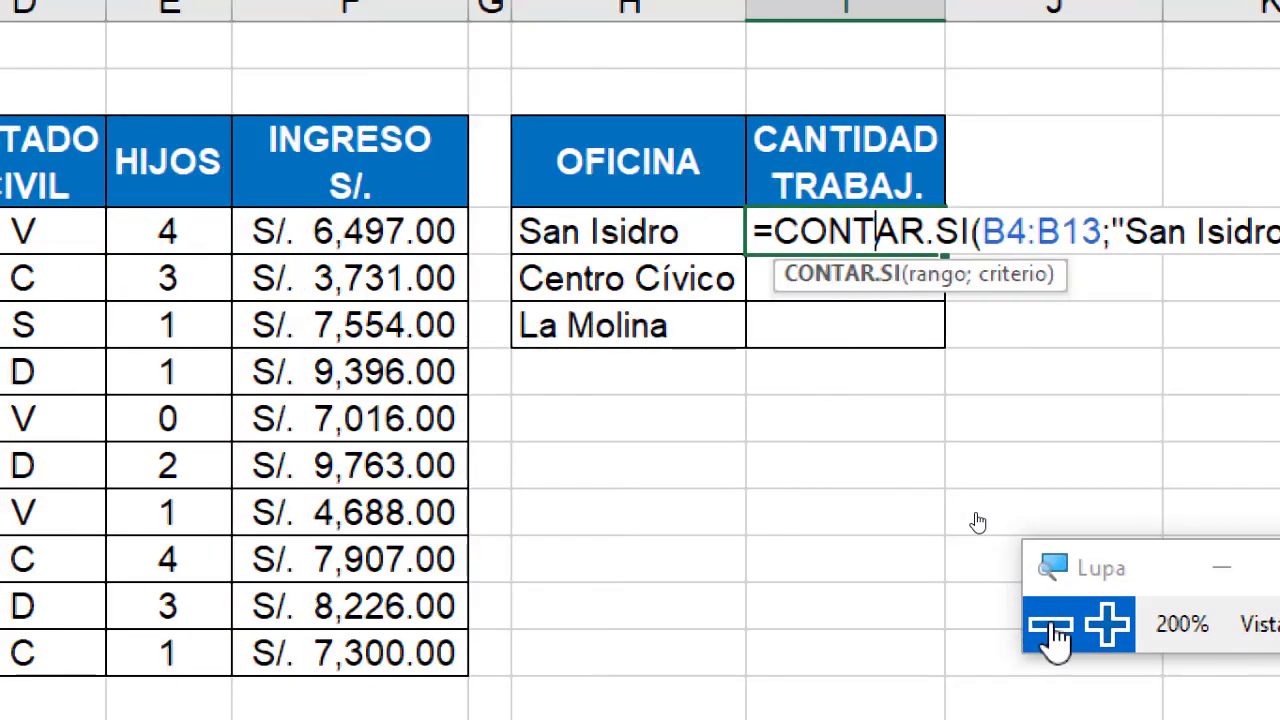
left_click(1050, 630)
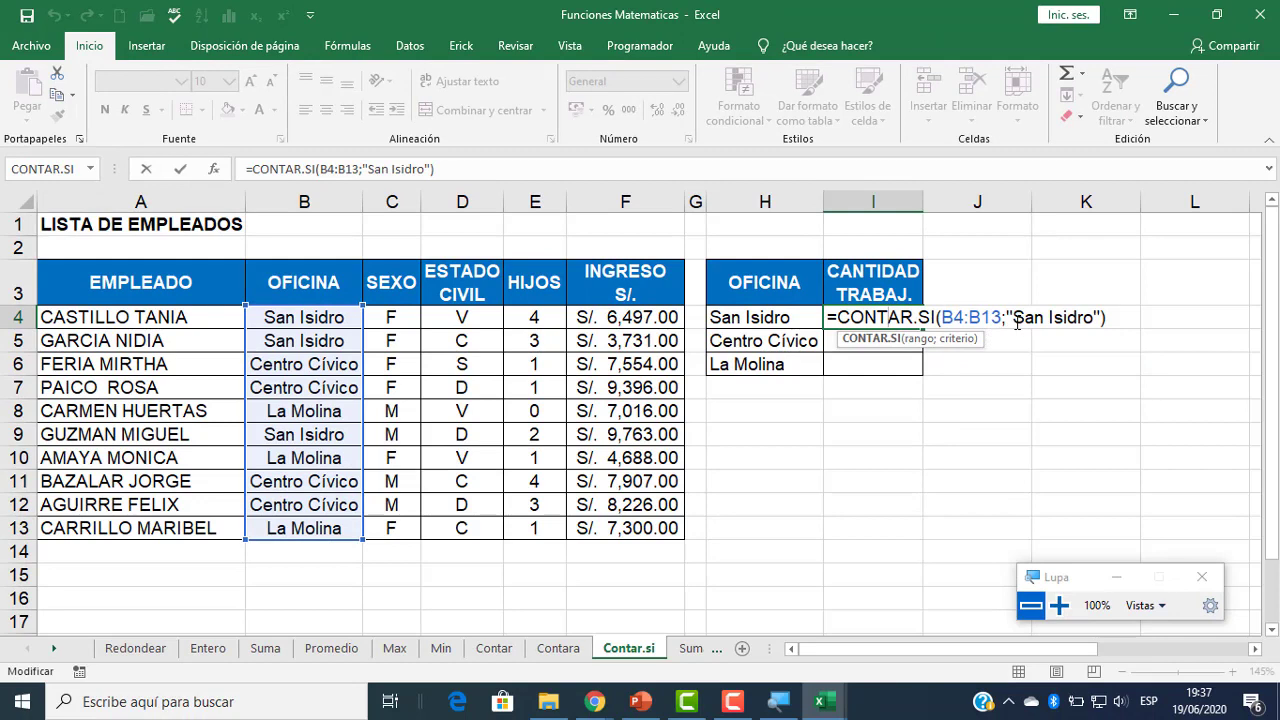
key("ctrl+Return")
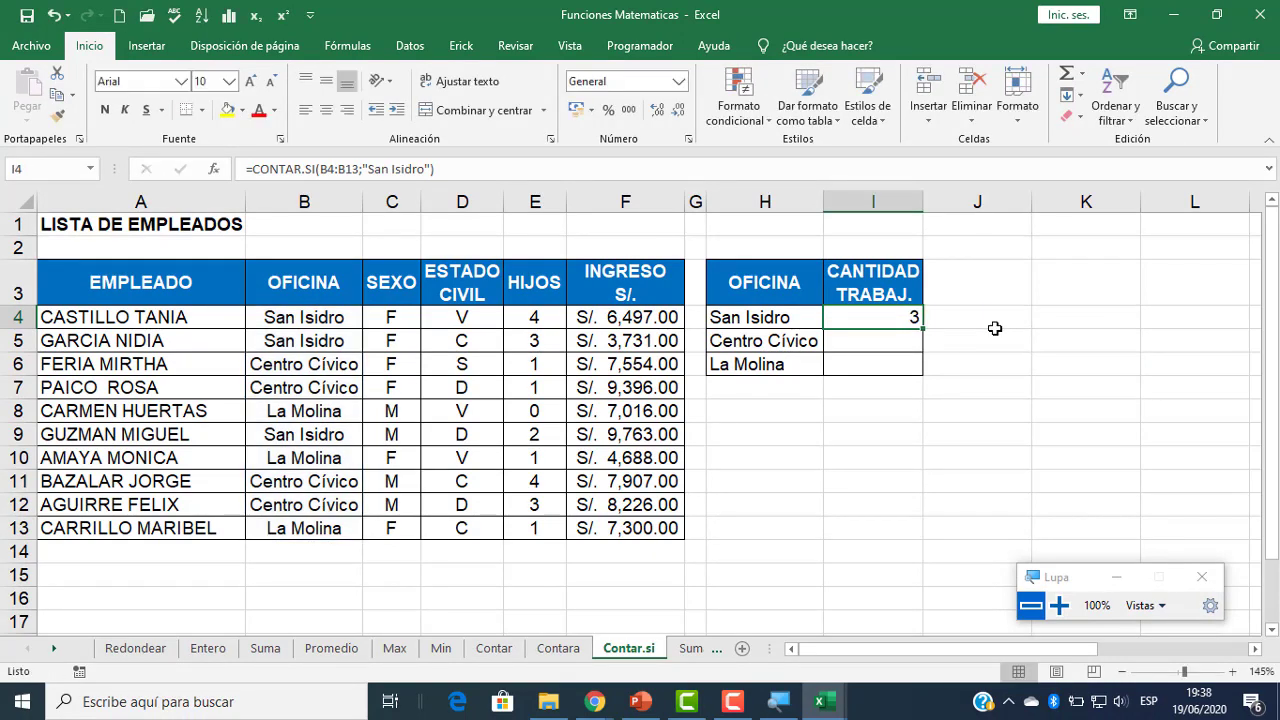
- Clear I4 and insert CONTAR.SI again with range B4:B13 and criterion H4
key("Delete")
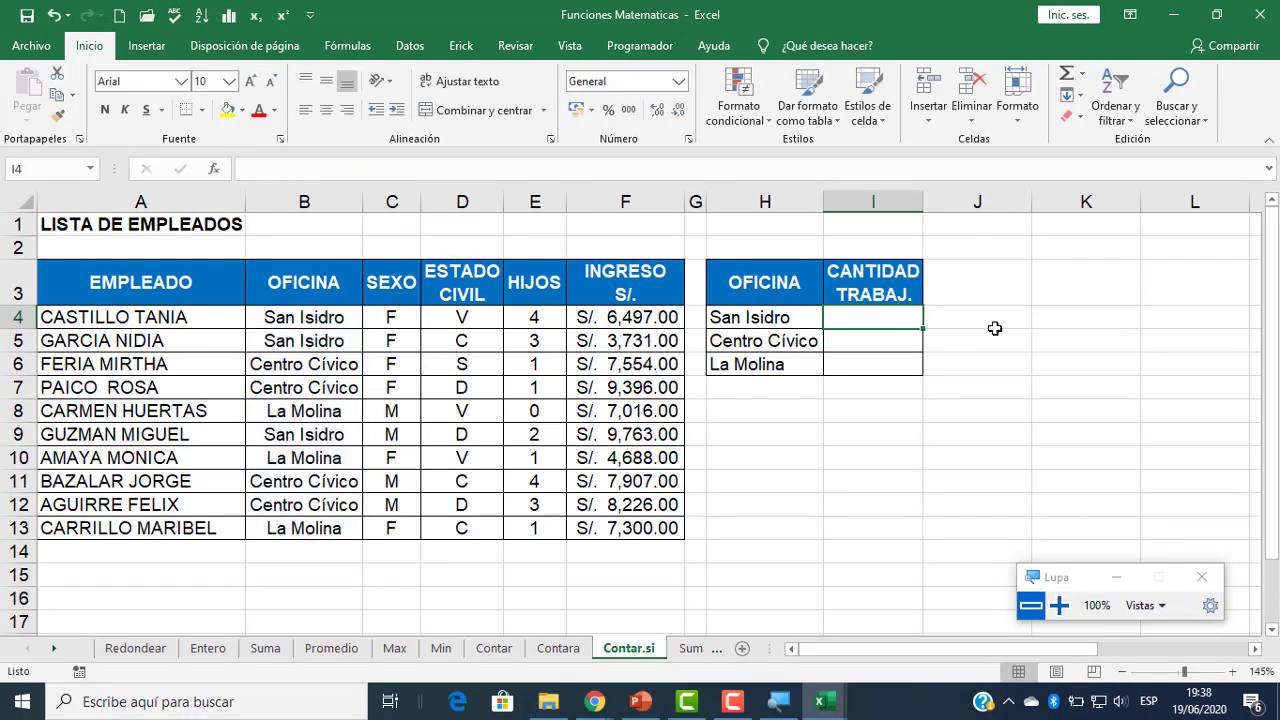
left_click(221, 175)
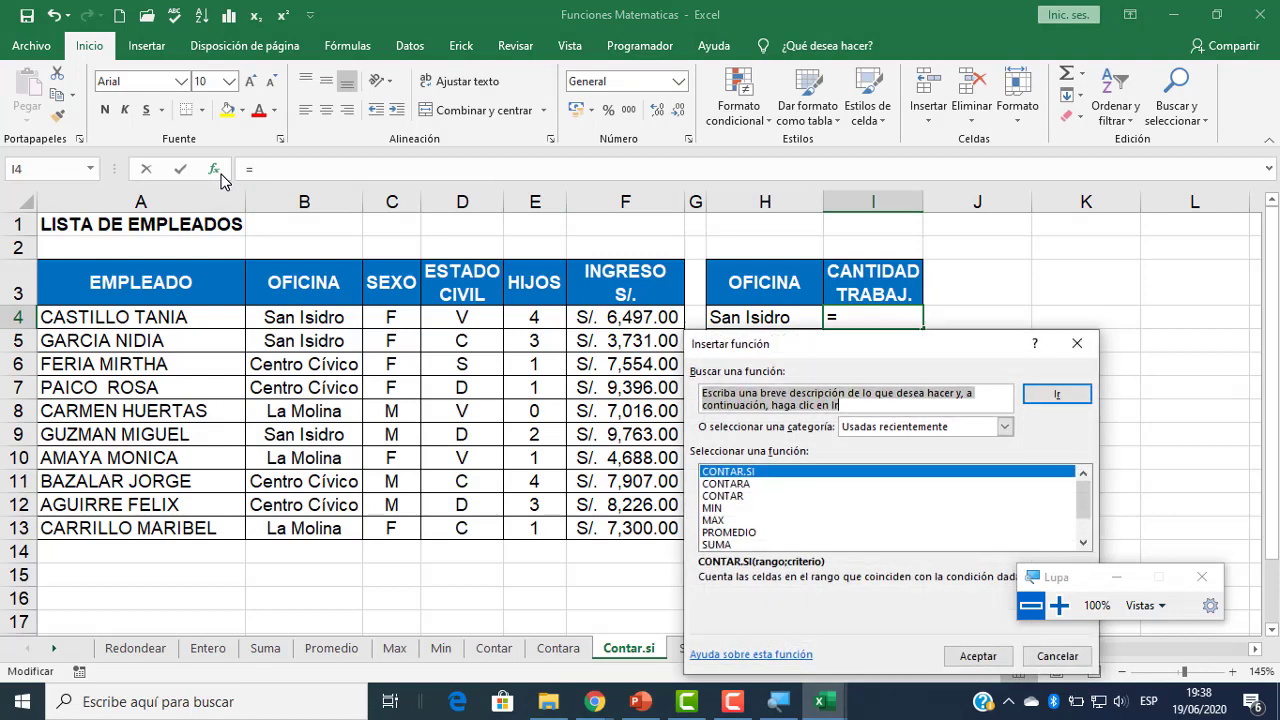
double_click(776, 473)
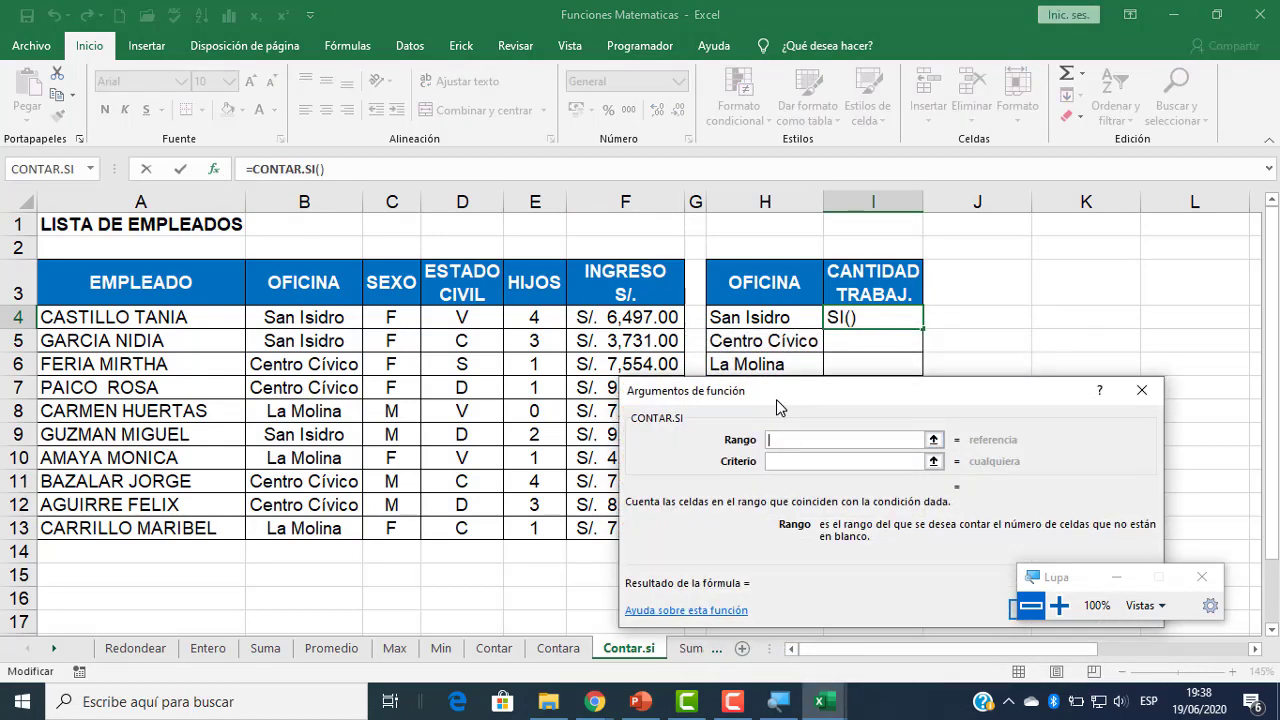
left_click_drag(776, 399, 742, 433)
left_click_drag(330, 318, 335, 523)
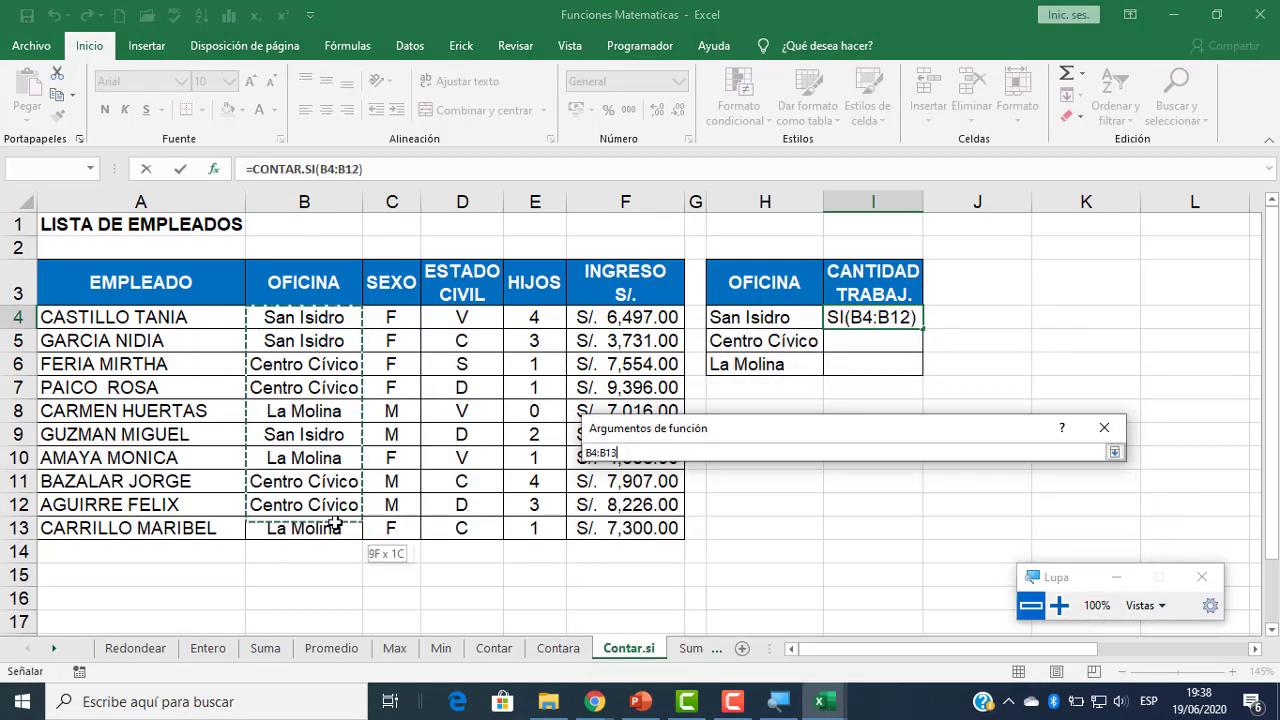
left_click(749, 496)
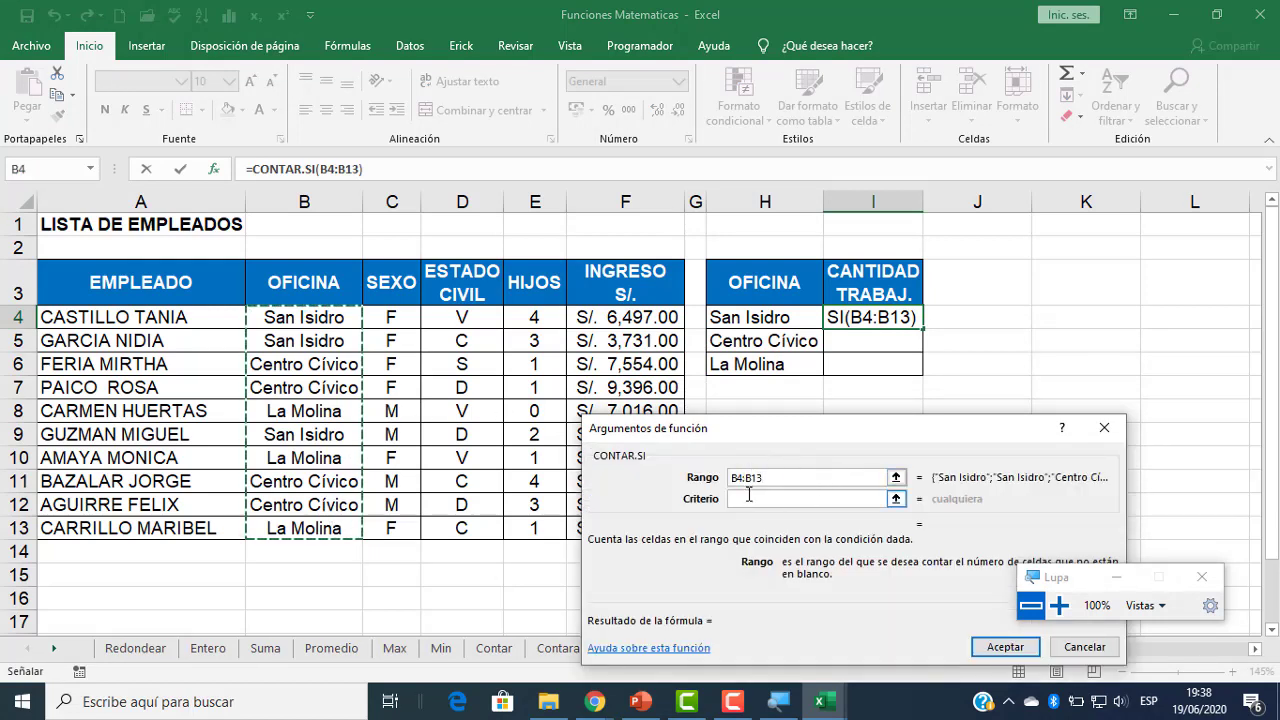
left_click(749, 319)
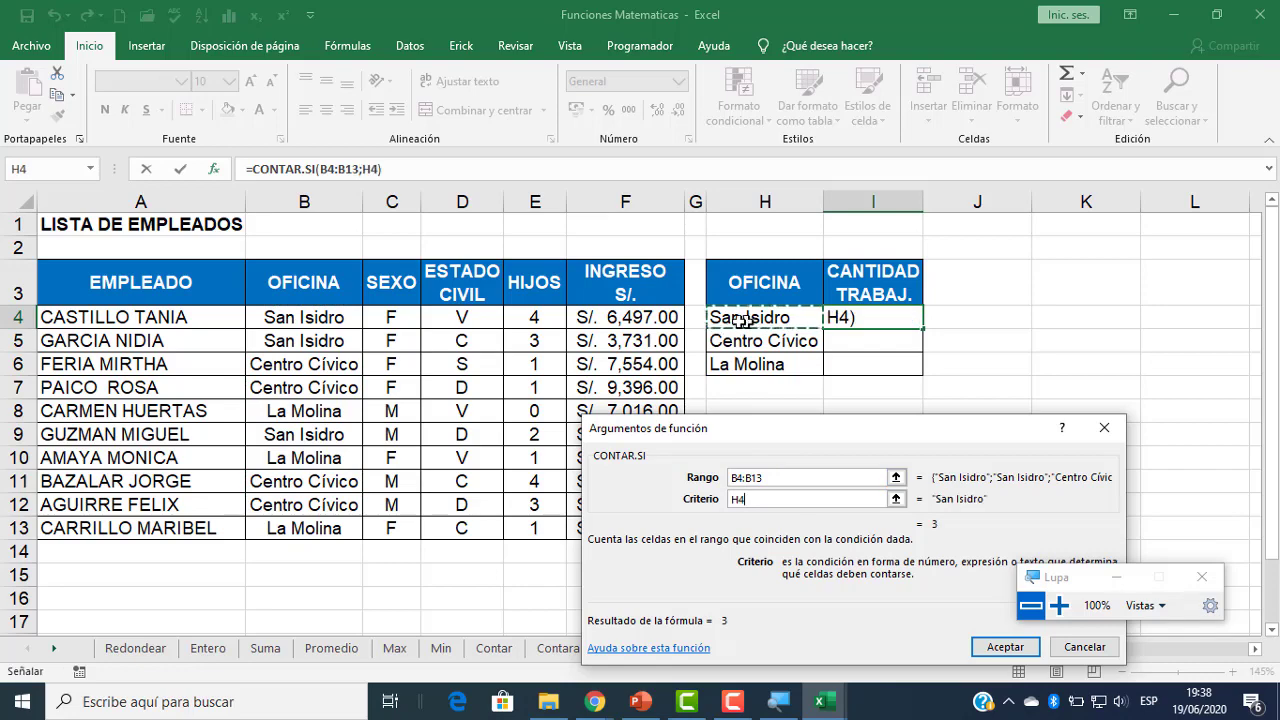
left_click(995, 647)
- Fill the CONTAR.SI formula from I4 down to I6 for the Centro Cívico and La Molina offices
left_click(1058, 603)
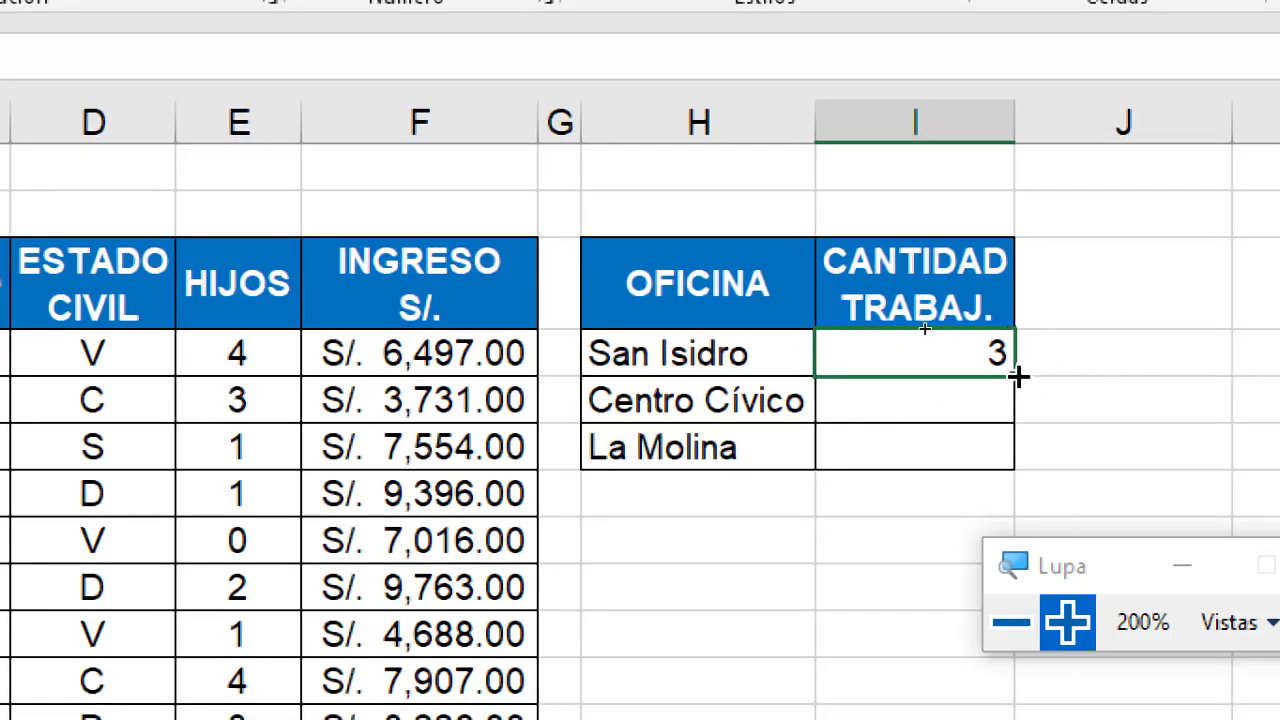
left_click_drag(1018, 374, 1014, 462)
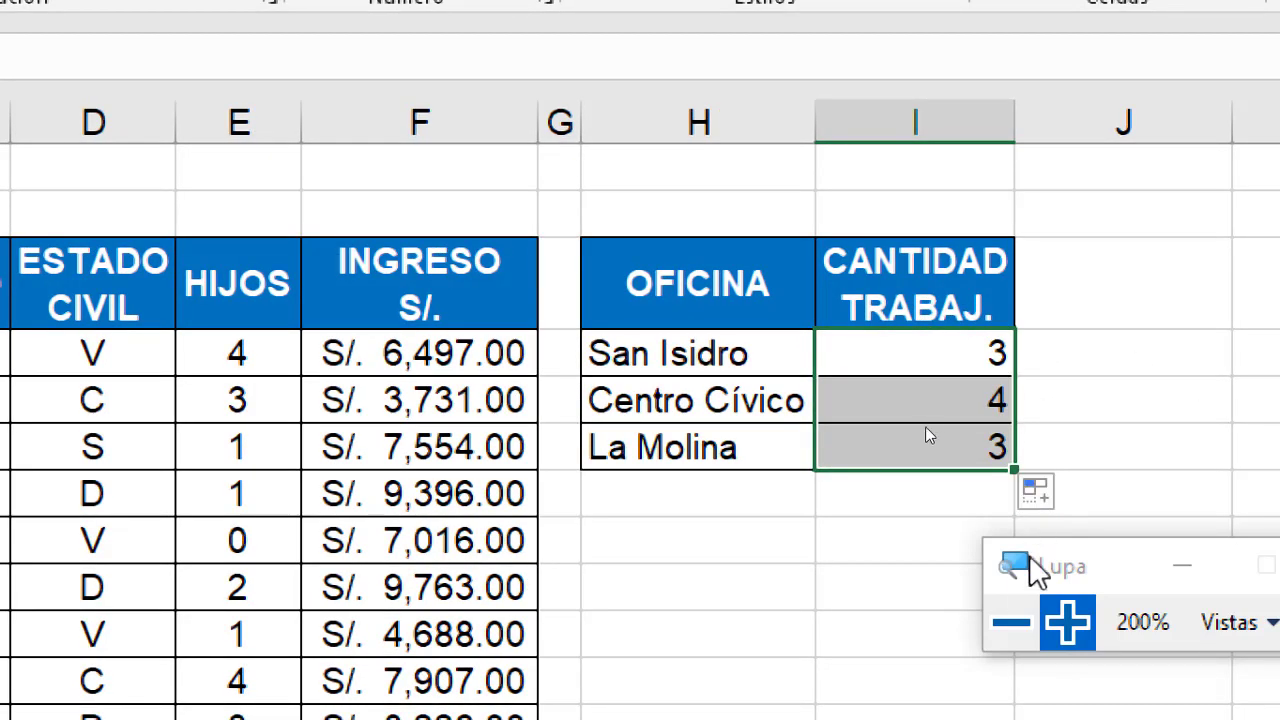
left_click(1011, 622)
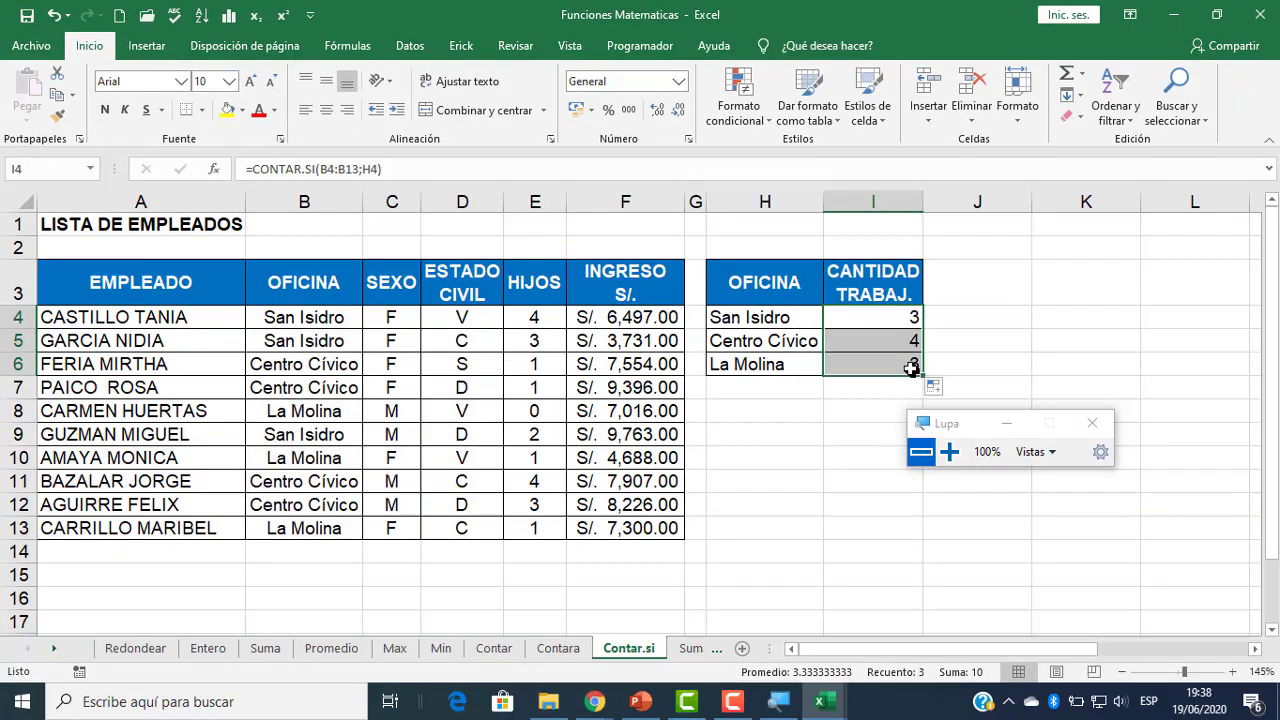
- Check the office counts in I4:I6 against the matching office entries in column B of the employee list
left_click(885, 343)
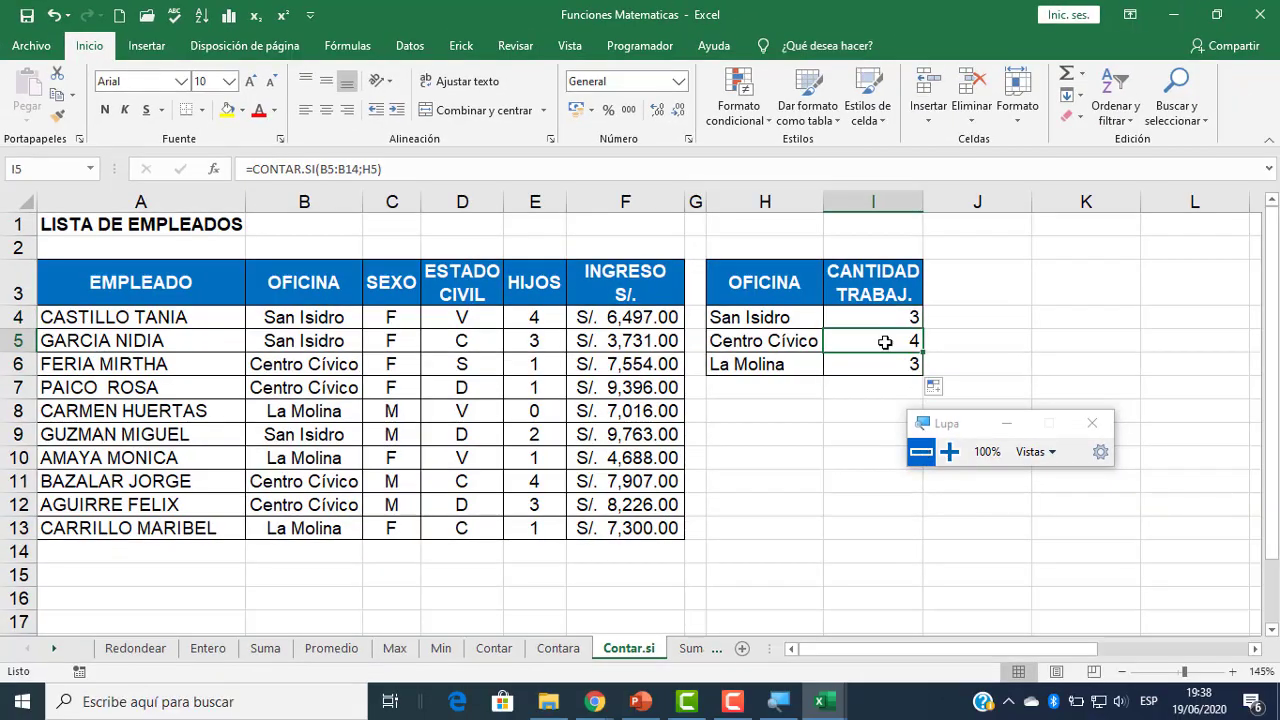
left_click(886, 318)
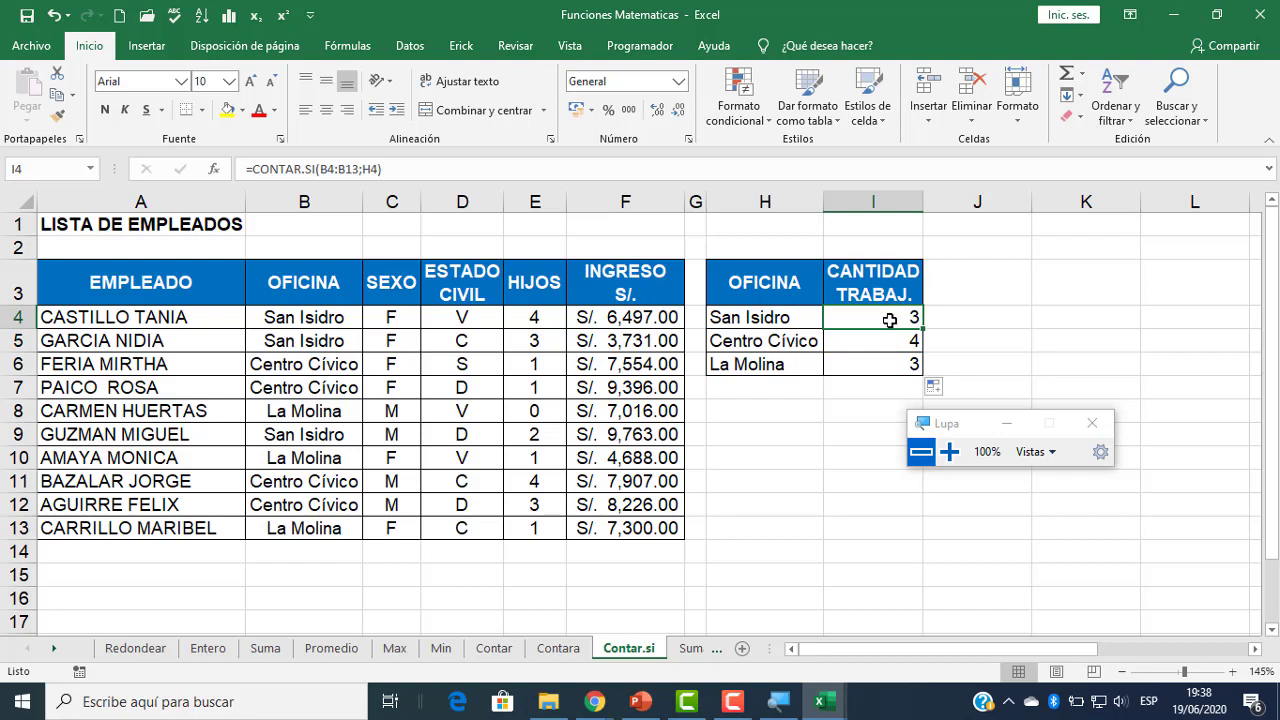
left_click(349, 371)
left_click_drag(349, 378, 347, 386)
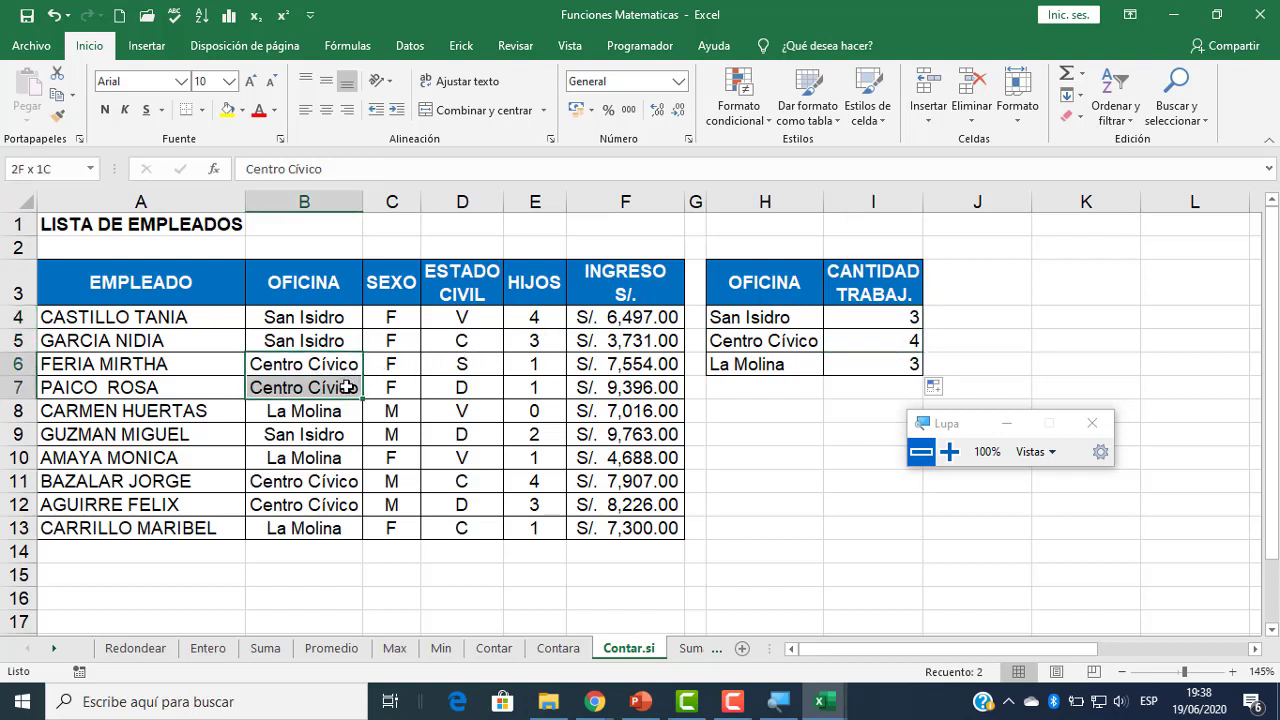
left_click(335, 482)
left_click_drag(332, 500, 339, 494)
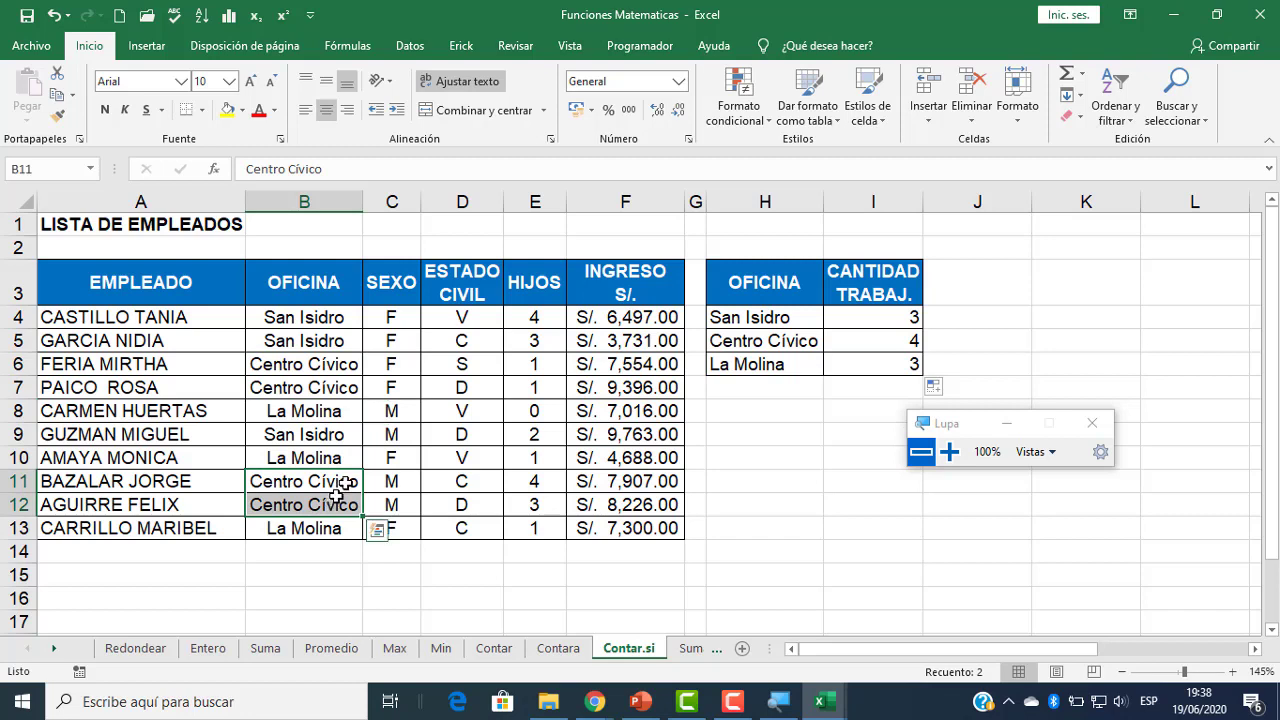
left_click(865, 366)
left_click(304, 412)
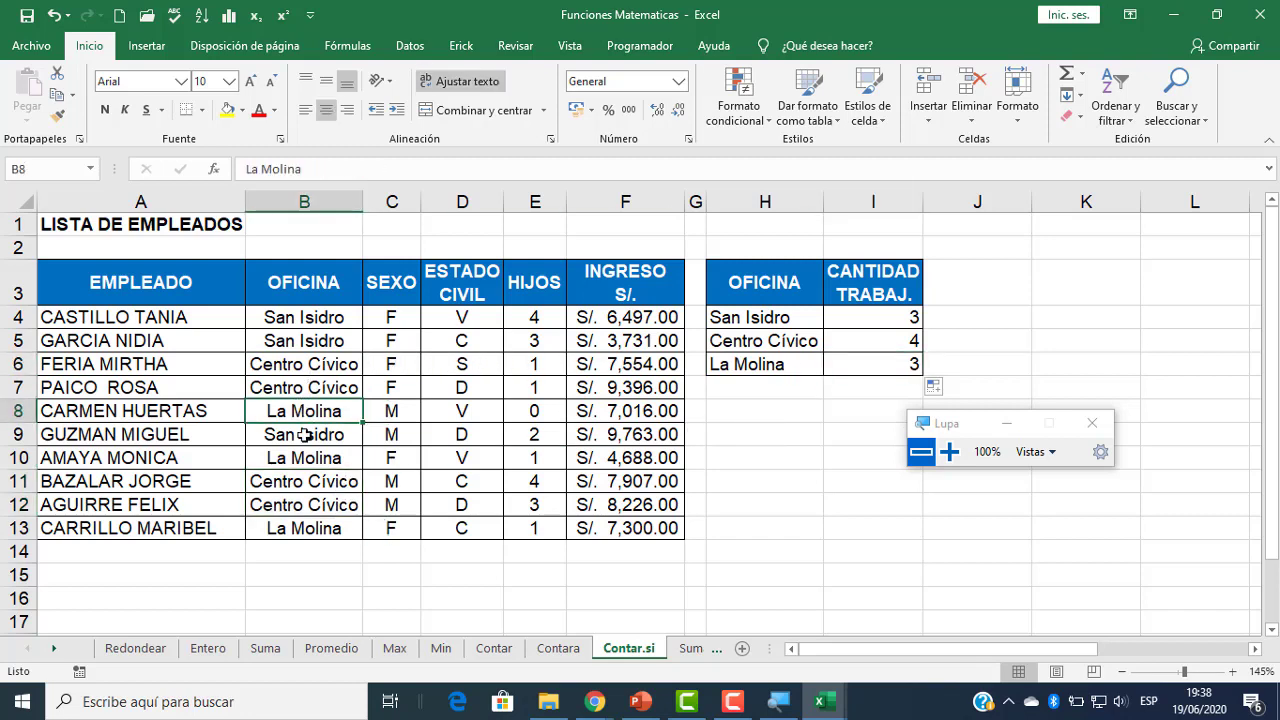
left_click(306, 440)
- Inspect the range and criterion references of the CONTAR.SI formula inside I4 and leave the cell
double_click(876, 319)
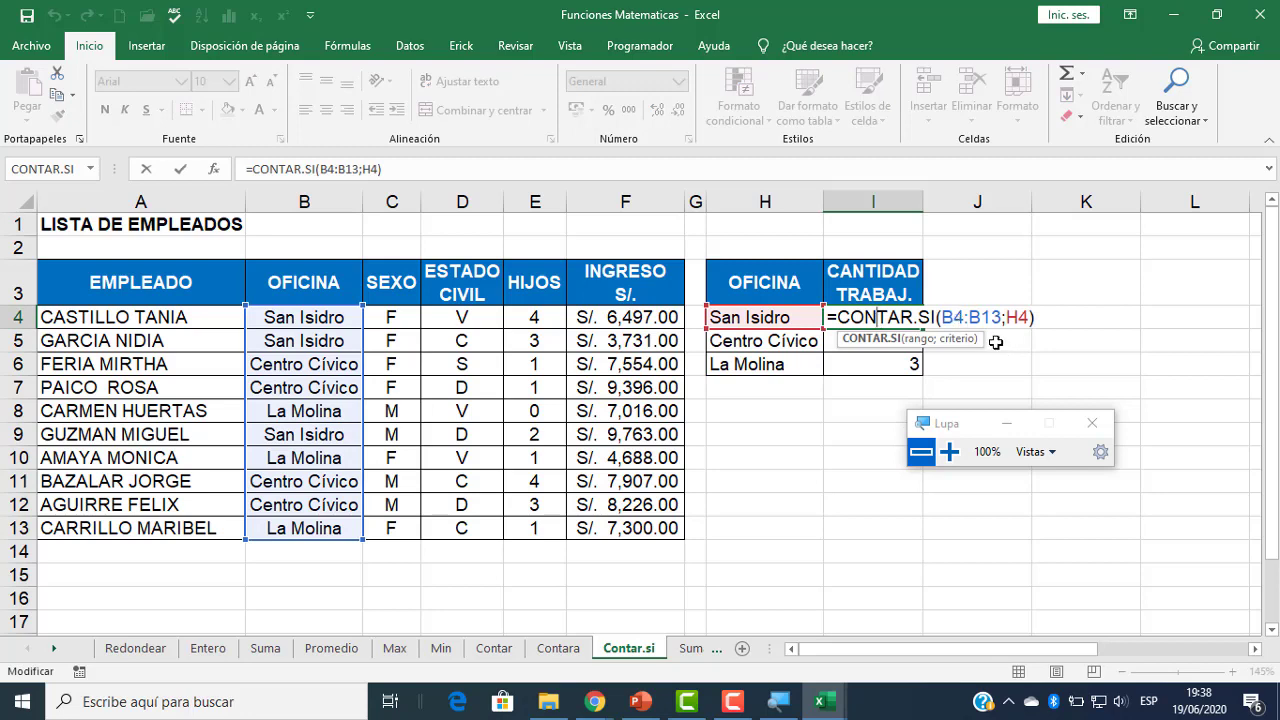
key("Escape")
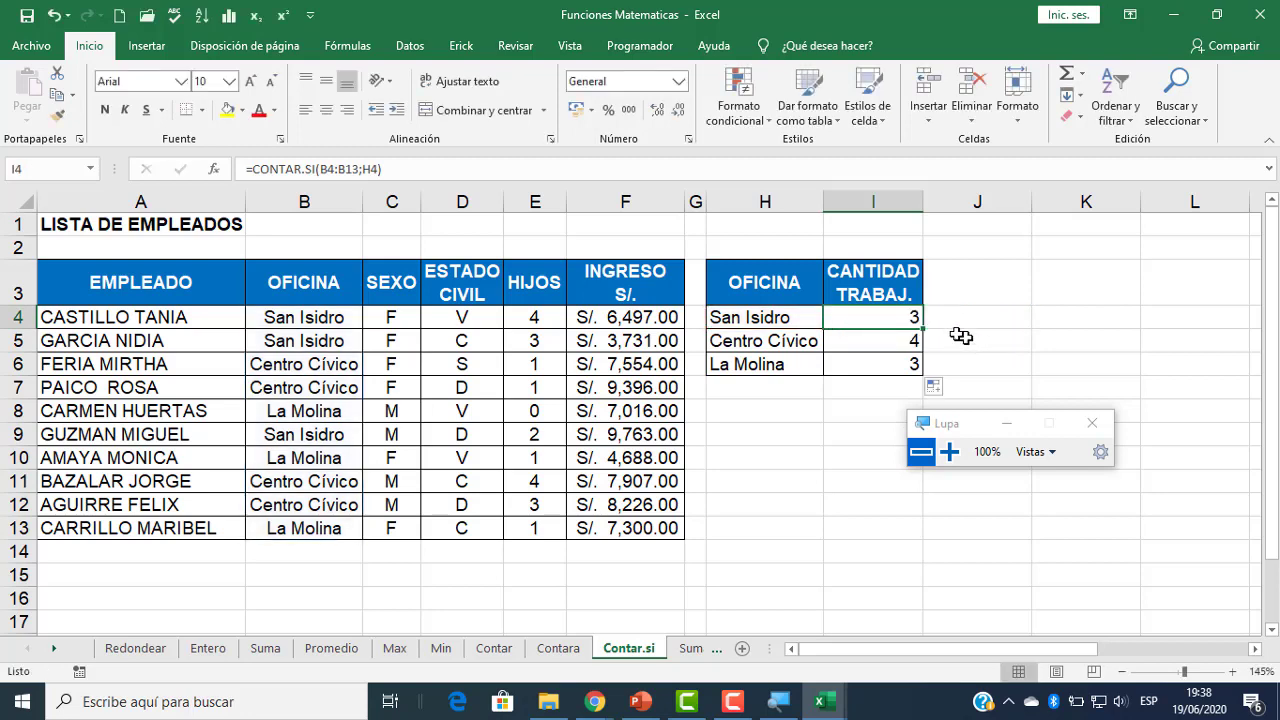
double_click(882, 319)
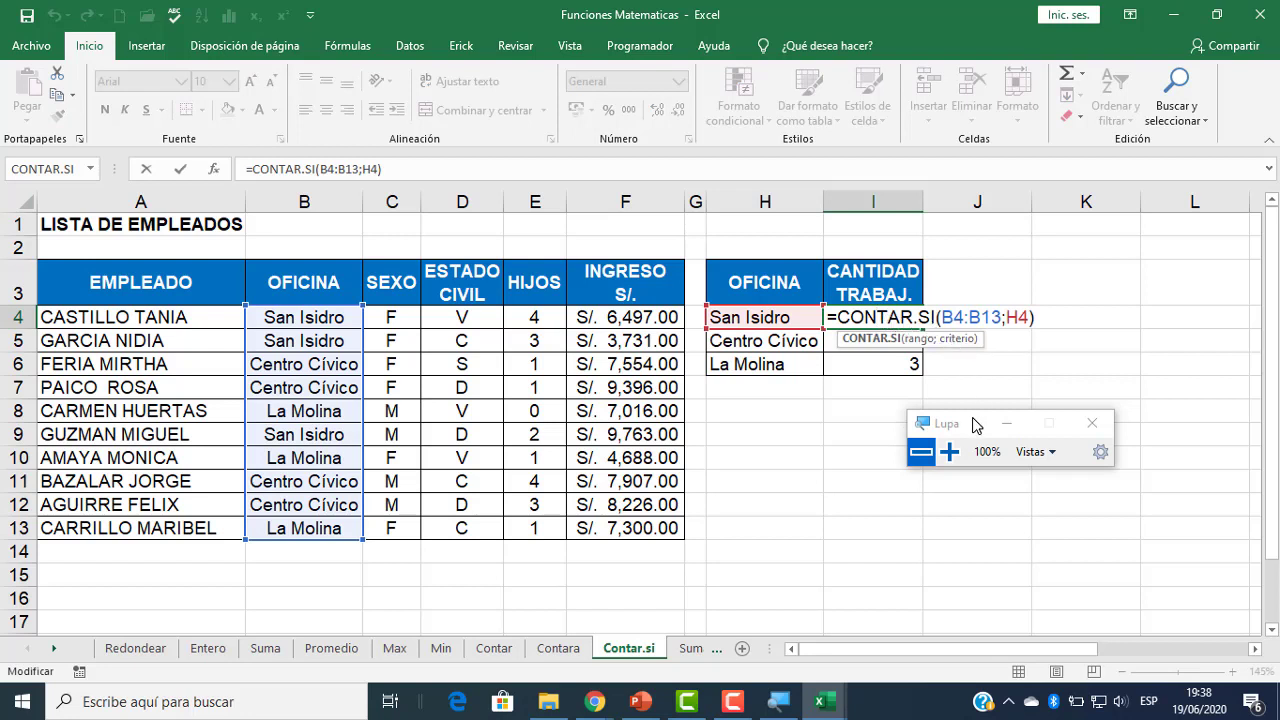
key("Escape")
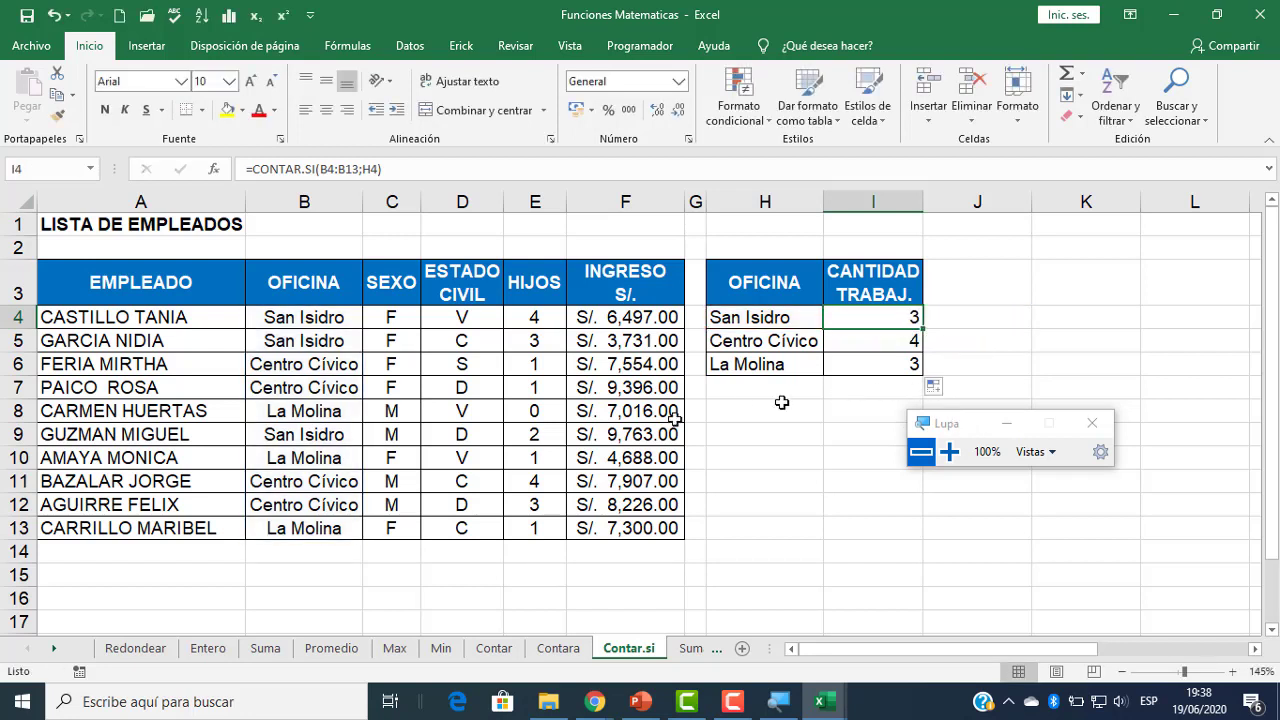
- Count the filled office cells B4:B13 with a CONTARA formula in cell B15
left_click(326, 560)
left_click(334, 584)
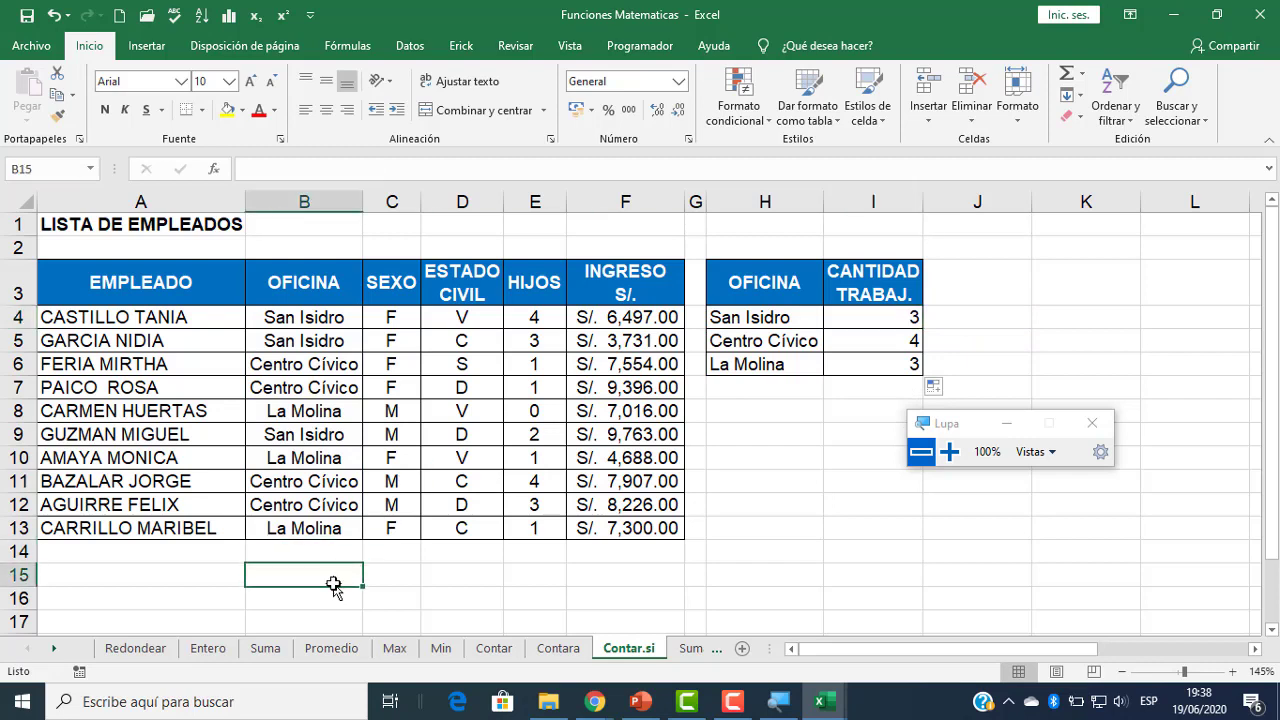
type("=contara")
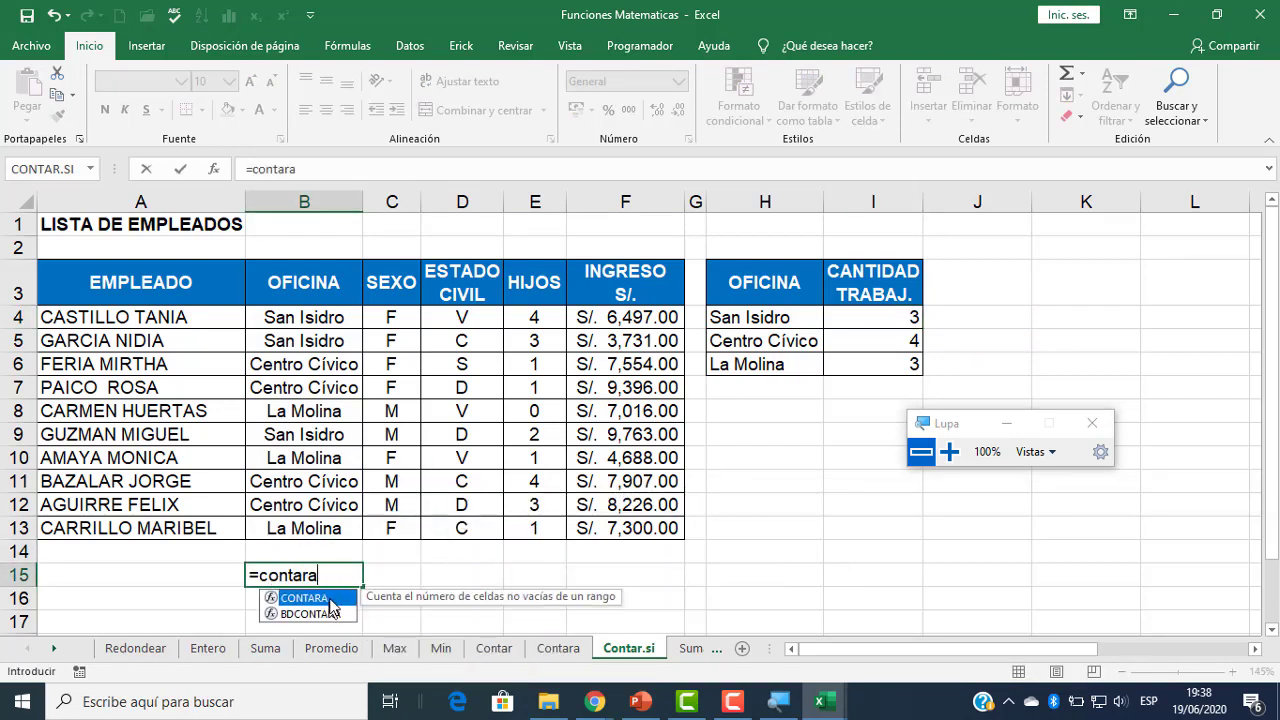
double_click(329, 598)
left_click_drag(334, 320, 344, 524)
key("Return")
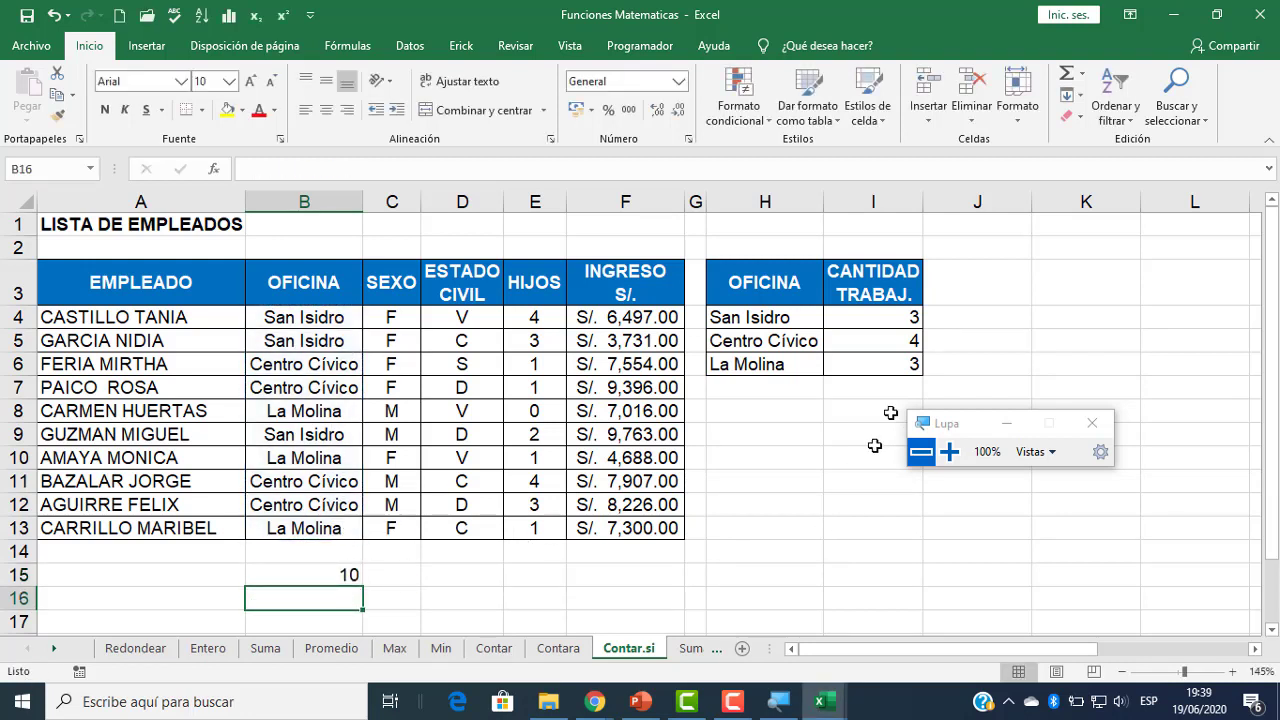
- Inspect the range and criterion references of the La Molina formula in I6, leaving it unedited
left_click(888, 316)
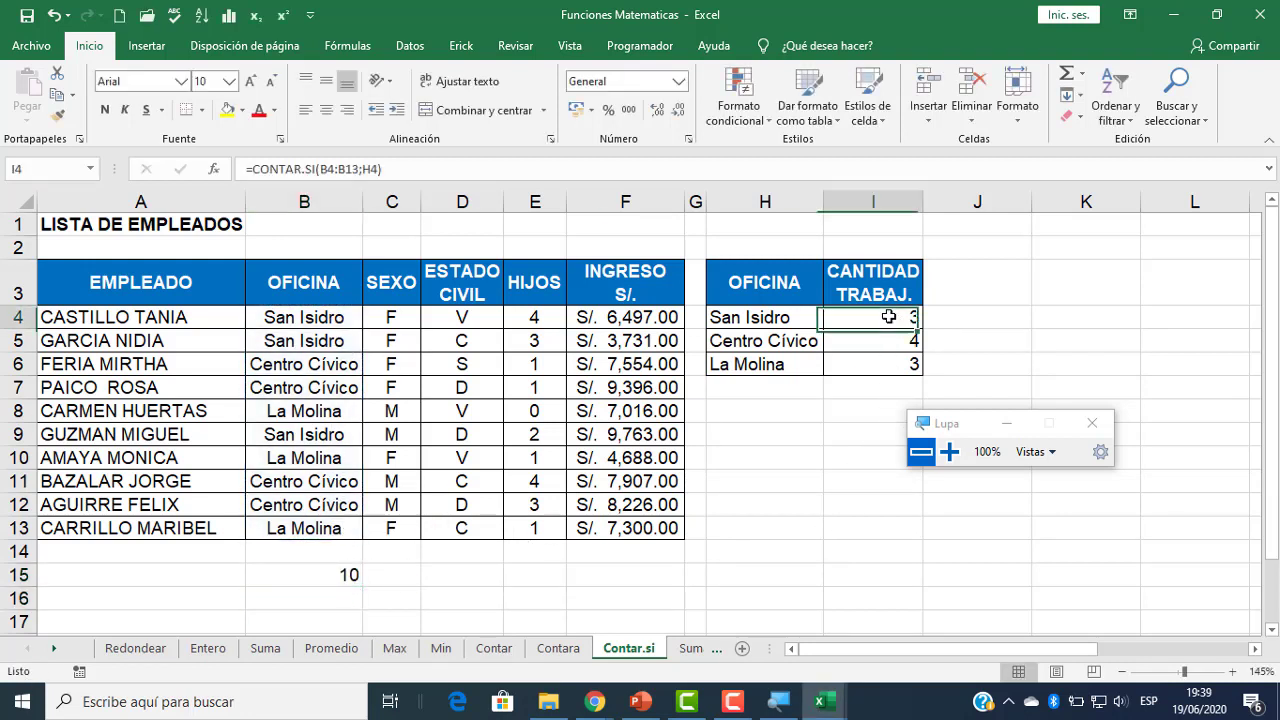
double_click(877, 363)
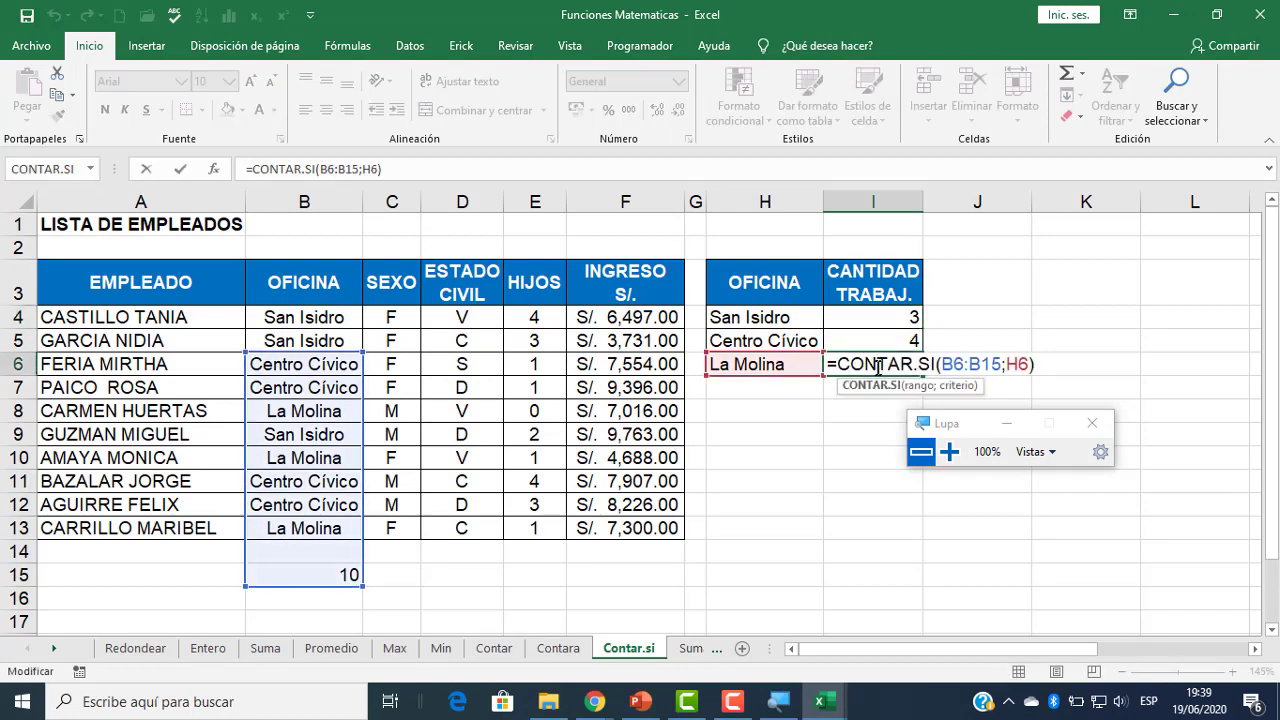
key("Escape")
left_click(870, 320)
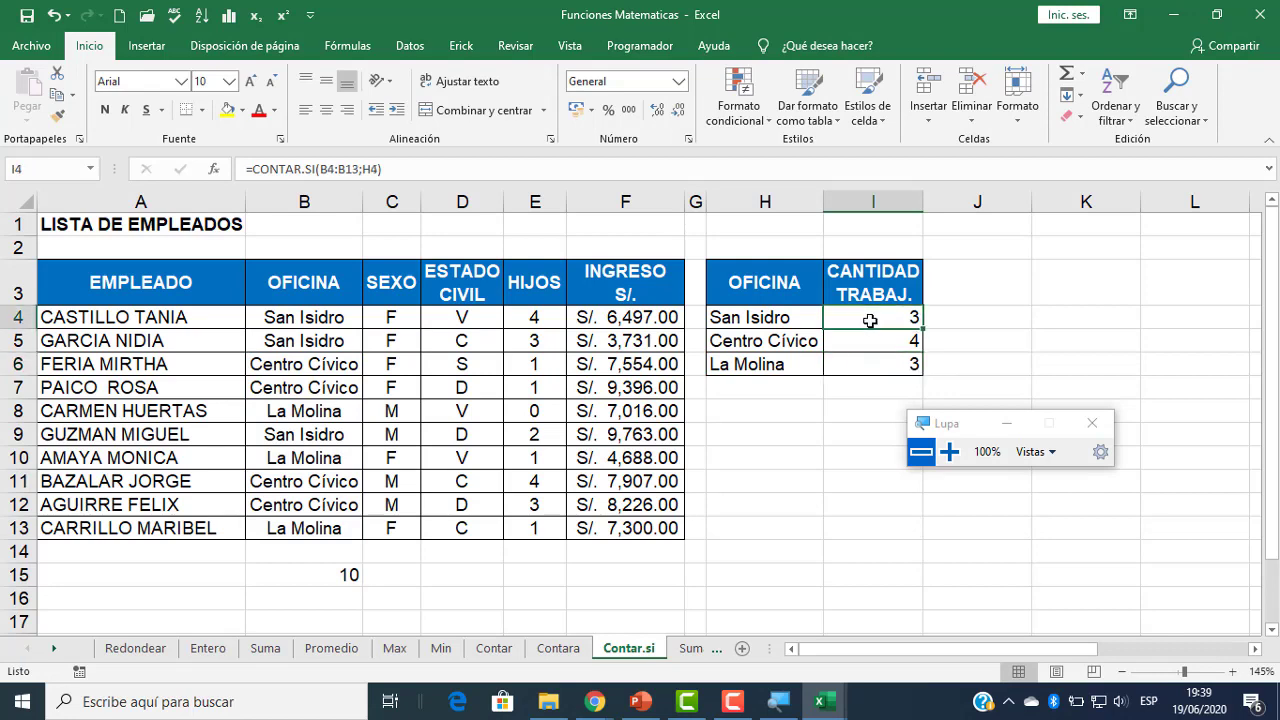
- Replace the H4 criterion in the I4 CONTAR.SI formula with the quoted text "San Isidro"
double_click(908, 322)
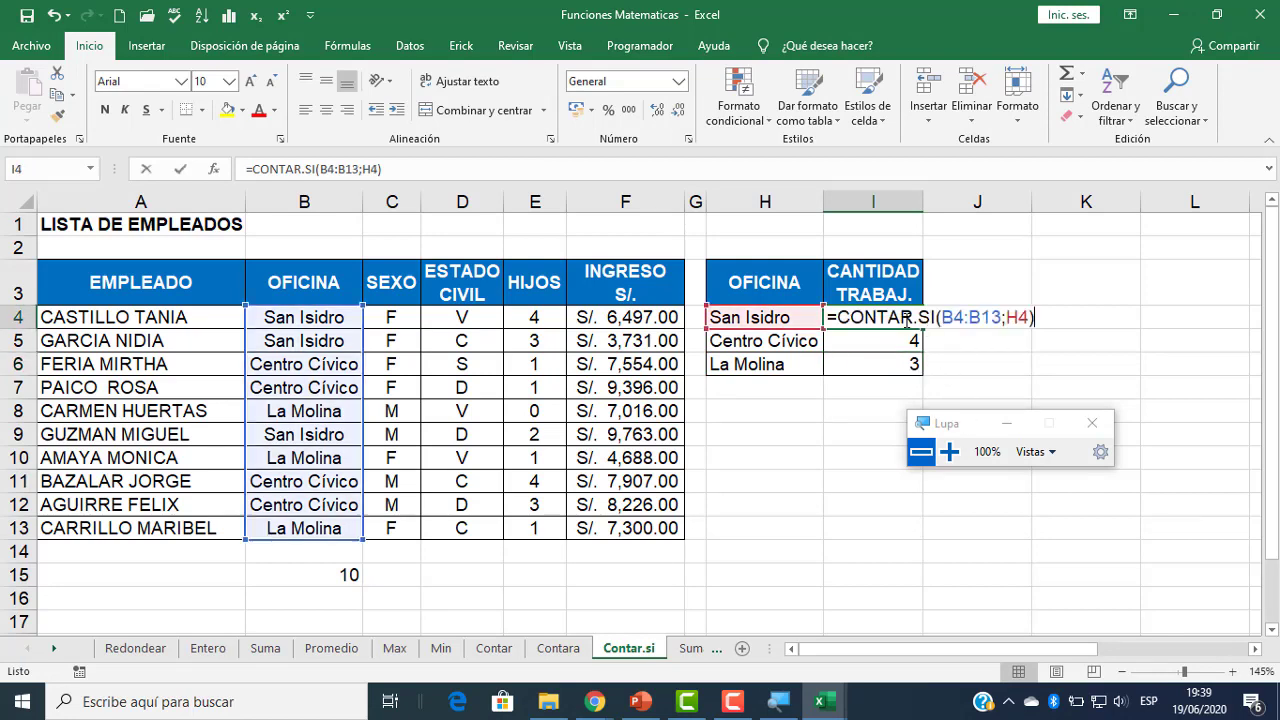
left_click(950, 452)
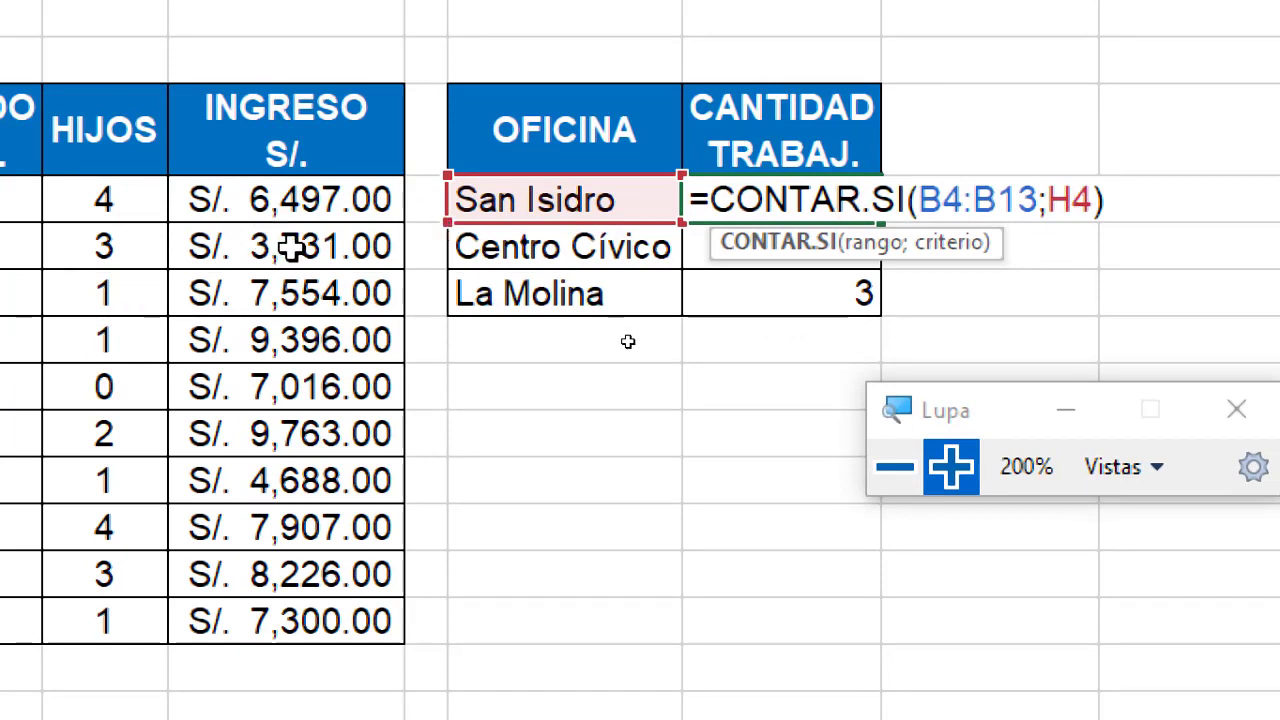
left_click(1092, 199)
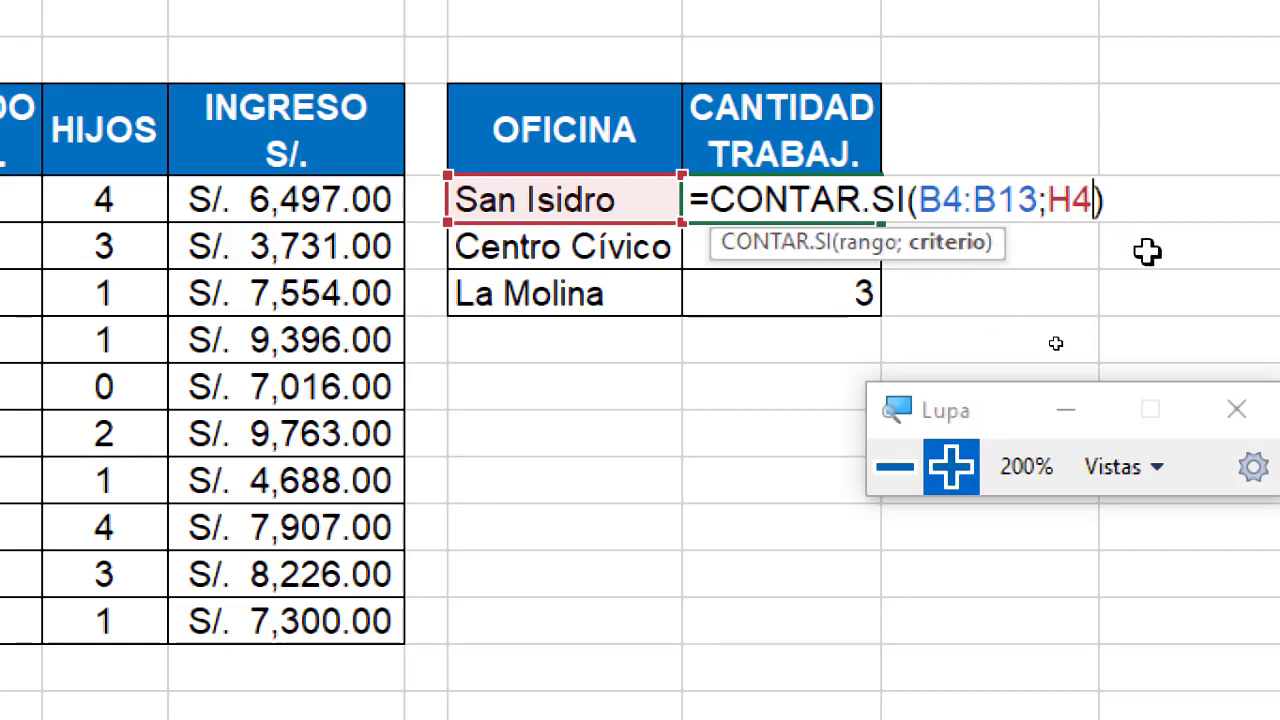
key("BackSpace")
key("BackSpace")
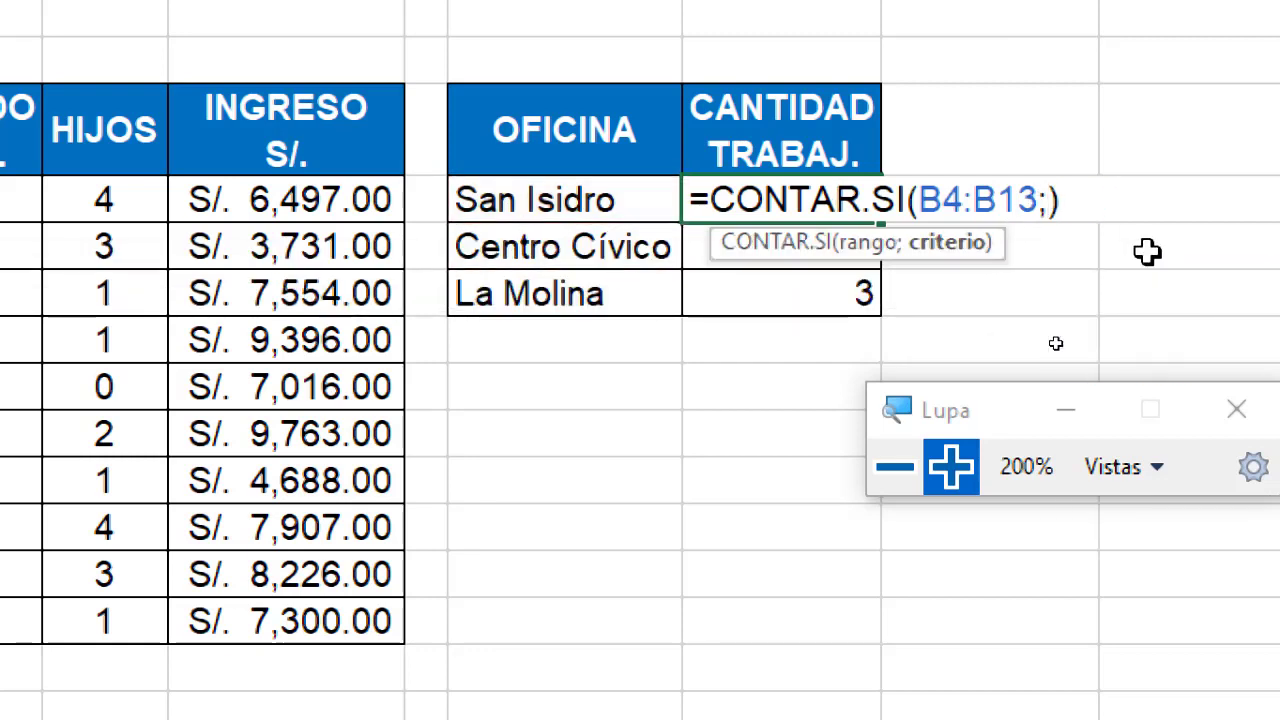
type("\"")
type("San Isid")
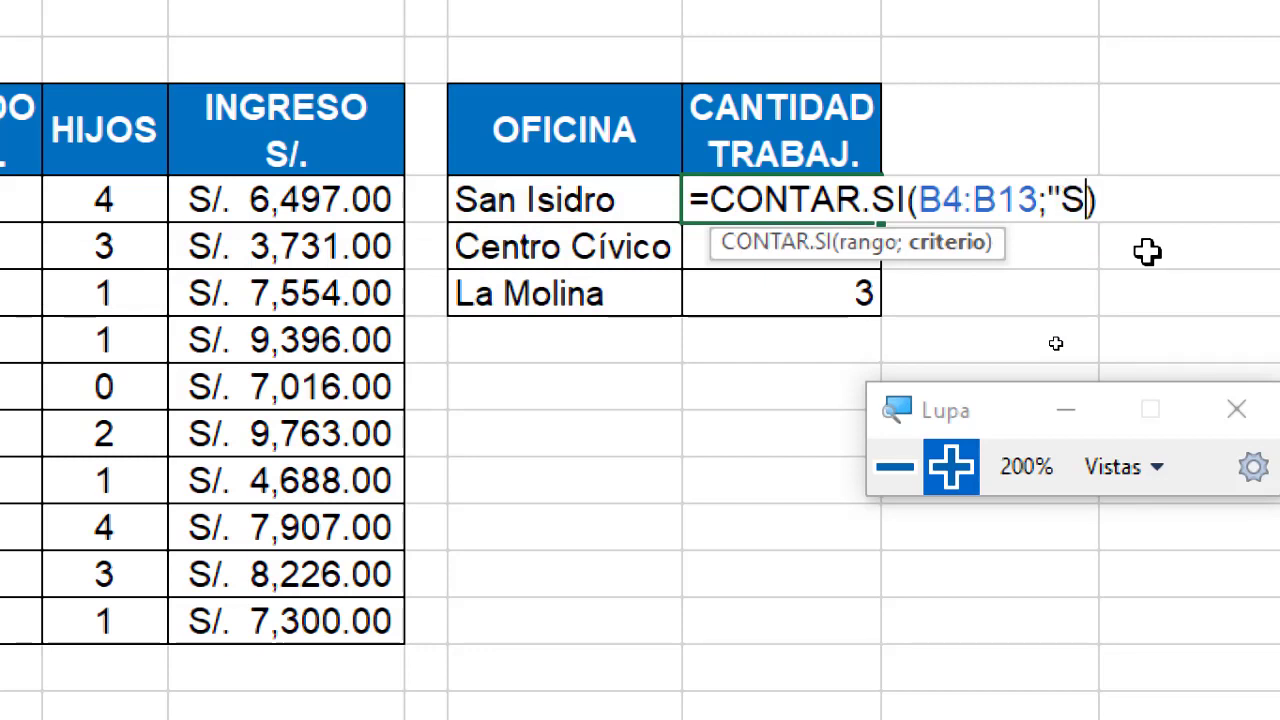
type(")")
key("Left")
type("sidro")
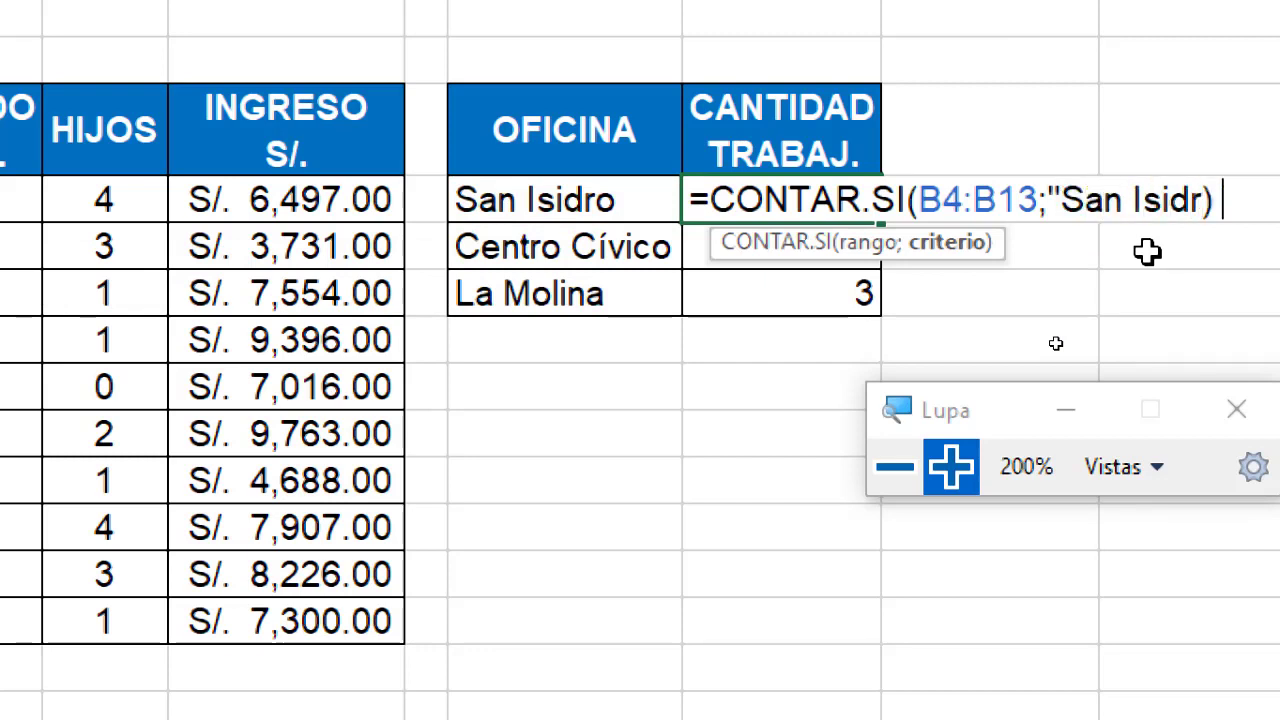
key("BackSpace")
key("BackSpace")
type("ro\"")
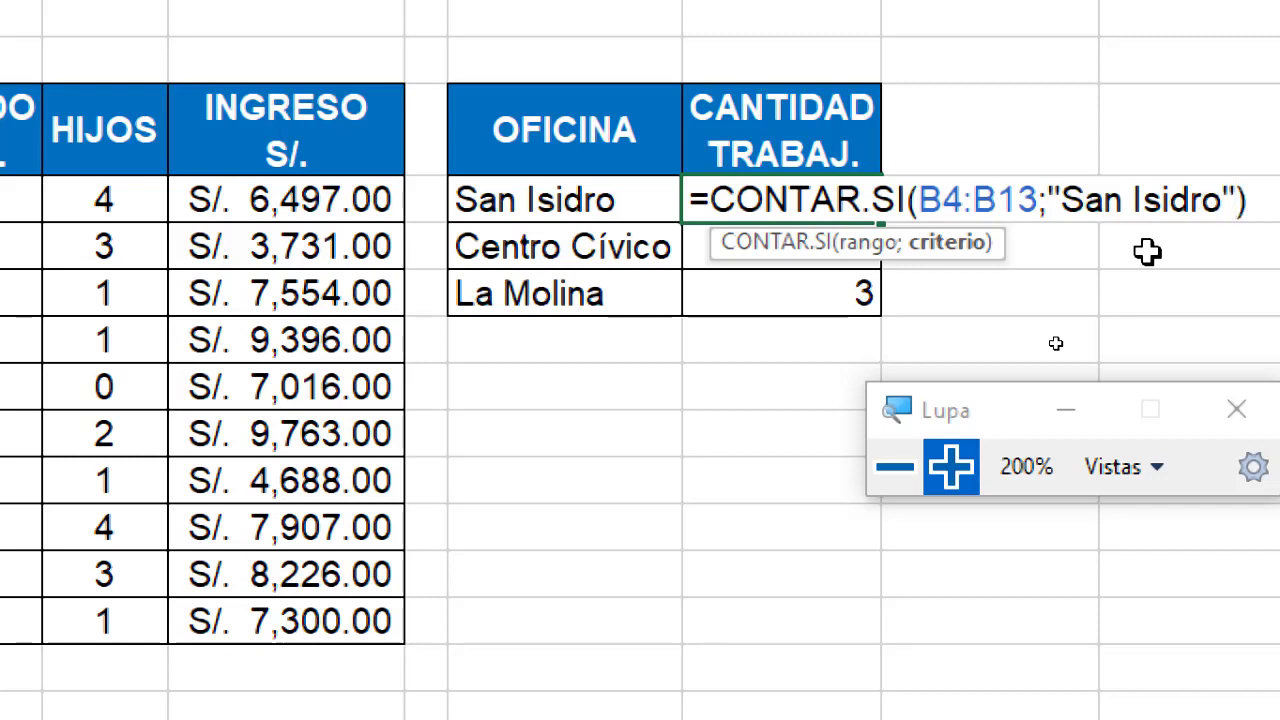
key("Return")
- Fill the I4 formula with the "San Isidro" text criterion down through I6
left_click(849, 192)
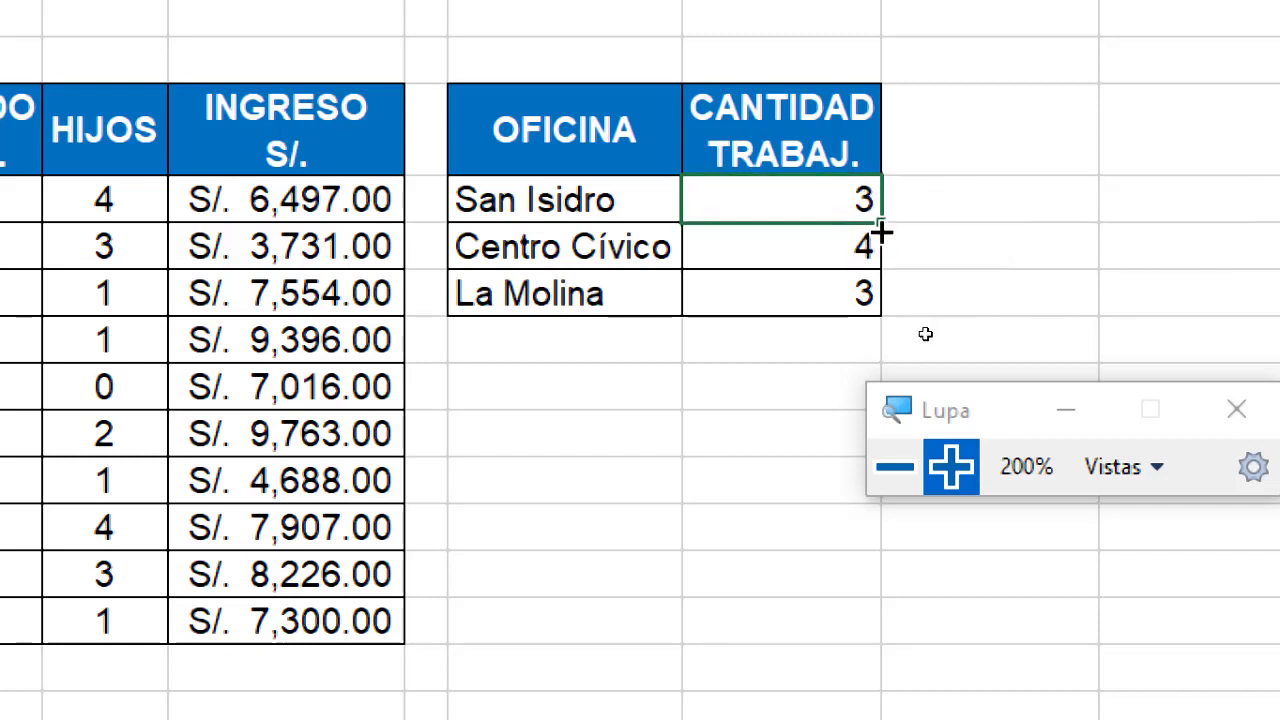
left_click(888, 216)
left_click(876, 212)
left_click_drag(882, 222, 874, 325)
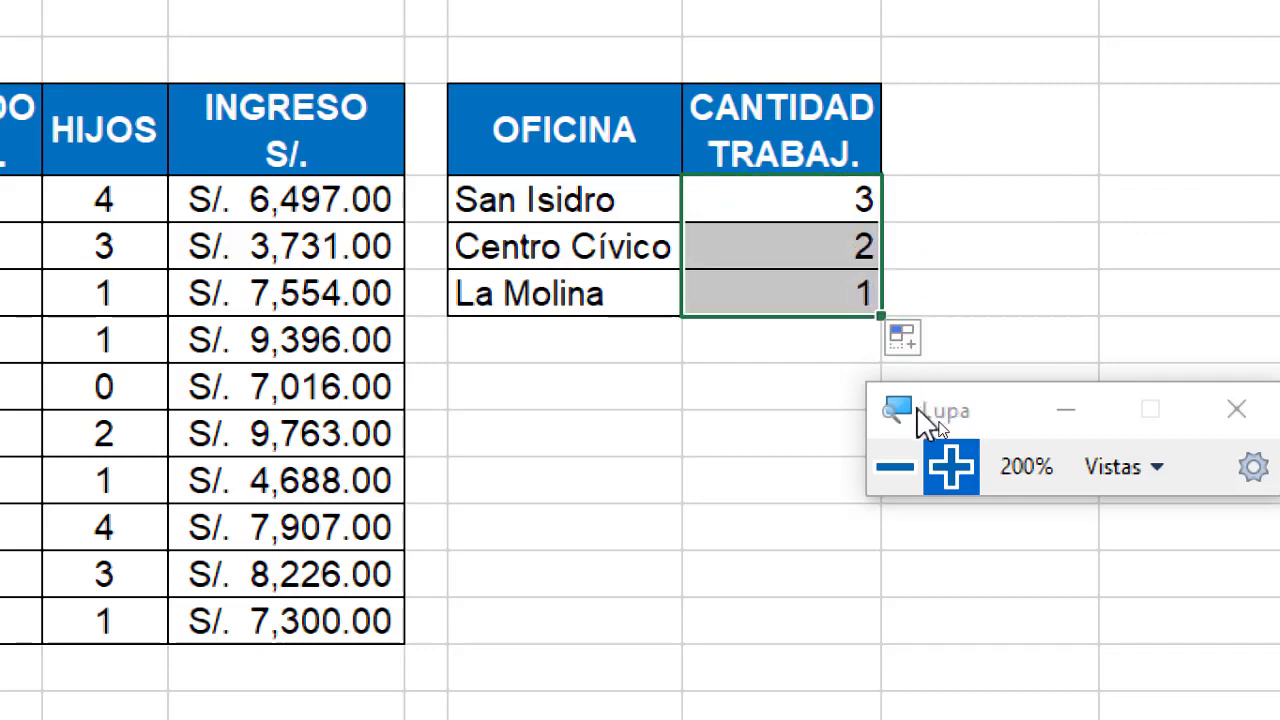
- Examine the criteria of the CONTAR.SI formulas in I4:I6 without editing them
left_click(750, 253)
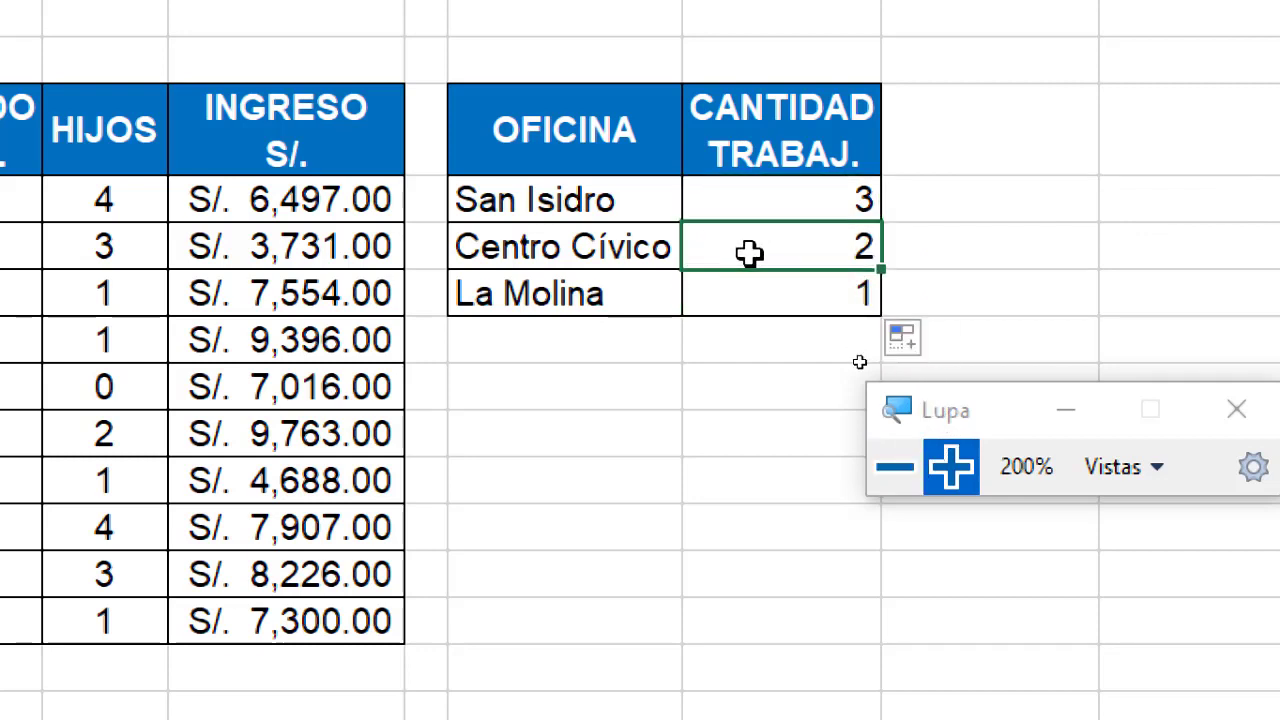
left_click(754, 297)
double_click(791, 203)
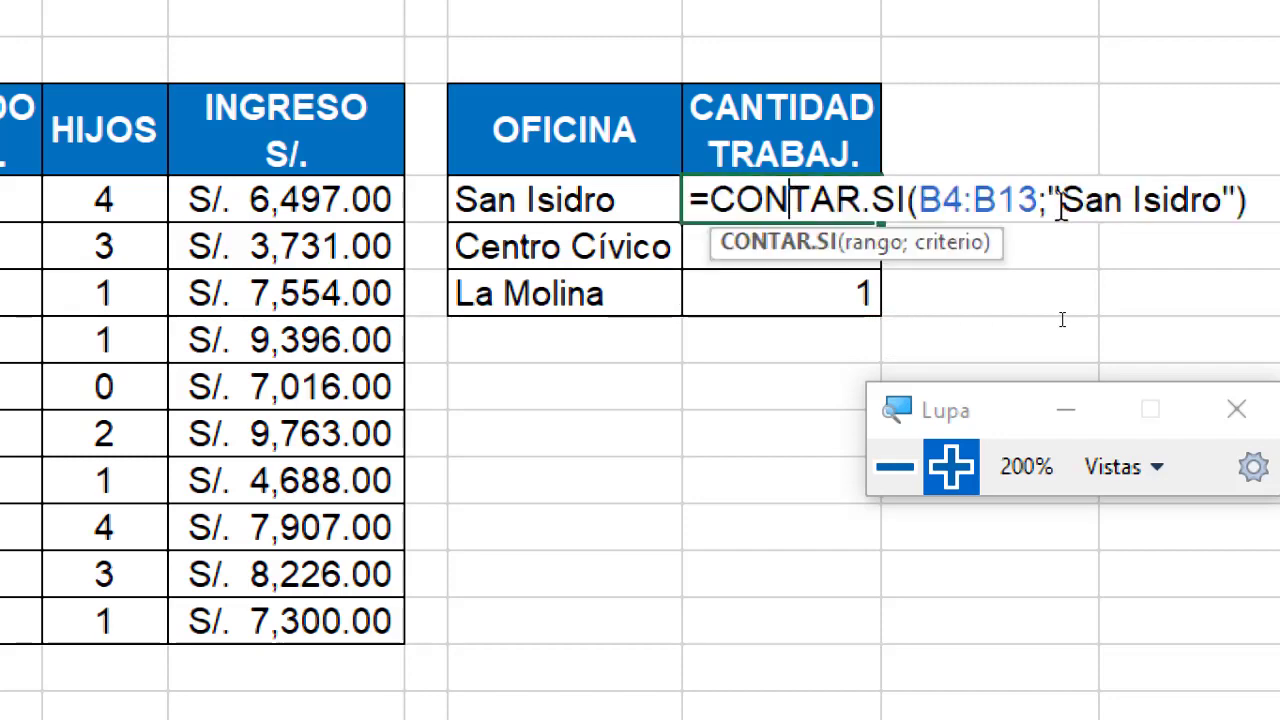
key("Escape")
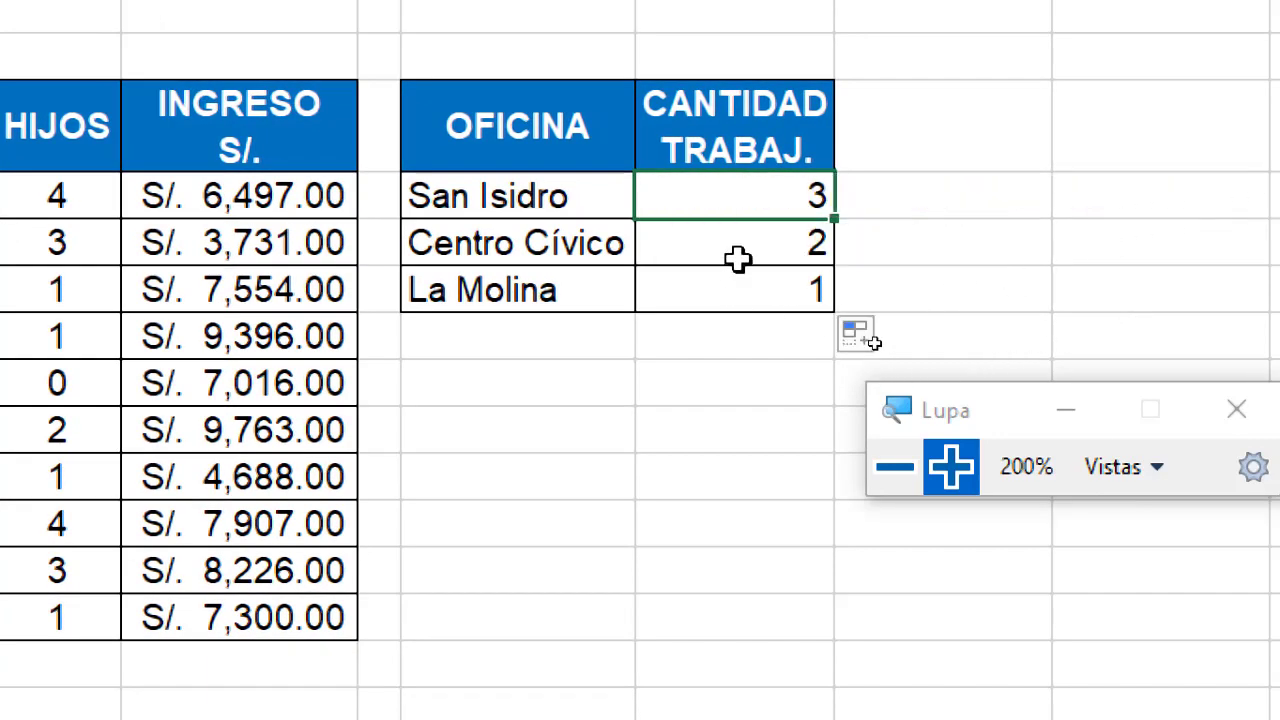
double_click(737, 259)
key("Escape")
left_click(745, 287)
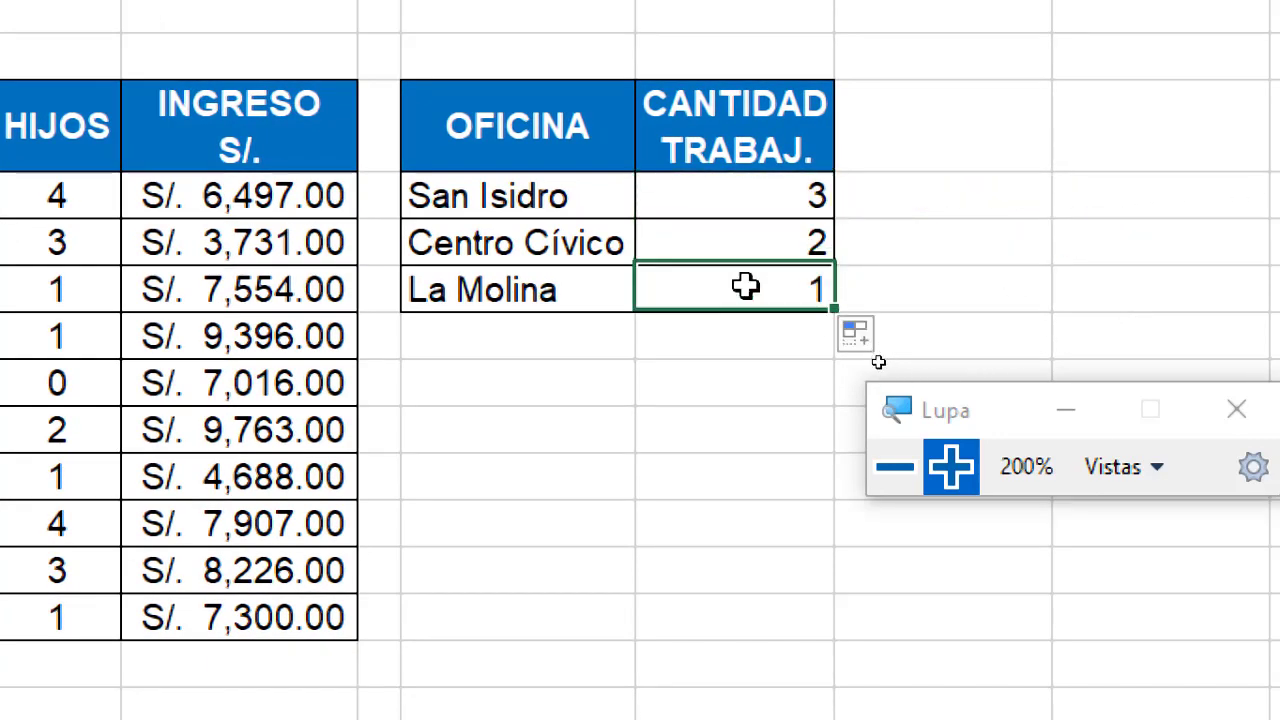
double_click(745, 287)
key("Escape")
- Change the text criterion of the CONTAR.SI formula in I5 to "Centro Cívico"
double_click(760, 248)
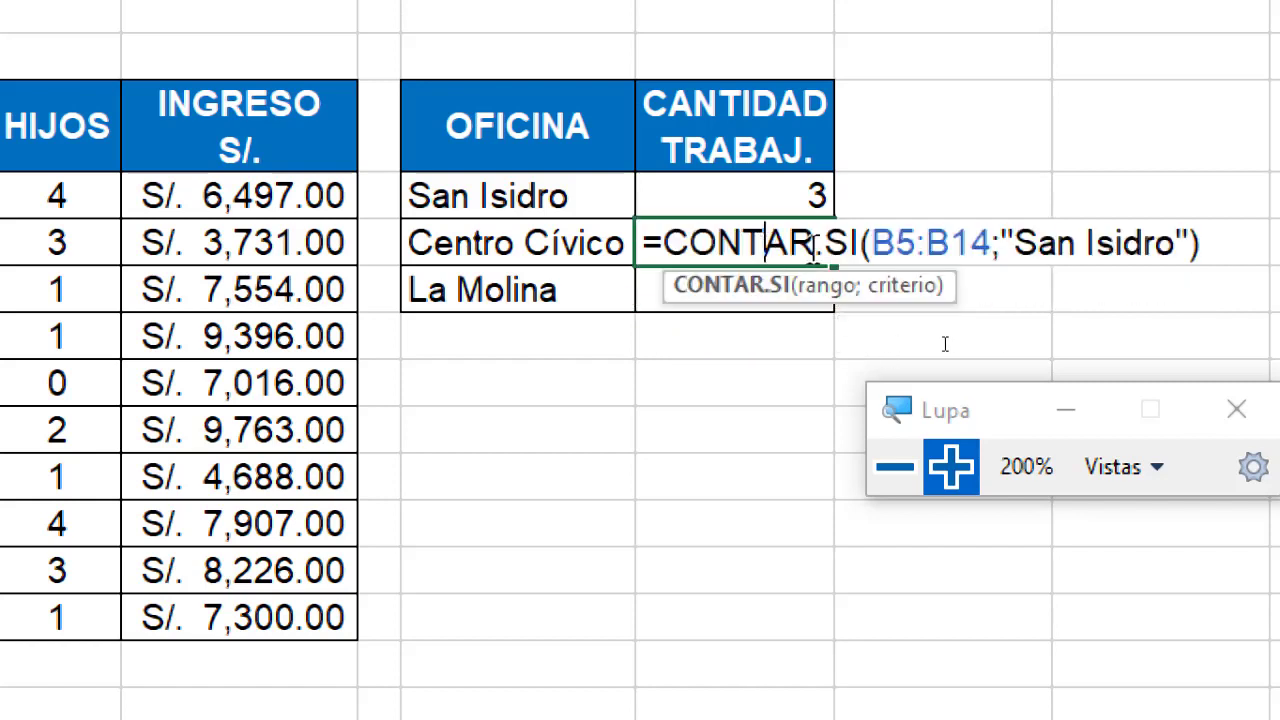
left_click_drag(1178, 245, 1024, 250)
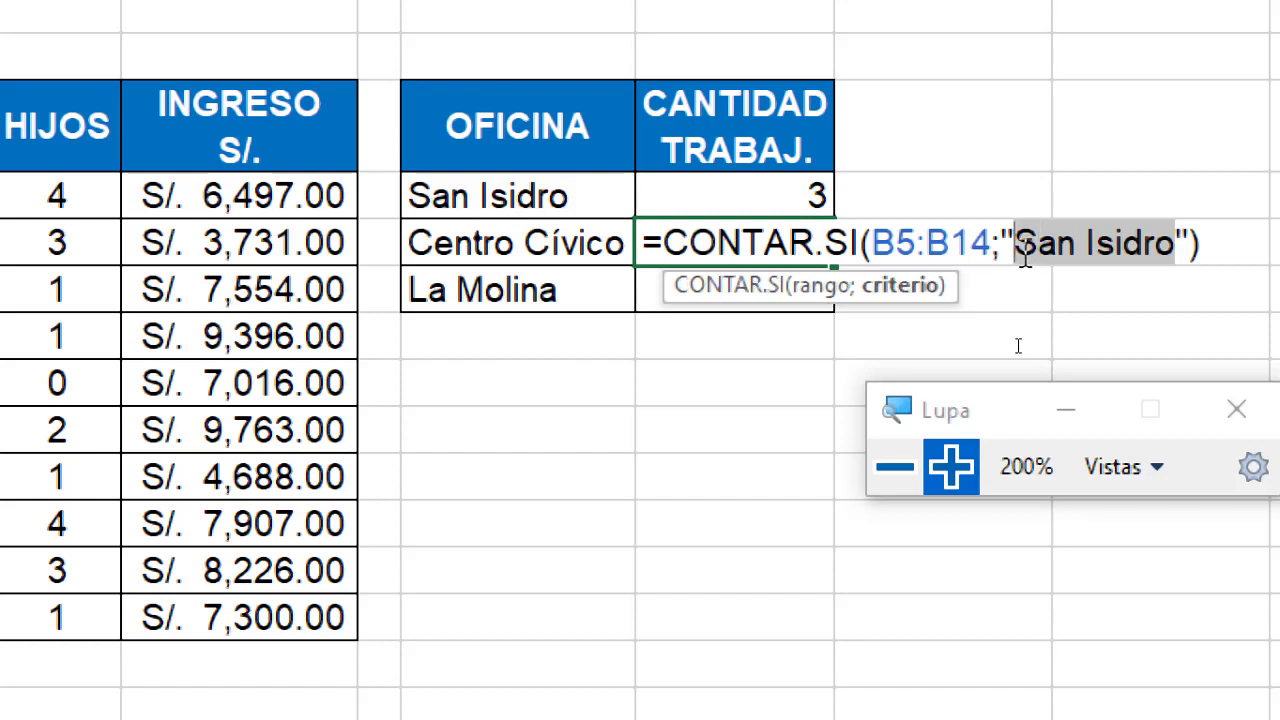
type("Centro ")
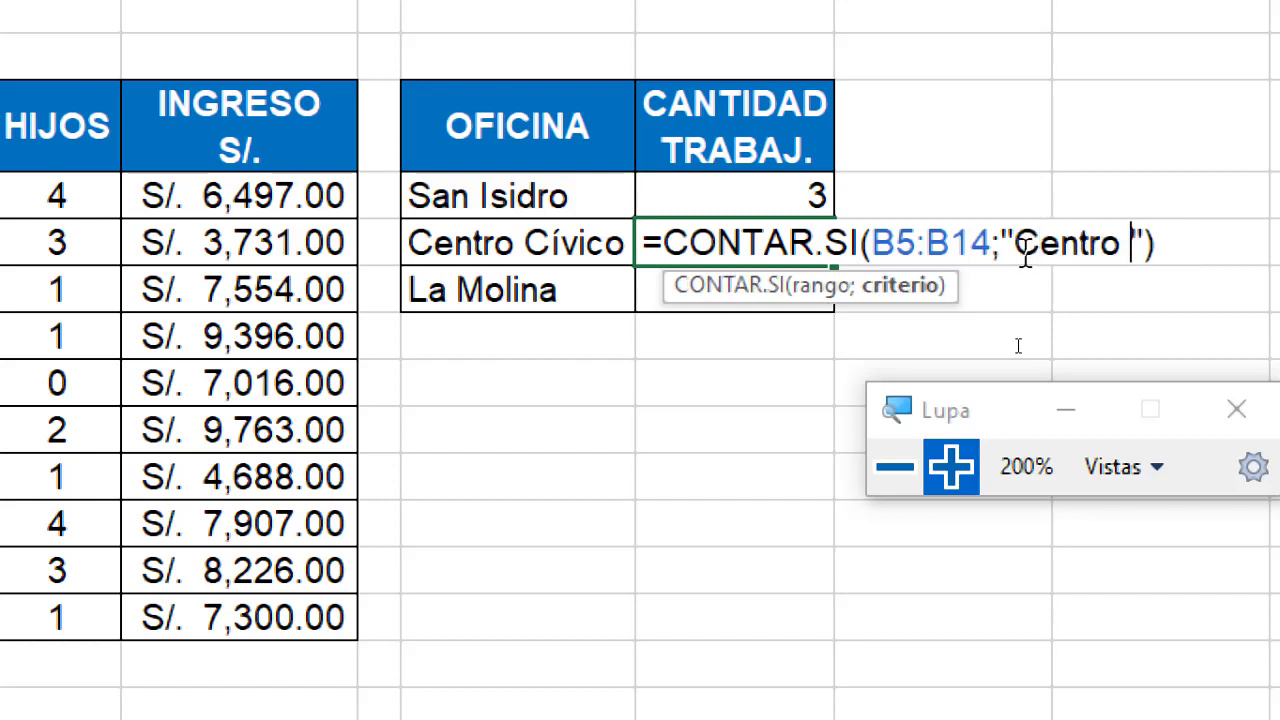
type("Cí")
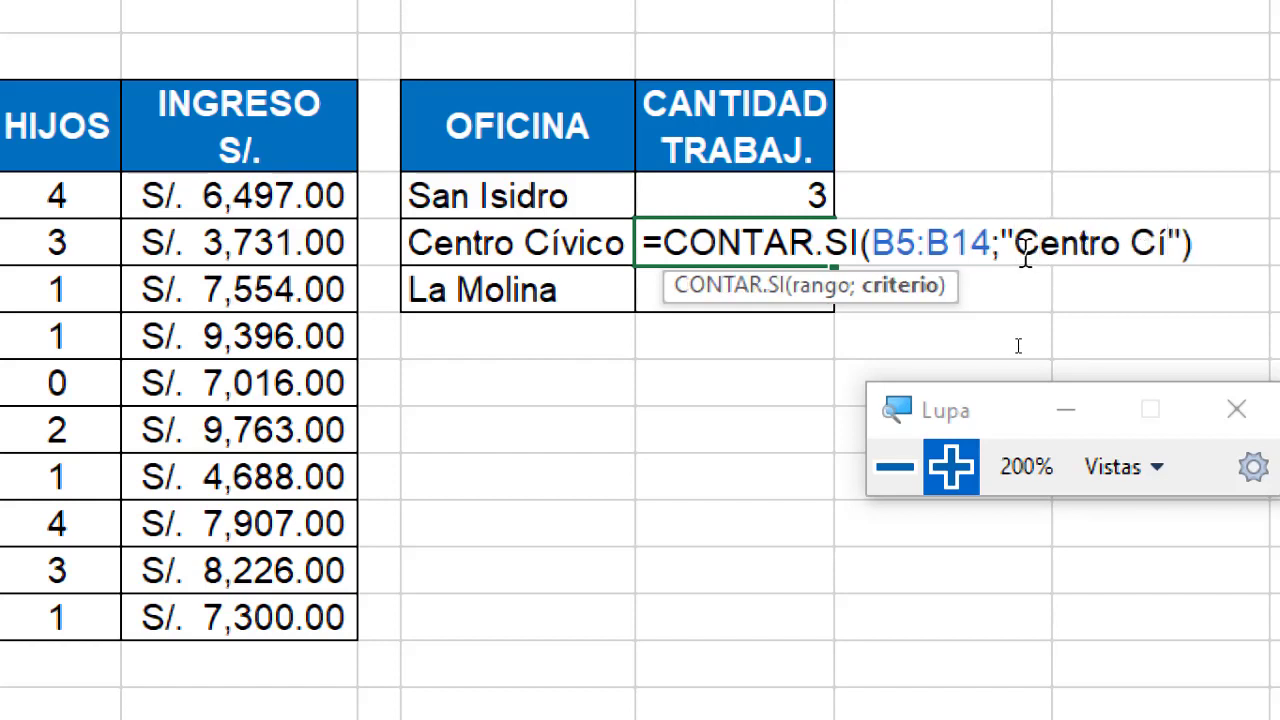
type("vid")
key("BackSpace")
type("co")
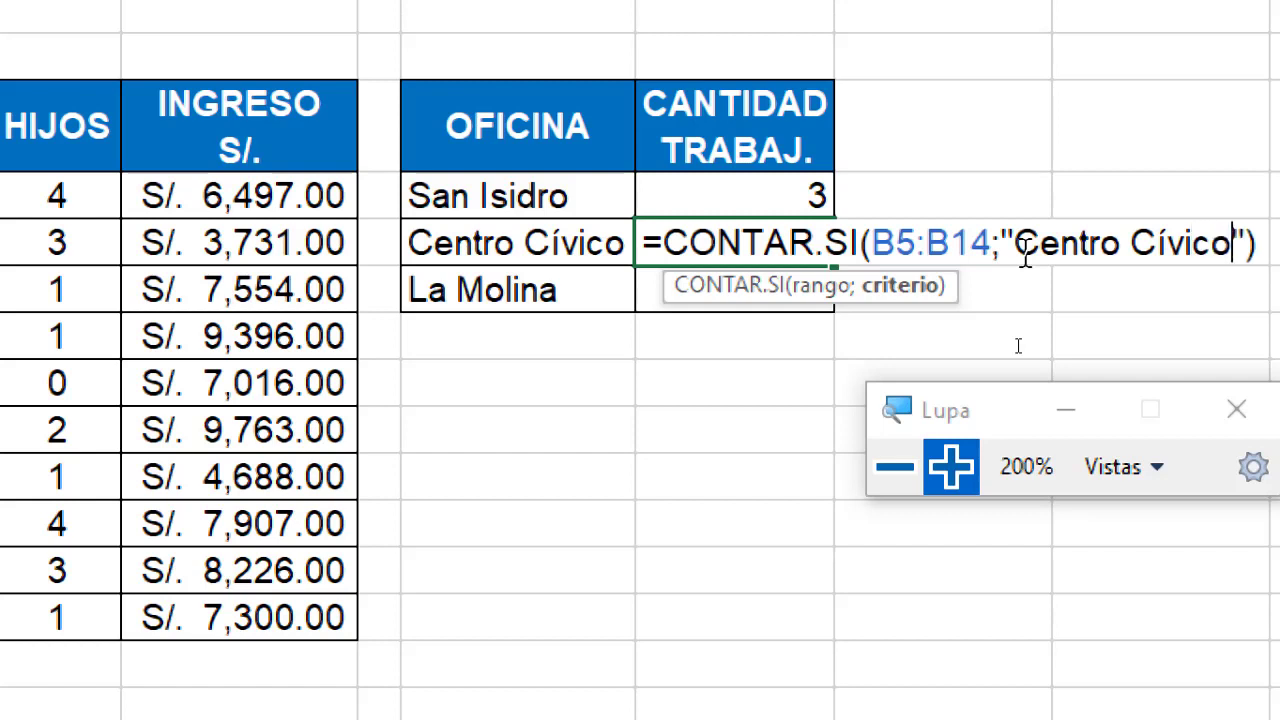
key("Return")
- Change the text criterion of the CONTAR.SI formula in I6 to "La Molina"
key("F2")
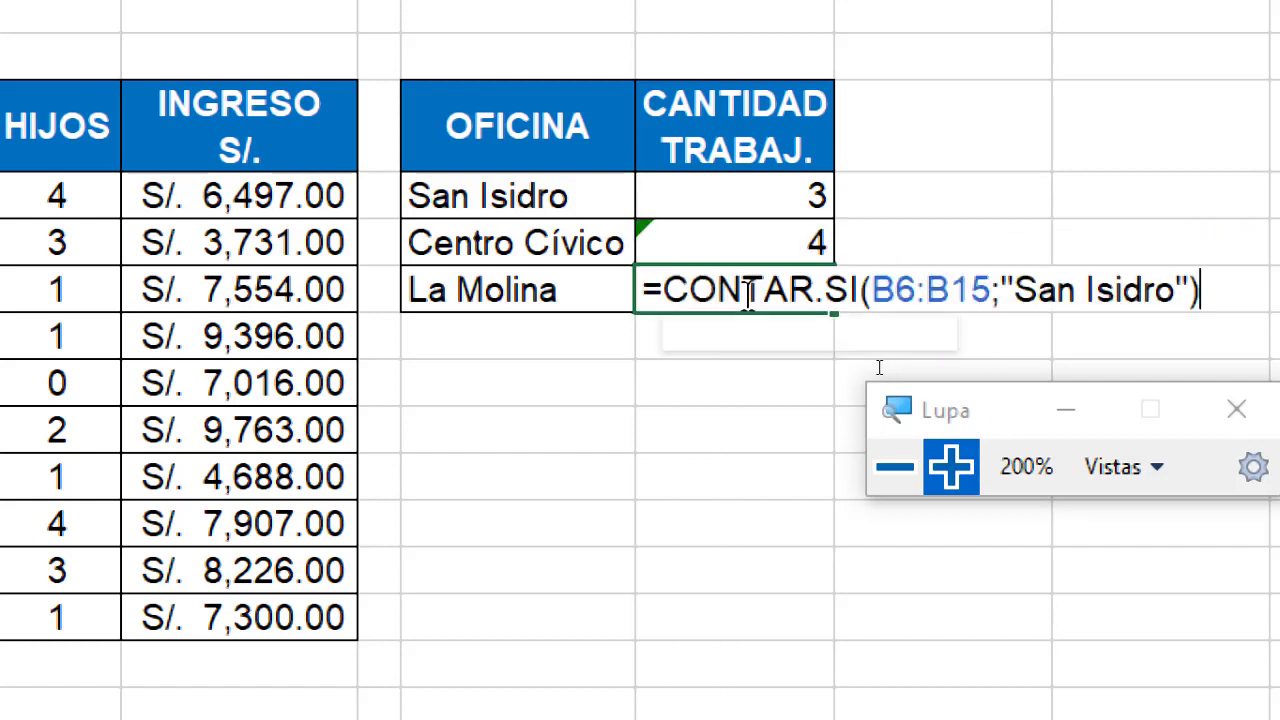
left_click_drag(1178, 290, 1070, 290)
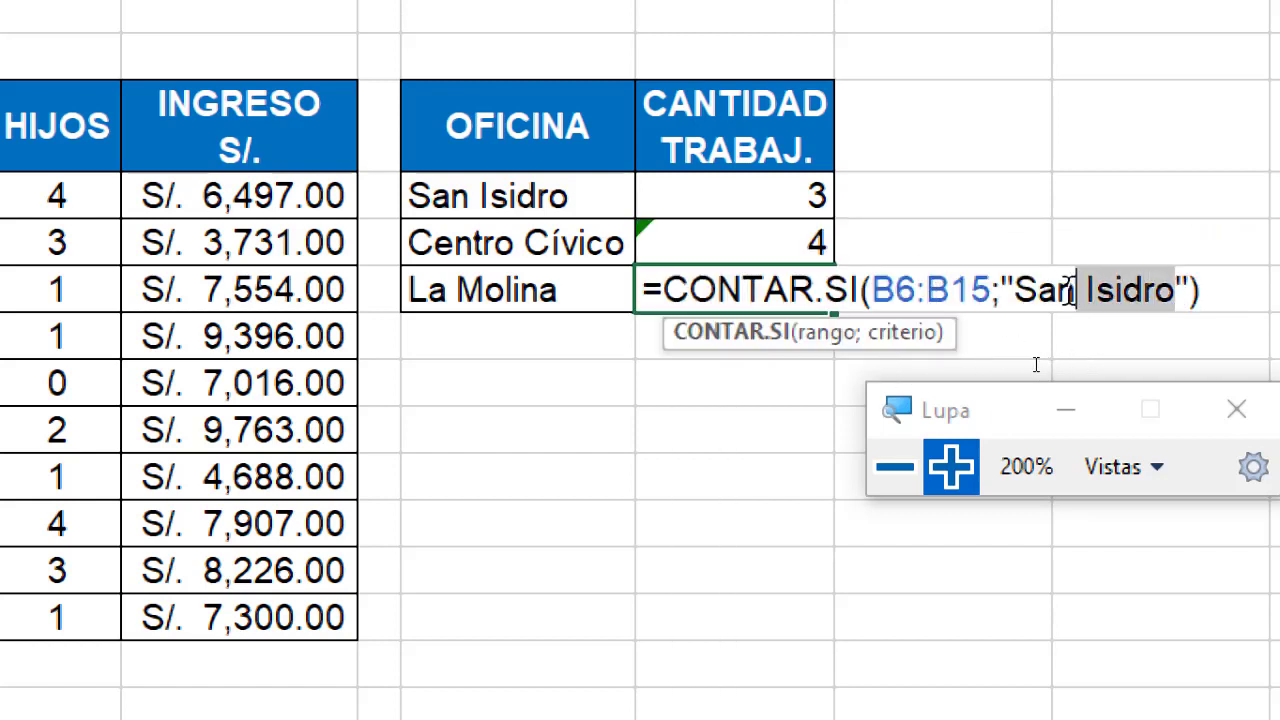
left_click_drag(1036, 364, 1019, 366)
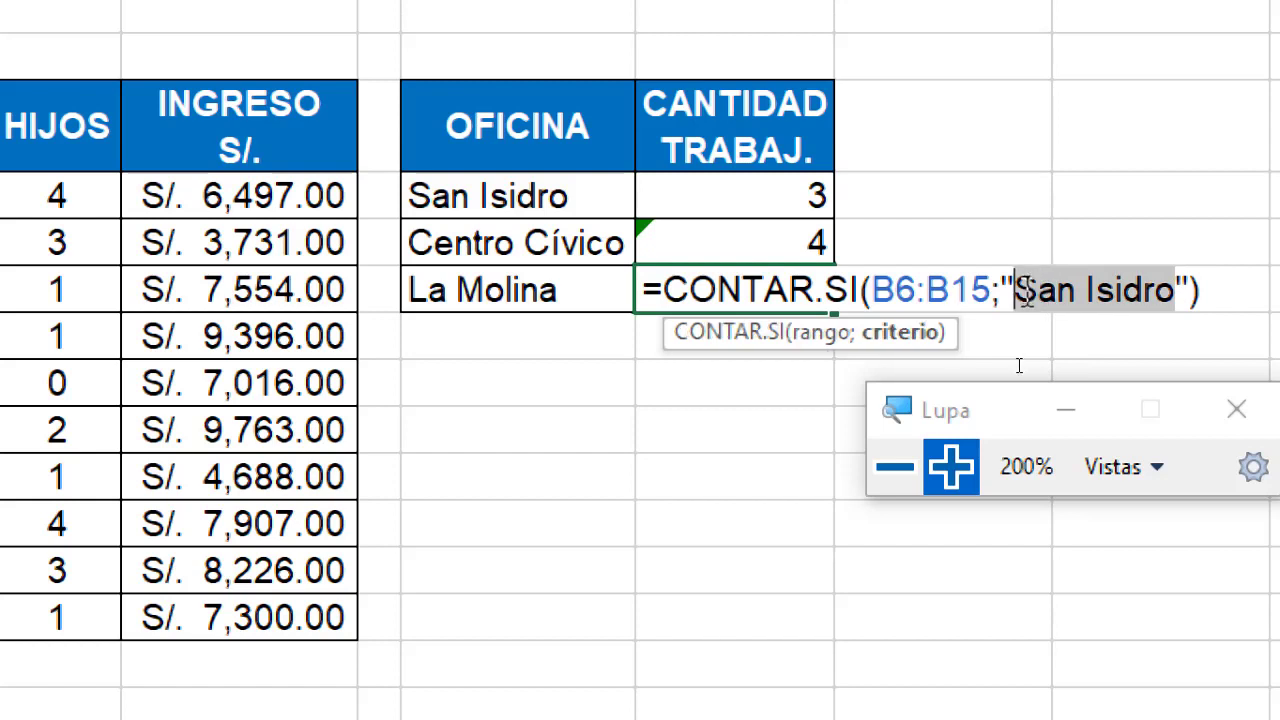
type("La Molina")
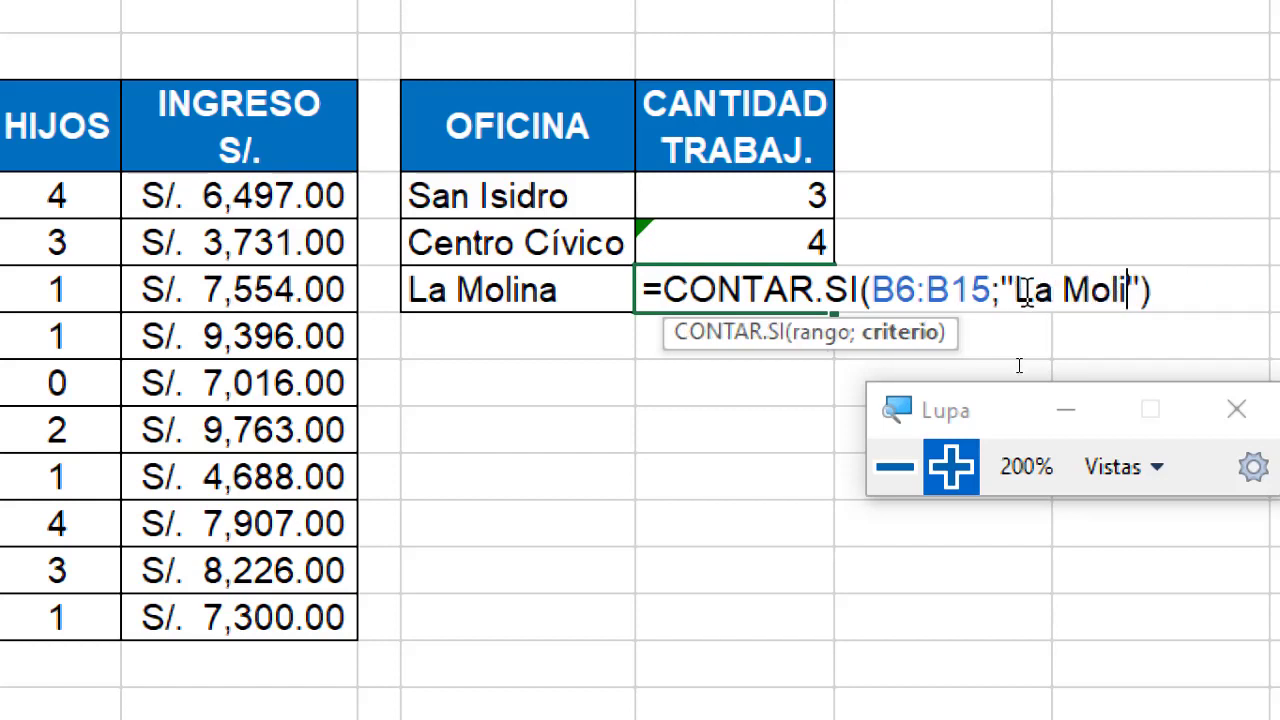
key("Return")
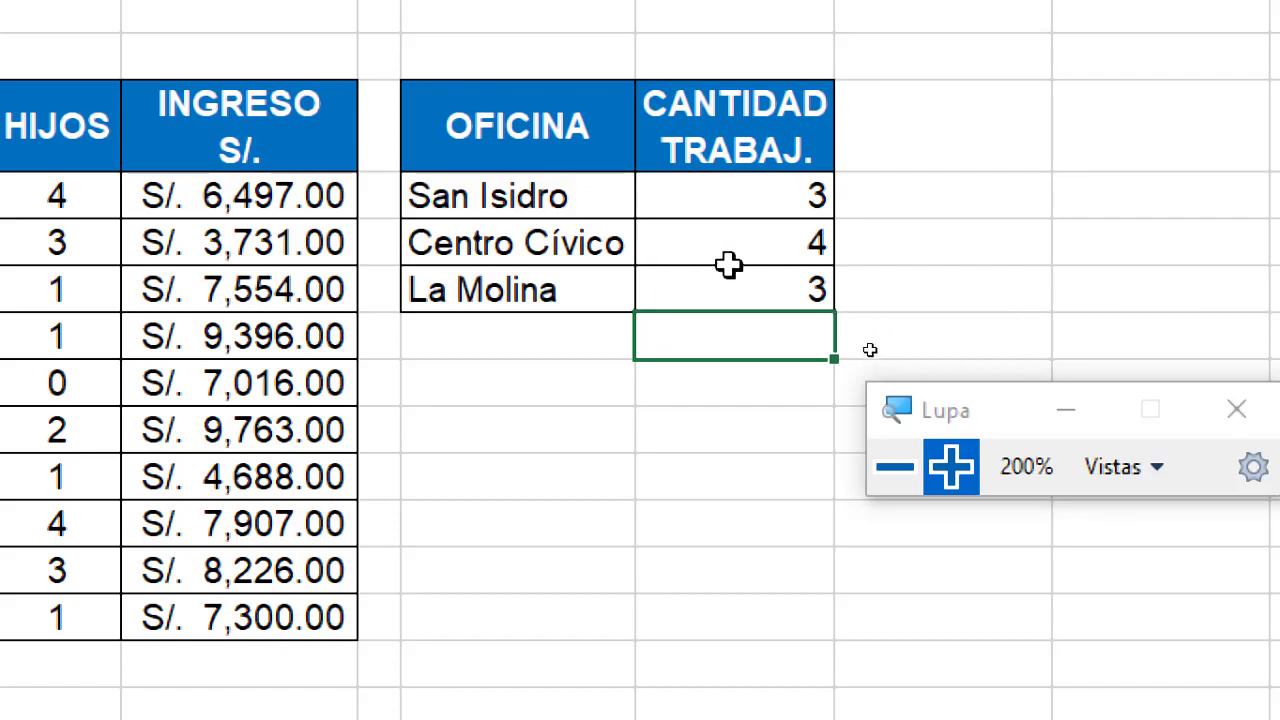
- Review the I4 CONTAR.SI formula and its quoted text criterion under magnification, then return to normal view
left_click(895, 466)
left_click(878, 318)
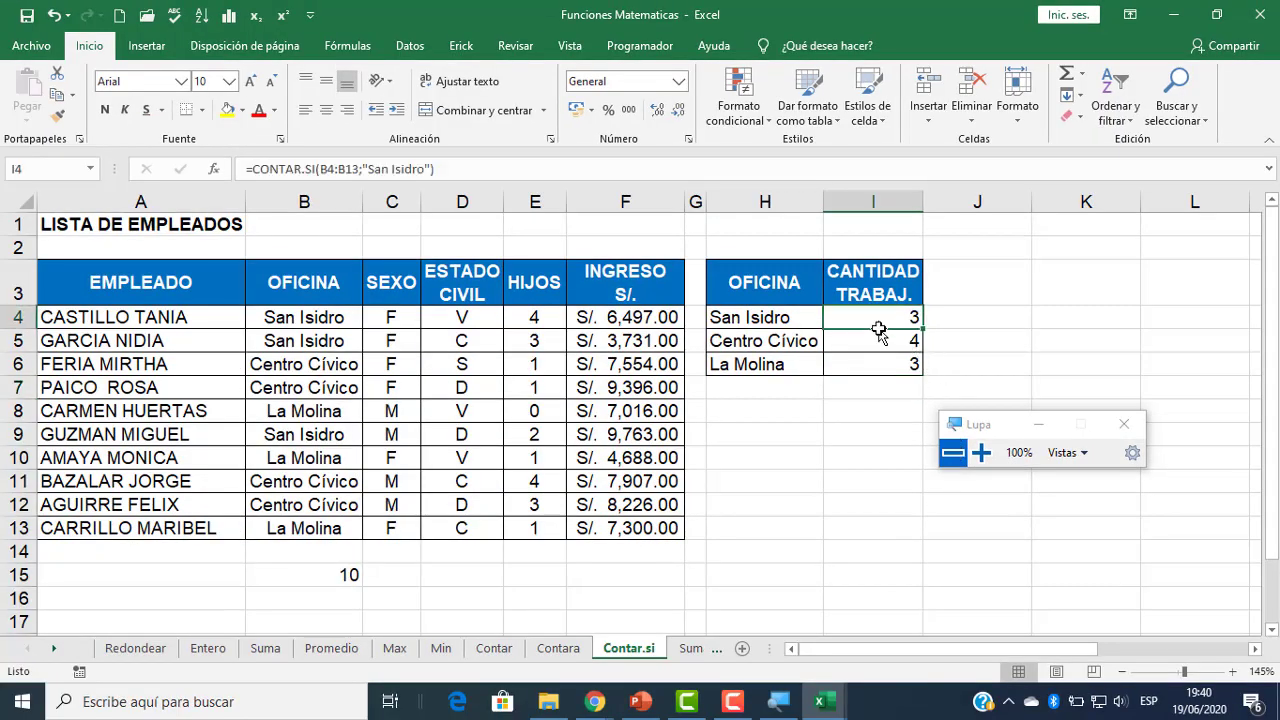
left_click(878, 364)
left_click(878, 318)
double_click(878, 318)
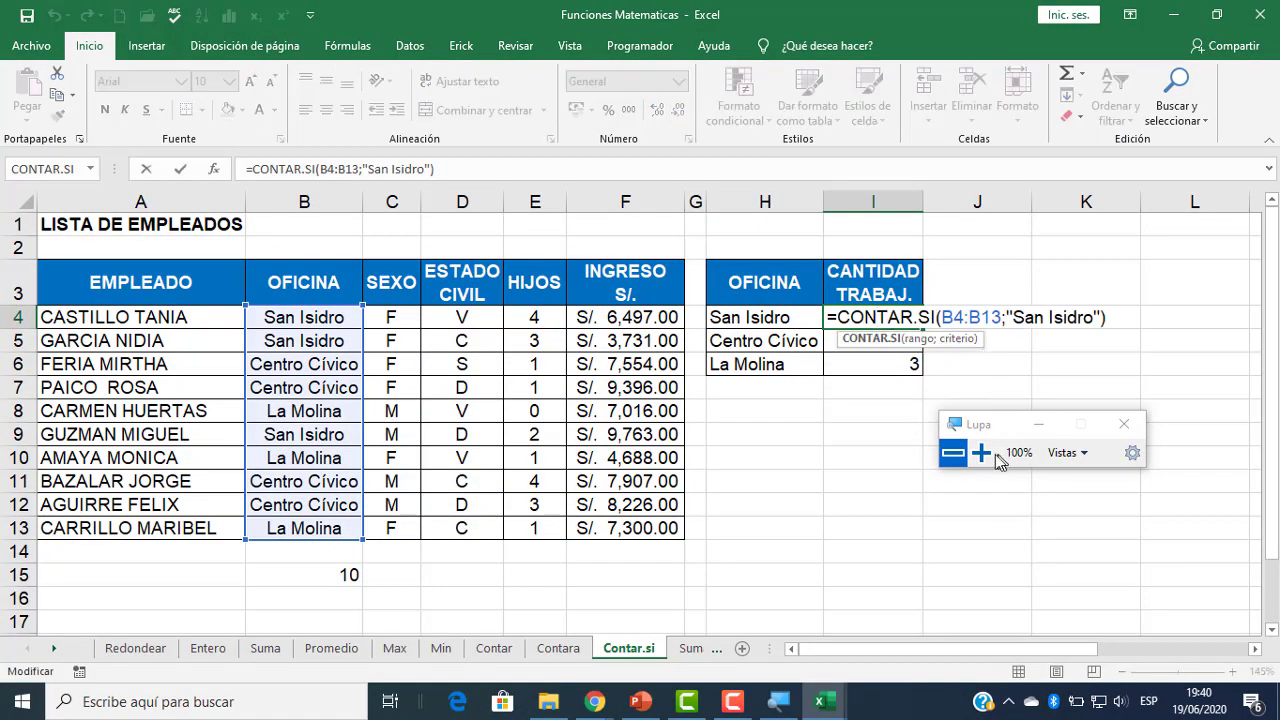
left_click(981, 452)
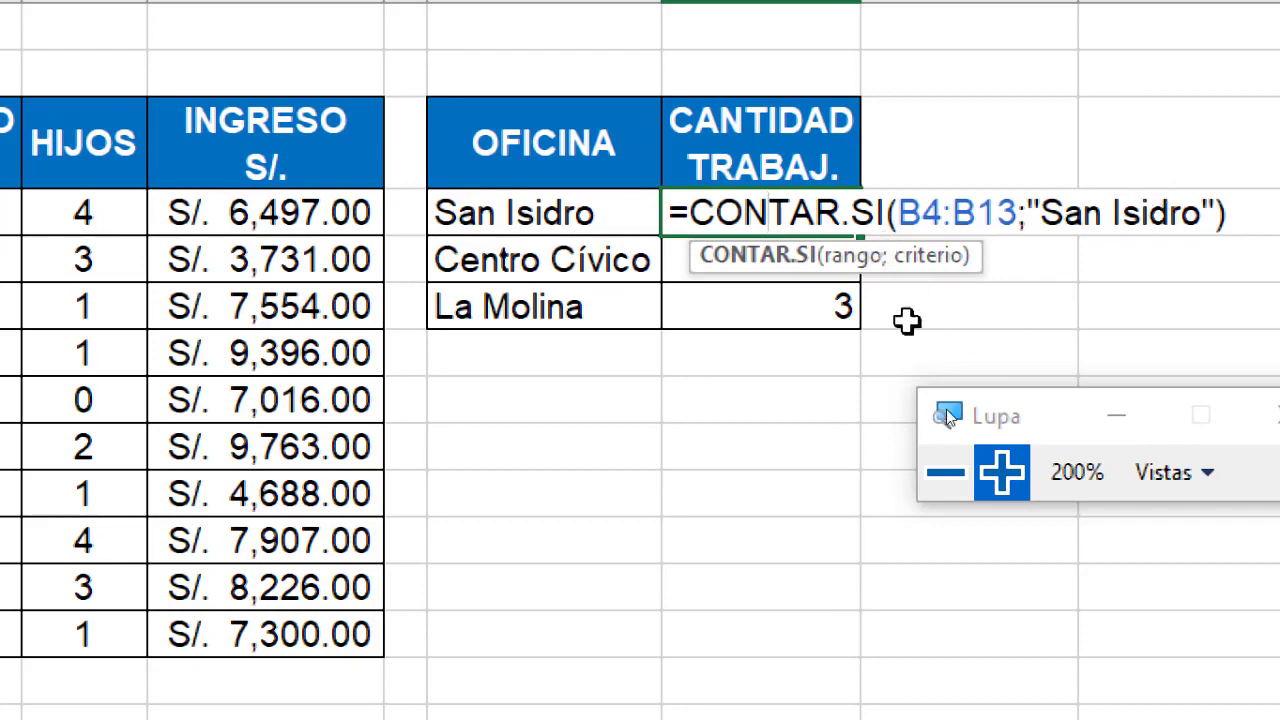
left_click(945, 468)
key("ctrl+Return")
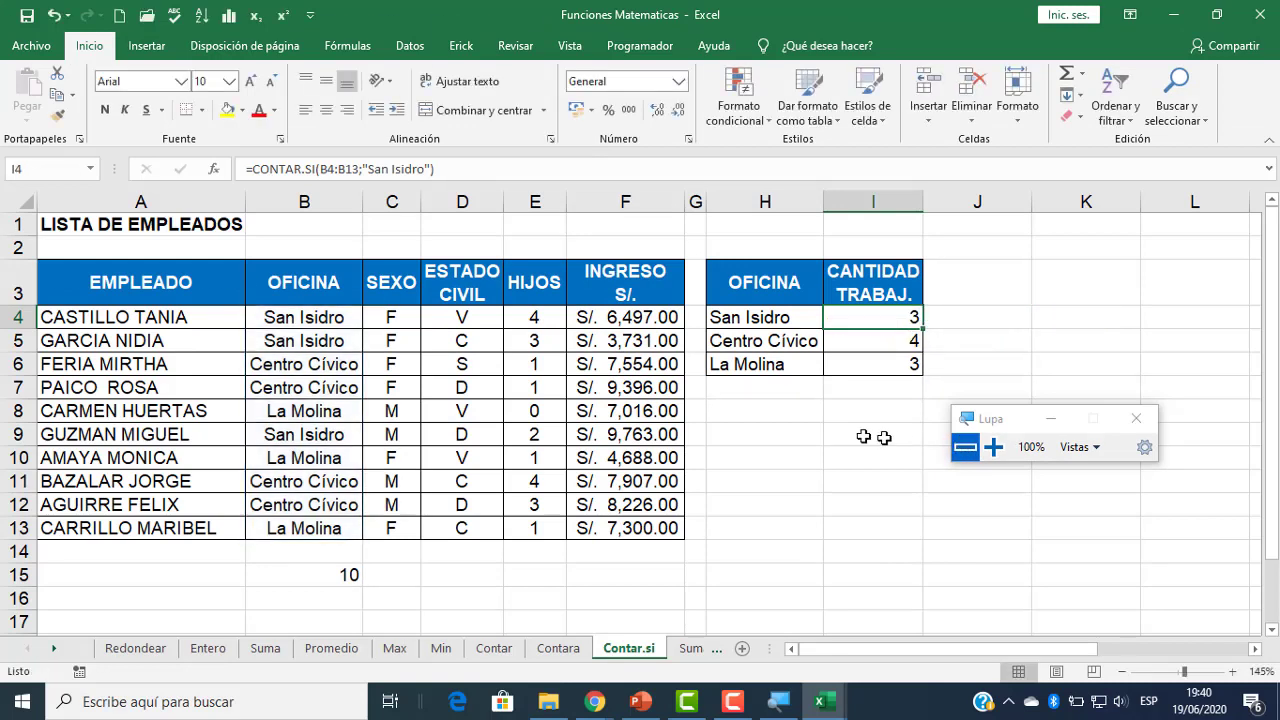
- Switch to the Google Meet window in Chrome and read the class chat, moving the magnifier off the messages
left_click(595, 701)
left_click(481, 630)
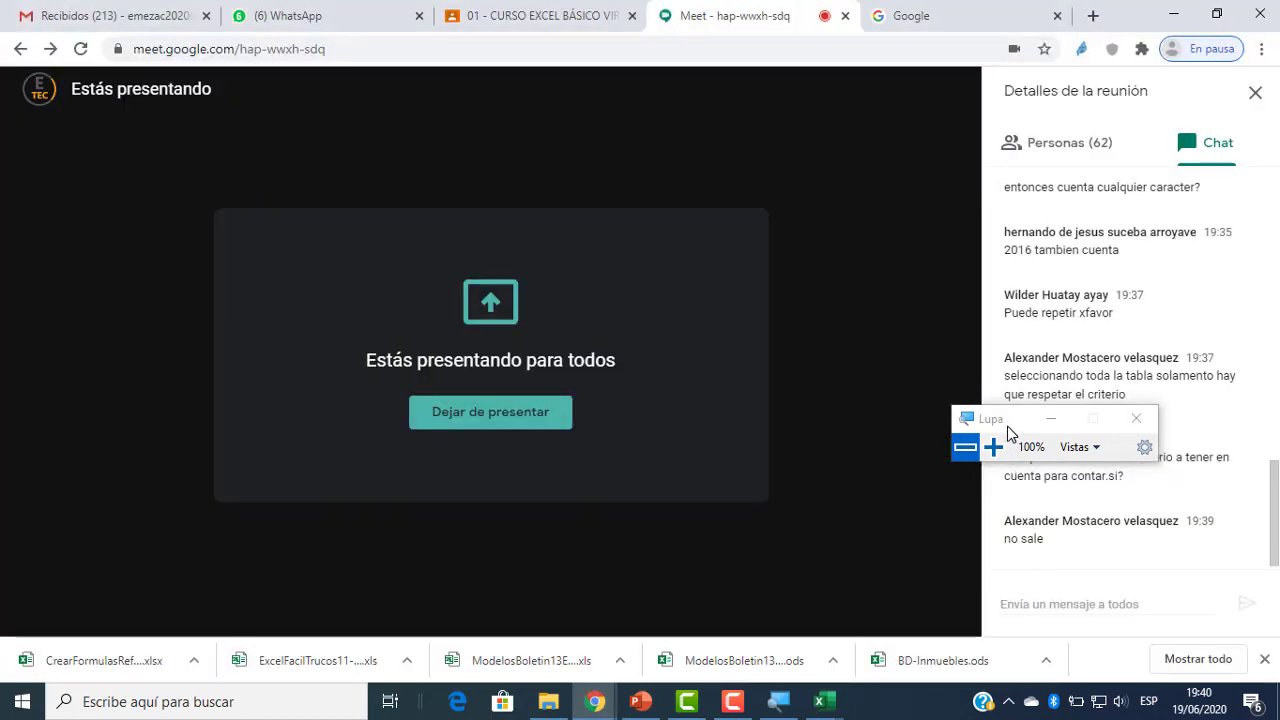
left_click_drag(1007, 425, 584, 520)
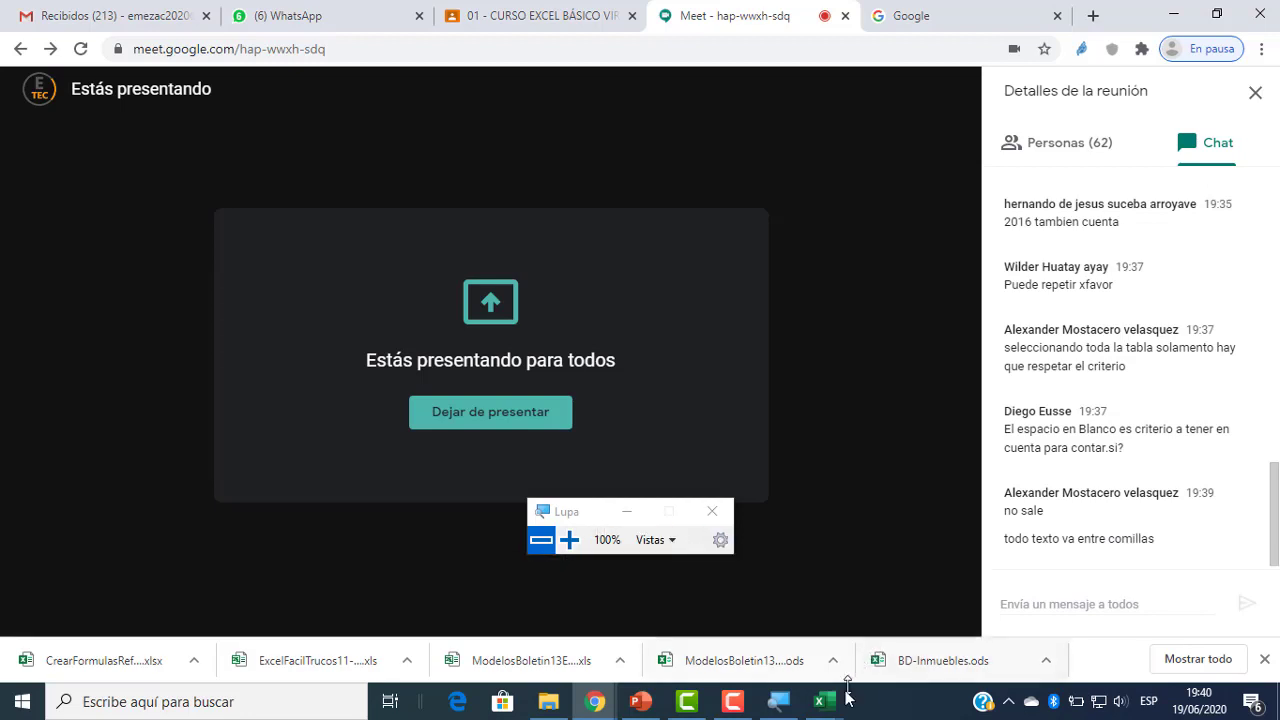
- Switch to the Funciones Matematicas workbook in Excel and retype the text criterion of the CONTAR.SI formula in I4 as "San Isidro"
mouse_move(838, 706)
left_click(978, 621)
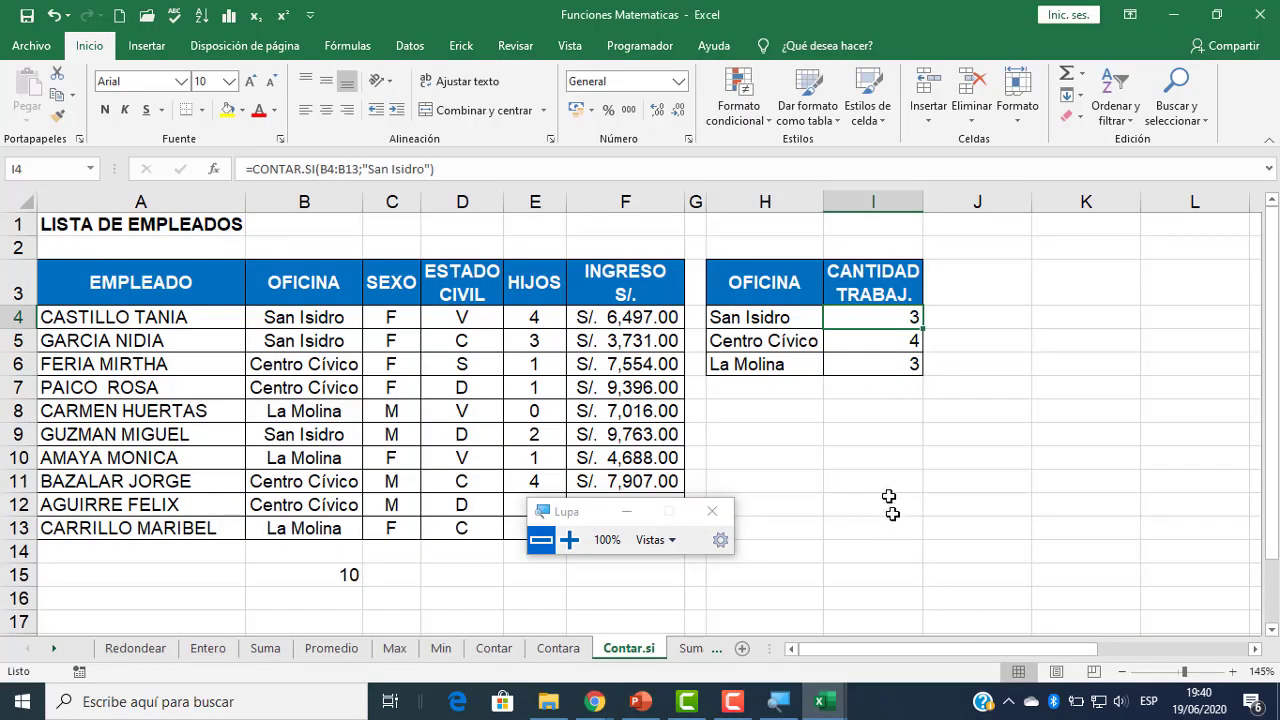
double_click(875, 321)
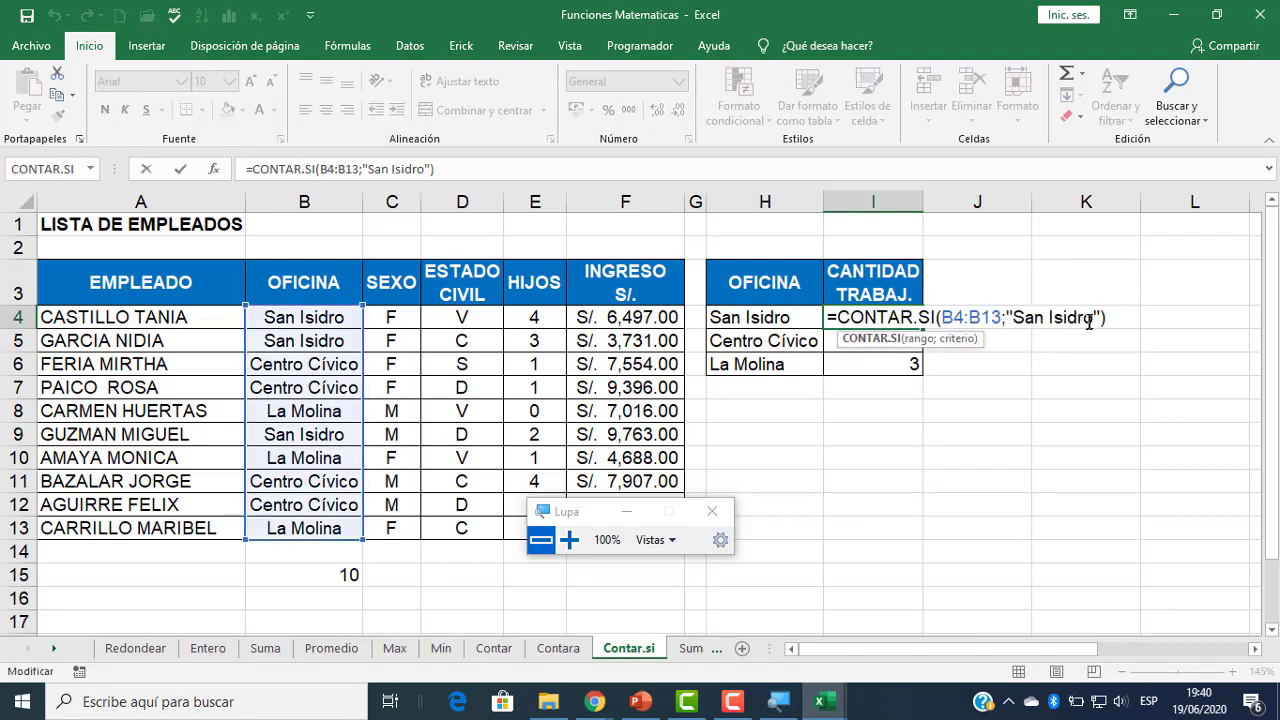
left_click(1105, 322)
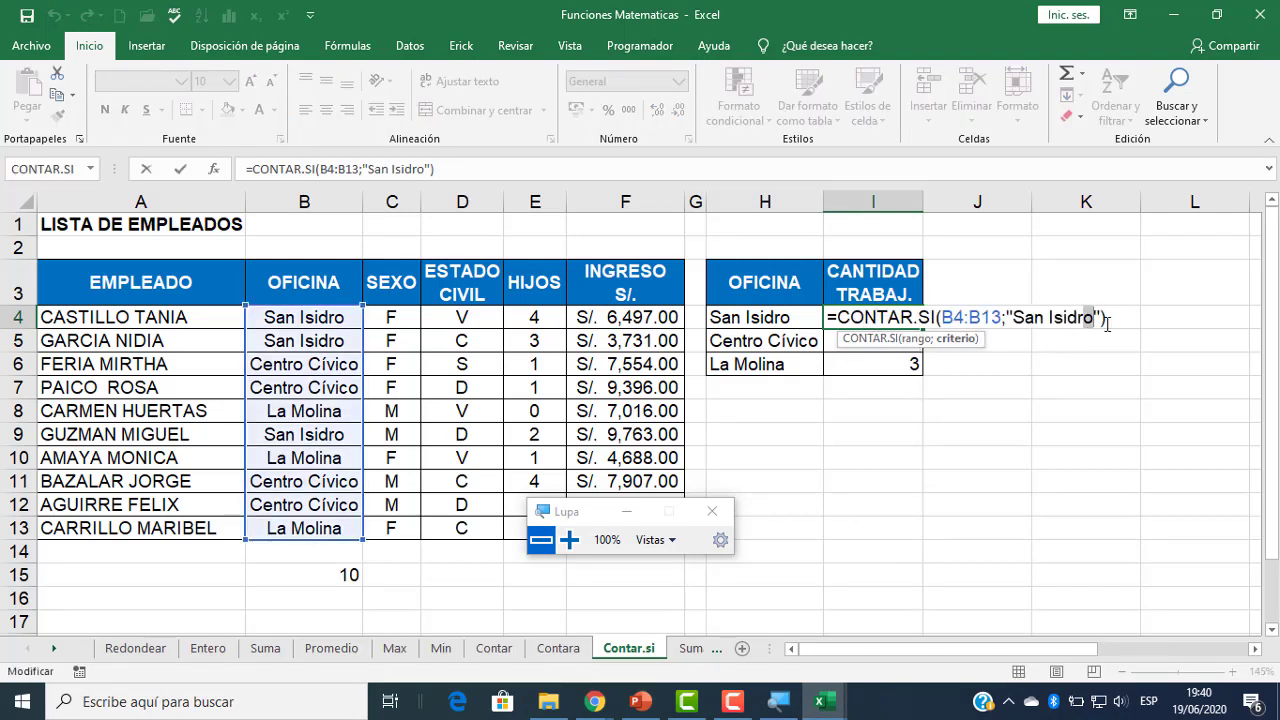
key("BackSpace")
key("BackSpace")
key("BackSpace")
key("BackSpace")
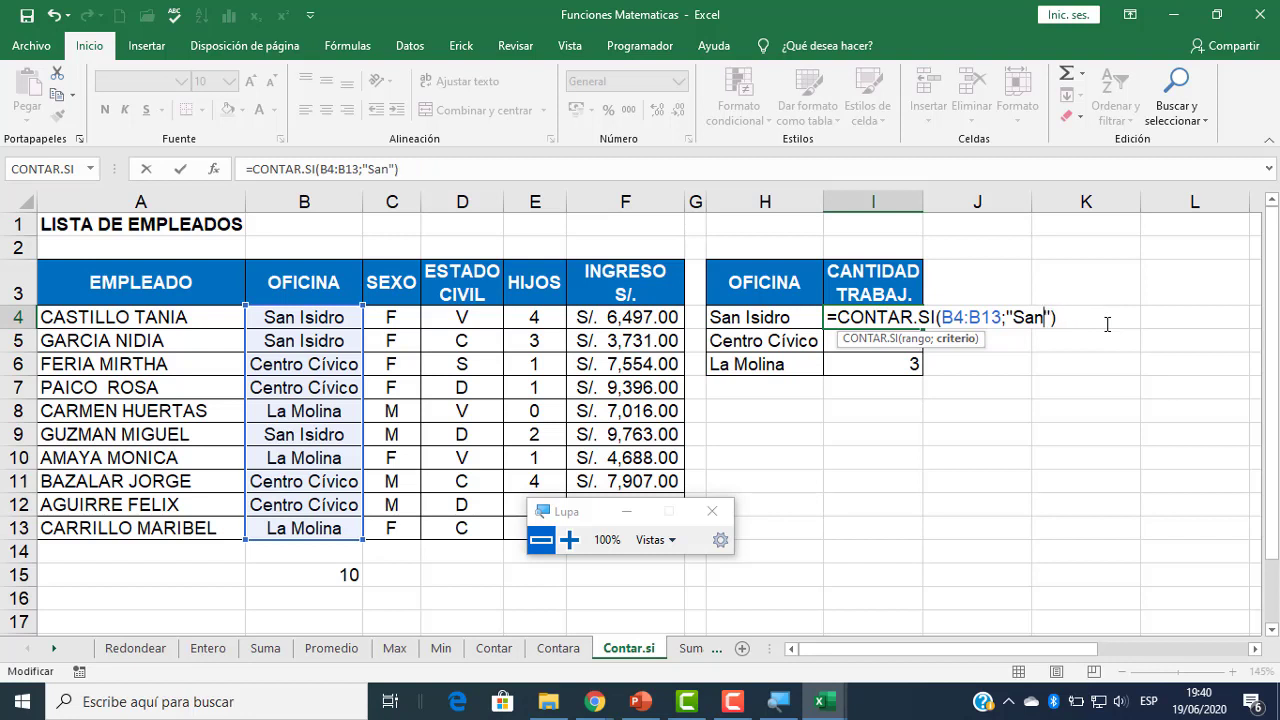
key("BackSpace")
key("BackSpace")
key("BackSpace")
type("San Isidro")
key("ctrl+Return")
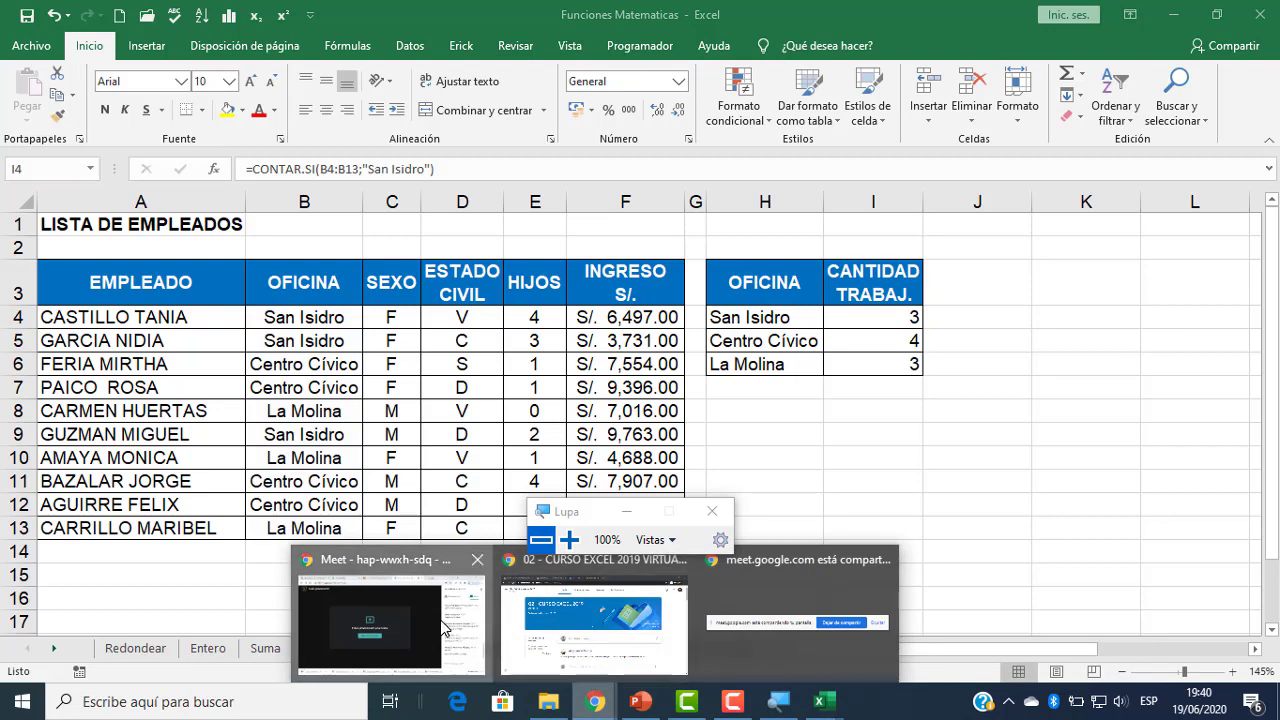
- Check the Google Meet class chat in Chrome for new messages and return to the Funciones Matematicas workbook in Excel
left_click(390, 625)
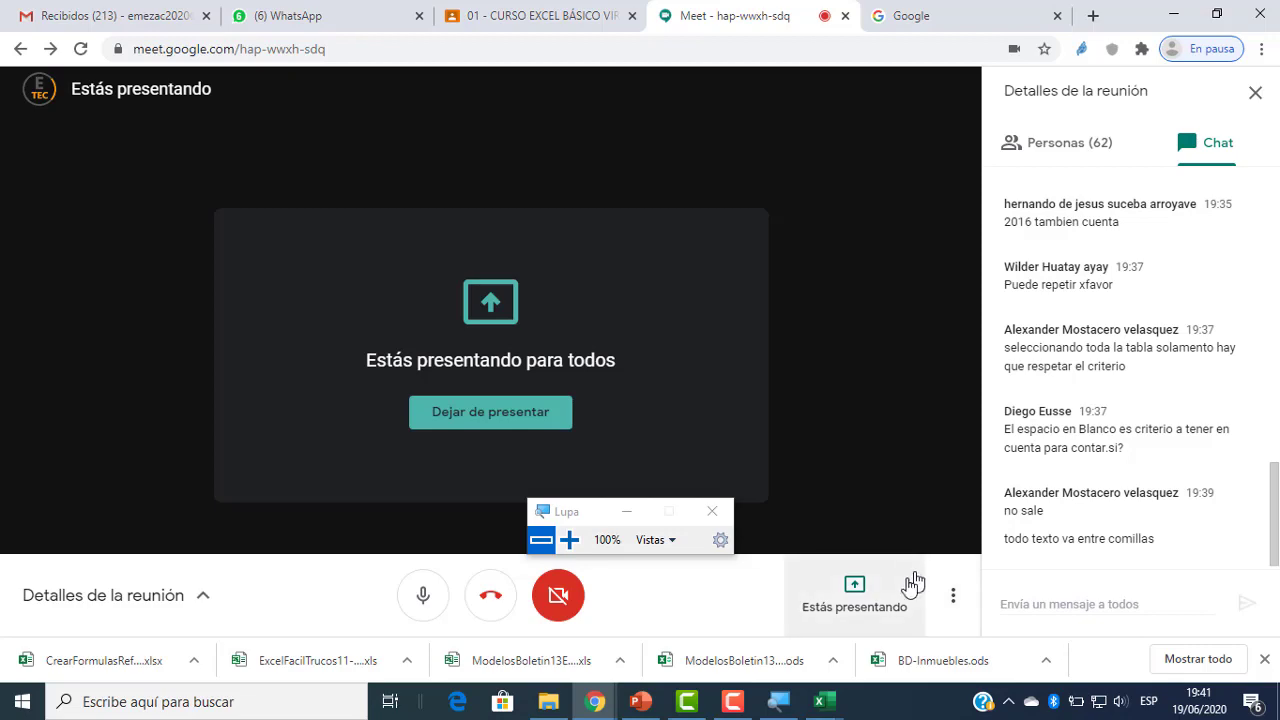
mouse_move(826, 697)
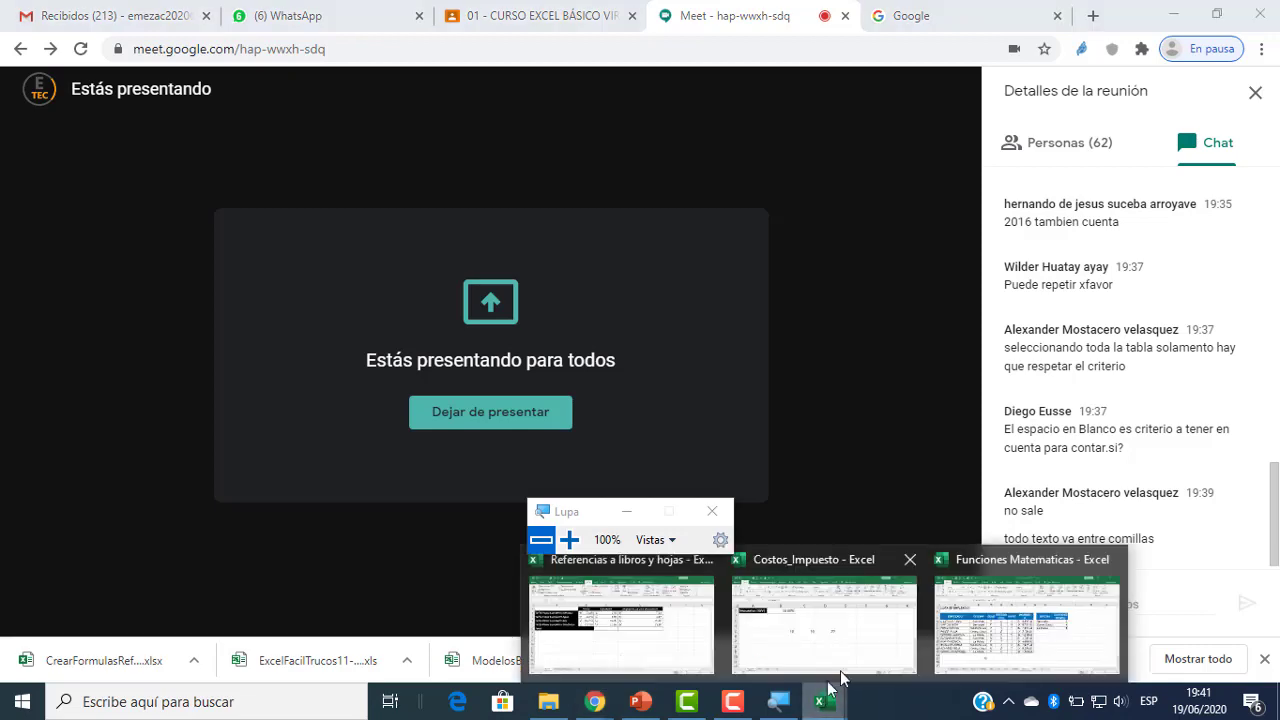
left_click(978, 640)
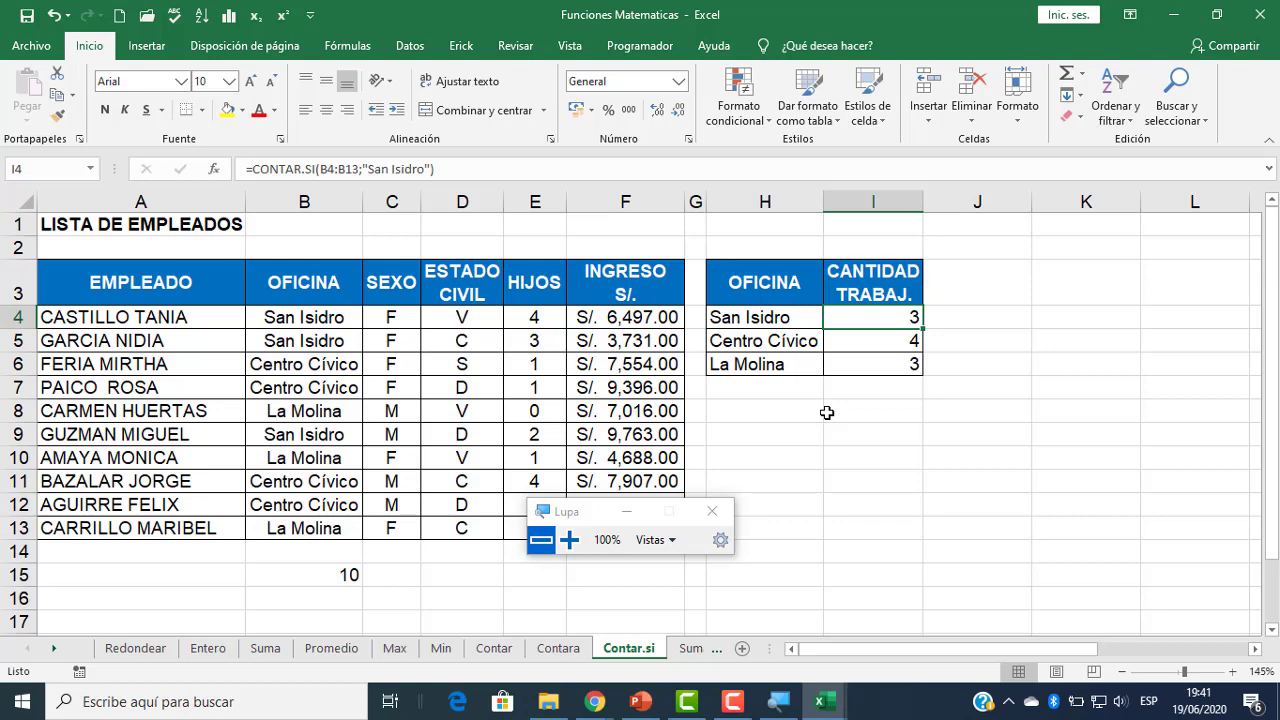
left_click(832, 436)
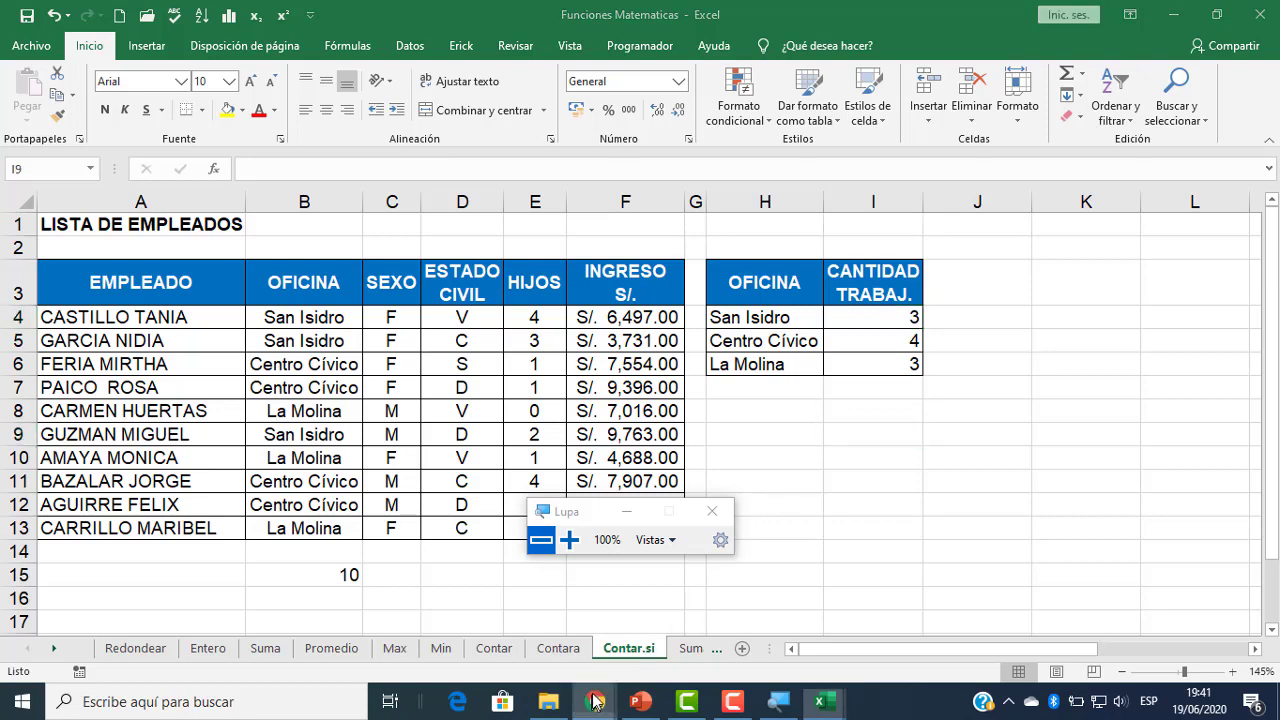
mouse_move(595, 700)
left_click(452, 601)
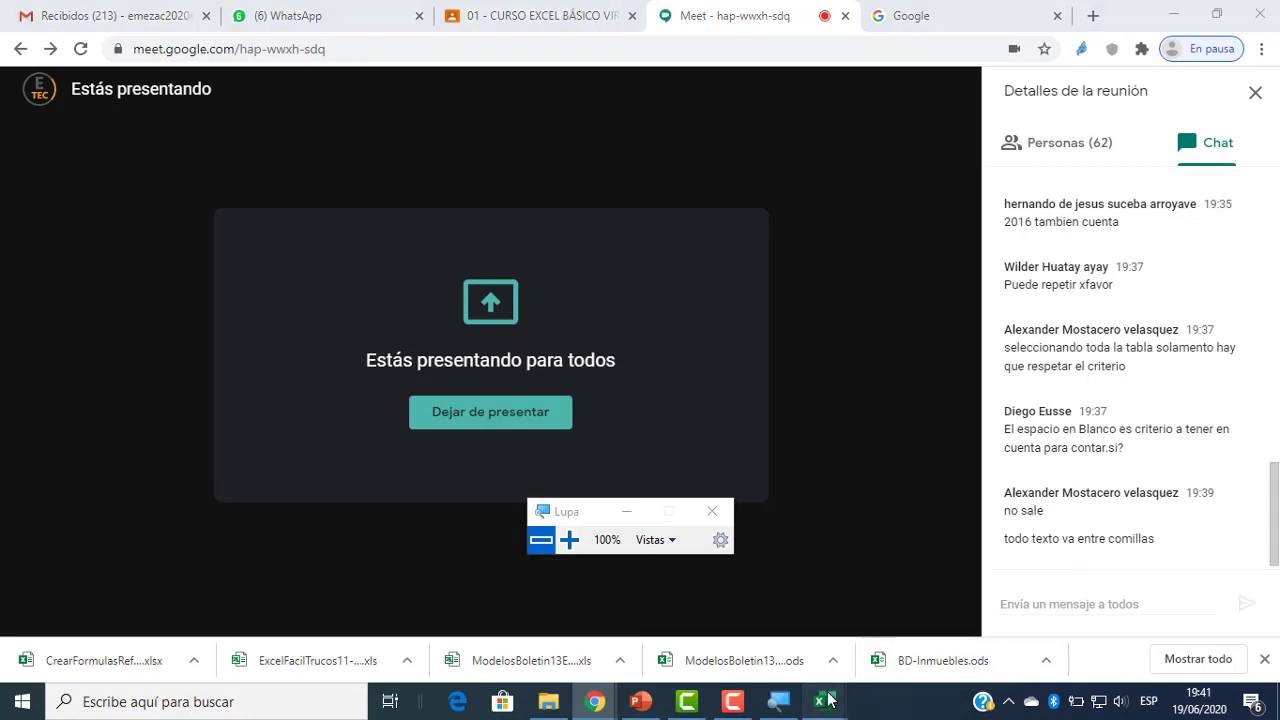
mouse_move(824, 700)
left_click(997, 640)
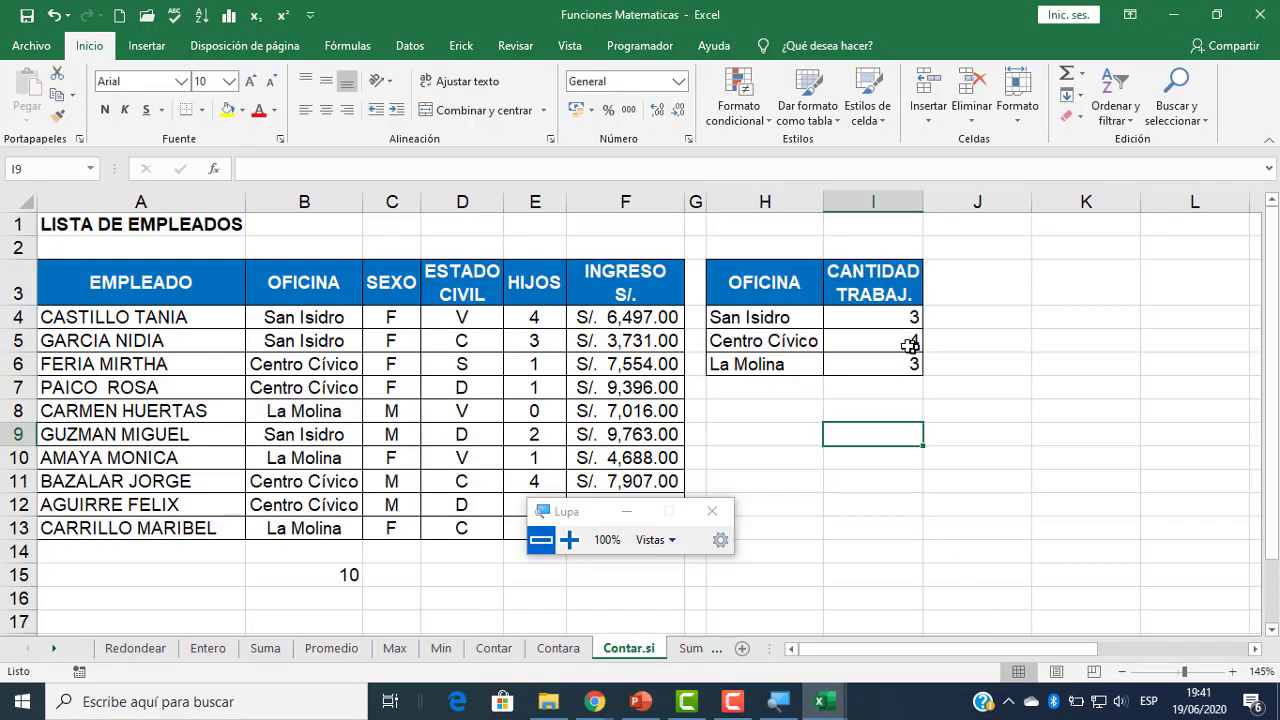
- Under magnification, try the CONTAR.SI formula in I4 with the misspelled criterion "San Isidr"
double_click(890, 317)
left_click(569, 540)
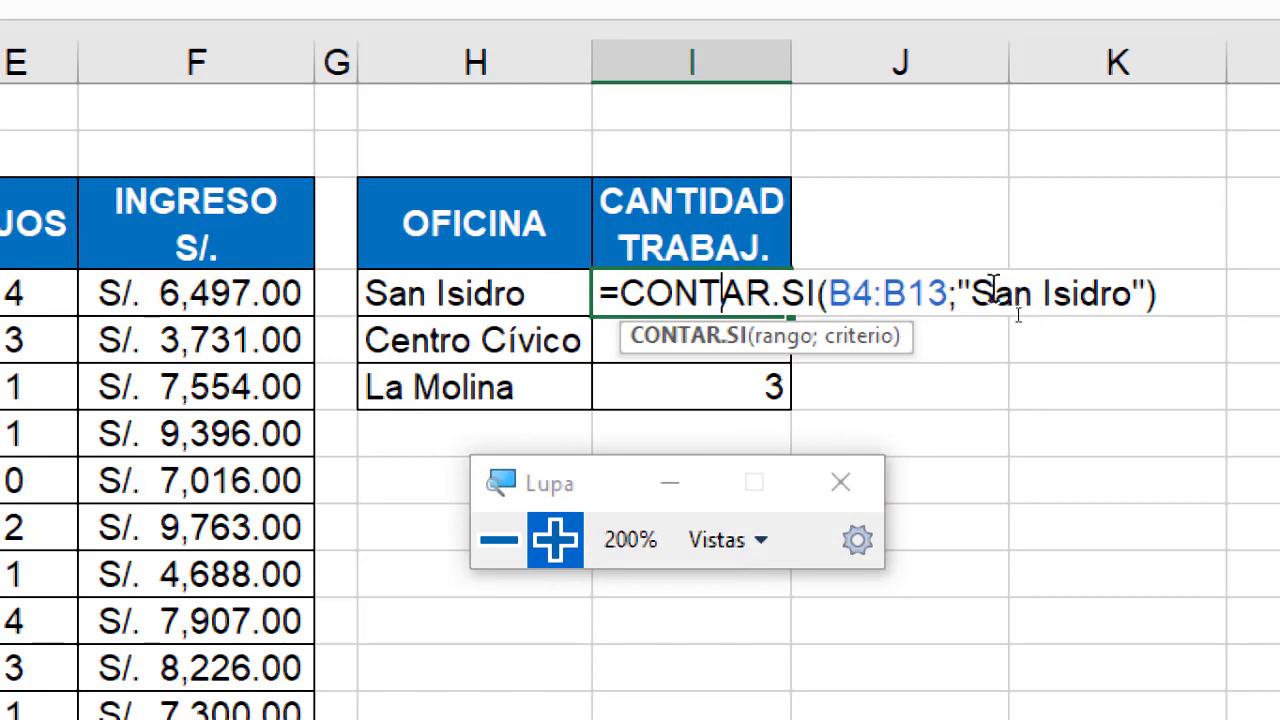
left_click_drag(970, 290, 1134, 292)
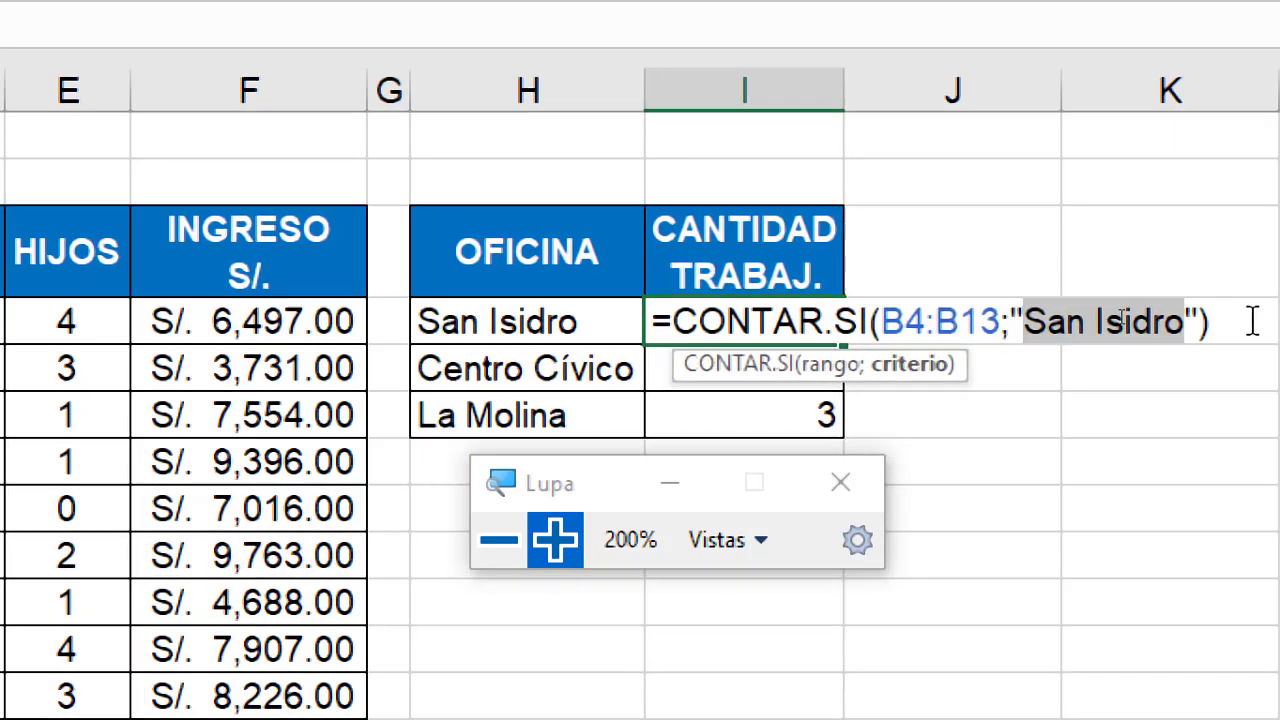
left_click(1204, 320)
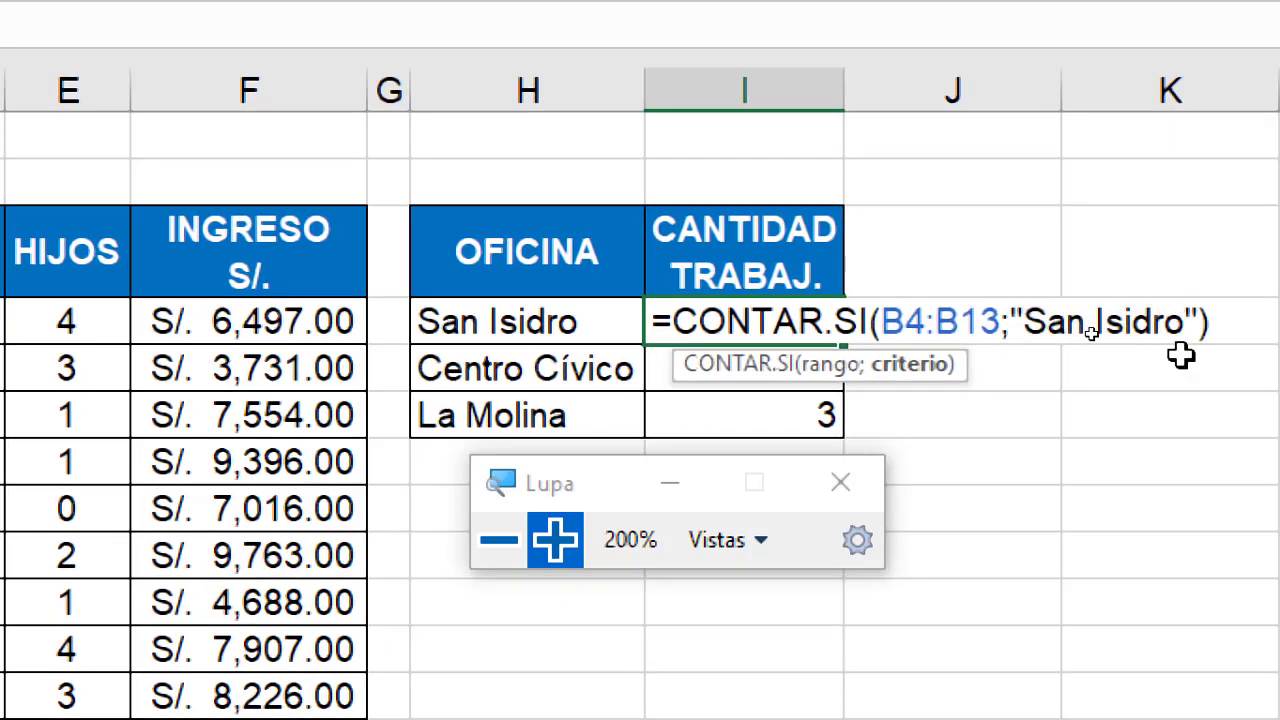
key("Return")
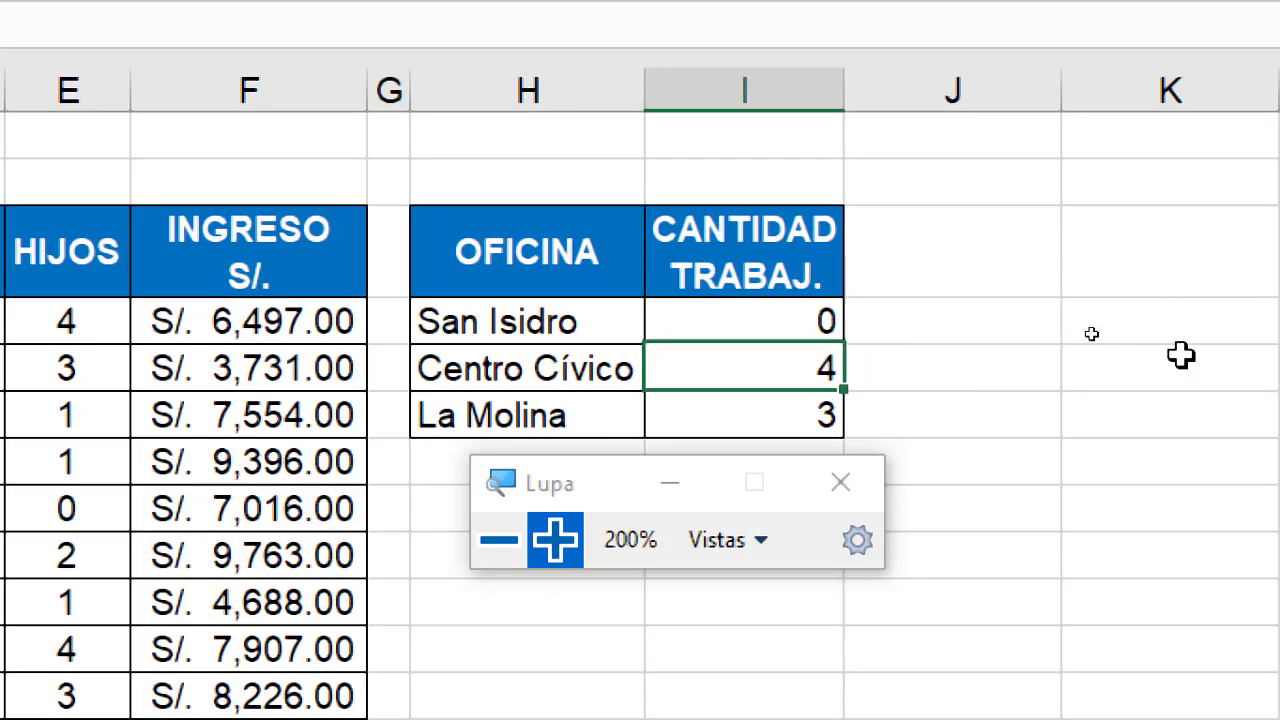
- Correct the I4 CONTAR.SI criterion to "San Isidro" under magnification and return to normal view
left_click(698, 304)
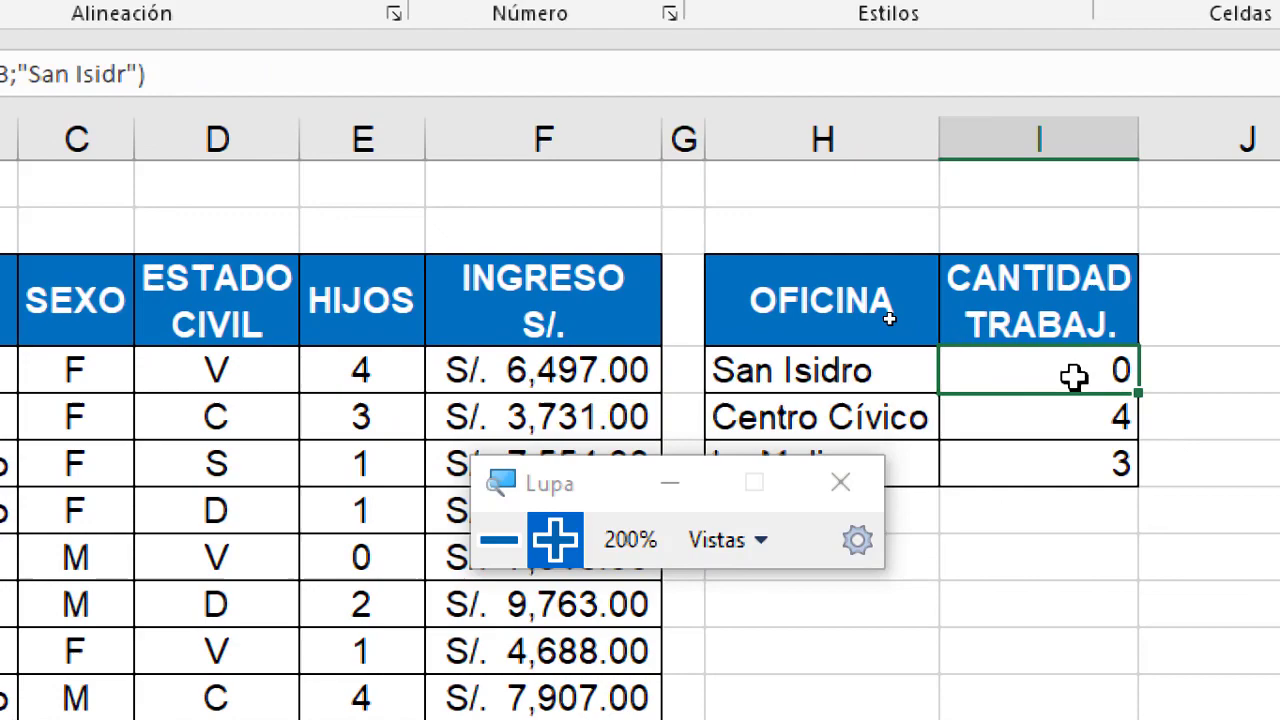
double_click(1070, 373)
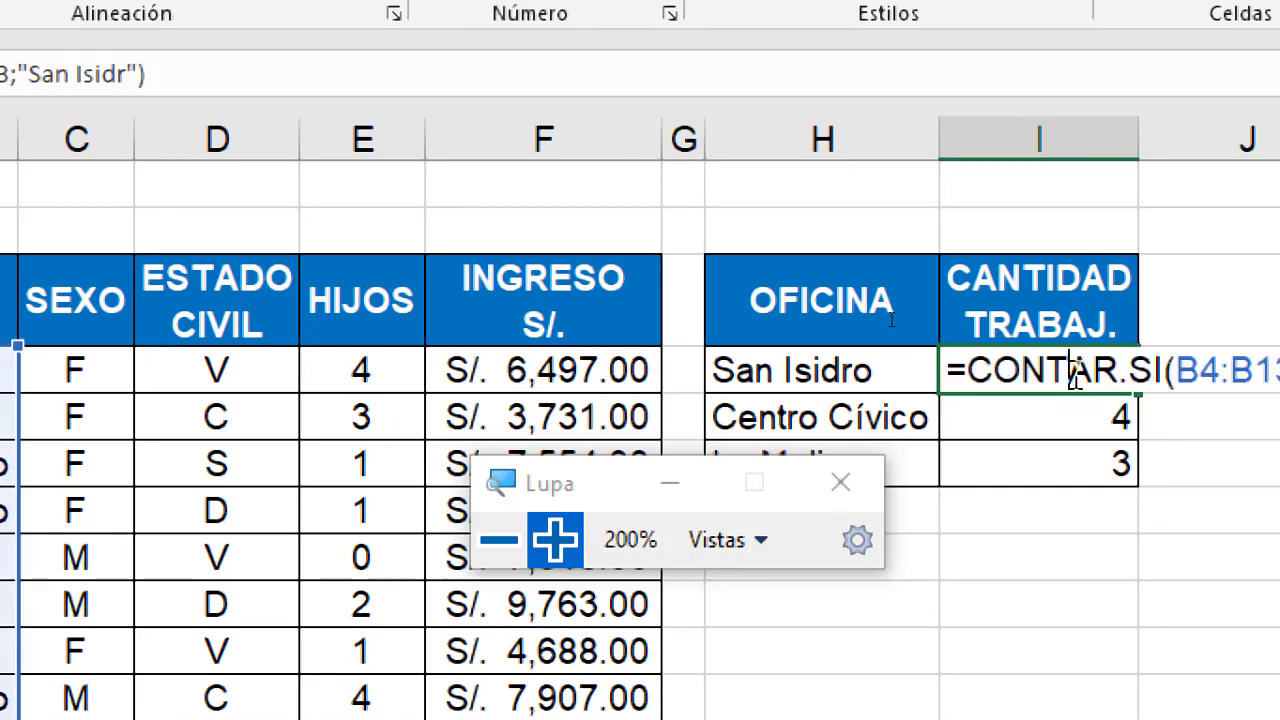
left_click(498, 540)
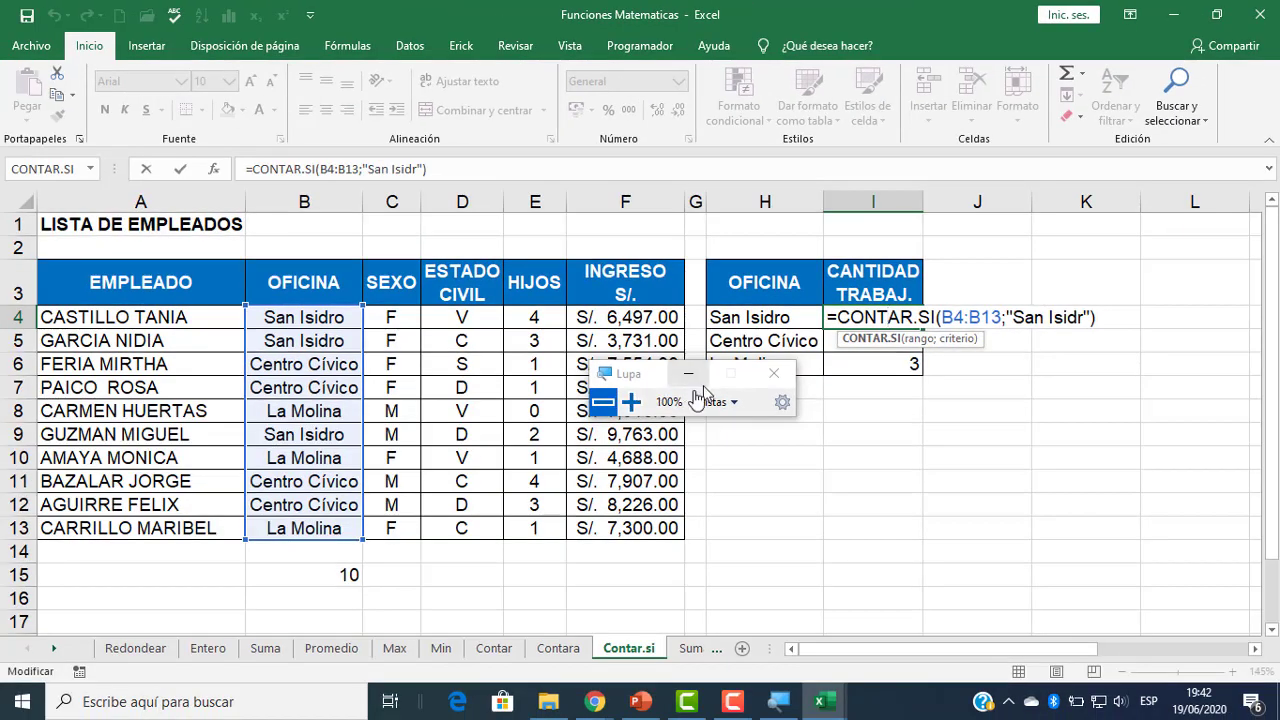
left_click(631, 401)
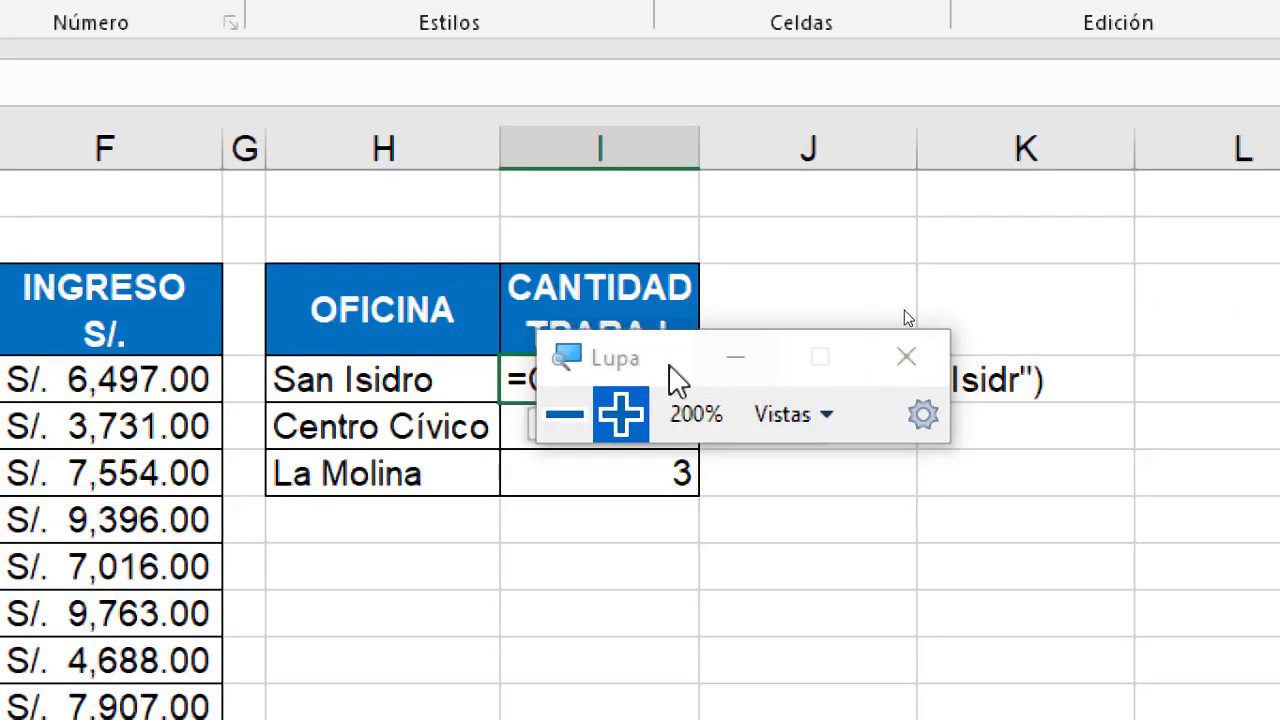
left_click_drag(678, 378, 658, 591)
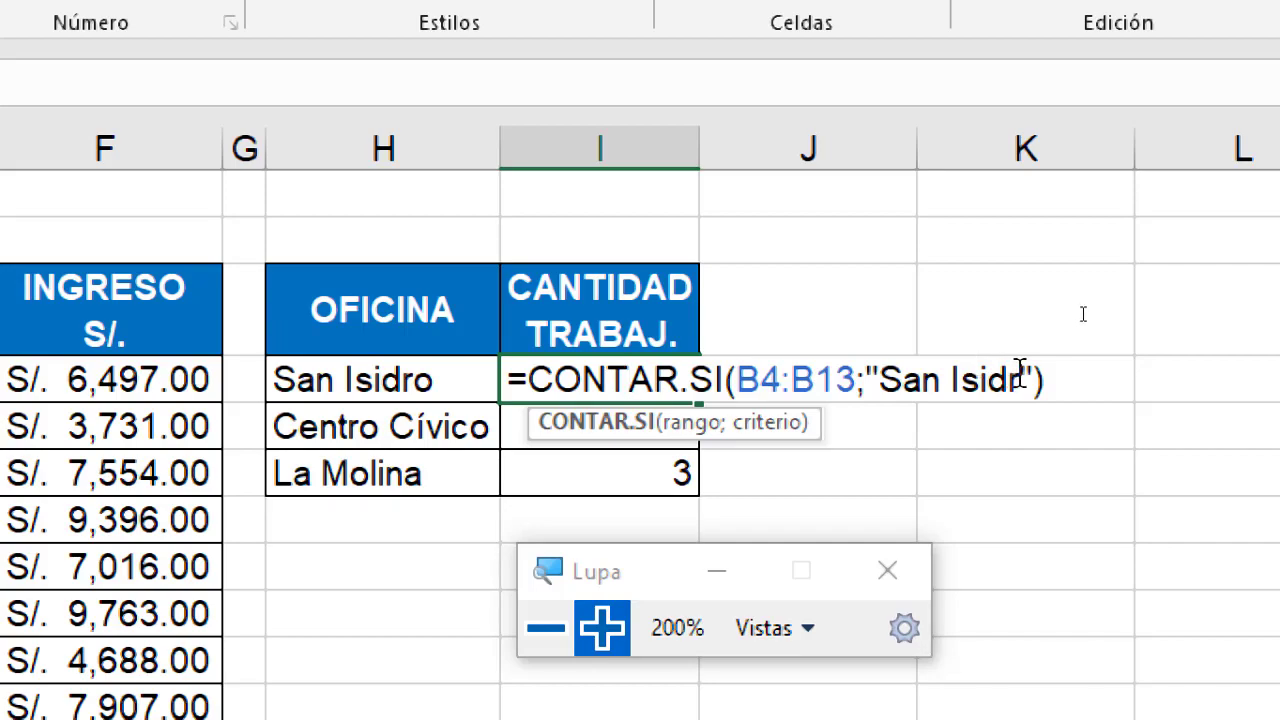
left_click(1020, 378)
type("o")
key("Return")
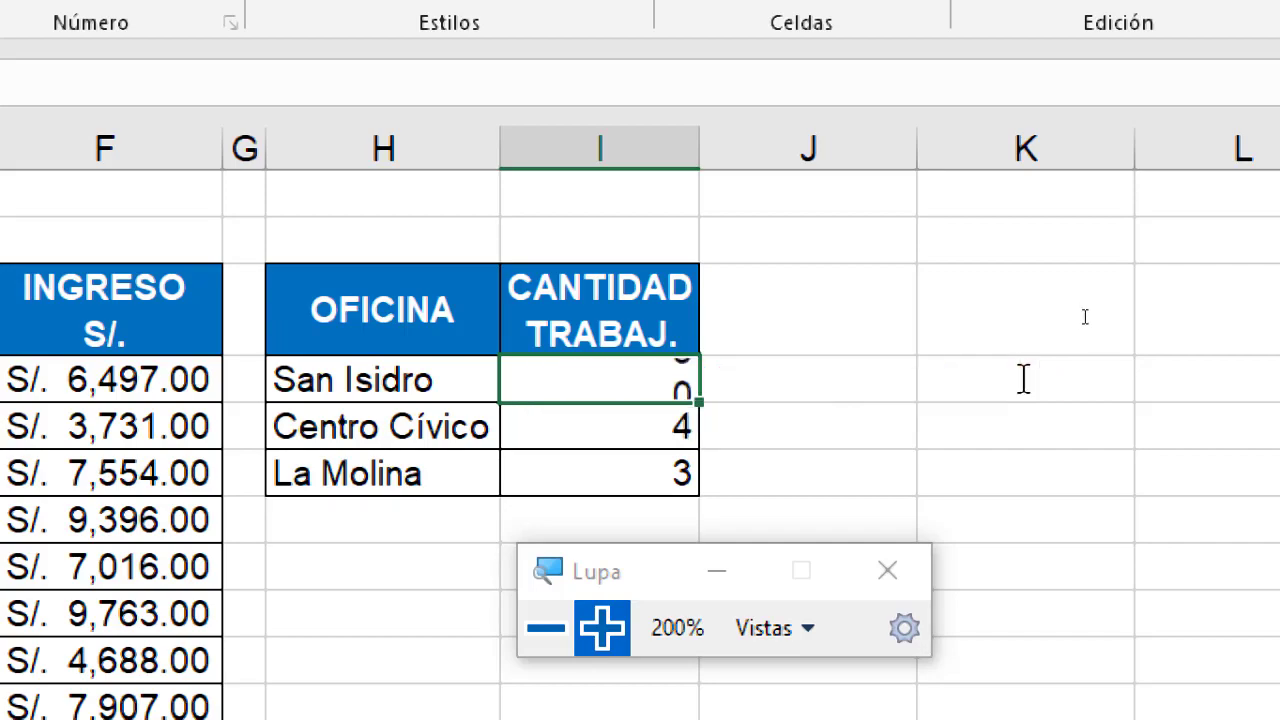
left_click(562, 630)
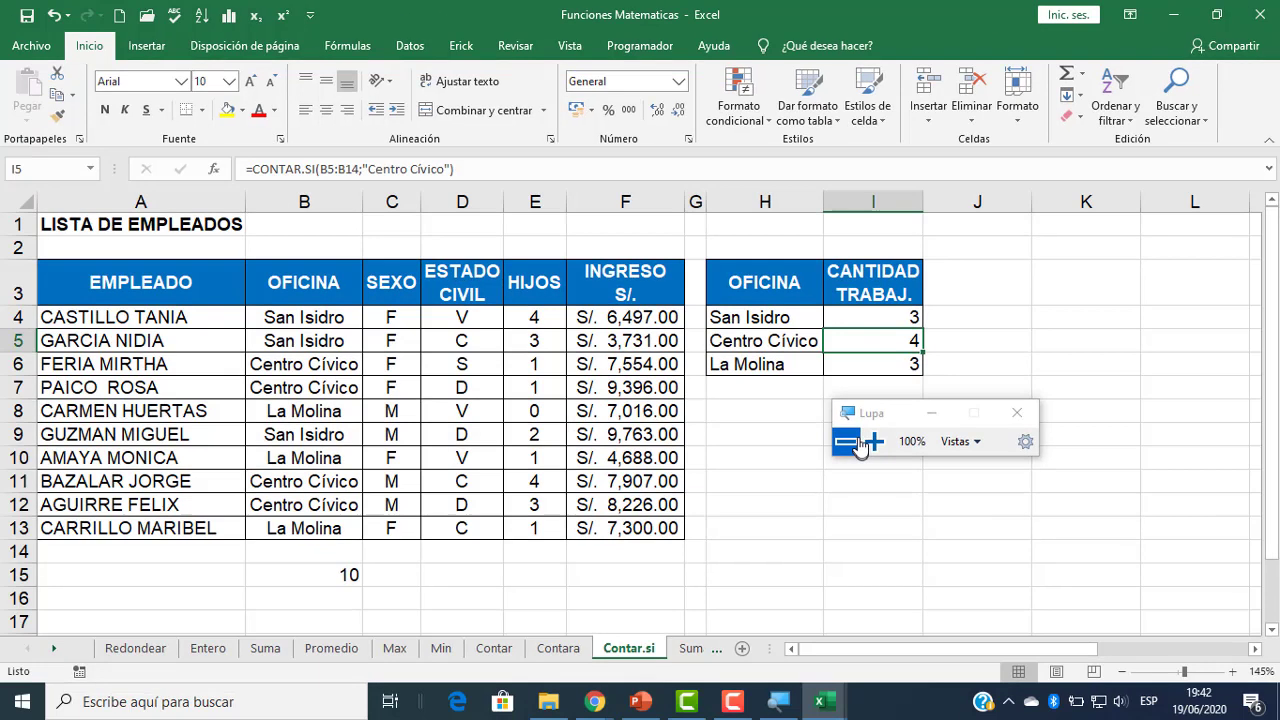
- Read the latest question in the Google Meet chat in Chrome and return to the Funciones Matematicas workbook in Excel
mouse_move(595, 704)
left_click(455, 620)
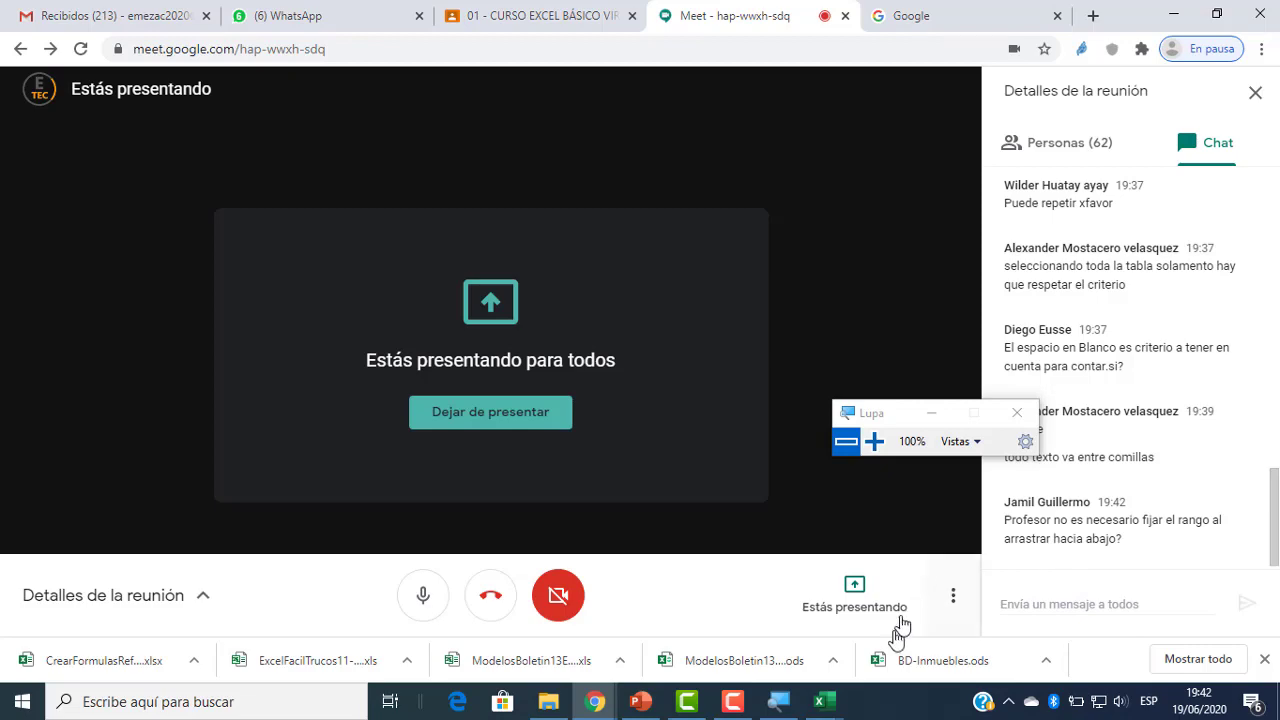
mouse_move(820, 701)
left_click(1010, 625)
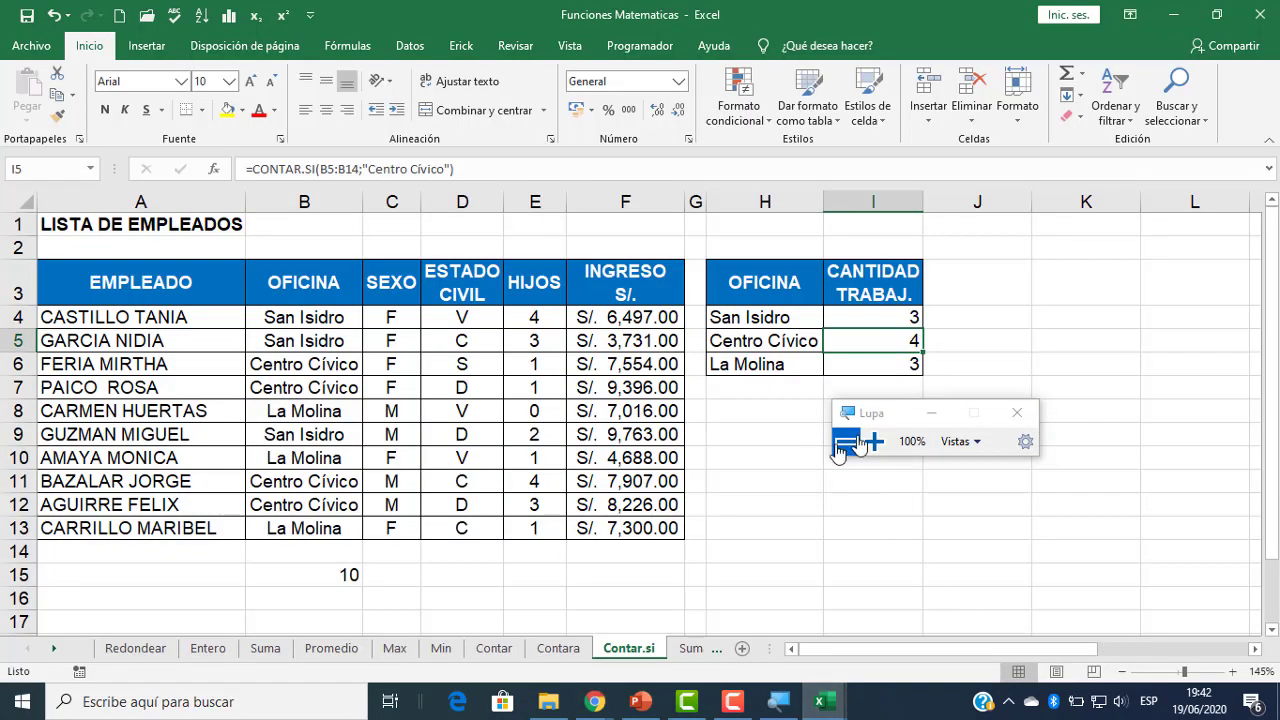
- Under magnification, delete the text inside the quotes of the I4 CONTAR.SI criterion, leaving only the empty quotes
left_click(875, 441)
left_click(870, 203)
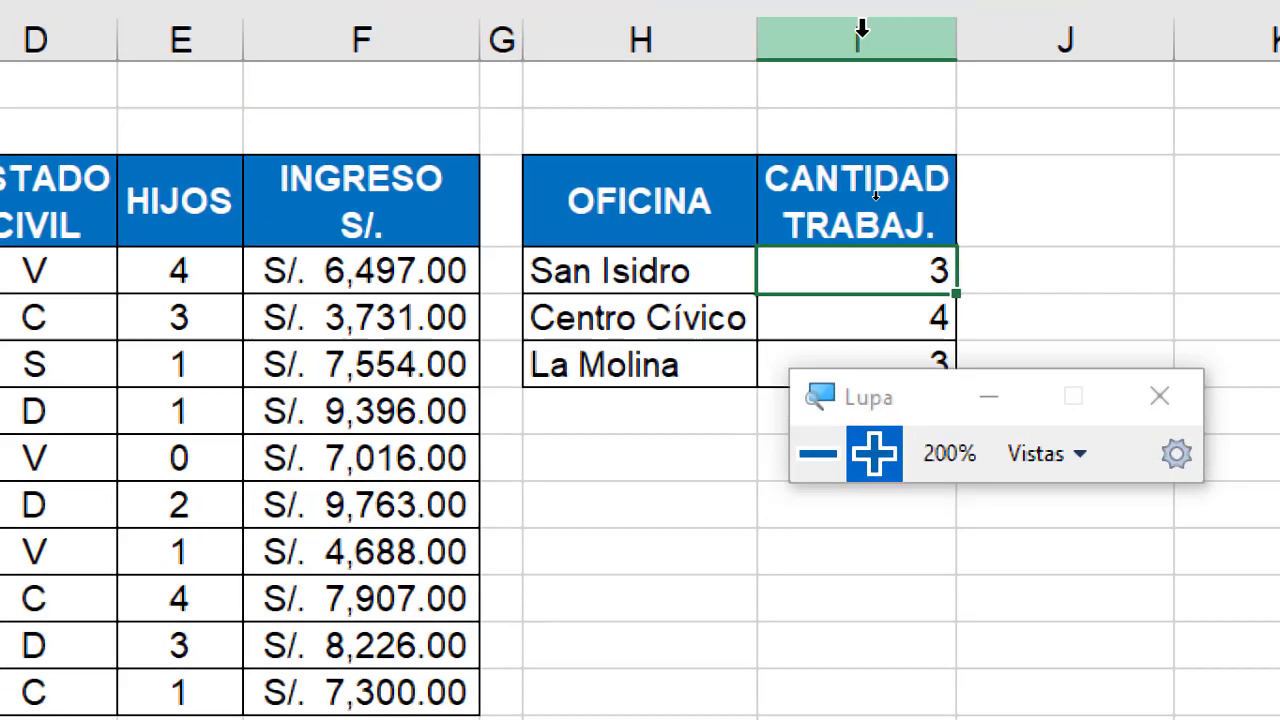
double_click(850, 280)
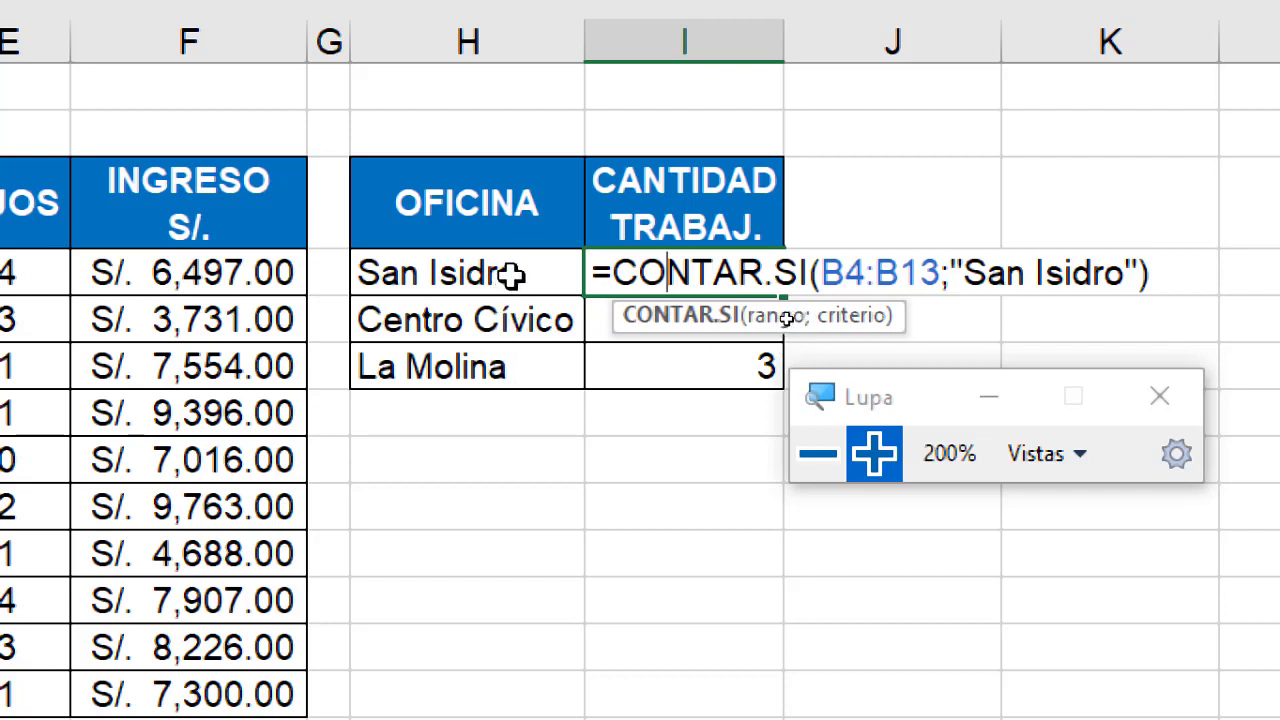
left_click(1122, 272)
key("BackSpace")
key("BackSpace")
key("BackSpace")
key("BackSpace")
key("BackSpace")
key("BackSpace")
key("BackSpace")
key("BackSpace")
key("BackSpace")
key("BackSpace")
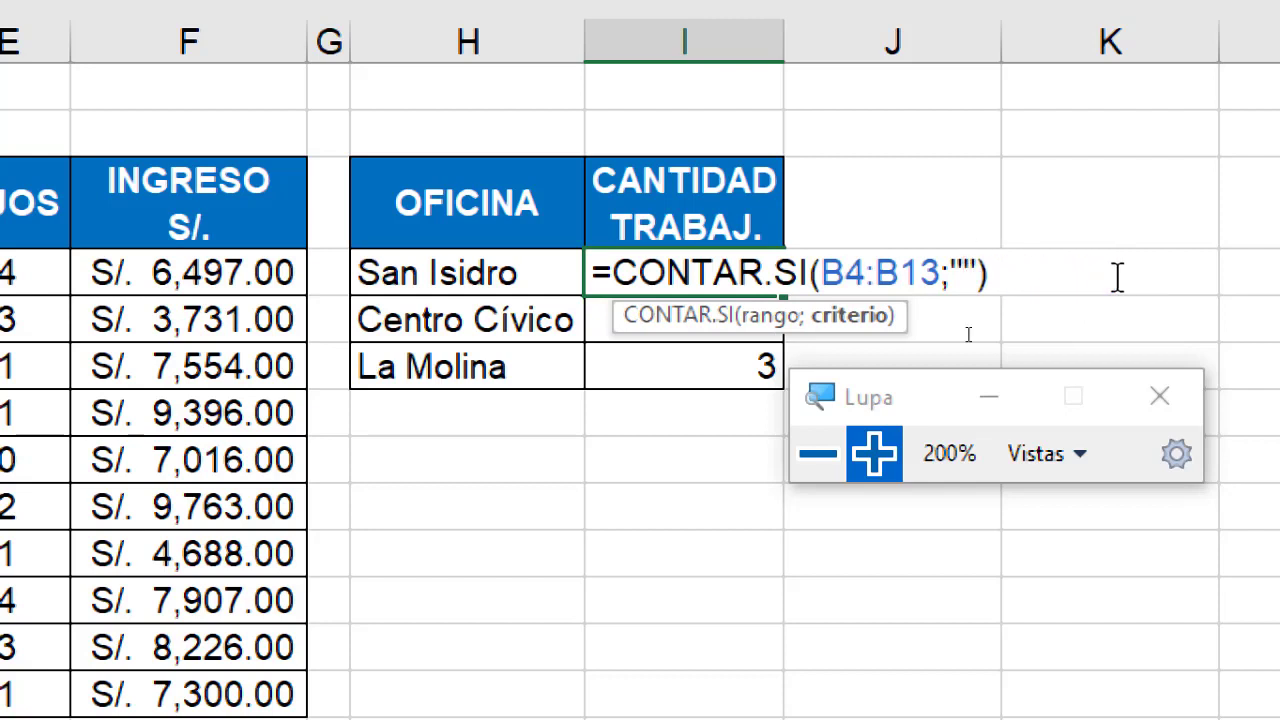
left_click(450, 266)
left_click(674, 266)
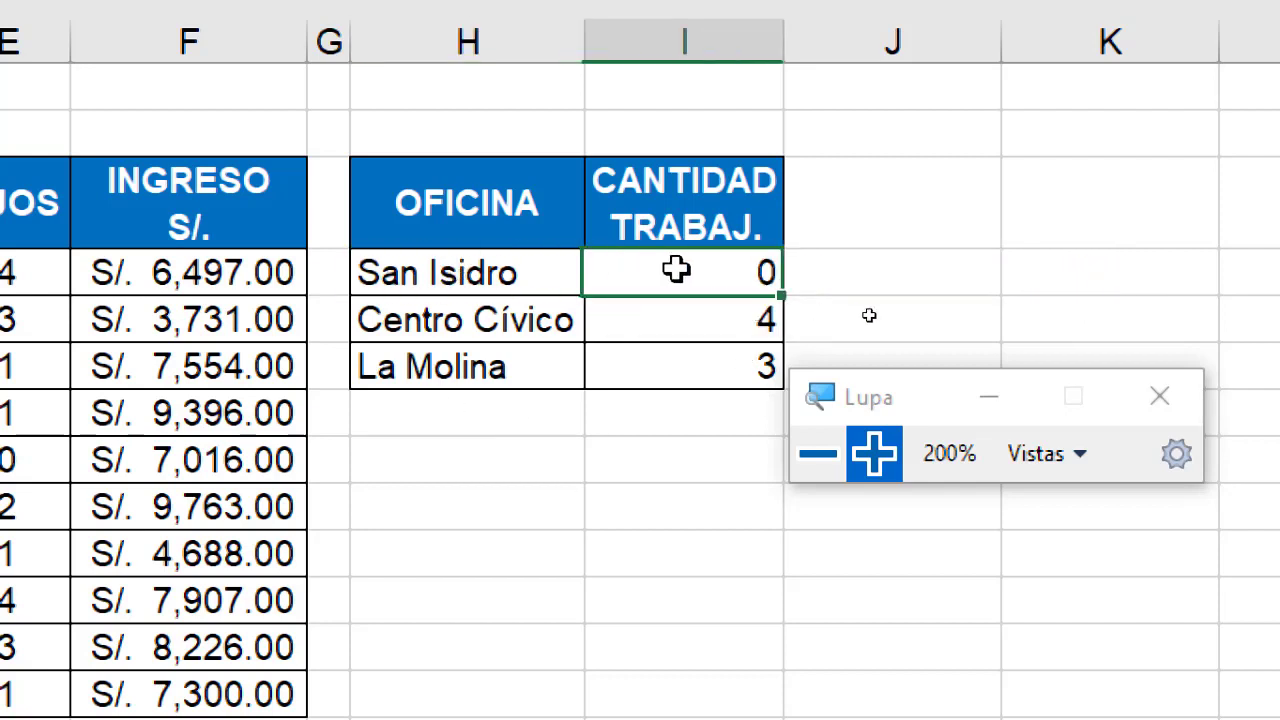
double_click(672, 266)
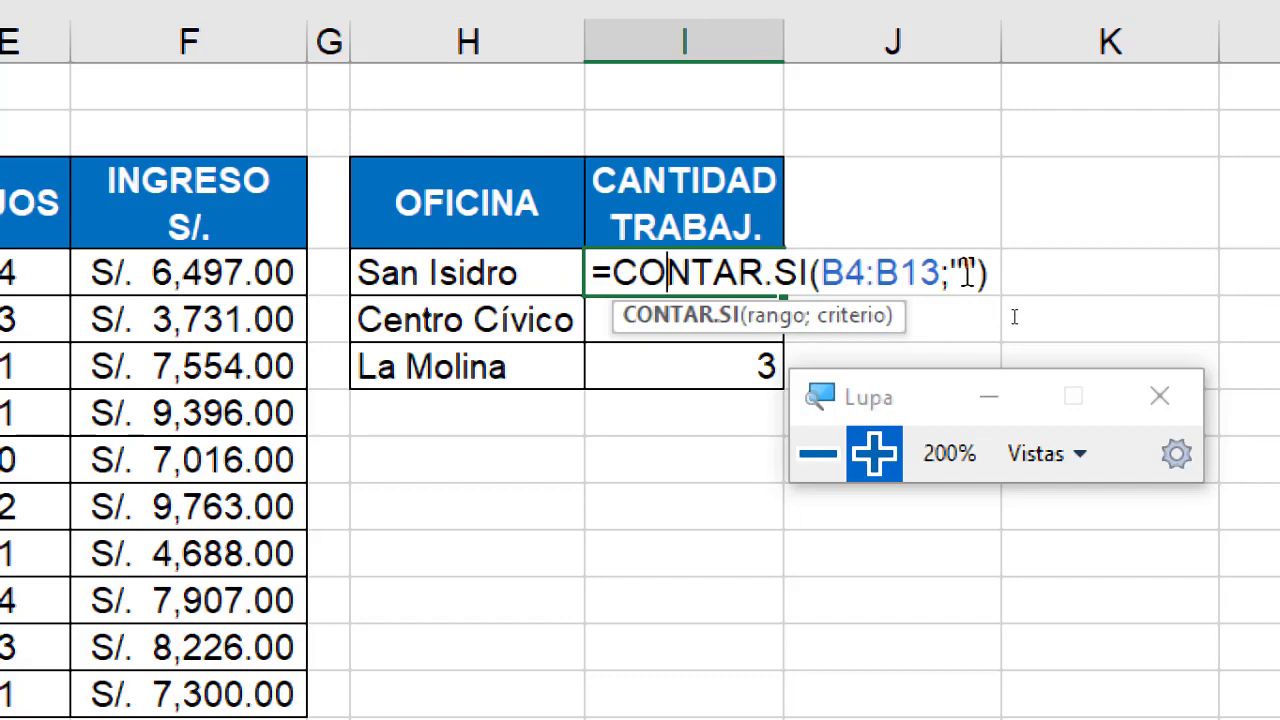
left_click(415, 266)
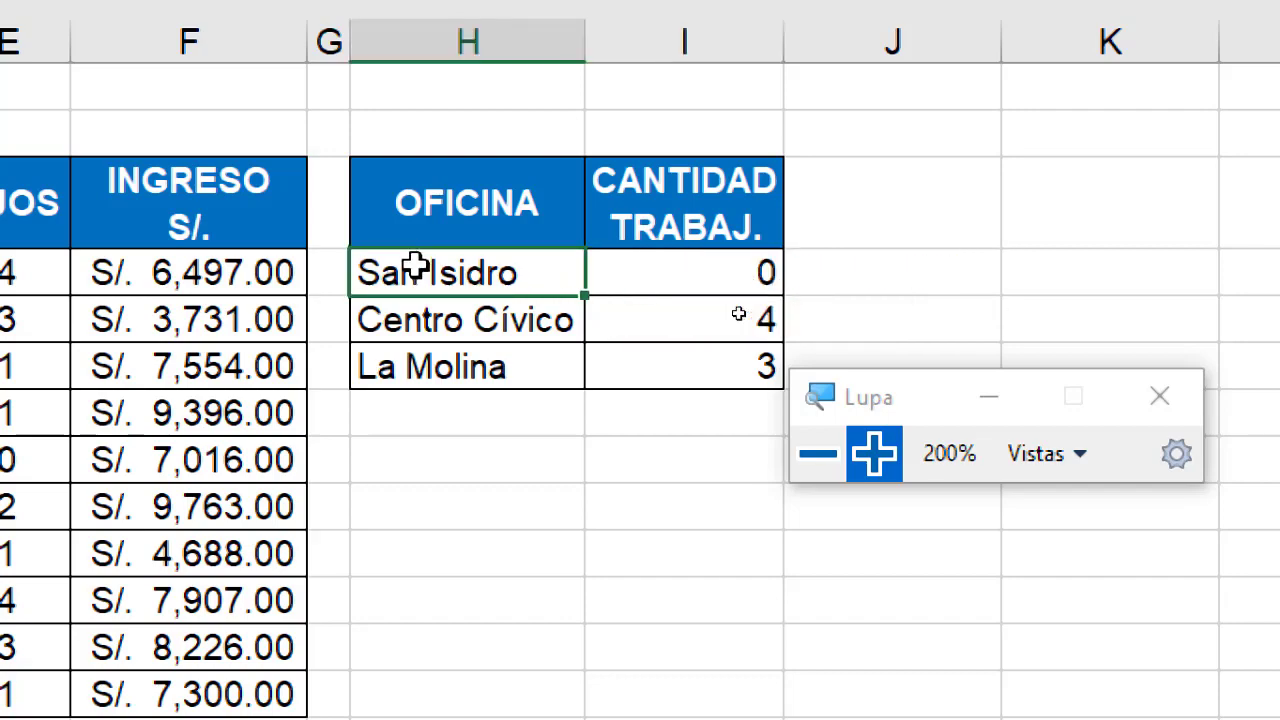
- Replace the empty quotes in the I4 CONTAR.SI formula with a reference to cell H4 as the criterion
double_click(674, 266)
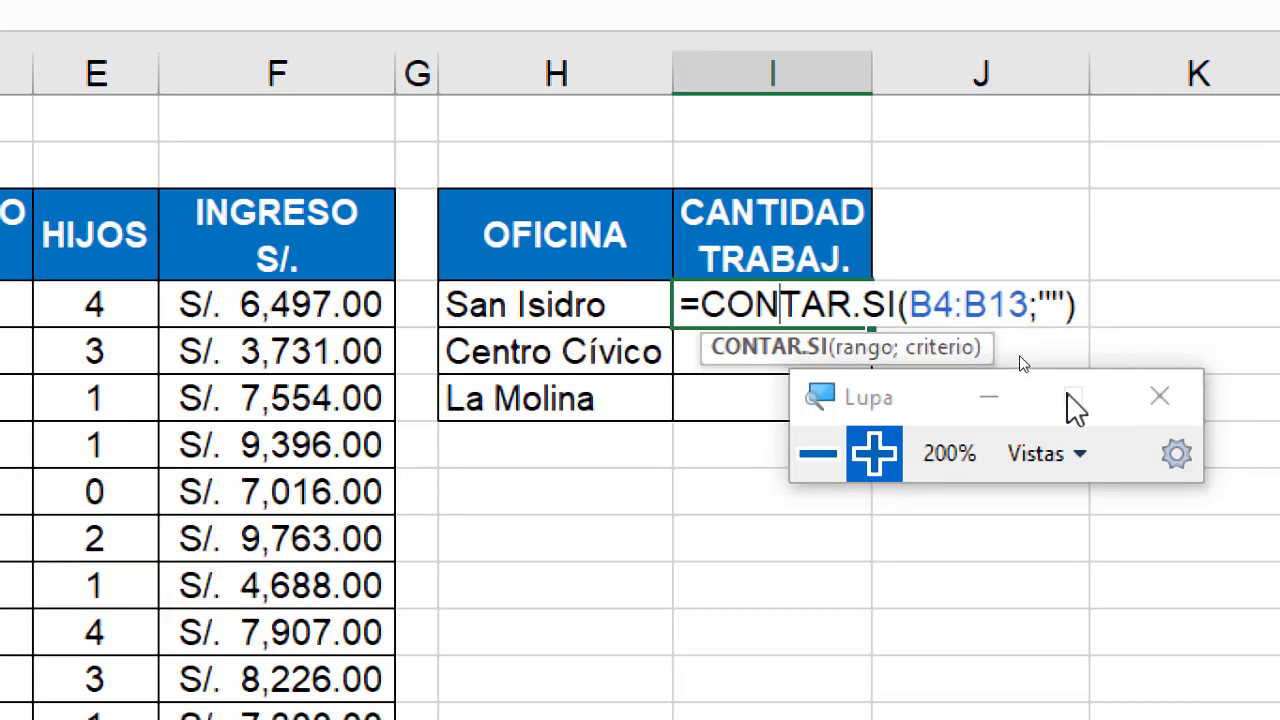
left_click(1055, 302)
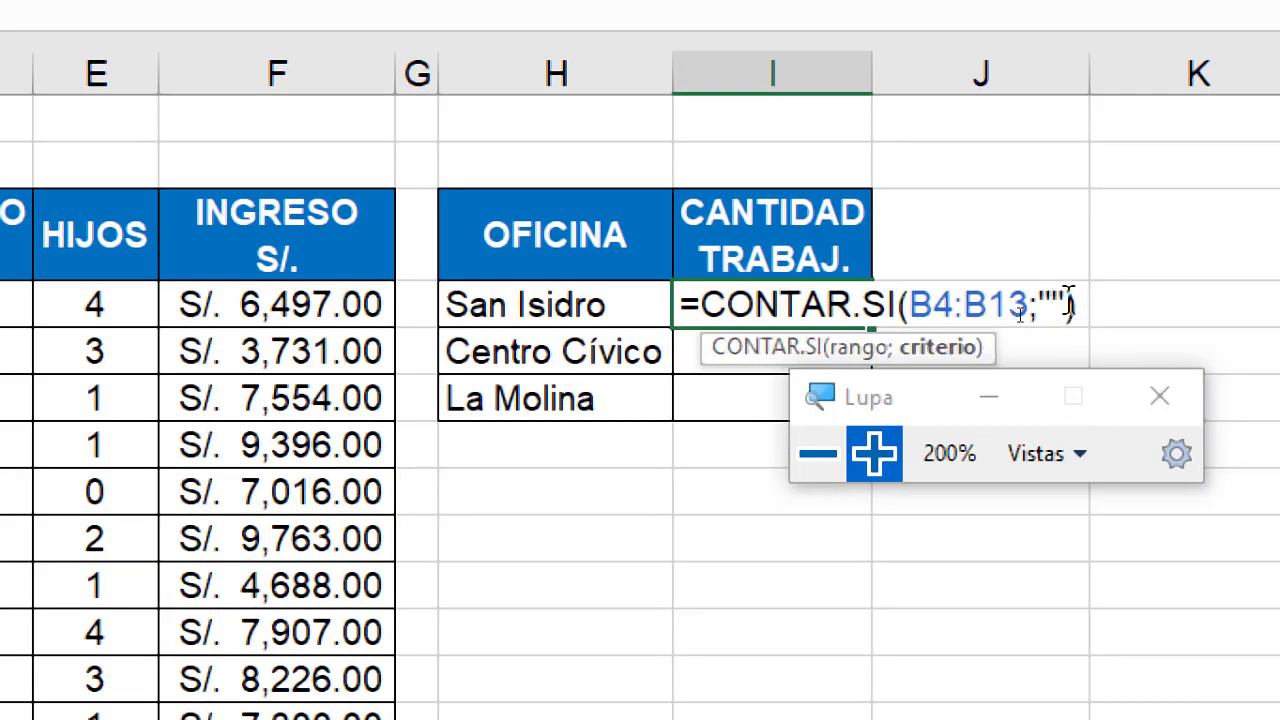
left_click_drag(1068, 300, 1038, 302)
key("Delete")
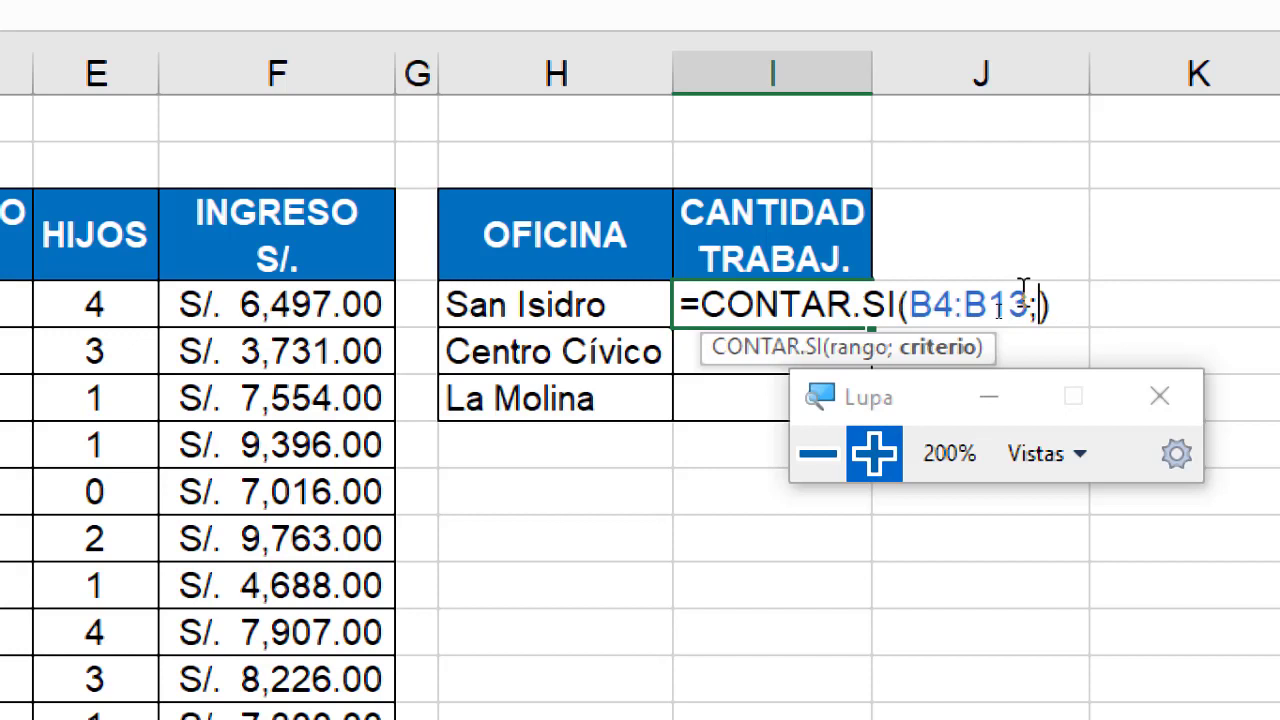
left_click(545, 290)
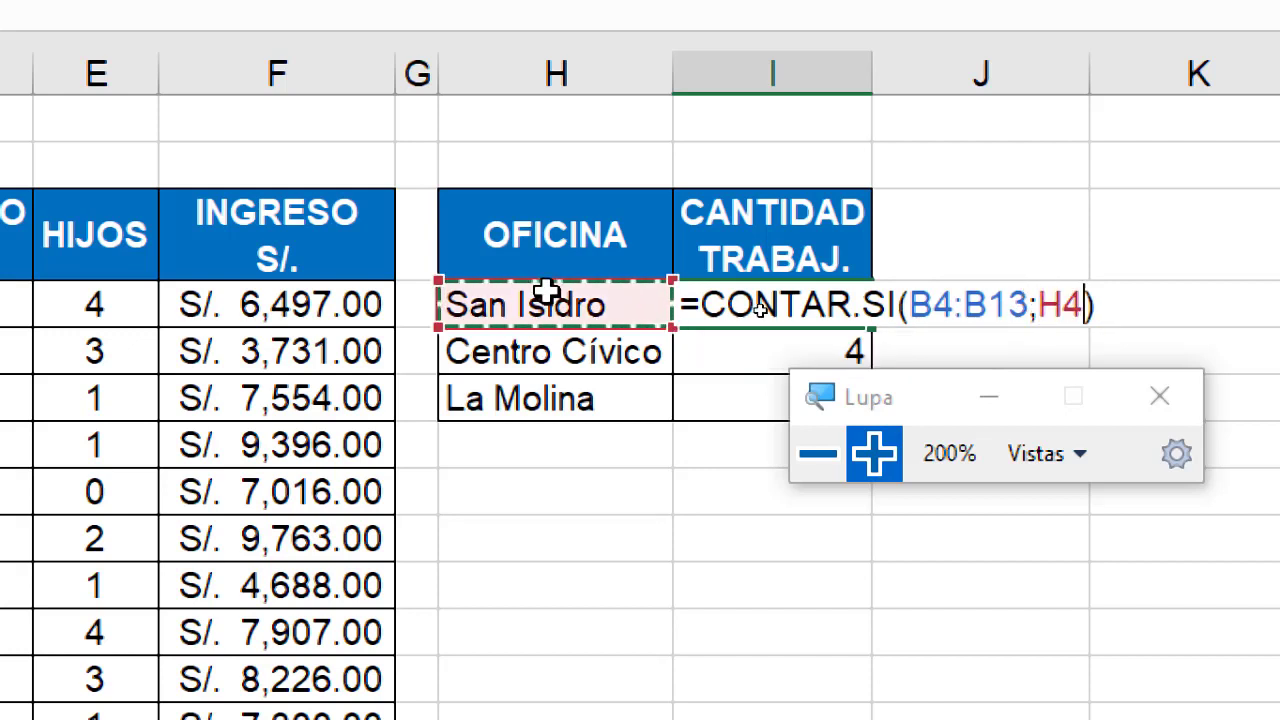
key("Return")
left_click(848, 318)
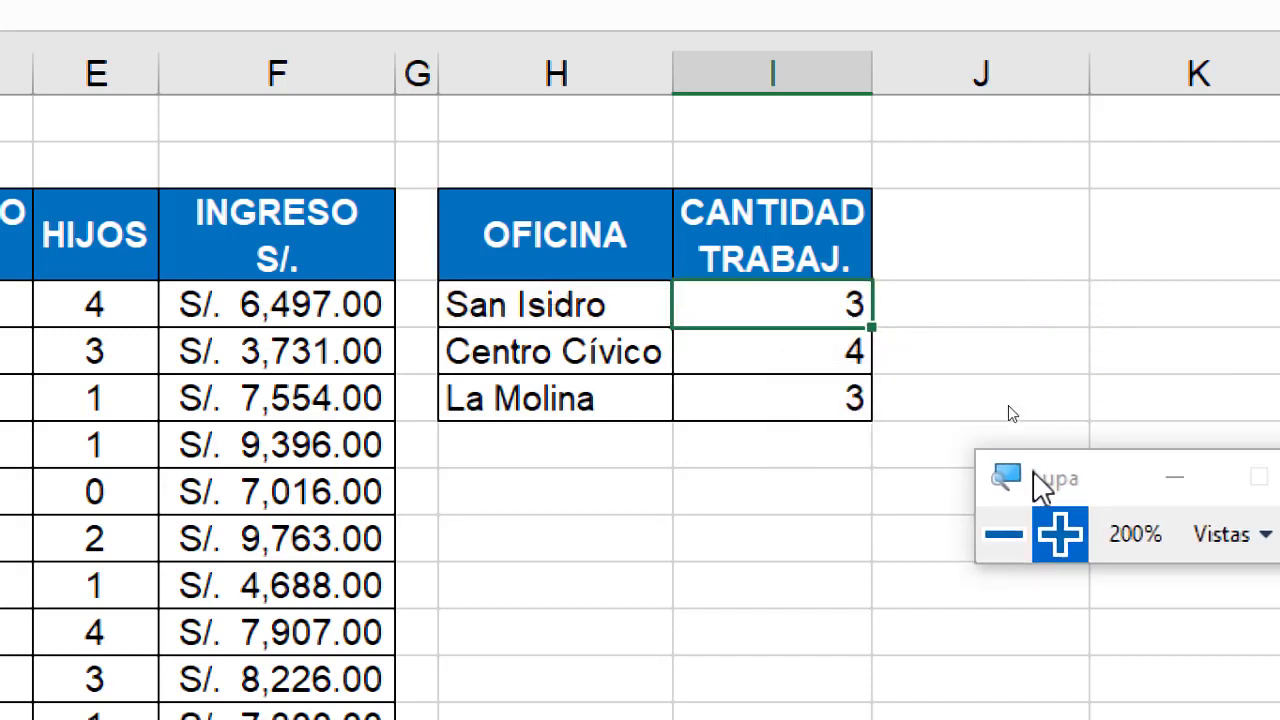
- Fill the I4 CONTAR.SI formula down through I6 under magnification, then return to normal view with I4 selected
left_click_drag(871, 327, 863, 417)
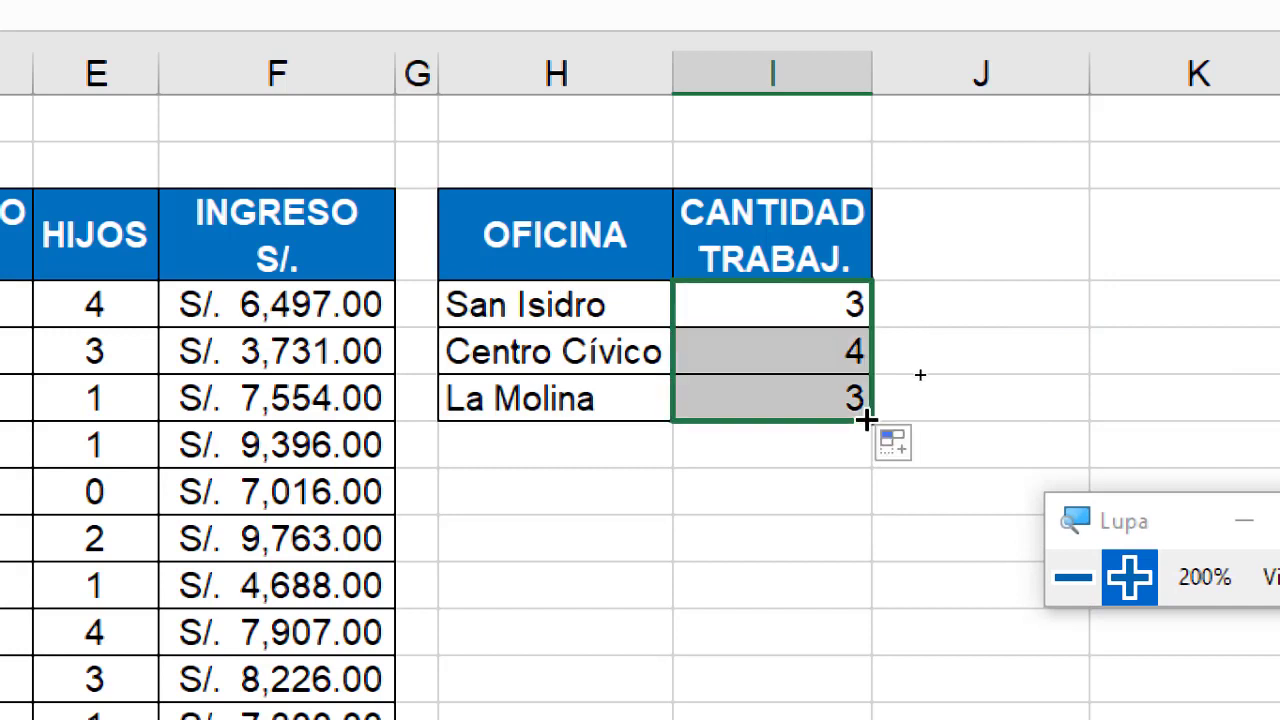
left_click(780, 306)
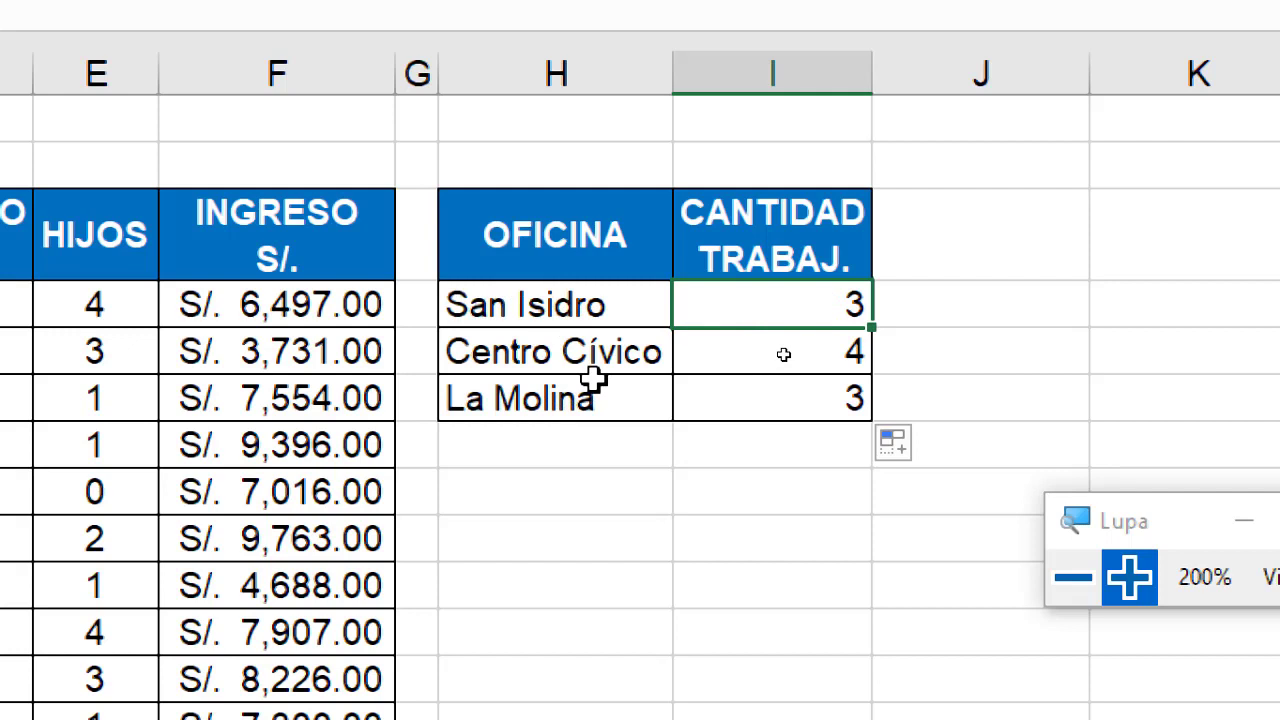
left_click(1075, 577)
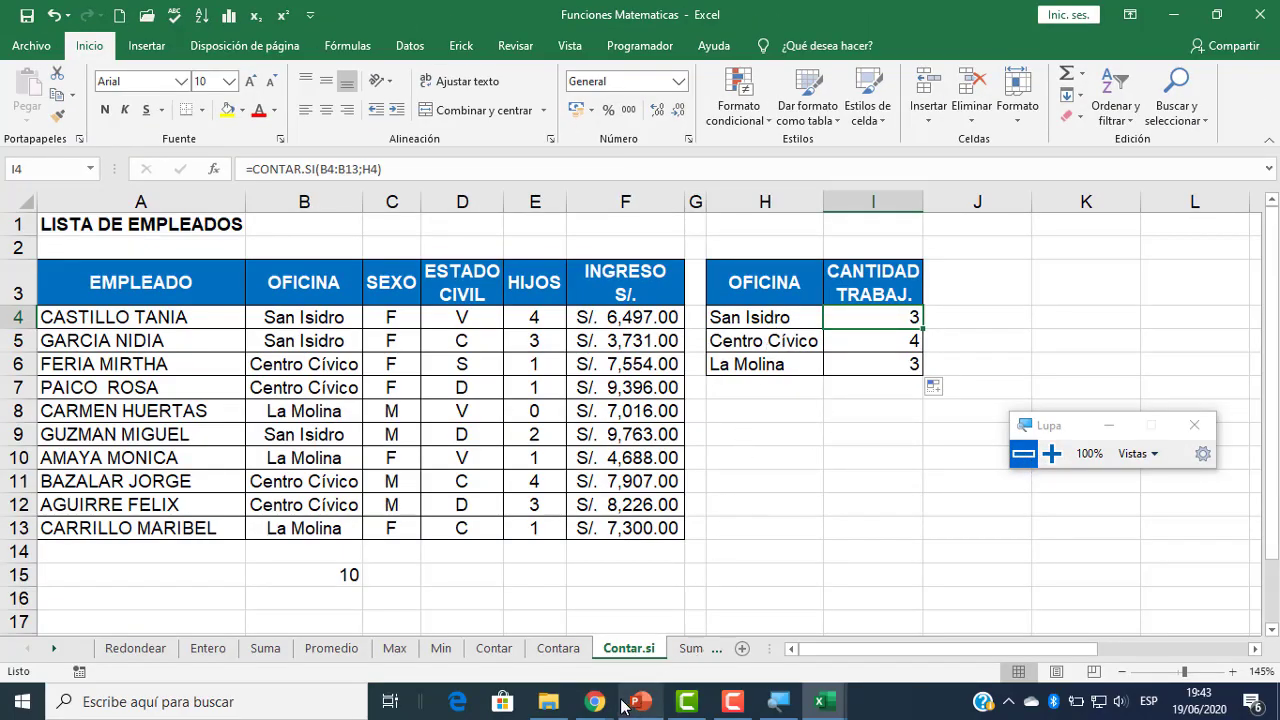
- Read the latest question in the Google Meet chat in Chrome, moving the magnifier window off the messages, and return to the Excel workbook
mouse_move(594, 701)
left_click(431, 614)
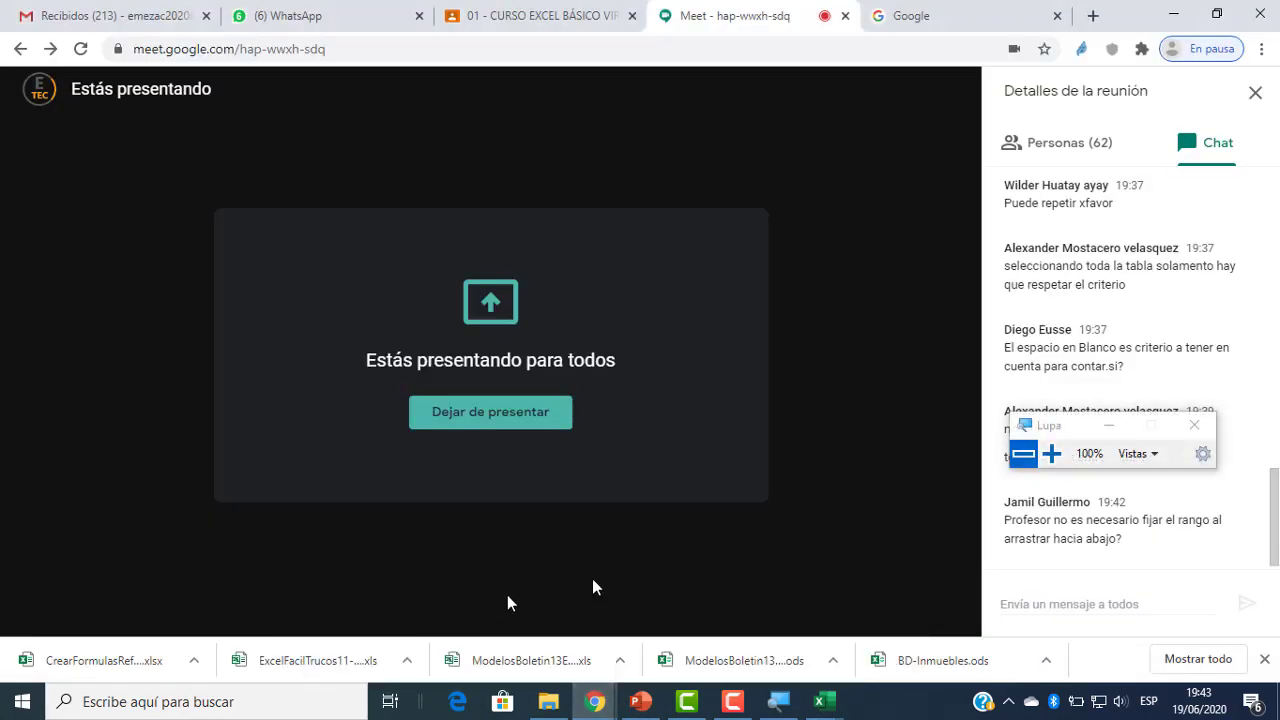
left_click_drag(1044, 429, 708, 537)
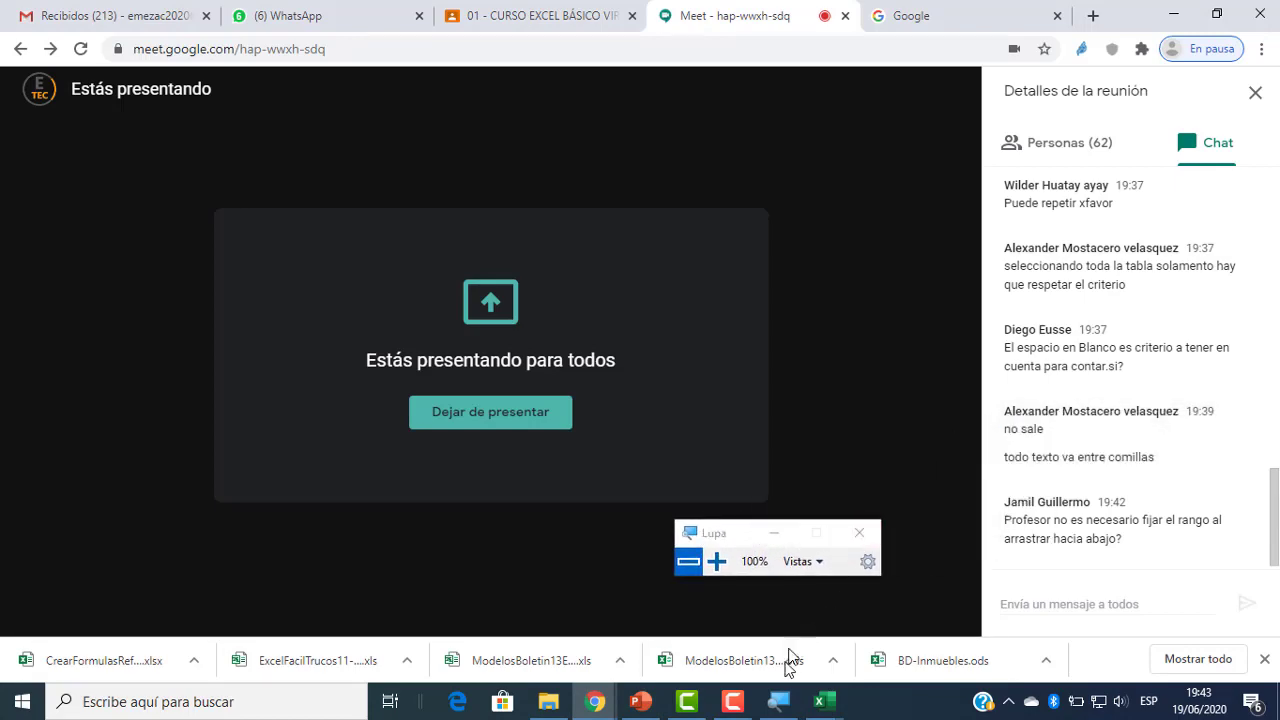
left_click(825, 700)
left_click(1012, 630)
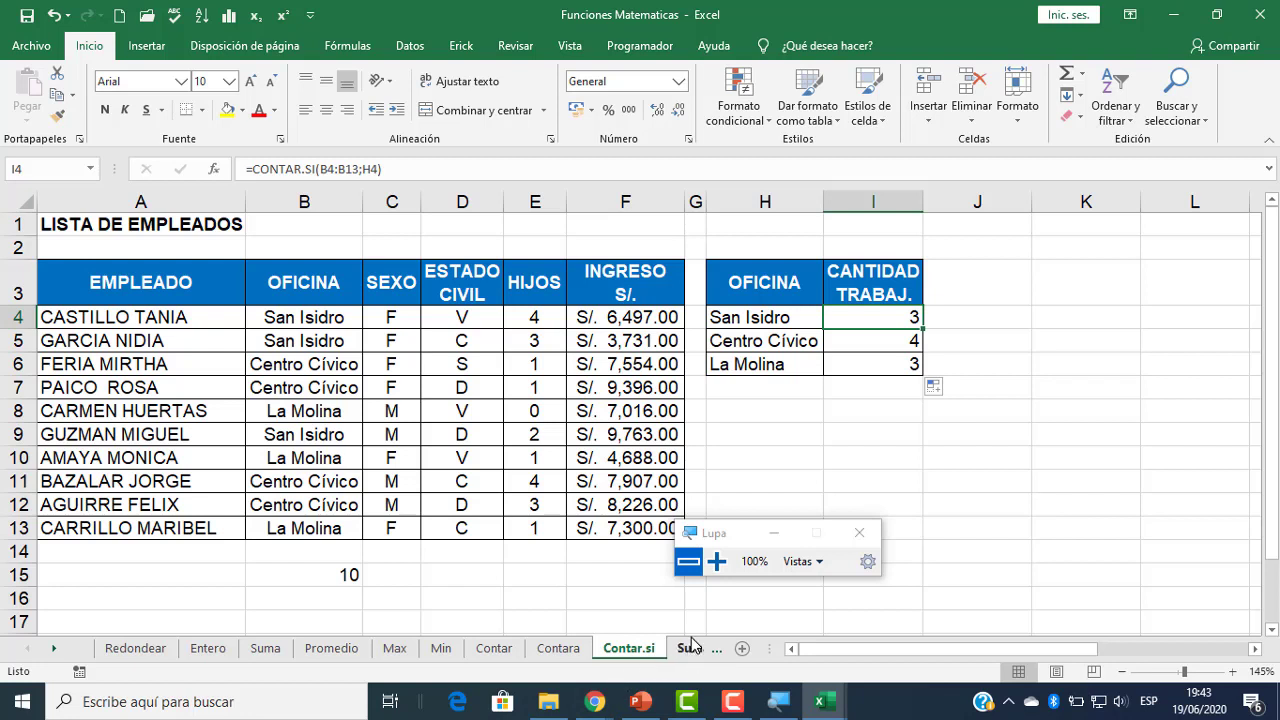
- Check the Google Meet chat again in Chrome, glancing at WhatsApp in between, and return to the Funciones Matematicas workbook in Excel
left_click(597, 701)
left_click(410, 615)
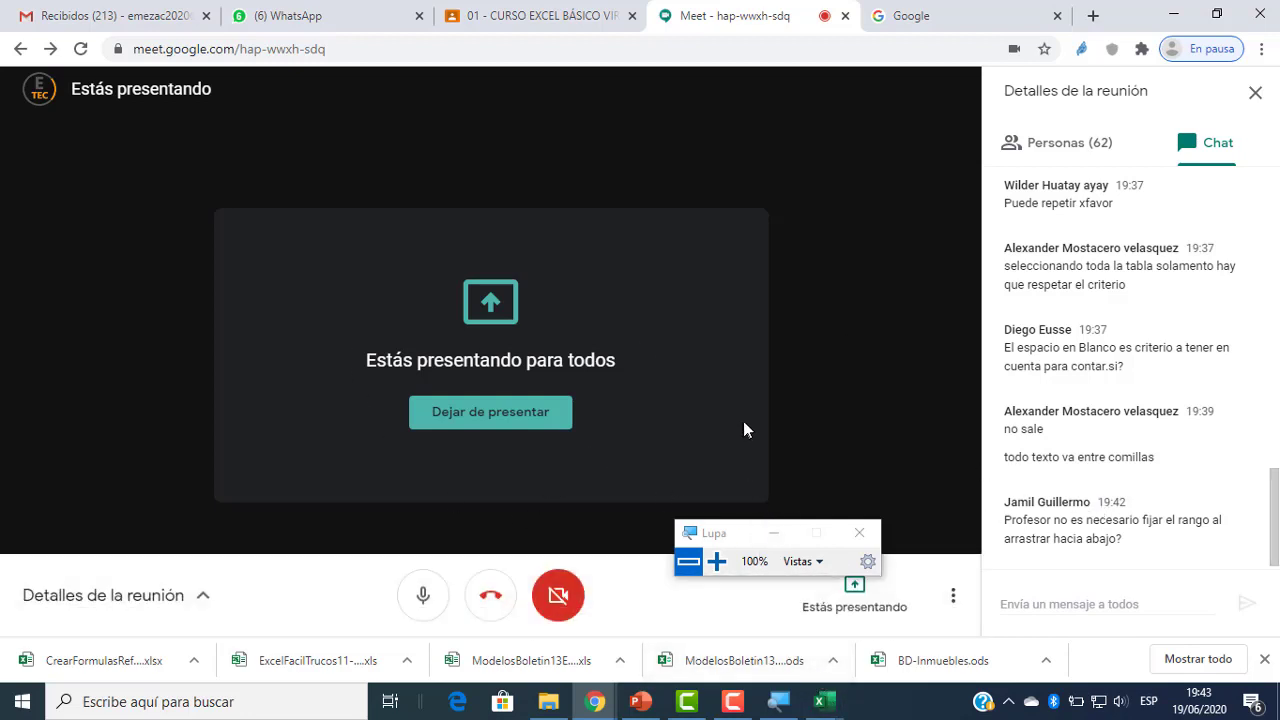
left_click(357, 17)
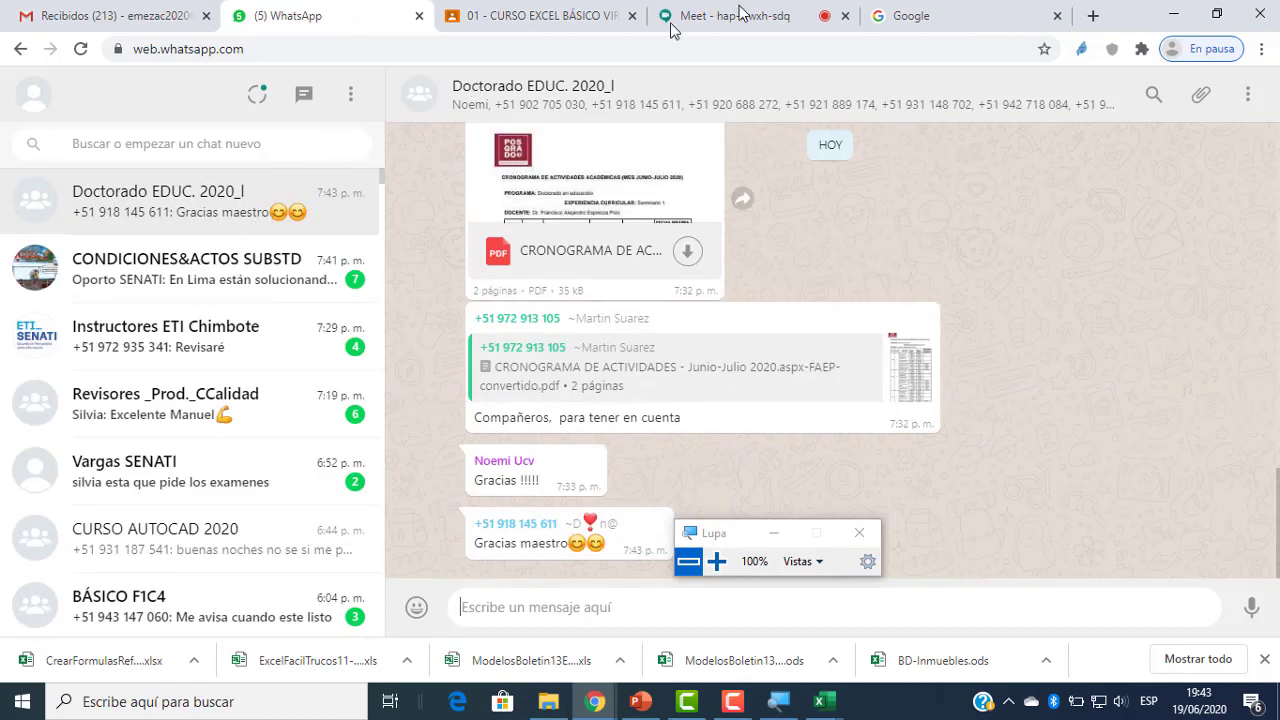
left_click(770, 15)
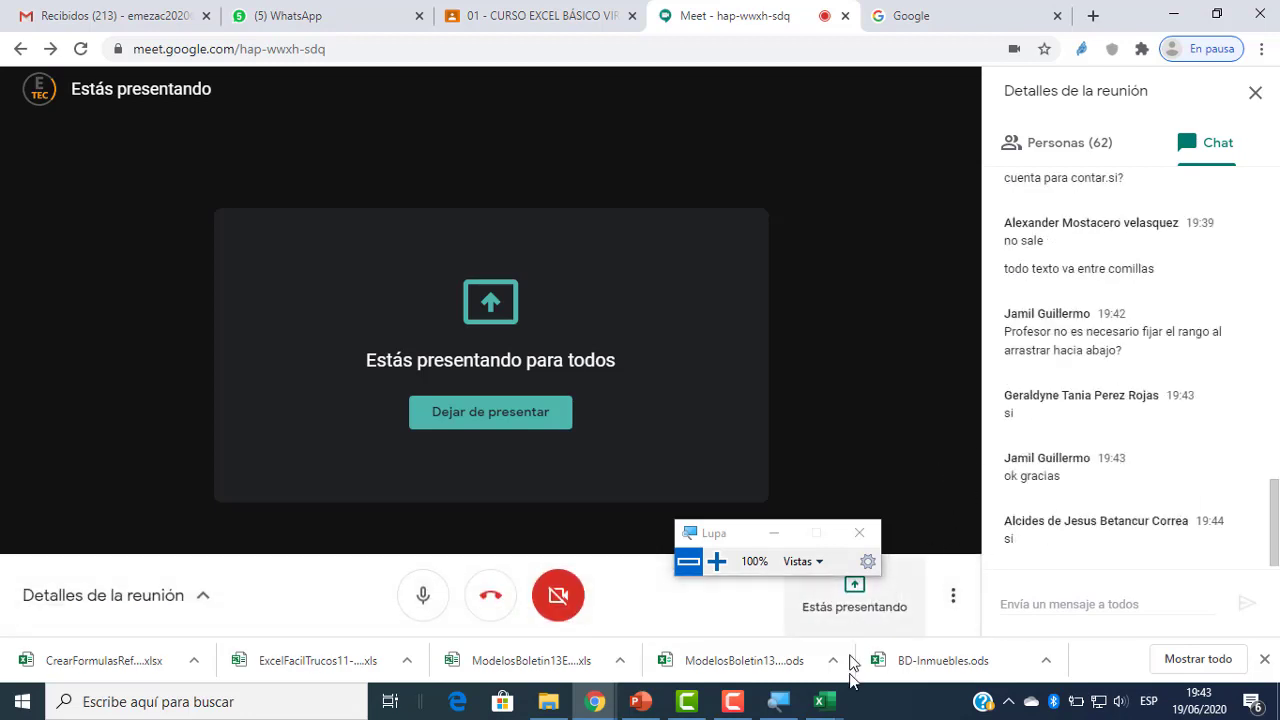
left_click(818, 702)
left_click(965, 645)
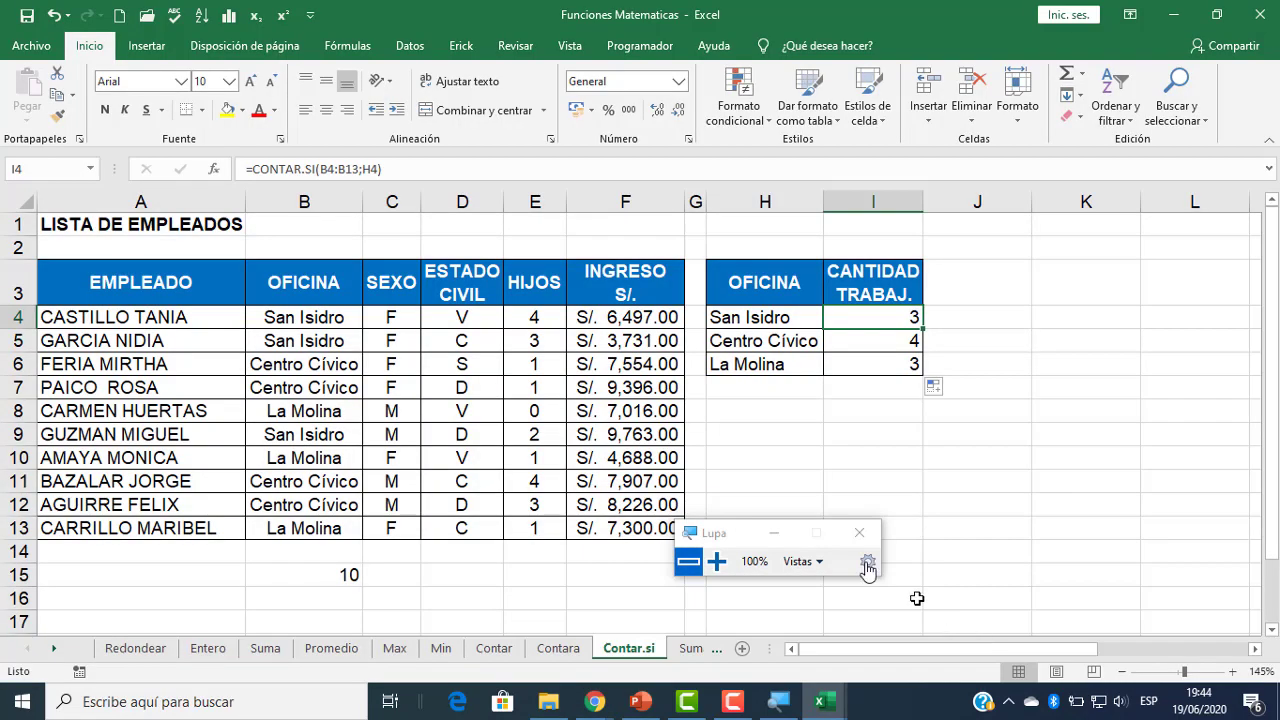
- Open the Sumar.si sheet, move the magnifier window clear of the tables and select the SUMA INGRESO cell for sex F
left_click(810, 484)
left_click_drag(735, 533, 335, 479)
left_click(676, 648)
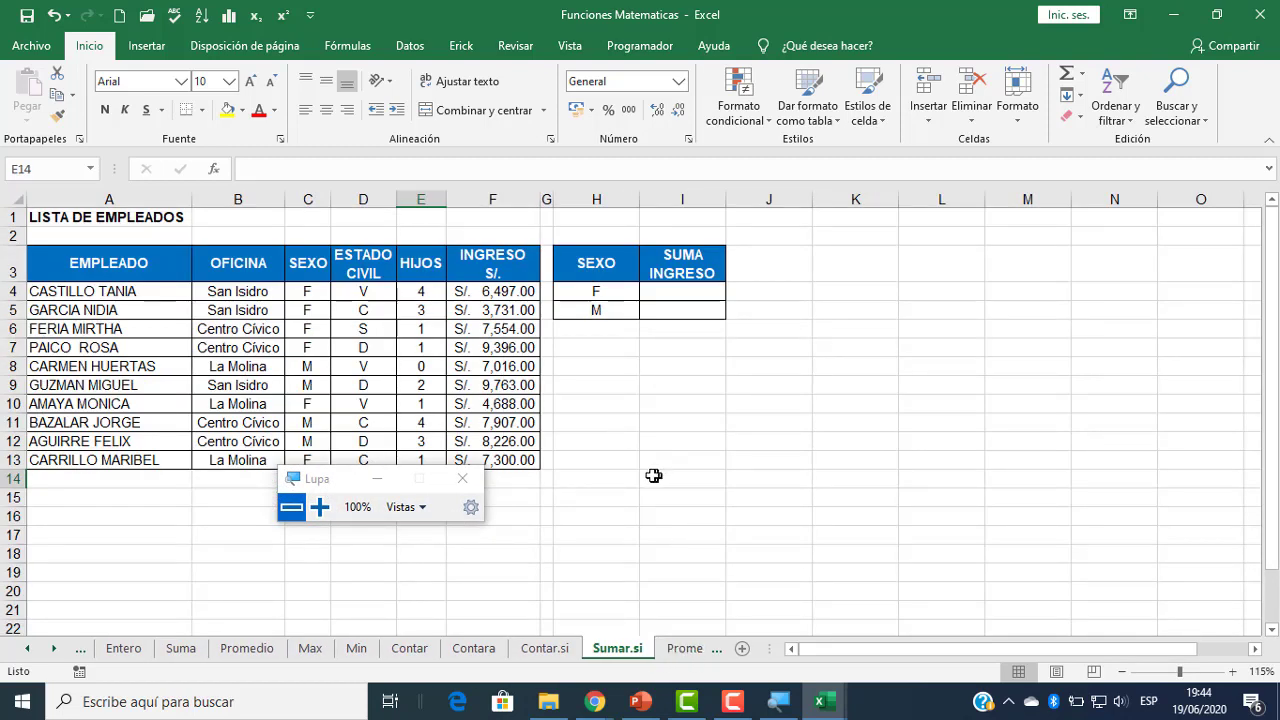
left_click_drag(325, 486, 785, 510)
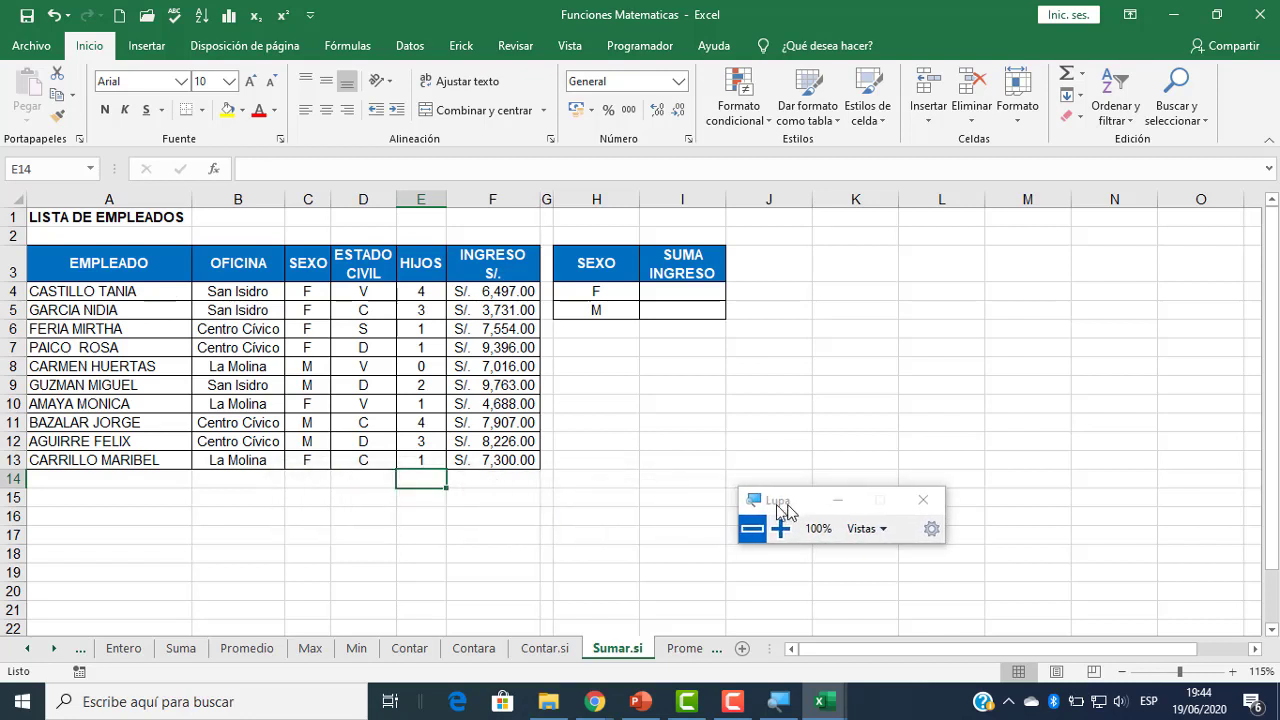
left_click(661, 291)
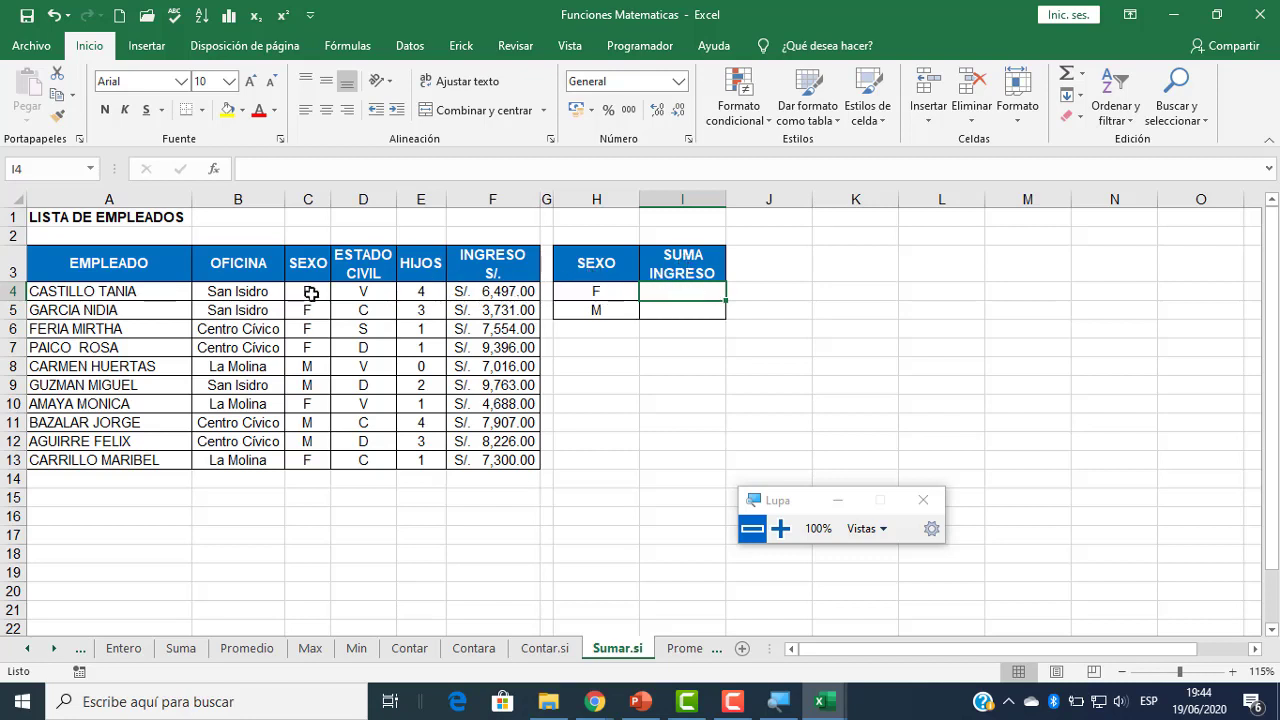
- Color the text red in the SEXO cells C4:C7 and their matching incomes F4:F7
left_click_drag(311, 293, 303, 347)
left_click(259, 110)
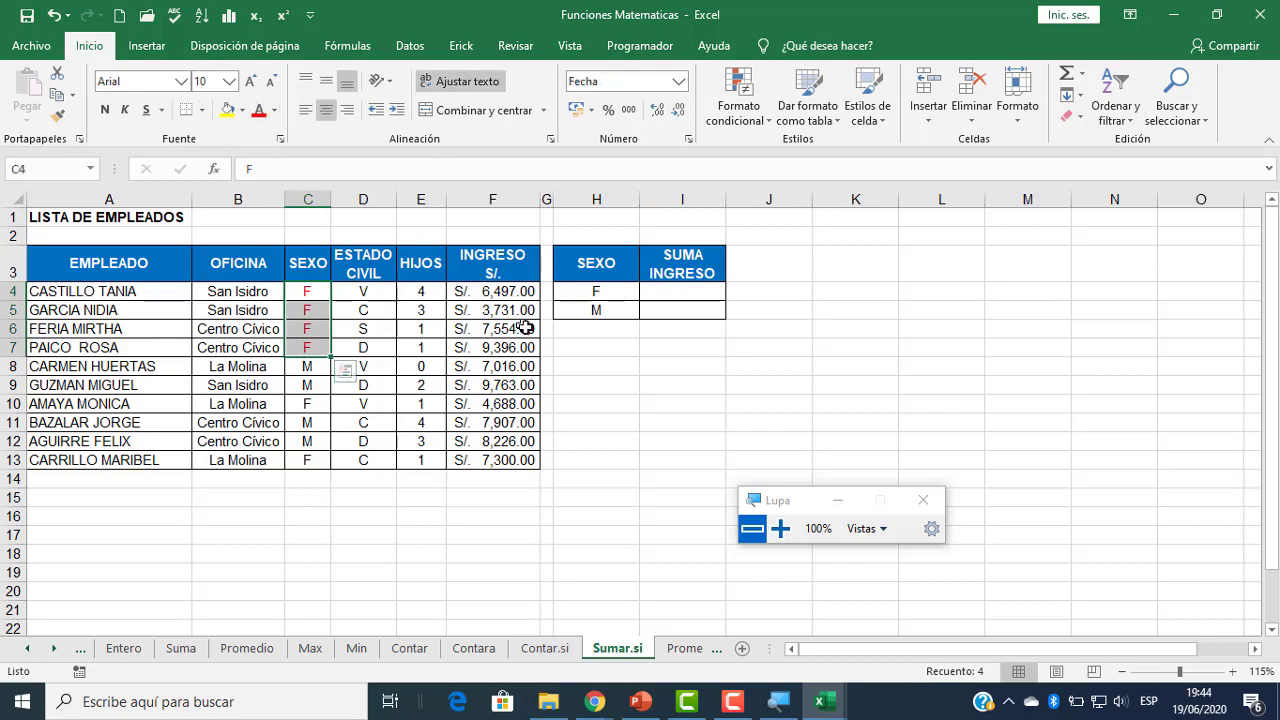
left_click_drag(520, 293, 515, 347)
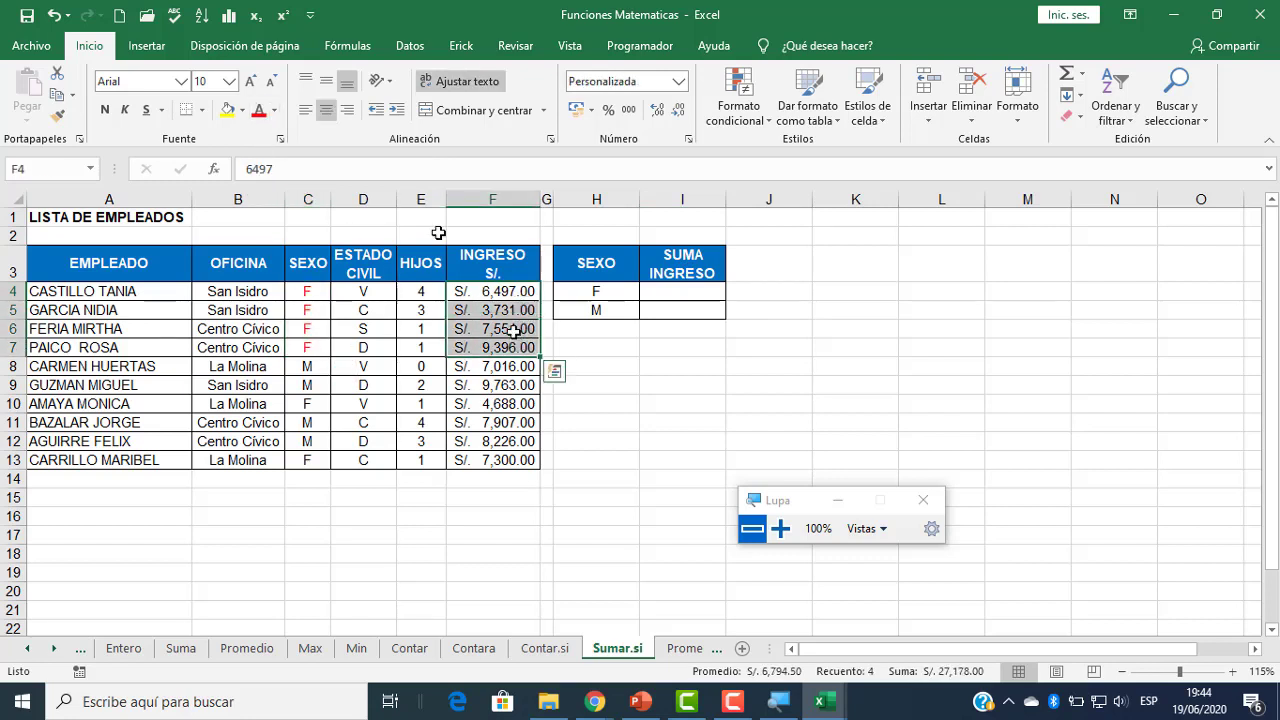
left_click(259, 110)
- Color the text red in SEXO cell C10 and its matching income in F10
scroll(277, 383, "up", 1, "ctrl")
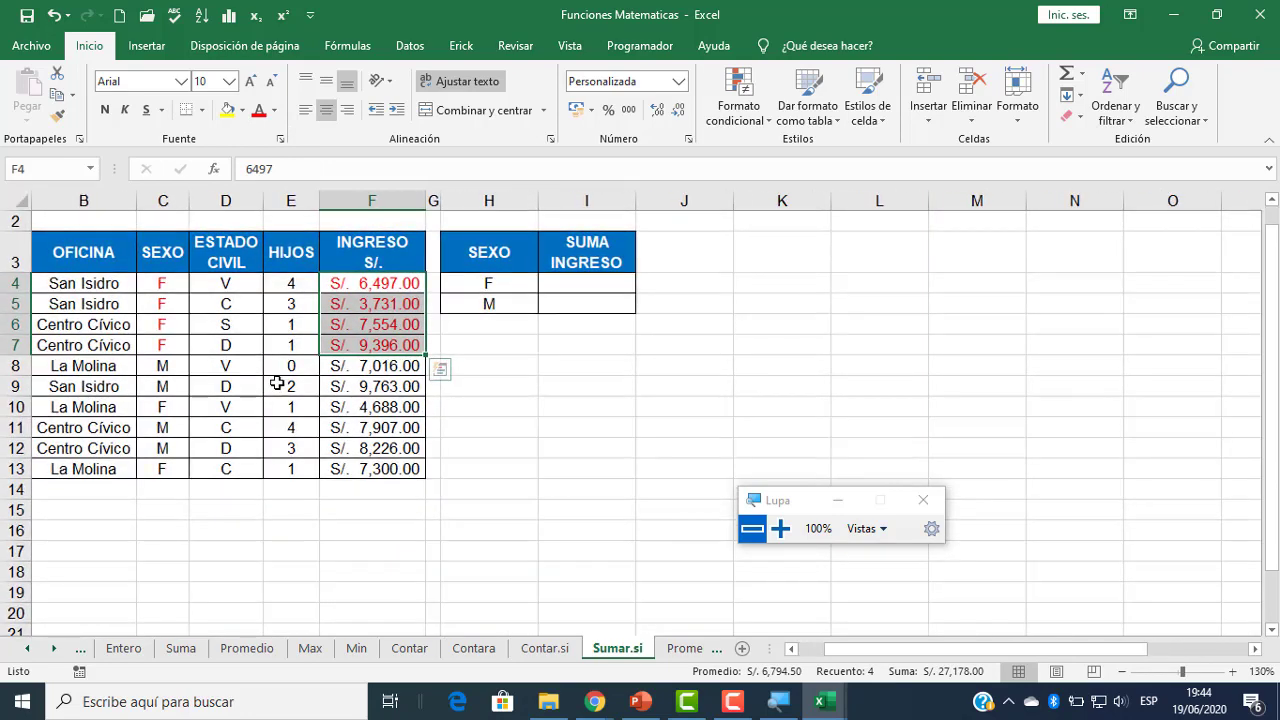
left_click(440, 369)
scroll(321, 262, "left", 1)
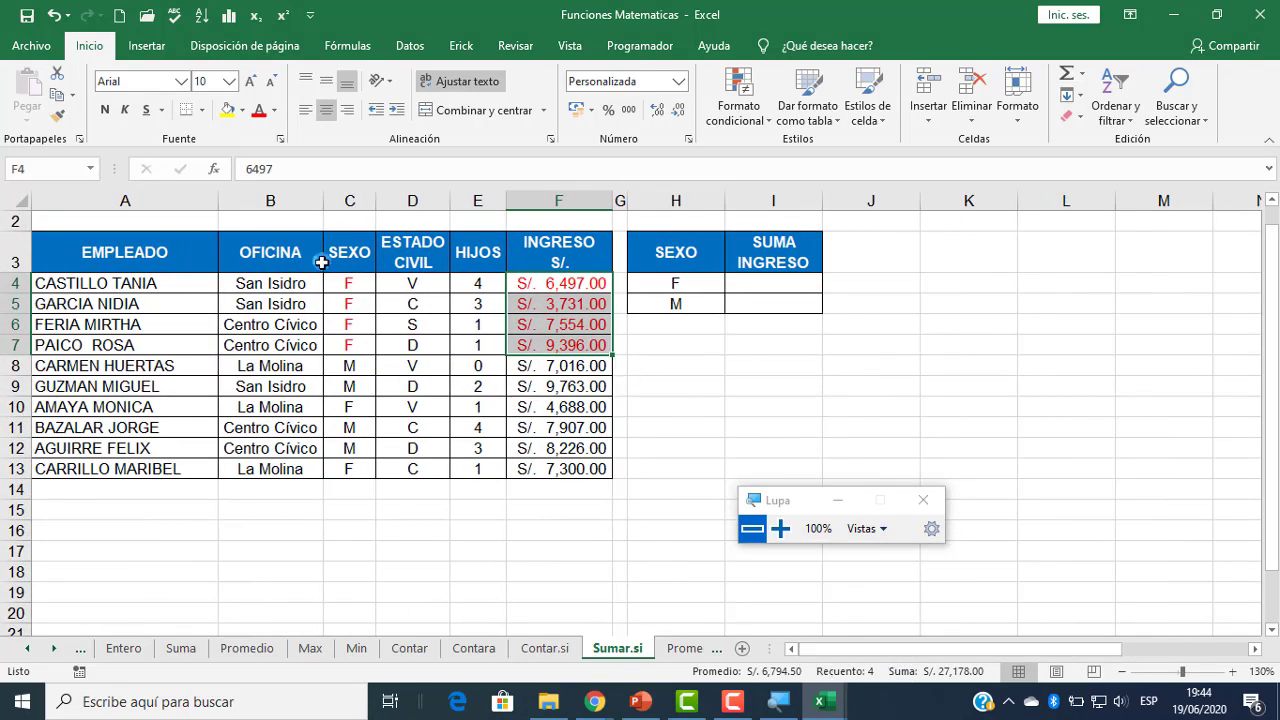
scroll(321, 262, "up", 1, "ctrl")
key("ctrl+q")
left_click(198, 408)
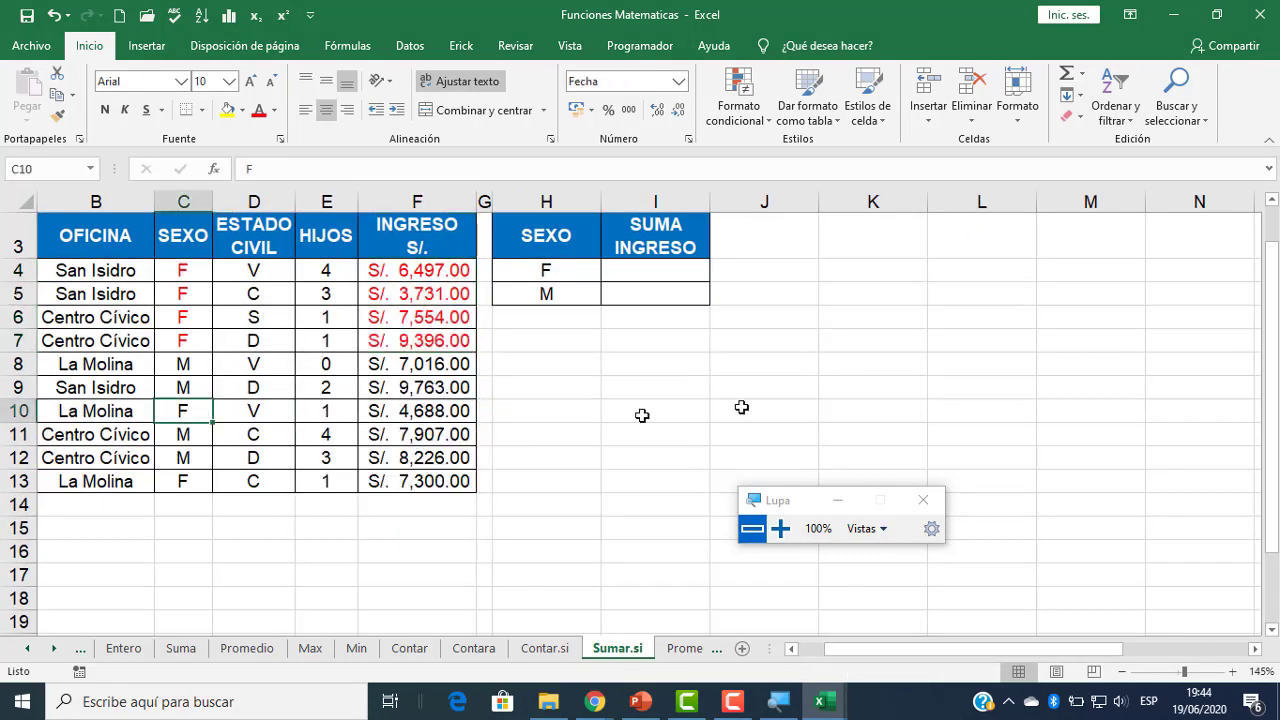
left_click(259, 110)
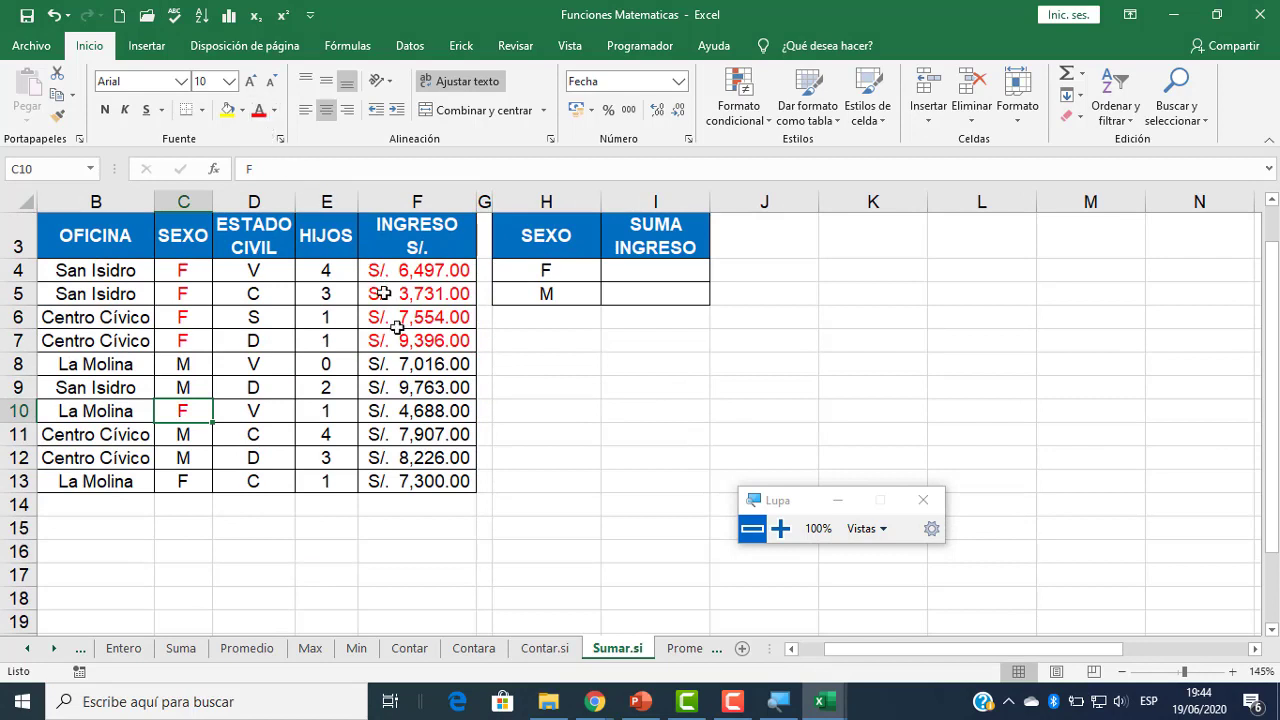
left_click(415, 410)
left_click(259, 110)
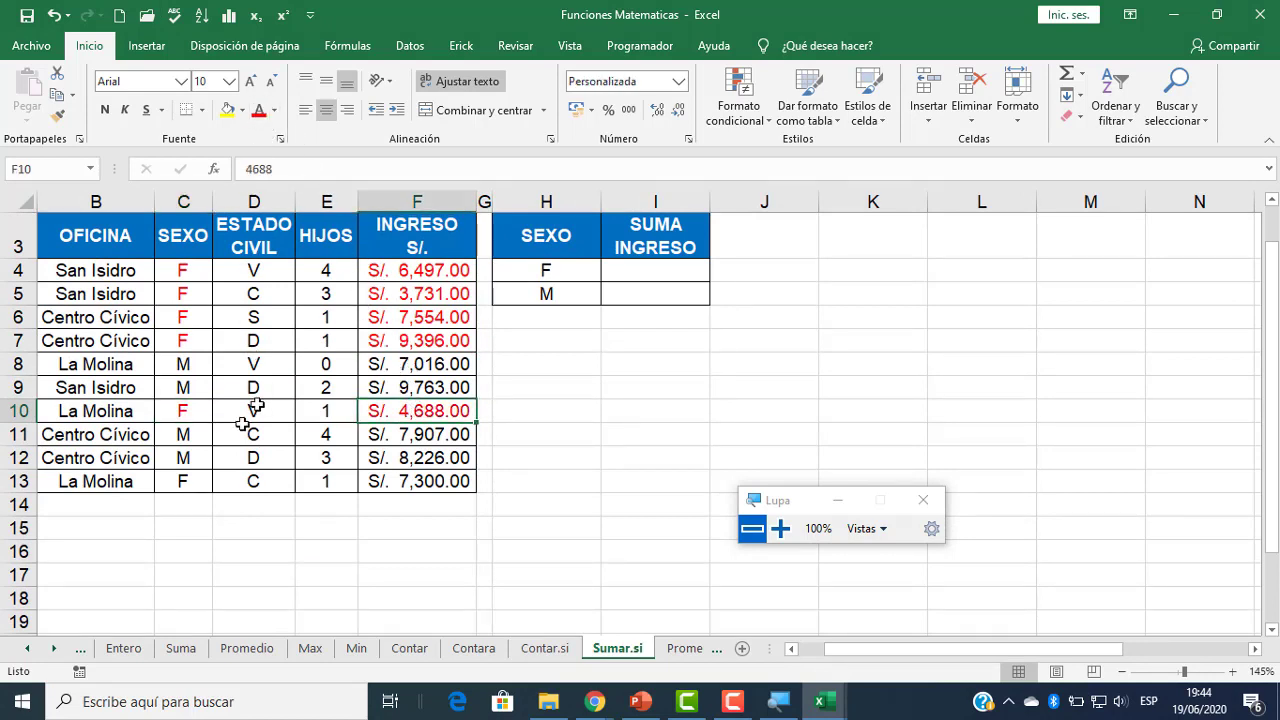
- Color the text red in SEXO cell C13 and its matching income in F13
left_click(182, 479)
left_click(259, 110)
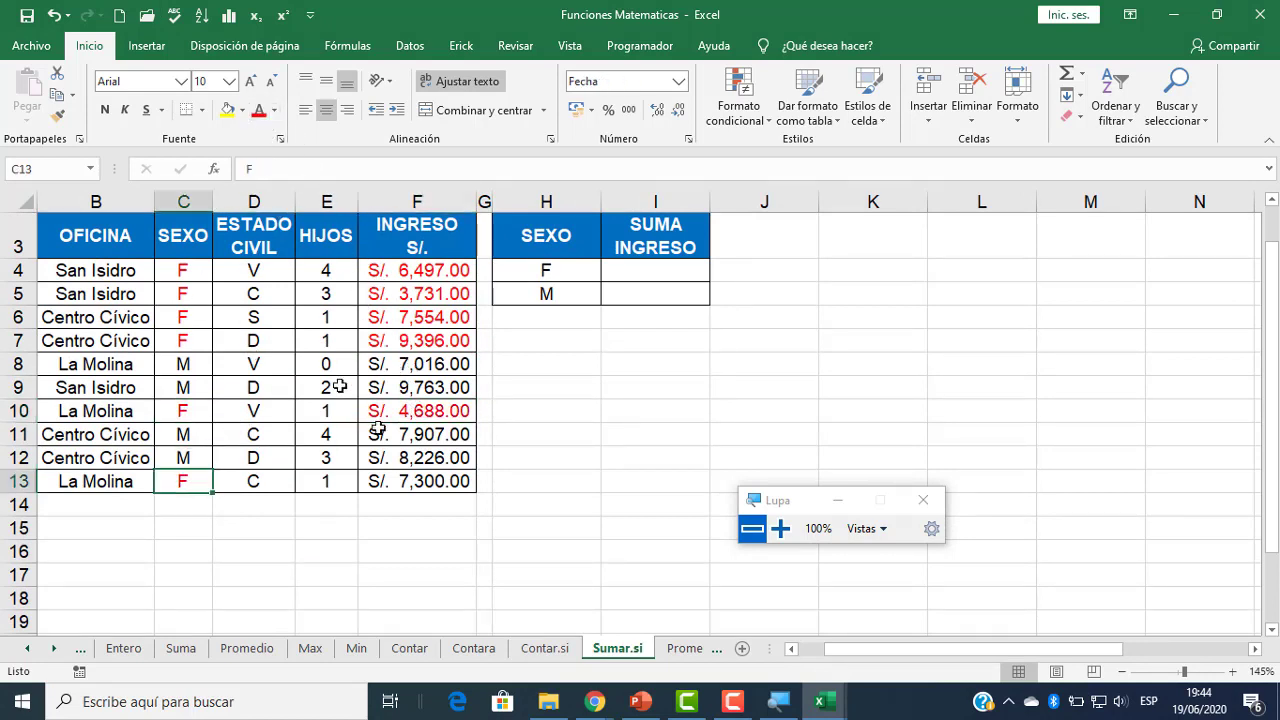
left_click(409, 484)
left_click(259, 110)
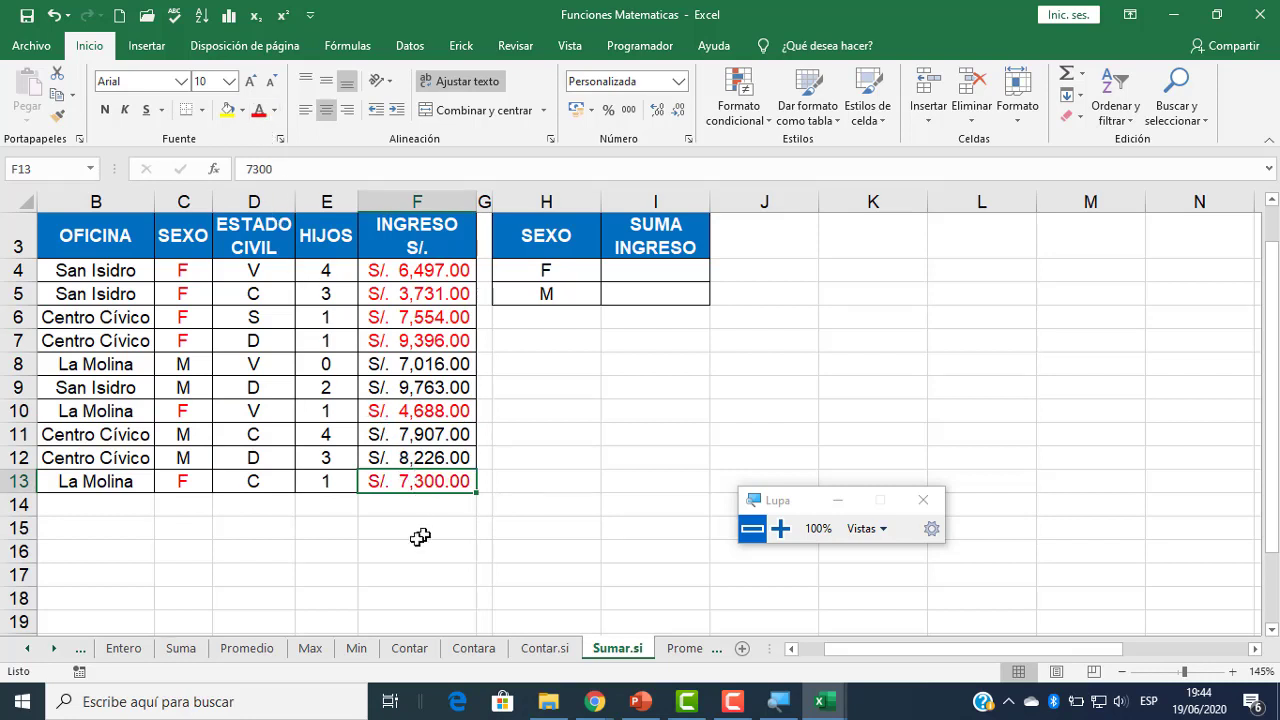
- Enter a SUMA formula in H16 adding the red incomes F4:F7, F10 and F13, then reselect the cell to review it
left_click(555, 549)
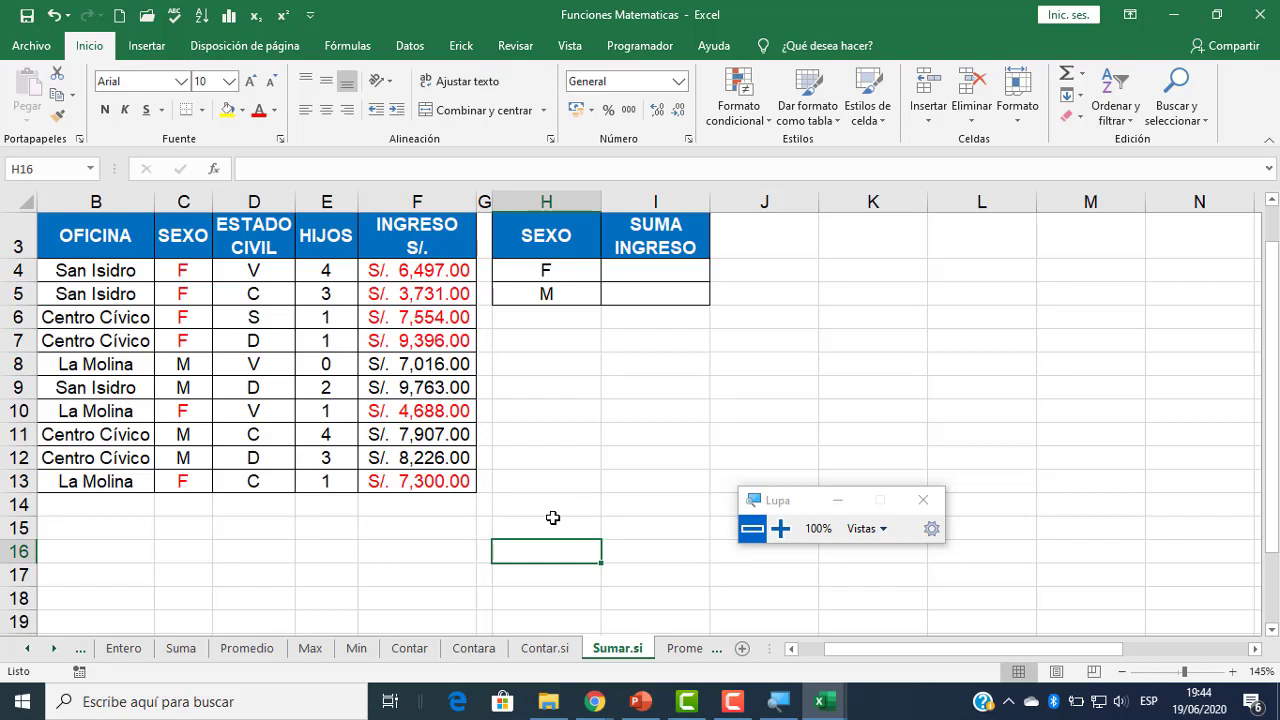
type("=")
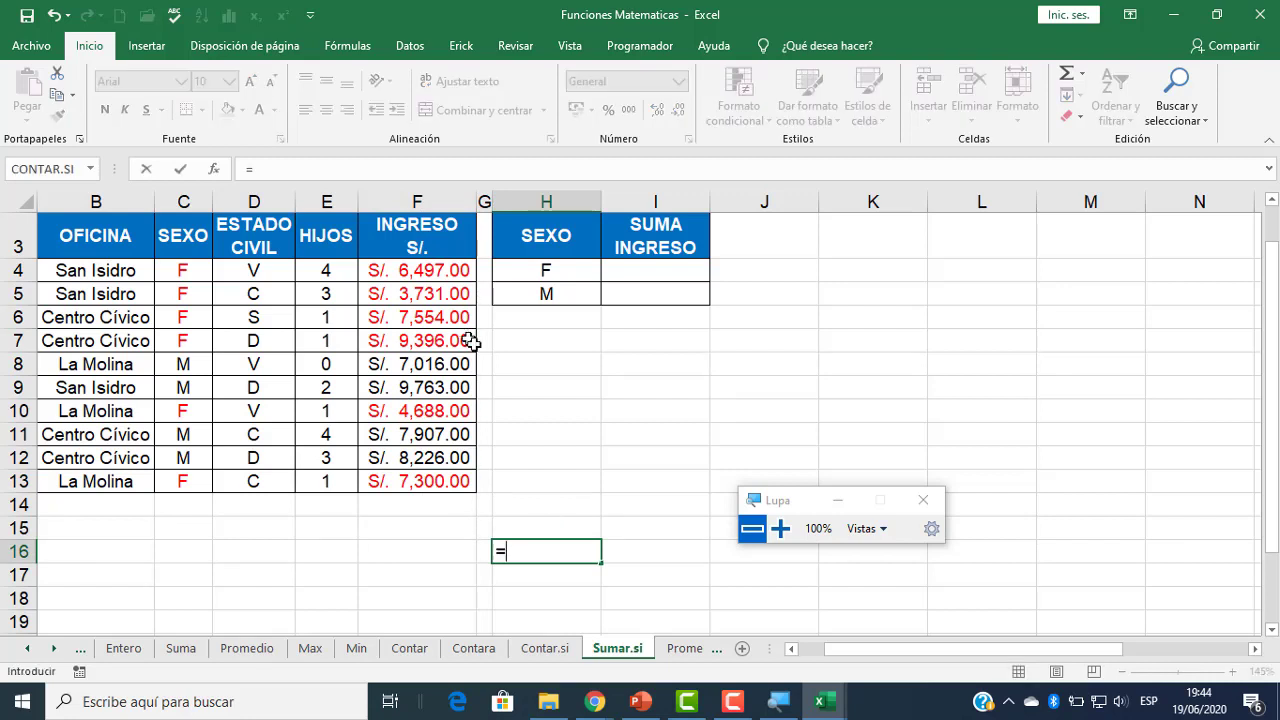
type("x")
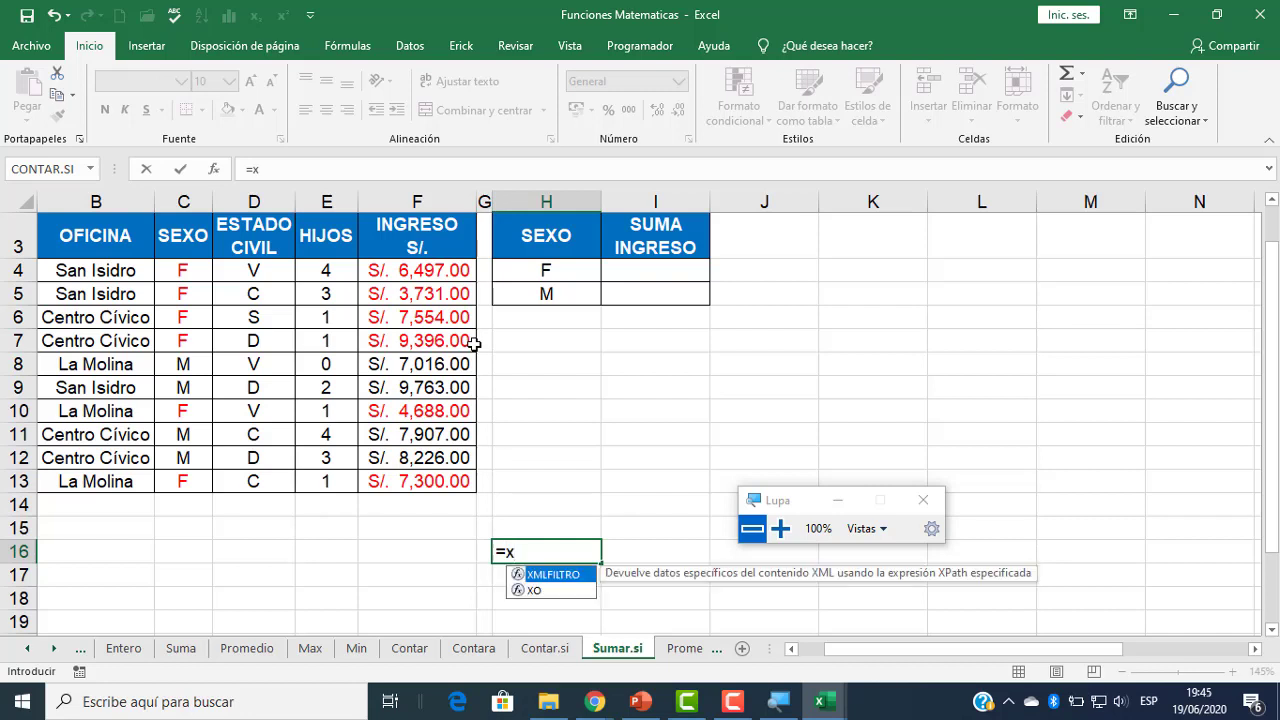
key("BackSpace")
type("suma")
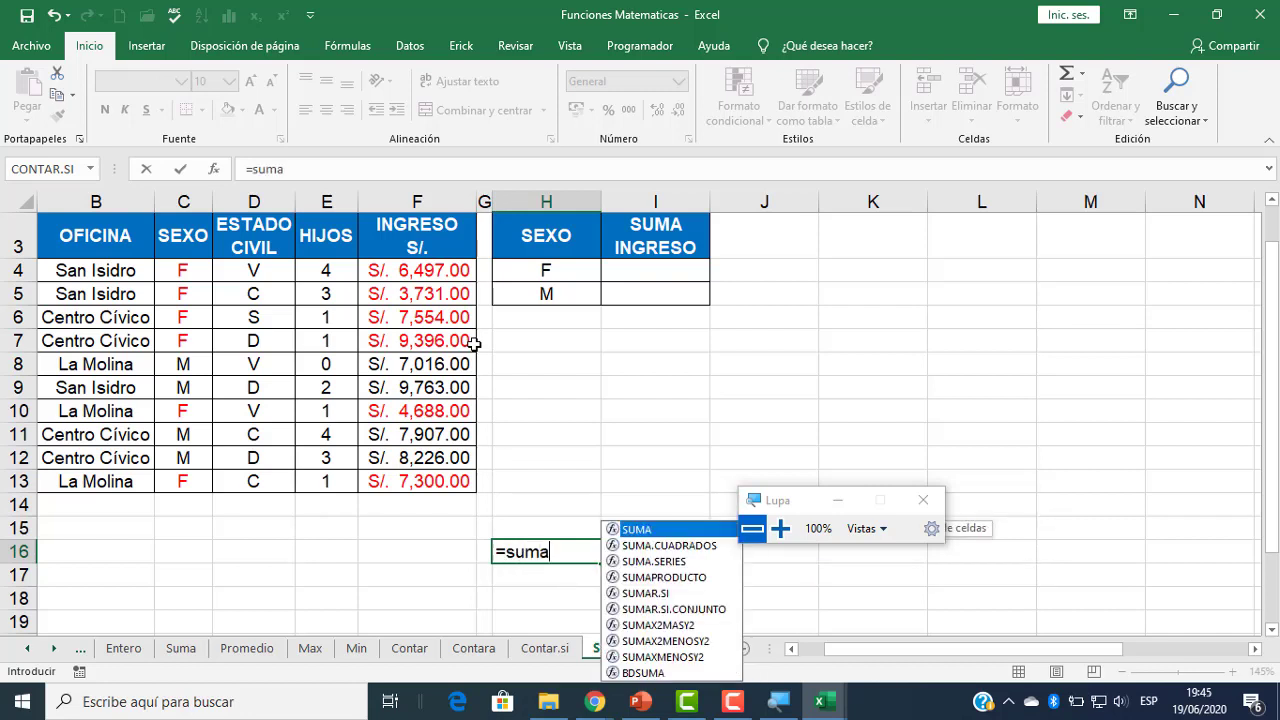
type("(")
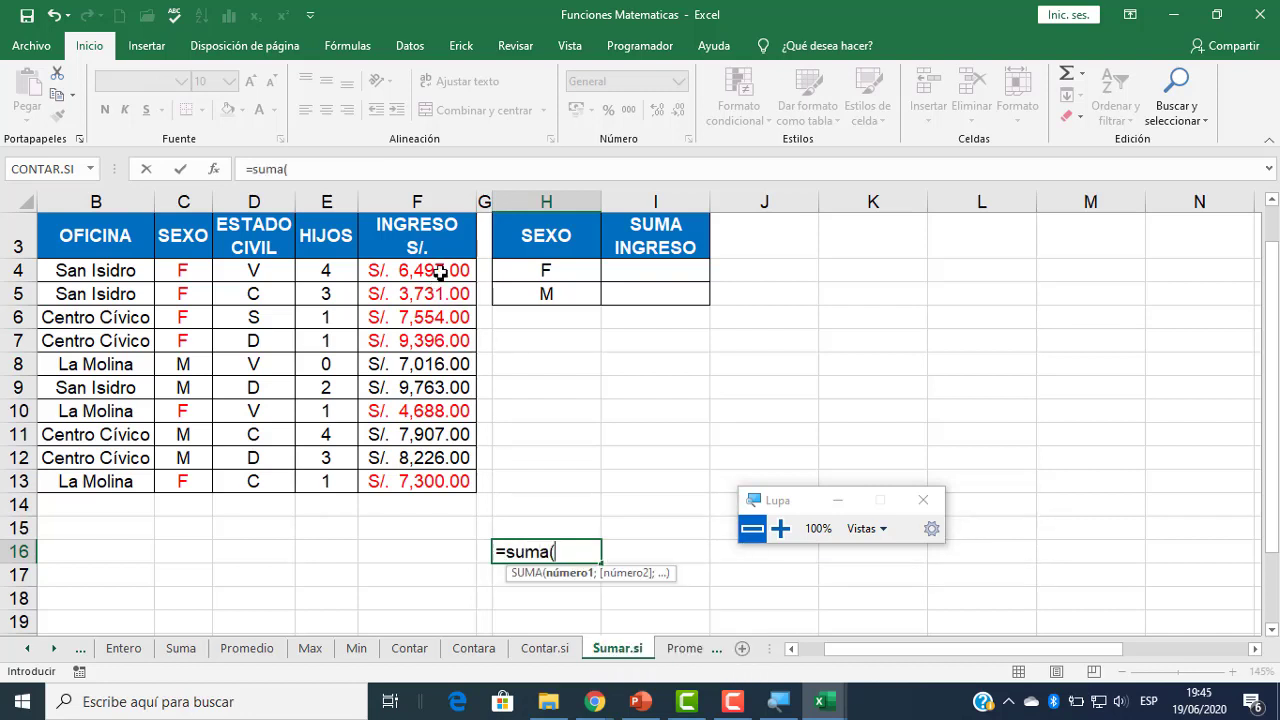
left_click_drag(440, 272, 428, 341)
type(";")
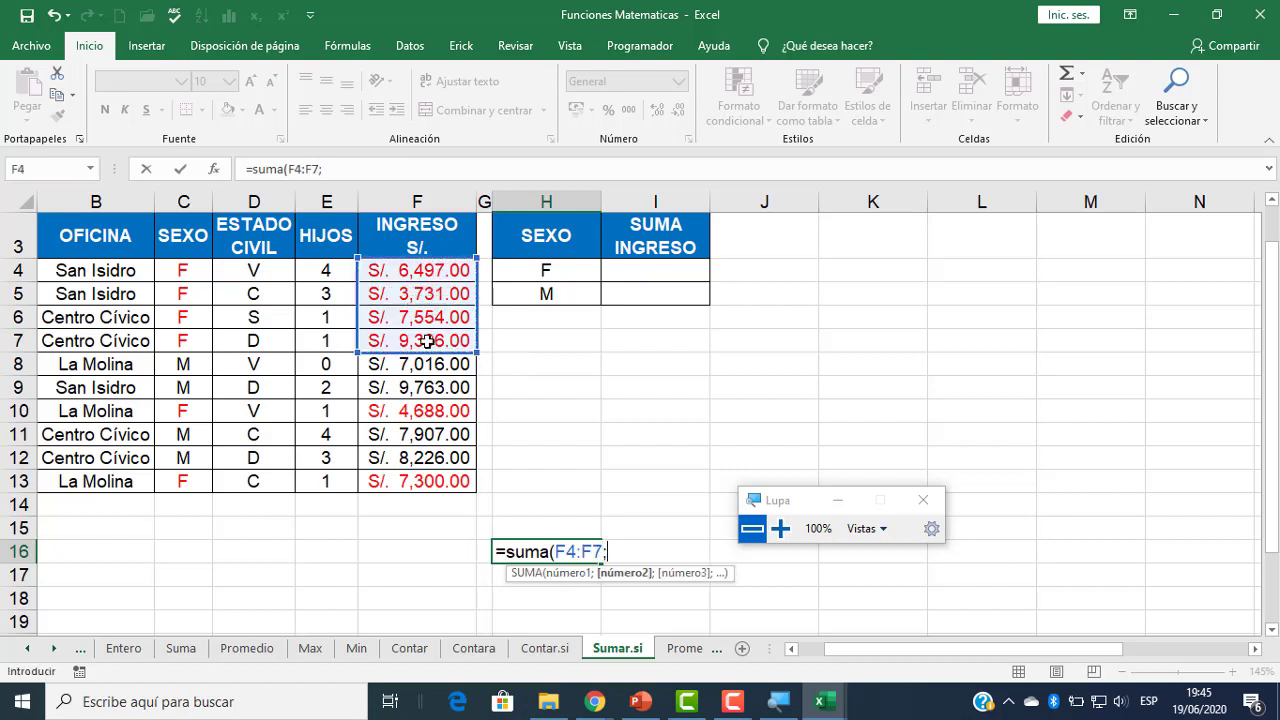
left_click(433, 406)
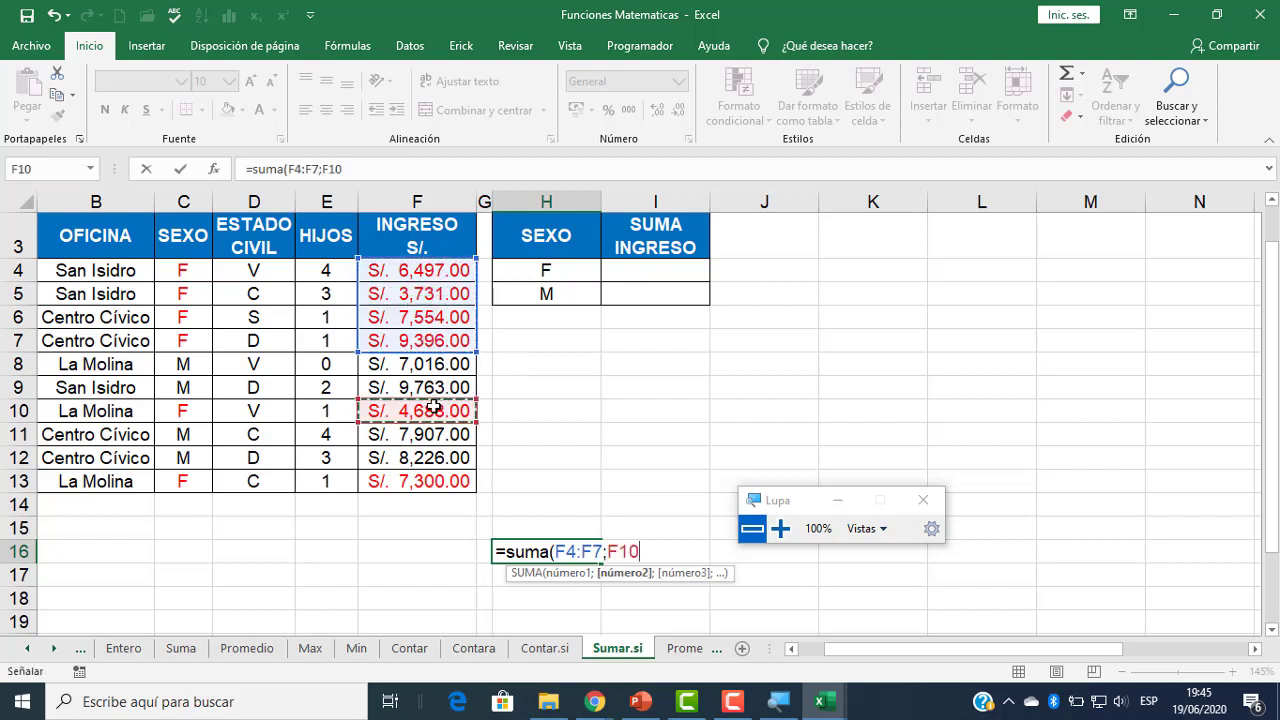
type(";")
left_click(428, 478)
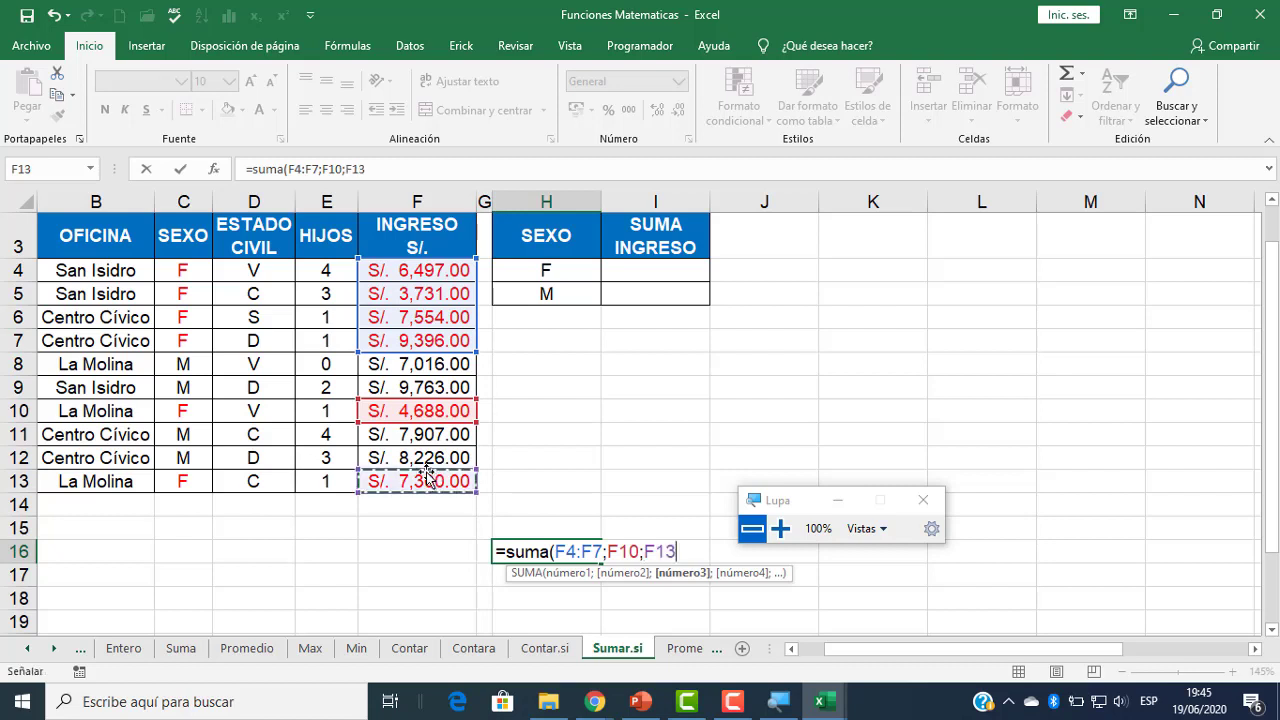
key("Return")
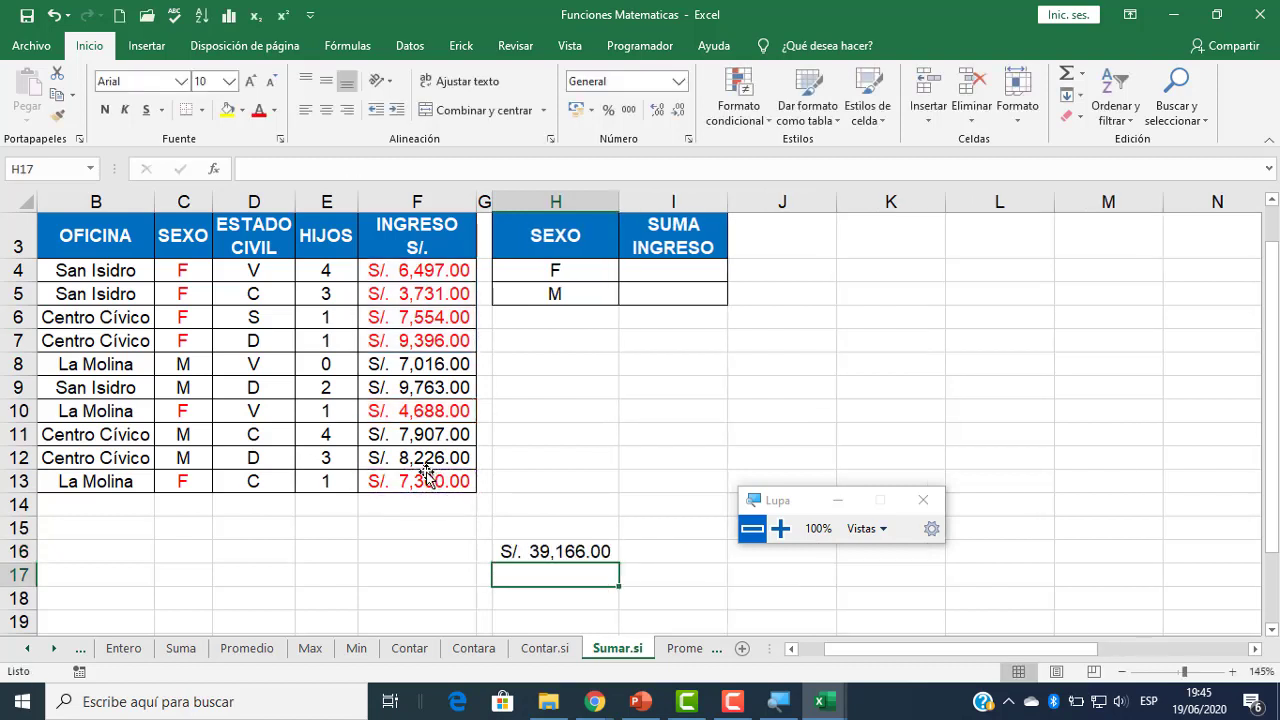
left_click(582, 553)
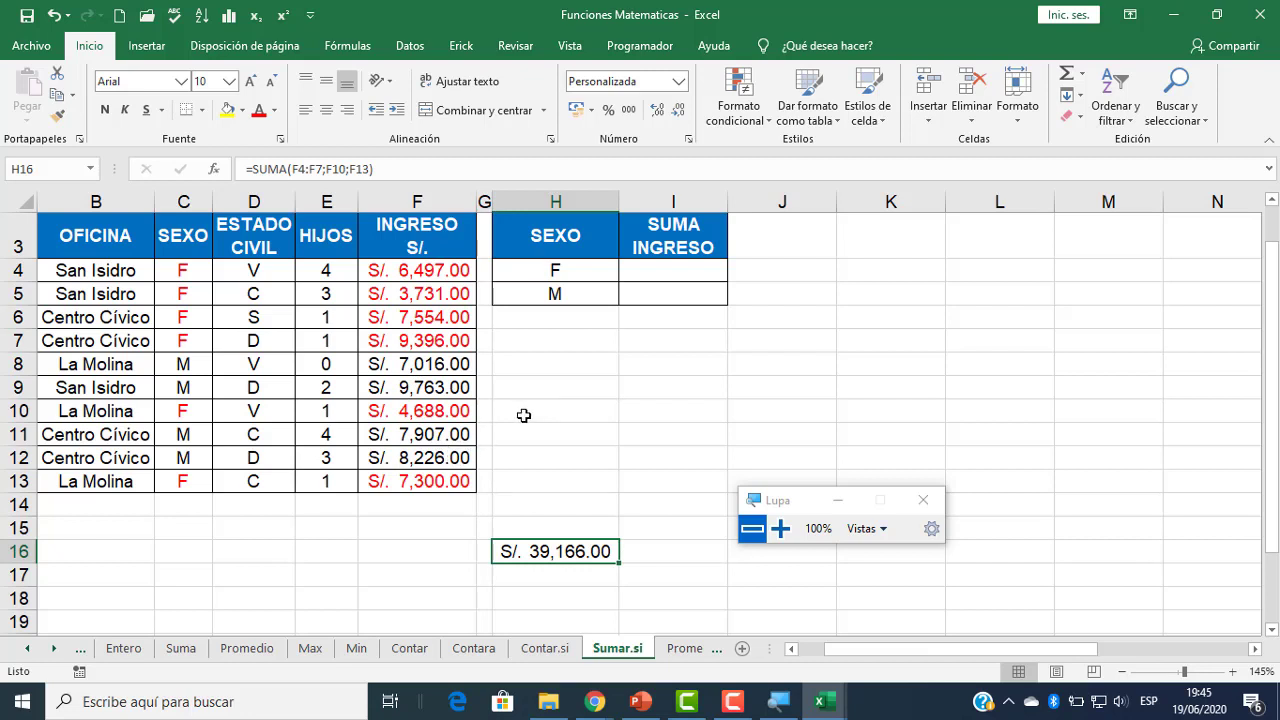
- Find the SUMAR.SI function by searching "sumar.si" and insert it into the SUMA INGRESO cell I4
left_click(666, 272)
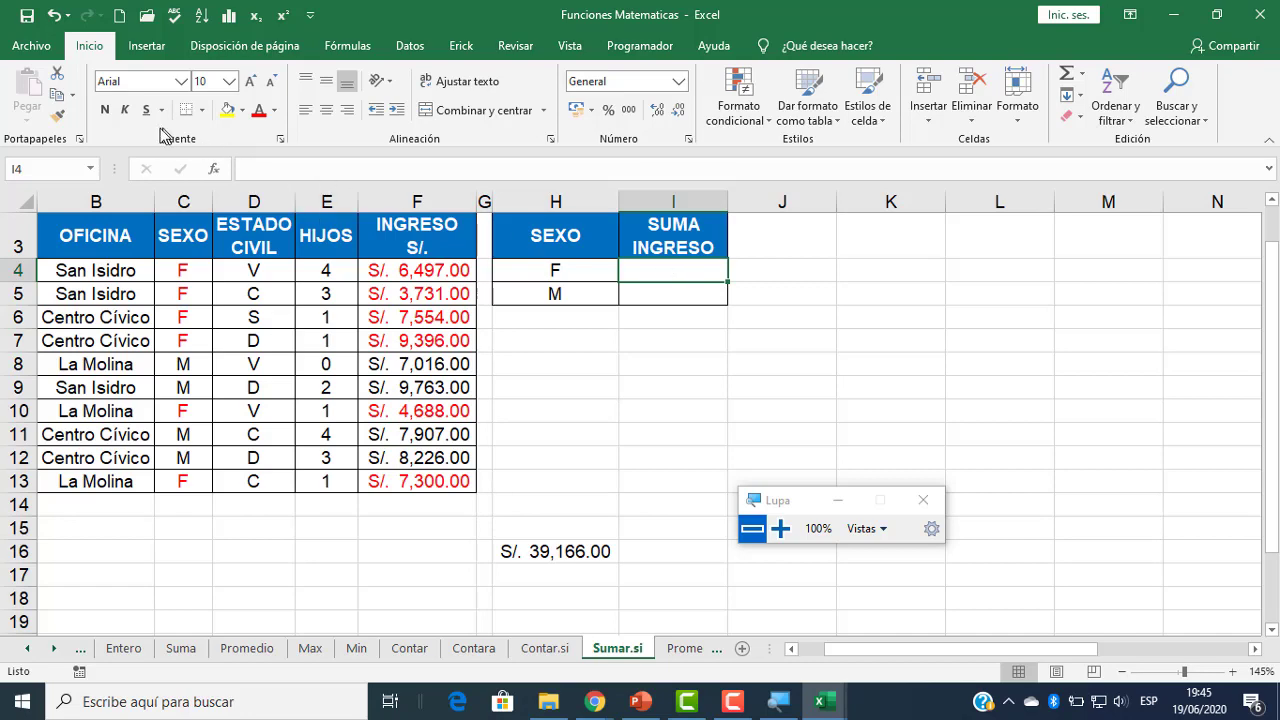
left_click(213, 169)
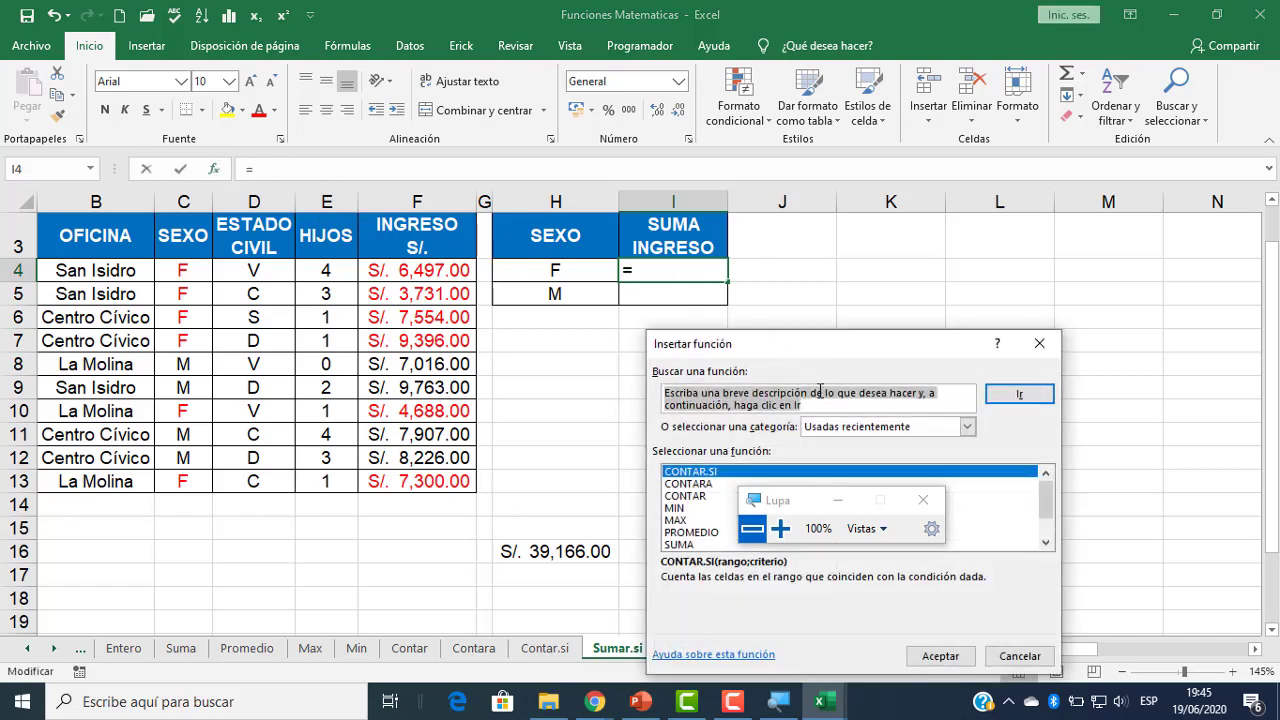
type("sumar.si")
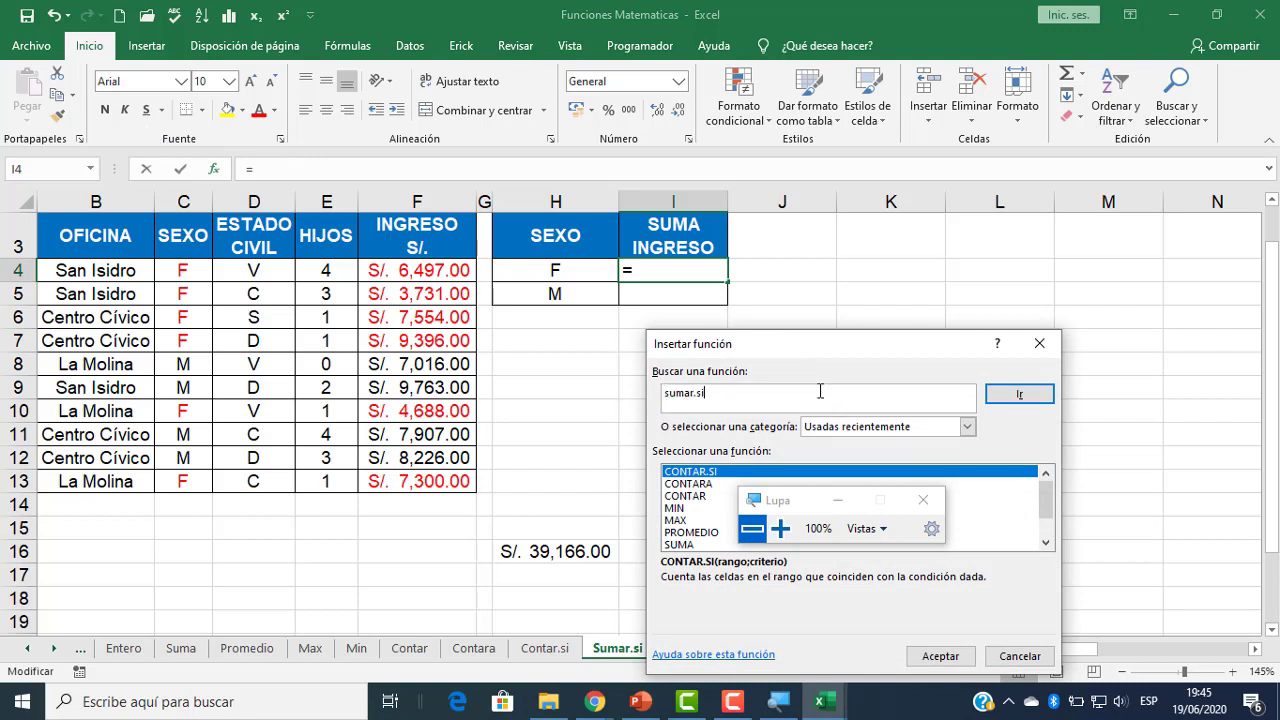
left_click(1032, 396)
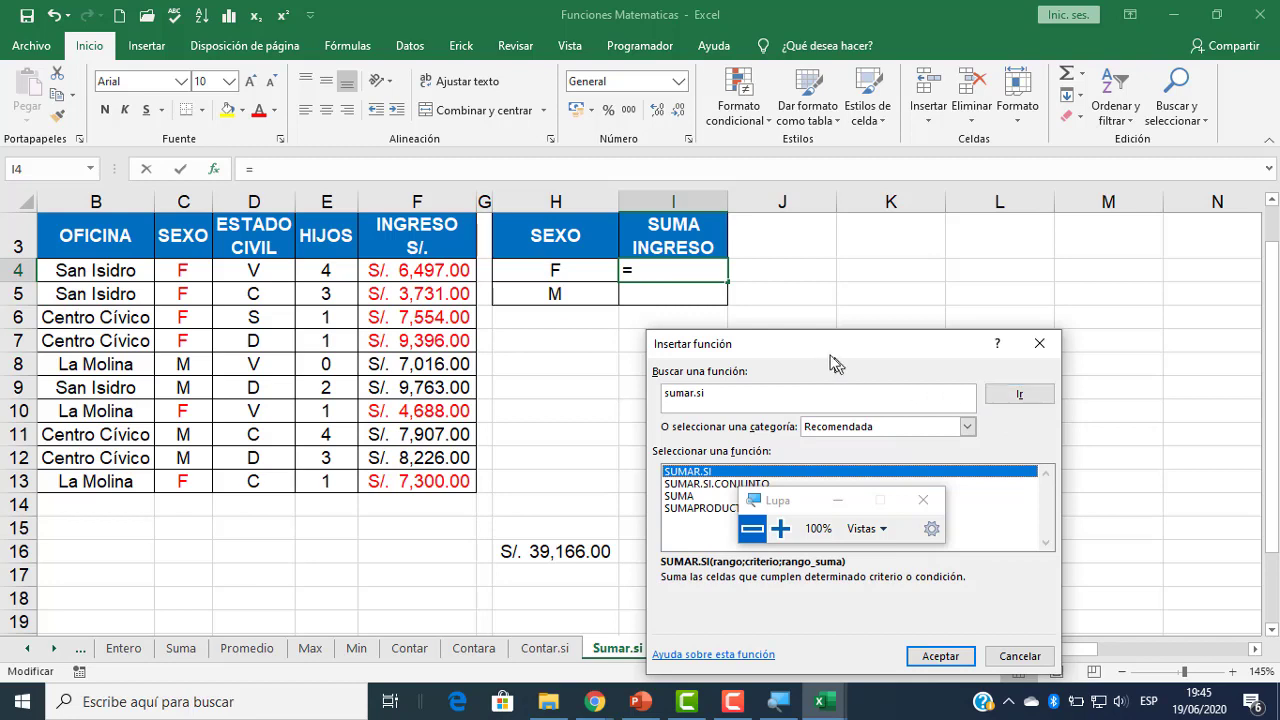
left_click_drag(815, 355, 920, 277)
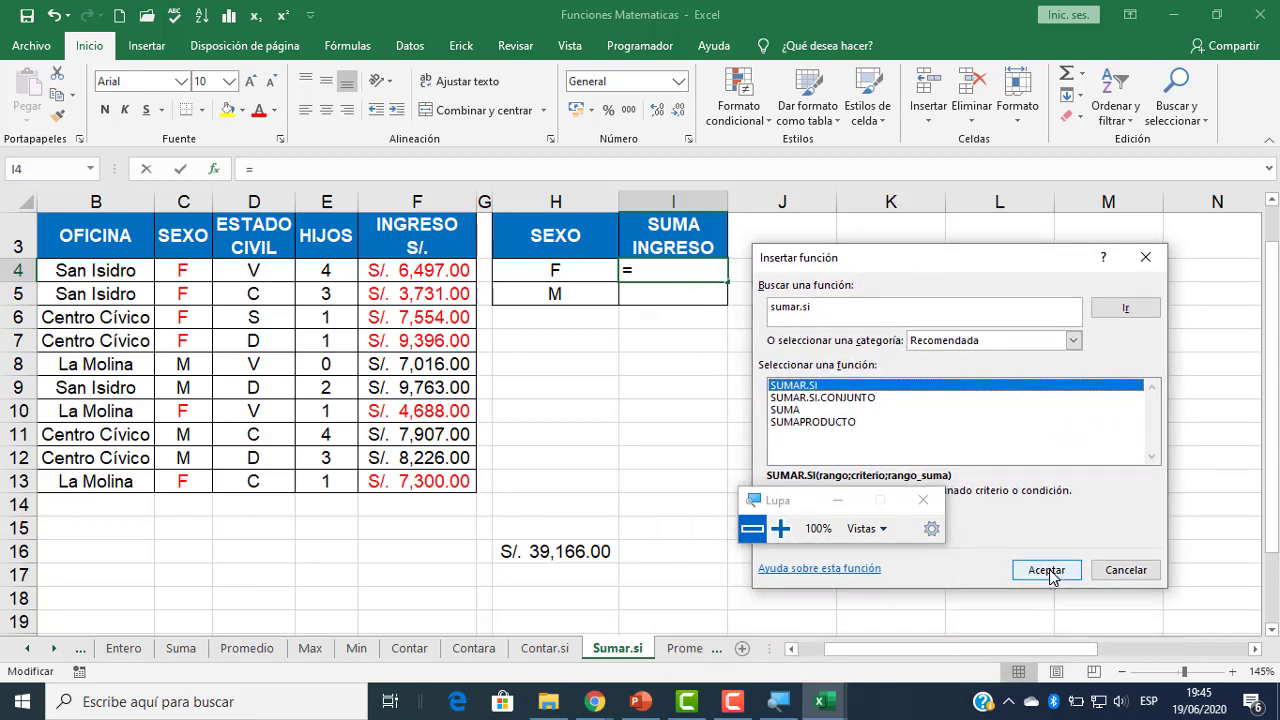
left_click(1041, 575)
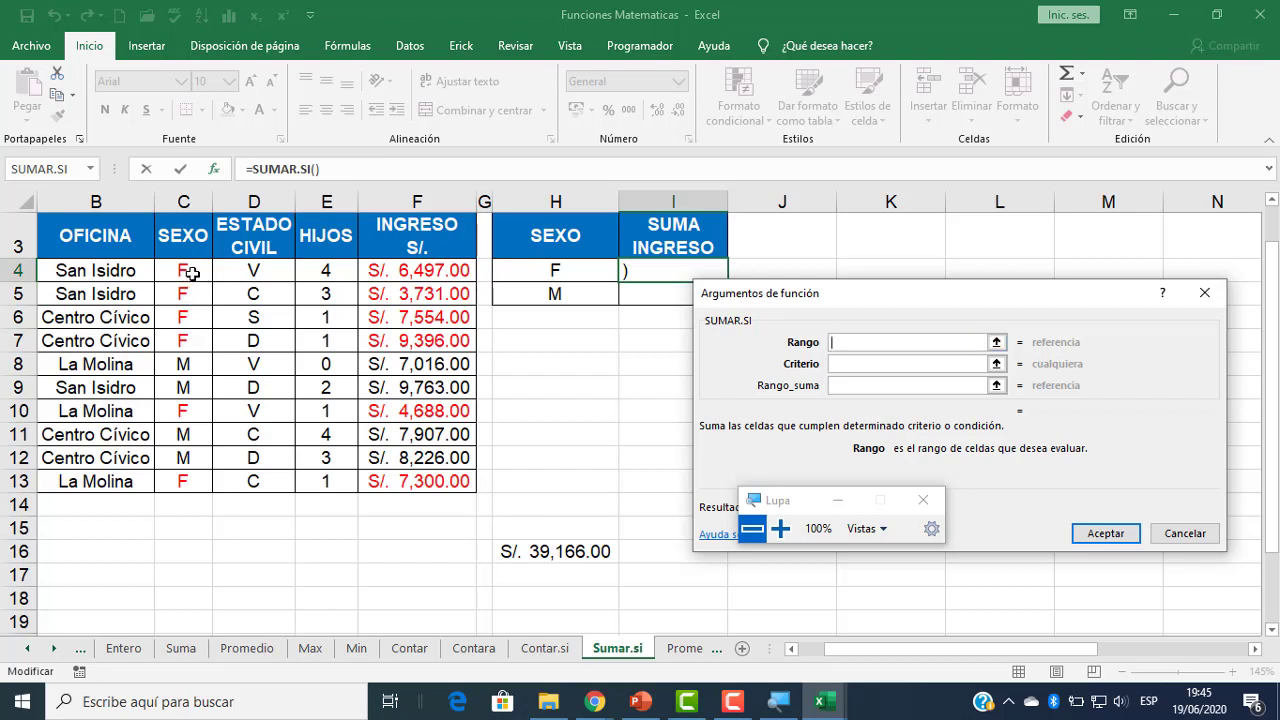
- Set the SUMAR.SI arguments for I4 to Rango C4:C13, Criterio H4 and Rango_suma F4:F13
left_click_drag(188, 270, 187, 482)
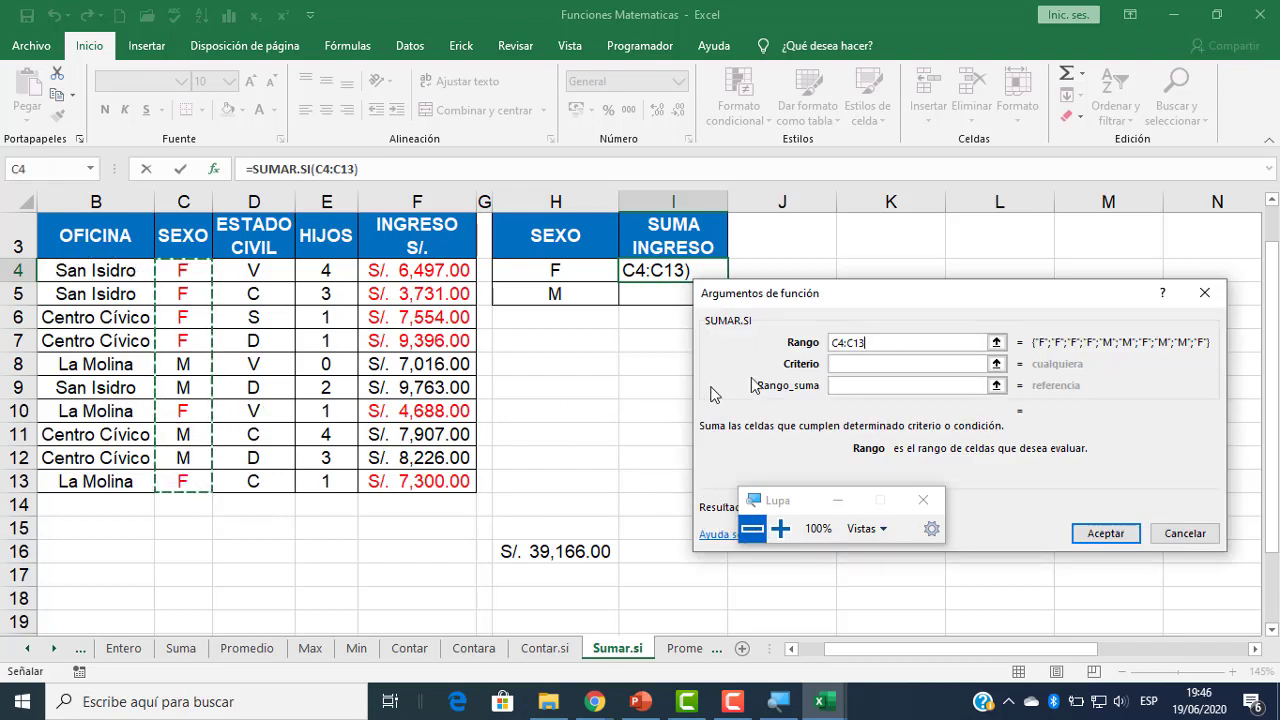
left_click(853, 362)
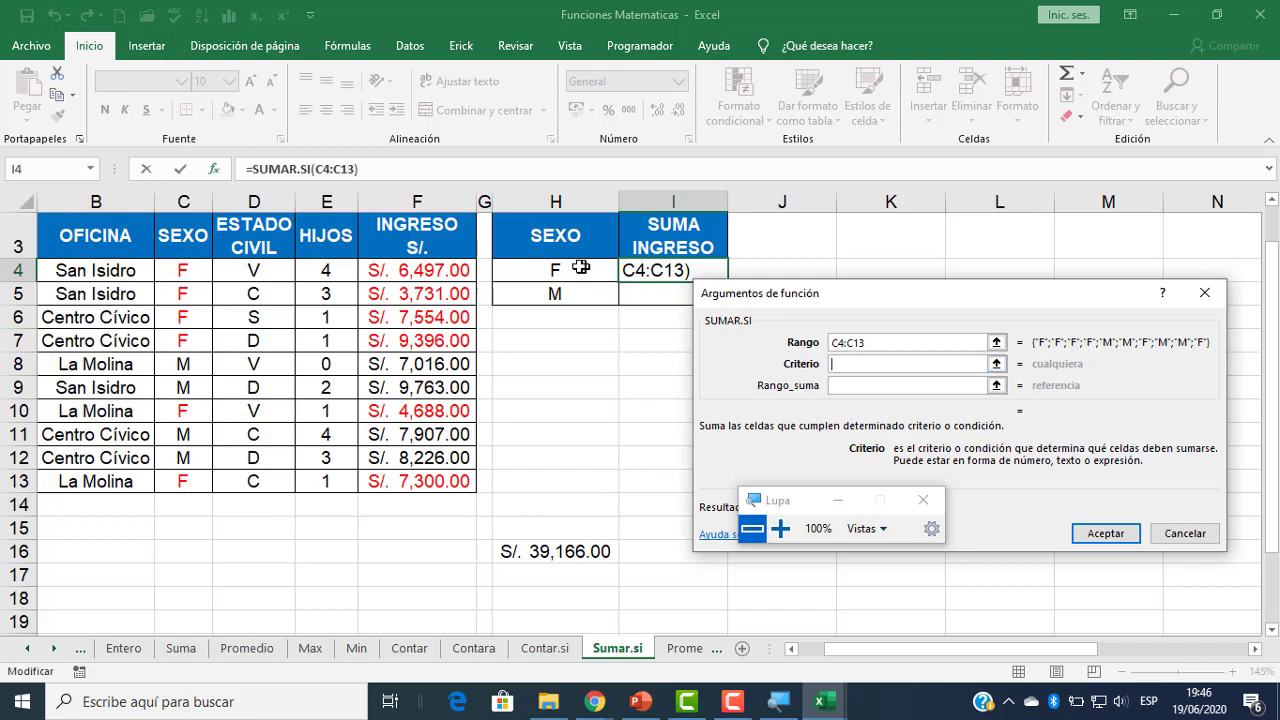
left_click(549, 270)
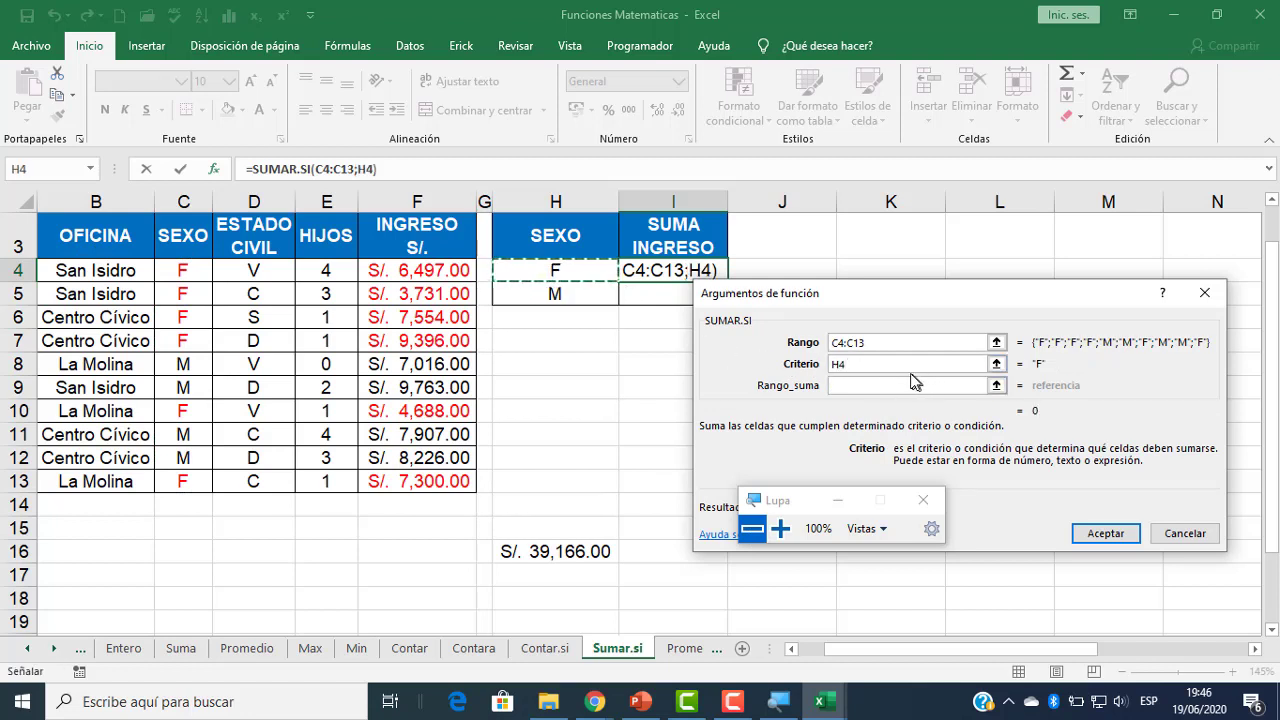
left_click_drag(846, 364, 800, 370)
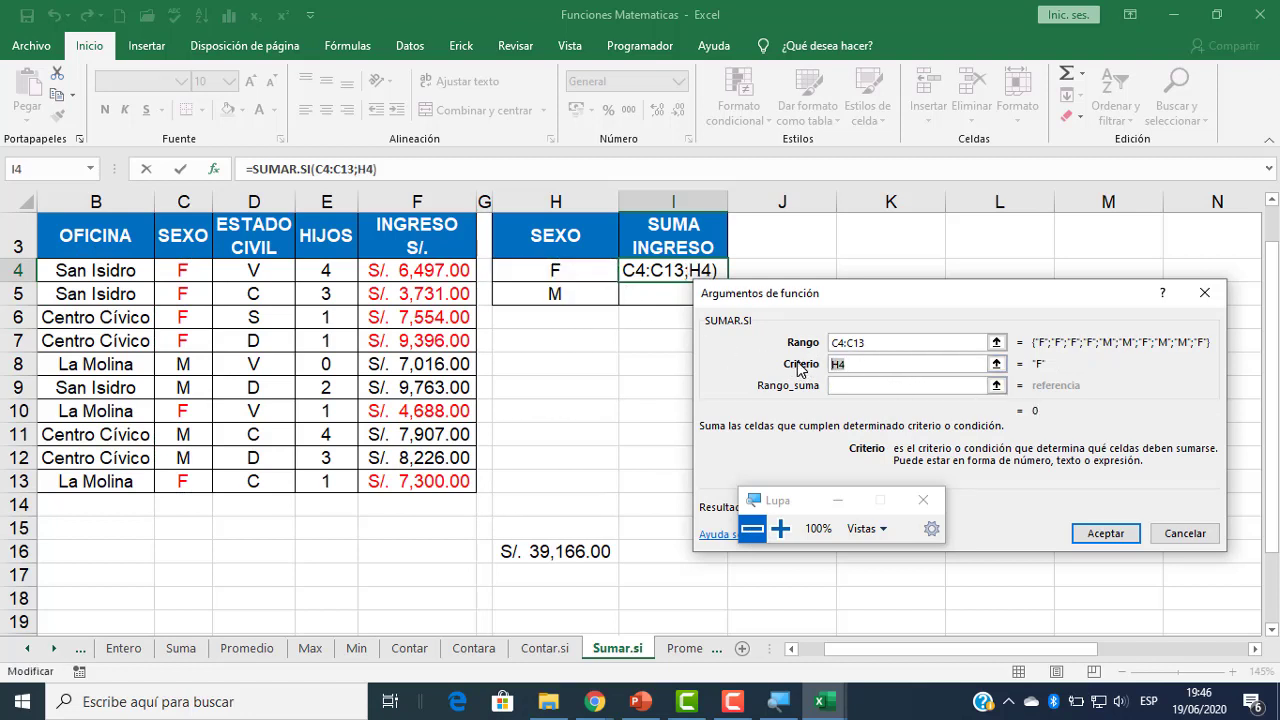
left_click(826, 366)
left_click(858, 386)
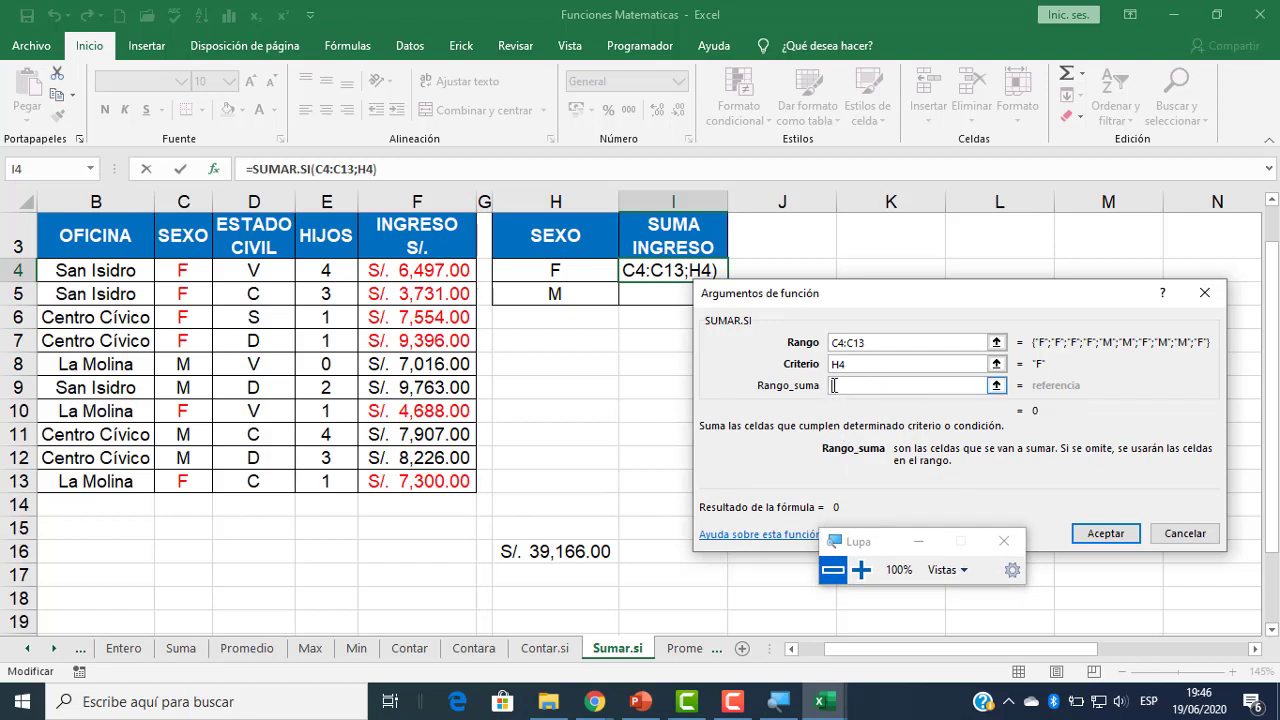
left_click_drag(423, 266, 410, 480)
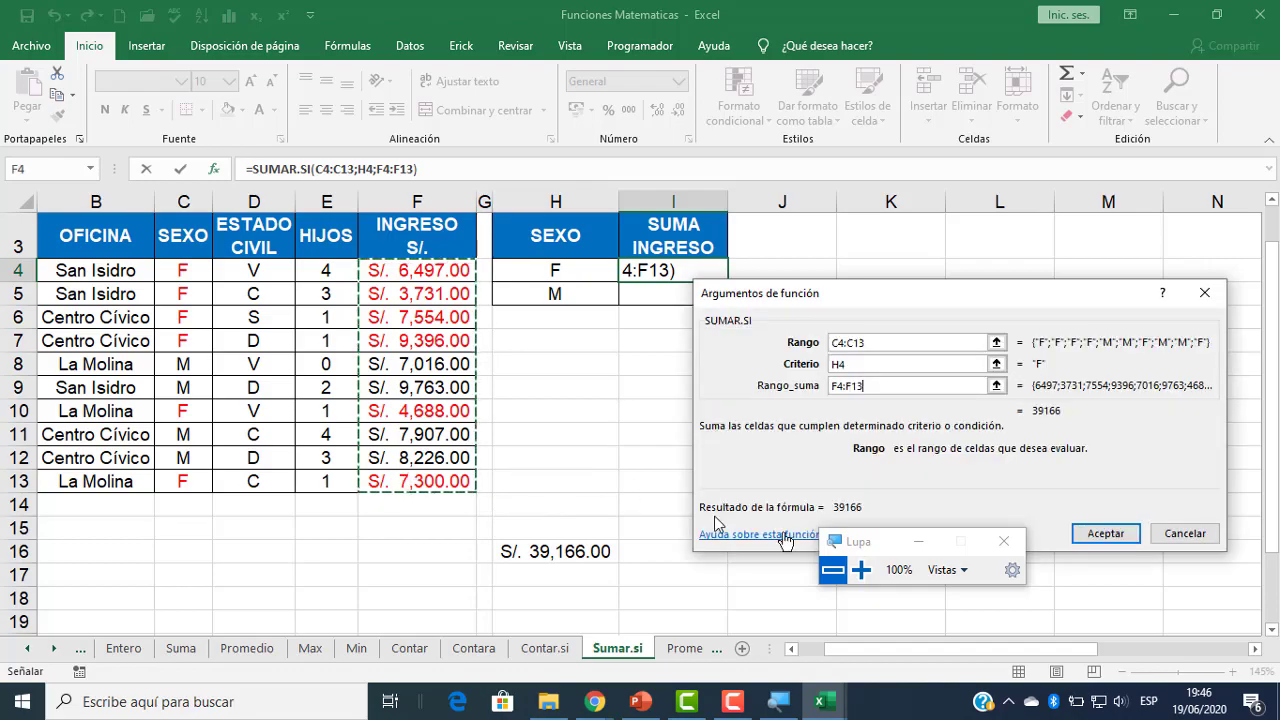
- Review the three SUMAR.SI arguments with brief screen magnification and accept the formula in I4
left_click(861, 570)
left_click_drag(749, 223, 566, 314)
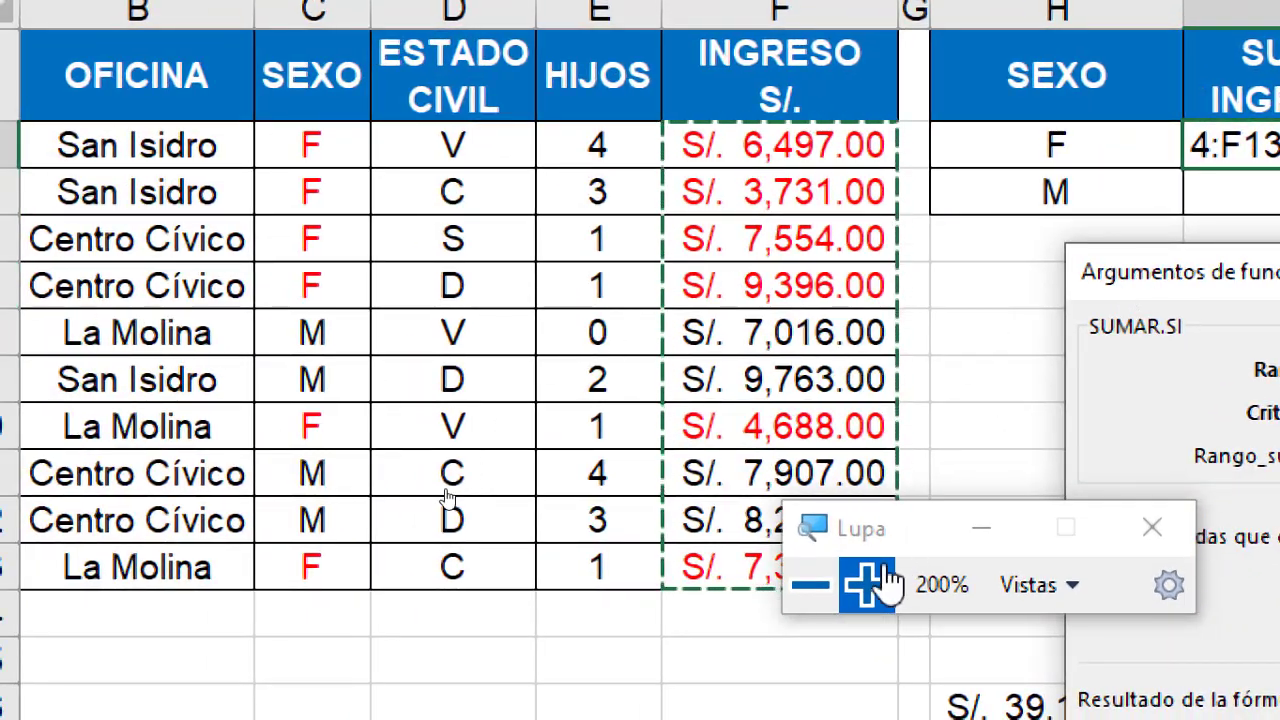
left_click(810, 585)
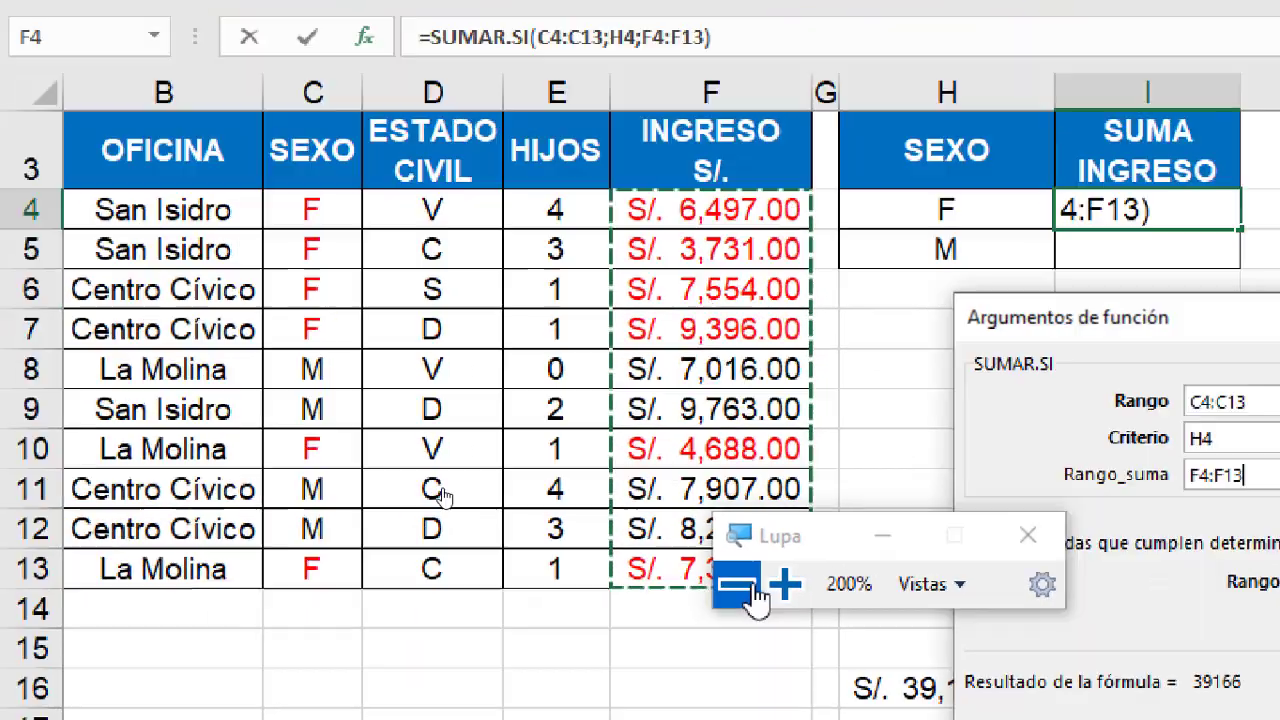
left_click_drag(850, 383, 634, 384)
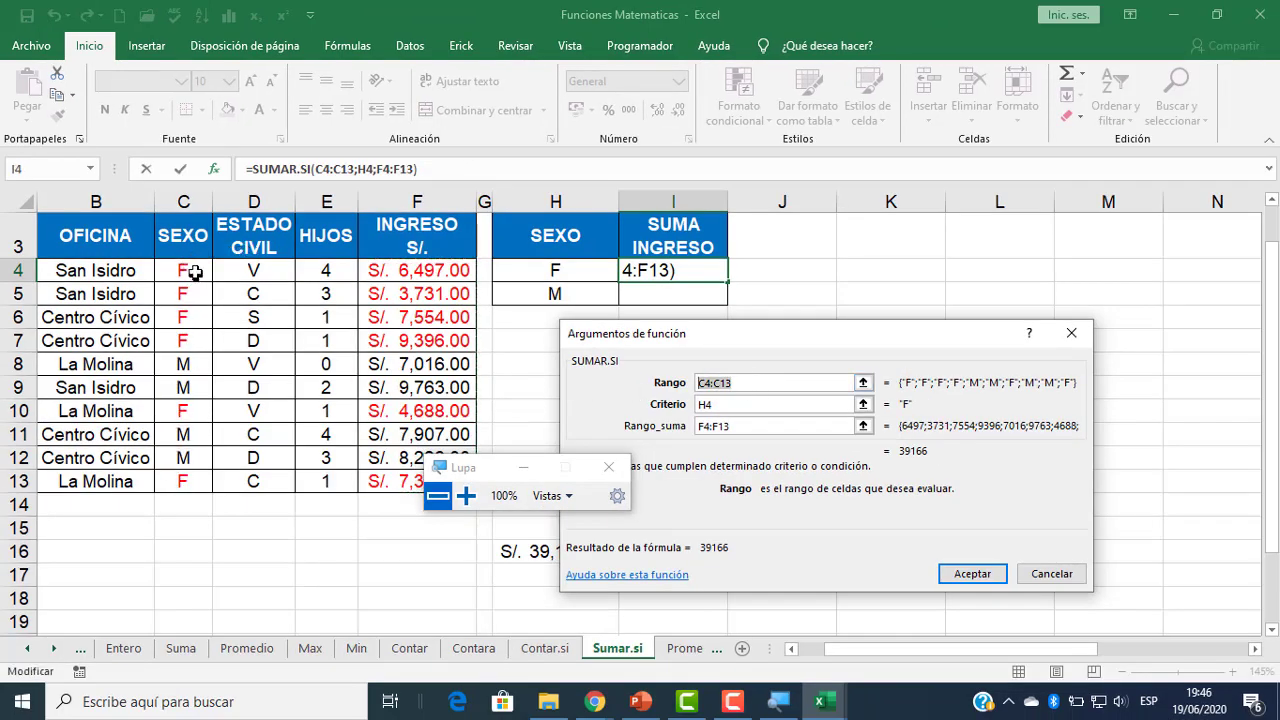
left_click(728, 404)
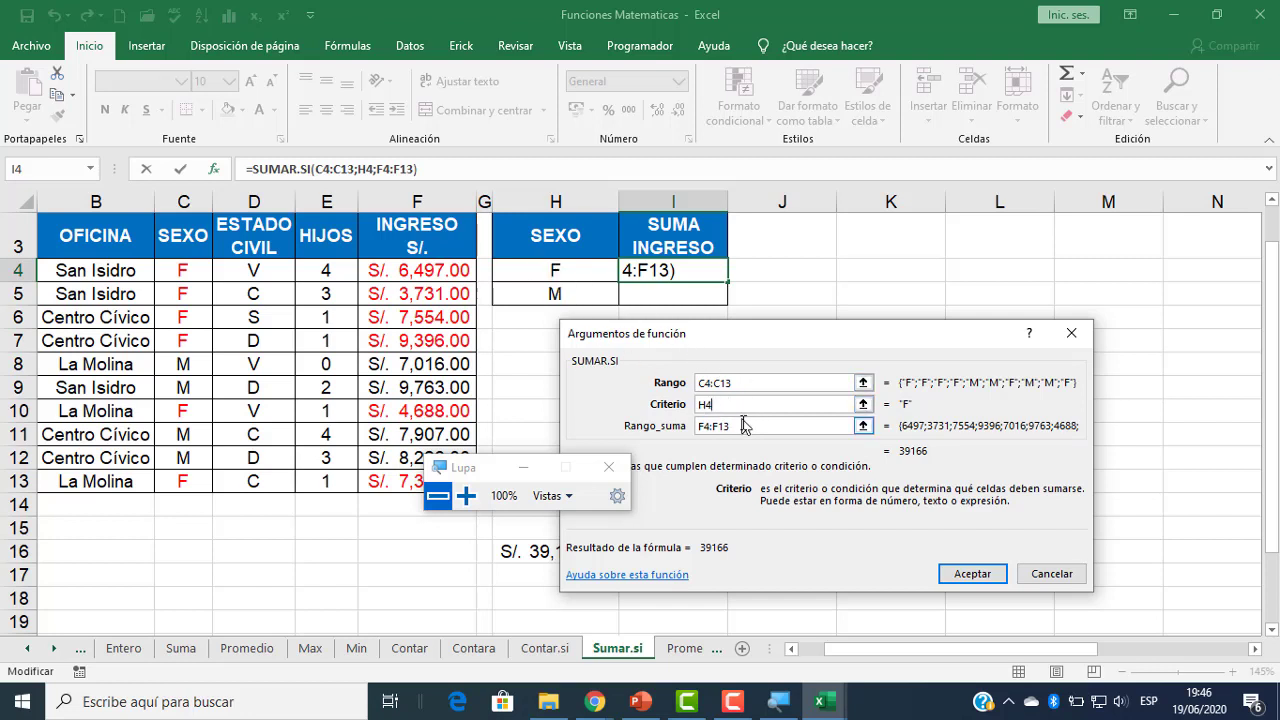
left_click_drag(752, 426, 630, 424)
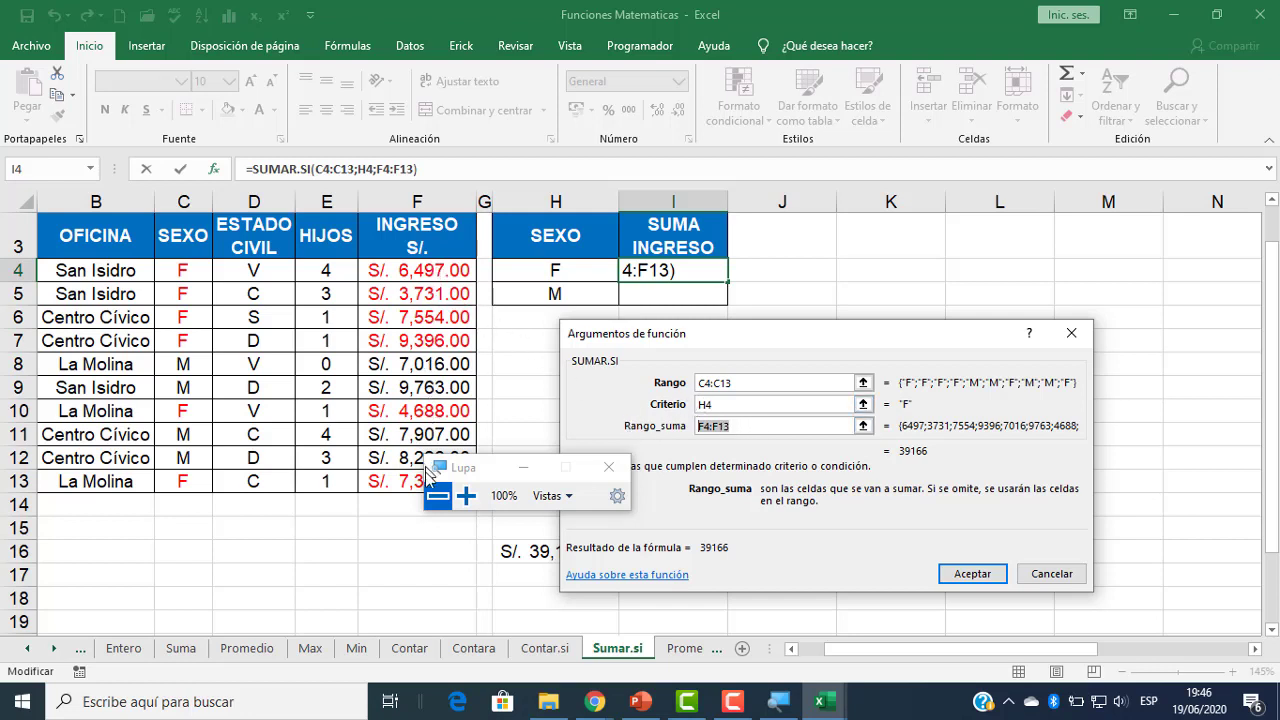
left_click_drag(490, 462, 213, 600)
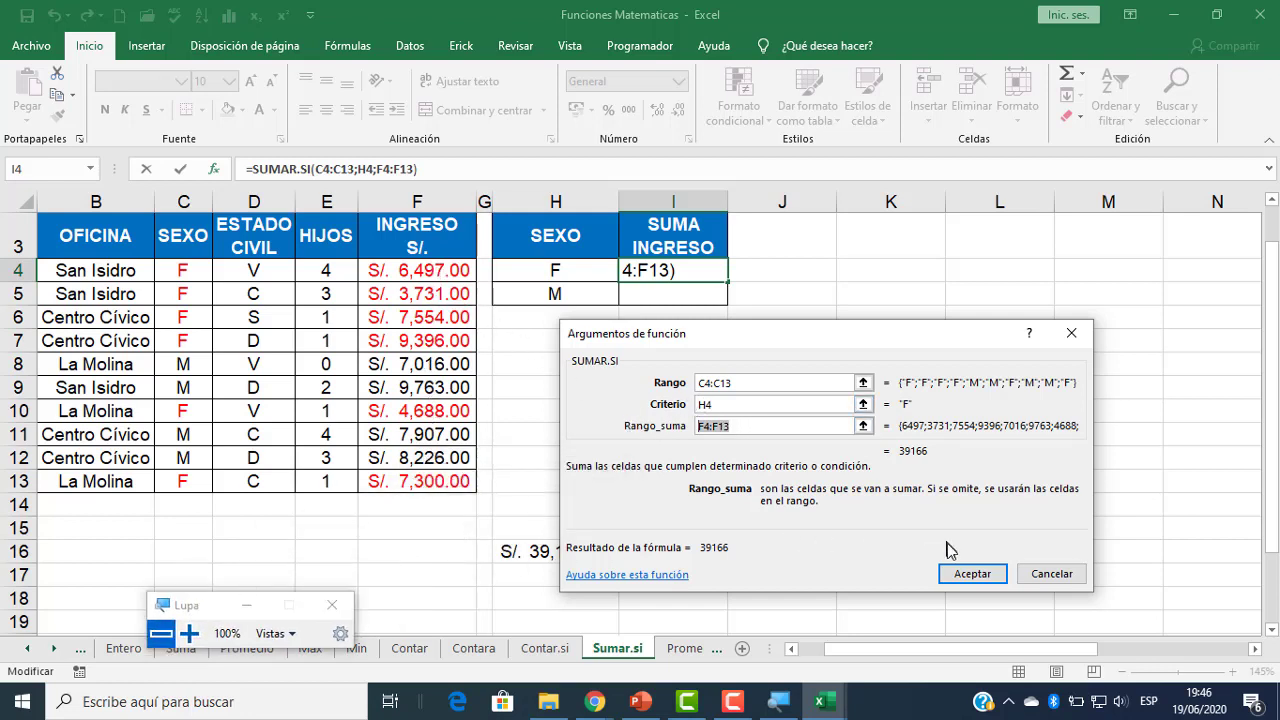
left_click(955, 576)
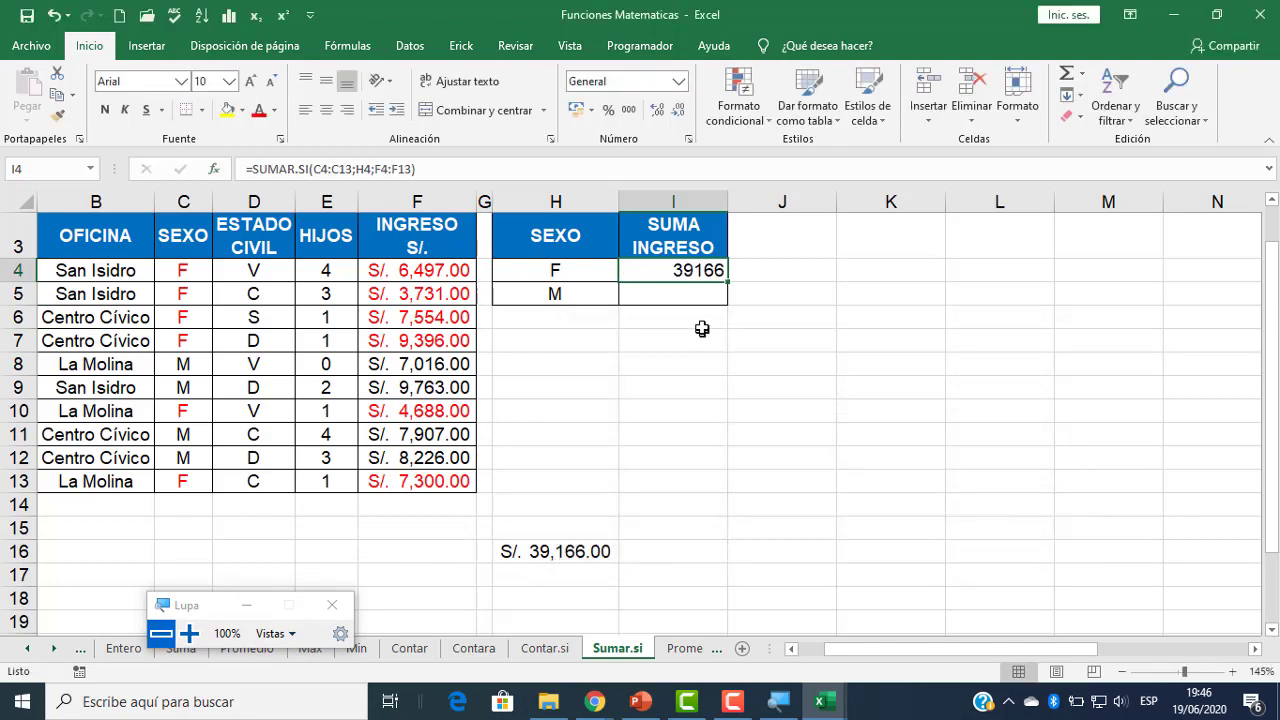
- Delete the SUMA formula in H16 and insert a SUMAR.SI function into cell I5 for sex M
left_click(565, 553)
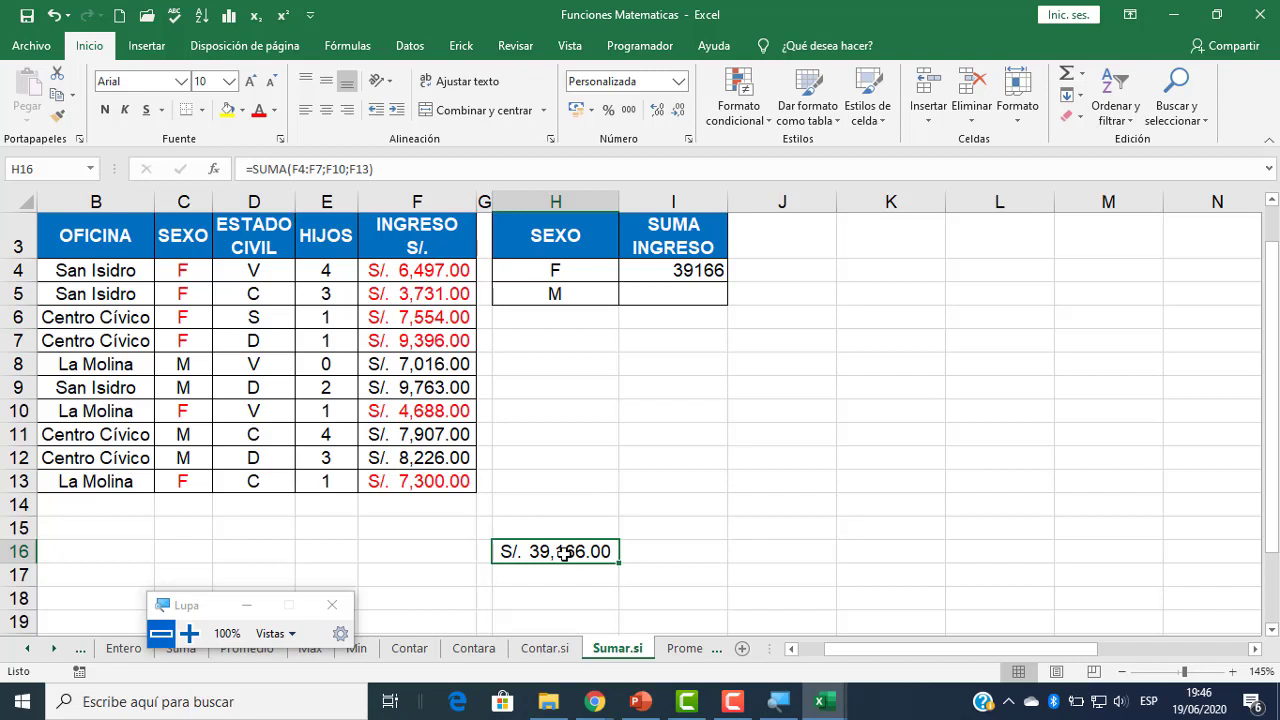
key("Delete")
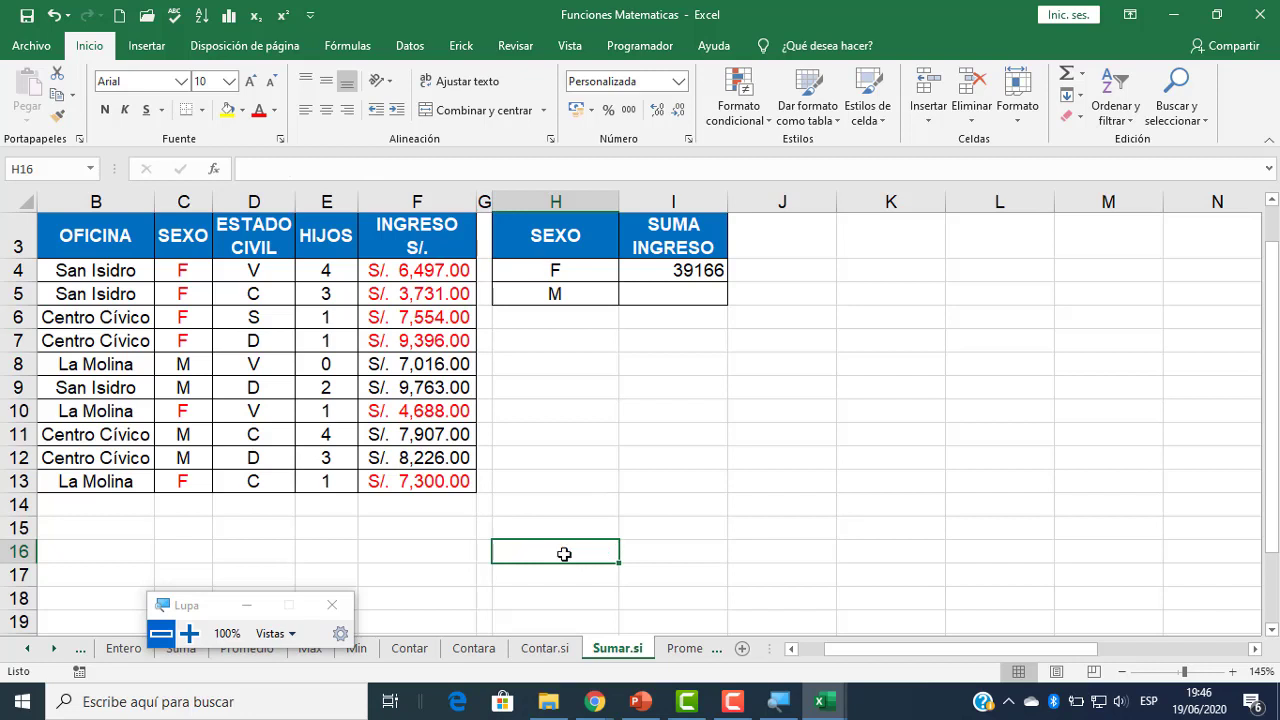
left_click(686, 295)
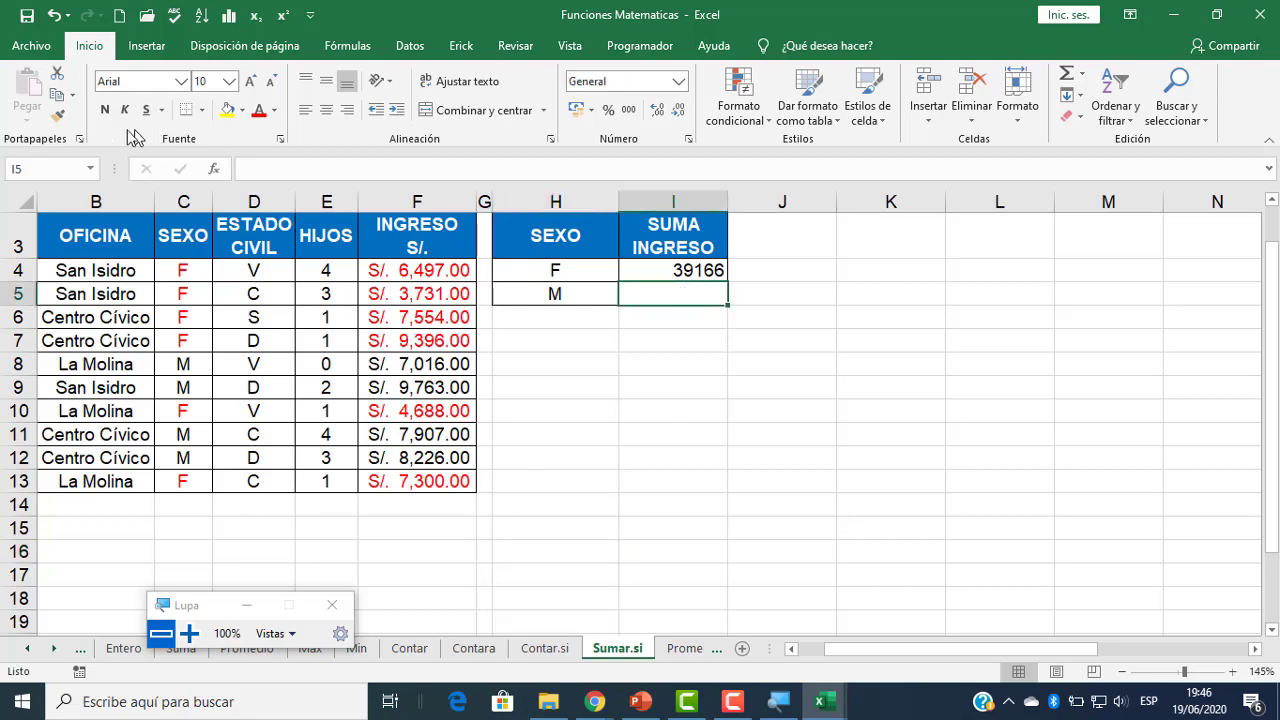
left_click(214, 169)
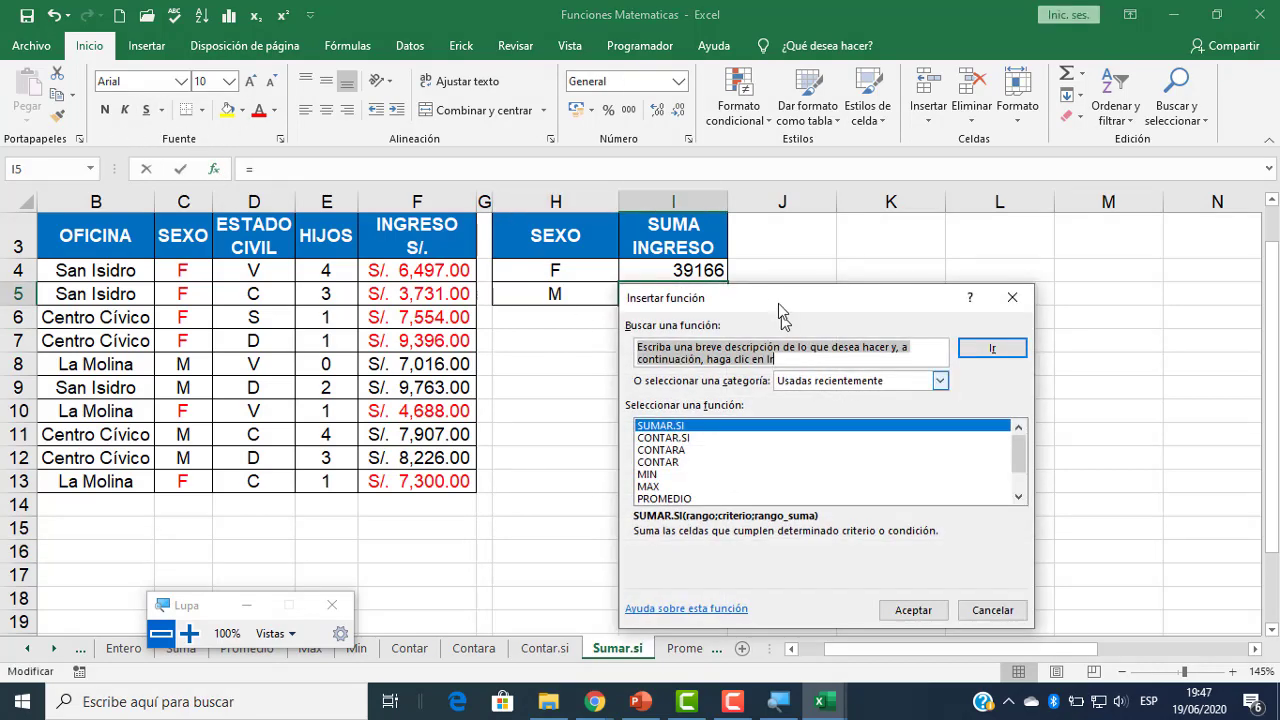
left_click_drag(777, 299, 970, 268)
double_click(869, 394)
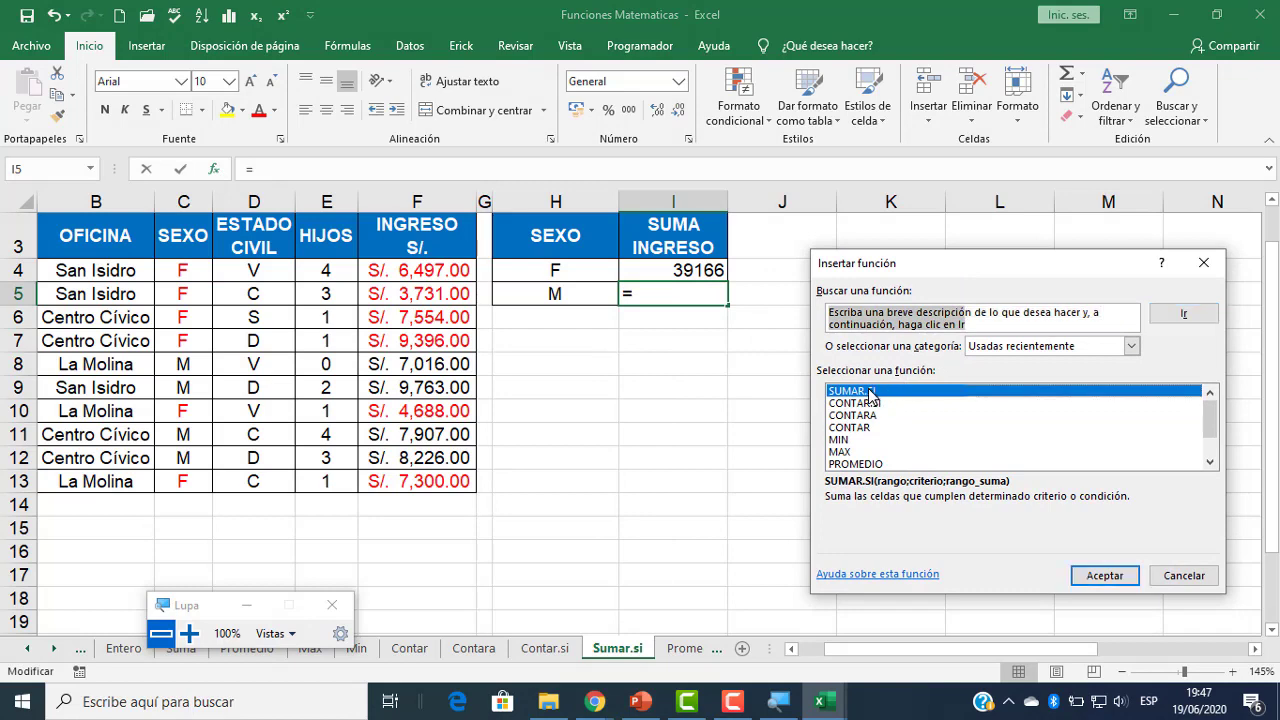
left_click_drag(867, 303, 873, 391)
- Complete the SUMAR.SI formula in I5 with Rango C4:C13, Criterio H5 and Rango_suma F4:F13
left_click_drag(188, 272, 186, 484)
left_click(893, 457)
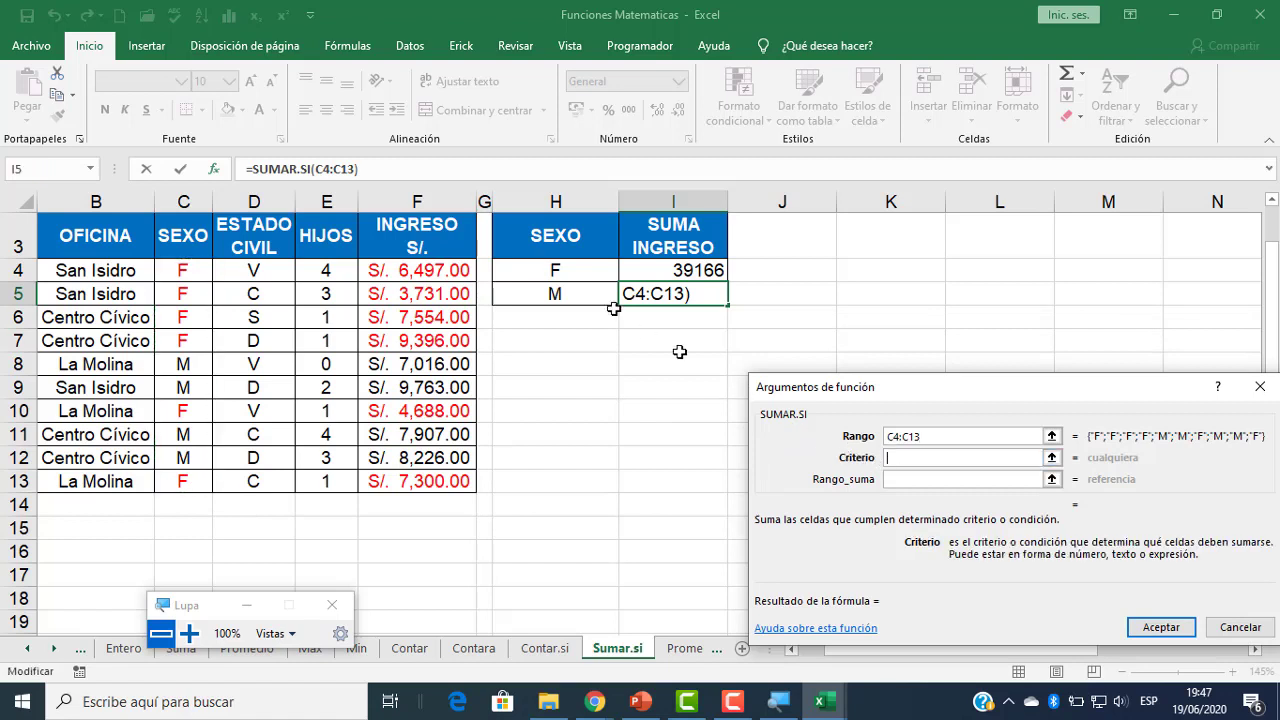
left_click(542, 295)
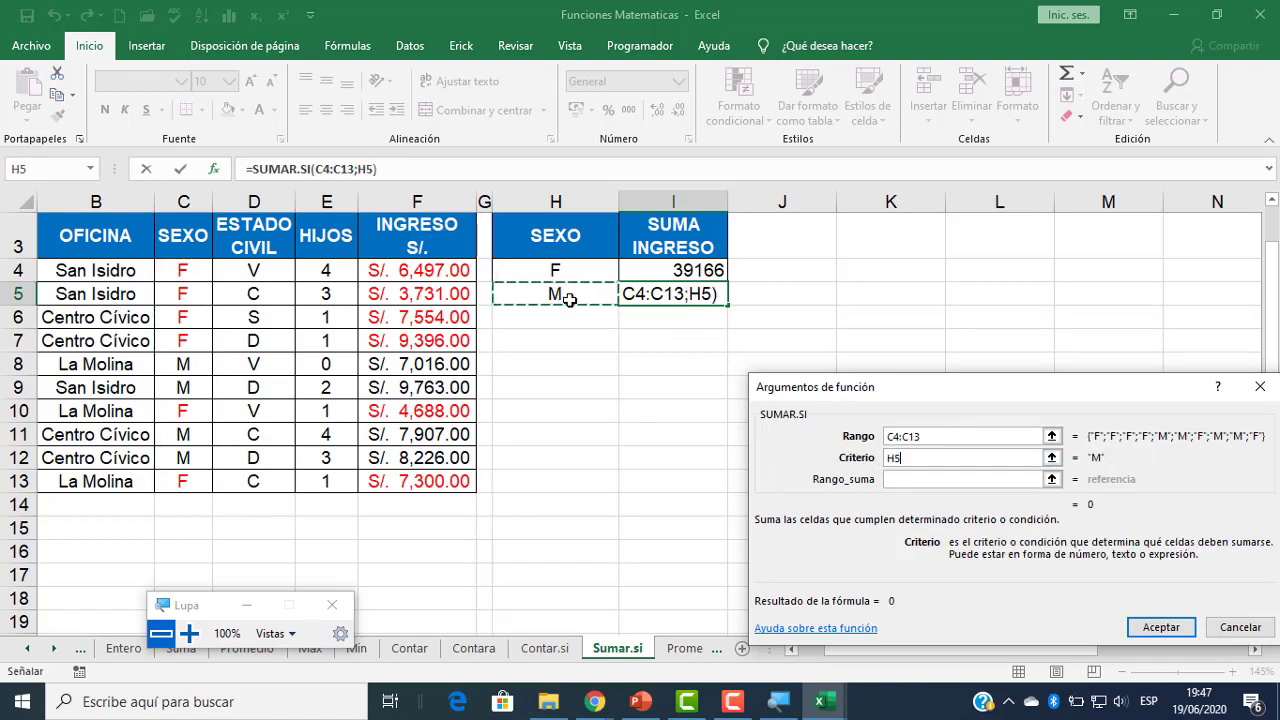
left_click(906, 480)
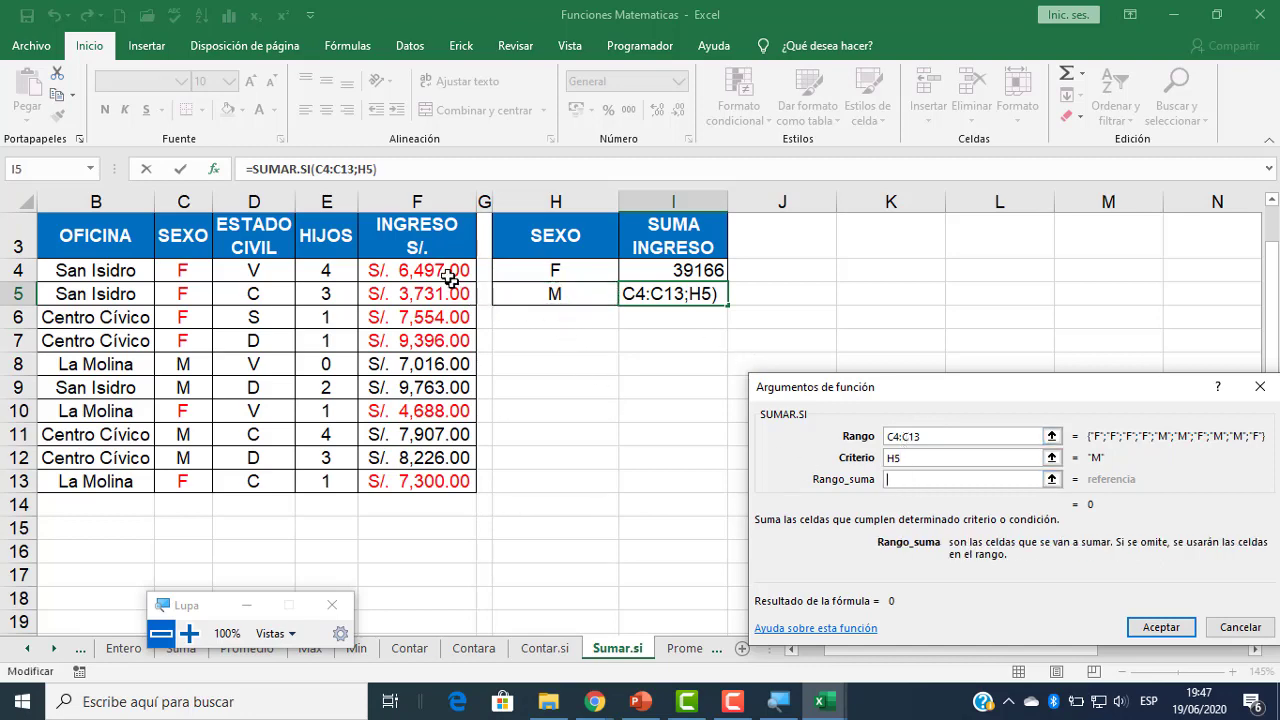
left_click_drag(450, 275, 427, 484)
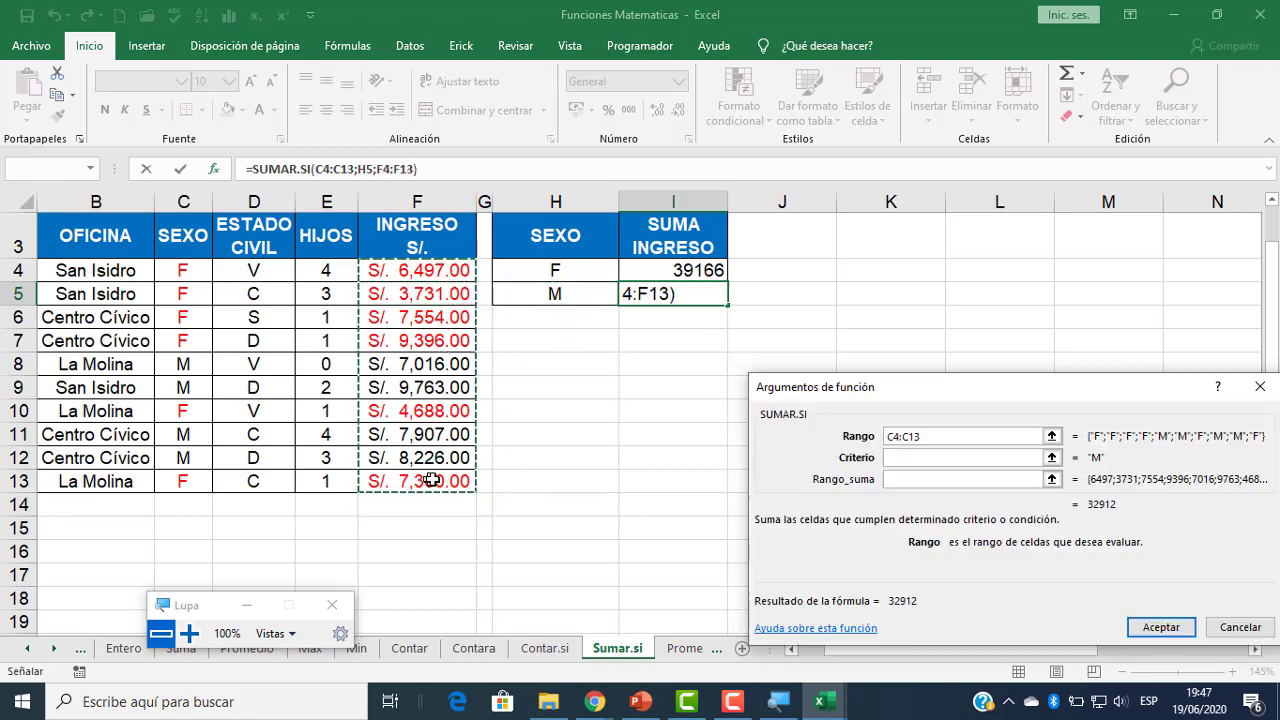
key("Return")
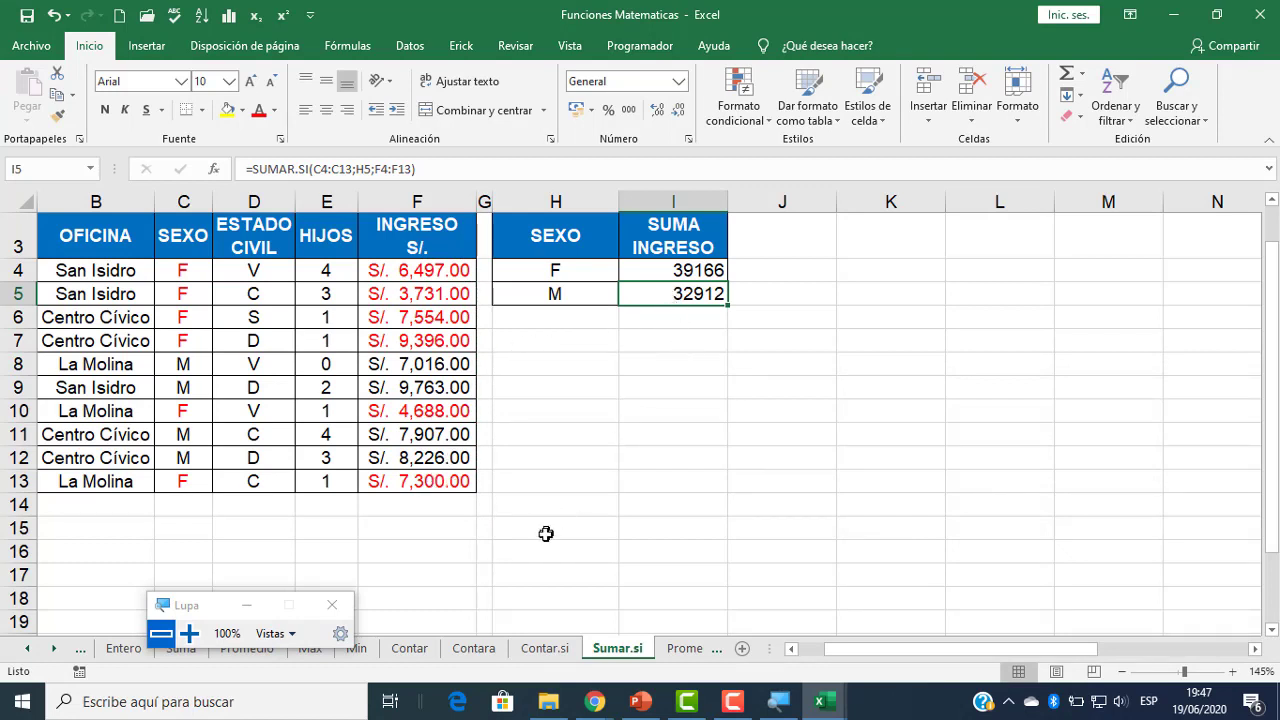
- Show the sheet's formulas and widen column I to display the complete SUMAR.SI formulas in I4 and I5
left_click(347, 45)
left_click(918, 74)
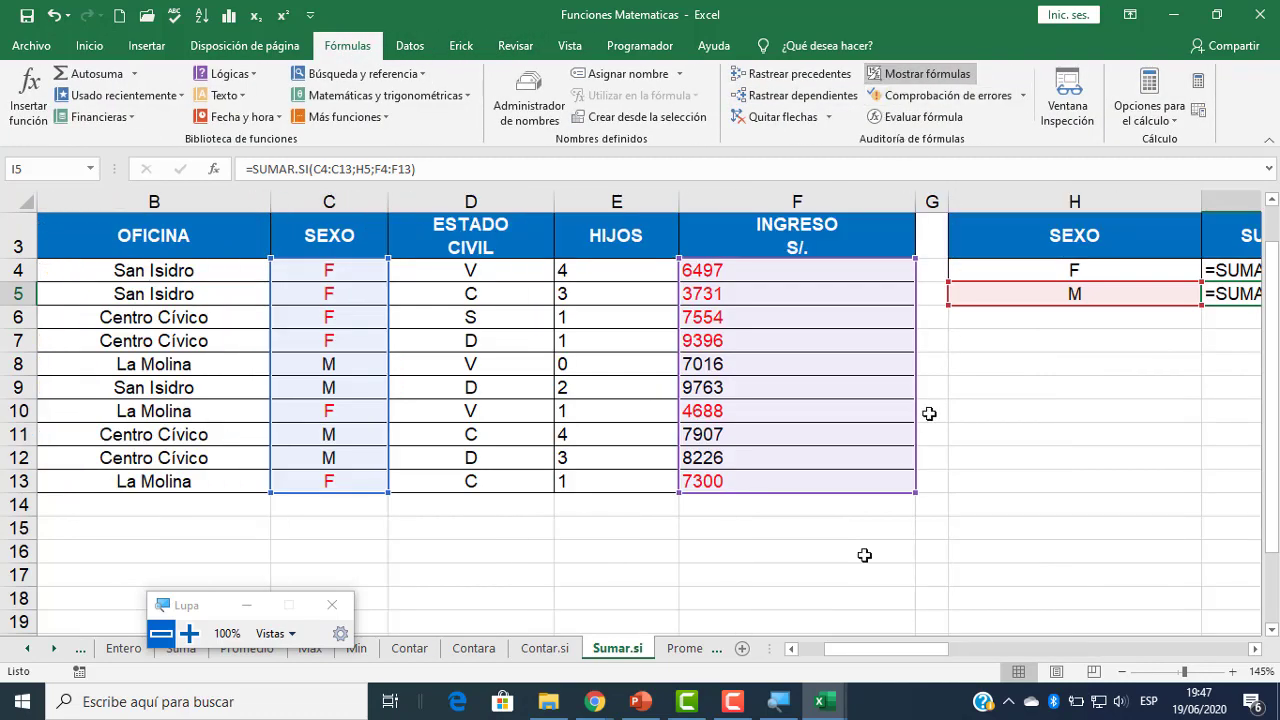
left_click_drag(897, 649, 969, 650)
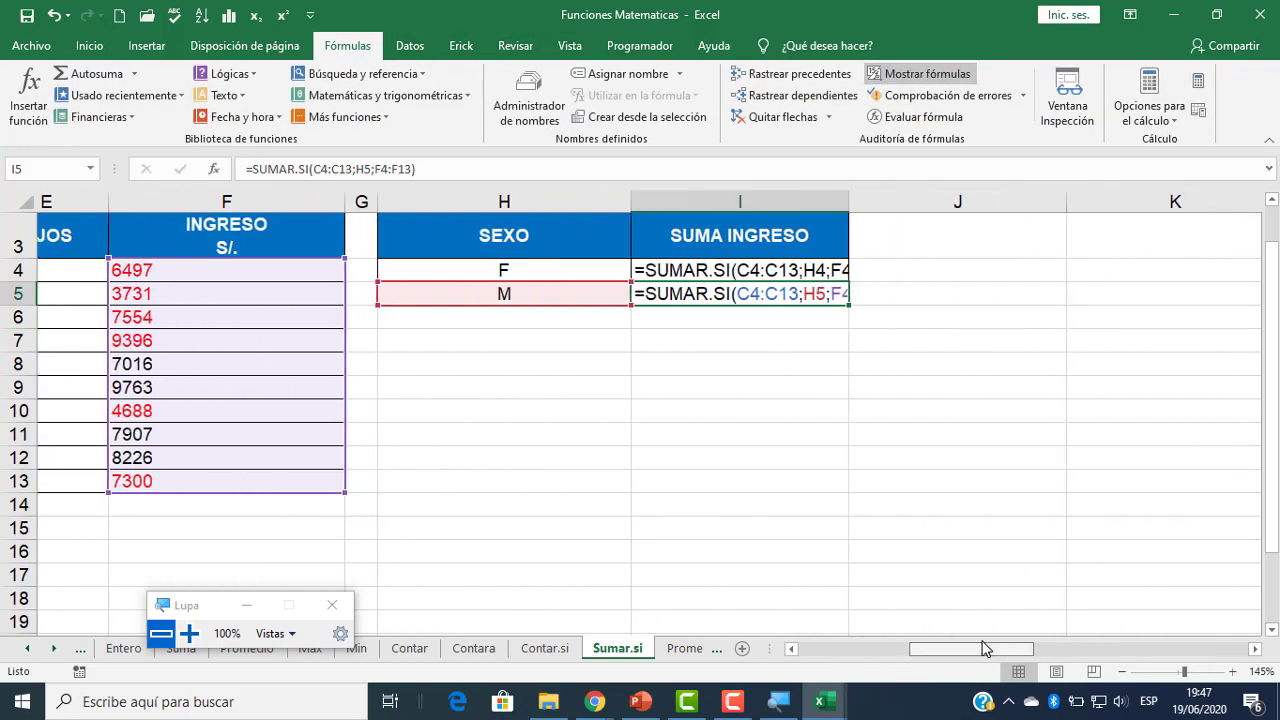
left_click_drag(902, 201, 973, 208)
left_click(893, 271)
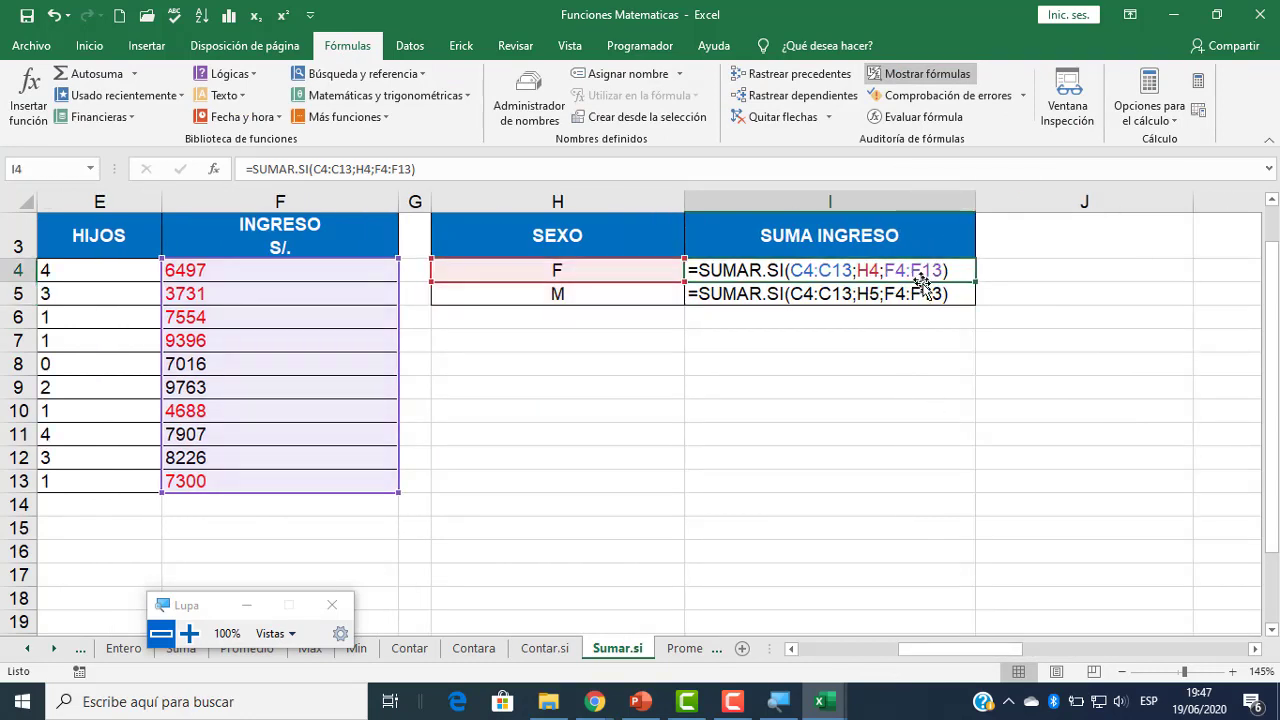
left_click(919, 290)
- Check the class chat in the Google Meet window, then return to the Sumar.si sheet in Excel
mouse_move(598, 703)
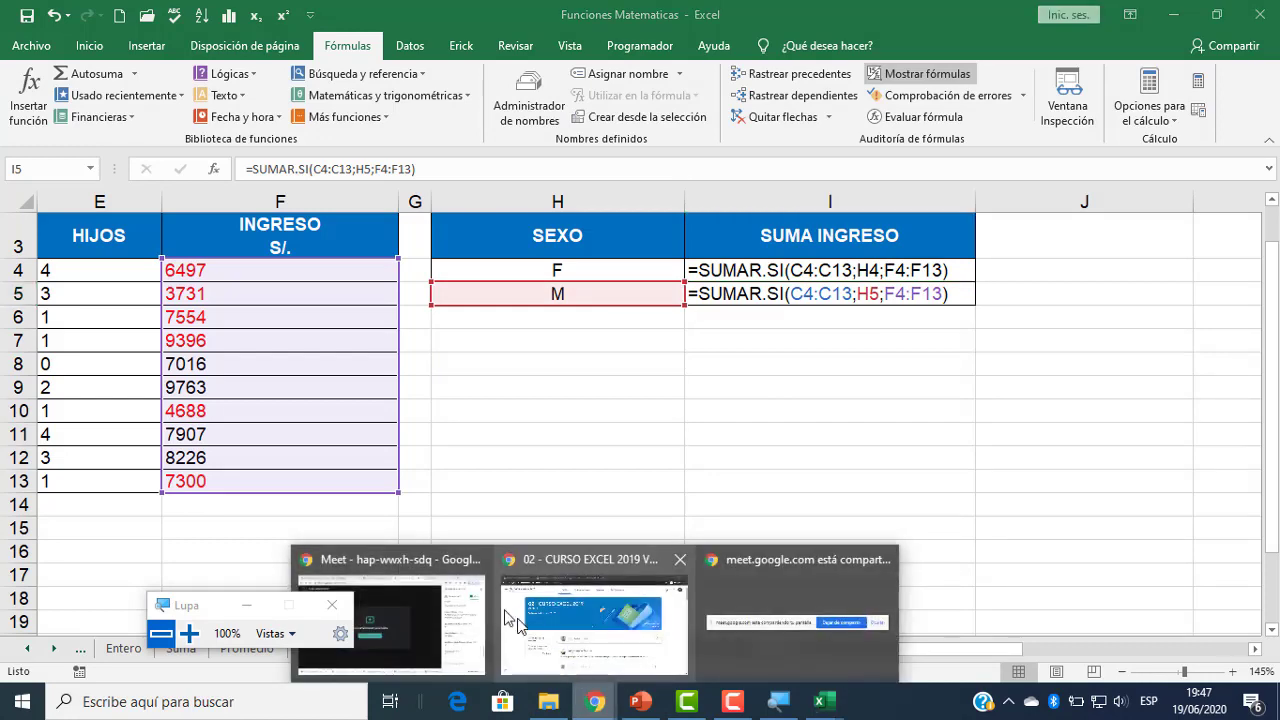
left_click(456, 606)
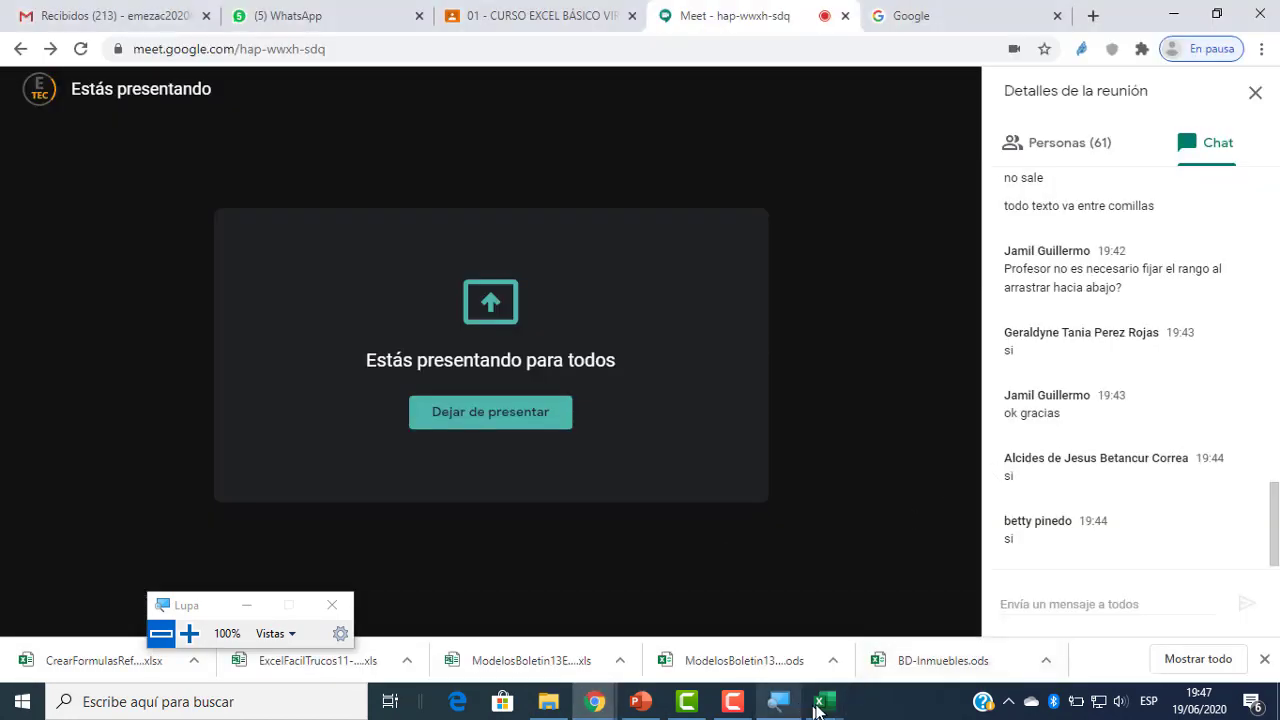
mouse_move(819, 701)
left_click(968, 628)
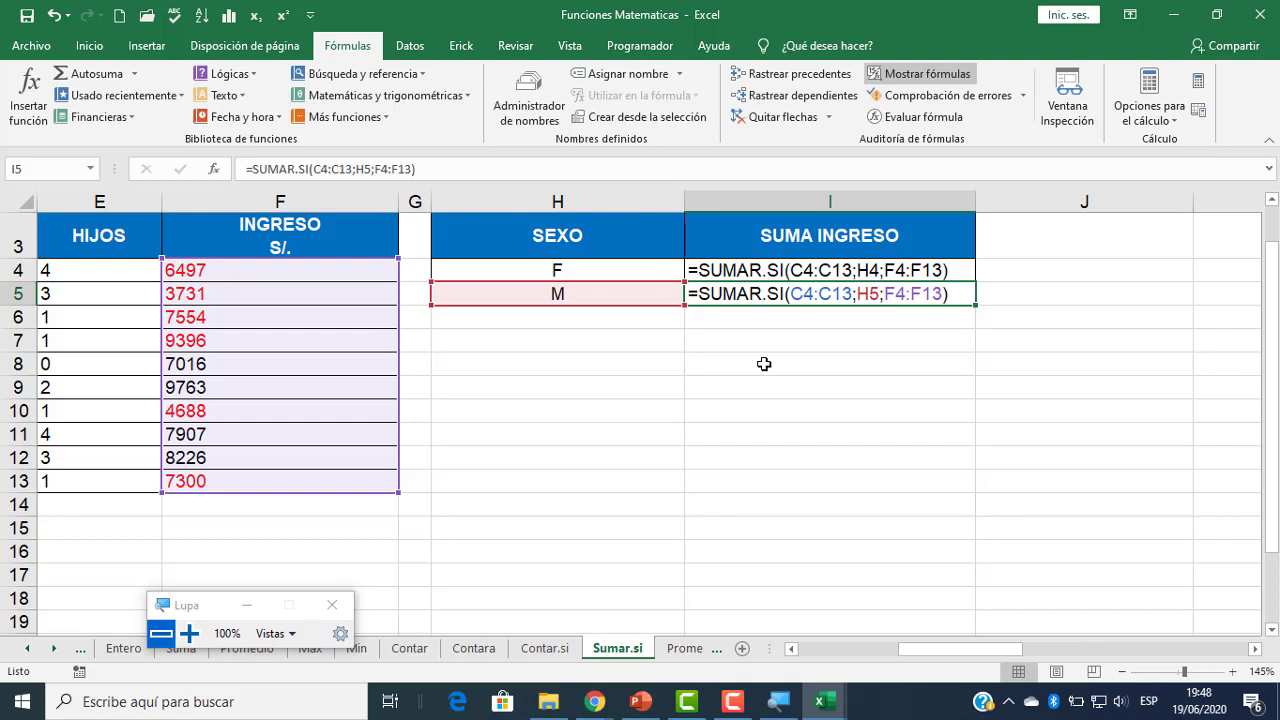
- Check the class chat in the Google Meet window twice, returning to the Funciones Matematicas workbook in Excel each time
left_click(594, 701)
left_click(447, 632)
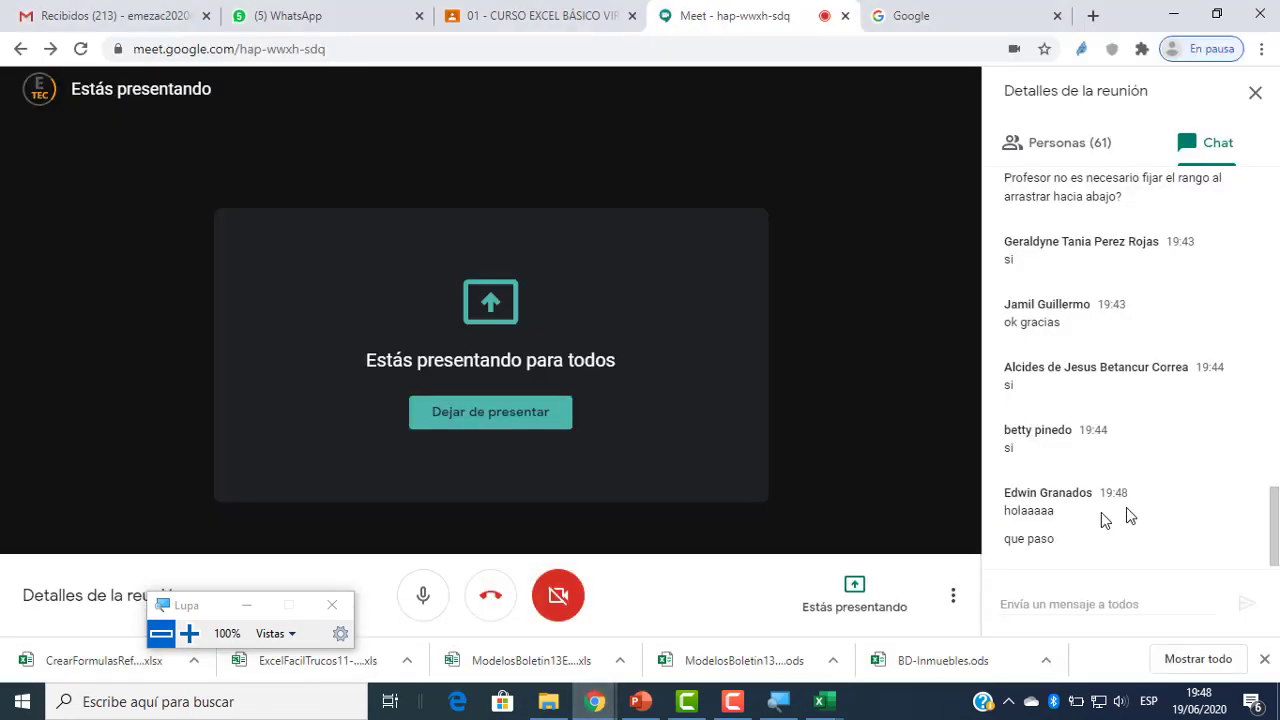
left_click(808, 695)
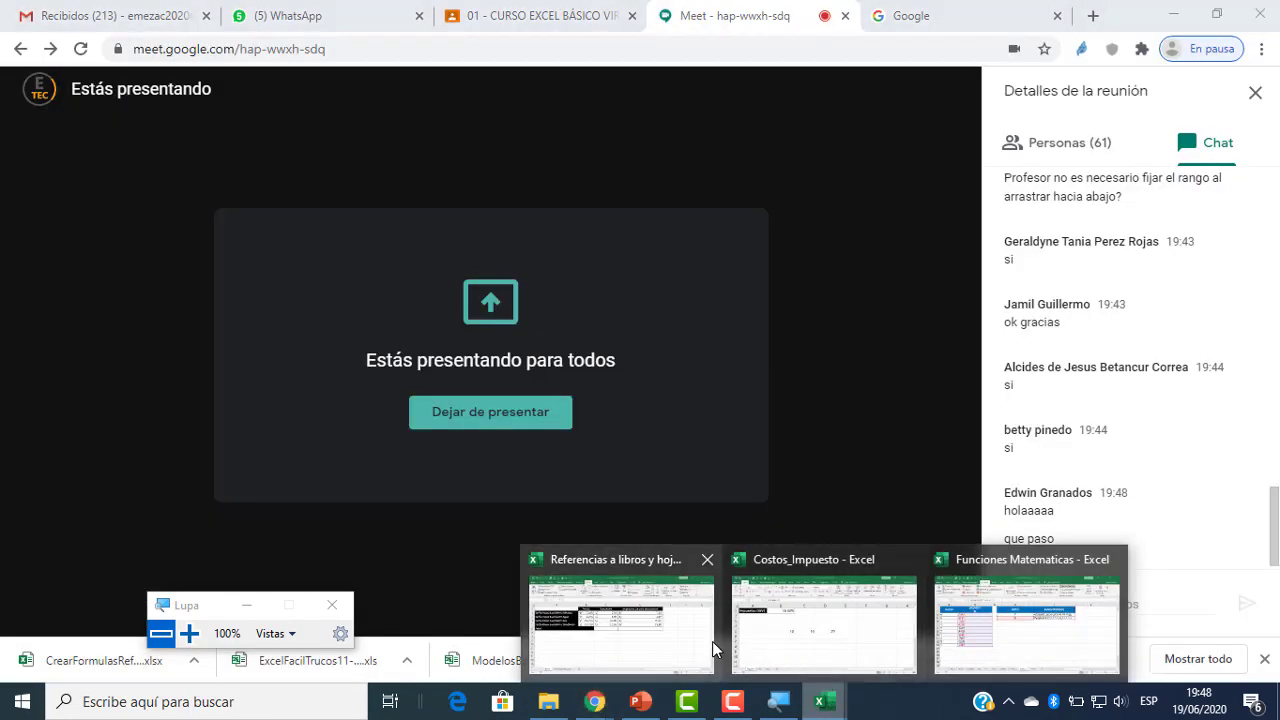
left_click(1014, 643)
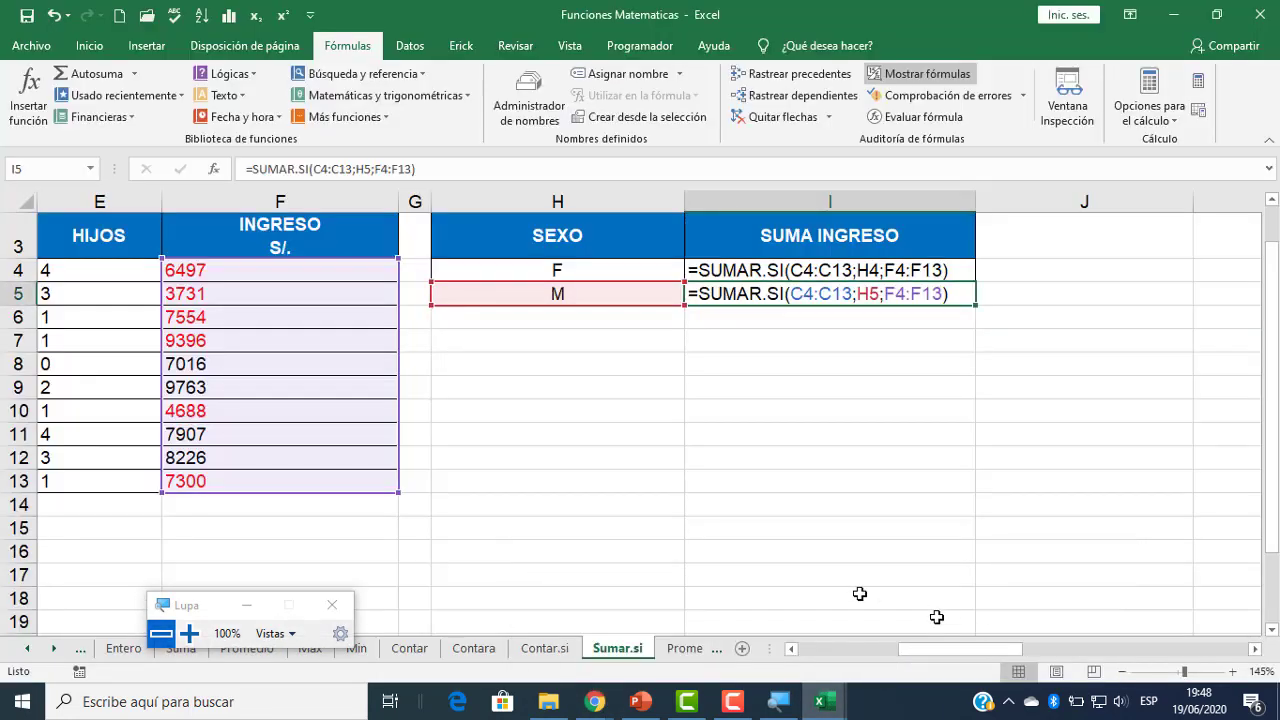
left_click(594, 701)
left_click(453, 641)
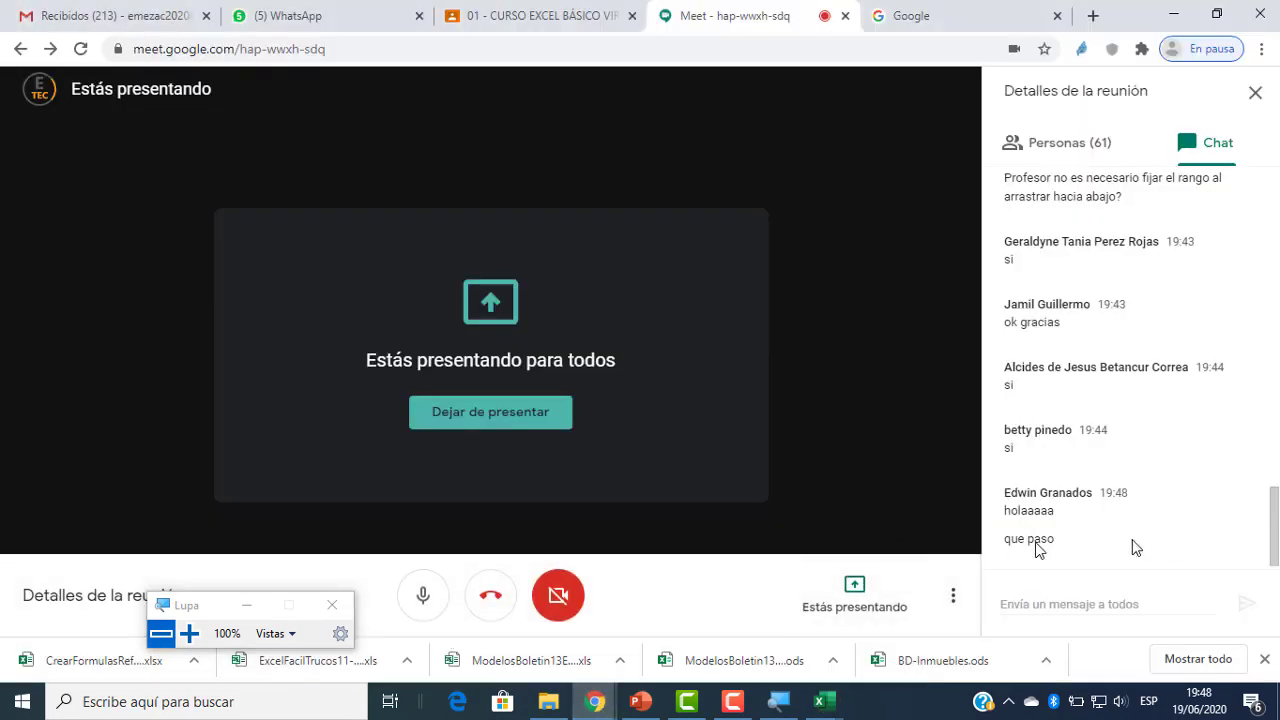
left_click(823, 701)
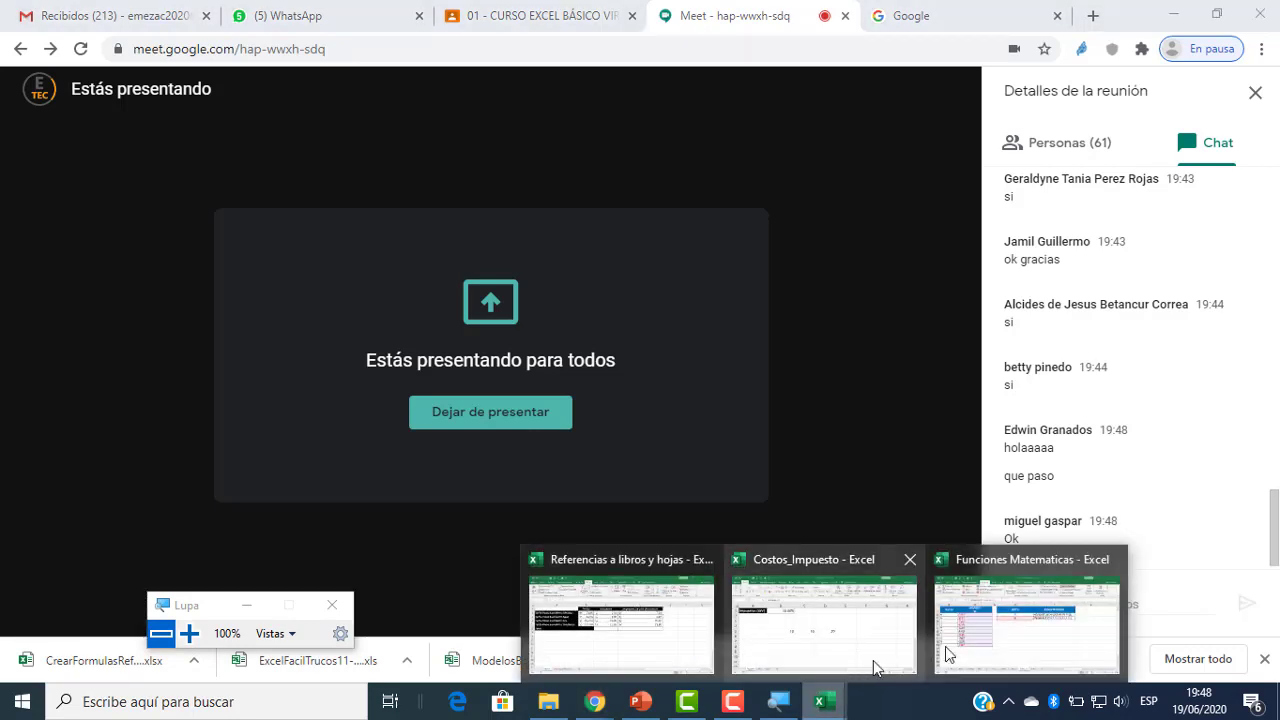
left_click(1010, 645)
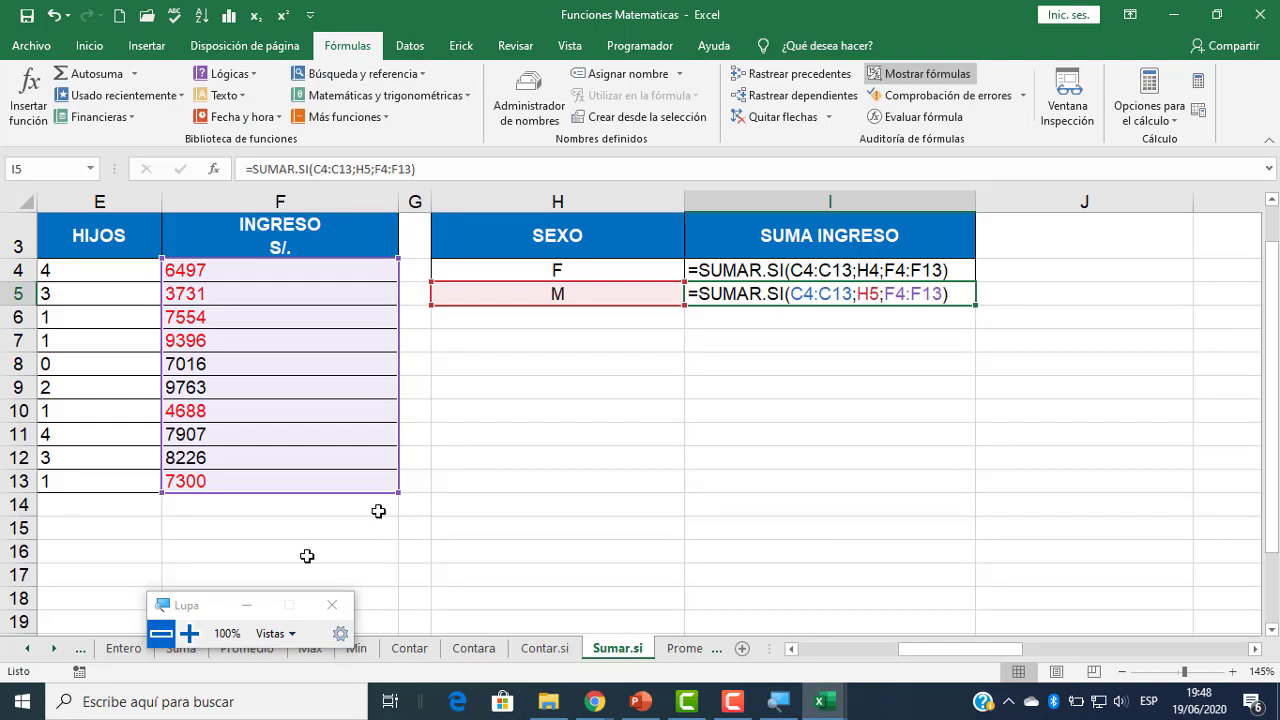
- Move the Lupa window off the sheet tabs and switch the Sumar.si sheet back from formulas to results
left_click_drag(211, 608, 385, 522)
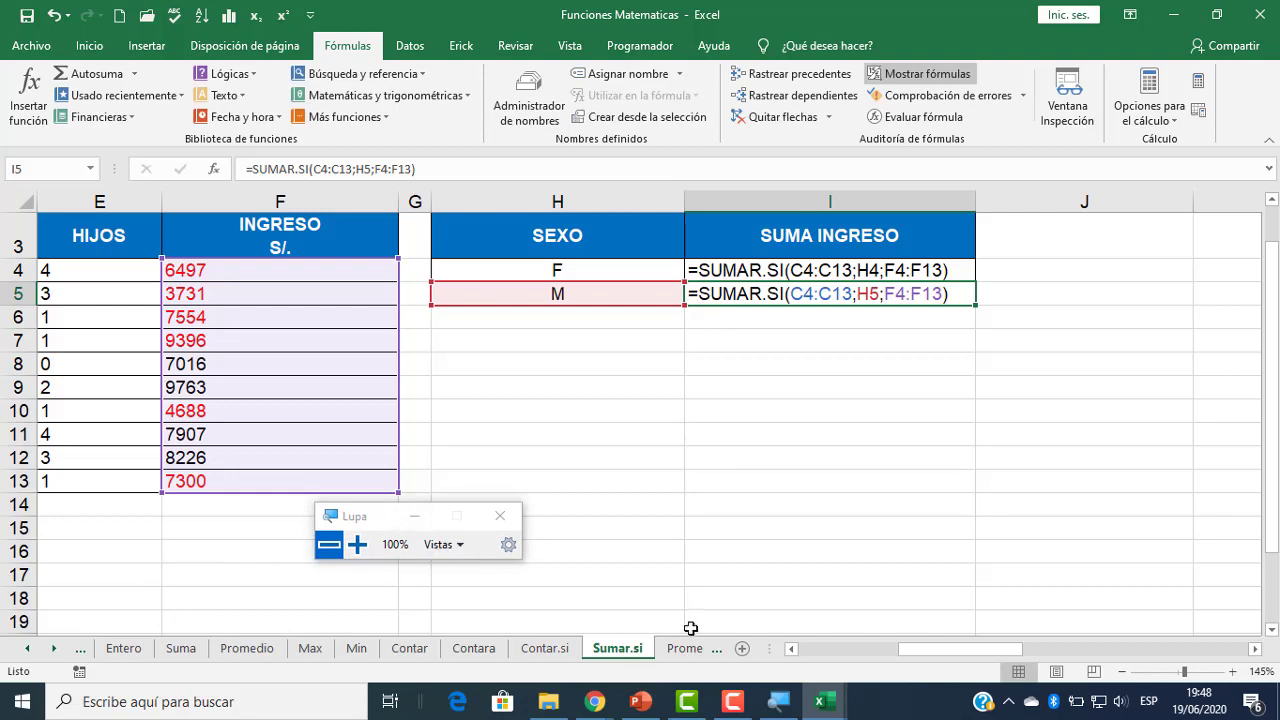
left_click(890, 80)
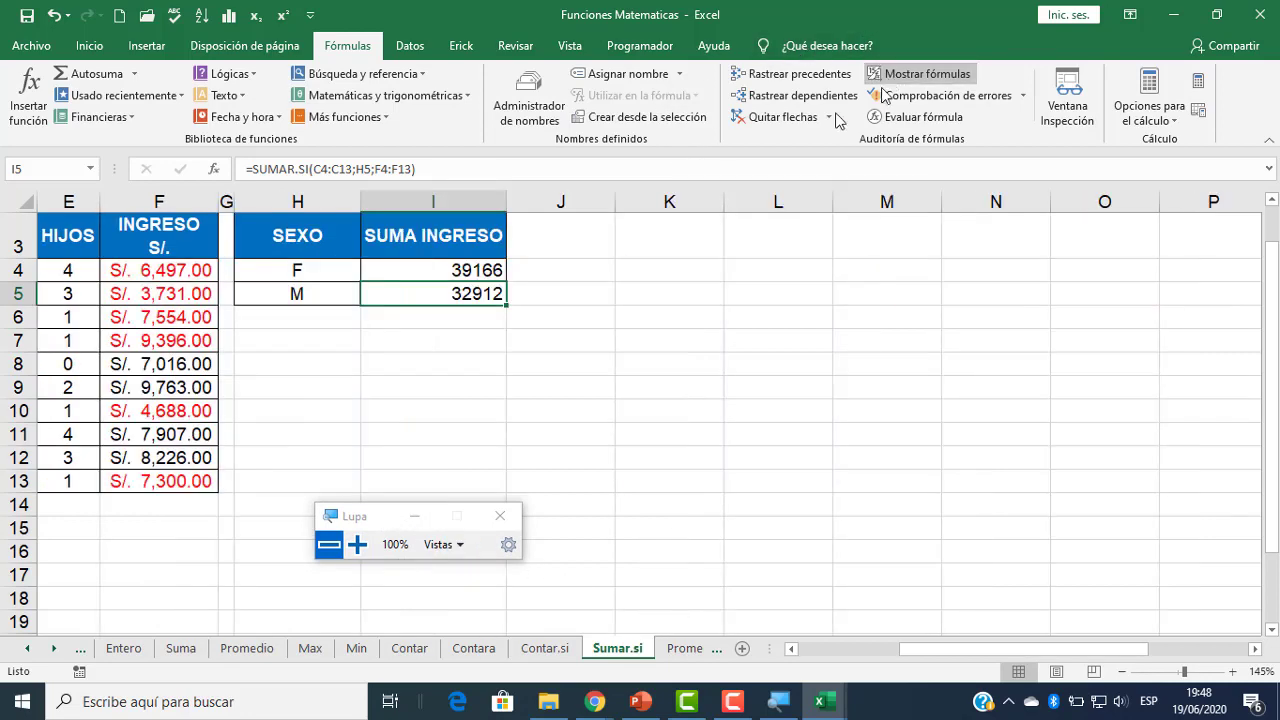
left_click_drag(957, 651, 850, 658)
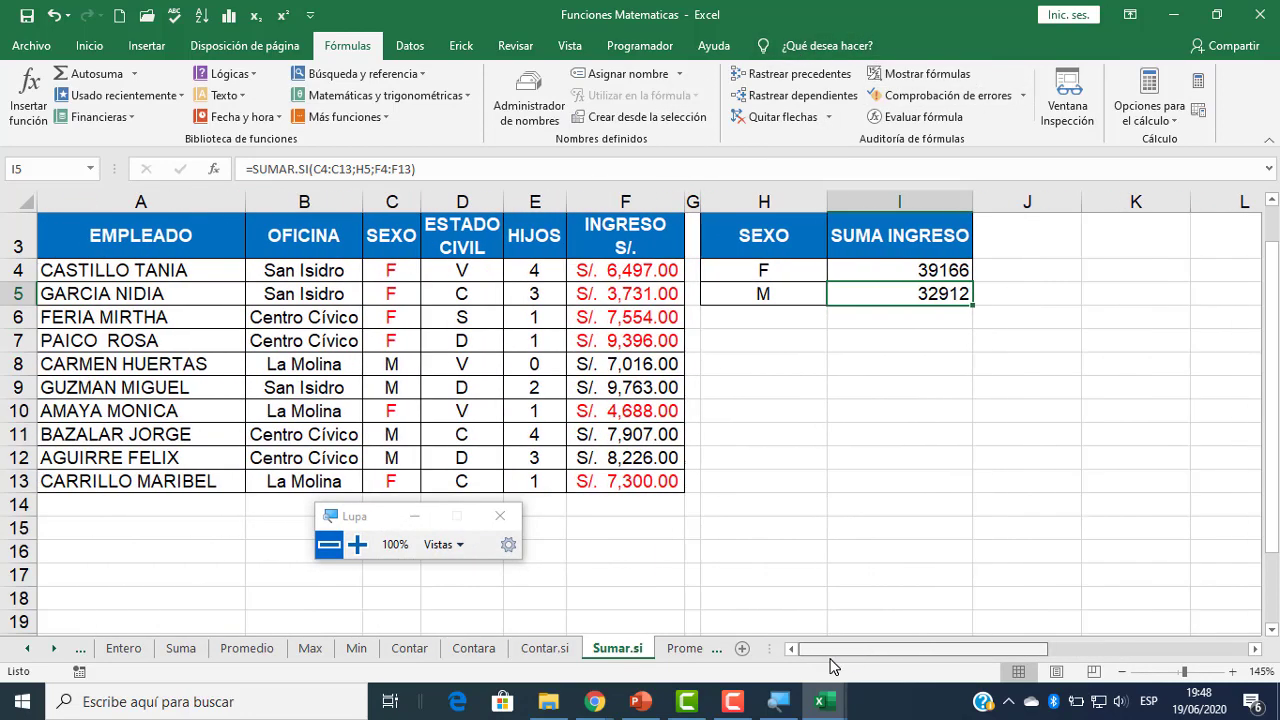
- Read the new replies in the Google Meet class chat and return to the Funciones Matematicas workbook in Excel
mouse_move(600, 703)
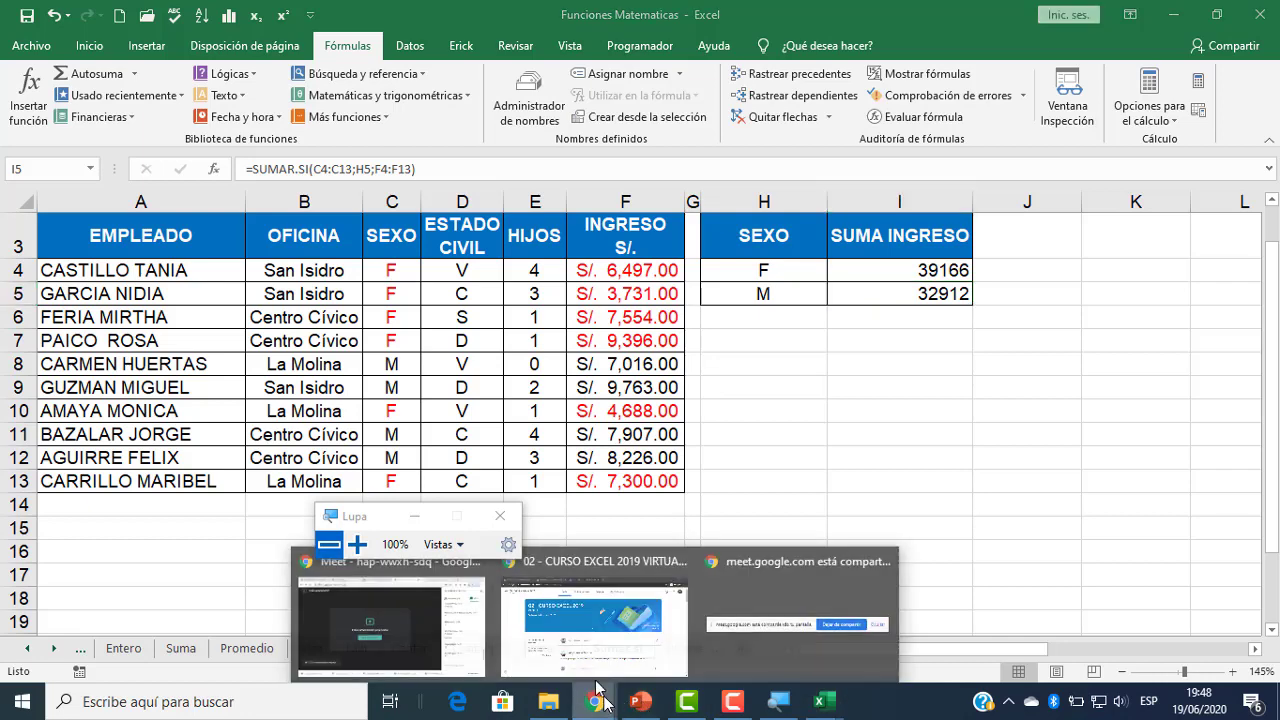
left_click(1020, 630)
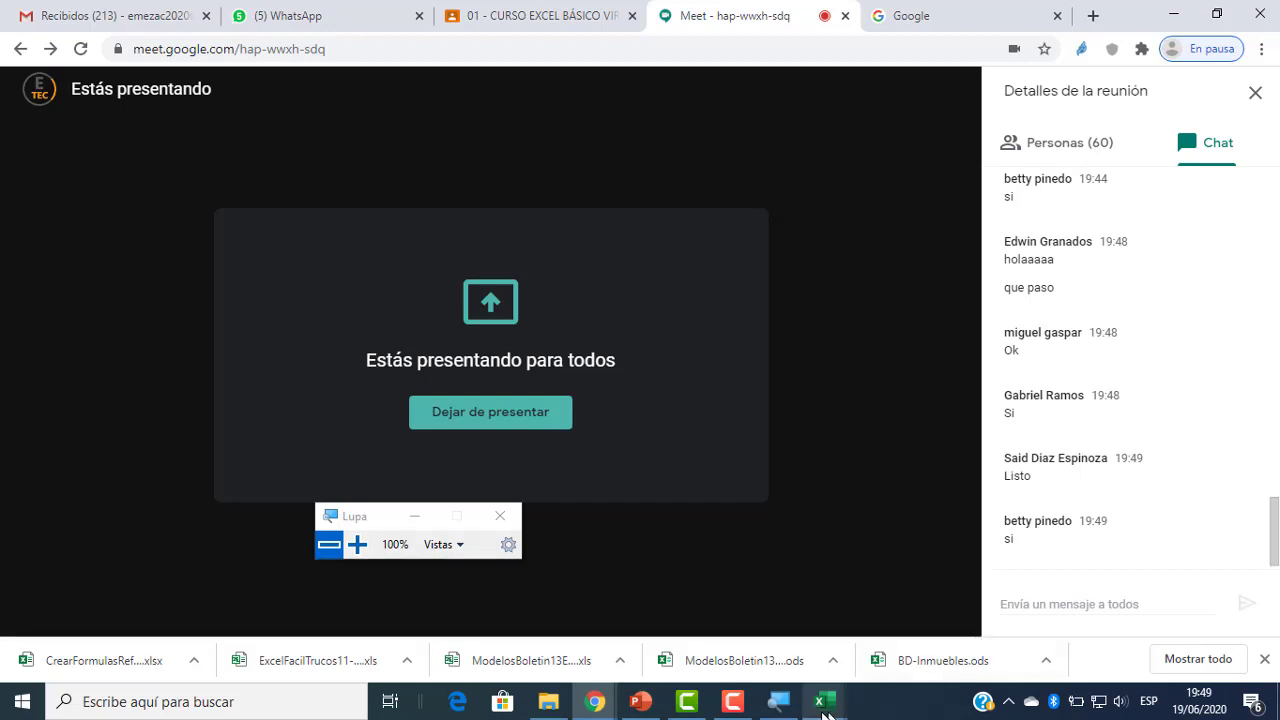
mouse_move(838, 710)
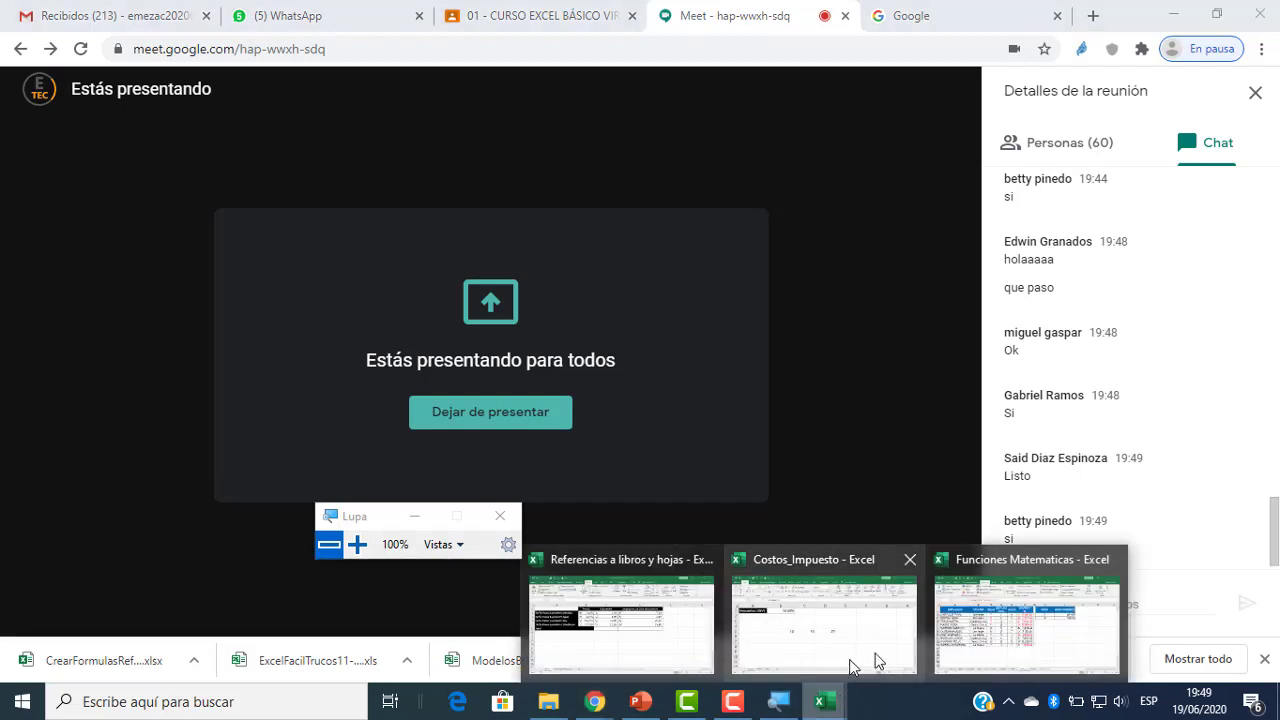
left_click(1100, 644)
- Preview the Promedio.si and EJERCICIO sheets, ending on Promedio.si
left_click(685, 650)
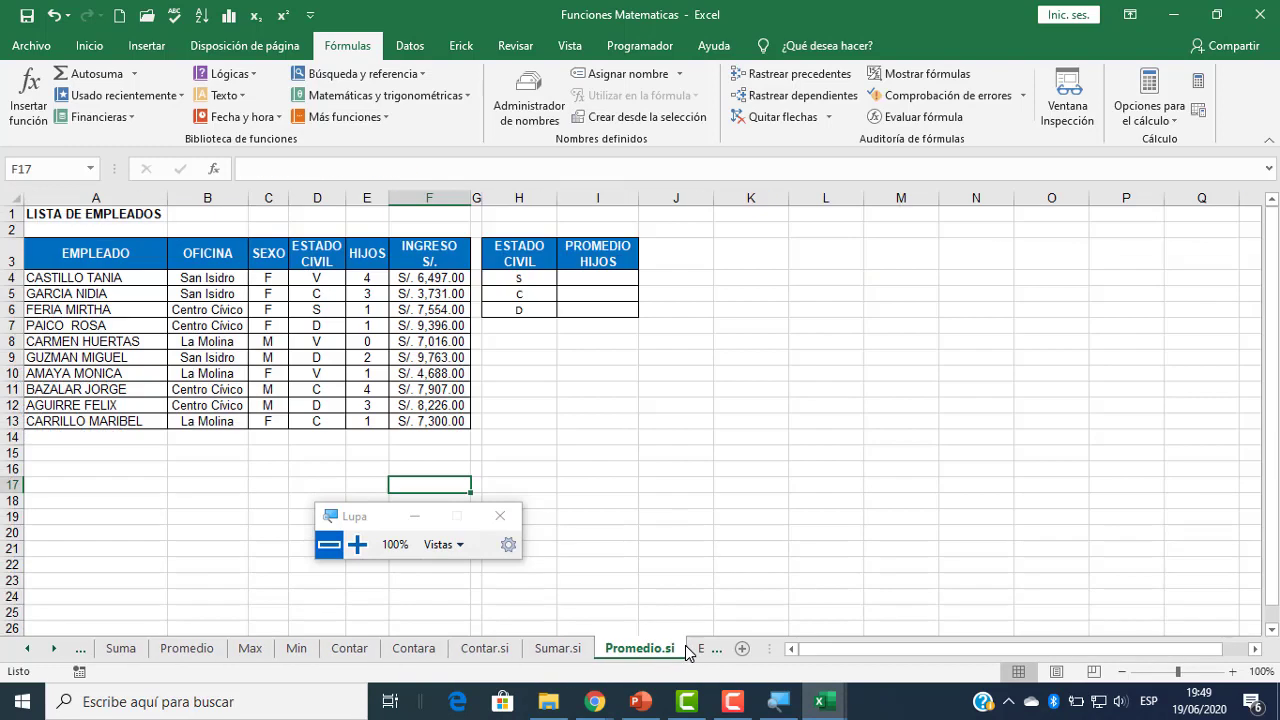
left_click(702, 649)
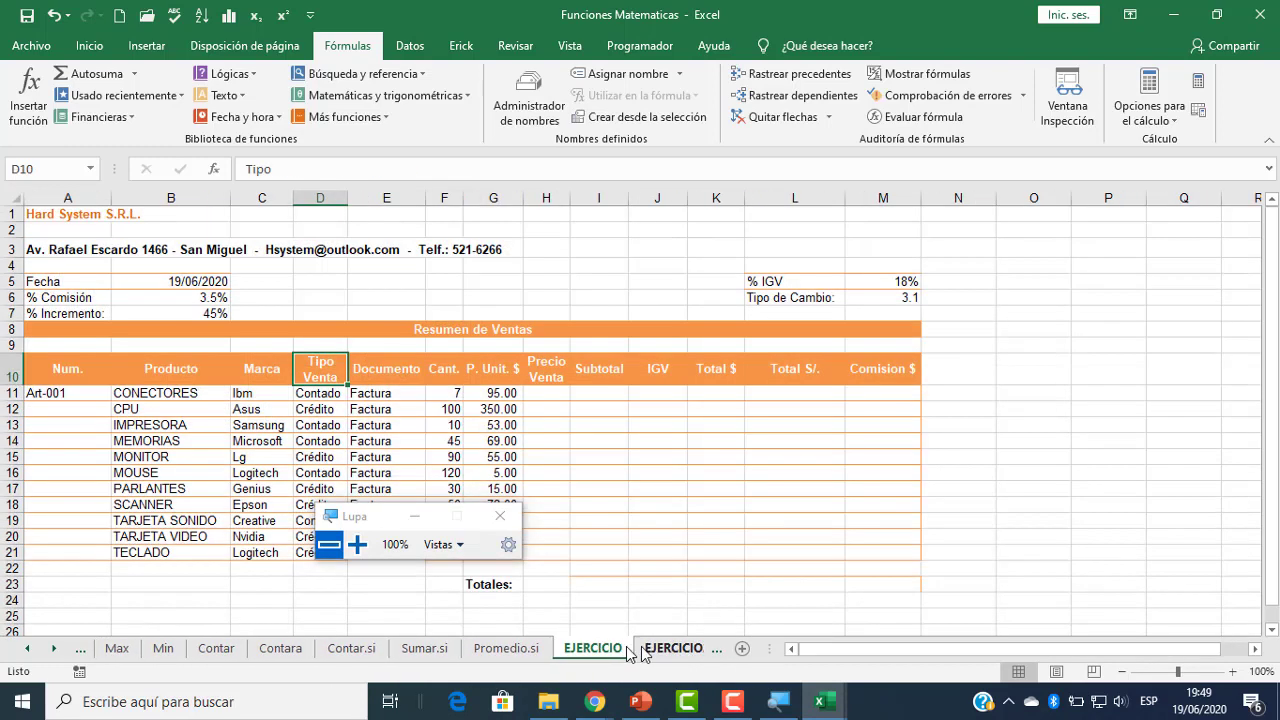
left_click(541, 652)
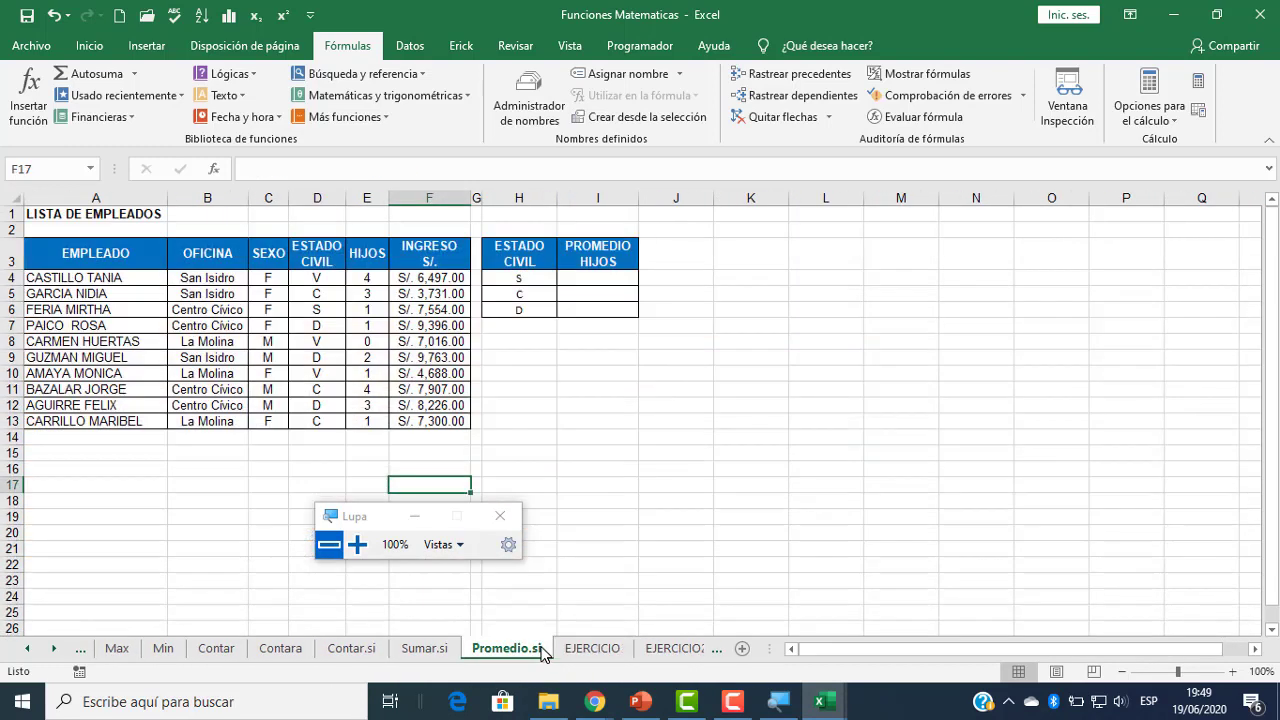
- Look at the Google Meet class chat once more and go back to the Promedio.si sheet in Excel
left_click(598, 706)
left_click(490, 620)
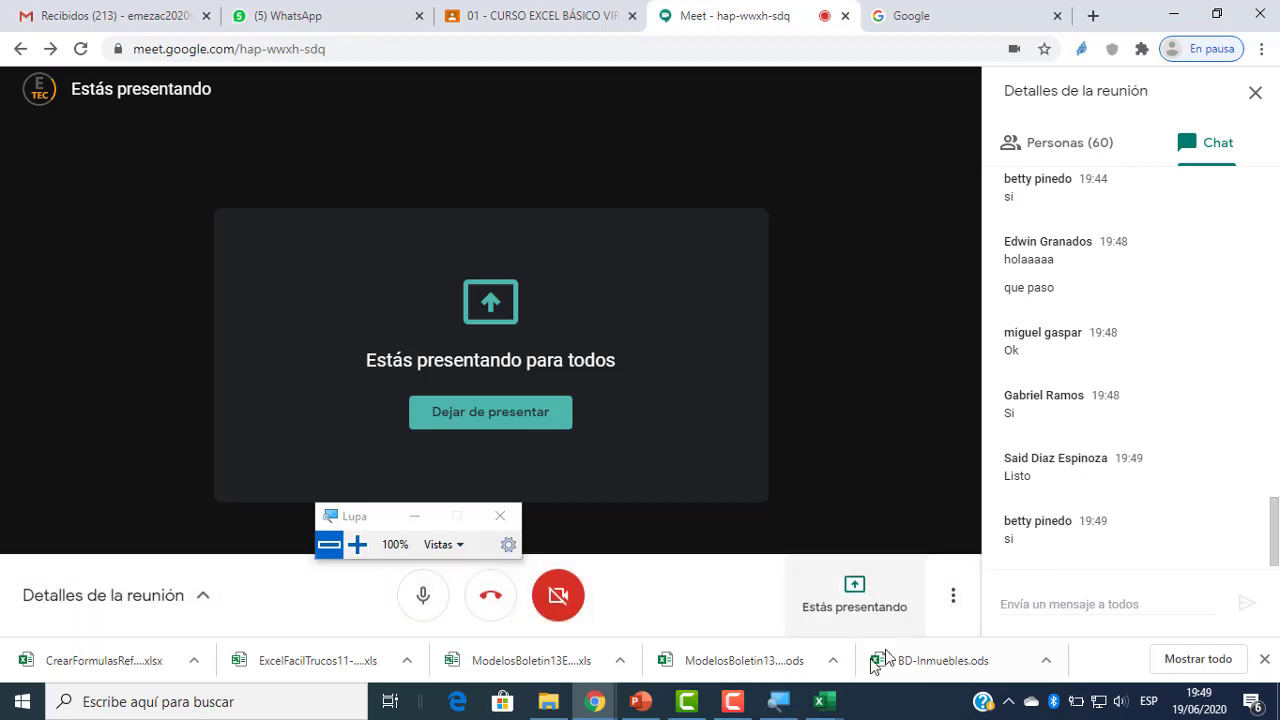
mouse_move(826, 706)
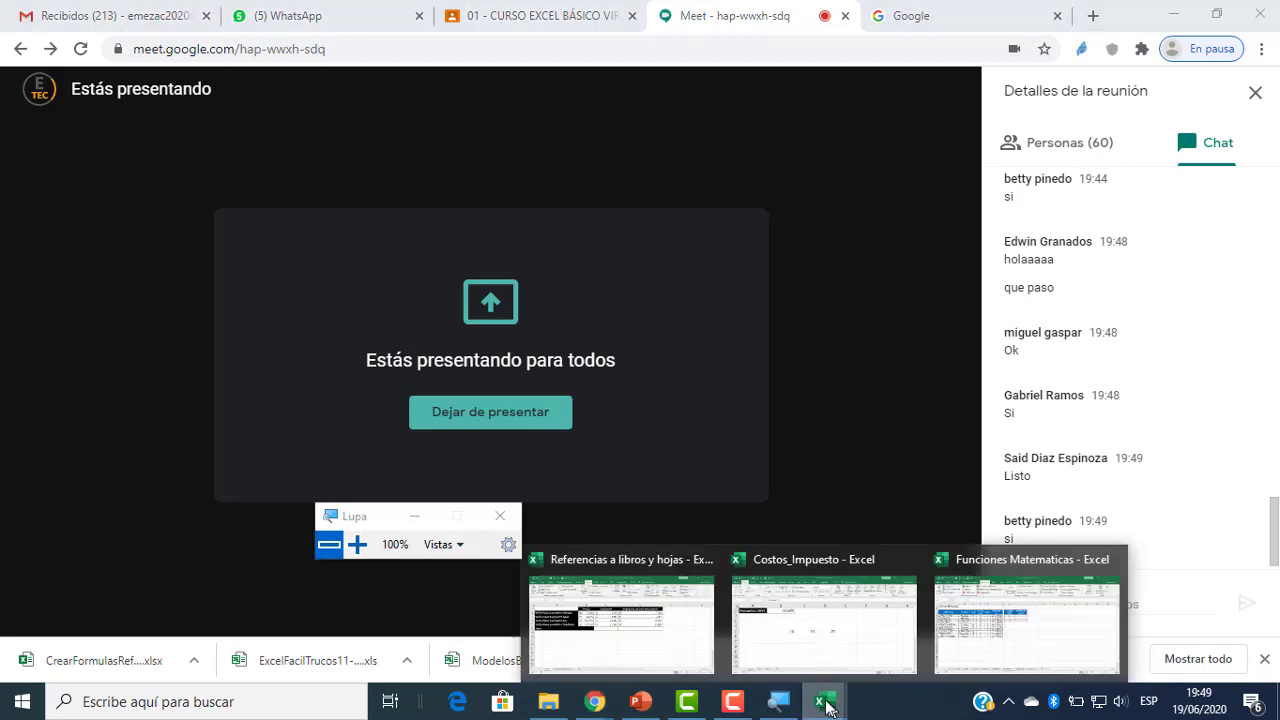
left_click(986, 631)
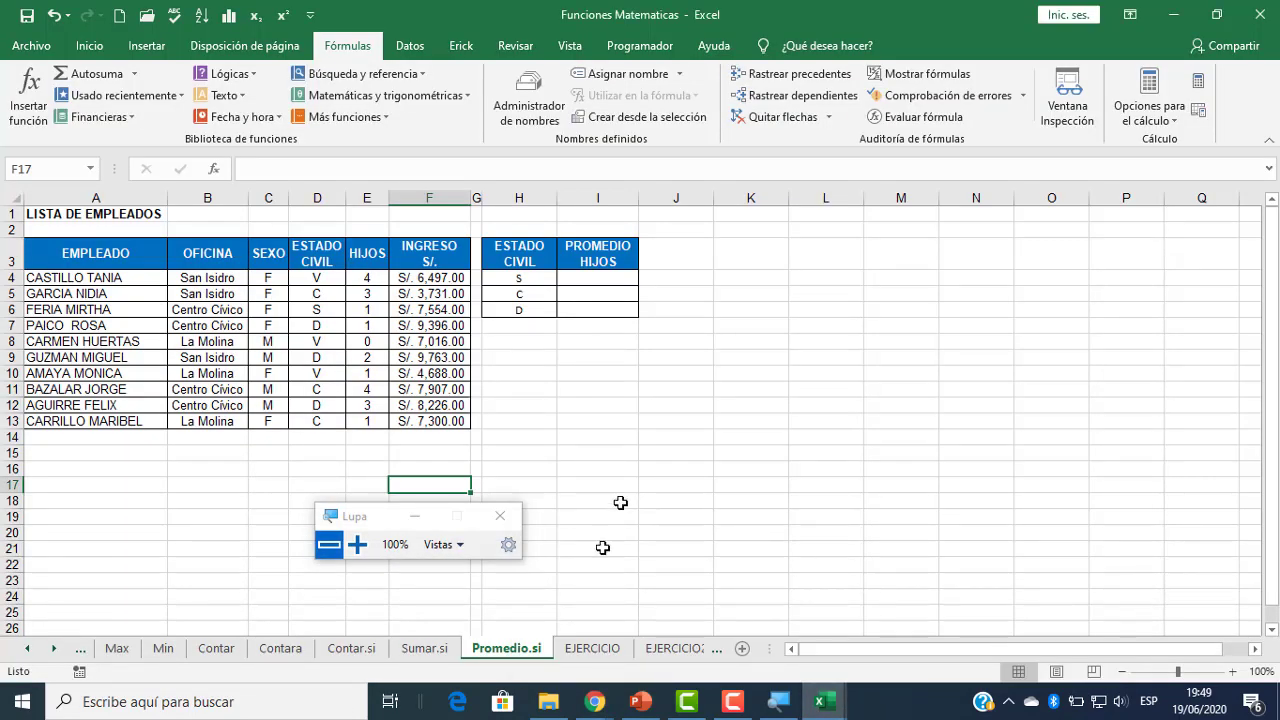
- Show the Sumar.si results, review the function list slide in PowerPoint and the Google Meet chat, and return to Excel
left_click(424, 648)
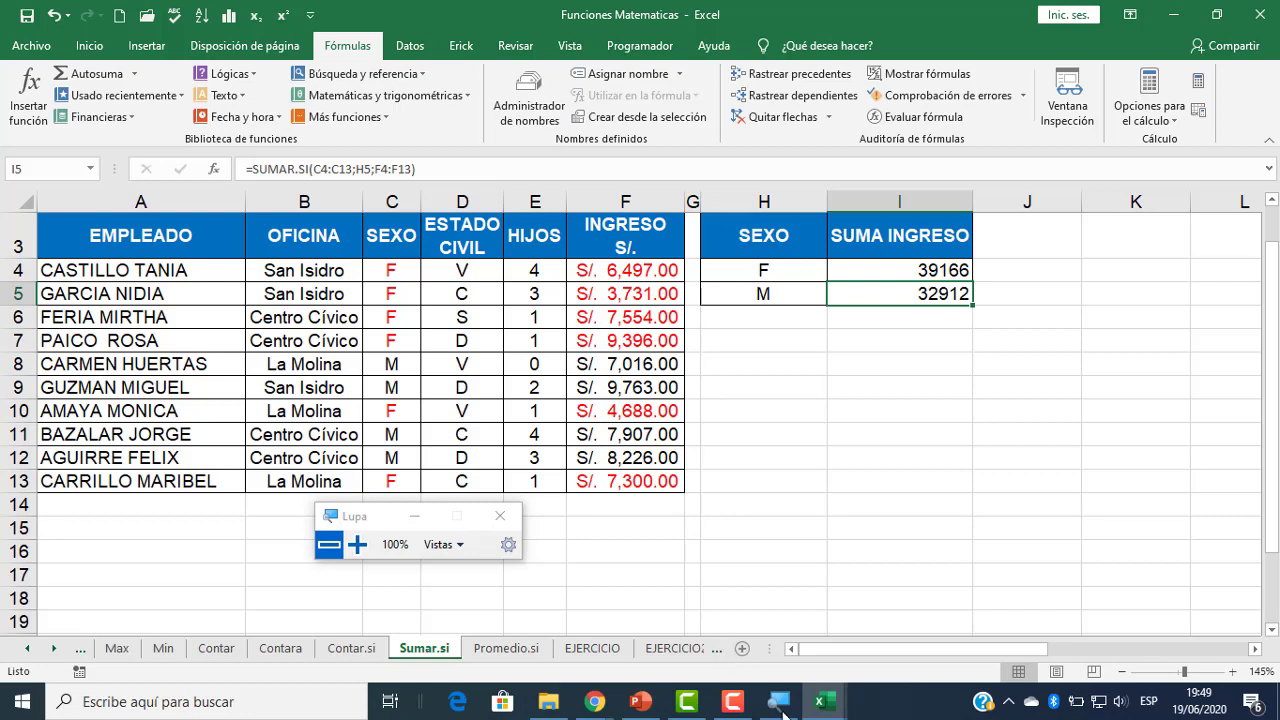
left_click(641, 704)
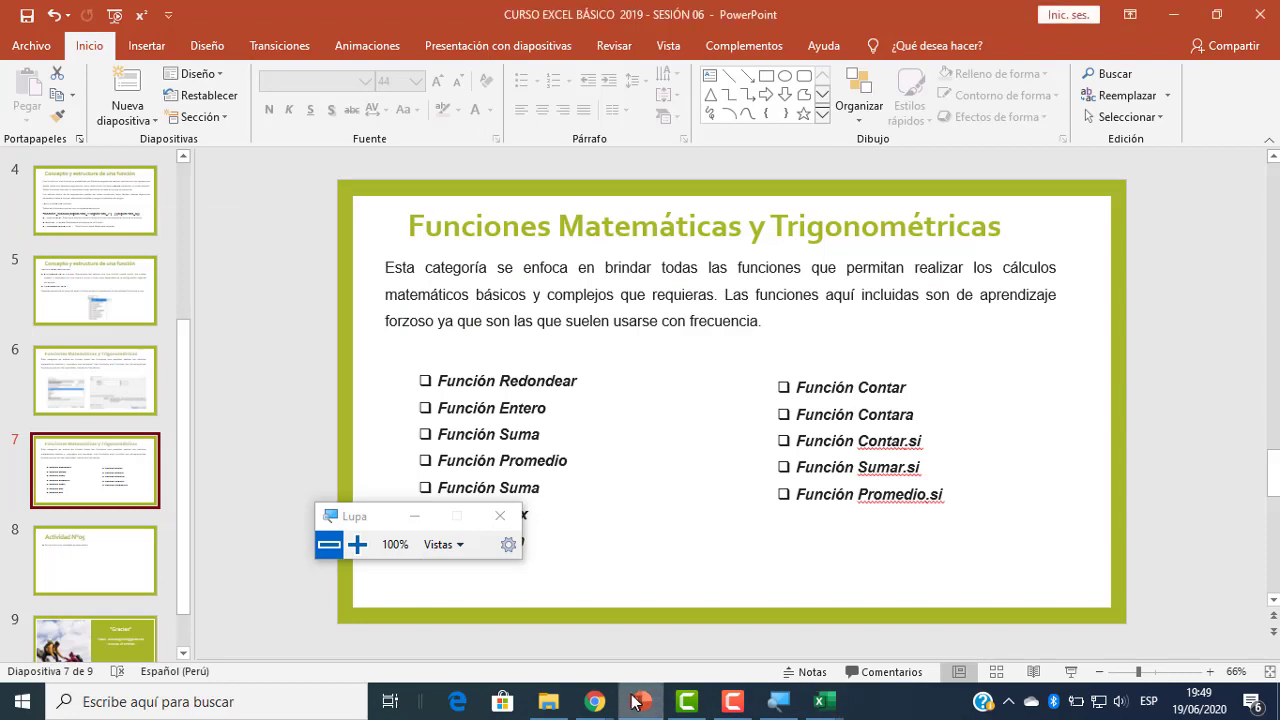
mouse_move(595, 702)
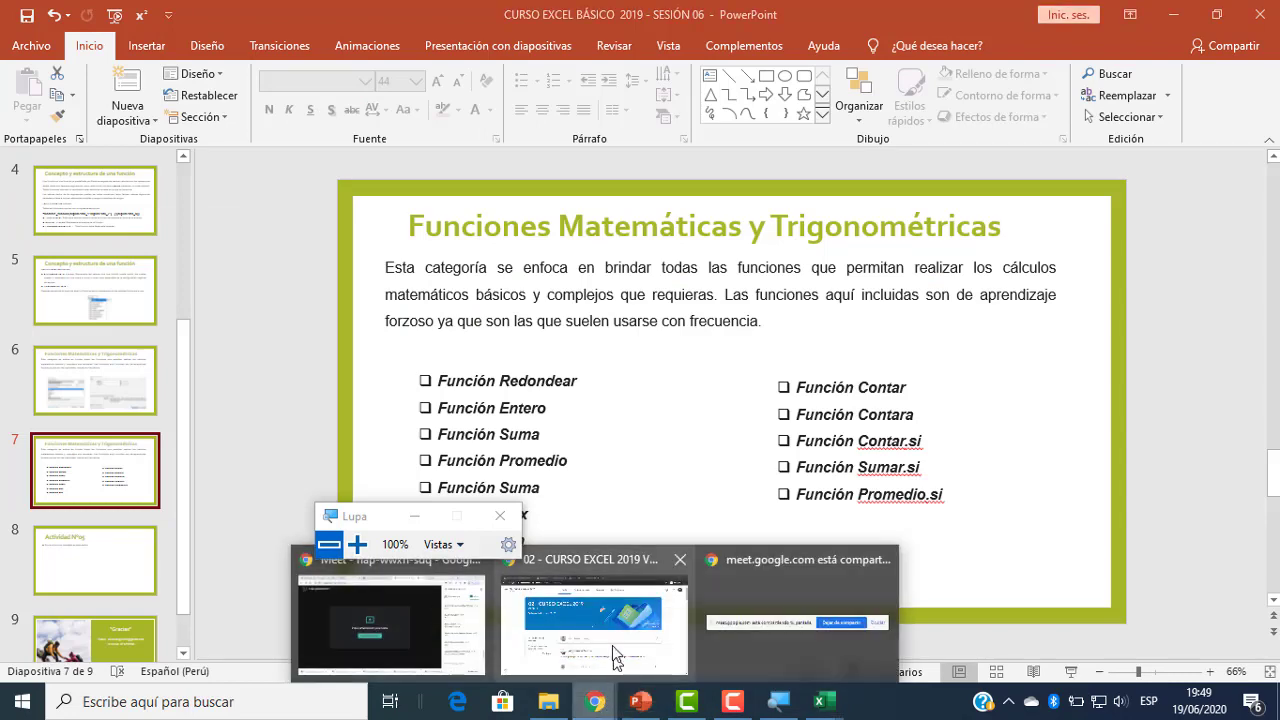
left_click(465, 640)
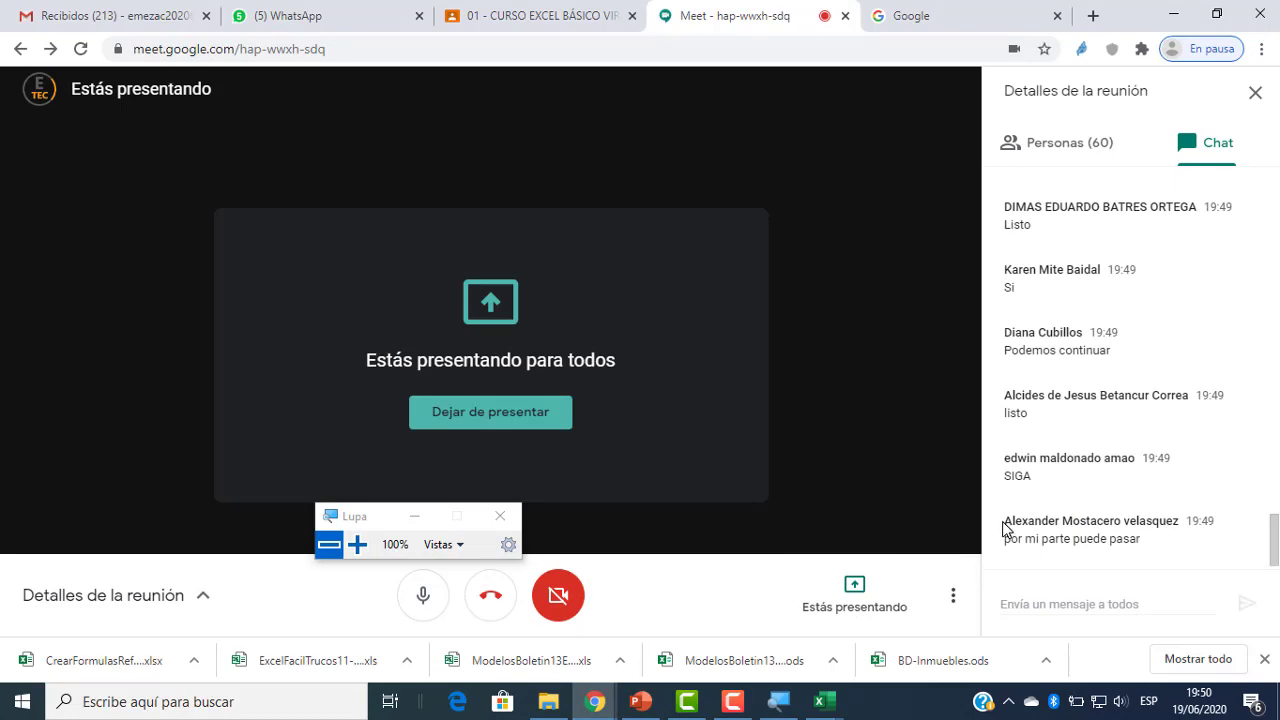
mouse_move(824, 700)
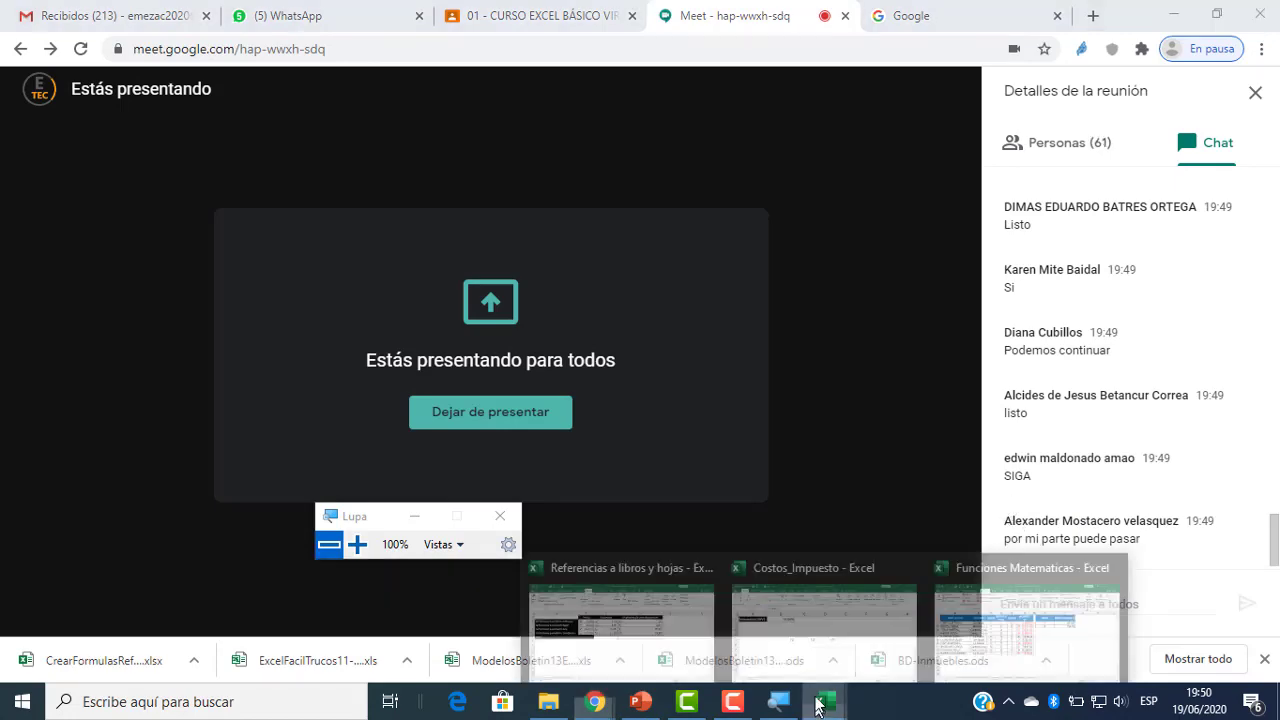
left_click(1030, 620)
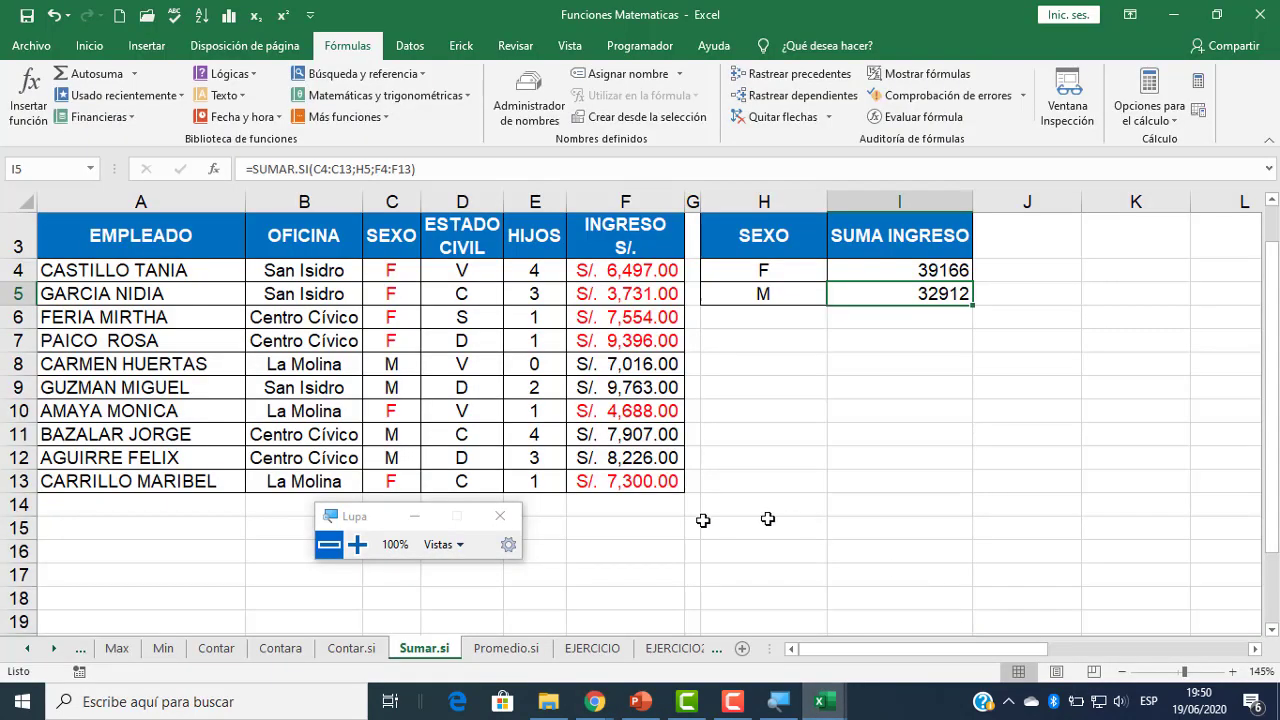
- On the Promedio.si sheet, search for promedio.si and insert the PROMEDIO.SI function into cell I4 for estado civil S
left_click(506, 648)
left_click(672, 358)
scroll(468, 333, "up", 3, "ctrl")
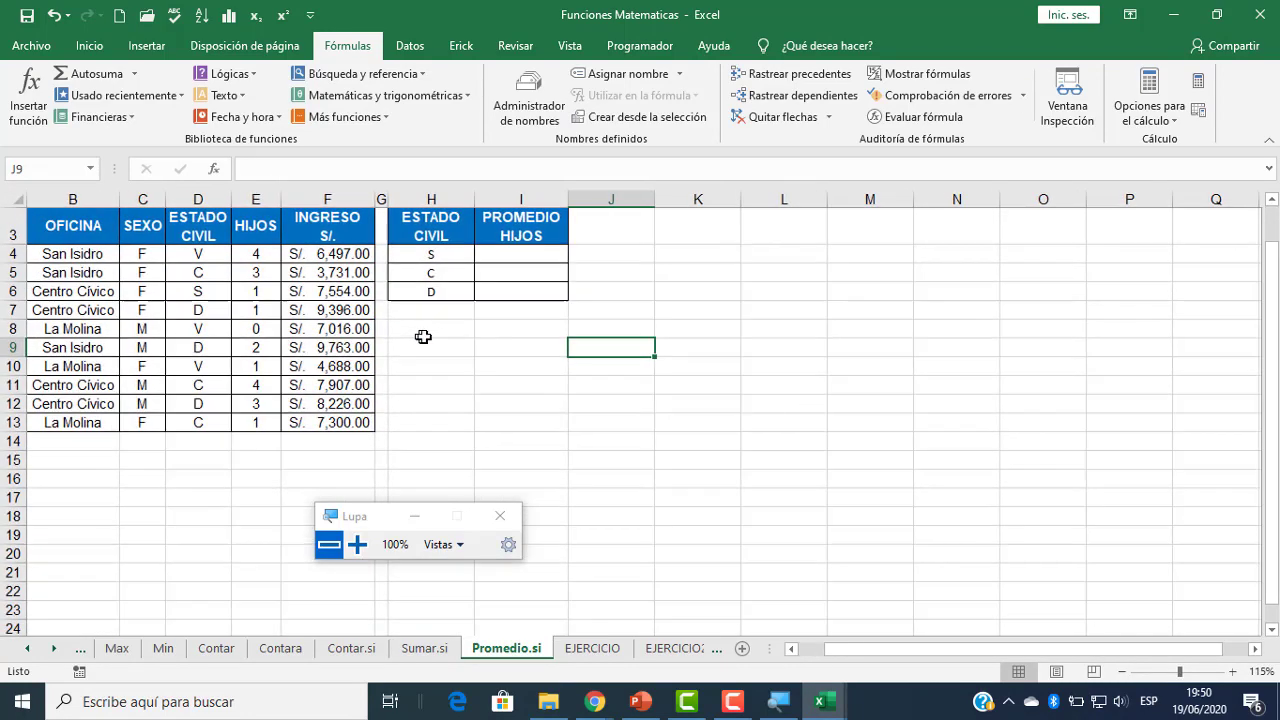
left_click_drag(870, 655, 843, 655)
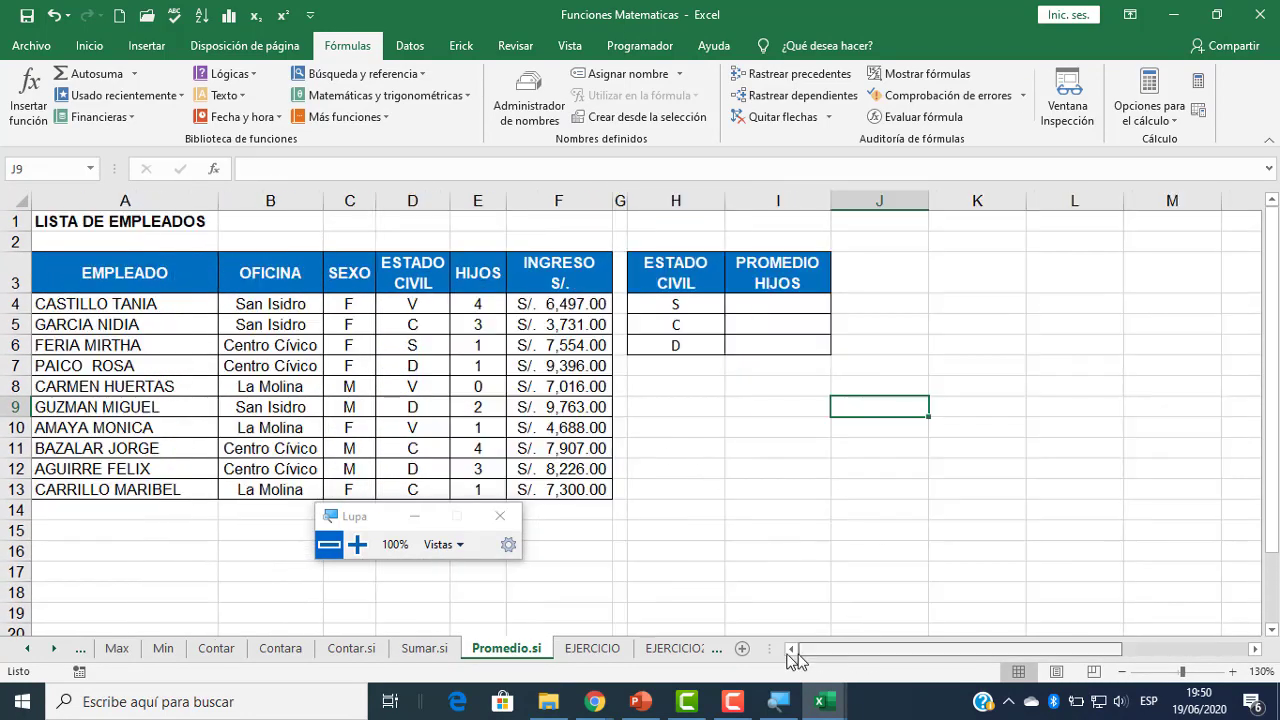
left_click(773, 311)
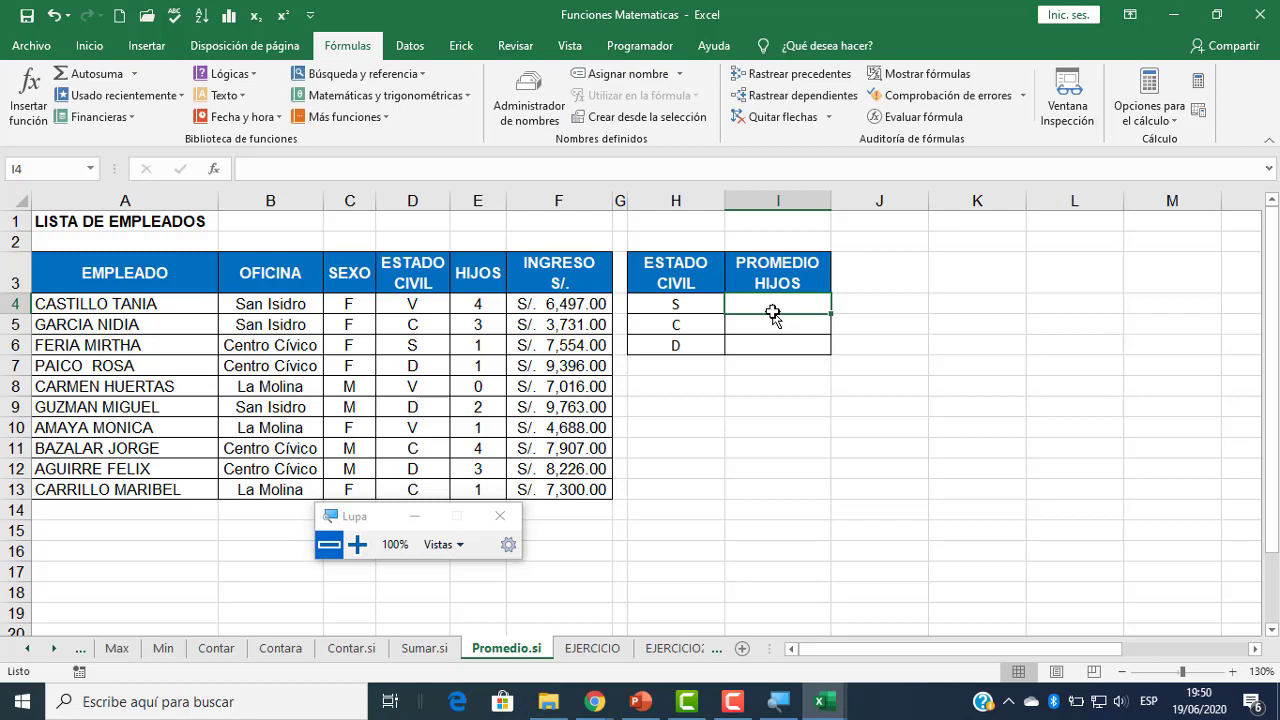
left_click(214, 169)
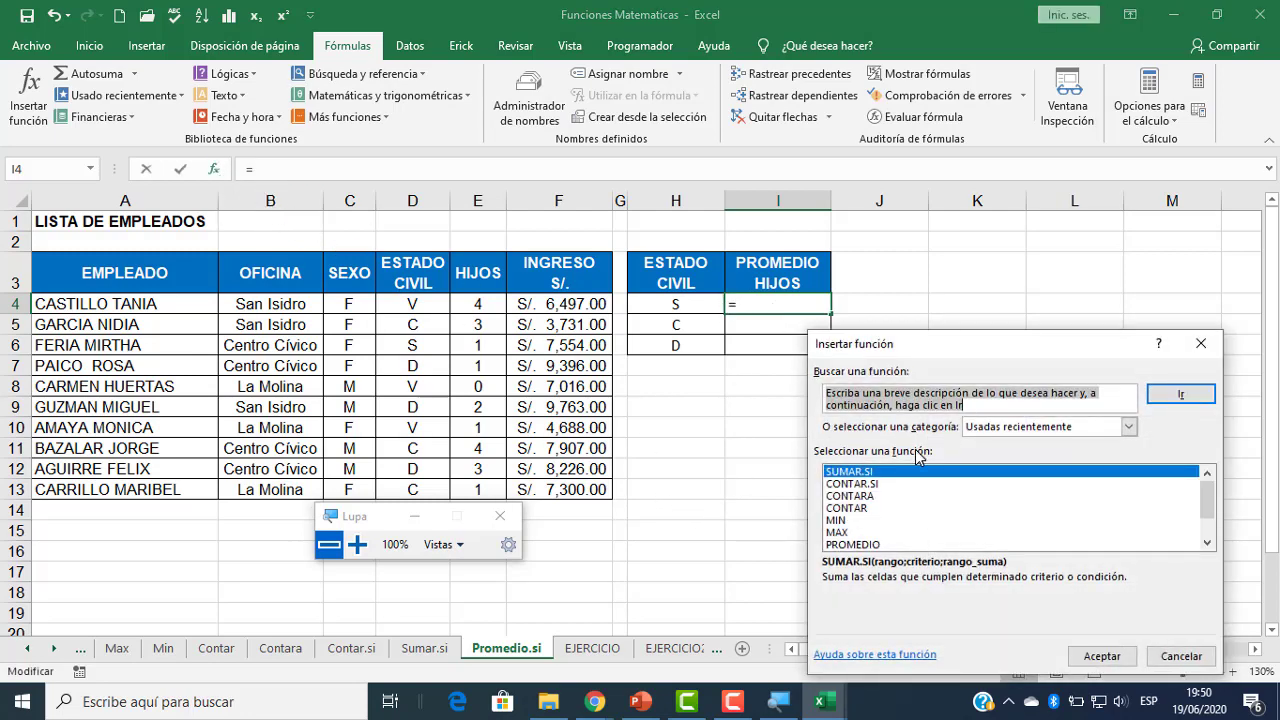
type("promedio.si")
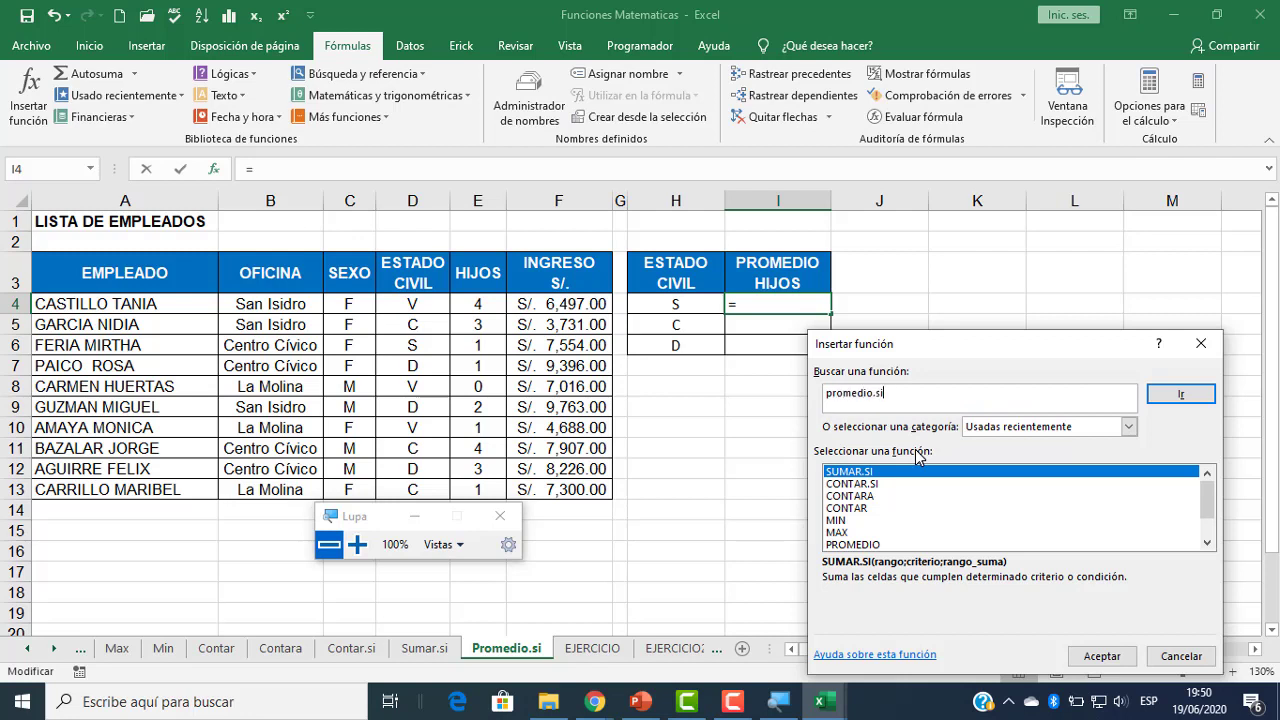
left_click(1181, 394)
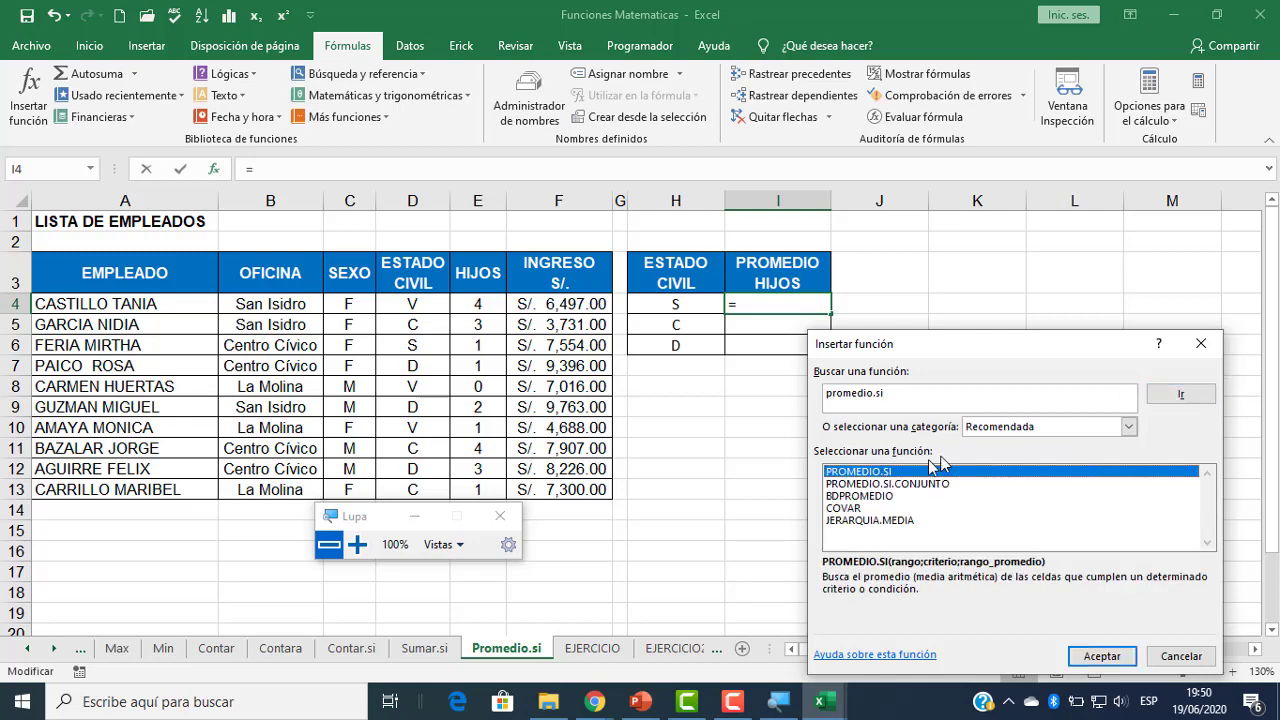
double_click(867, 473)
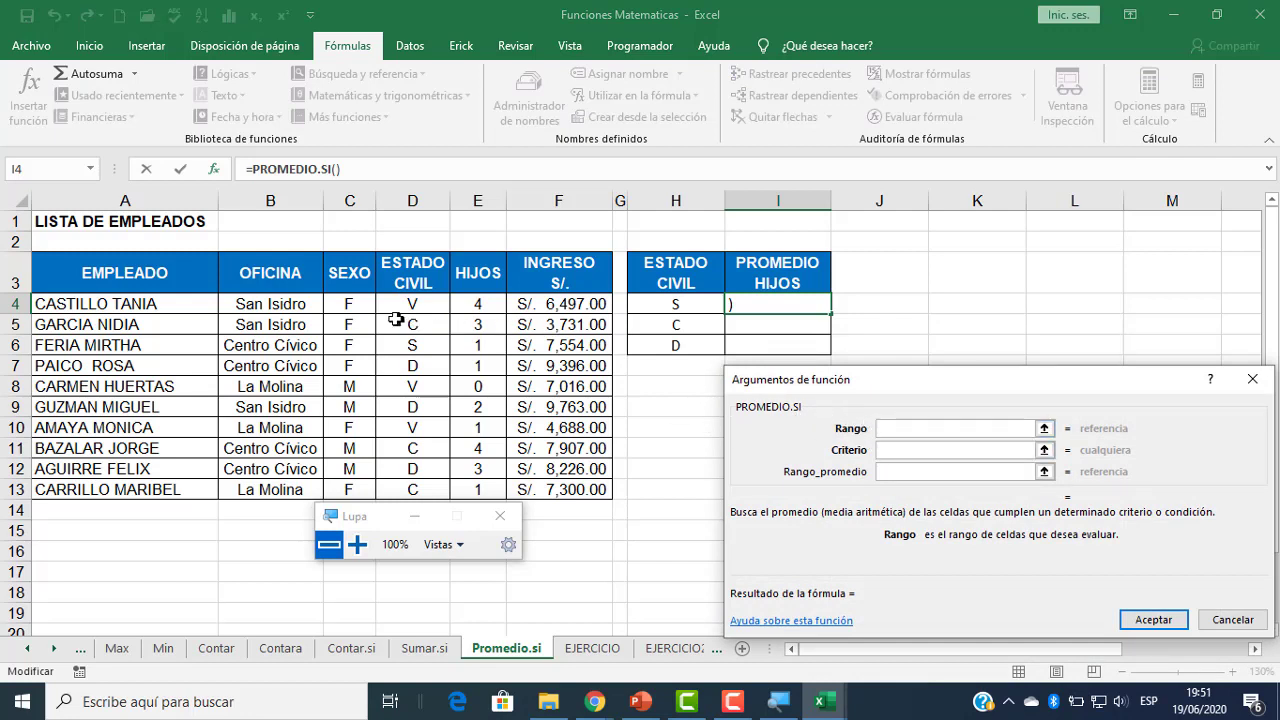
- Complete the PROMEDIO.SI function in I4 with range D4:D13, criterion H4 and average range E4:E13
left_click_drag(418, 307, 425, 489)
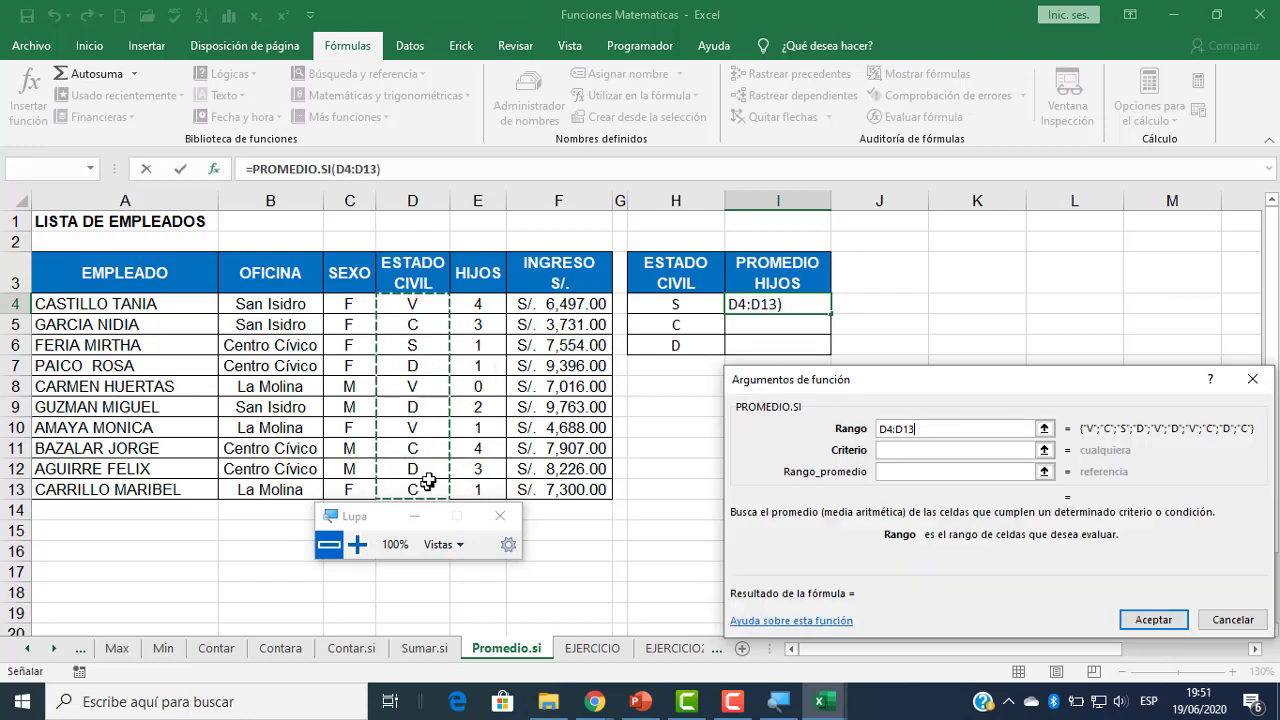
left_click(886, 449)
left_click_drag(891, 385, 805, 400)
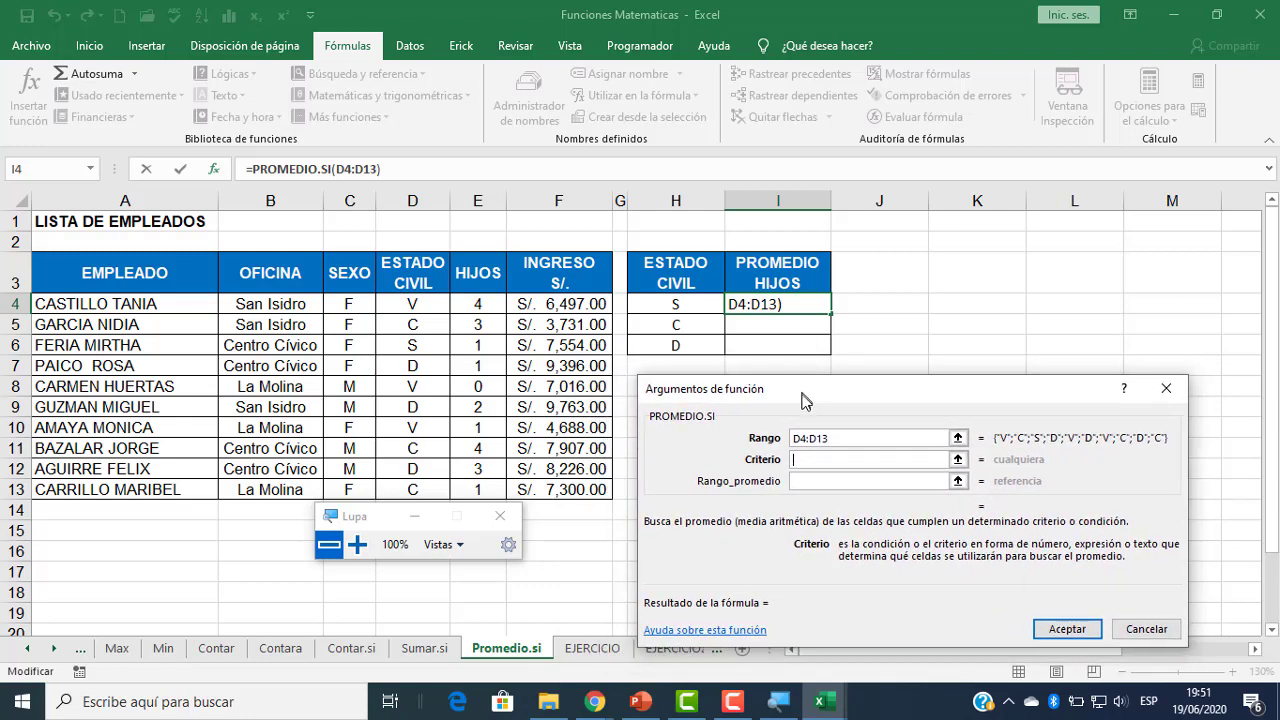
left_click(690, 307)
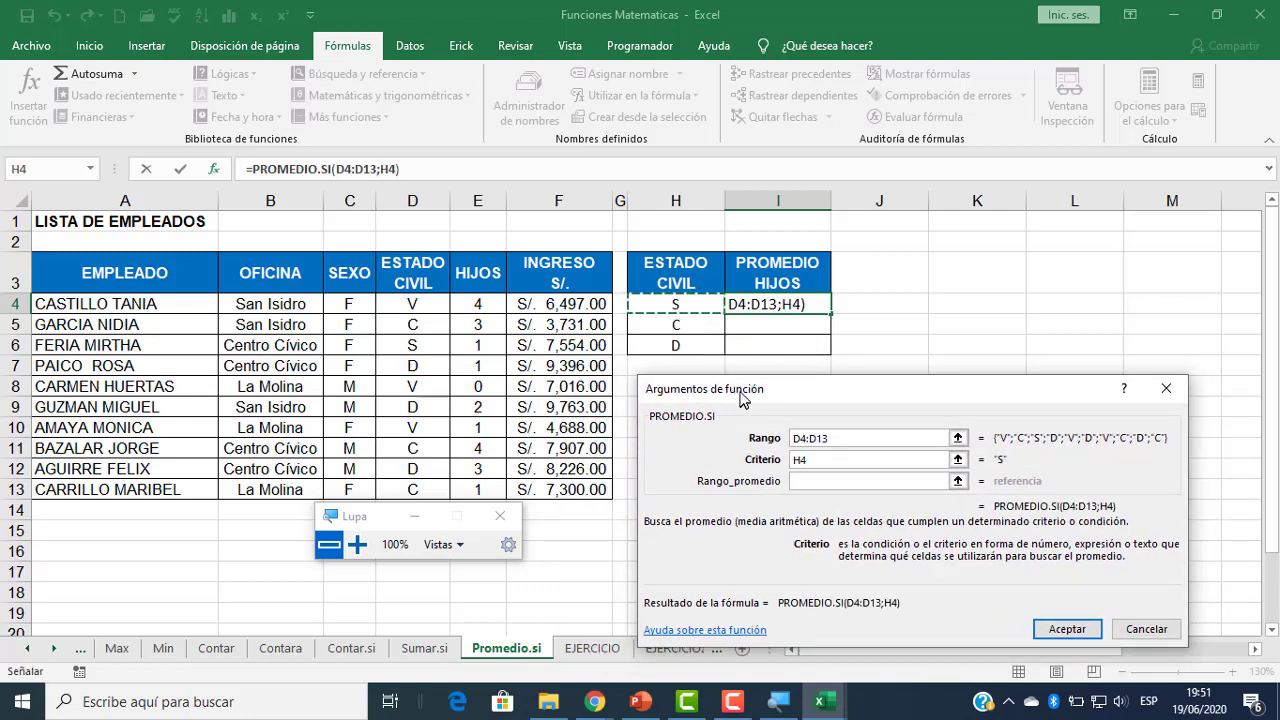
left_click(809, 482)
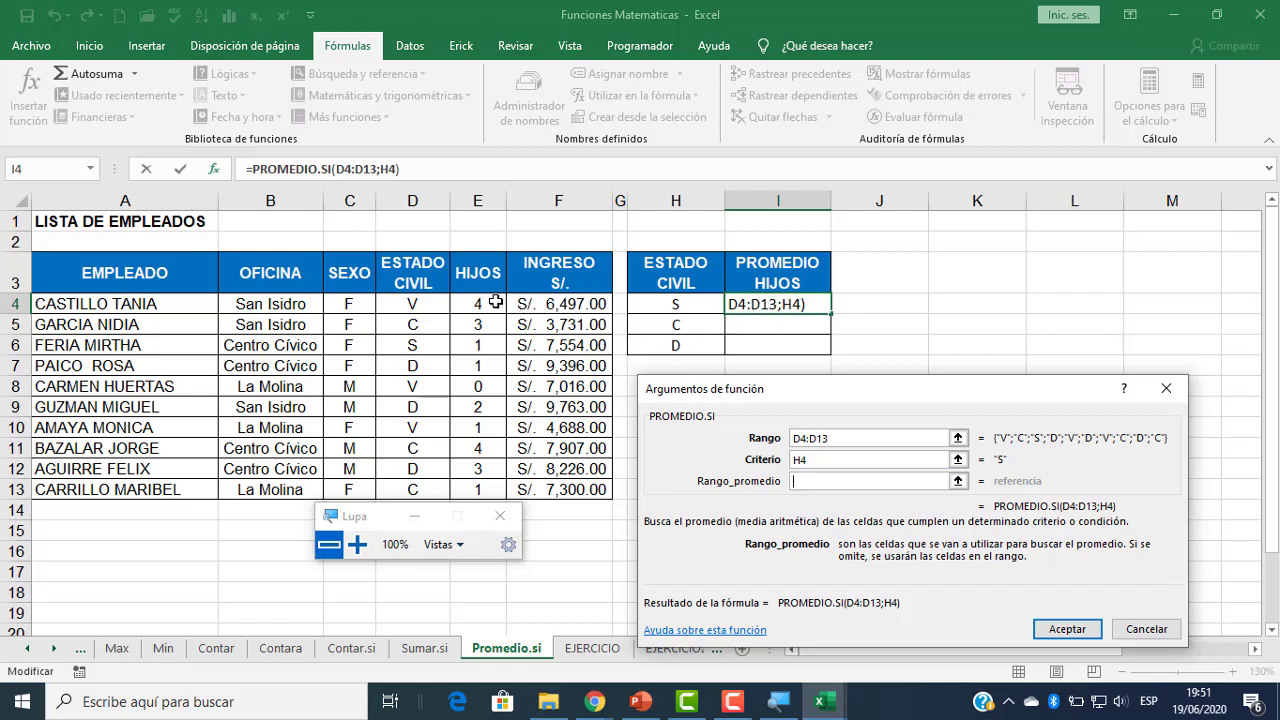
left_click_drag(484, 303, 492, 490)
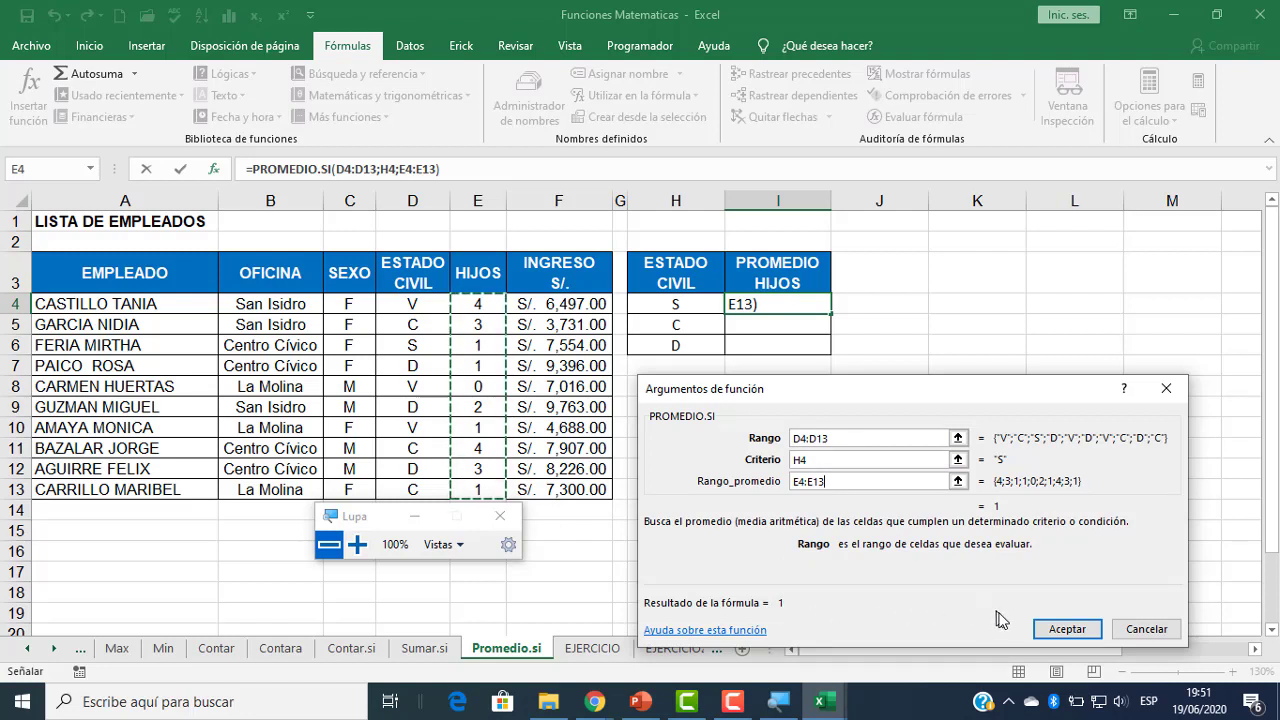
left_click(1045, 630)
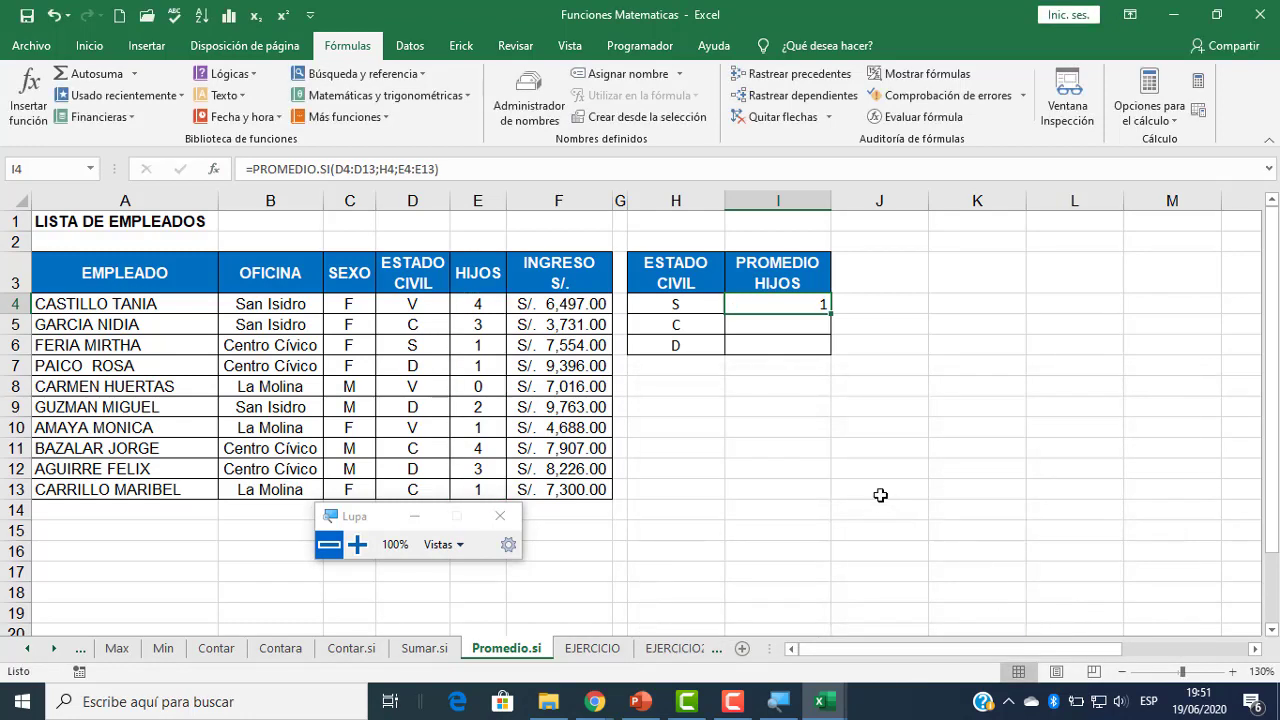
- Review the formula in I4, check the Google Meet class chat, and return to the Promedio.si sheet in Excel
double_click(770, 310)
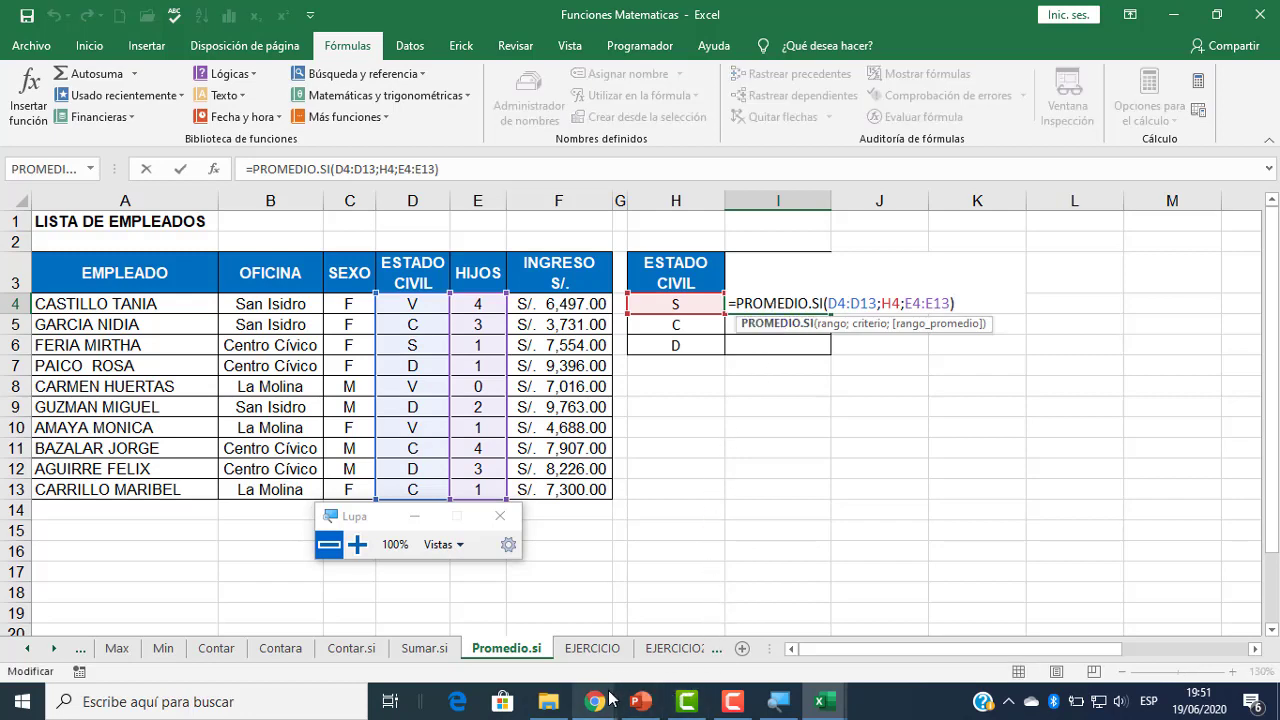
mouse_move(597, 701)
left_click(412, 596)
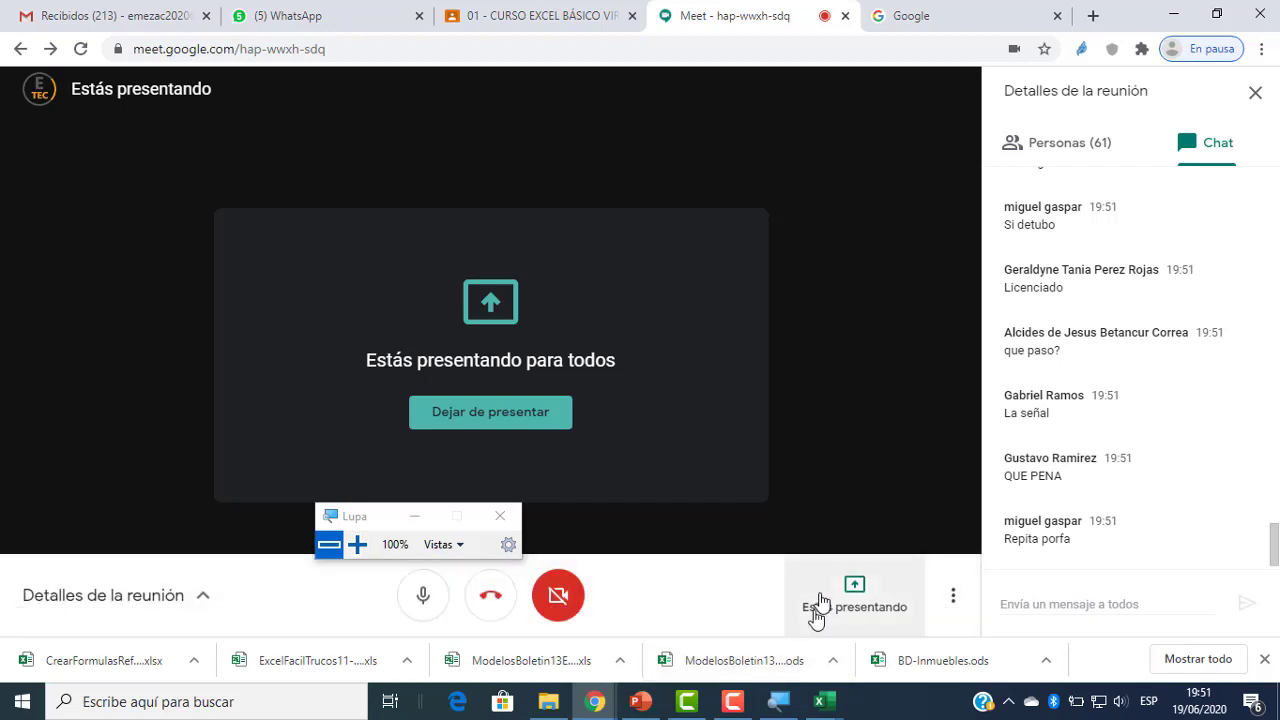
mouse_move(827, 703)
left_click(964, 636)
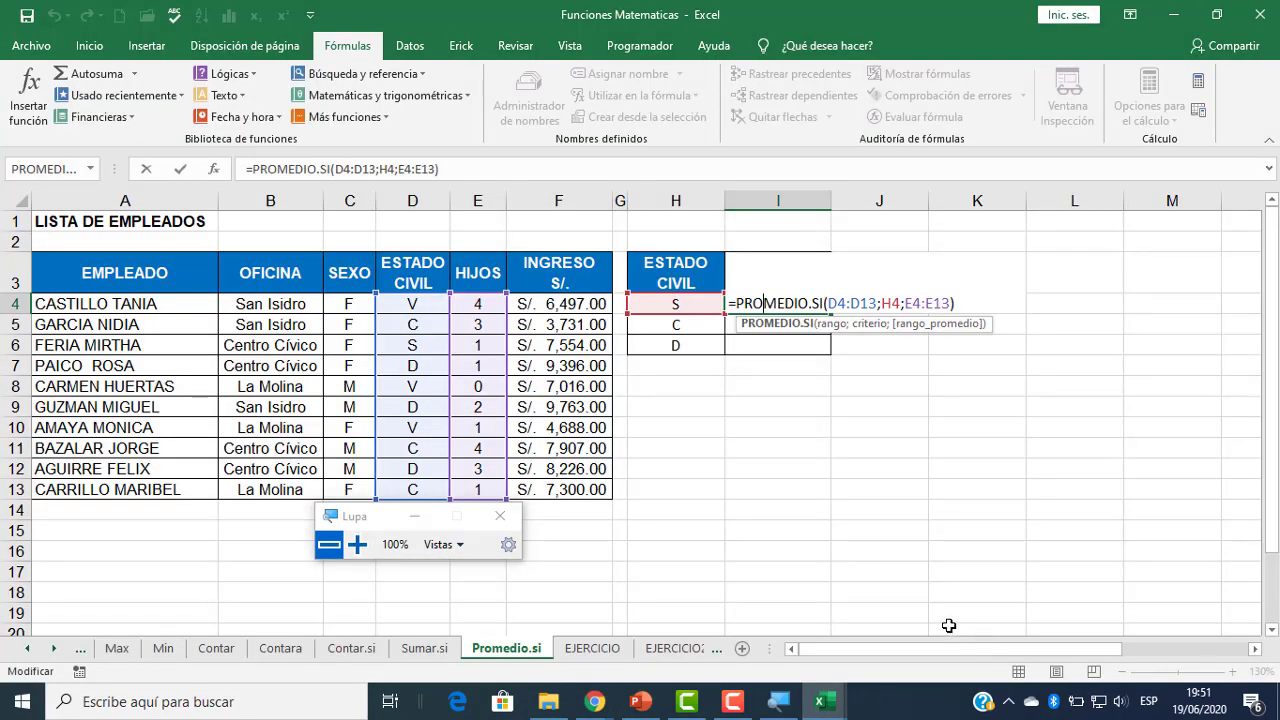
key("Return")
left_click(824, 484)
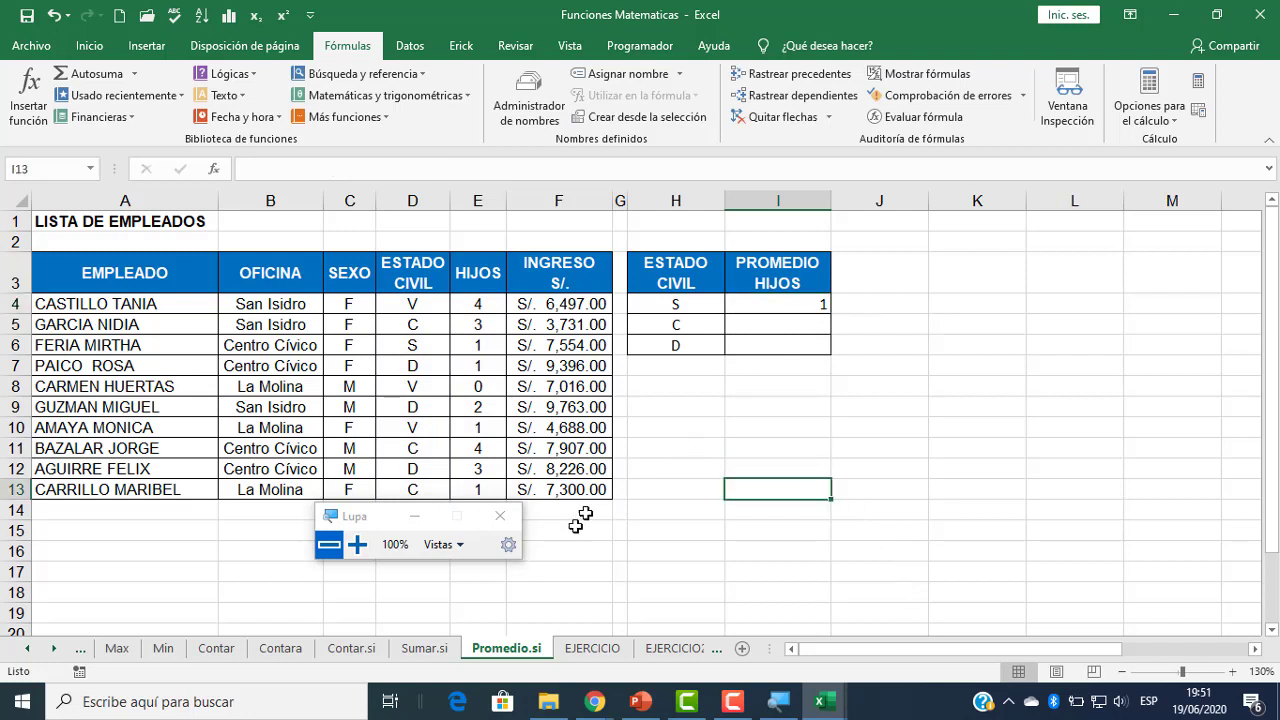
- Clear the average children formula for estado civil S from cell I4
left_click(690, 428)
left_click(793, 308)
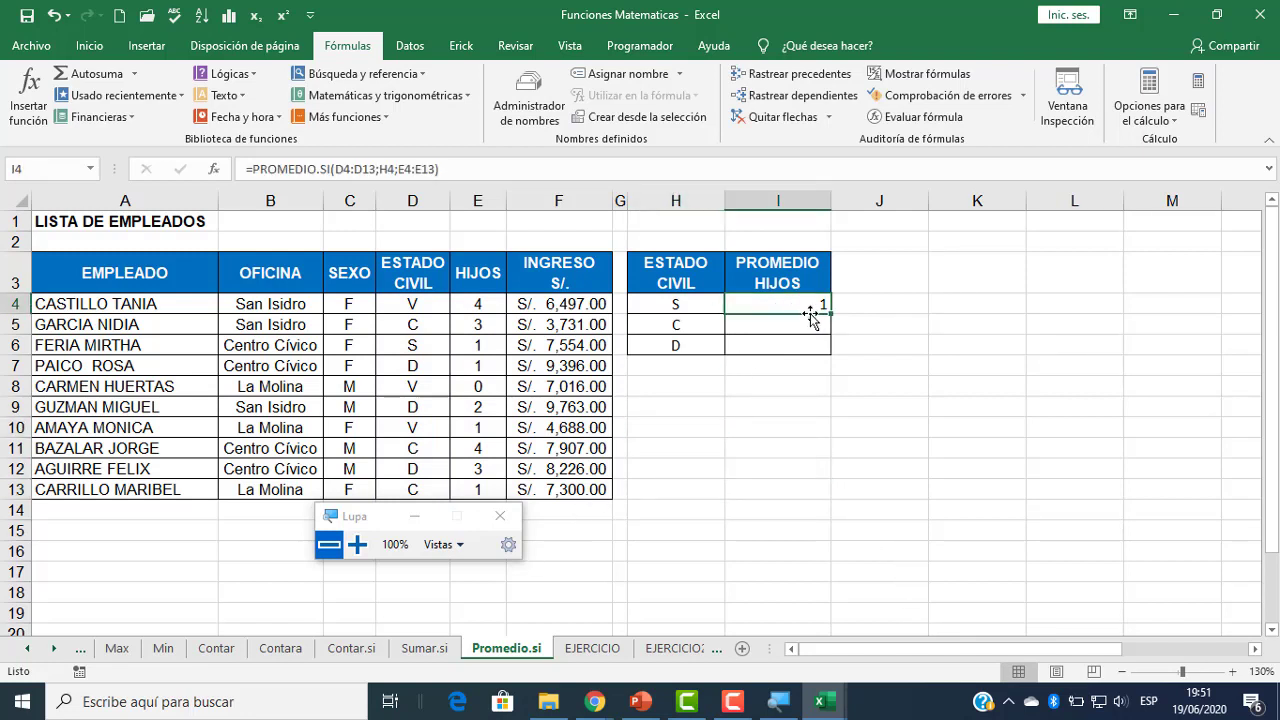
key("Delete")
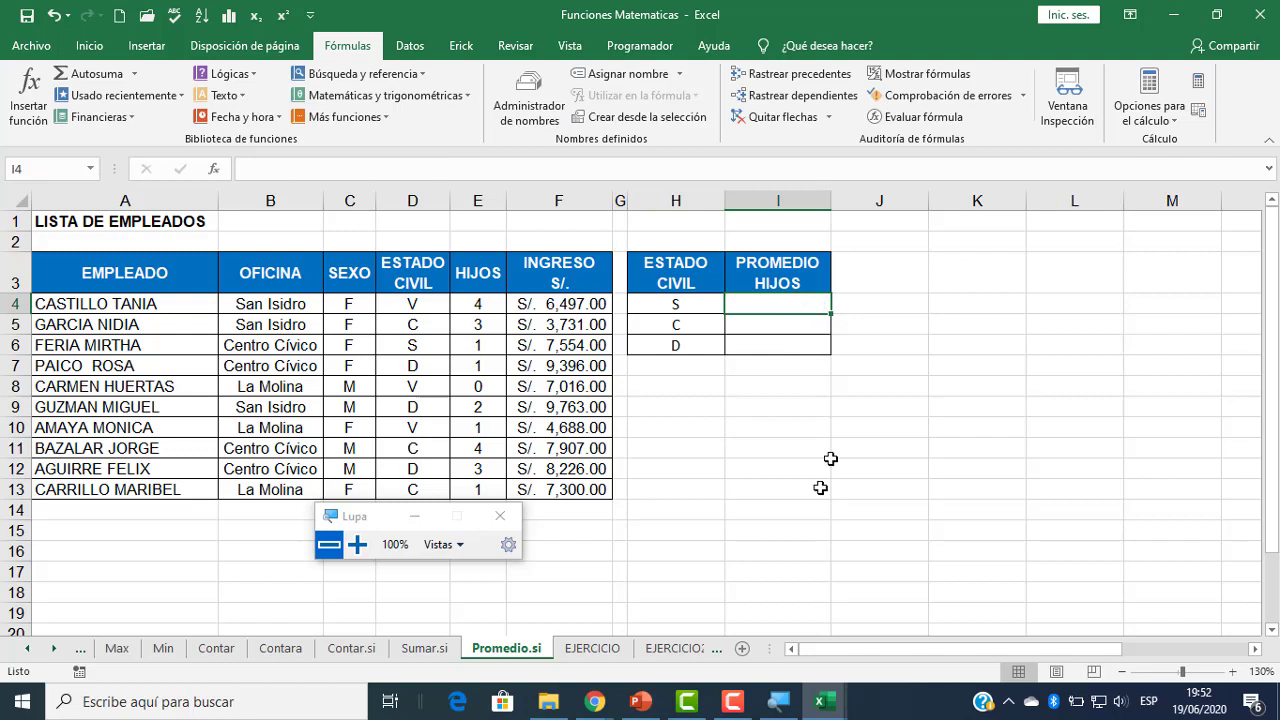
left_click(728, 387)
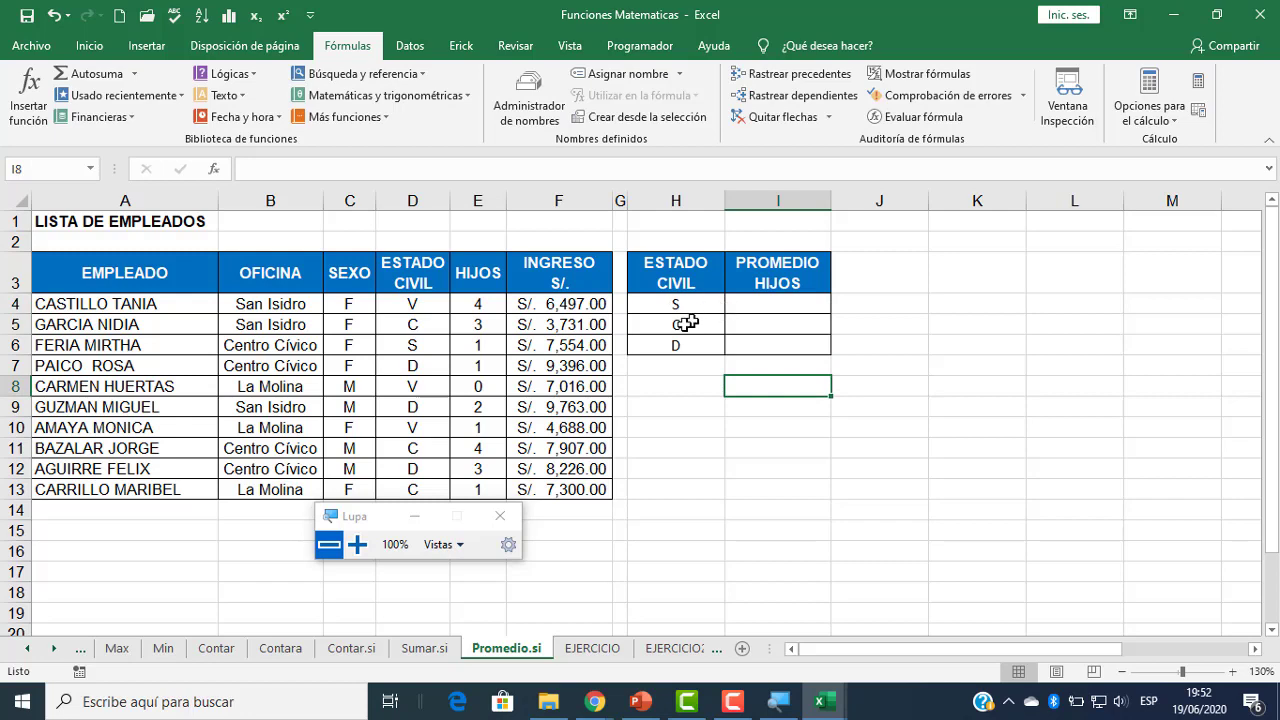
- Insert the PROMEDIO.SI function from the recently used functions into cell I4
left_click_drag(382, 527, 907, 552)
left_click(768, 308)
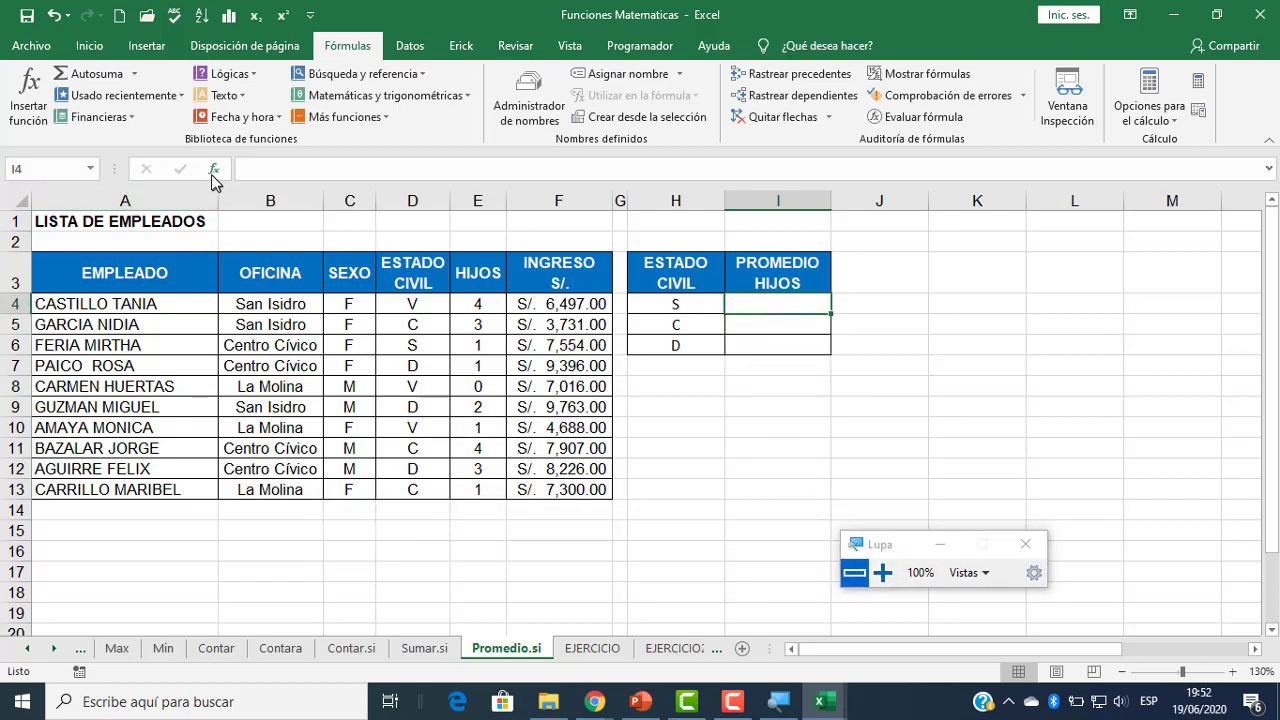
left_click(213, 178)
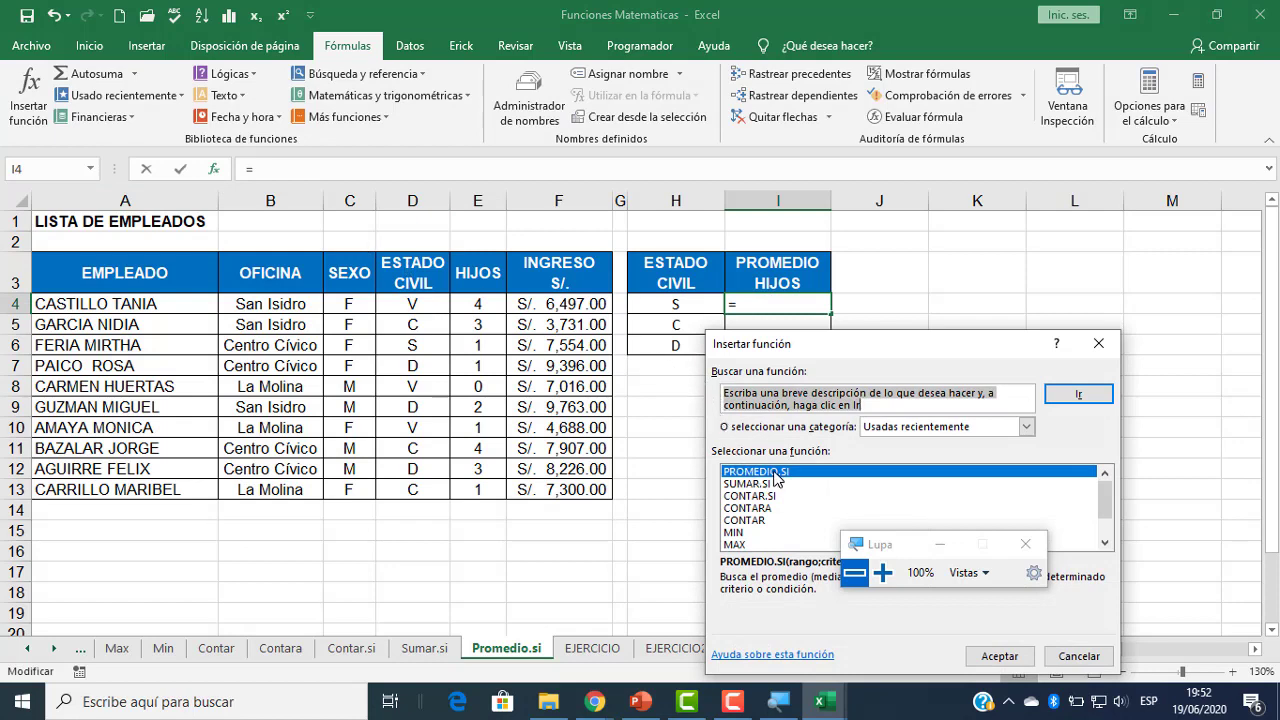
double_click(767, 473)
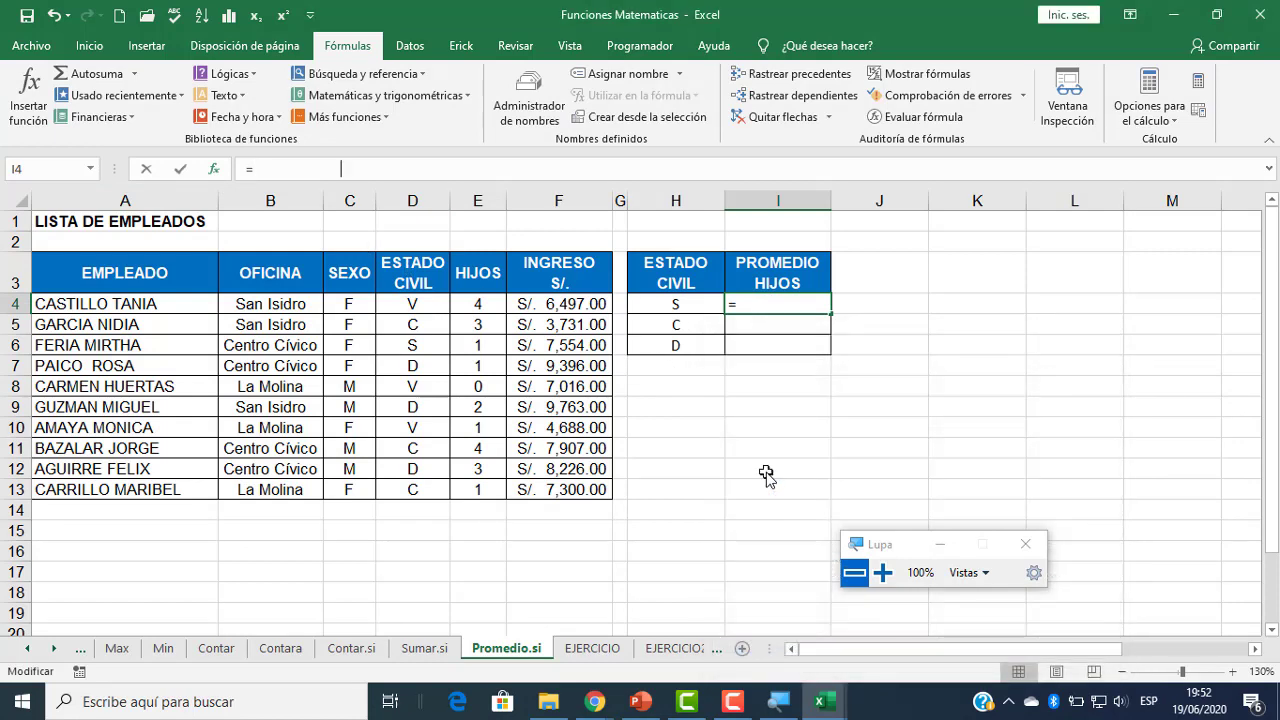
left_click_drag(794, 382, 823, 389)
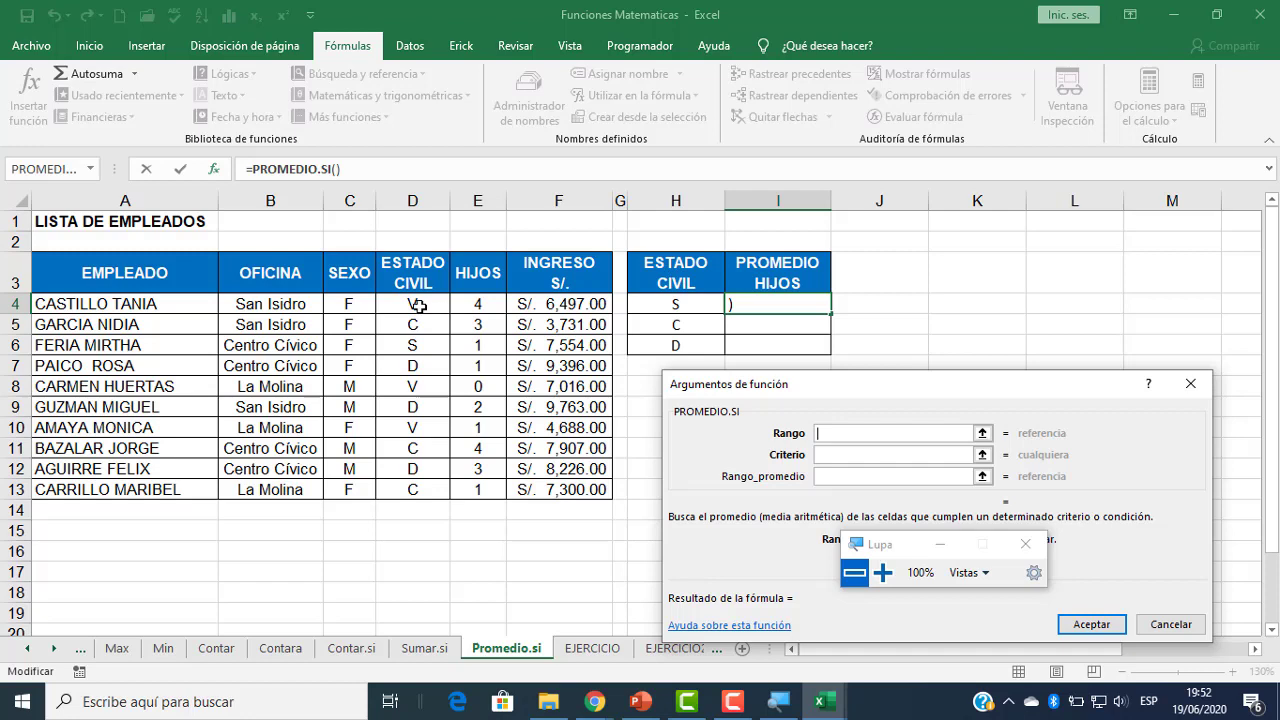
- Fill in the PROMEDIO.SI arguments for I4 with range D4:D13, criterion H4 and average range E4:E13, and accept the formula
left_click_drag(418, 306, 420, 488)
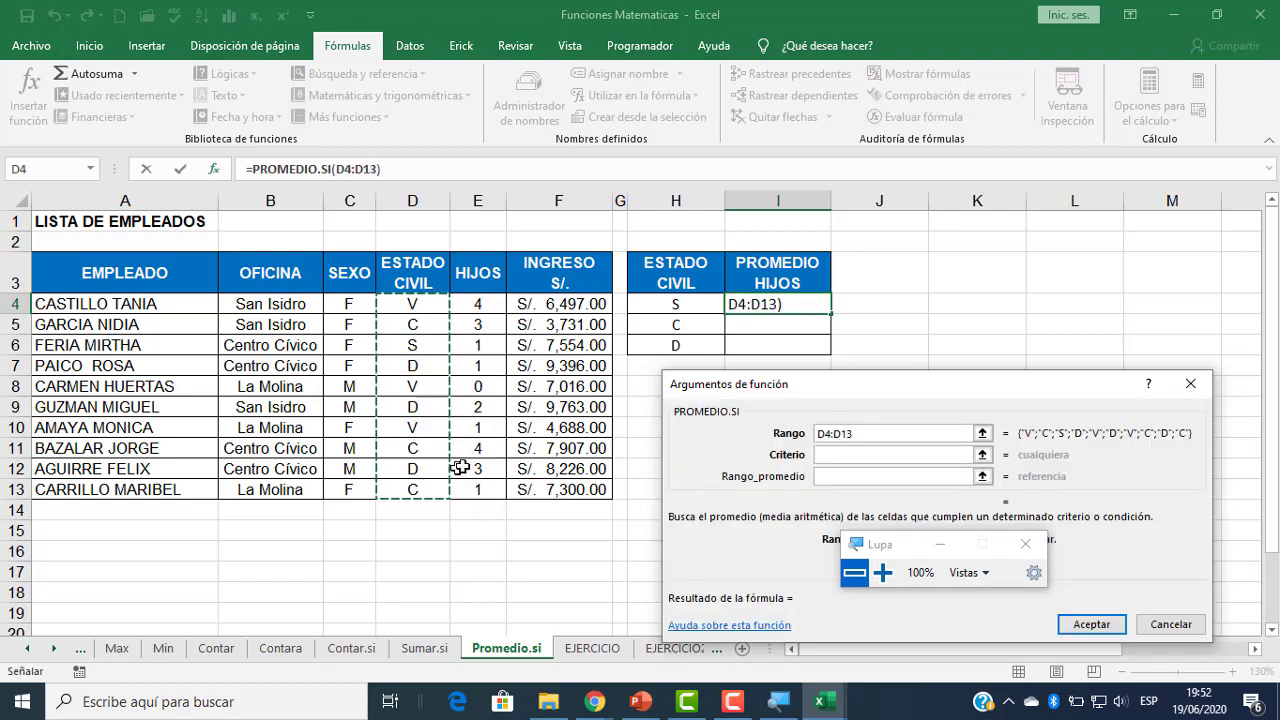
left_click(830, 455)
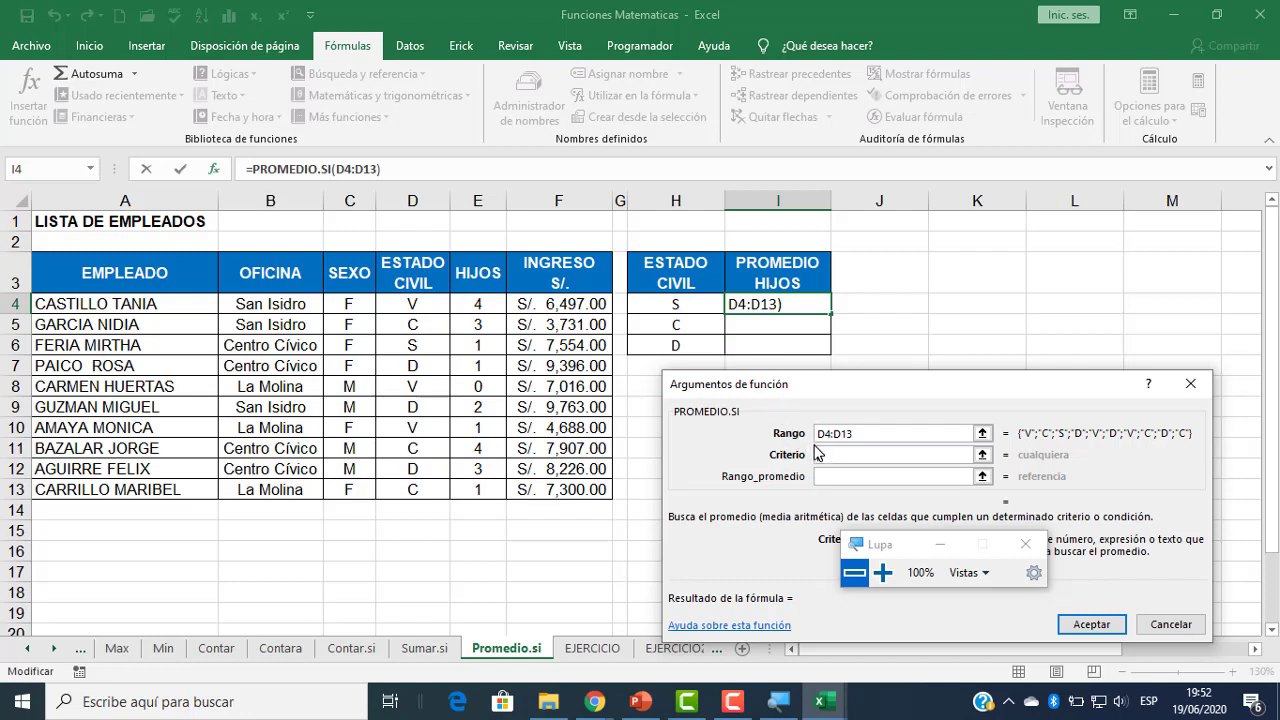
type("\"")
key("BackSpace")
left_click(664, 303)
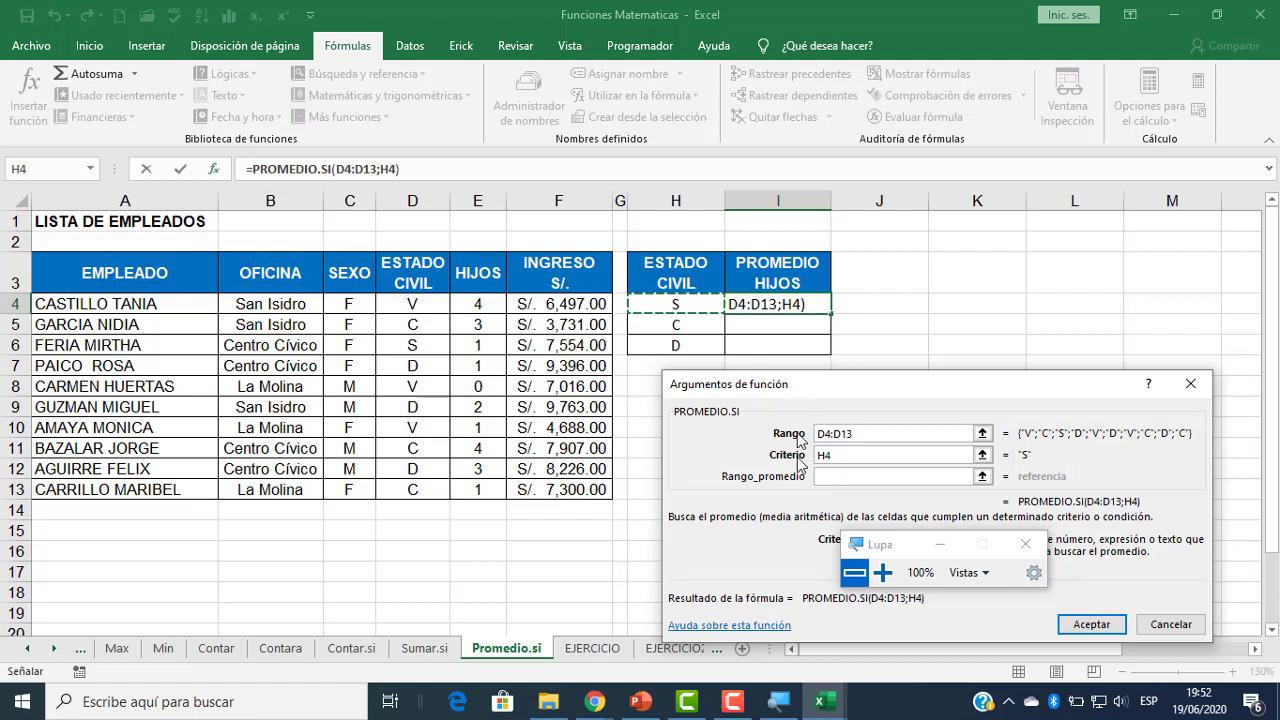
left_click(840, 476)
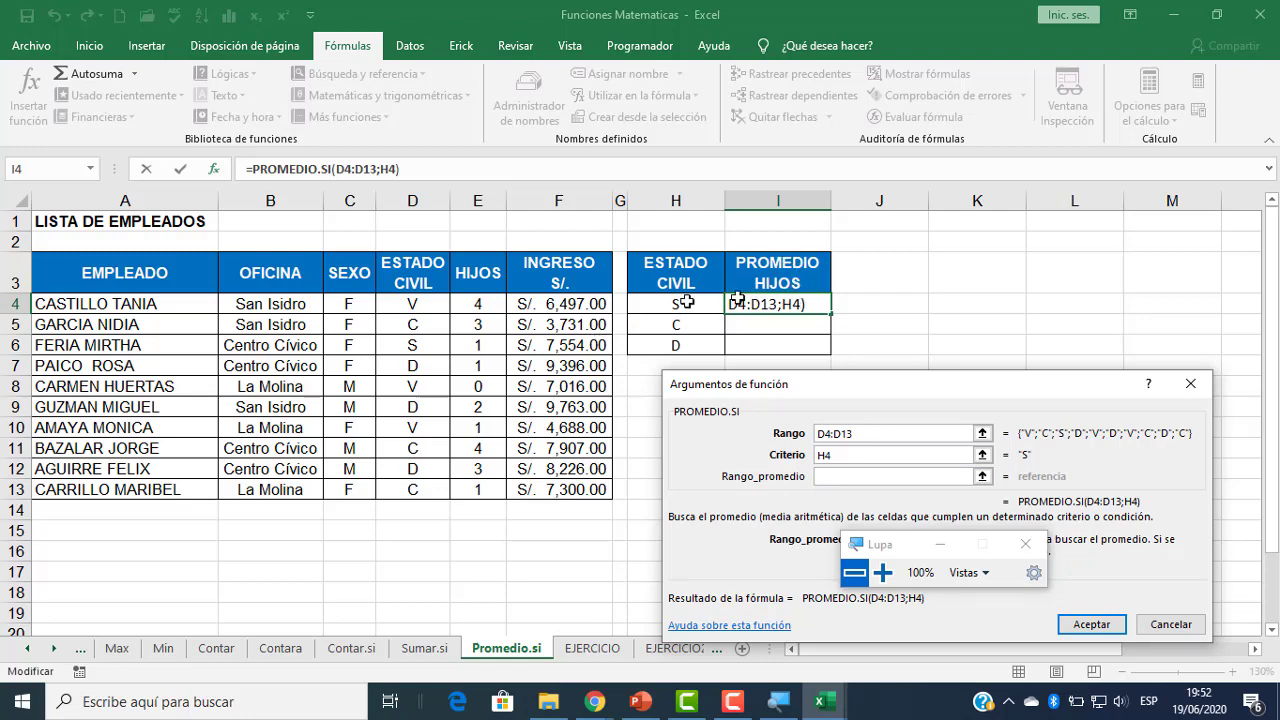
left_click_drag(474, 305, 485, 497)
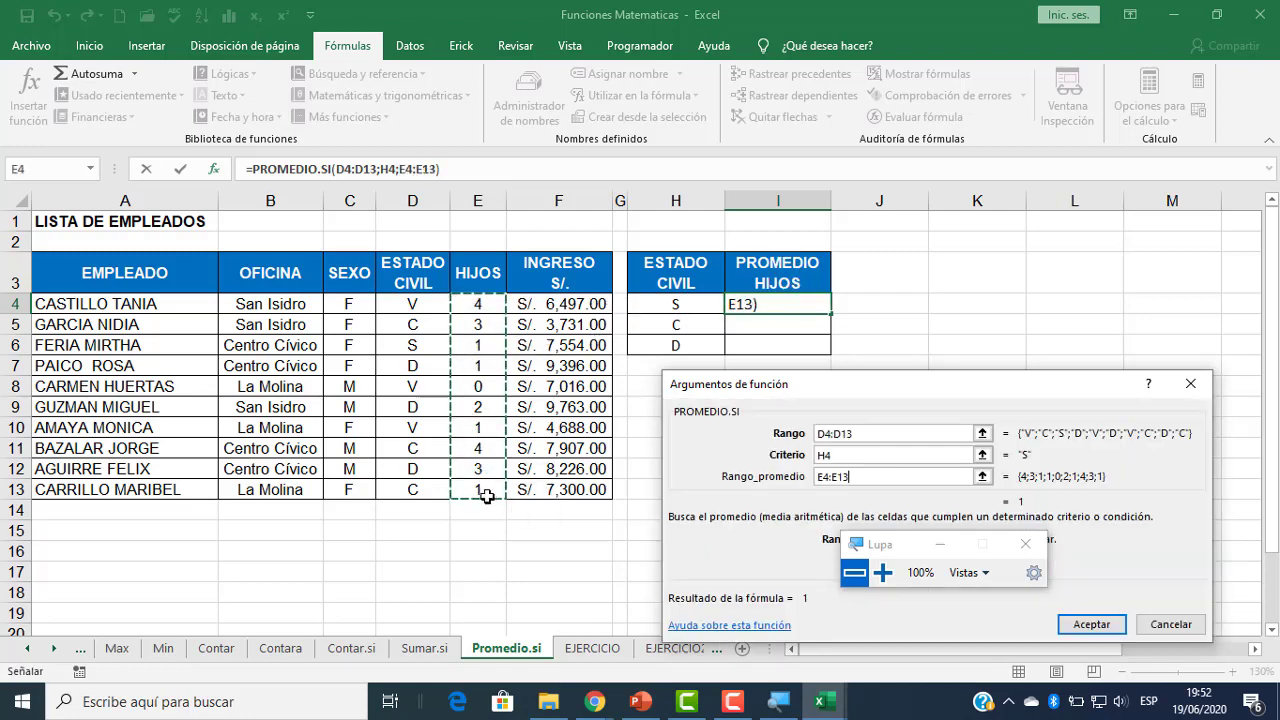
left_click_drag(883, 552, 509, 607)
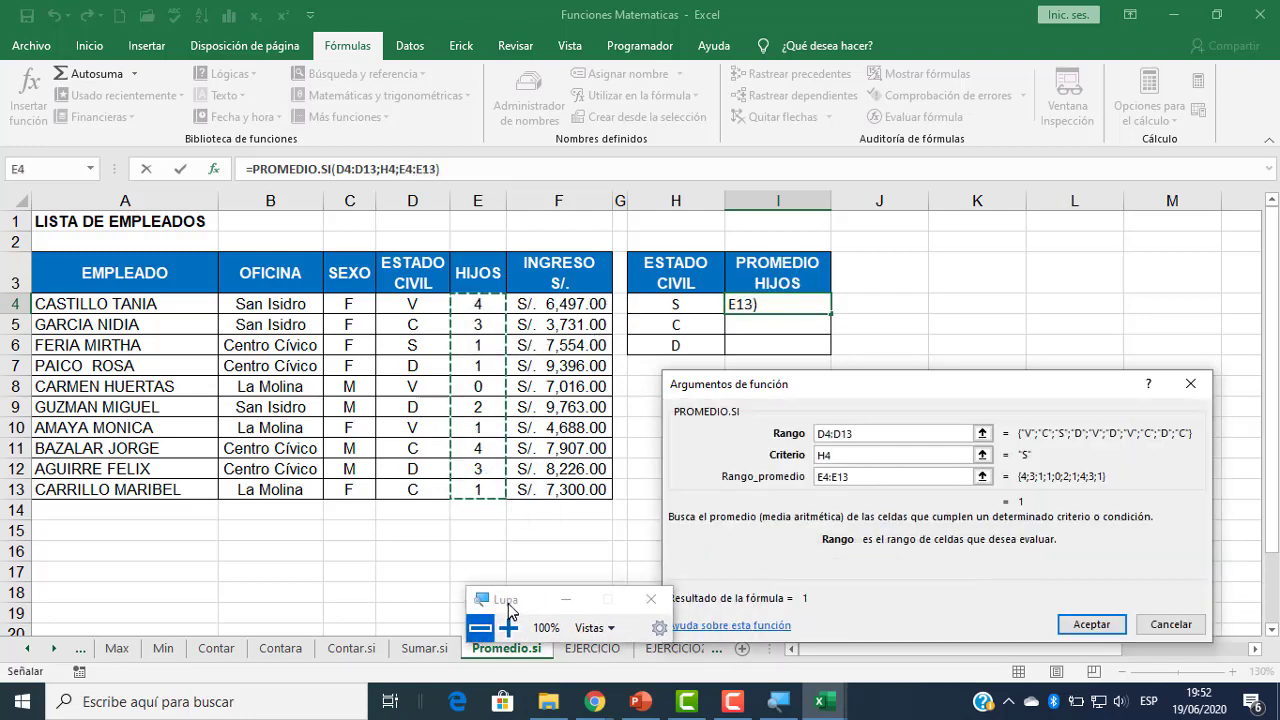
left_click(1089, 625)
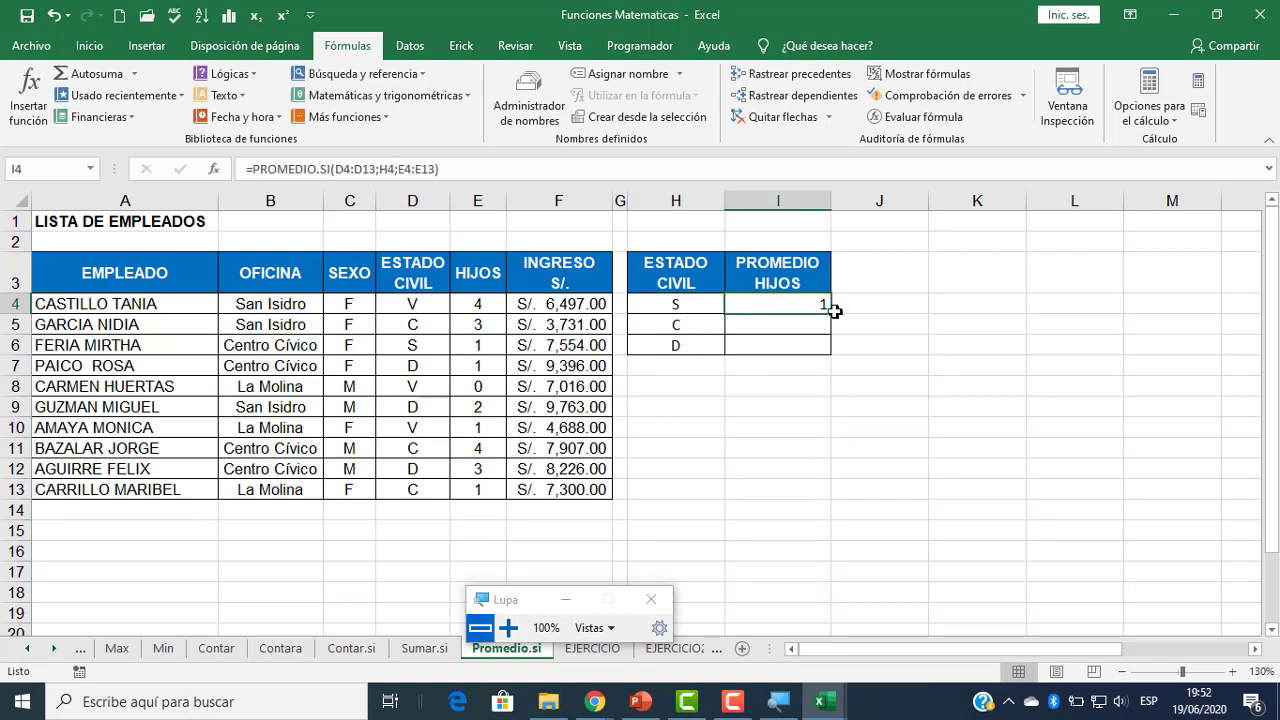
- Copy the I4 formula down to I6 and check the error options for cell I5
left_click_drag(834, 313, 827, 352)
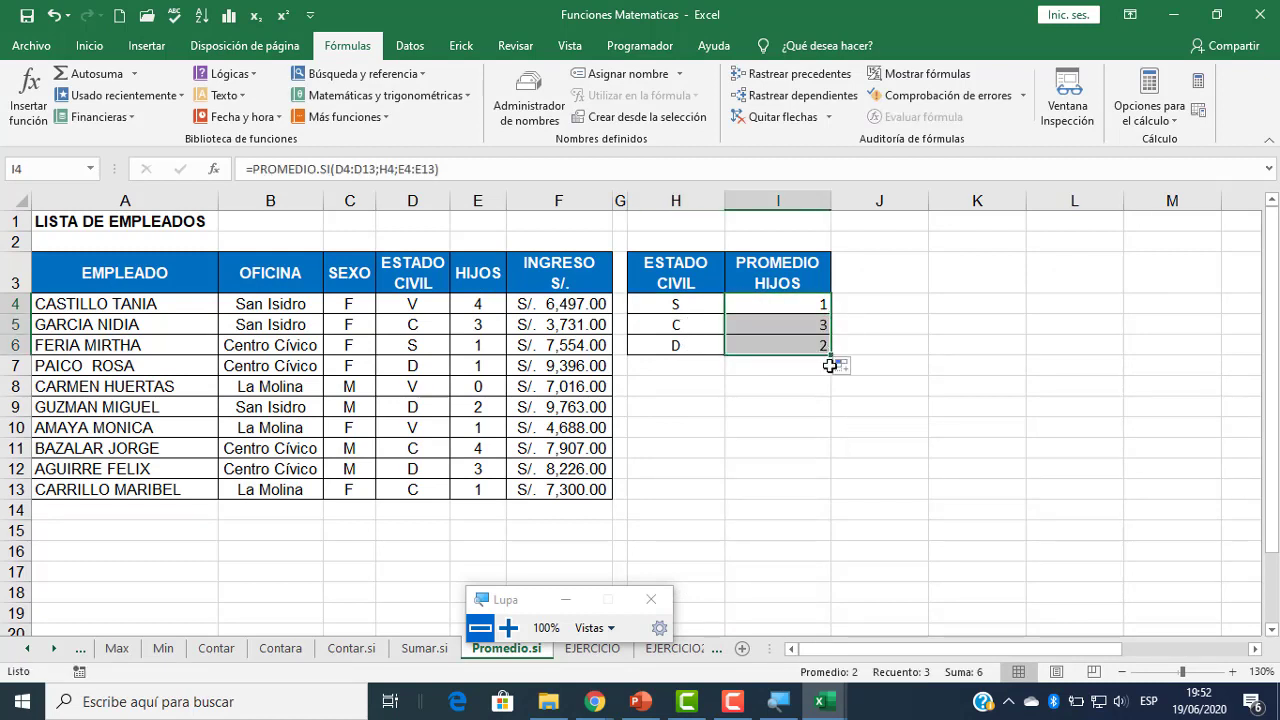
left_click(801, 325)
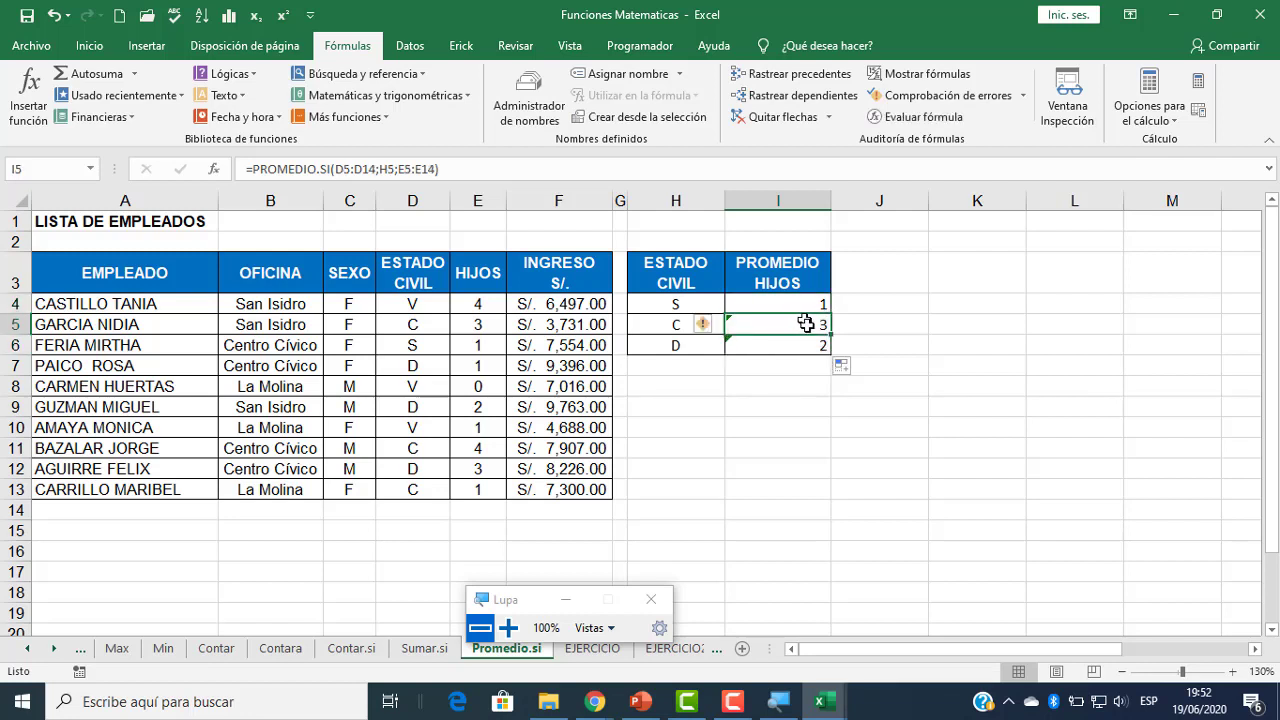
left_click(711, 330)
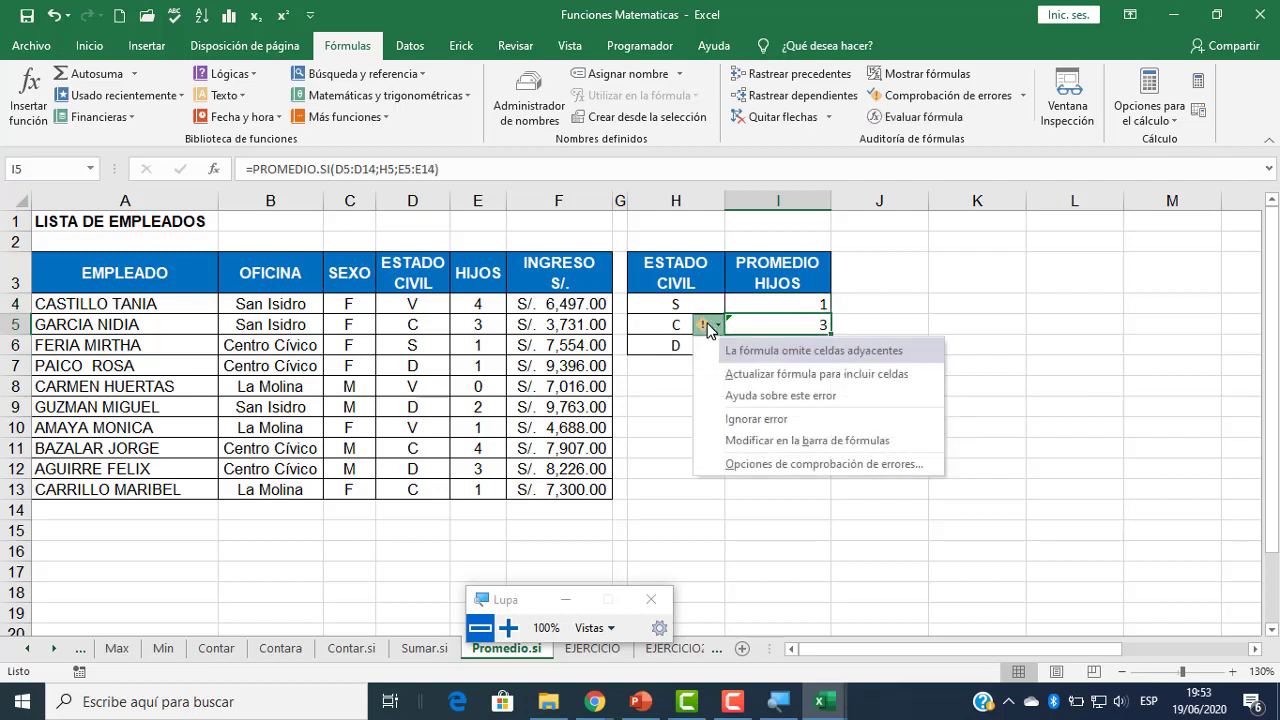
left_click(791, 329)
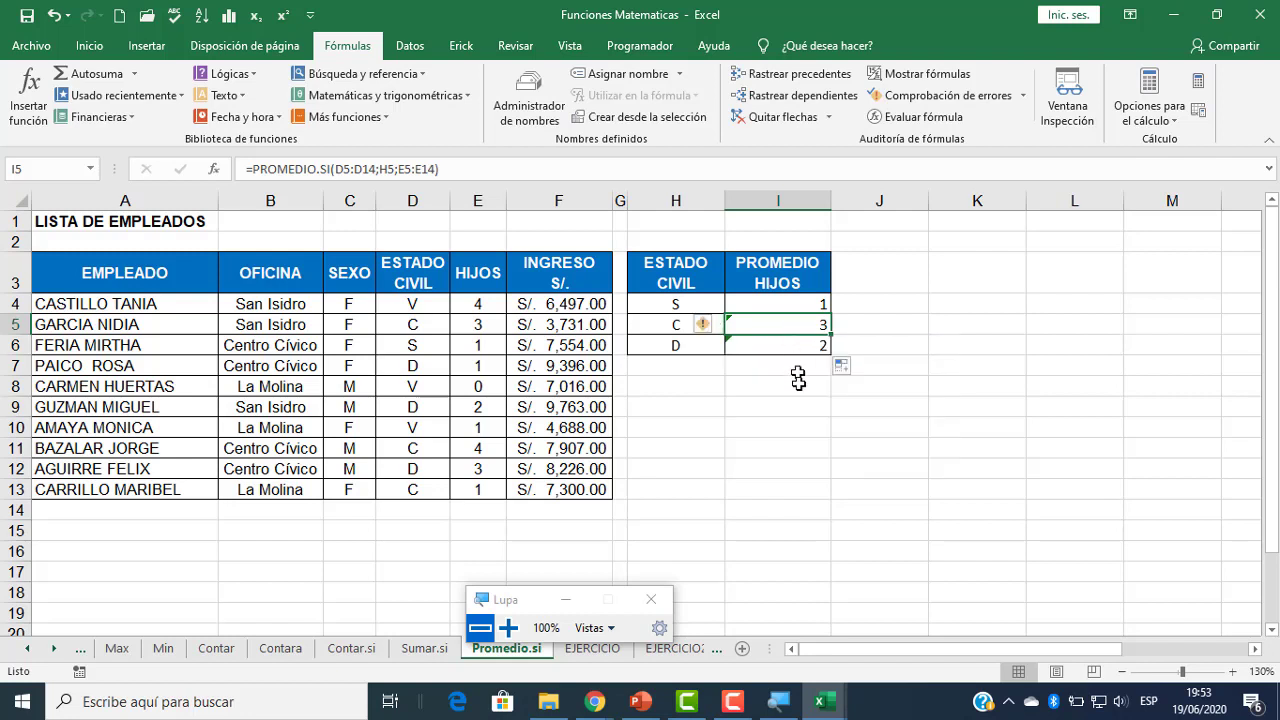
- Clear the copied formulas from cells I5:I6
left_click(798, 377)
left_click_drag(794, 333, 787, 350)
key("Delete")
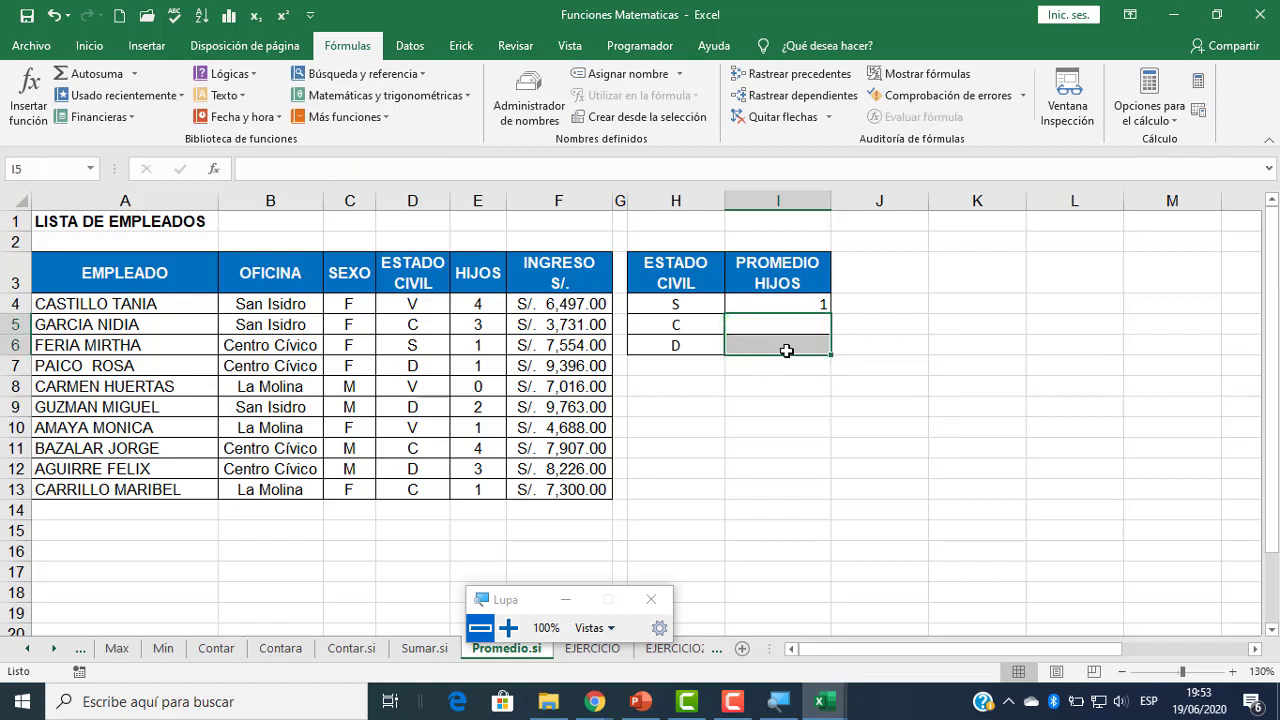
- Insert a PROMEDIO.SI formula in cell I5 with range D4:D13, criterion H5 and average range E4:E13
left_click(790, 326)
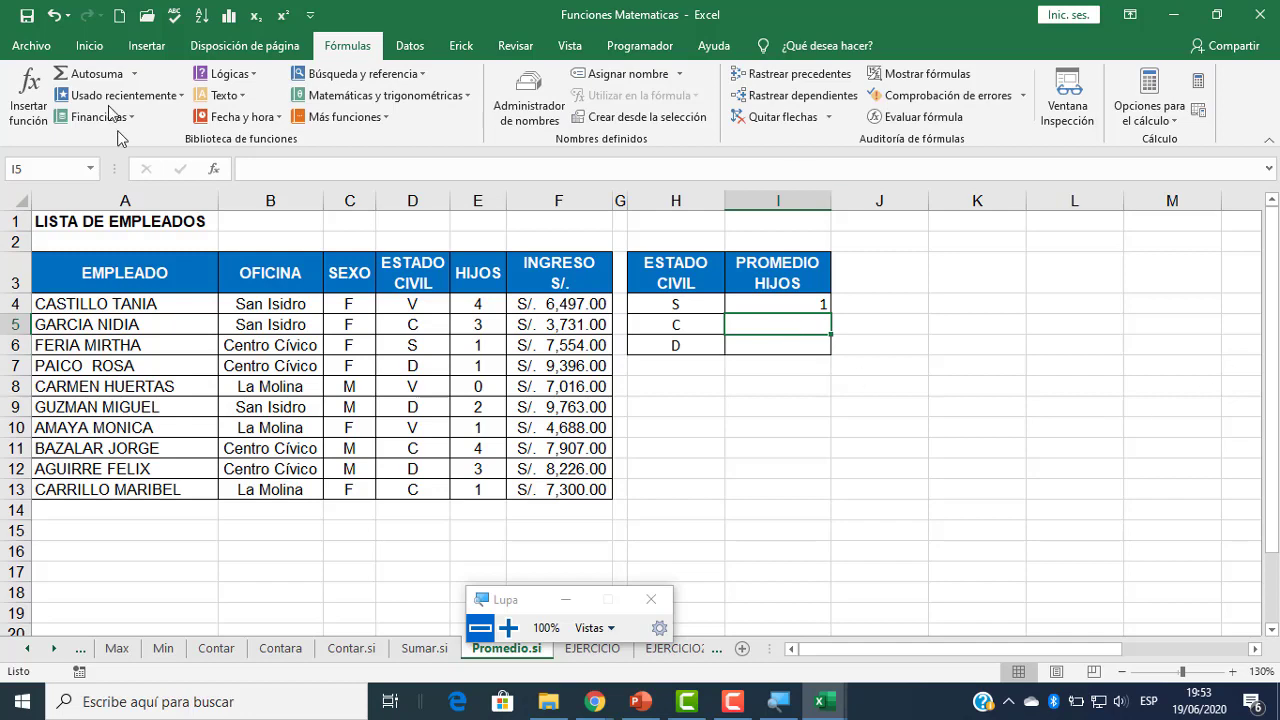
left_click(218, 170)
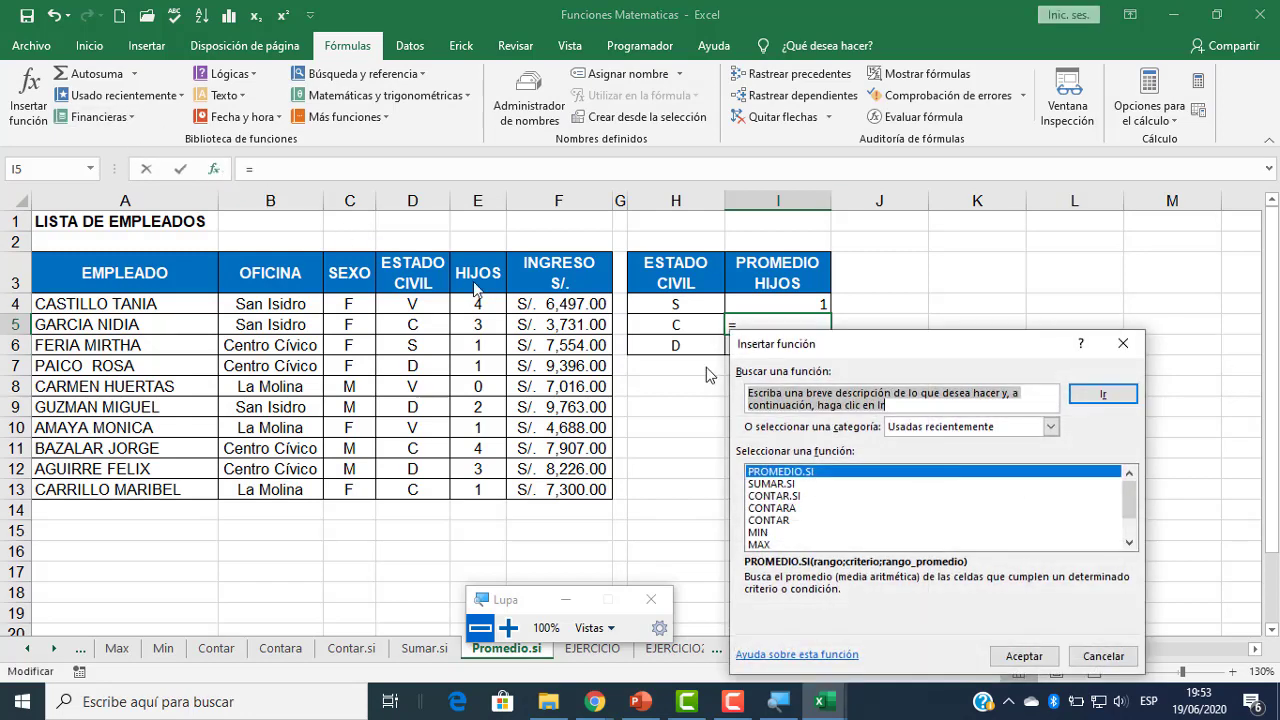
double_click(810, 474)
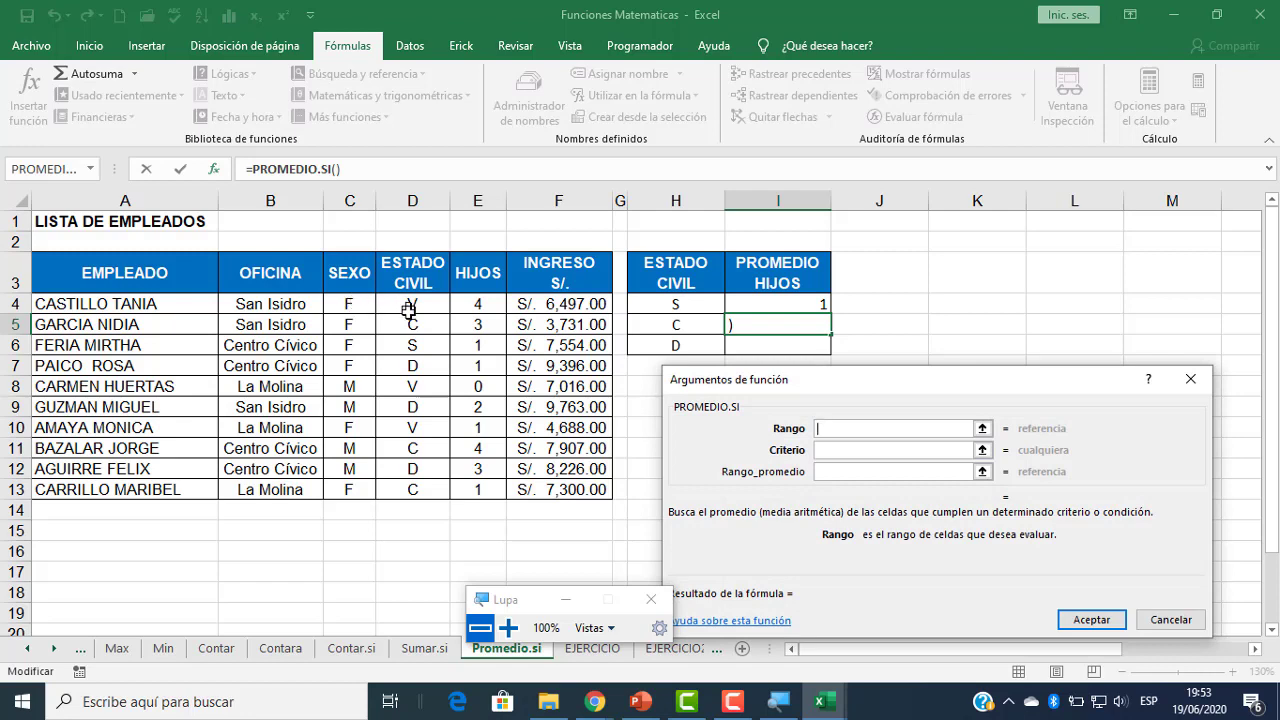
left_click_drag(409, 310, 420, 489)
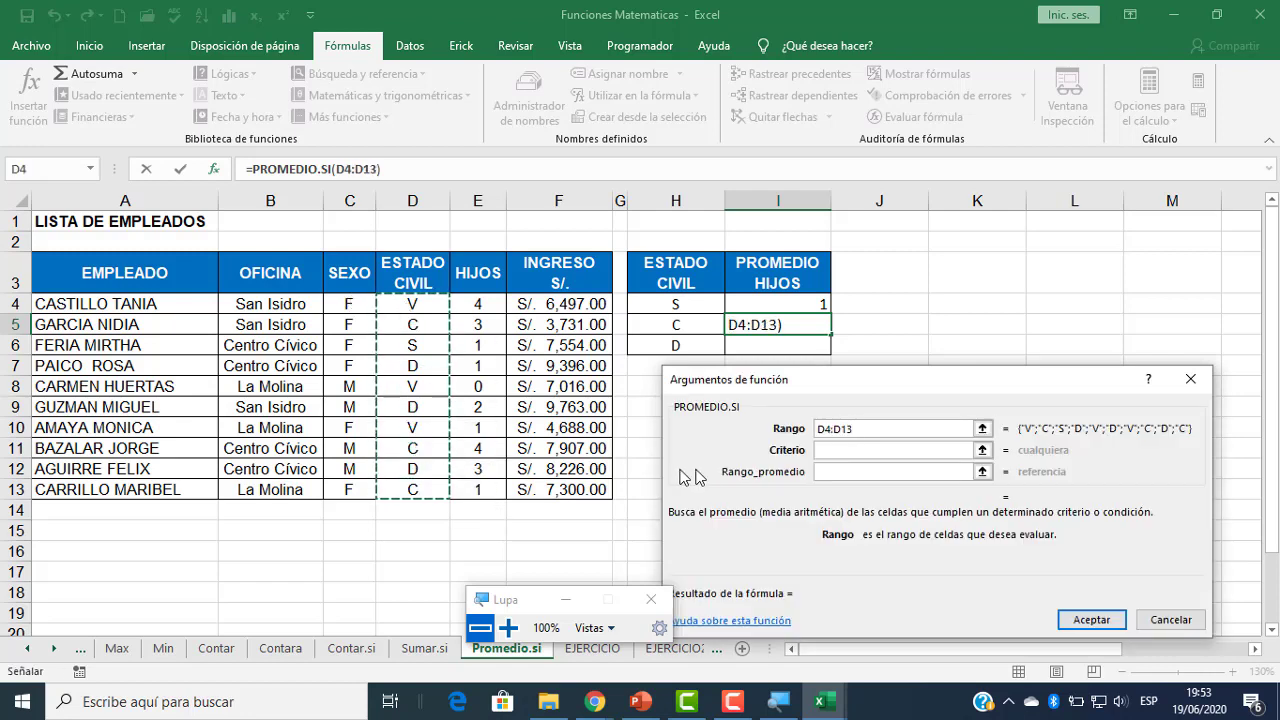
left_click(966, 450)
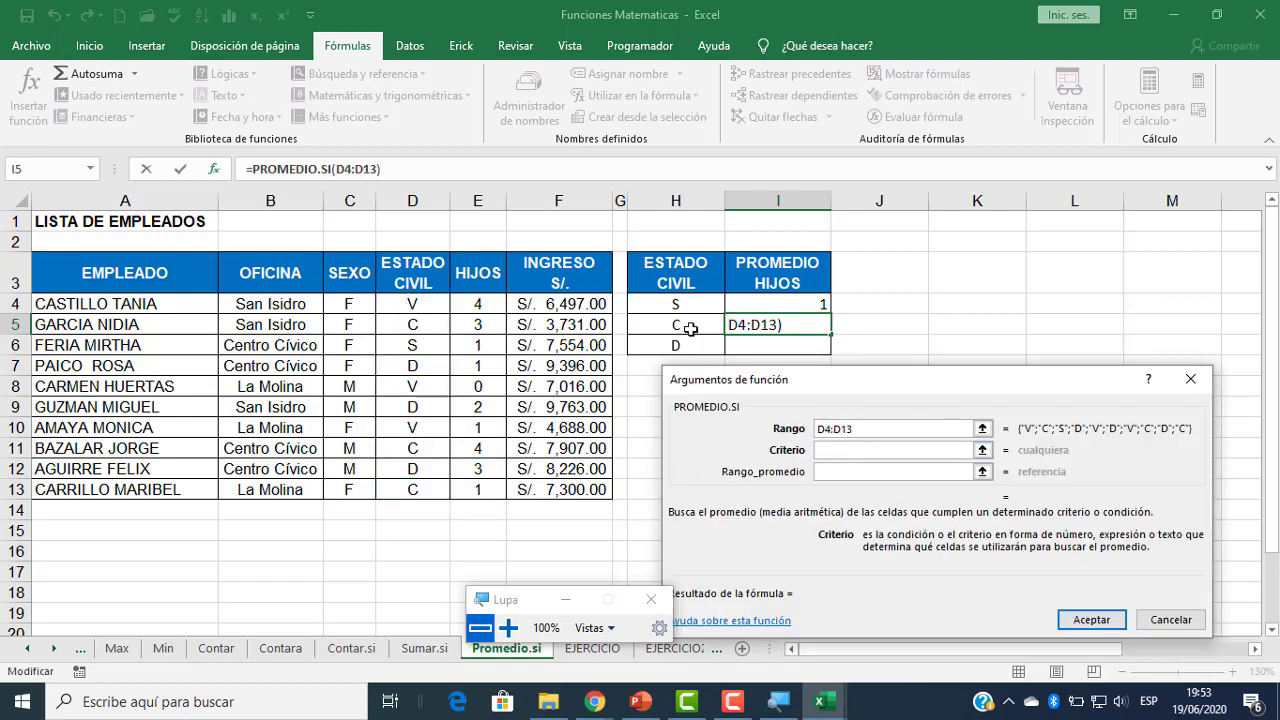
left_click(690, 329)
left_click(839, 473)
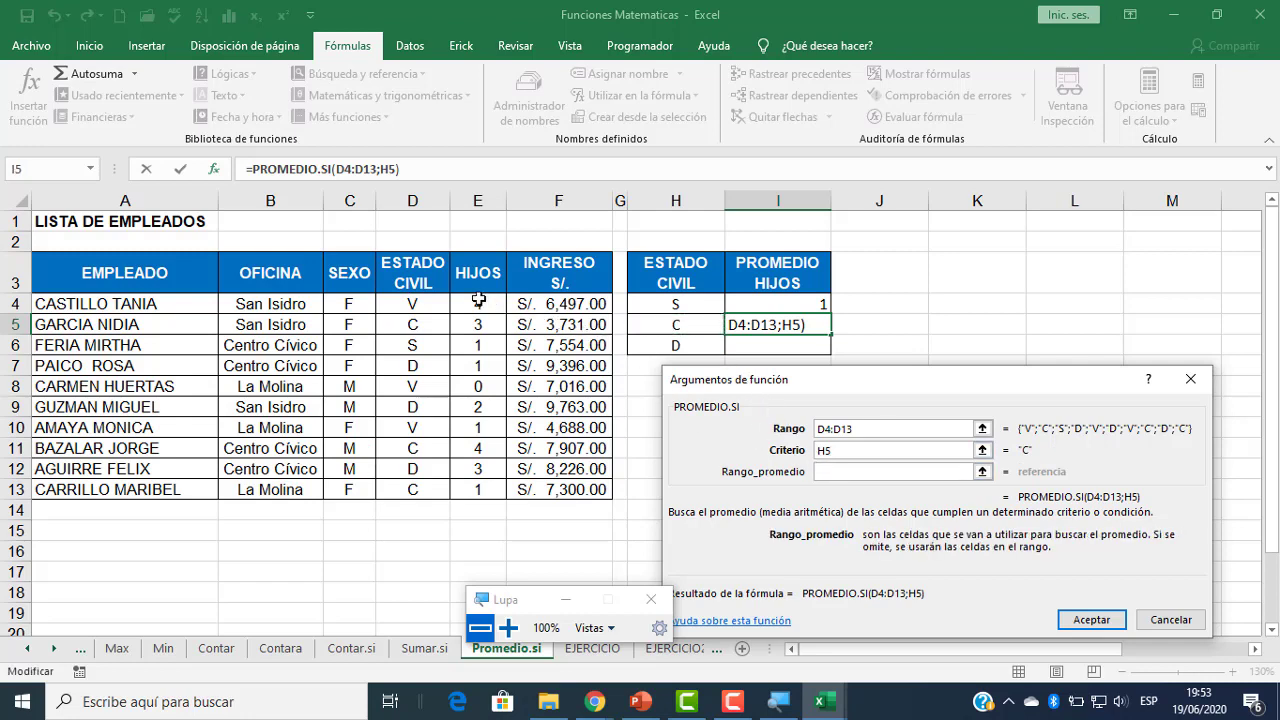
left_click_drag(478, 302, 478, 487)
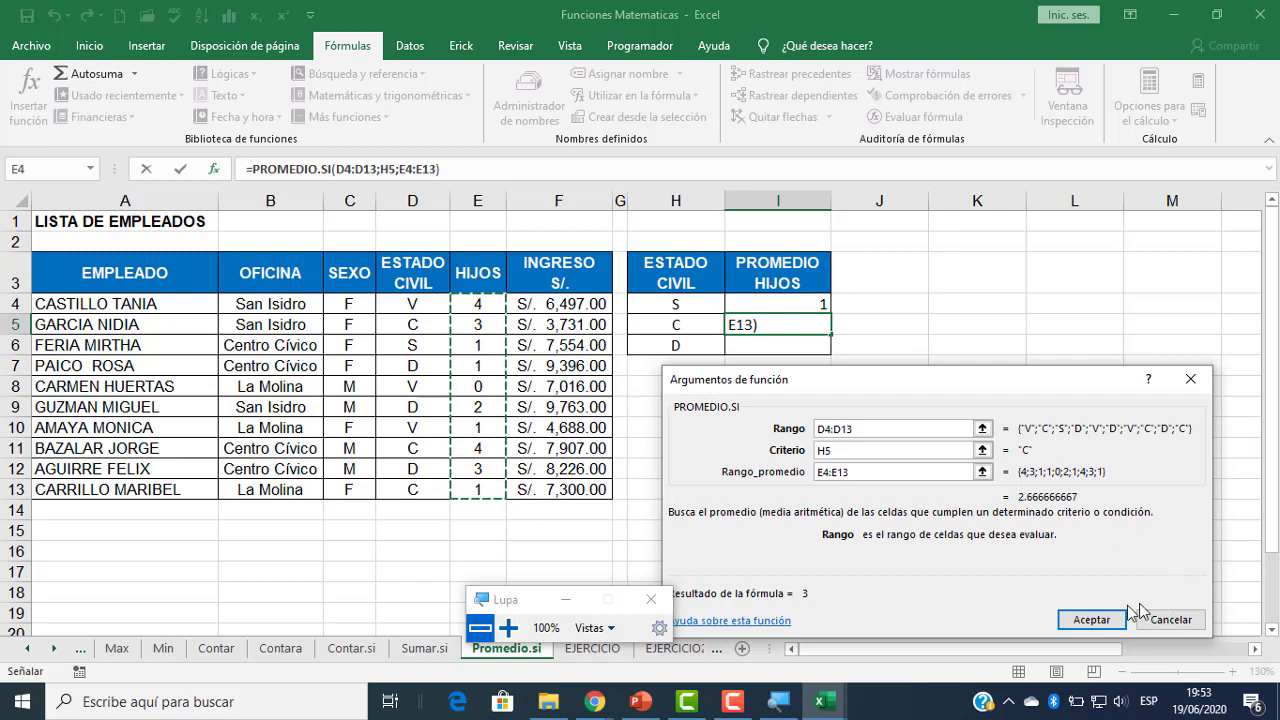
left_click(1100, 617)
- Insert a PROMEDIO.SI formula in cell I6 with range D4:D13, criterion H6 and average range E4:E13
left_click(806, 346)
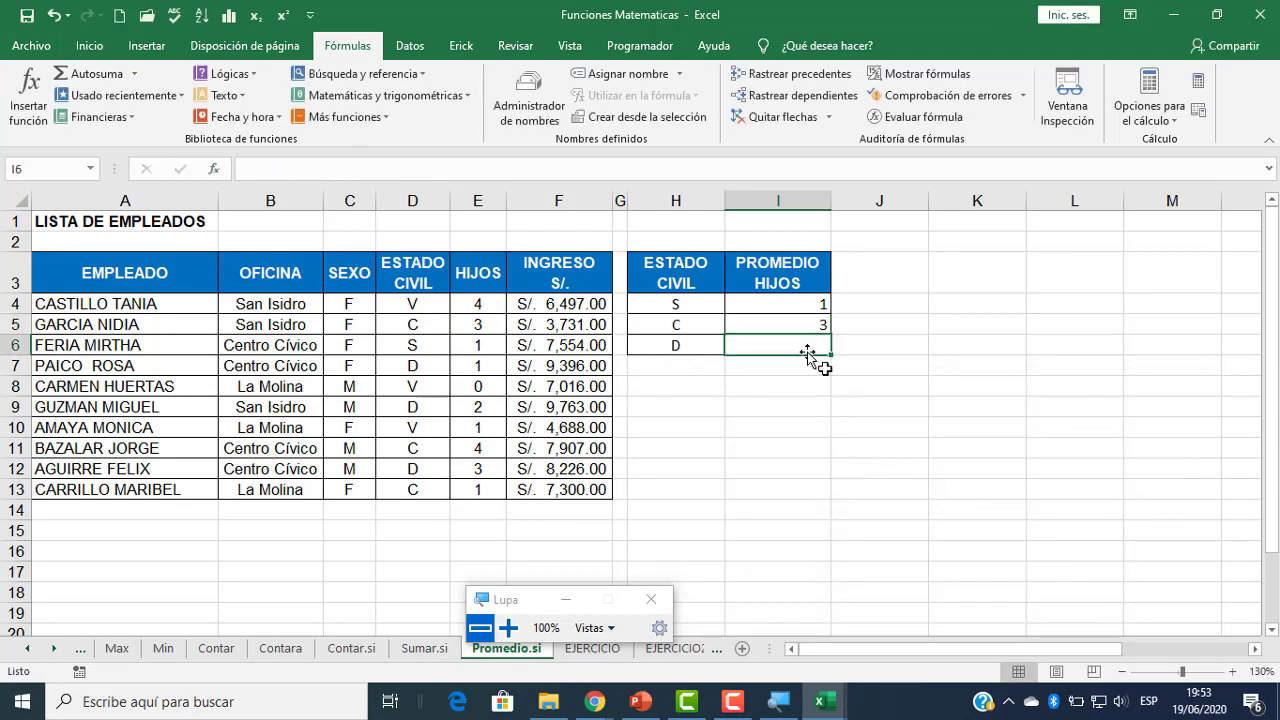
left_click(213, 169)
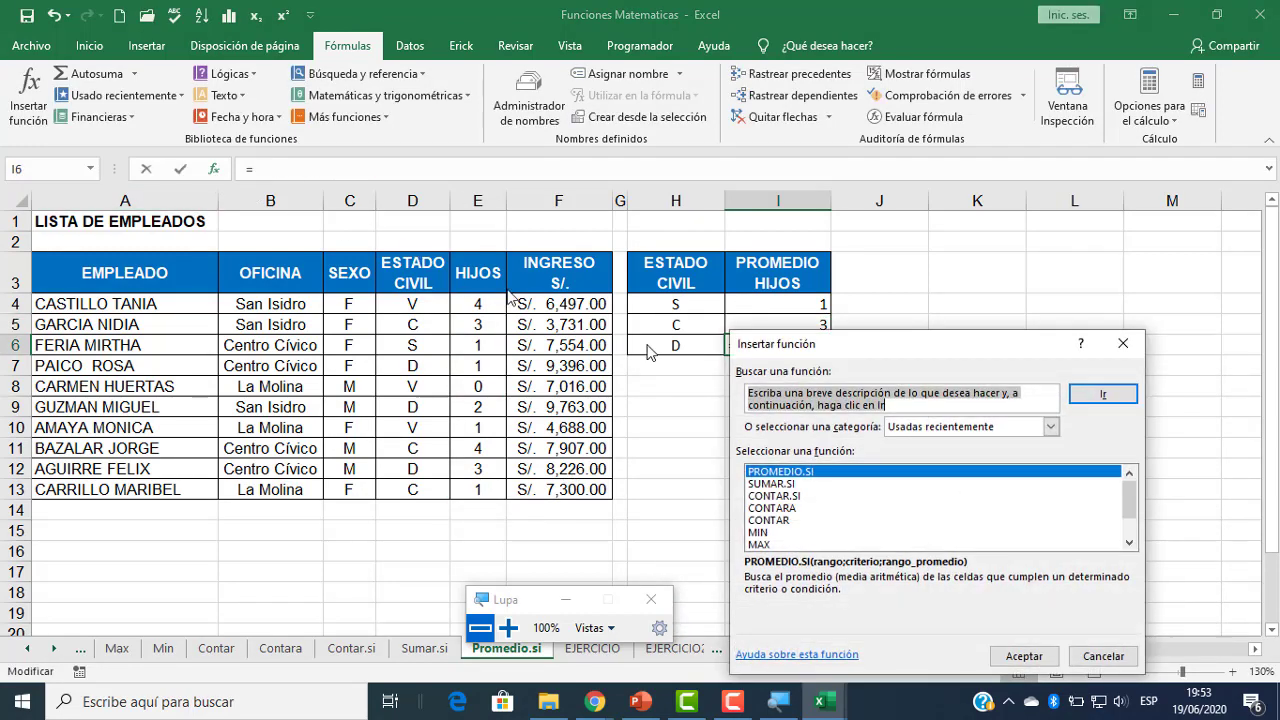
double_click(785, 471)
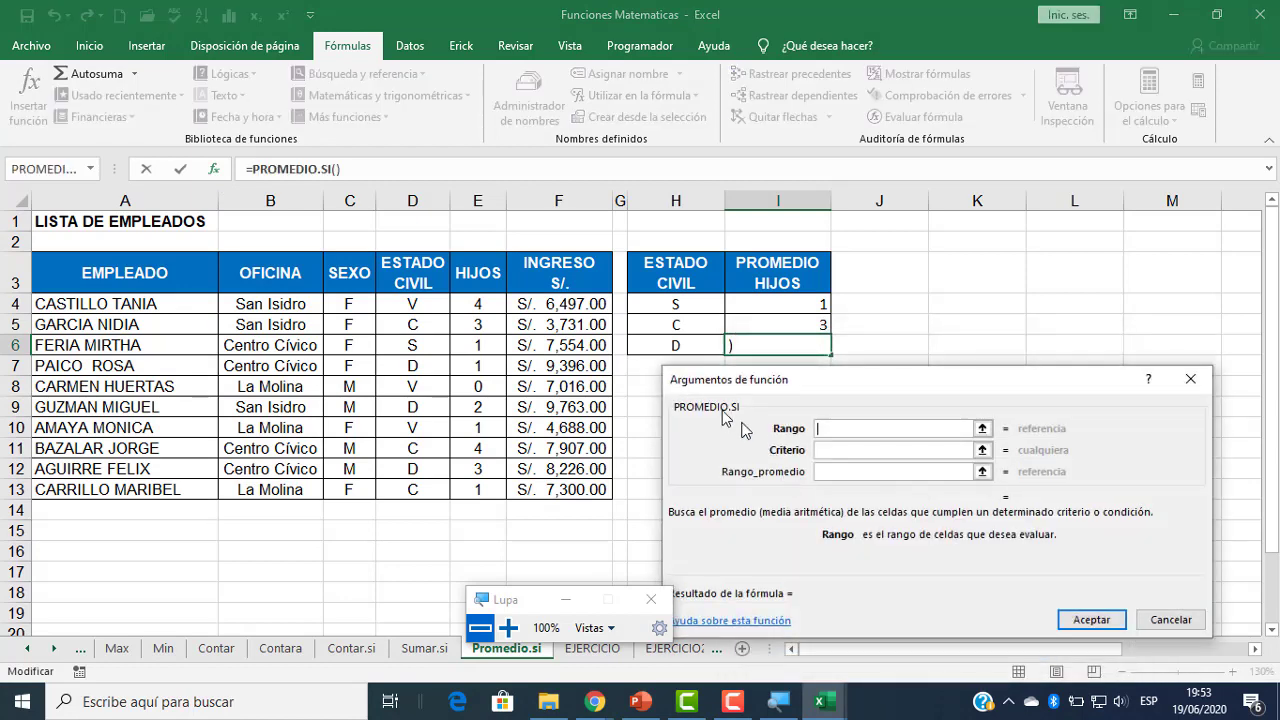
left_click_drag(405, 305, 415, 490)
left_click(829, 450)
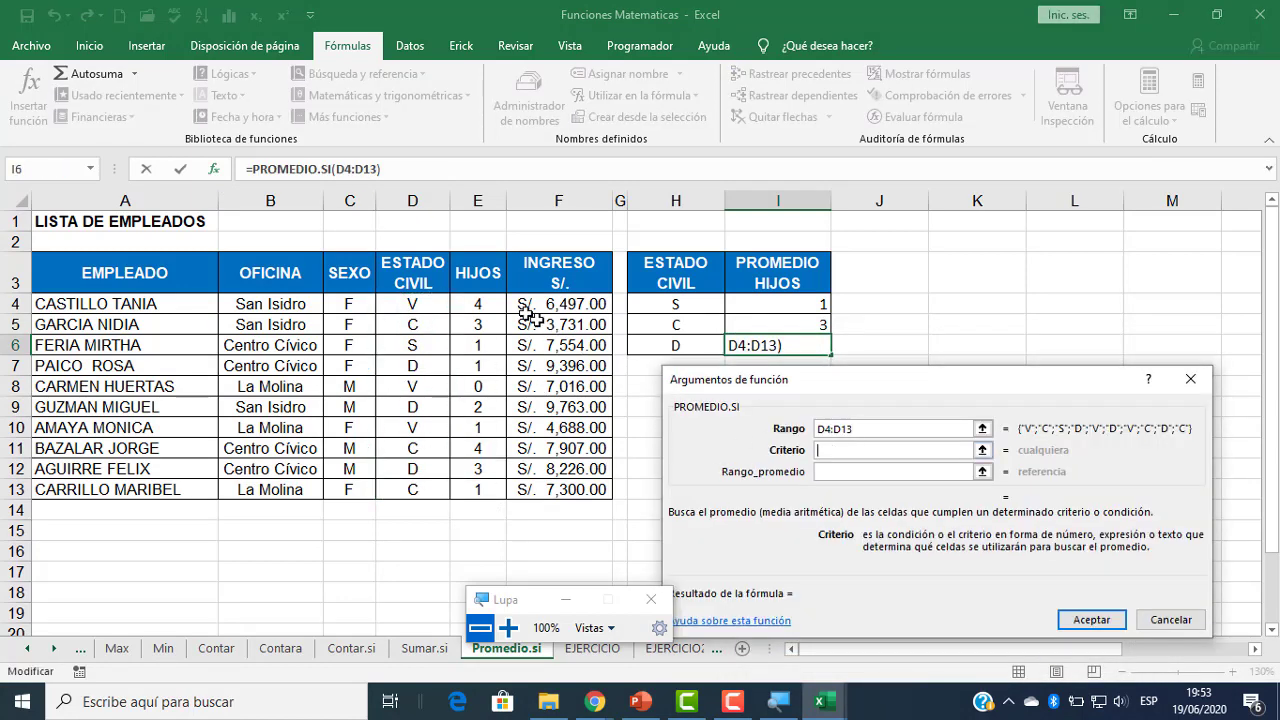
left_click(652, 346)
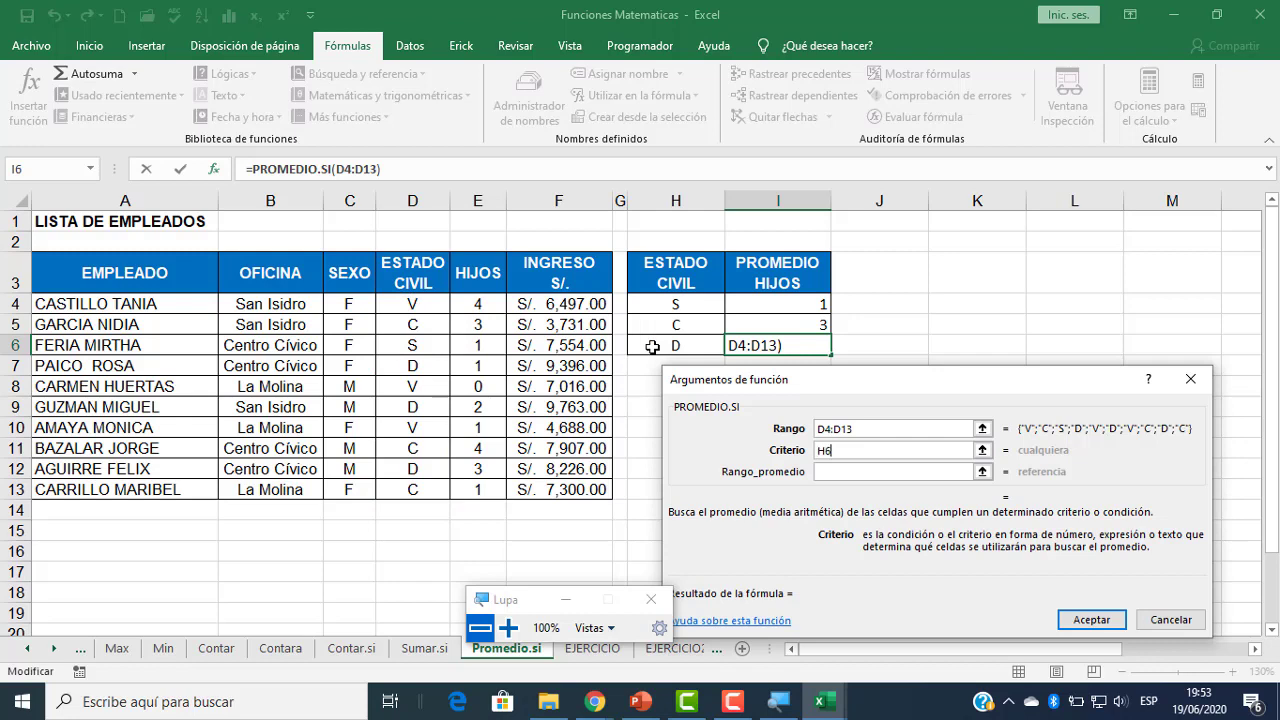
left_click(834, 471)
left_click(568, 310)
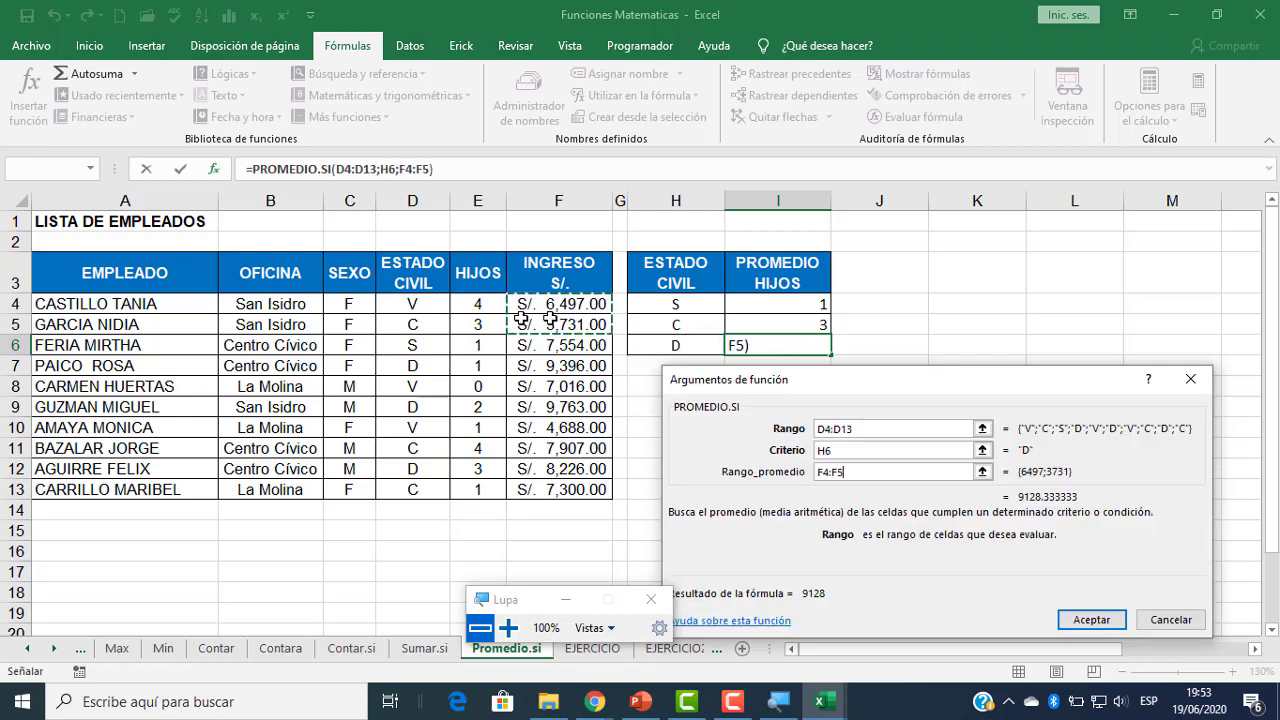
left_click_drag(489, 306, 494, 482)
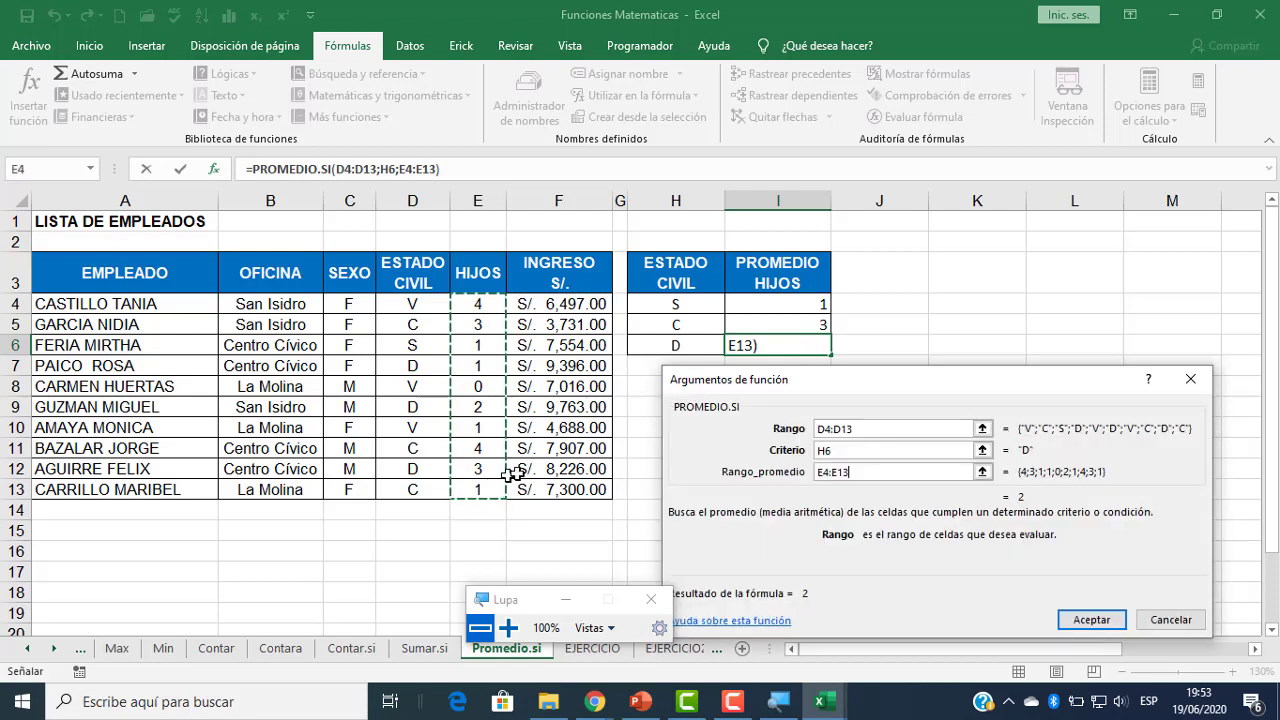
- Confirm the PROMEDIO.SI formula in I6 with range D4:D13, criterion H6 and average range E4:E13, and review the results in I4:I6
left_click(1071, 621)
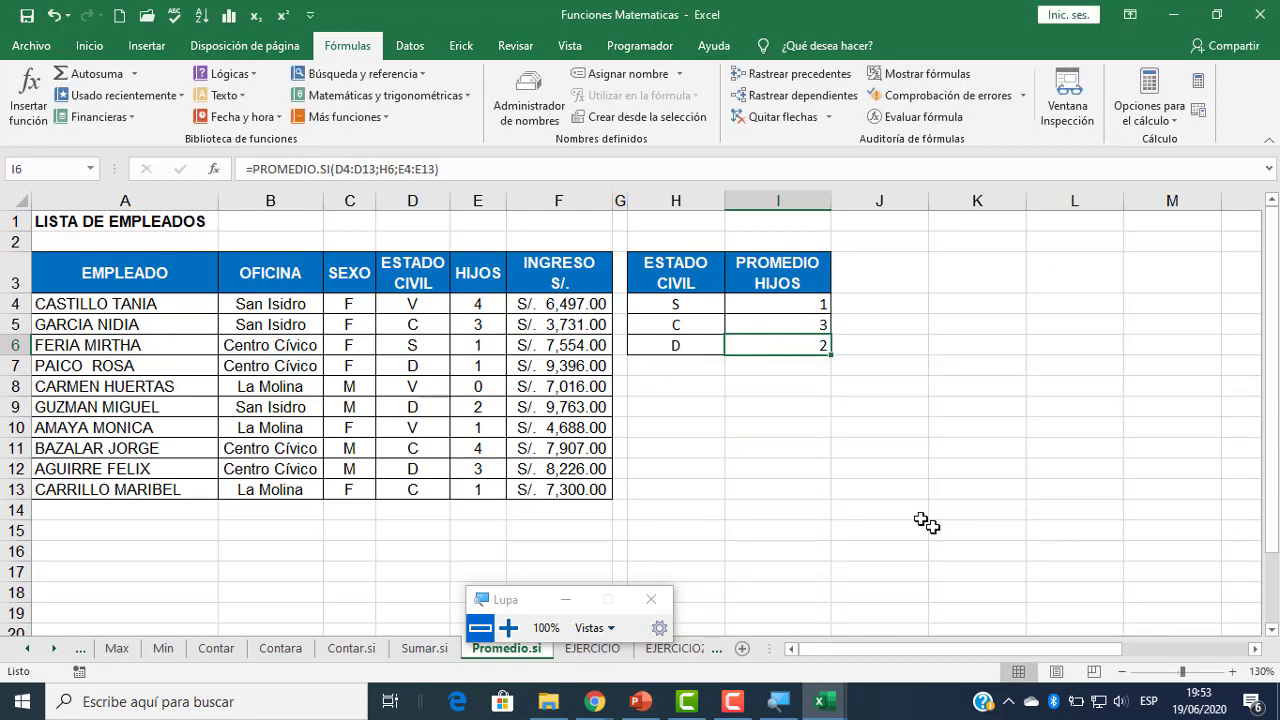
left_click_drag(780, 305, 775, 342)
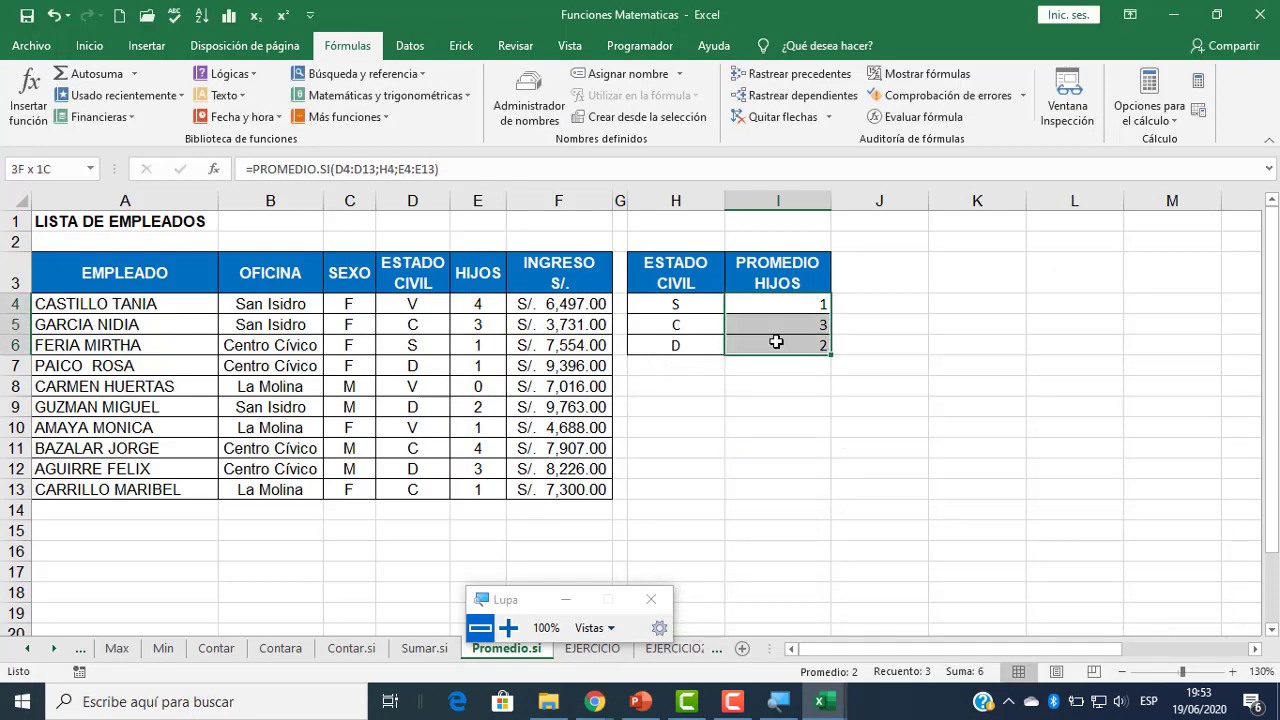
left_click(775, 416)
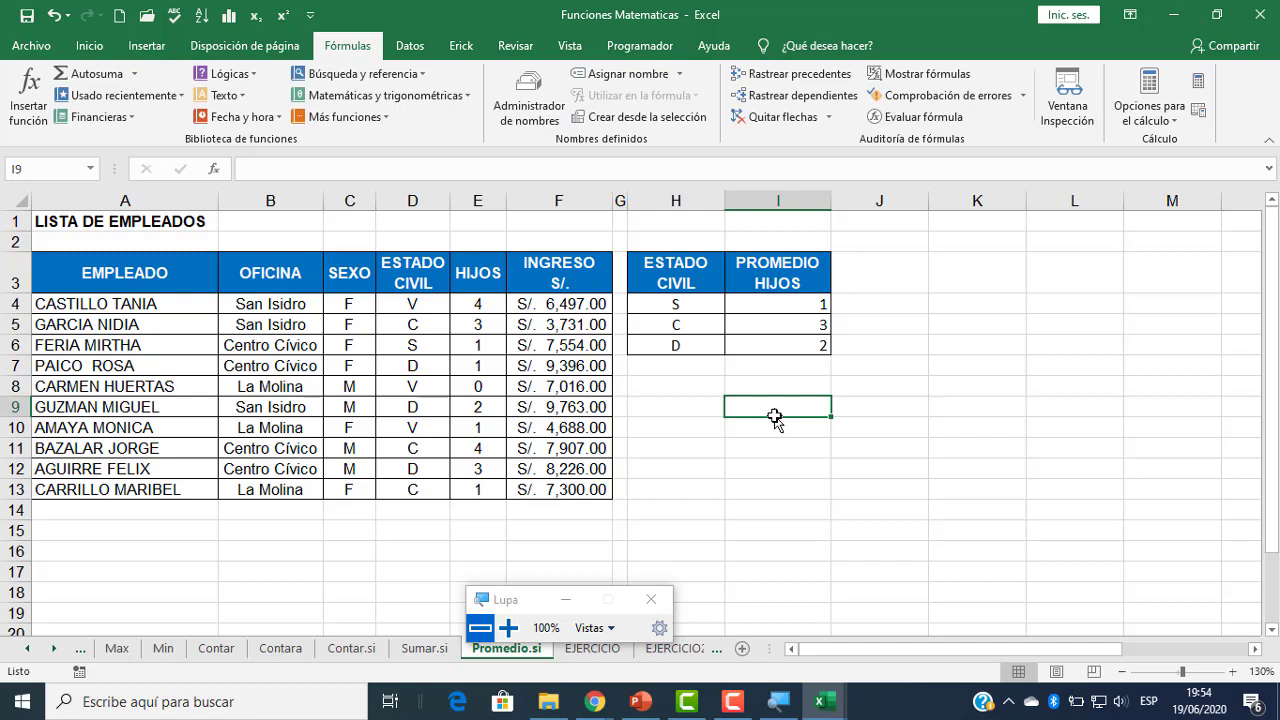
- Switch to the Google Meet window in Chrome and read back through the students' recent chat messages
left_click(595, 701)
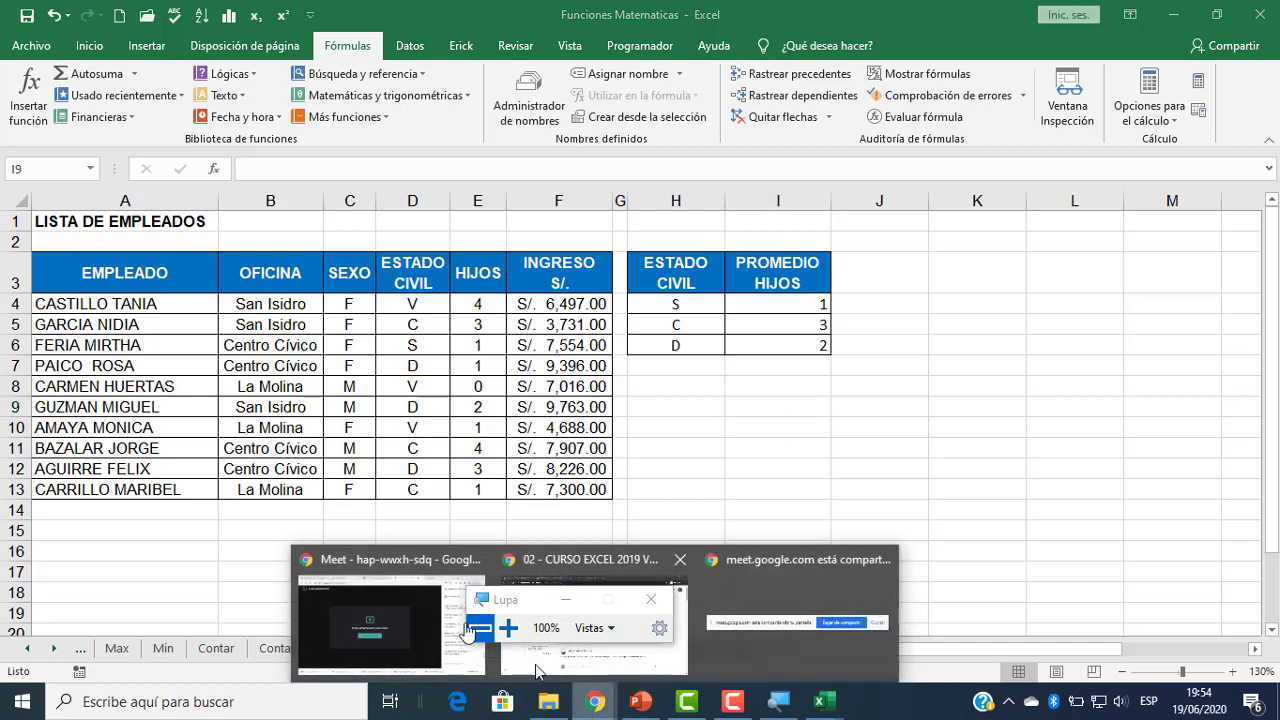
left_click(403, 600)
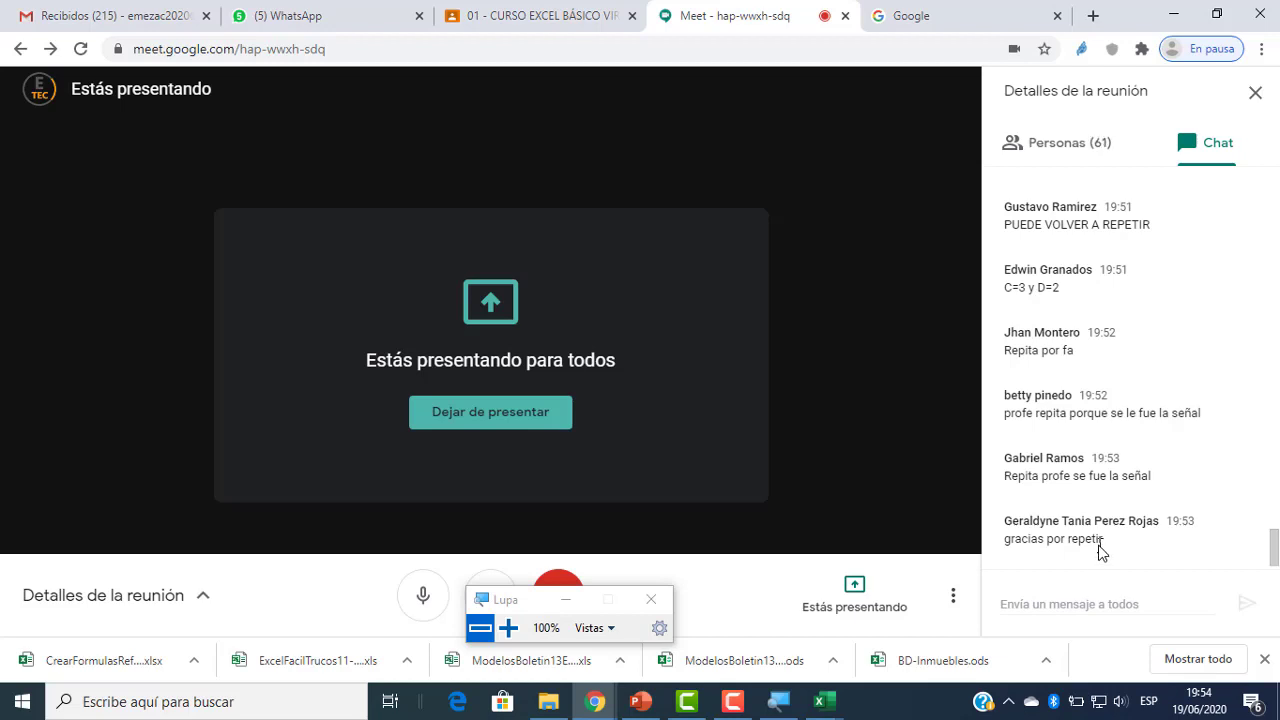
scroll(1100, 543, "up", 1)
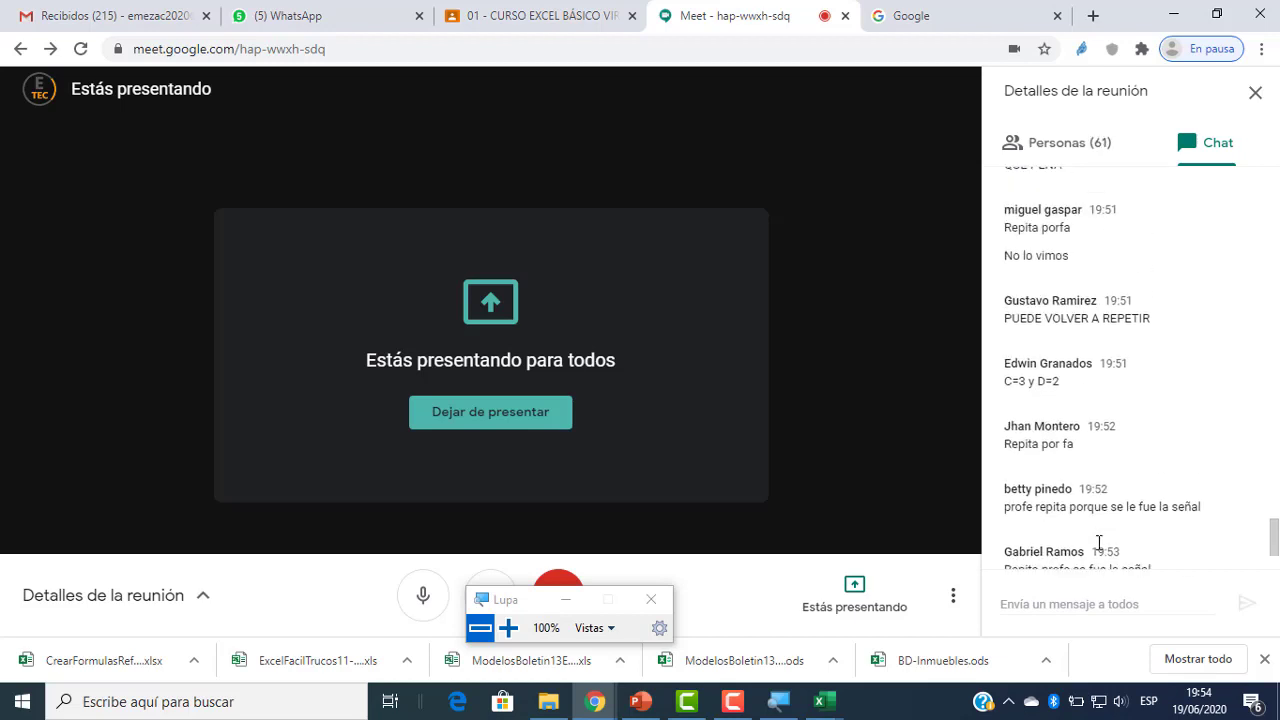
scroll(1095, 538, "up", 3)
scroll(1095, 538, "up", 1)
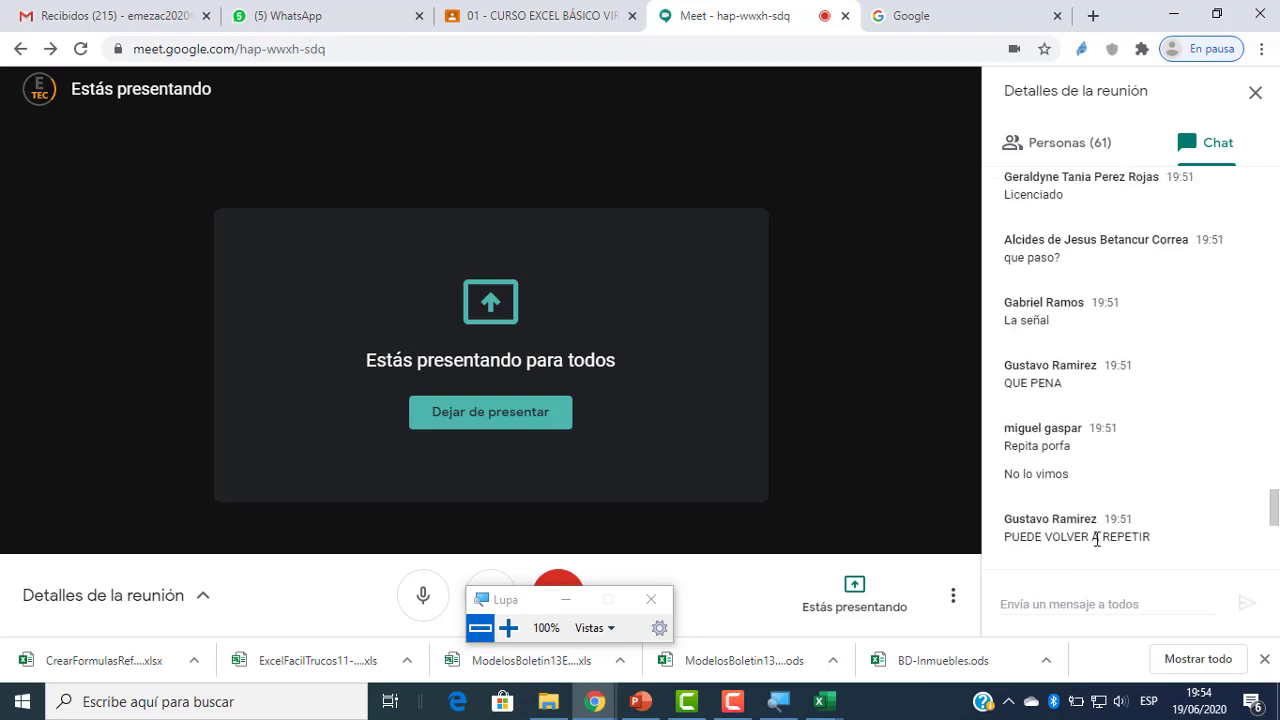
scroll(1095, 538, "down", 1)
scroll(1095, 538, "up", 2)
scroll(1095, 538, "down", 3)
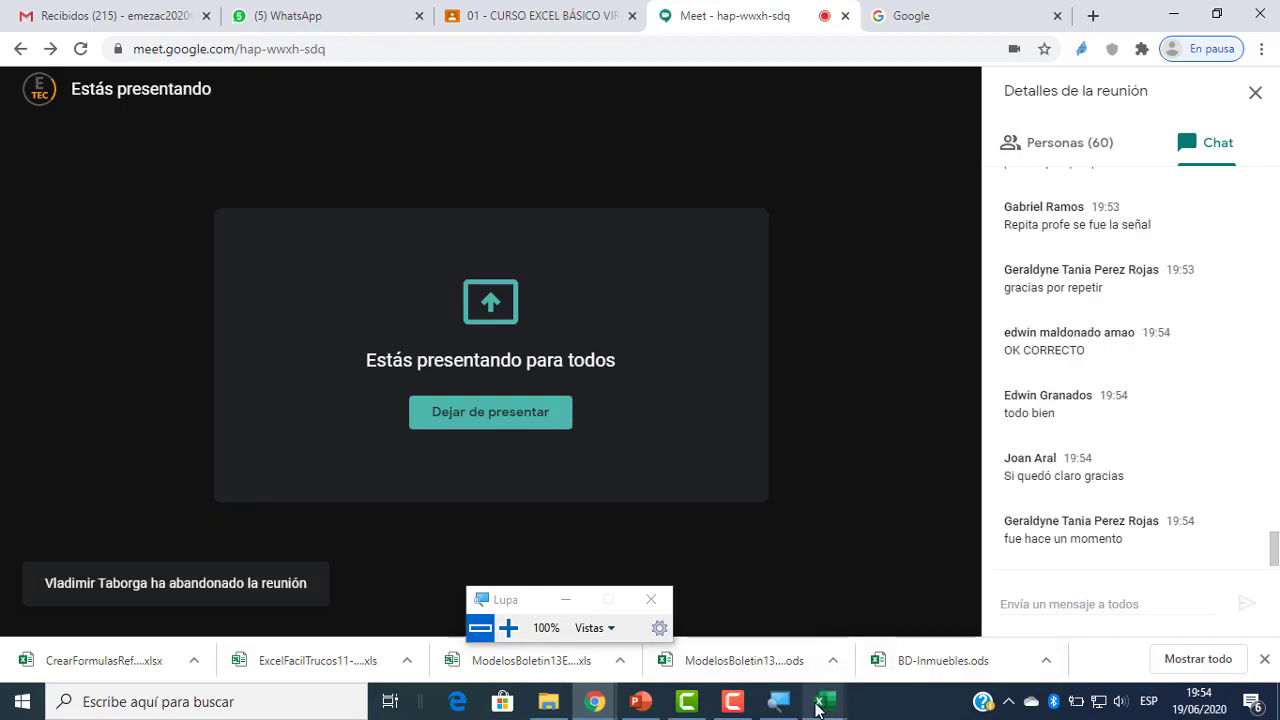
- Return to the Funciones Matematicas workbook in Excel and minimize the Magnifier window covering the sheet
mouse_move(824, 701)
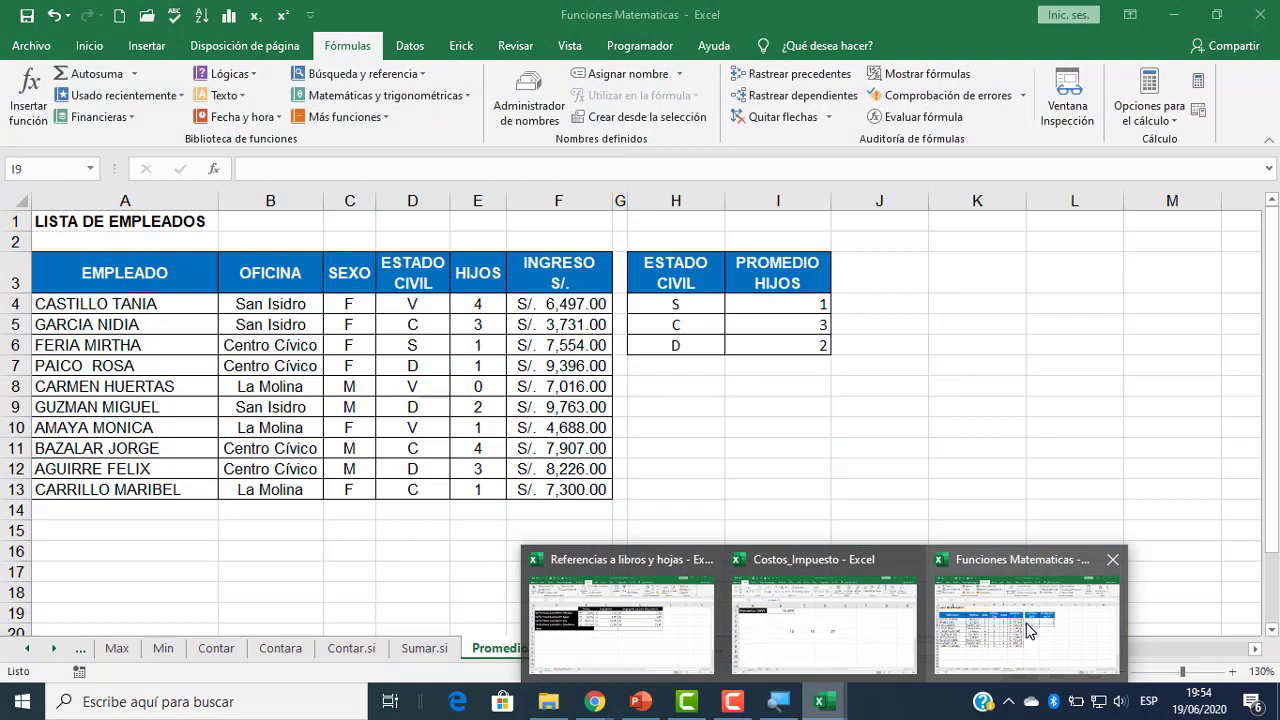
left_click(941, 625)
left_click(740, 516)
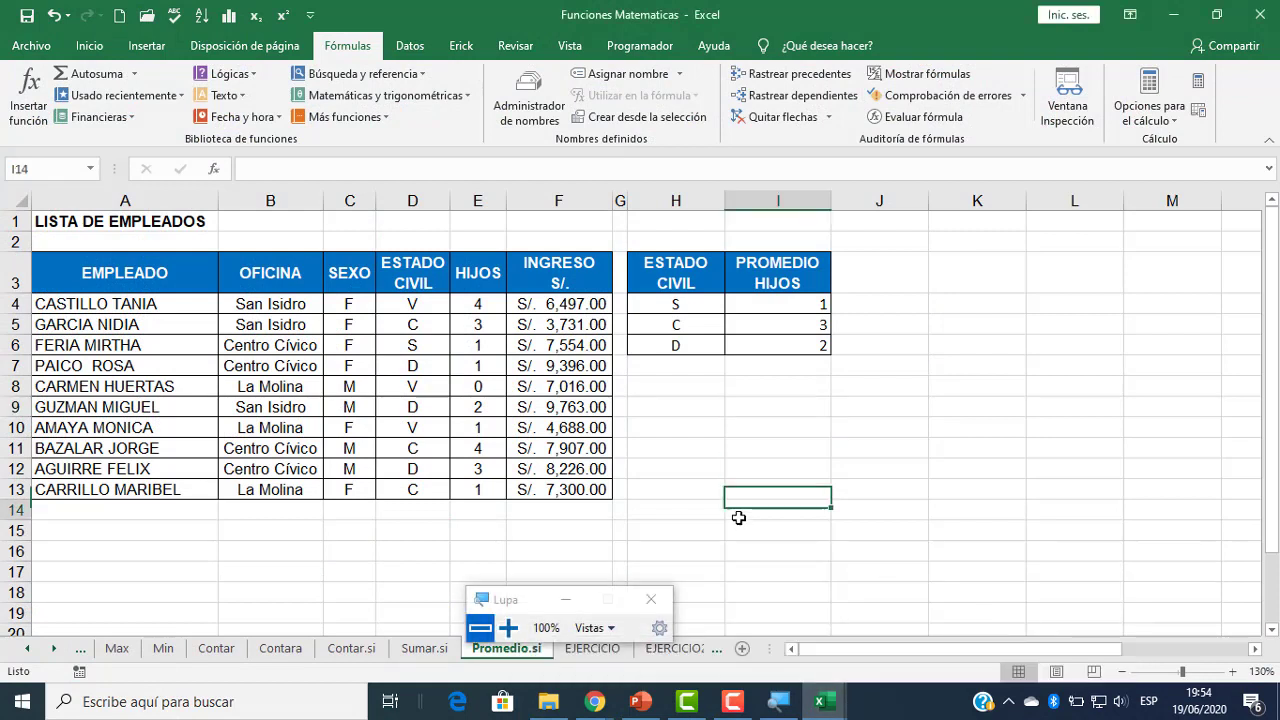
left_click_drag(531, 607, 766, 528)
left_click(800, 522)
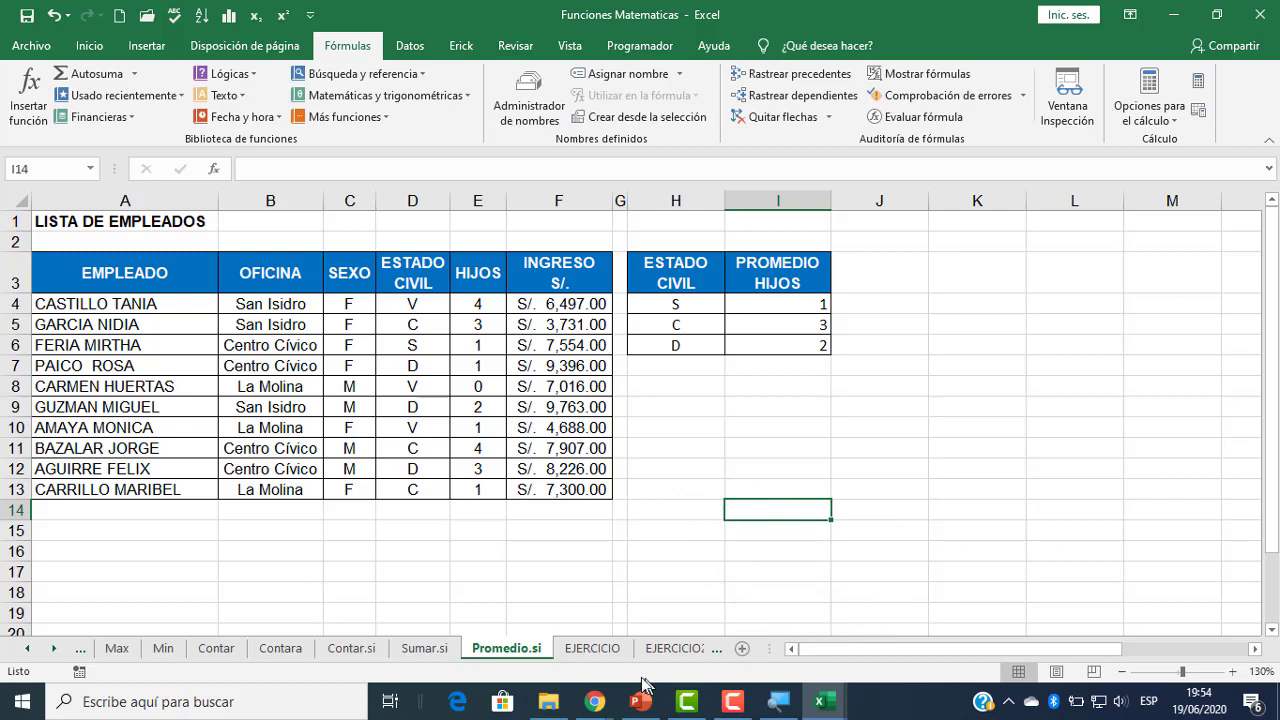
- Check the latest Google Meet chat messages and return to the Funciones Matematicas workbook in Excel
mouse_move(594, 701)
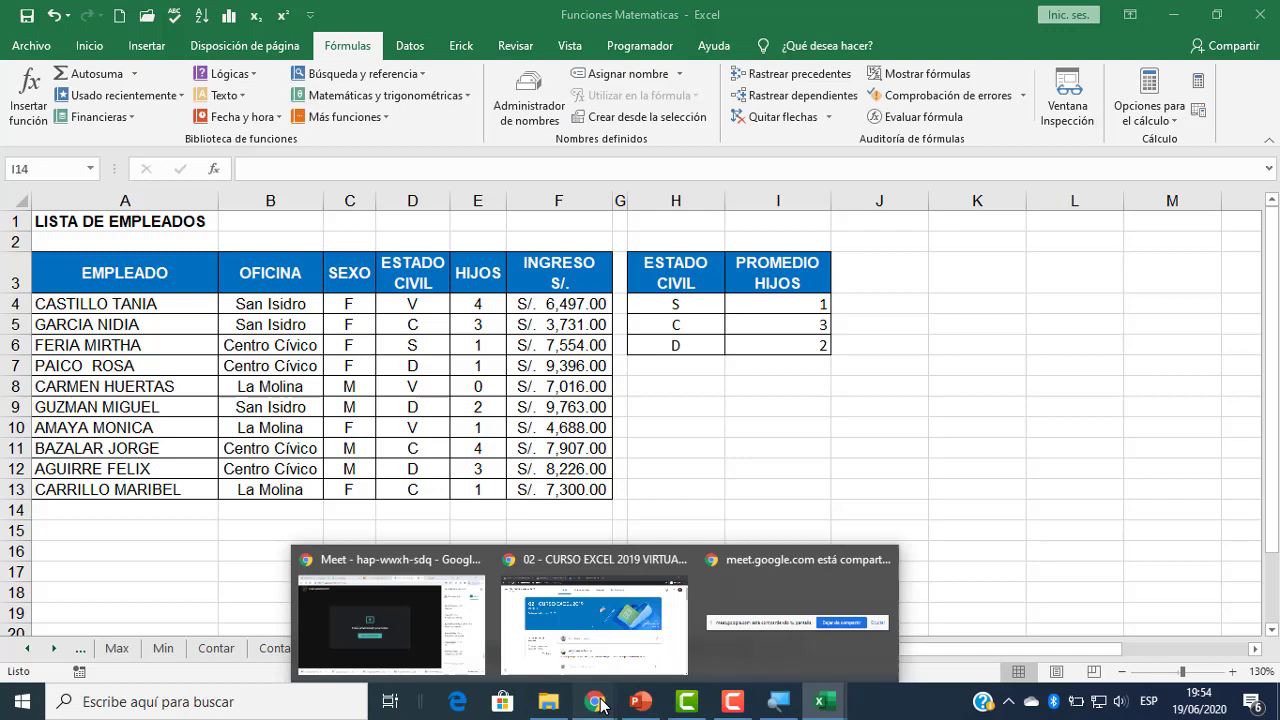
left_click(397, 608)
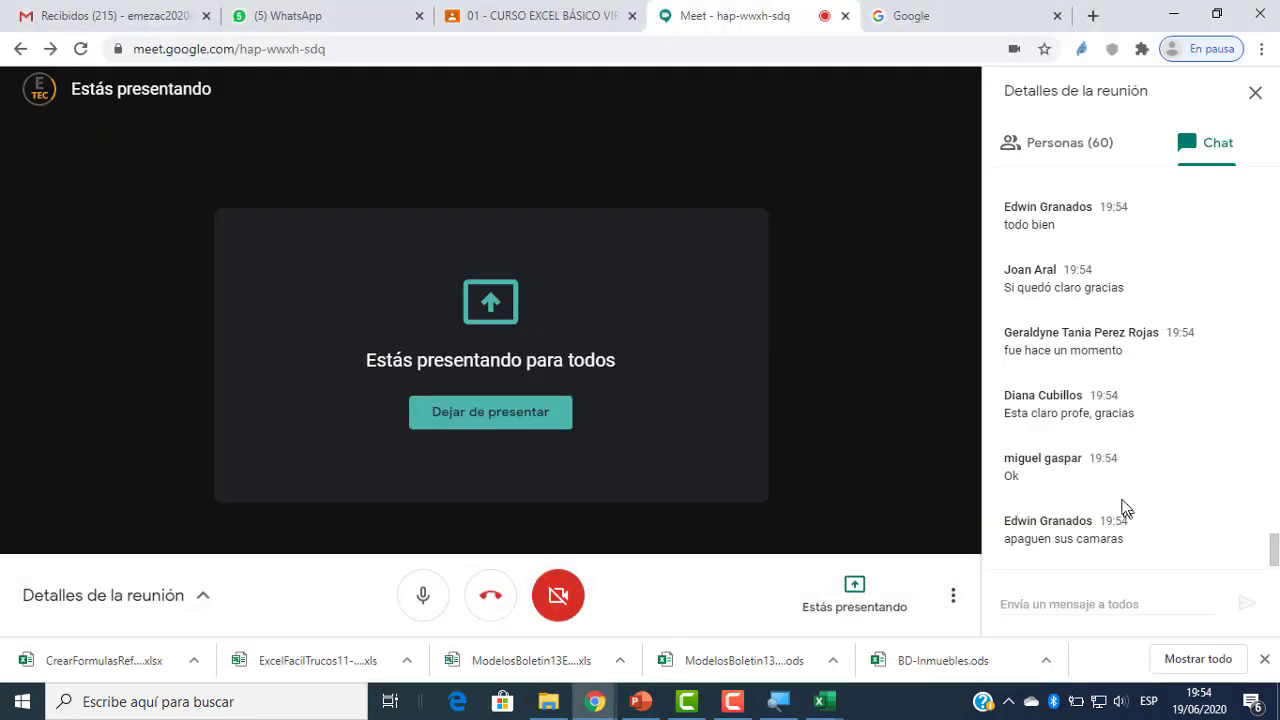
mouse_move(822, 701)
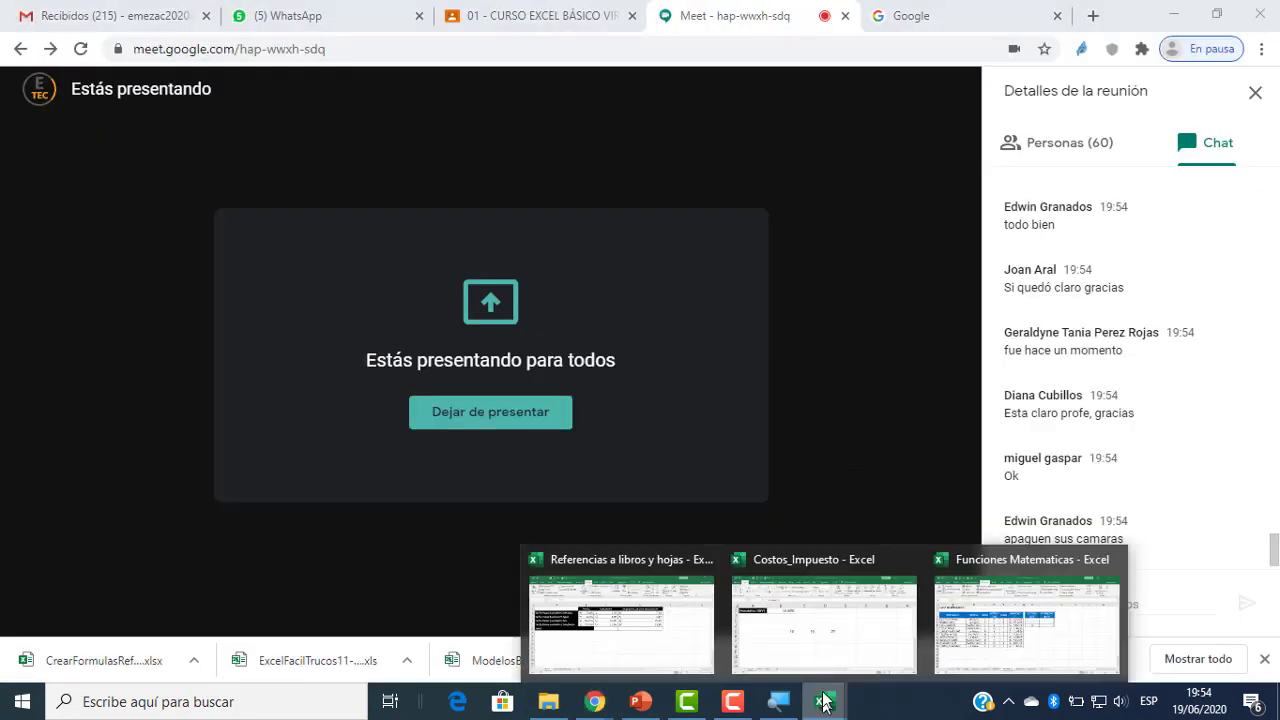
left_click(1024, 630)
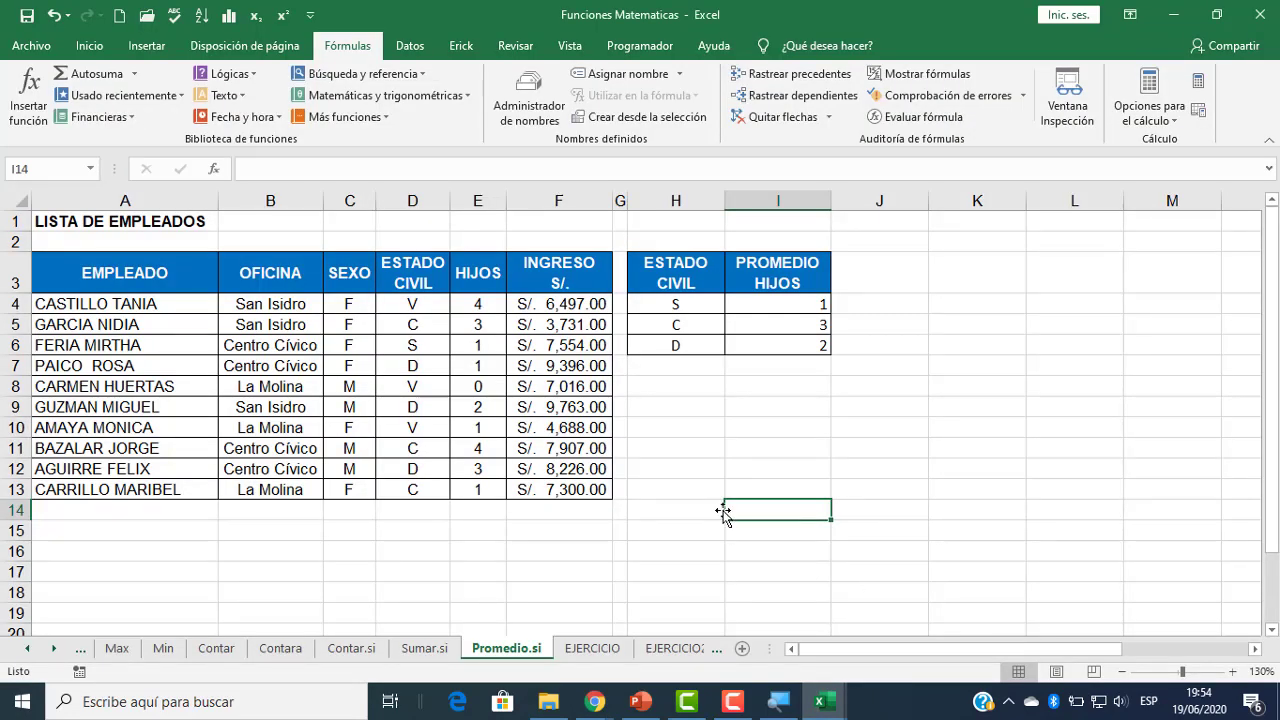
- Look over the payroll exercise on the EJERCICIO2 sheet and the sales summary exercise on the EJERCICIO sheet
left_click(688, 650)
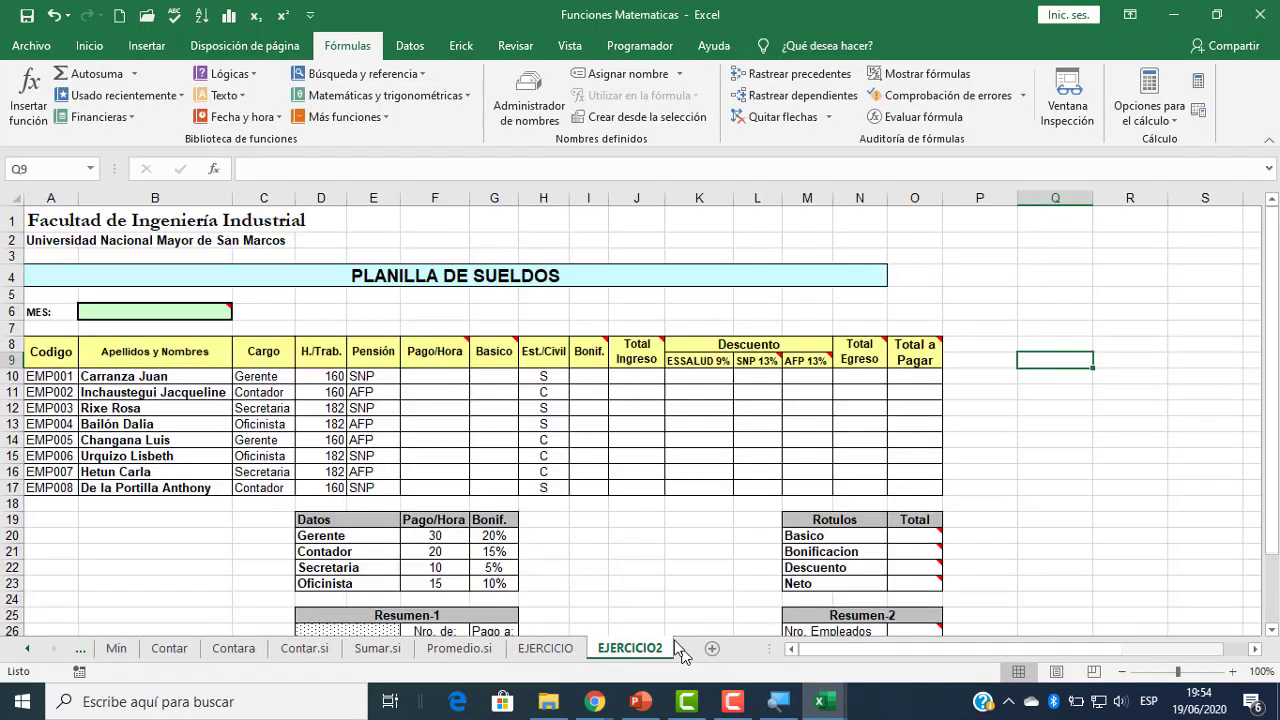
left_click(562, 650)
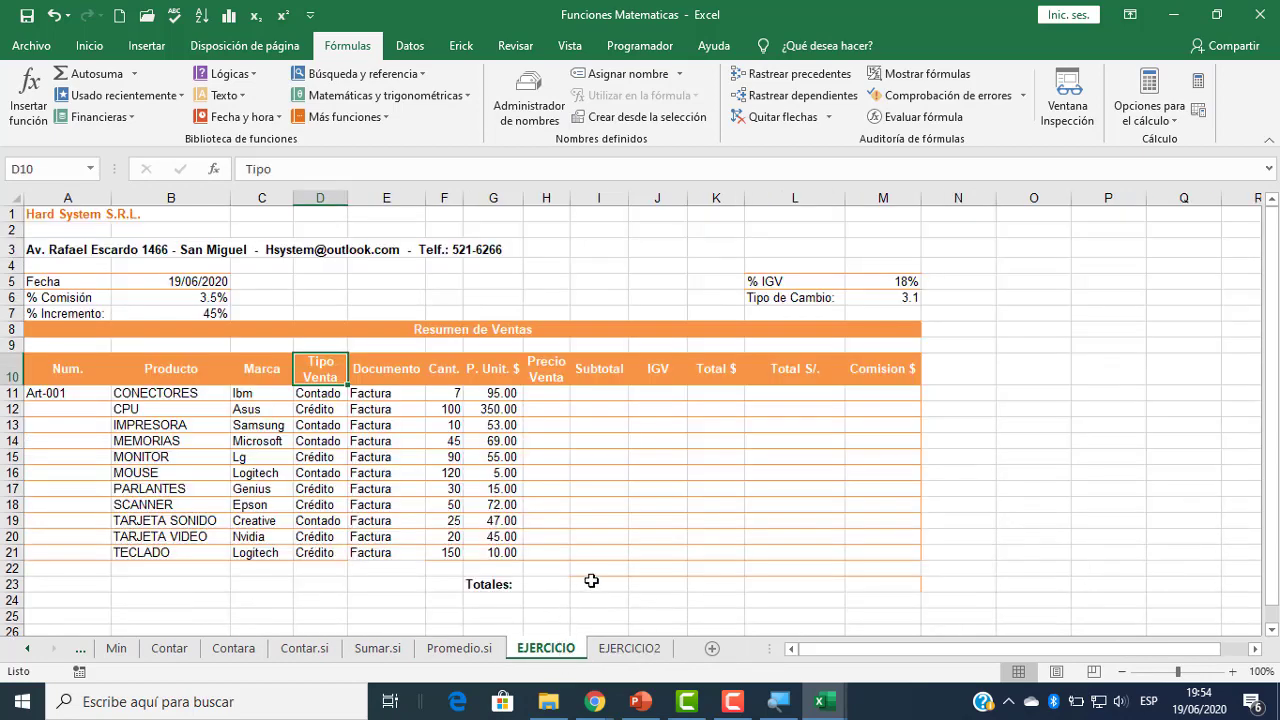
left_click(628, 648)
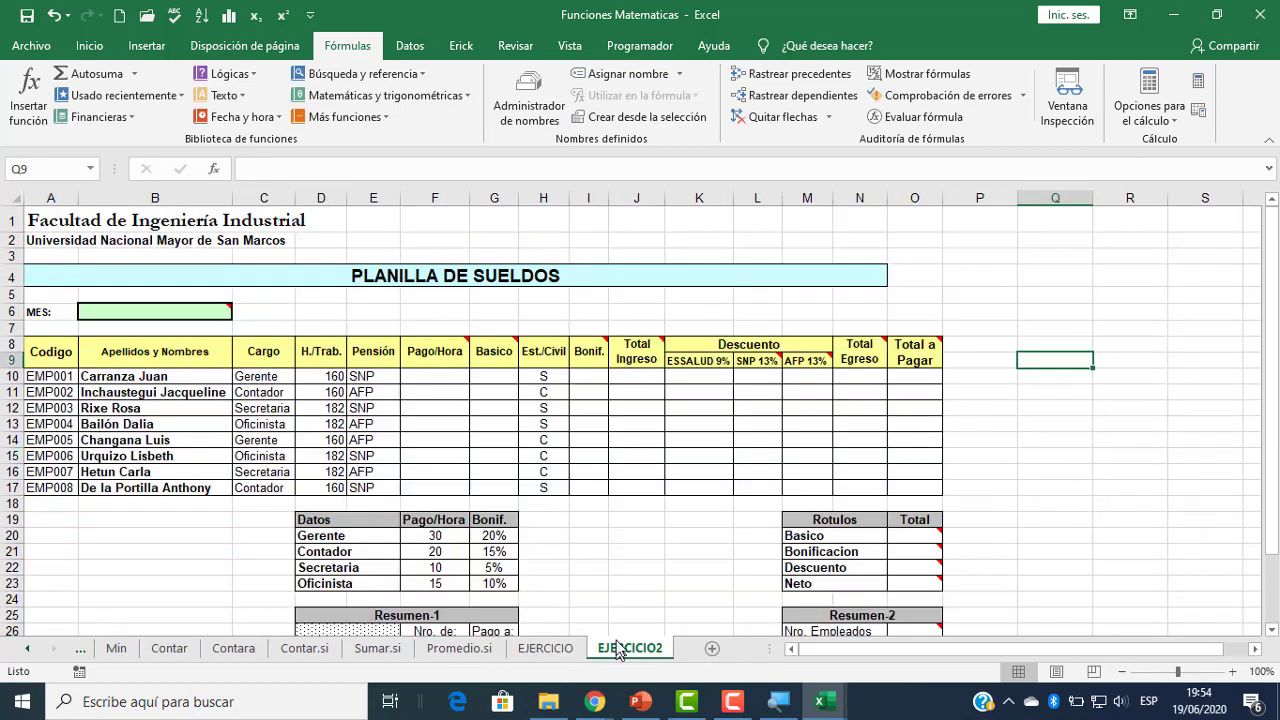
scroll(622, 555, "down", 1)
scroll(622, 548, "down", 1)
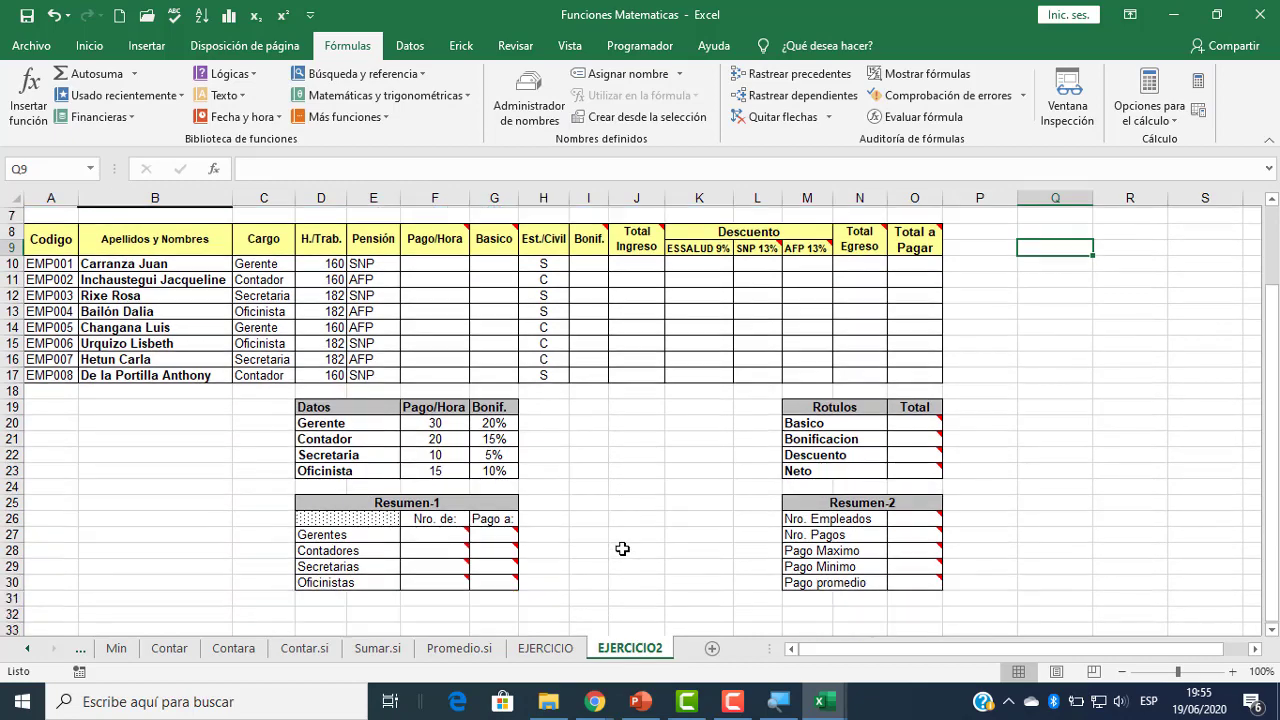
scroll(620, 546, "up", 1)
scroll(610, 534, "up", 1)
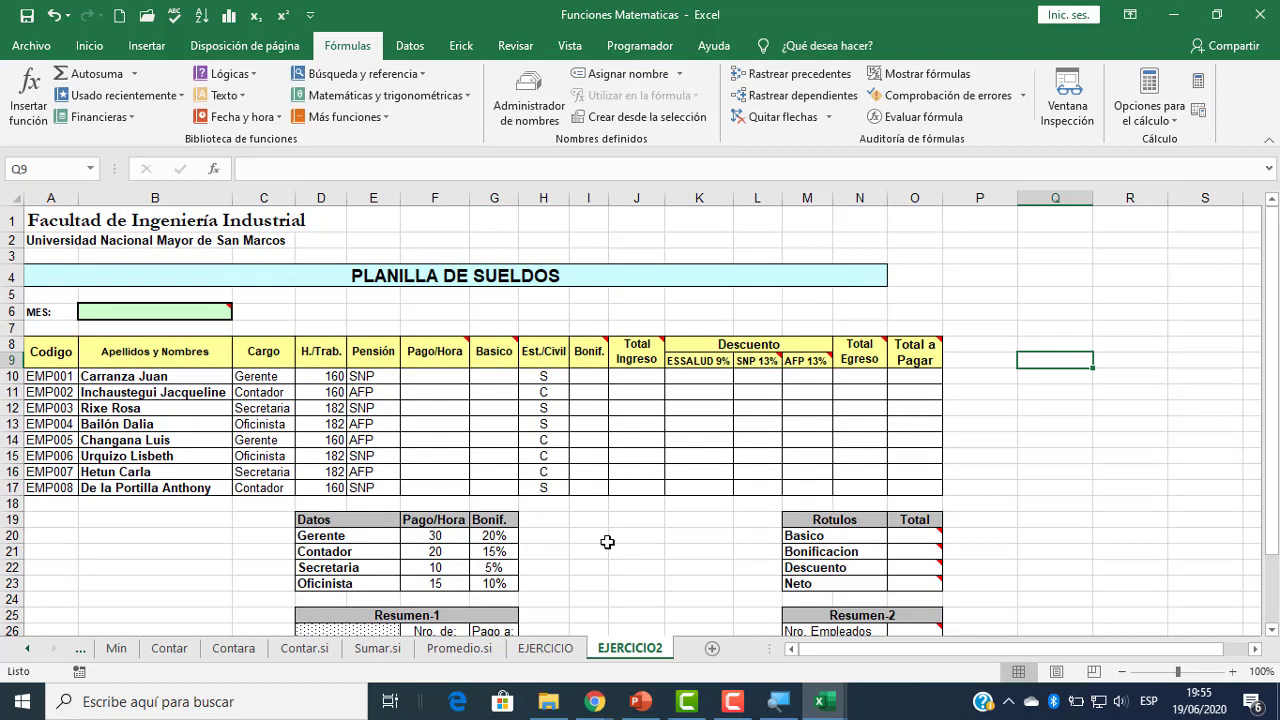
left_click(571, 651)
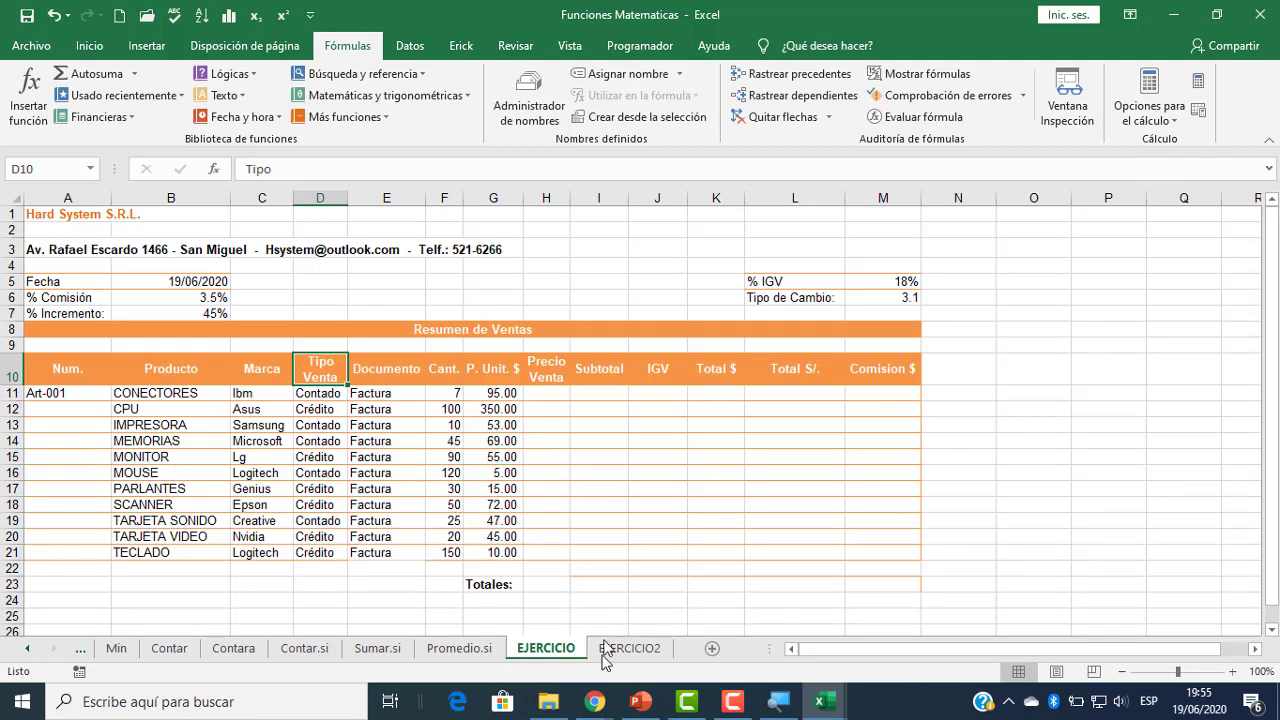
- Read the student's question about the criteria box in the Google Meet chat and go back to the Funciones Matematicas workbook in Excel
mouse_move(600, 705)
left_click(571, 600)
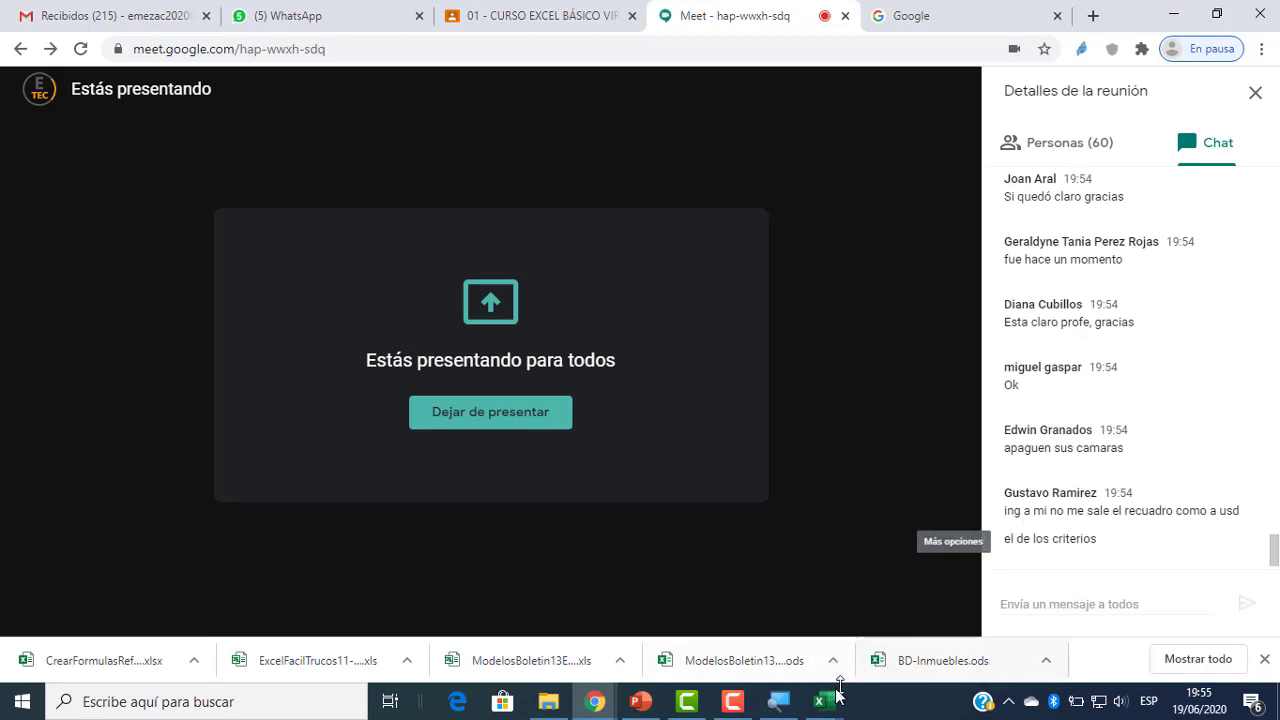
mouse_move(833, 696)
left_click(850, 630)
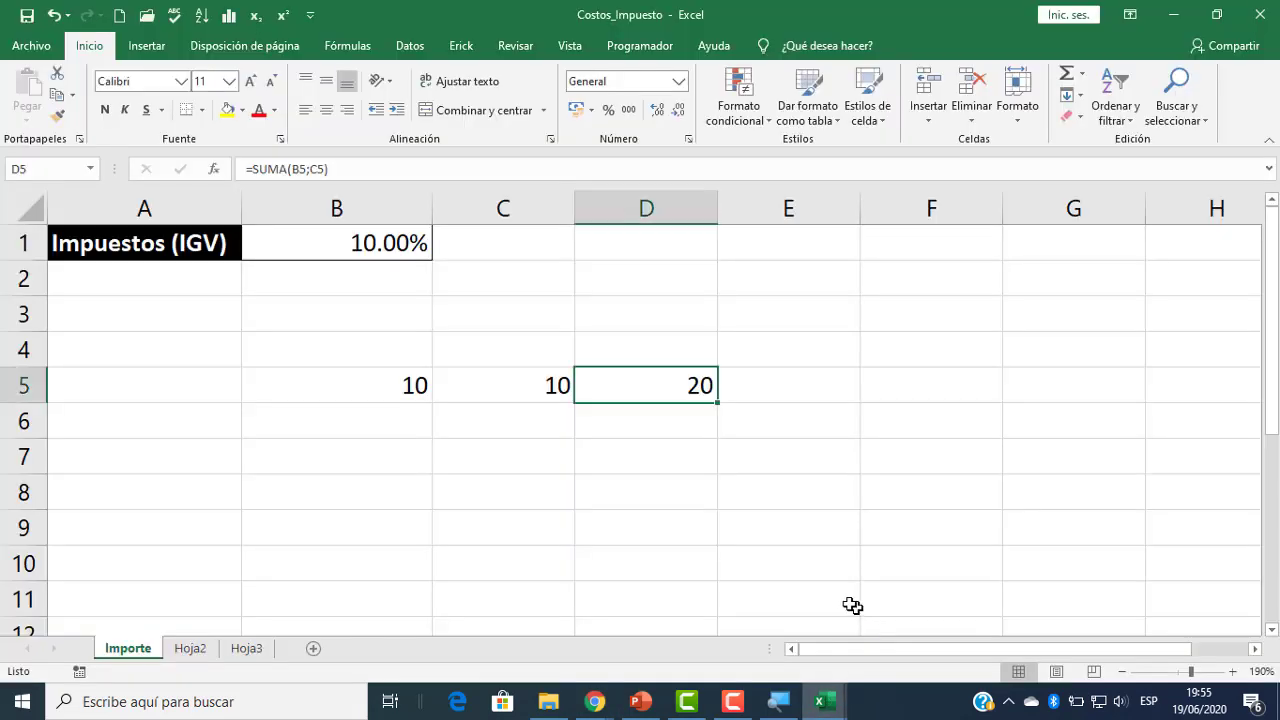
left_click(995, 608)
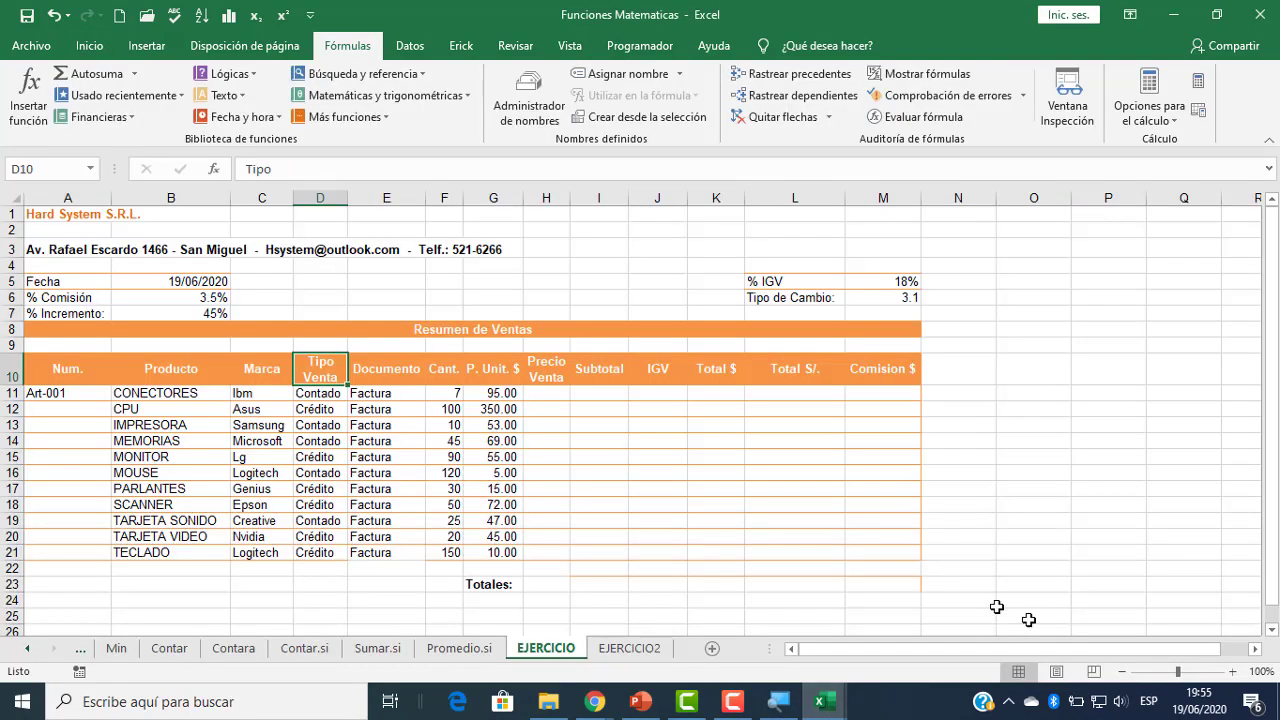
- On the Promedio.si sheet, examine the function arguments of the PROMEDIO.SI formula in I4 with the Magnifier at 200%, and close them unchanged
left_click(459, 648)
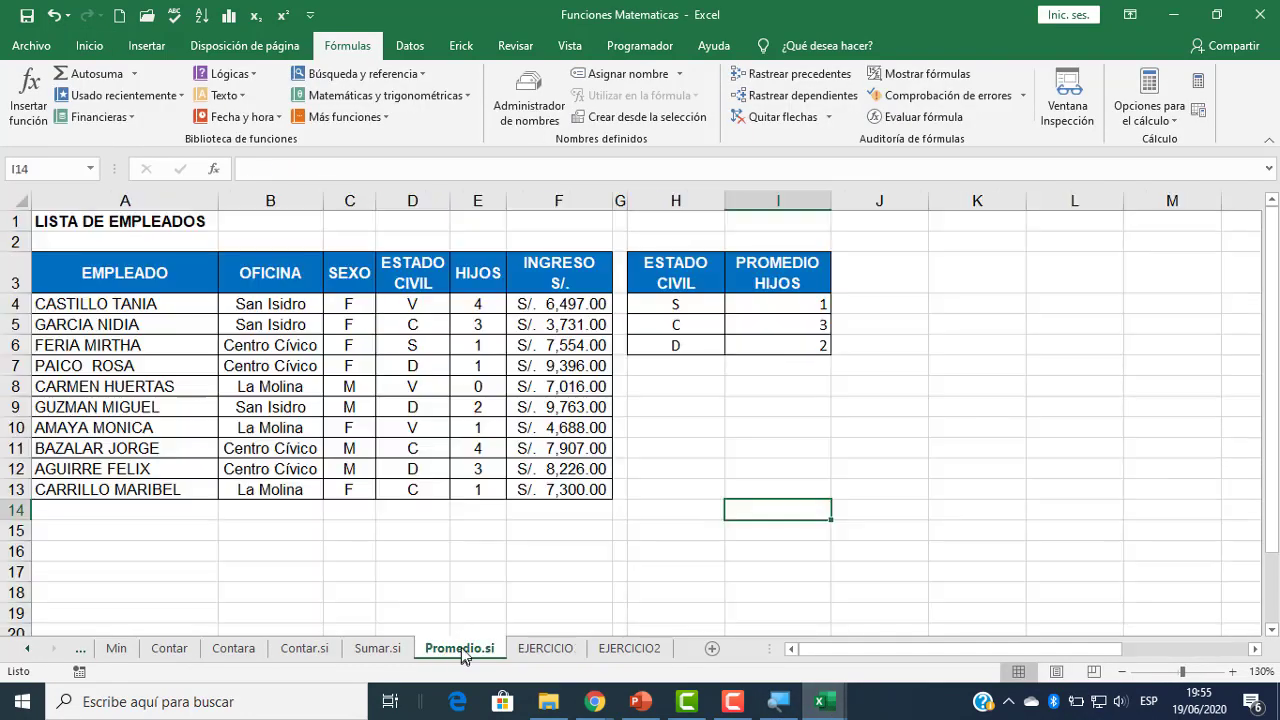
left_click(773, 303)
mouse_move(820, 700)
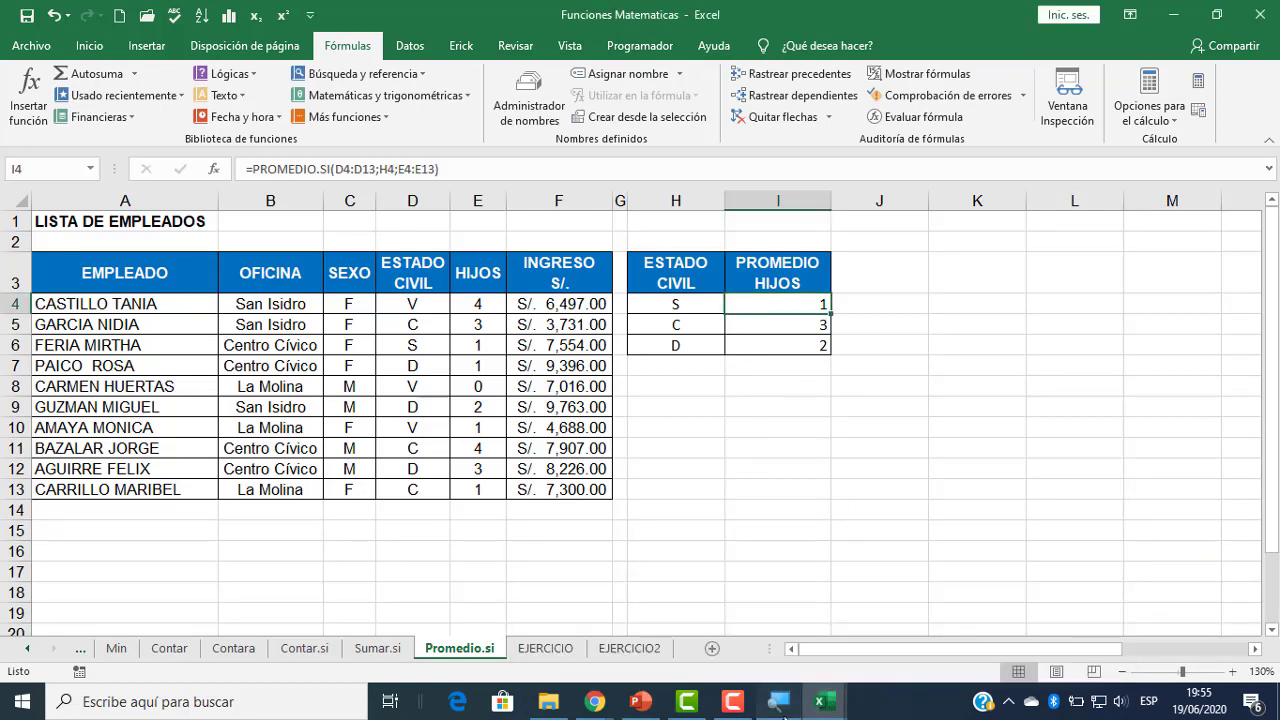
left_click(778, 702)
left_click(742, 550)
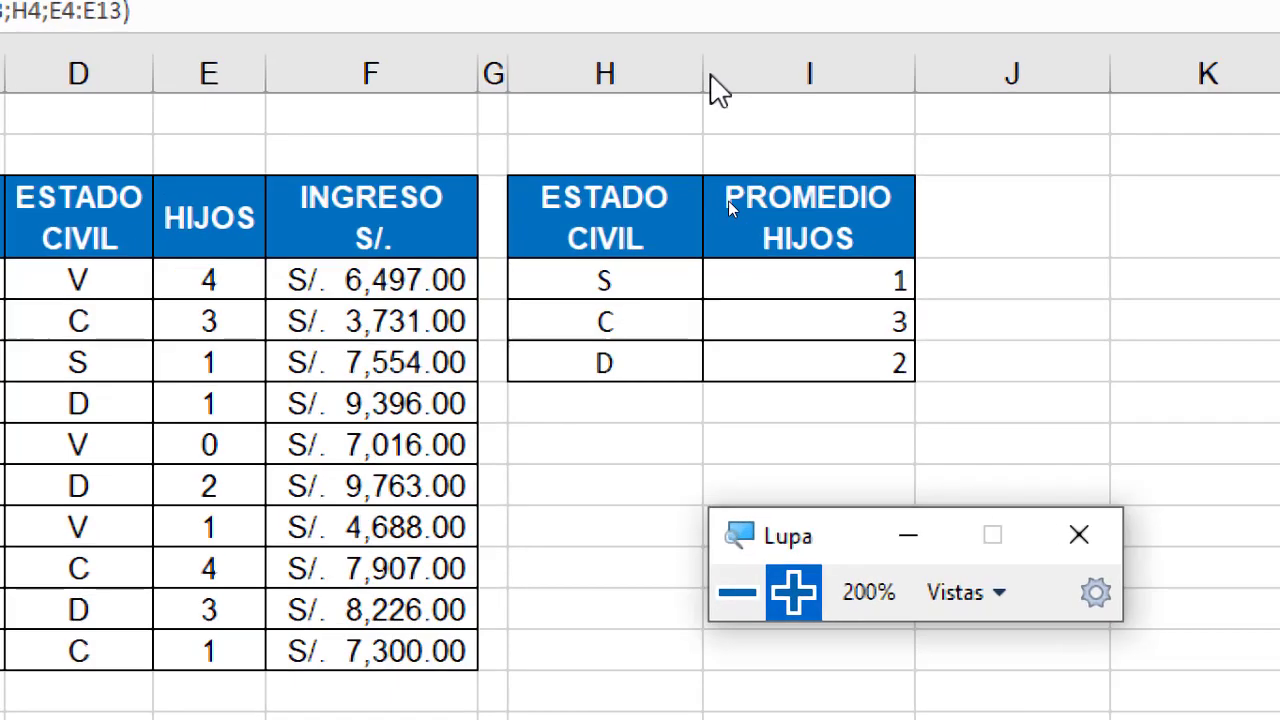
left_click(776, 292)
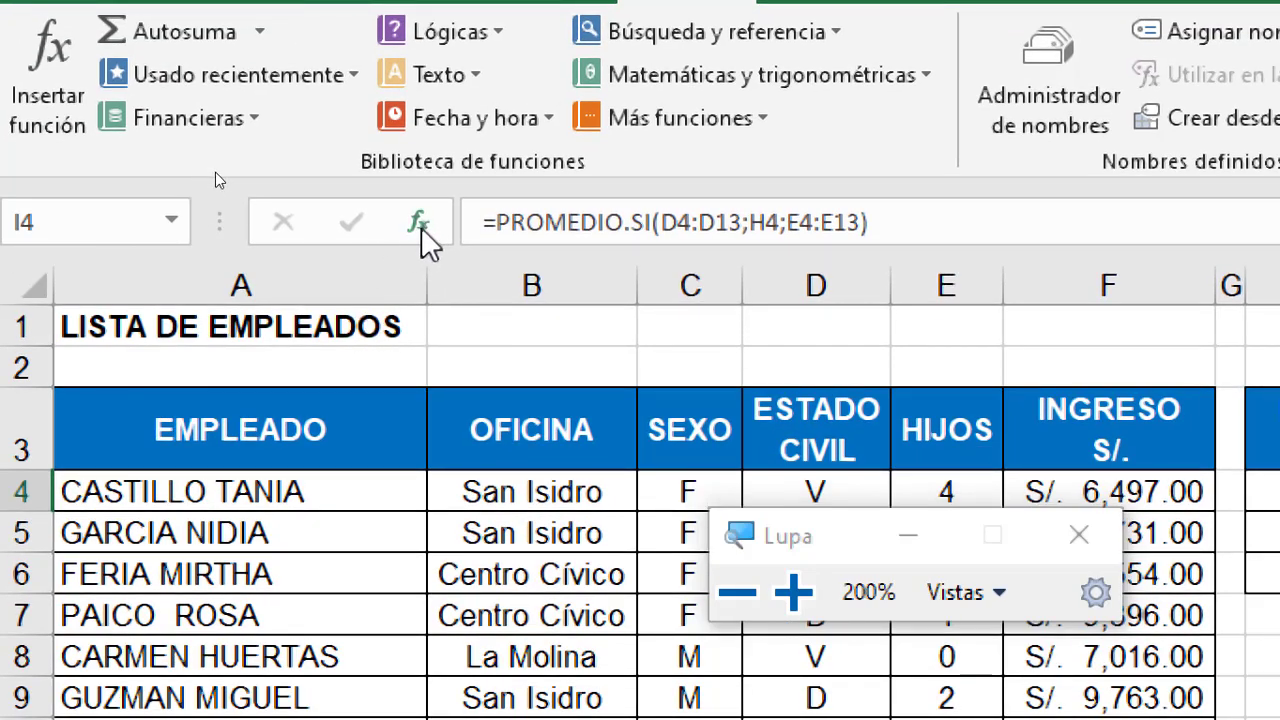
left_click(418, 222)
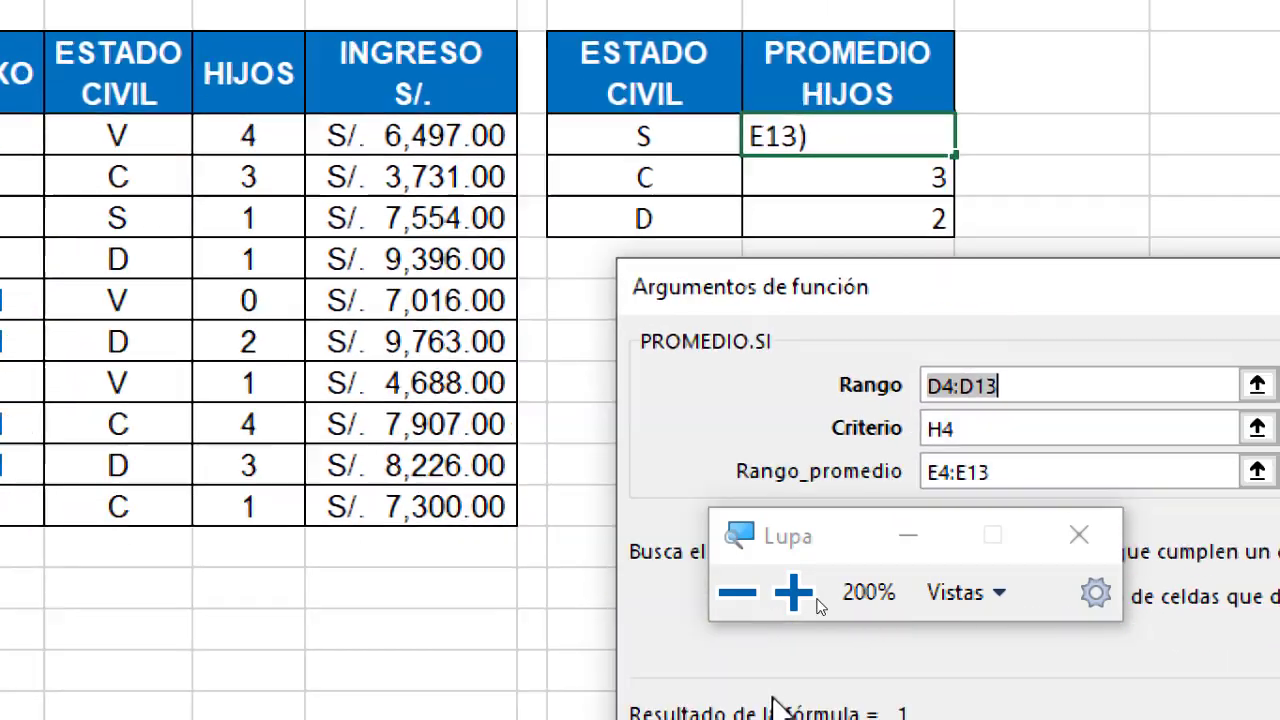
left_click(737, 593)
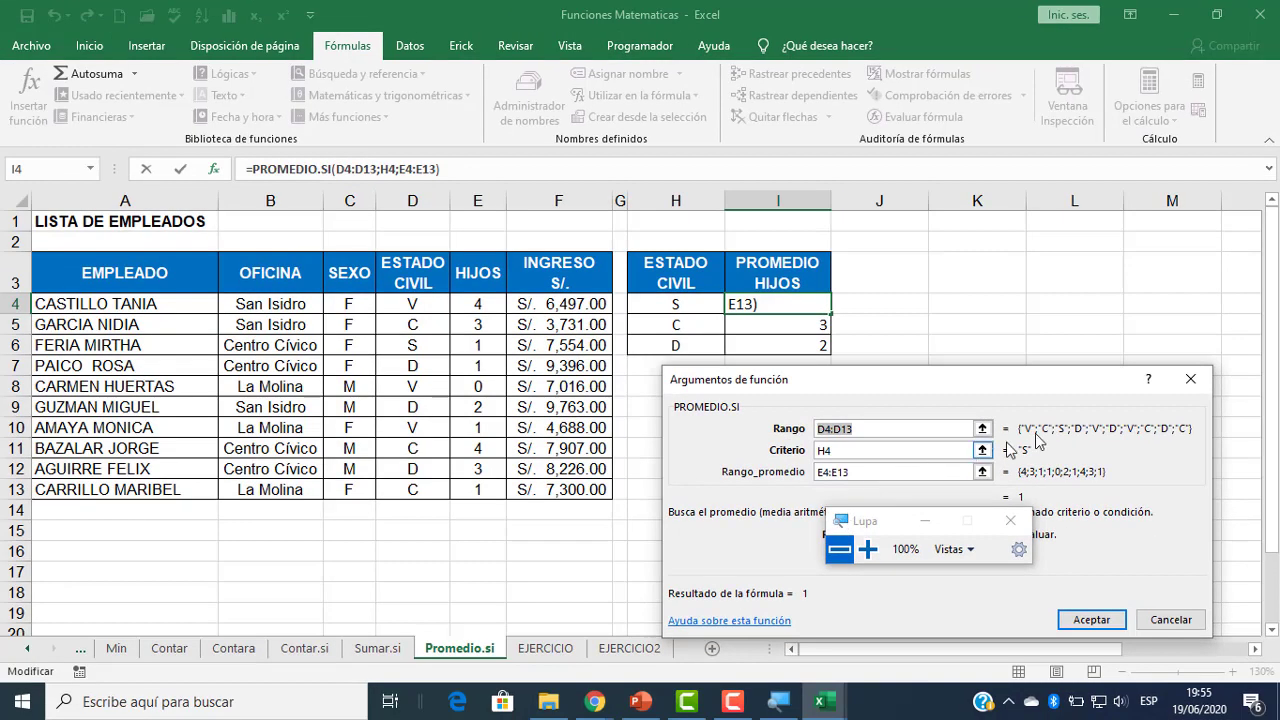
left_click(1192, 382)
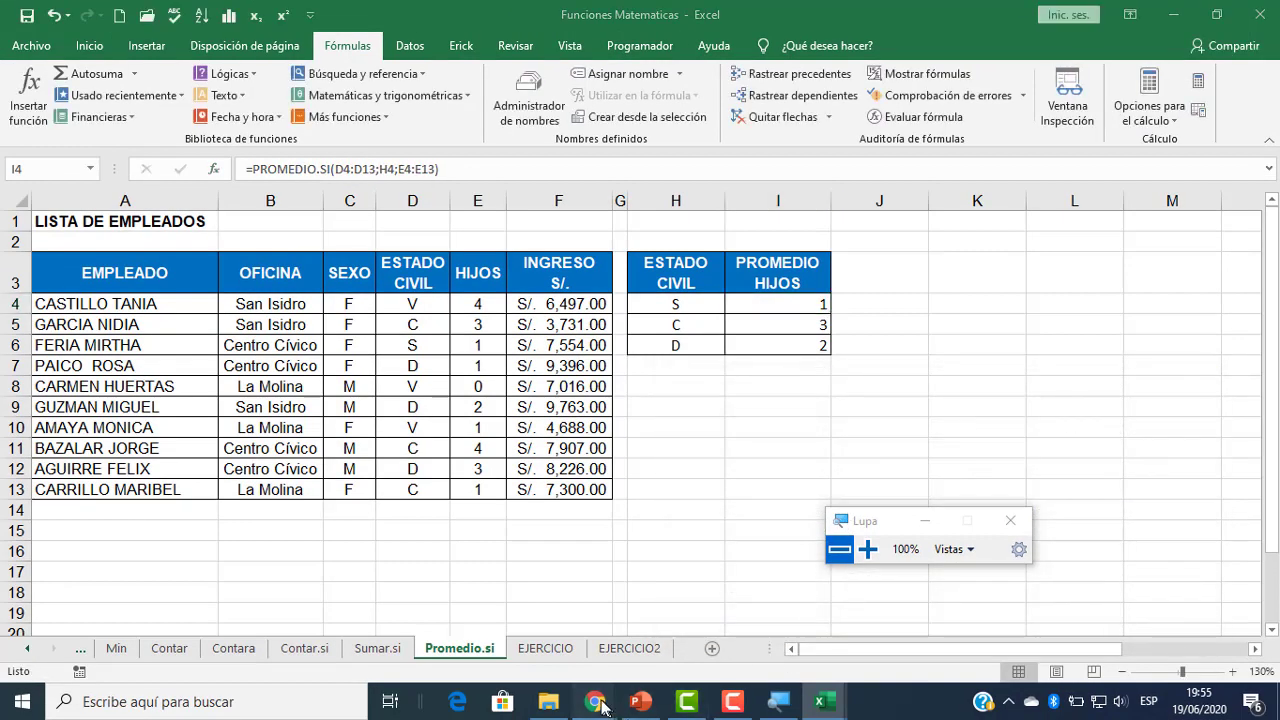
- Reread the Google Meet chat, moving the Magnifier window off the messages, and return to the Promedio.si sheet in Excel
mouse_move(600, 706)
left_click(455, 638)
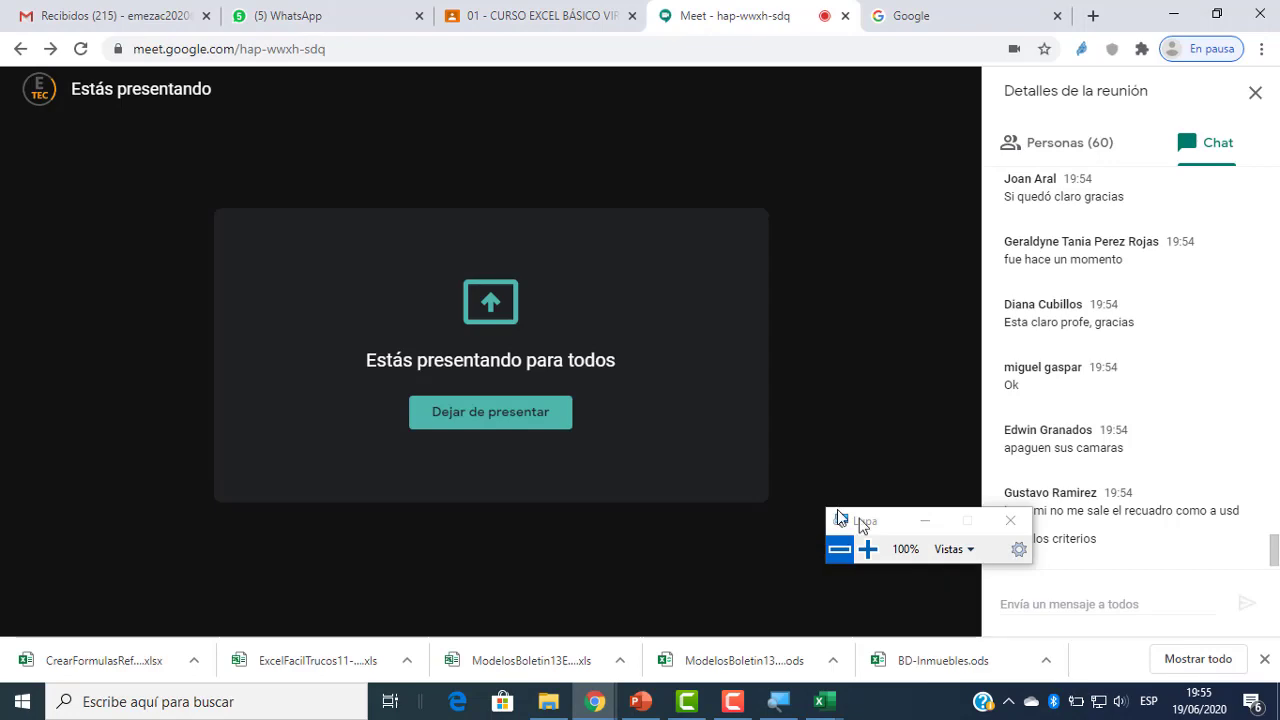
left_click_drag(861, 524, 586, 553)
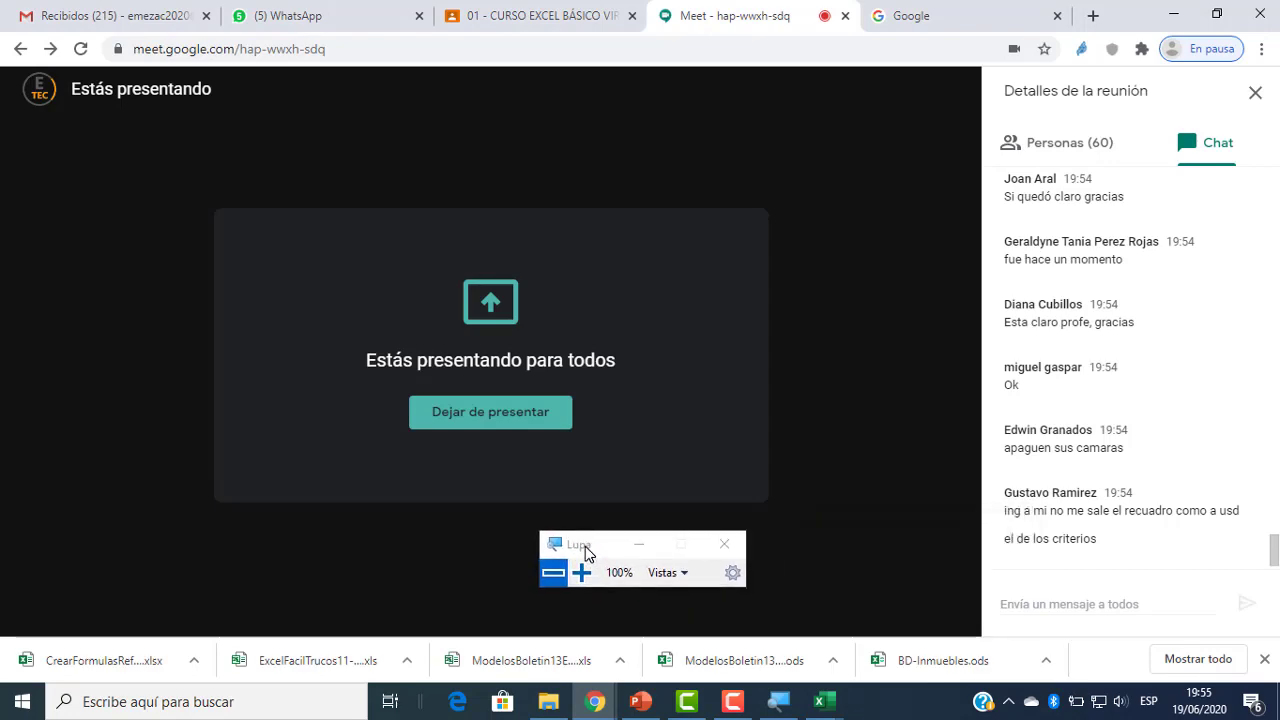
mouse_move(826, 700)
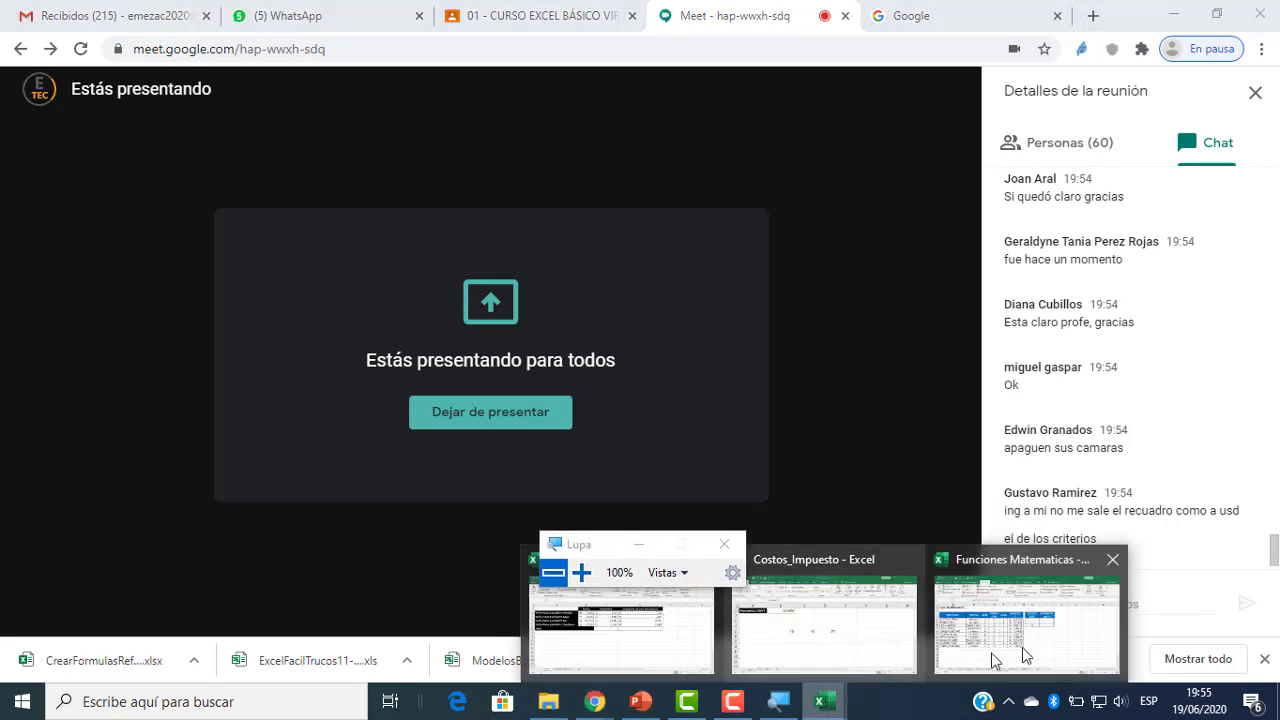
left_click(1025, 655)
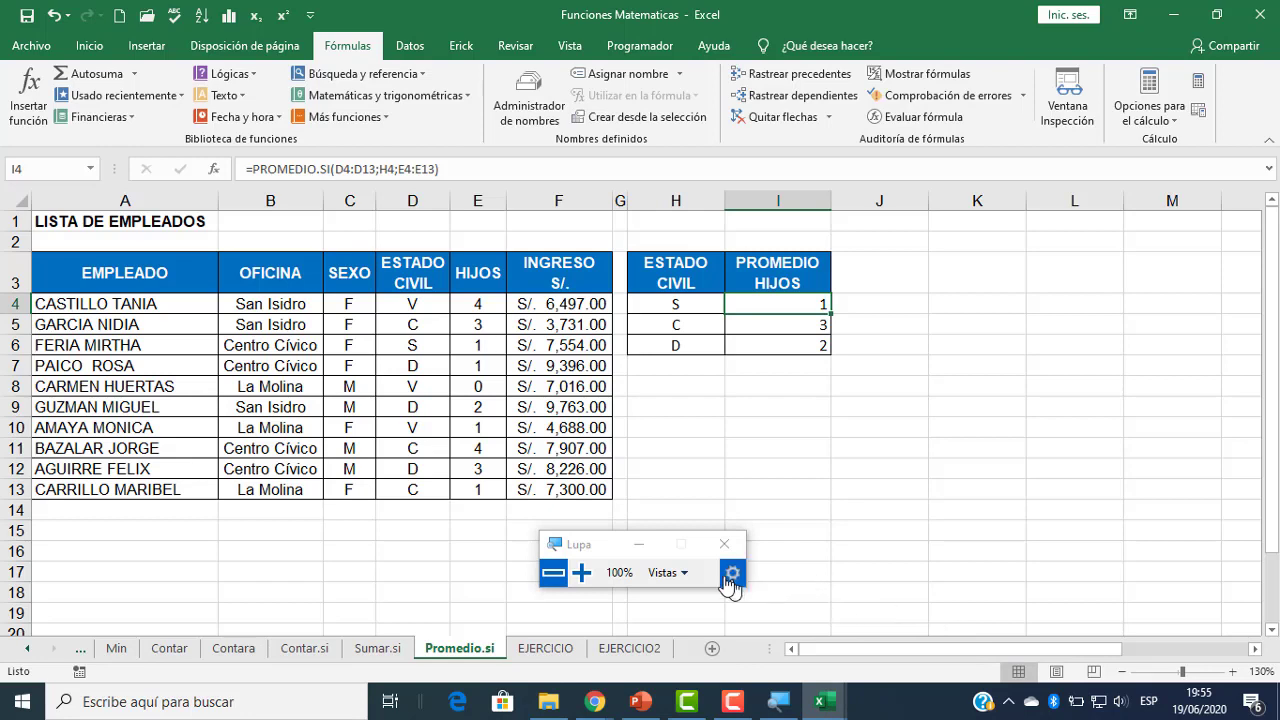
- Look over the sales summary on the EJERCICIO sheet and the payroll on EJERCICIO2, and return to EJERCICIO with the Magnifier window off the table
left_click(544, 652)
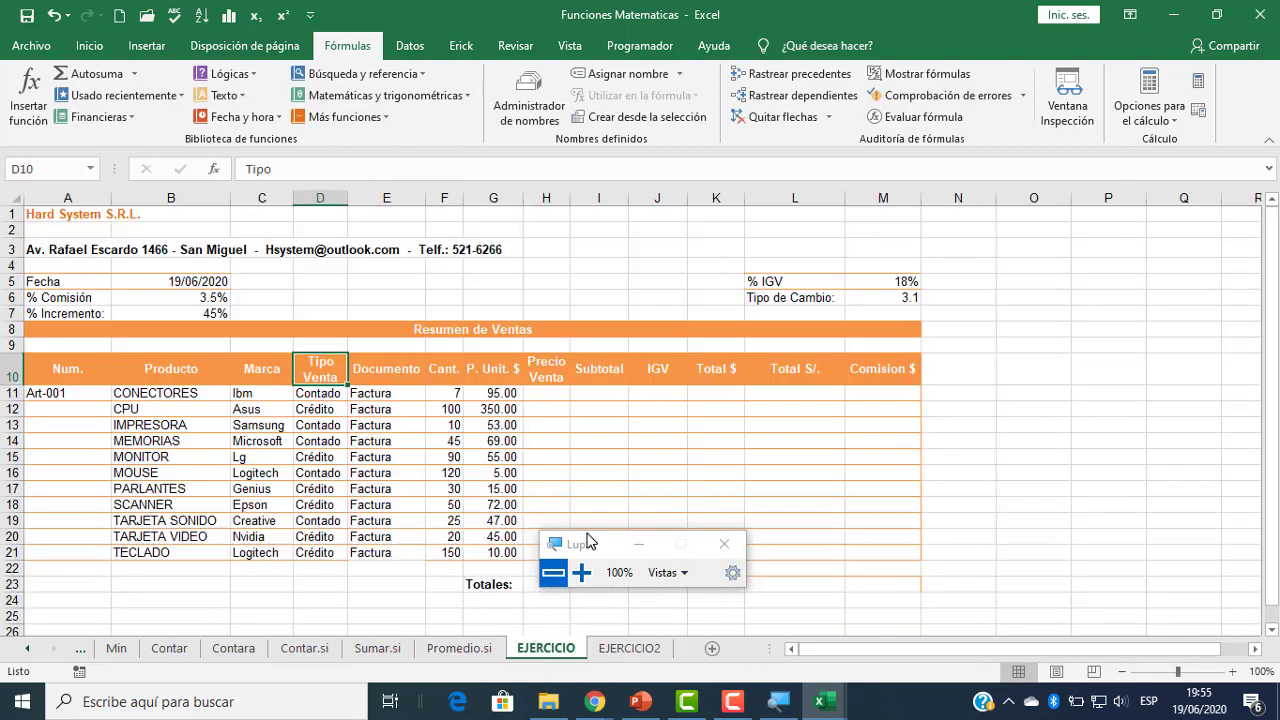
left_click_drag(586, 544, 939, 532)
left_click(628, 648)
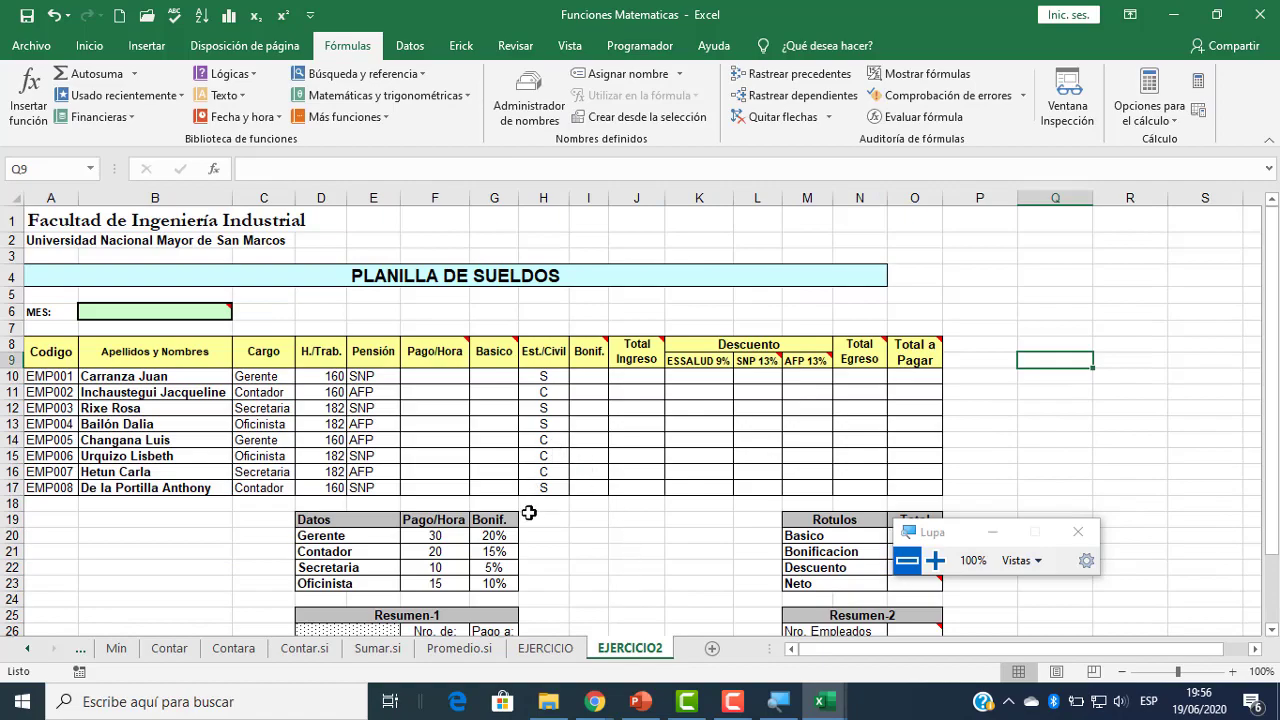
scroll(528, 513, "down", 3)
scroll(527, 516, "up", 3)
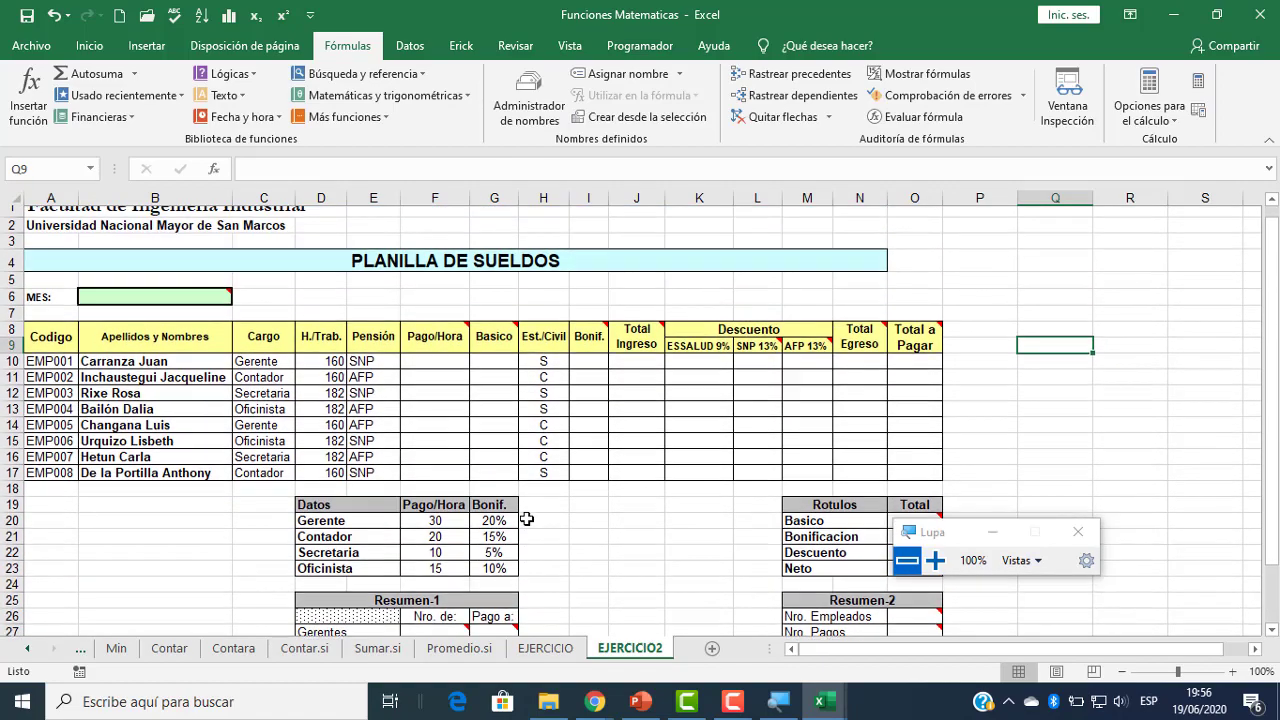
left_click(546, 648)
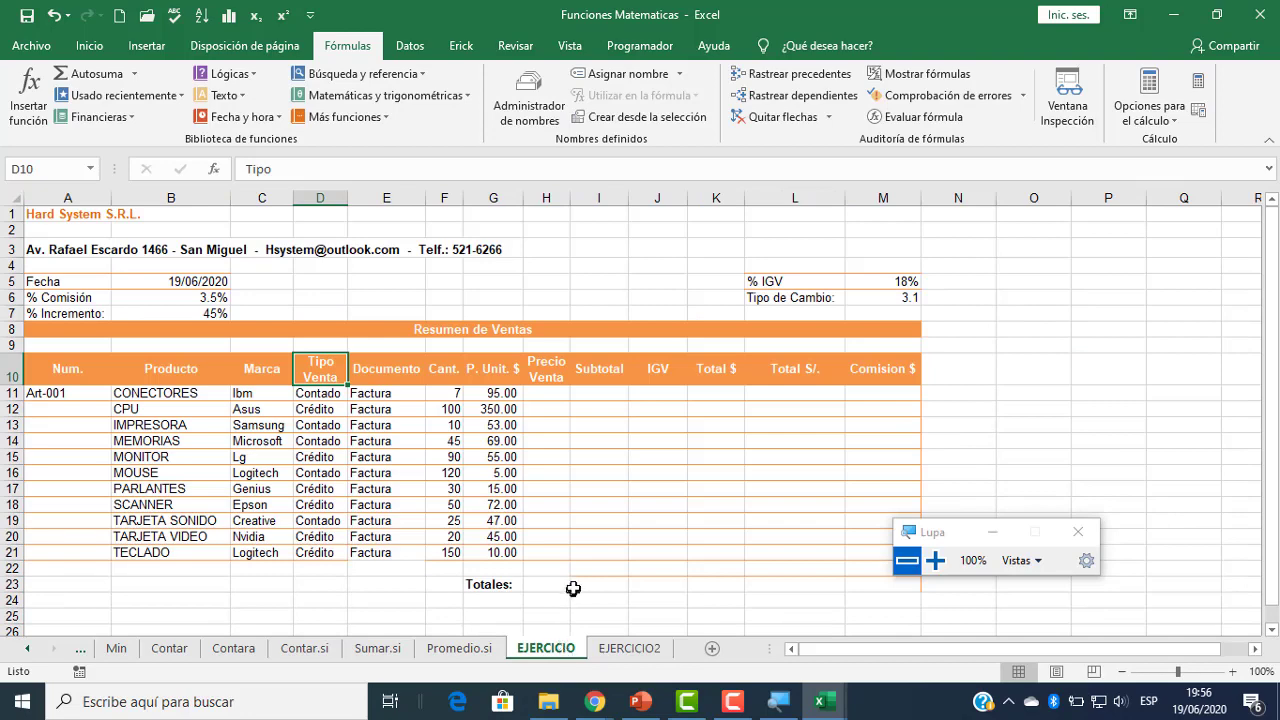
- Read the student's new question in the Google Meet chat and go back to the Promedio.si sheet of the Funciones Matematicas workbook in Excel
mouse_move(595, 701)
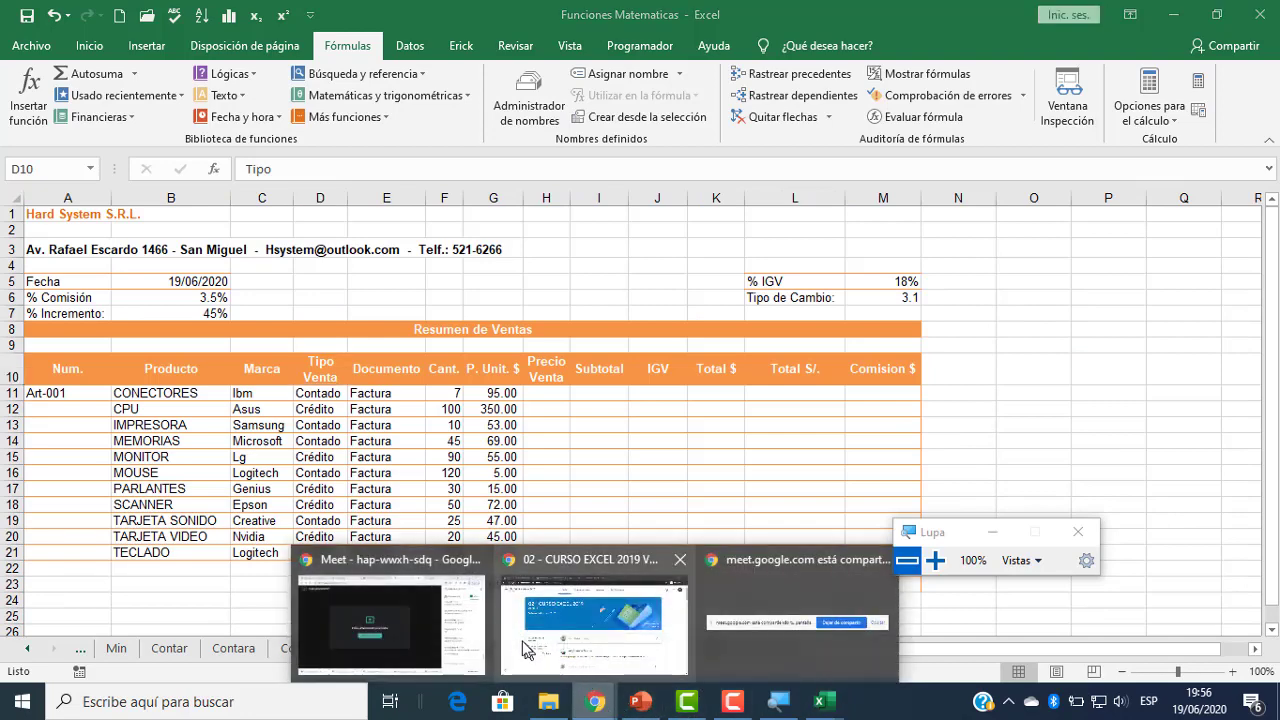
left_click(390, 620)
left_click_drag(952, 540, 621, 573)
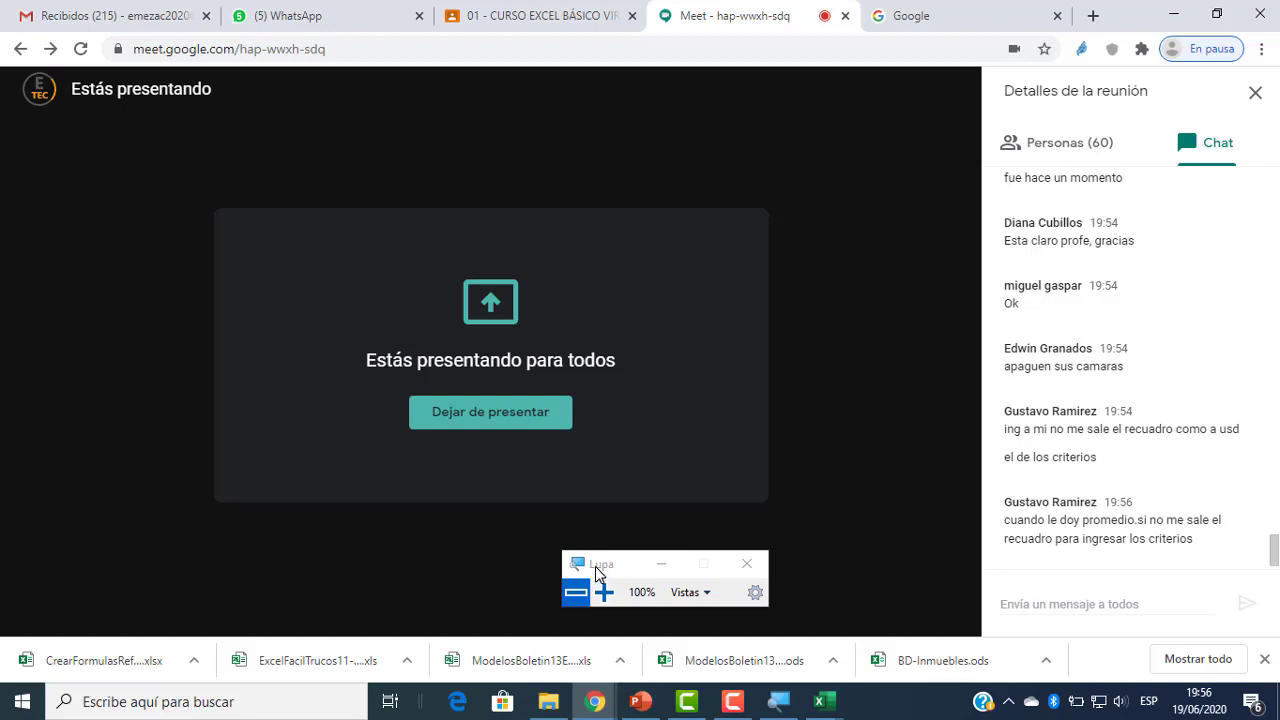
left_click(824, 701)
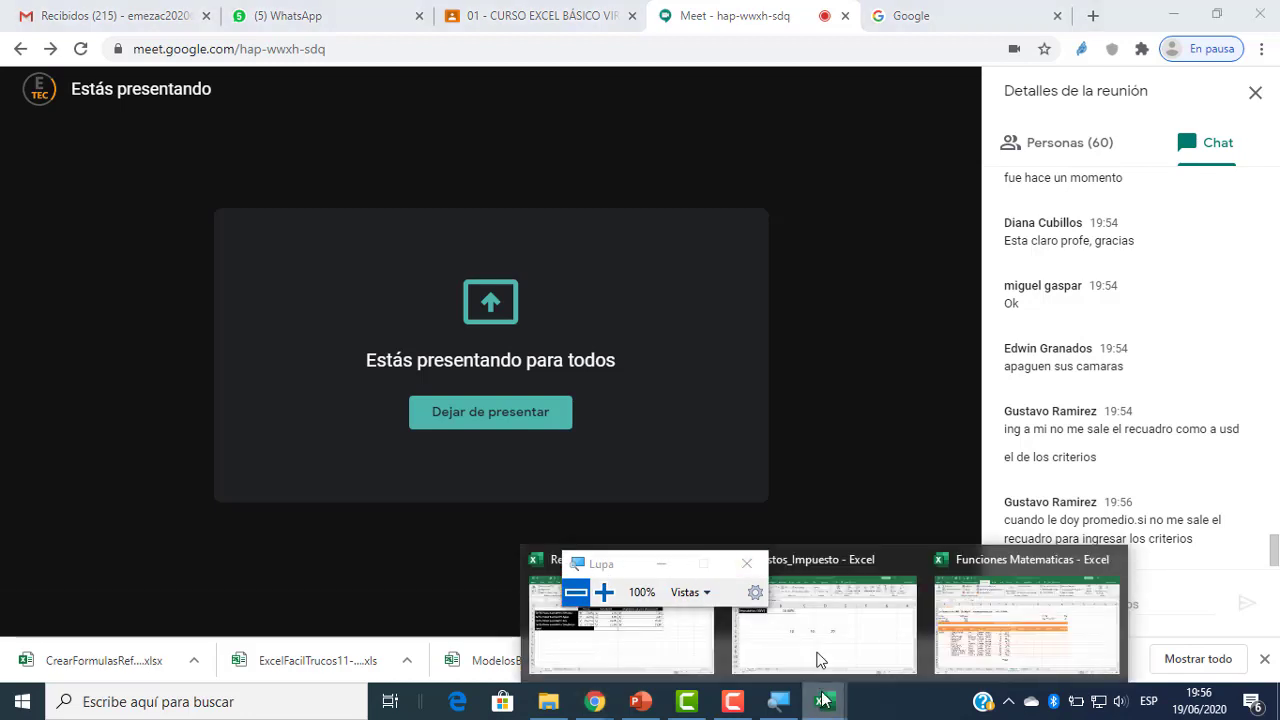
left_click(957, 642)
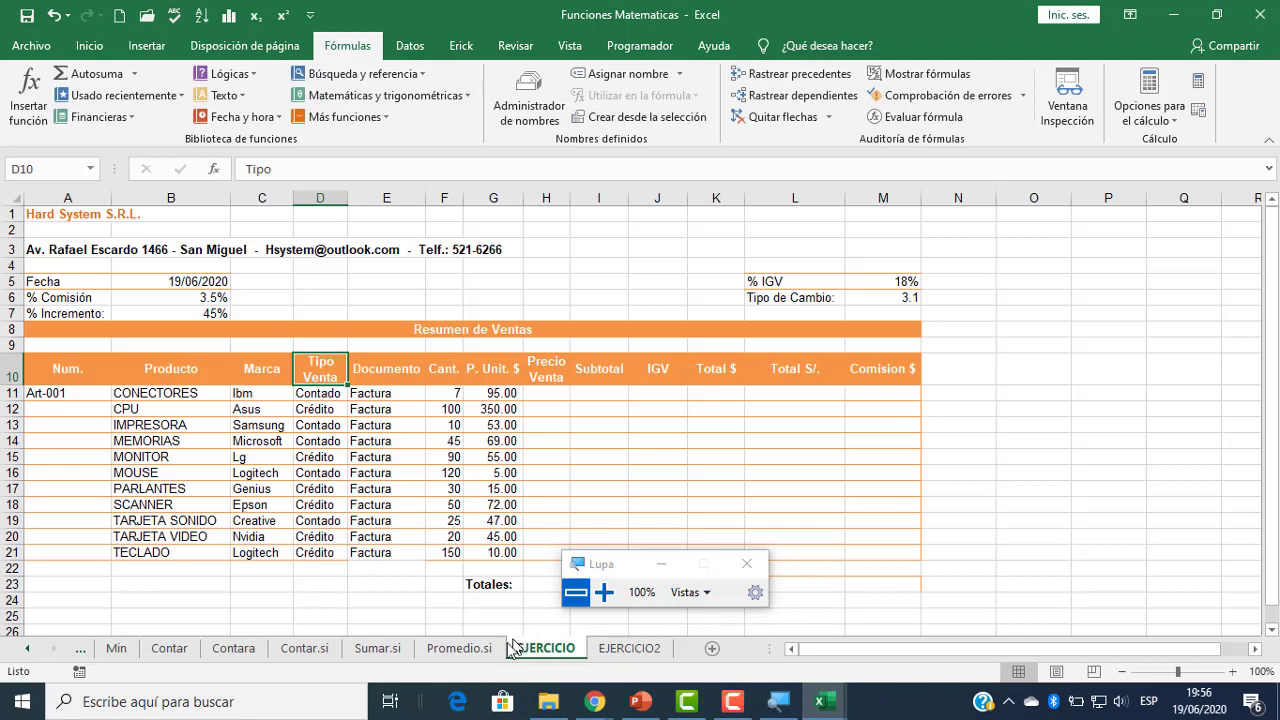
left_click(470, 650)
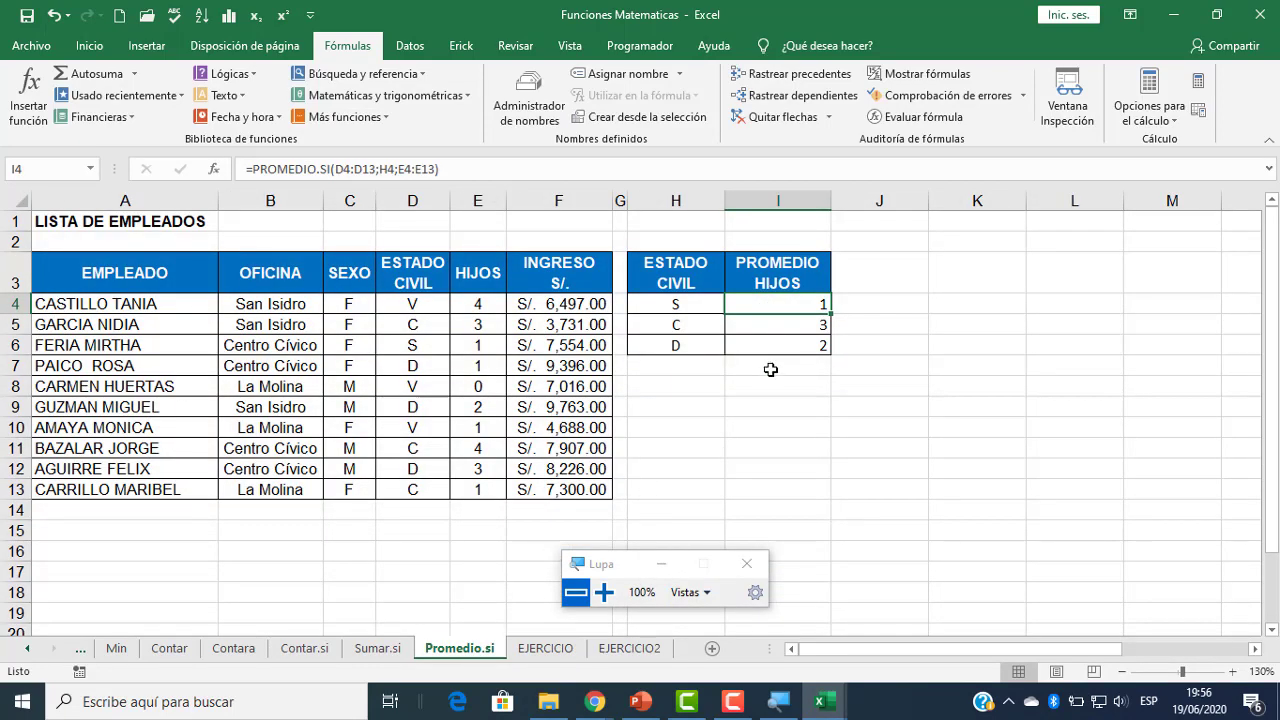
- View the function arguments of the formula in I4, close them unchanged, and clear the PROMEDIO.SI formulas from I4:I6
left_click(218, 172)
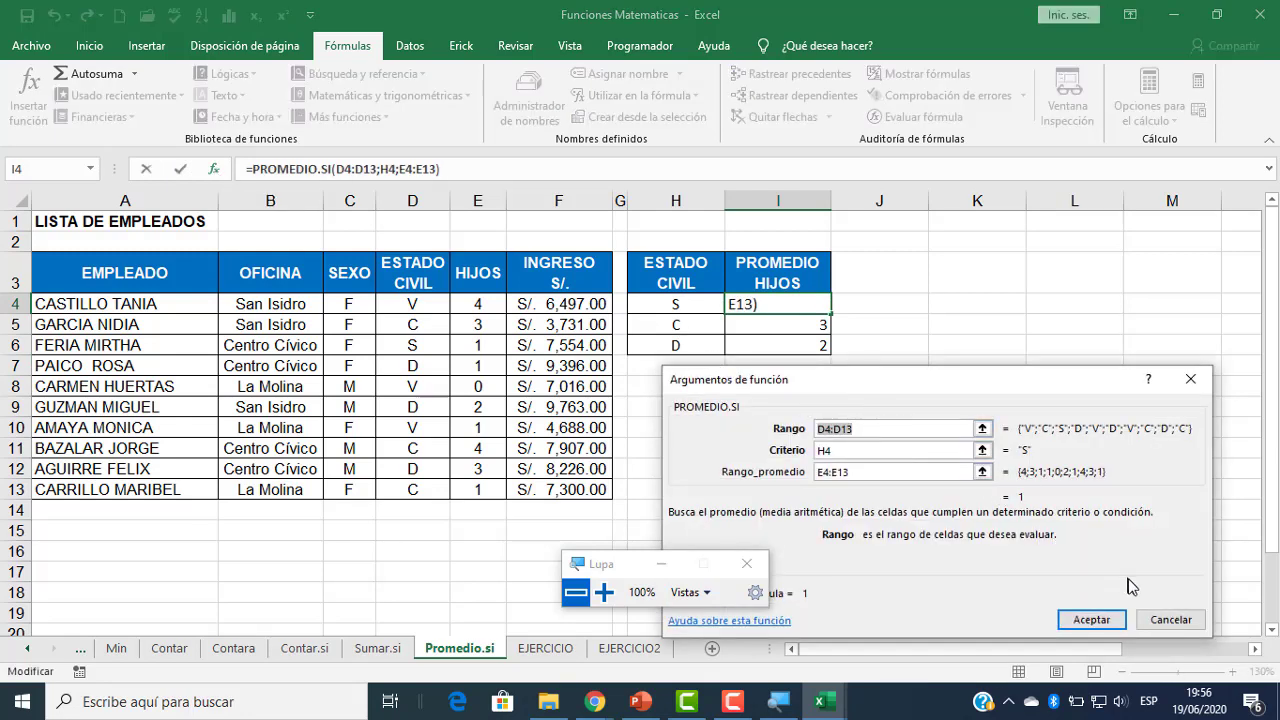
left_click(1157, 620)
left_click(965, 428)
left_click_drag(795, 305, 788, 342)
key("Delete")
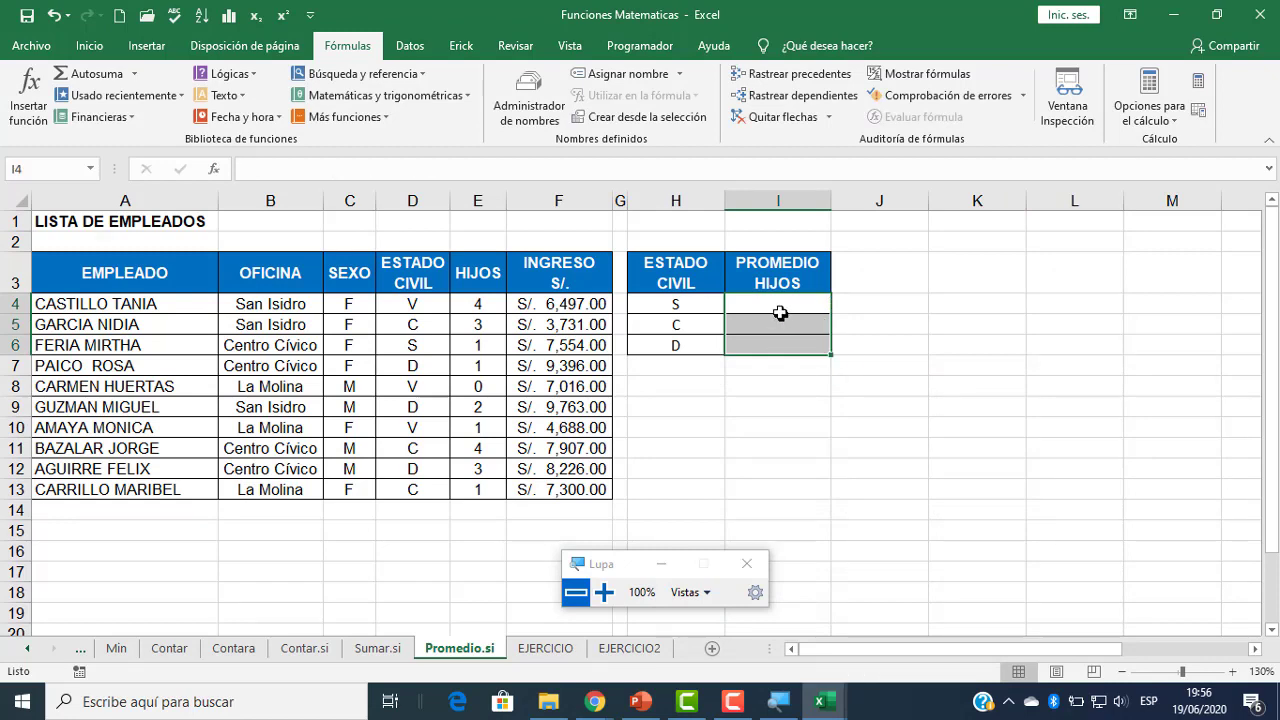
- Open the PROMEDIO.SI function arguments for I4 from the function list and show the empty argument boxes with the Magnifier at 200%
left_click(780, 312)
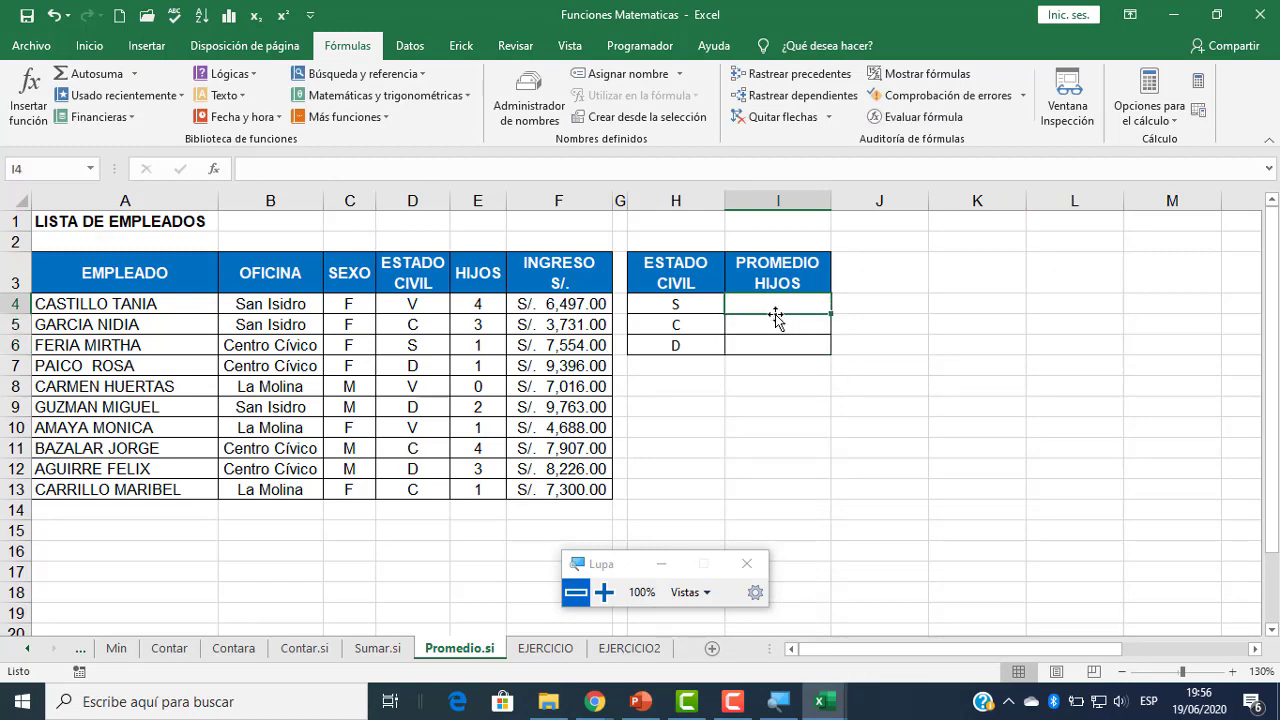
left_click(216, 170)
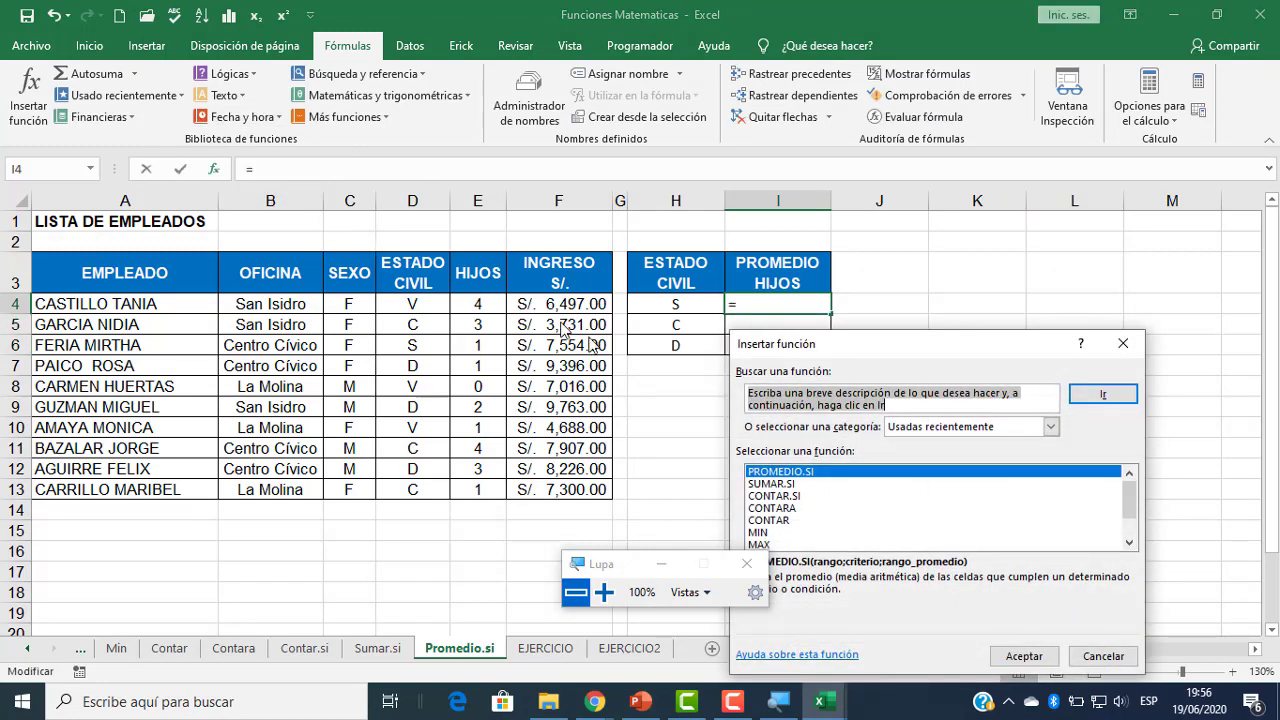
left_click(602, 595)
double_click(771, 471)
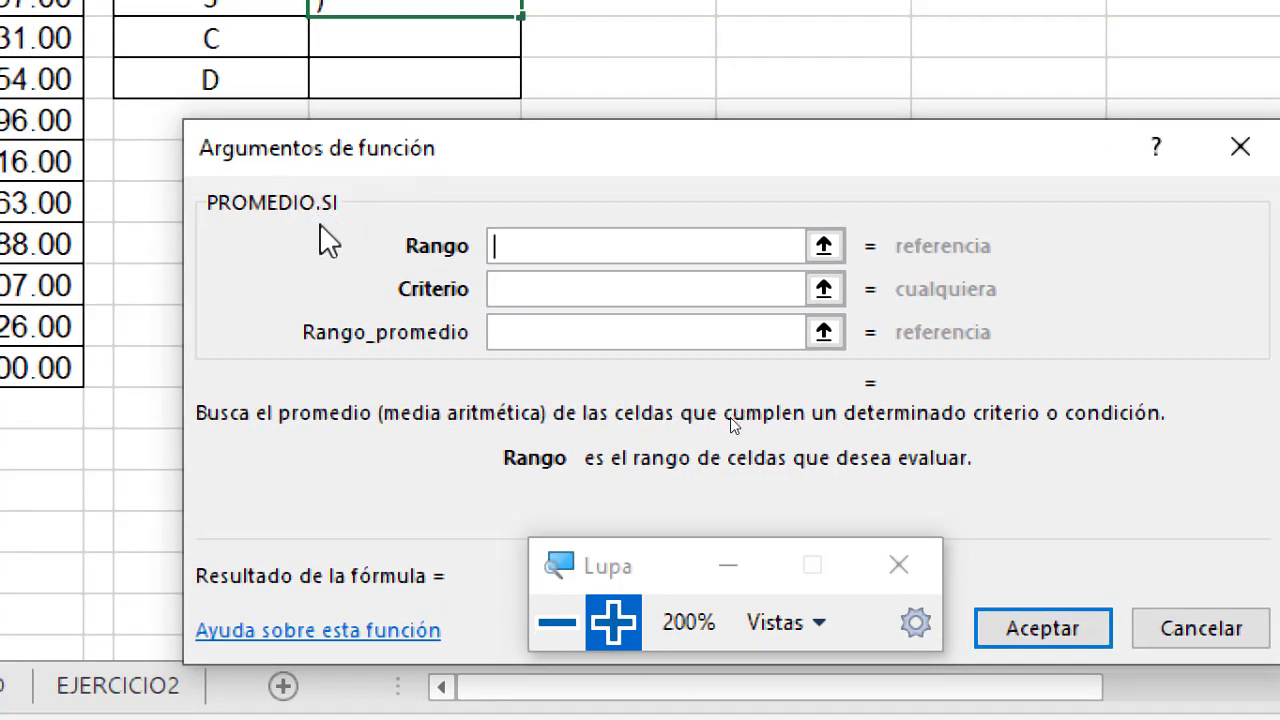
left_click(555, 628)
- Check the student's reply in the Google Meet chat, return to the Funciones Matematicas workbook and cancel the PROMEDIO.SI entry in I4
mouse_move(600, 705)
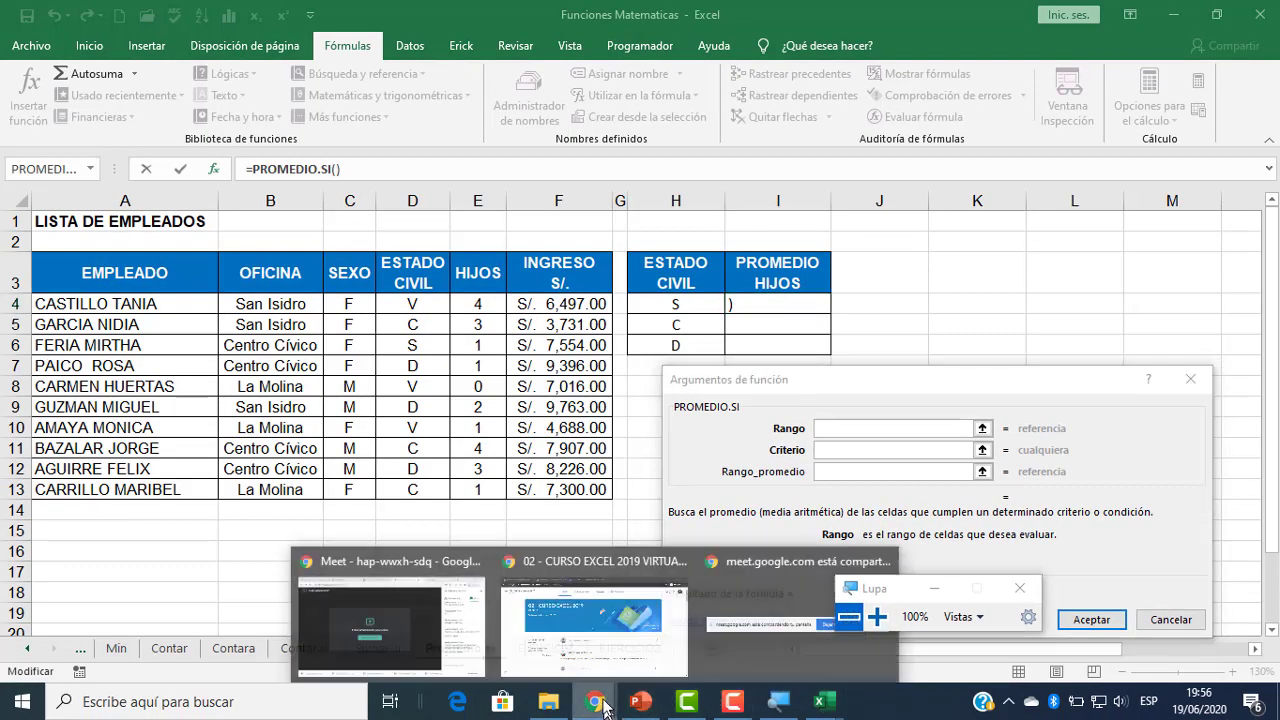
left_click(460, 630)
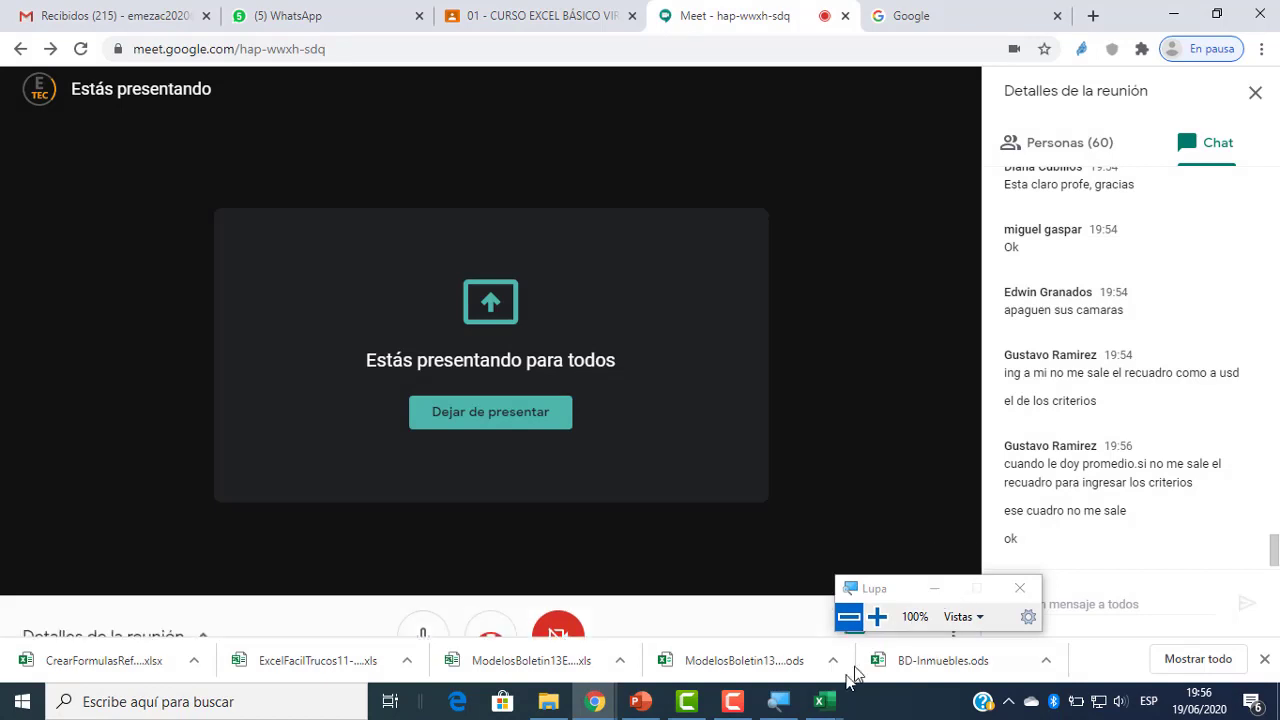
mouse_move(824, 700)
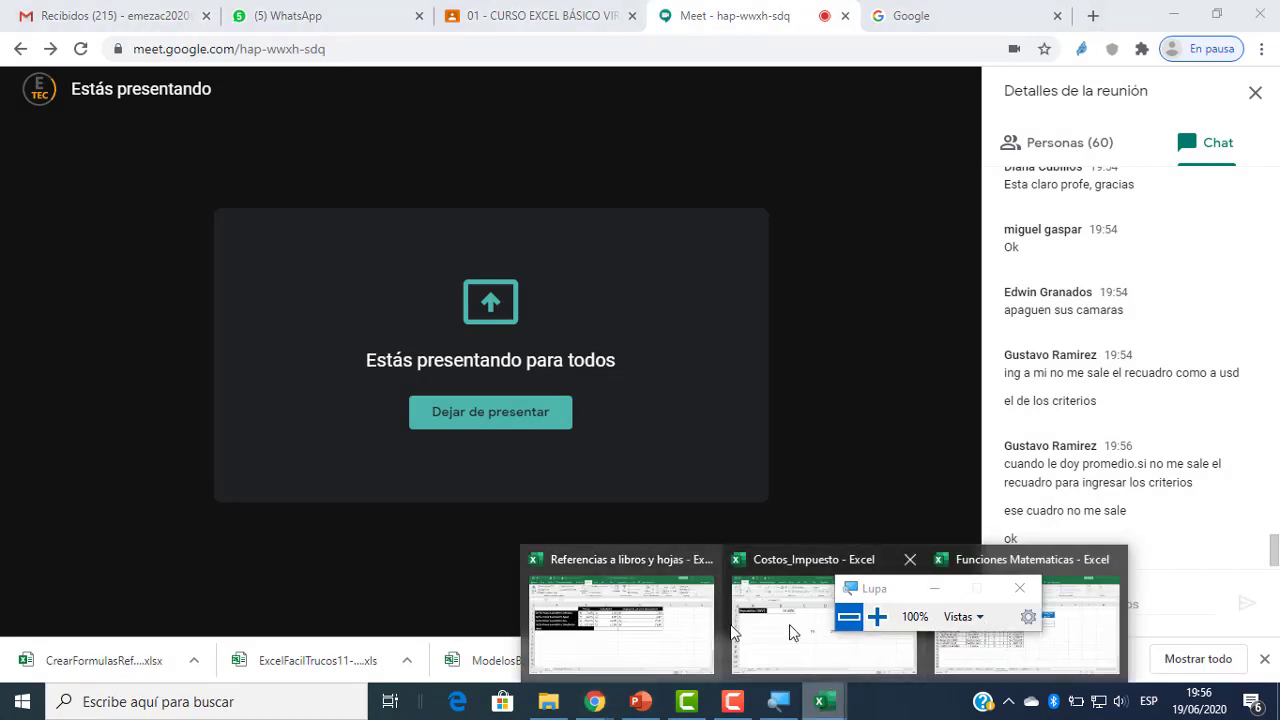
left_click(1000, 645)
left_click(777, 321)
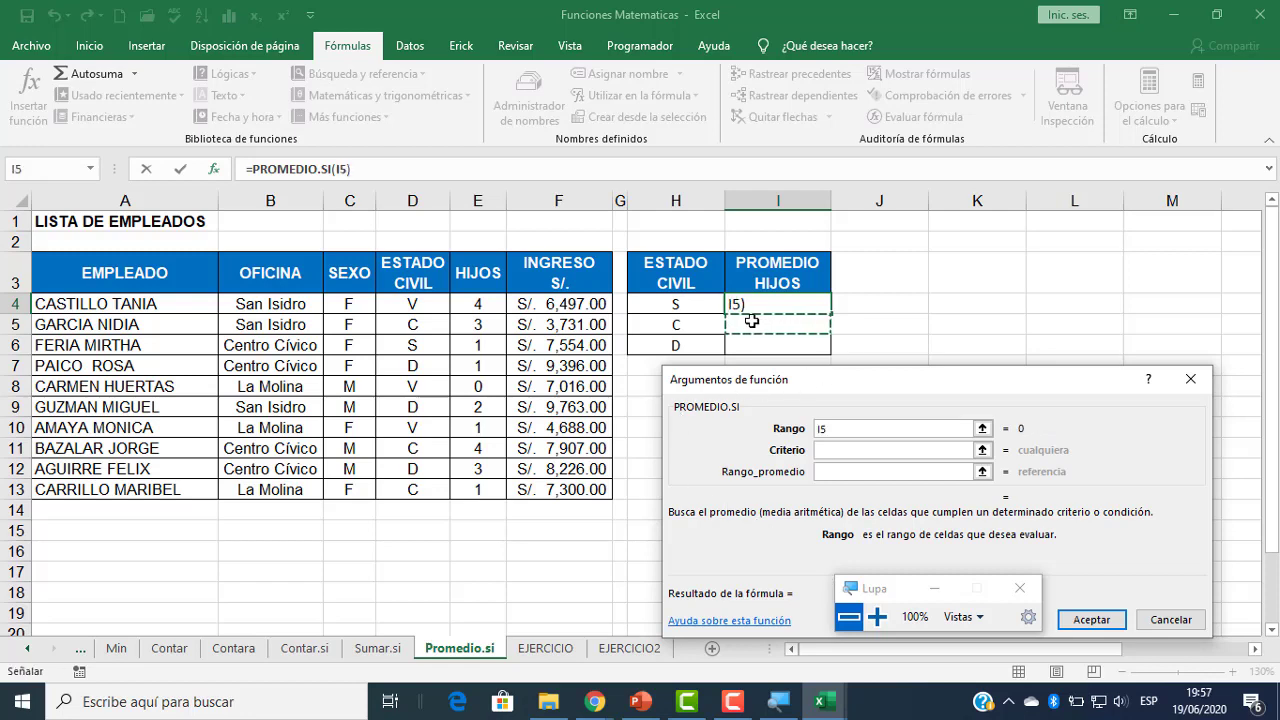
key("Escape")
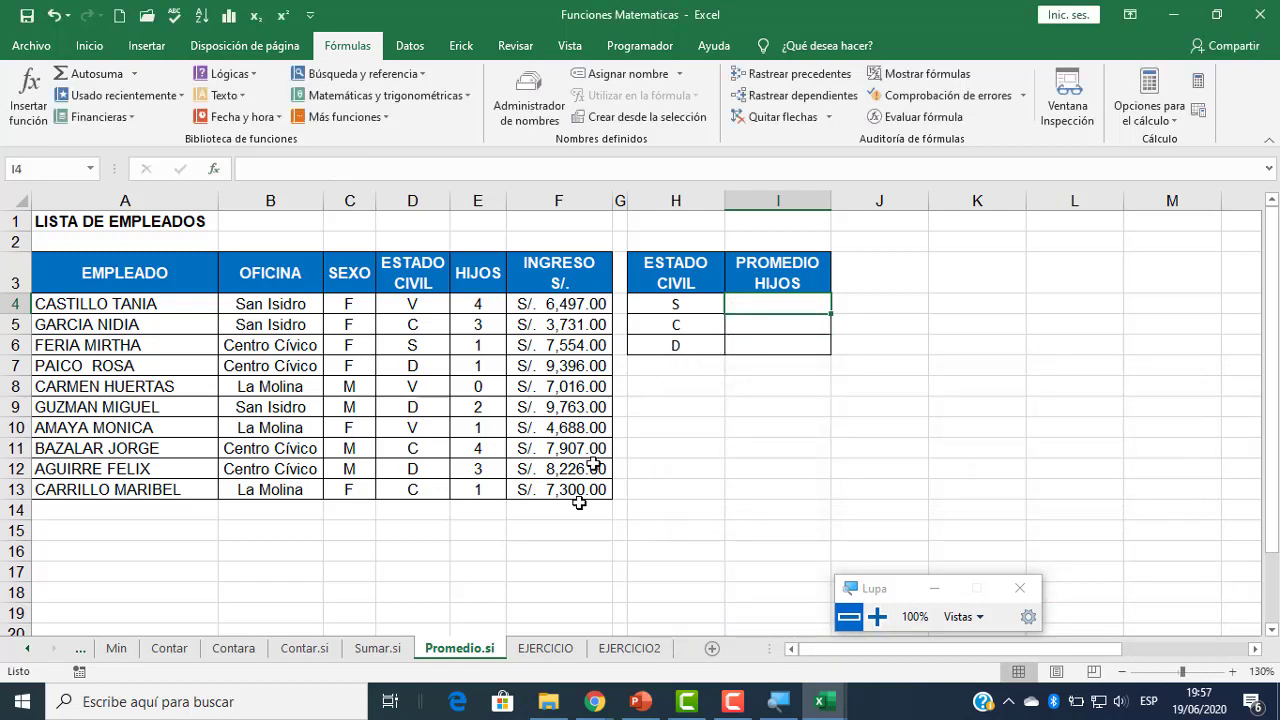
- On the EJERCICIO sheet, fill the Num. column from Art-001 in A11 down to A21 as a consecutive series
left_click(546, 648)
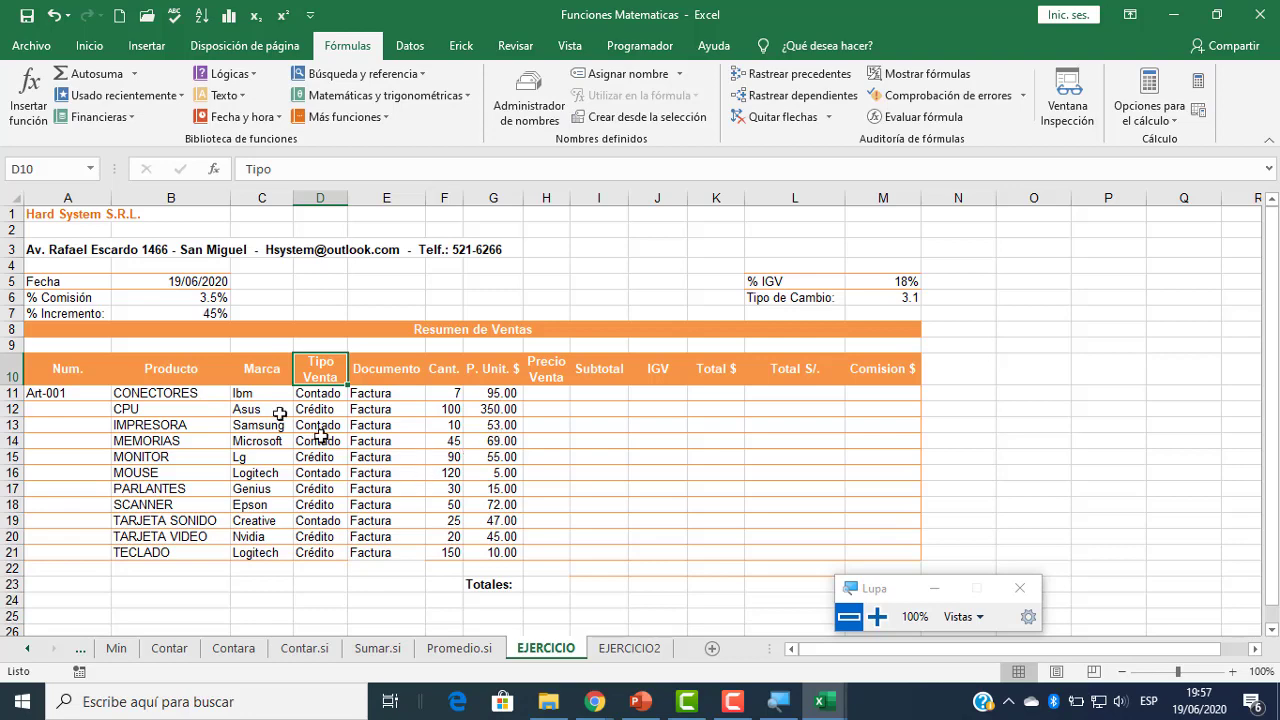
scroll(8, 420, "up", 1, "ctrl")
left_click(88, 390)
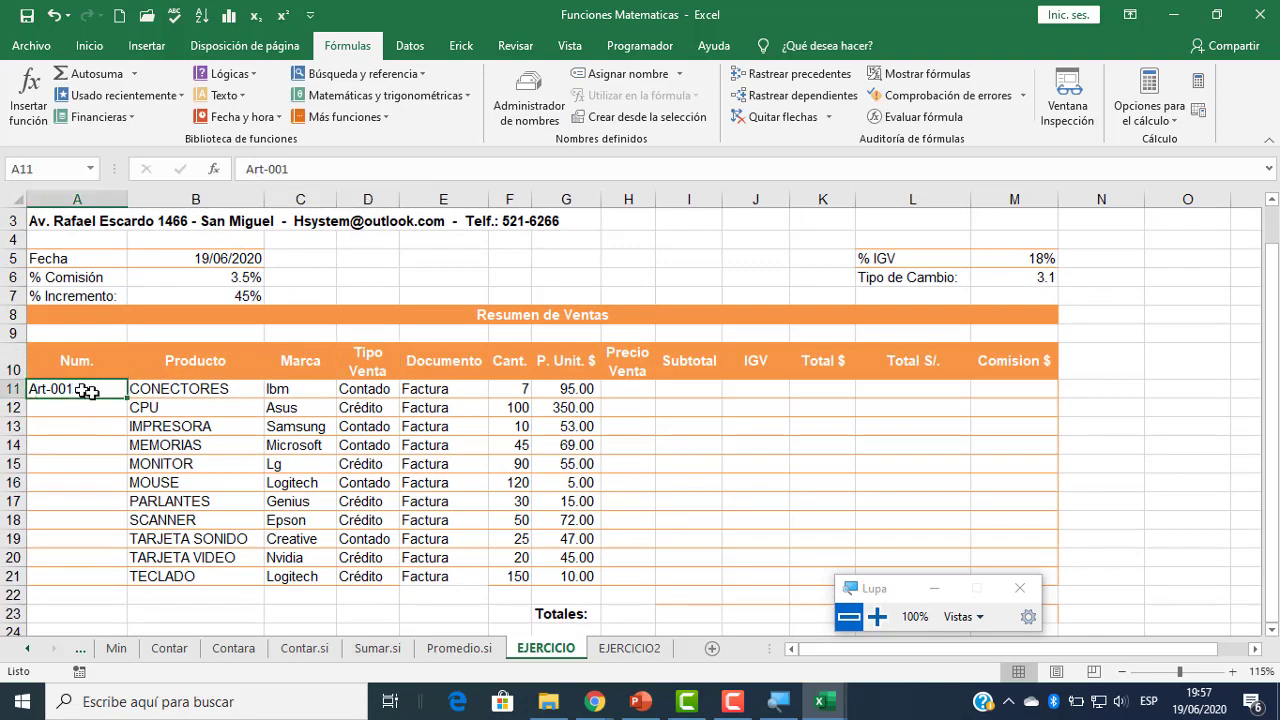
left_click(221, 478)
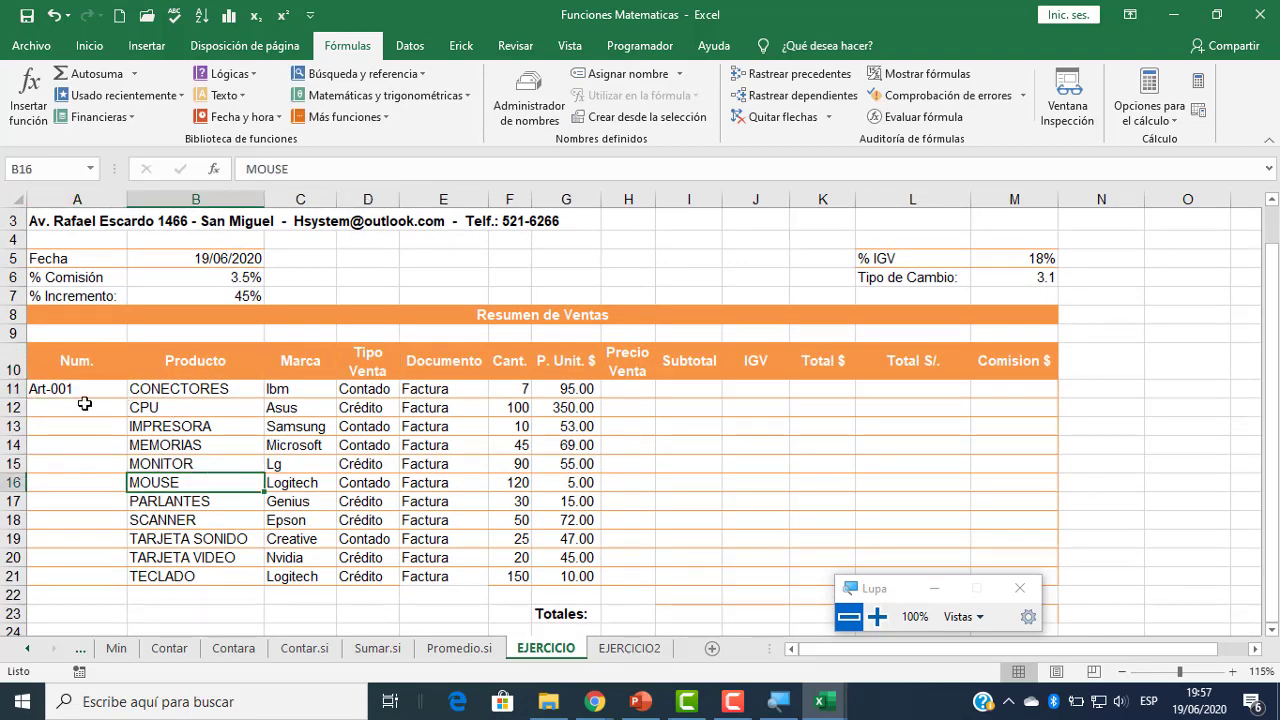
left_click(92, 390)
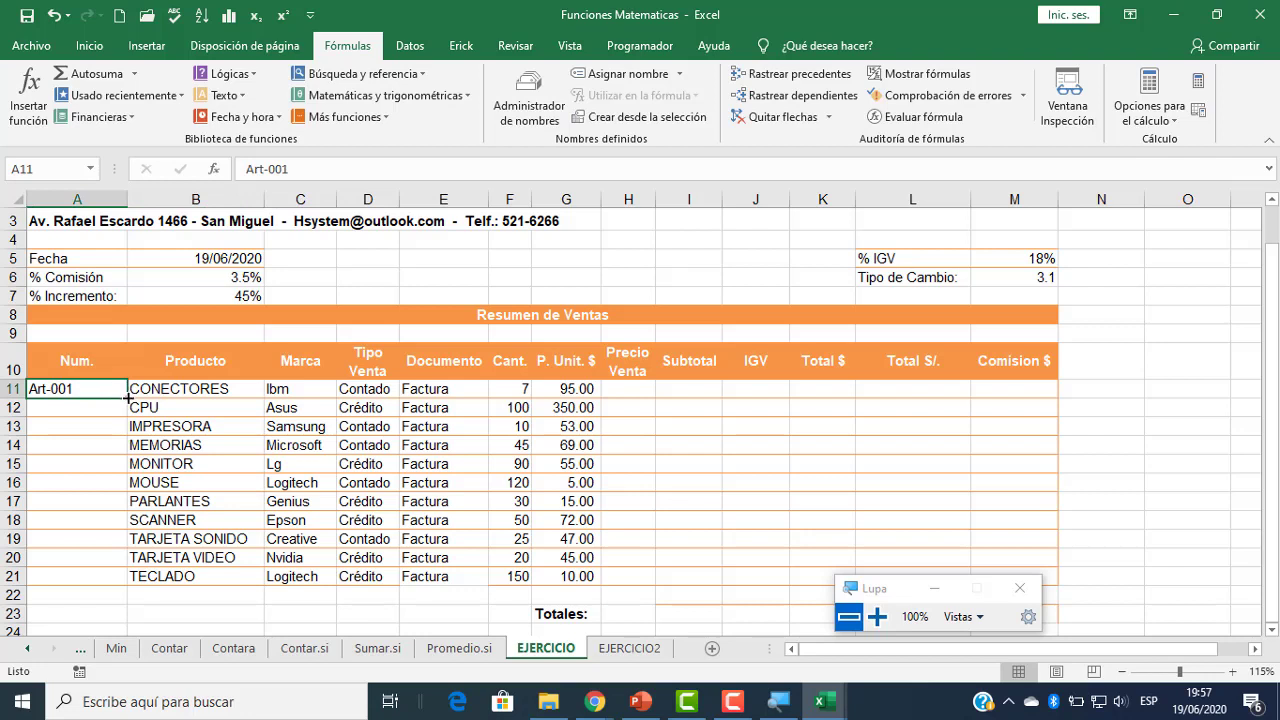
left_click_drag(128, 398, 94, 580)
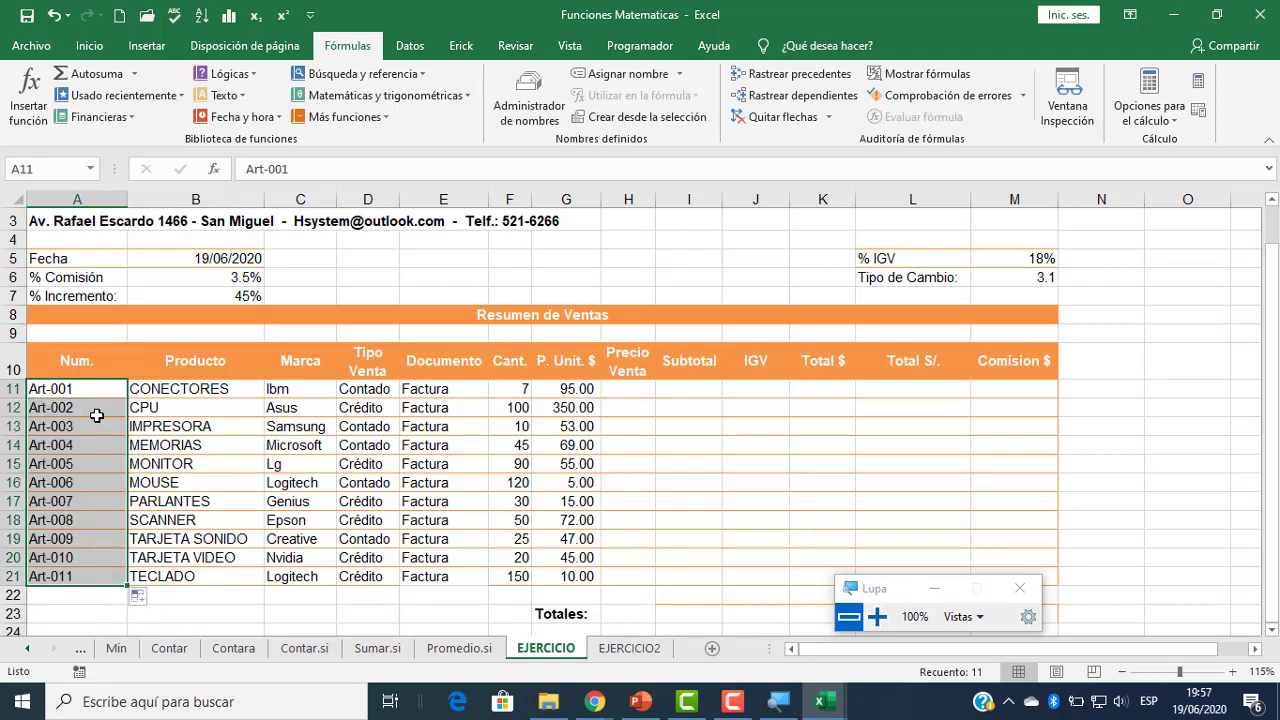
left_click(100, 442)
left_click(80, 390)
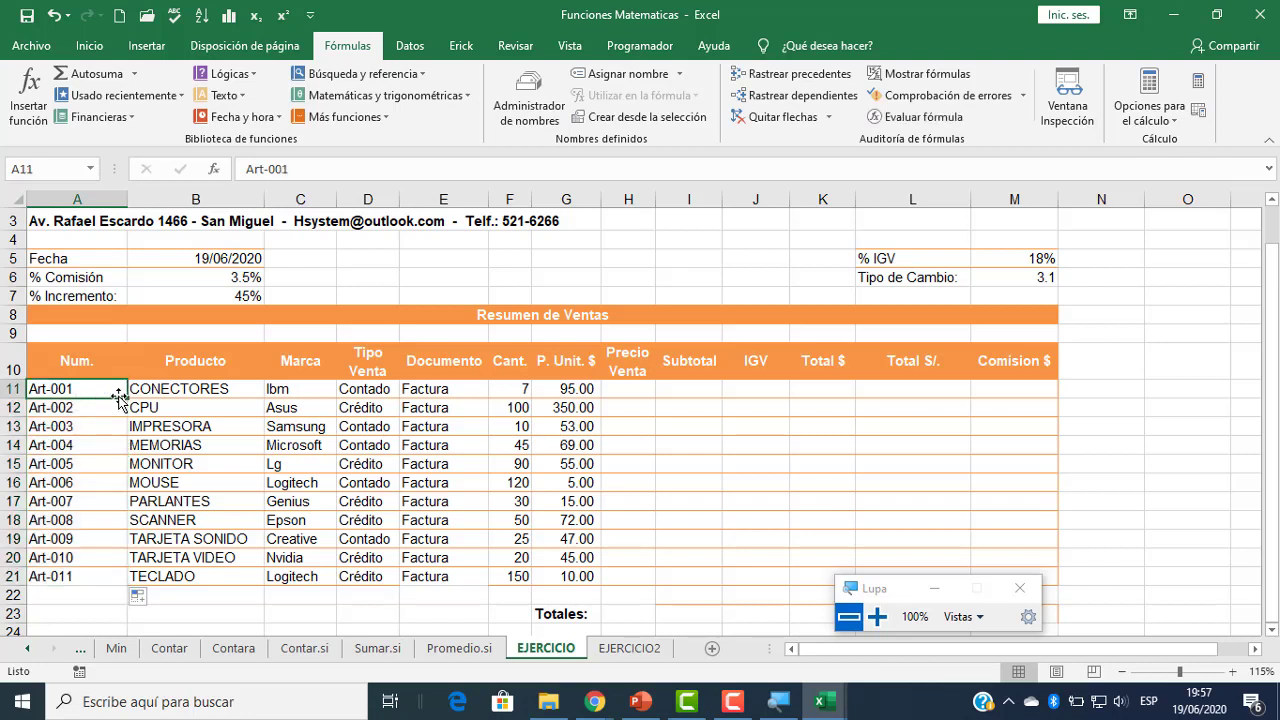
left_click_drag(128, 397, 108, 582)
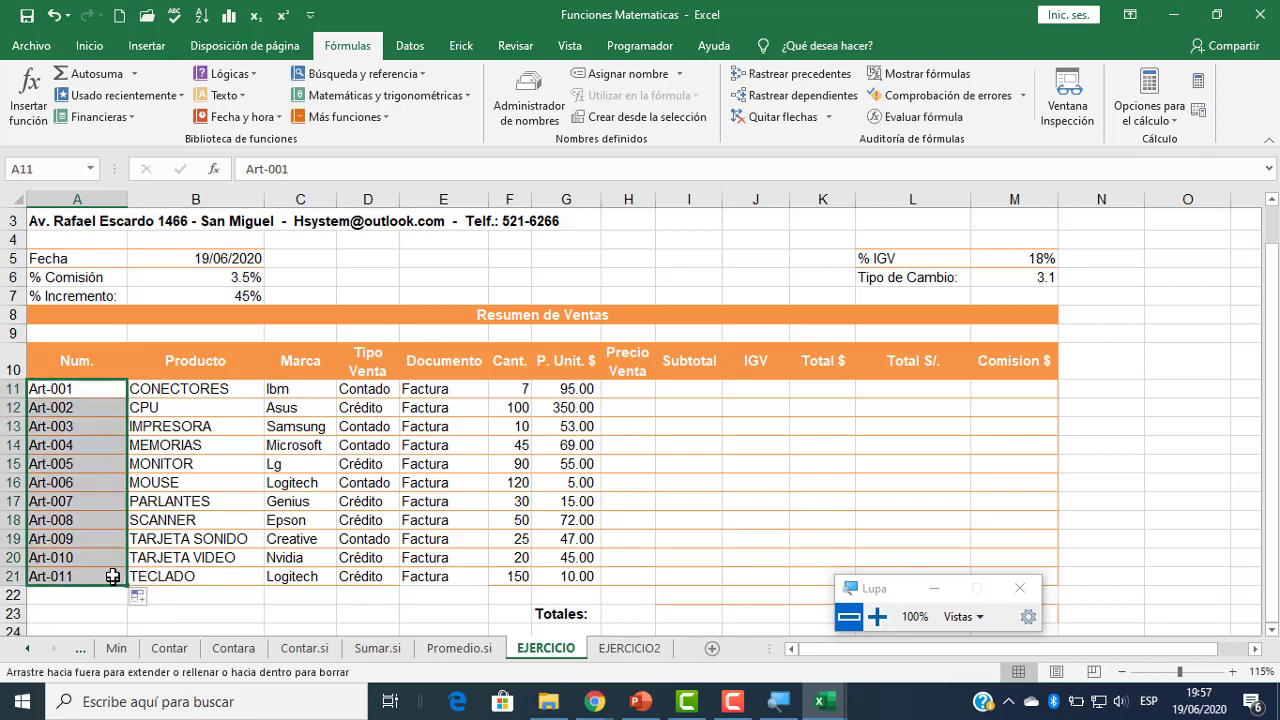
left_click(108, 483)
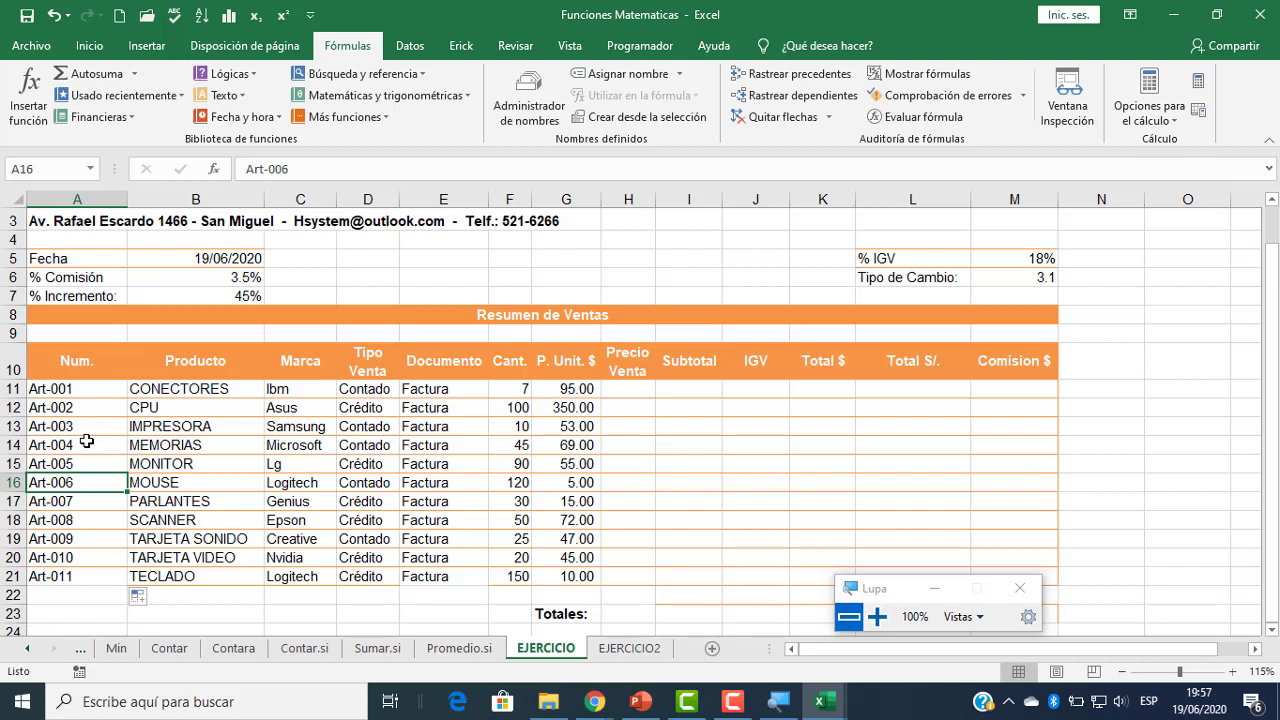
left_click(63, 390)
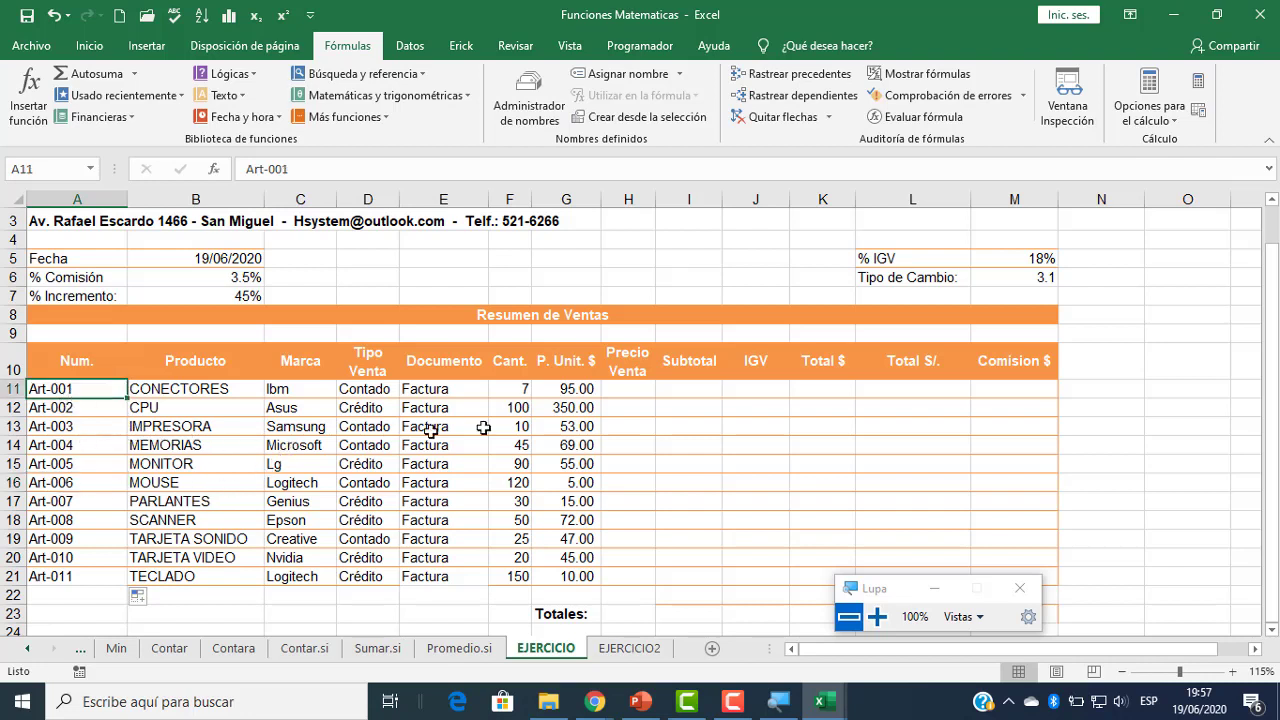
- Enter =G11*$B$7 in H11 under Precio Venta, multiplying the unit price by an absolute reference to the % Incremento cell
scroll(520, 410, "up", 1, "ctrl")
left_click(720, 454)
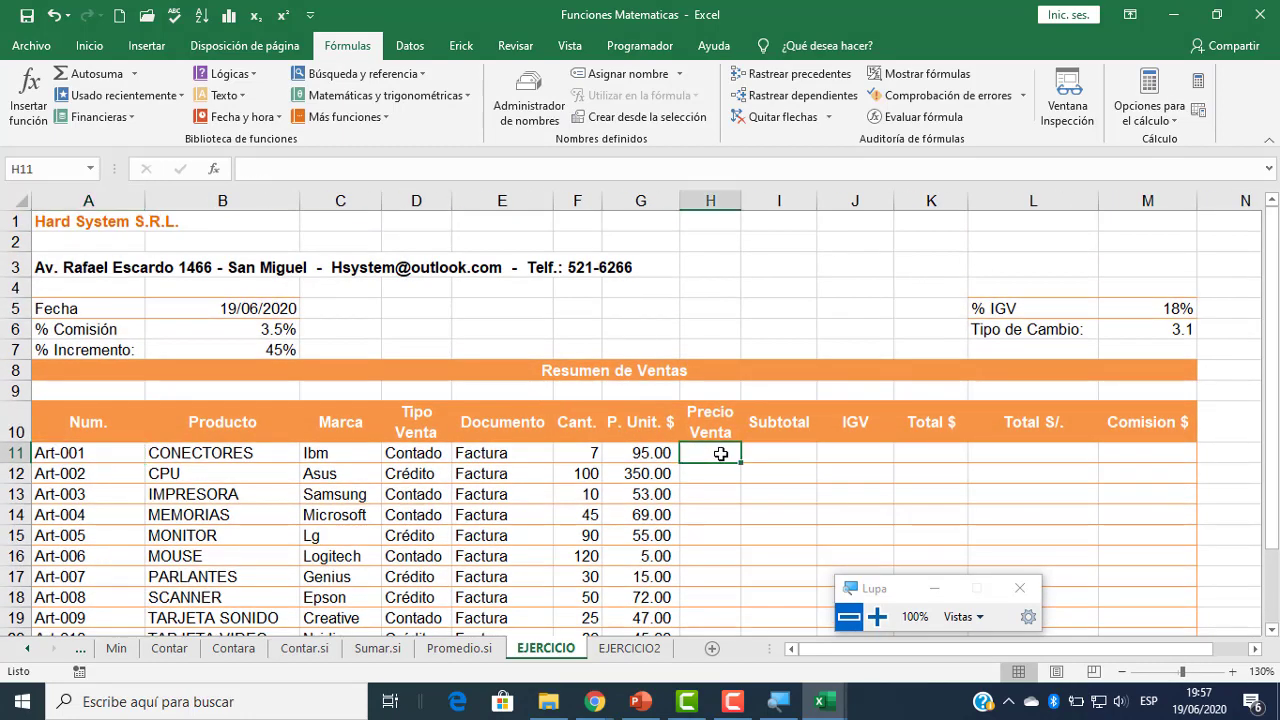
type("=")
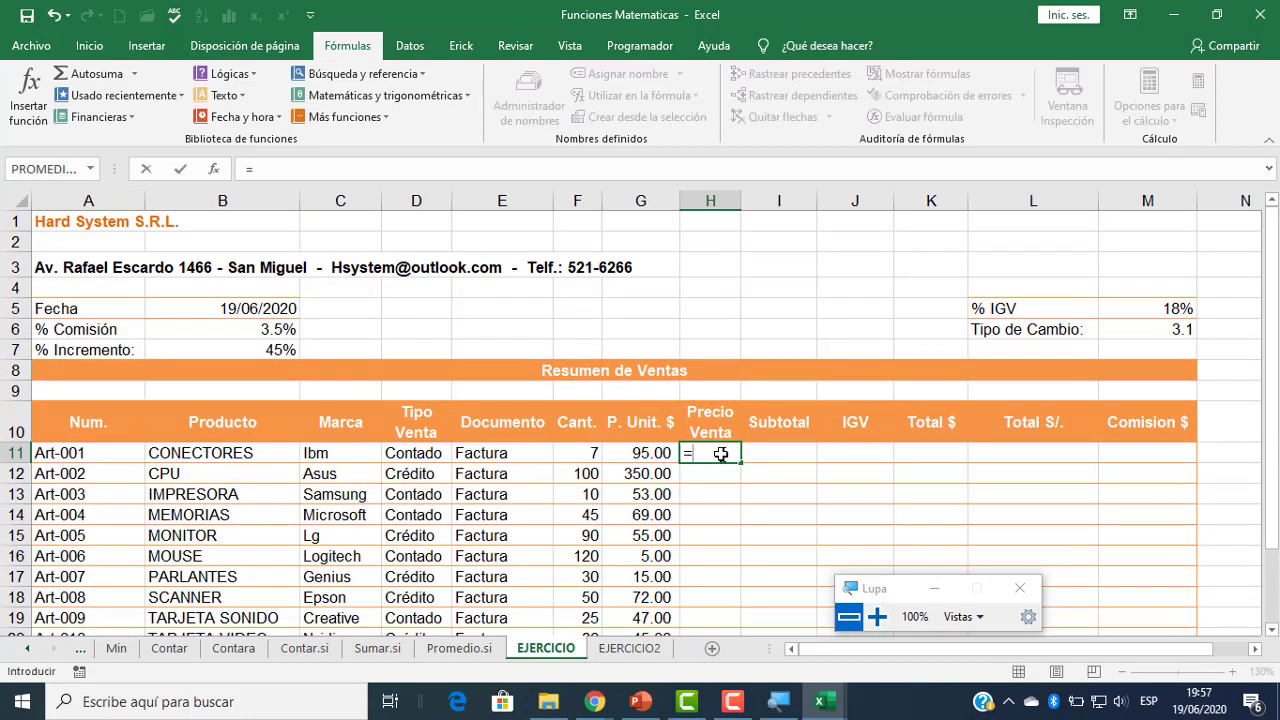
left_click(640, 452)
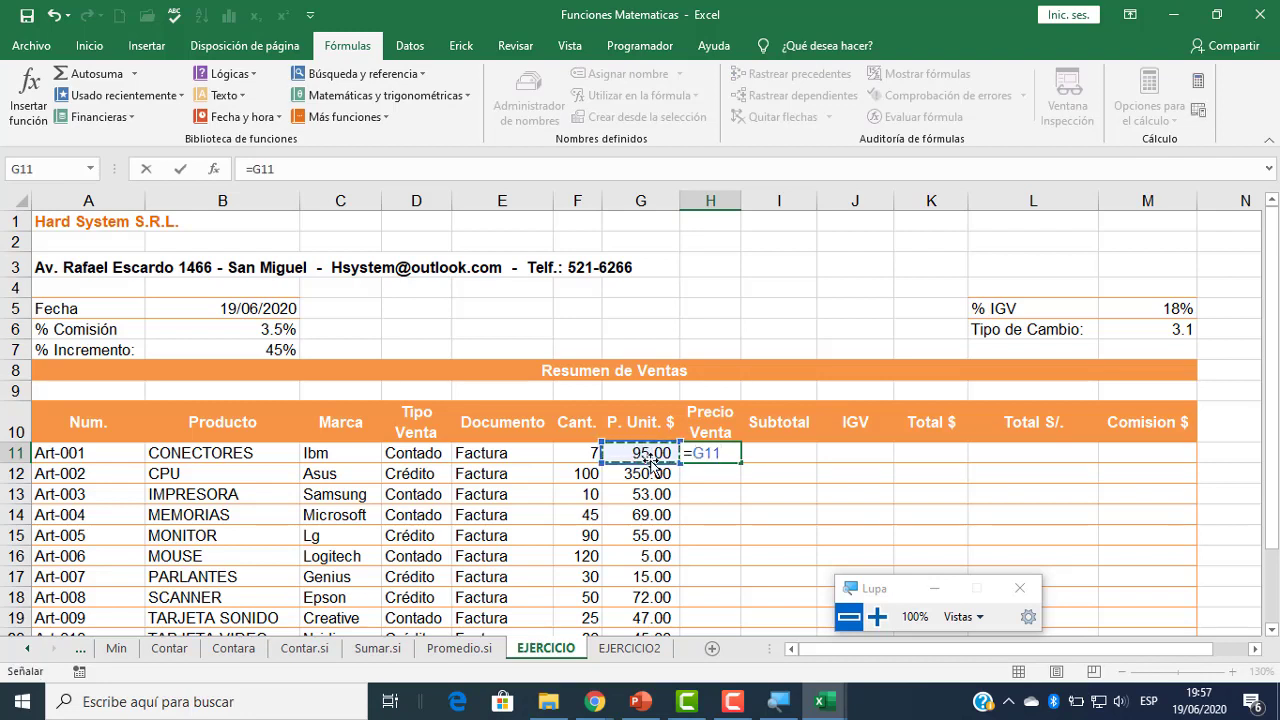
type("*")
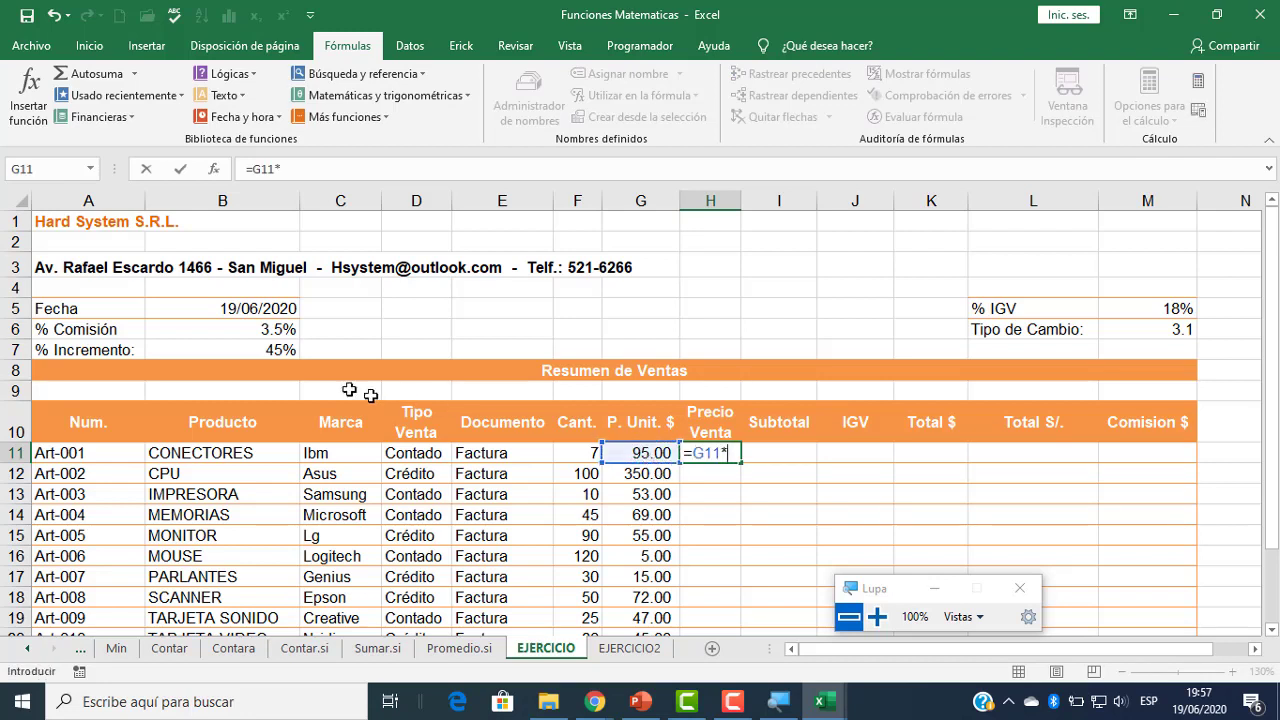
left_click(267, 350)
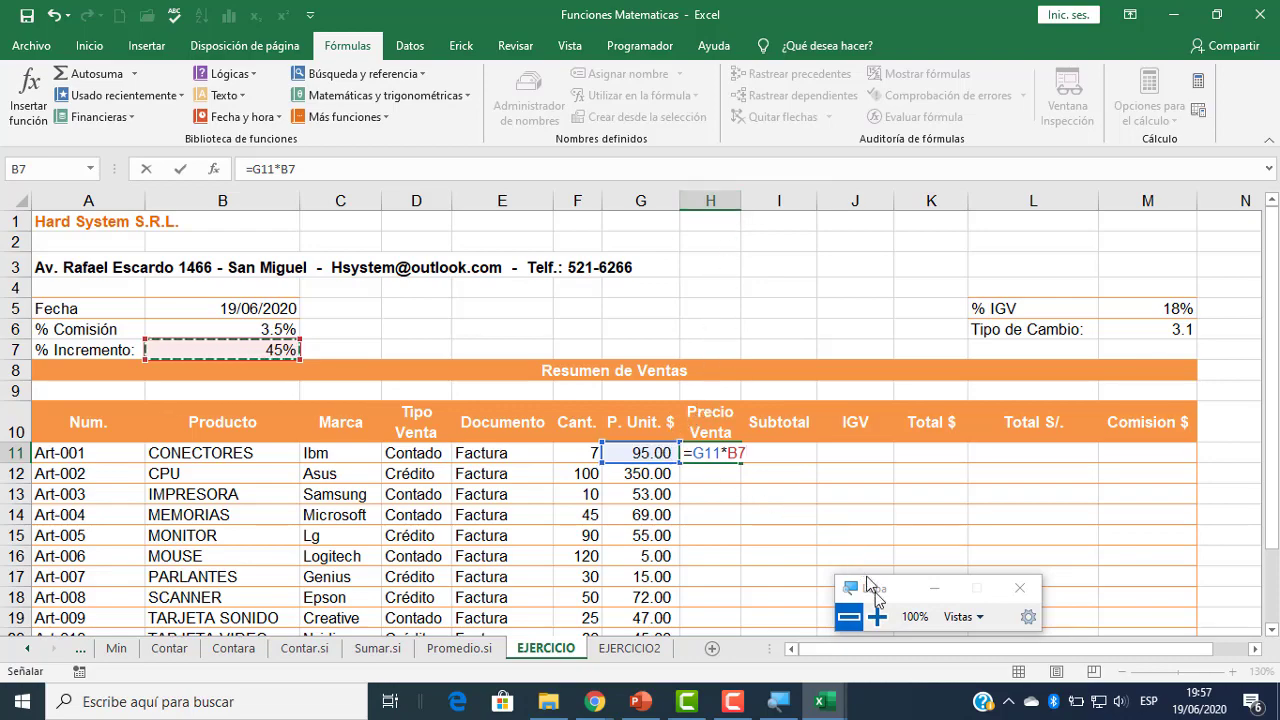
left_click(878, 617)
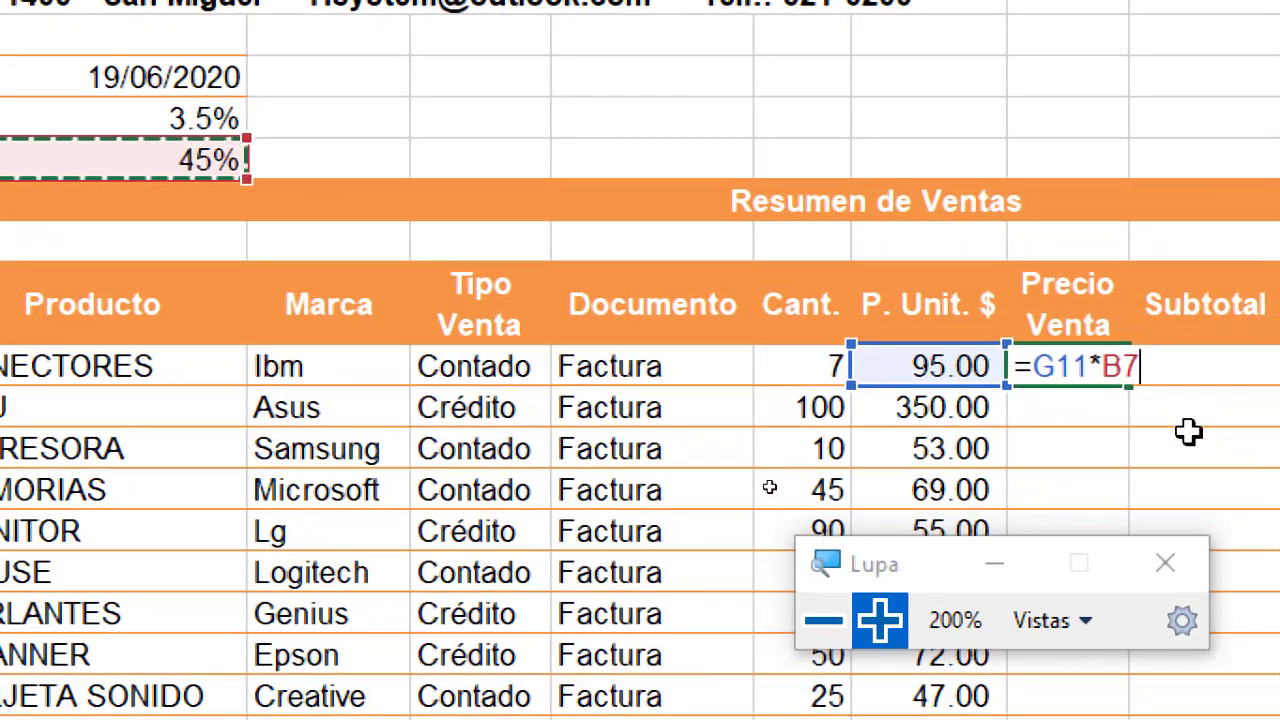
key("F4")
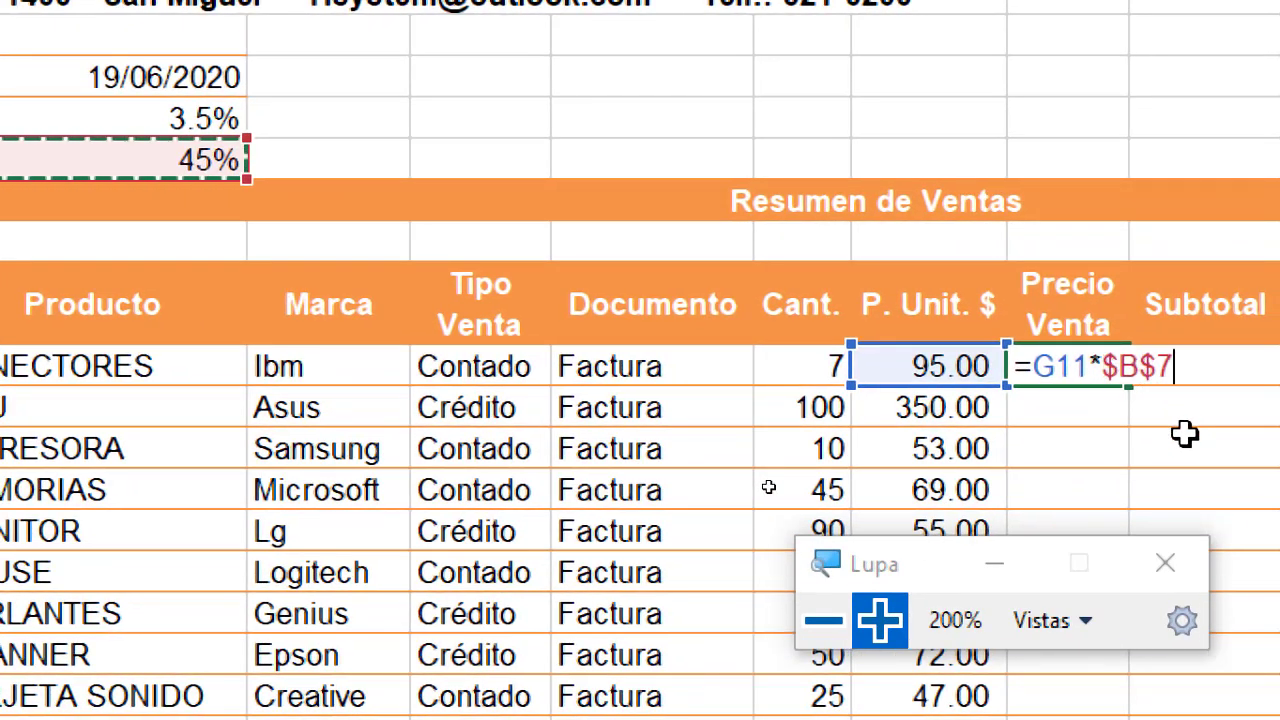
key("Return")
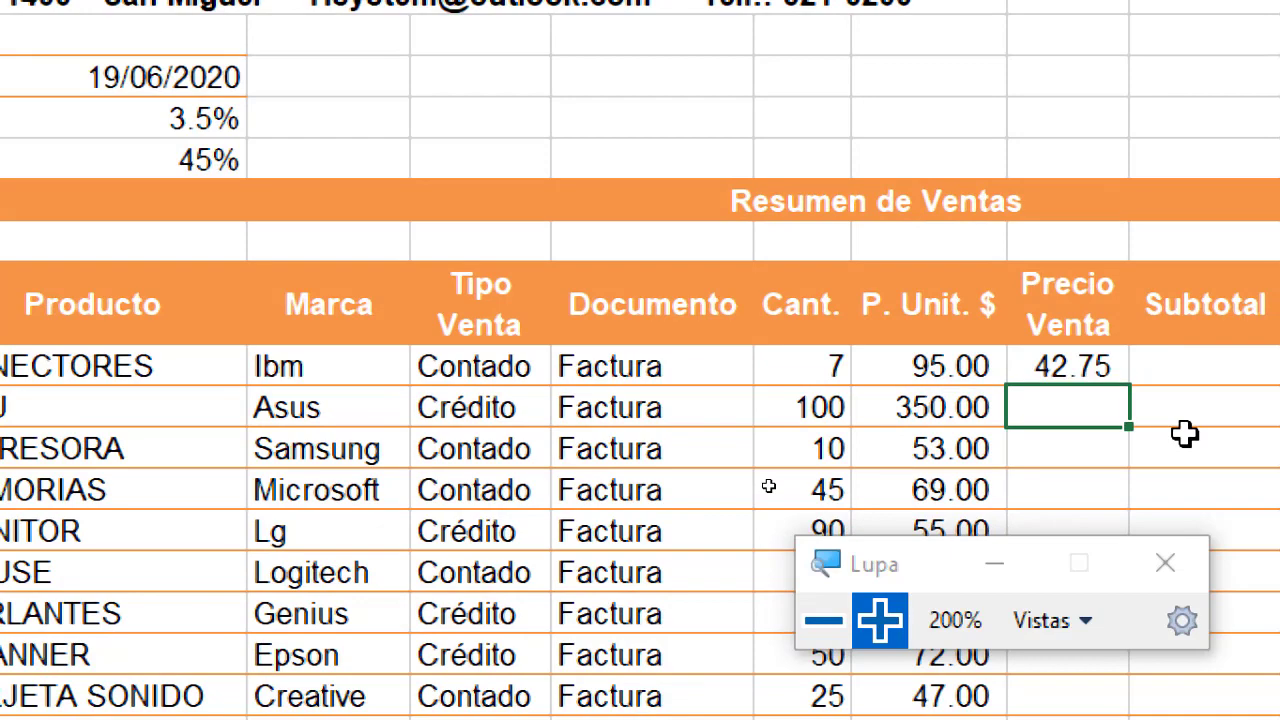
- Fill the H11 formula down through H21 under 200% magnification and widen column H to fit the amounts
left_click(1090, 366)
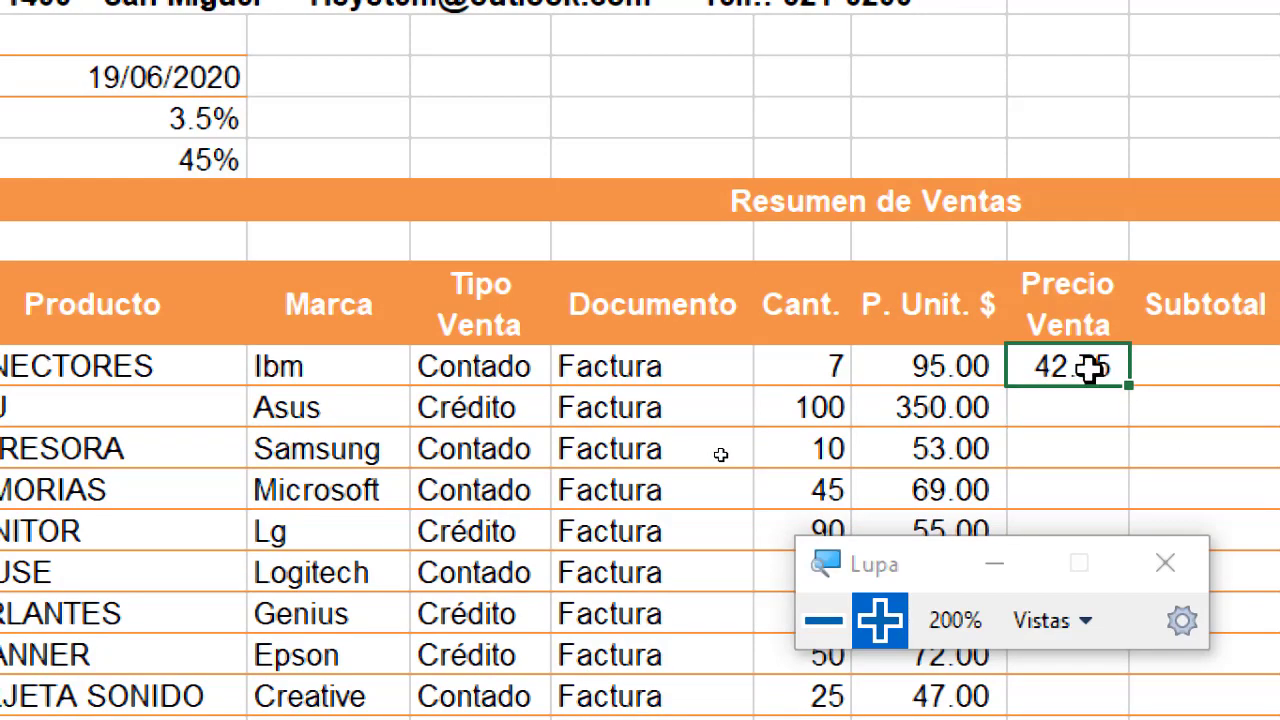
left_click(822, 625)
left_click_drag(628, 553, 1000, 441)
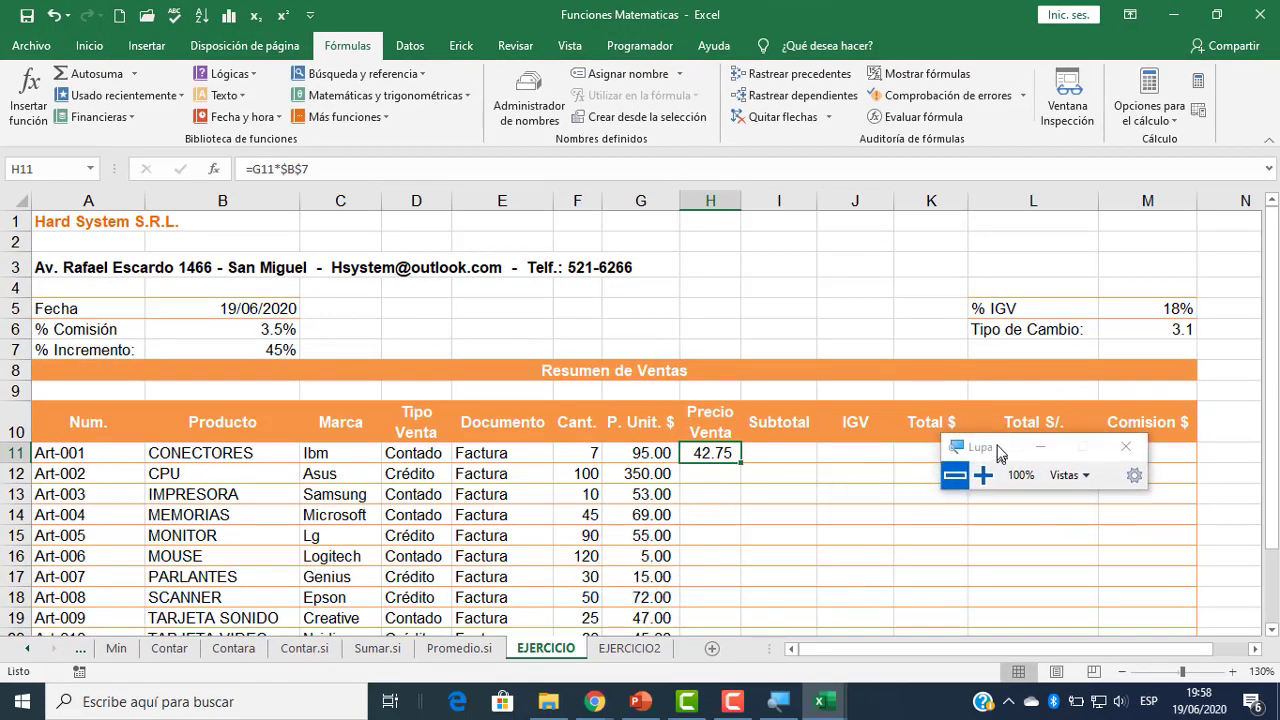
left_click(972, 482)
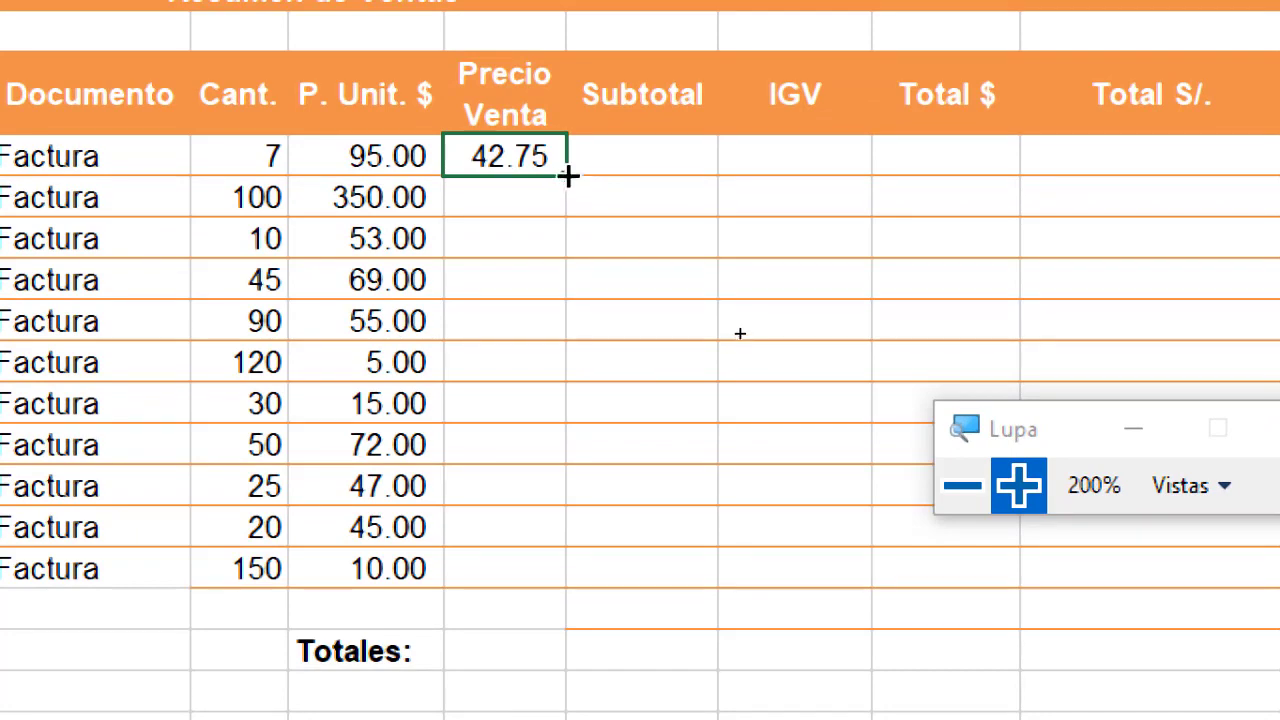
double_click(571, 175)
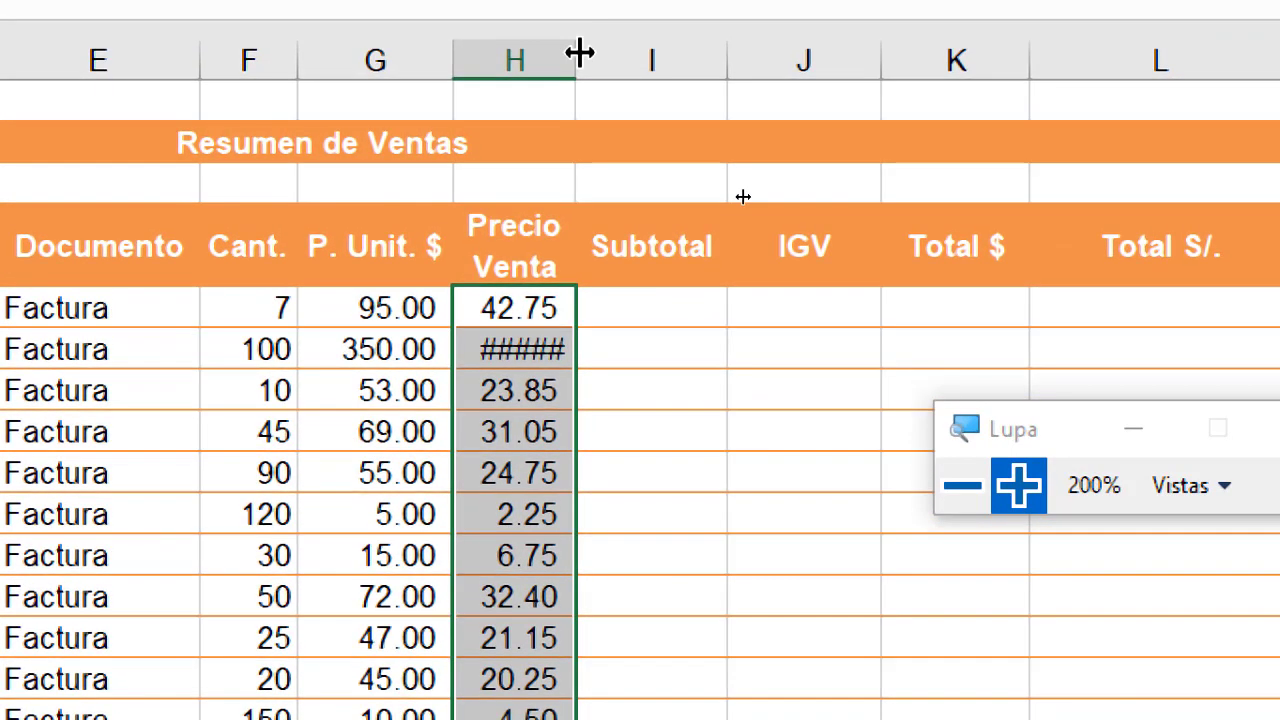
left_click_drag(578, 50, 622, 63)
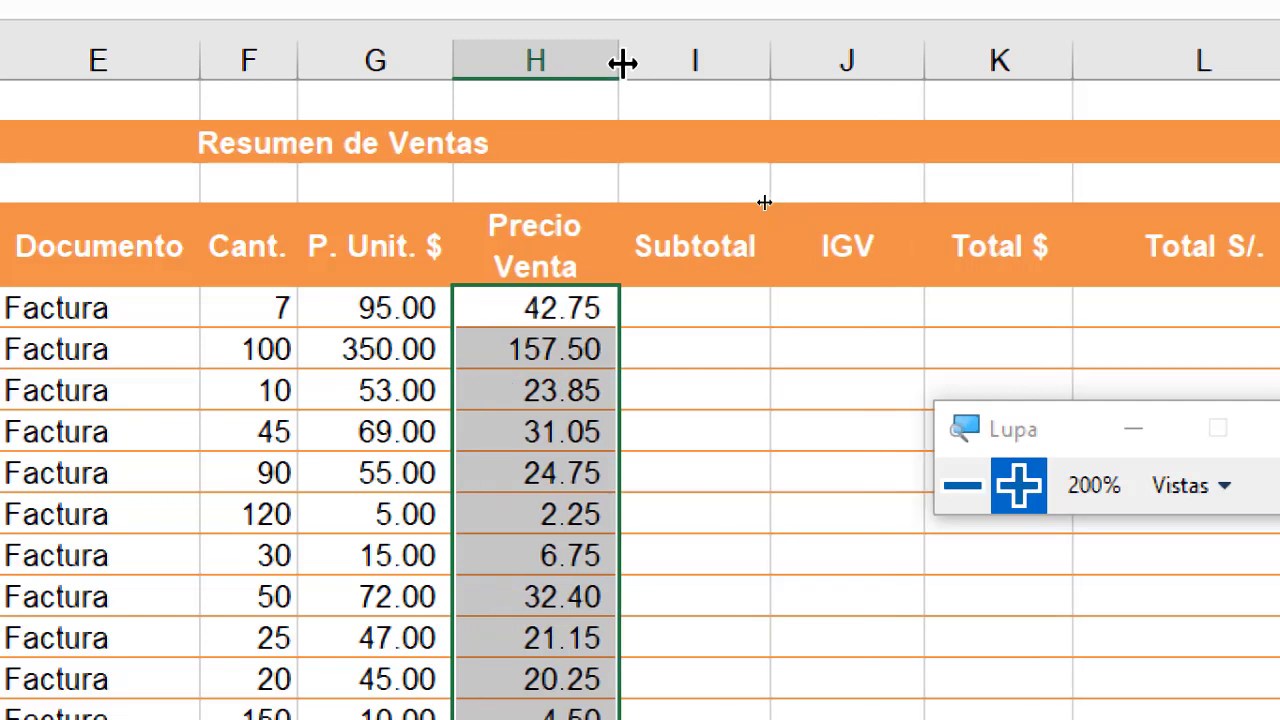
- Undo the widening of column H and the fill below H11
left_click(580, 302)
key("ctrl+z")
key("ctrl+z")
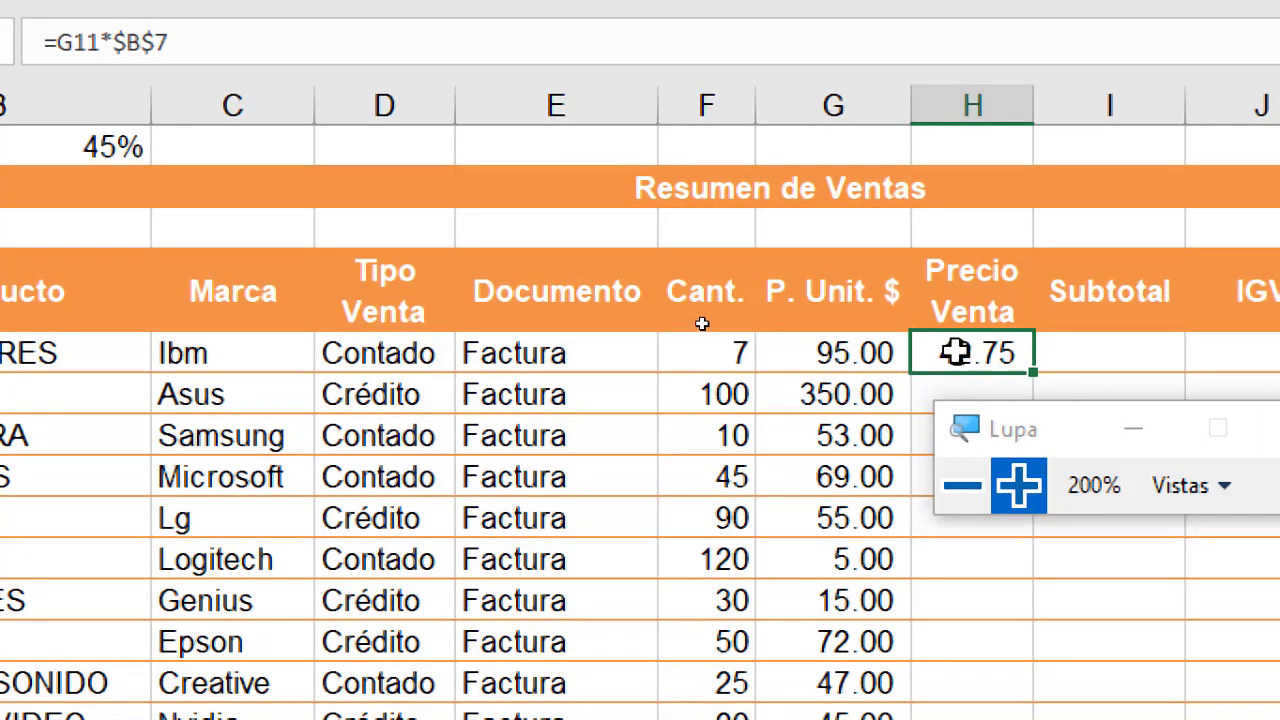
- Display the formula in H11 with the Magnifier window moved out of the way, and close it unchanged
double_click(1018, 346)
left_click_drag(1017, 428, 1195, 525)
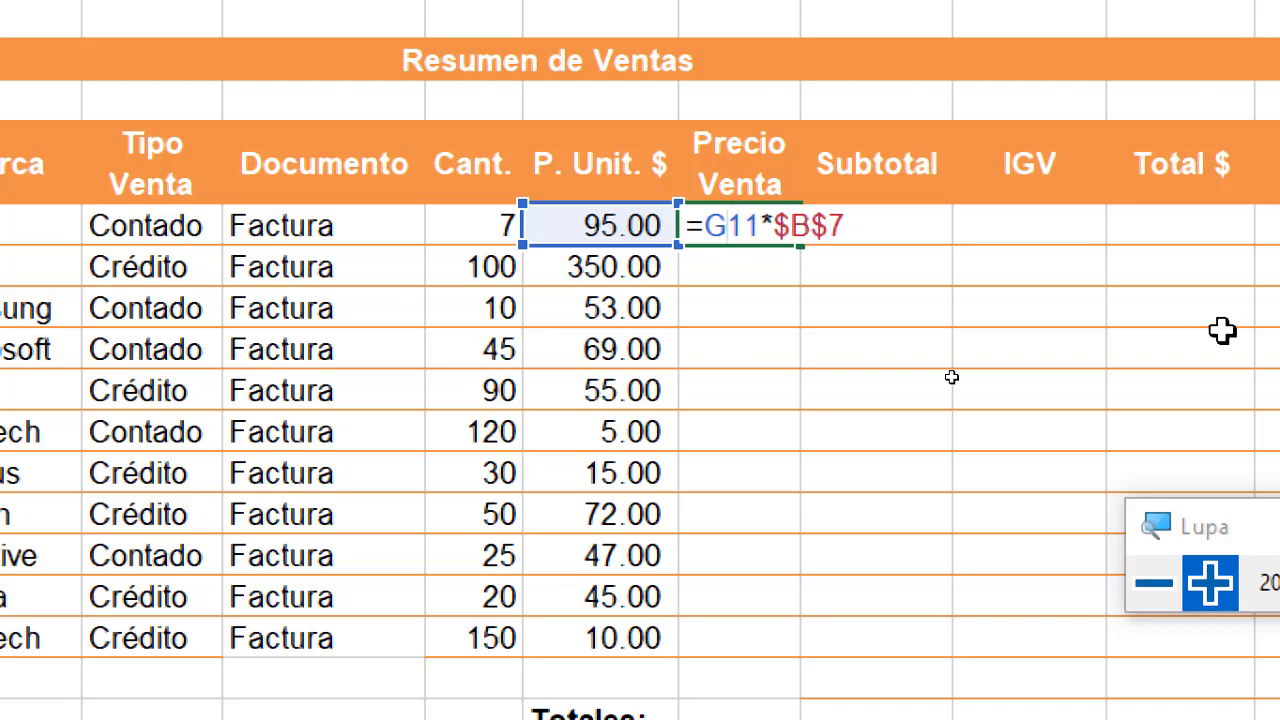
key("Return")
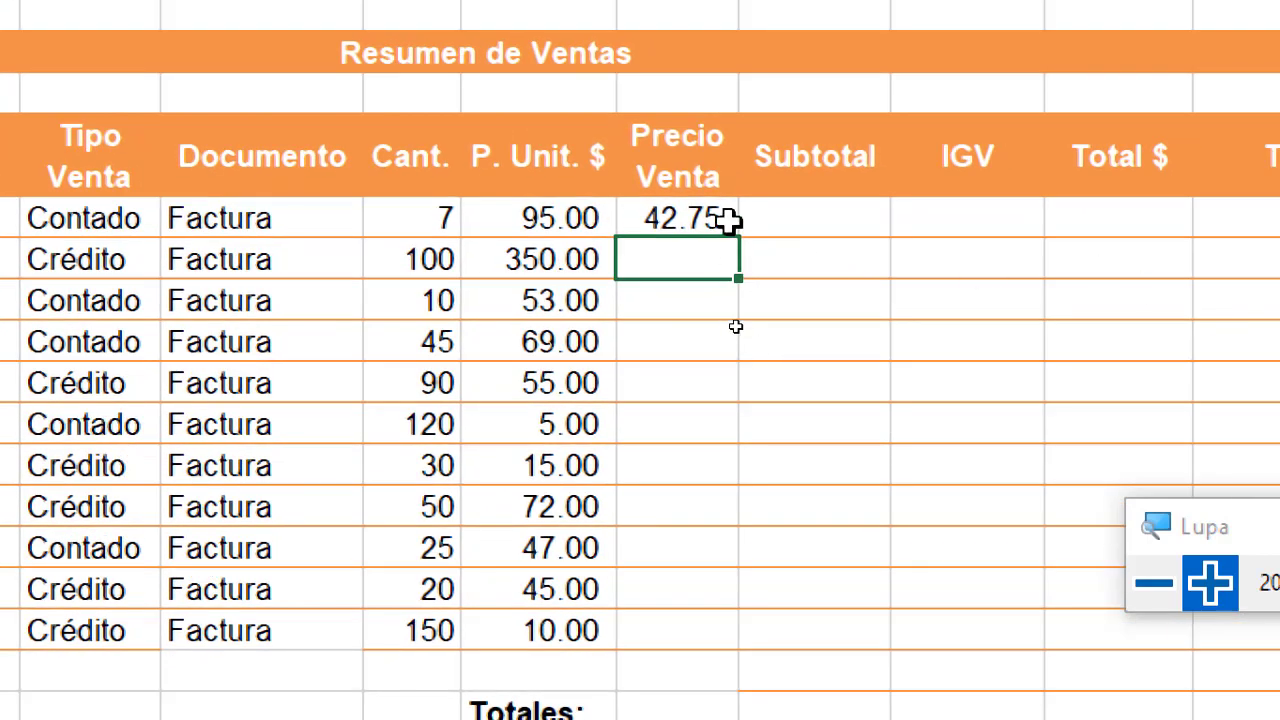
- Copy the Precio Venta formula from H11 down to H21, widen column H, and return the Magnifier to 100%
left_click(727, 221)
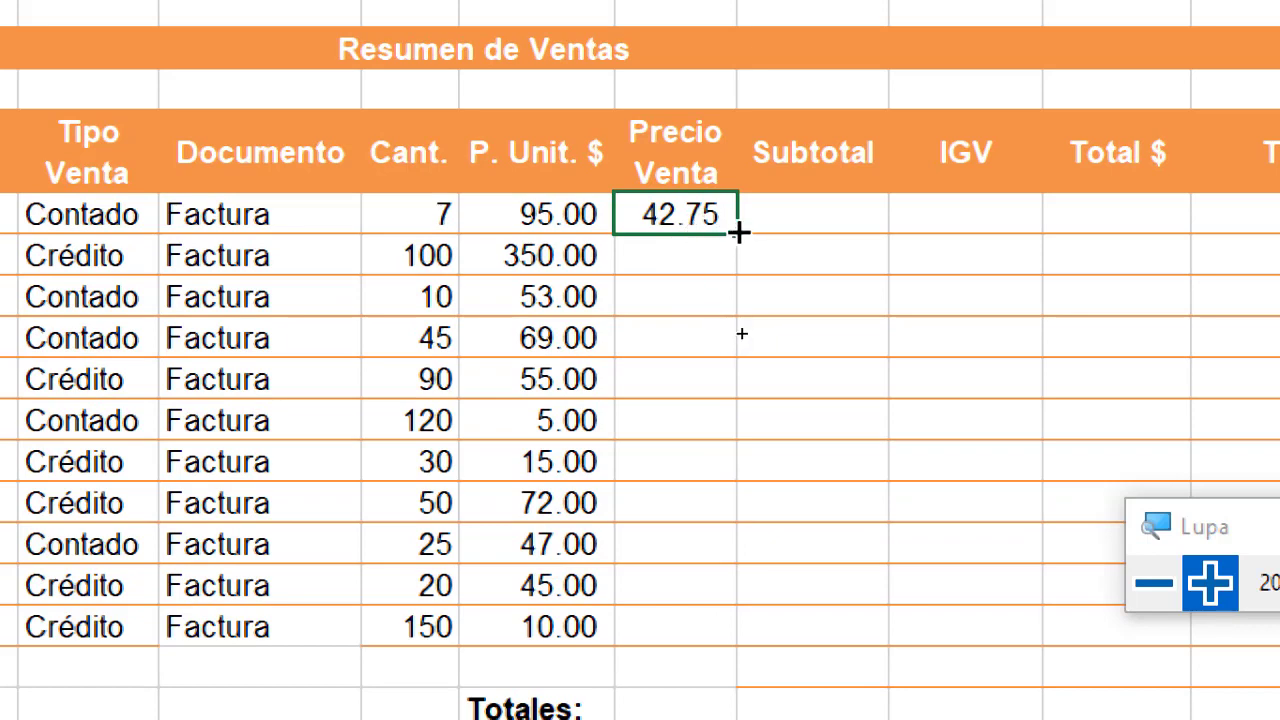
double_click(738, 232)
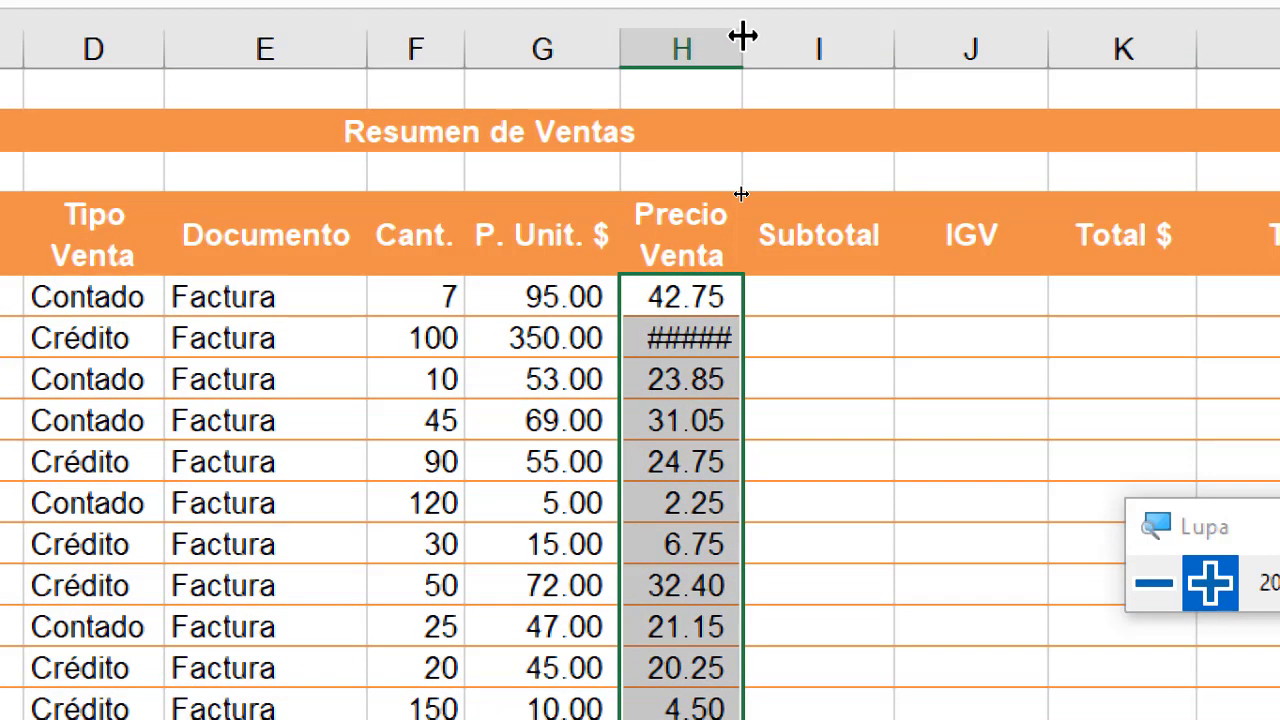
left_click_drag(742, 36, 784, 44)
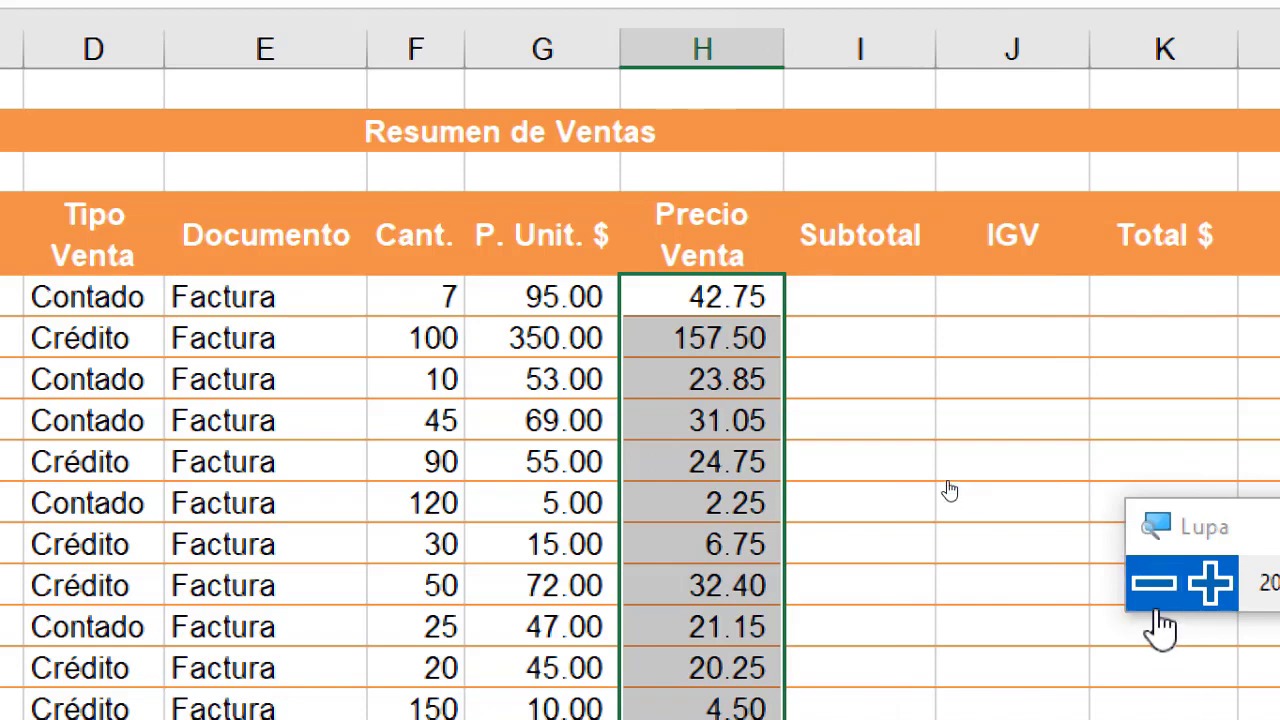
left_click(1157, 602)
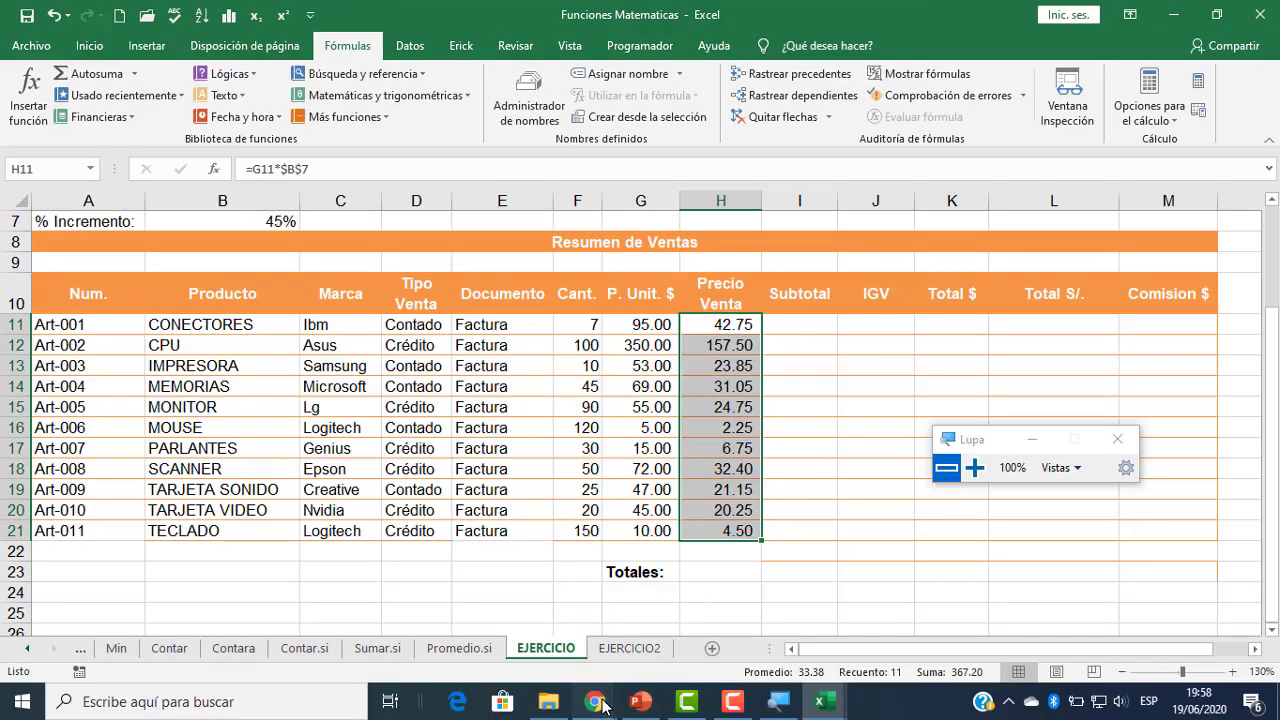
- Check the Google Meet chat for new student messages and return to the Funciones Matematicas workbook
mouse_move(600, 704)
left_click(431, 612)
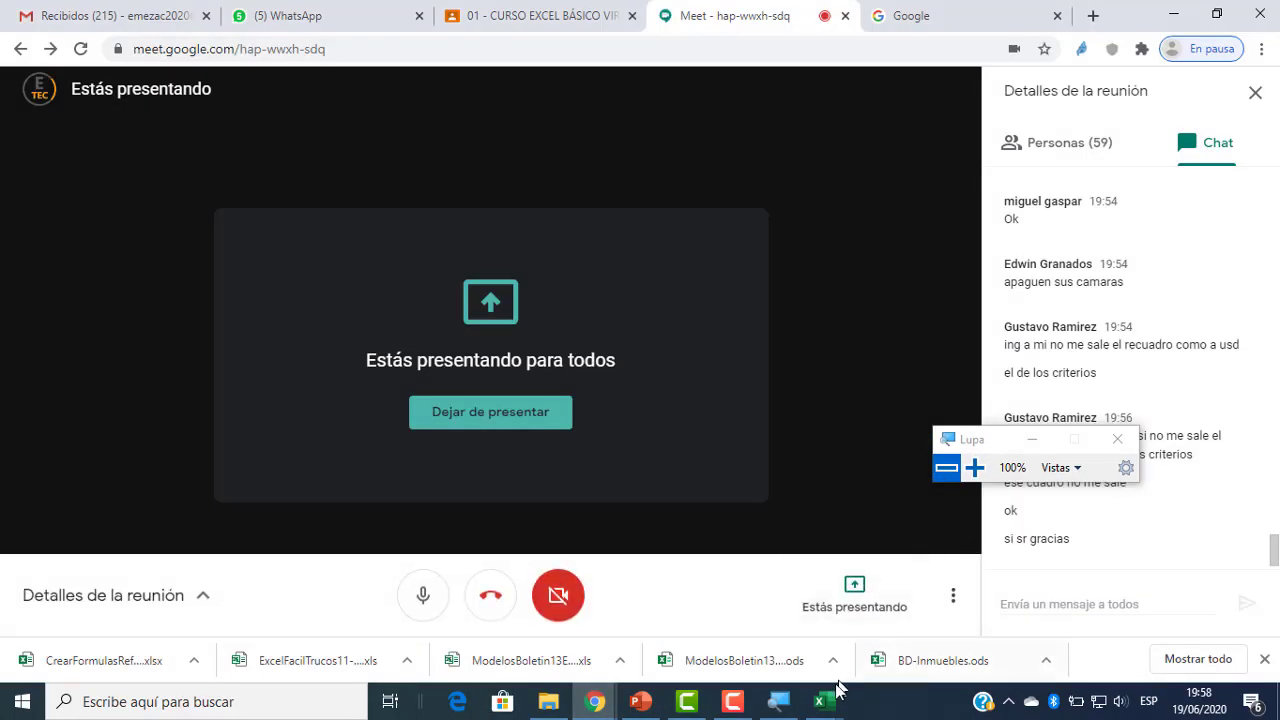
mouse_move(828, 698)
left_click(1030, 615)
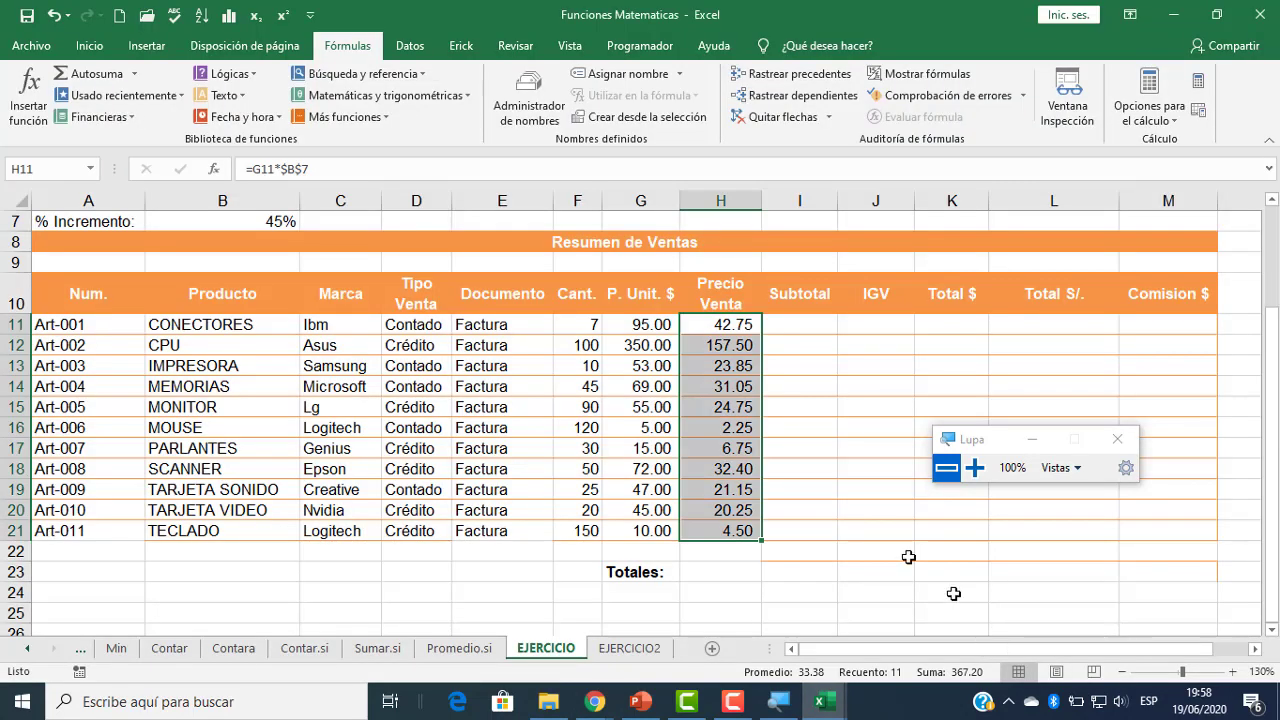
- Review the formula in H11 without changing it, and clear the Precio Venta formulas from H11:H21
left_click(782, 423)
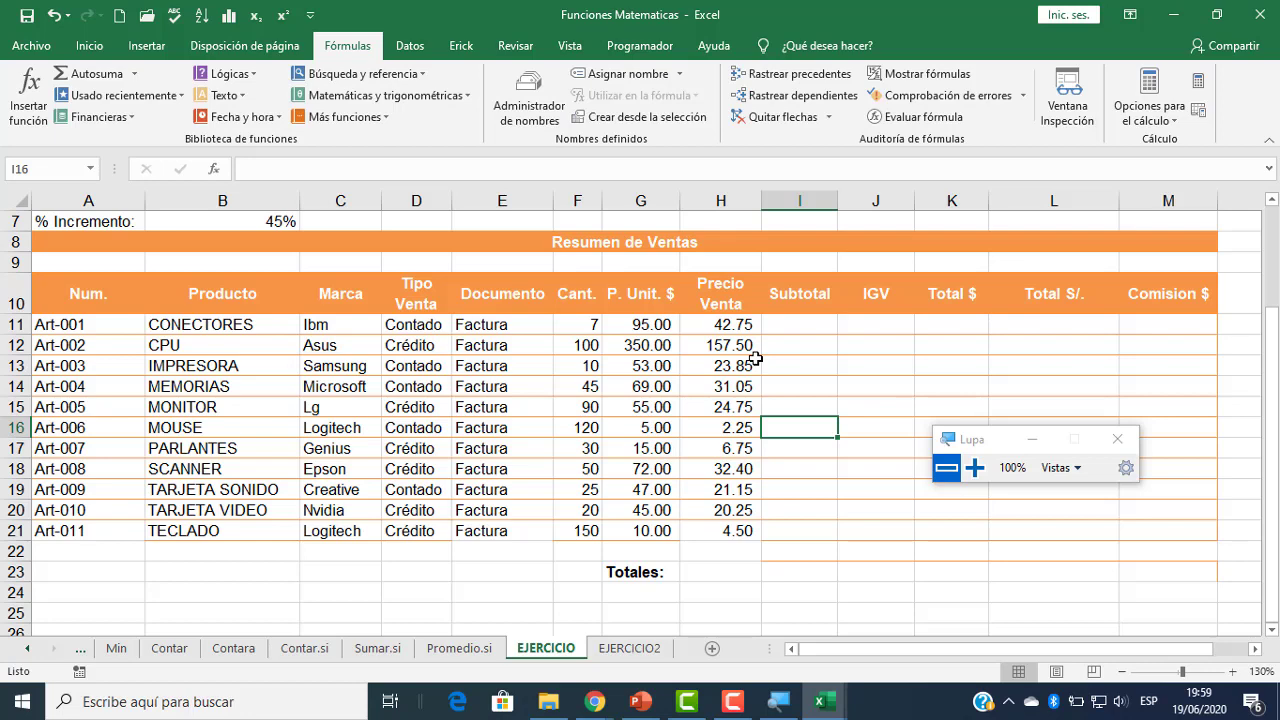
left_click(728, 326)
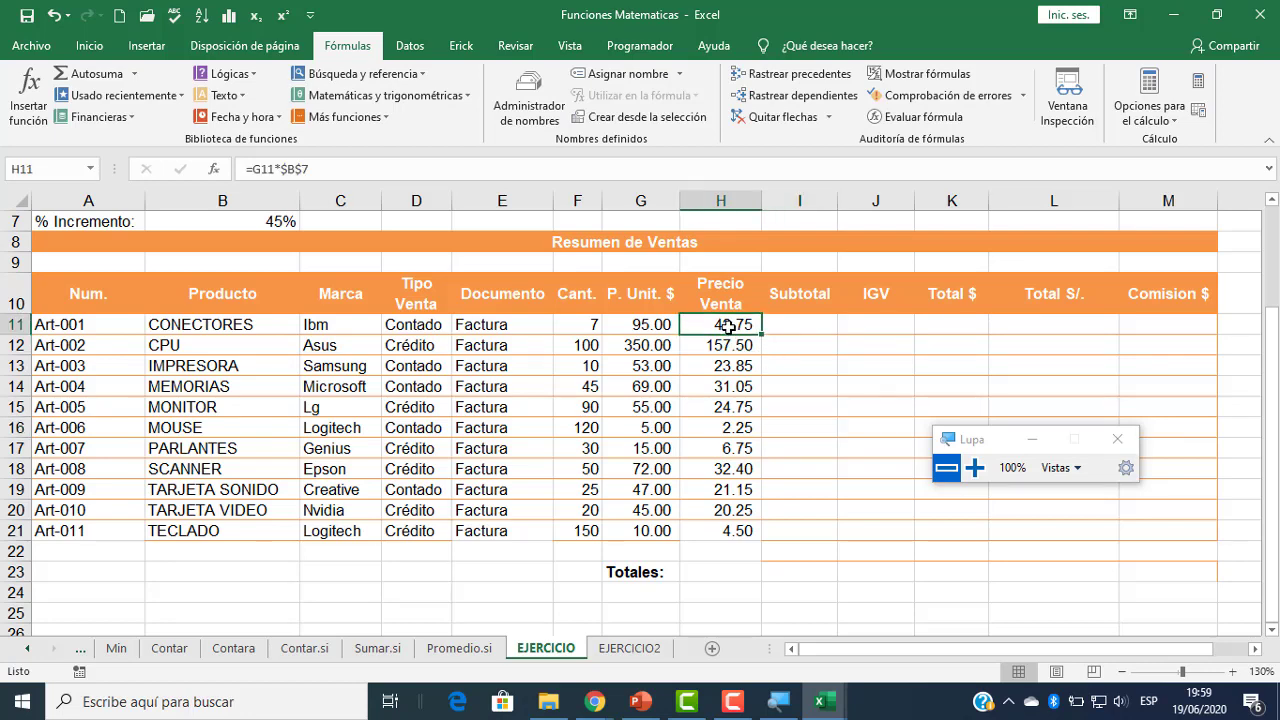
double_click(728, 326)
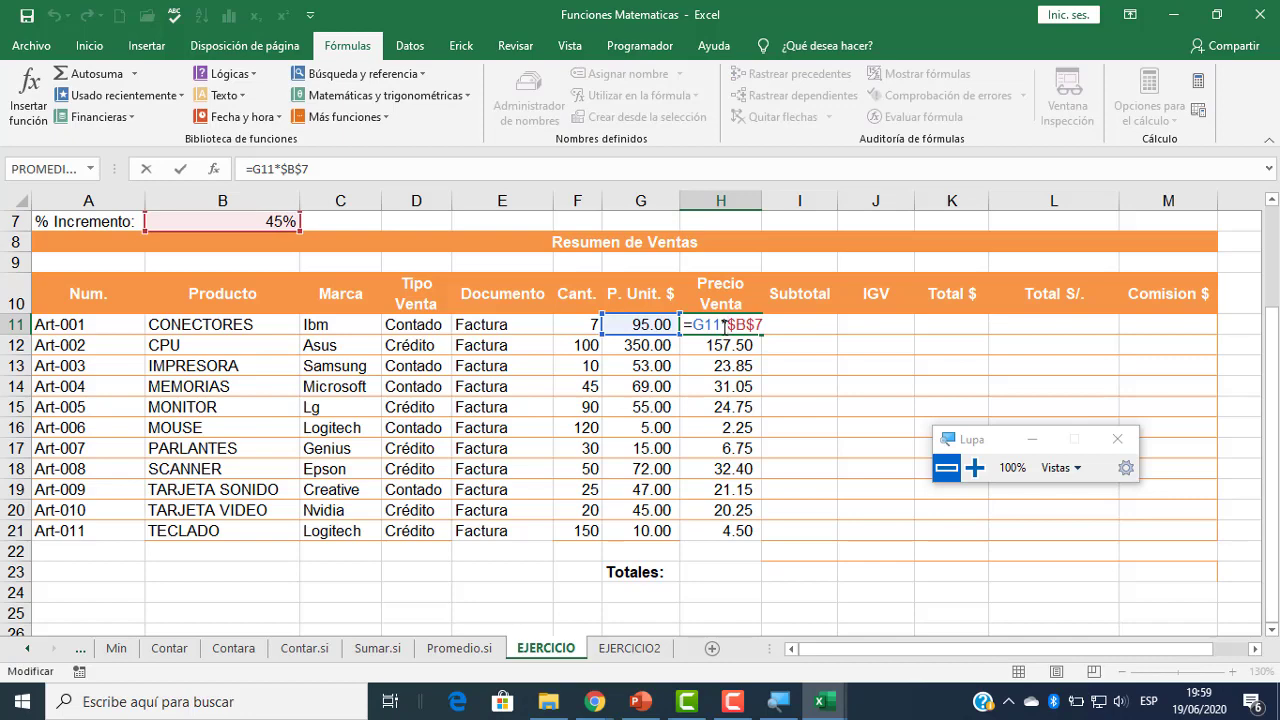
key("Escape")
left_click_drag(726, 330, 736, 533)
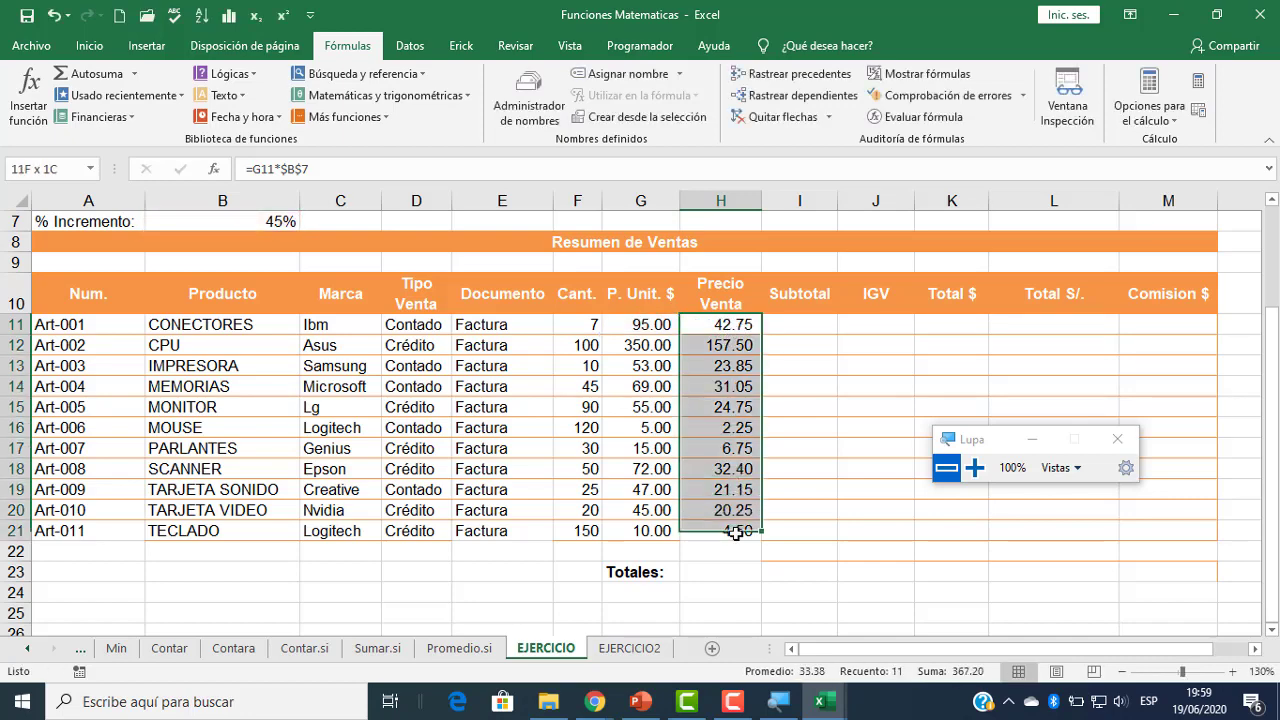
key("Delete")
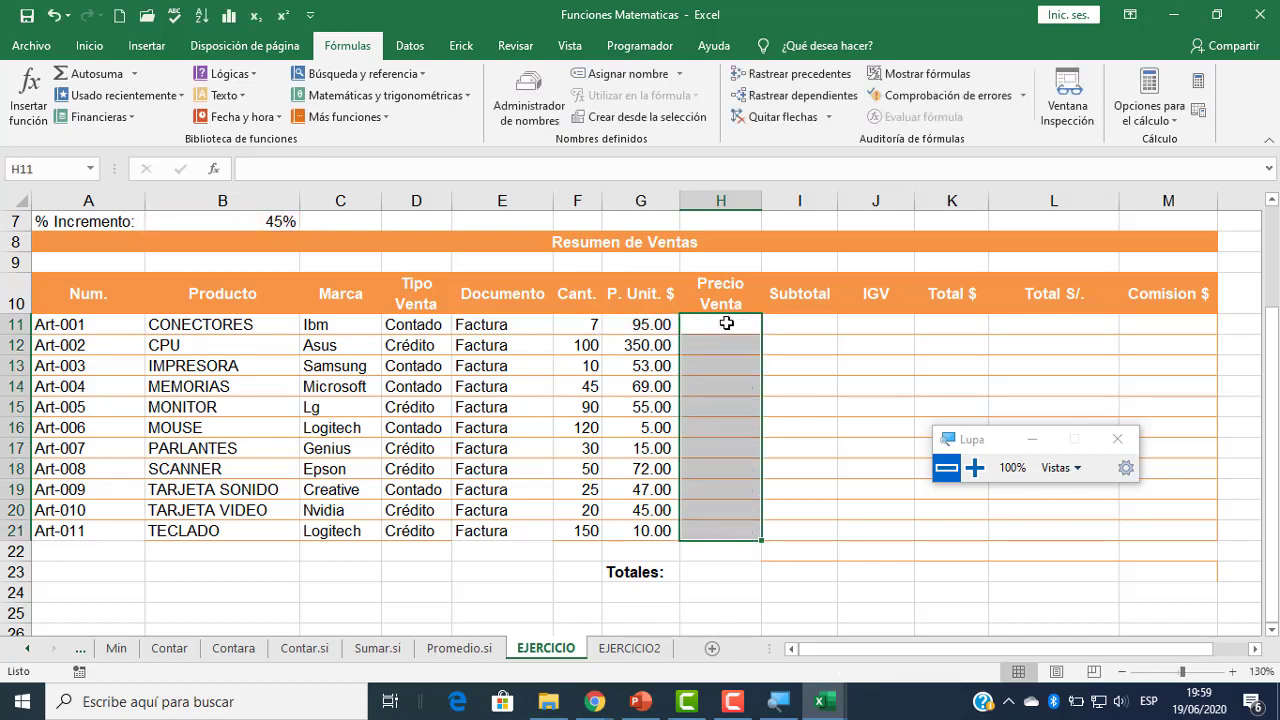
- Re-enter =G11*$B$7 in H11, showing at 200% magnification how the % Incremento reference is made absolute
left_click(727, 323)
type("=")
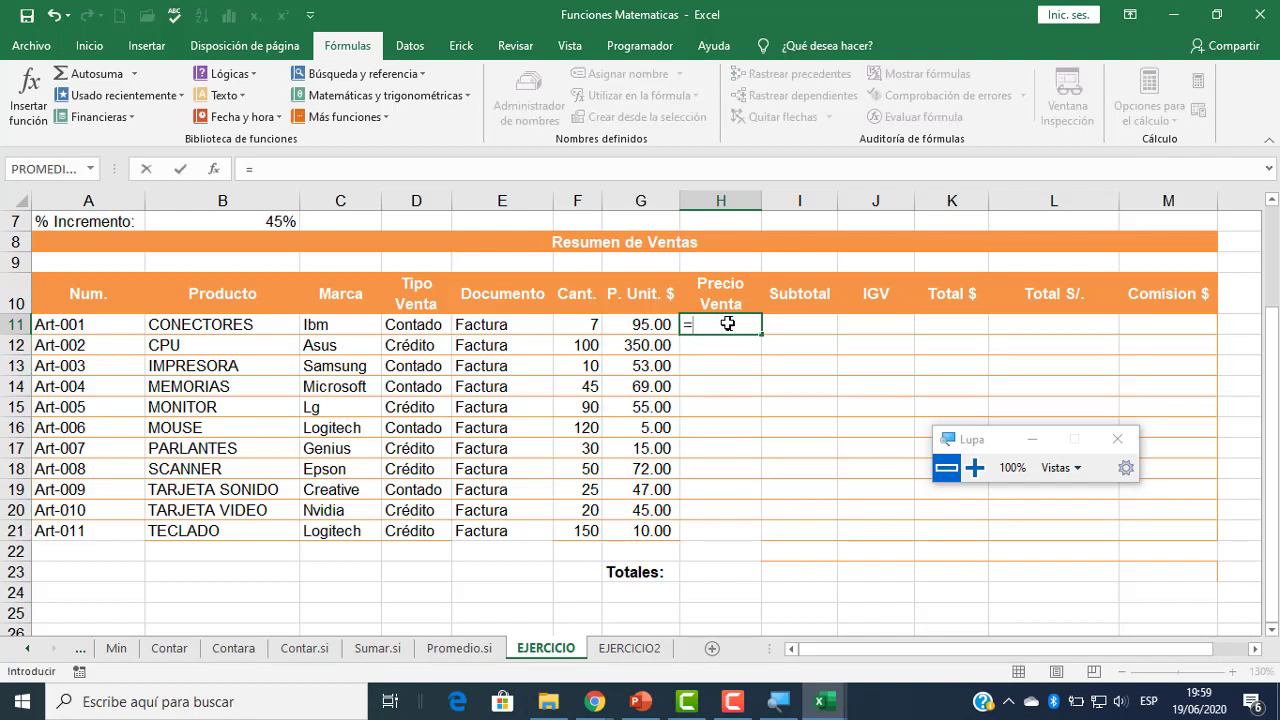
left_click(652, 325)
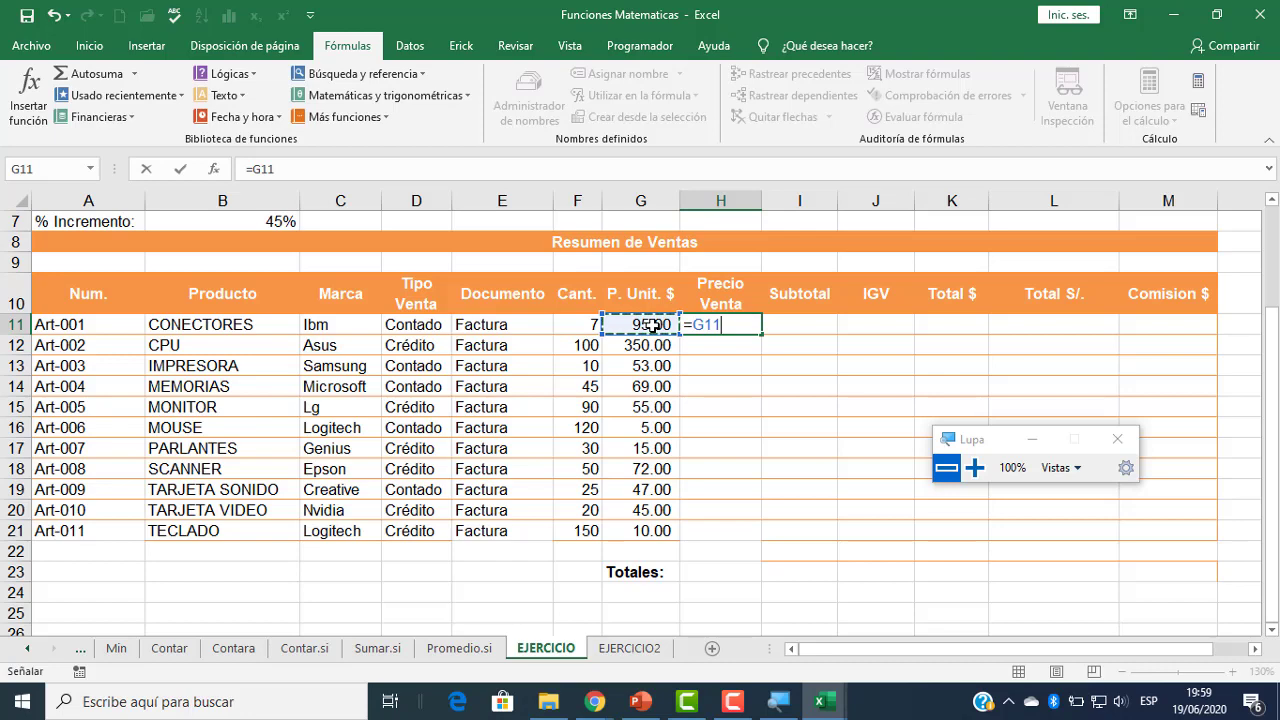
type("*")
scroll(620, 328, "up", 1)
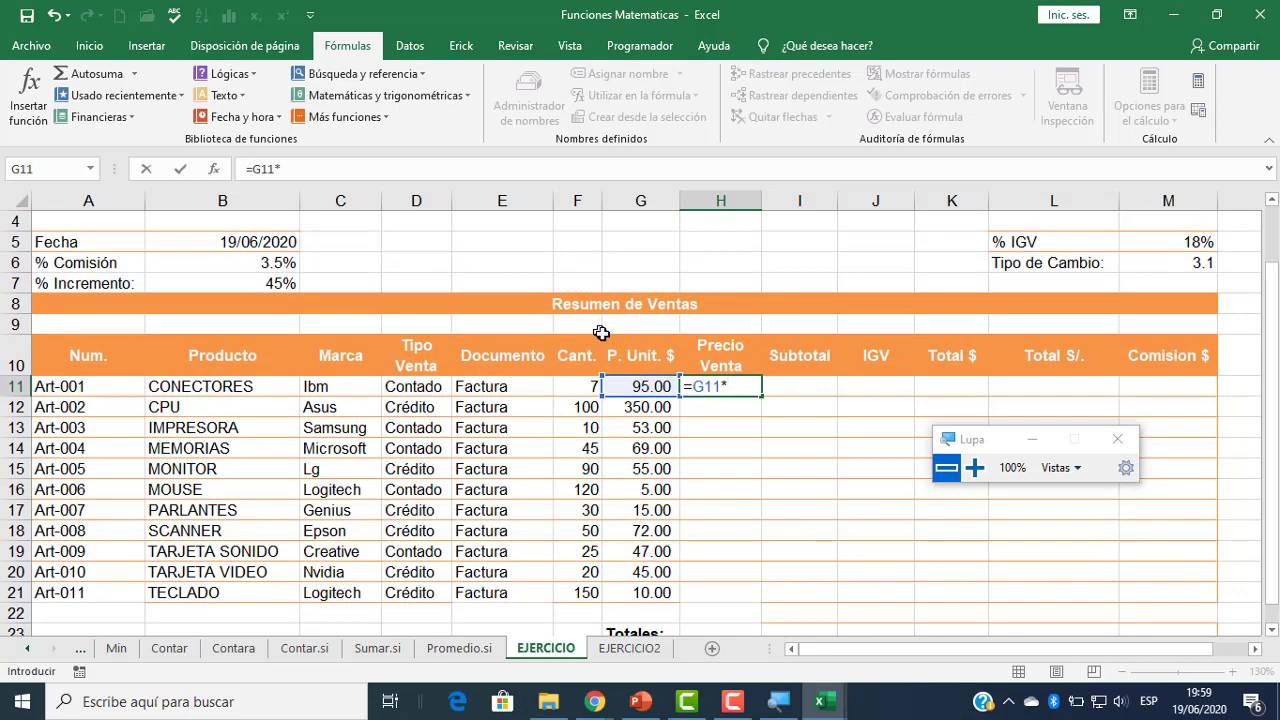
left_click(263, 282)
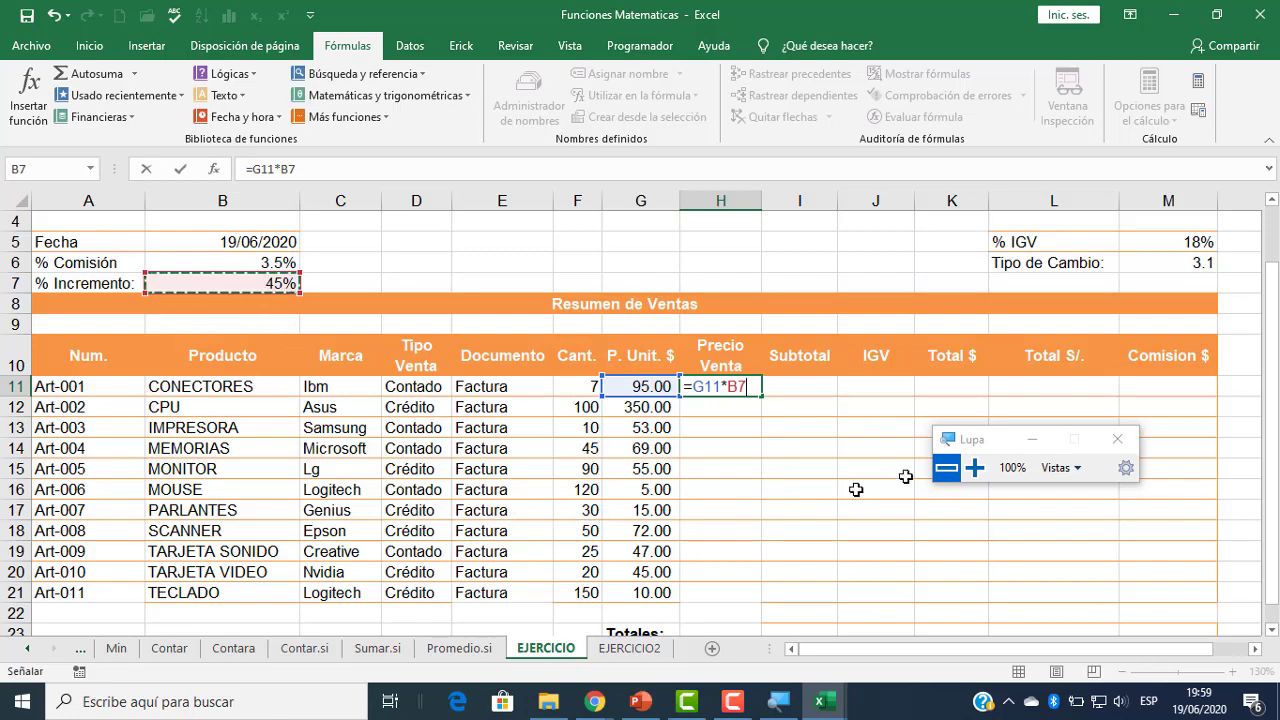
left_click(976, 467)
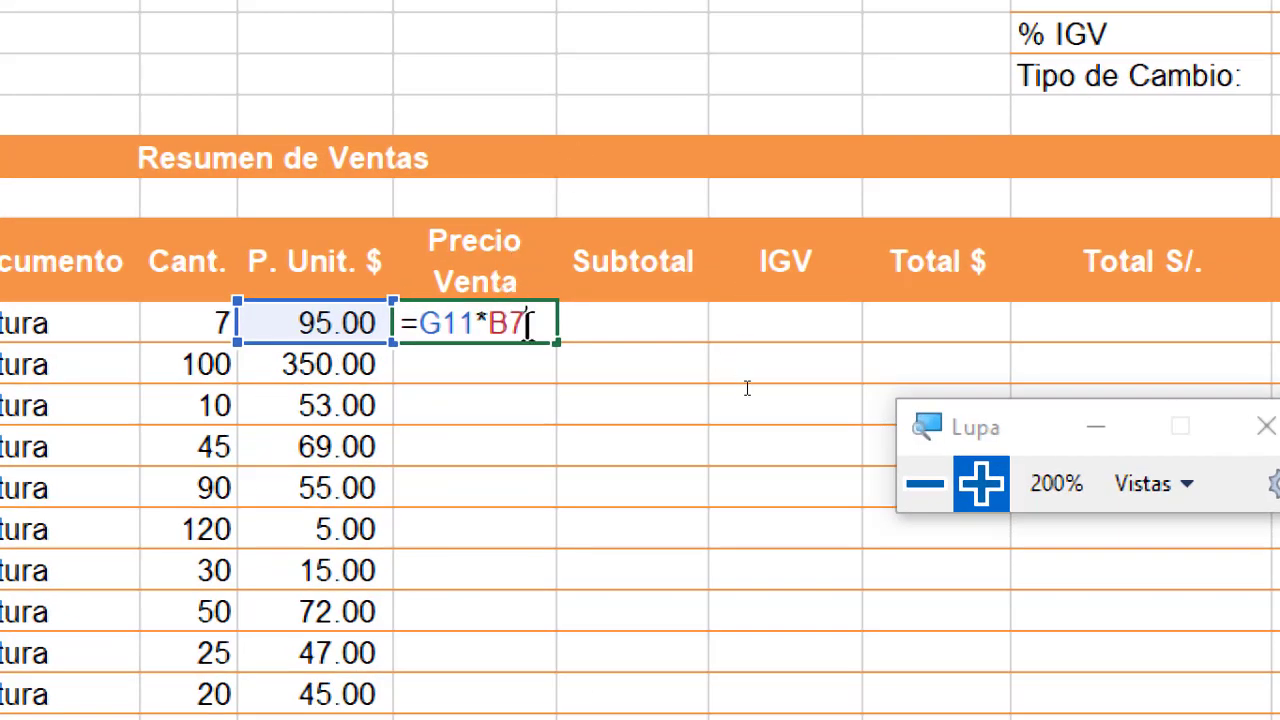
key("F4")
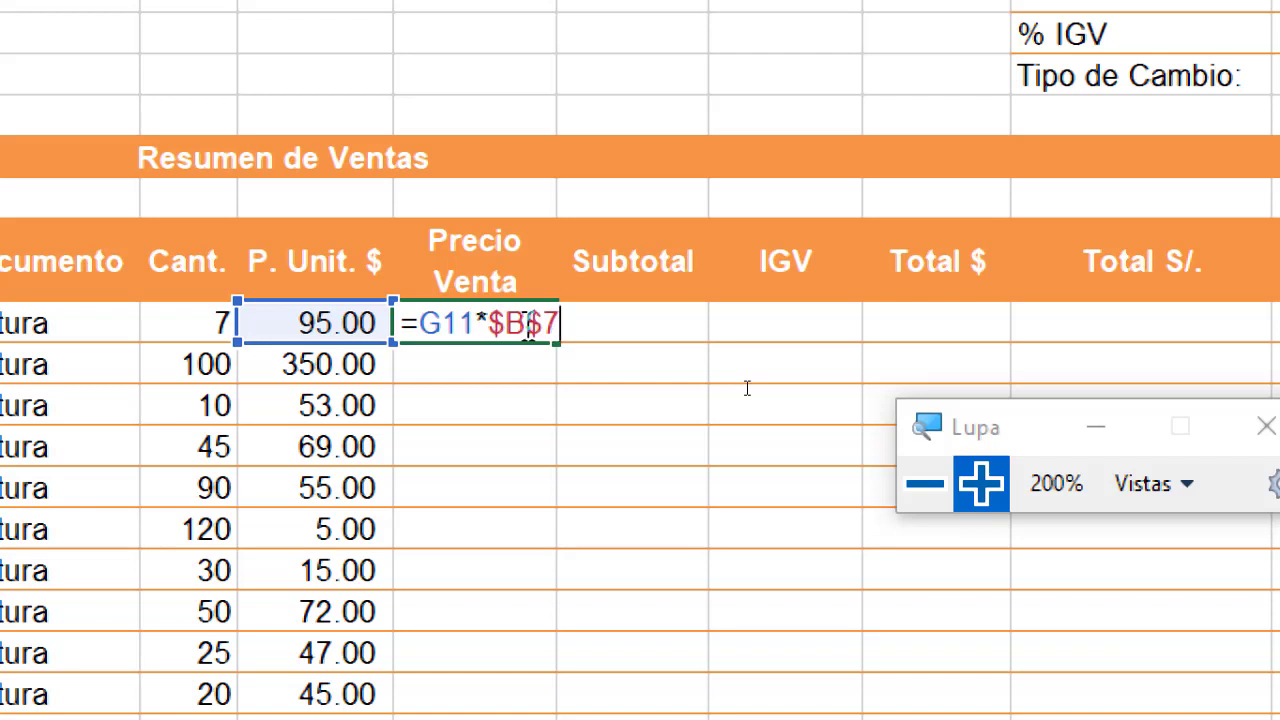
key("ctrl+Return")
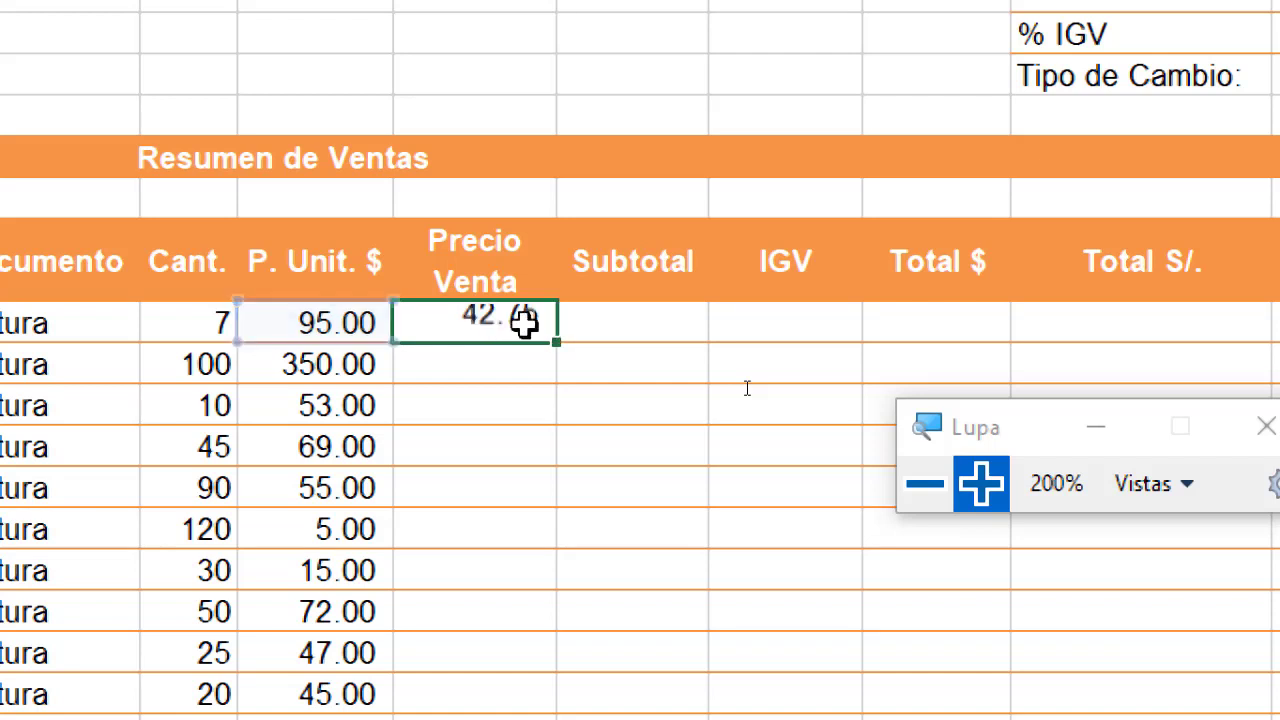
key("Down")
left_click(523, 323)
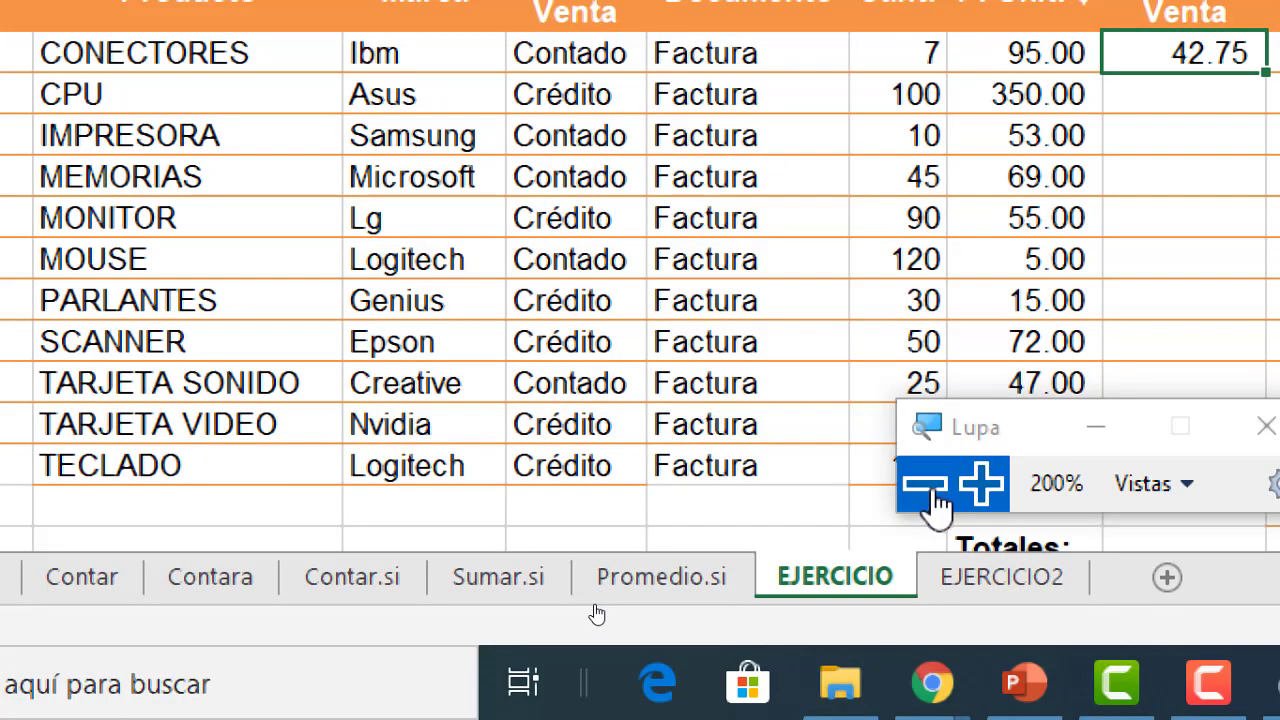
- Copy the Precio Venta formula from H11 down to H21 and magnify the filled column to 200%
left_click(935, 490)
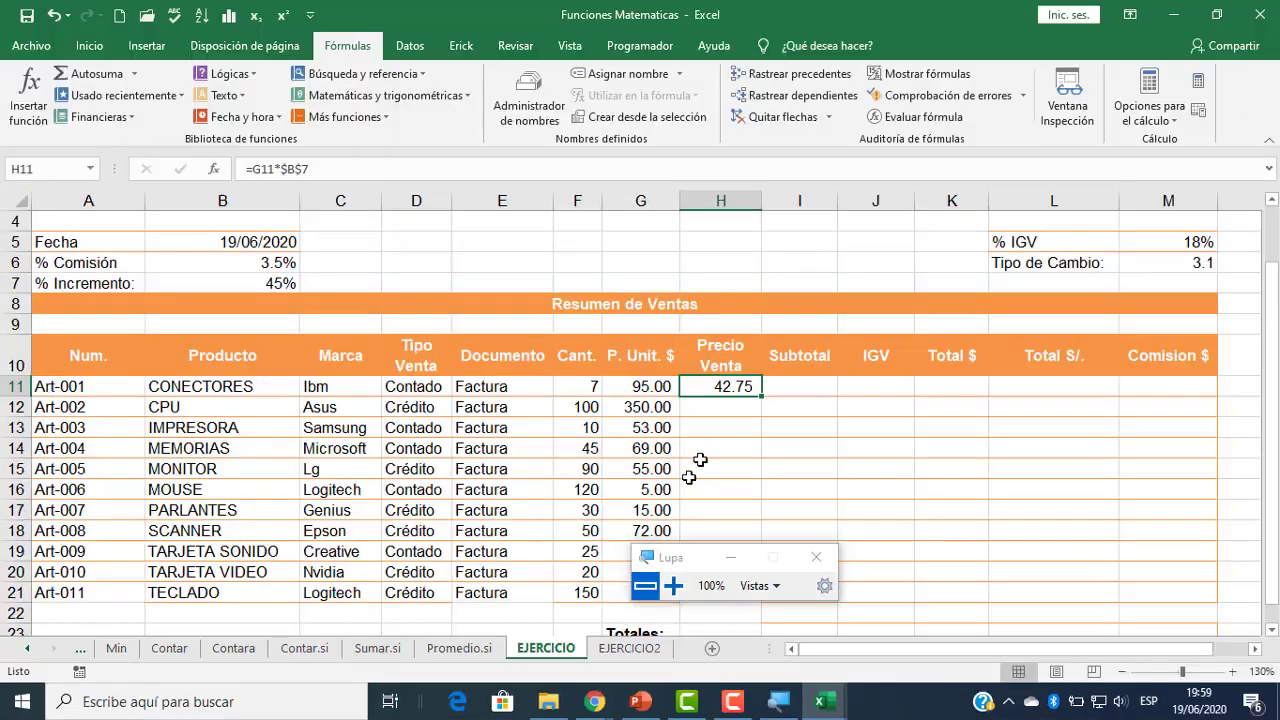
double_click(761, 397)
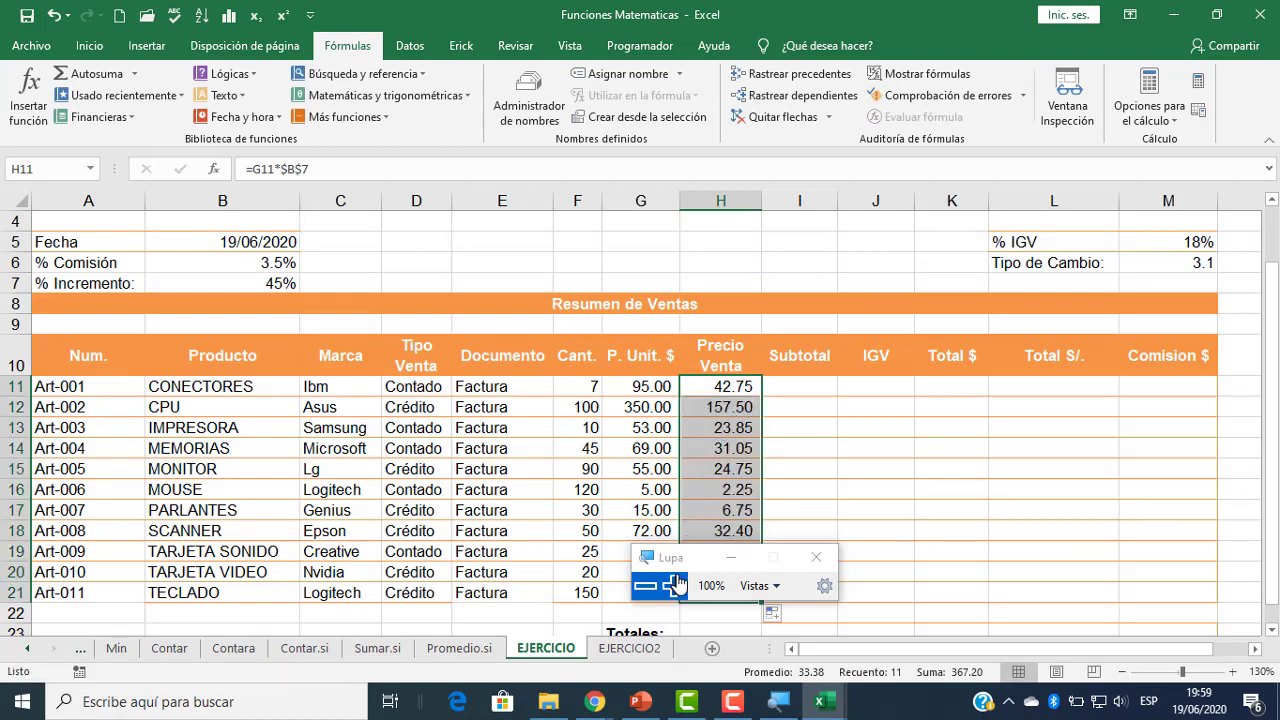
left_click(677, 585)
left_click(705, 388)
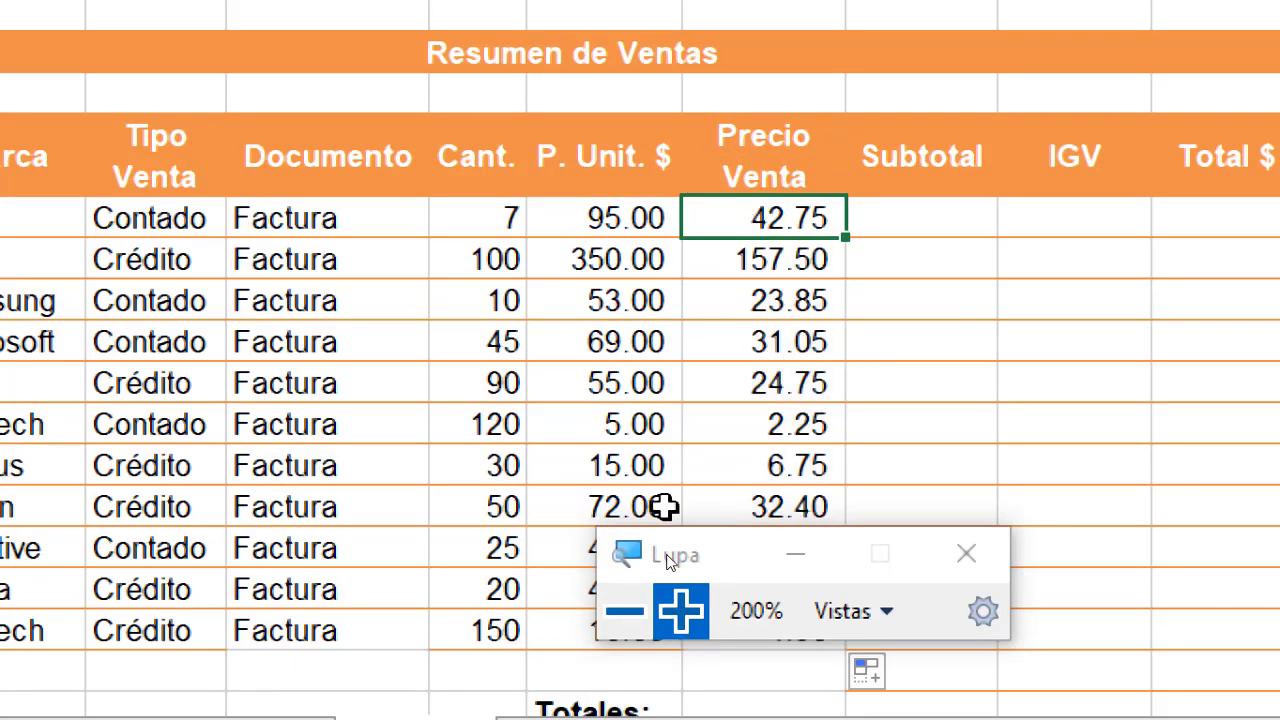
- Examine the copied Precio Venta formulas in H11 and H12 against the P. Unit. $ and % Incremento cells without changing them
left_click(625, 611)
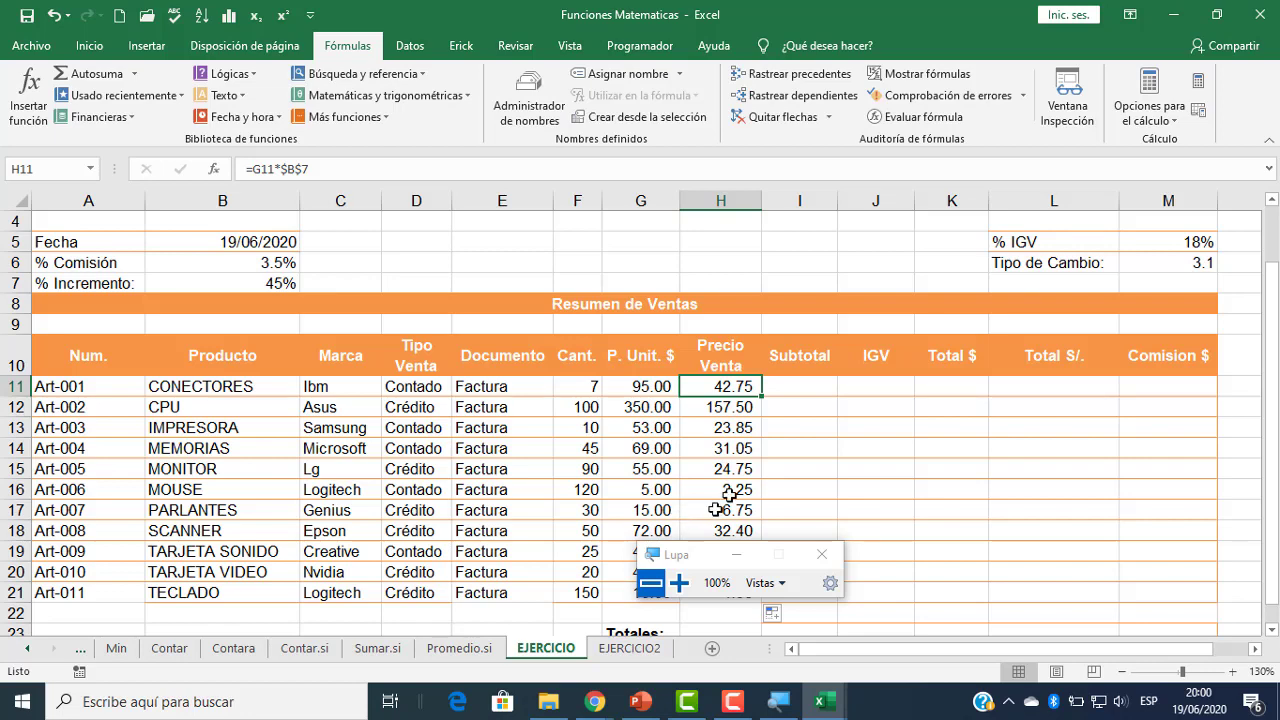
scroll(729, 466, "down", 1)
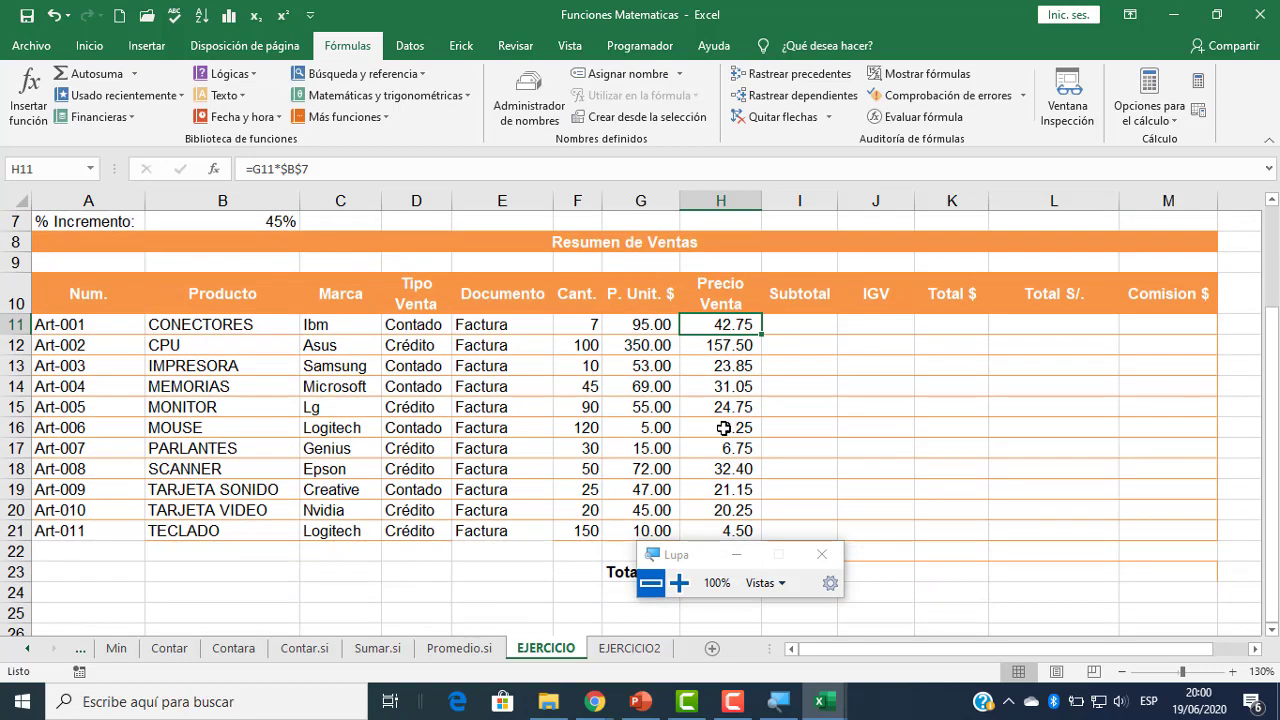
scroll(729, 460, "up", 1)
left_click(680, 583)
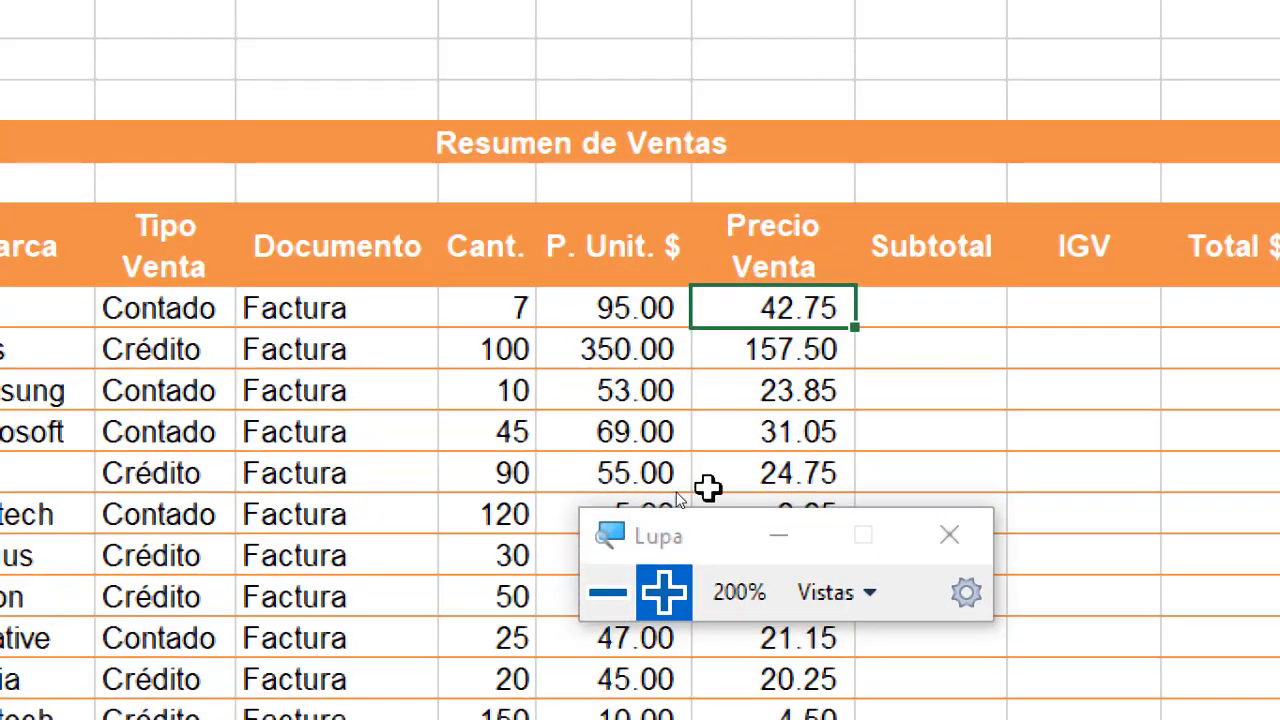
left_click(608, 592)
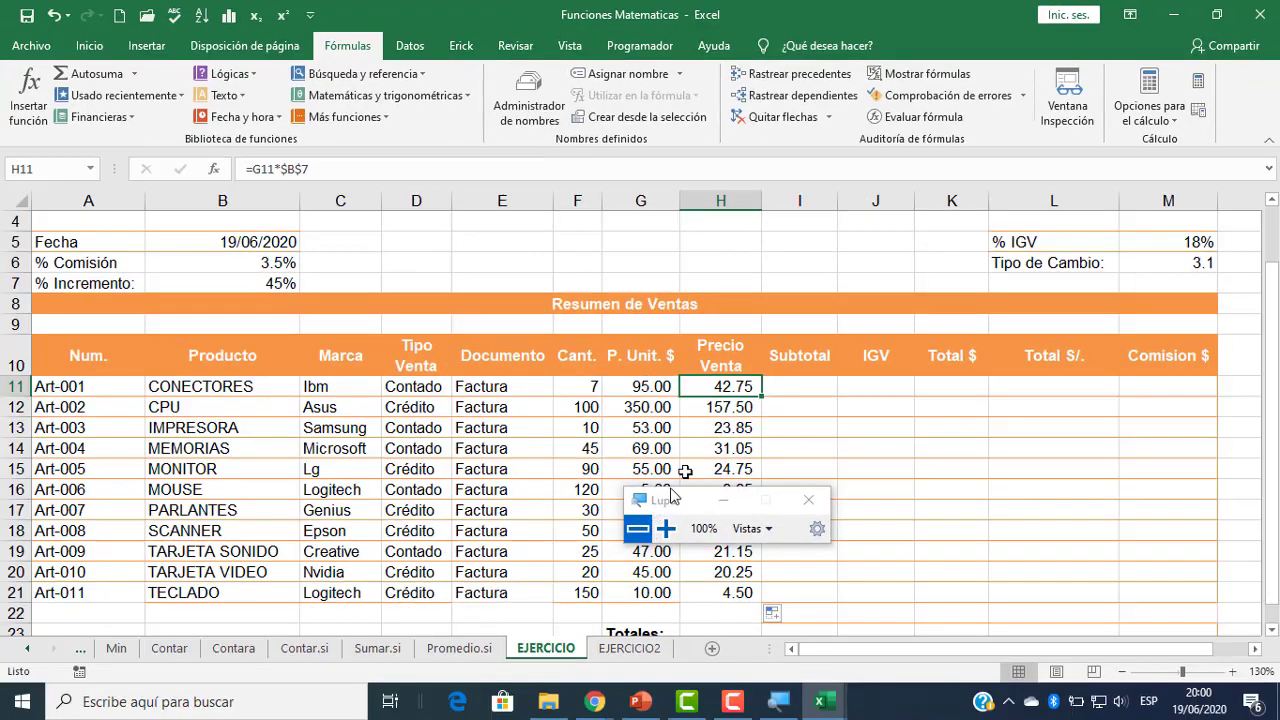
left_click(712, 406)
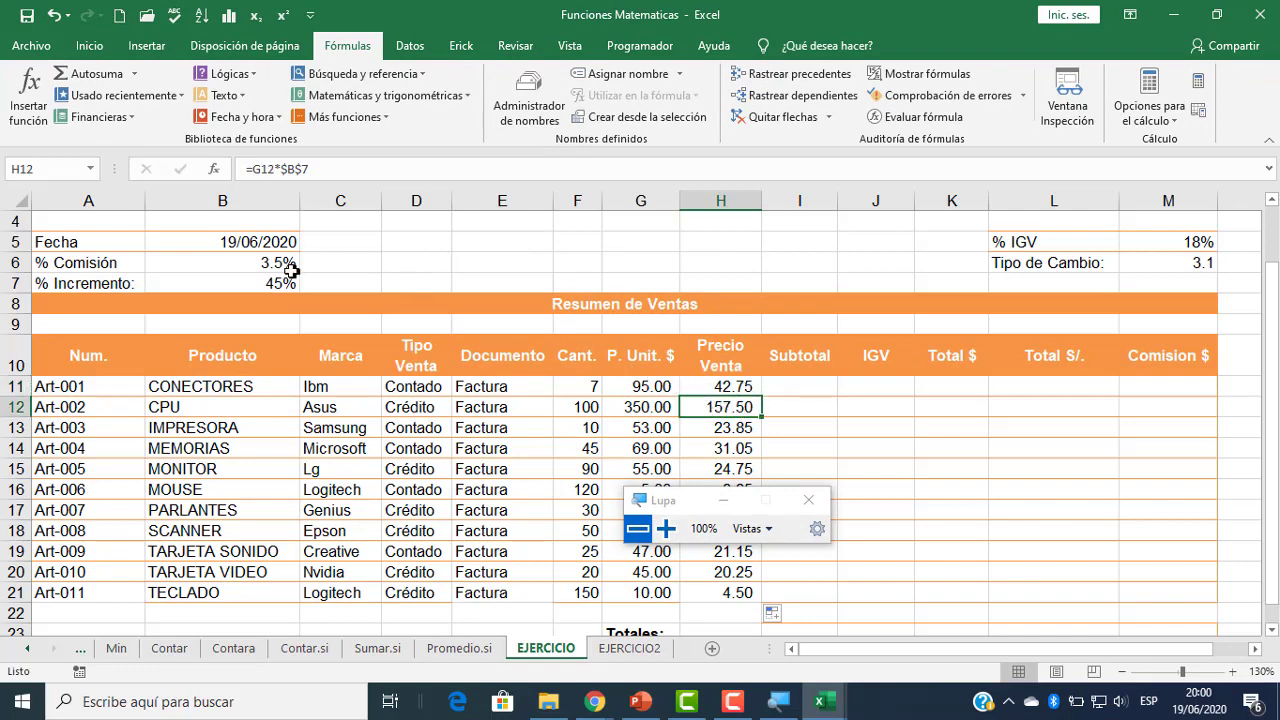
left_click(650, 388)
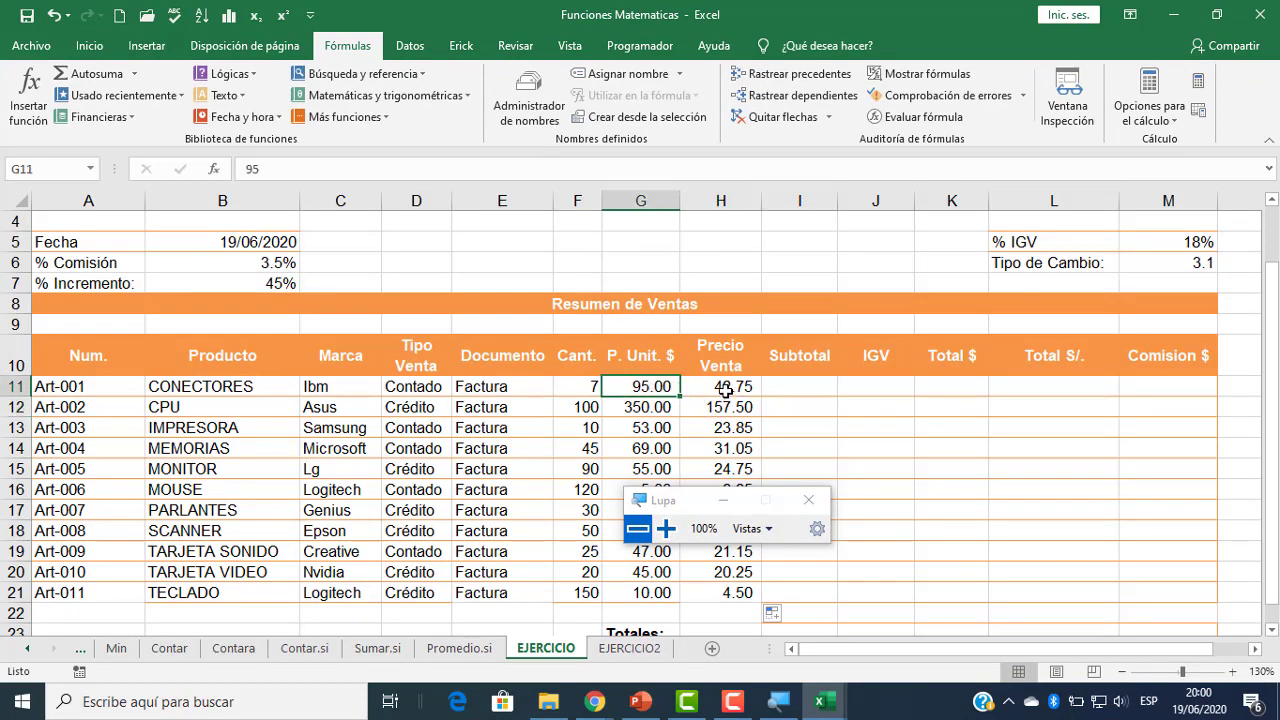
double_click(725, 390)
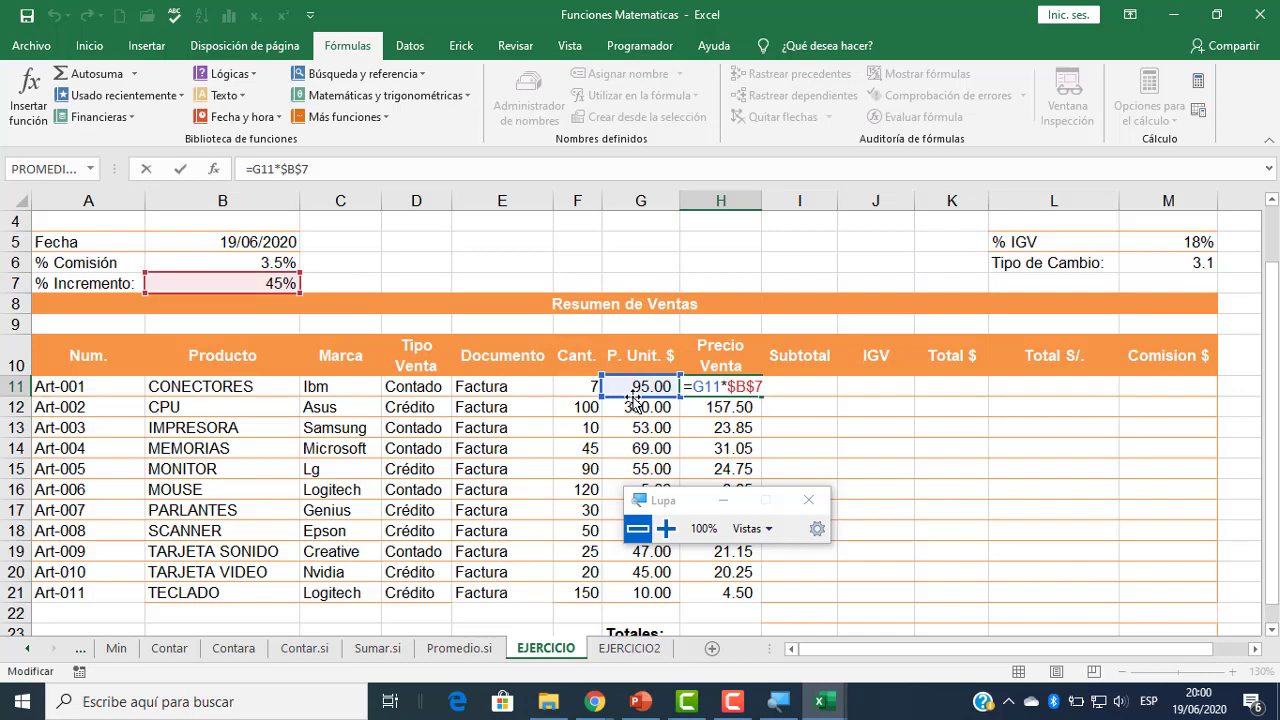
key("ctrl+Return")
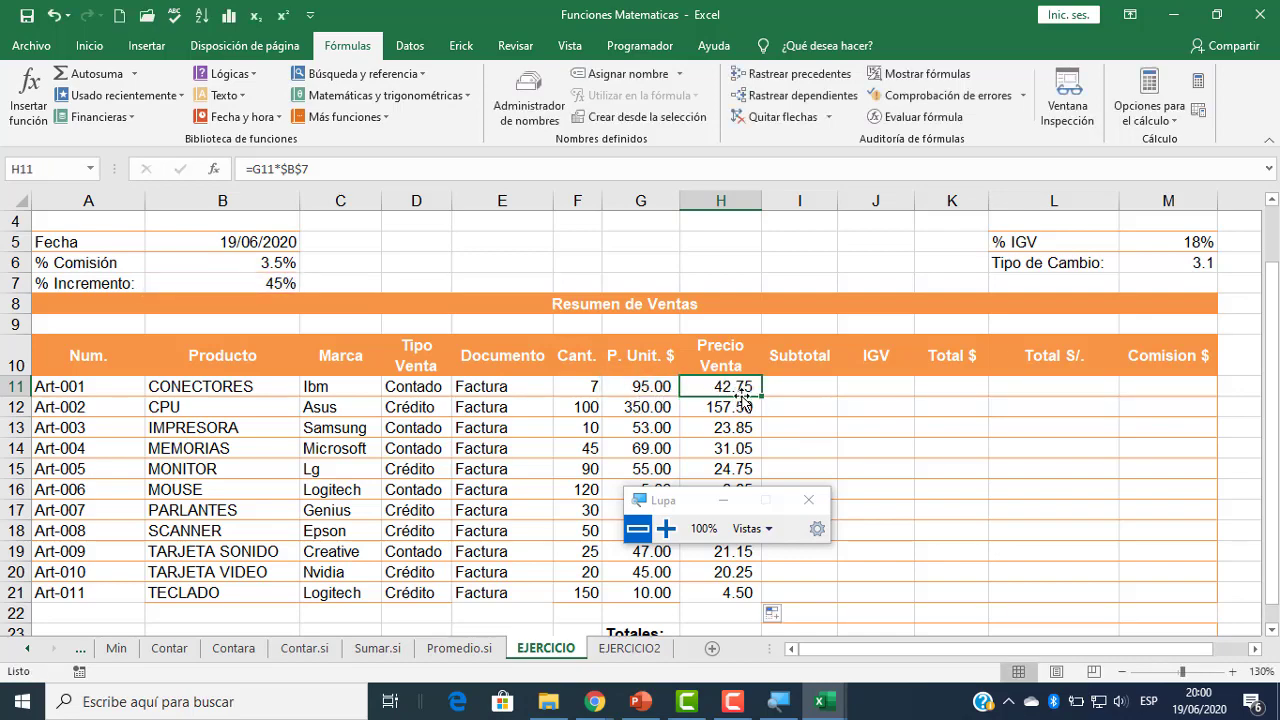
- Change the formula in H11 to =G11*(1+$B$7) and copy it down to H21
left_click(666, 528)
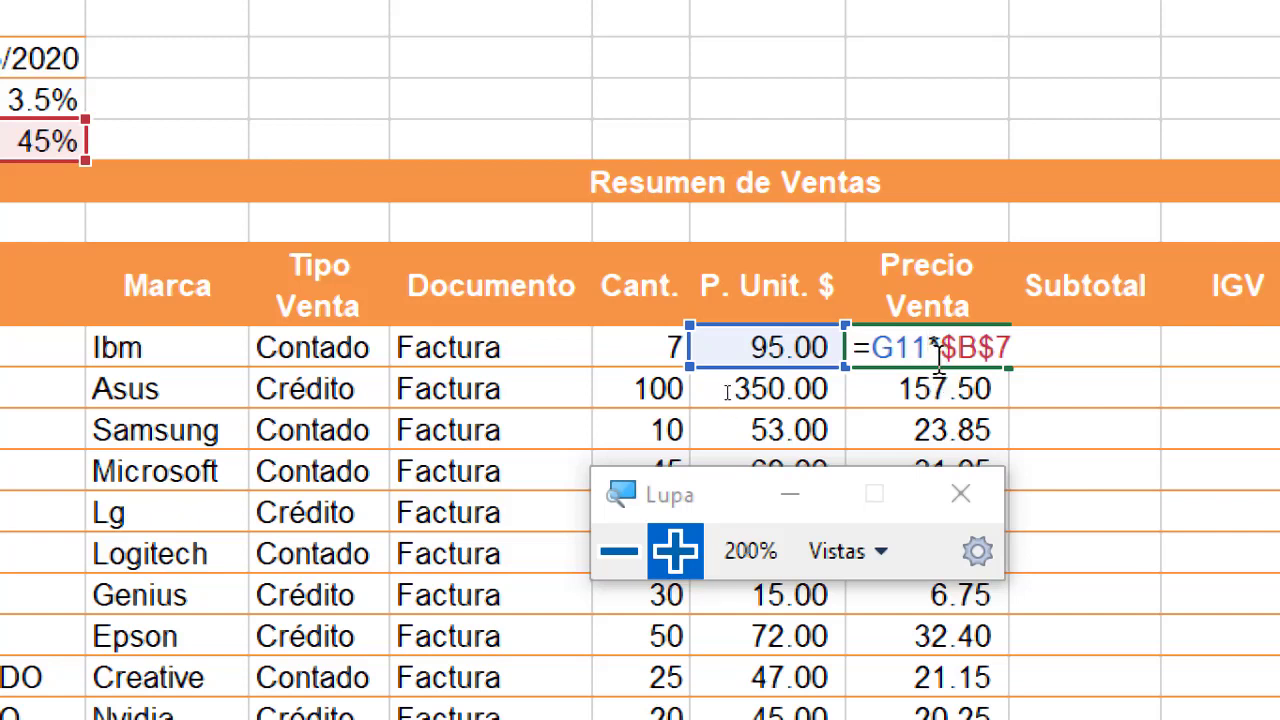
left_click(941, 347)
type("(")
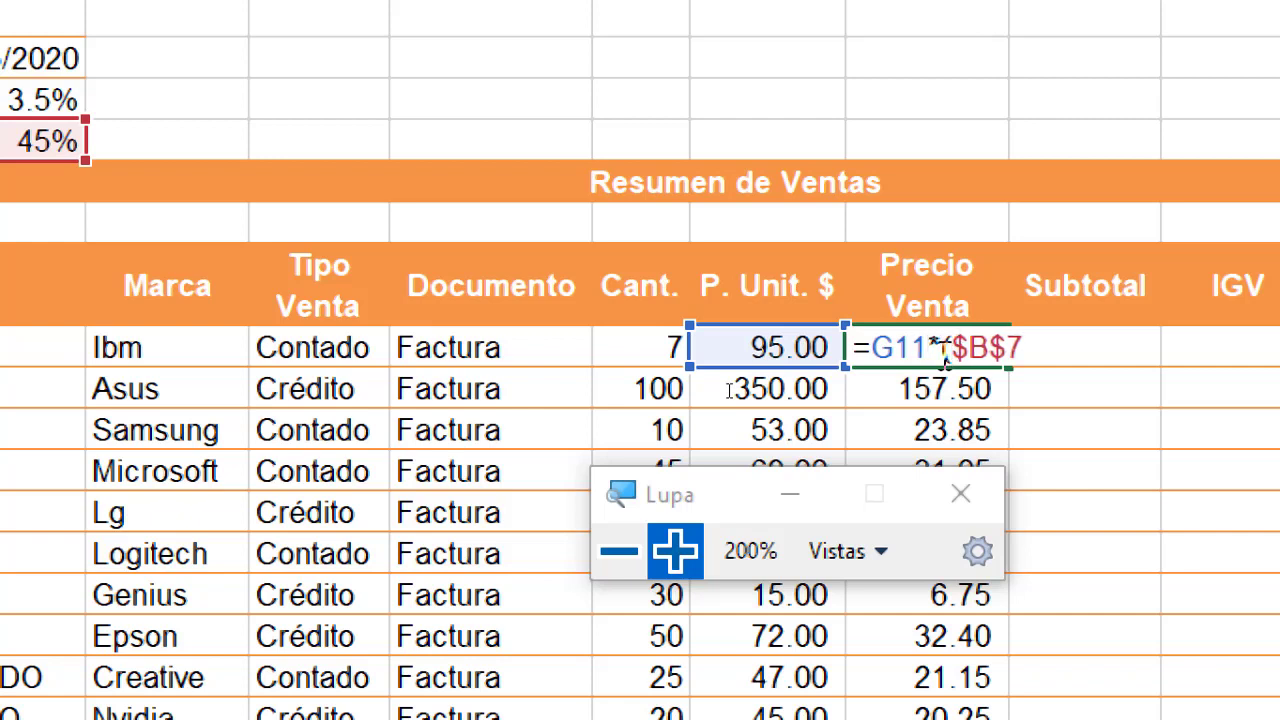
type("1+")
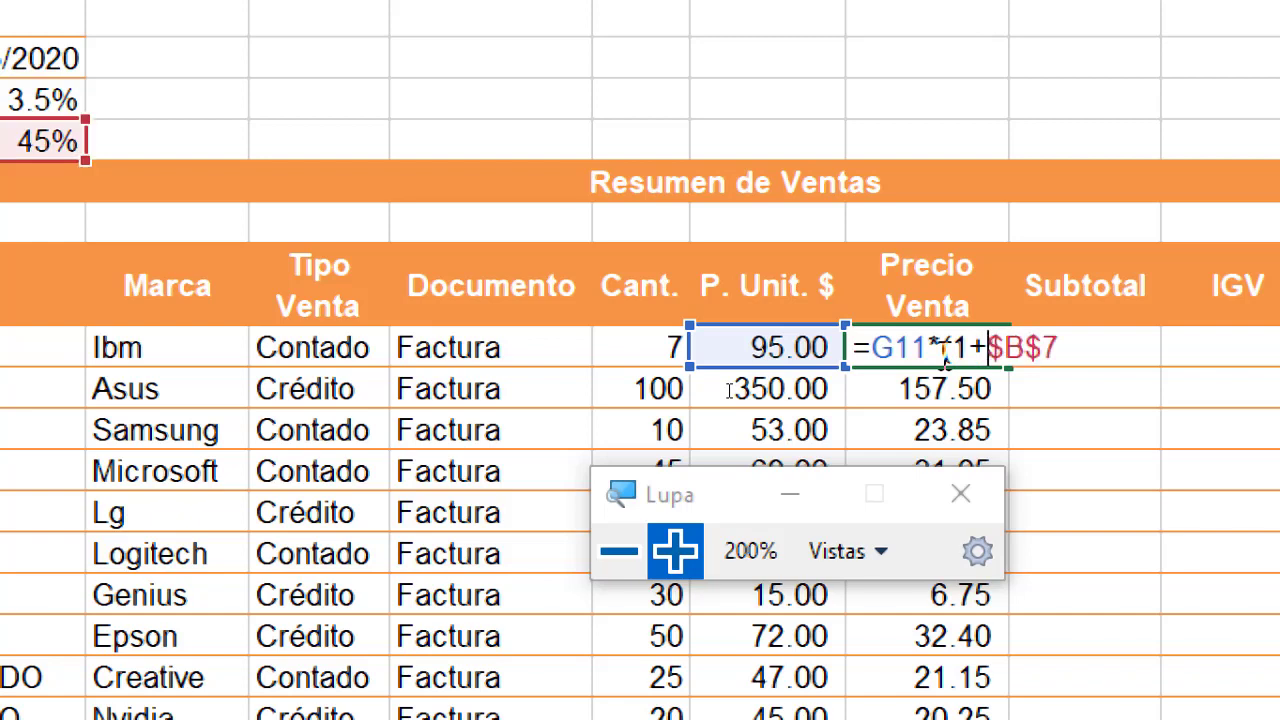
left_click(1040, 347)
type(")")
key("Return")
left_click(1000, 350)
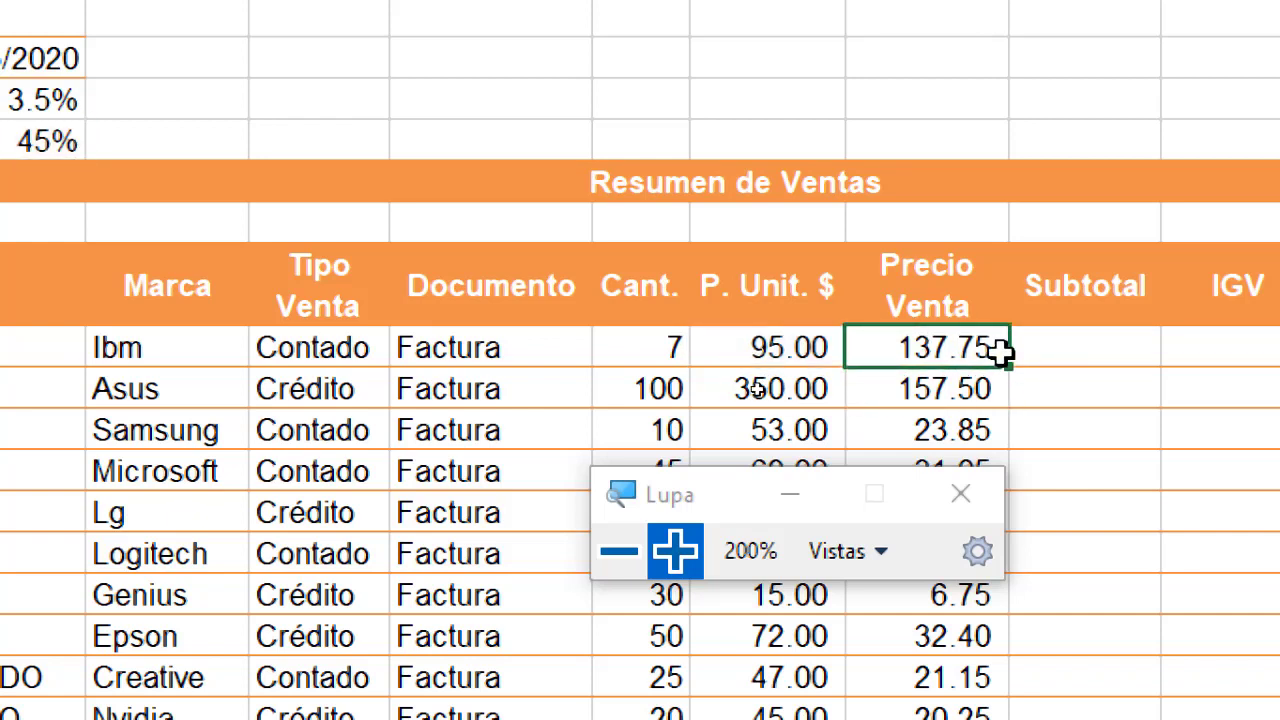
double_click(1009, 368)
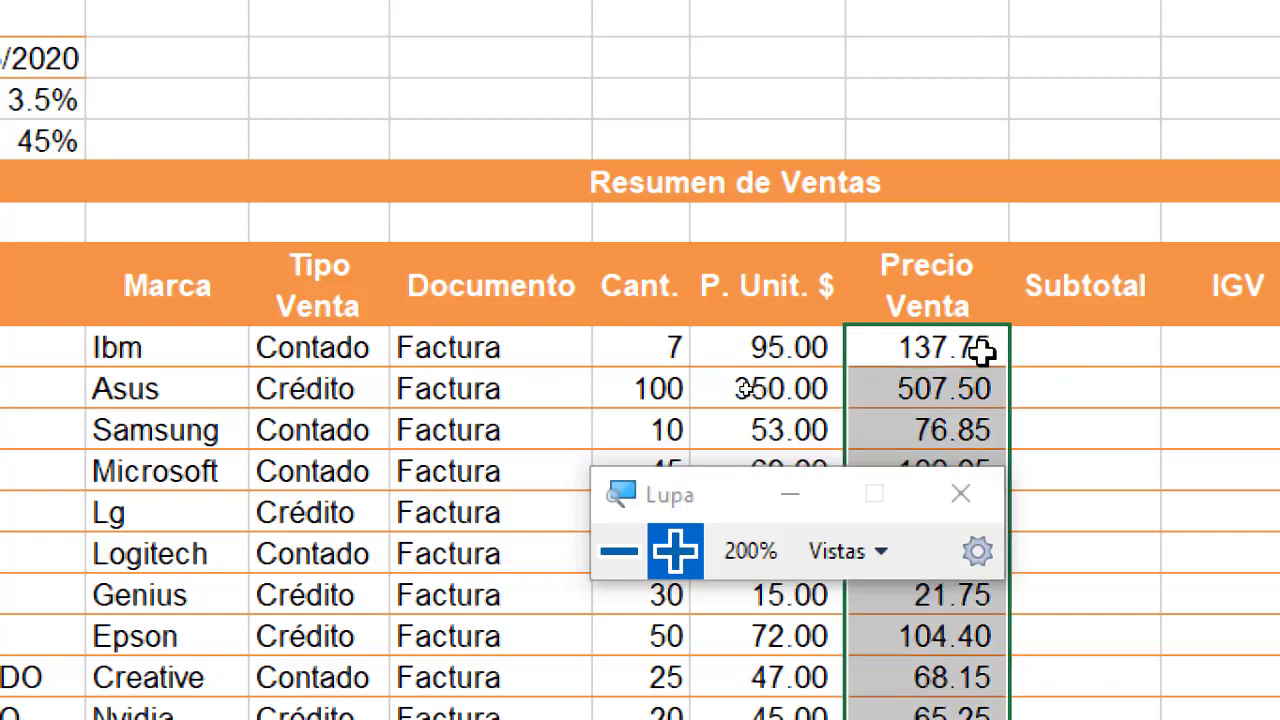
- Review the 1+$B$7 part of the H11 formula at 300% magnification, leave it unchanged, and return the Magnifier to 100%
left_click(978, 350)
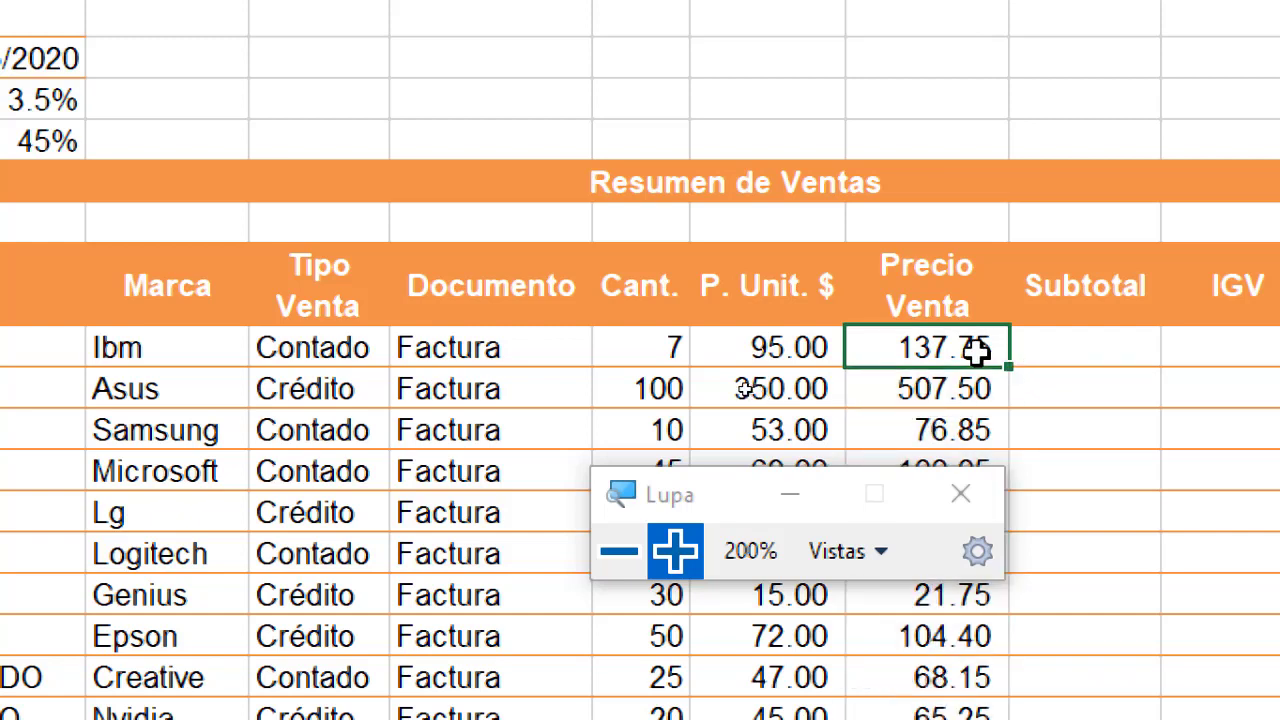
key("F2")
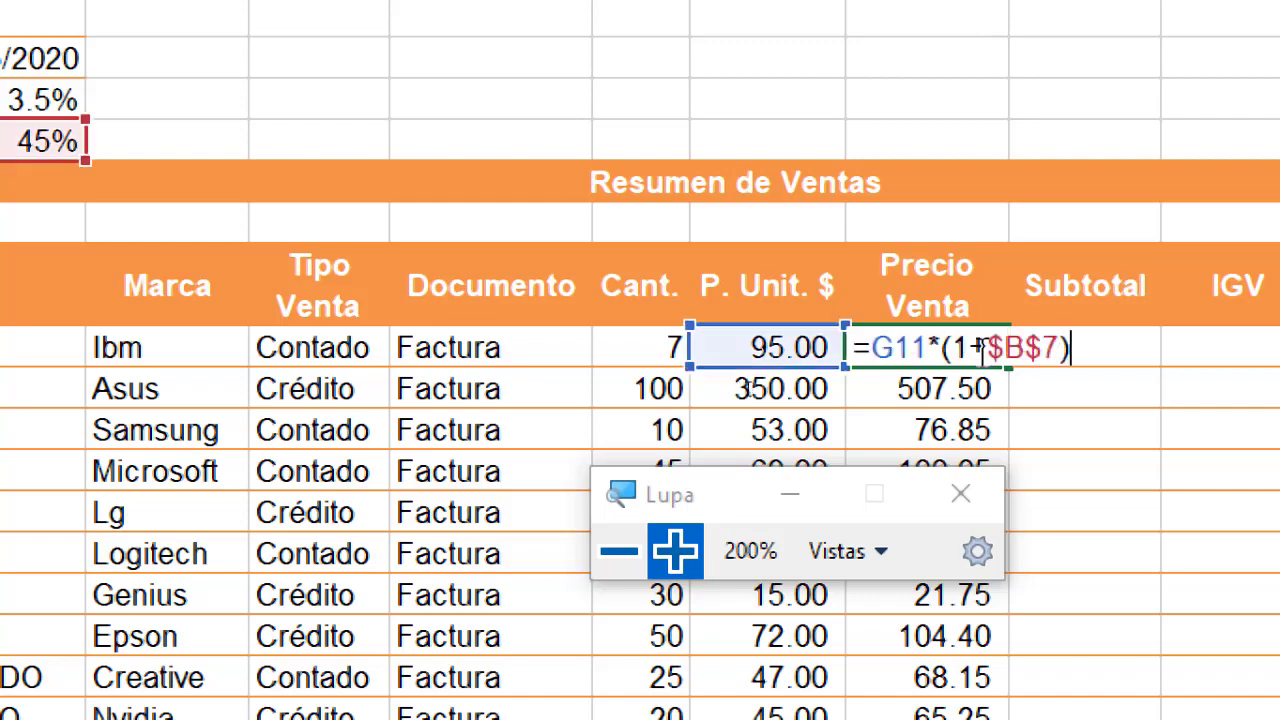
left_click(970, 348)
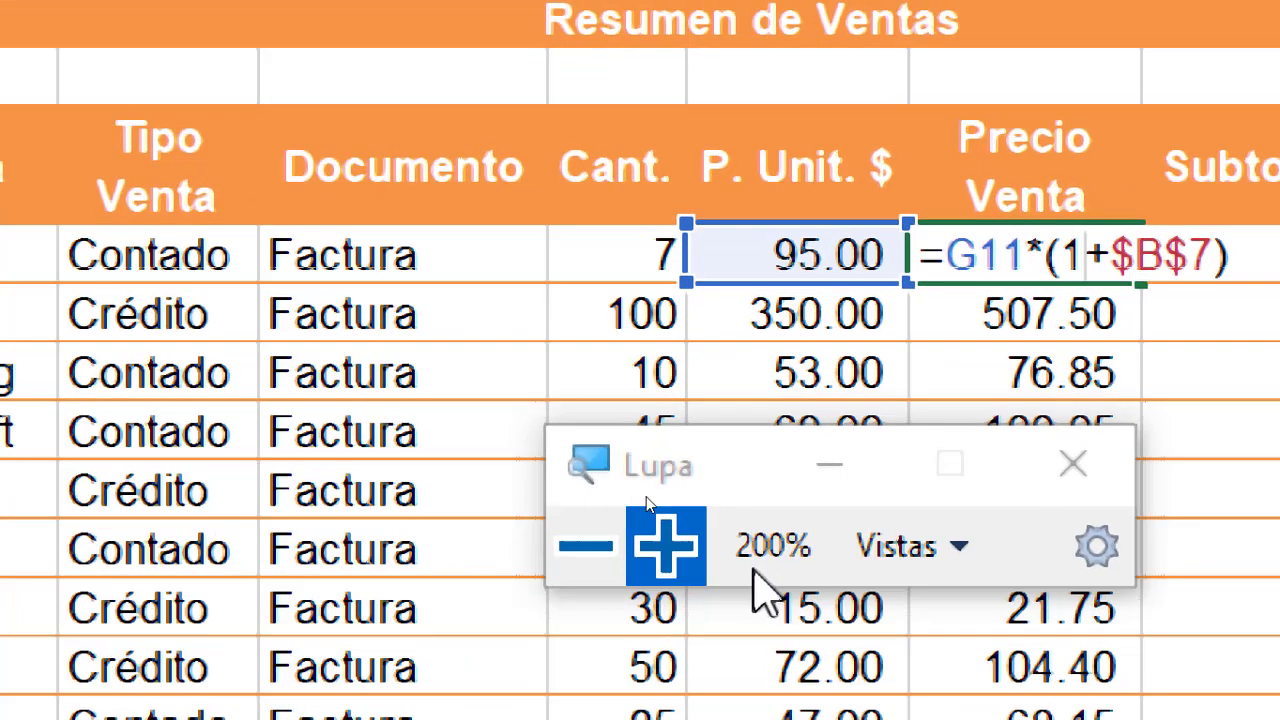
left_click(675, 551)
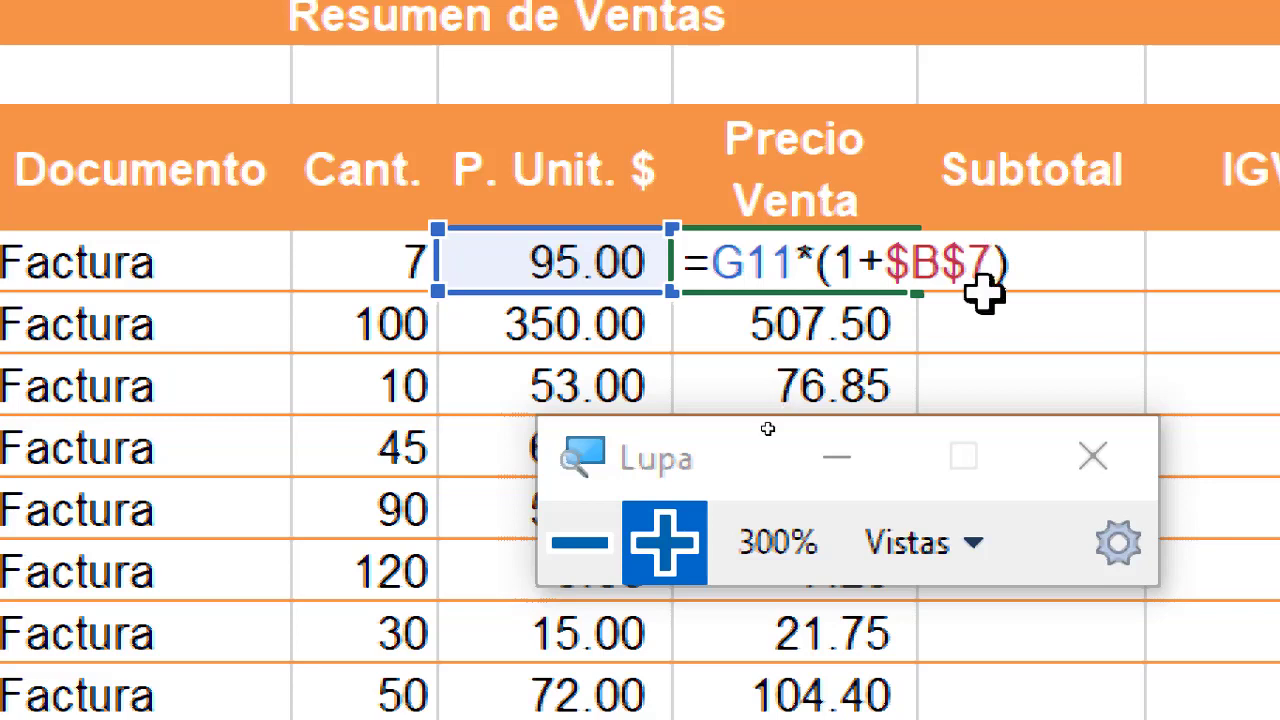
key("Return")
left_click(584, 540)
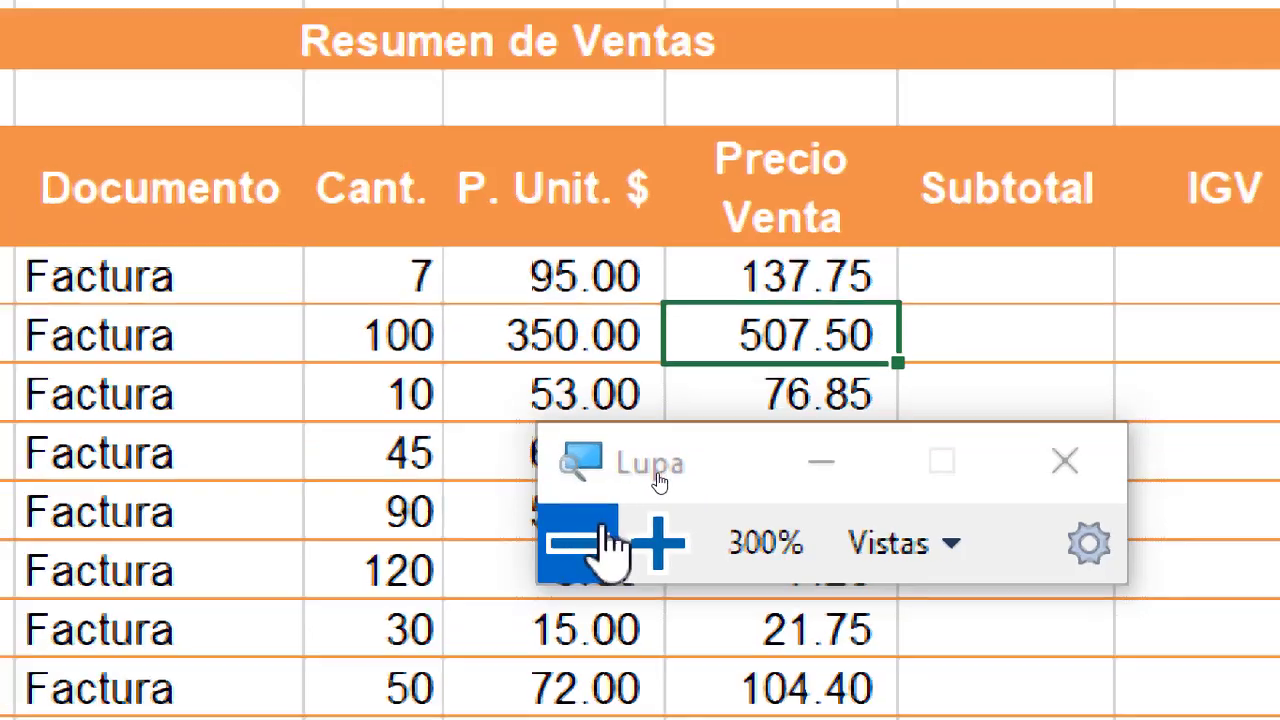
left_click(584, 540)
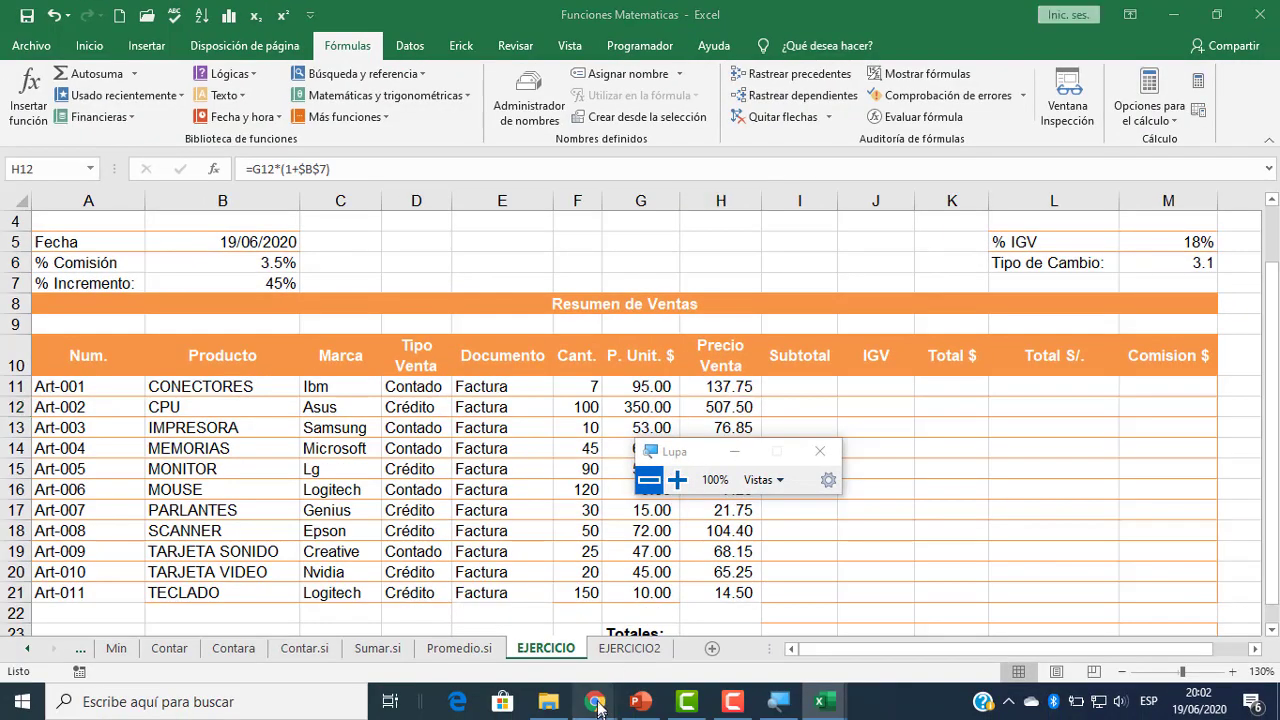
- Check the Google Meet chat for new student questions and return to the Funciones Matematicas workbook
mouse_move(594, 701)
left_click(470, 610)
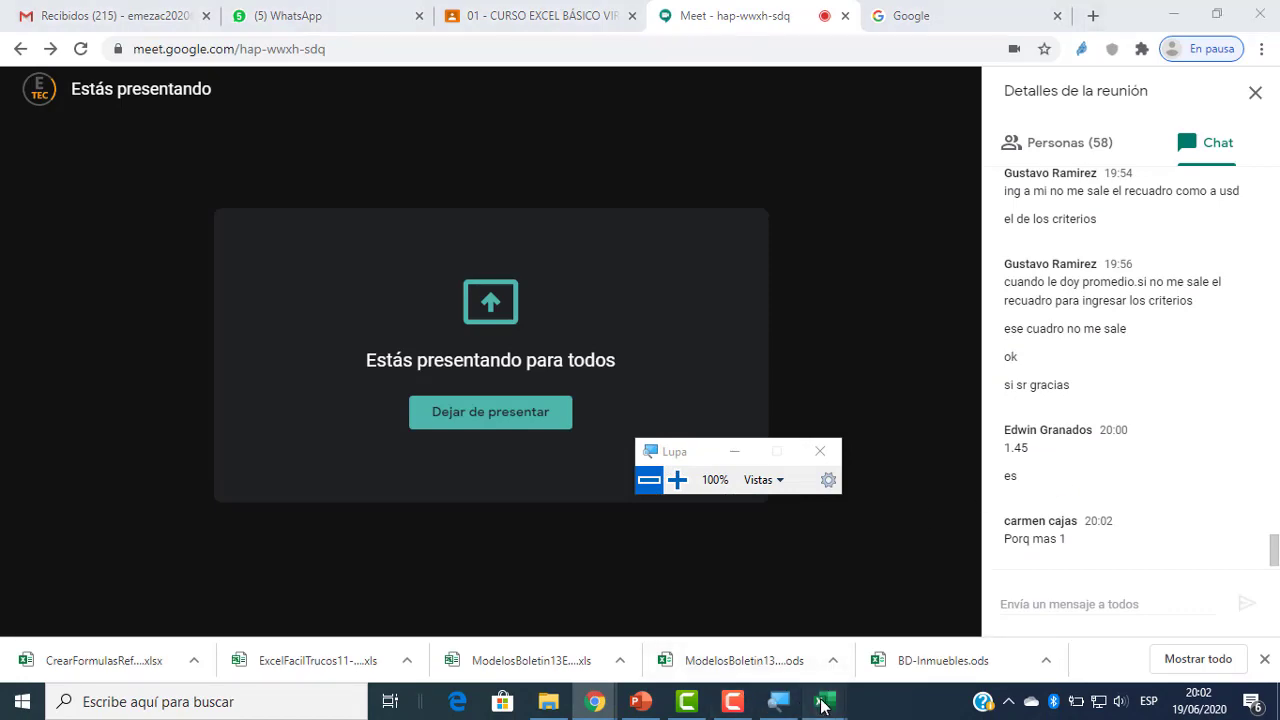
mouse_move(824, 701)
left_click(986, 664)
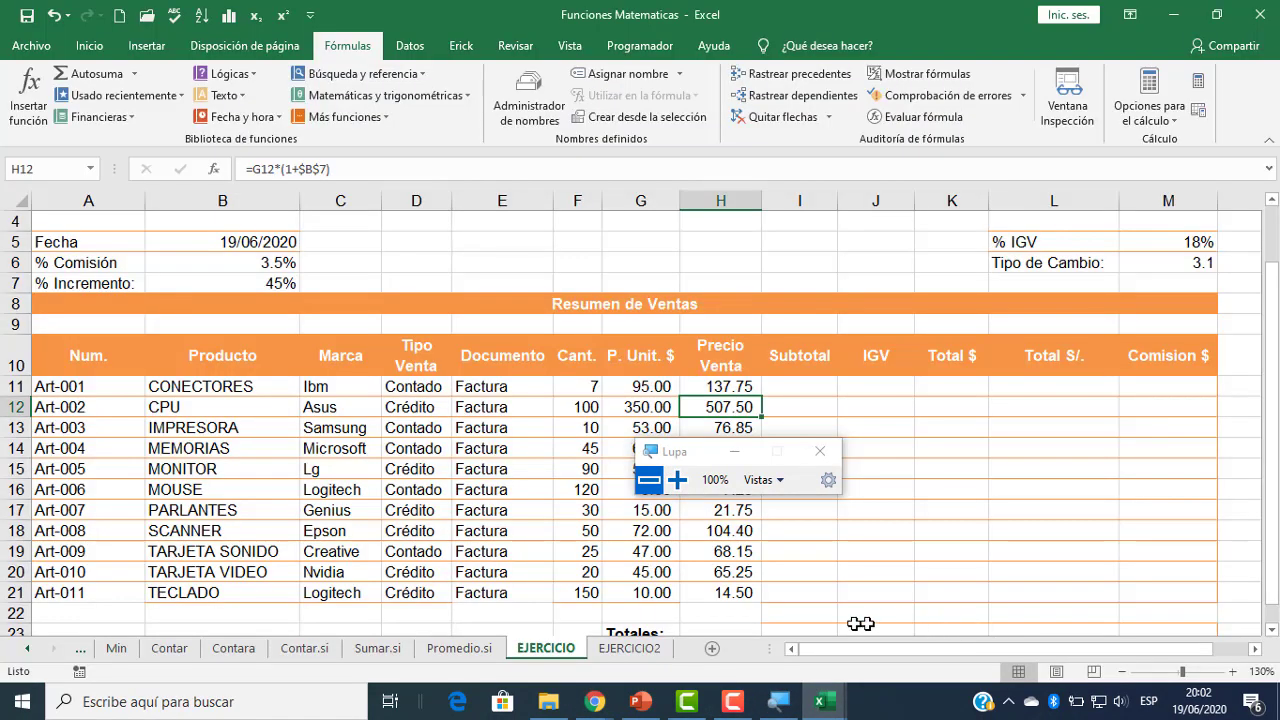
- Replace the (1+$B$7) factor in the H11 formula with an absolute reference to the % Incremento cell, giving =G11*$B$7
double_click(727, 390)
key("super+plus")
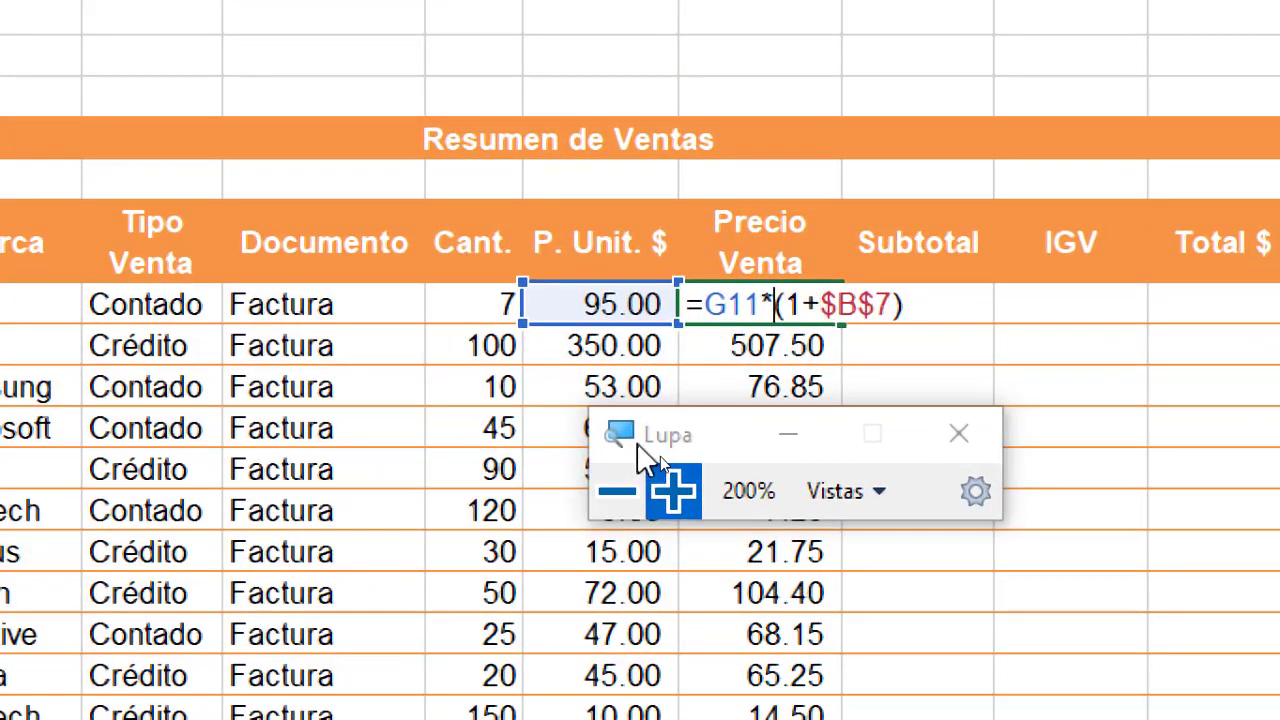
left_click_drag(677, 438, 877, 504)
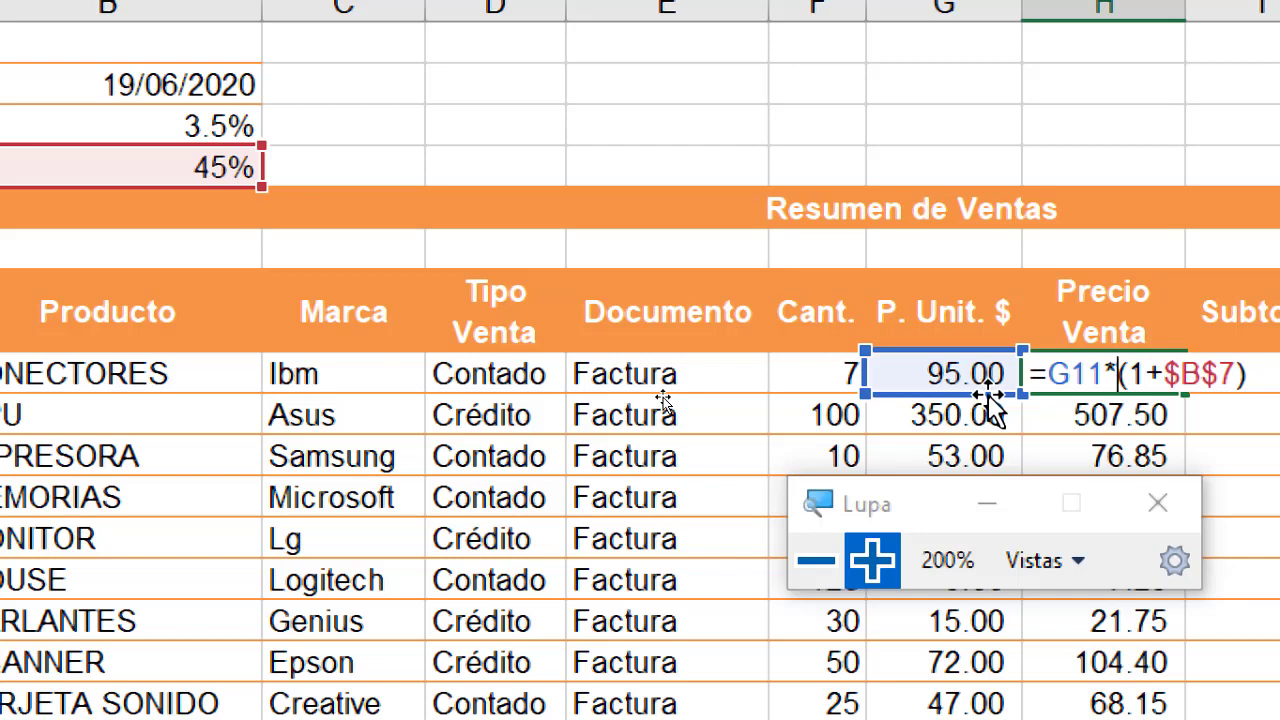
key("Delete")
key("Delete")
key("Delete")
key("Delete")
key("Delete")
key("Delete")
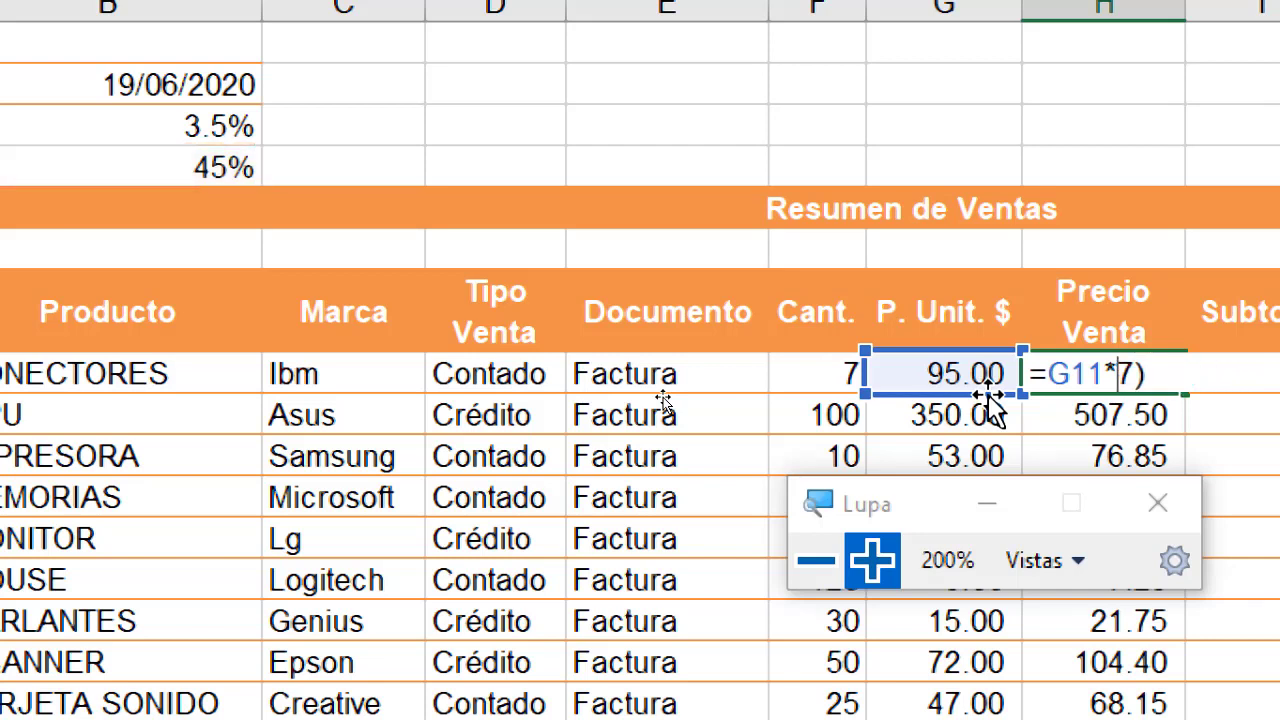
key("Delete")
left_click(228, 162)
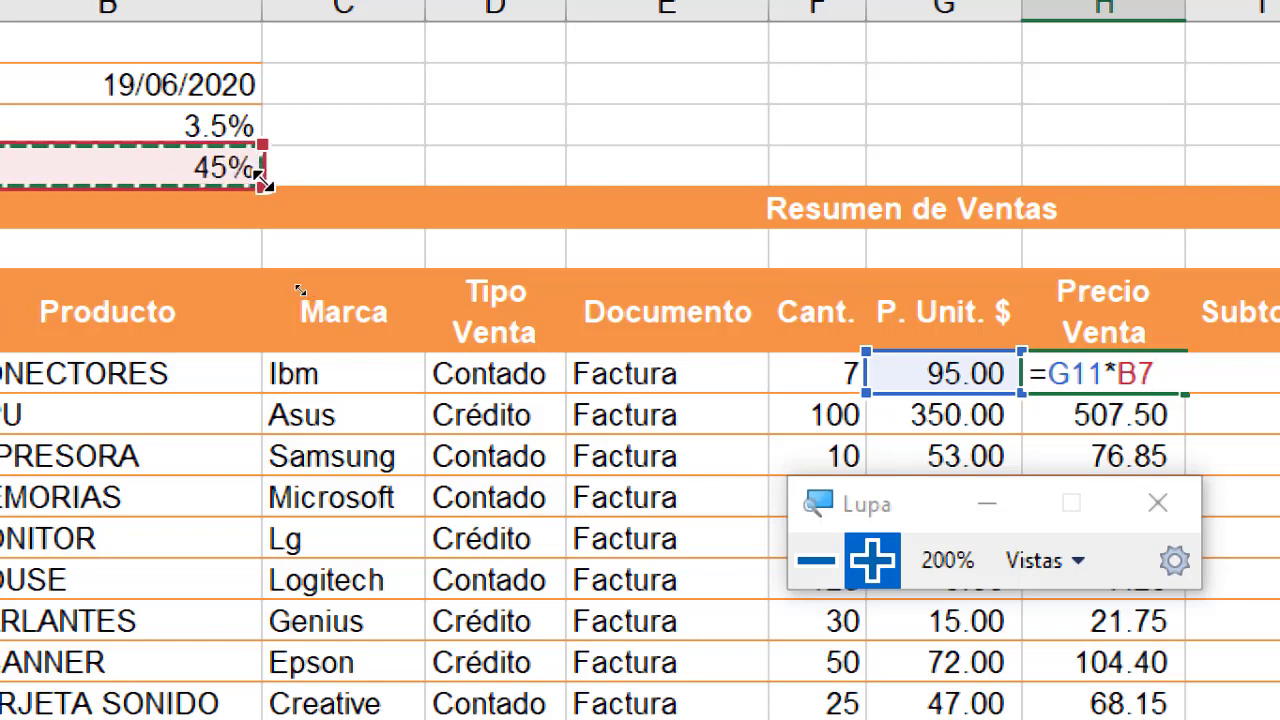
key("F4")
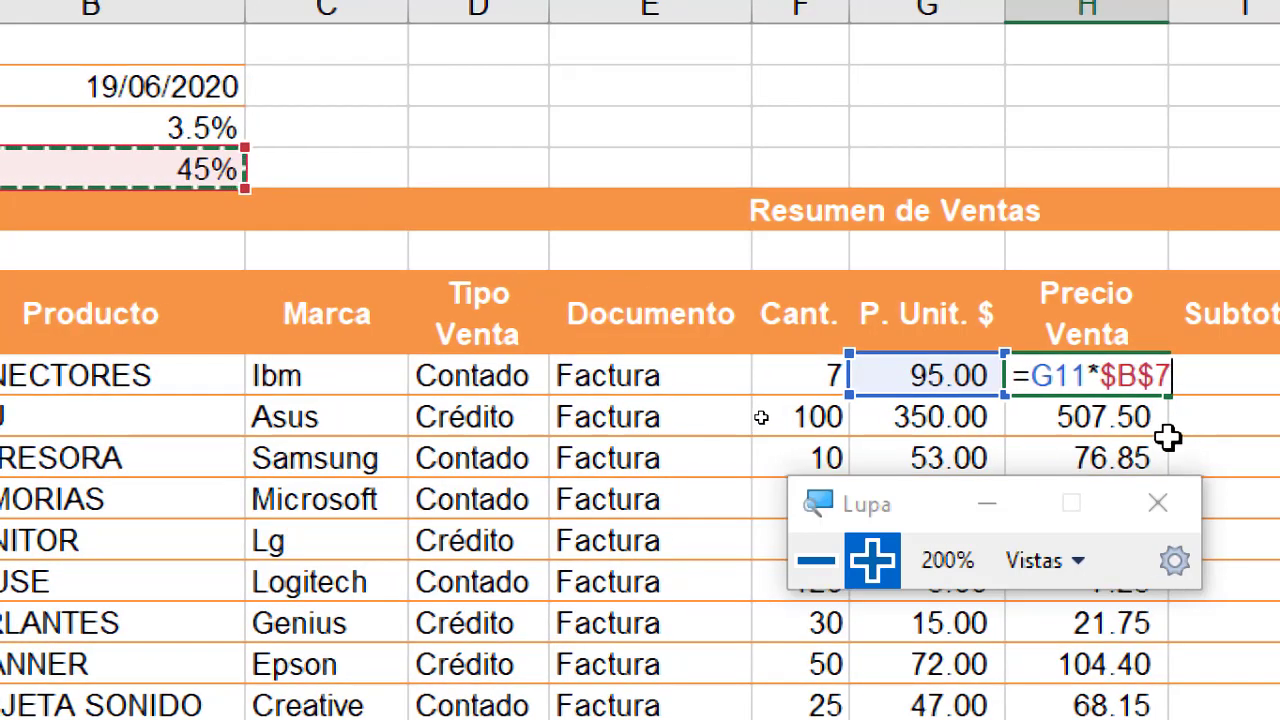
- Enclose the product in parentheses and add the unit price, entering =(G11*$B$7)+G11 in H11
type(")")
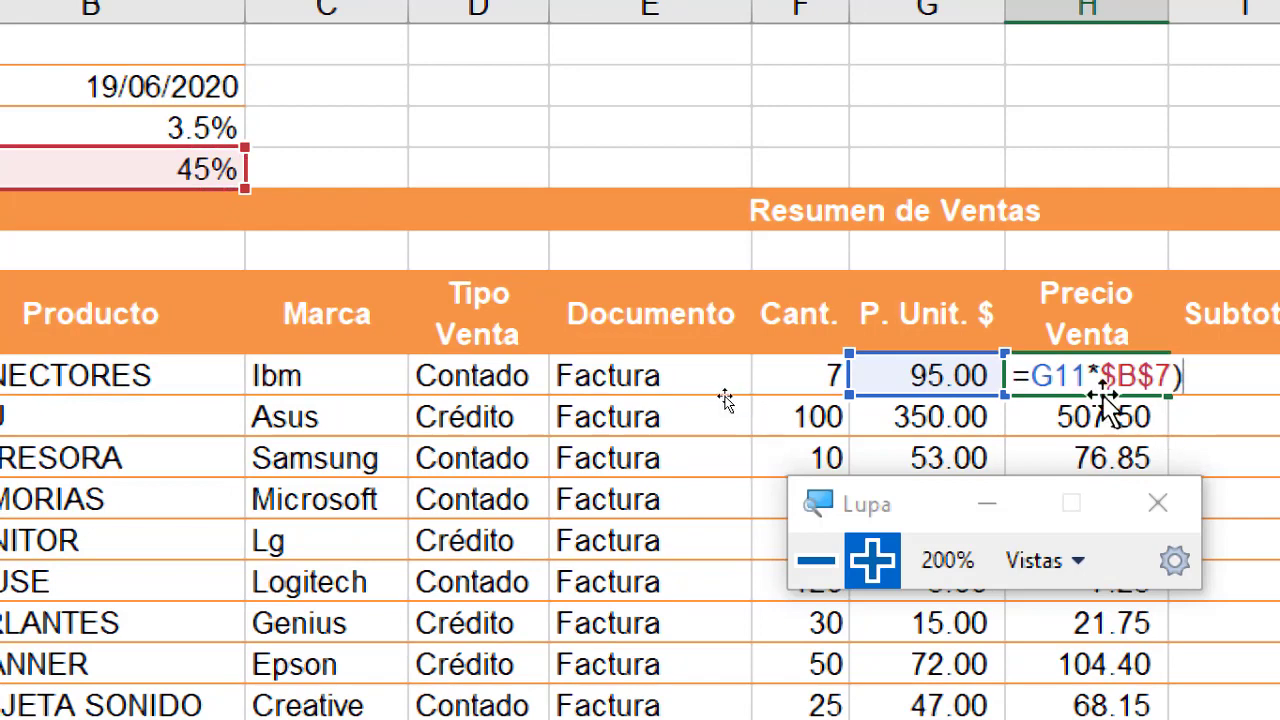
left_click(1034, 380)
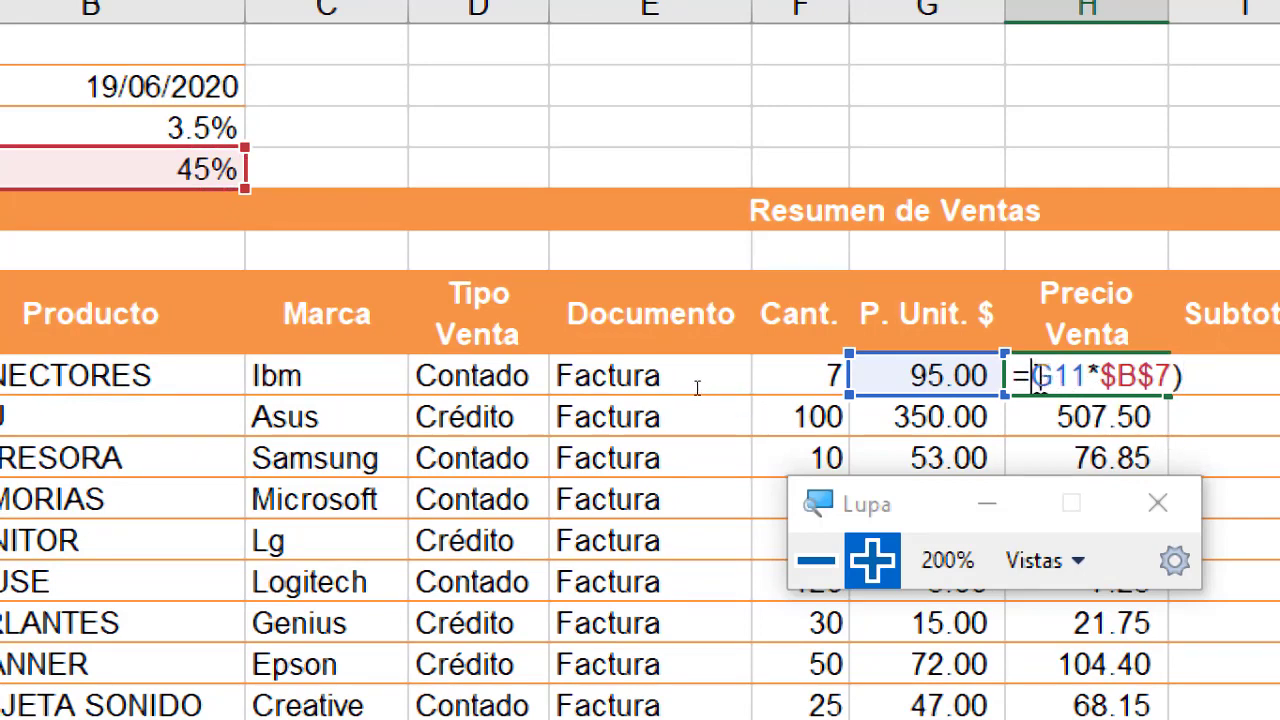
type("(")
key("End")
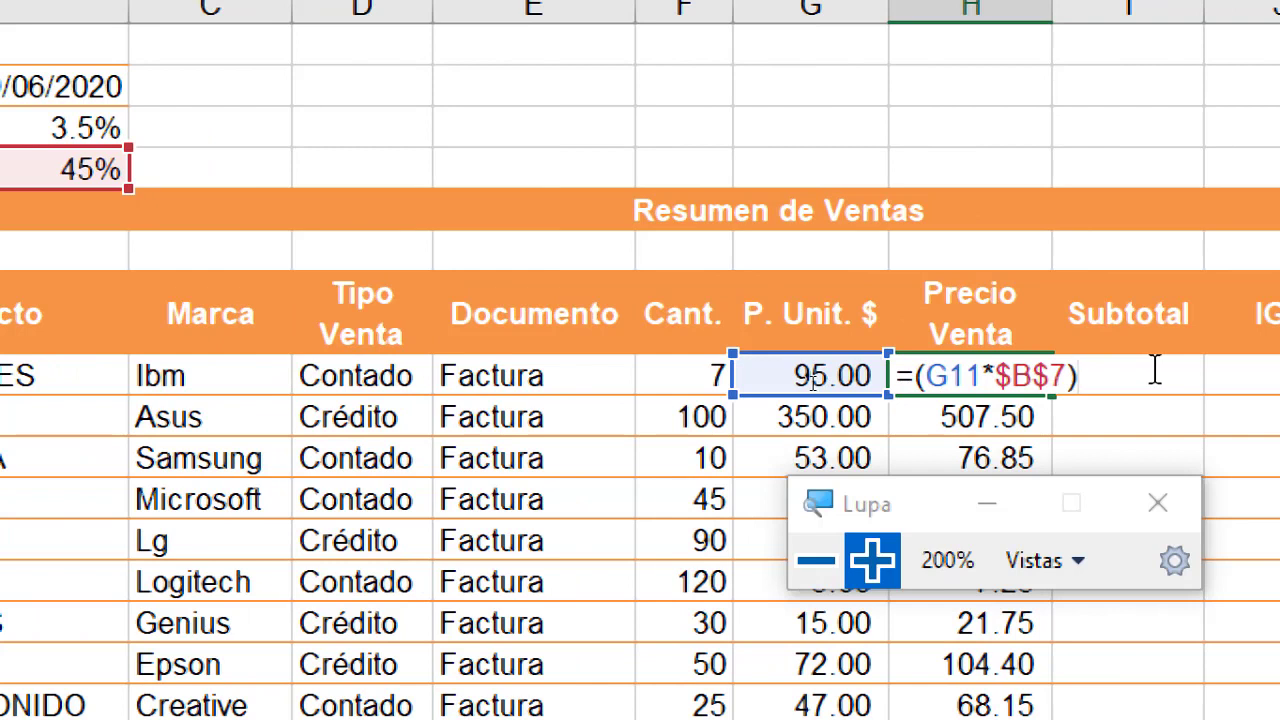
type("+")
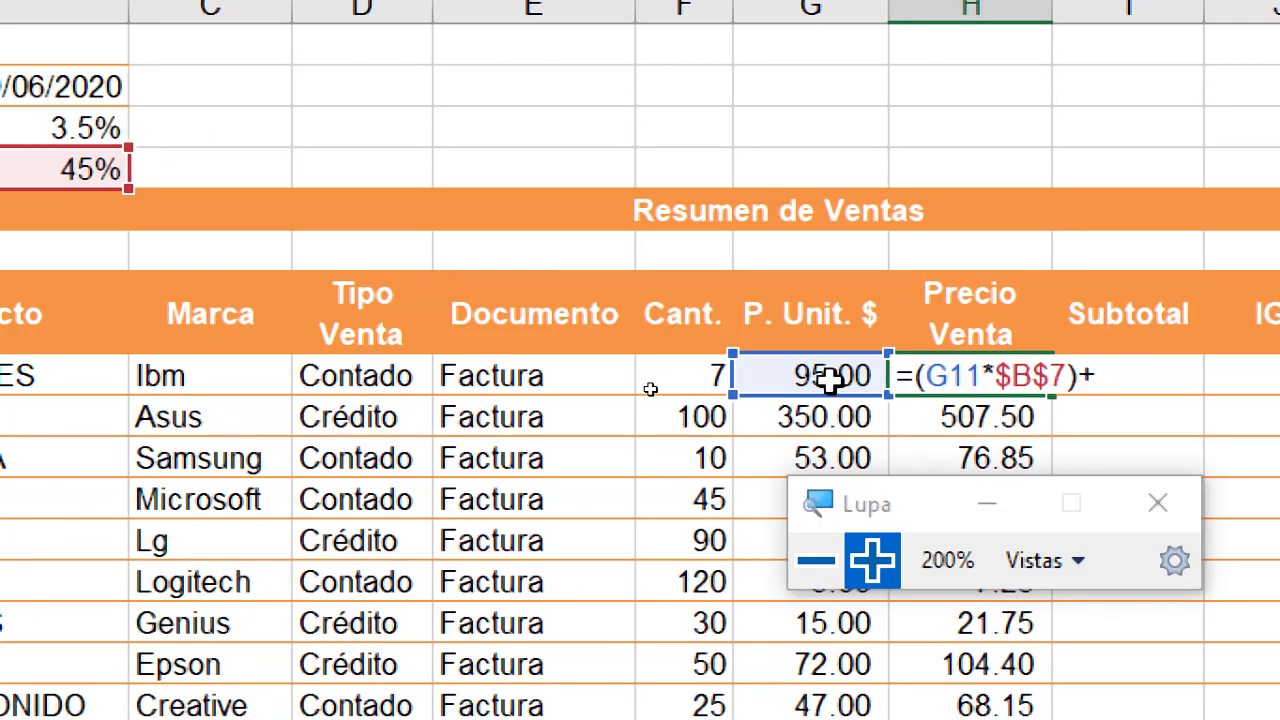
left_click(828, 378)
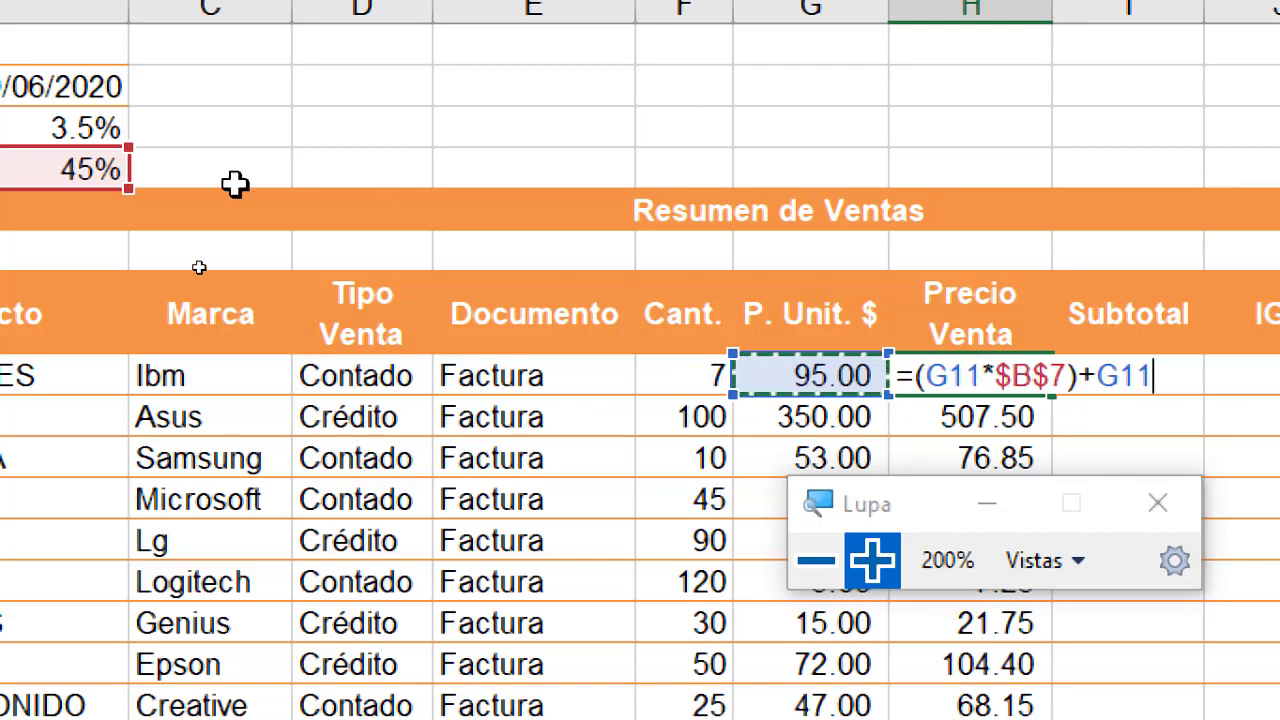
key("Return")
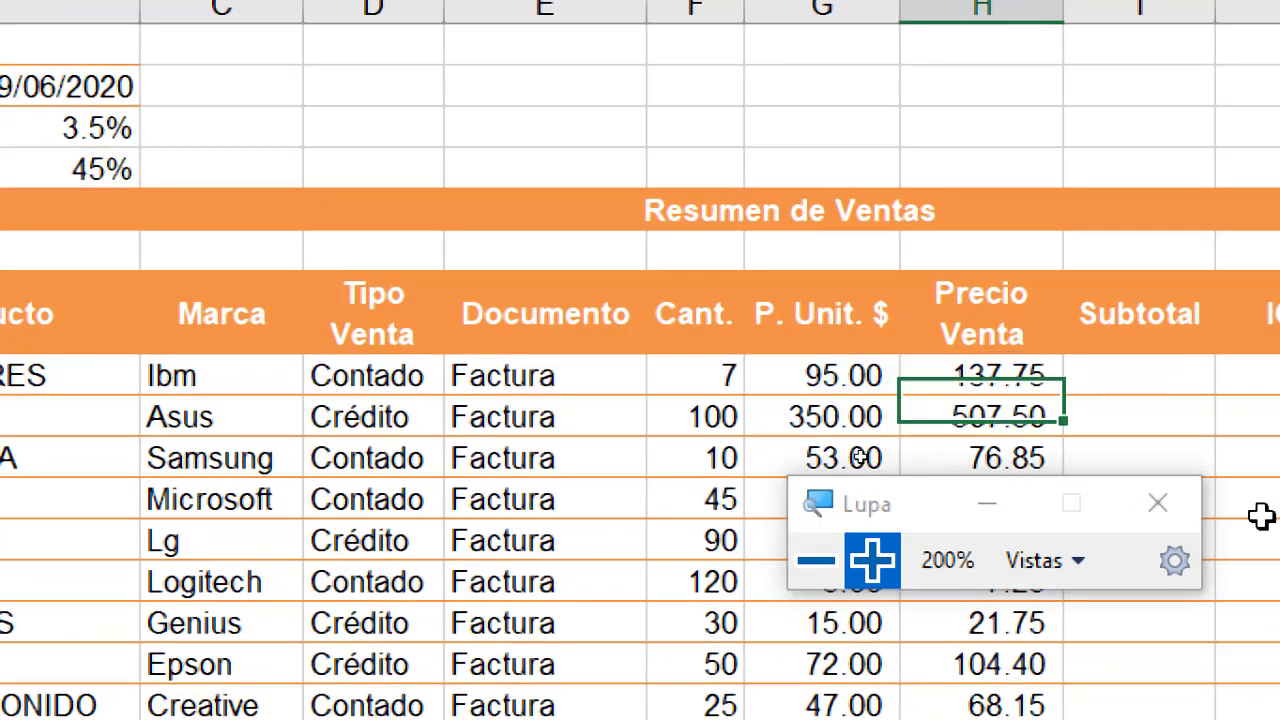
- In the H11 formula, remove the parenthesis before G11 and change the multiplier to (1+$B$7), temporarily keeping the trailing +G11
double_click(1023, 374)
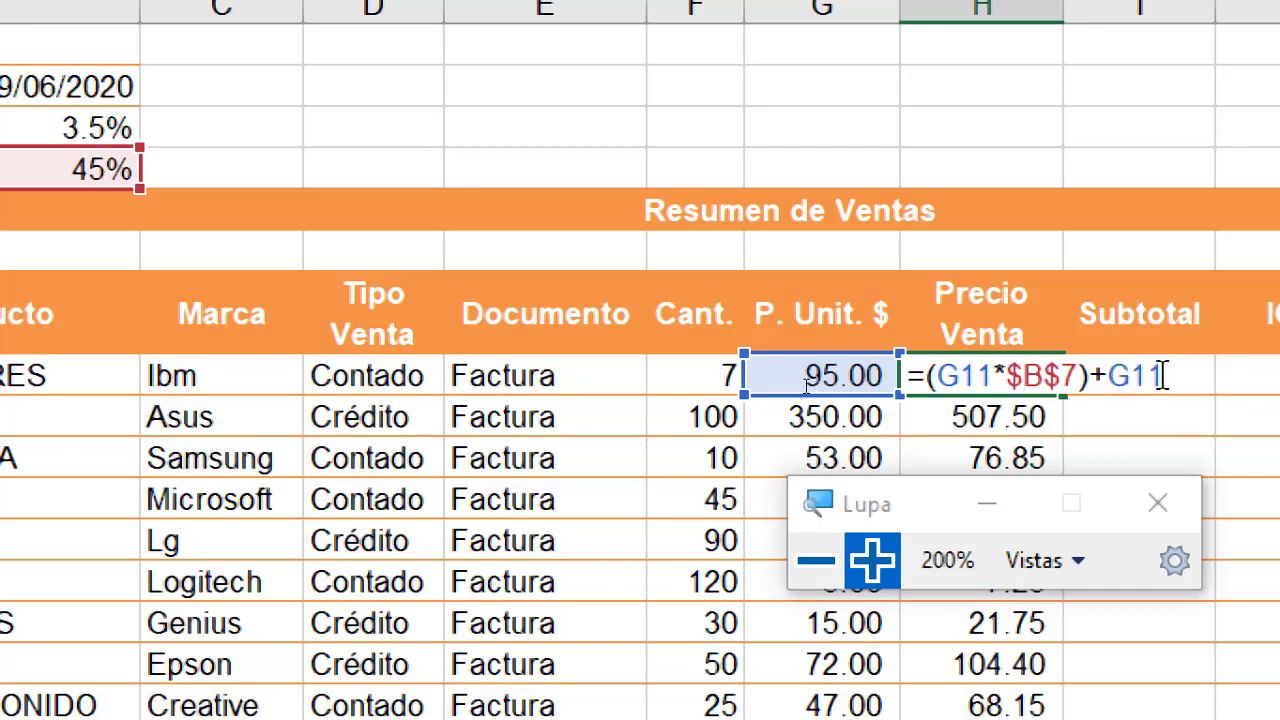
left_click_drag(1170, 375, 1013, 372)
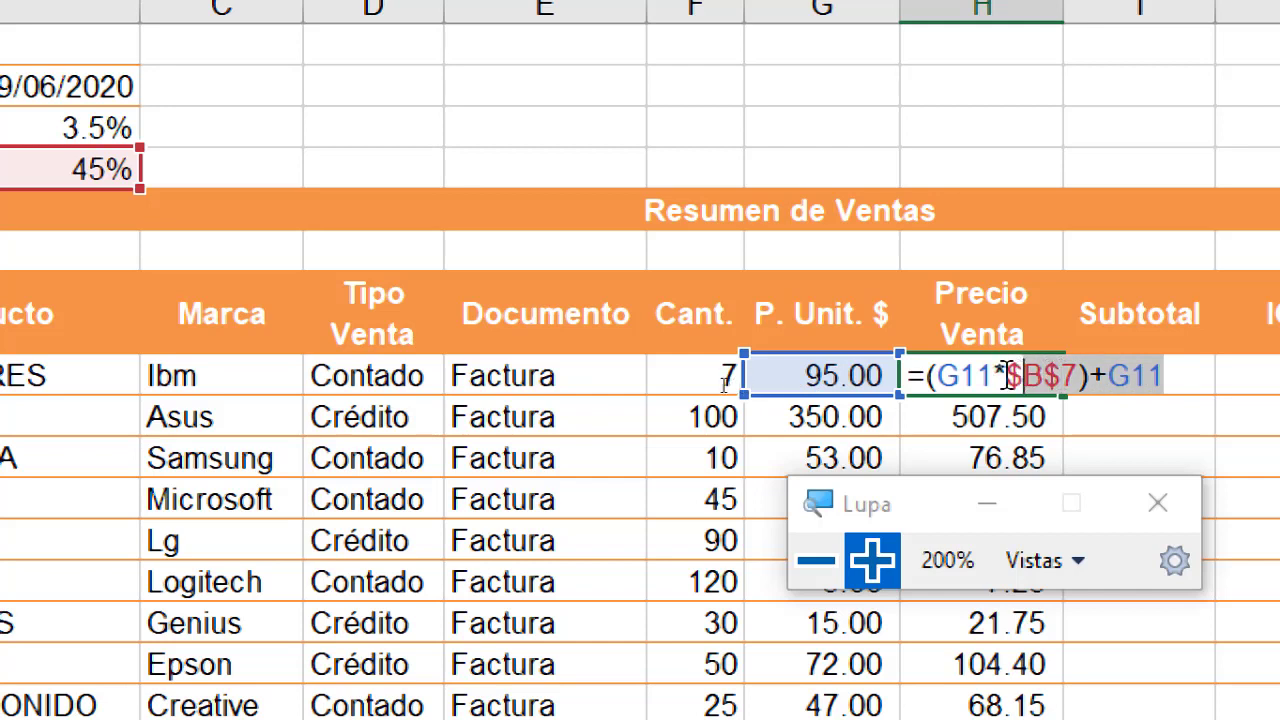
left_click(940, 375)
key("BackSpace")
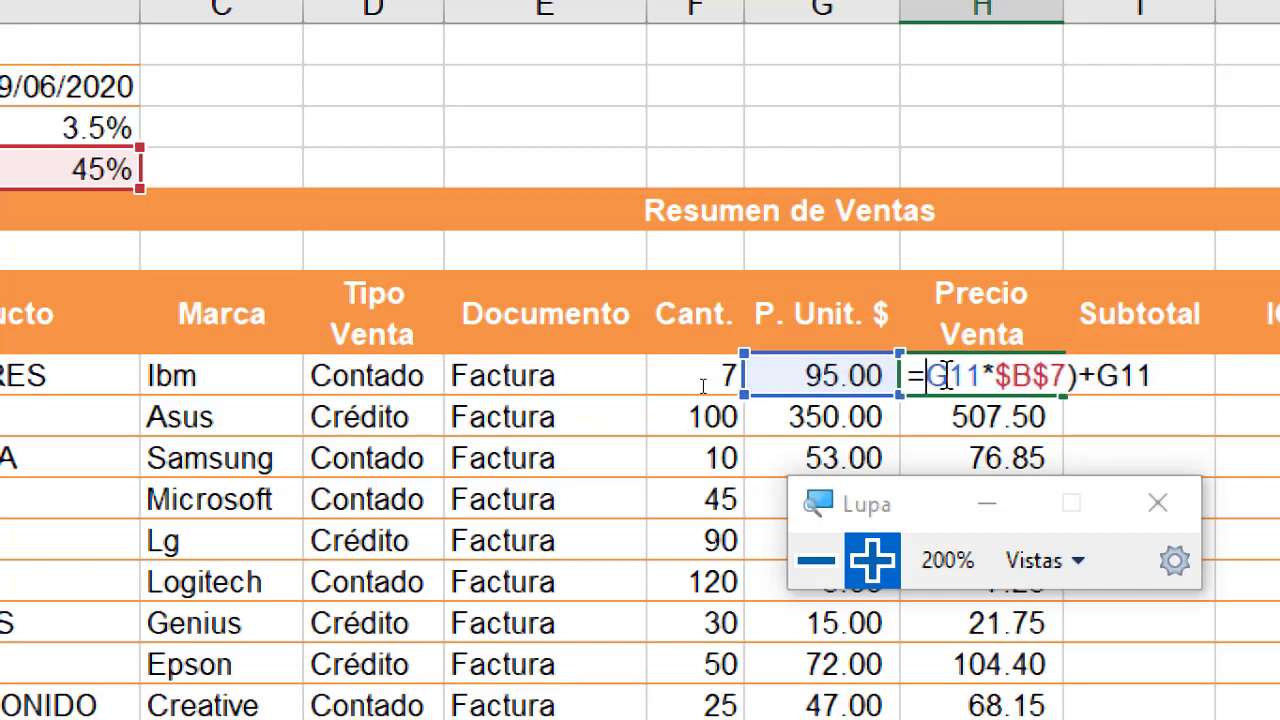
left_click(983, 375)
type("(1")
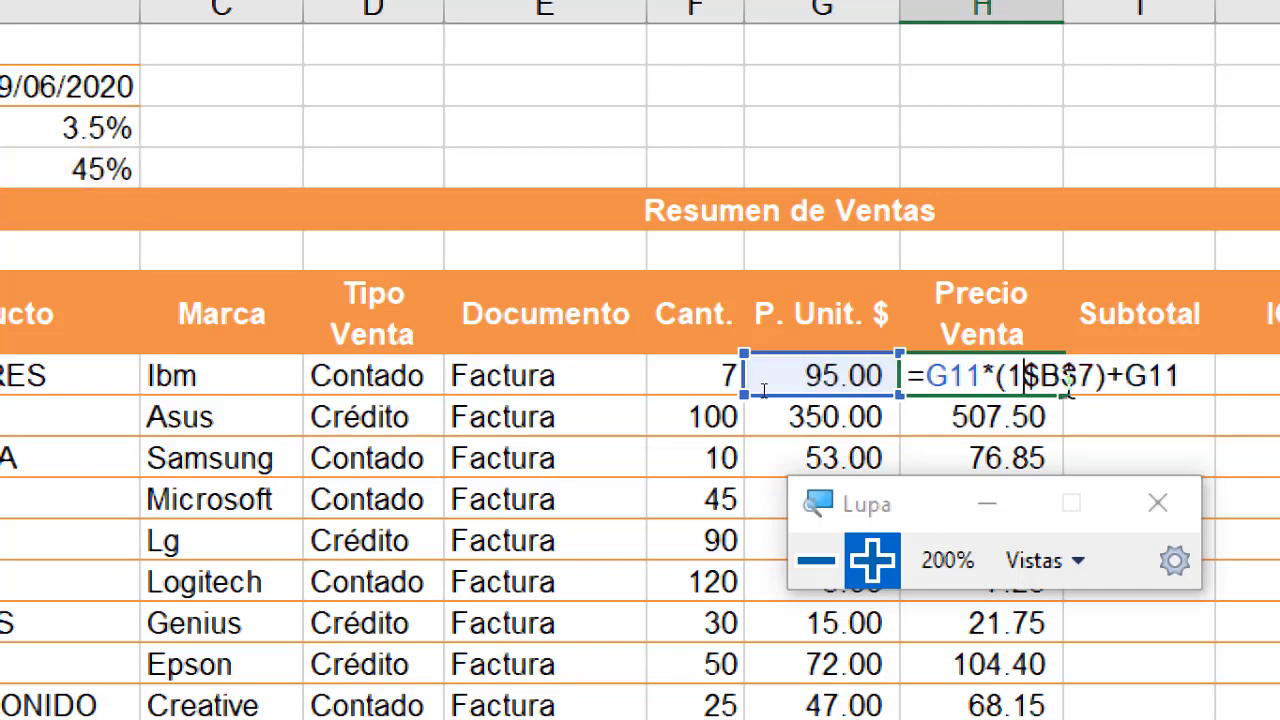
type("+")
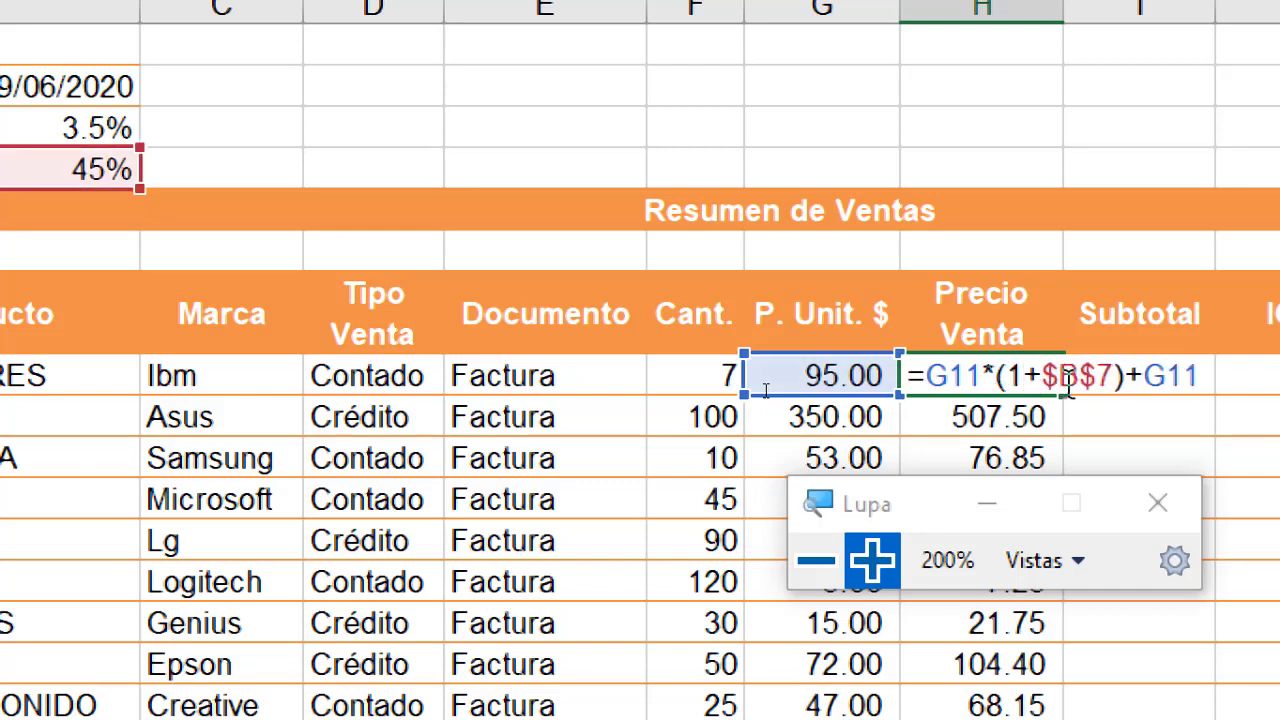
- Remove the trailing +G11 so H11 holds =G11*(1+$B$7), and fill the formula down the Precio Venta column
left_click(1130, 376)
key("Delete")
key("Delete")
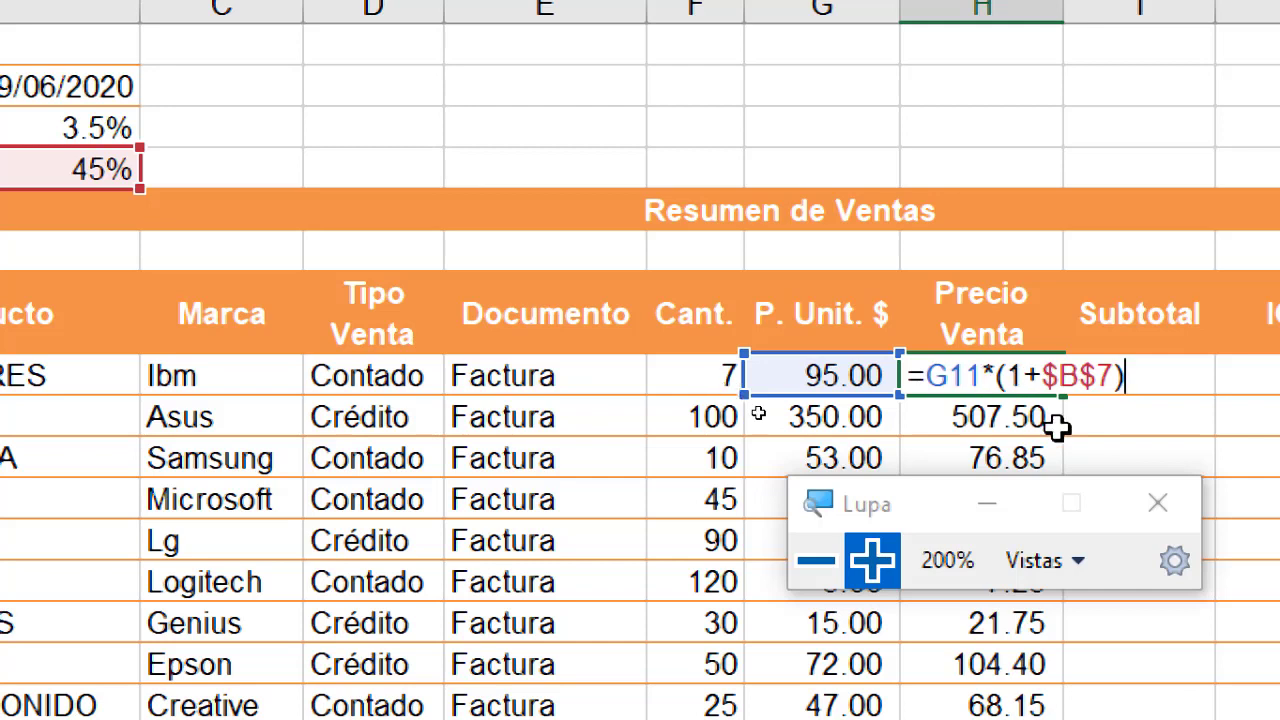
key("Return")
left_click(1026, 370)
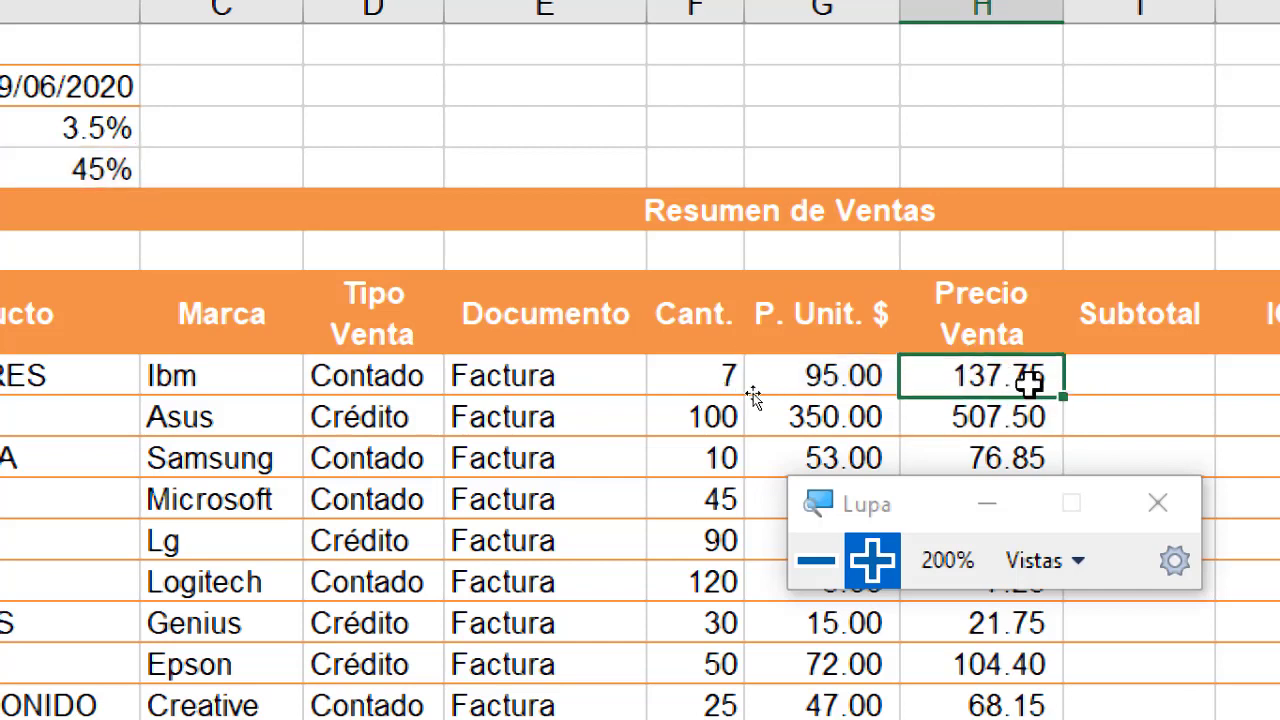
double_click(1063, 400)
- Review the =G11*(1+$B$7) formula in H11 under 200% magnification, keeping it as is, and return the Magnifier to 100%
double_click(1022, 375)
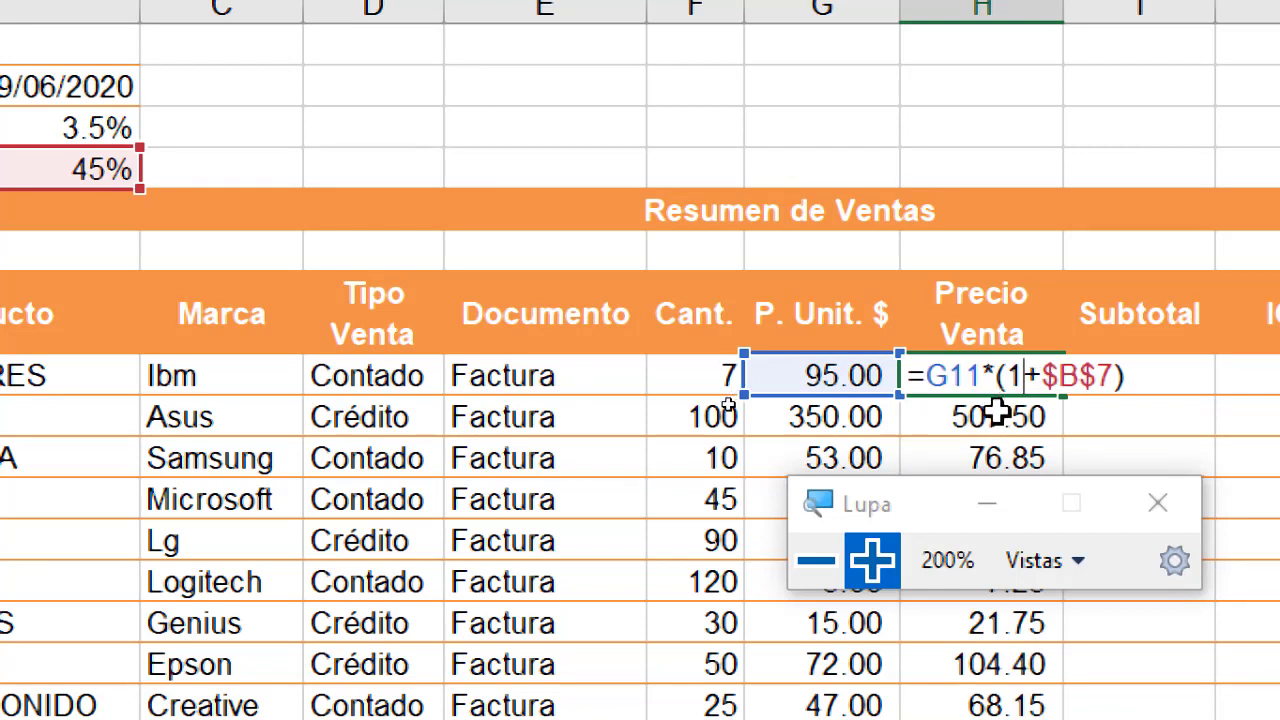
left_click(845, 562)
left_click(670, 480)
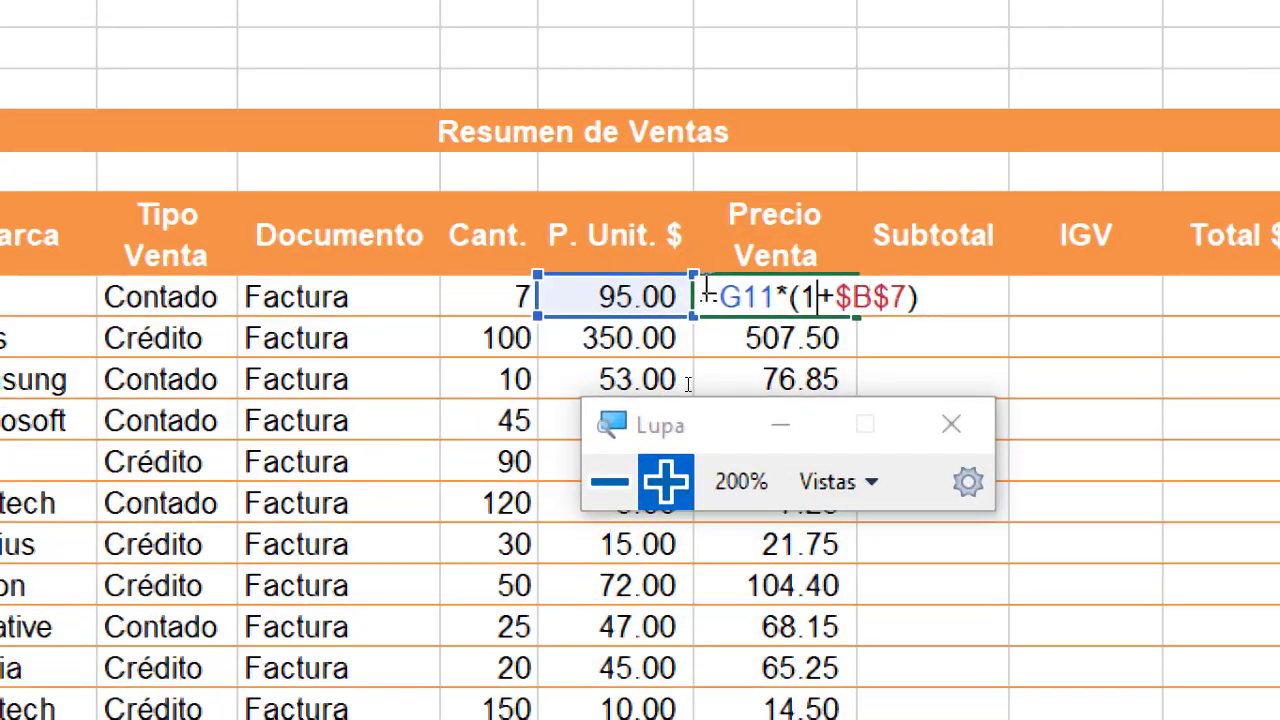
key("Return")
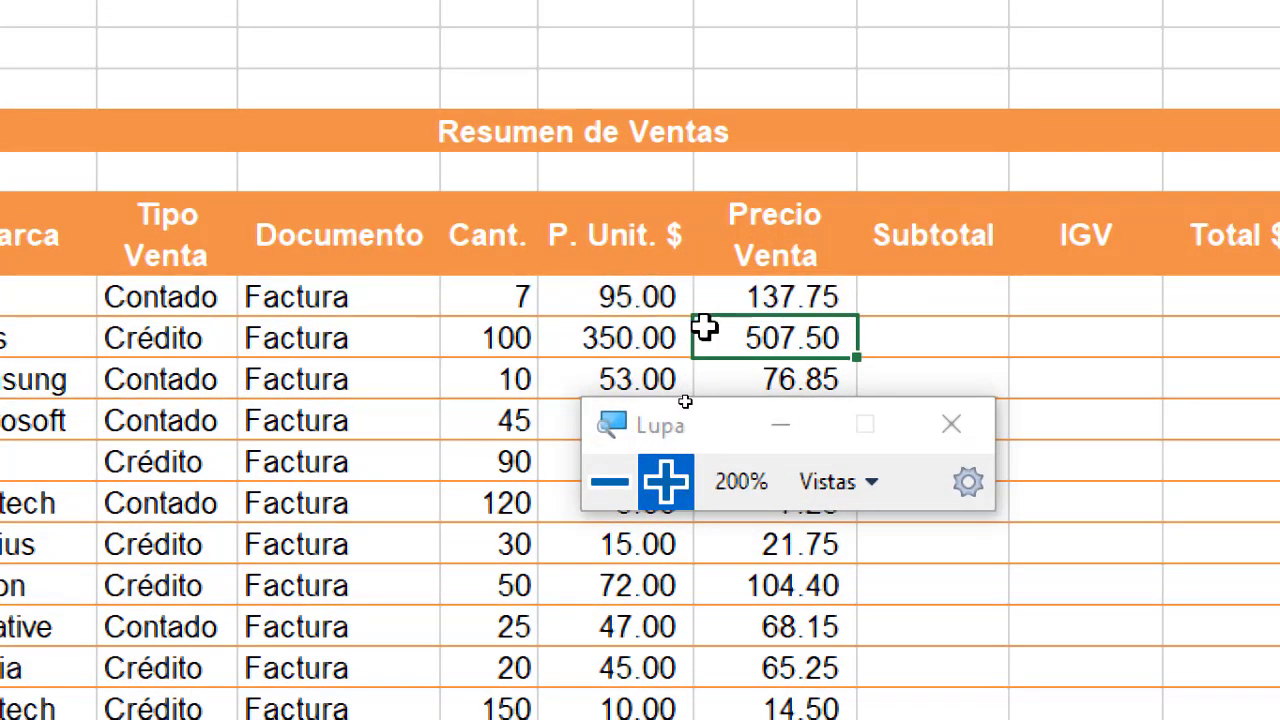
double_click(776, 297)
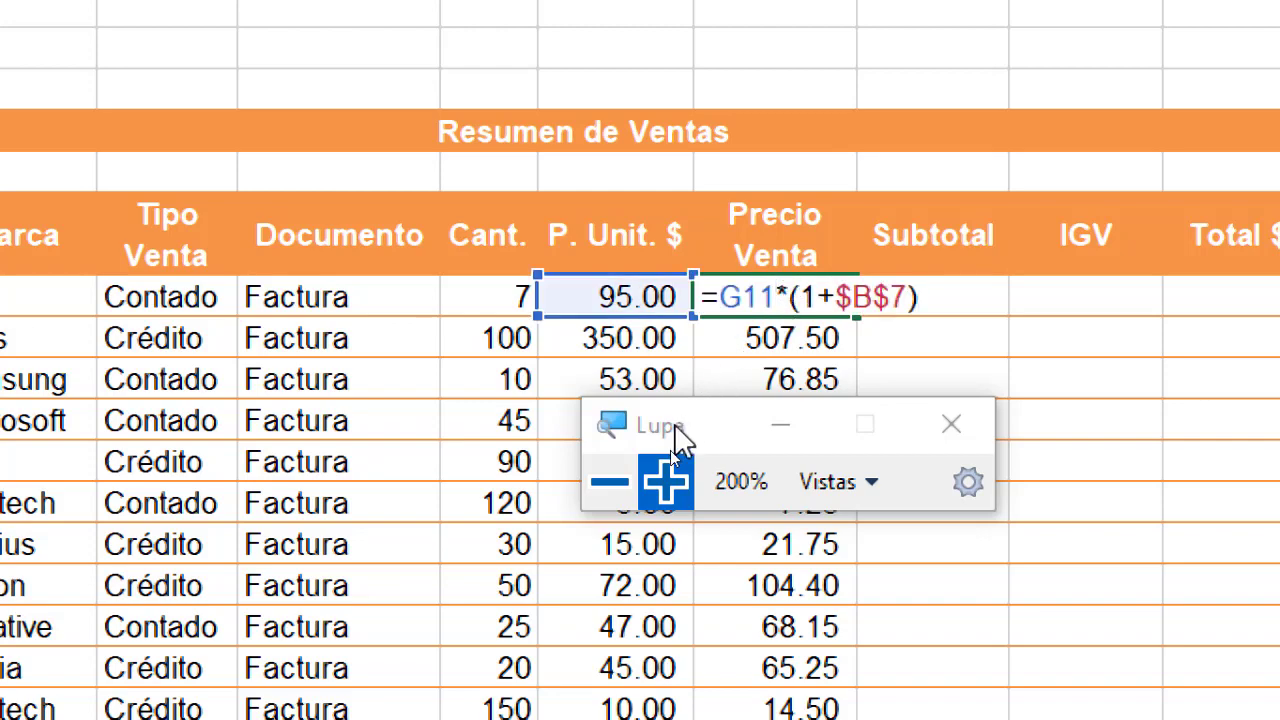
left_click(612, 482)
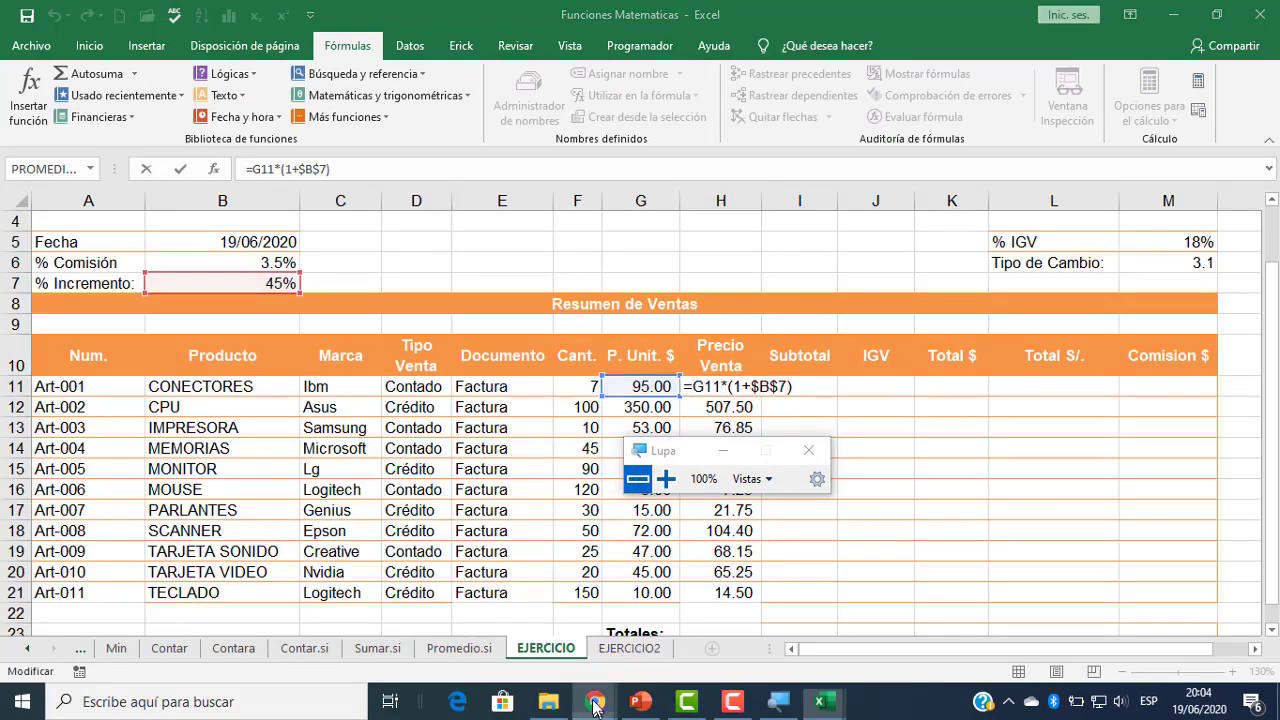
- Check the Google Meet chat for student replies and return to the Funciones Matematicas workbook
mouse_move(597, 665)
left_click(395, 625)
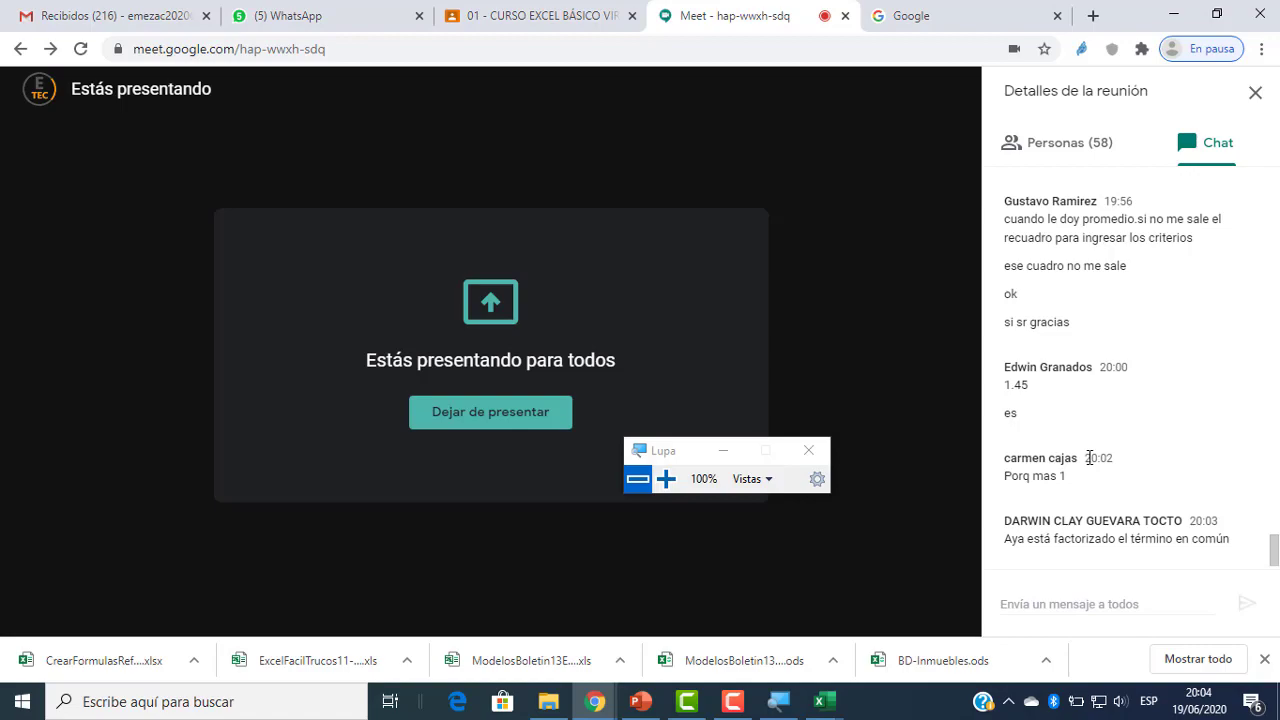
mouse_move(822, 705)
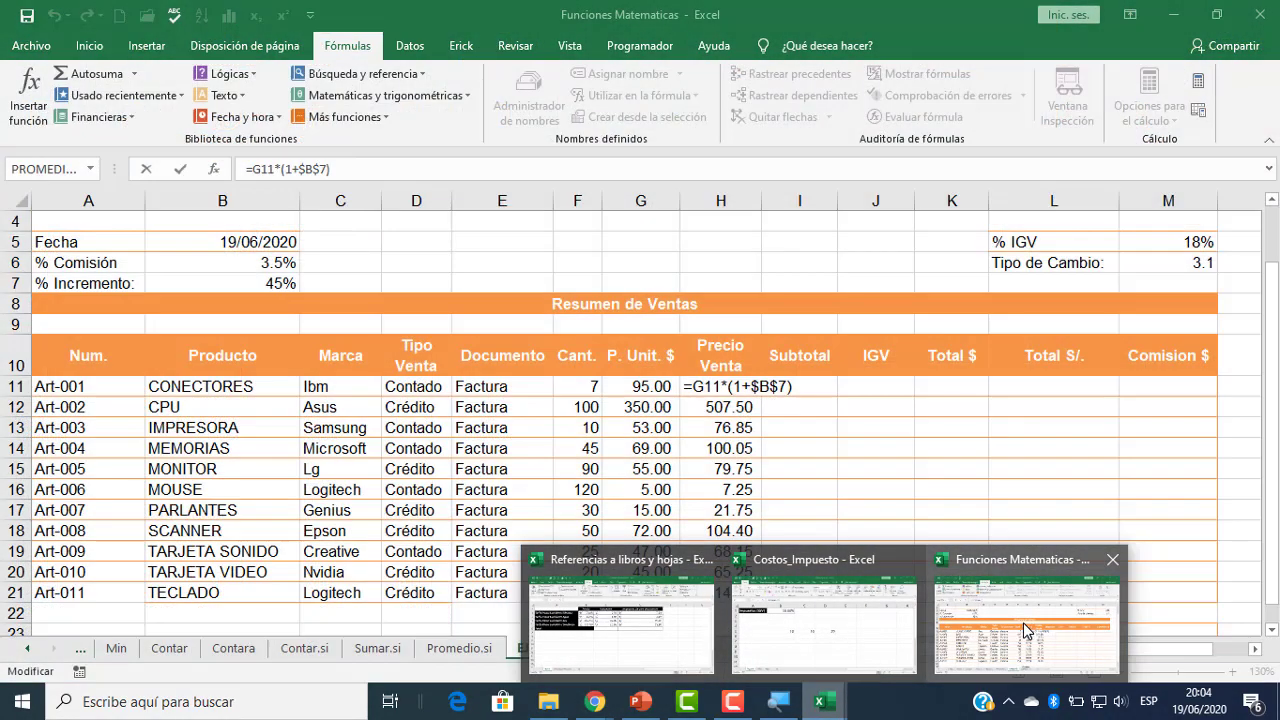
left_click(1025, 630)
- Examine the H11 formula at 300% magnification, accept it unchanged, and select the Precio Venta values from H11 down
left_click(664, 478)
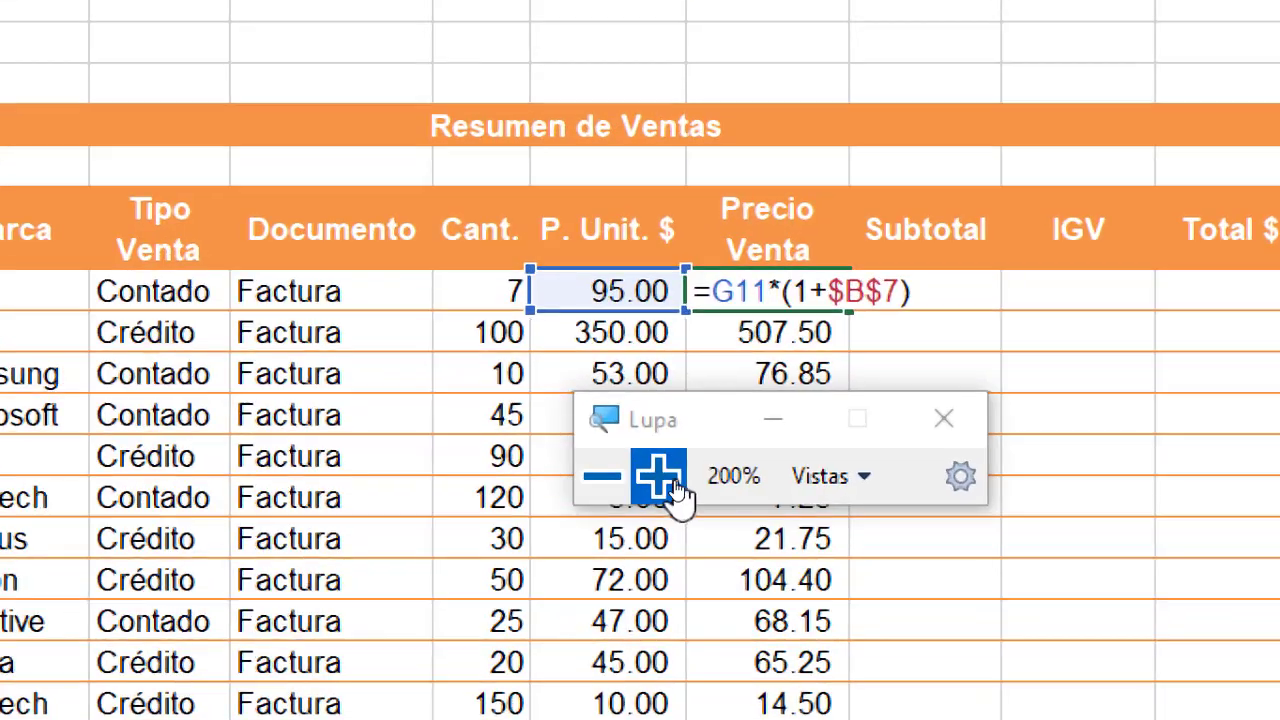
left_click(678, 490)
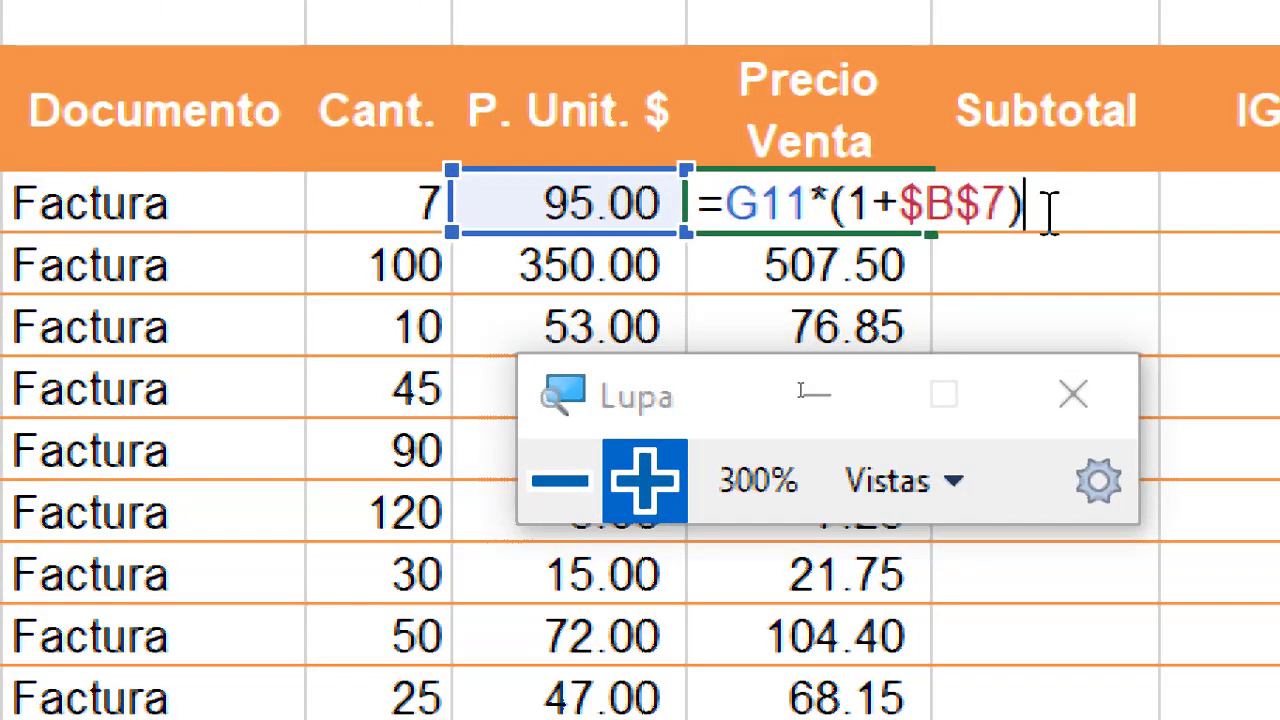
key("Return")
left_click(548, 483)
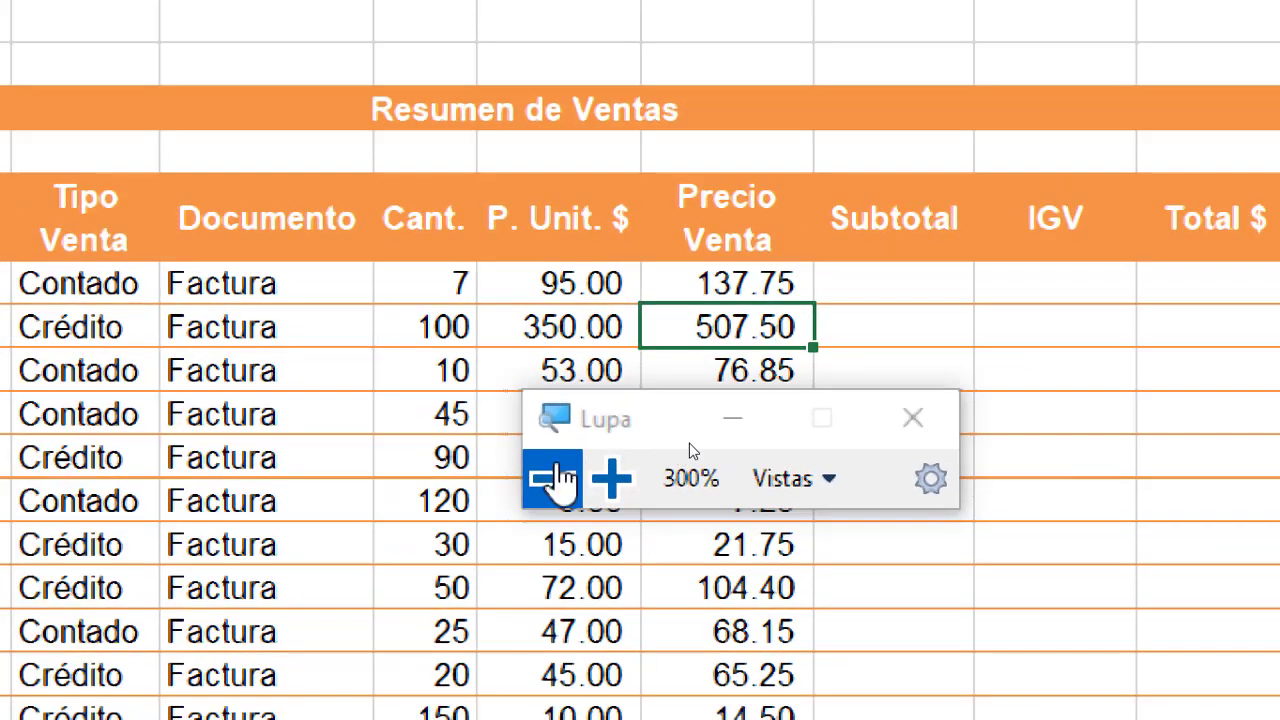
left_click(780, 297)
key("ctrl+shift+Down")
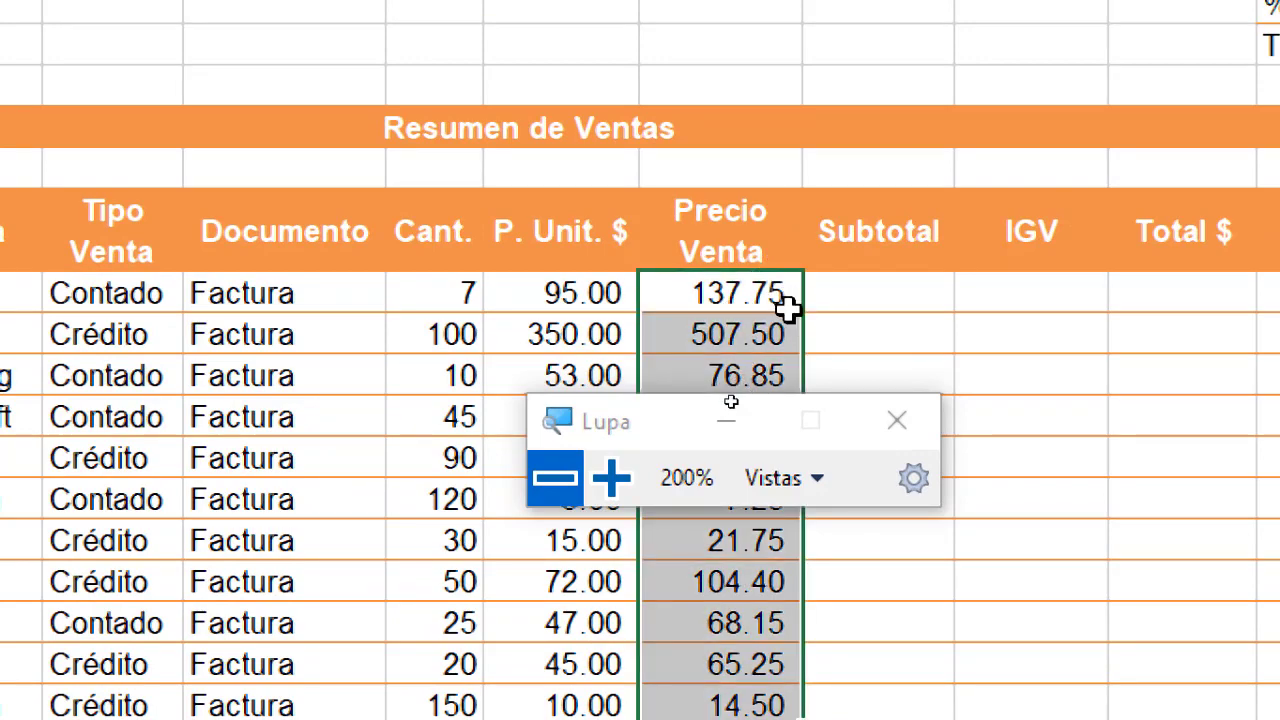
left_click(553, 480)
- Reopen the H11 formula and inspect its references to the unit price and % Incremento cells under magnification
double_click(731, 387)
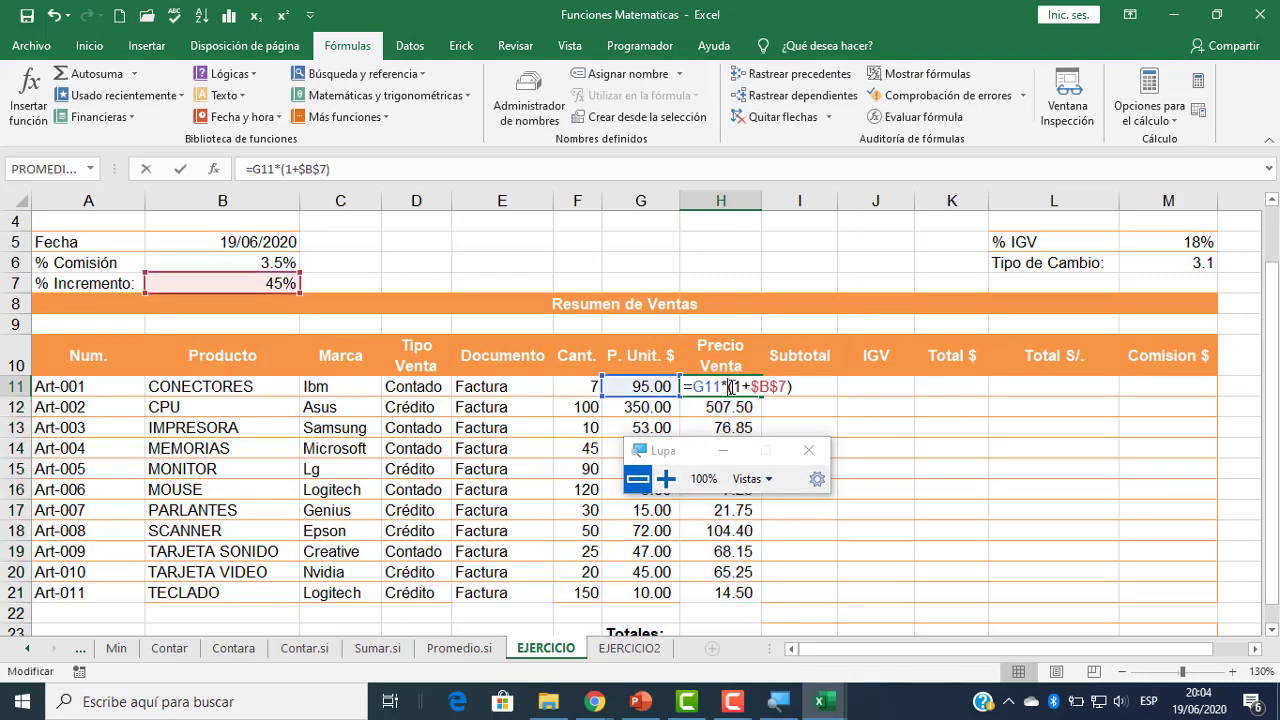
left_click(665, 478)
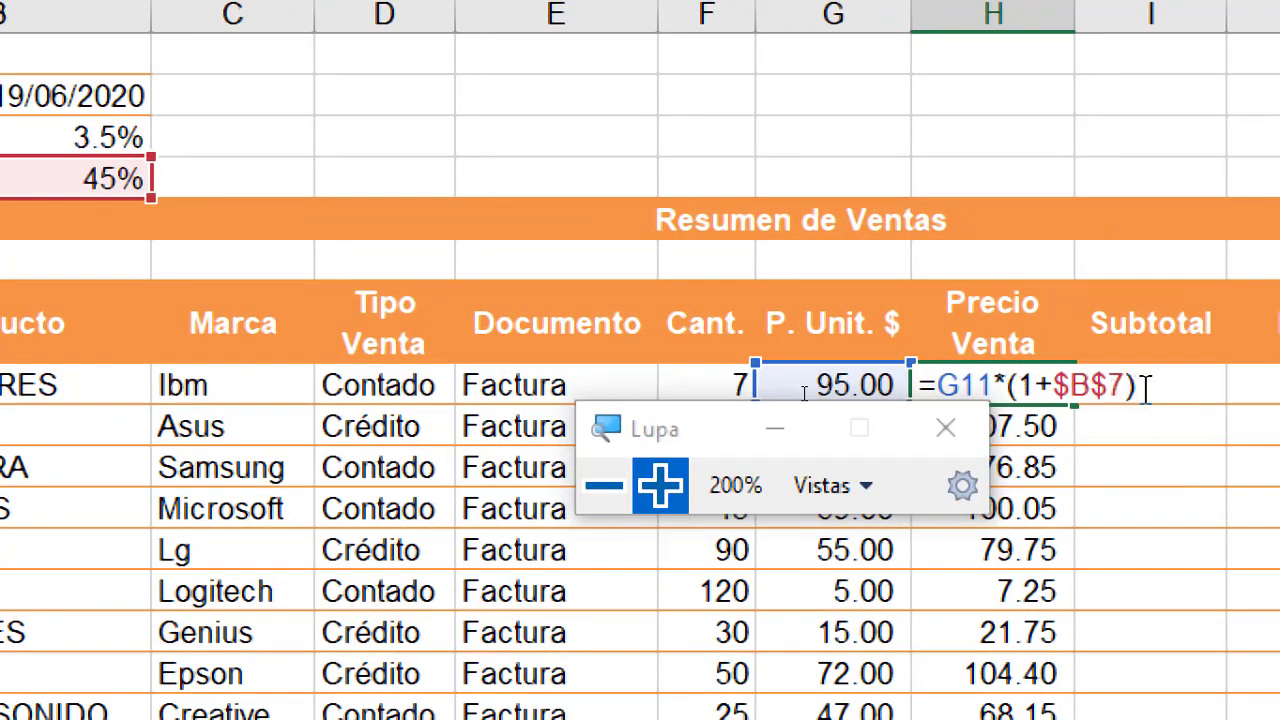
left_click(652, 485)
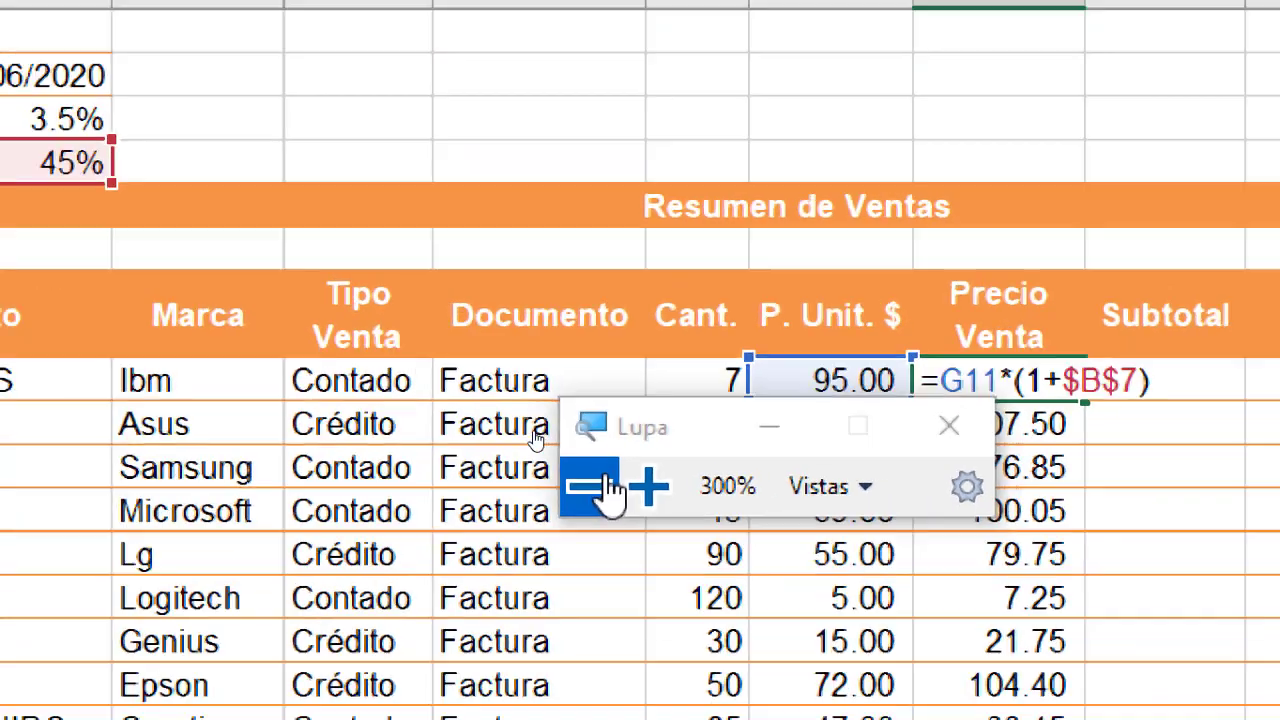
left_click(600, 486)
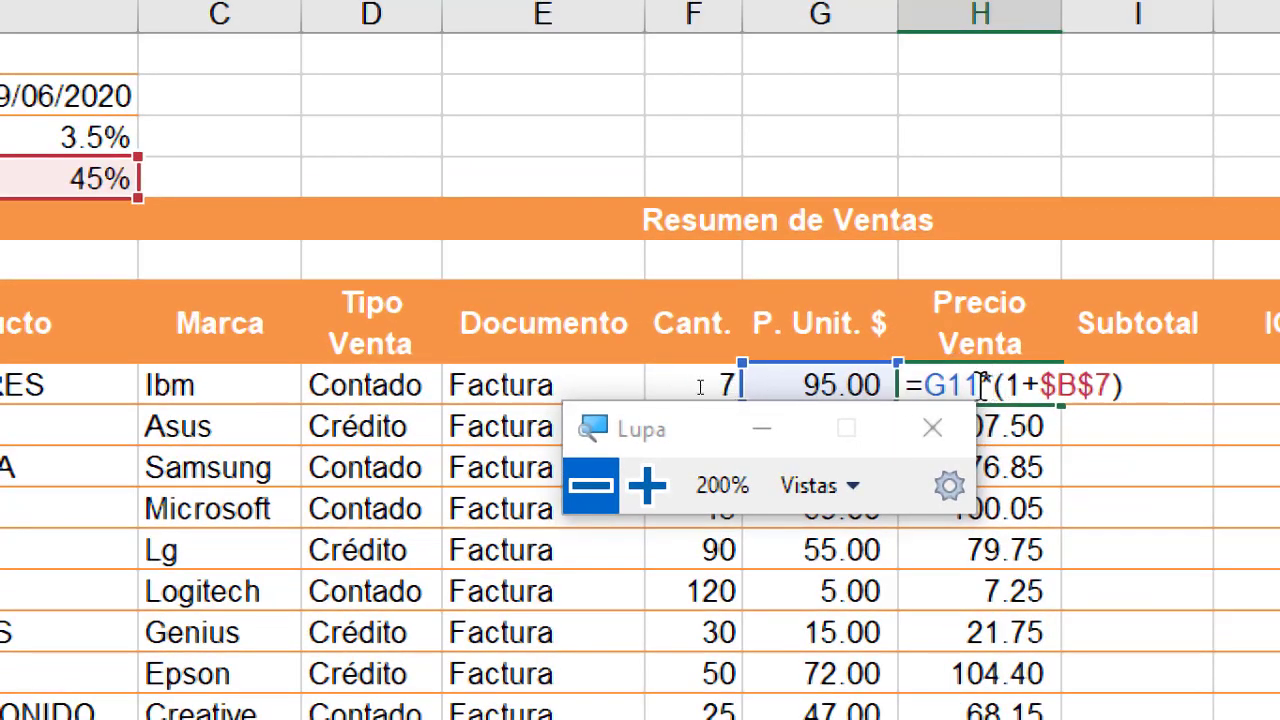
left_click(590, 486)
- Look at the latest Google Meet chat messages and switch back to the Funciones Matematicas workbook
mouse_move(595, 701)
left_click(455, 643)
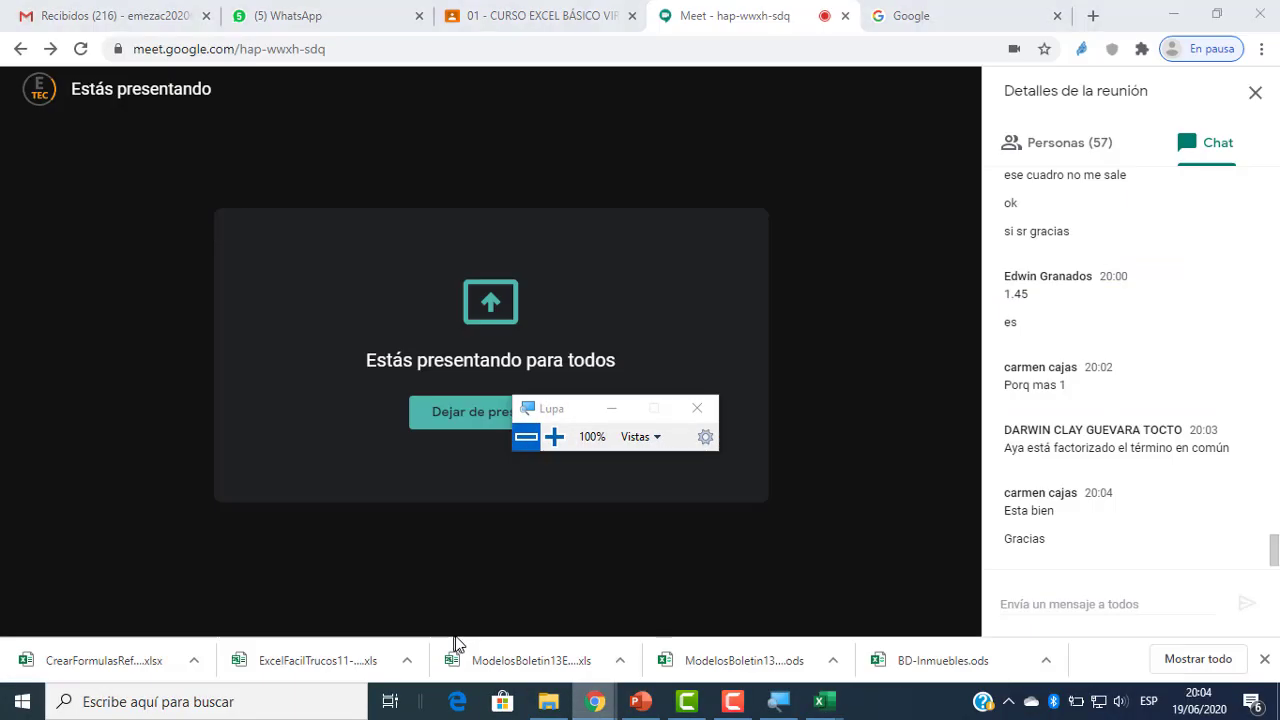
mouse_move(819, 701)
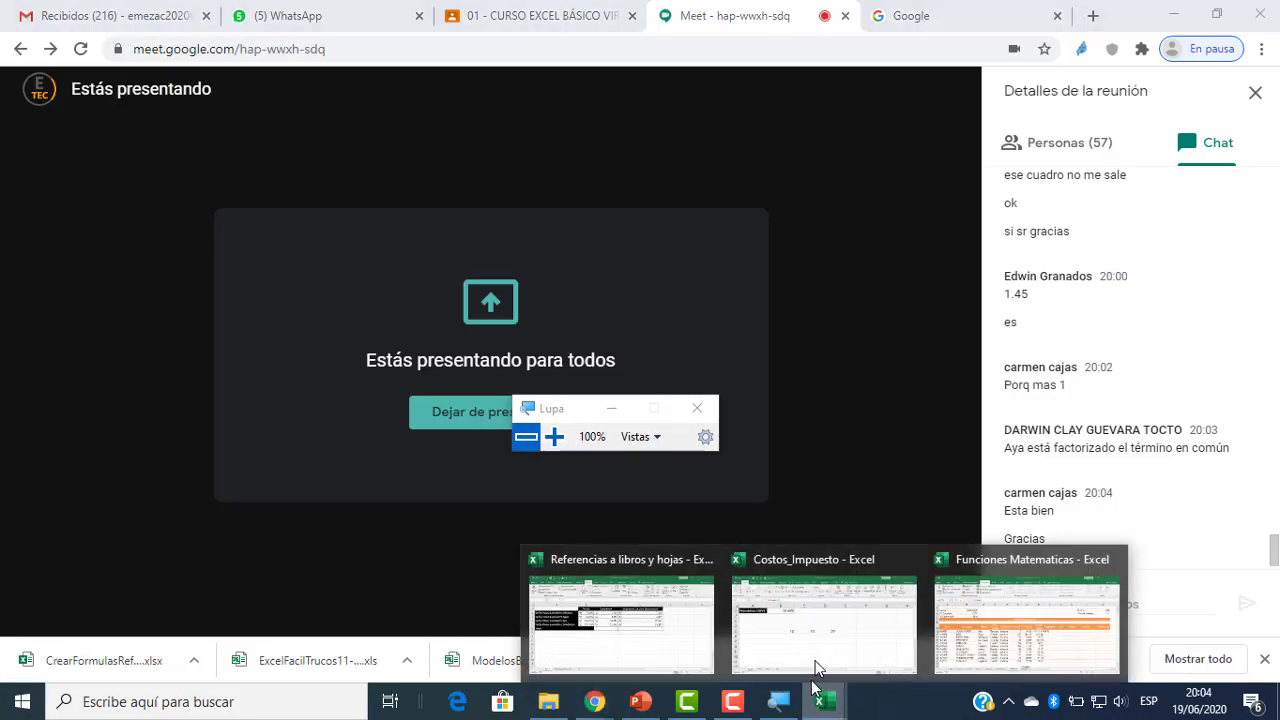
left_click(965, 632)
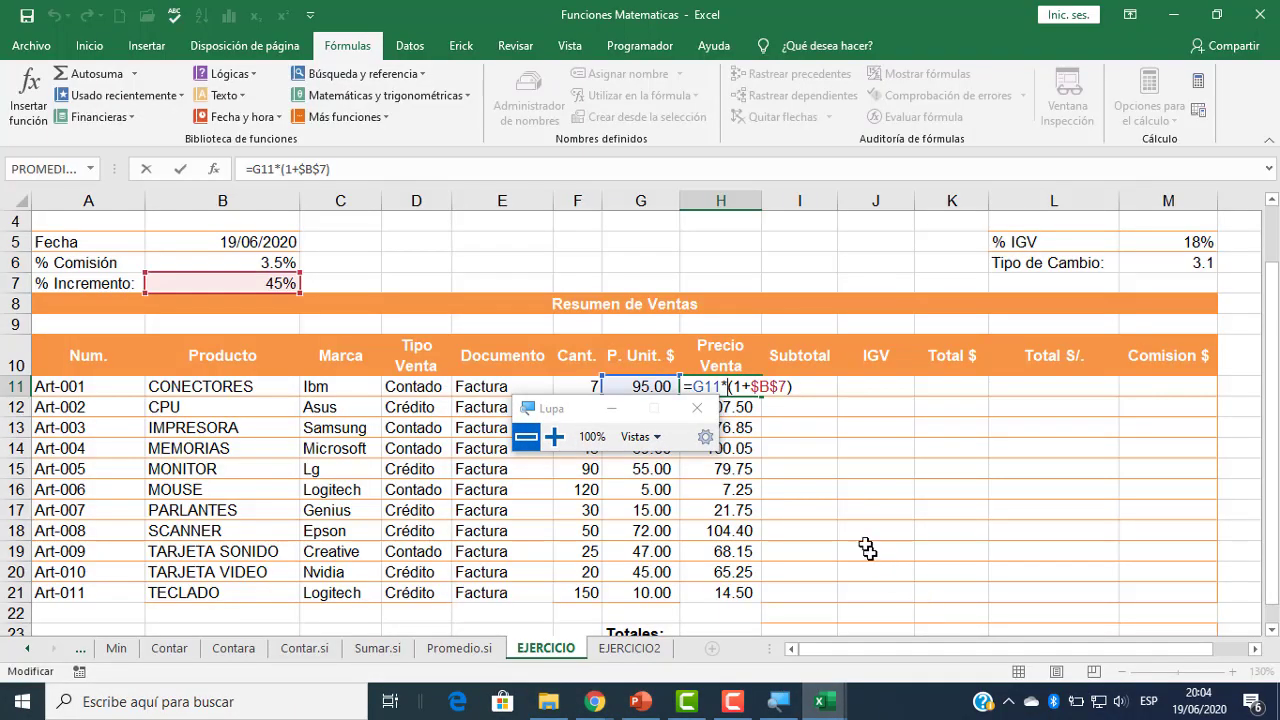
- Go over the parts of the H11 formula again at 200% magnification, leave it unchanged, and return to 100%
left_click(554, 436)
left_click_drag(557, 393, 805, 556)
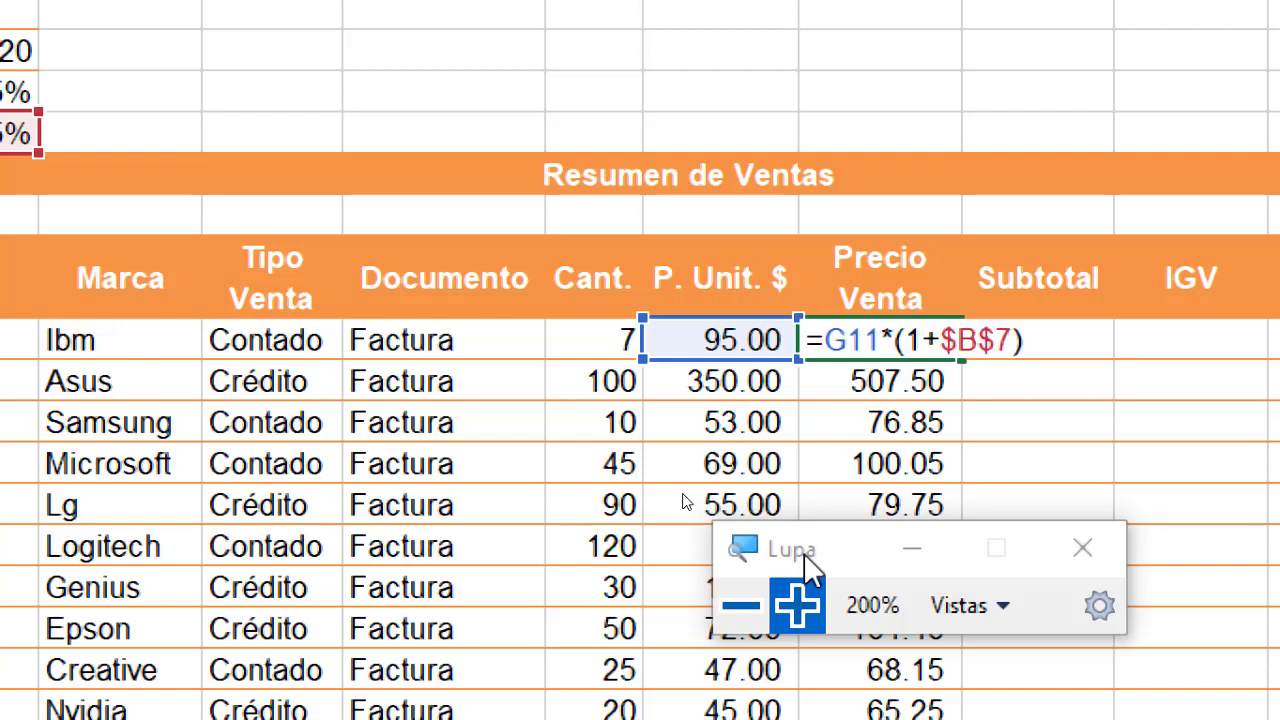
key("Return")
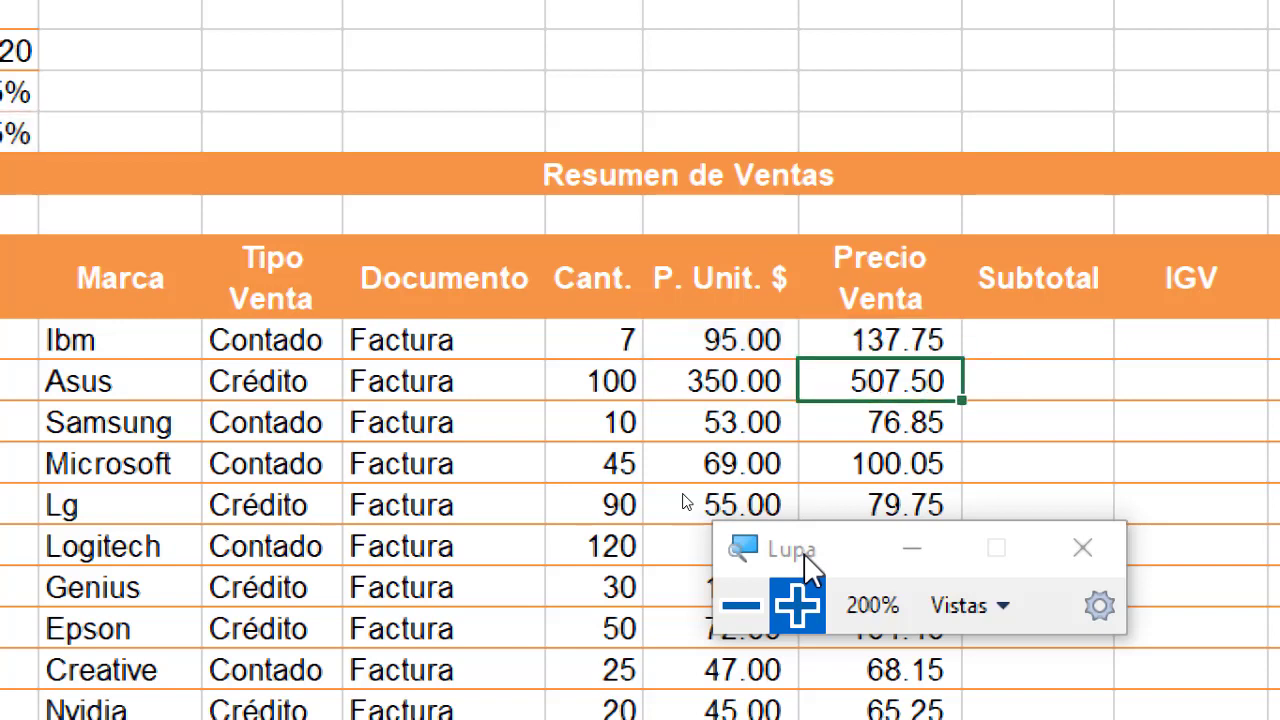
left_click(893, 345)
double_click(895, 345)
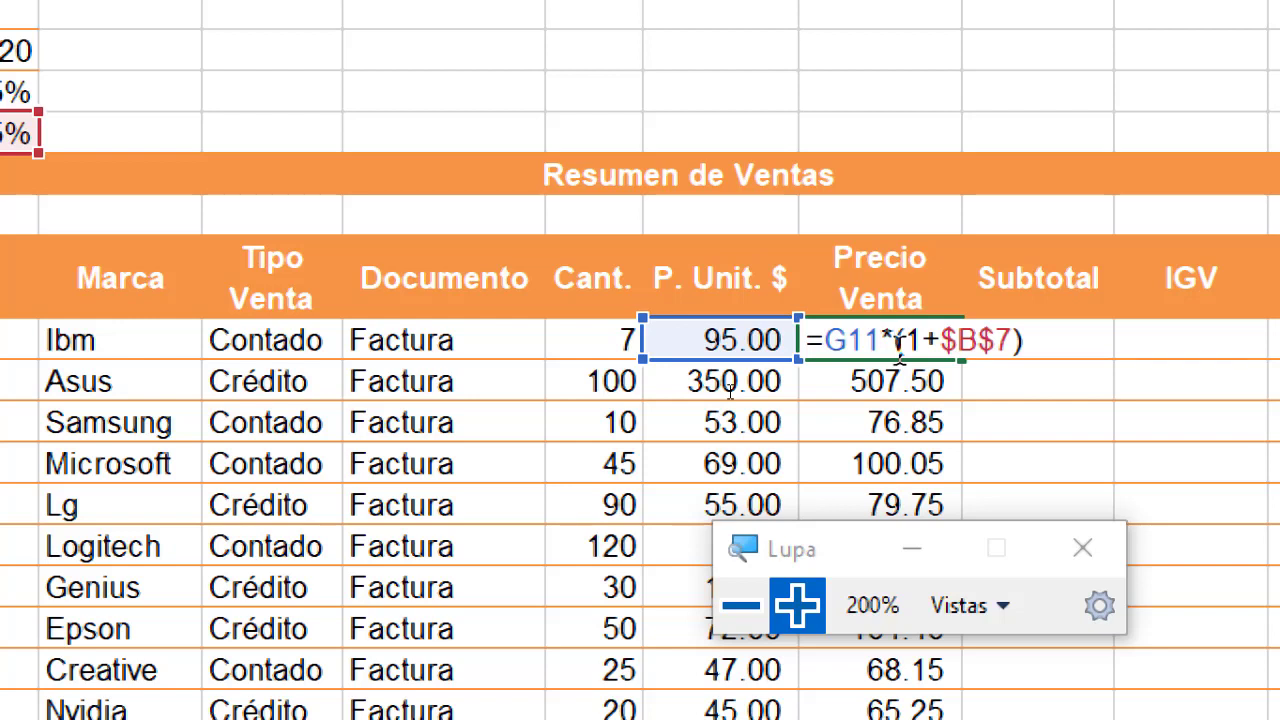
key("Escape")
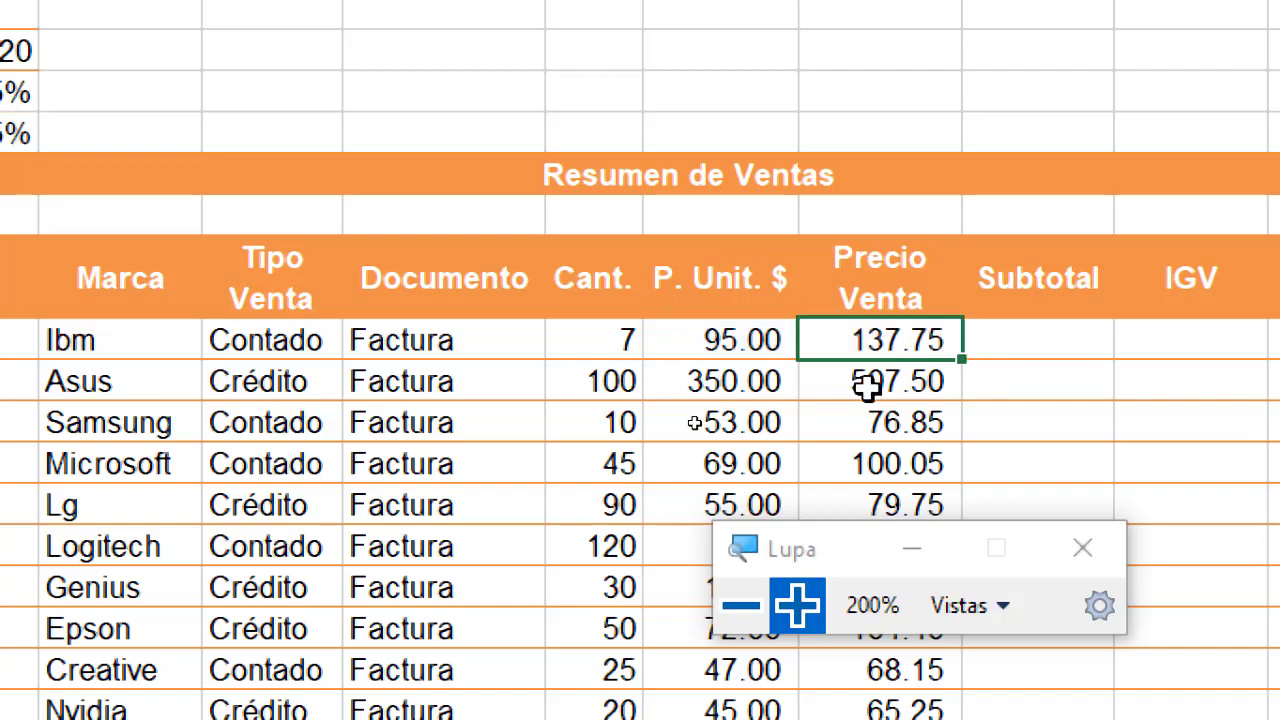
left_click(741, 606)
left_click(679, 519)
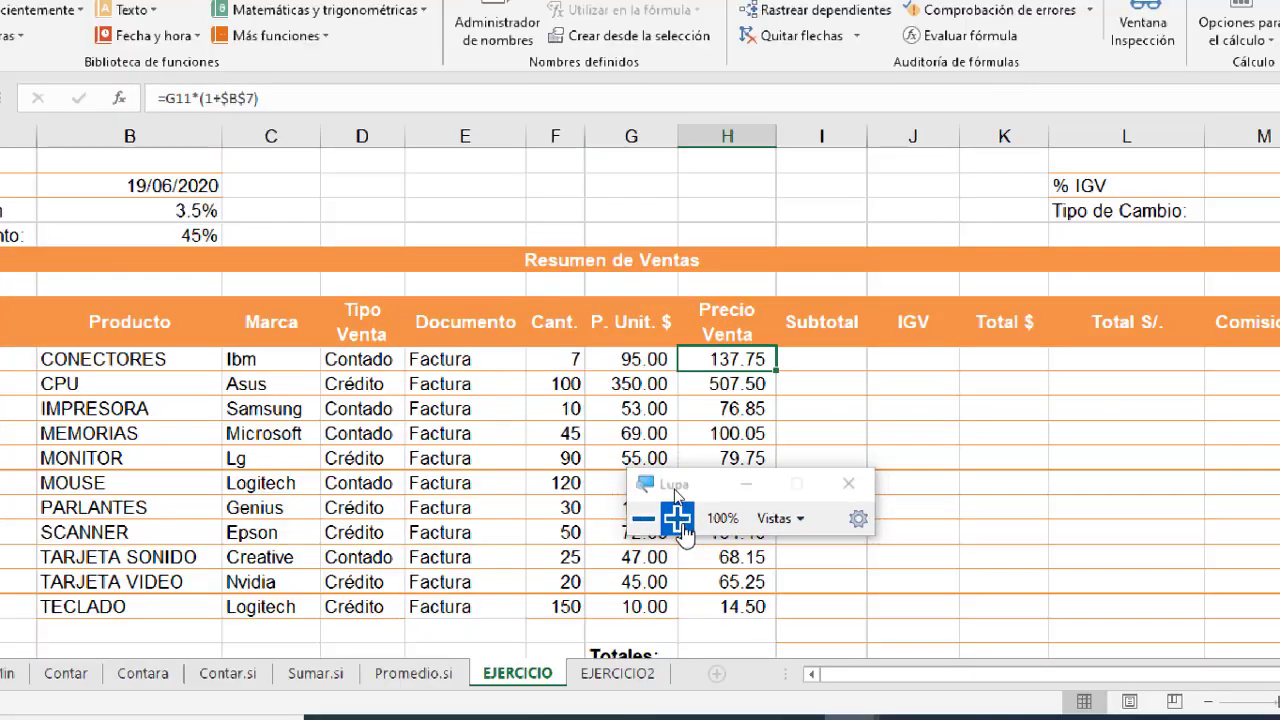
double_click(740, 387)
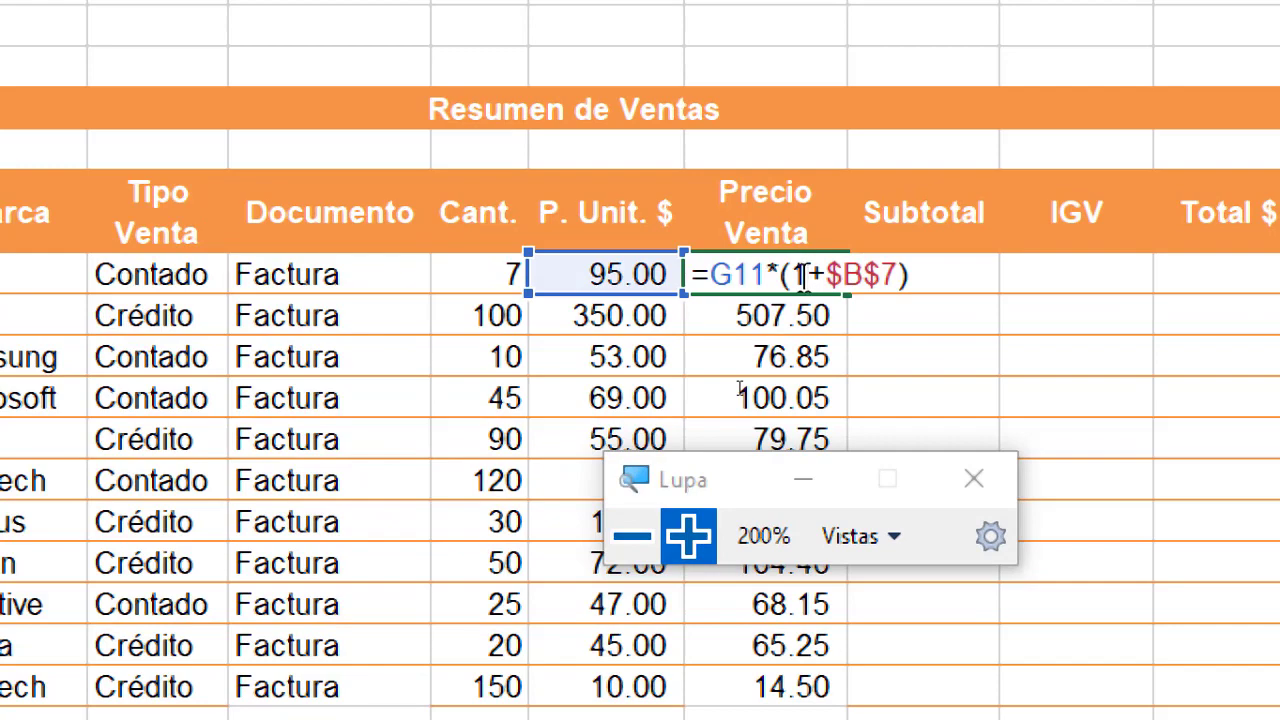
key("Escape")
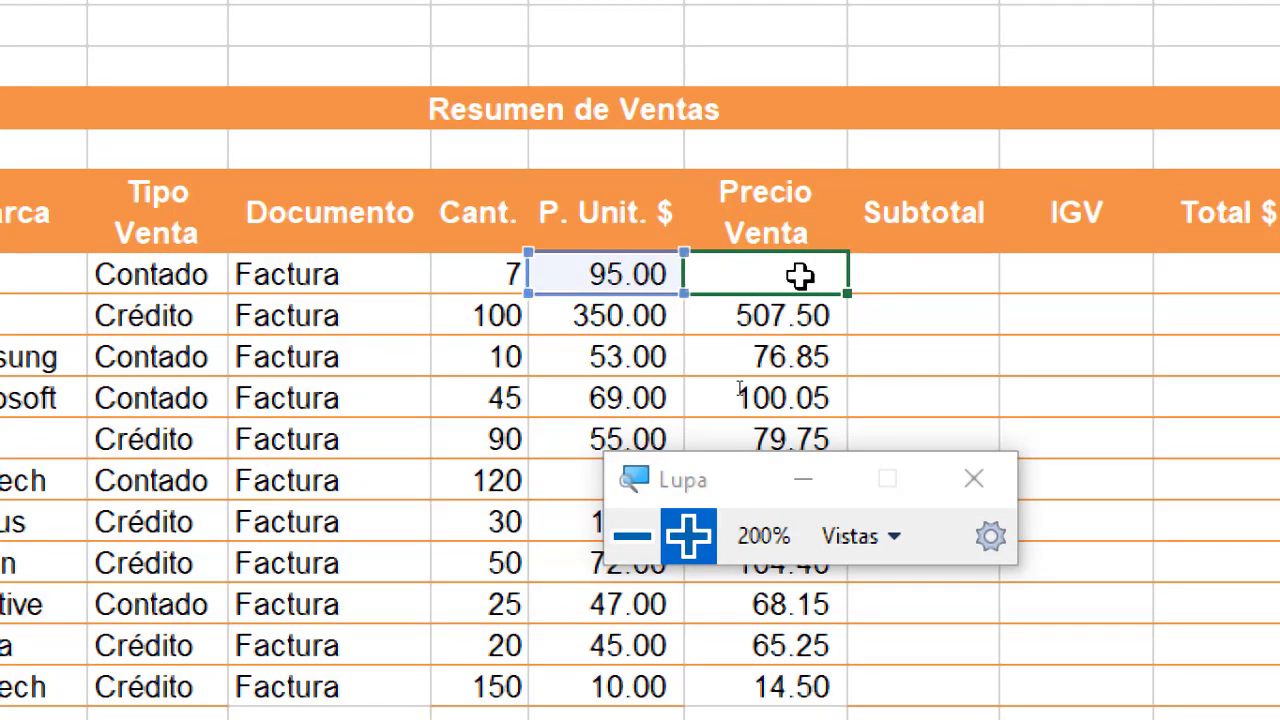
left_click(632, 537)
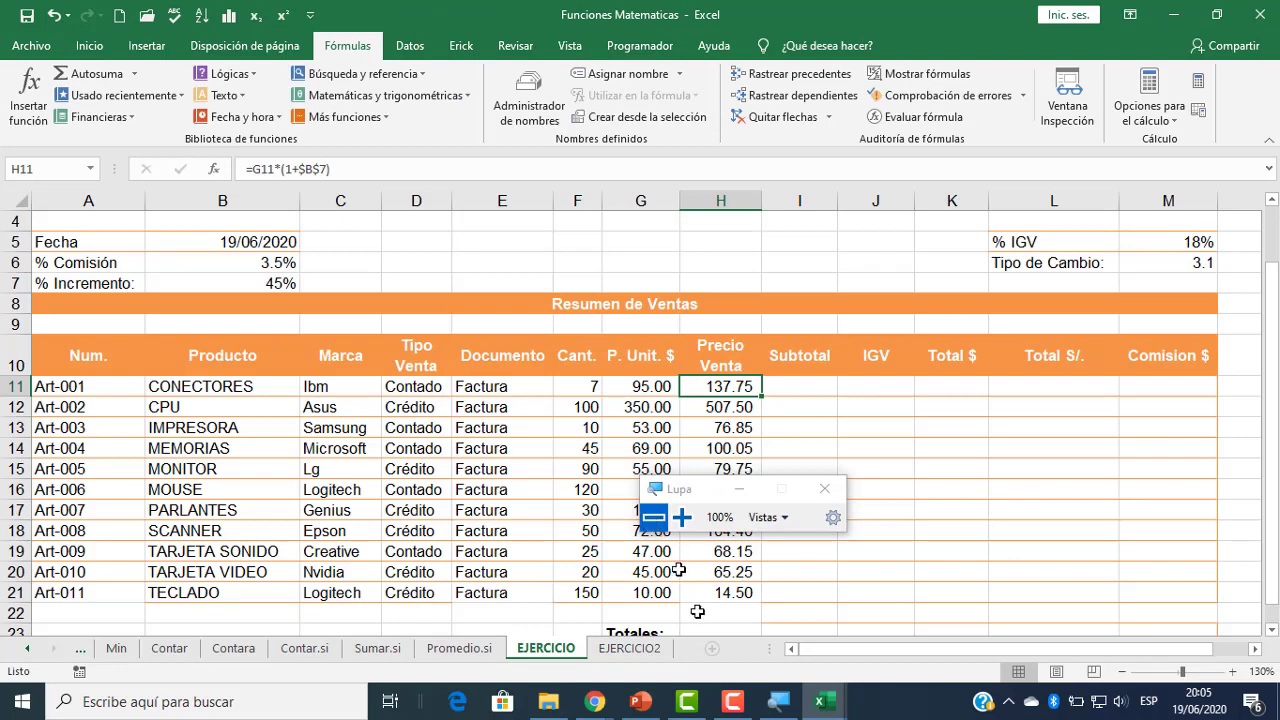
- Check the Google Meet chat for new questions and return to the Funciones Matematicas workbook in Excel
left_click(638, 704)
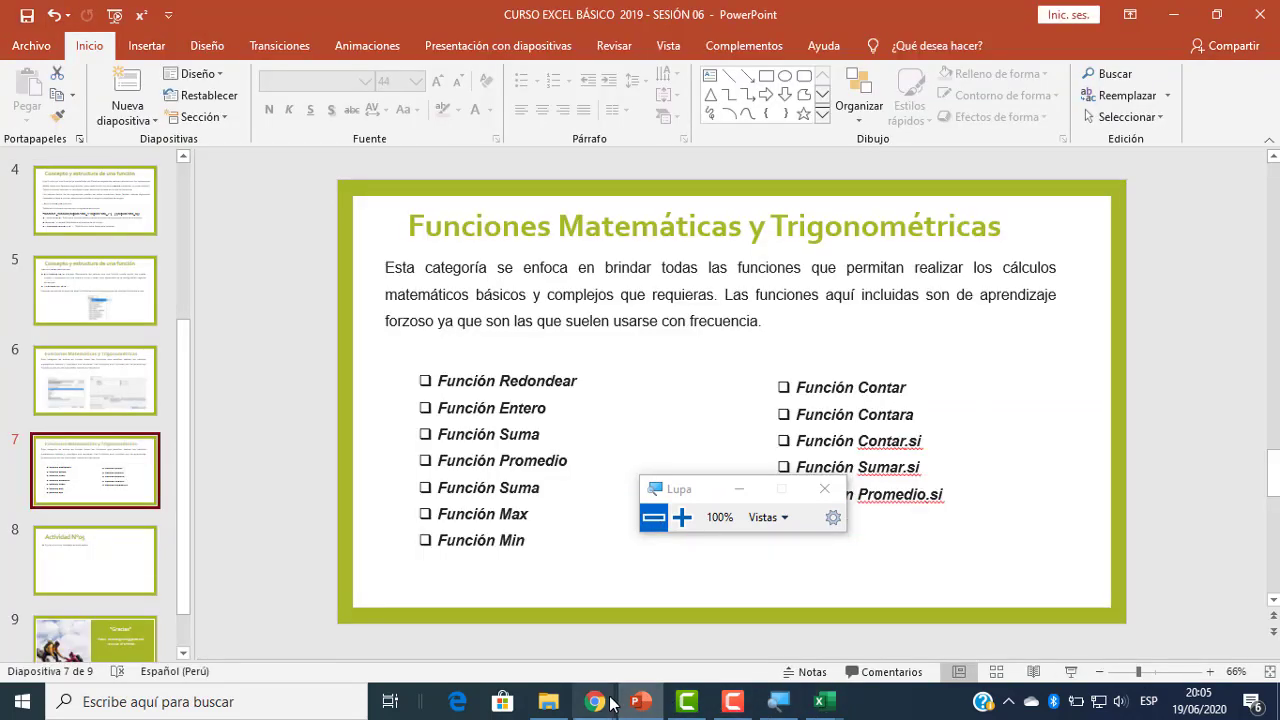
mouse_move(595, 701)
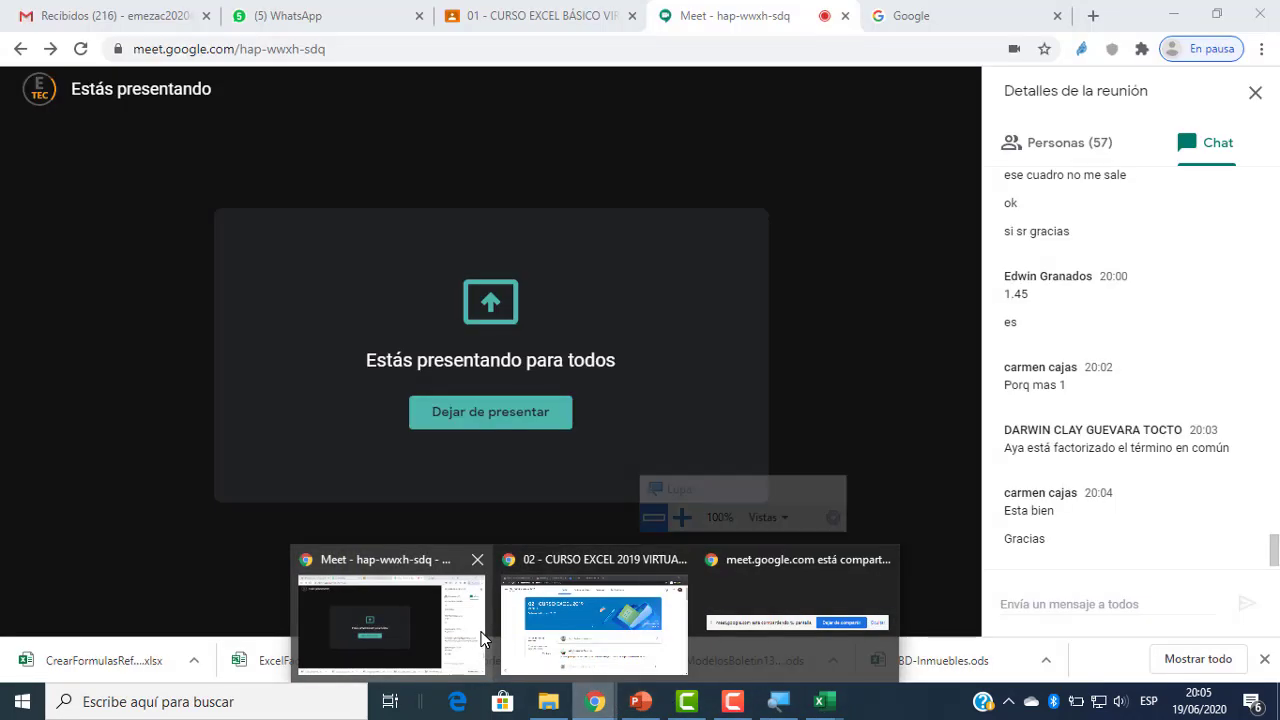
left_click(472, 634)
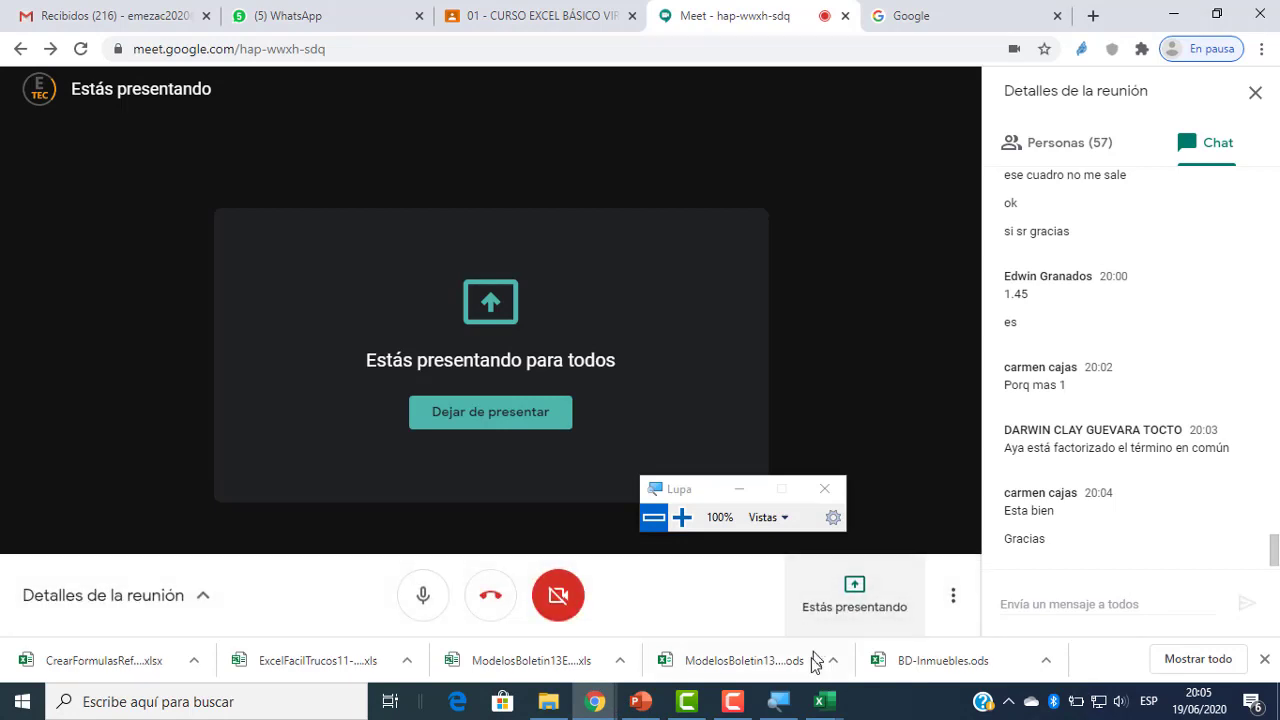
mouse_move(824, 701)
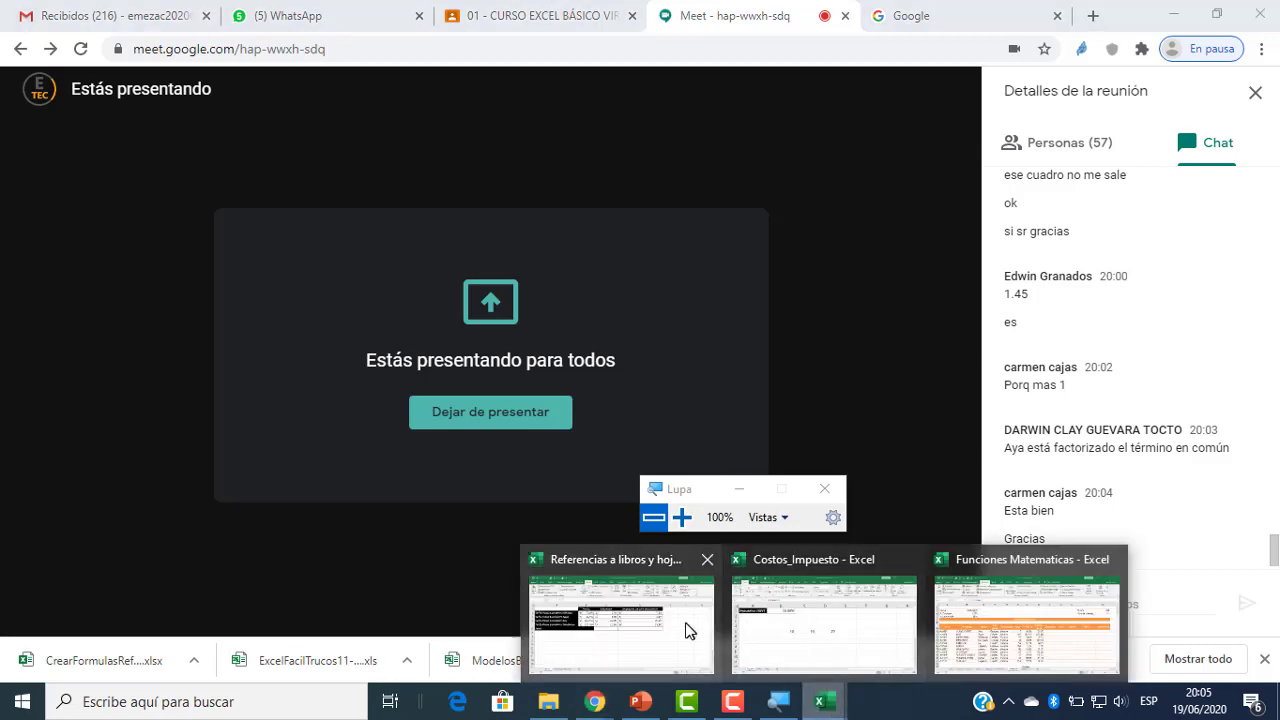
left_click(960, 640)
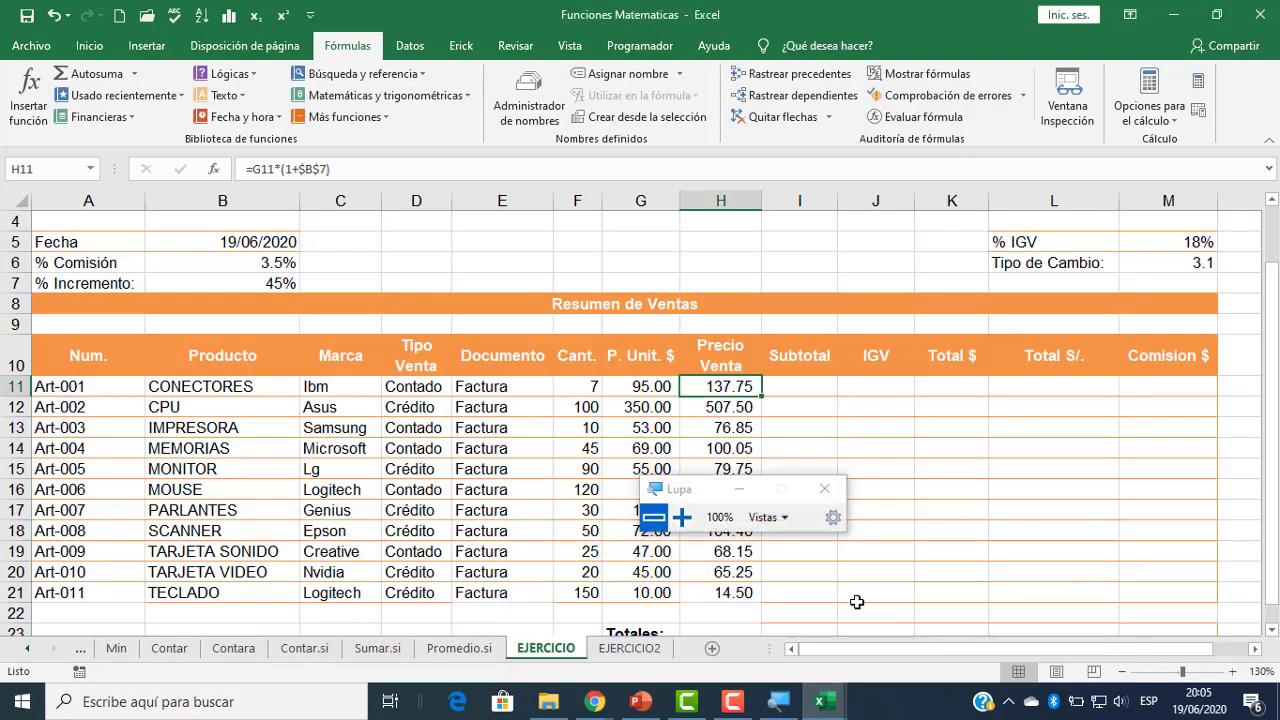
- Review the Precio Venta formula in H11 at 200% magnification, leave it unchanged, and return to 100%
left_click(682, 517)
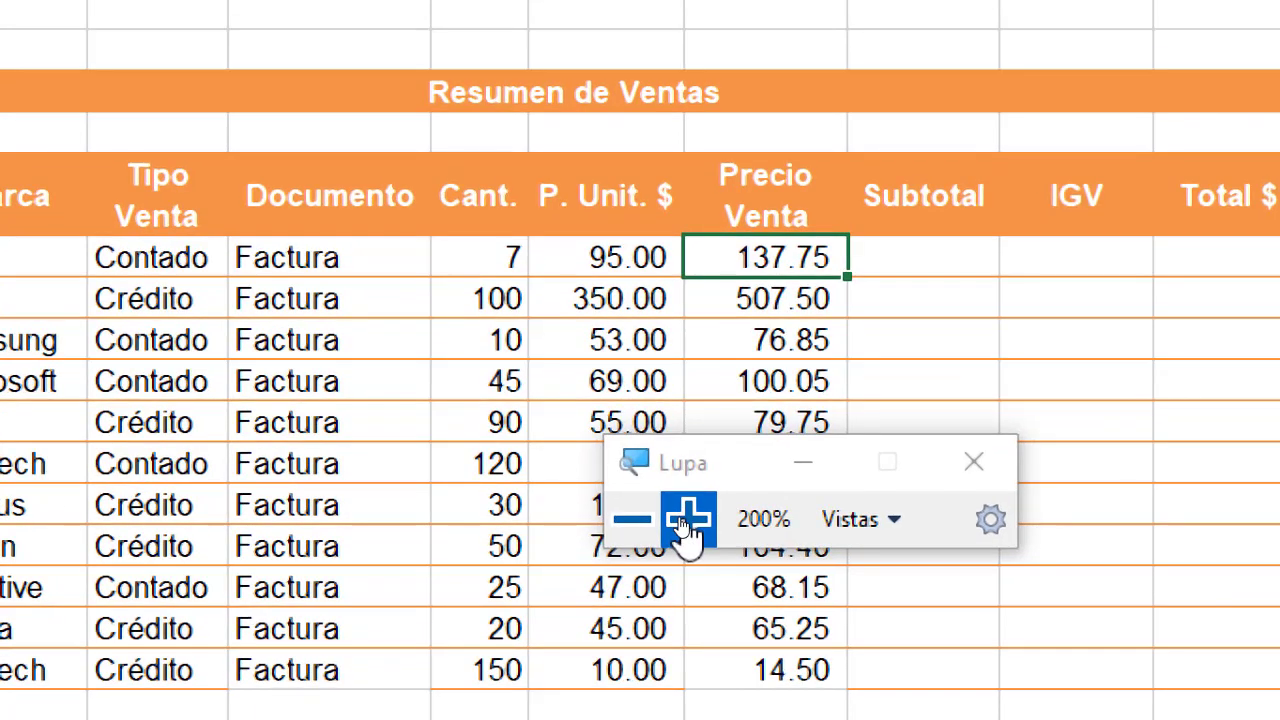
double_click(806, 258)
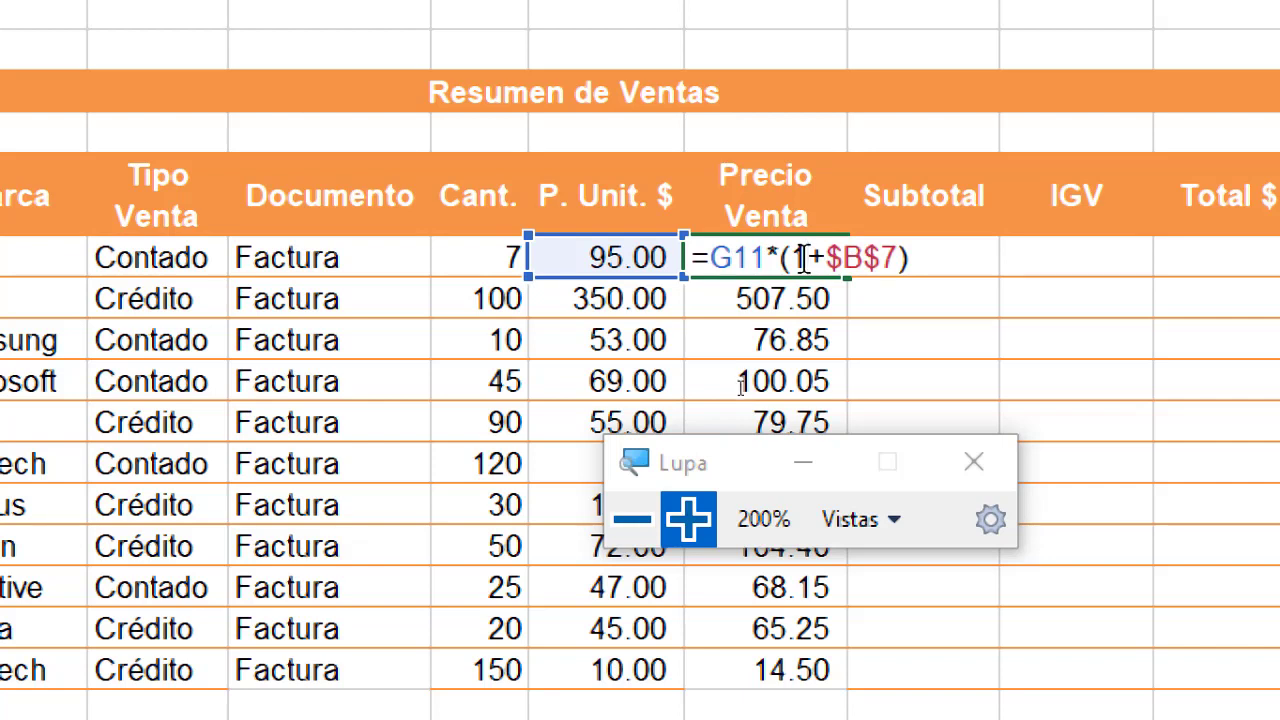
key("Escape")
left_click(632, 522)
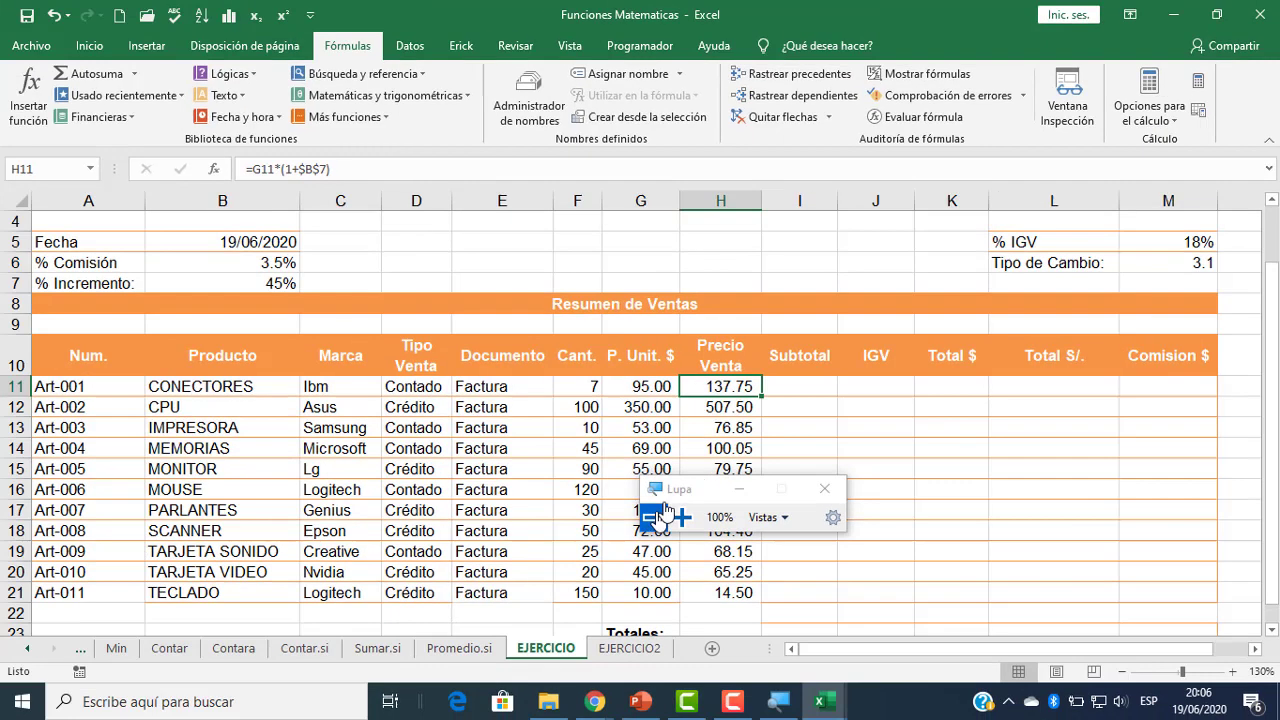
- Enter the Subtotal formula =H11*F11 in I11, multiplying the Precio Venta by the quantity
left_click(805, 391)
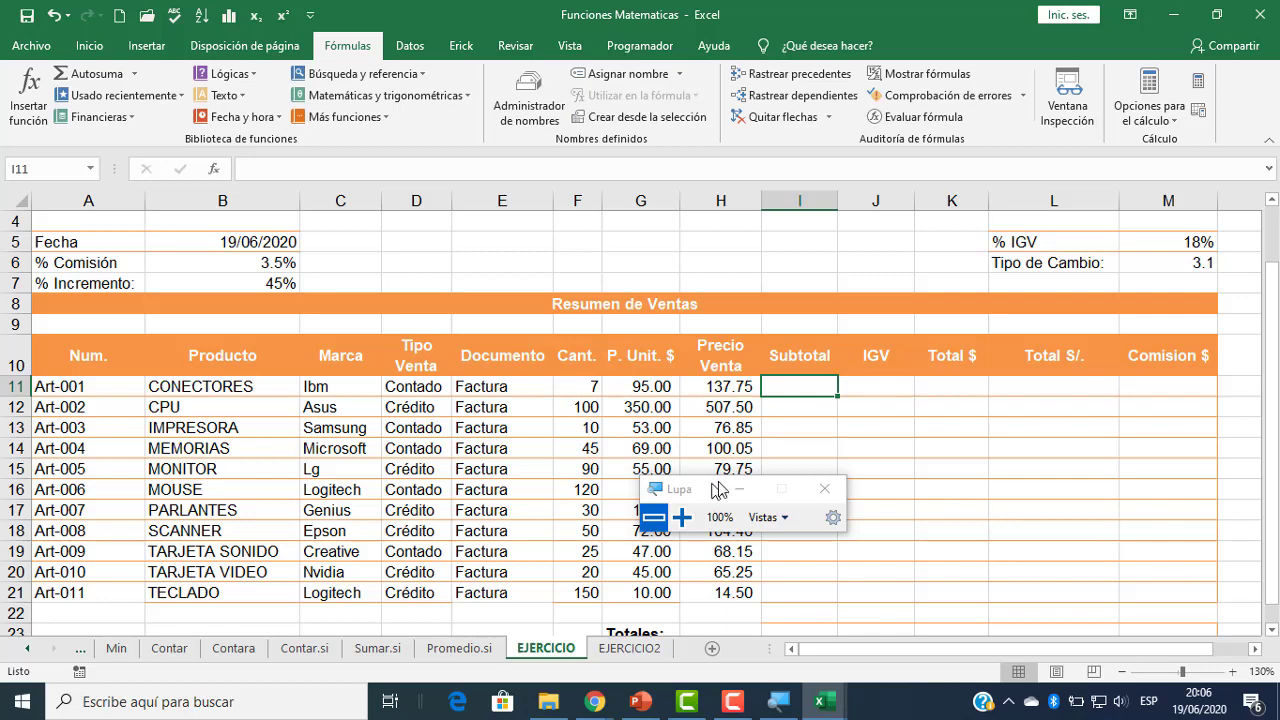
type("=")
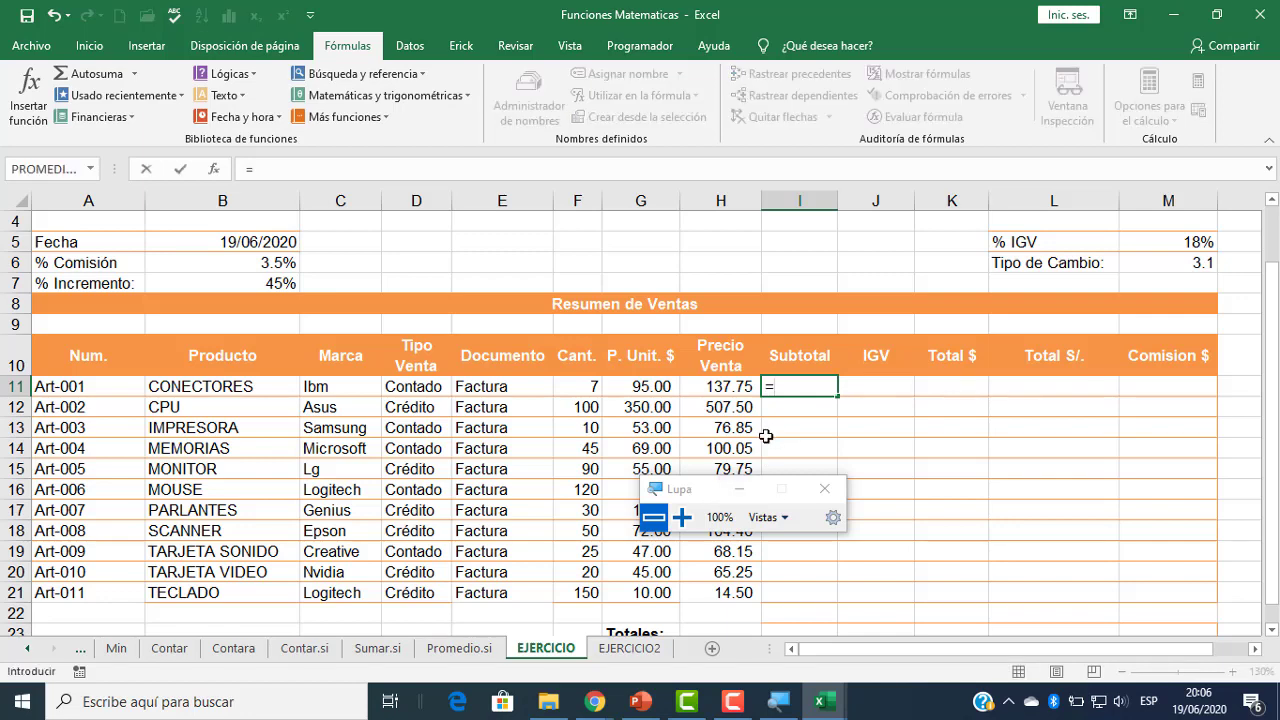
left_click(728, 385)
type("*")
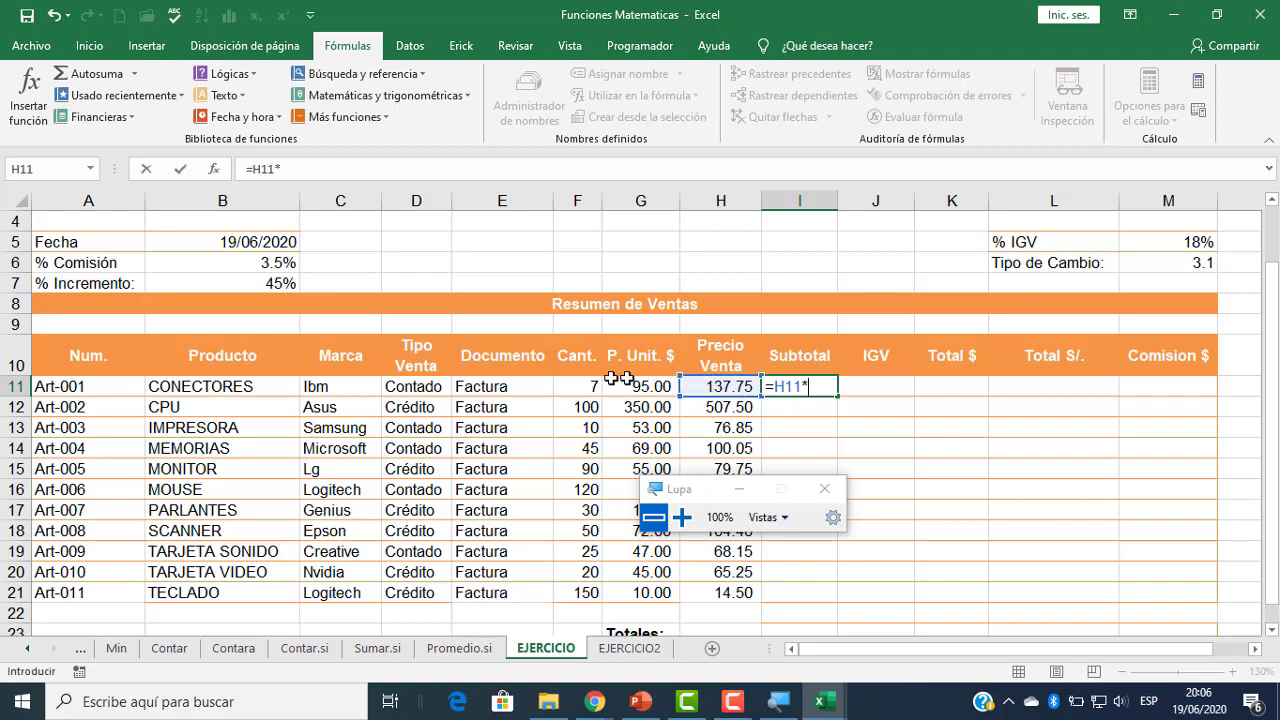
left_click(589, 388)
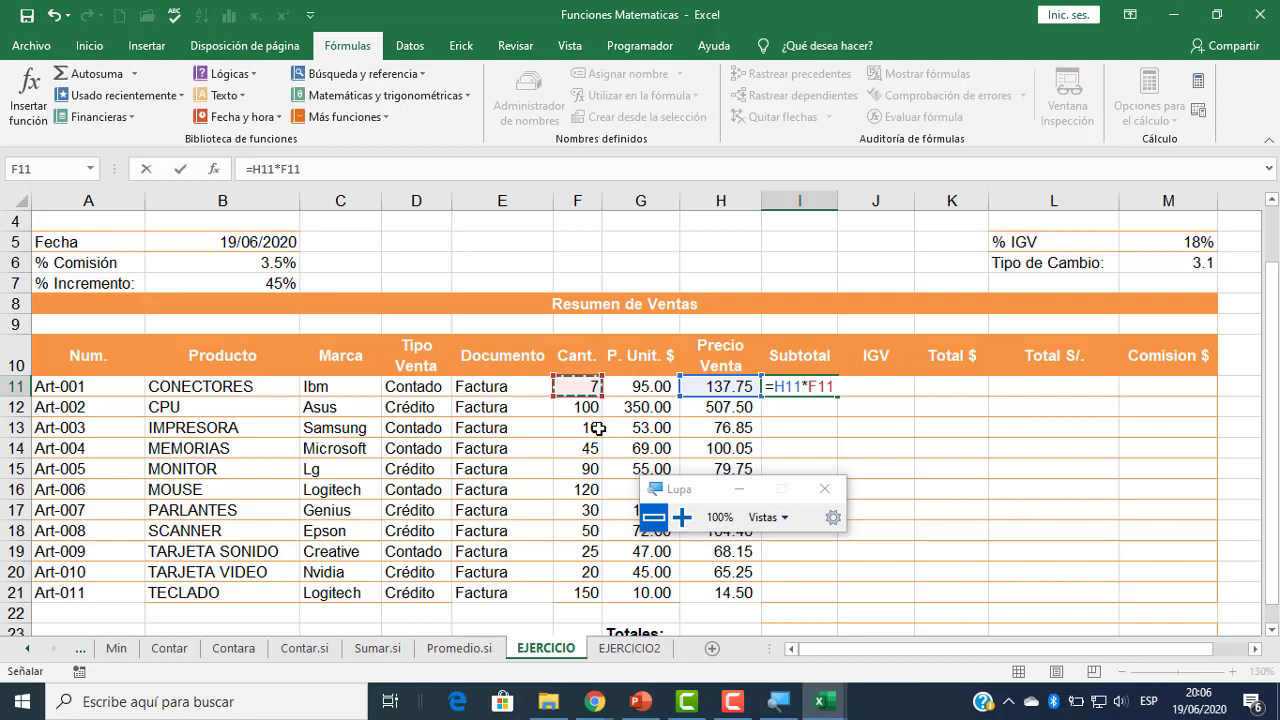
key("Return")
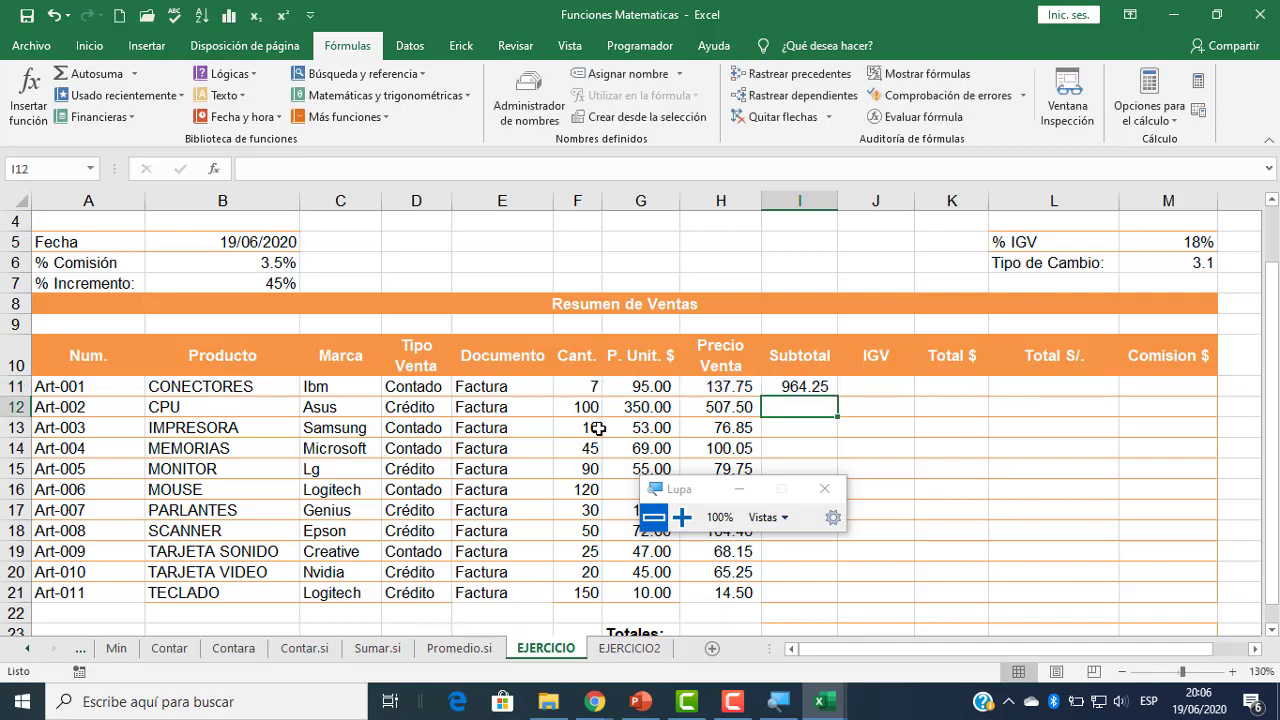
- Fill the Subtotal formula from I11 down to I21 and widen column I so the amounts fit
left_click(805, 388)
double_click(838, 396)
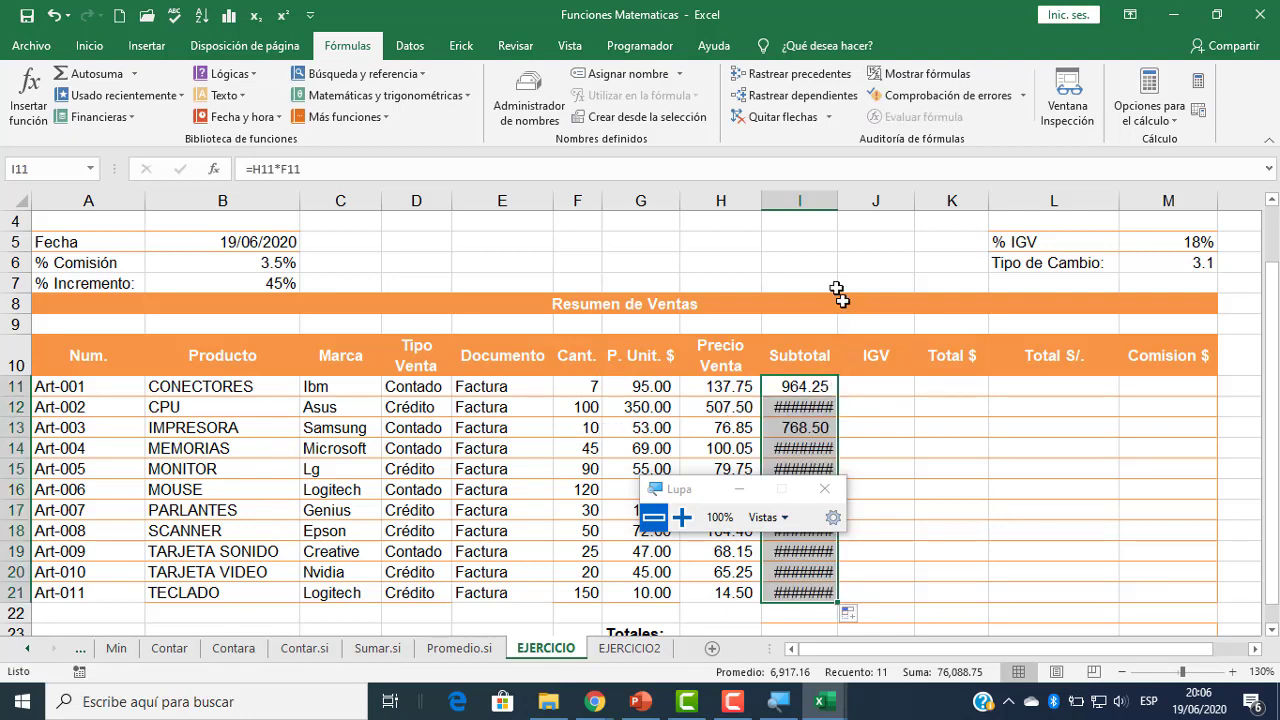
left_click_drag(838, 201, 858, 204)
- Review the Subtotal formula in I11 and its referenced cells at 200% magnification, leaving it unchanged
left_click(826, 386)
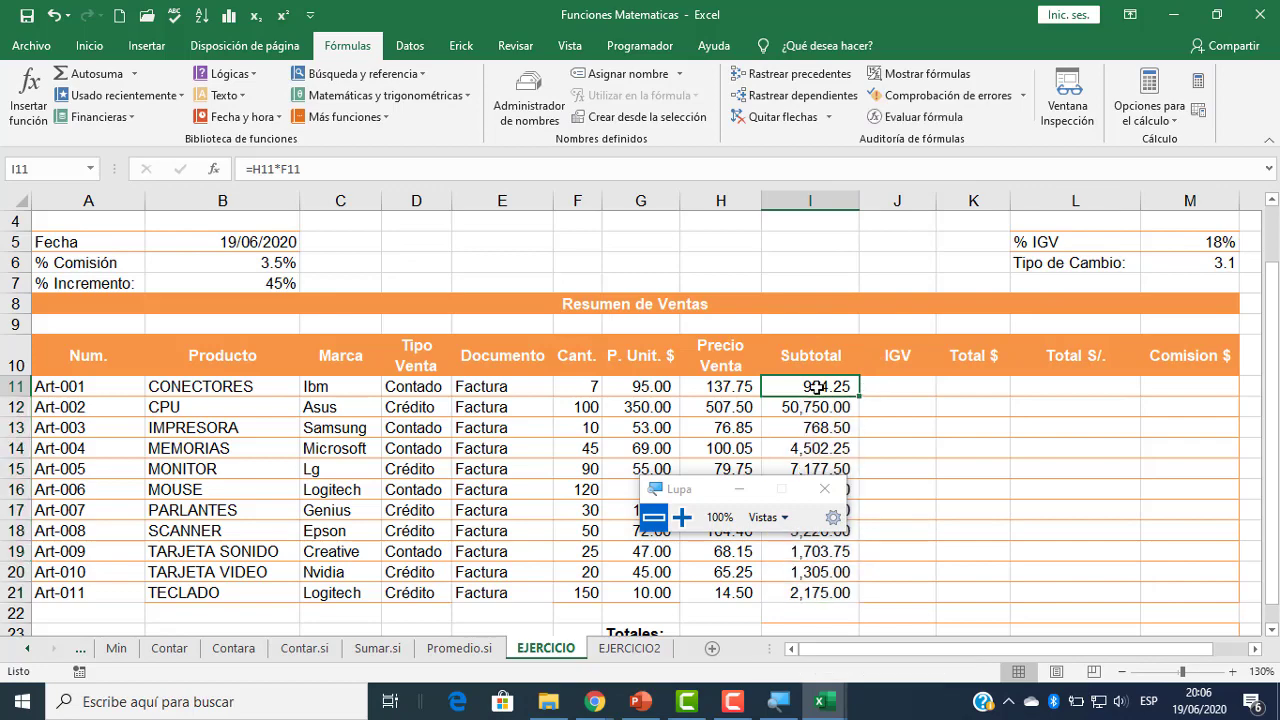
double_click(826, 386)
left_click(684, 517)
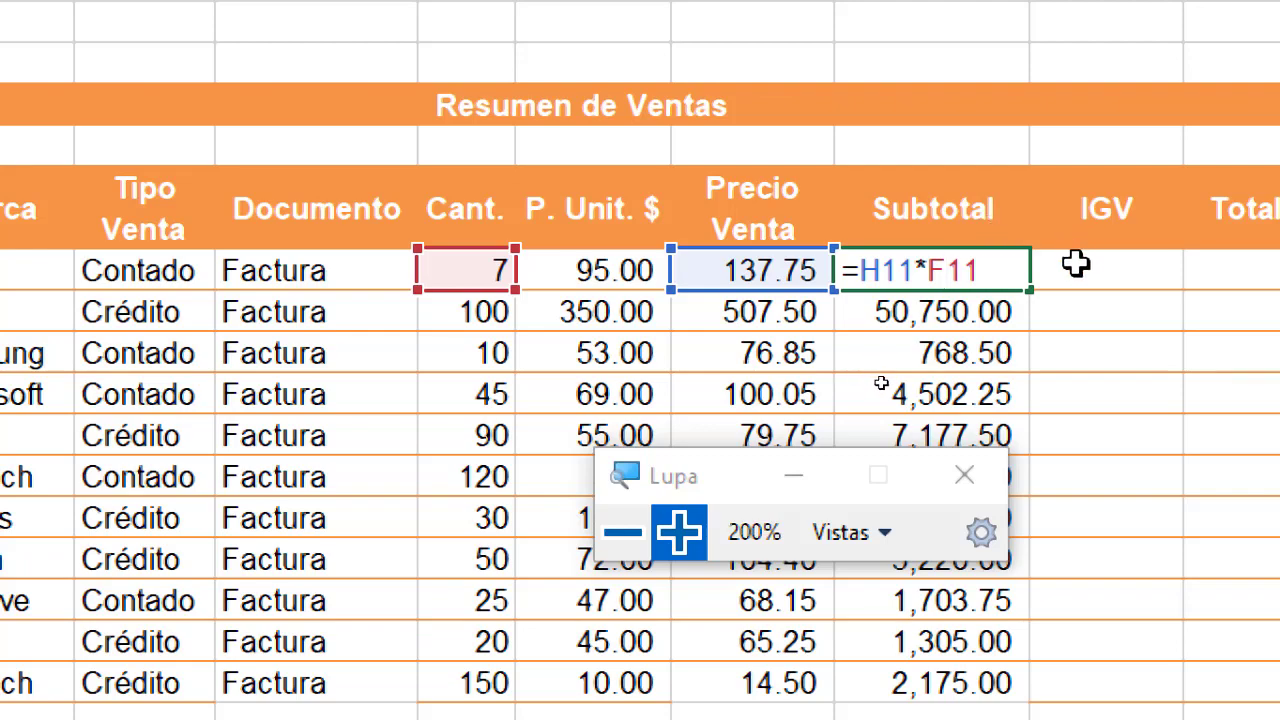
key("ctrl+Return")
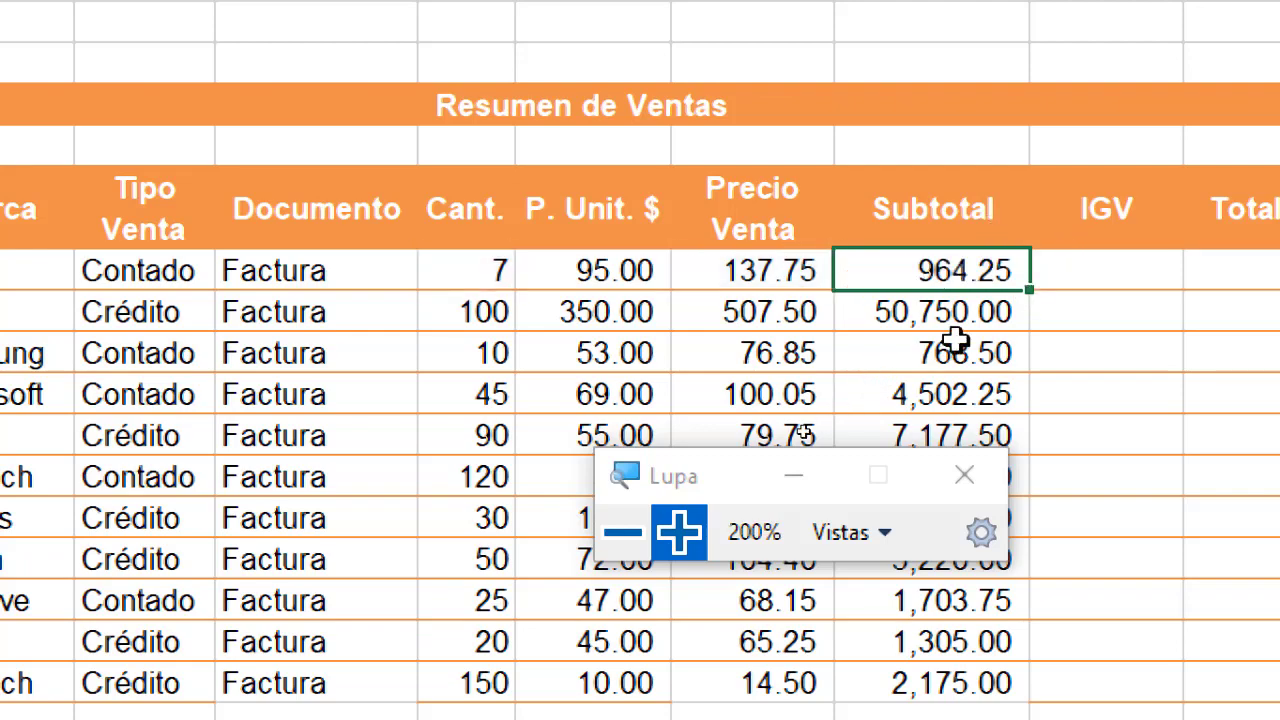
left_click(617, 540)
- Under 200% magnification, enter the IGV formula =I11*$M$5 in J11, with the % IGV cell as an absolute reference
left_click(685, 518)
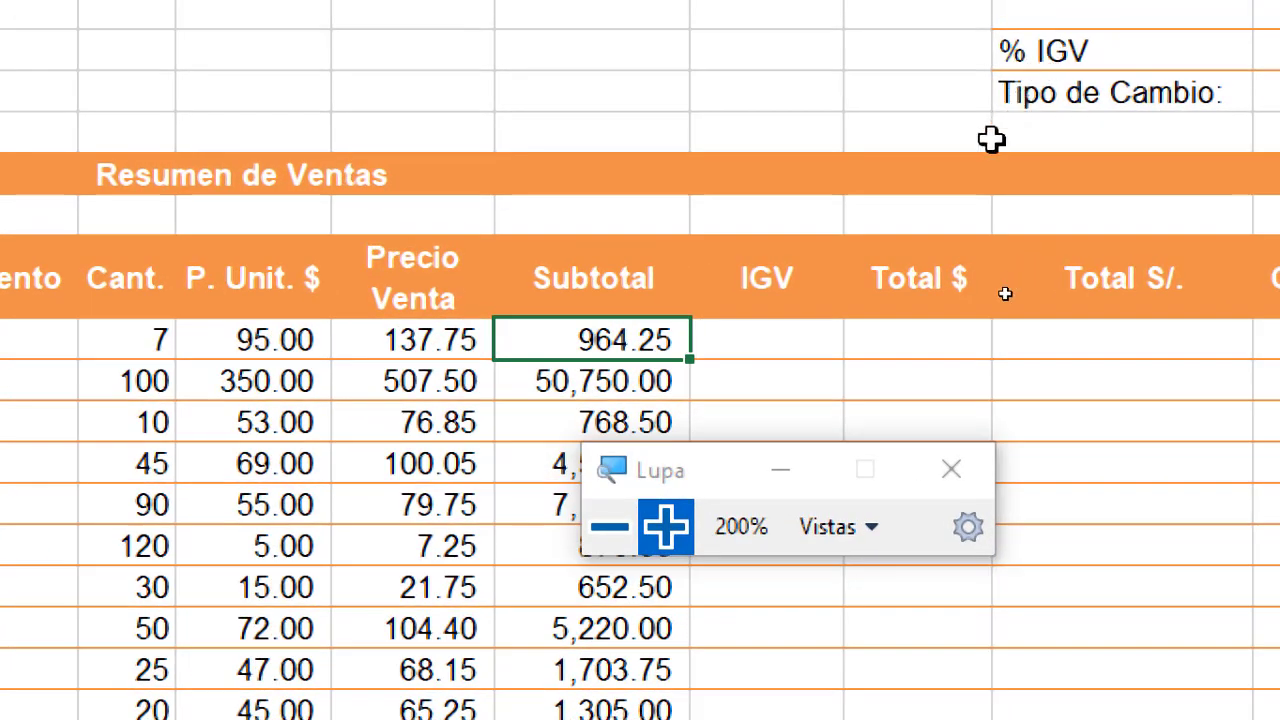
left_click(764, 343)
left_click(609, 527)
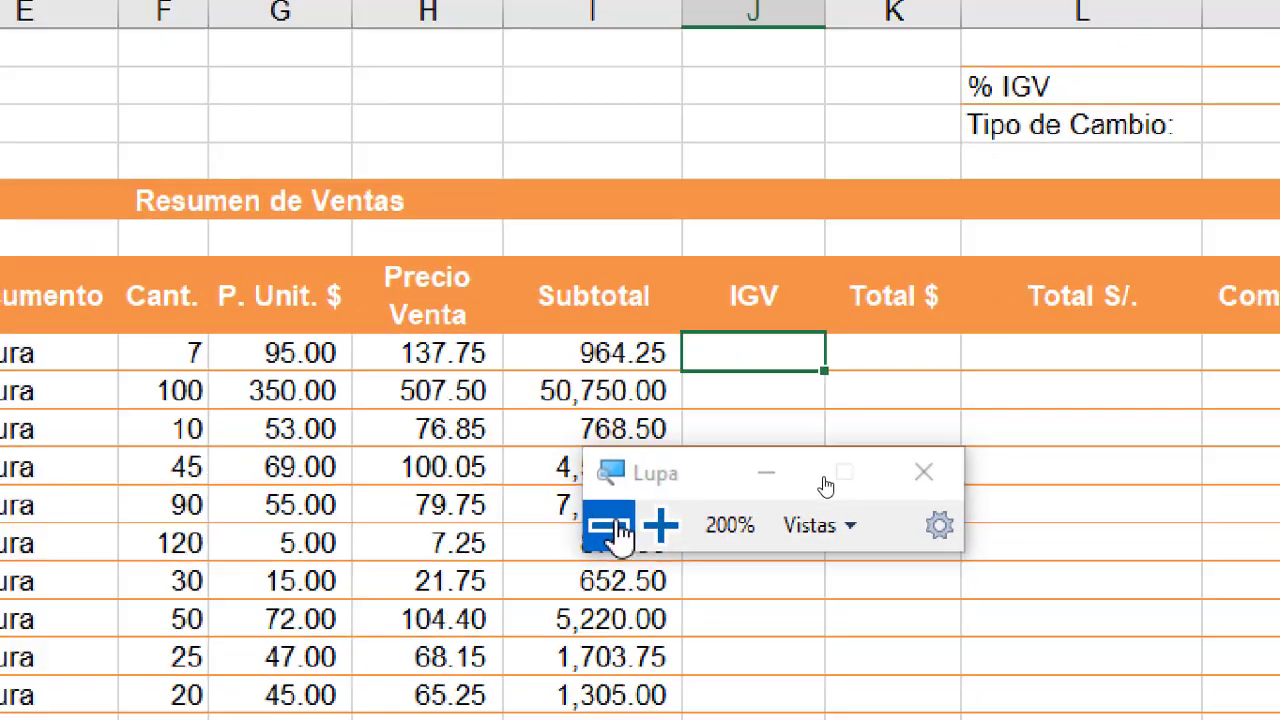
left_click(847, 480)
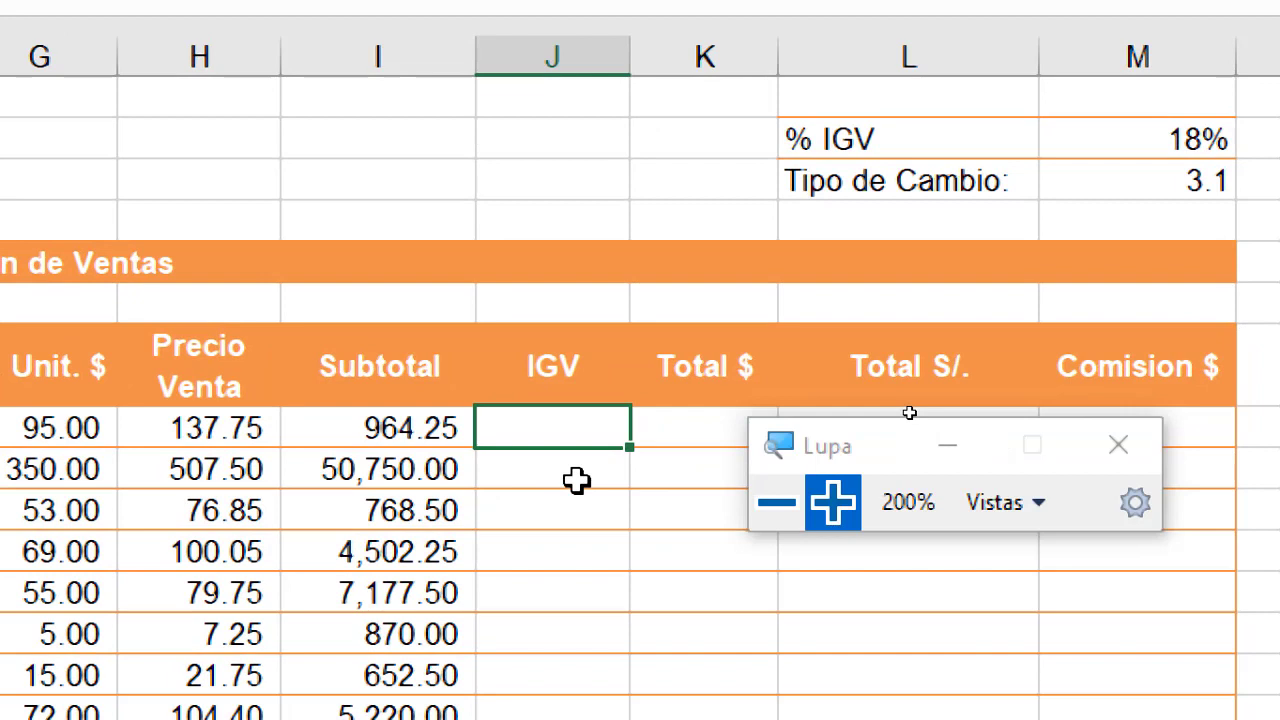
type("=")
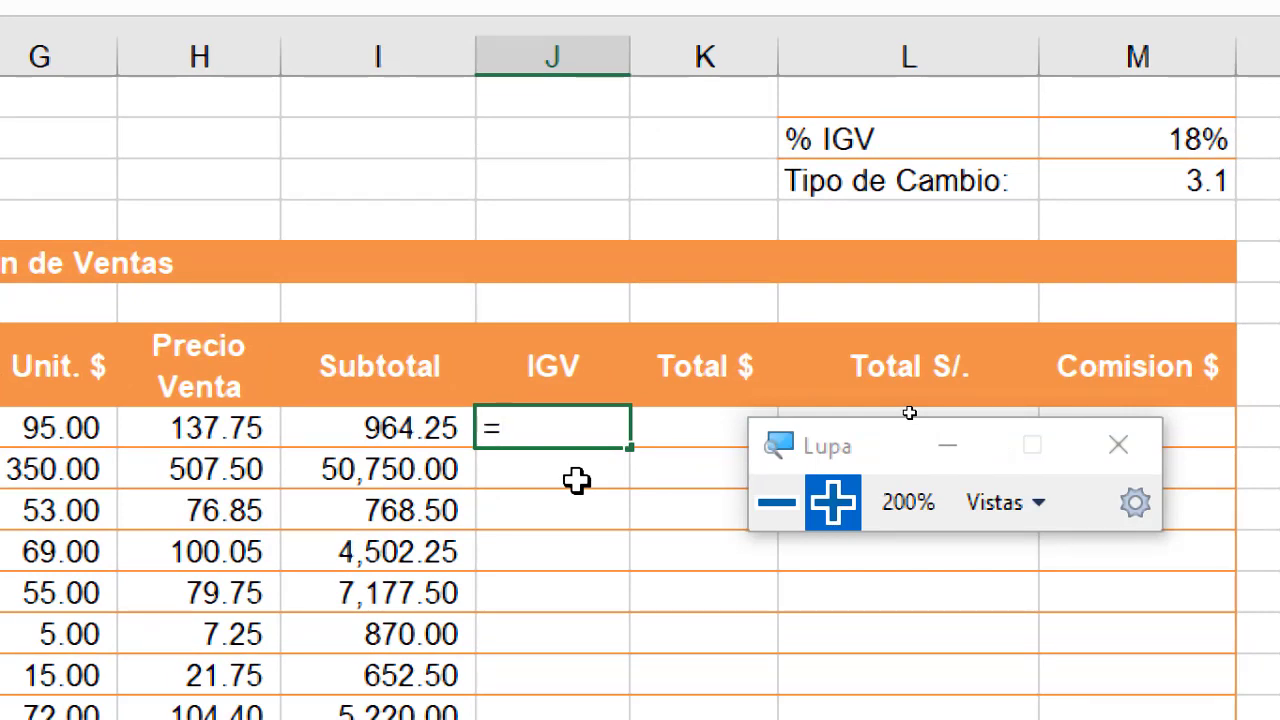
left_click(428, 428)
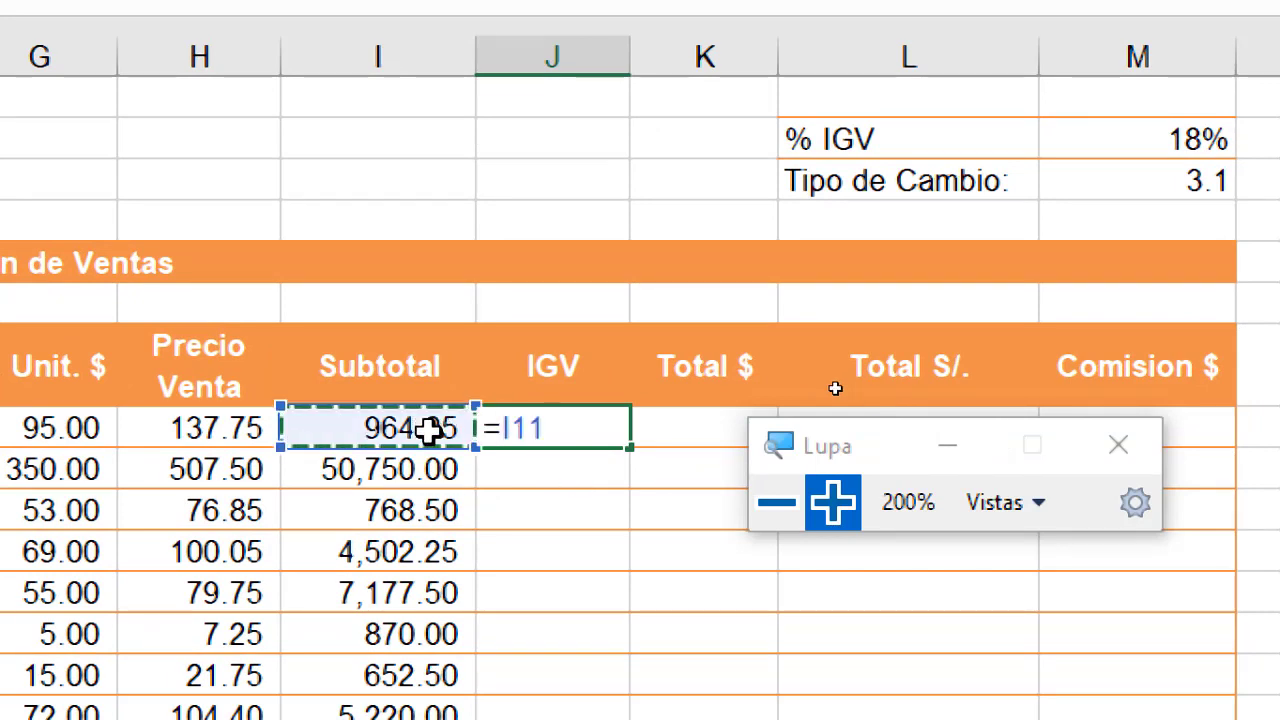
type("*")
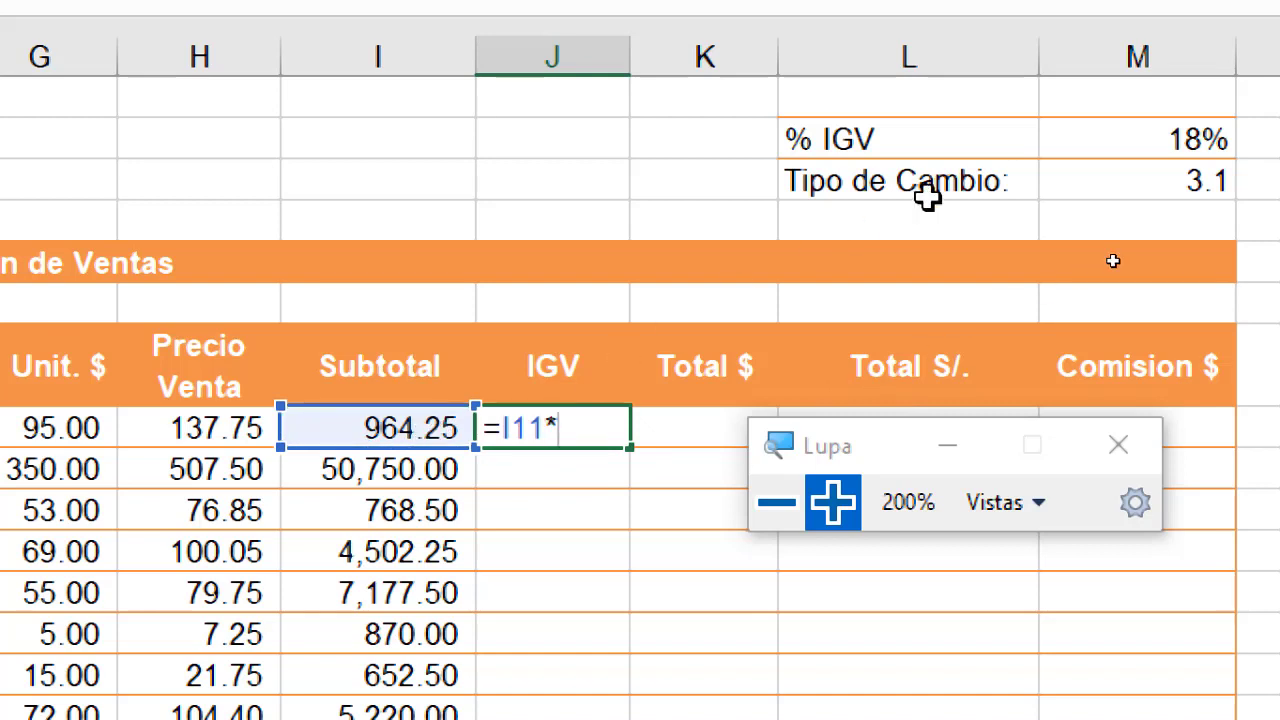
left_click(1165, 140)
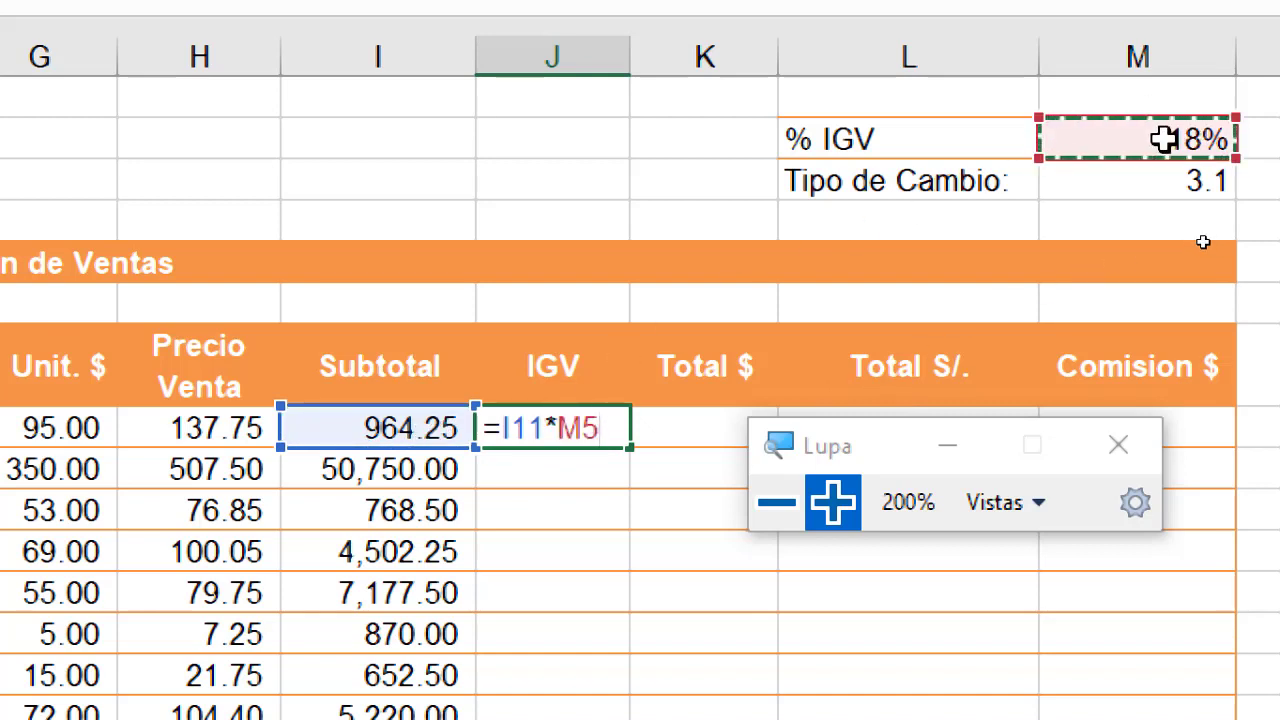
key("F4")
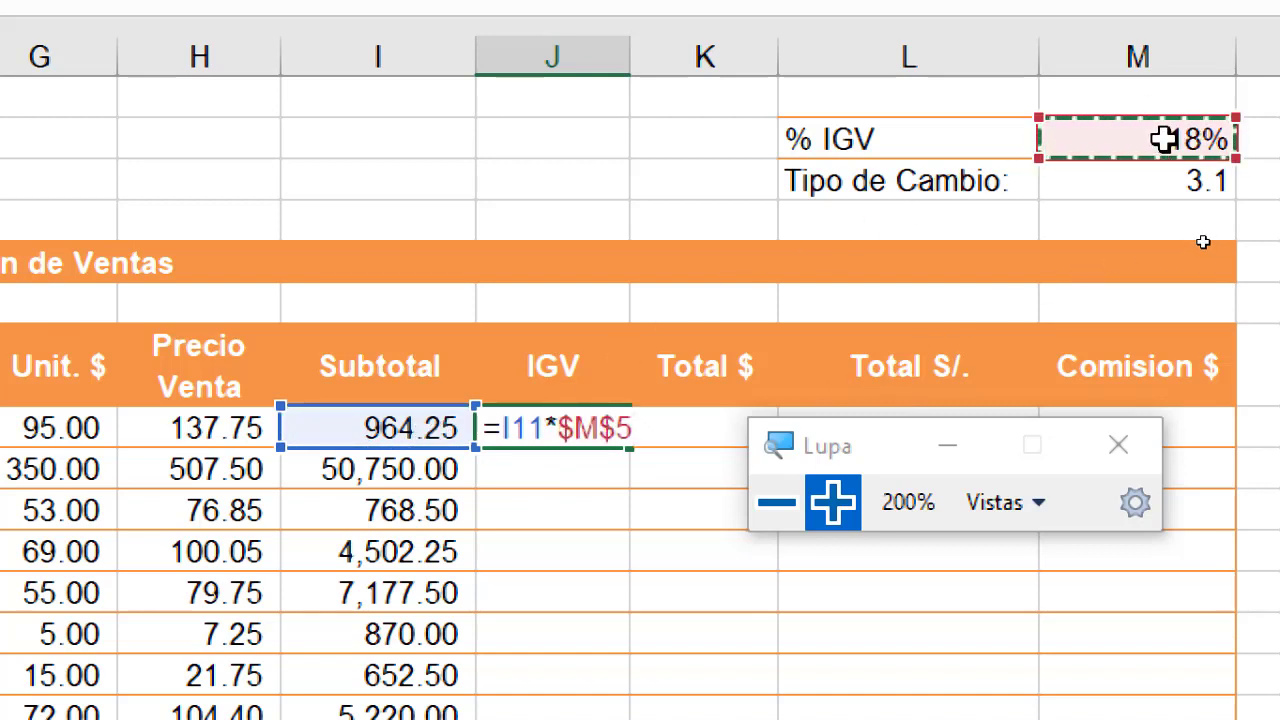
key("Return")
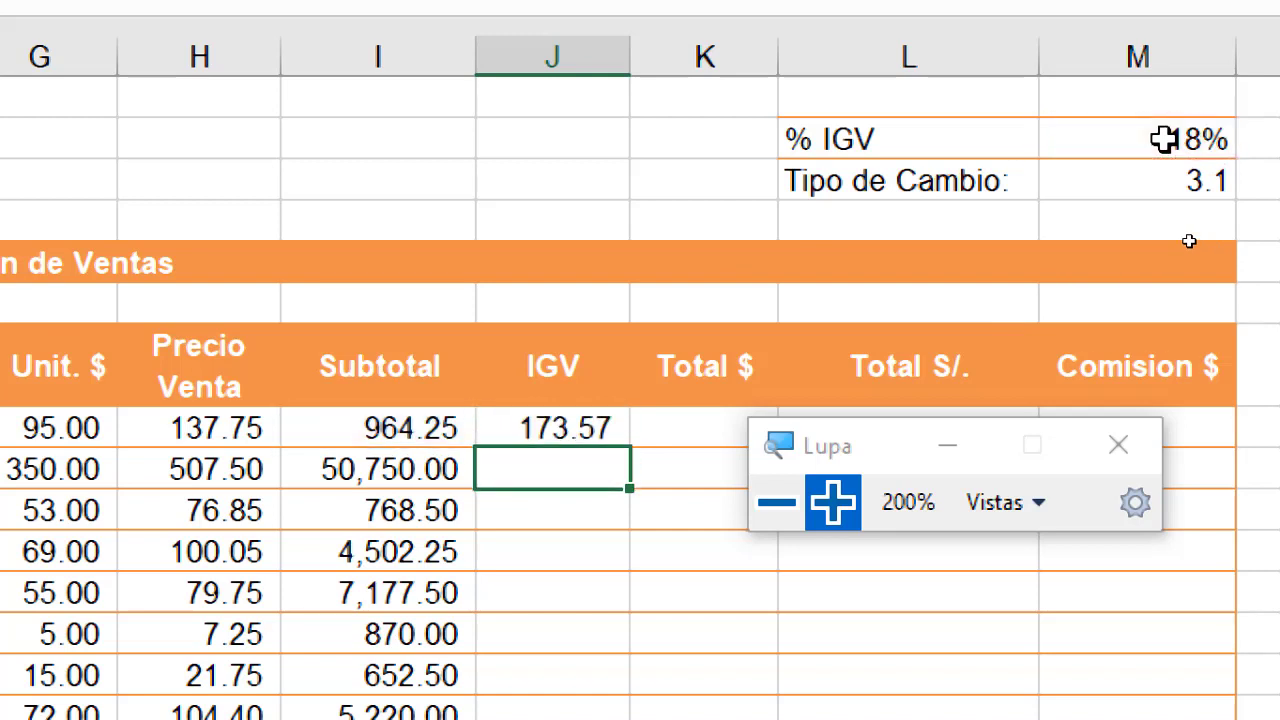
- Fill the IGV formula from J11 down the product rows and widen column J so the amounts fit
left_click(578, 426)
double_click(578, 426)
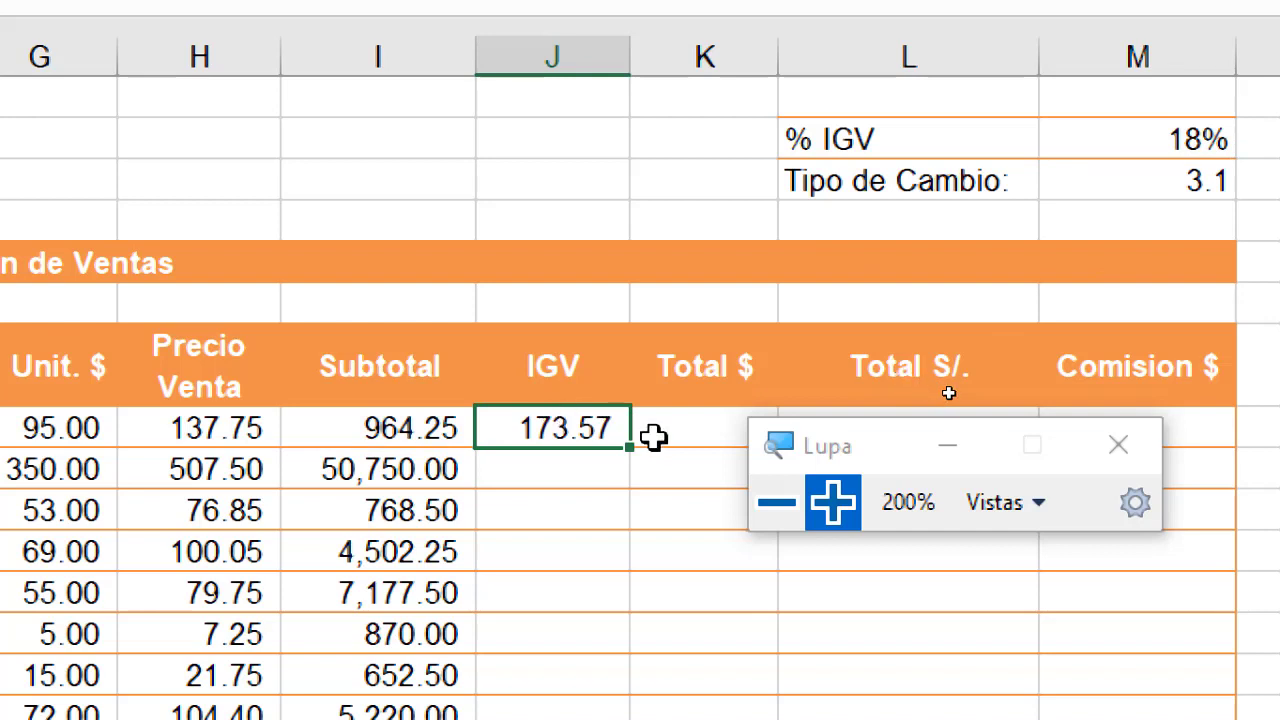
double_click(634, 455)
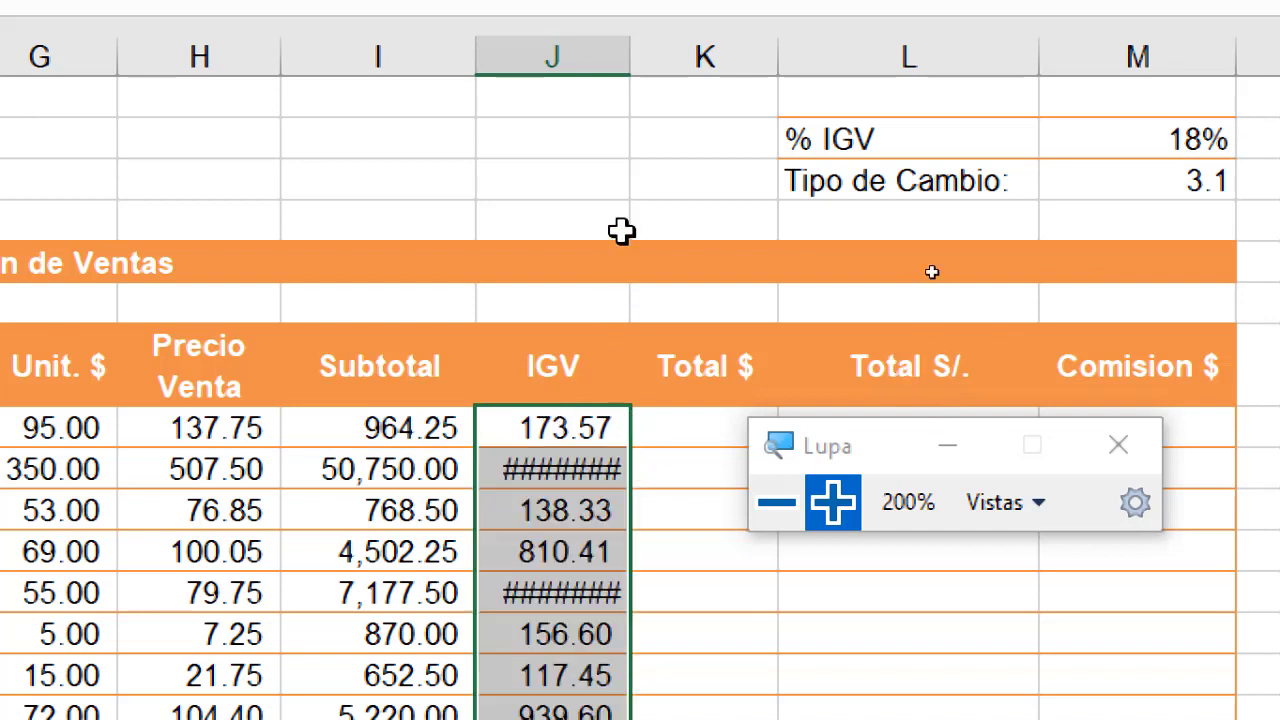
left_click_drag(634, 66, 671, 70)
- Review the IGV formula in J11, move the Lupa window off the upper table rows, and leave the formula unchanged
double_click(603, 430)
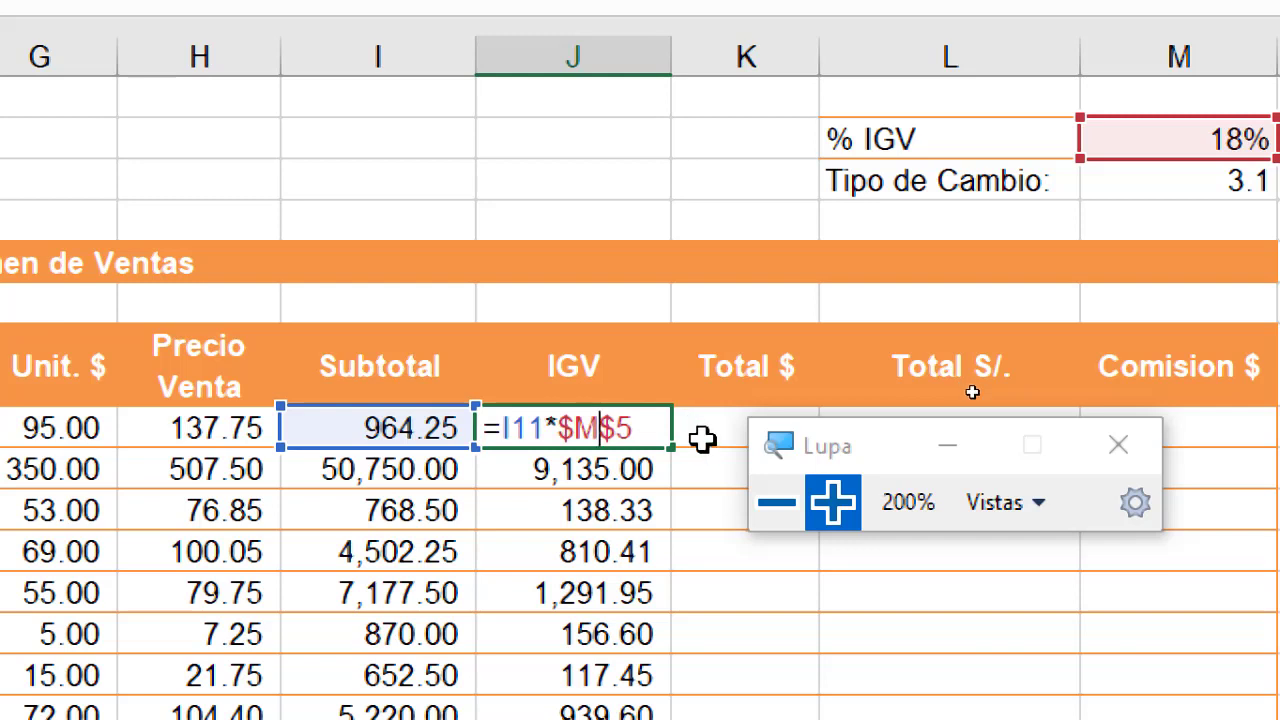
key("ctrl+Return")
left_click_drag(777, 449, 852, 680)
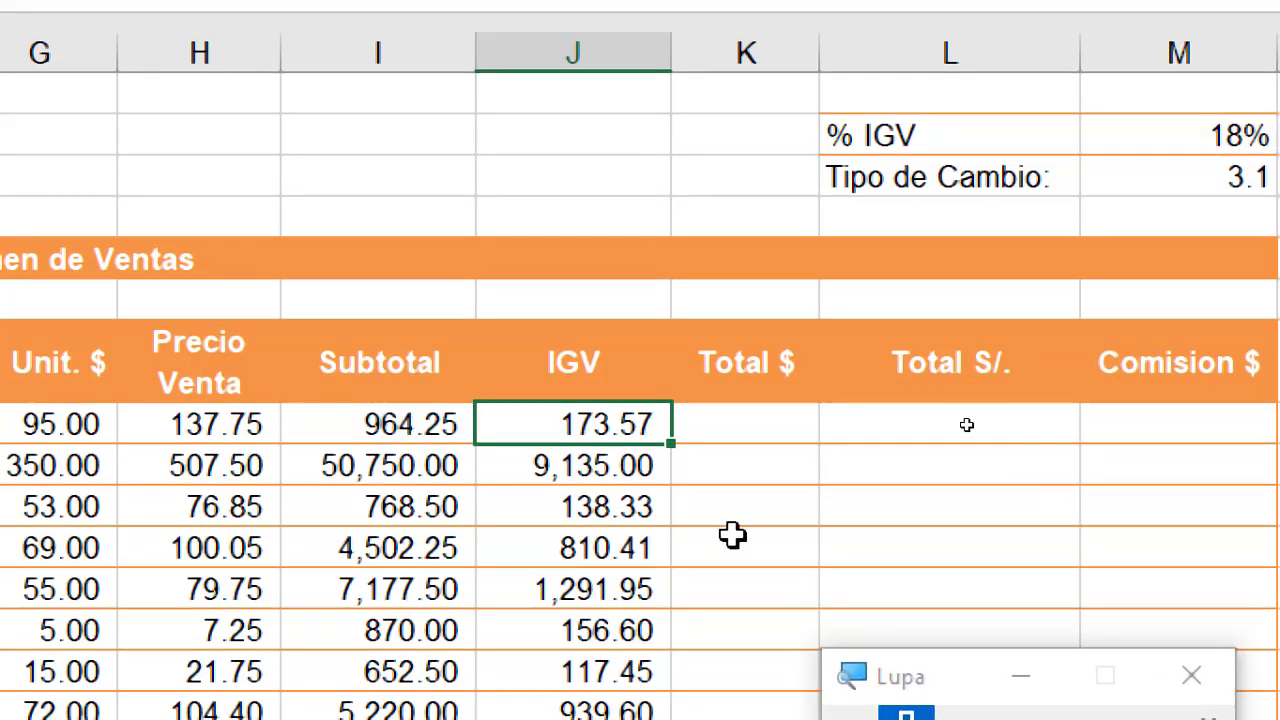
double_click(578, 417)
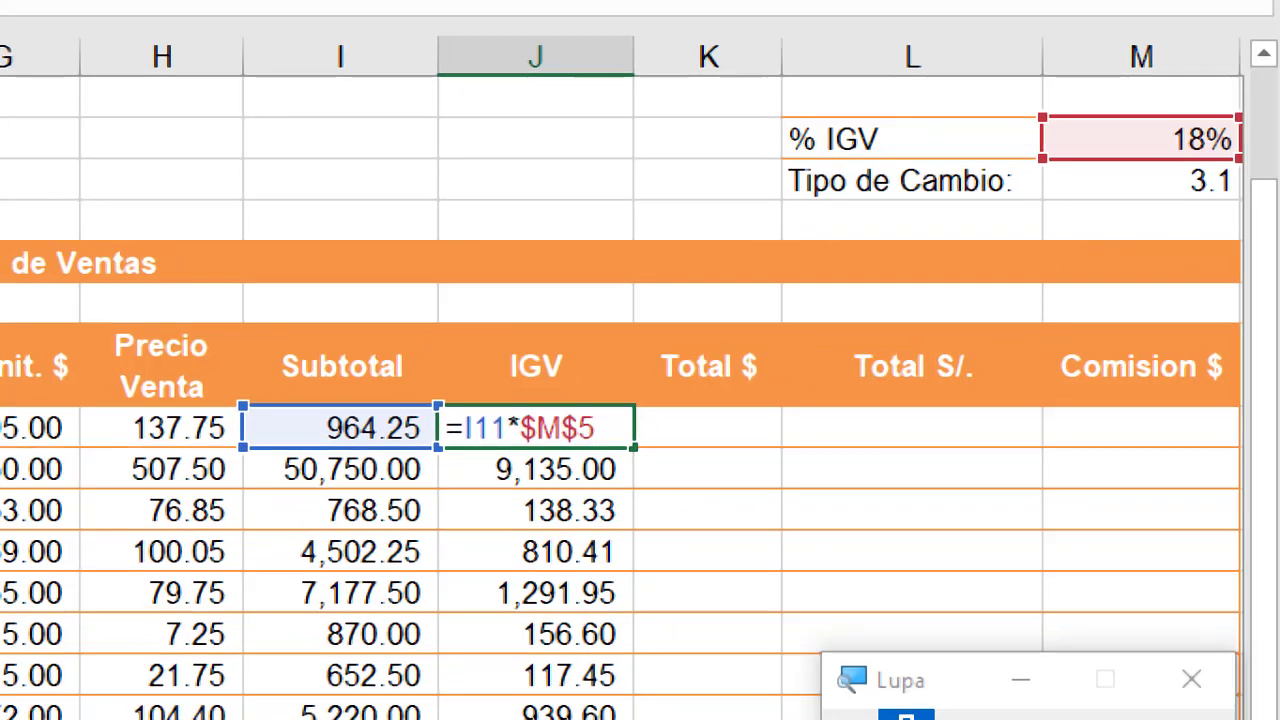
key("Escape")
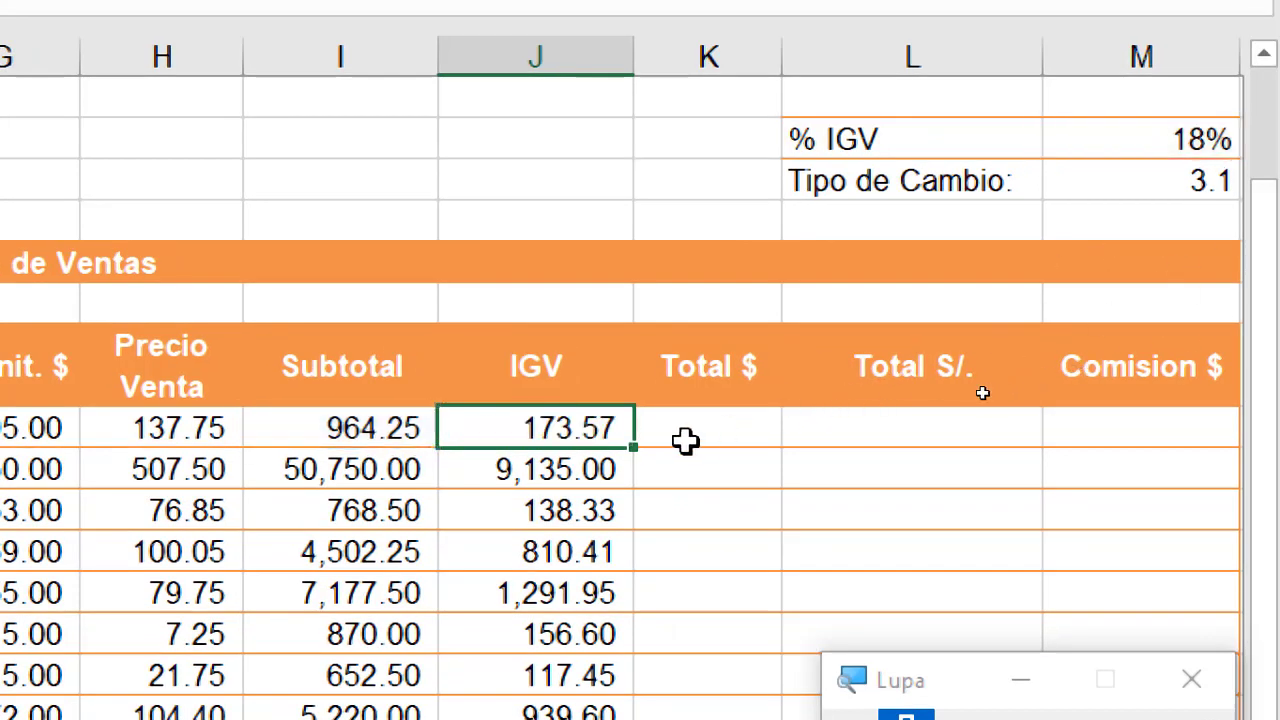
- Enter the Total $ formula =I11+J11 in K11, adding the product's Subtotal and IGV
left_click(685, 440)
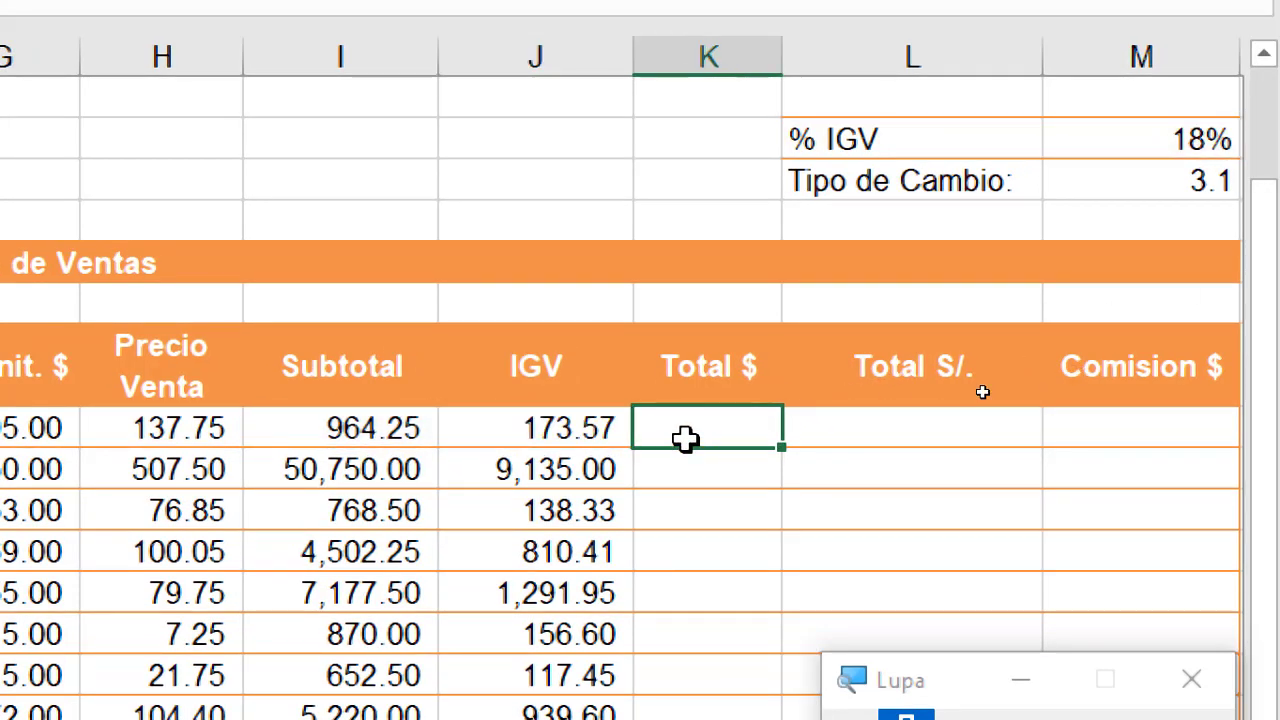
double_click(686, 440)
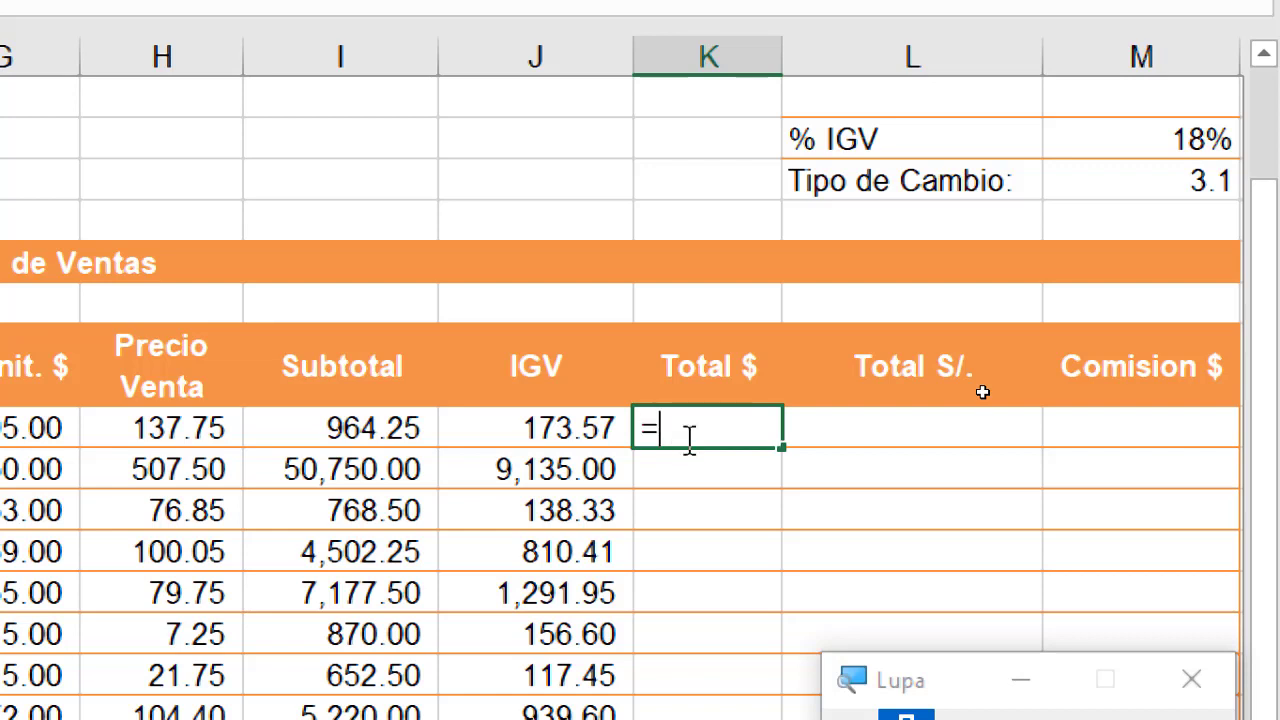
type("=")
left_click(387, 428)
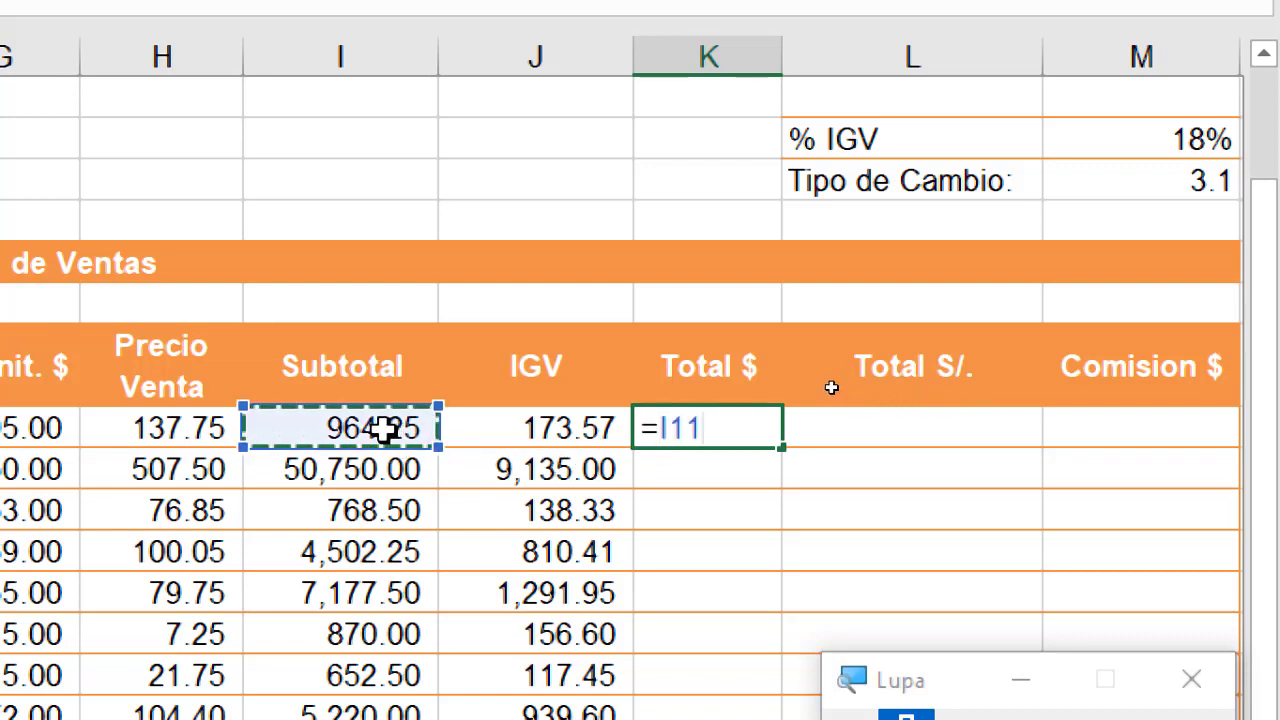
type("+")
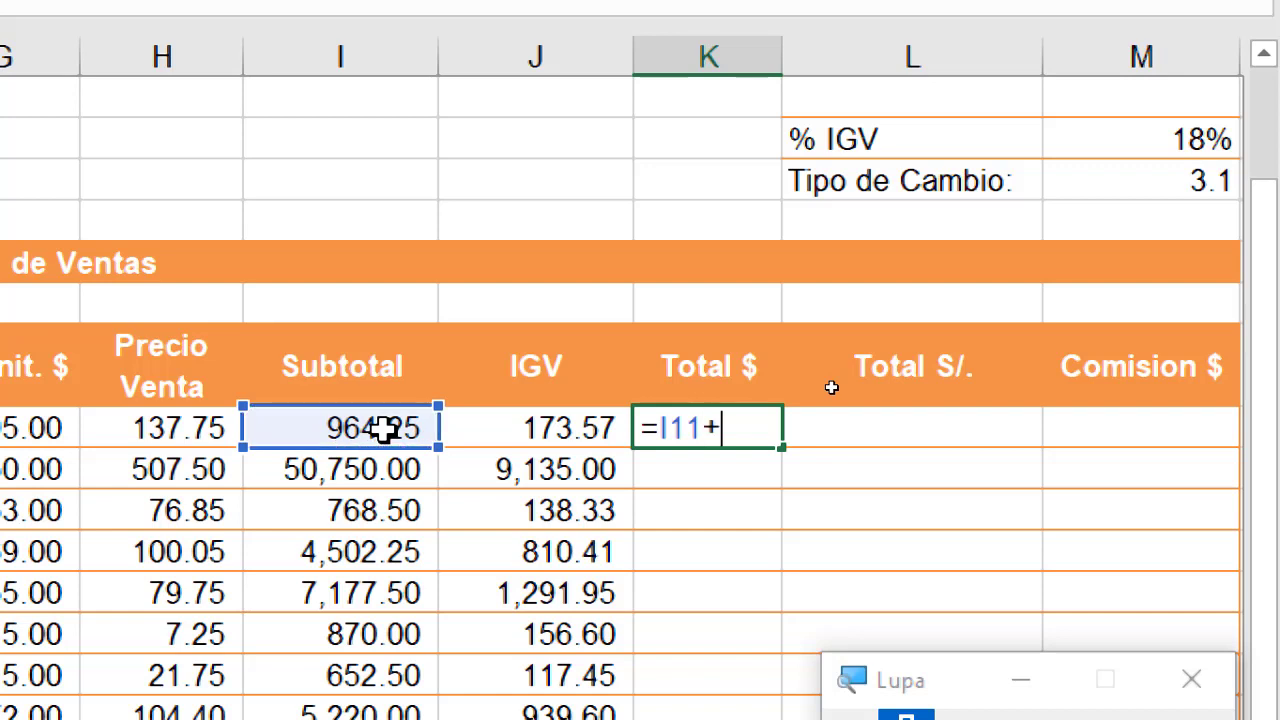
left_click(530, 428)
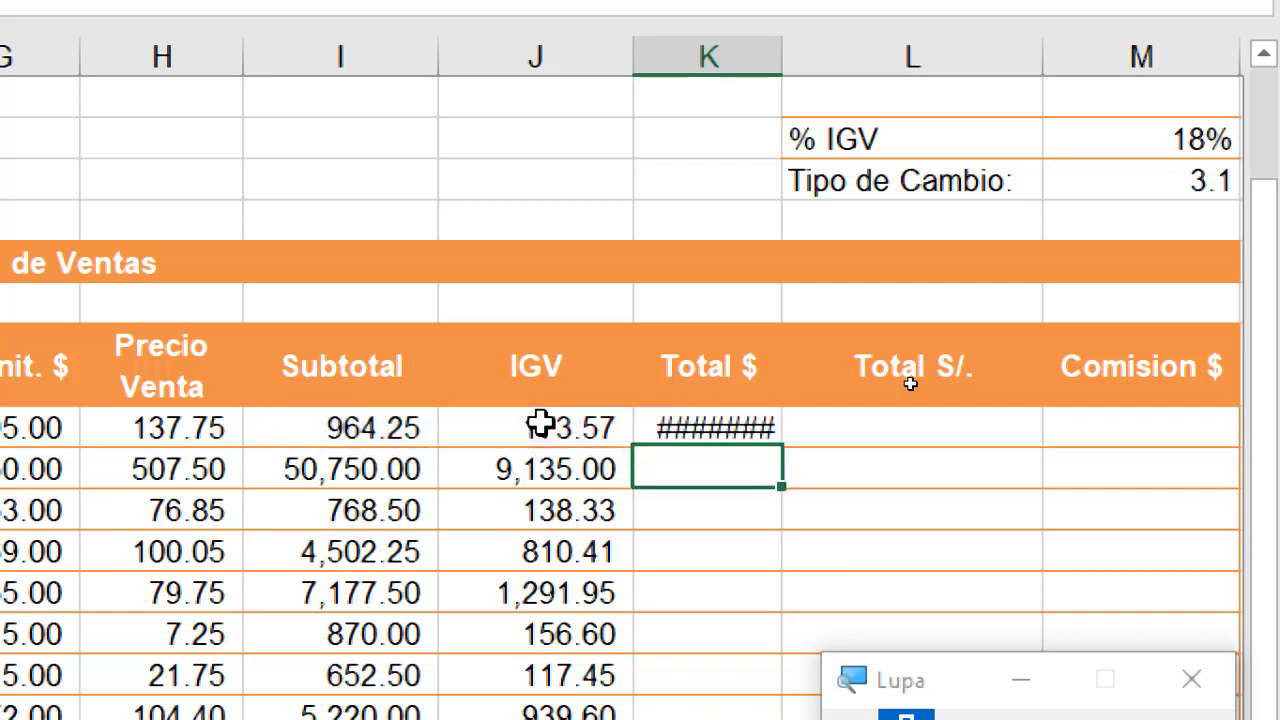
key("Return")
- Widen column K so the Total $ amounts fit, check the K11 formula, and fill it down the product rows
left_click_drag(783, 57, 825, 72)
double_click(749, 427)
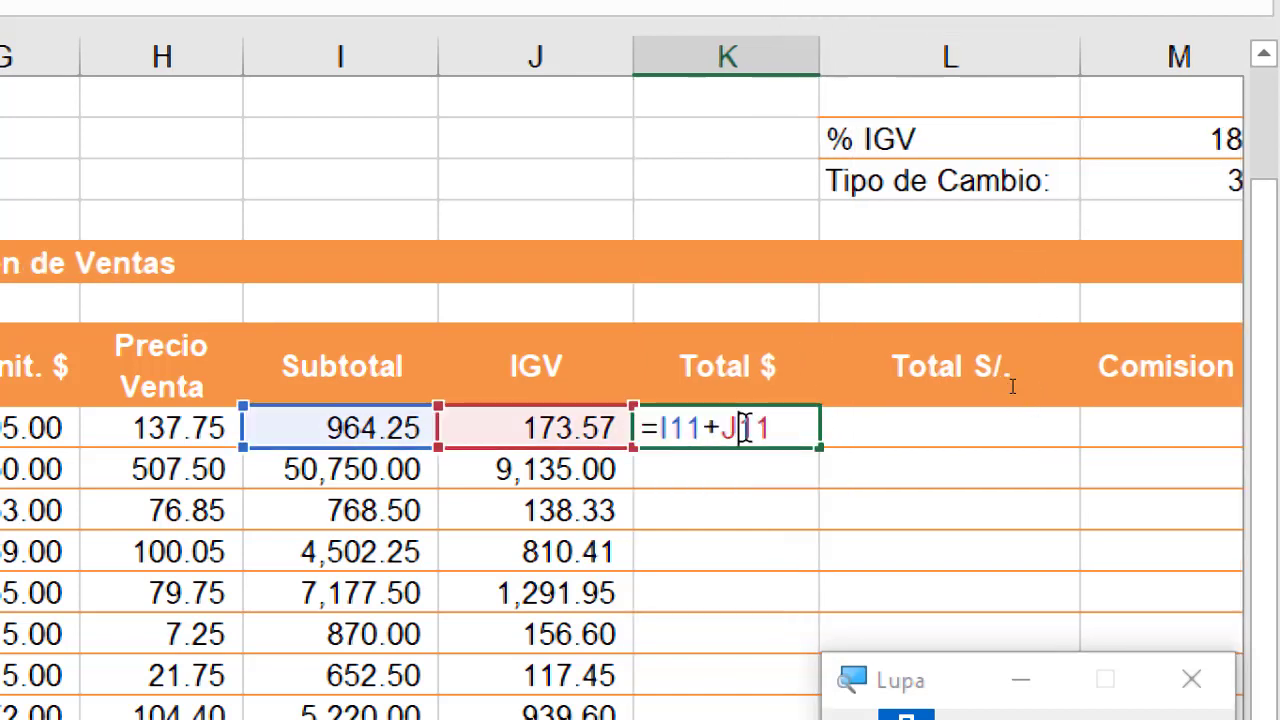
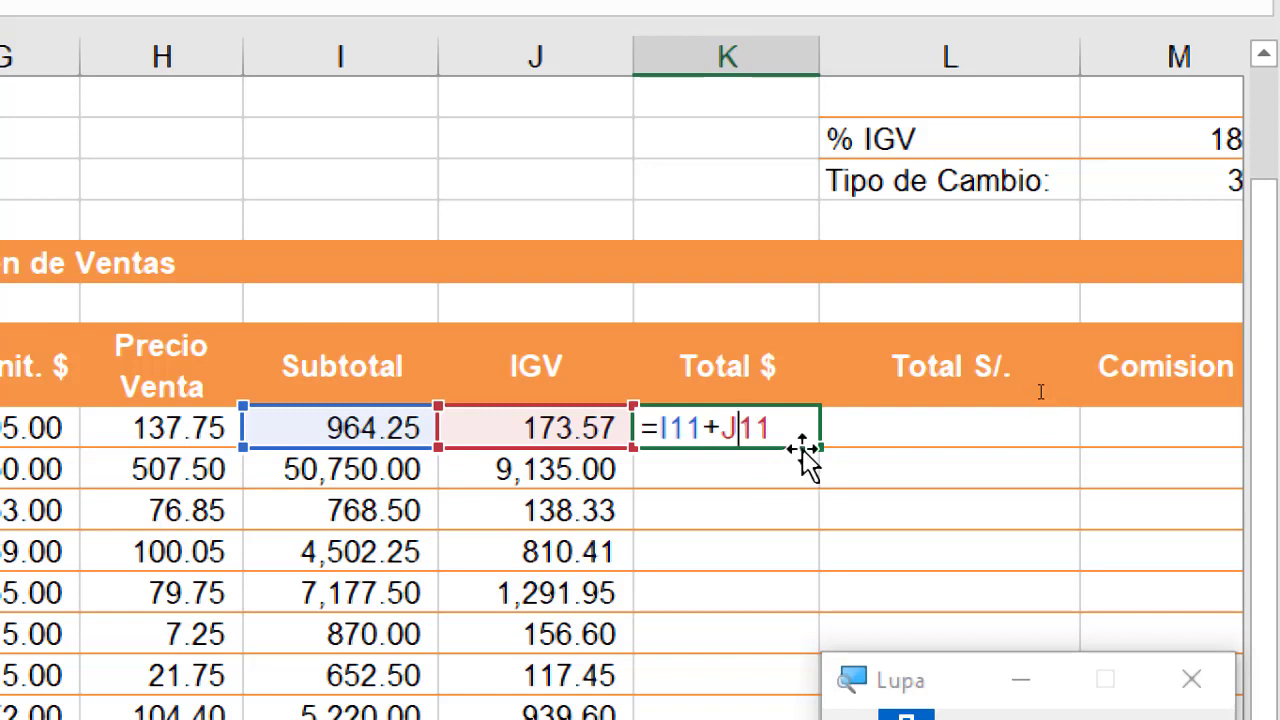
key("ctrl+Return")
double_click(818, 452)
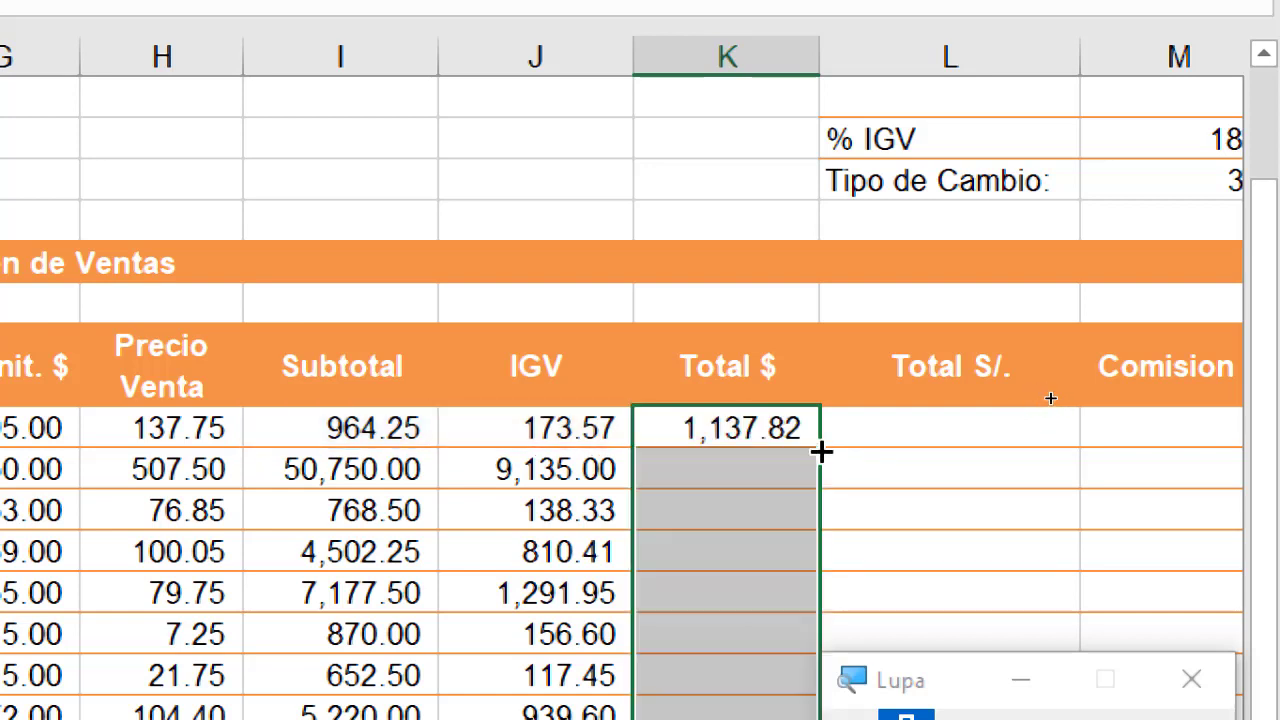
- Enter the Total S/. formula =K11*$M$6 in L11, with Tipo de Cambio as an absolute reference, and fill it down the product rows
left_click(929, 412)
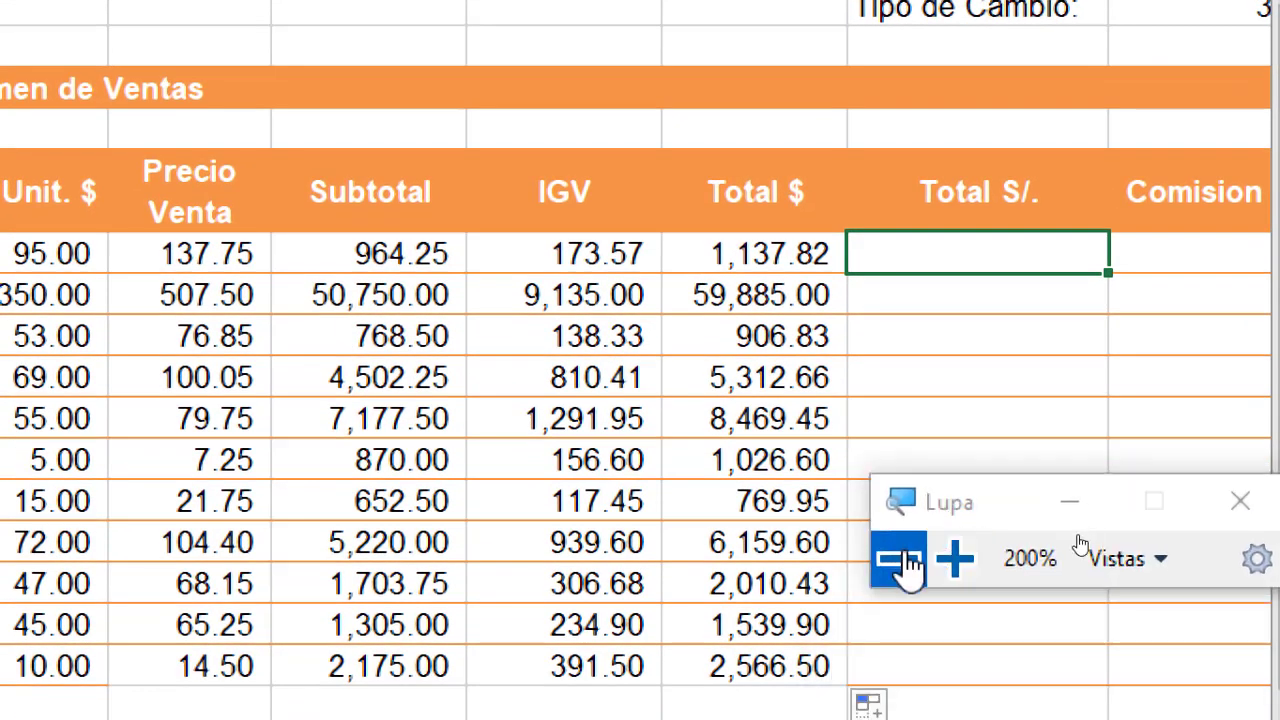
left_click(893, 567)
left_click(1254, 650)
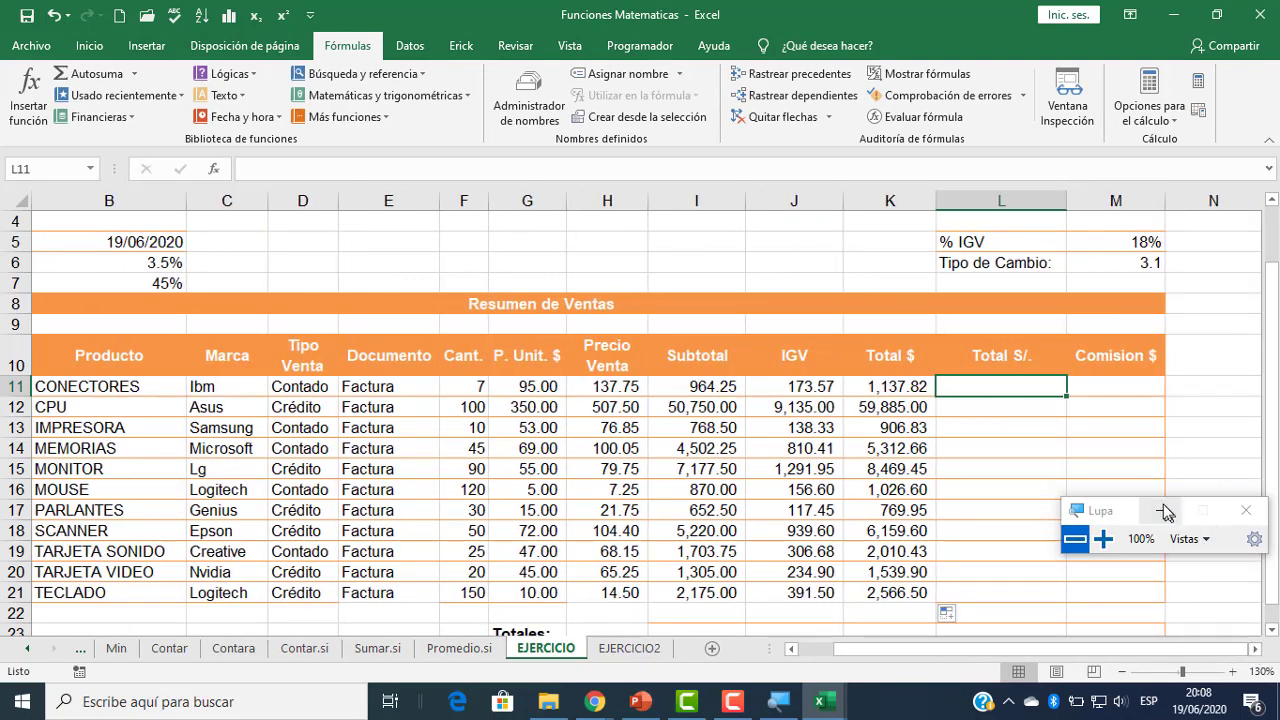
left_click(1101, 538)
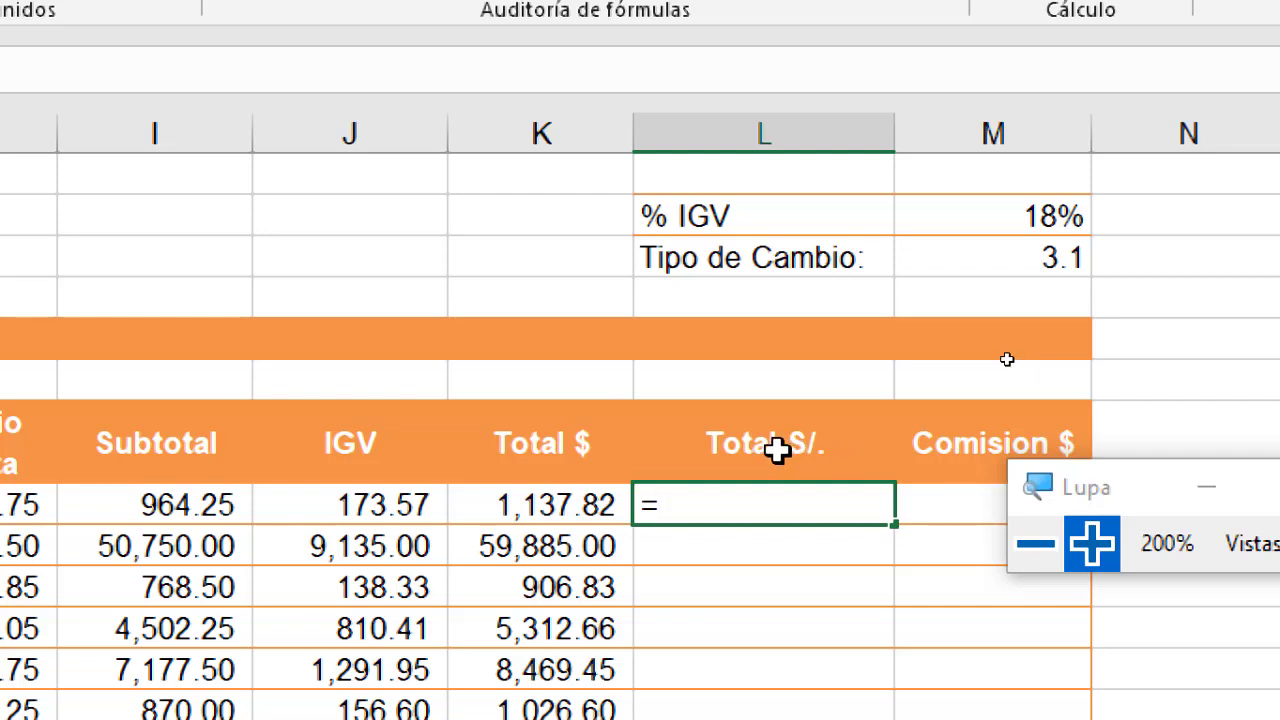
left_click(576, 504)
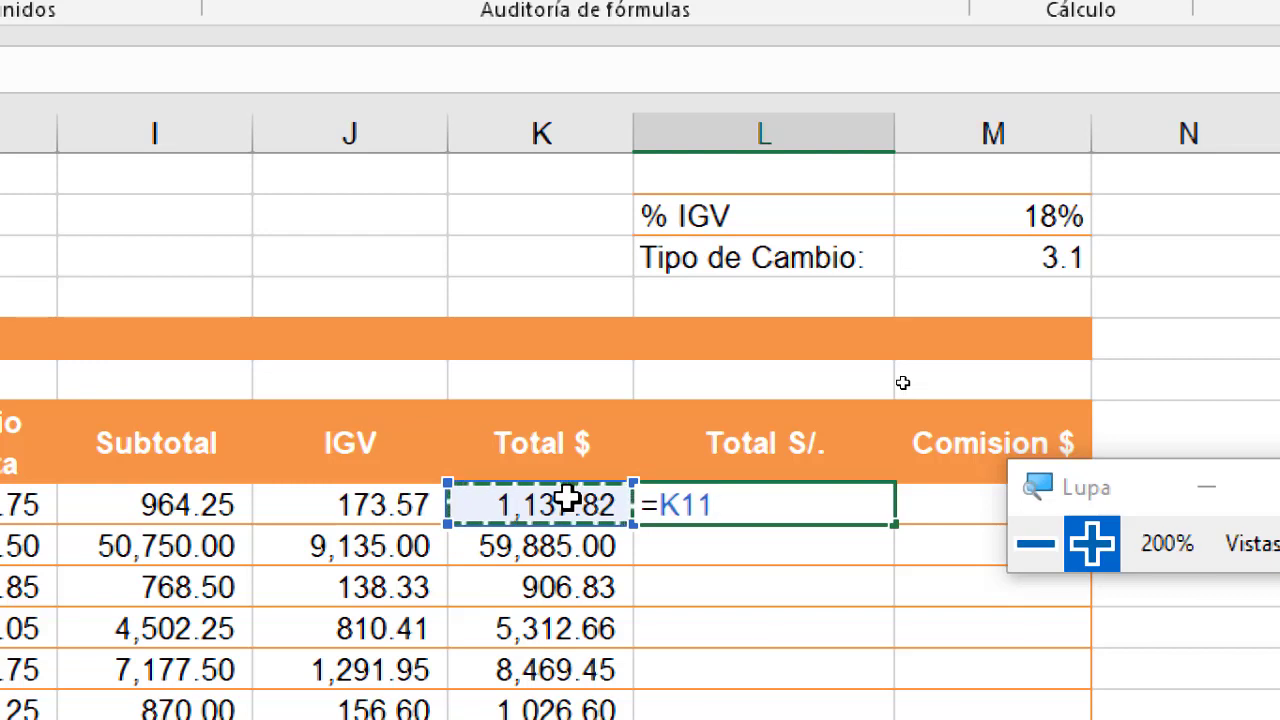
type("*")
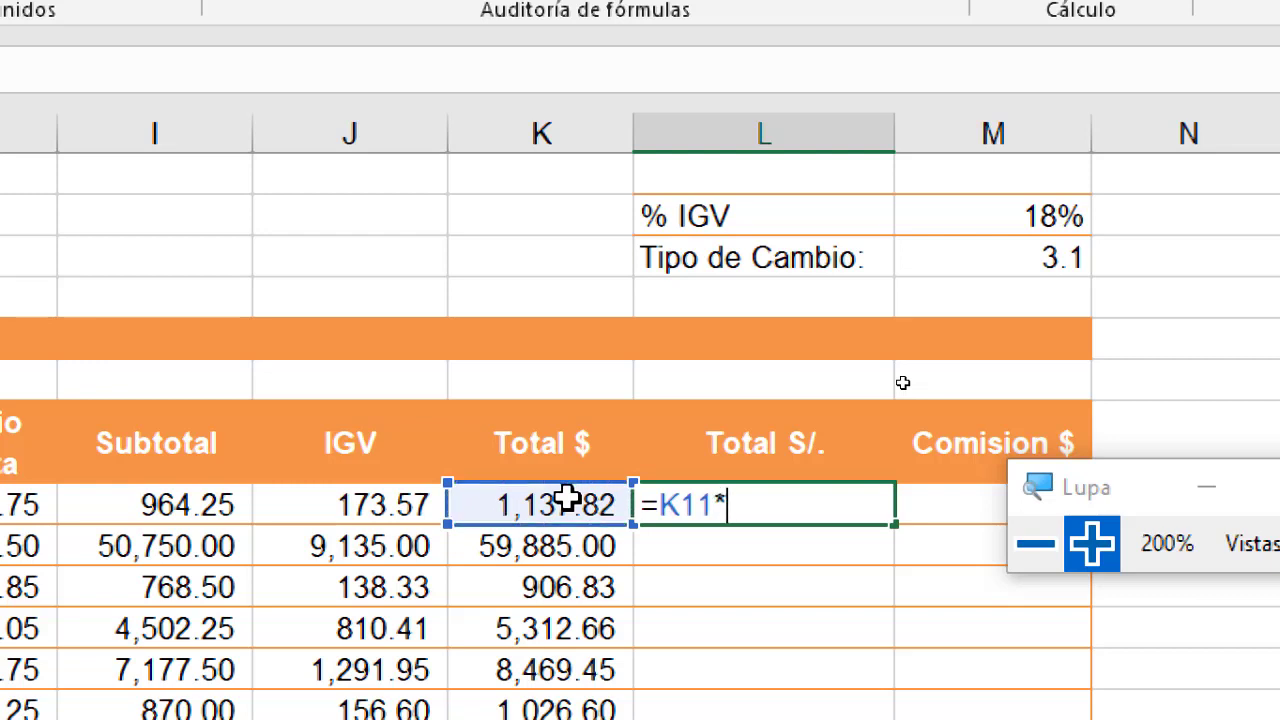
left_click(1060, 256)
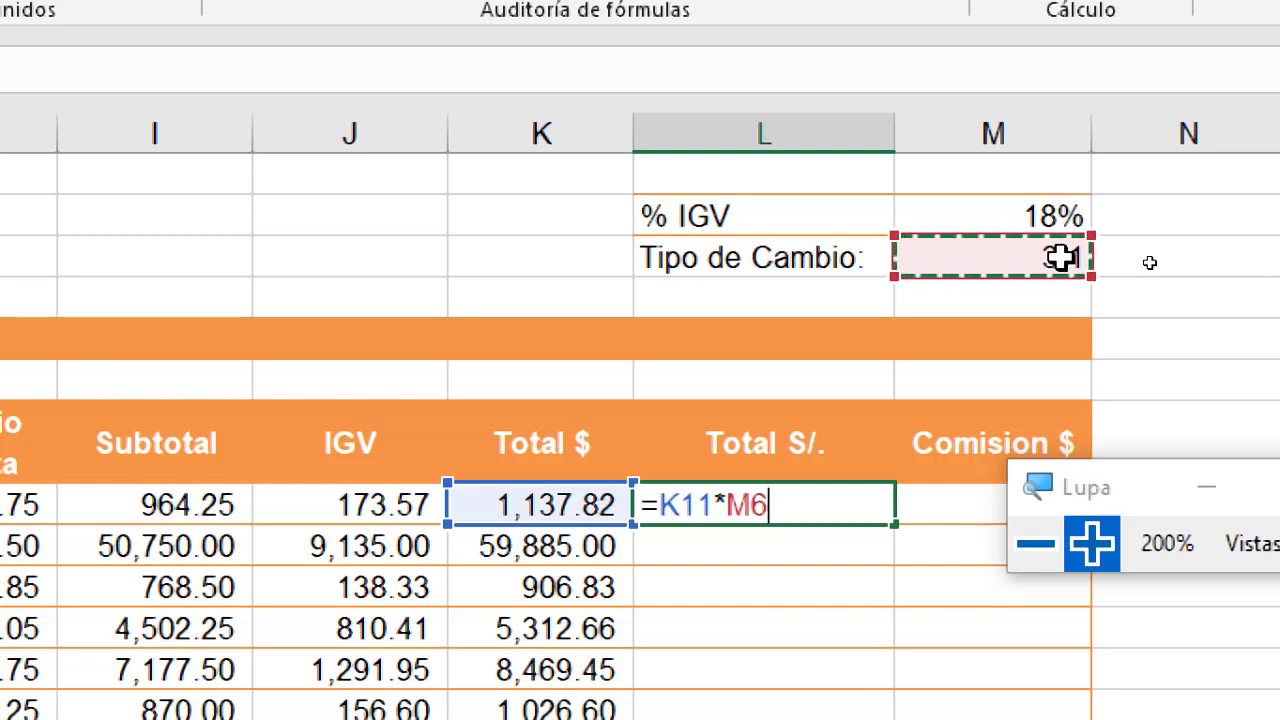
key("F4")
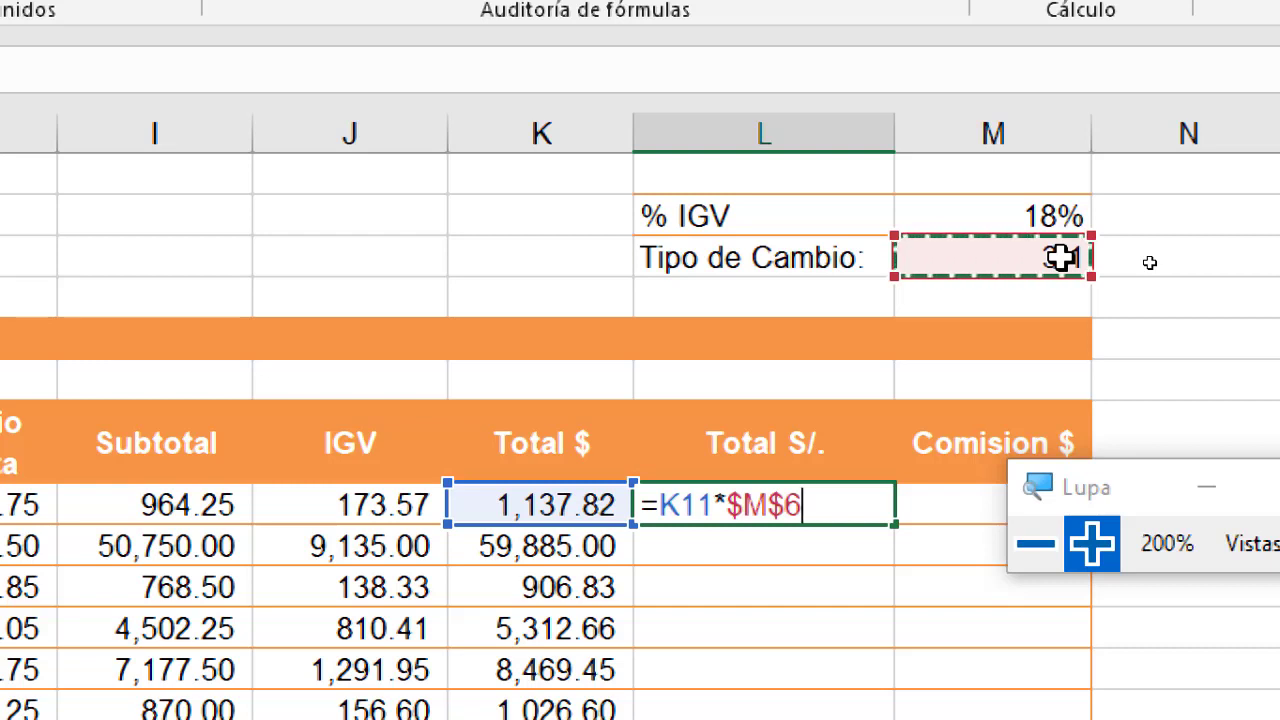
key("Return")
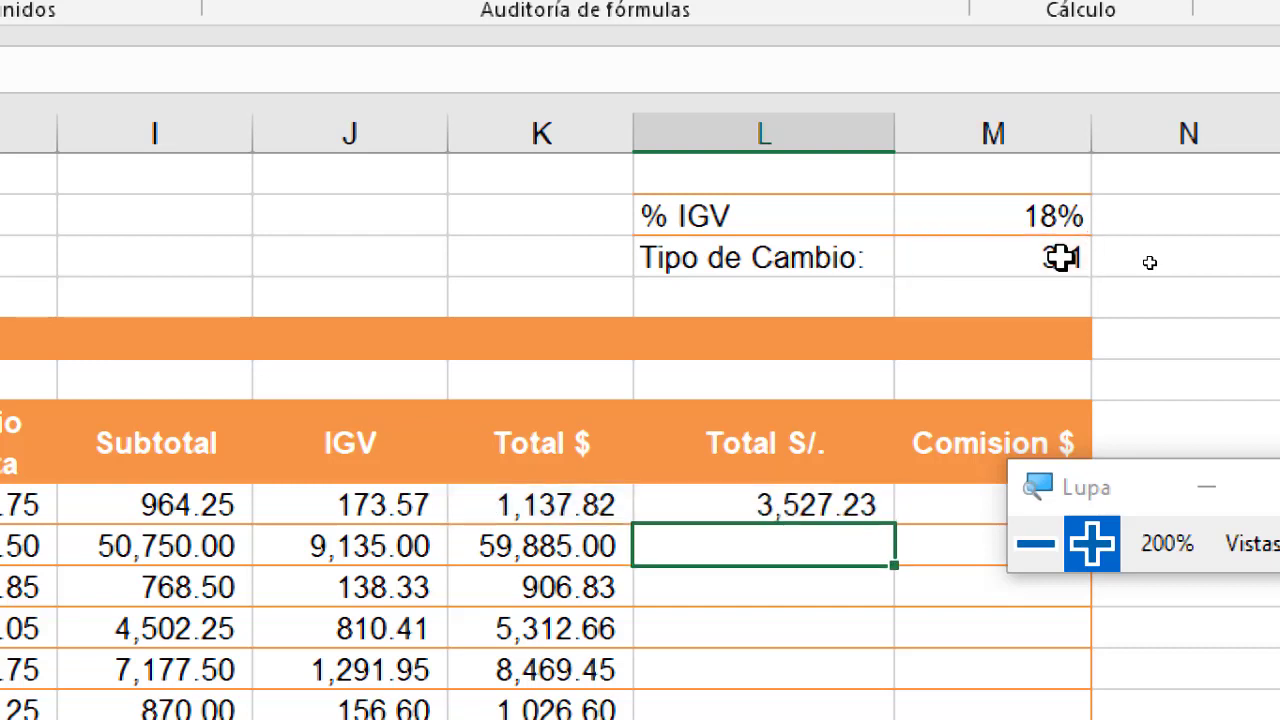
left_click(875, 513)
double_click(893, 524)
- Review the Total S/. formula in L11 and its referenced cells, first magnified and then at 100%, leaving it unchanged
left_click(829, 500)
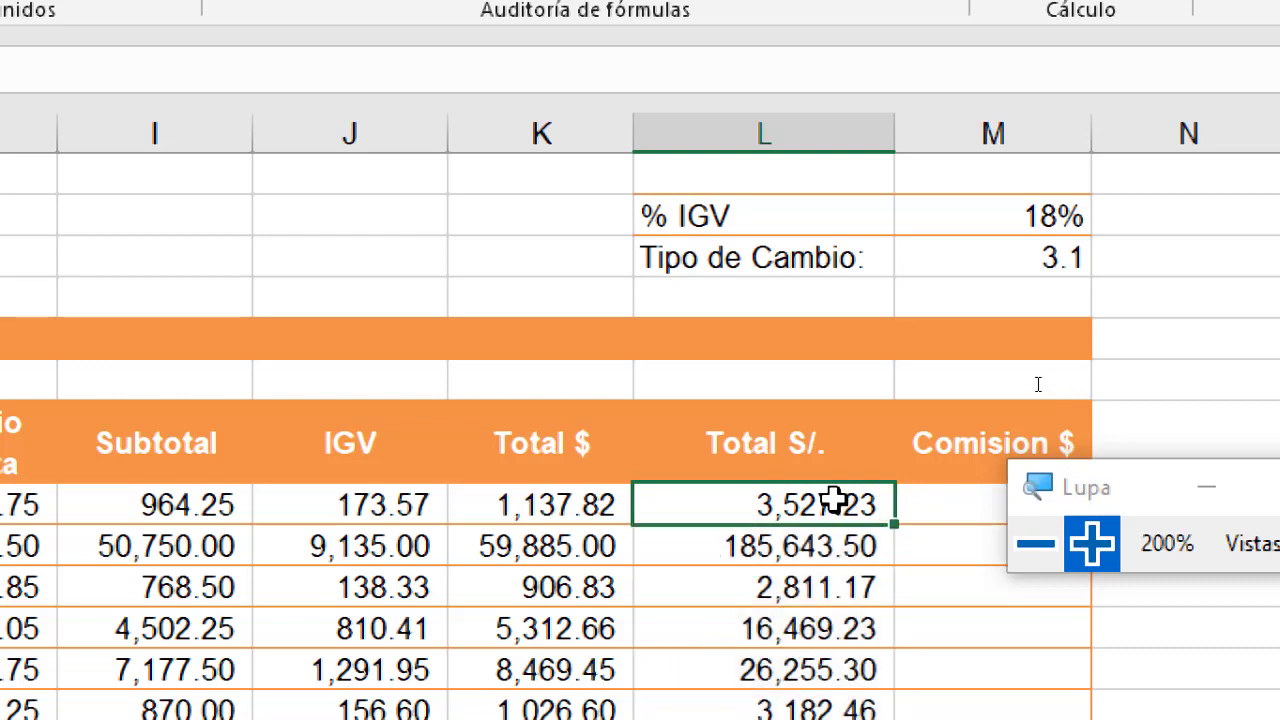
double_click(848, 490)
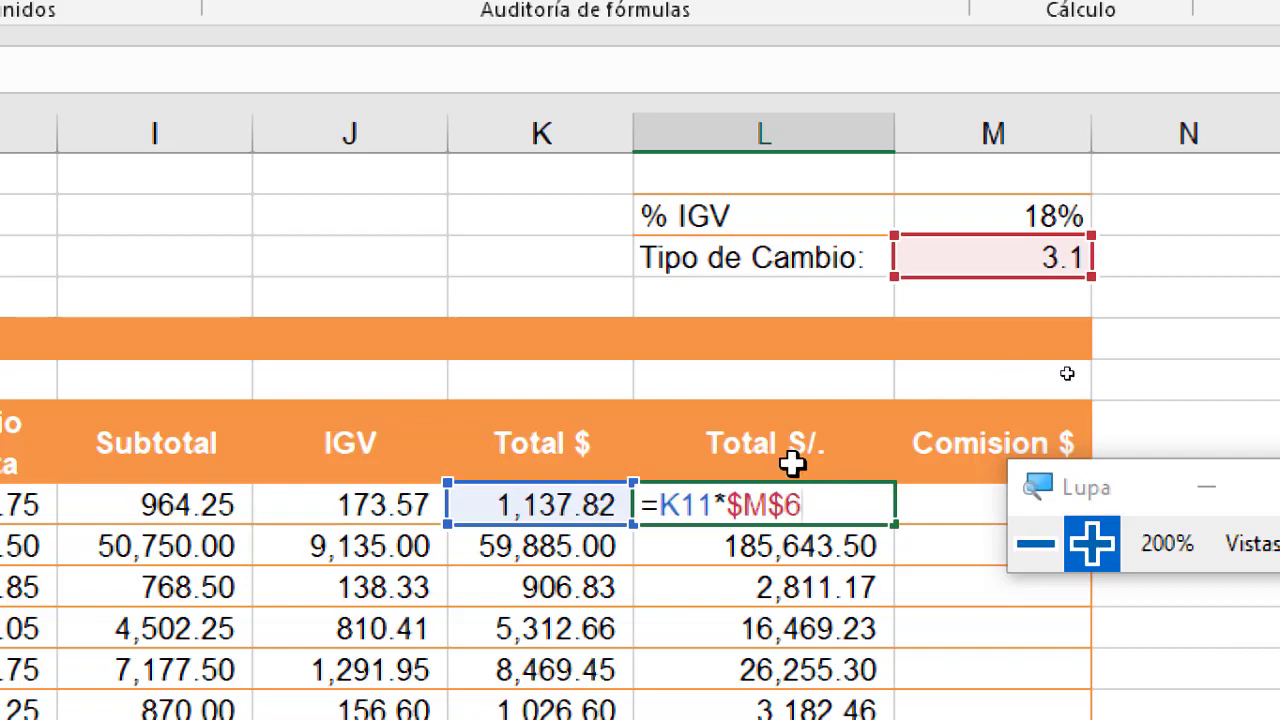
left_click(1066, 550)
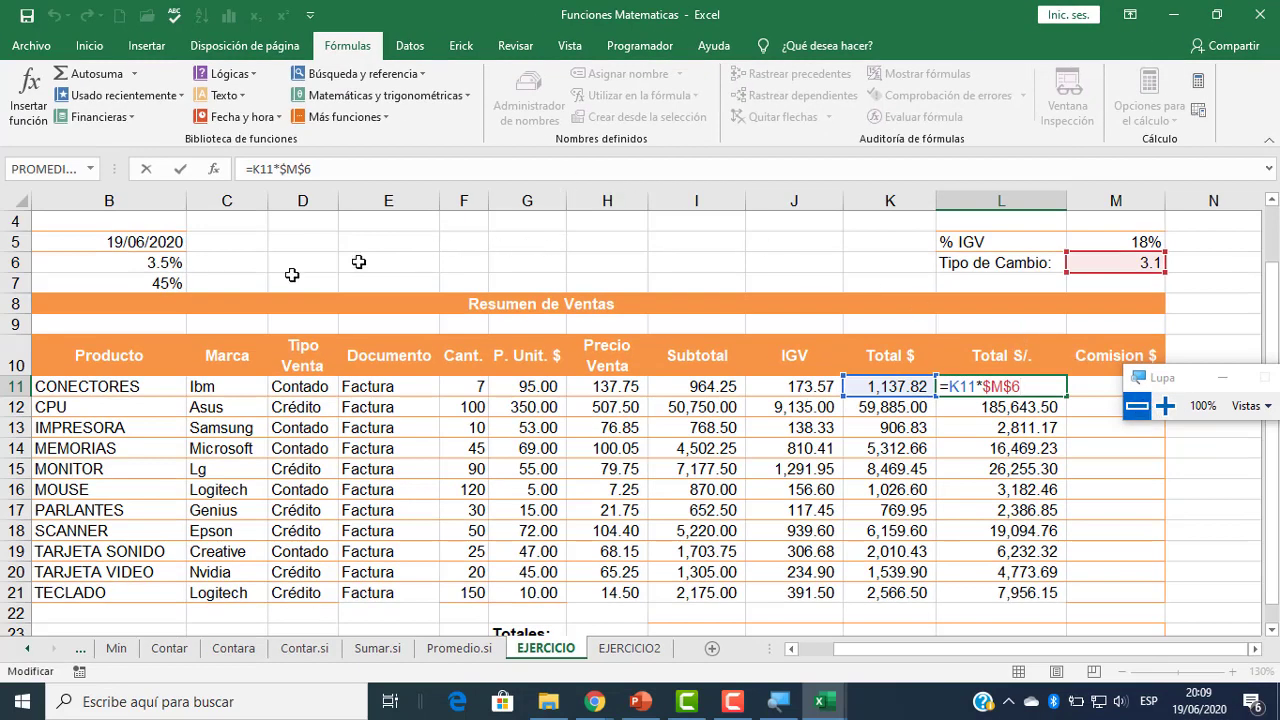
left_click_drag(849, 653, 815, 653)
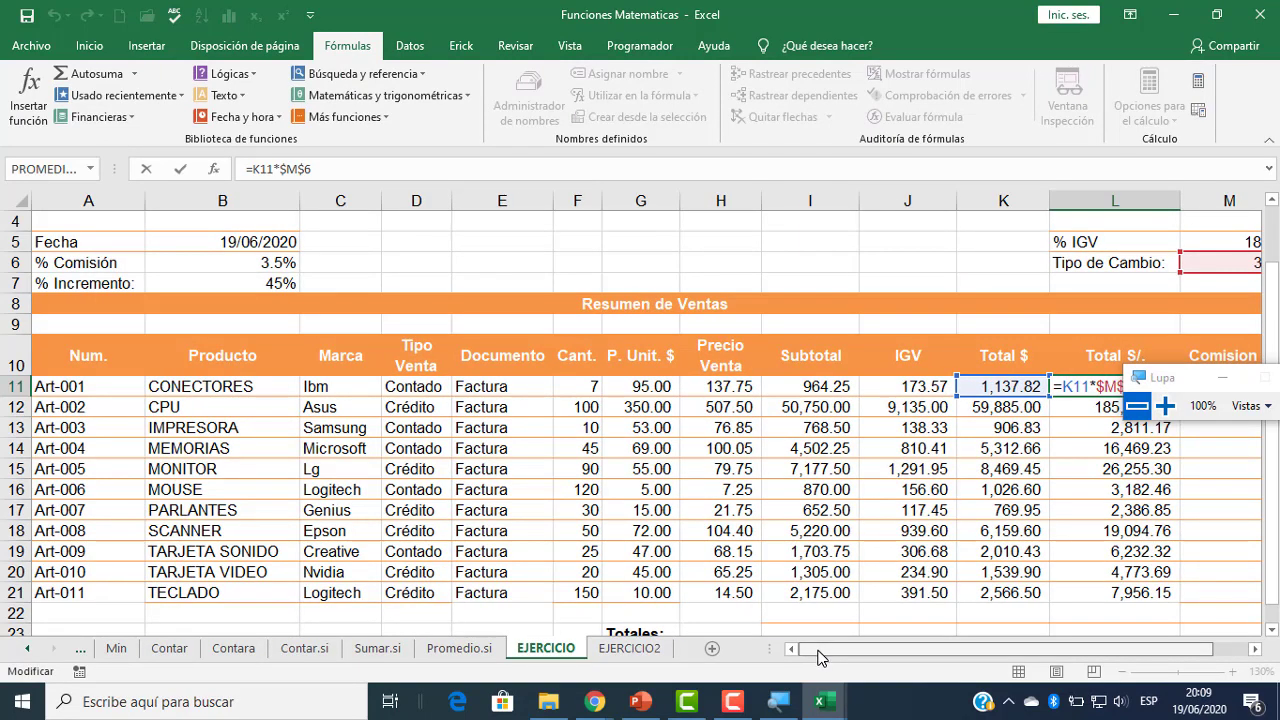
left_click_drag(818, 656, 955, 679)
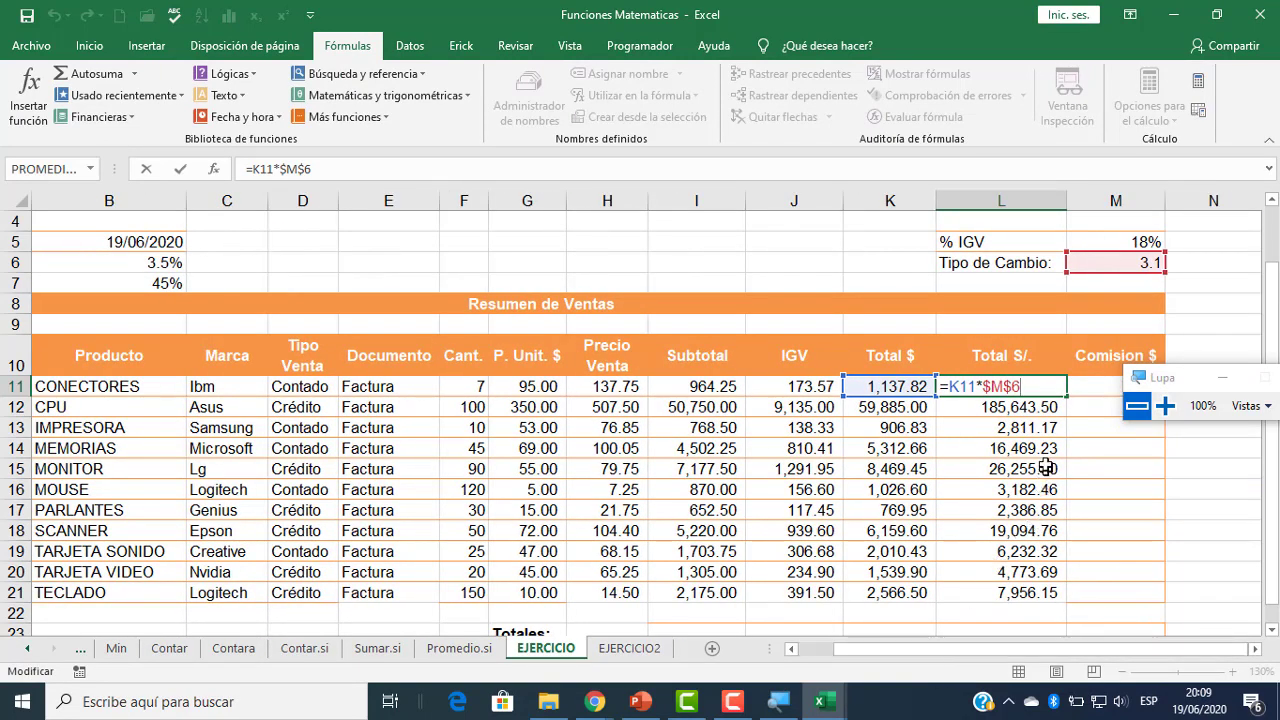
key("ctrl+Return")
- Enter the Comision $ formula =K11*$B$6 in M11, with % Comisión as an absolute reference, and fill it down the product rows
left_click(1115, 391)
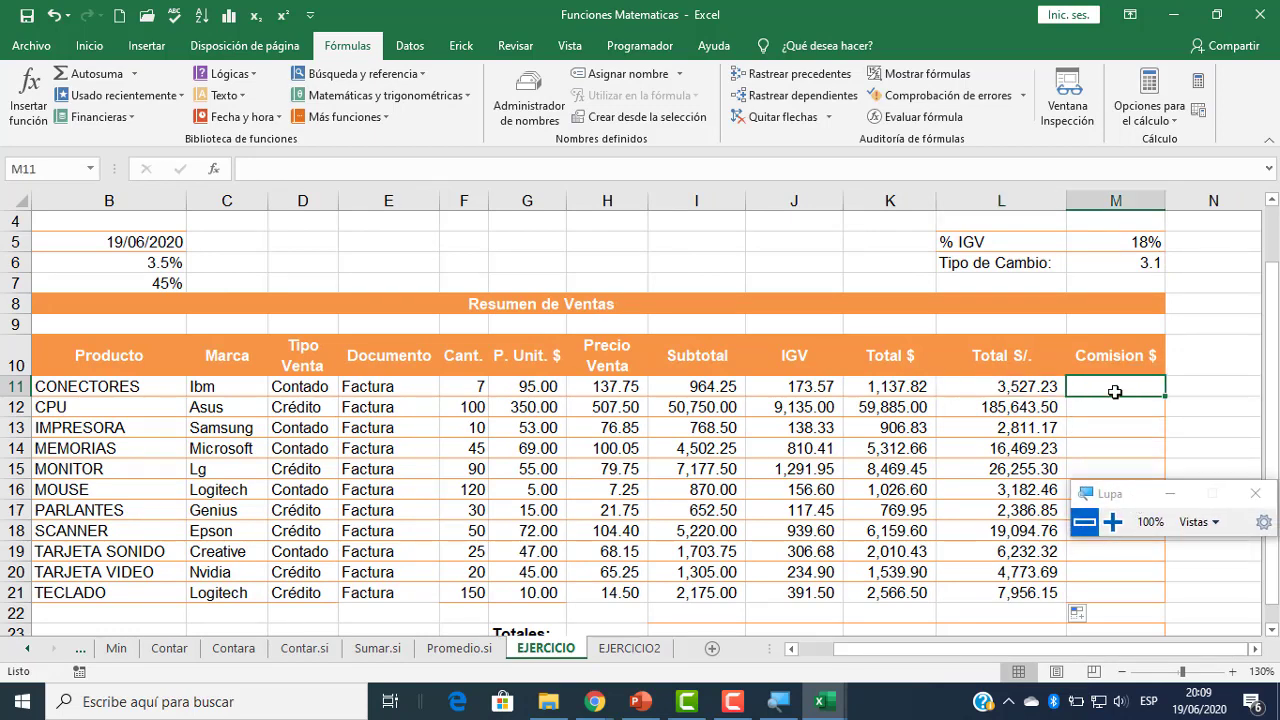
type("=")
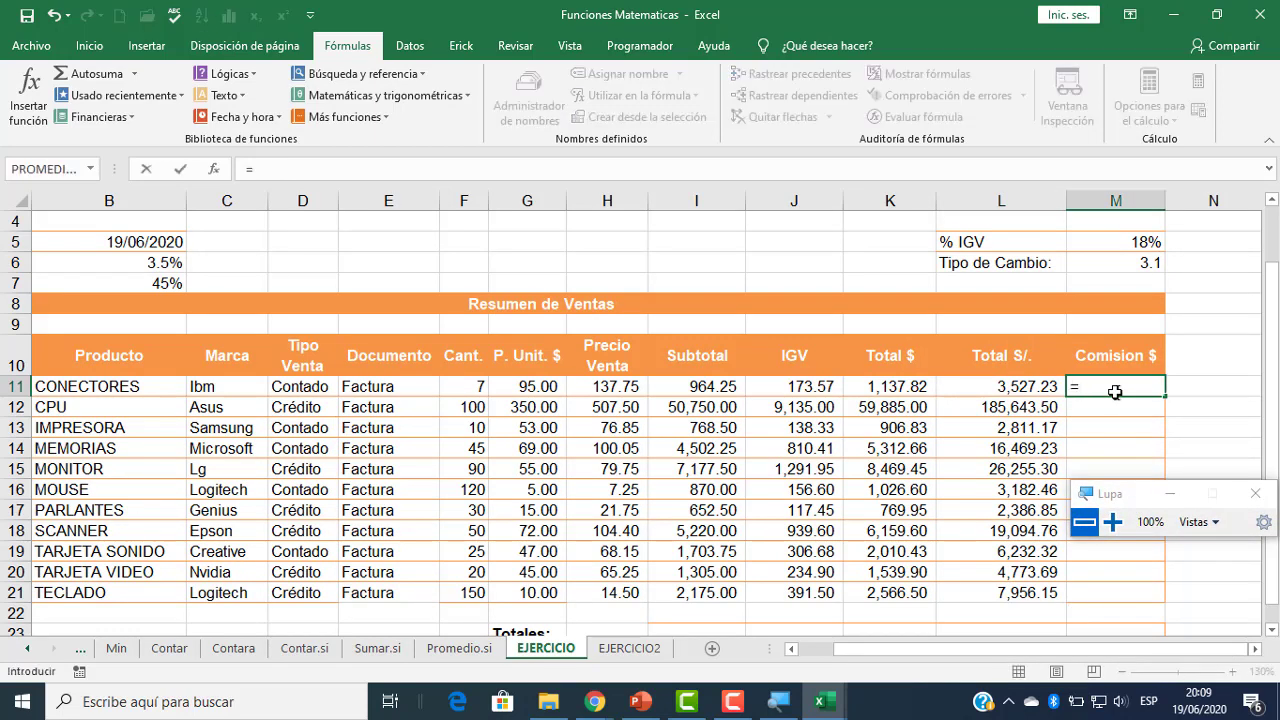
left_click(900, 386)
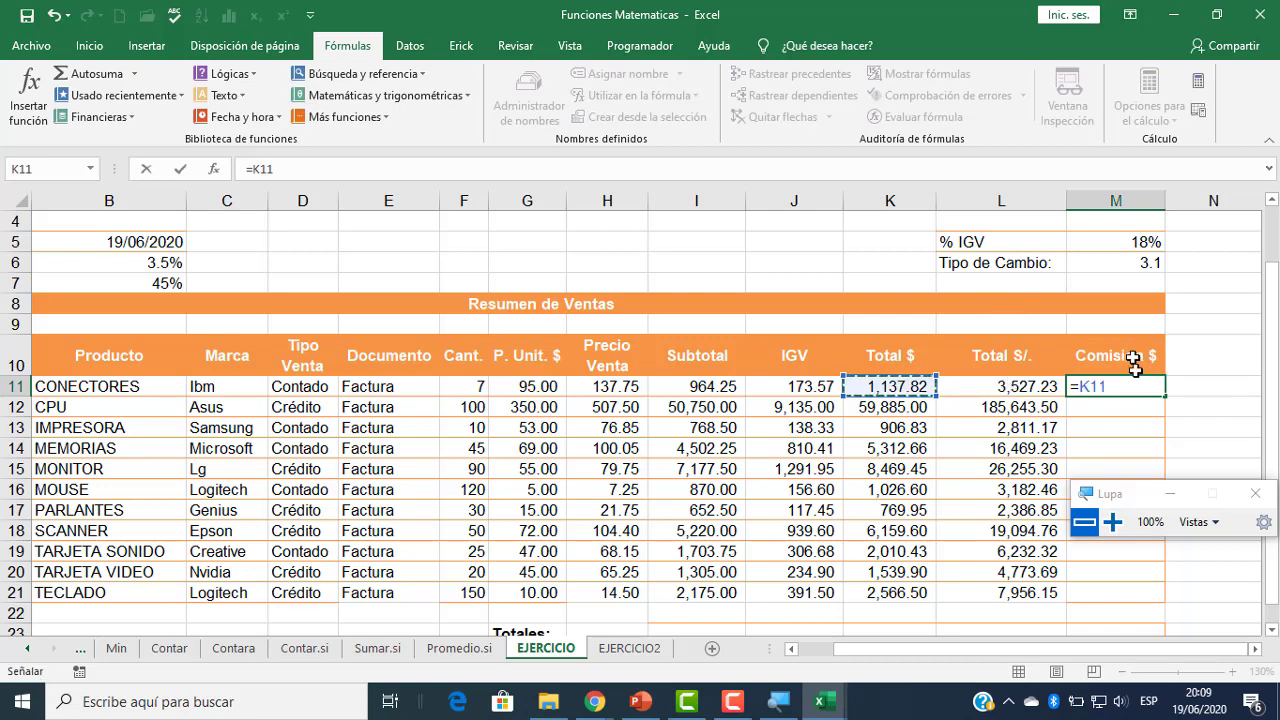
type("*")
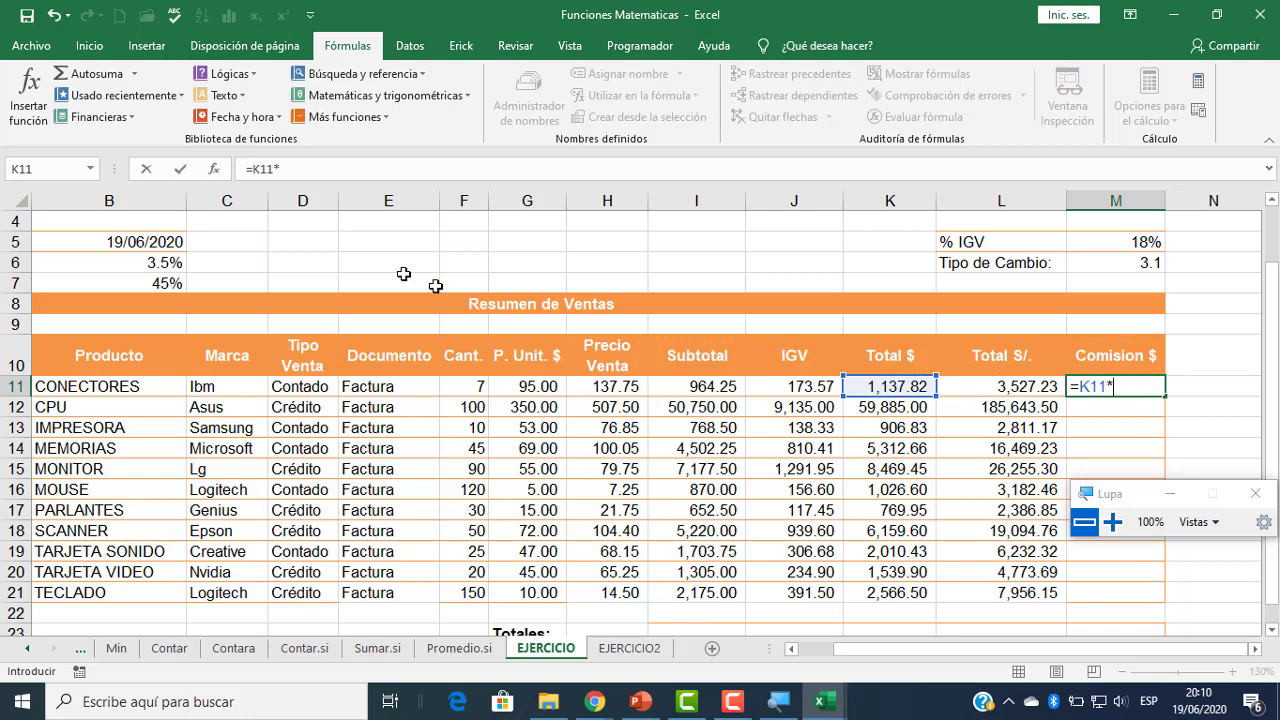
left_click(169, 259)
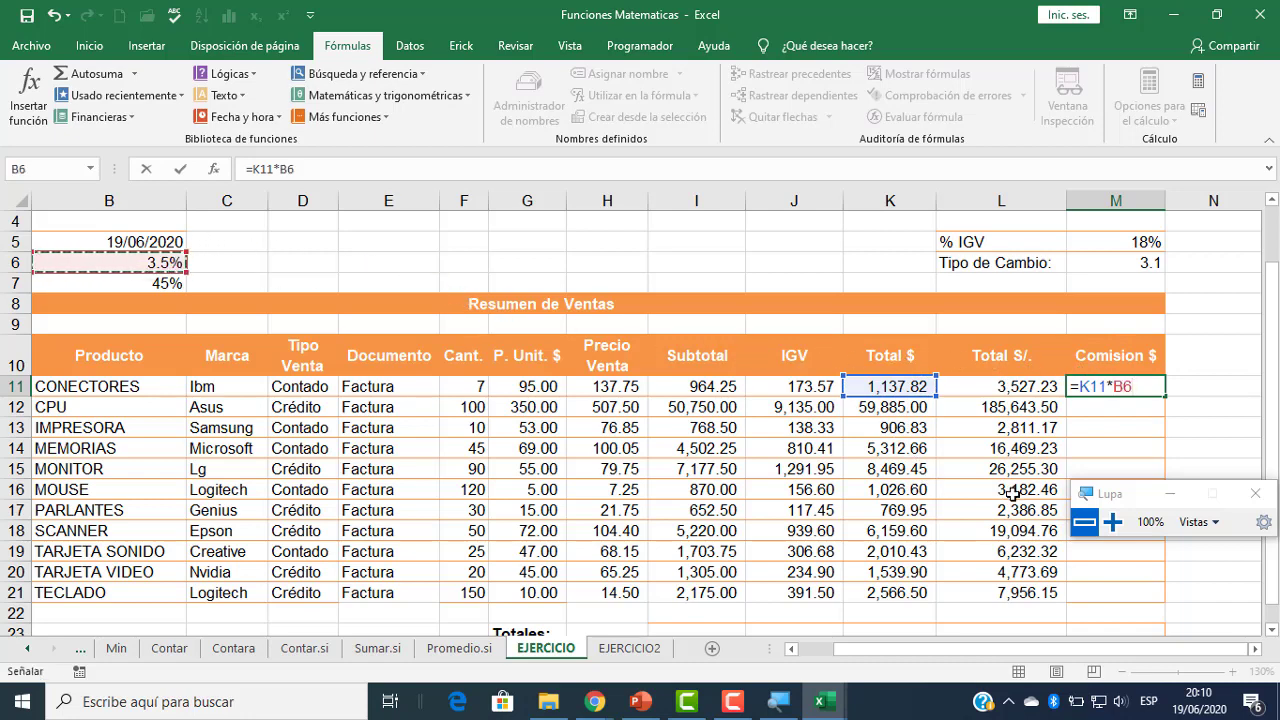
key("F4")
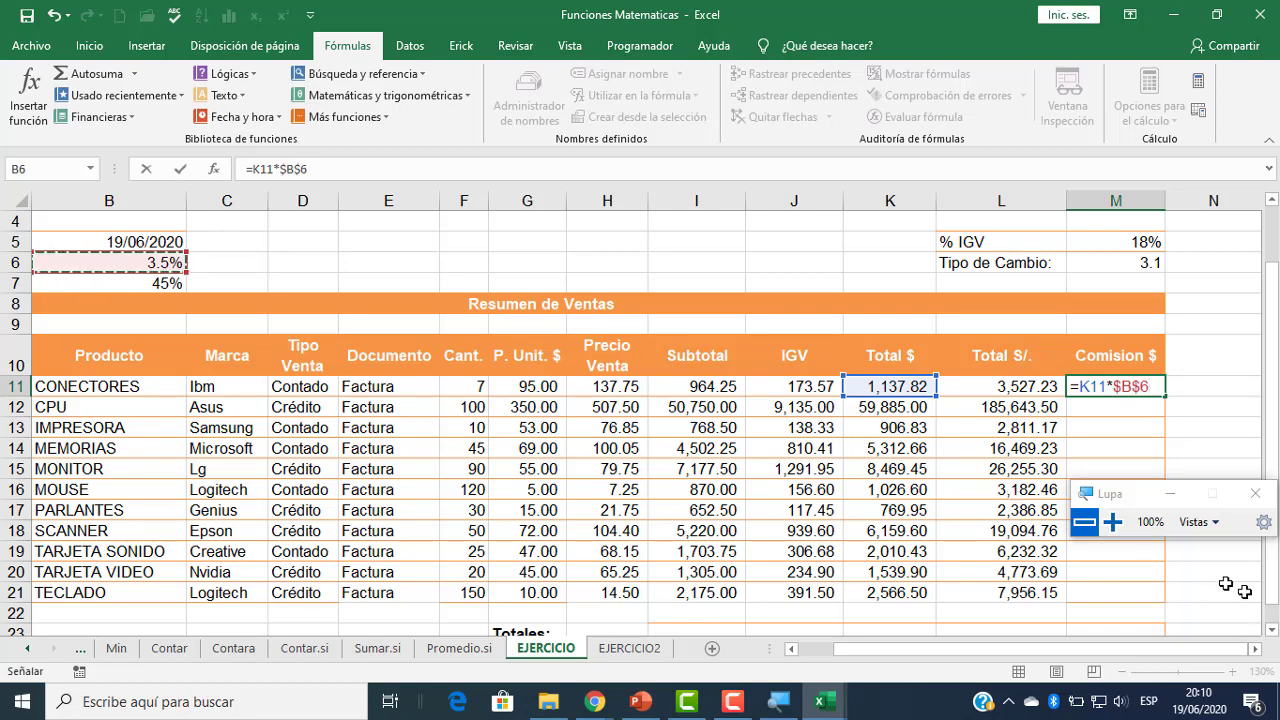
key("Return")
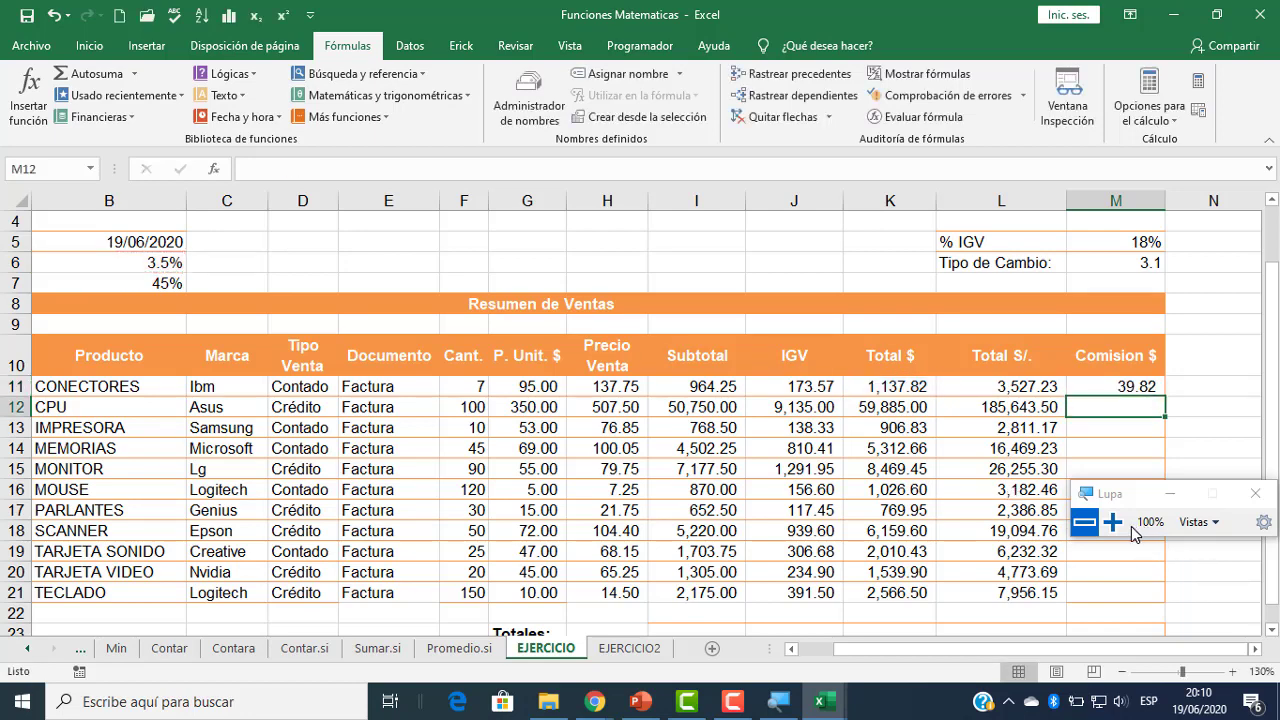
left_click(1131, 389)
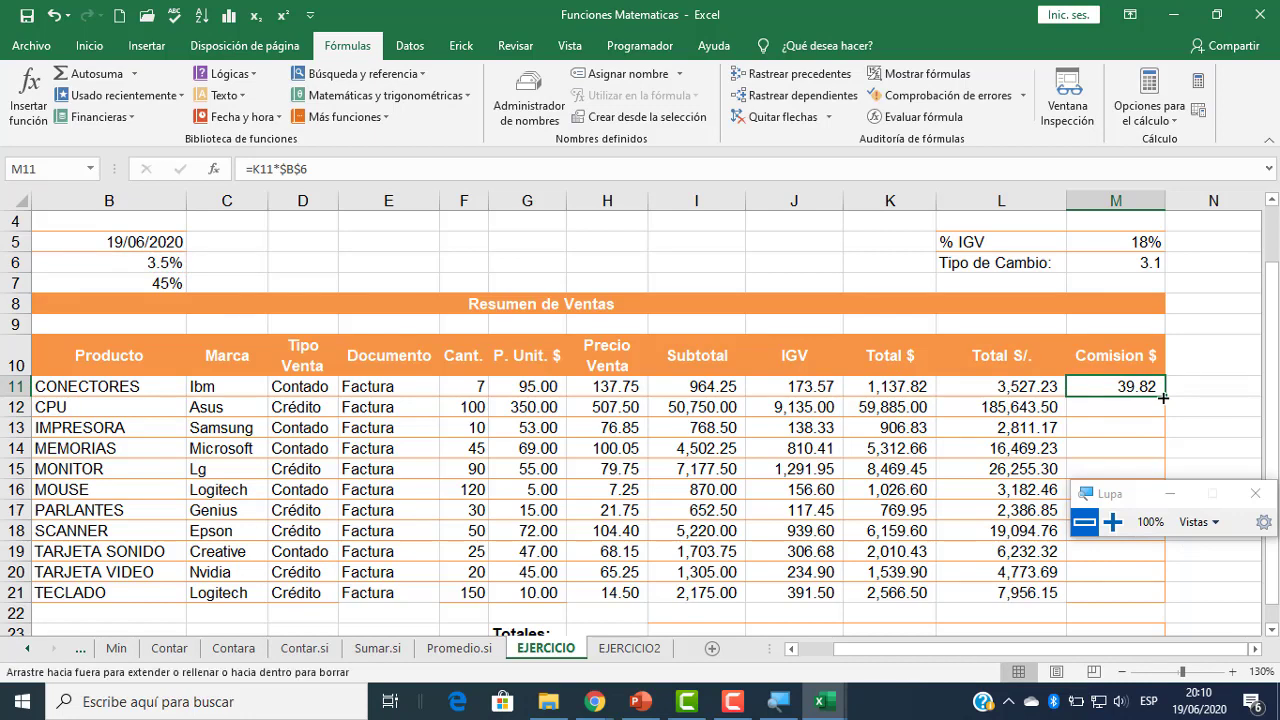
double_click(1161, 401)
- Review the Comision $ formula in M11 at 200% and 100% magnification, leaving it unchanged
double_click(1118, 387)
left_click(1112, 521)
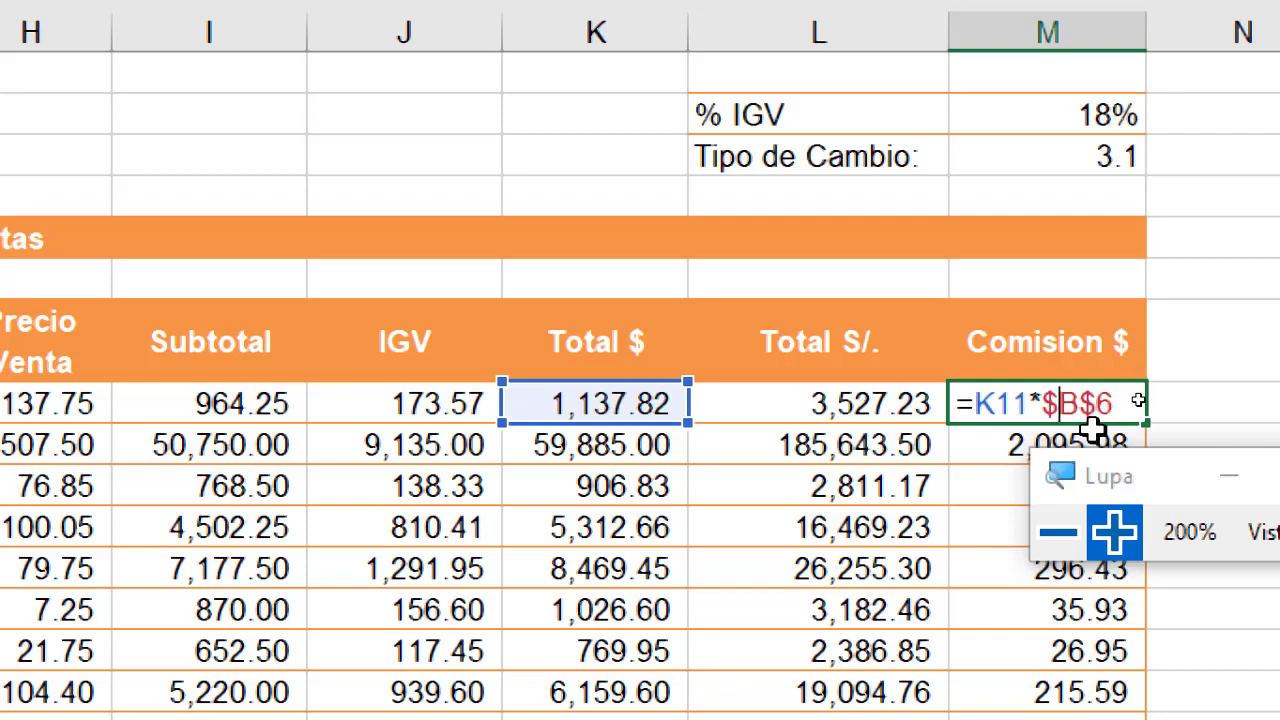
left_click(1058, 531)
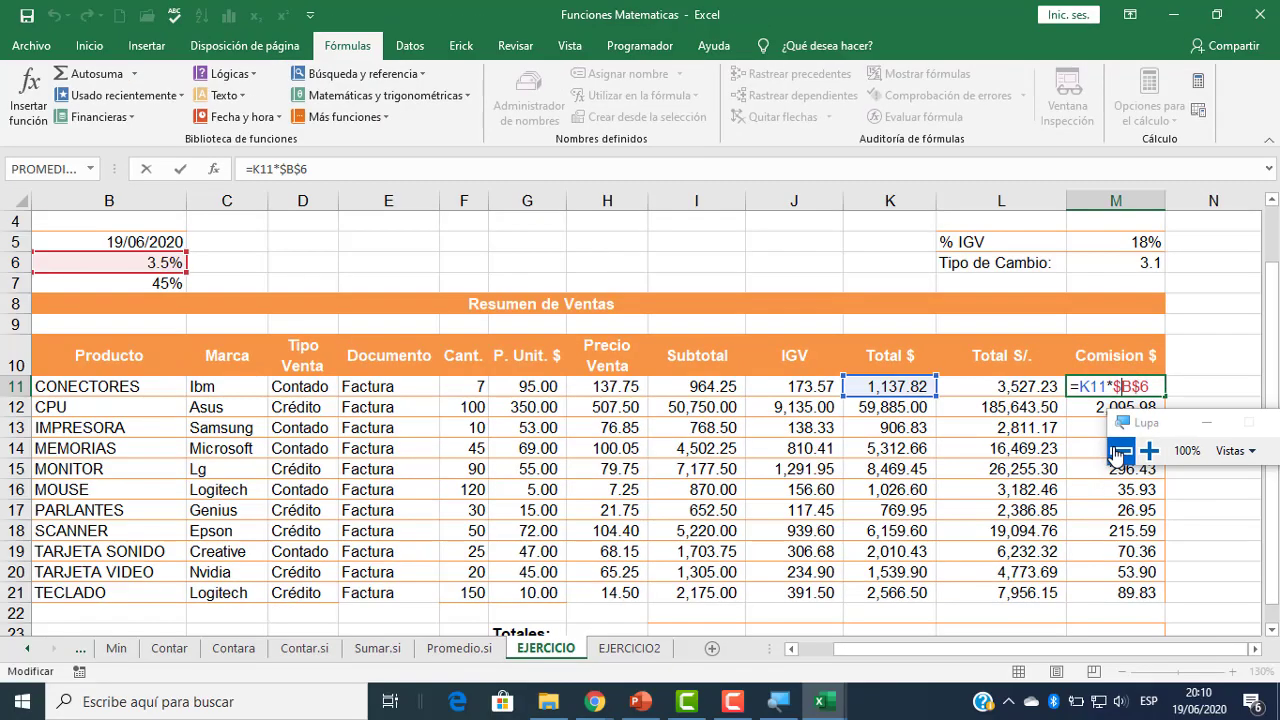
key("ctrl+Return")
- Check the class chat in the Google Meet window, then return to the Funciones Matematicas workbook in Excel and select L13
mouse_move(575, 684)
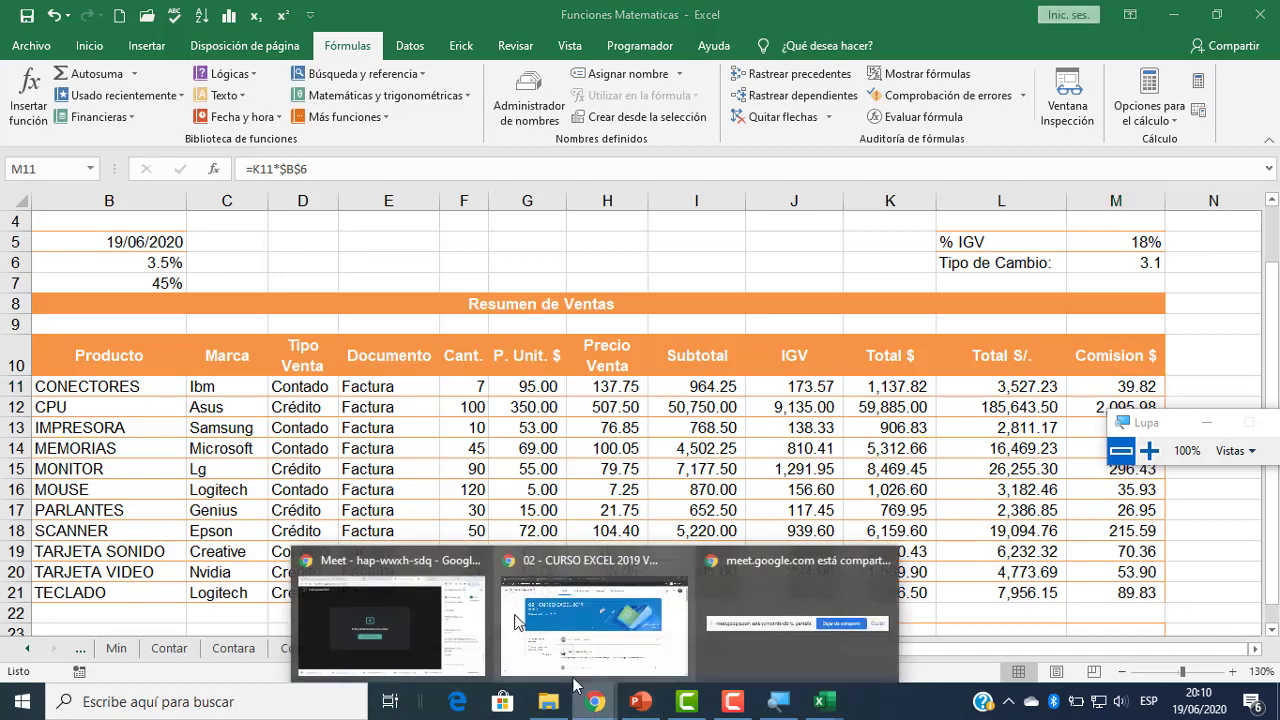
left_click(437, 620)
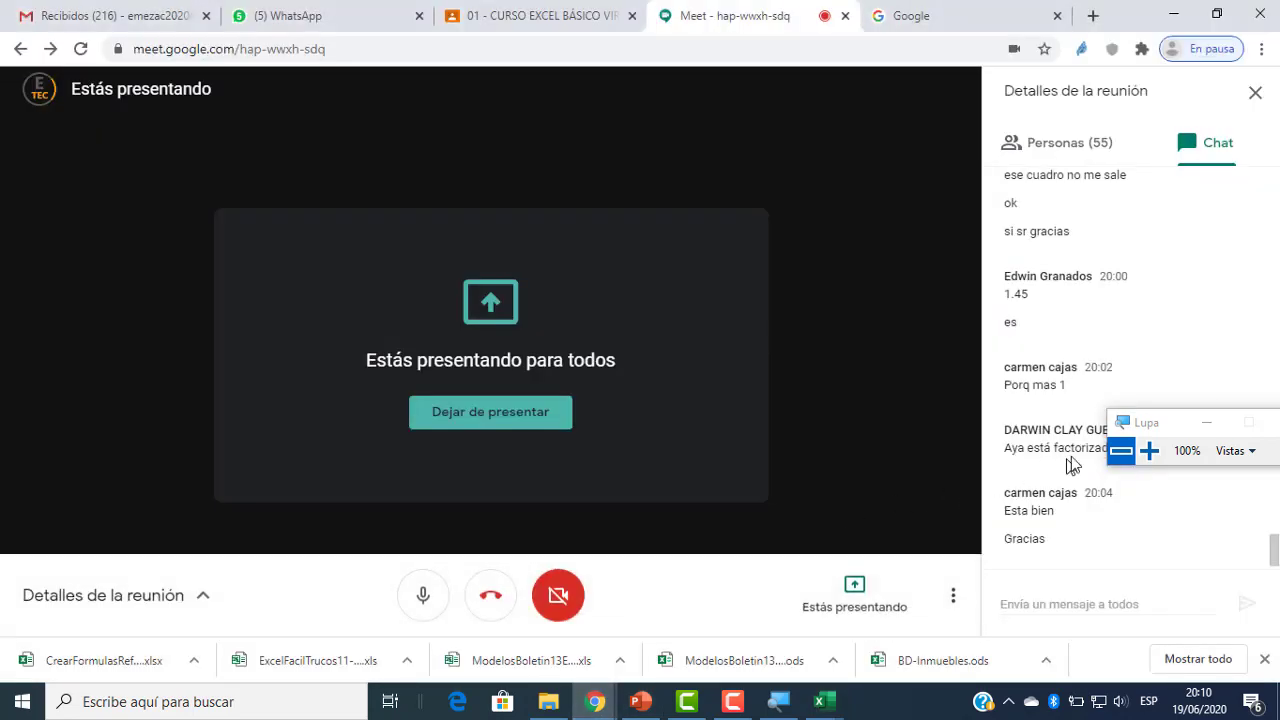
mouse_move(822, 676)
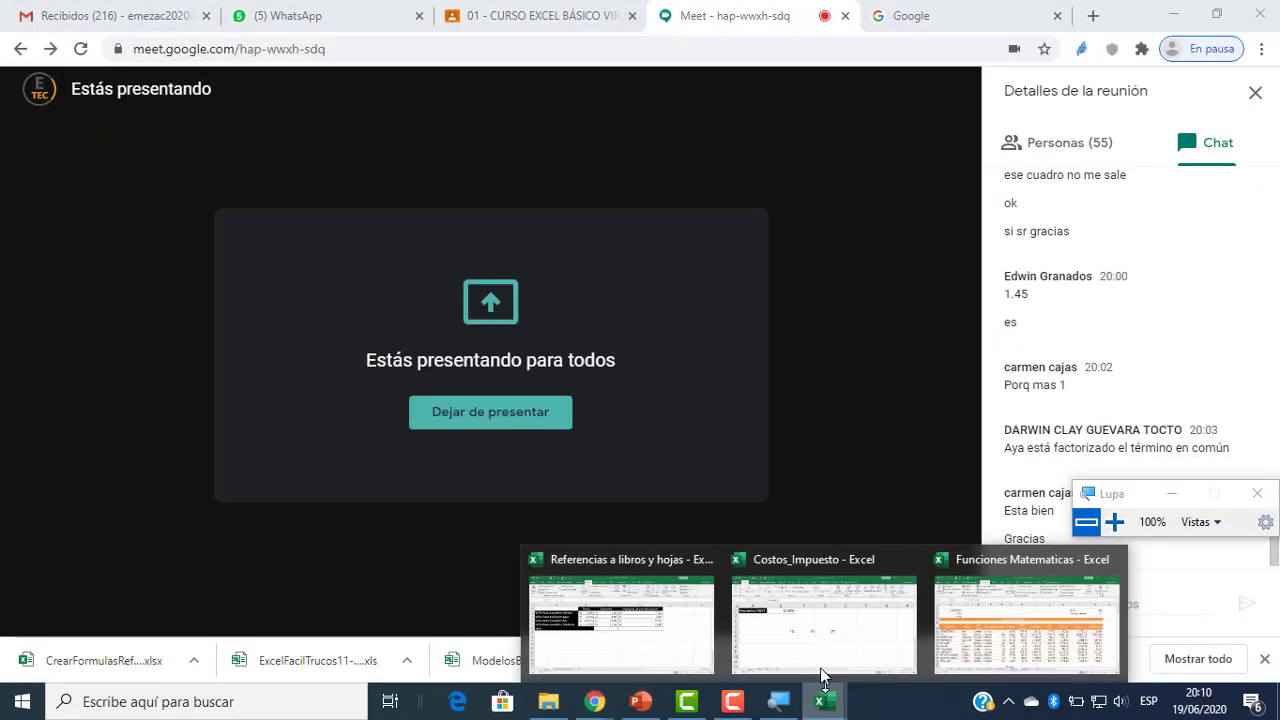
left_click(988, 612)
left_click(1000, 427)
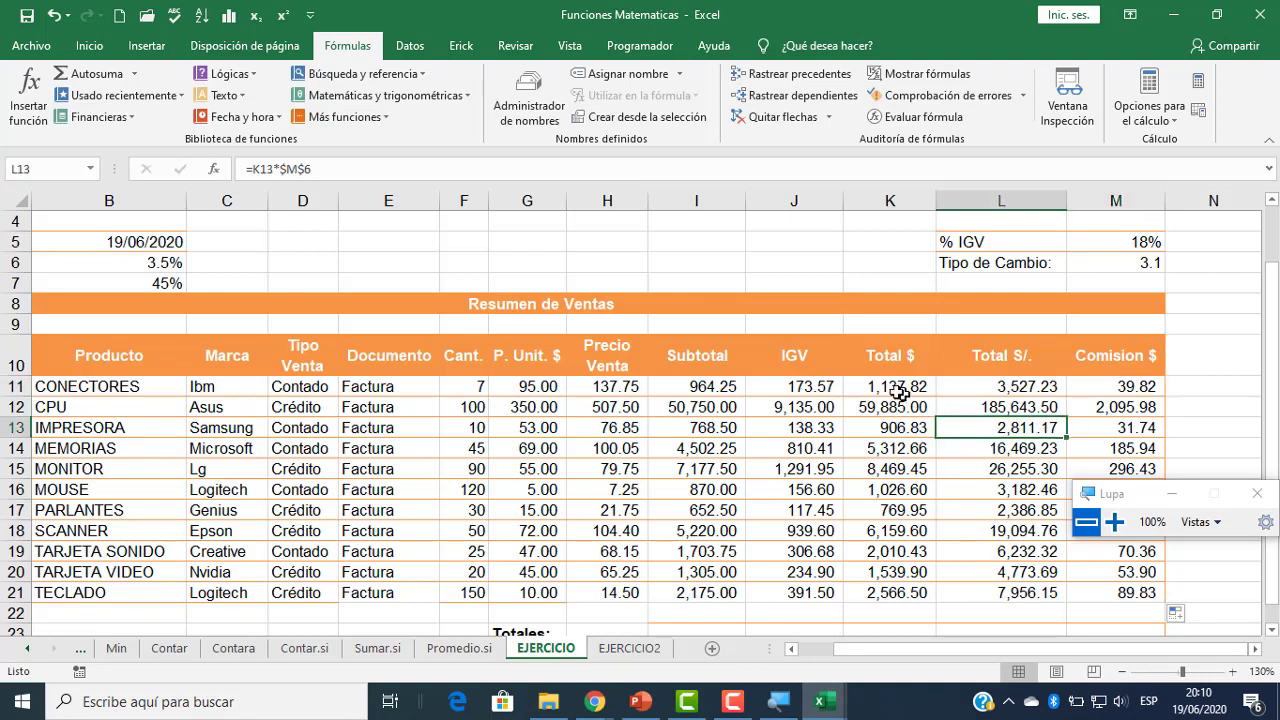
- Review the Total S/. formula in L11 and the Comision $ formula in M11 with their referenced cells, leaving both unchanged
left_click(900, 393)
left_click(1010, 389)
left_click(1108, 392)
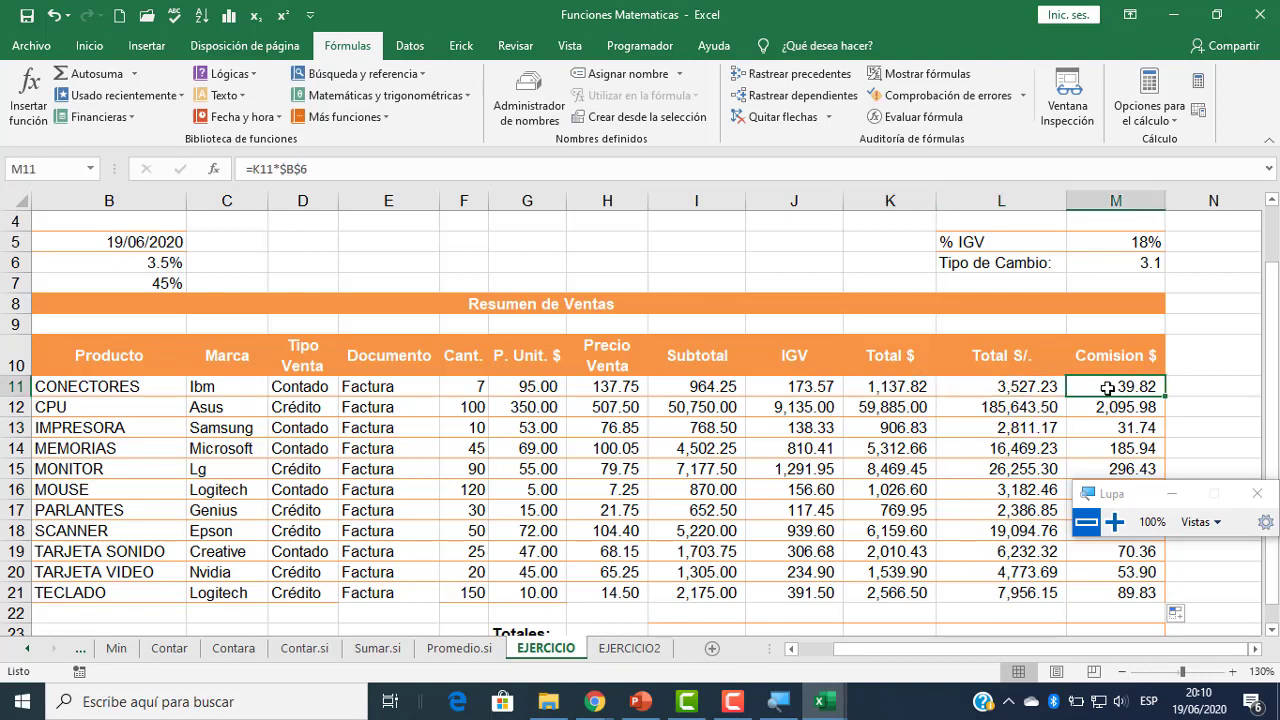
double_click(1108, 389)
key("Escape")
left_click(1035, 393)
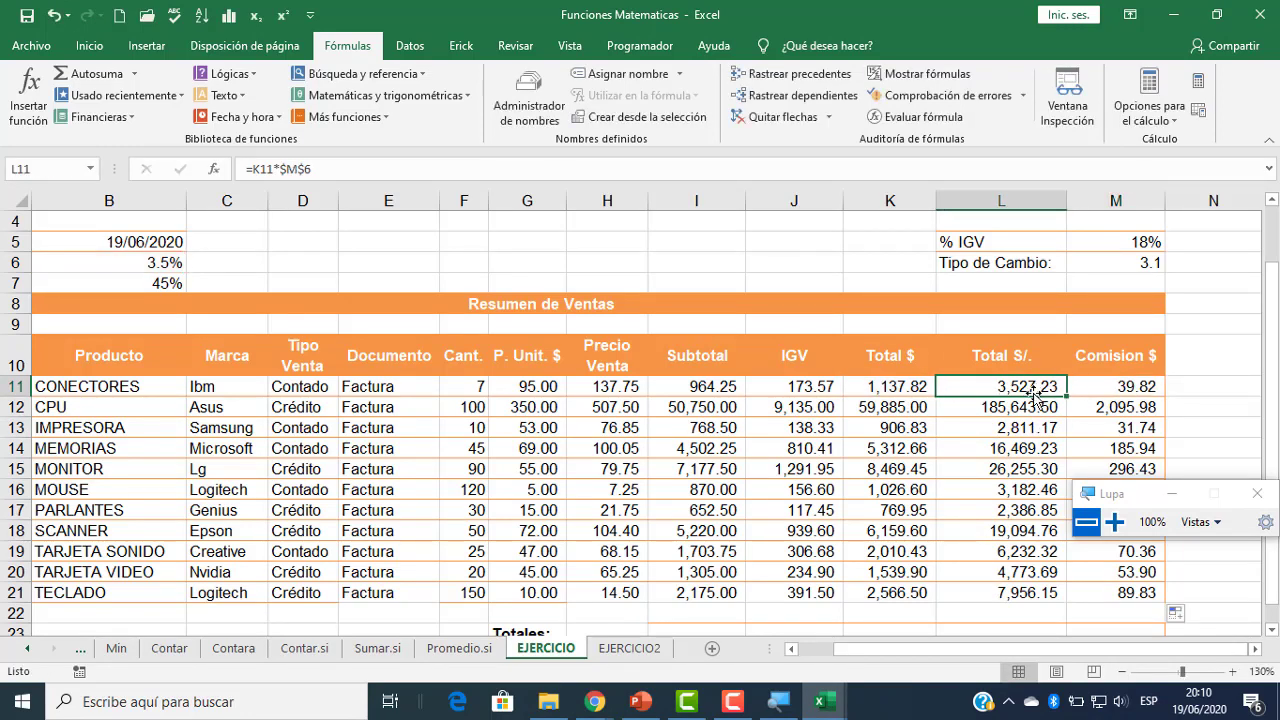
double_click(1035, 393)
key("Escape")
double_click(1088, 386)
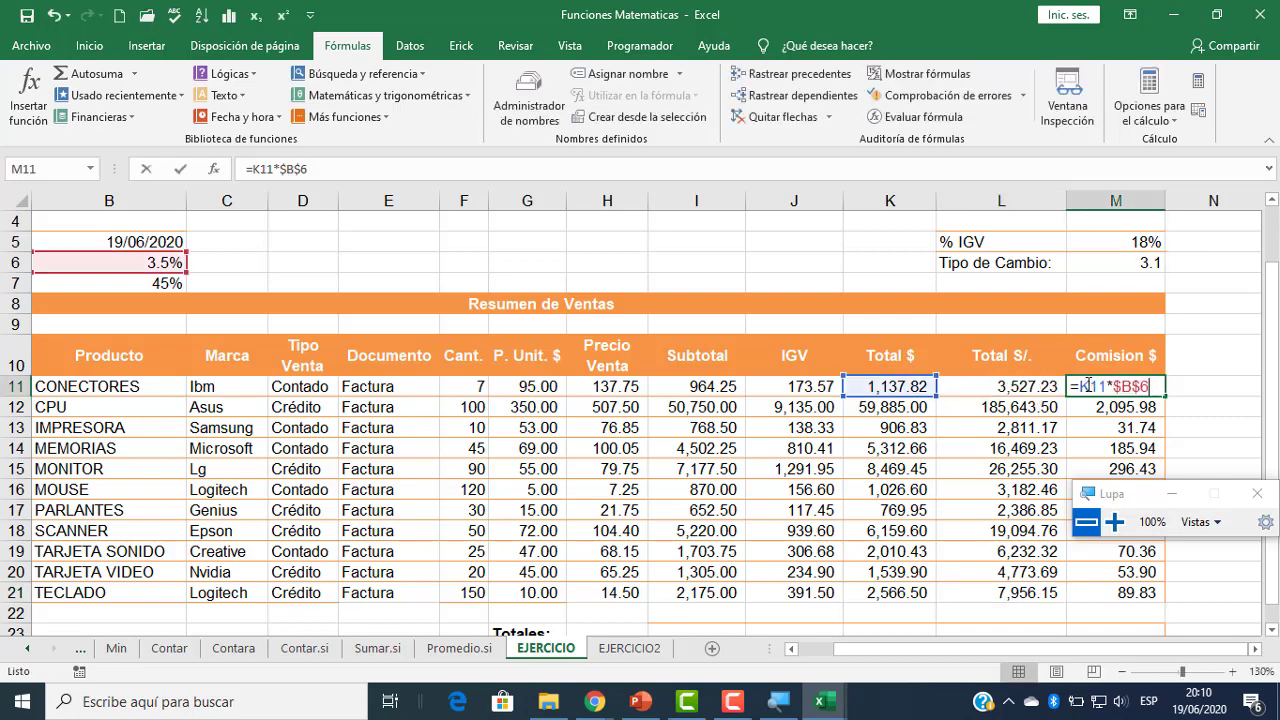
key("Escape")
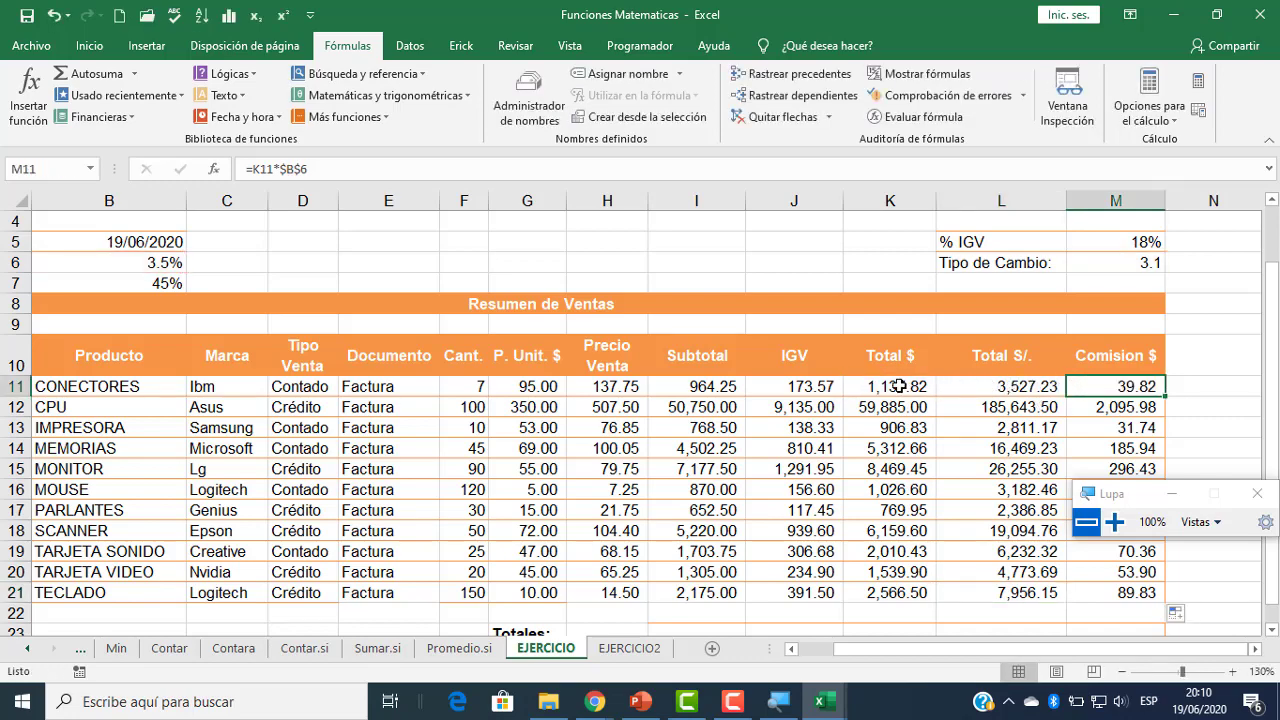
- Total the Subtotal, IGV, Total $, Total S/. and Comision $ columns in I22:M22 with AutoSum
scroll(895, 400, "down", 2)
scroll(800, 320, "up", 1)
scroll(940, 390, "up", 2)
scroll(862, 476, "down", 2)
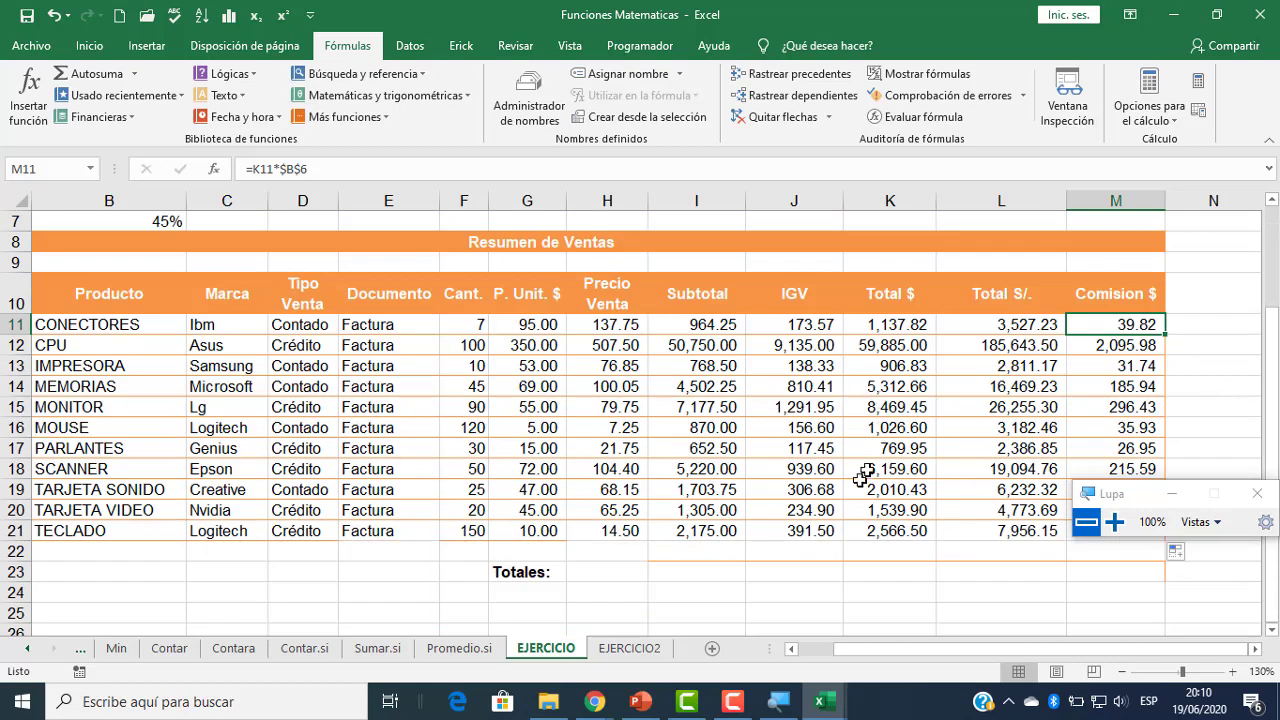
left_click(715, 553)
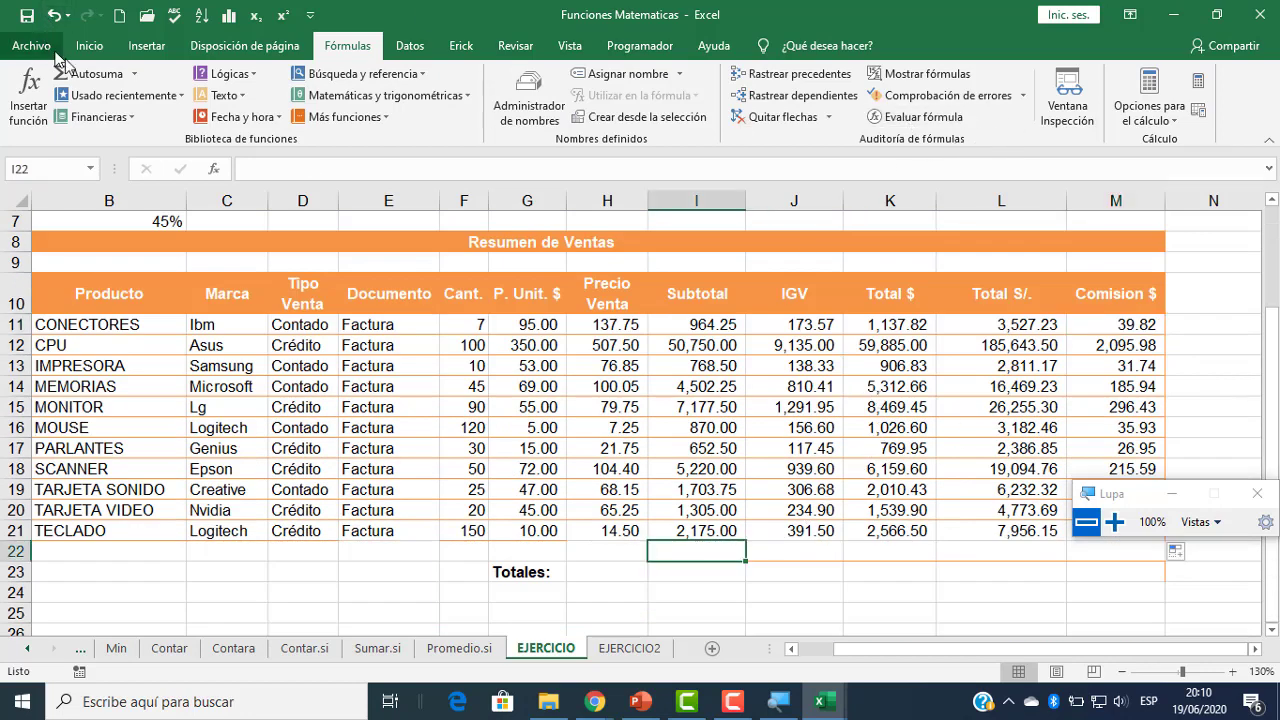
left_click(89, 46)
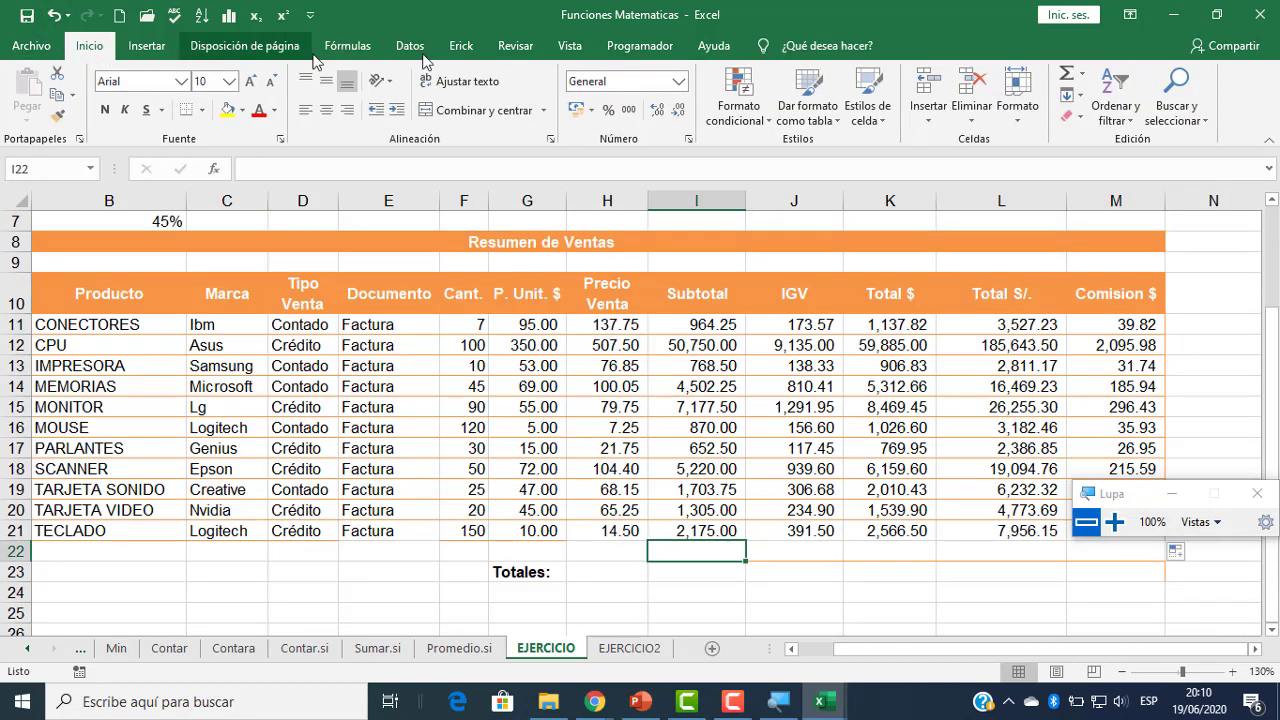
left_click(1064, 74)
key("Return")
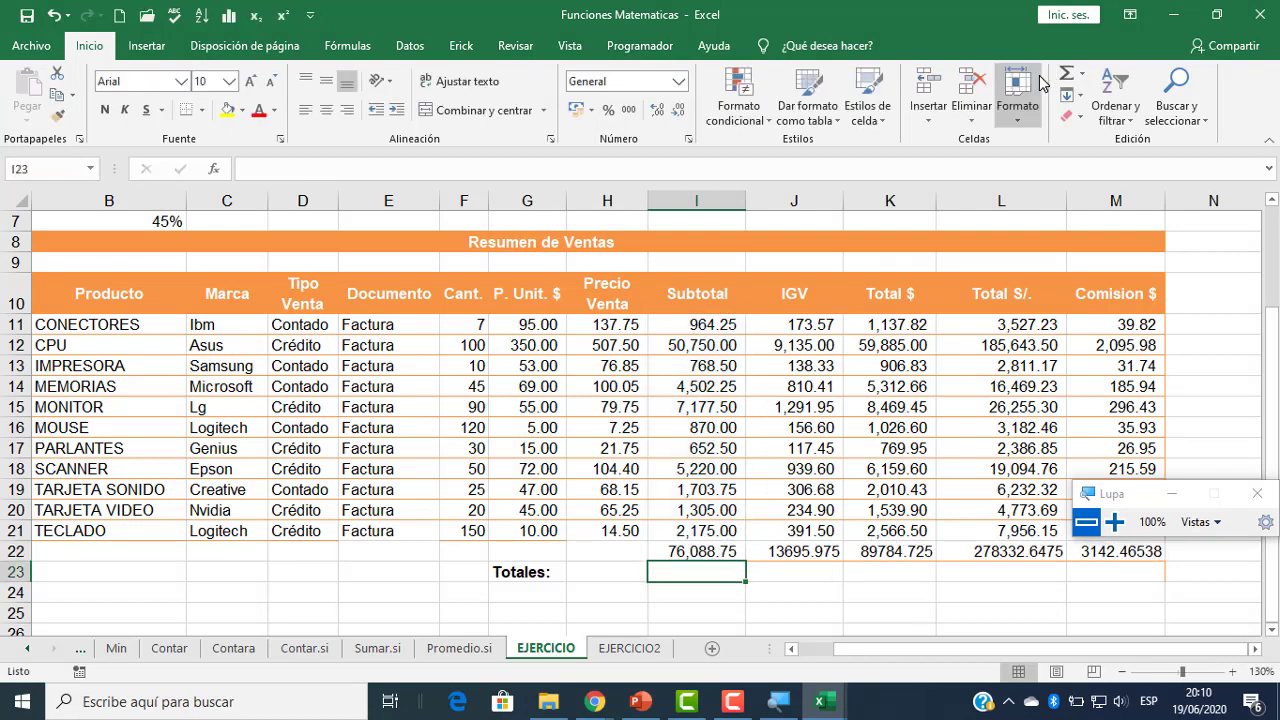
- Move the magnifier window off the Comision $ column and inspect the =SUMA(I11:I21) formula in I22, leaving it unchanged
left_click_drag(1060, 572, 933, 612)
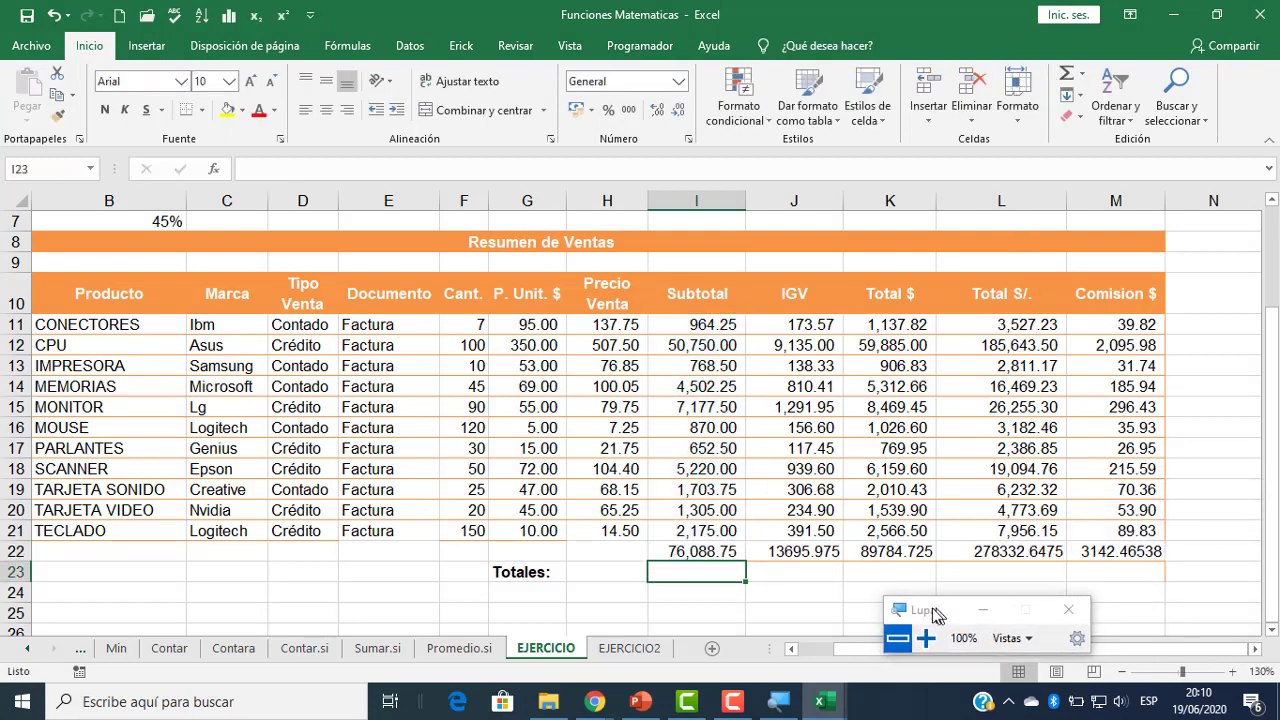
double_click(717, 549)
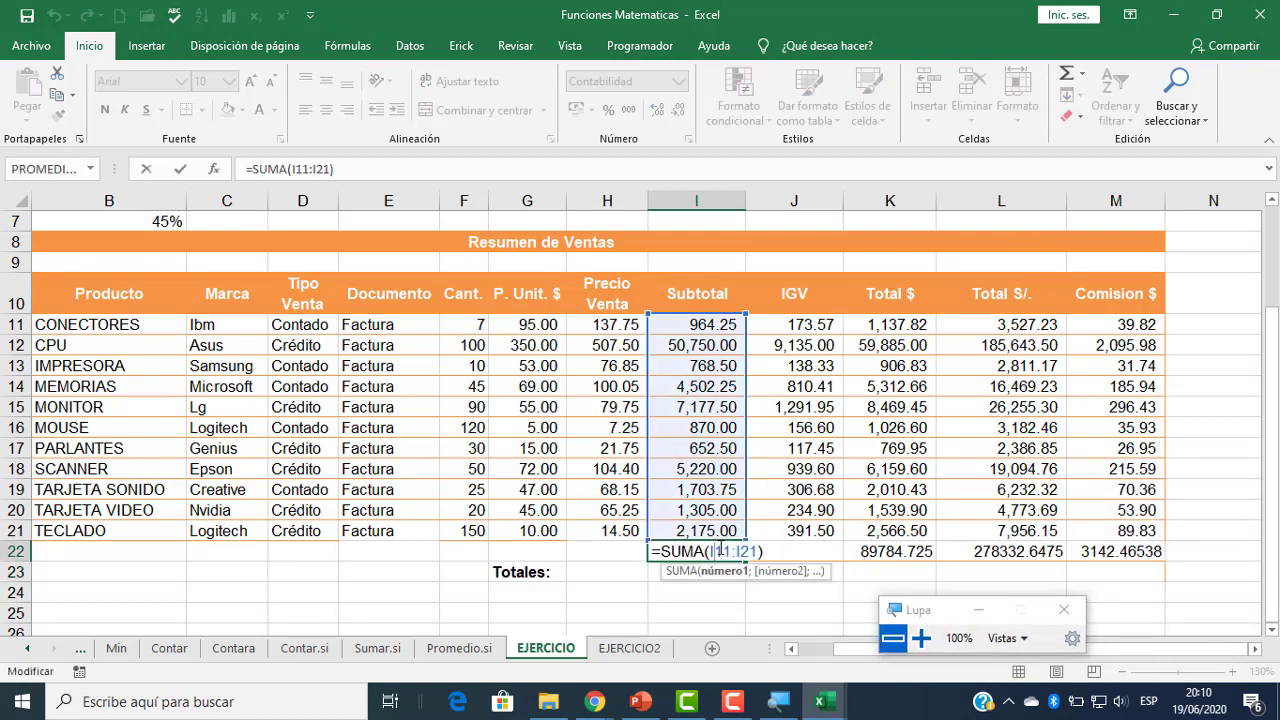
key("Escape")
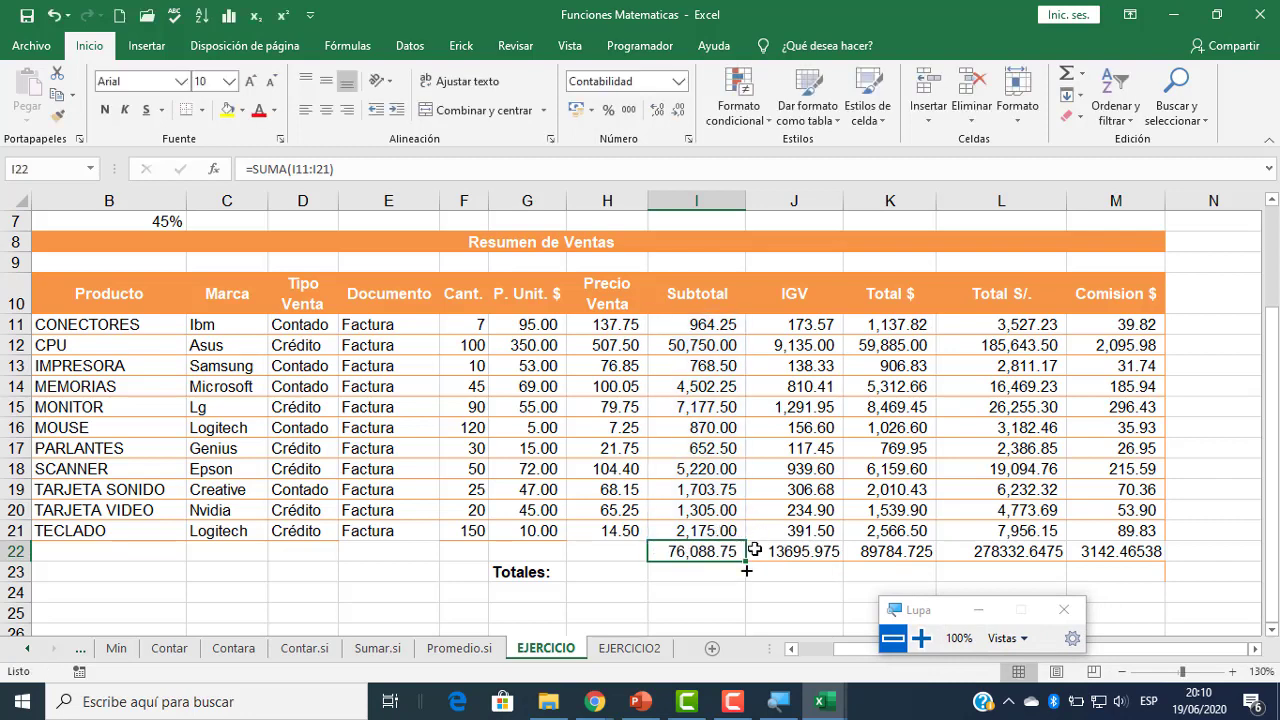
- Check the class chat in Google Meet, return to the Funciones Matematicas workbook, and look over the Total $, Total S/. and Comision $ cells
left_click(598, 700)
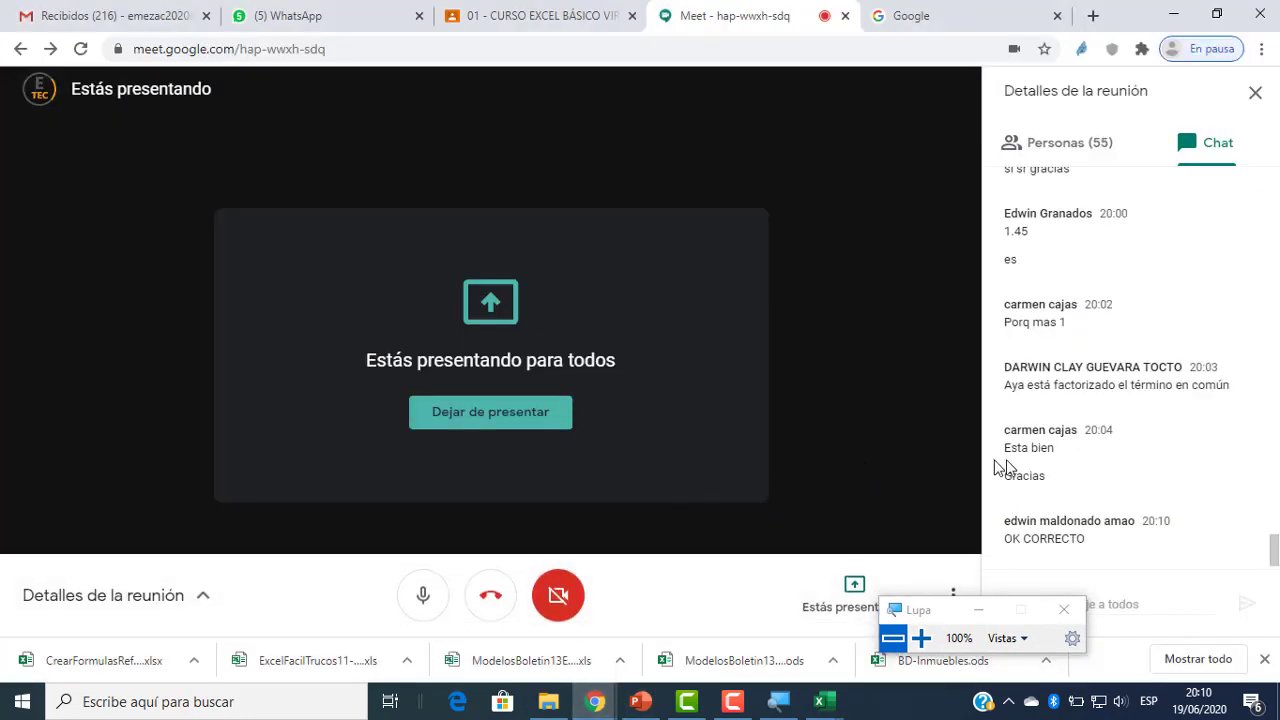
mouse_move(822, 700)
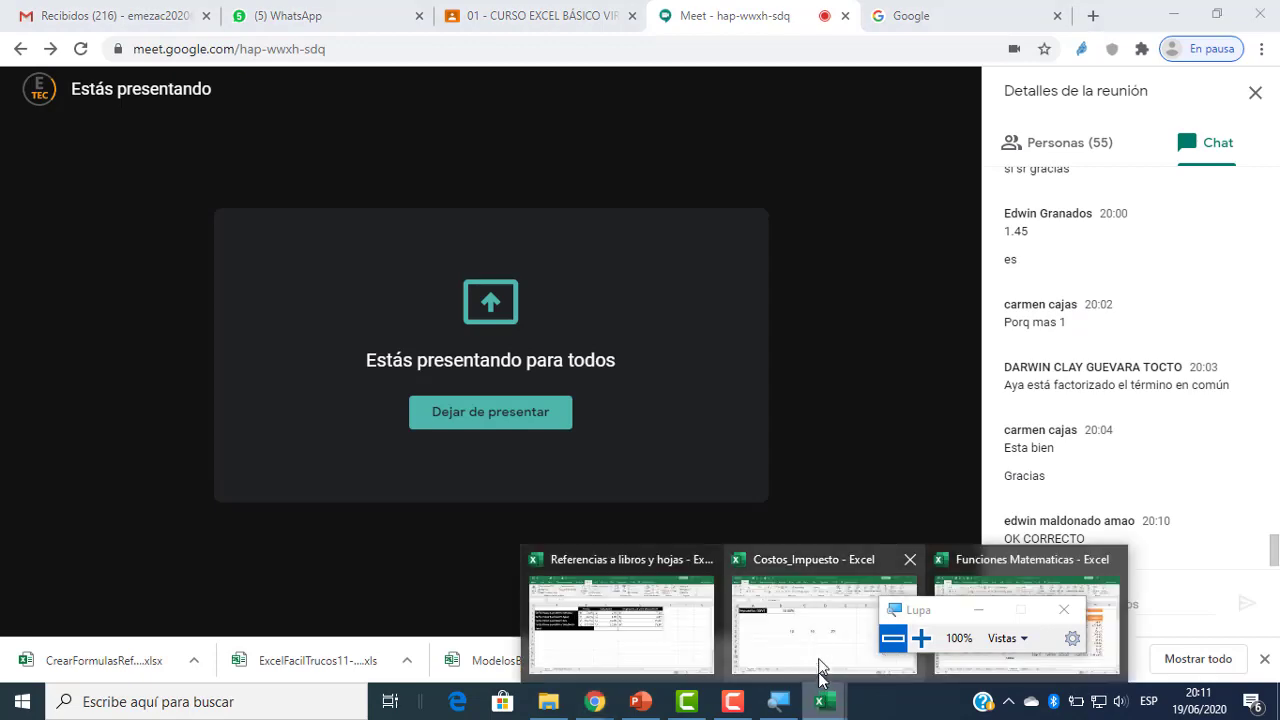
left_click(968, 596)
left_click(928, 430)
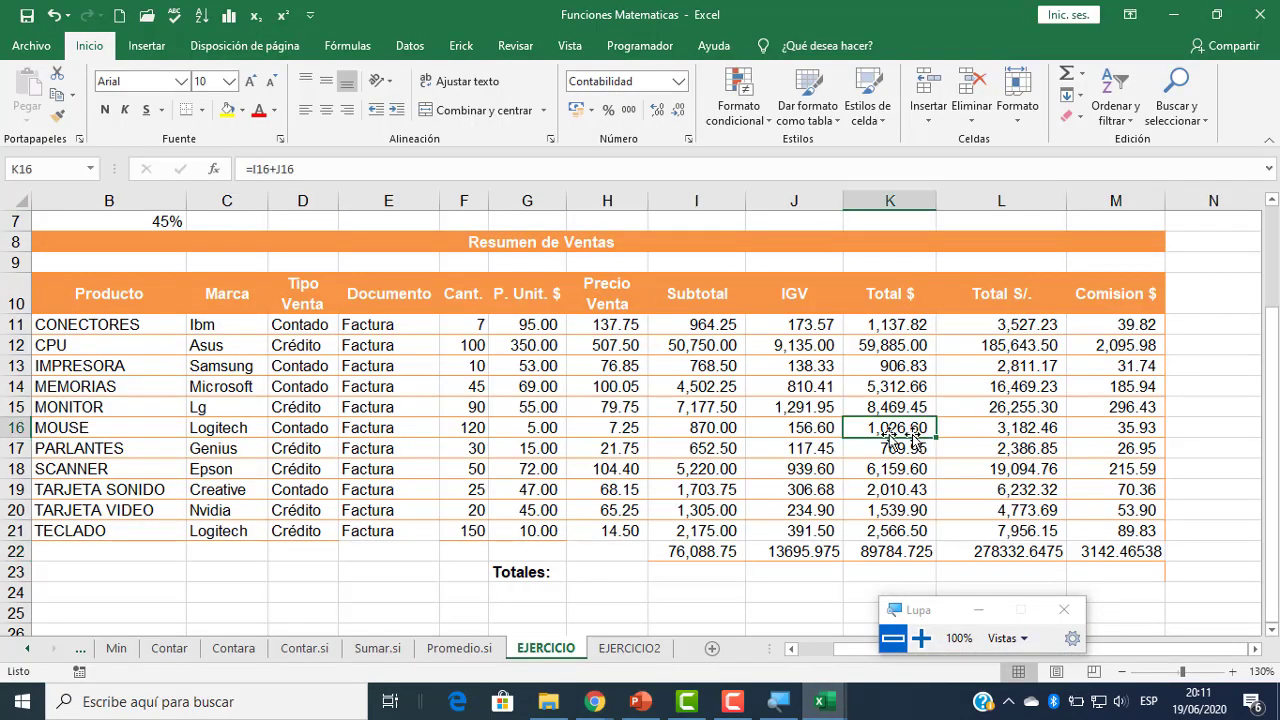
left_click(993, 446)
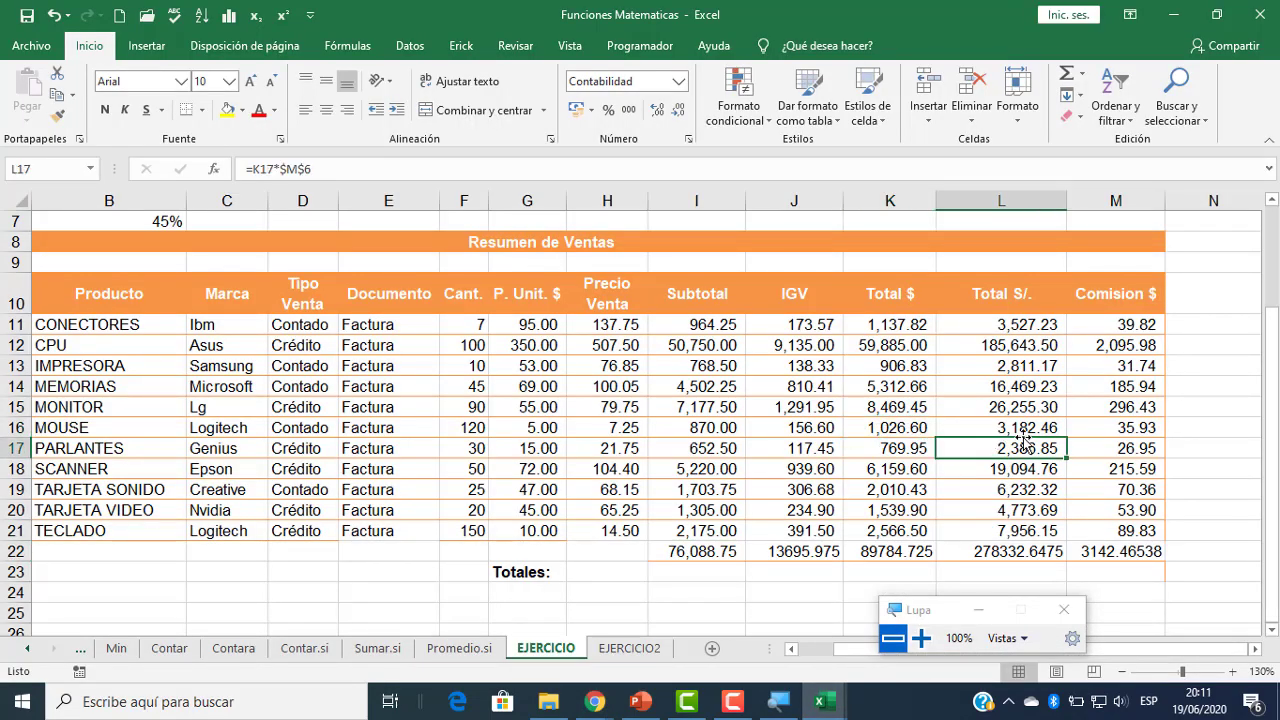
left_click(1090, 412)
left_click(889, 409)
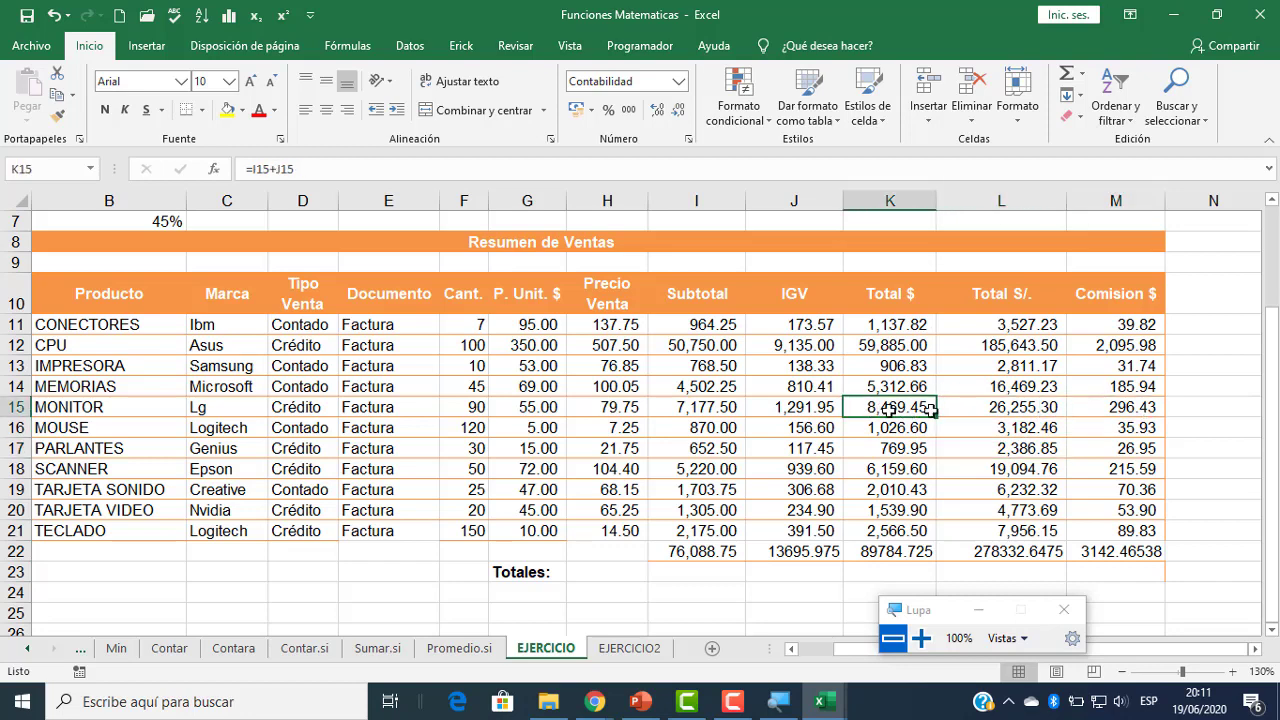
left_click(970, 407)
left_click(1030, 472)
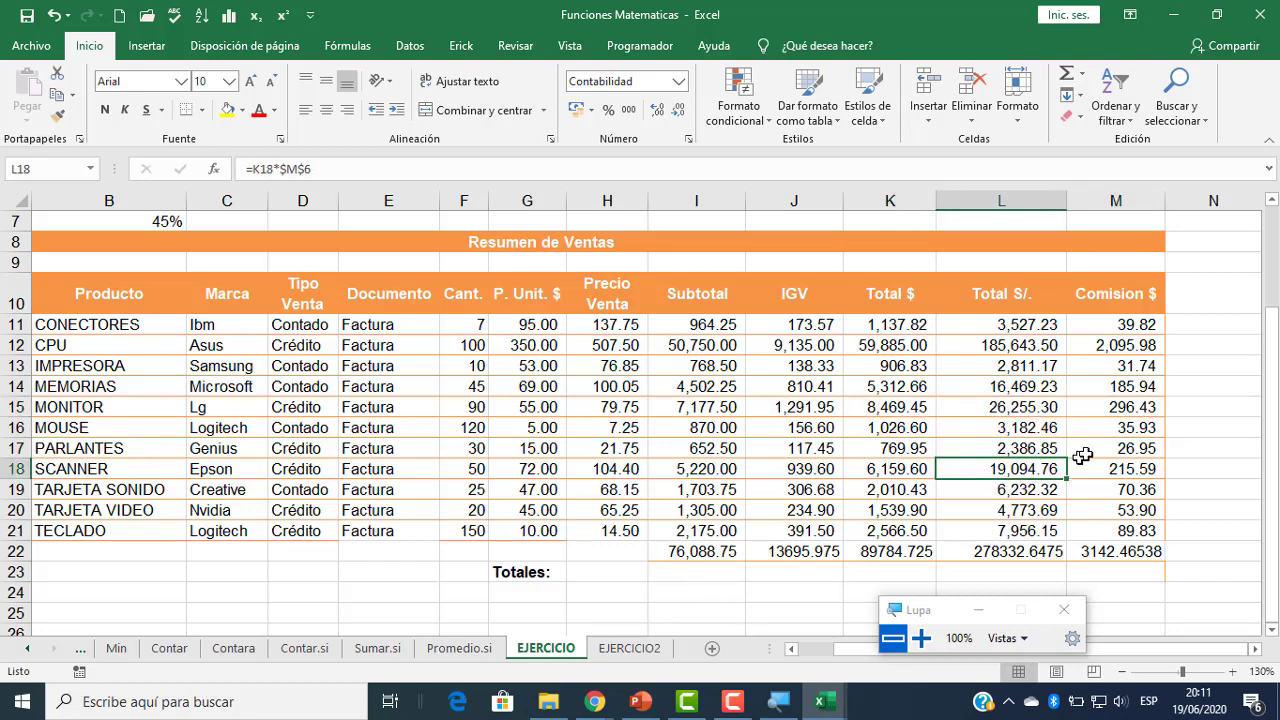
left_click(1108, 446)
- Look over the PLANILLA DE SUELDOS payroll table and its summary tables on the EJERCICIO2 sheet
left_click(629, 649)
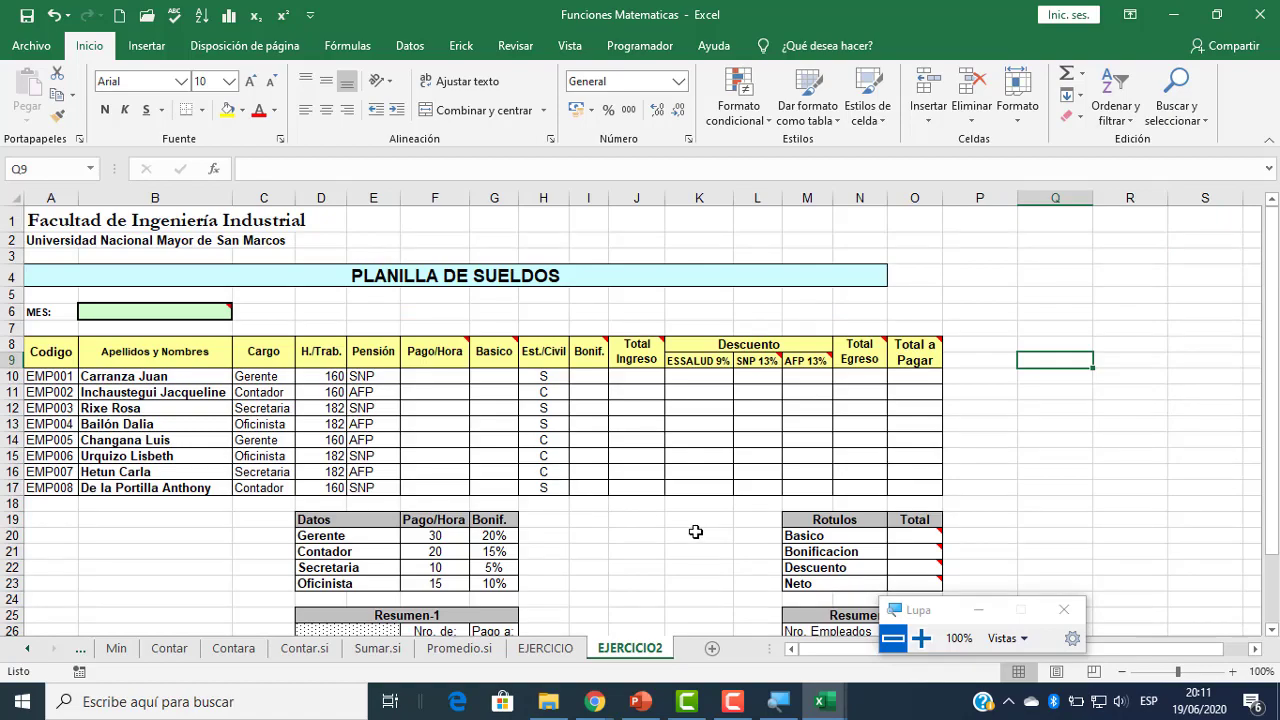
scroll(695, 532, "down", 1)
scroll(695, 532, "up", 1)
scroll(695, 532, "down", 1)
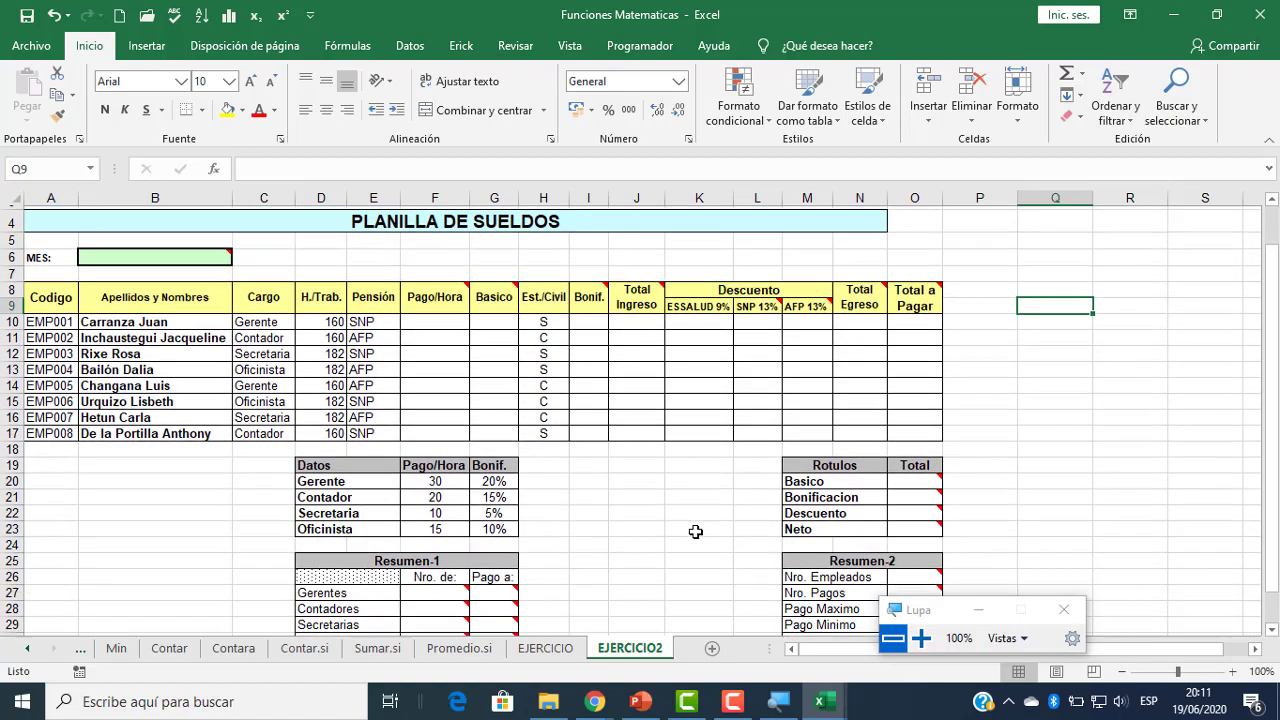
scroll(695, 532, "down", 1)
scroll(688, 528, "up", 2)
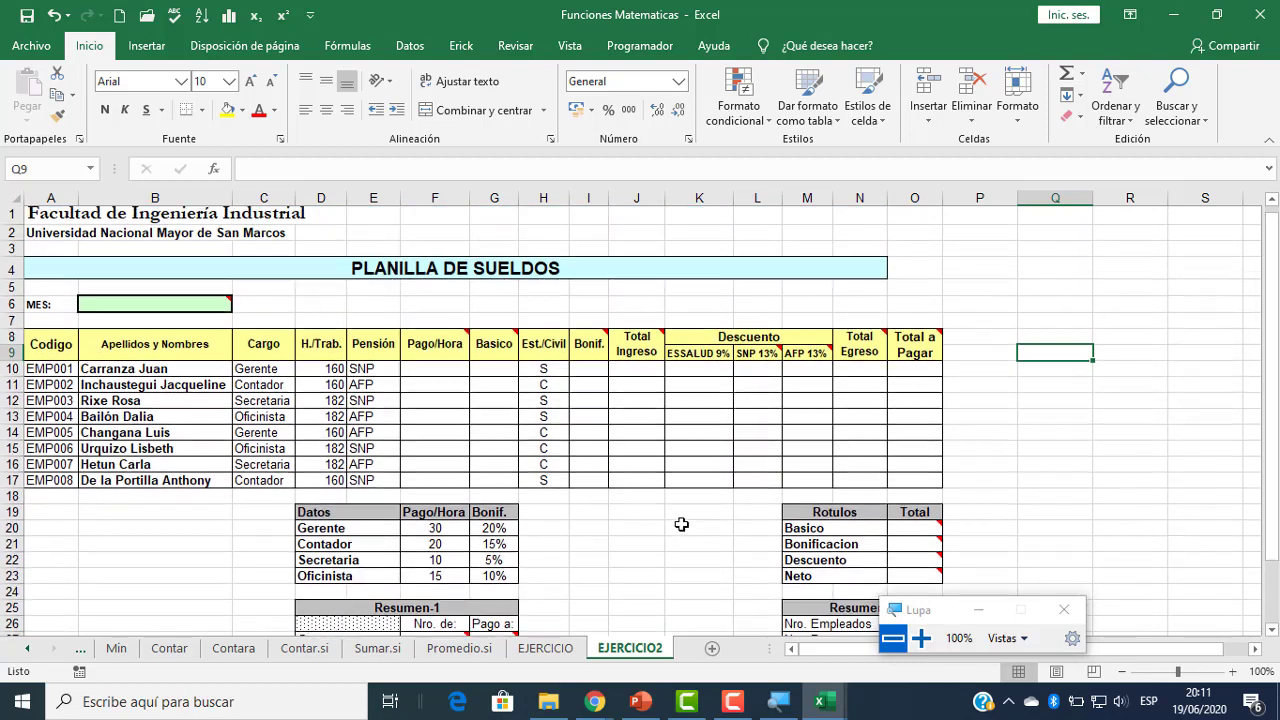
scroll(681, 524, "up", 1)
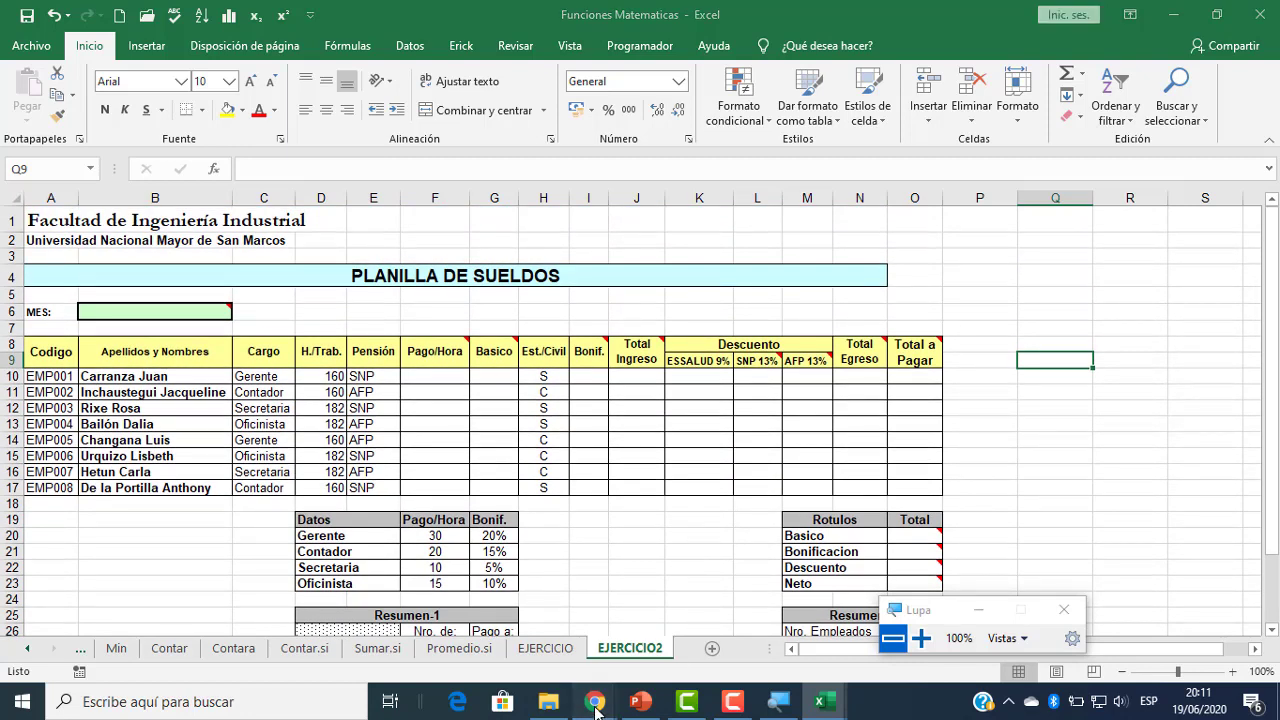
- Read the new messages in the Google Meet class chat and return to the Funciones Matematicas workbook in Excel
mouse_move(594, 701)
left_click(523, 617)
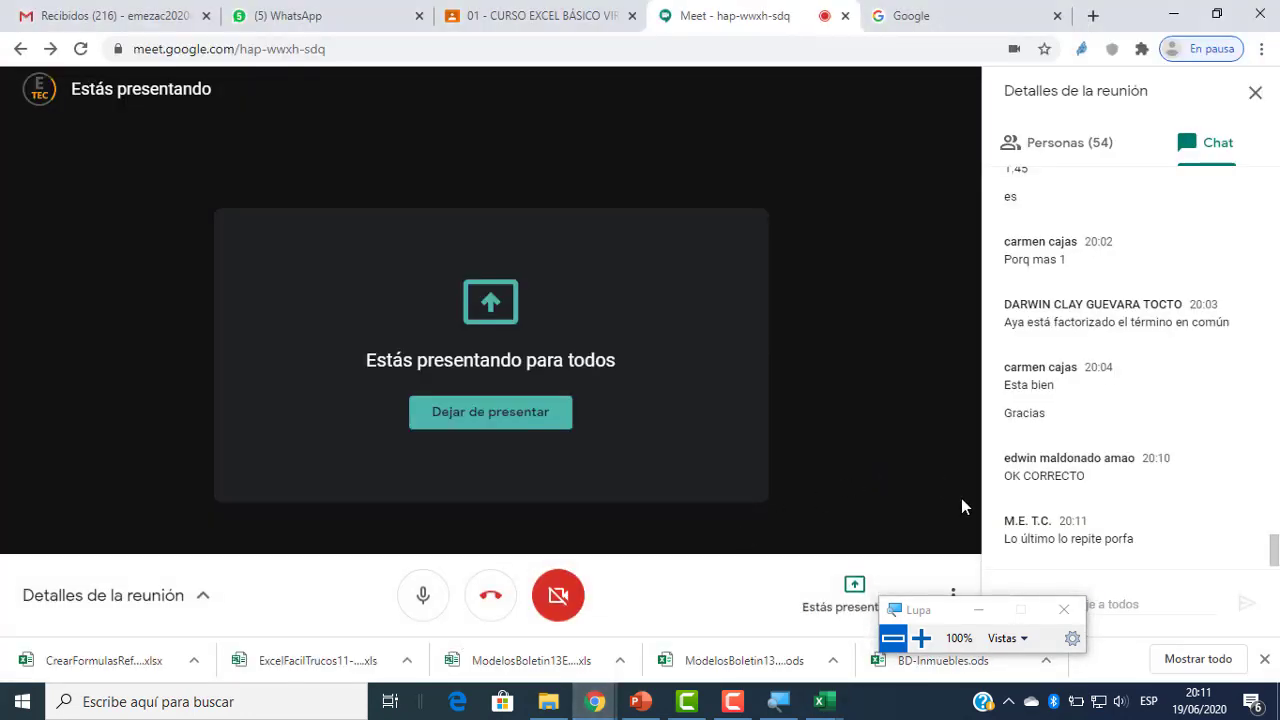
mouse_move(823, 701)
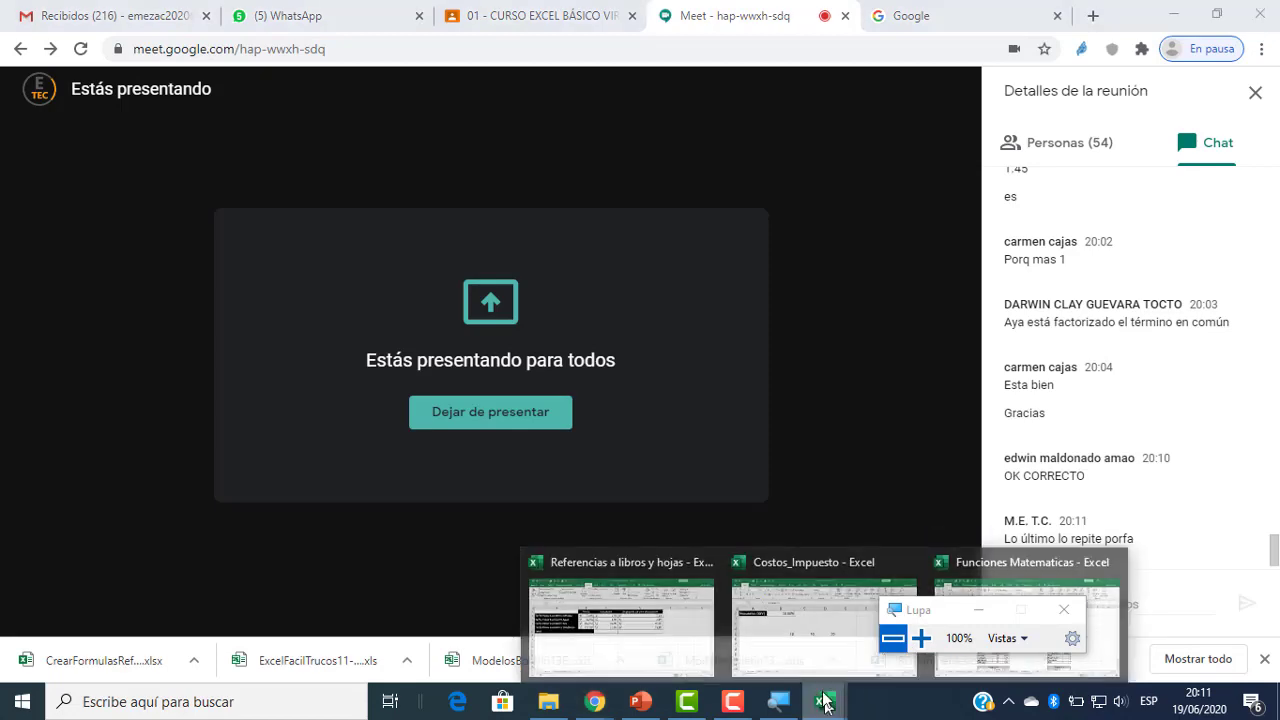
left_click(988, 595)
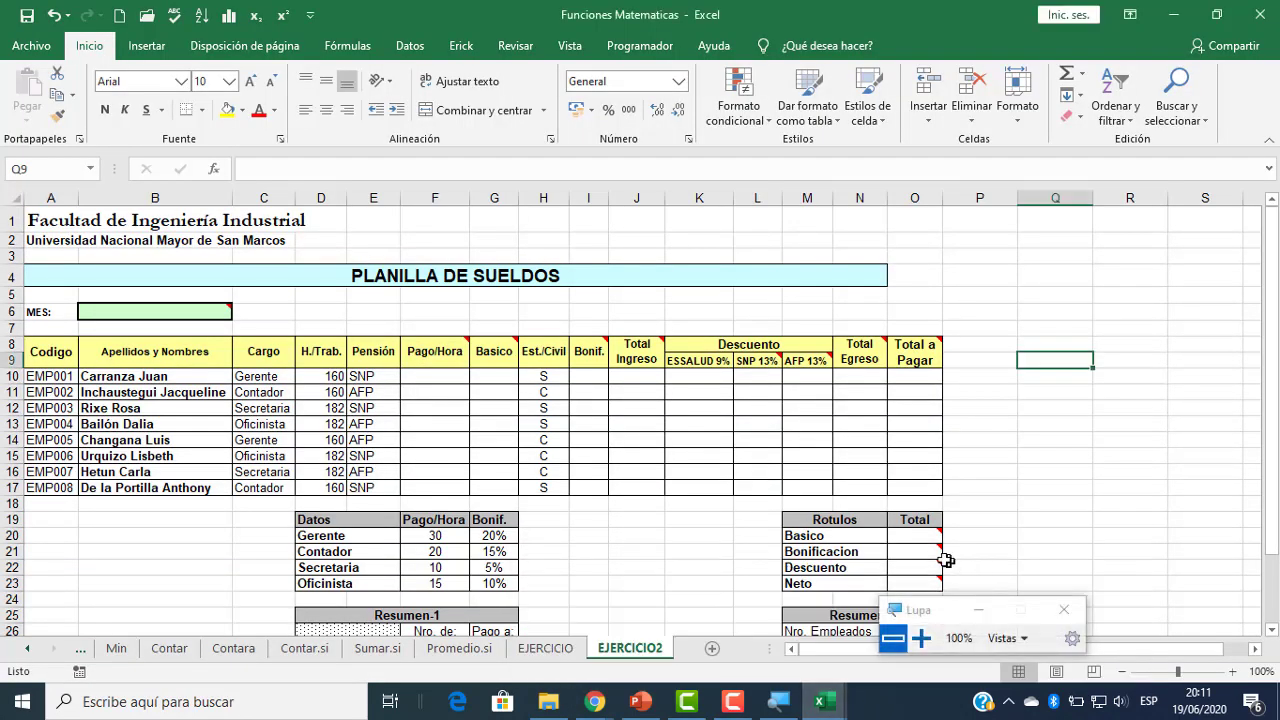
- Review the Comision $ formula in M11 of the EJERCICIO sheet at 200% magnification, leave it unchanged, and restore 100%
left_click(560, 650)
left_click(1105, 325)
double_click(1105, 325)
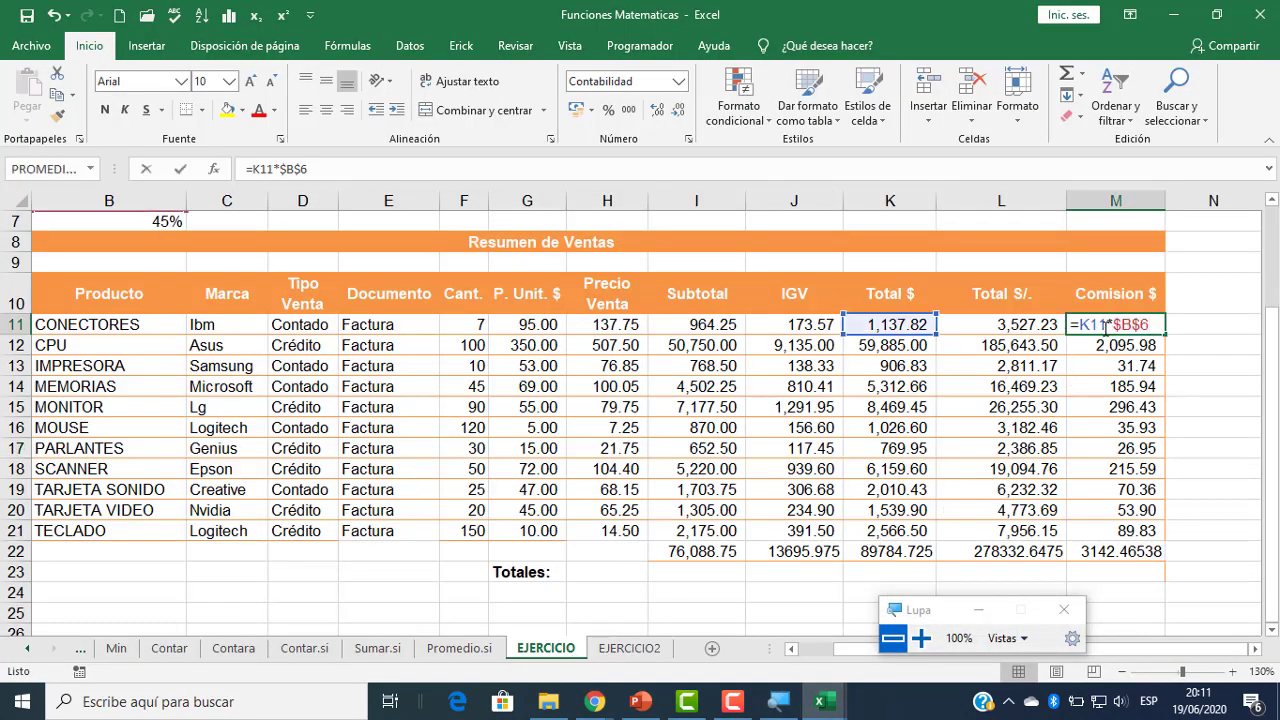
left_click(921, 638)
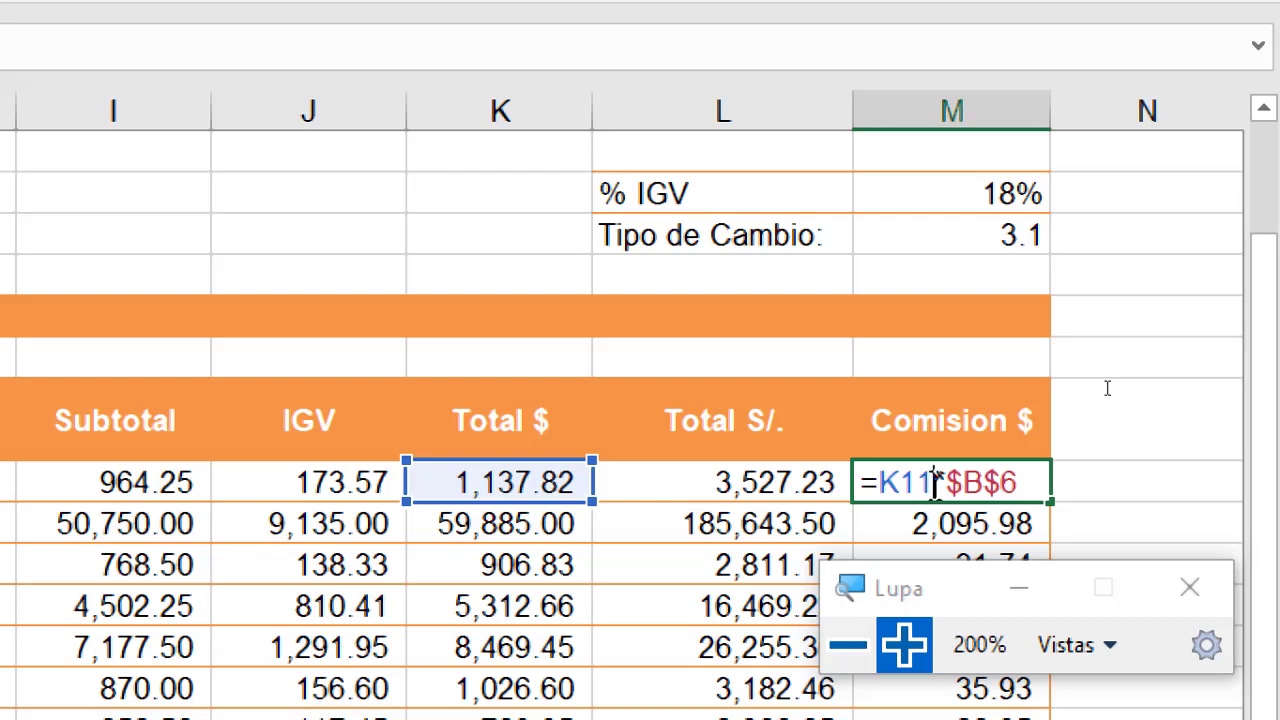
key("Return")
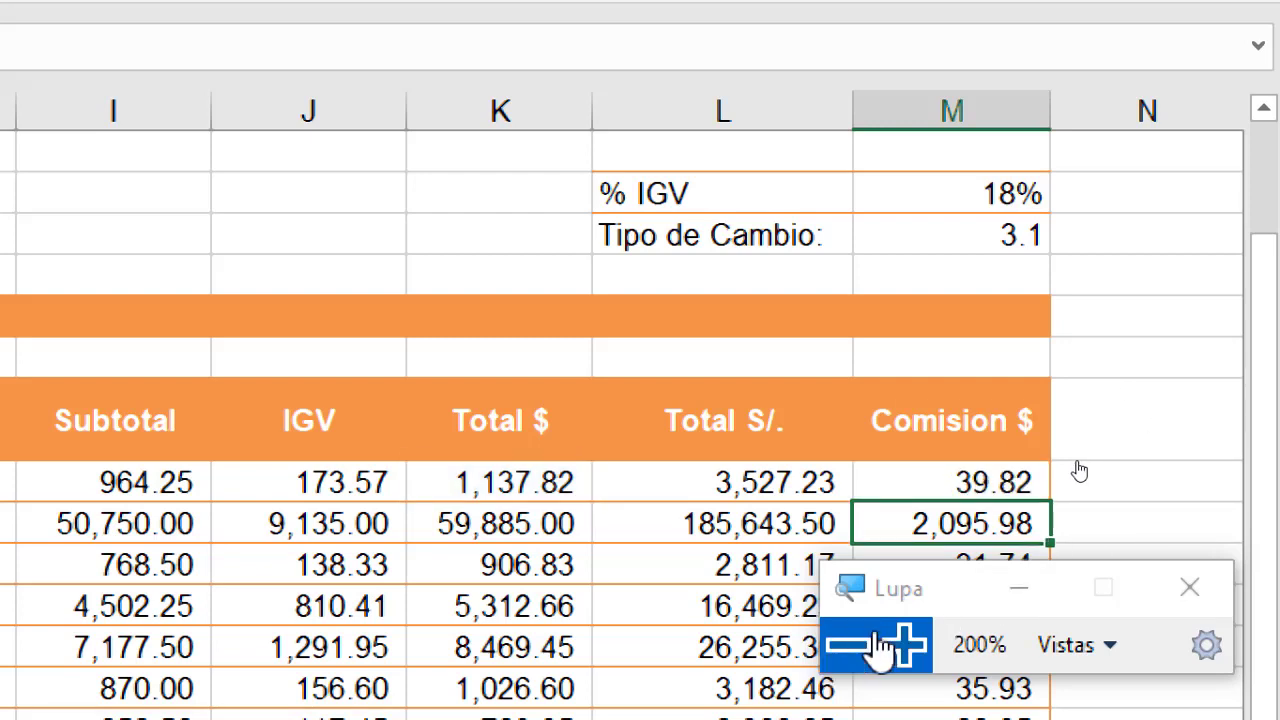
left_click(878, 640)
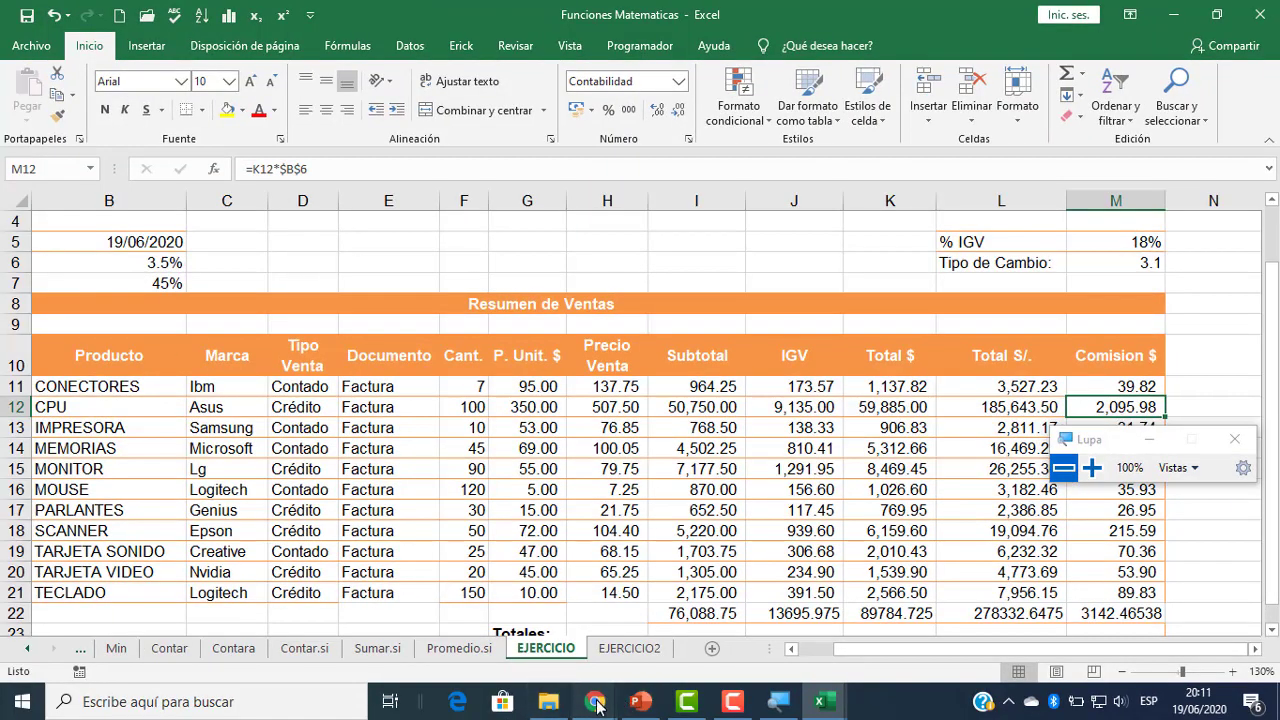
- Check the Google Meet class chat for replies, then go back to the Funciones Matematicas workbook
mouse_move(597, 705)
left_click(466, 622)
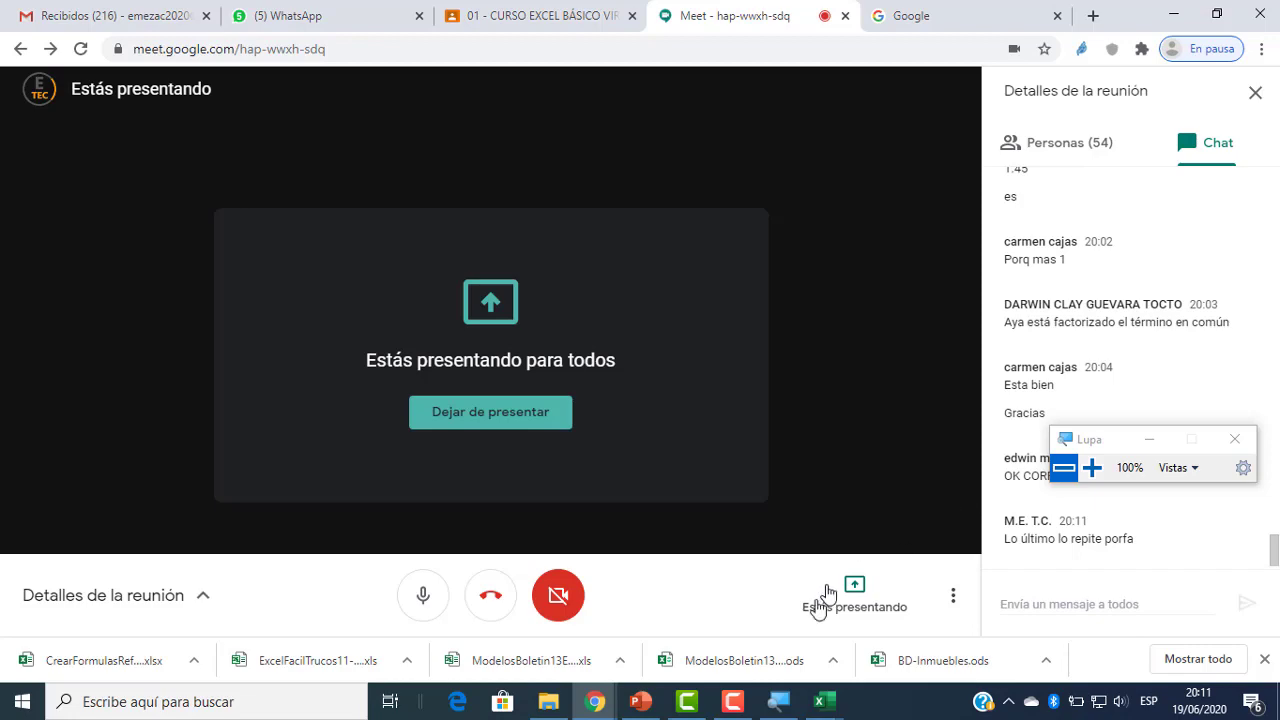
mouse_move(823, 697)
left_click(955, 637)
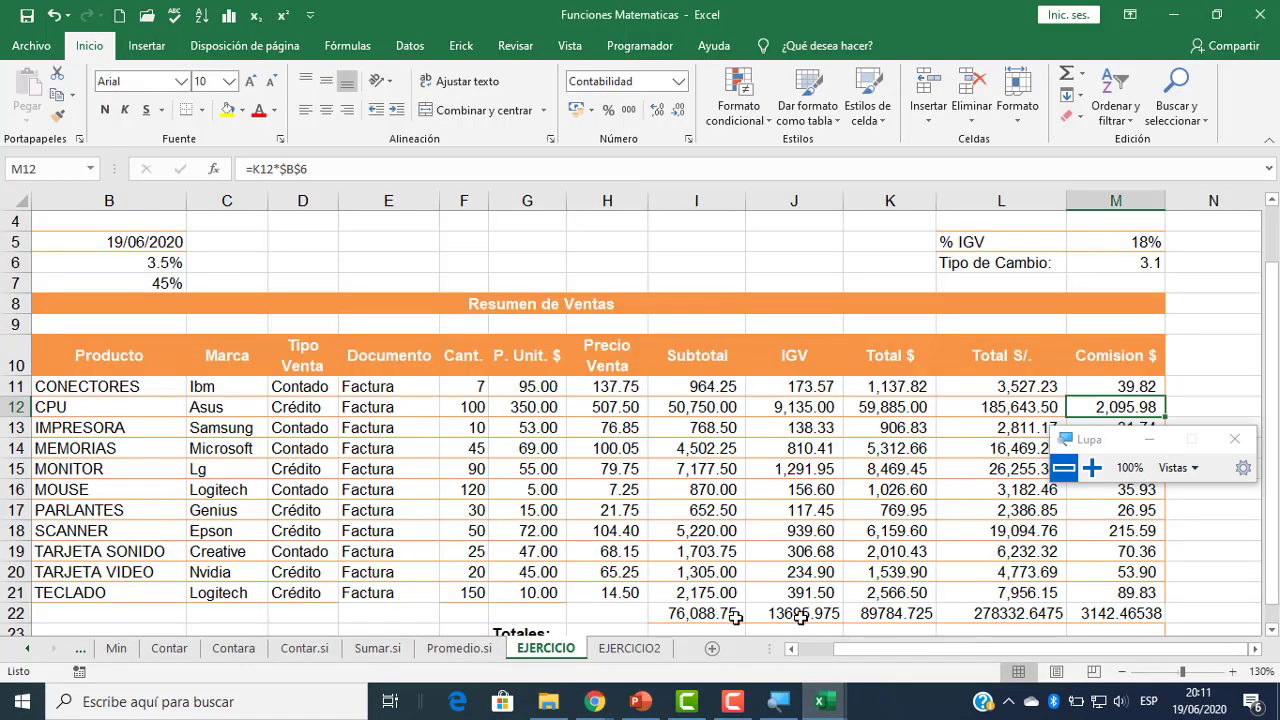
- Open the EJERCICIO2 sheet and zoom it to 130%, with the payroll table in view from column A
left_click(632, 648)
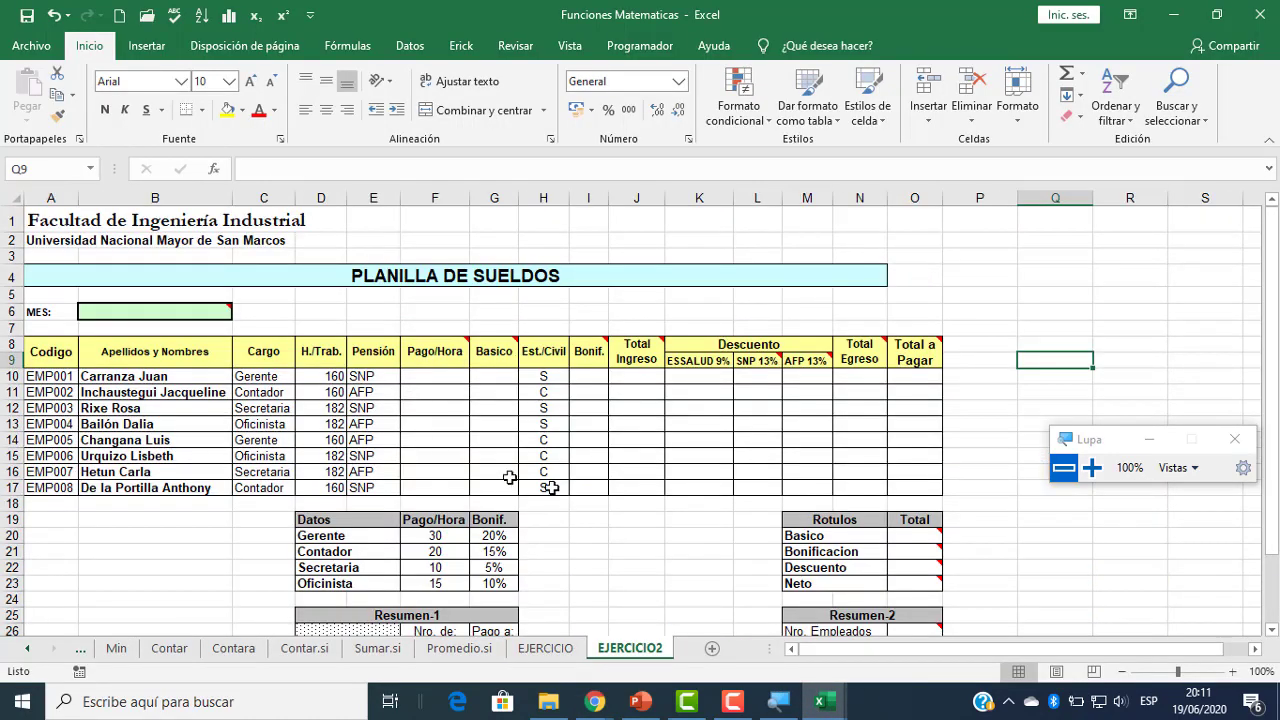
scroll(531, 456, "up", 1, "ctrl")
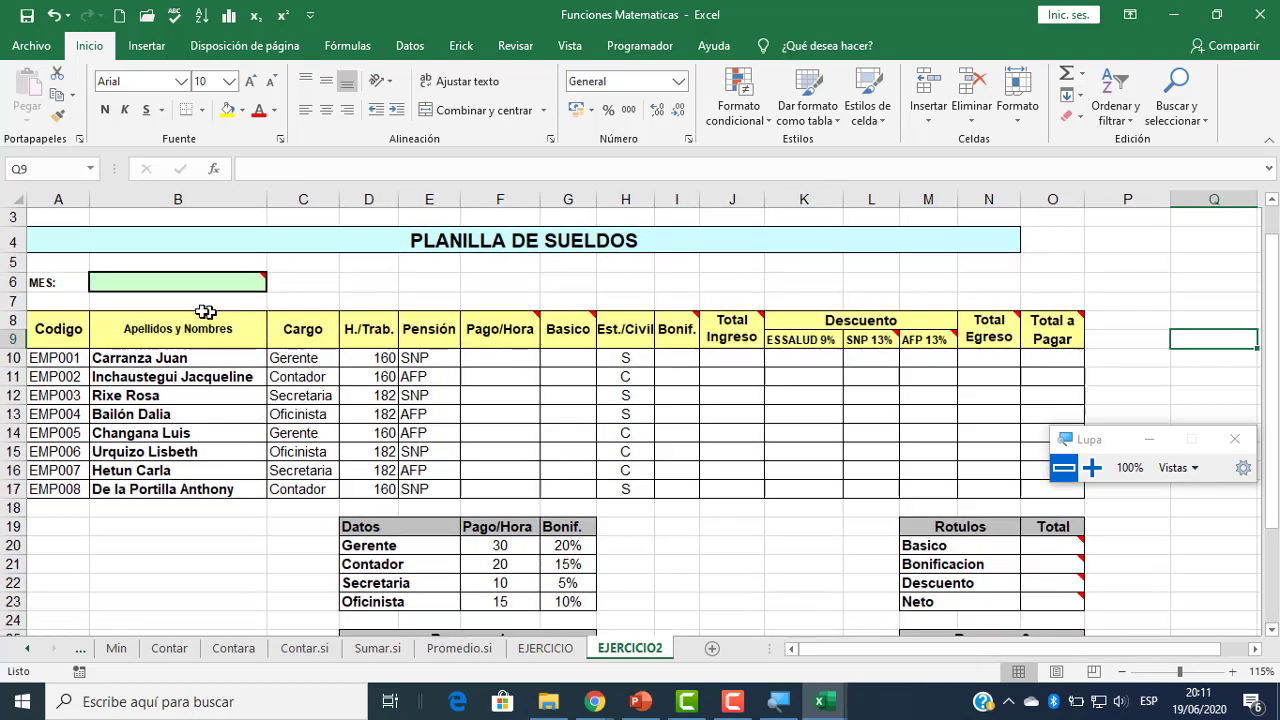
scroll(195, 313, "up", 1, "ctrl")
left_click_drag(860, 648, 772, 650)
- Read the comment on the MES cell B6 and examine the employee table's first columns at 200% magnification
left_click(245, 279)
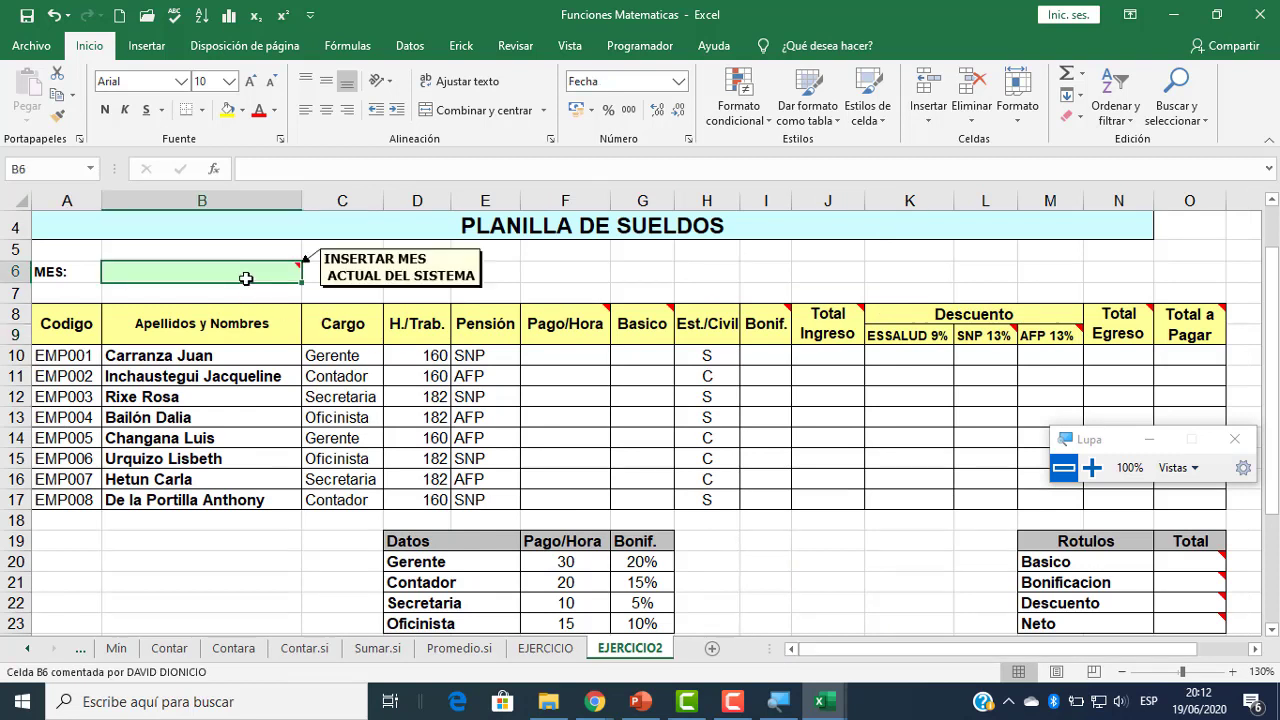
left_click(343, 323)
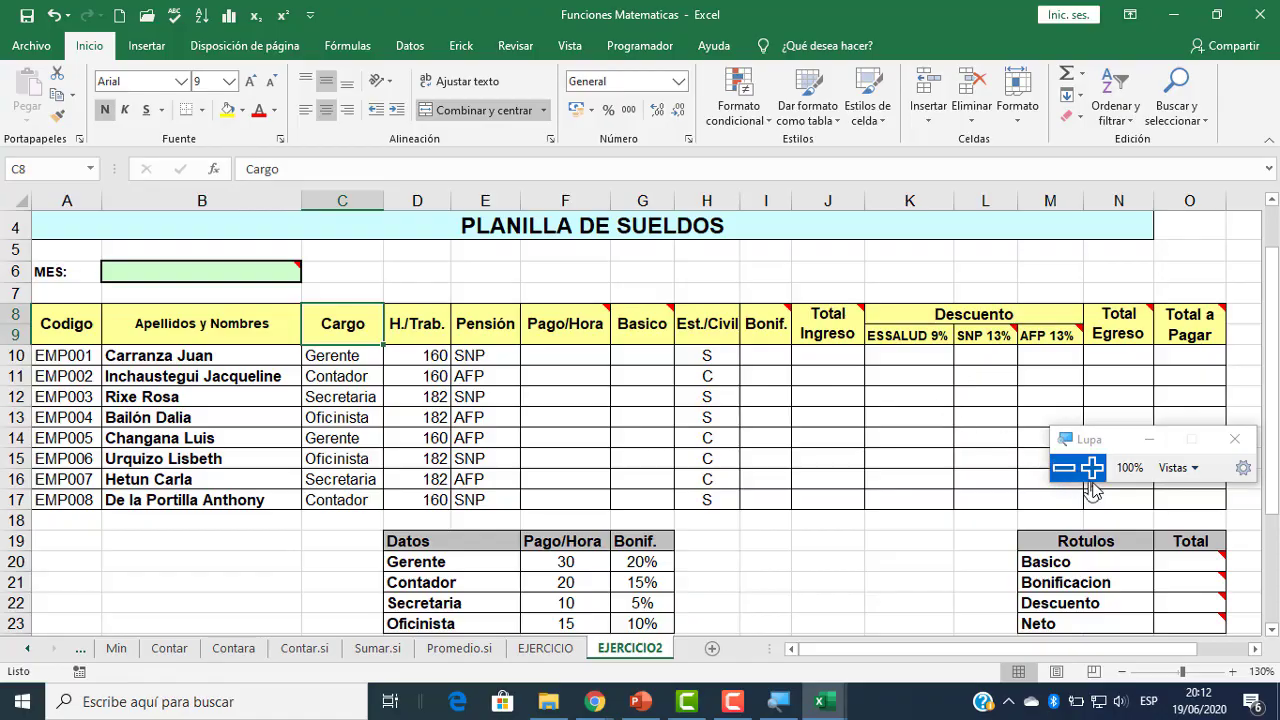
left_click(1091, 467)
left_click(566, 474)
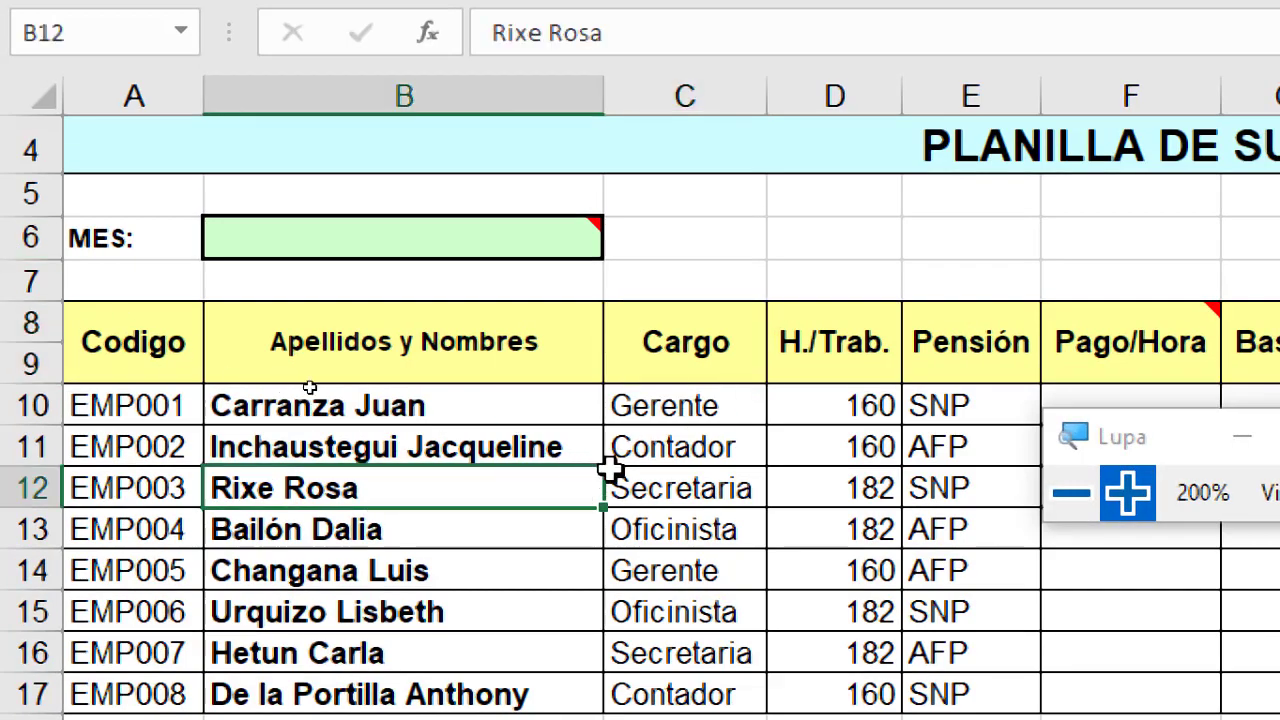
- Enter the formula =HOY() in the MES cell B6 of the EJERCICIO2 sheet
left_click(712, 475)
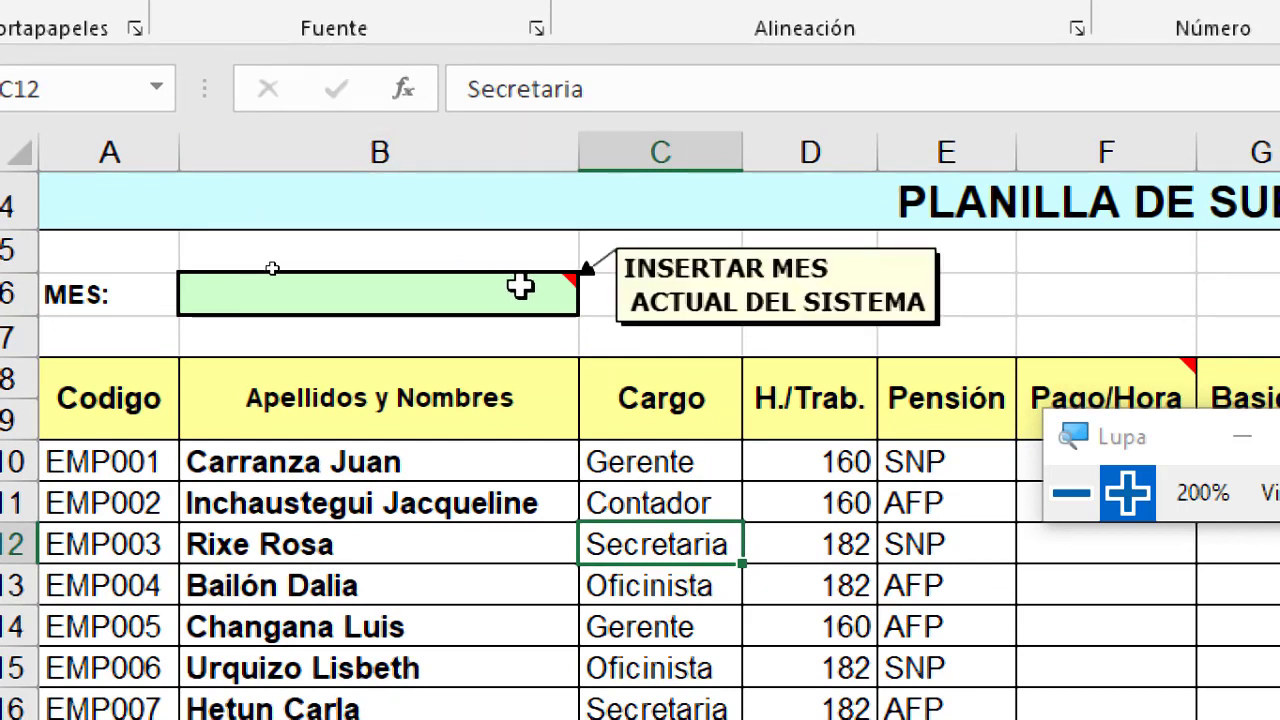
mouse_move(491, 297)
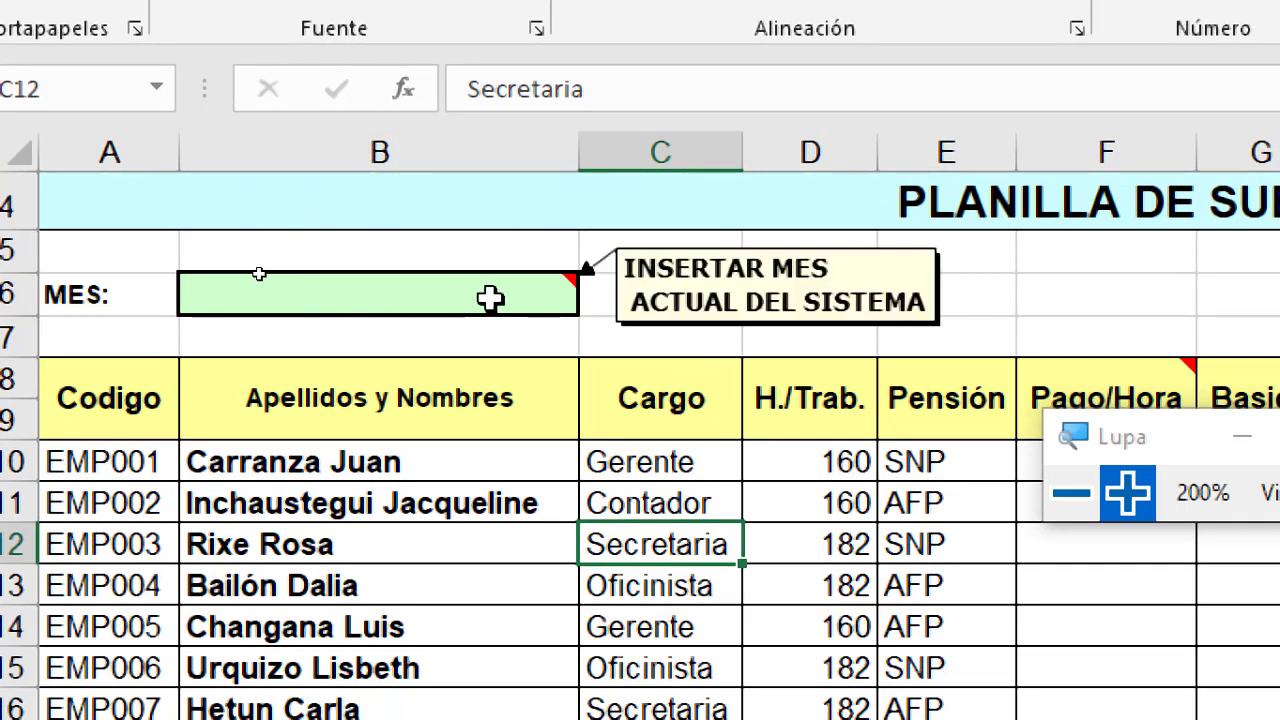
left_click(440, 300)
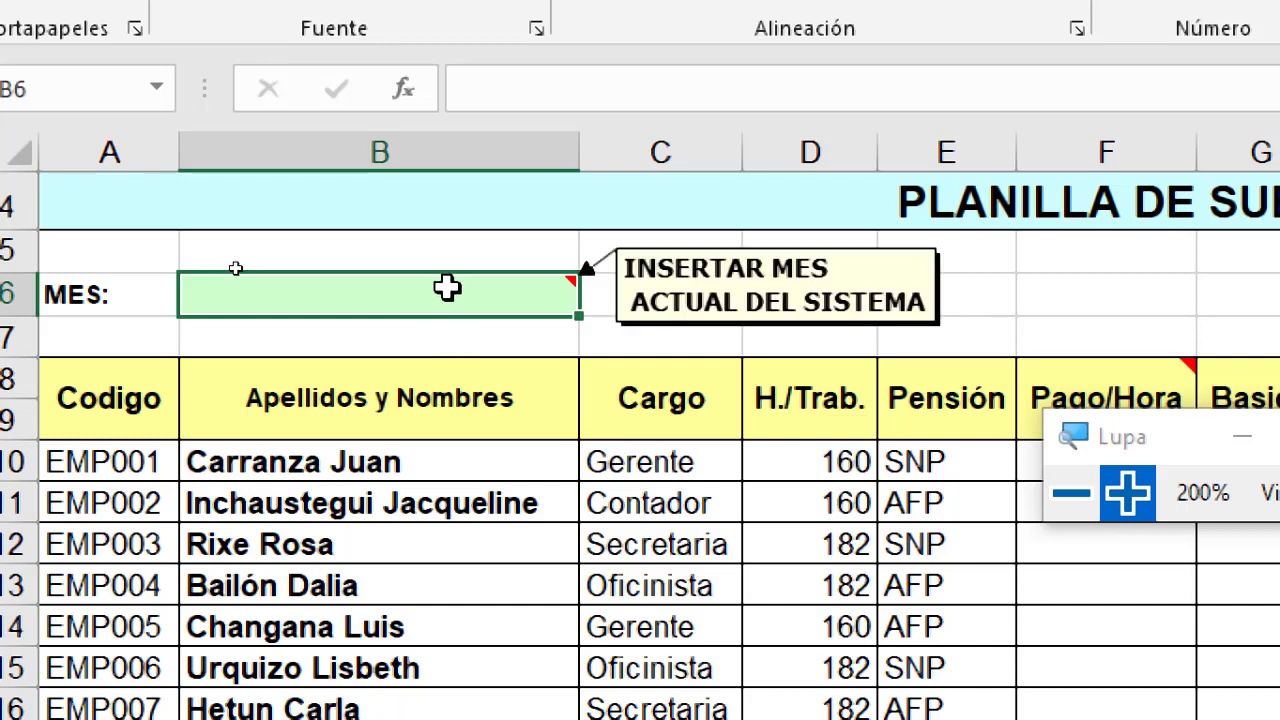
type("=hy(")
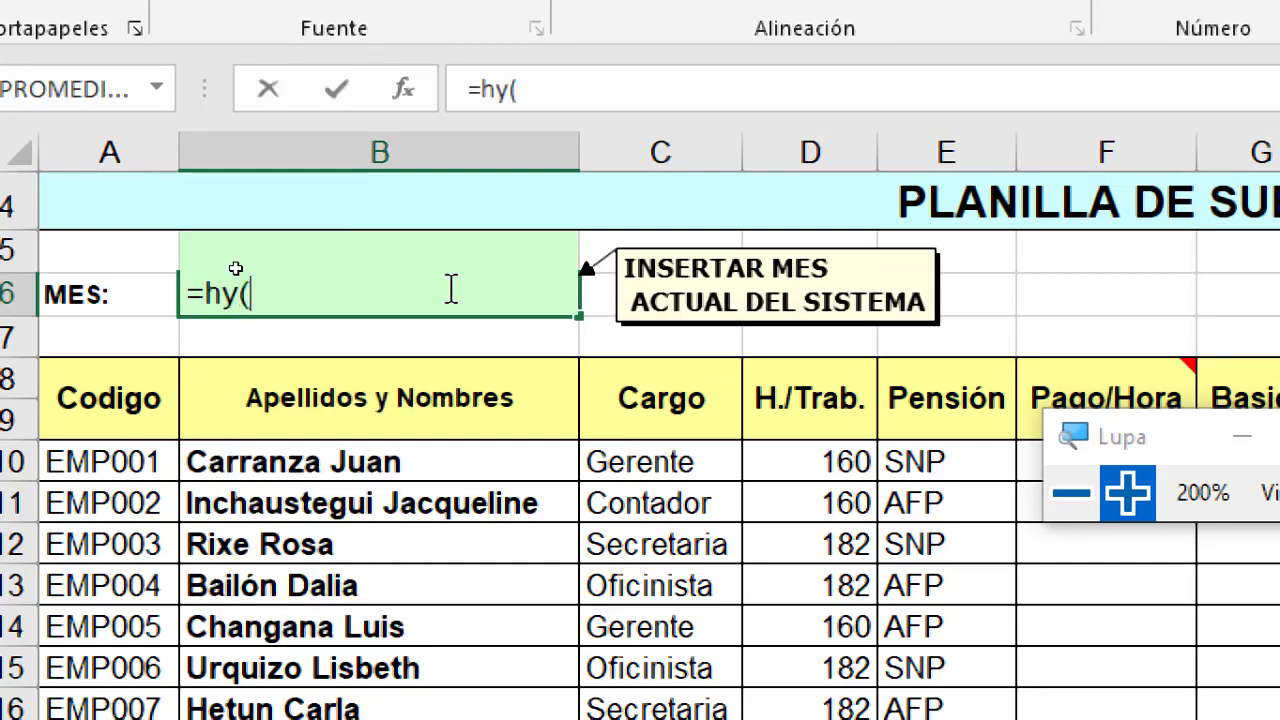
key("BackSpace")
key("BackSpace")
type("o(")
key("BackSpace")
type("y()")
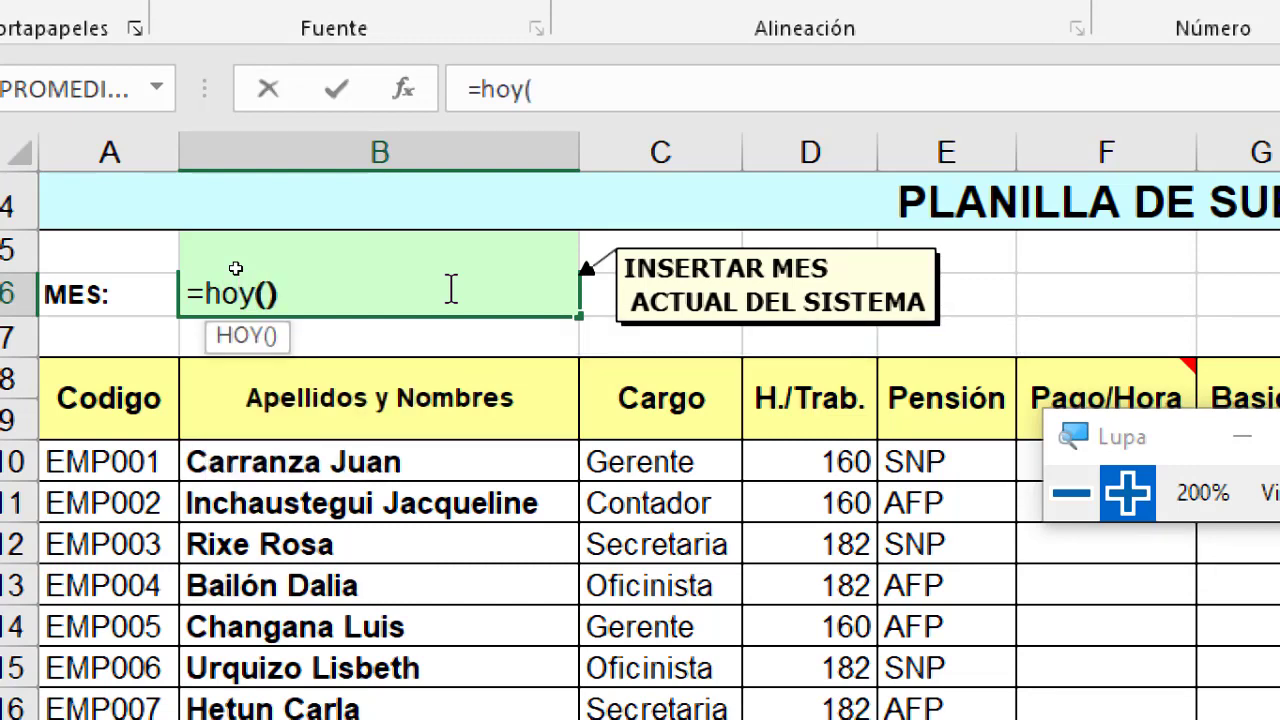
key("Return")
- Apply the custom number format mmmm to cell B6 so the date shows only its month name
left_click(446, 290)
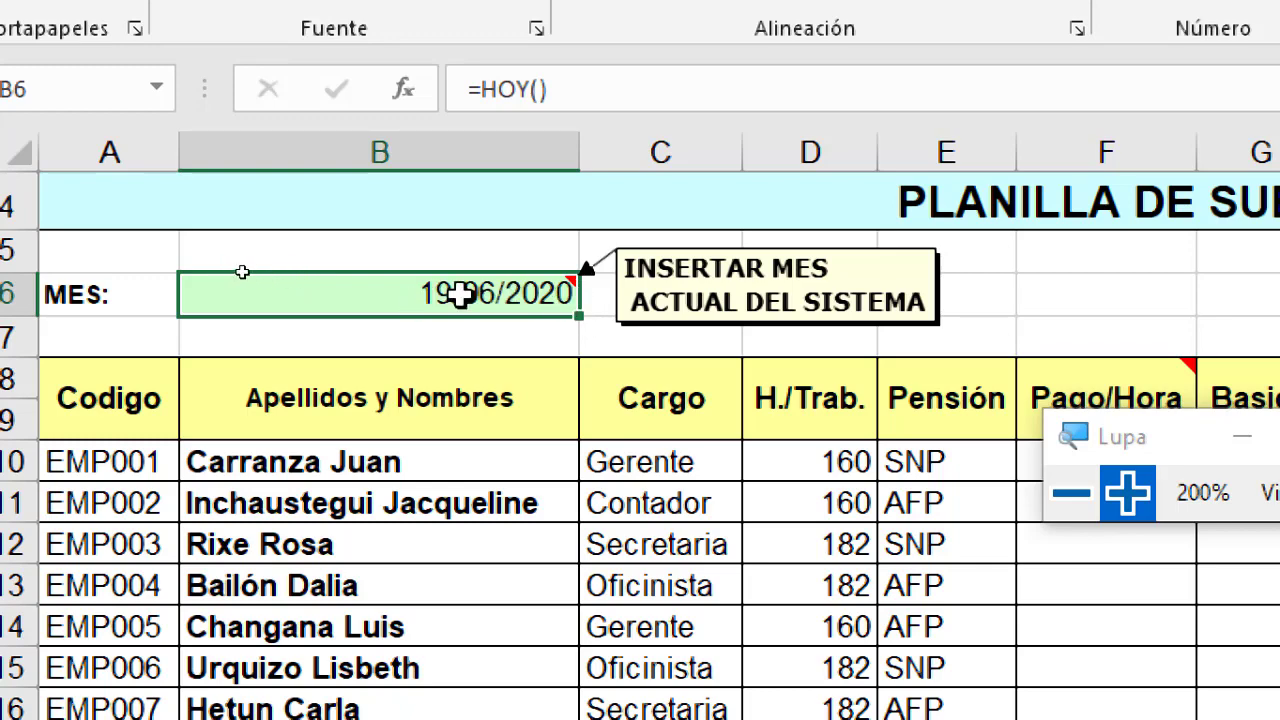
right_click(460, 293)
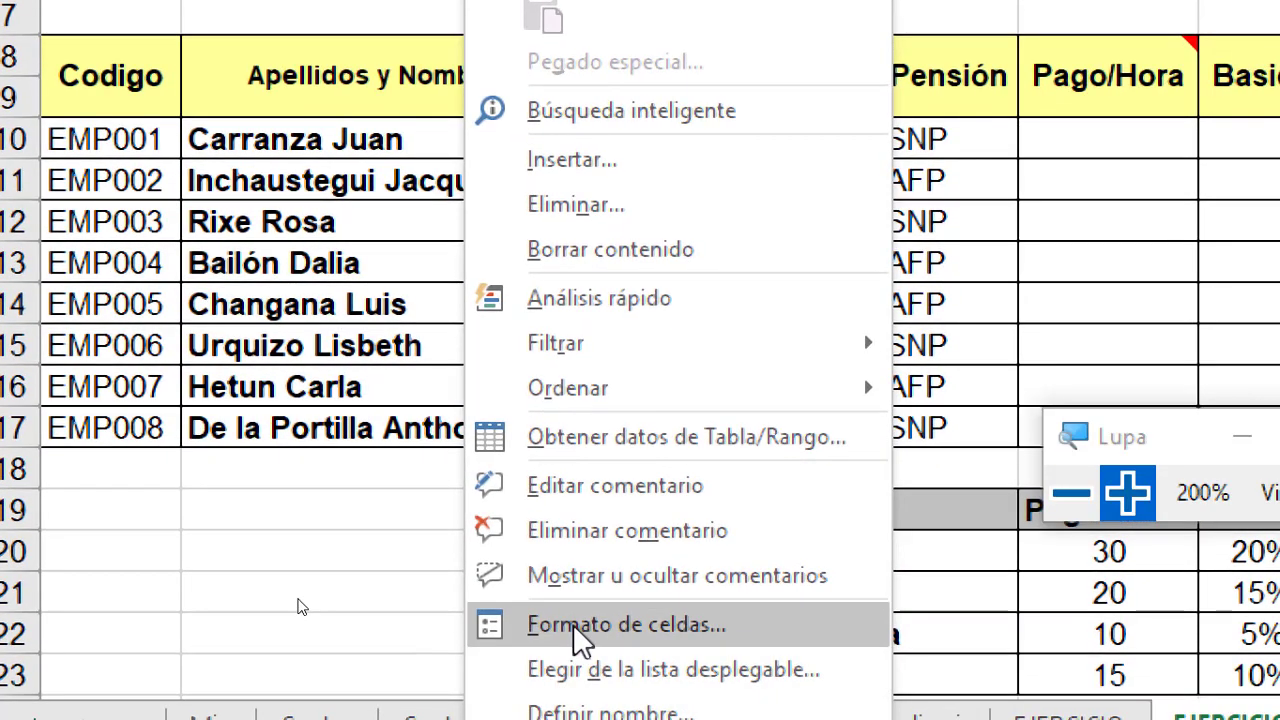
left_click(576, 626)
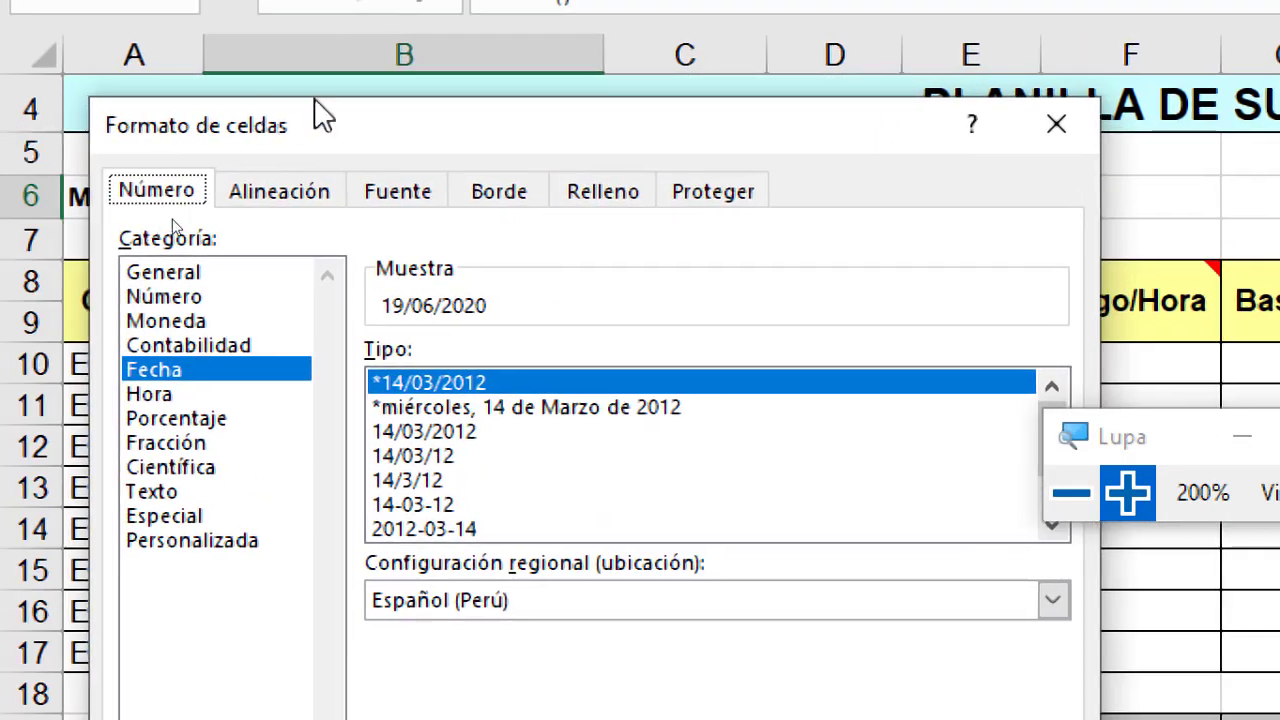
left_click_drag(322, 117, 512, 268)
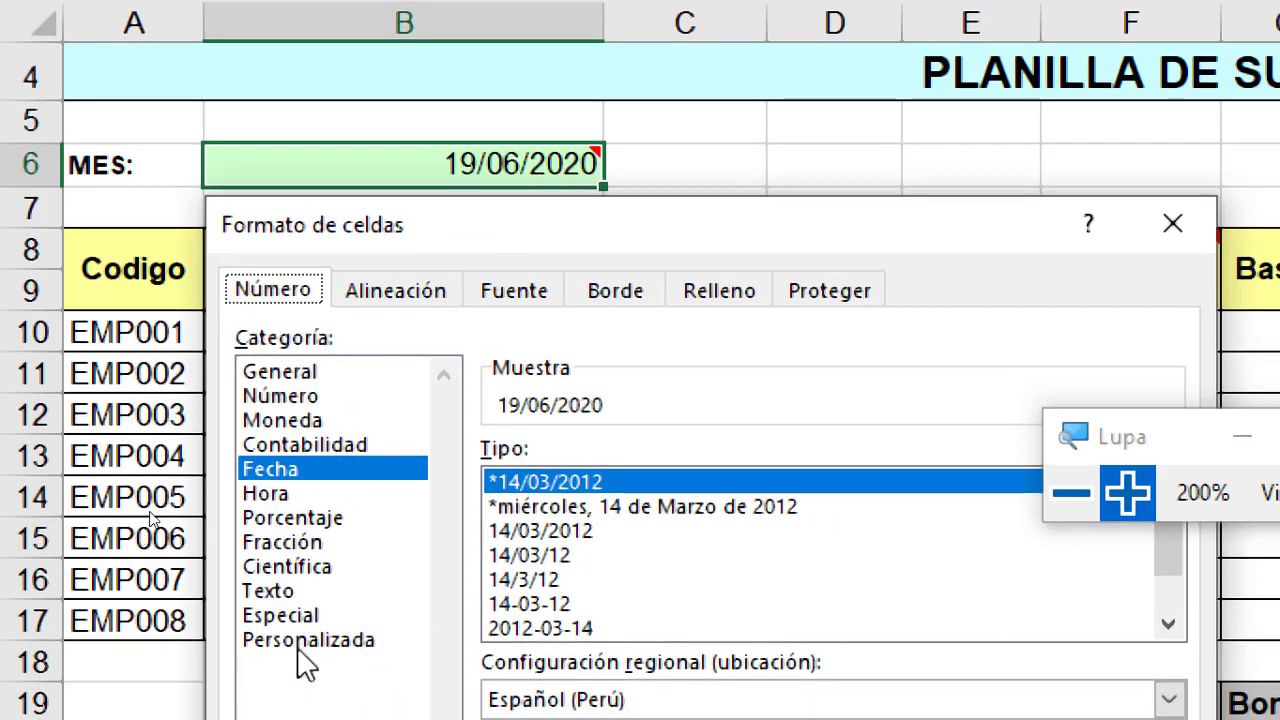
left_click(300, 644)
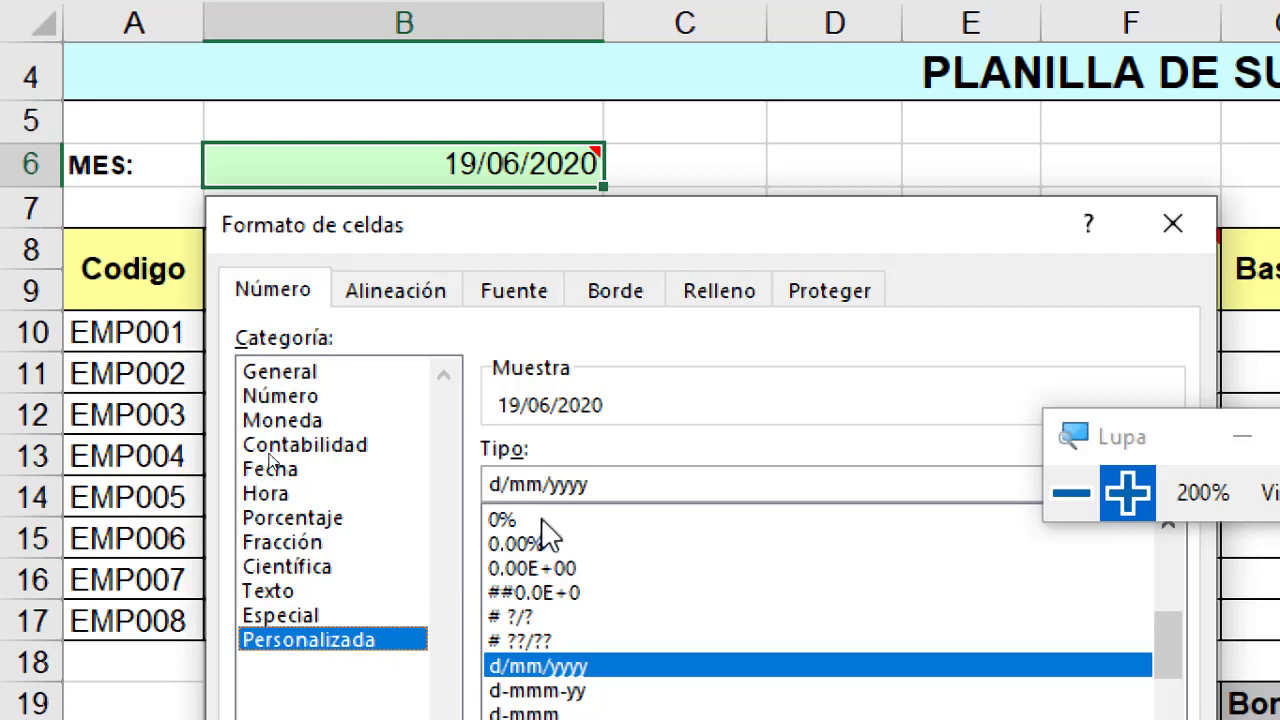
left_click(641, 484)
left_click_drag(690, 484, 394, 480)
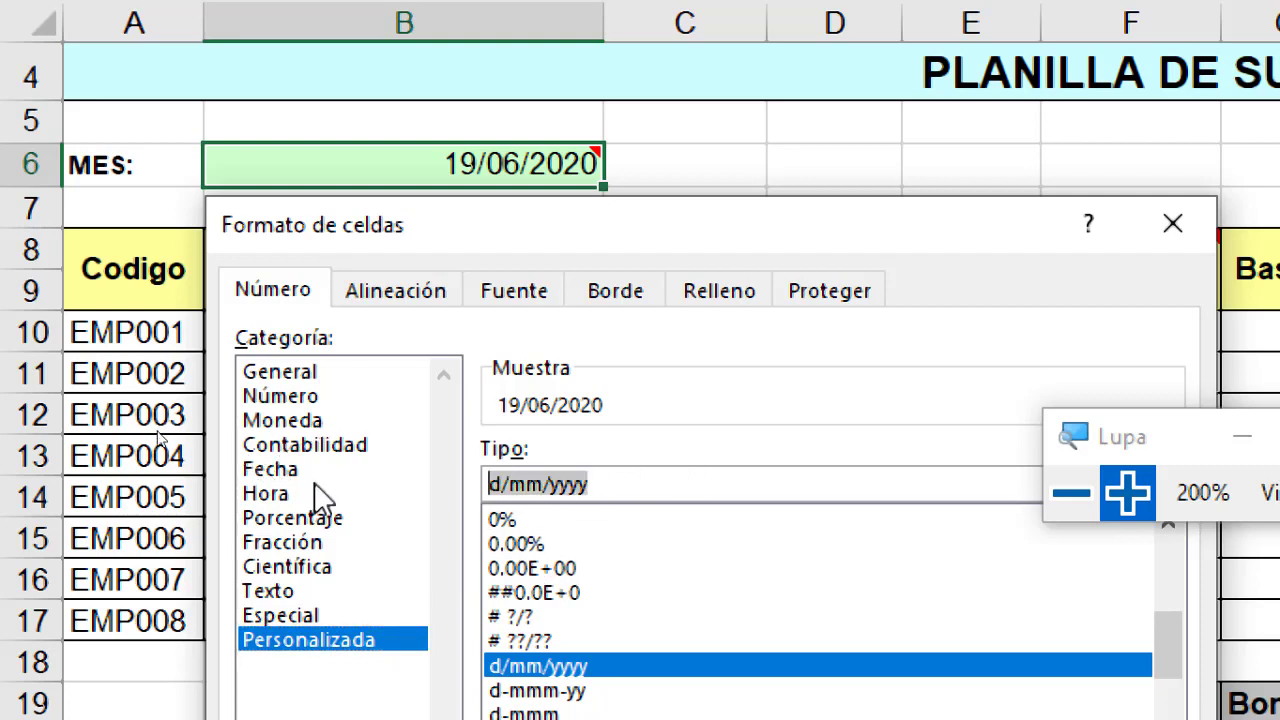
type("mmmm")
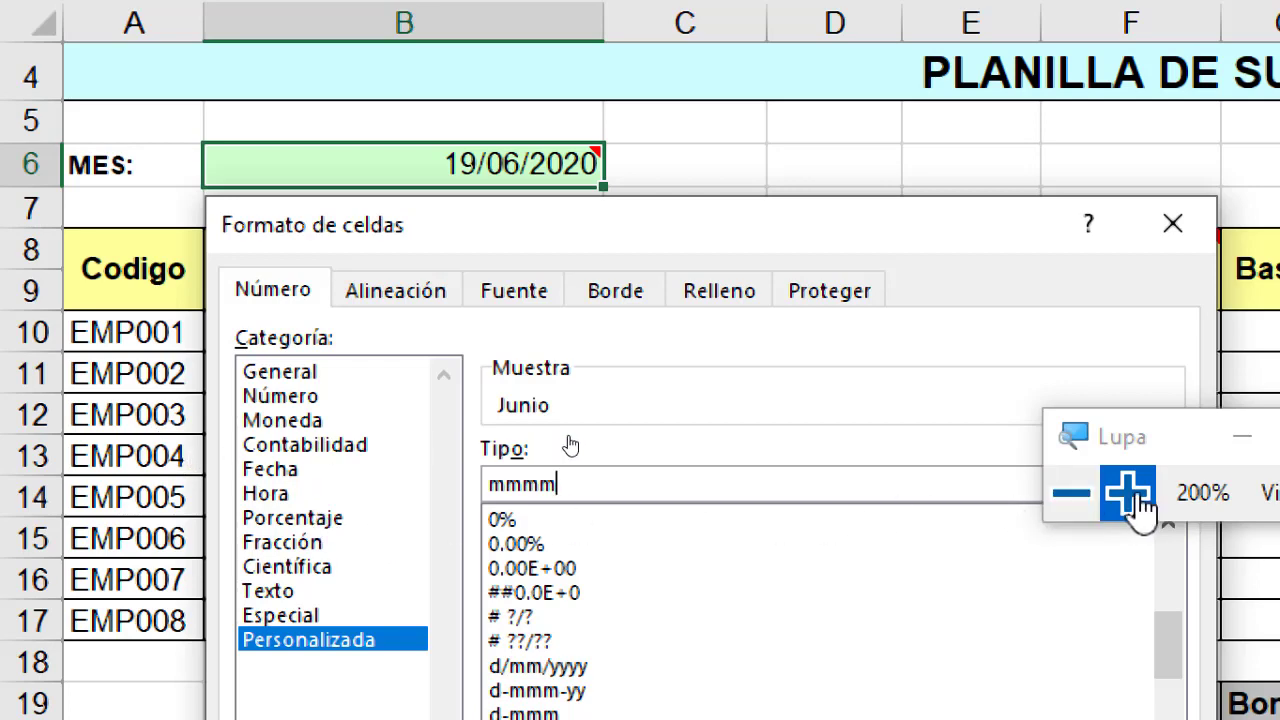
left_click_drag(654, 226, 586, 274)
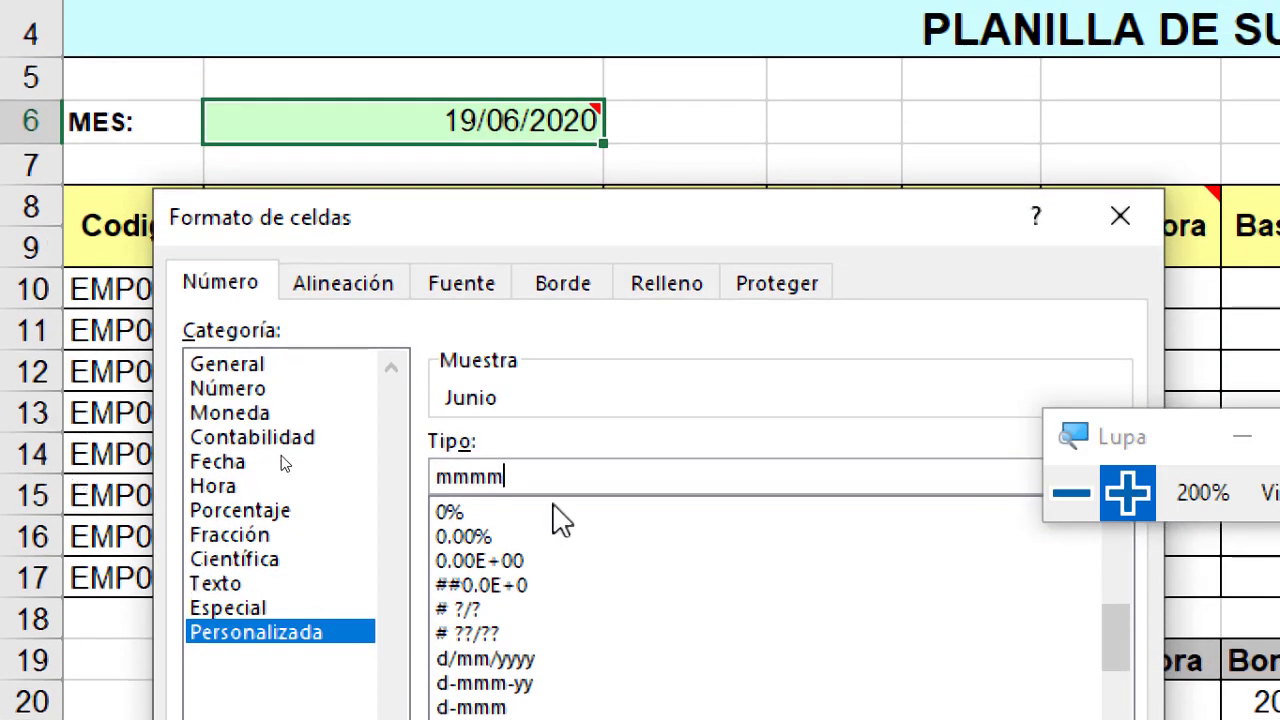
left_click_drag(568, 346, 435, 348)
type("mmm")
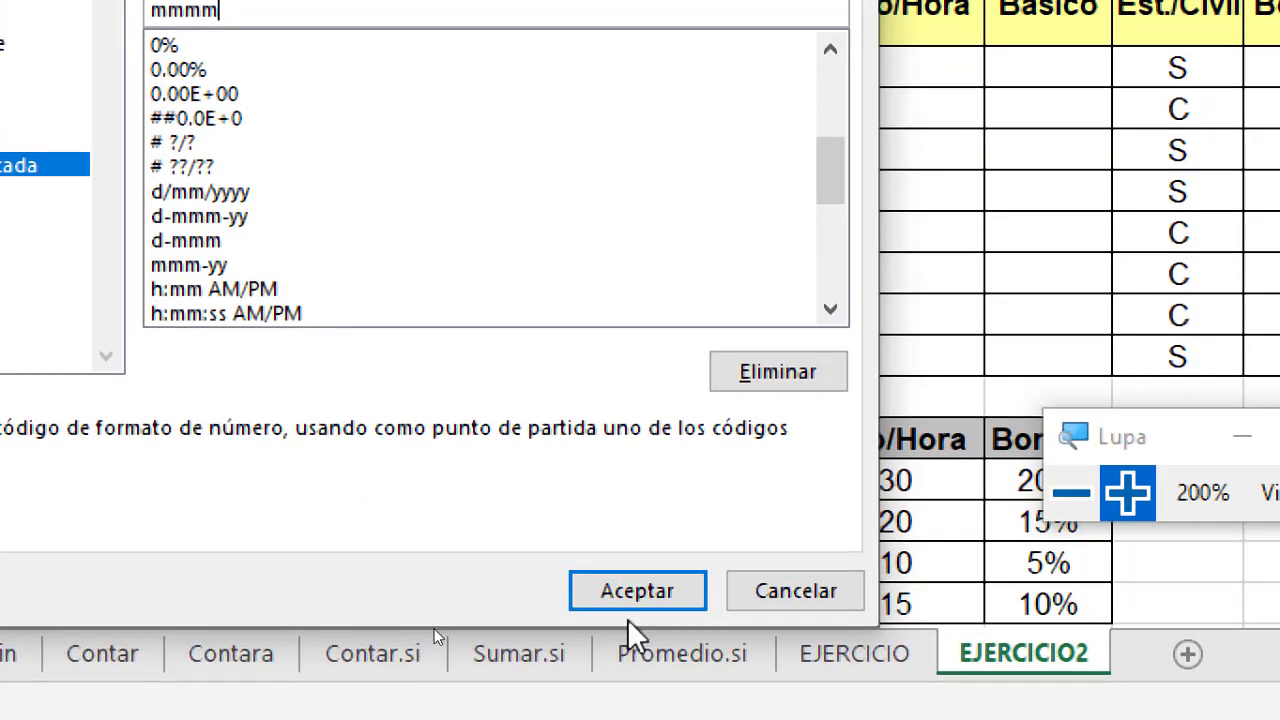
left_click(620, 592)
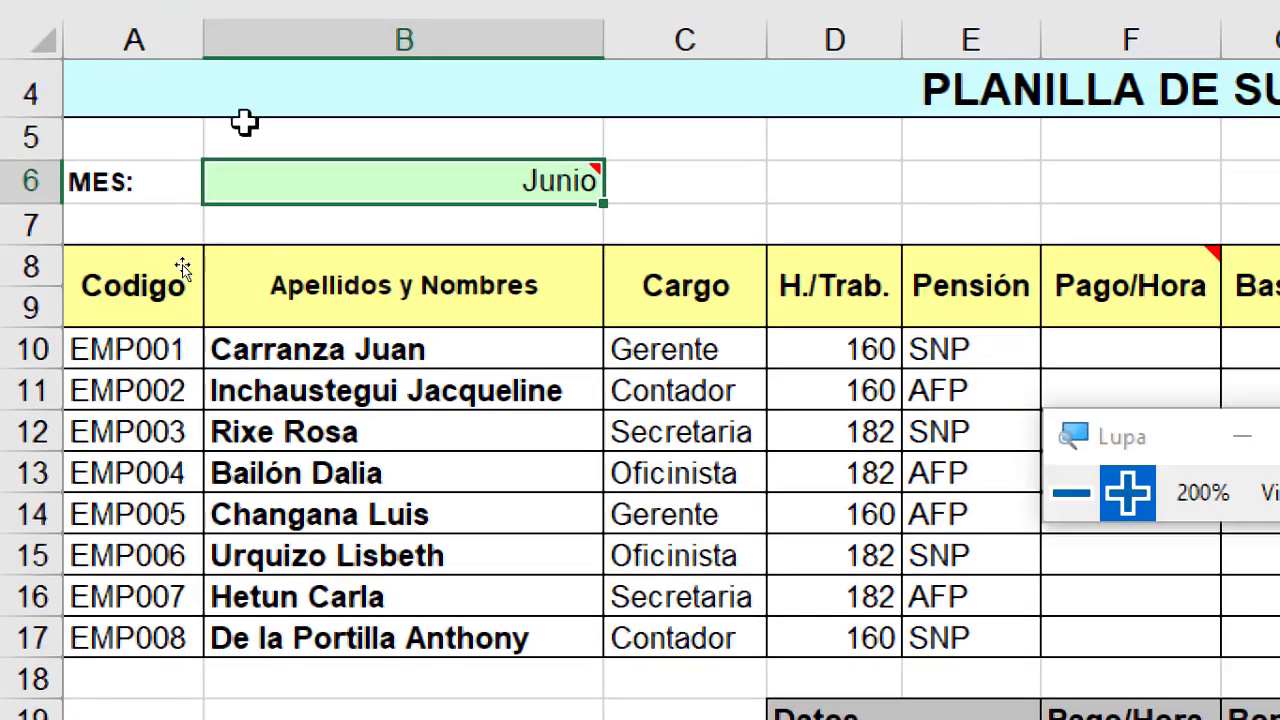
- Restore the screen magnification to 100%, check the Google Meet class chat, and go back to the Funciones Matematicas workbook
mouse_move(499, 191)
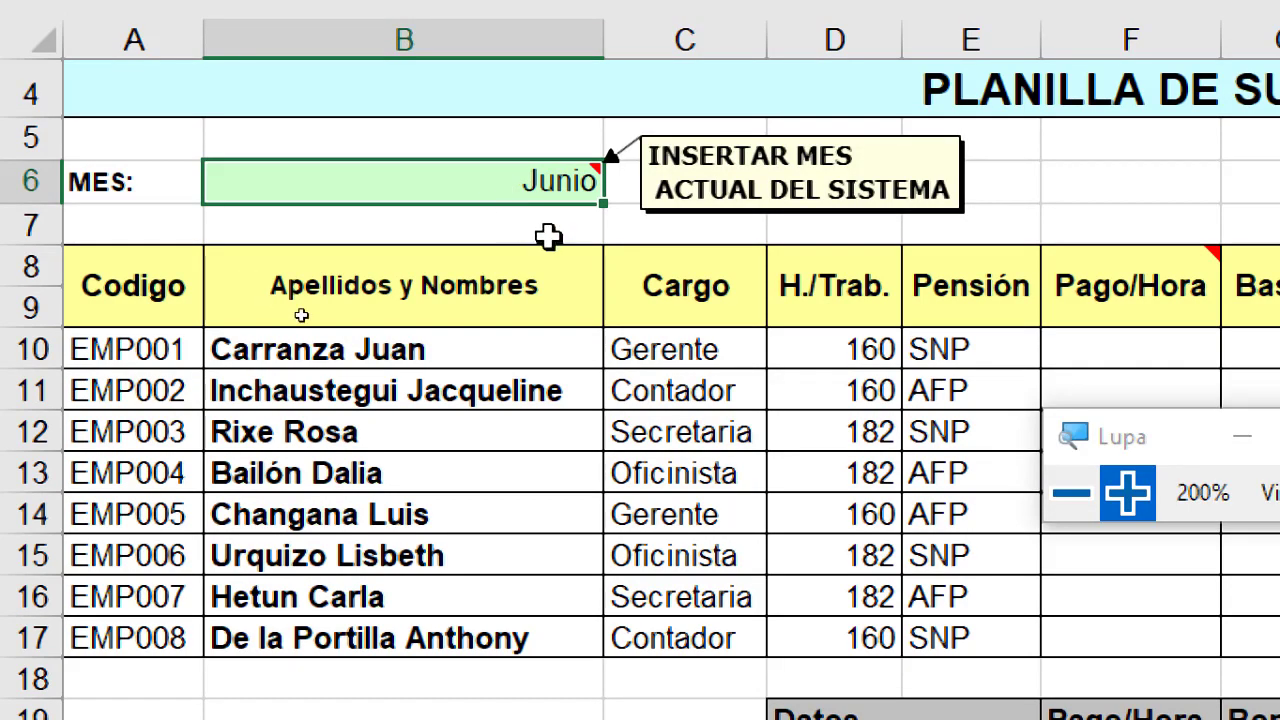
left_click(1071, 492)
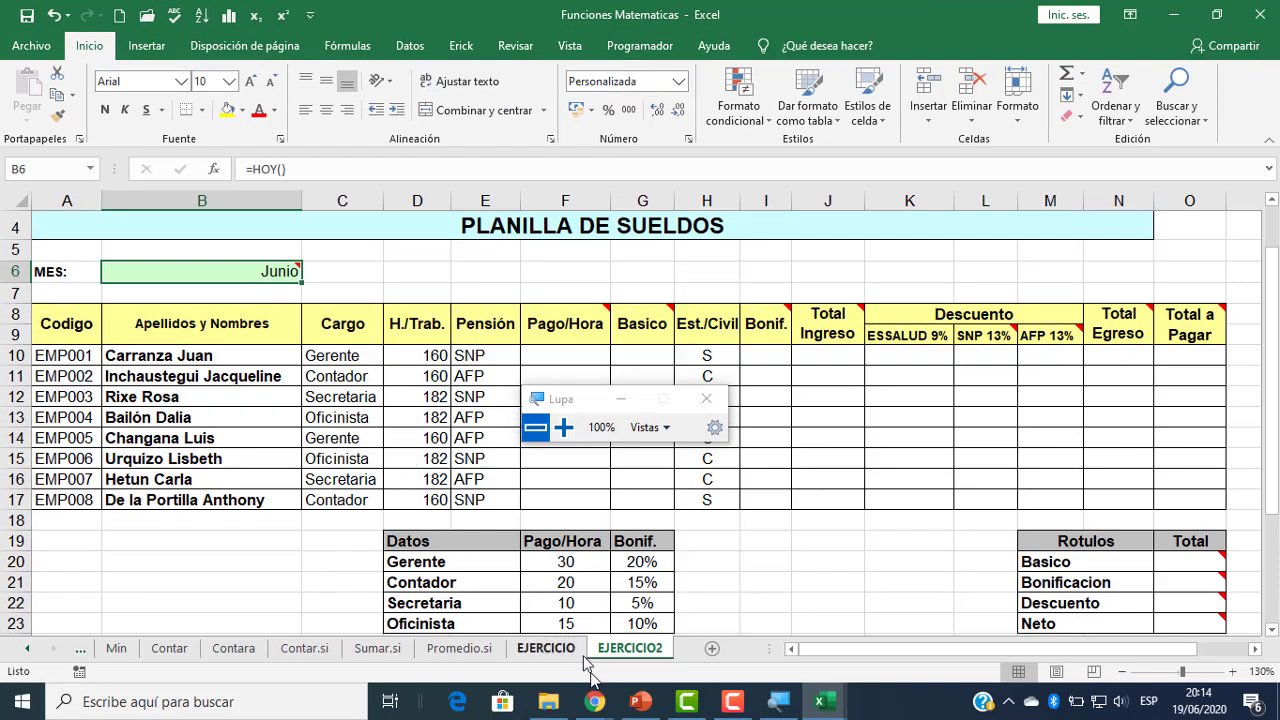
mouse_move(595, 701)
left_click(449, 636)
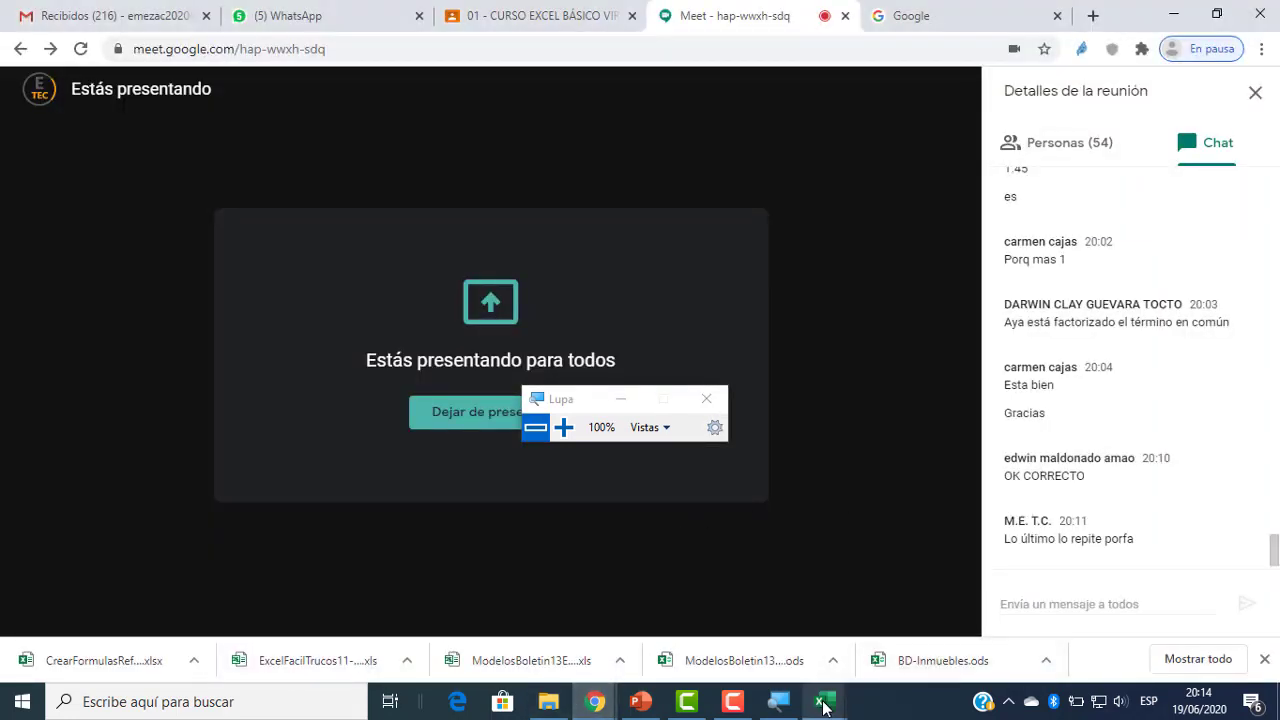
mouse_move(822, 701)
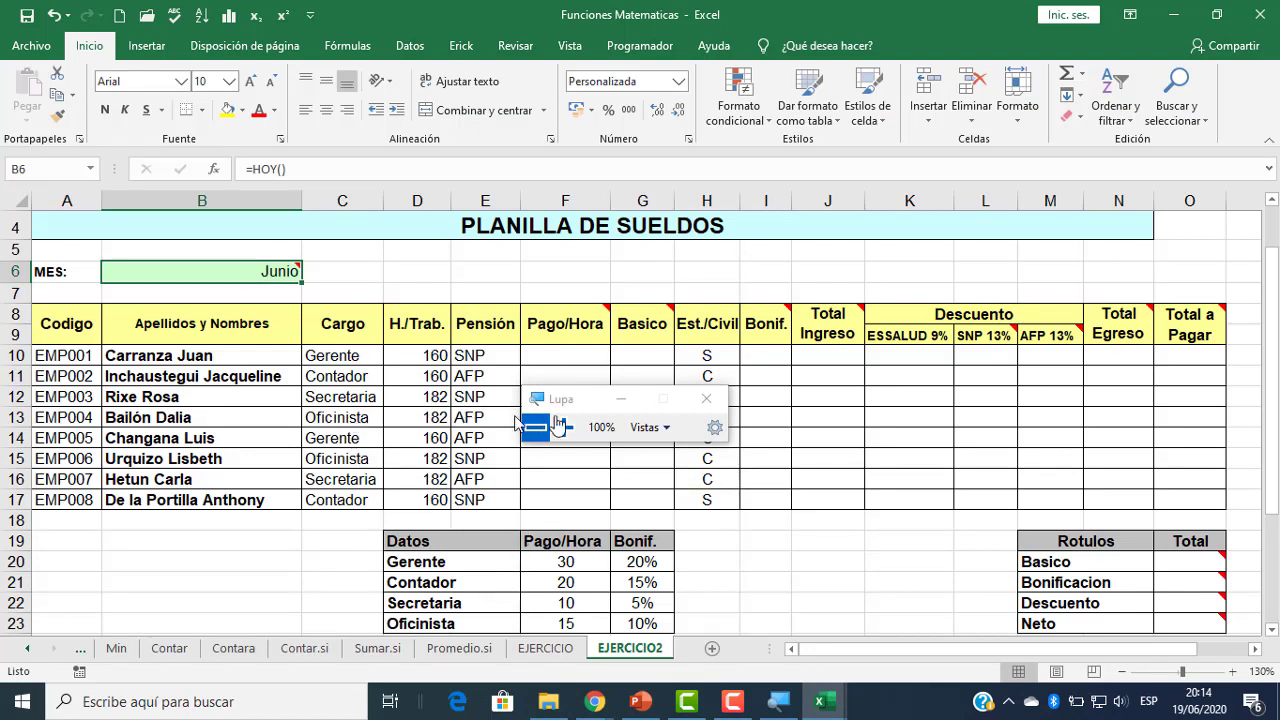
- Read the comments on the Basico, Bonif., SNP 13% and AFP 13% headings and review the payroll table from Pago/Hora cell F10
left_click_drag(568, 404, 668, 525)
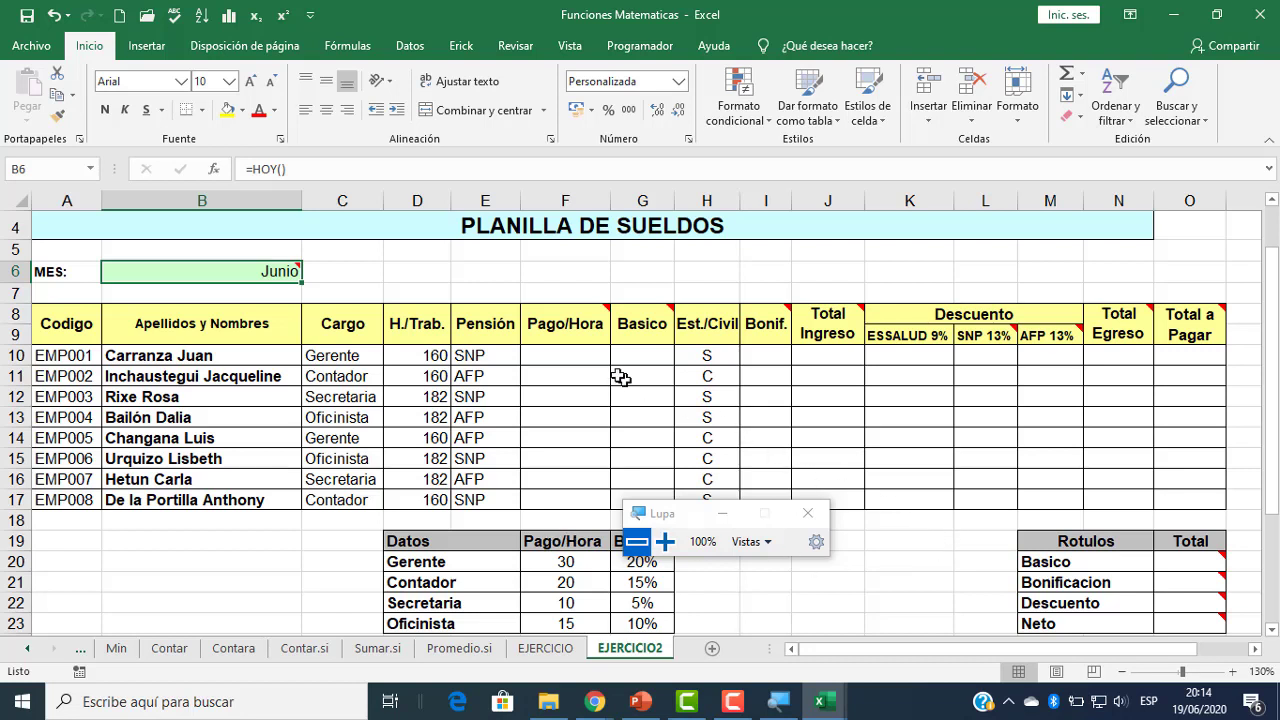
mouse_move(640, 328)
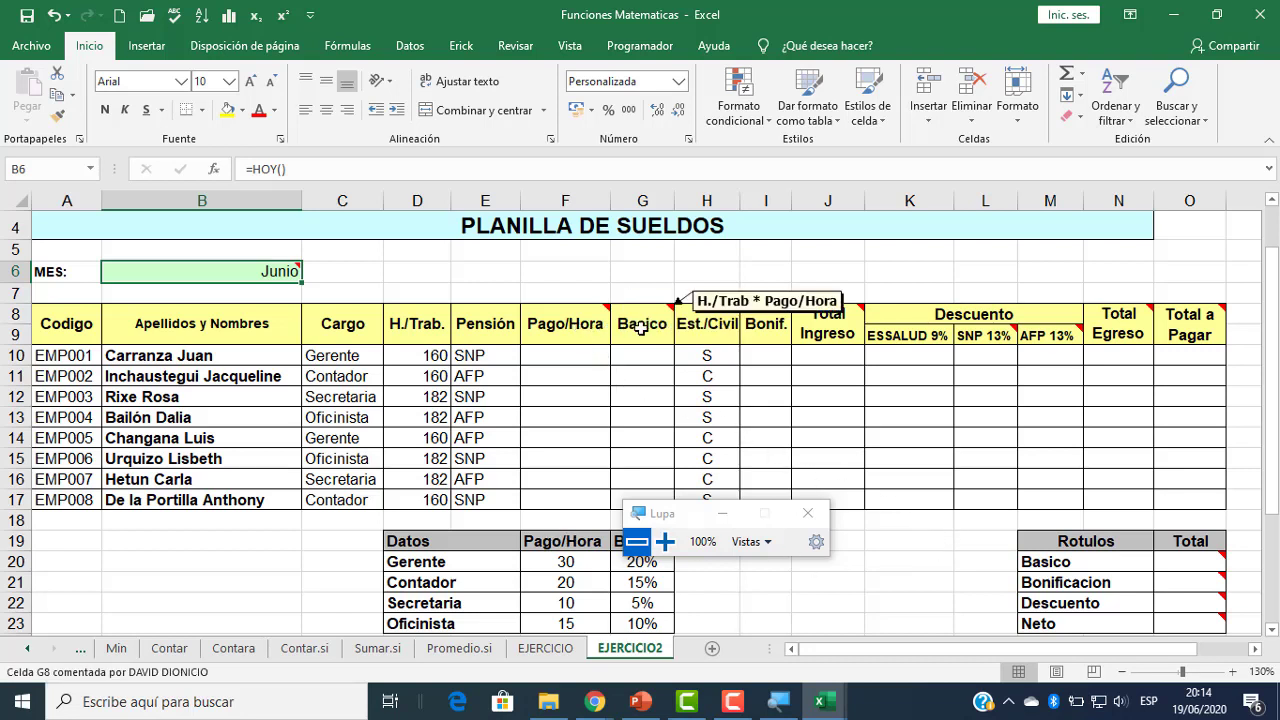
mouse_move(782, 328)
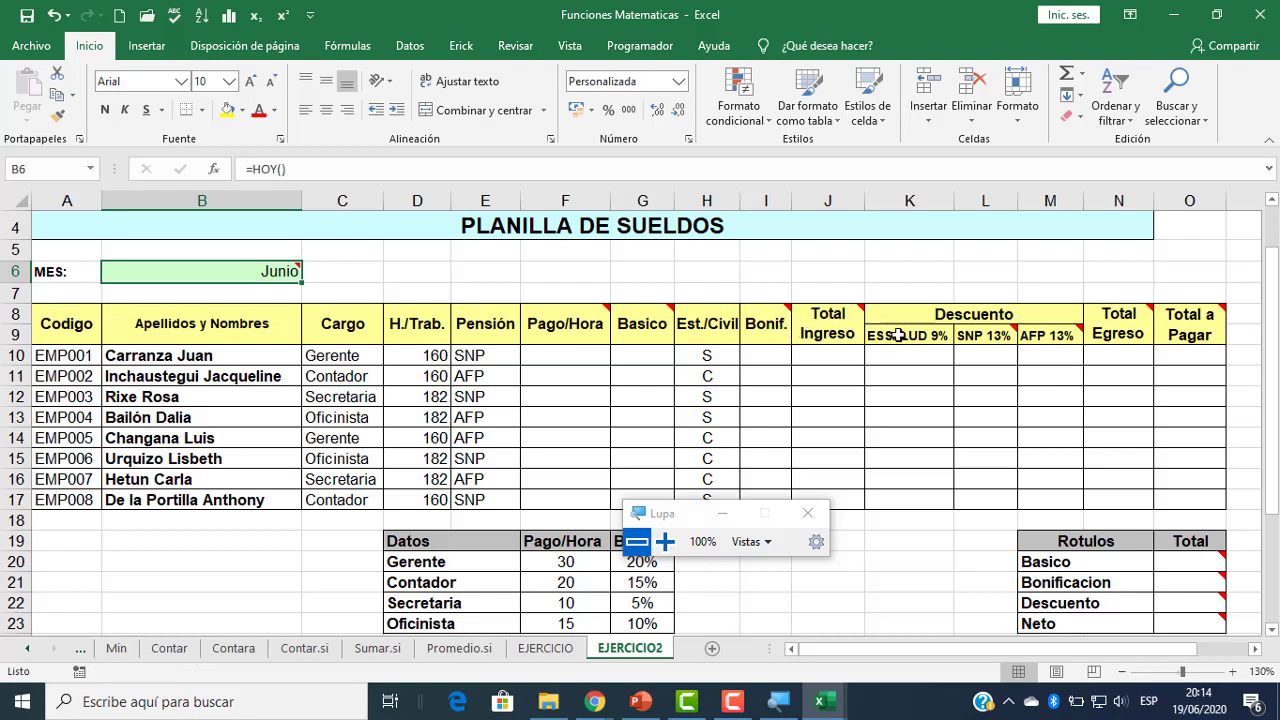
mouse_move(987, 339)
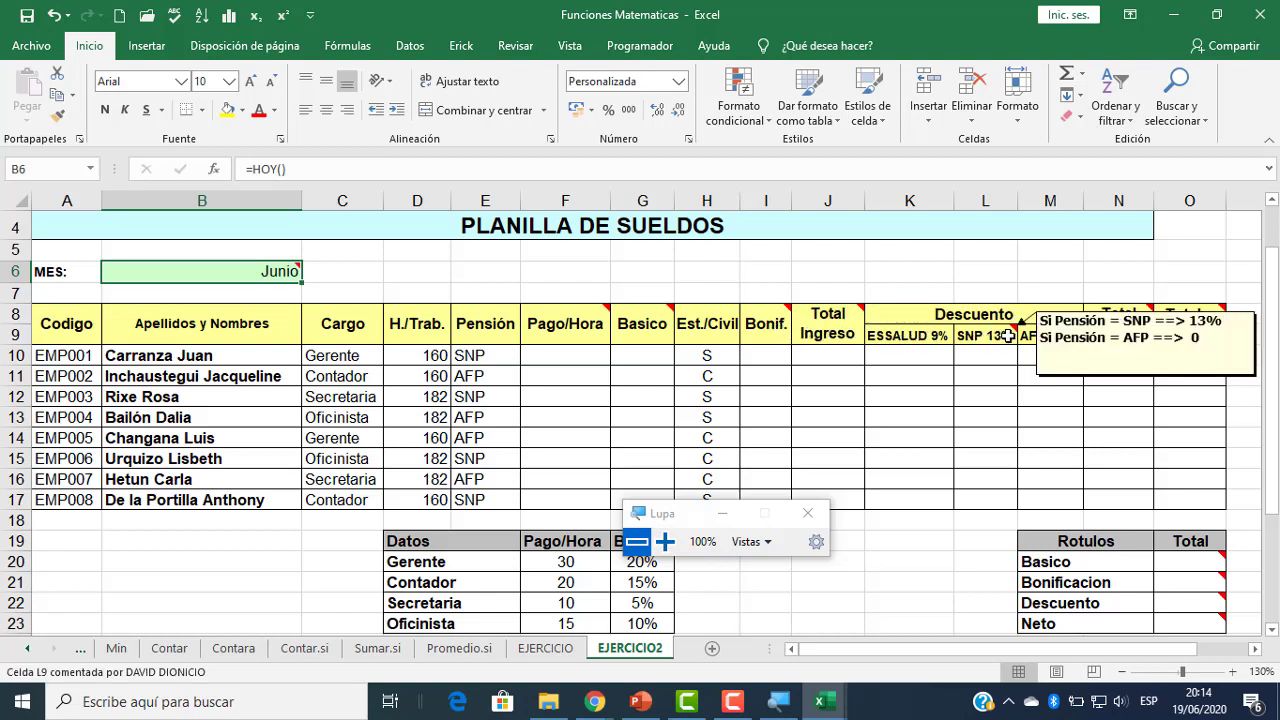
mouse_move(1057, 334)
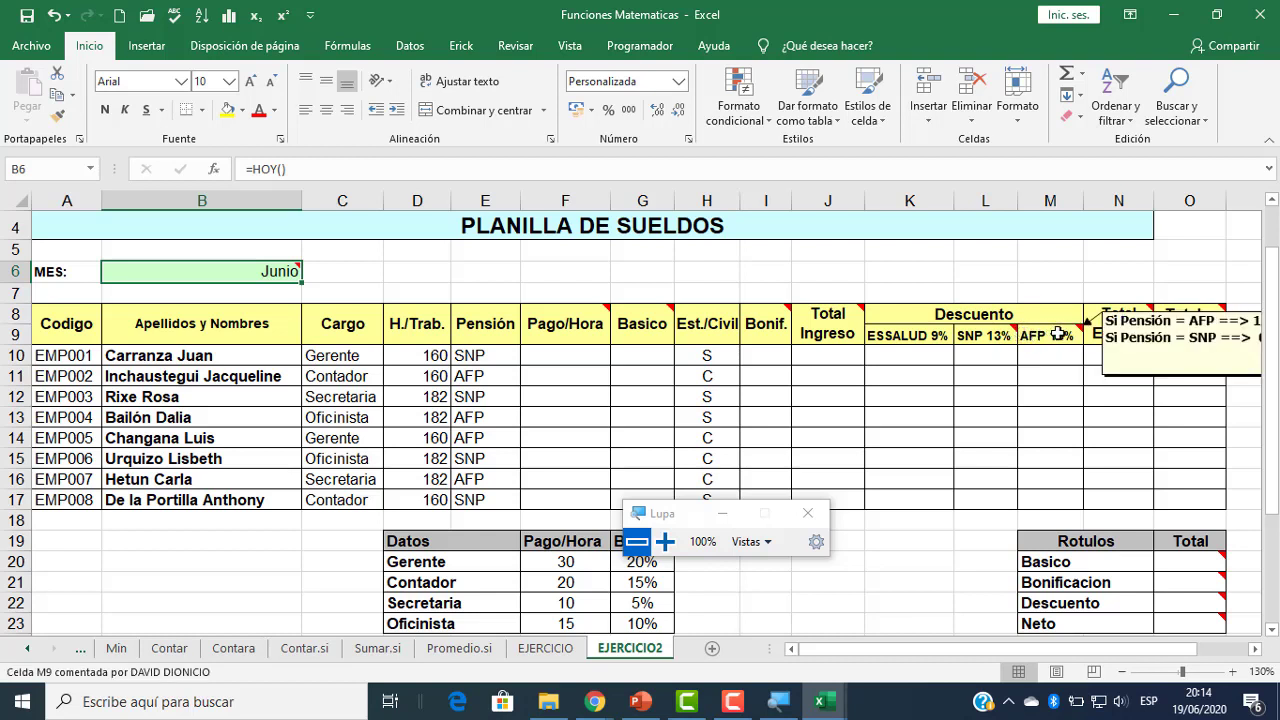
left_click(585, 397)
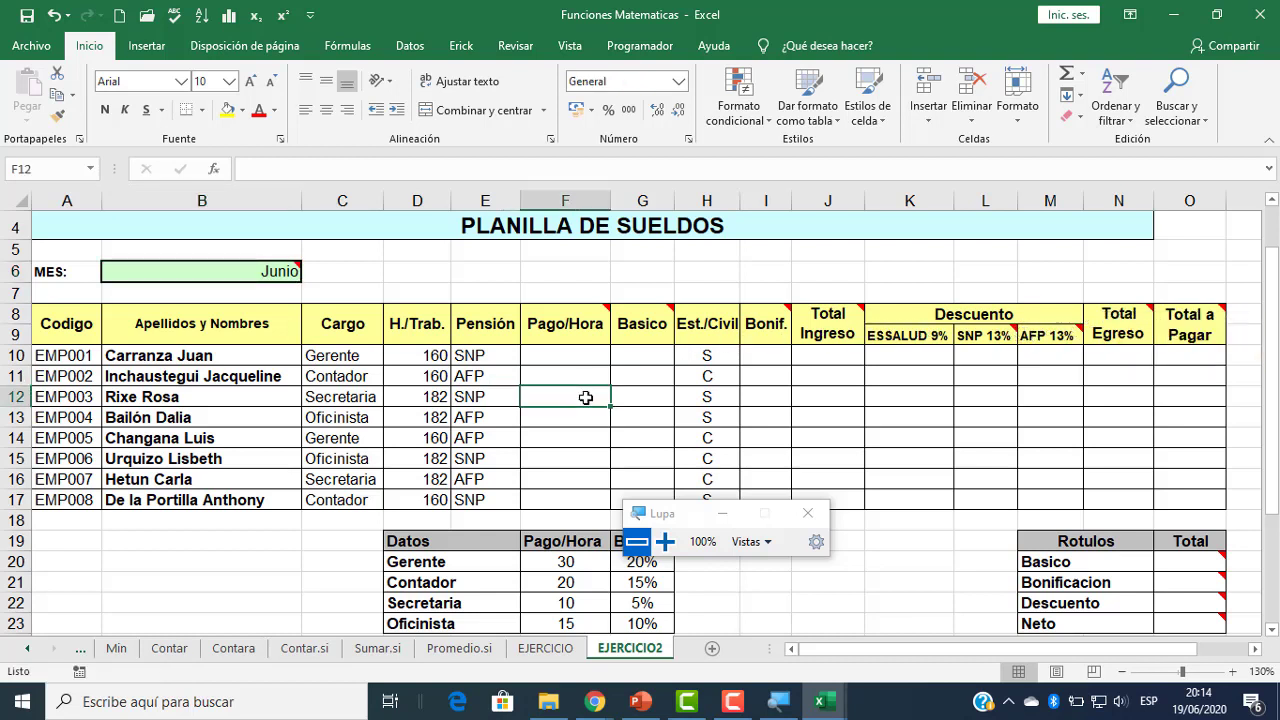
left_click(580, 373)
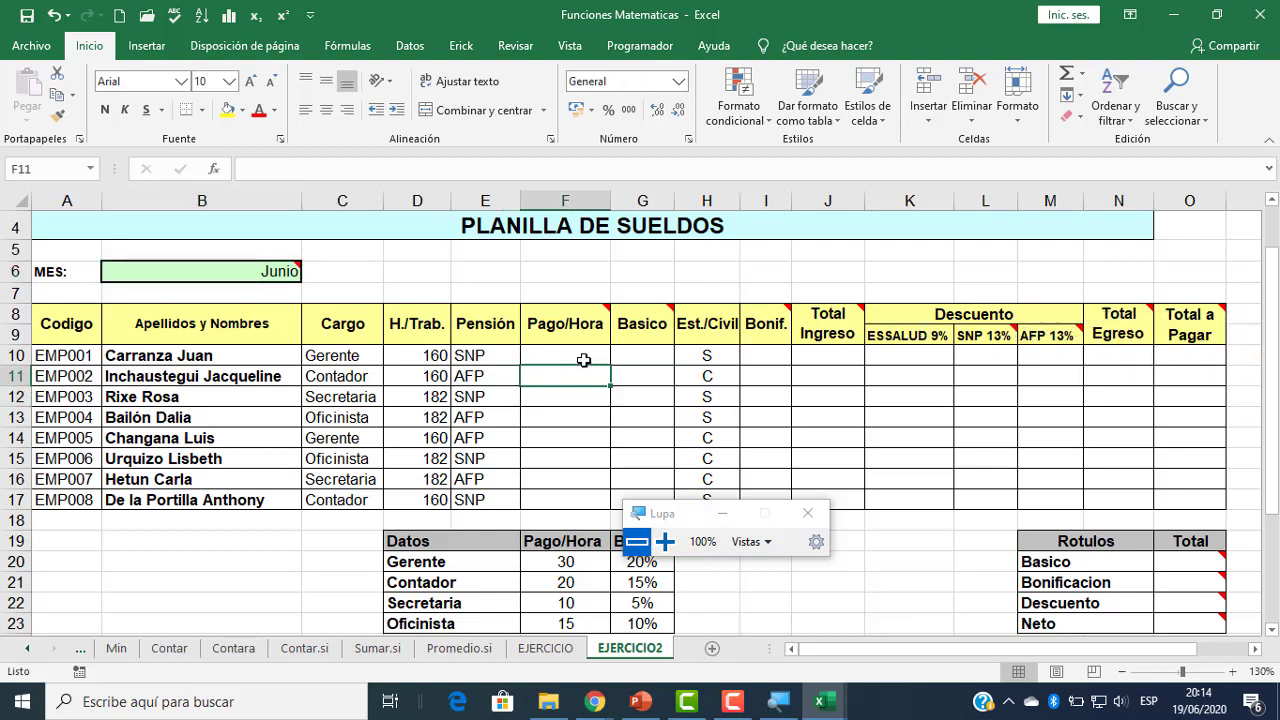
left_click(584, 358)
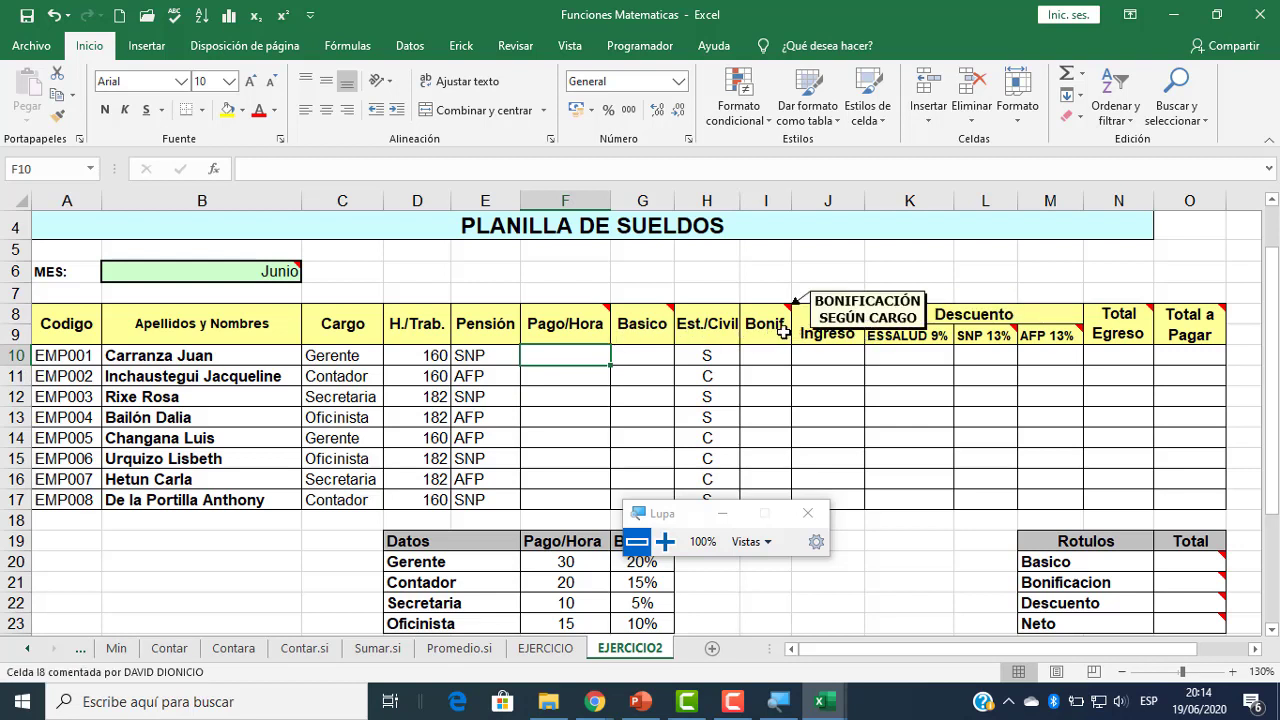
left_click_drag(663, 513, 838, 473)
scroll(700, 428, "down", 2)
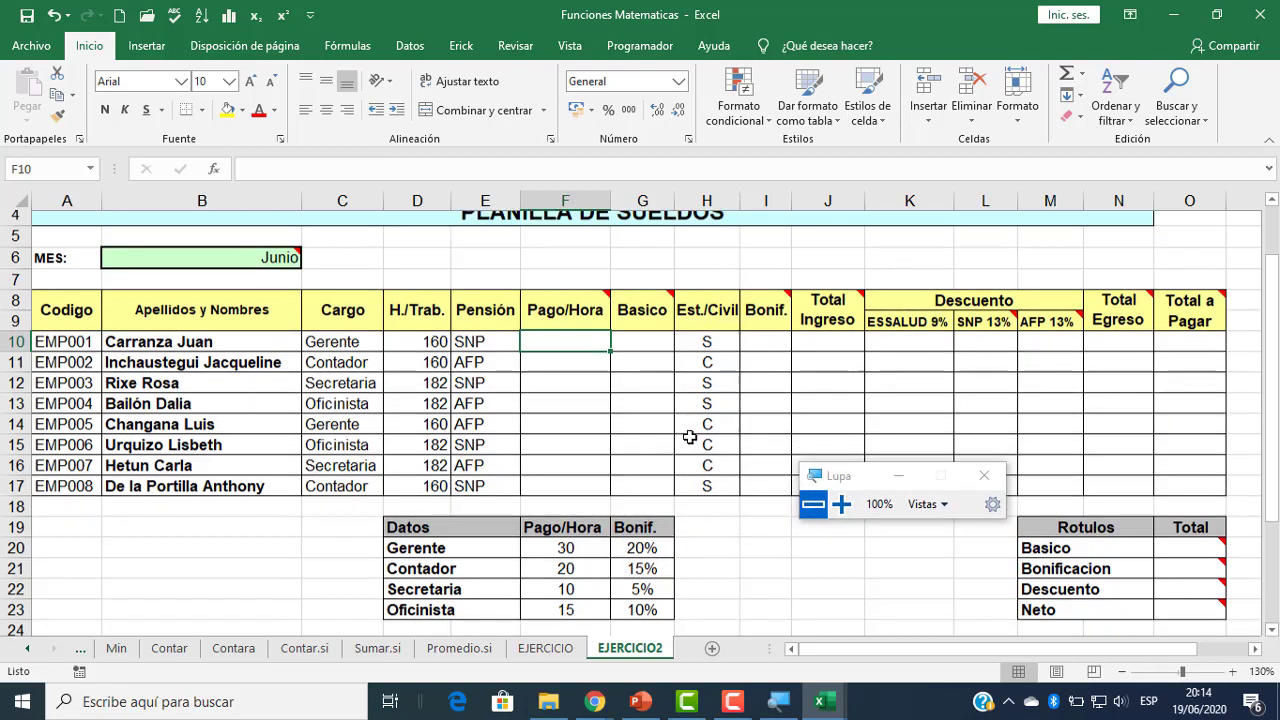
scroll(678, 432, "up", 3)
scroll(676, 435, "up", 1)
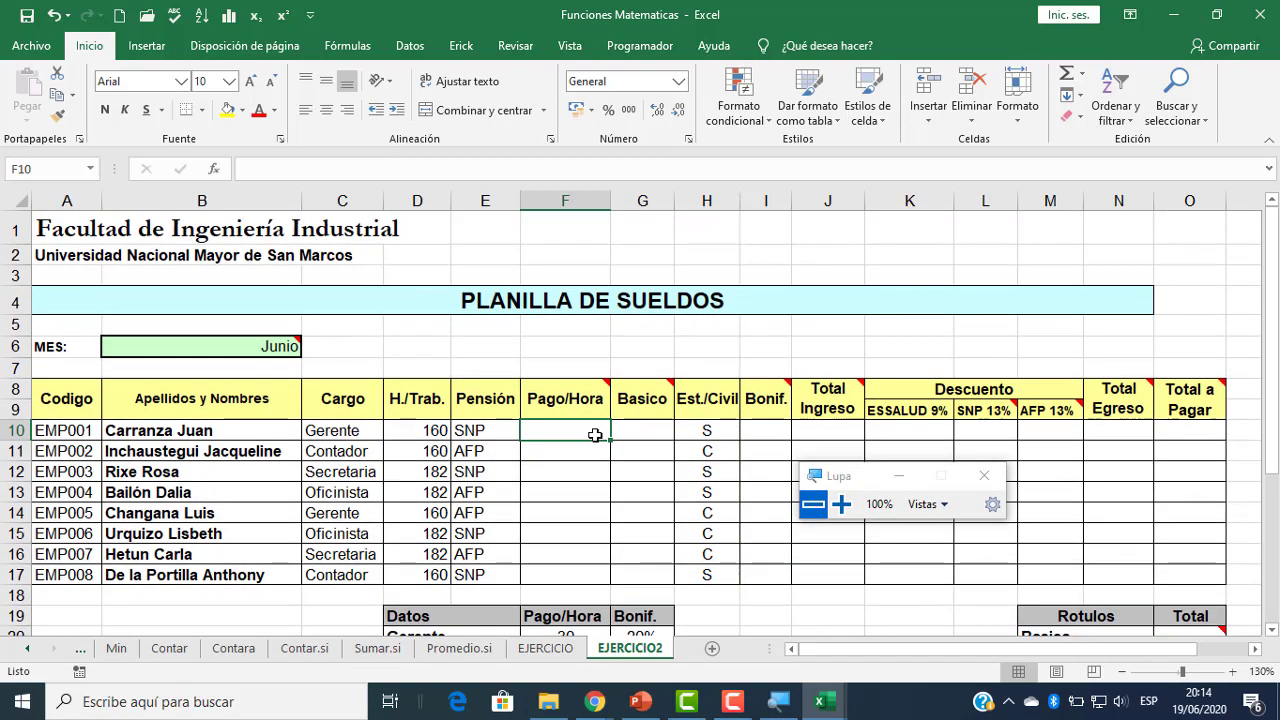
scroll(592, 434, "down", 1)
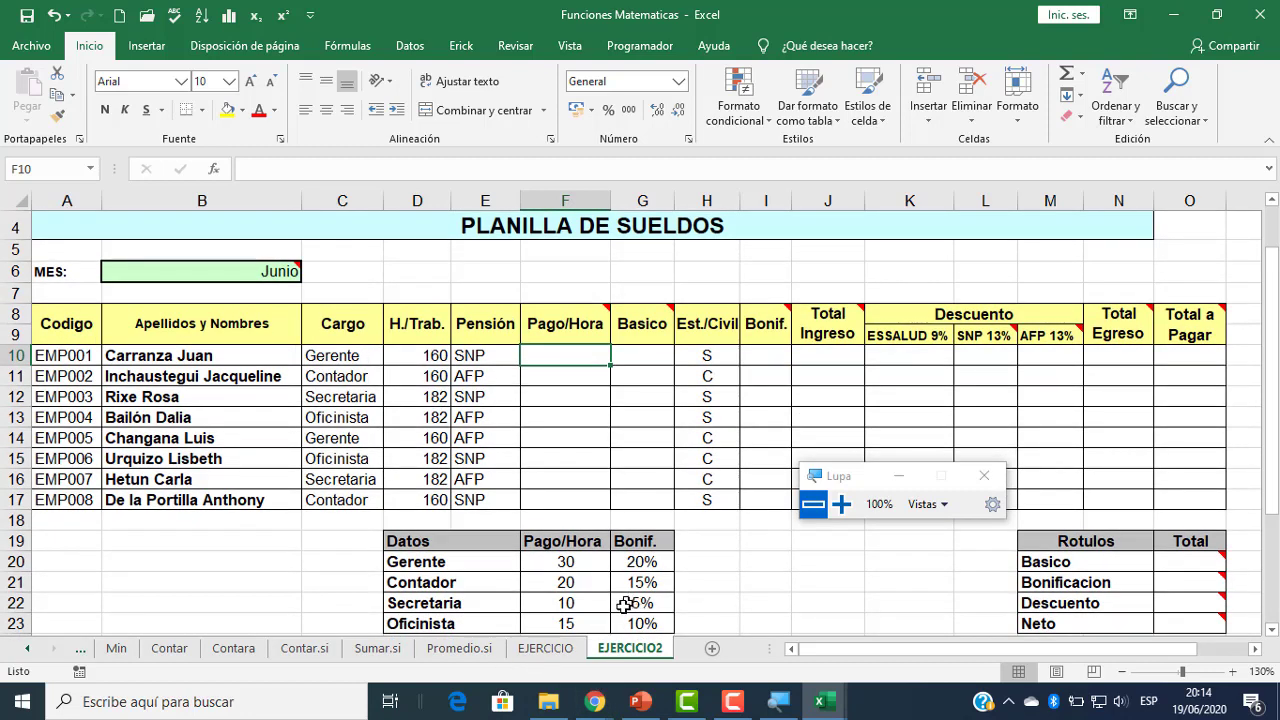
- Check the Google Meet chat for the students' new replies and return to the payroll sheet in Excel
mouse_move(600, 697)
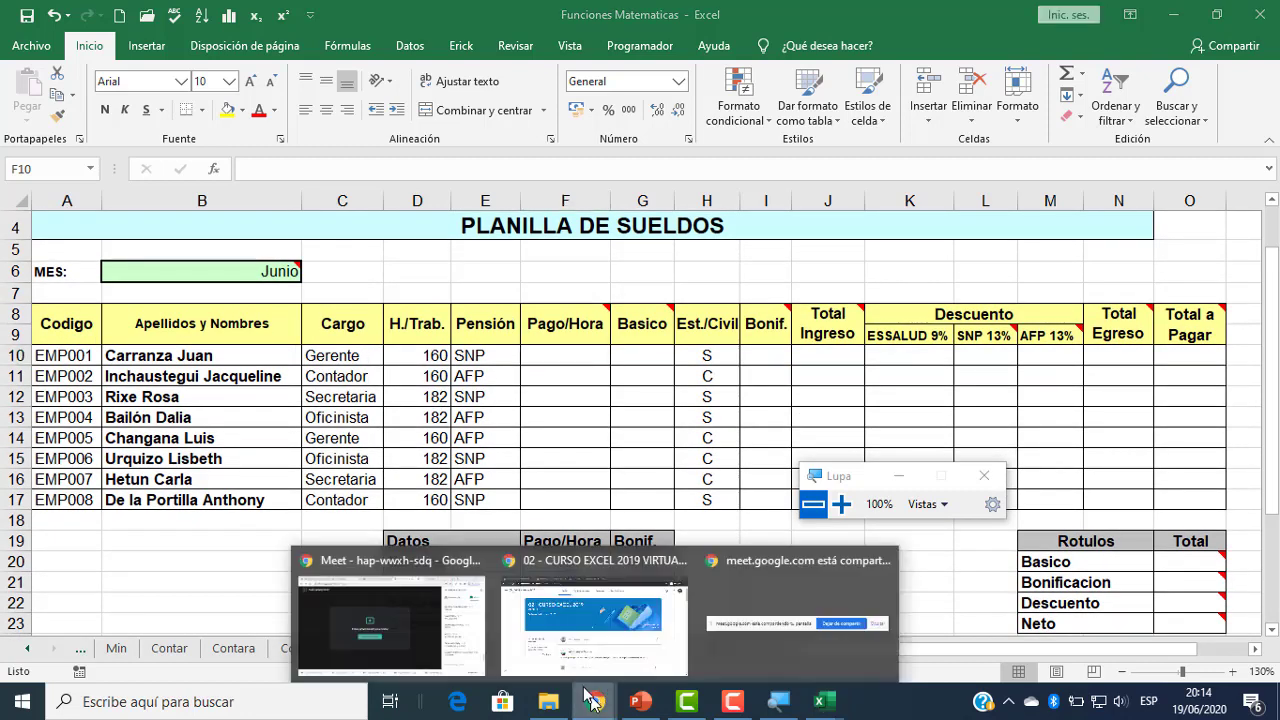
left_click(470, 614)
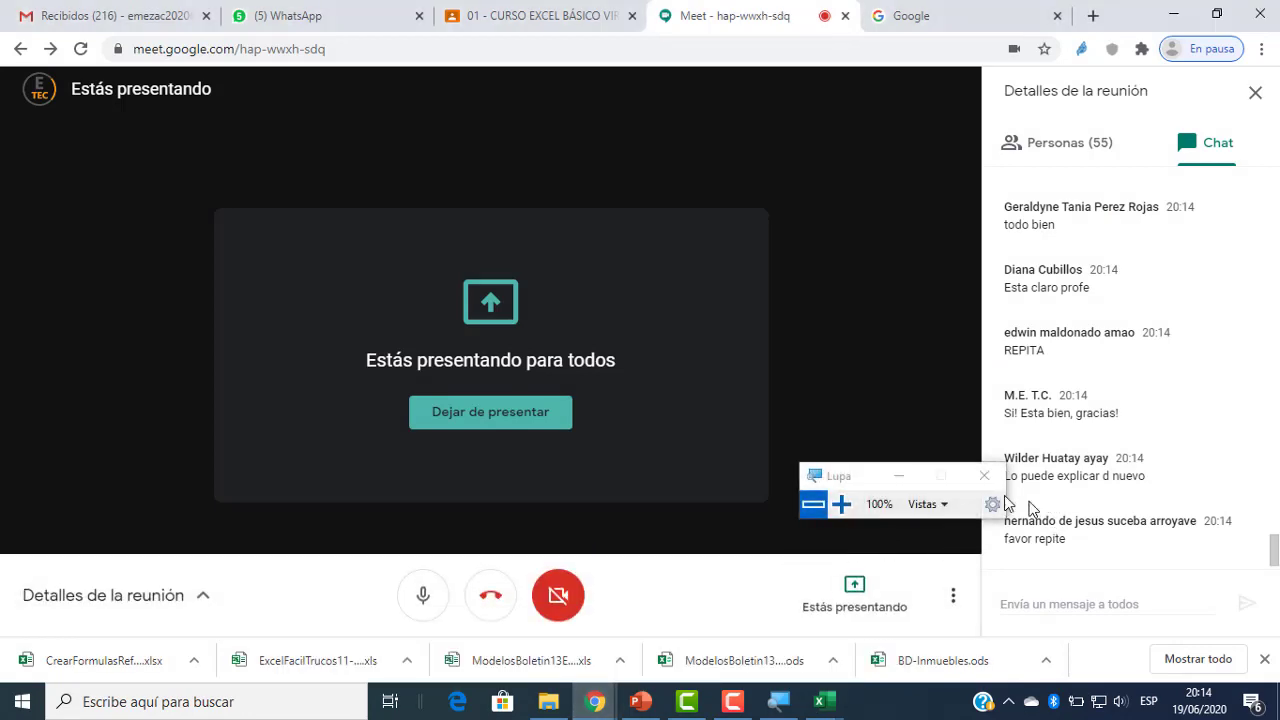
left_click_drag(866, 478, 826, 440)
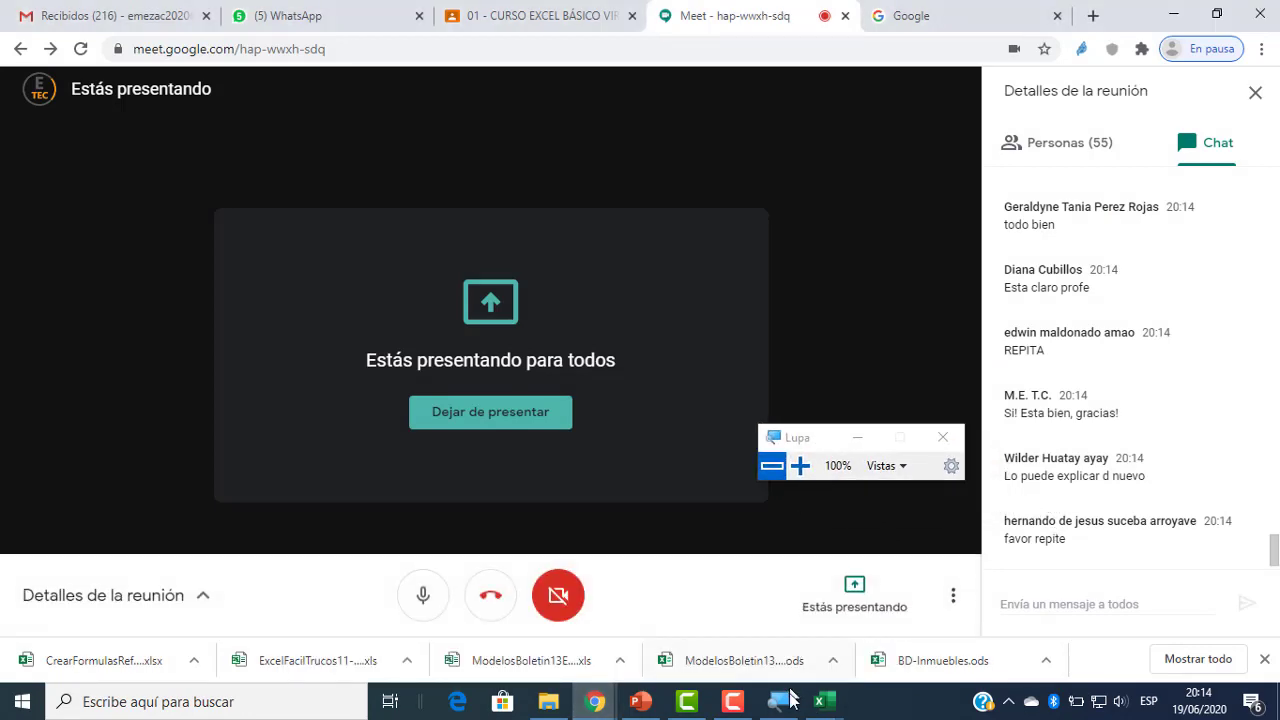
left_click(824, 700)
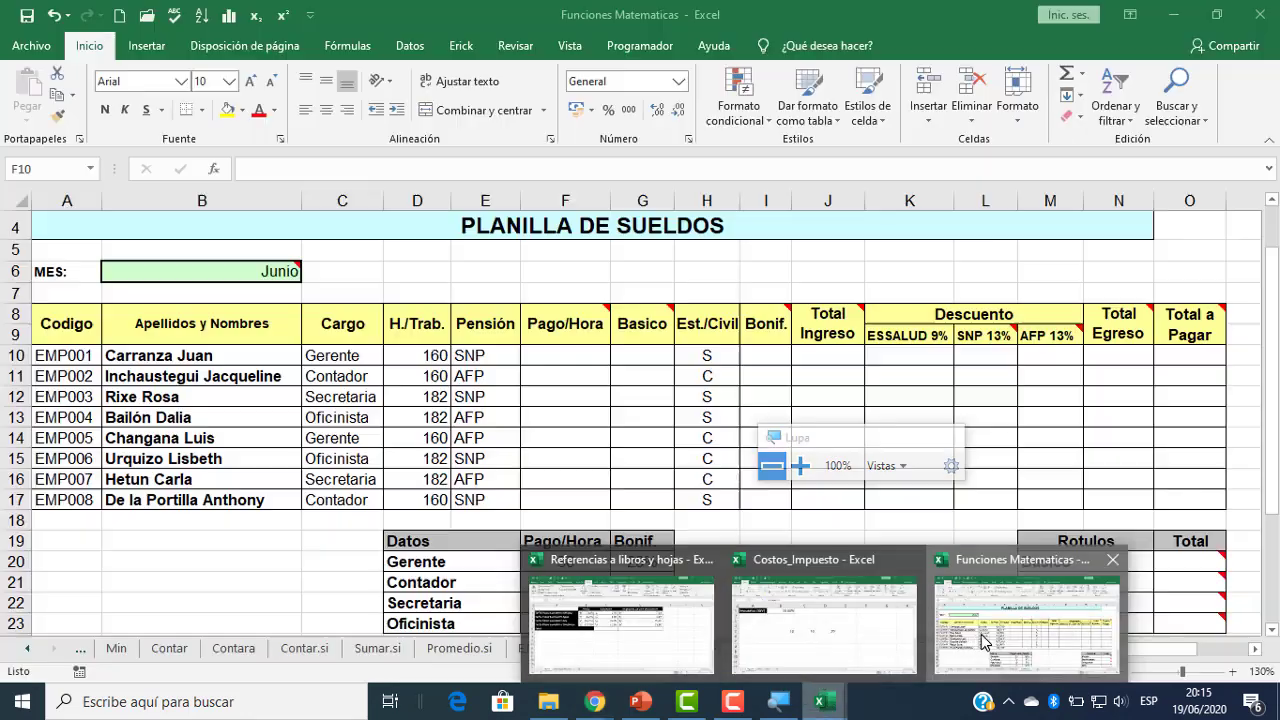
left_click(983, 640)
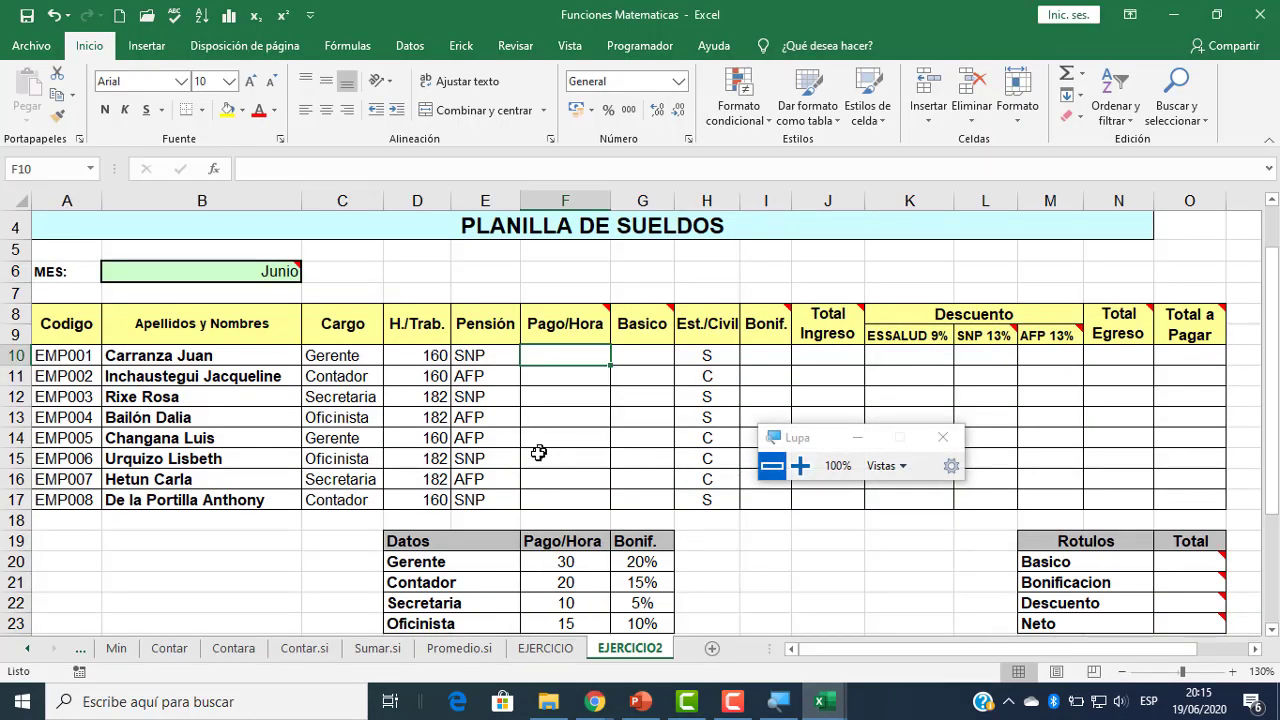
- Undo the month-name format on the MES cell B6 and clear its contents
left_click(234, 273)
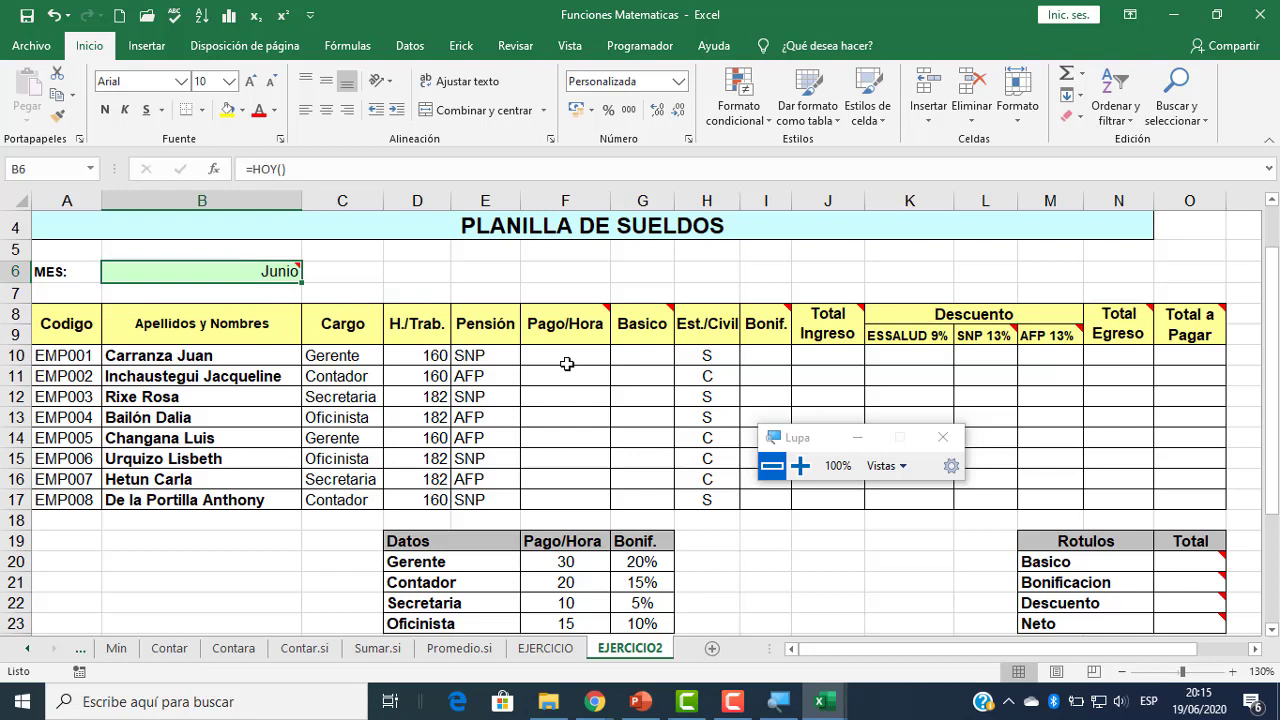
key("ctrl+z")
key("Delete")
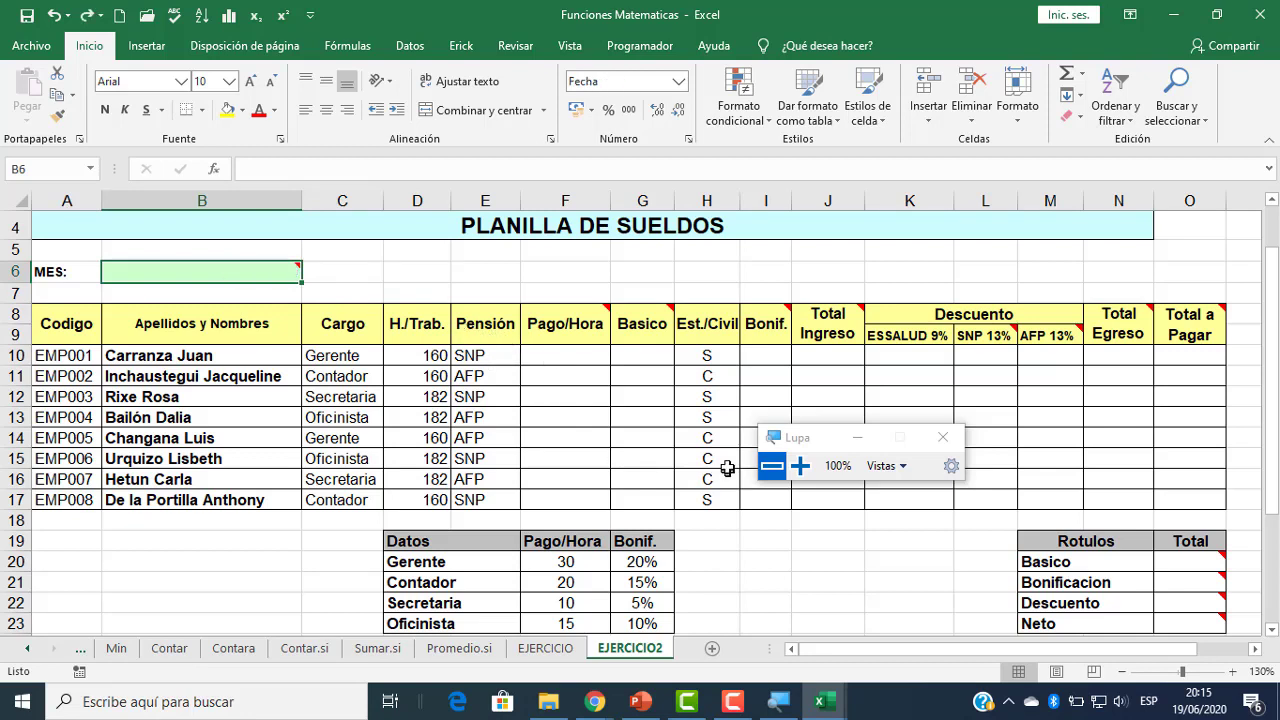
- Magnify the screen to 200% and enter the formula =HOY() in the MES cell B6
left_click(799, 466)
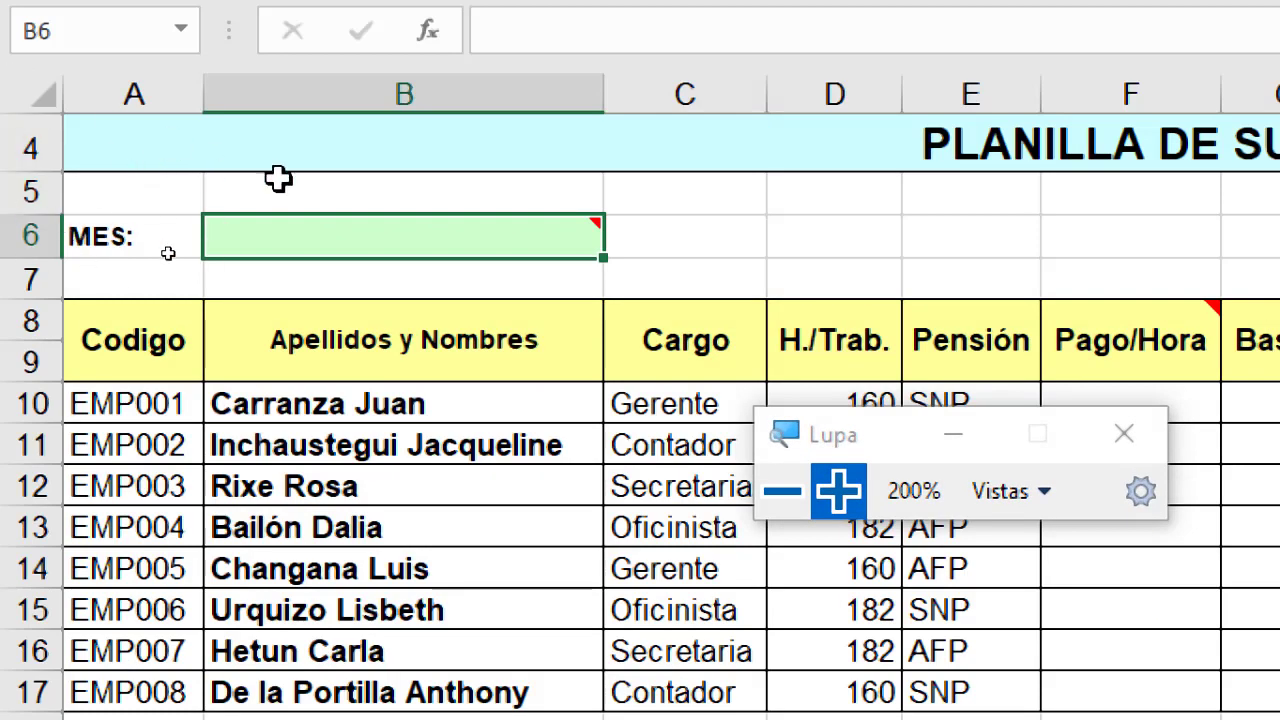
mouse_move(377, 235)
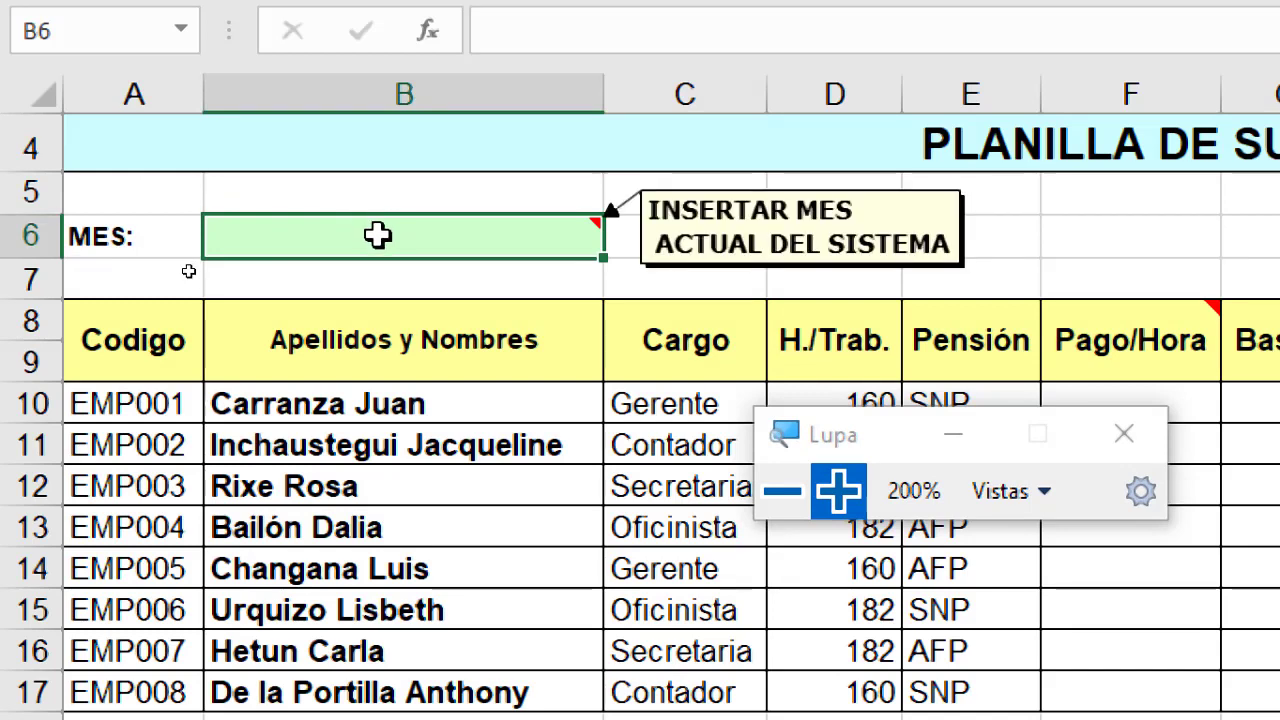
type("=hoy()")
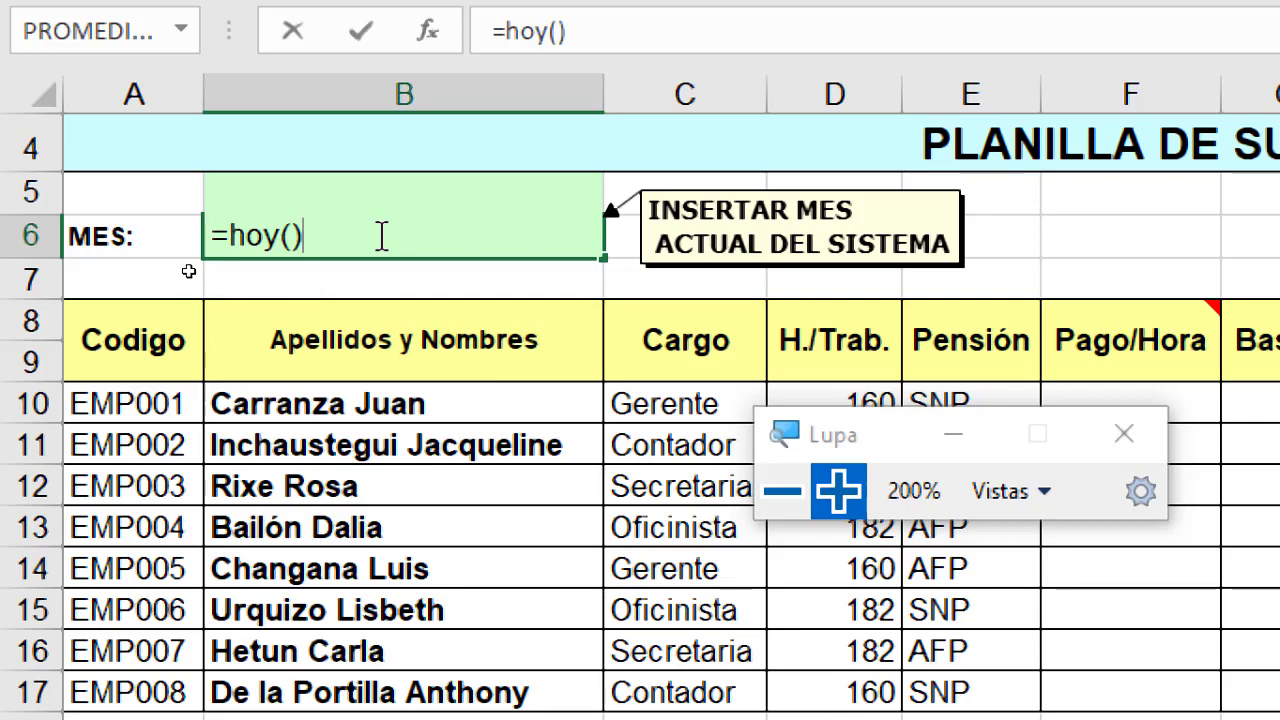
key("Return")
left_click(377, 235)
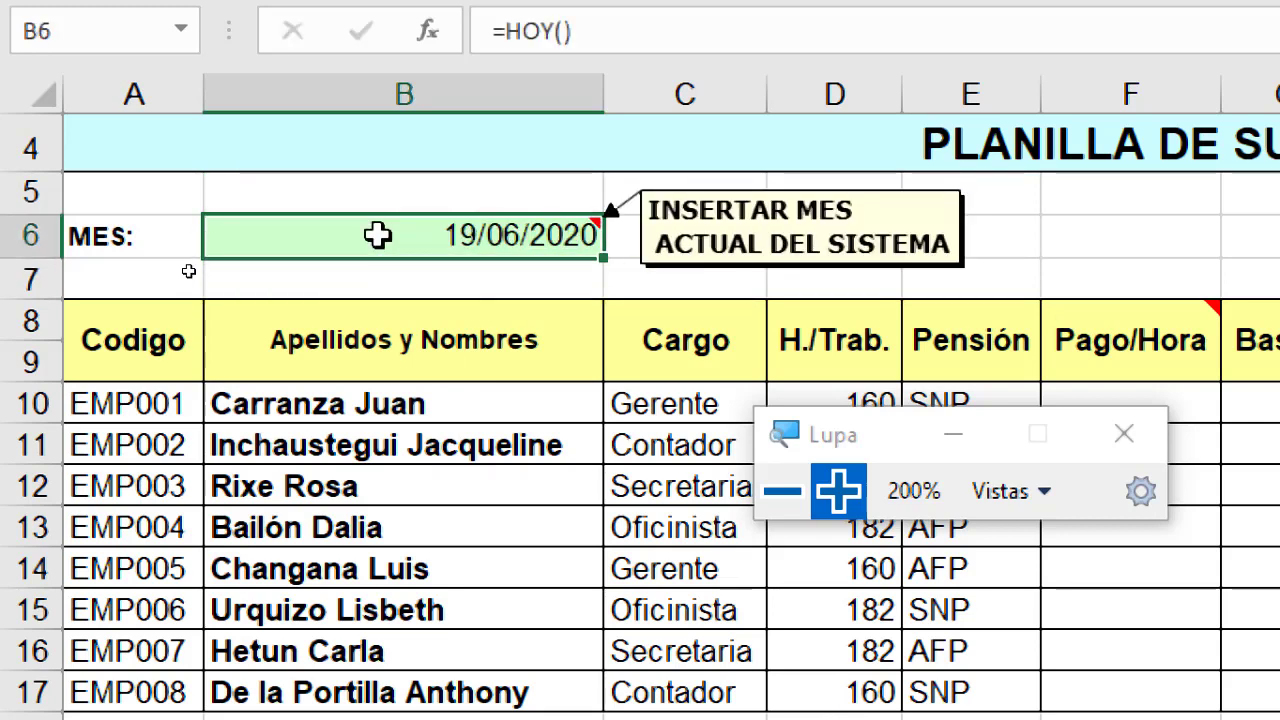
- Replace the formula in cell B6 with the fixed date 19/06/2020
key("Delete")
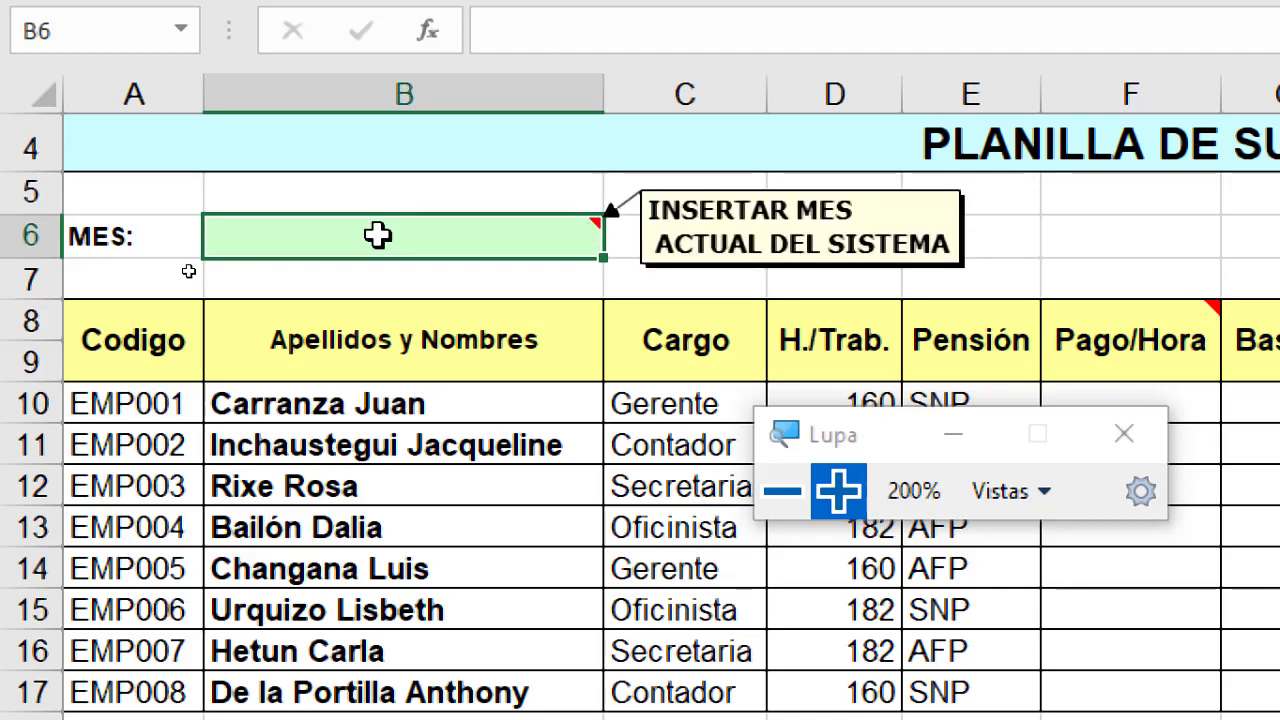
type("1 ")
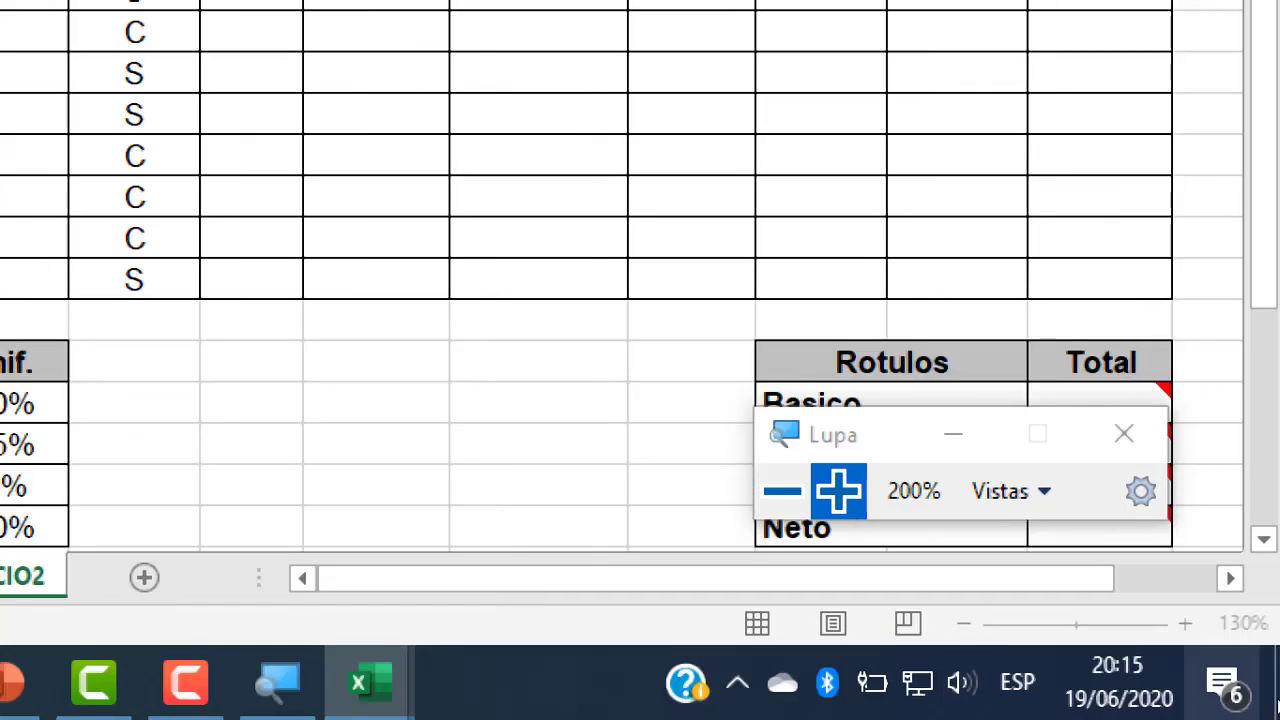
type("9")
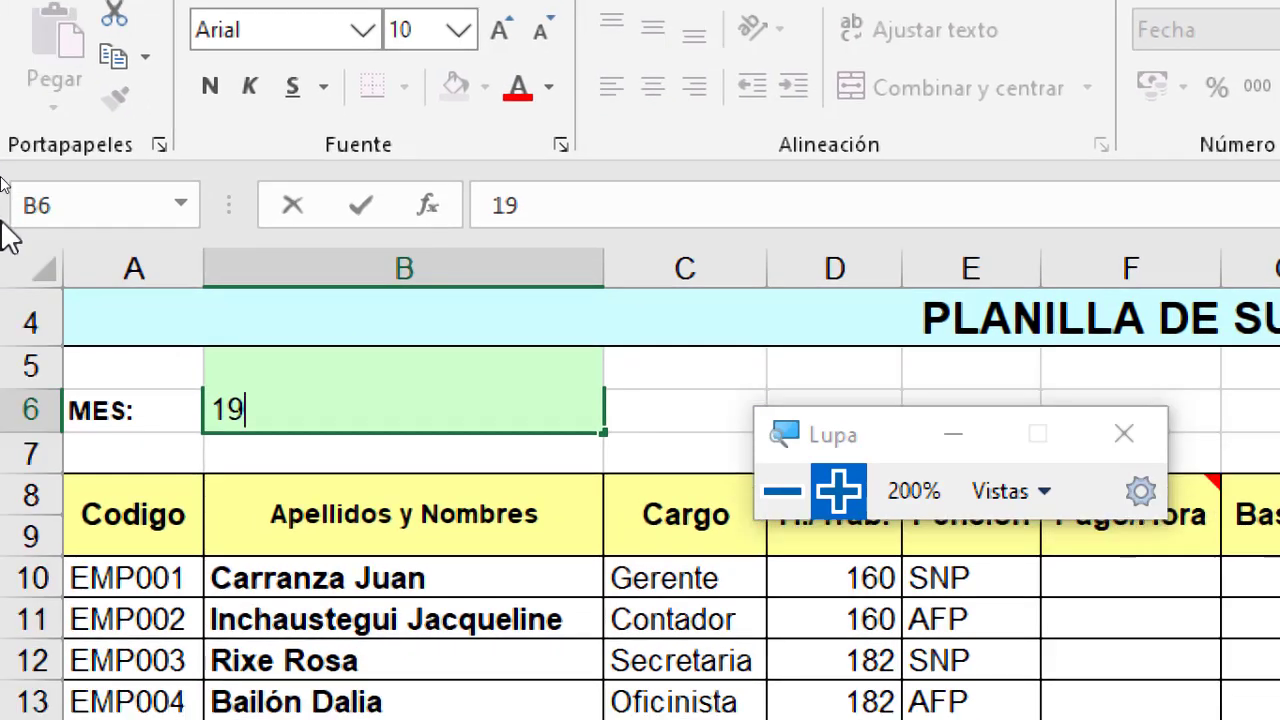
type("/06")
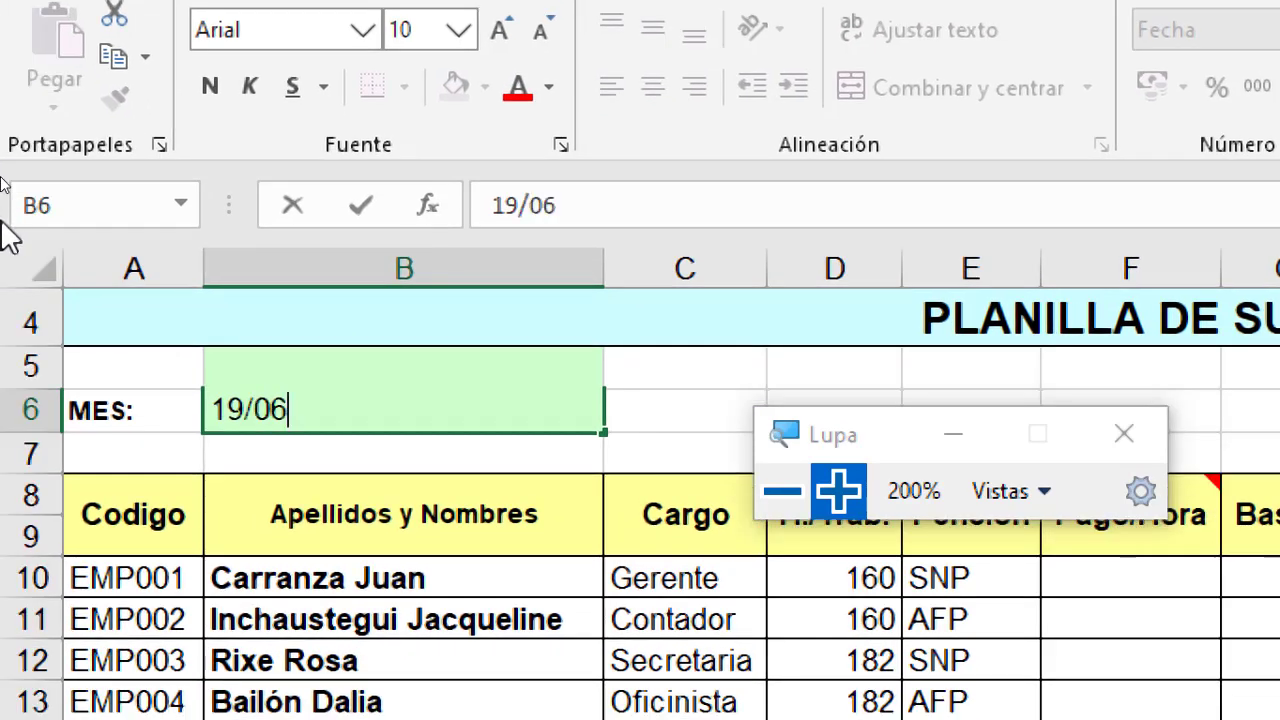
type("/2020")
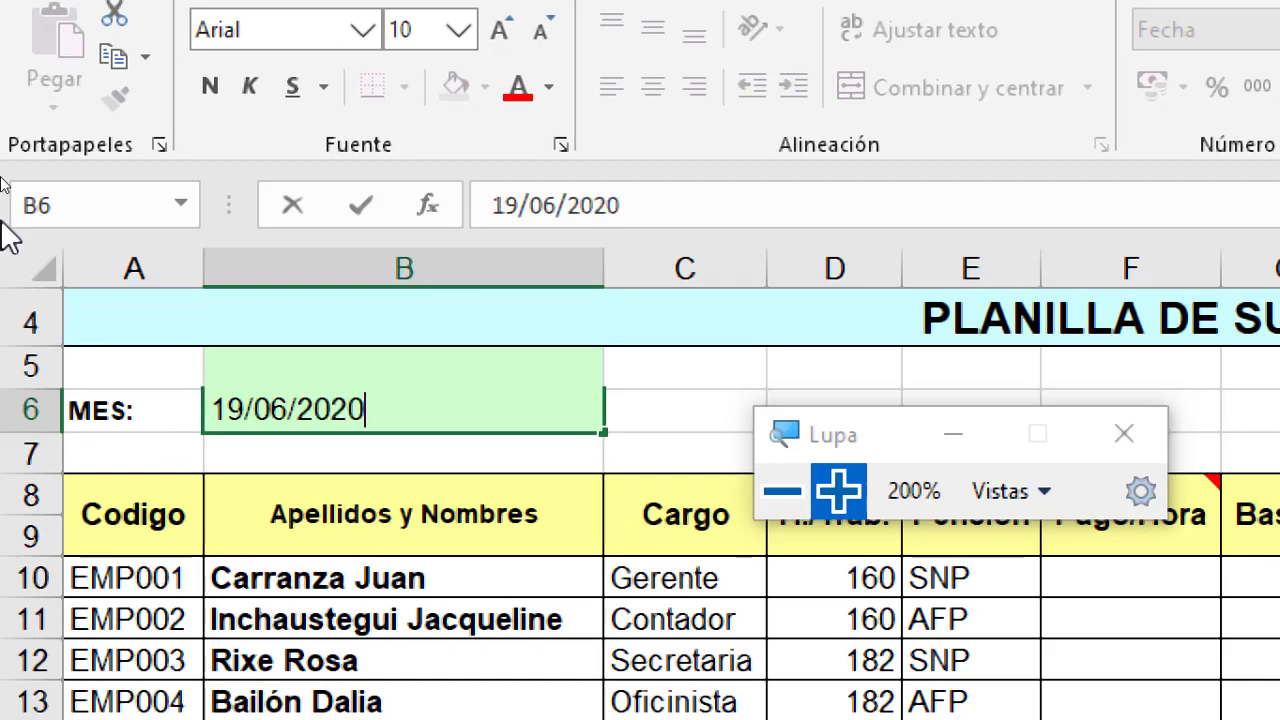
key("Return")
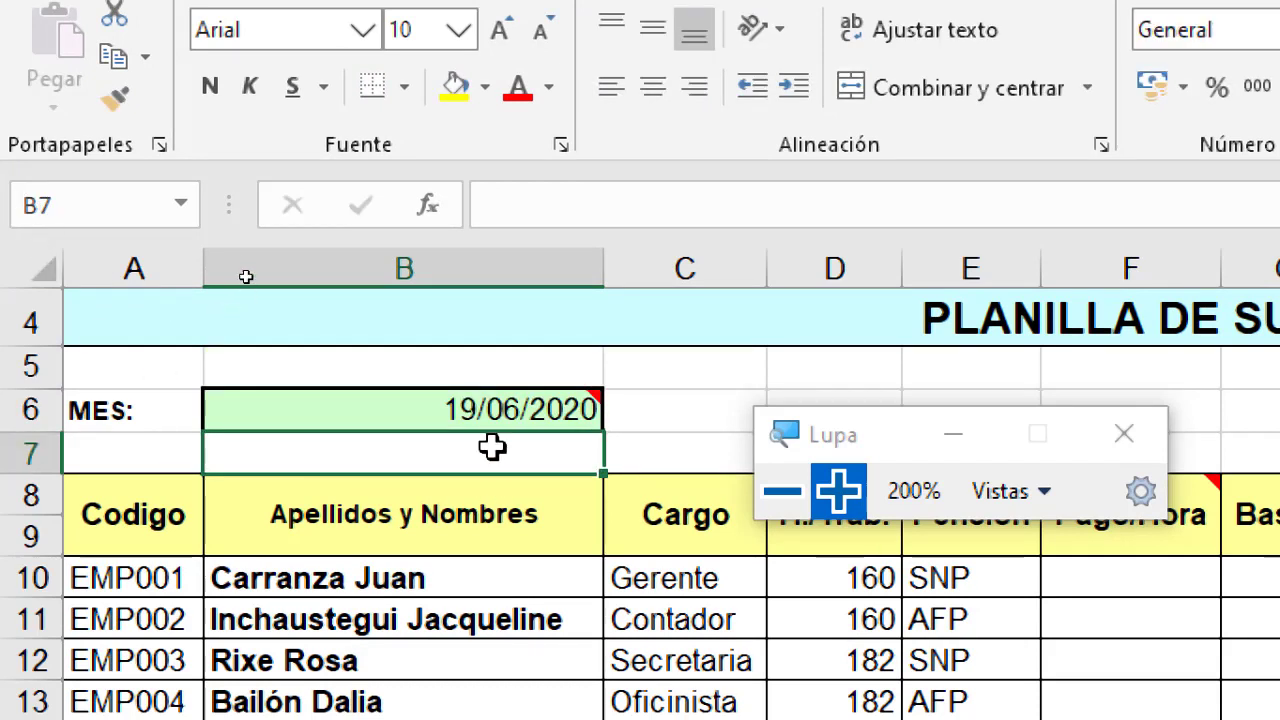
- Open the cell format settings for B6 and choose the Personalizada number category
left_click(485, 397)
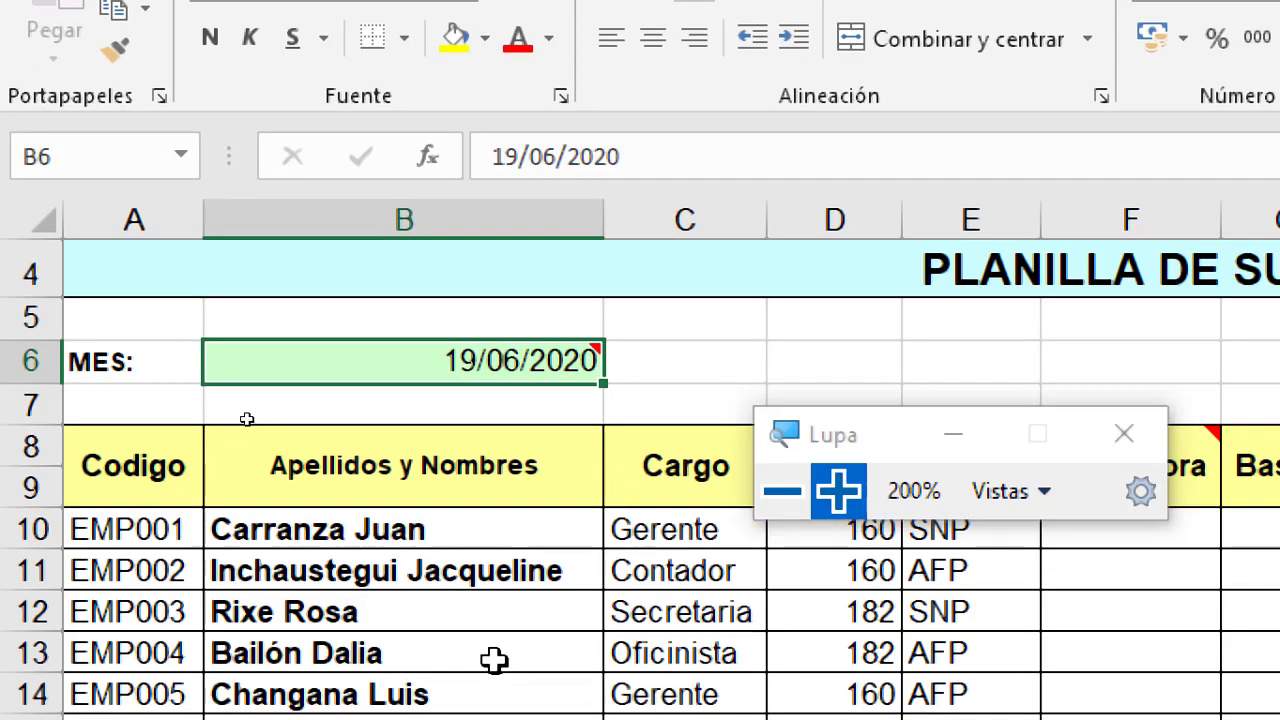
mouse_move(443, 386)
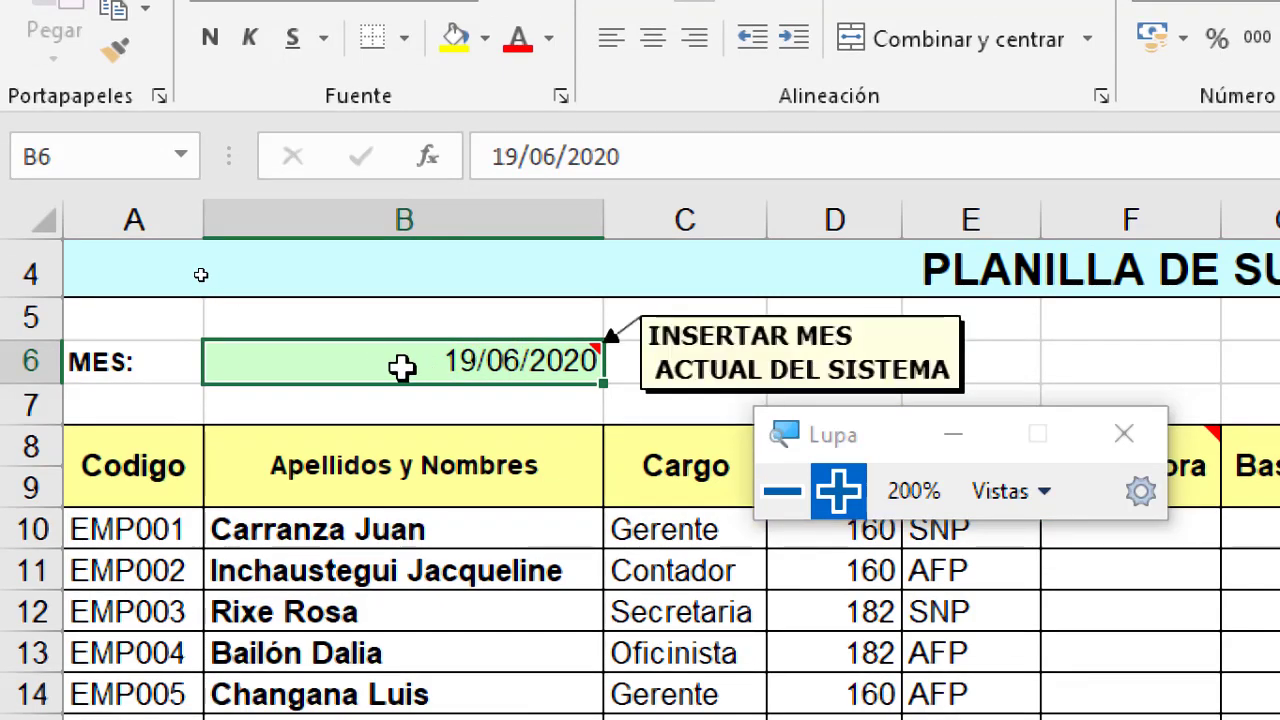
right_click(411, 365)
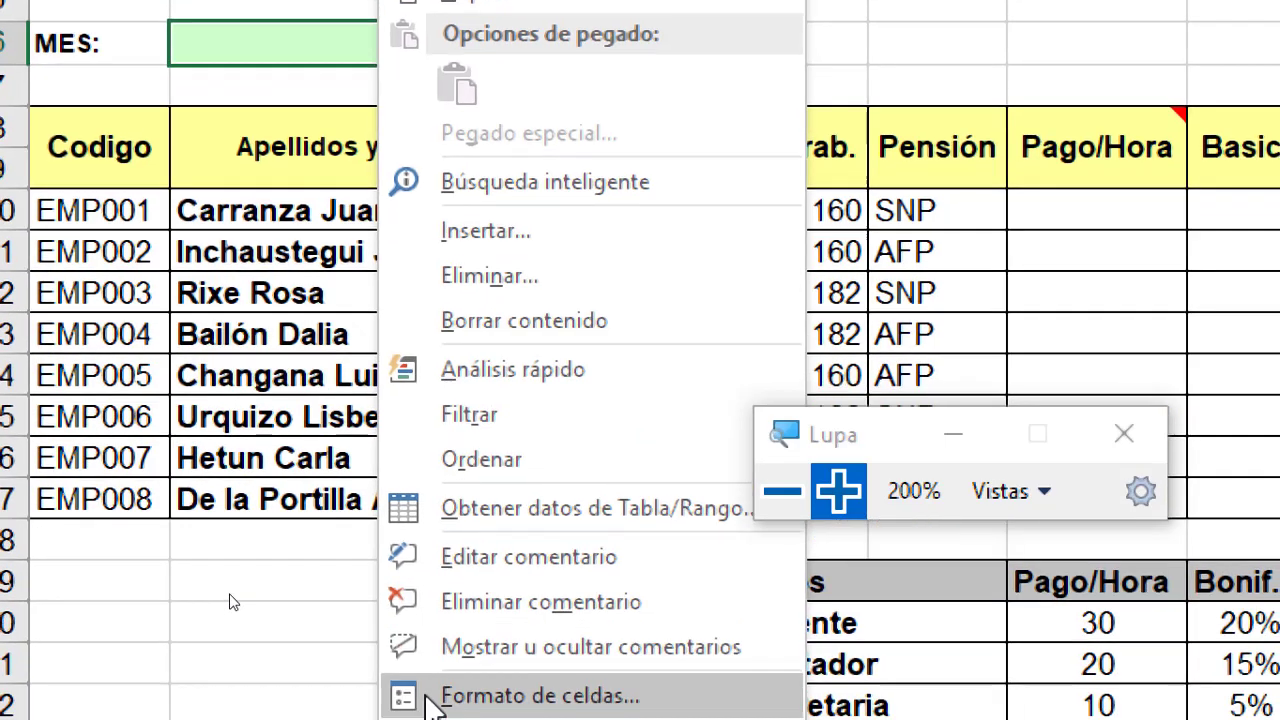
left_click(510, 692)
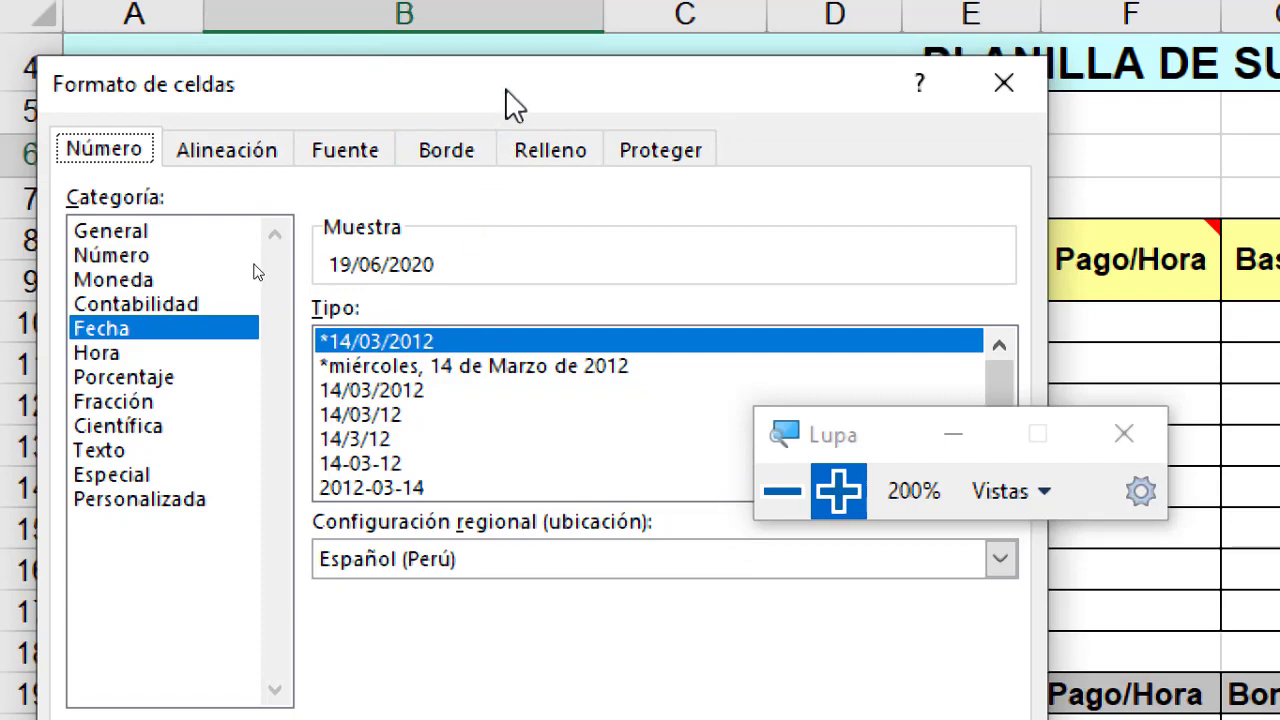
left_click_drag(543, 77, 605, 335)
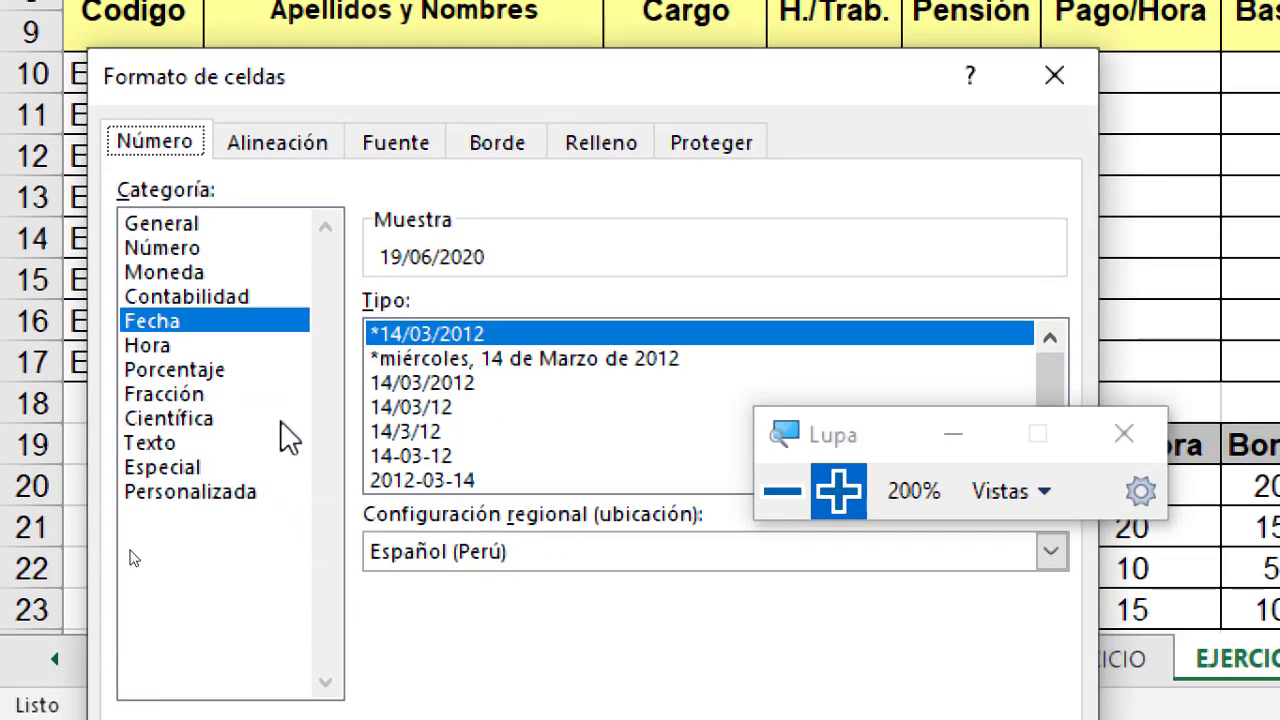
left_click(220, 492)
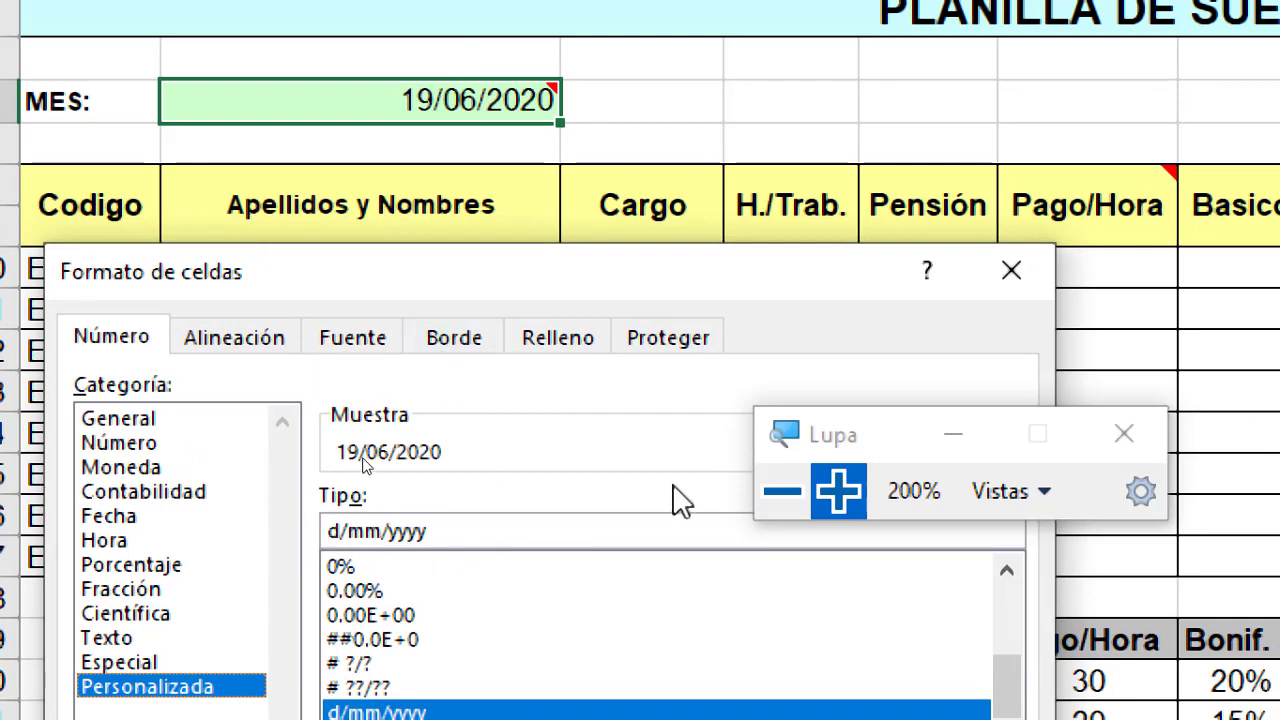
- Apply the custom format code mmmm to the date in B6 and restore the screen magnification to 100%
left_click_drag(871, 437, 890, 672)
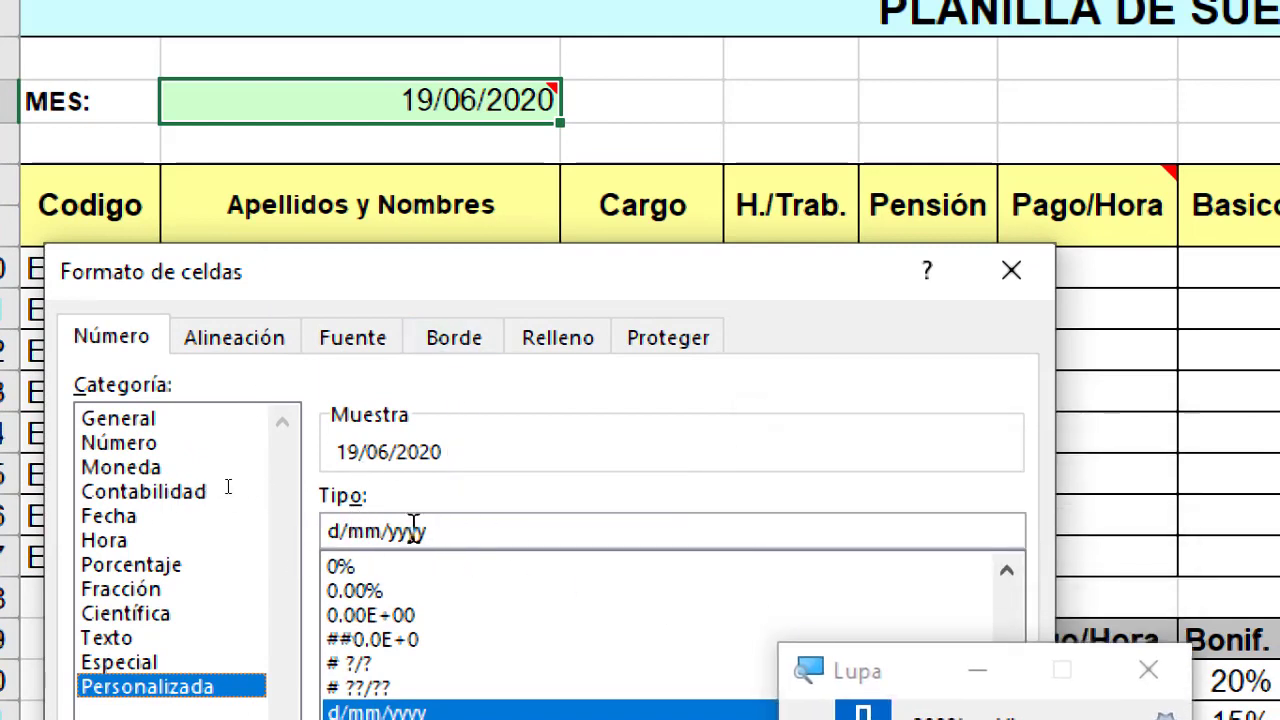
left_click_drag(480, 528, 294, 543)
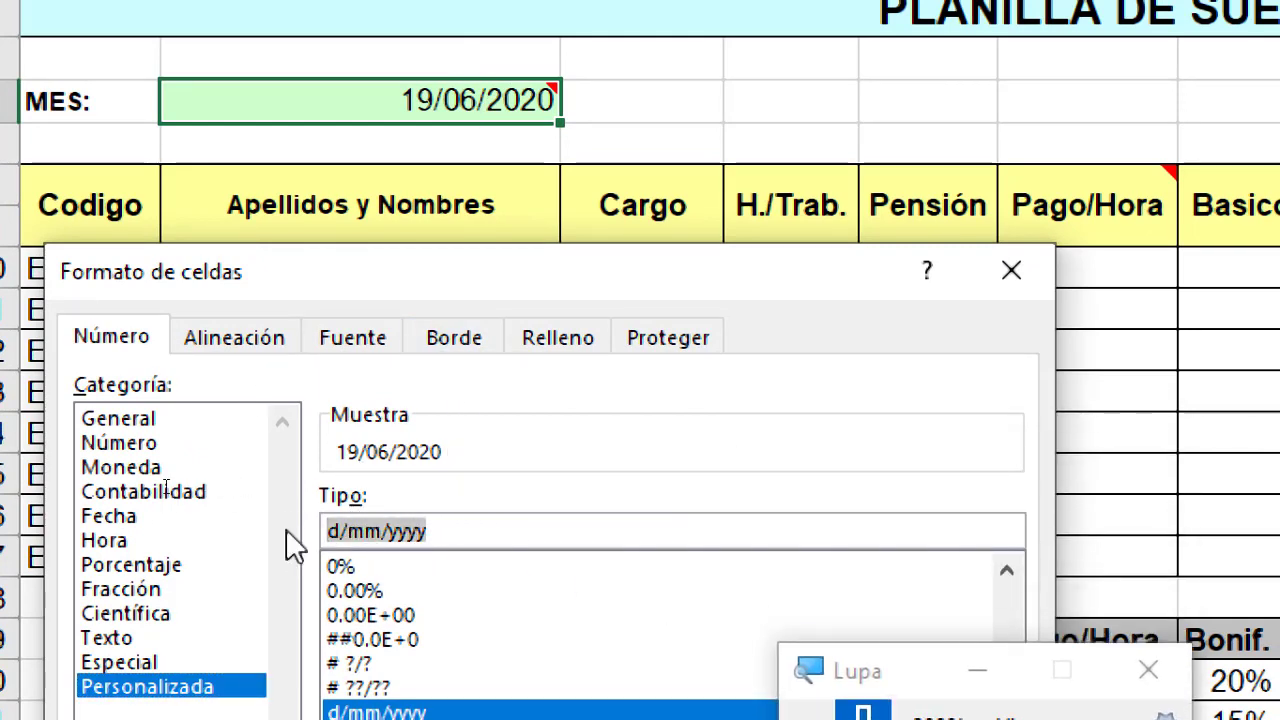
key("Delete")
type("mmmm")
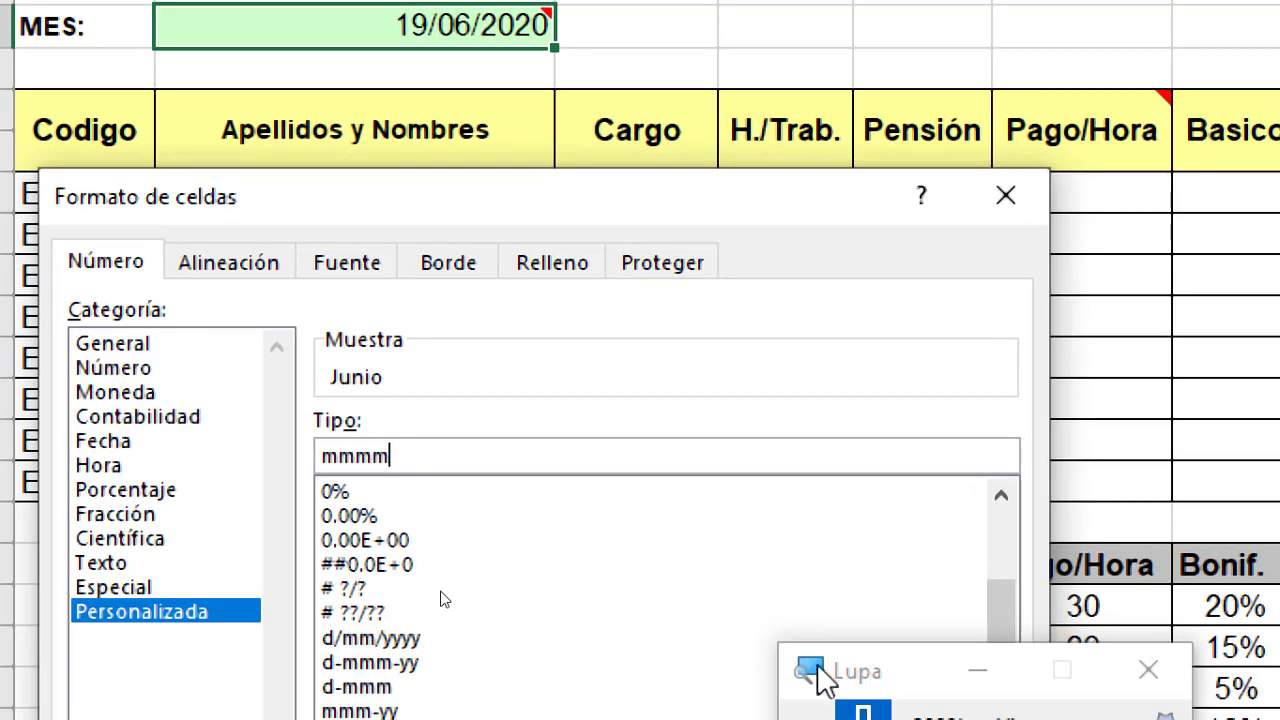
left_click_drag(850, 670, 1120, 555)
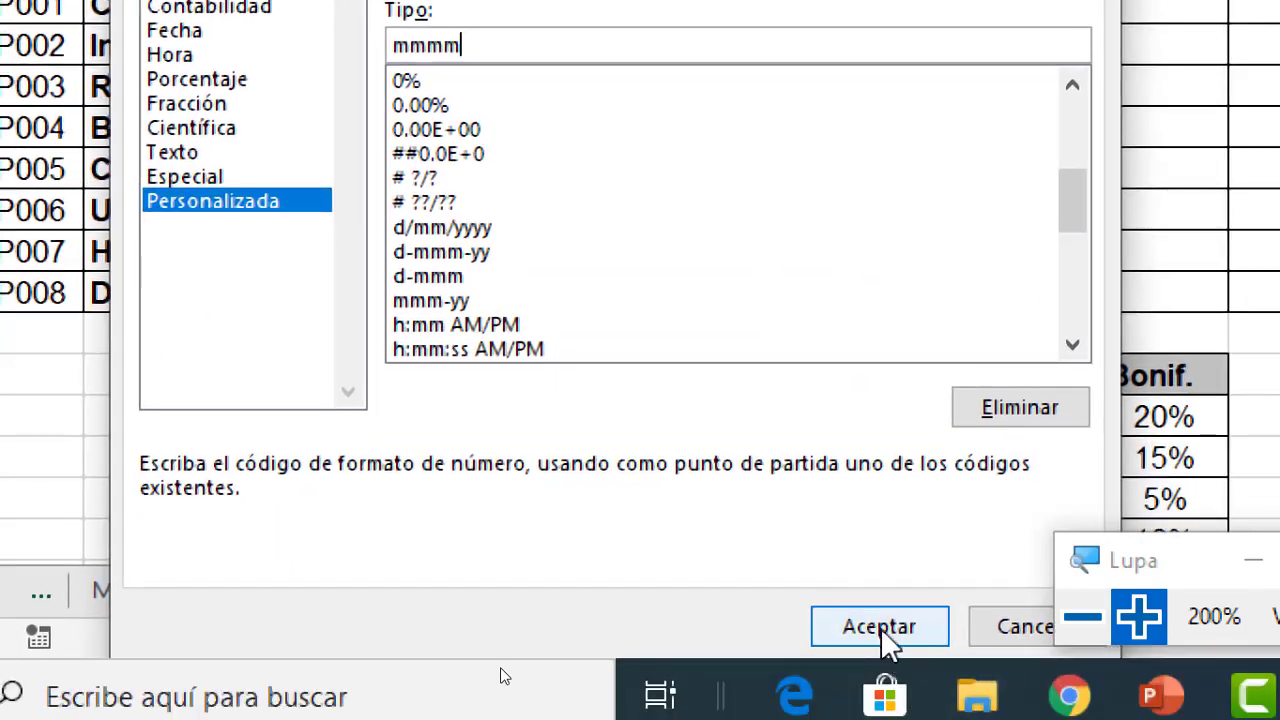
left_click(880, 627)
left_click(1080, 615)
- Review the Datos, Rotulos, Resumen-1 and Resumen-2 tables below the payroll and save the workbook
left_click(536, 465)
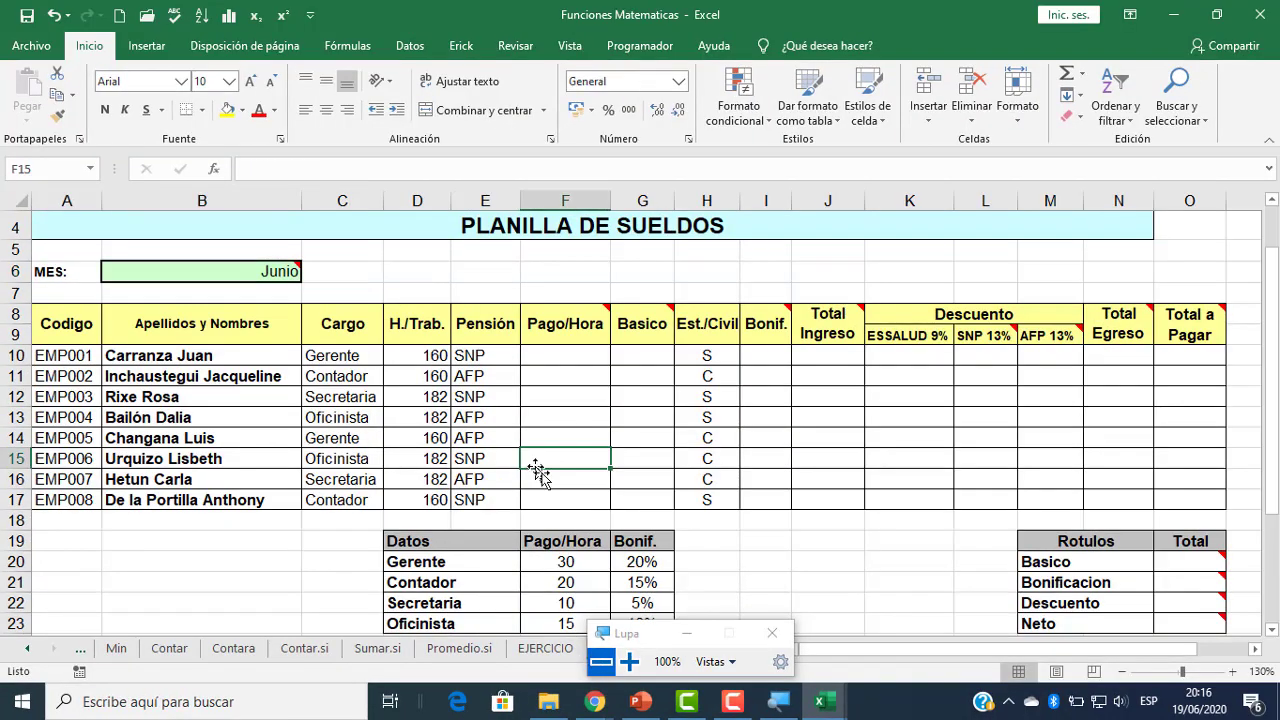
scroll(537, 470, "down", 3)
mouse_move(560, 534)
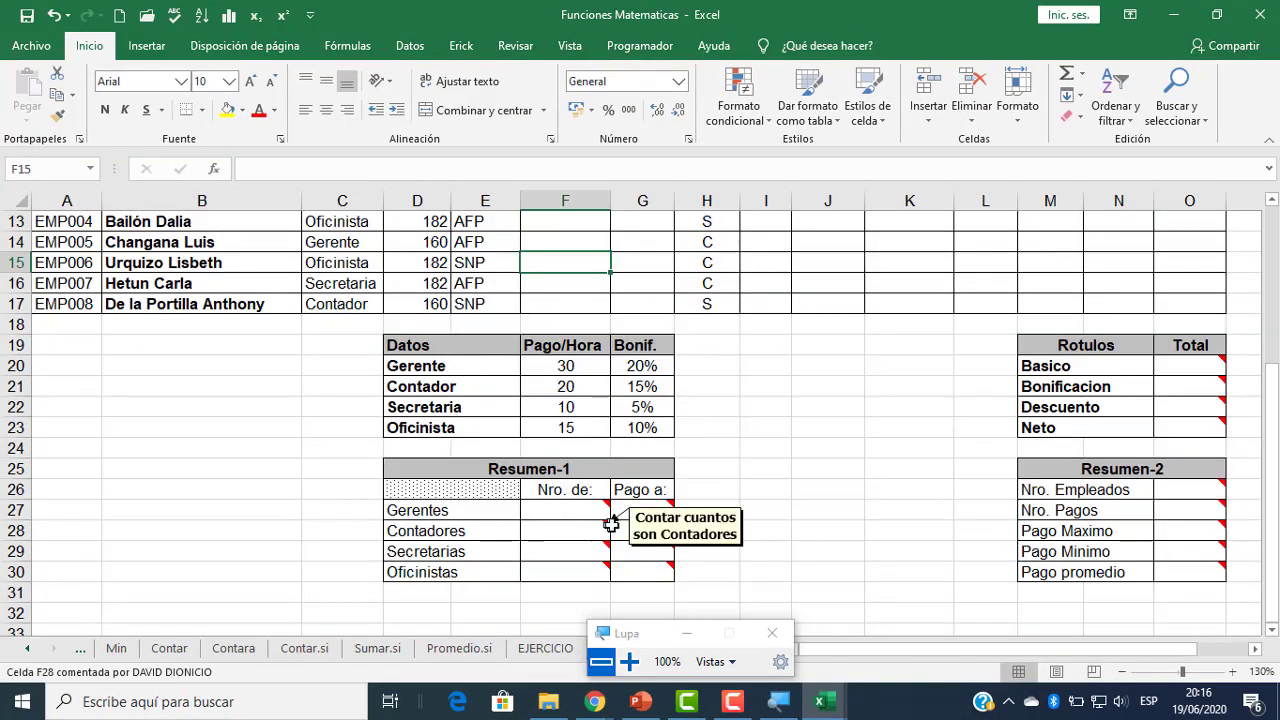
scroll(1180, 453, "up", 1)
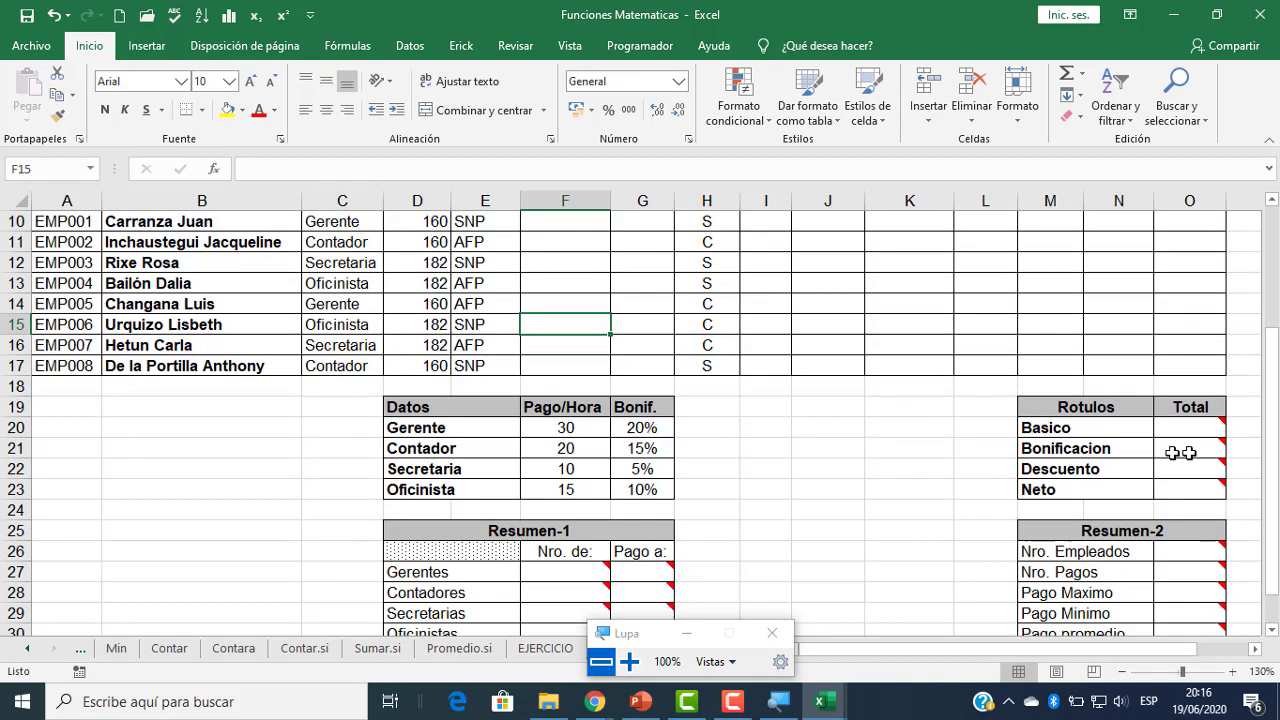
scroll(870, 422, "up", 2)
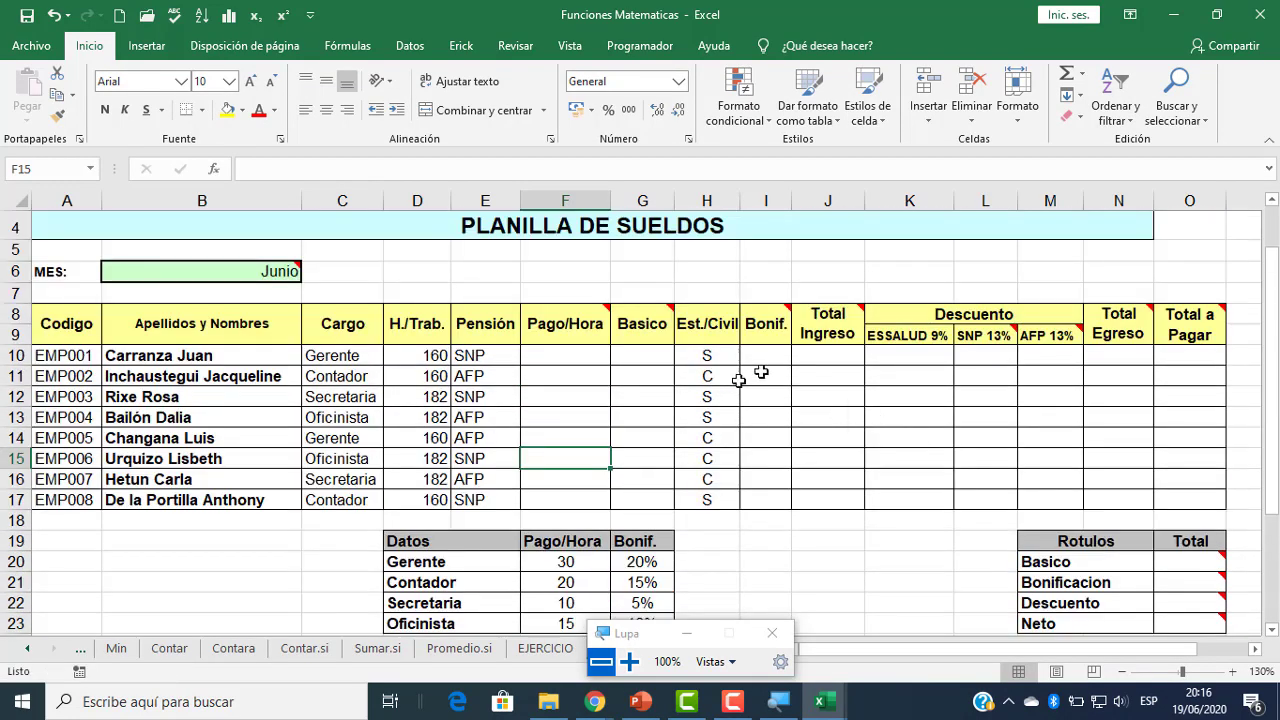
scroll(422, 347, "up", 1)
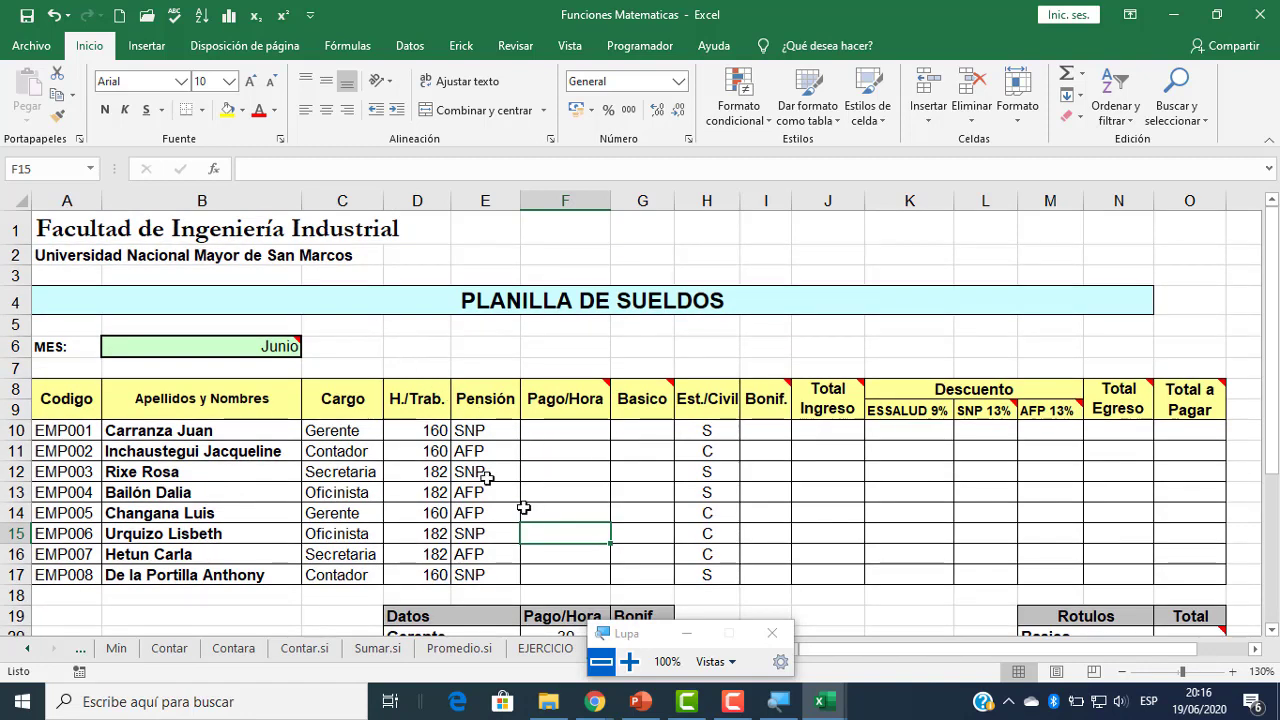
left_click(27, 16)
- Check the recent student replies in the Google Meet chat and return to the Funciones Matematicas workbook in Excel
mouse_move(597, 705)
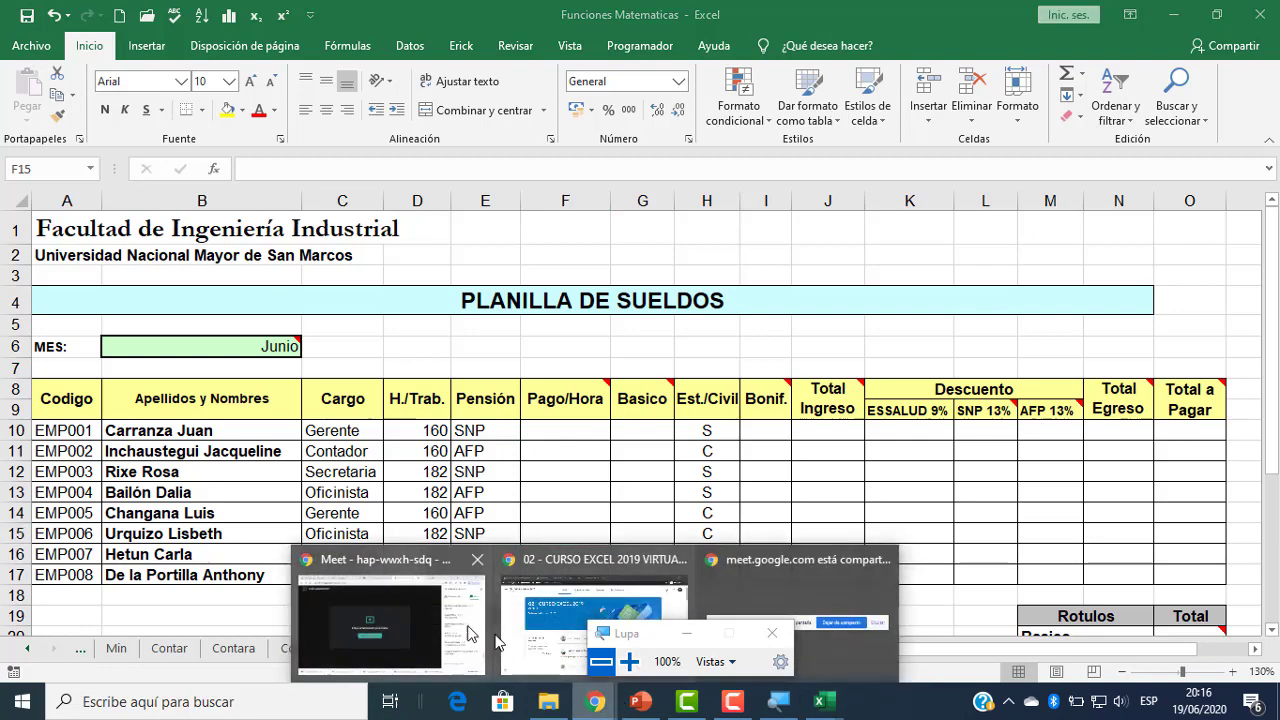
left_click(470, 600)
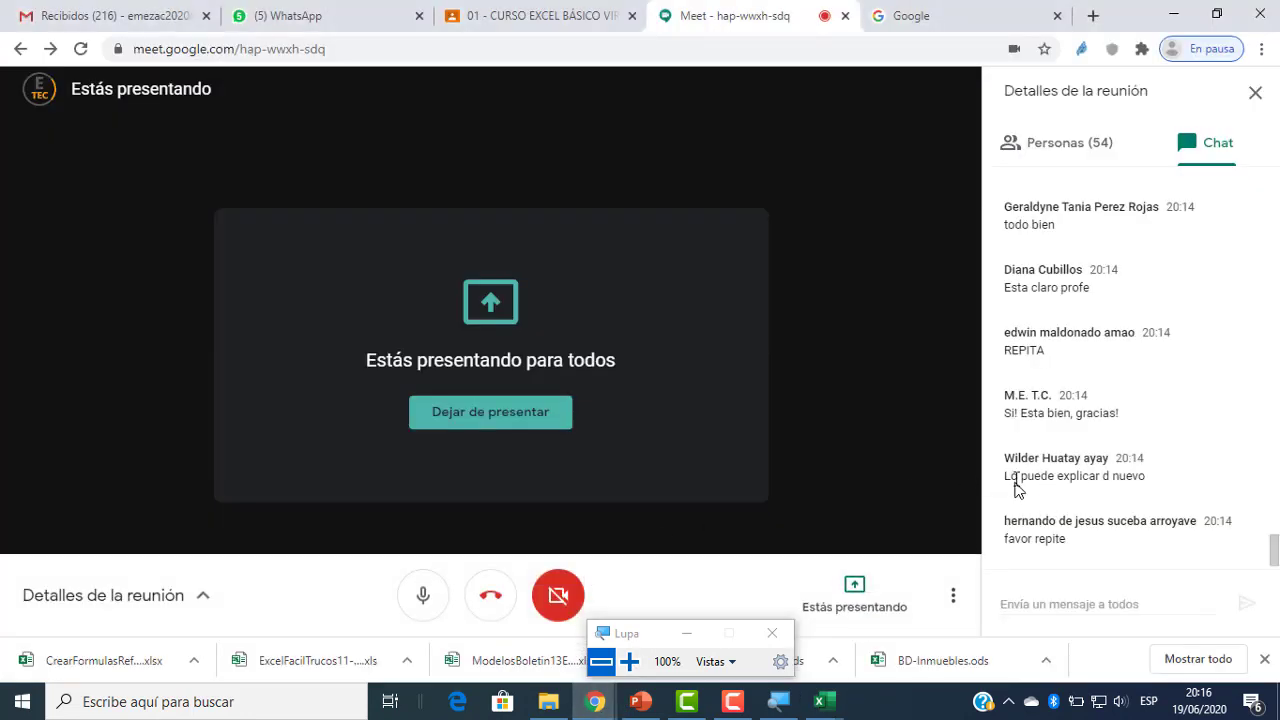
scroll(1013, 450, "up", 3)
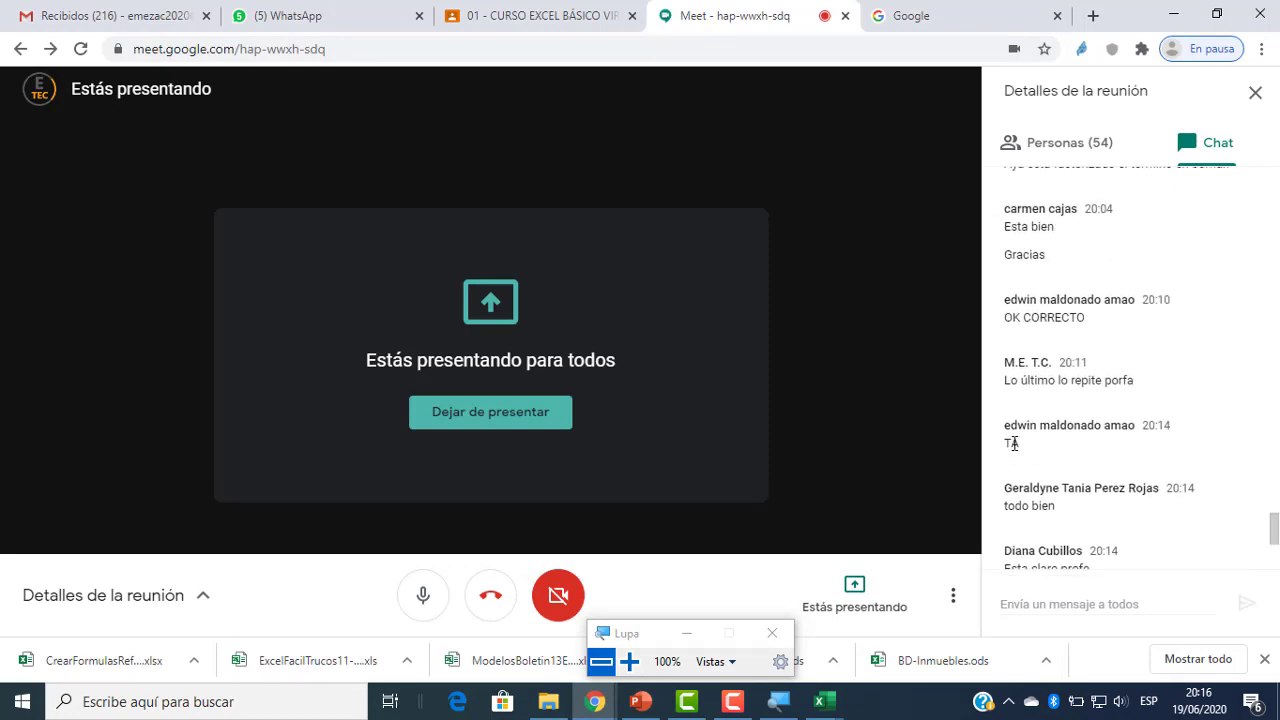
scroll(1014, 445, "down", 3)
mouse_move(825, 702)
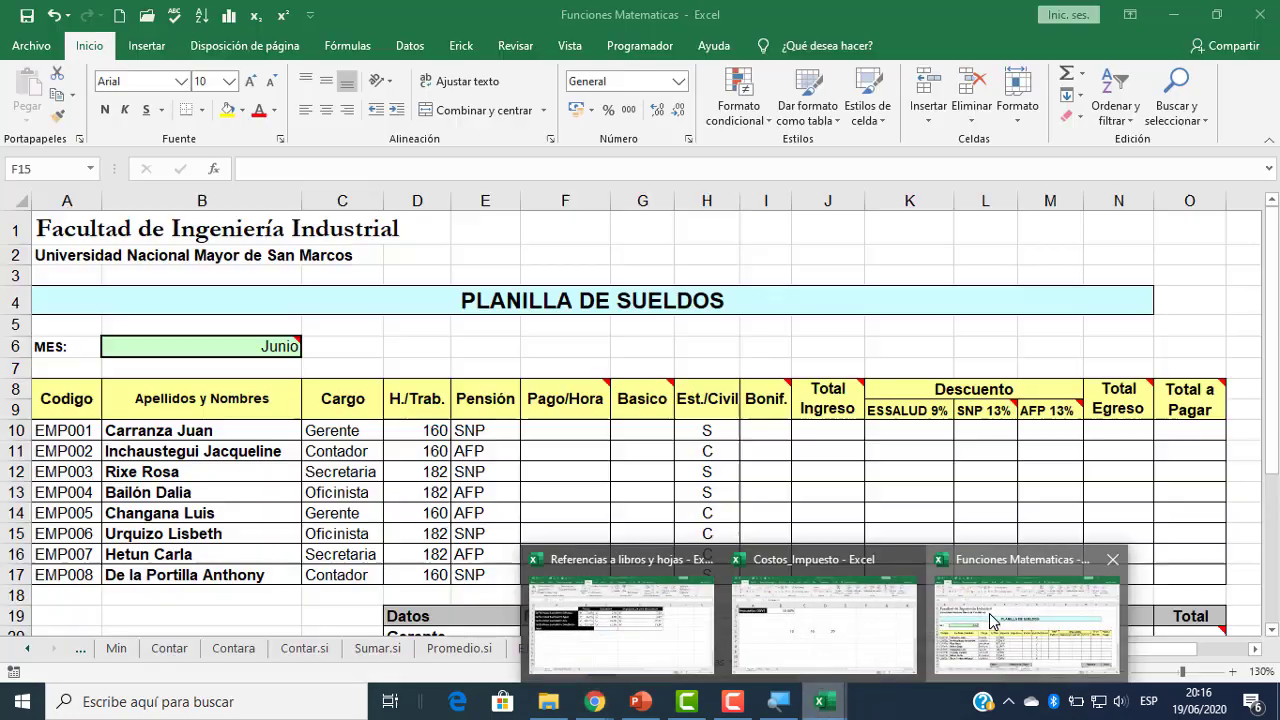
left_click(989, 613)
- Look through the Contar, Contara and Contar.si sheets of the workbook
left_click(535, 328)
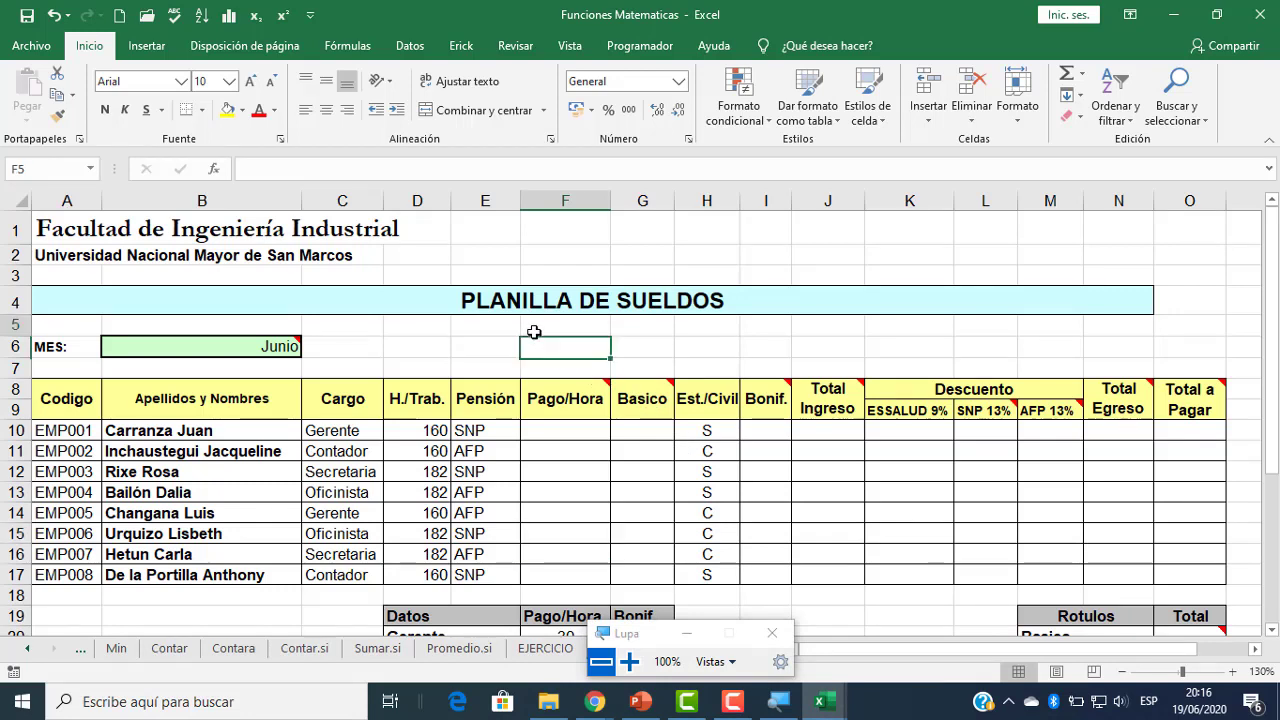
left_click(172, 650)
left_click(252, 655)
left_click(298, 650)
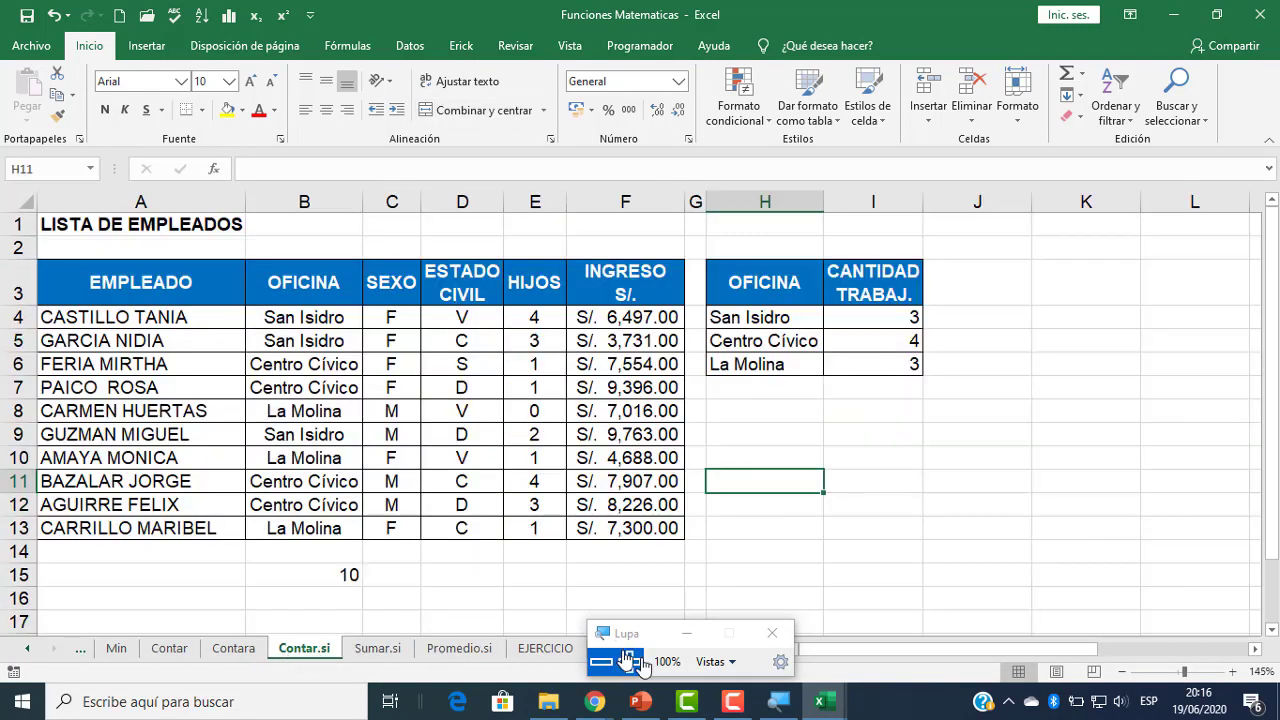
- Switch to the session 06 presentation in PowerPoint, show the Actividad N°05 slide and look over the neighbouring slides
left_click(638, 702)
left_click(130, 558)
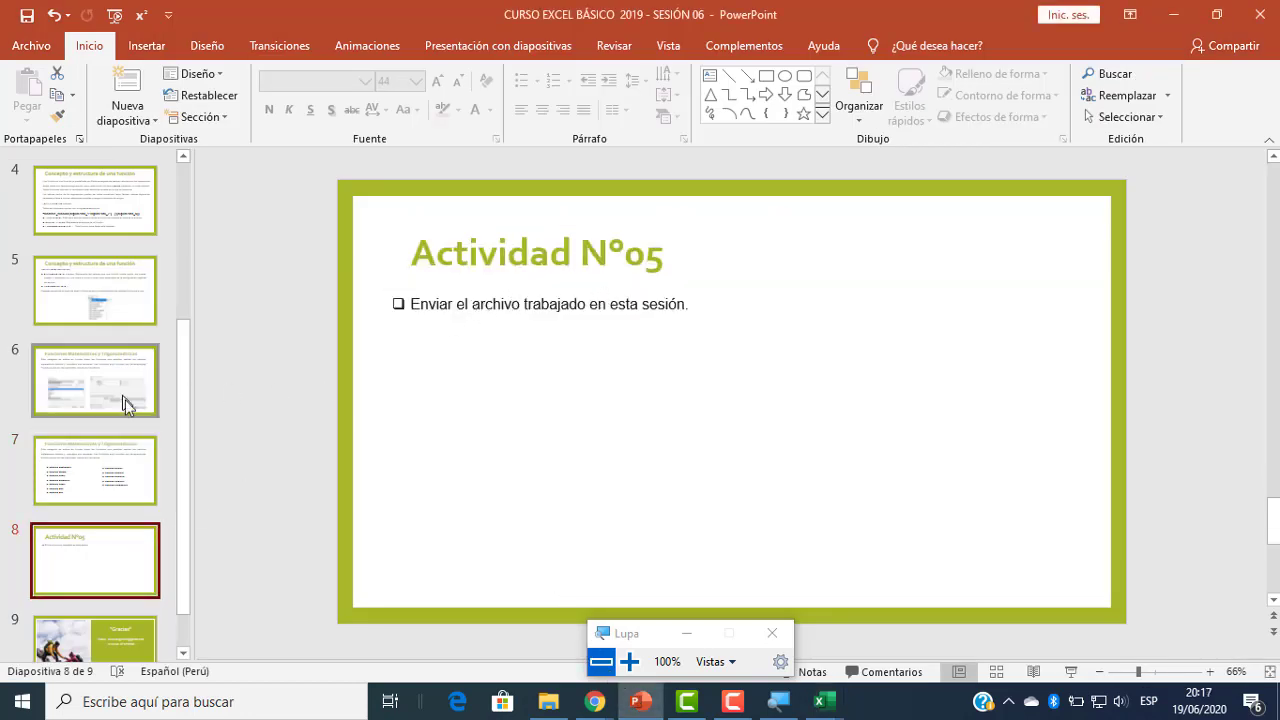
scroll(129, 400, "up", 3)
scroll(143, 414, "down", 2)
scroll(145, 411, "down", 2)
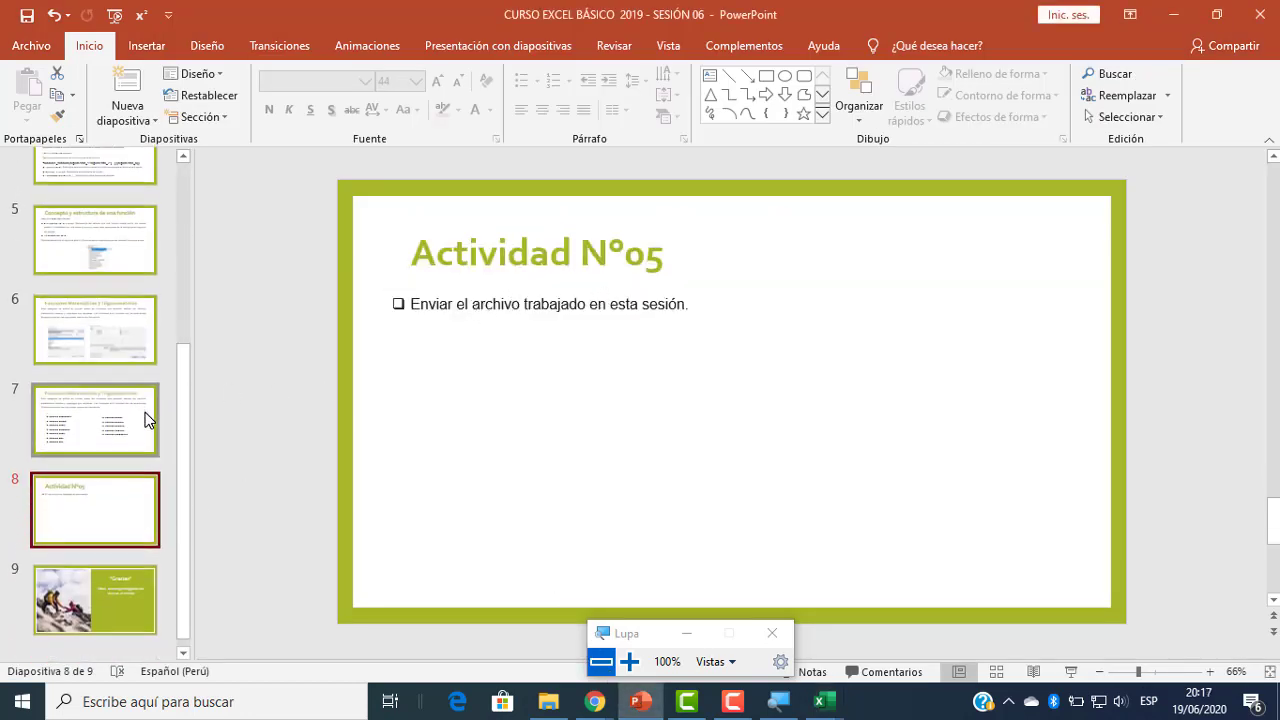
- Switch to the Funciones Matematicas workbook in Excel and select cell I15 on the Contar.si sheet
mouse_move(830, 705)
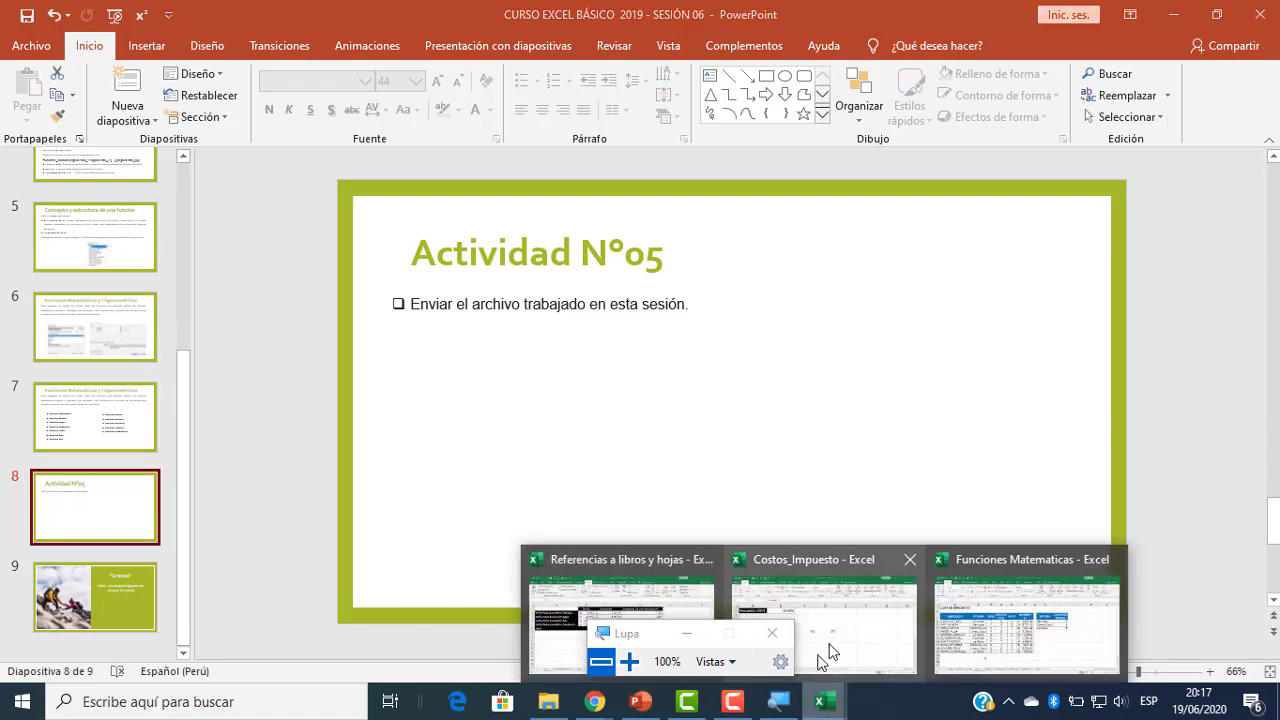
mouse_move(975, 625)
mouse_move(865, 622)
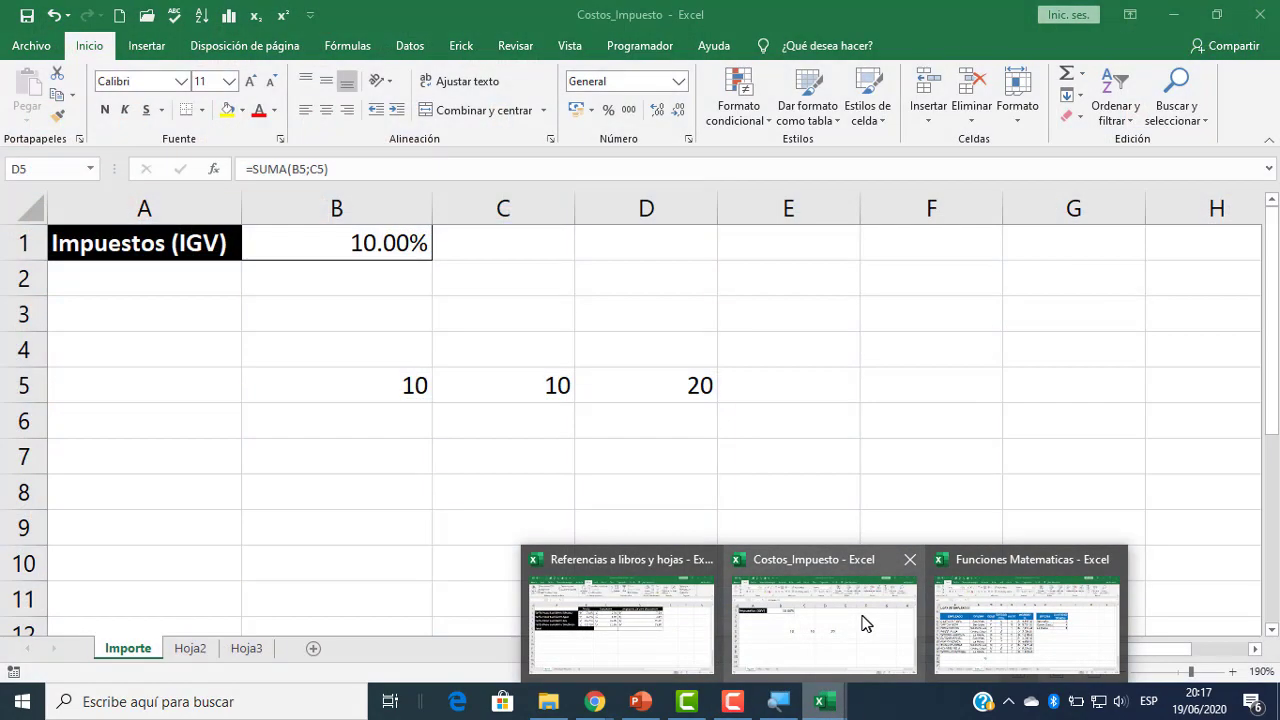
left_click(1006, 623)
left_click(872, 575)
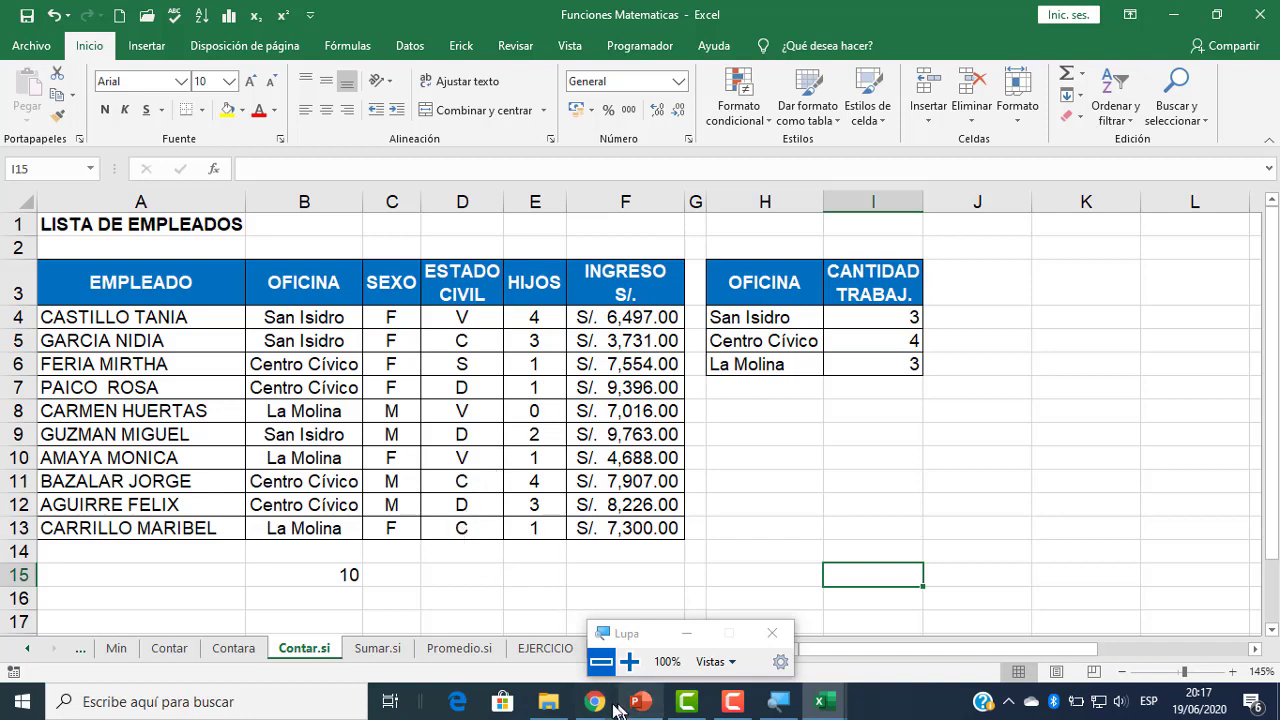
- Switch to Google Classroom in Chrome and open the CURSO EXCEL BÁSICO VIRTUAL class
mouse_move(596, 700)
left_click(465, 625)
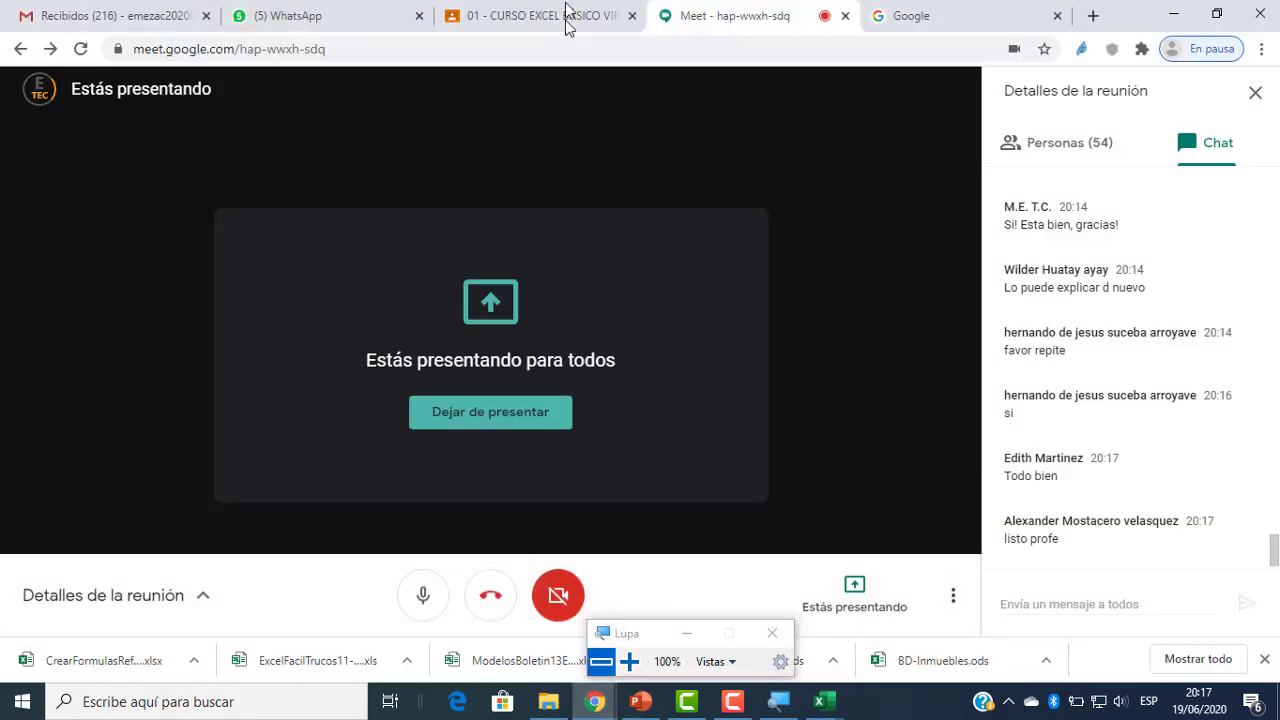
left_click(566, 16)
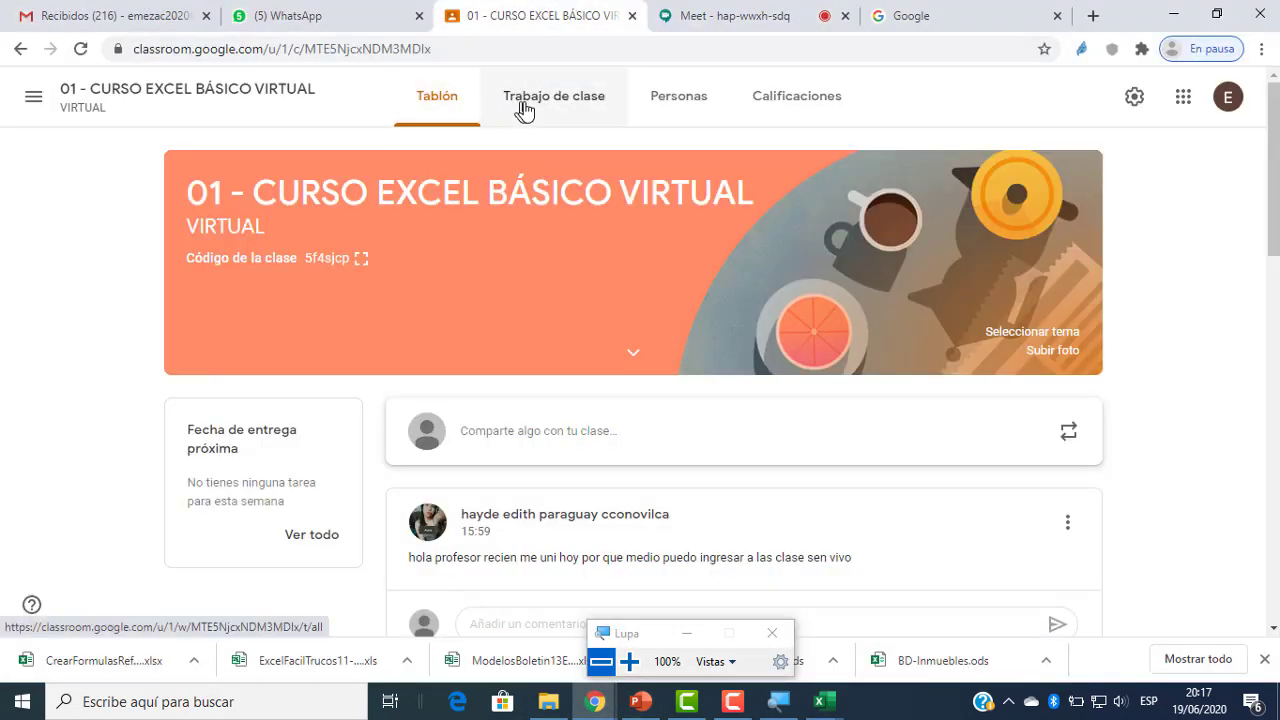
left_click(36, 97)
left_click(134, 437)
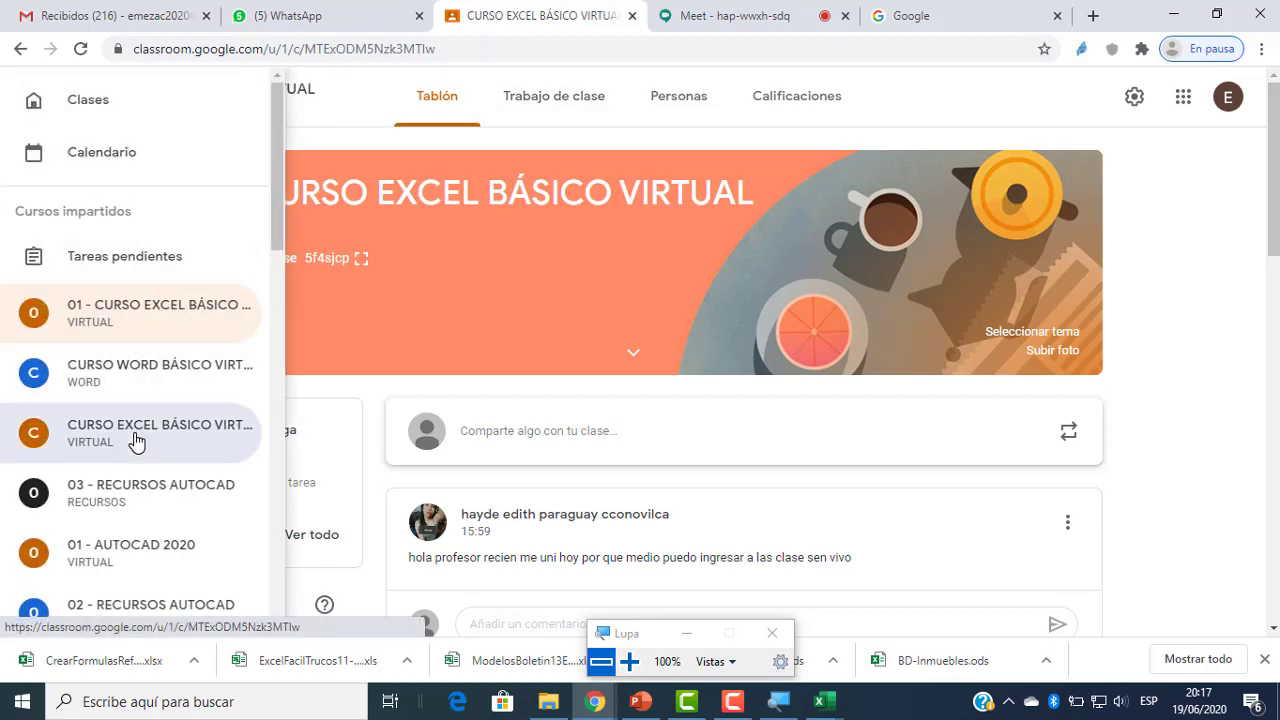
- Open the class work list of the course and expand the ACTIVIDAD 06 assignment under SESIÓN 06
scroll(577, 360, "down", 2)
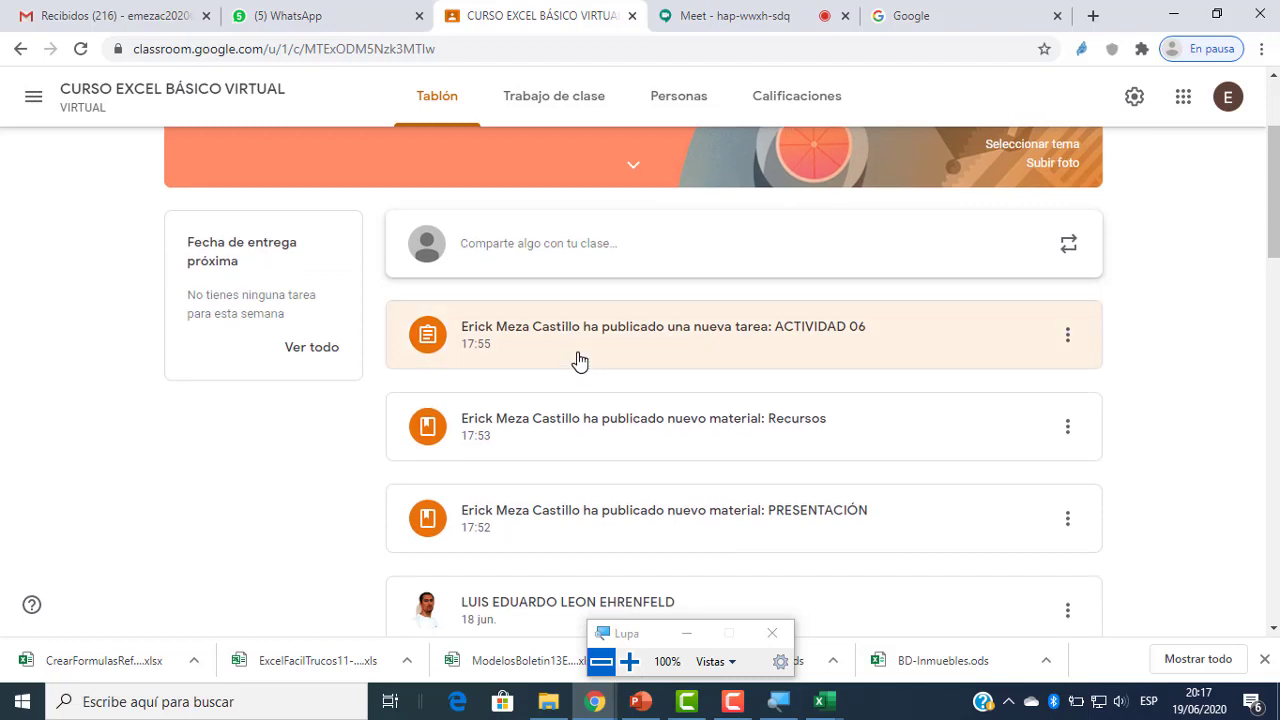
scroll(574, 360, "up", 2)
left_click(548, 106)
scroll(546, 206, "down", 10)
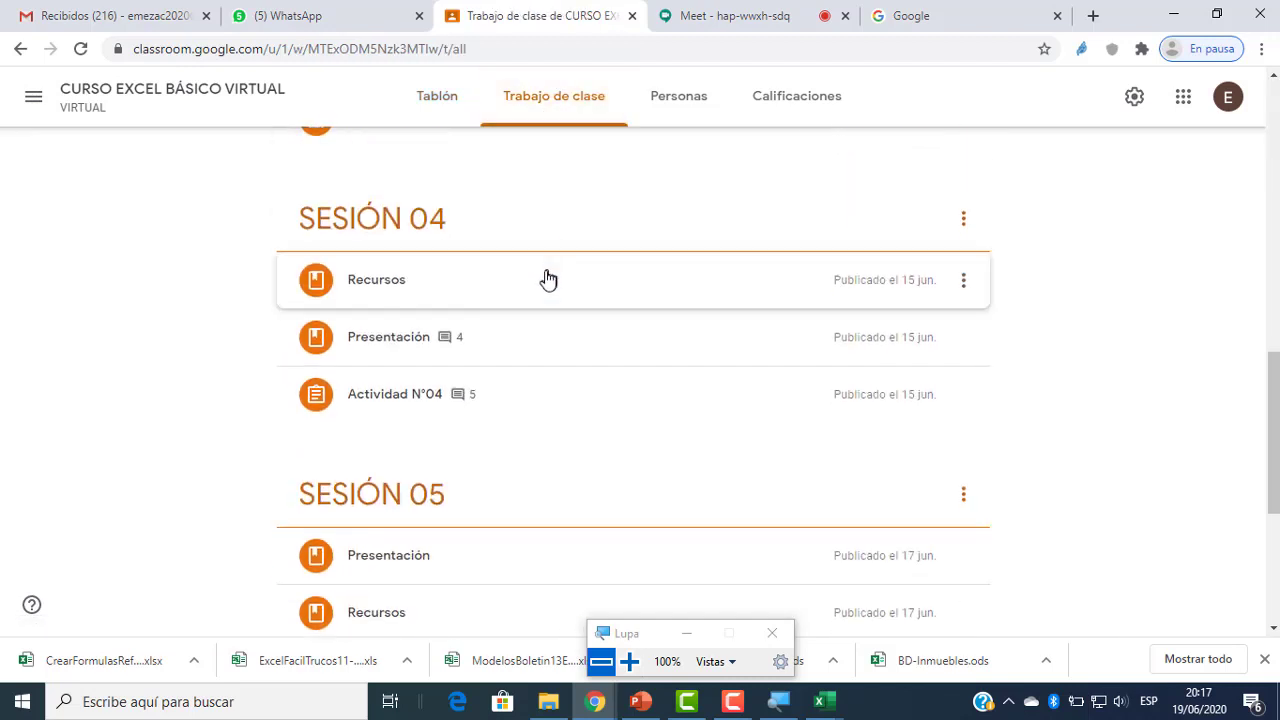
left_click(399, 569)
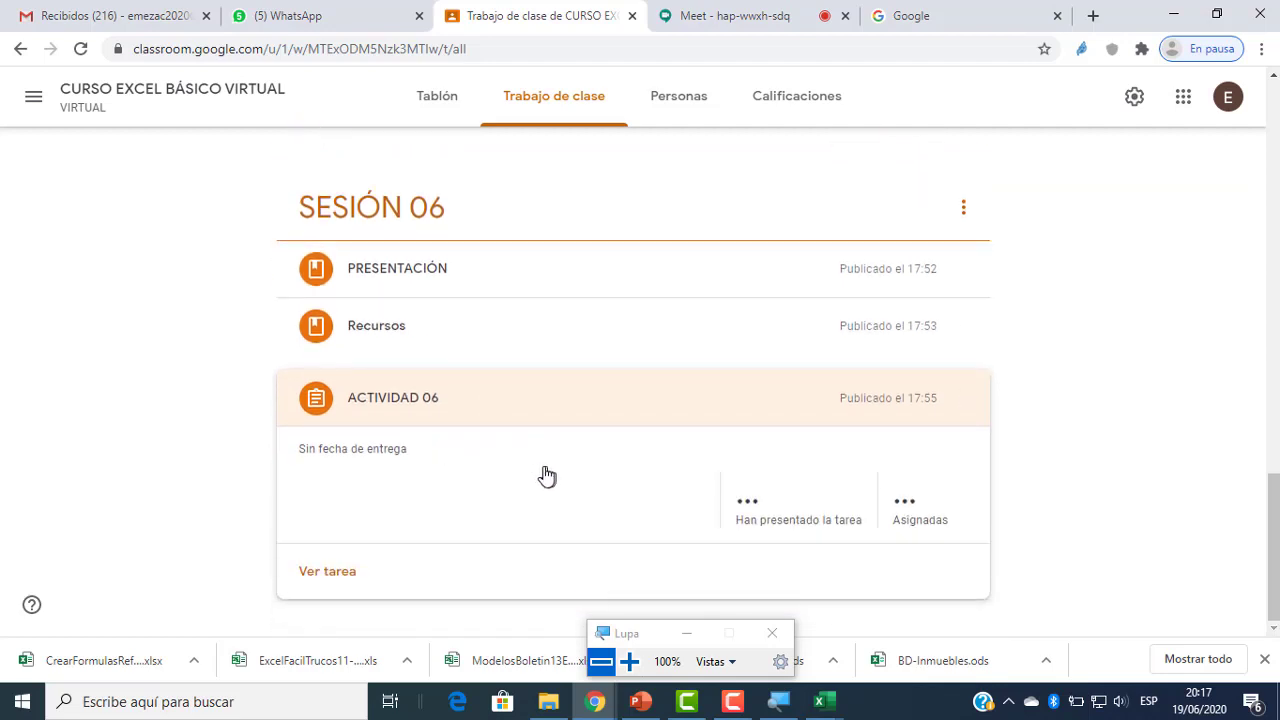
- Return to the Funciones Matematicas workbook in Excel and move the Lupa window clear of the sheet names
mouse_move(826, 701)
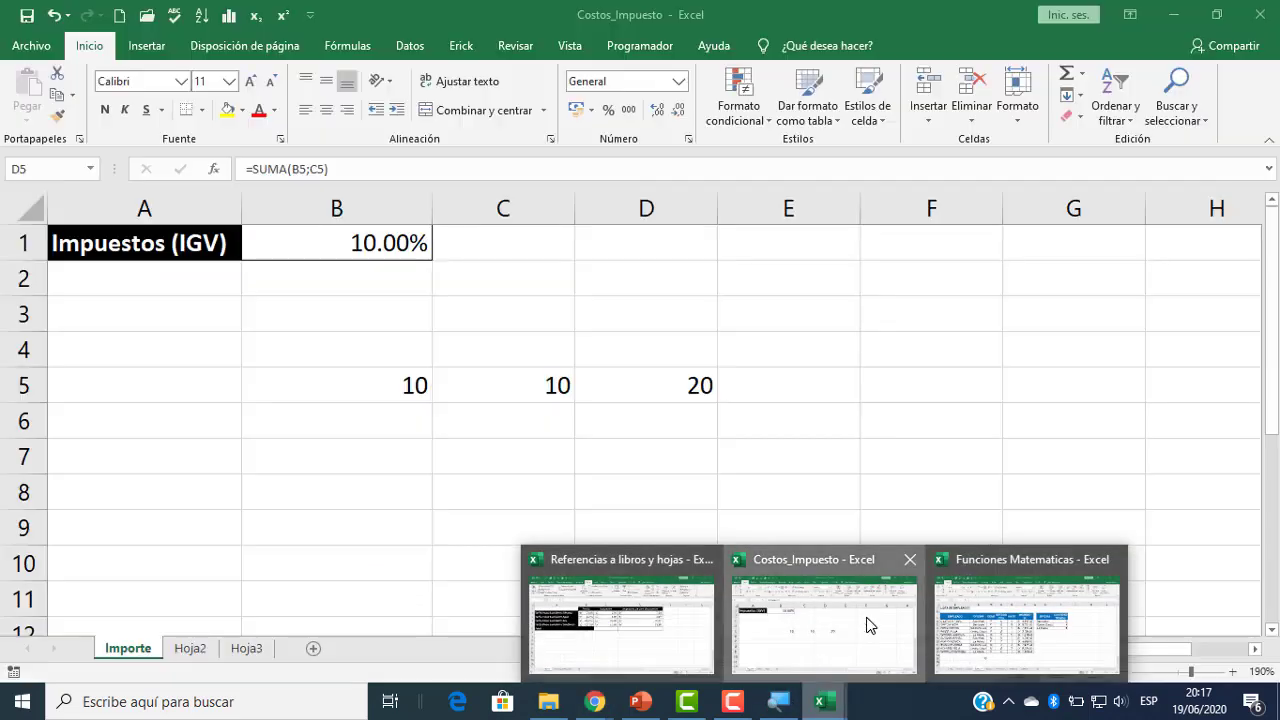
left_click(865, 620)
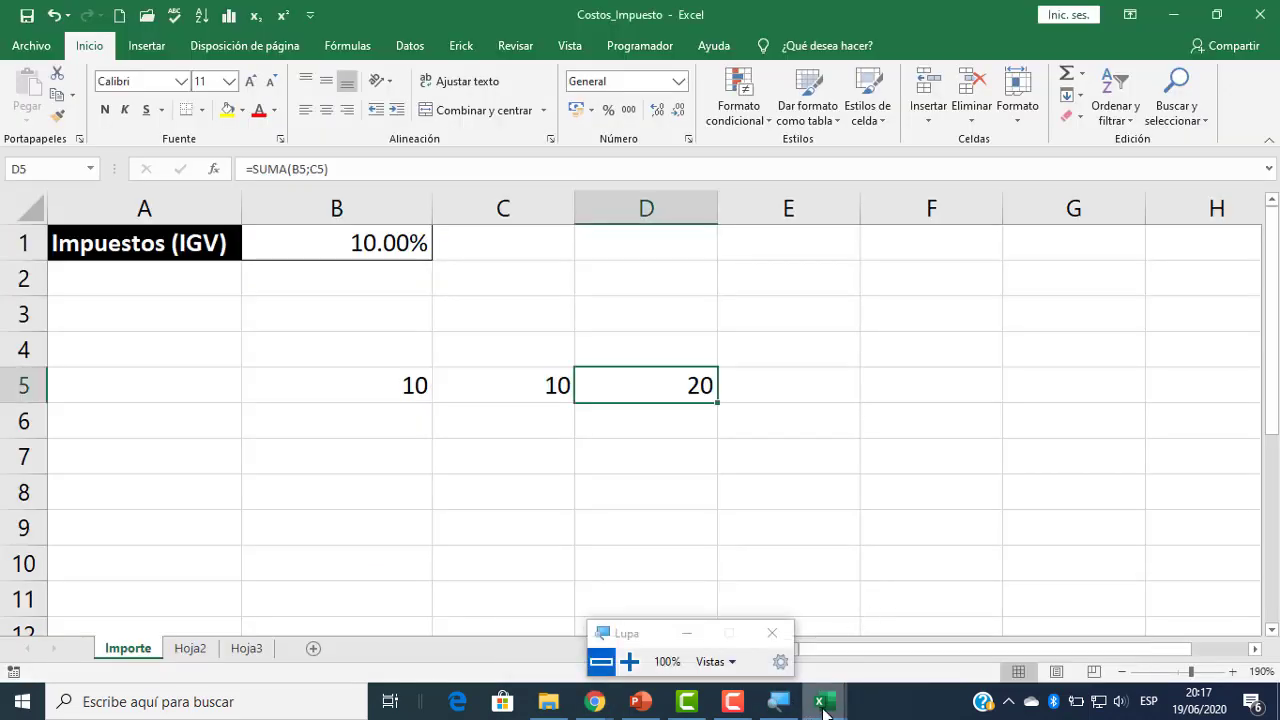
left_click(1030, 630)
left_click_drag(637, 640, 917, 494)
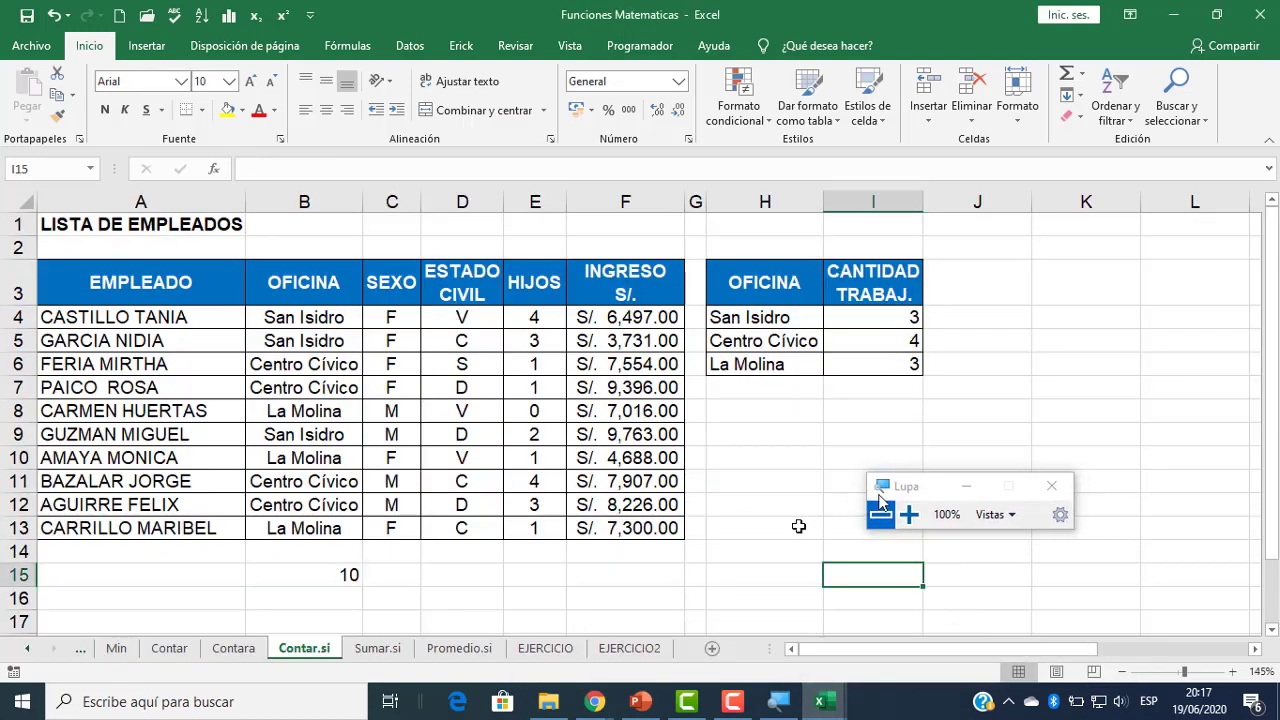
- Look through the EJERCICIO, Promedio.si, Sumar.si, Contar.si and Contara sheets and go back to the EJERCICIO sheet
left_click(545, 648)
scroll(558, 537, "down", 1)
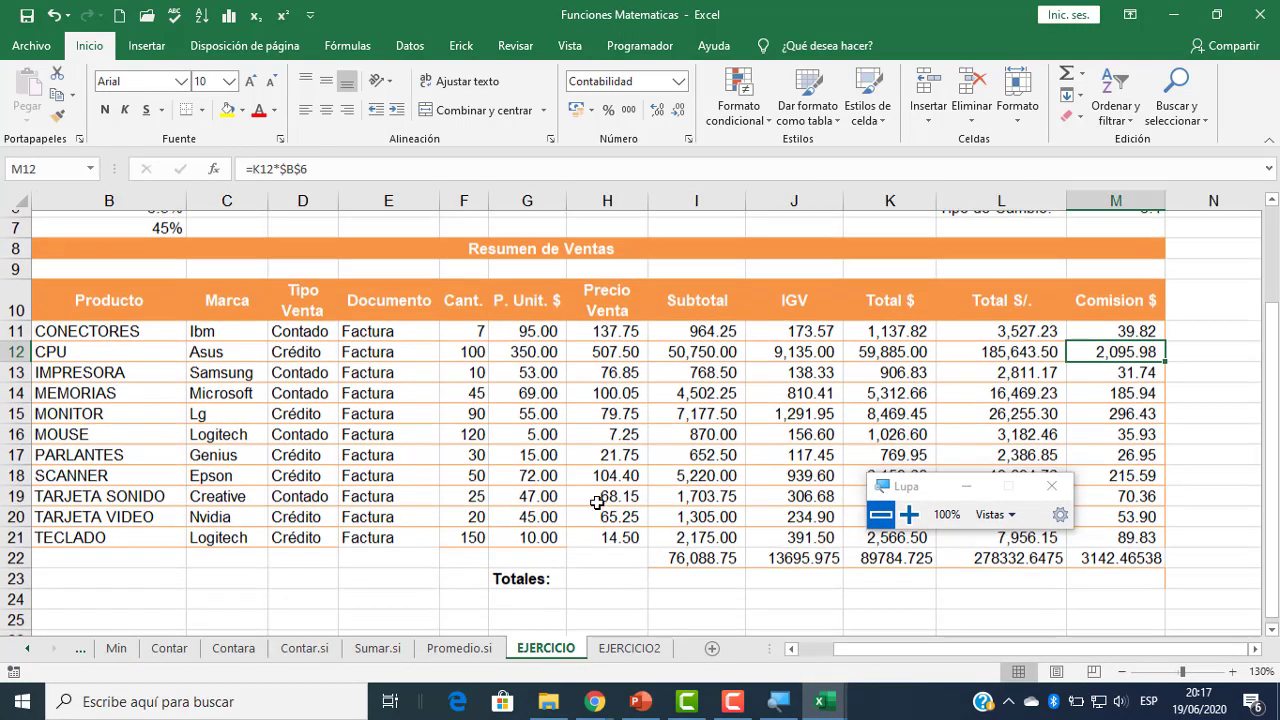
left_click(459, 648)
left_click(378, 648)
left_click(304, 648)
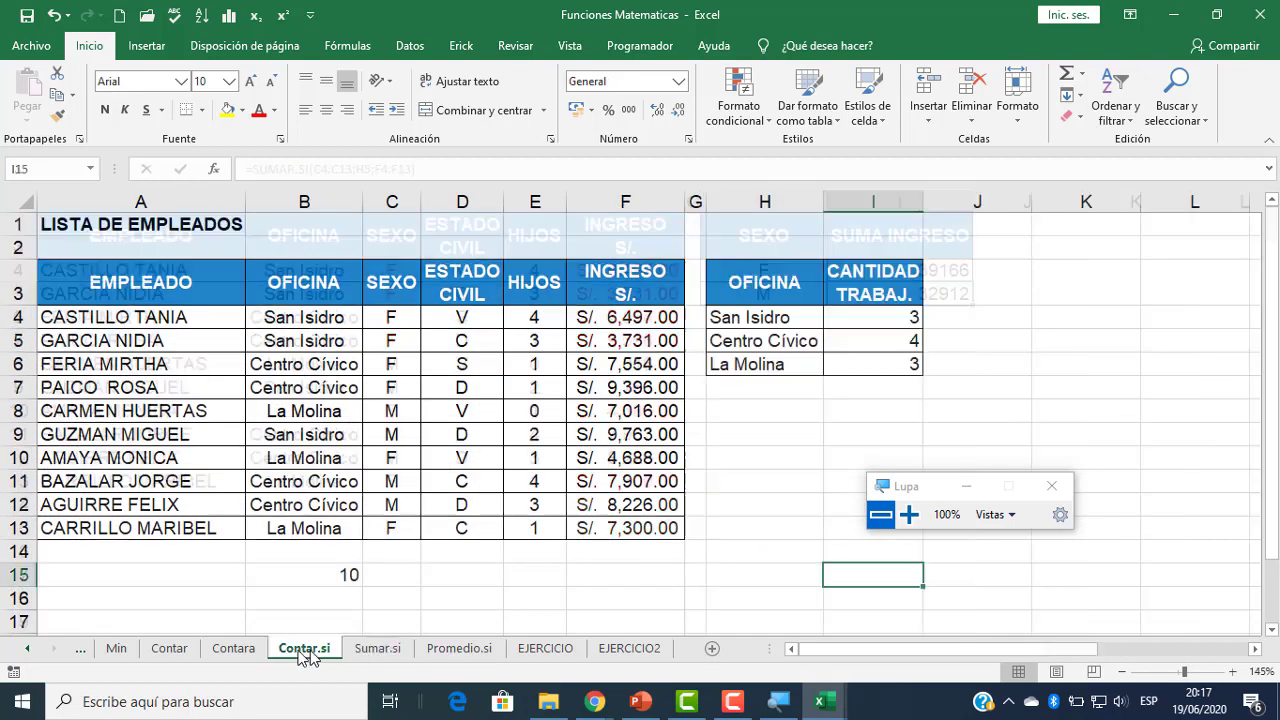
left_click(233, 648)
left_click(549, 648)
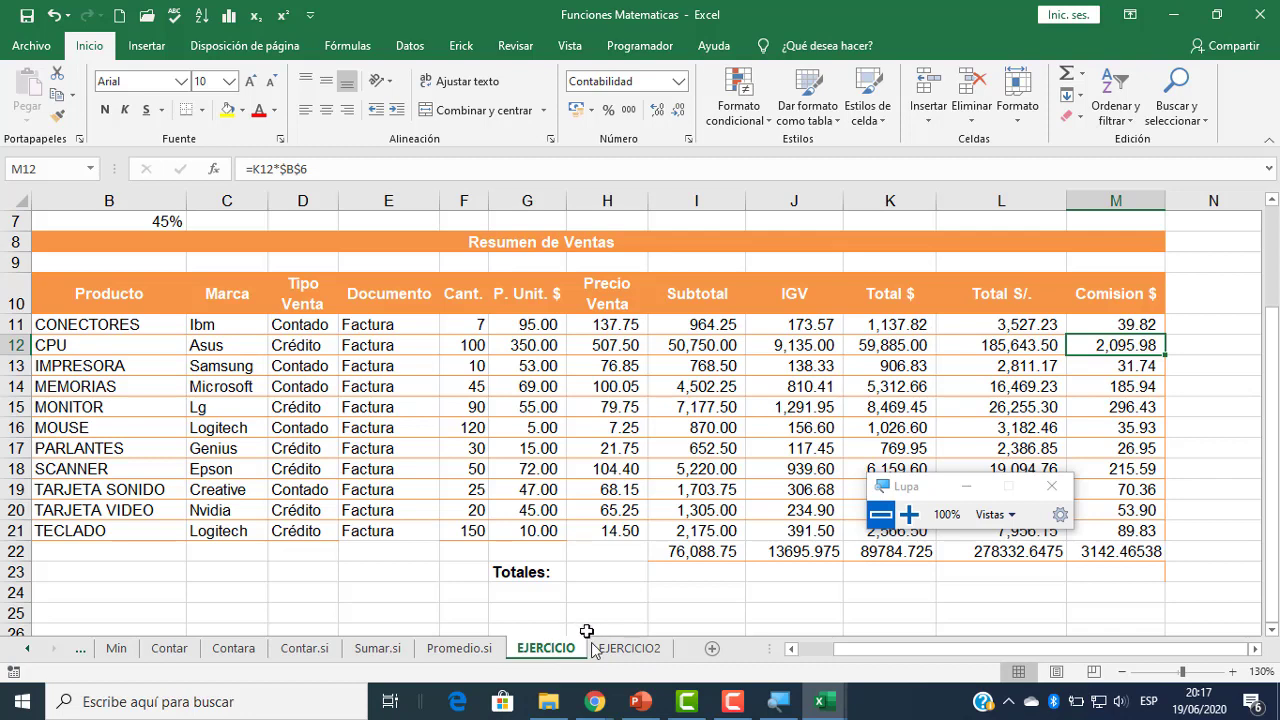
- Switch to the Google Classroom class work in Chrome, move the Lupa window aside and review the SESIÓN 06 entries
mouse_move(595, 701)
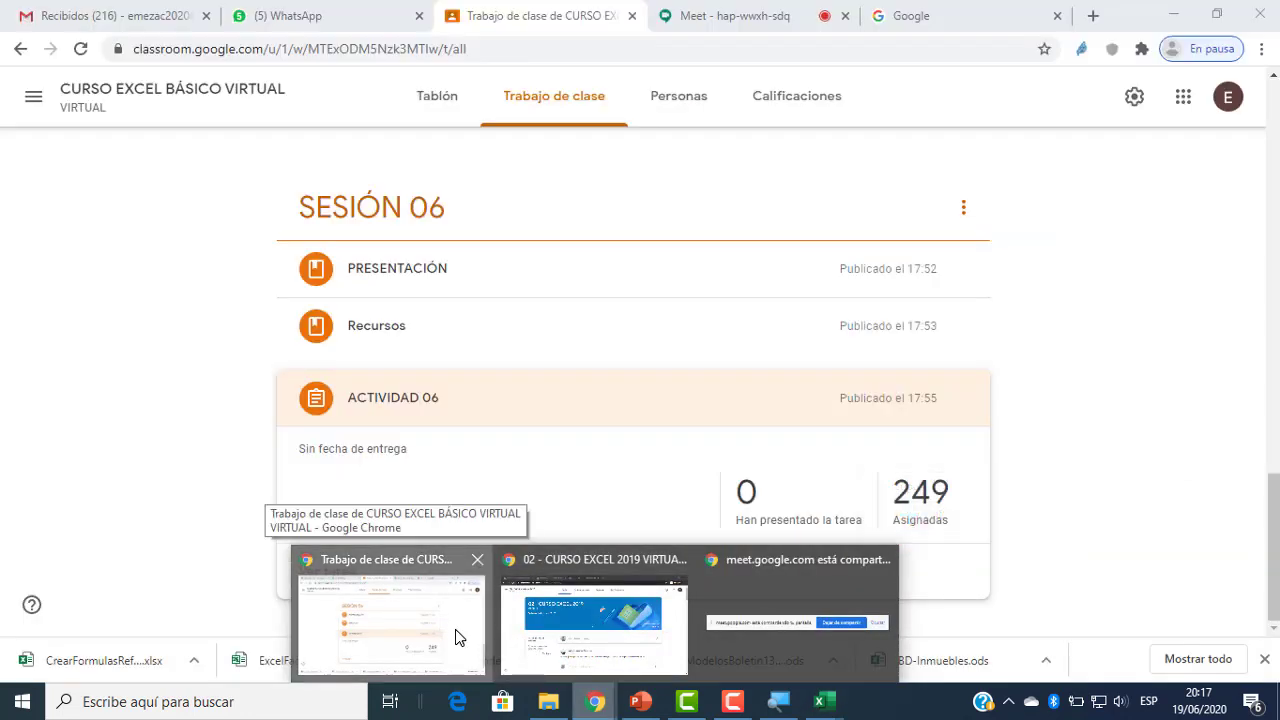
left_click(457, 634)
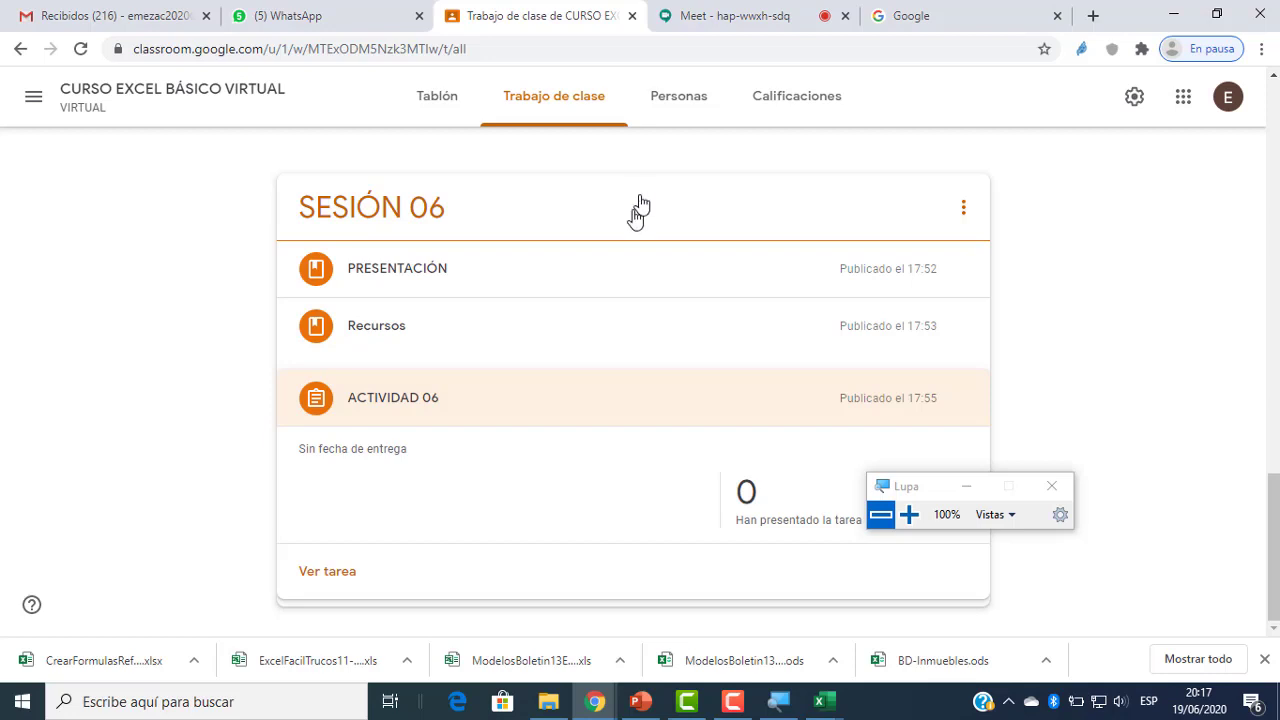
left_click_drag(898, 485, 1034, 321)
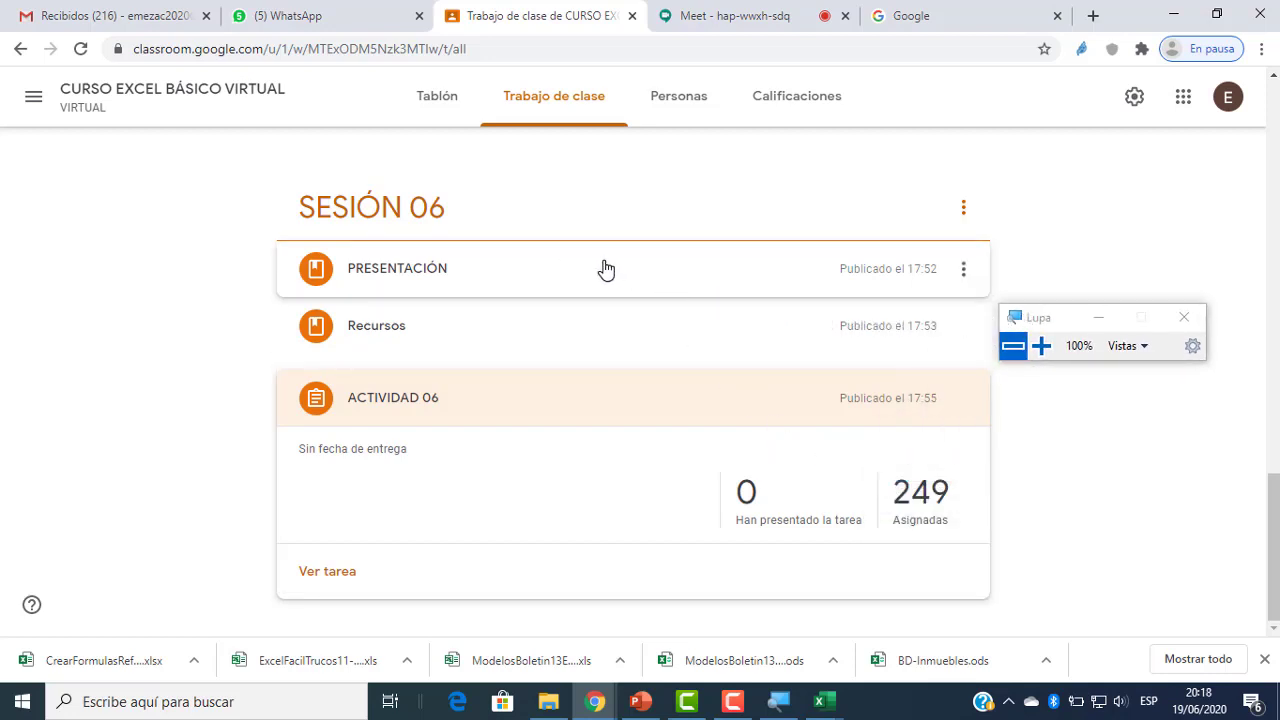
scroll(545, 300, "up", 1)
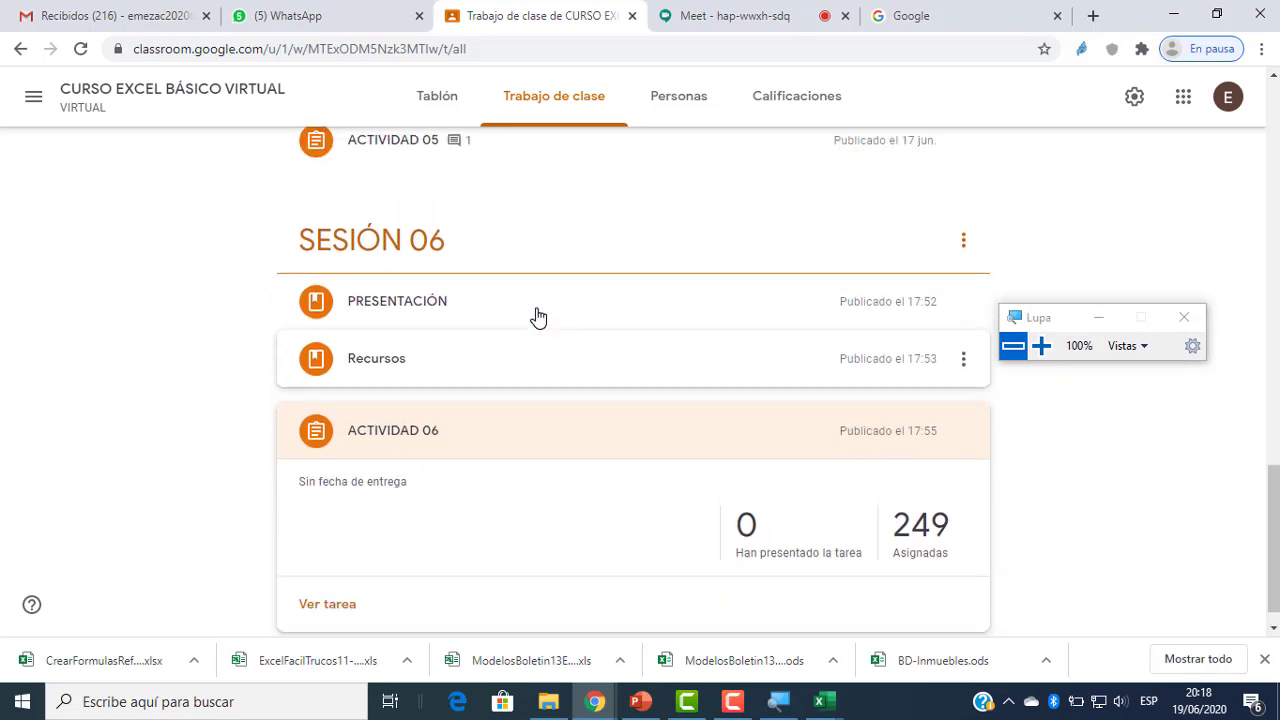
scroll(530, 325, "down", 1)
- Uncover and check the Google Meet chat, and return to the Funciones Matematicas workbook in Excel
left_click(745, 16)
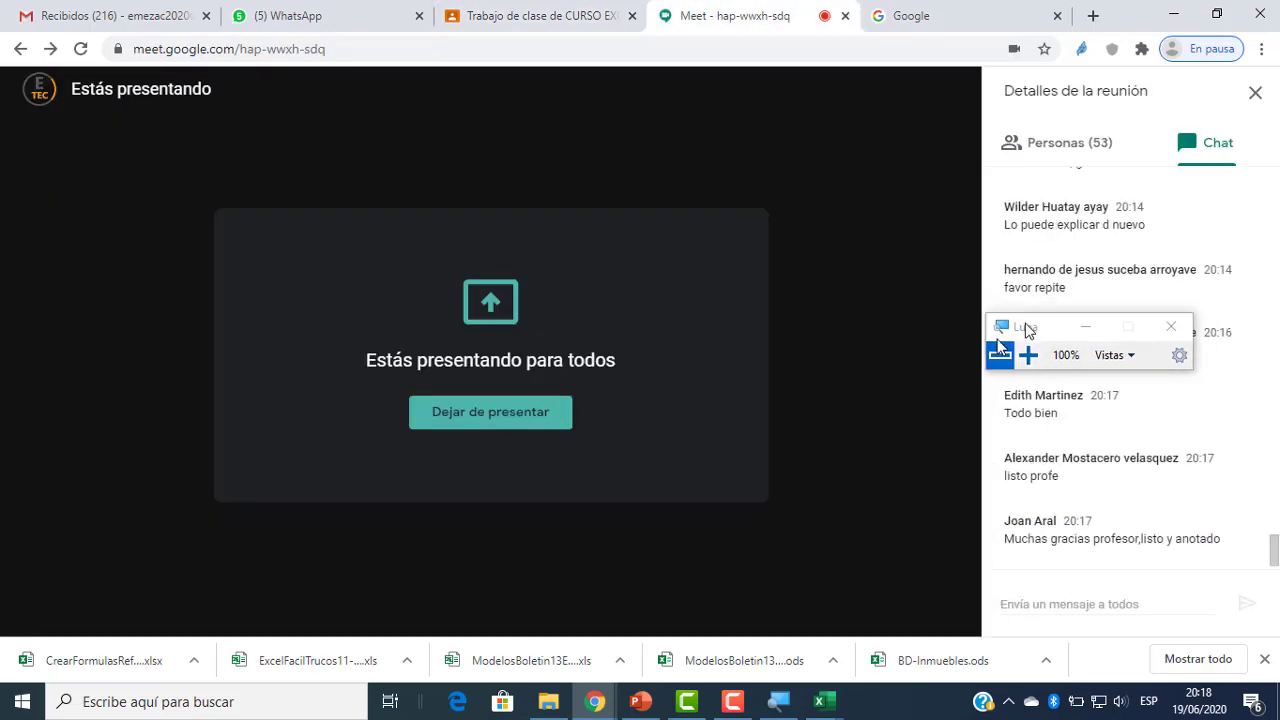
left_click_drag(1030, 318, 486, 483)
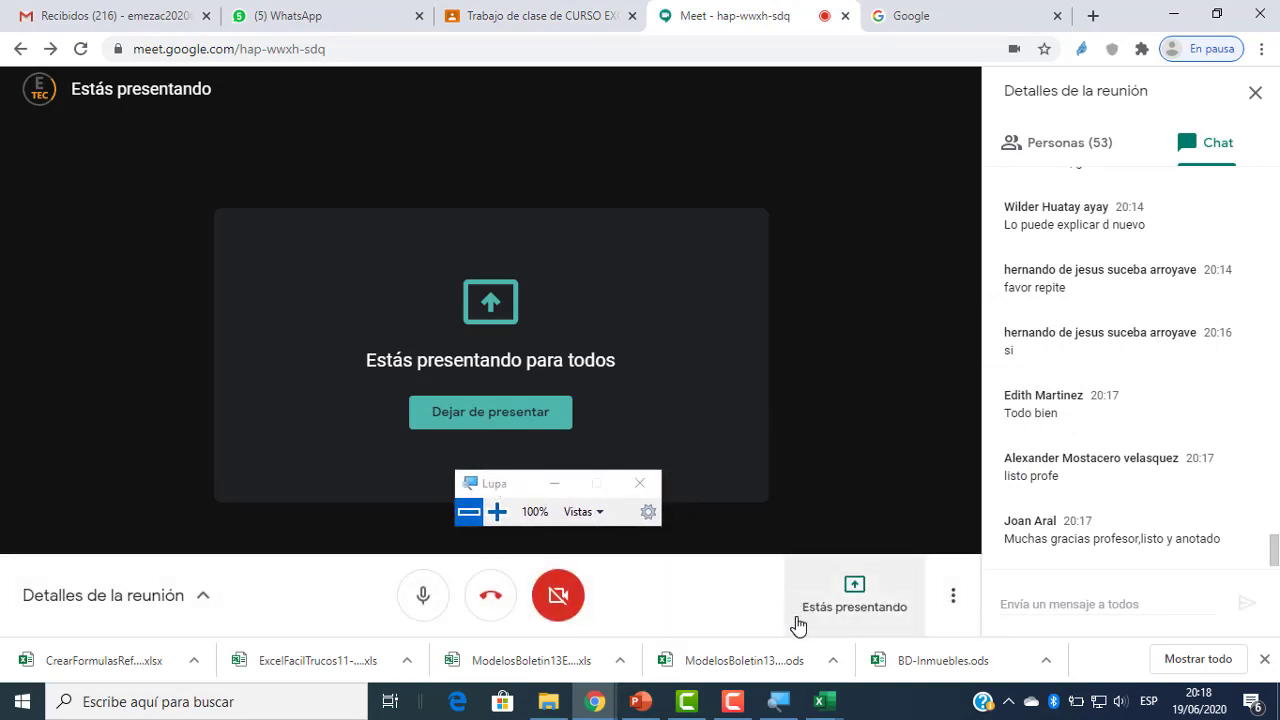
mouse_move(826, 697)
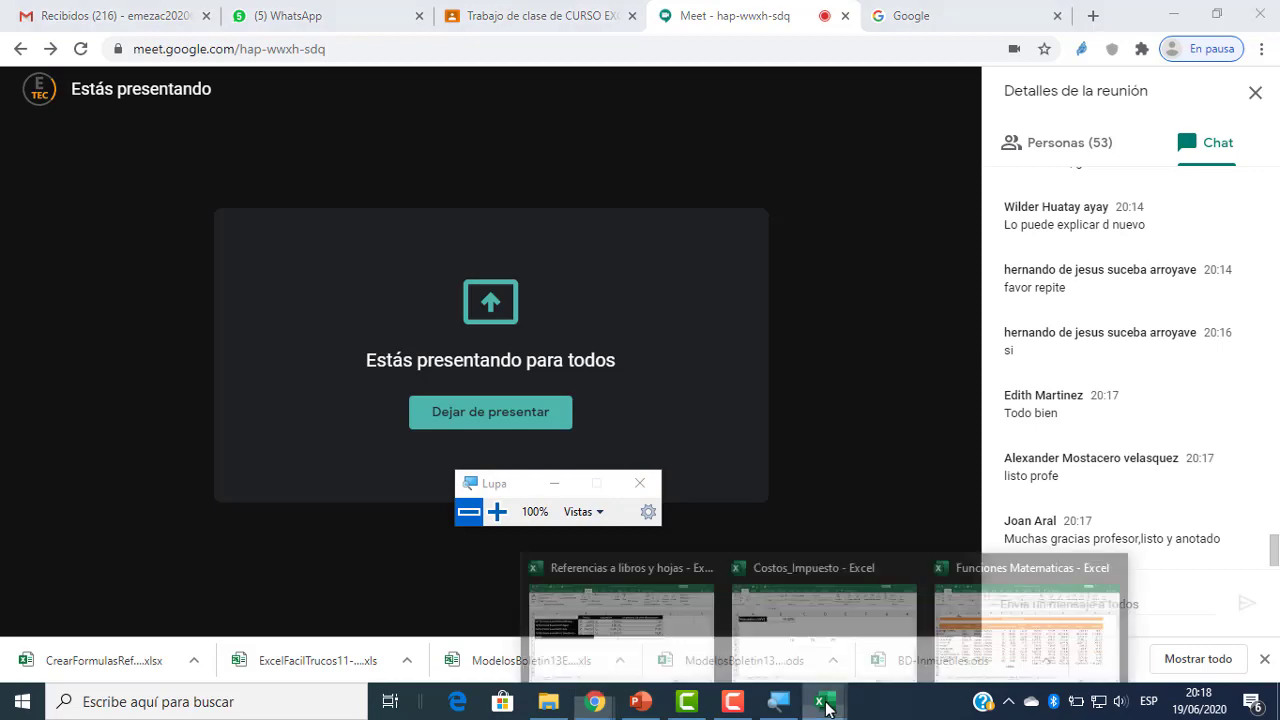
left_click(980, 617)
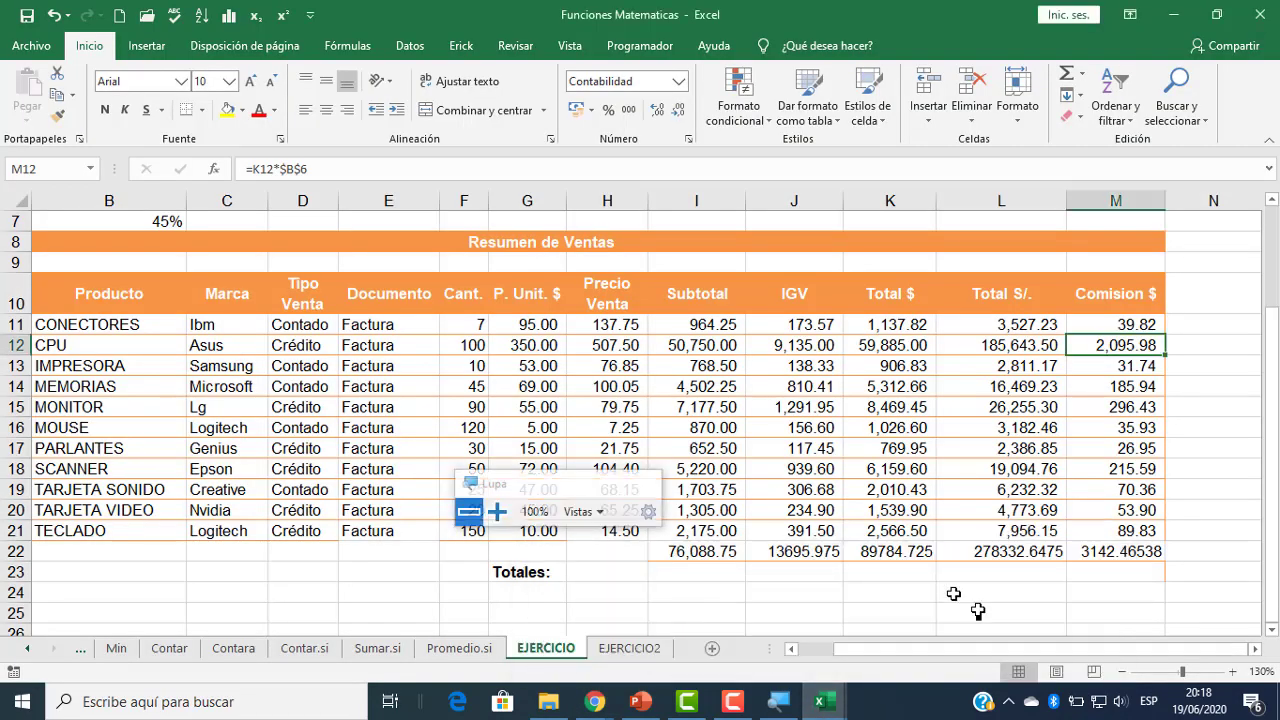
- Show the PLANILLA DE SUELDOS on the EJERCICIO2 sheet and go back to the sales summary on EJERCICIO
mouse_move(822, 700)
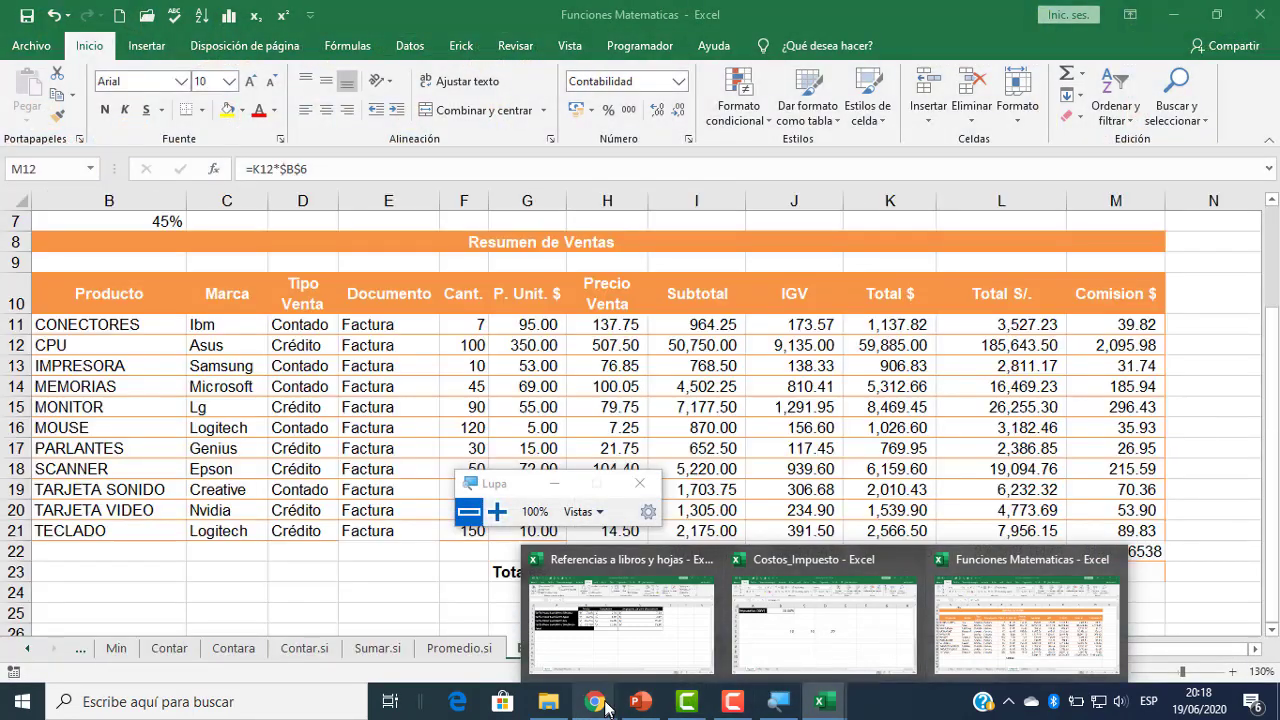
left_click(935, 610)
left_click(630, 650)
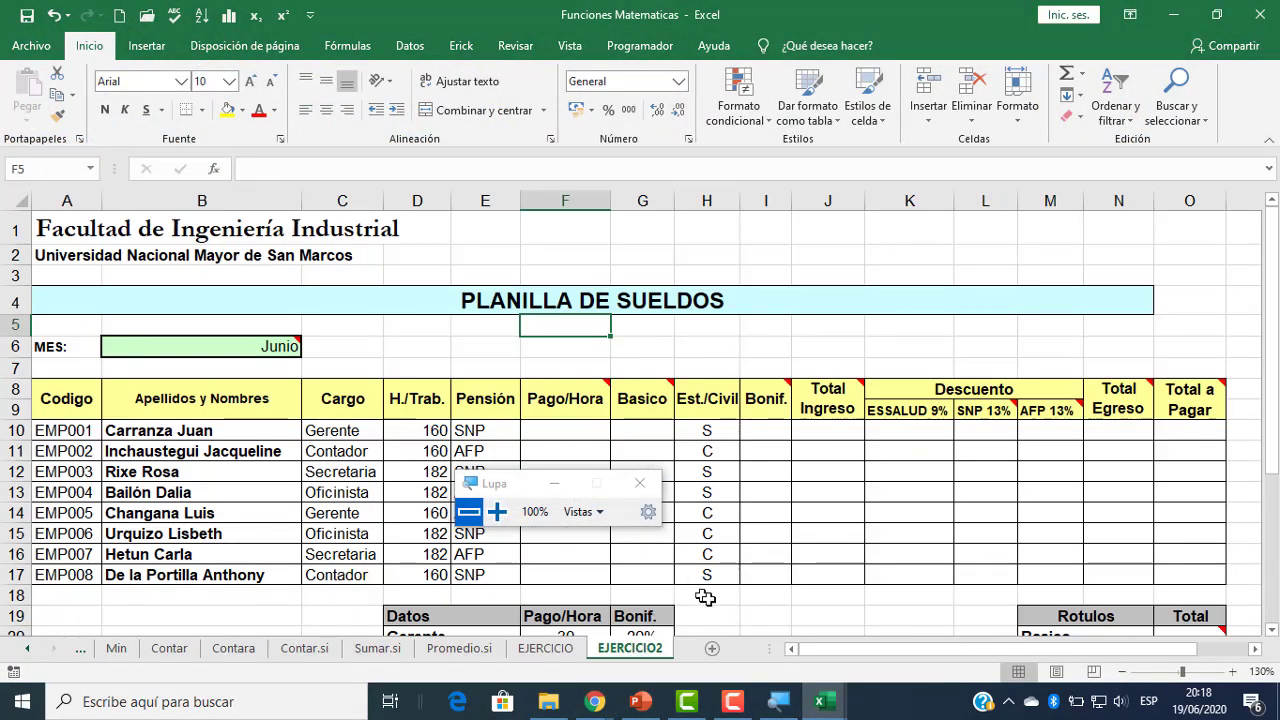
left_click(570, 649)
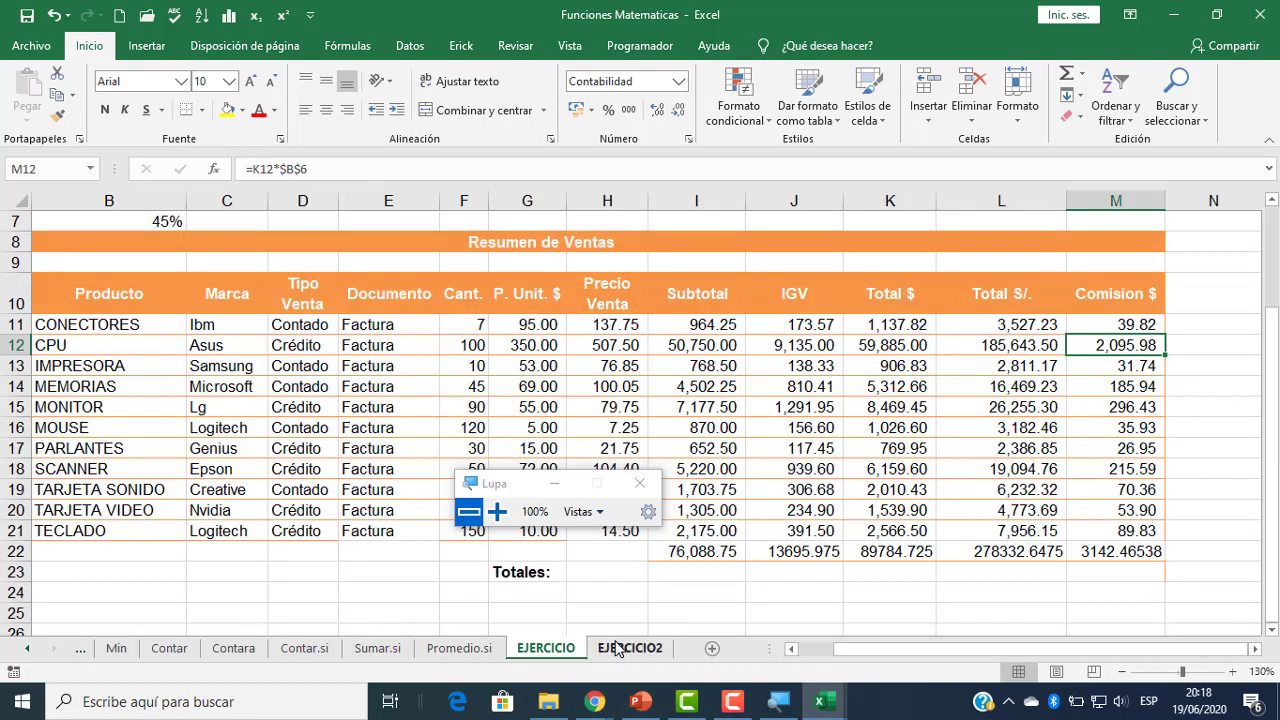
- Switch to Google Meet in Chrome to read the new student messages, and bring back the Funciones Matematicas workbook in Excel
mouse_move(597, 701)
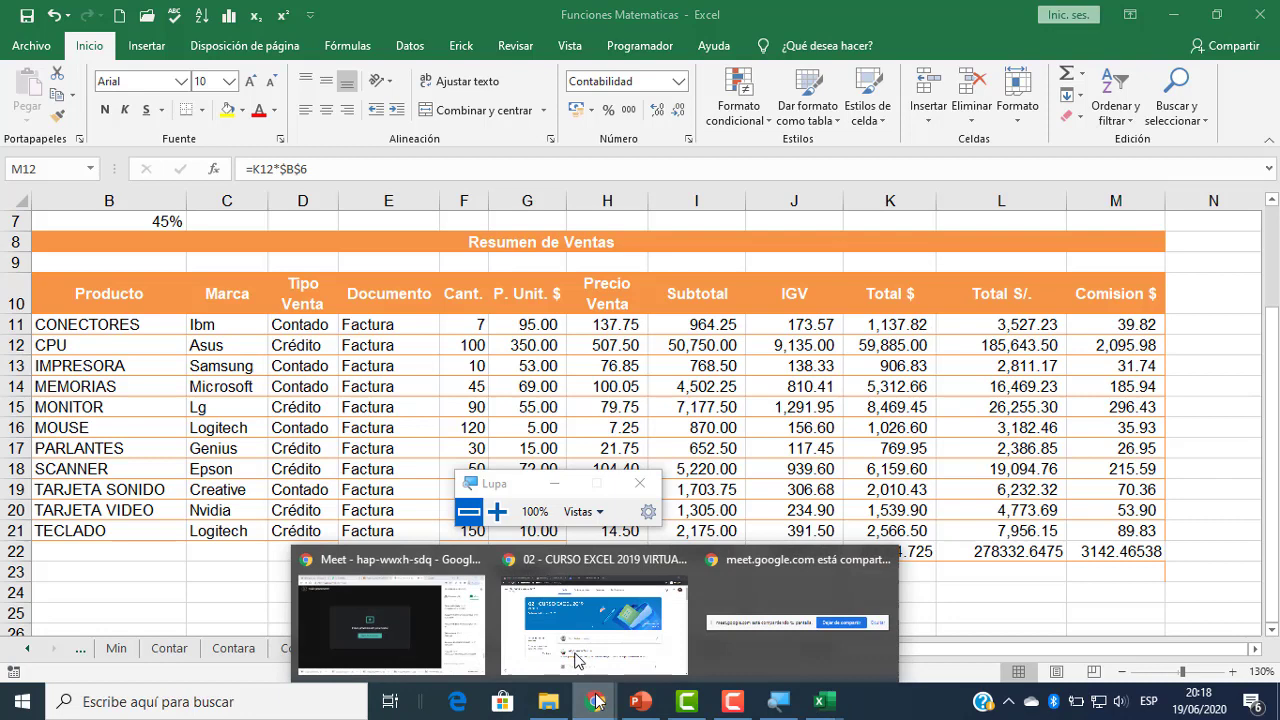
left_click(455, 632)
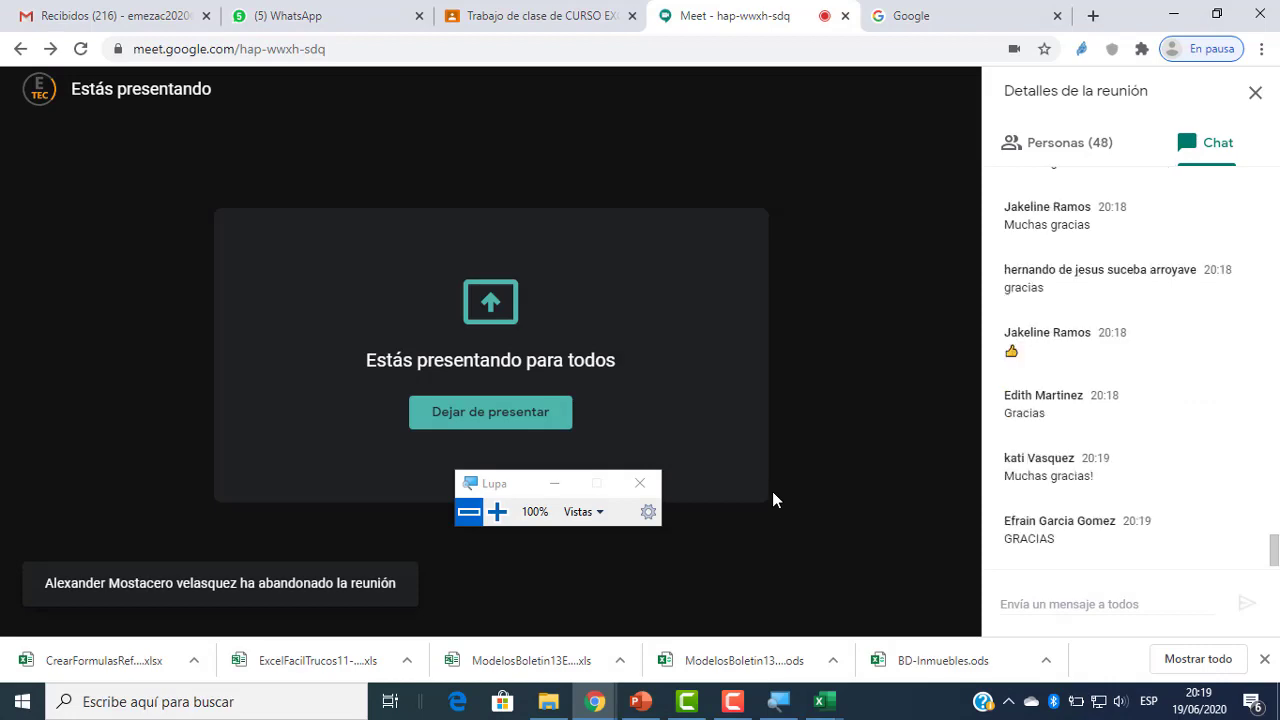
mouse_move(824, 701)
left_click(1027, 615)
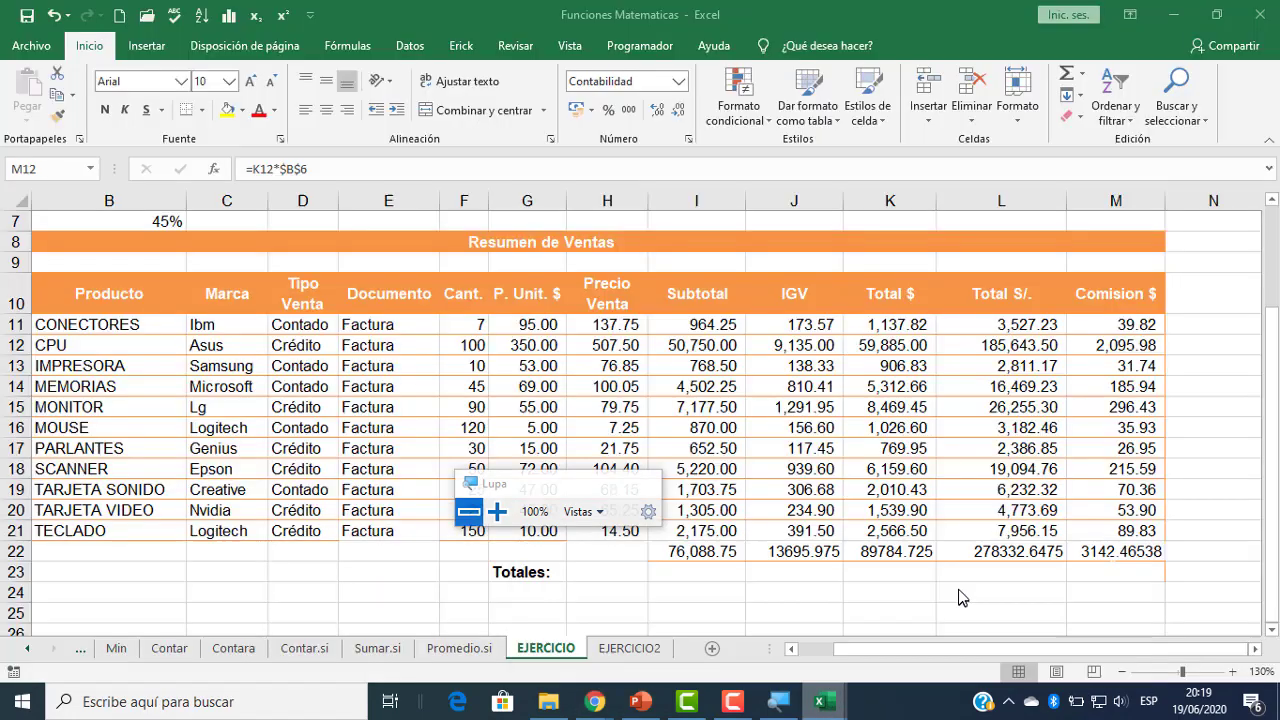
- Open the cell format settings for the MES cell B6 on the EJERCICIO2 sheet and uncover the custom format codes
left_click(636, 648)
right_click(245, 345)
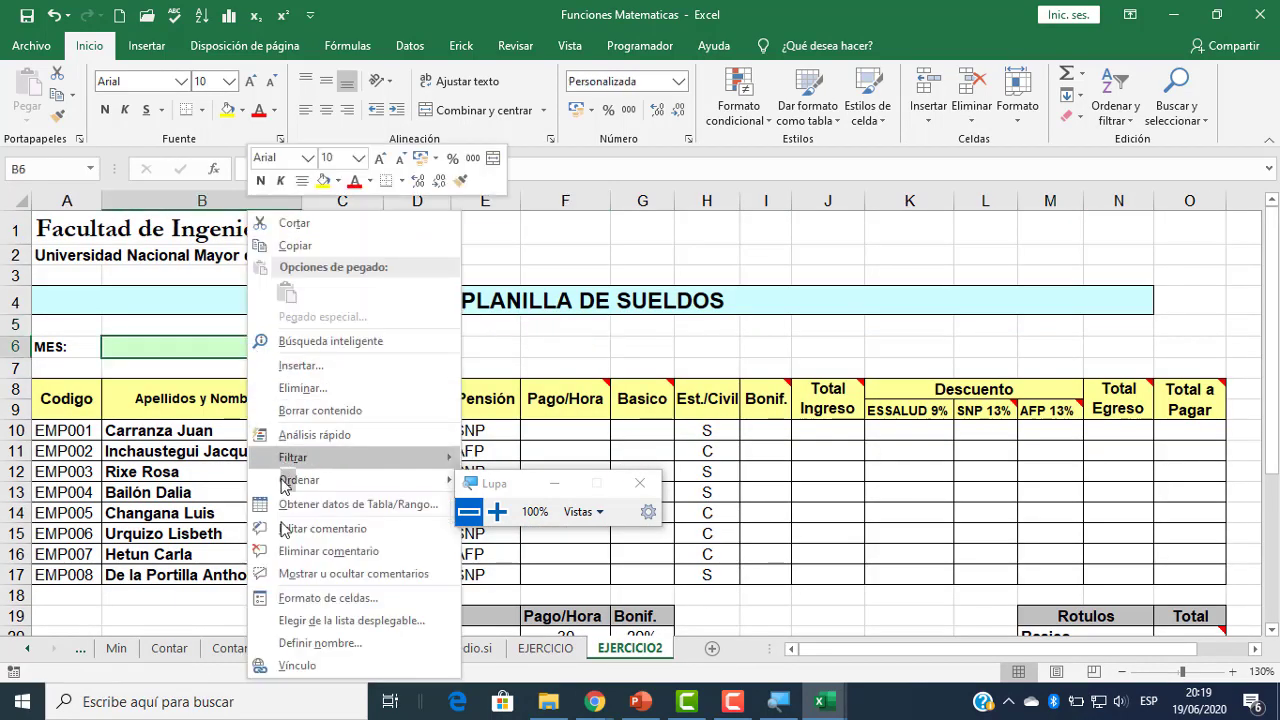
left_click(306, 597)
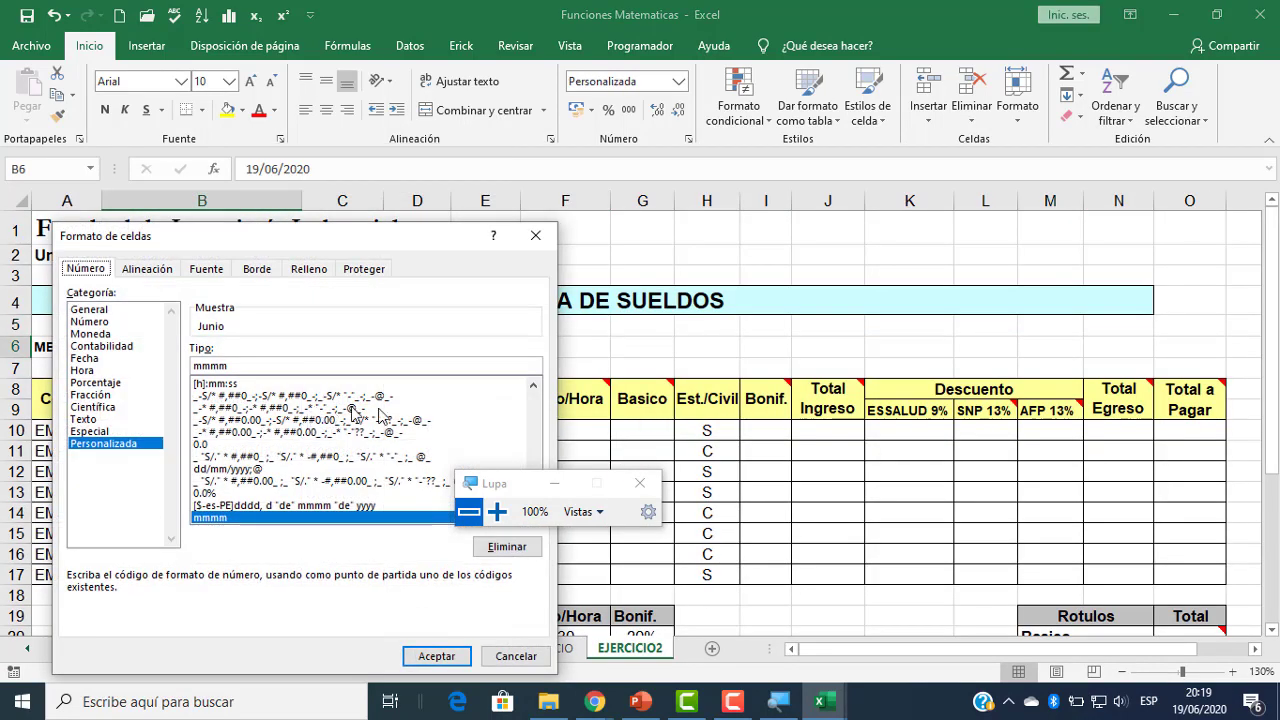
left_click_drag(393, 245, 557, 261)
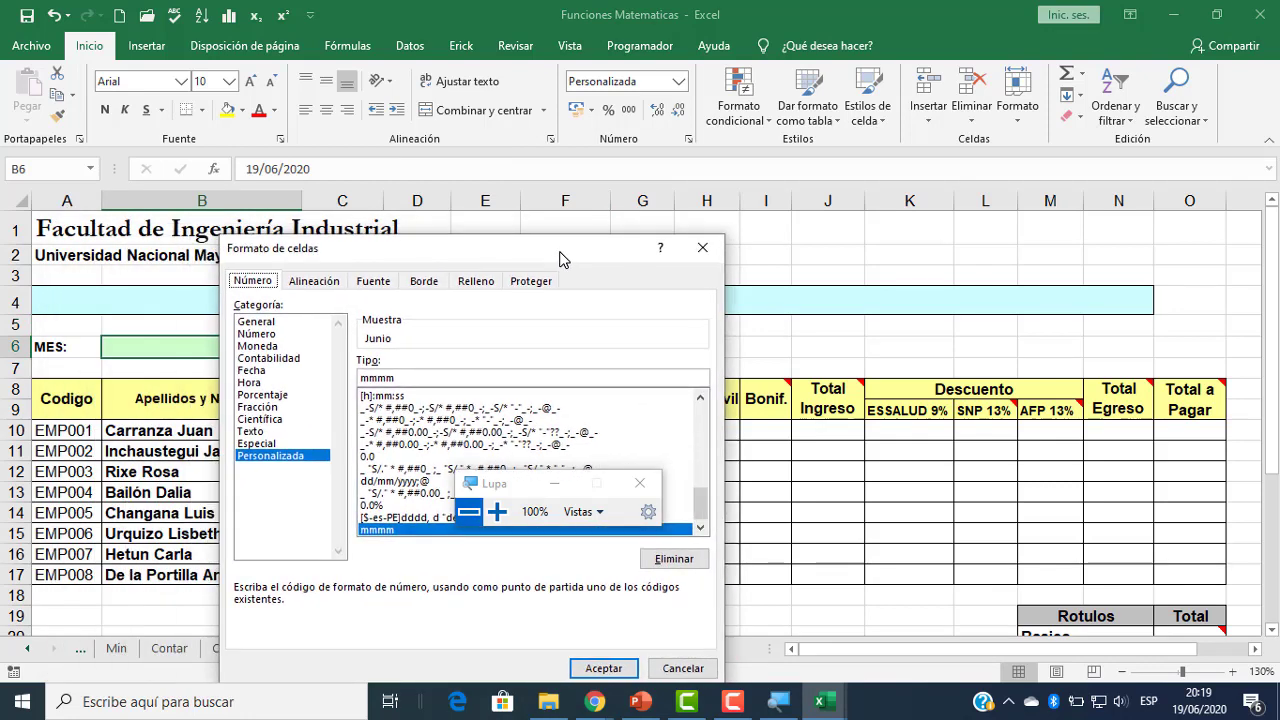
left_click_drag(505, 478, 800, 439)
- Enlarge the cell format dialog and try the single-letter custom codes m, d, a and y in place of B6's code
left_click(792, 472)
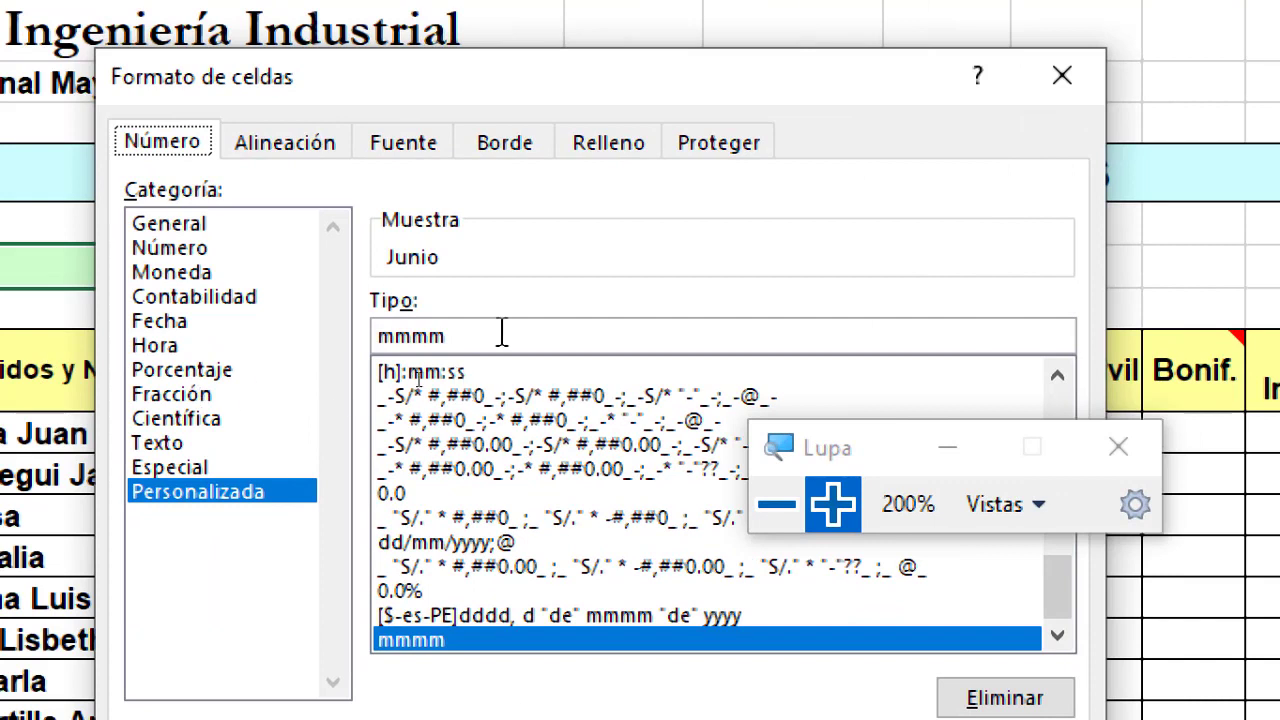
left_click_drag(503, 334, 320, 343)
type("m")
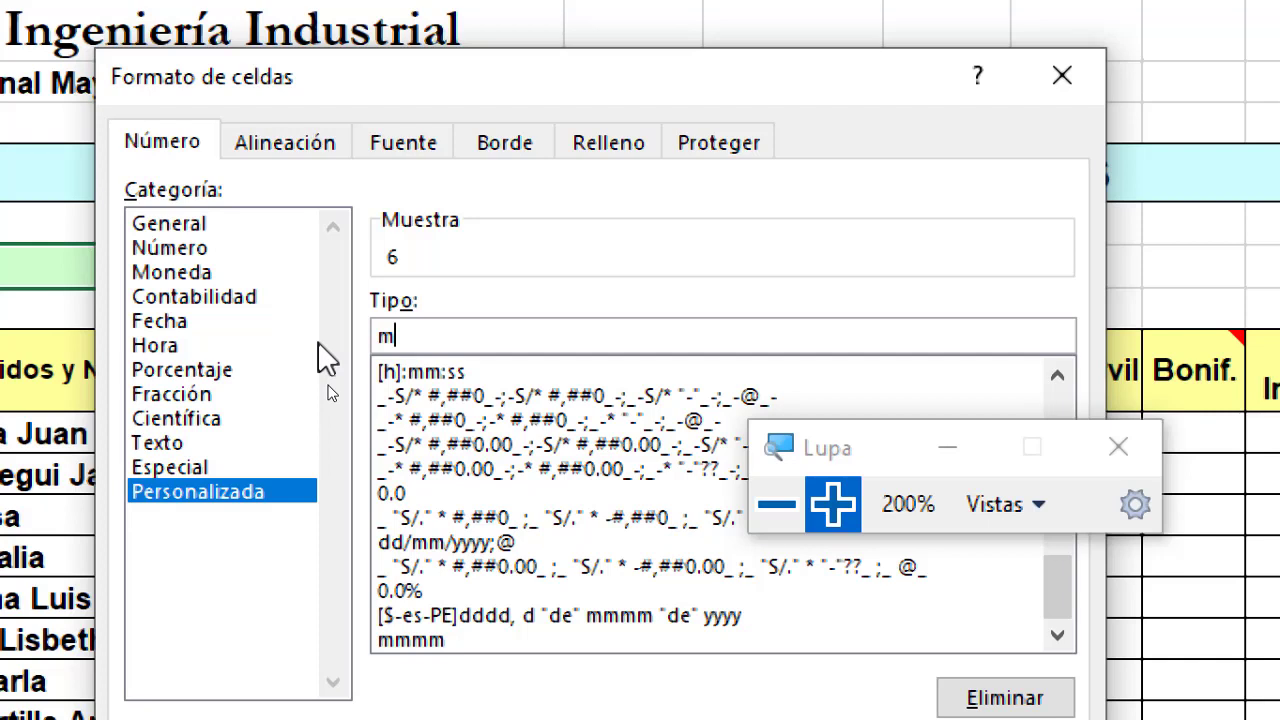
key("BackSpace")
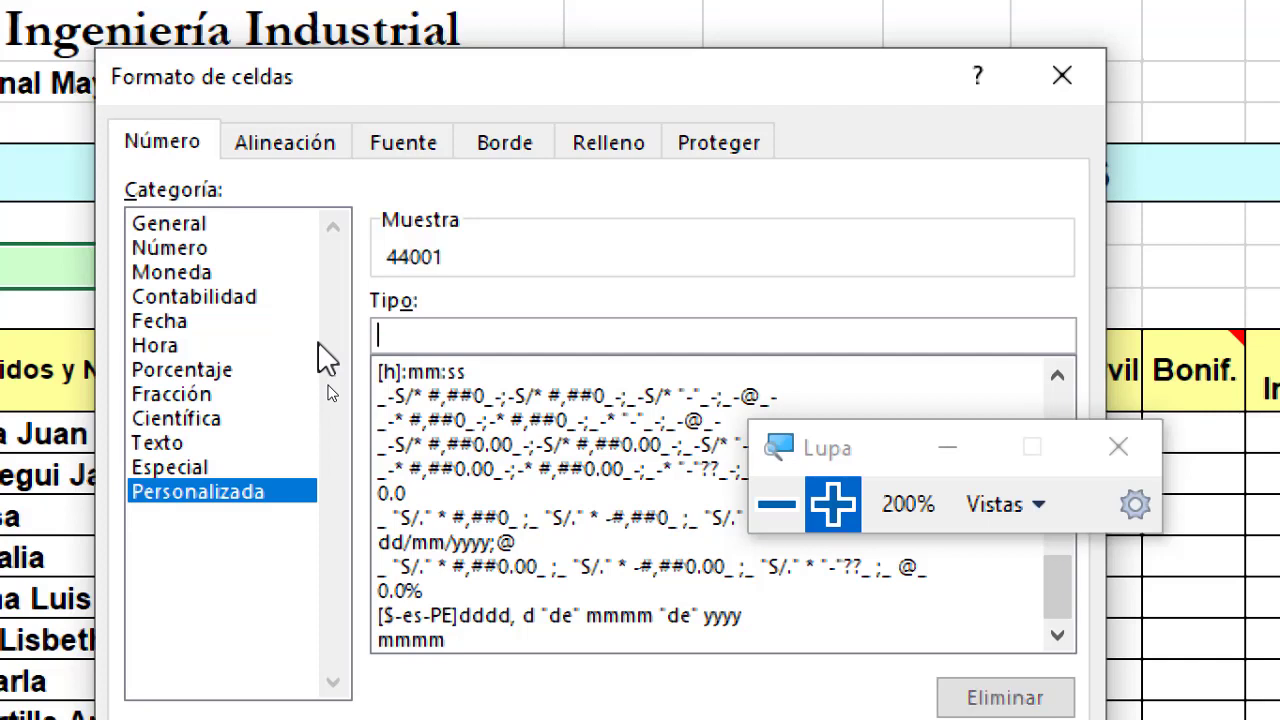
type("d")
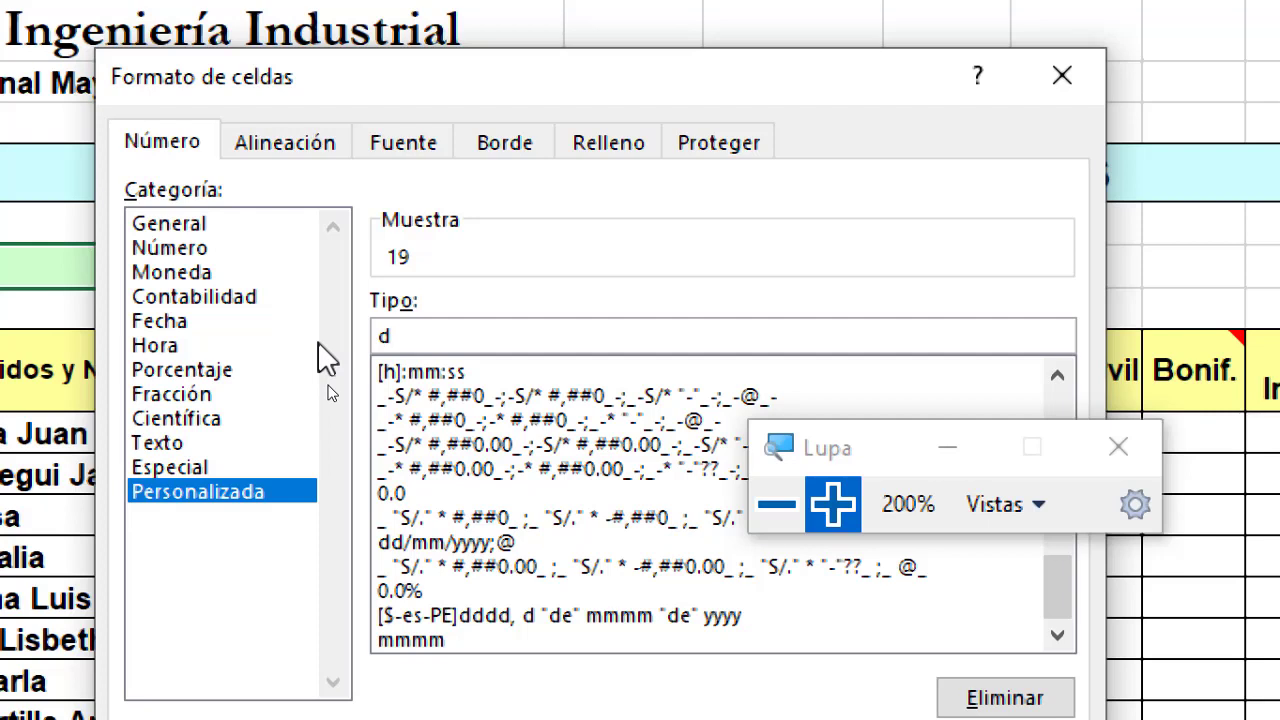
key("BackSpace")
type("a")
key("BackSpace")
type("y")
key("BackSpace")
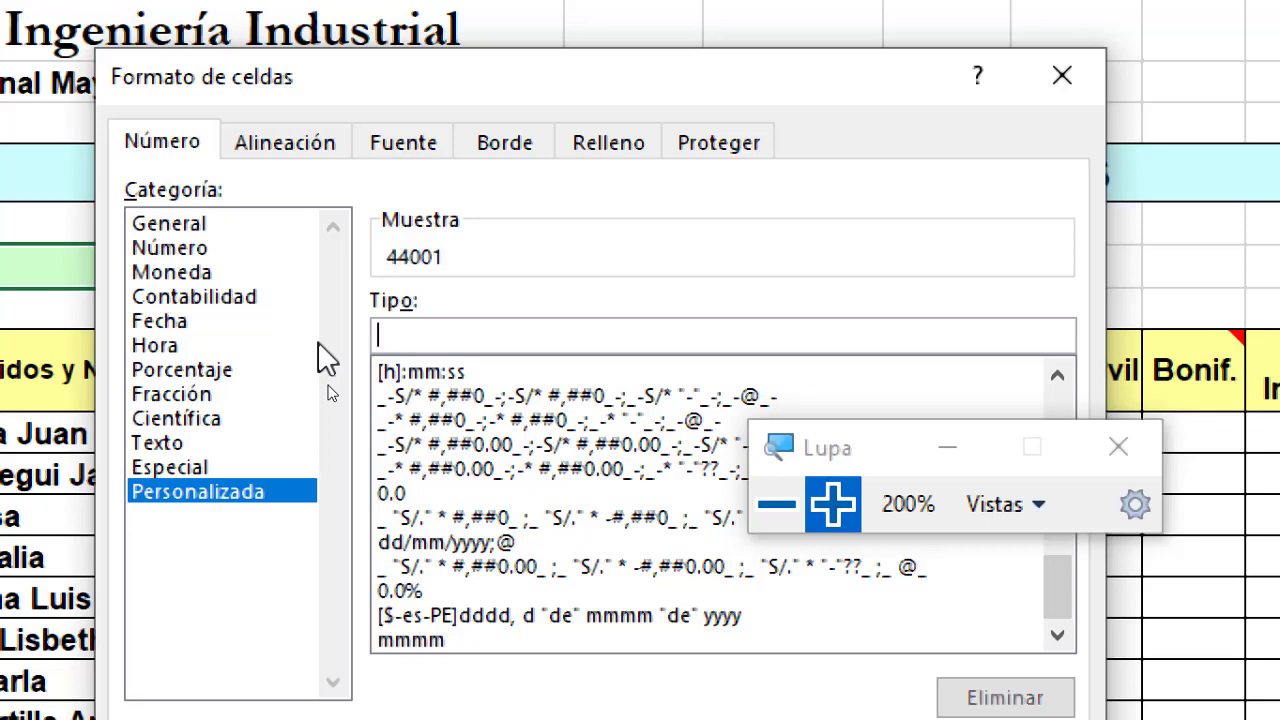
- Try the day code d, the month code m and the year codes y and yyyy, clearing each one
type("d")
key("BackSpace")
type("m")
key("BackSpace")
type("y")
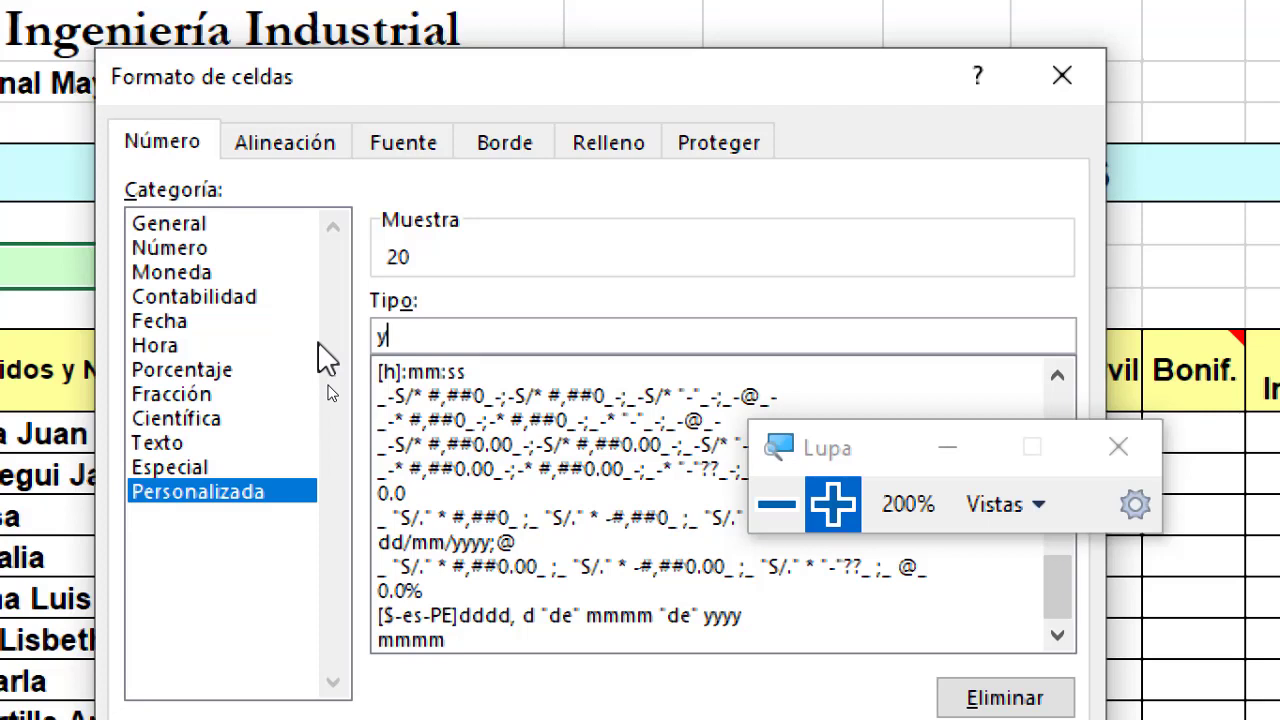
type("yyy")
key("BackSpace")
key("BackSpace")
key("BackSpace")
key("BackSpace")
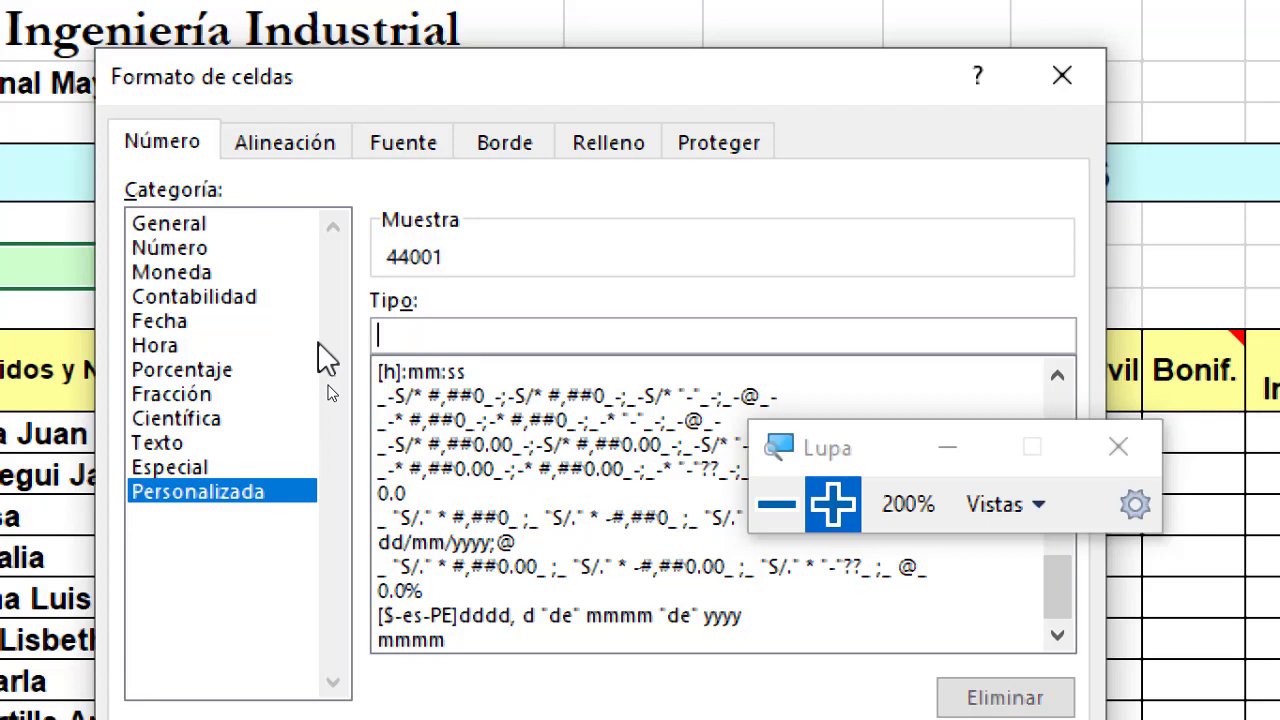
- Try the custom codes mmmm and dddd, discard the format changes and return the magnification to 100%
type("mmmm")
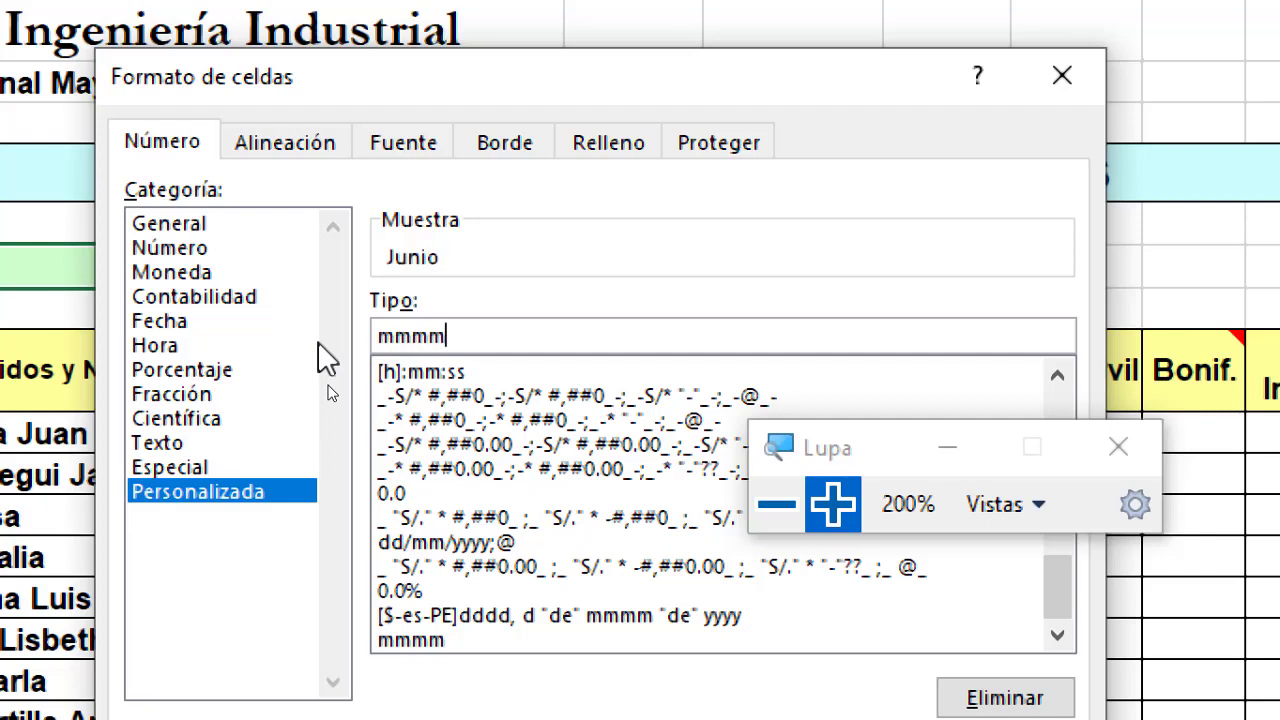
key("BackSpace")
key("BackSpace")
key("BackSpace")
key("BackSpace")
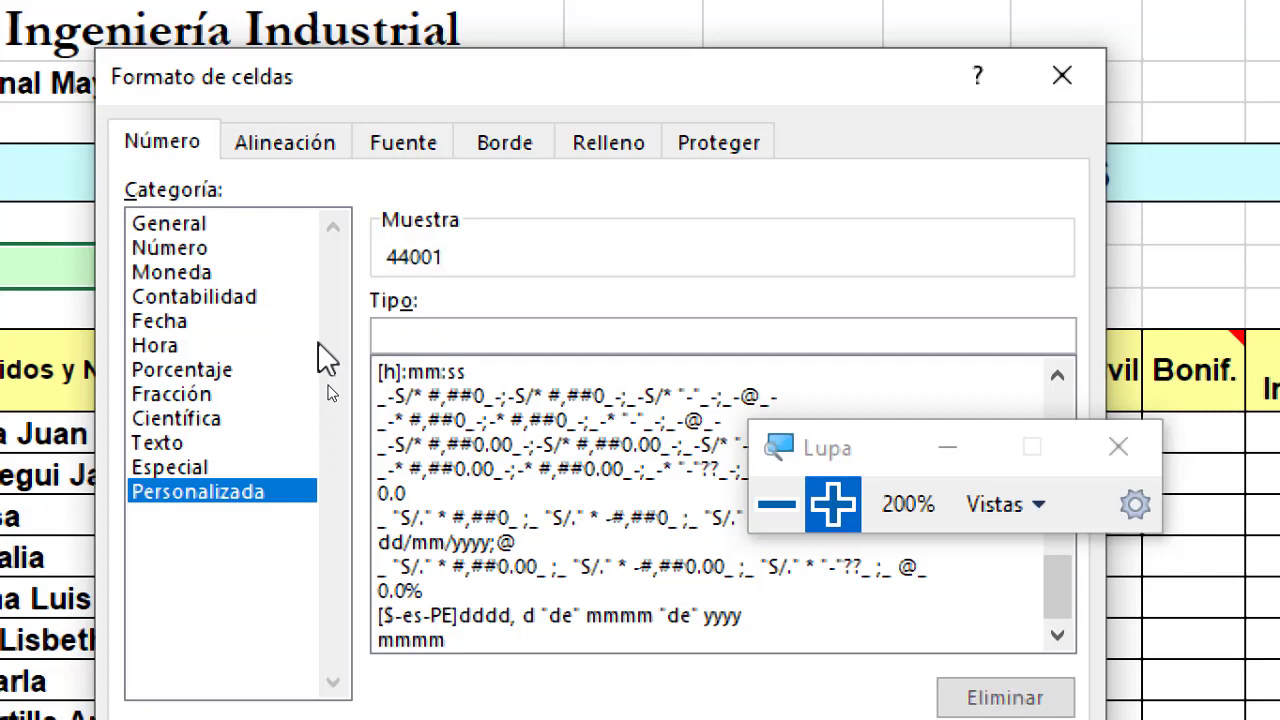
type("dddd")
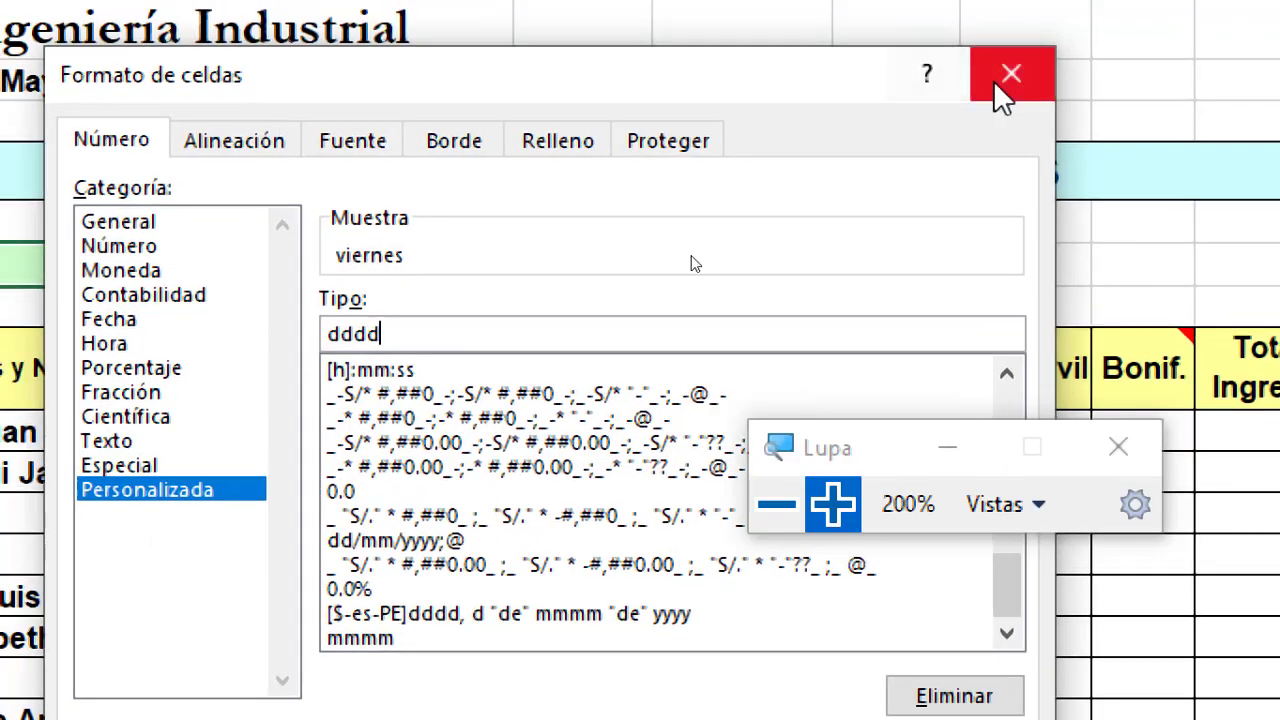
left_click(1062, 76)
left_click(775, 505)
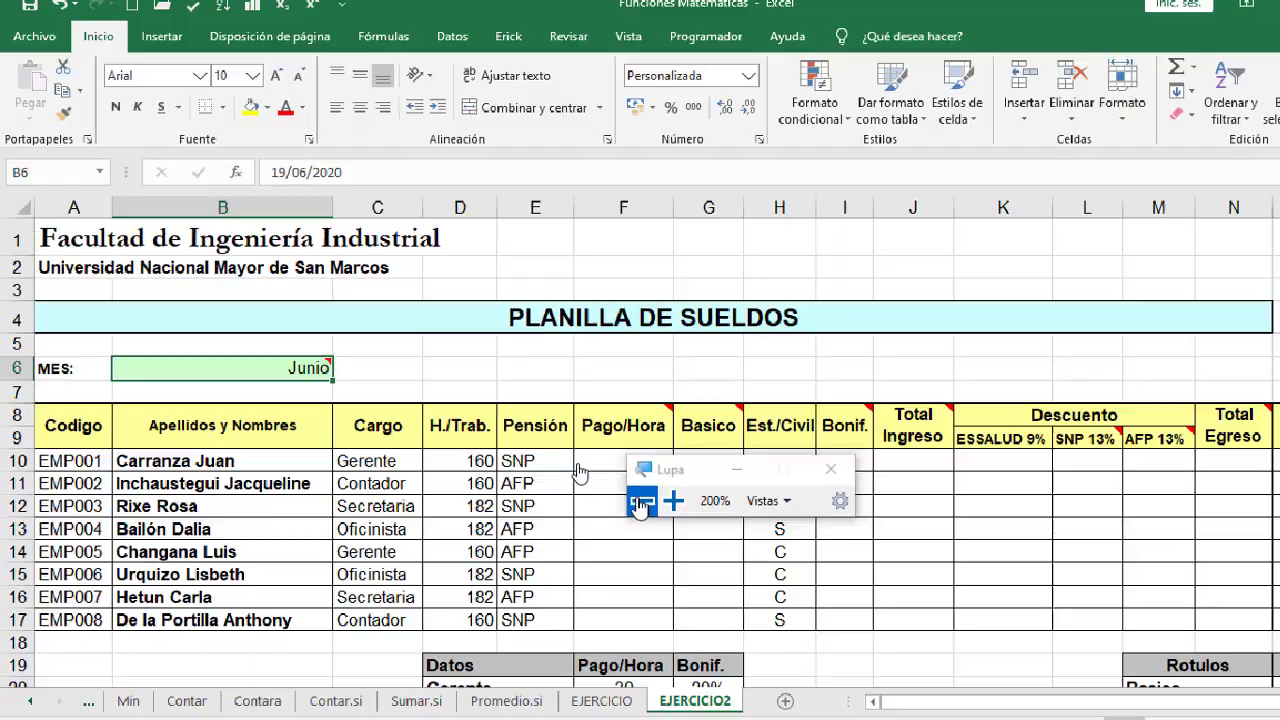
- Switch to the Google Meet call in Chrome and stop presenting the screen
left_click(688, 705)
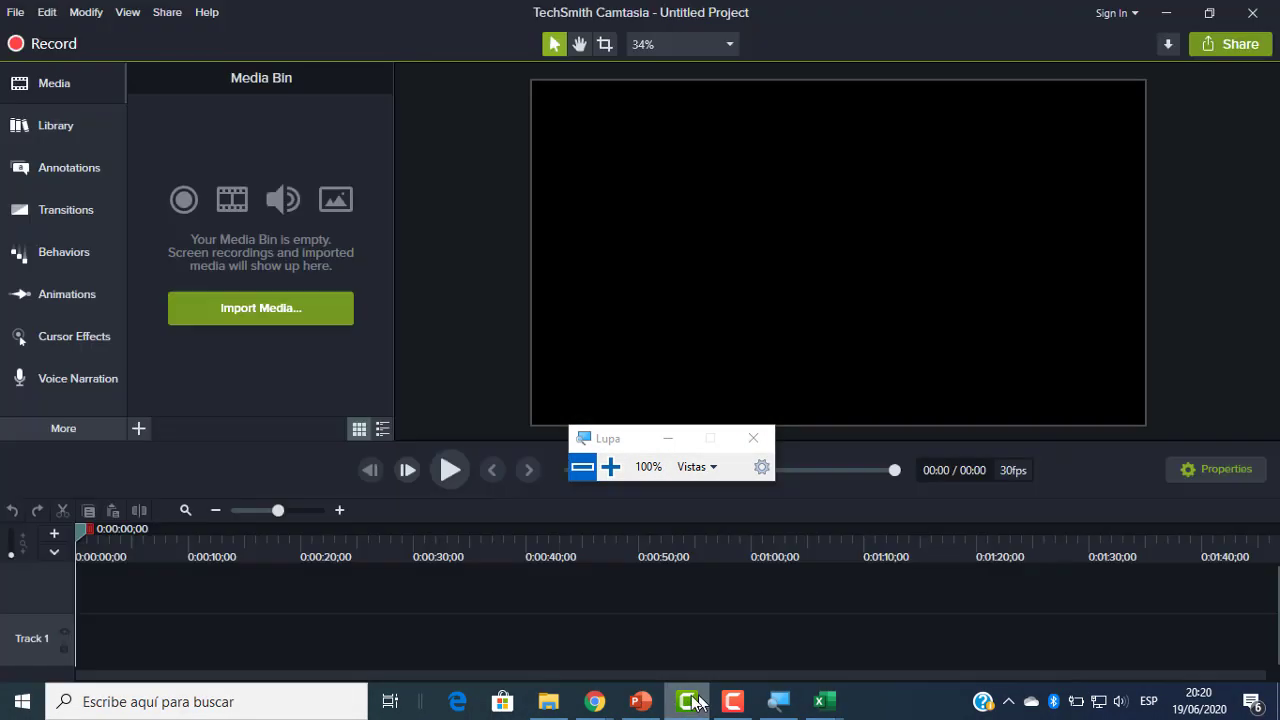
left_click(688, 705)
mouse_move(598, 702)
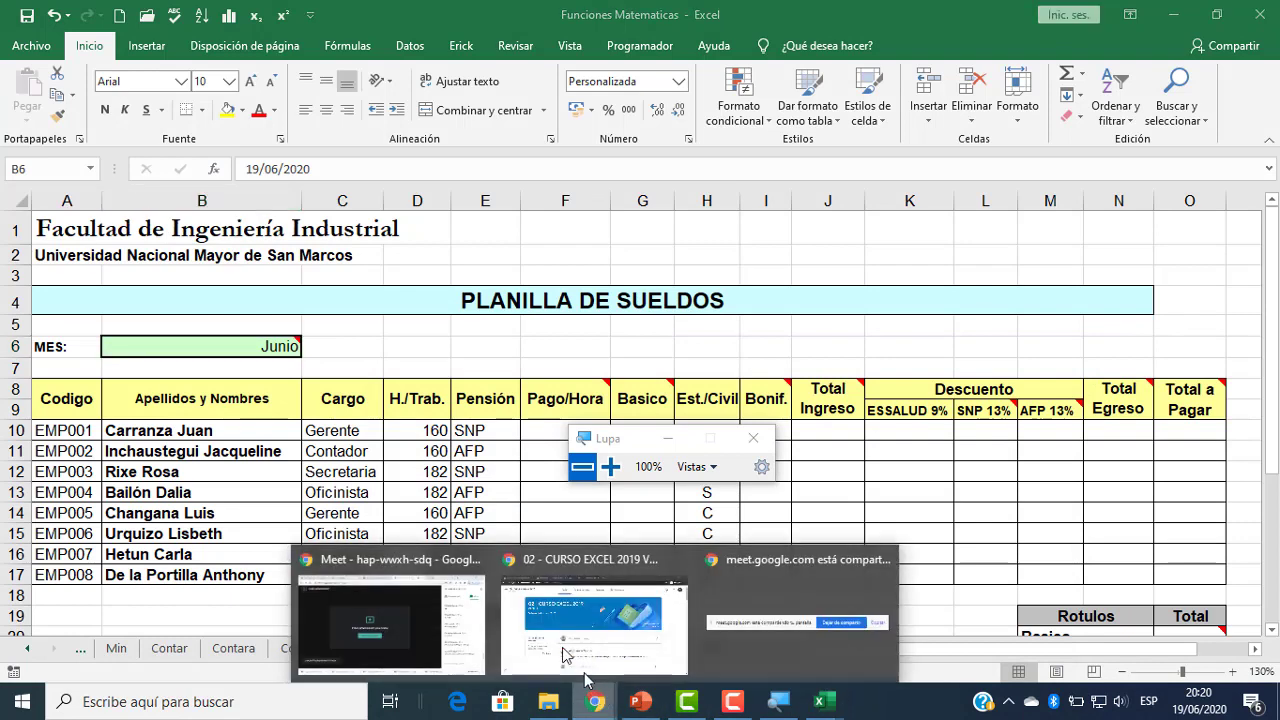
left_click(418, 600)
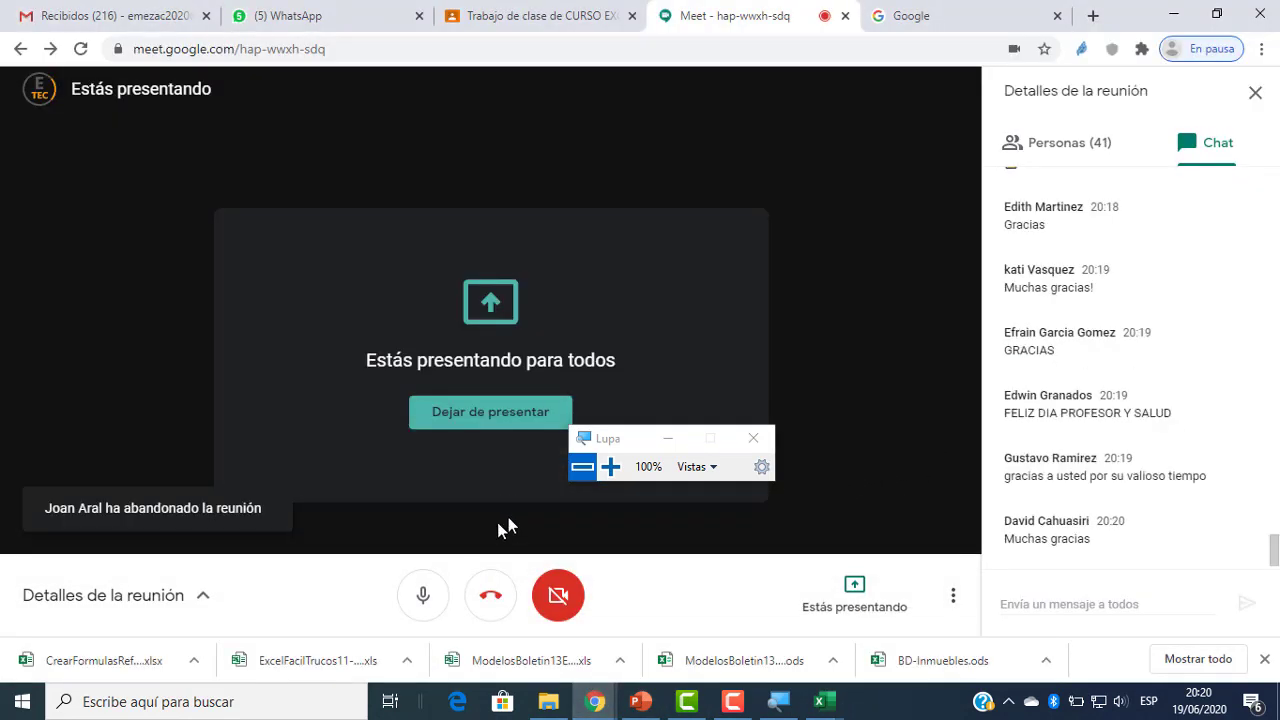
left_click(497, 418)
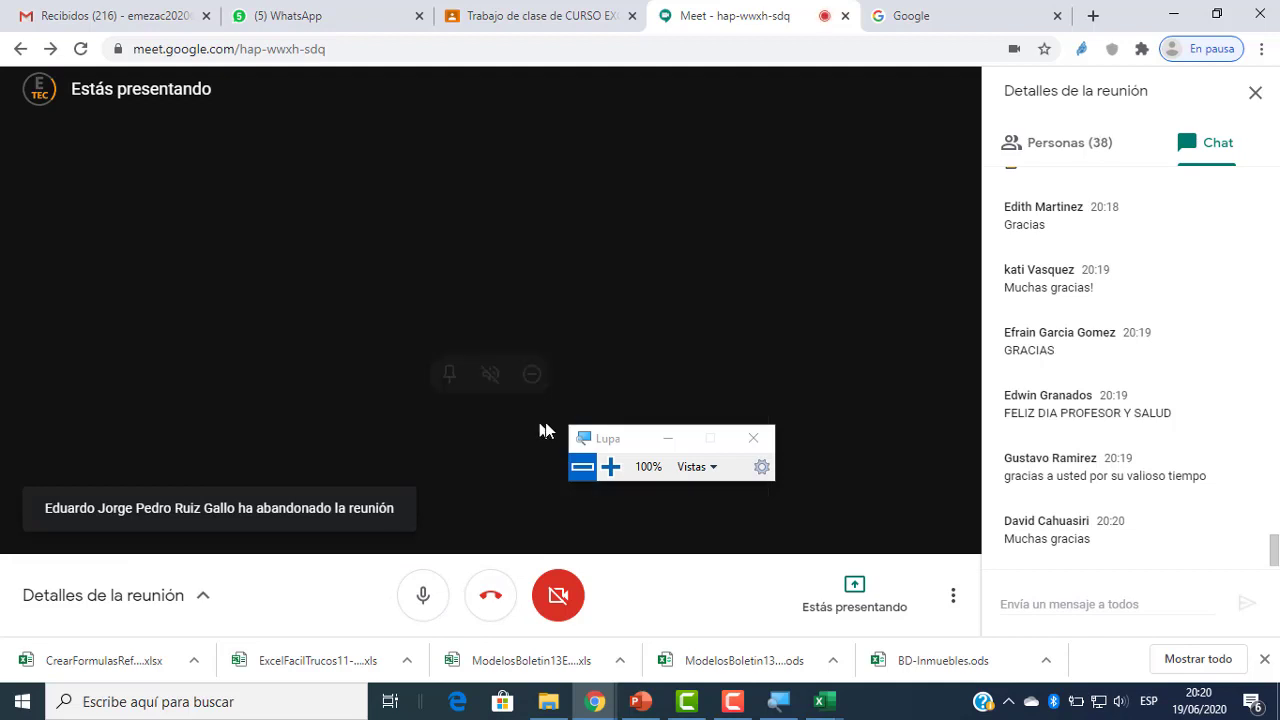
- Mute the microphone in the call and bring up the Camtasia recorder controls
left_click(423, 597)
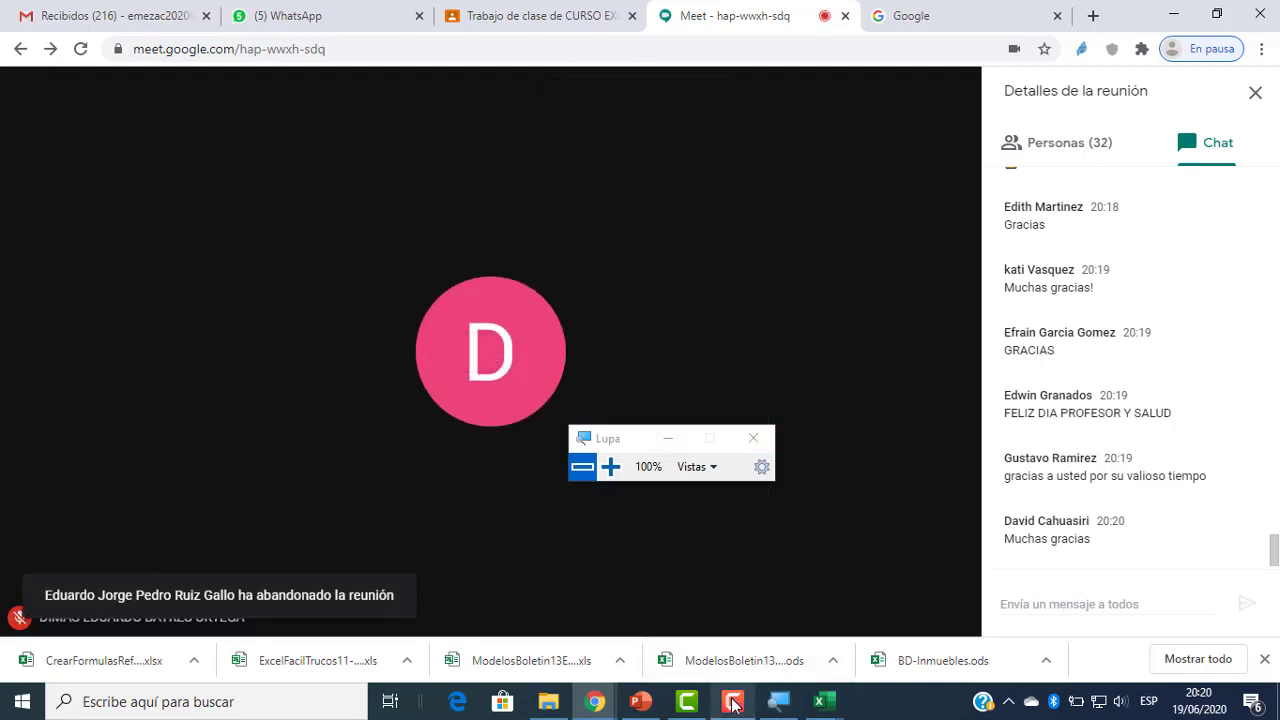
left_click(790, 698)
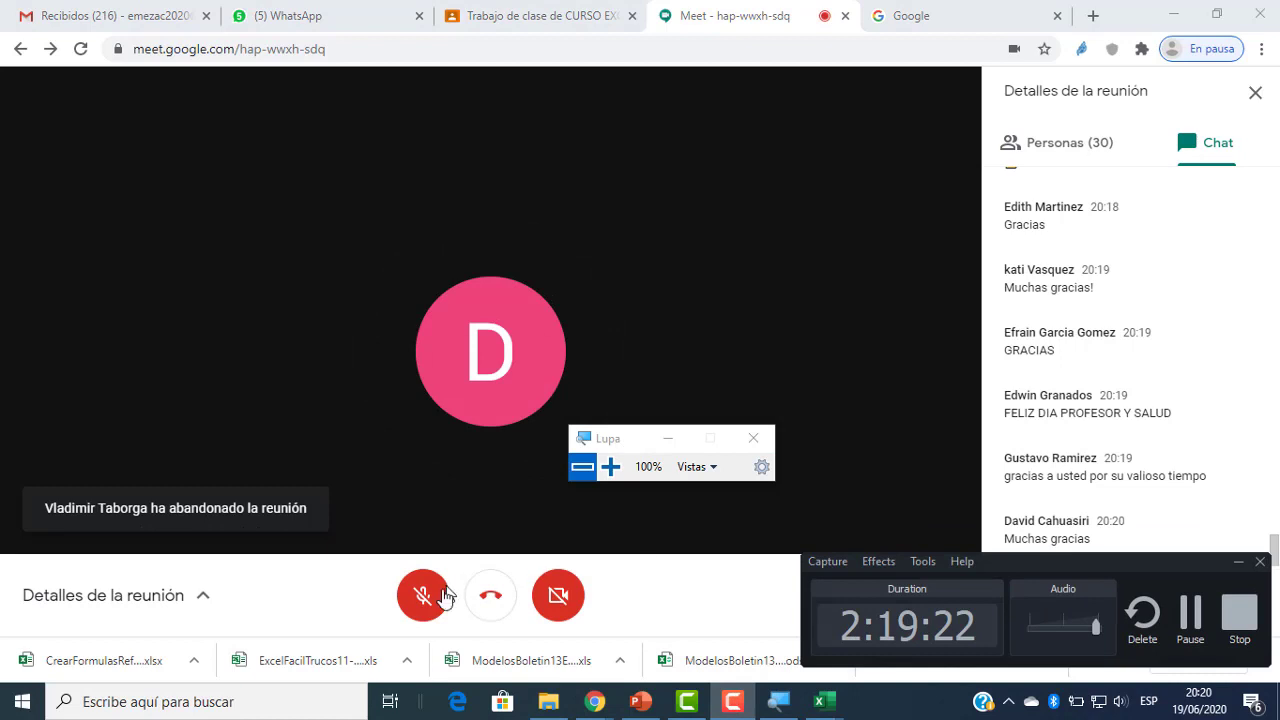